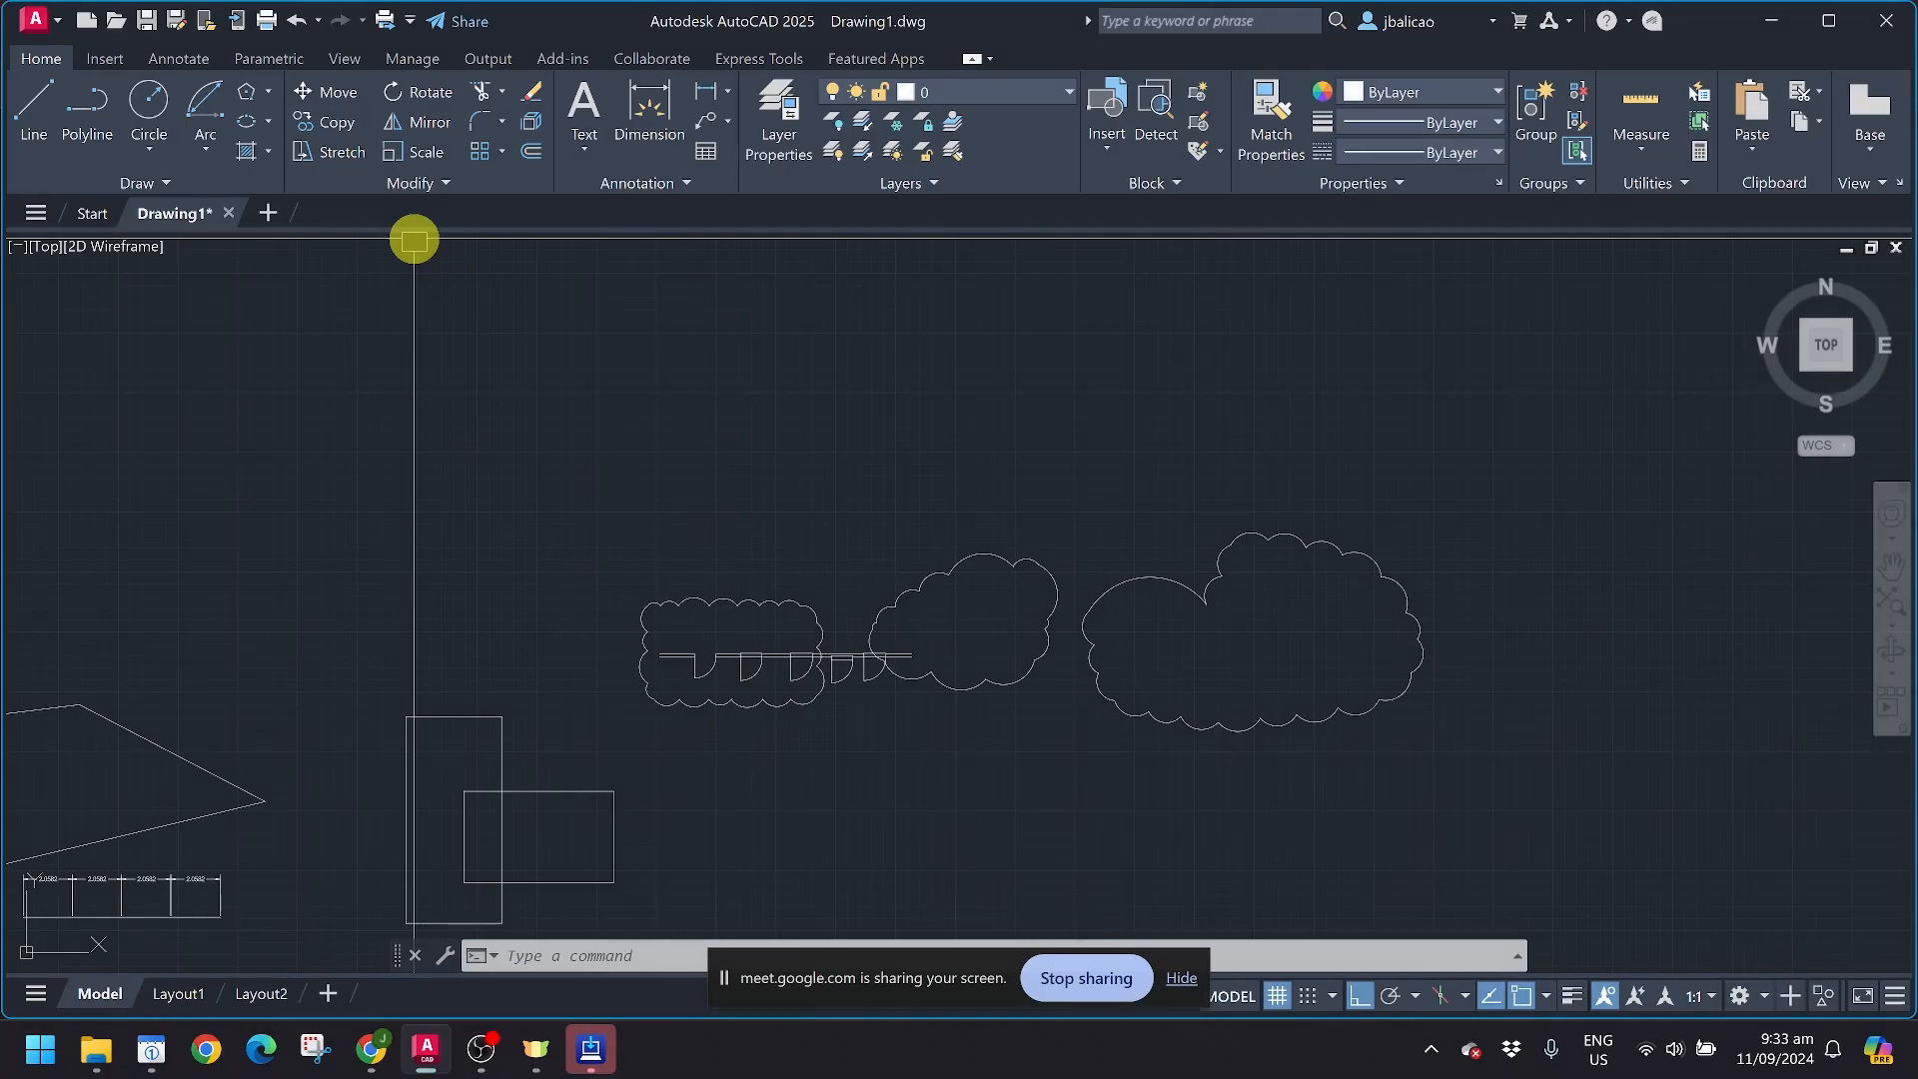
Erase all the rays fanning out from the common point beside the small shapes, including the one running to the lower right
scroll(270, 433, down, 8)
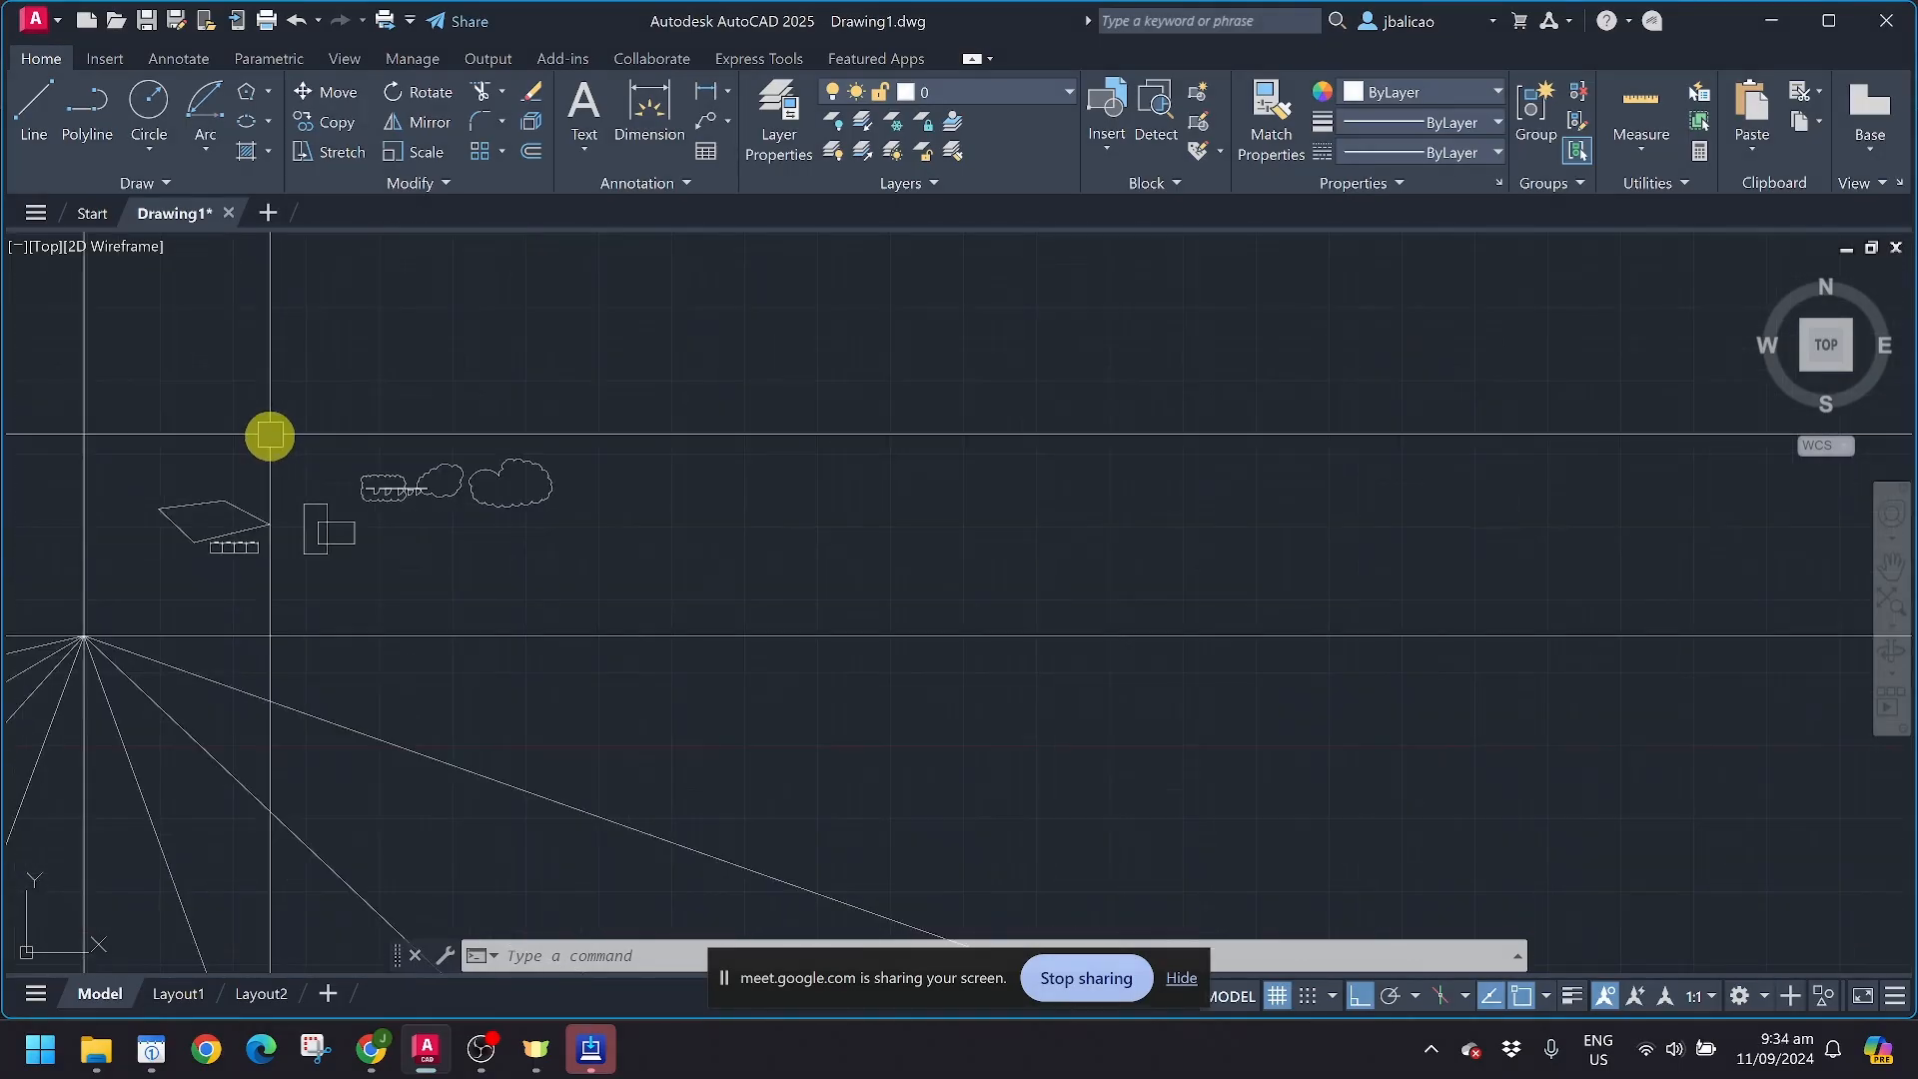
middle_drag(265, 445, 941, 287)
scroll(944, 298, down, 4)
scroll(831, 416, up, 2)
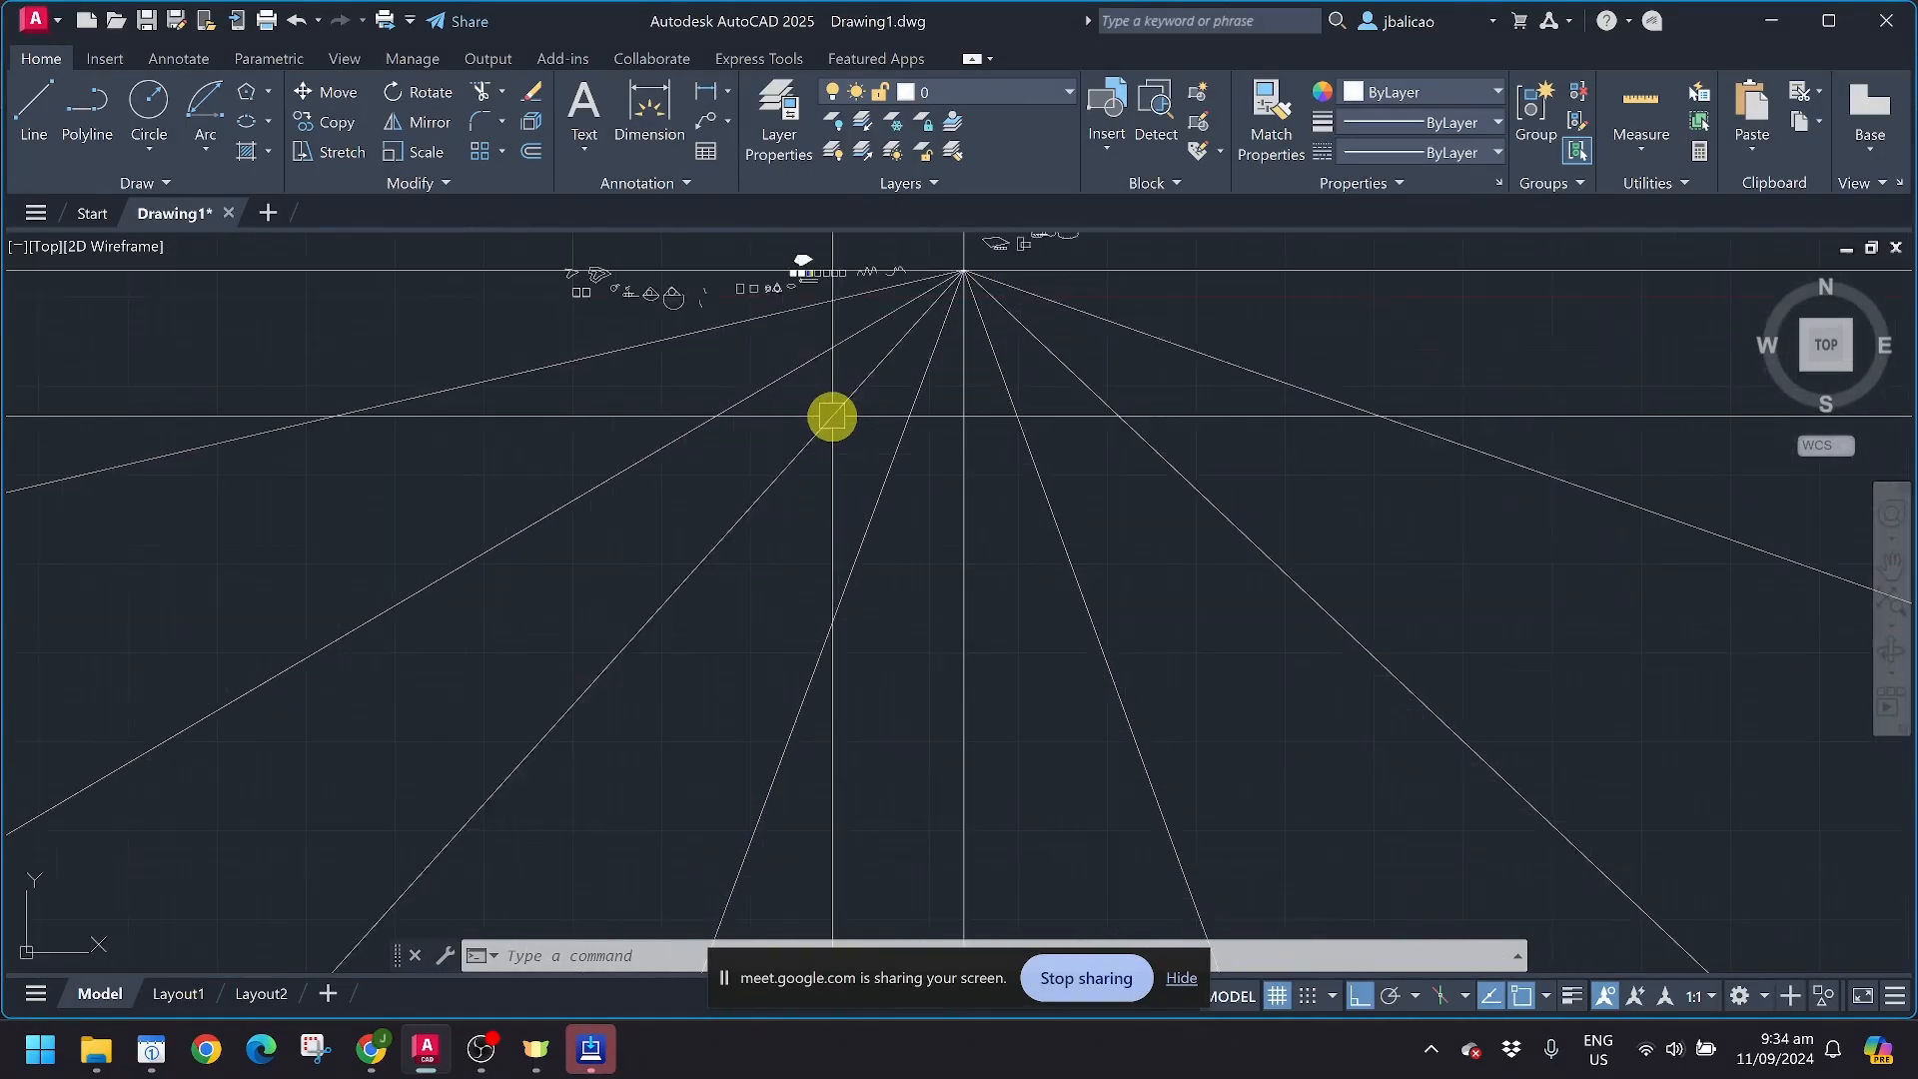
scroll(832, 425, down, 2)
middle_drag(832, 424, 762, 536)
scroll(762, 535, down, 2)
click(1074, 639)
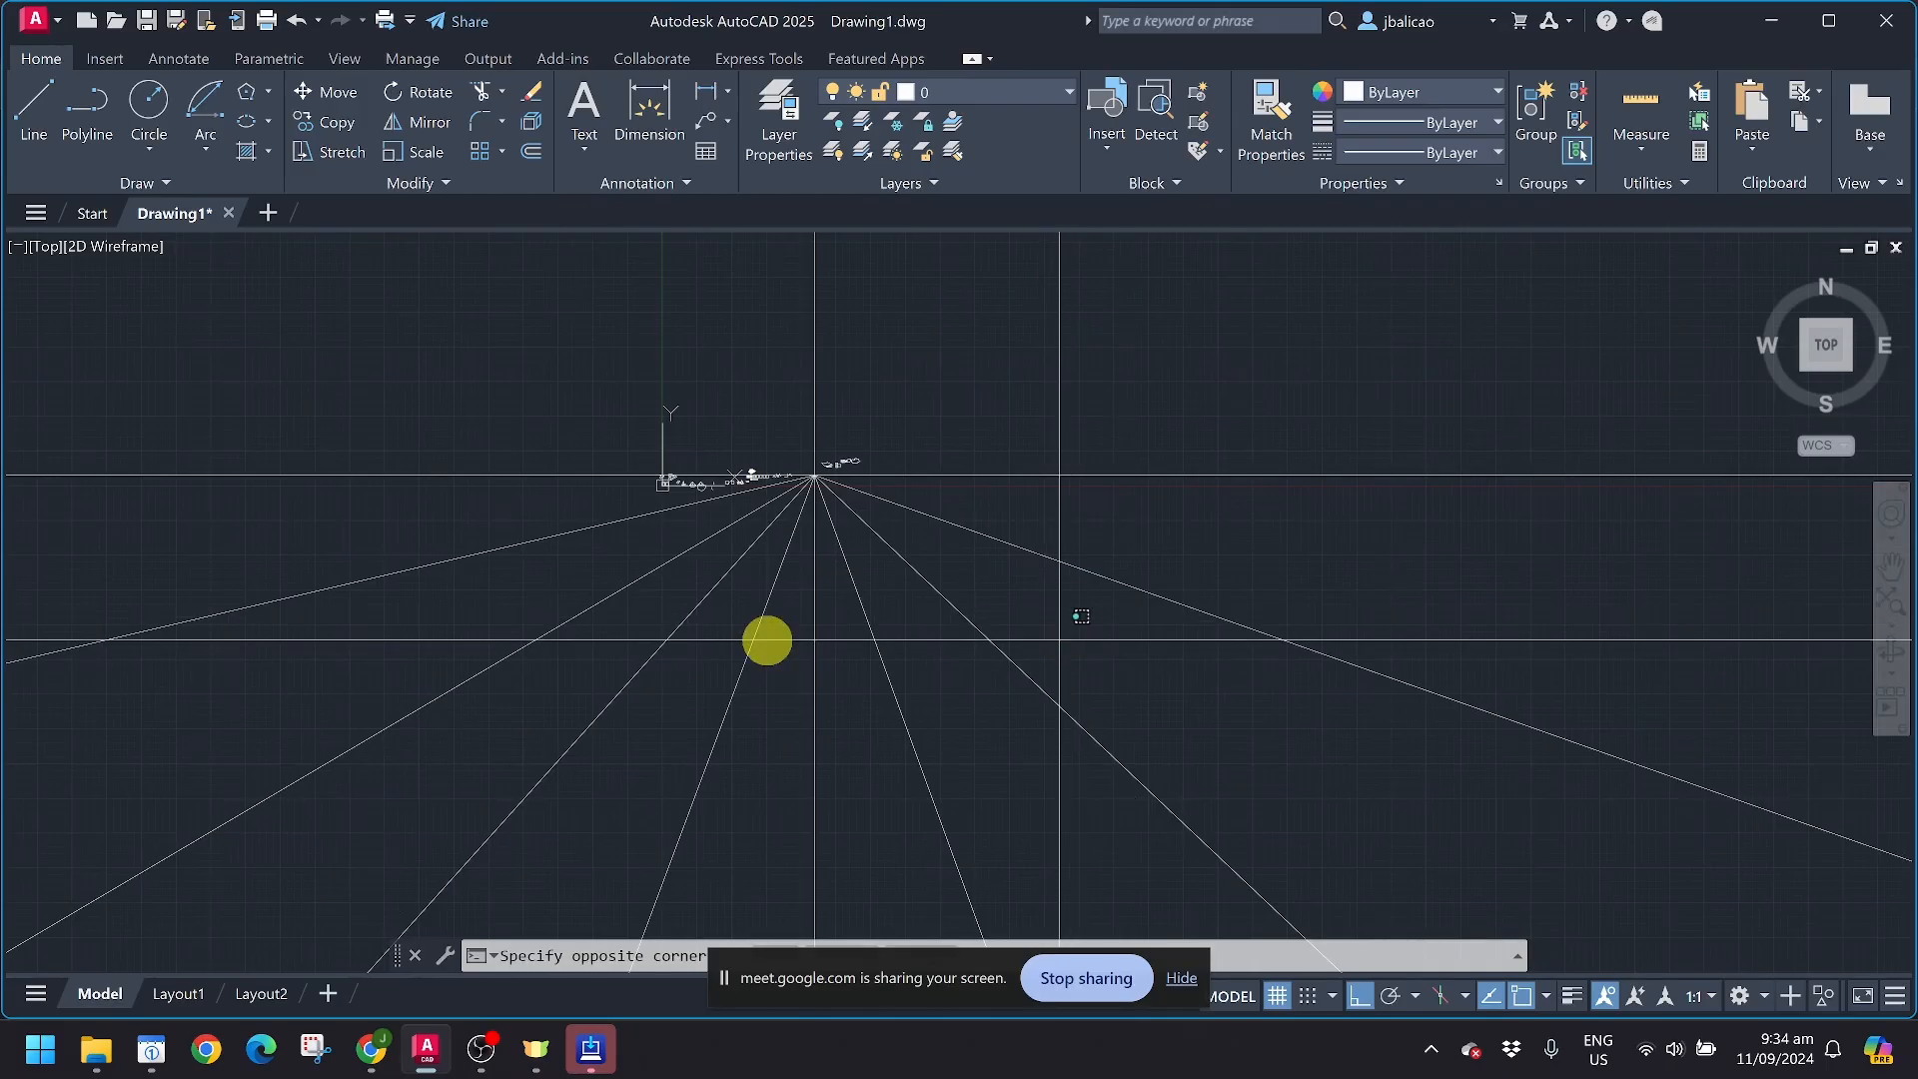
click(261, 605)
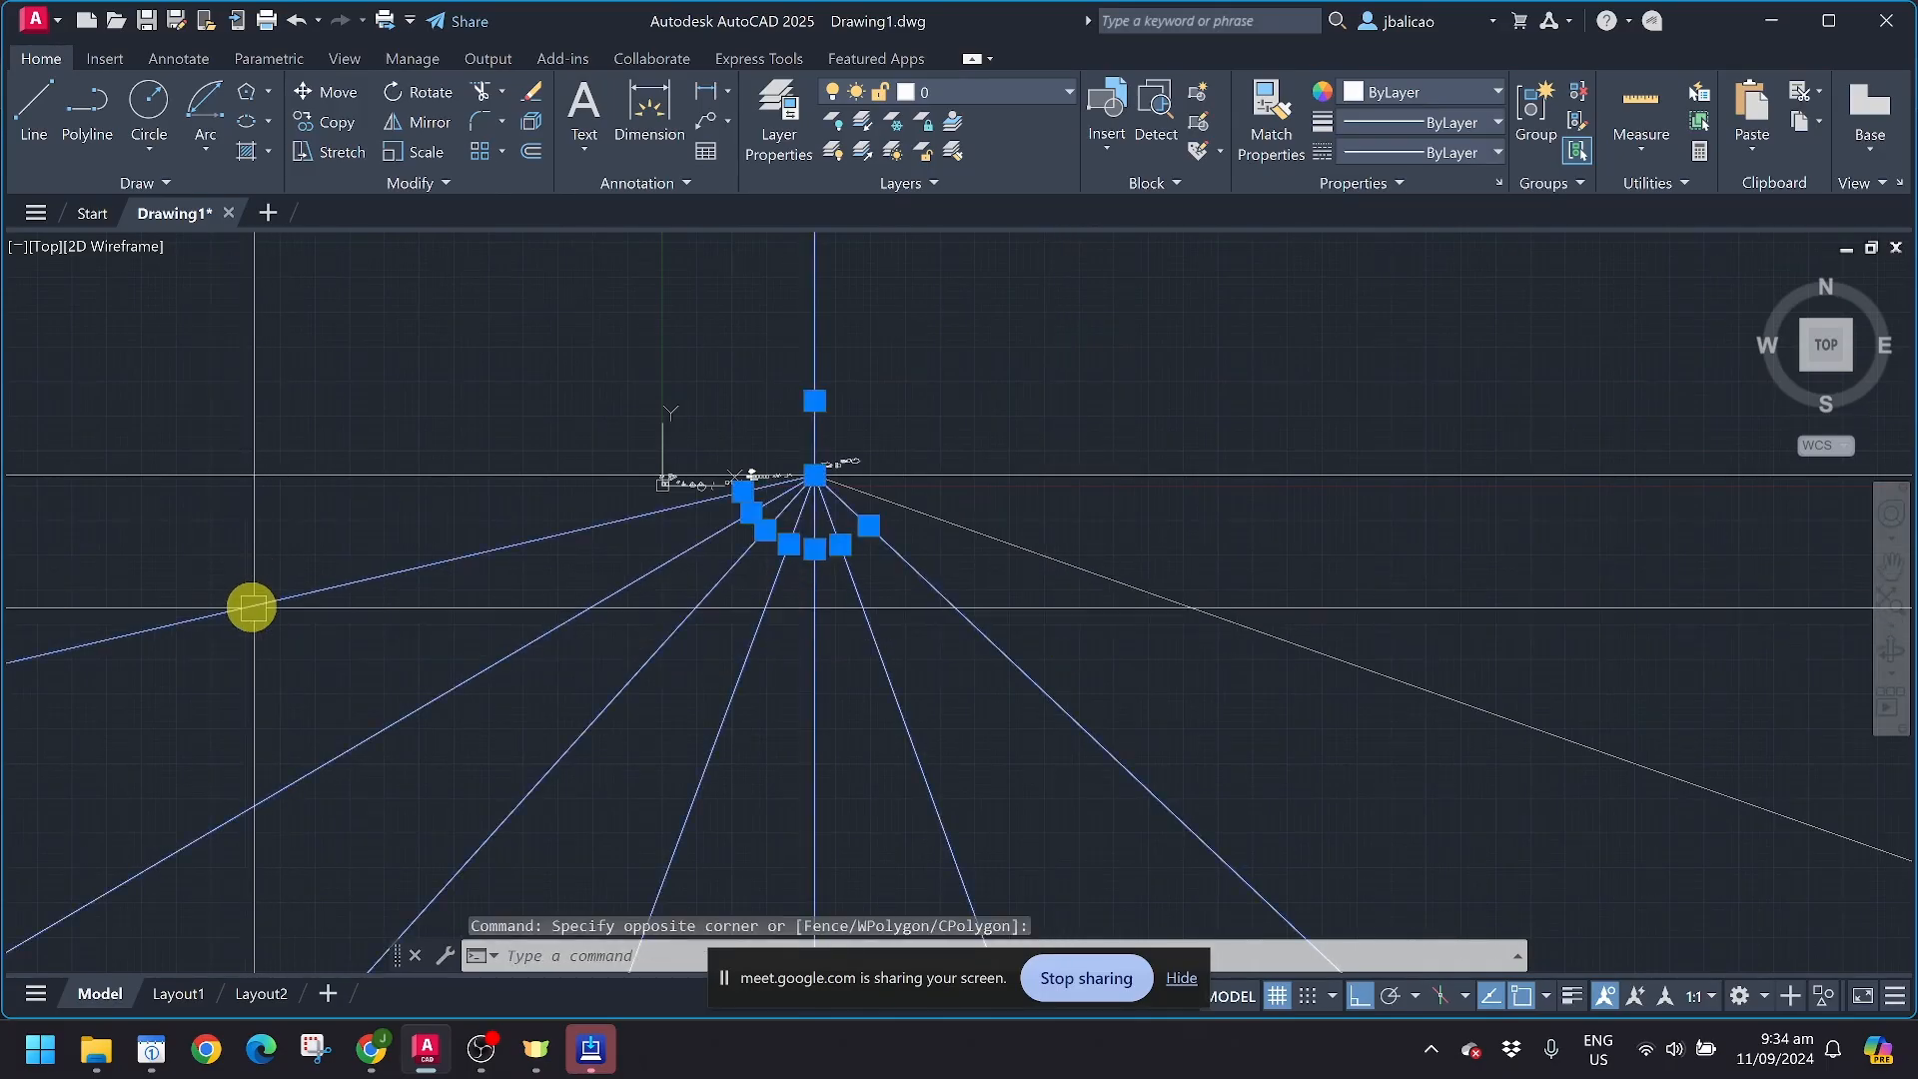
key(Delete)
click(933, 518)
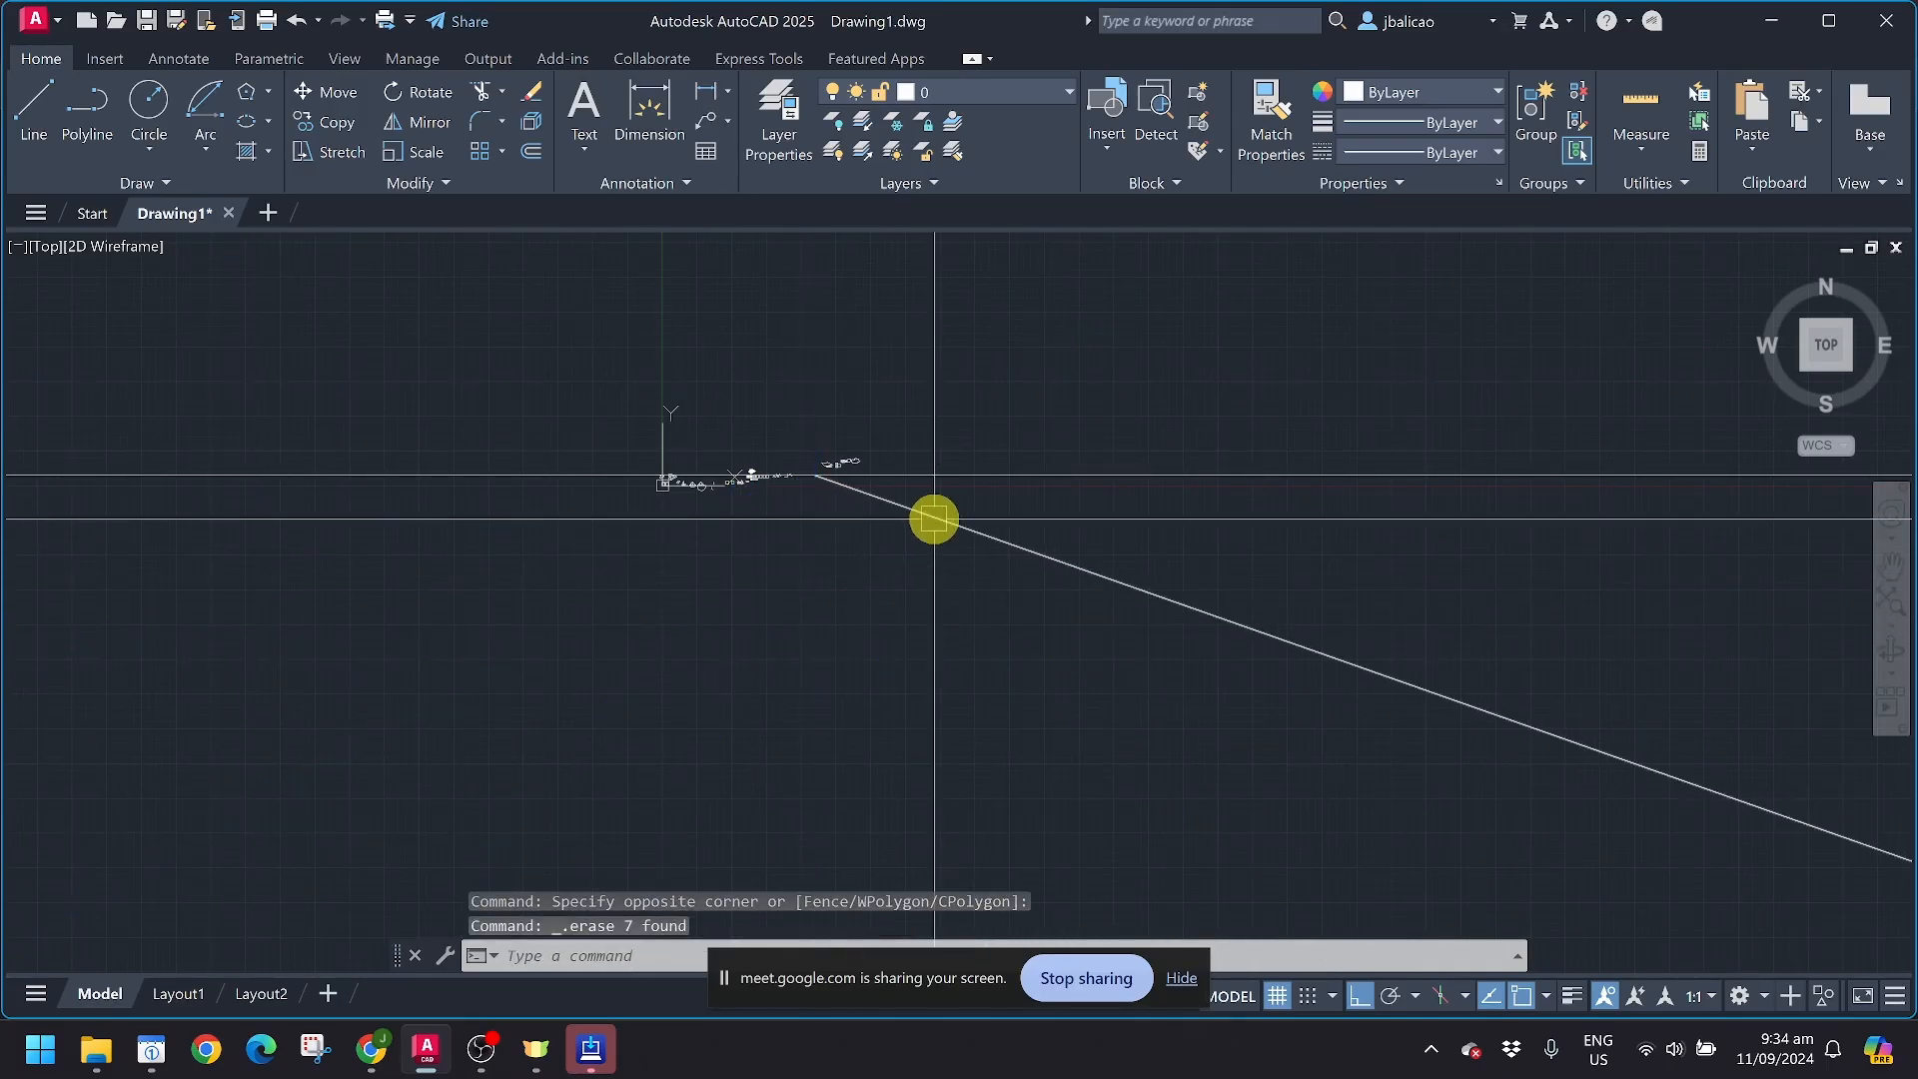
key(Delete)
scroll(873, 291, up, 6)
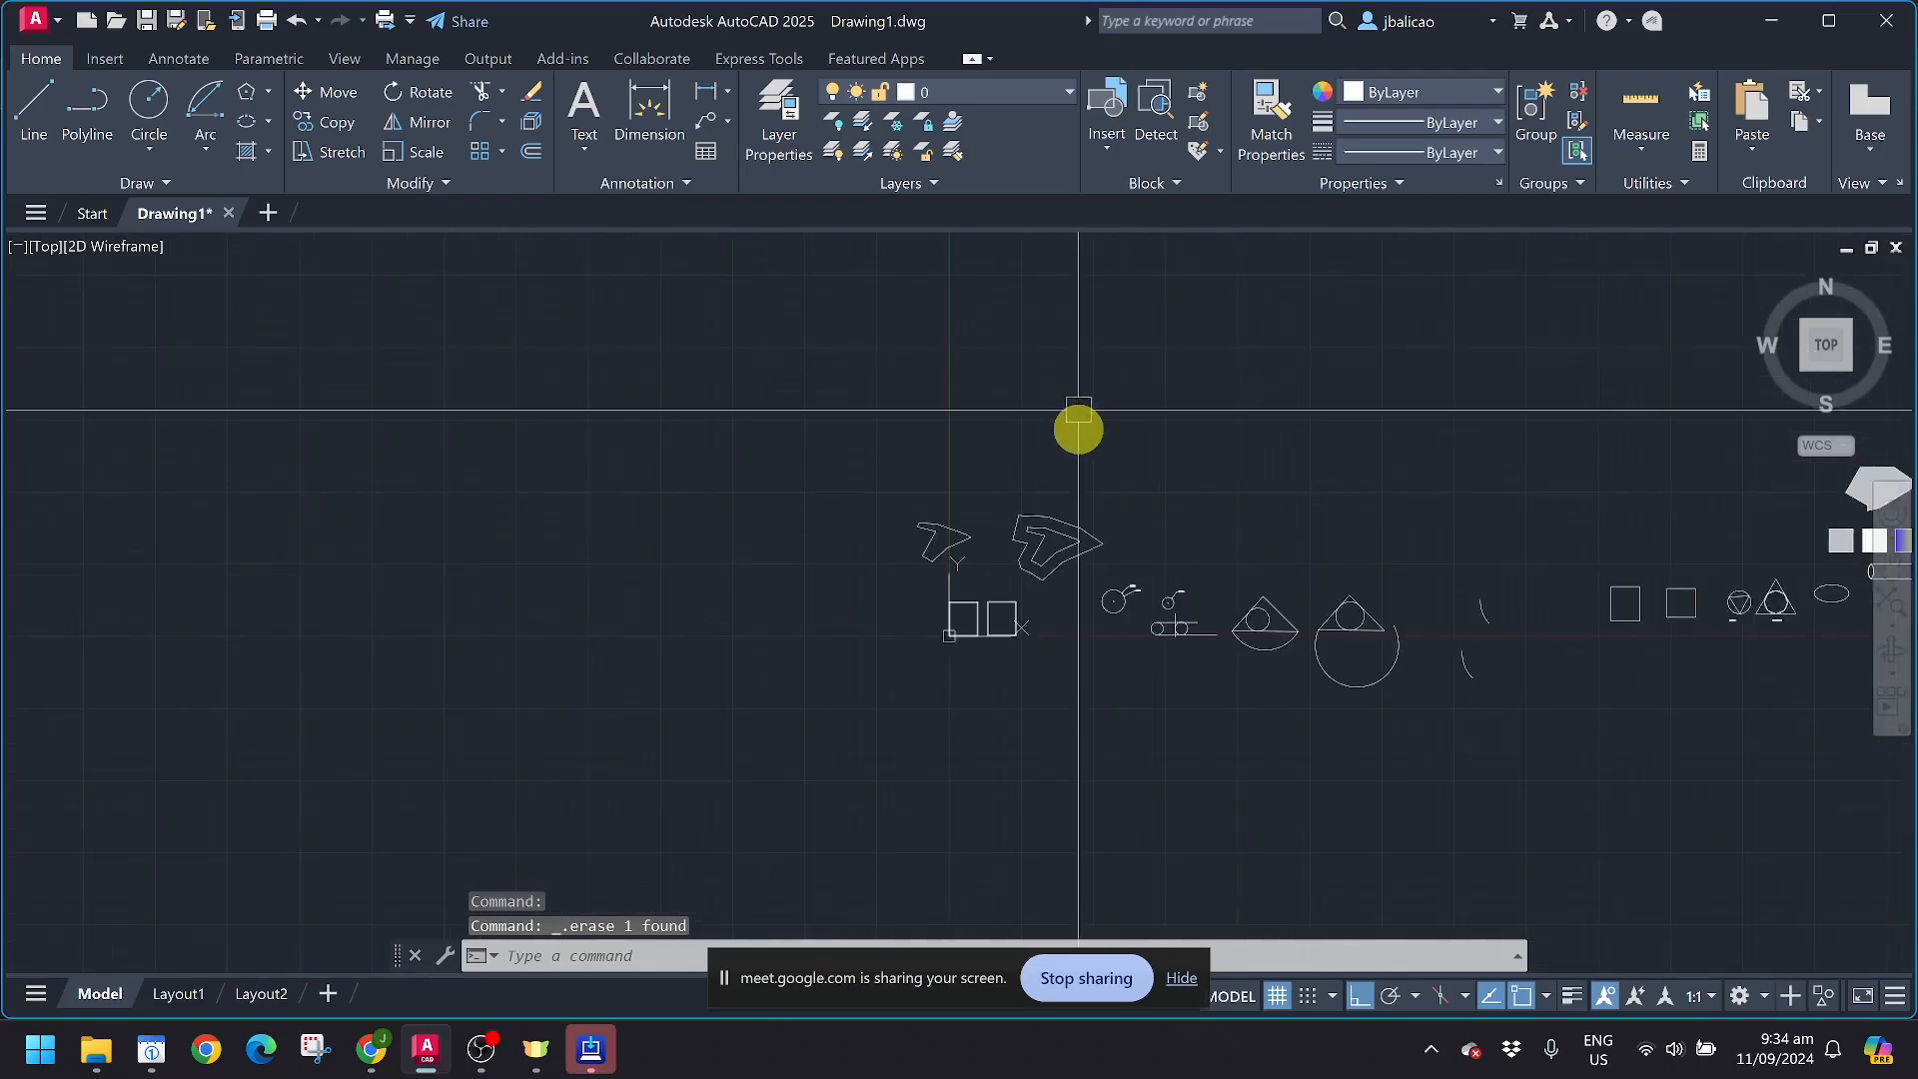
mouse_move(1075, 428)
middle_down()
mouse_move(1072, 502)
mouse_move(1010, 326)
middle_up()
scroll(741, 642, up, 5)
middle_drag(736, 651, 727, 565)
middle_drag(993, 500, 932, 534)
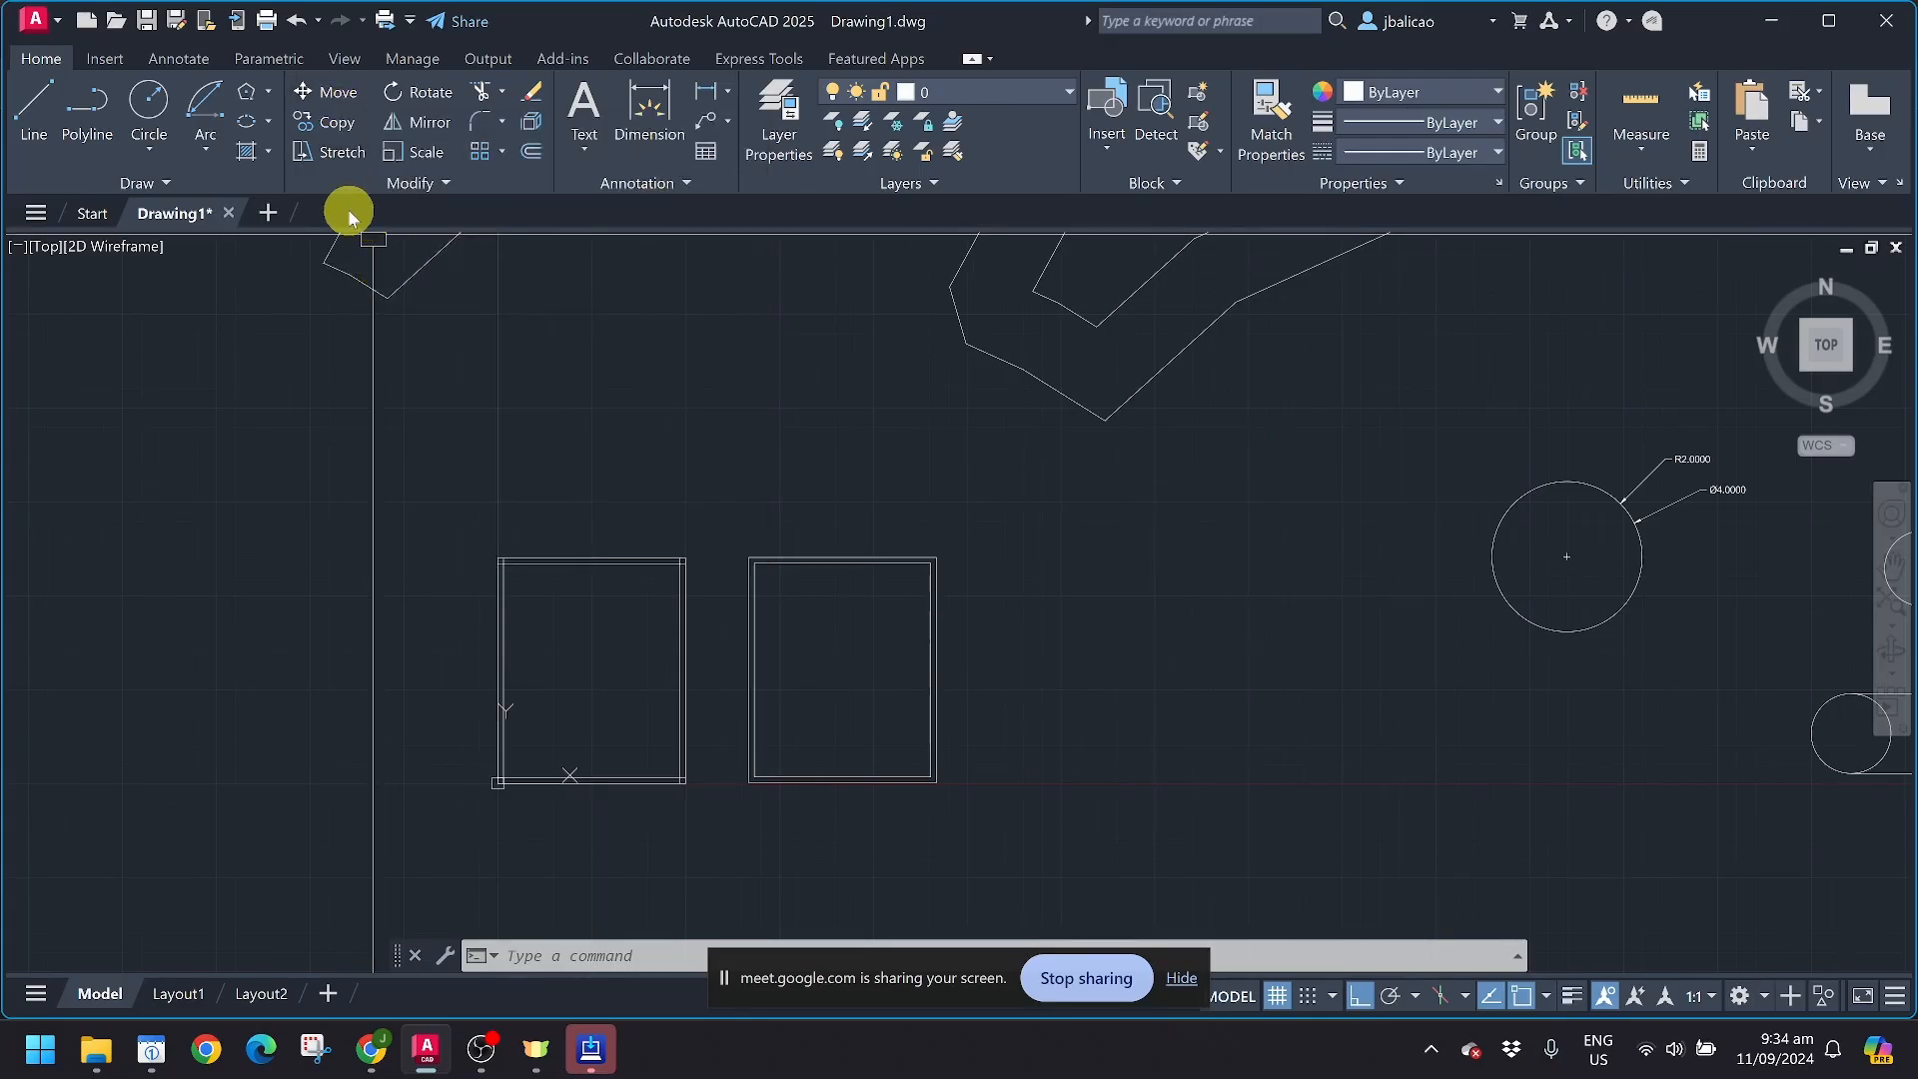
click(327, 96)
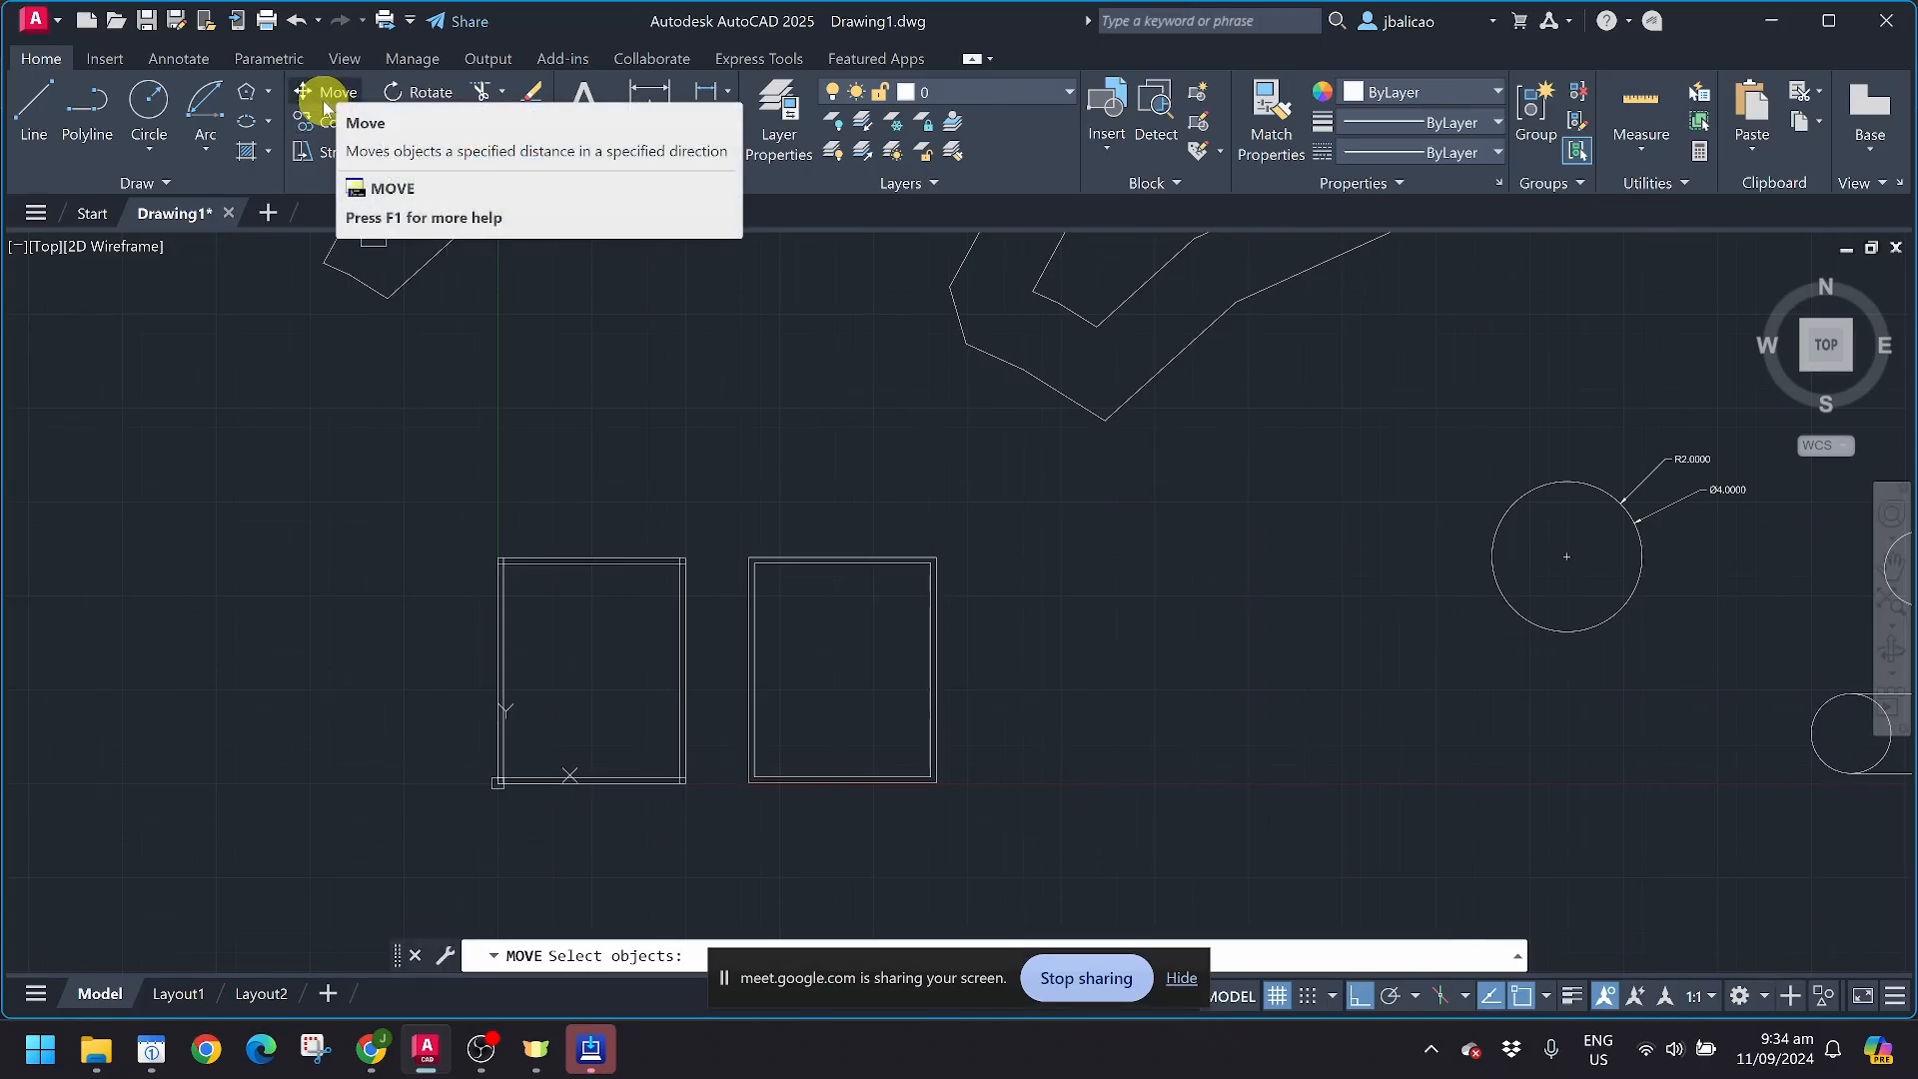
middle_drag(925, 407, 705, 389)
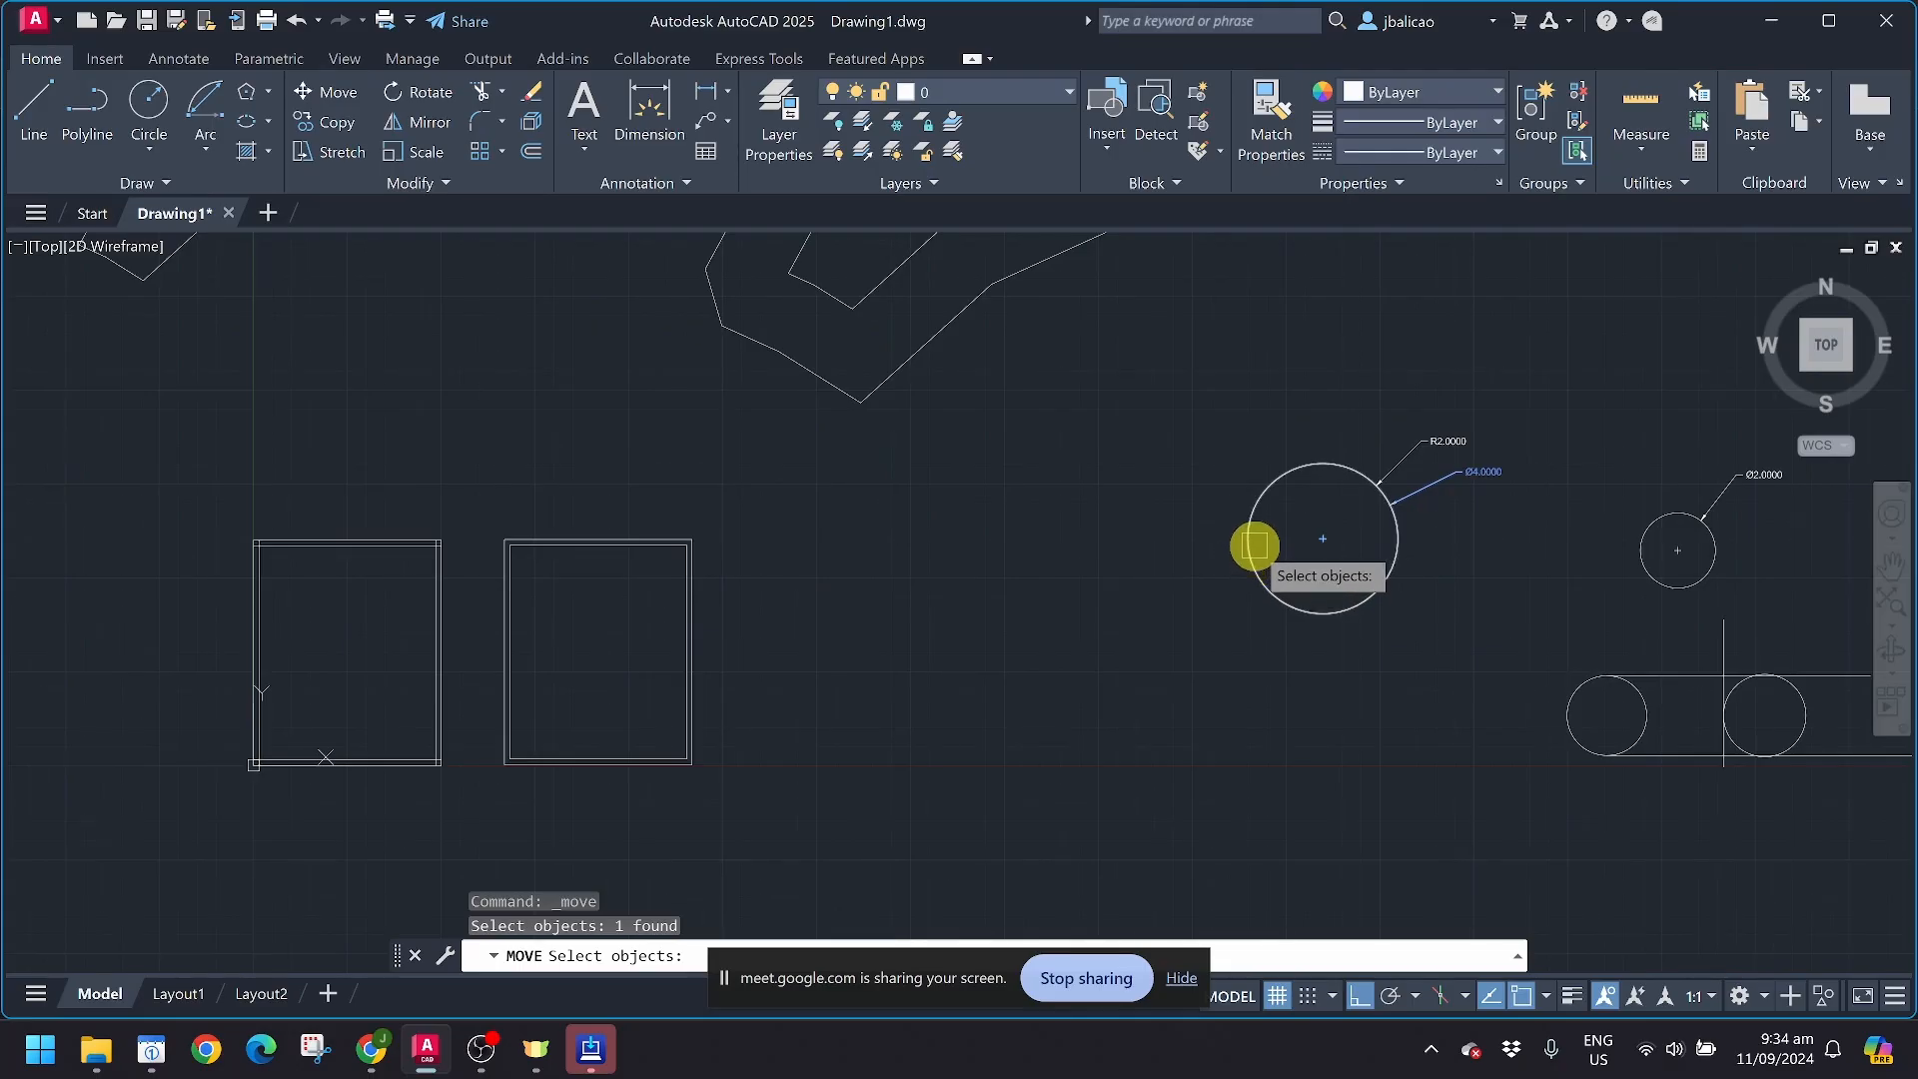
key(Return)
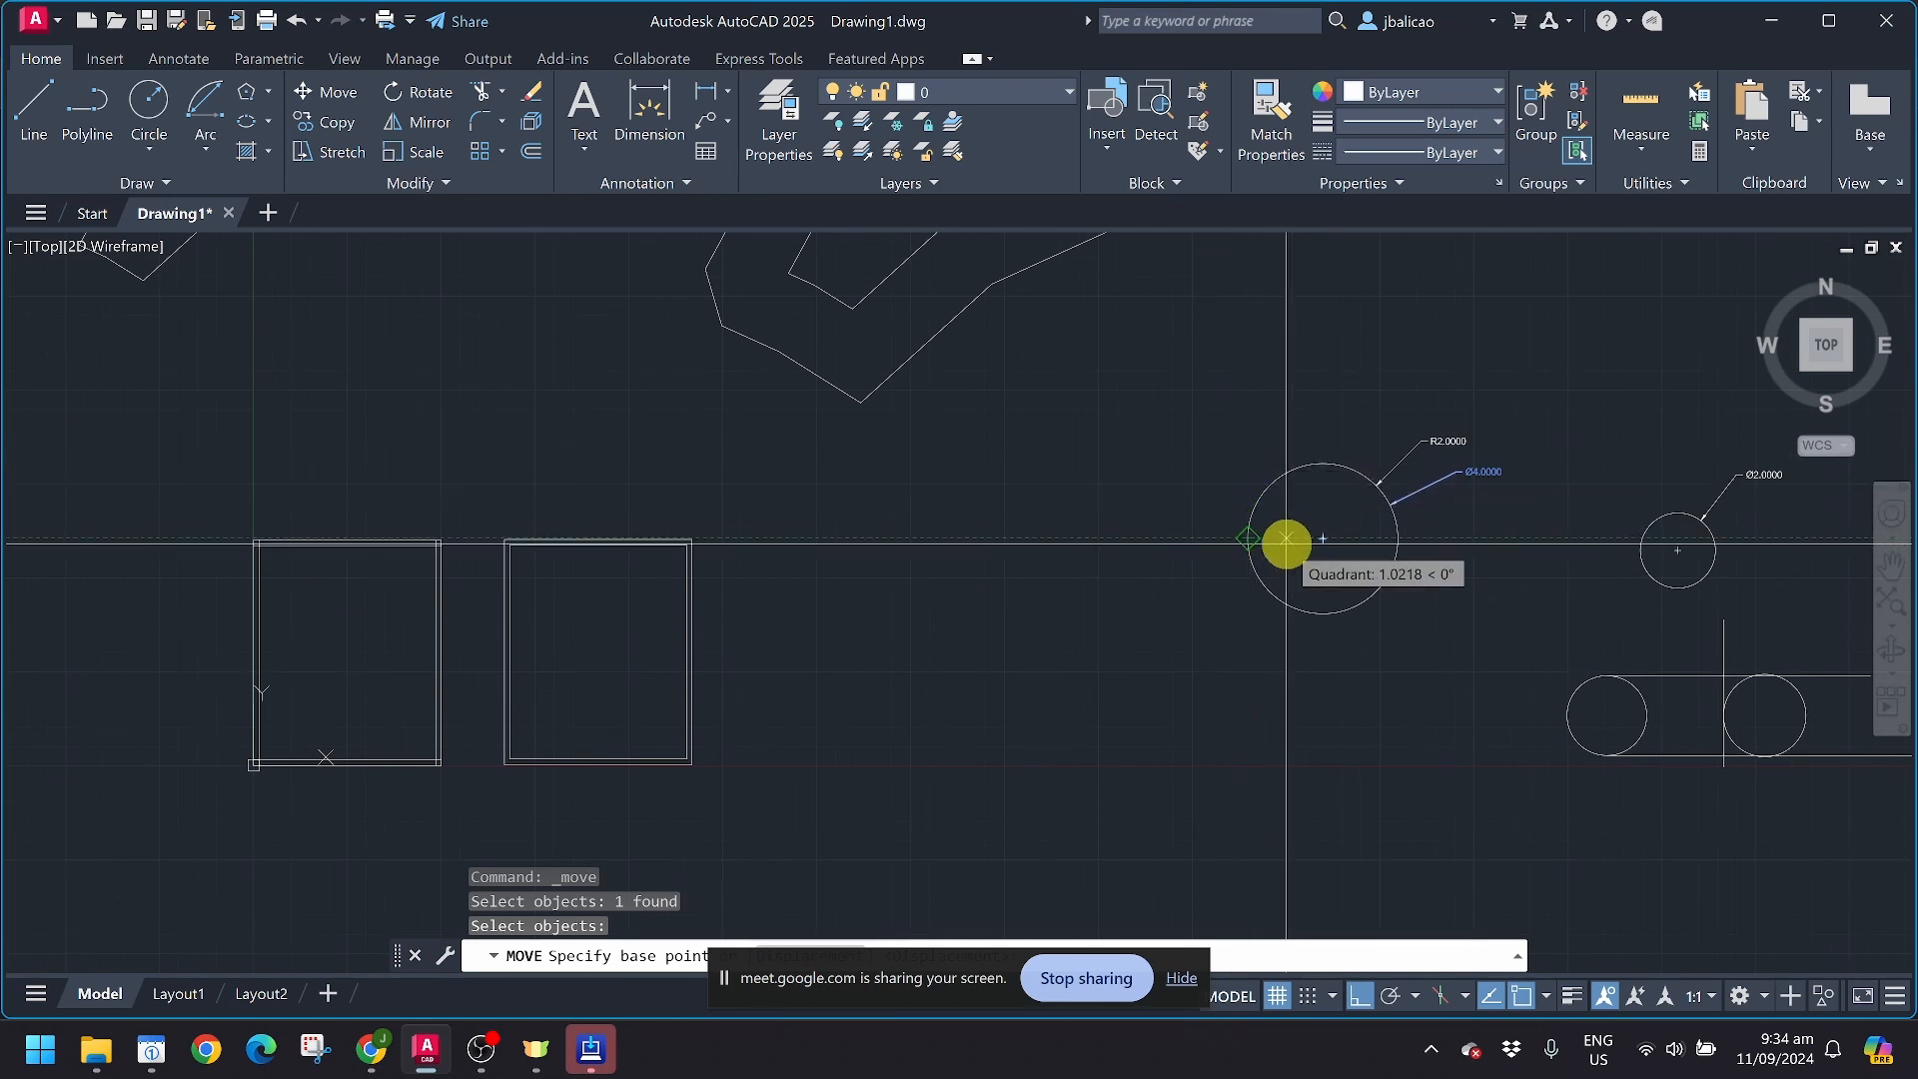
scroll(1287, 543, up, 2)
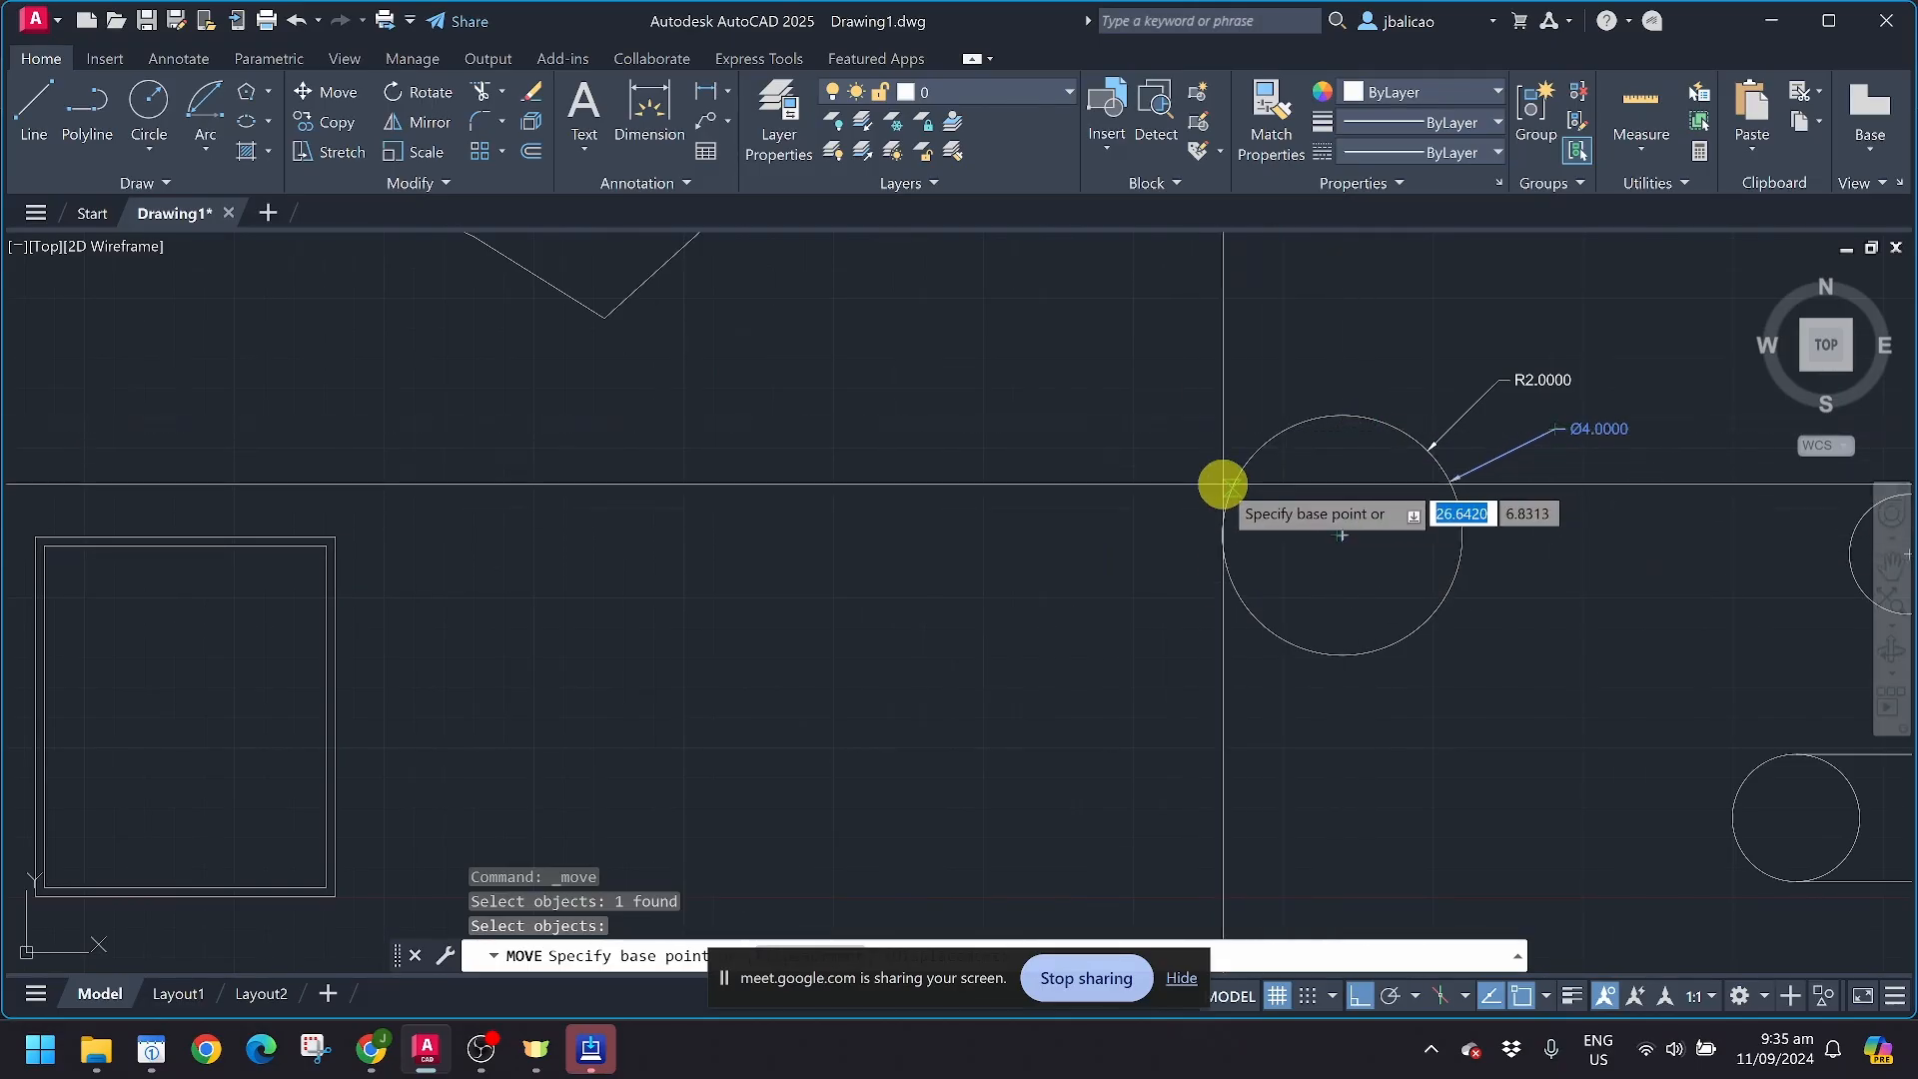
middle_drag(852, 494, 1040, 458)
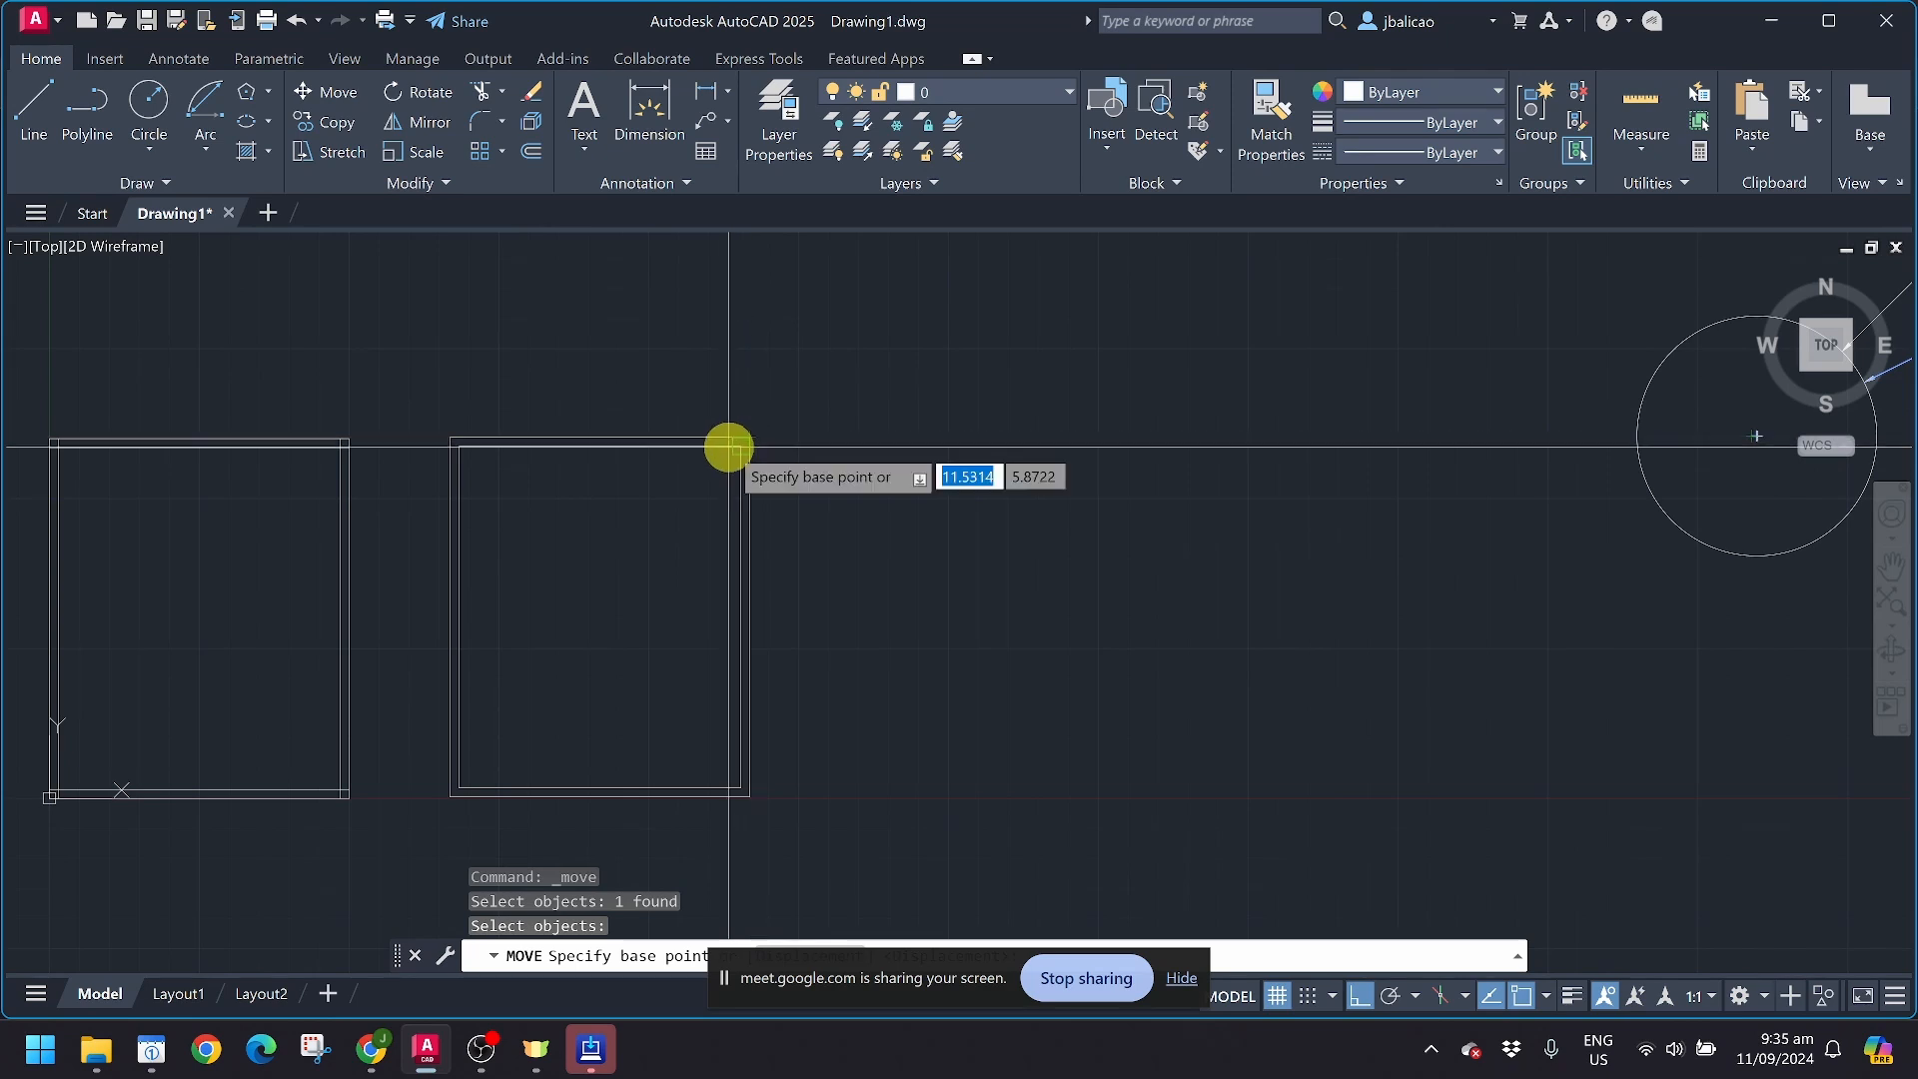
scroll(714, 654, down, 2)
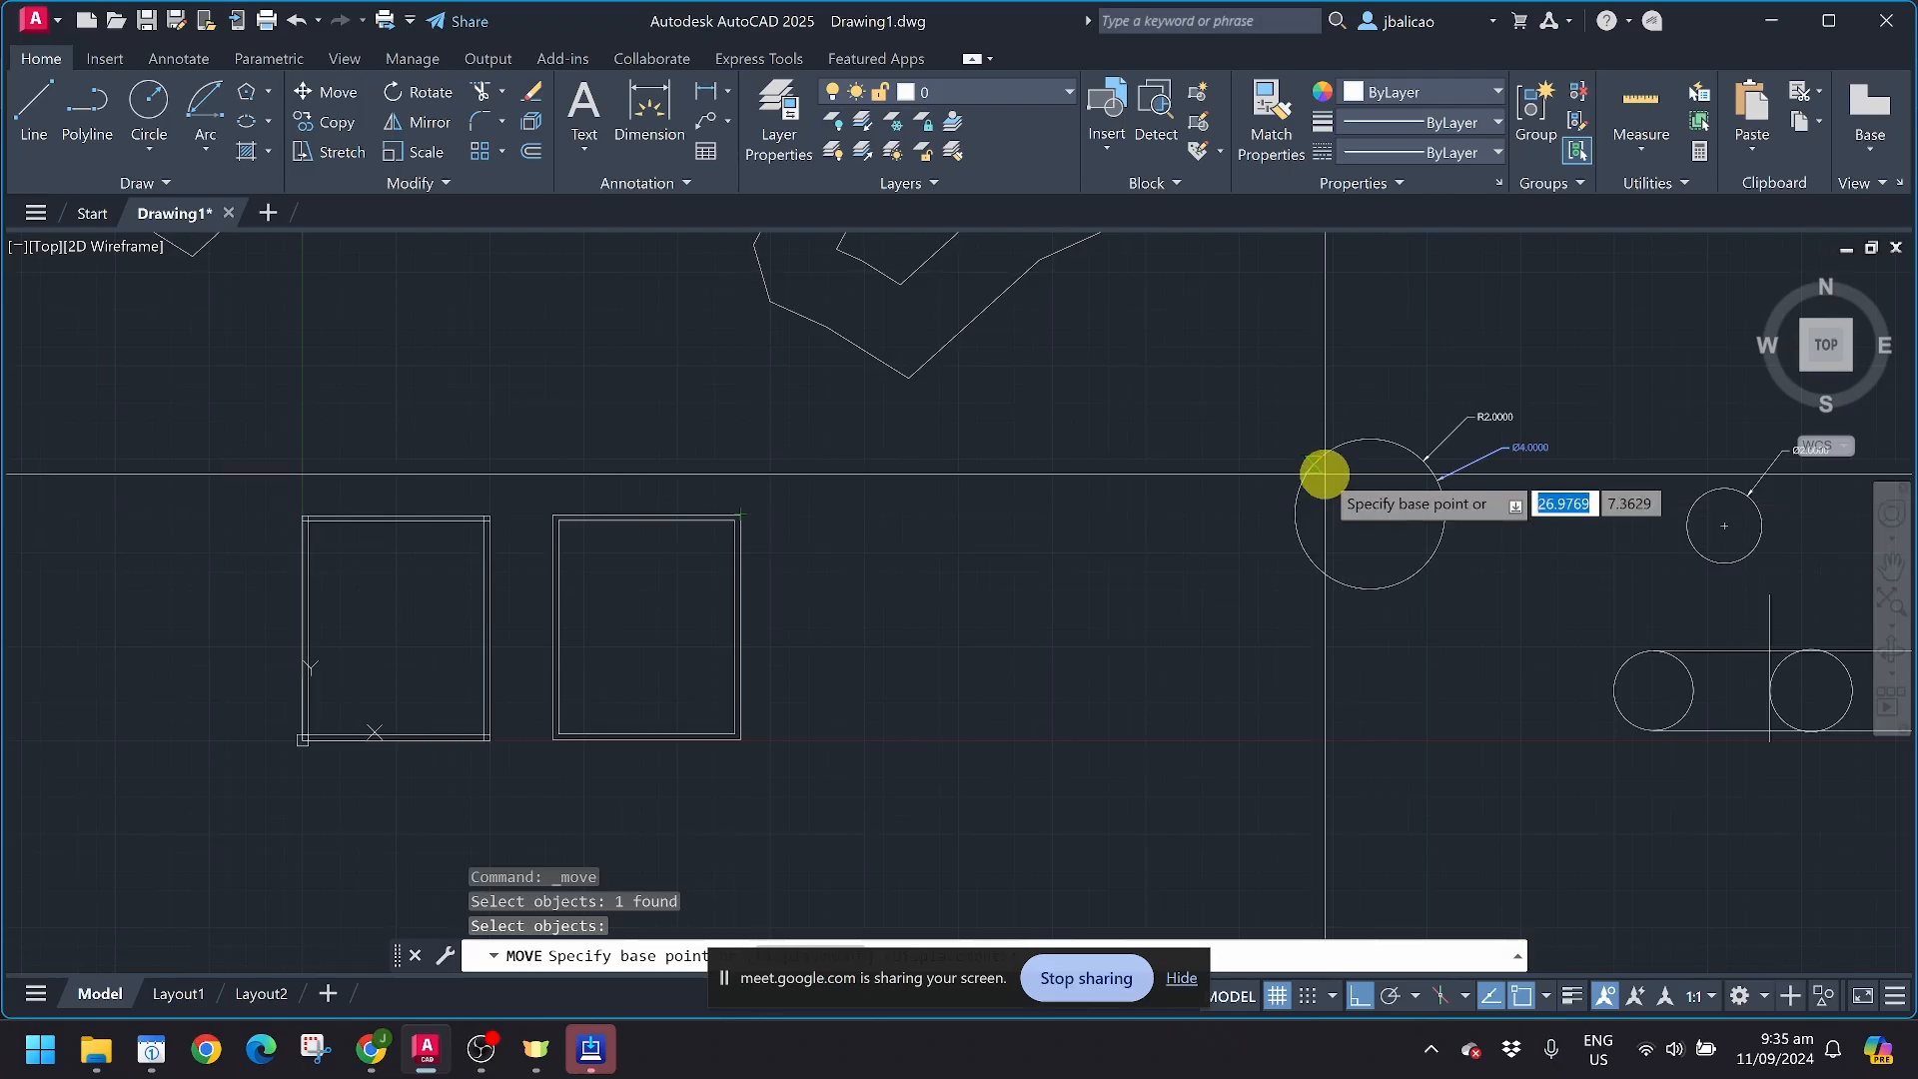
middle_drag(1331, 500, 1257, 477)
scroll(1269, 490, up, 4)
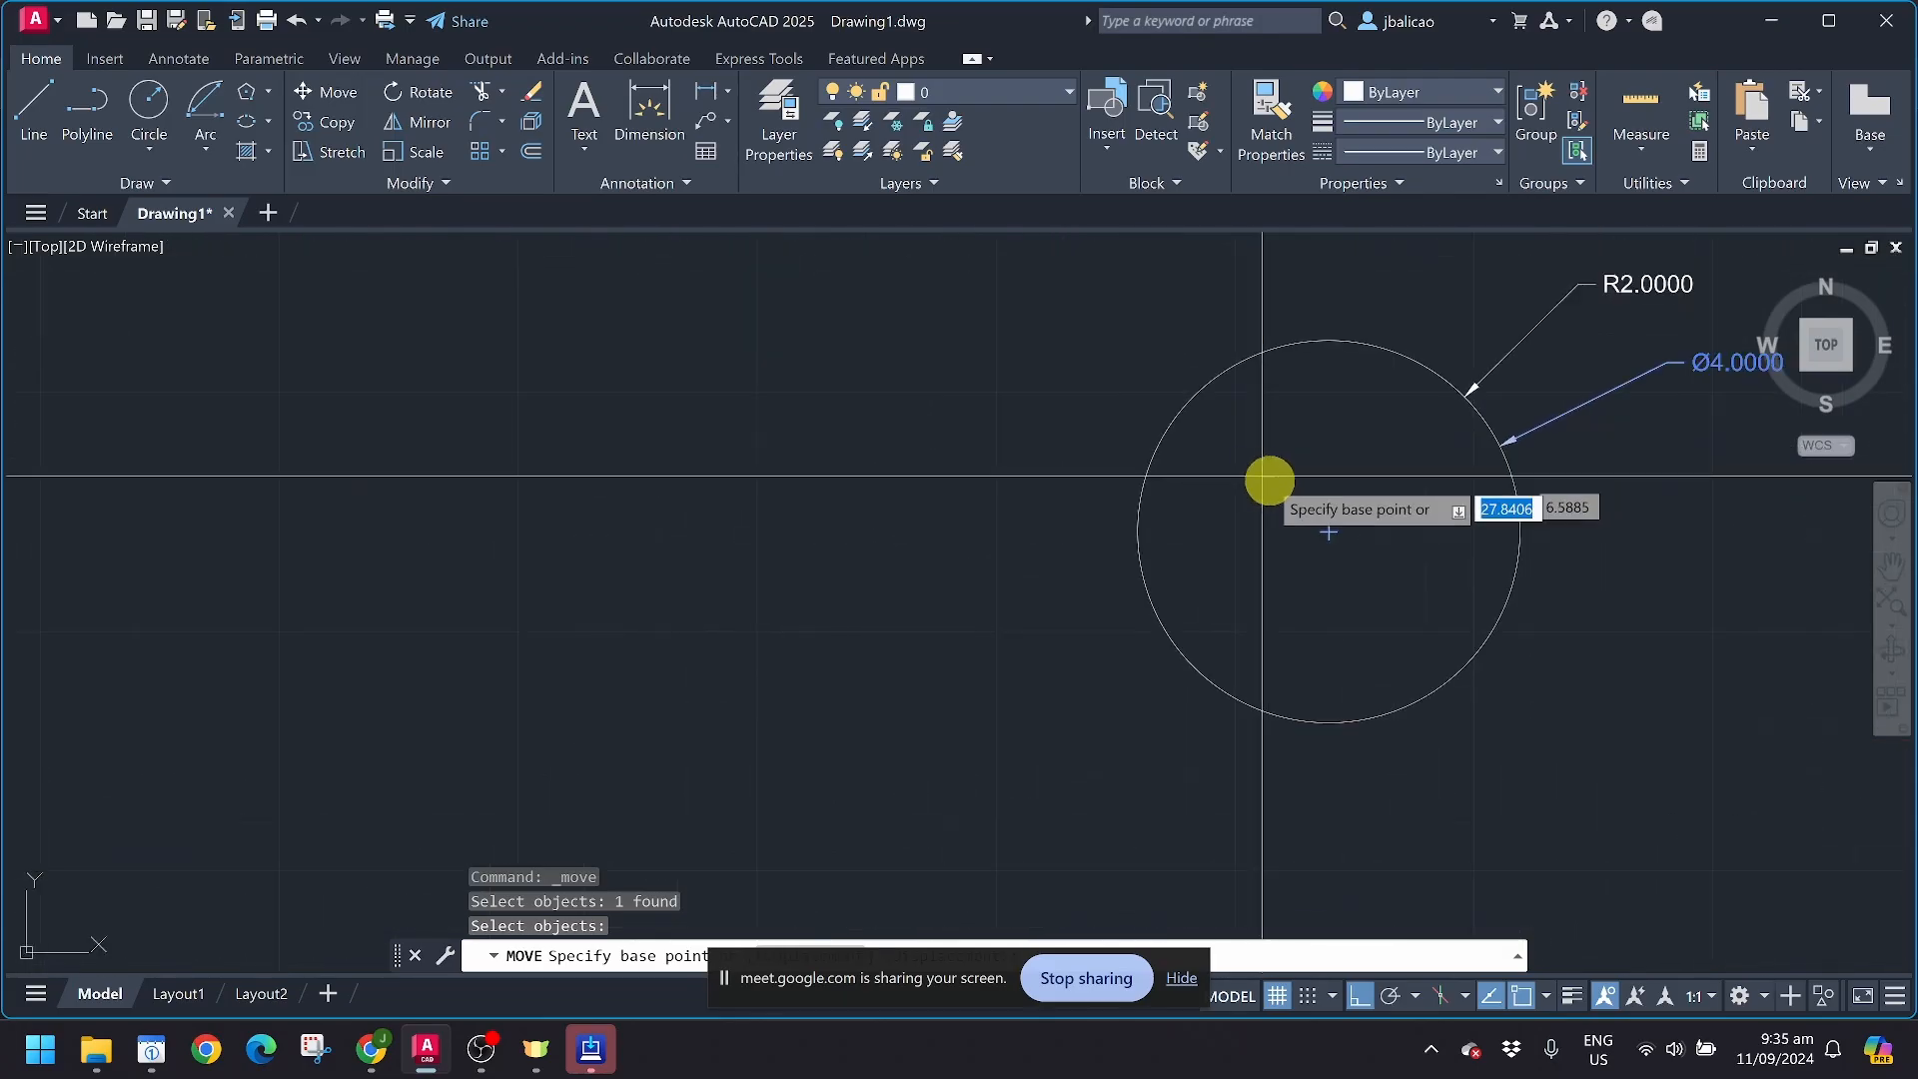
click(1330, 535)
scroll(1244, 547, down, 6)
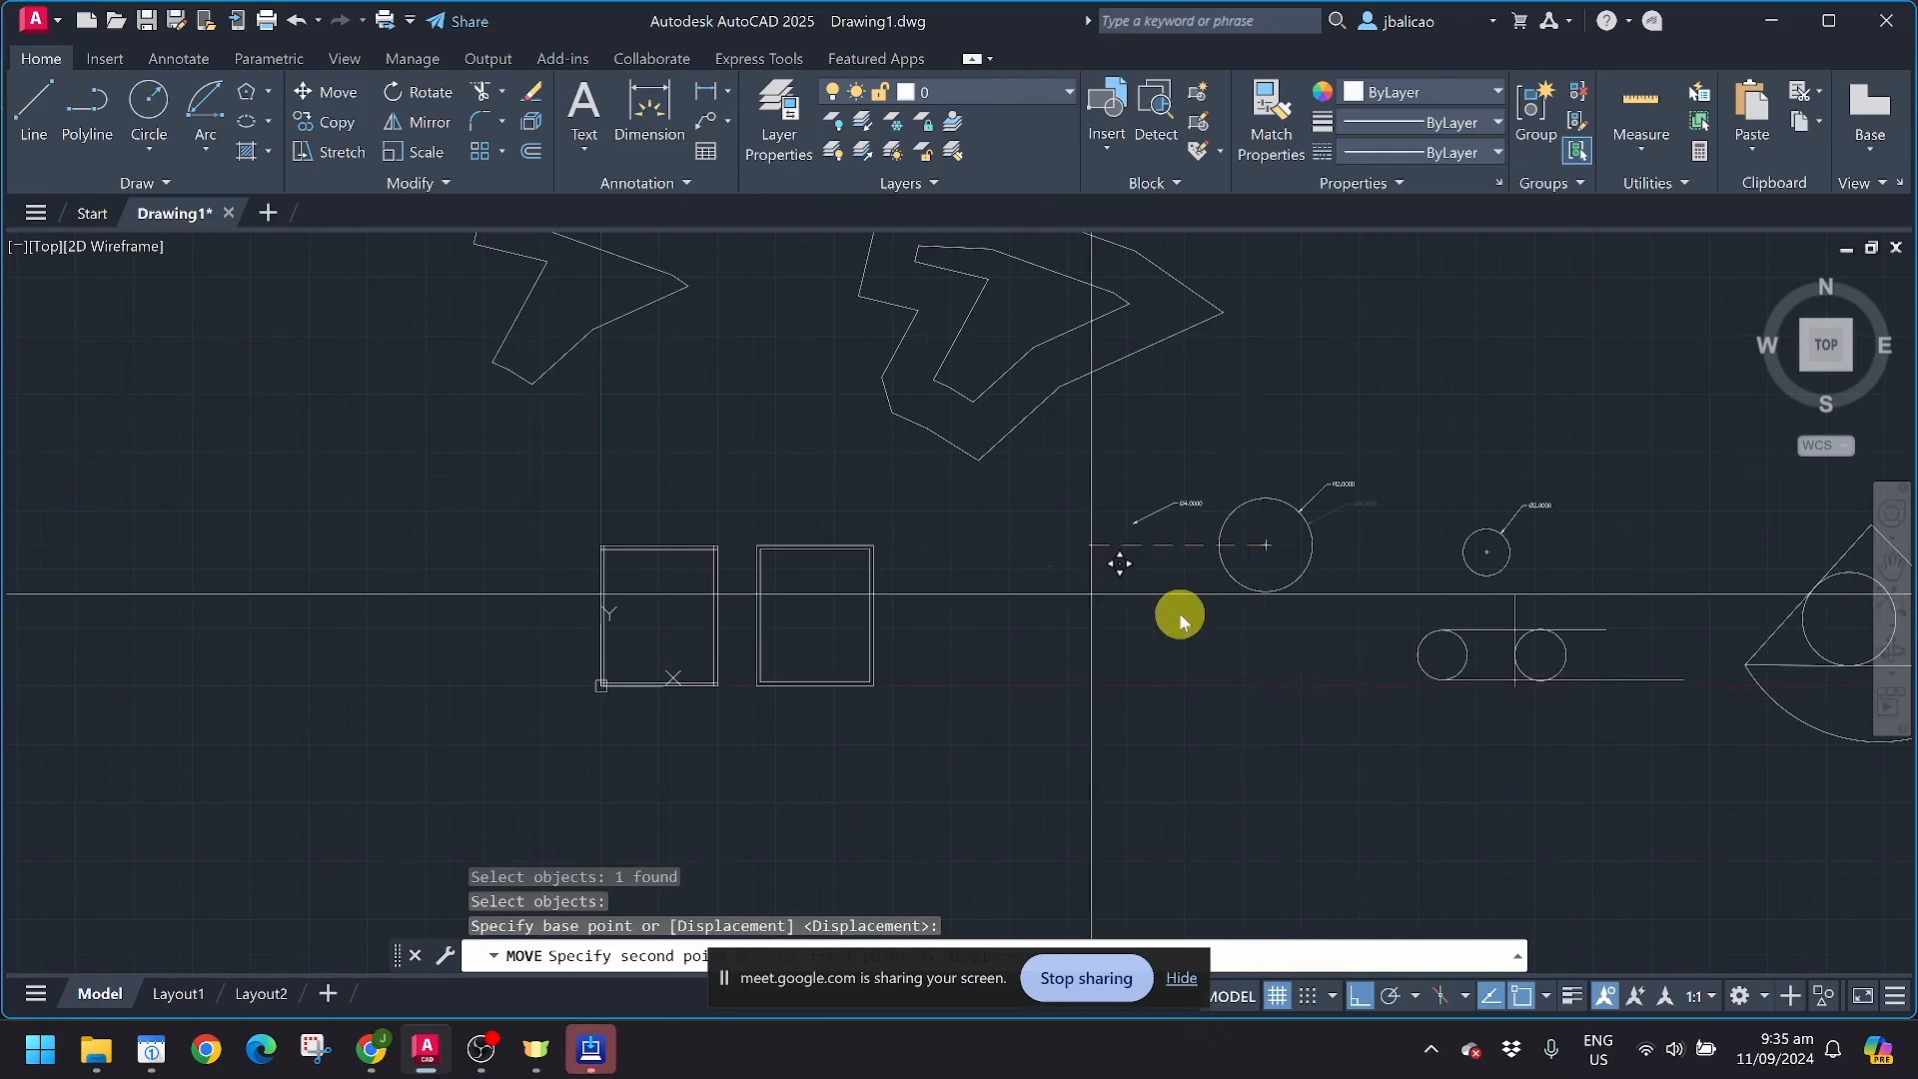
key(Escape)
key(Escape)
Move the circle with the R2.0000 and Ø4.0000 dimensions by its centre, diagonally down and left toward the double-outlined rectangles
scroll(1268, 559, up, 4)
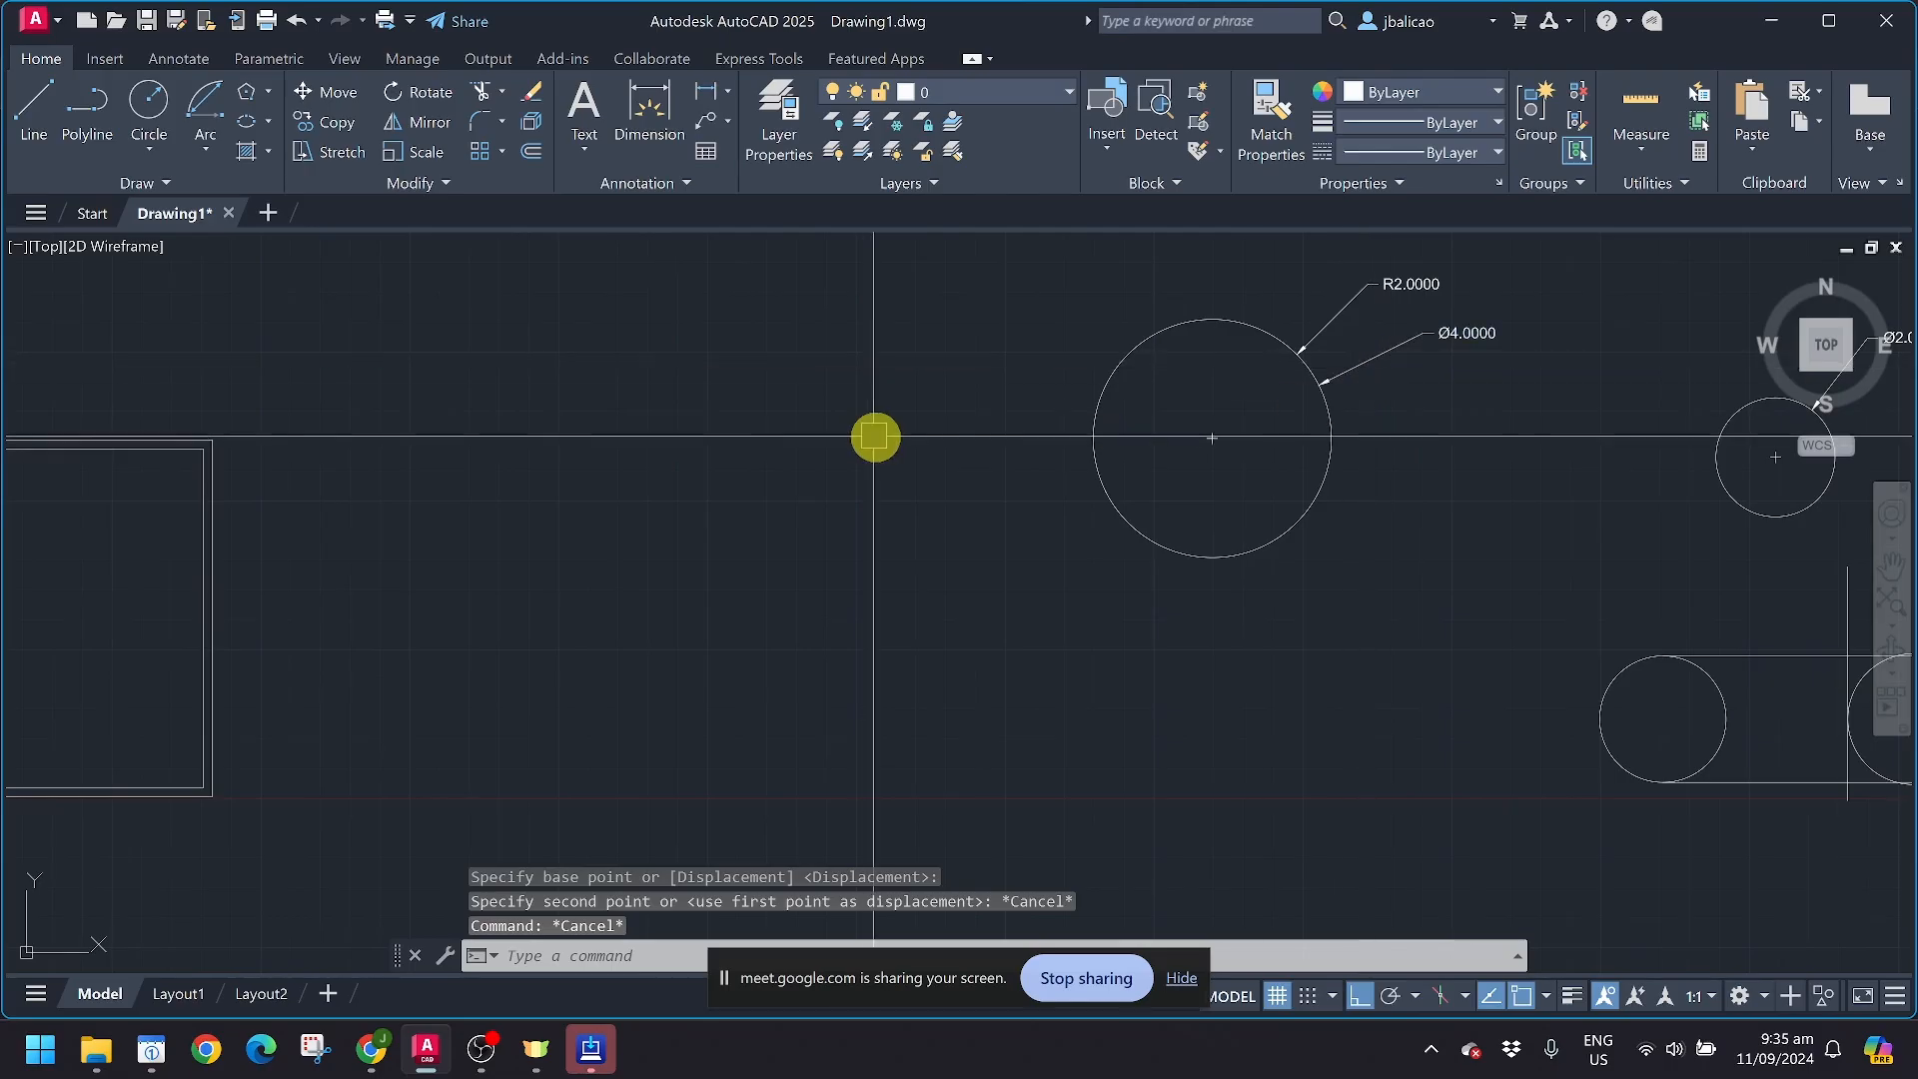
click(333, 91)
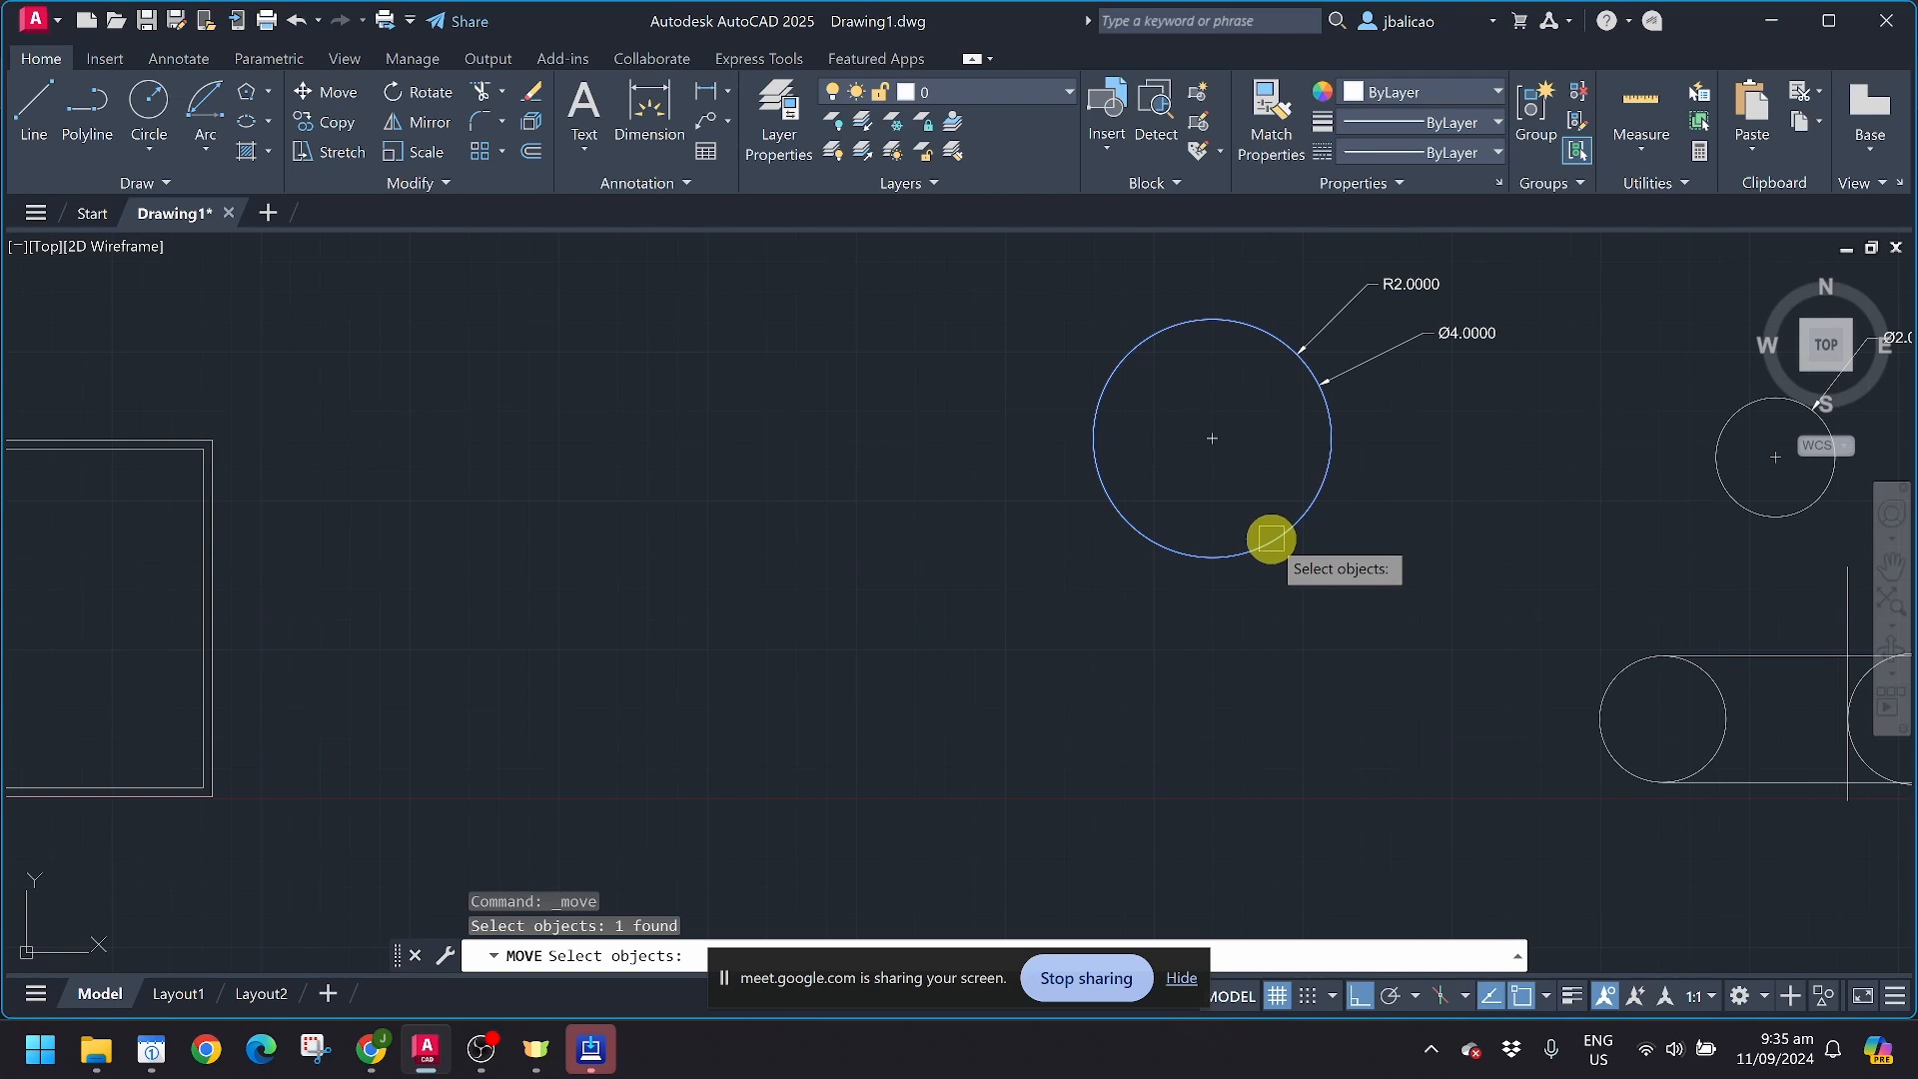
key(Return)
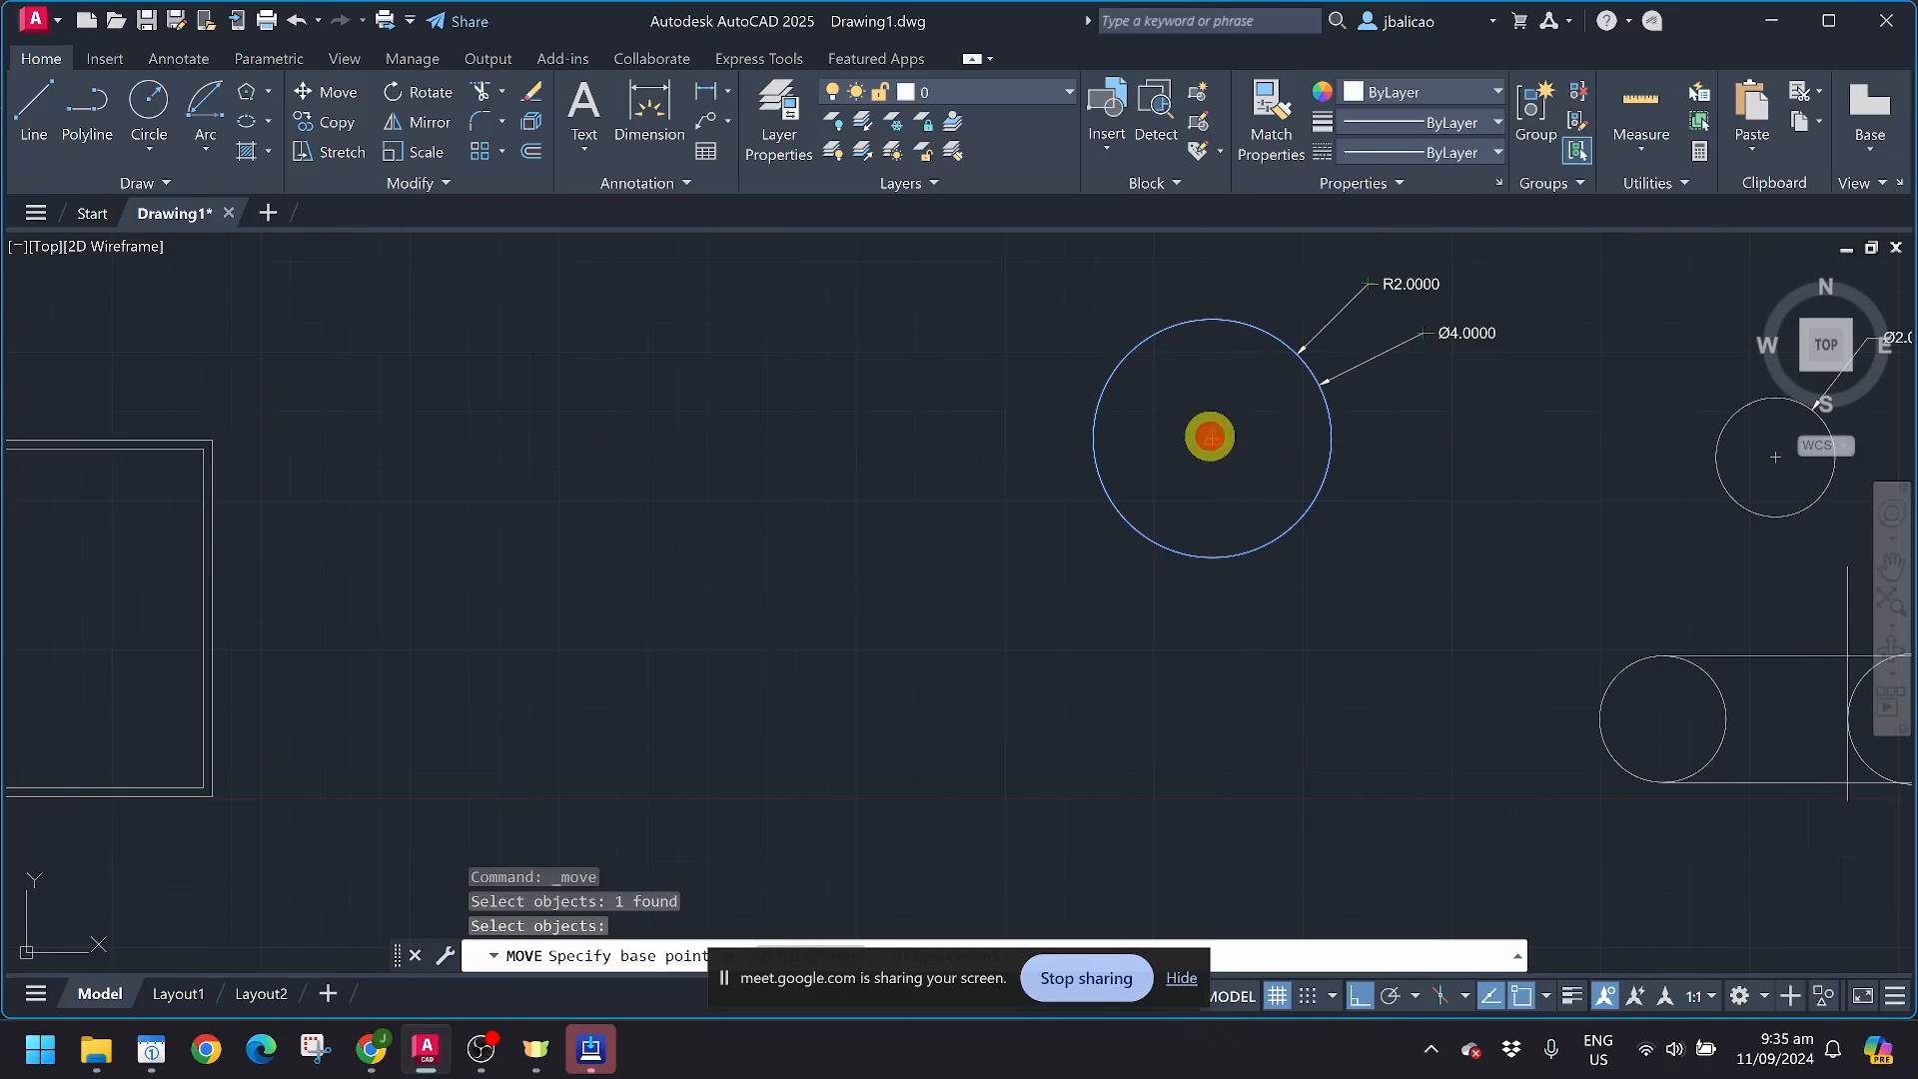
click(1210, 437)
scroll(1049, 582, down, 4)
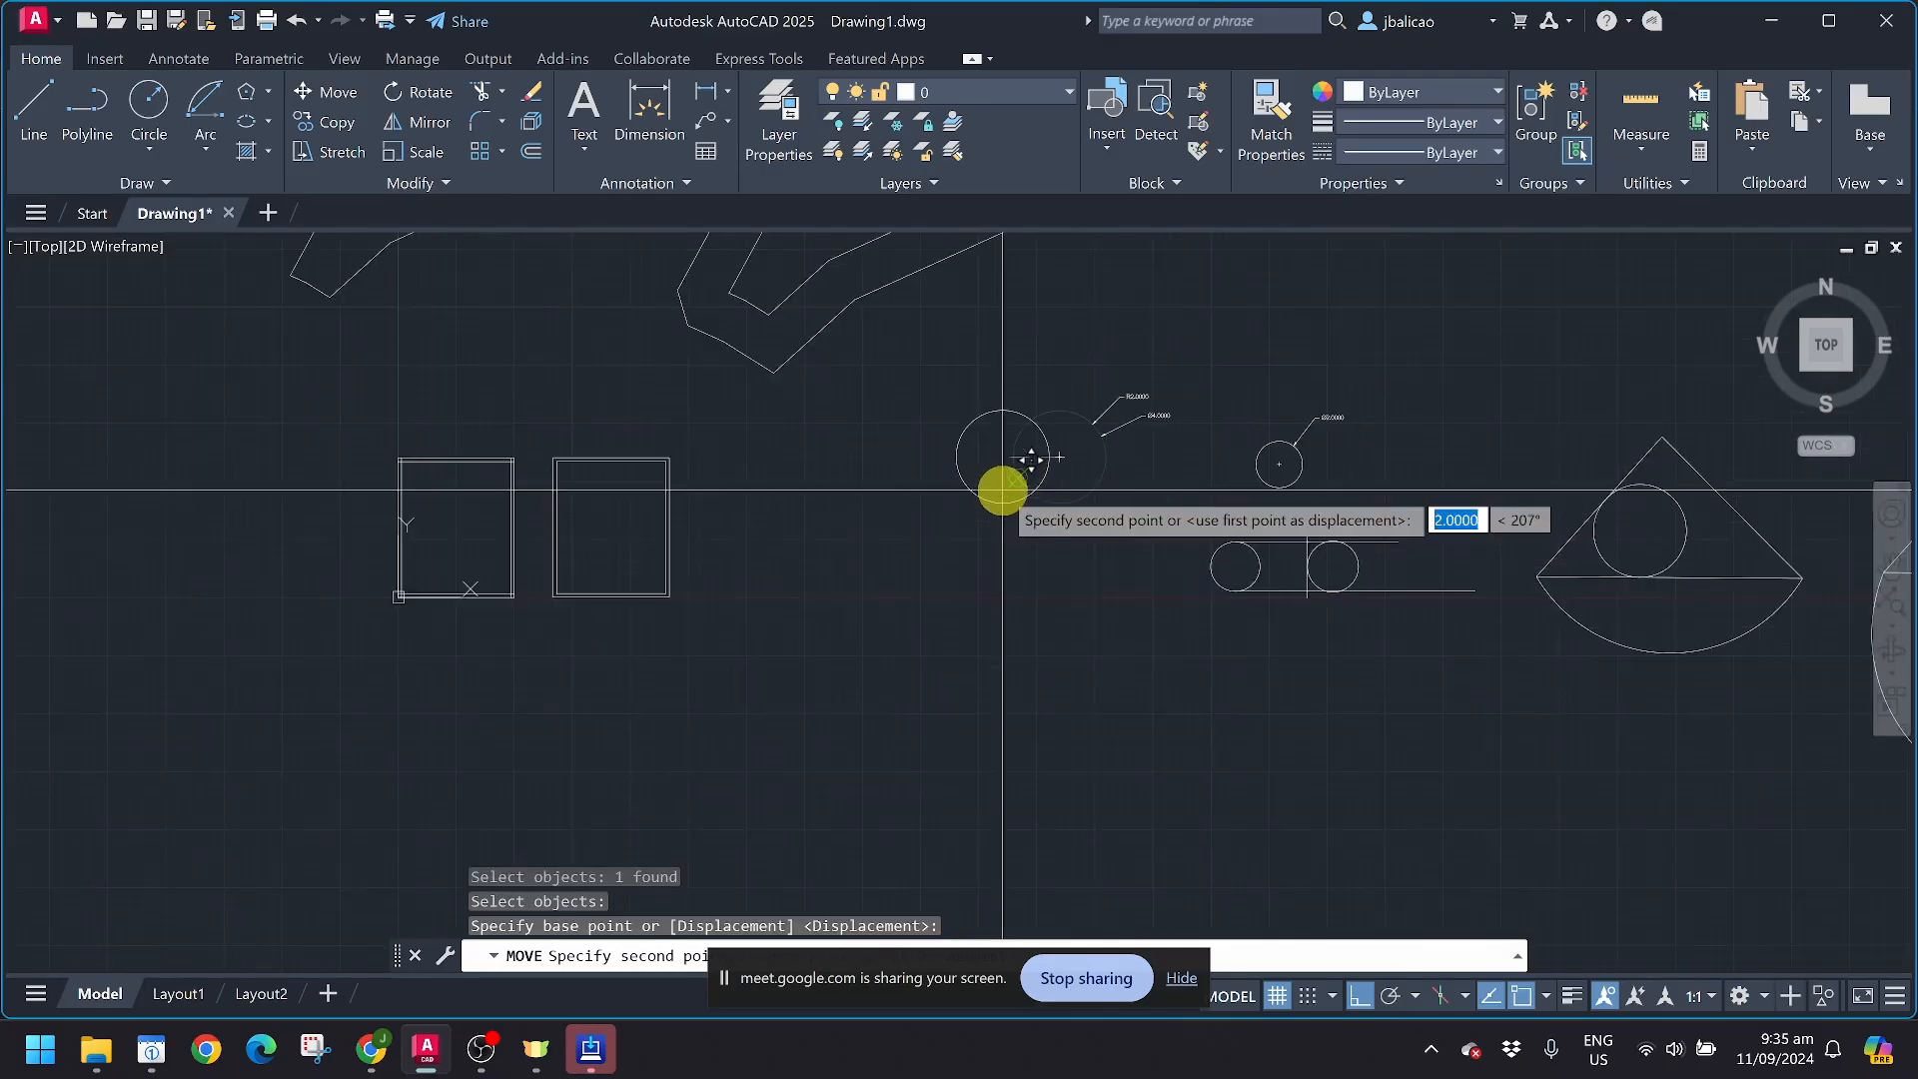
scroll(1003, 490, up, 2)
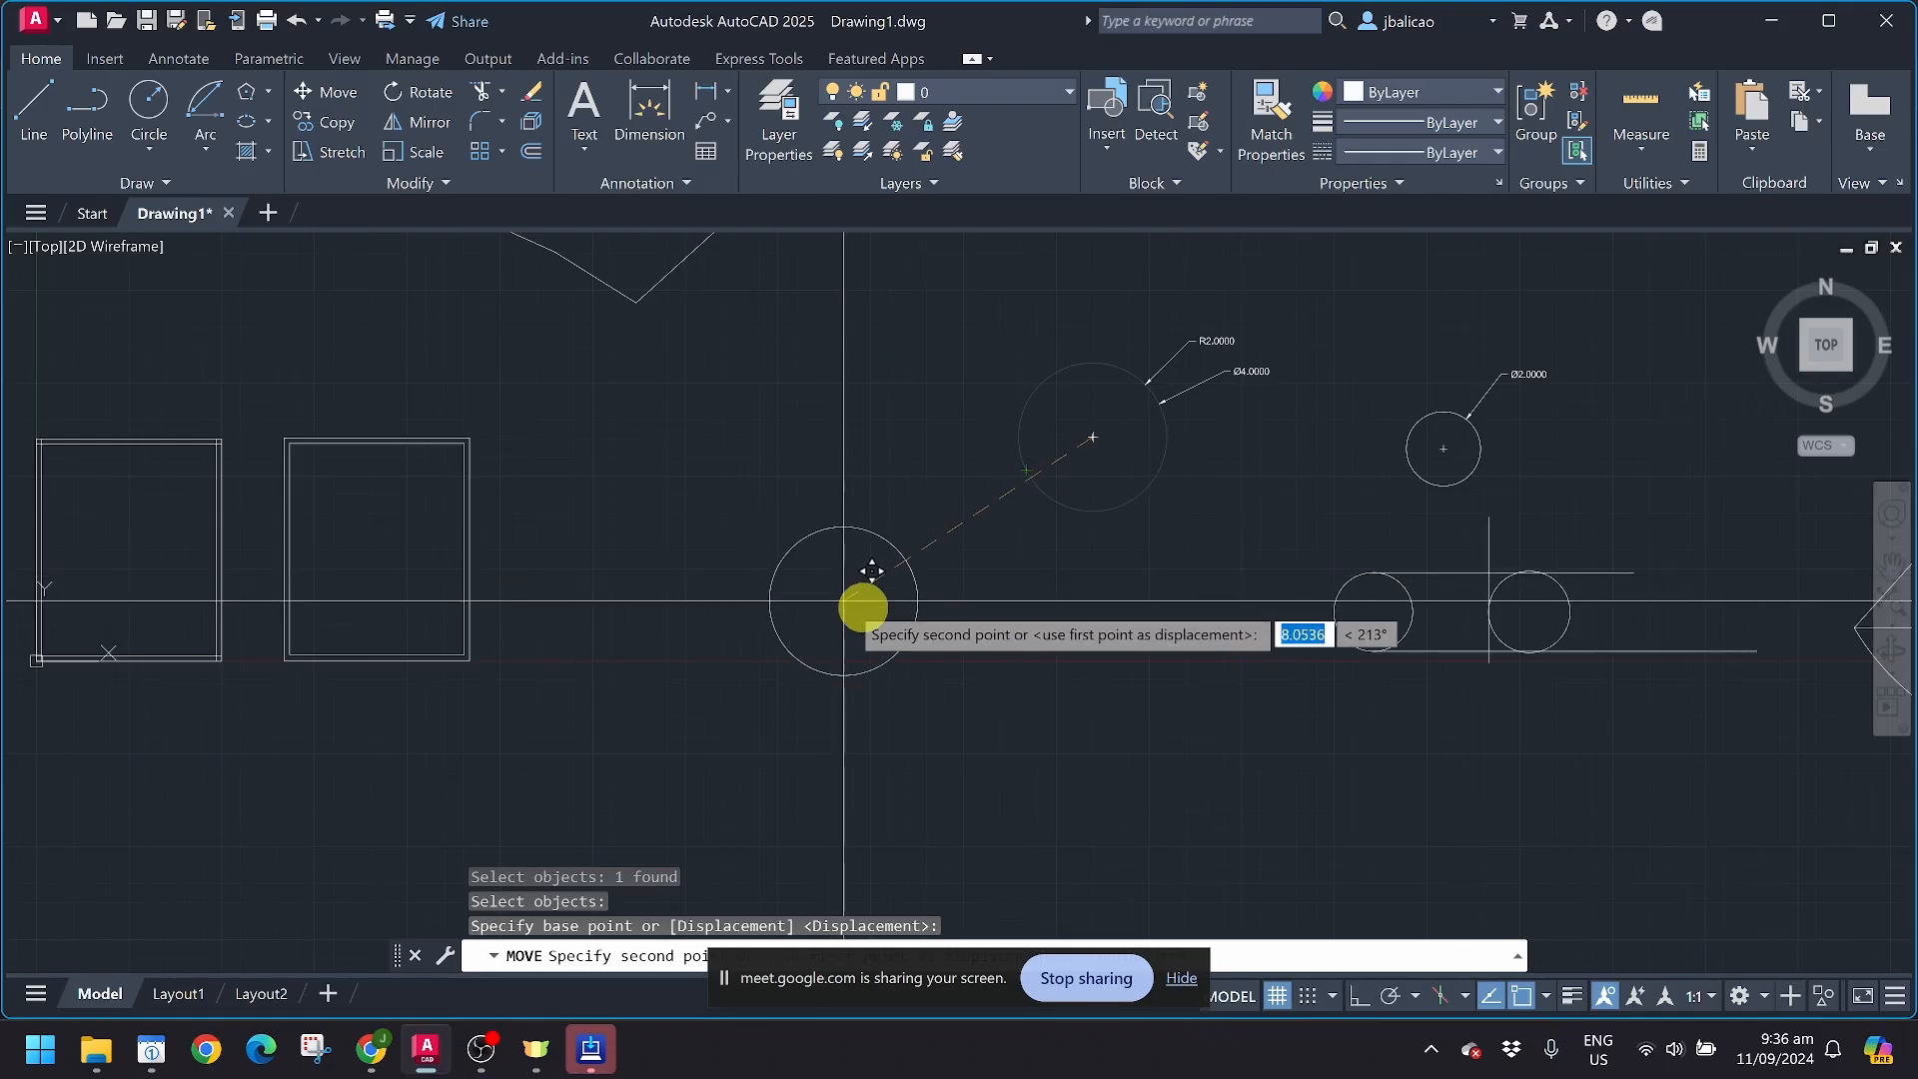
click(837, 547)
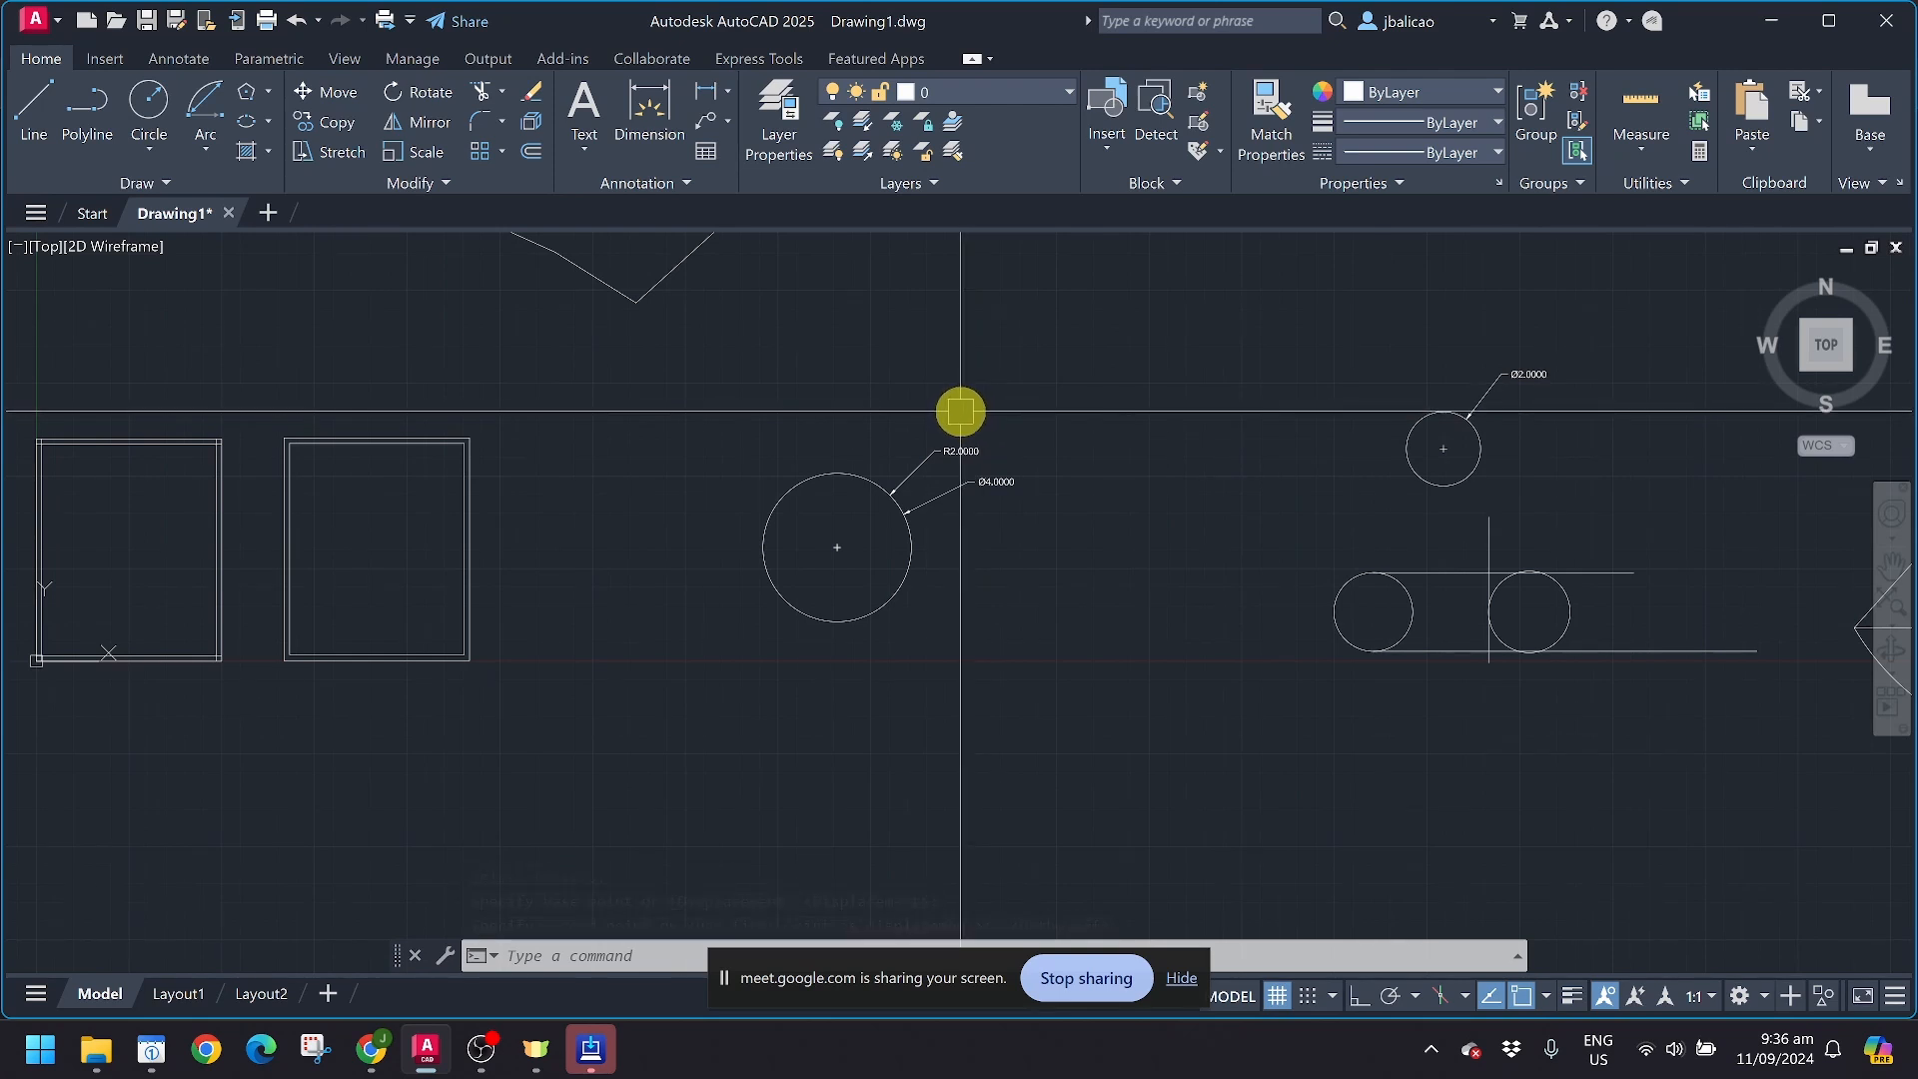
Move the inner rectangle of the second double-outlined rectangle by its lower-right corner to the empty area below the circle
middle_drag(792, 685, 972, 590)
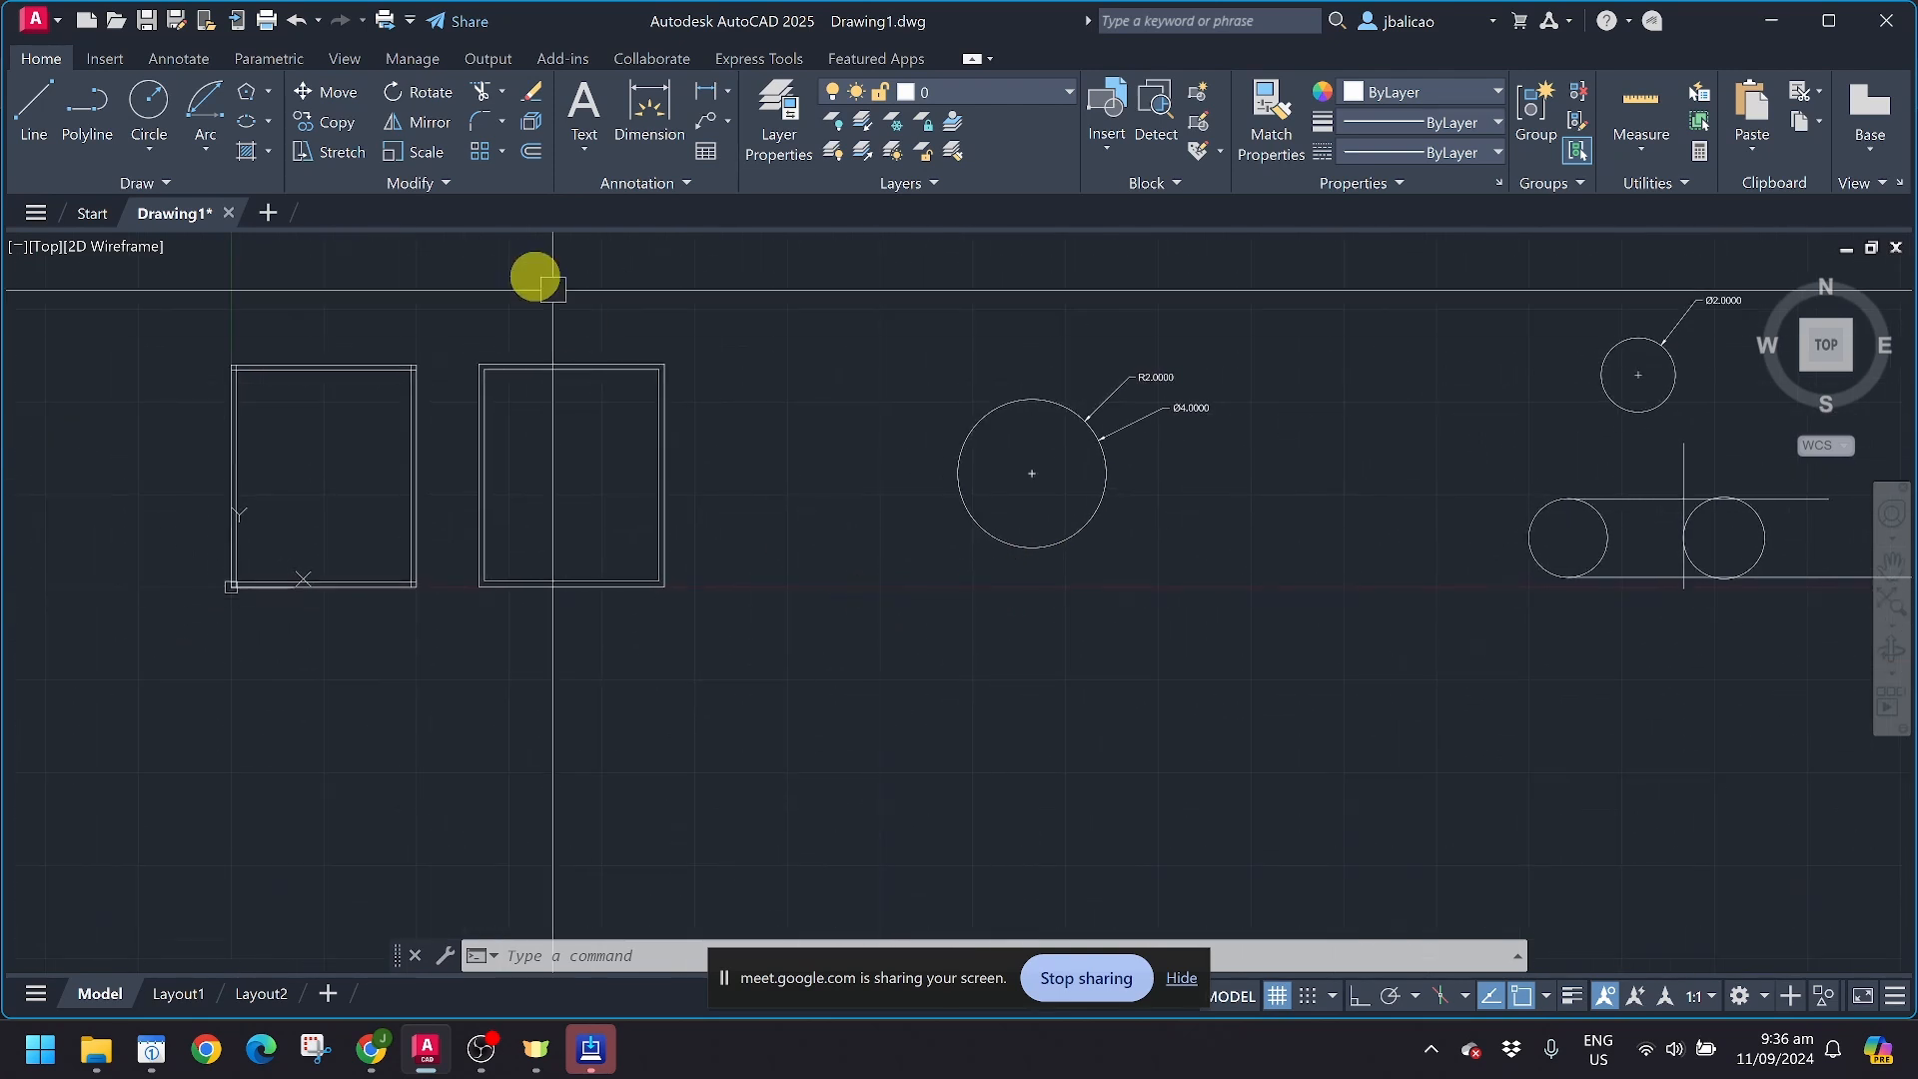
click(336, 100)
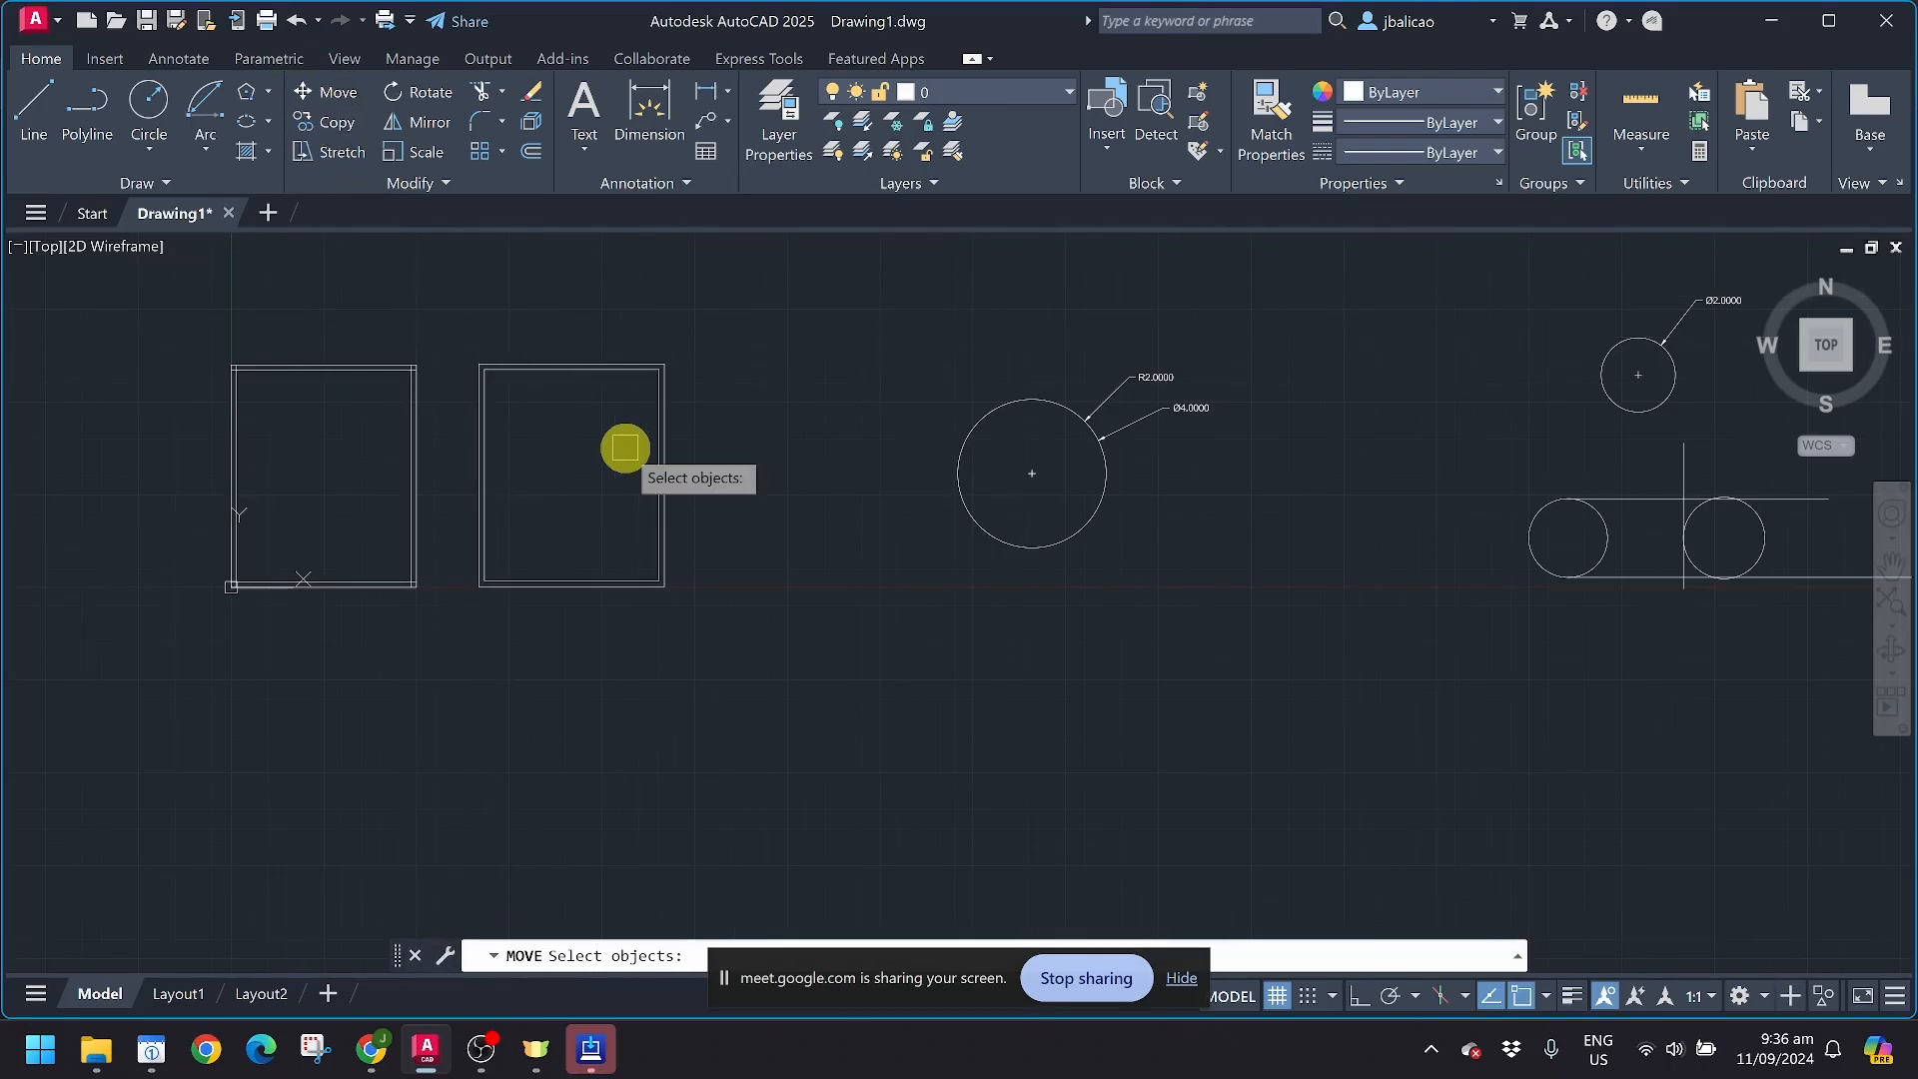
scroll(629, 445, up, 2)
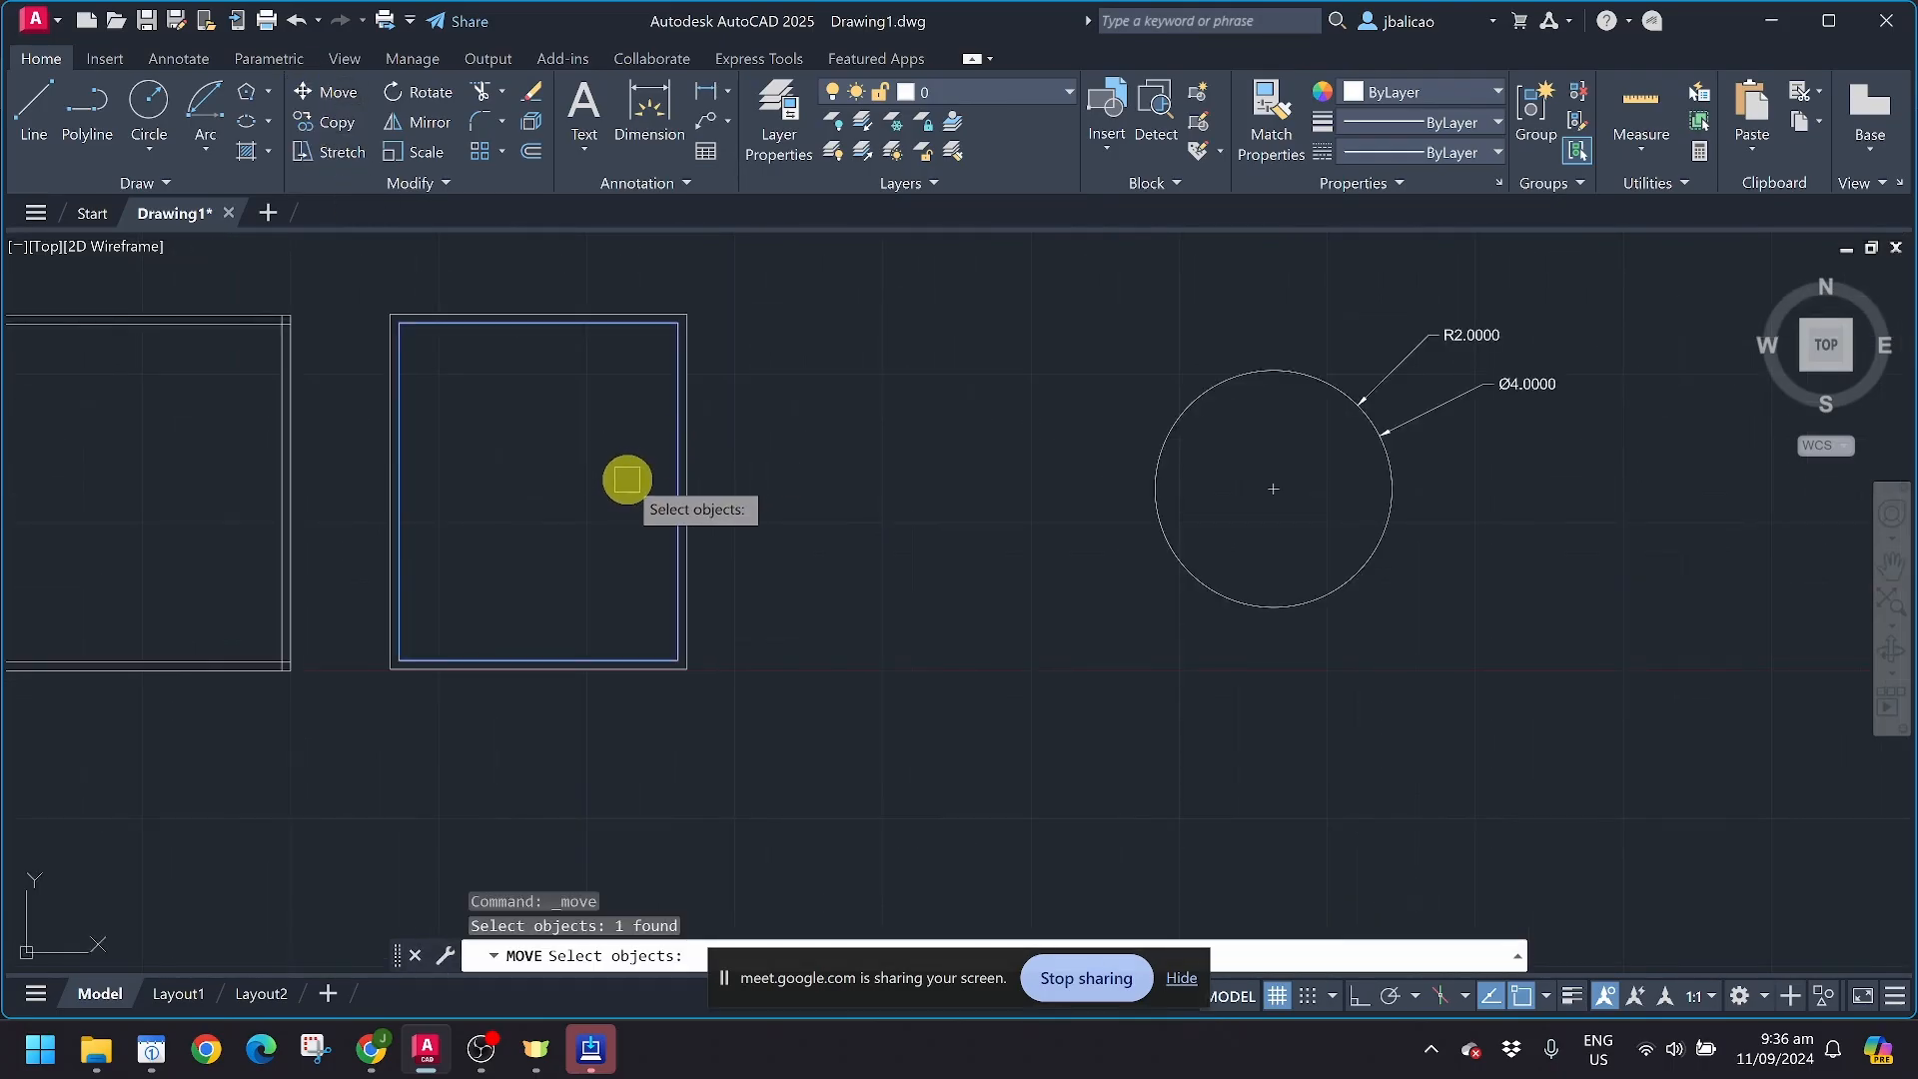
key(Return)
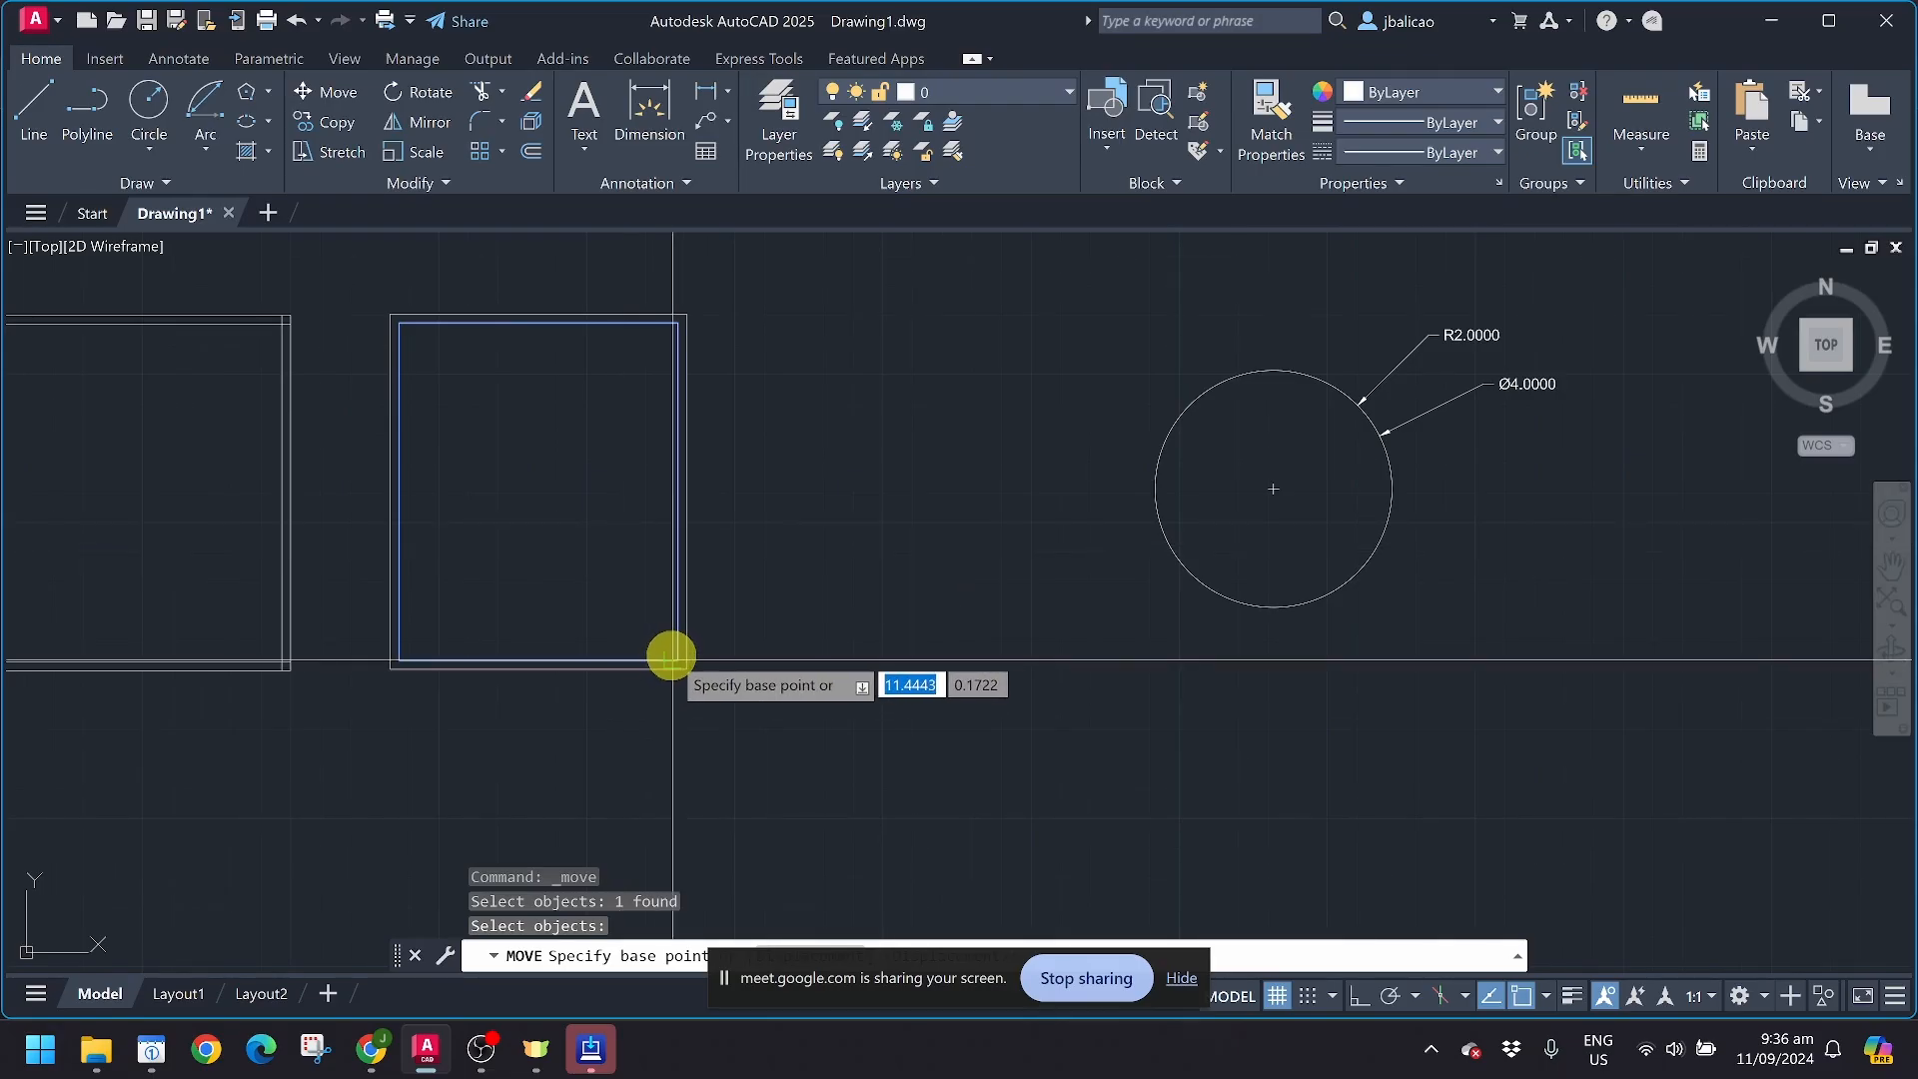
click(671, 659)
scroll(849, 649, down, 4)
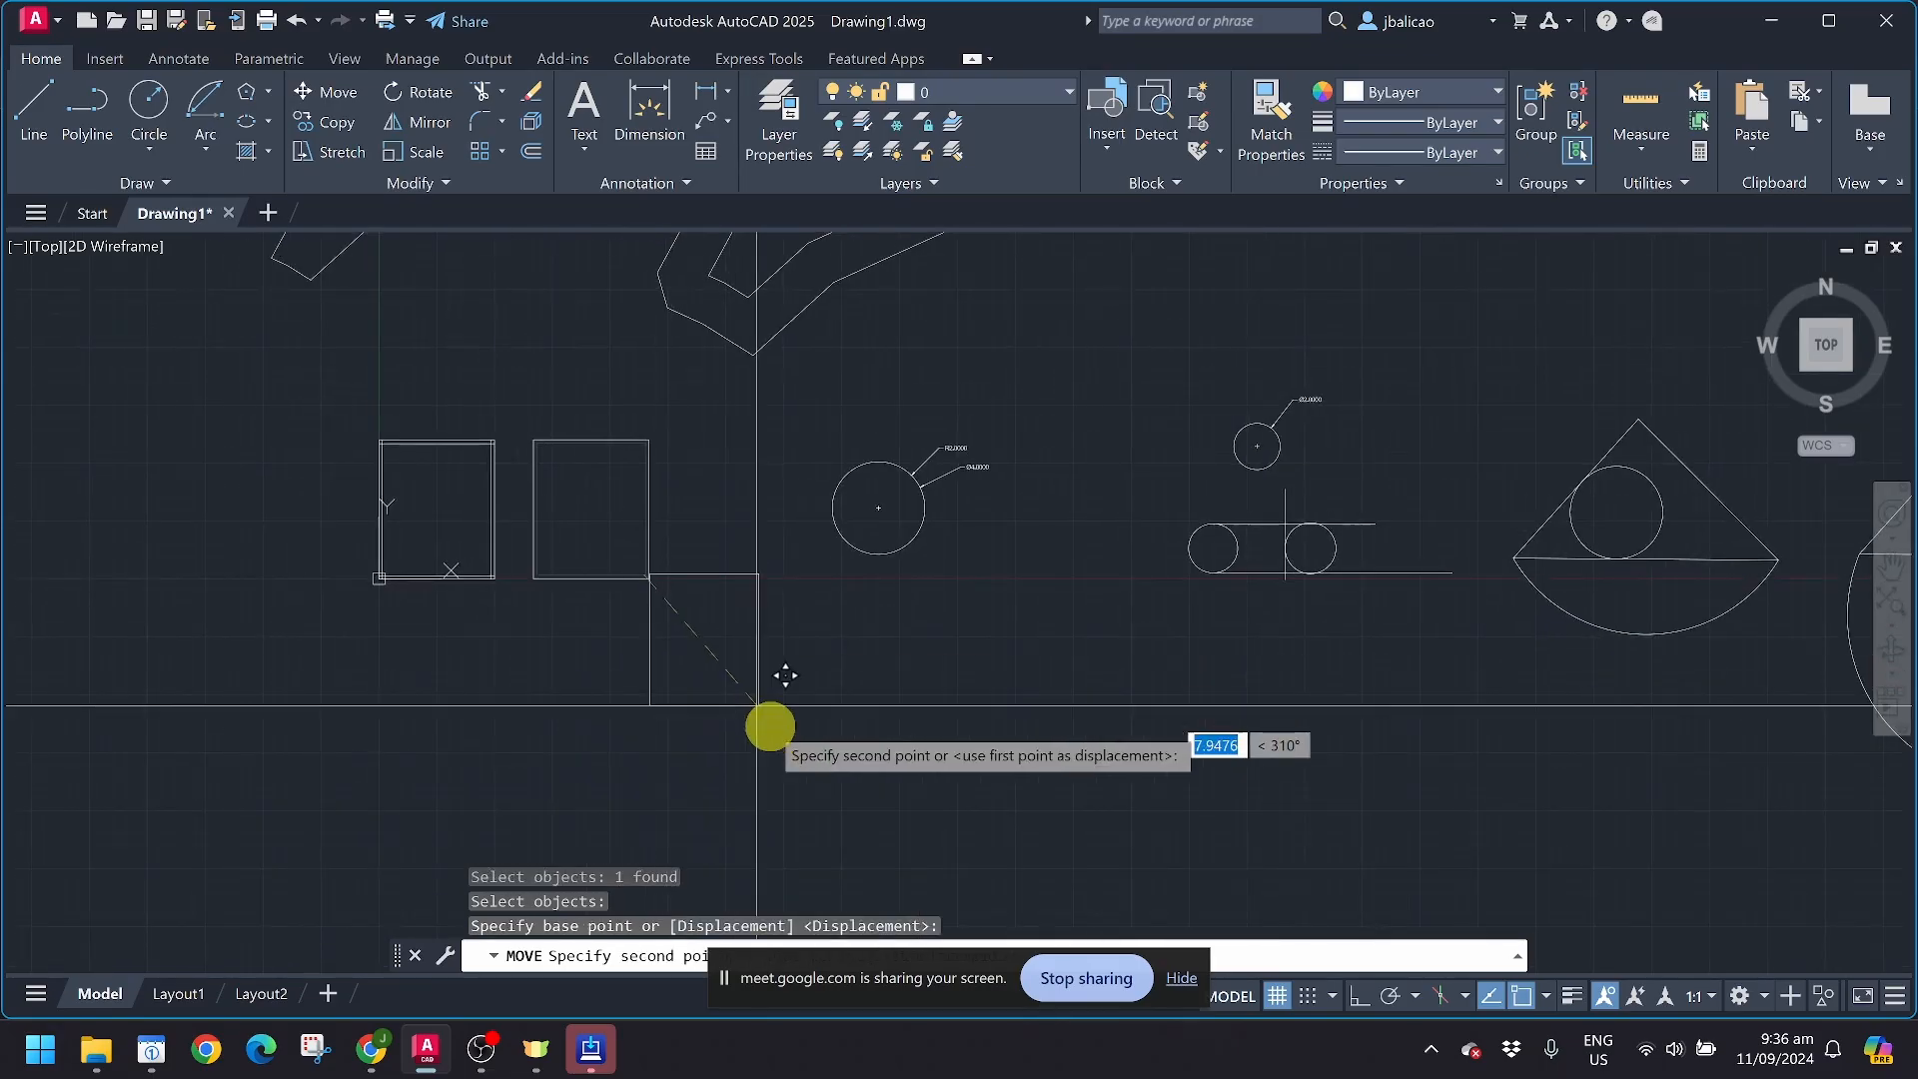
click(842, 761)
scroll(805, 651, up, 3)
scroll(392, 316, down, 2)
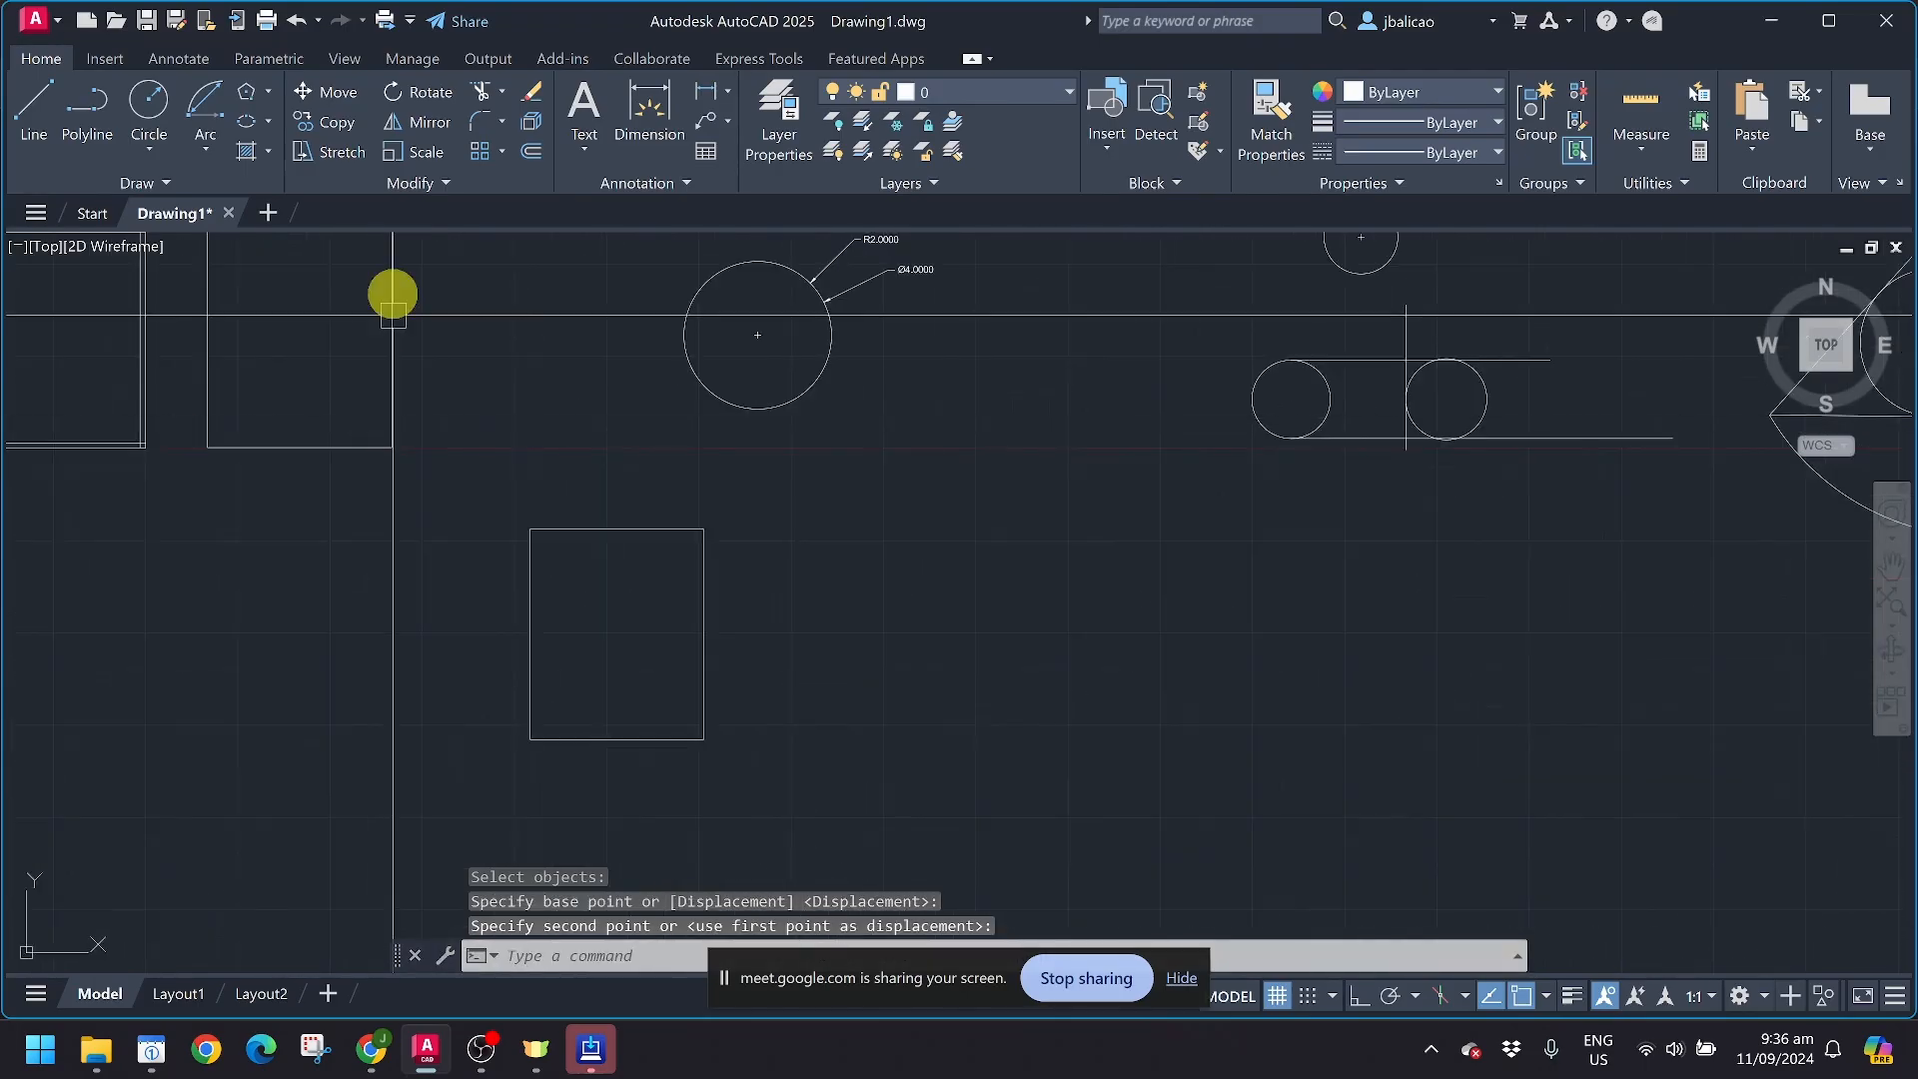
Hide the screen-sharing notice and undo the last move of the inner rectangle
middle_drag(410, 457, 517, 516)
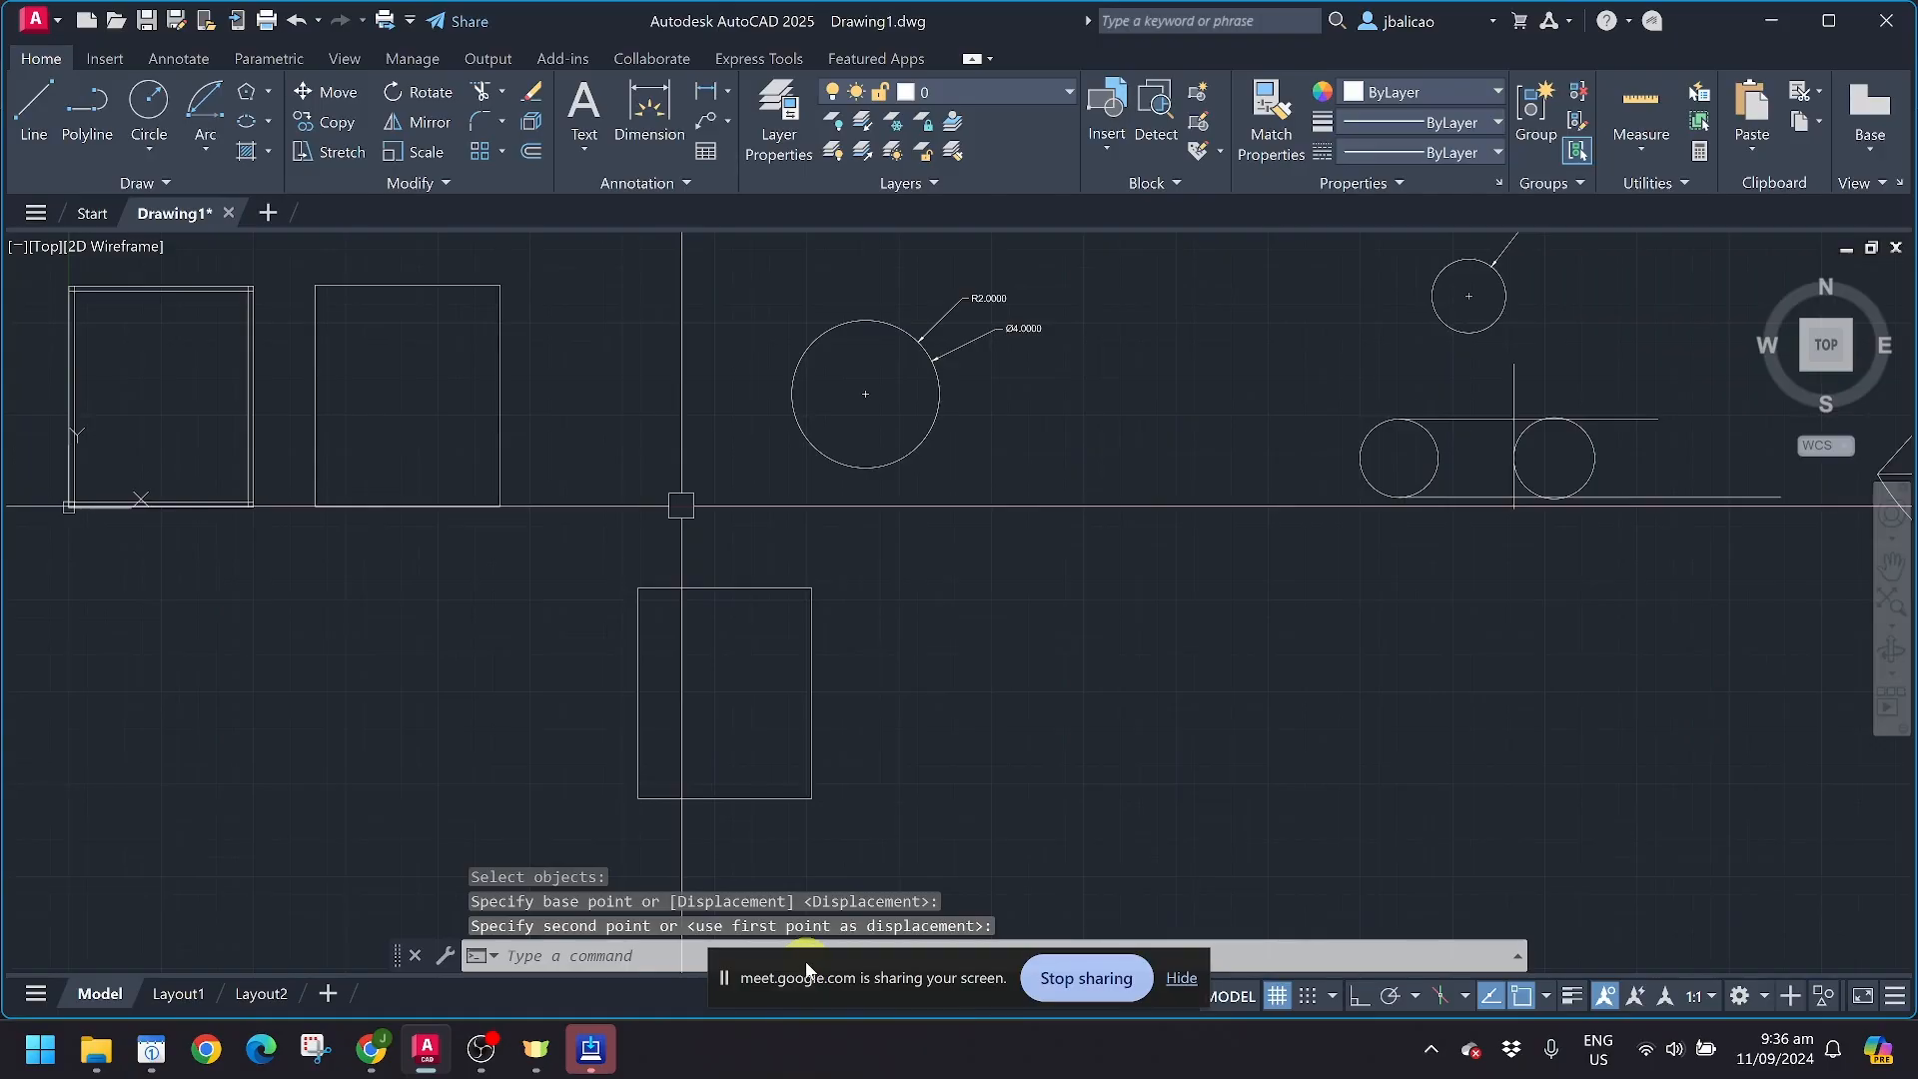
click(1182, 978)
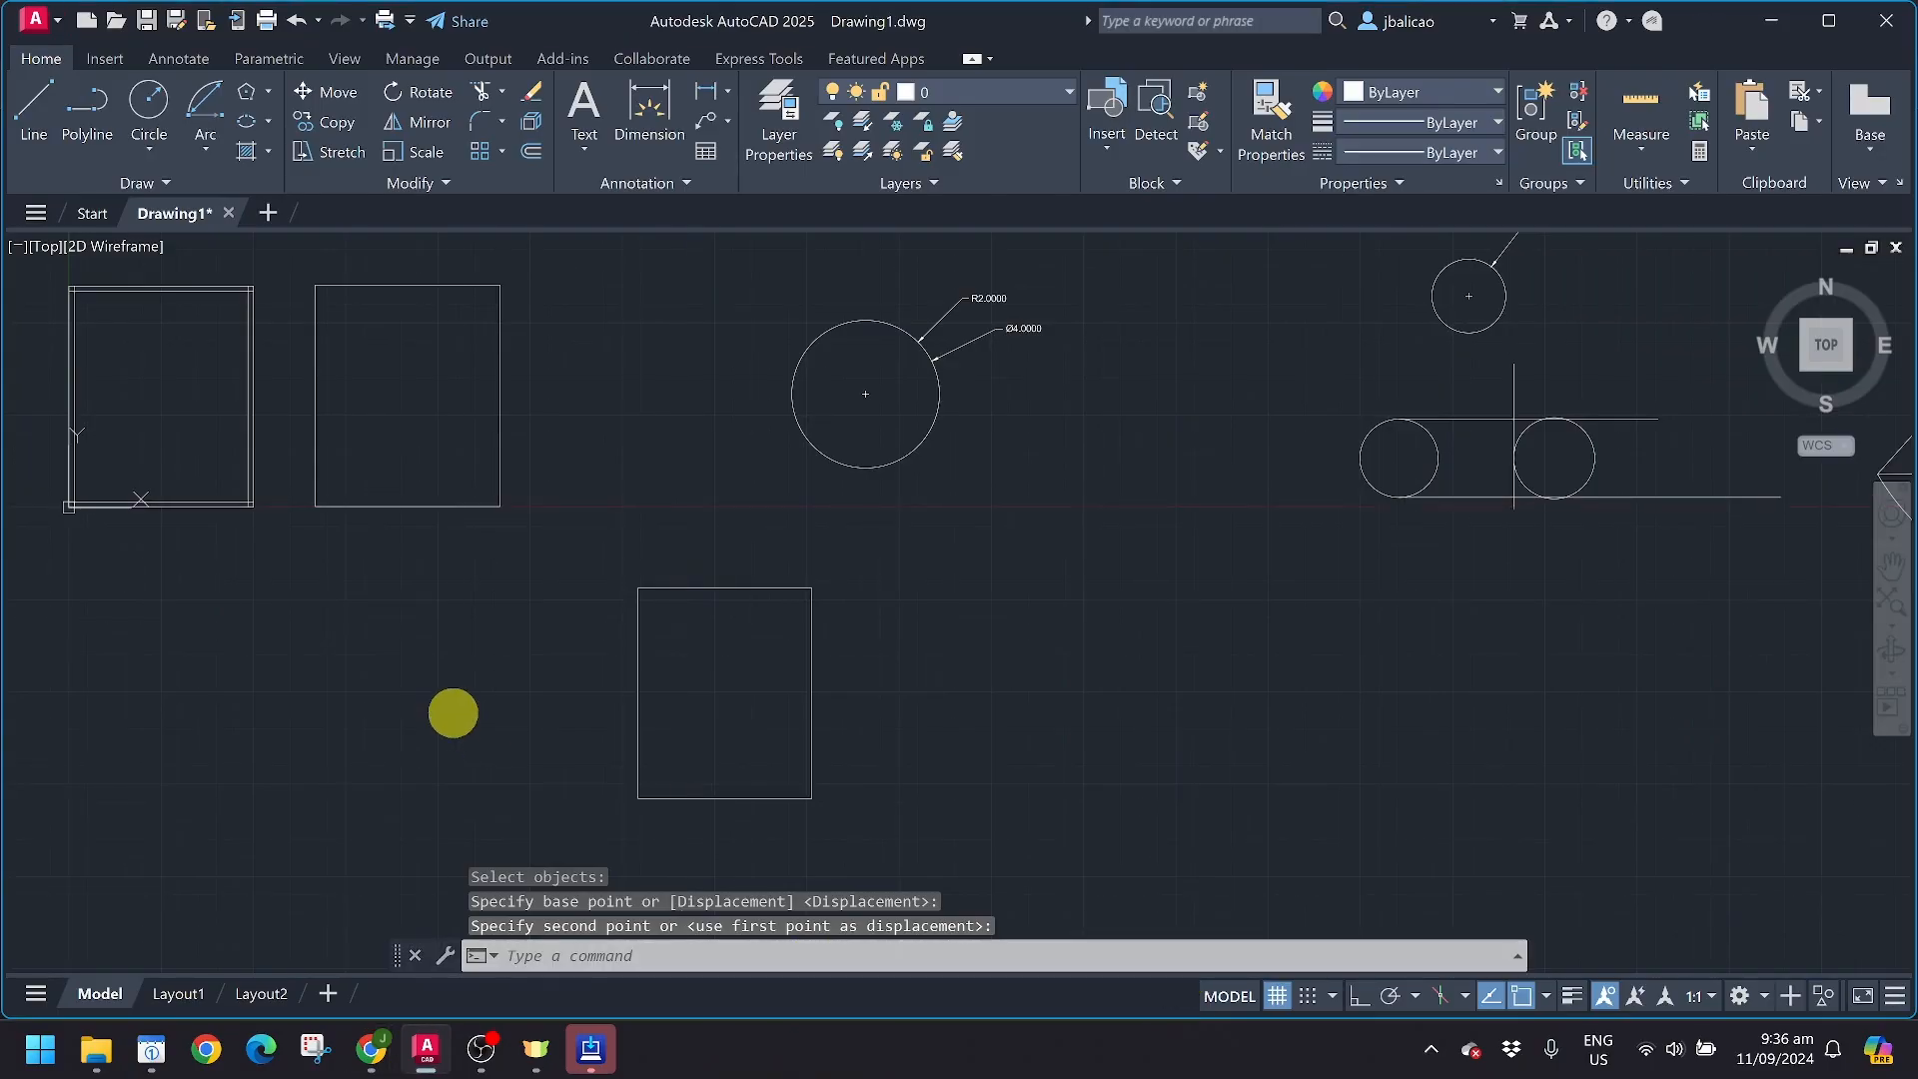
key(ctrl+z)
key(ctrl+z)
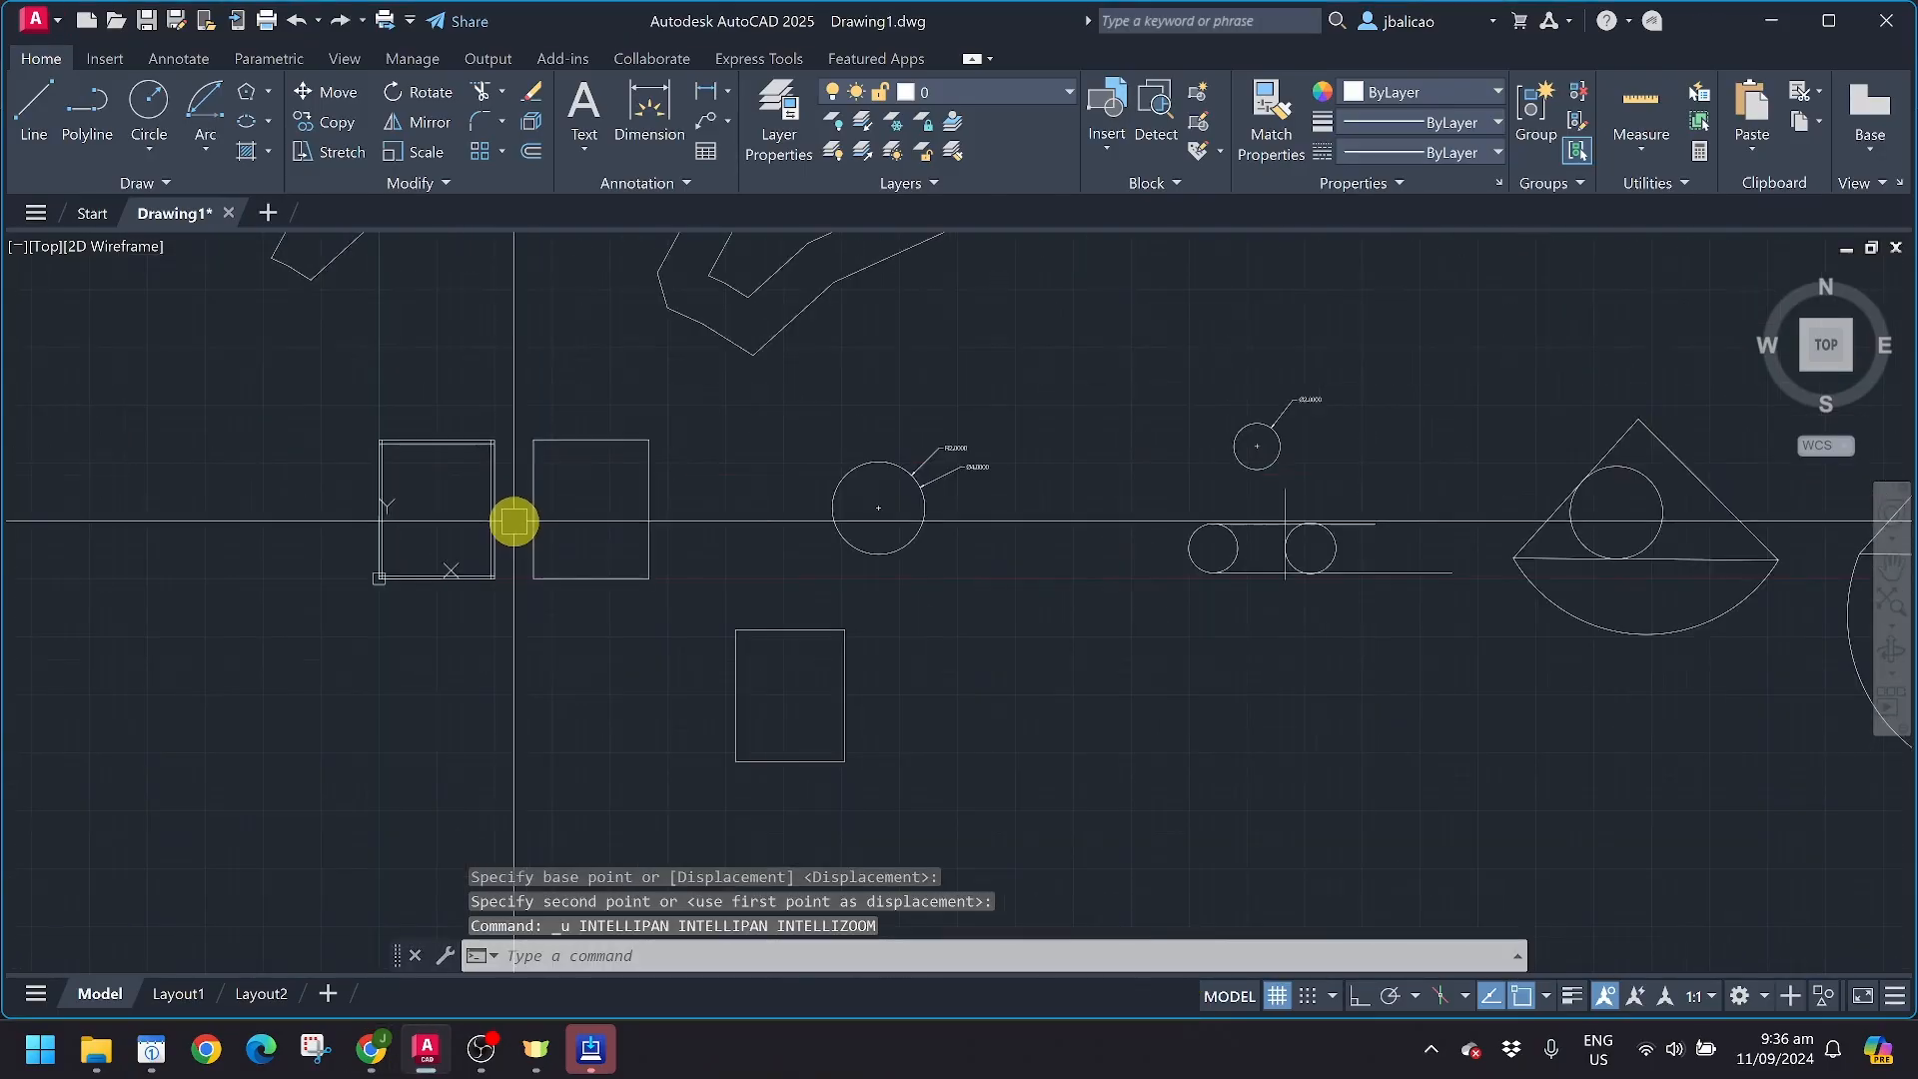
scroll(506, 528, up, 2)
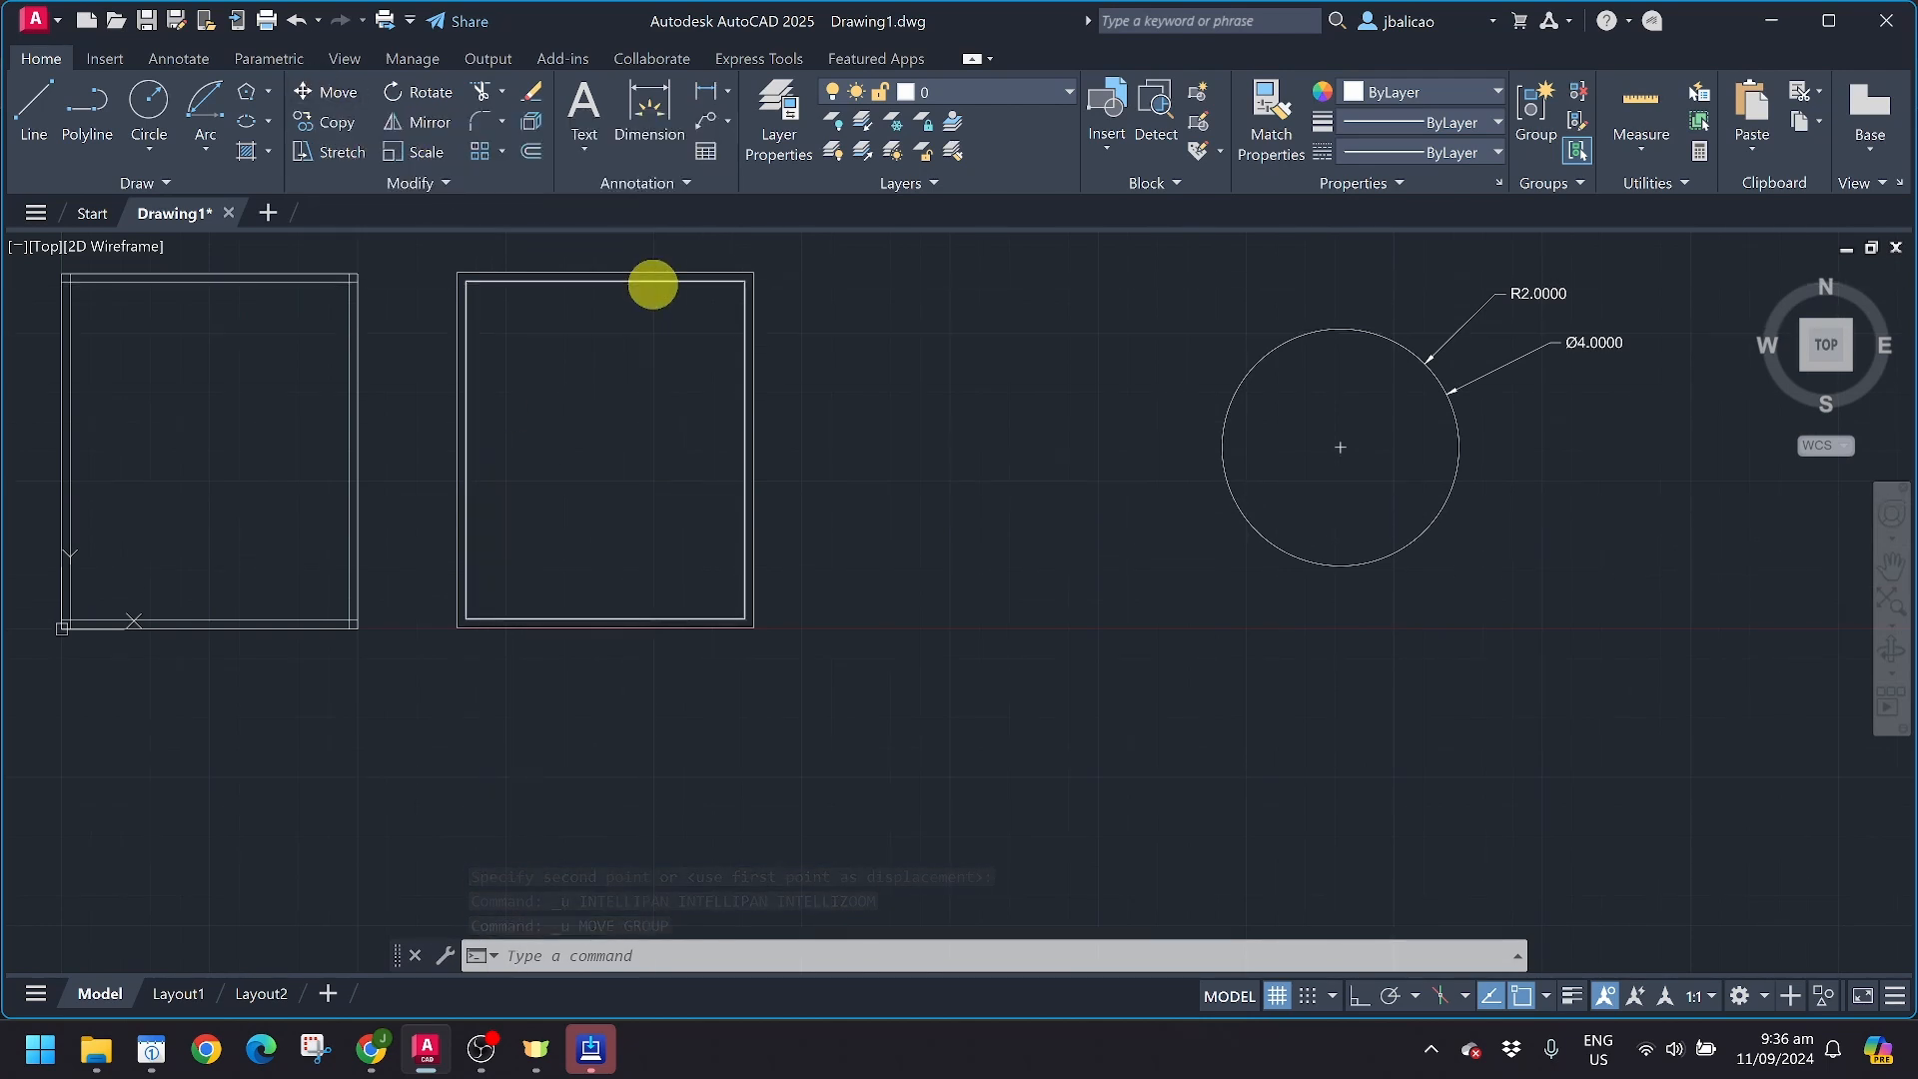
key(Escape)
key(Escape)
key(Escape)
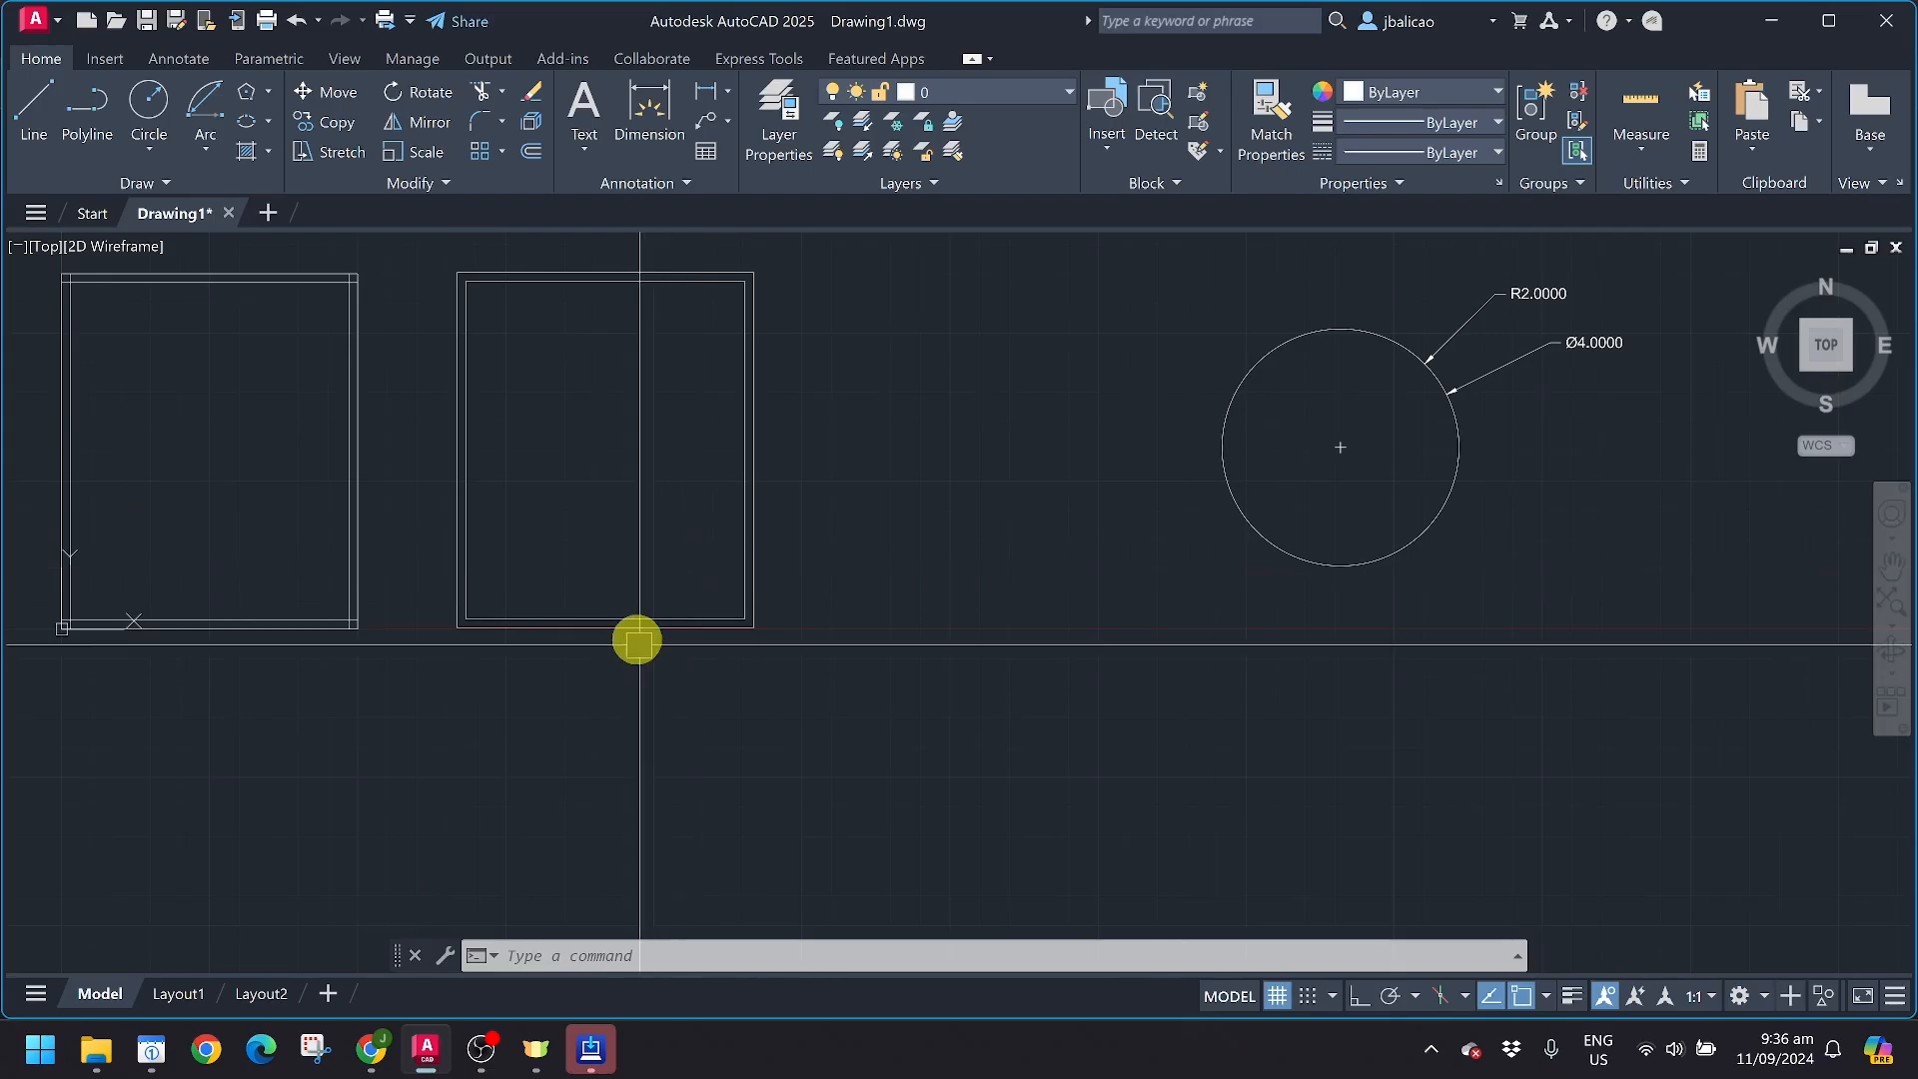
Move the inner rectangle of the second double-outlined rectangle by its lower-right corner to the empty area below, toward the circle
scroll(673, 591, down, 2)
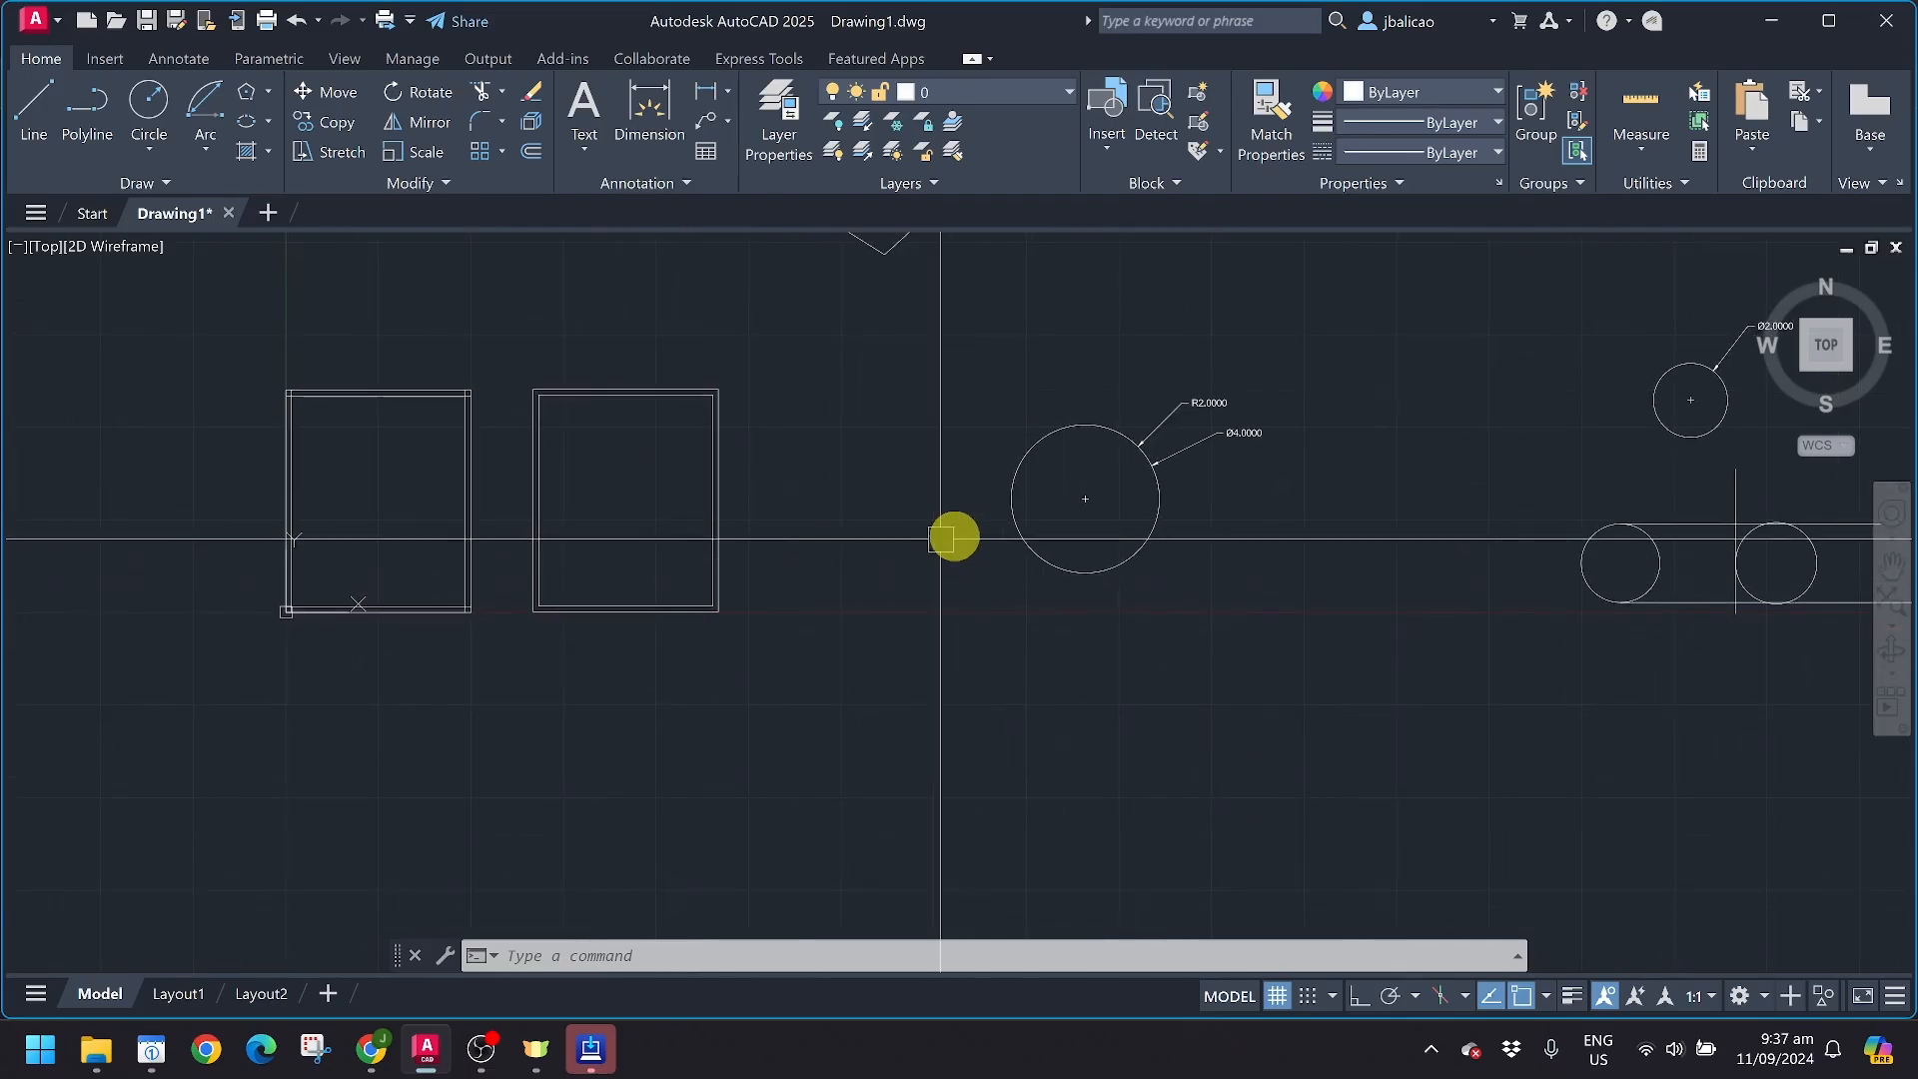
scroll(737, 550, up, 2)
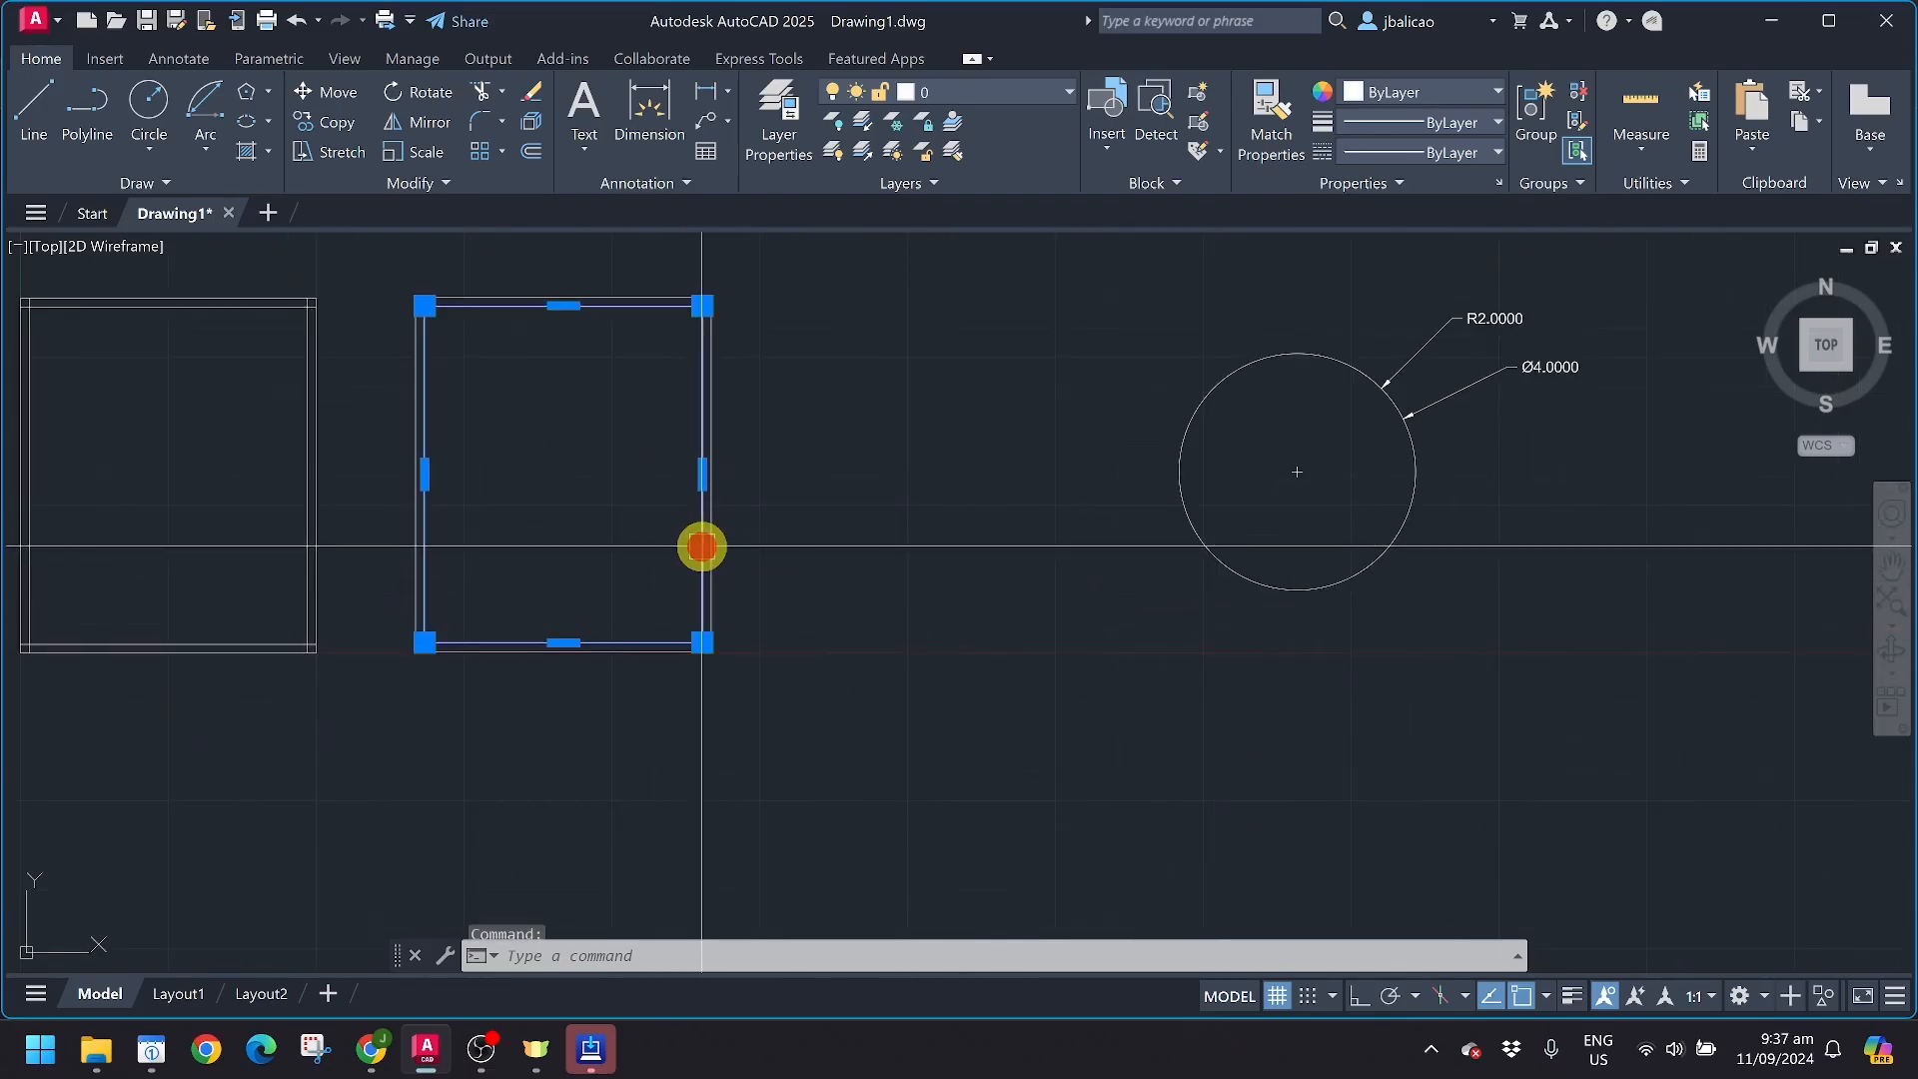
click(319, 100)
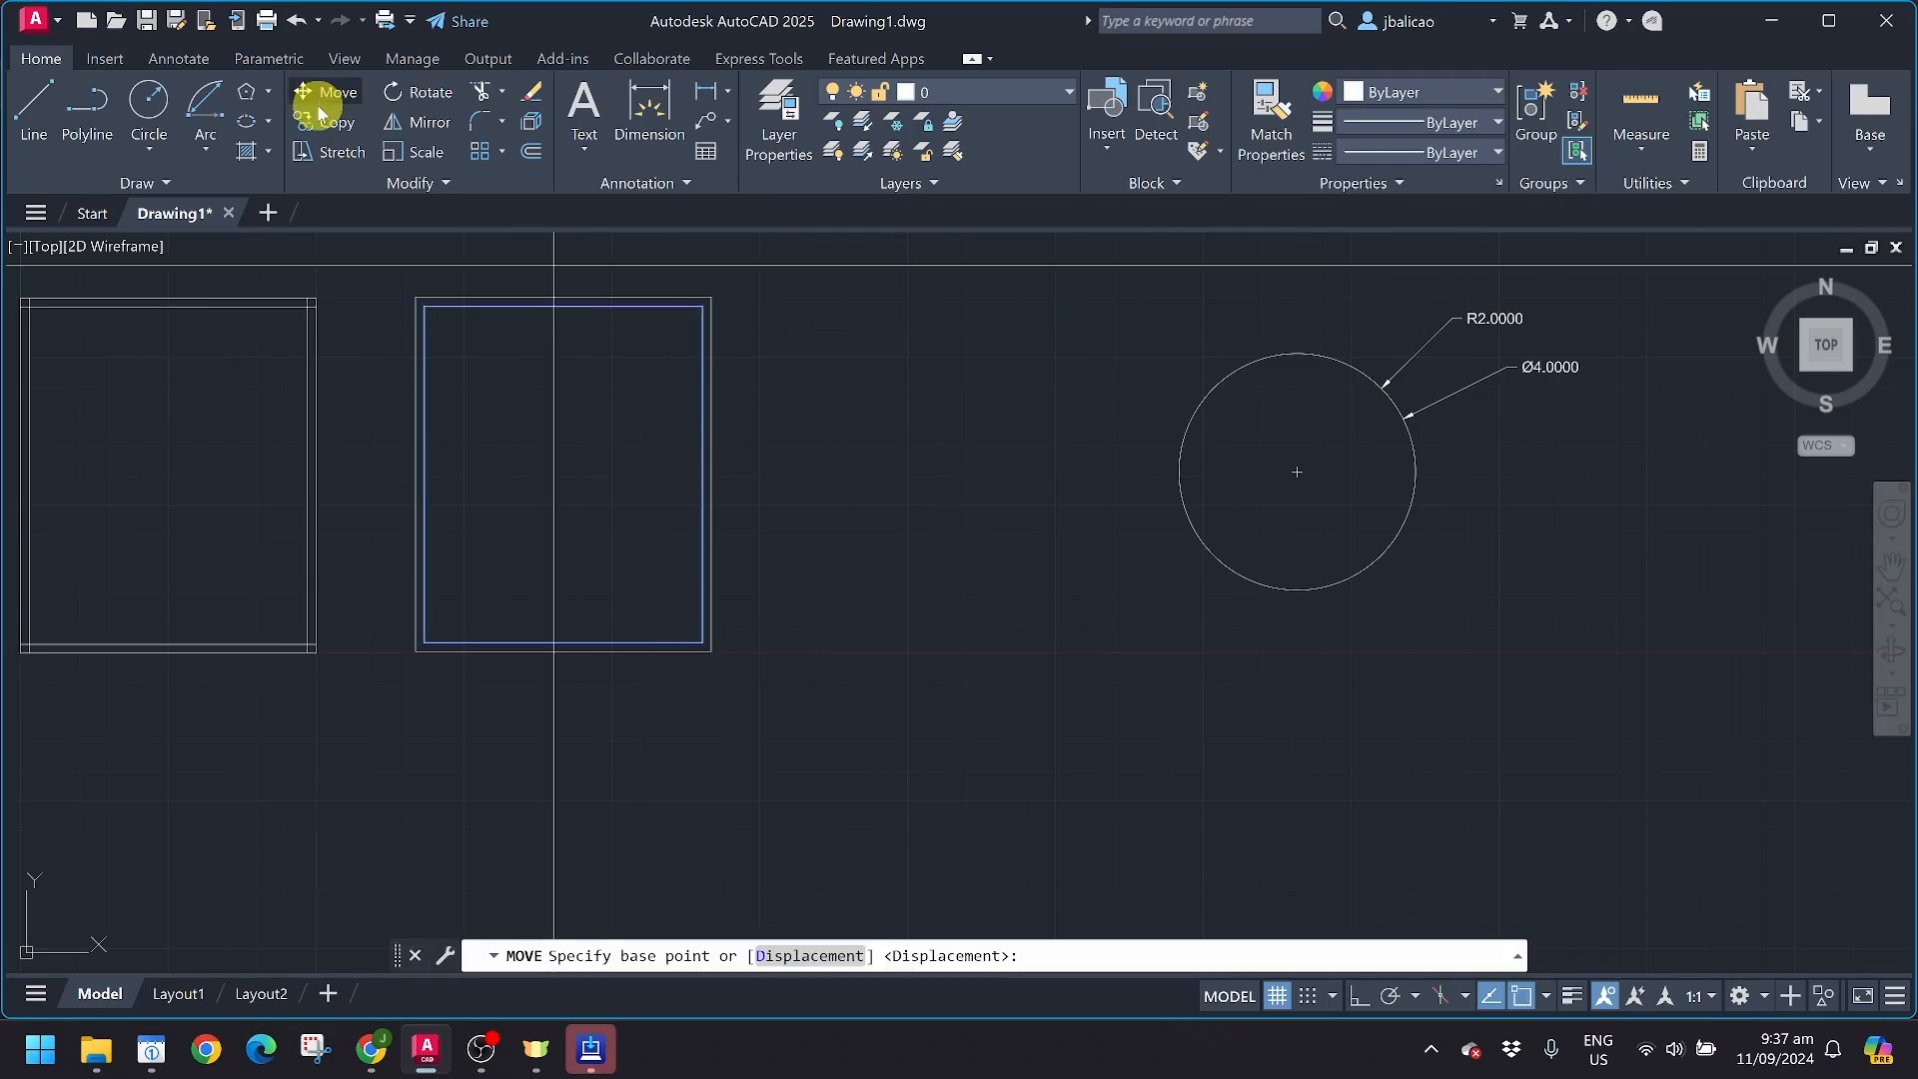
click(701, 641)
middle_drag(807, 703, 668, 285)
click(982, 604)
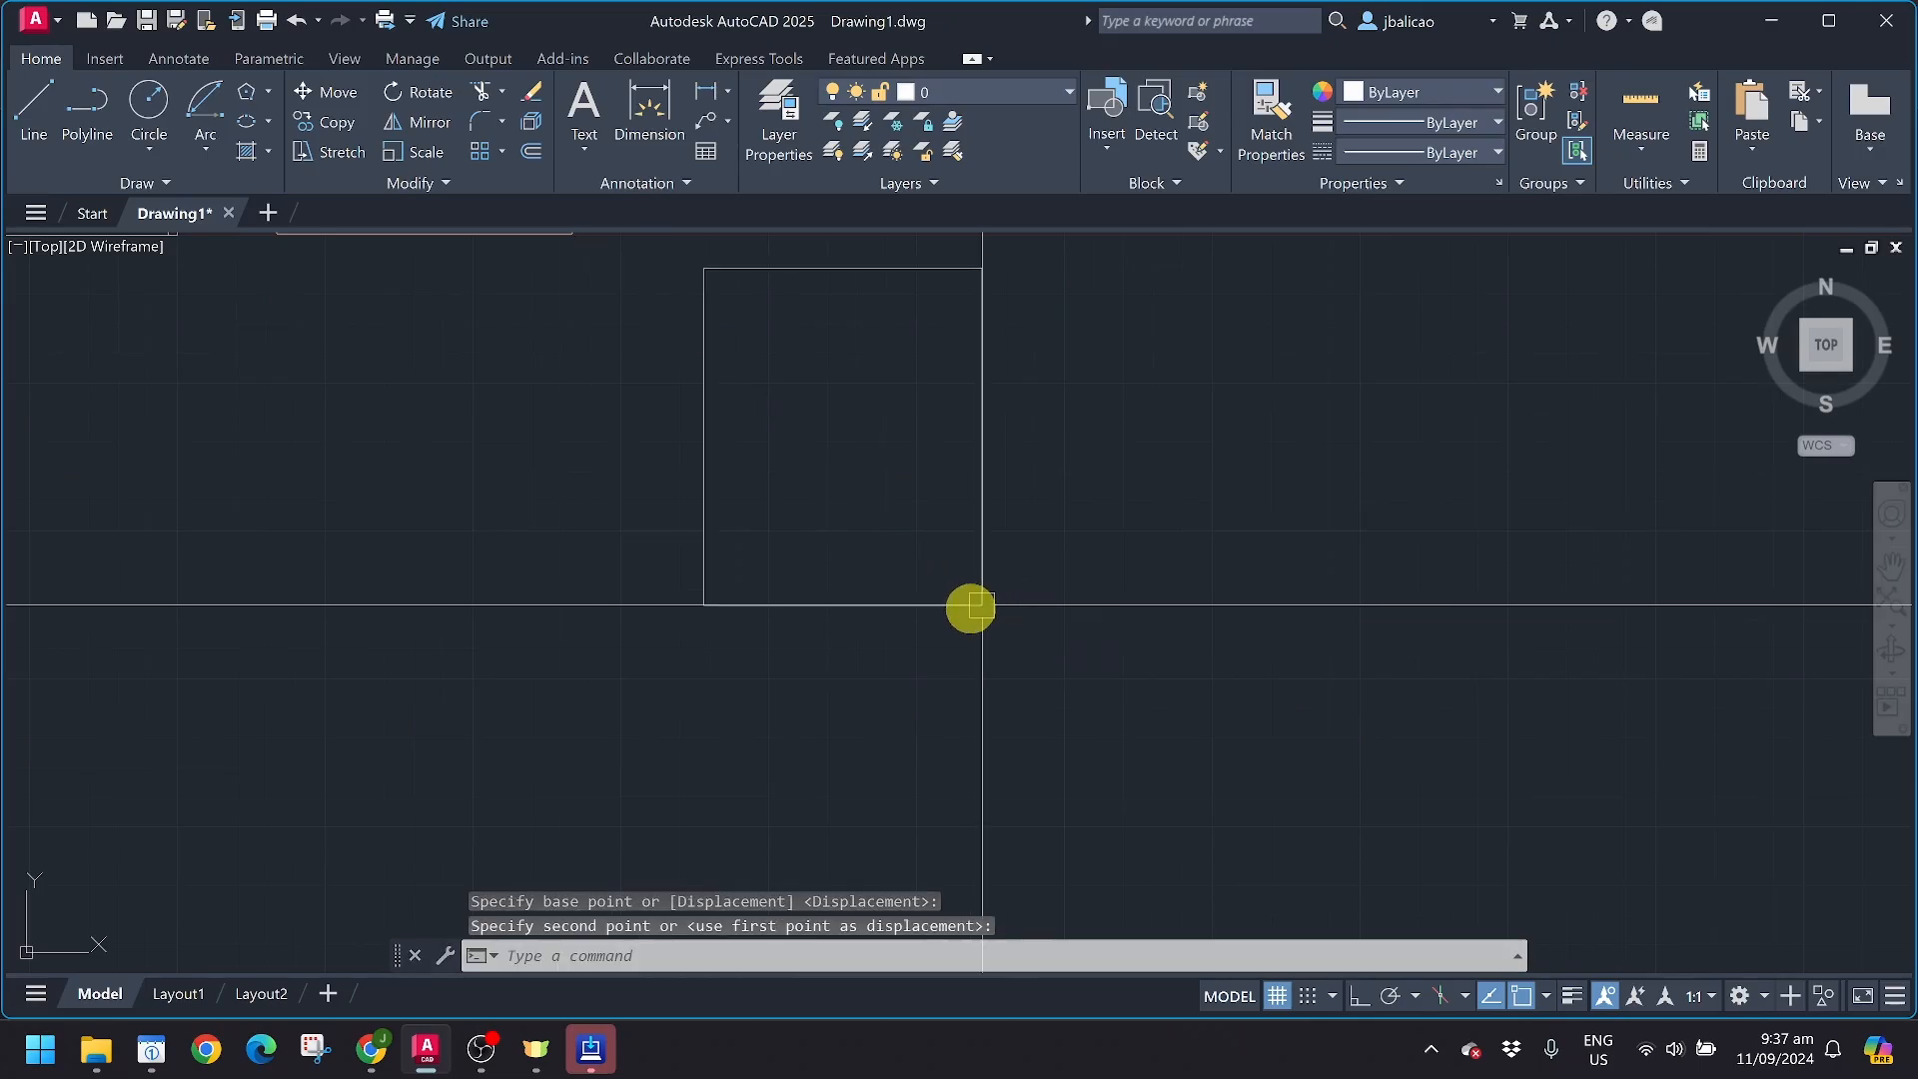
Move the remaining outer rectangle by its upper-left corner to the empty area below the first double-outlined rectangle
scroll(971, 606, down, 3)
middle_drag(783, 543, 863, 637)
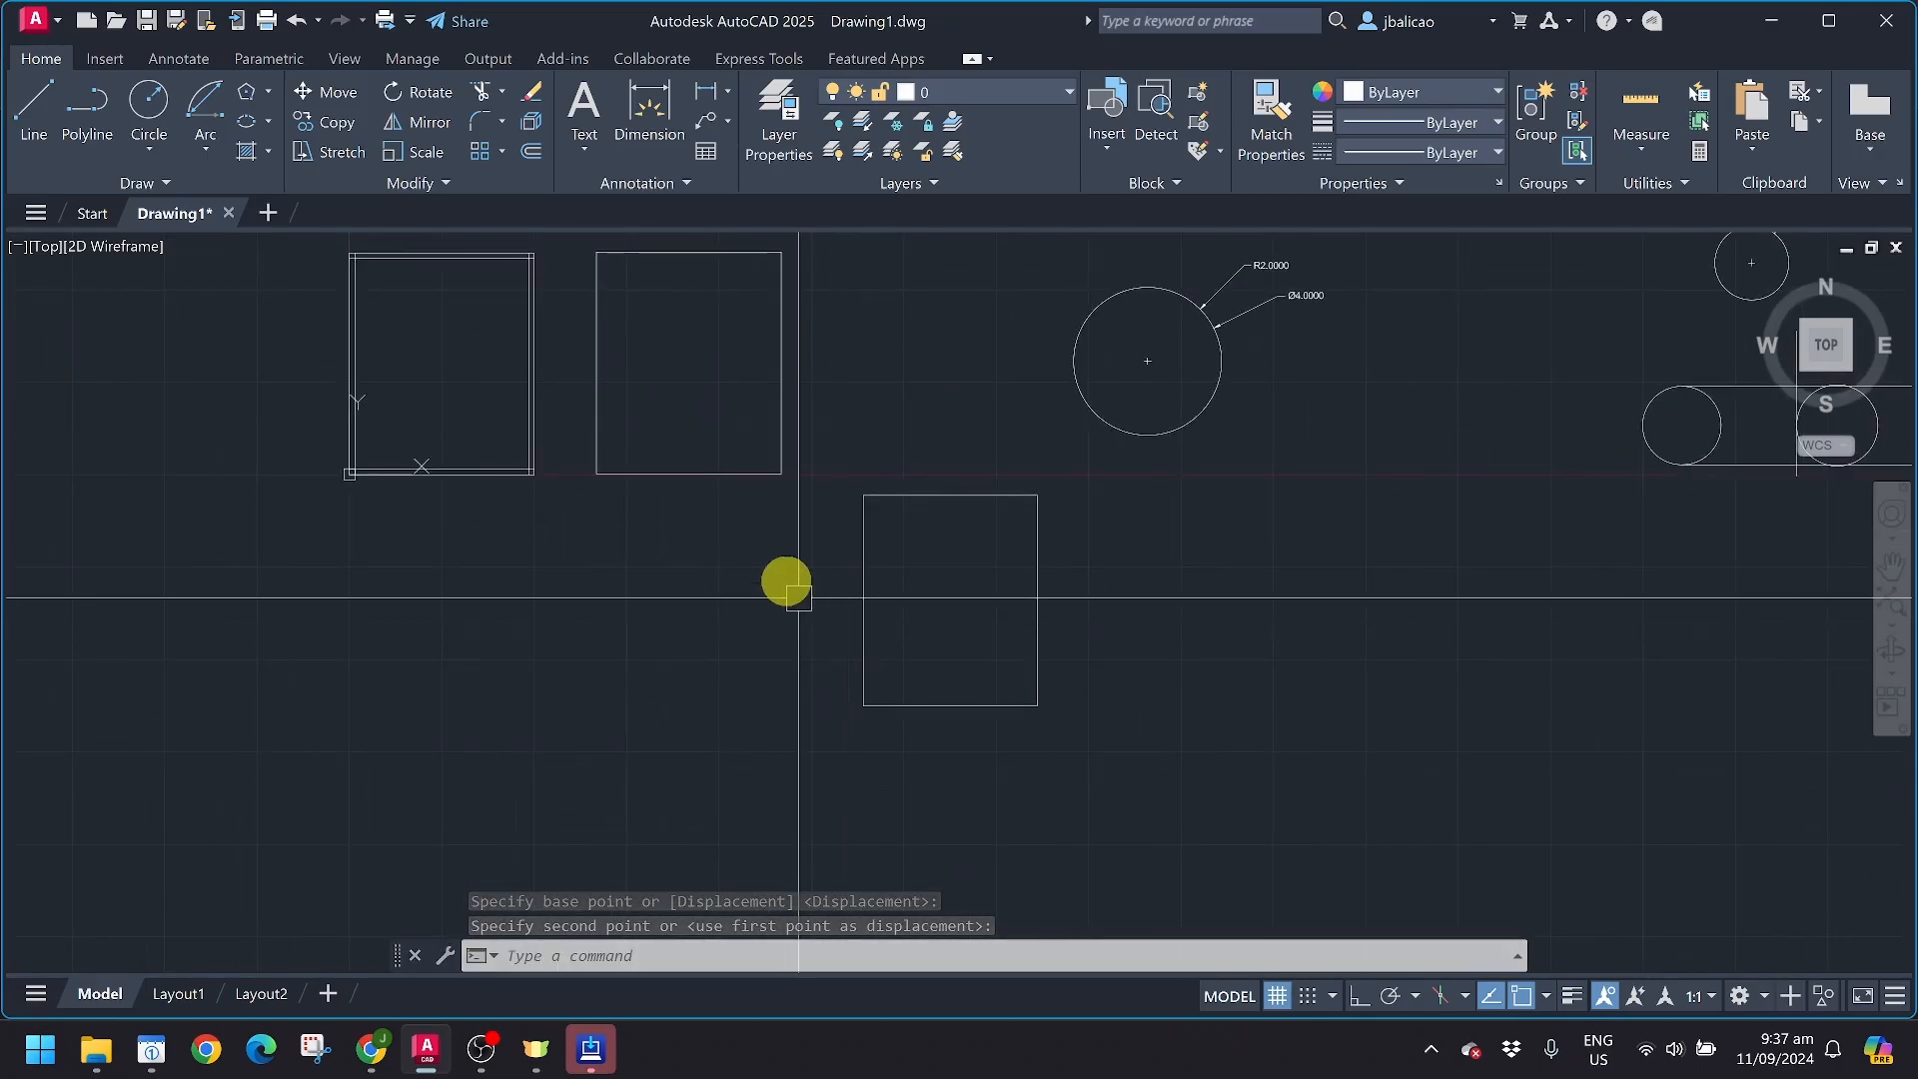
scroll(679, 480, up, 2)
middle_drag(633, 429, 669, 498)
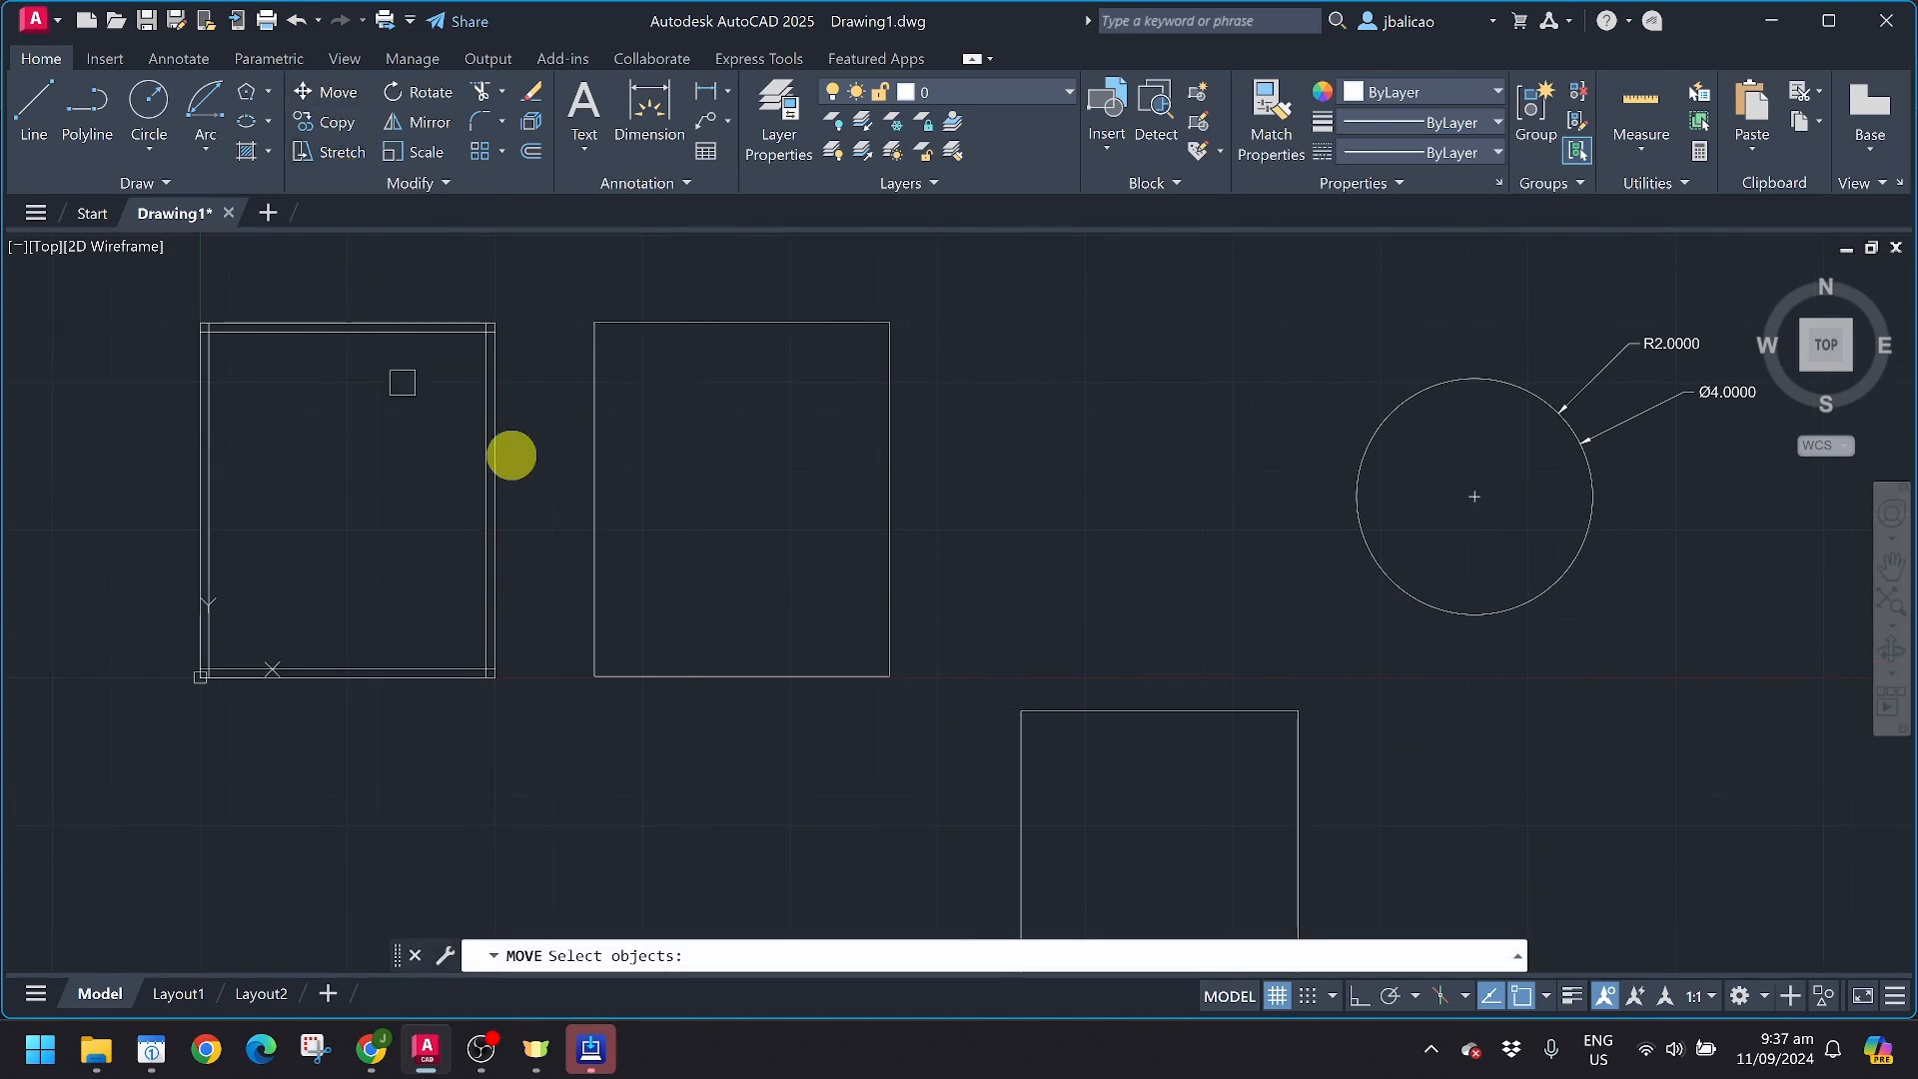
click(589, 476)
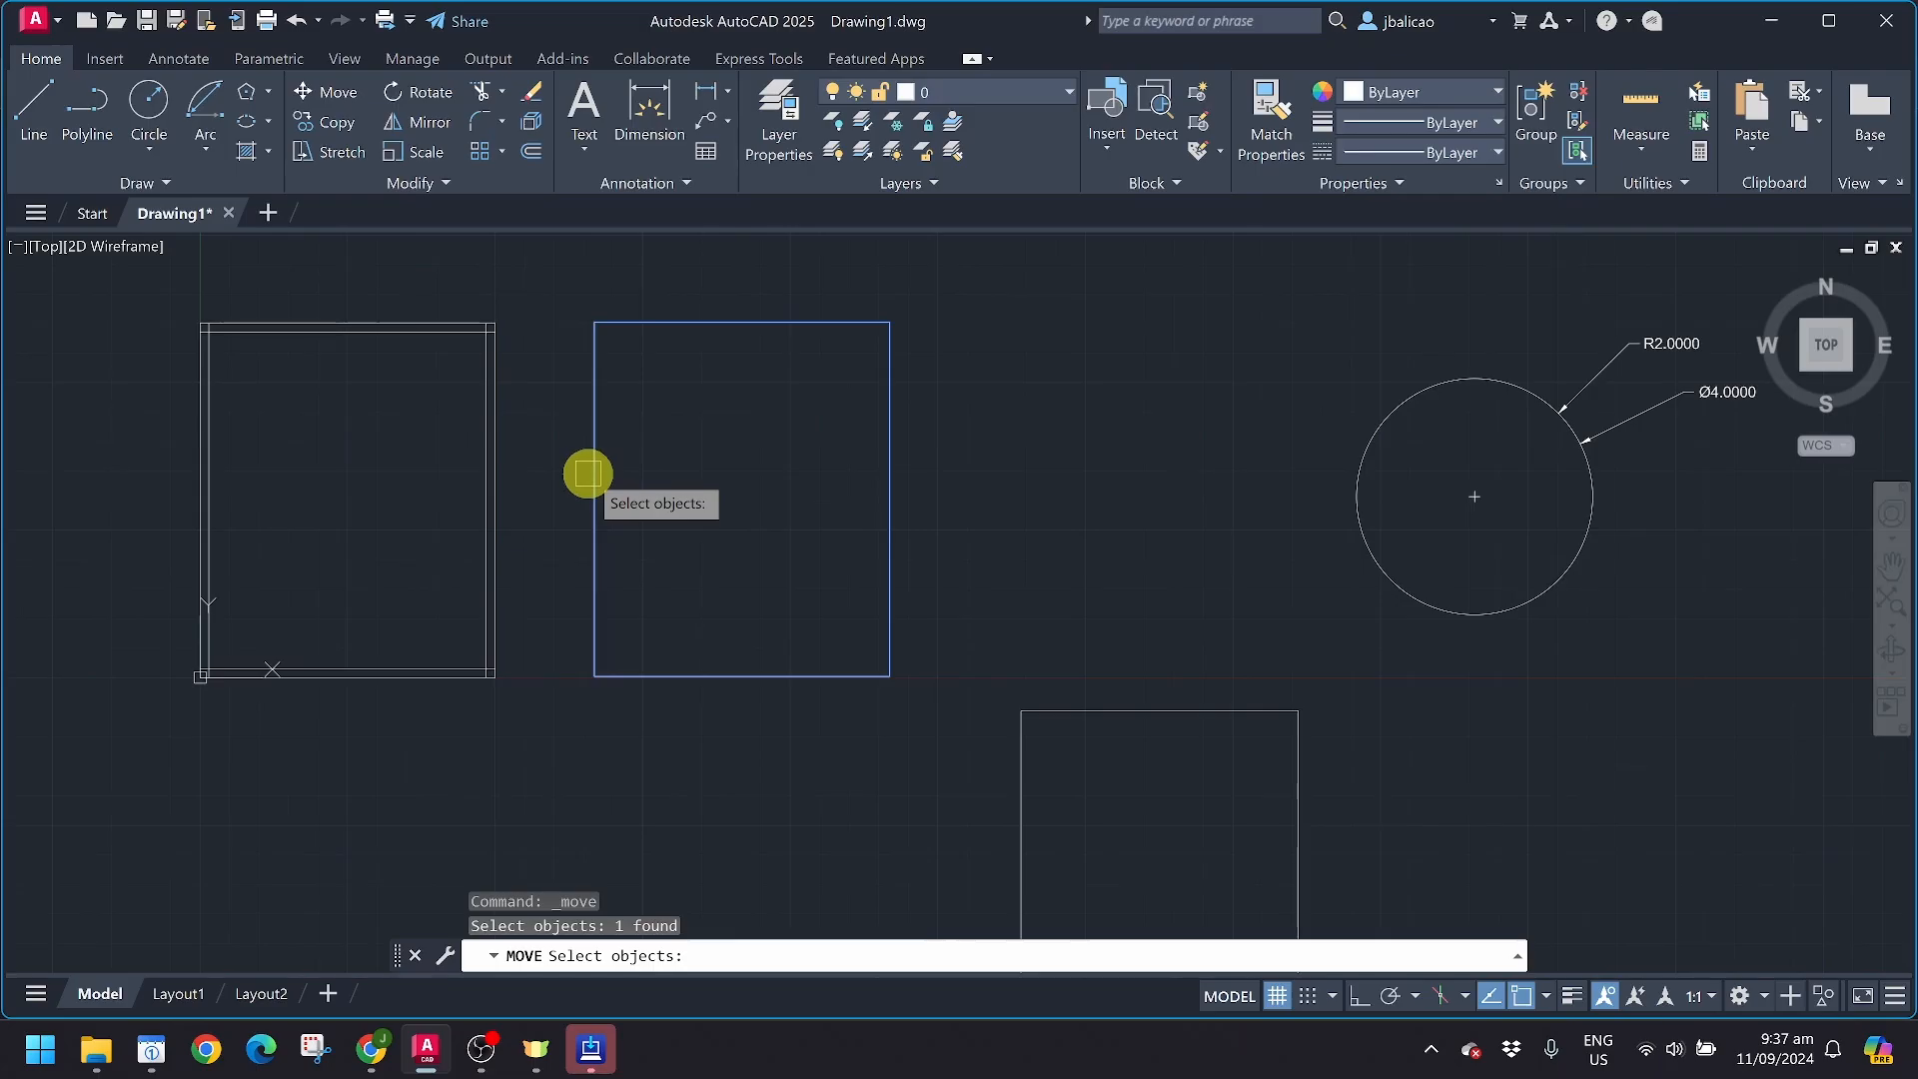
key(Return)
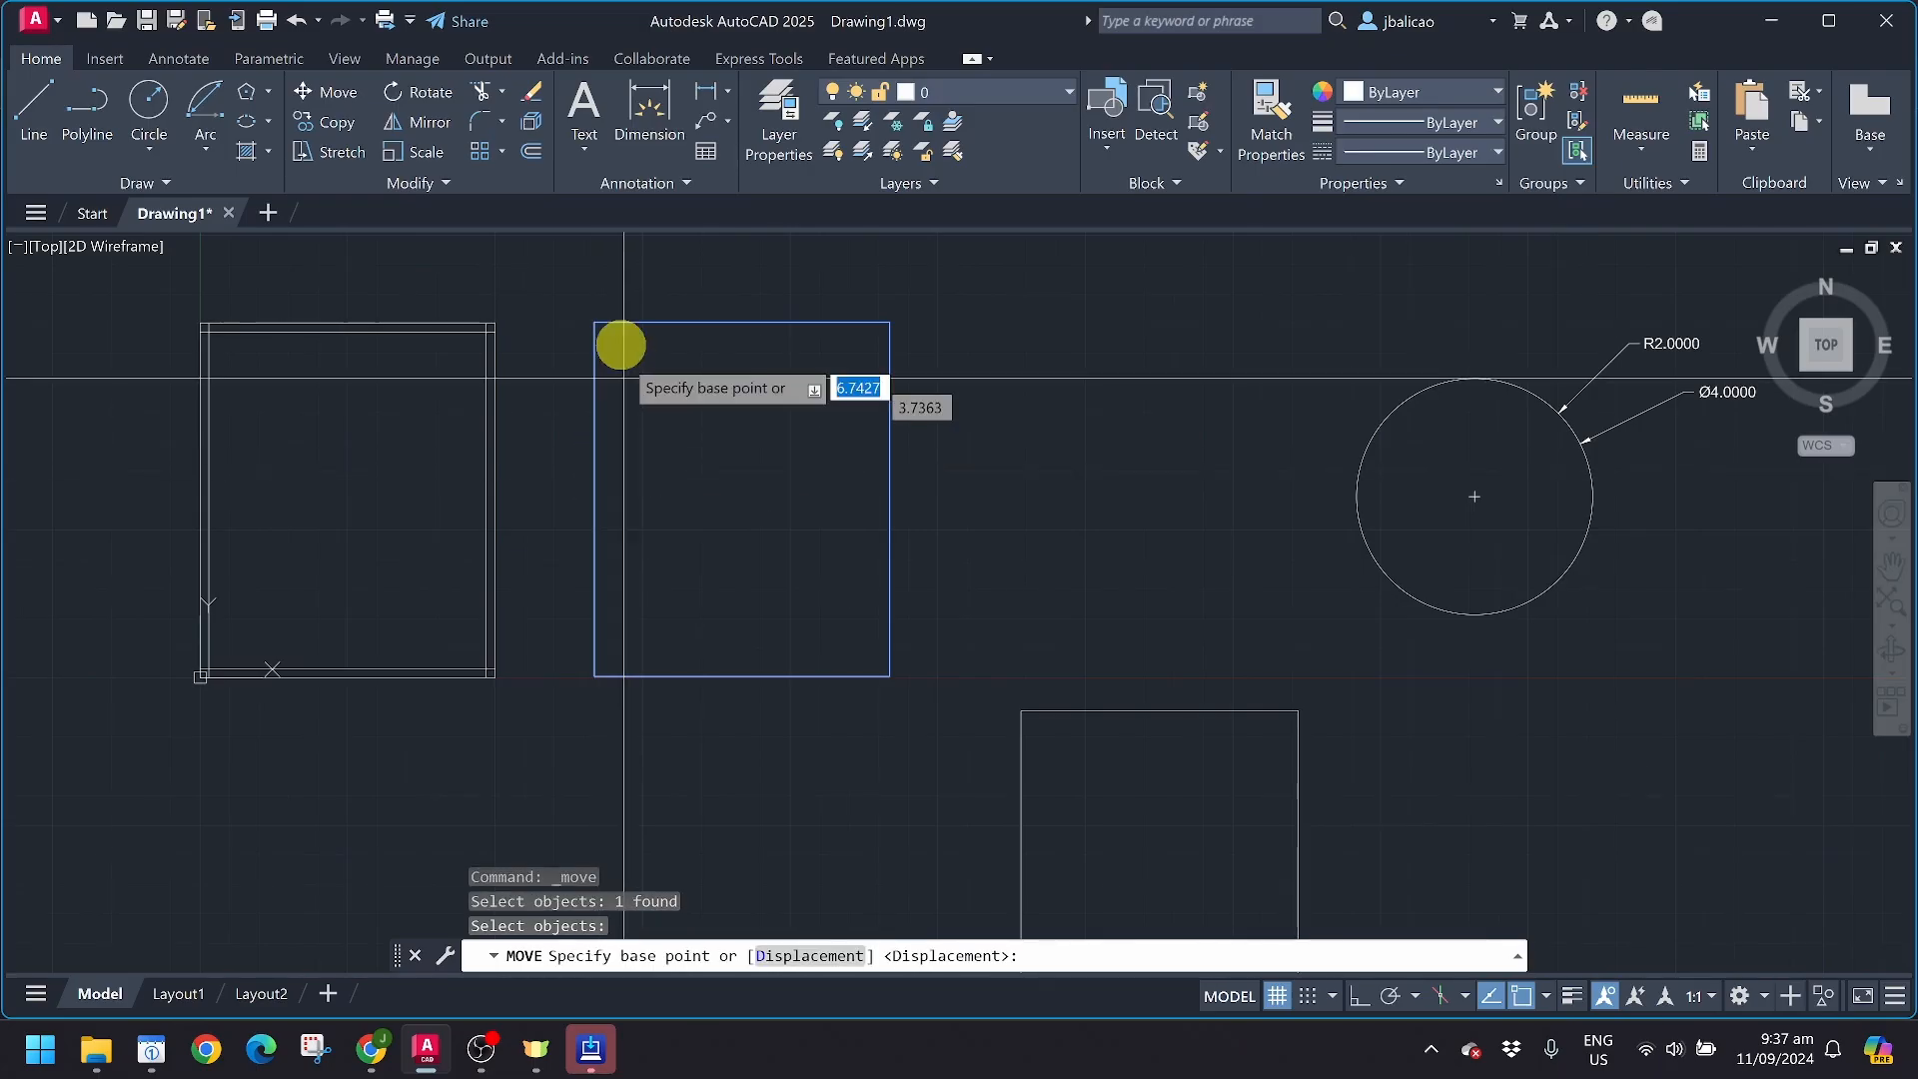
click(596, 320)
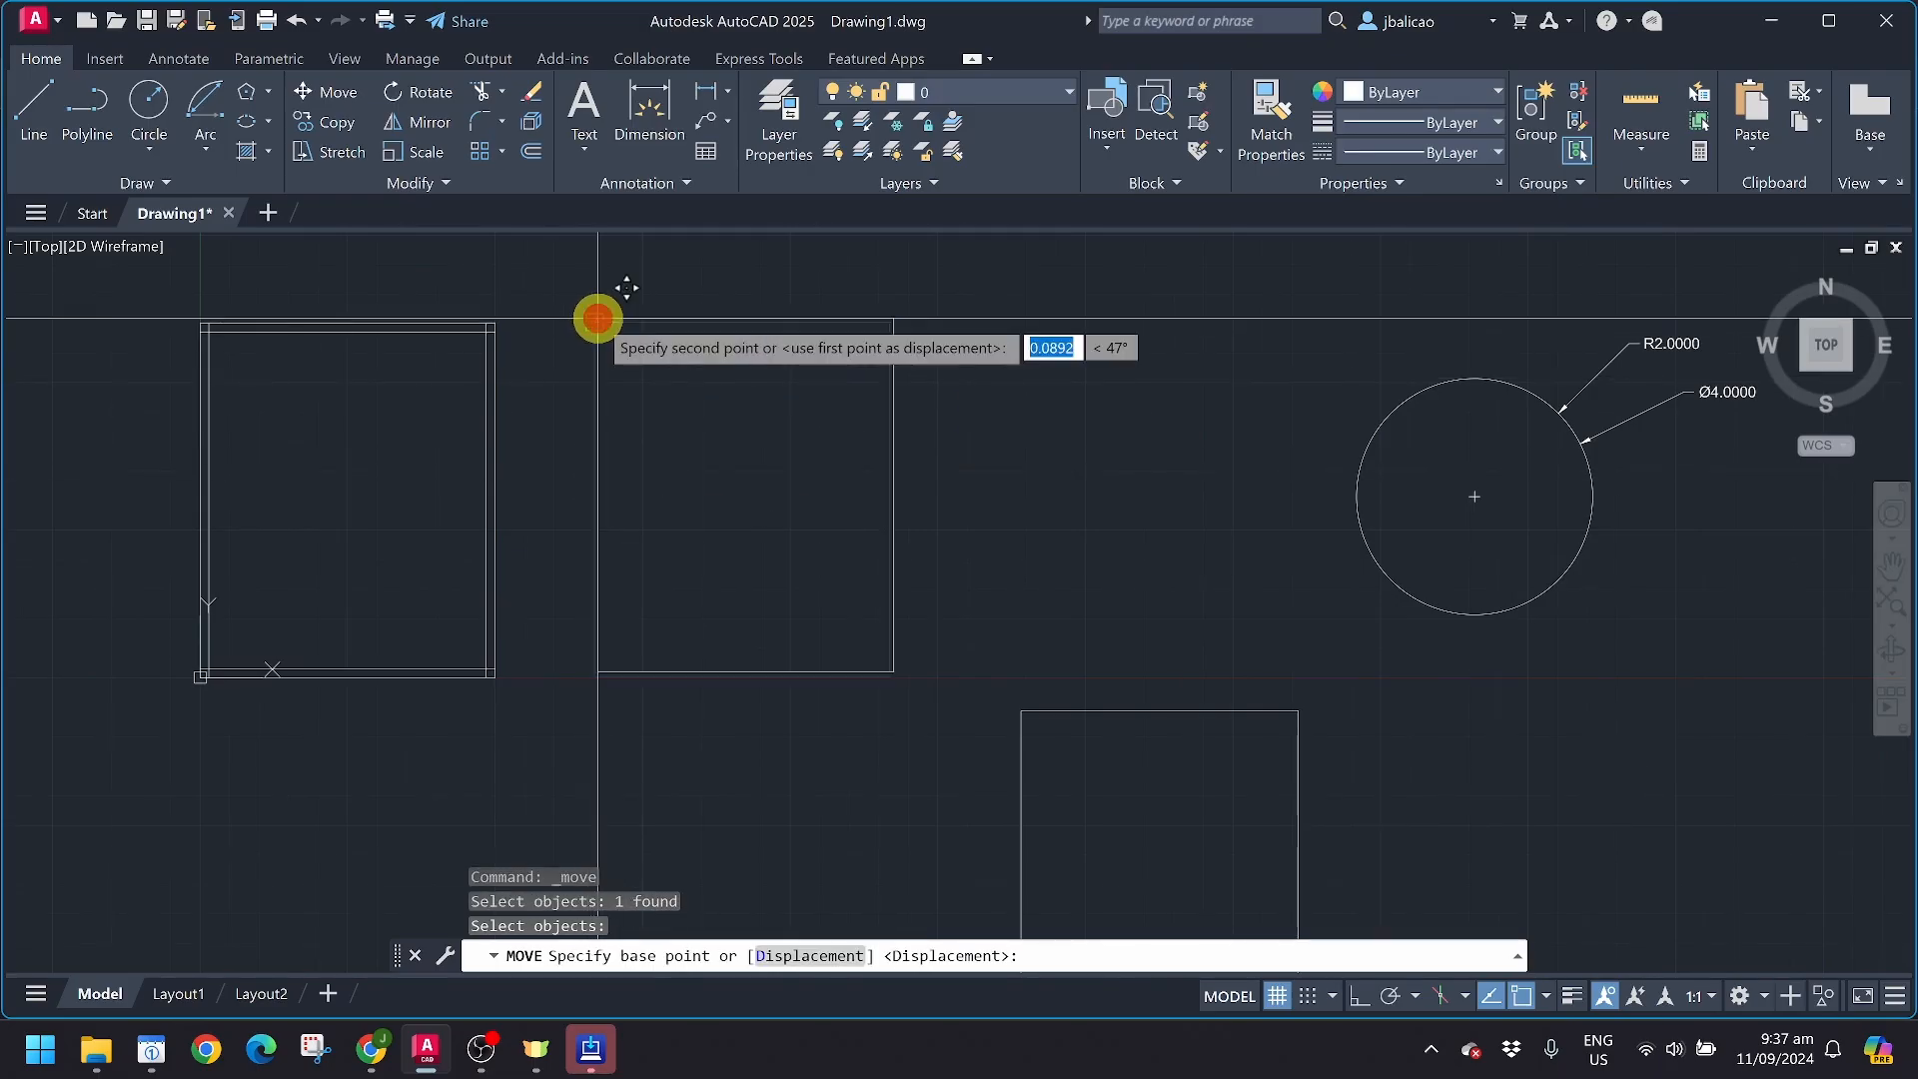
scroll(587, 410, down, 4)
middle_drag(587, 432, 639, 345)
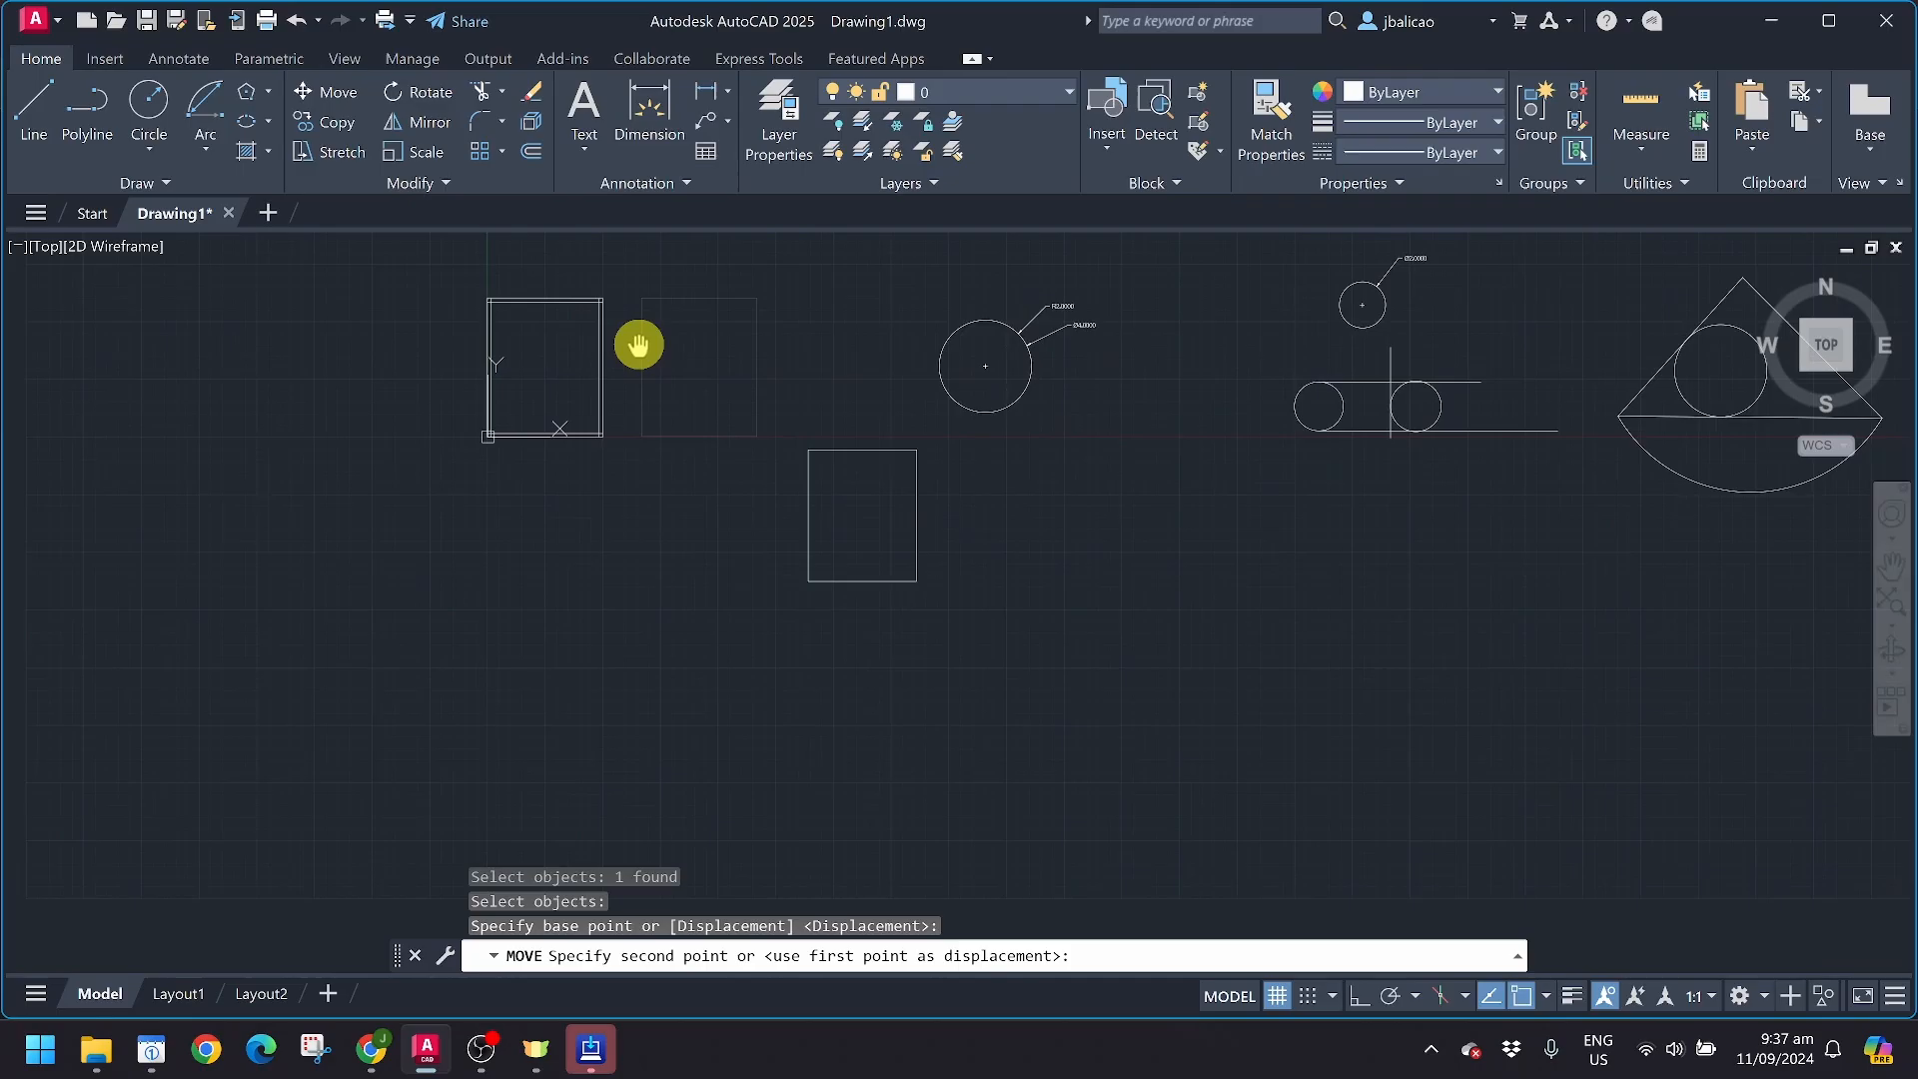
click(586, 505)
Move the same rectangle by its upper-left corner up and to the right, closer to the other single rectangle
scroll(571, 573, up, 2)
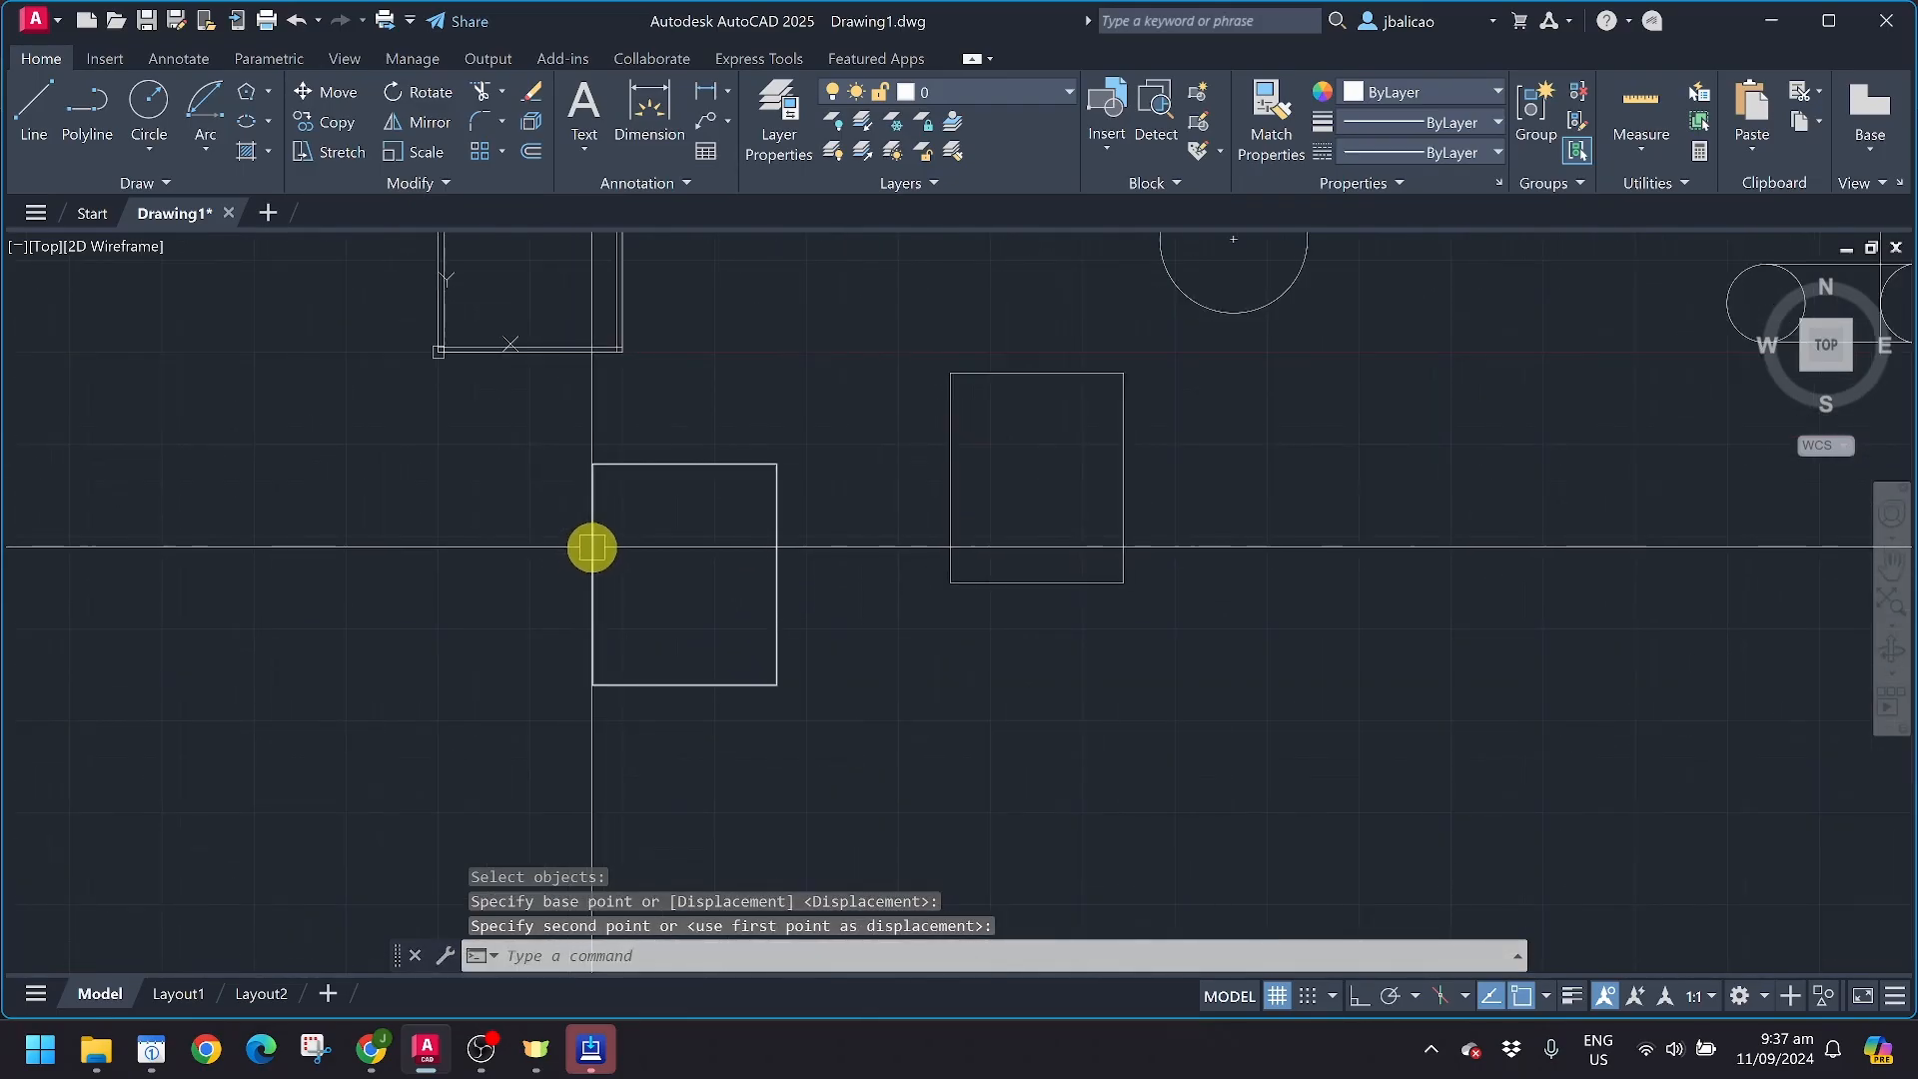
click(592, 547)
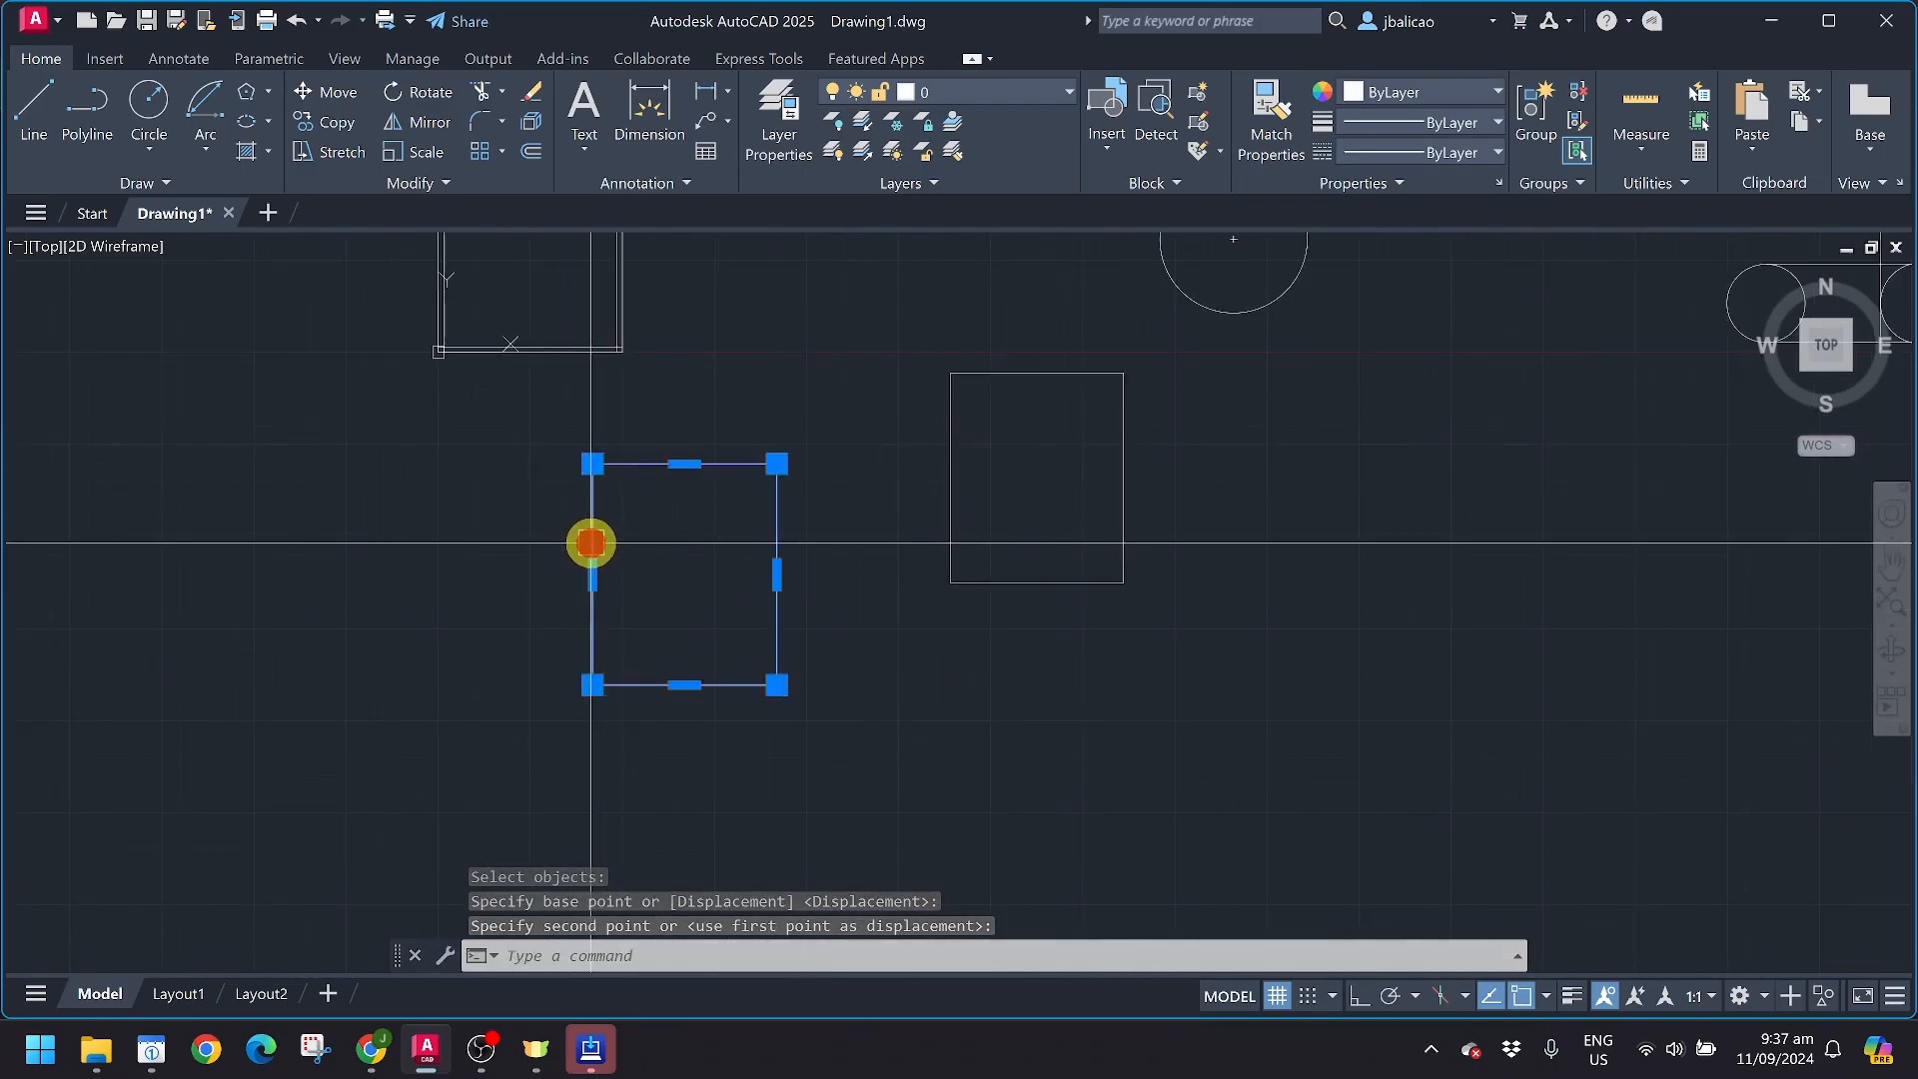
click(327, 97)
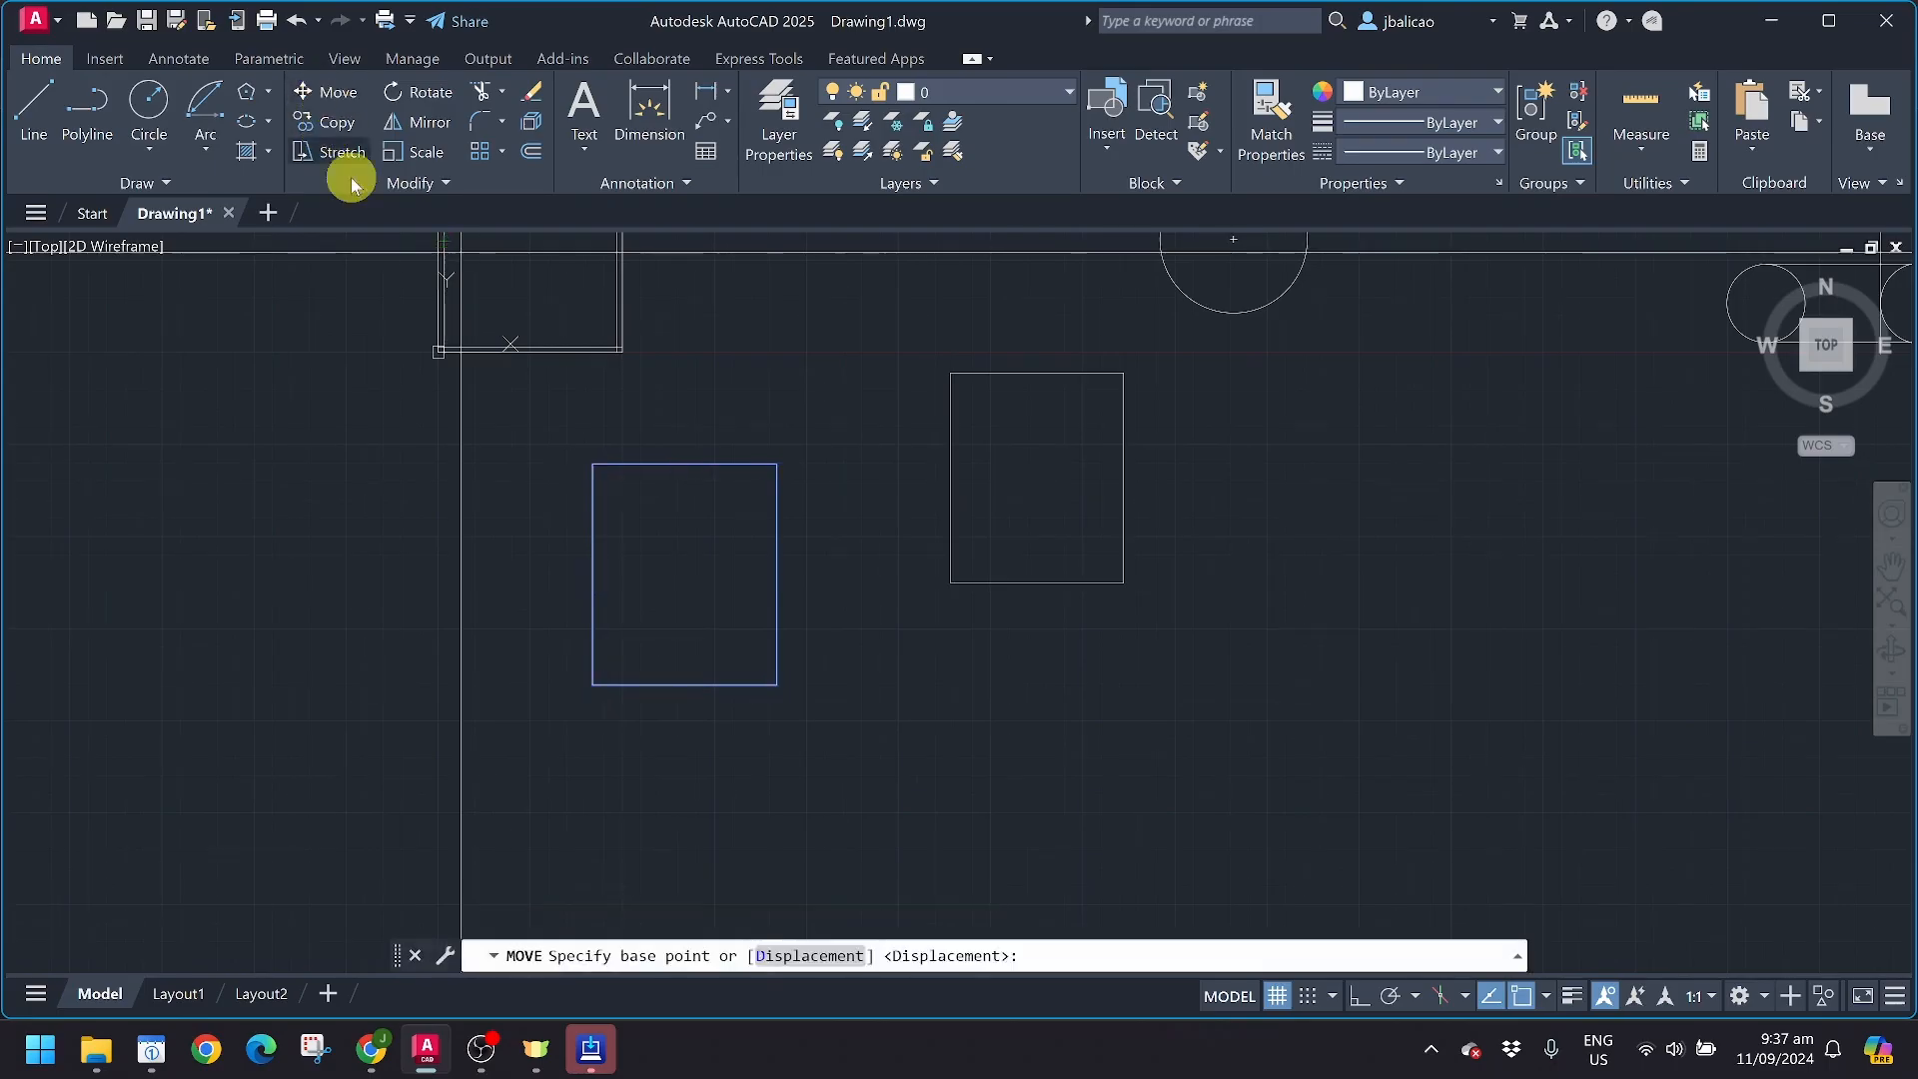
click(580, 459)
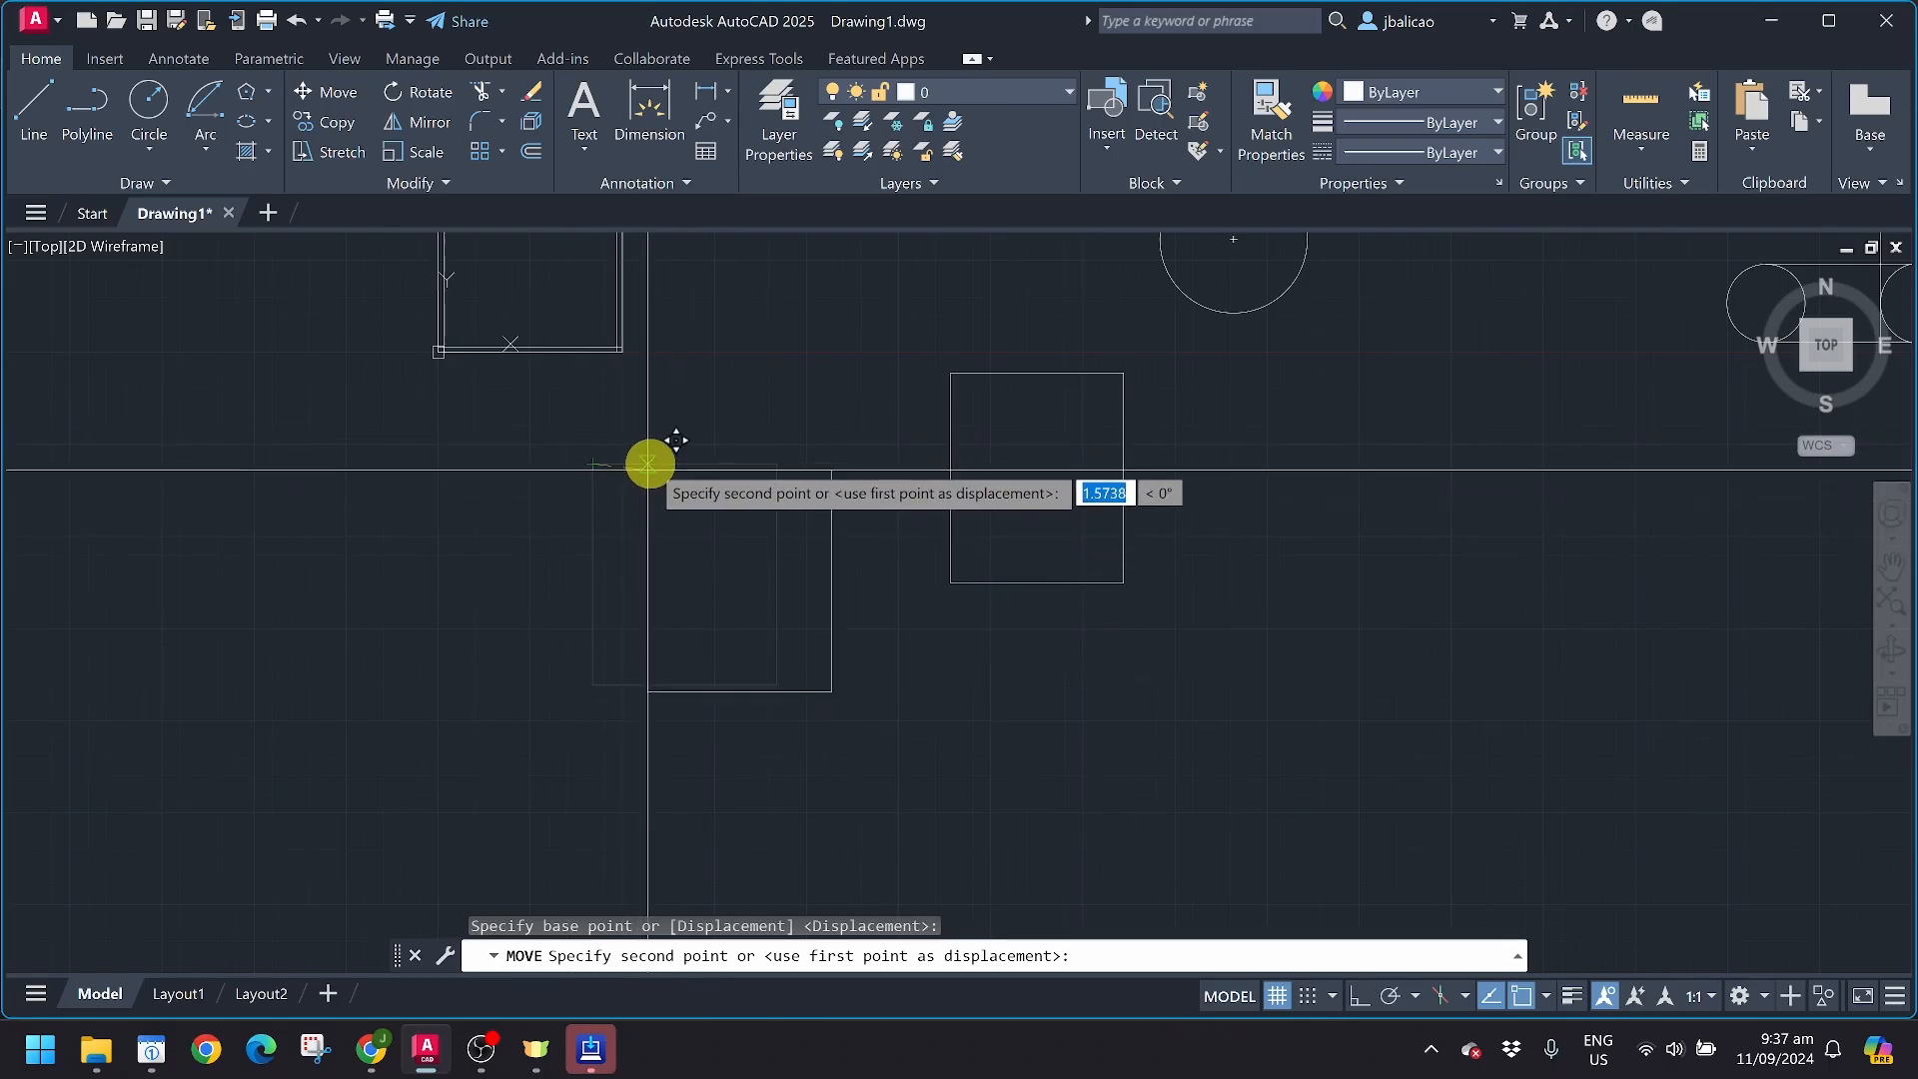
click(676, 395)
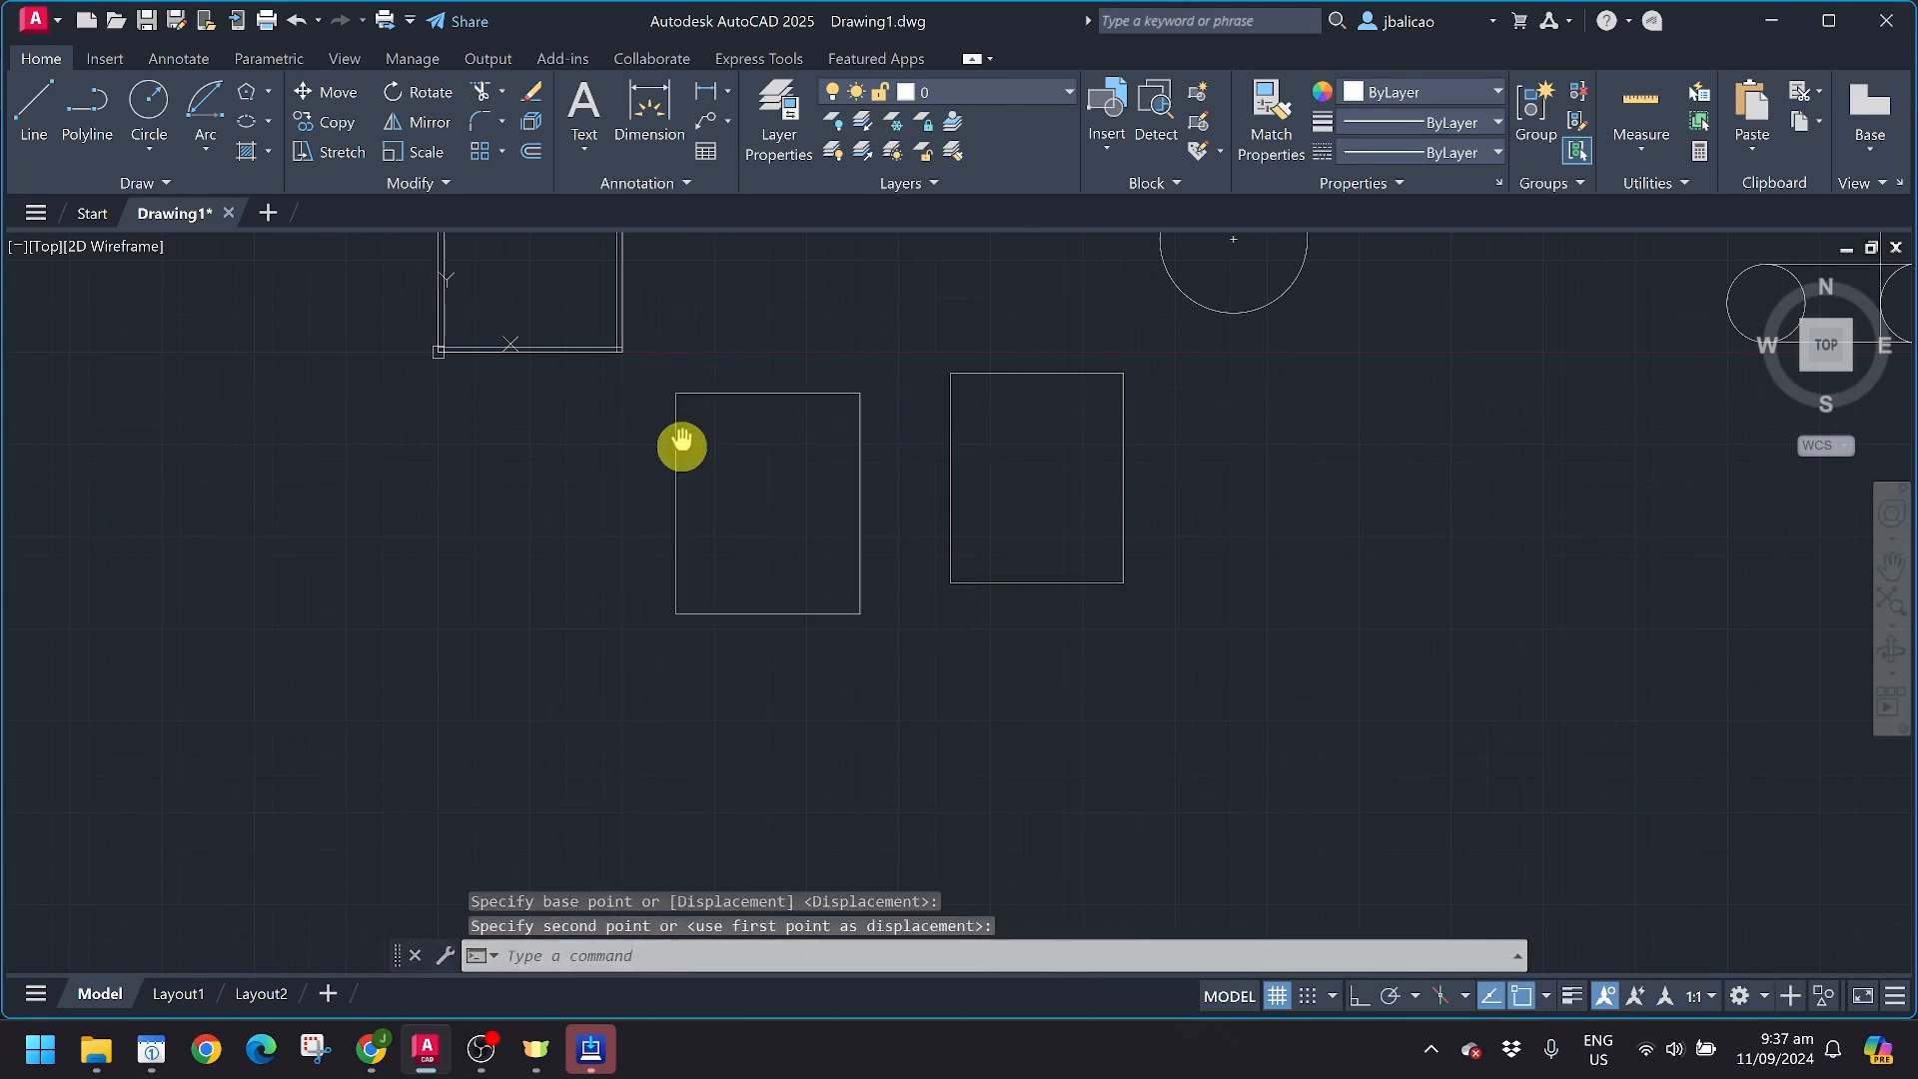
middle_drag(681, 440, 625, 508)
click(621, 506)
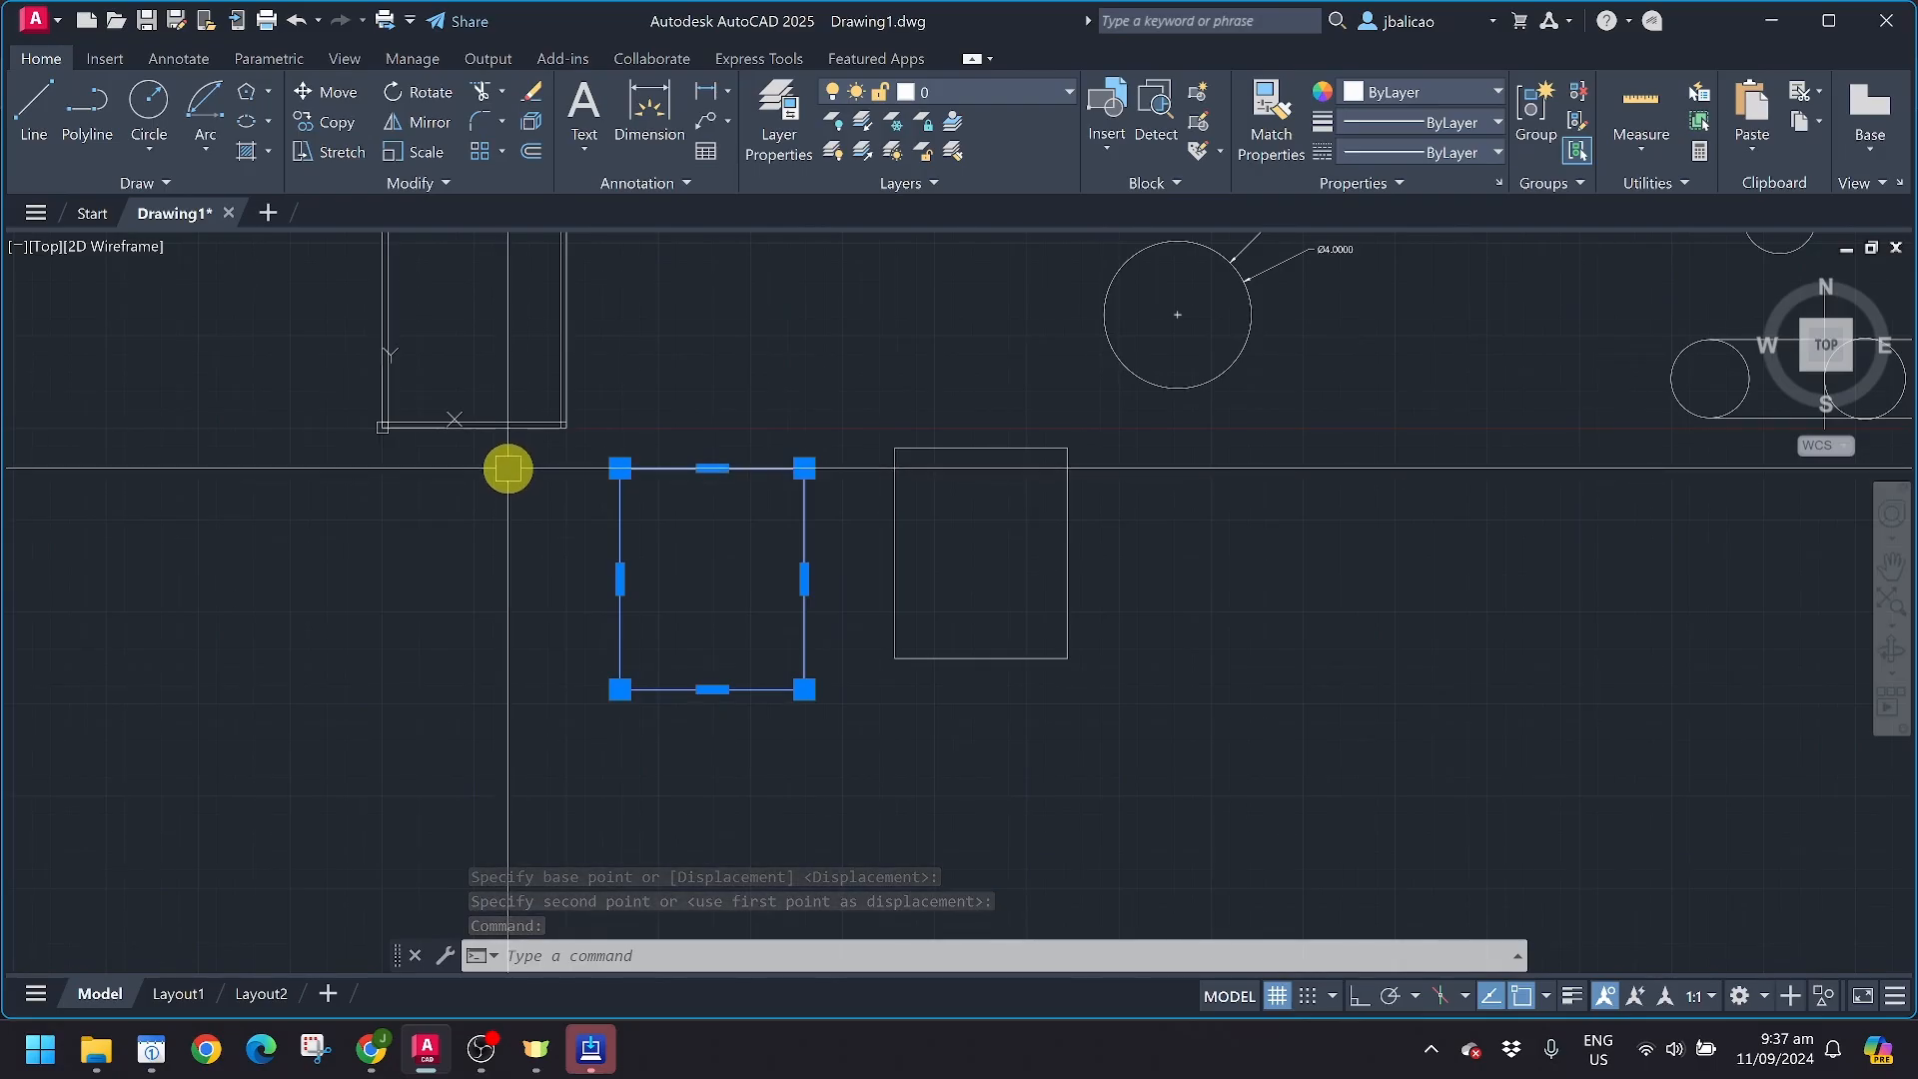
key(Escape)
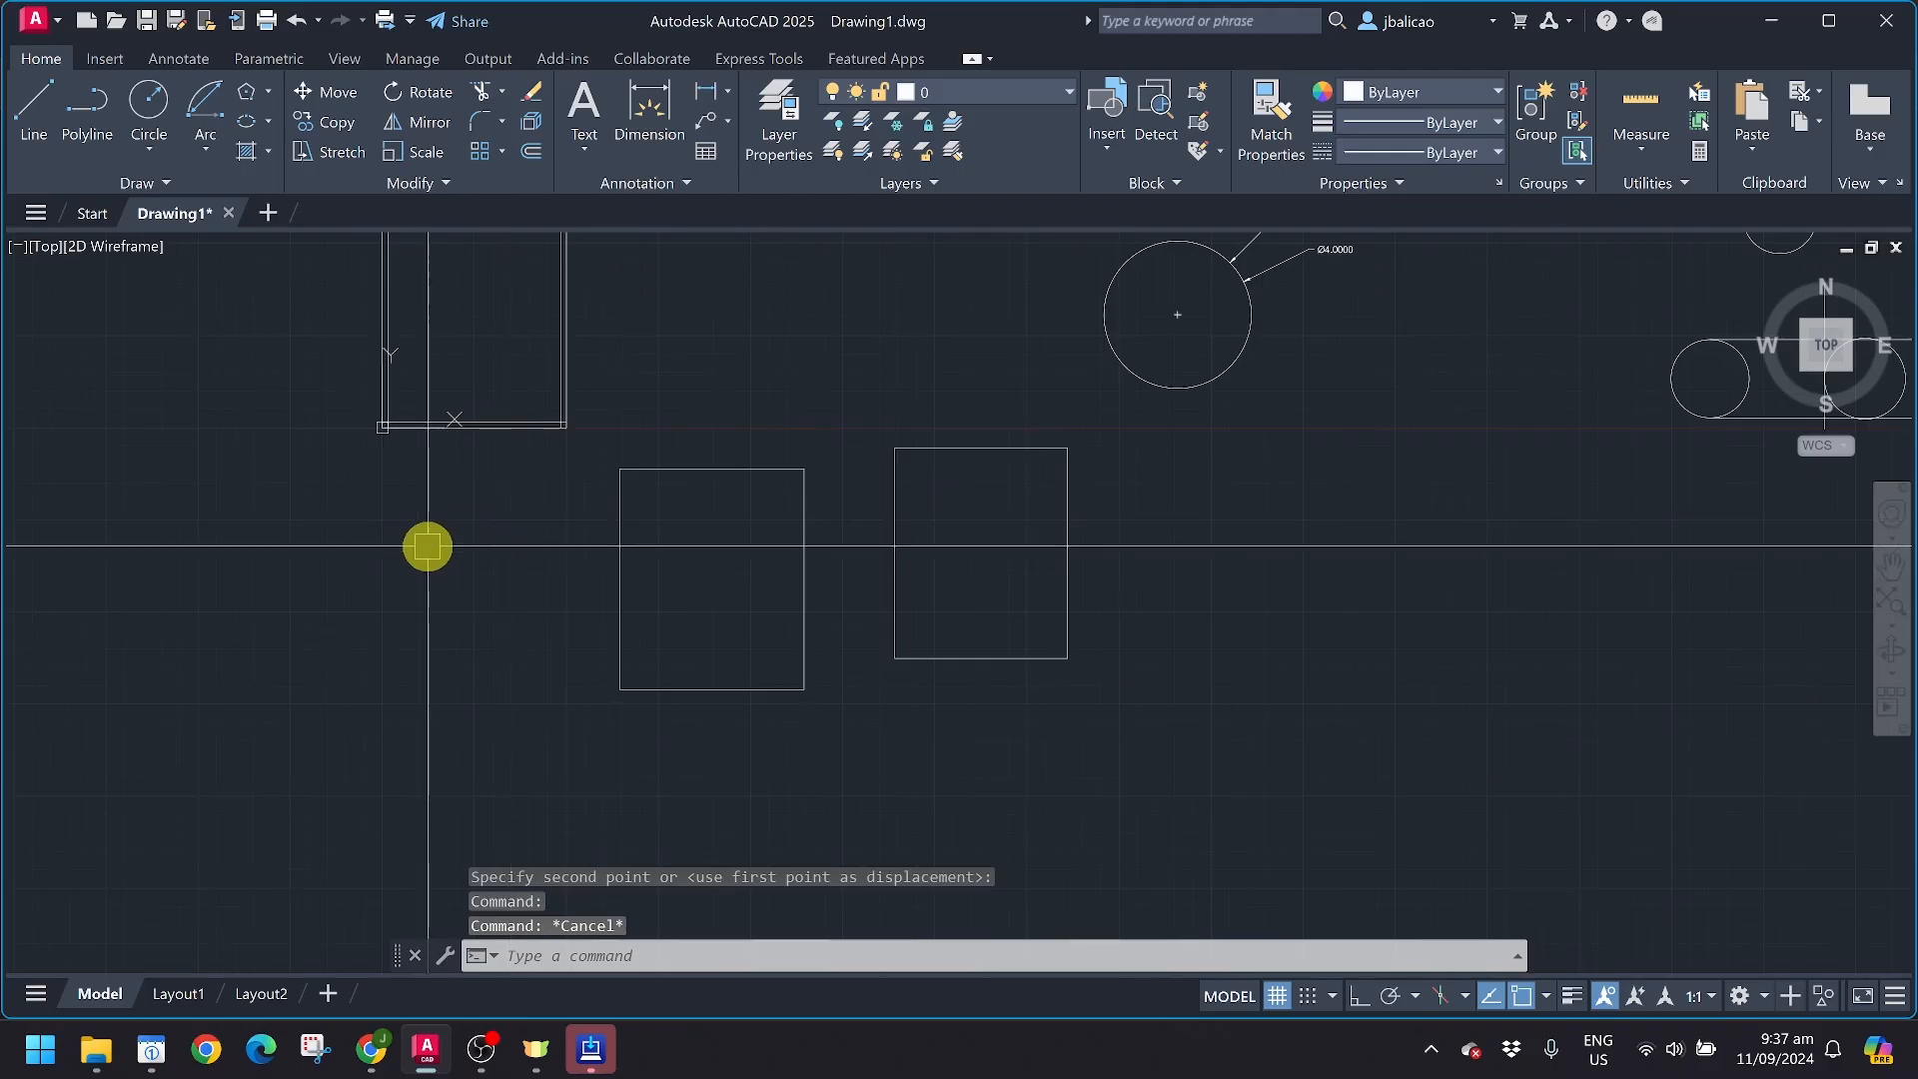
middle_drag(421, 540, 387, 517)
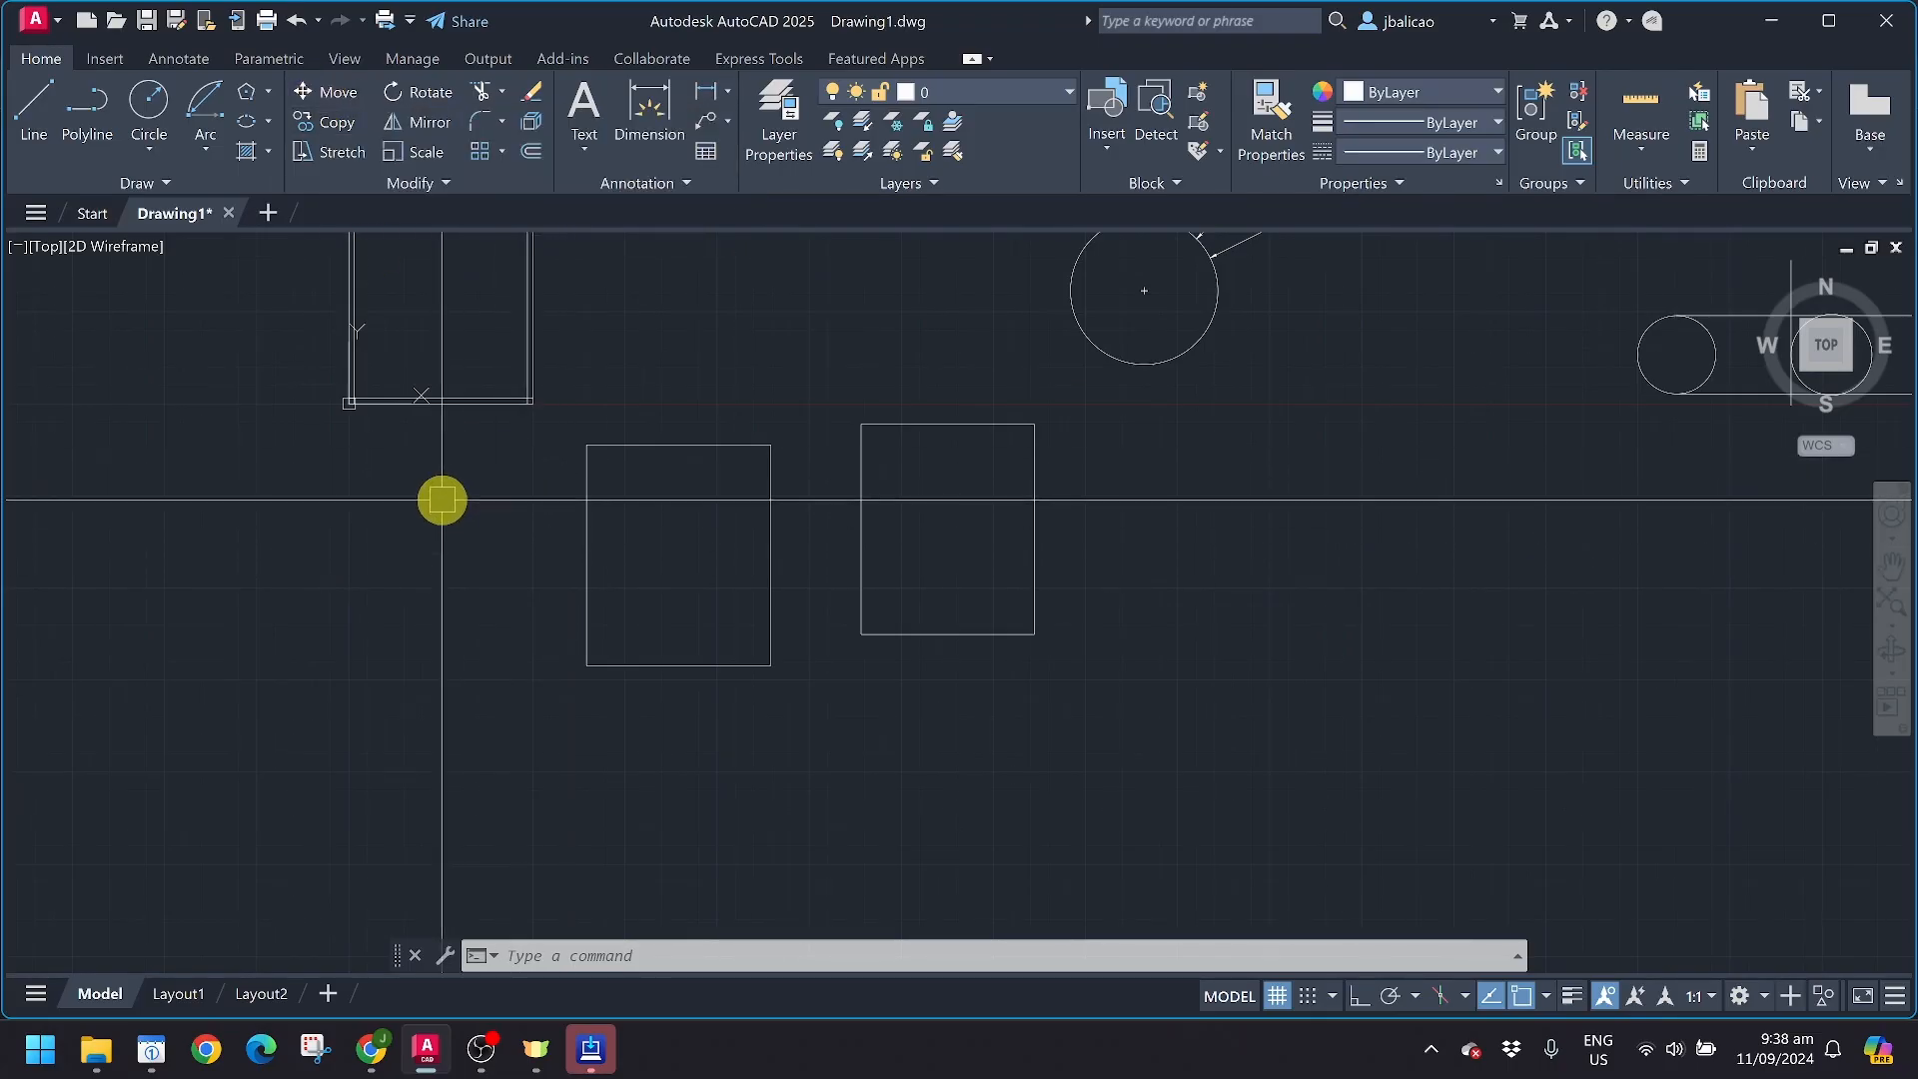
click(582, 527)
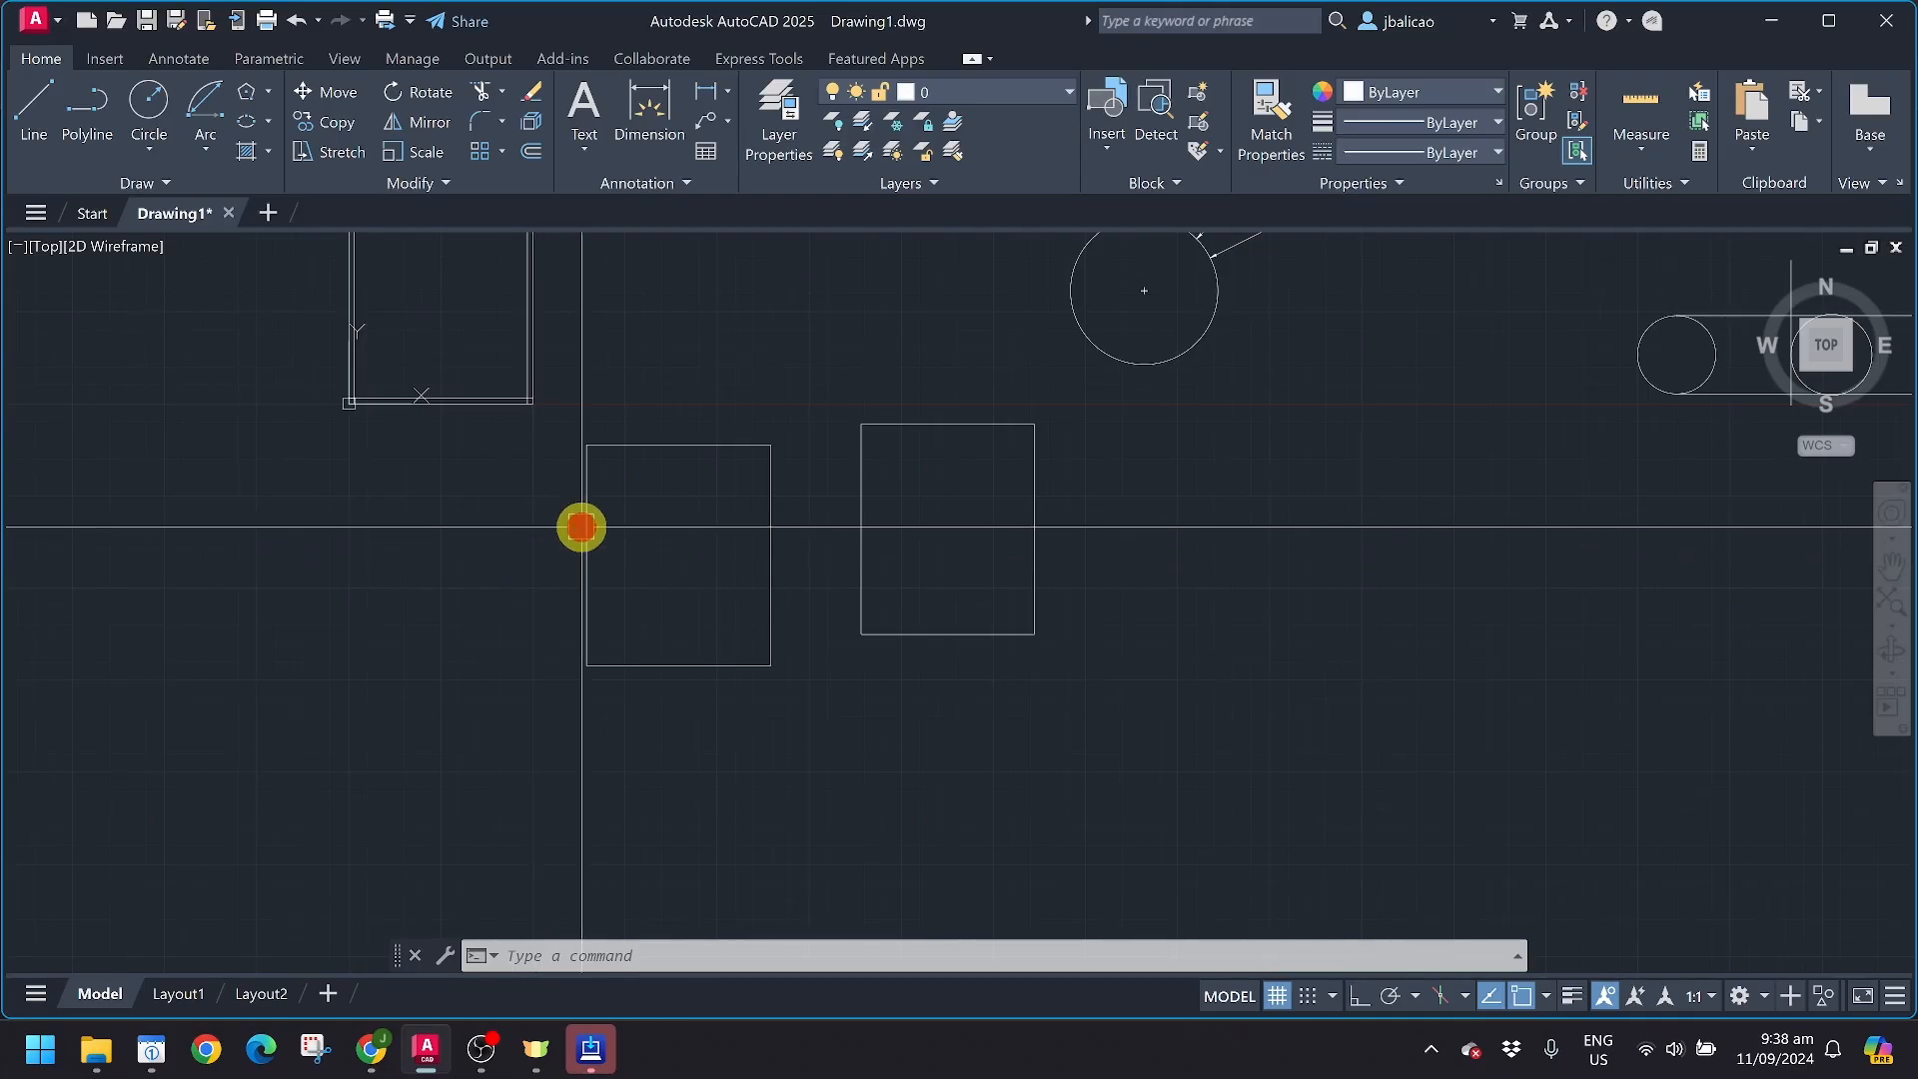
click(338, 98)
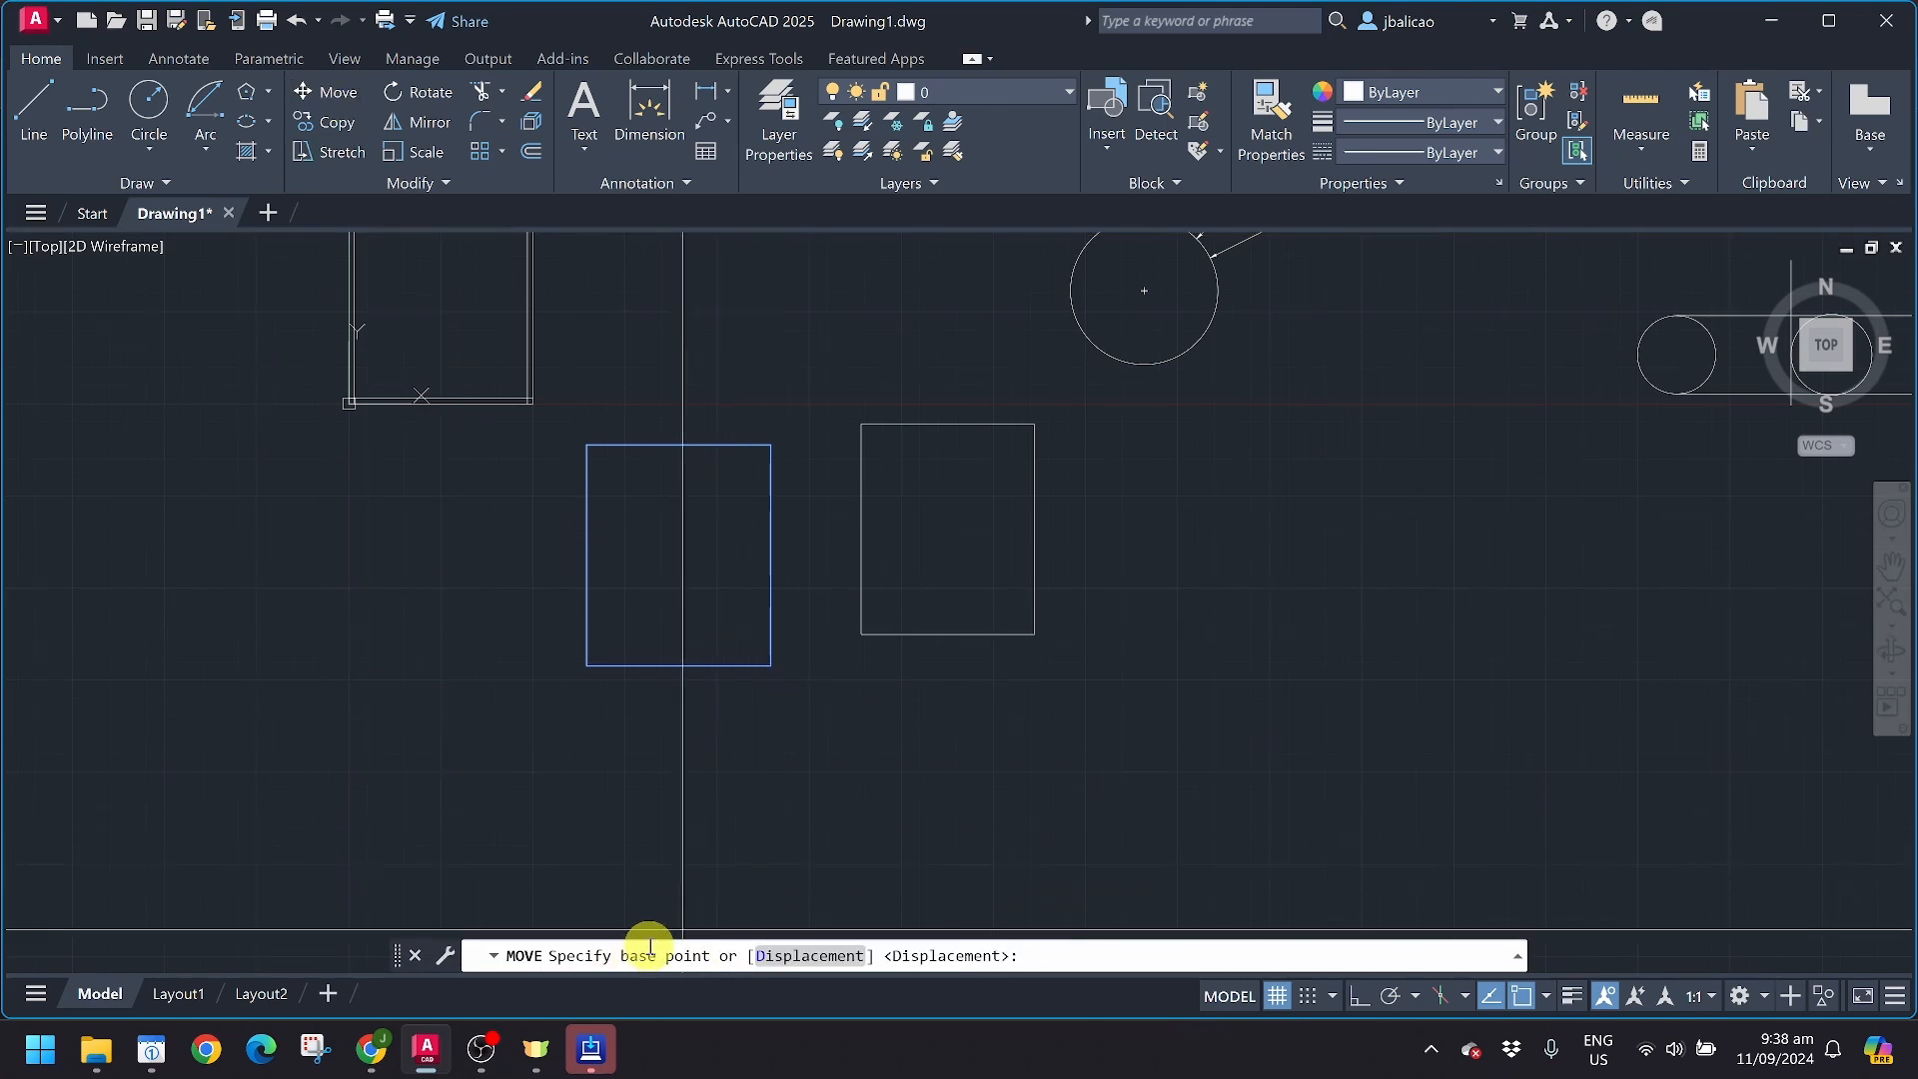
click(585, 654)
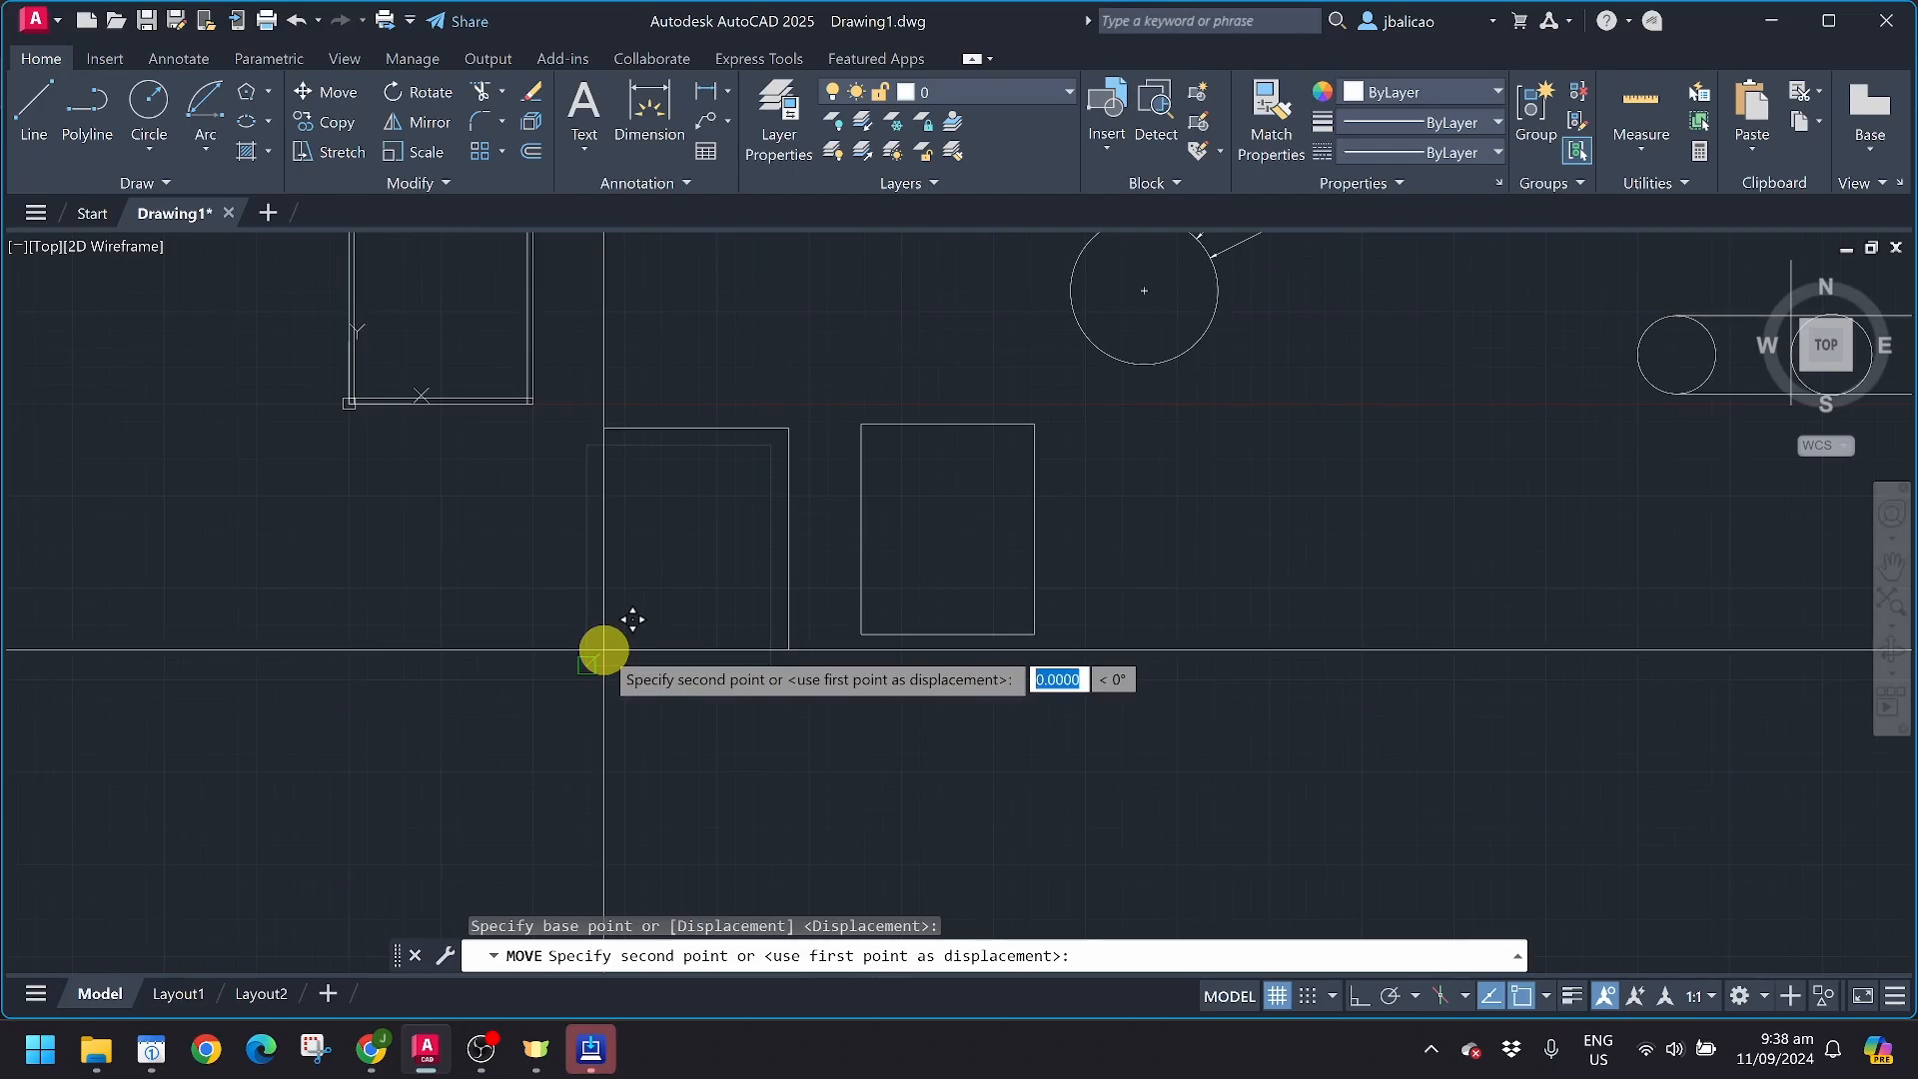
key(Escape)
click(577, 599)
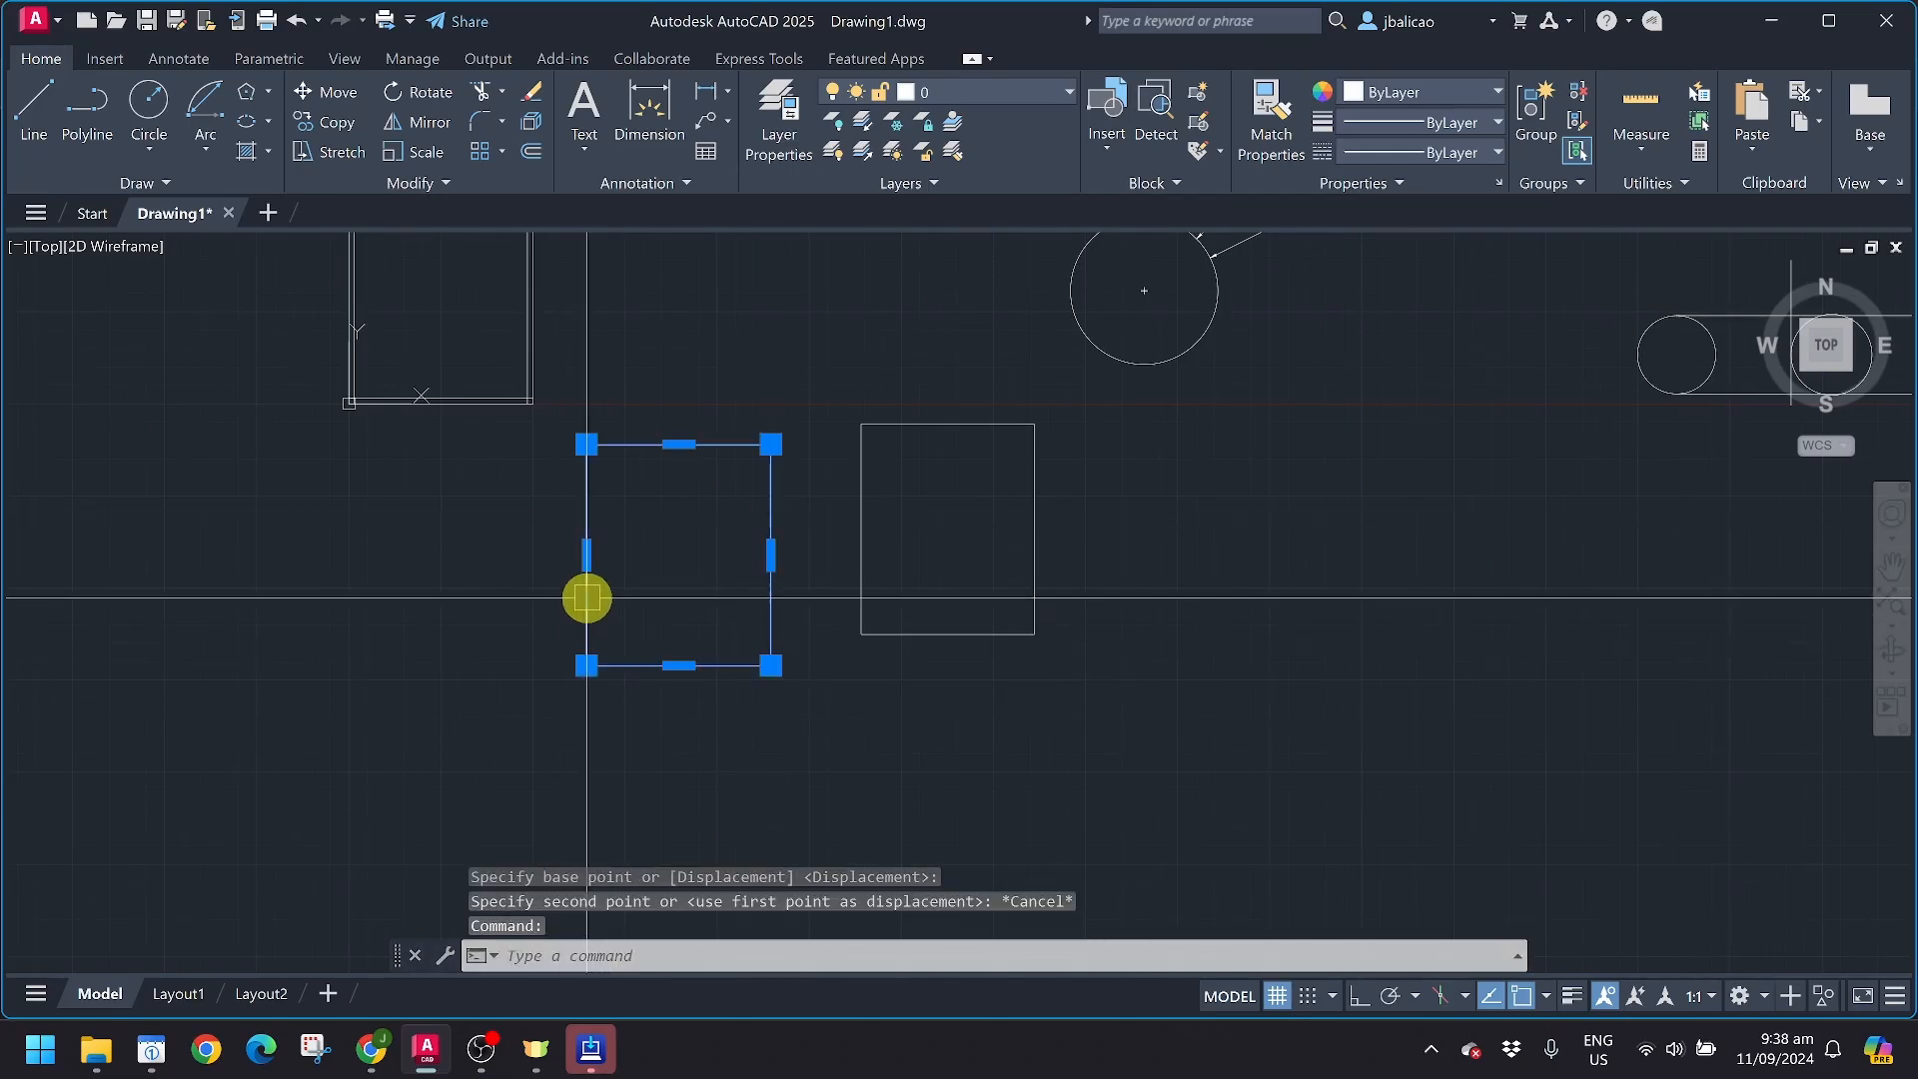
click(340, 94)
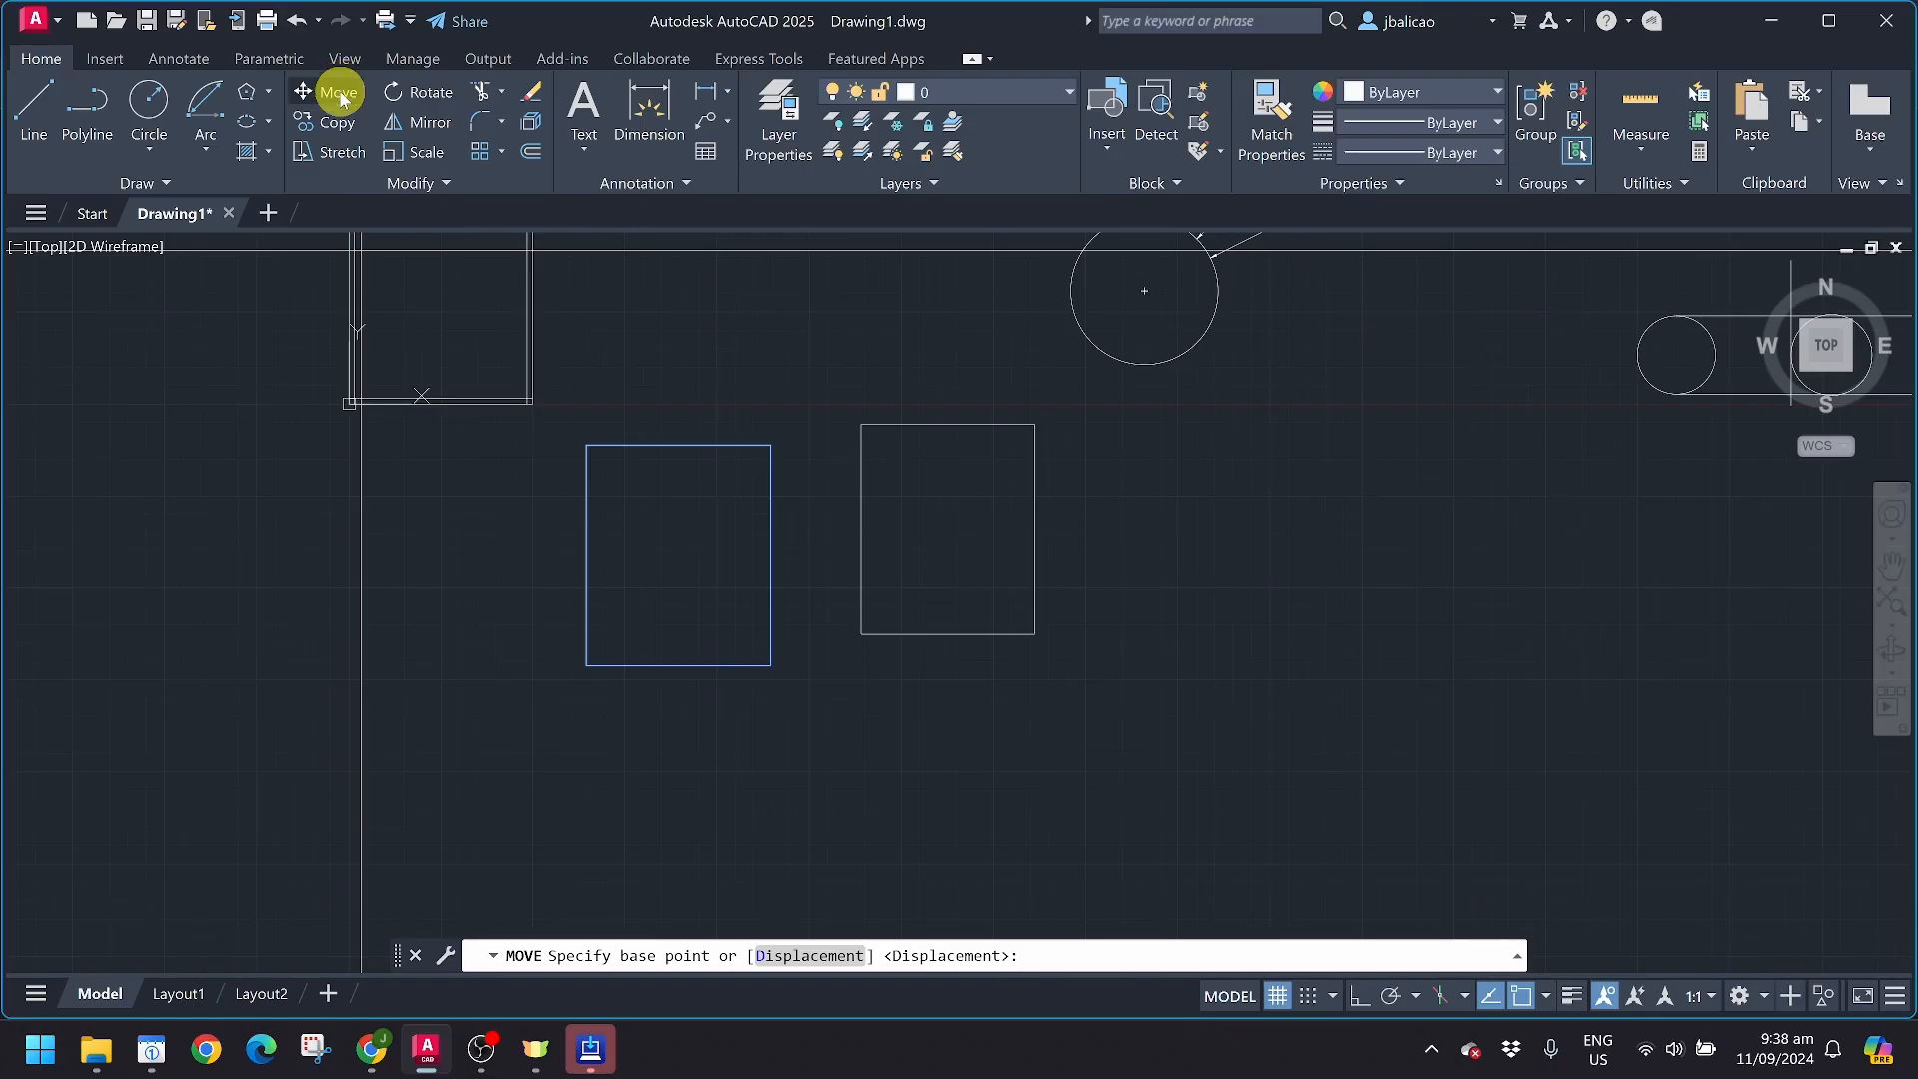
key(Escape)
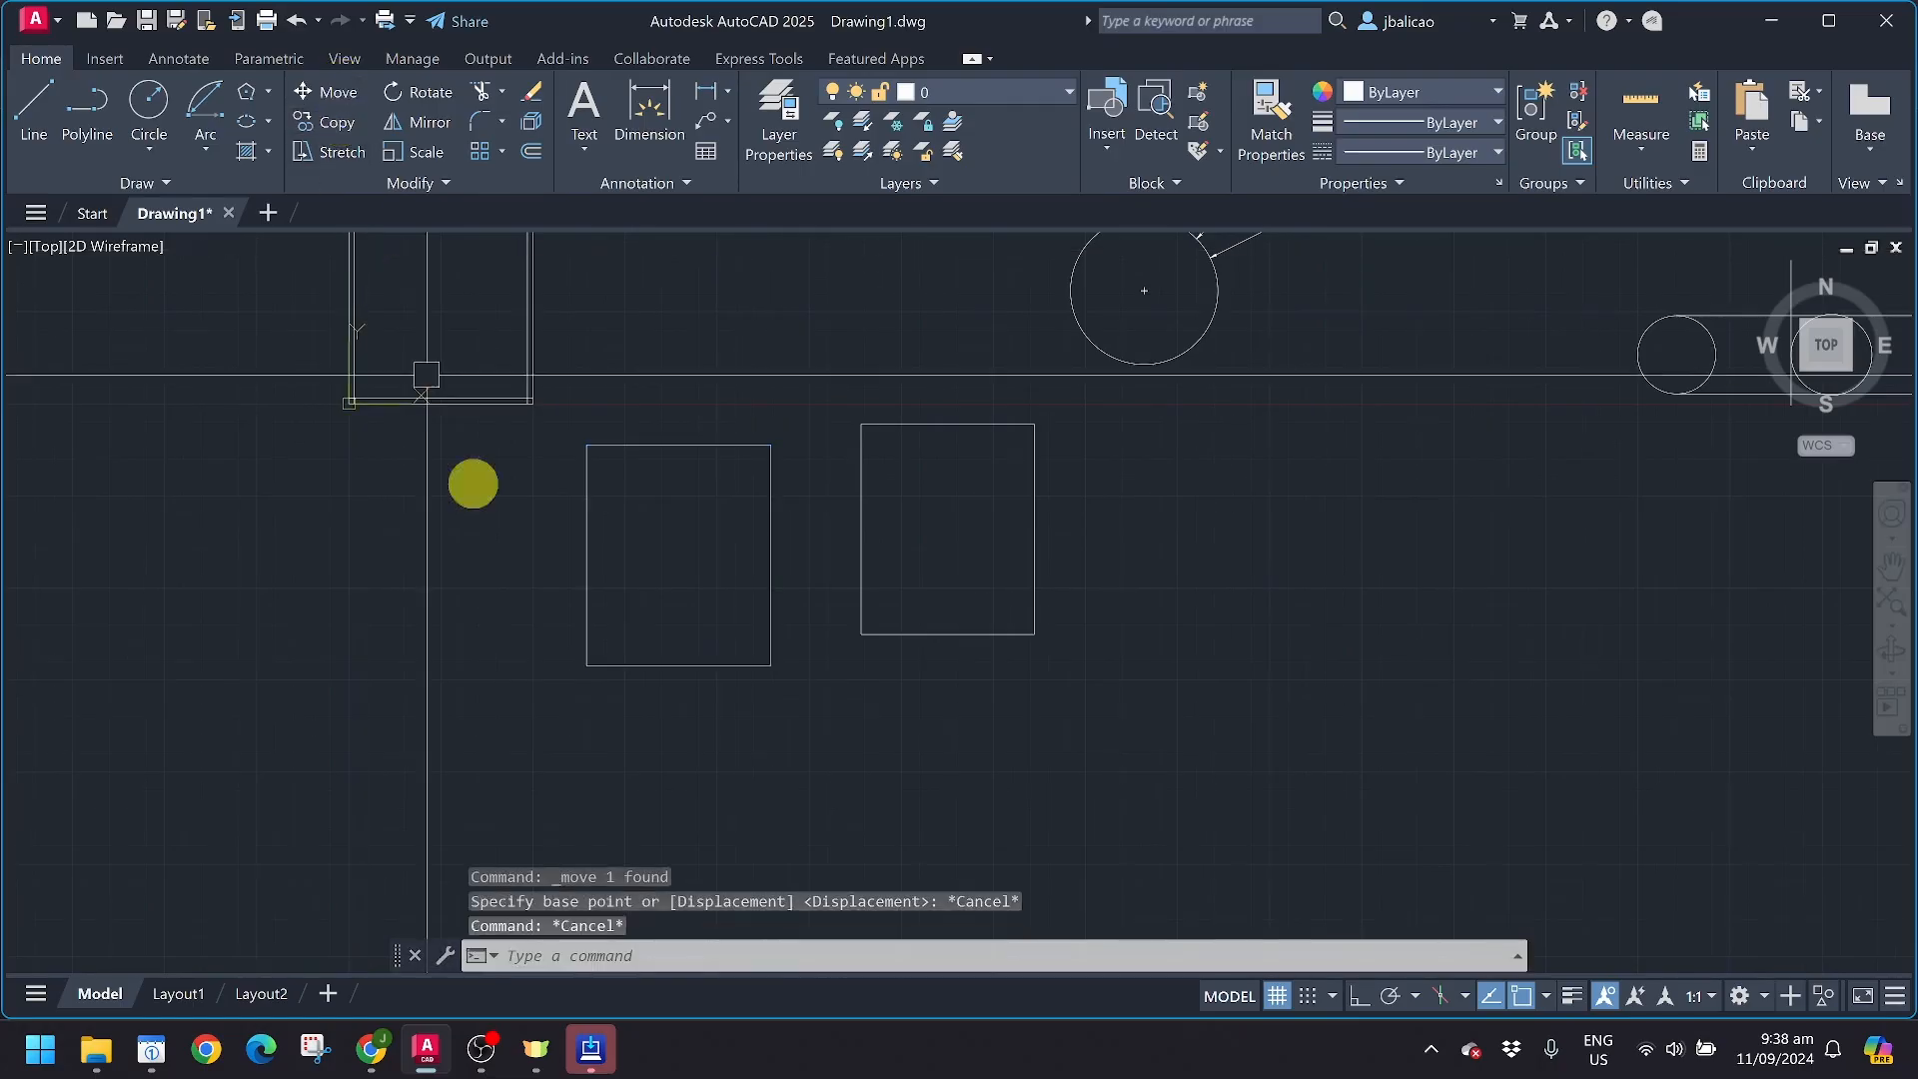
Try moving the left single rectangle with the Move command's Displacement option to below the other single rectangle, and undo the move
click(331, 101)
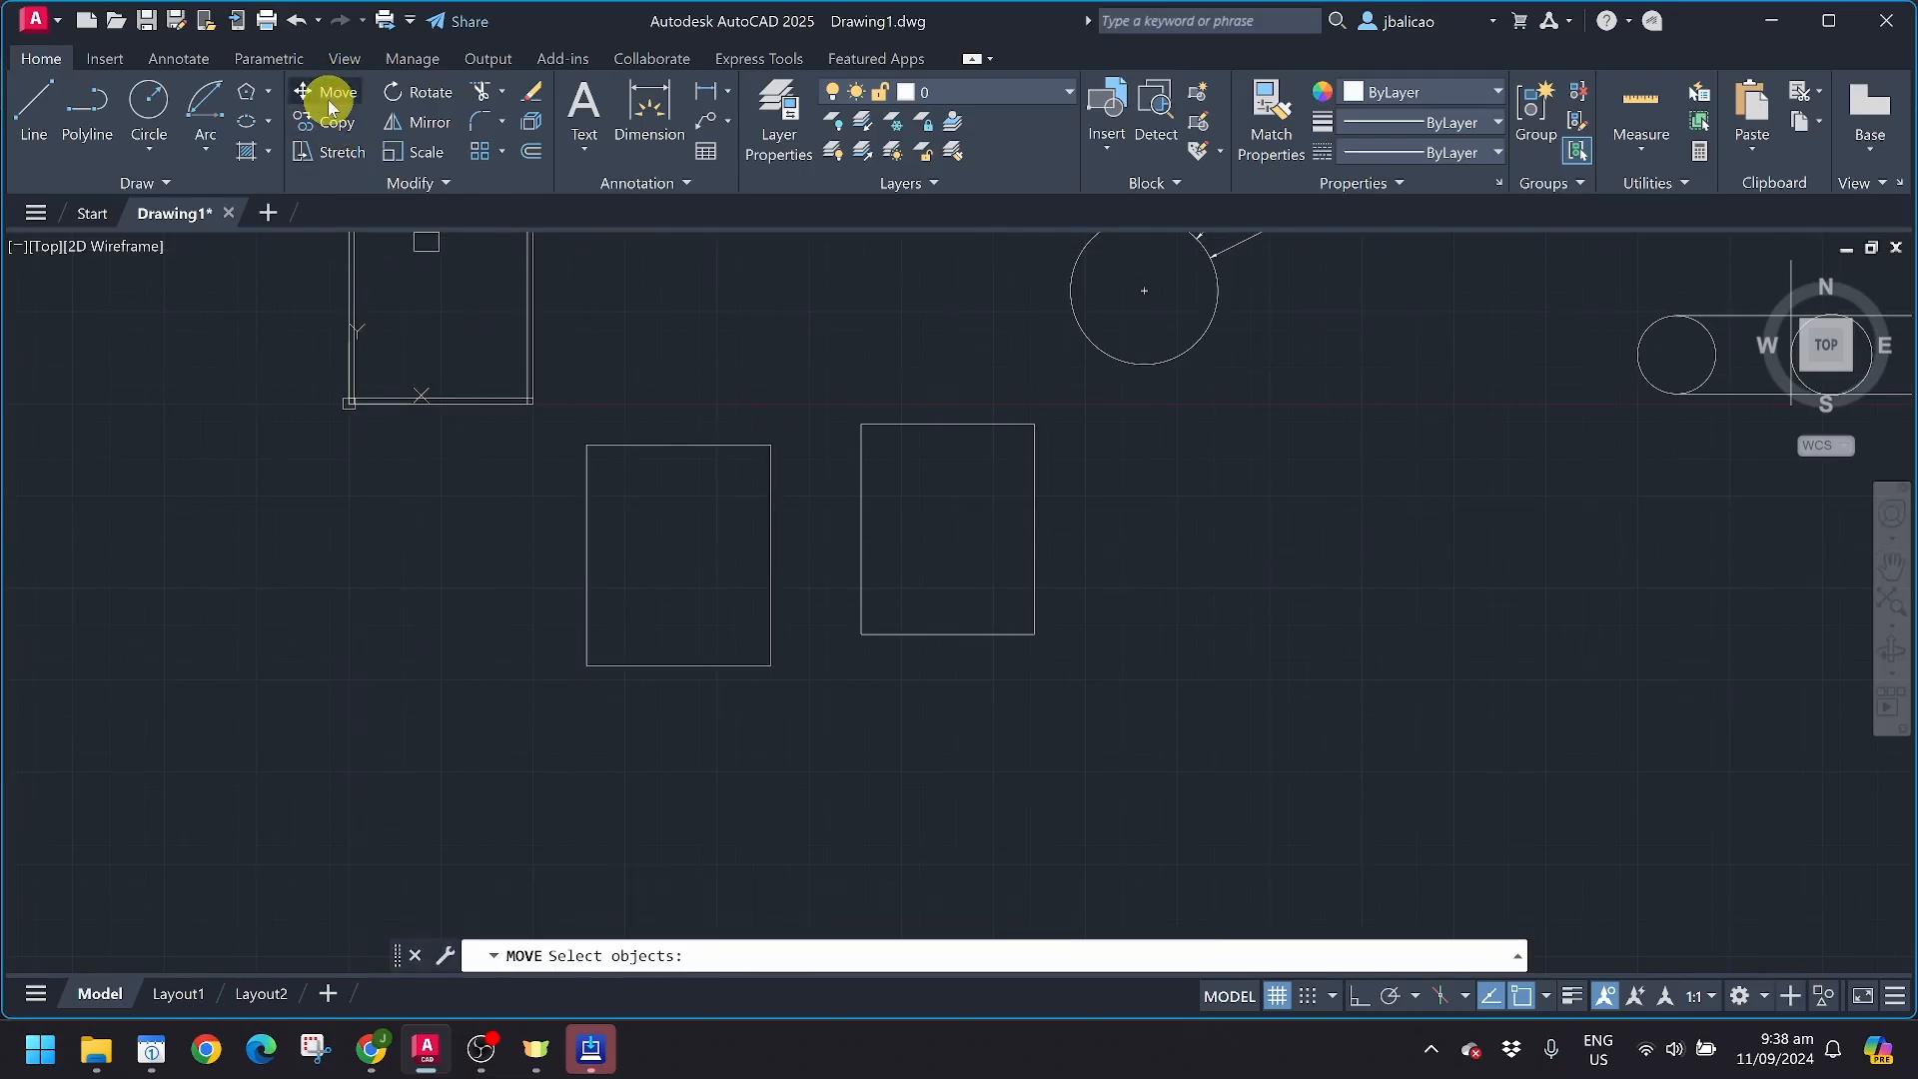
click(586, 559)
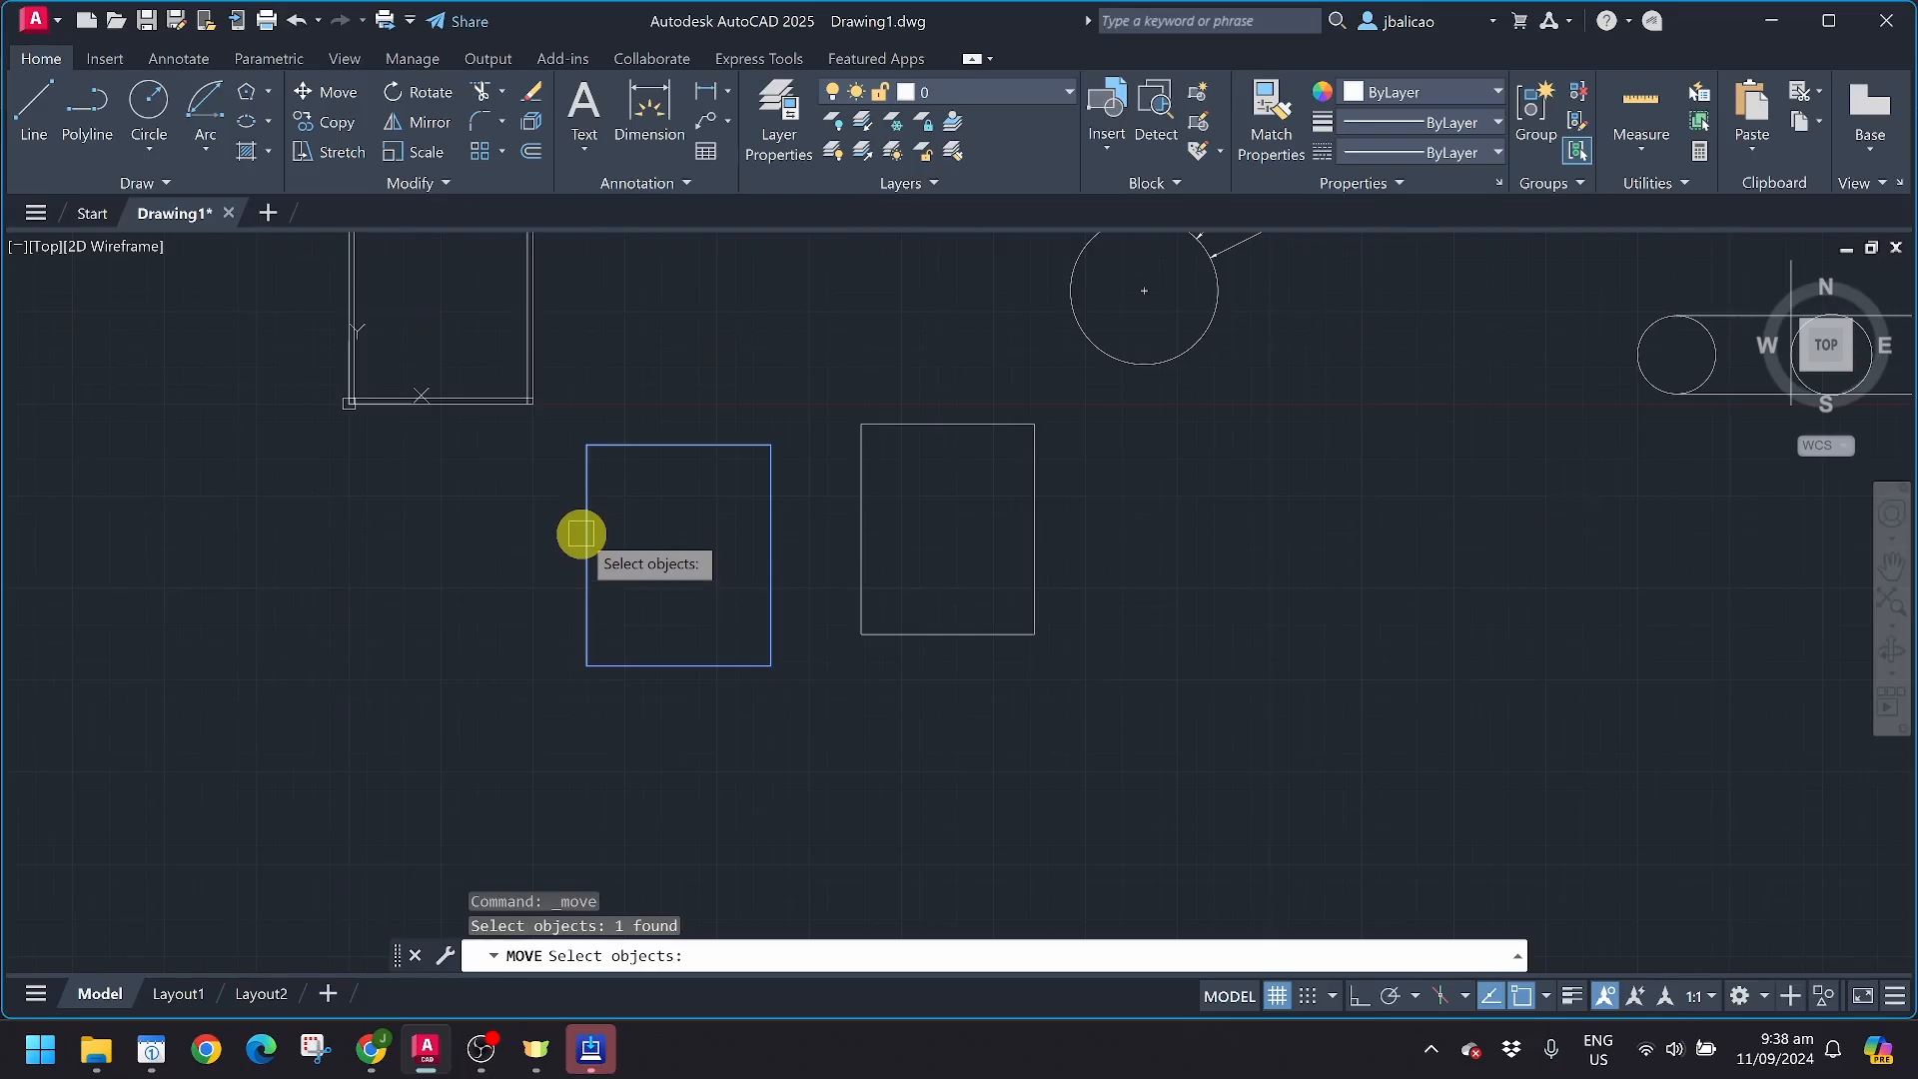
key(Return)
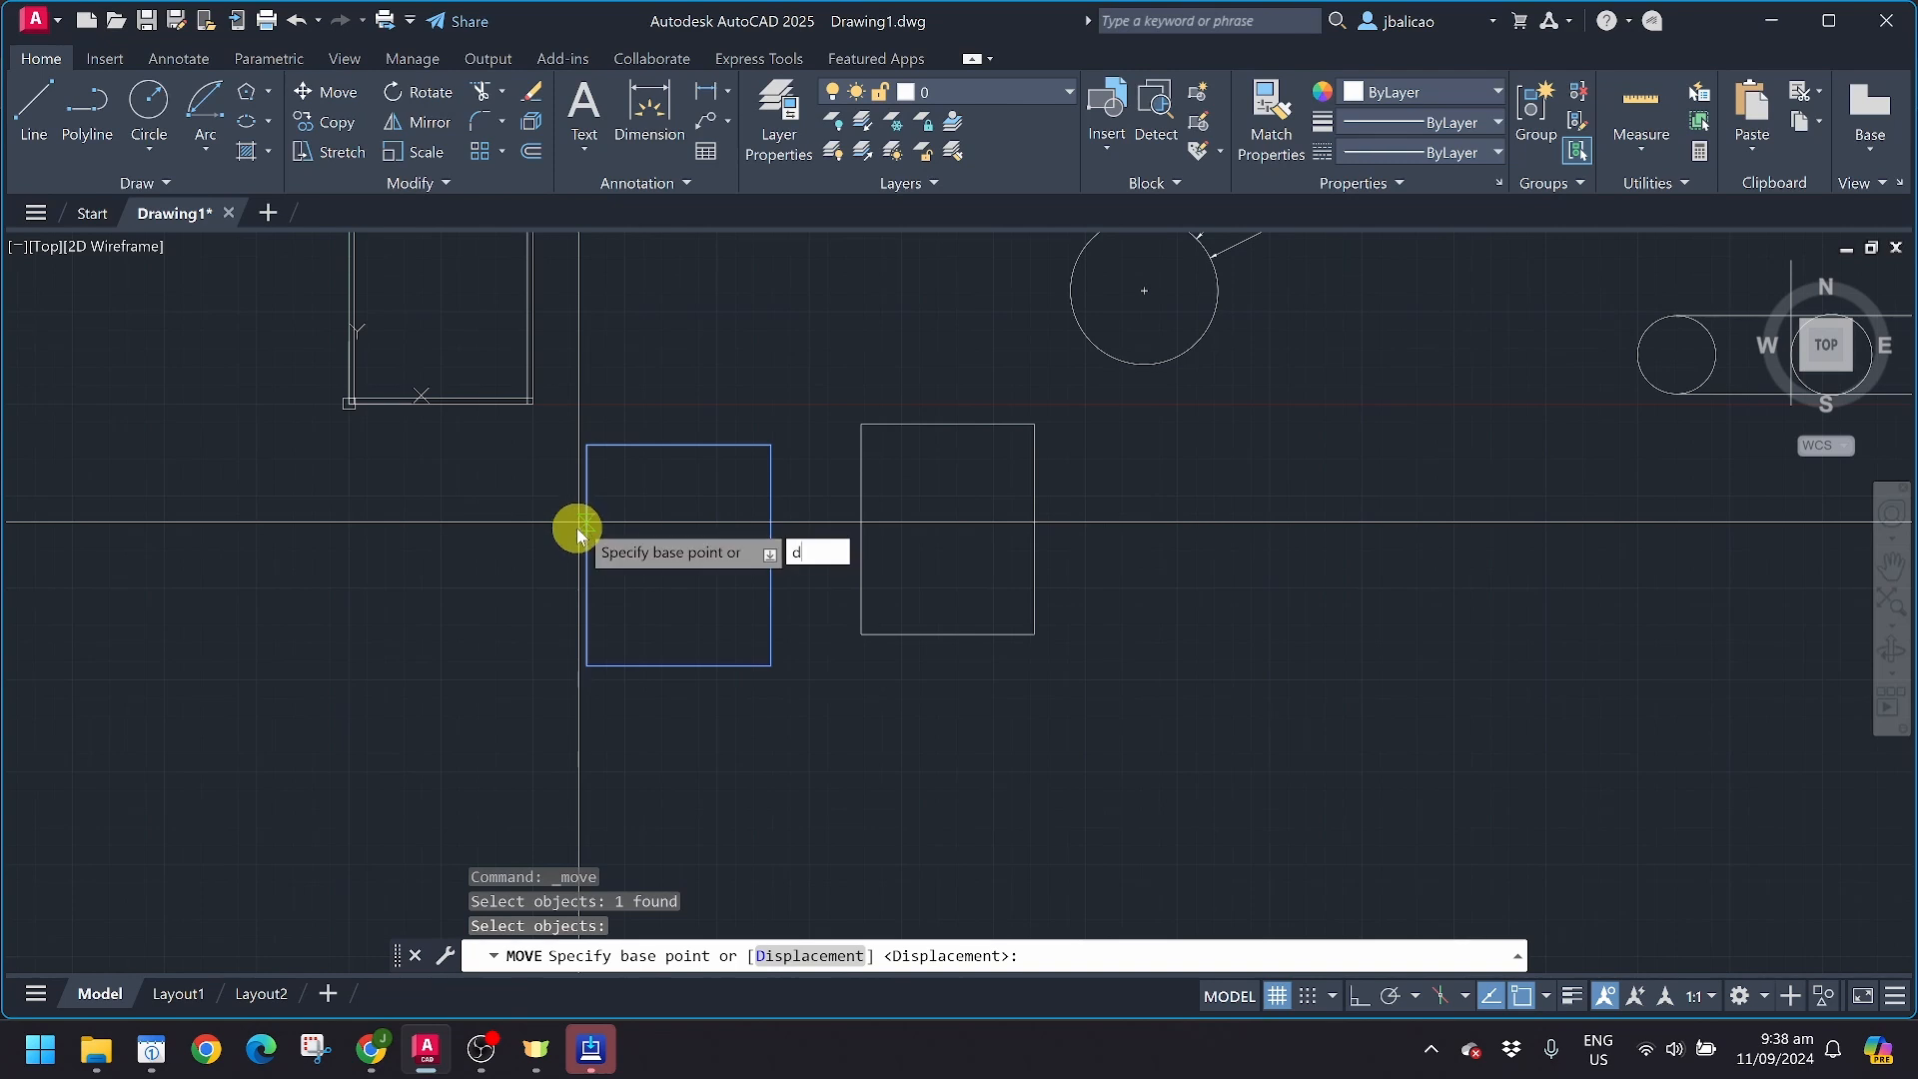
key(Return)
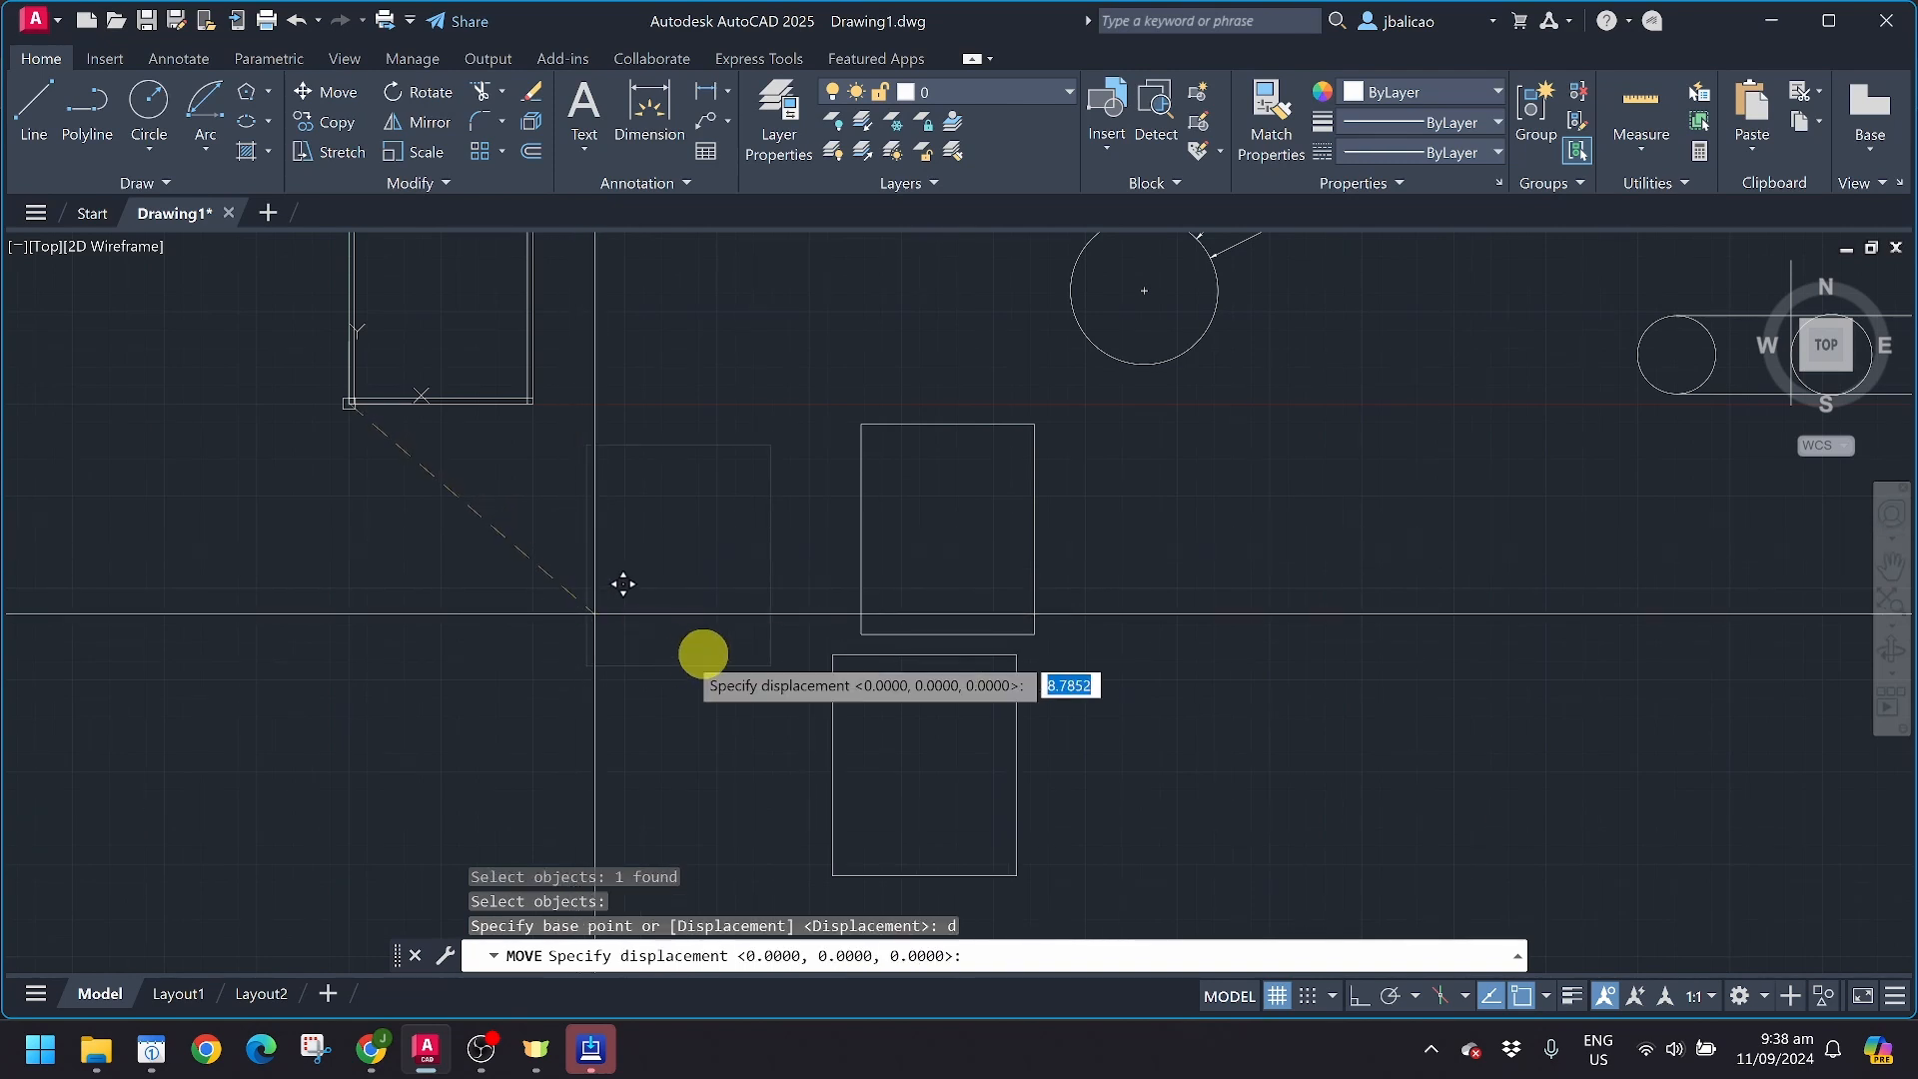
click(771, 663)
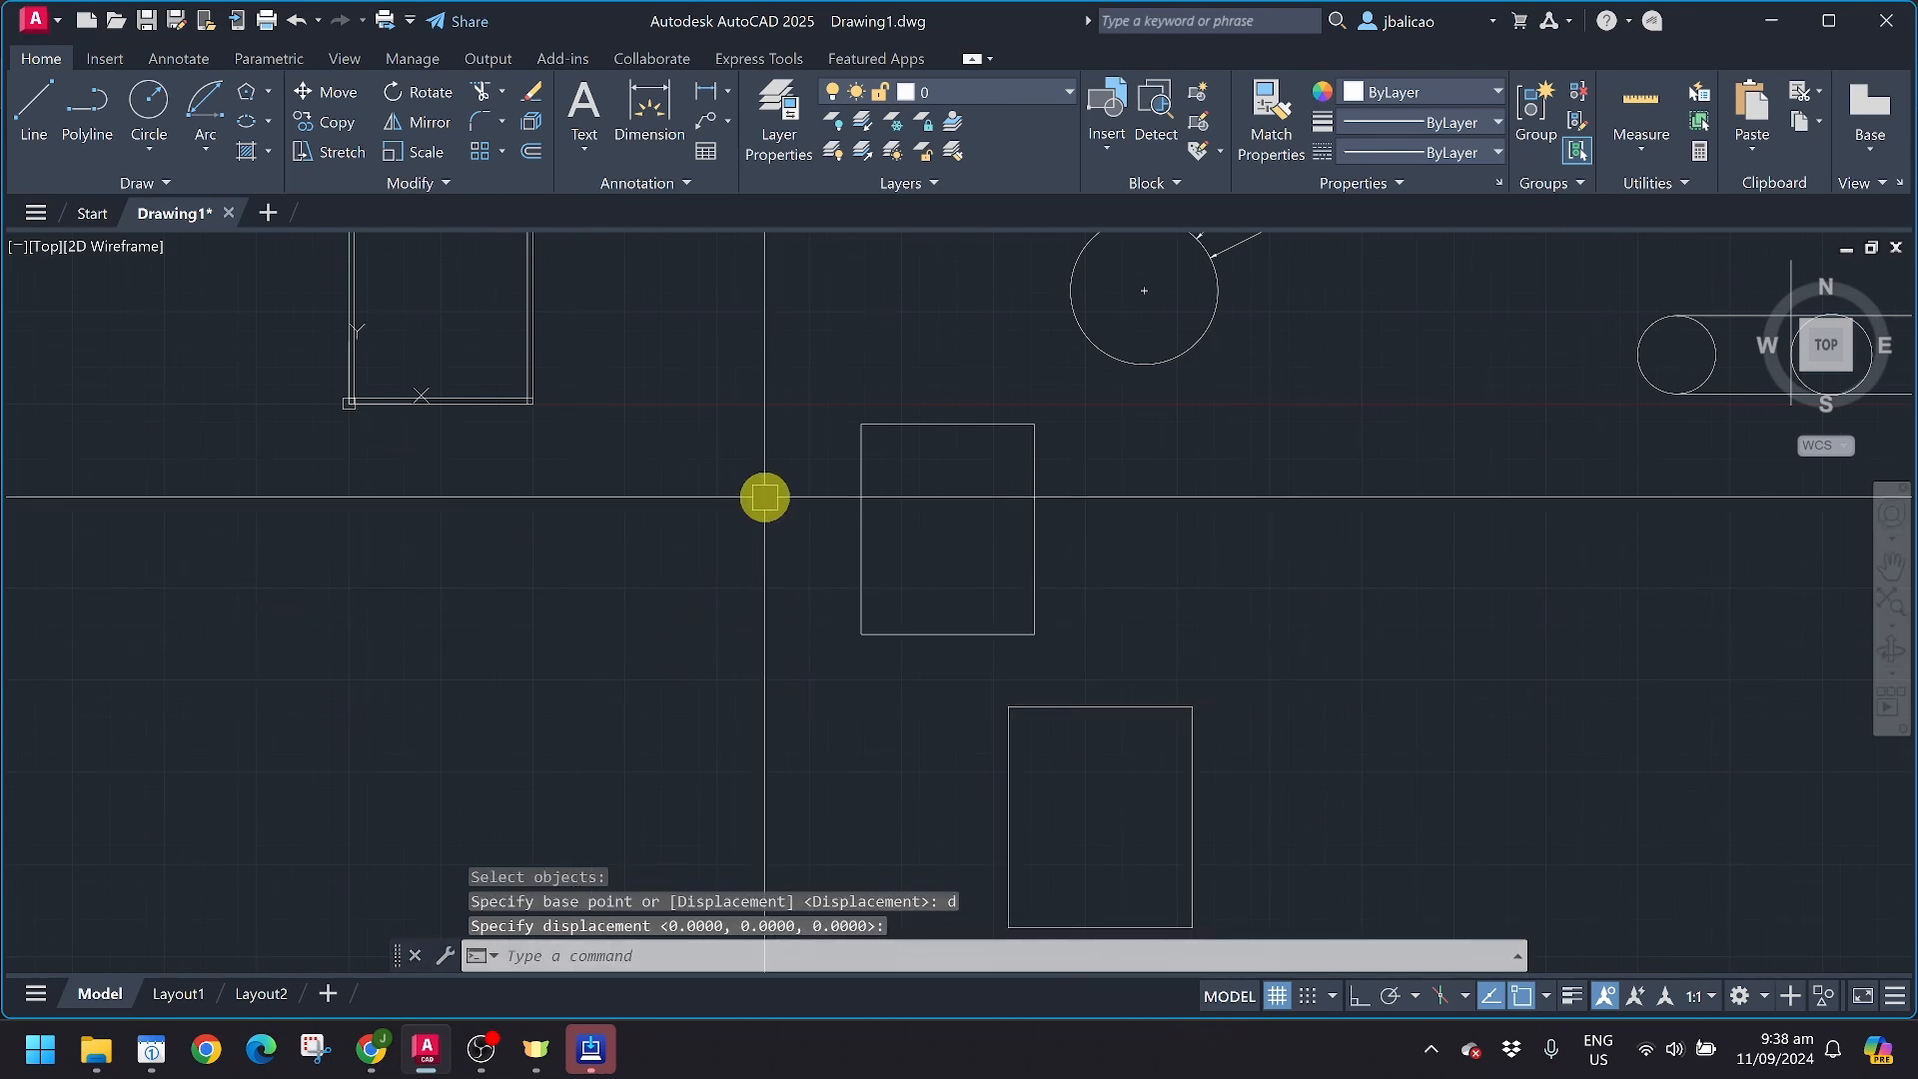
key(ctrl+z)
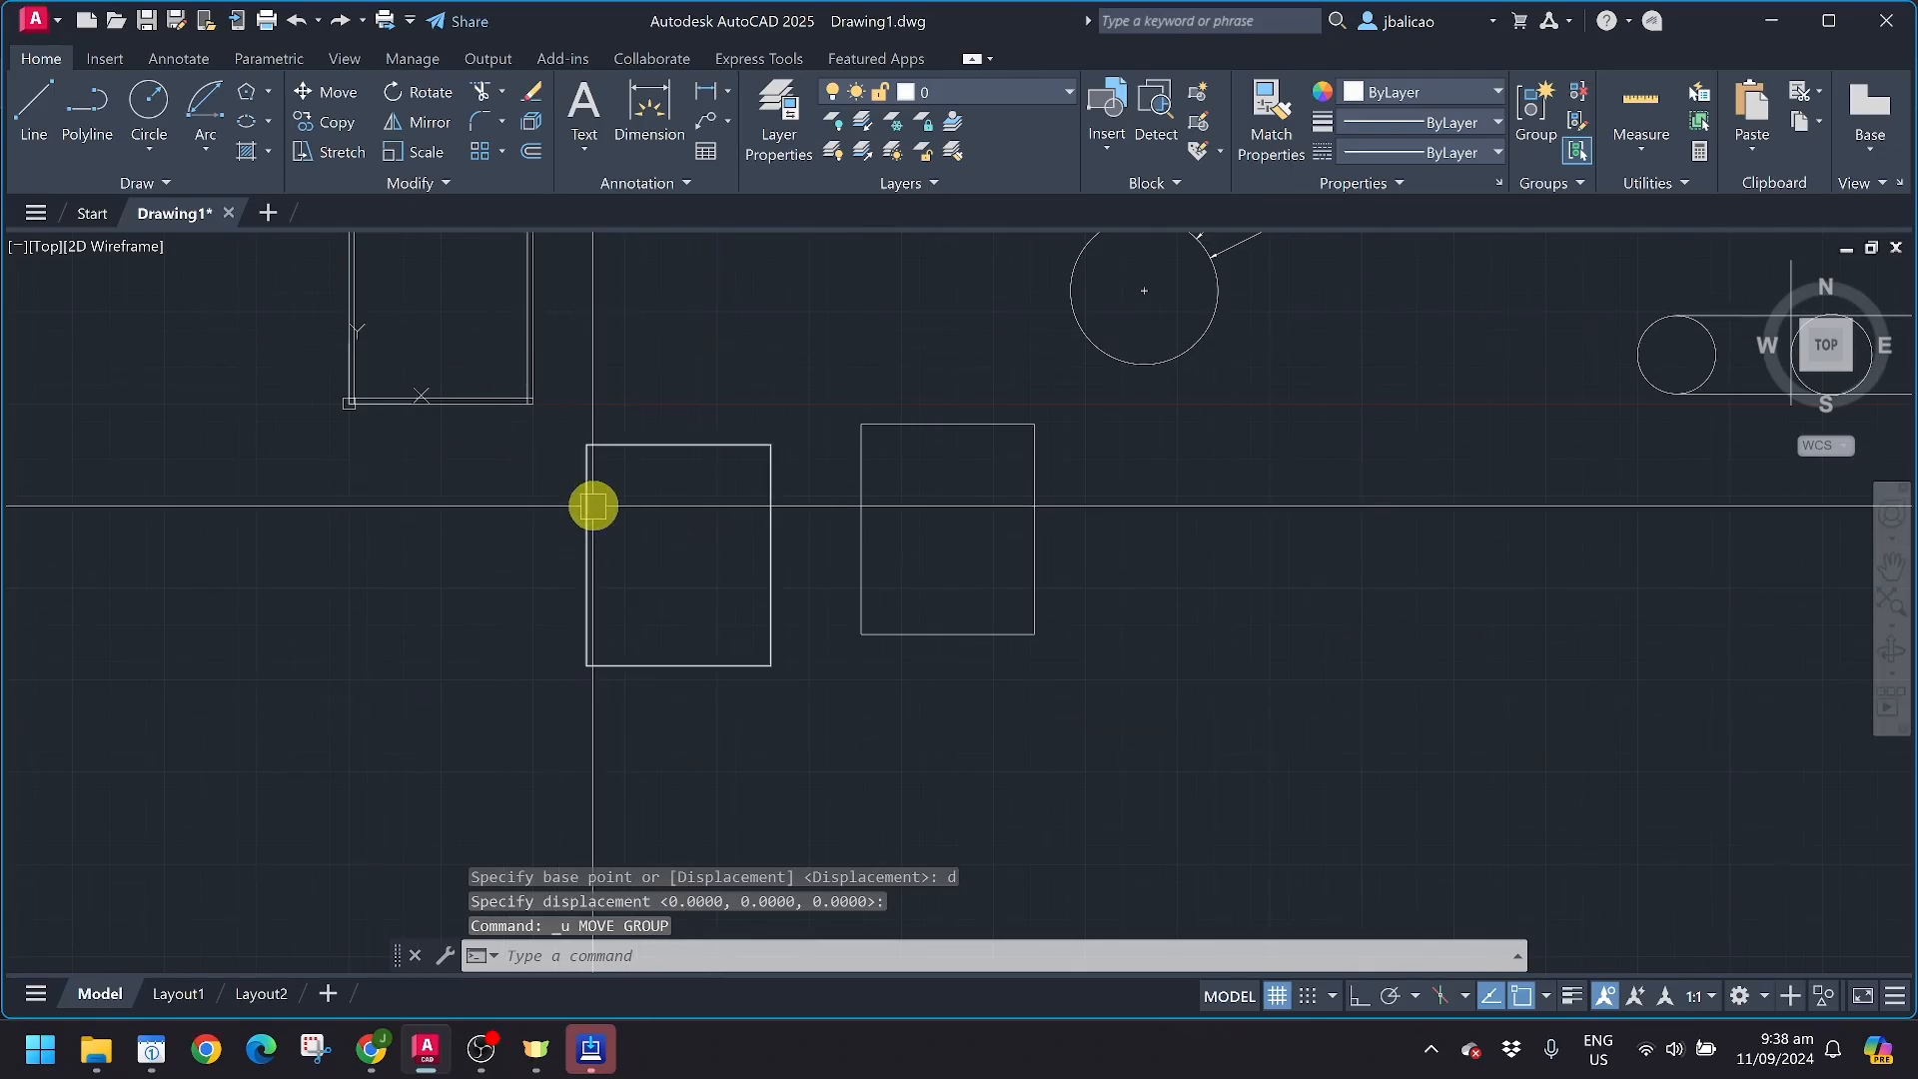
Move the left single rectangle down and slightly left using the Move command's Displacement option
click(588, 506)
click(333, 90)
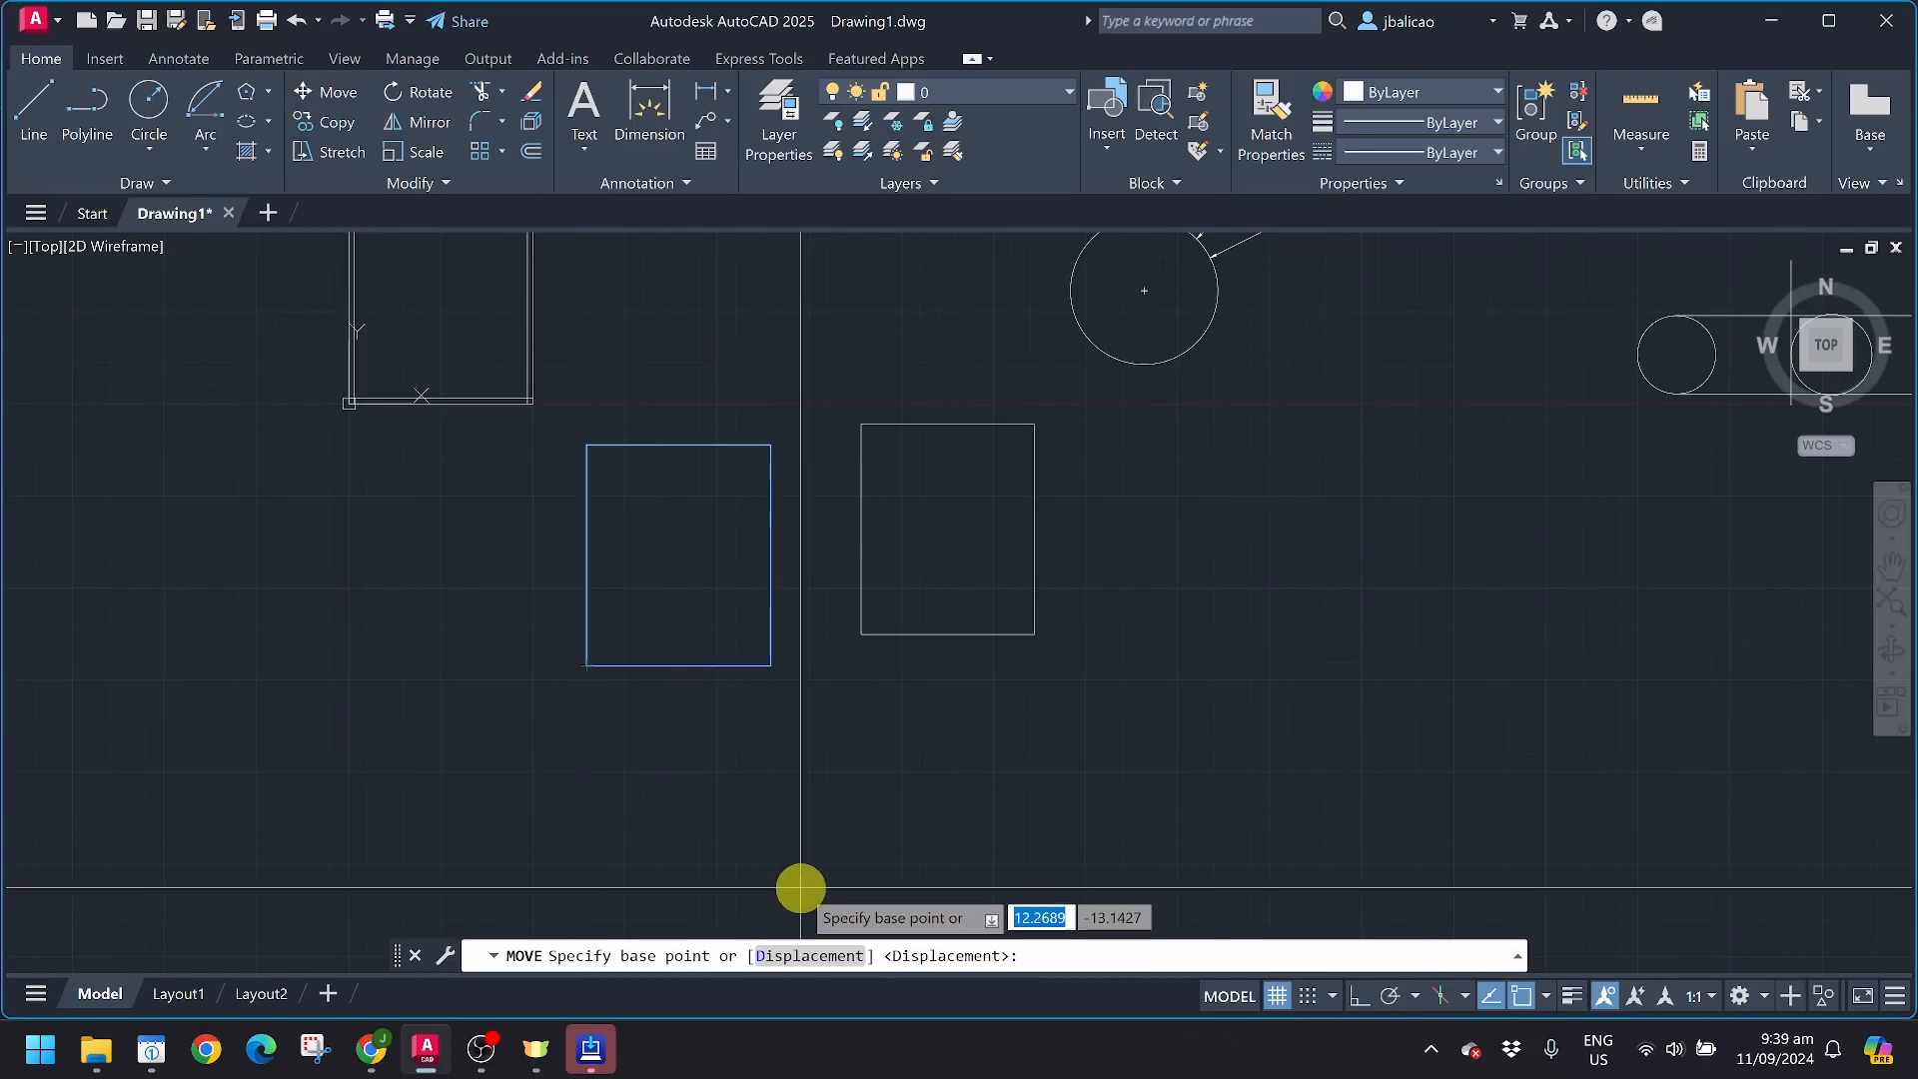
click(807, 956)
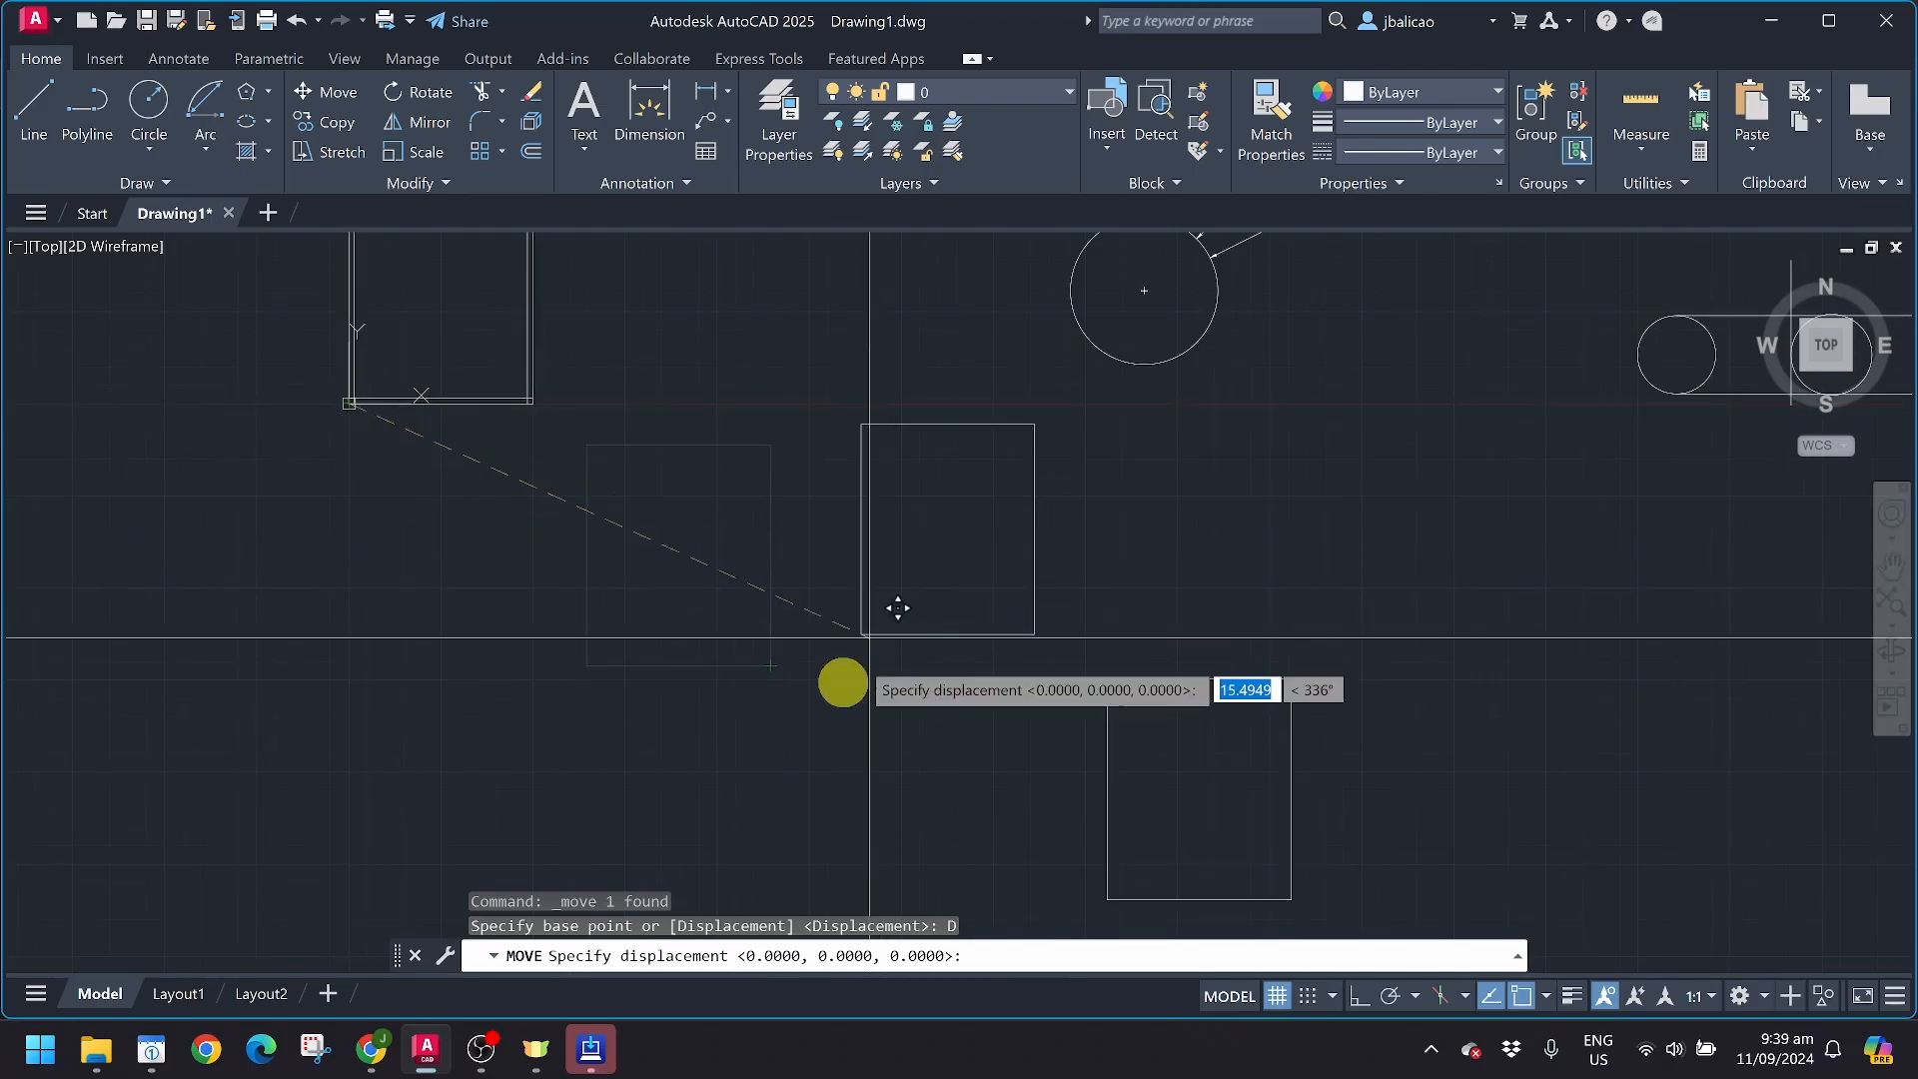
click(267, 551)
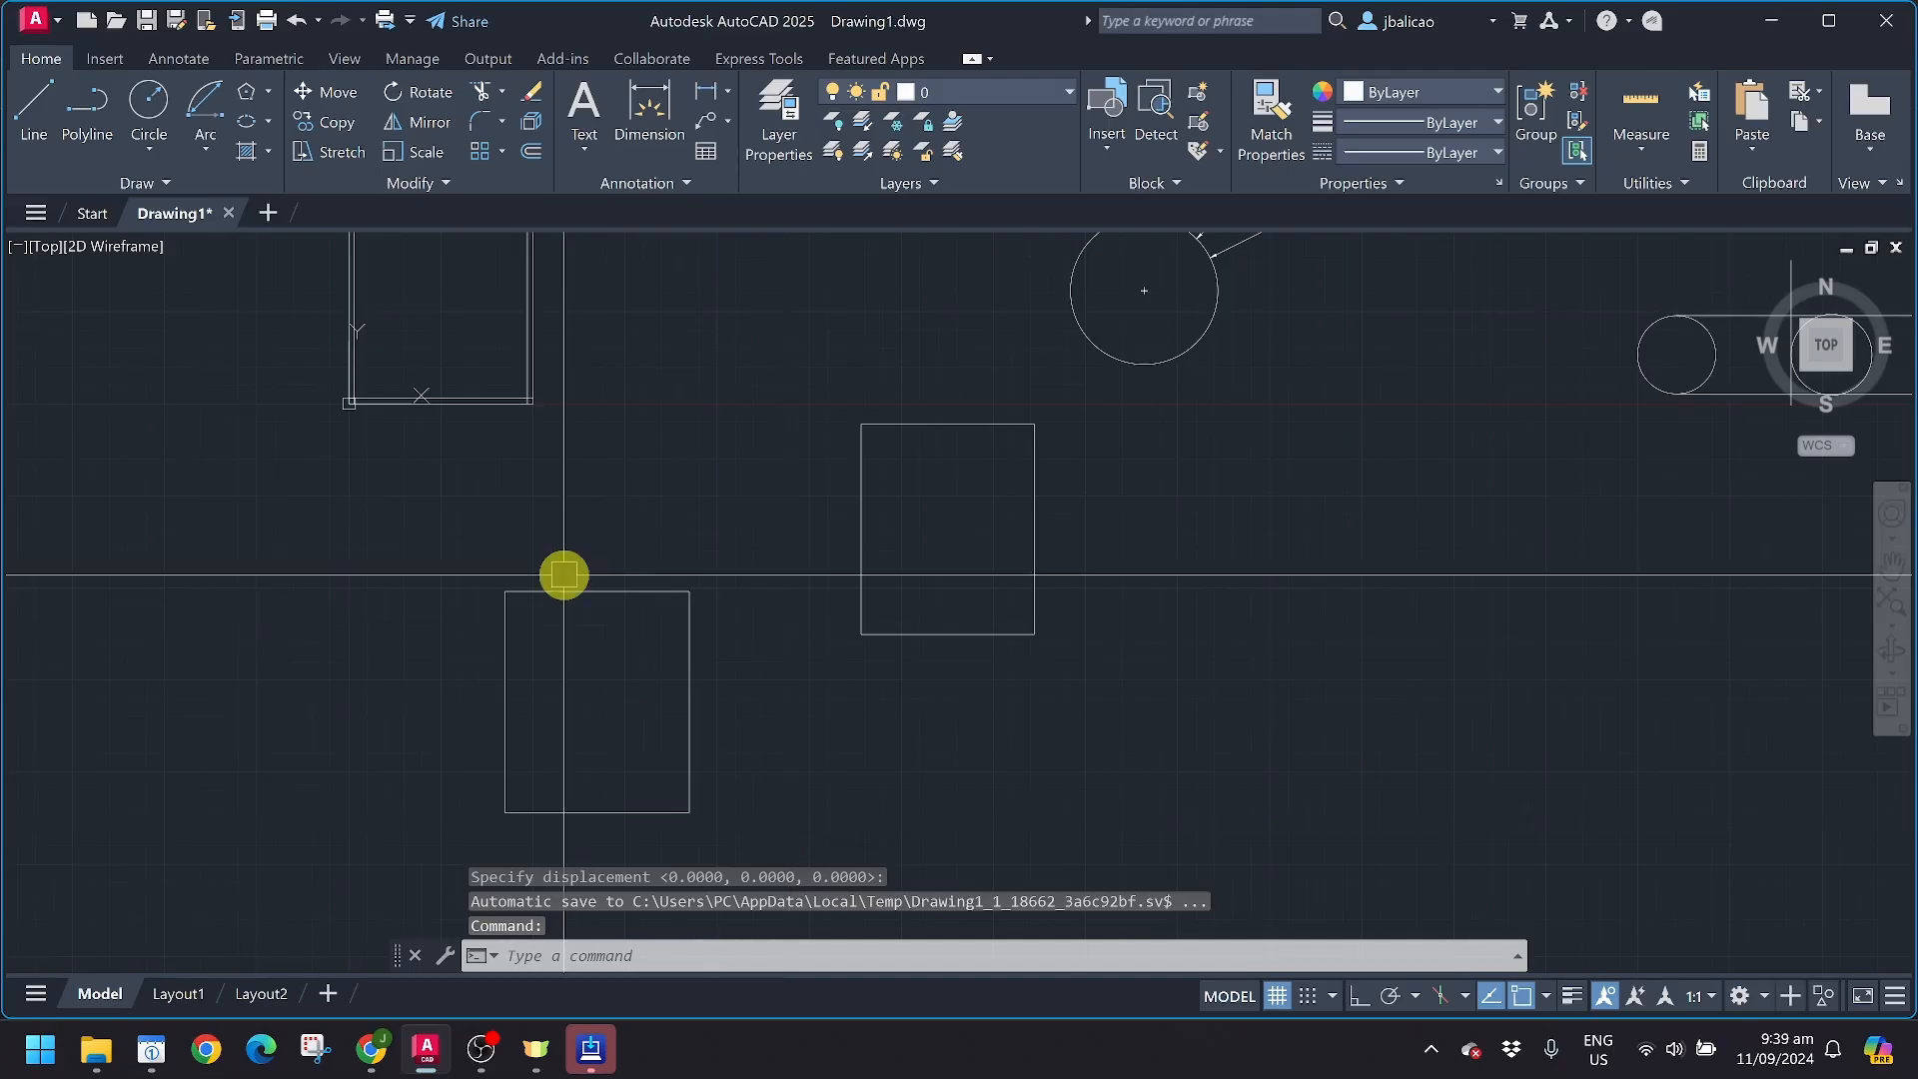
click(310, 124)
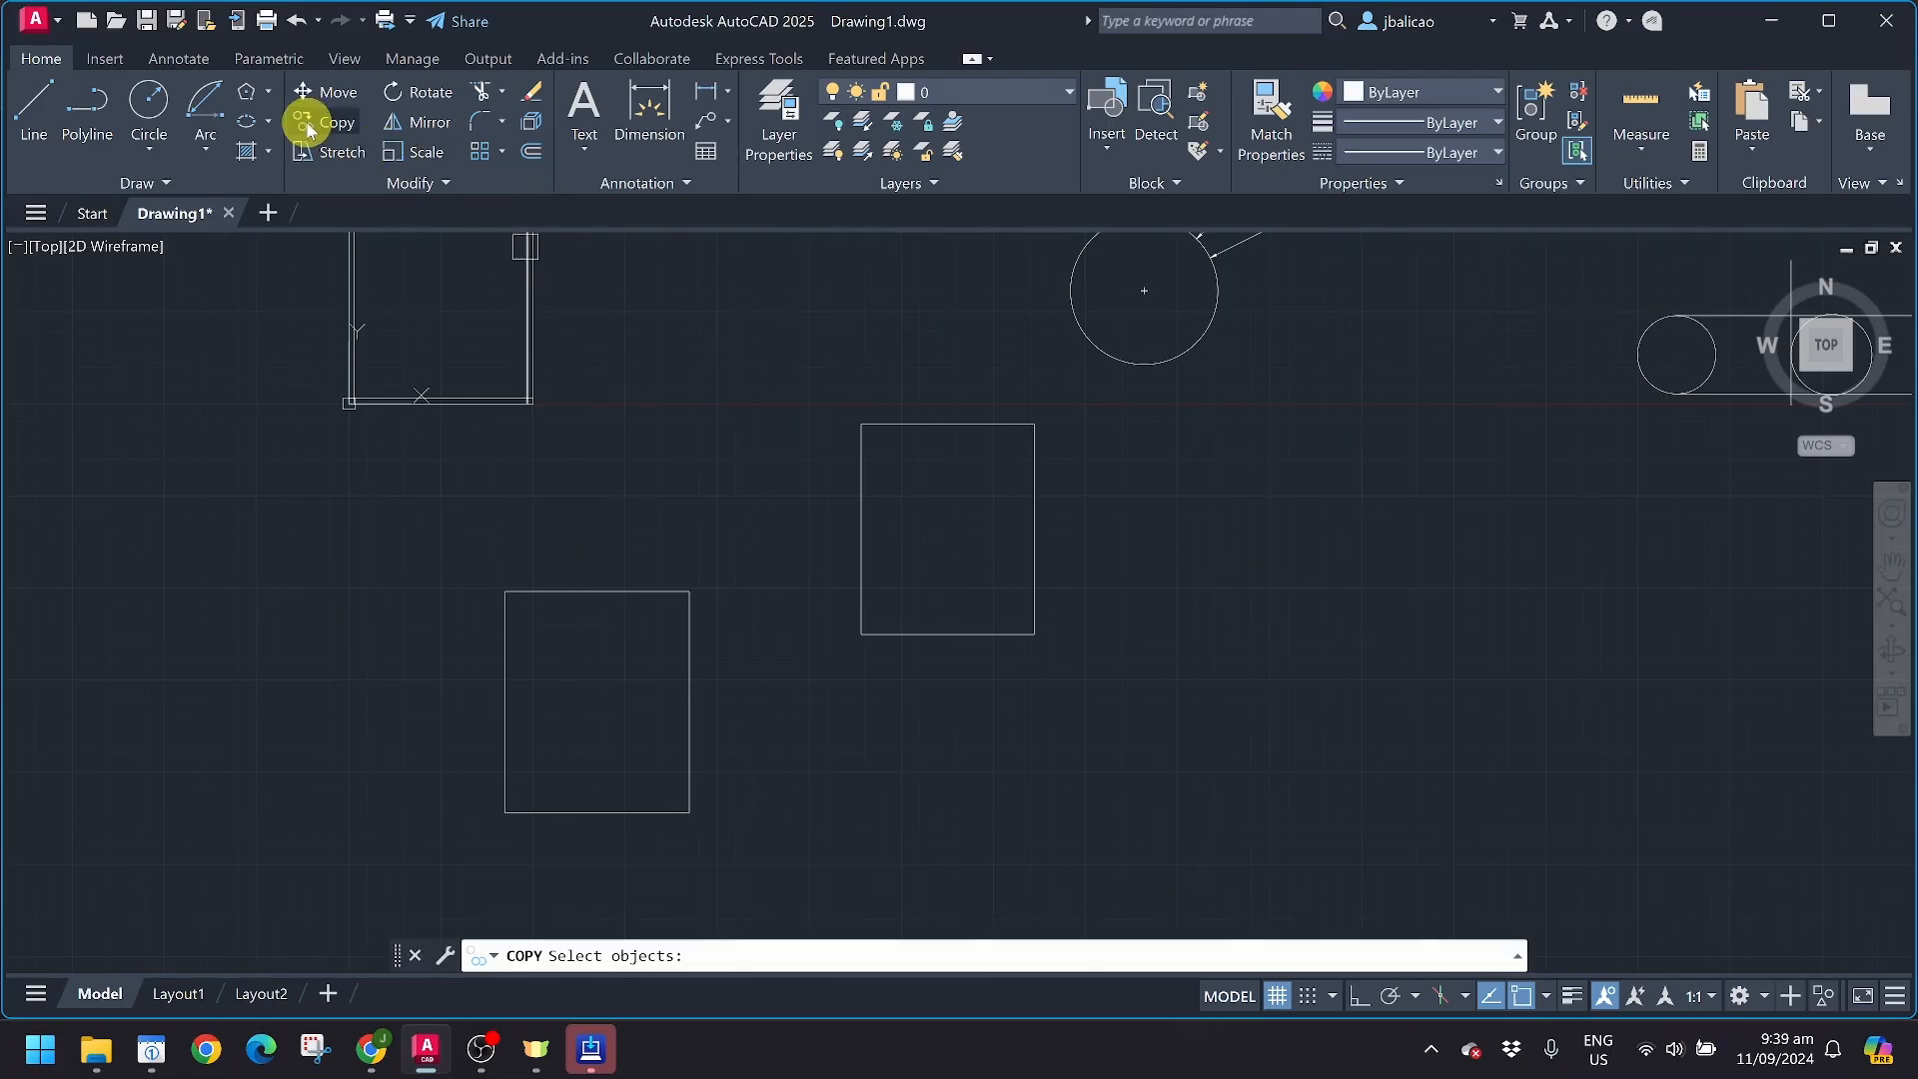
click(579, 591)
key(Escape)
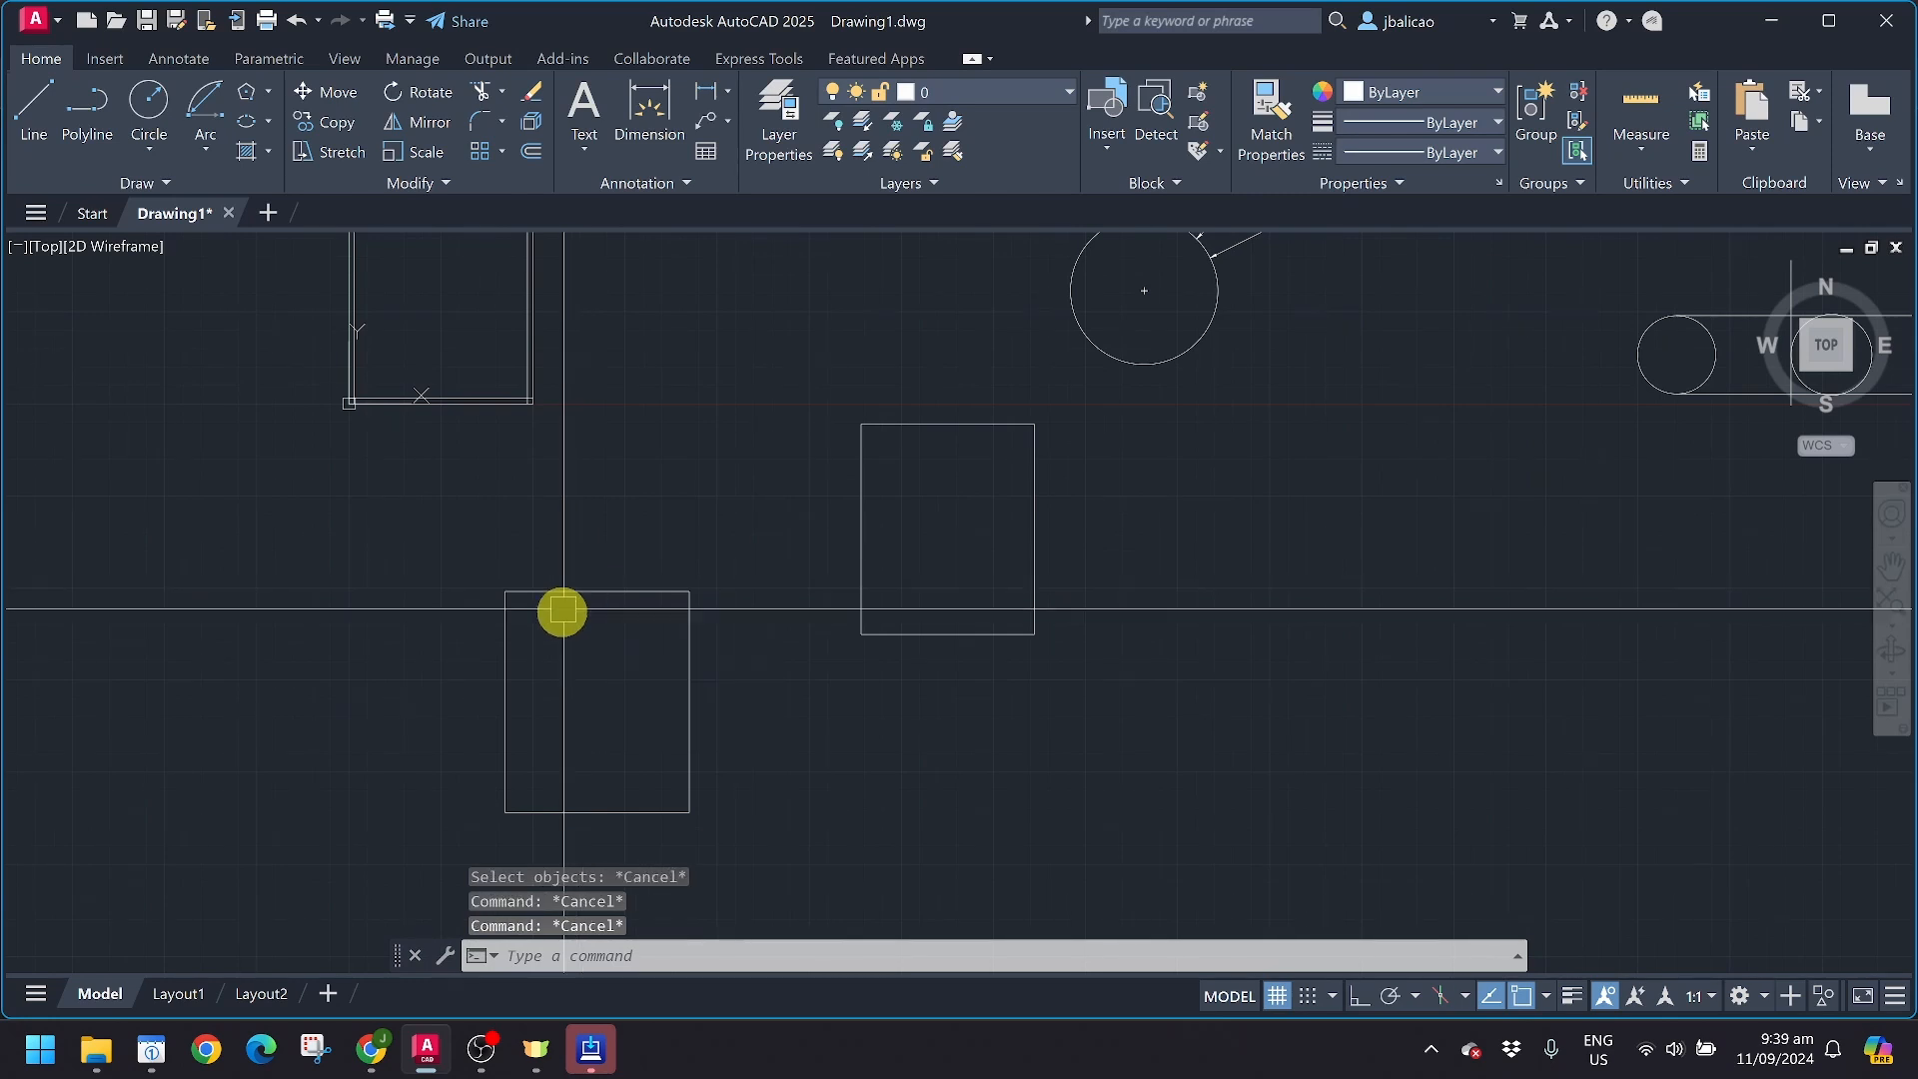
Copy the lower-left single rectangle by its upper-left corner to three spots on its left and two on its lower right
click(328, 121)
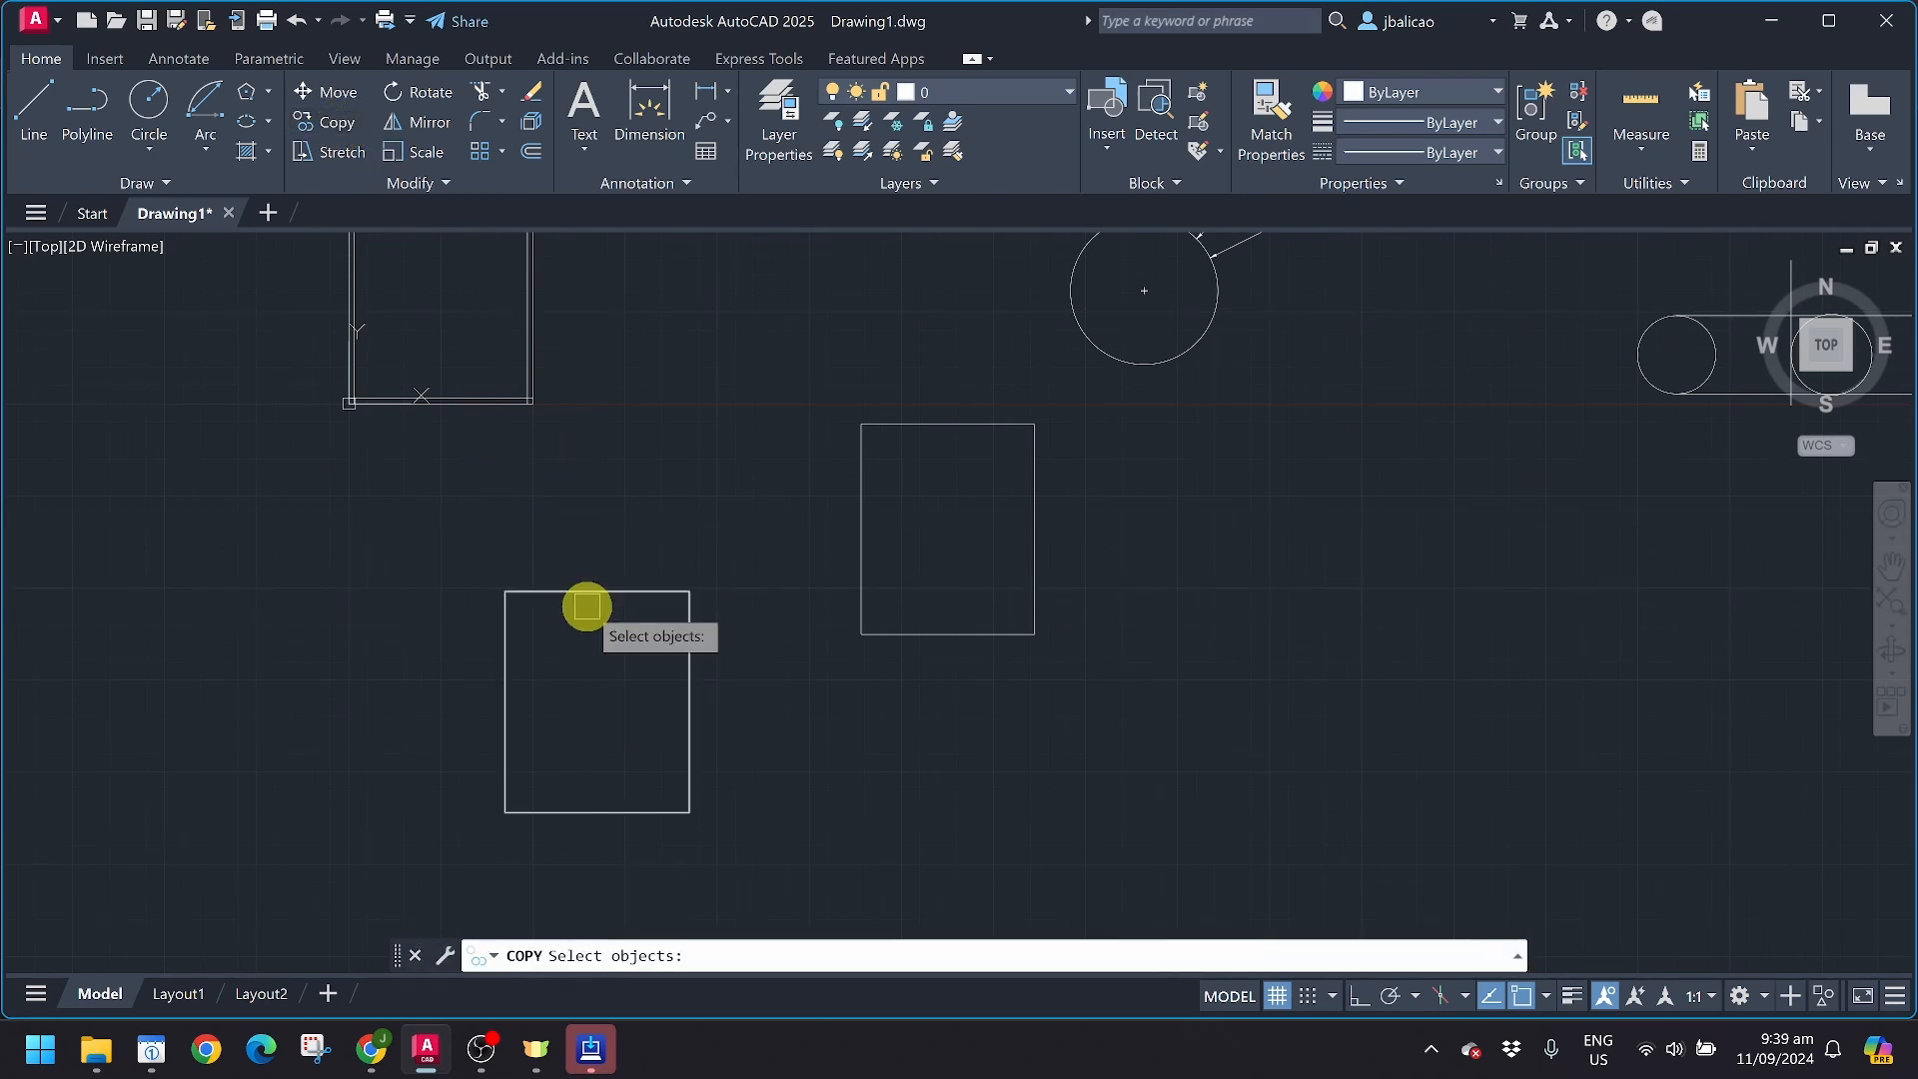
click(594, 595)
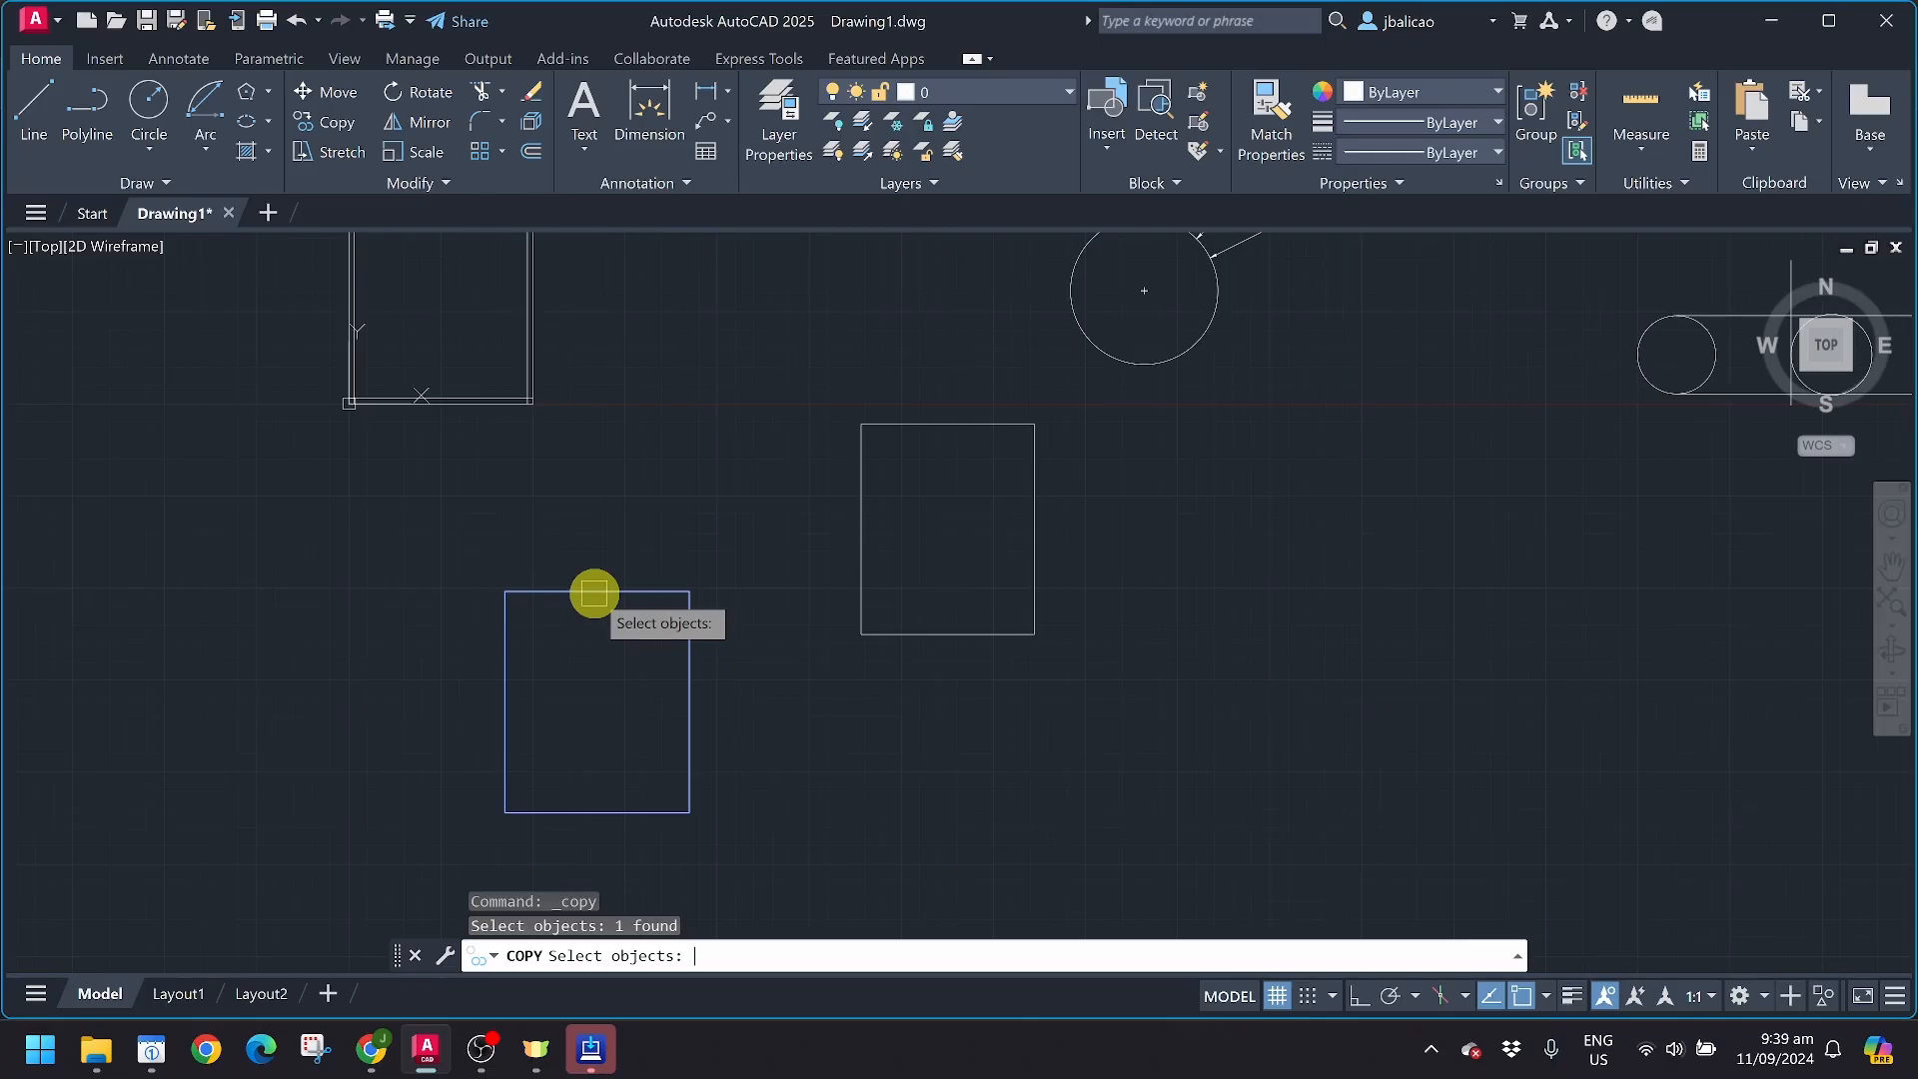
key(Return)
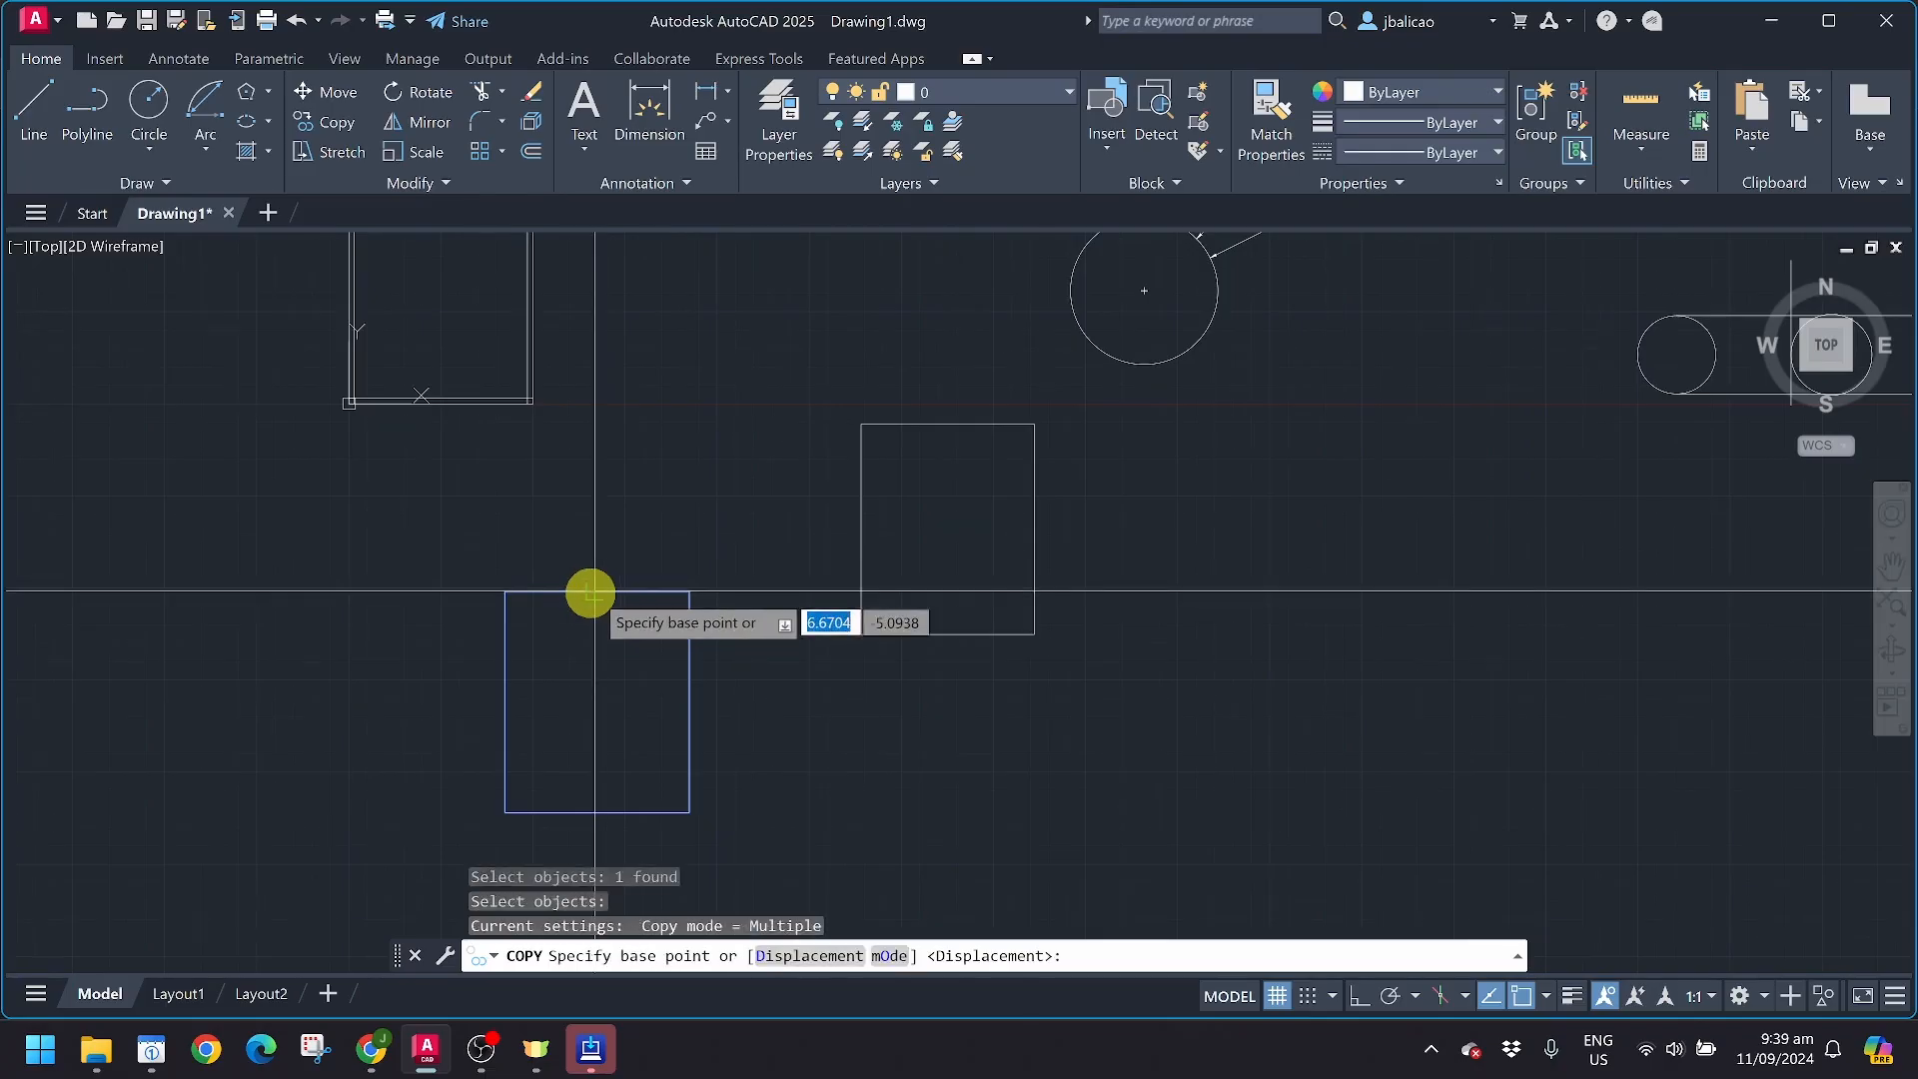
click(503, 591)
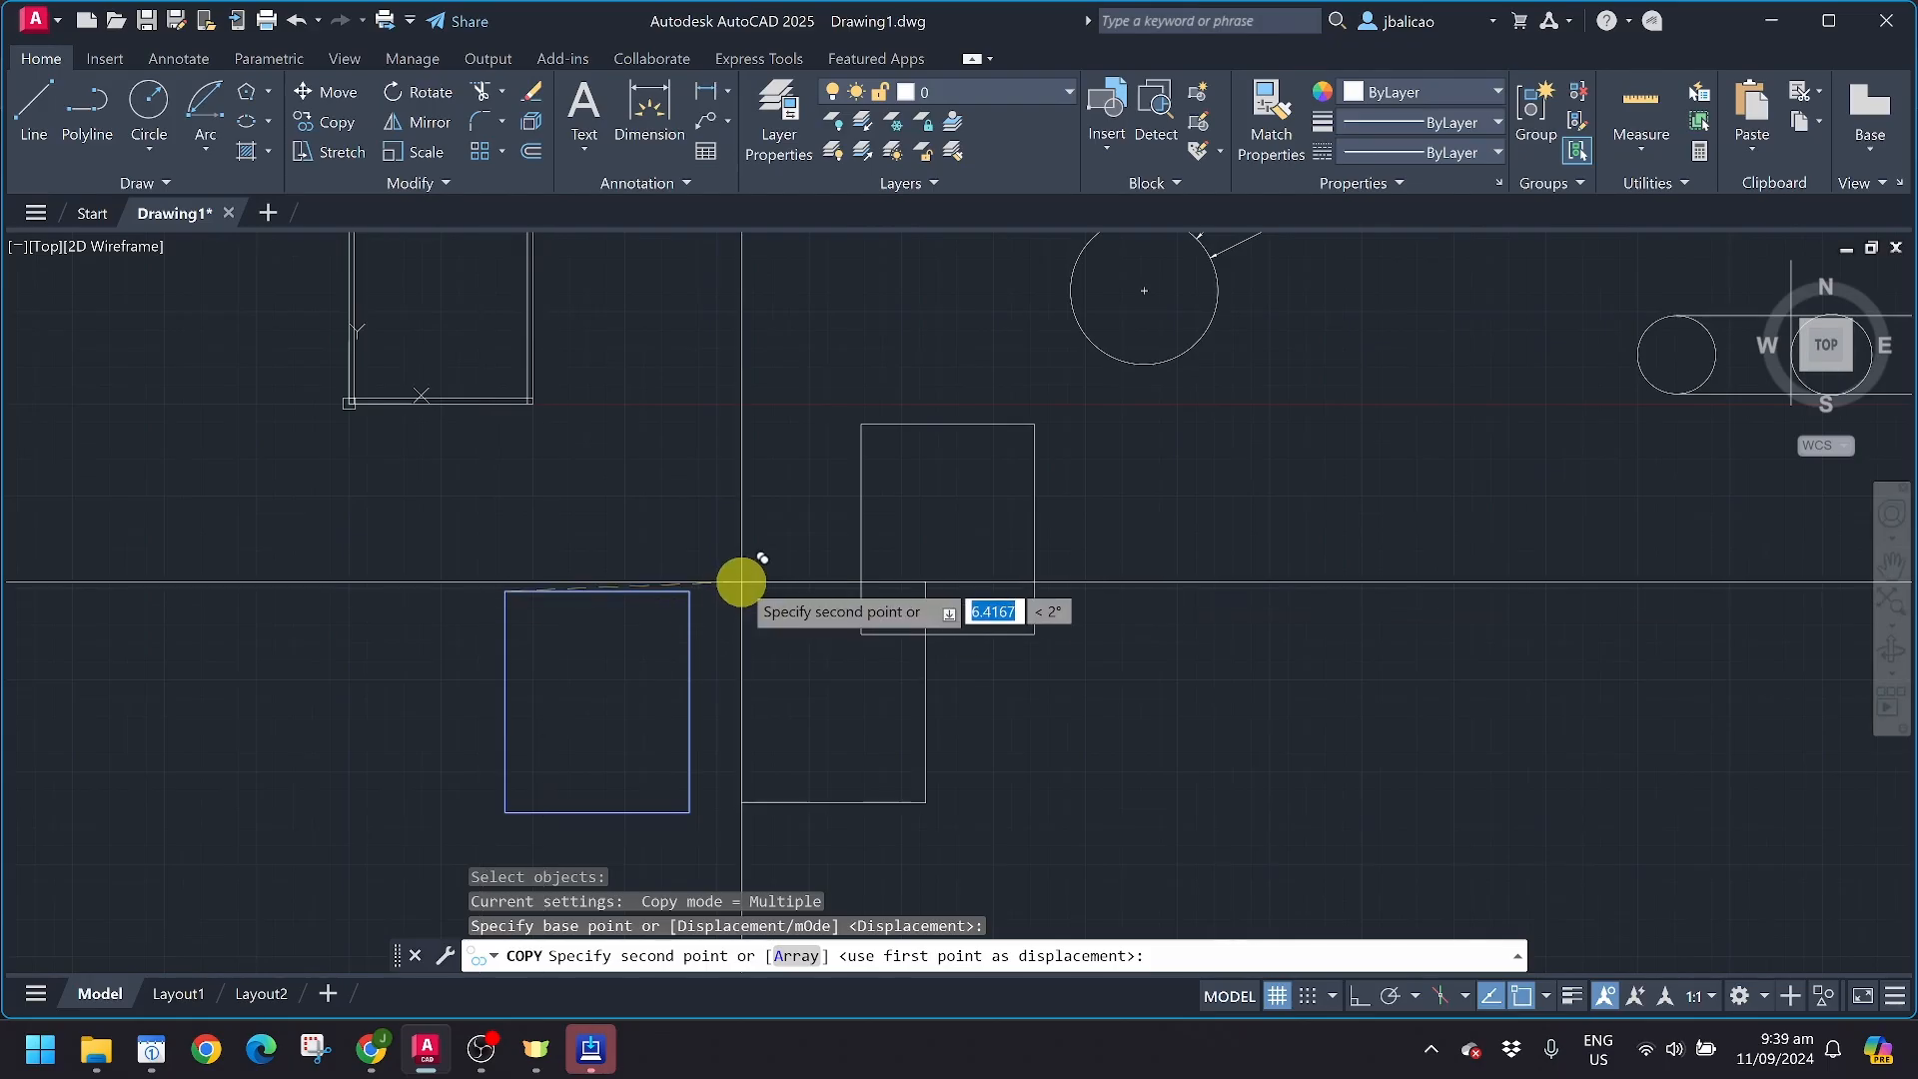
scroll(434, 609, down, 3)
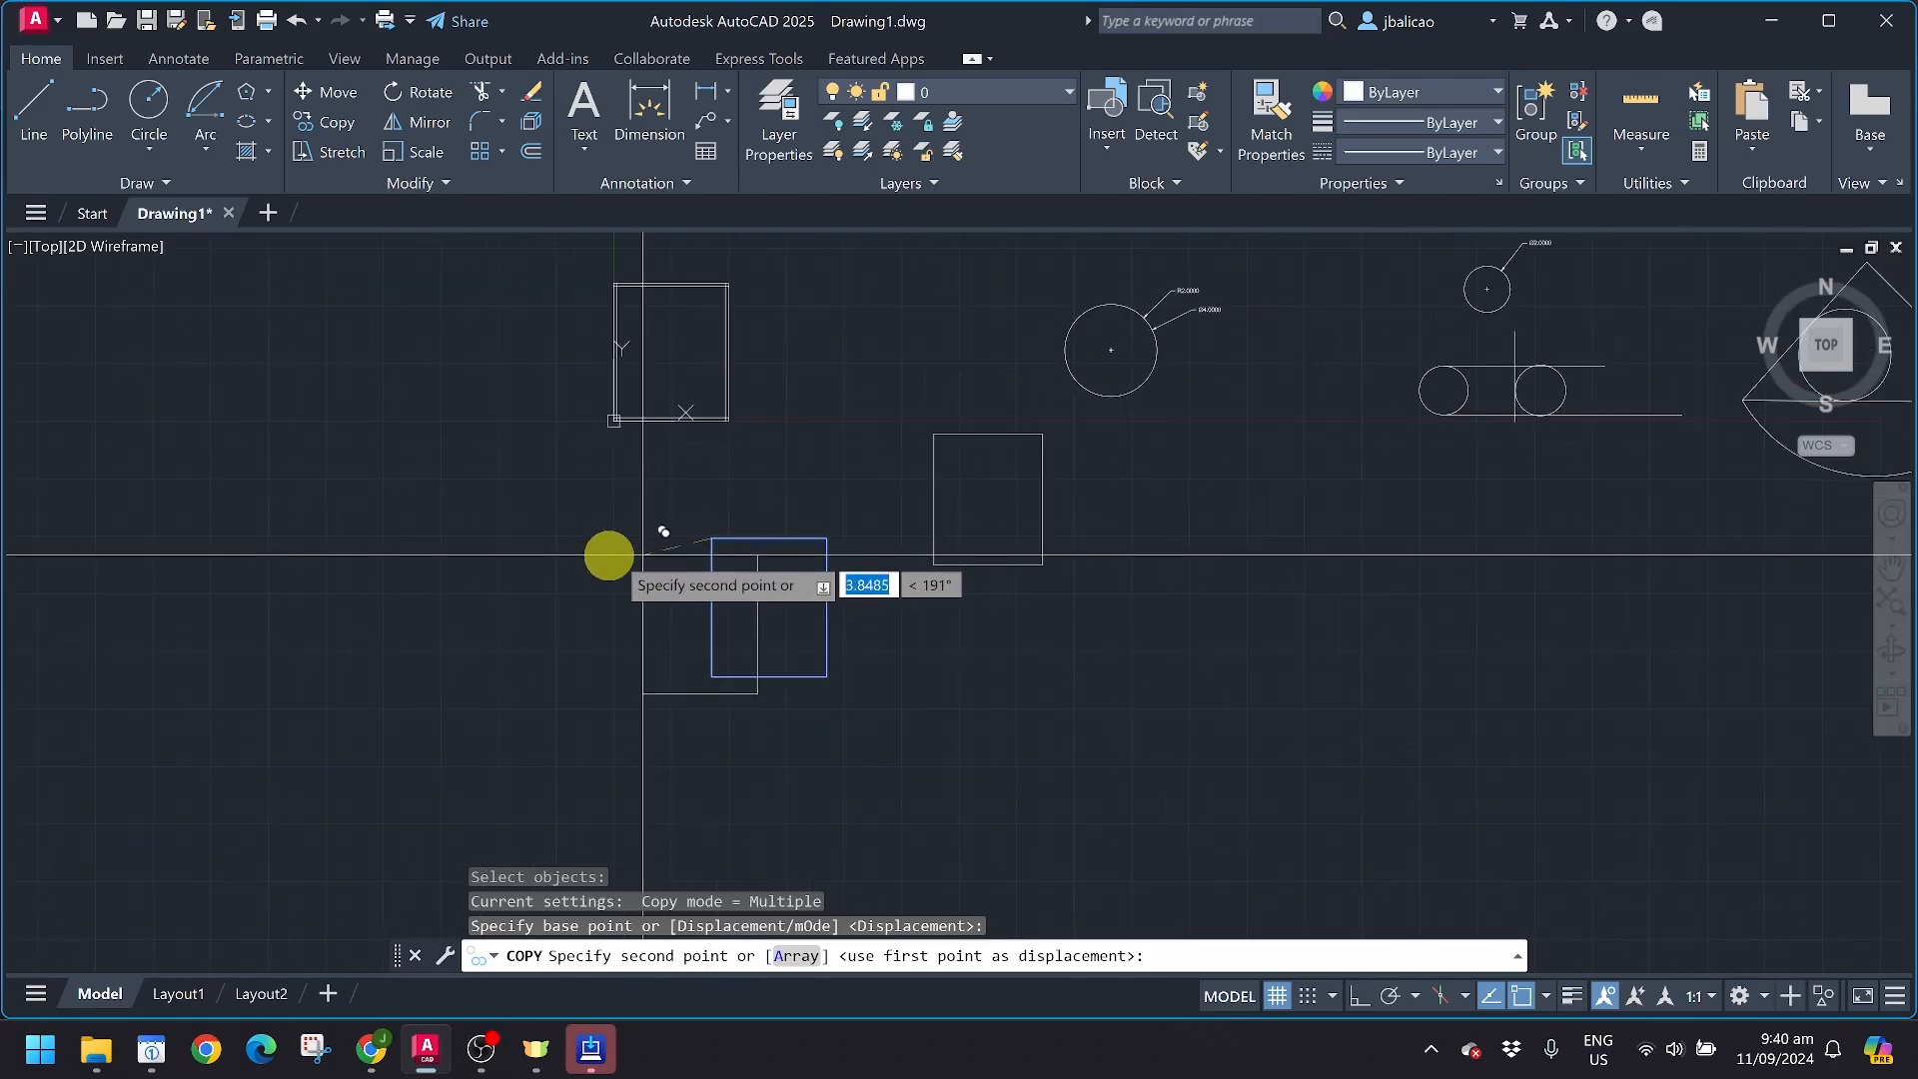
click(374, 562)
click(234, 590)
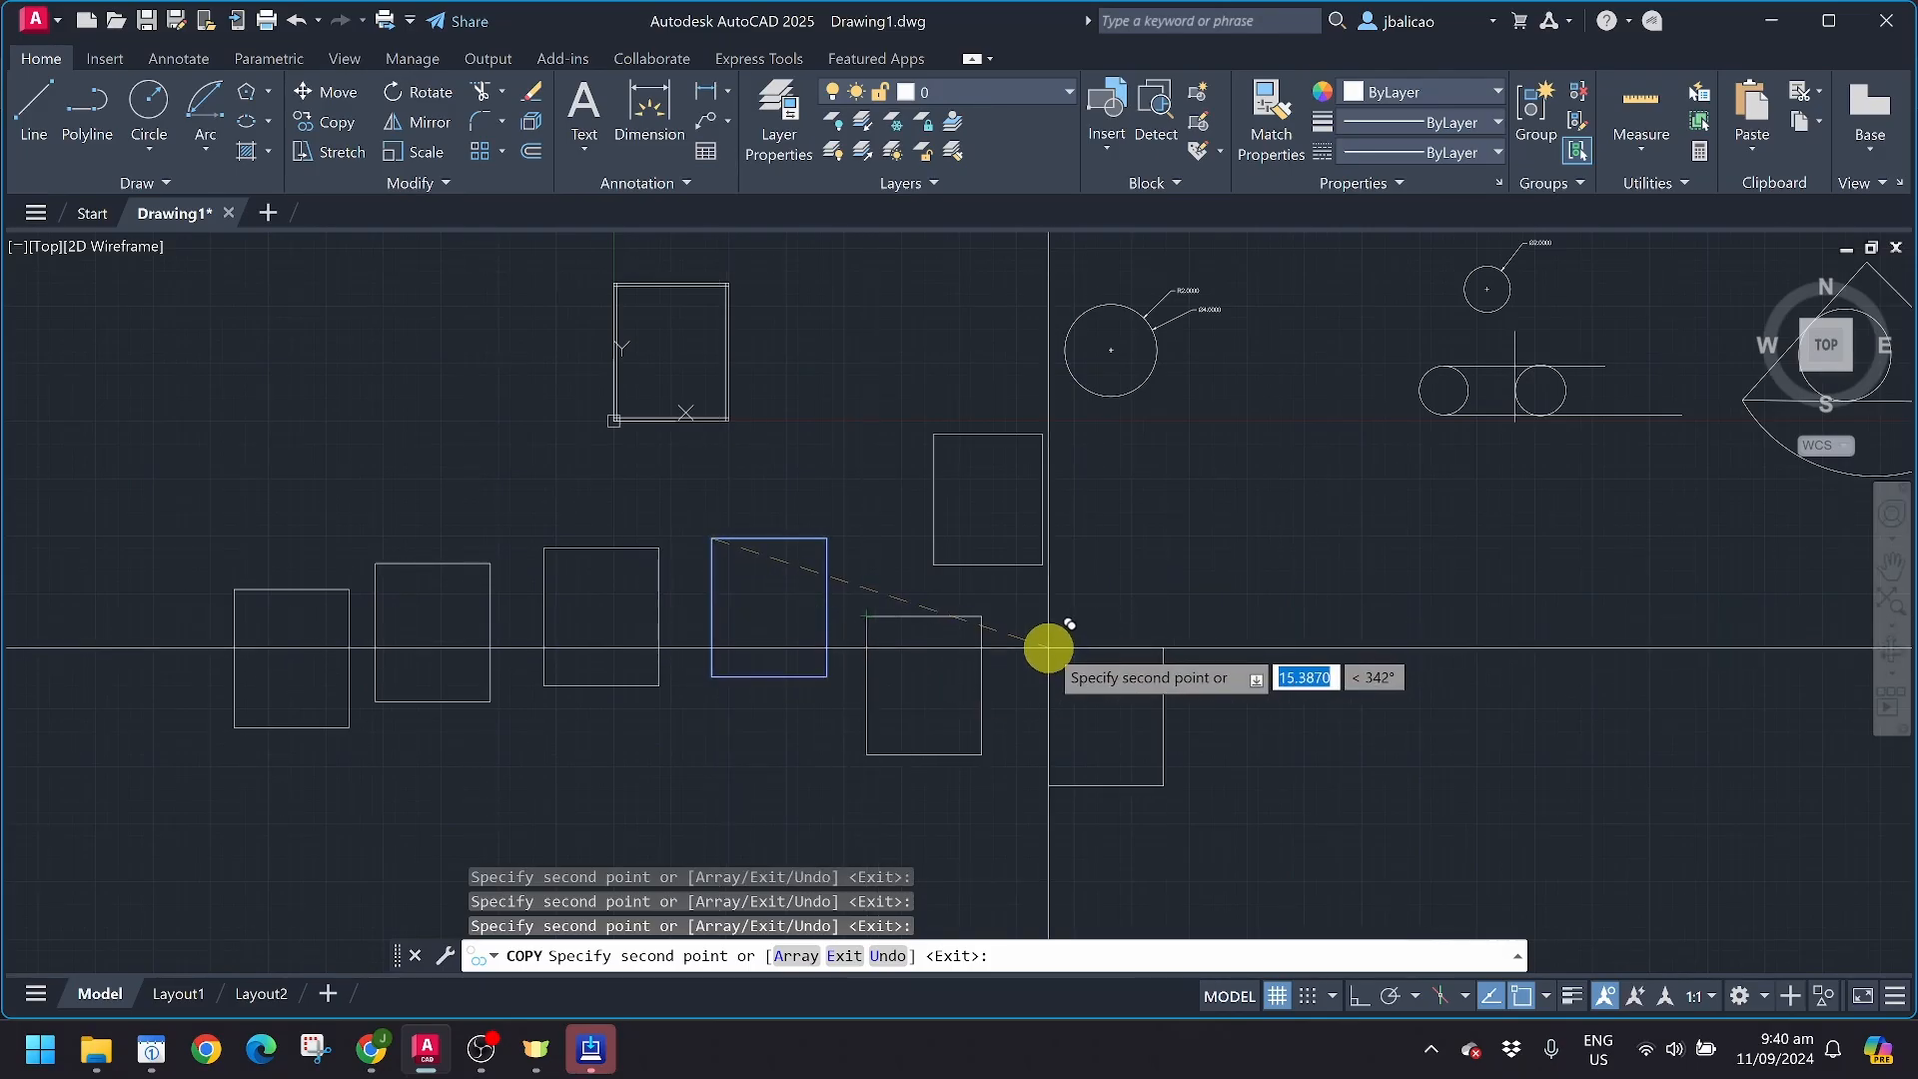
click(1048, 648)
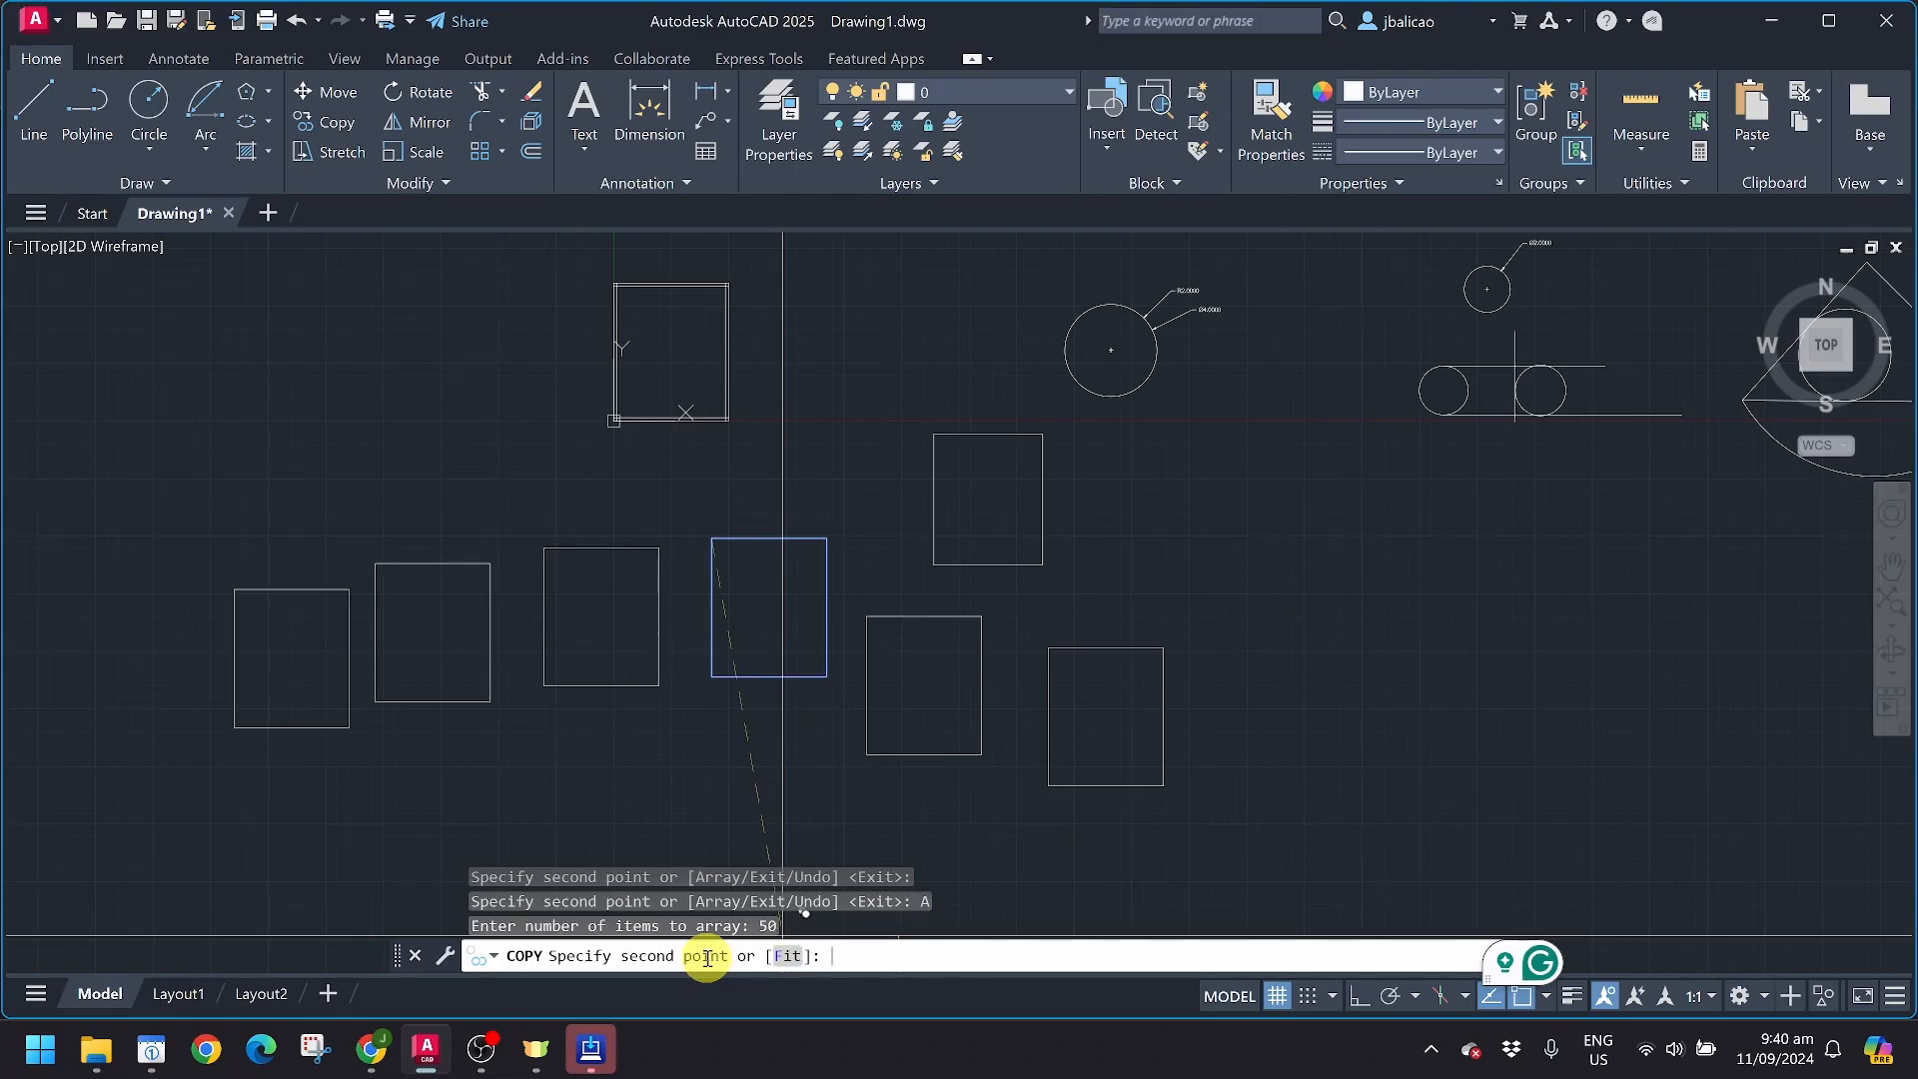
Array the same rectangle as 50 items in a straight horizontal row to the right, using Copy's Array option with Ortho on
scroll(869, 580, up, 5)
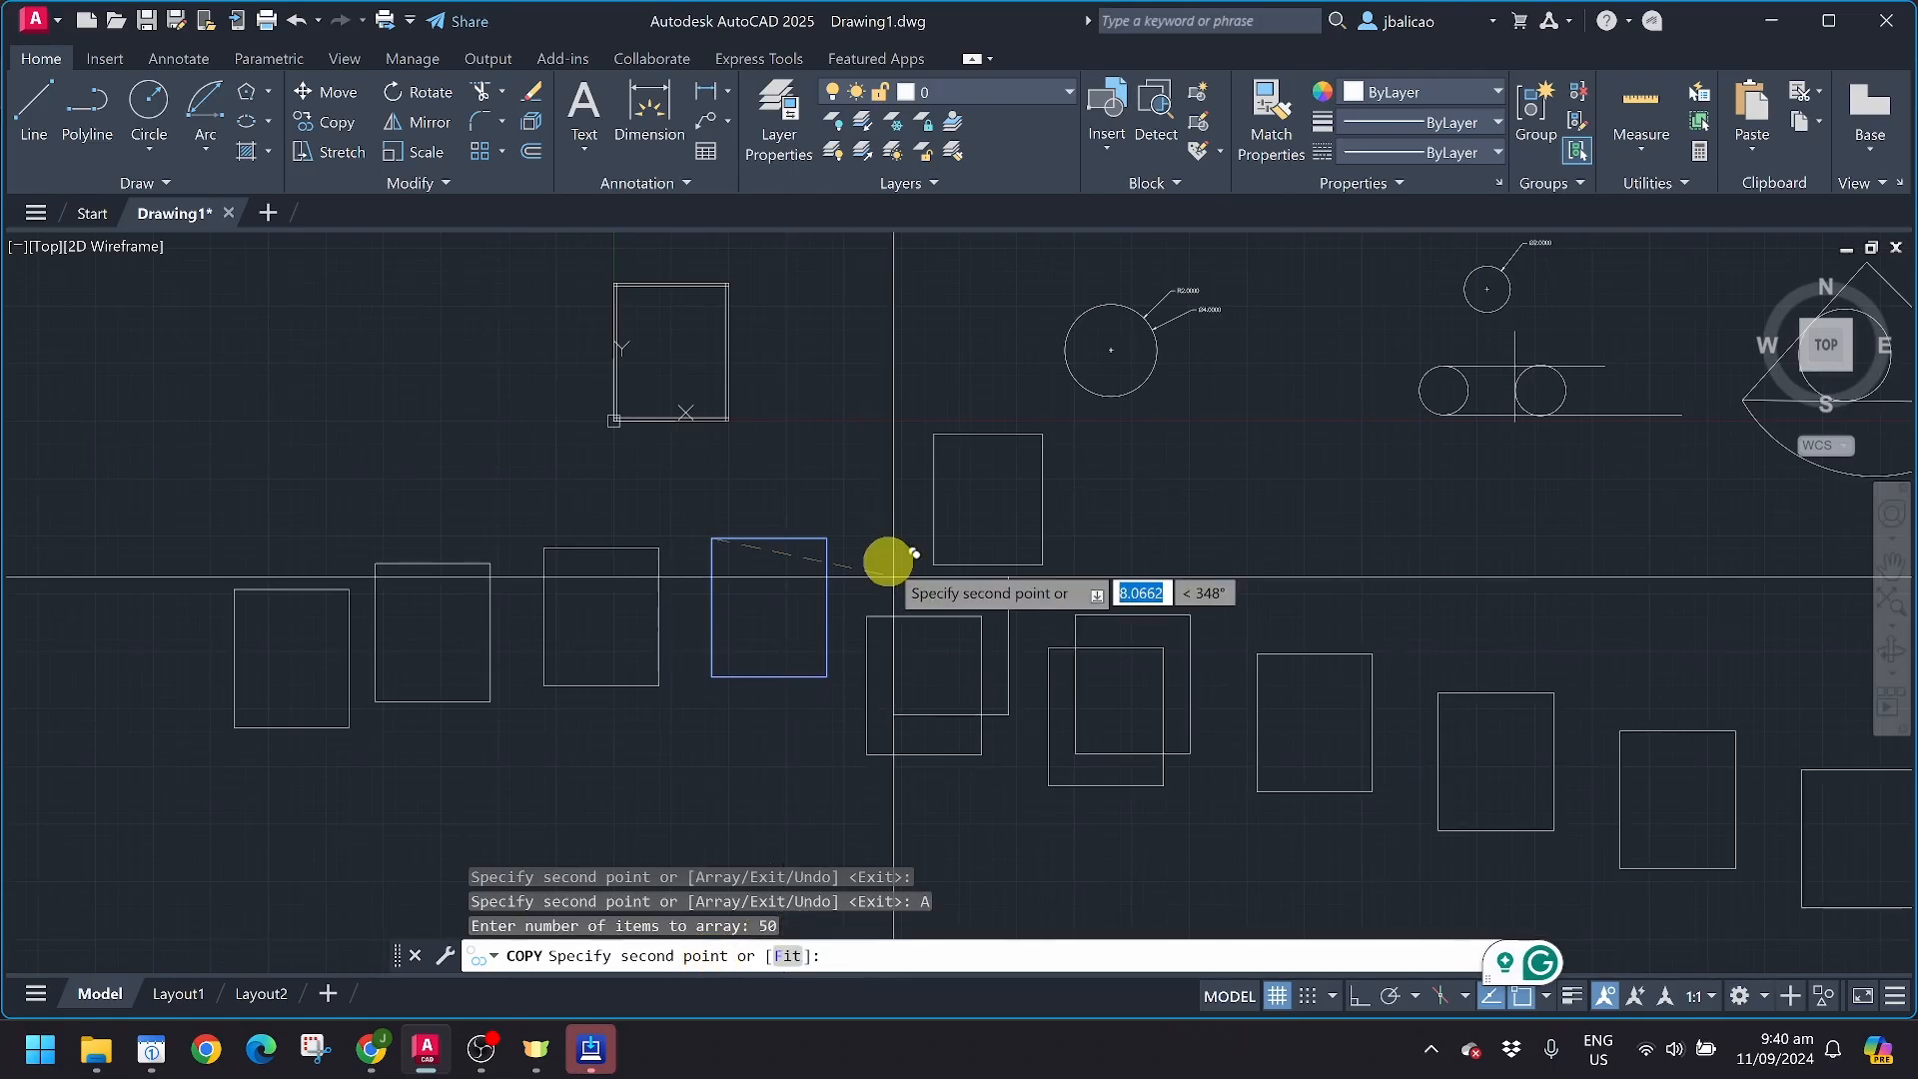
scroll(869, 614, down, 10)
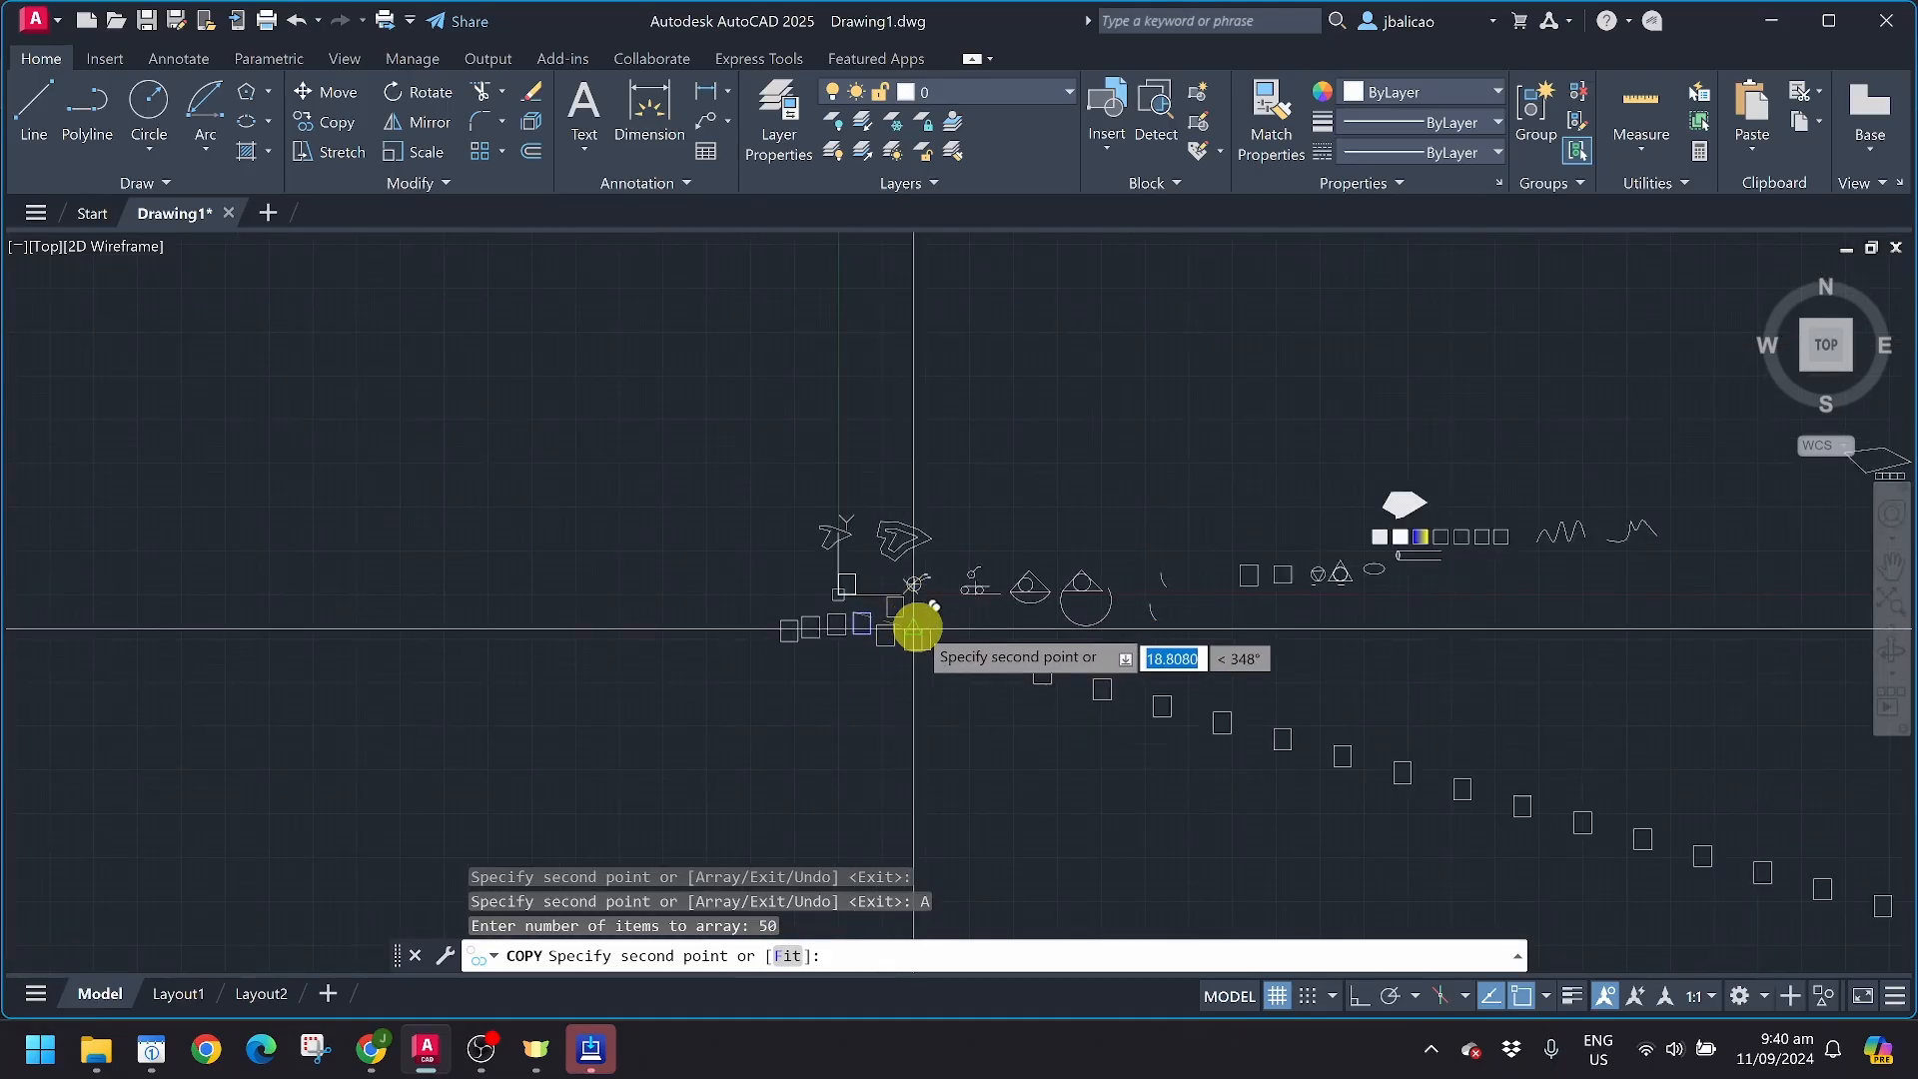
scroll(921, 627, up, 8)
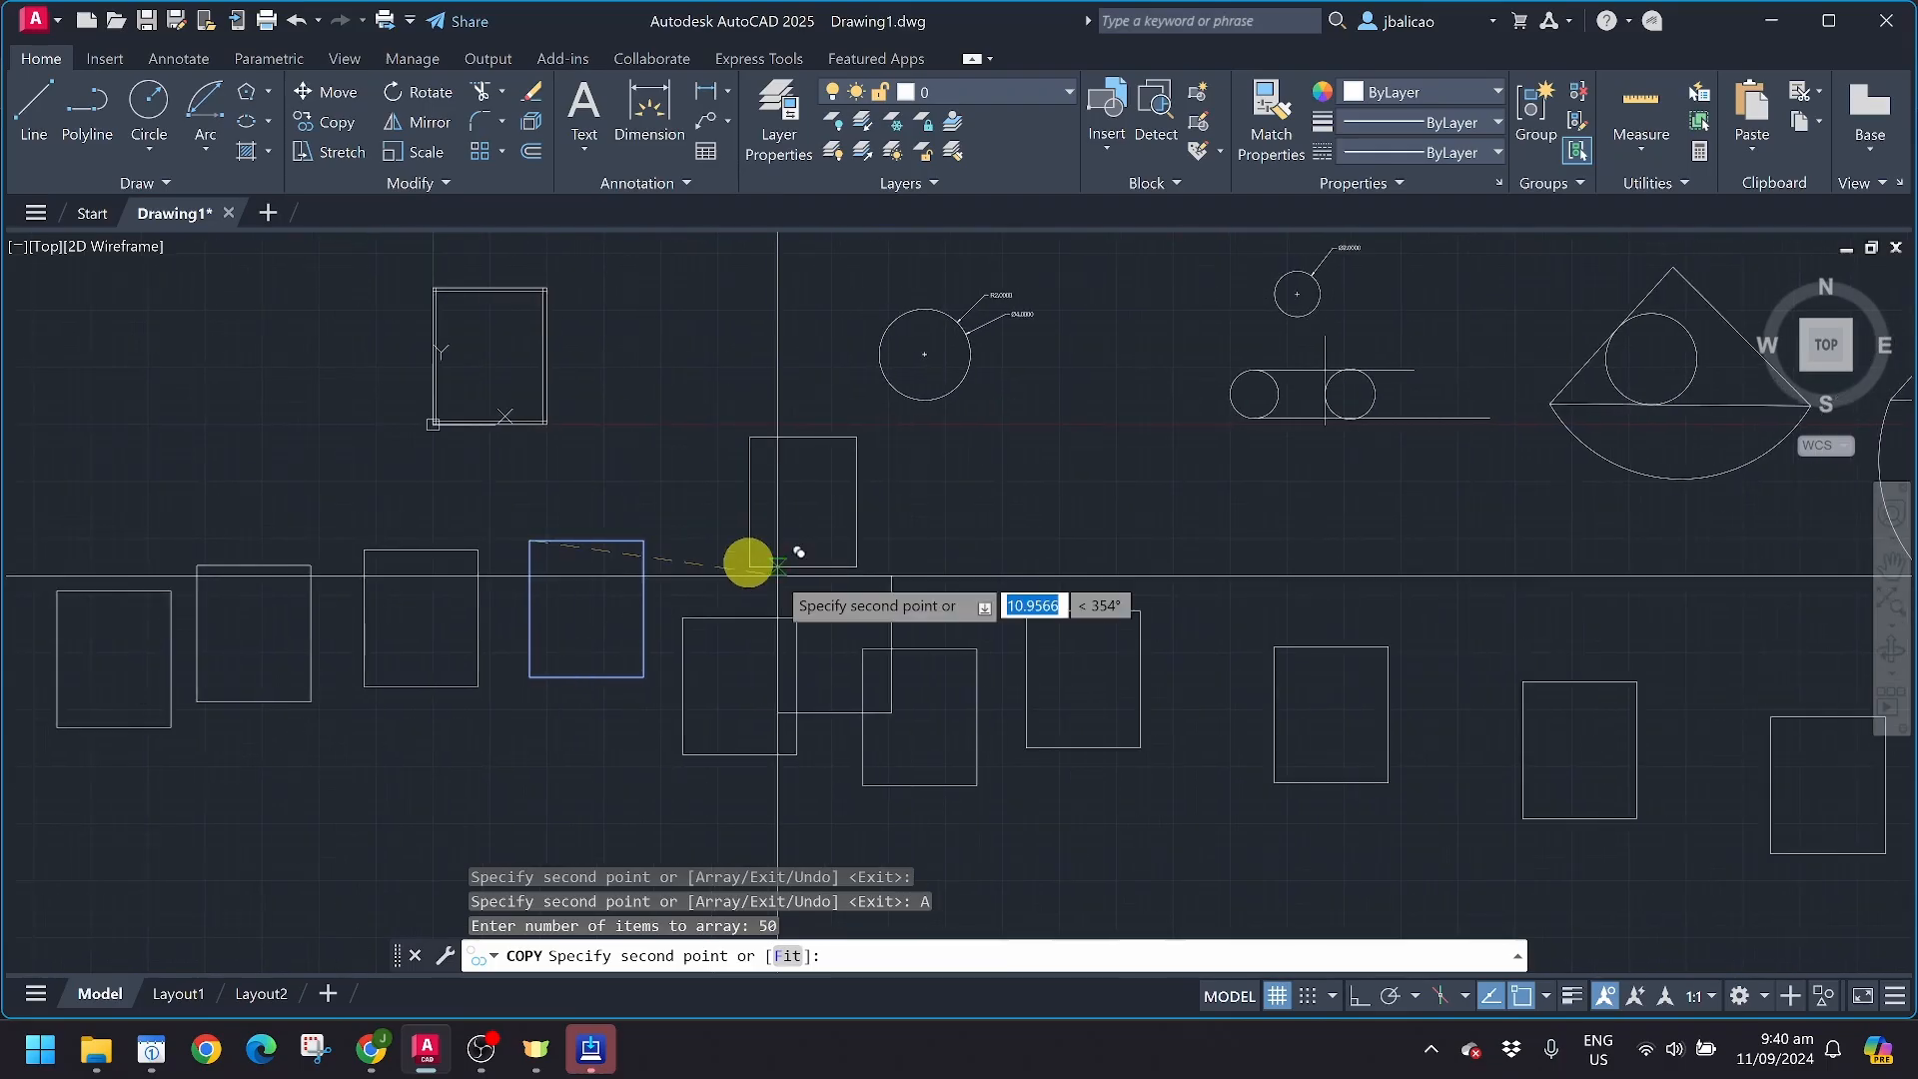
scroll(741, 557, up, 4)
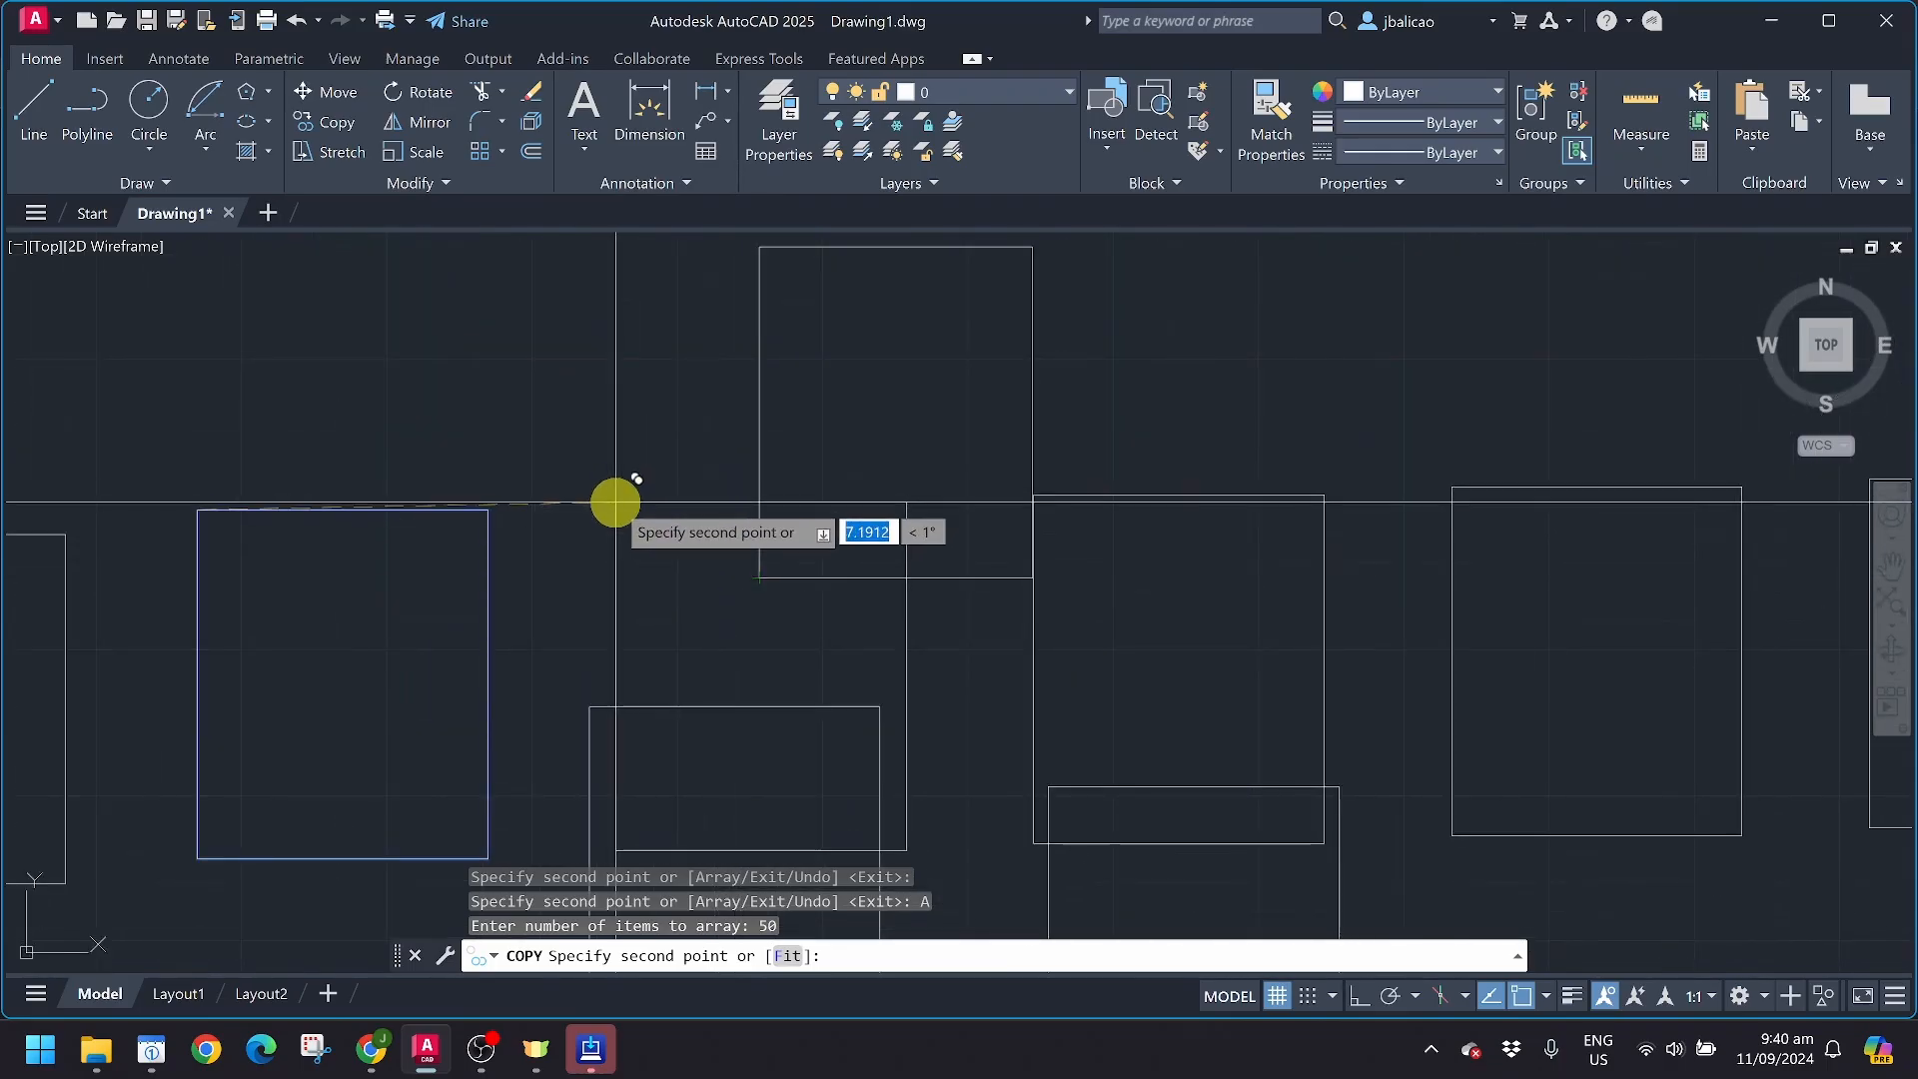
click(1359, 996)
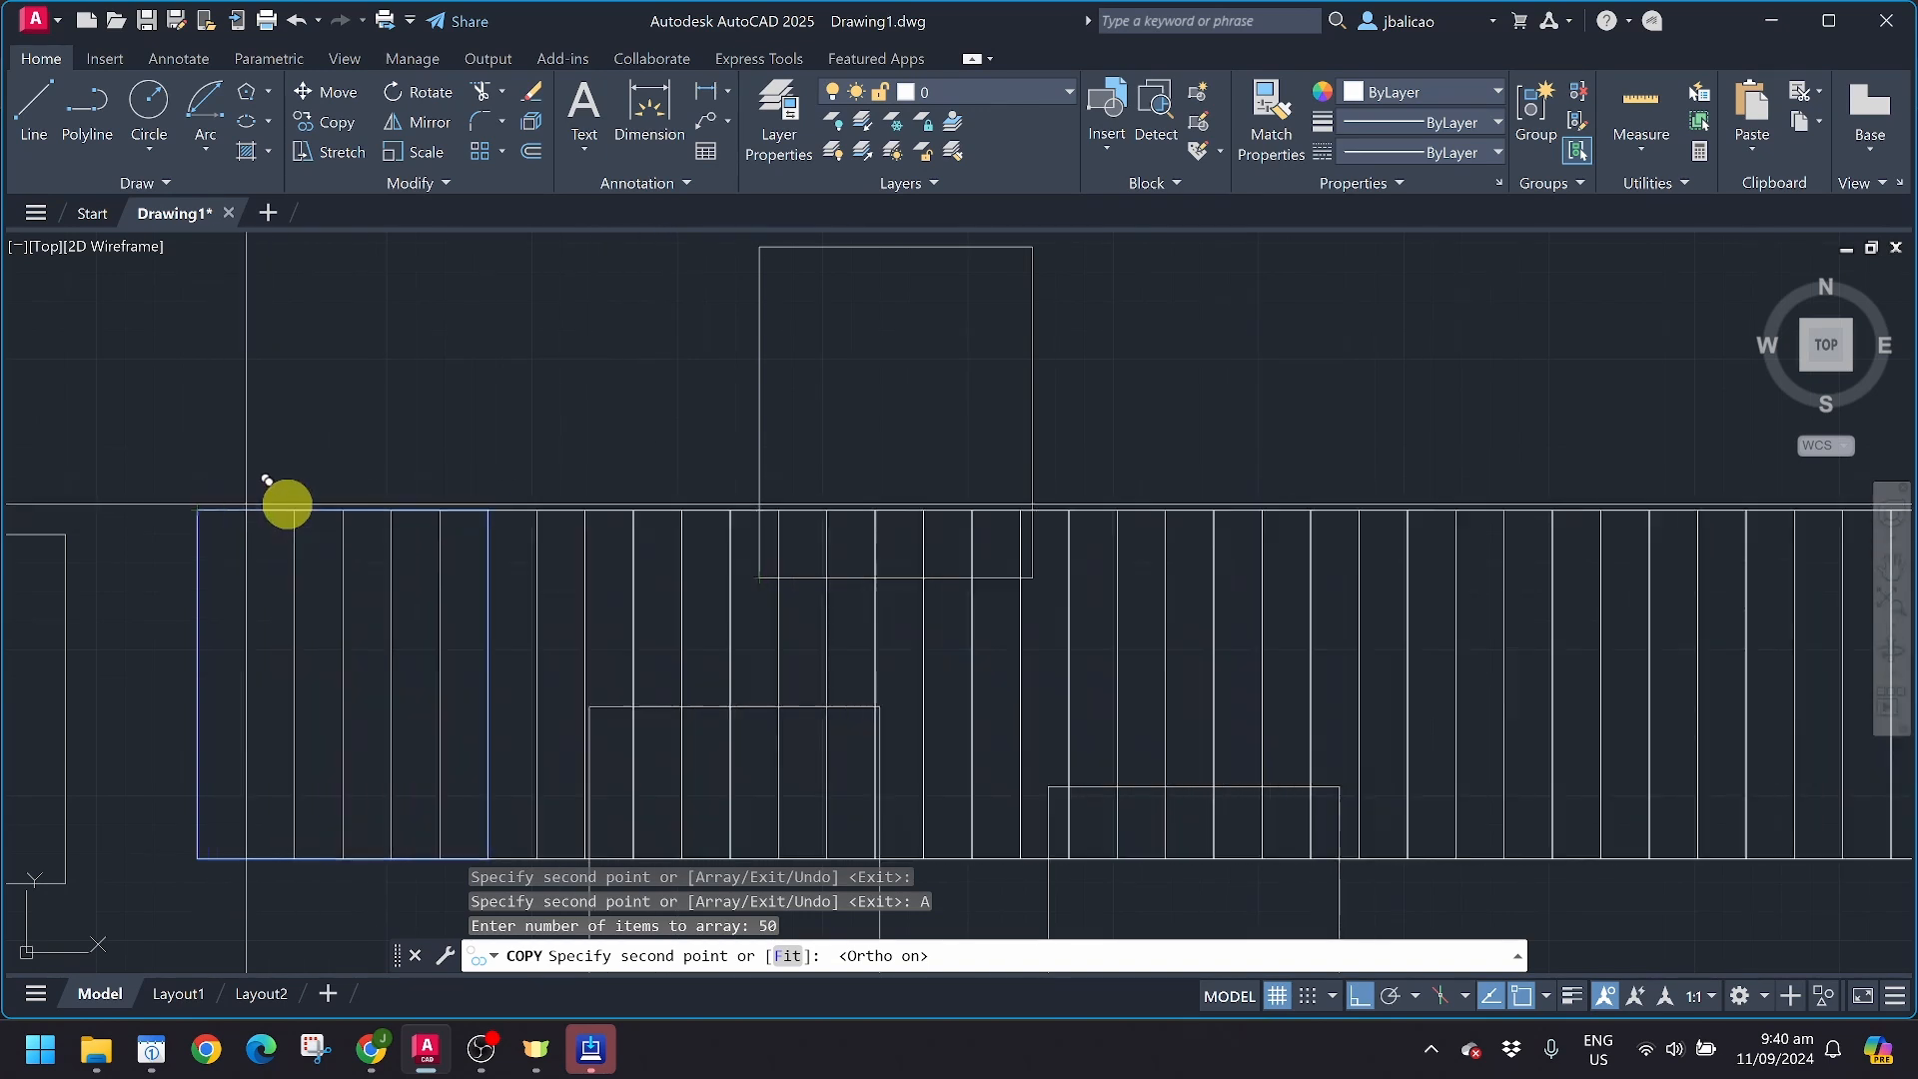
click(689, 505)
scroll(686, 662, down, 5)
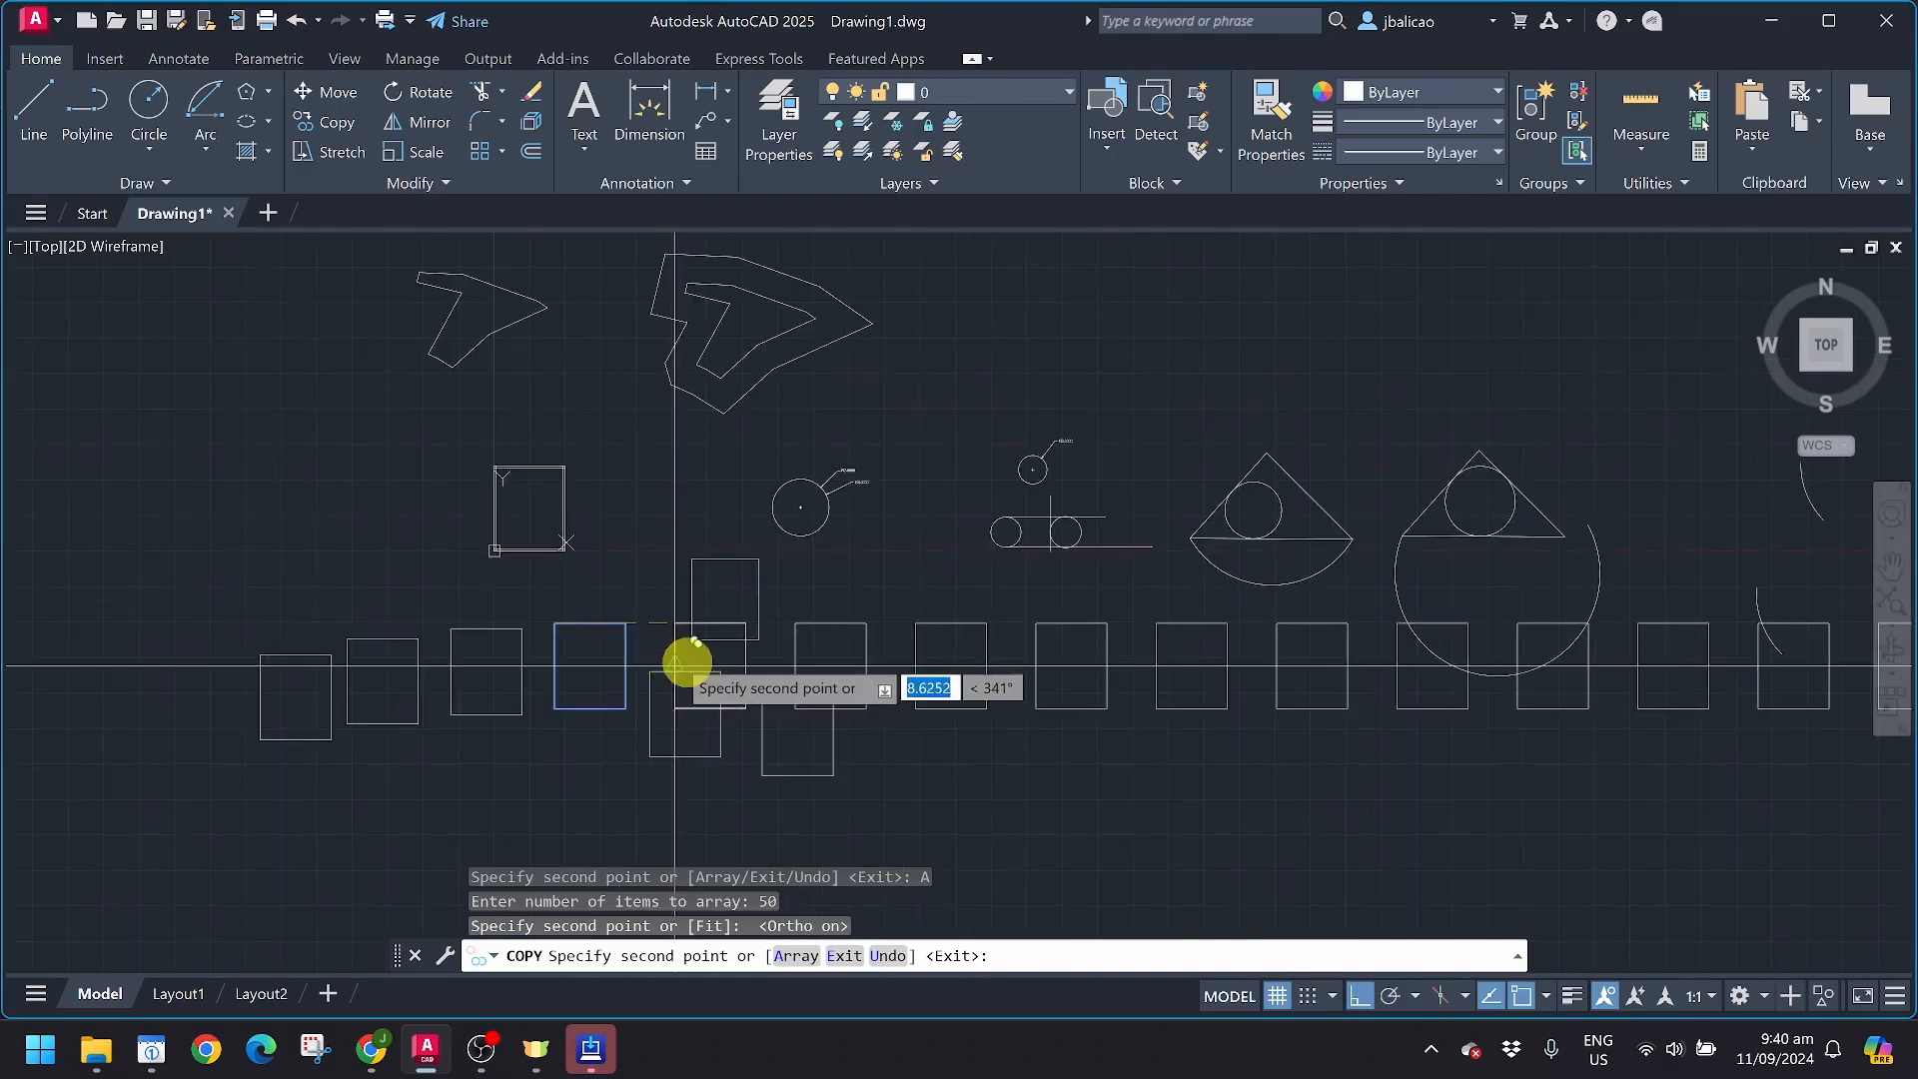
key(Escape)
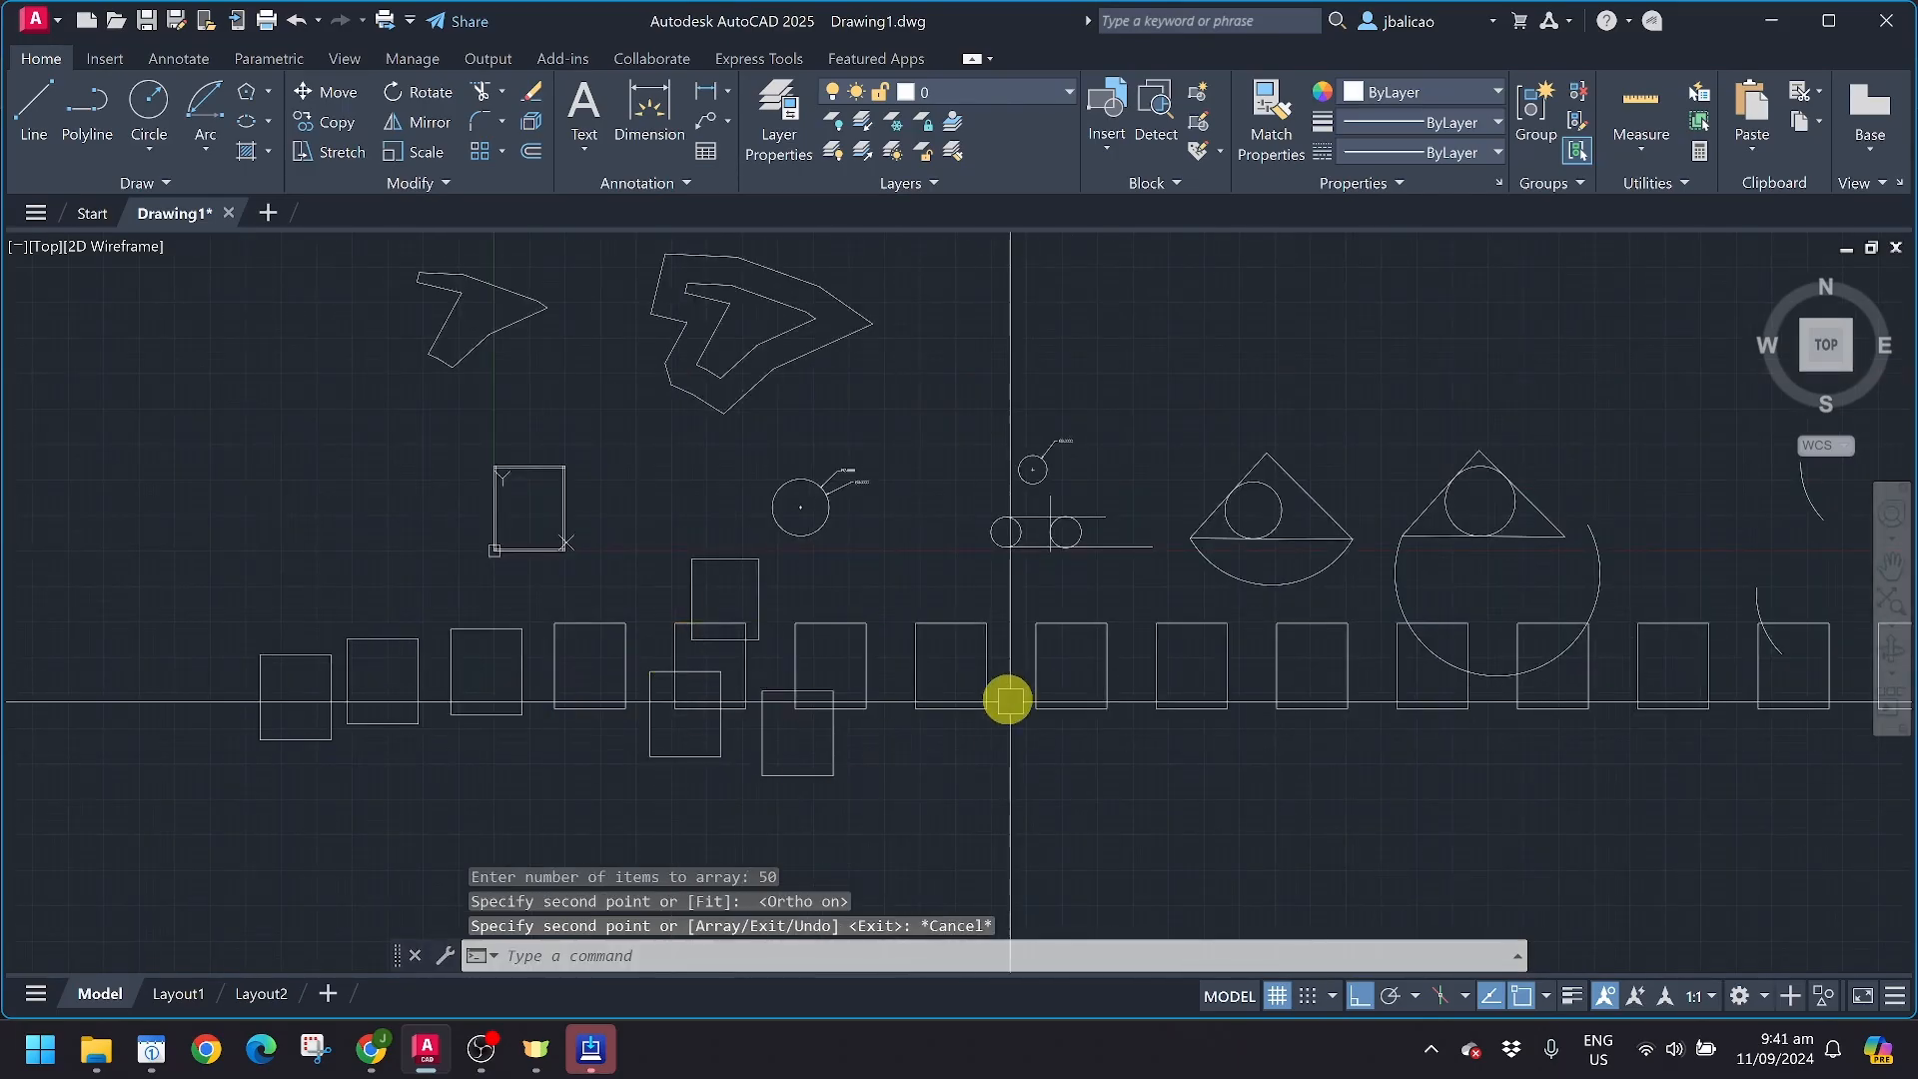
Check one arrayed rectangle by selecting and deselecting it, and examine the full length of the row from end to end
click(990, 698)
key(Escape)
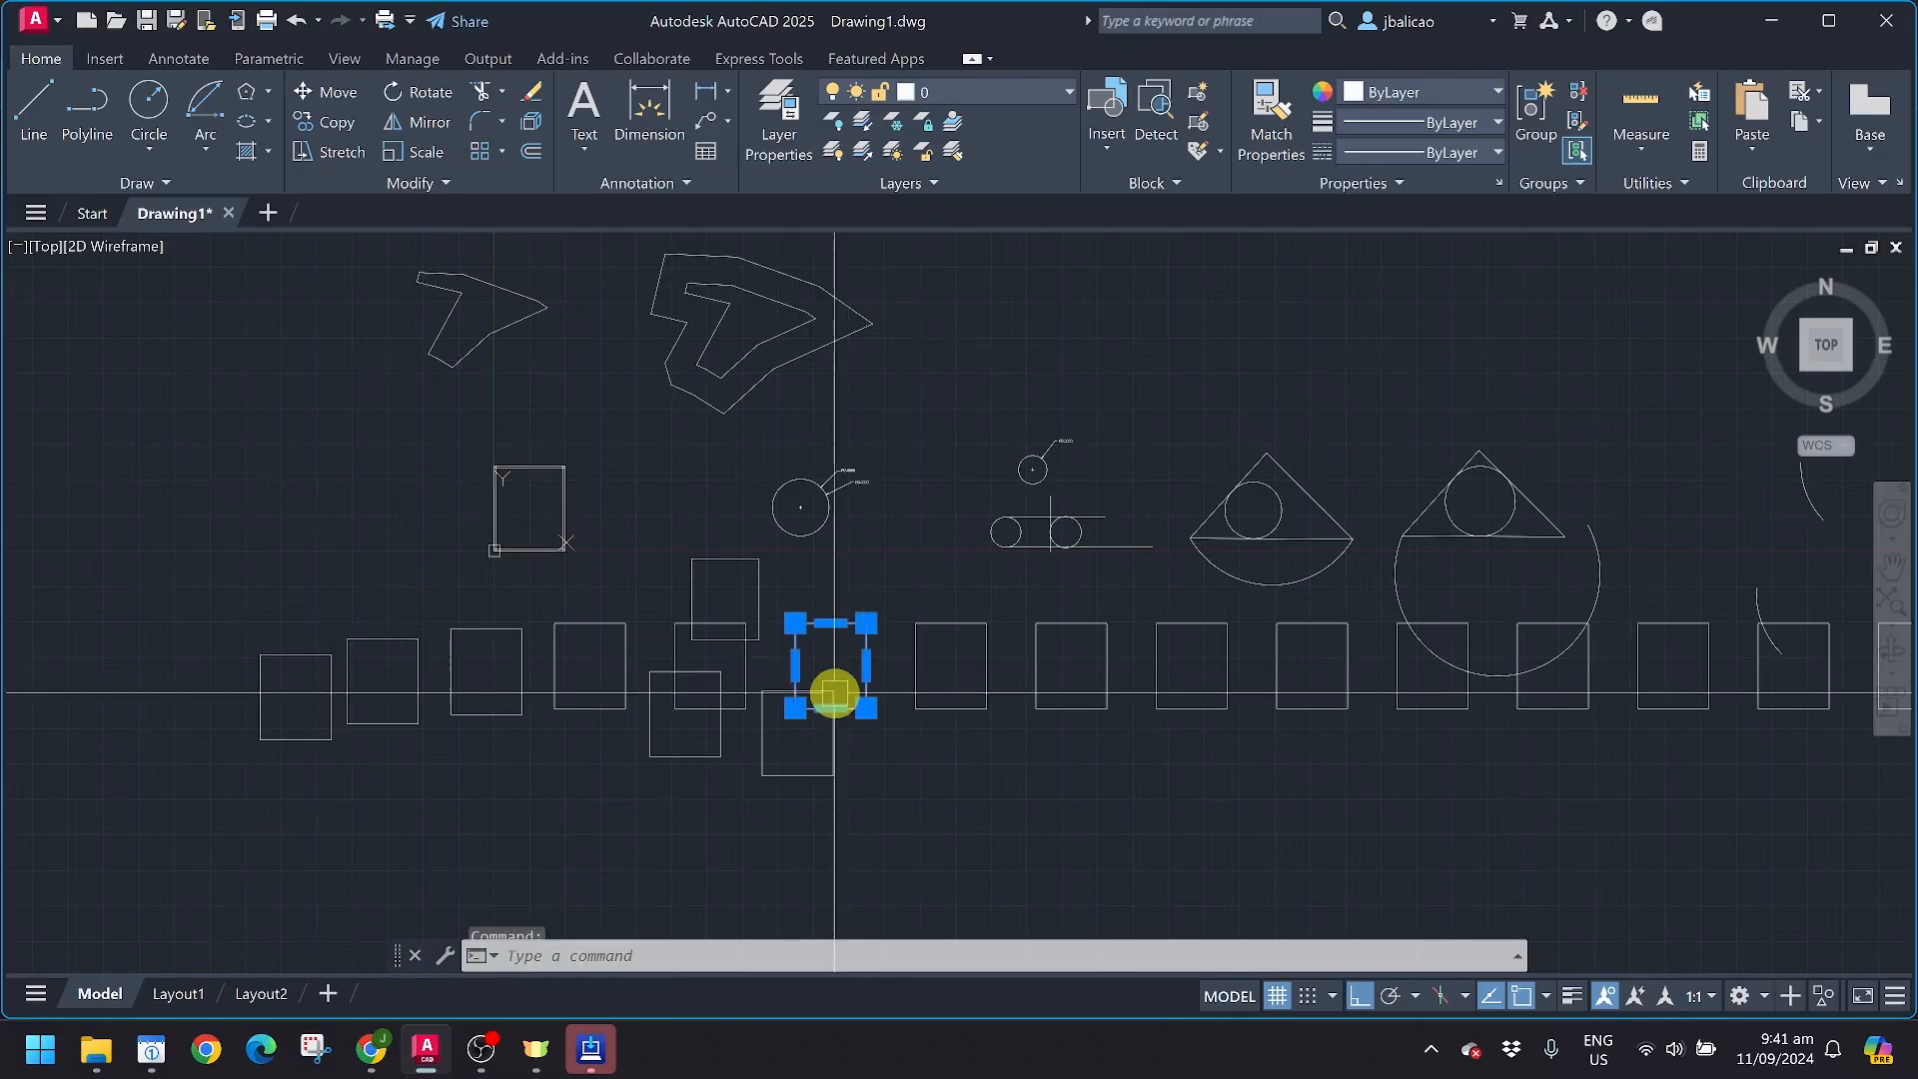
key(Escape)
scroll(724, 715, down, 5)
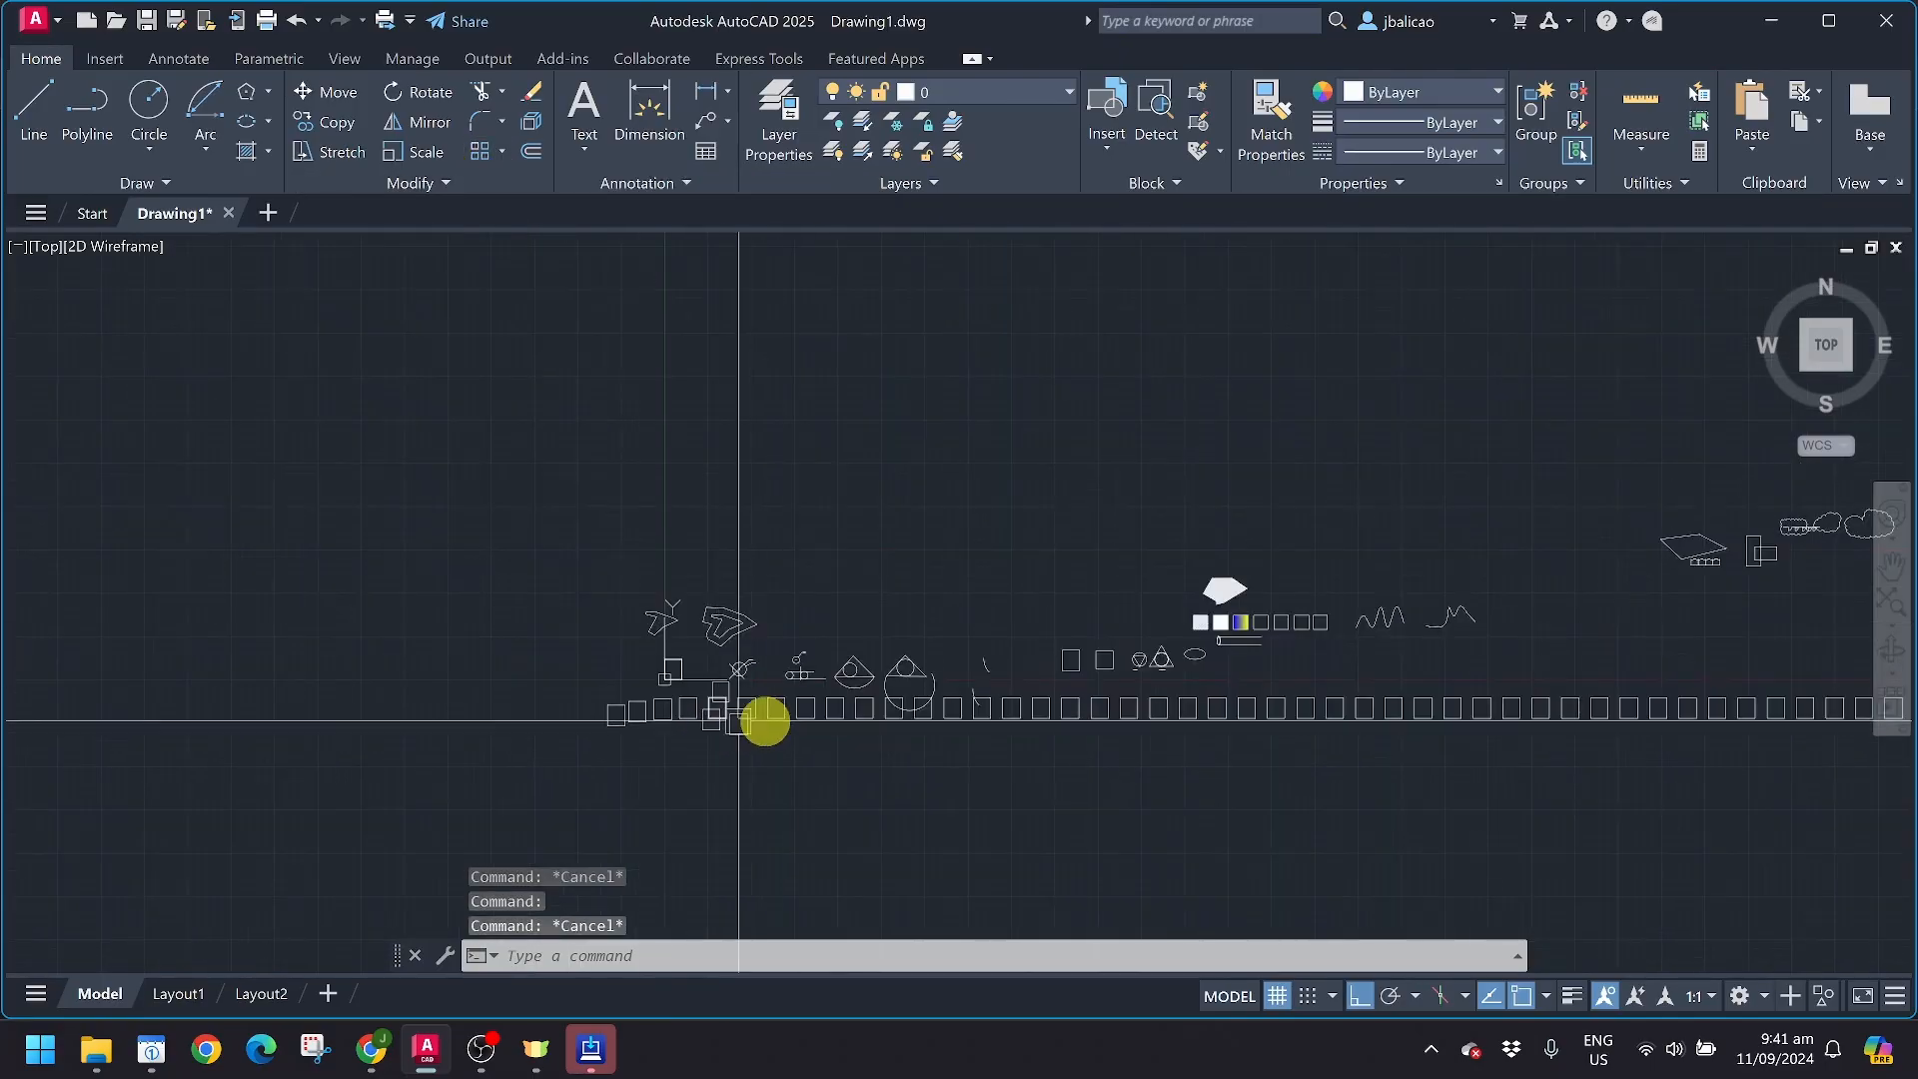
scroll(699, 709, down, 4)
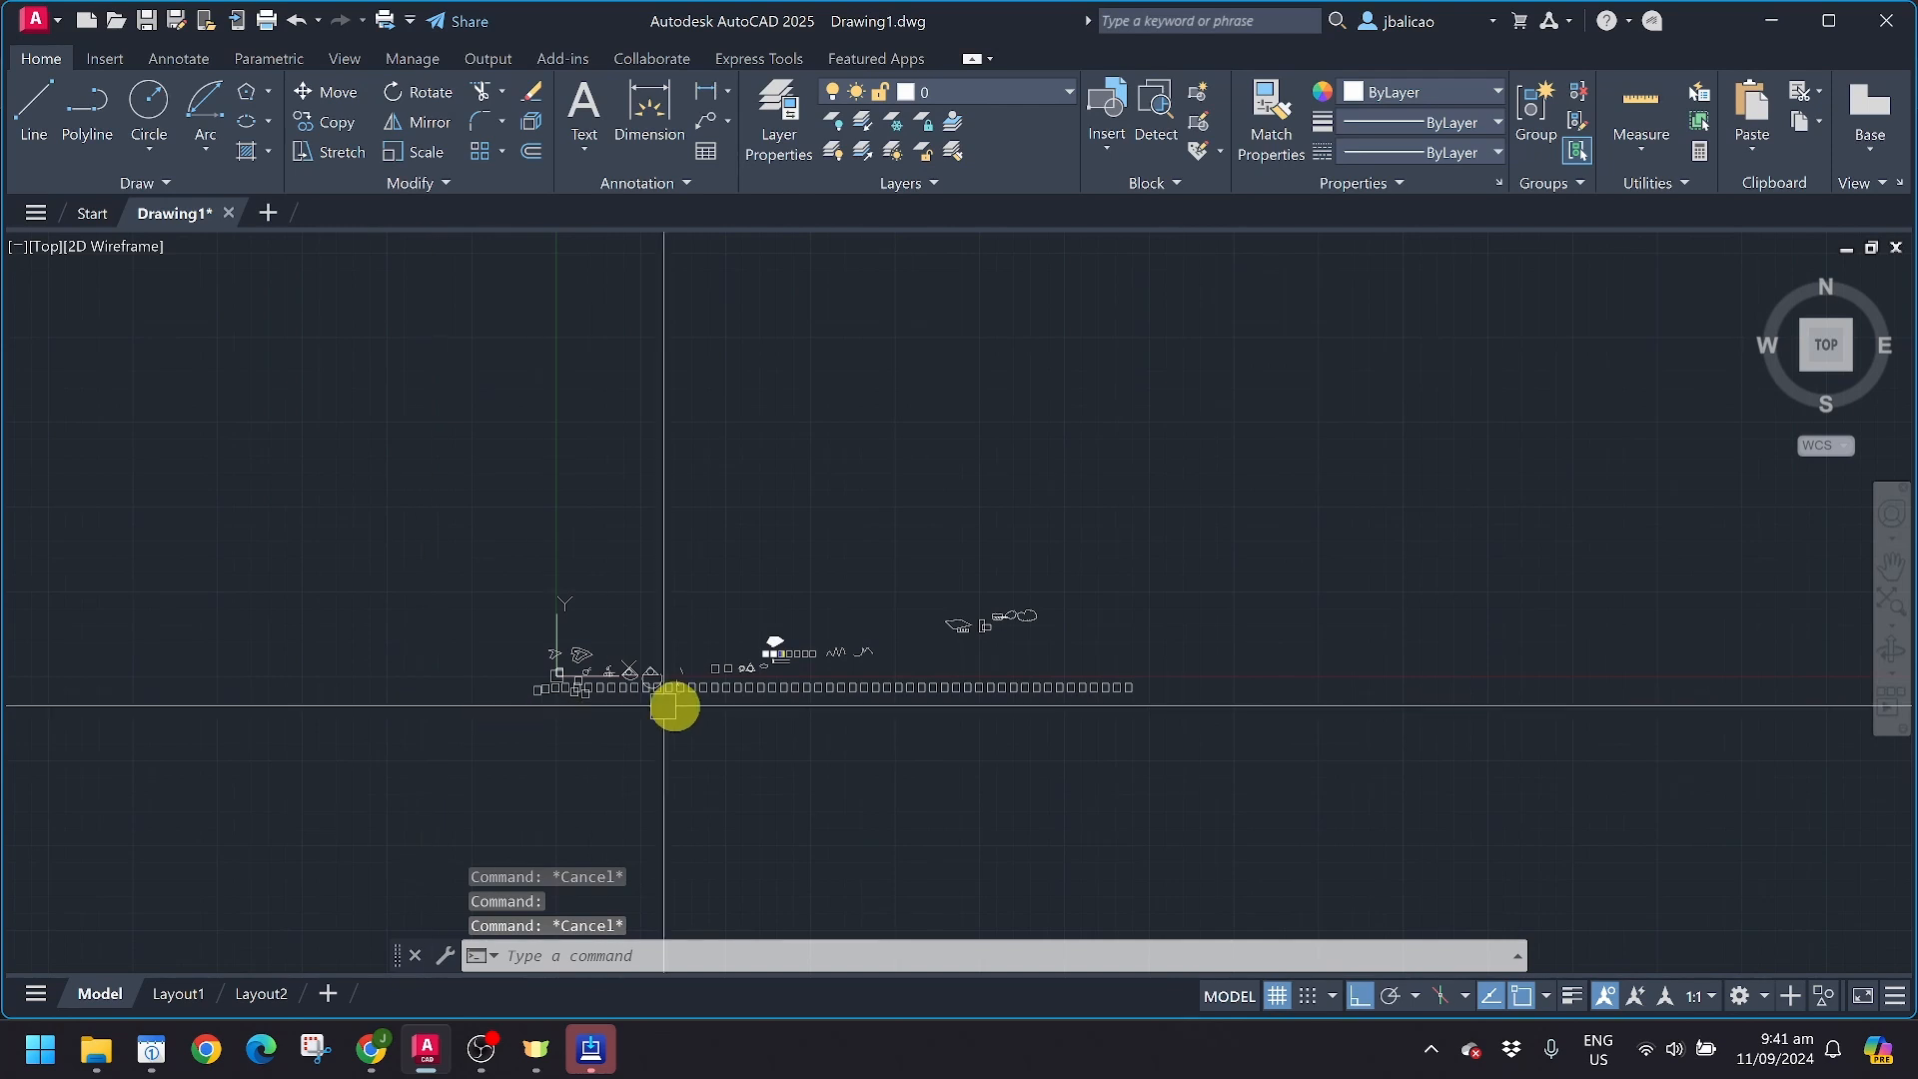
scroll(835, 710, up, 6)
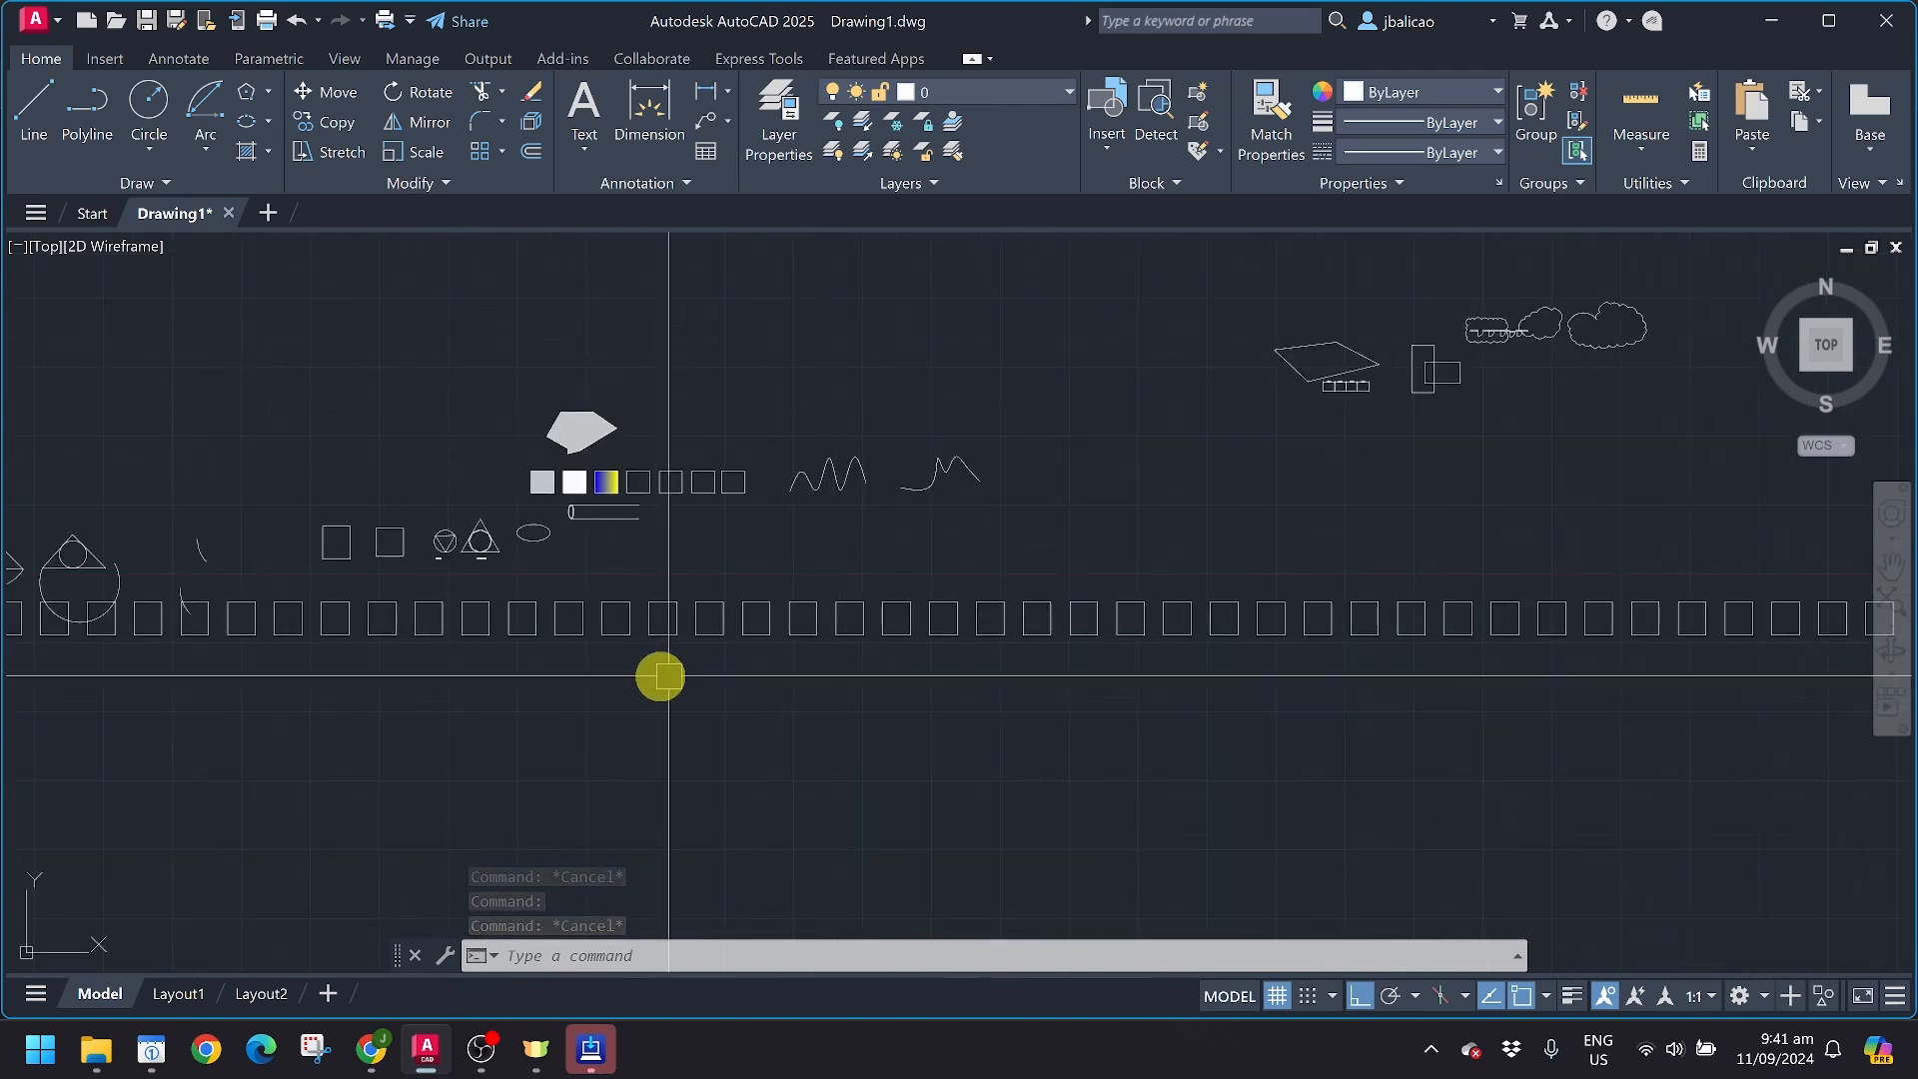
middle_drag(566, 672, 968, 634)
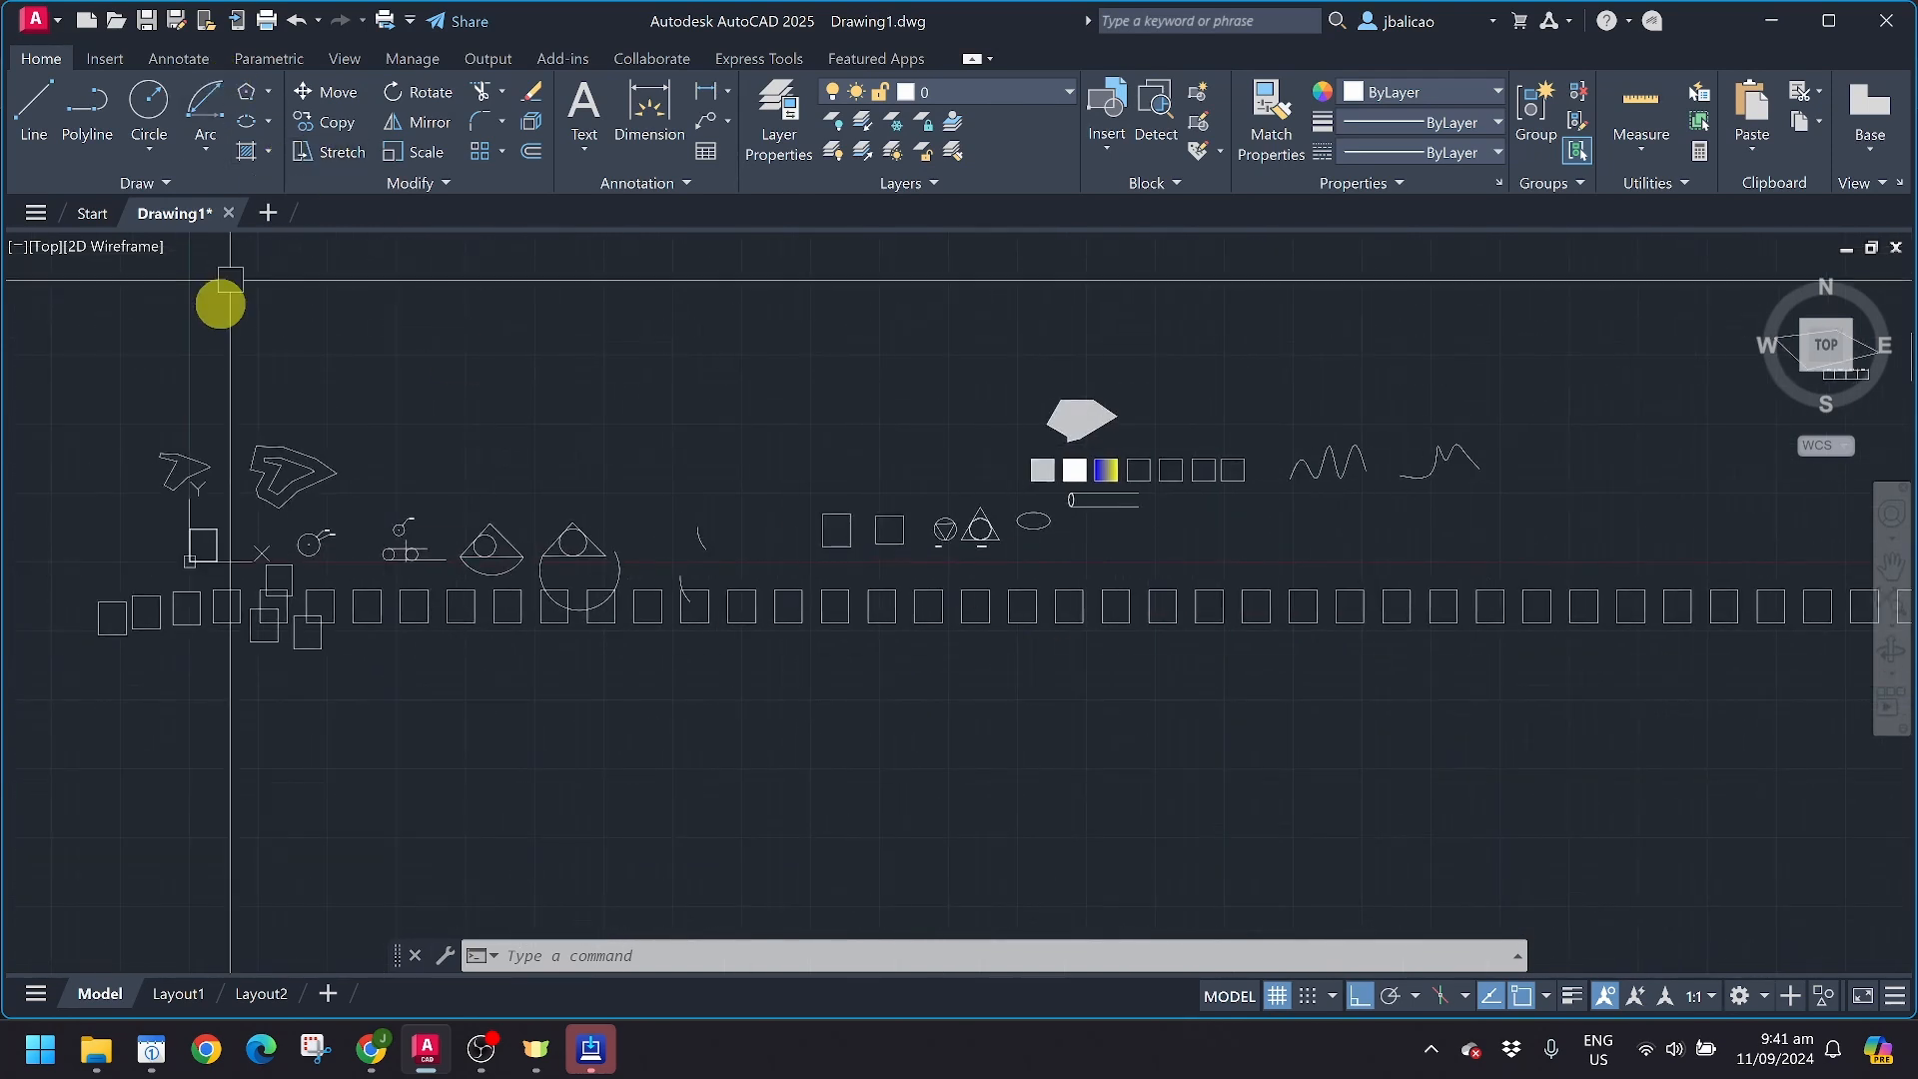
scroll(230, 337, up, 3)
middle_drag(230, 337, 933, 123)
Use the Stretch command on the leftmost rectangle, shifting it horizontally to the left from its lower-left corner
click(316, 155)
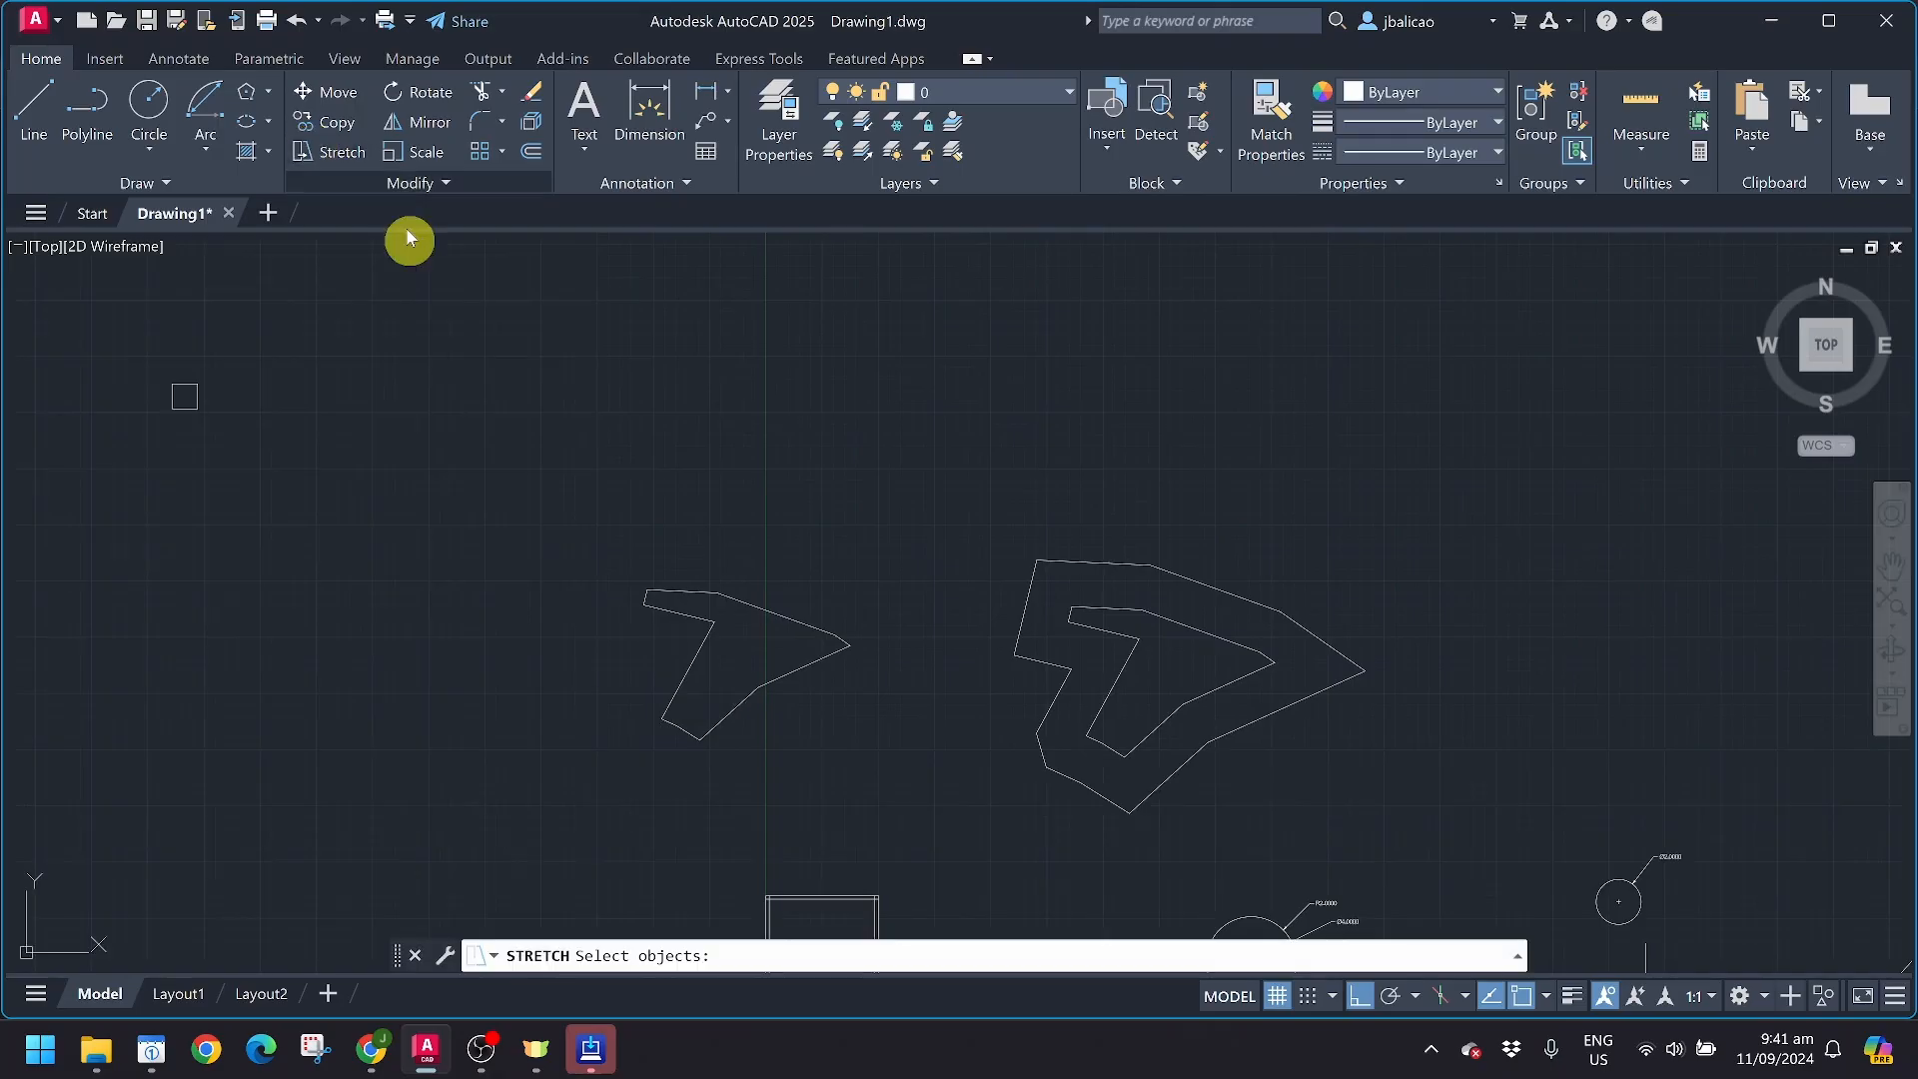
middle_drag(399, 485, 350, 206)
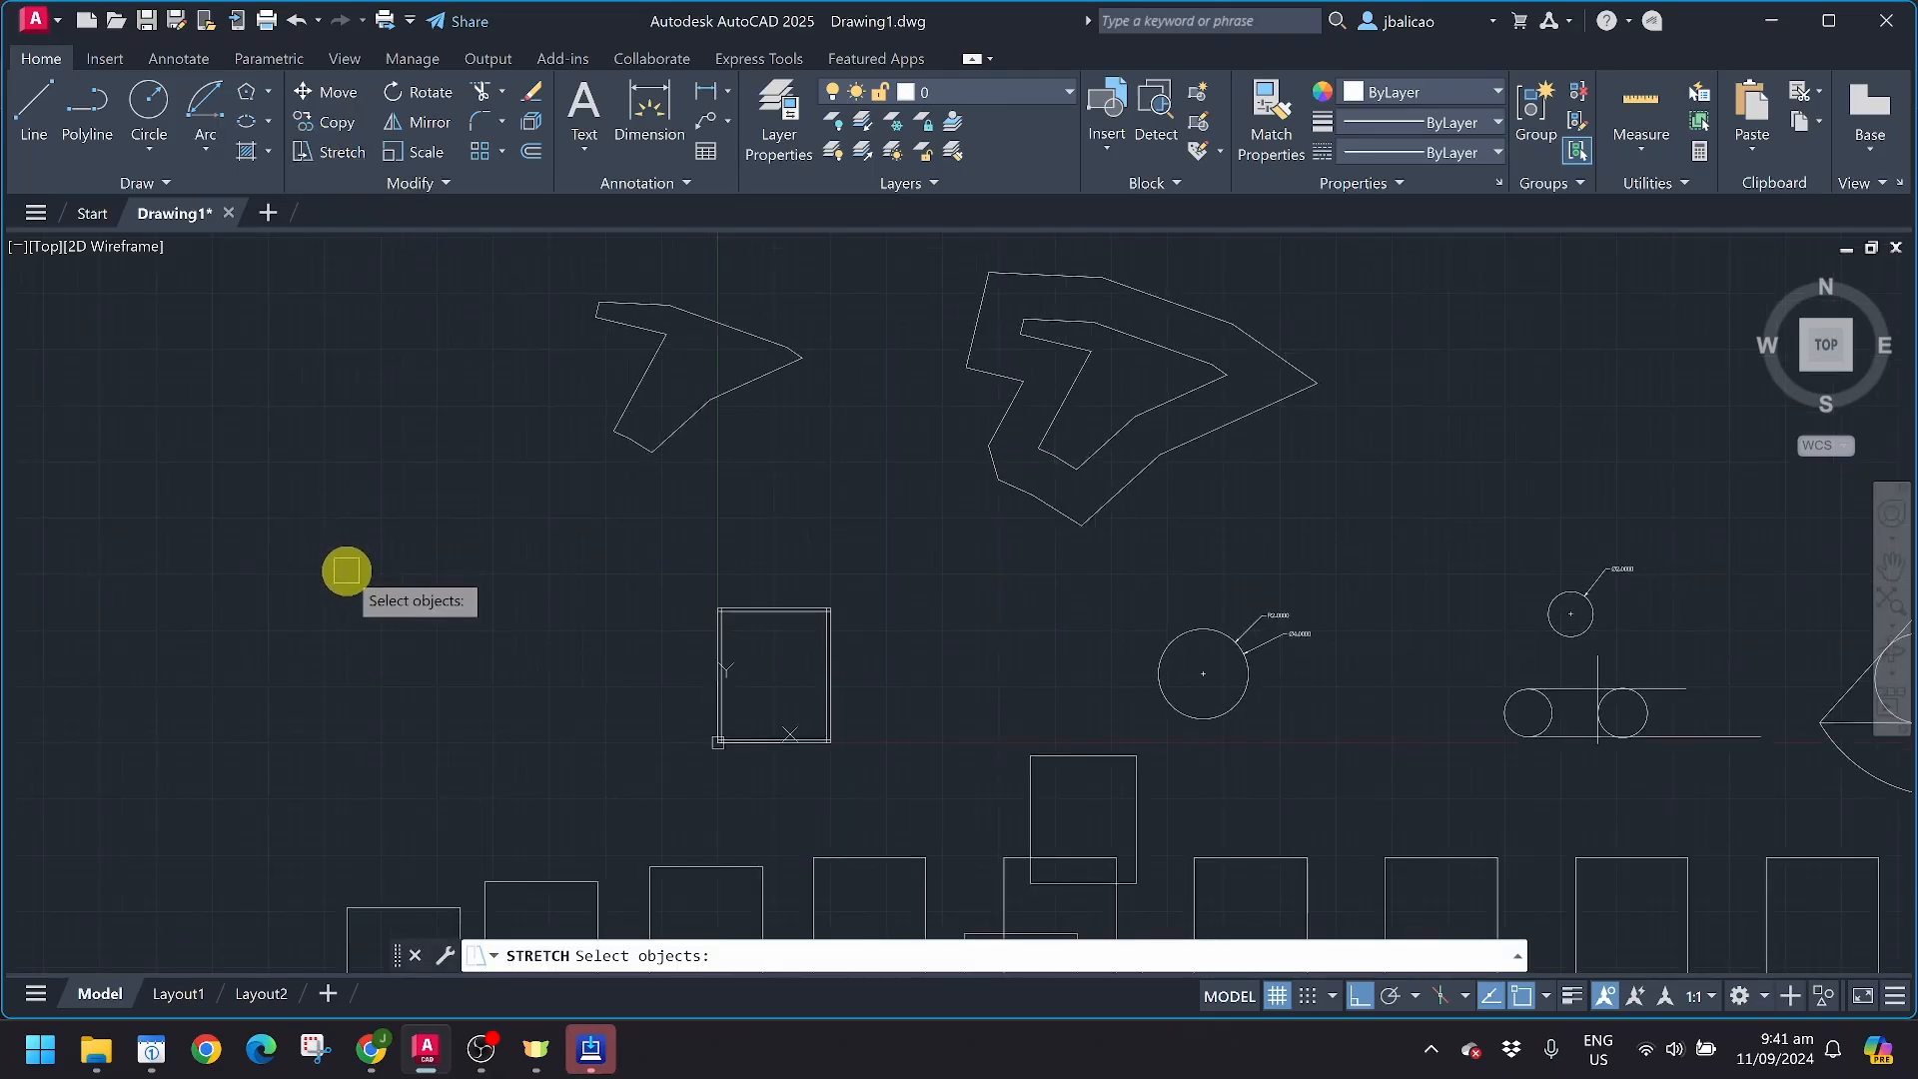
scroll(347, 570, down, 1)
middle_drag(388, 515, 529, 312)
scroll(499, 520, up, 1)
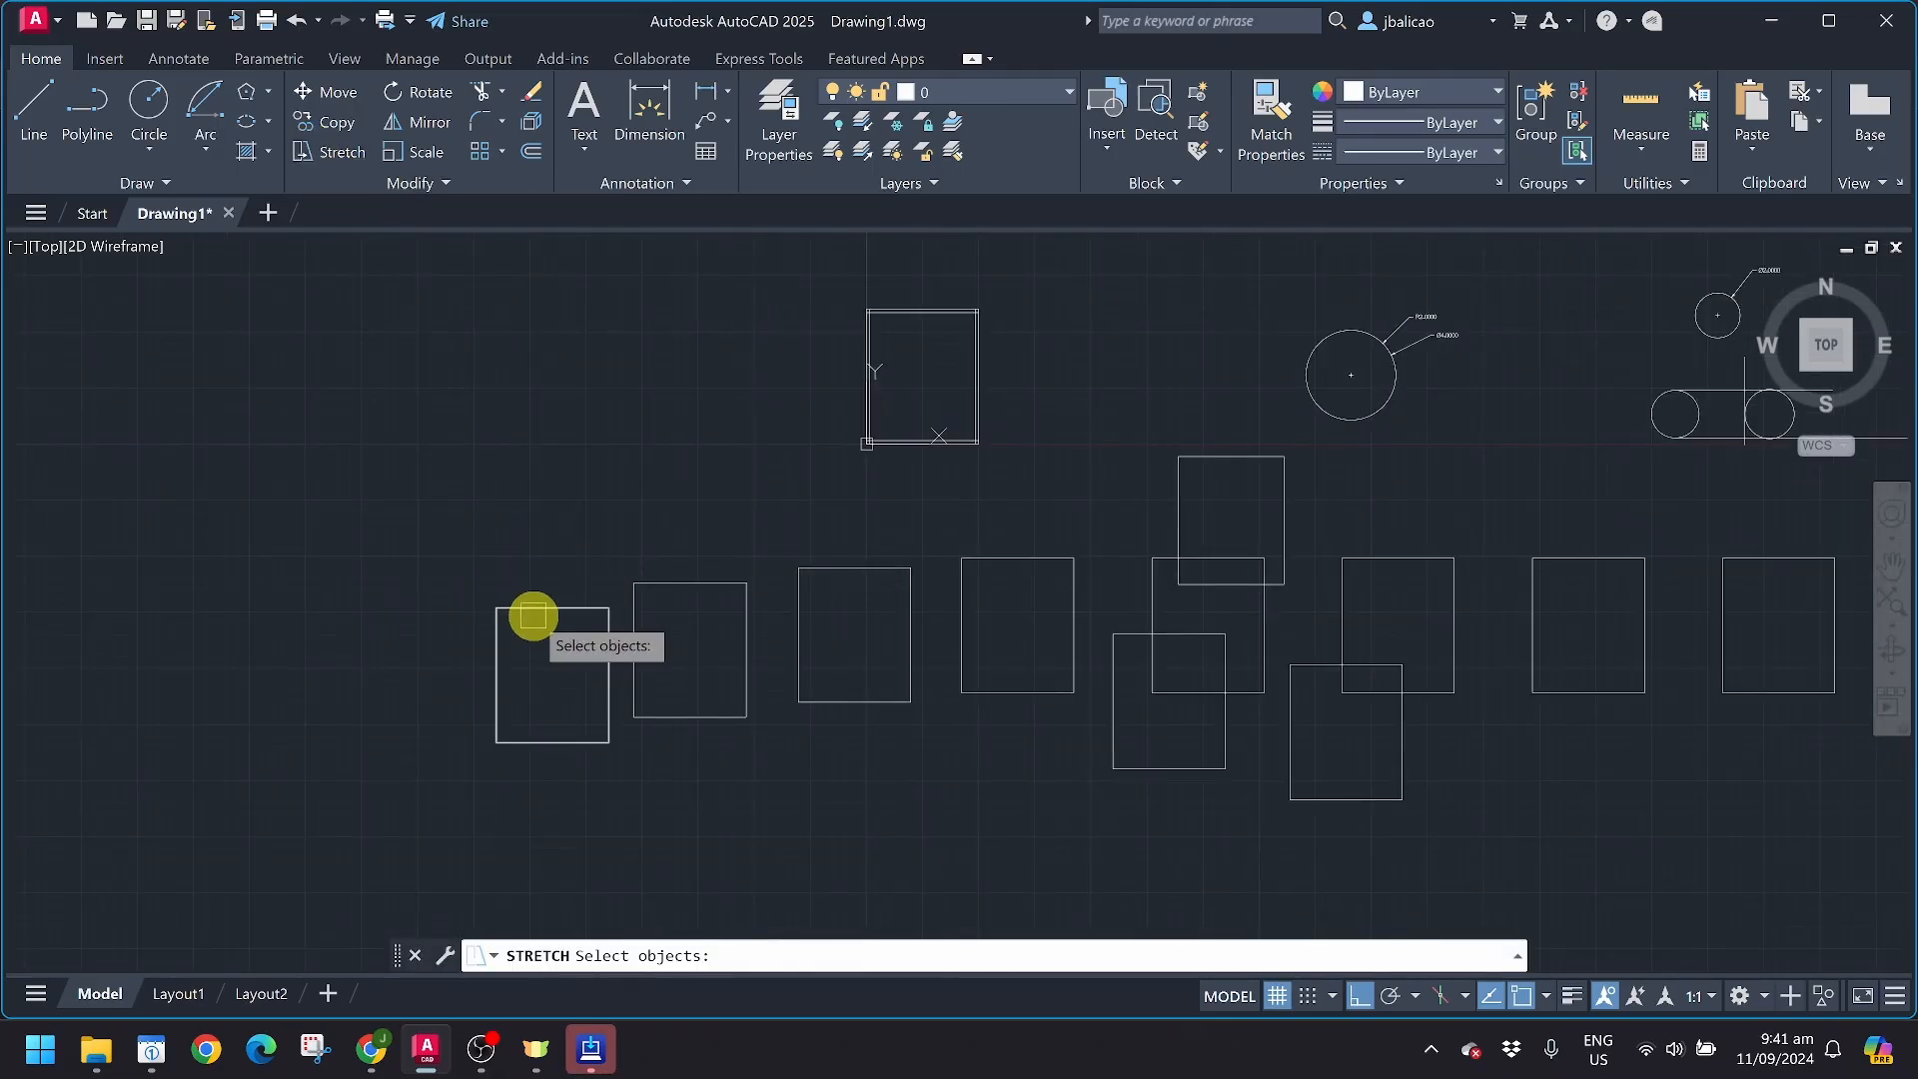
key(Return)
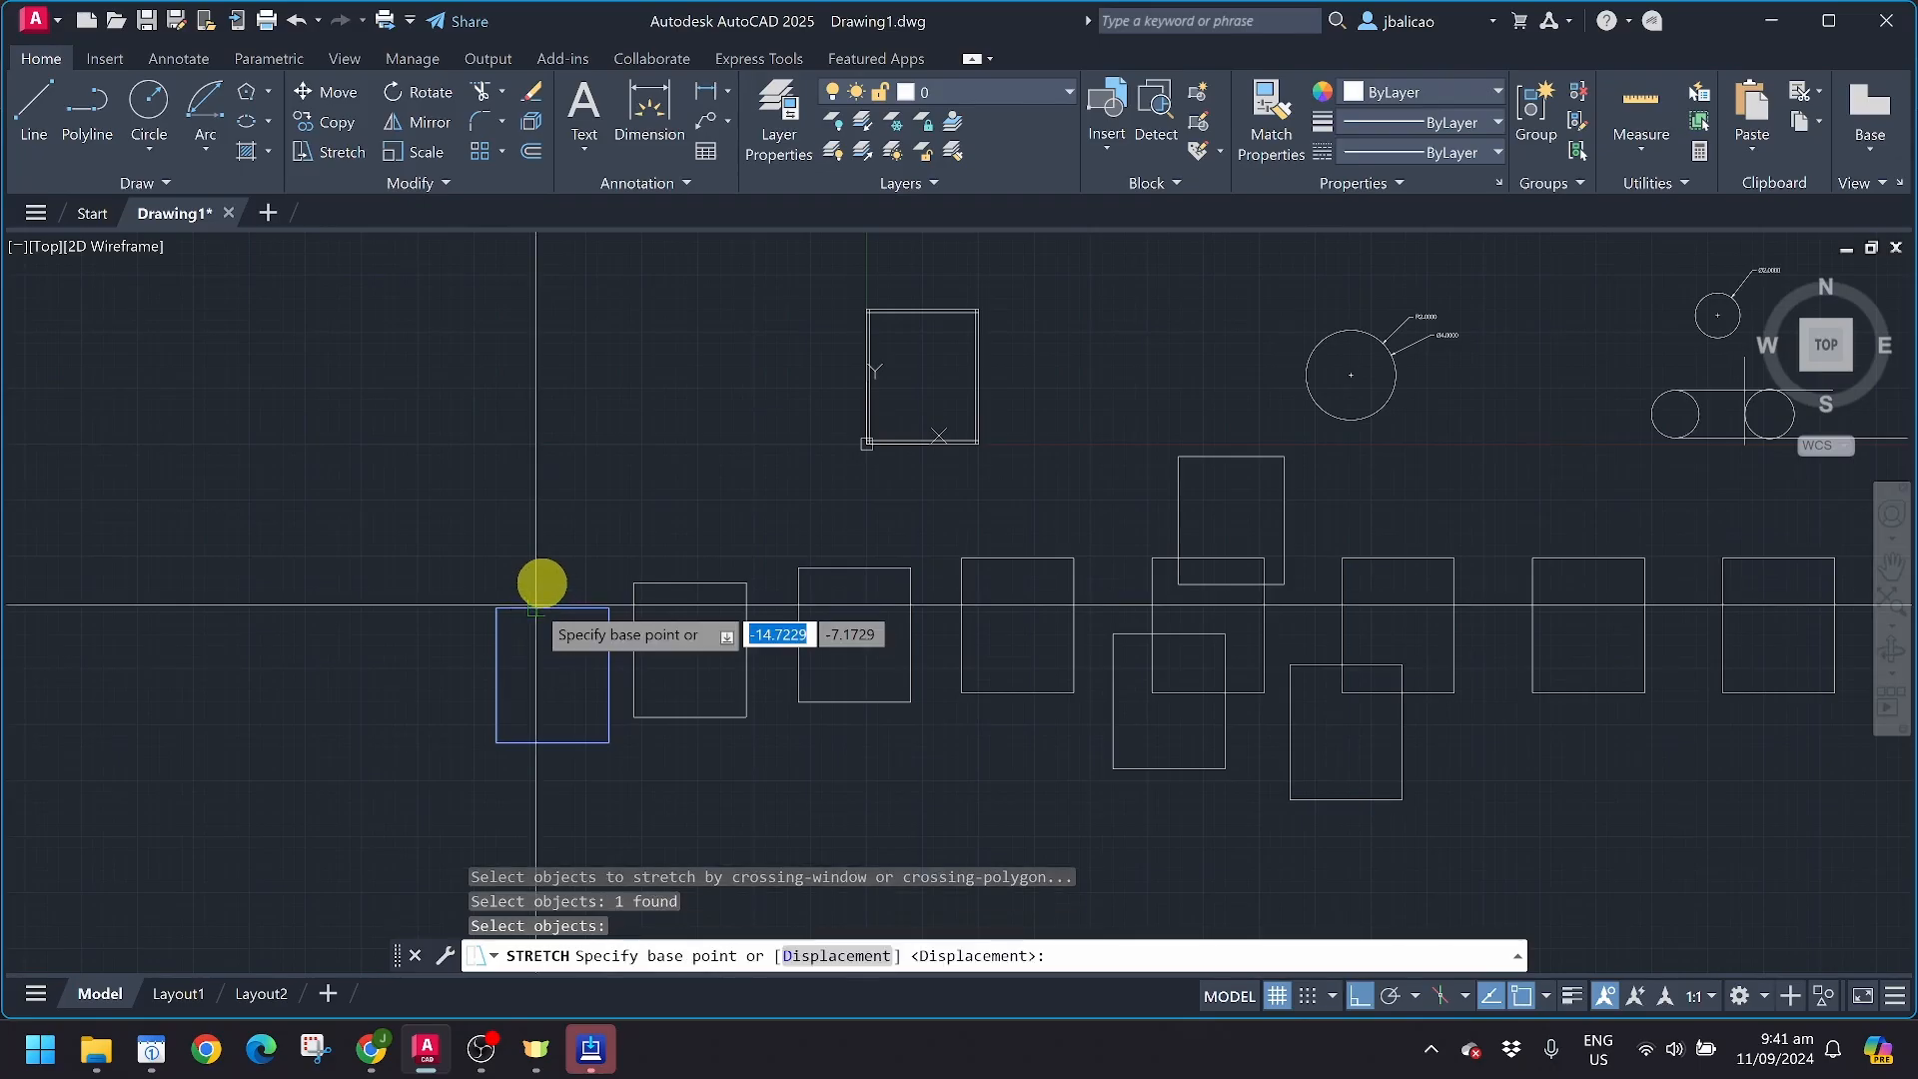
click(501, 742)
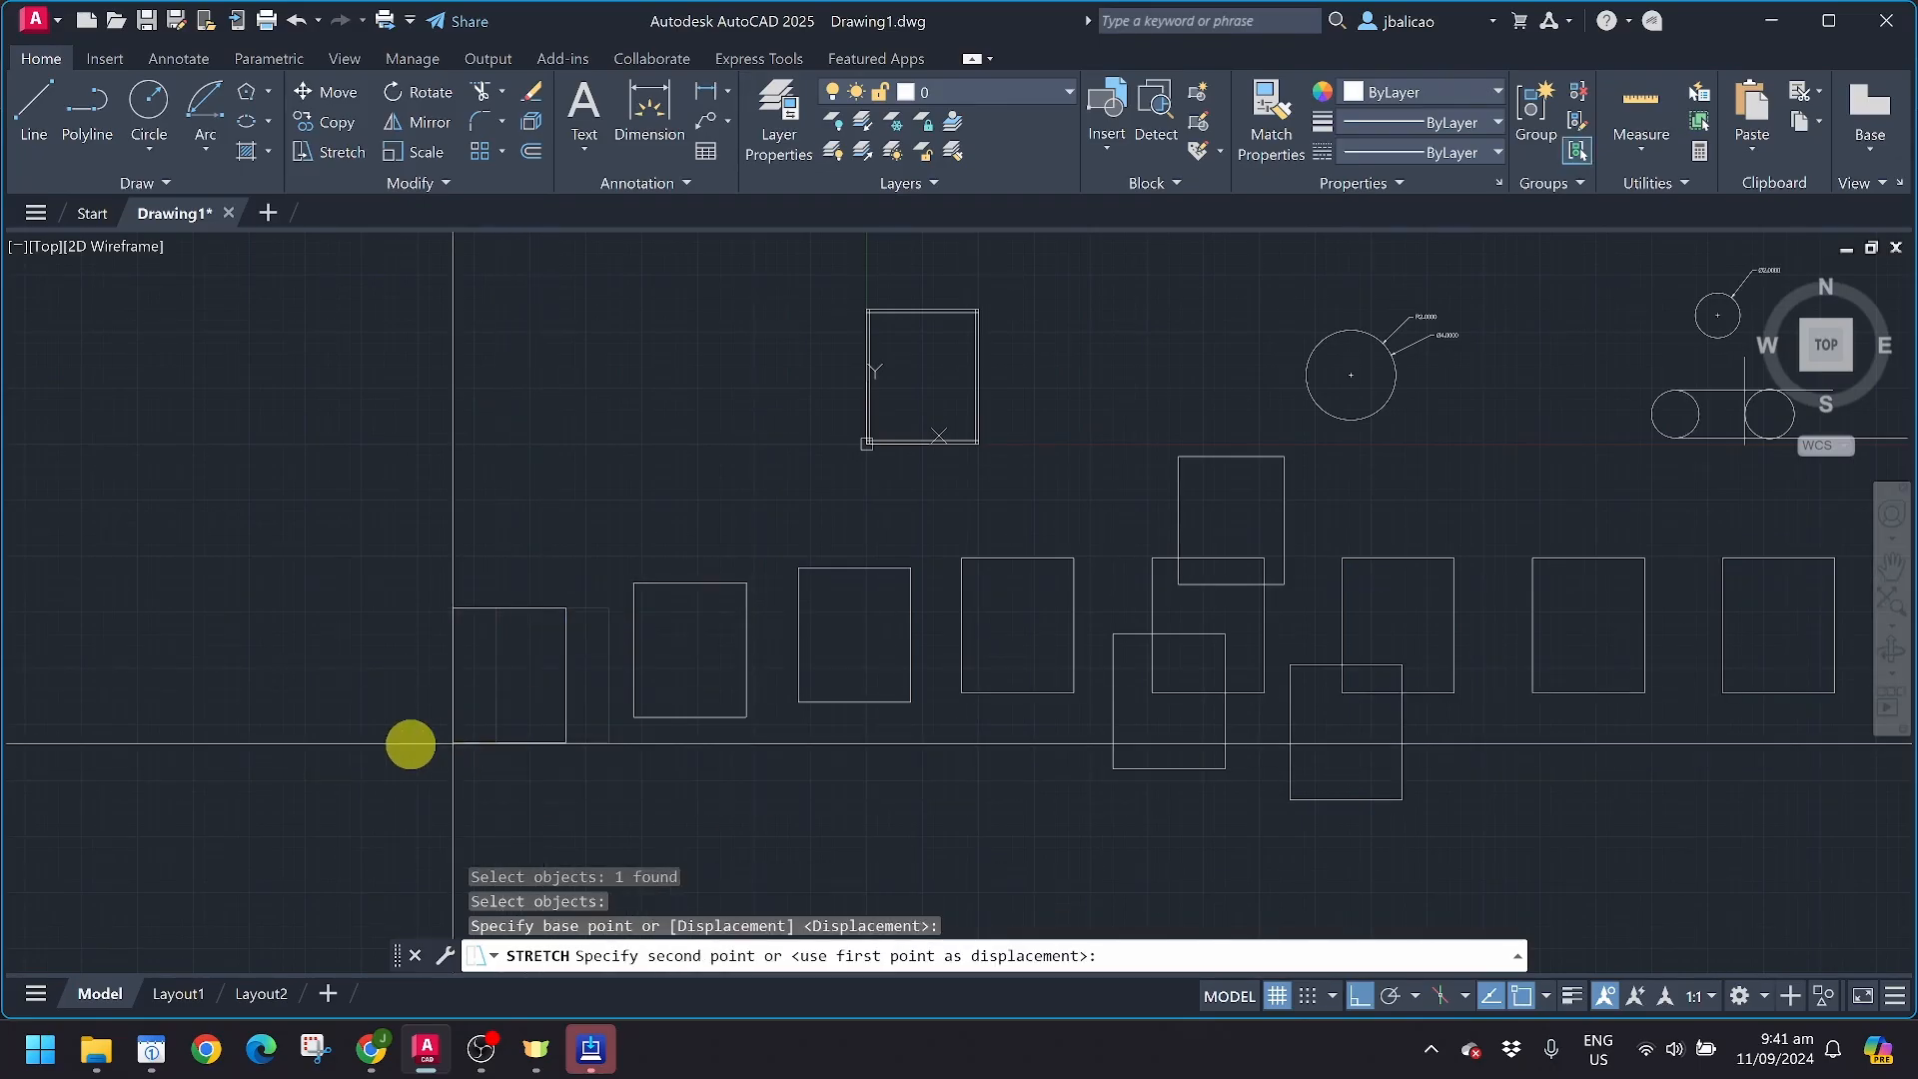
click(340, 741)
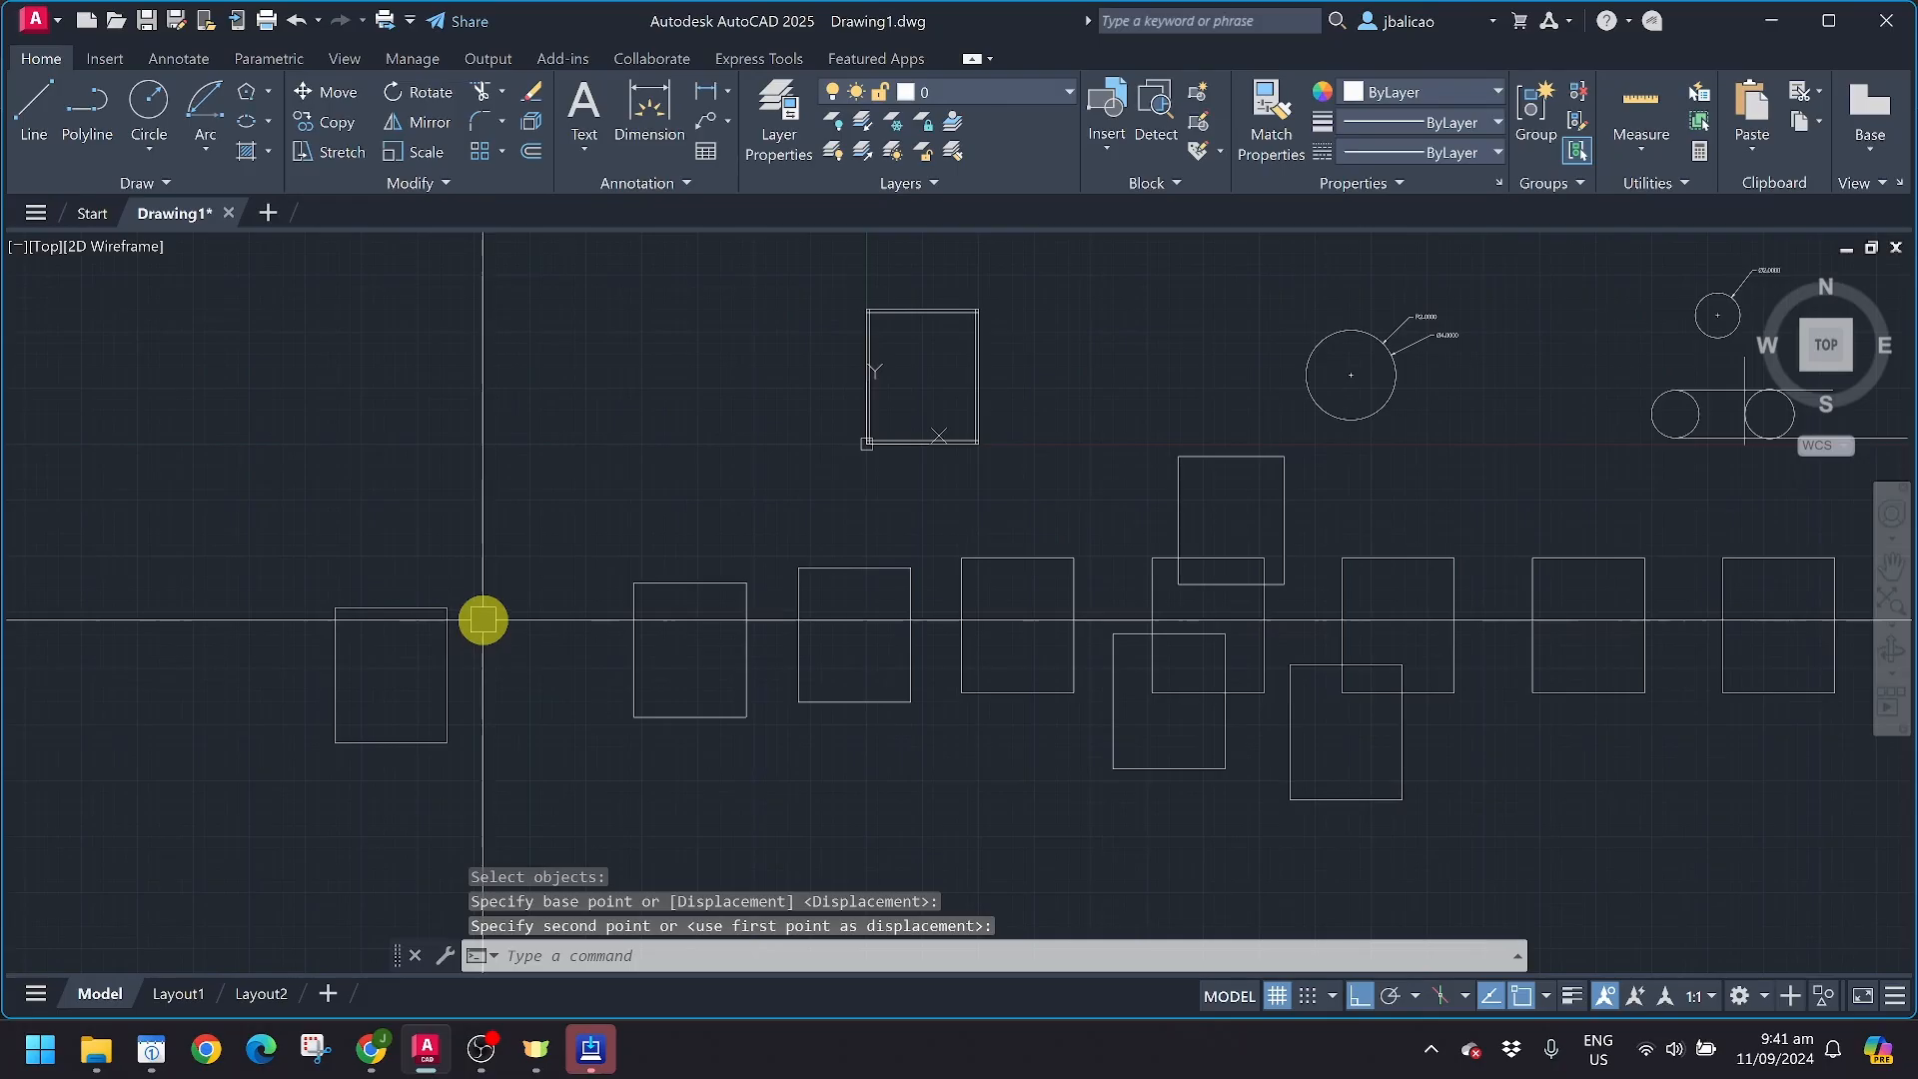
key(Escape)
Widen the leftmost rectangle with its edge grips, stretching the right side to the right and the left side to the left
click(446, 667)
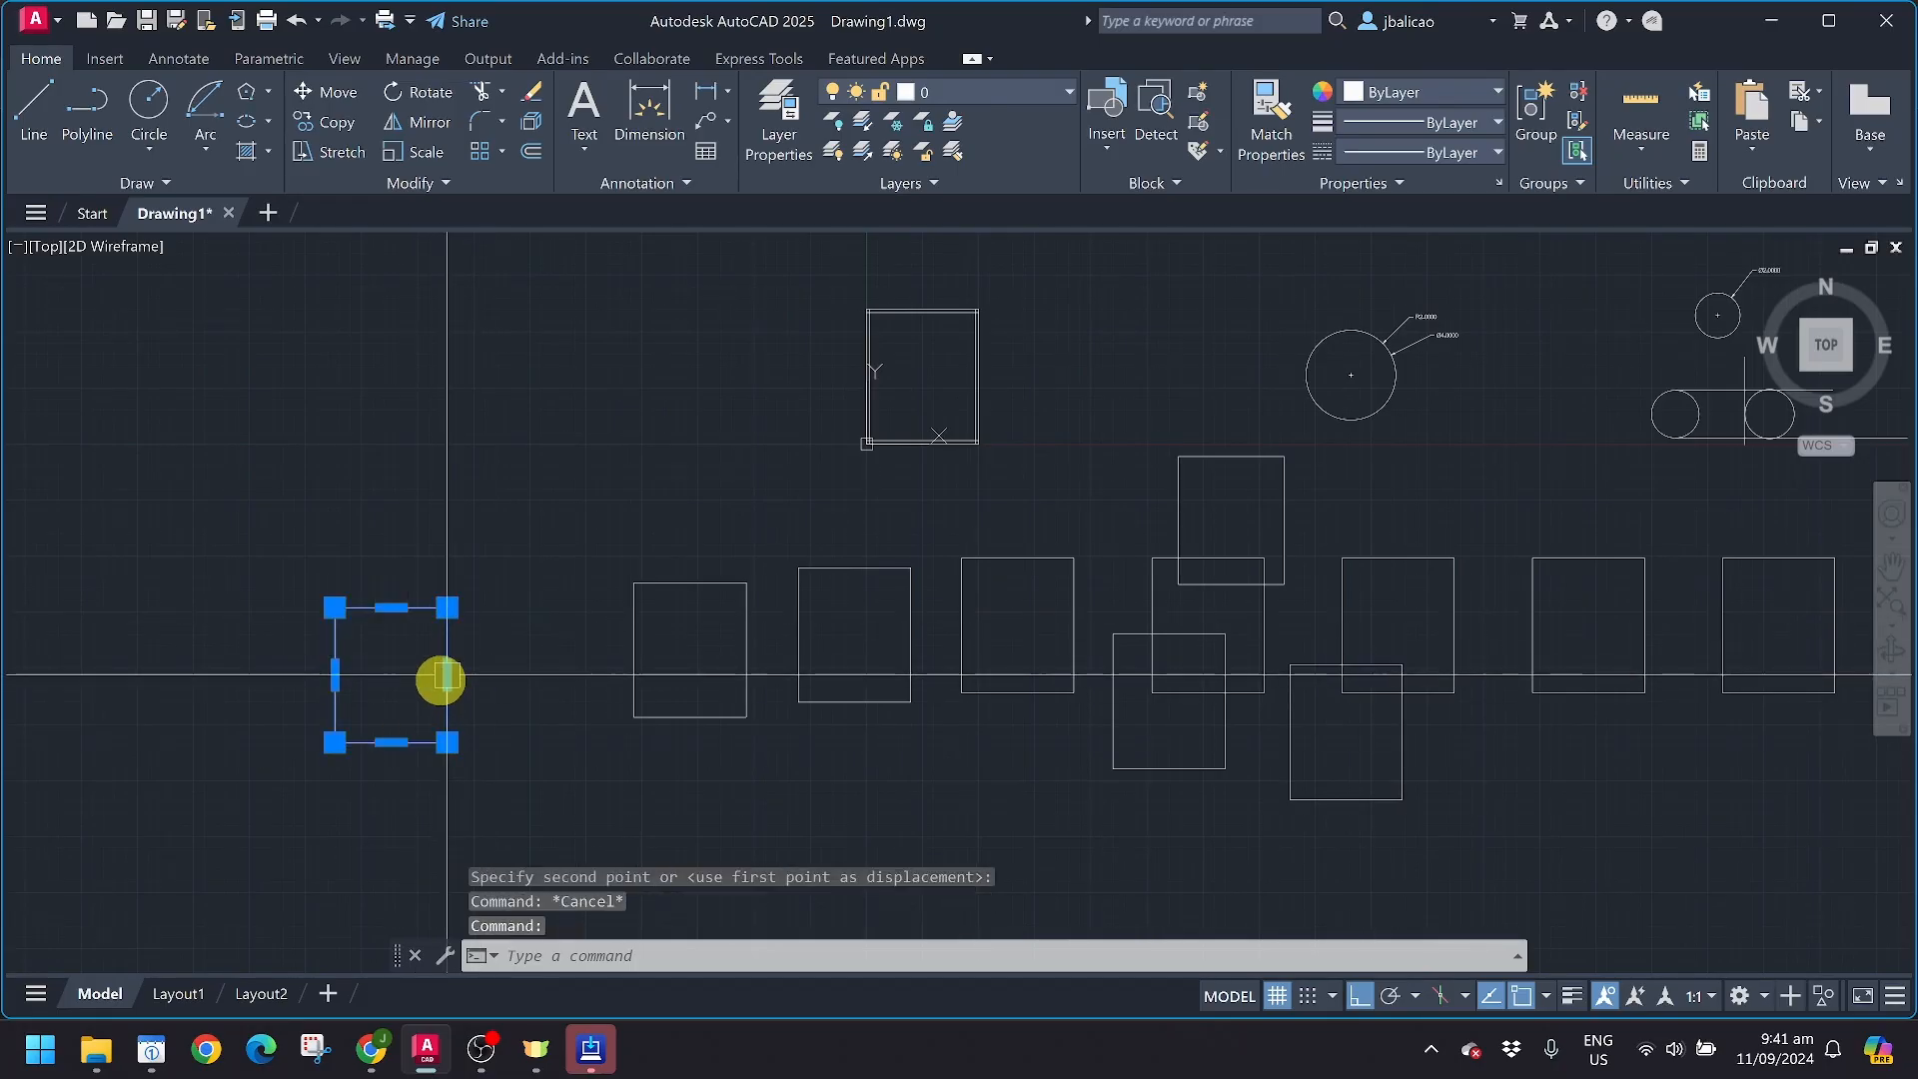
click(446, 679)
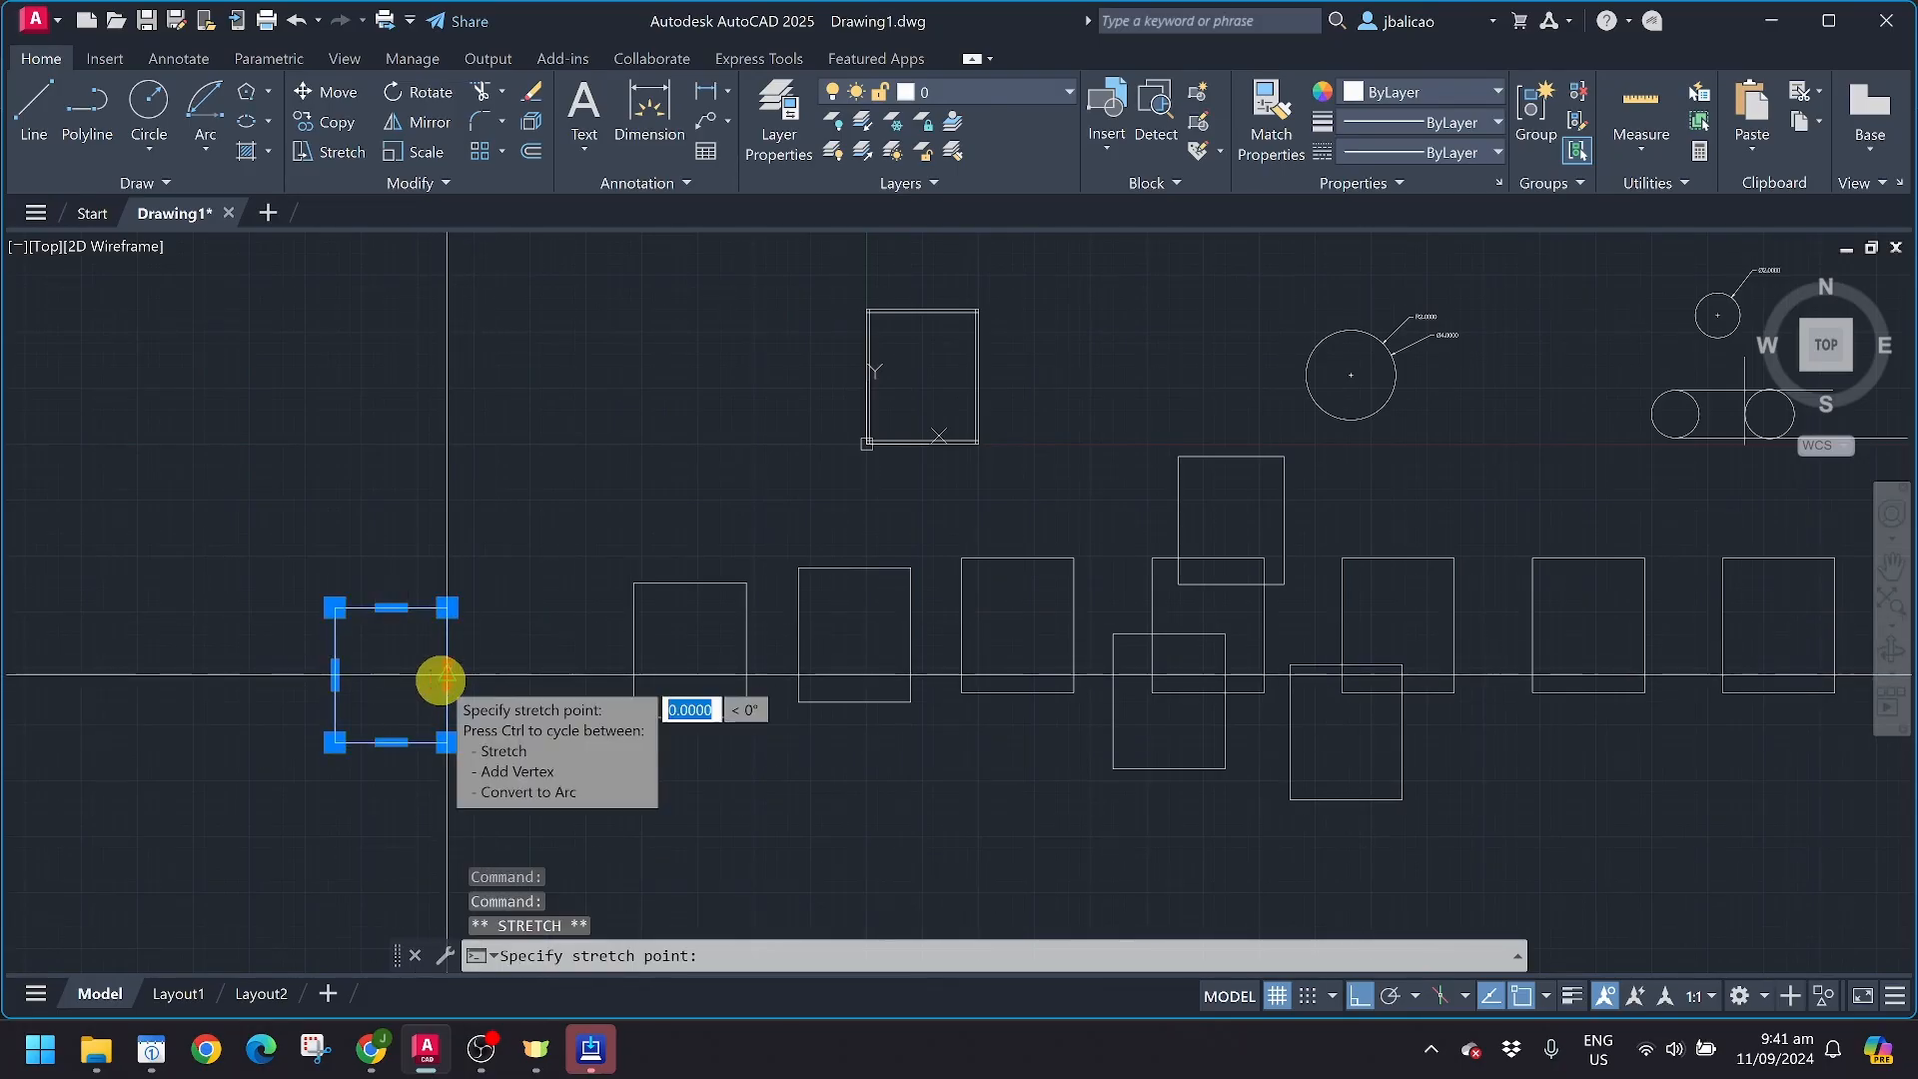
click(566, 680)
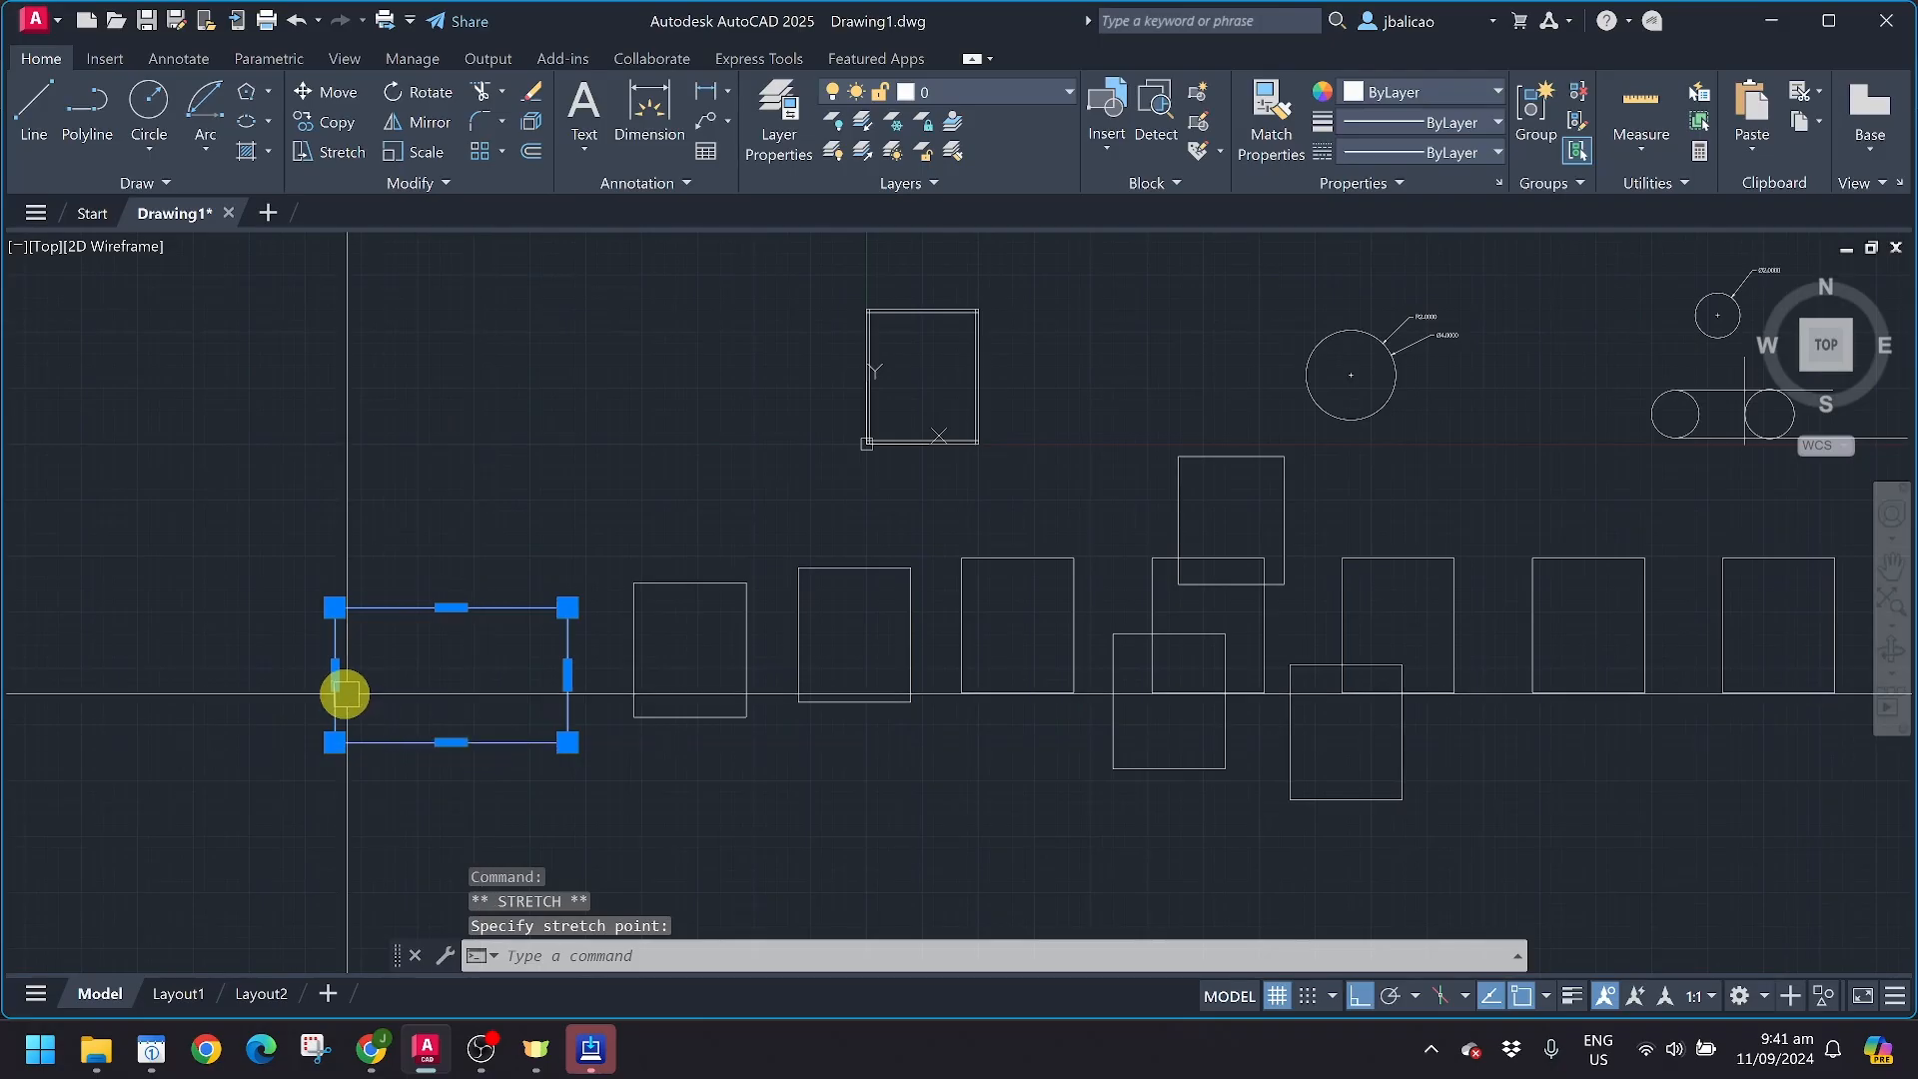
click(337, 679)
click(224, 669)
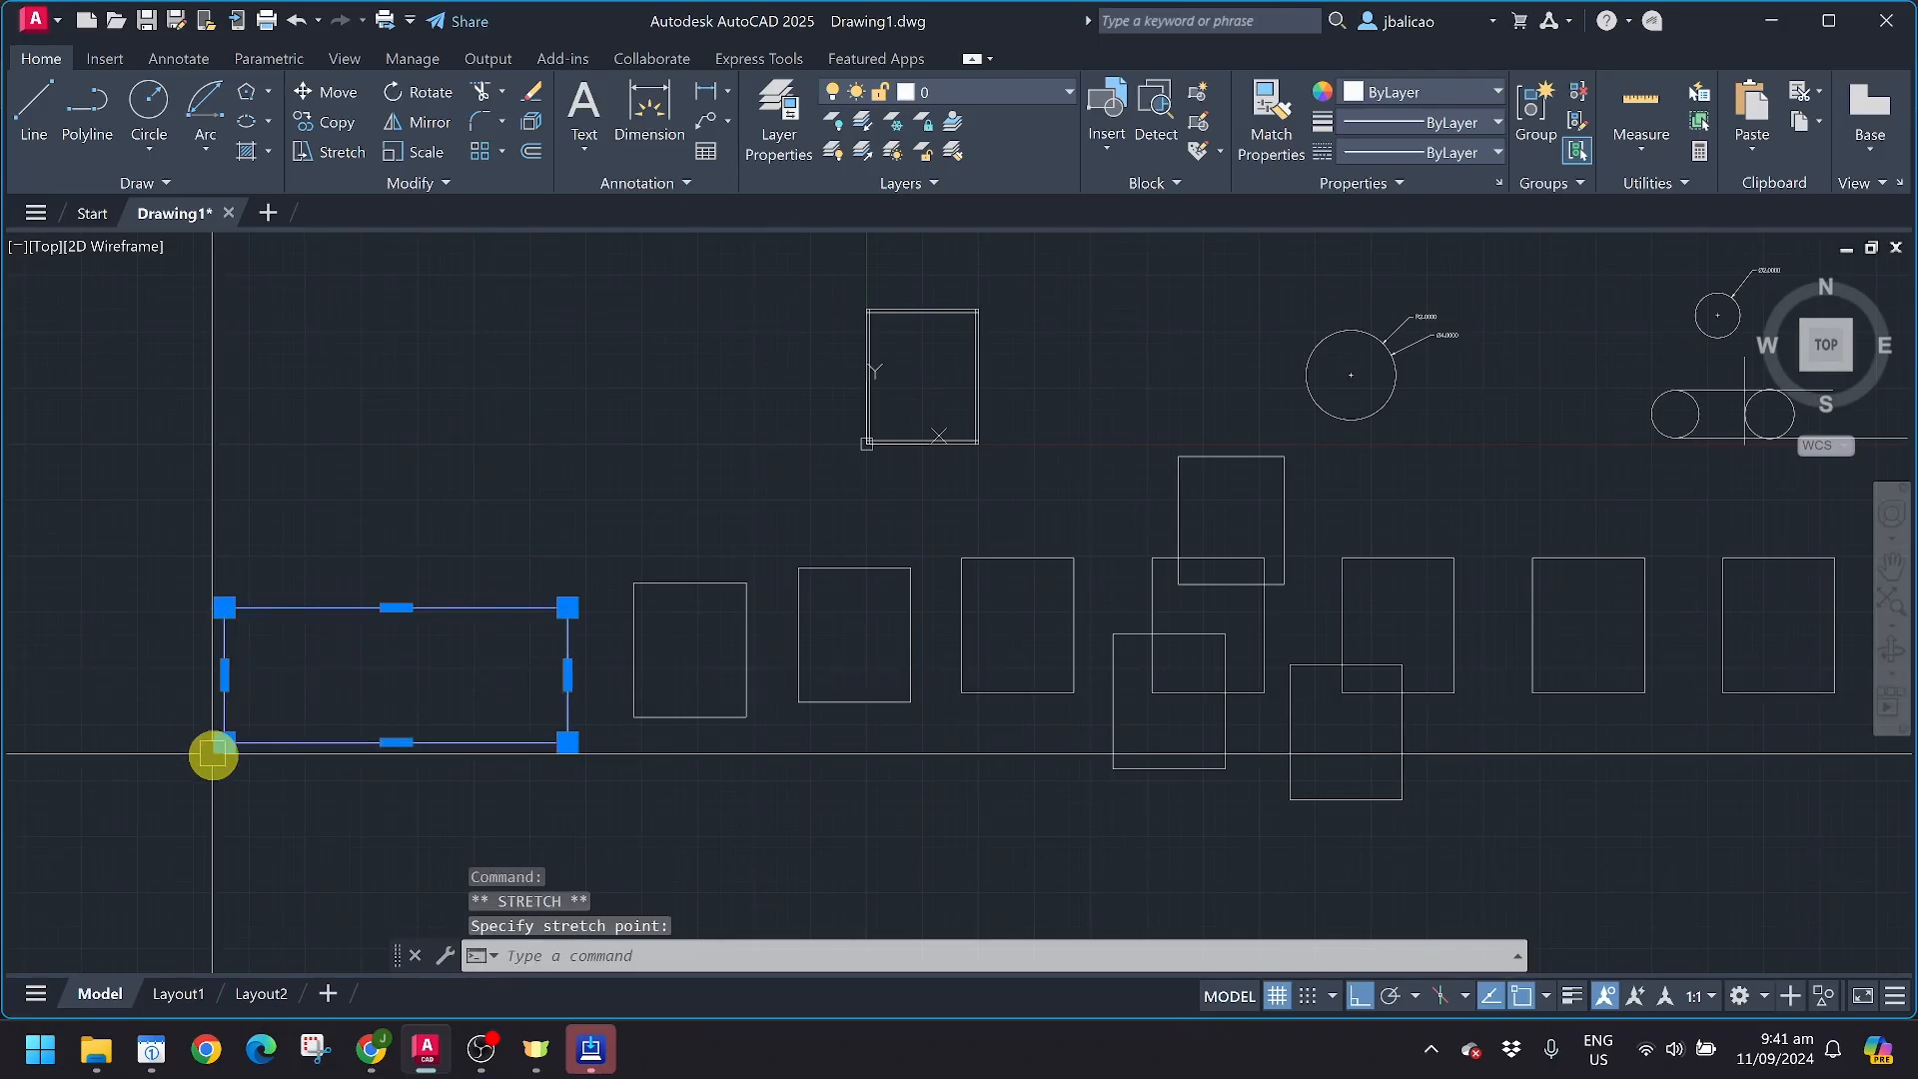
Distort the widened rectangle with its corner grips, stretching the lower-left corner to the left and the upper-right corner straight up
click(131, 742)
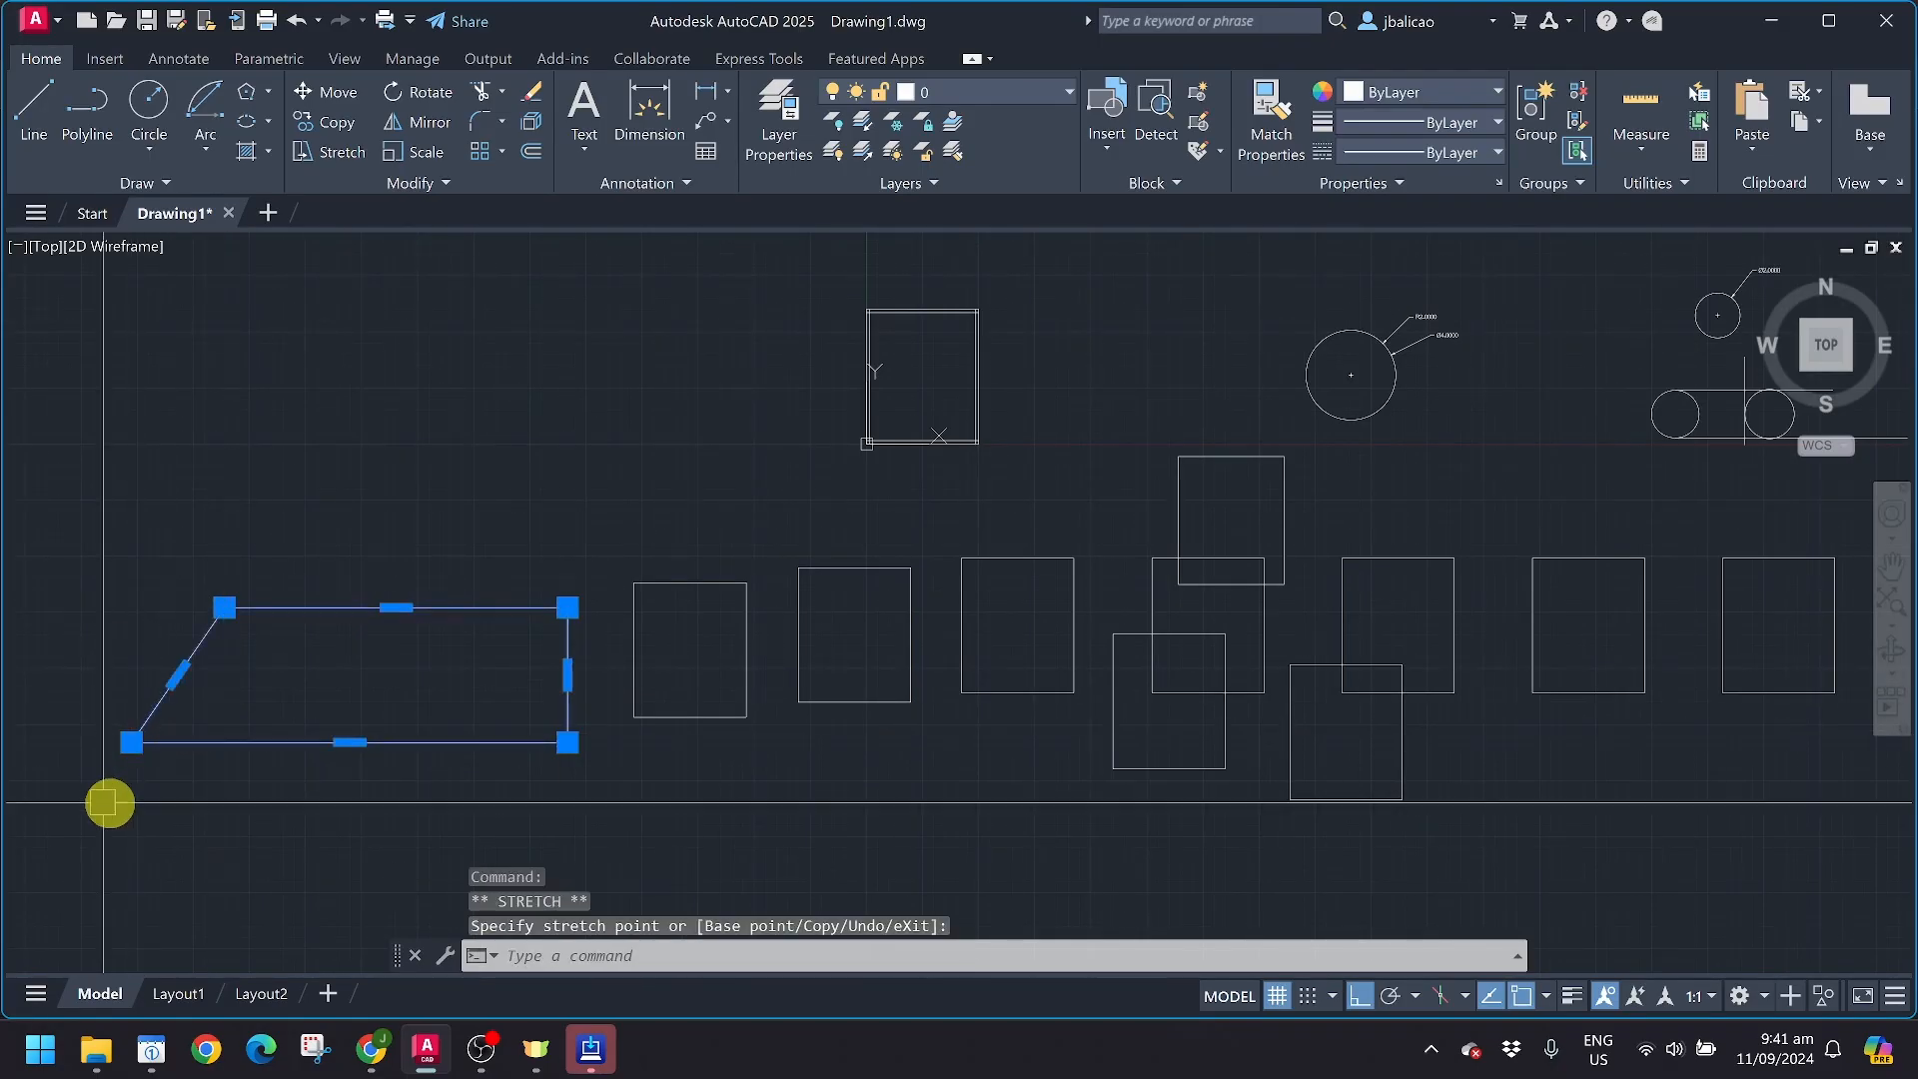
click(567, 607)
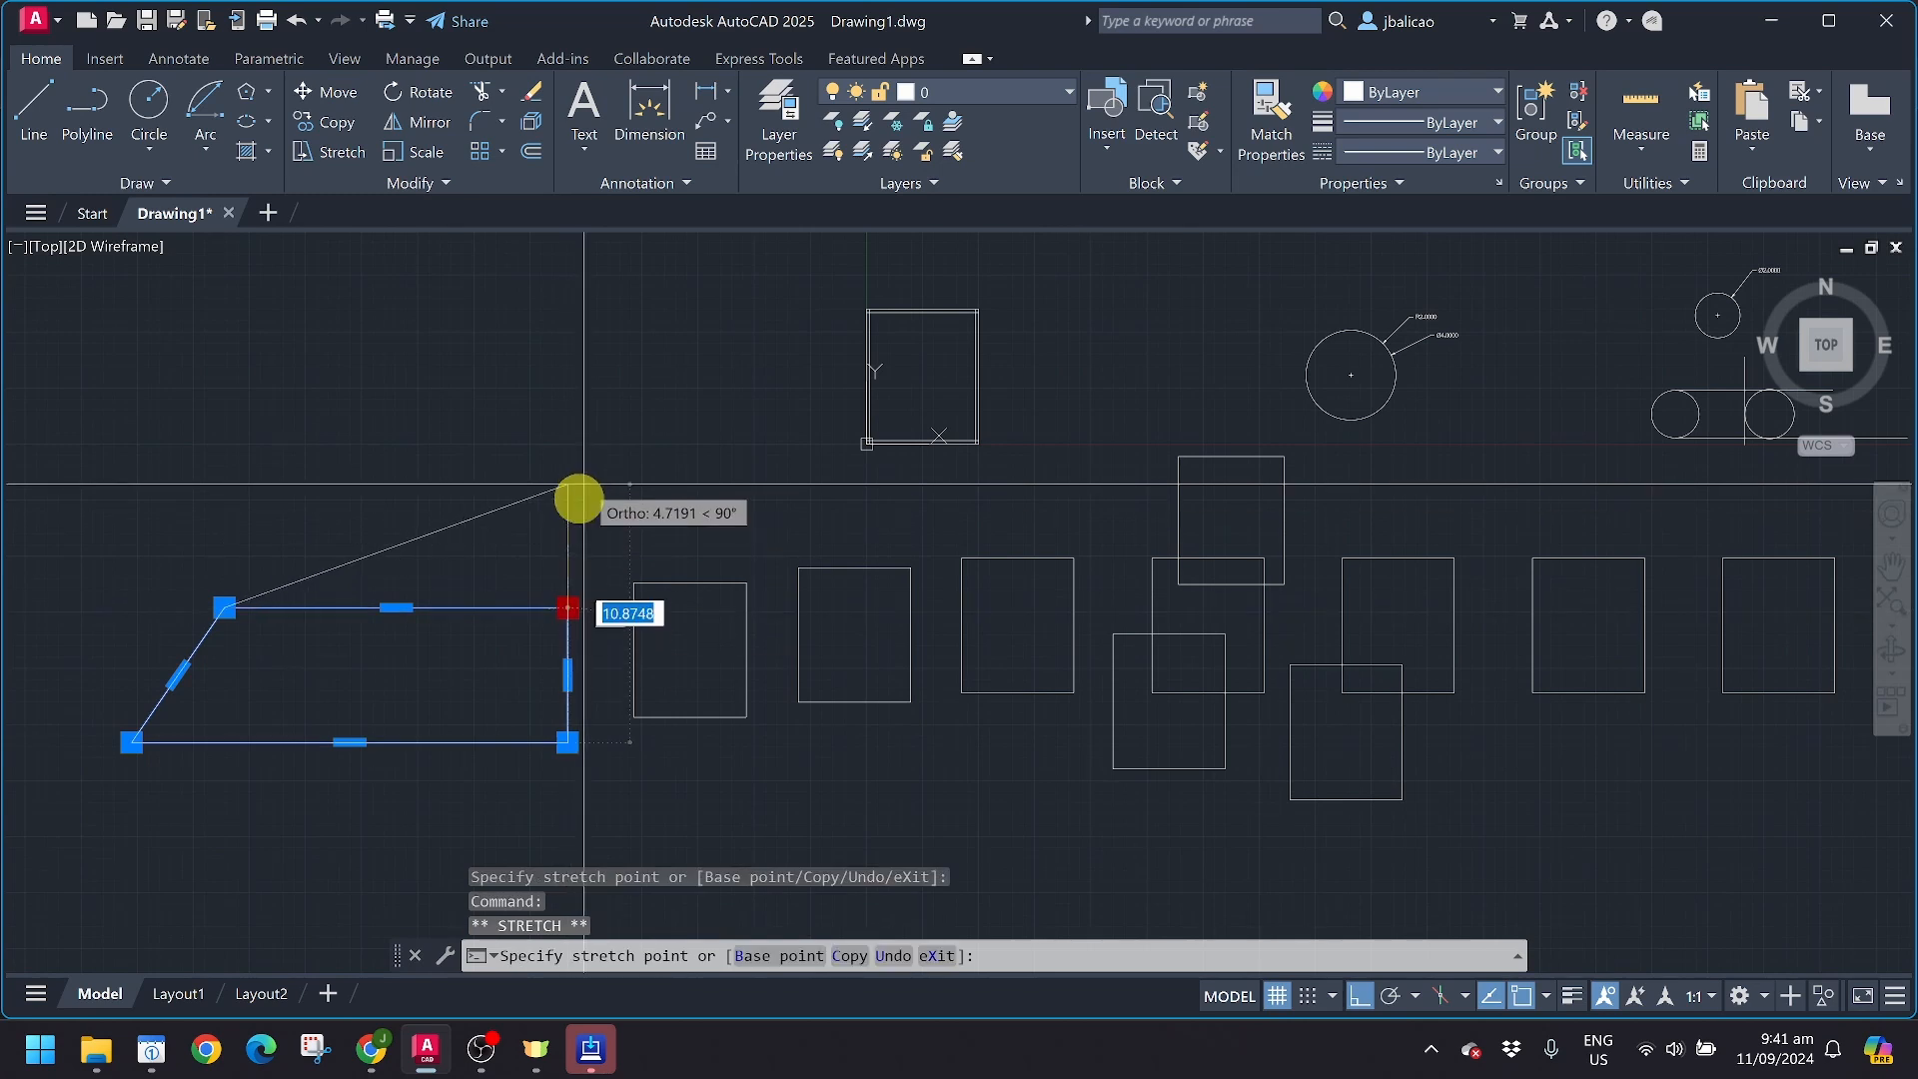
click(569, 492)
middle_drag(492, 728, 650, 668)
key(Escape)
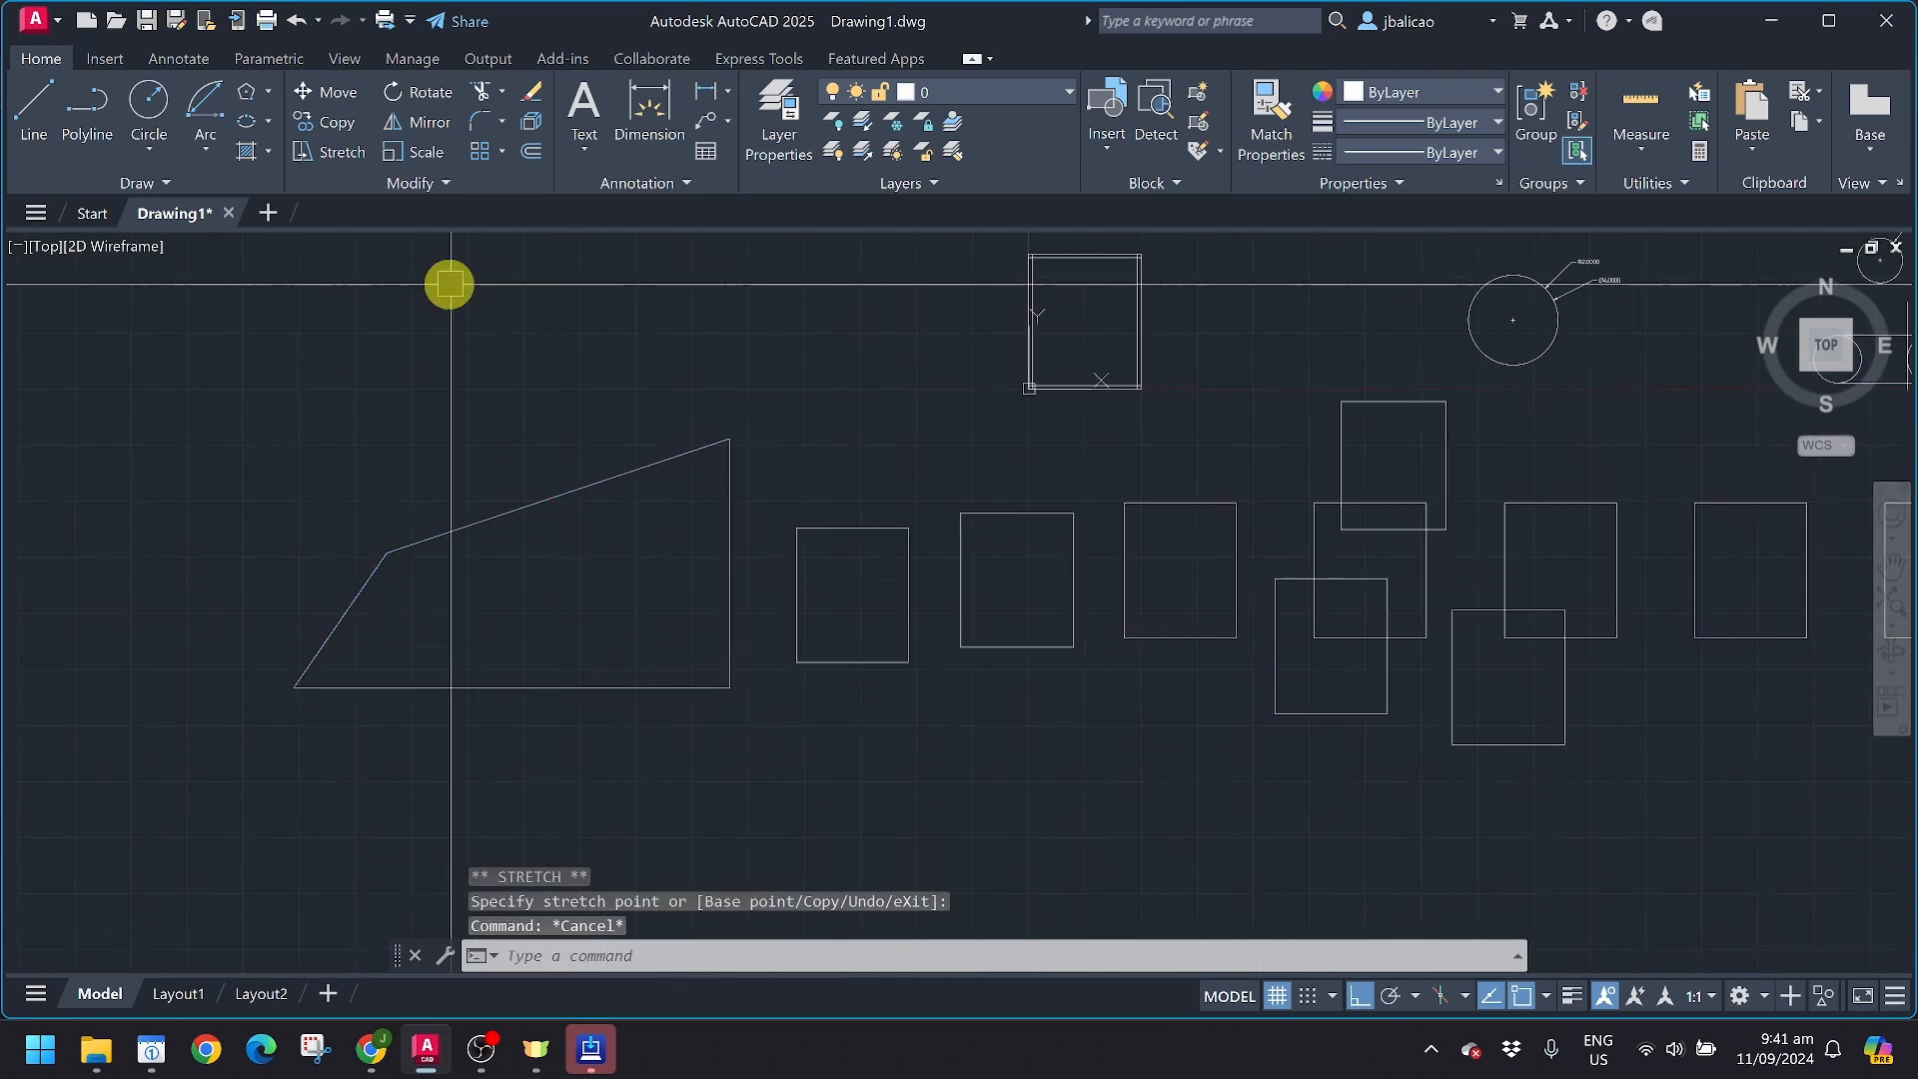
Copy the distorted quadrilateral once into the empty area below the row of rectangles
scroll(449, 299, down, 4)
middle_drag(402, 499, 422, 545)
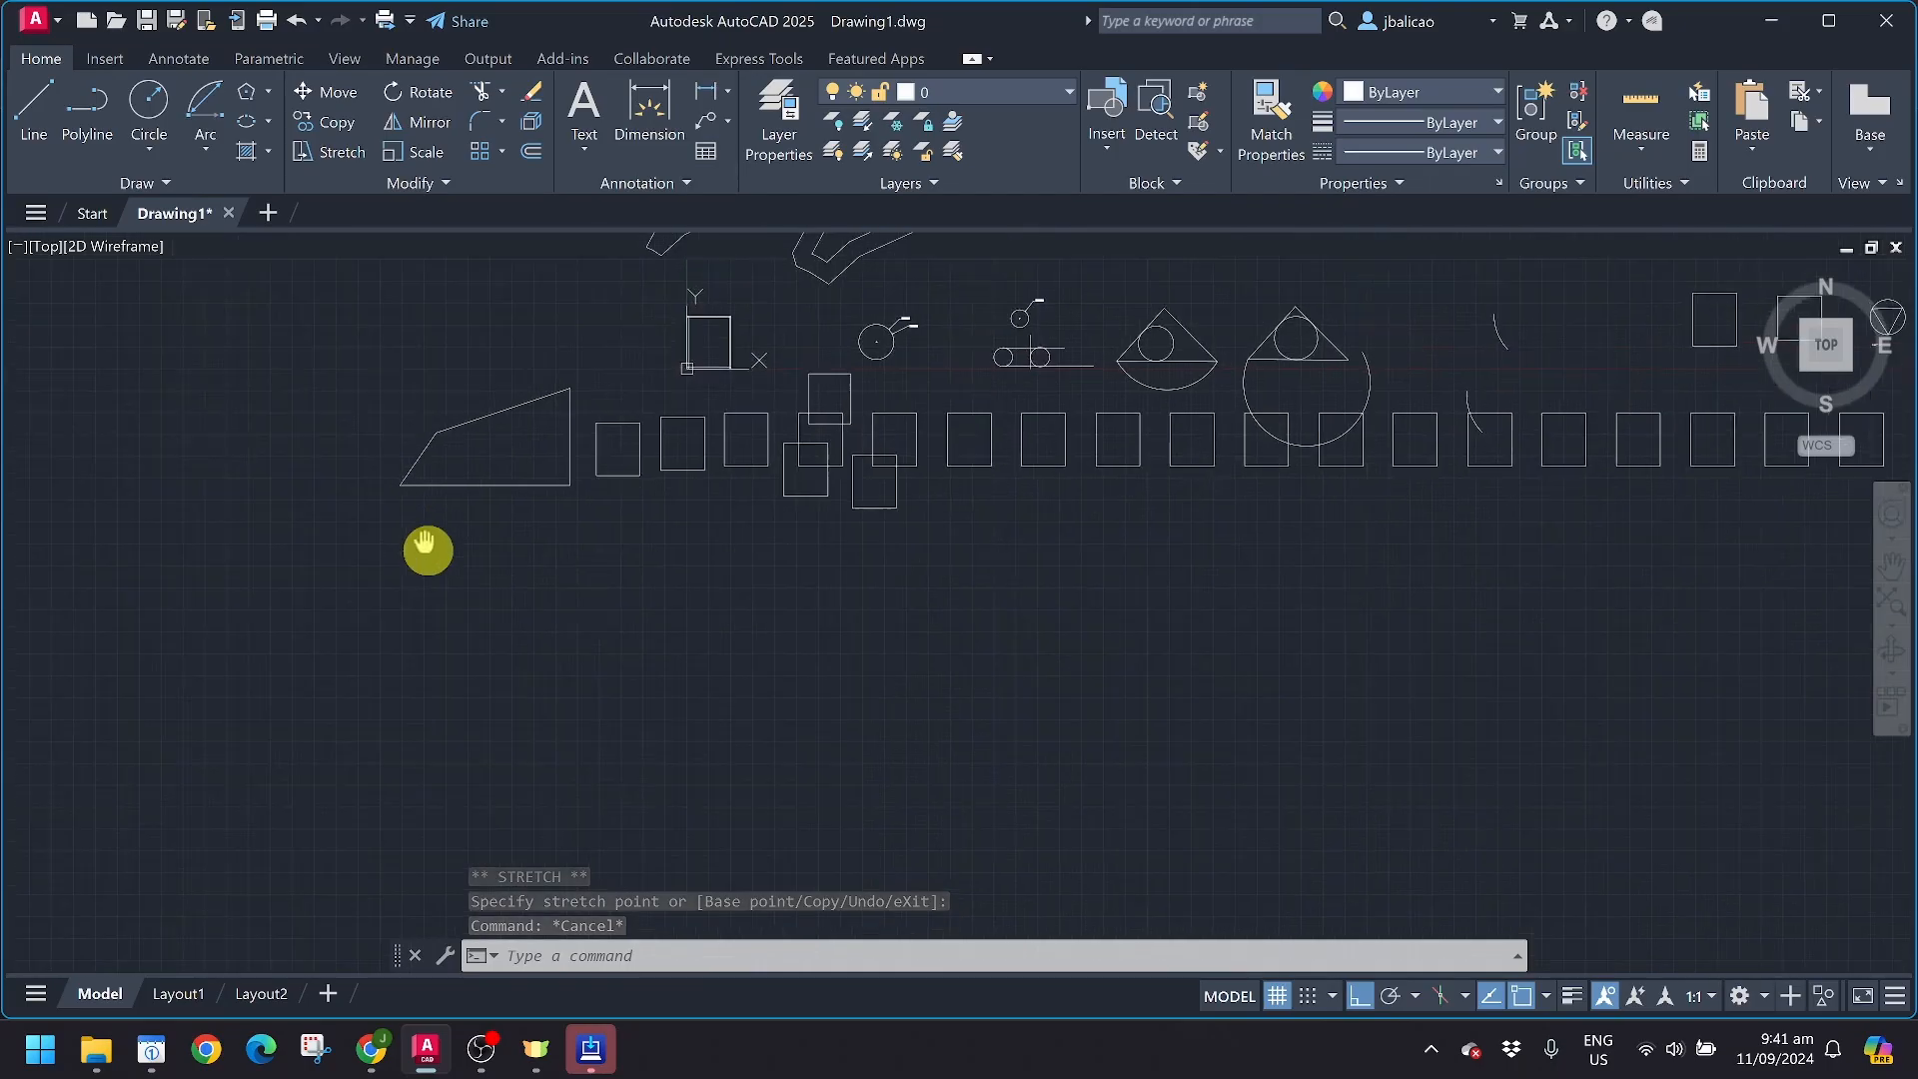
click(463, 500)
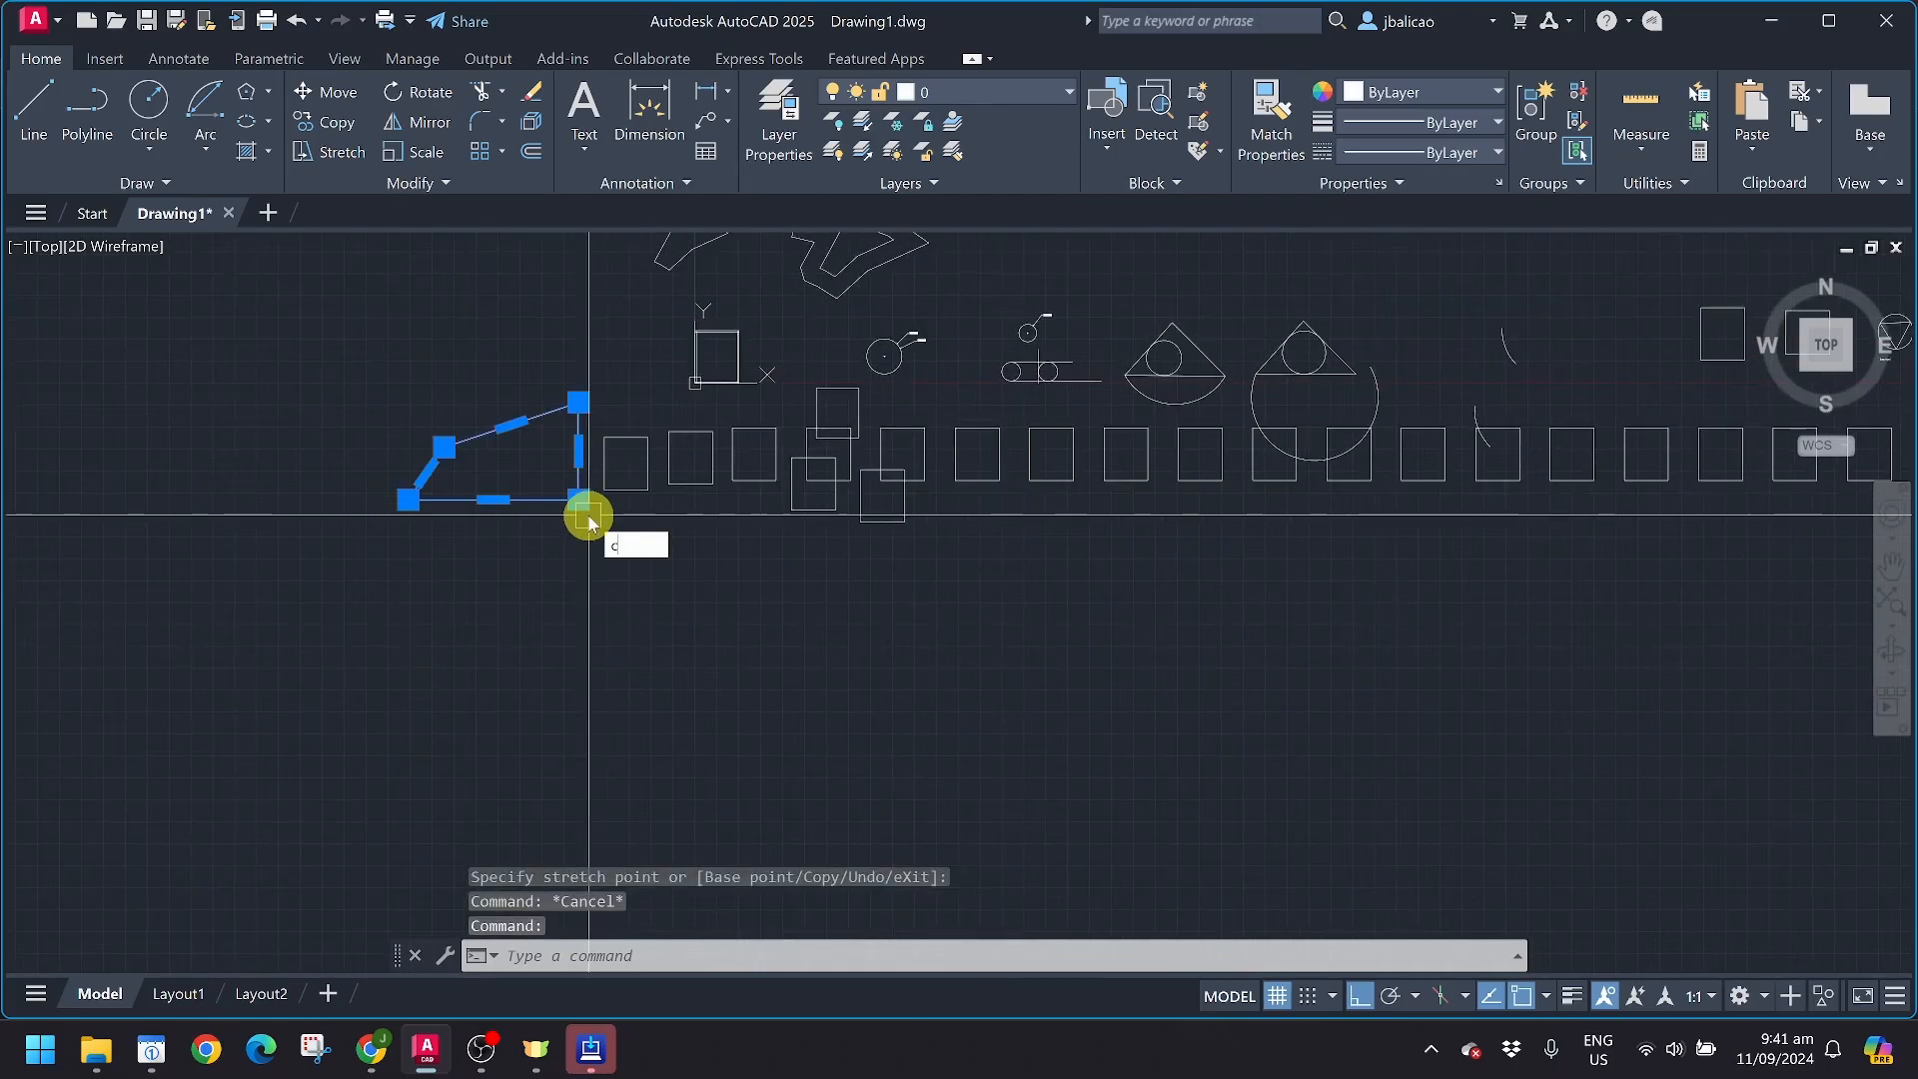
text(co)
key(Return)
click(494, 500)
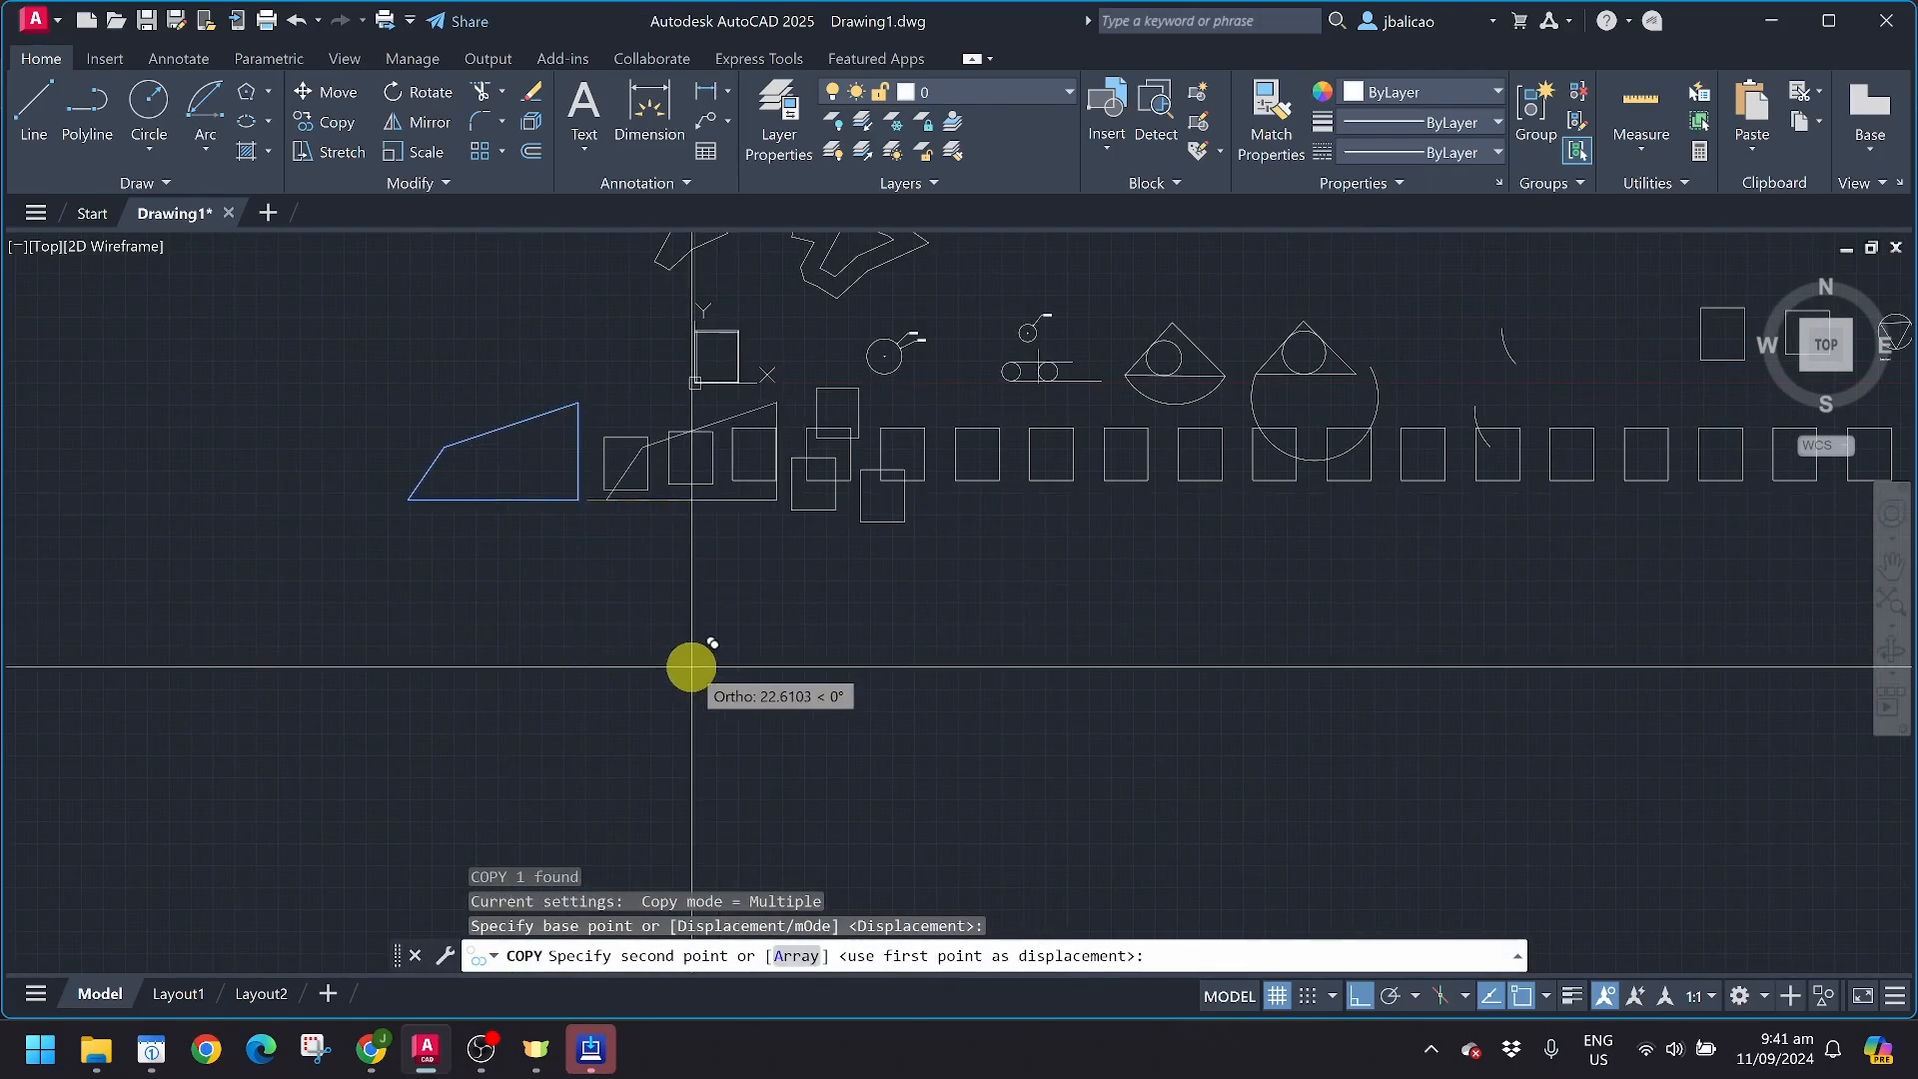
click(681, 696)
key(Escape)
scroll(681, 696, up, 5)
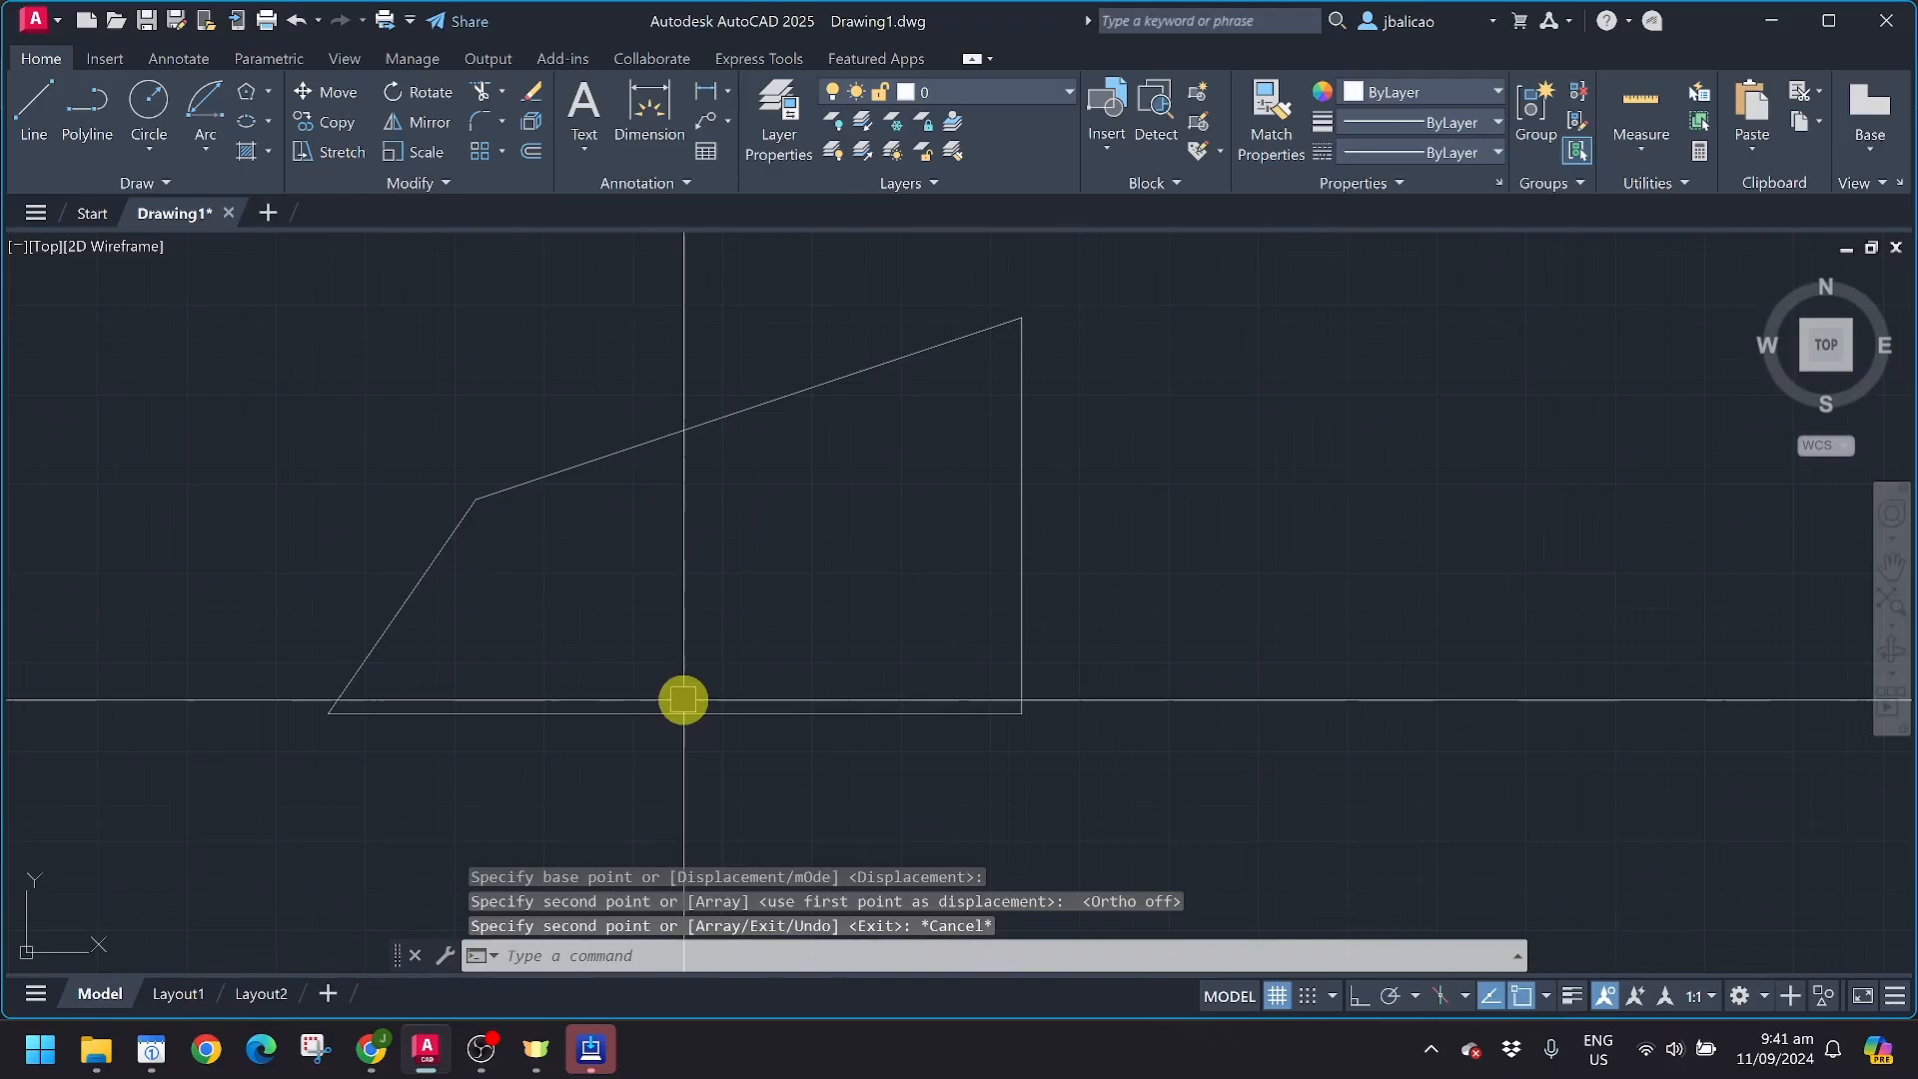
Rotate the copied quadrilateral by 45 degrees about its lower-right corner
click(1032, 572)
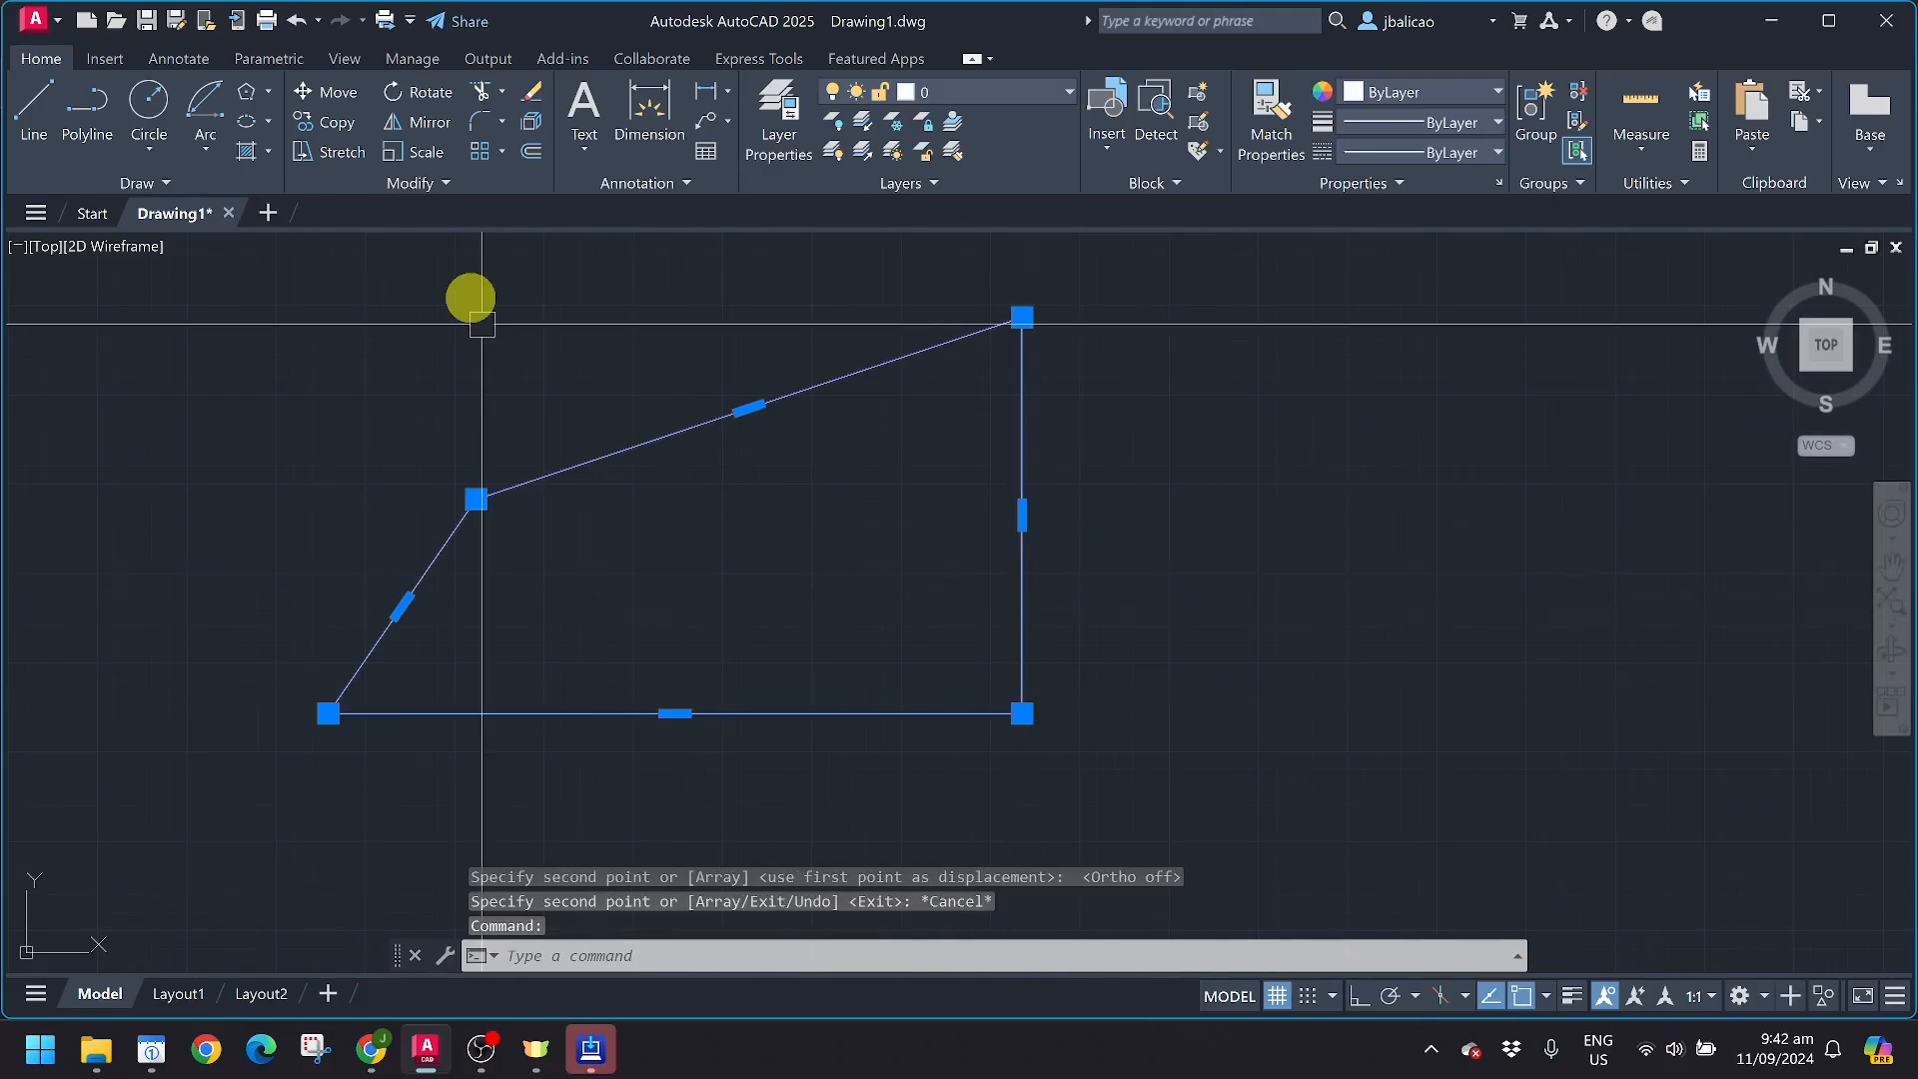
key(Escape)
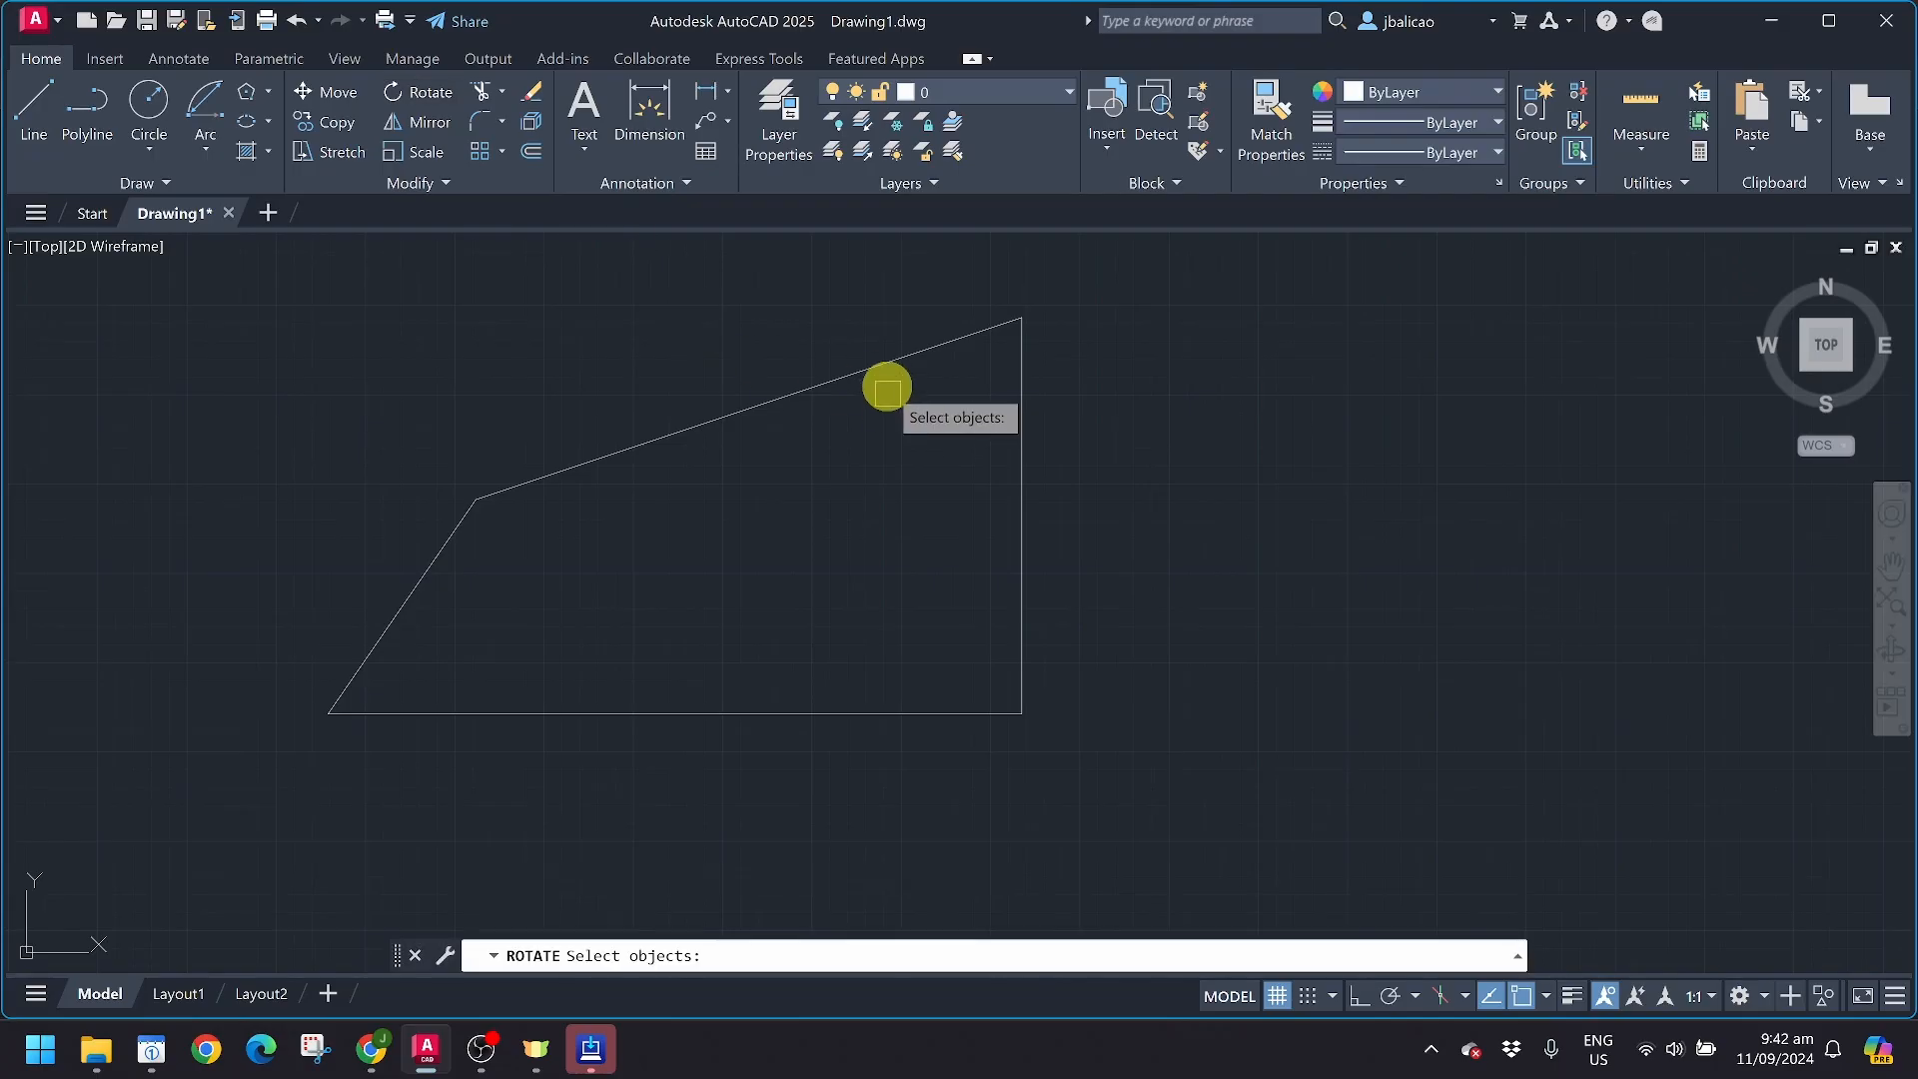
click(880, 363)
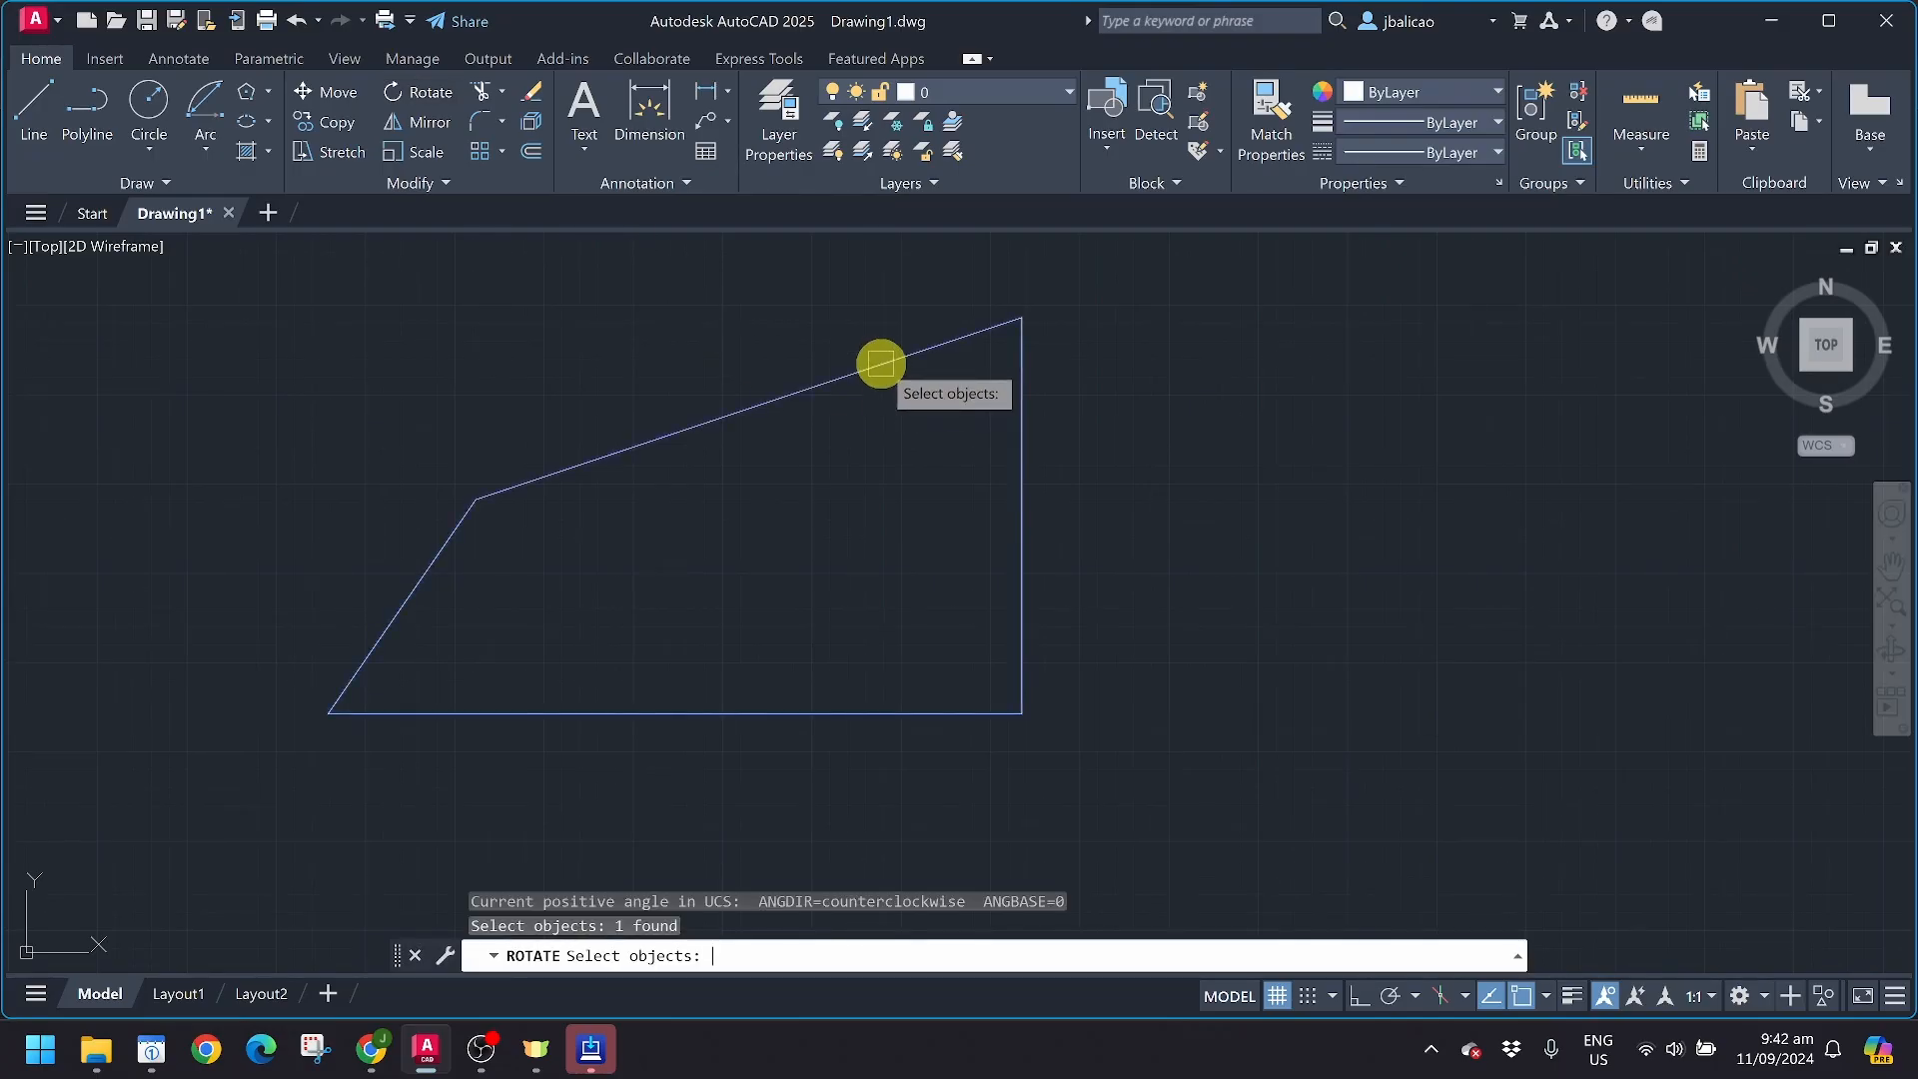
key(Return)
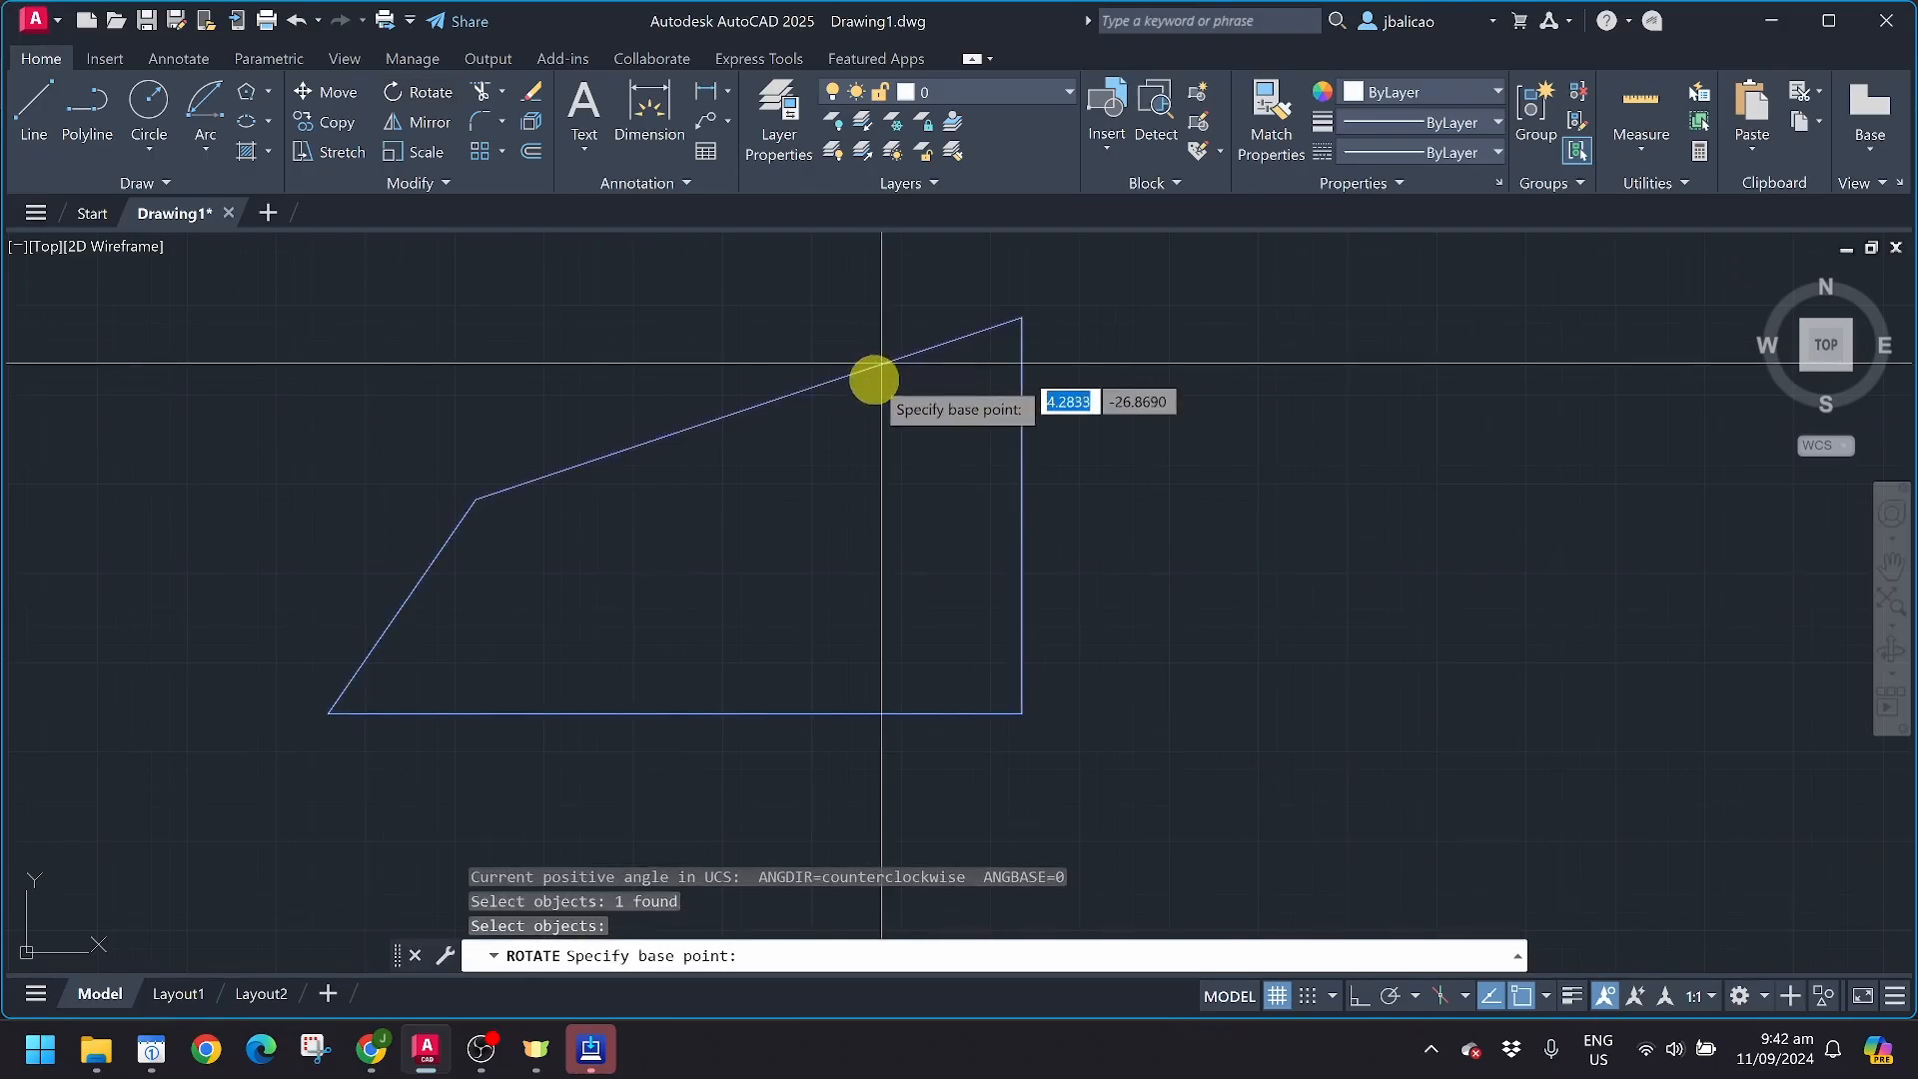
click(1021, 714)
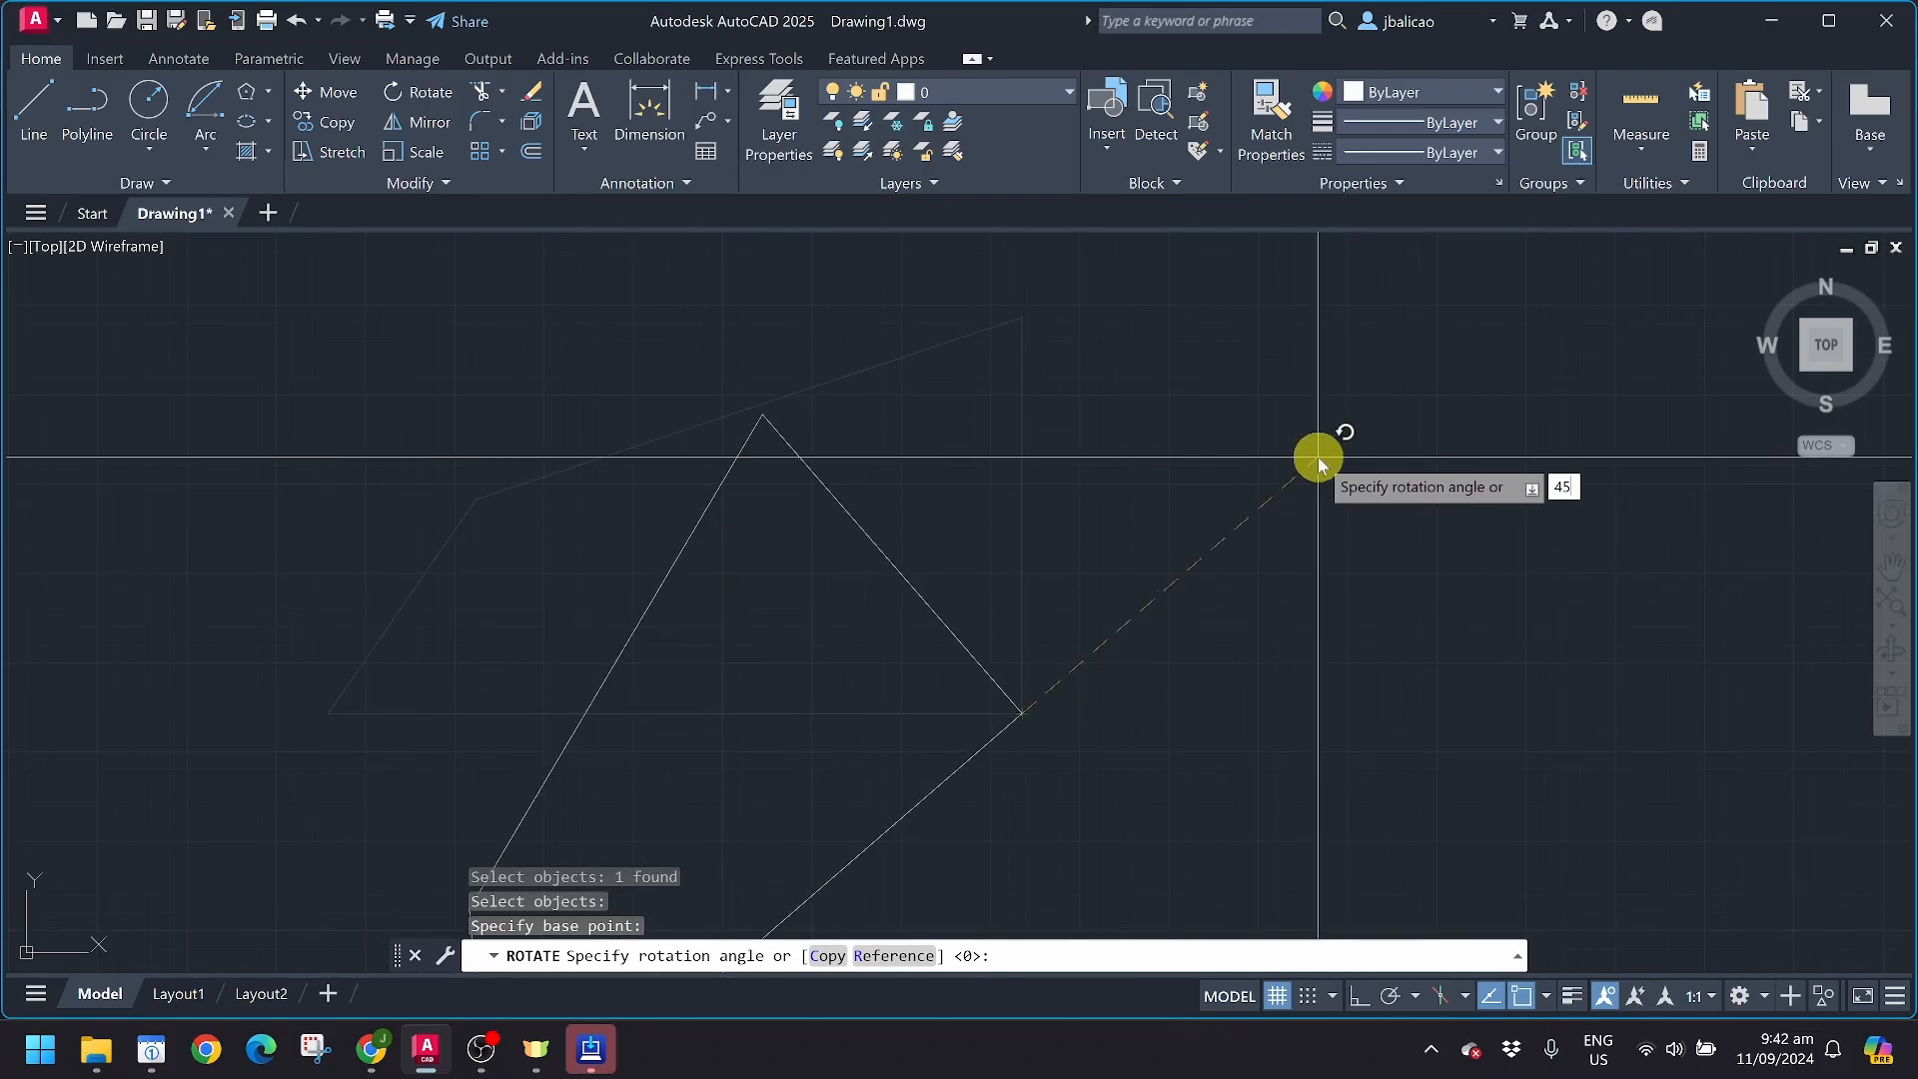
text(45)
key(Return)
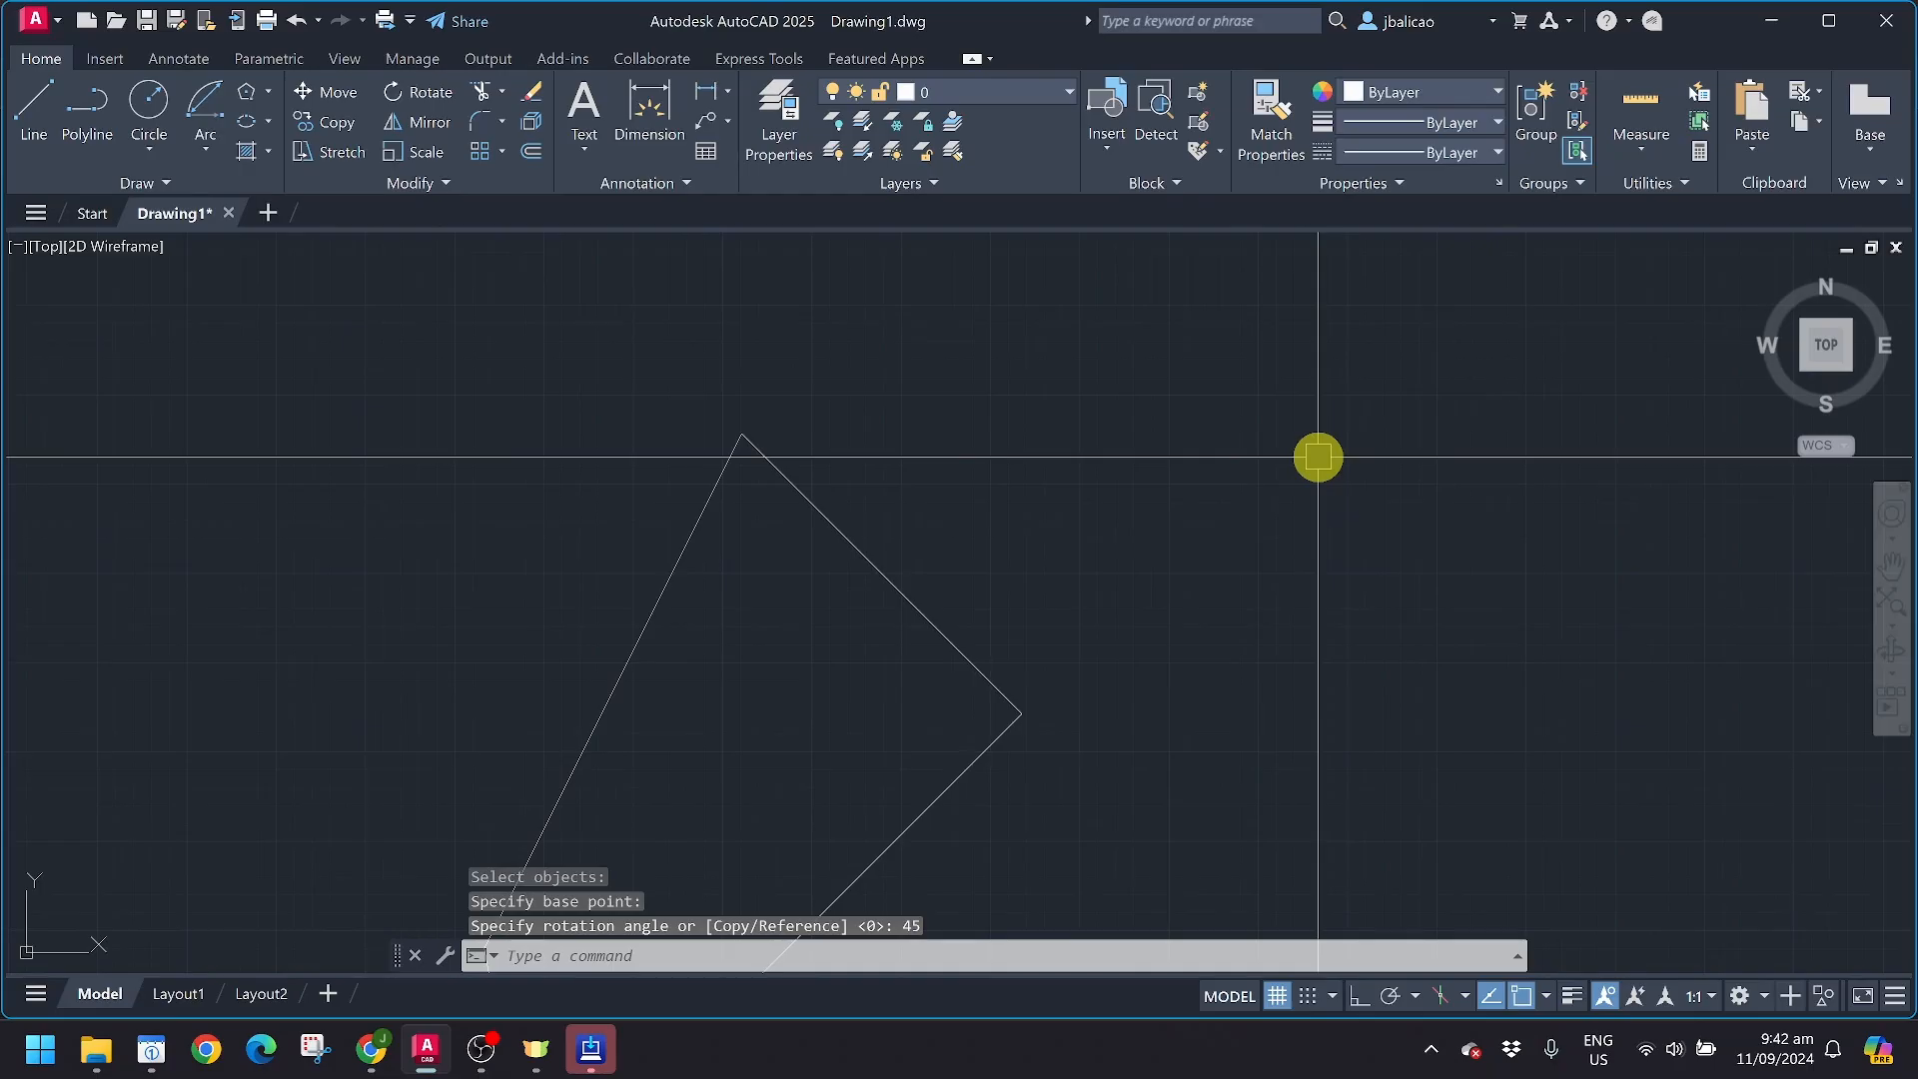
Draw a horizontal reference line to the right from the lowest corner of the rotated quadrilateral
scroll(976, 425, down, 2)
middle_drag(946, 593, 972, 476)
scroll(963, 469, up, 2)
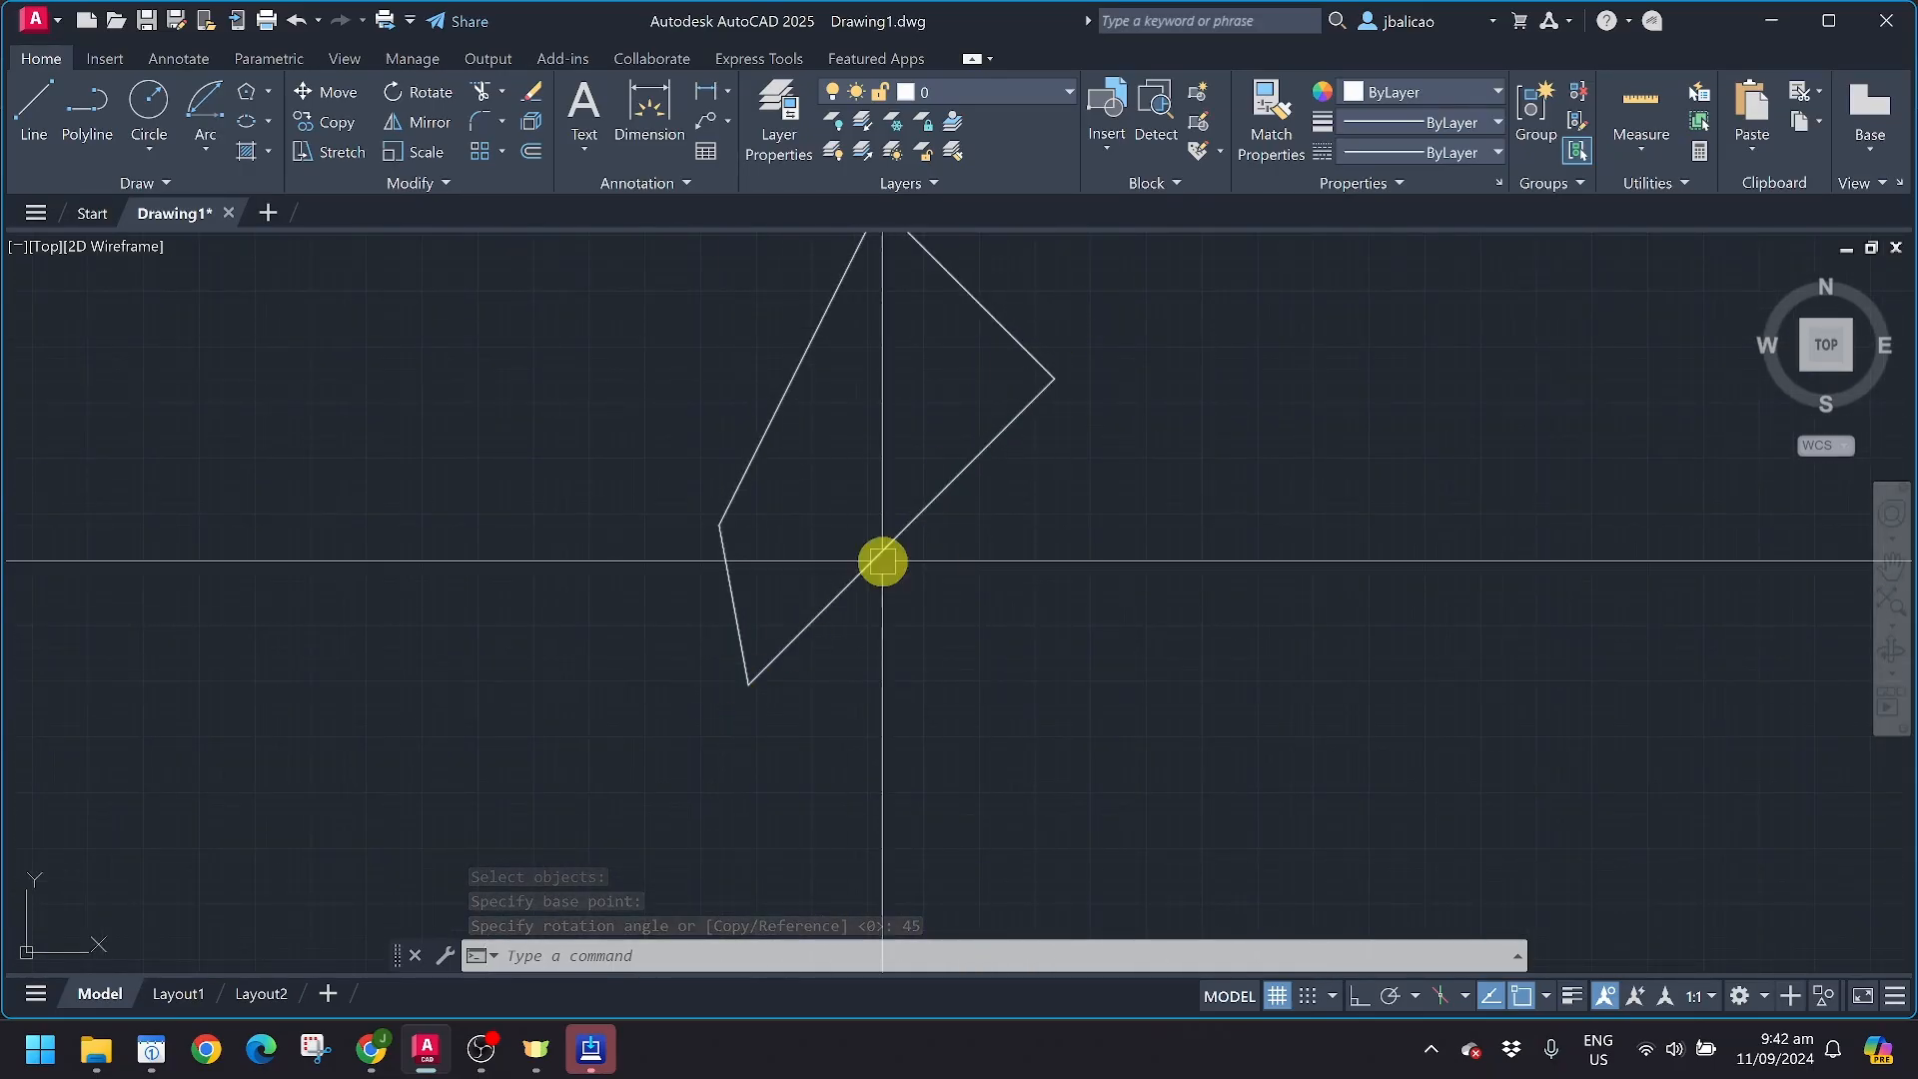
text(l)
key(Return)
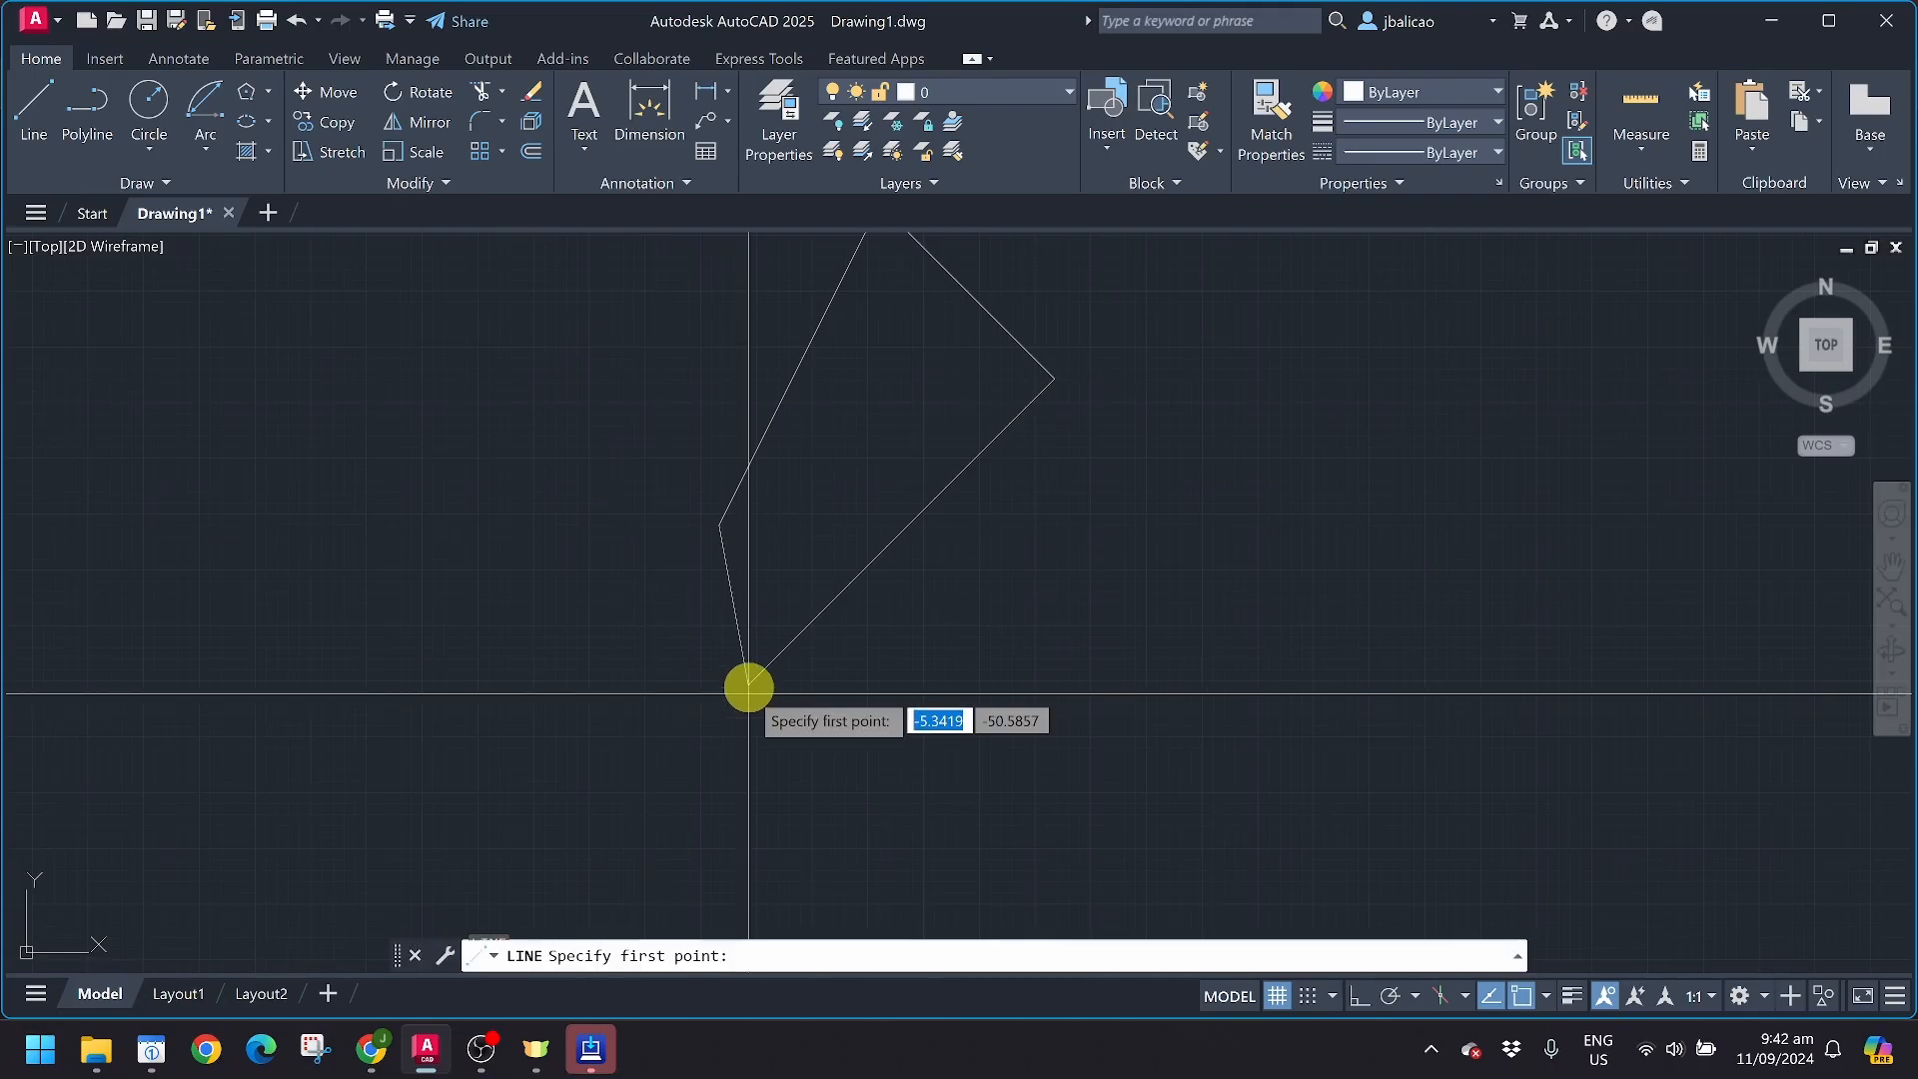
click(748, 686)
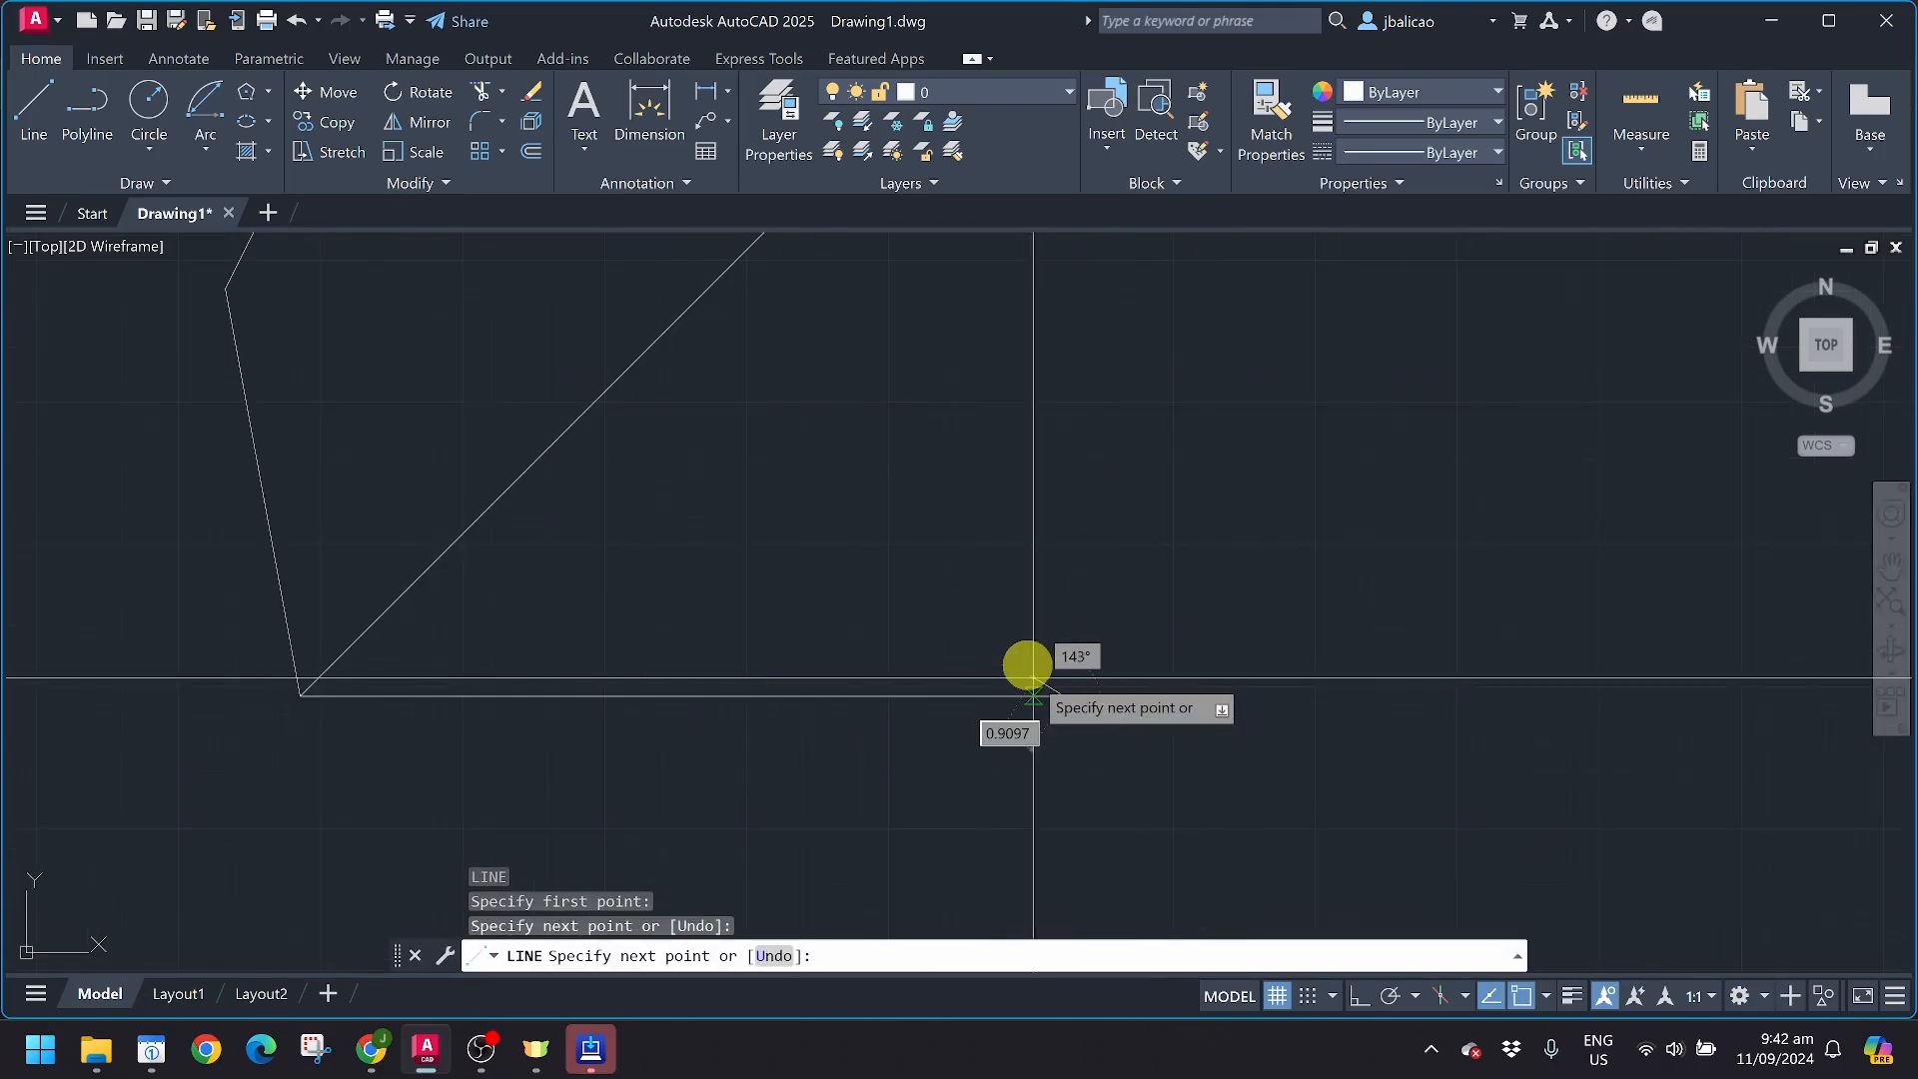
key(Escape)
key(Escape)
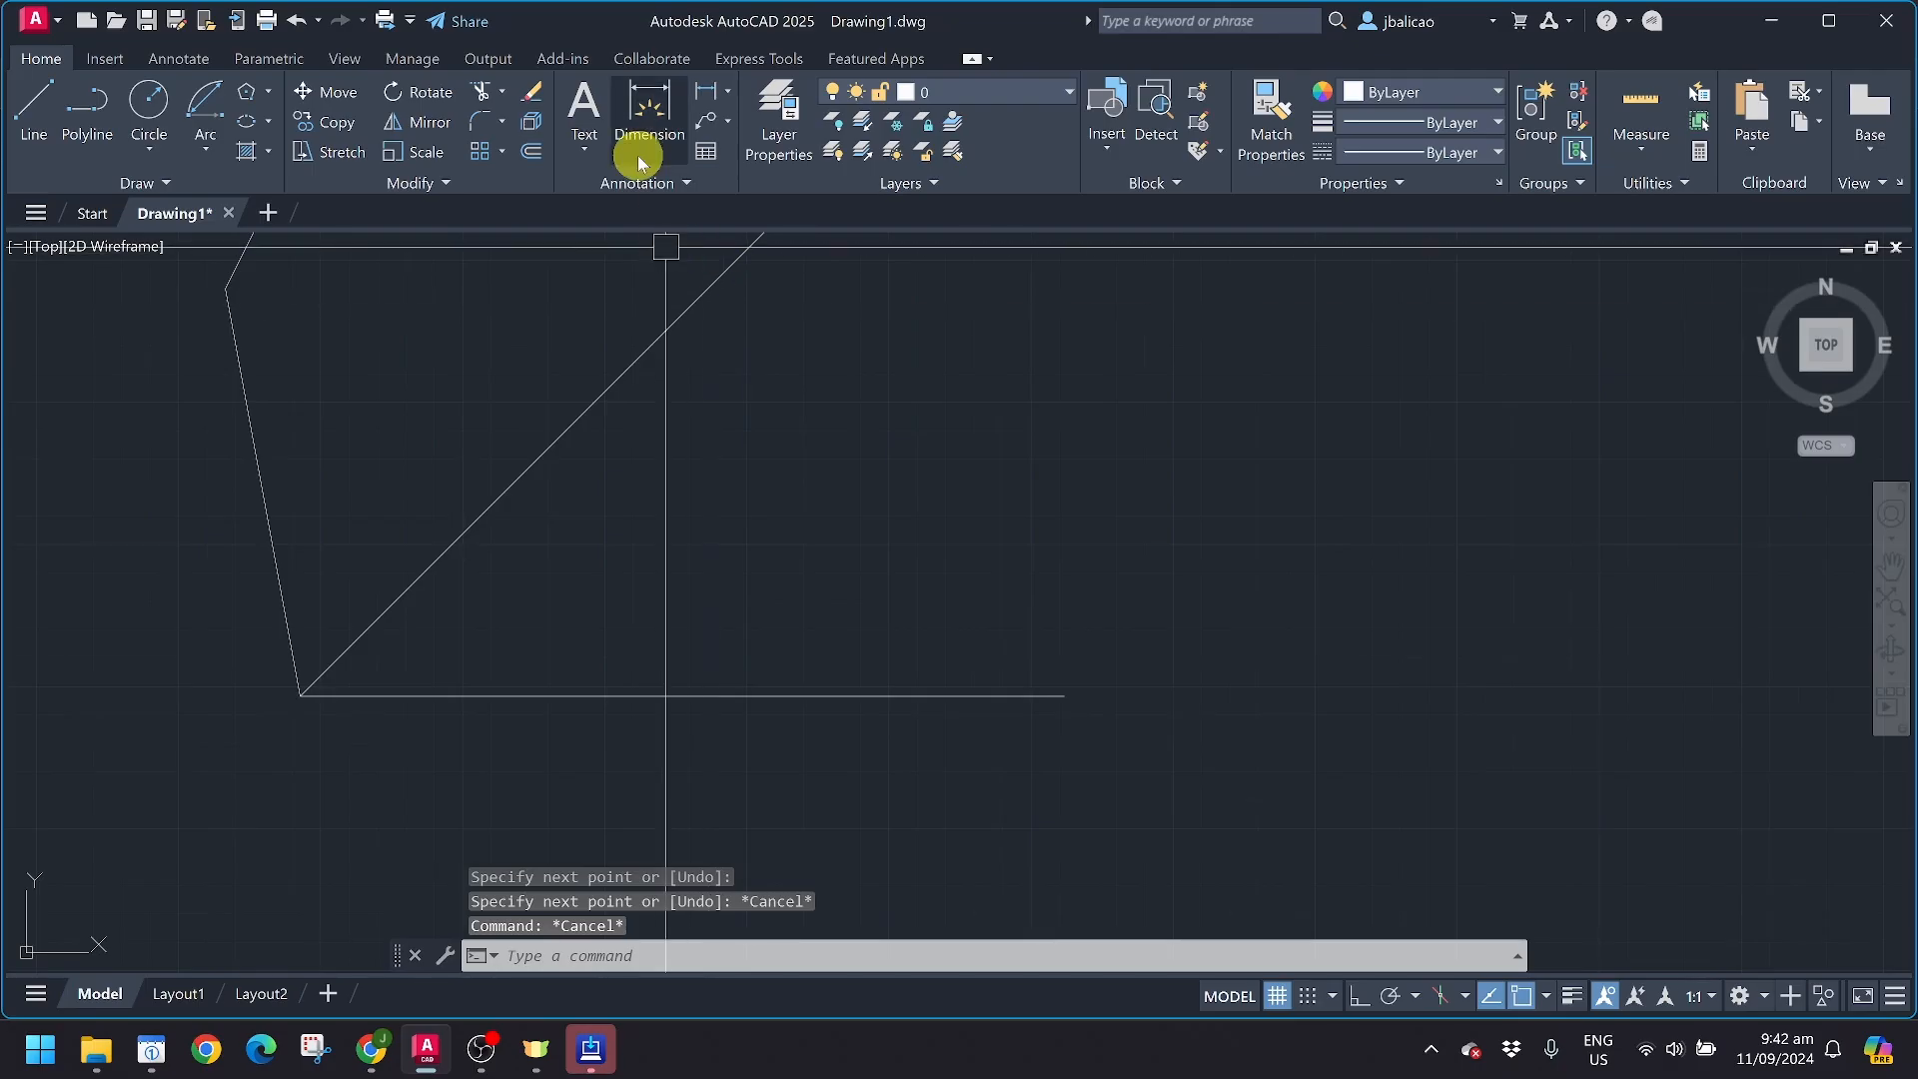
Add an angular dimension between the horizontal reference line and the rotated quadrilateral's adjacent long edge
click(160, 62)
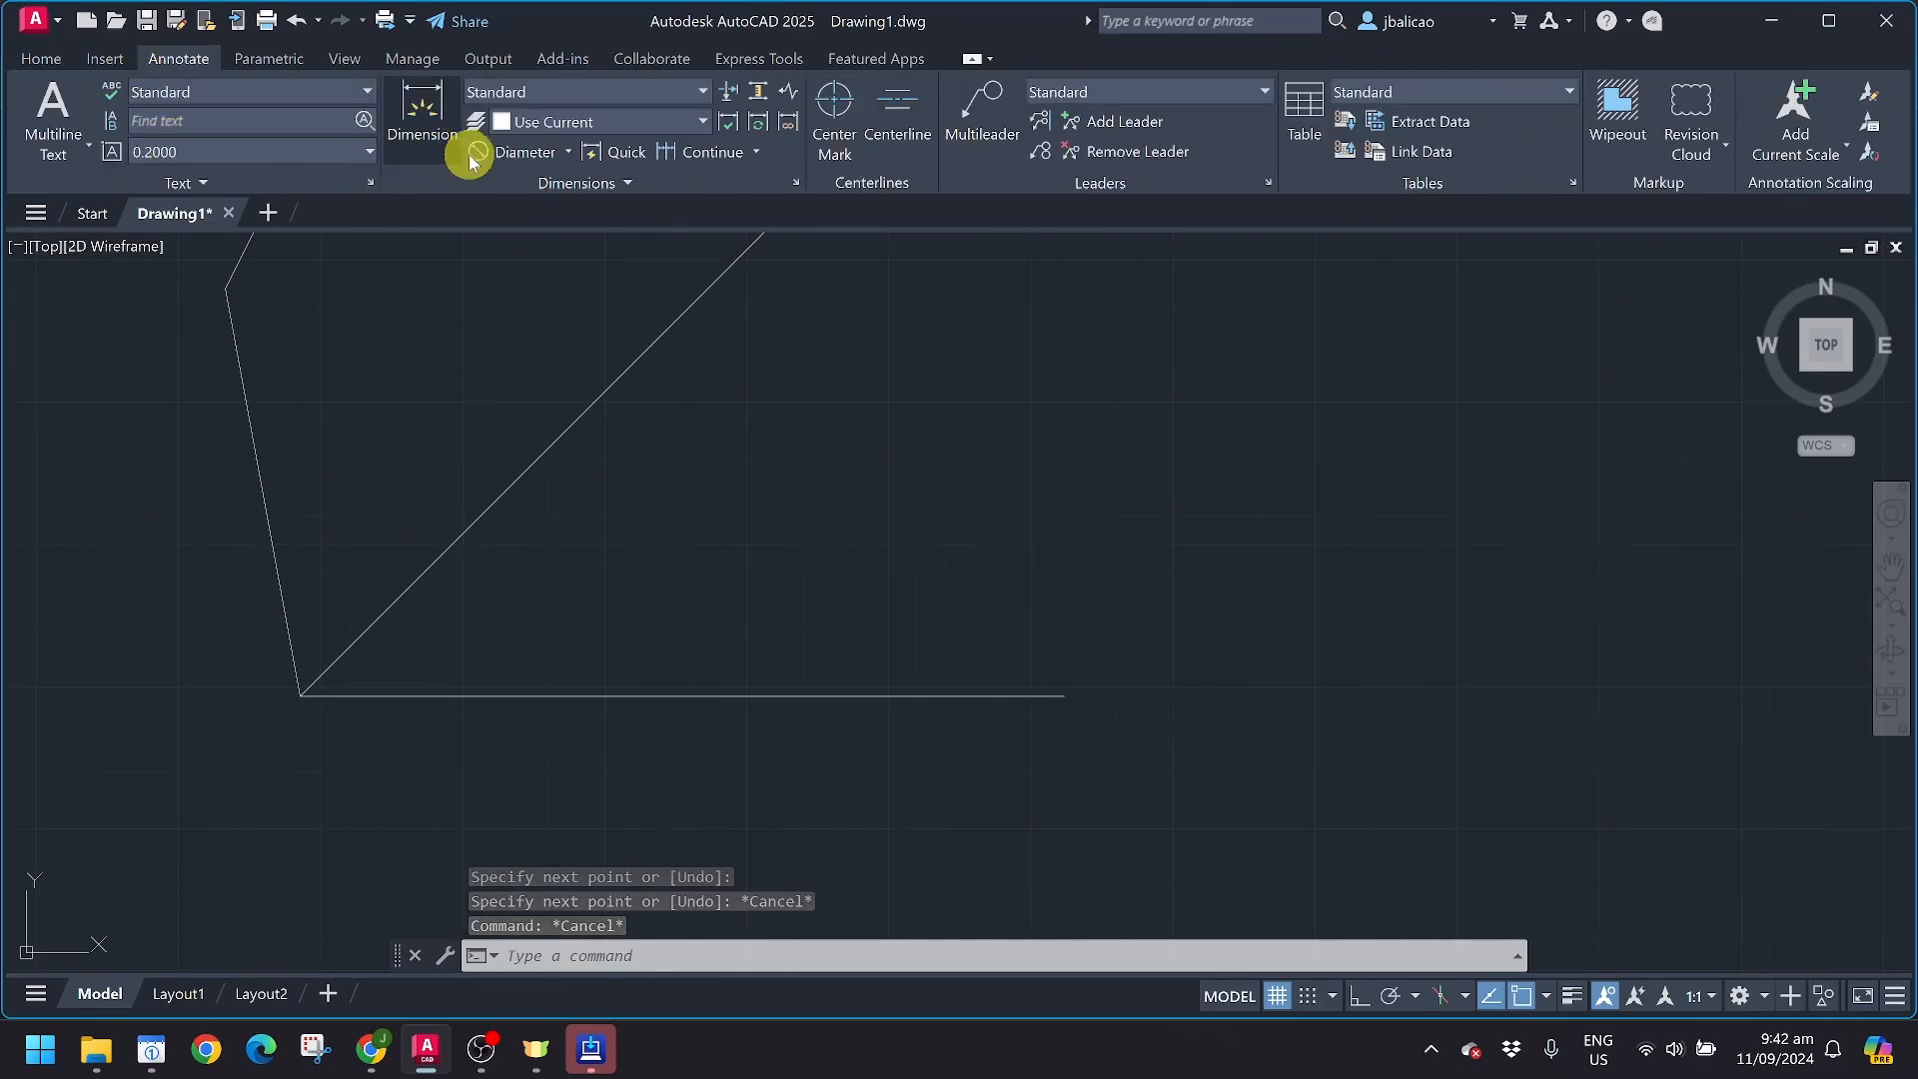
click(568, 153)
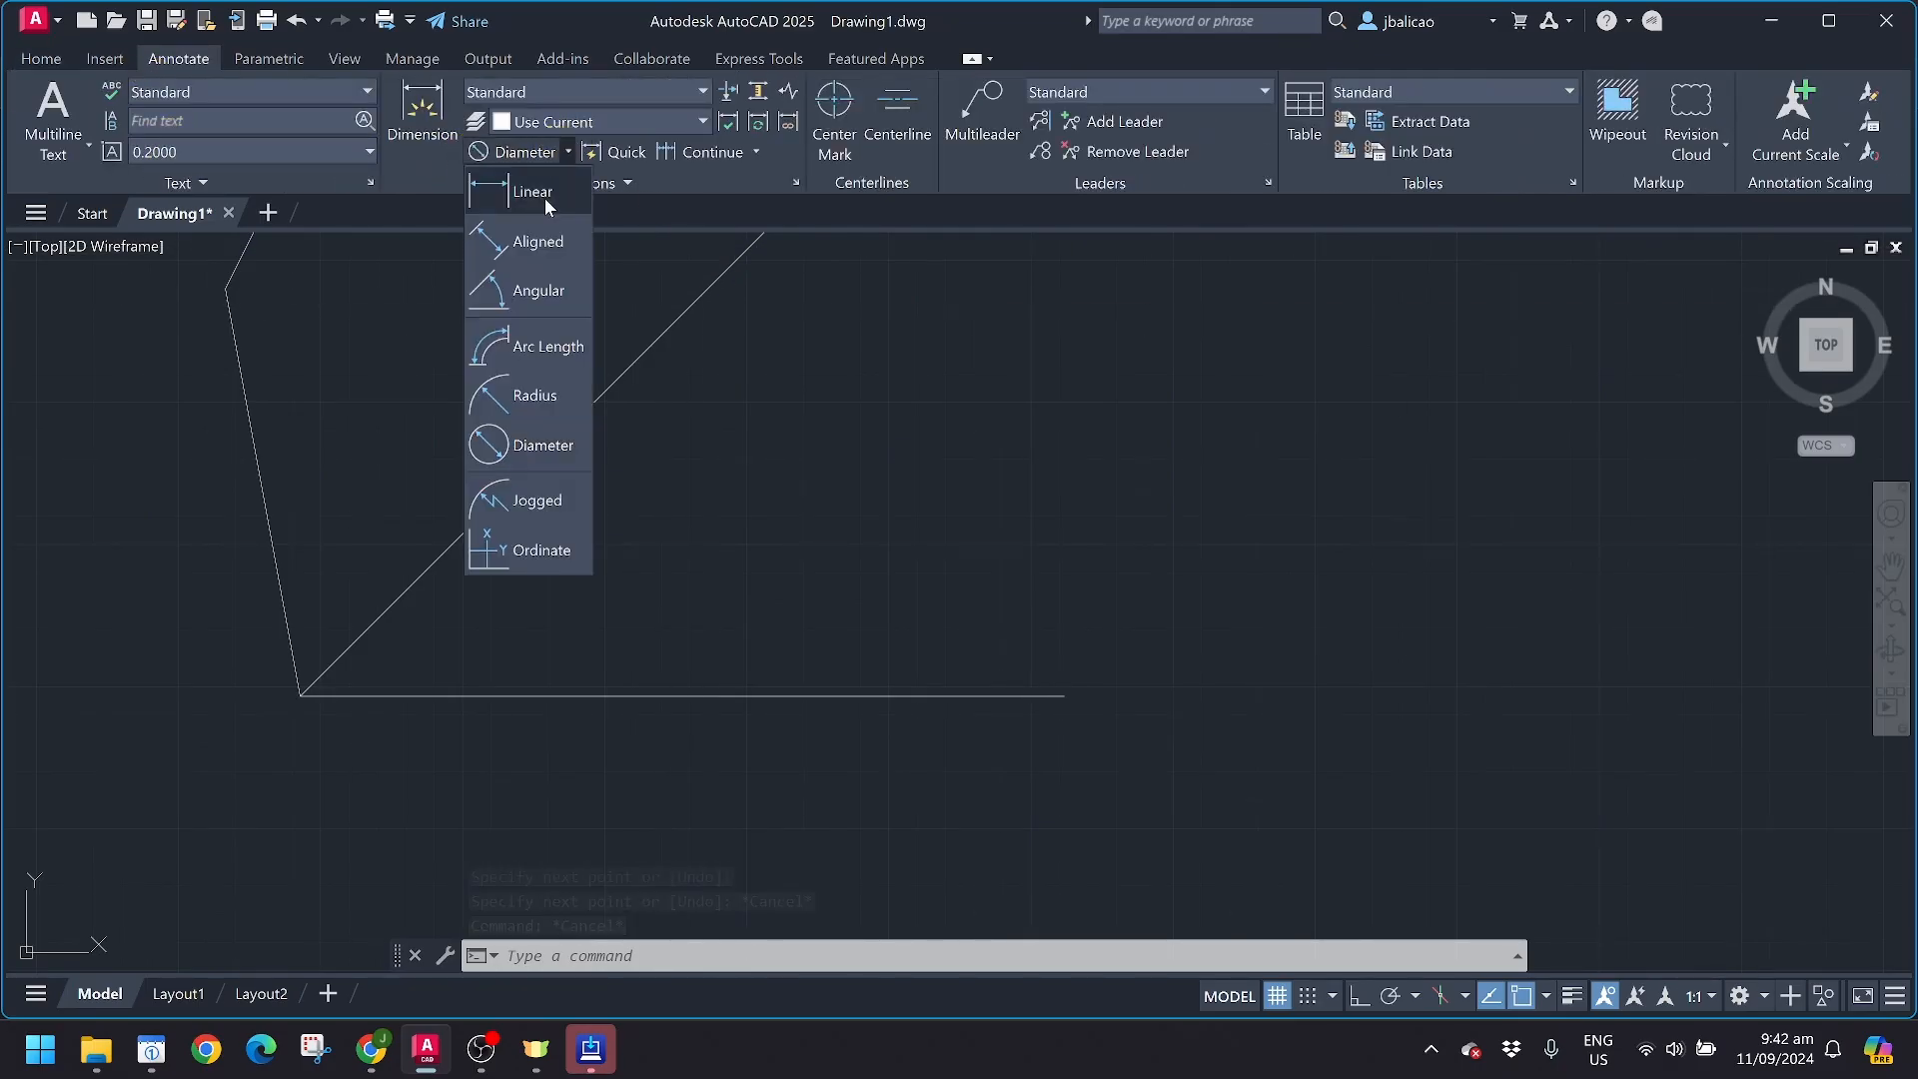
click(530, 291)
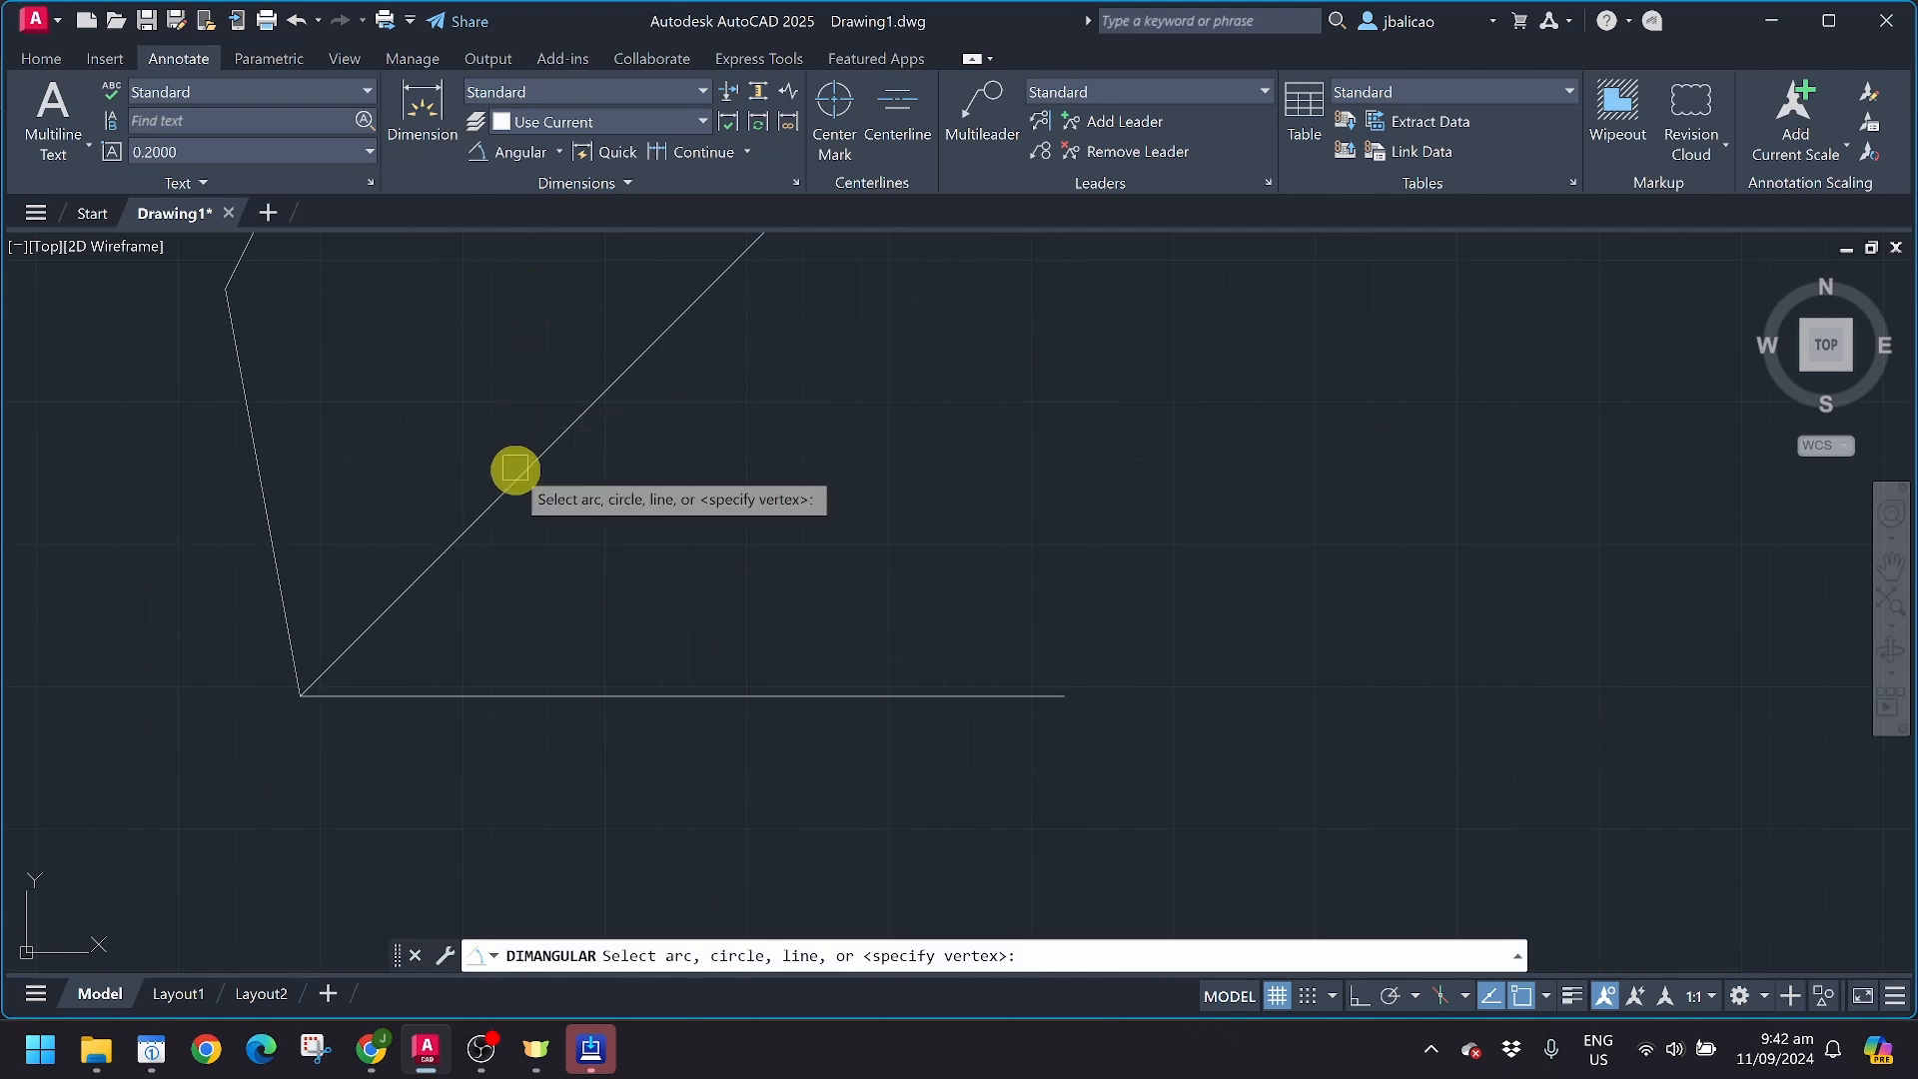
click(509, 684)
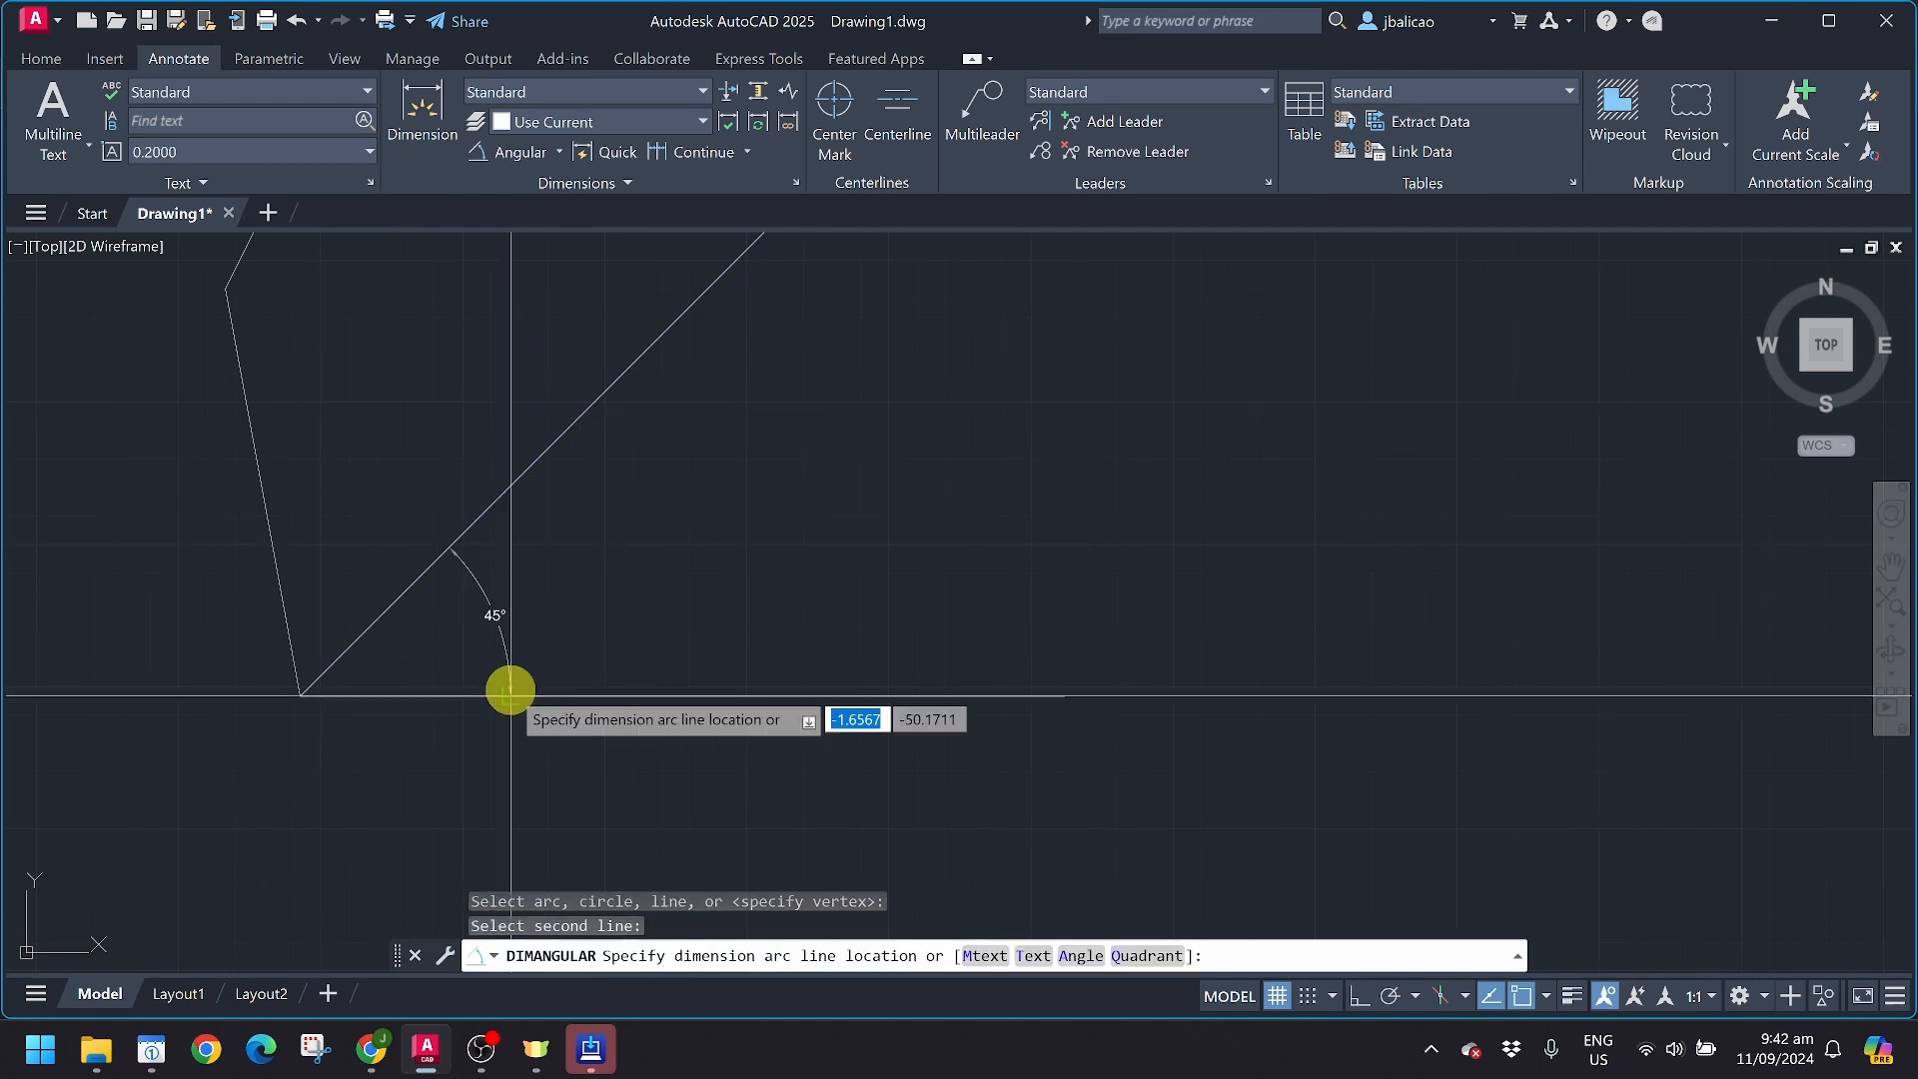
click(531, 597)
scroll(531, 598, up, 5)
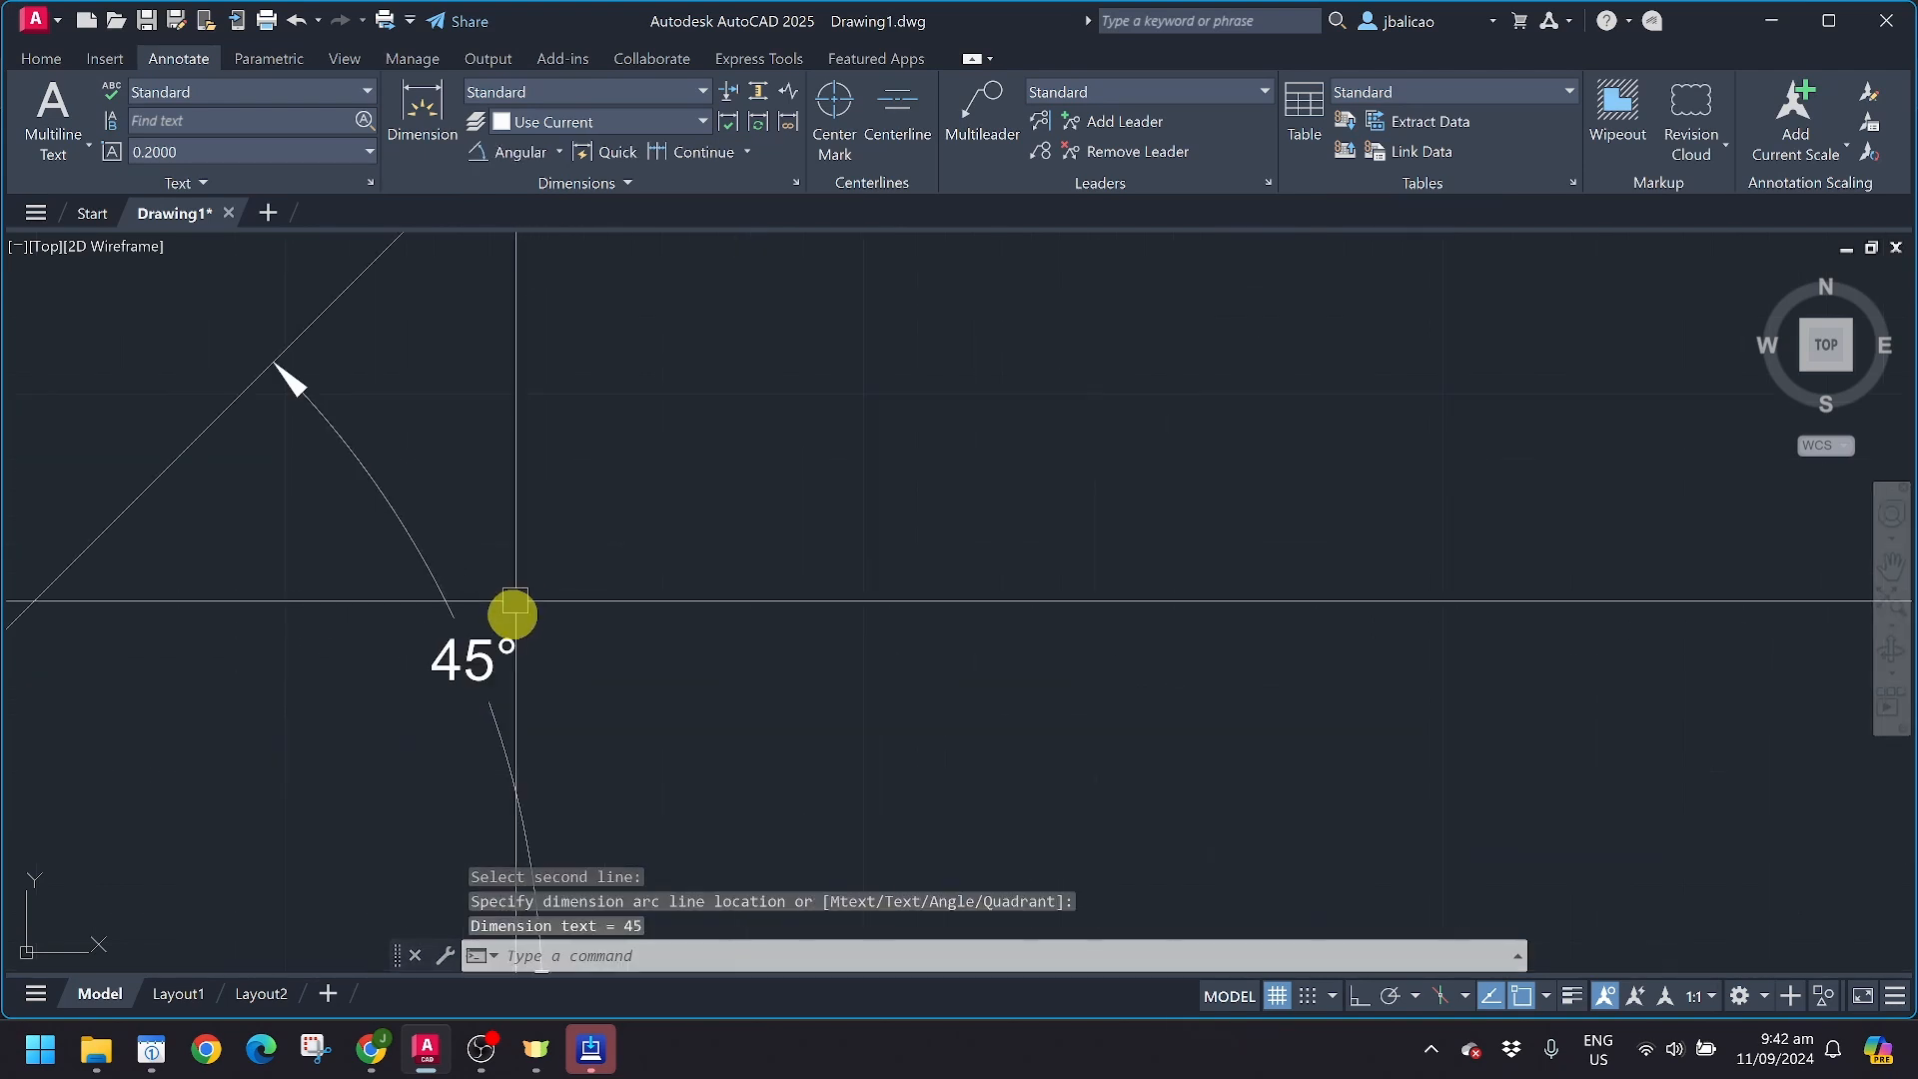
scroll(635, 502, down, 5)
middle_drag(671, 450, 623, 657)
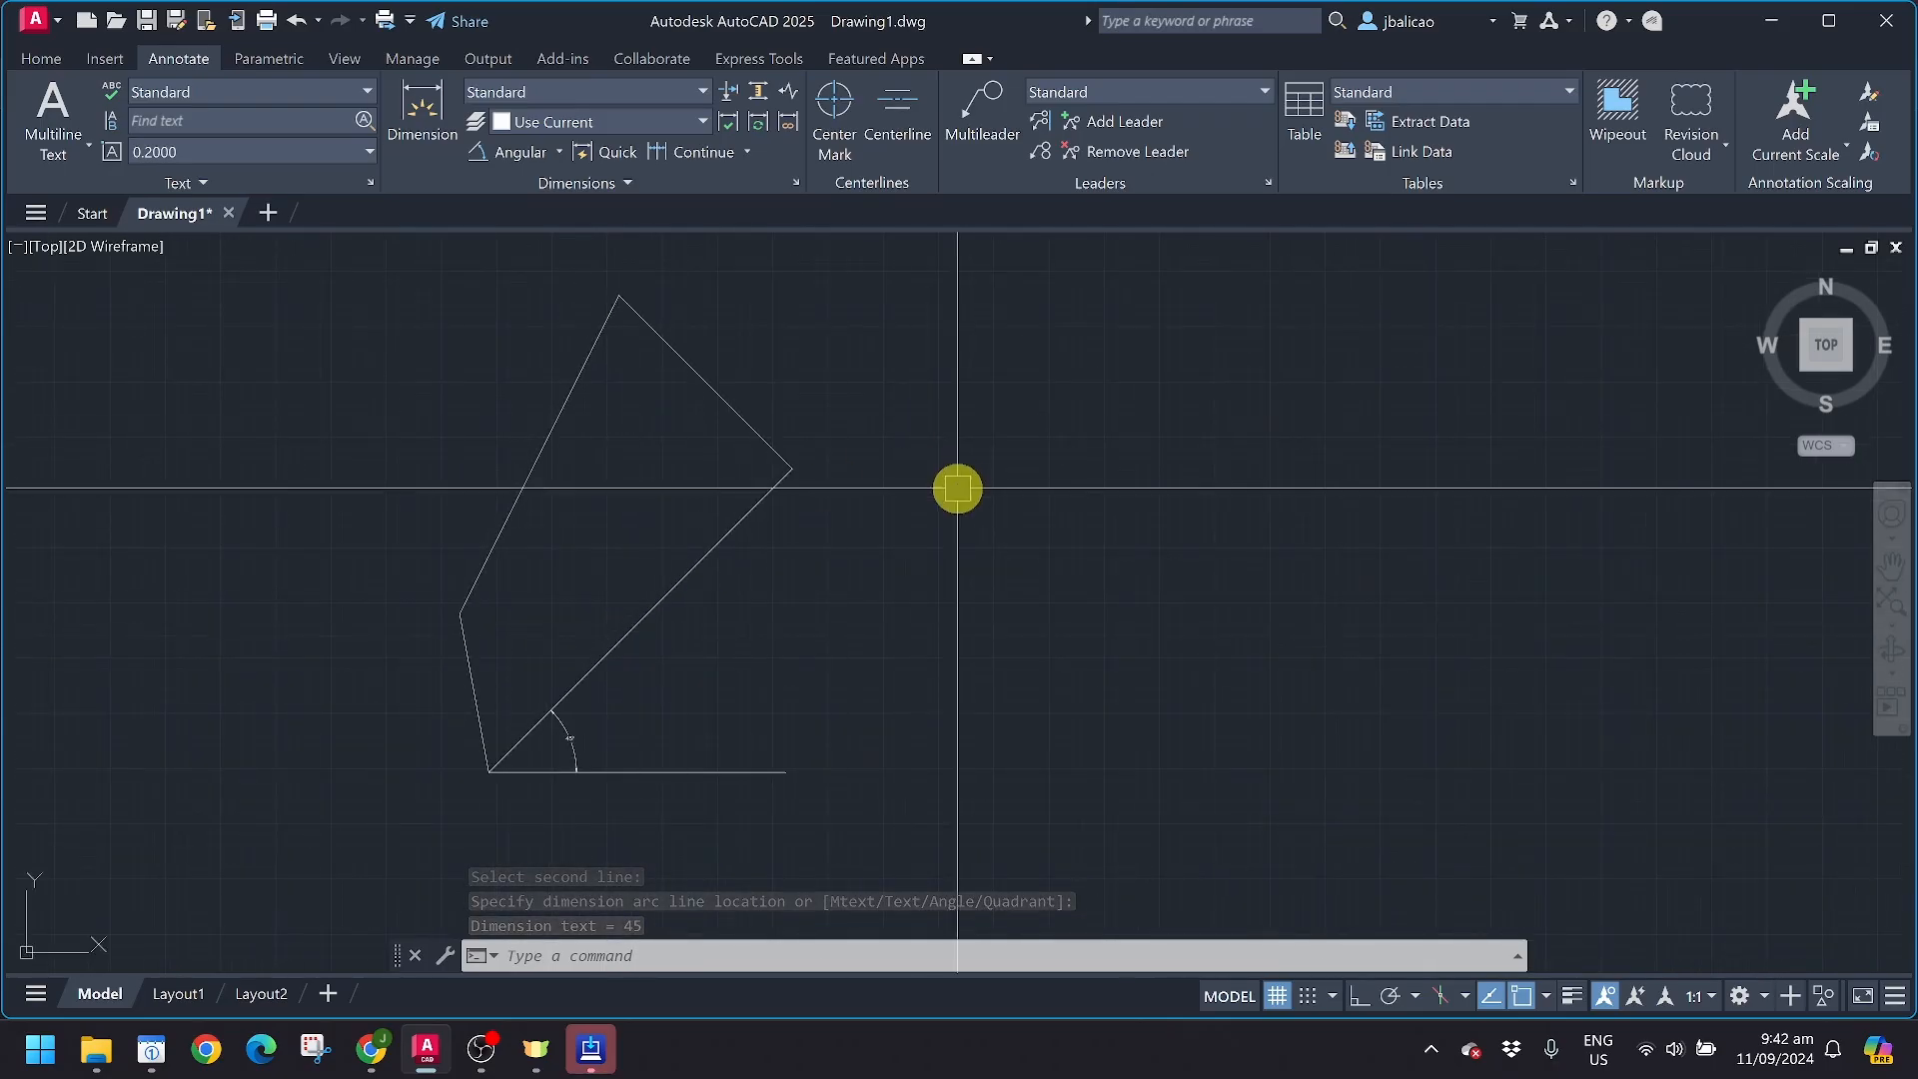
middle_drag(954, 483, 710, 629)
scroll(681, 590, down, 4)
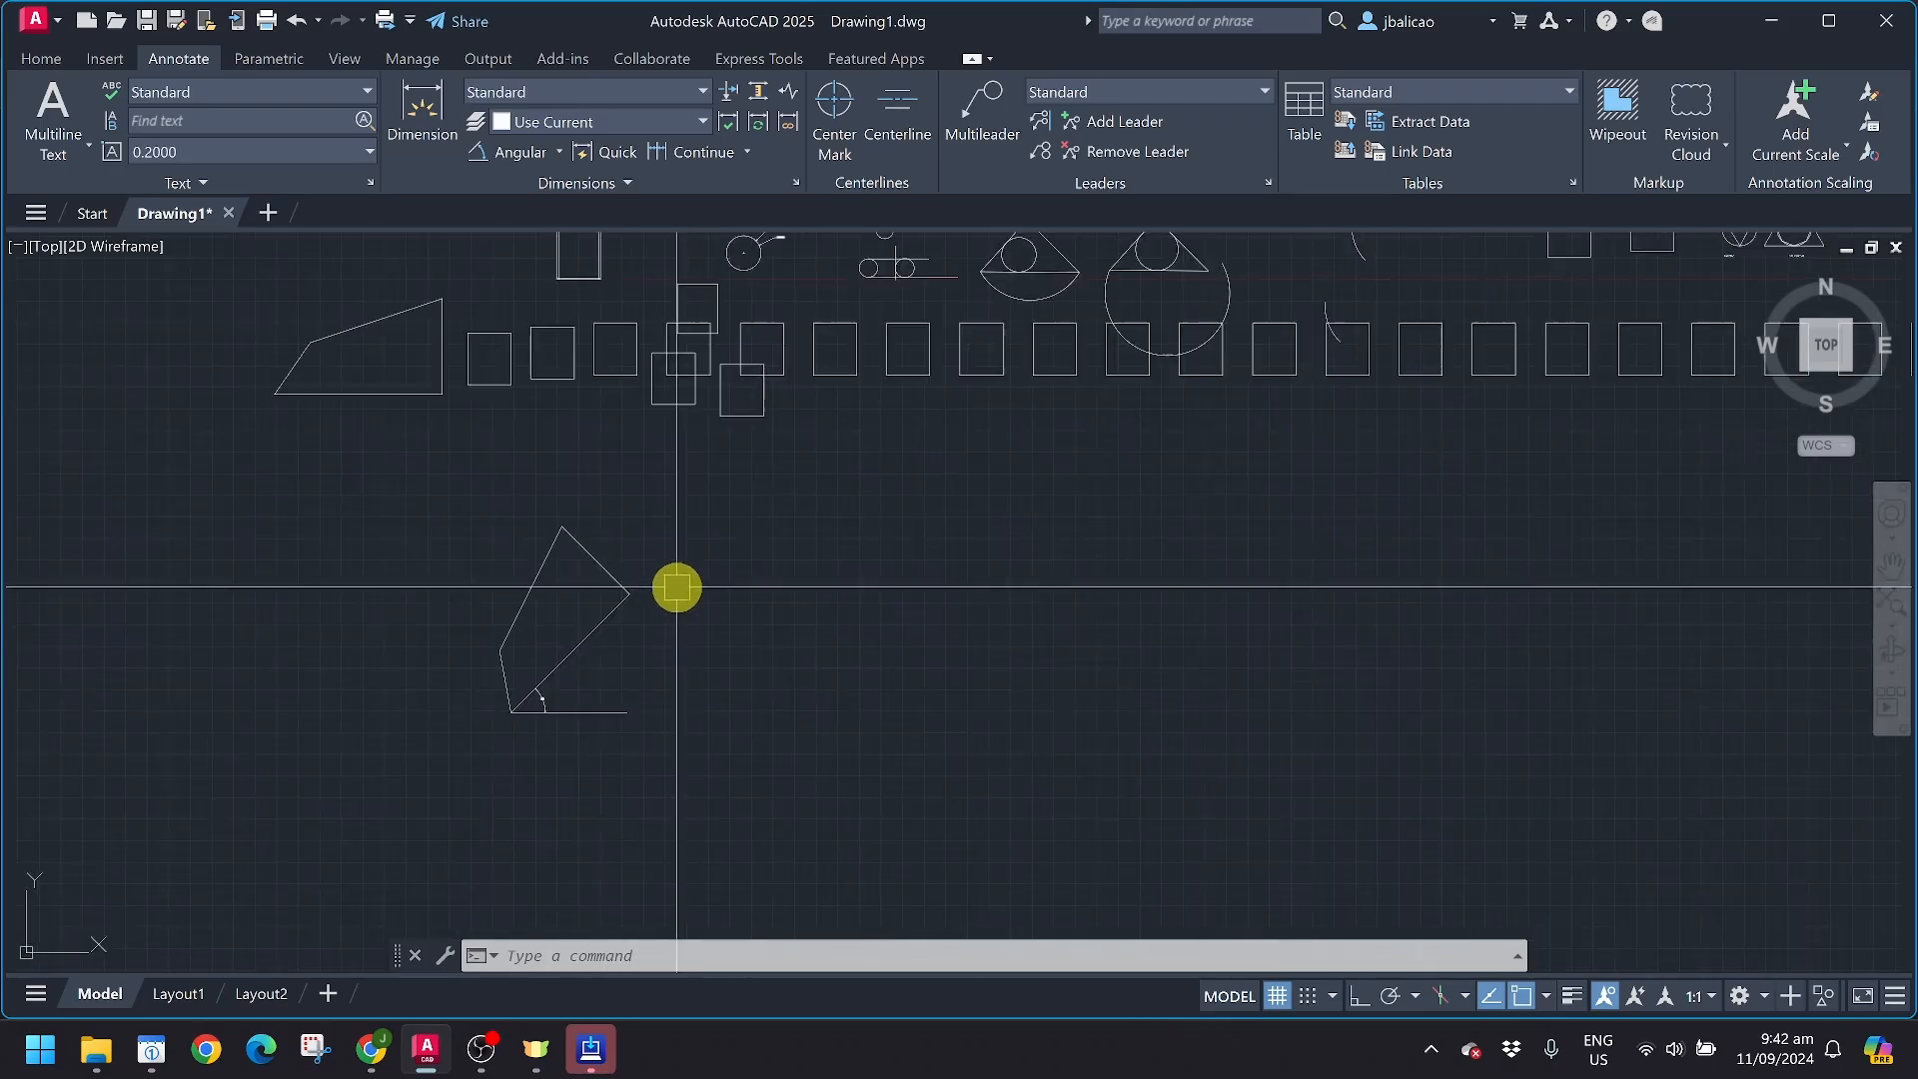
click(41, 58)
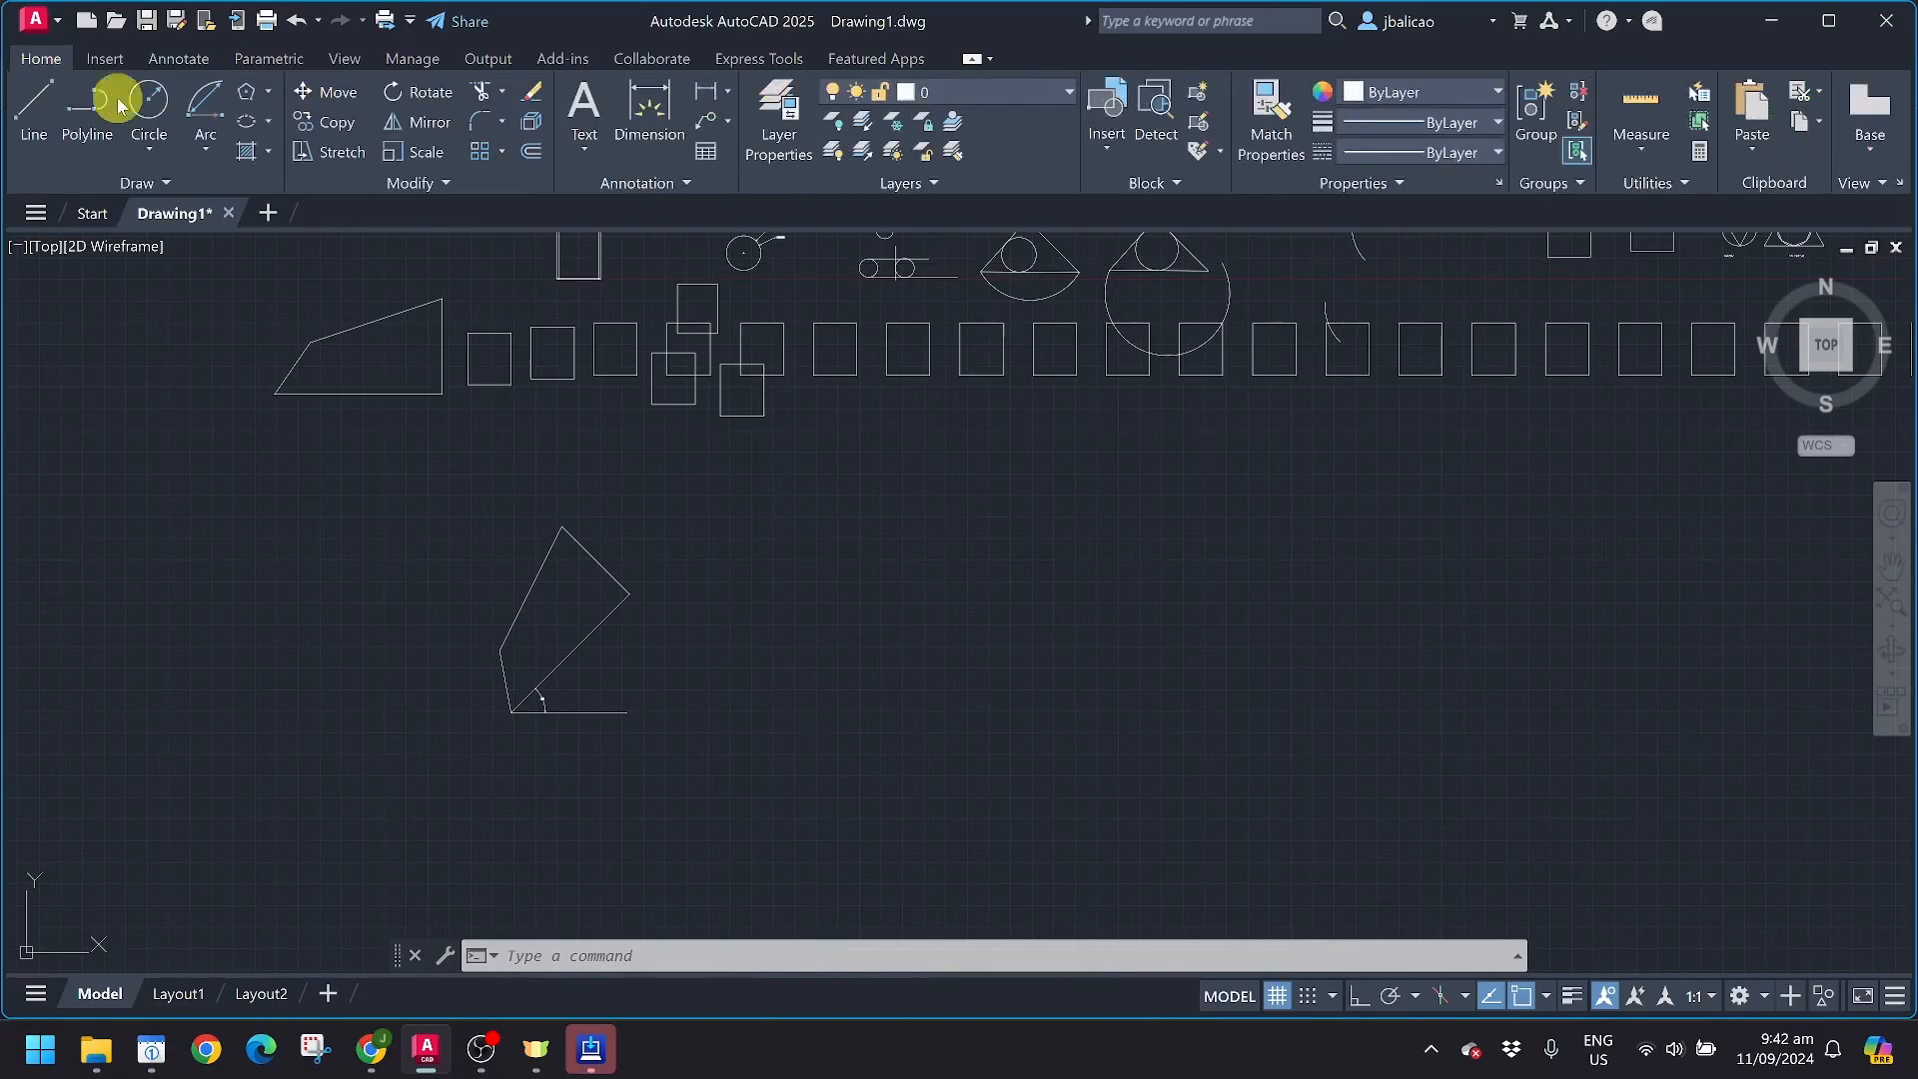
click(415, 91)
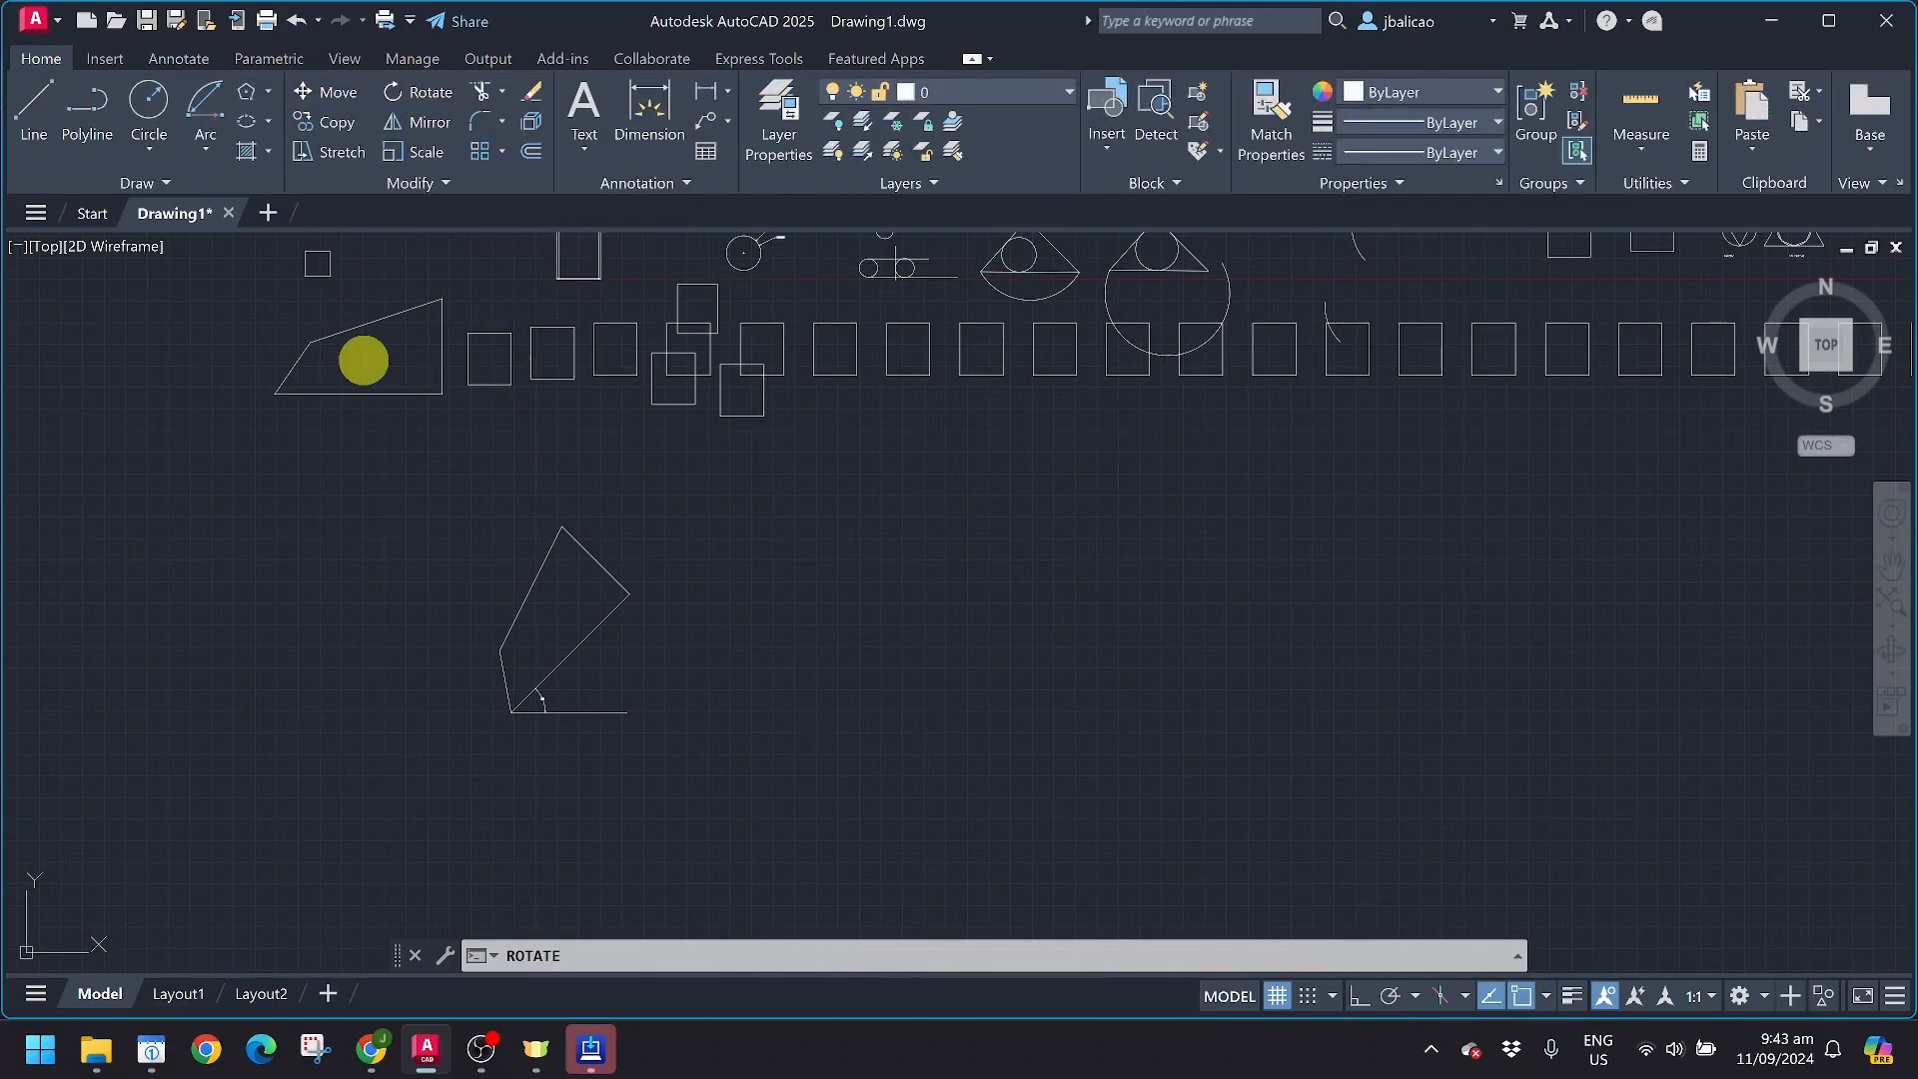
key(Escape)
key(Escape)
Copy the original distorted quadrilateral once to the open space right of the rotated one
click(411, 390)
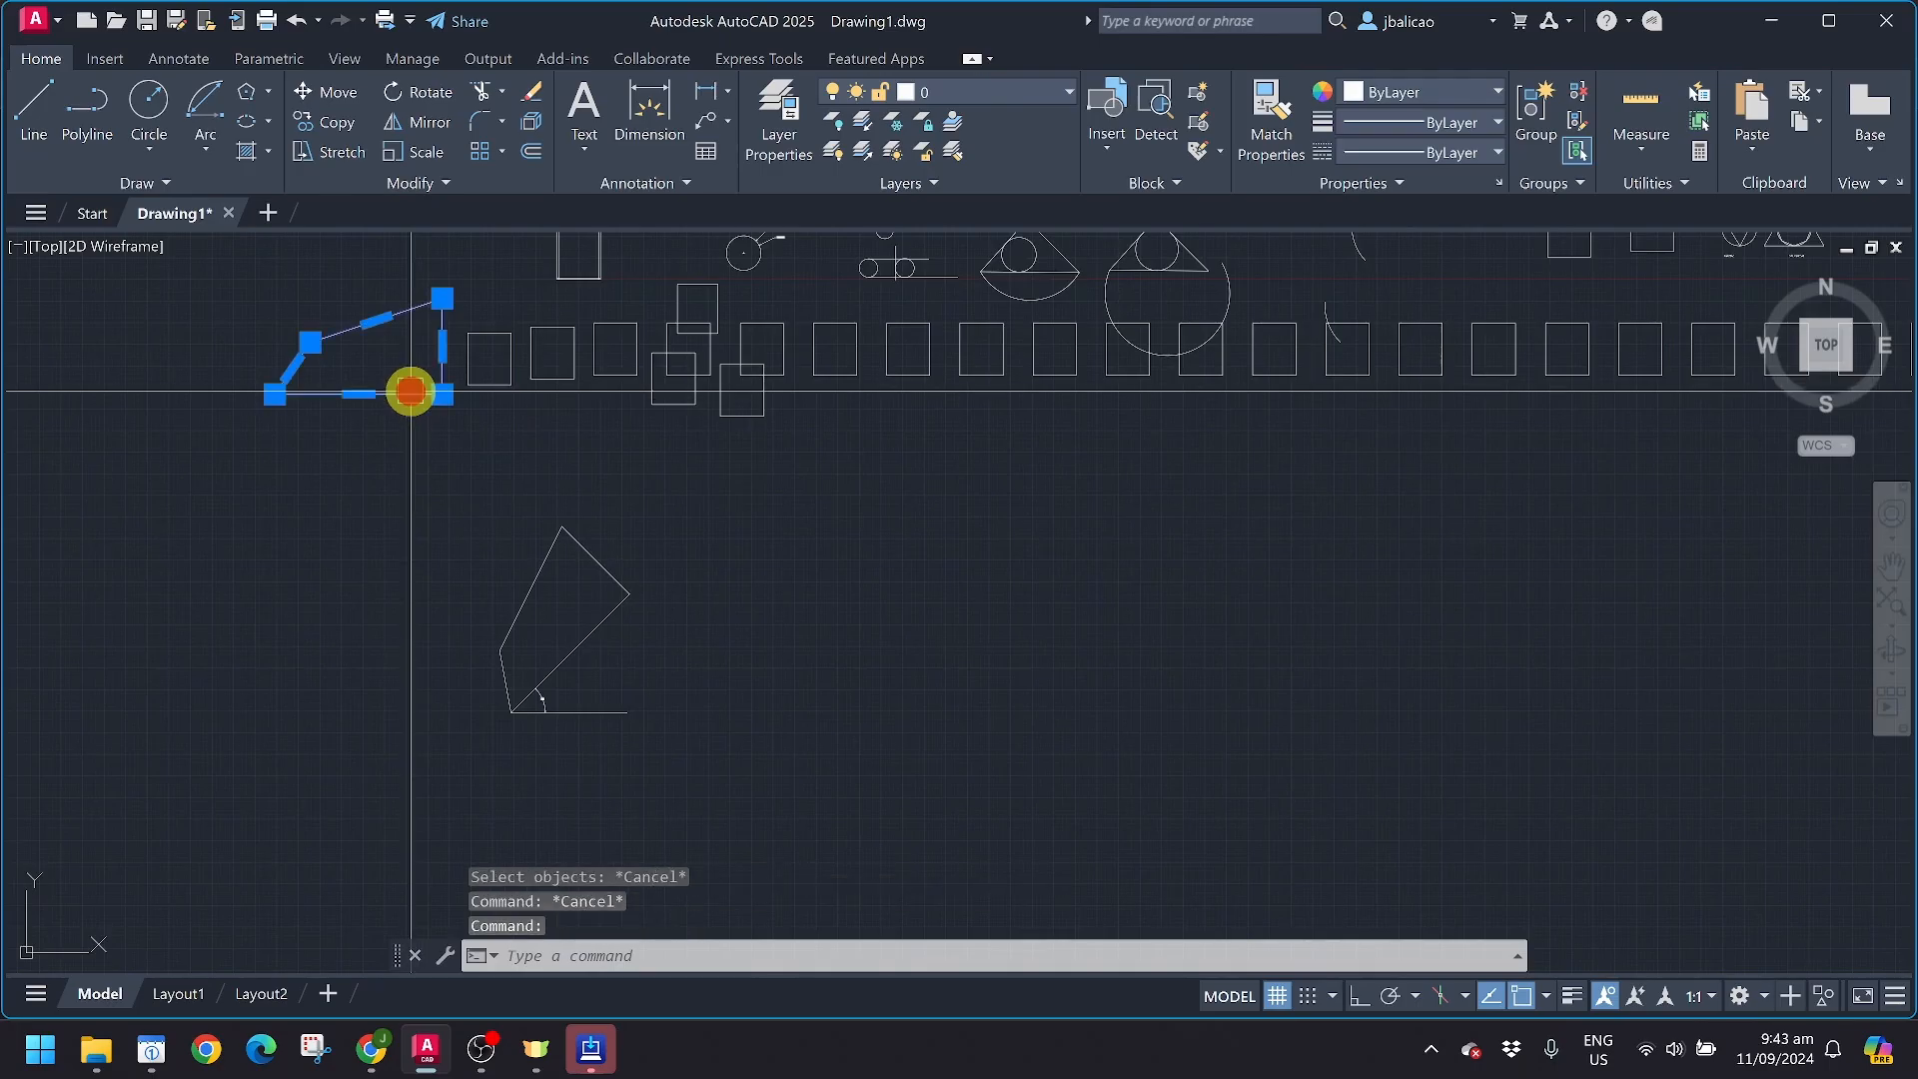
text(co)
key(Return)
click(378, 352)
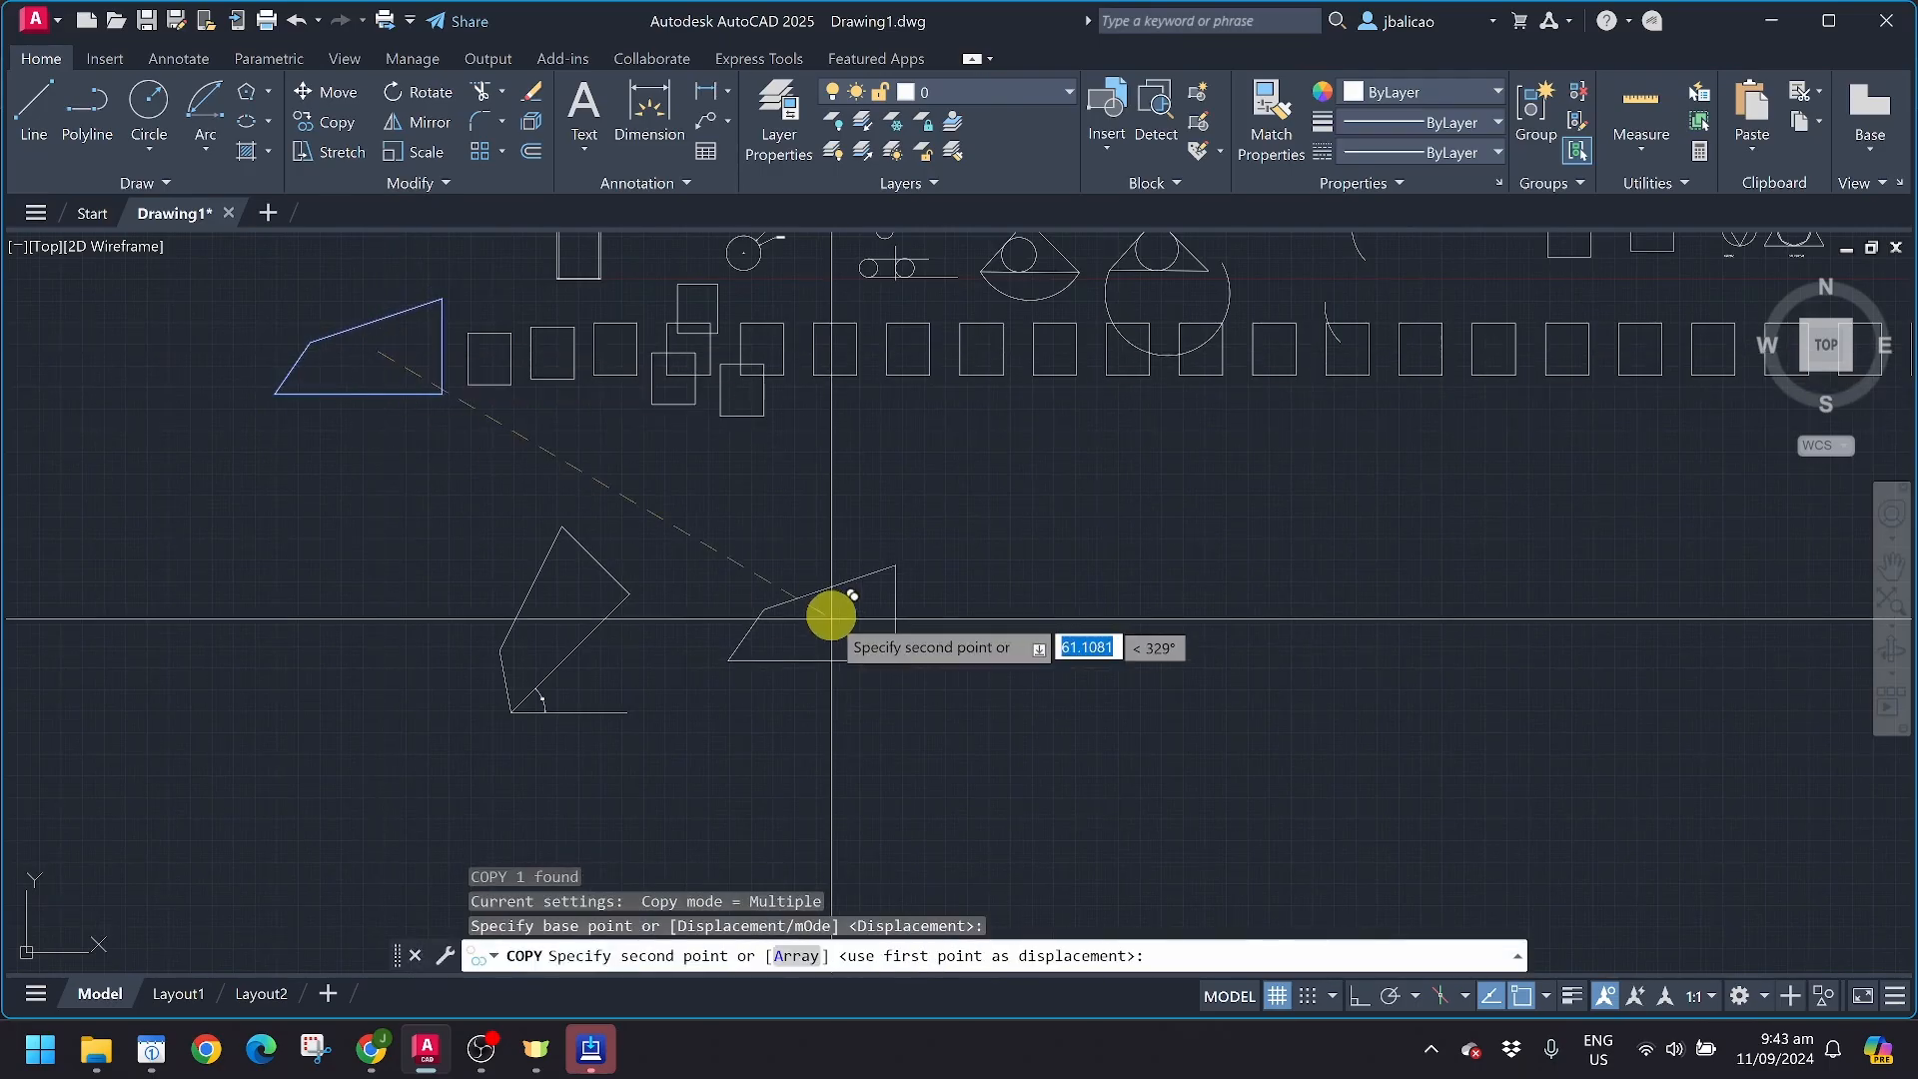
scroll(837, 593, up, 2)
key(Escape)
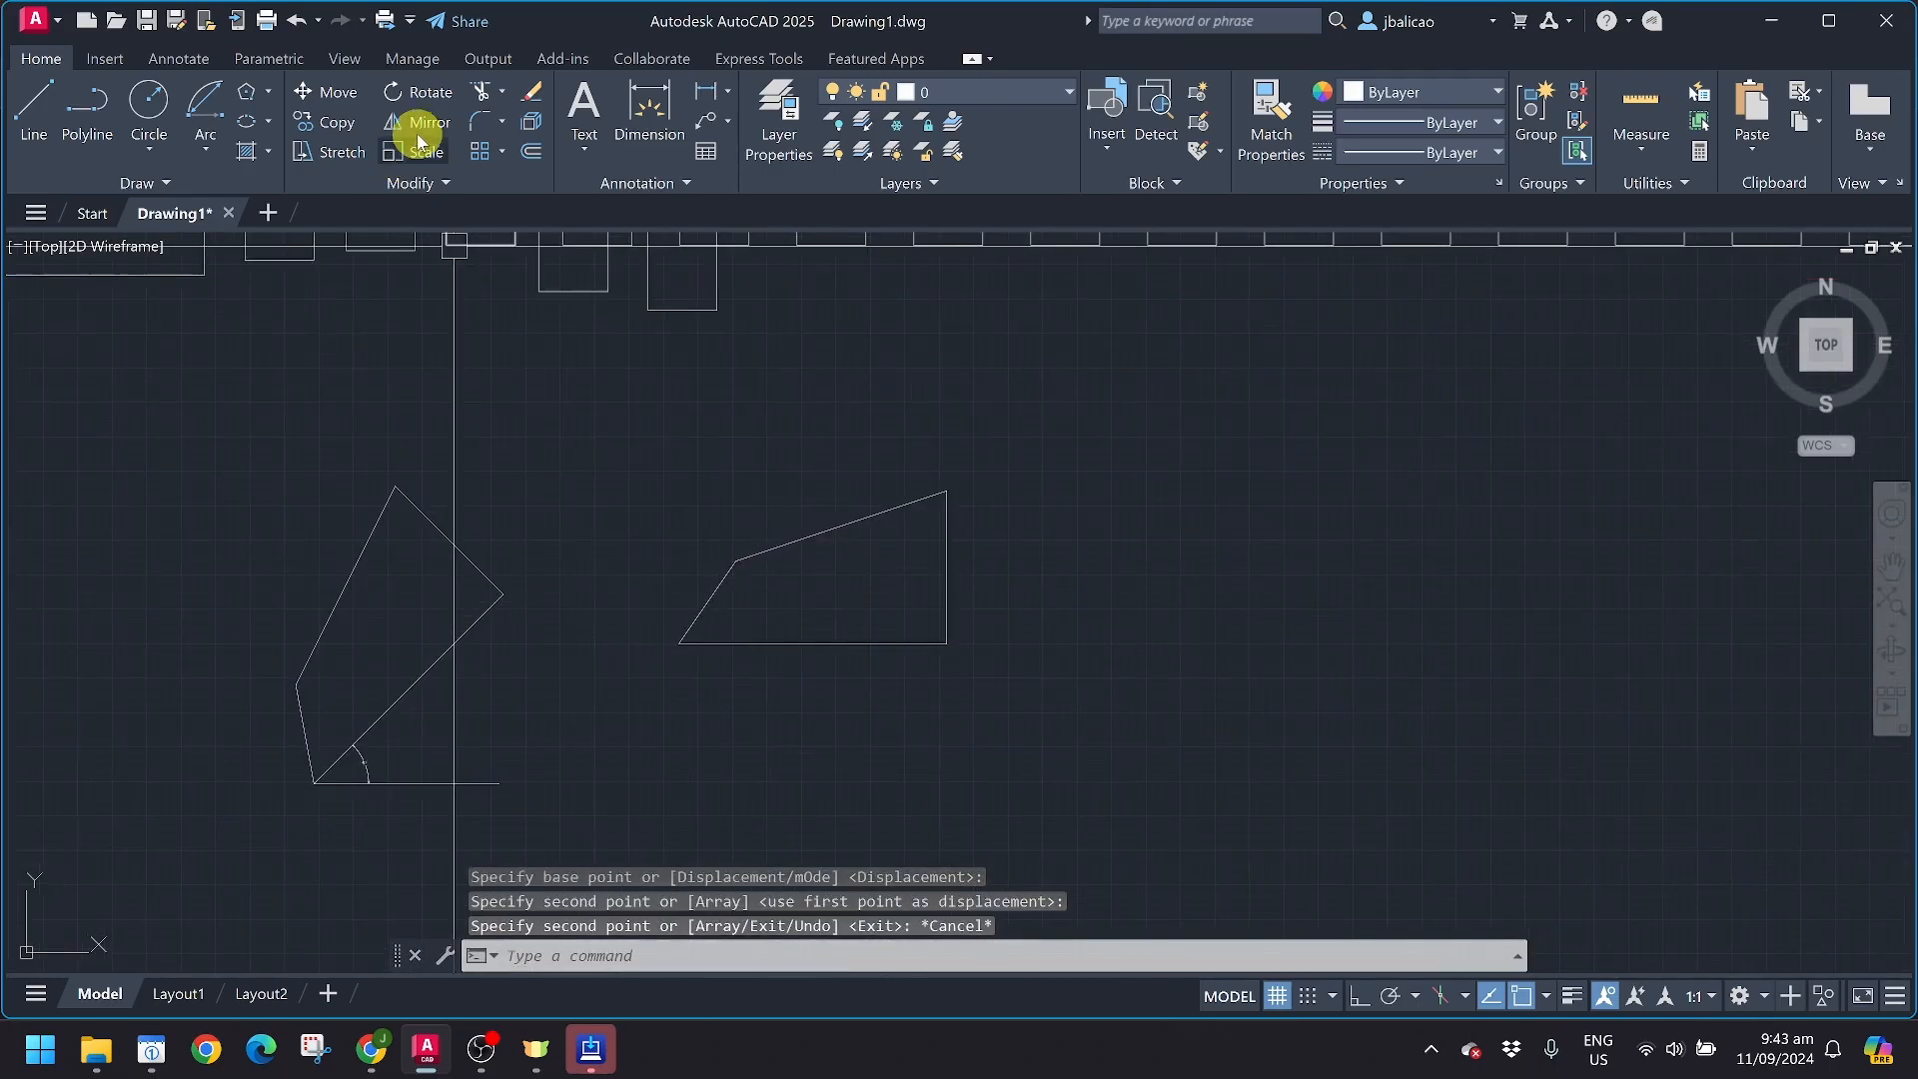
Rotate the new quadrilateral by 60 degrees about its lower-right corner using the Copy option, keeping the source shape
text(ro)
key(Return)
click(848, 514)
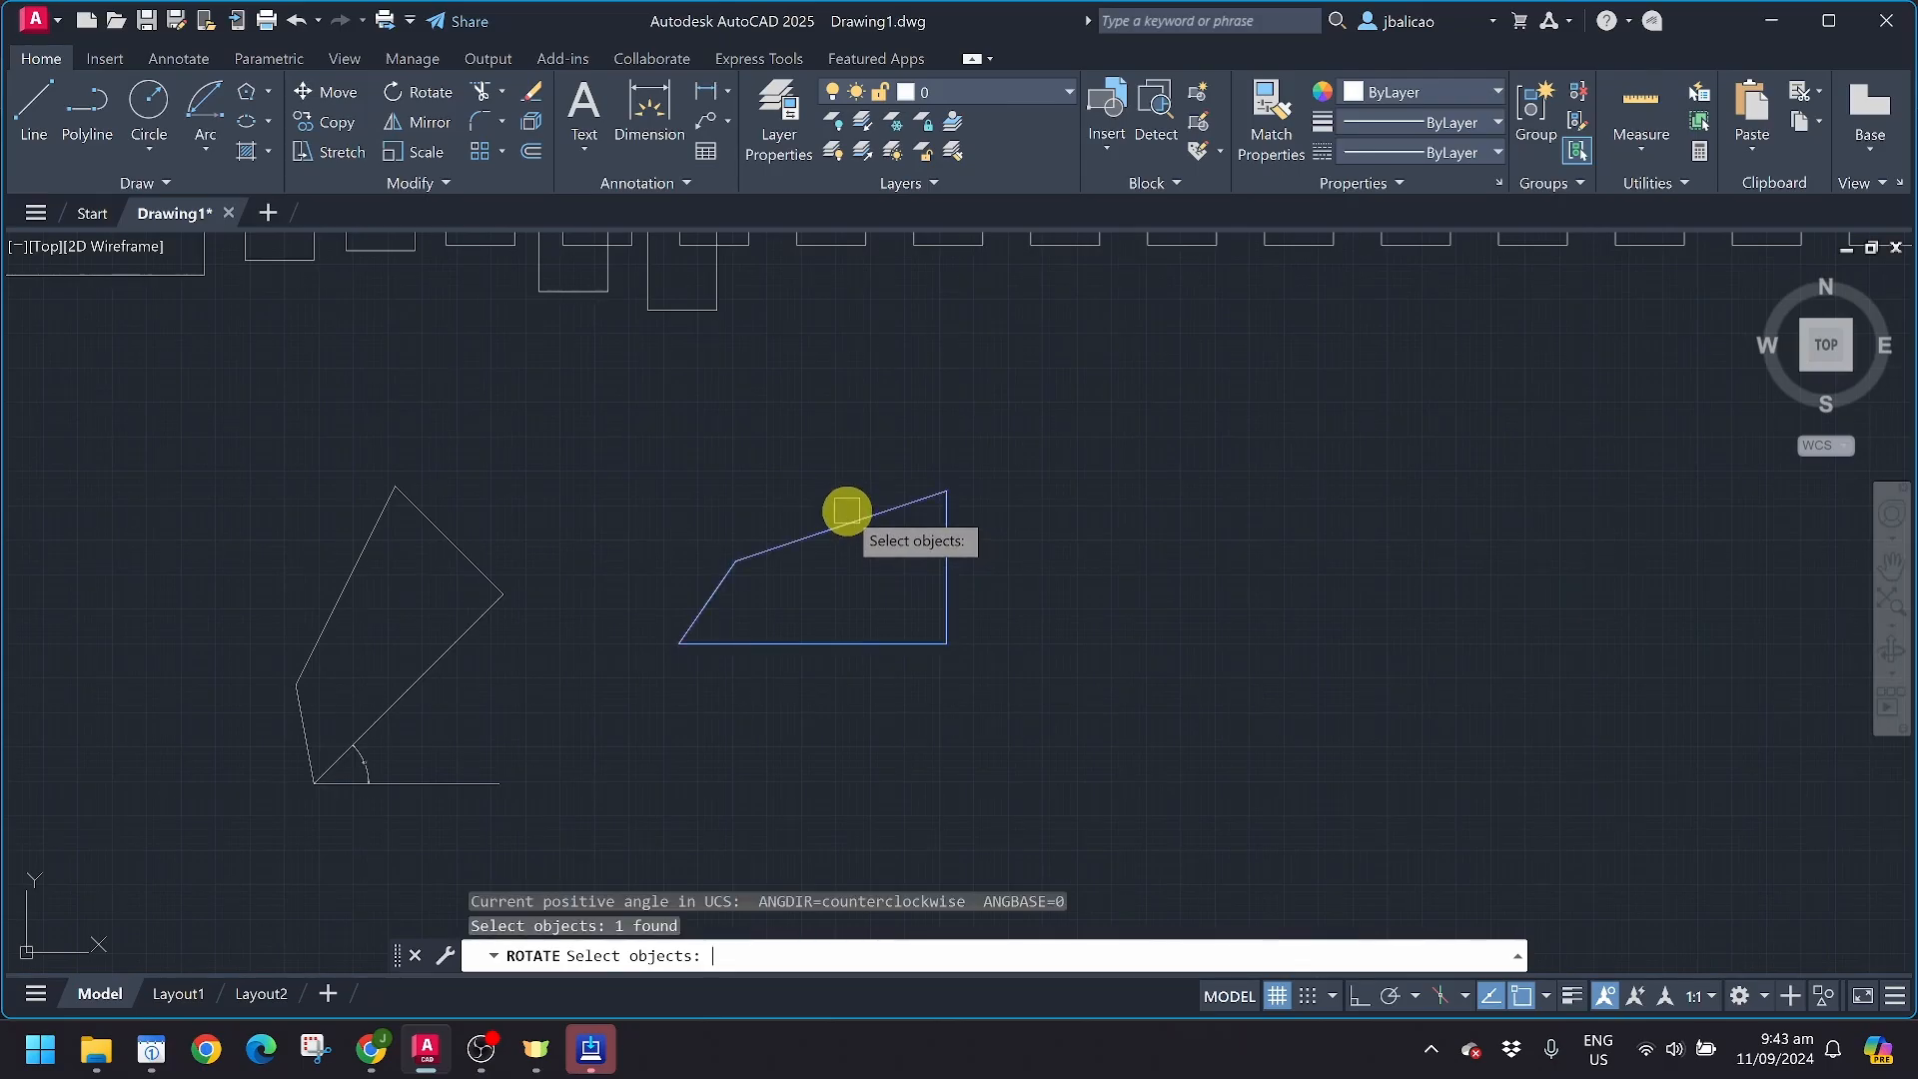
key(Return)
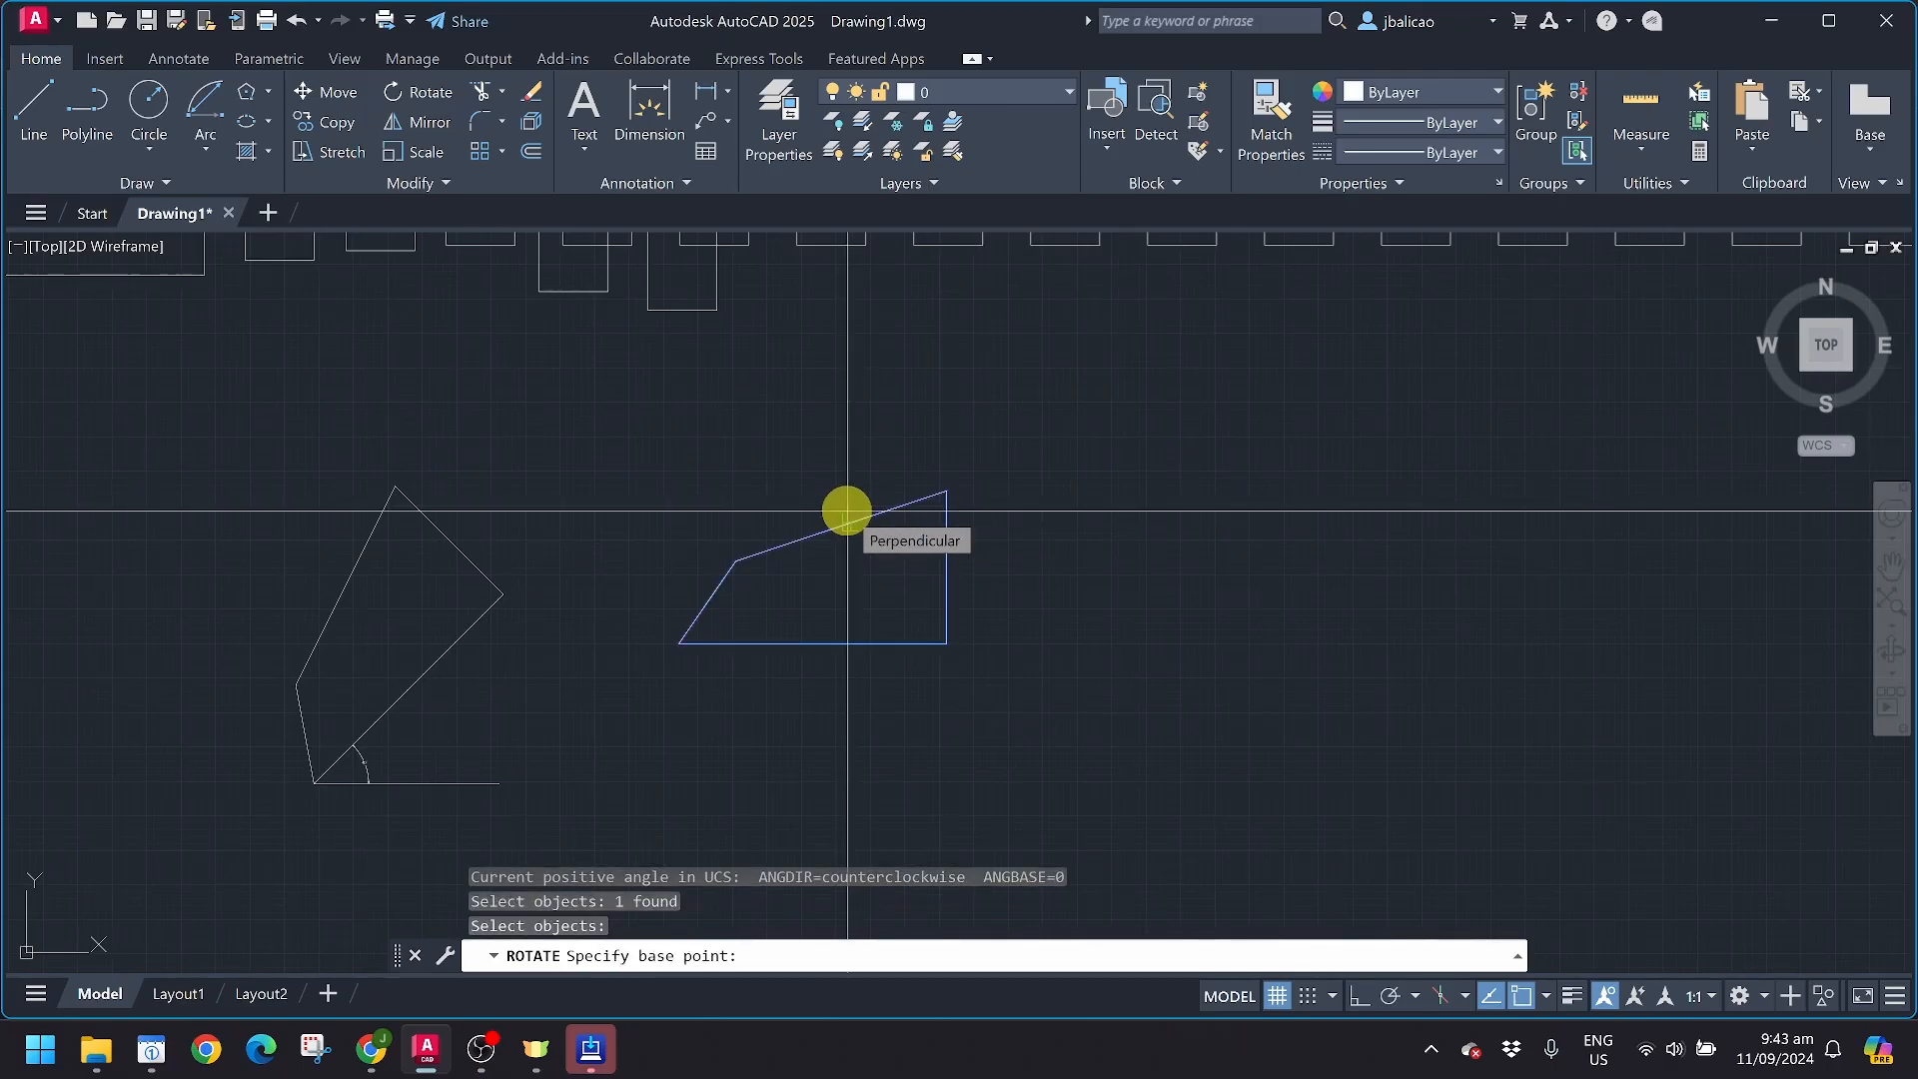
click(929, 642)
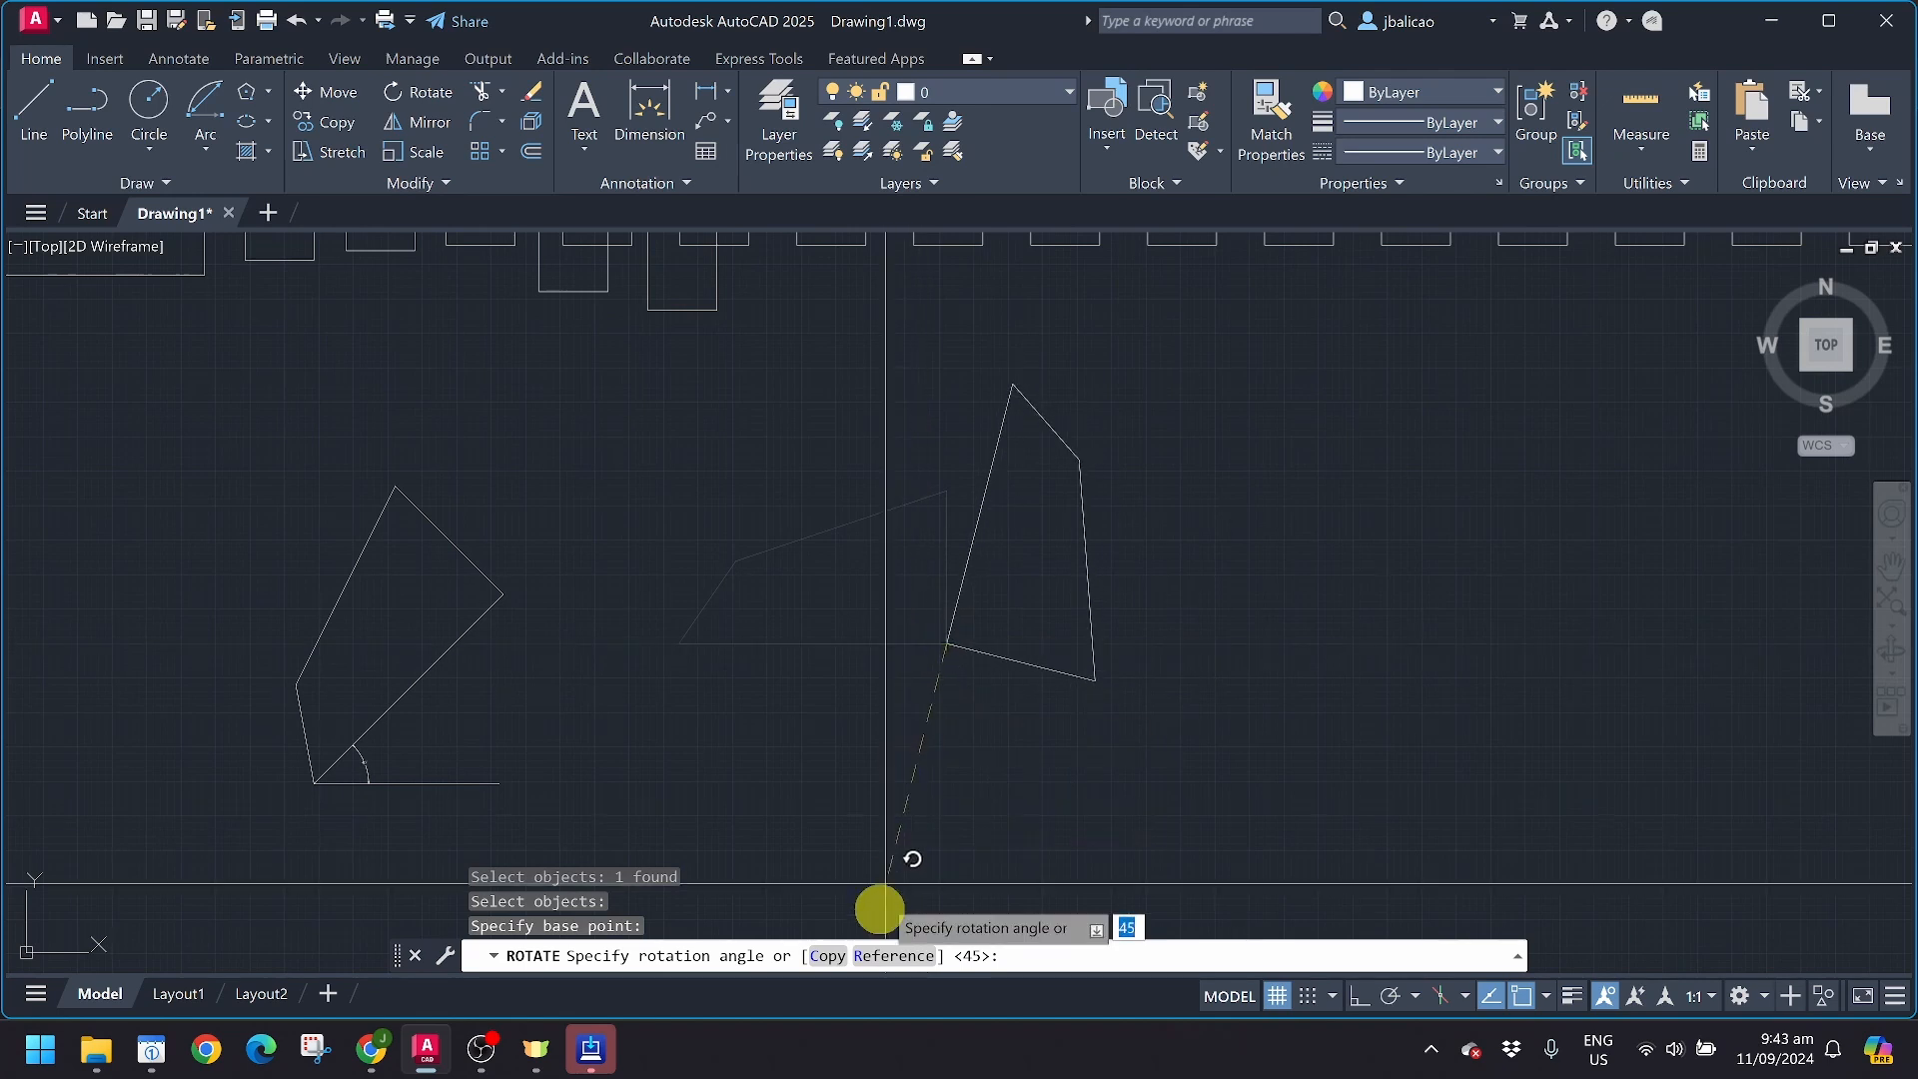
click(867, 959)
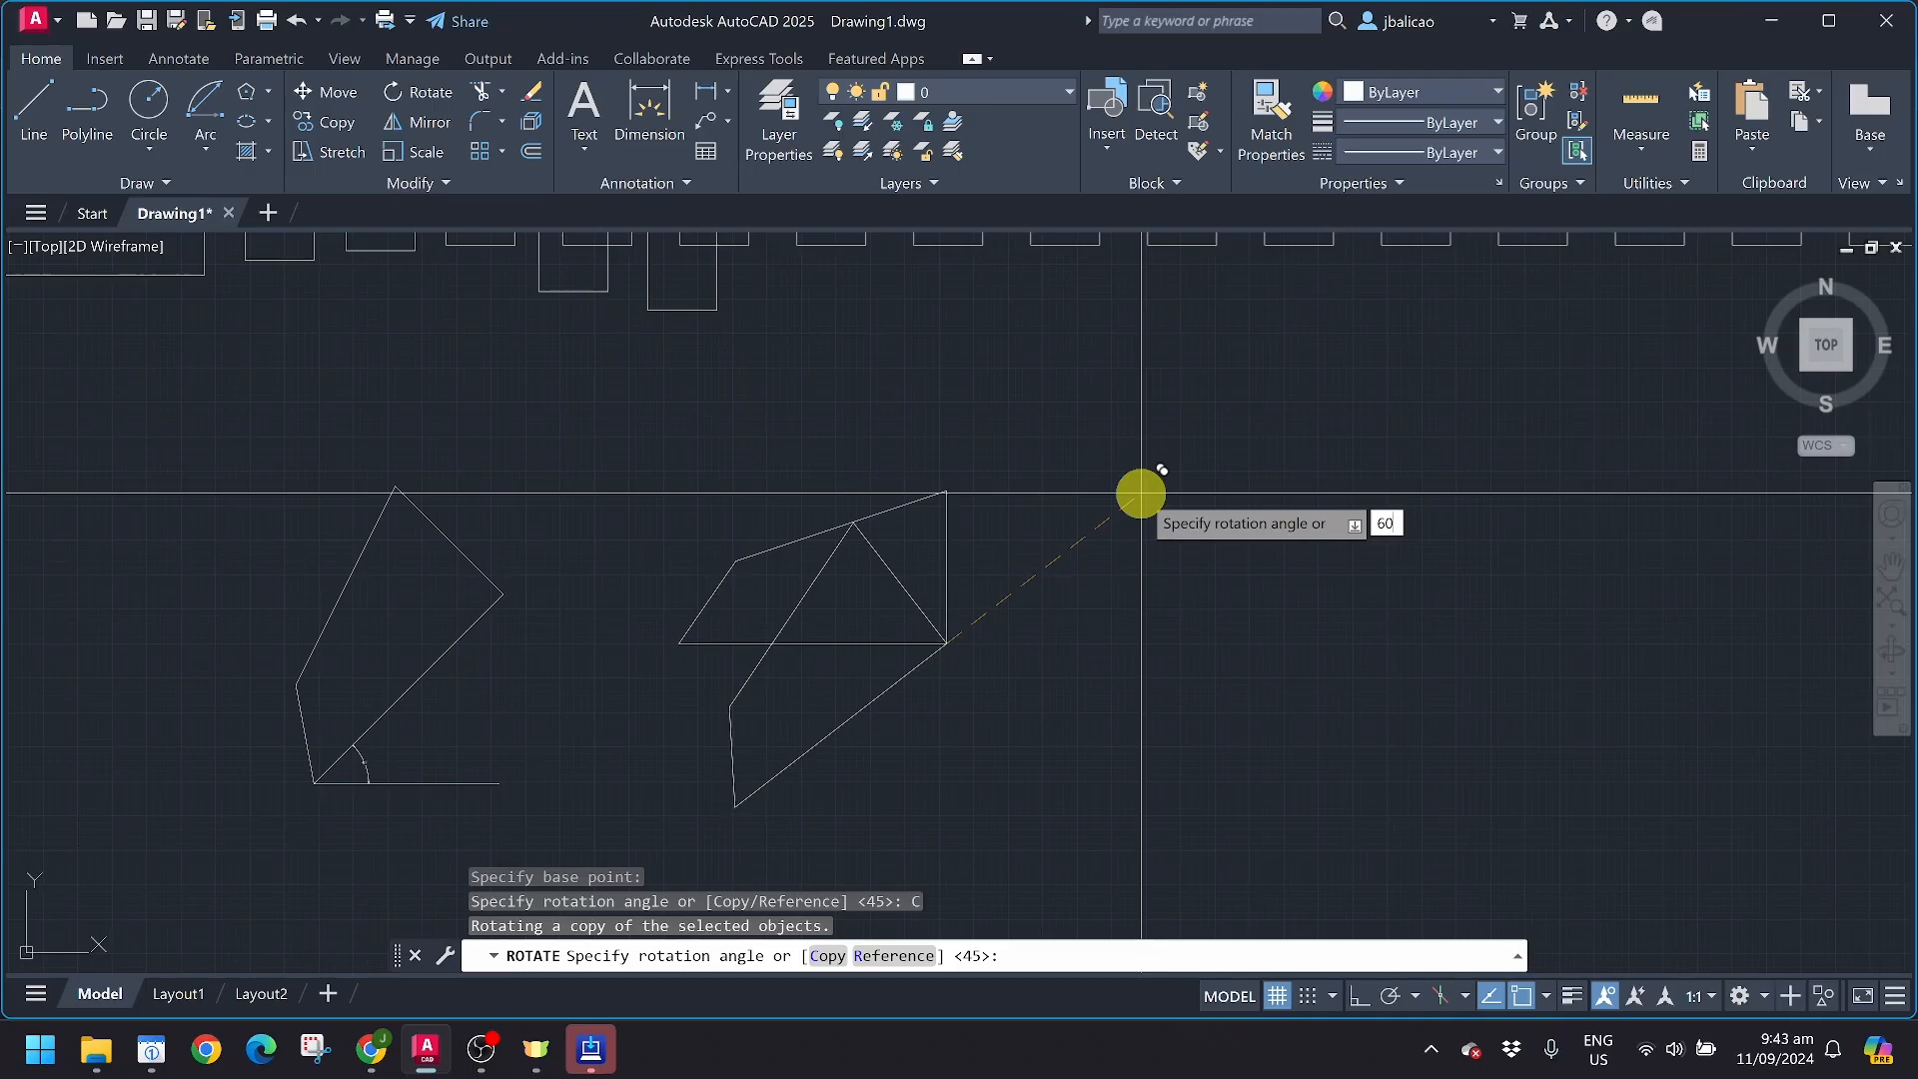
key(Return)
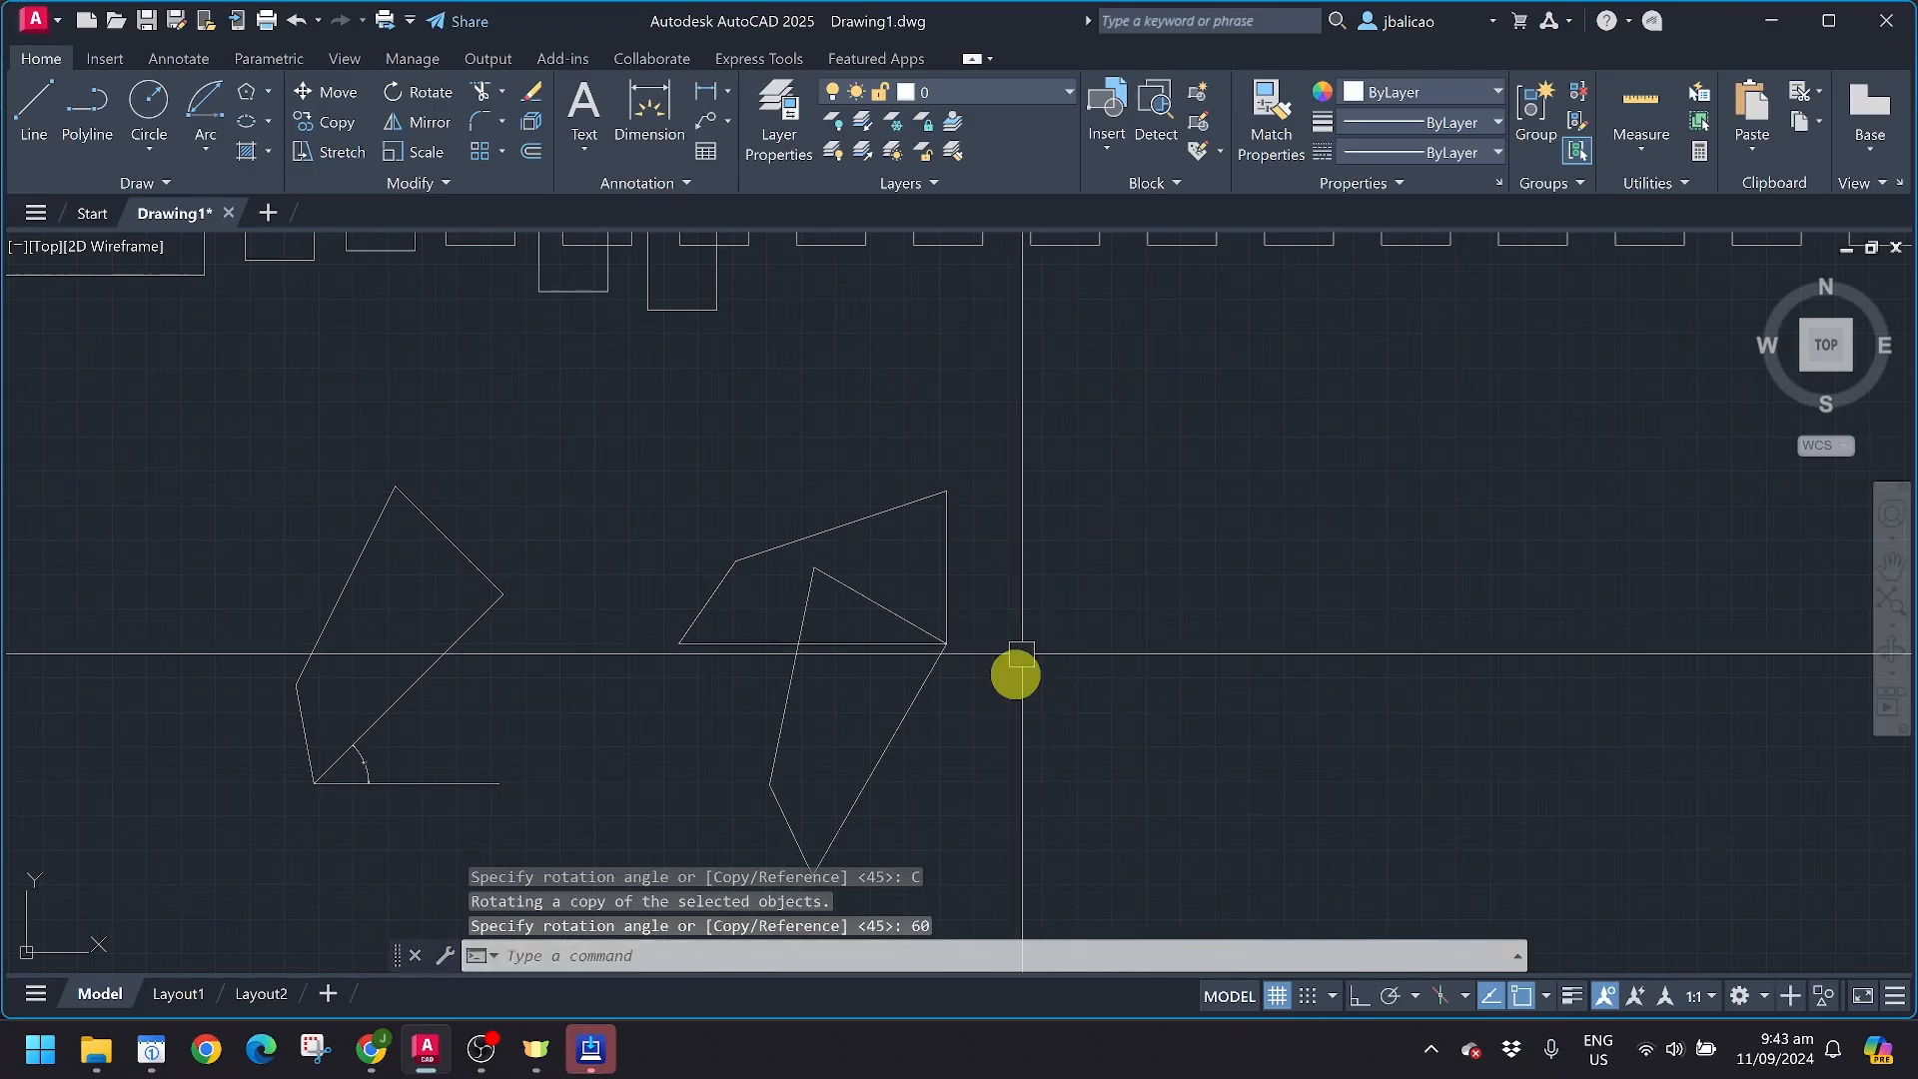
Draw a slanted line rising to the right at about 21 degrees from the corner shared by the two overlapping quadrilaterals
middle_drag(868, 644, 740, 557)
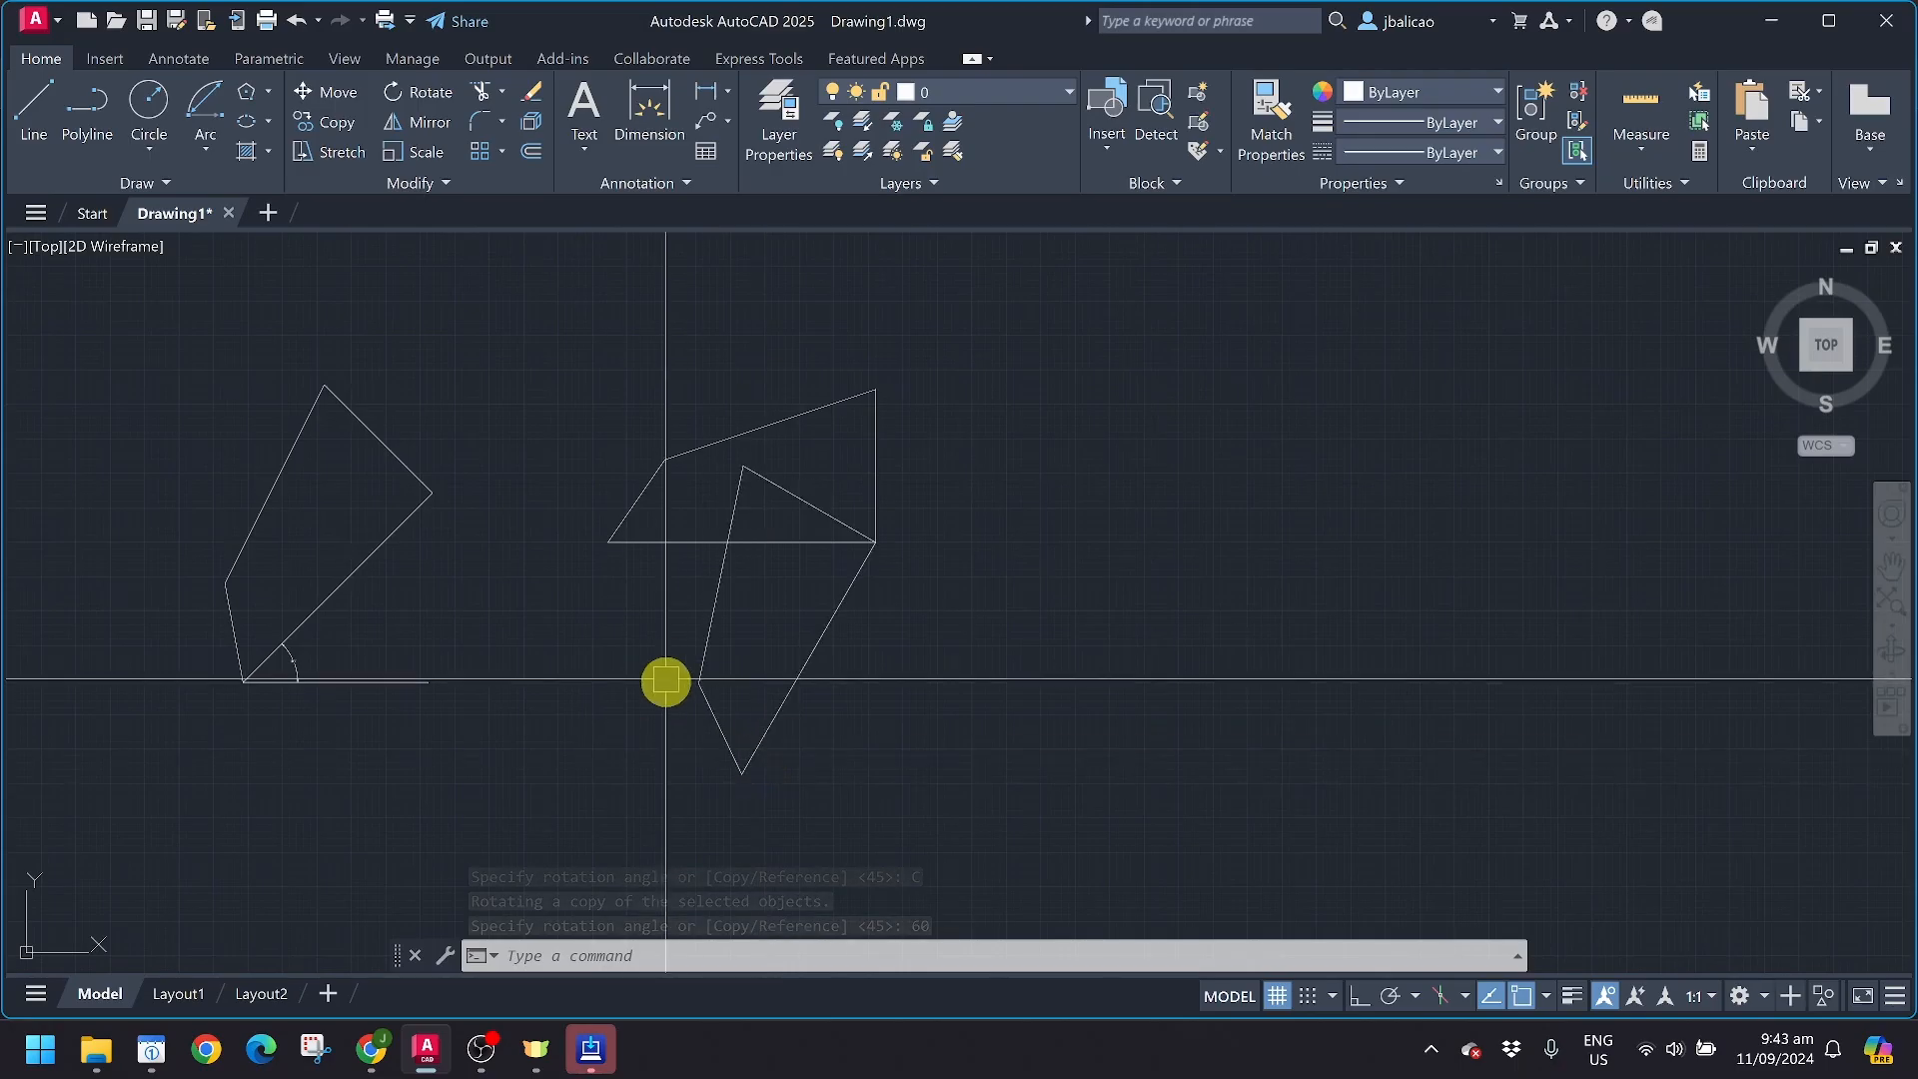
scroll(638, 428, up, 4)
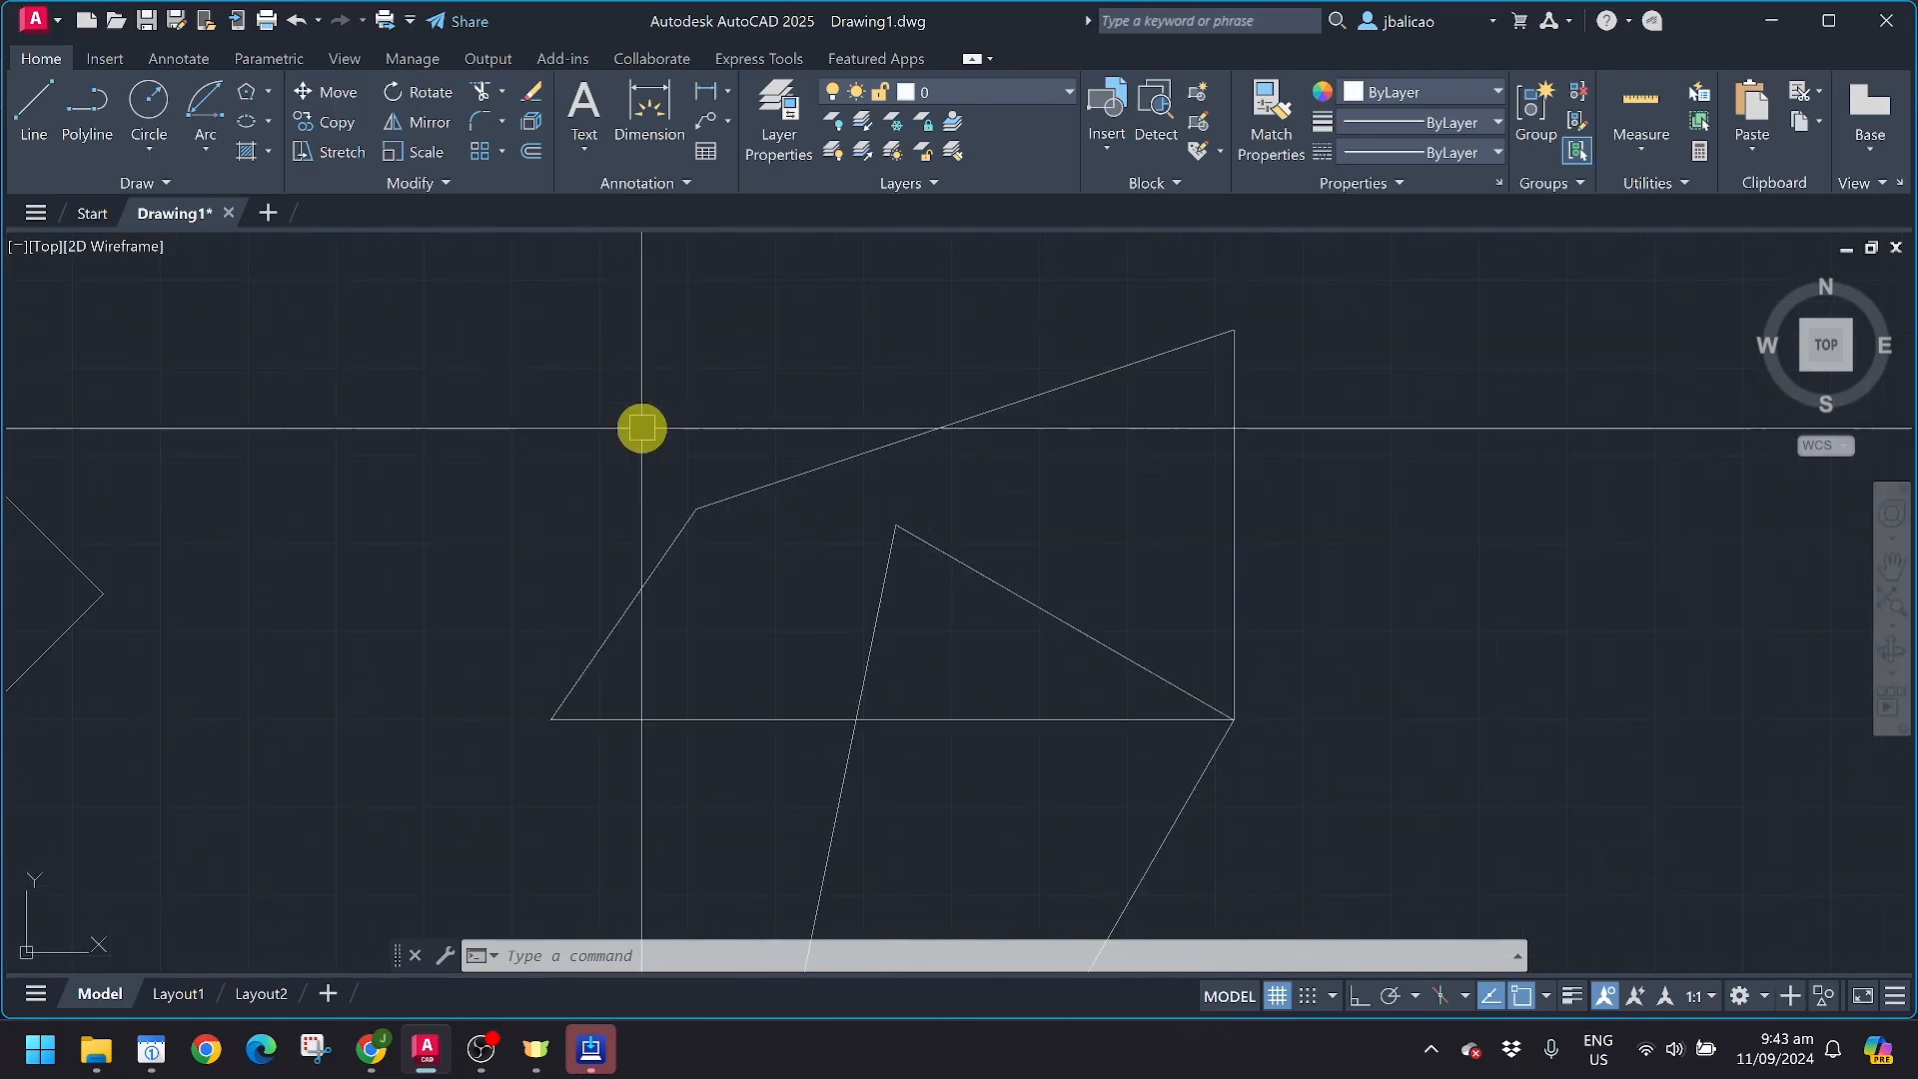
scroll(783, 458, down, 4)
text(l)
key(Return)
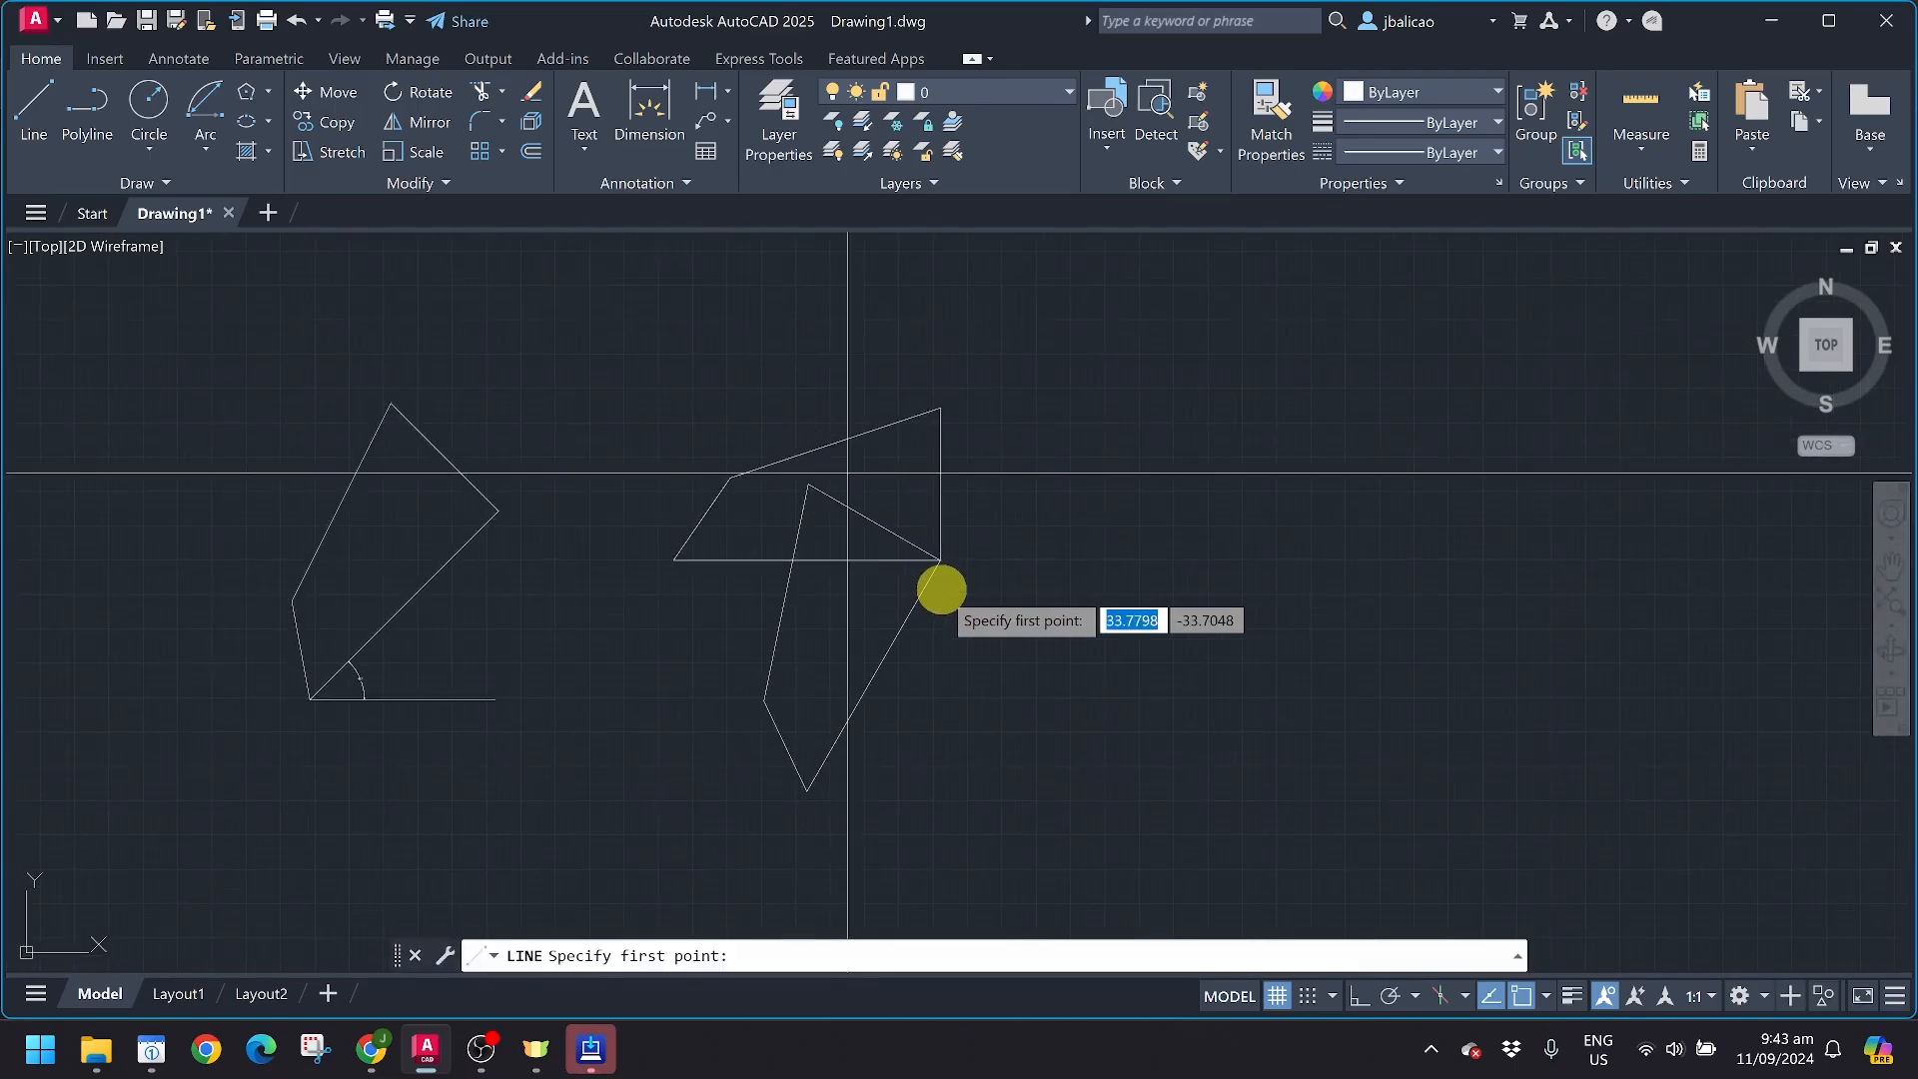
click(1086, 465)
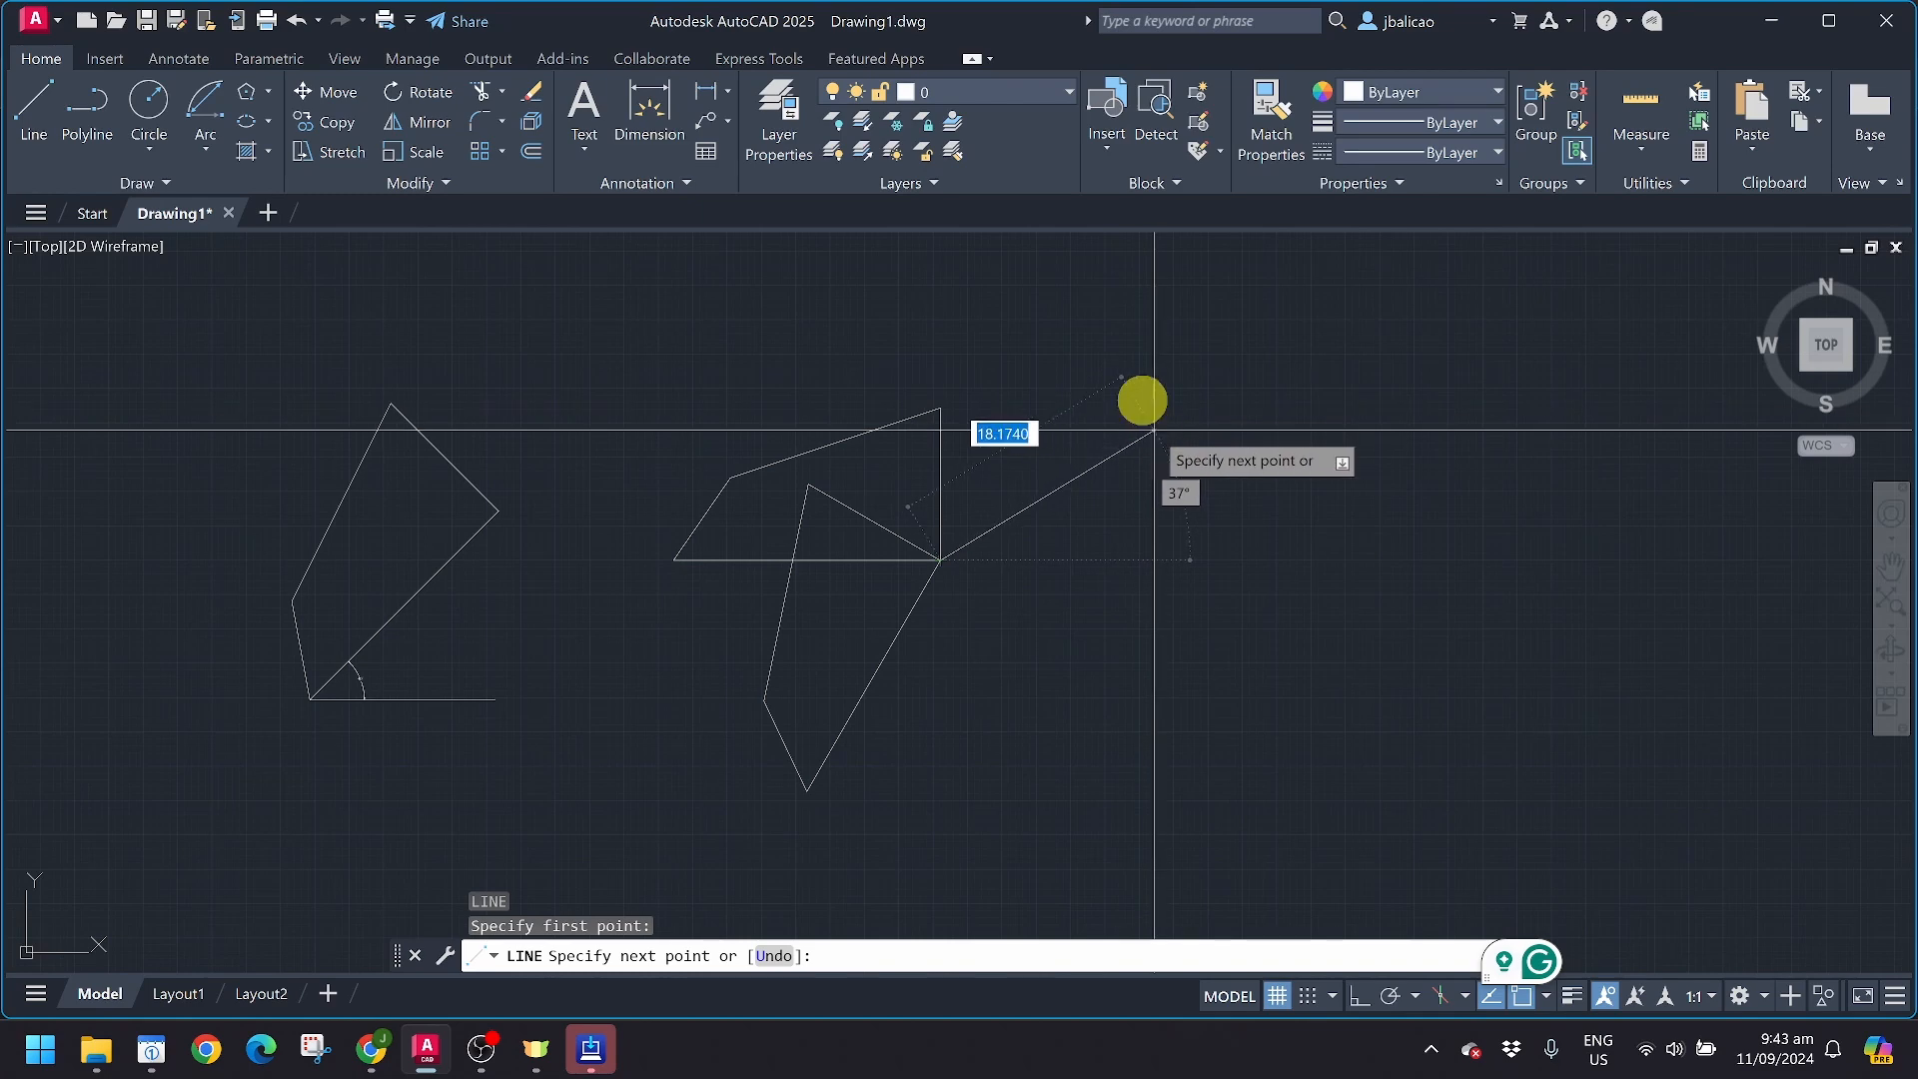
click(1277, 430)
key(Return)
scroll(1006, 574, up, 3)
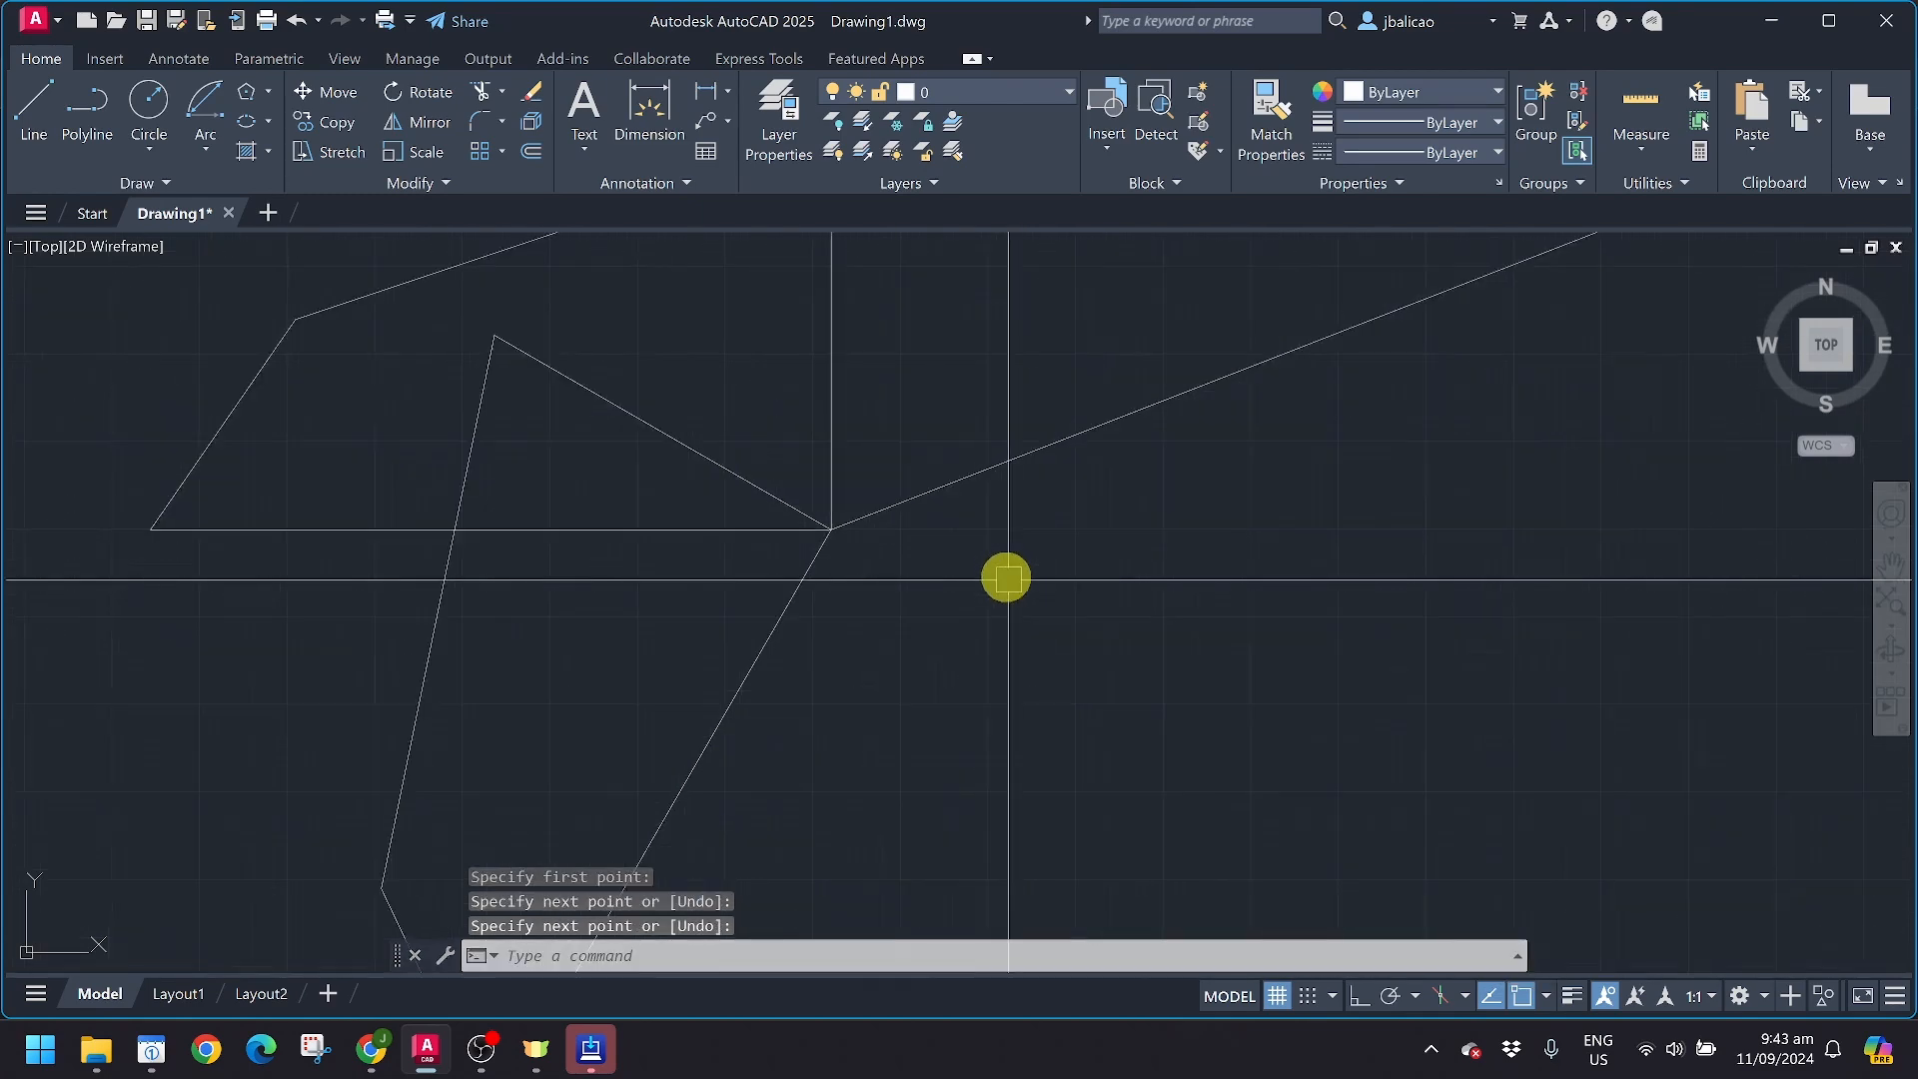
middle_drag(1006, 574, 864, 592)
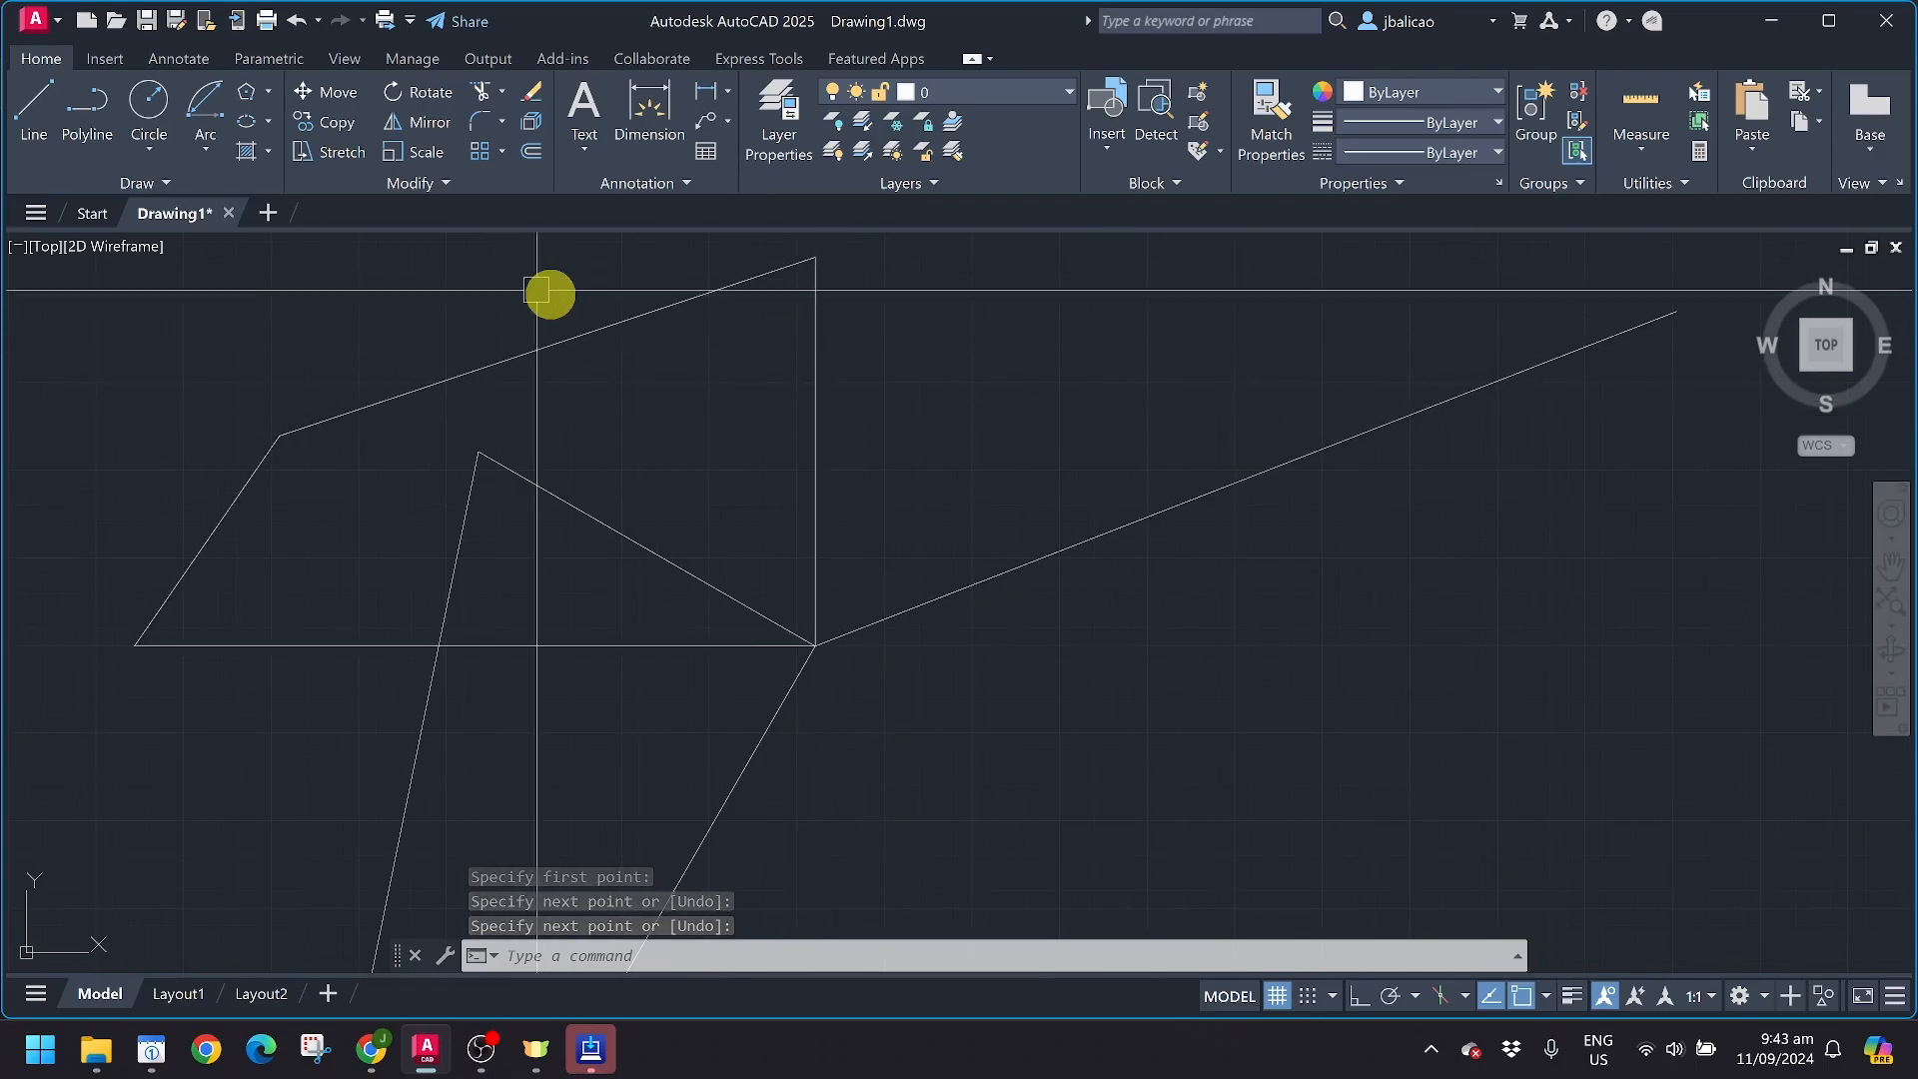
click(407, 96)
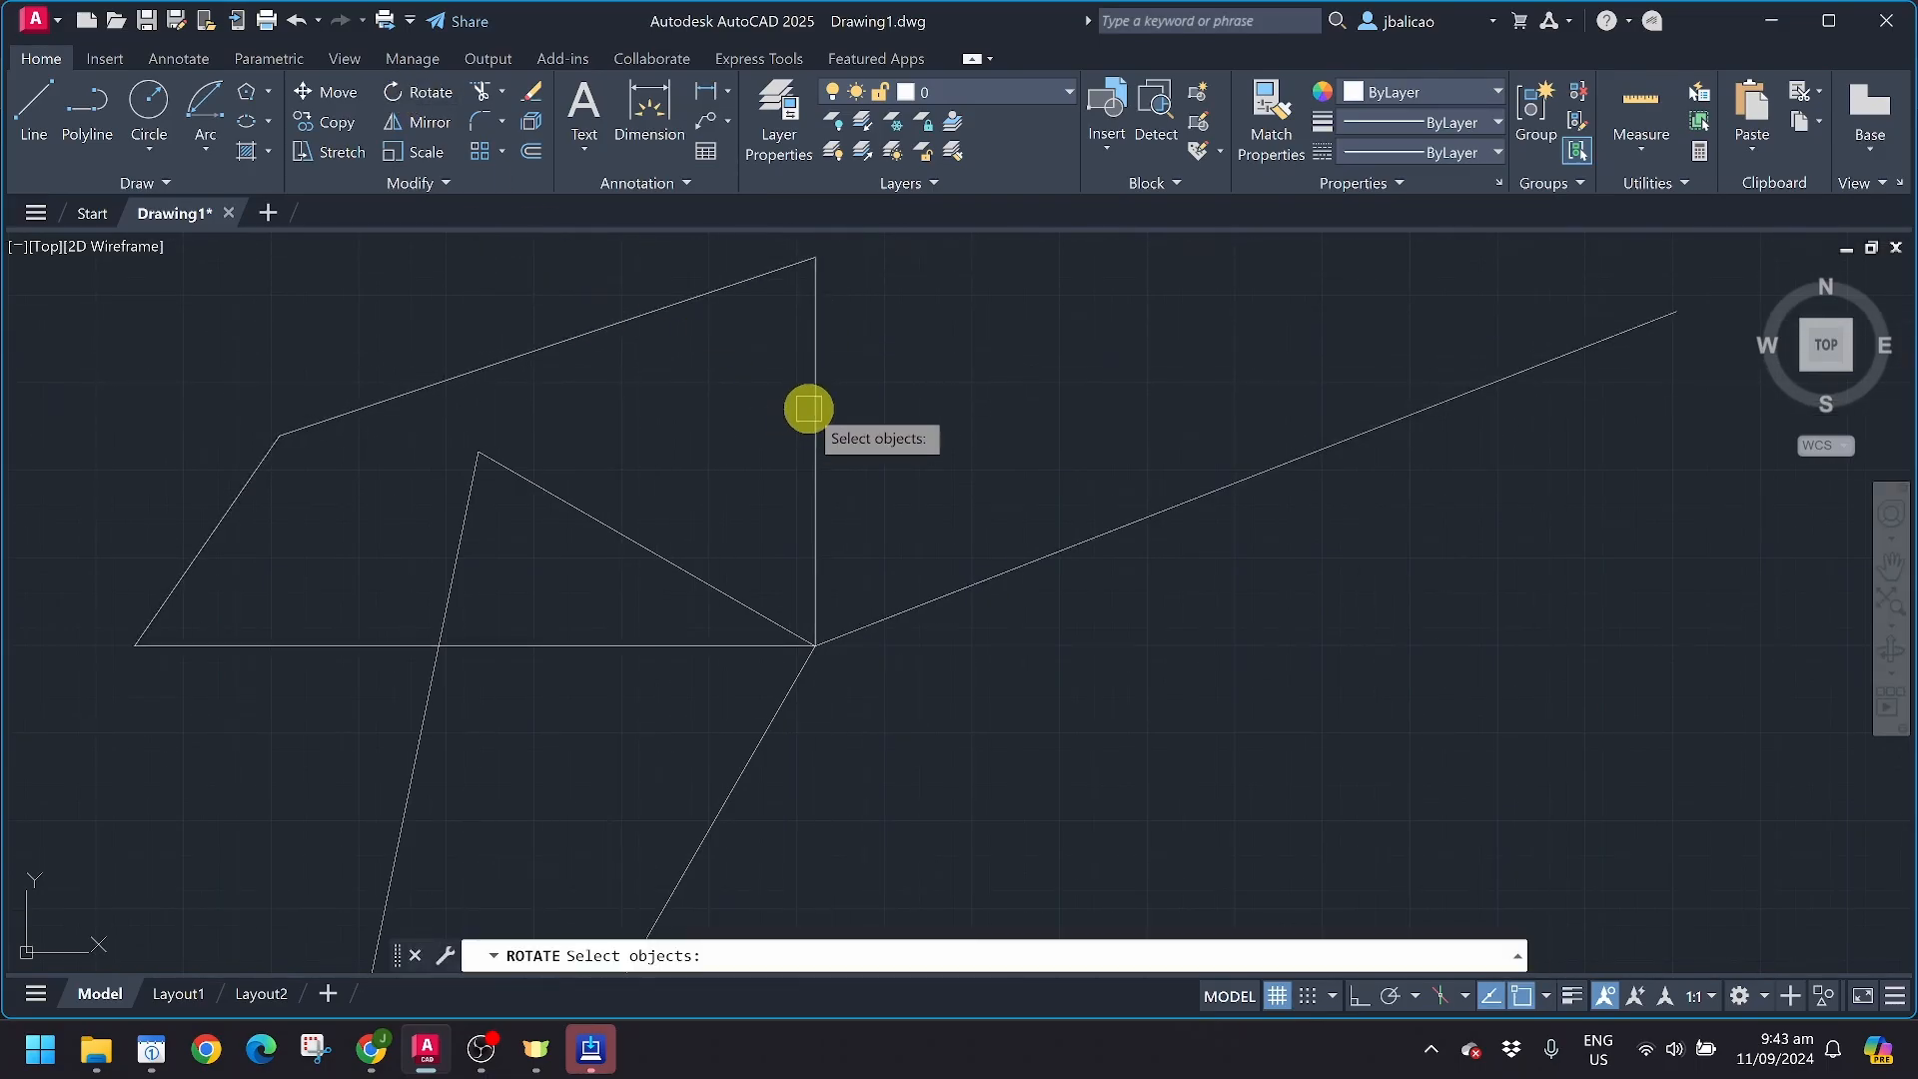
click(813, 407)
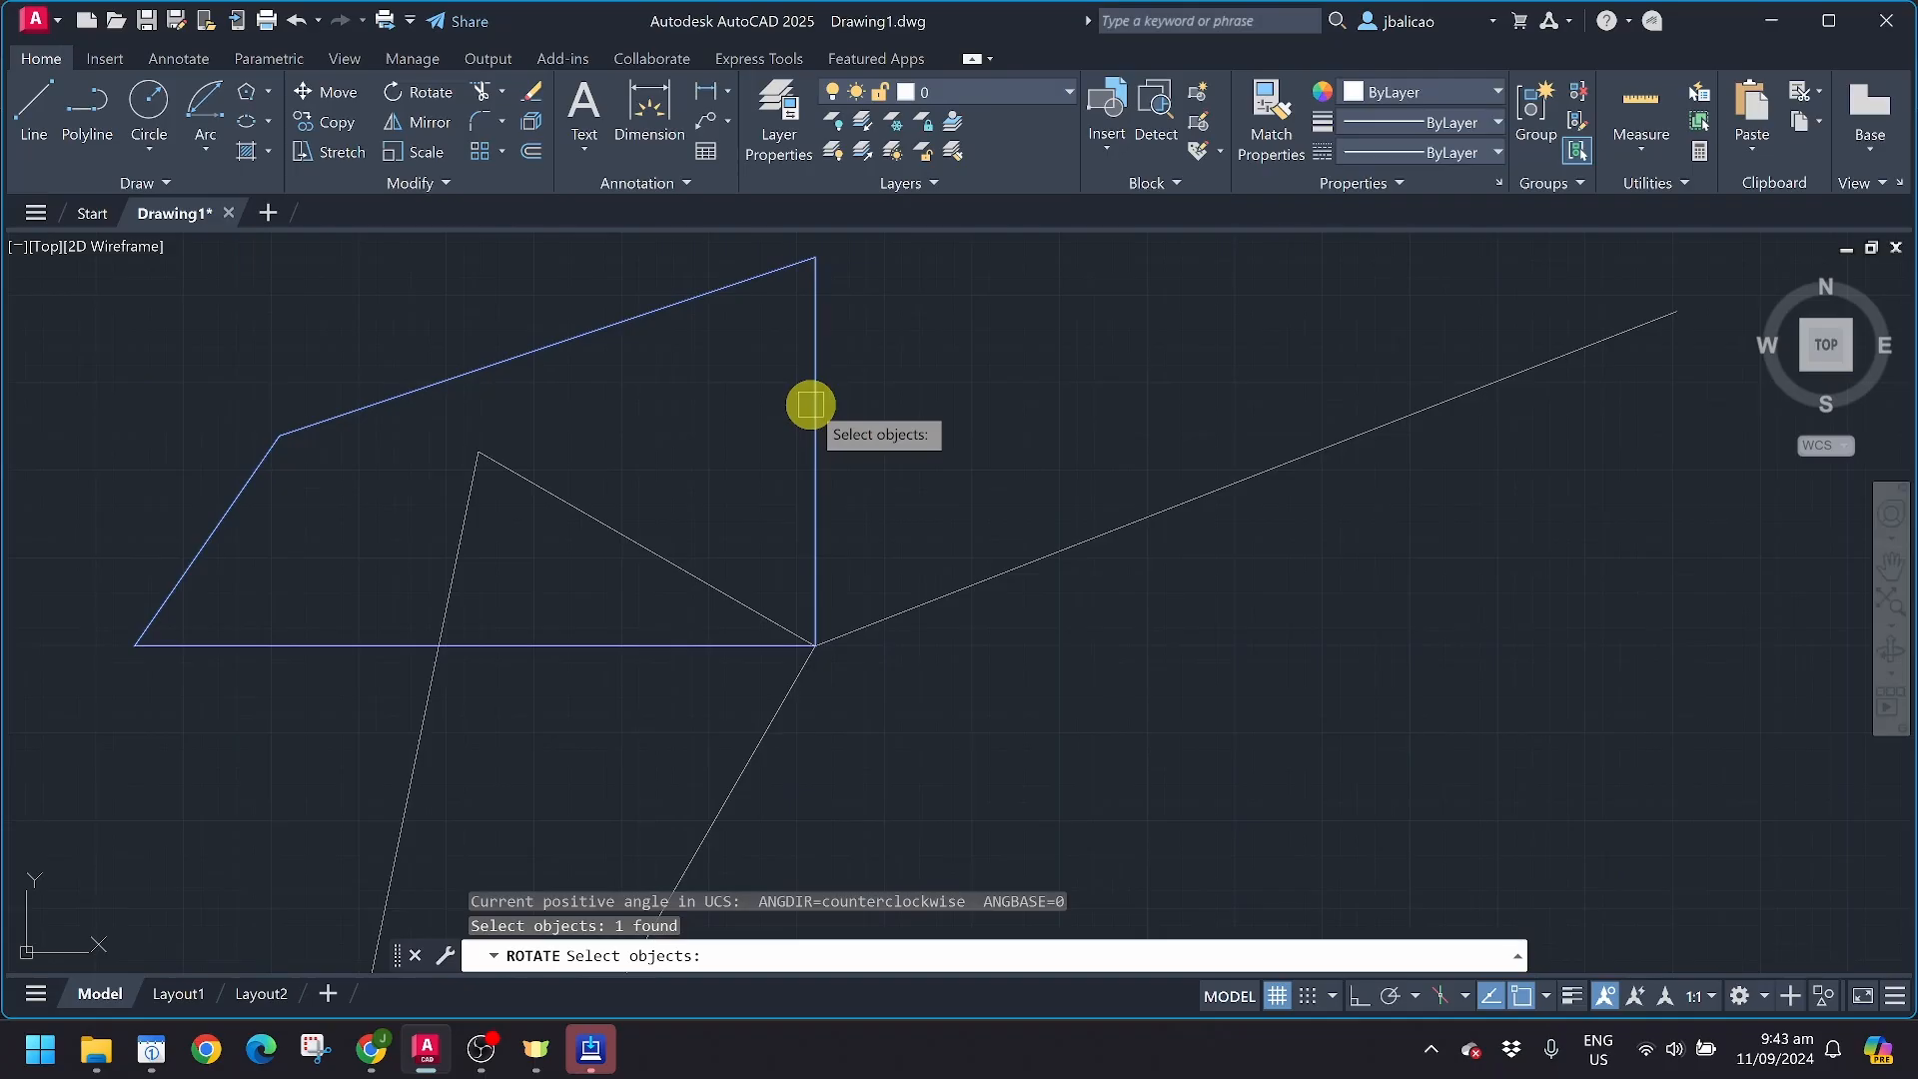
key(Return)
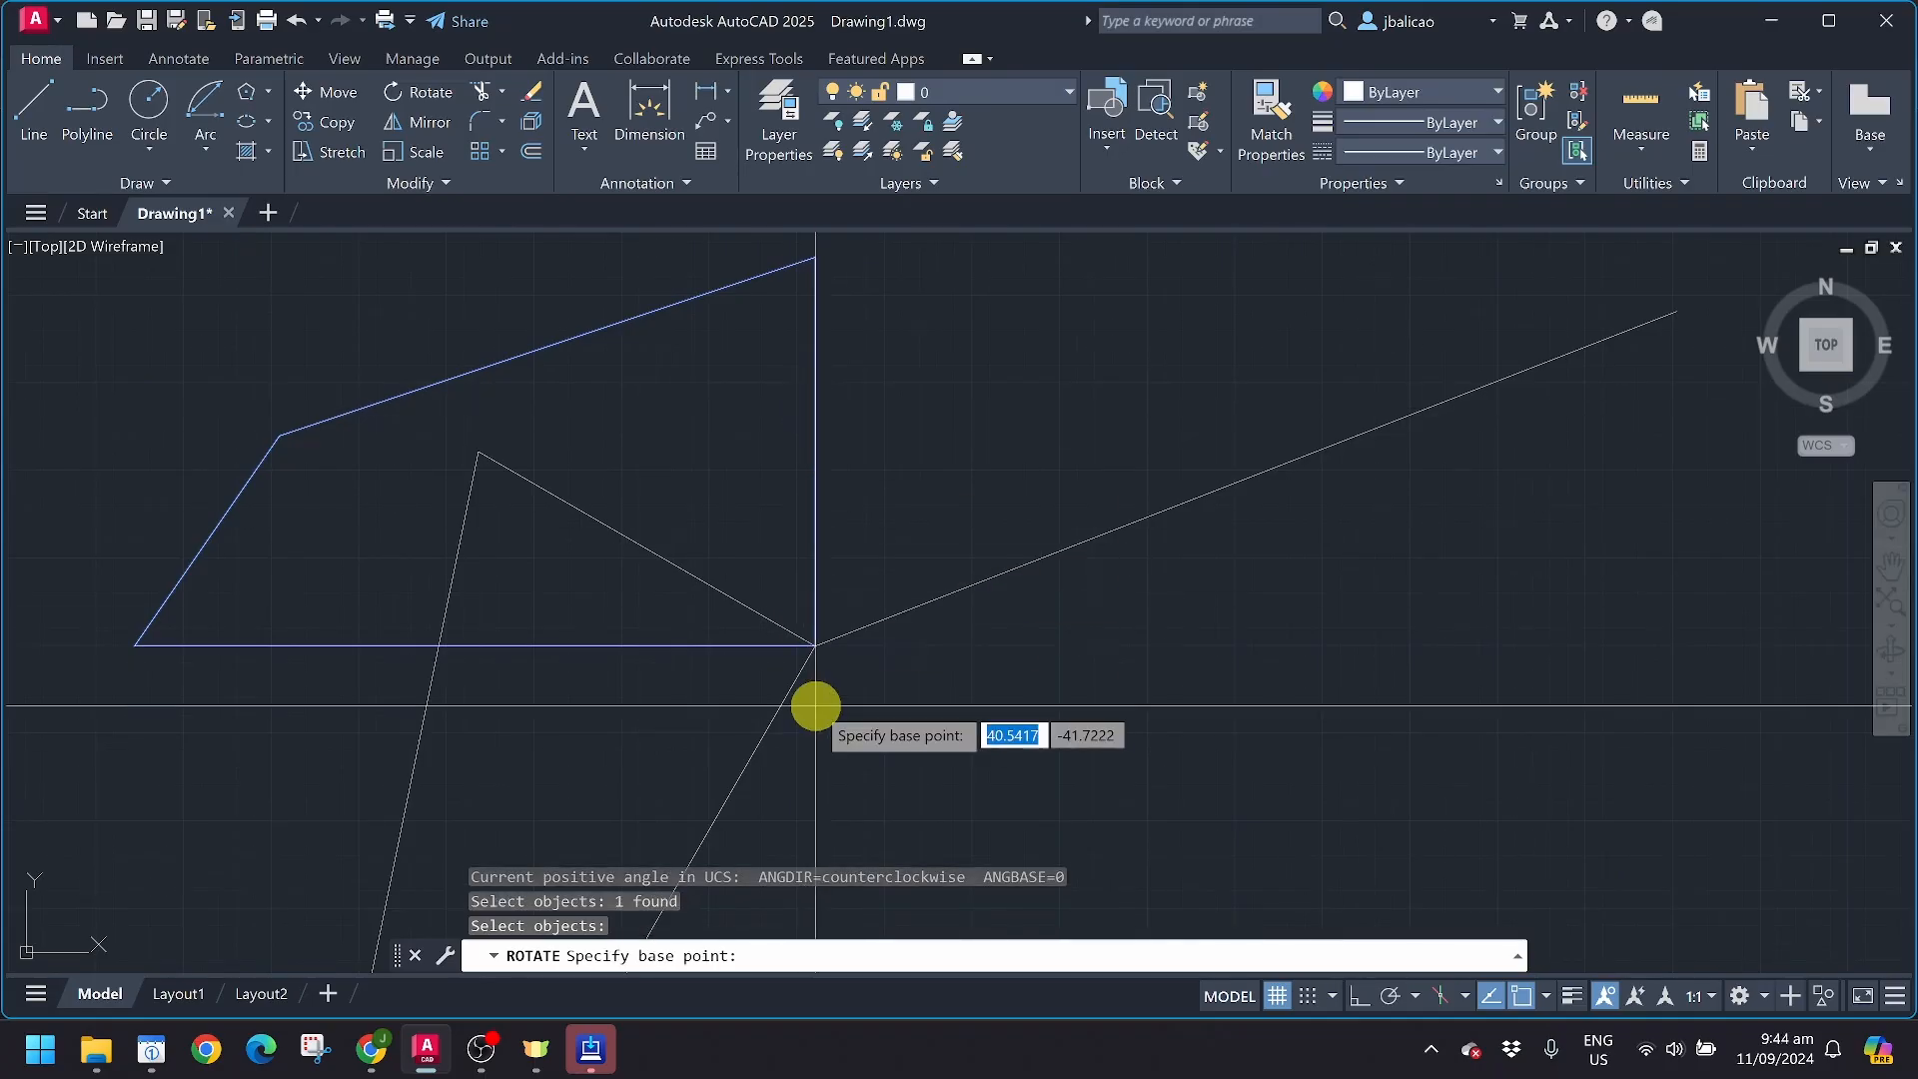
click(815, 646)
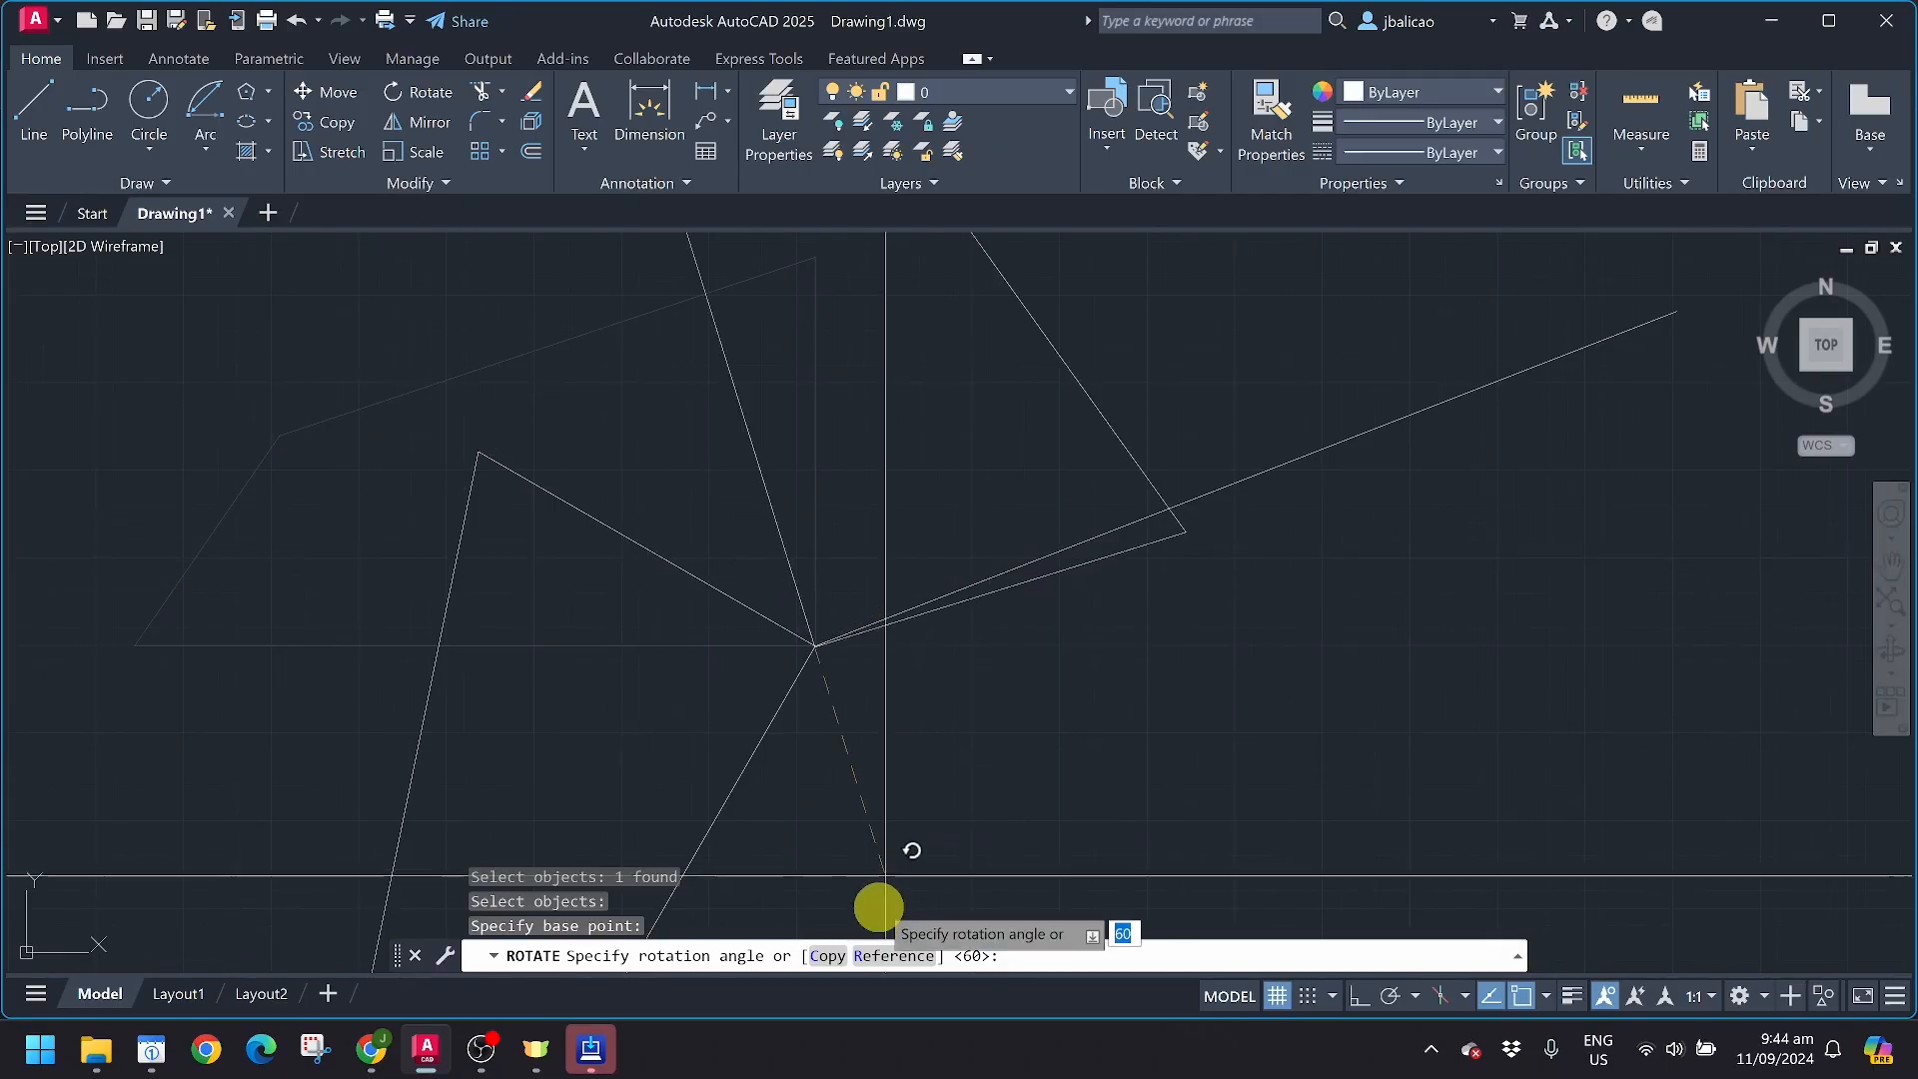
click(880, 956)
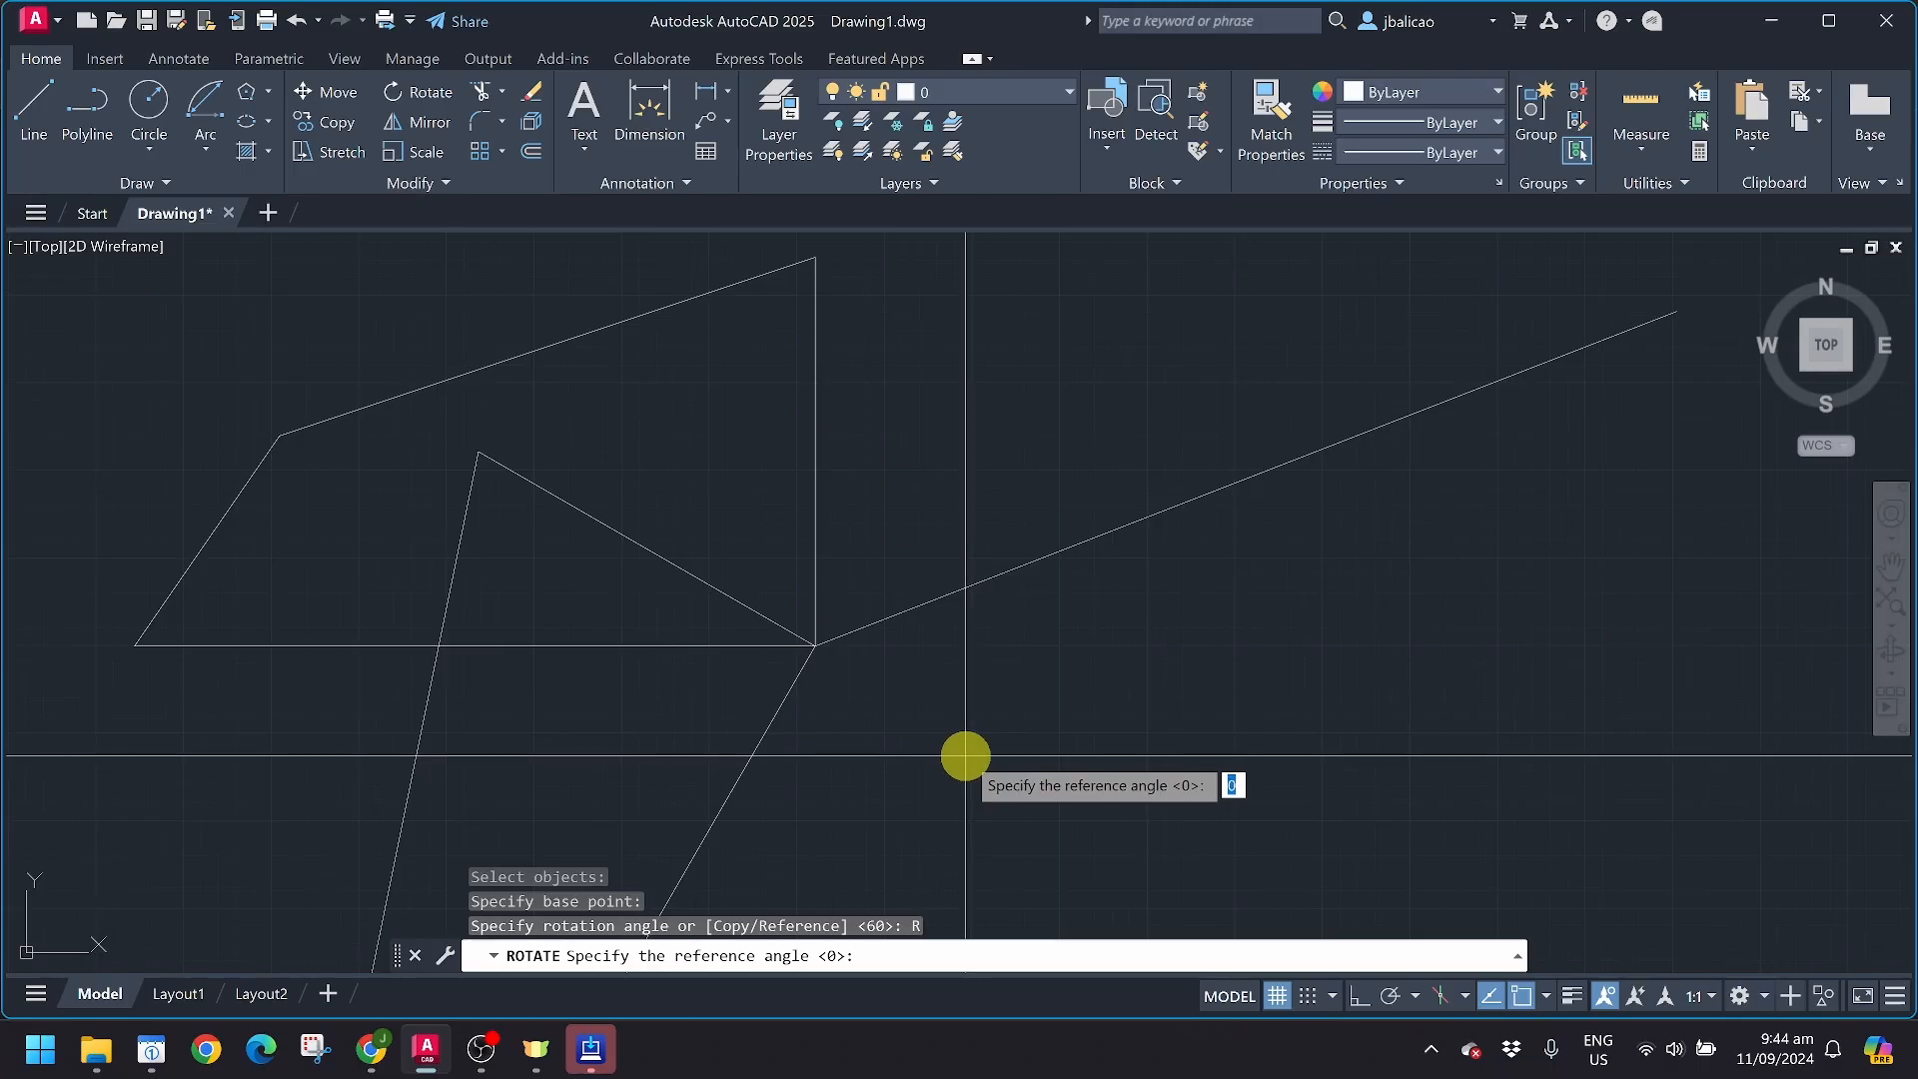
click(814, 644)
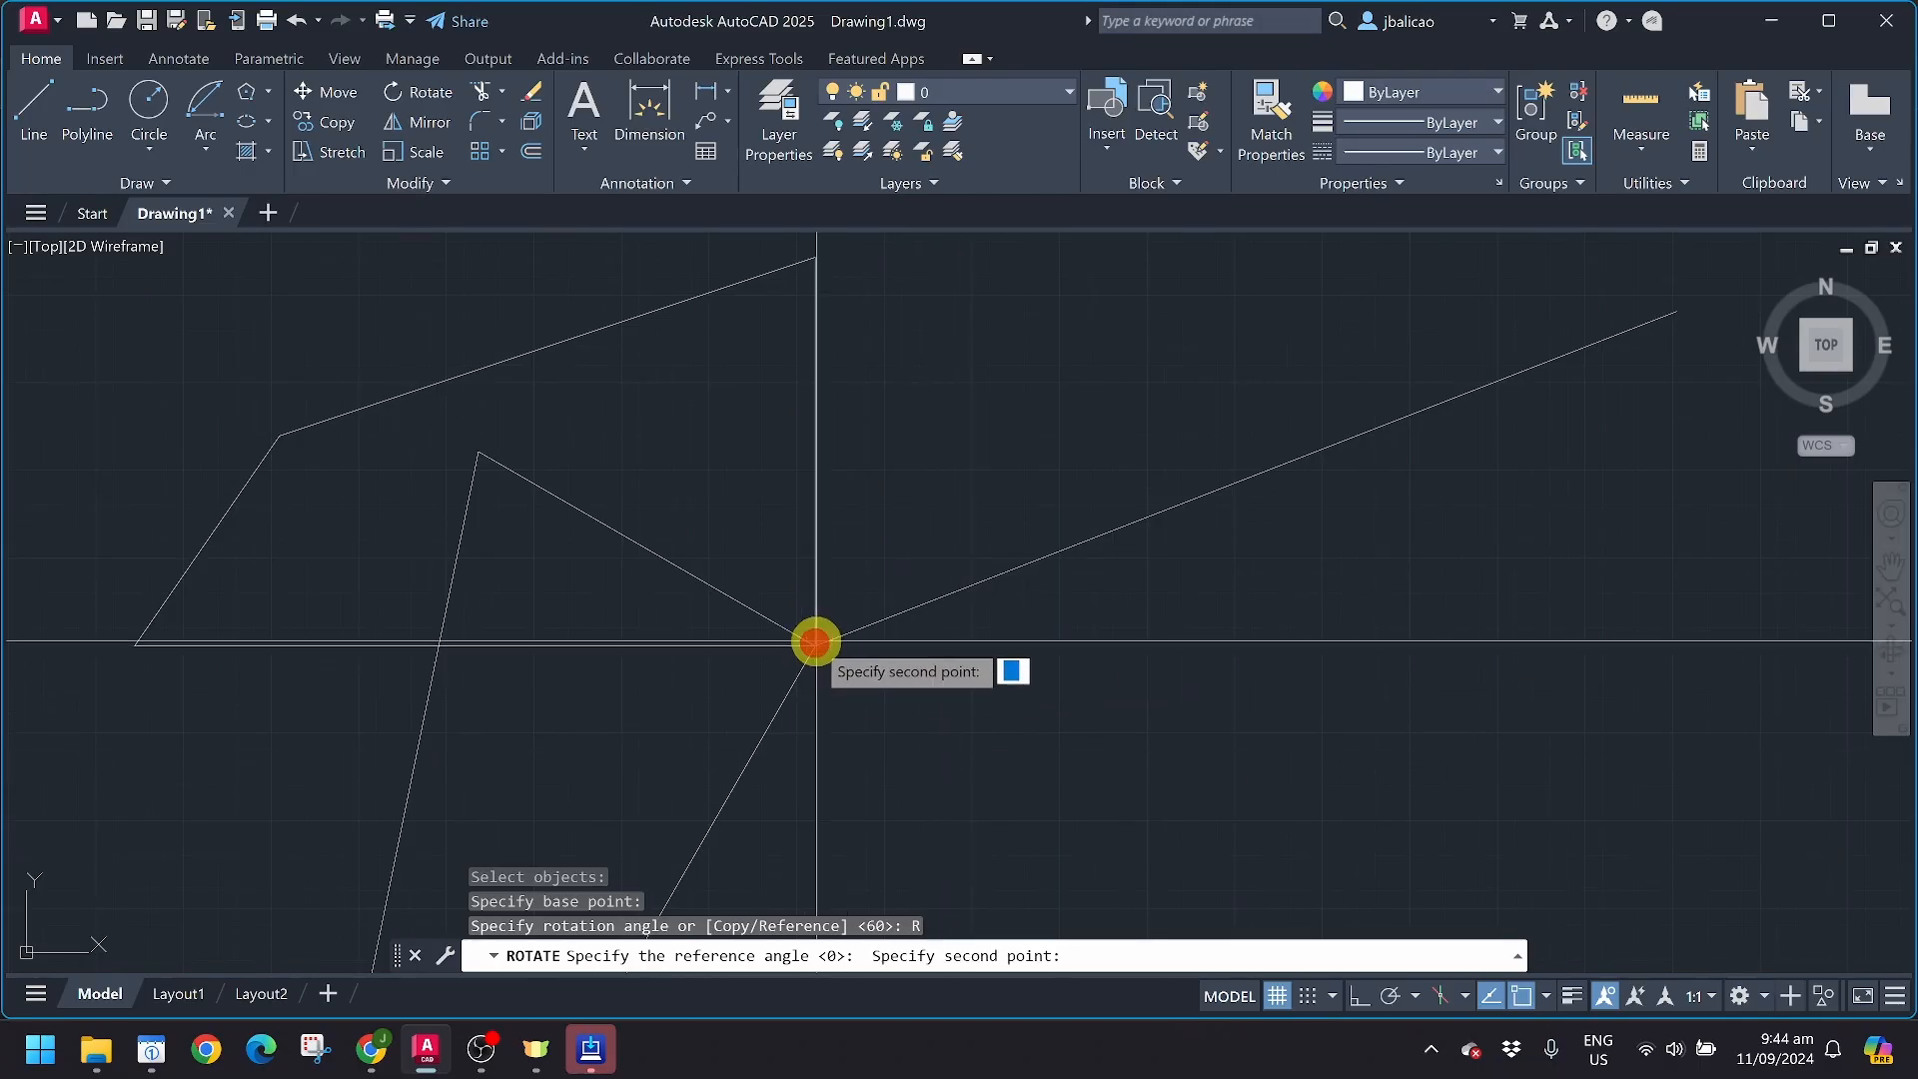
click(984, 580)
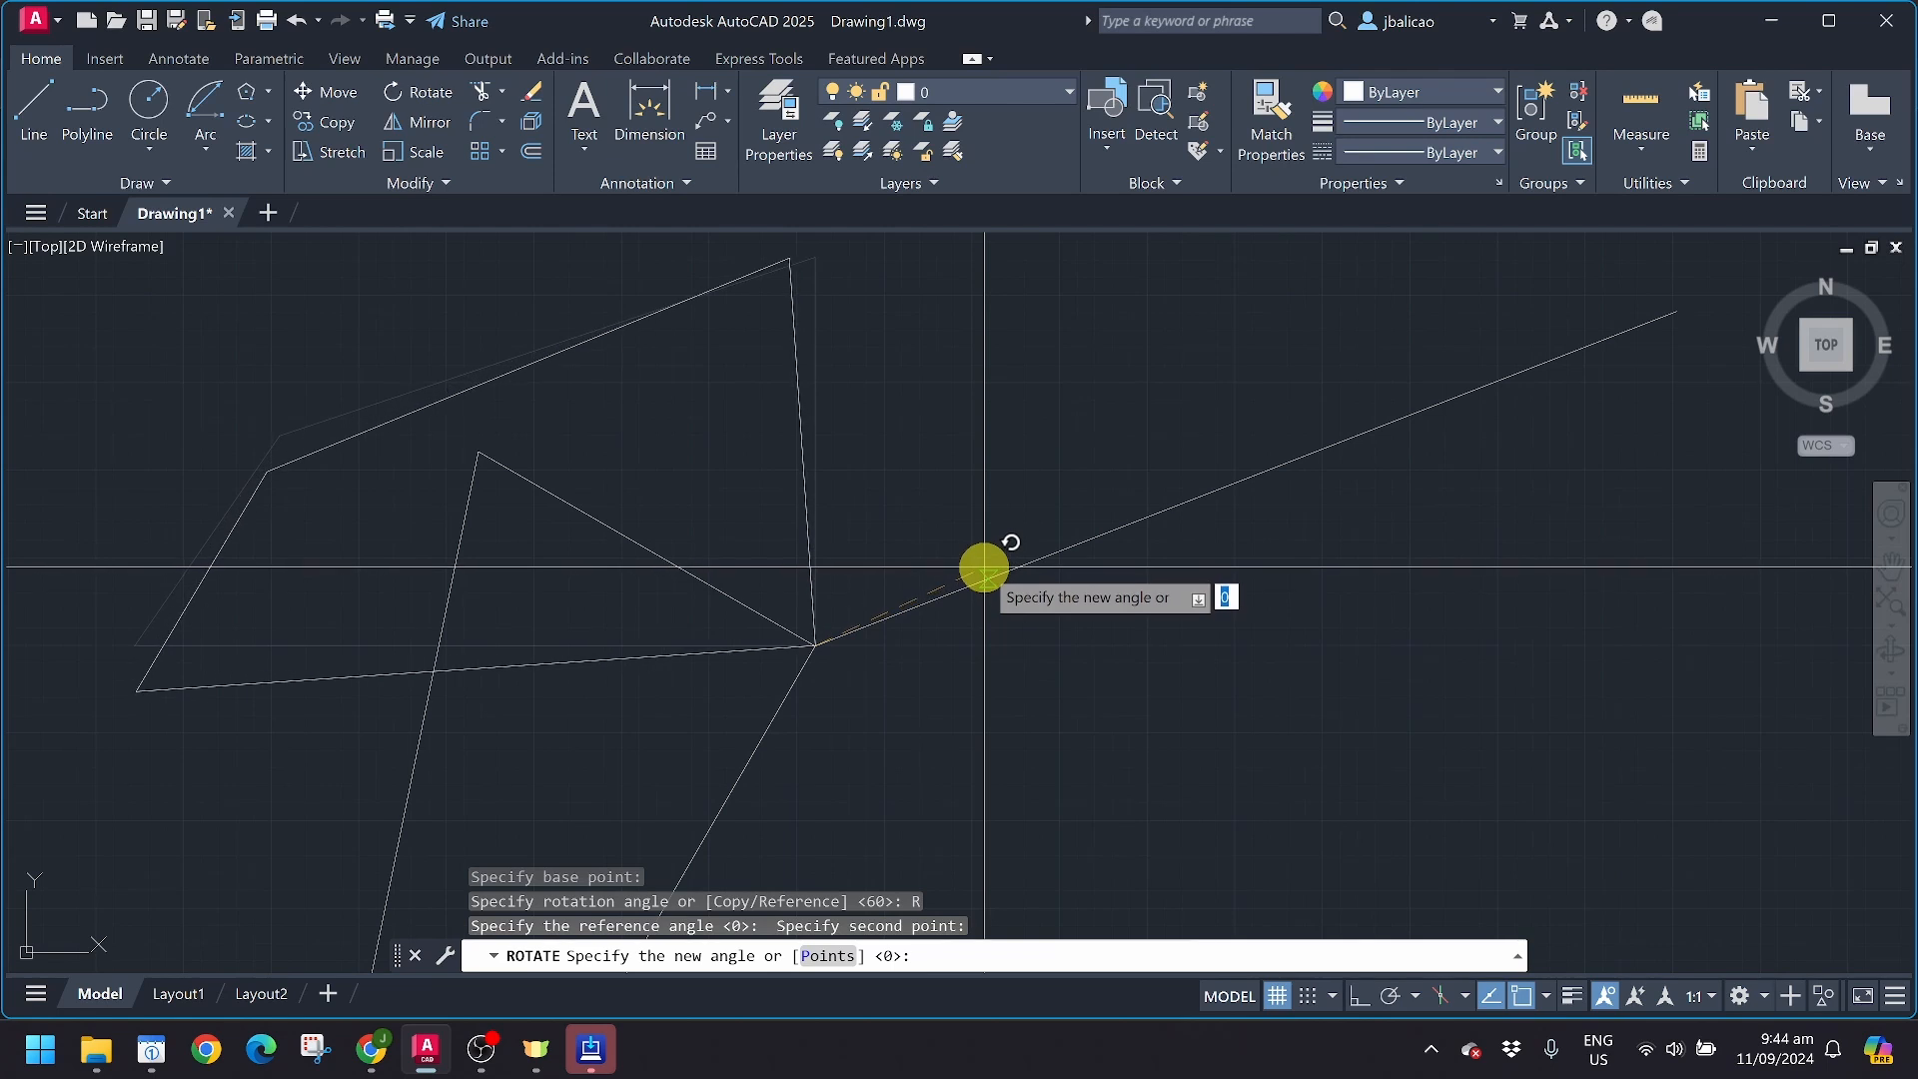
key(Escape)
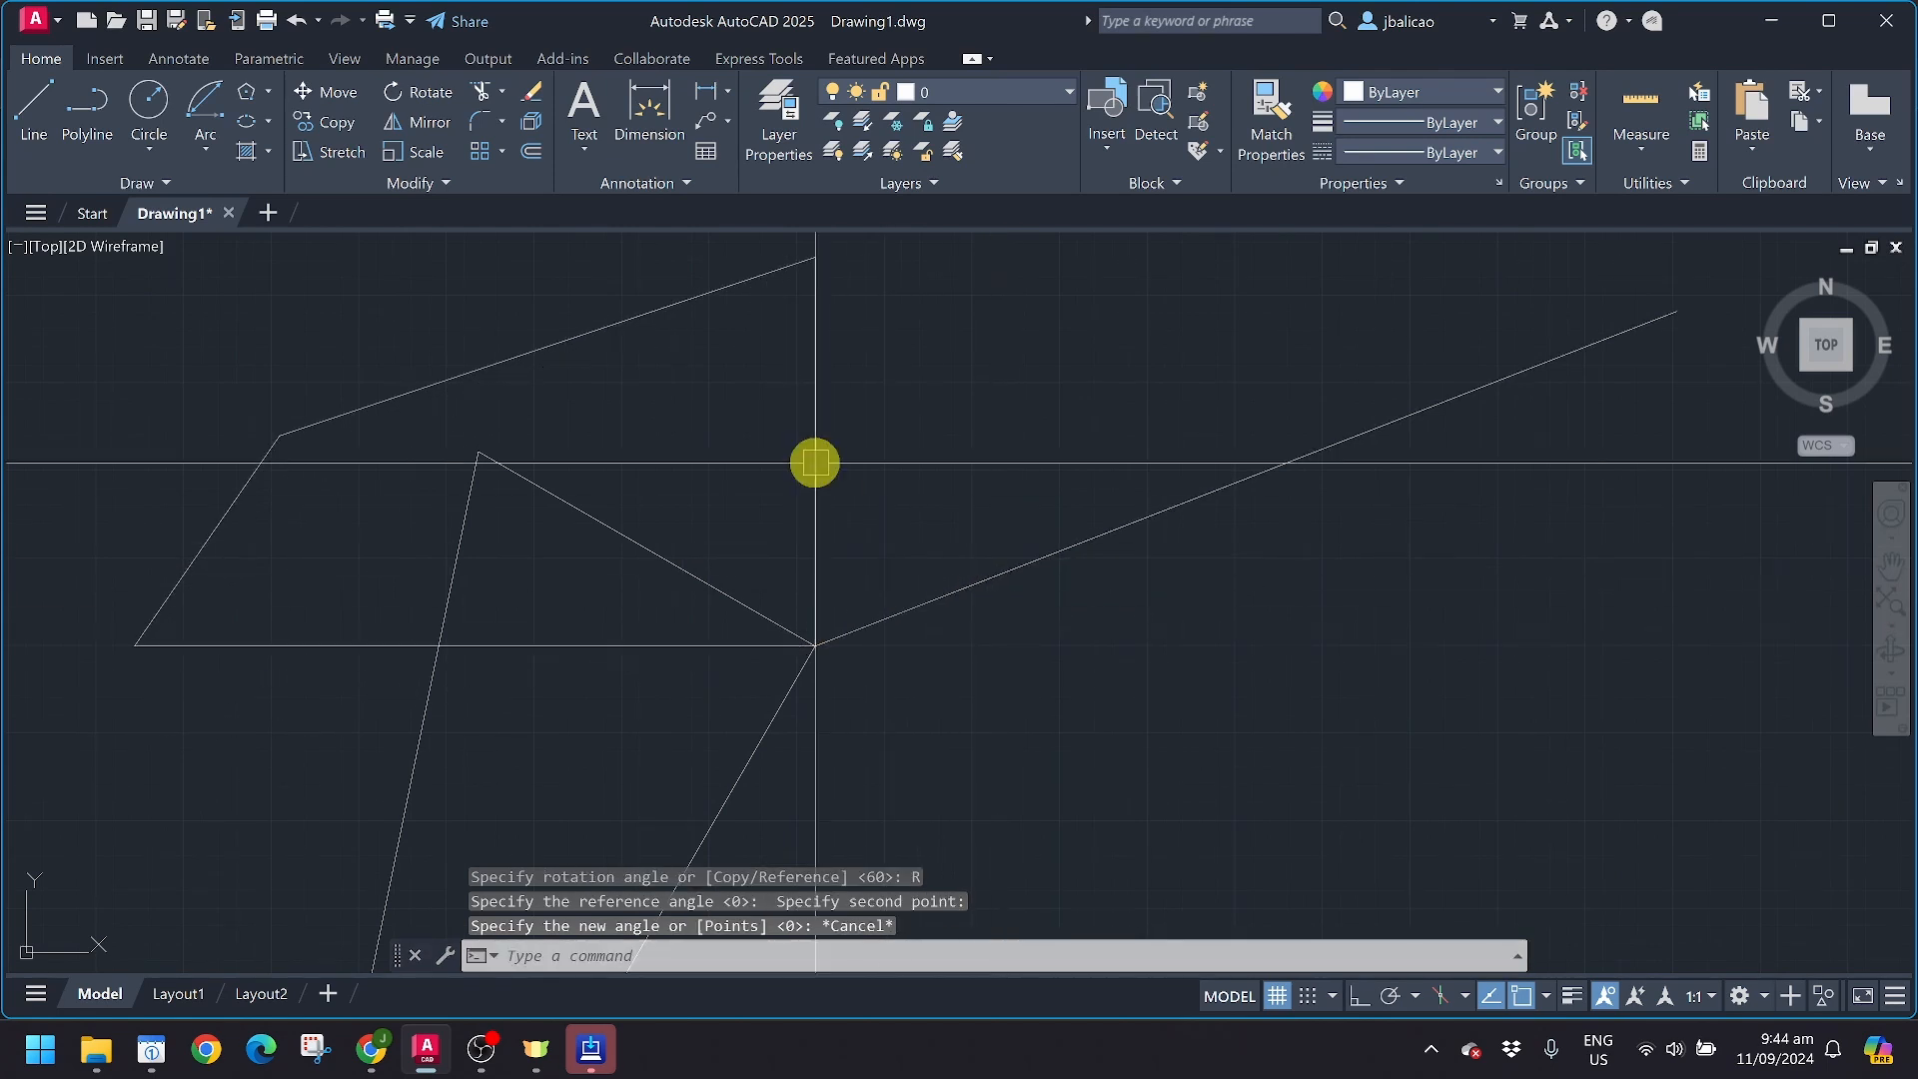
click(410, 99)
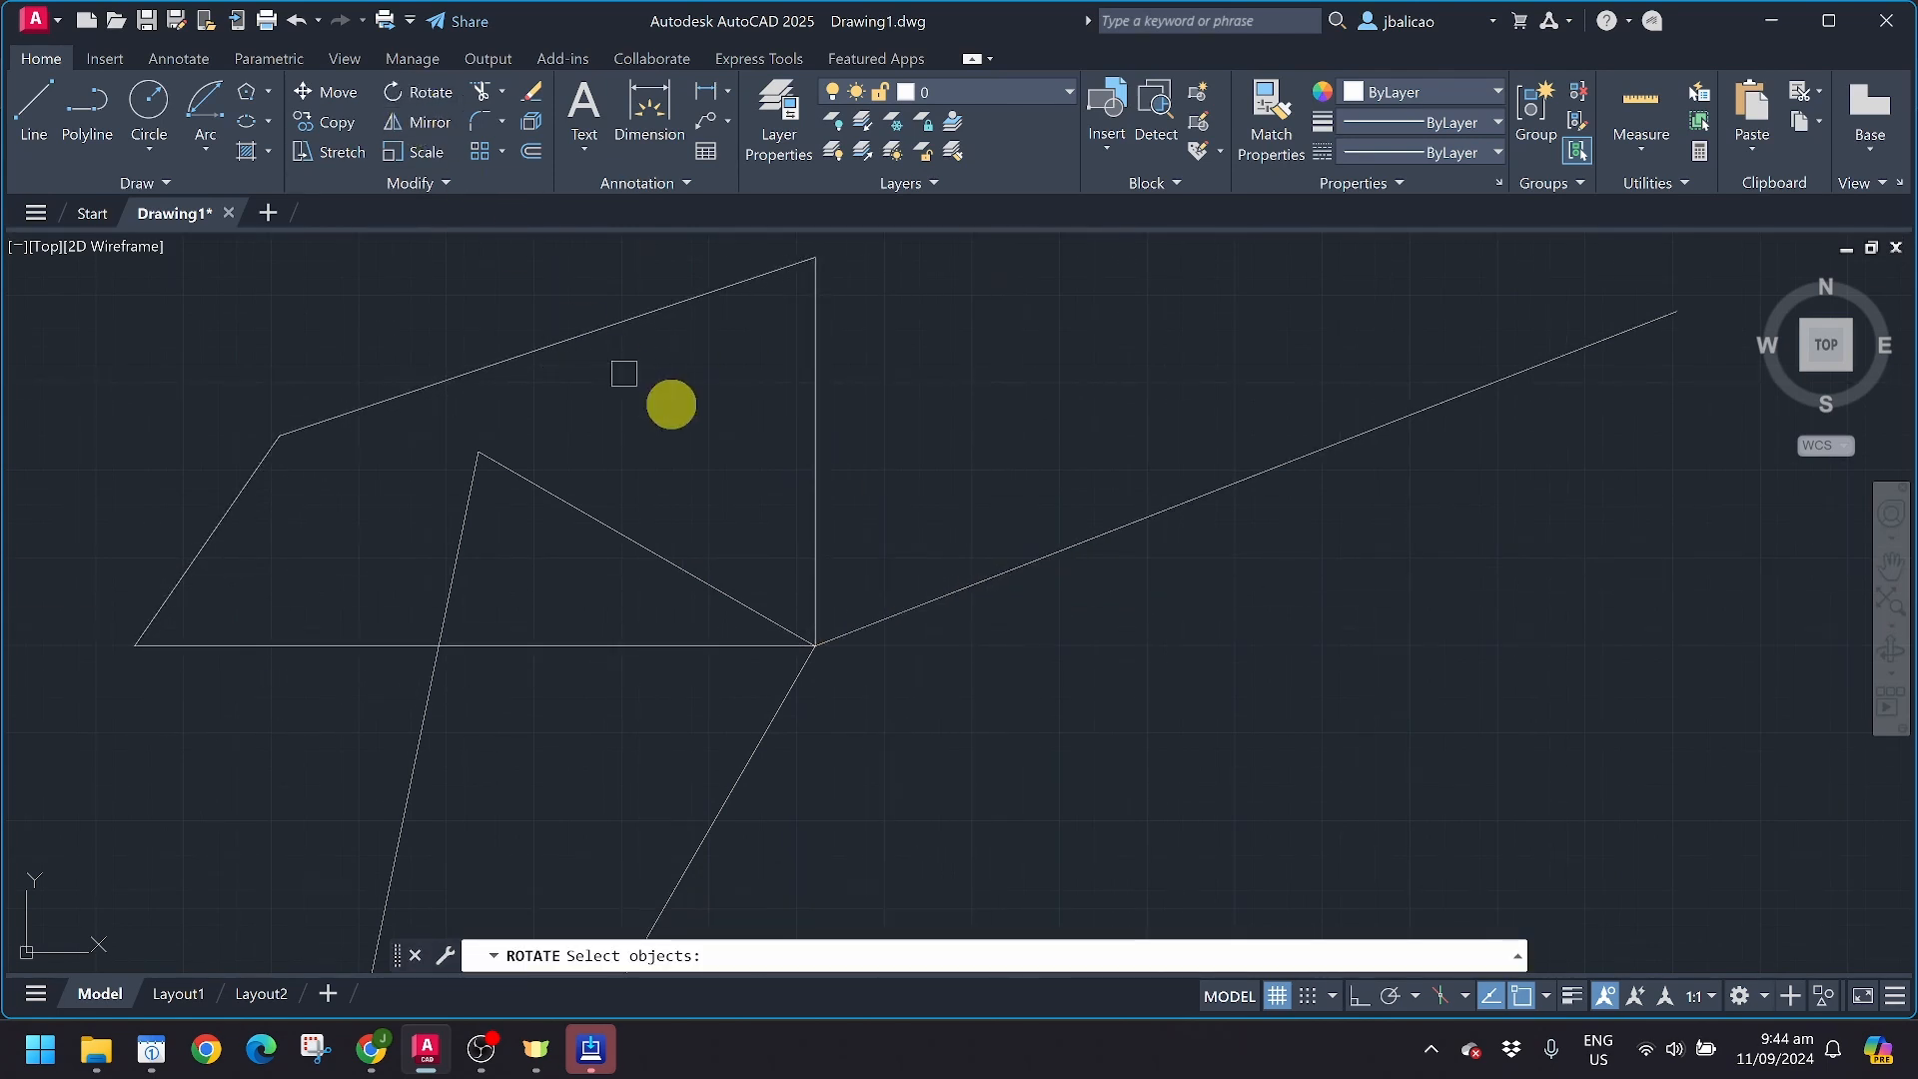
click(810, 444)
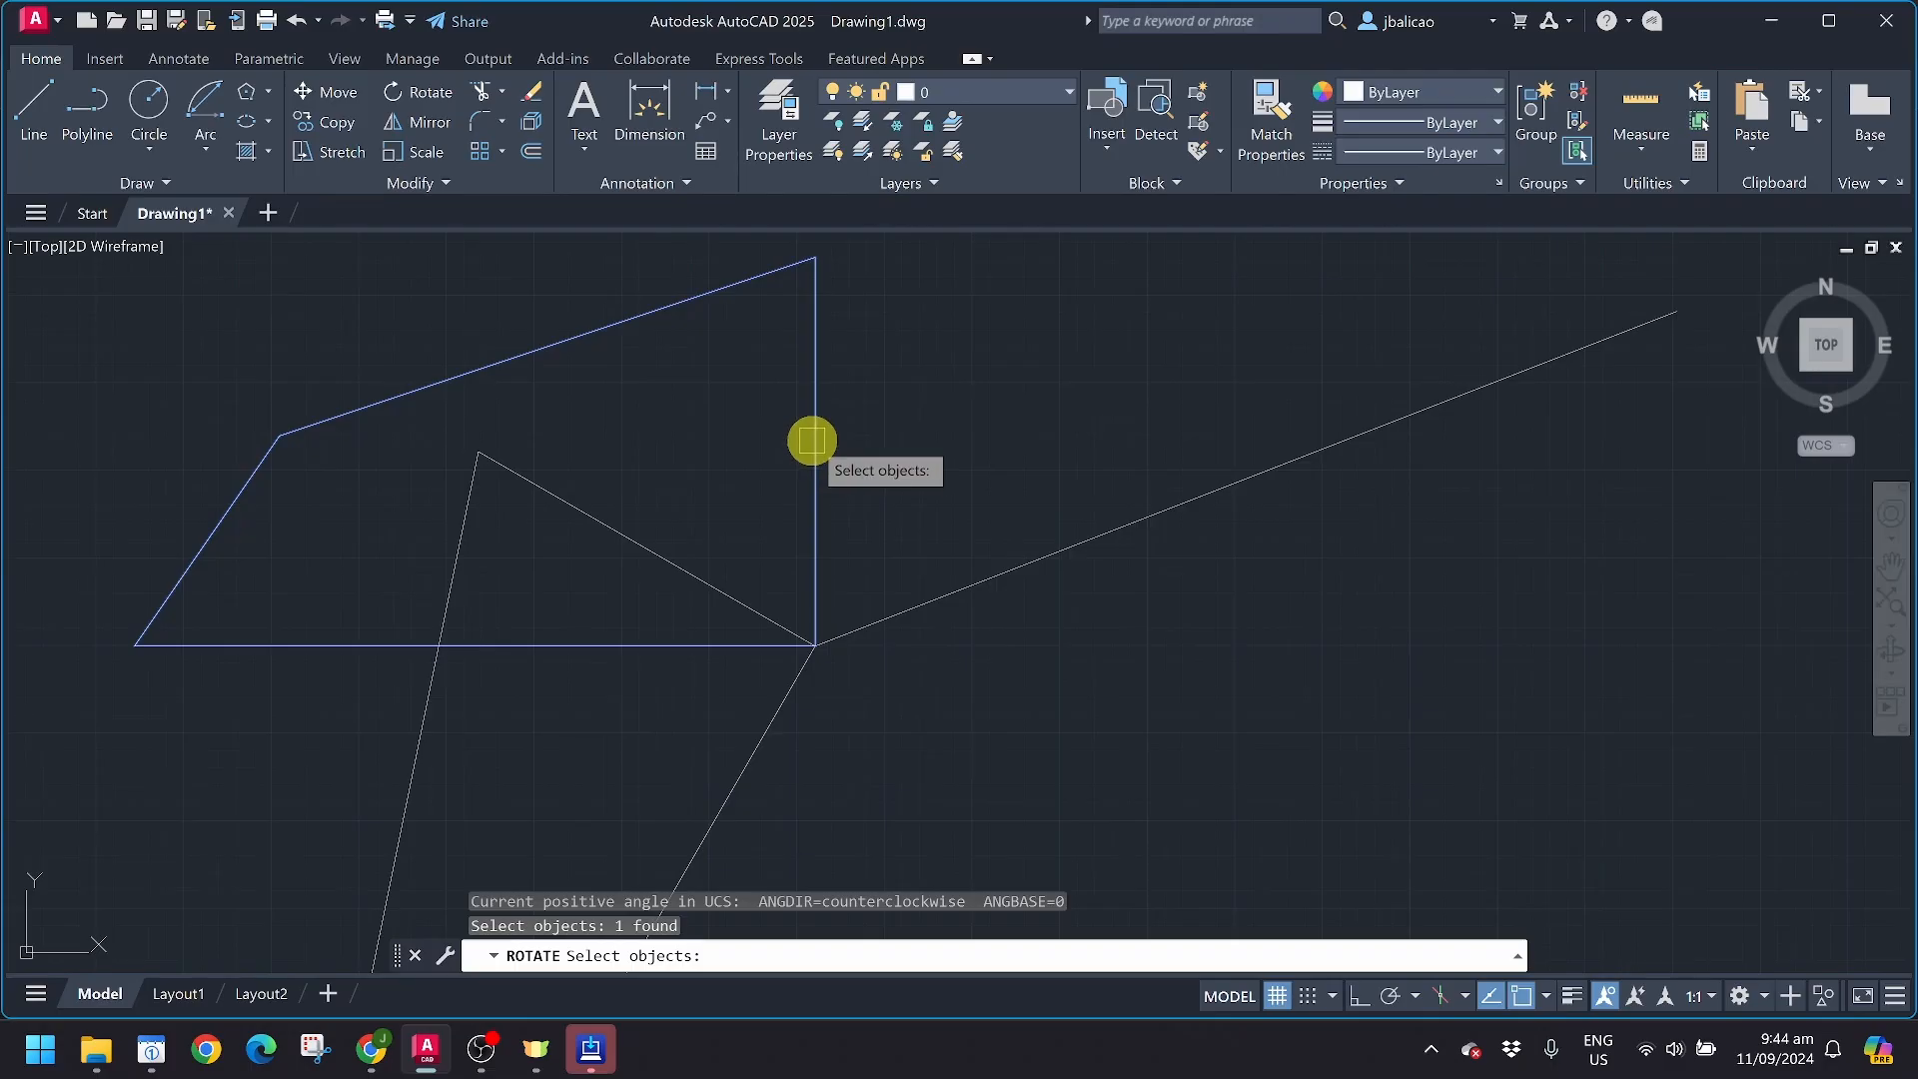
key(Return)
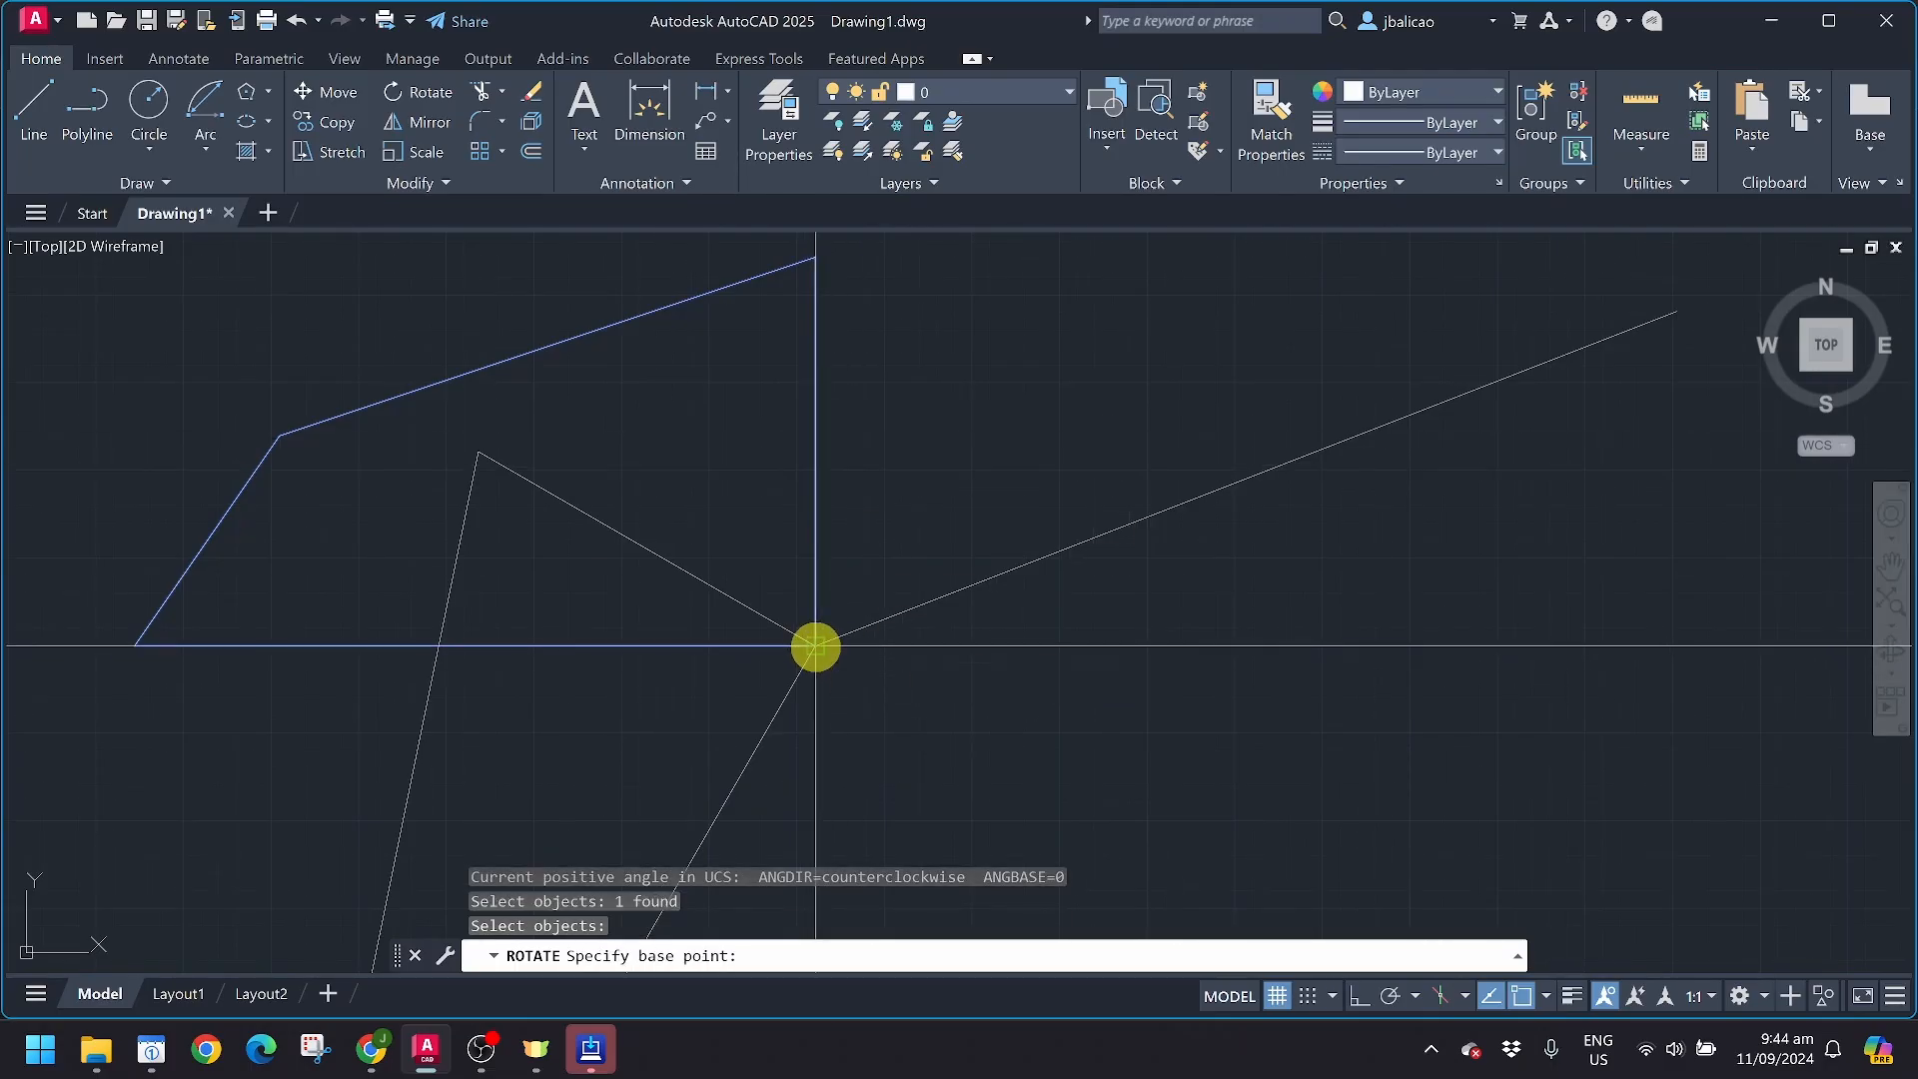
click(815, 648)
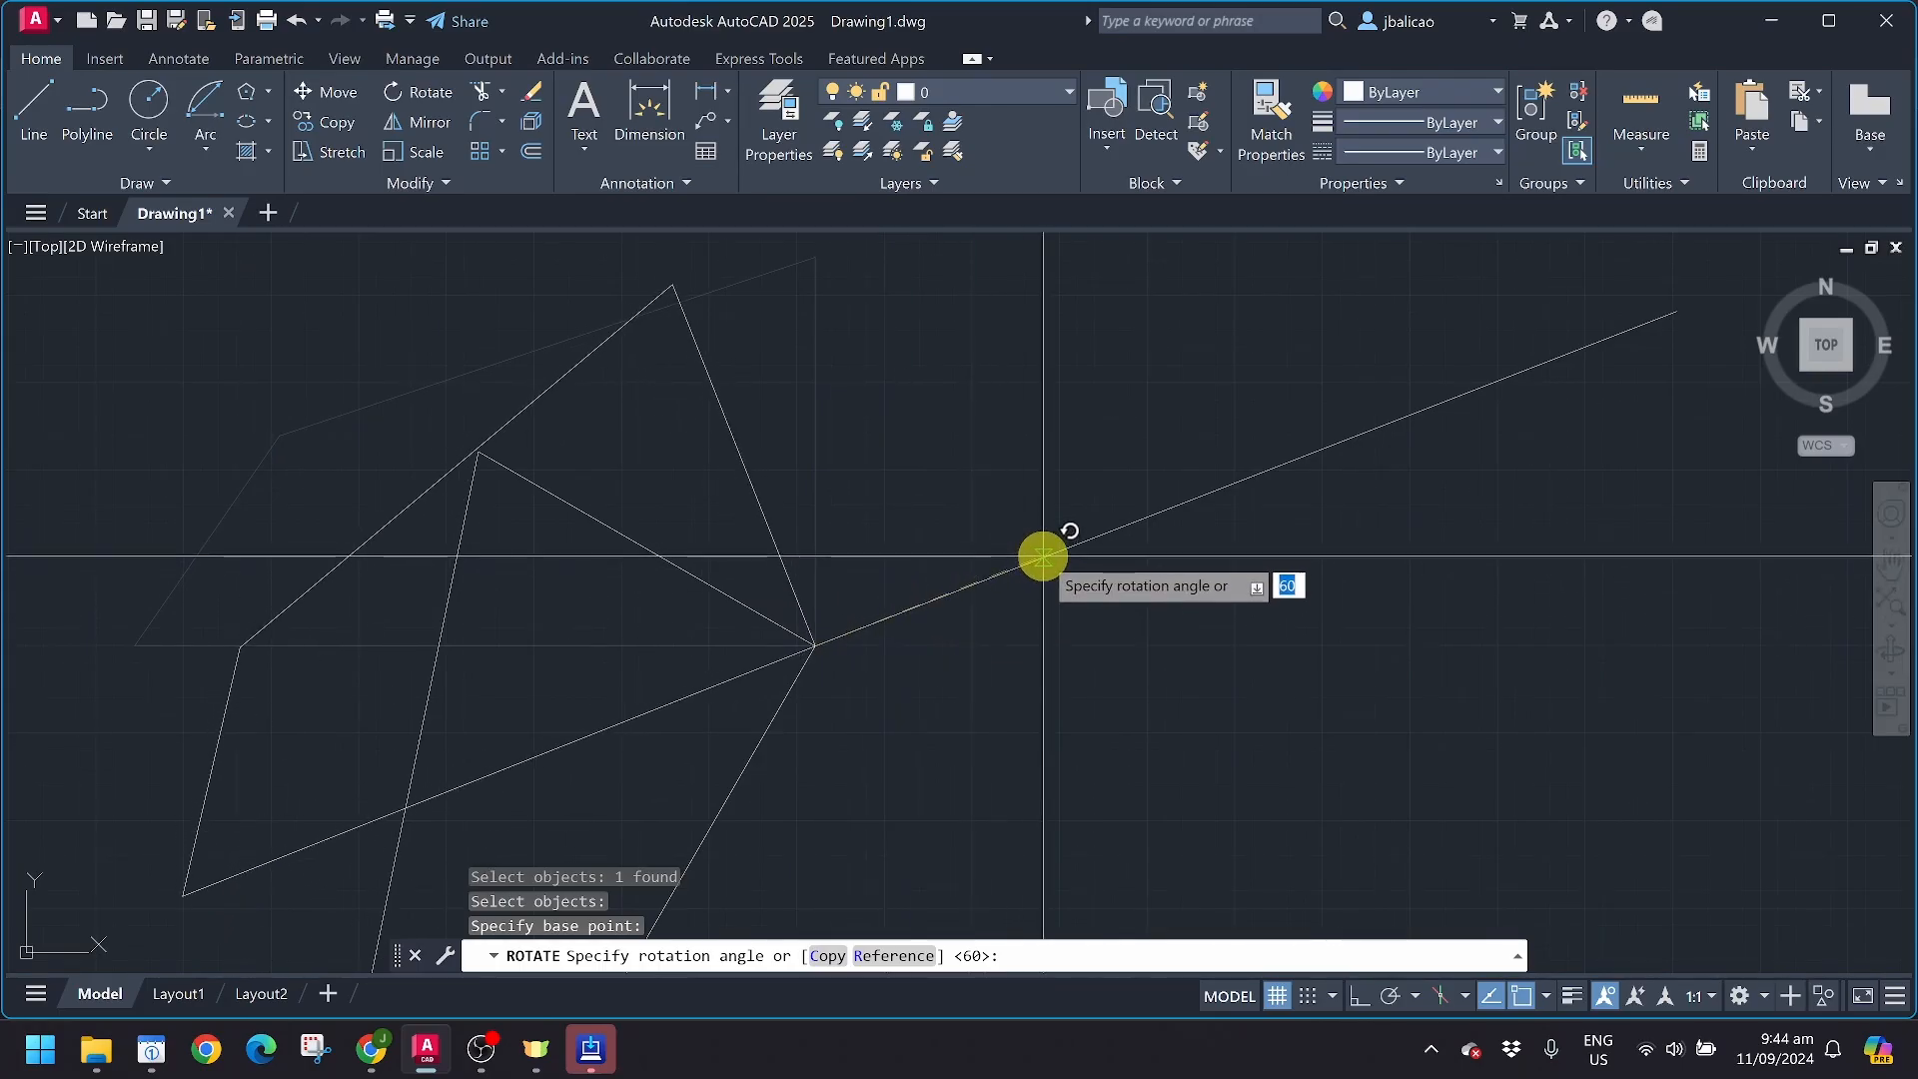
key(Escape)
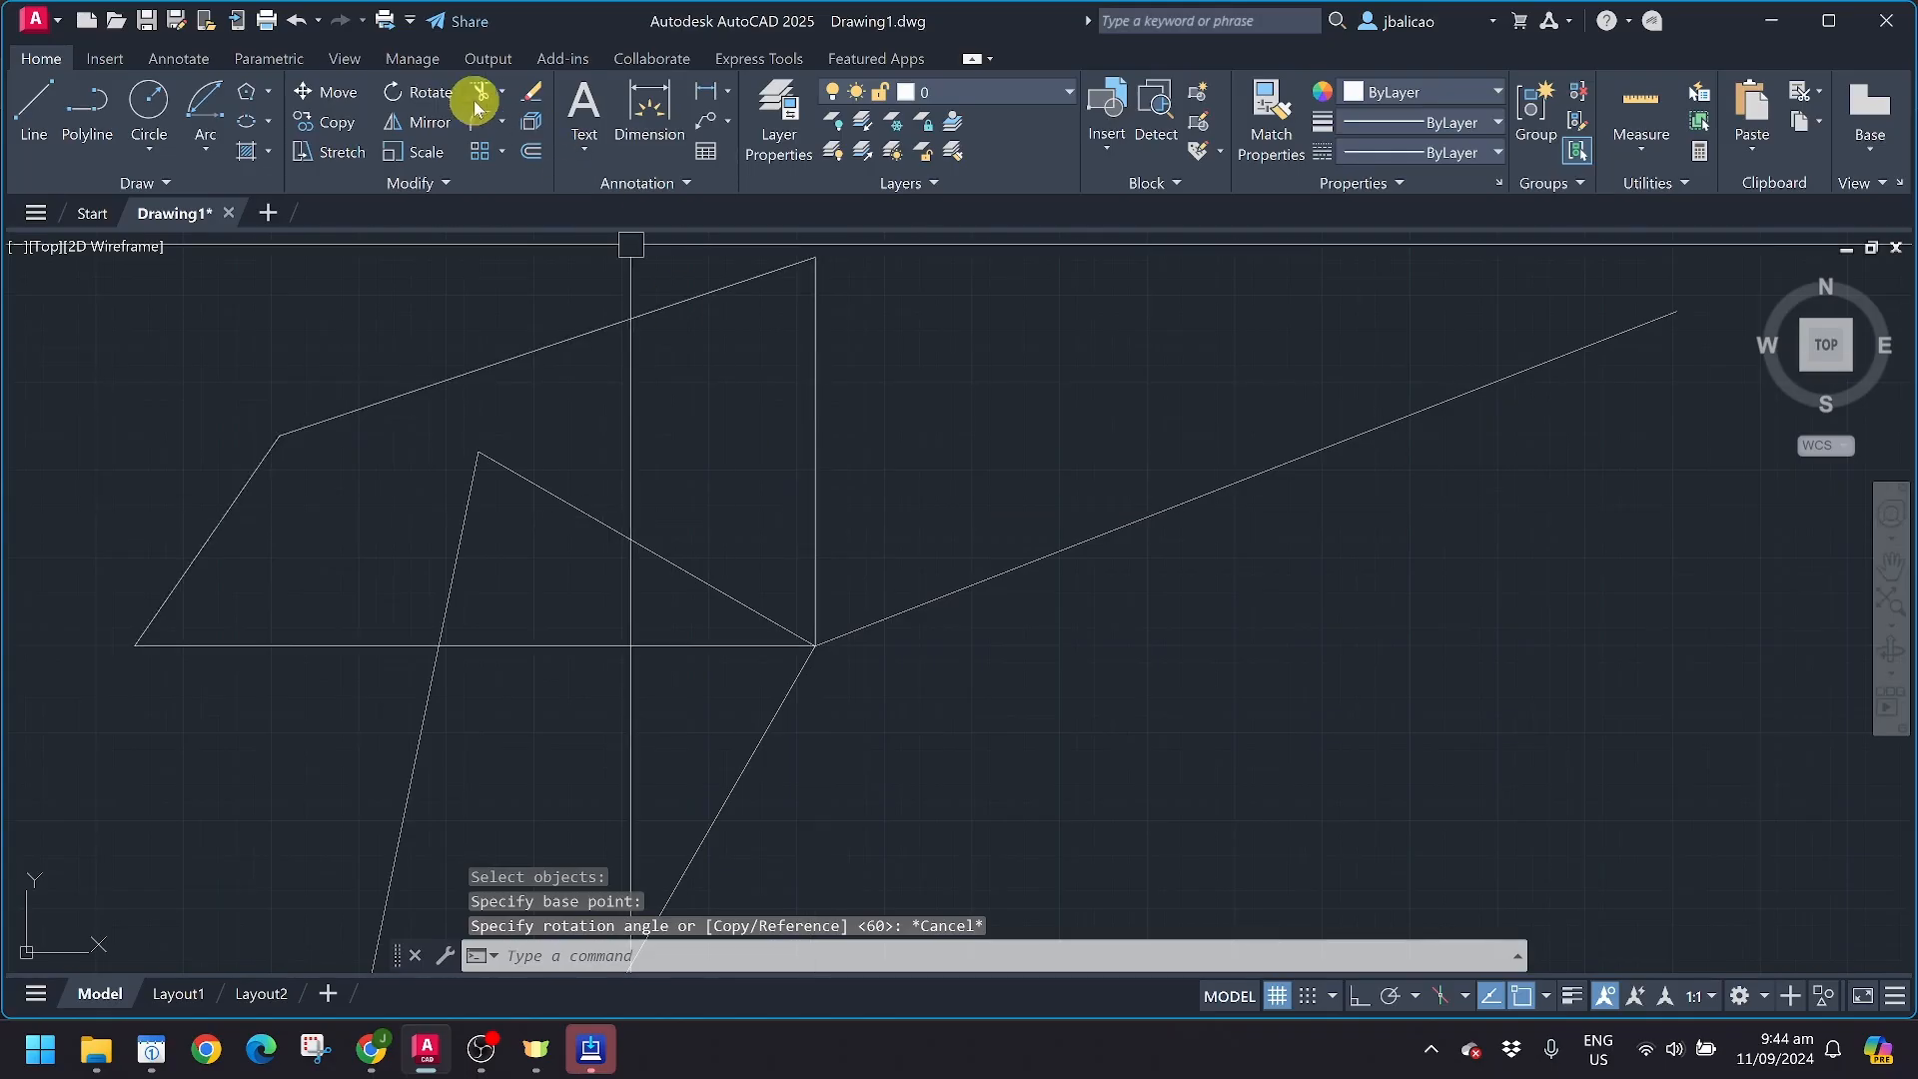
Rotate the upper quadrilateral about the shared corner with the Reference option, aligning its vertical edge with the slanted line
click(433, 94)
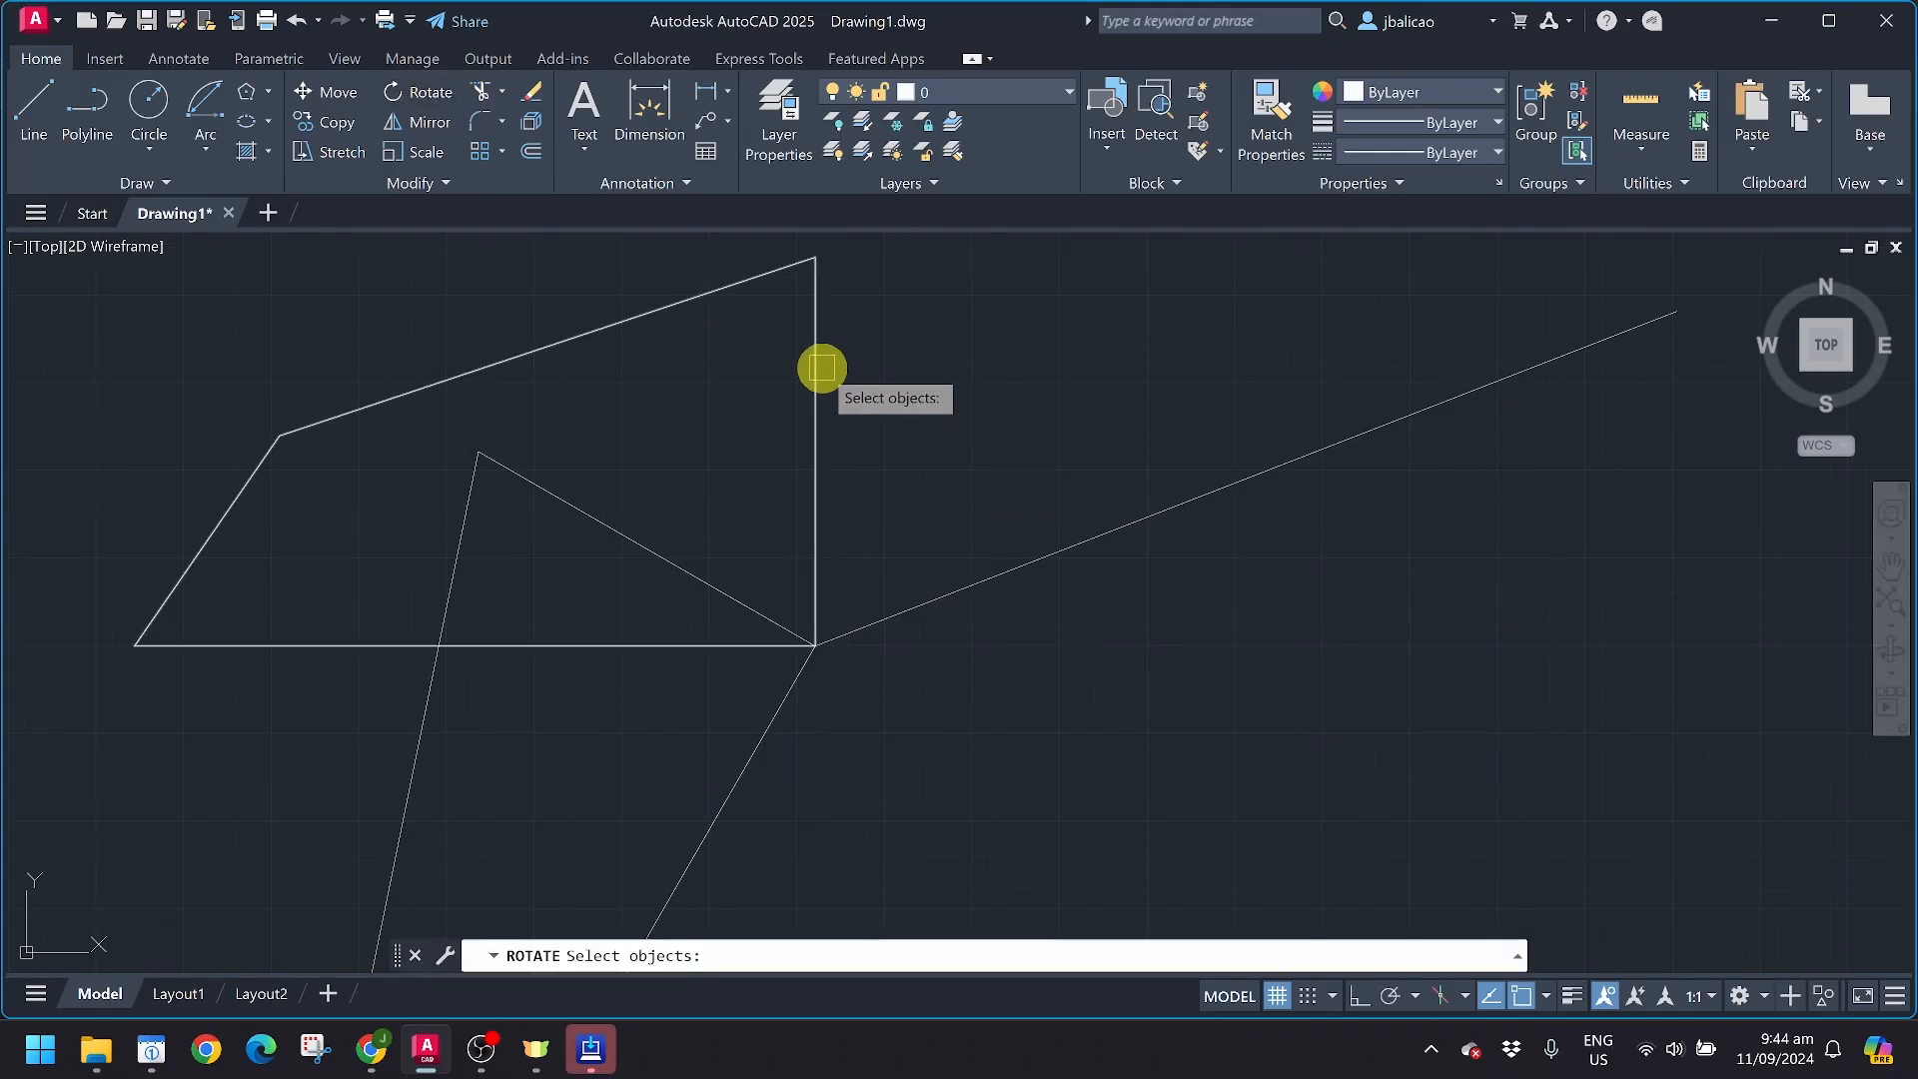
click(819, 367)
key(Return)
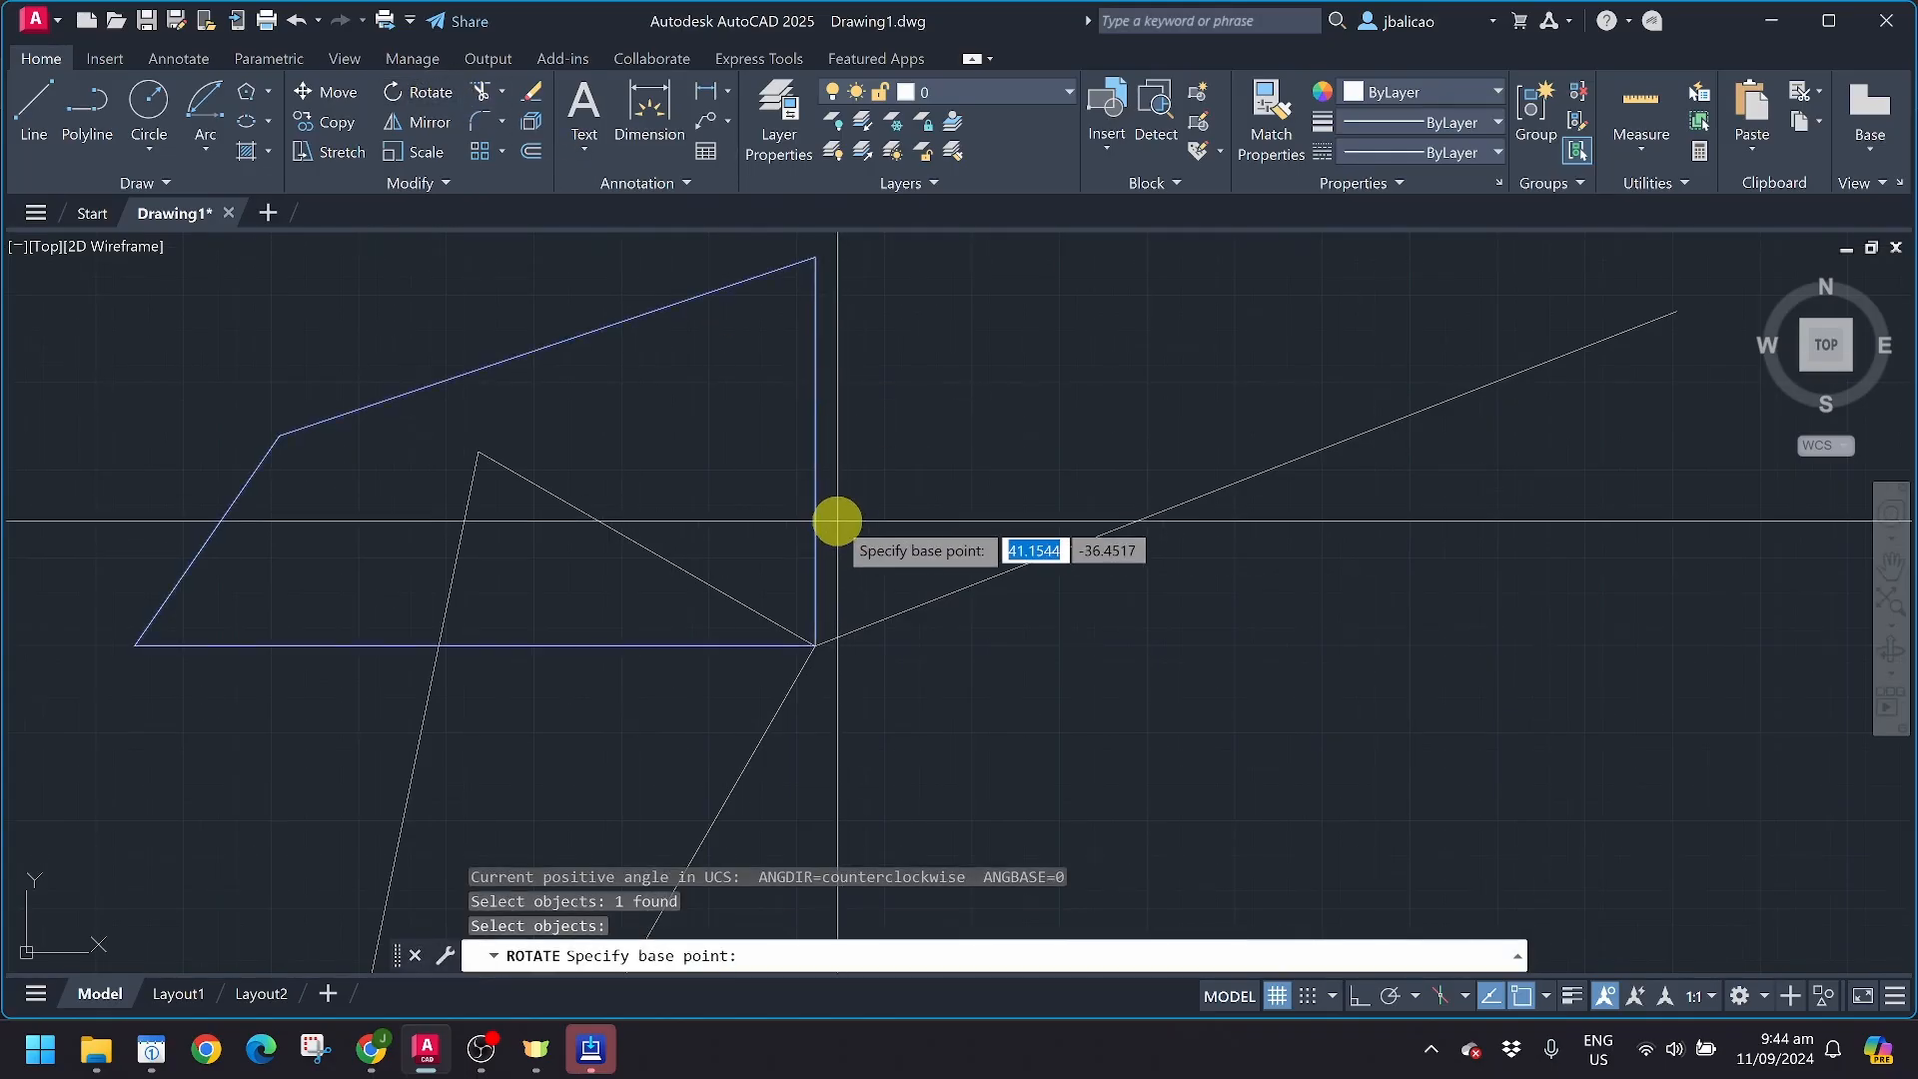
click(815, 646)
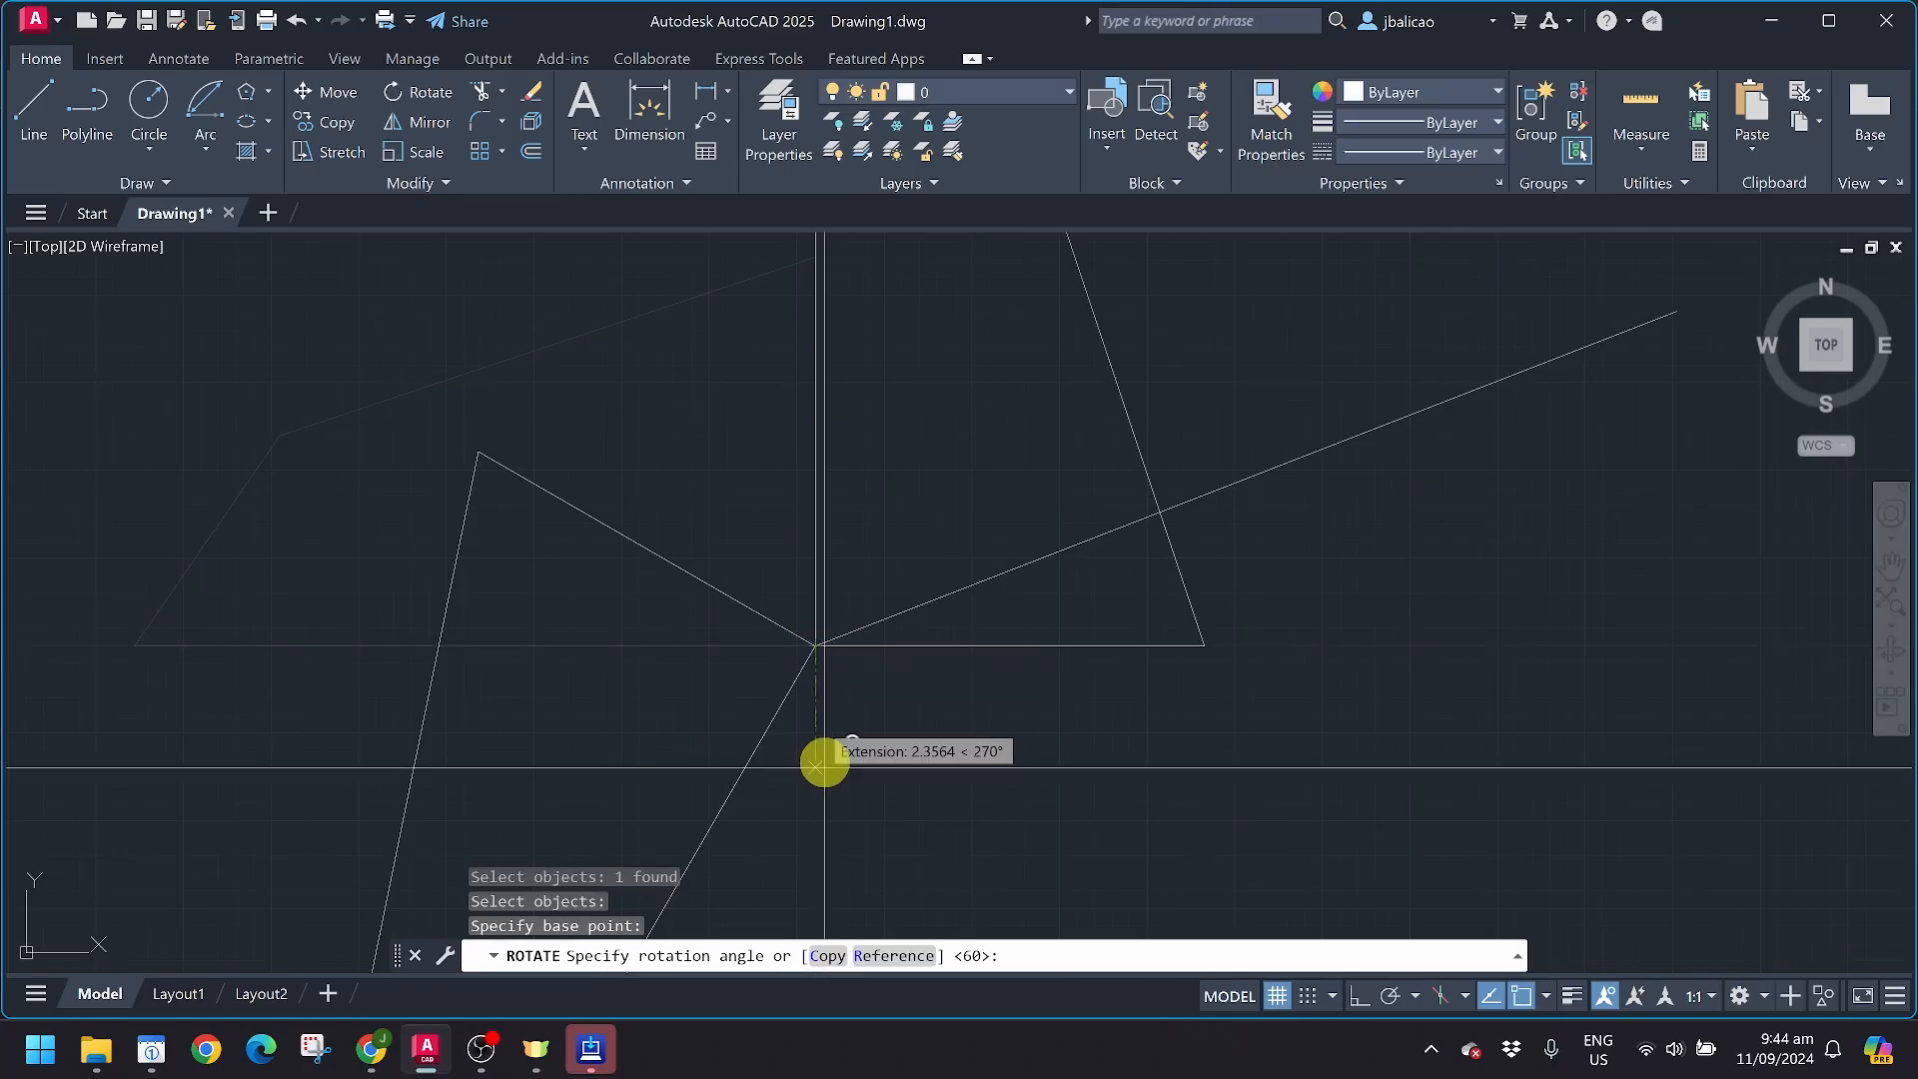
click(874, 959)
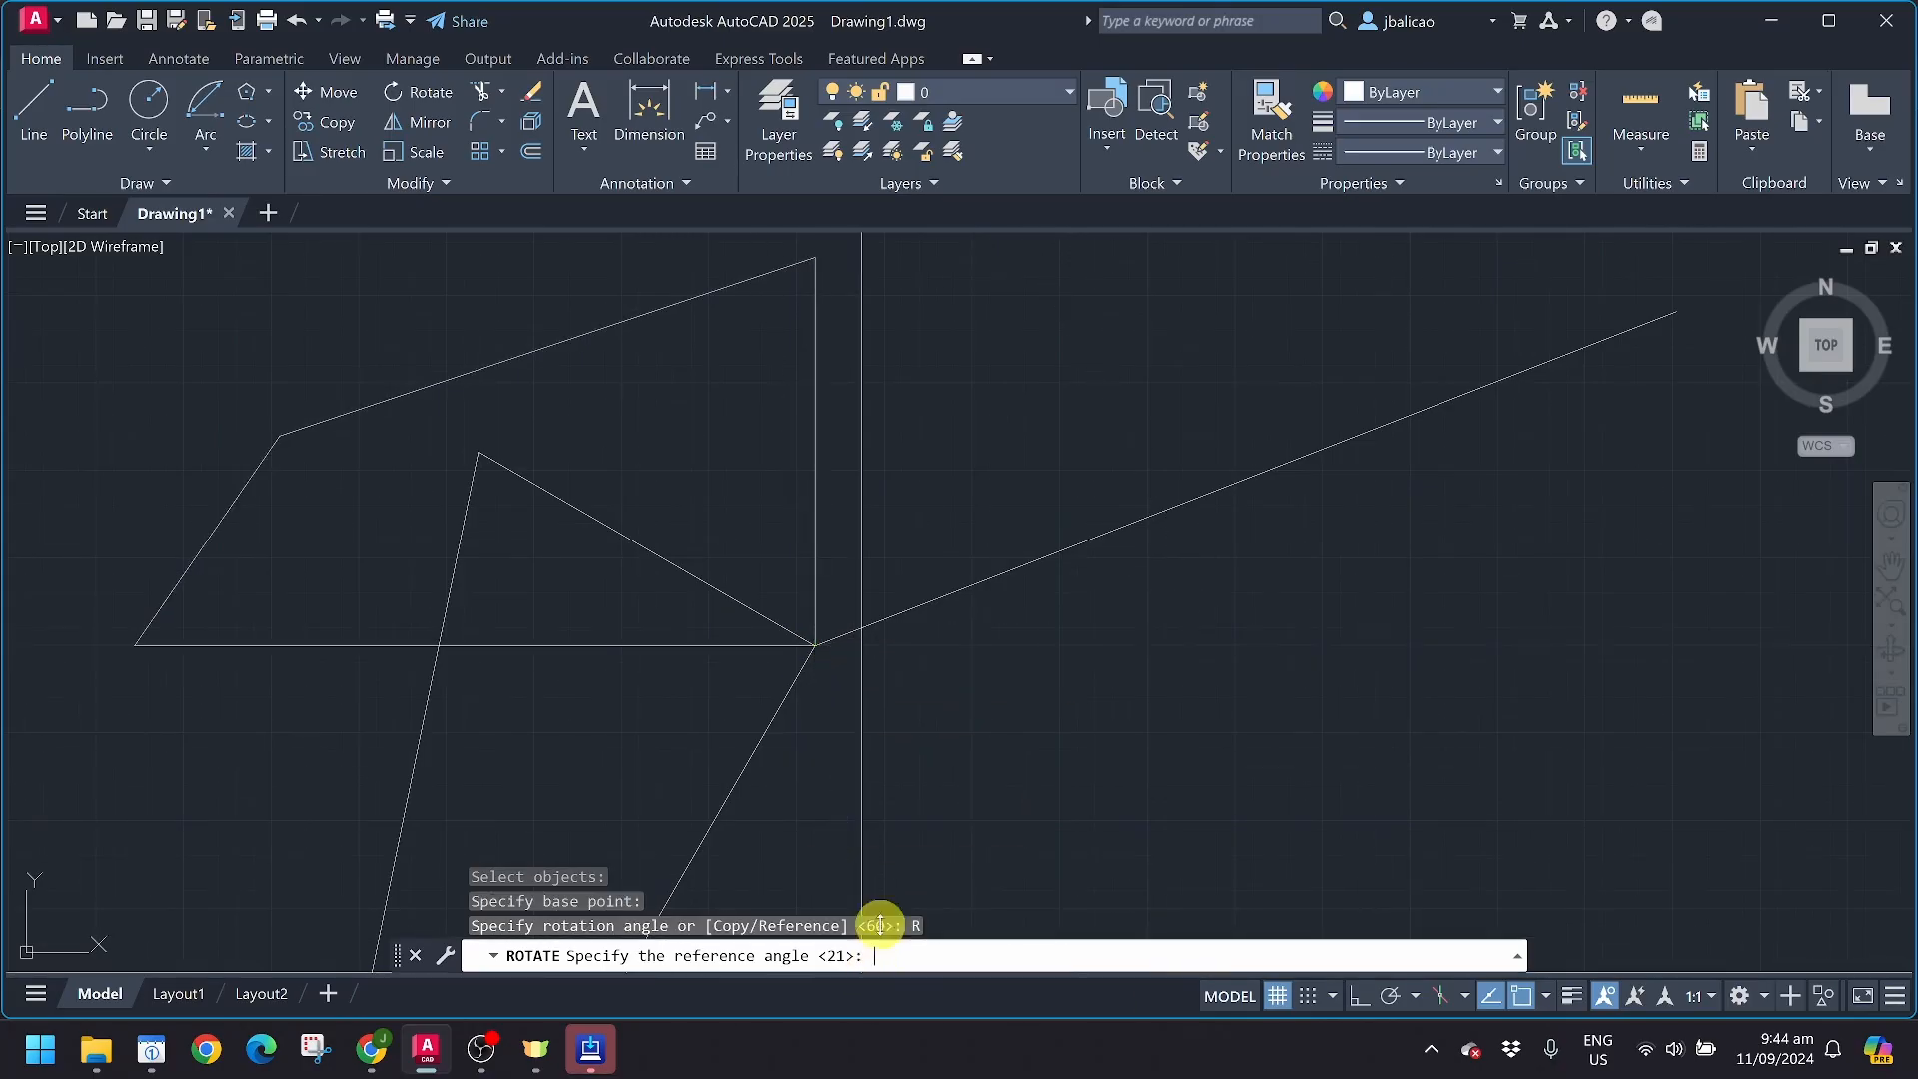
click(816, 644)
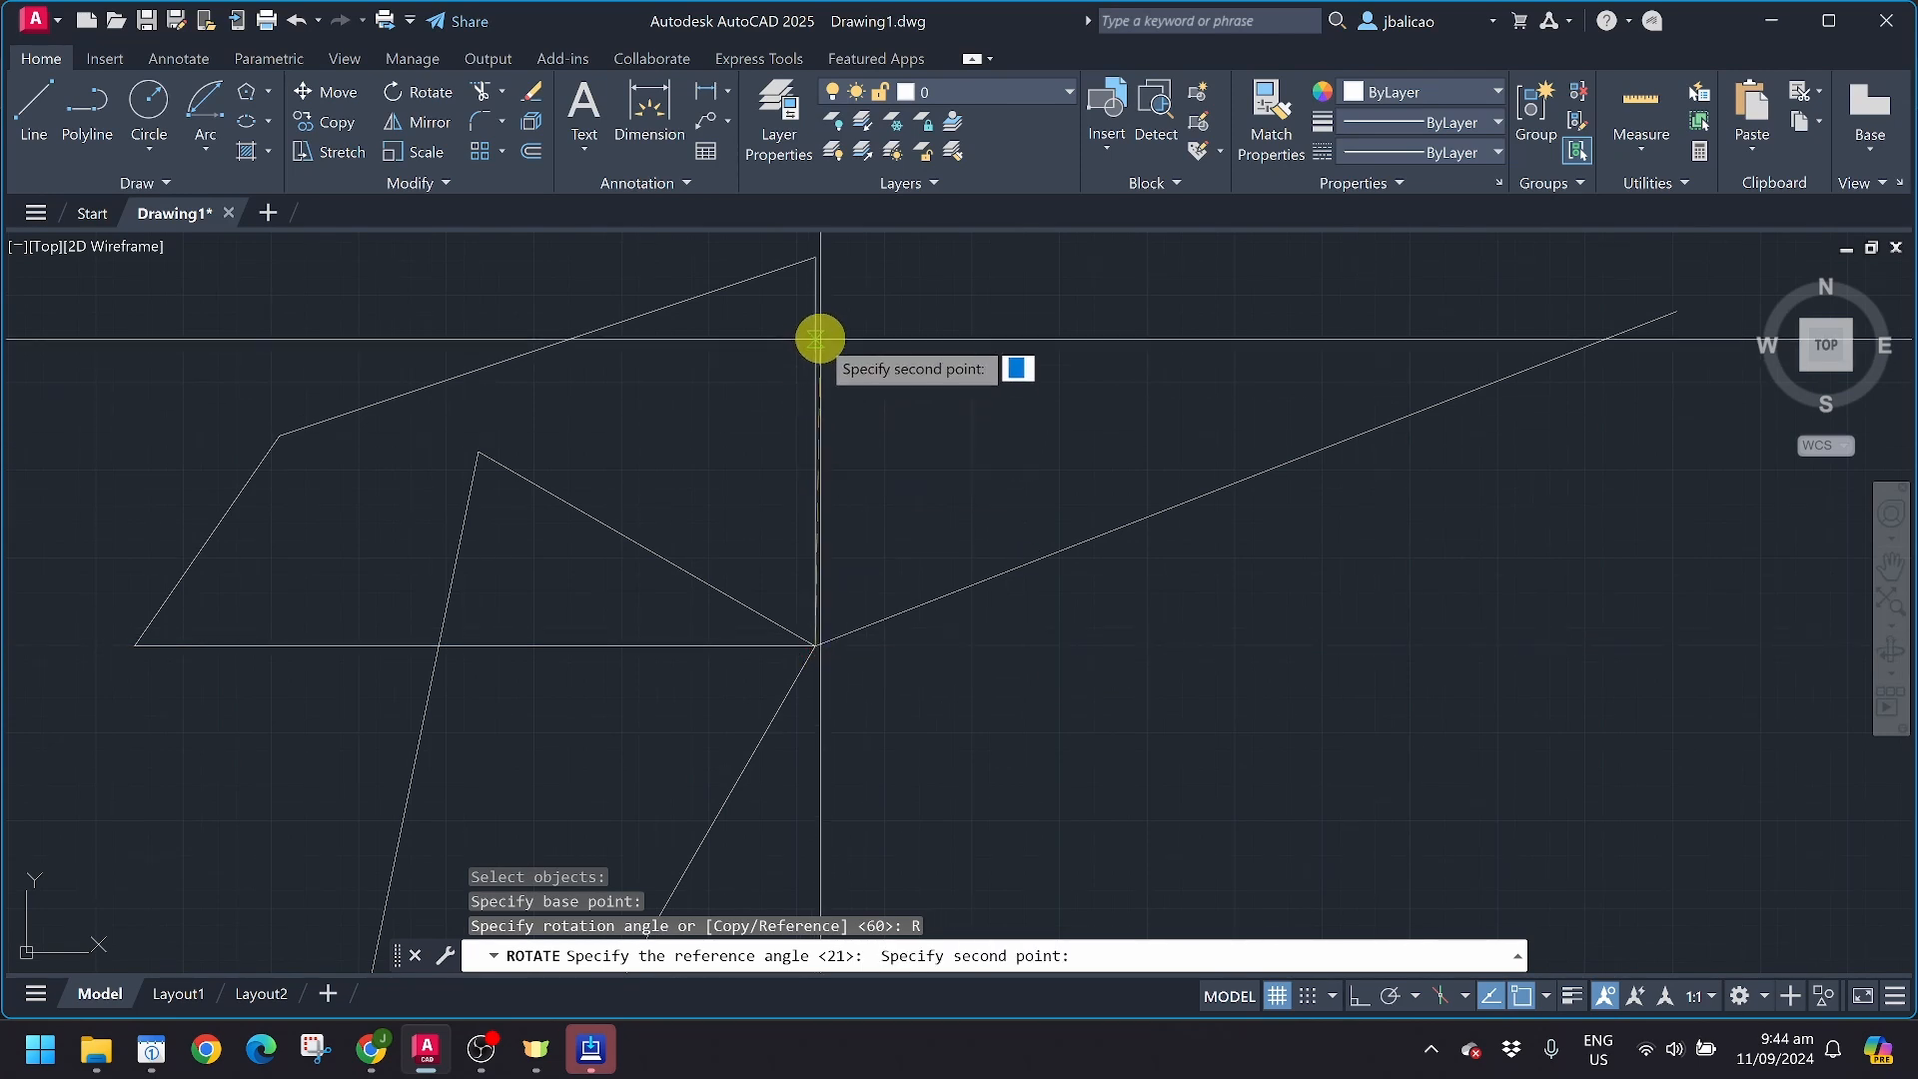
click(816, 262)
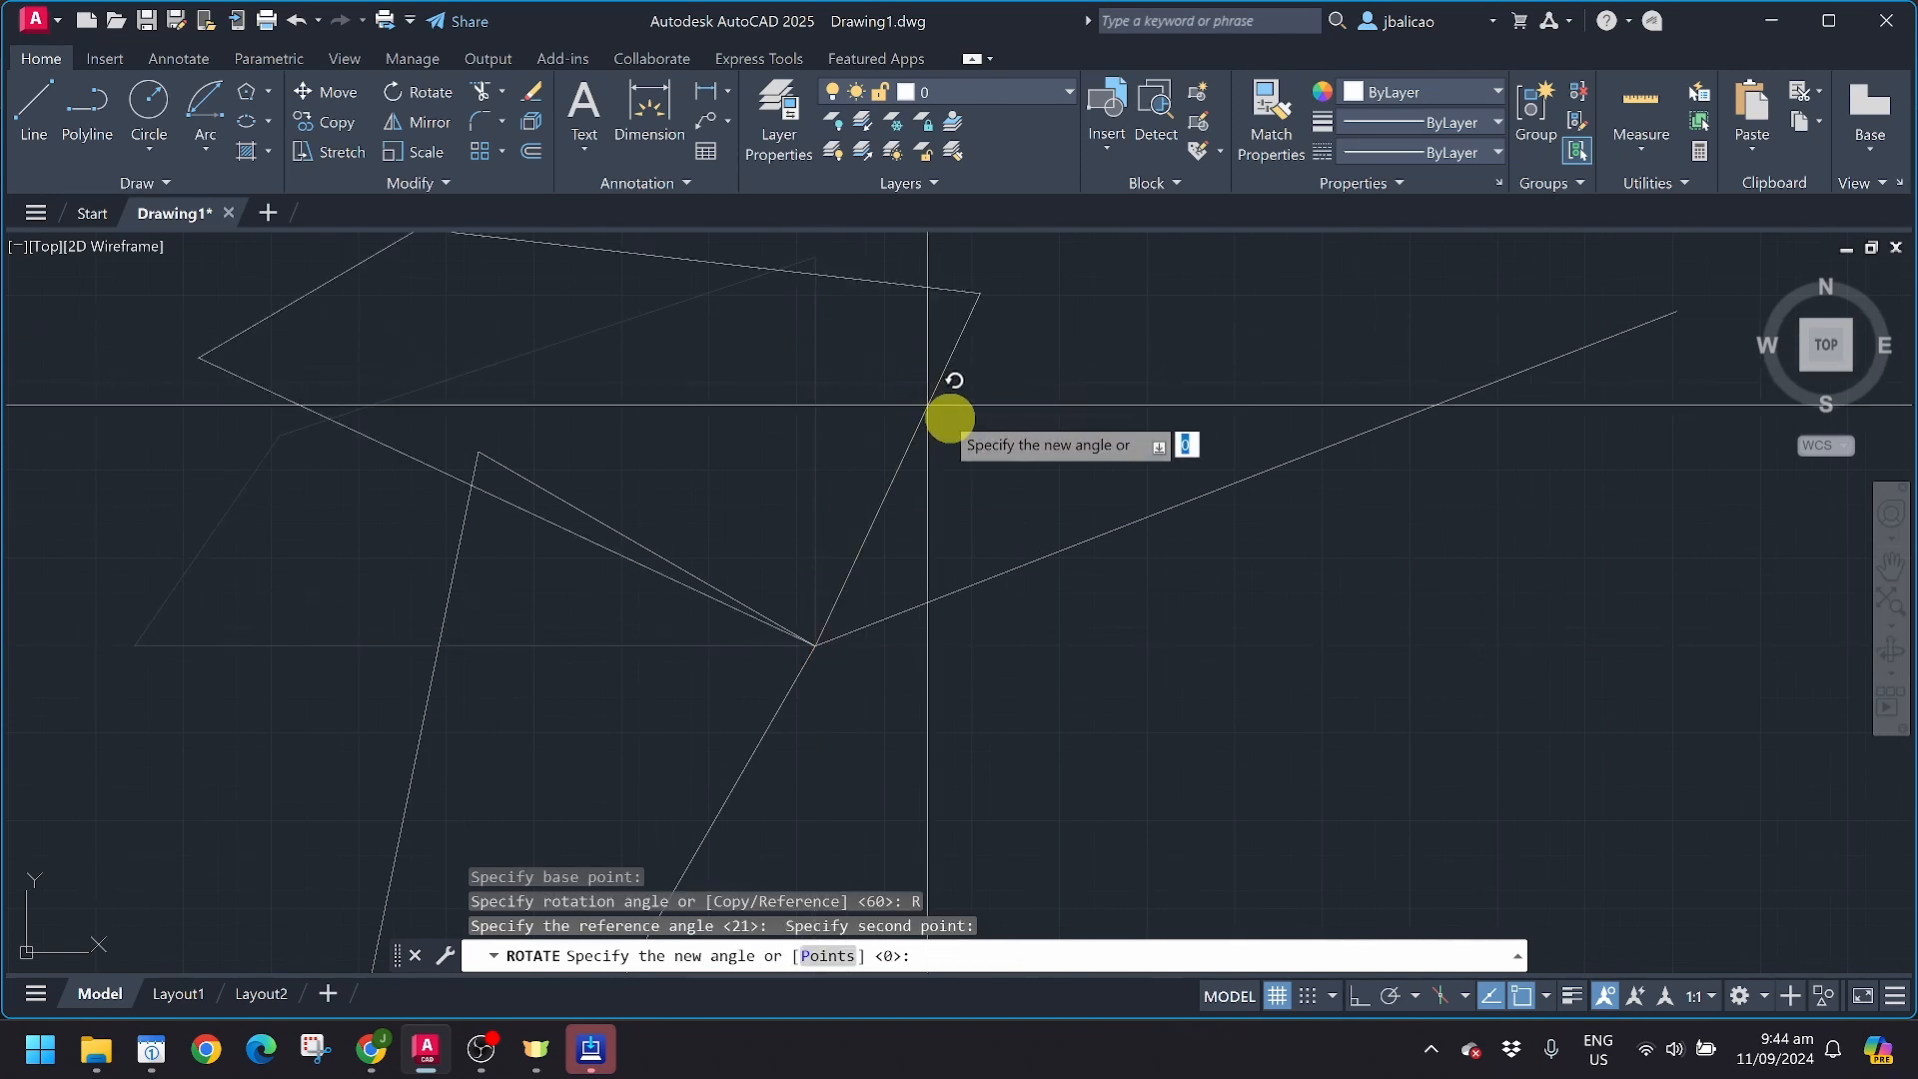
click(1107, 525)
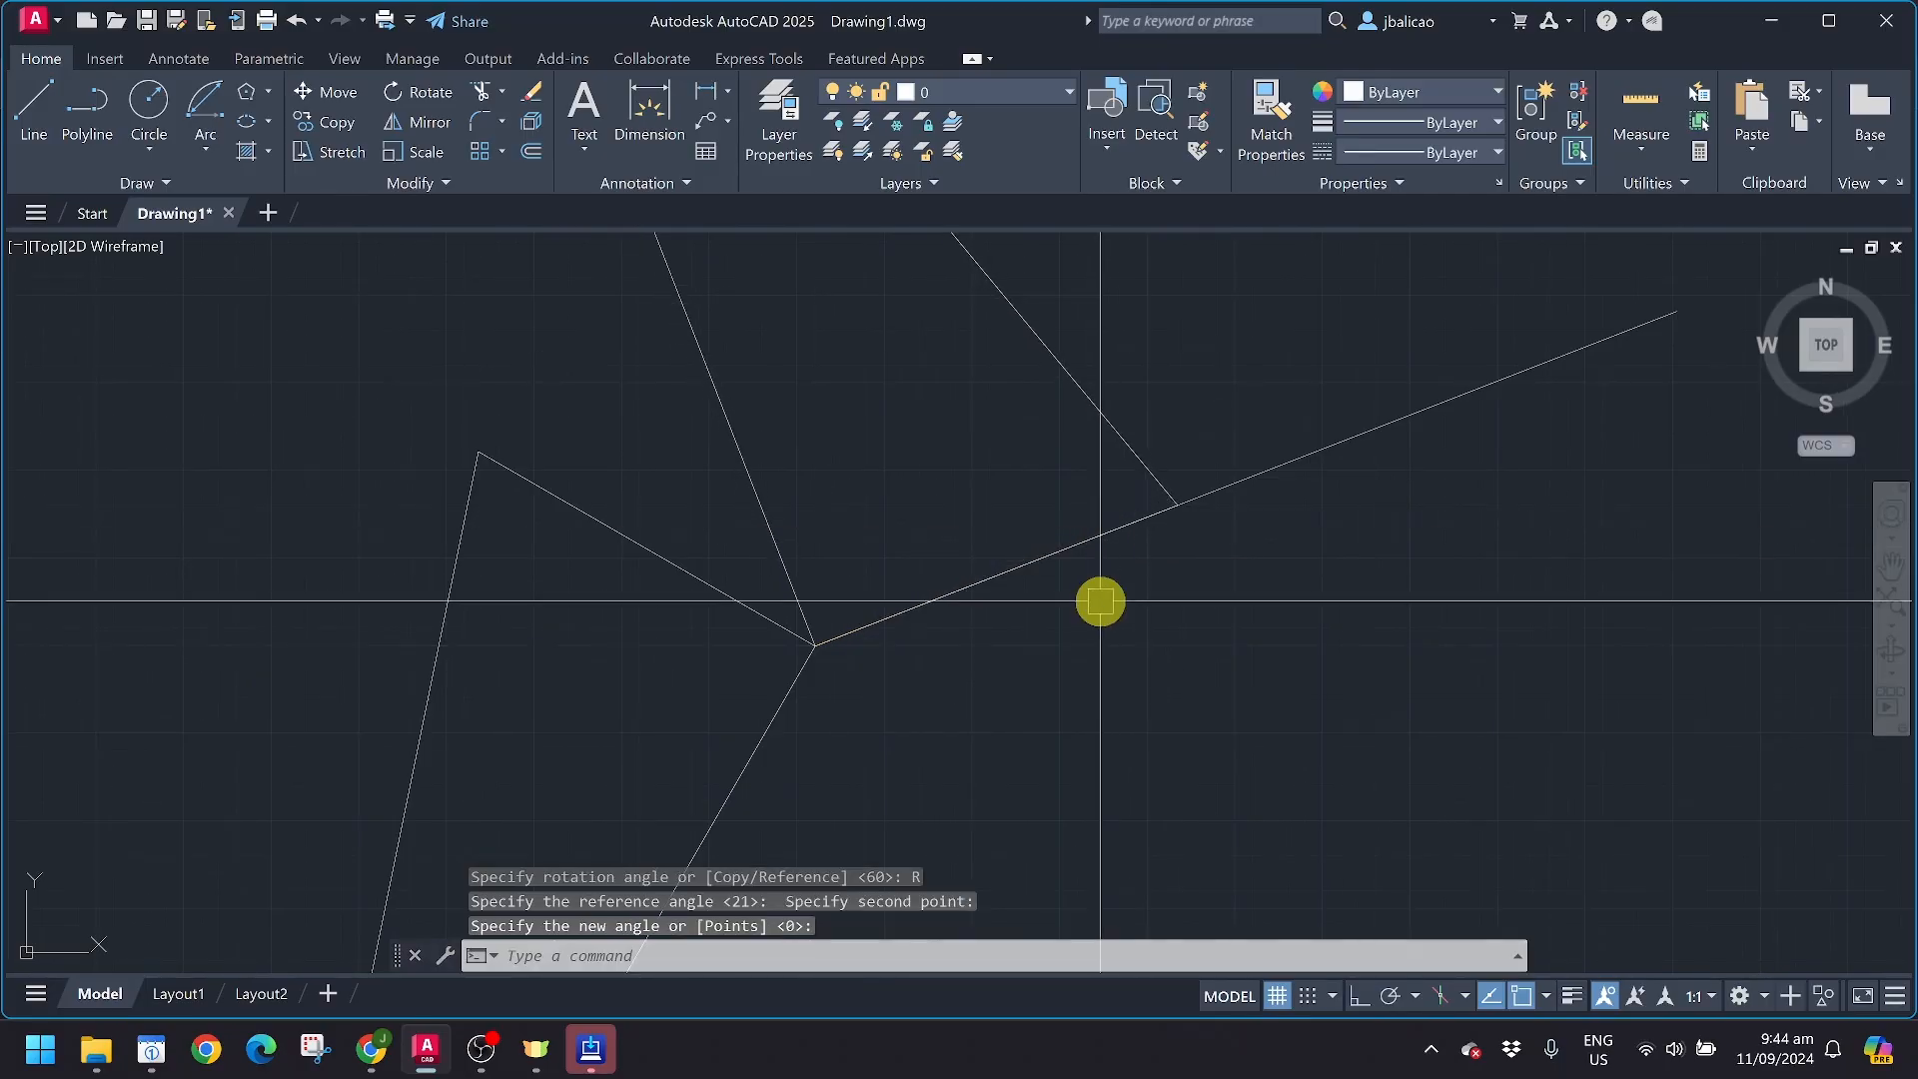
scroll(1100, 603, down, 2)
middle_drag(937, 540, 912, 620)
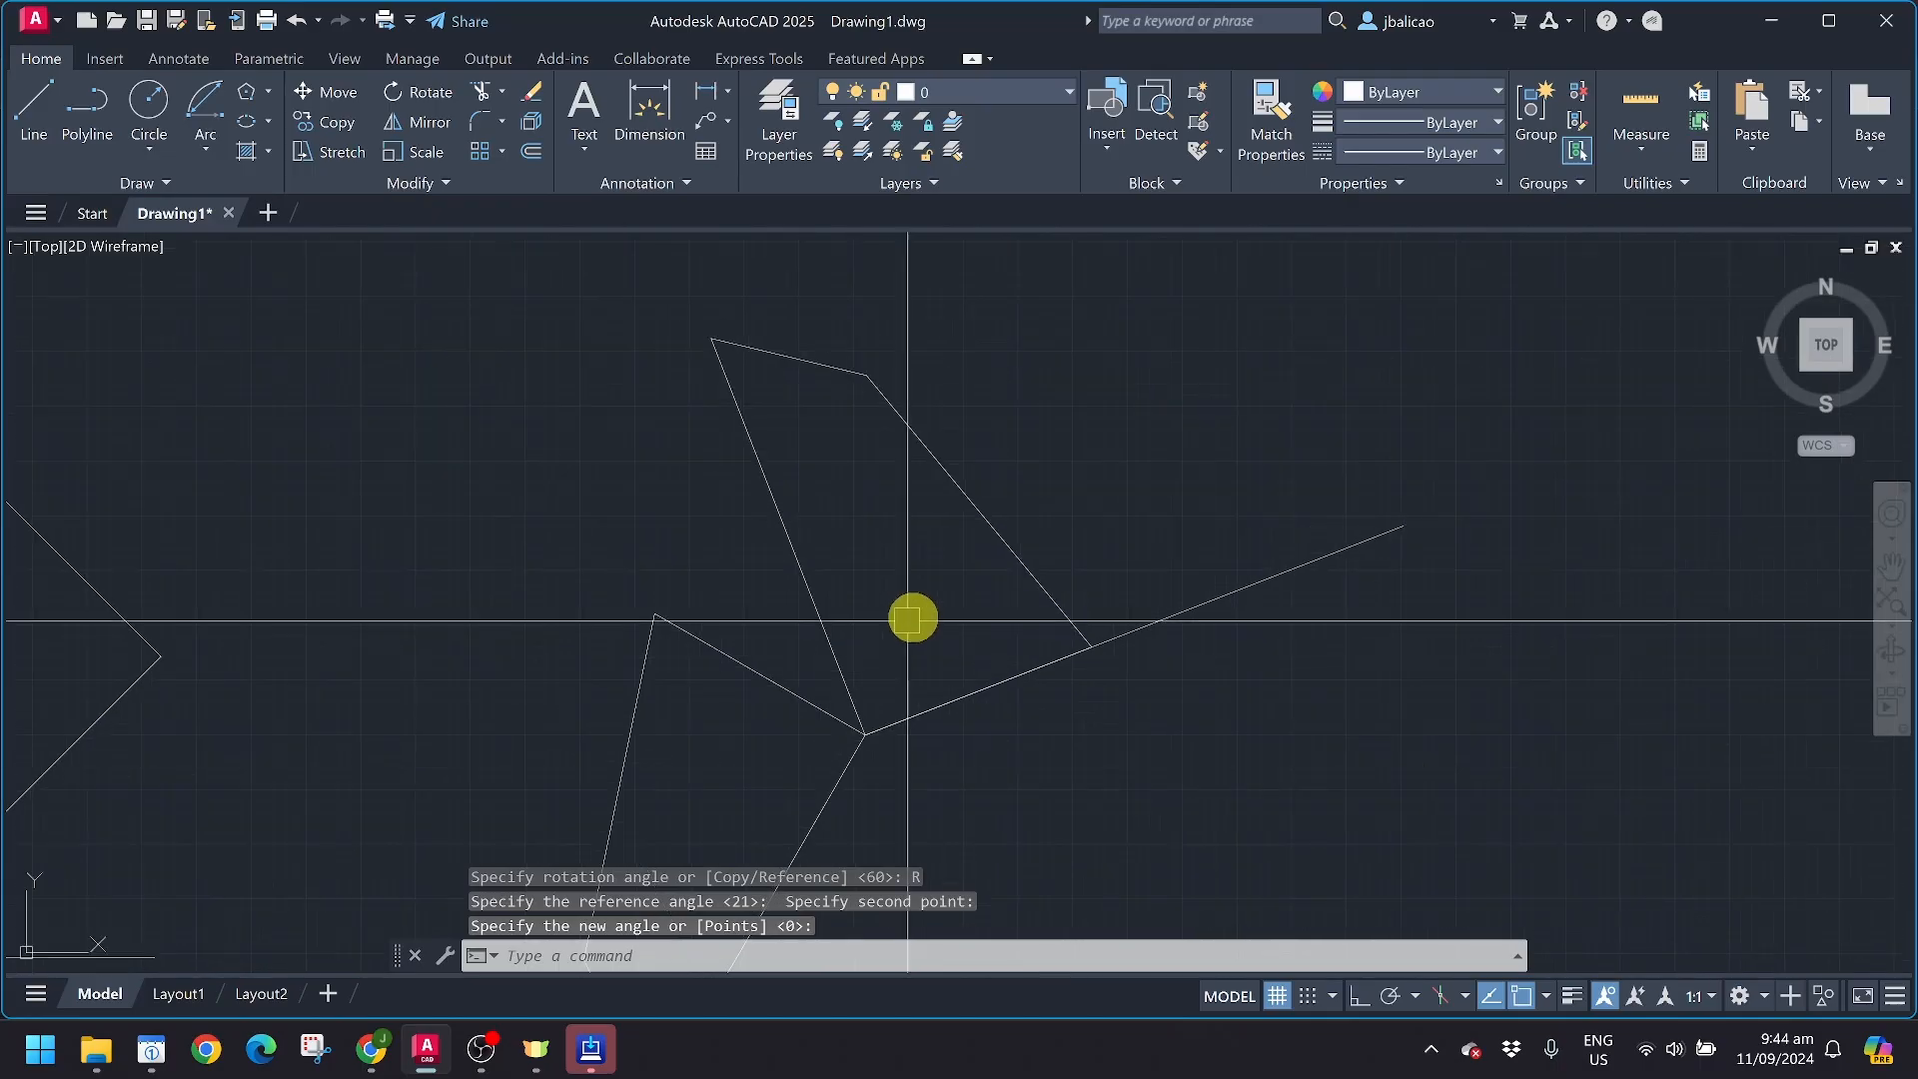
middle_drag(1017, 532, 920, 529)
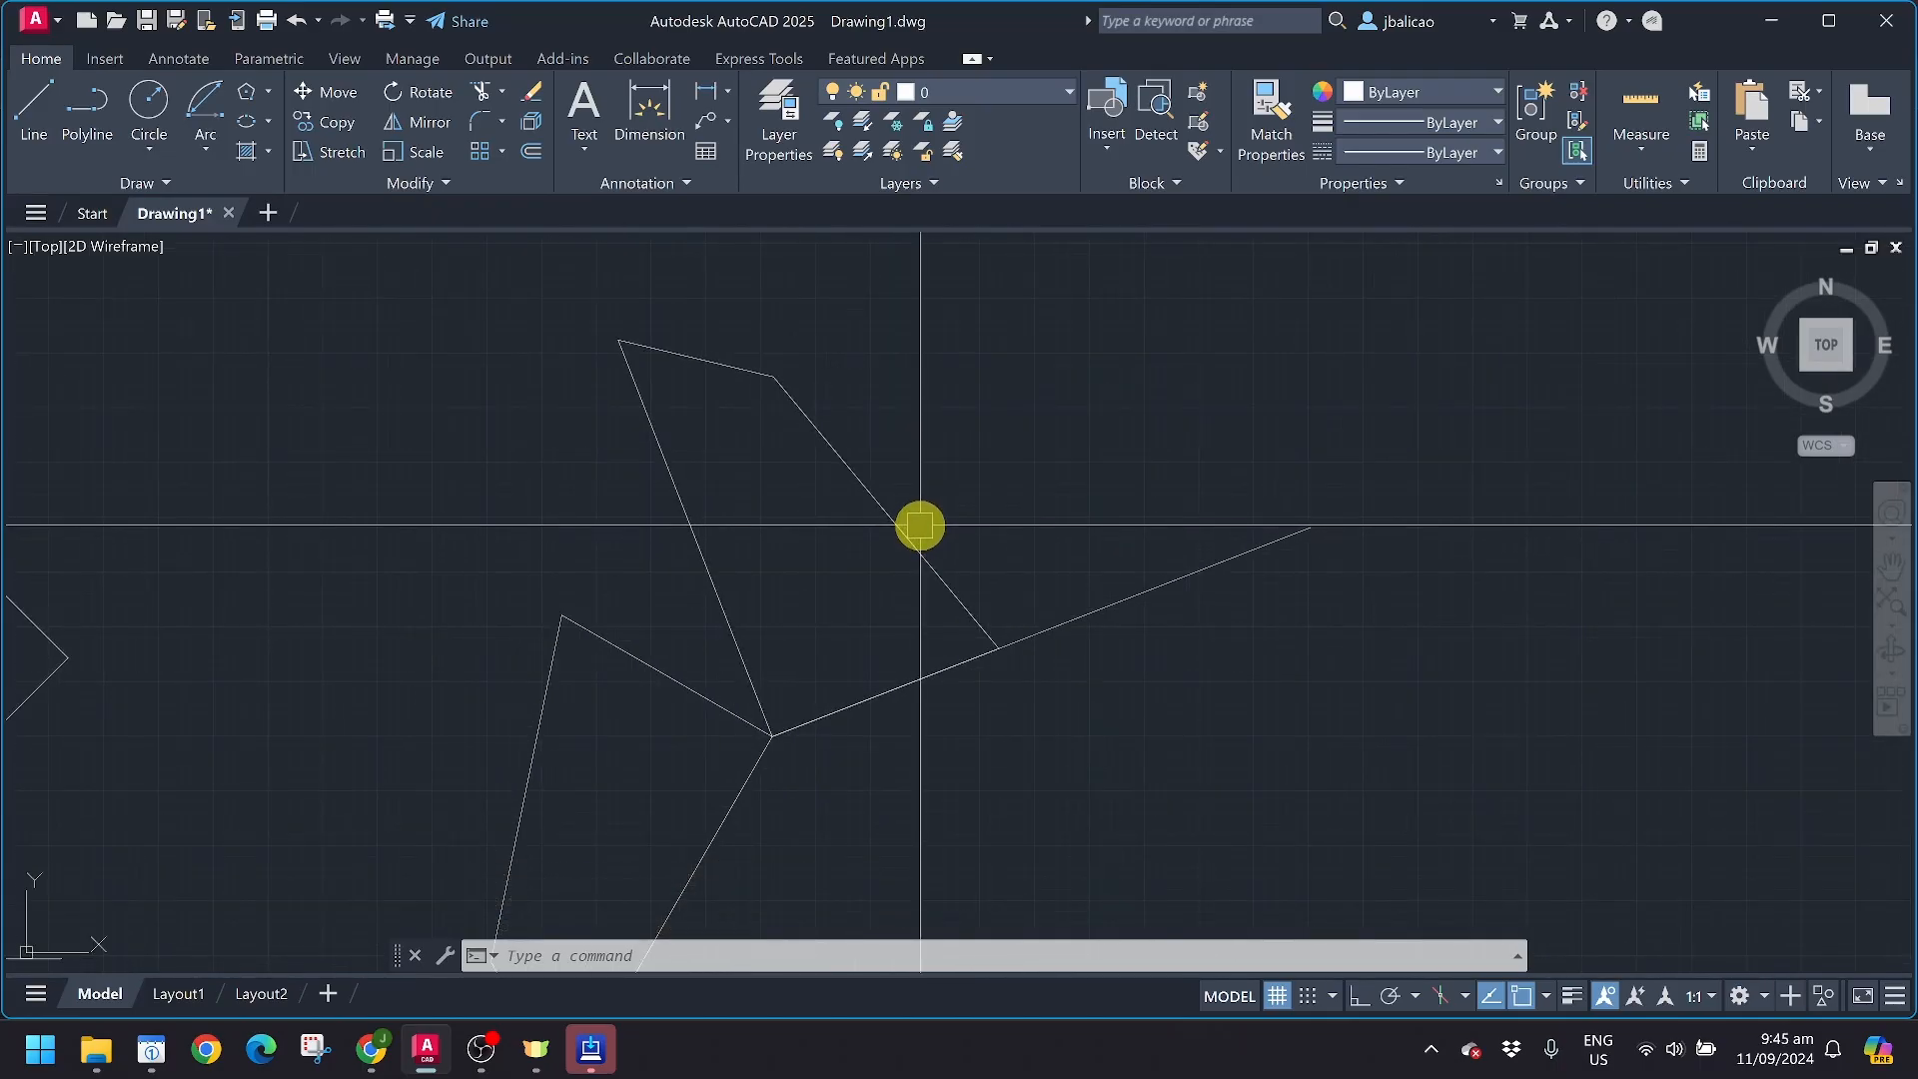
key(Escape)
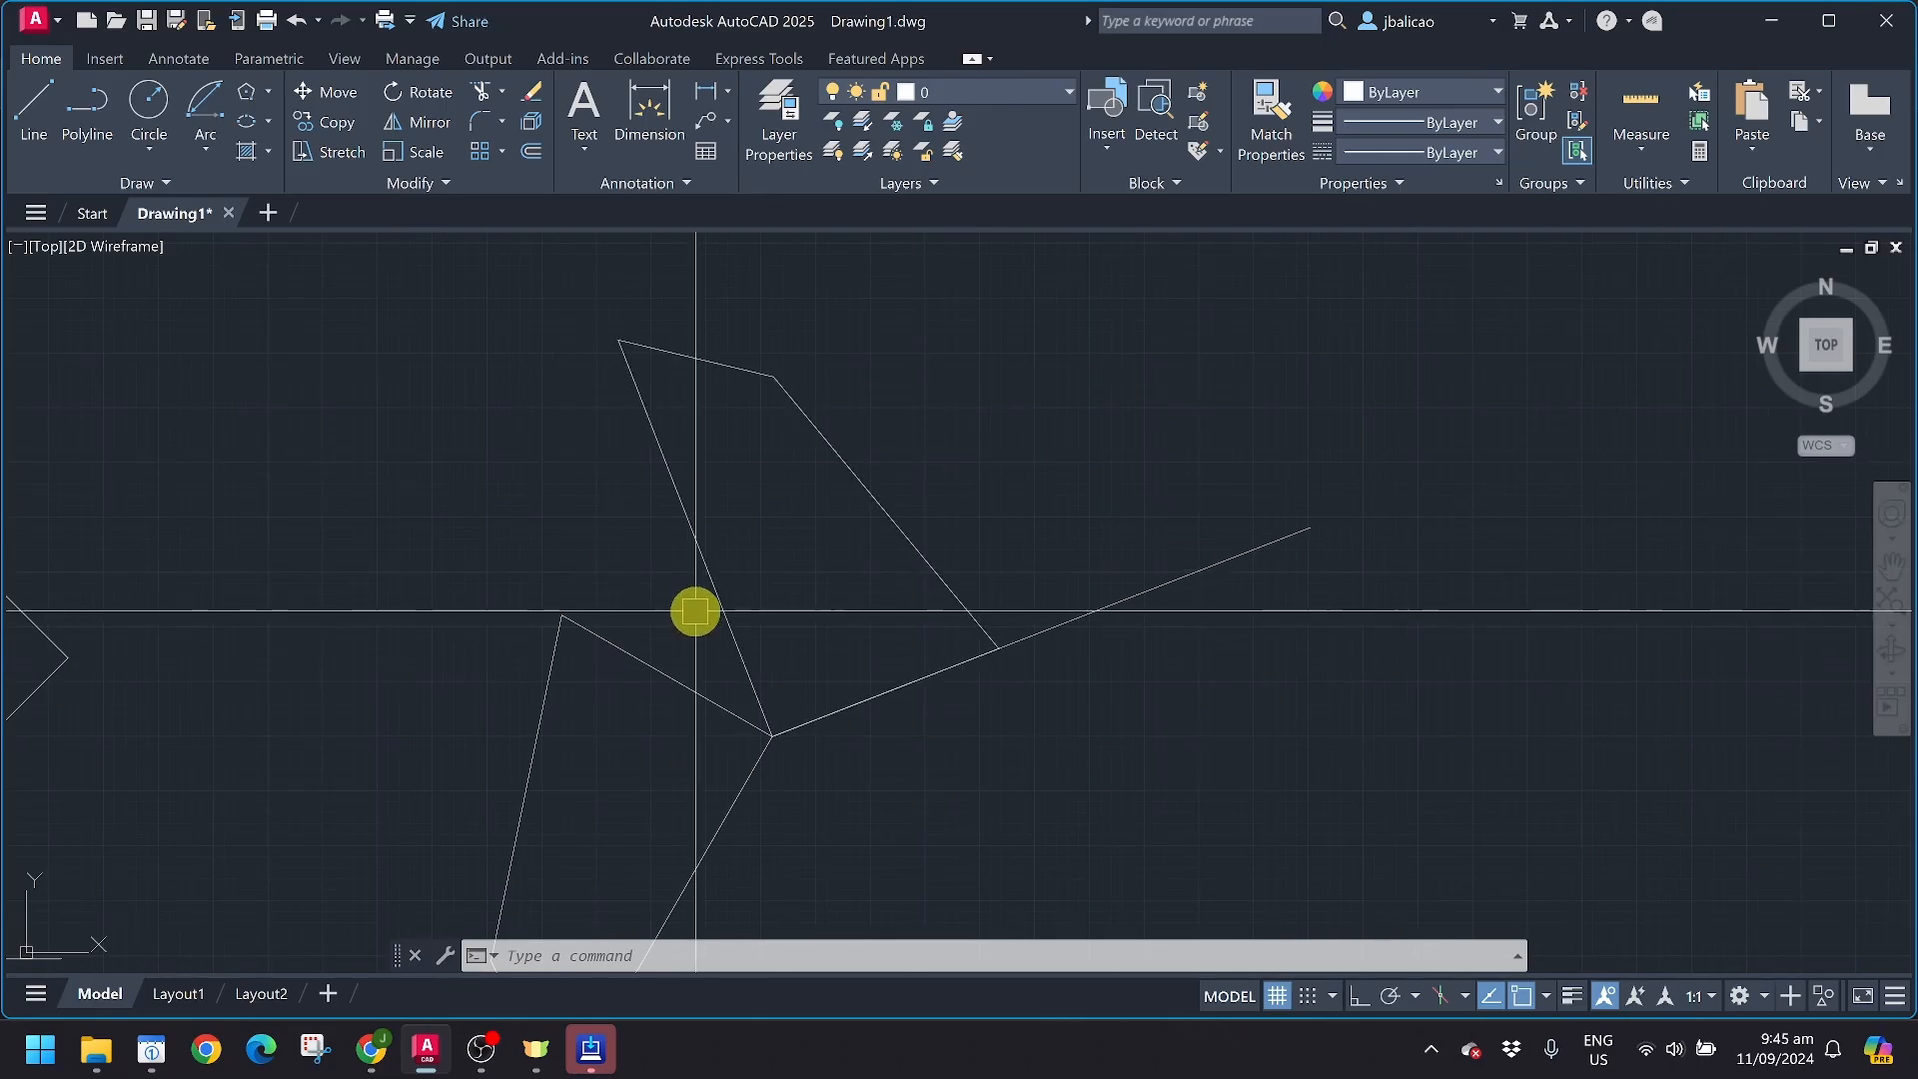
Draw a tall rectangle in the open space to the right of the slanted line
scroll(829, 712, down, 2)
middle_drag(938, 553, 698, 543)
scroll(886, 691, up, 1)
text(rec)
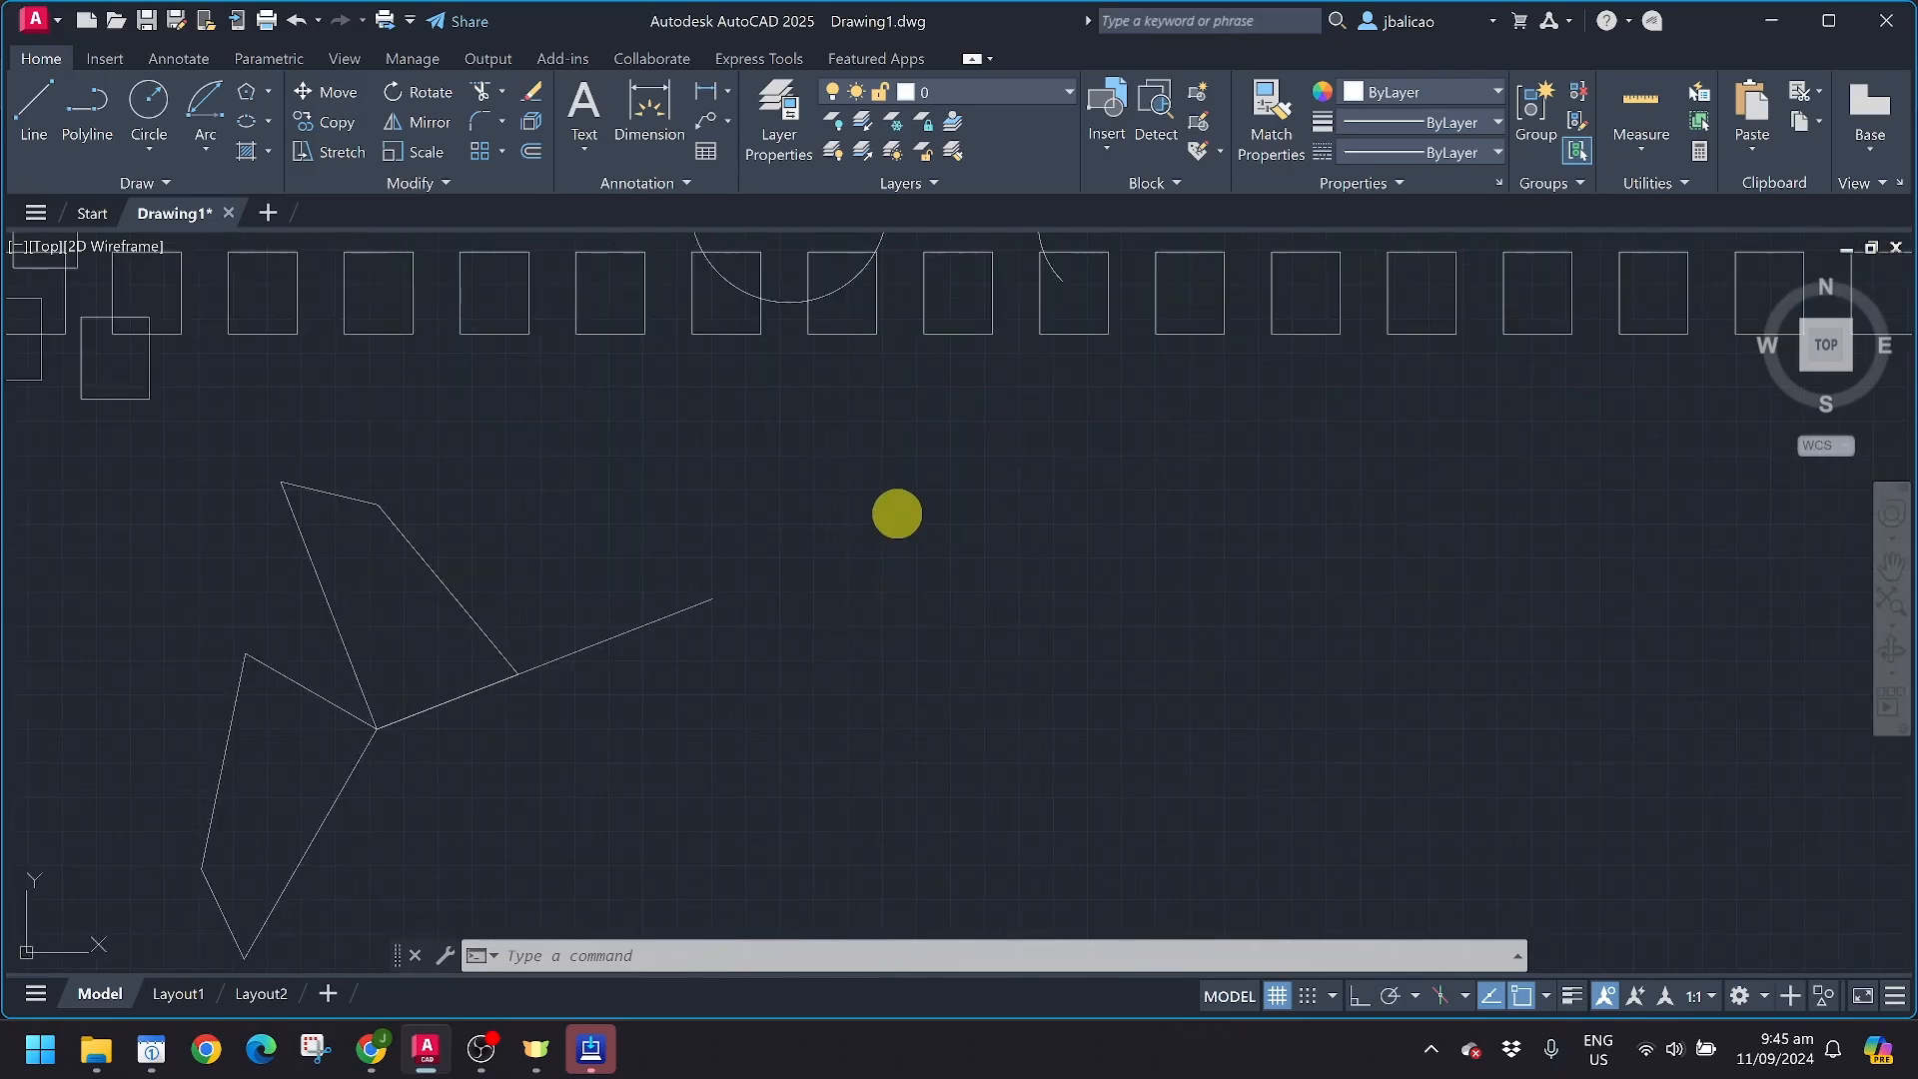
key(Return)
click(871, 493)
click(1006, 728)
Draw a closed four-sided shape with Line beside the tall rectangle, starting with a lower edge rising at about 33 degrees
scroll(839, 740, up, 2)
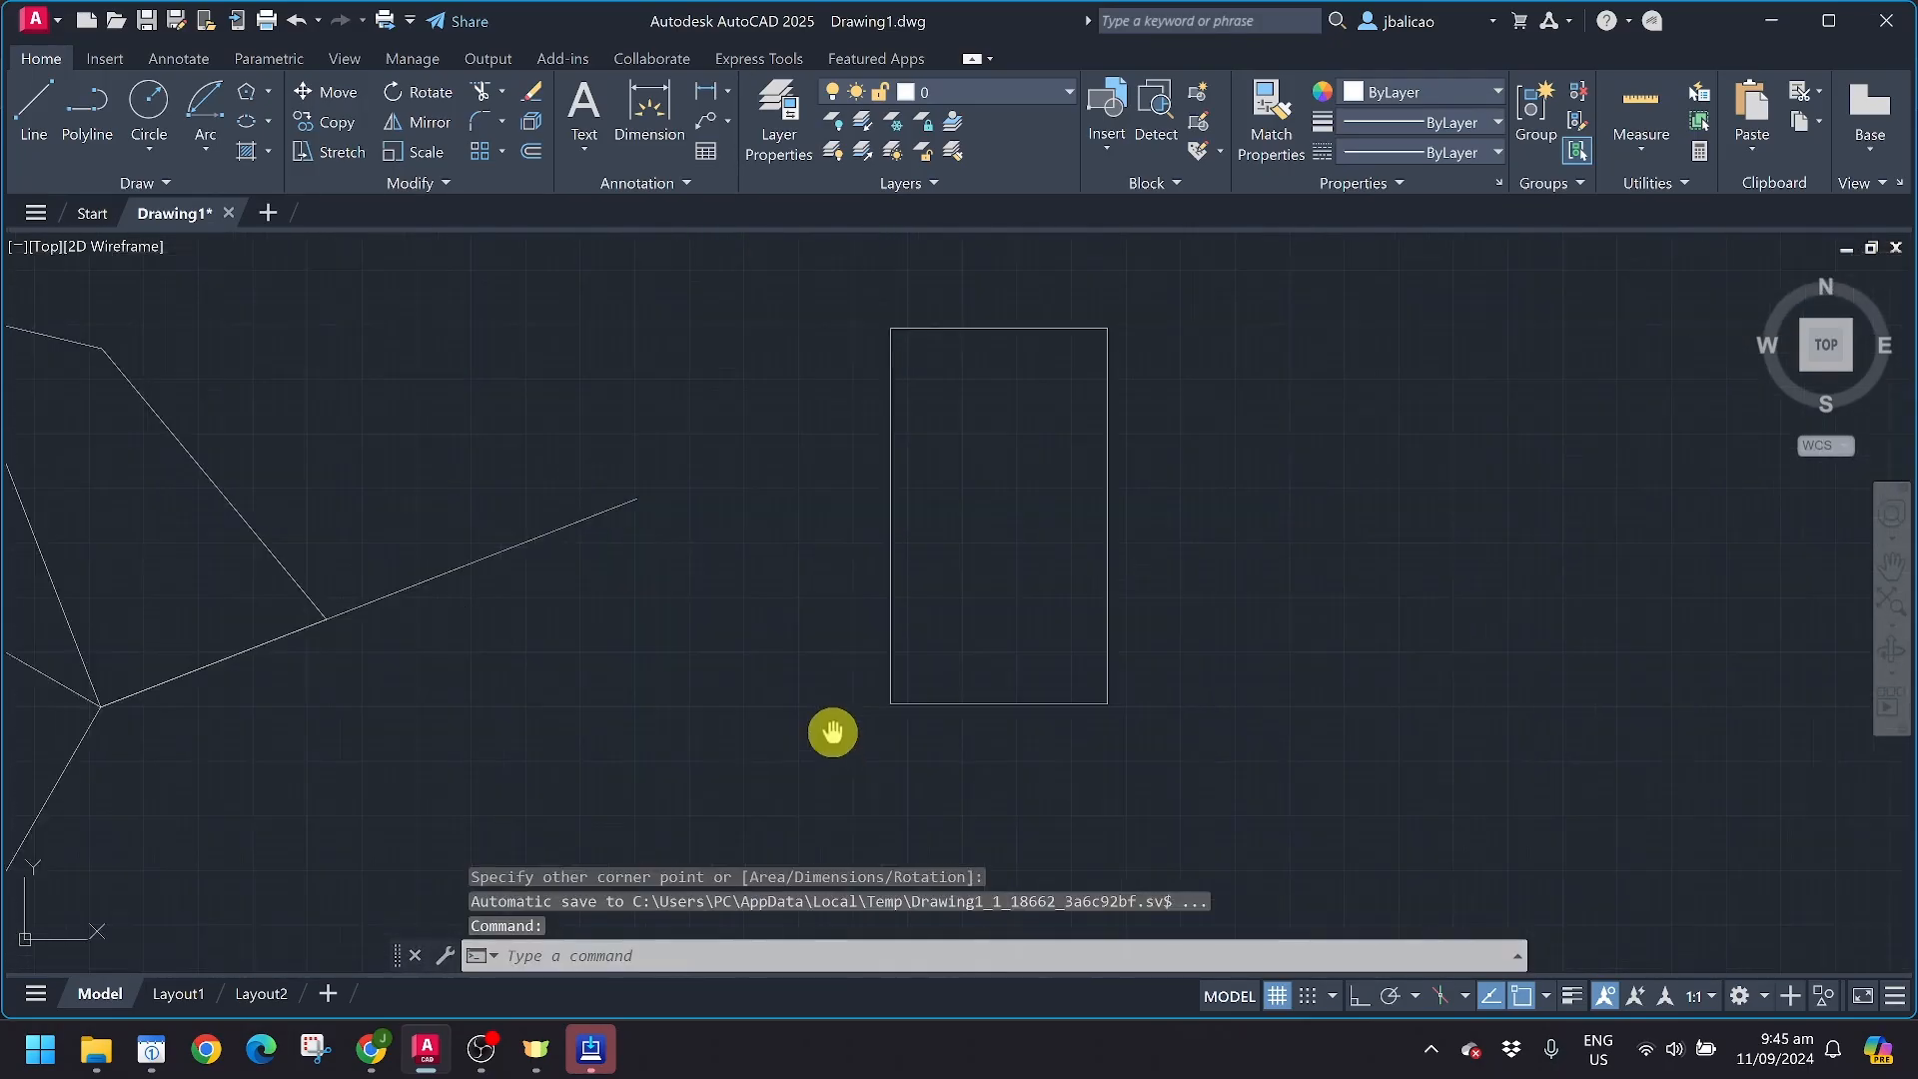
middle_drag(832, 732, 794, 651)
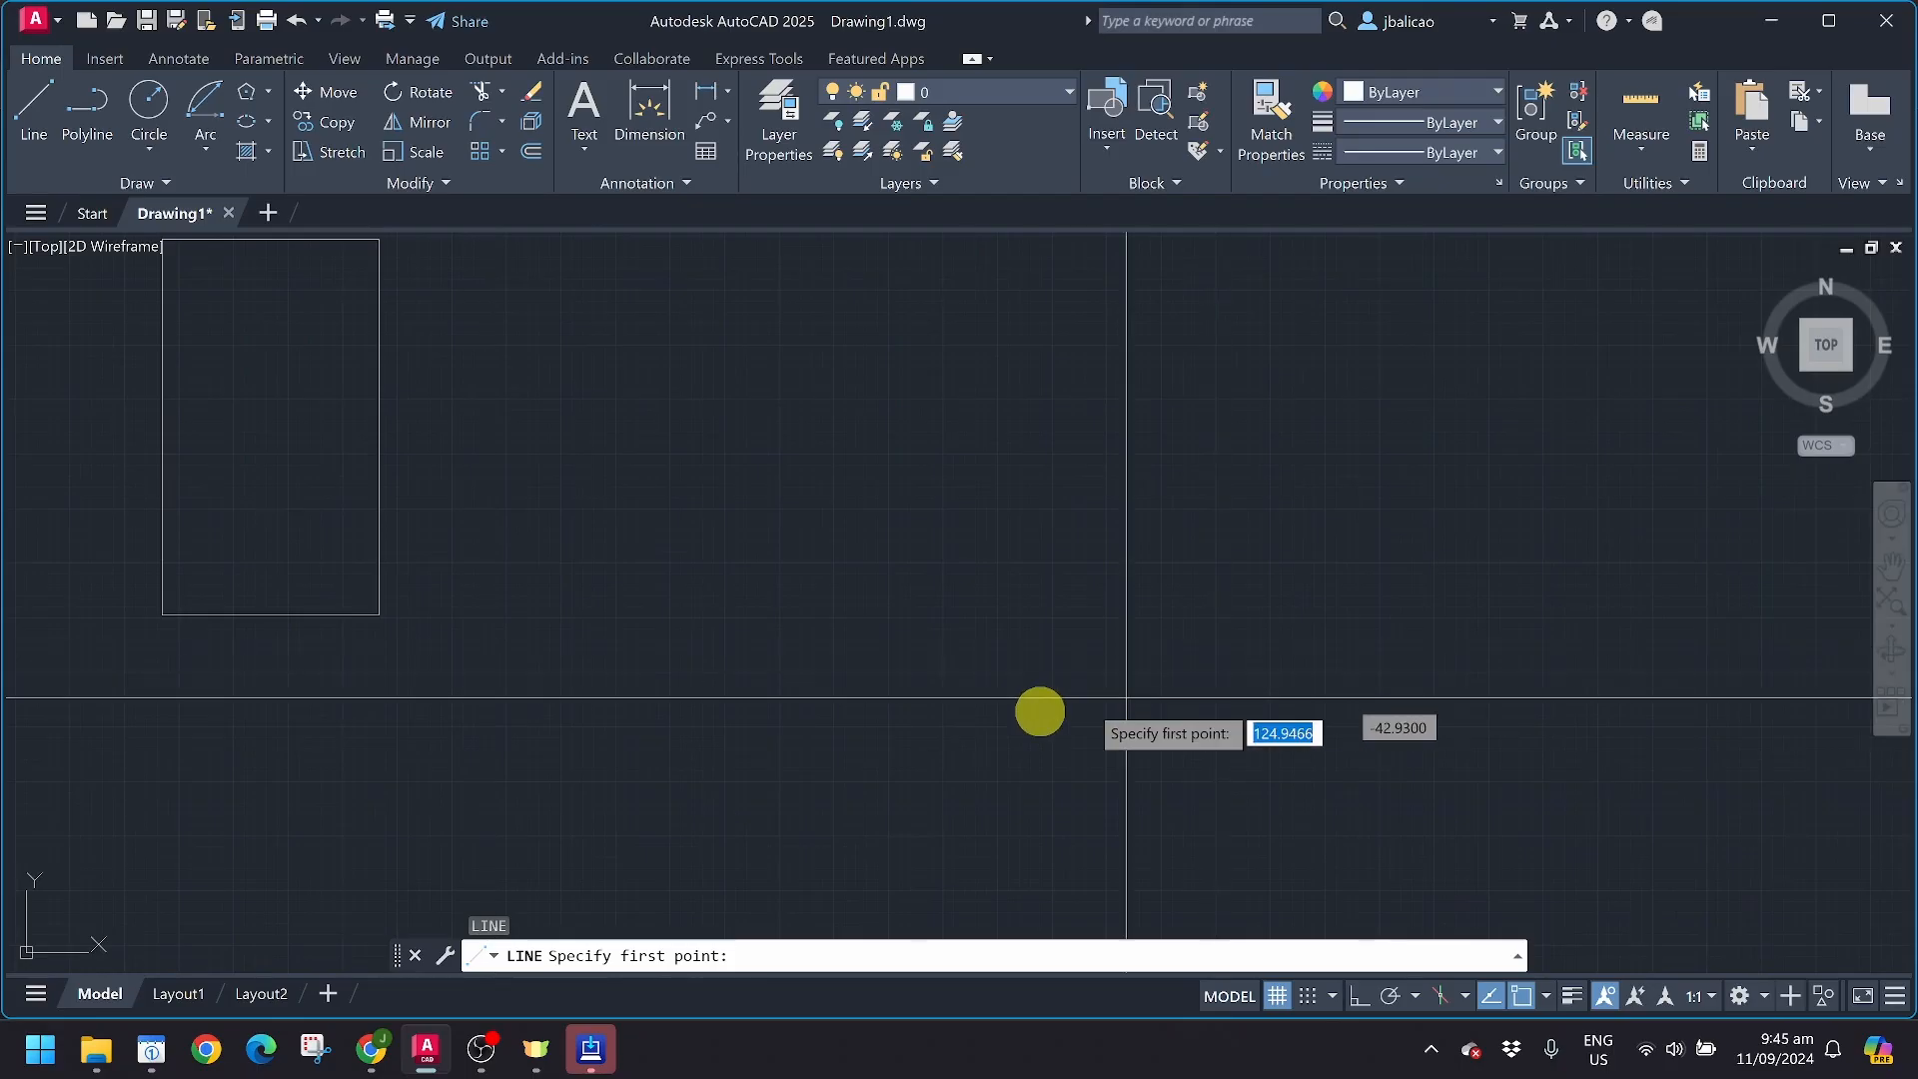
click(719, 859)
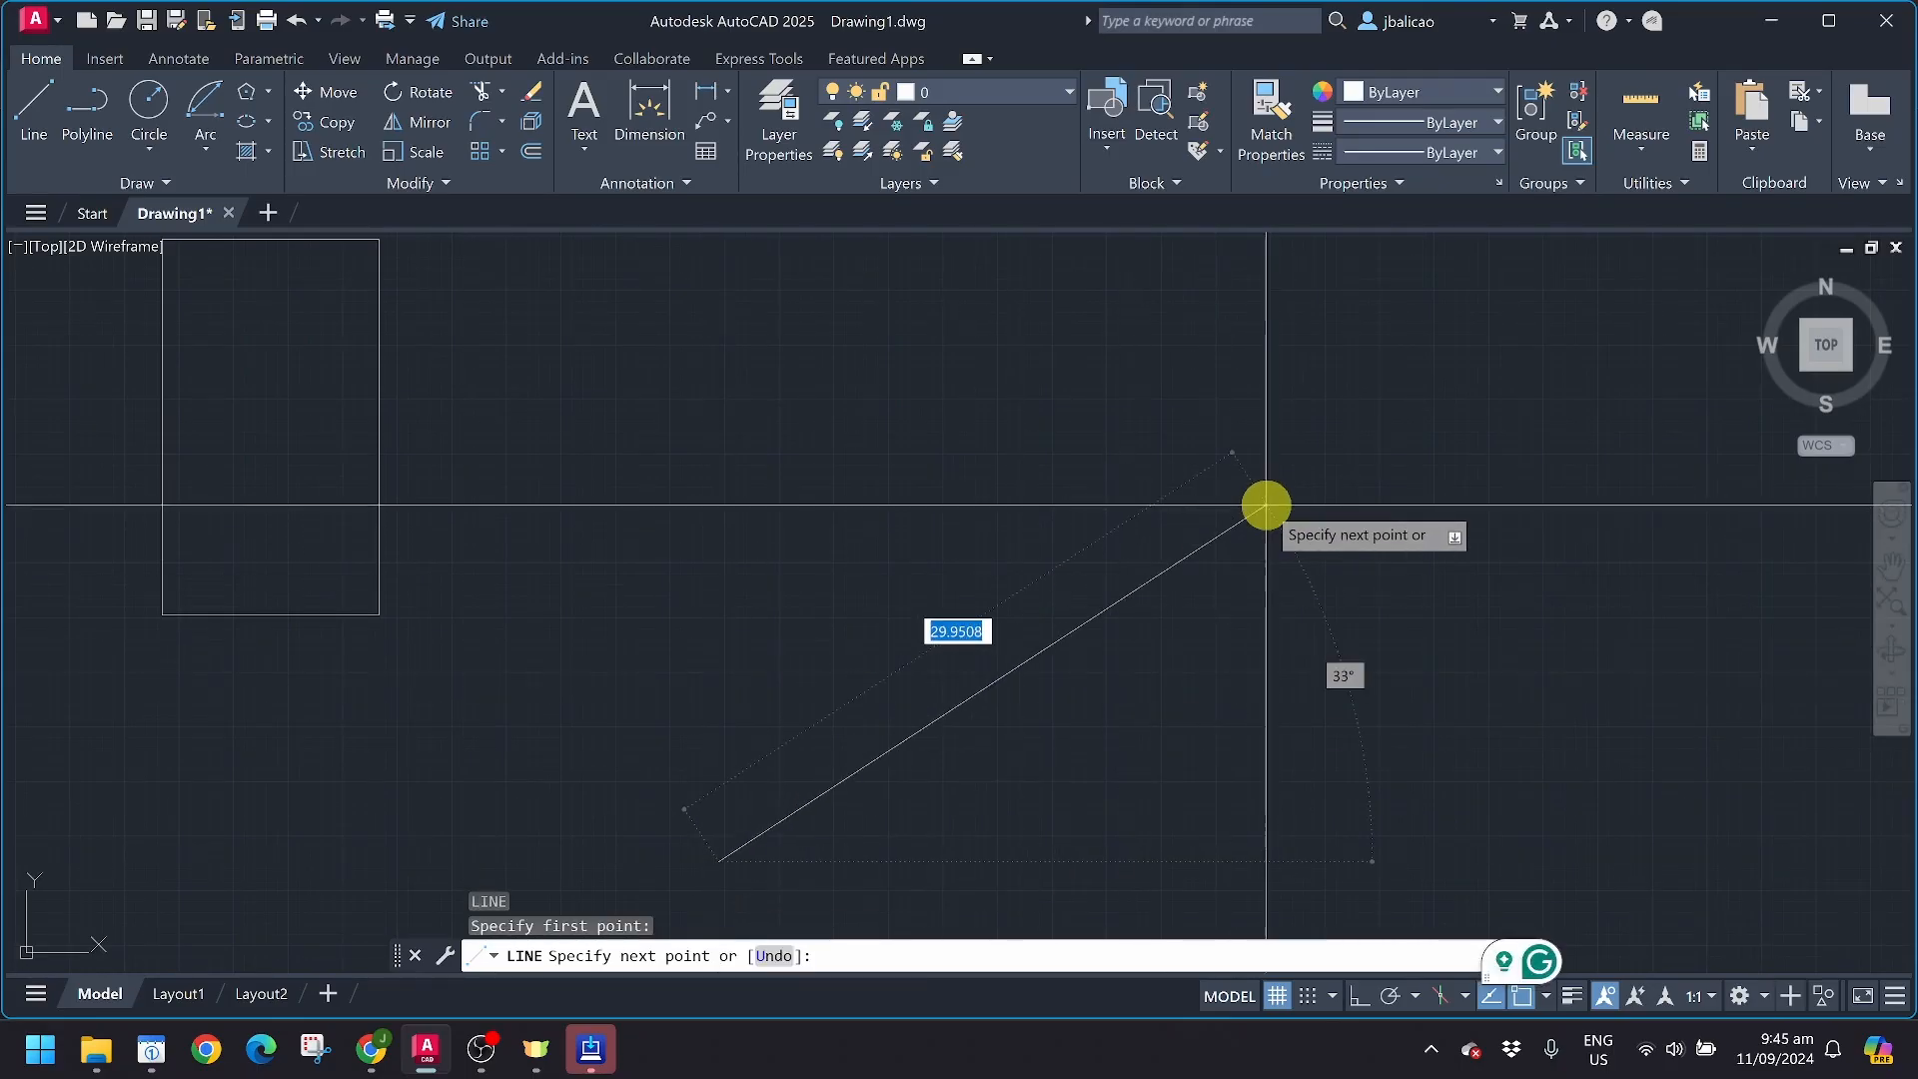
middle_drag(920, 394, 928, 482)
scroll(929, 470, down, 2)
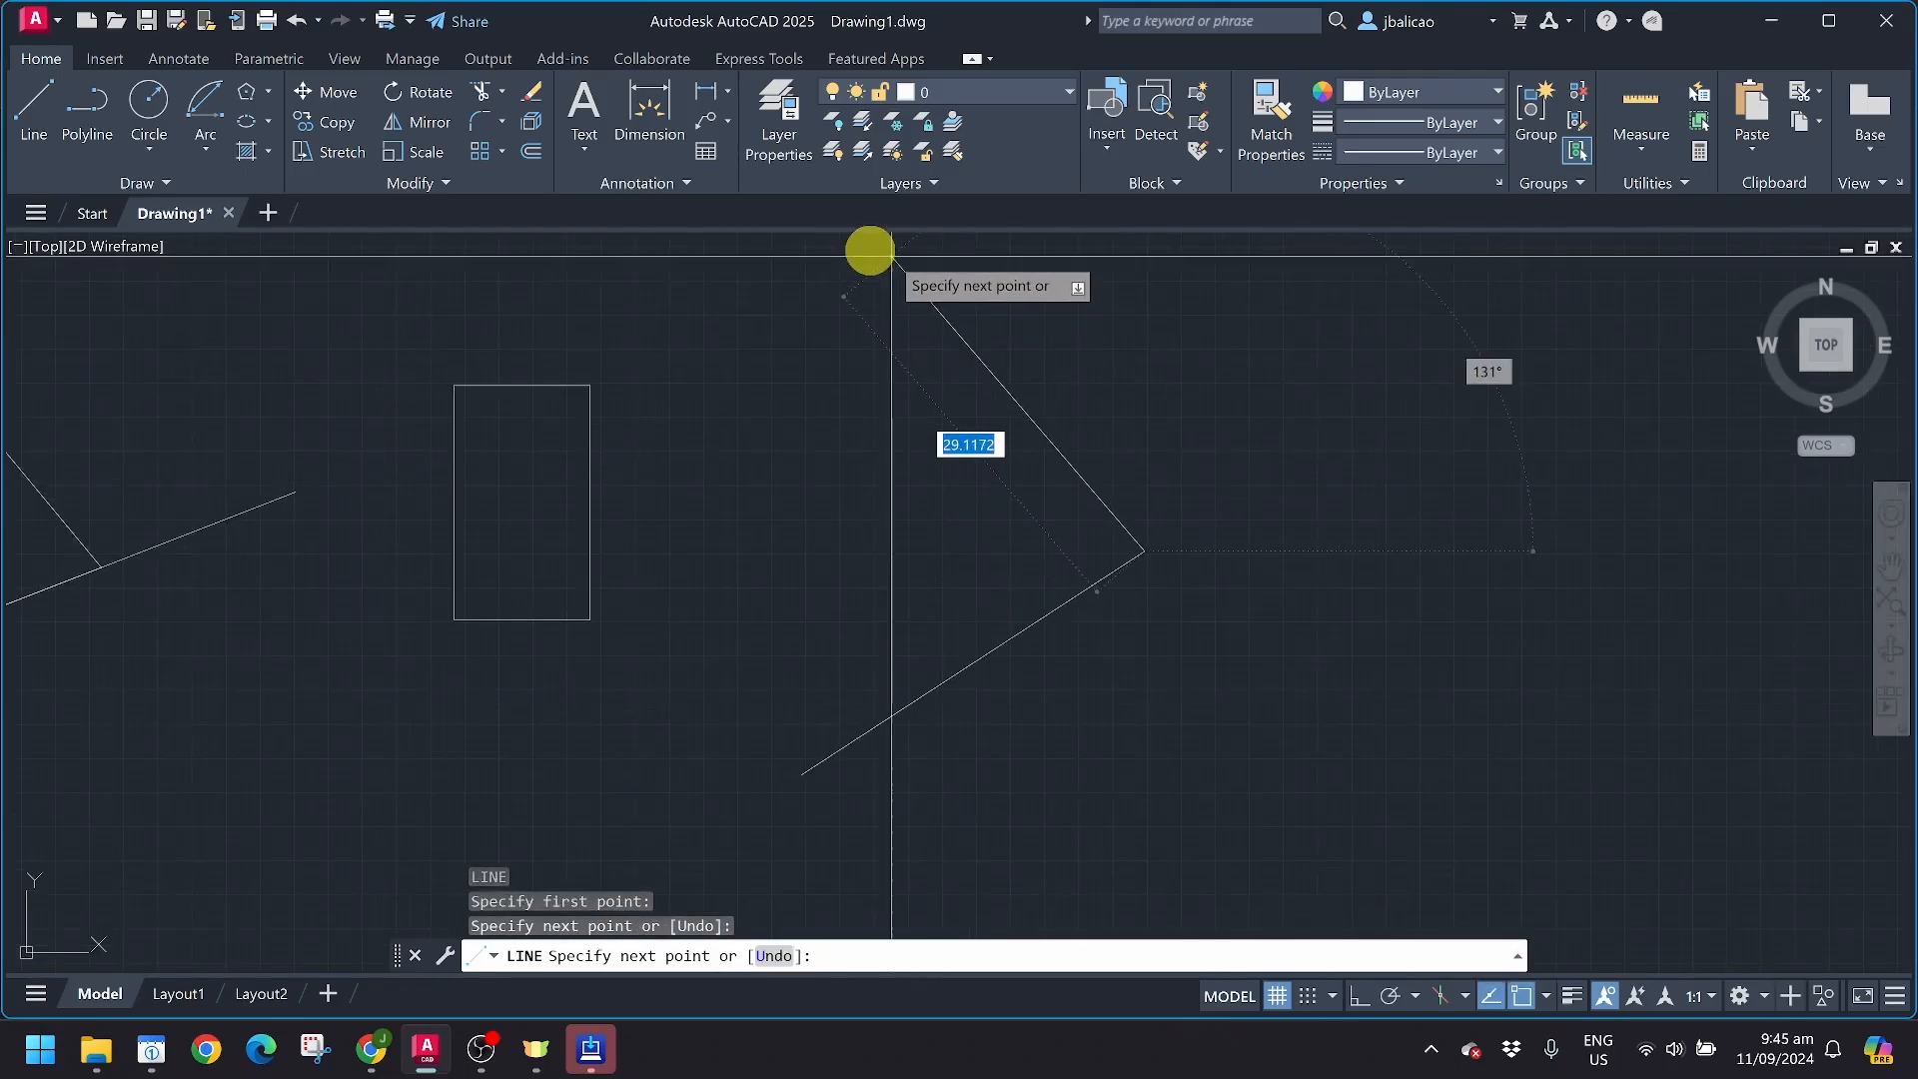
scroll(859, 265, down, 2)
click(799, 274)
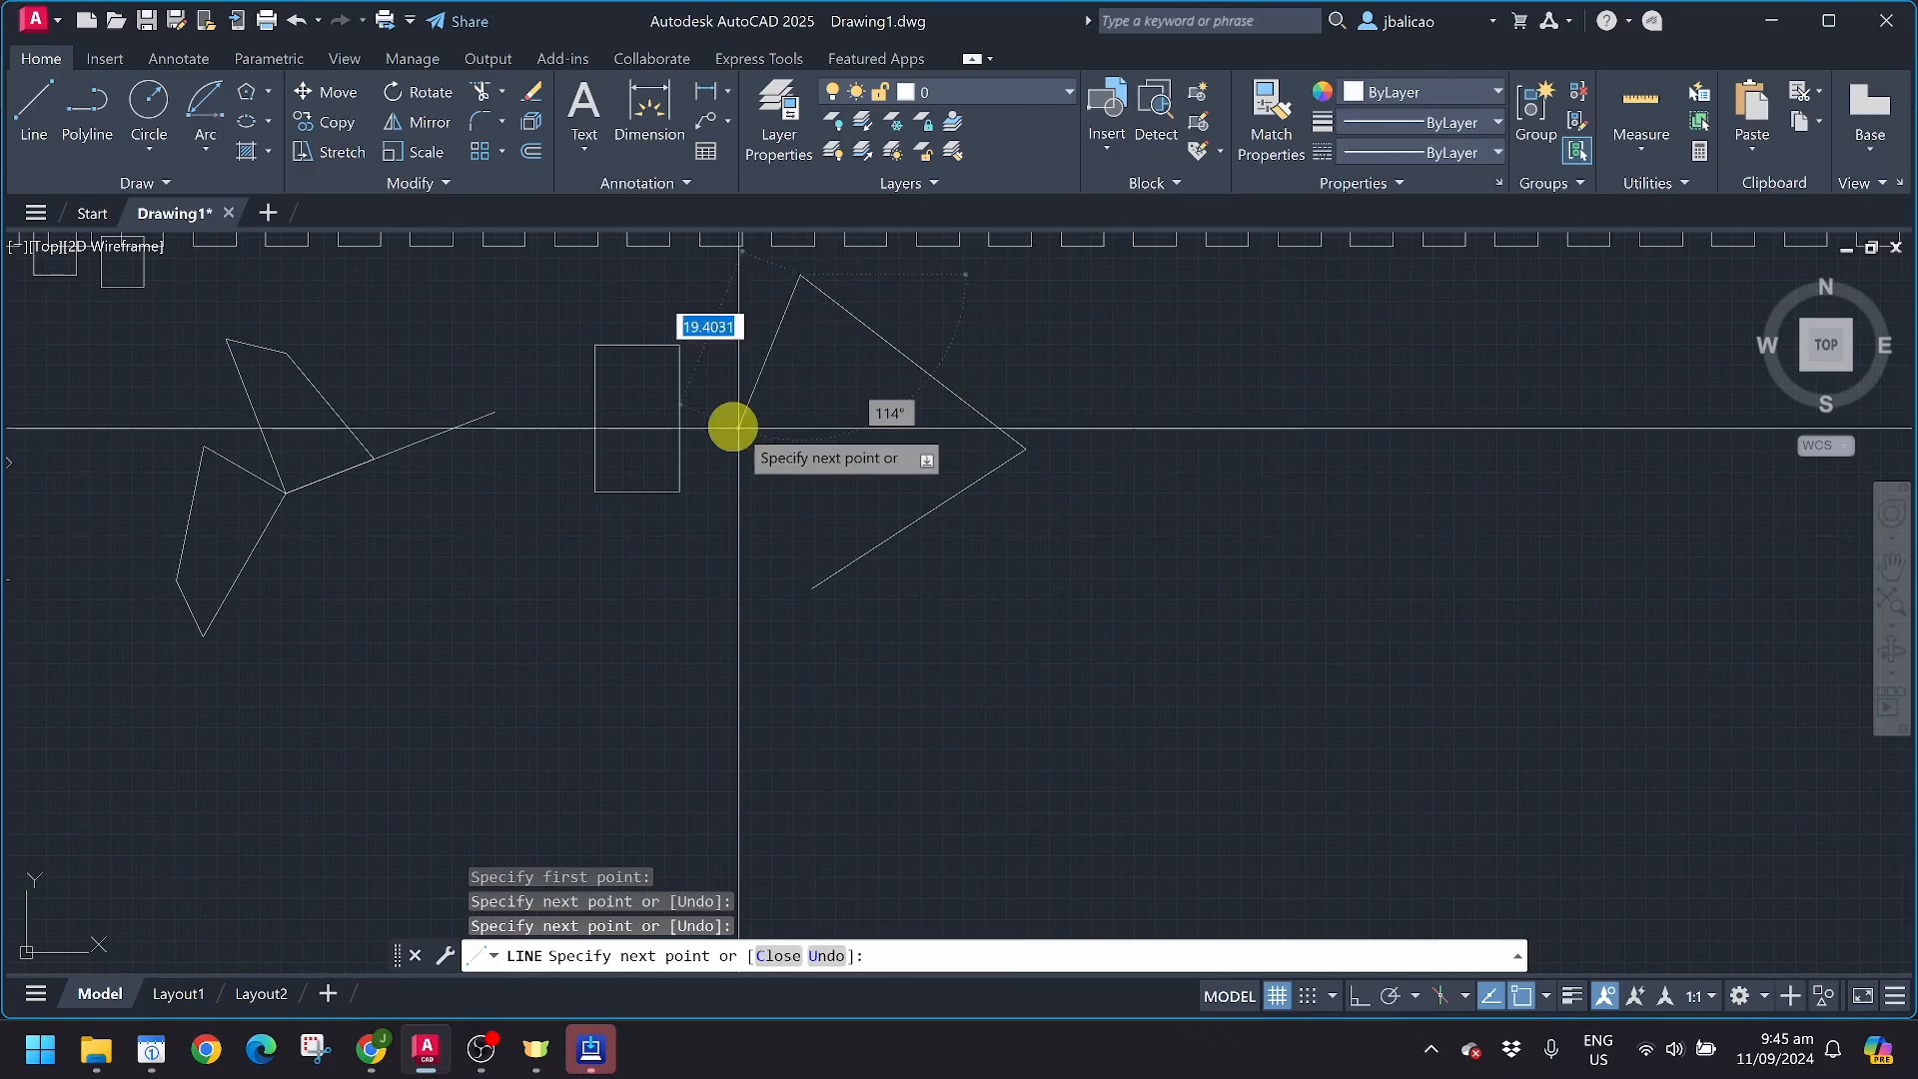
click(713, 383)
click(807, 581)
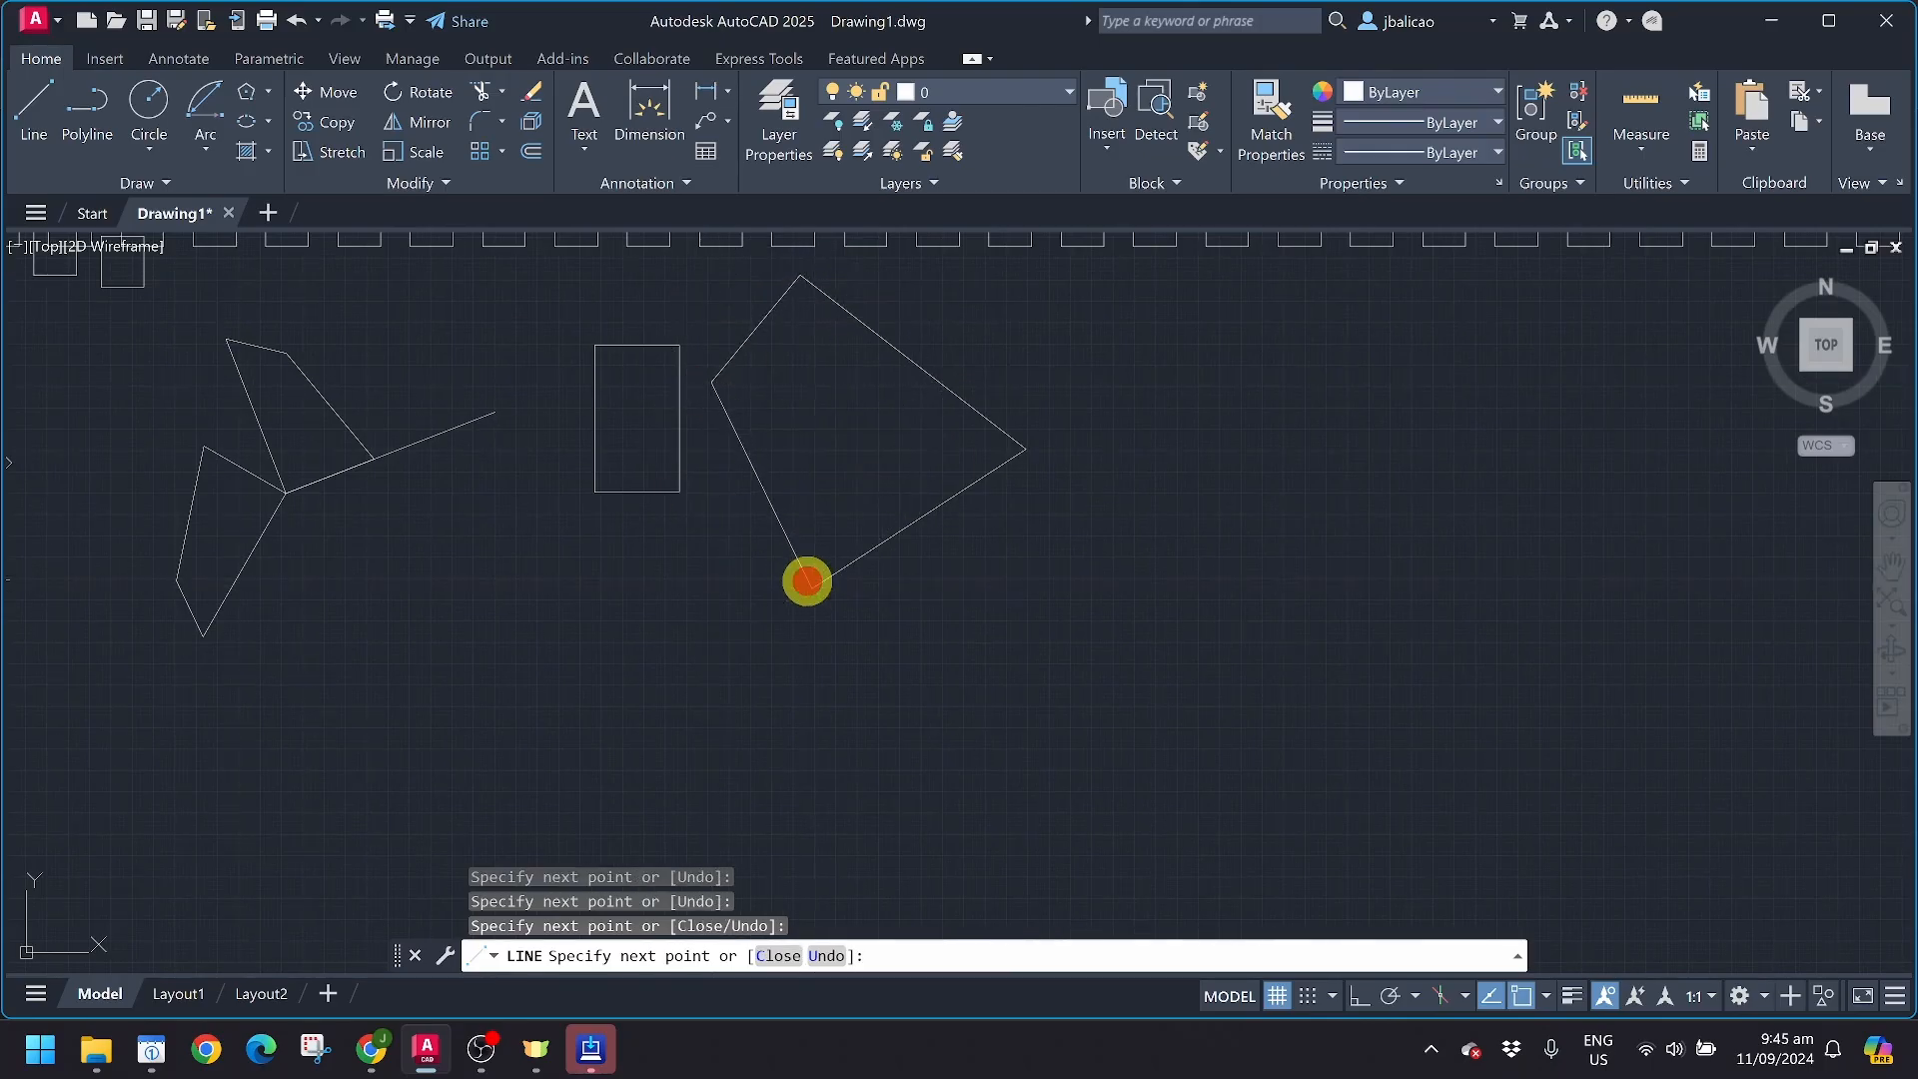
key(Return)
scroll(889, 459, up, 2)
click(900, 566)
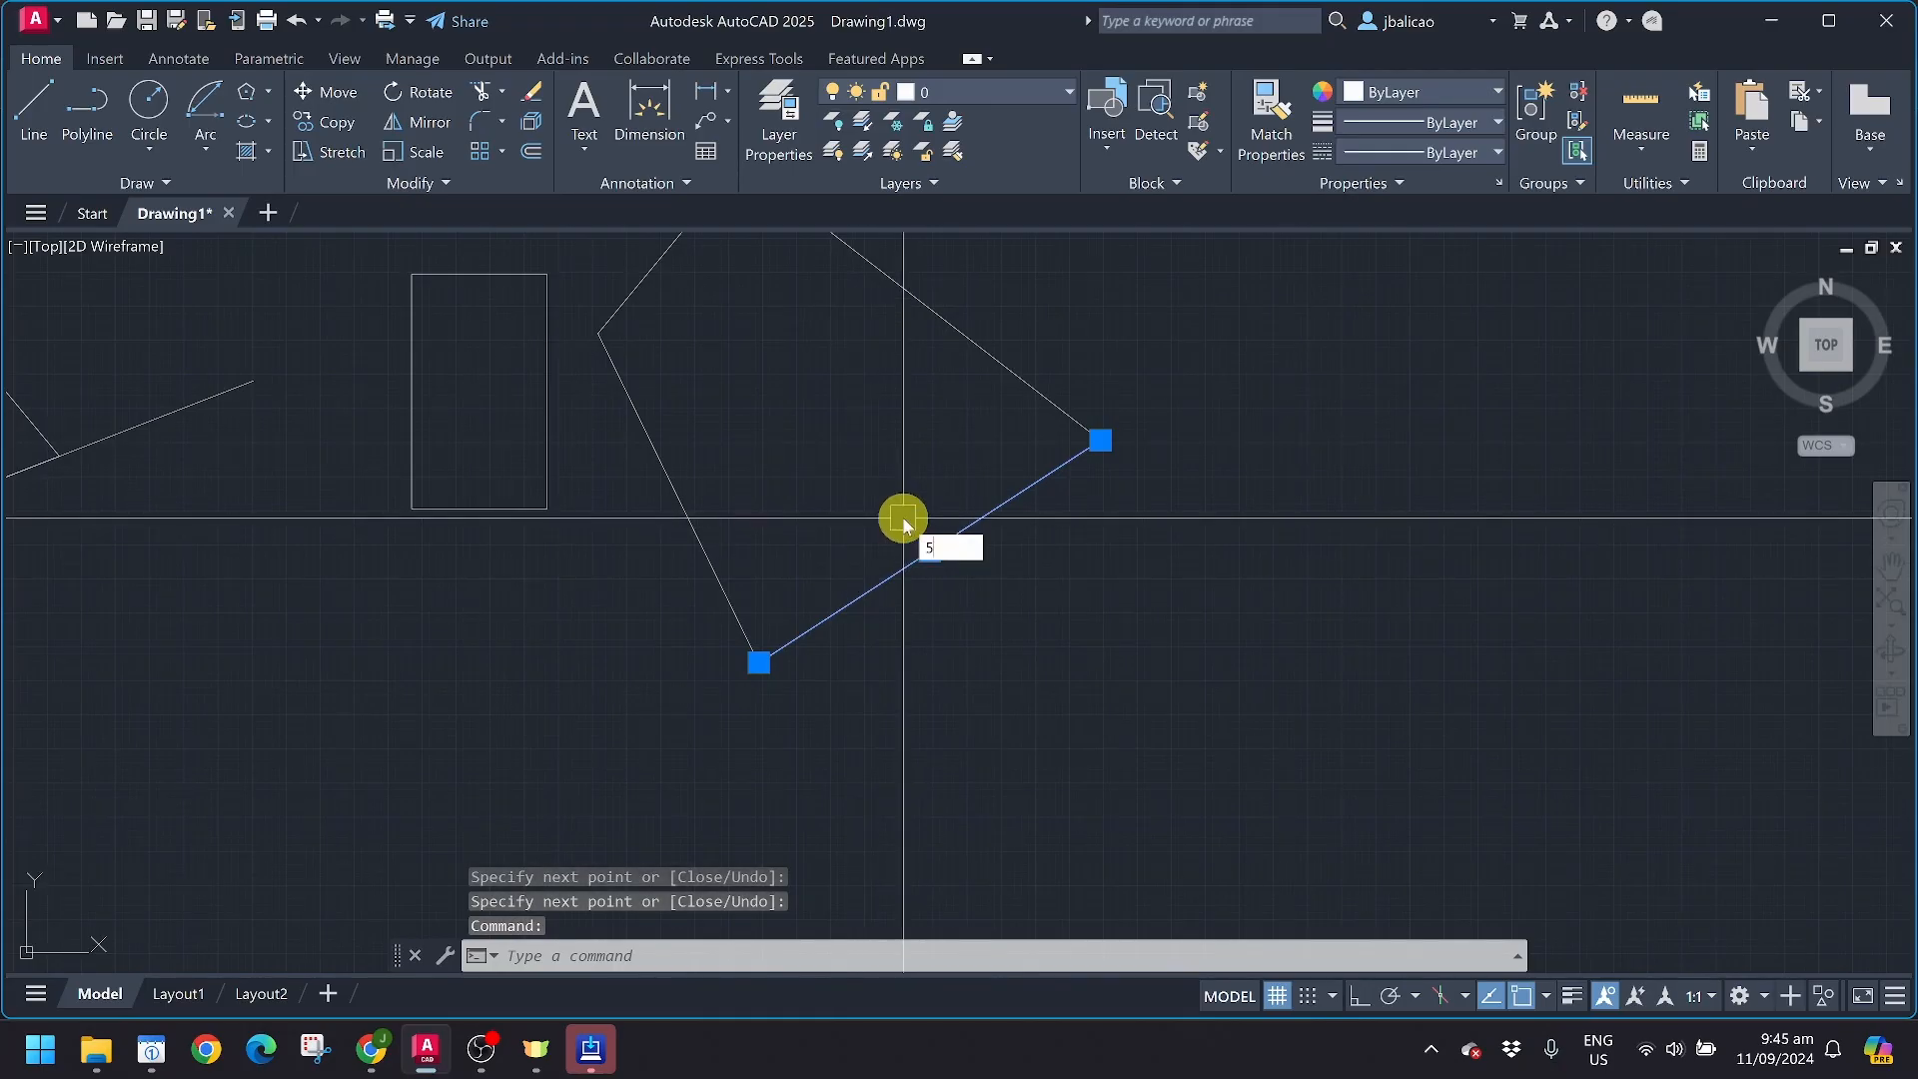
text(5)
key(Return)
key(Escape)
Offset the lower slanted edge of the new four-sided shape inward by 5 units
click(920, 566)
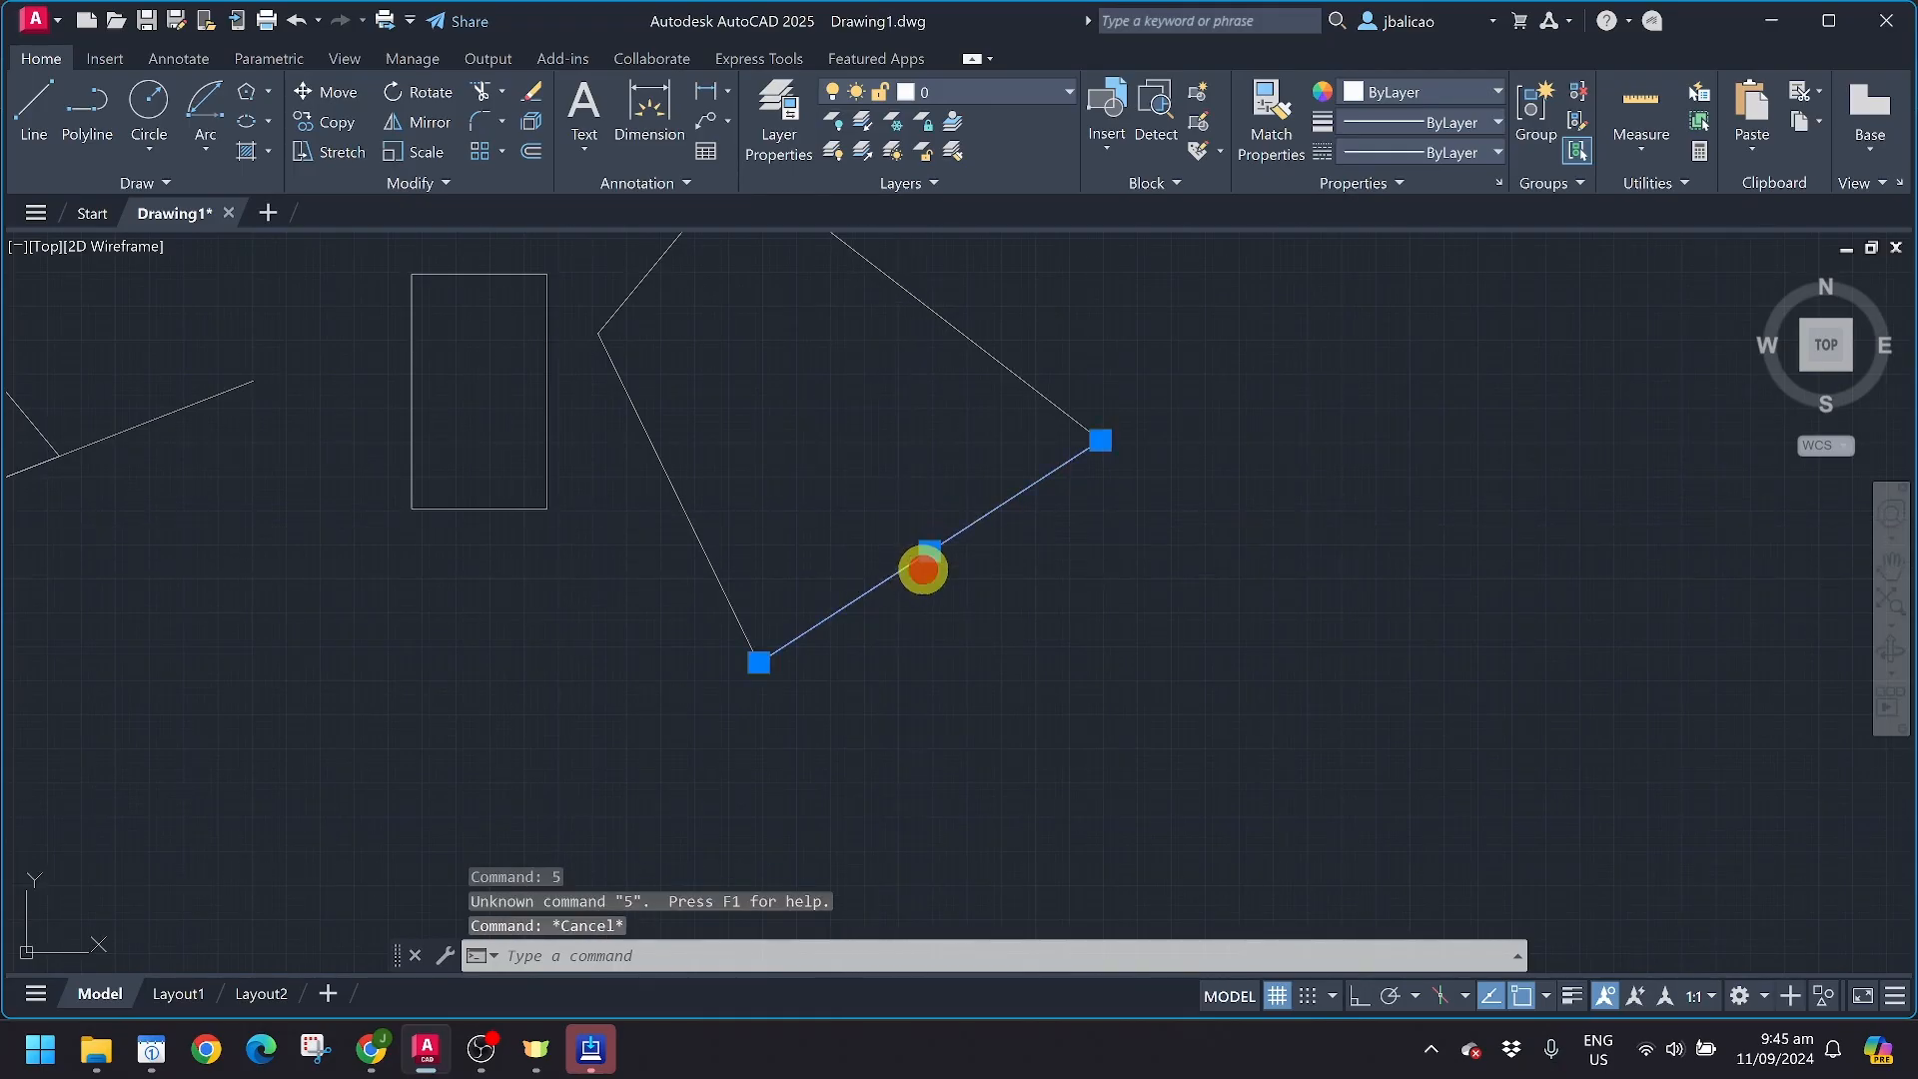
click(534, 154)
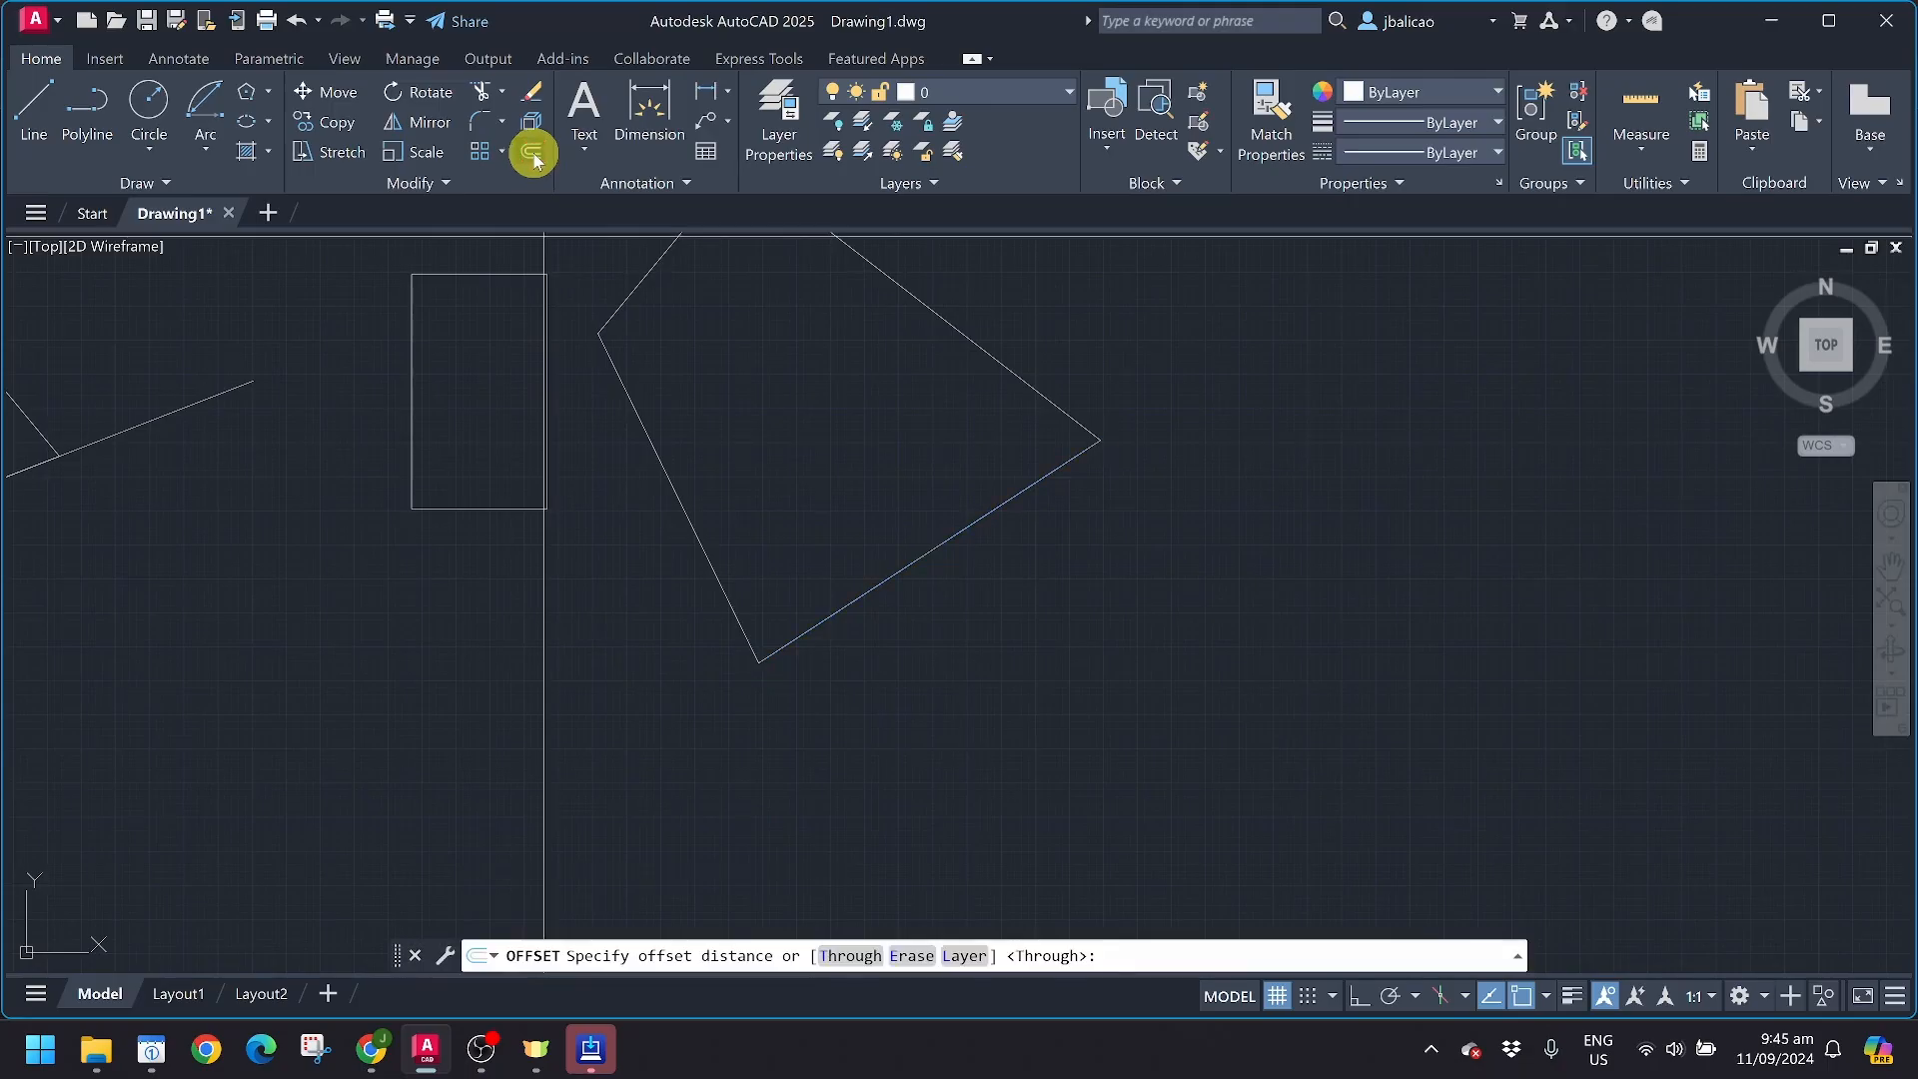
key(Return)
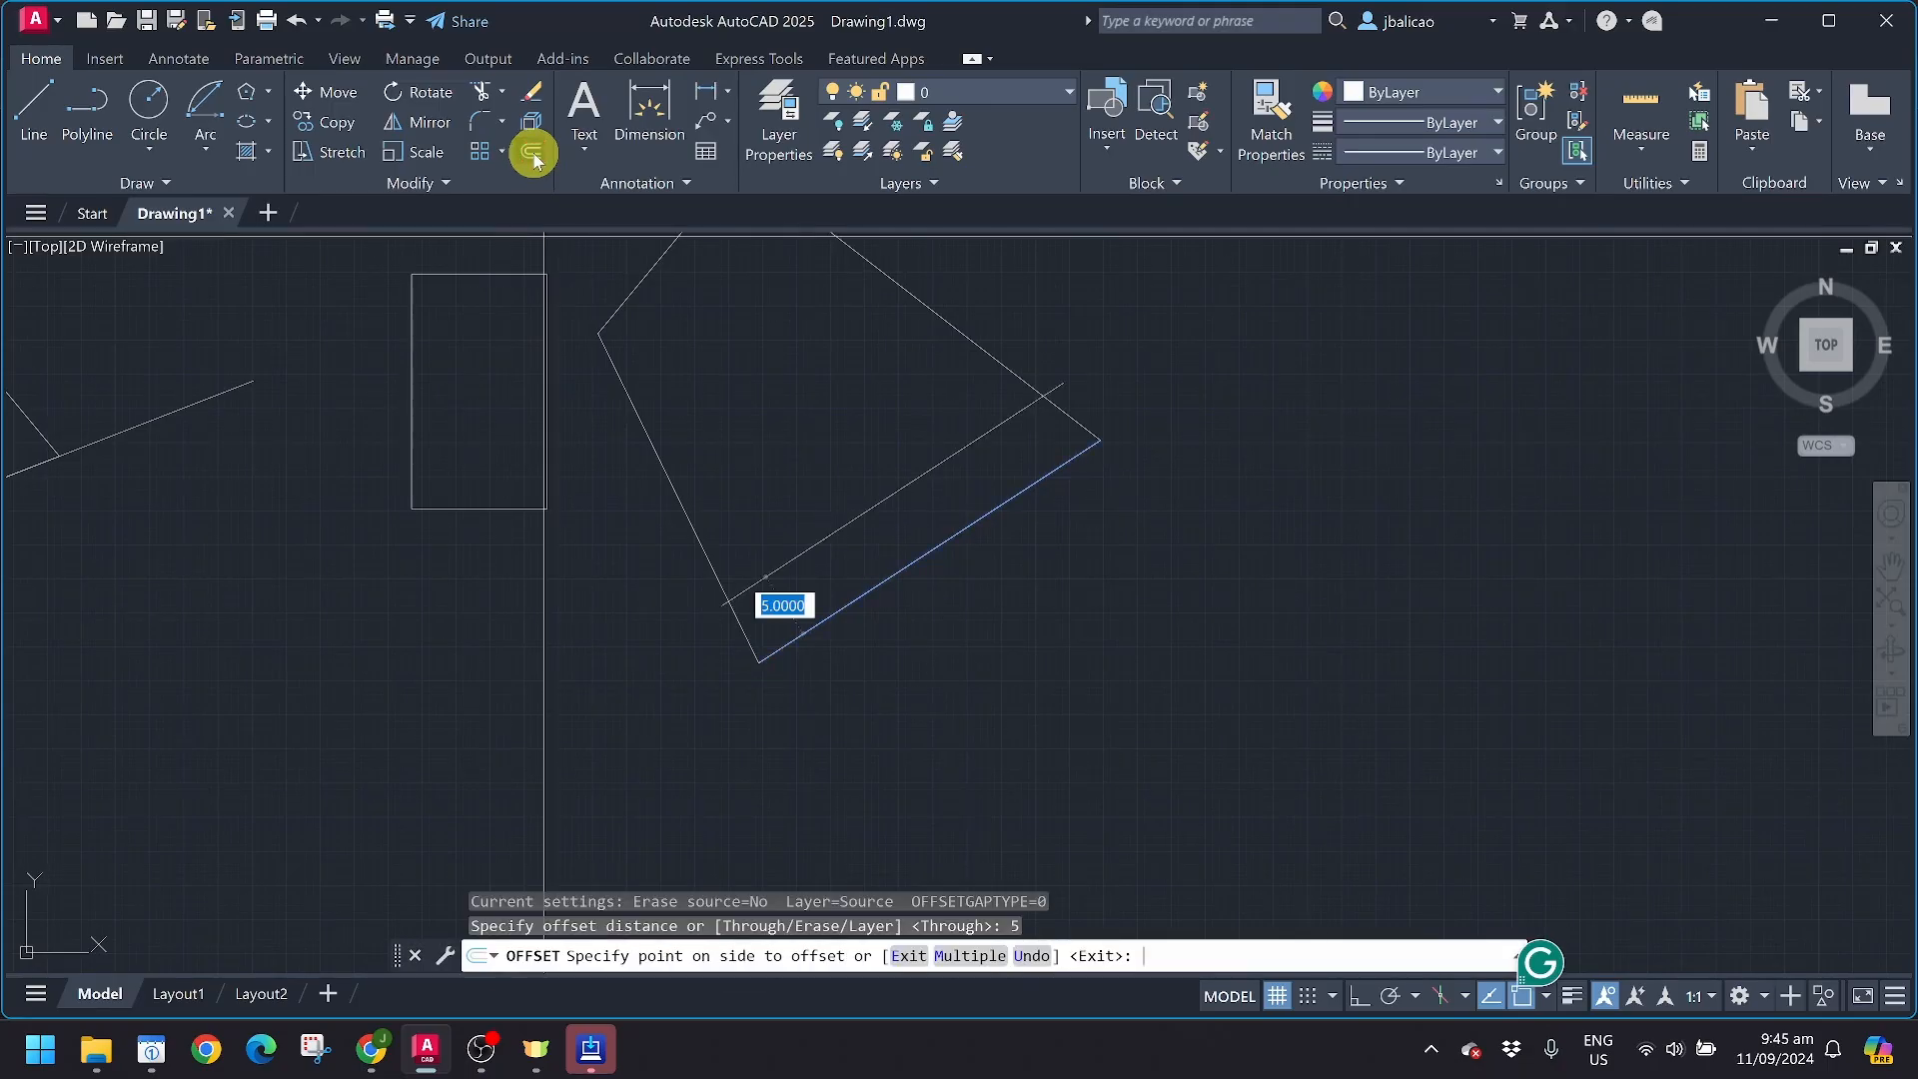
click(709, 443)
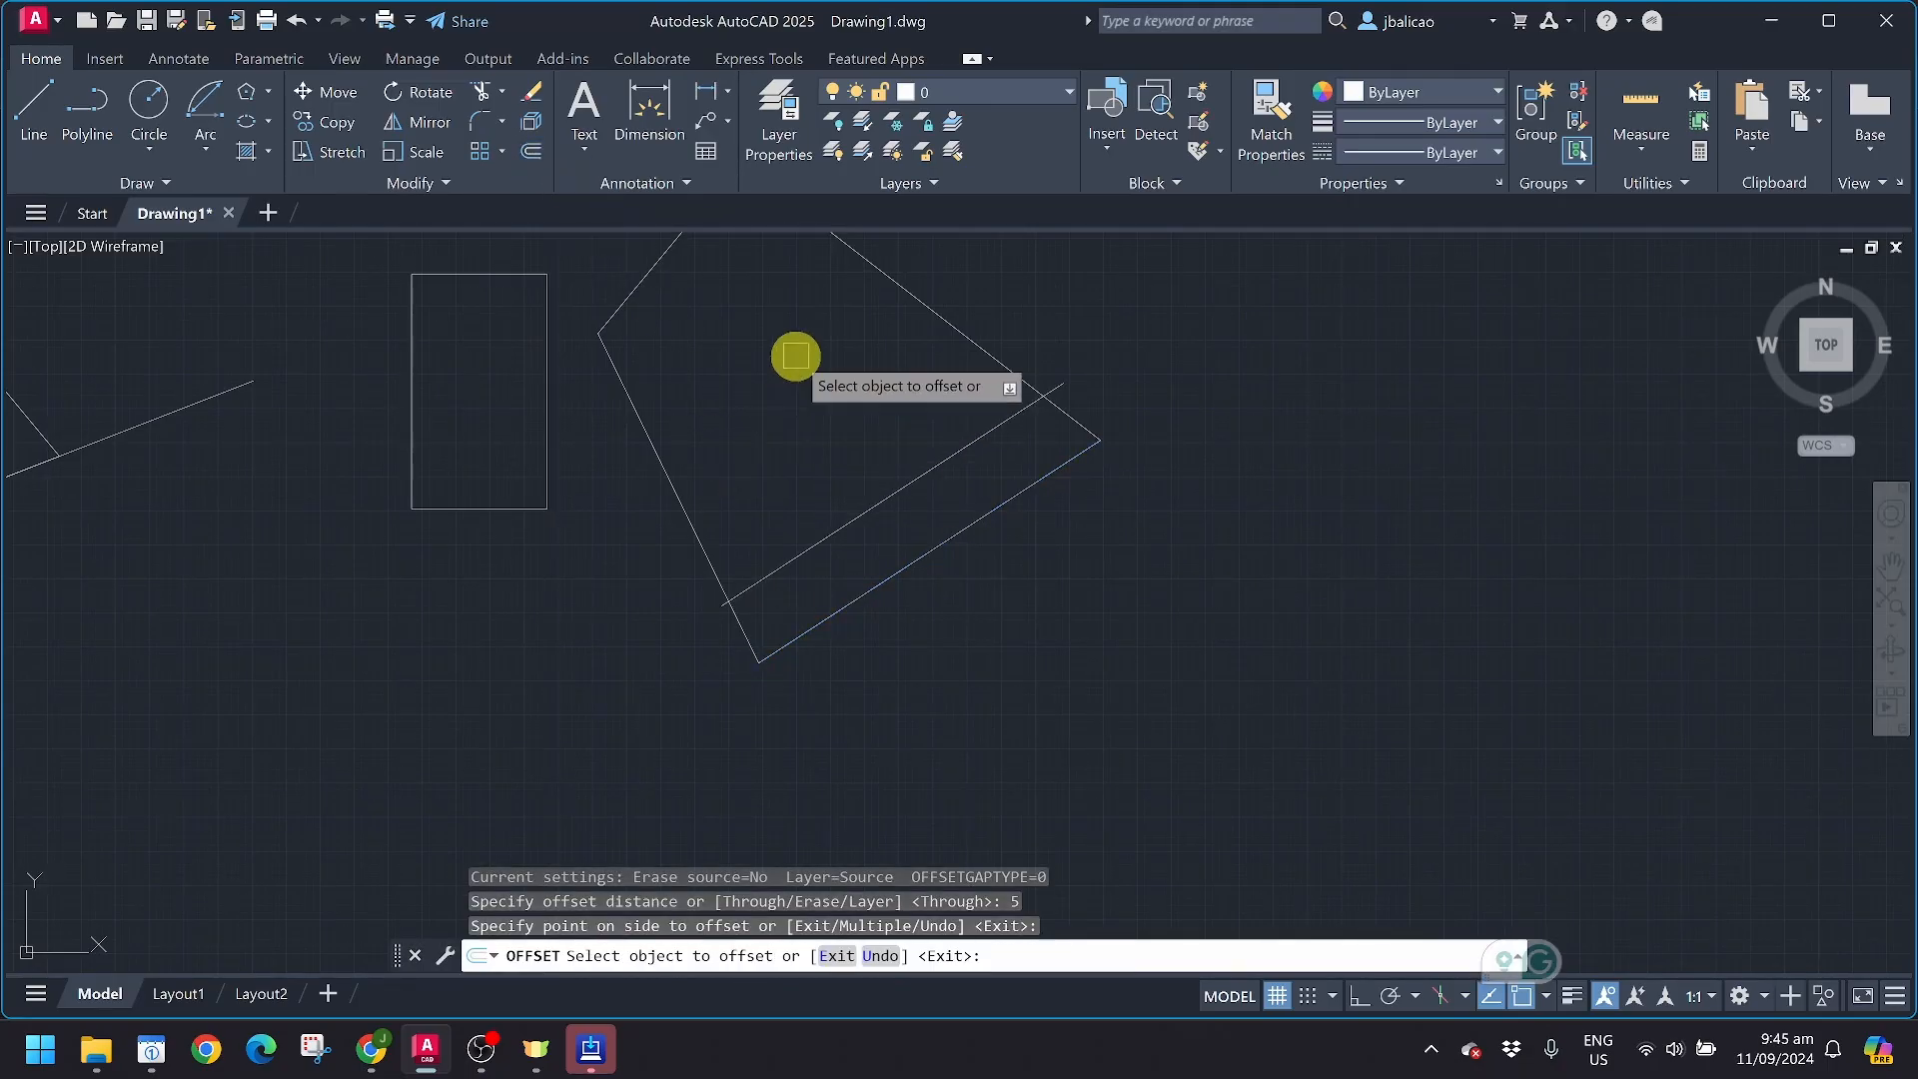
middle_drag(795, 377, 766, 569)
key(Escape)
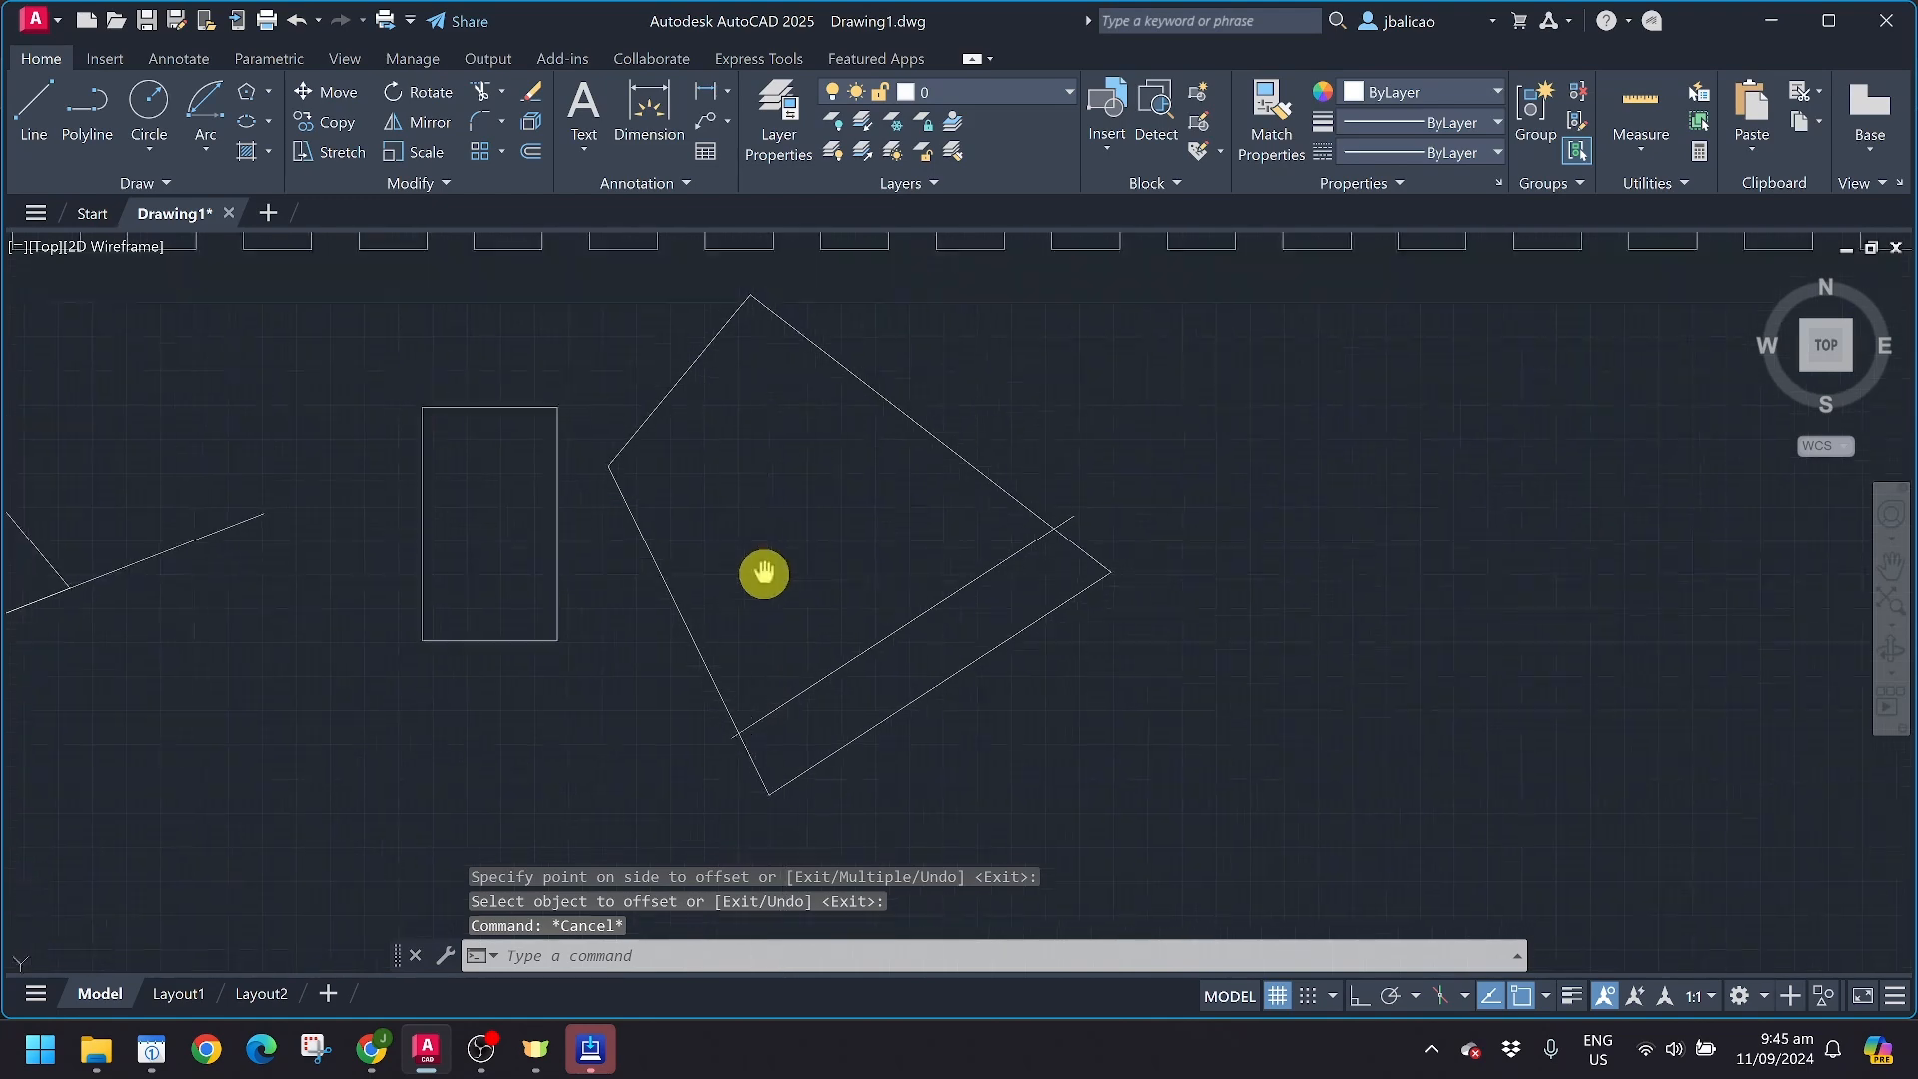
Draw a half north-arrow mark above the four-sided shape's right corner: a short vertical line plus a slanted branch about 4.9 units long
text(l)
key(Return)
click(1018, 428)
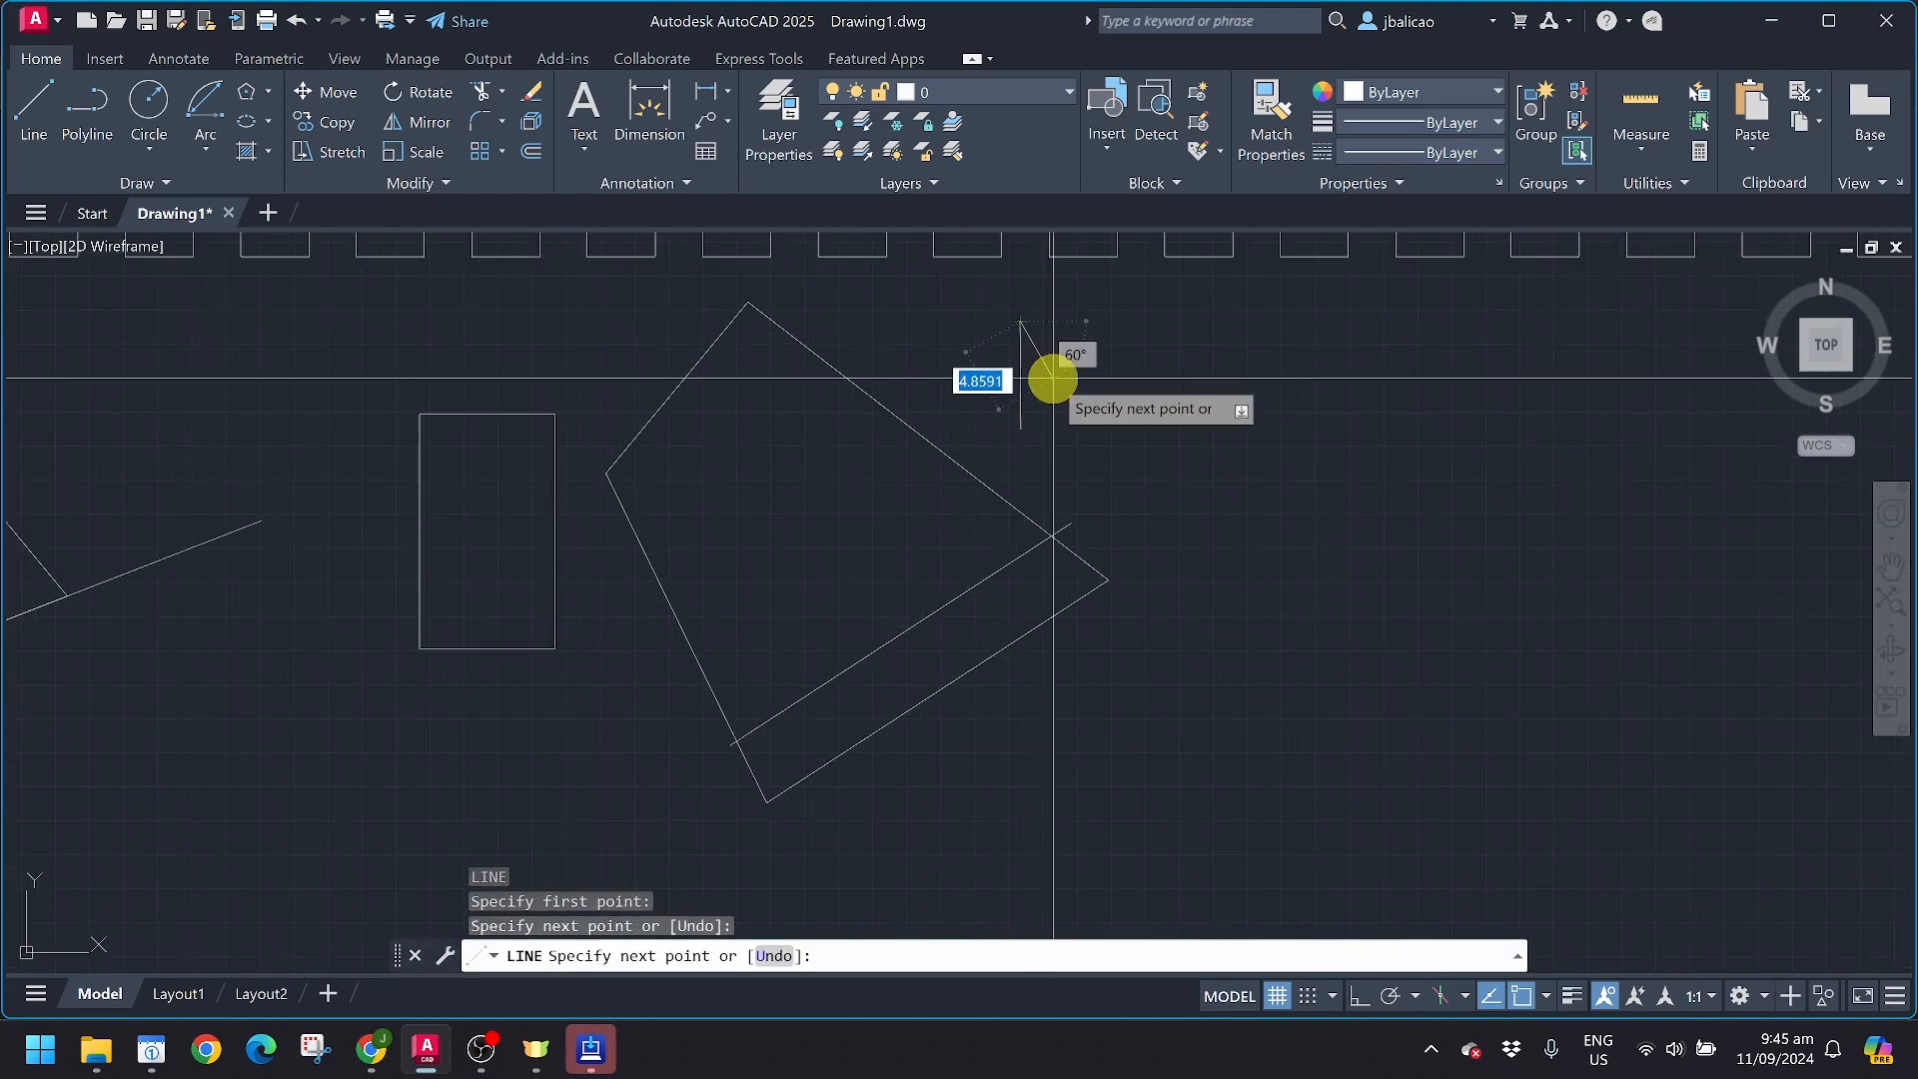
click(1052, 378)
key(Return)
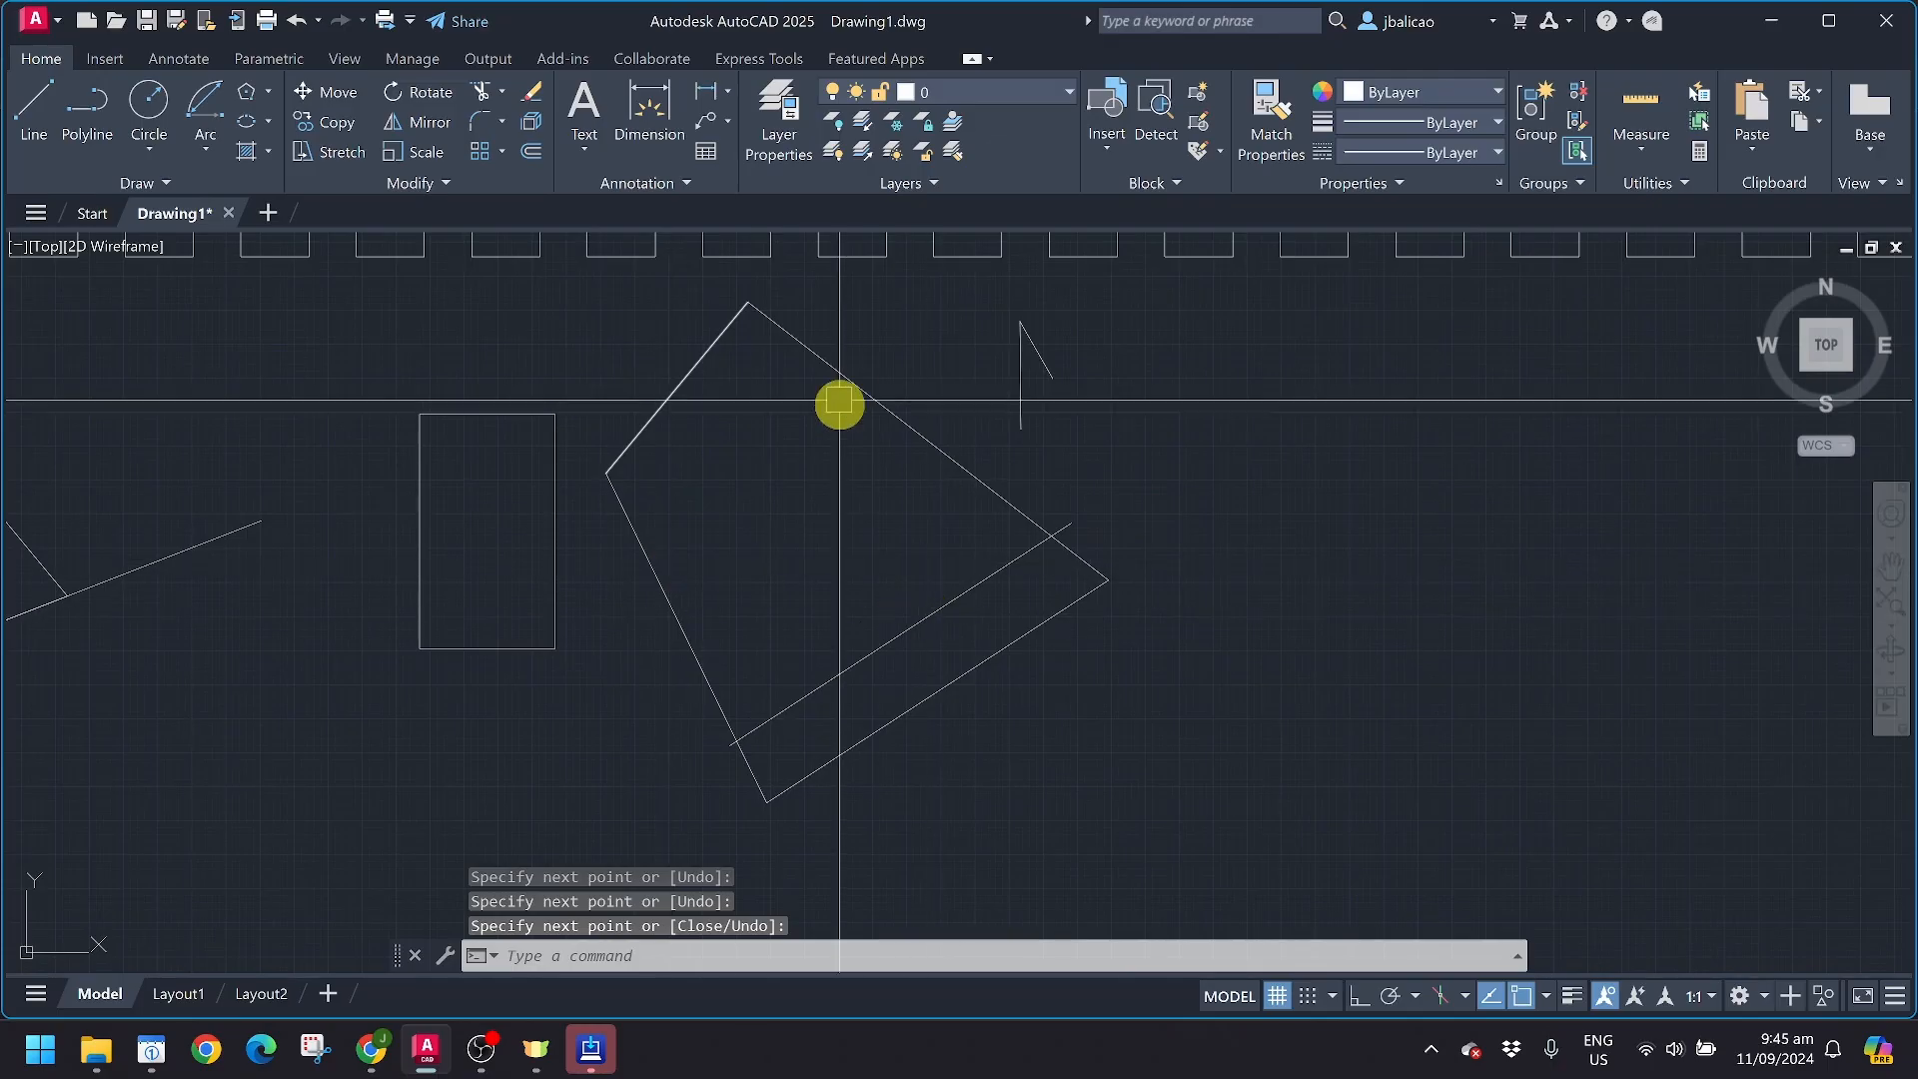
Move the tall rectangle from its lower-left corner onto the offset line inside the four-sided shape
click(556, 577)
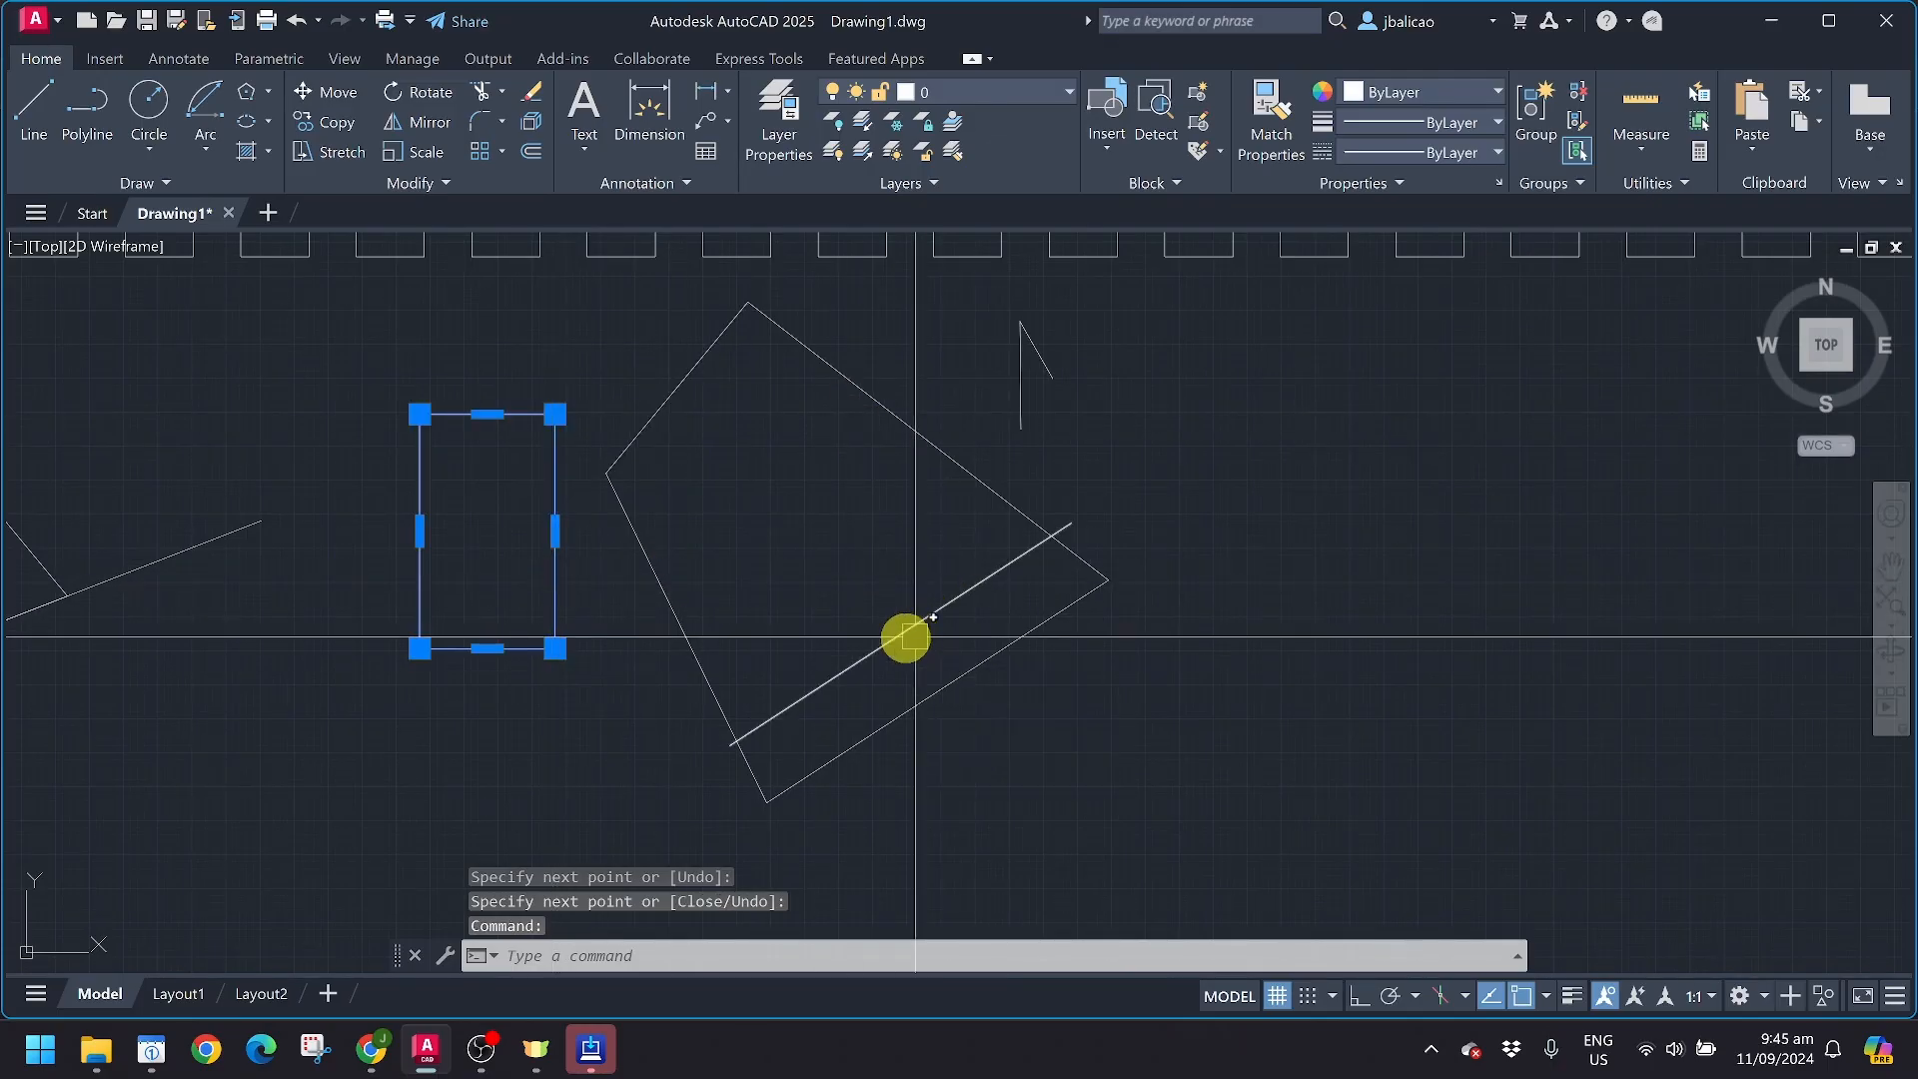
scroll(513, 663, up, 4)
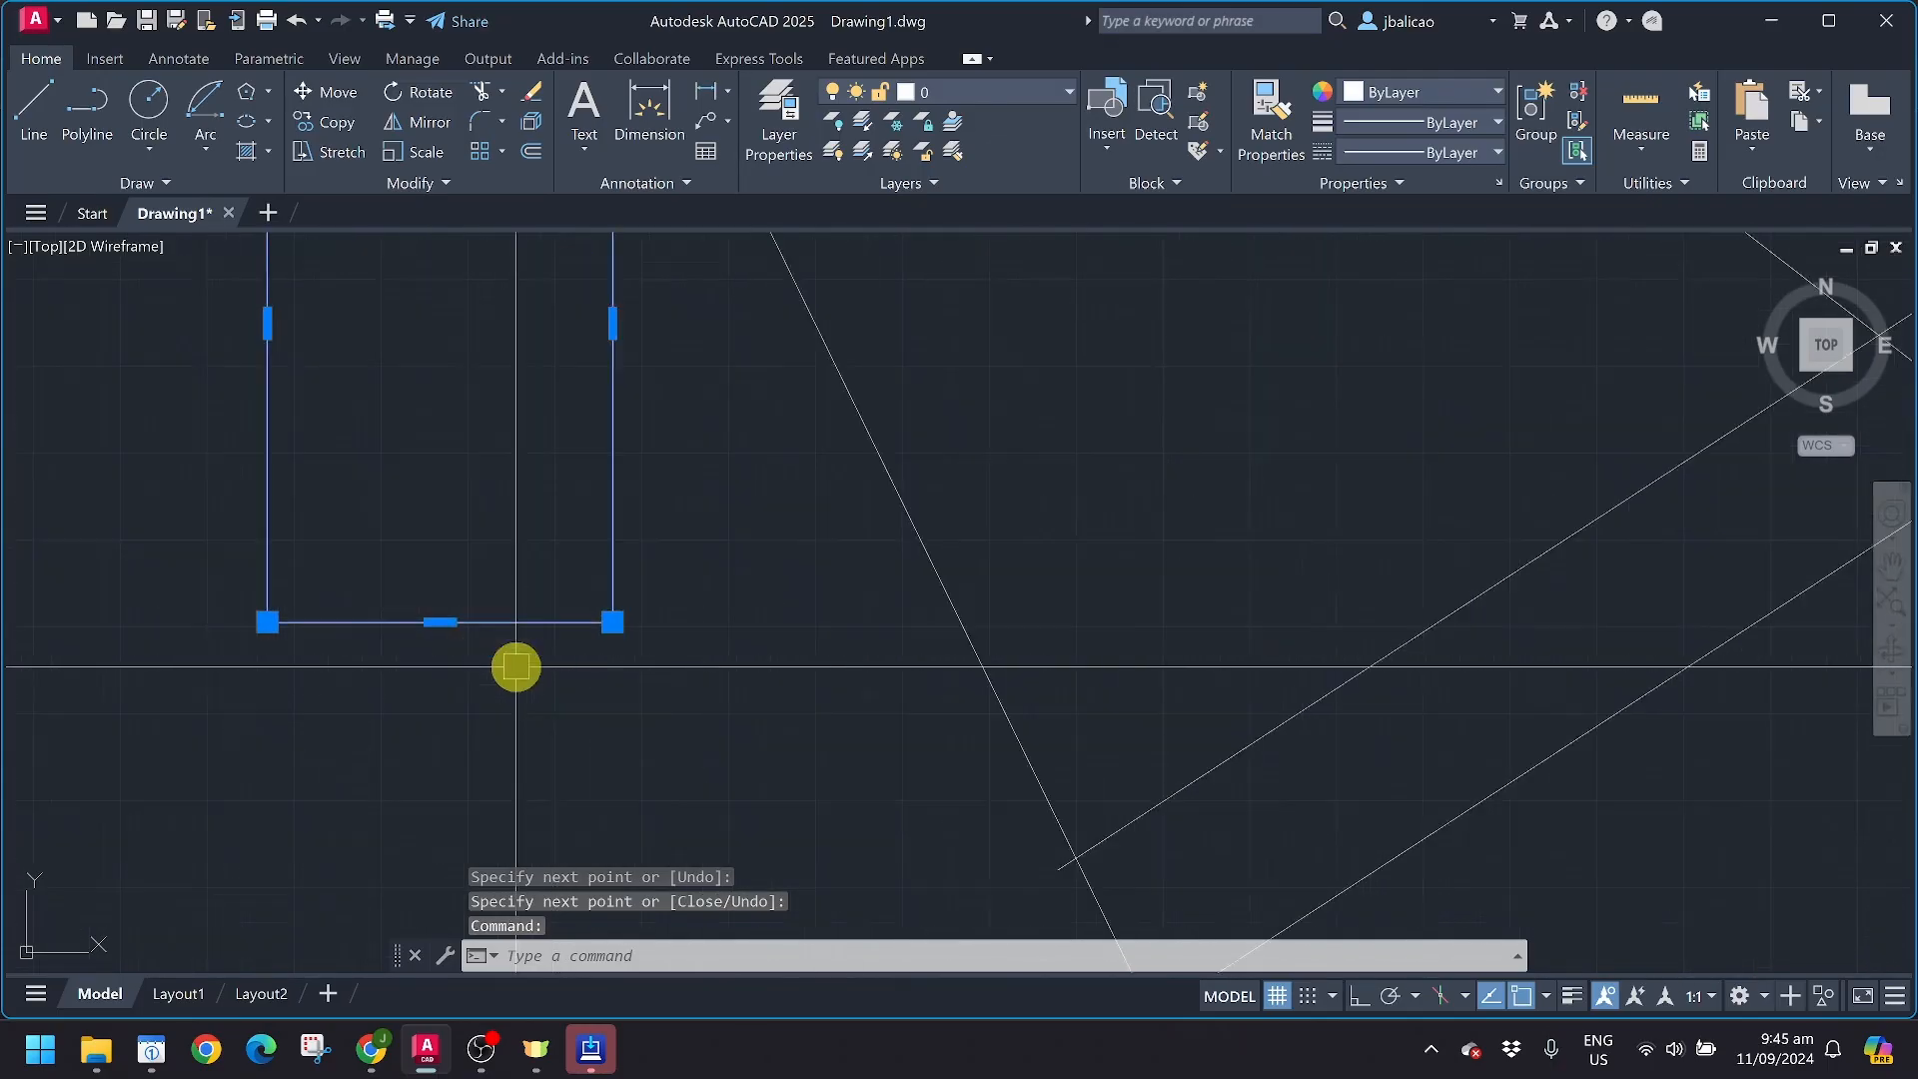
click(327, 97)
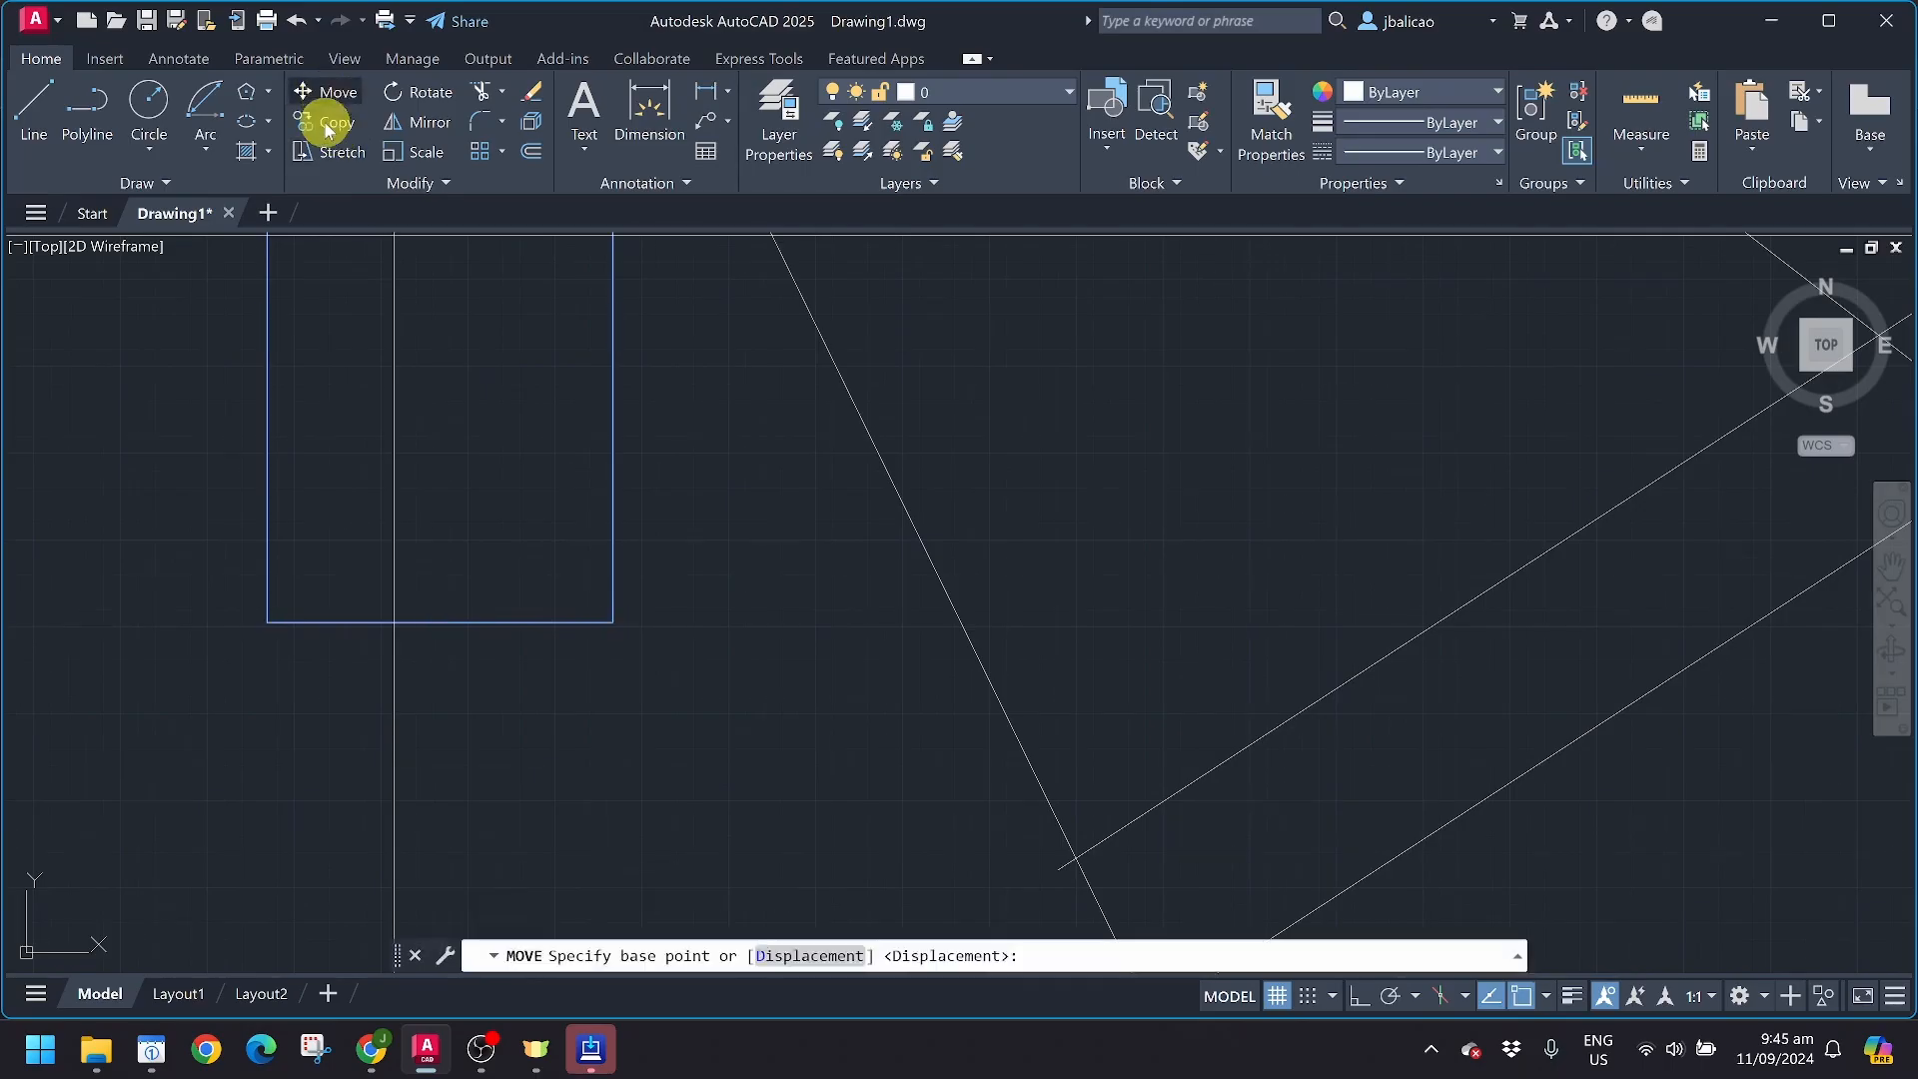
click(265, 619)
middle_drag(689, 677, 337, 750)
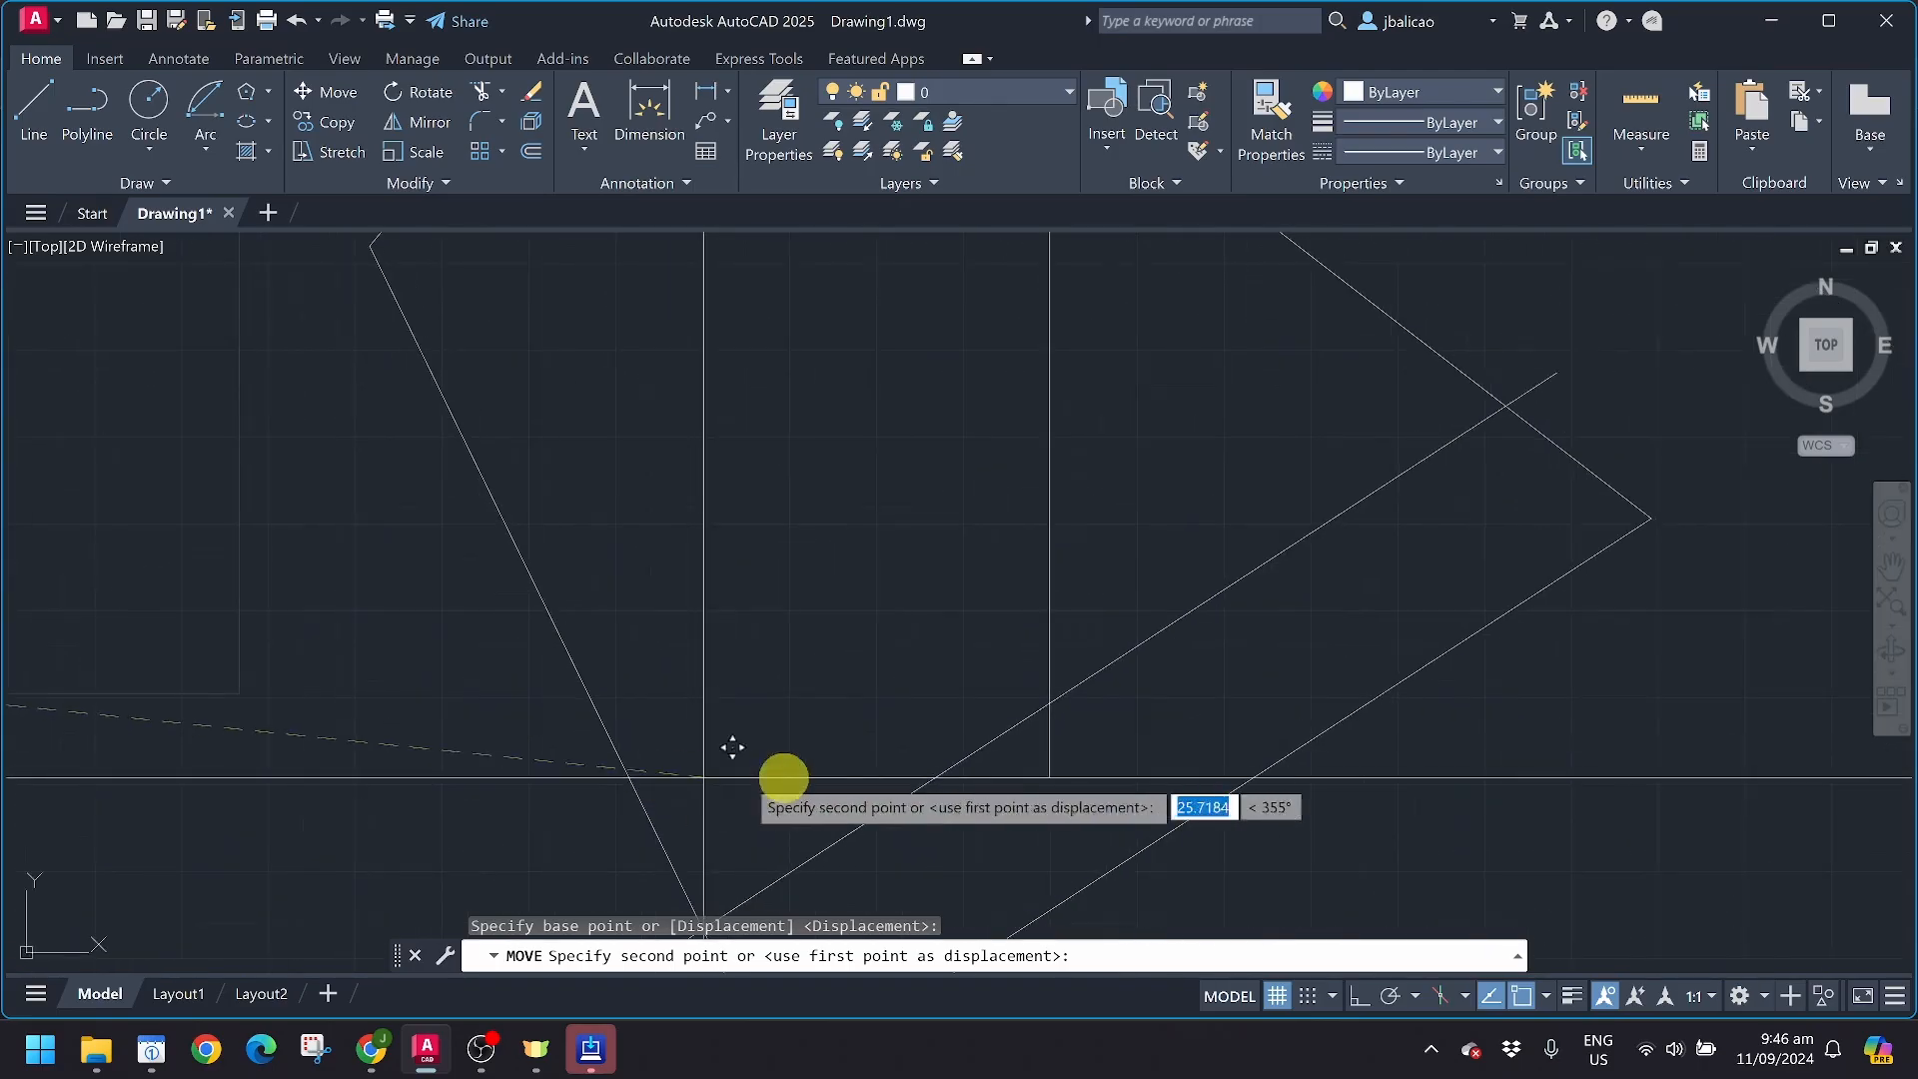
click(923, 781)
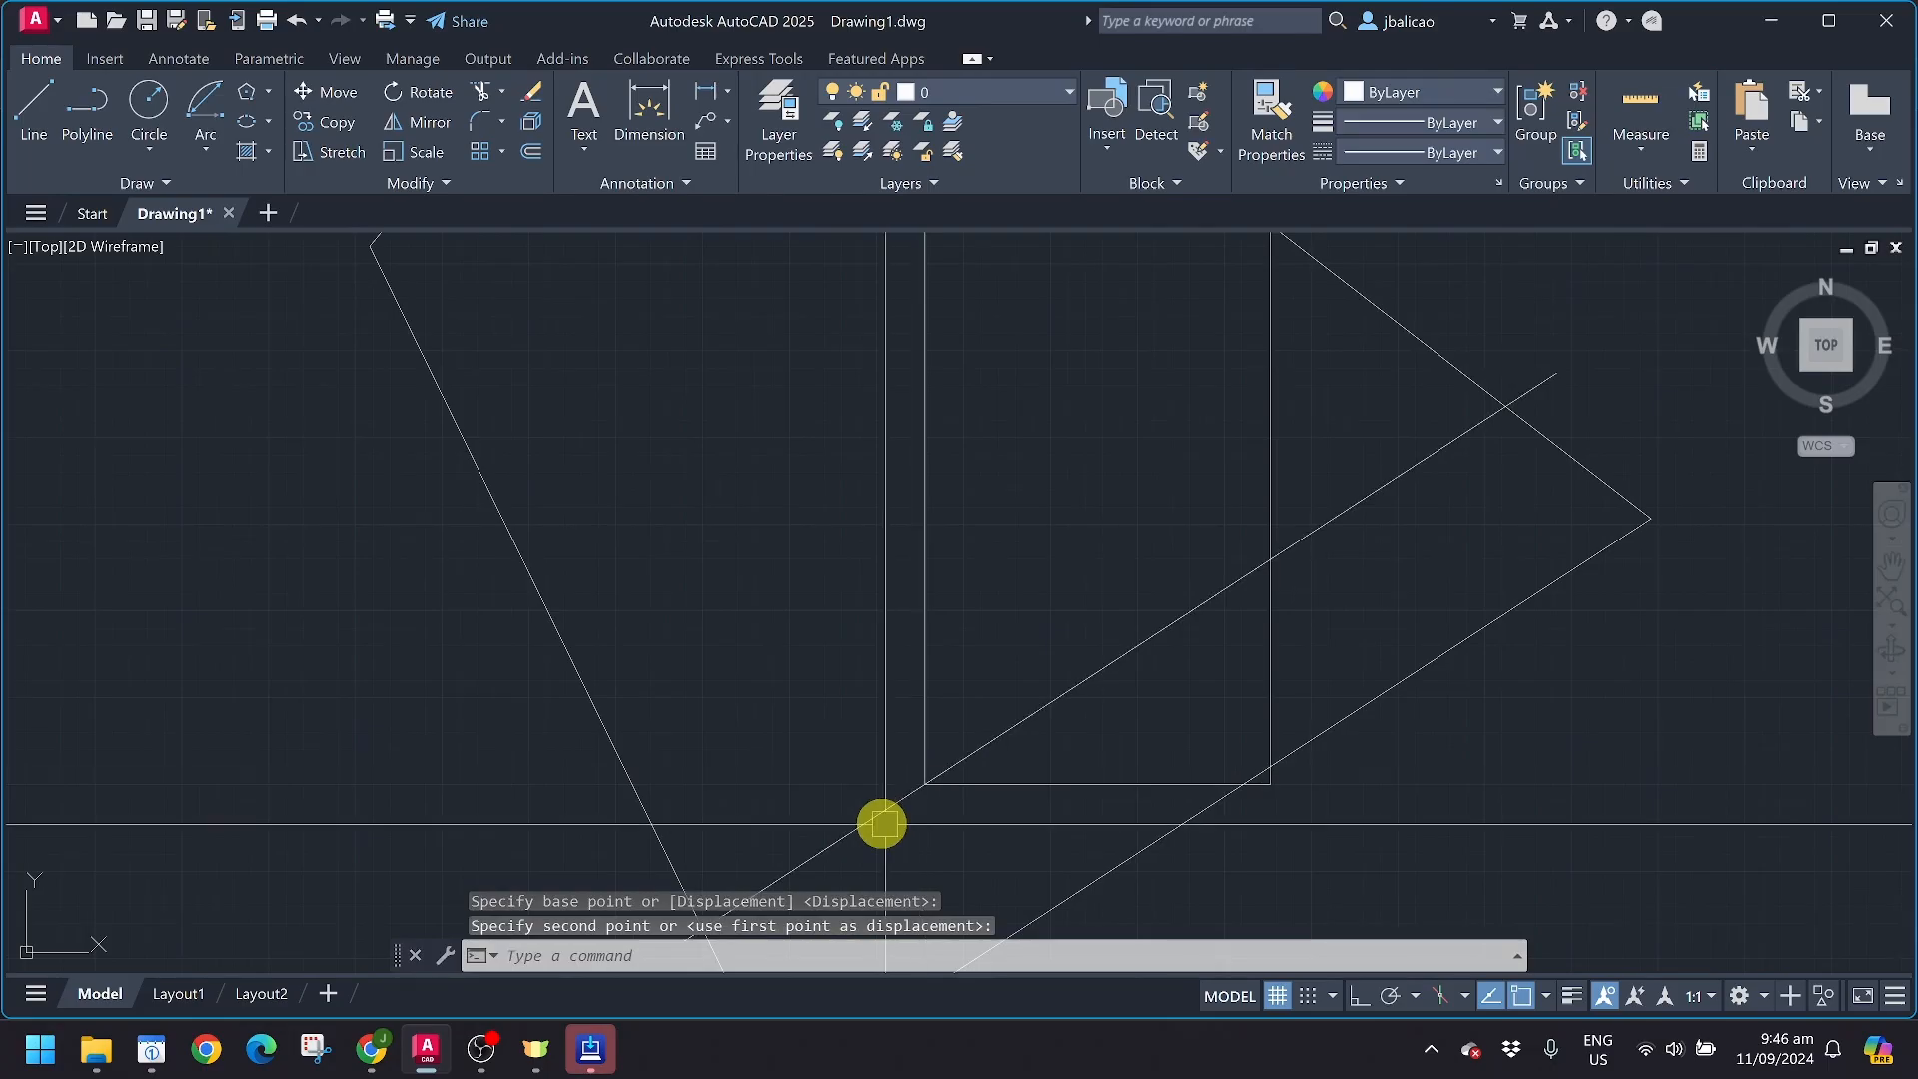
scroll(878, 706, down, 3)
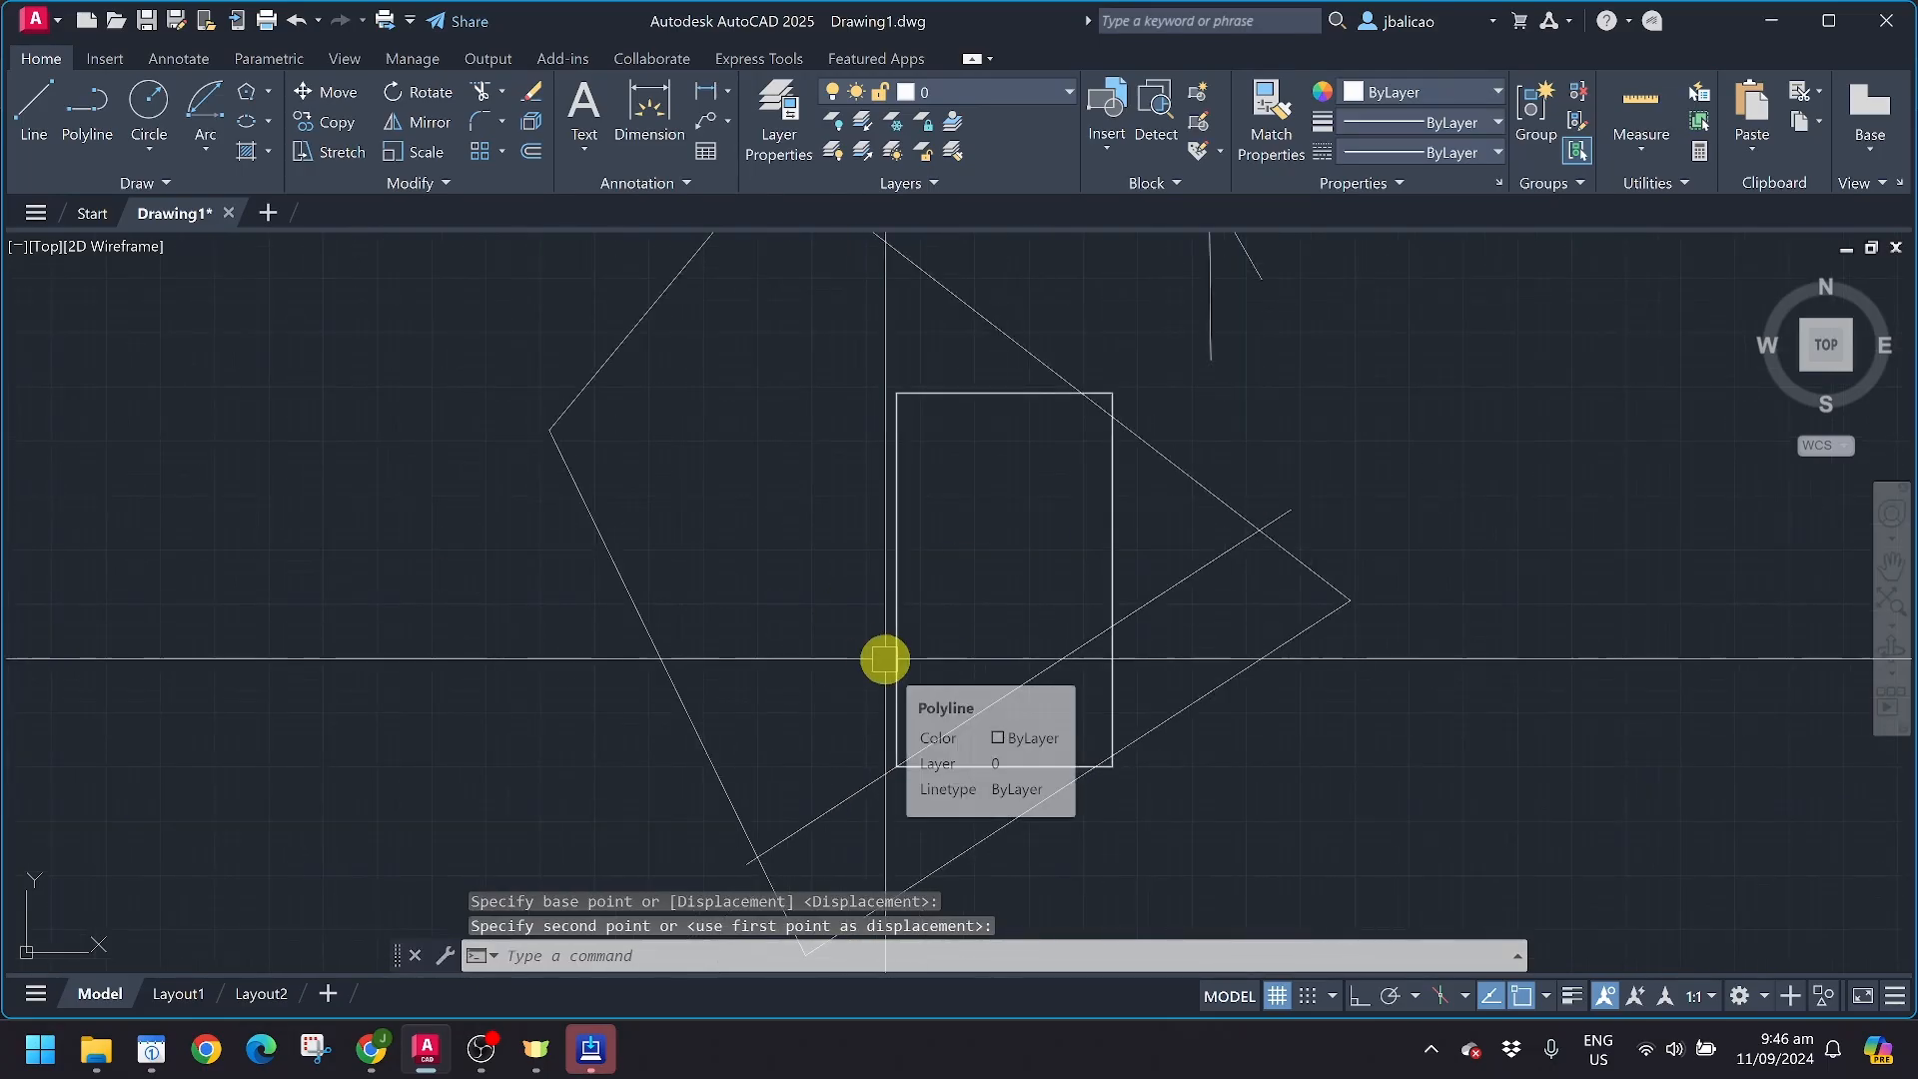
scroll(882, 772, up, 2)
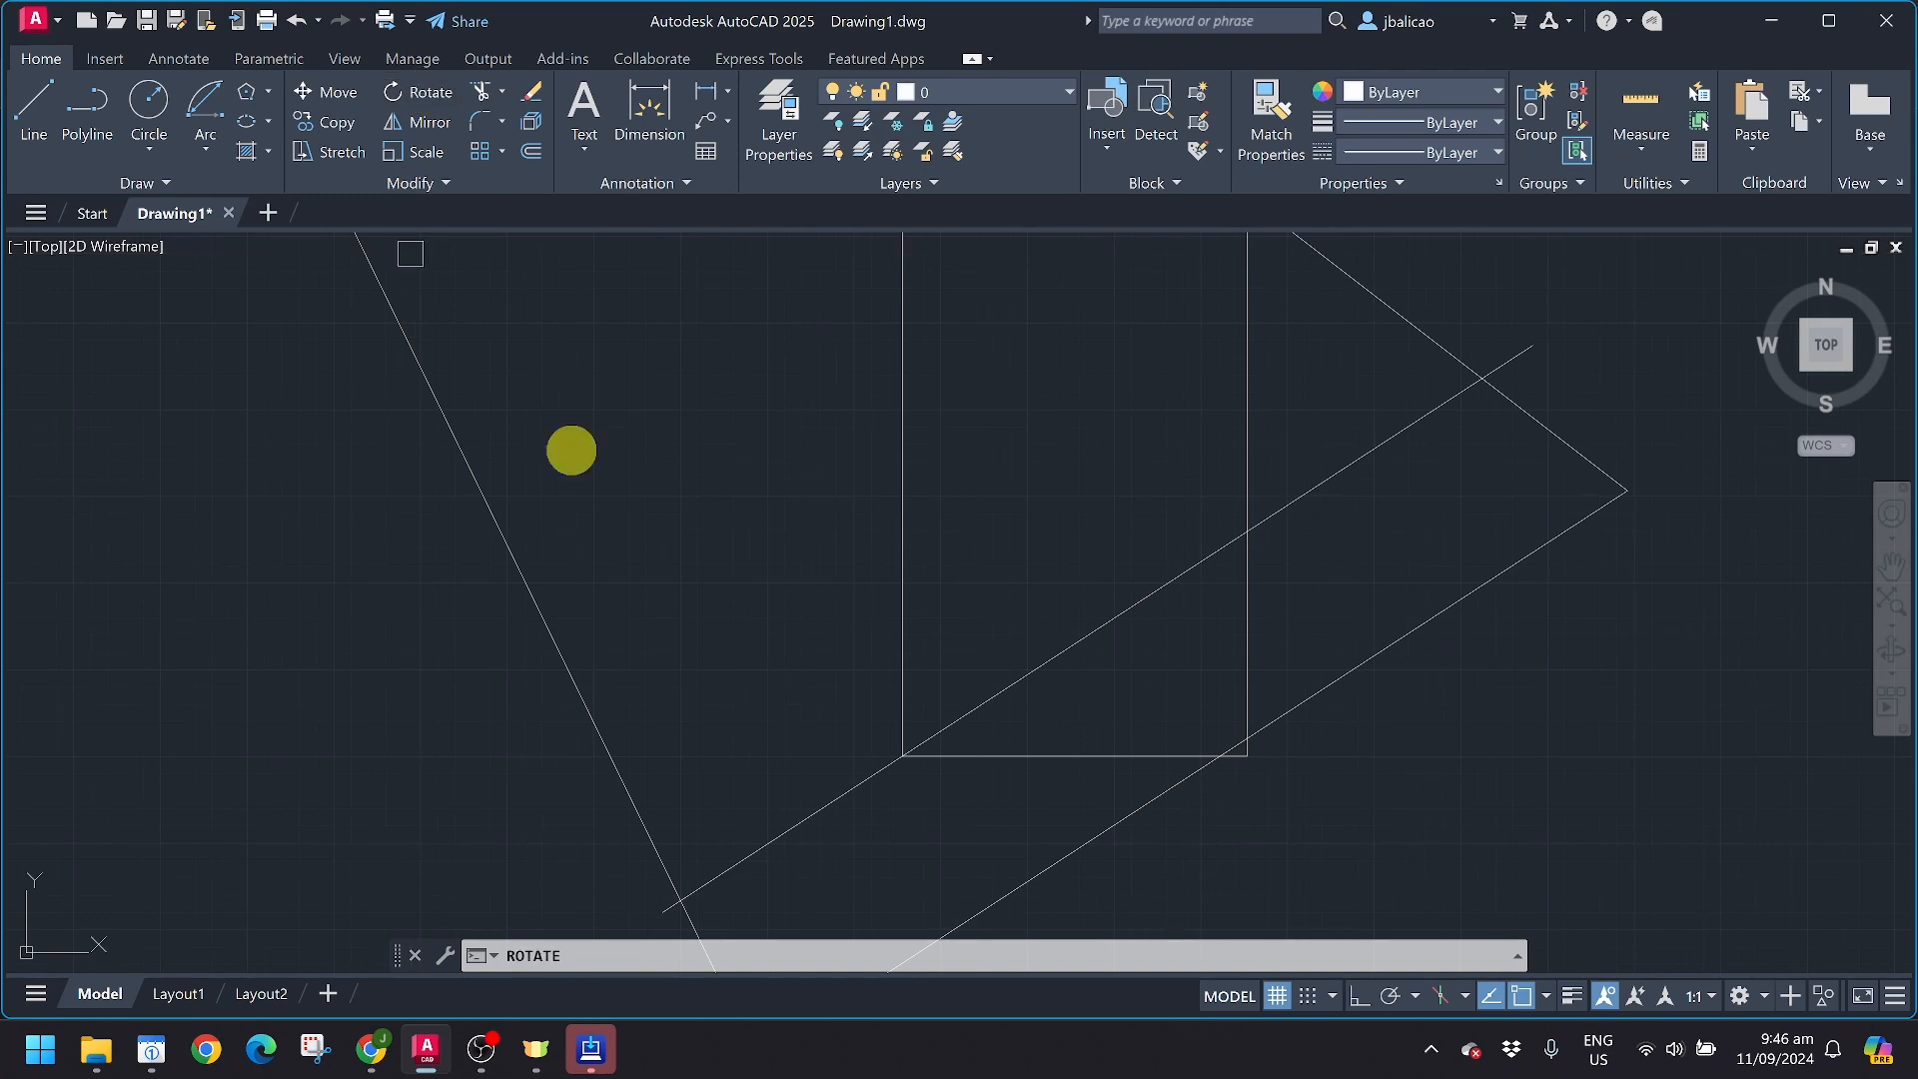
click(902, 574)
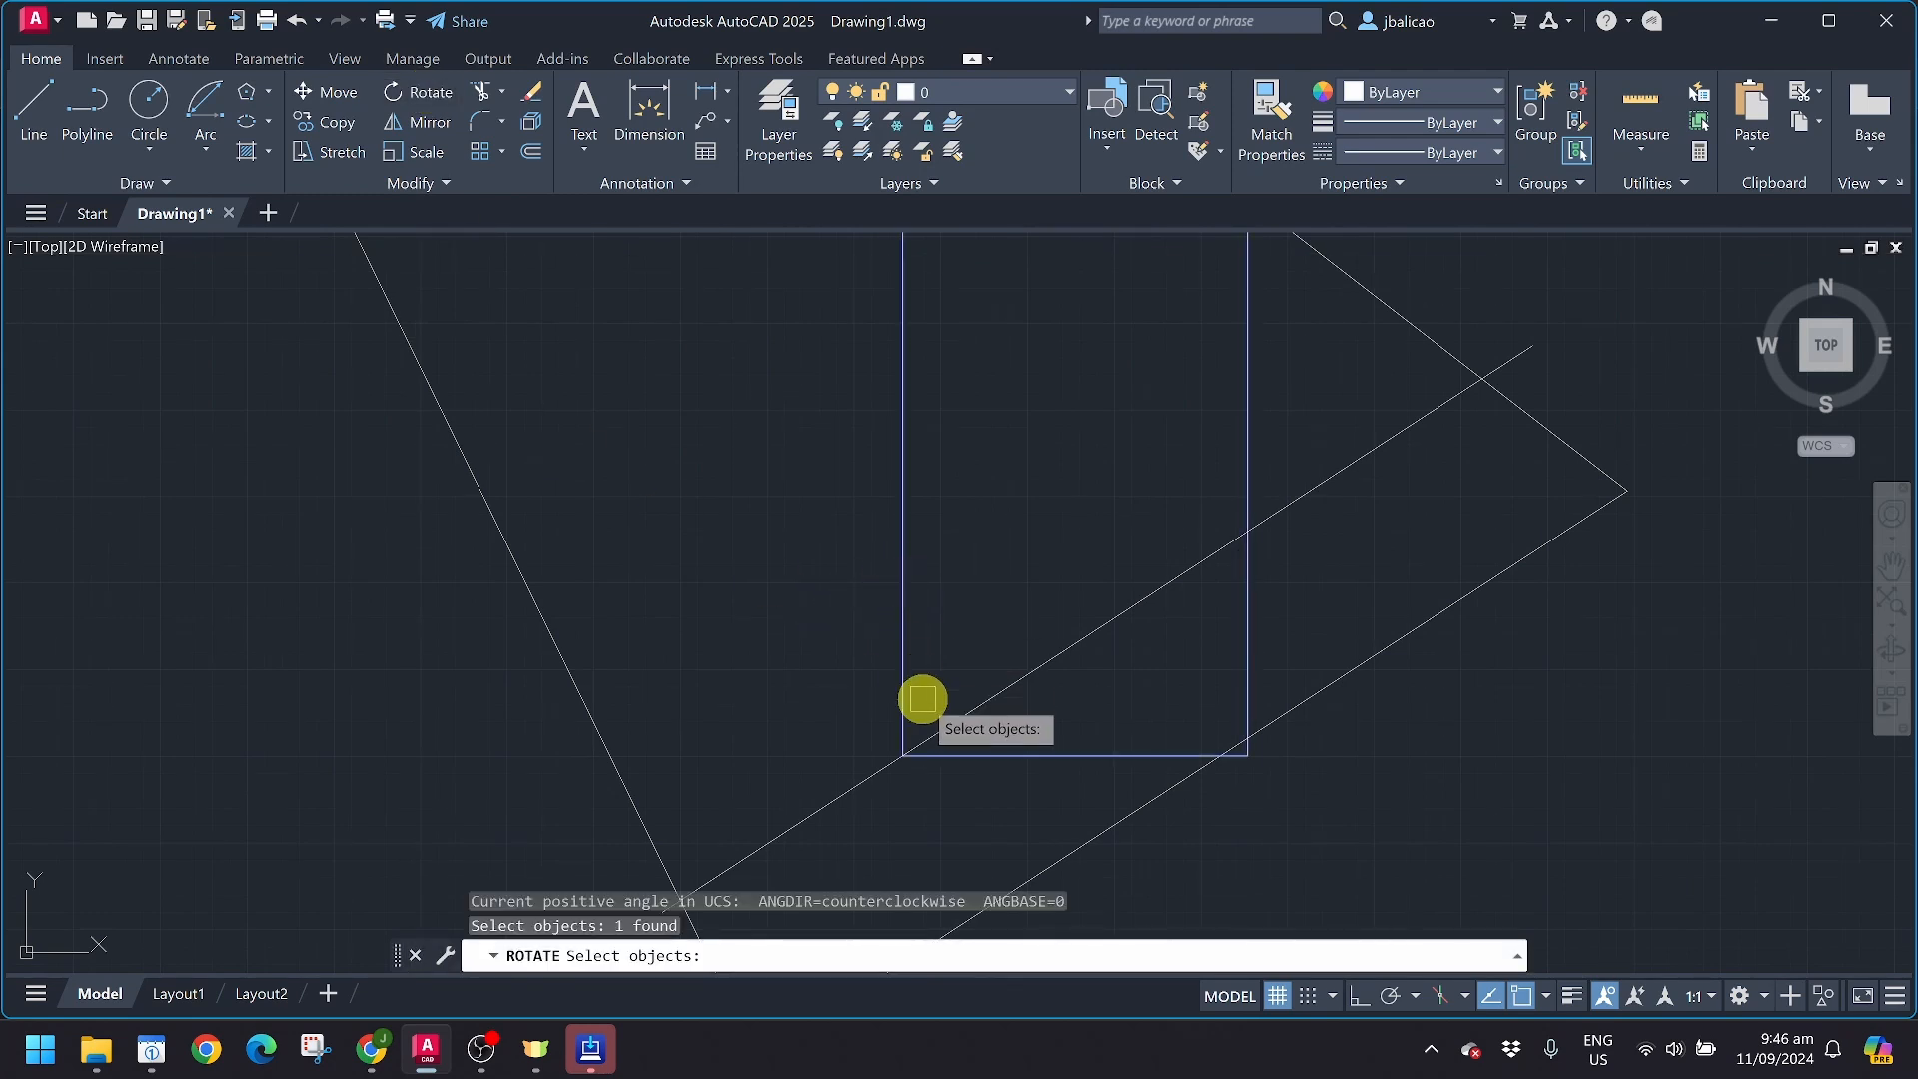
key(Return)
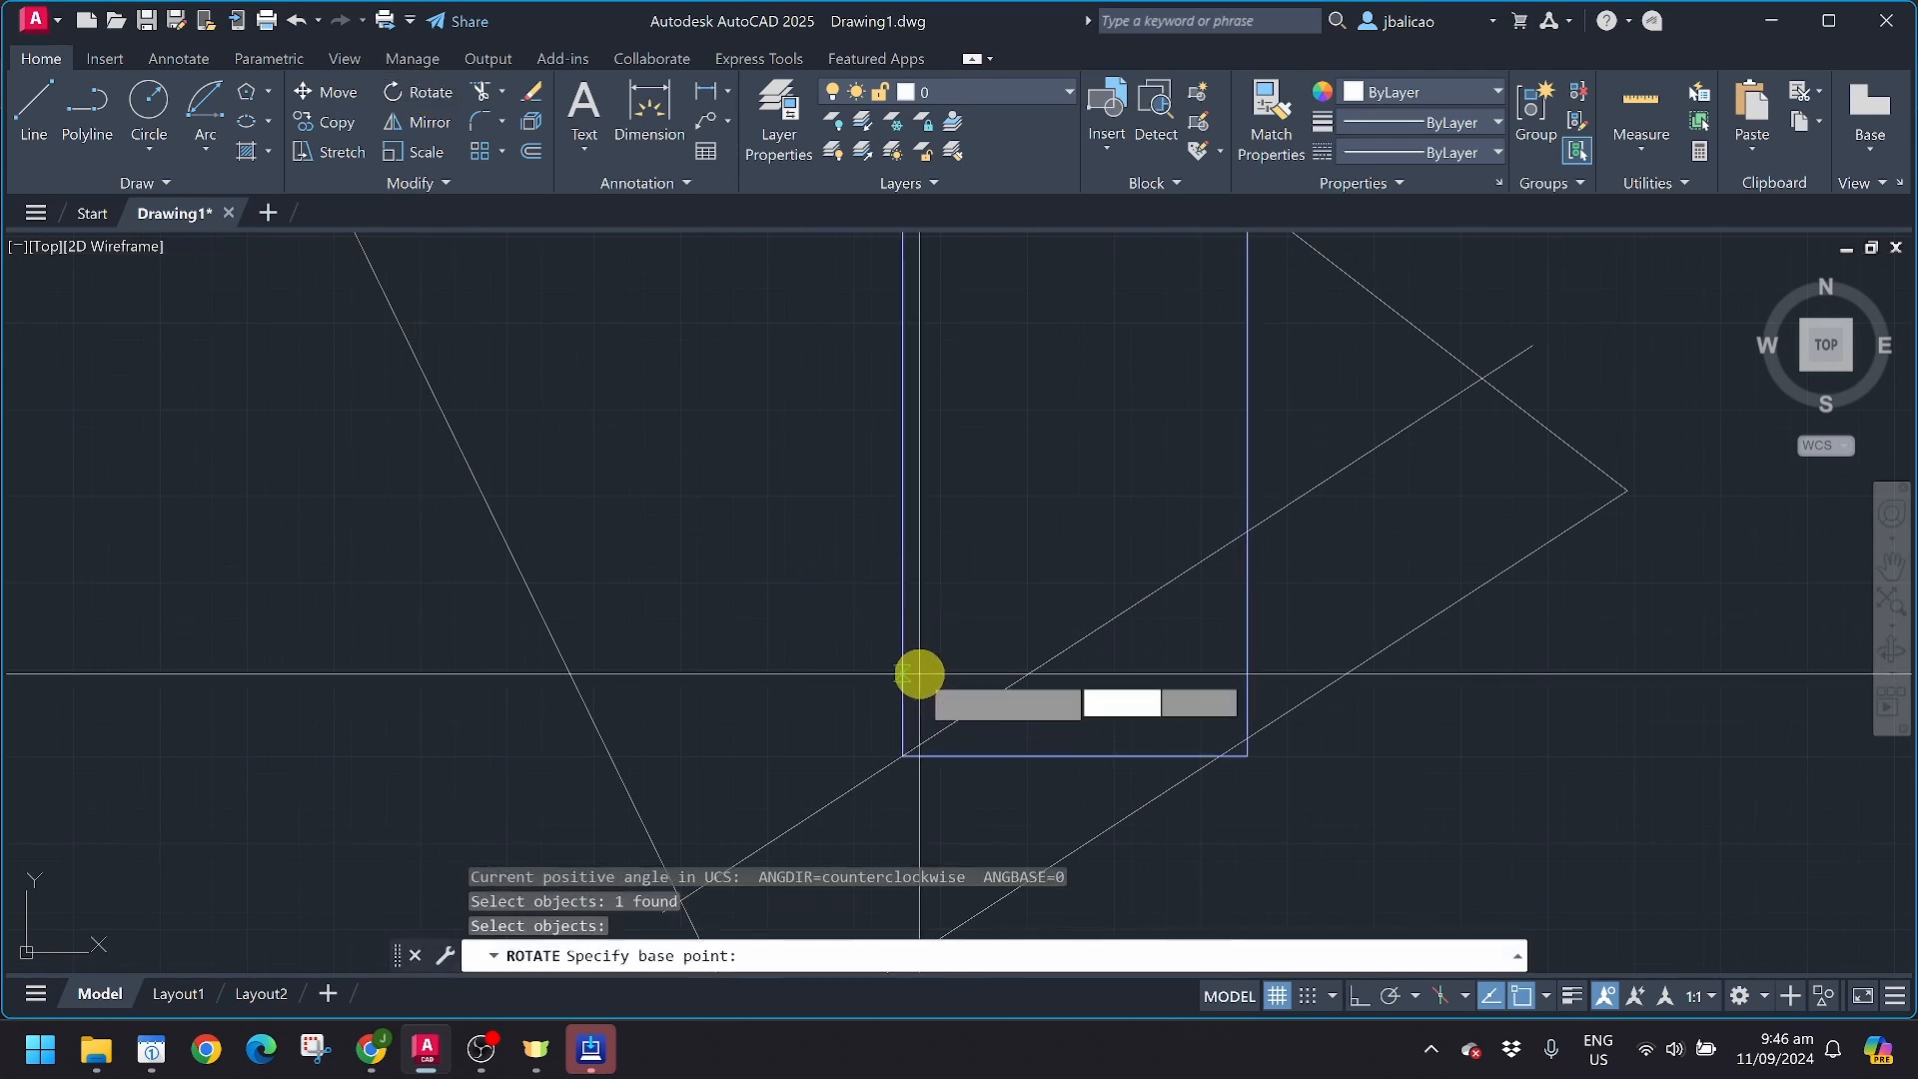
click(902, 756)
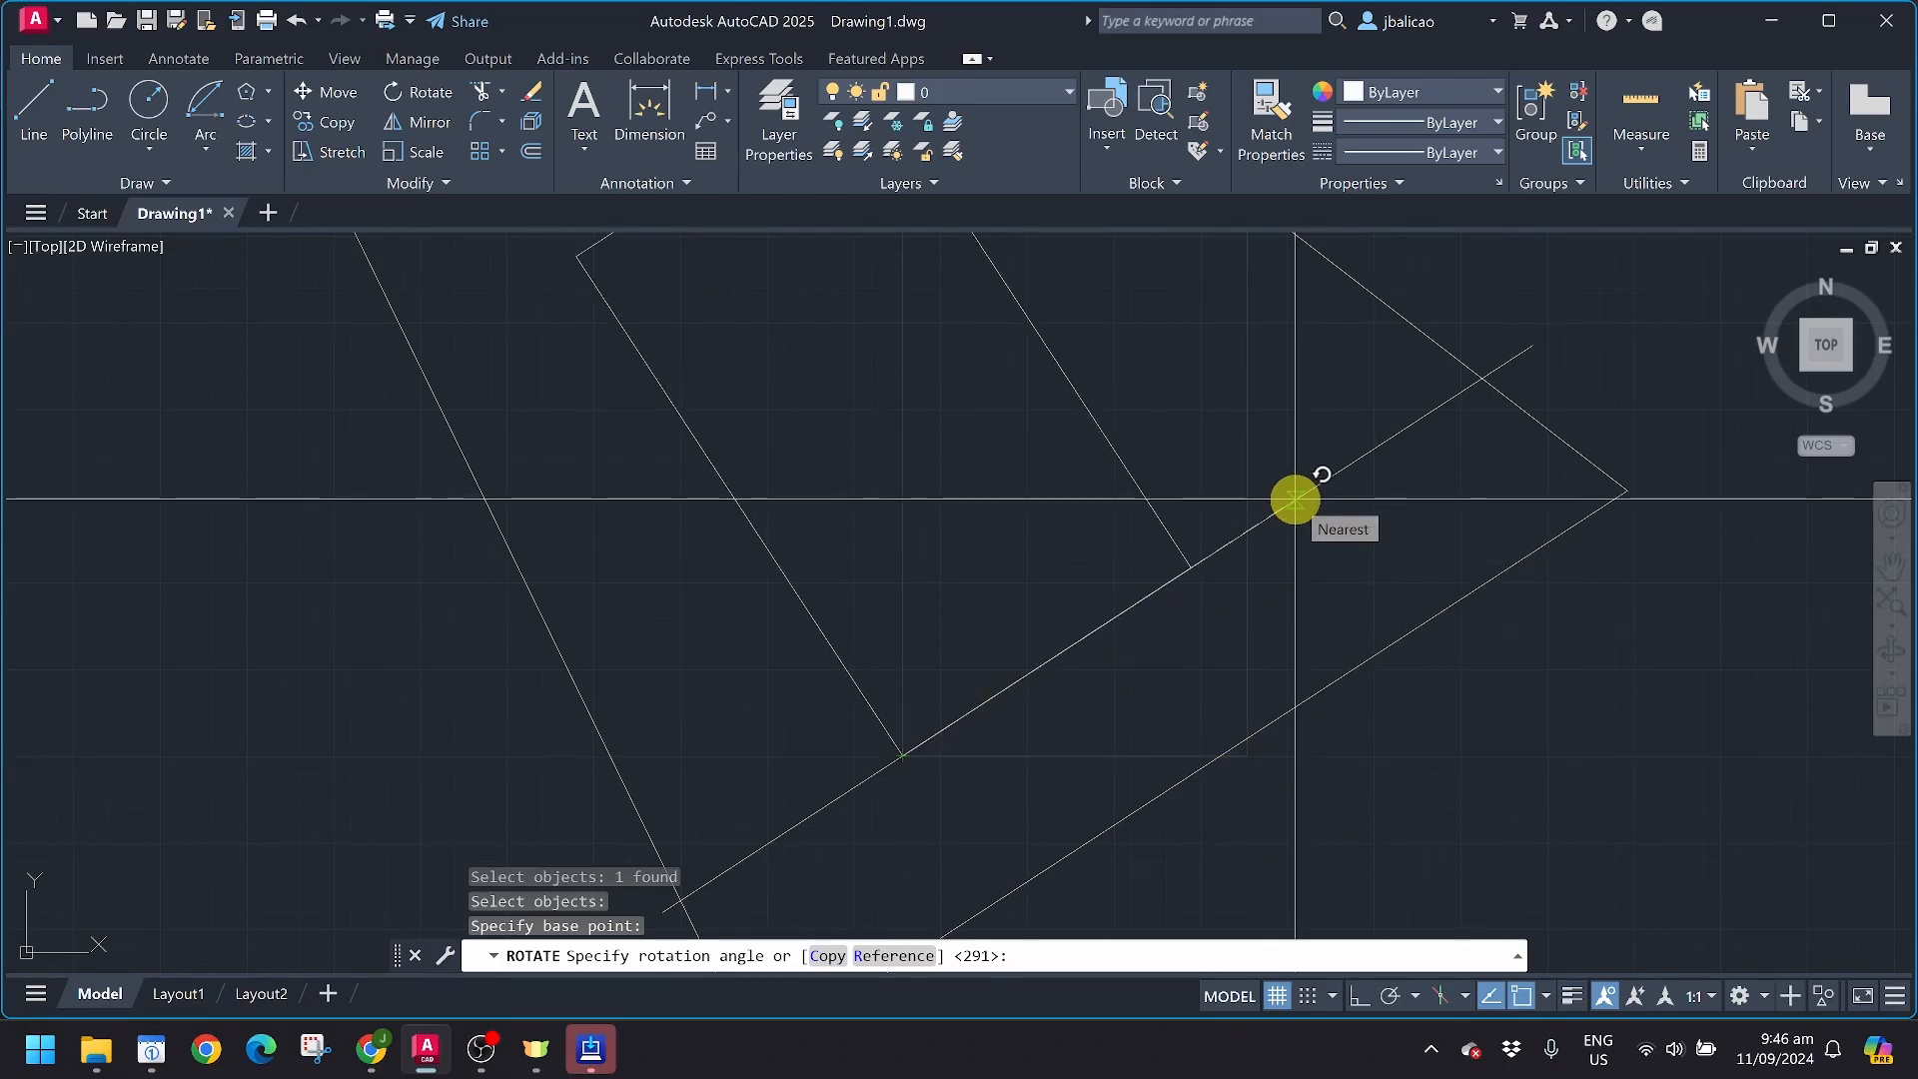
key(Escape)
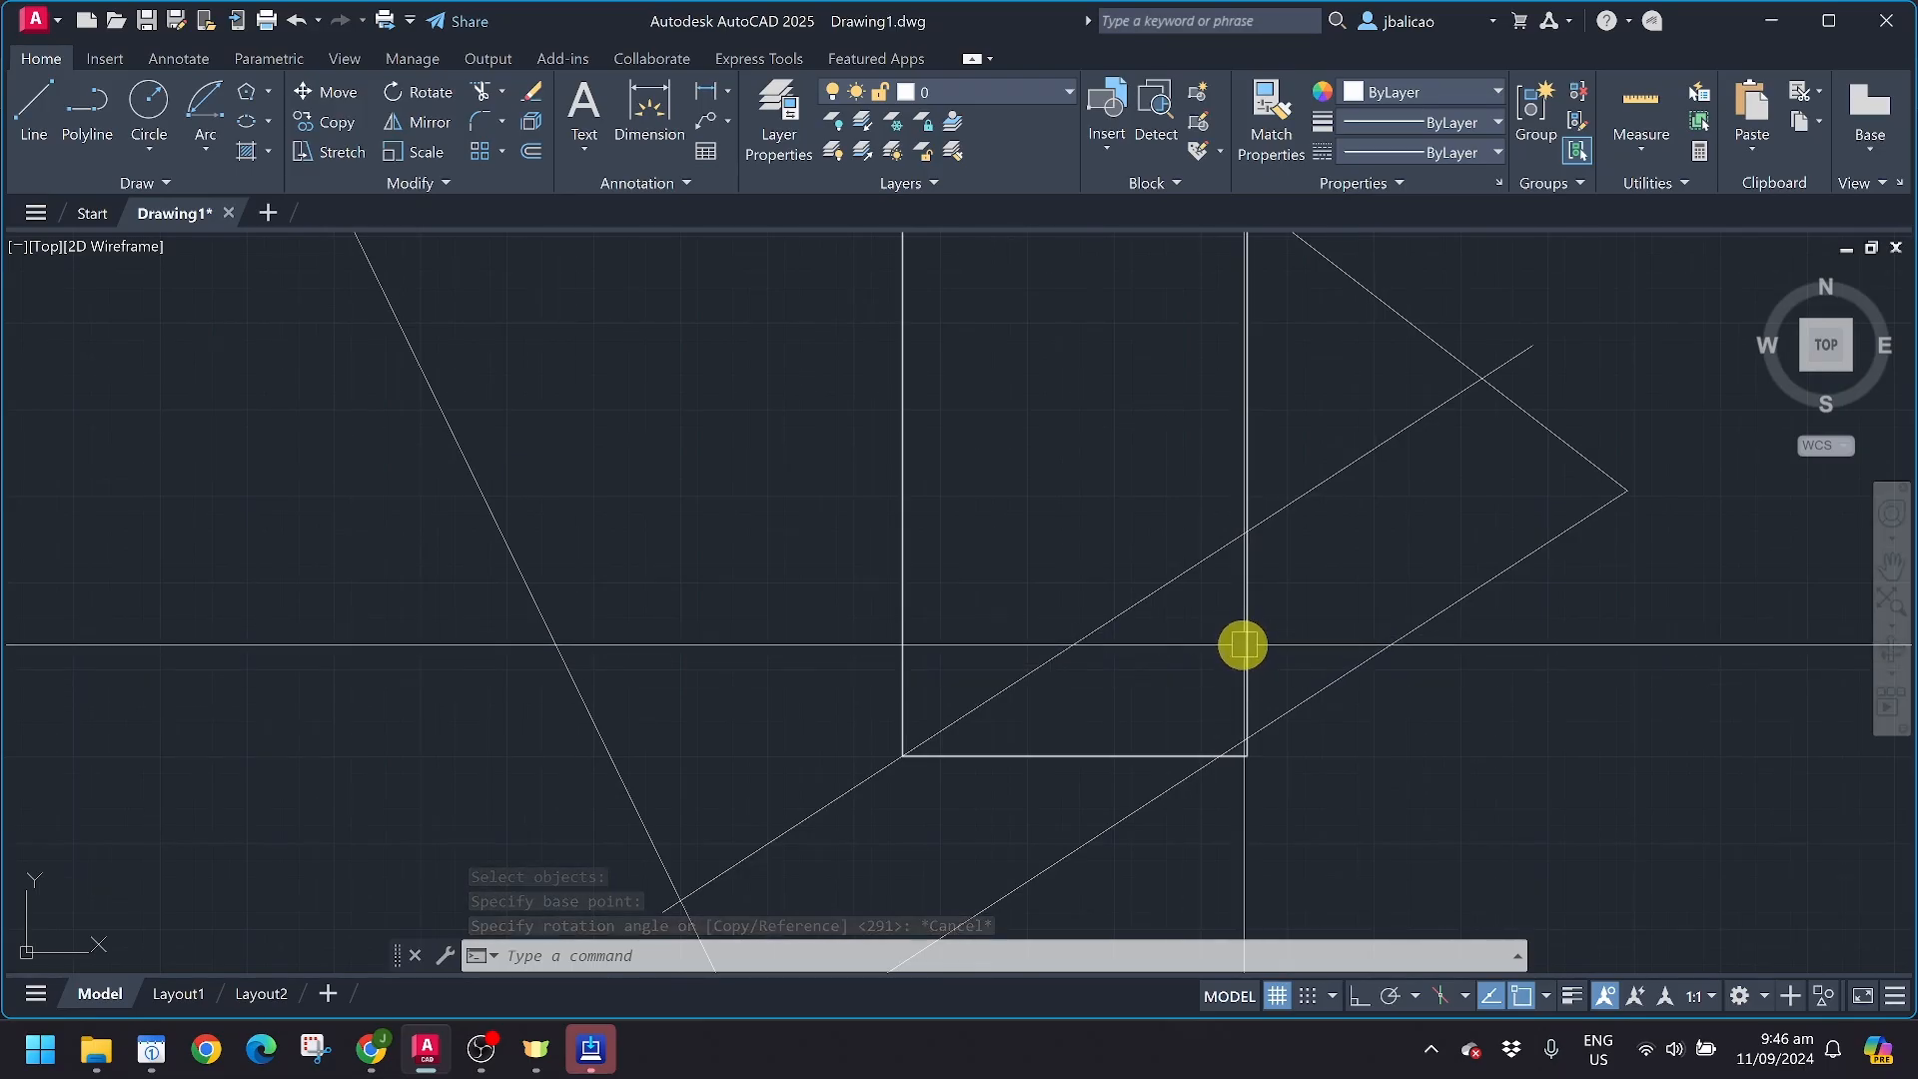
Rotate the rectangle about its lower-left corner with the Reference option, aligning its bottom edge with the slanted offset line
click(417, 92)
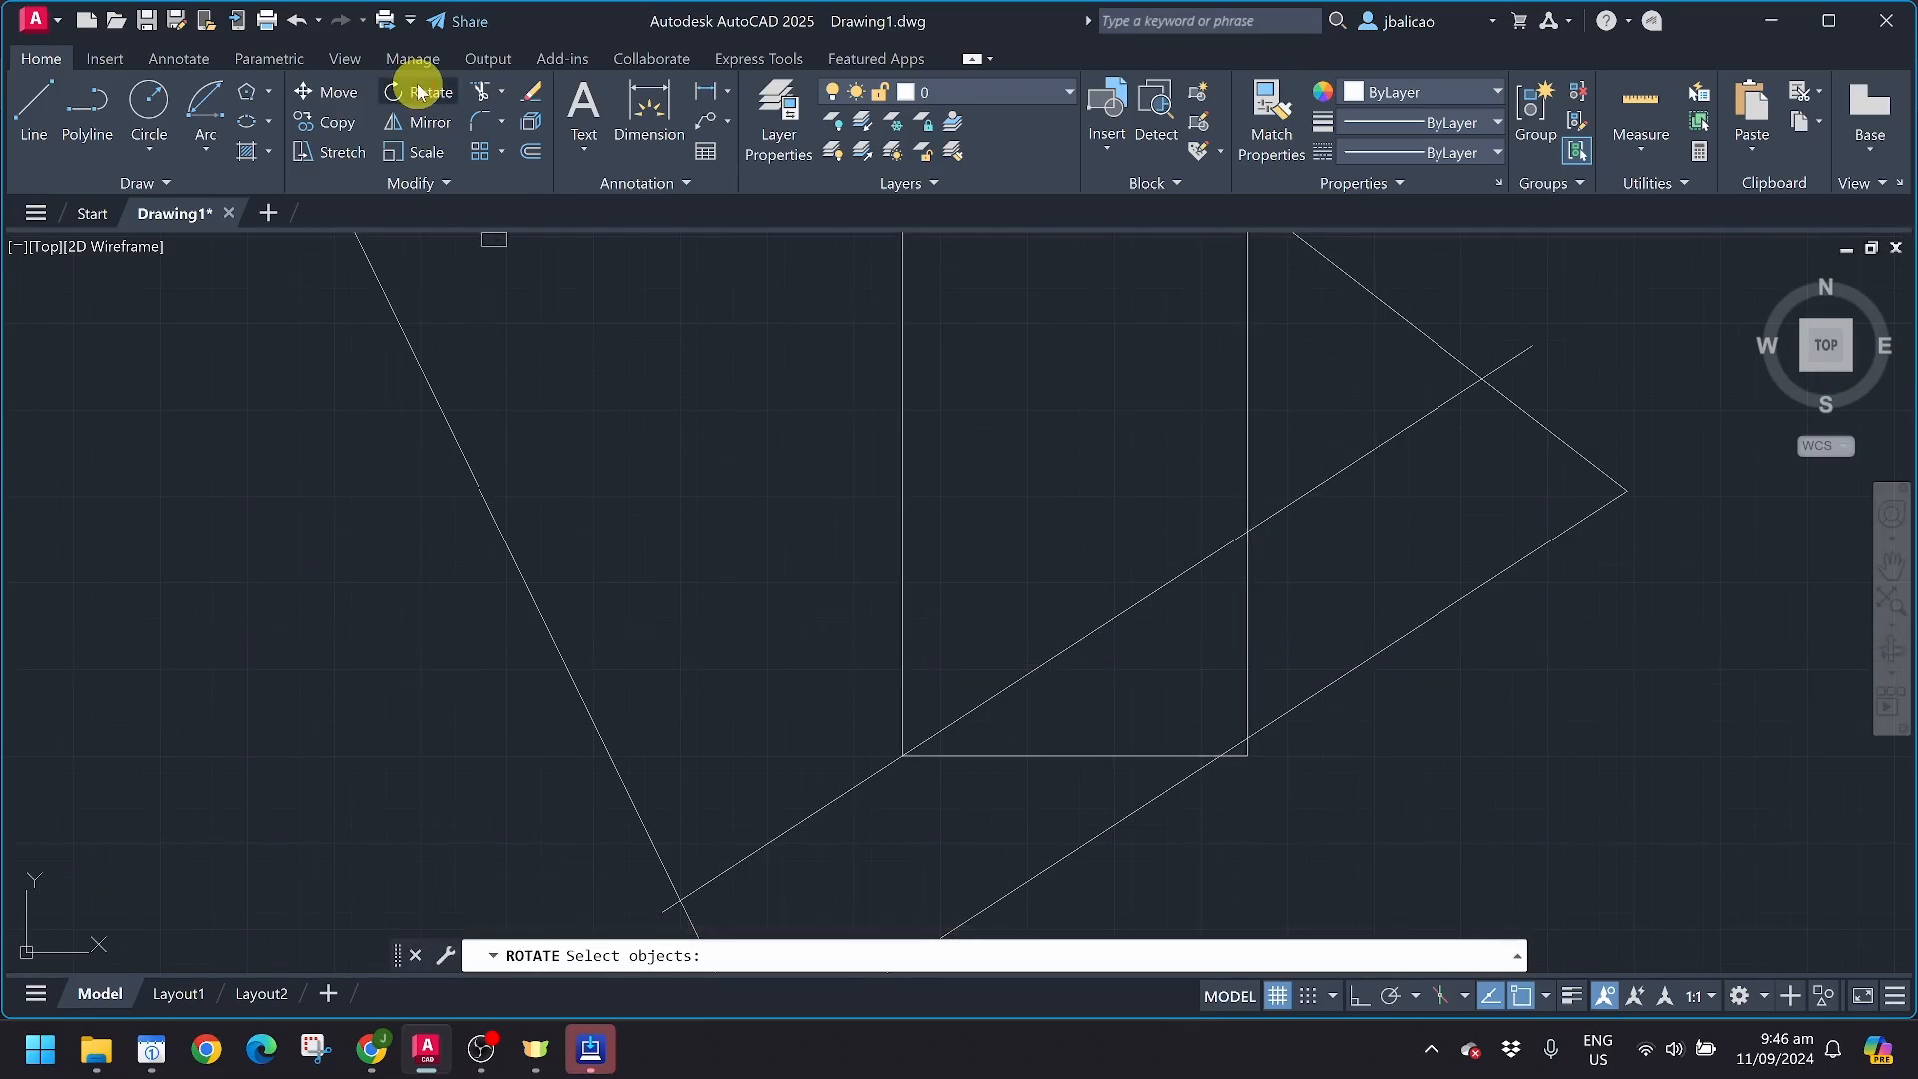
click(908, 491)
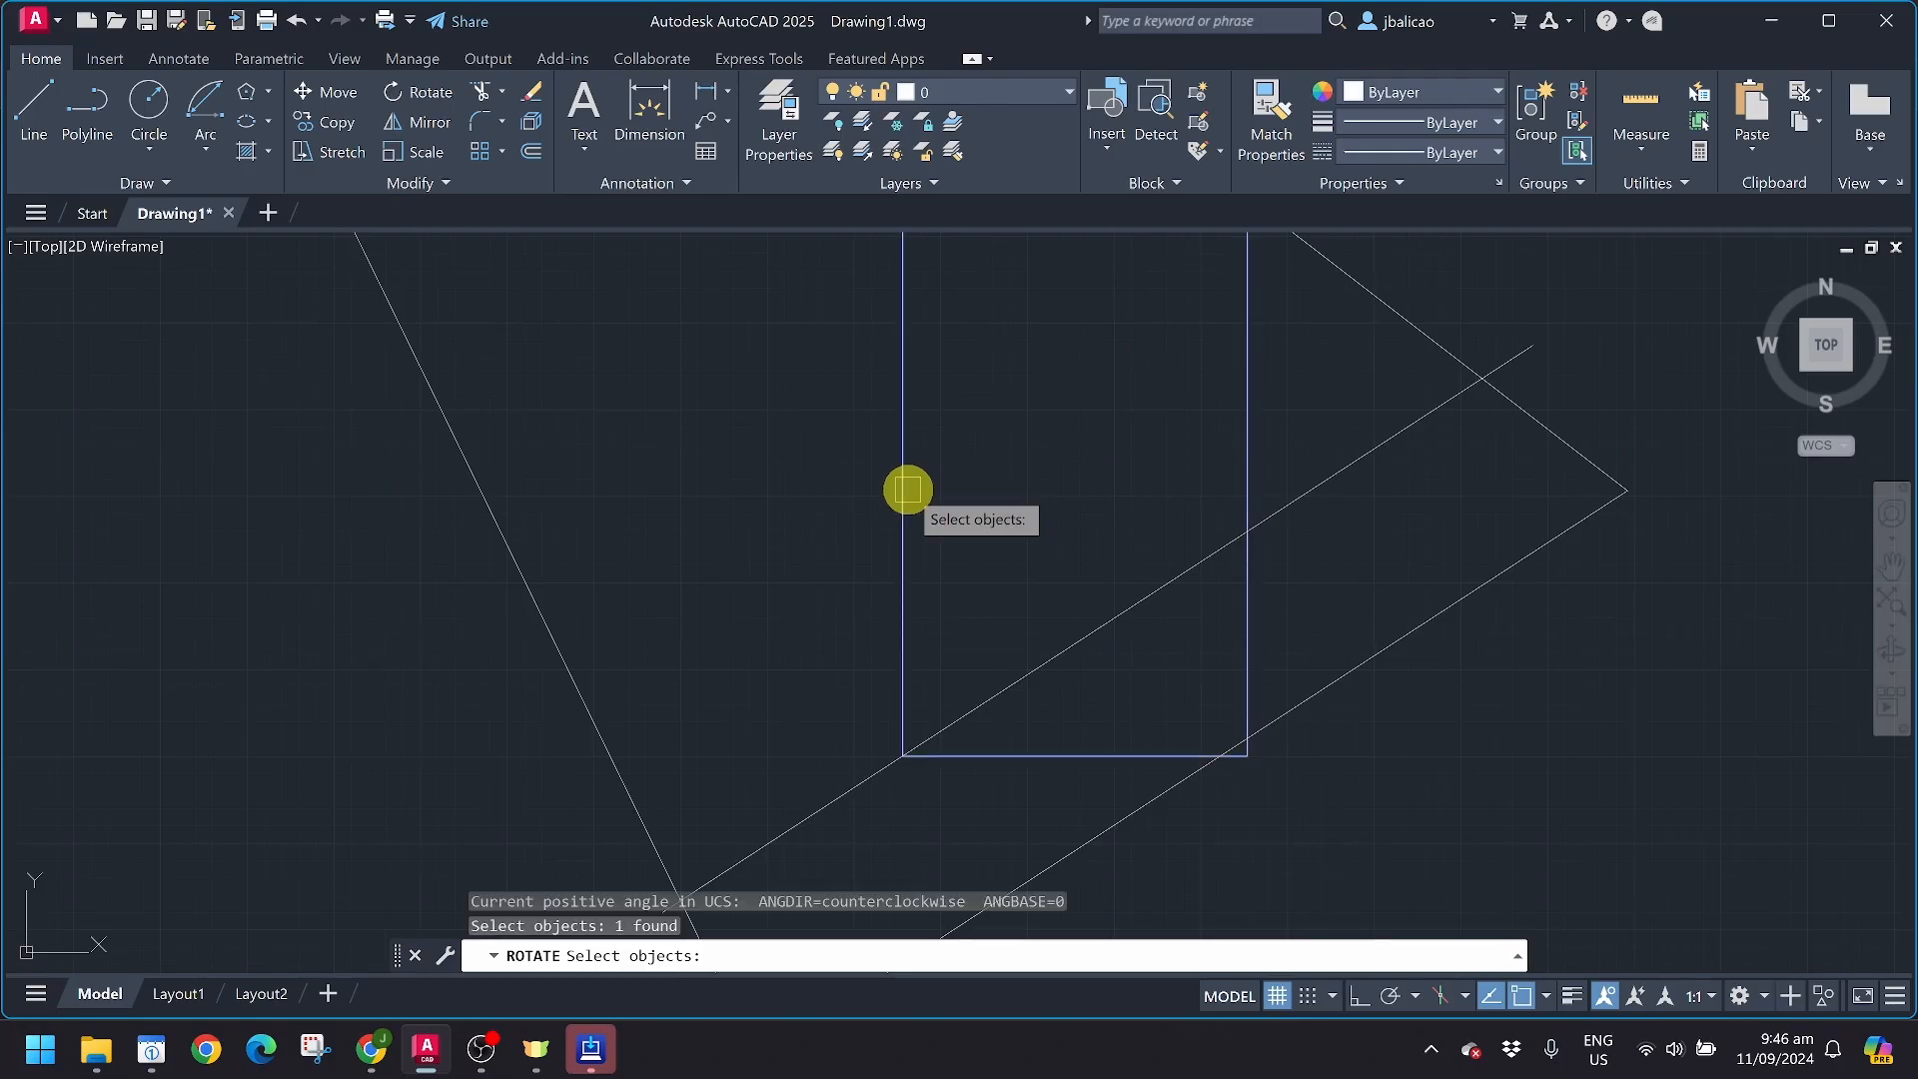
key(Return)
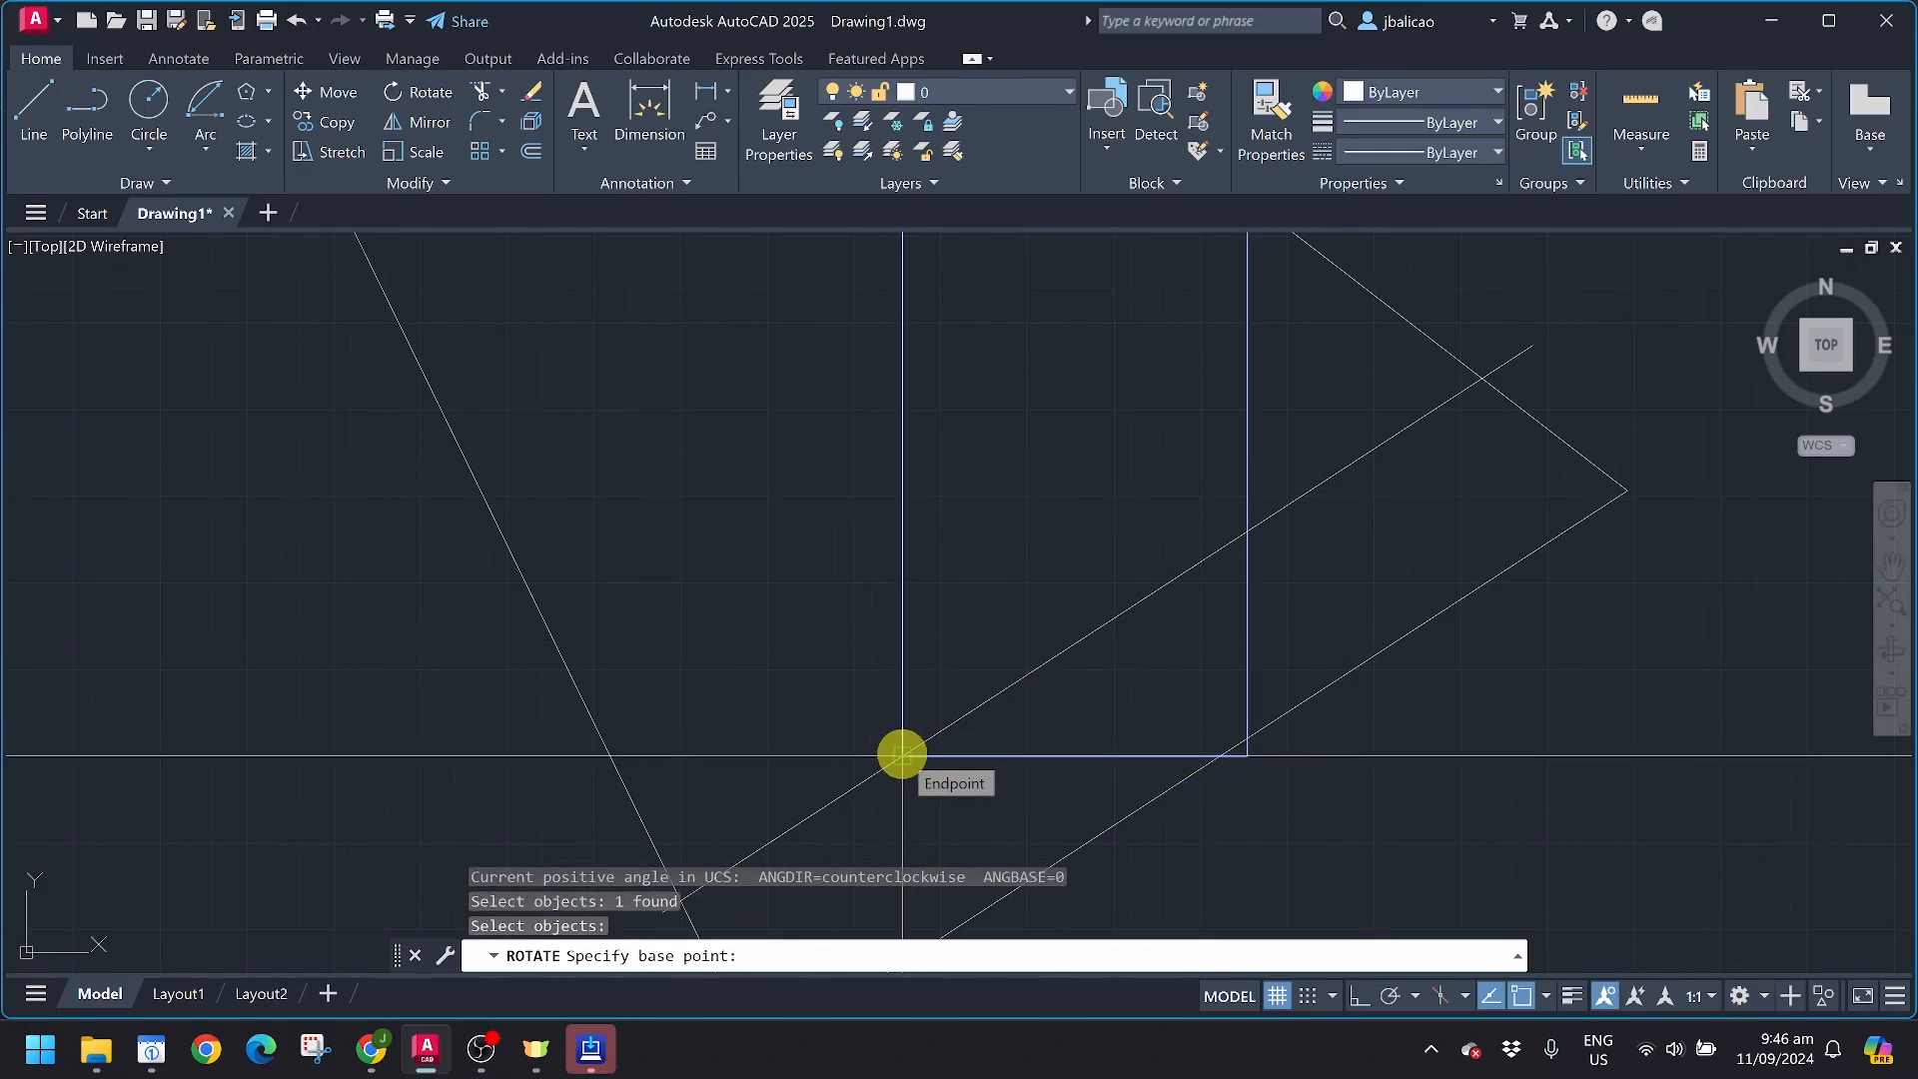
click(902, 754)
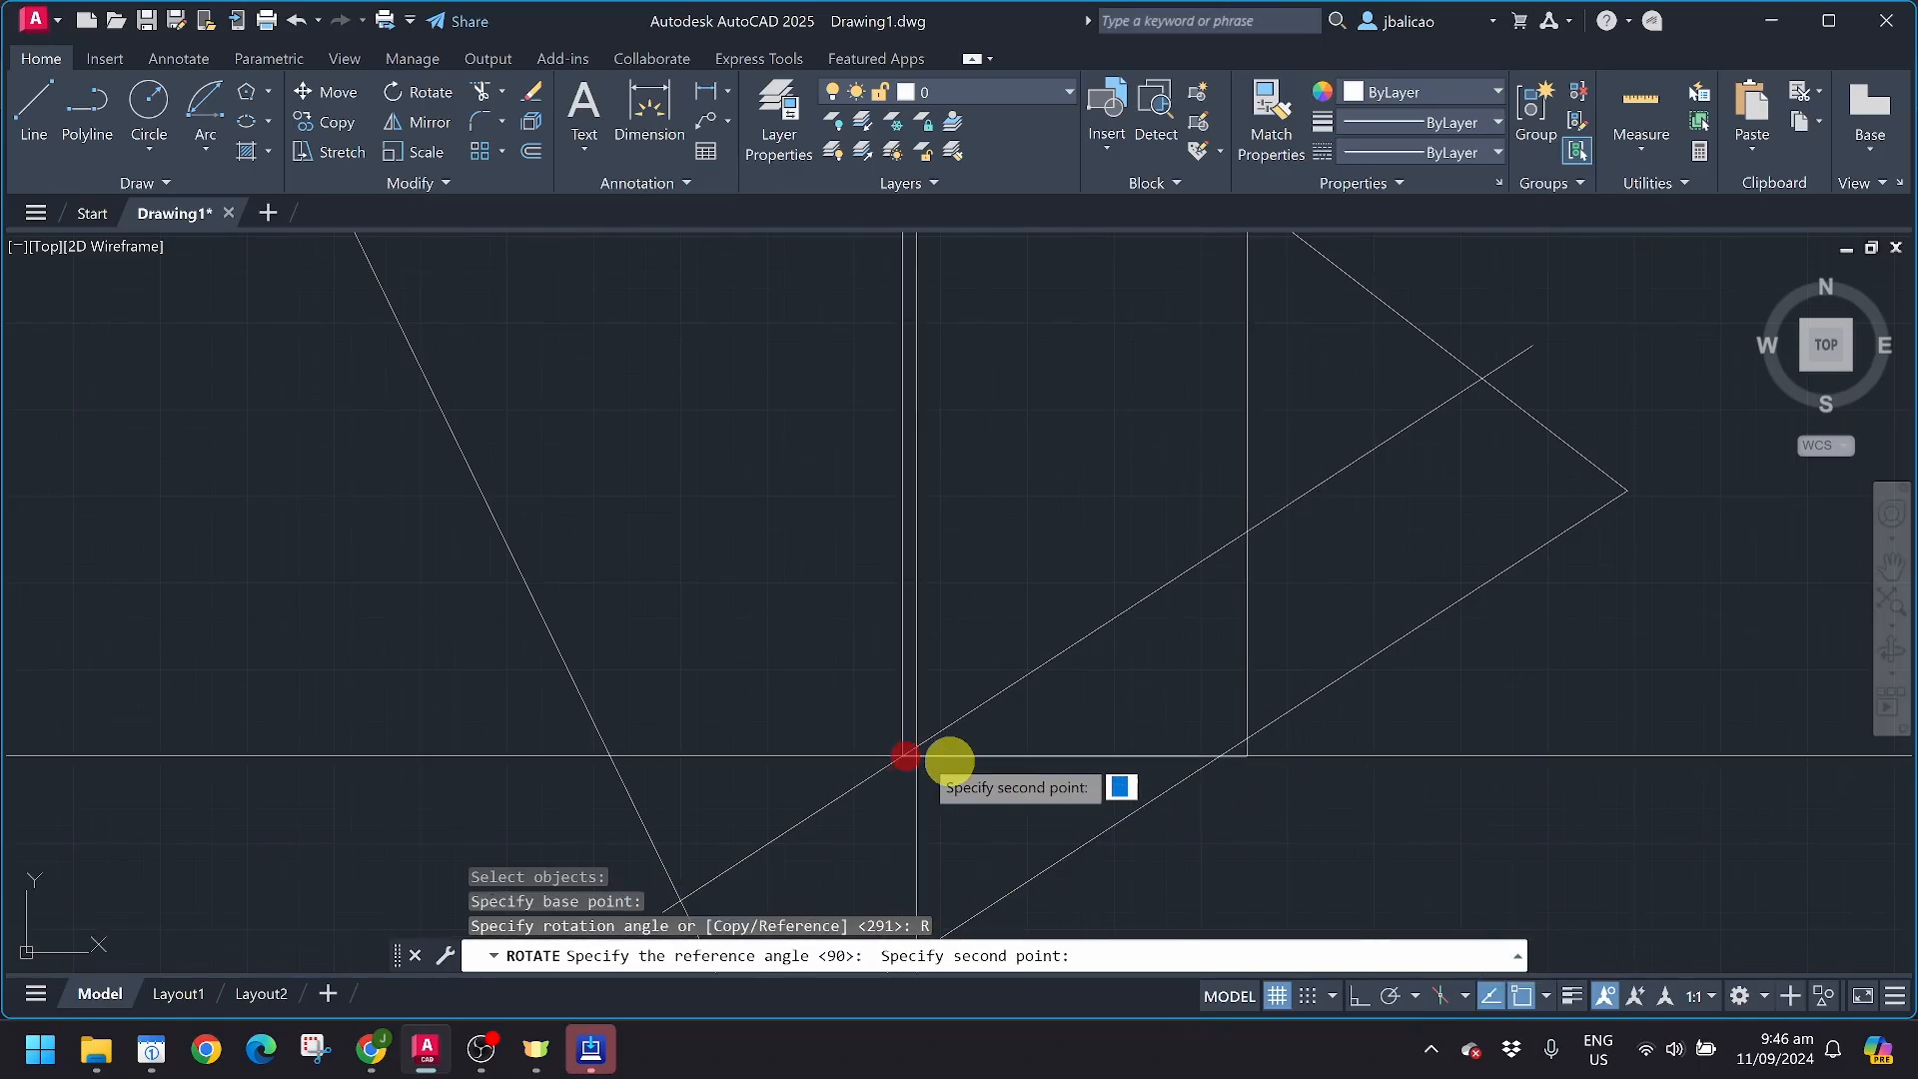
click(1244, 757)
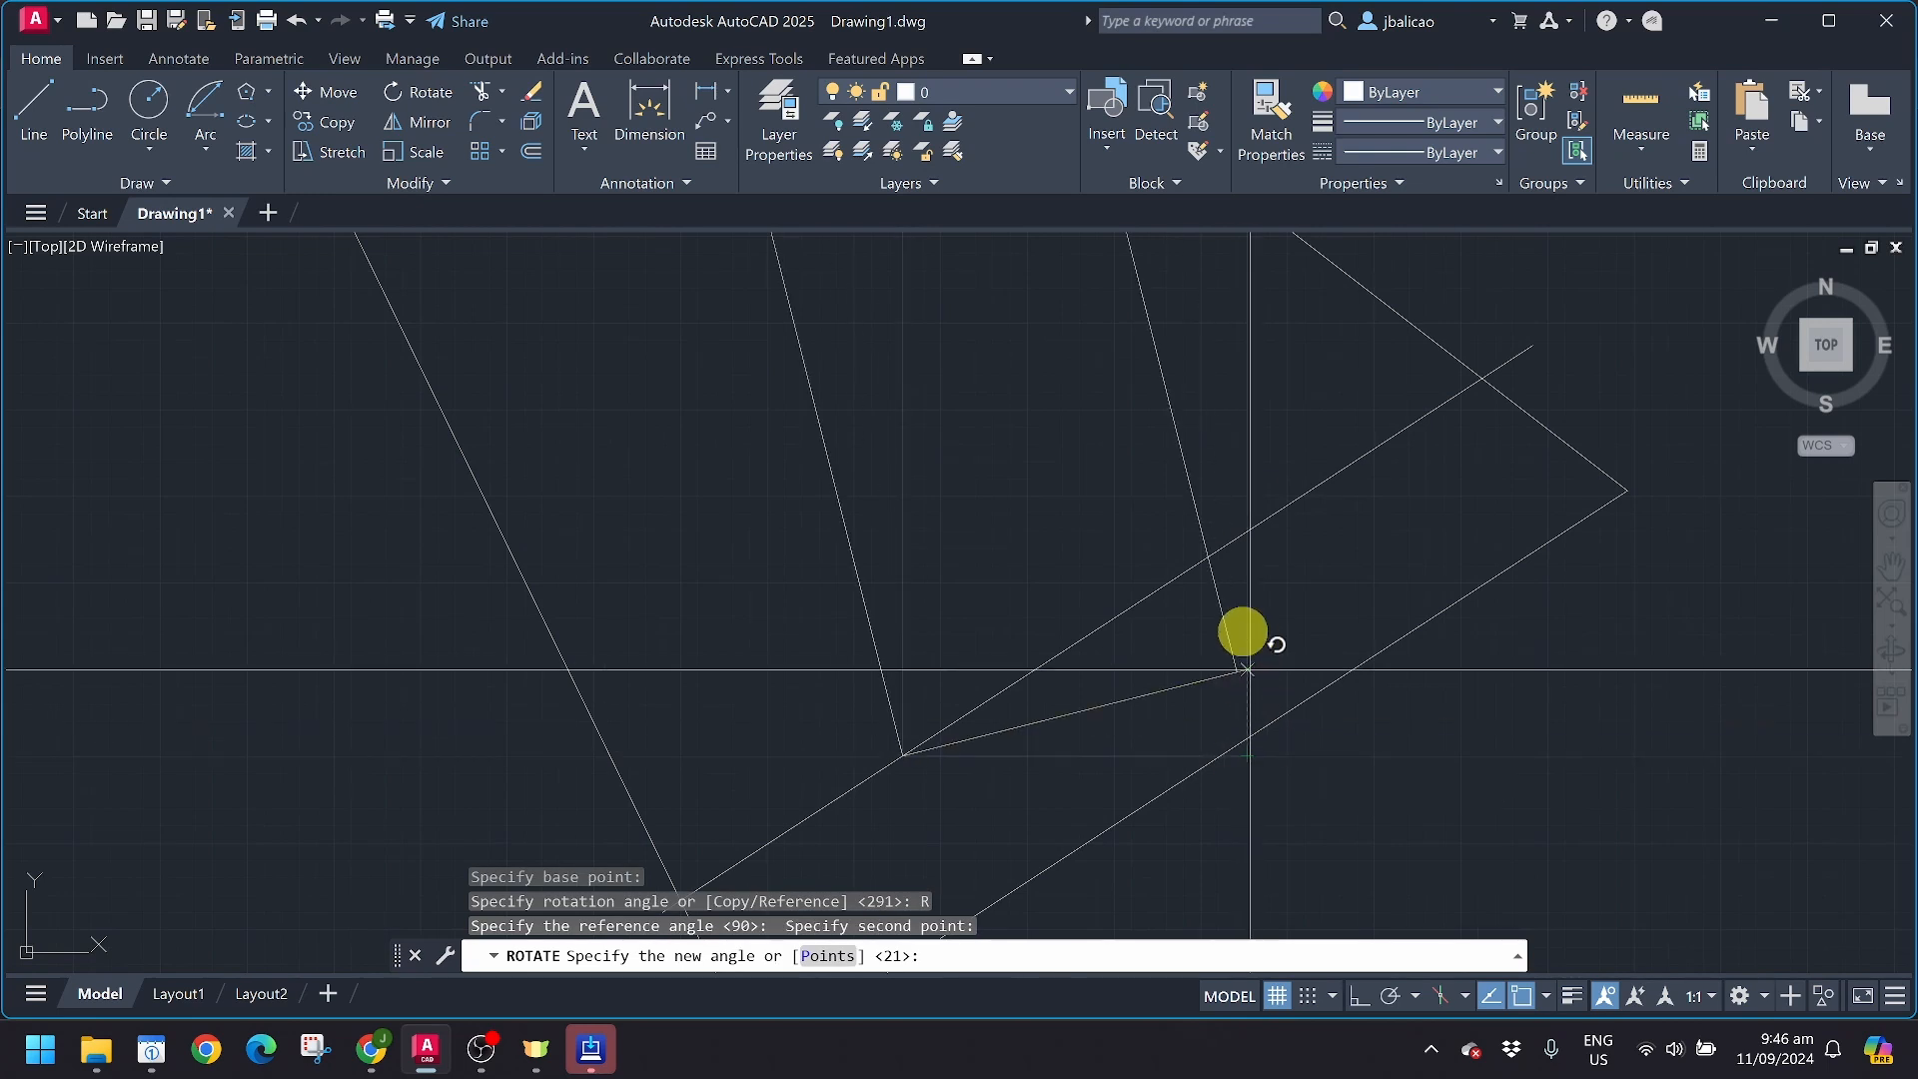
click(1216, 552)
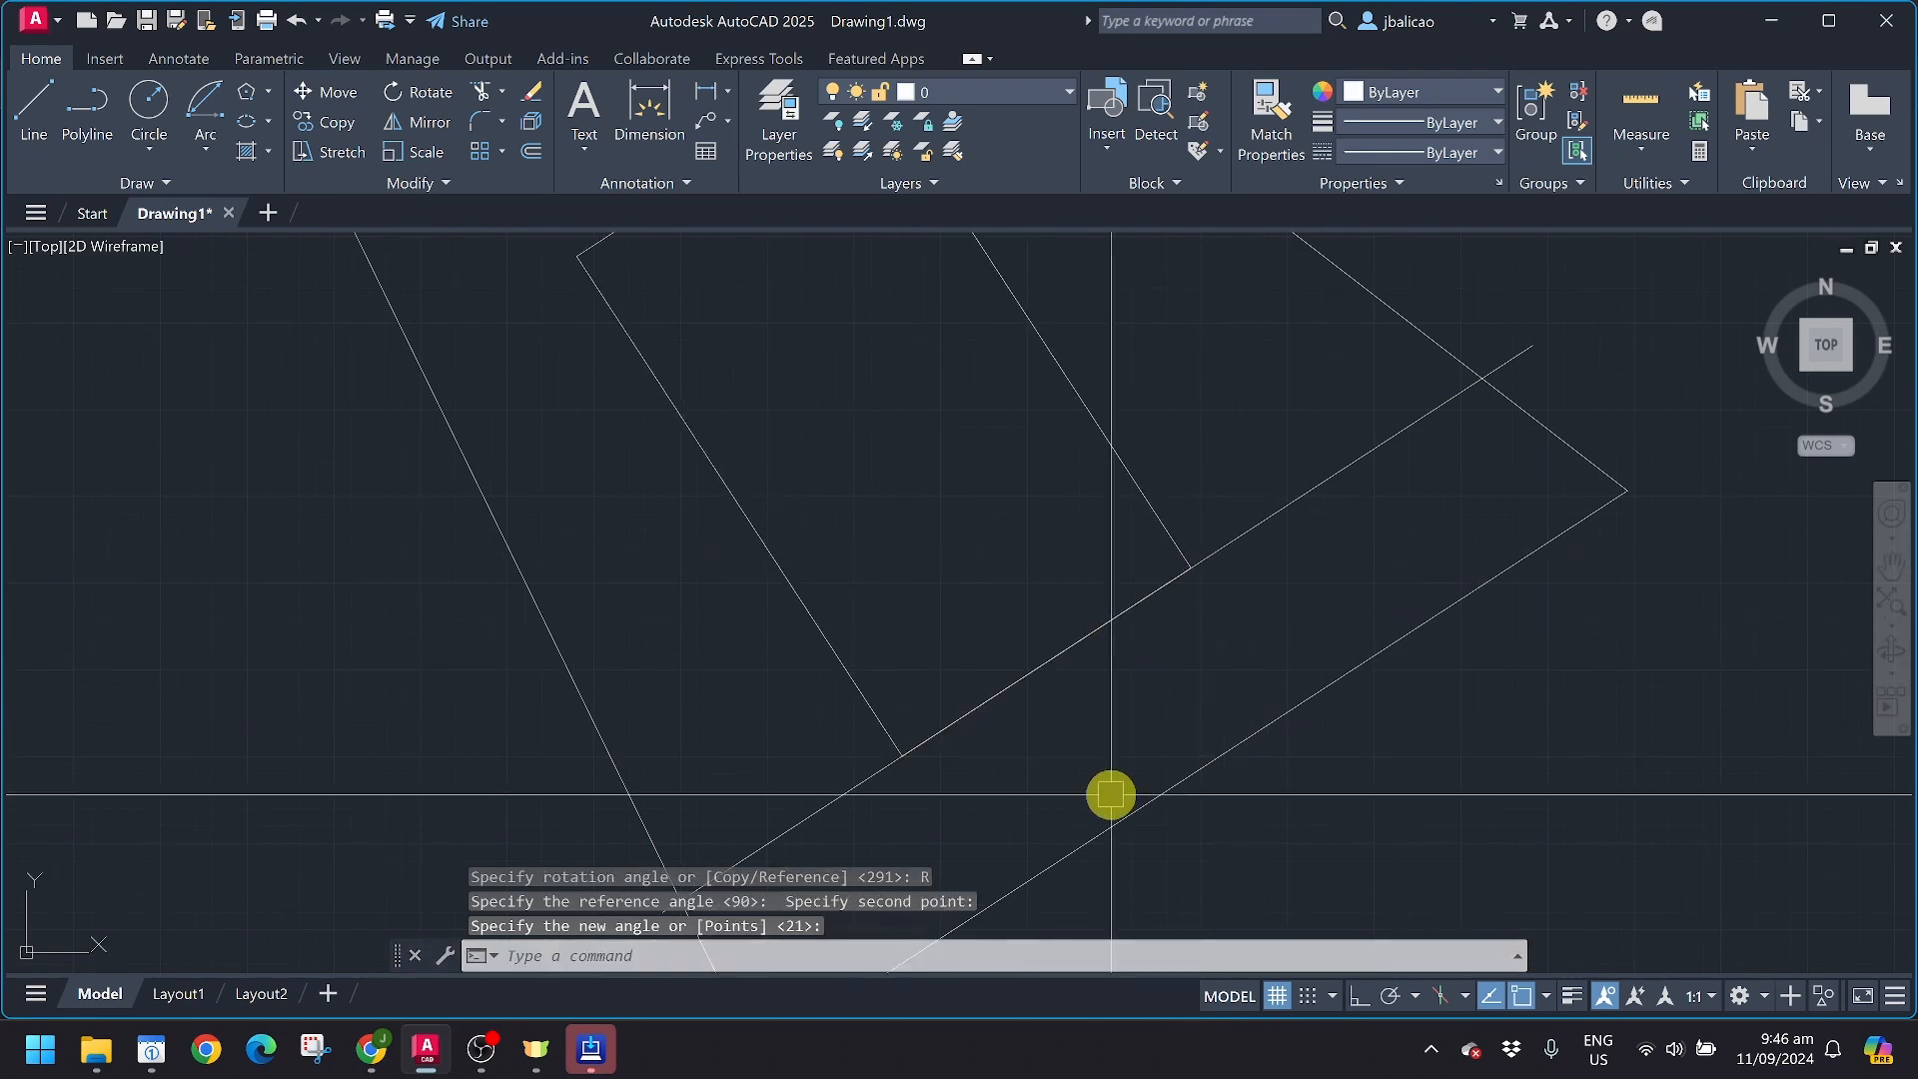
Locate the row of door symbols along the wall lines as objects for the Mirror command
scroll(1115, 790, down, 6)
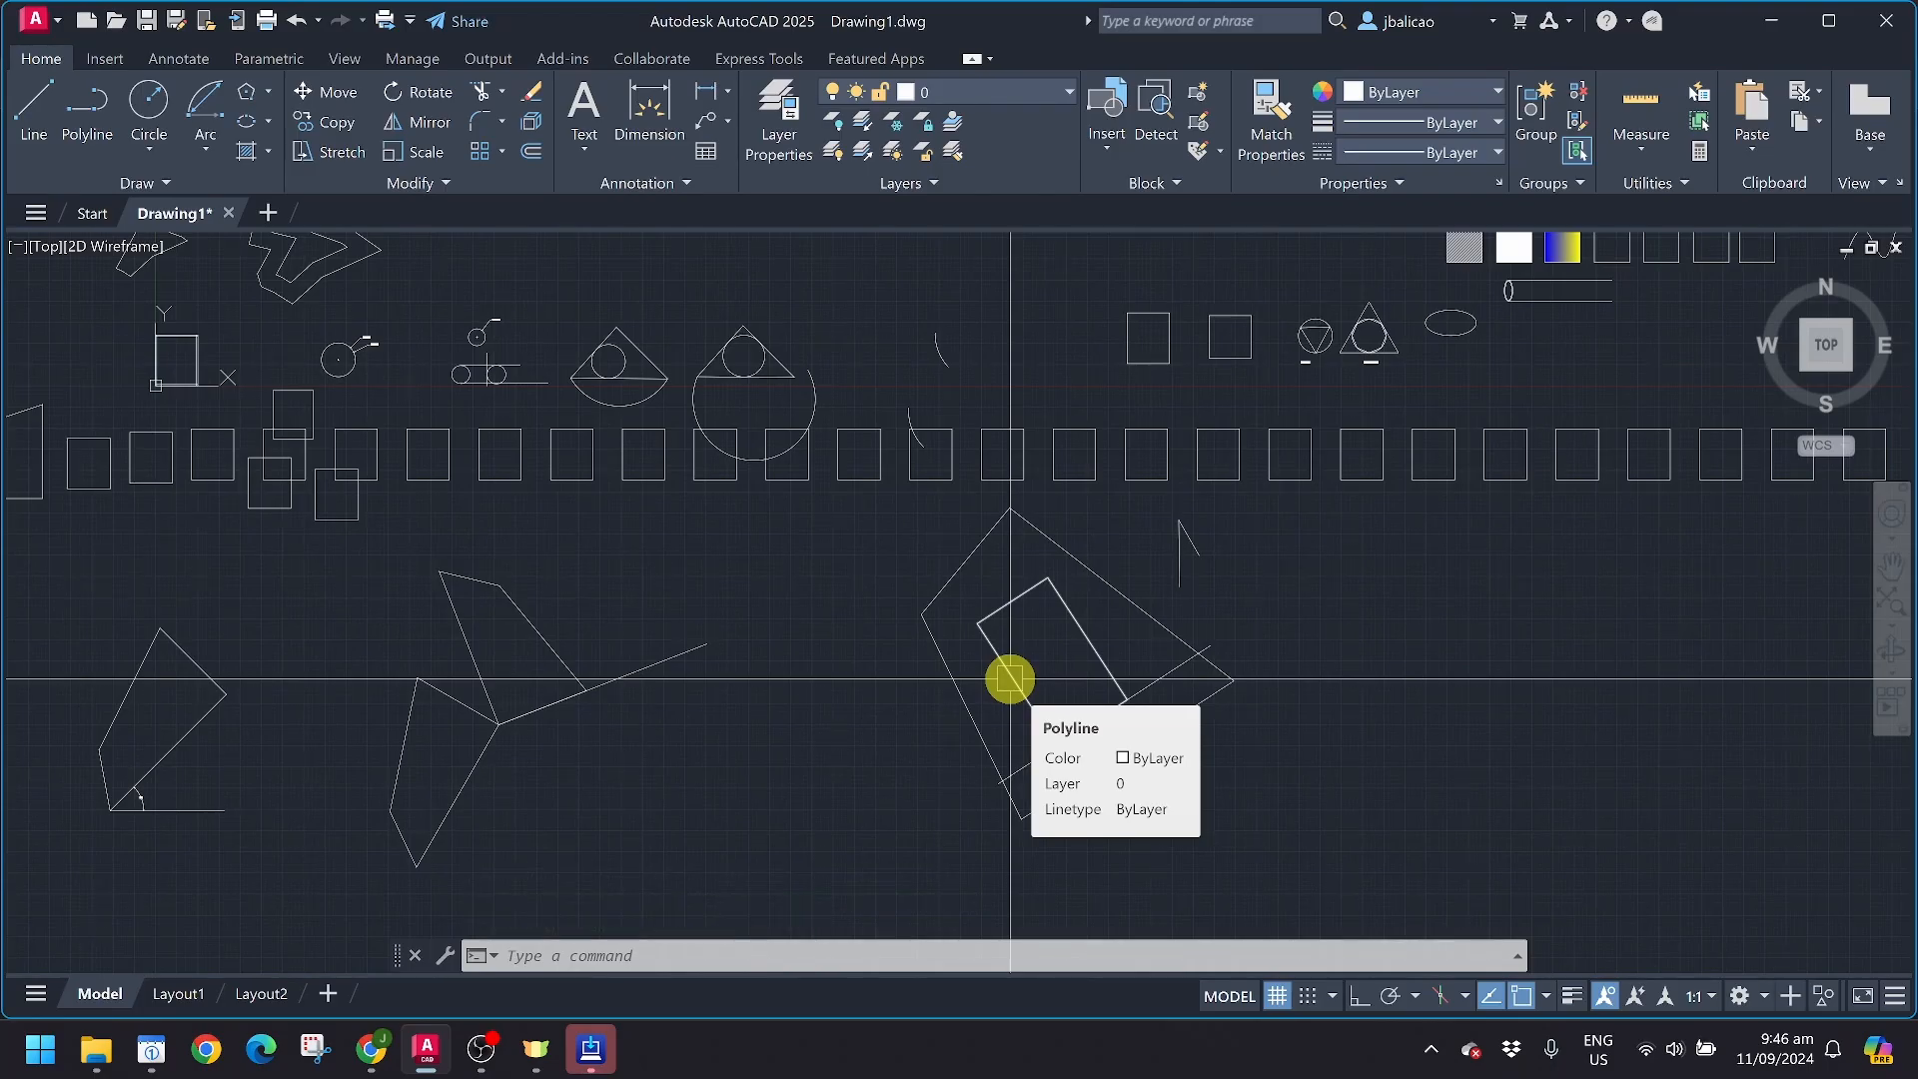
middle_drag(470, 630, 506, 562)
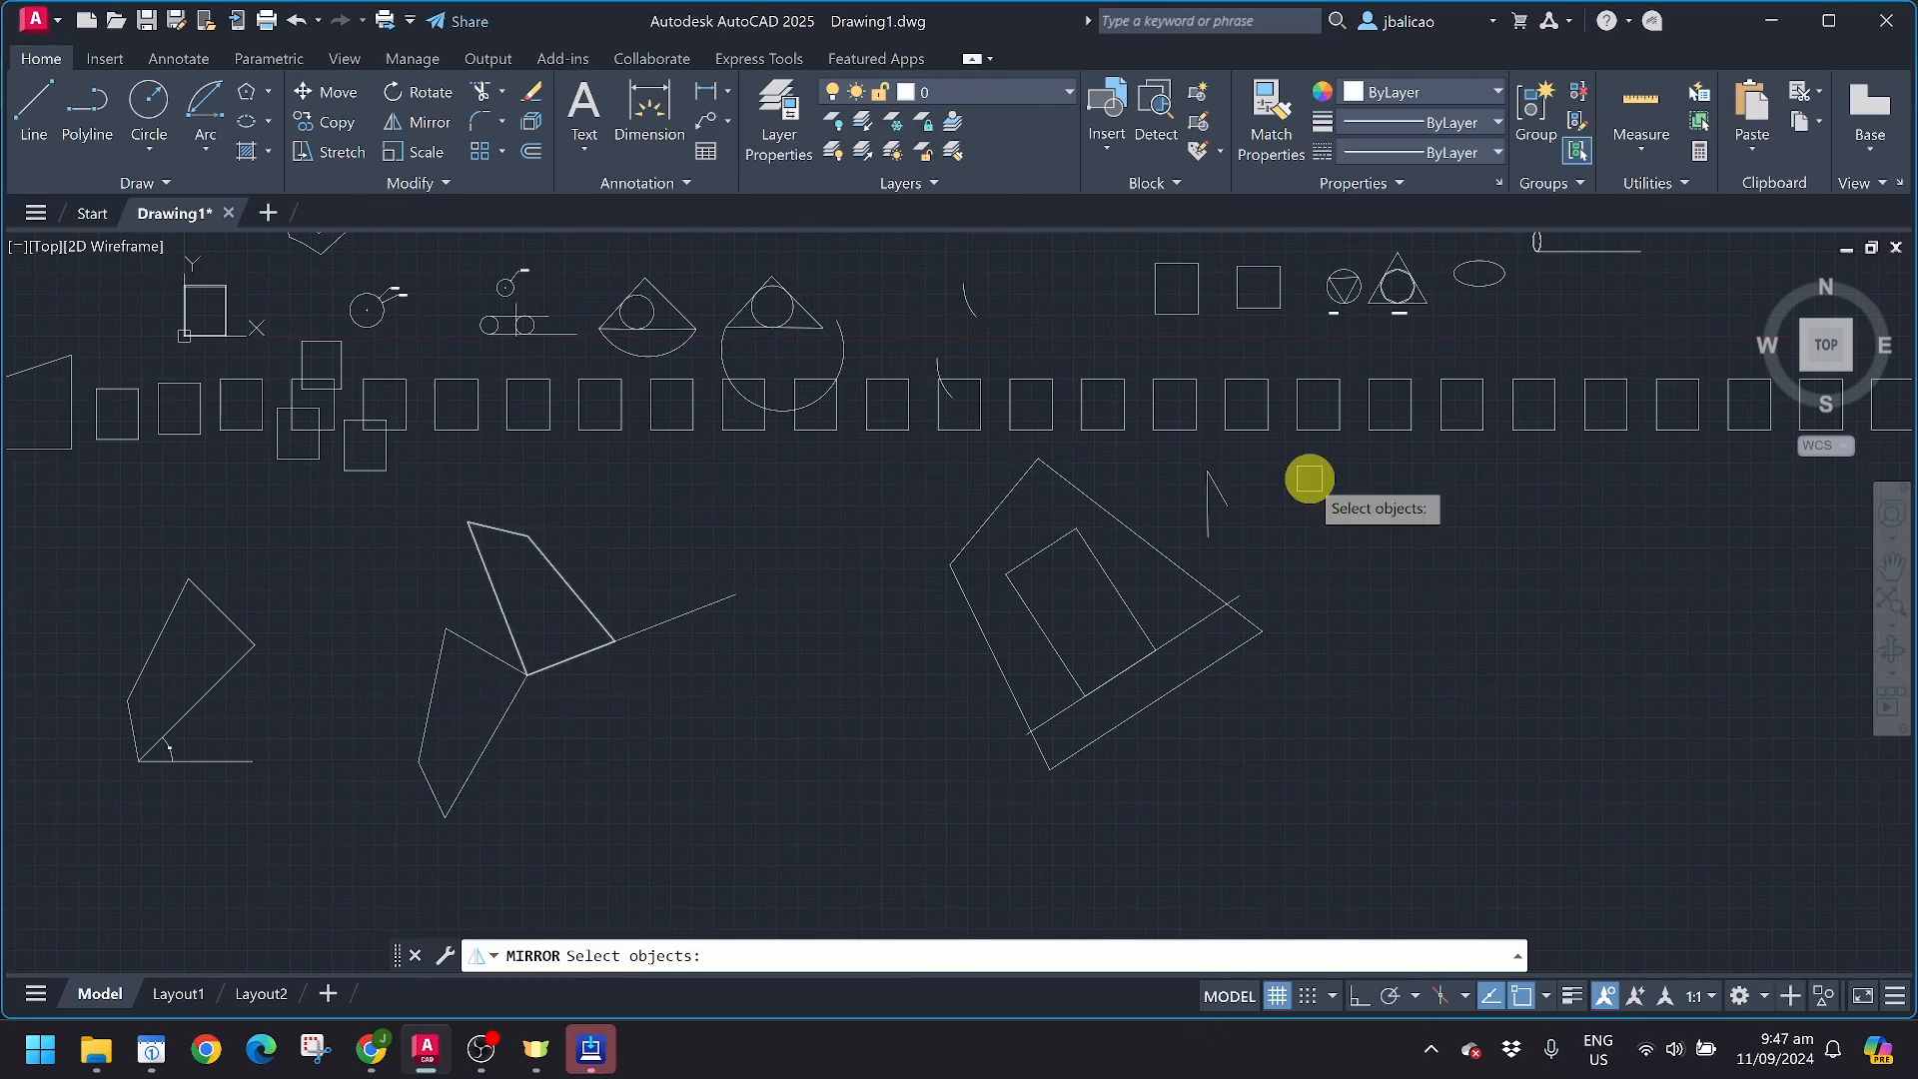
mouse_move(1308, 478)
middle_down()
mouse_move(1049, 663)
mouse_move(744, 639)
mouse_move(1342, 662)
mouse_move(497, 796)
mouse_move(252, 758)
mouse_move(6, 881)
middle_up()
middle_drag(1514, 471, 1182, 540)
scroll(1263, 409, up, 5)
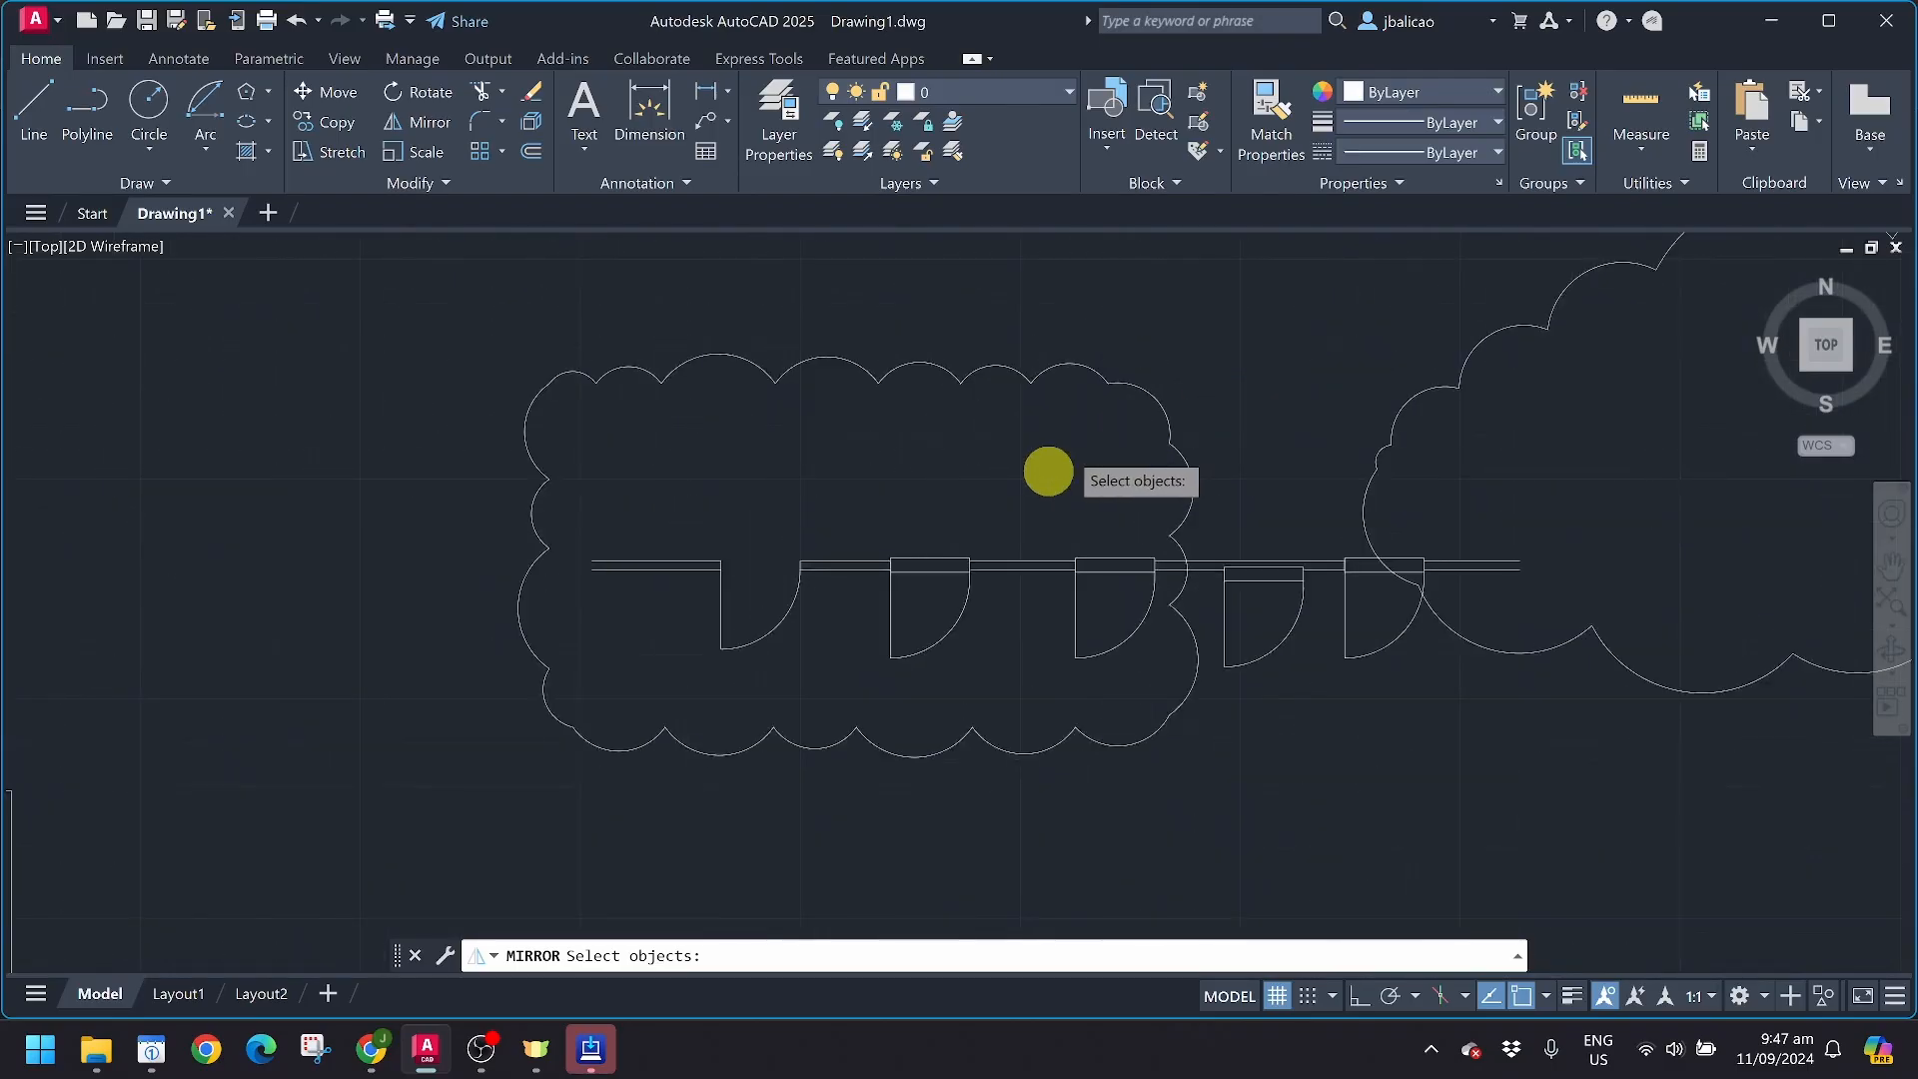
scroll(1051, 468, up, 2)
middle_drag(1033, 510, 1011, 346)
key(Escape)
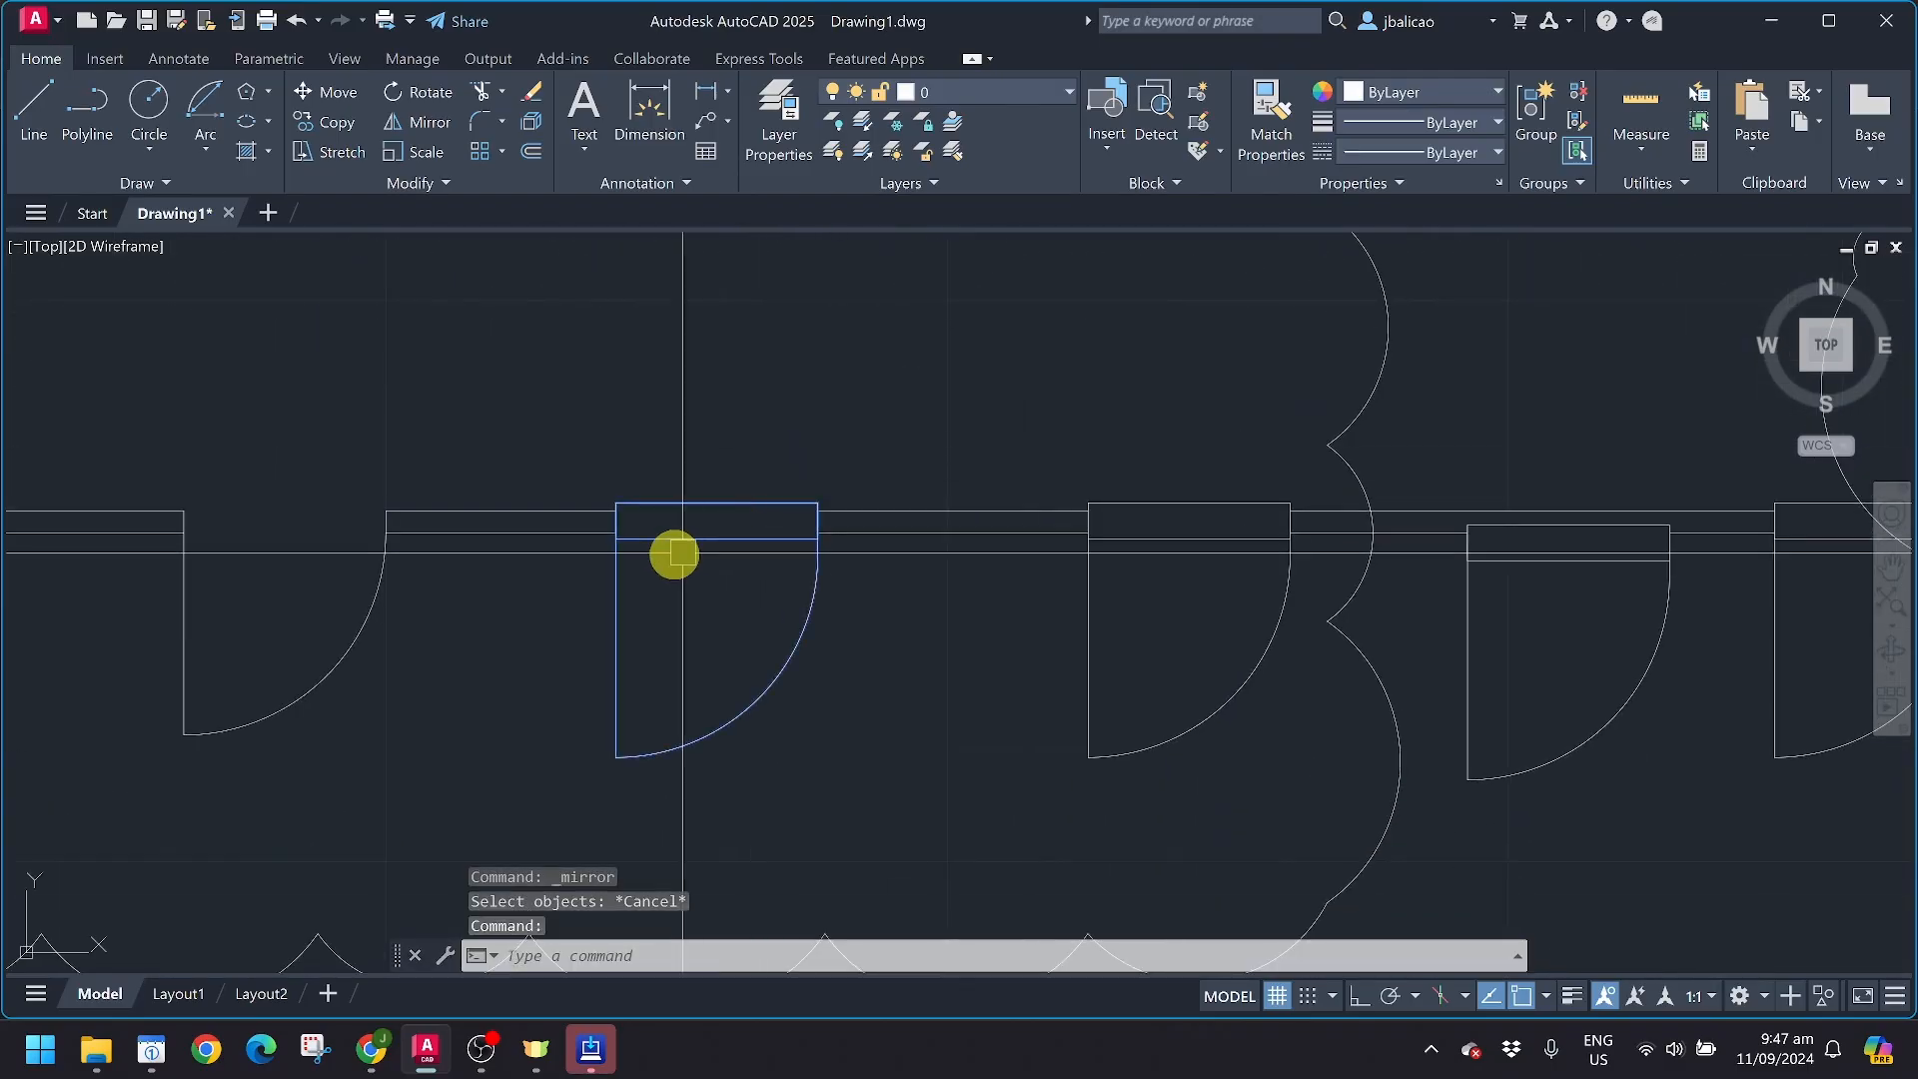
Mirror the second door from the left about its left vertical edge, choosing Yes to erase the source object
middle_drag(617, 536, 698, 493)
key(Escape)
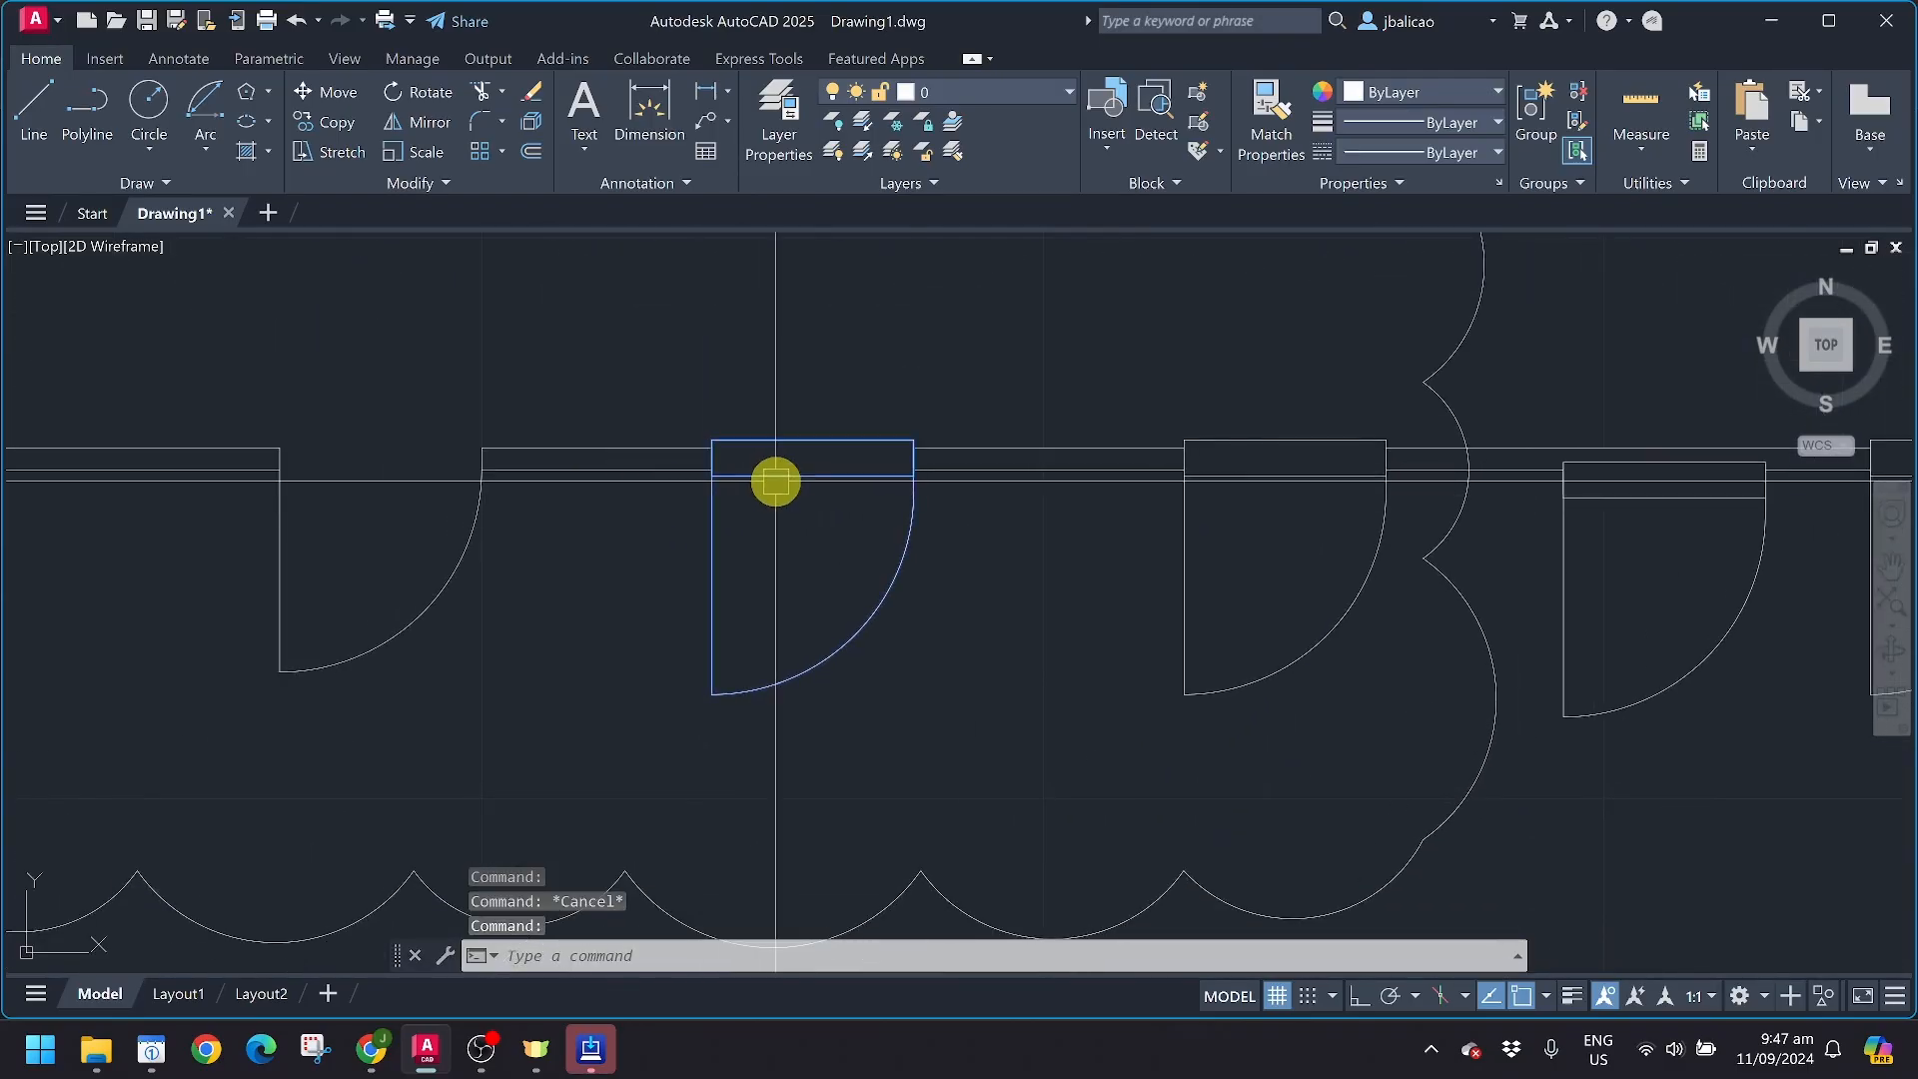
key(Escape)
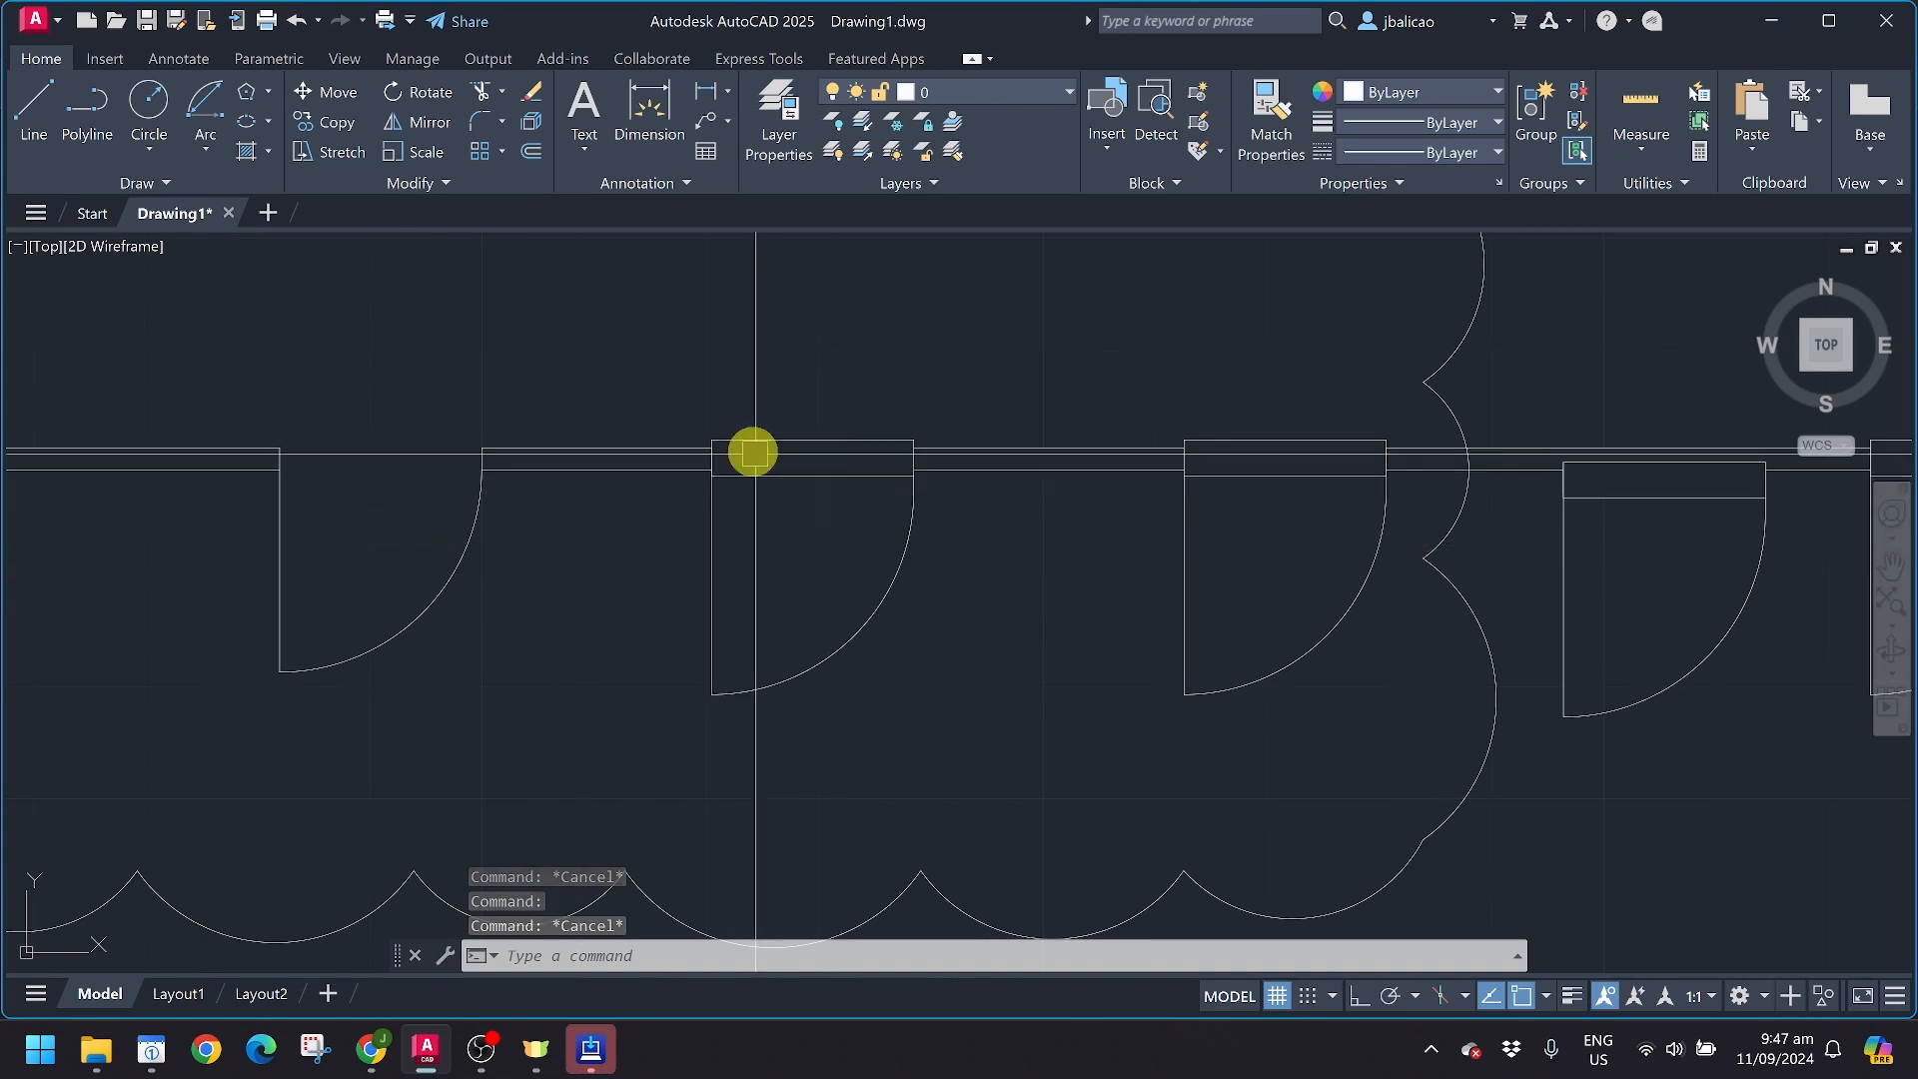
click(423, 130)
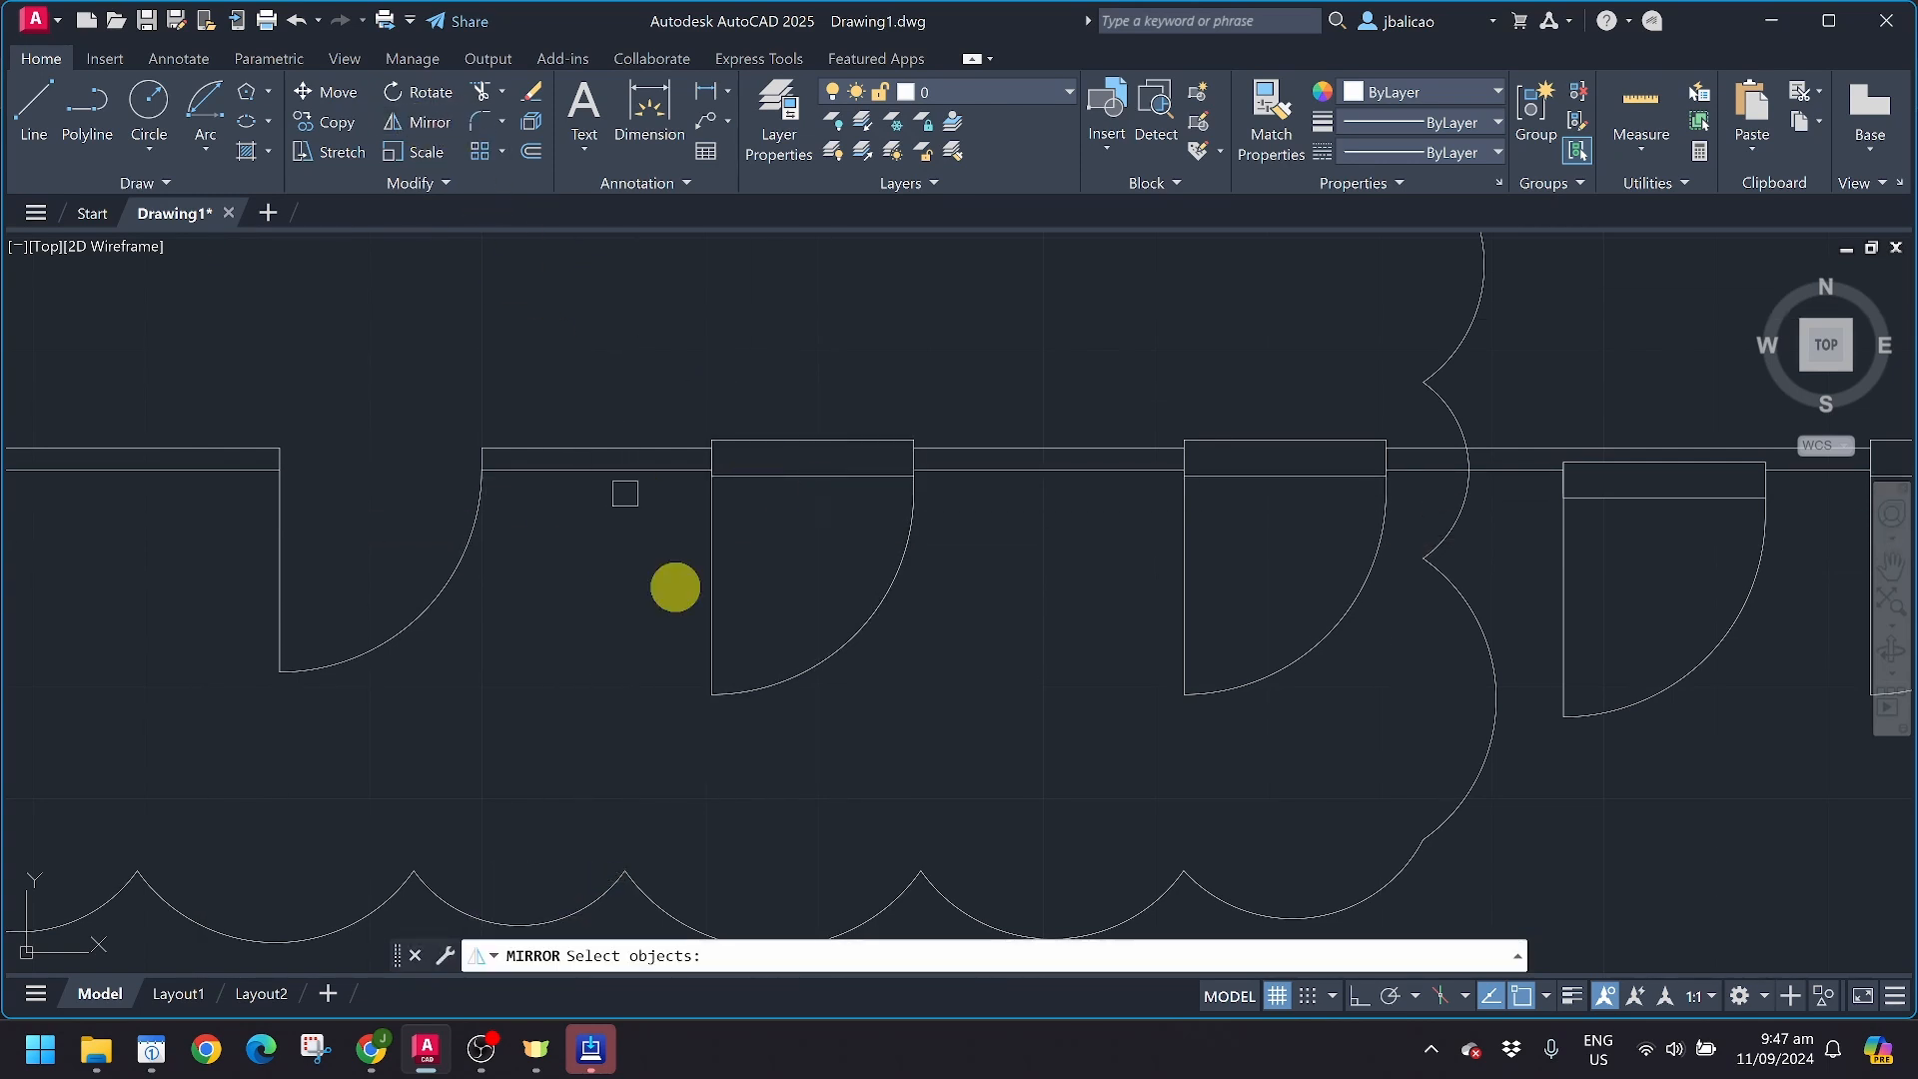
click(715, 574)
key(Return)
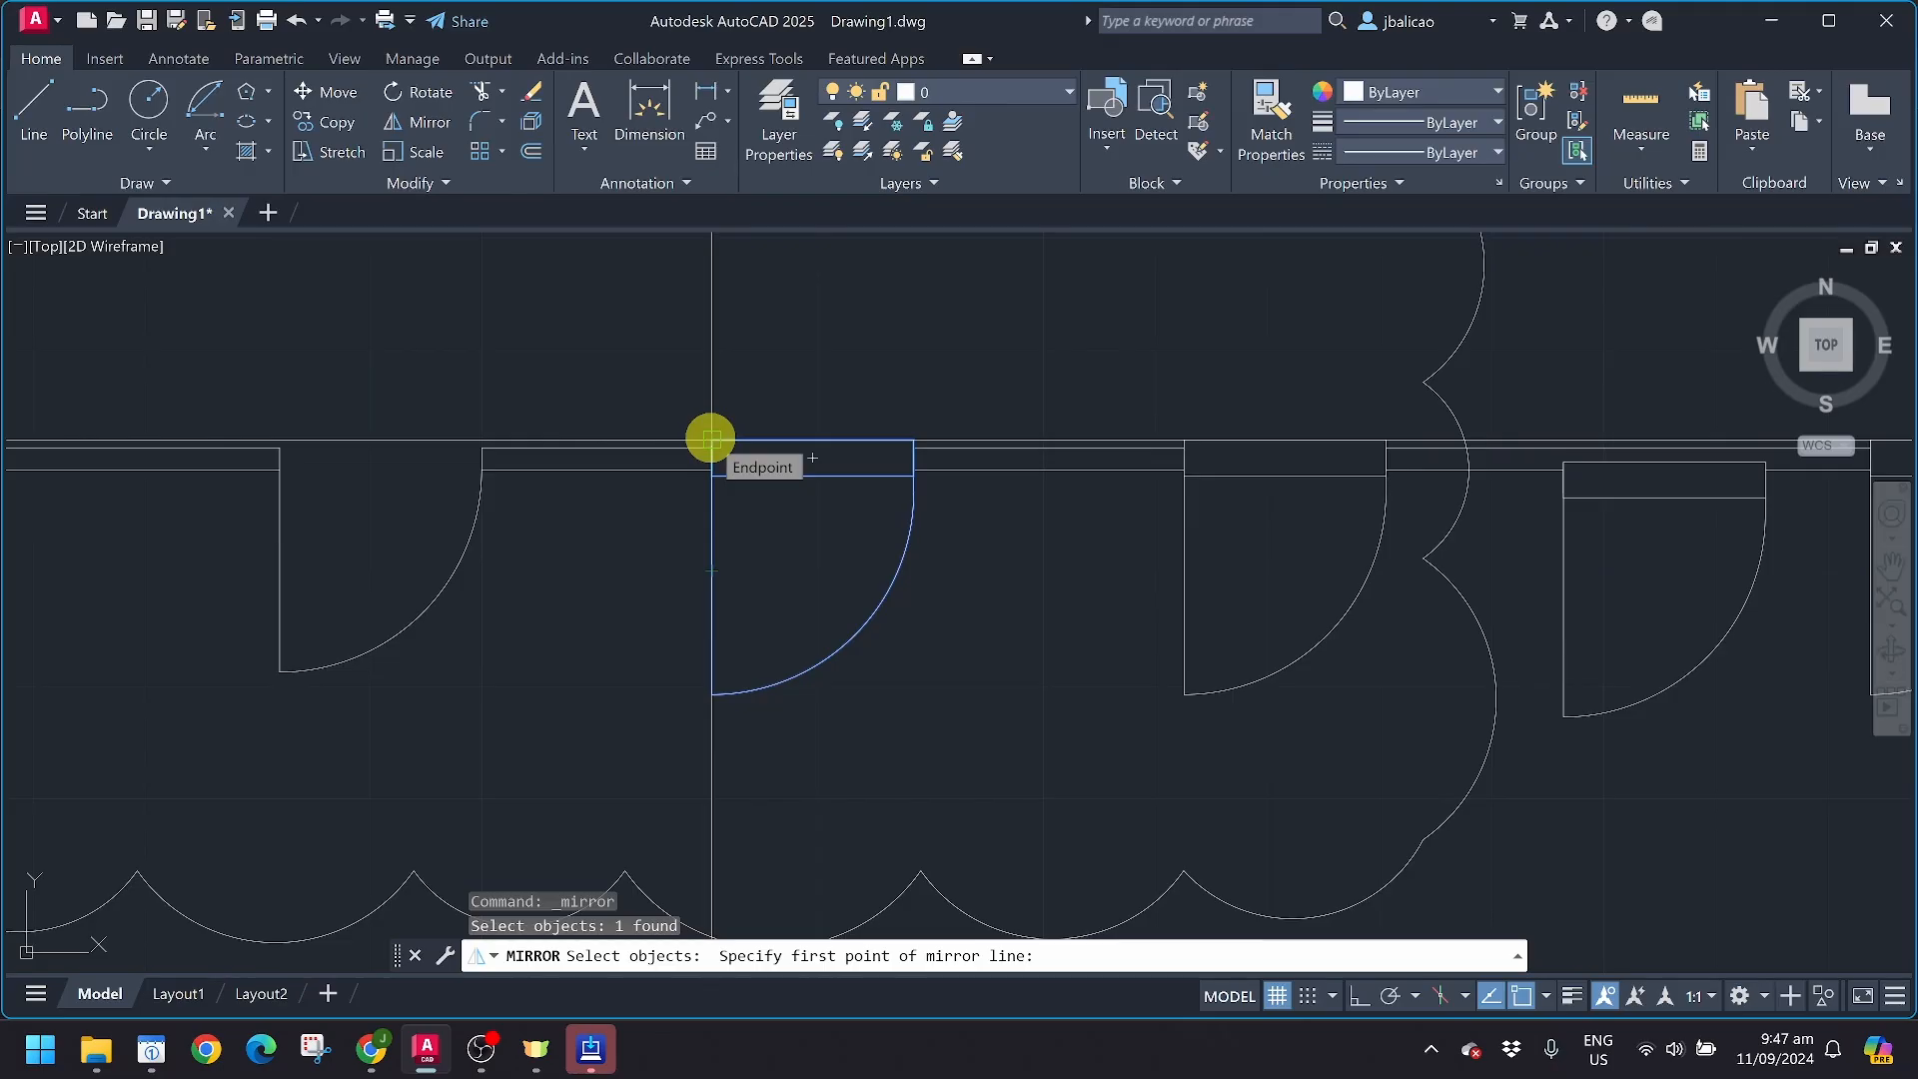
click(710, 437)
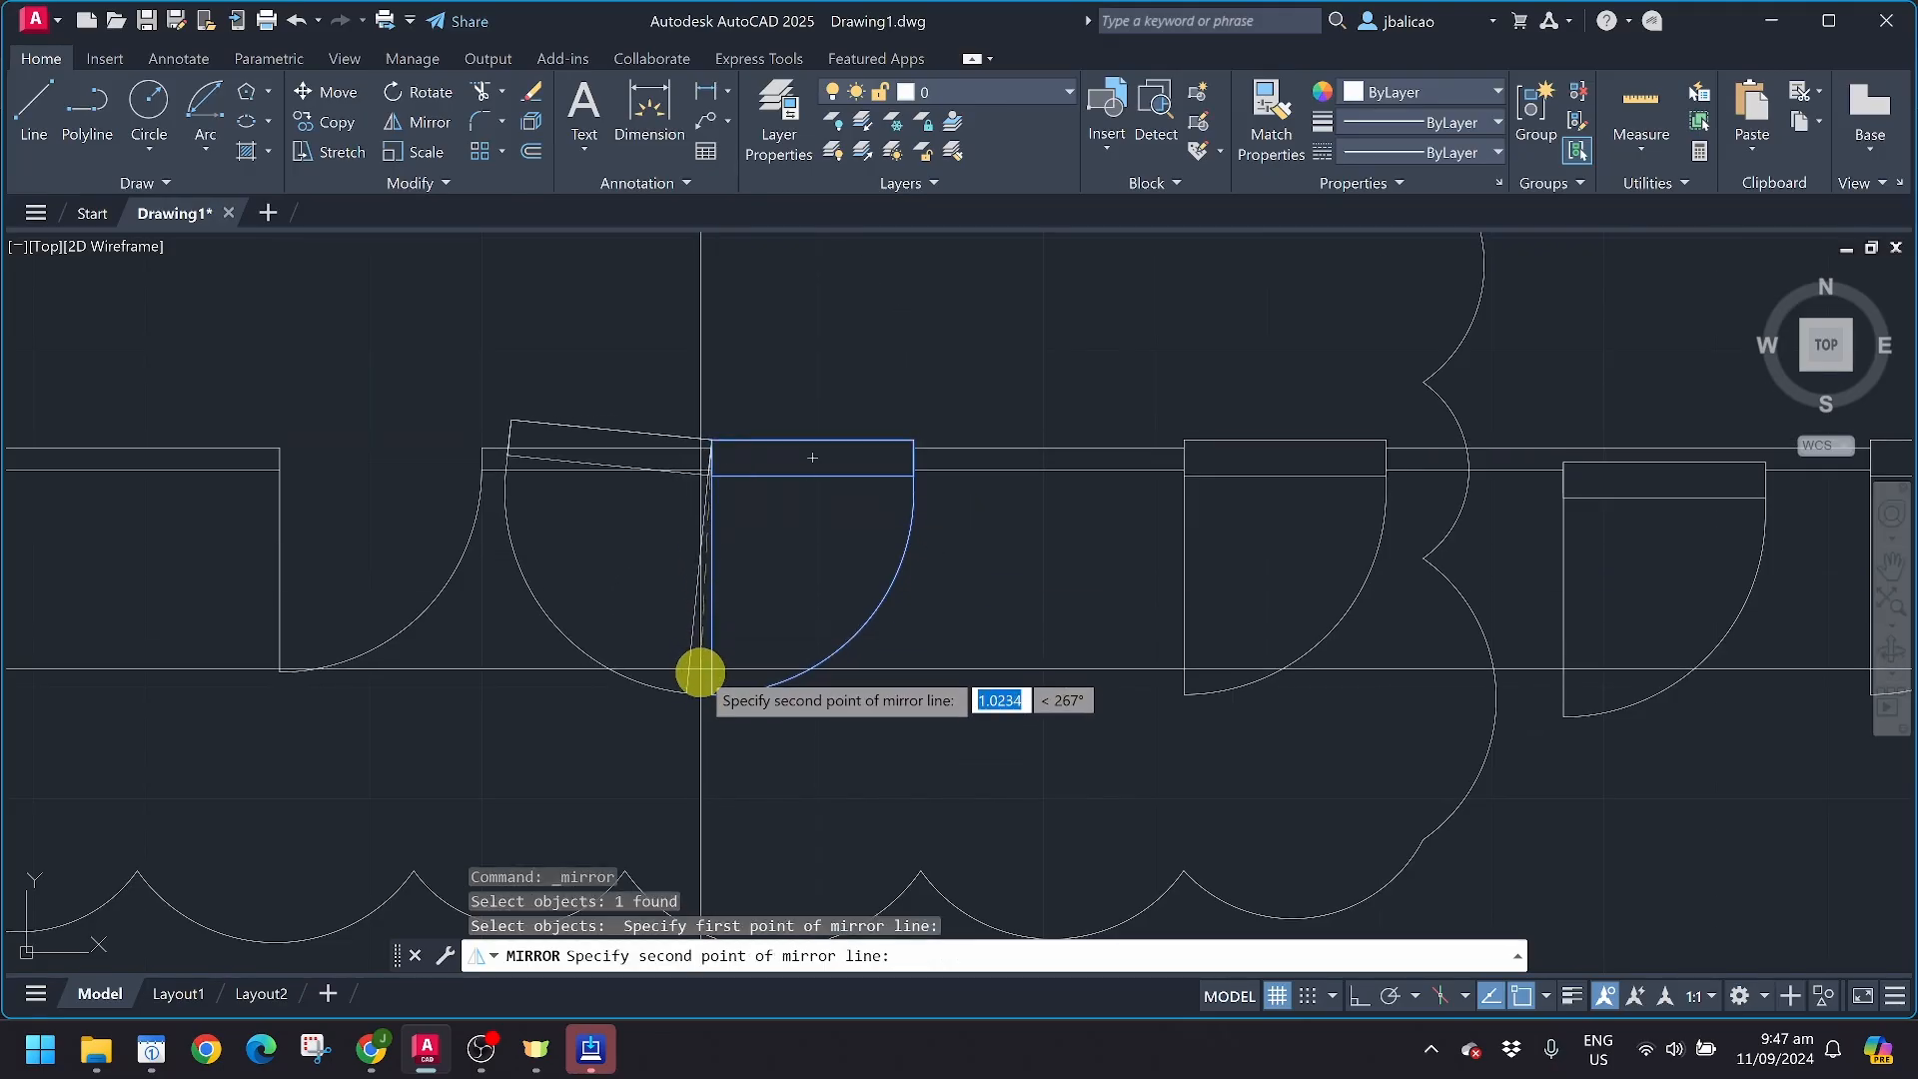
click(703, 688)
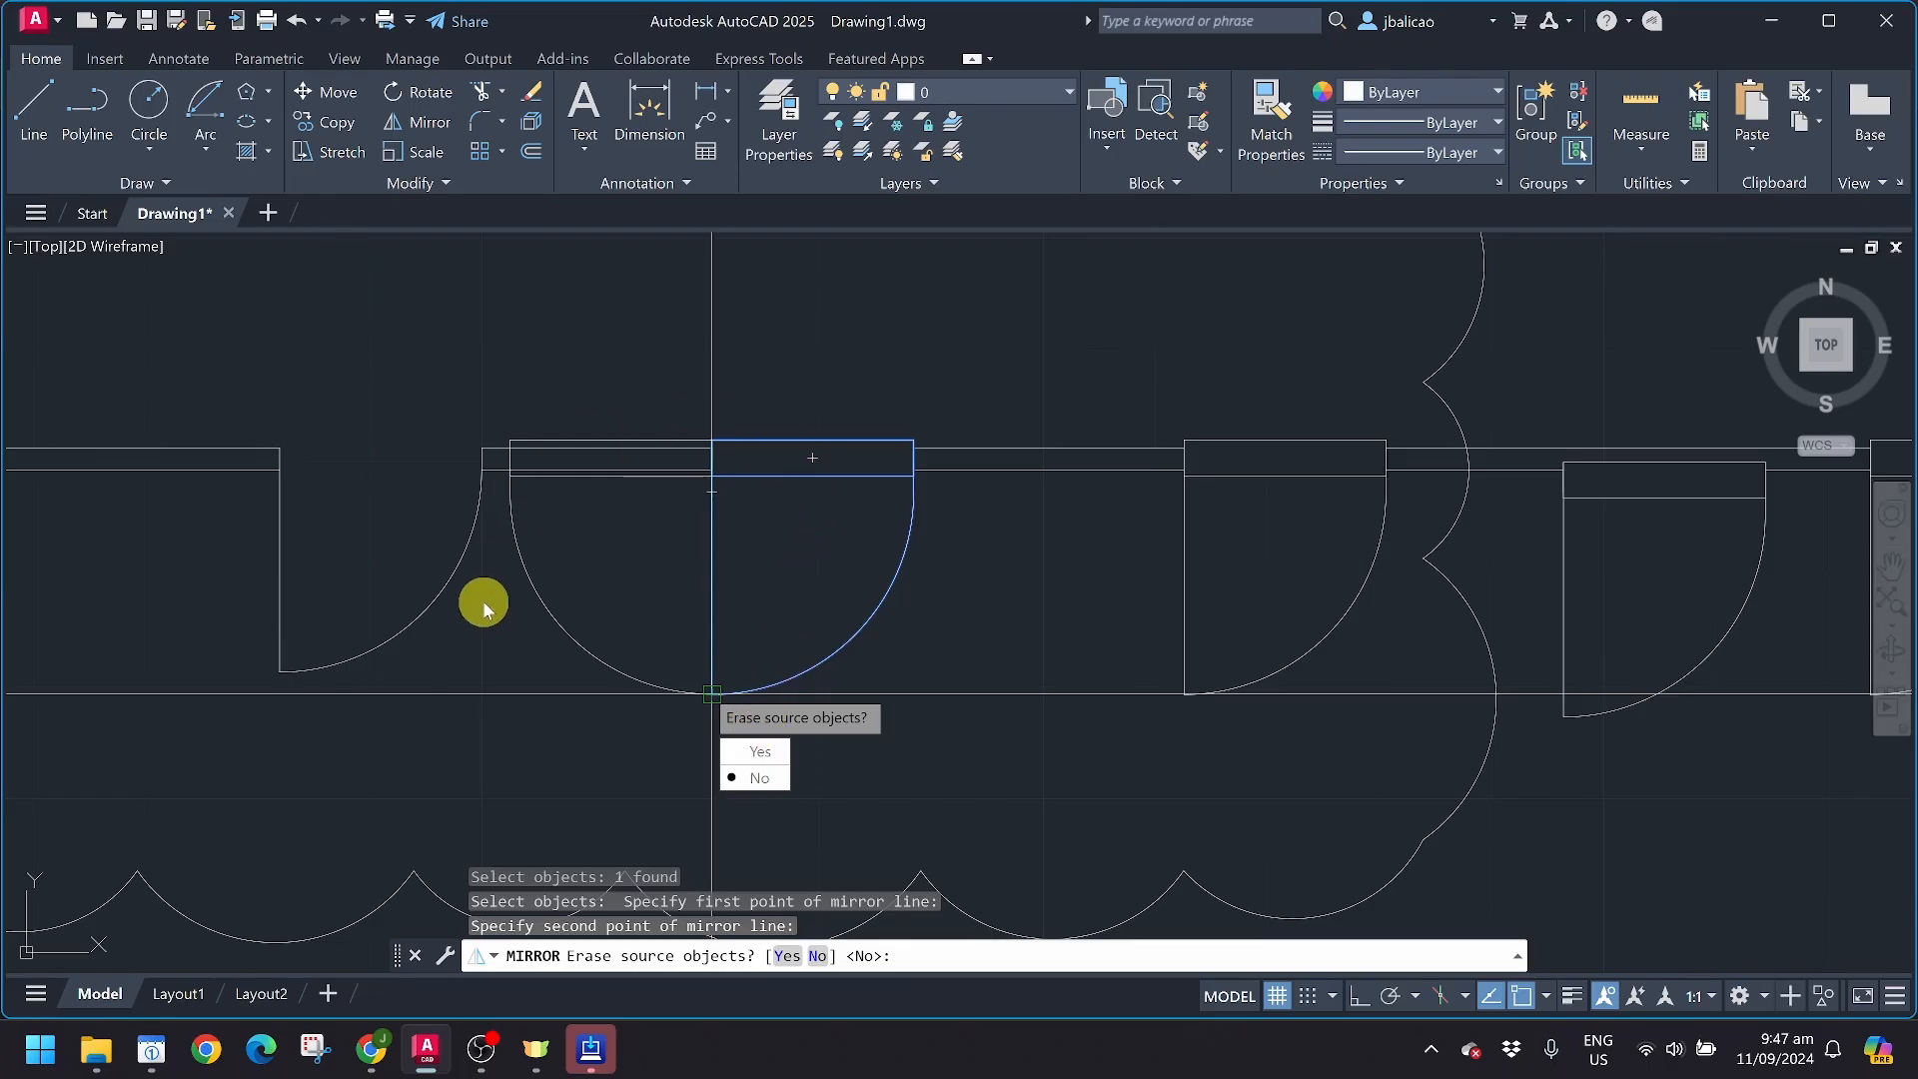
click(767, 752)
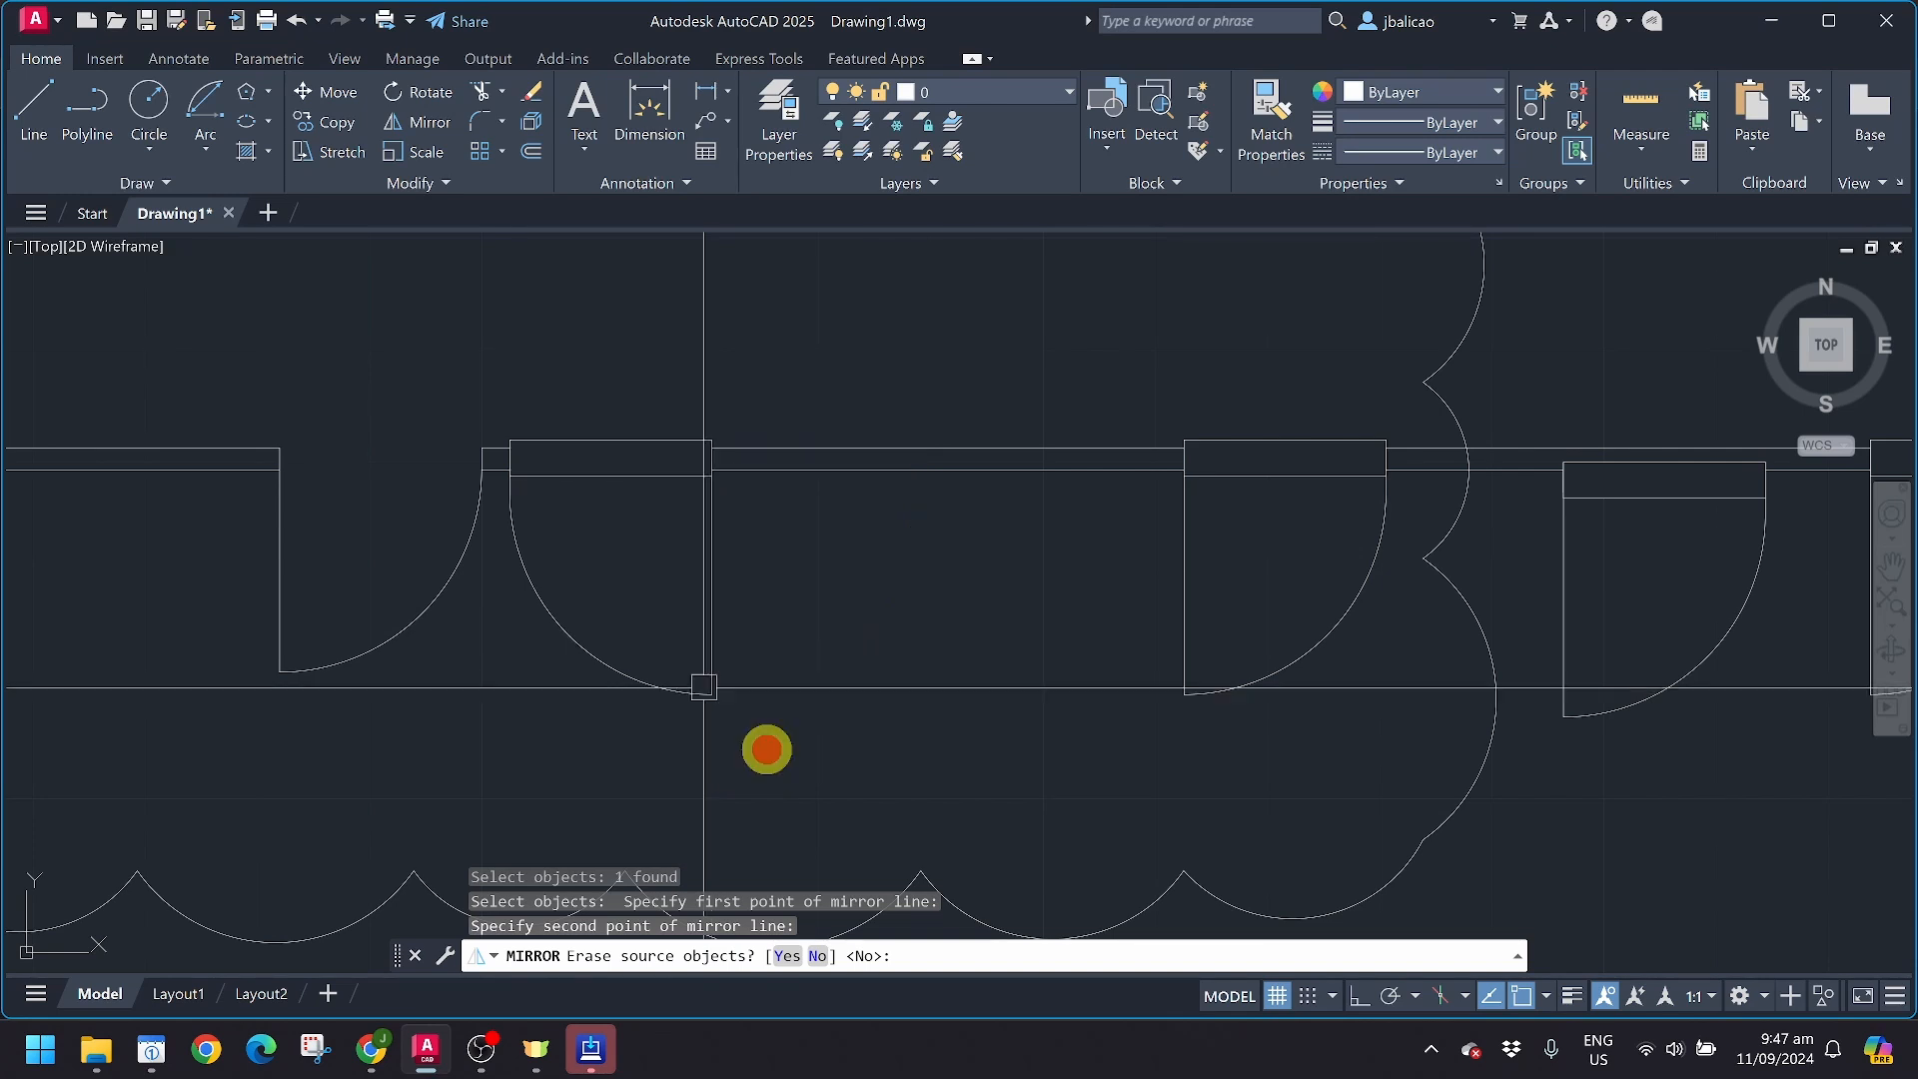
Mirror the next door to the right across the upper wall line so it swings upward, erasing the source object
click(1183, 560)
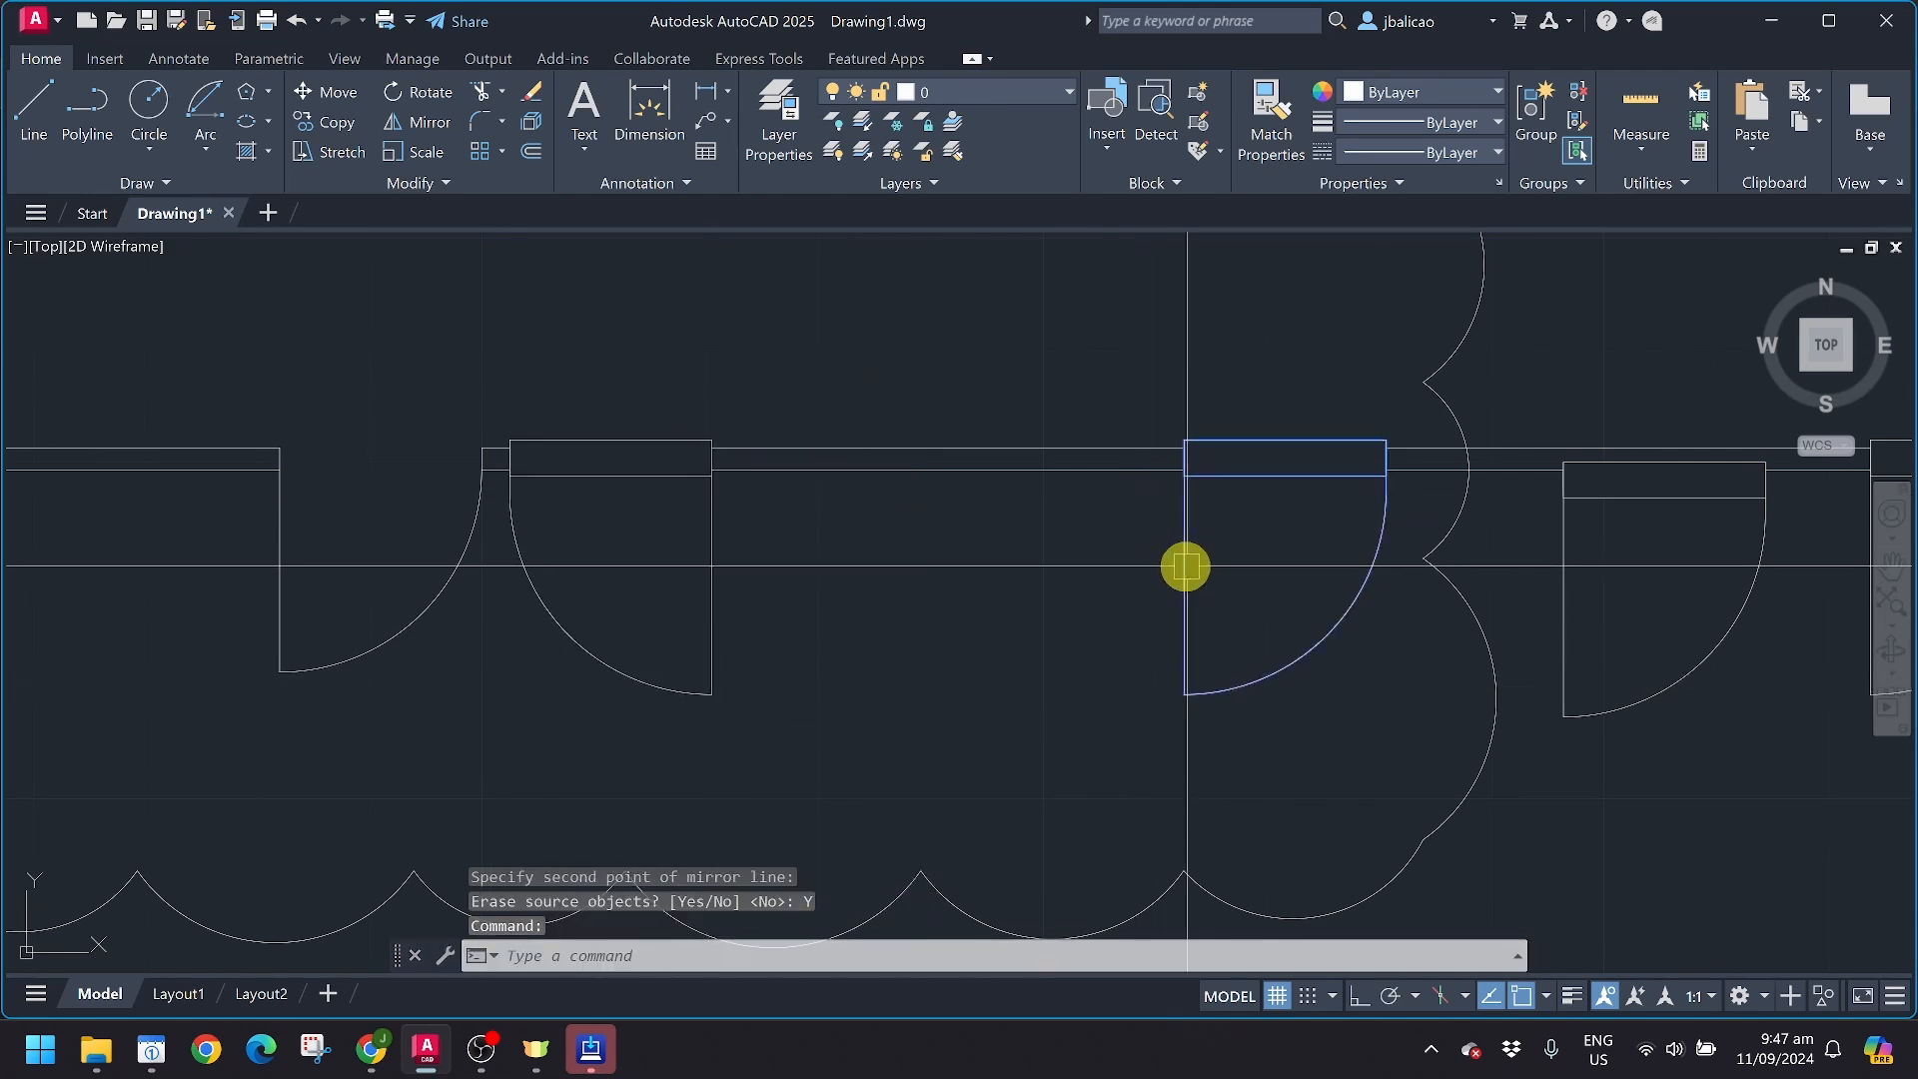
click(429, 125)
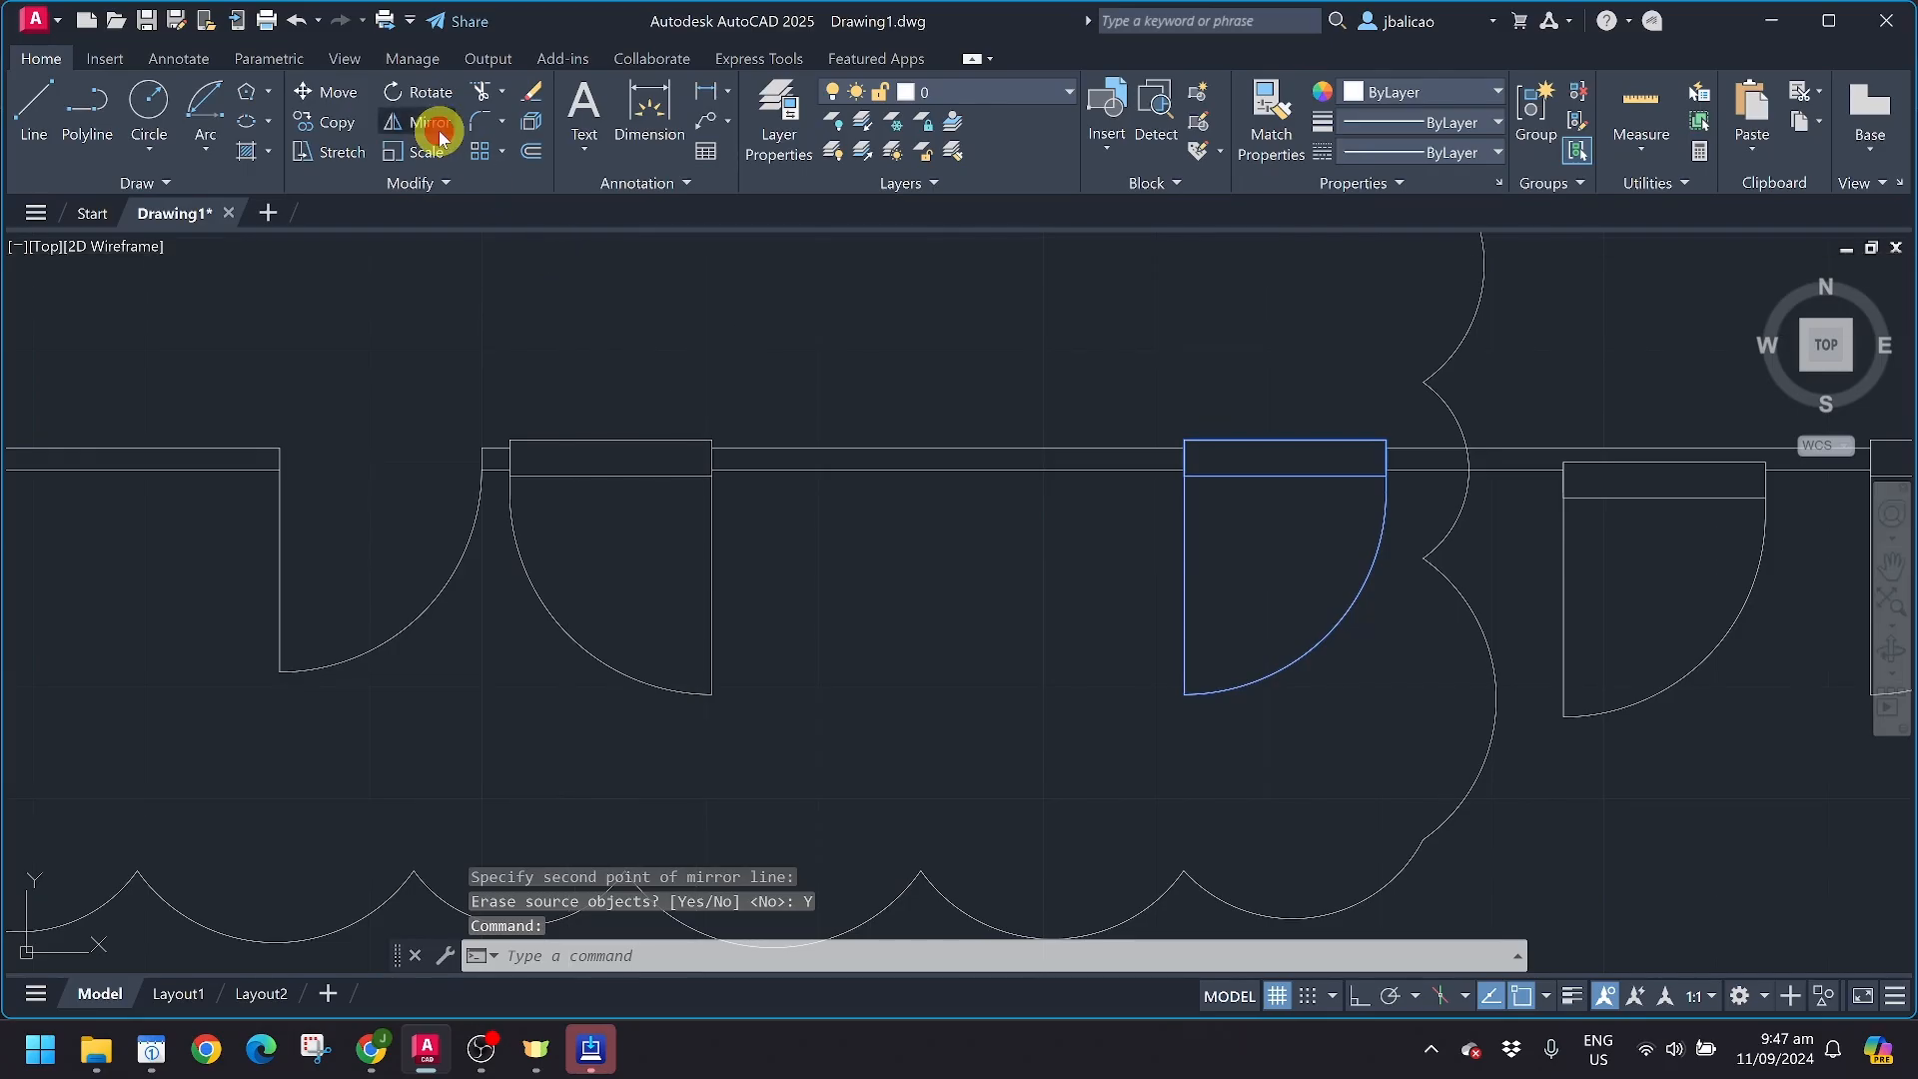
click(1383, 446)
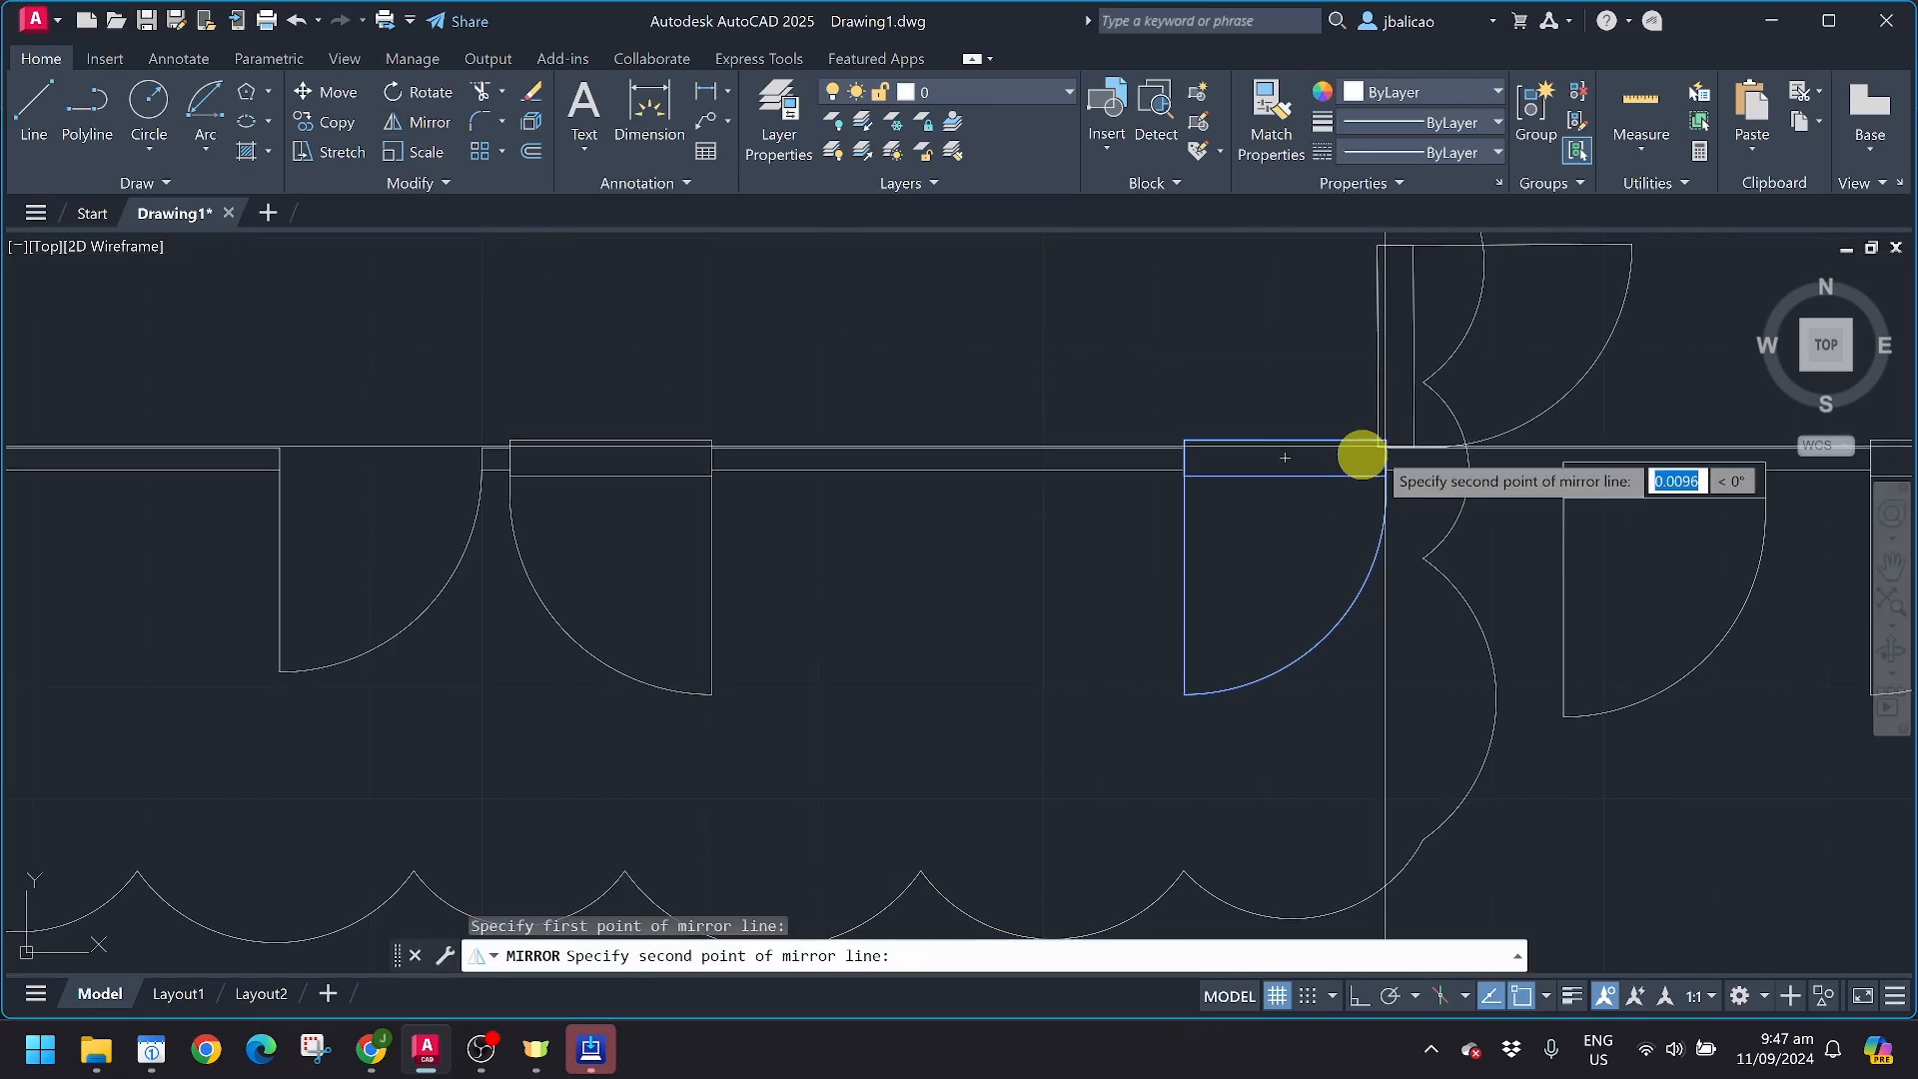
click(1179, 449)
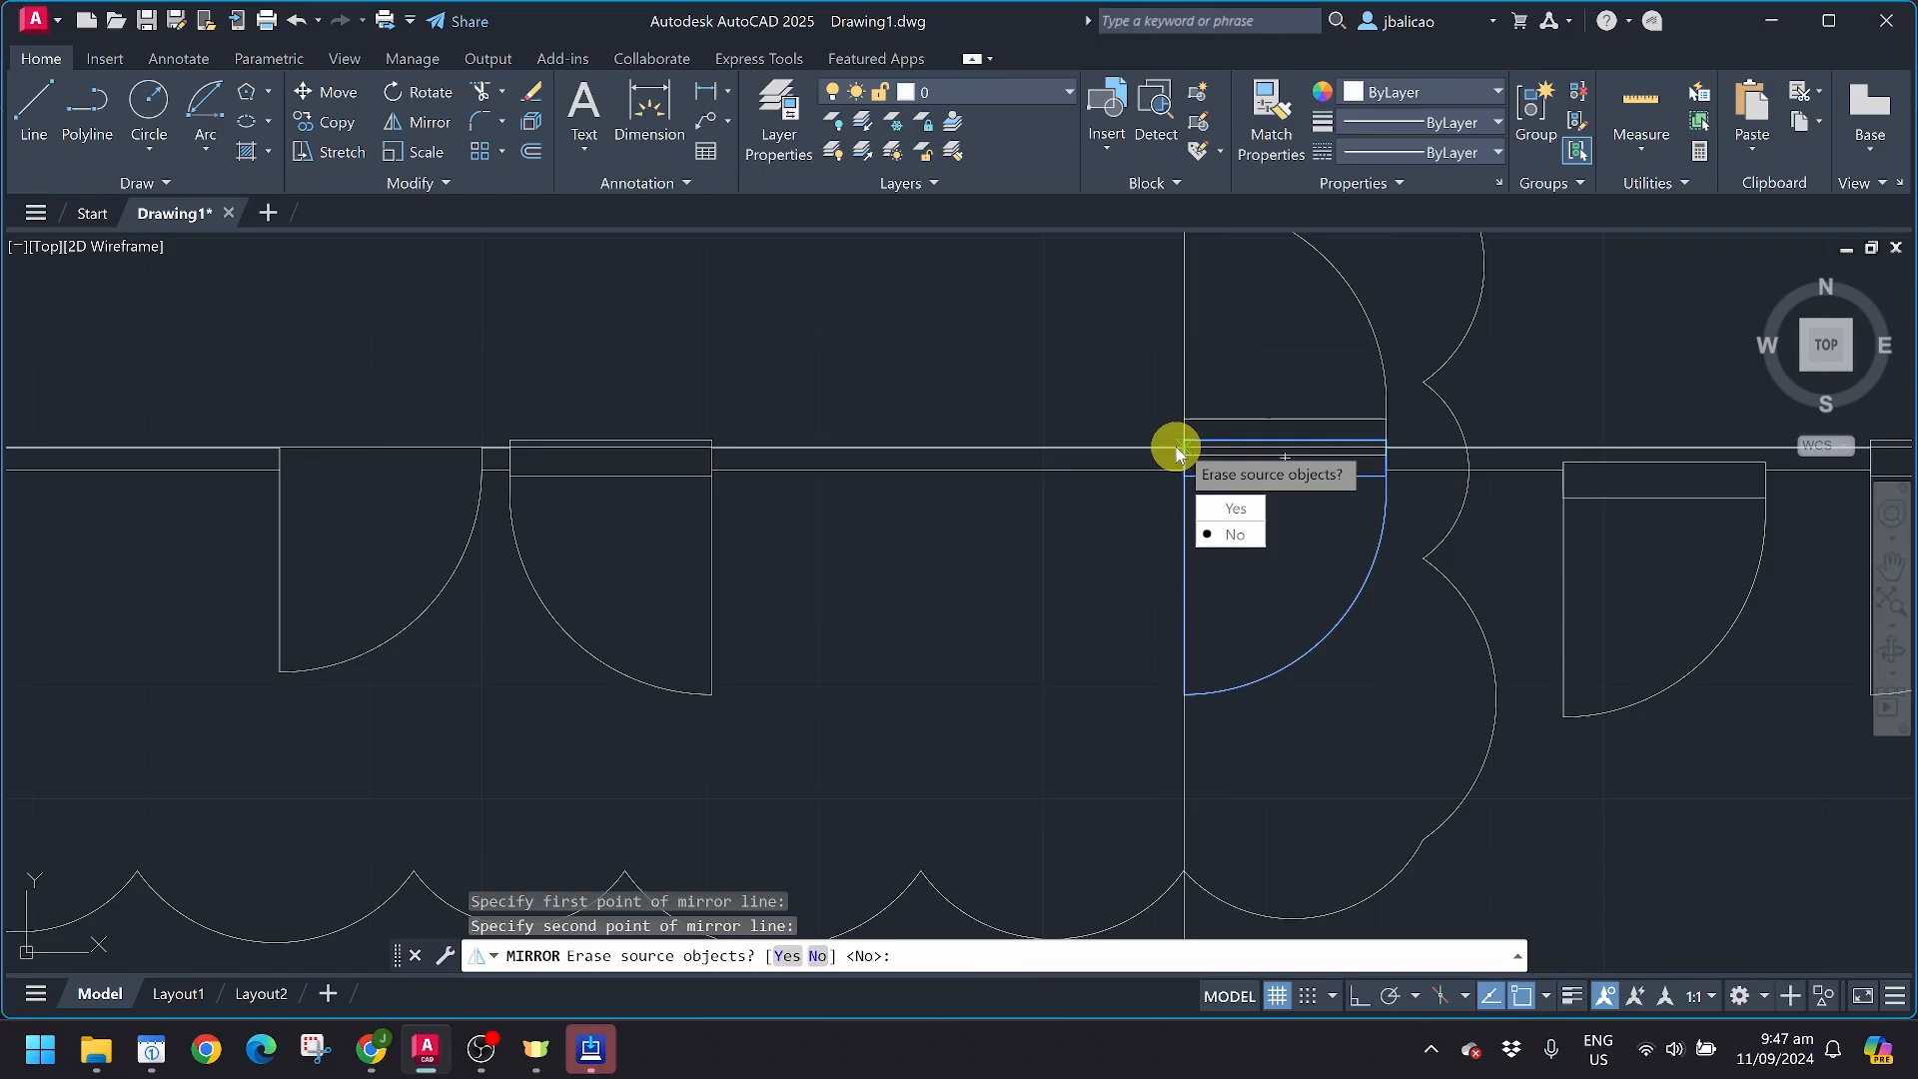
click(1221, 512)
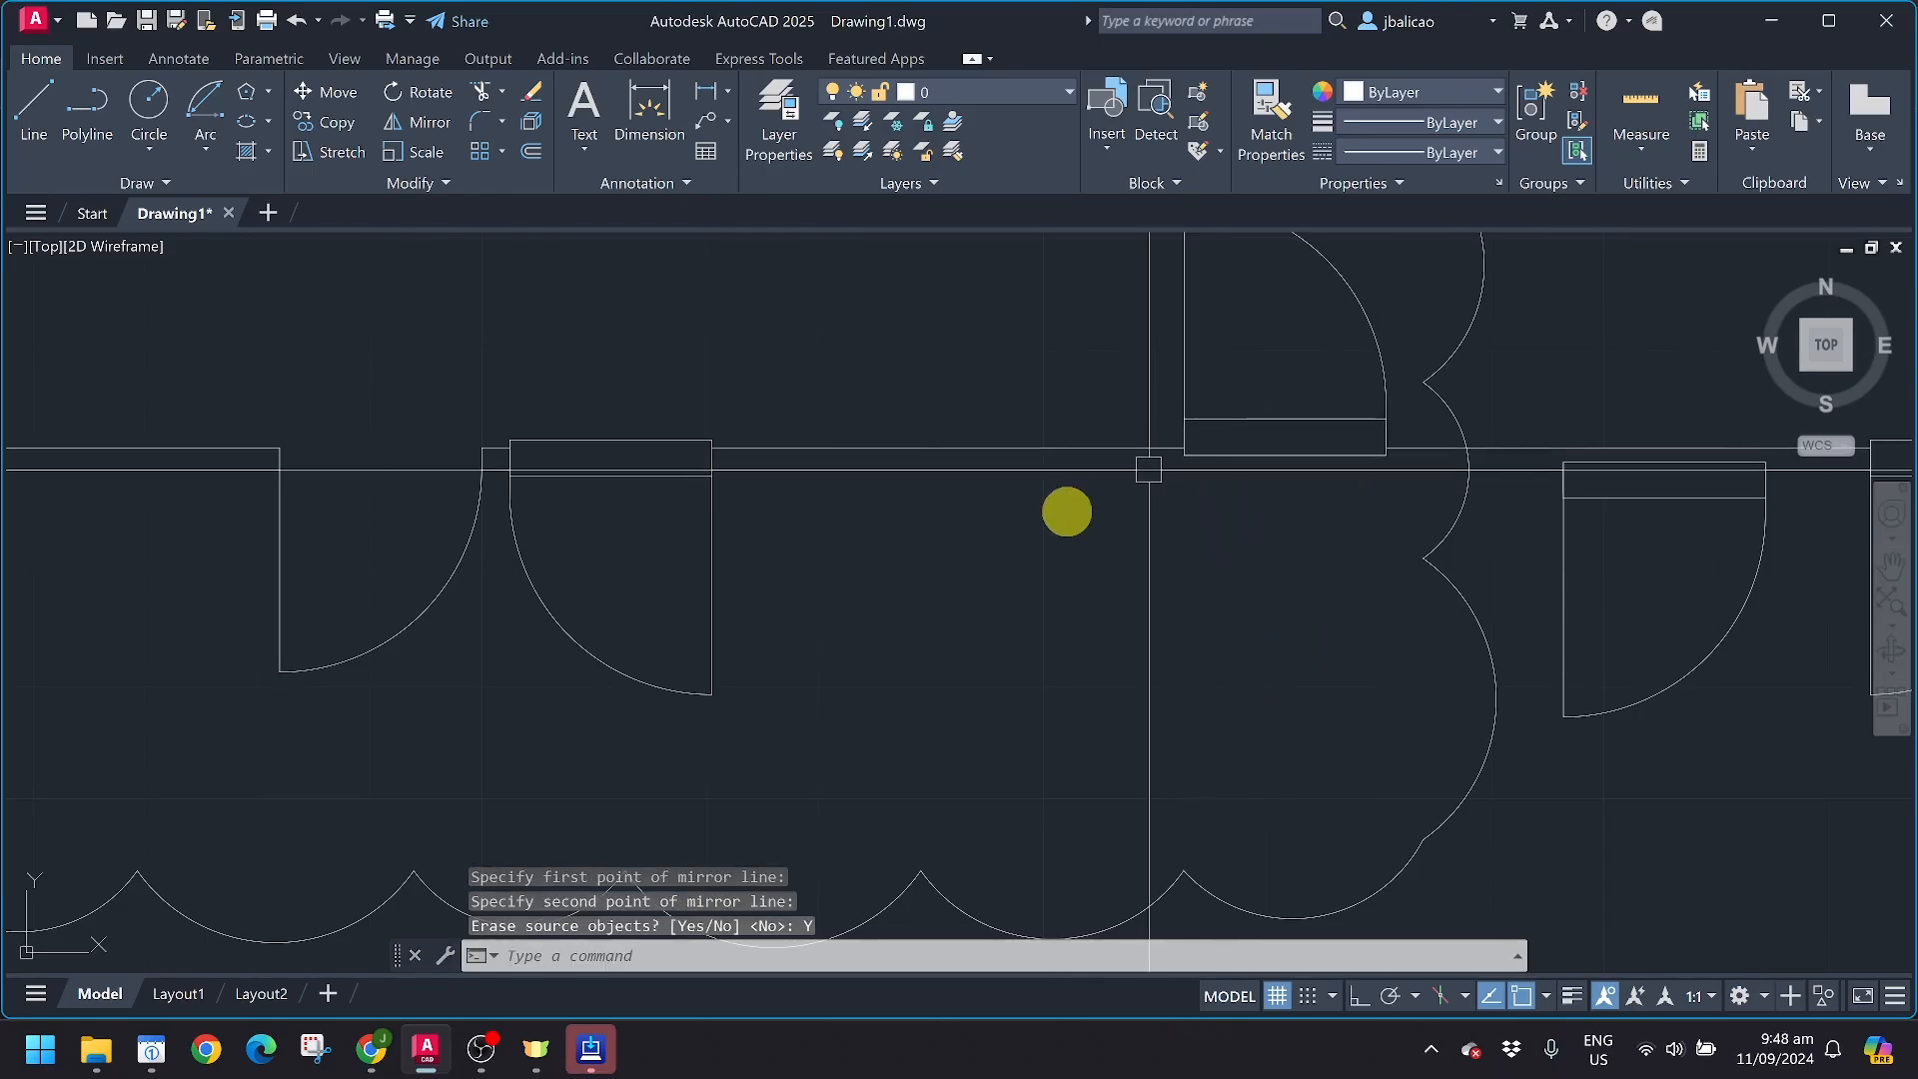
middle_drag(1062, 509, 829, 658)
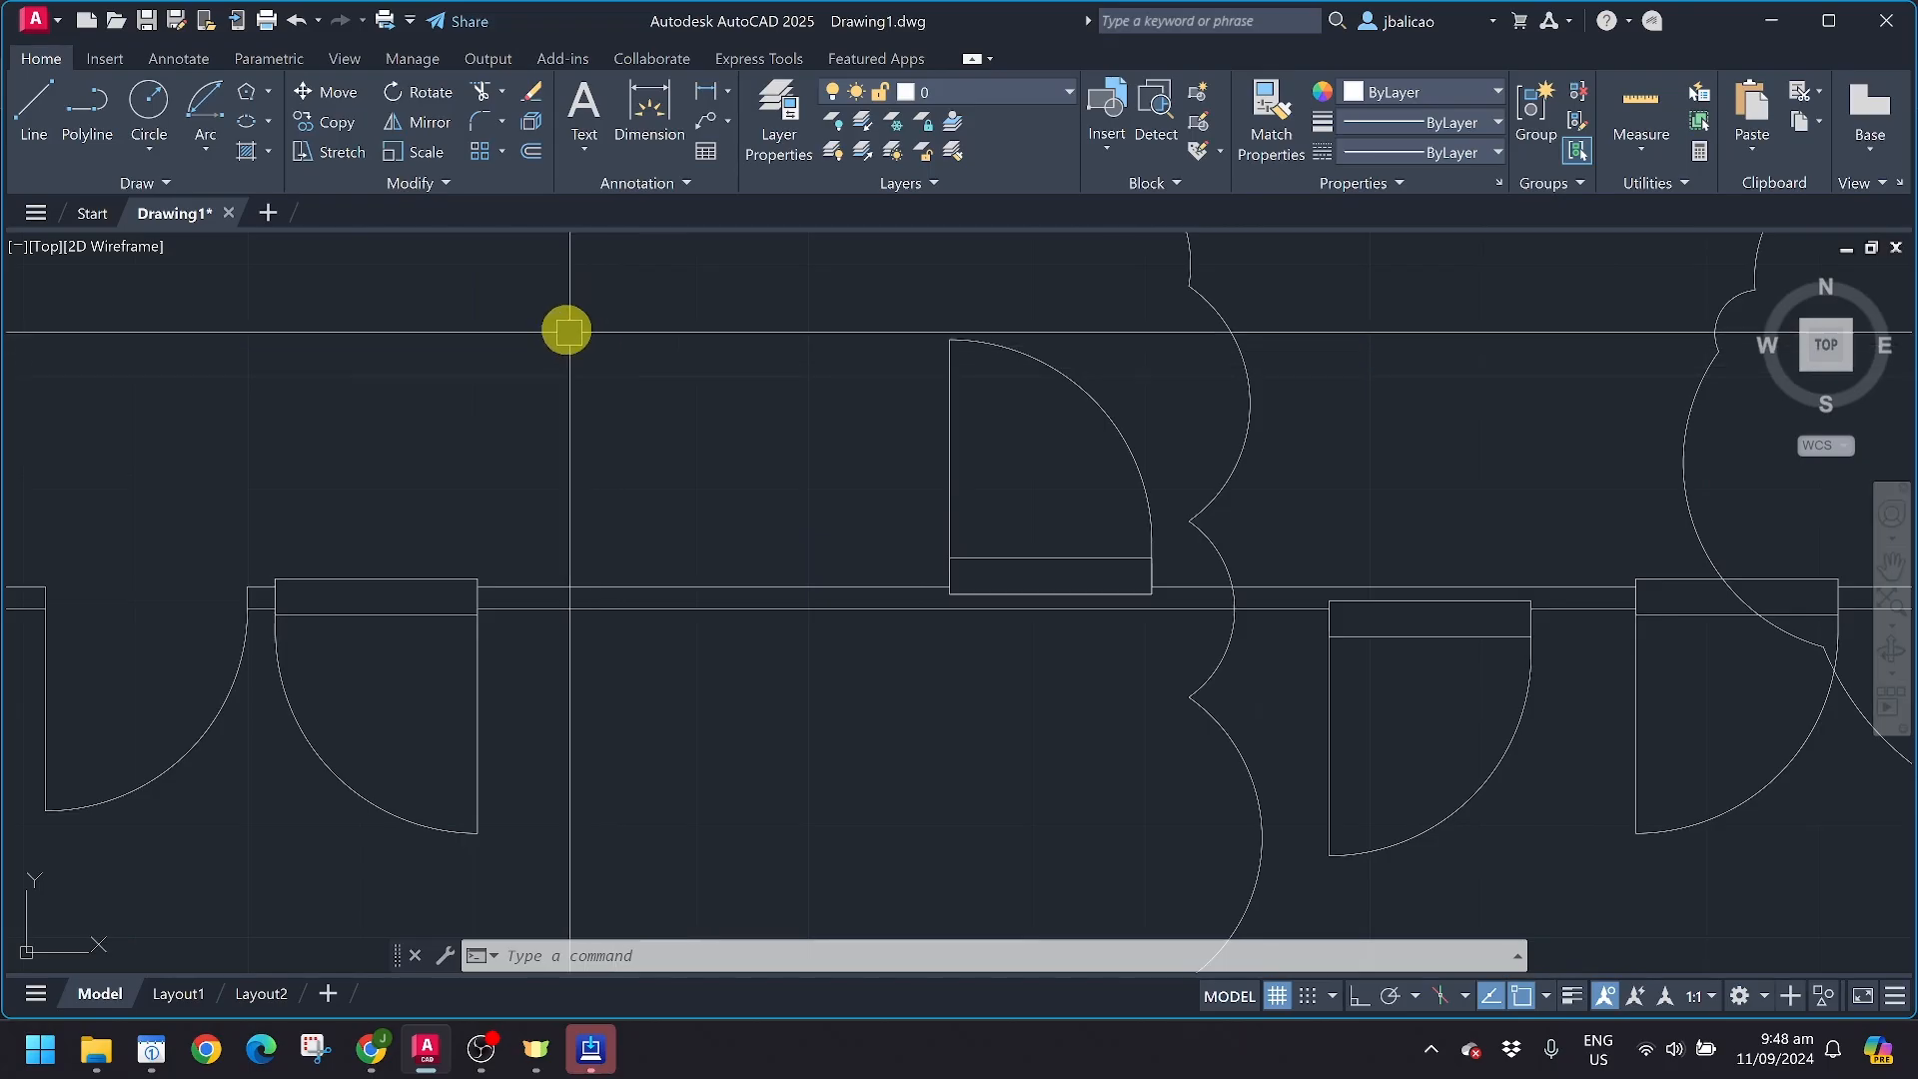
click(410, 152)
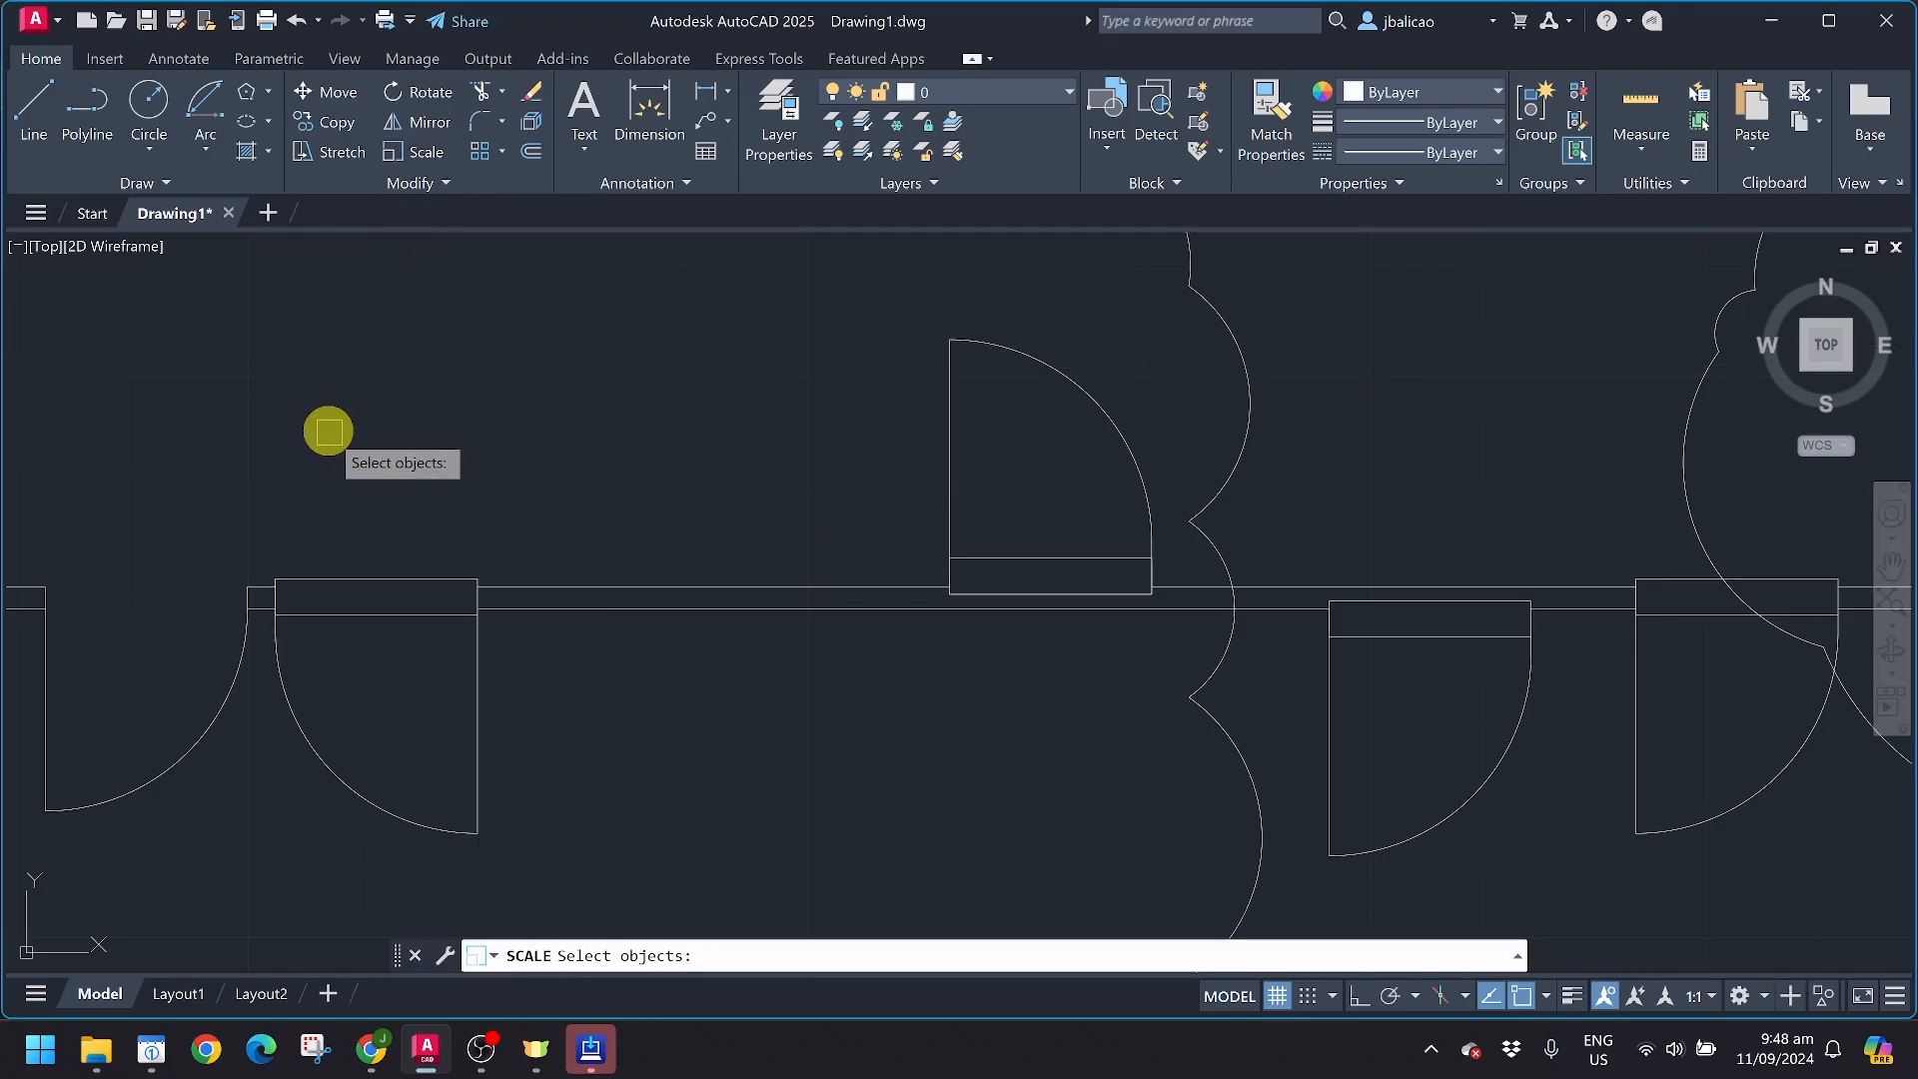
mouse_move(329, 432)
middle_down()
mouse_move(510, 359)
mouse_move(809, 312)
middle_up()
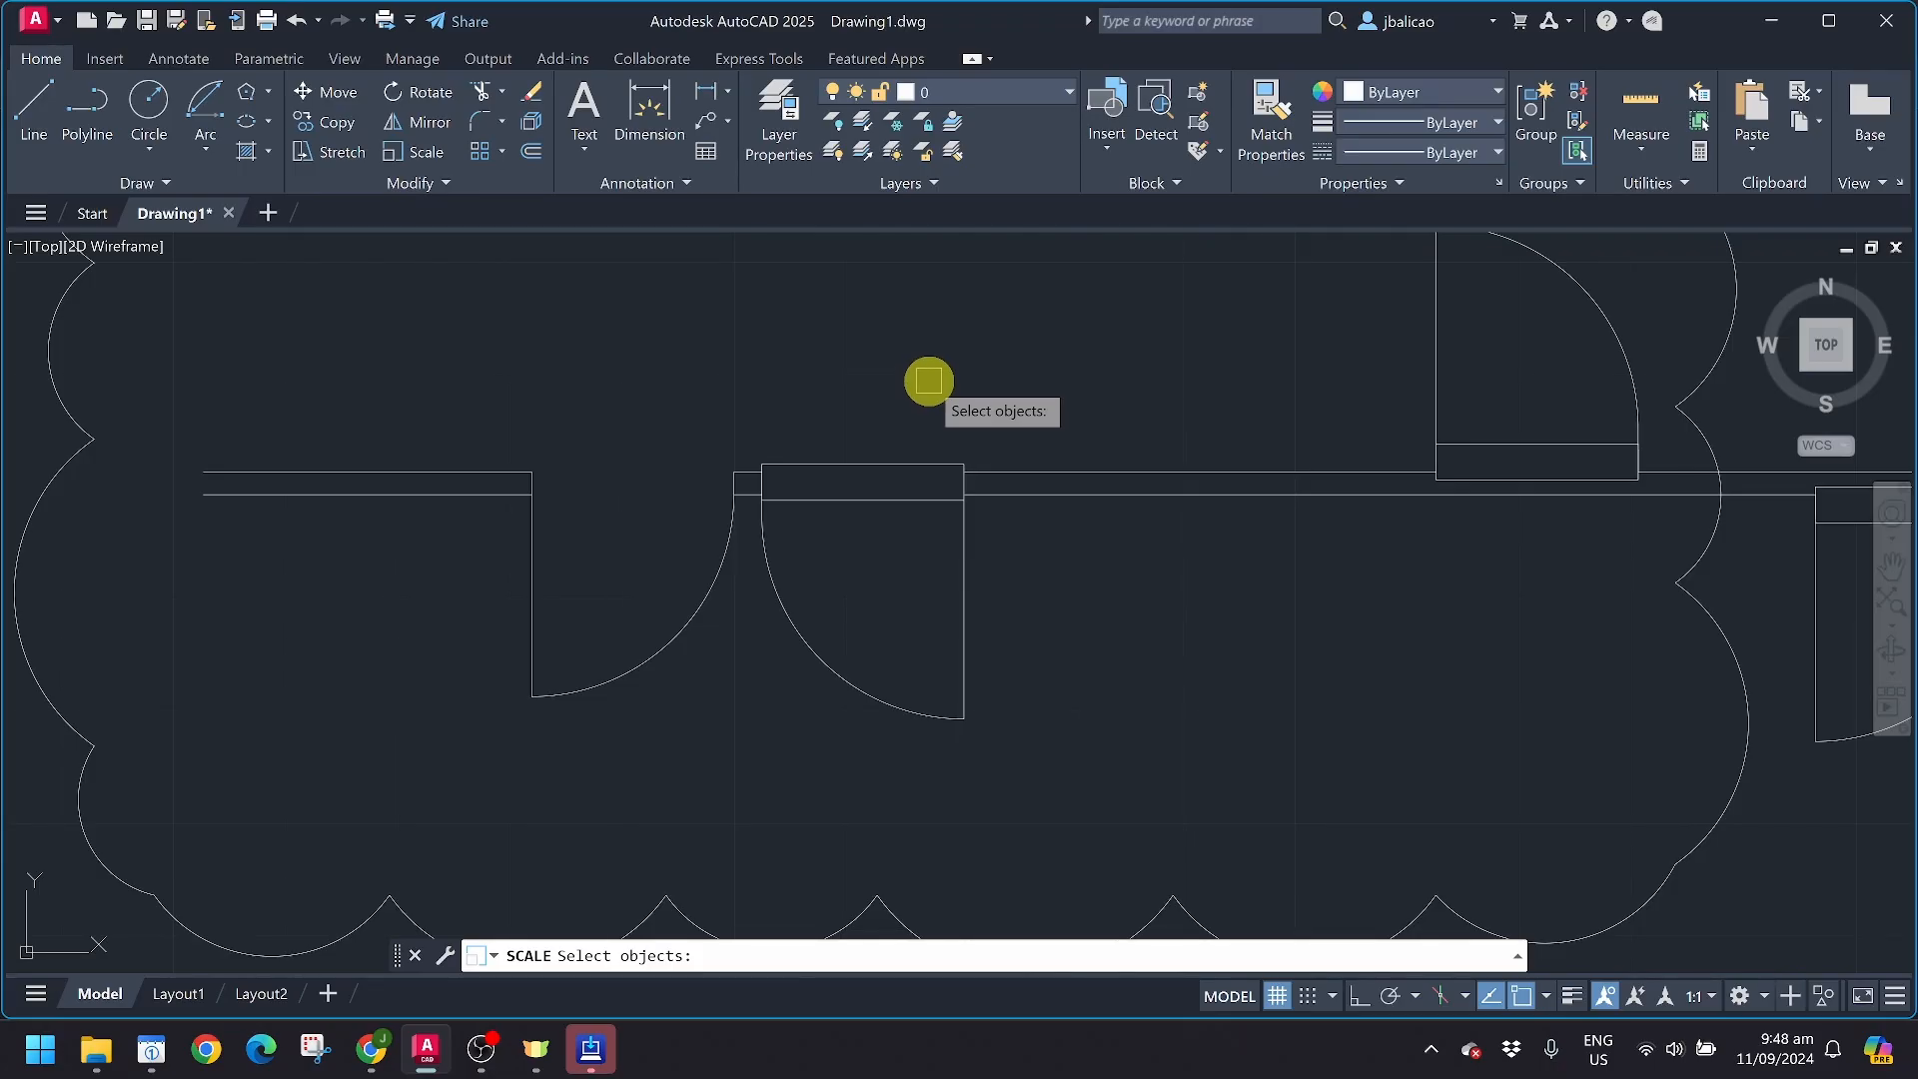
key(Escape)
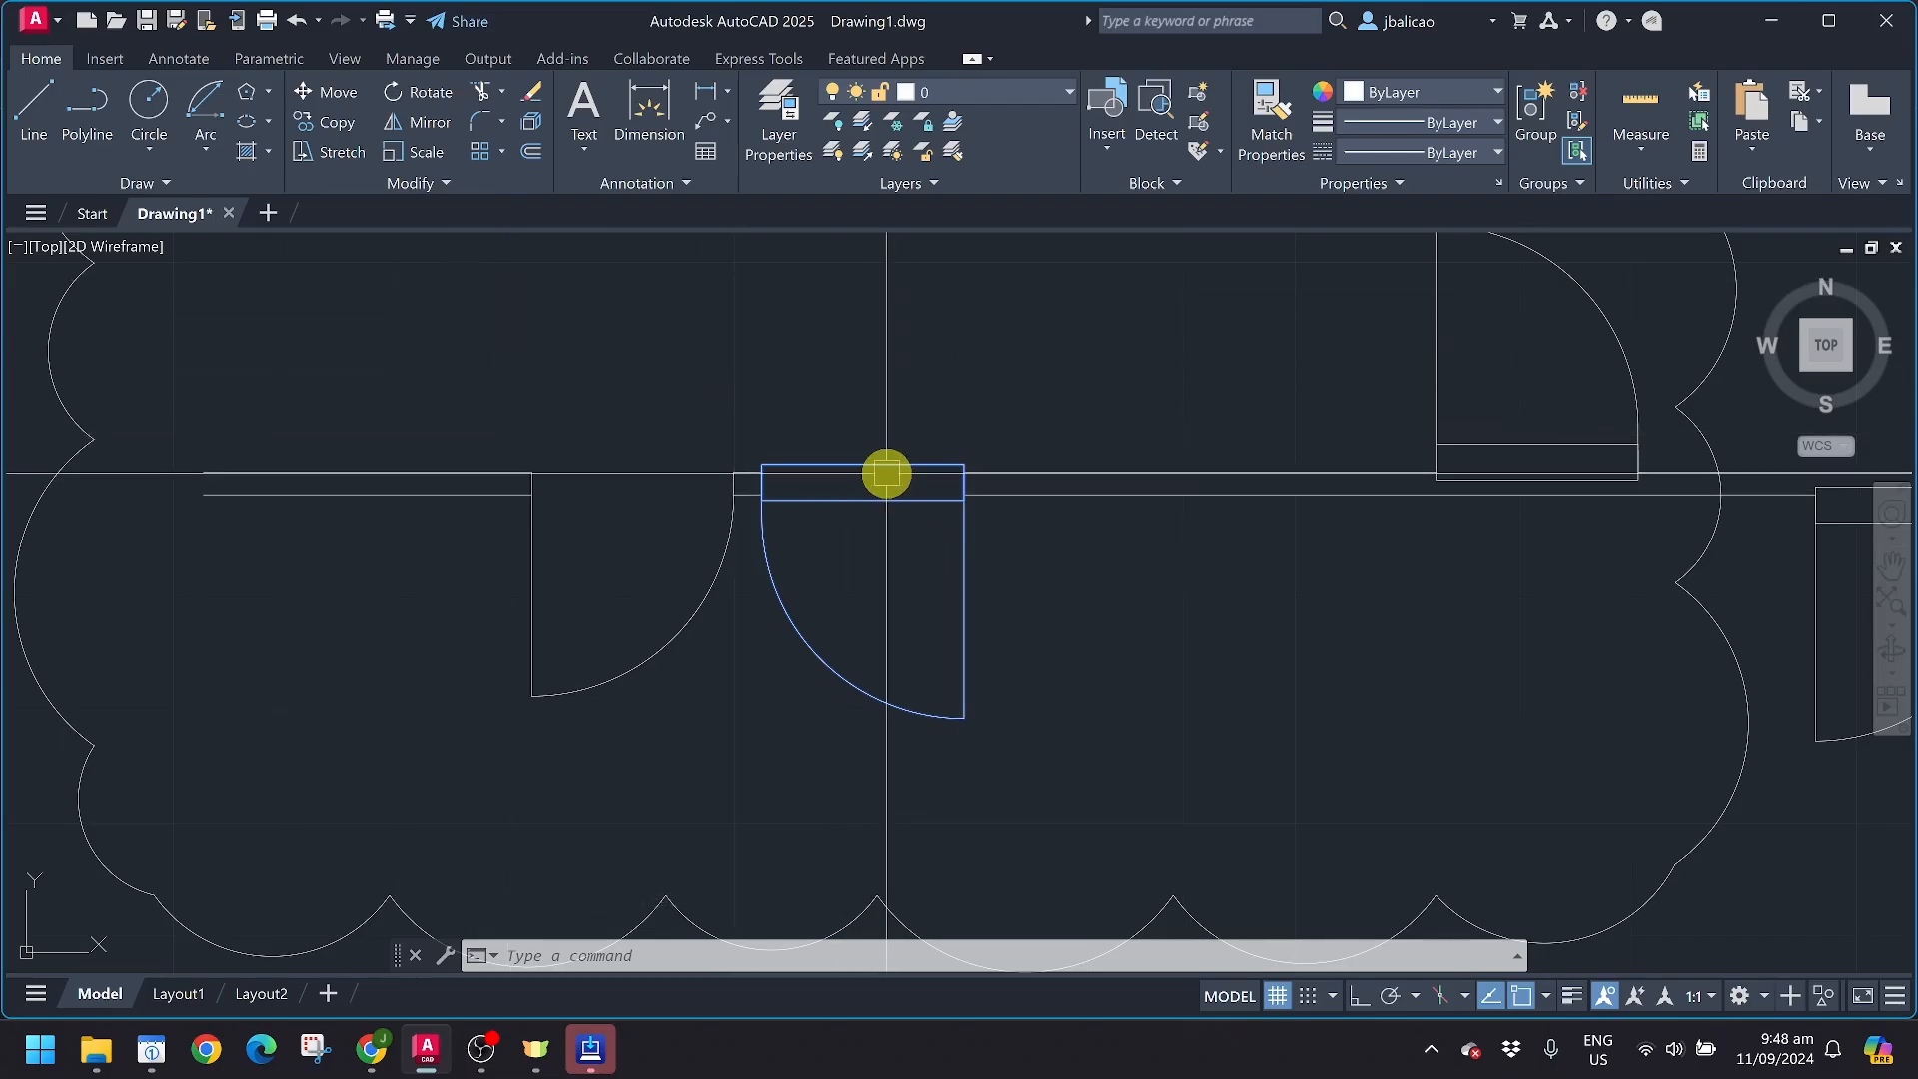
Scale the left mirrored door from its upper-right corner, trying a factor of 1:100 before entering 0.5
click(418, 151)
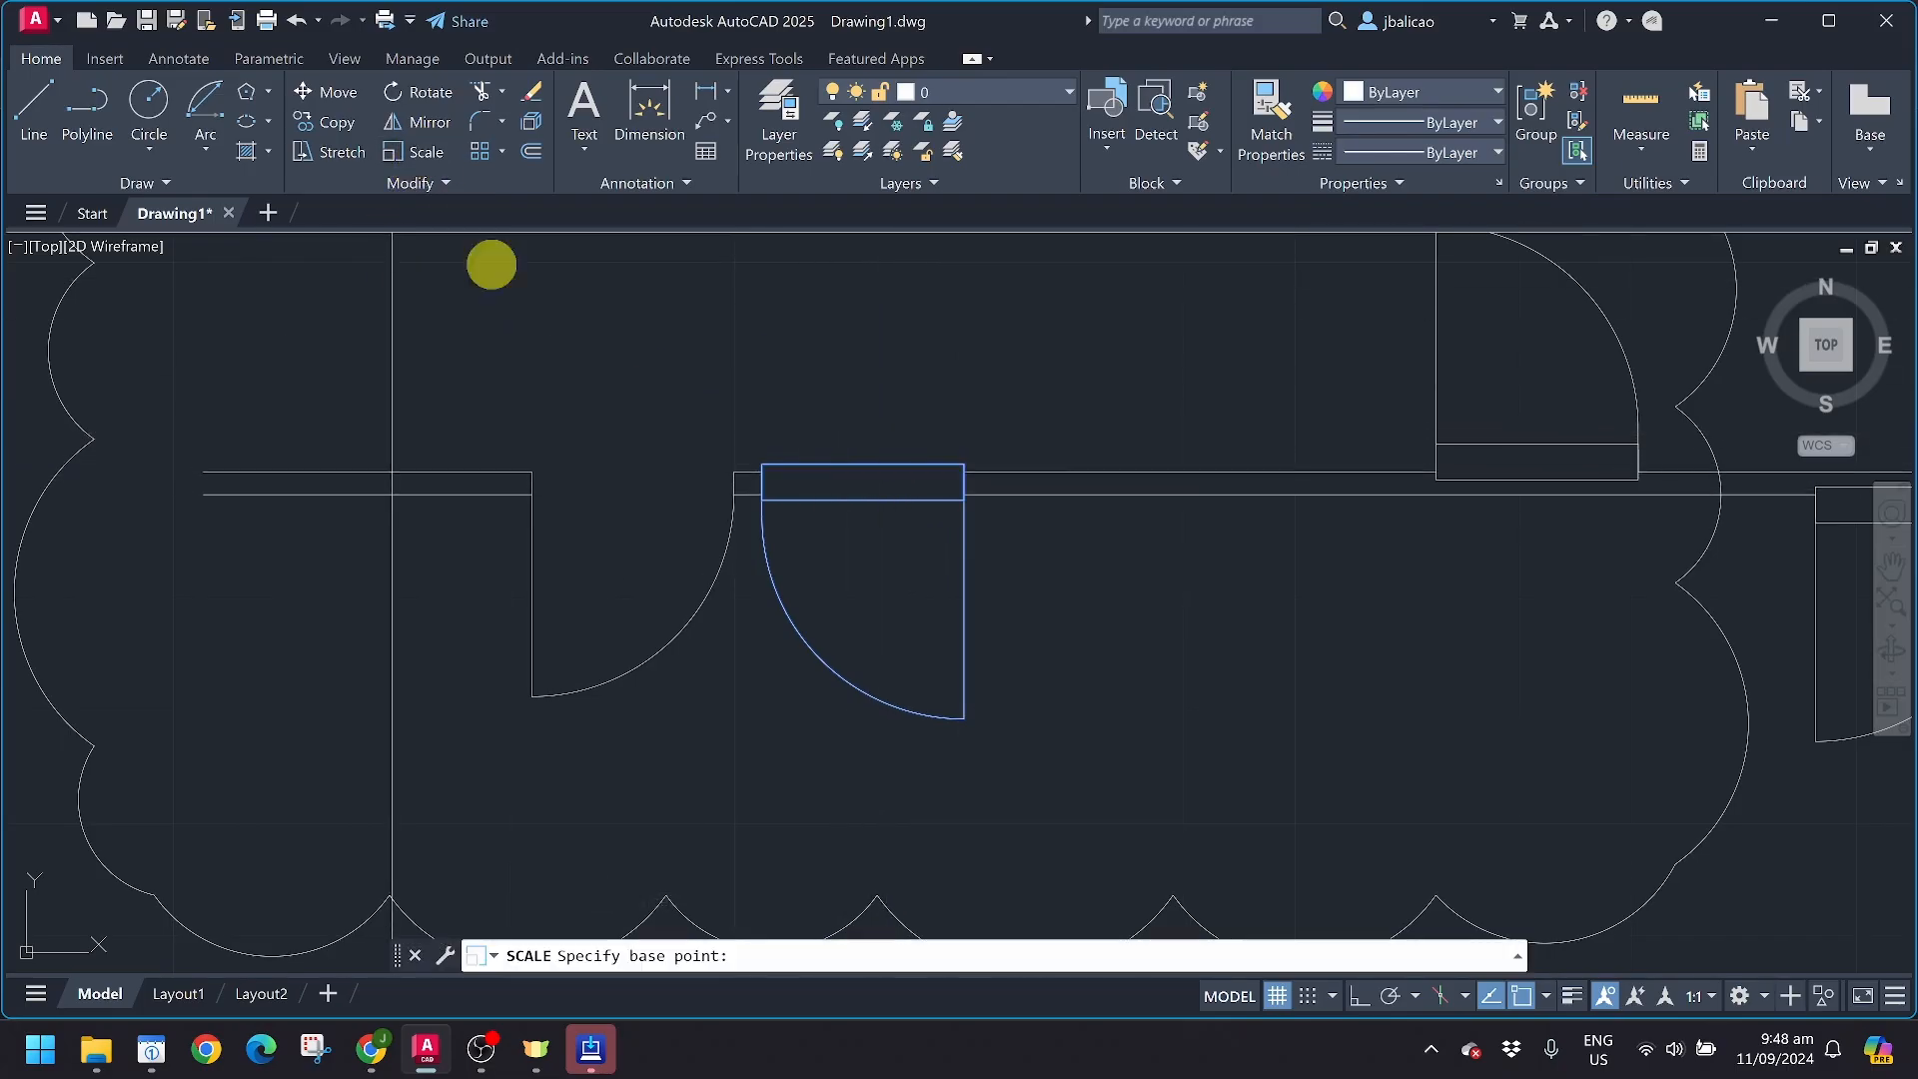
click(959, 462)
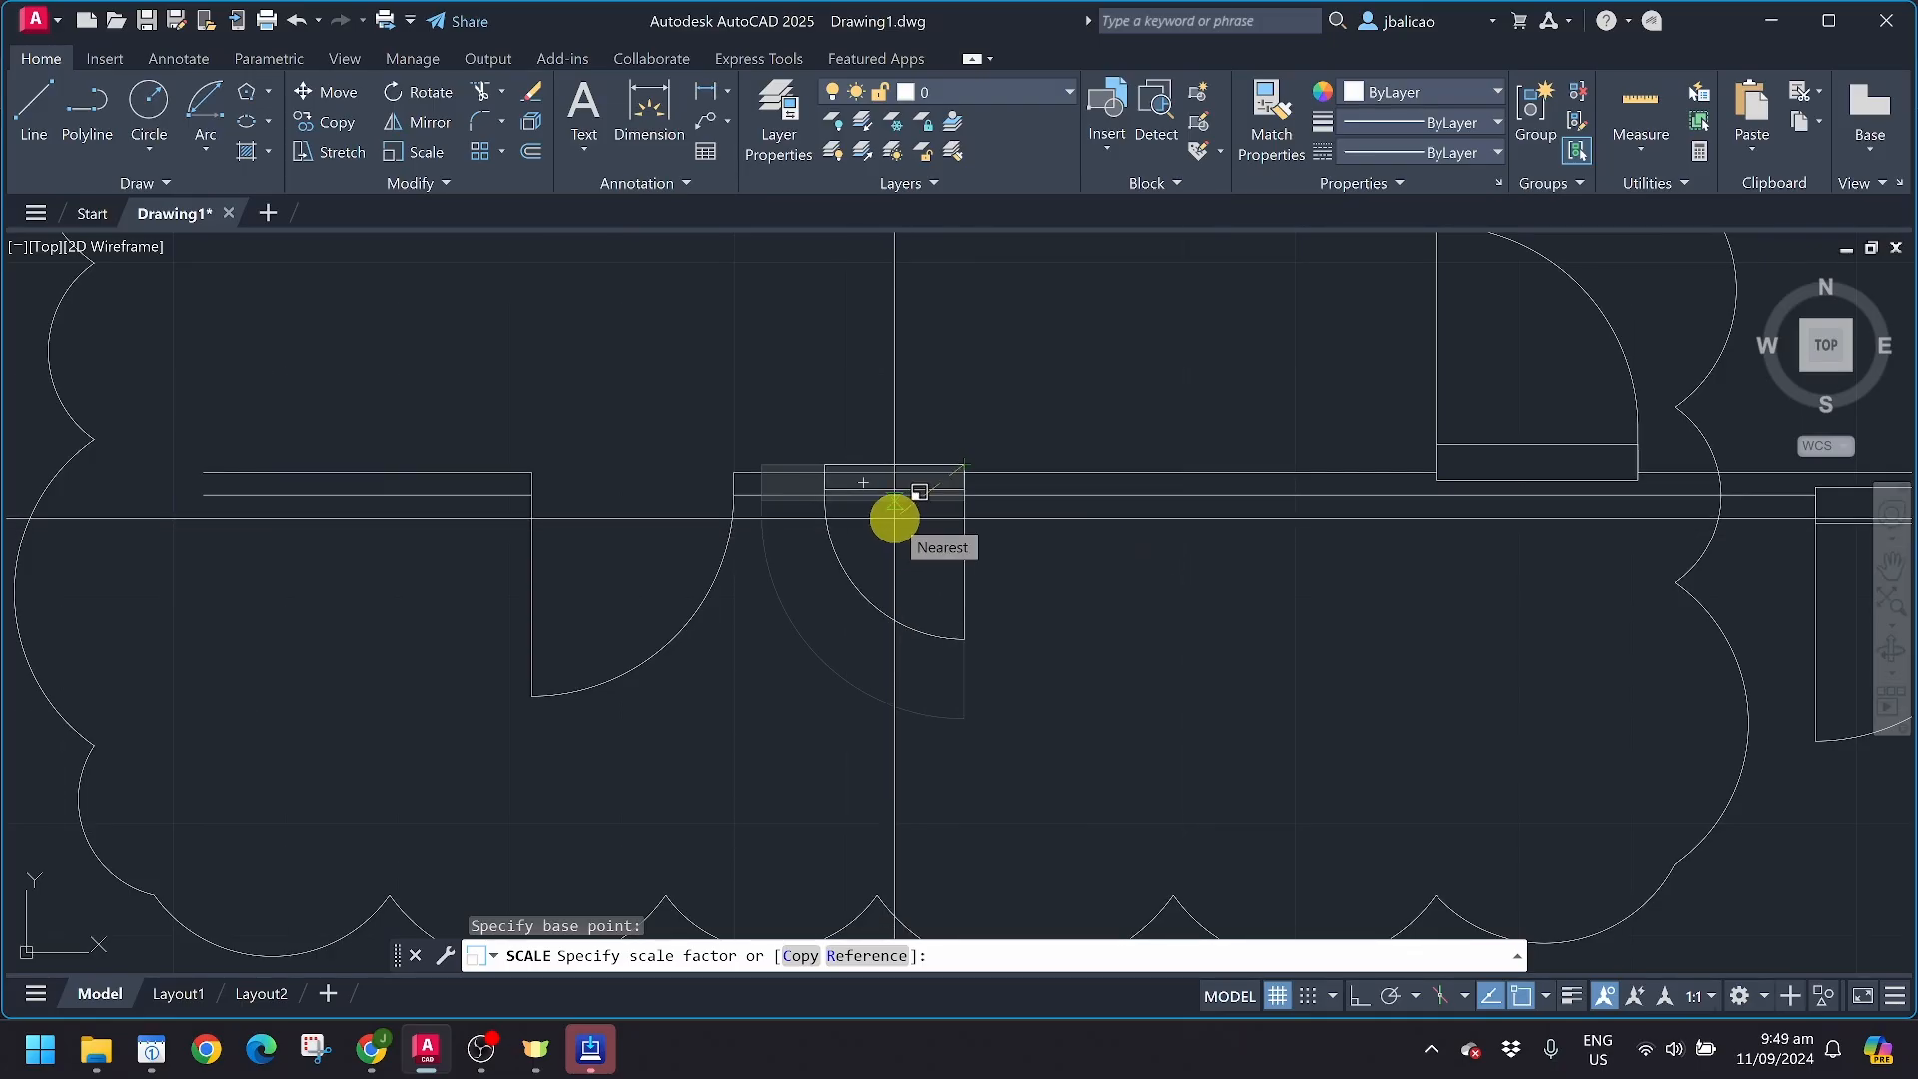
text(1:10)
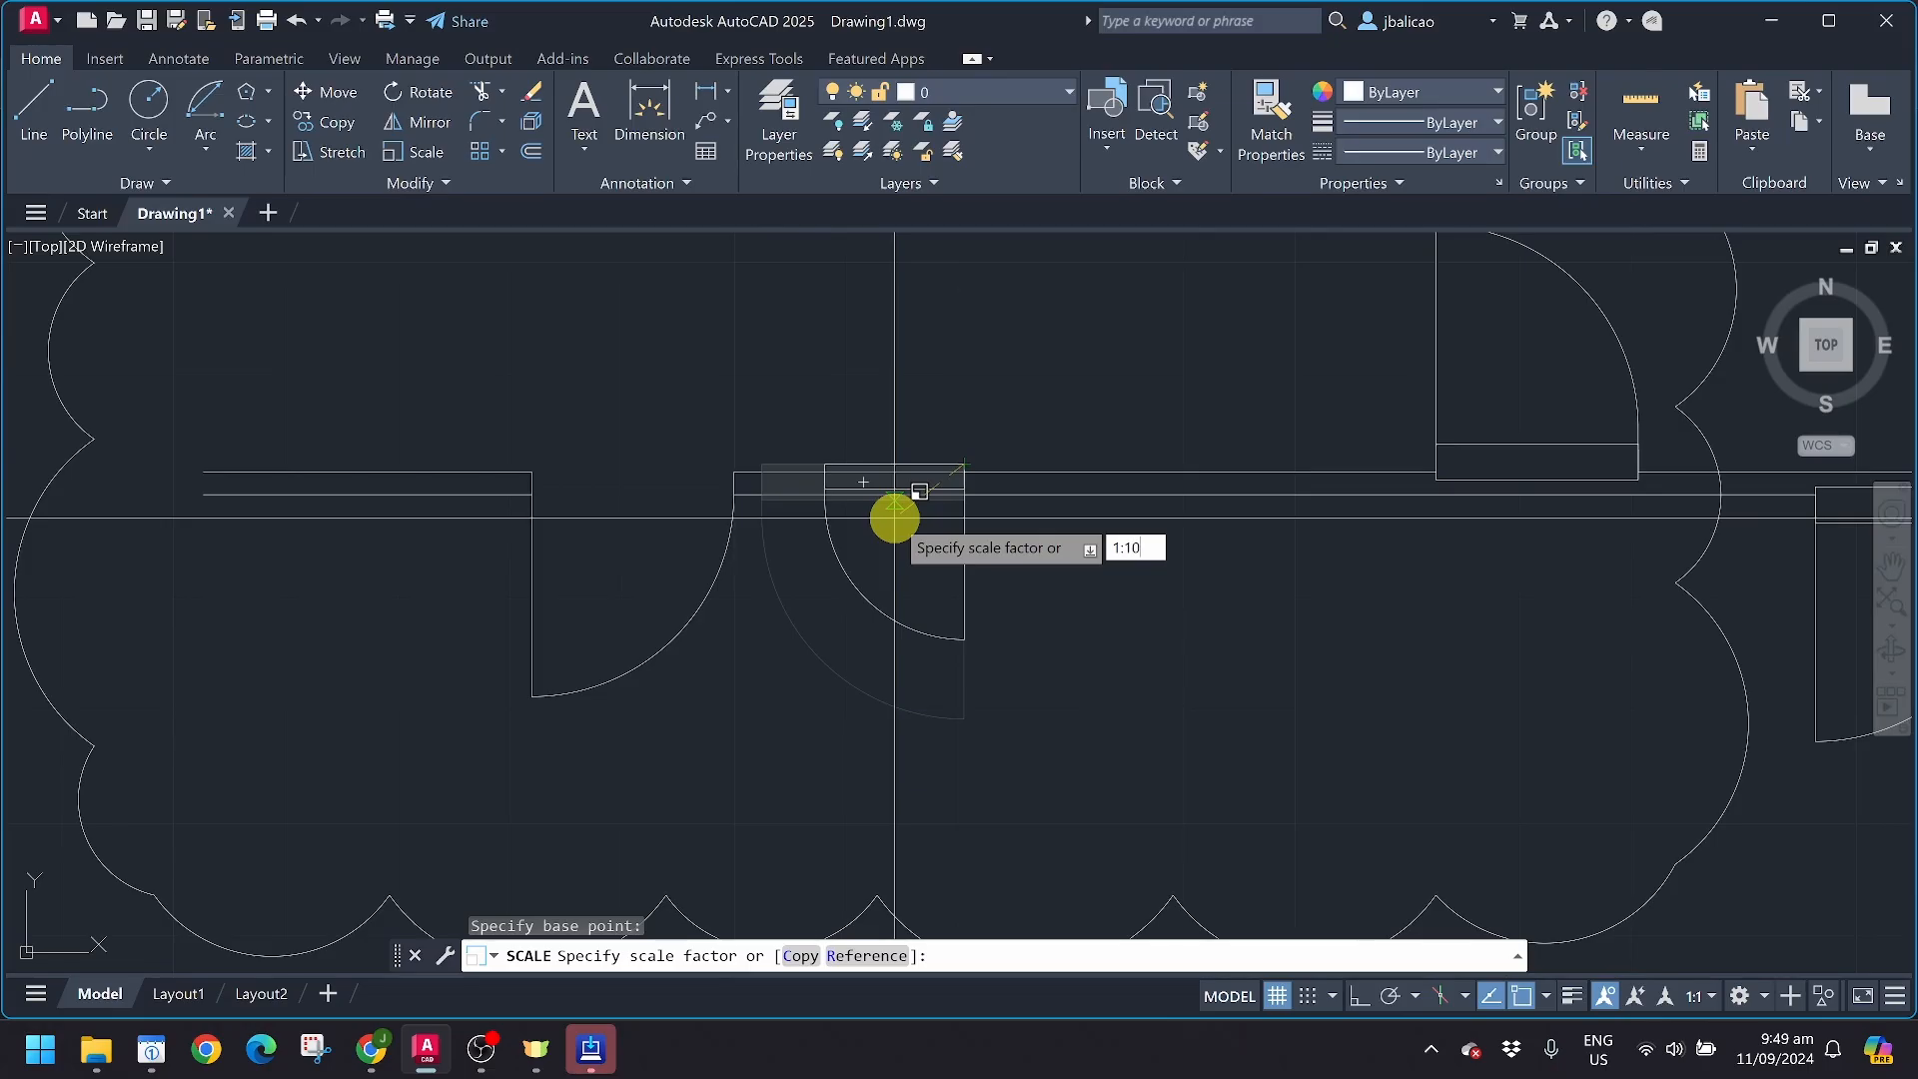
text(0)
key(Return)
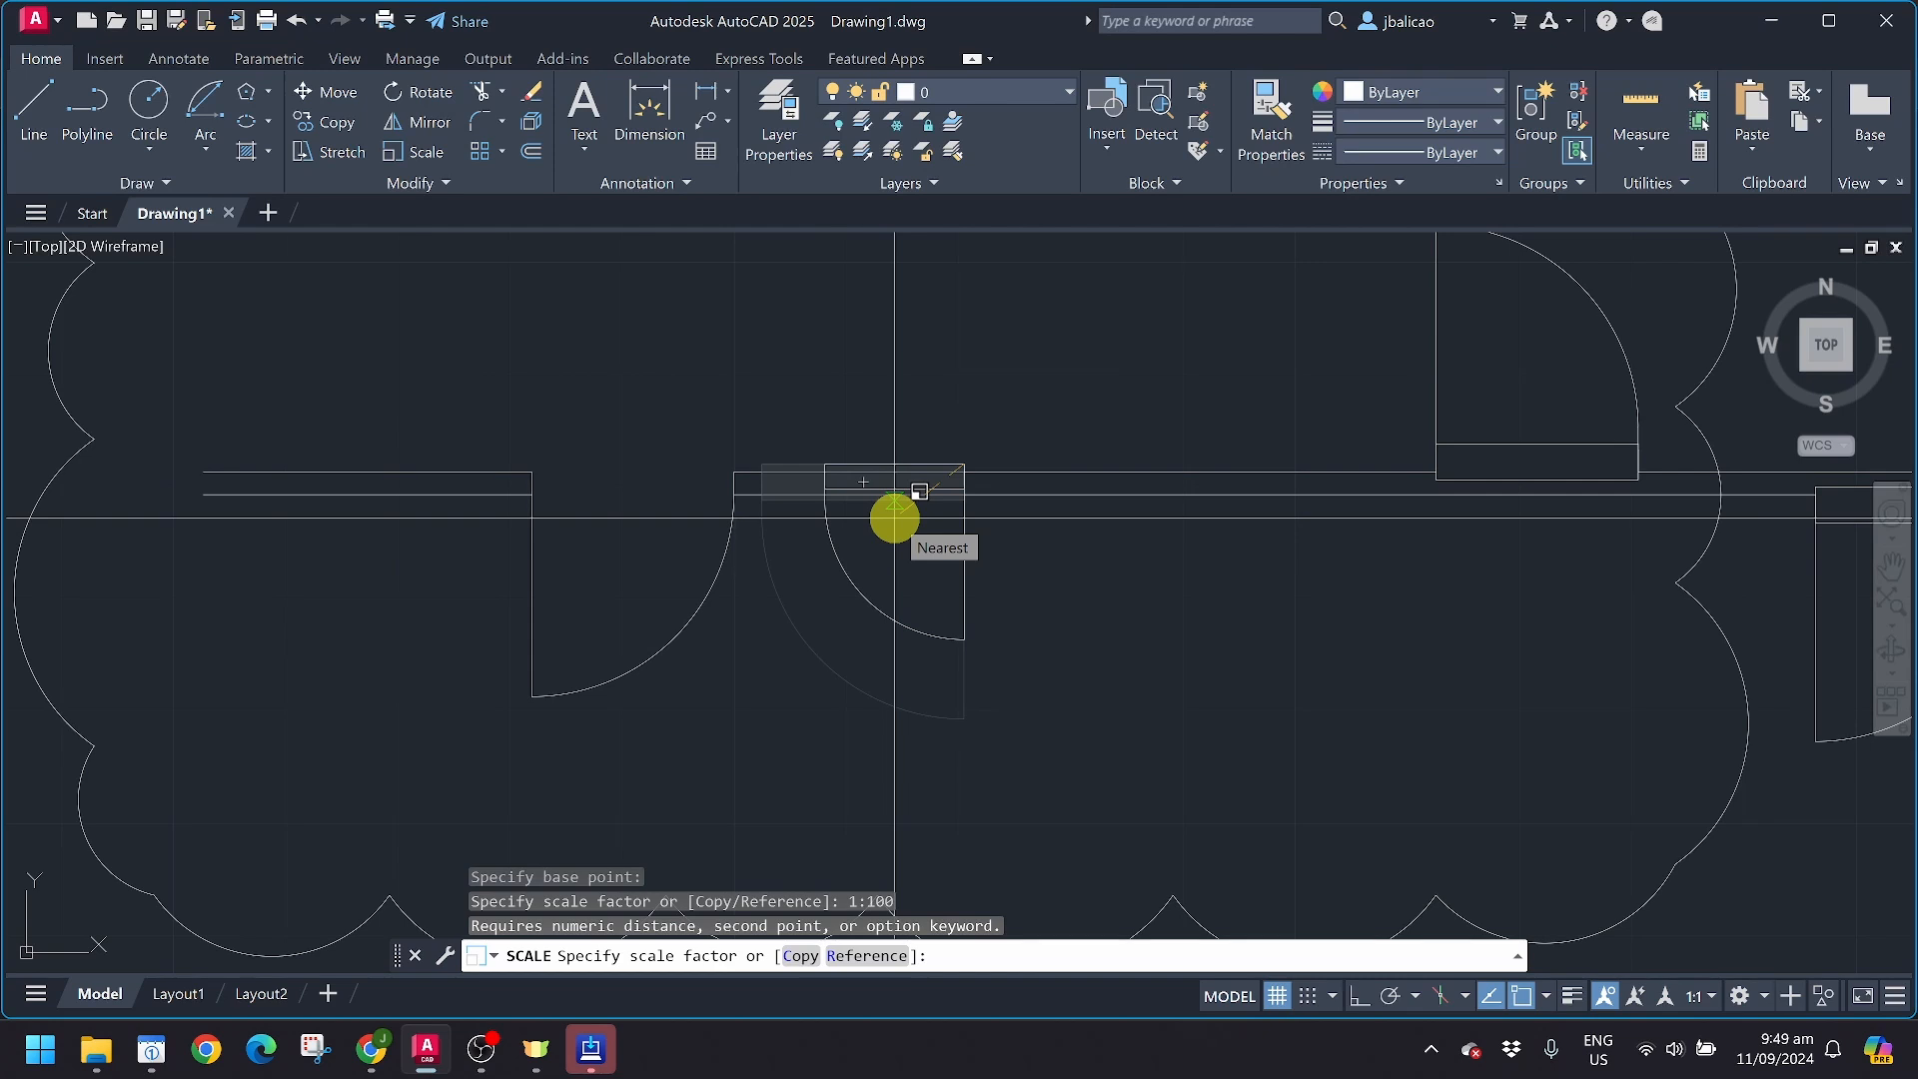
text(0.5)
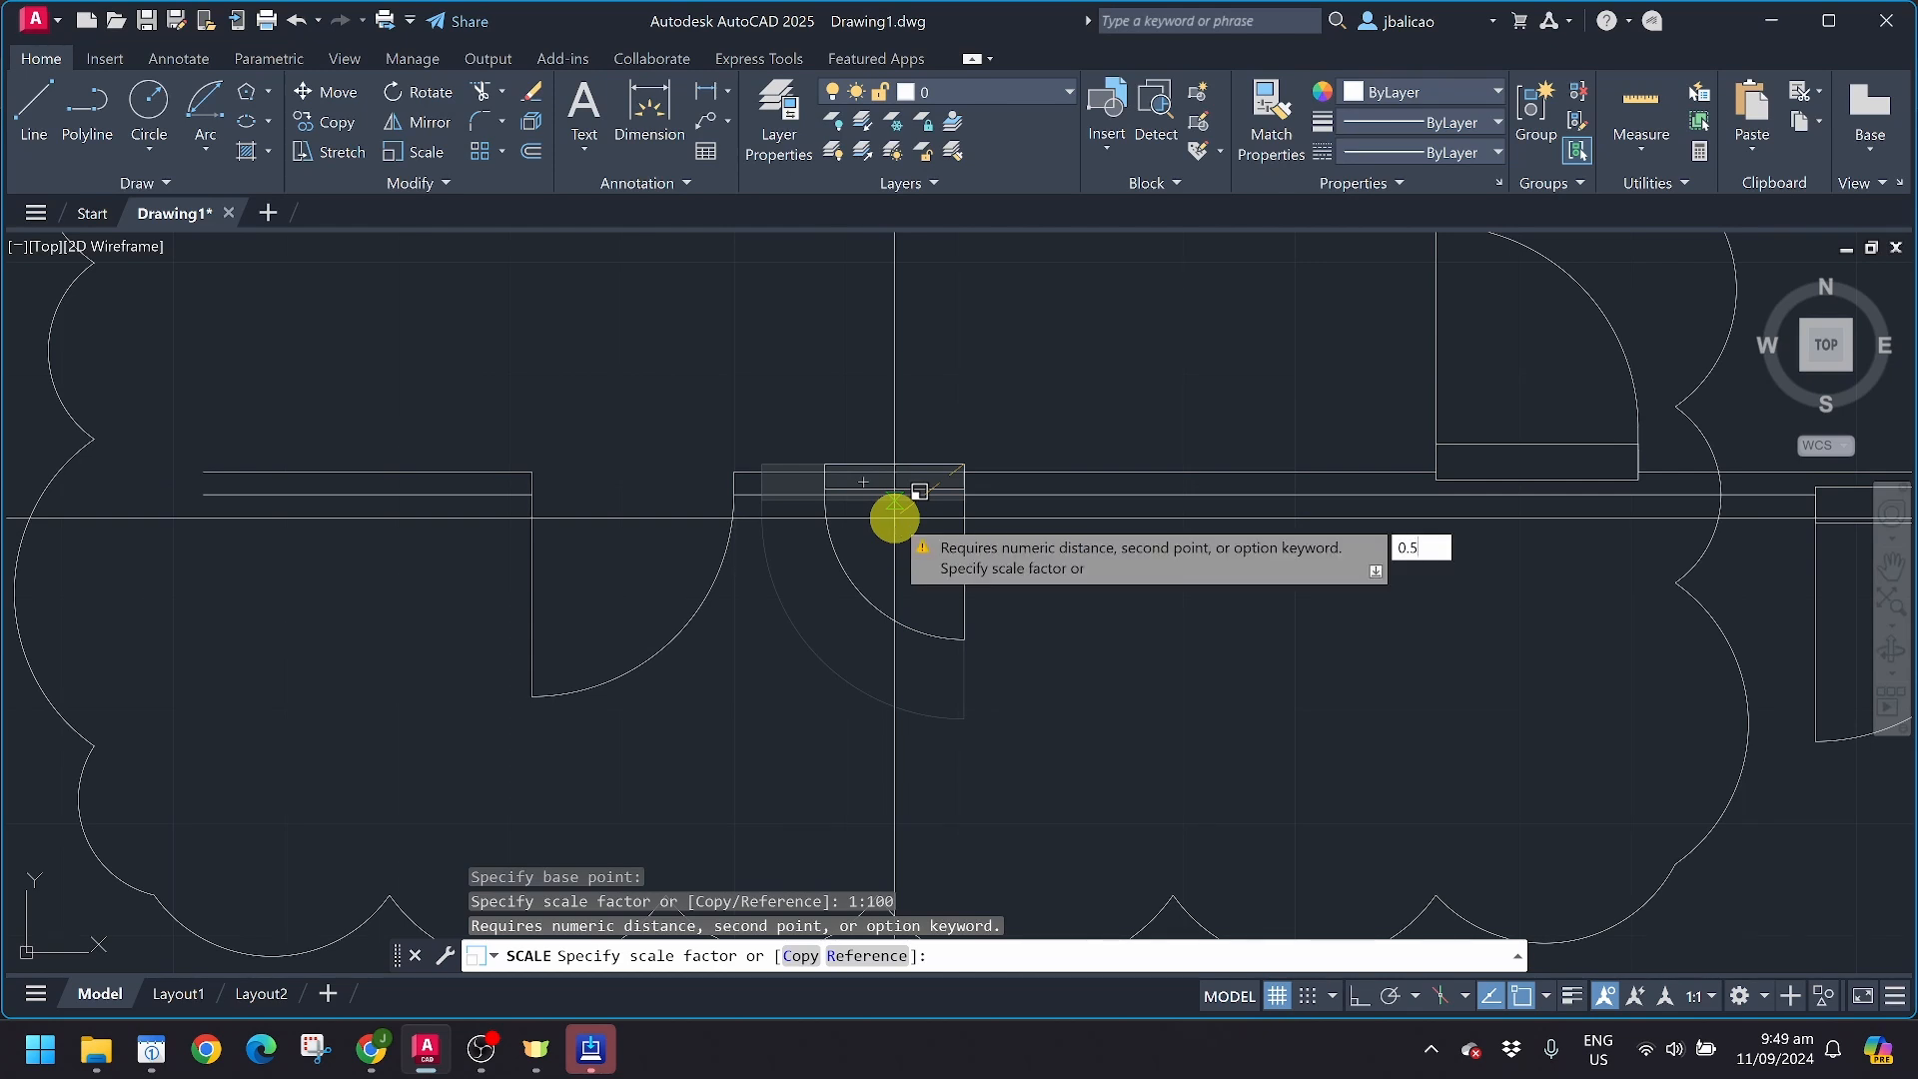
key(Return)
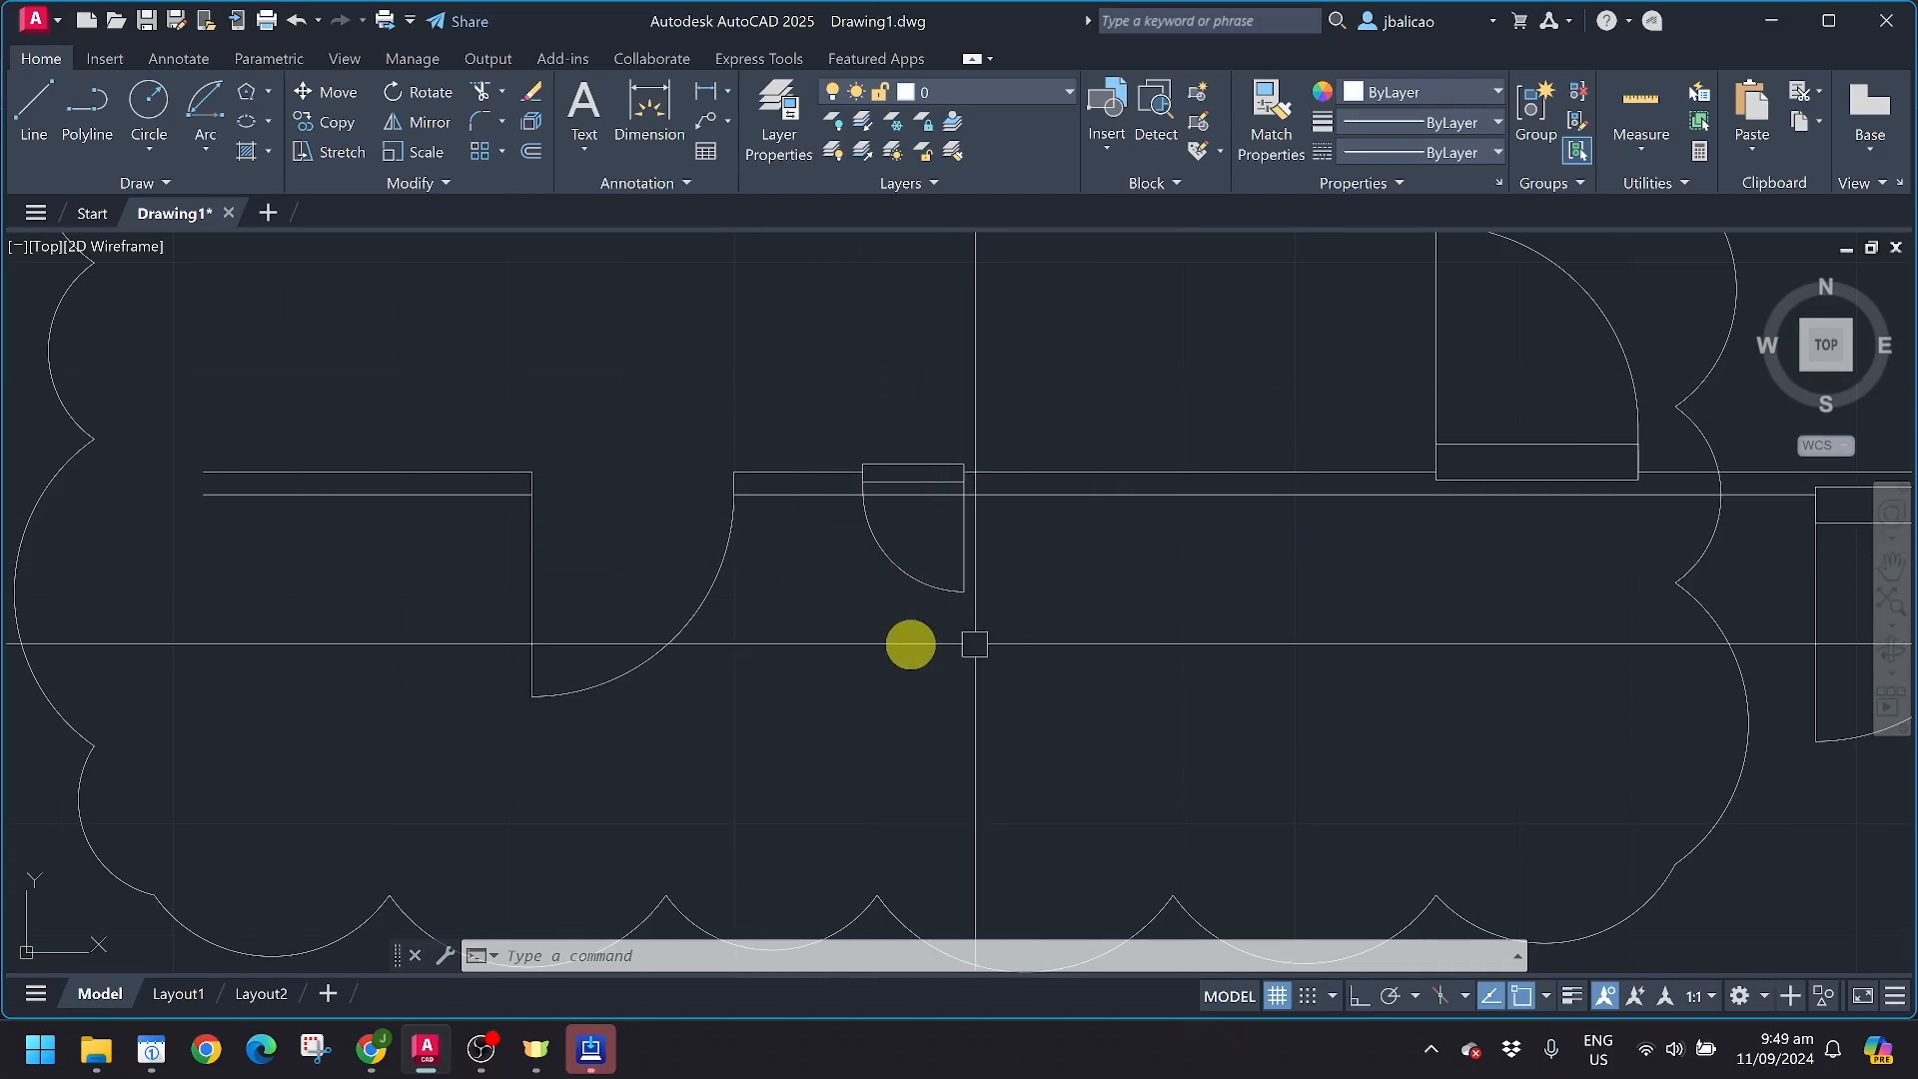
Draw a vertical line about 12 units long in the empty area right of the overlapping rectangles, with Ortho on
scroll(939, 480, up, 4)
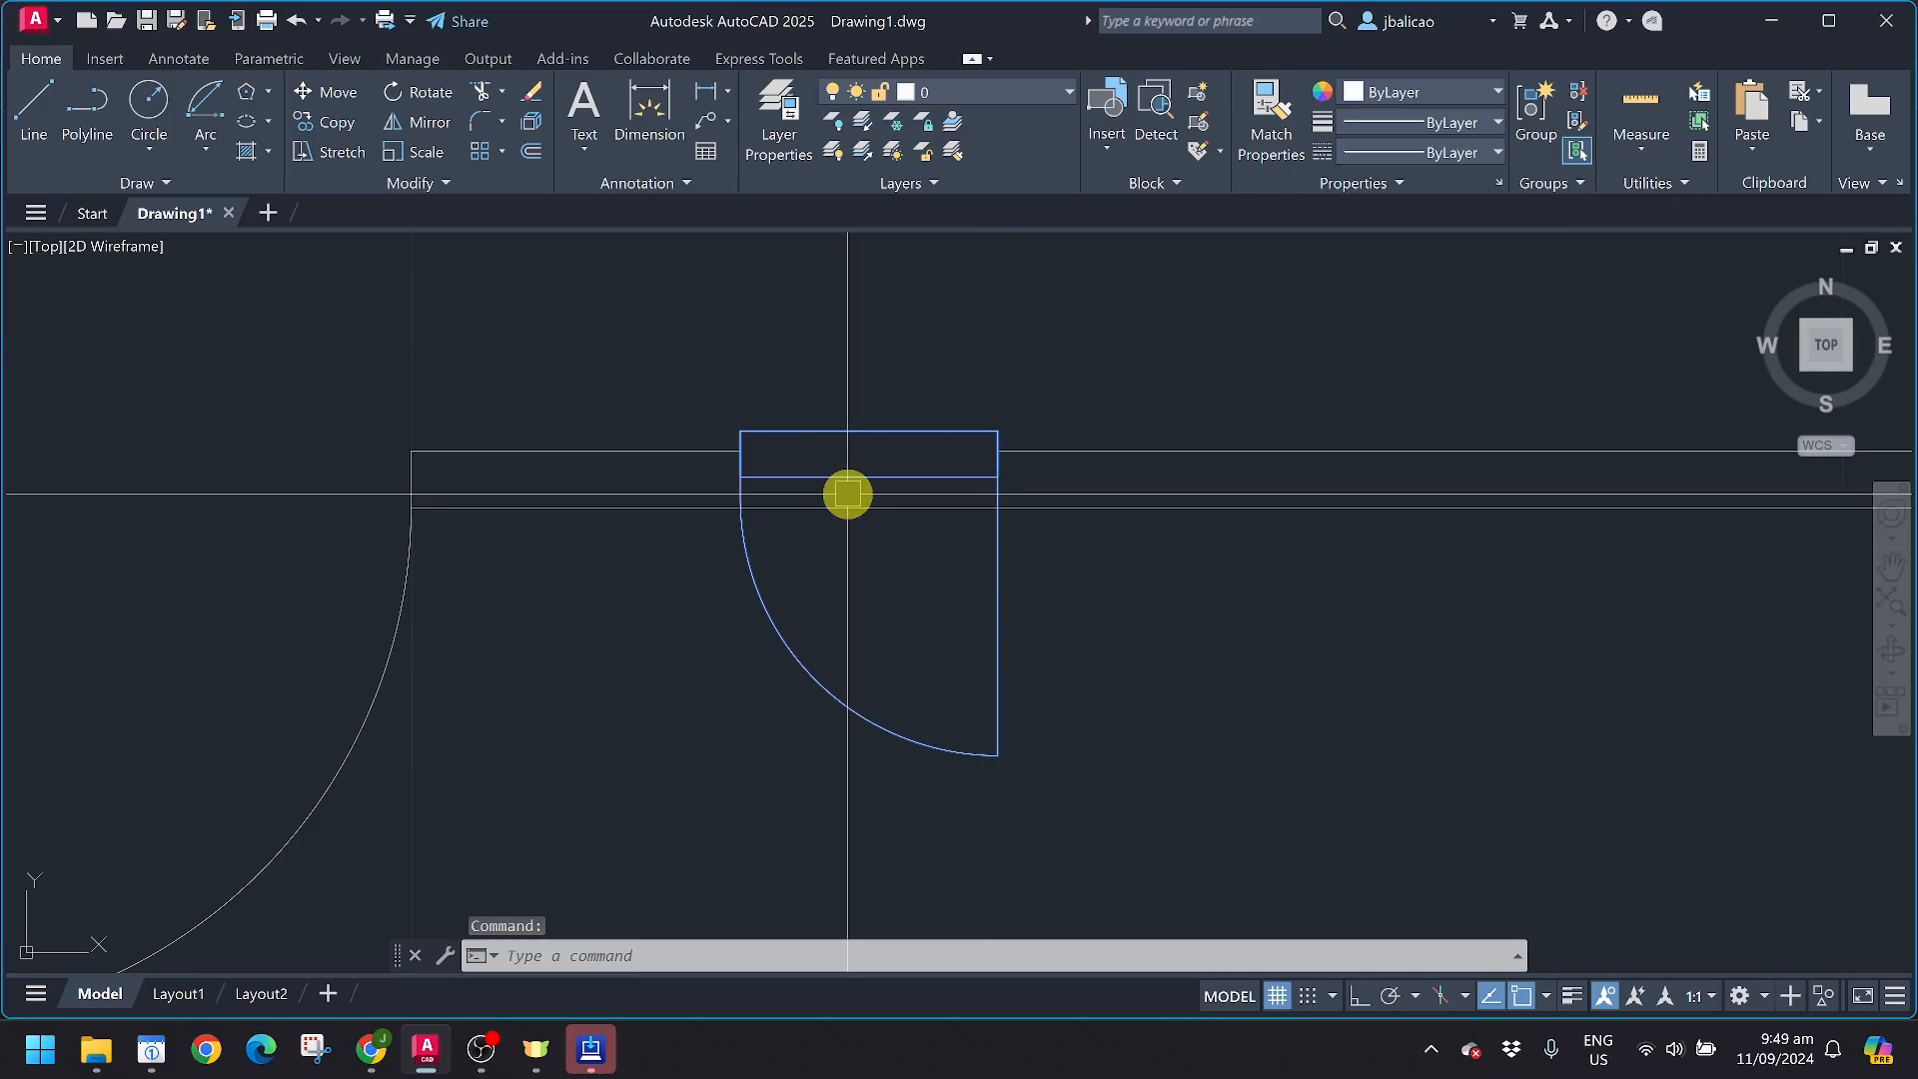
scroll(671, 419, down, 6)
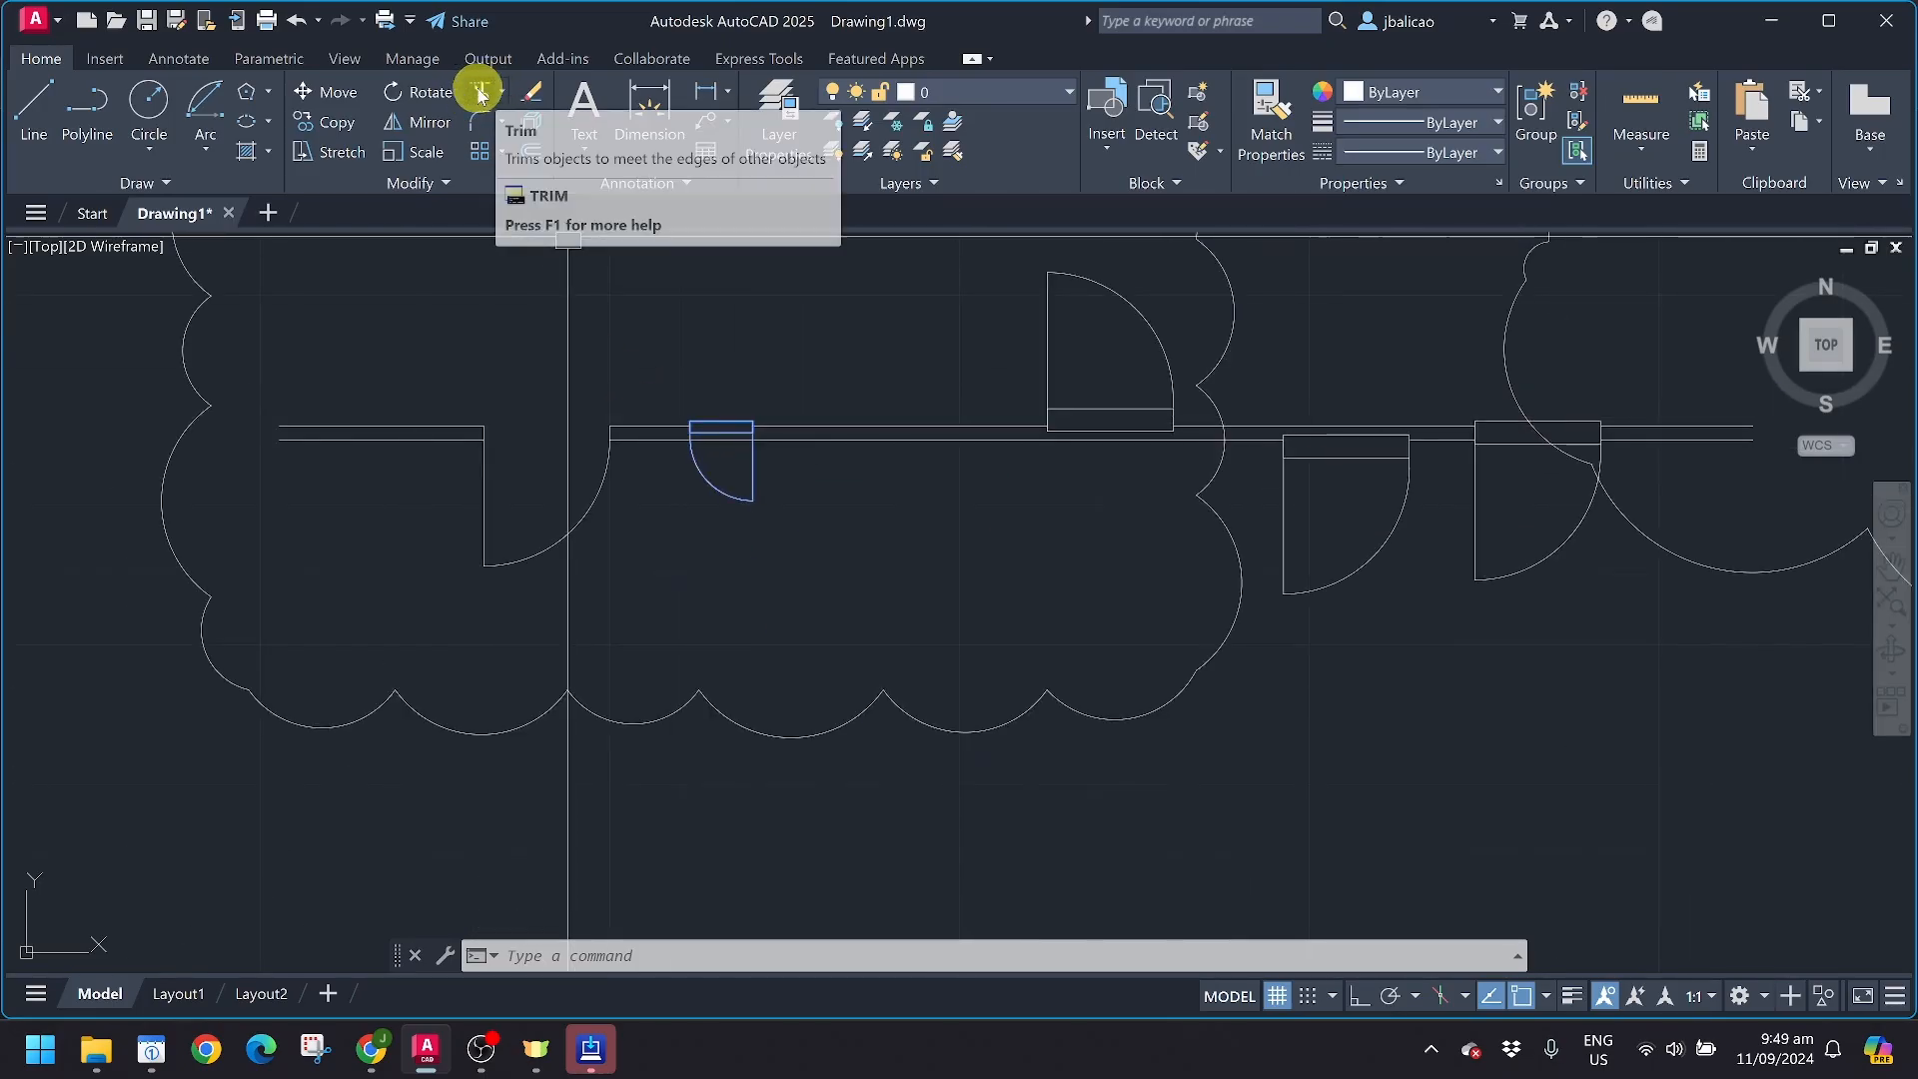
middle_drag(384, 427, 669, 405)
scroll(669, 405, down, 2)
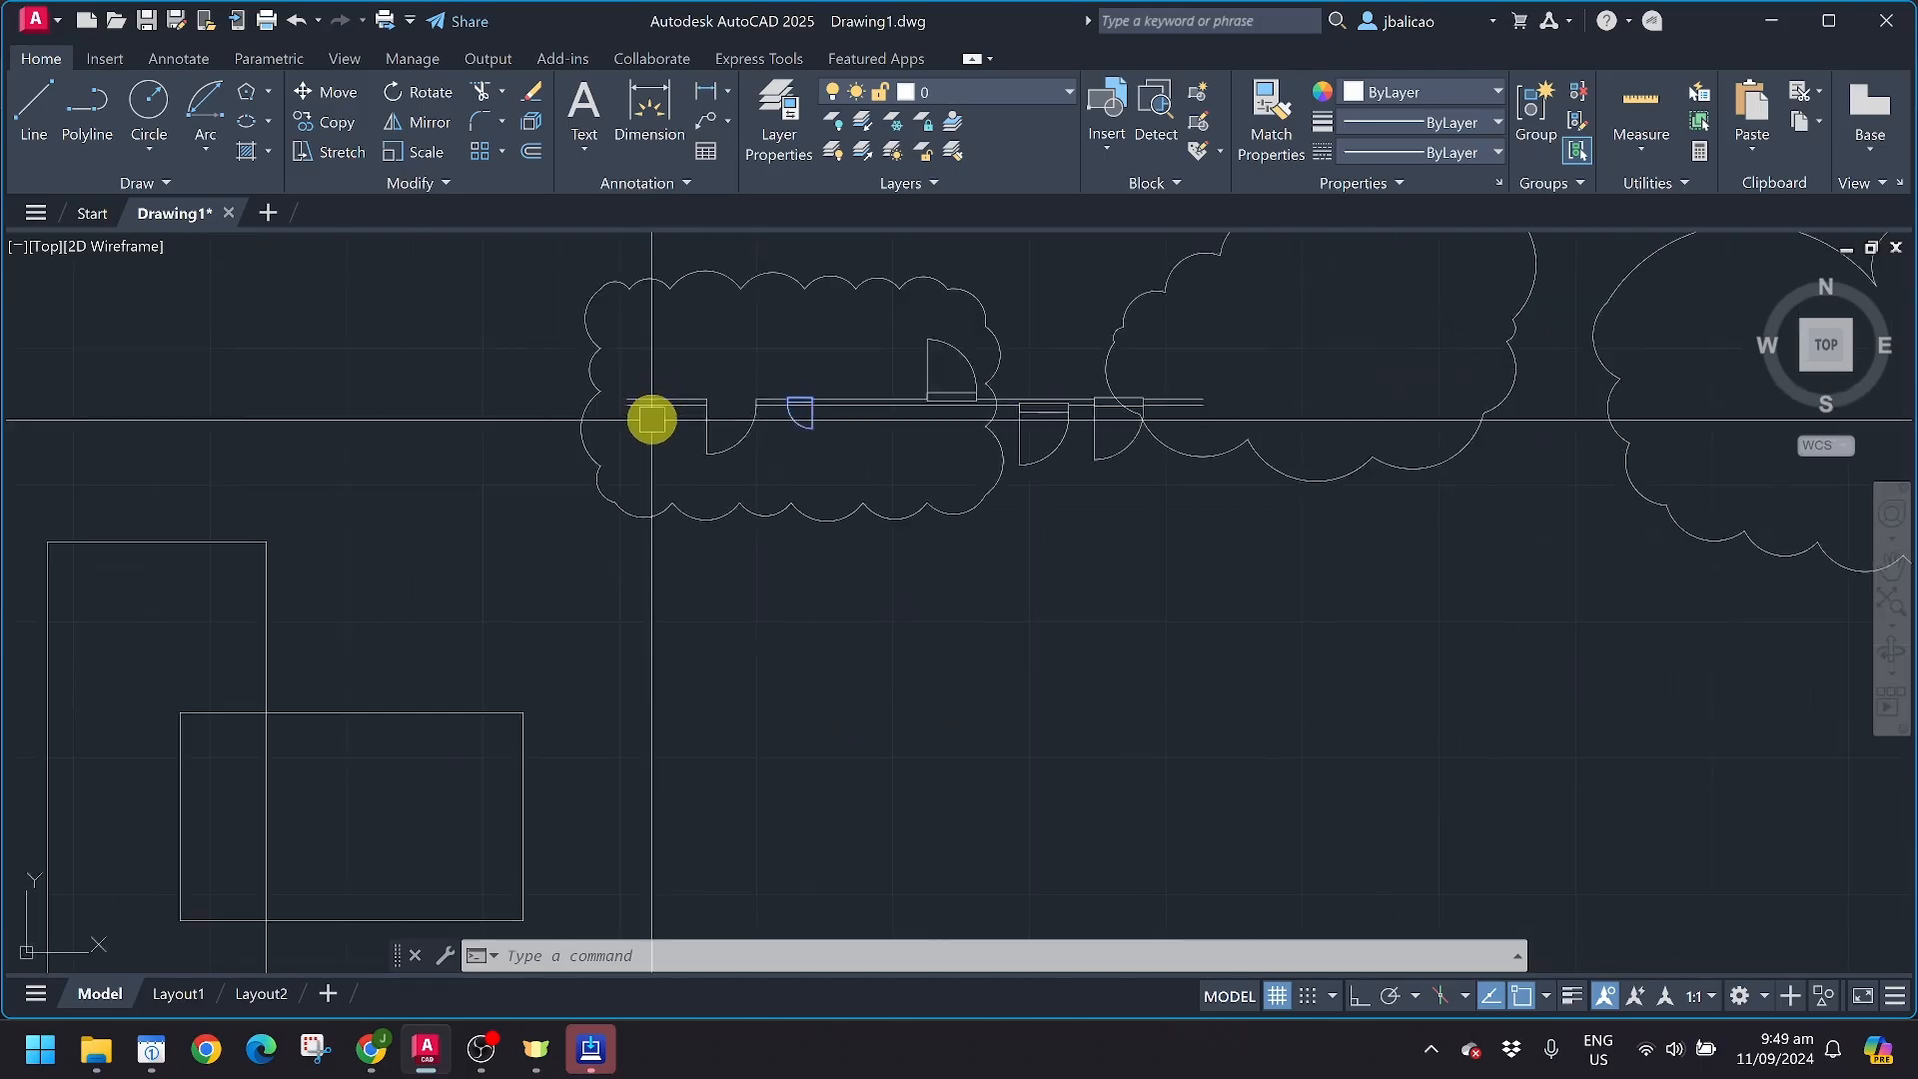
middle_drag(839, 612, 579, 358)
scroll(579, 357, down, 2)
scroll(672, 473, up, 1)
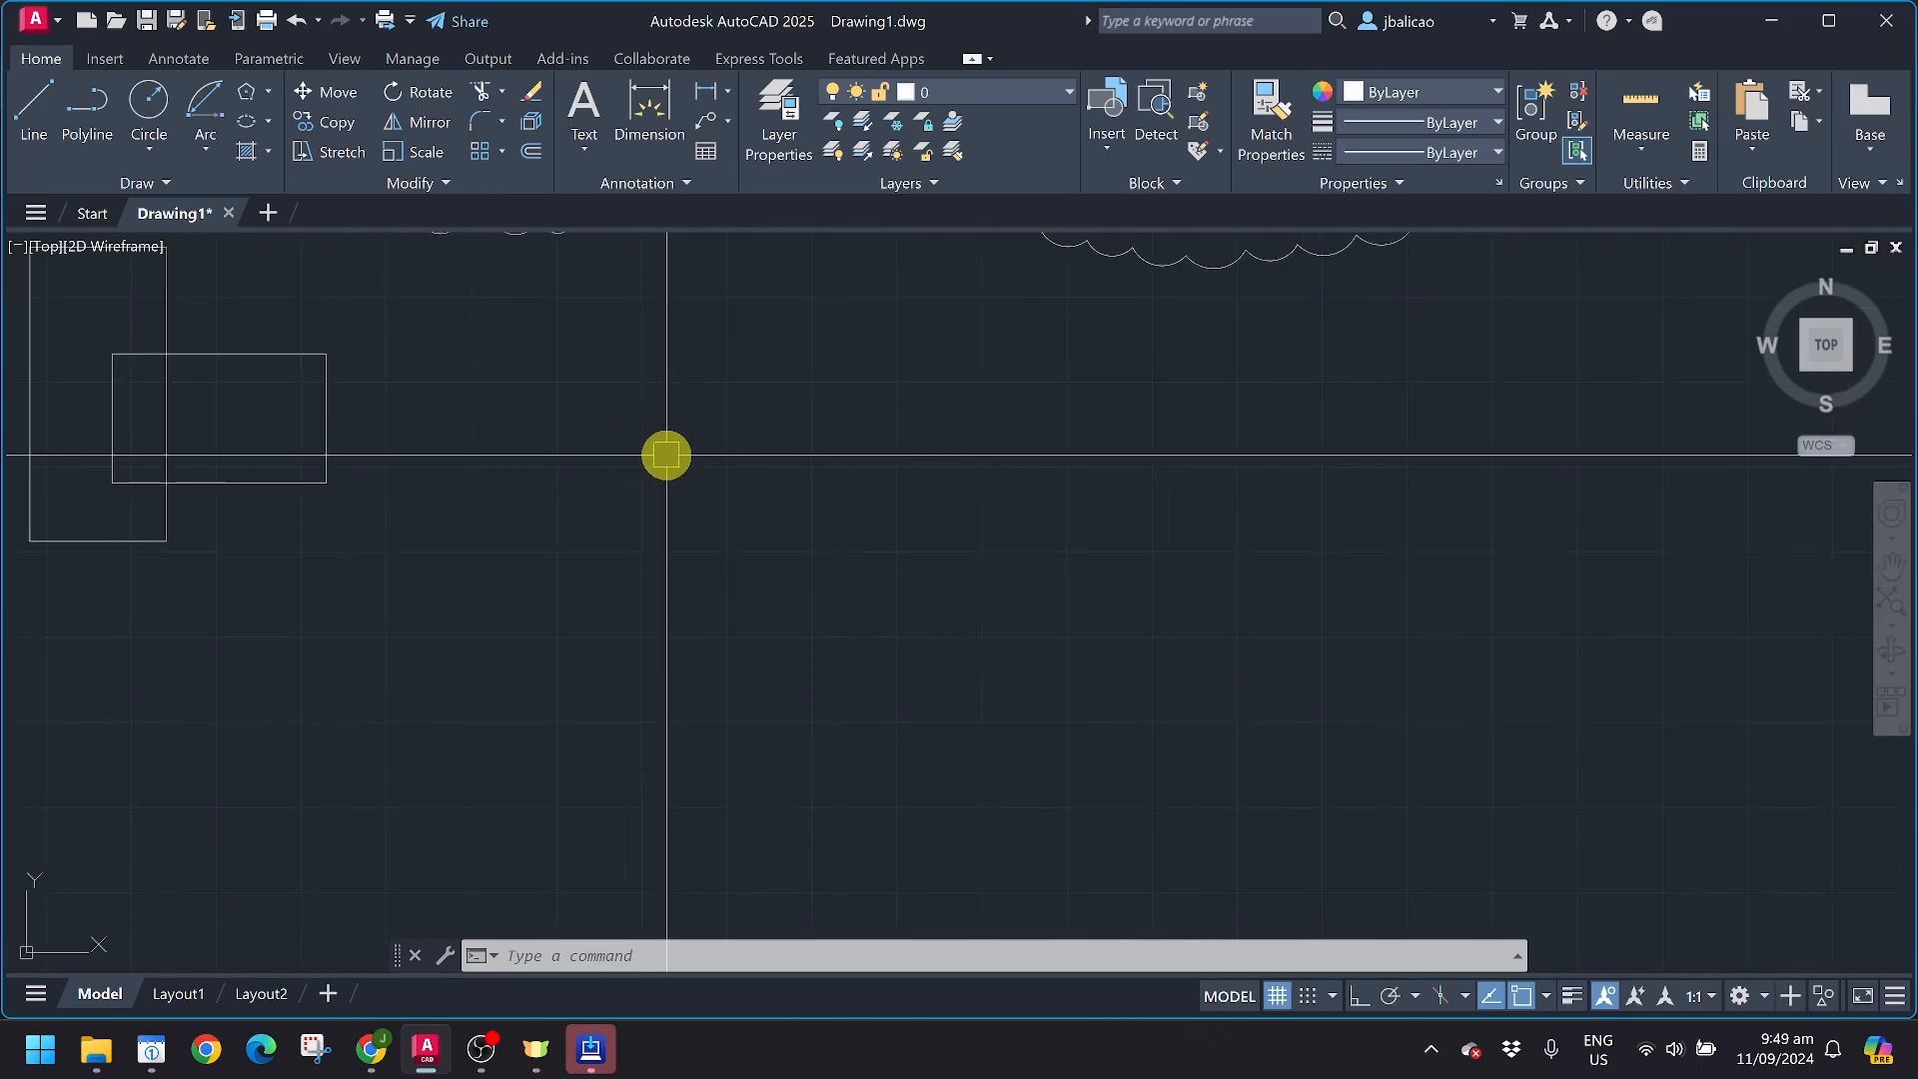
text(l)
key(Return)
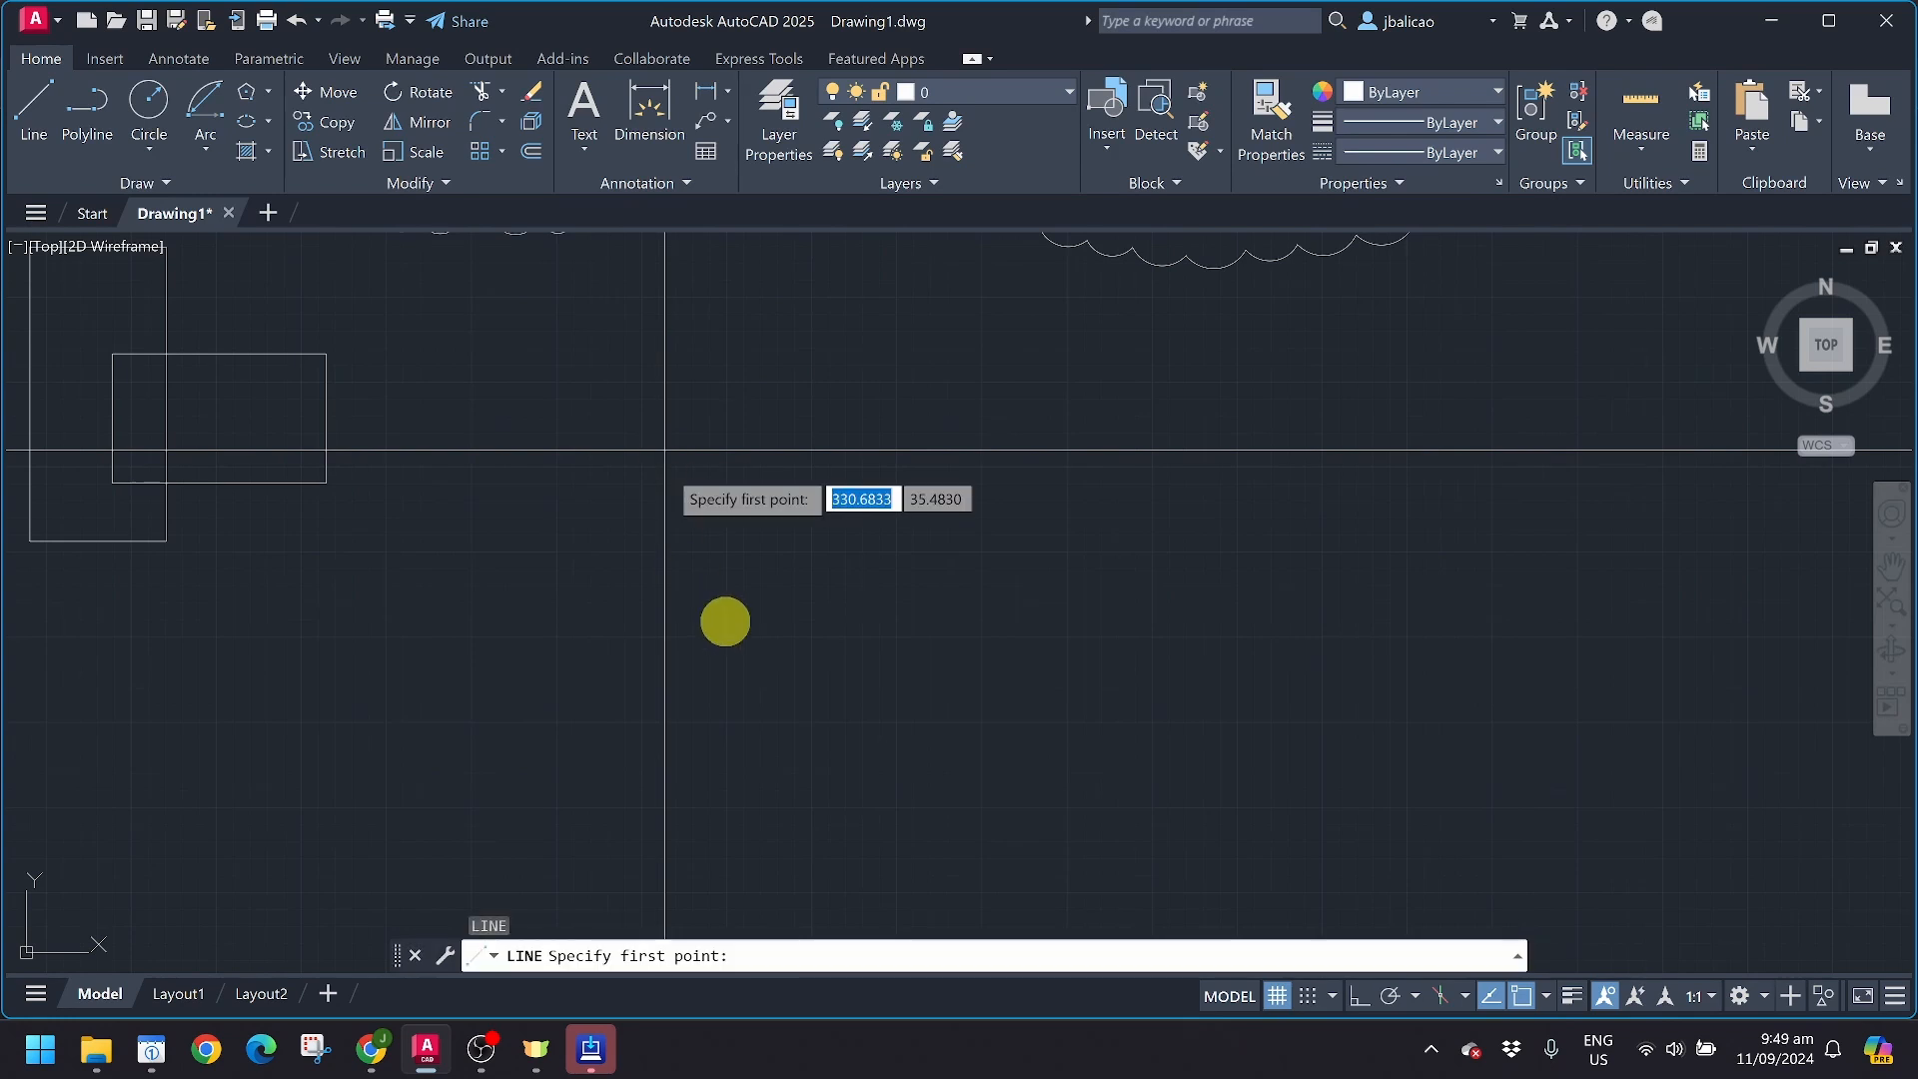
click(727, 403)
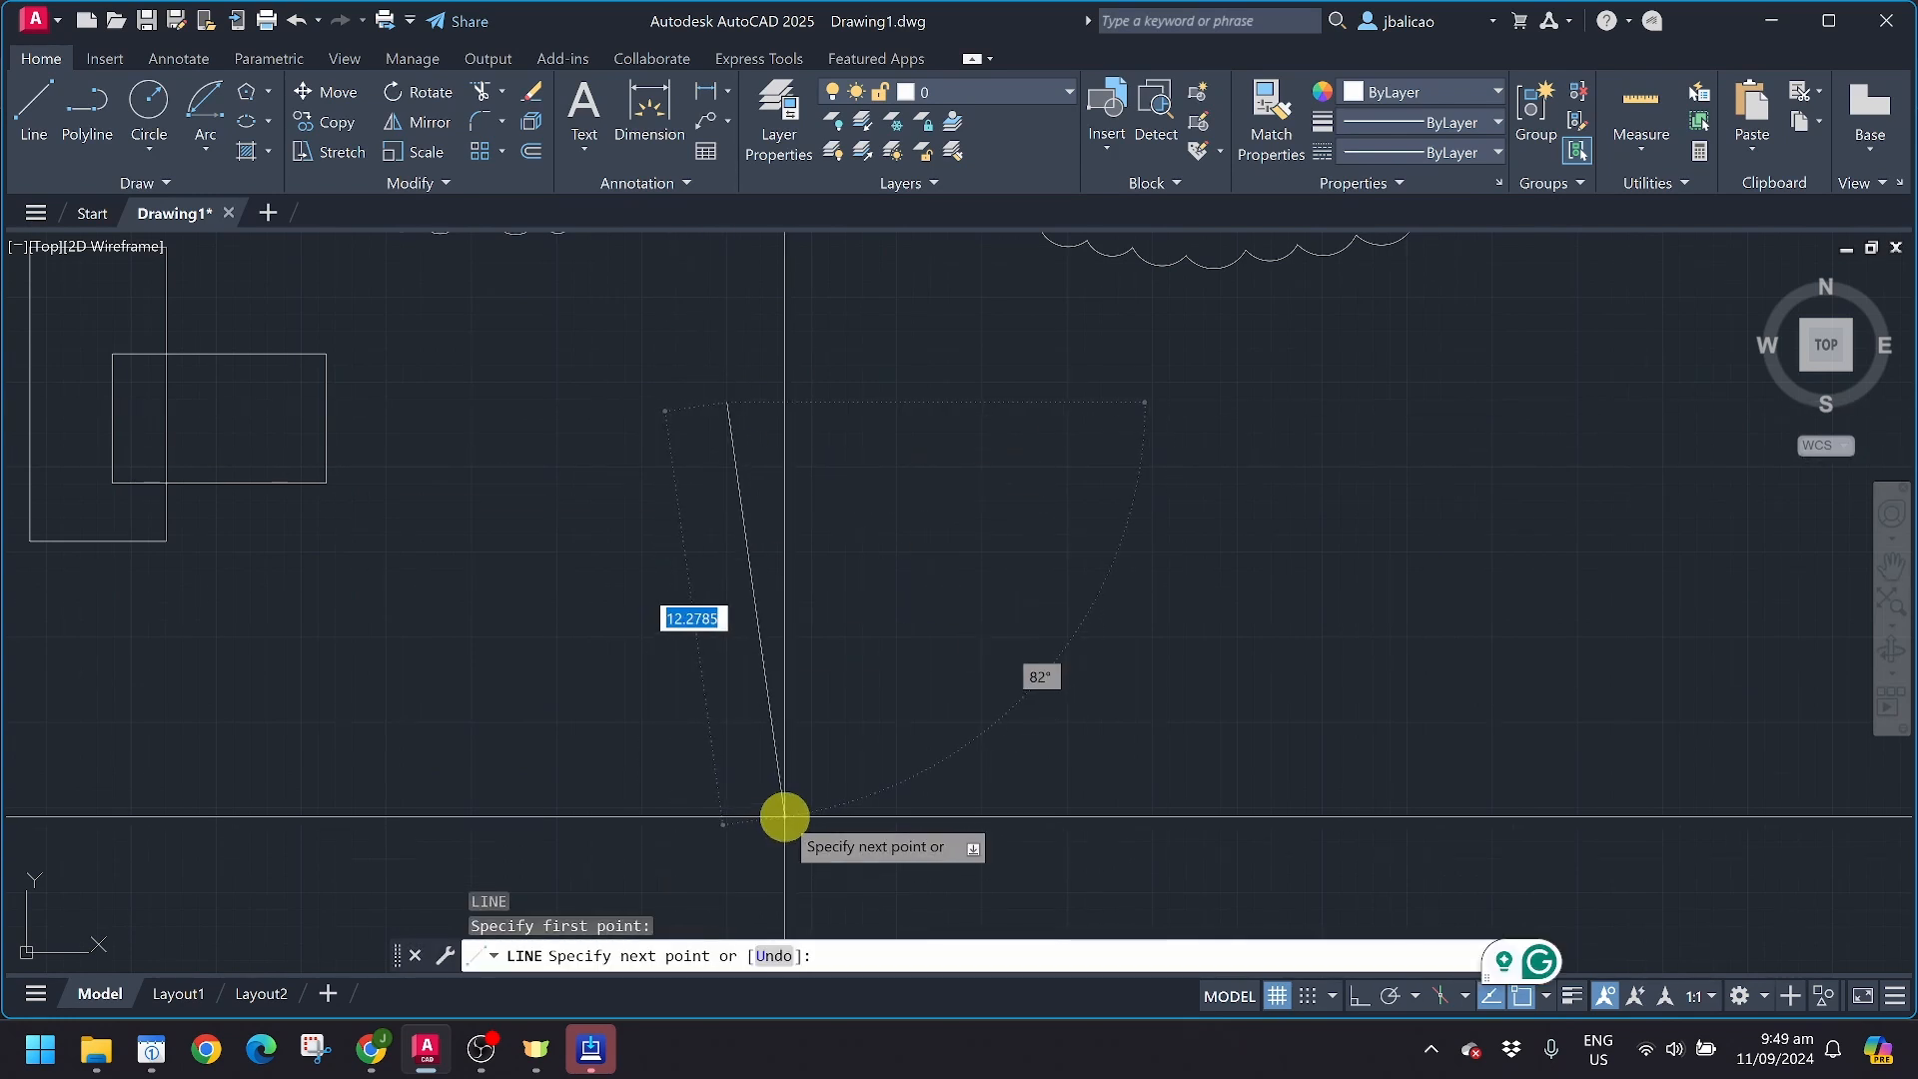
key(F8)
click(771, 824)
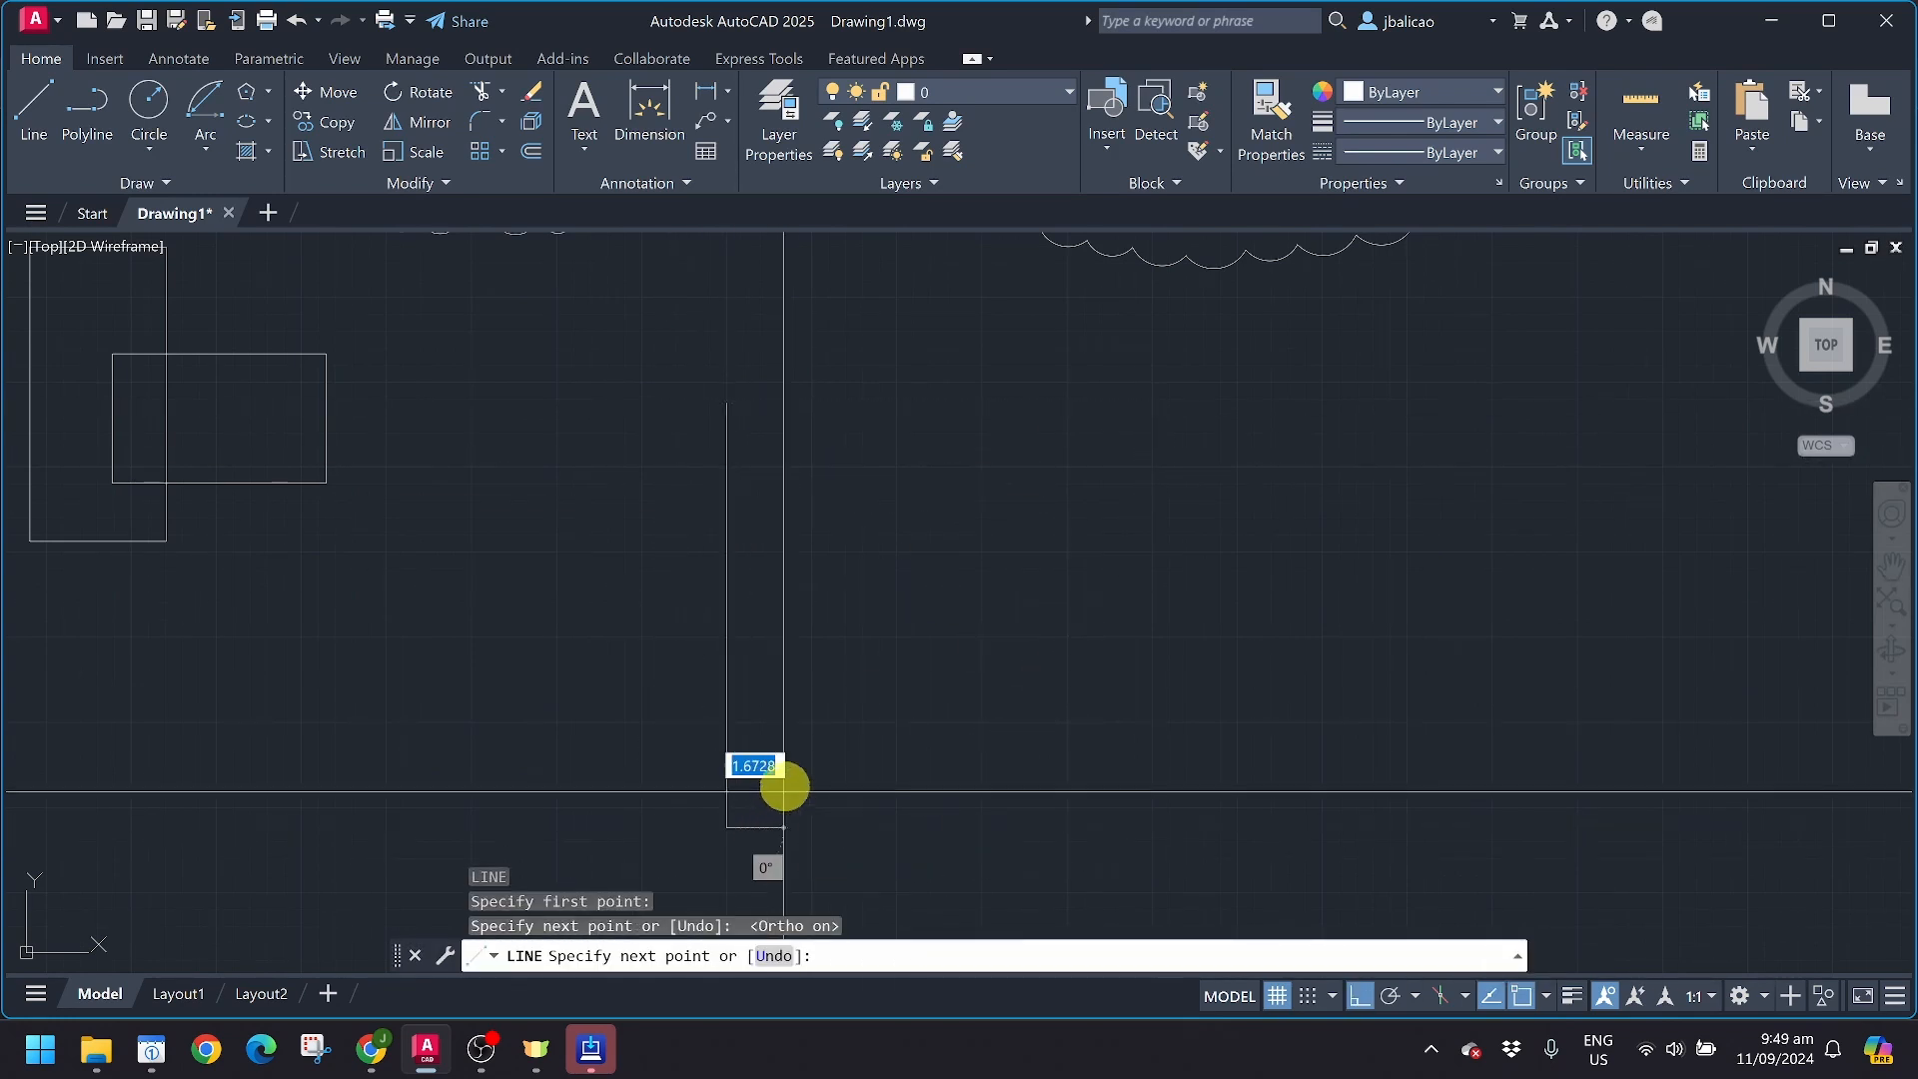
key(Return)
Copy the vertical line from its top endpoint with the Array option, 20 items closely spaced in a row to its right
click(784, 665)
key(Escape)
click(775, 650)
click(668, 614)
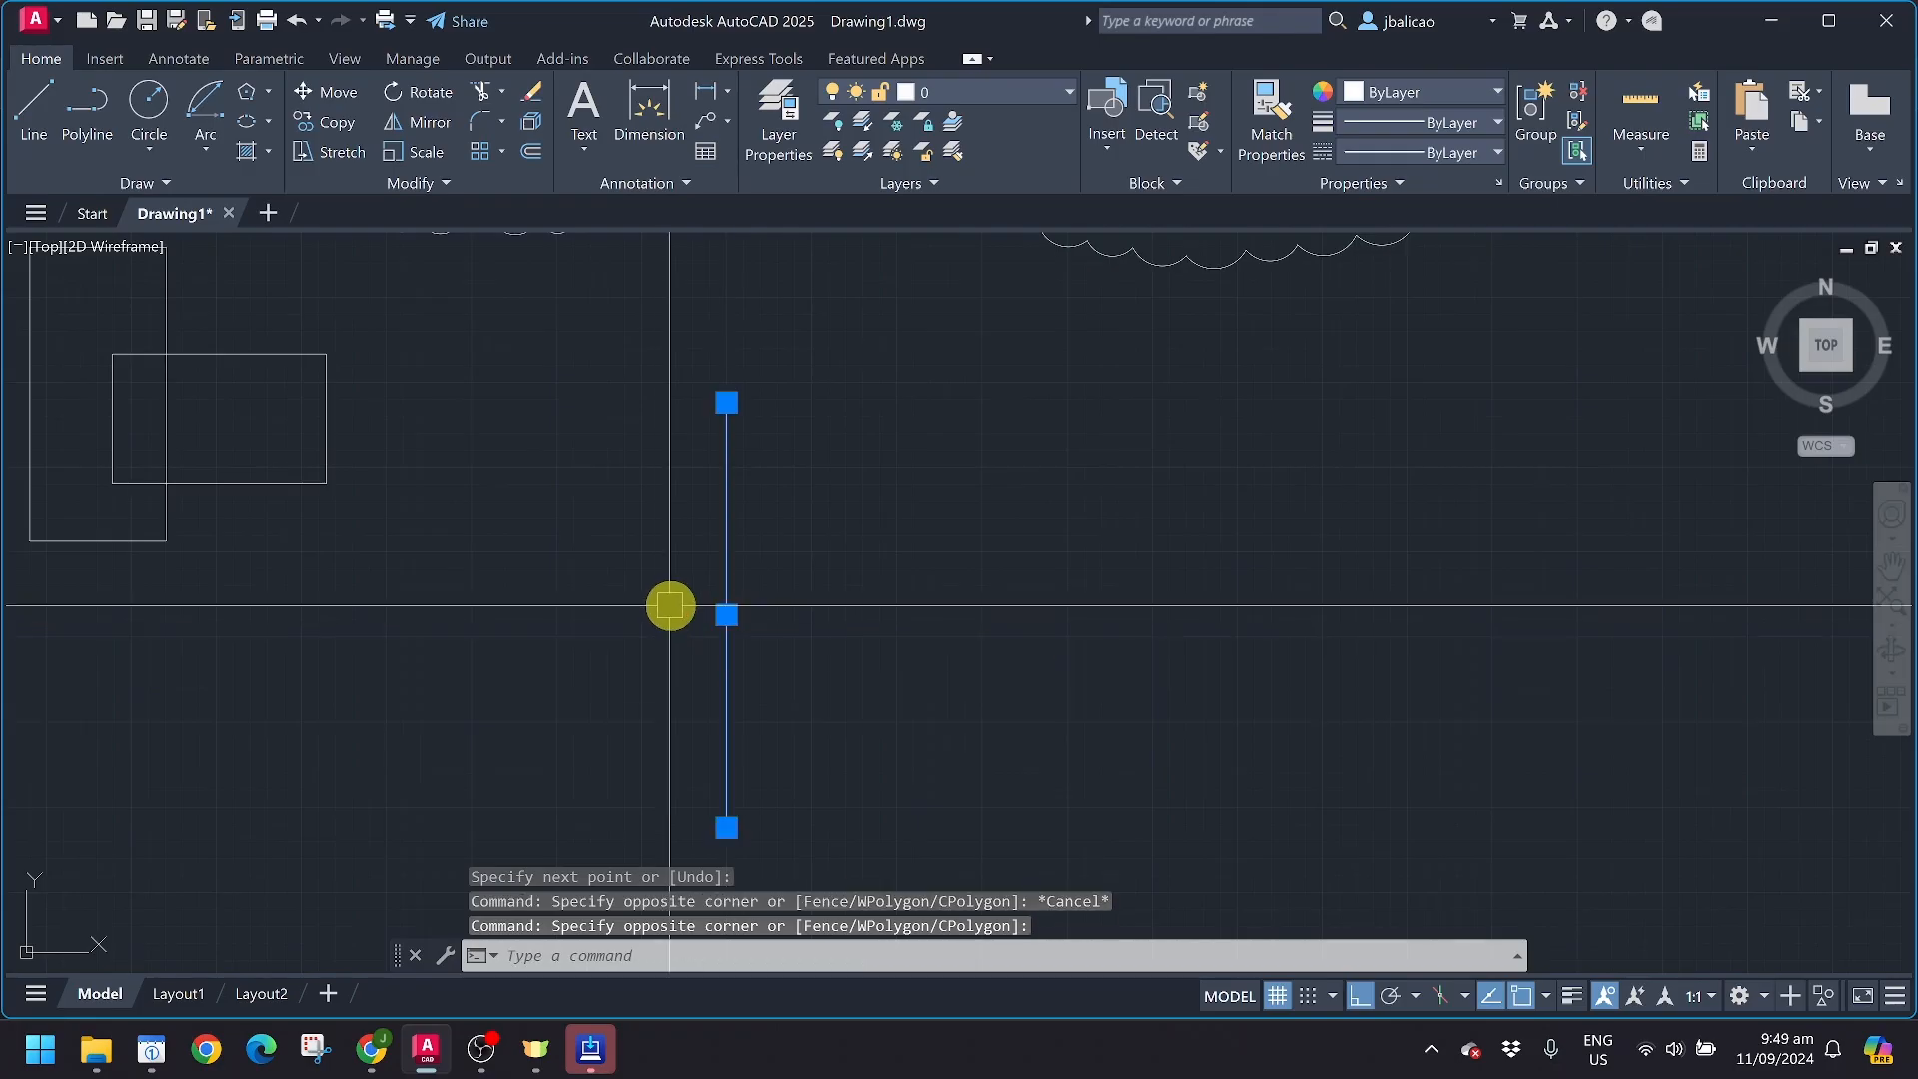
click(333, 123)
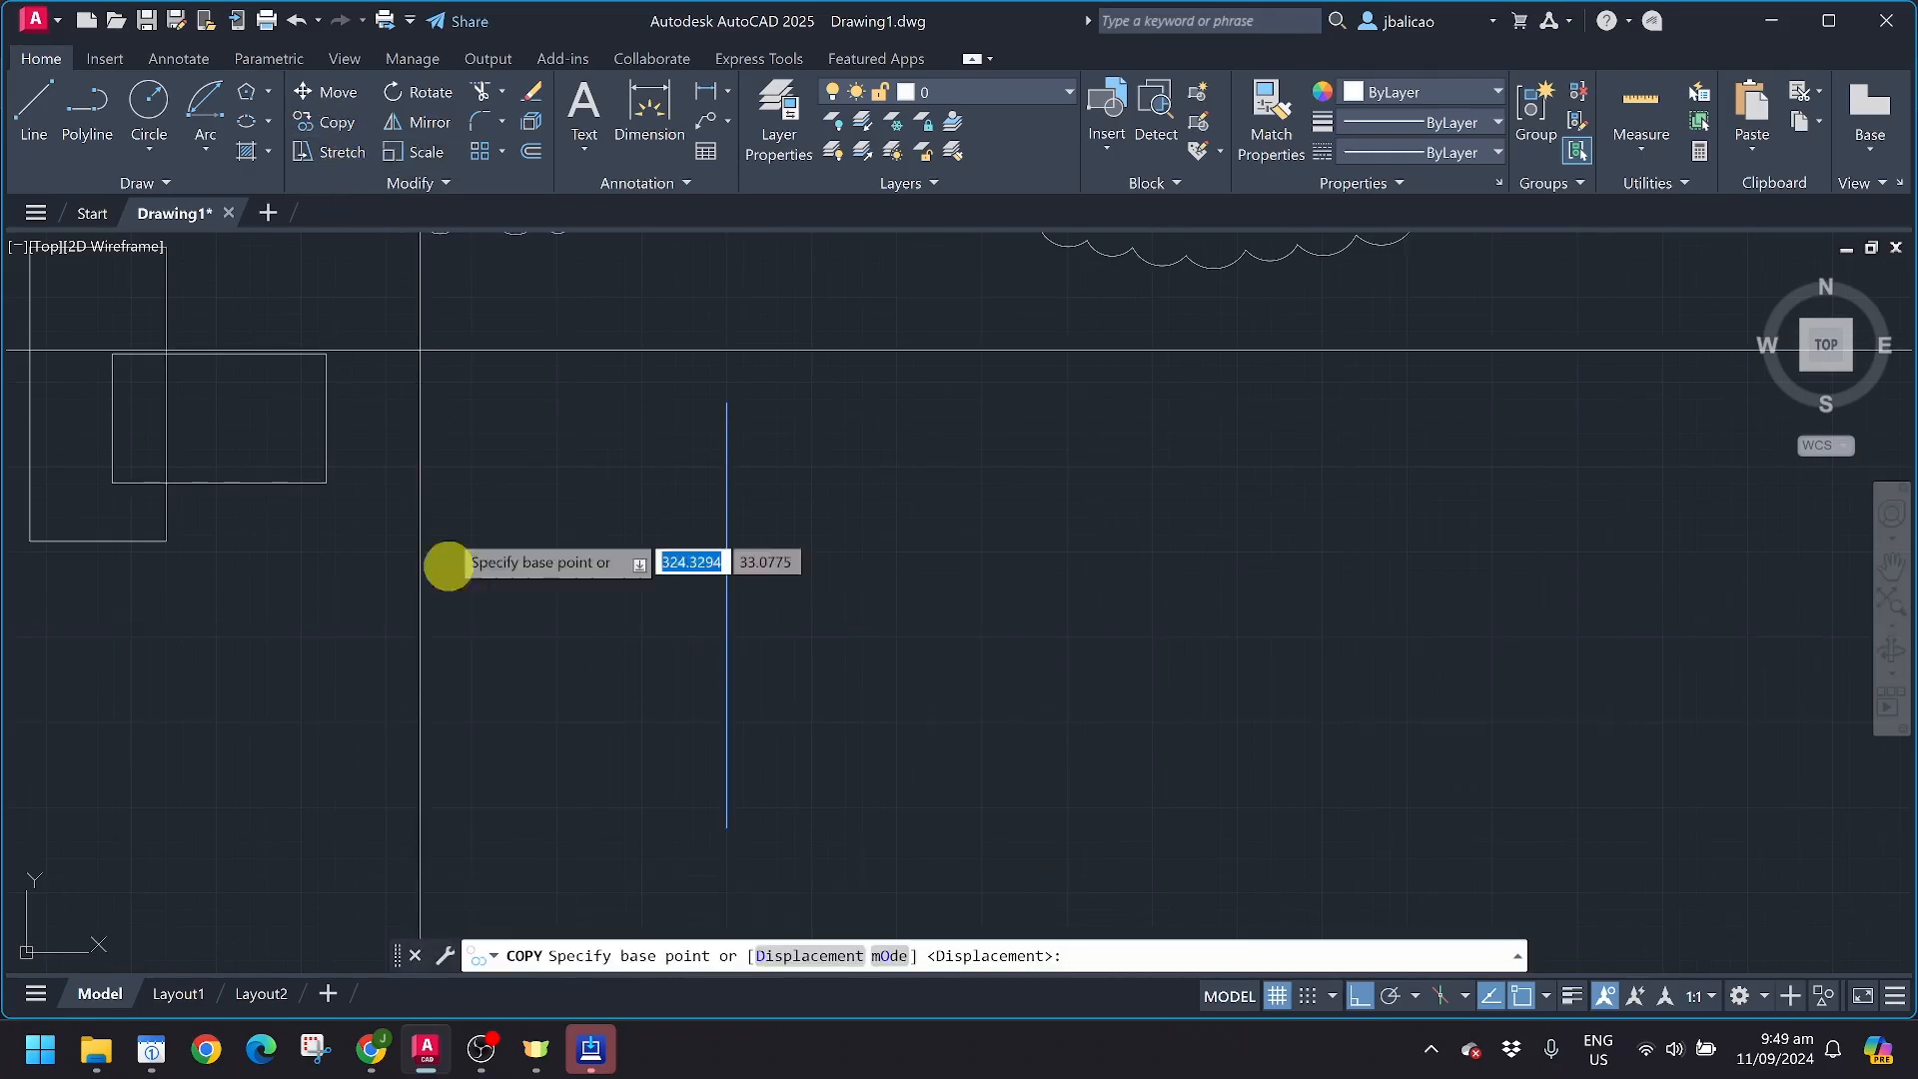
click(728, 405)
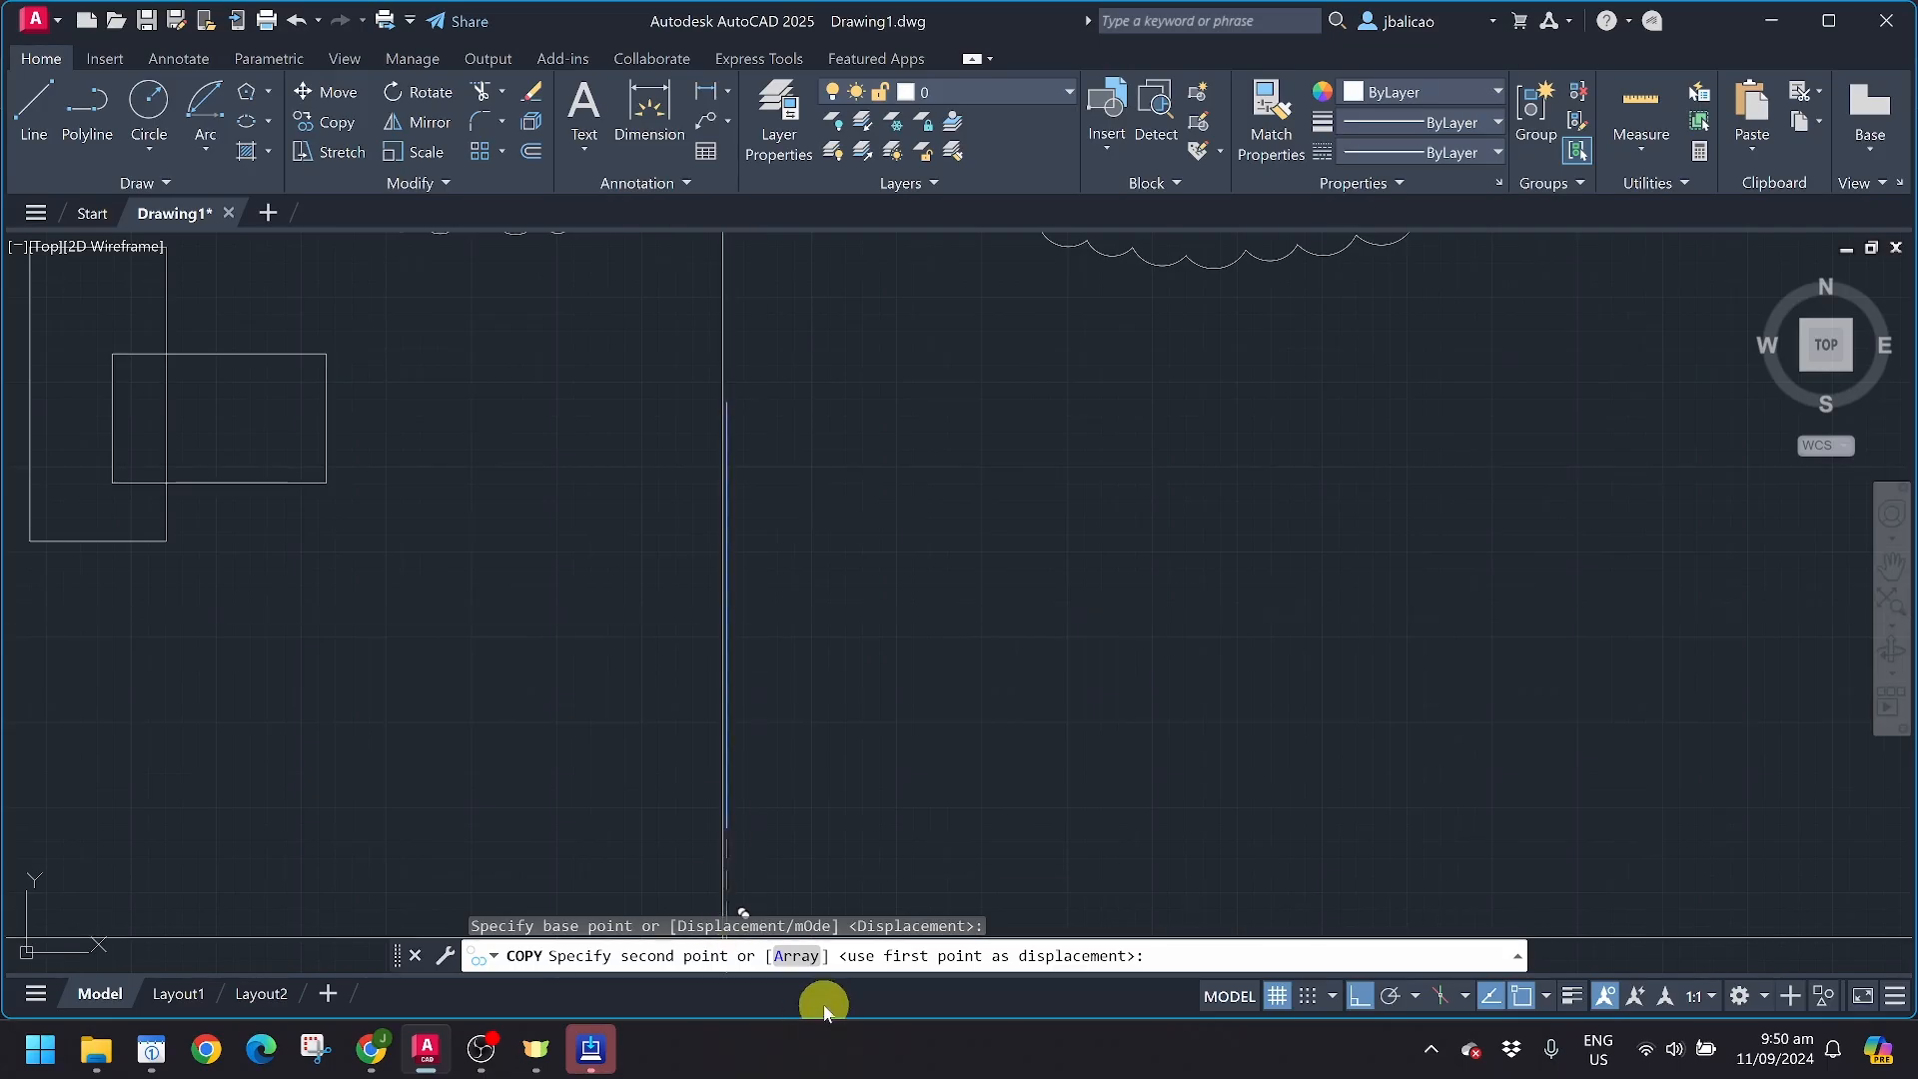
click(799, 955)
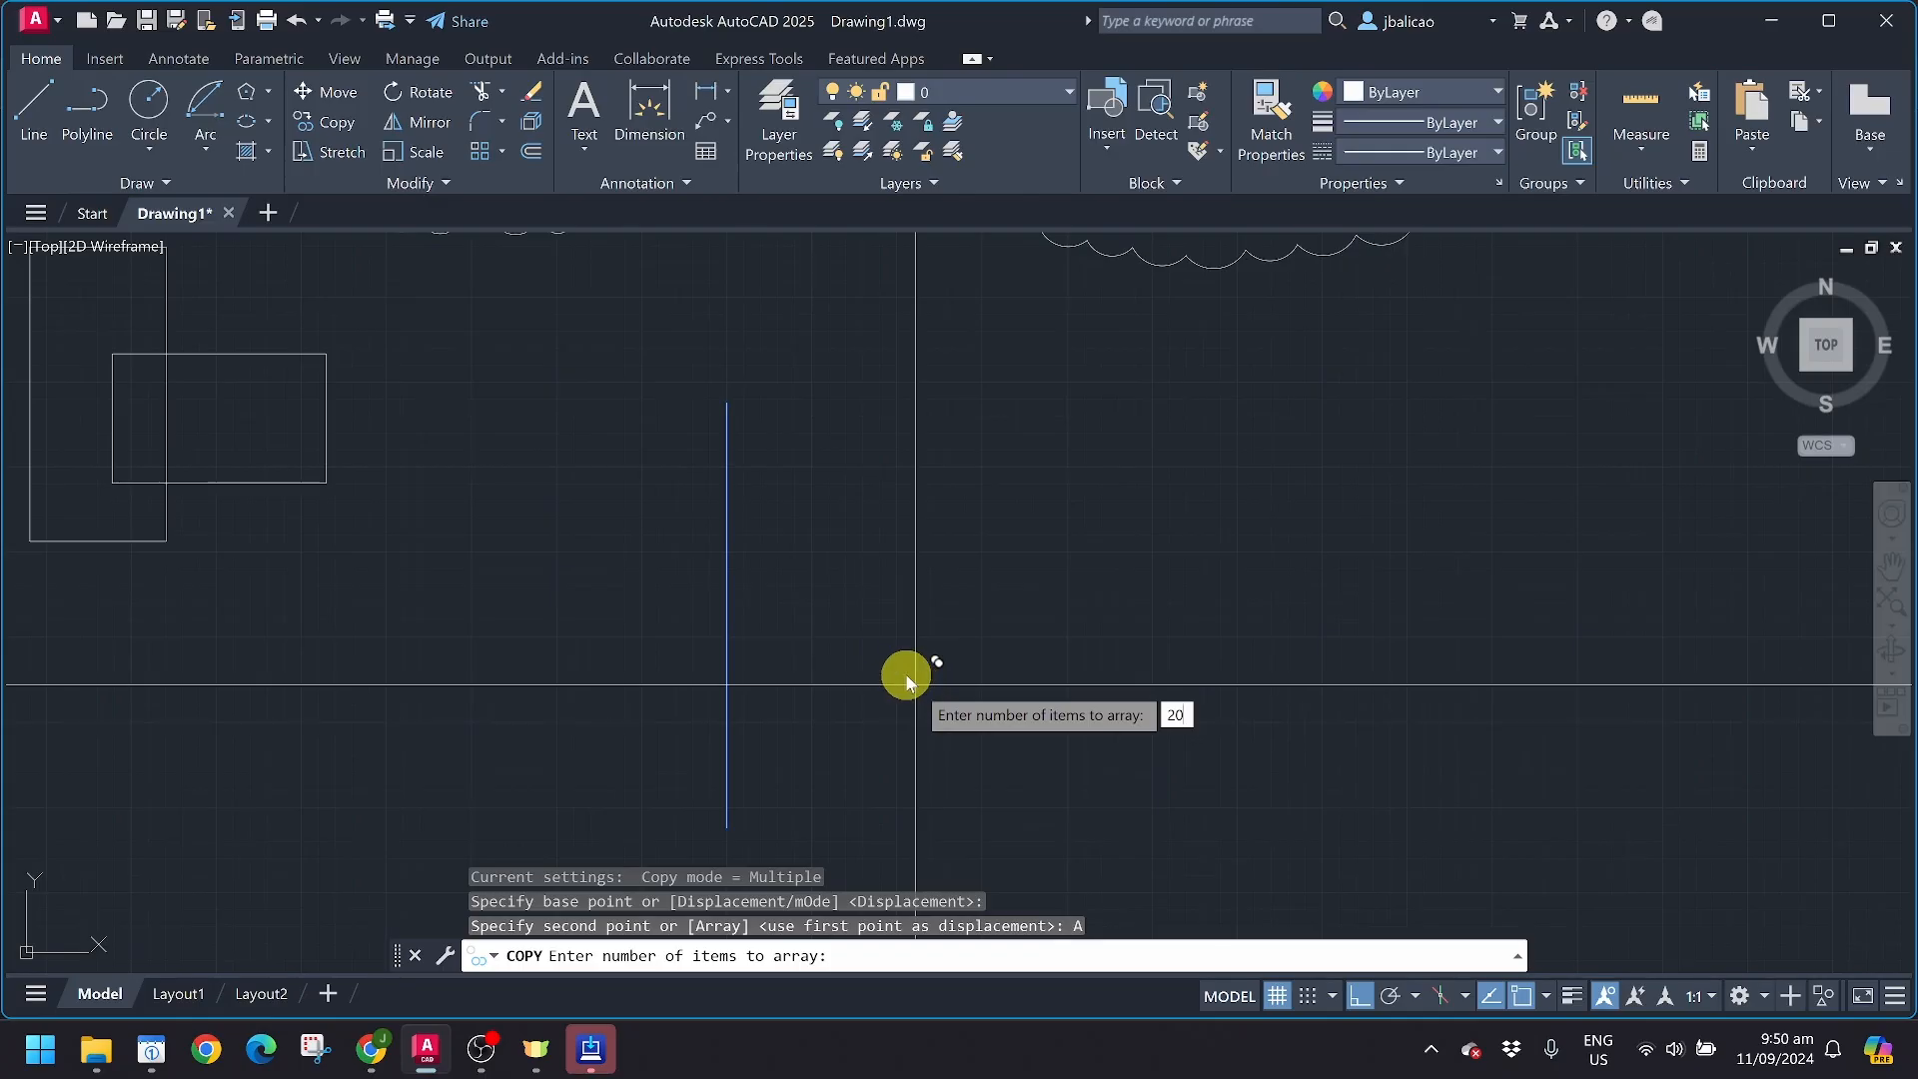
key(Return)
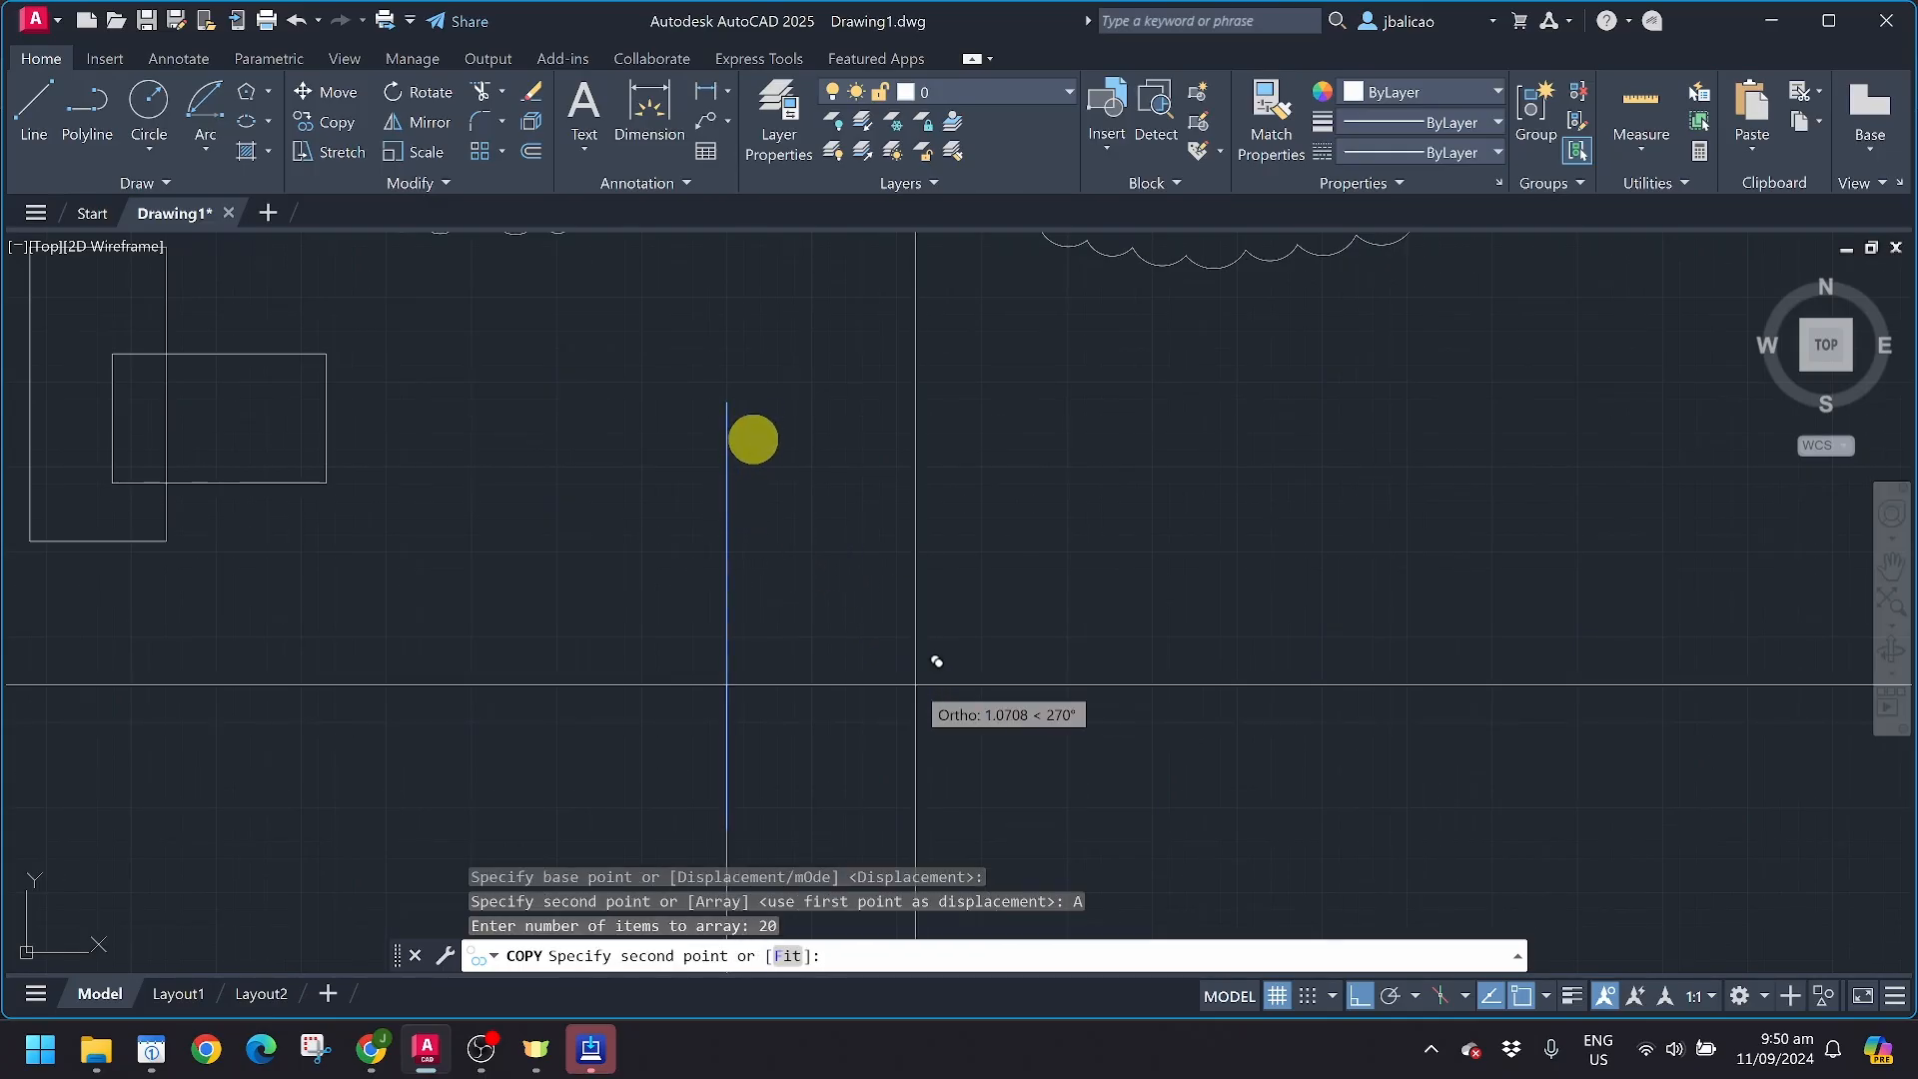
scroll(934, 659, up, 3)
scroll(753, 513, down, 4)
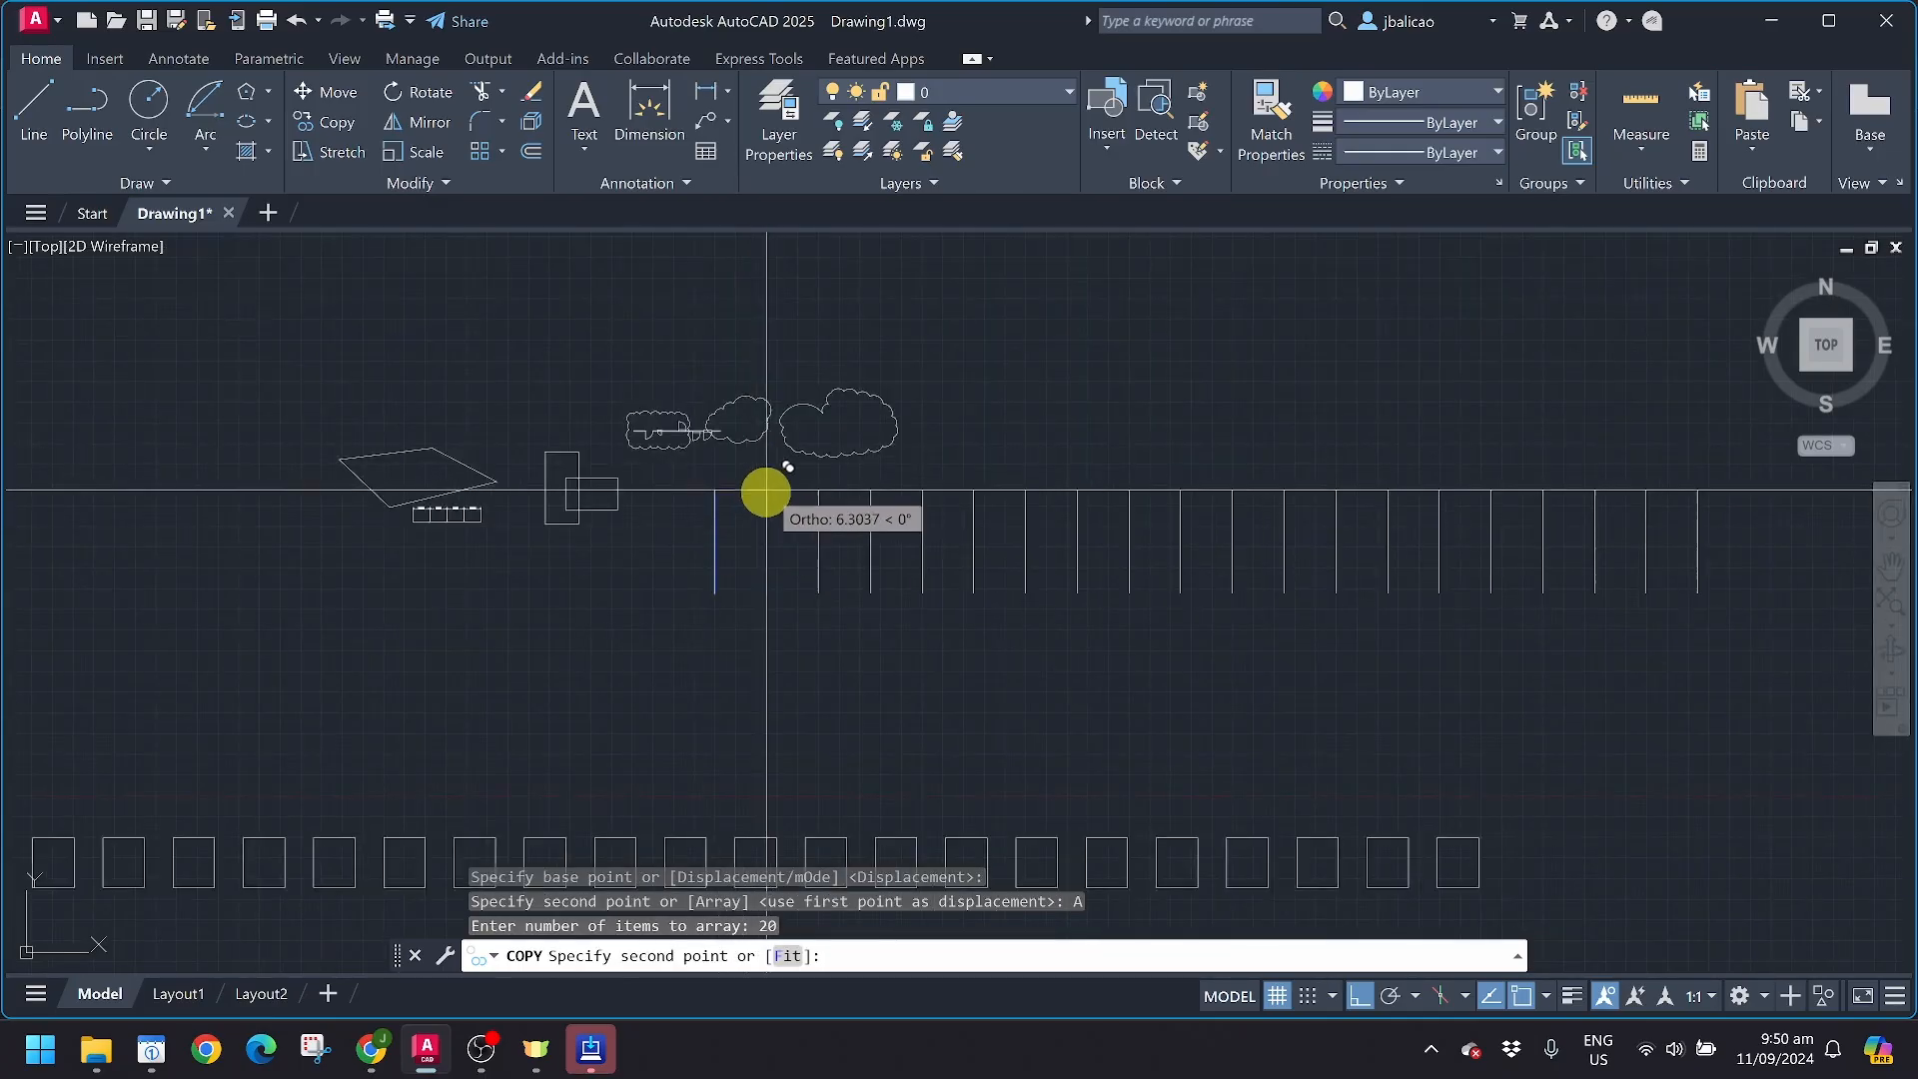
scroll(748, 507, up, 4)
scroll(729, 505, up, 2)
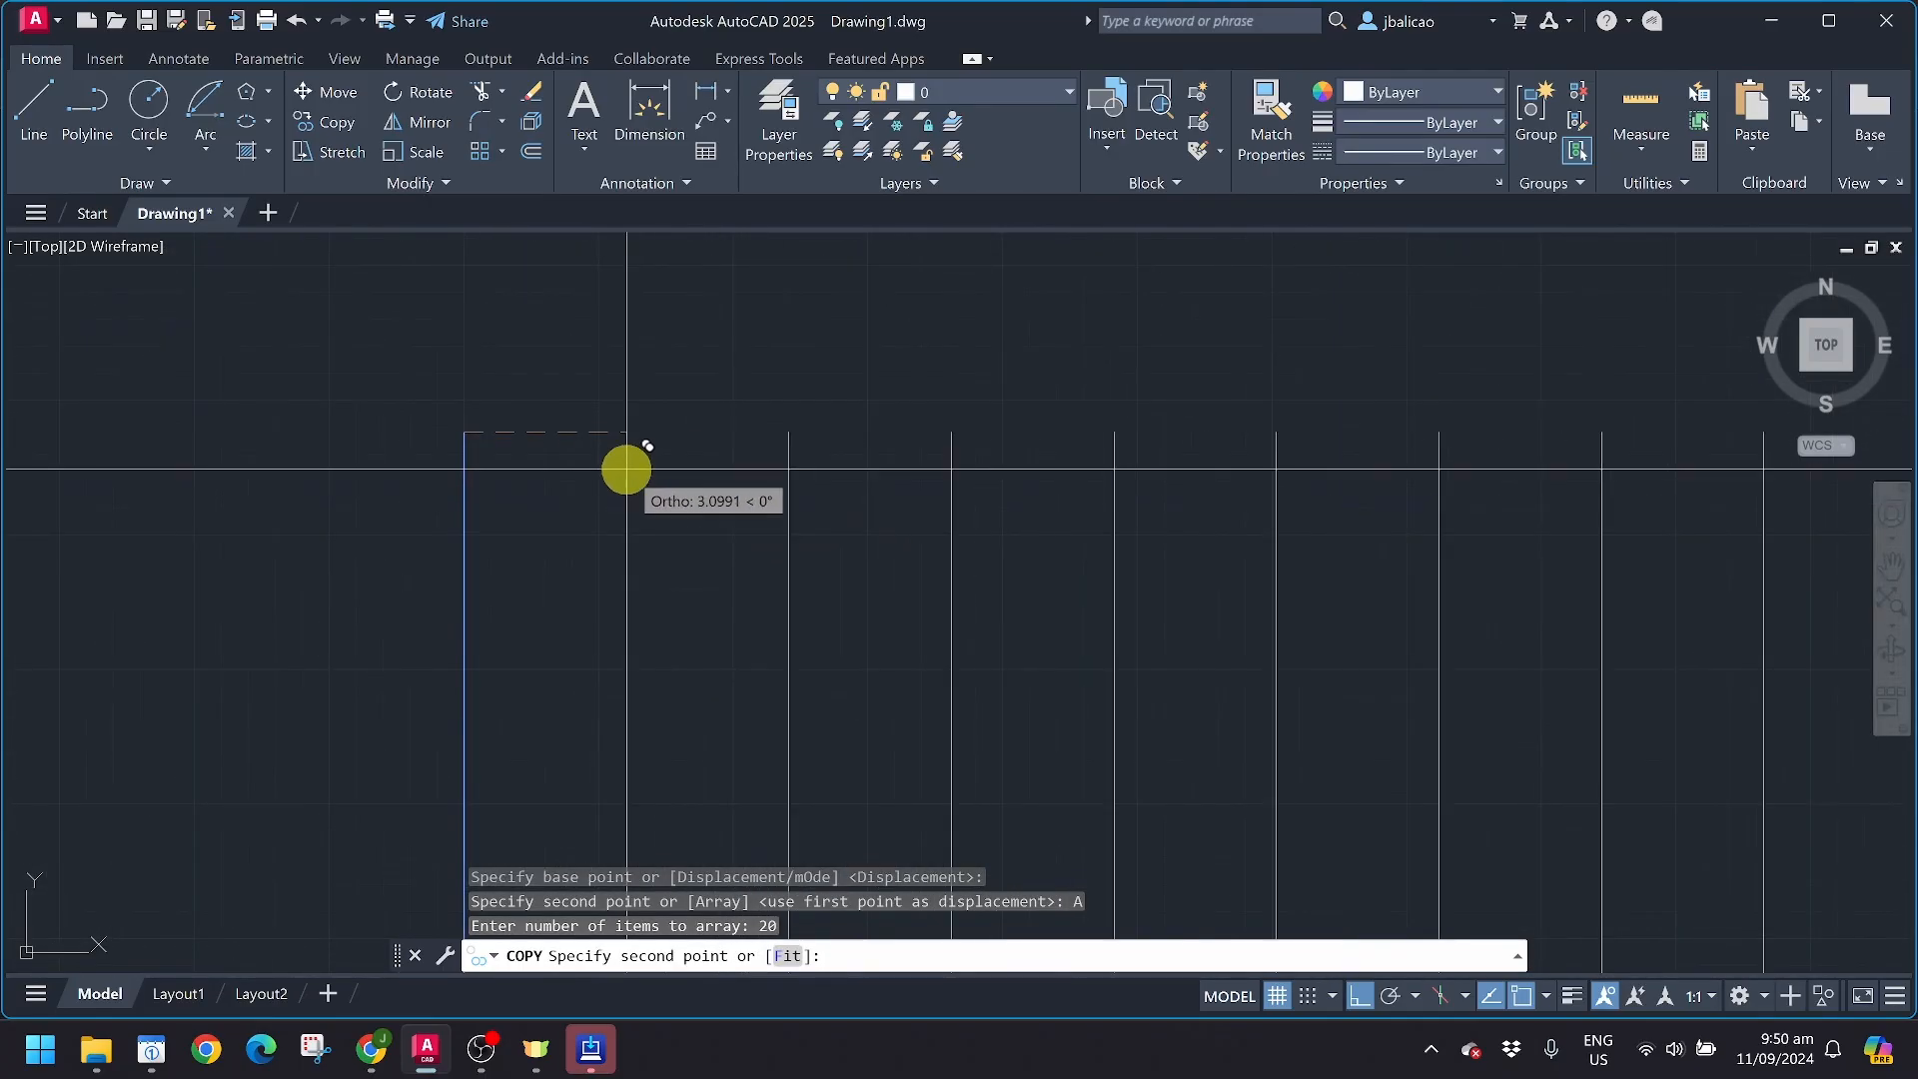
click(537, 451)
scroll(557, 514, down, 5)
key(Escape)
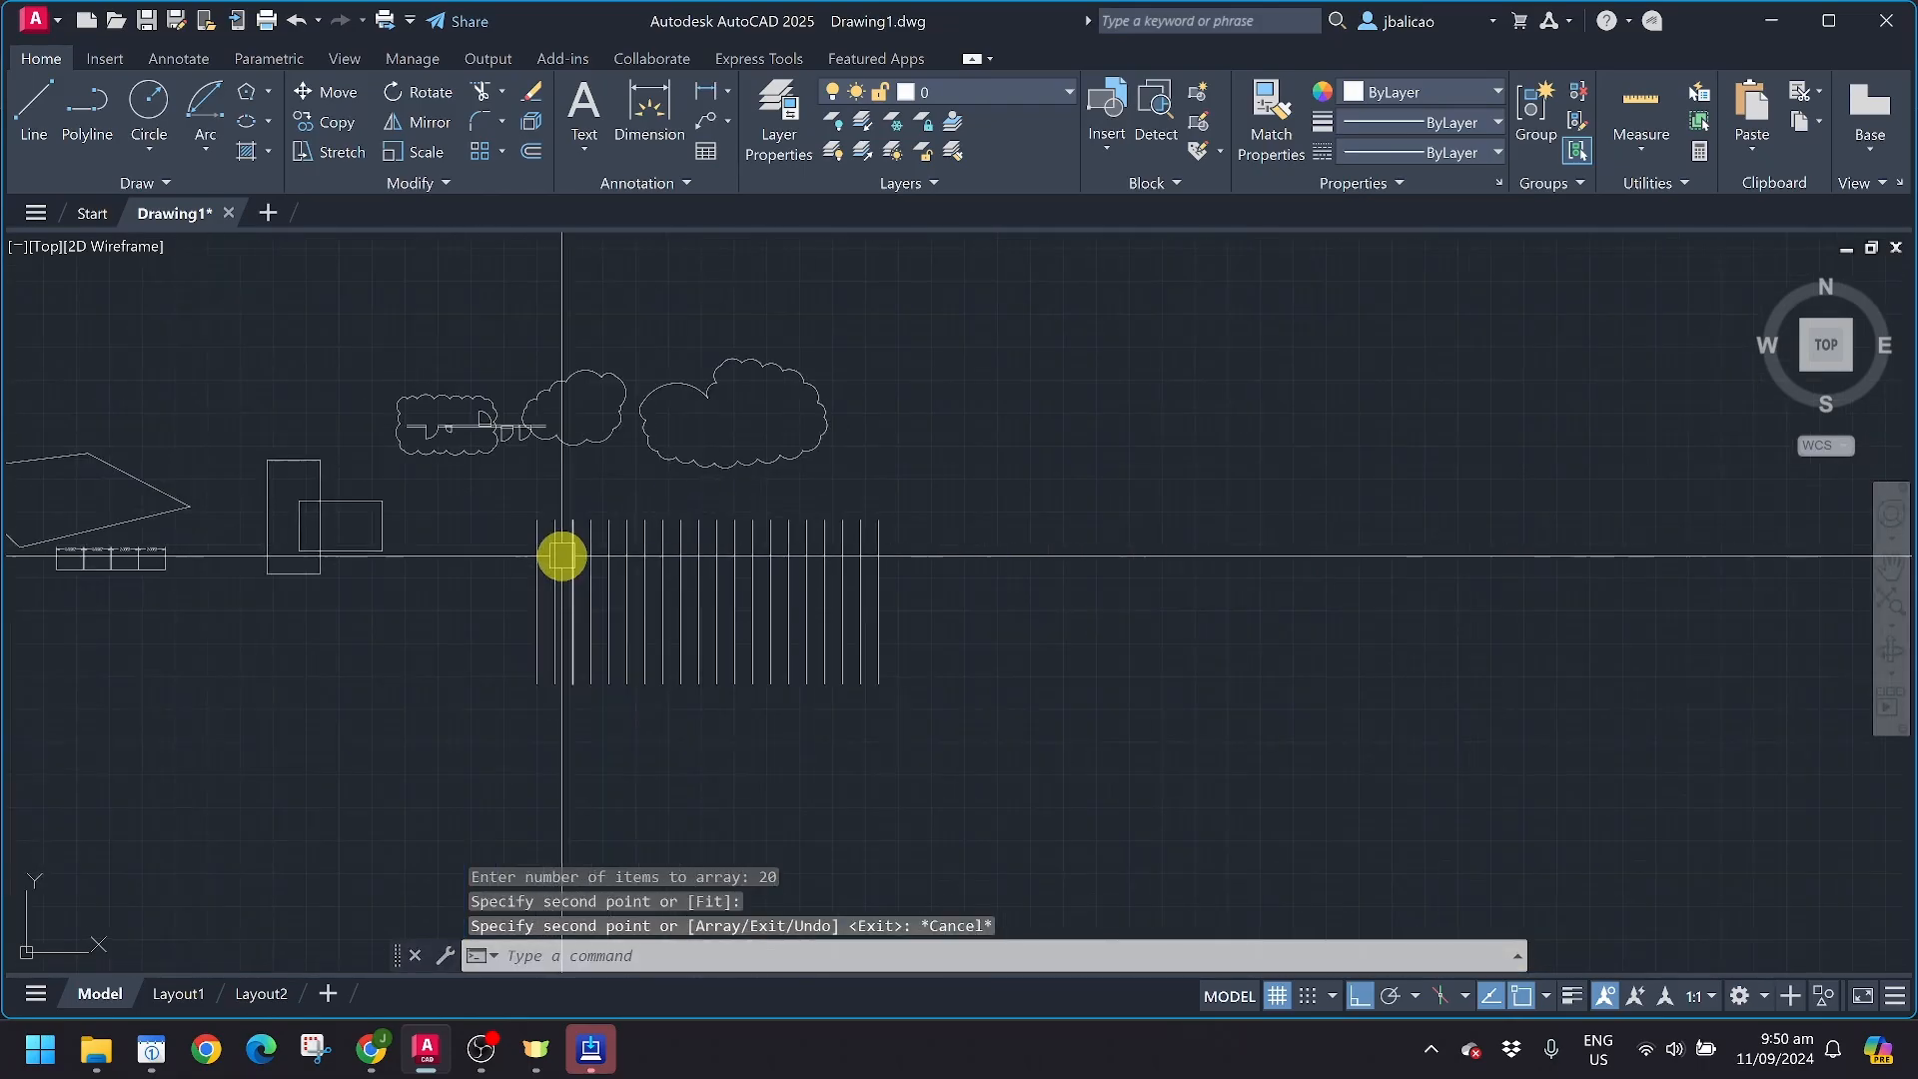
Draw a horizontal line across the upper part of the vertical lines, extending past both sides of the row
scroll(593, 518, up, 1)
text(l)
key(Return)
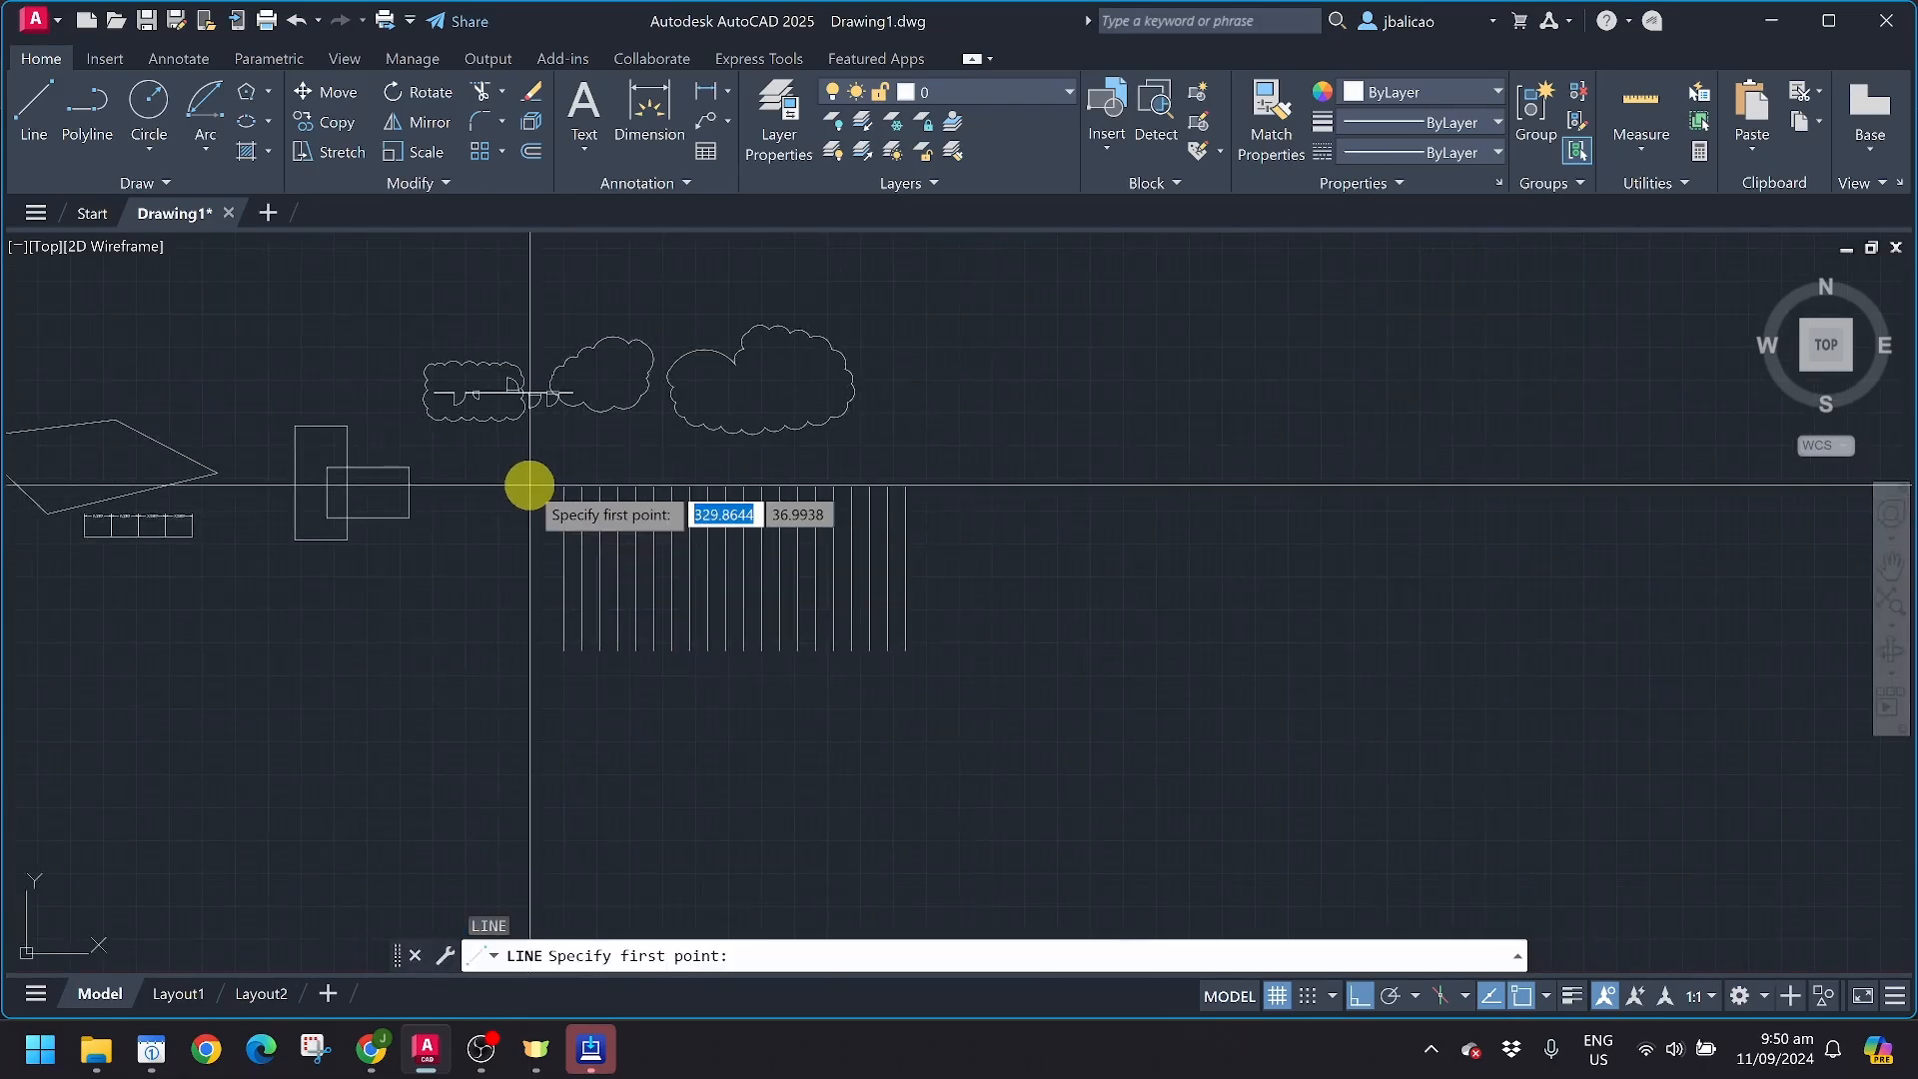
click(508, 509)
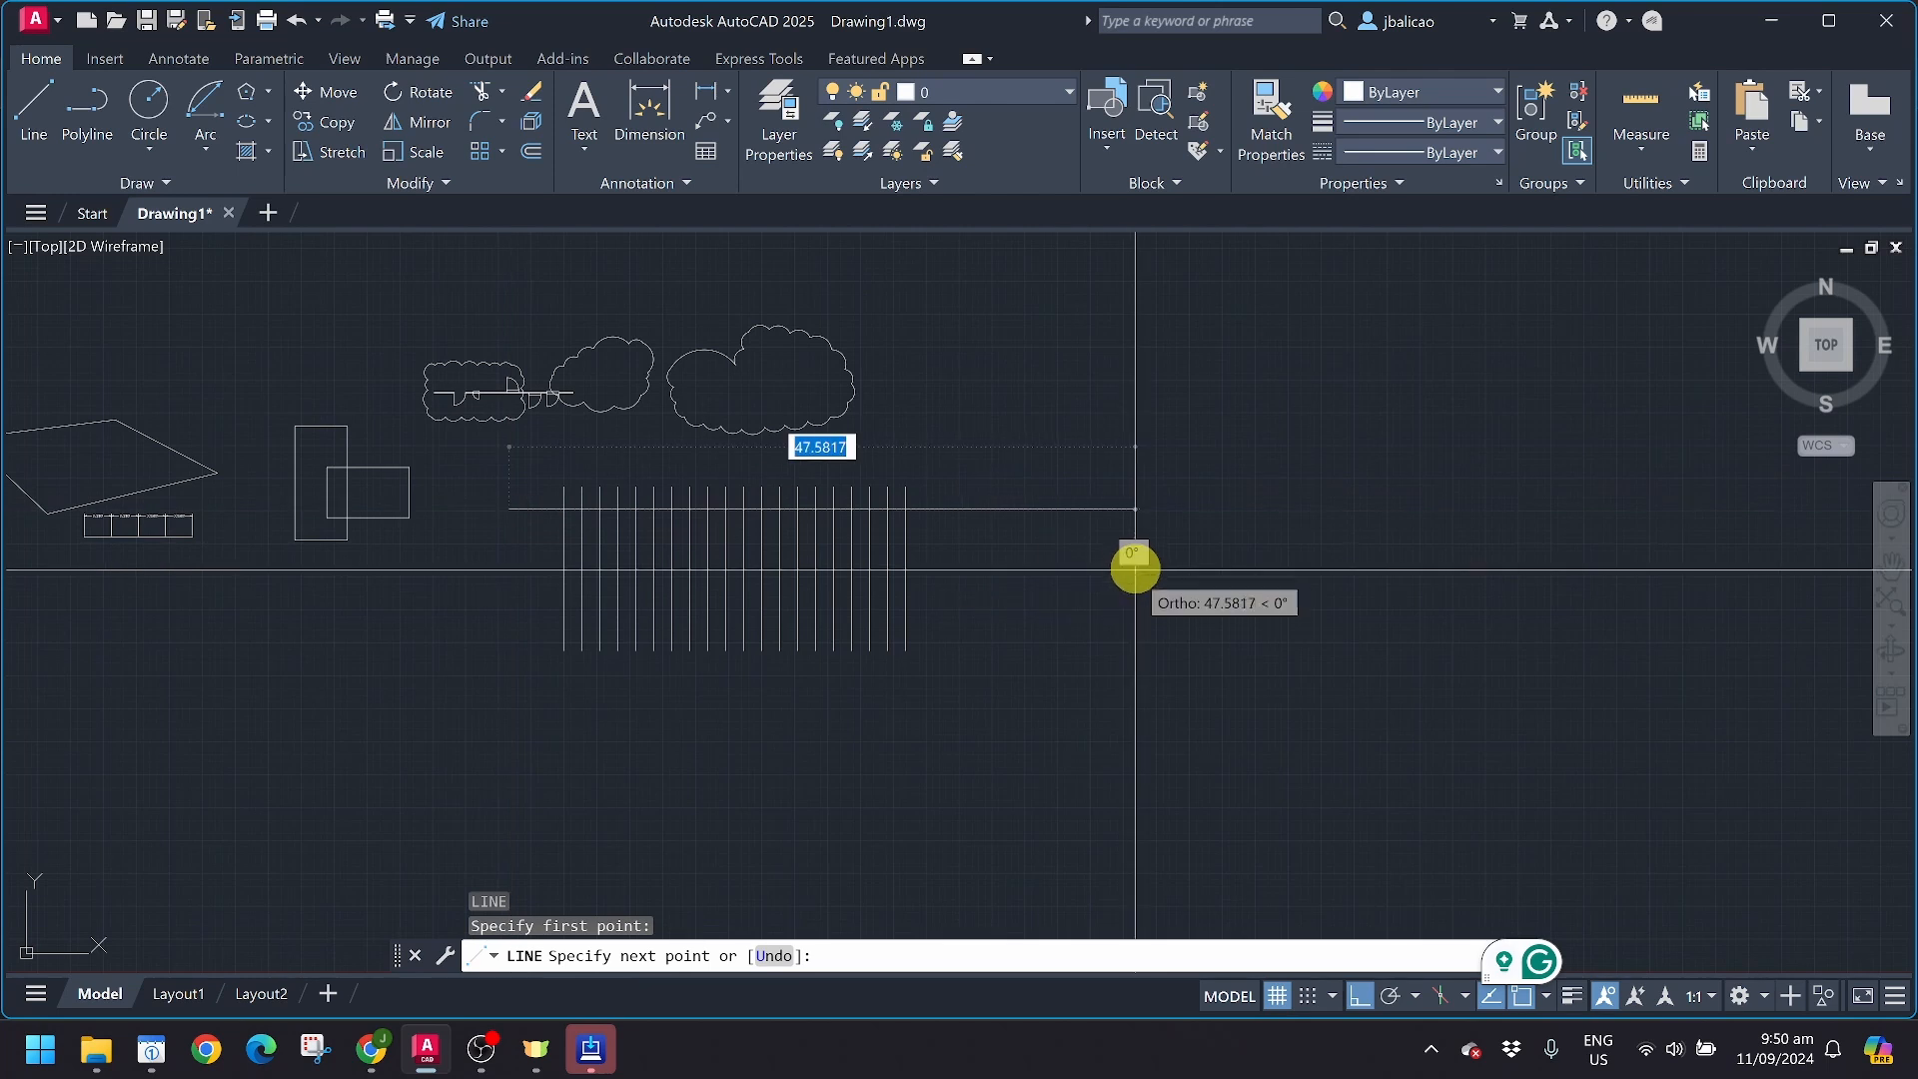
key(Escape)
key(Escape)
Copy the horizontal line from its right endpoint with the Array option, 10 items spaced downward across the vertical lines
click(973, 532)
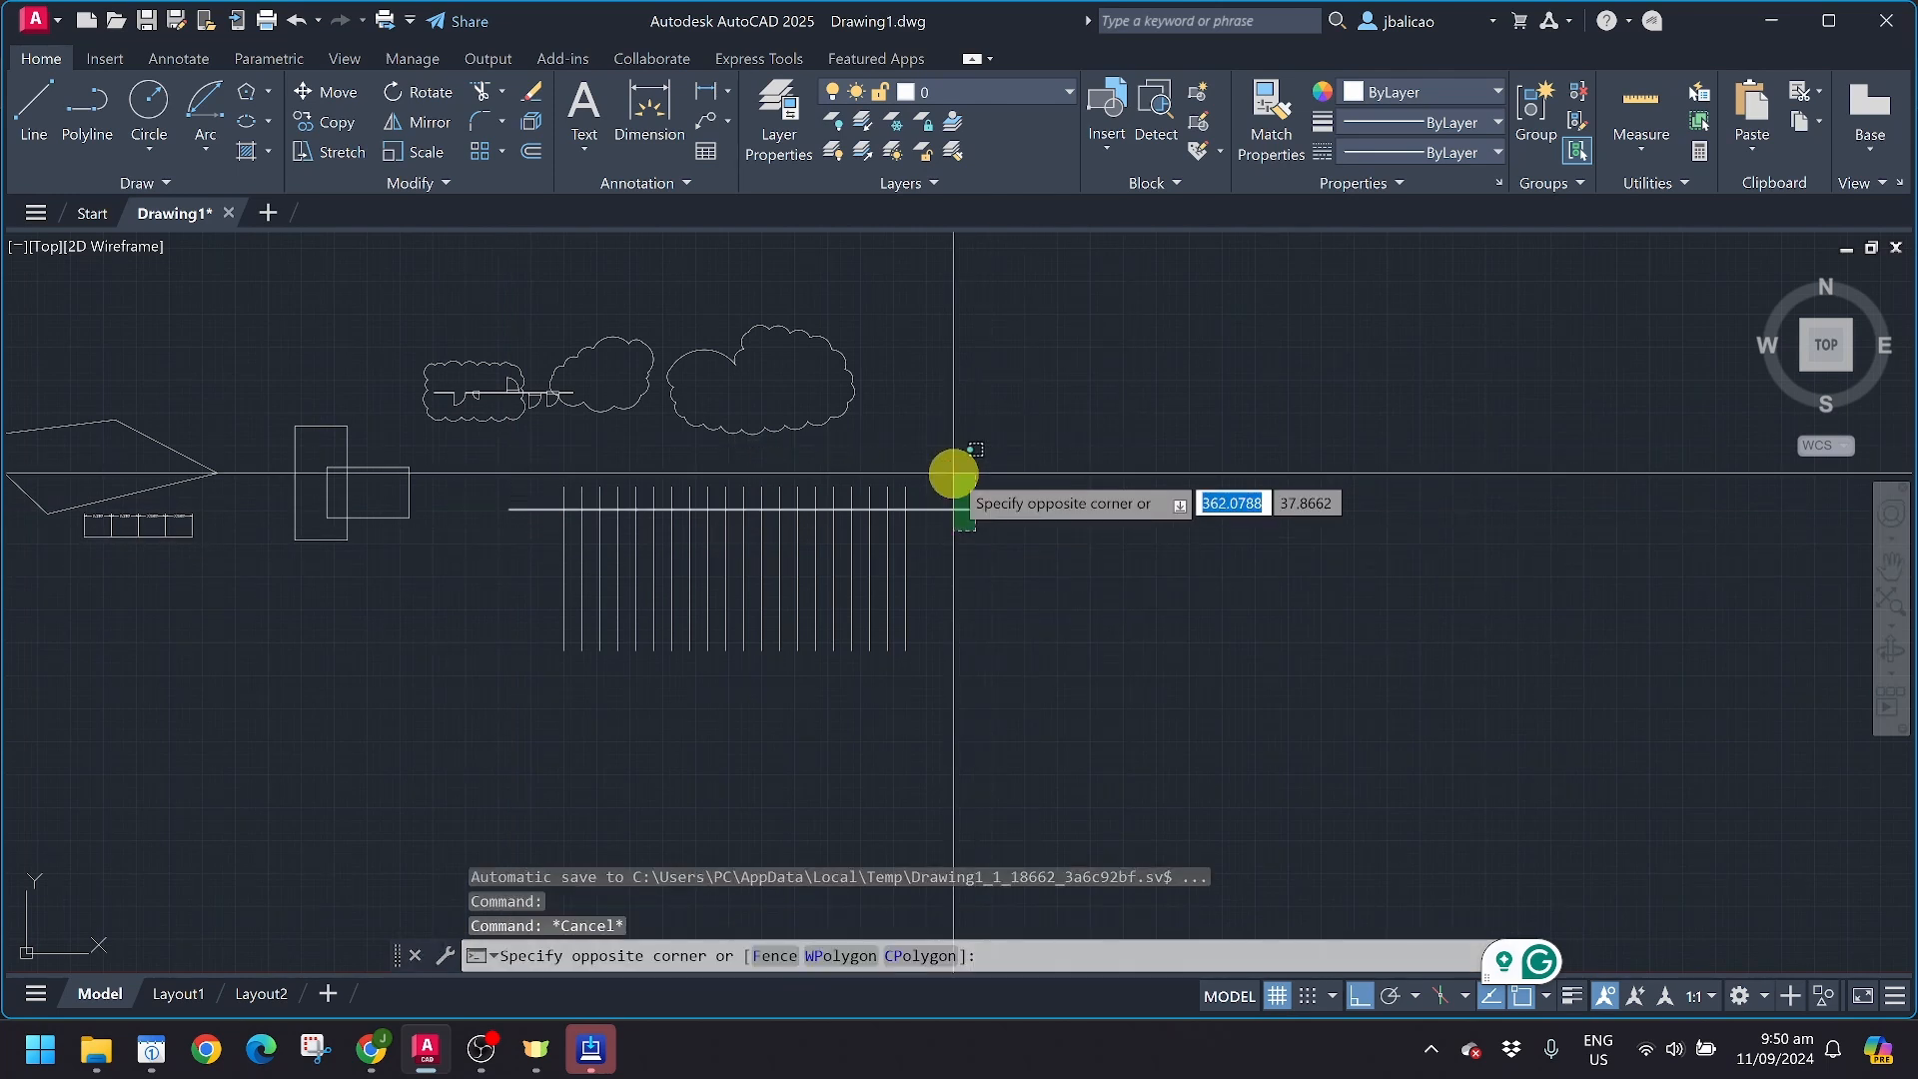
click(955, 475)
click(320, 123)
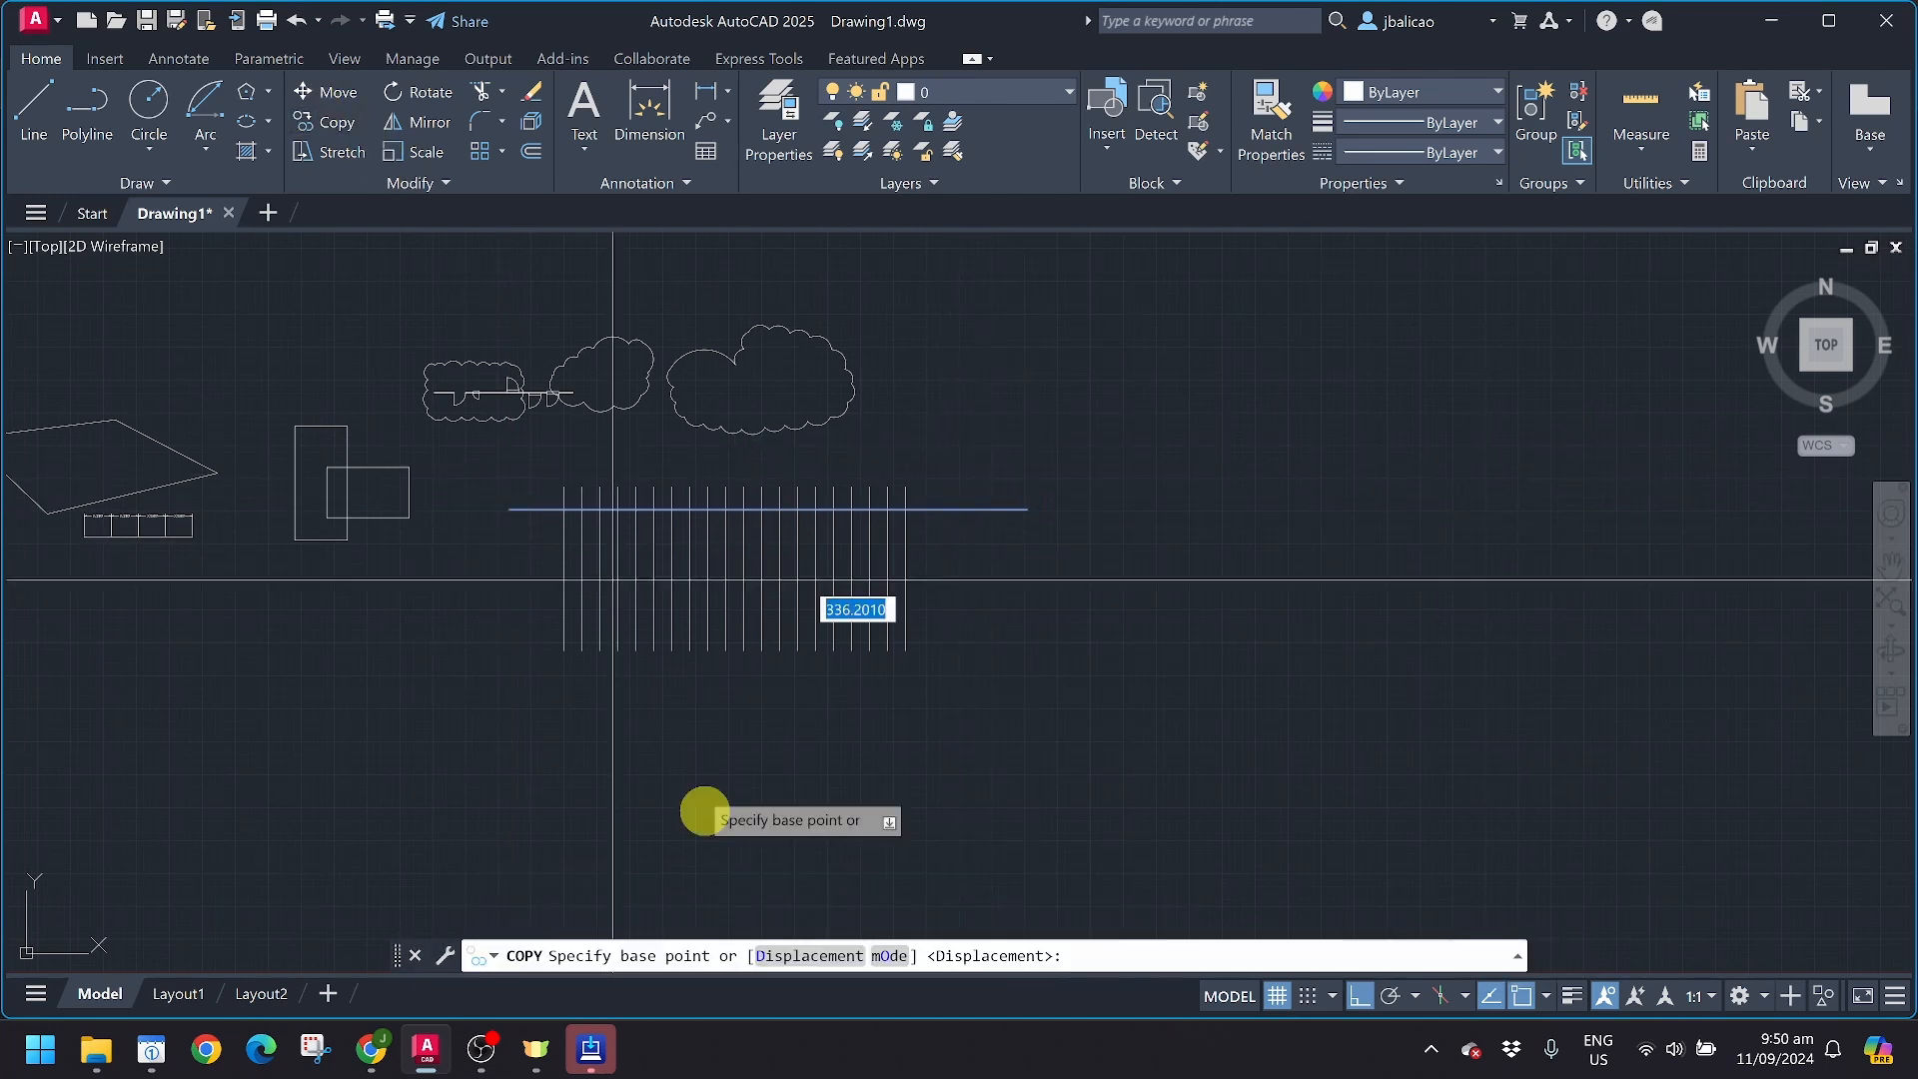
click(1027, 509)
click(799, 955)
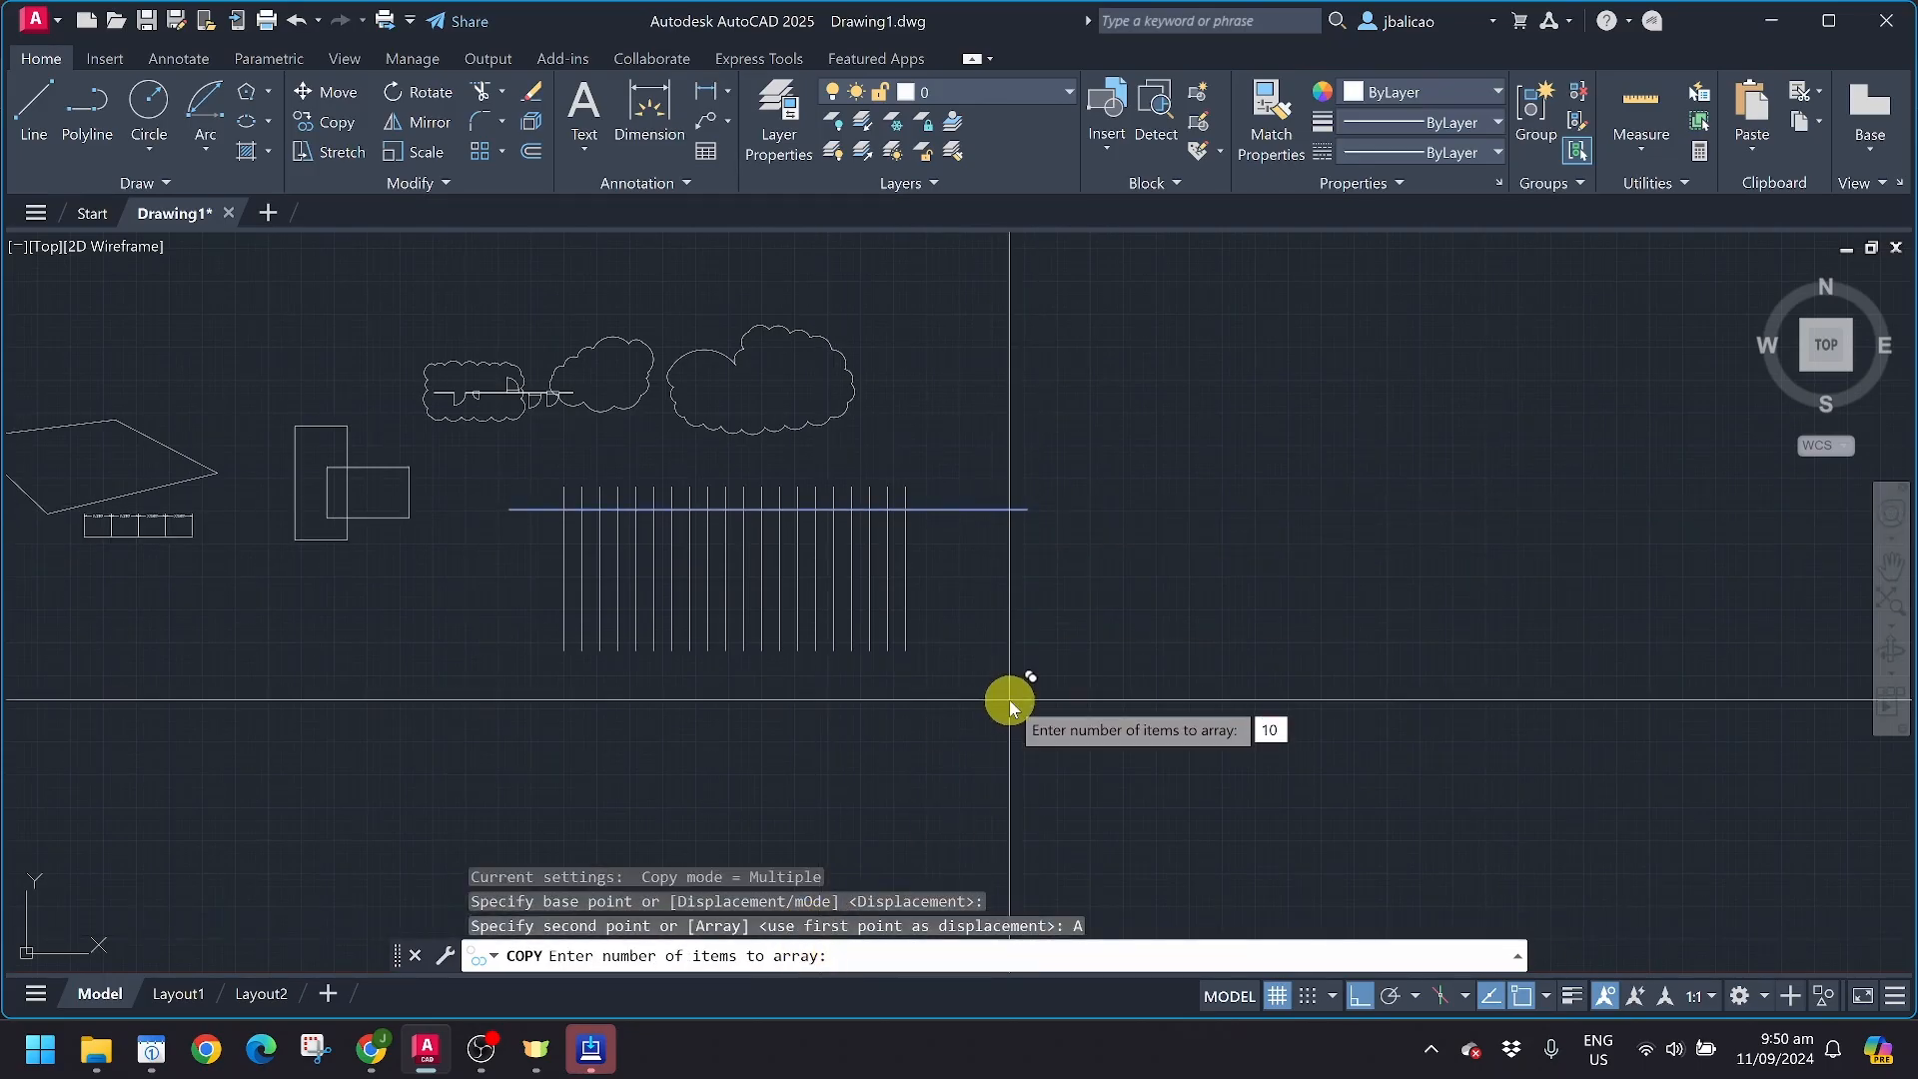
text(10)
key(Return)
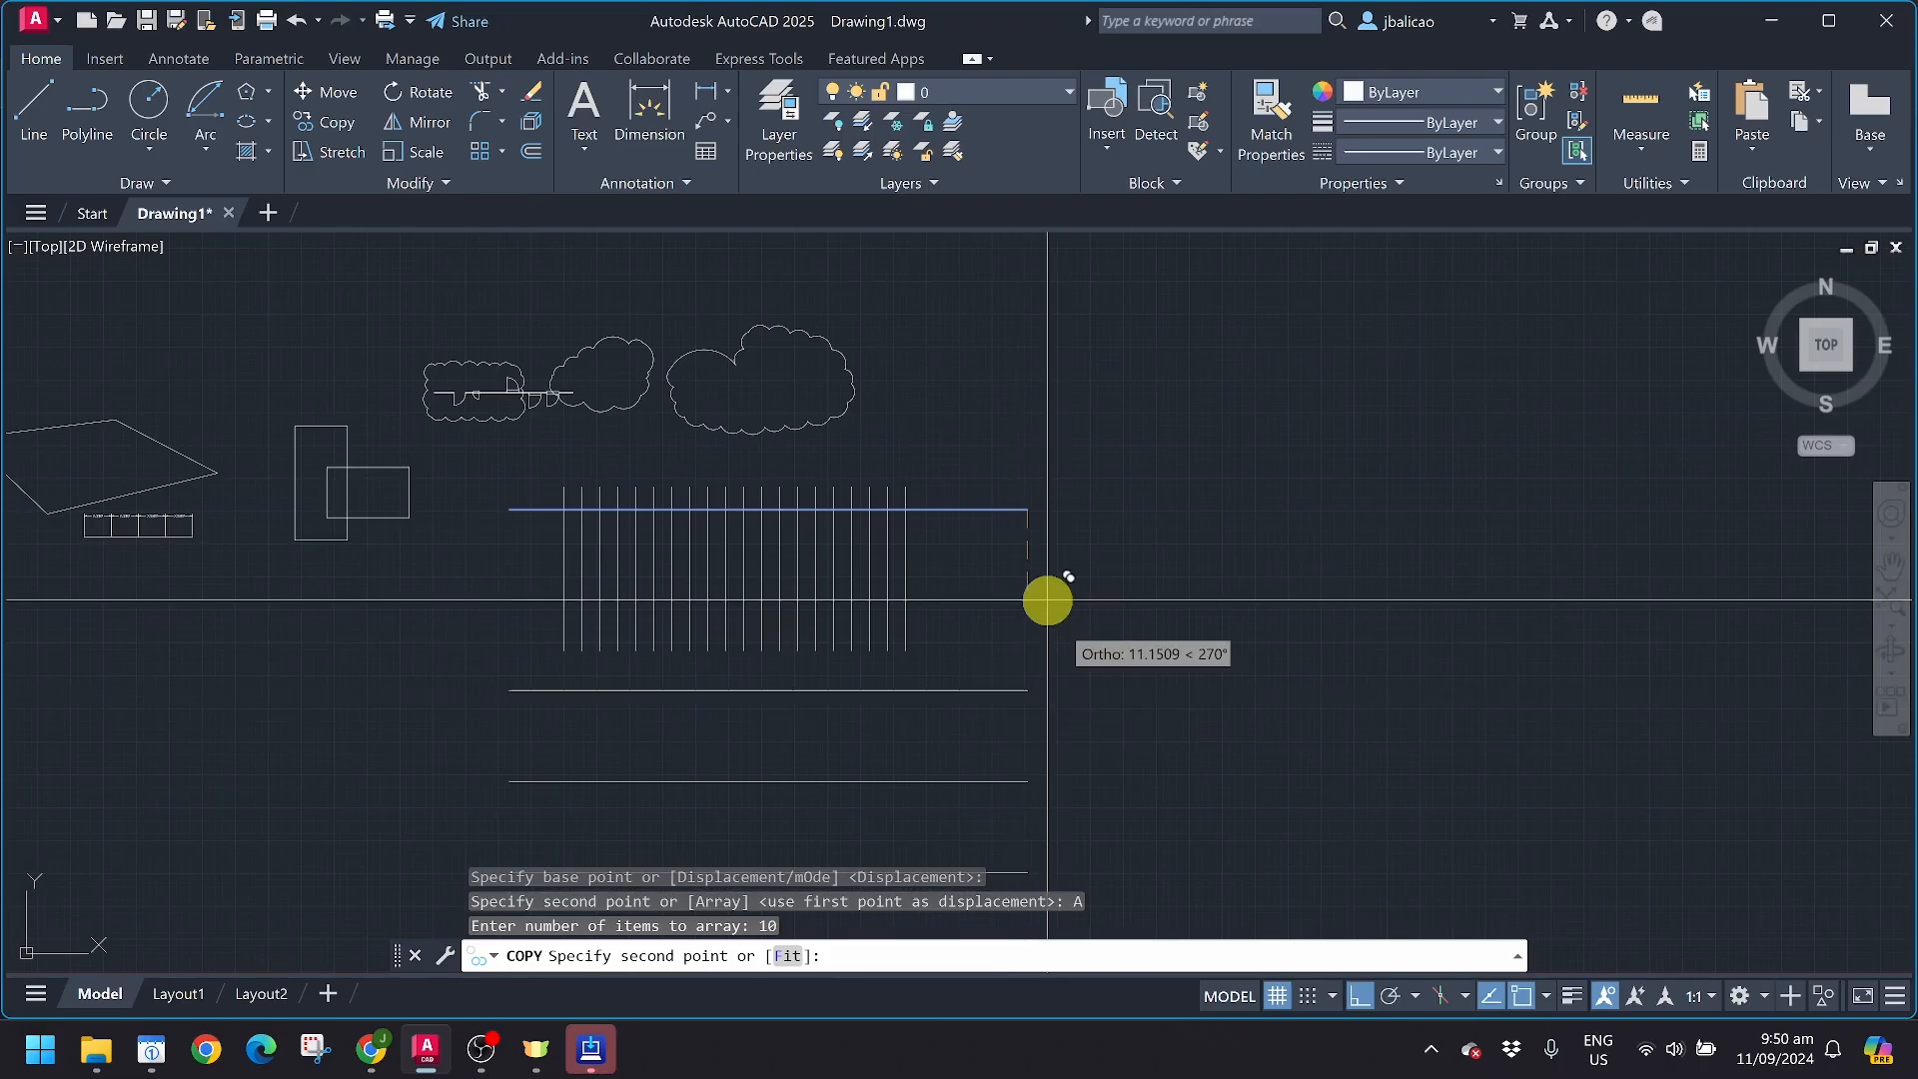
scroll(969, 557, up, 2)
scroll(969, 556, up, 2)
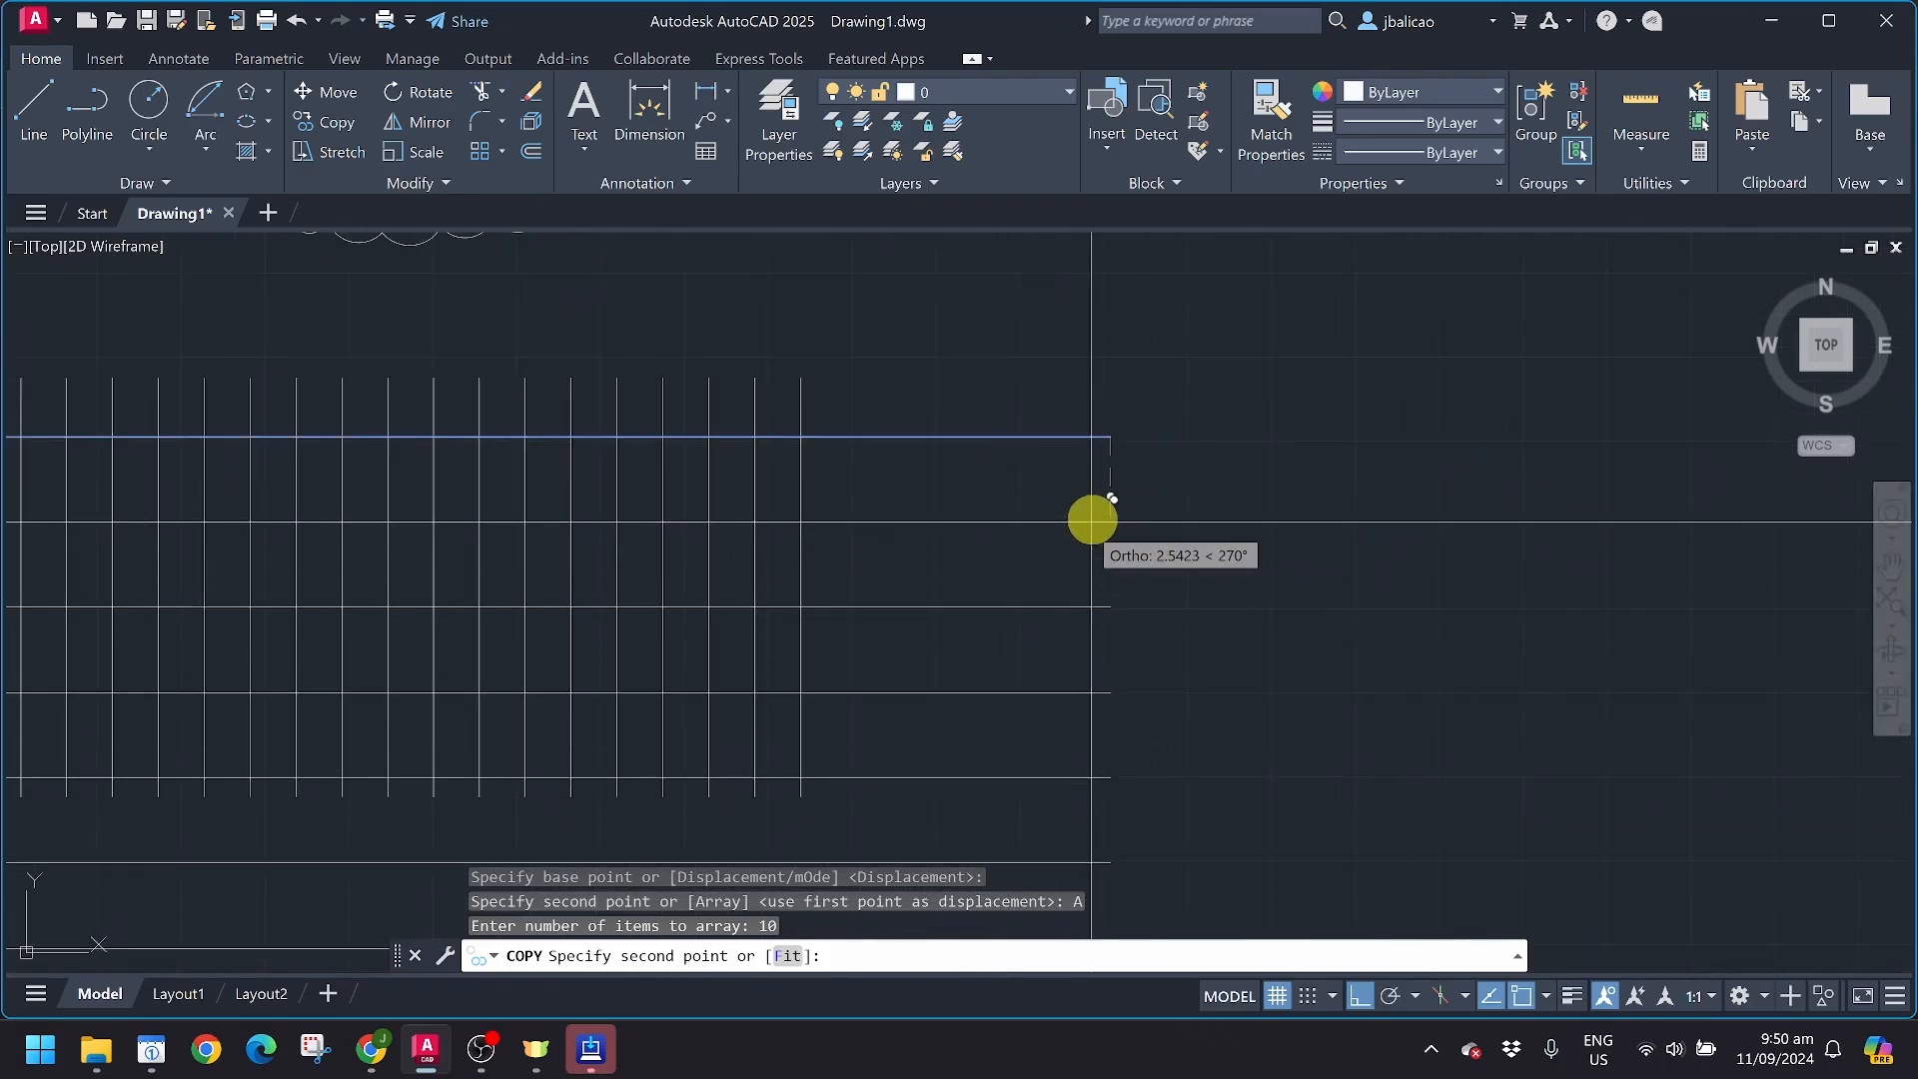
click(1101, 471)
key(Escape)
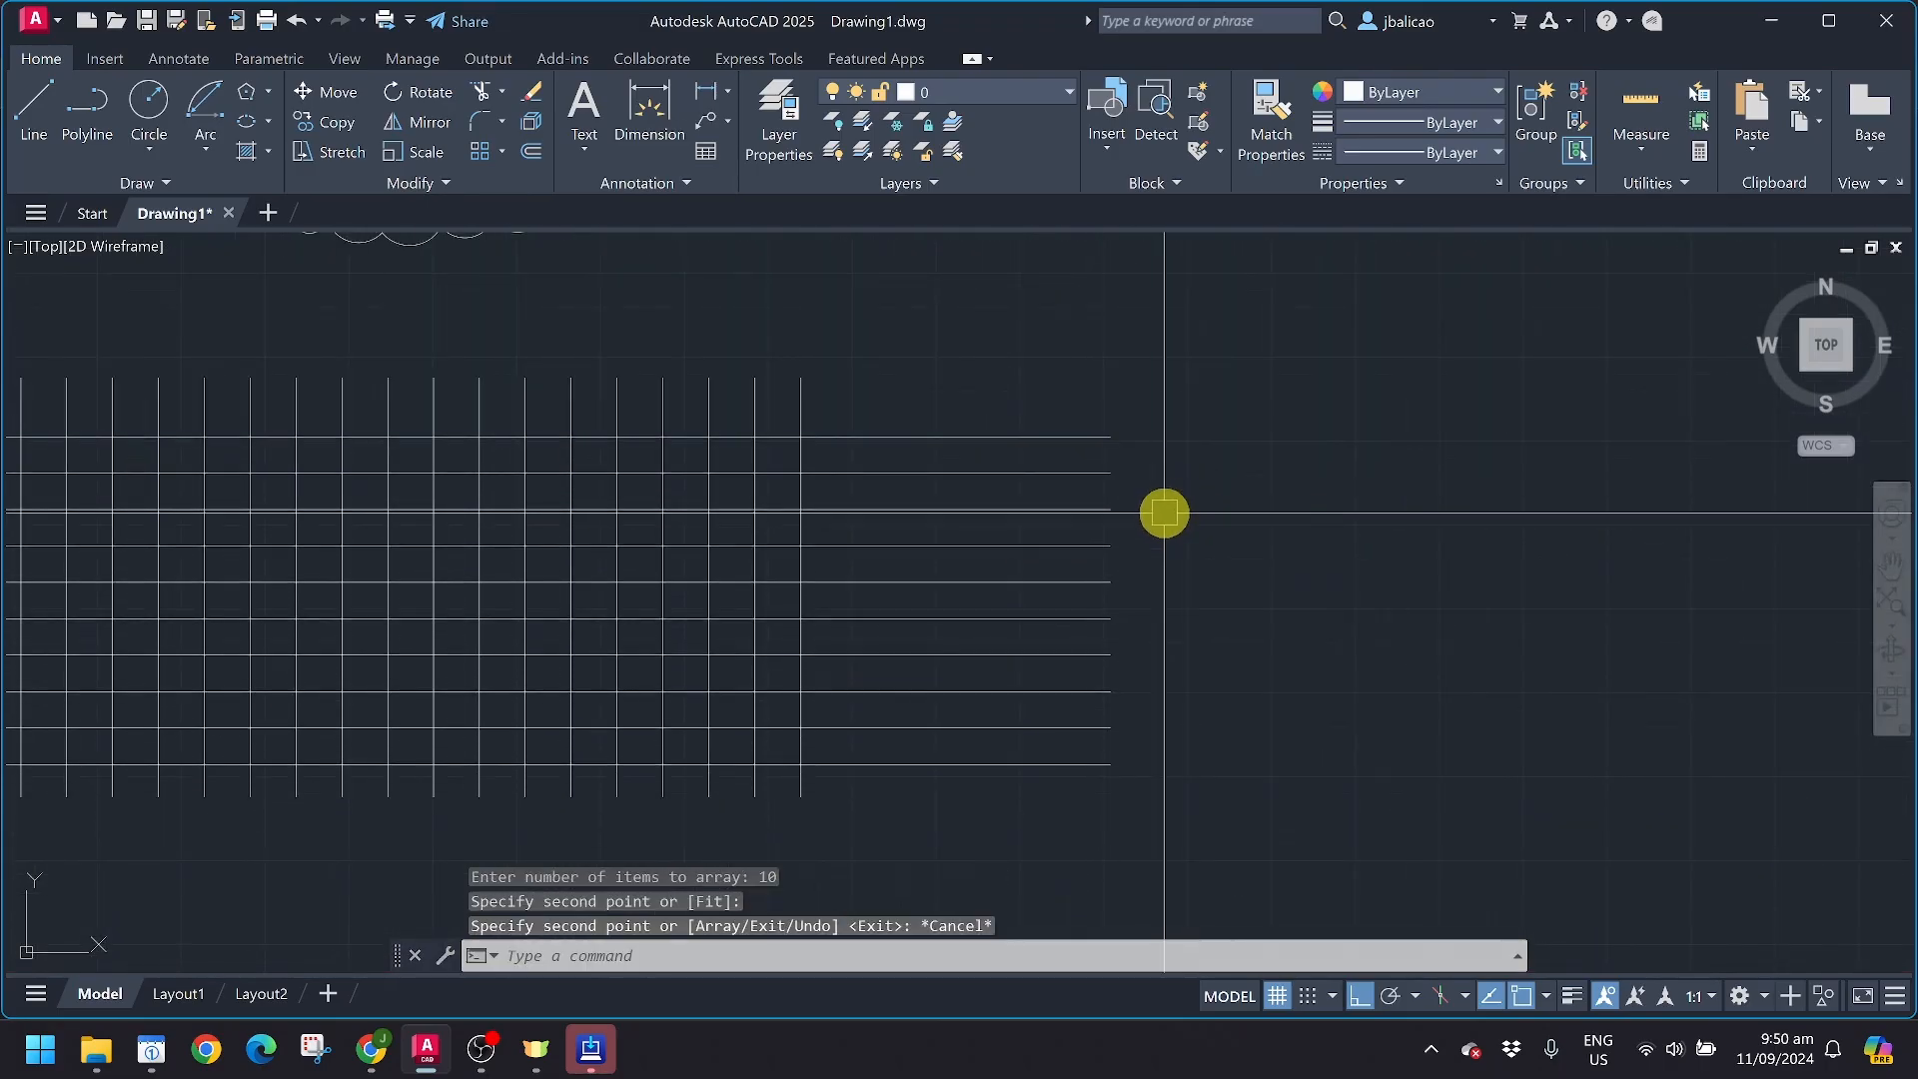
scroll(1160, 514, down, 2)
middle_drag(879, 616, 1238, 478)
scroll(967, 399, up, 1)
middle_drag(967, 398, 946, 587)
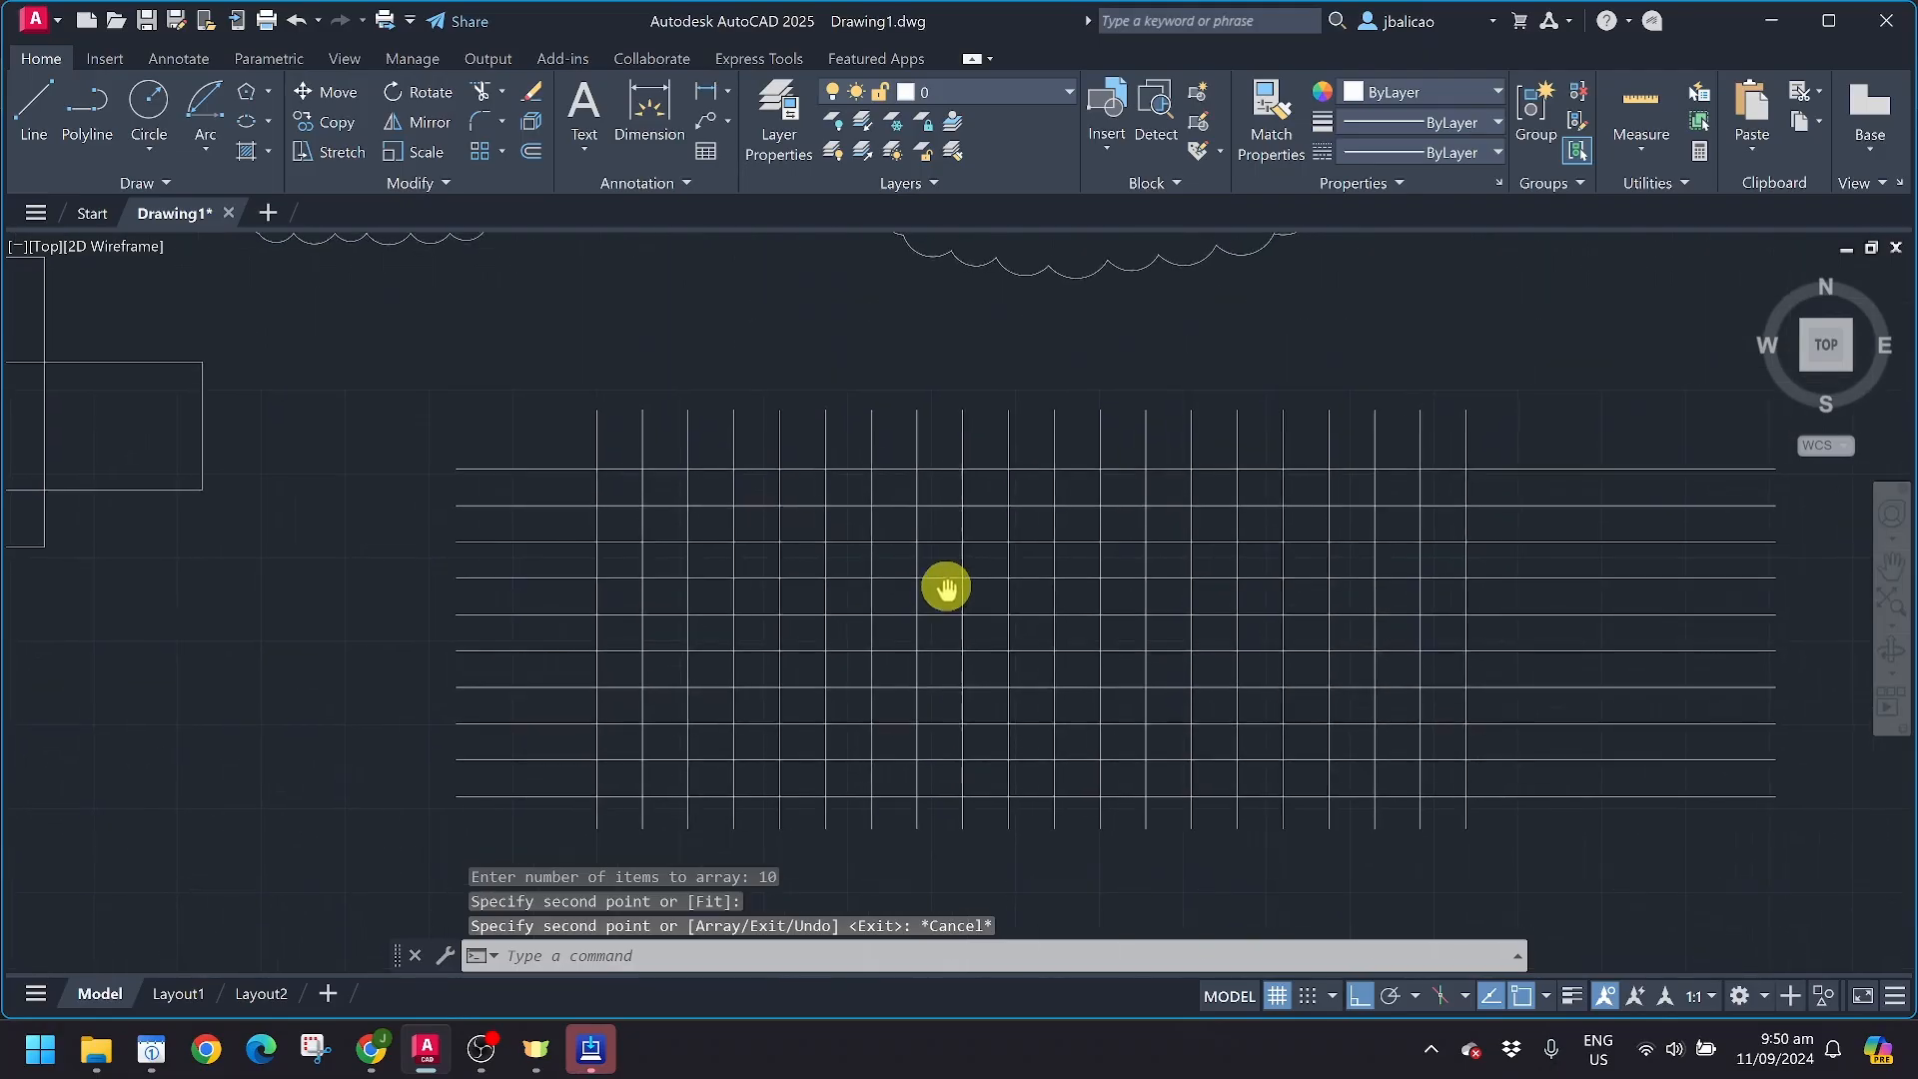
scroll(918, 552, up, 2)
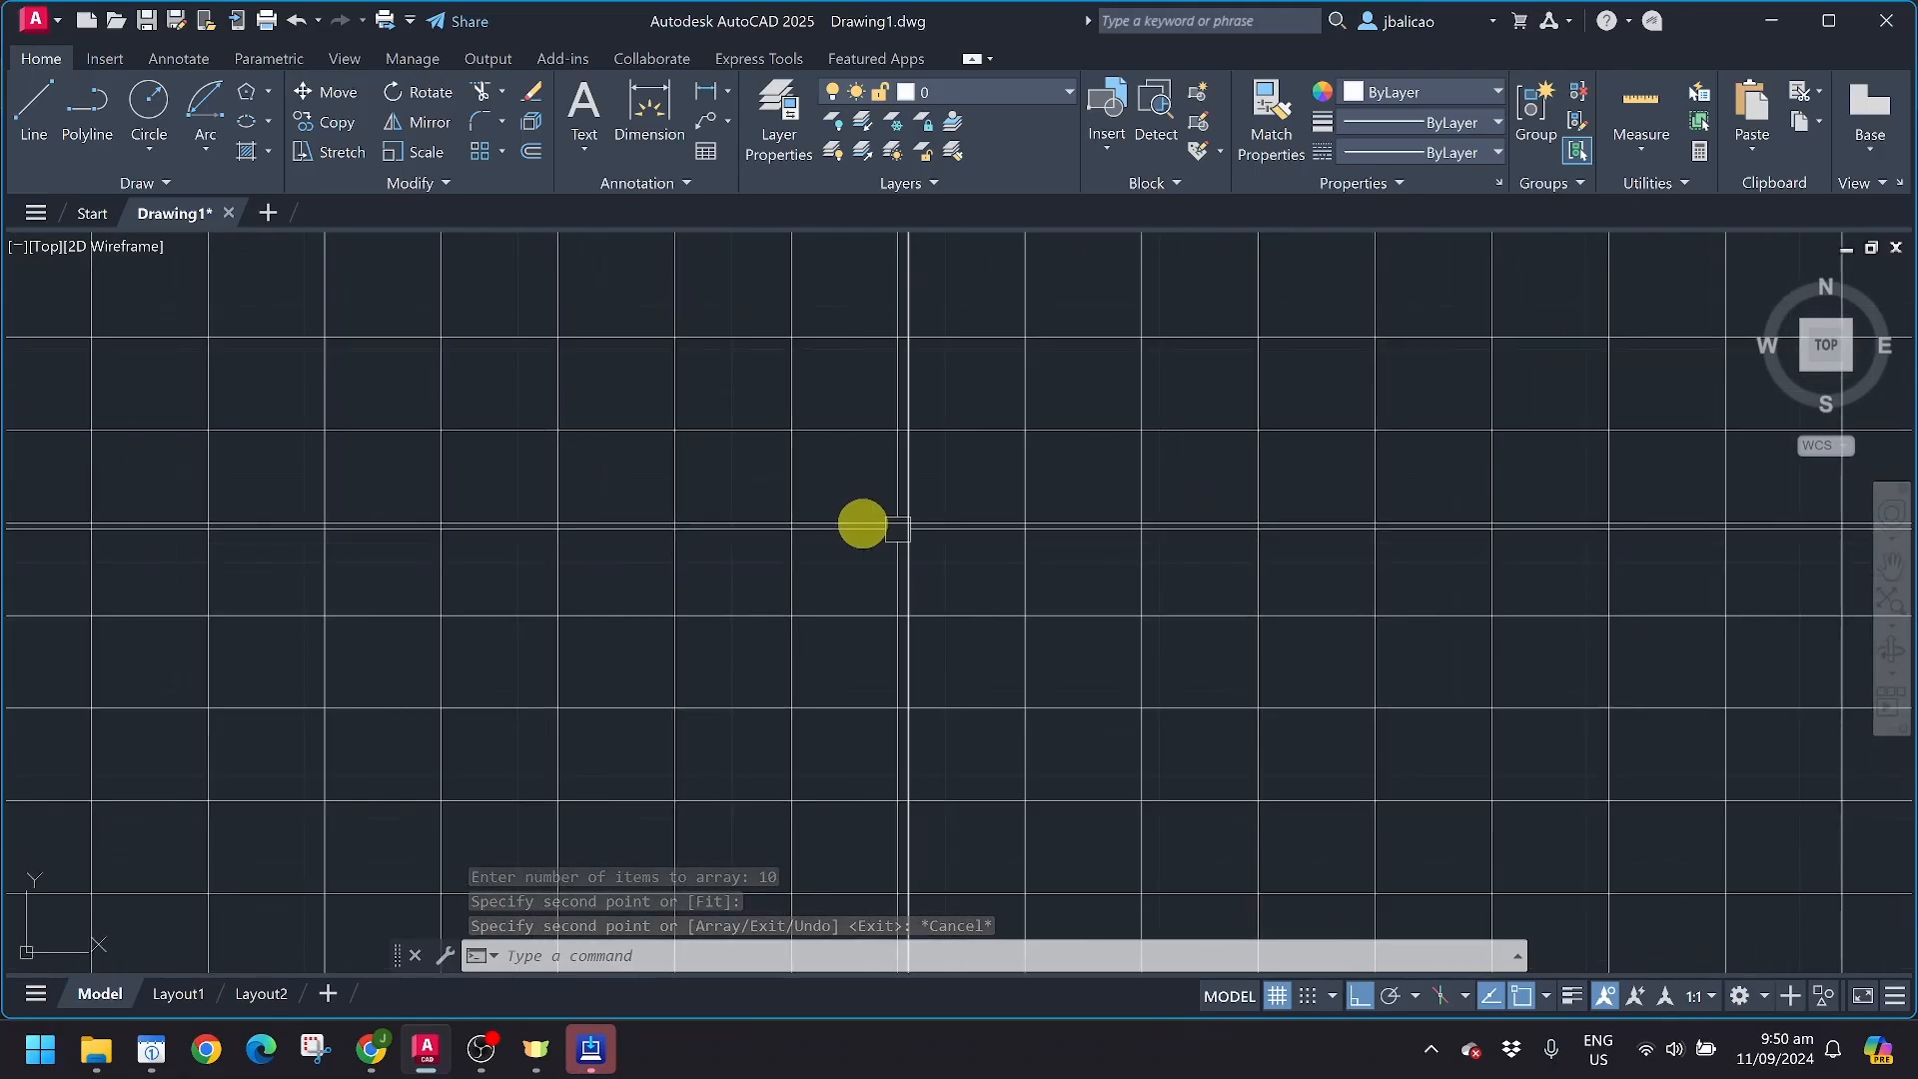
click(482, 90)
middle_drag(548, 453, 607, 454)
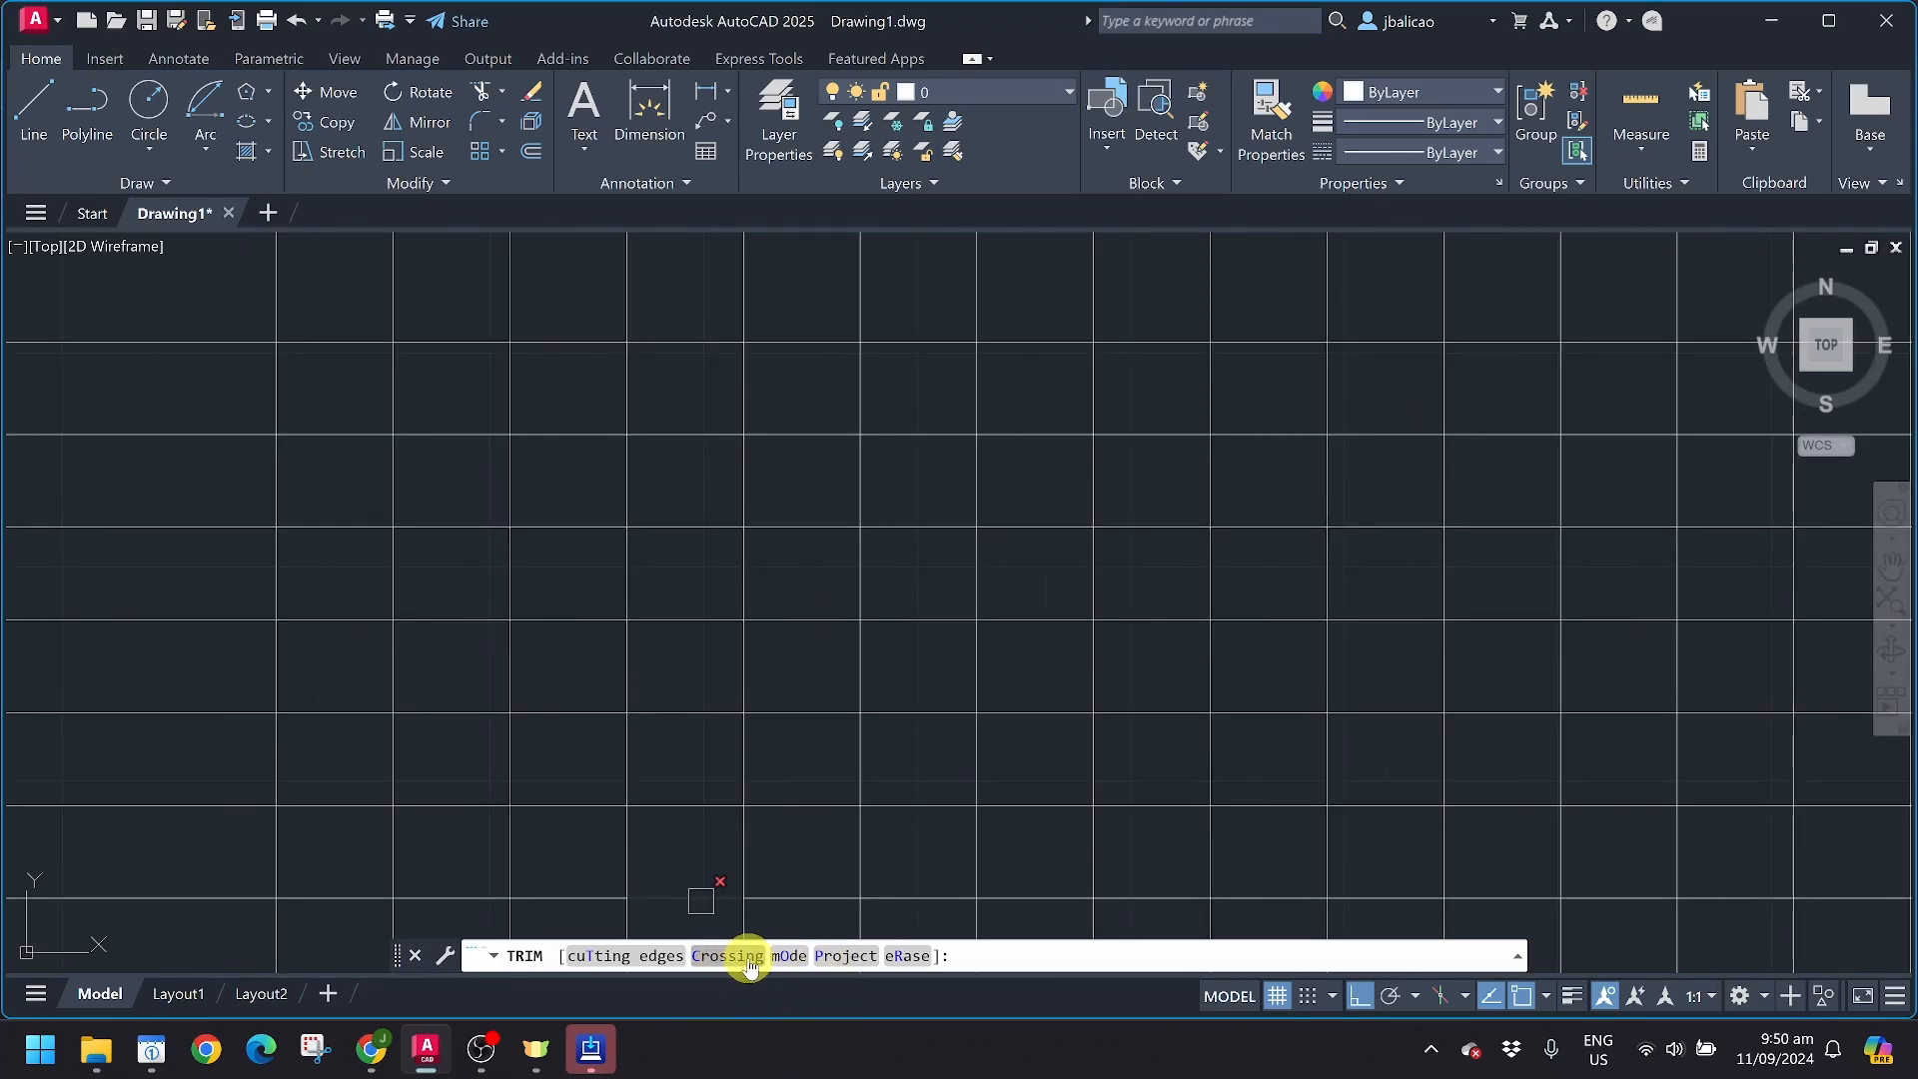
scroll(501, 530, down, 3)
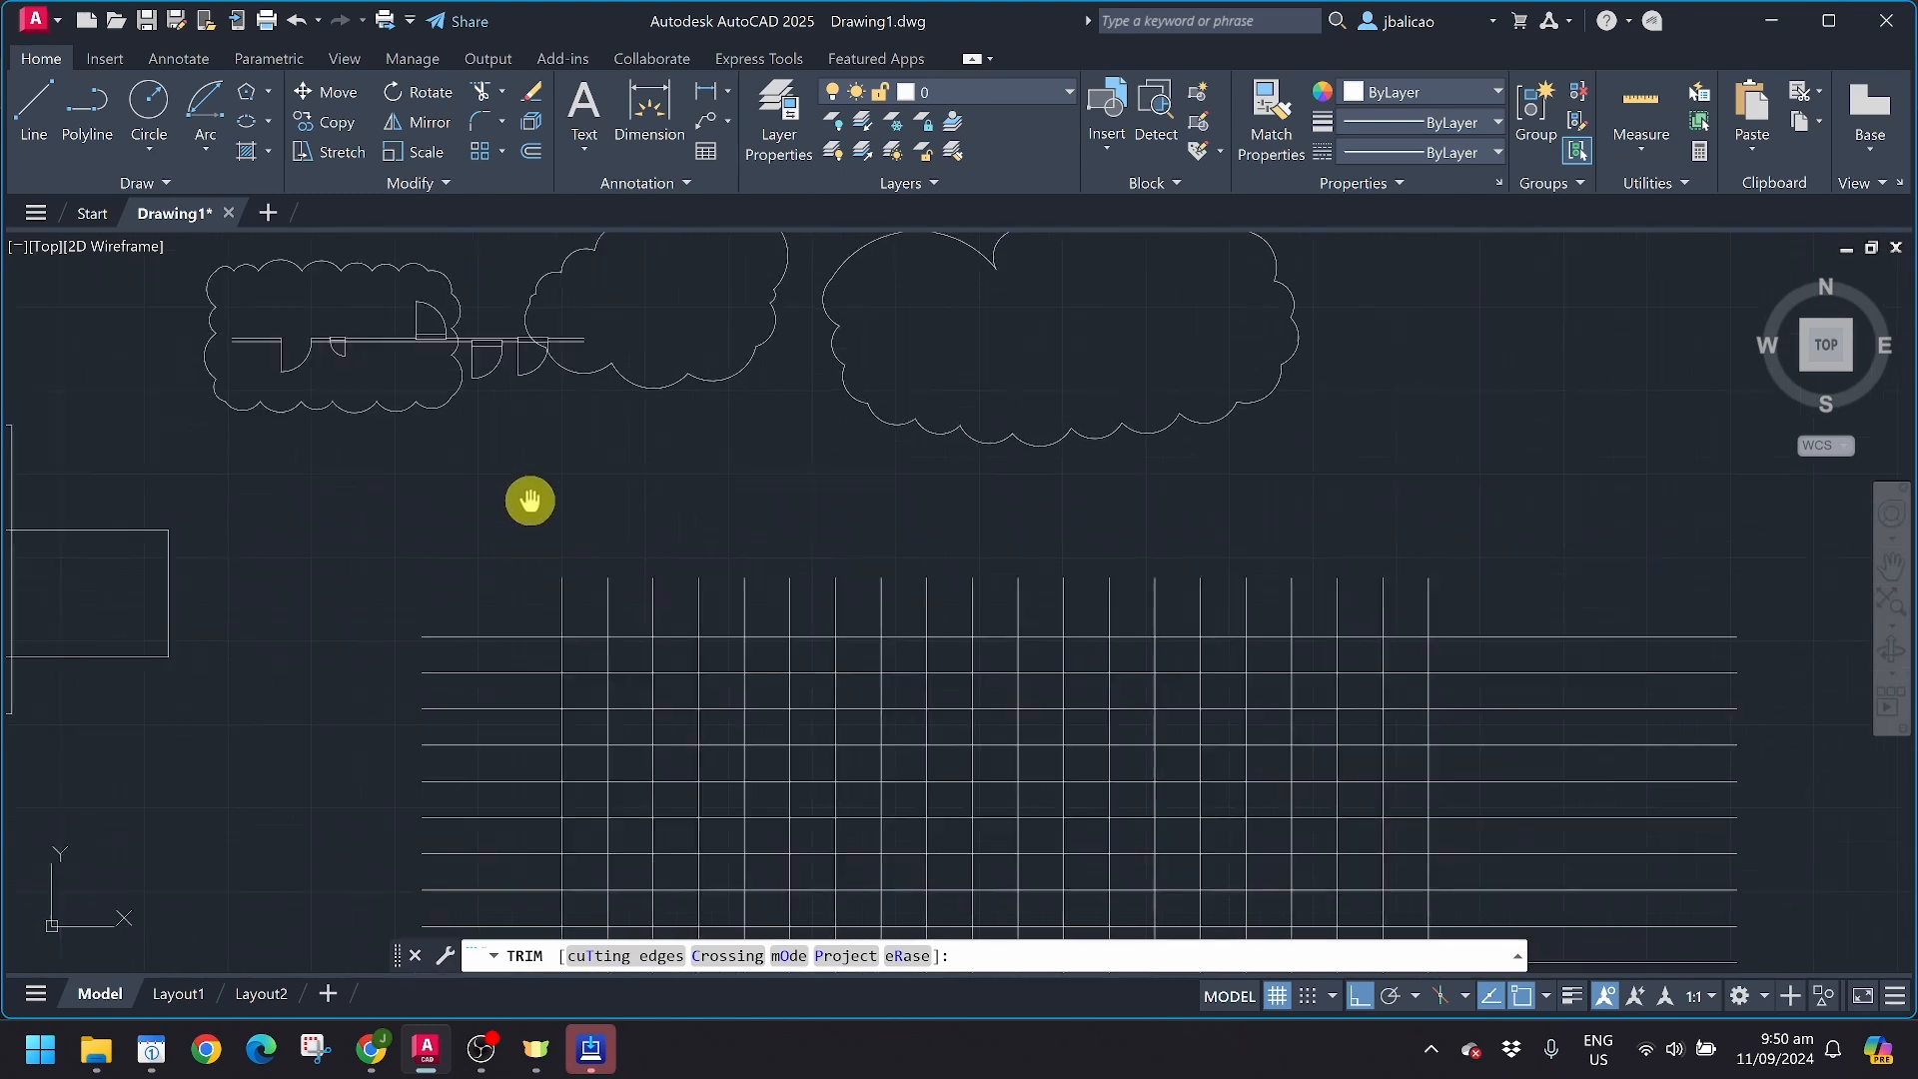
middle_drag(529, 650, 591, 466)
drag(540, 423, 553, 823)
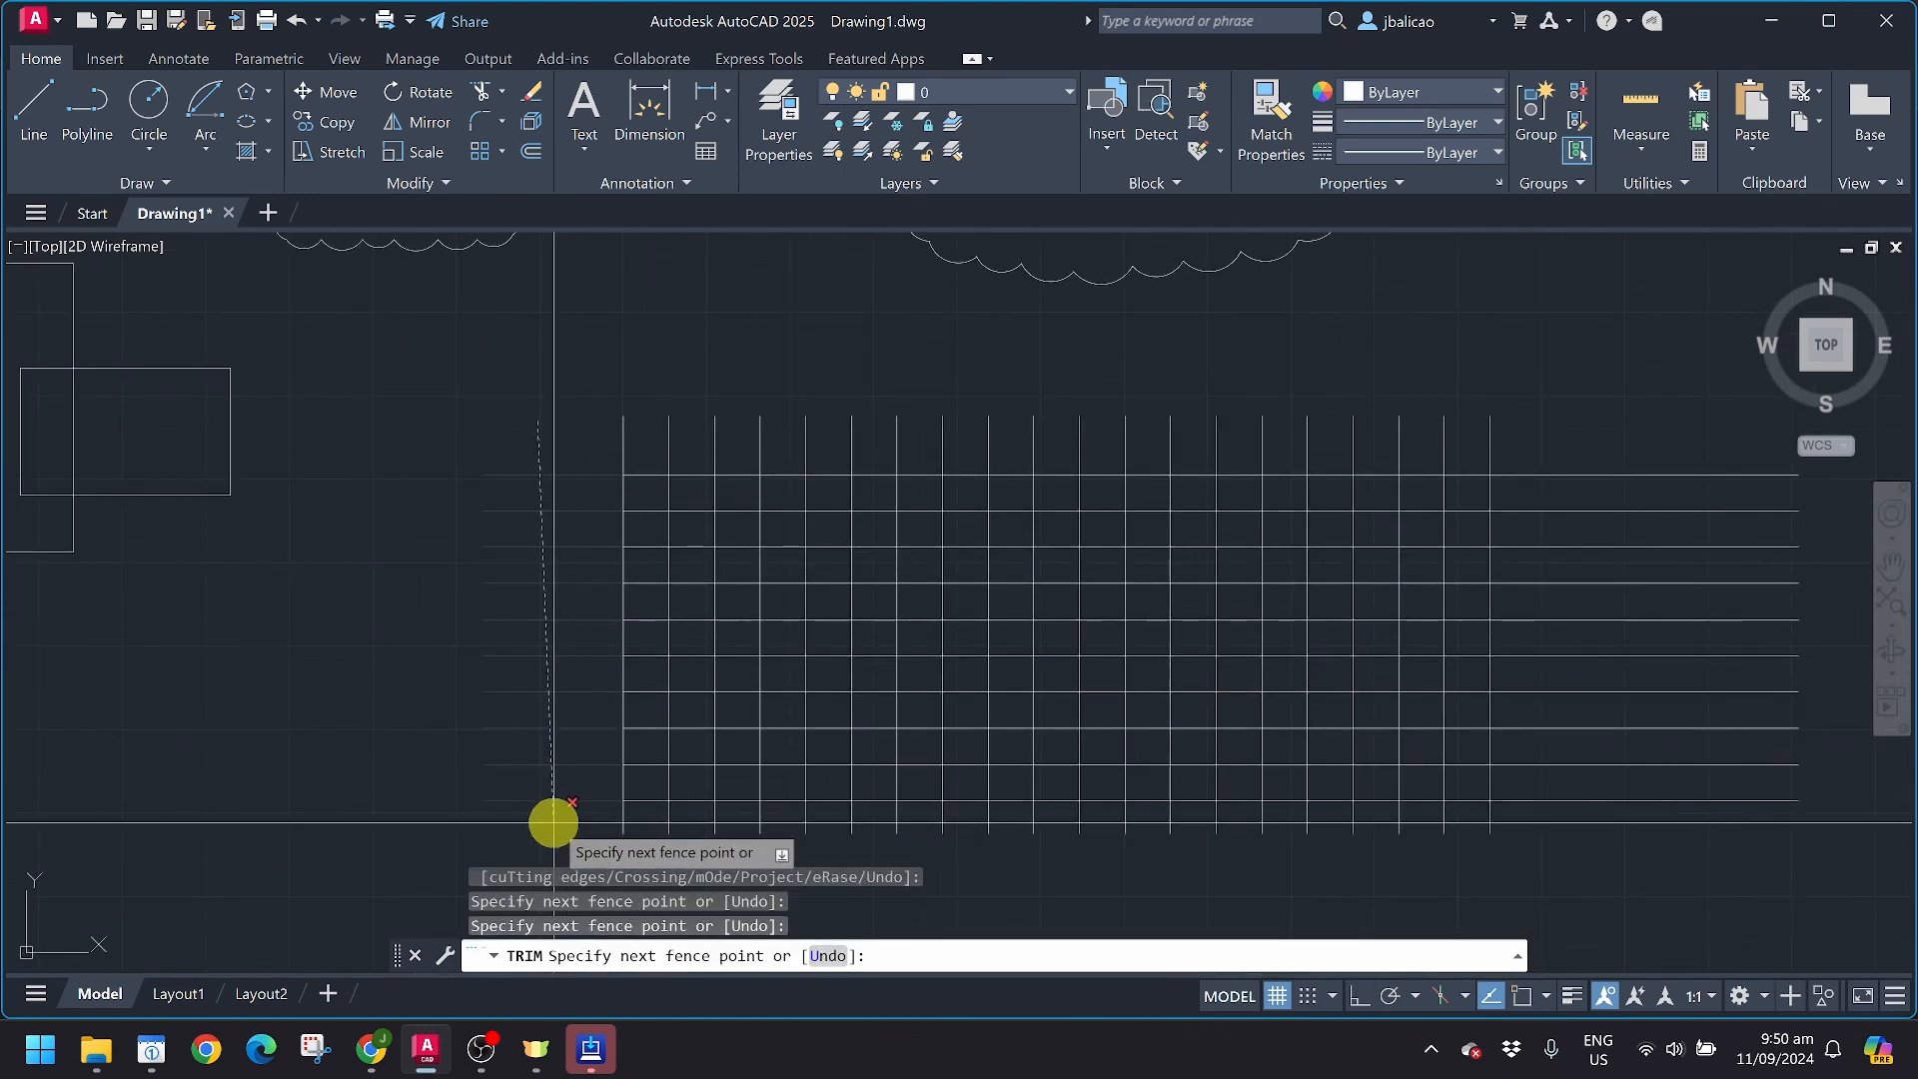
key(Escape)
middle_drag(586, 694, 459, 543)
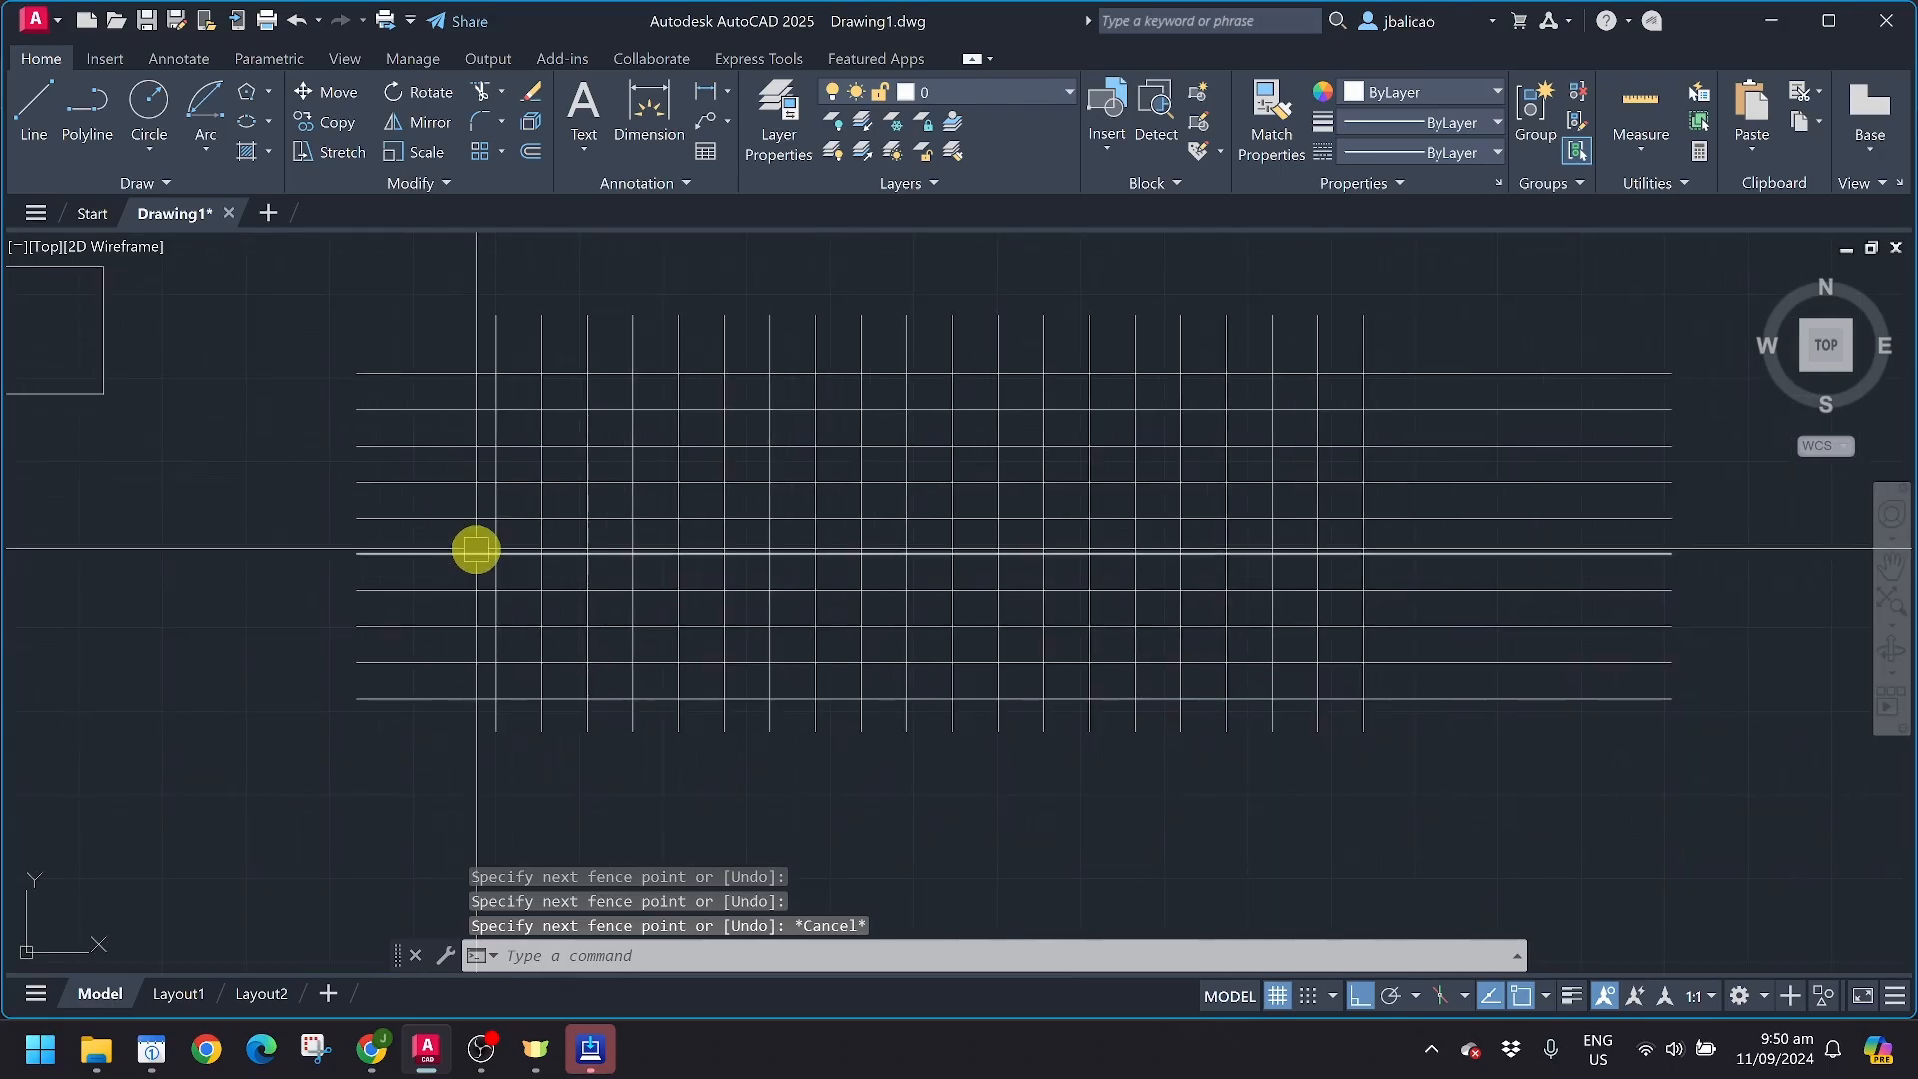
Trim all horizontal lines between the fourth and fifth vertical lines with a fence running from top to bottom of the grid
click(476, 98)
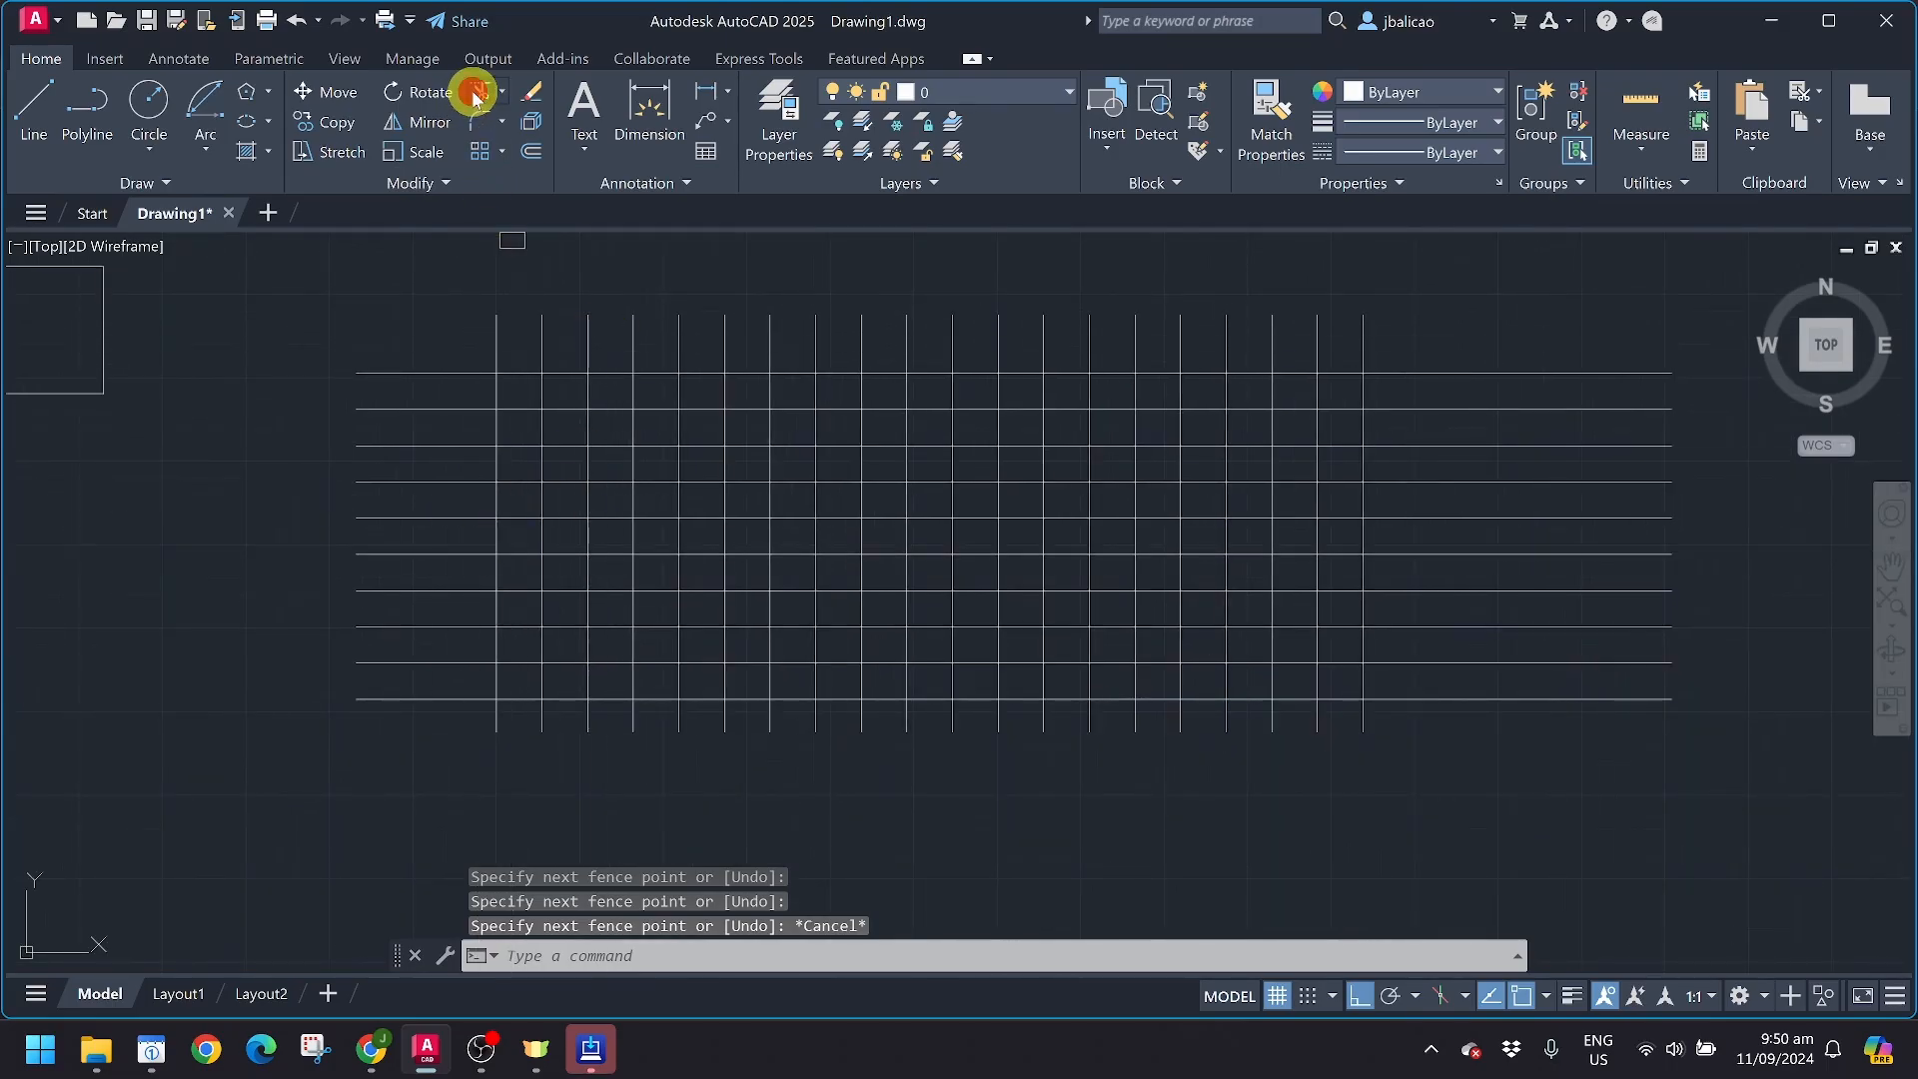
scroll(643, 351, up, 2)
click(664, 347)
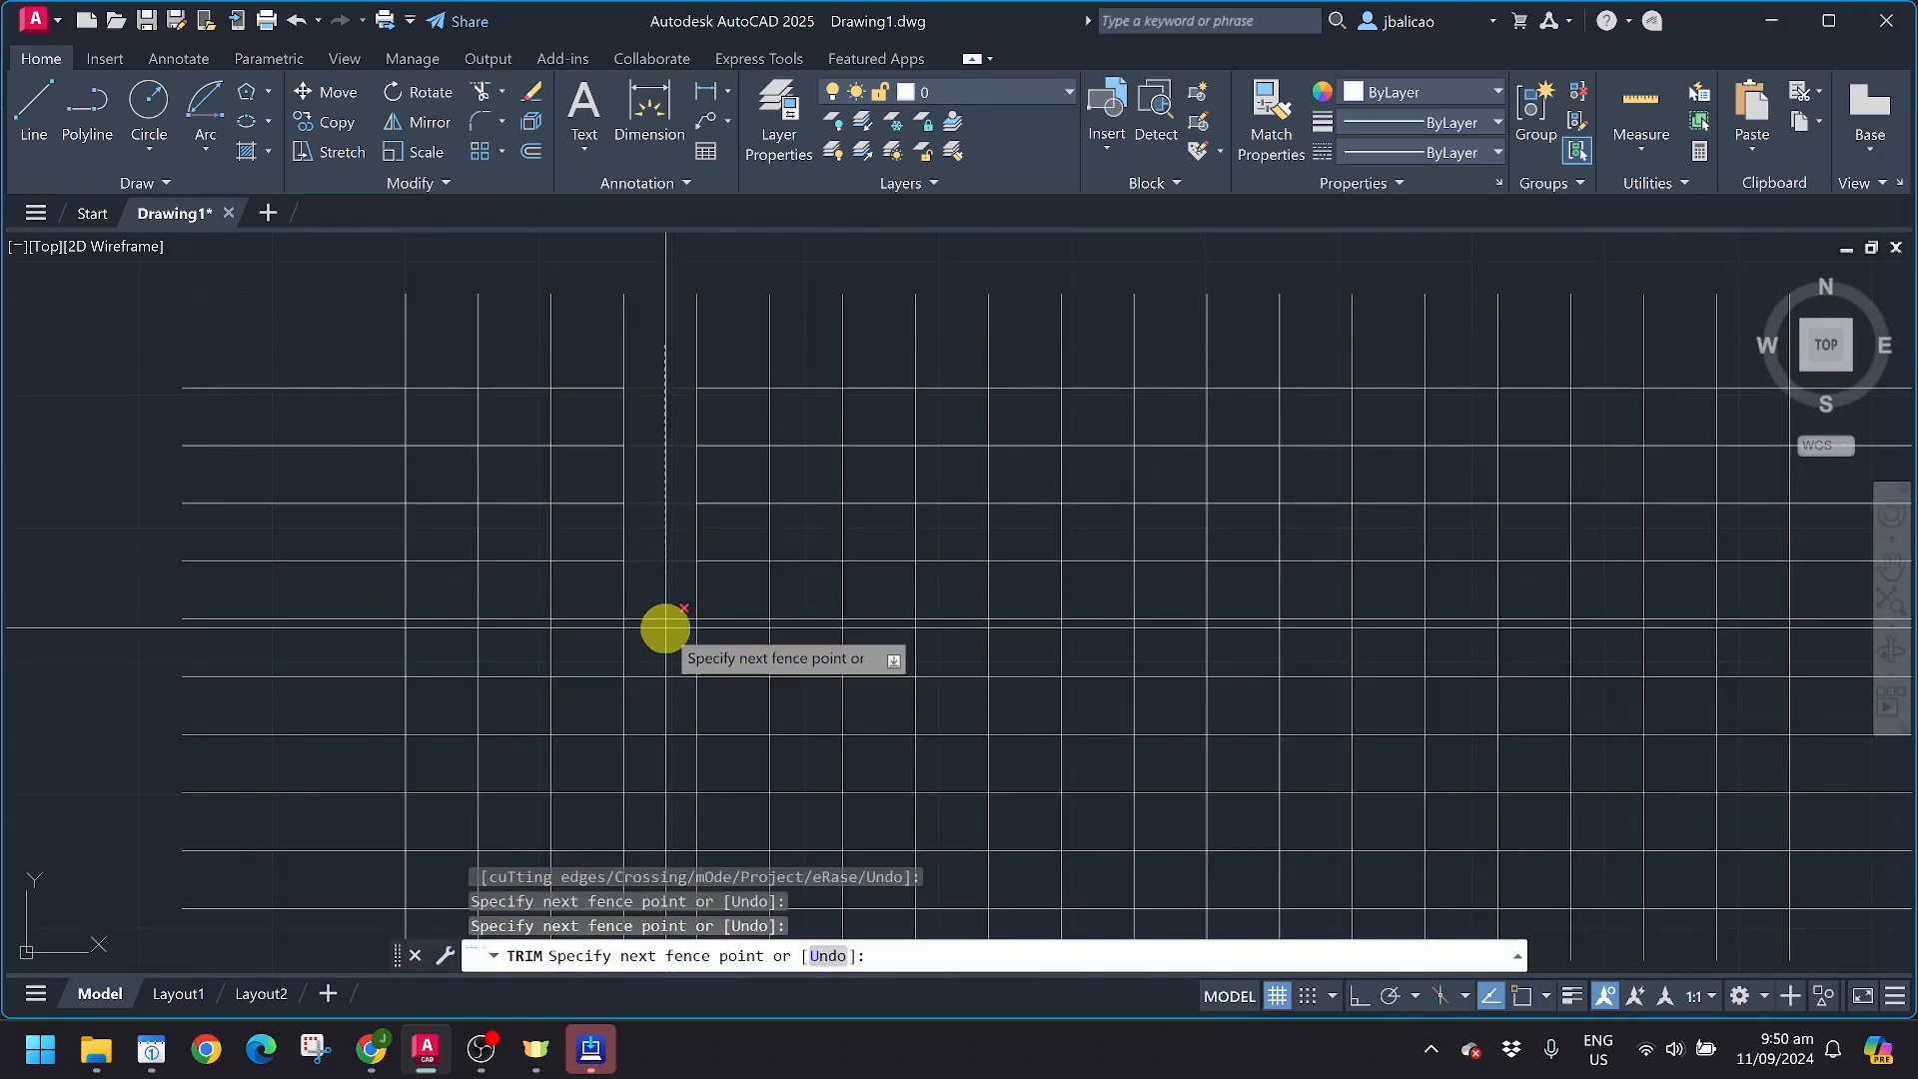
middle_drag(661, 607, 685, 373)
click(681, 693)
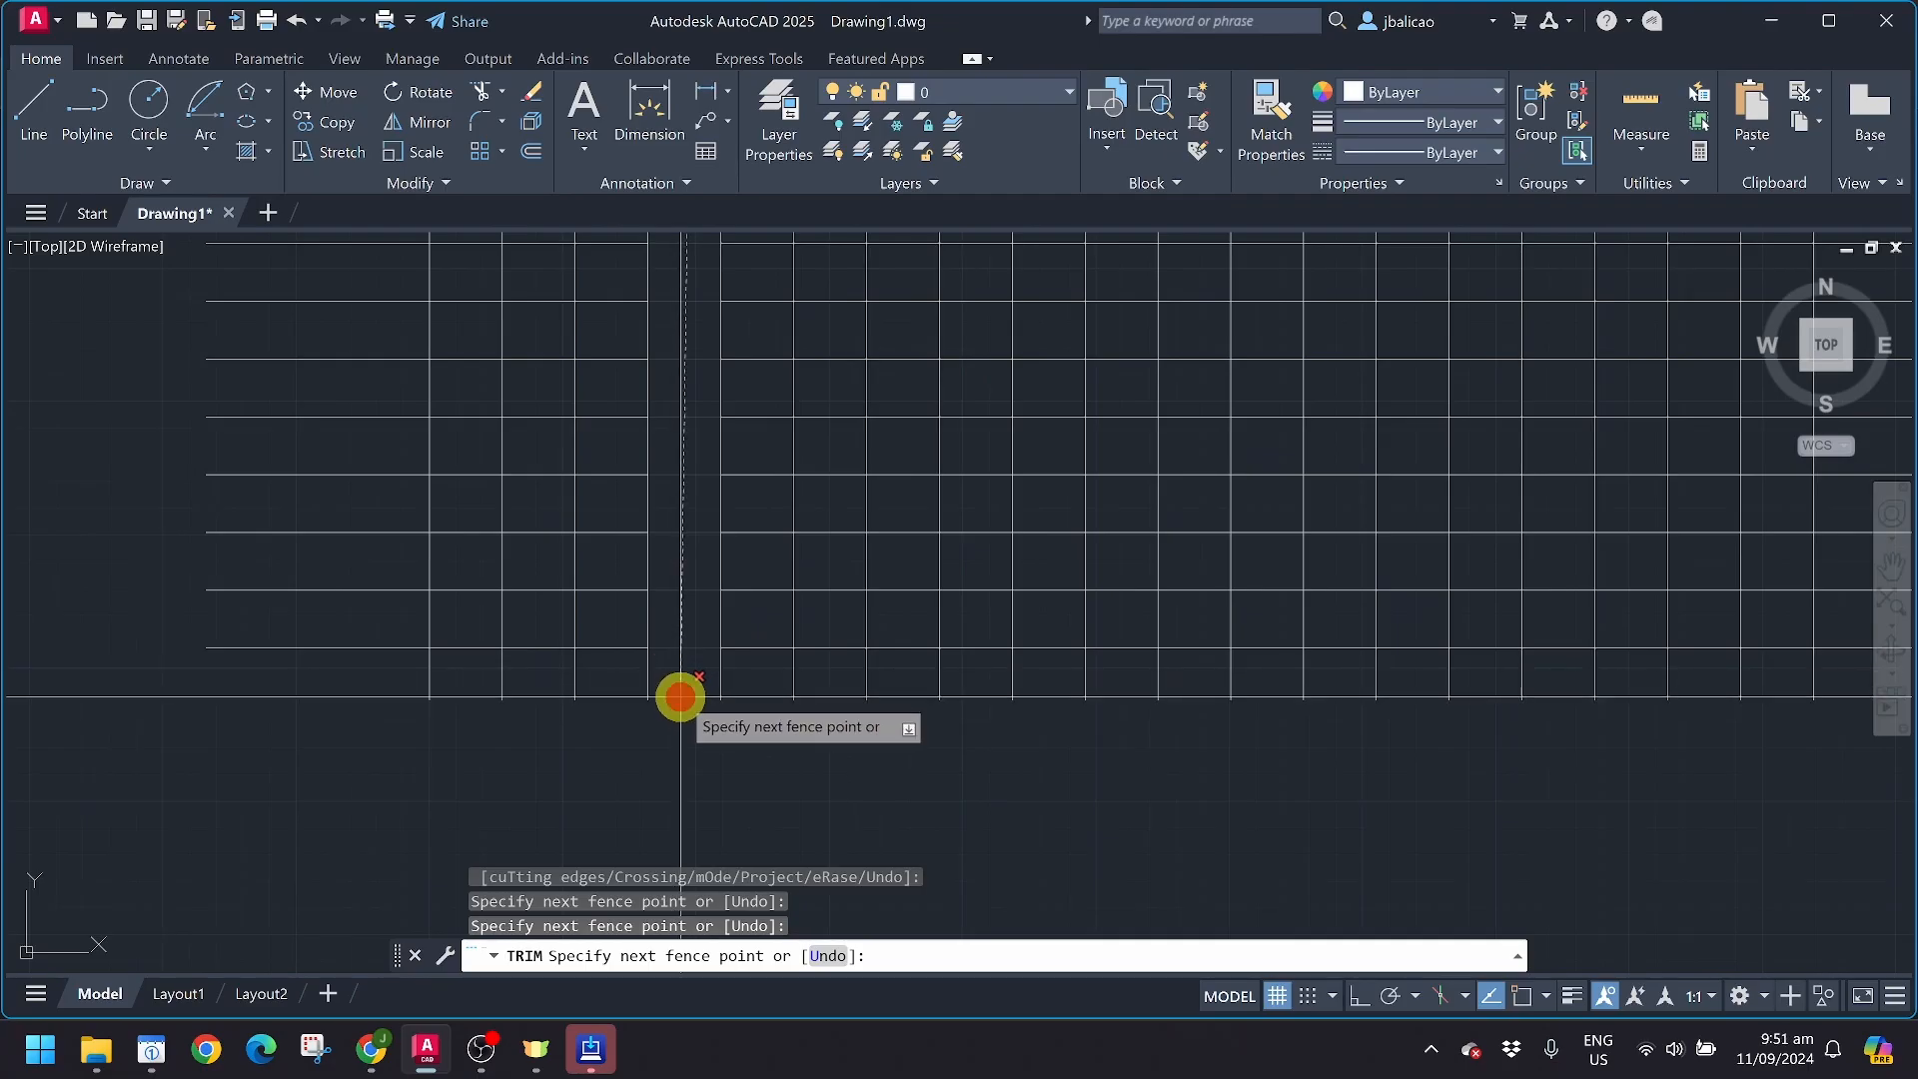
scroll(727, 703, down, 2)
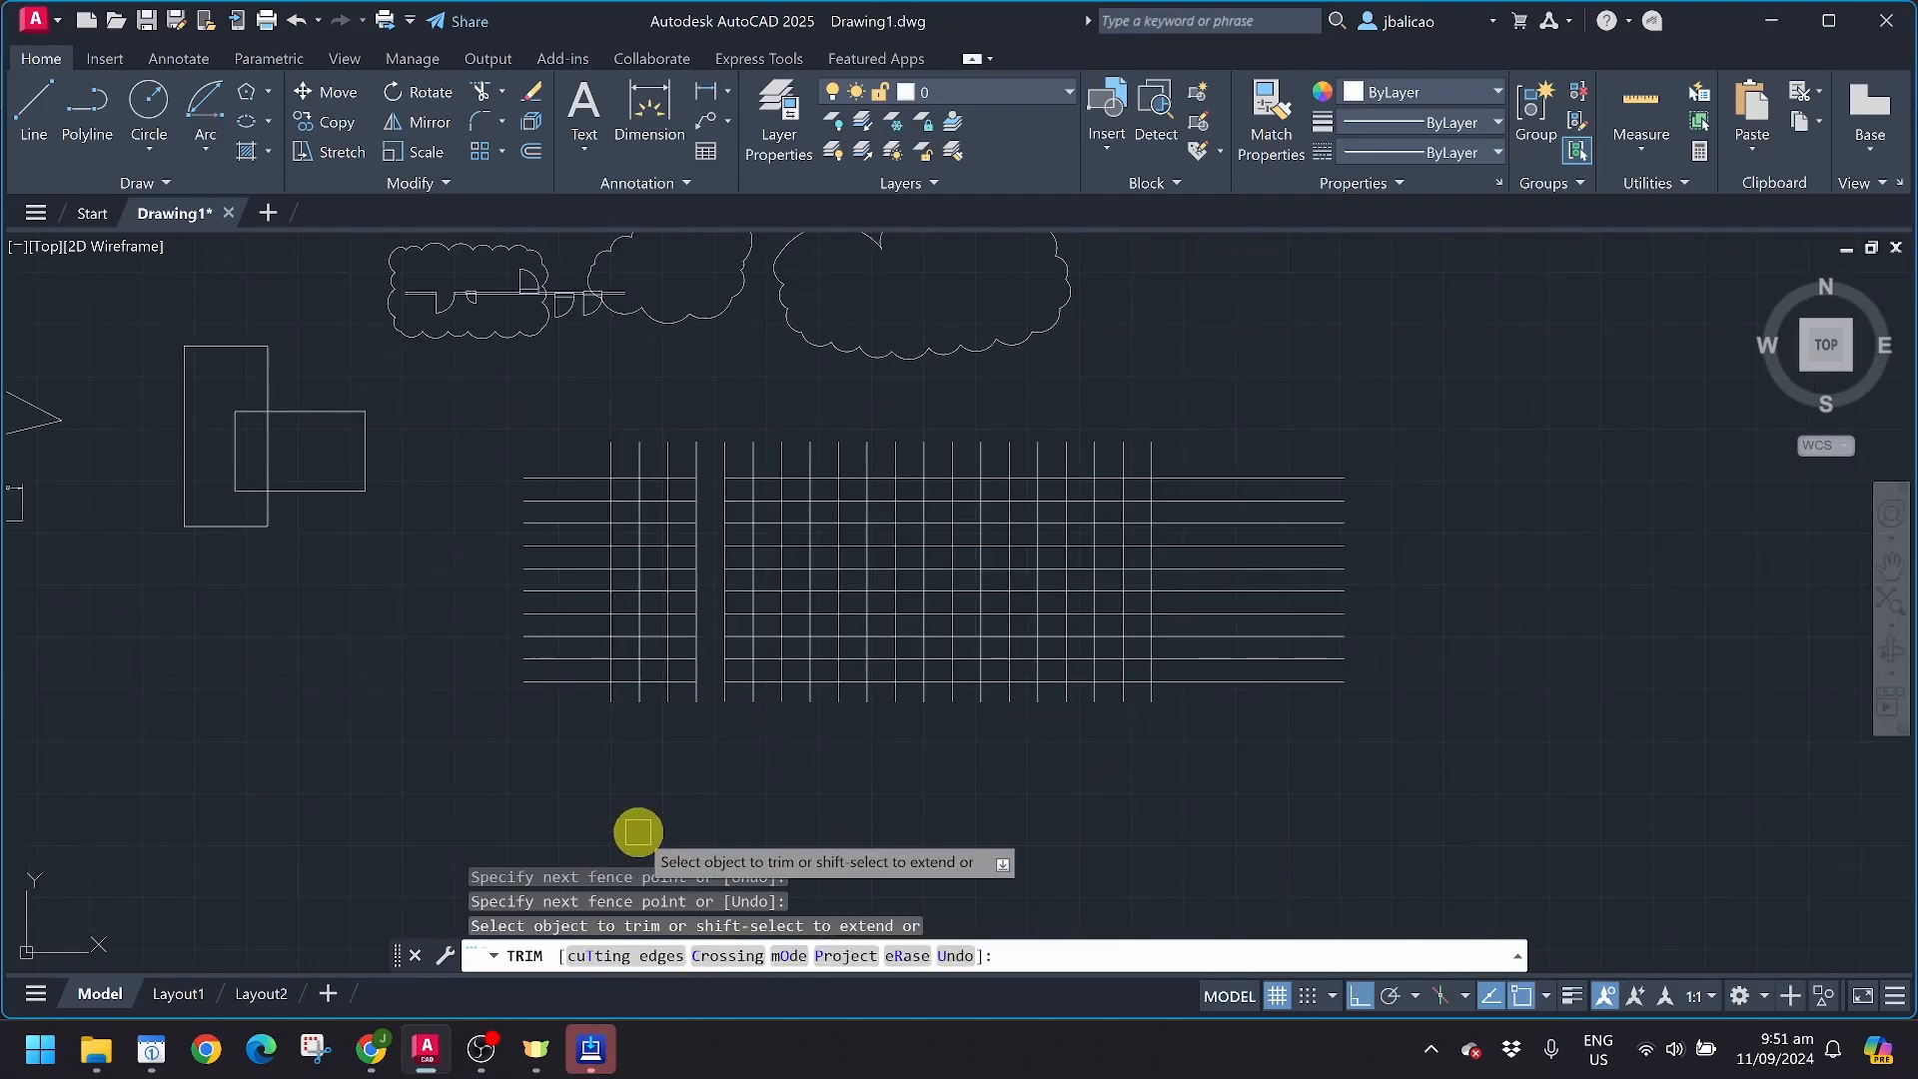
middle_drag(933, 737, 805, 758)
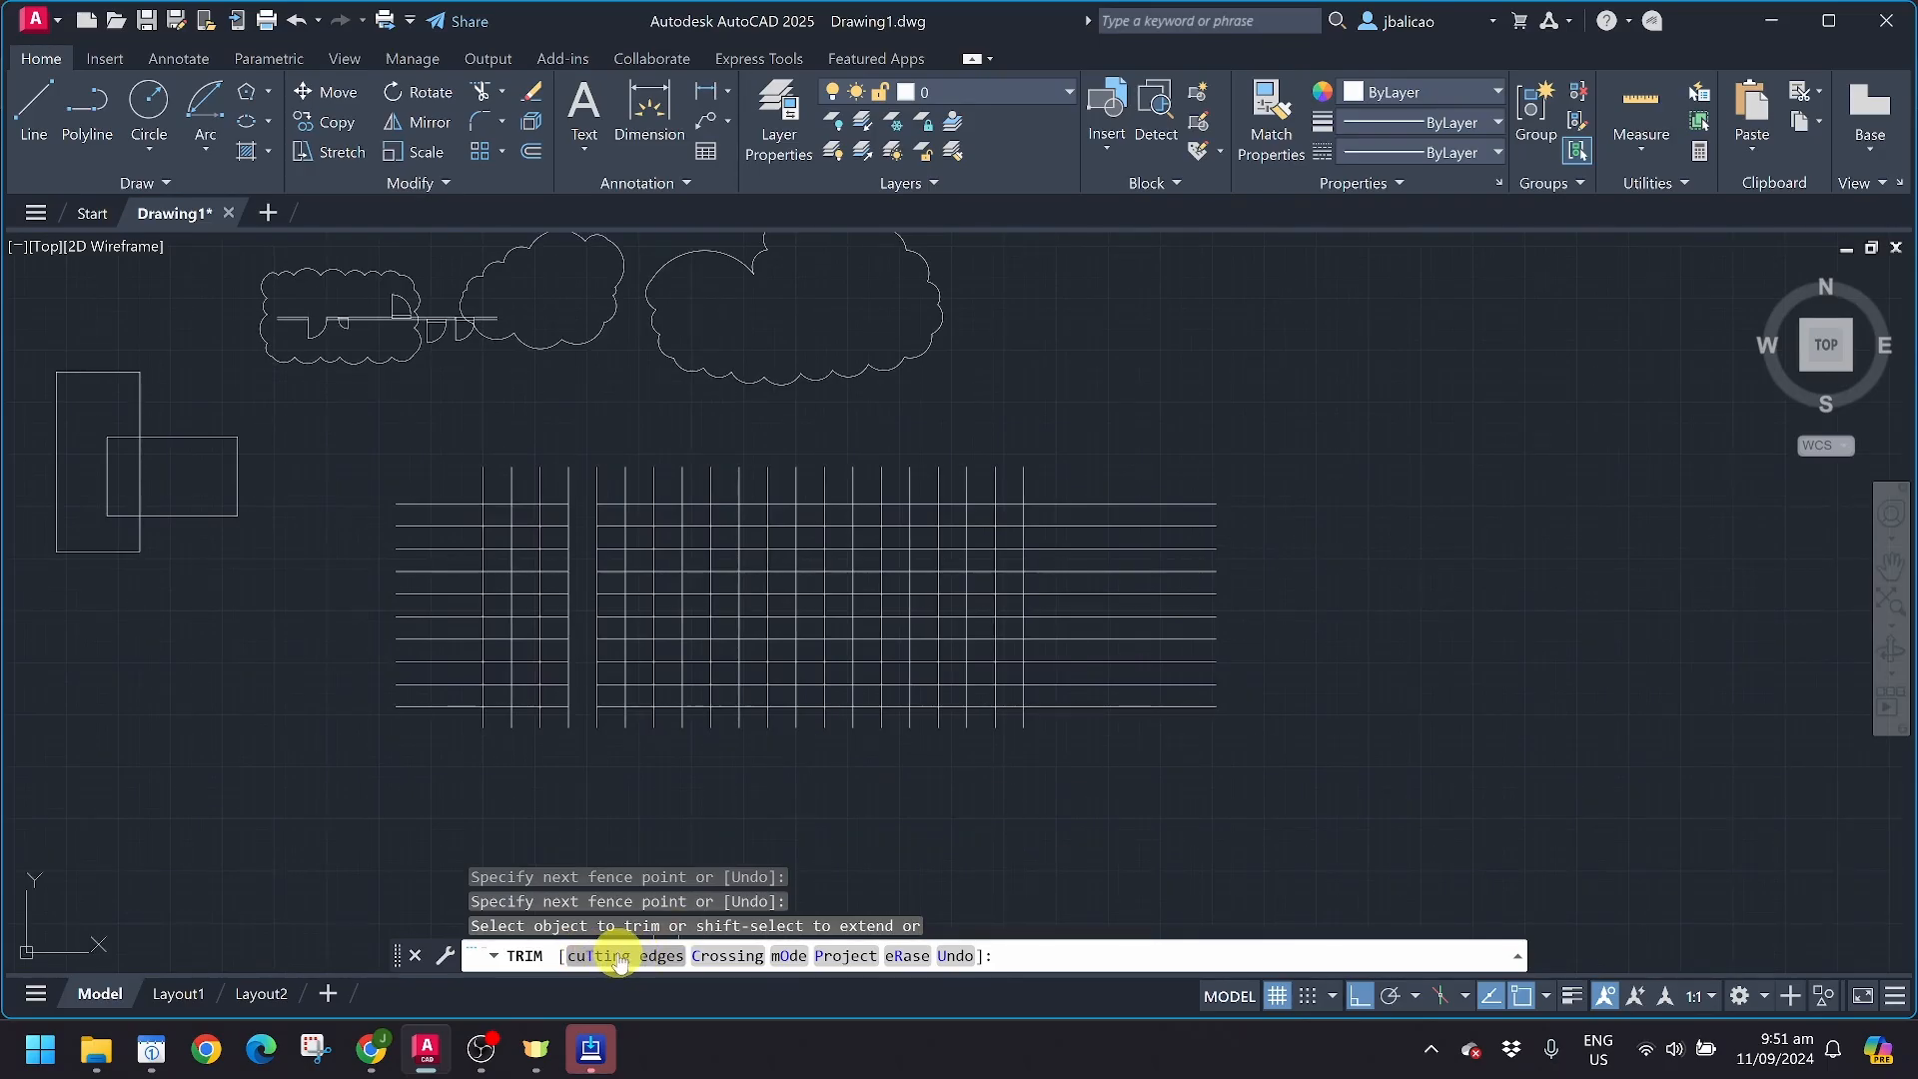
Try Trim's cutting edges option with the rightmost vertical line and the horizontal lines crossing it as edges
click(618, 957)
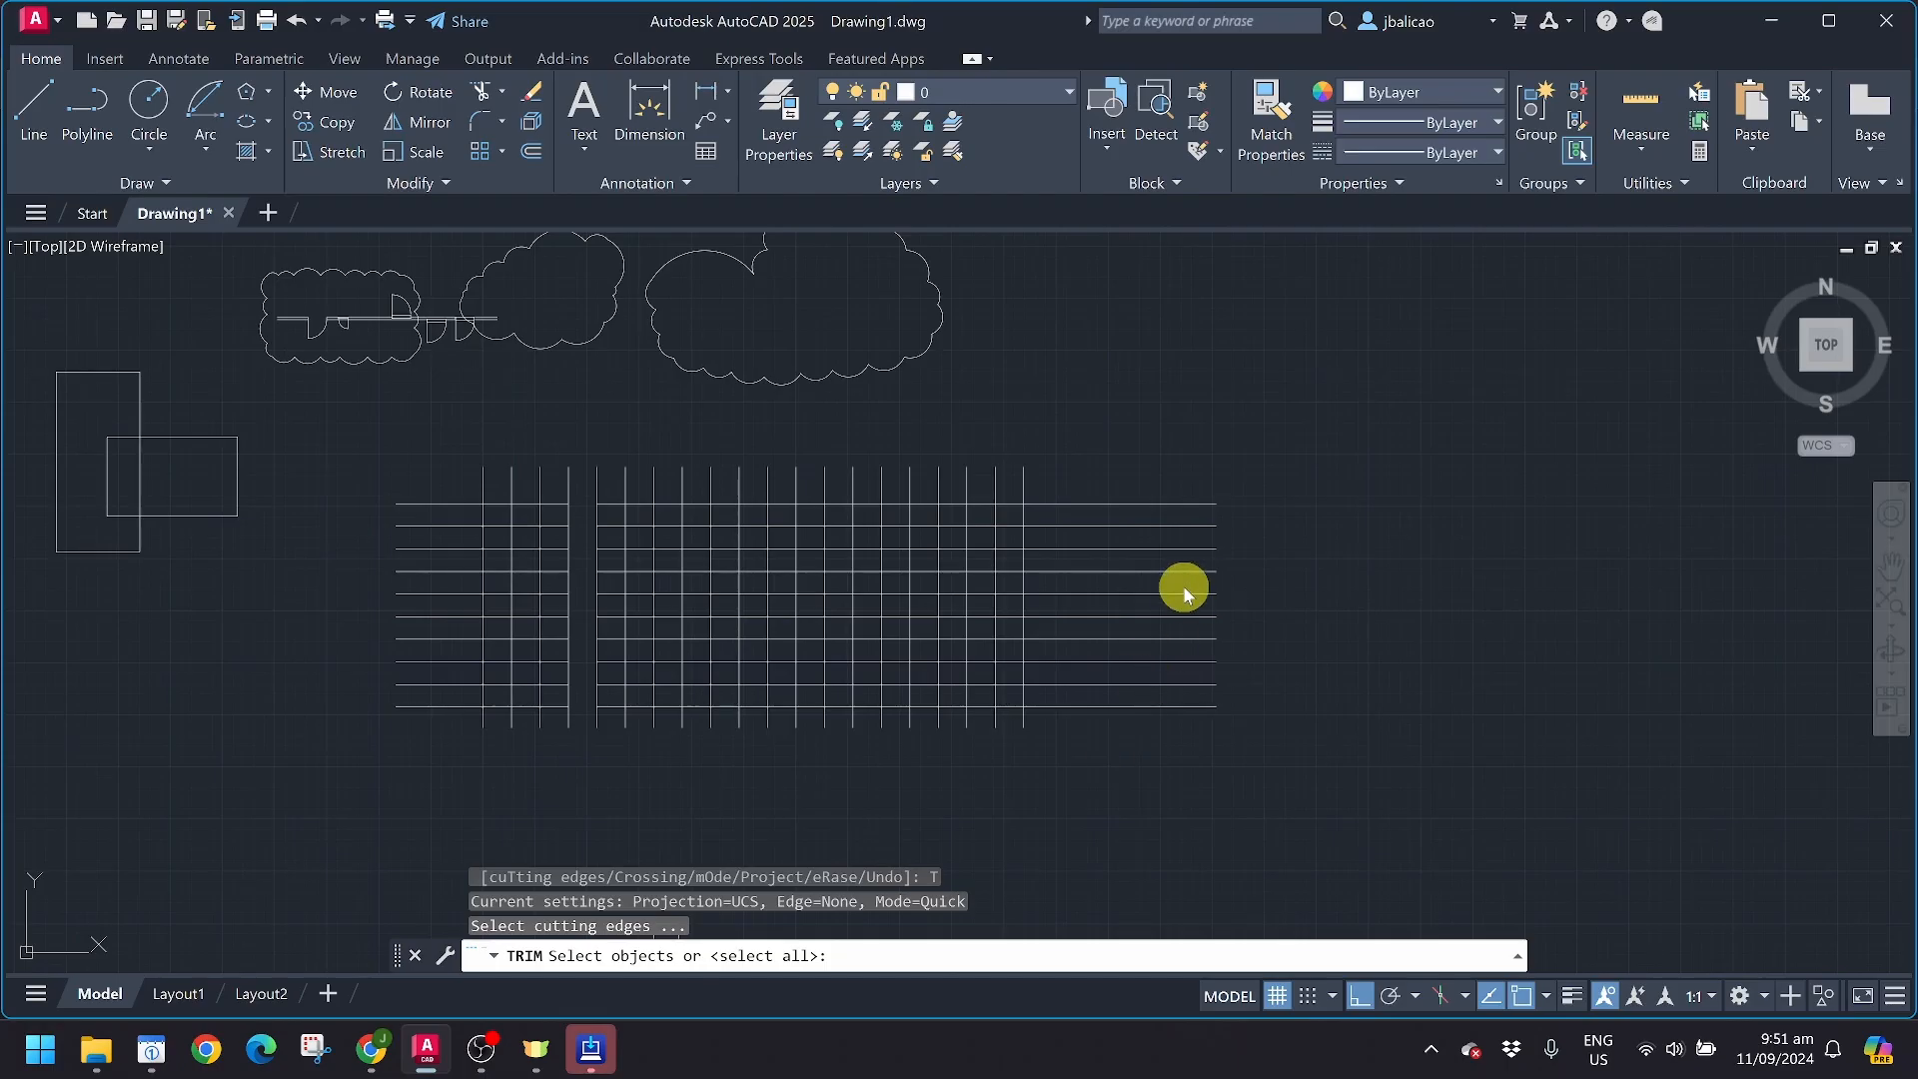
scroll(1184, 590, up, 2)
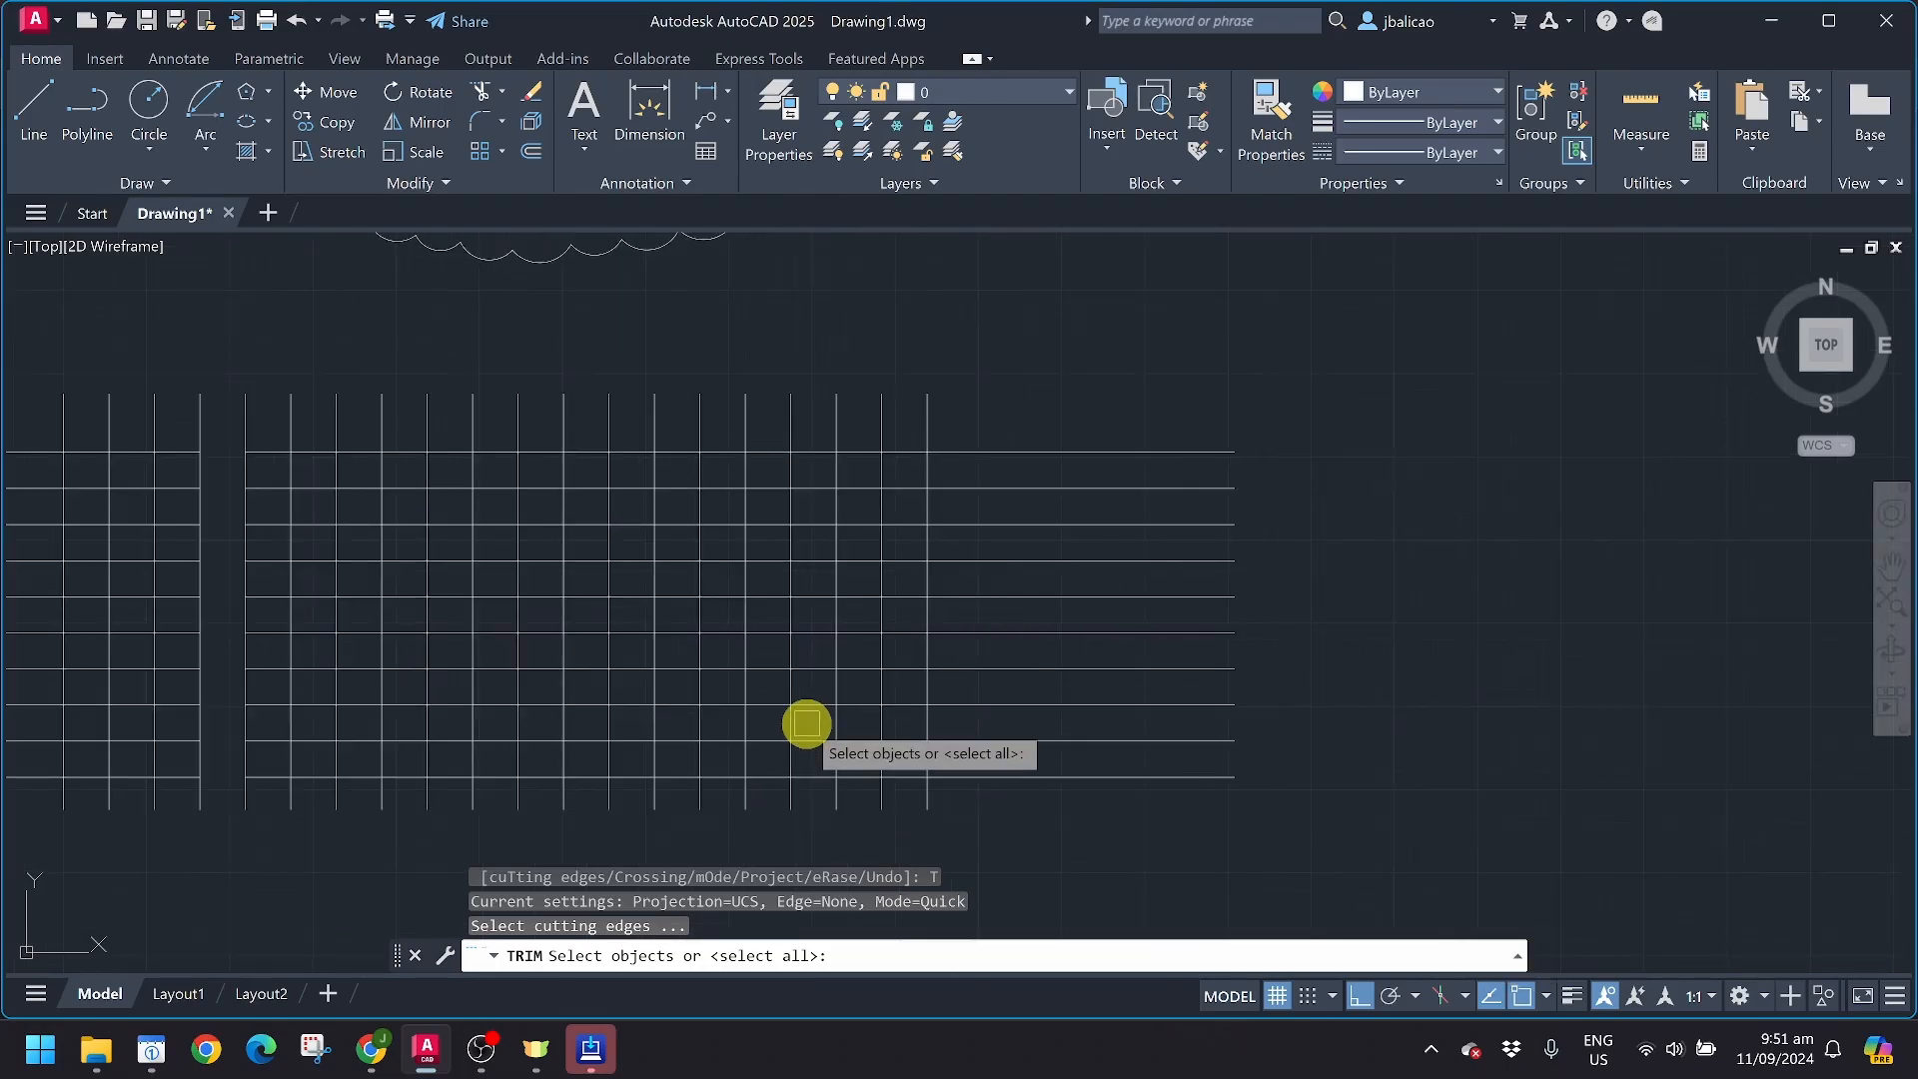
click(929, 692)
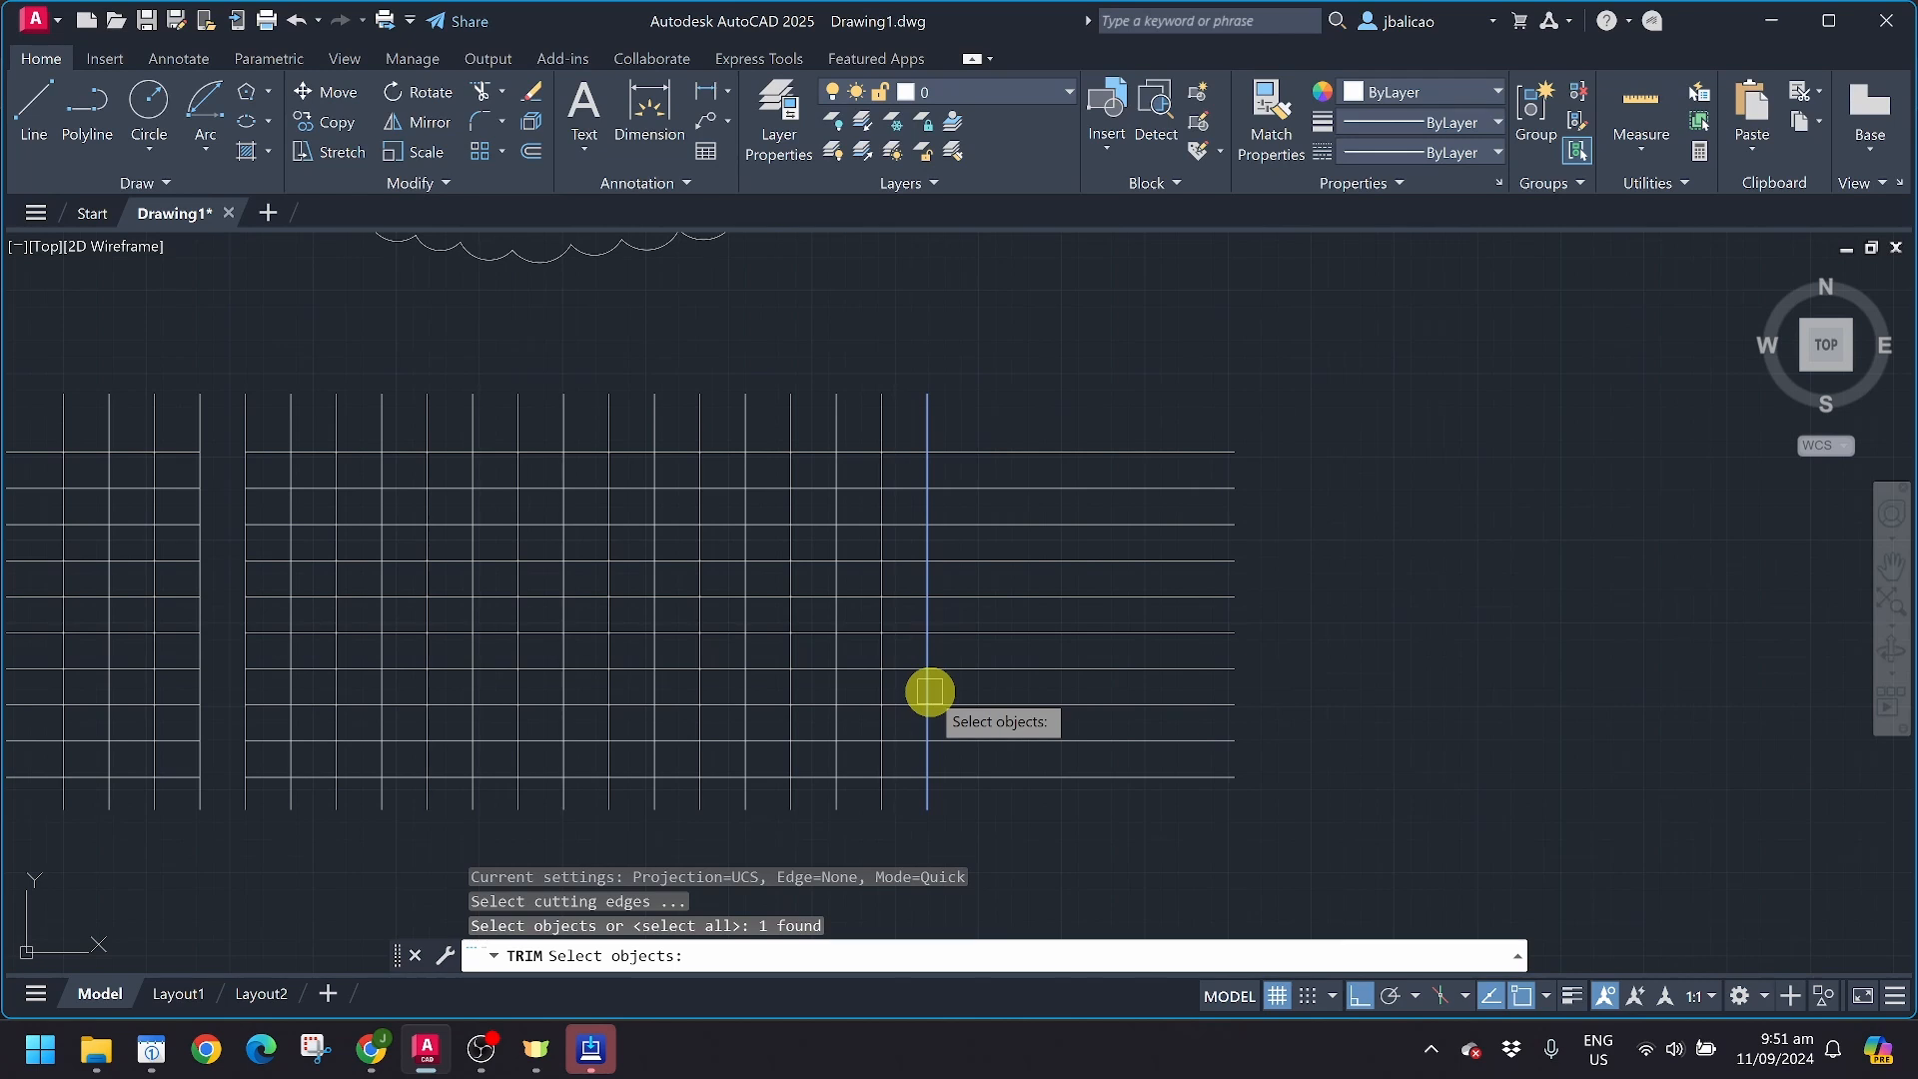
click(1162, 834)
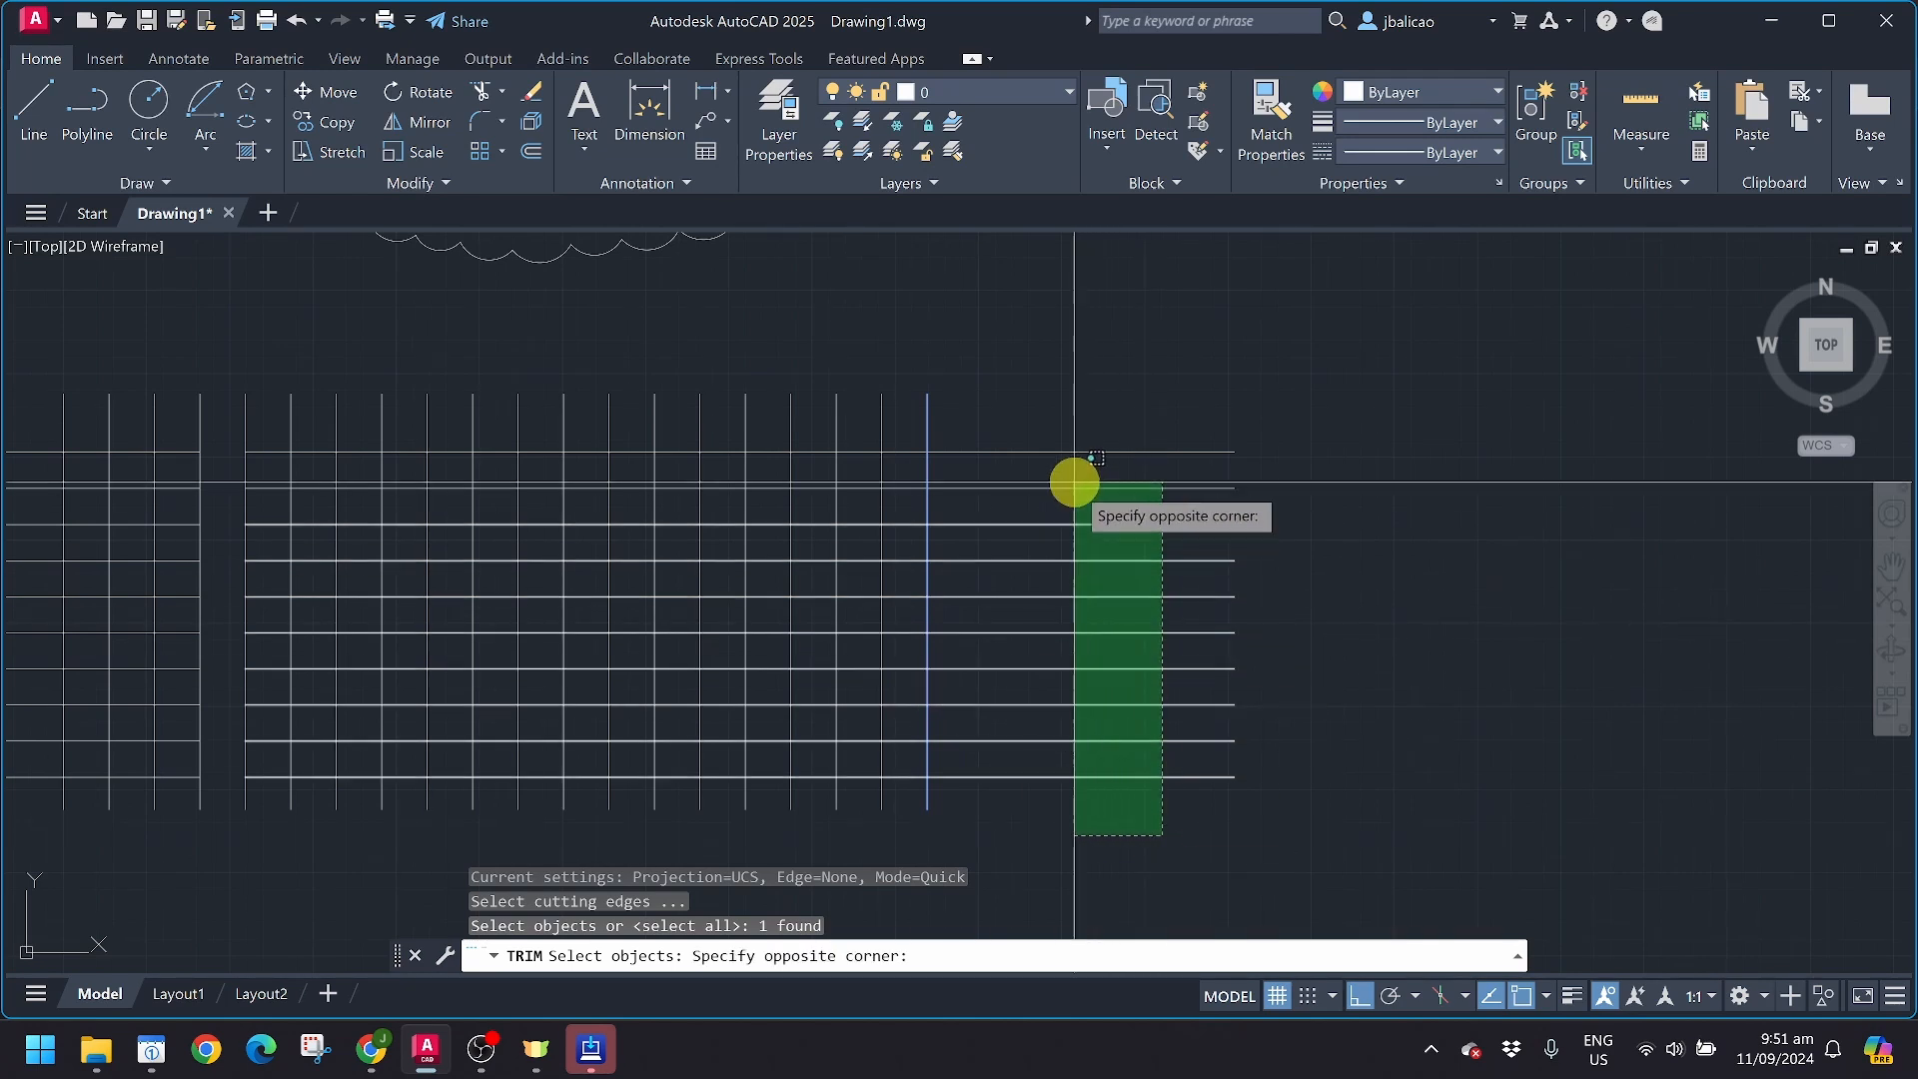
click(1058, 399)
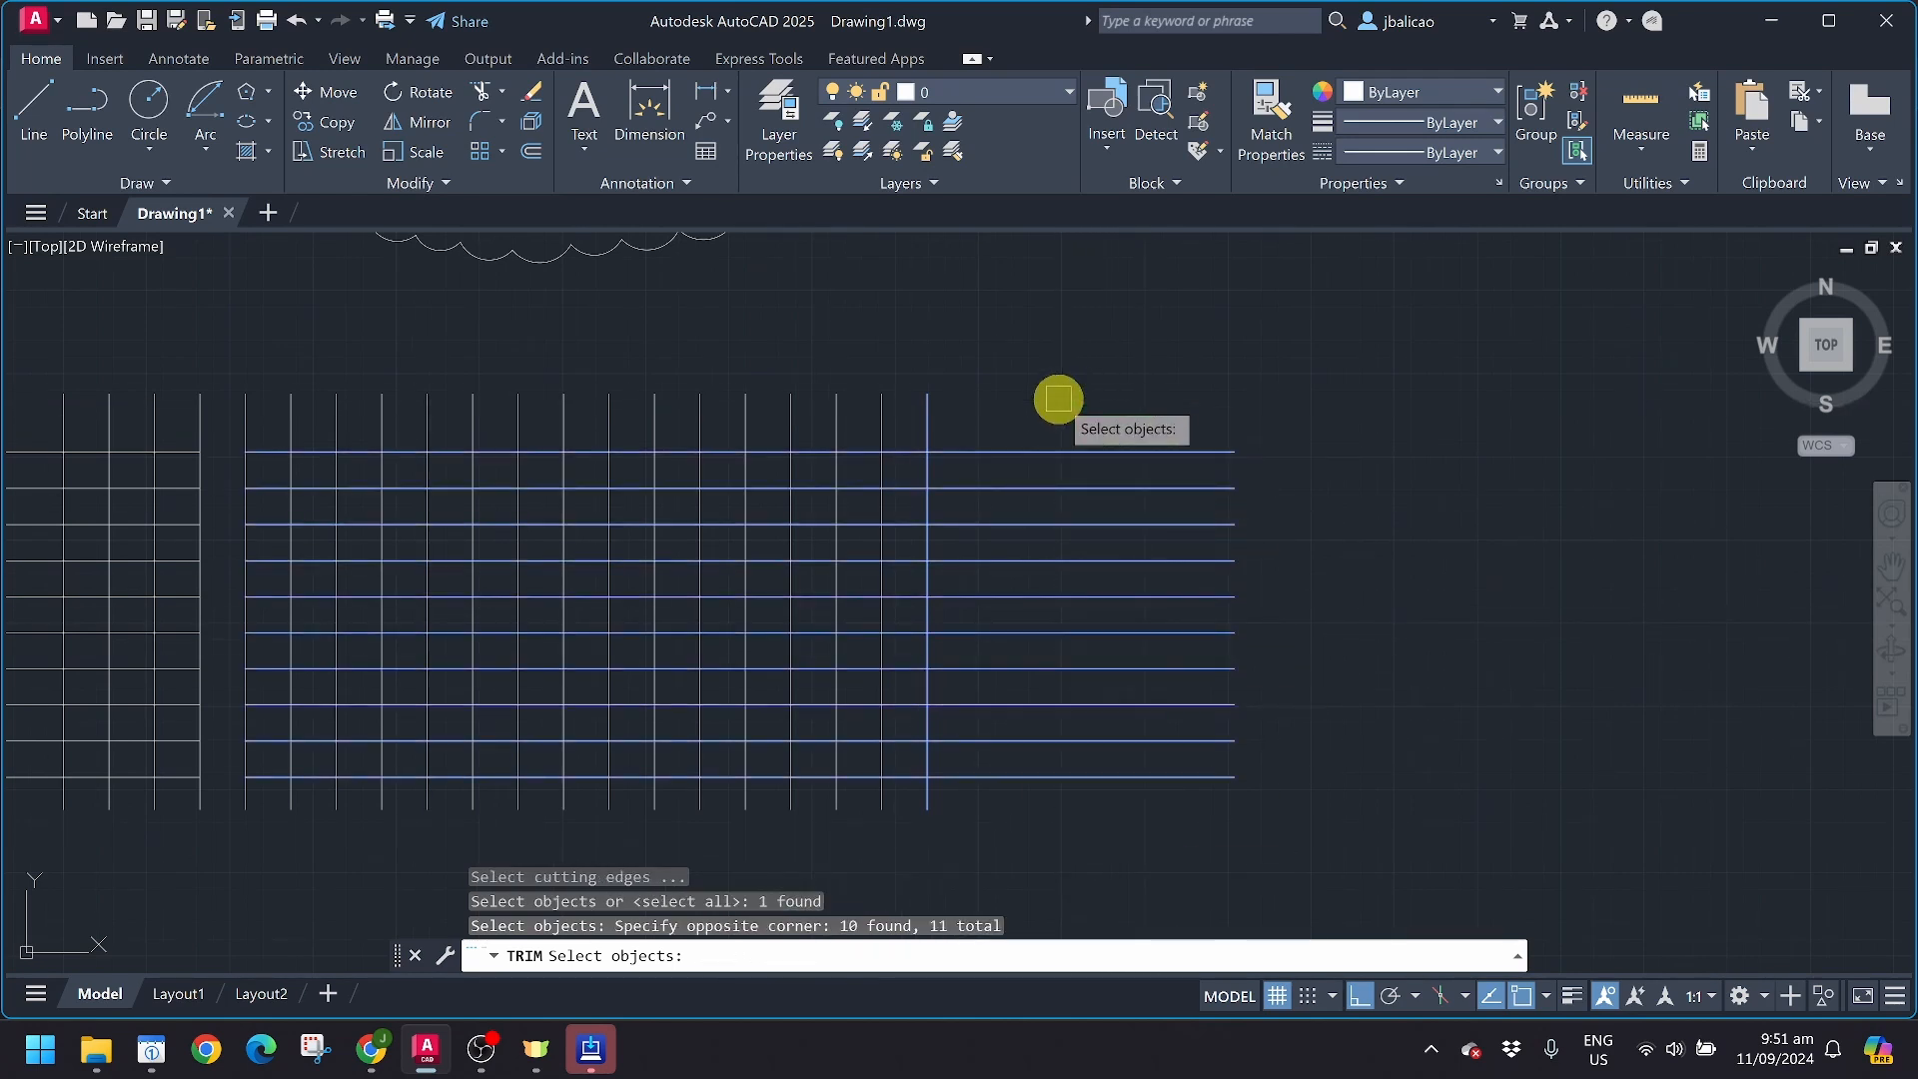
key(Return)
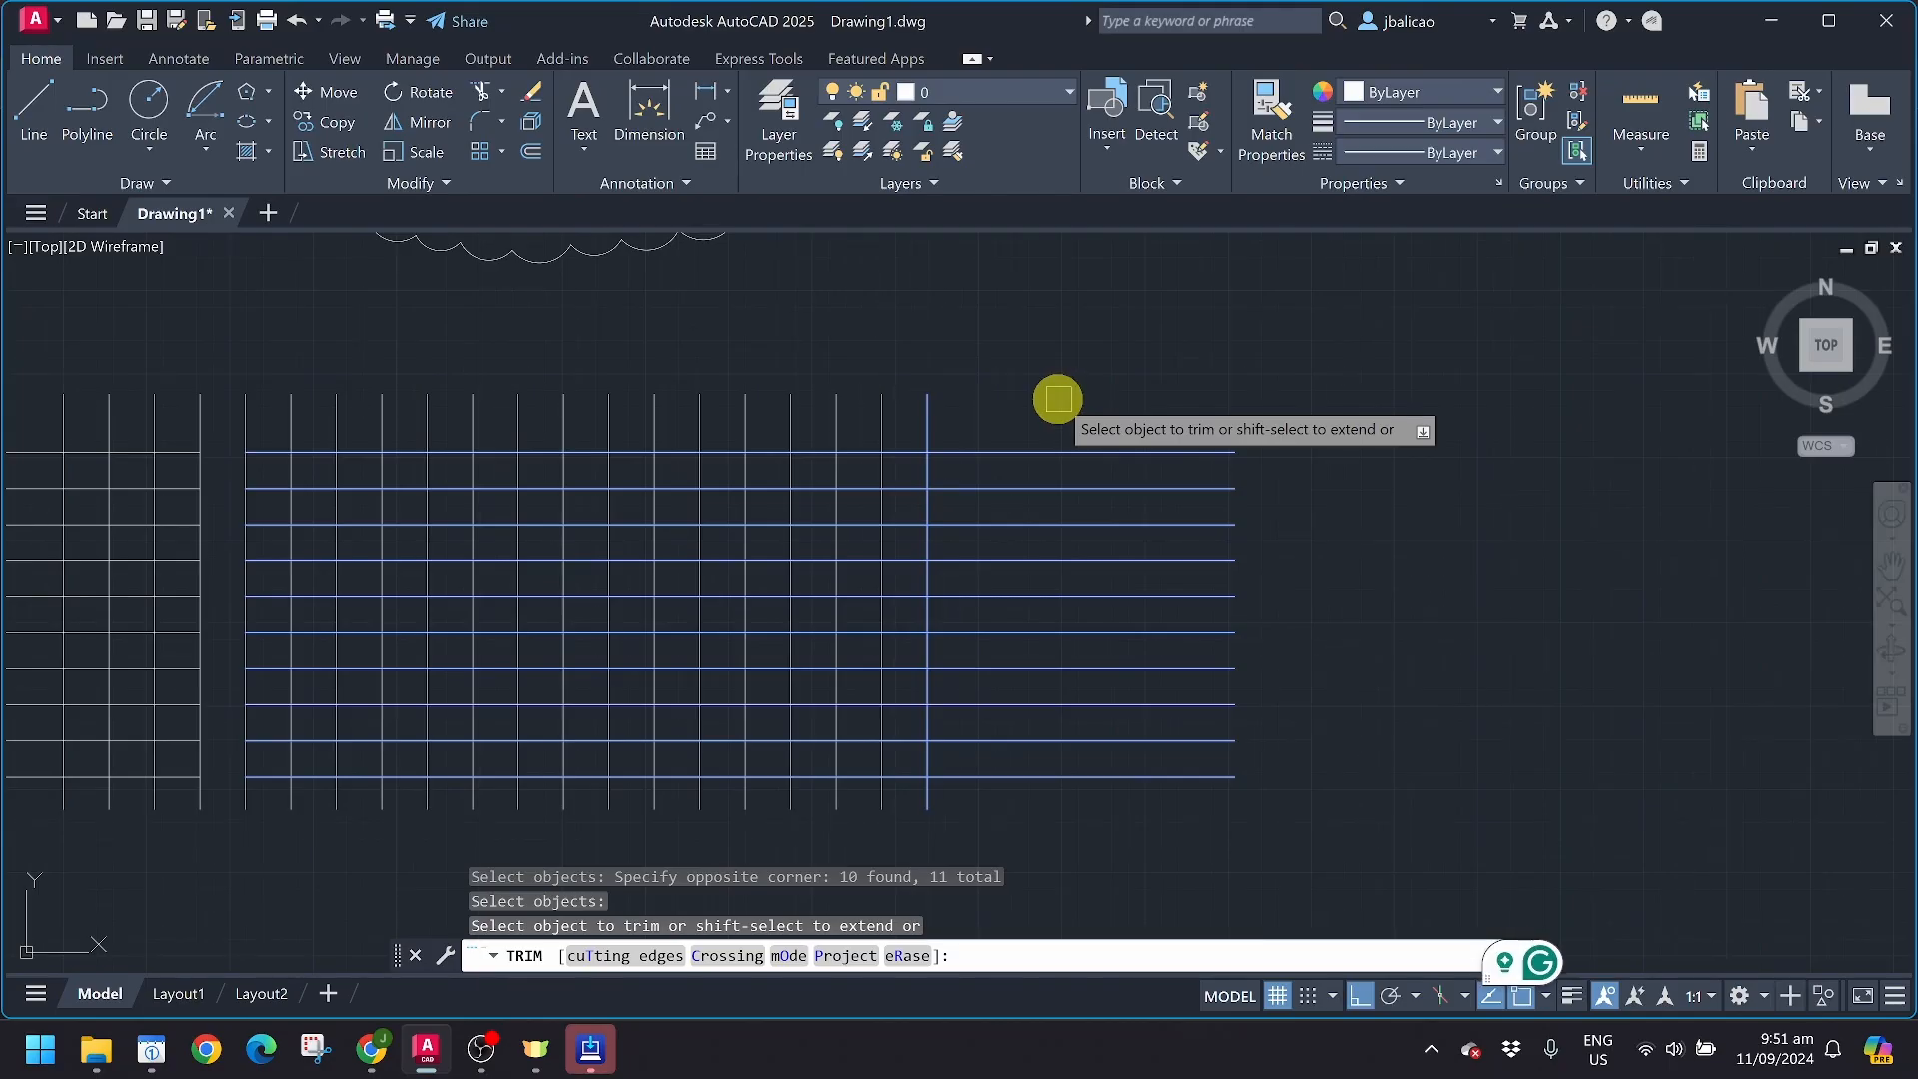
key(Return)
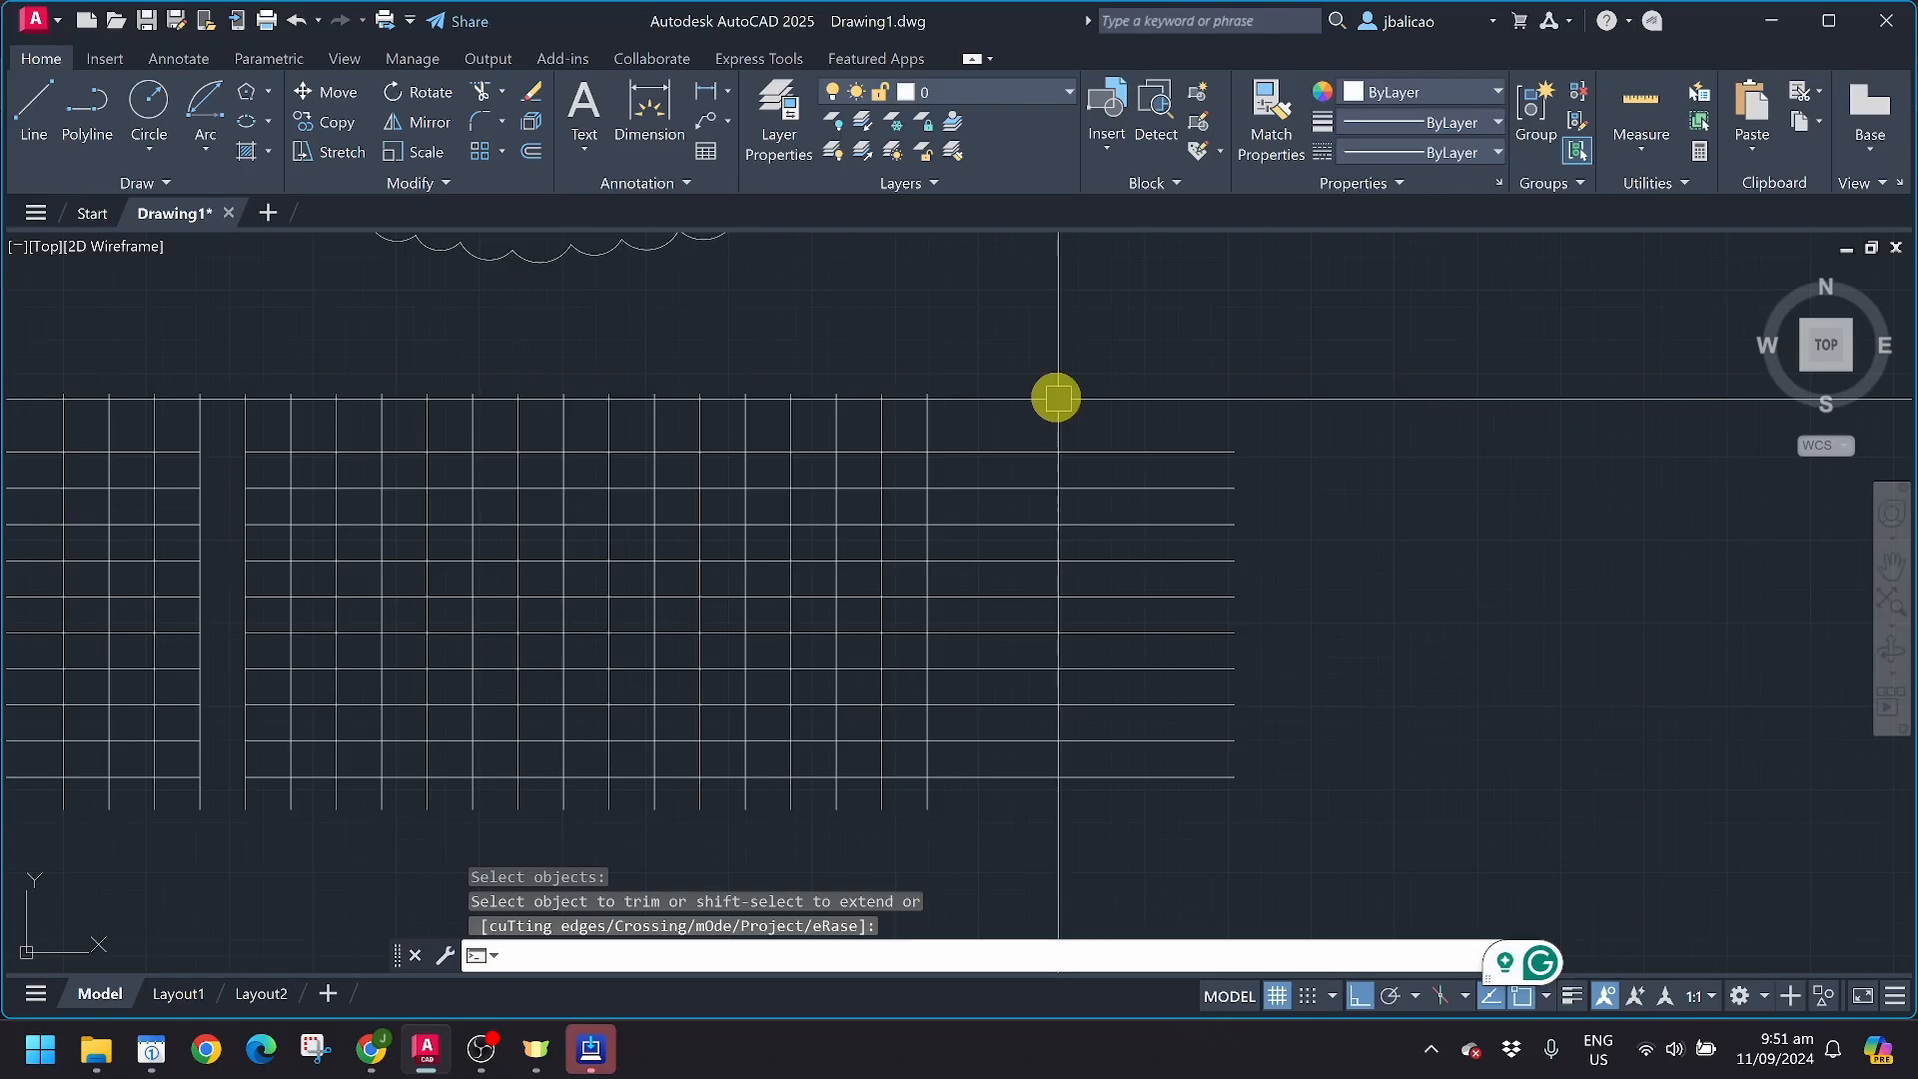
scroll(1055, 398, up, 2)
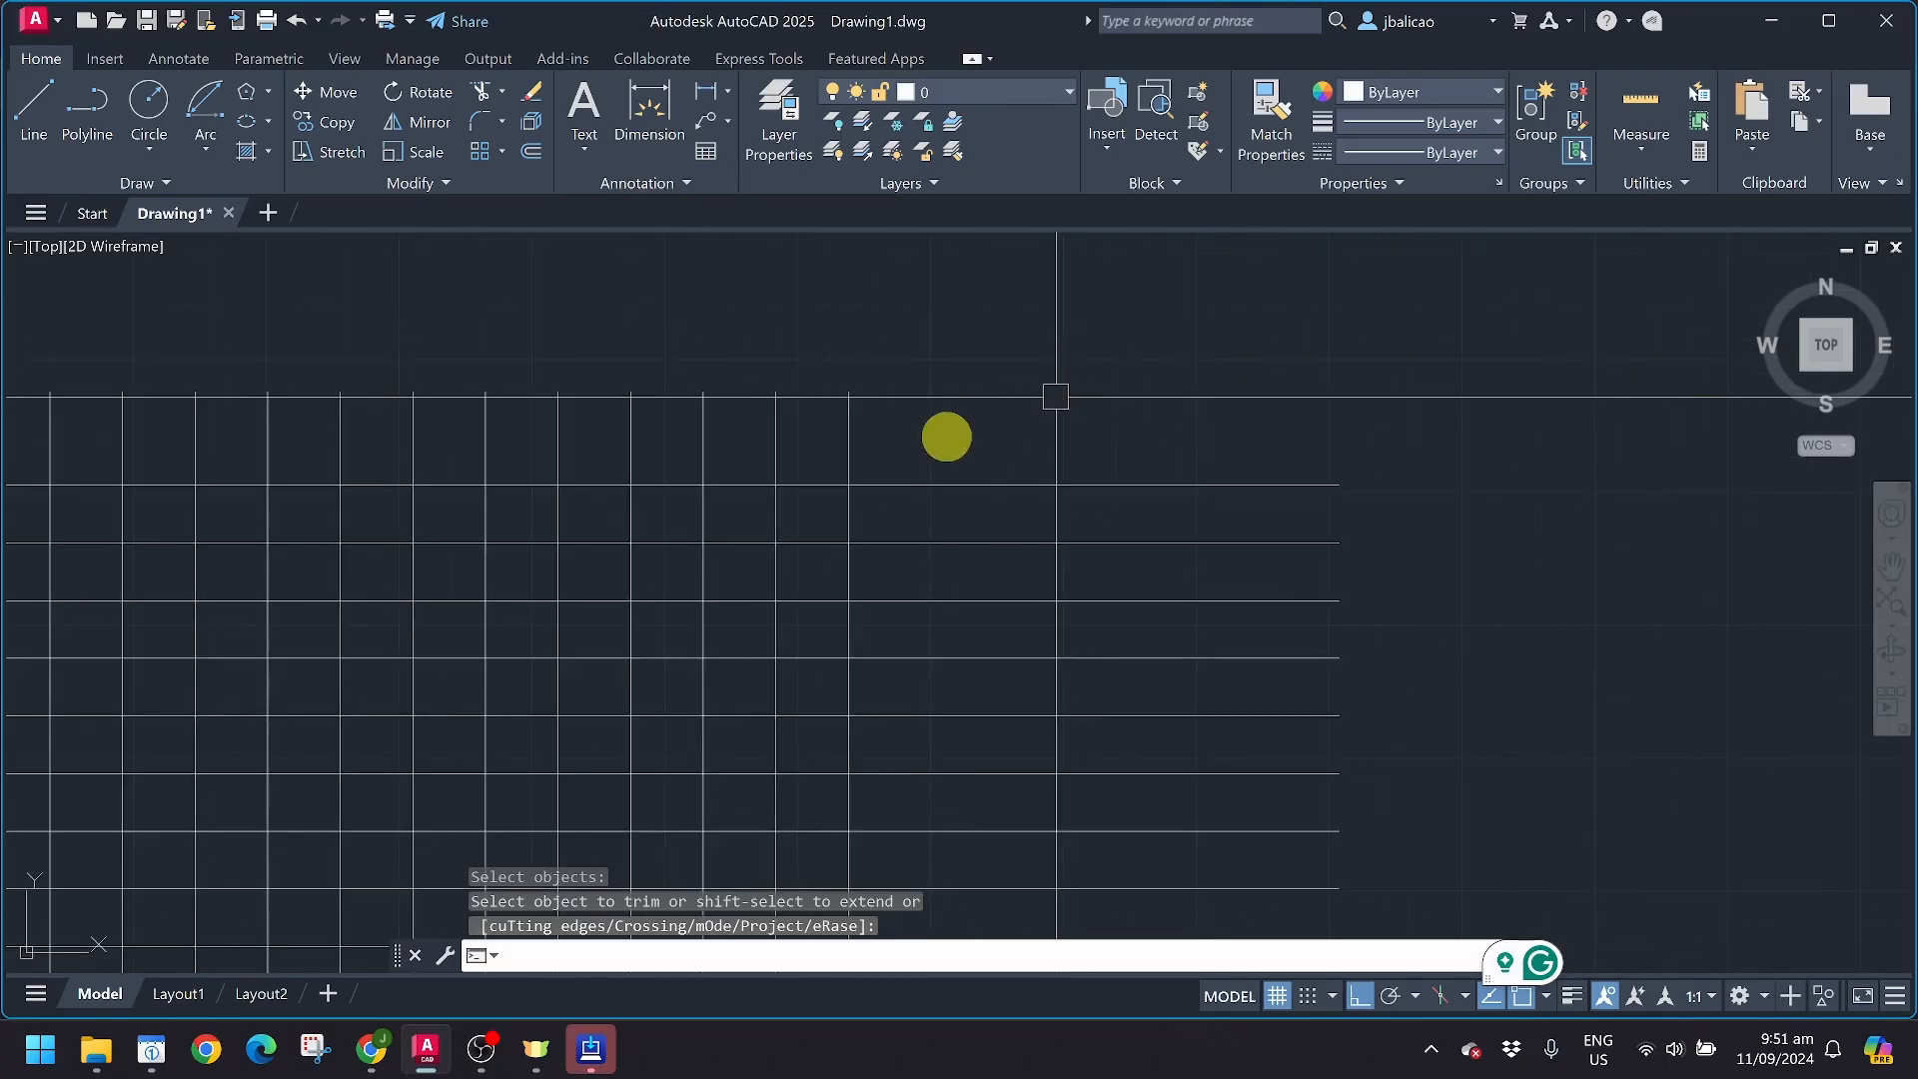
click(484, 95)
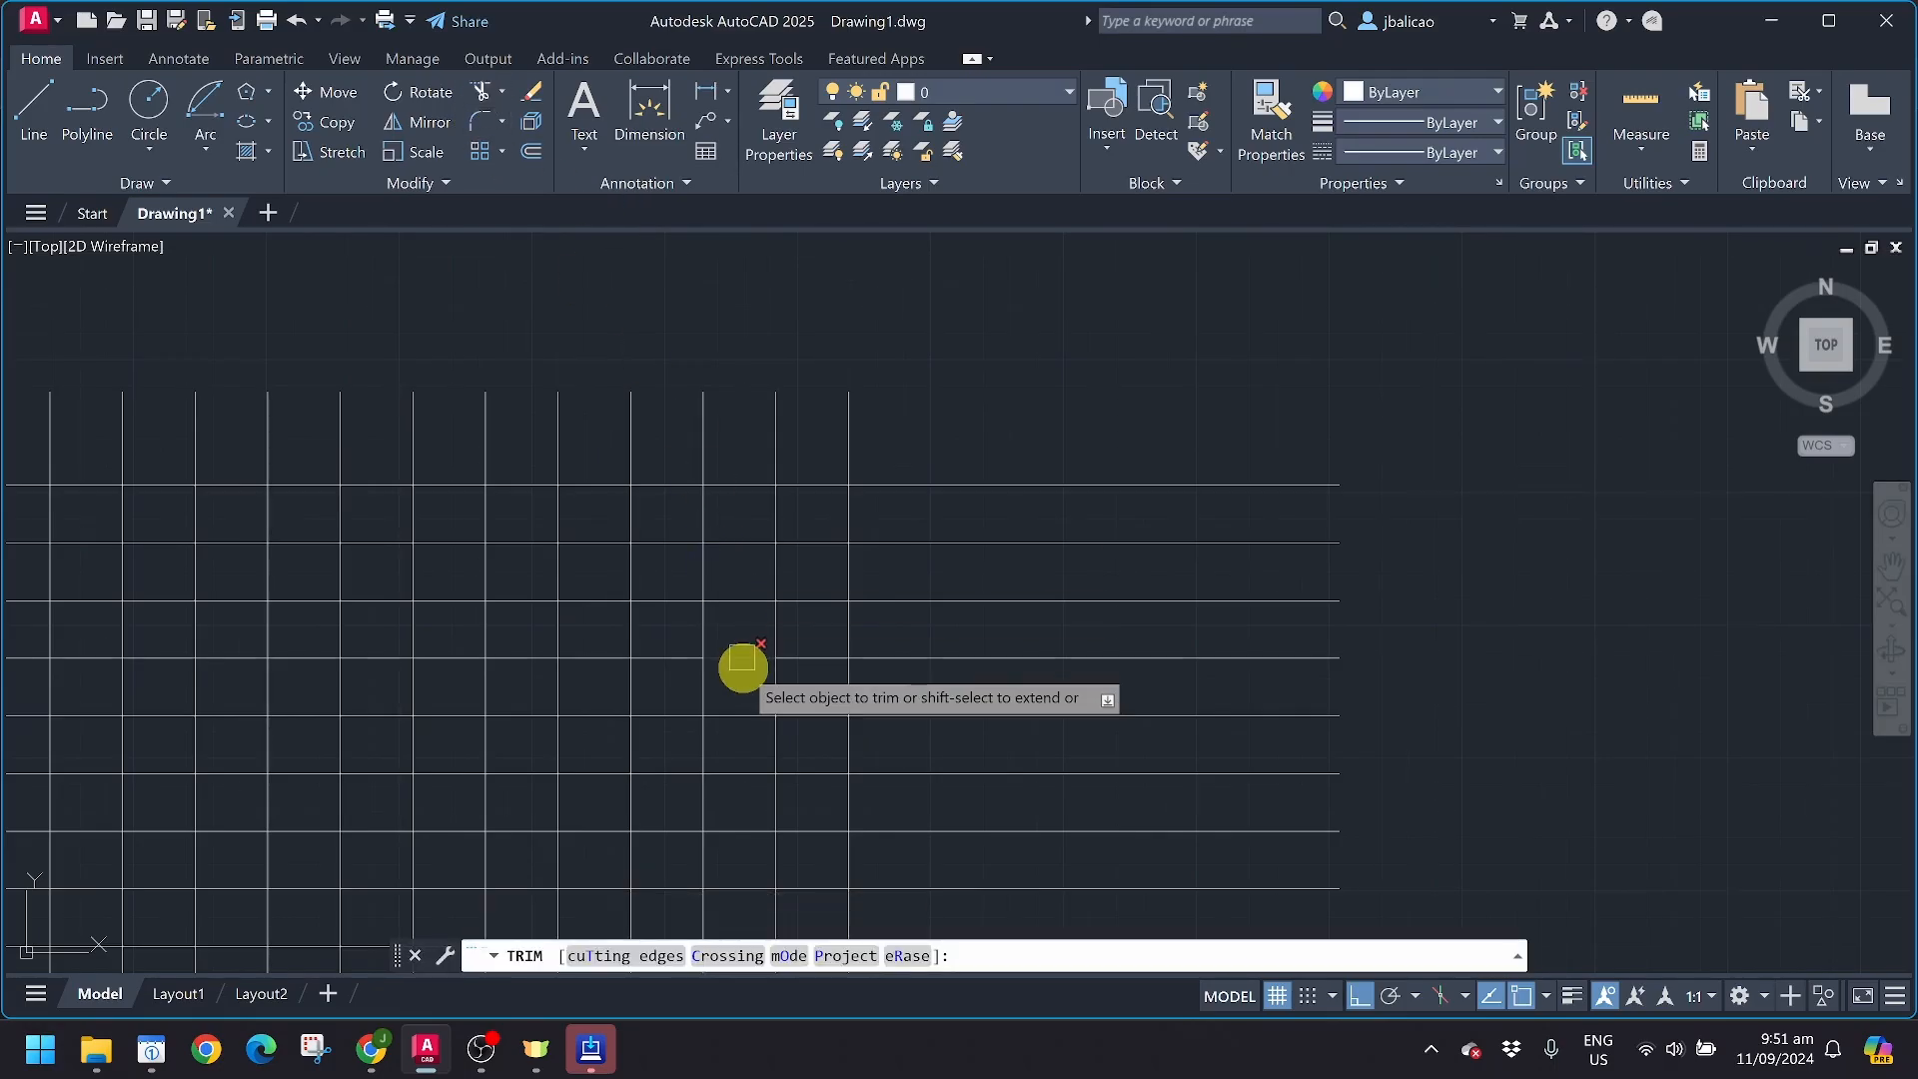
middle_drag(740, 664, 758, 543)
text(t)
key(Return)
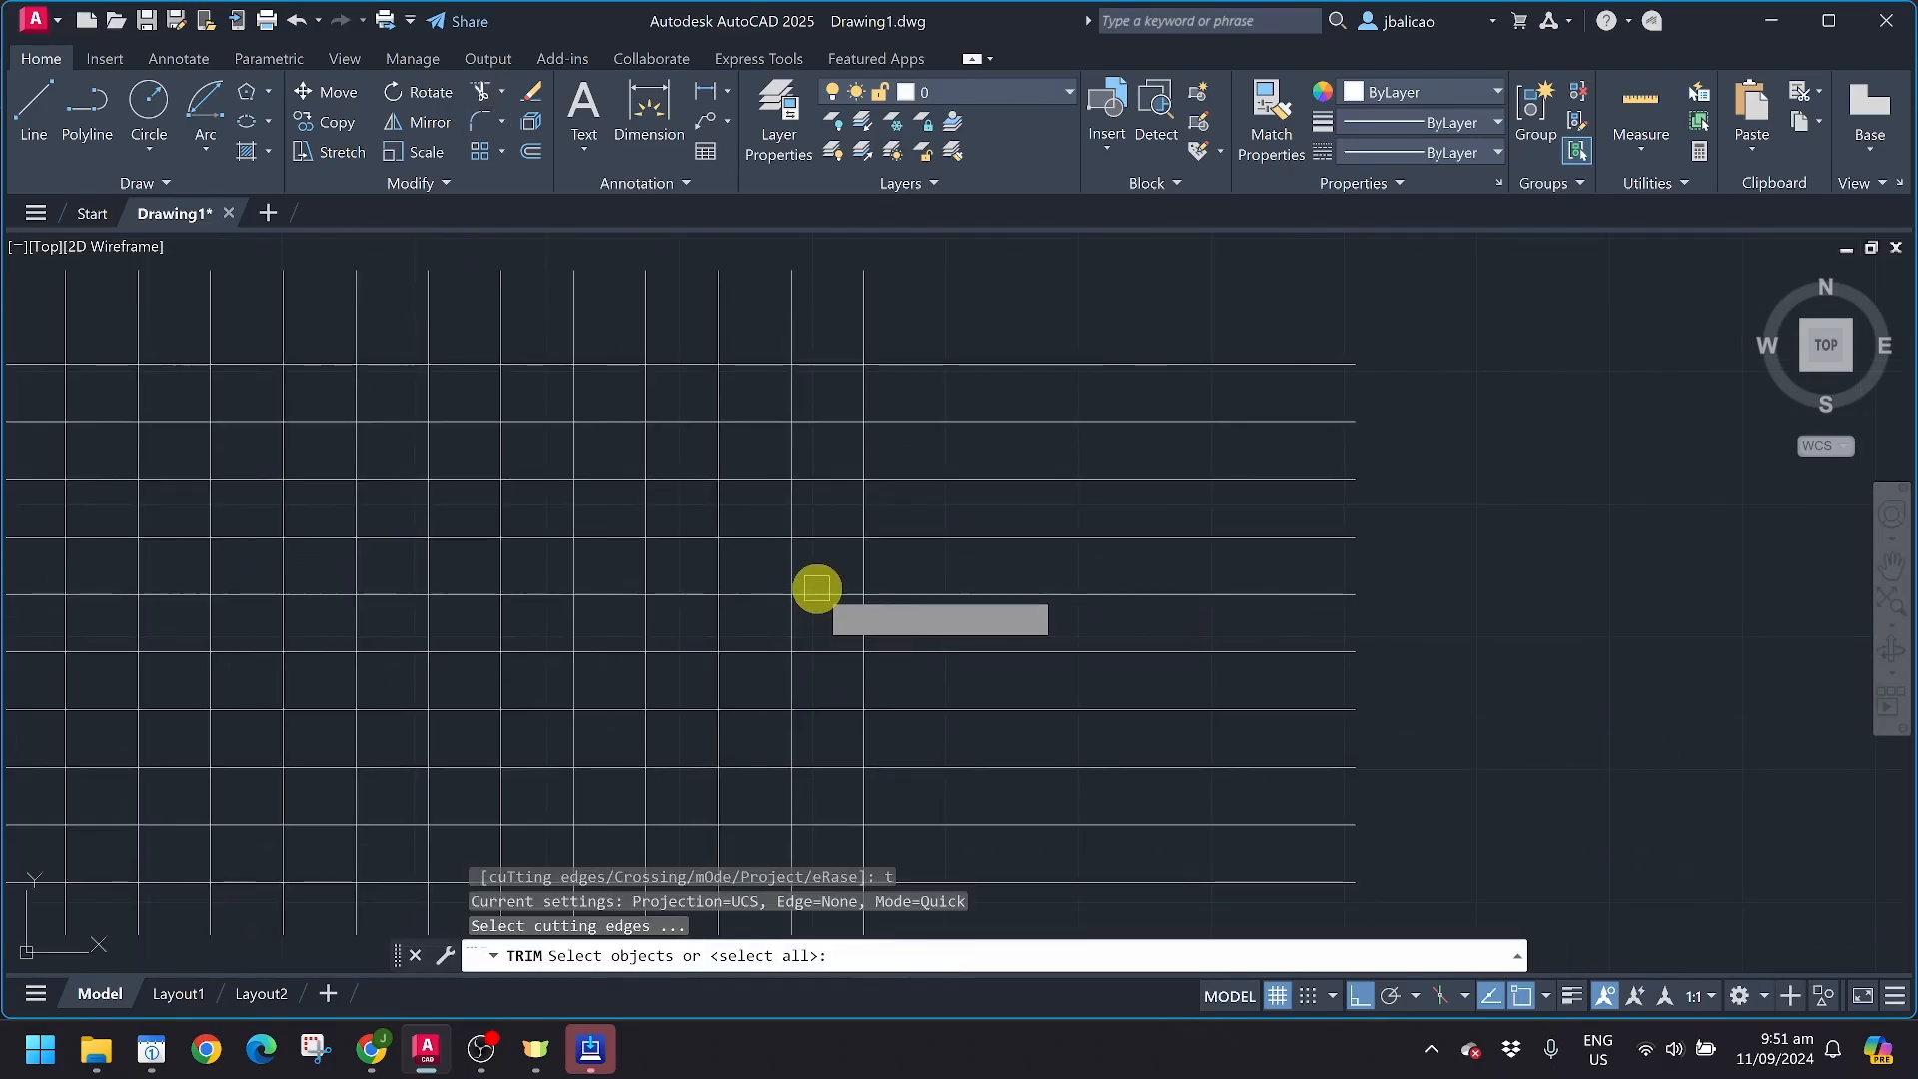
scroll(816, 589, down, 2)
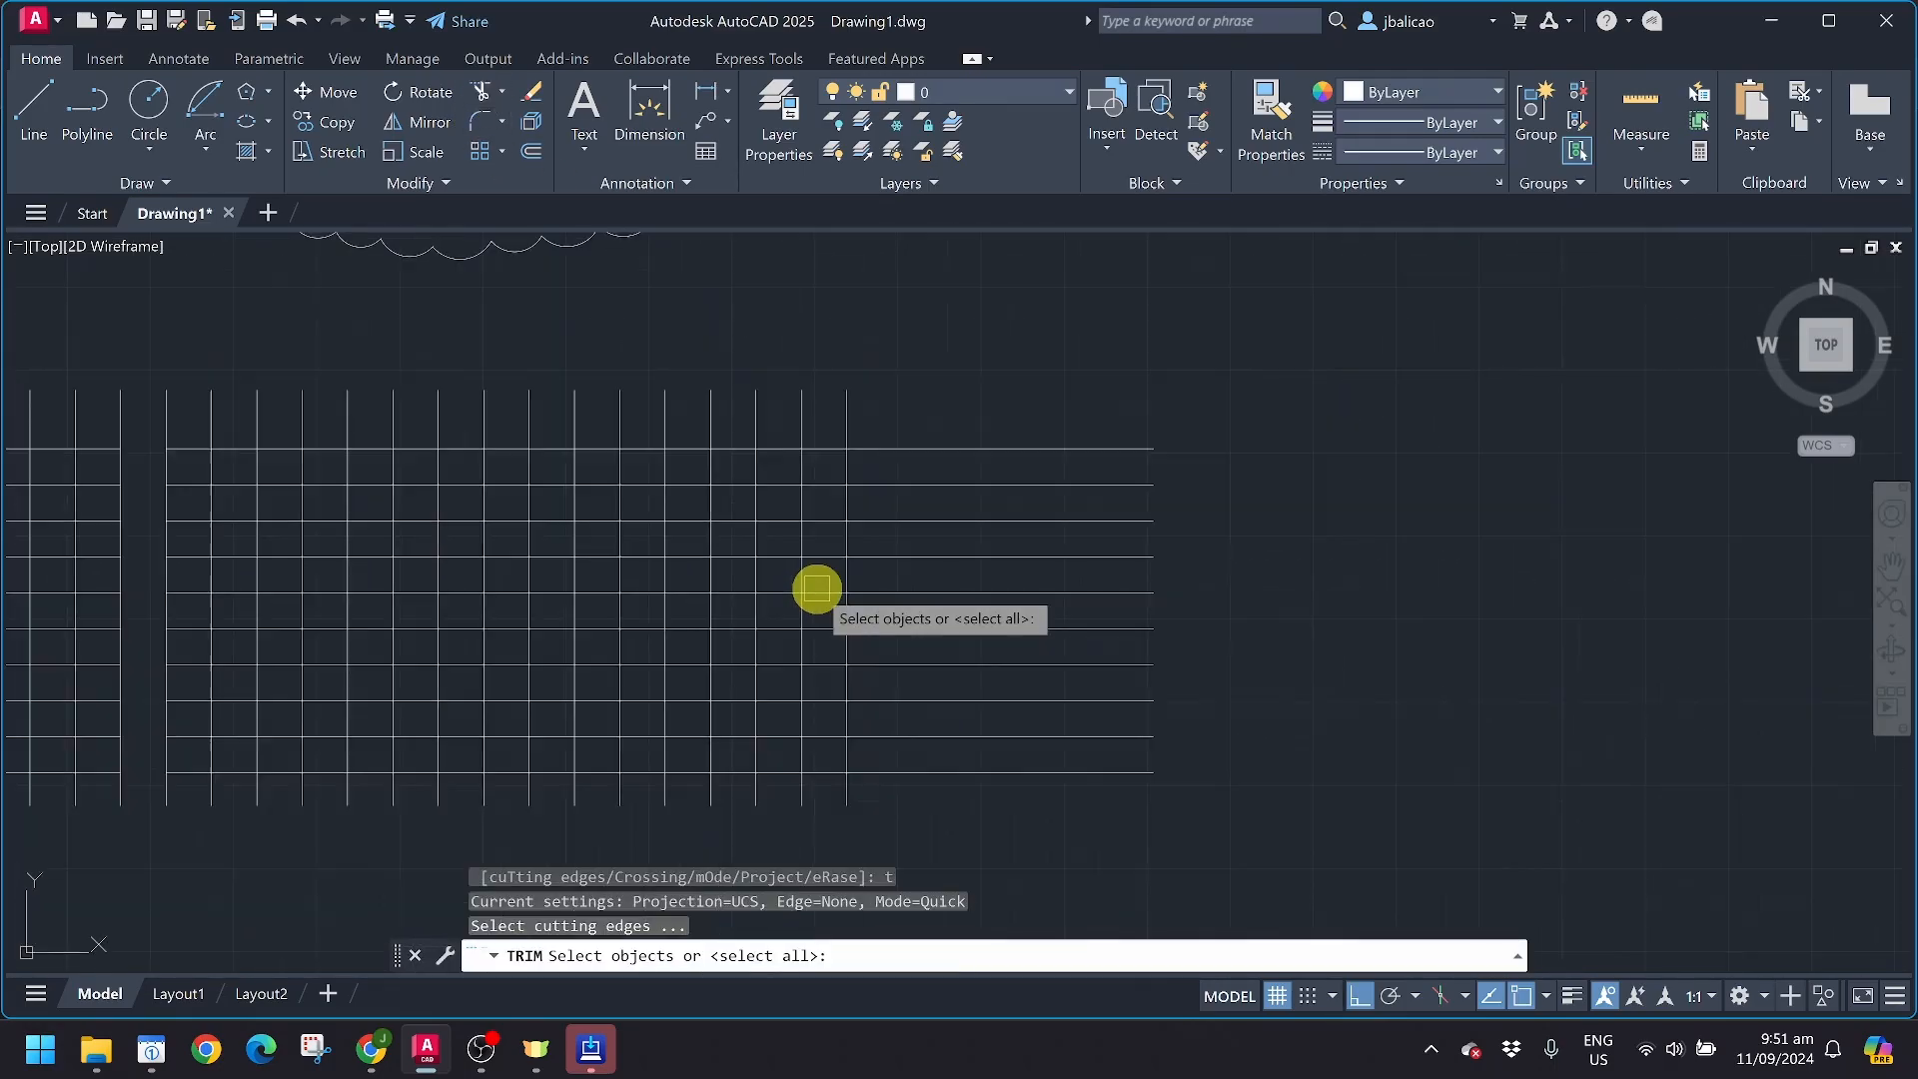
click(848, 530)
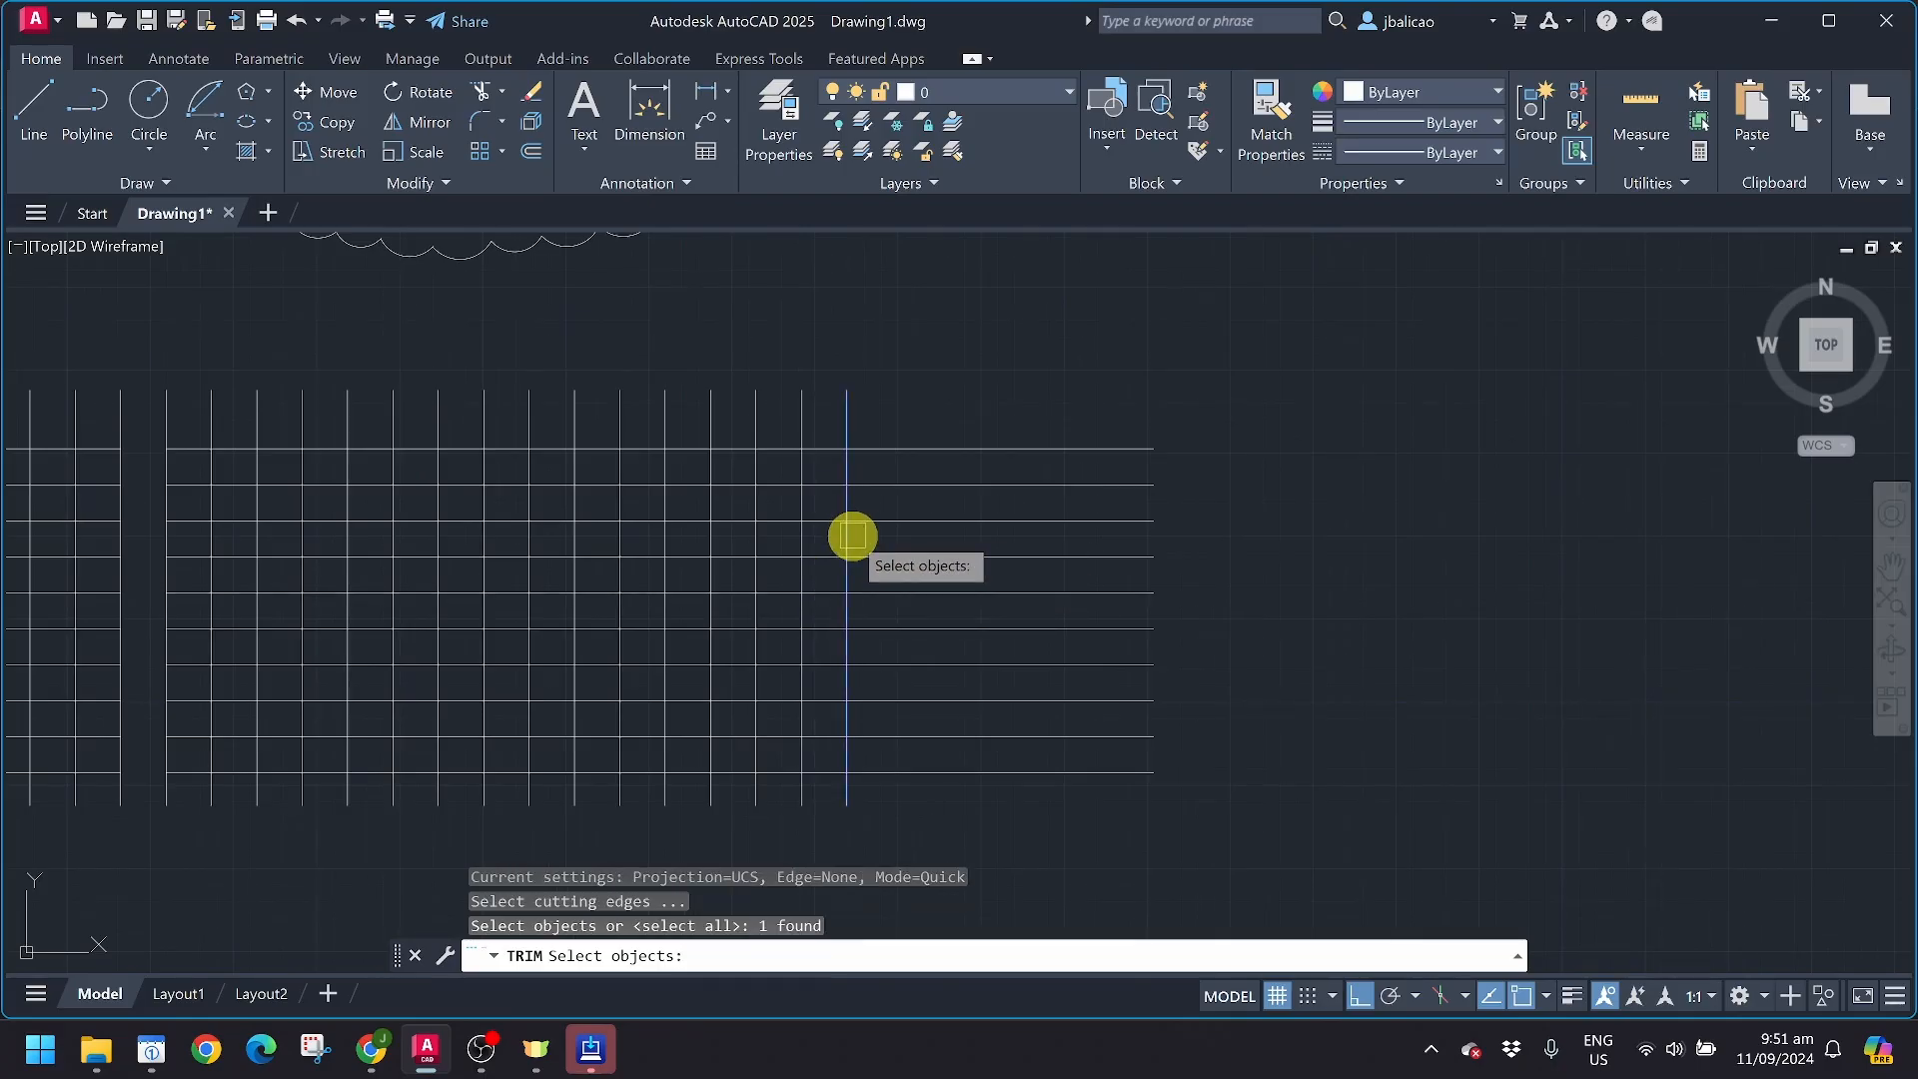
click(920, 445)
key(Return)
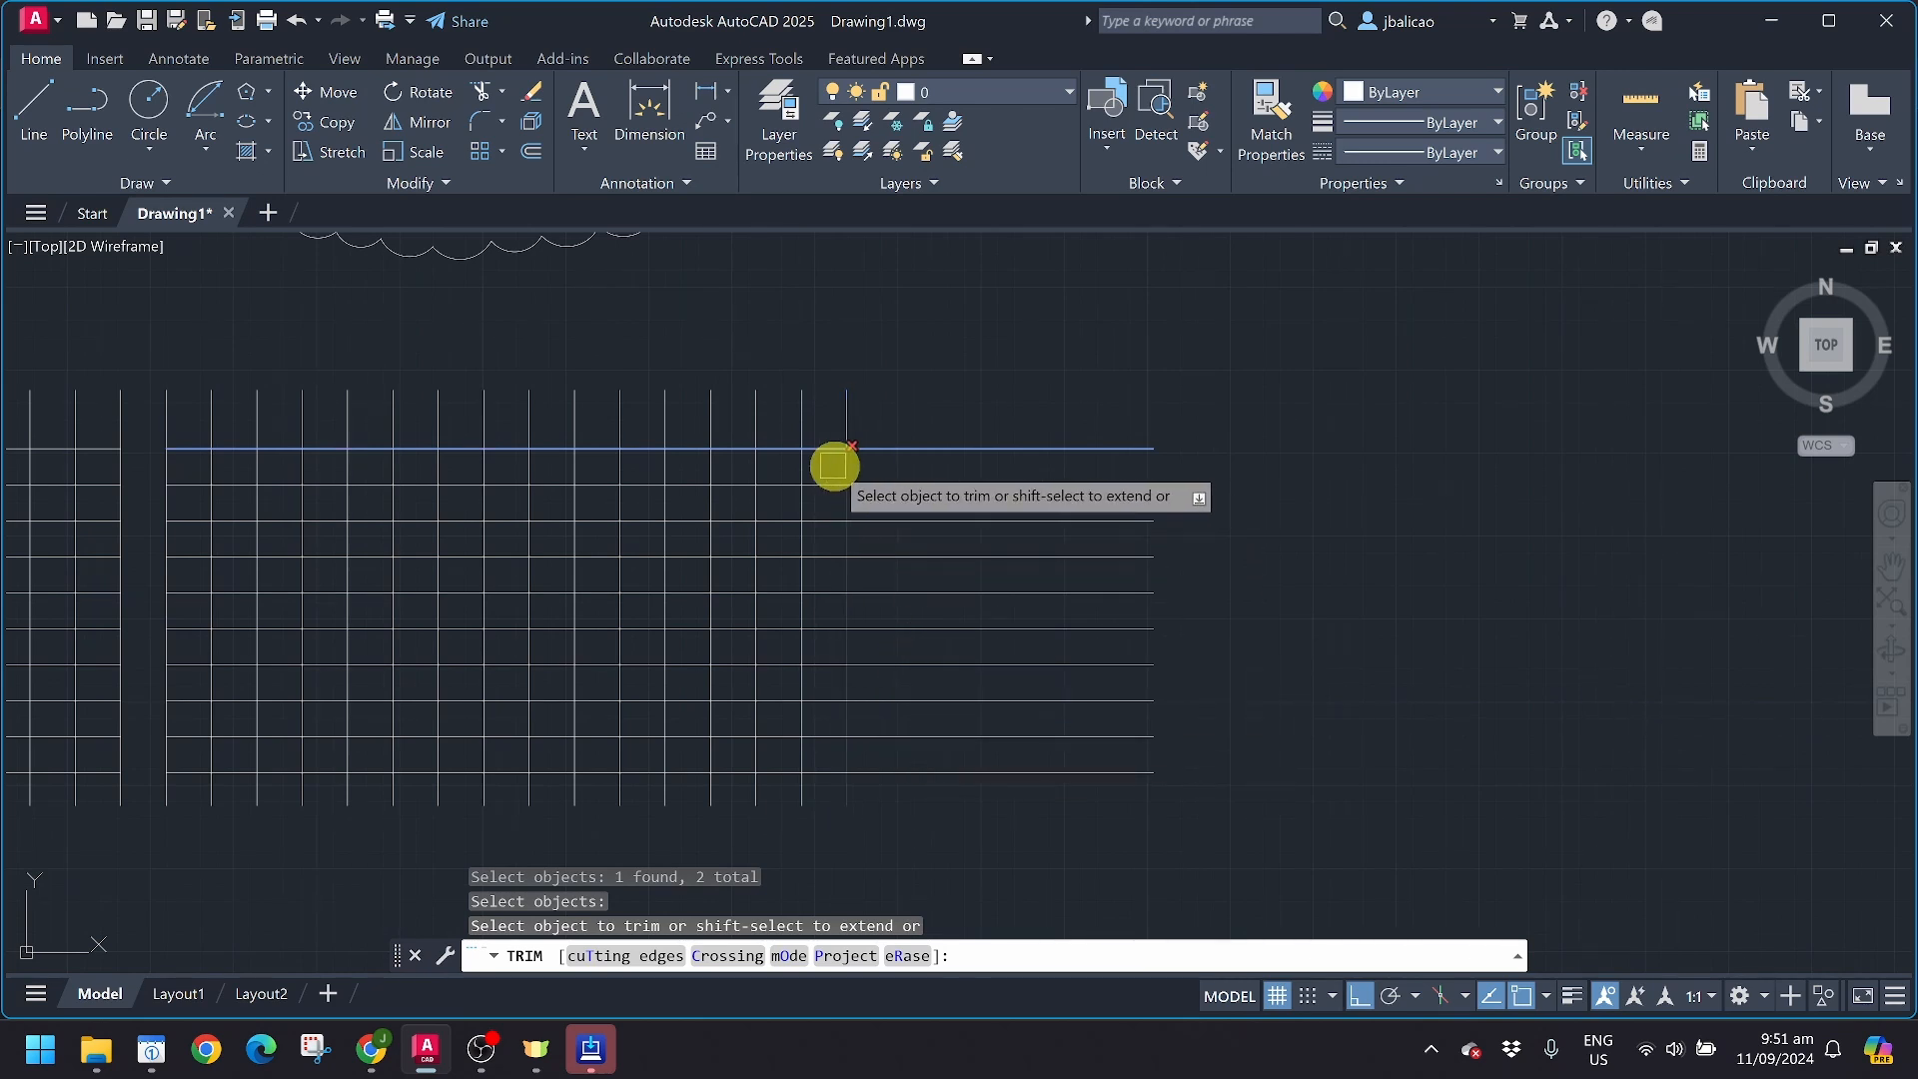
key(Escape)
key(Escape)
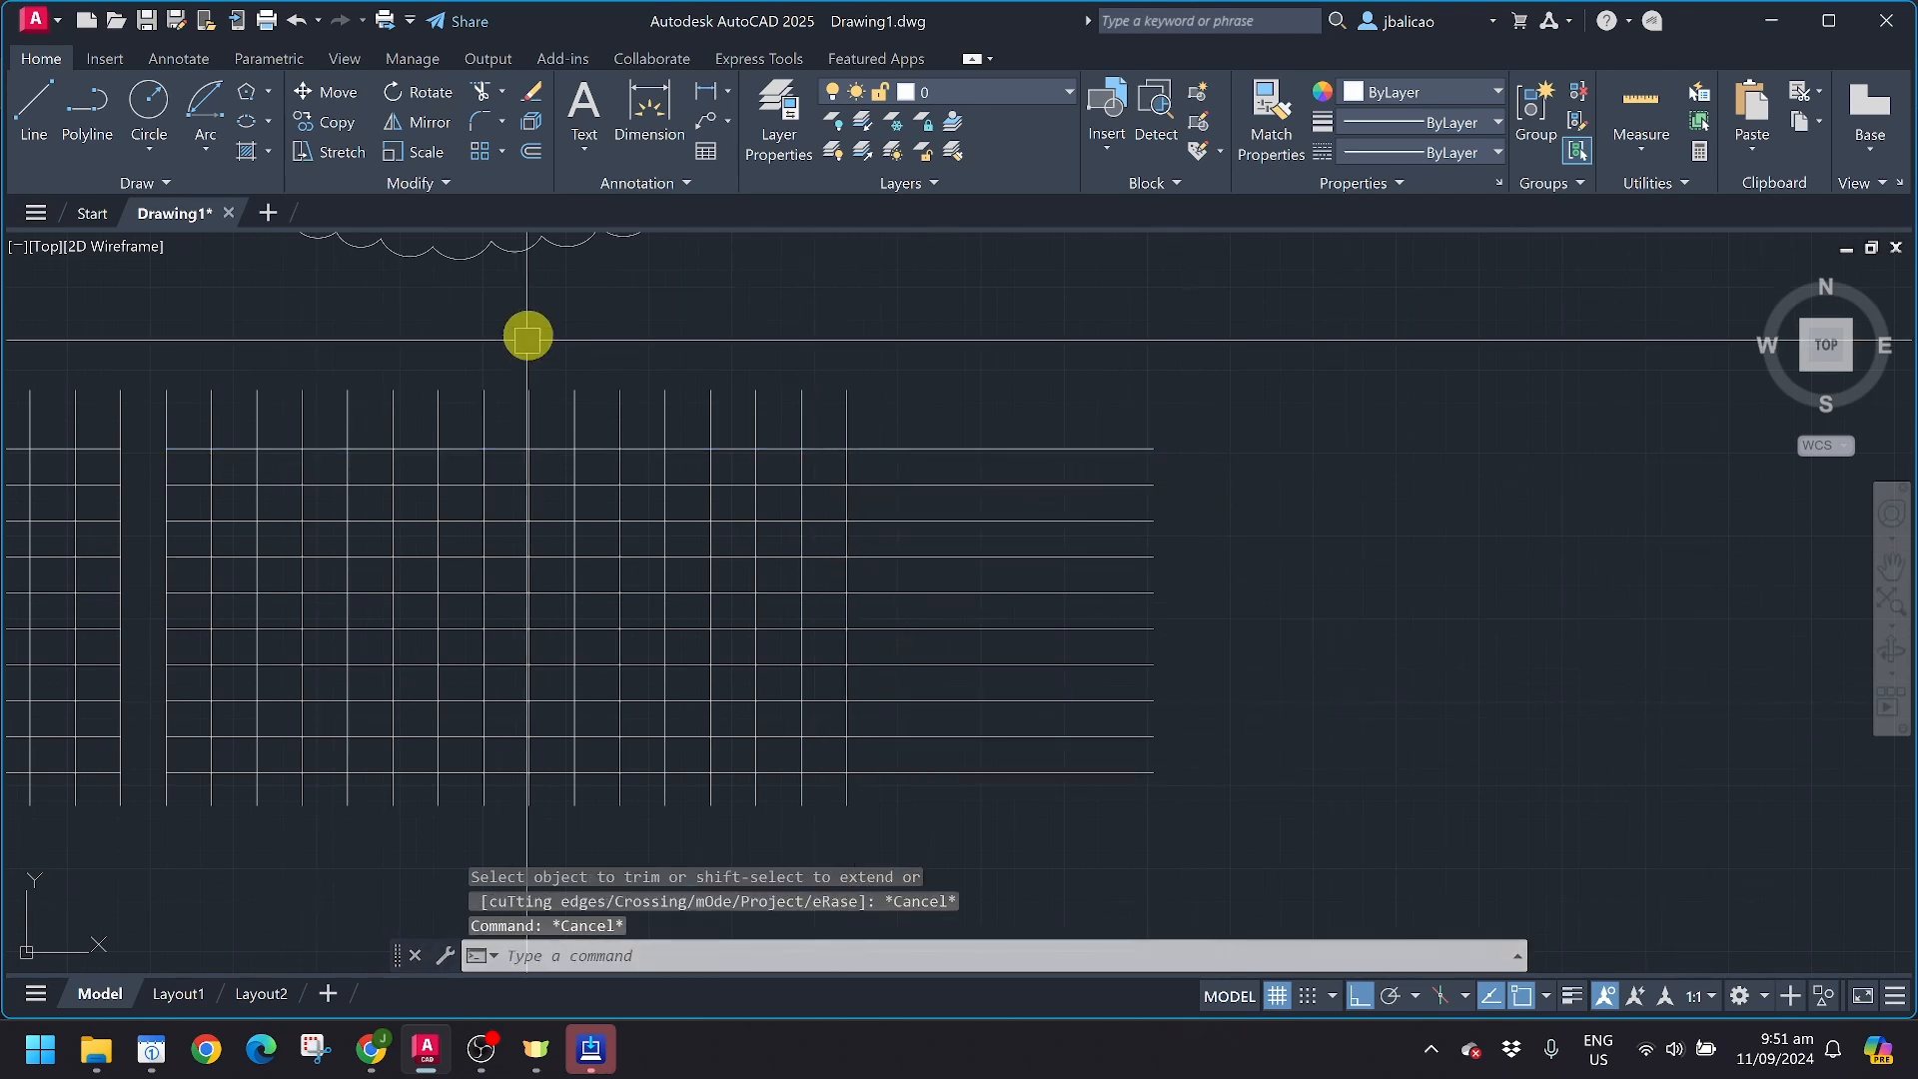
Start Trim with the sixth vertical line from the right and the top horizontal line as cutting edges
click(481, 95)
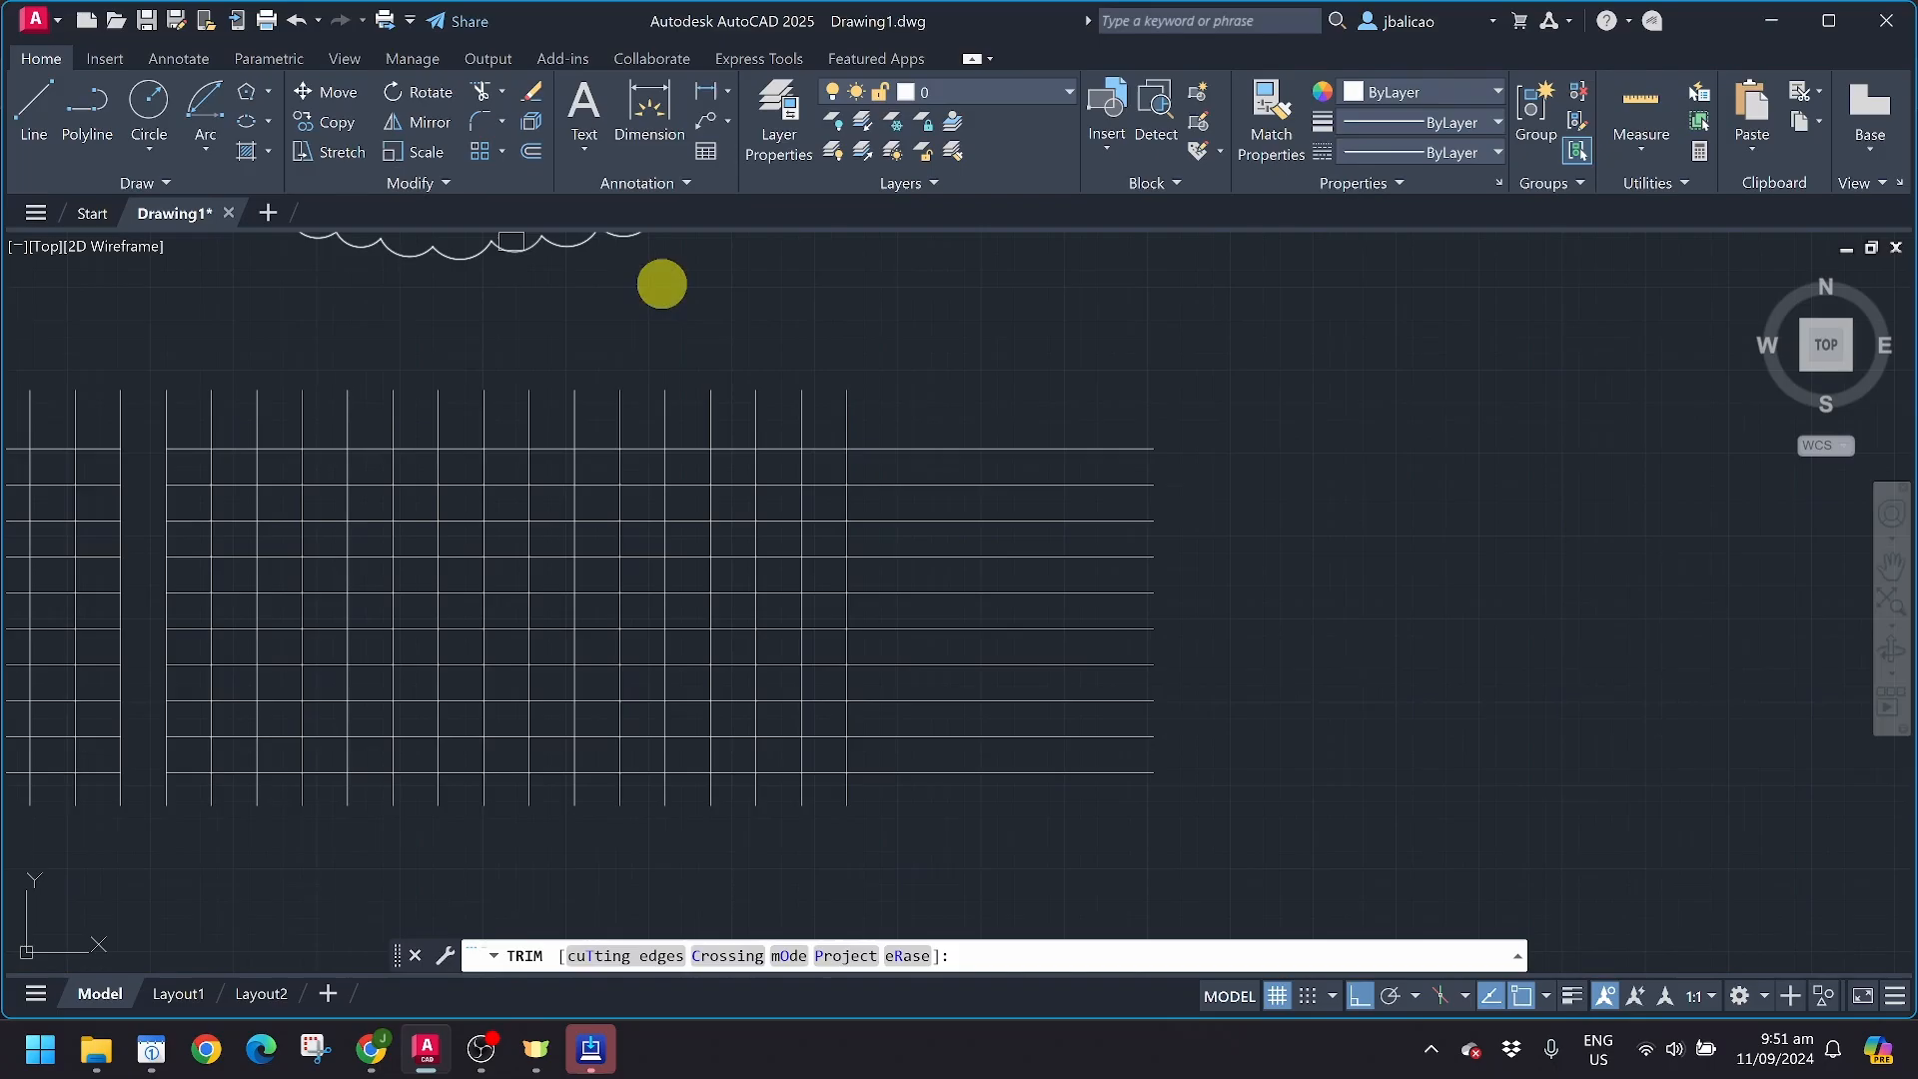
click(593, 959)
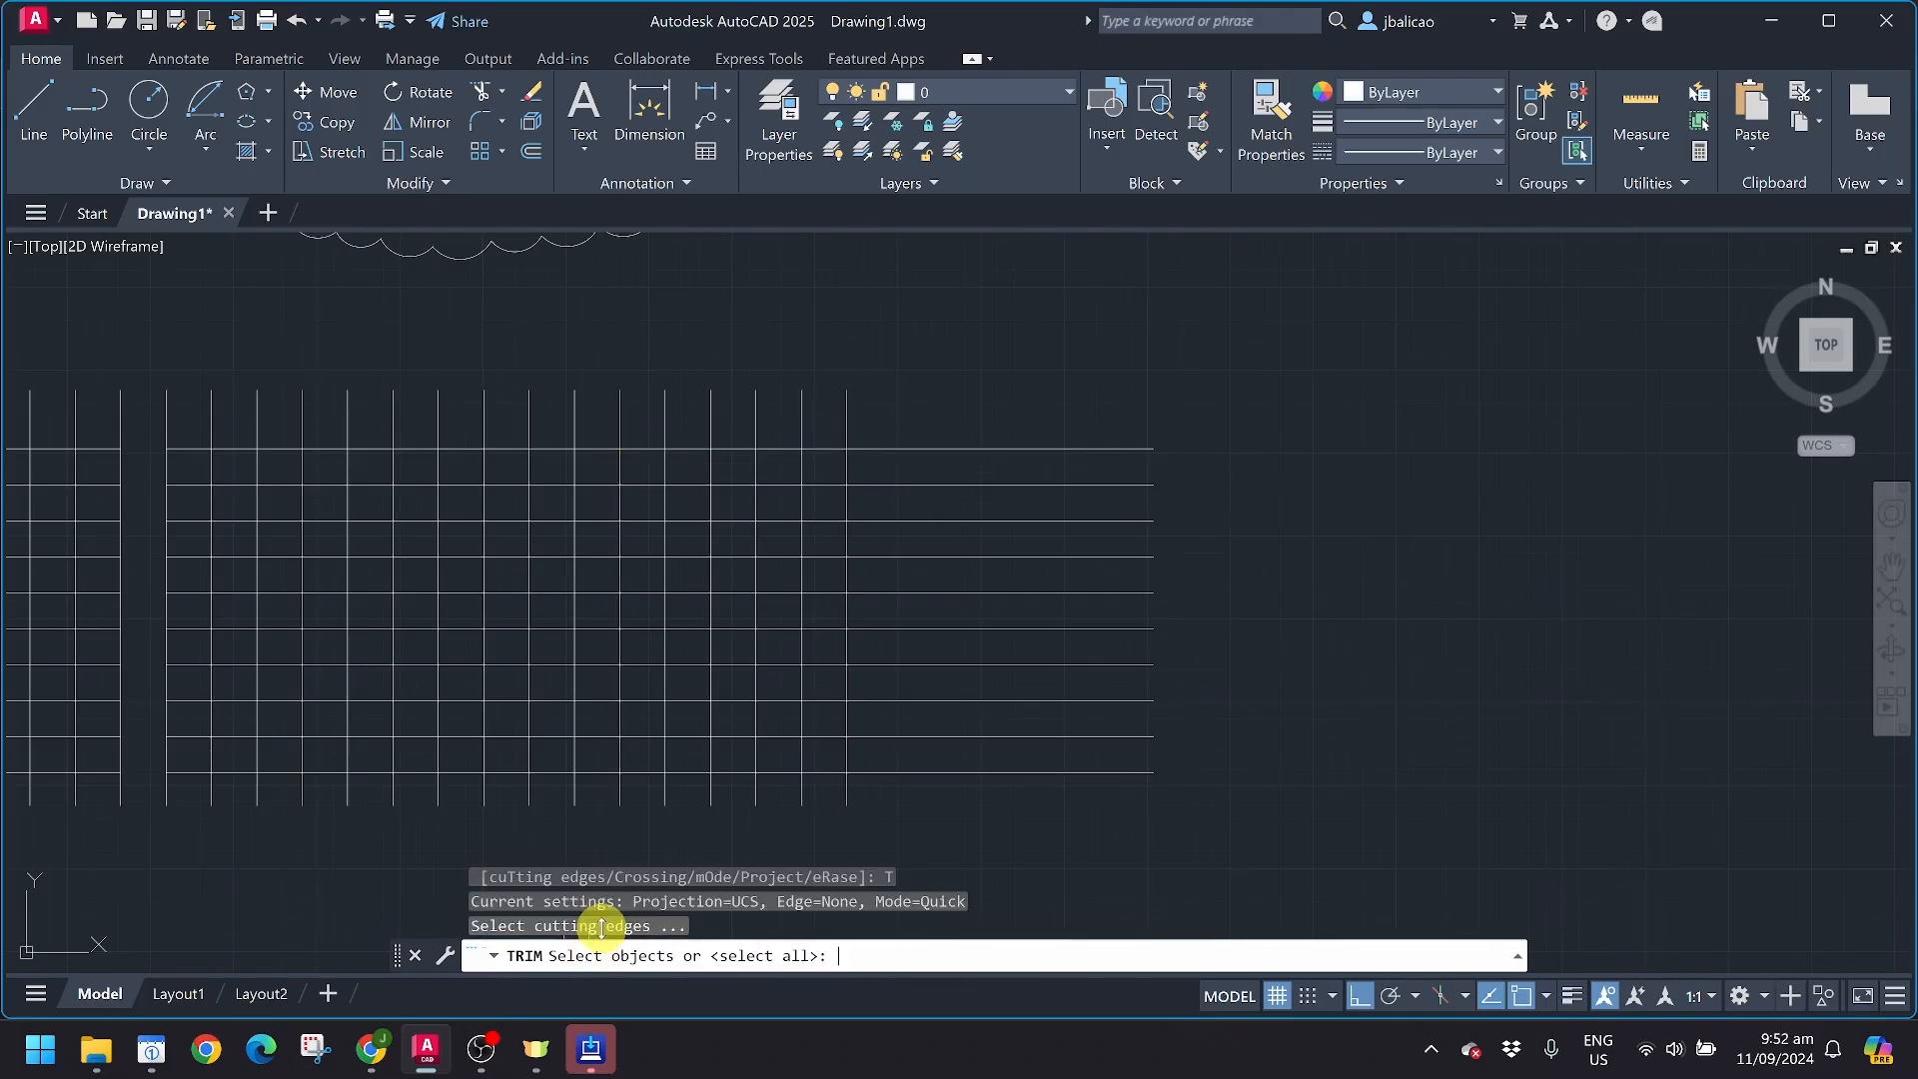
click(620, 416)
click(899, 441)
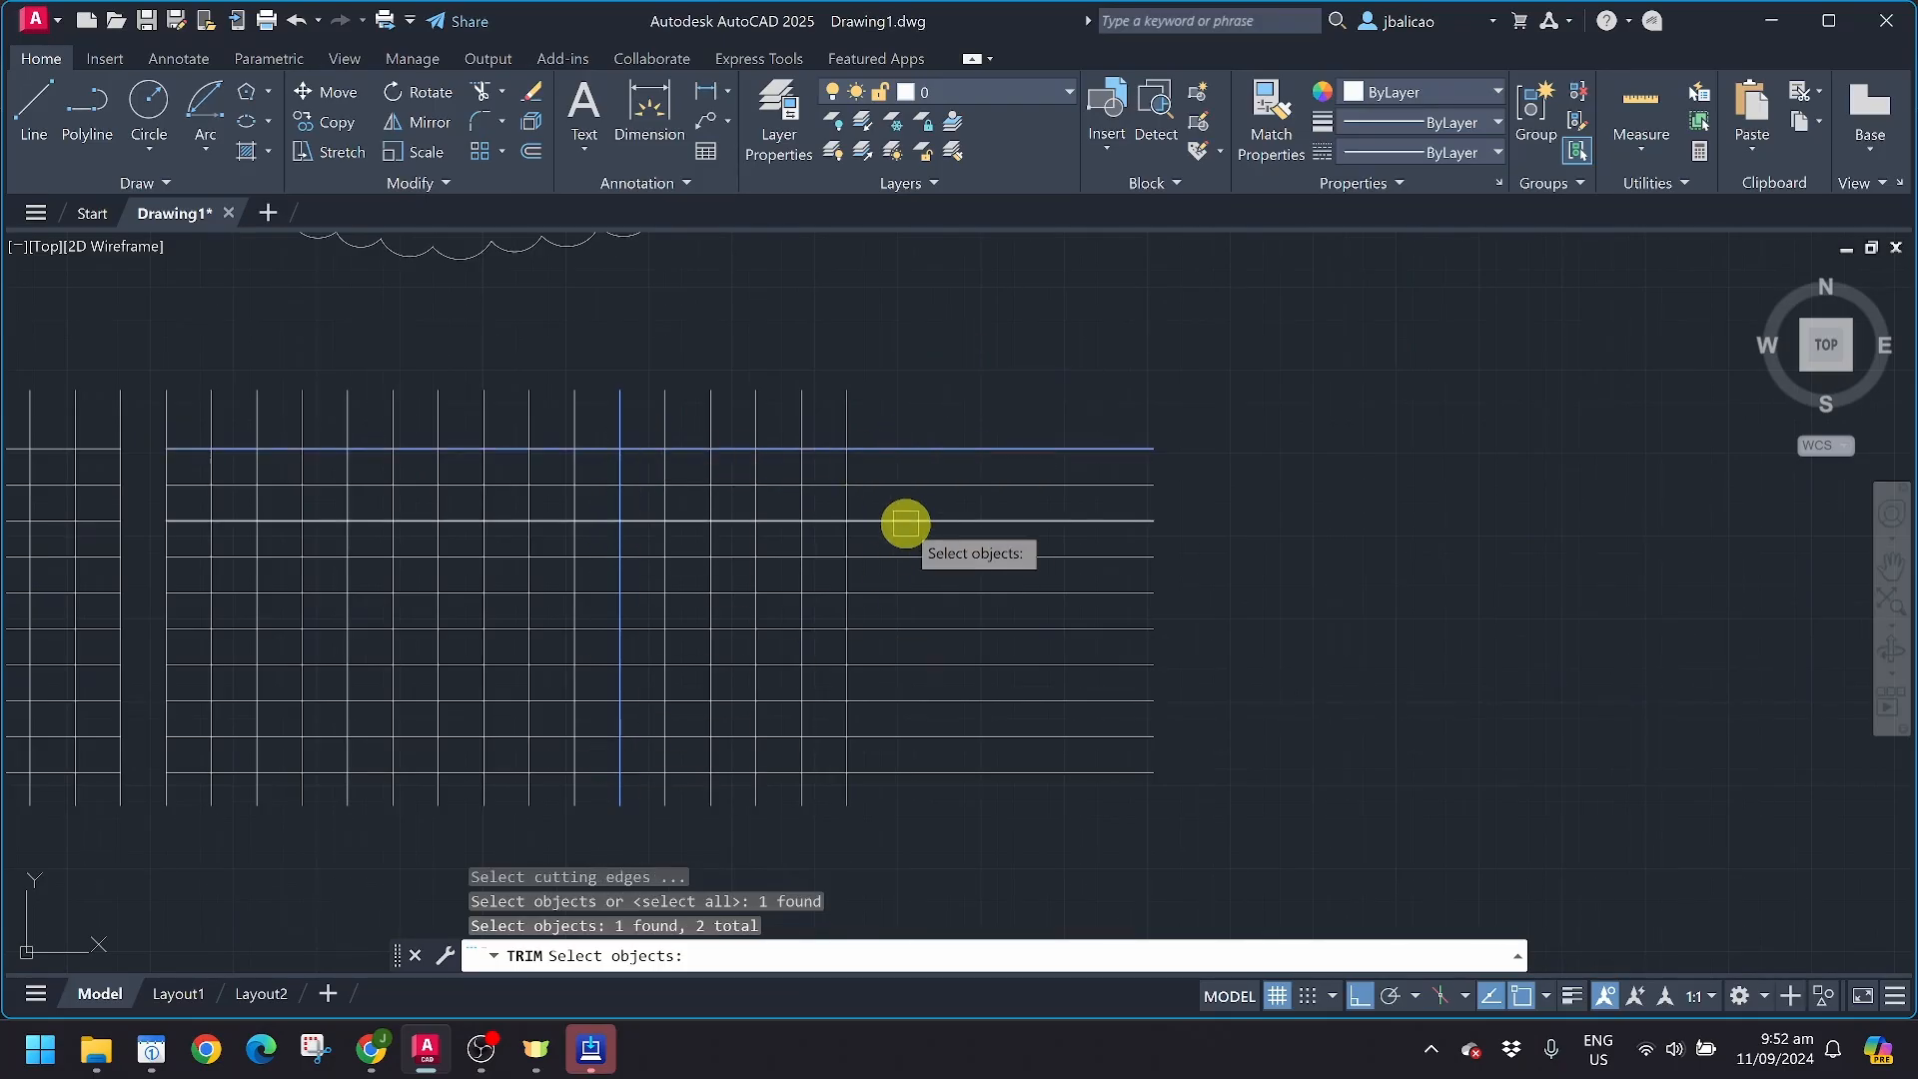
key(Return)
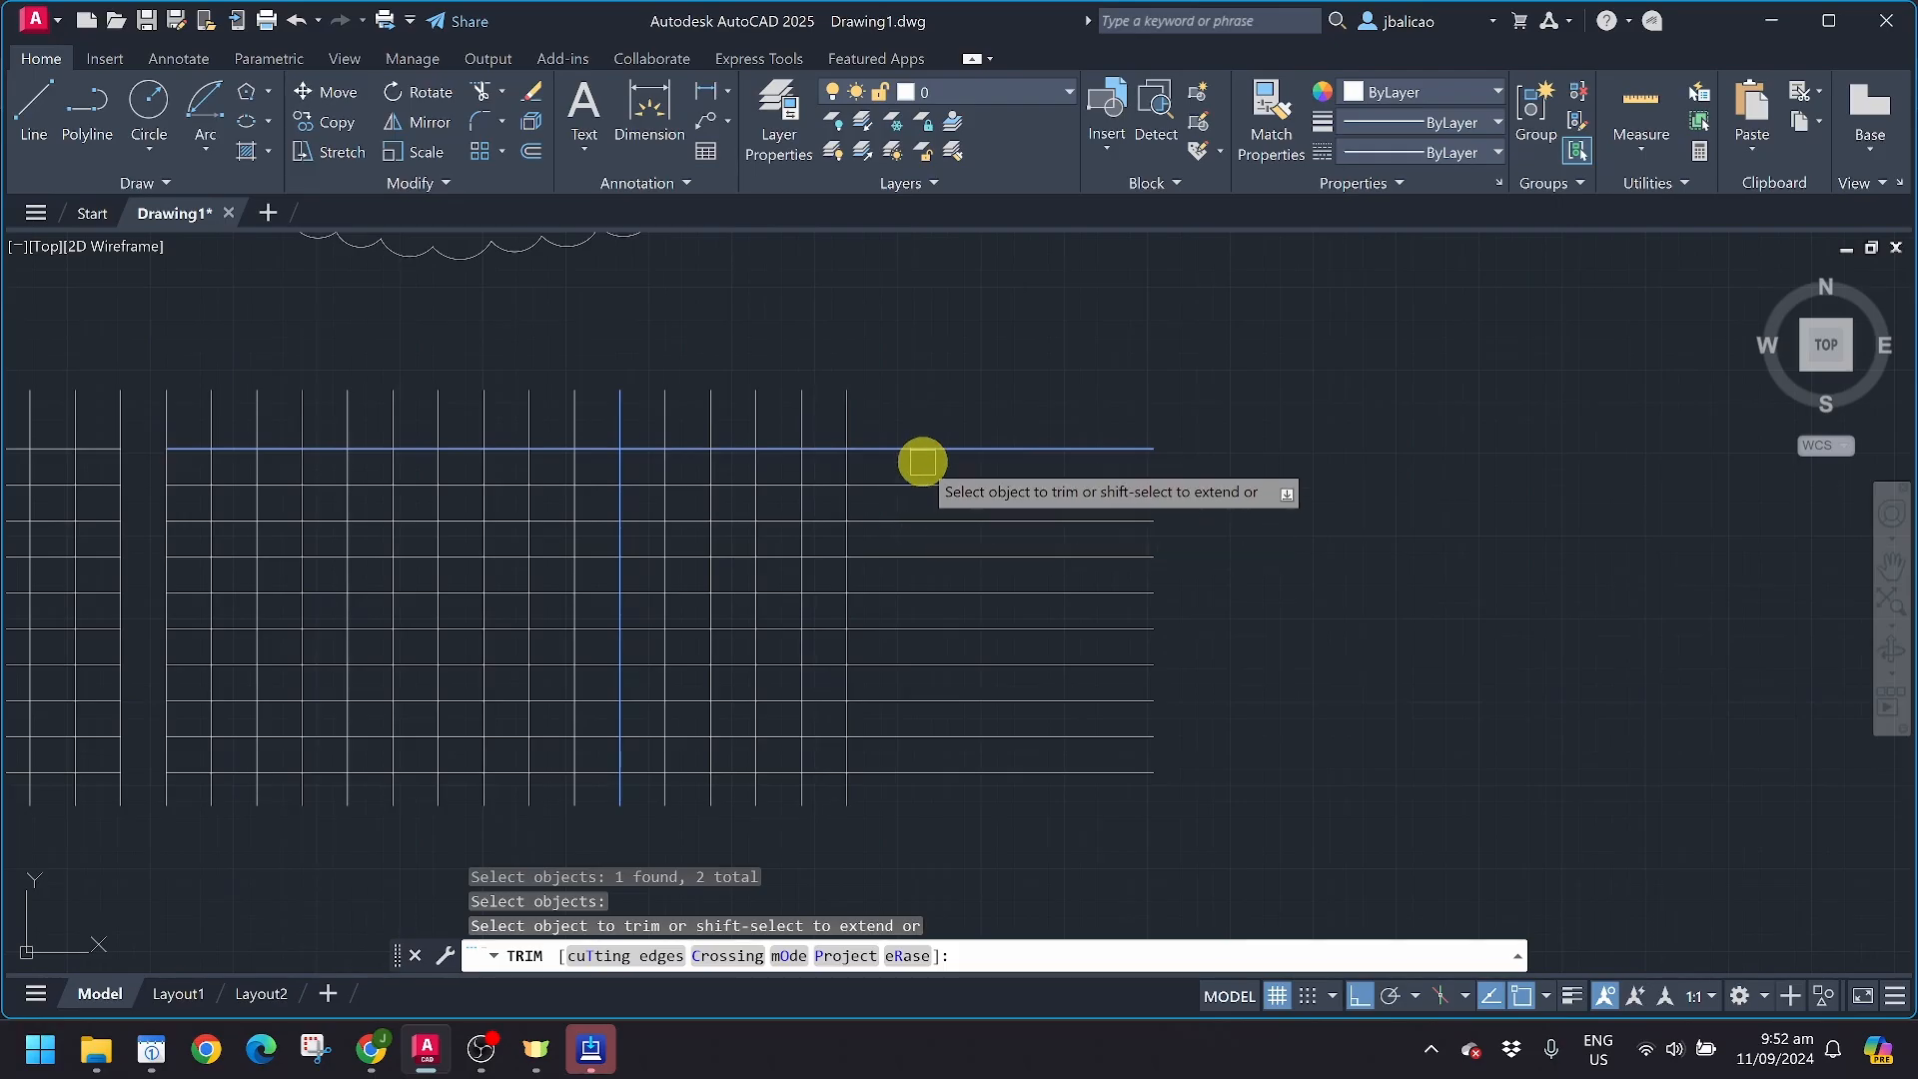
Trim all ten horizontal lines one by one on the right side of the vertical cutting edge, and undo the trim
click(918, 484)
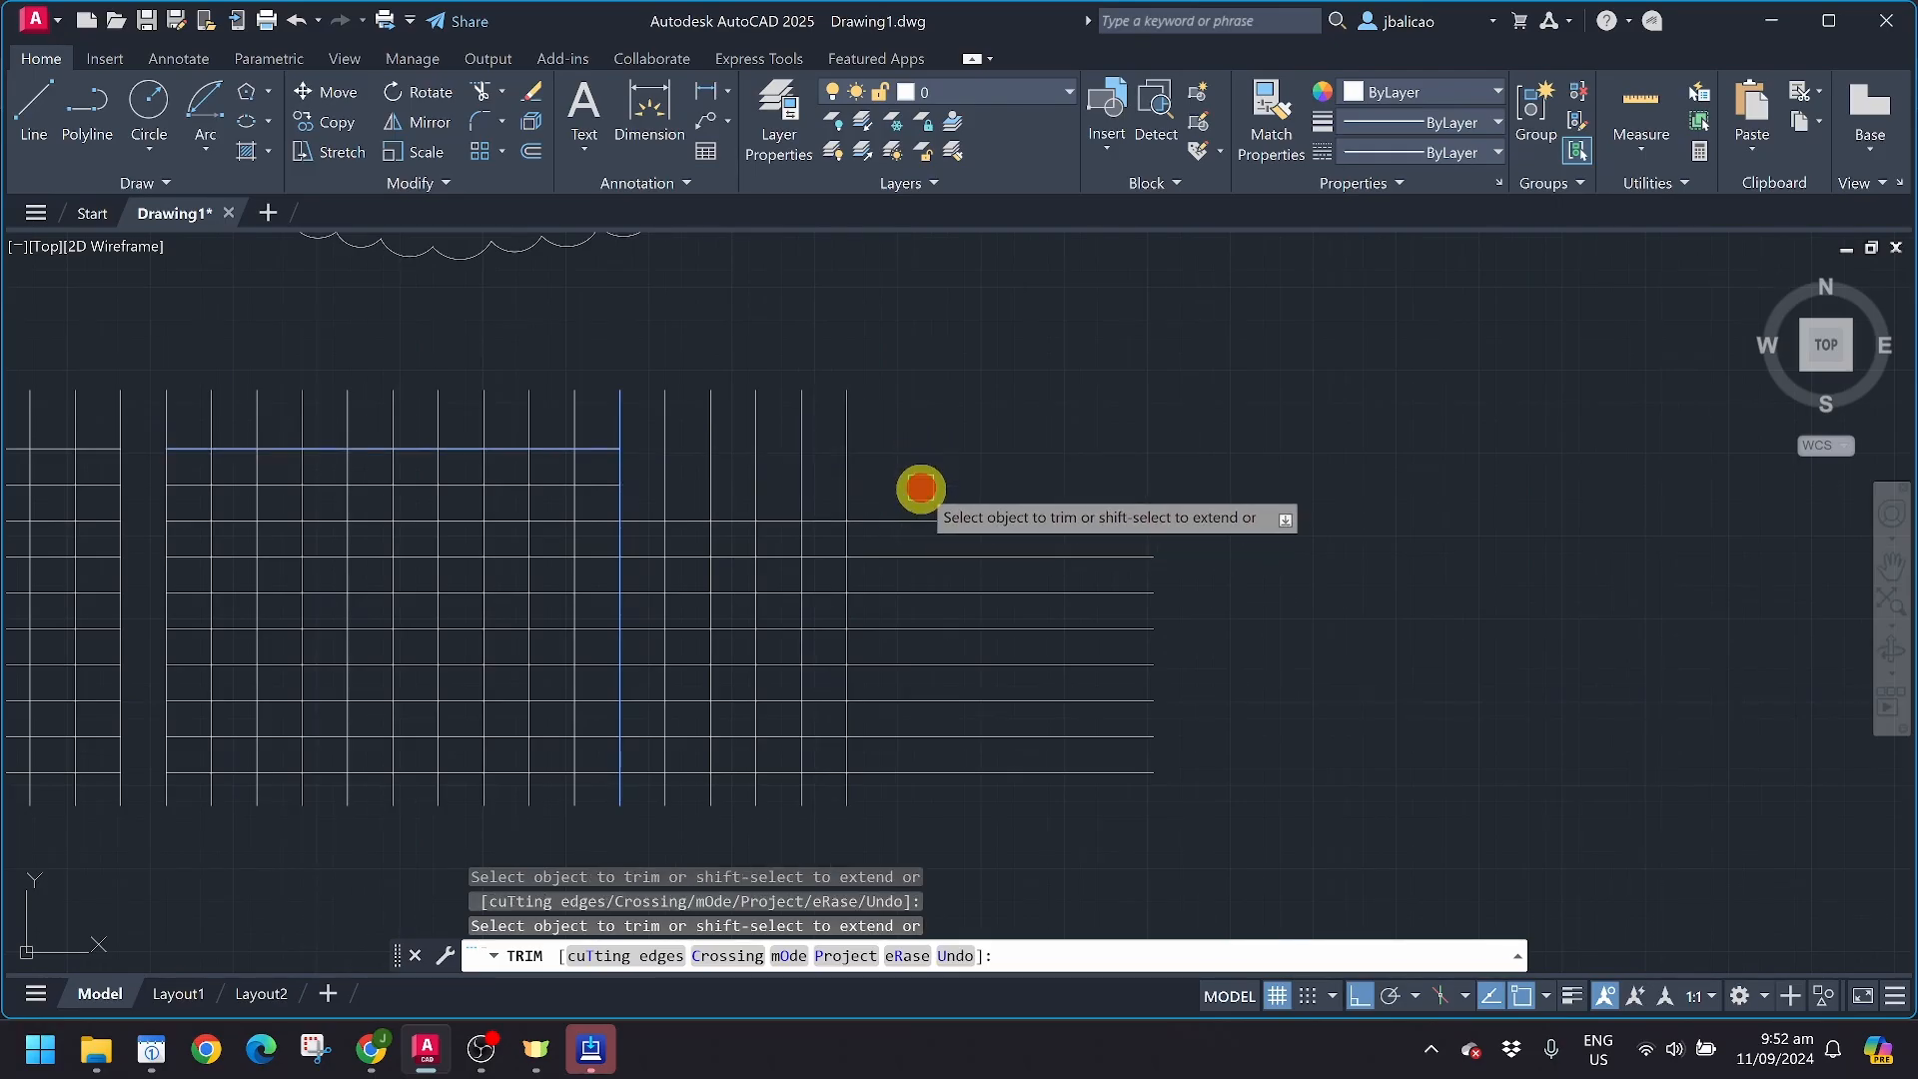
click(917, 520)
click(916, 556)
click(913, 592)
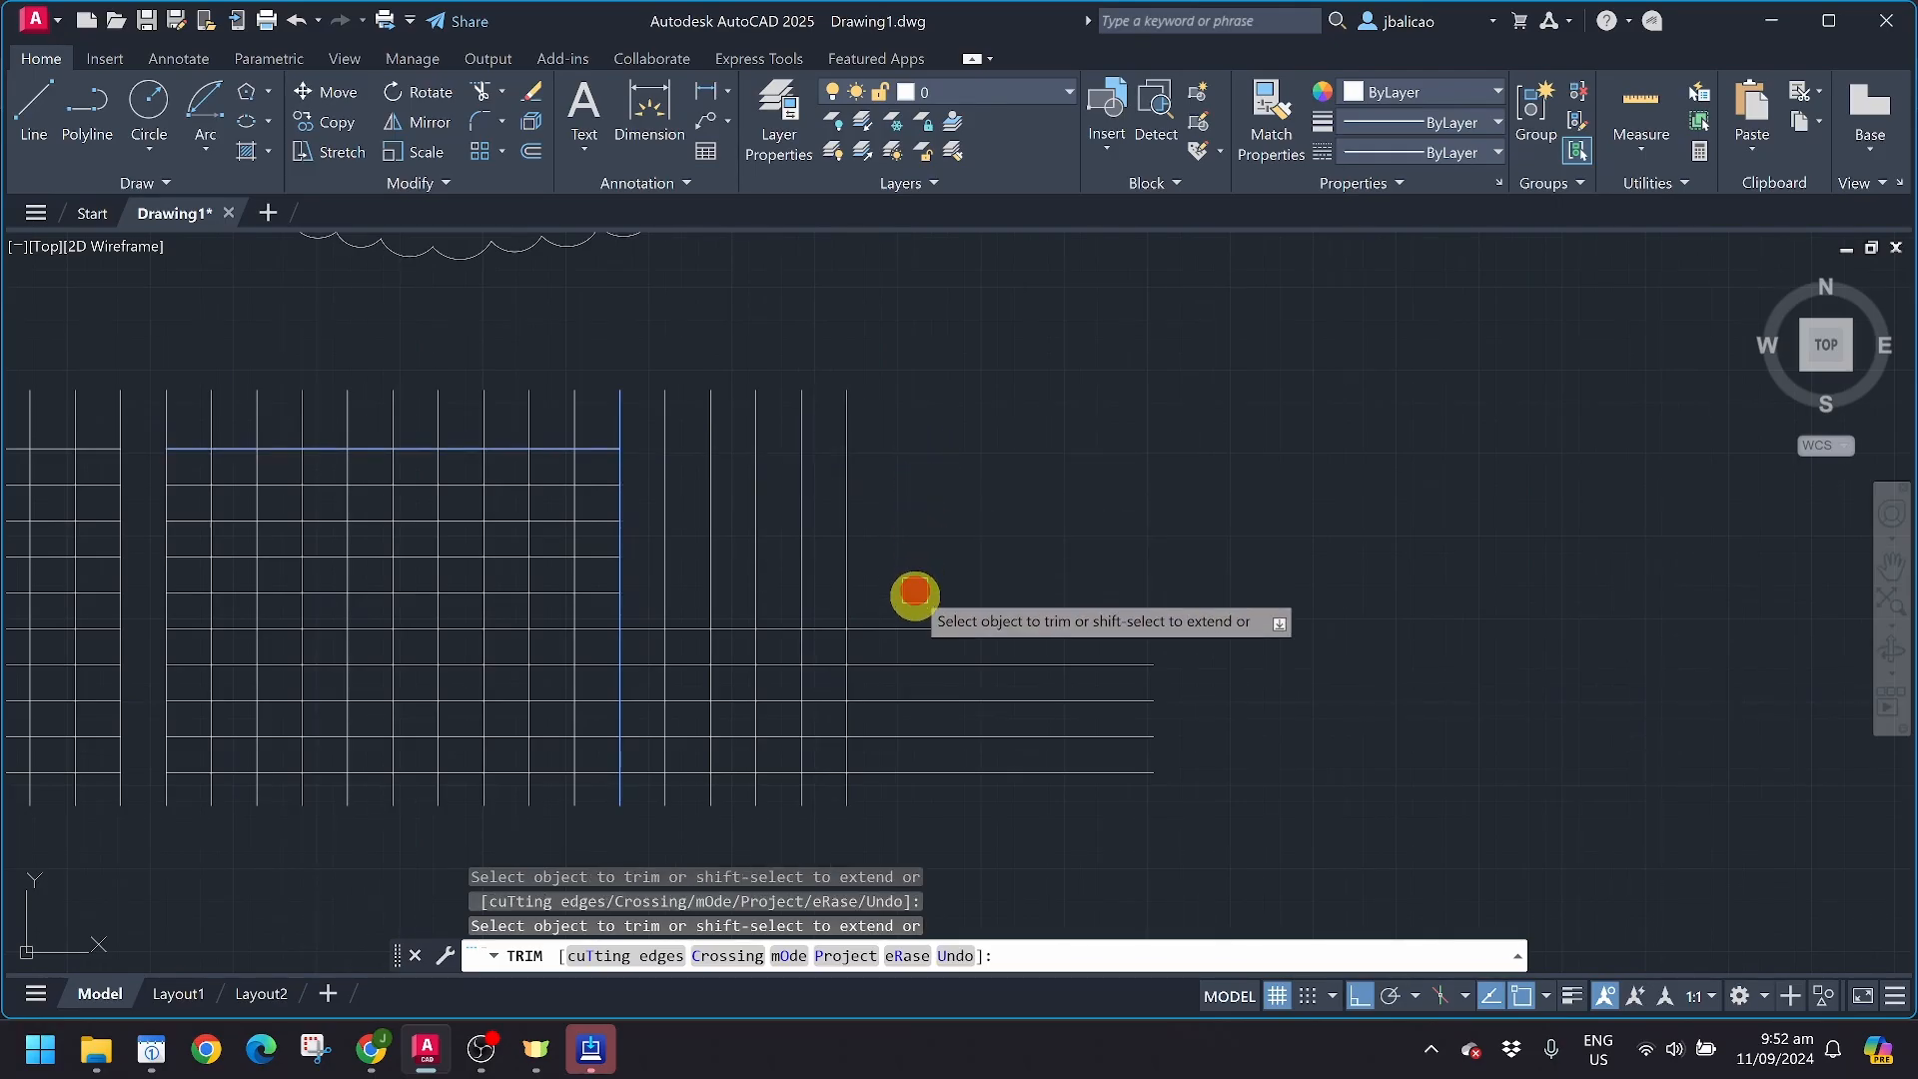
click(912, 629)
click(912, 664)
click(910, 700)
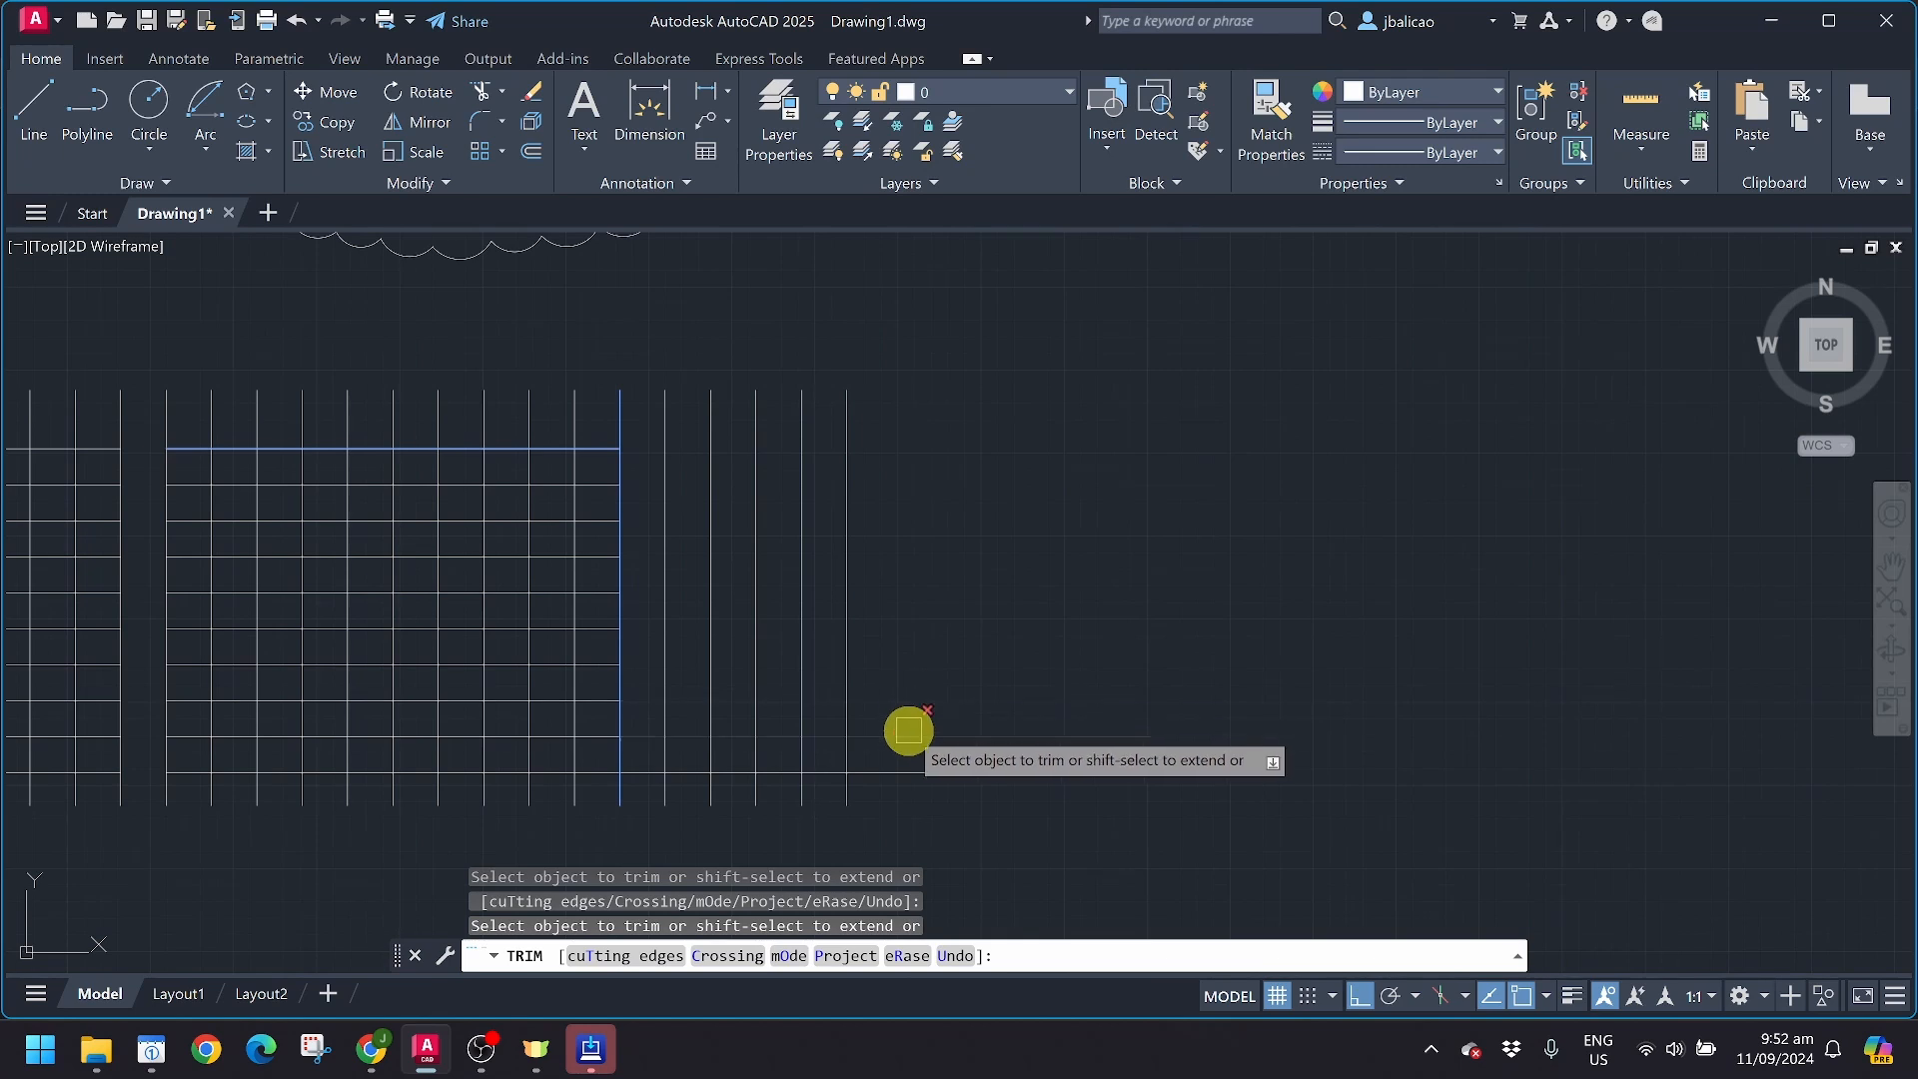
click(910, 736)
click(910, 772)
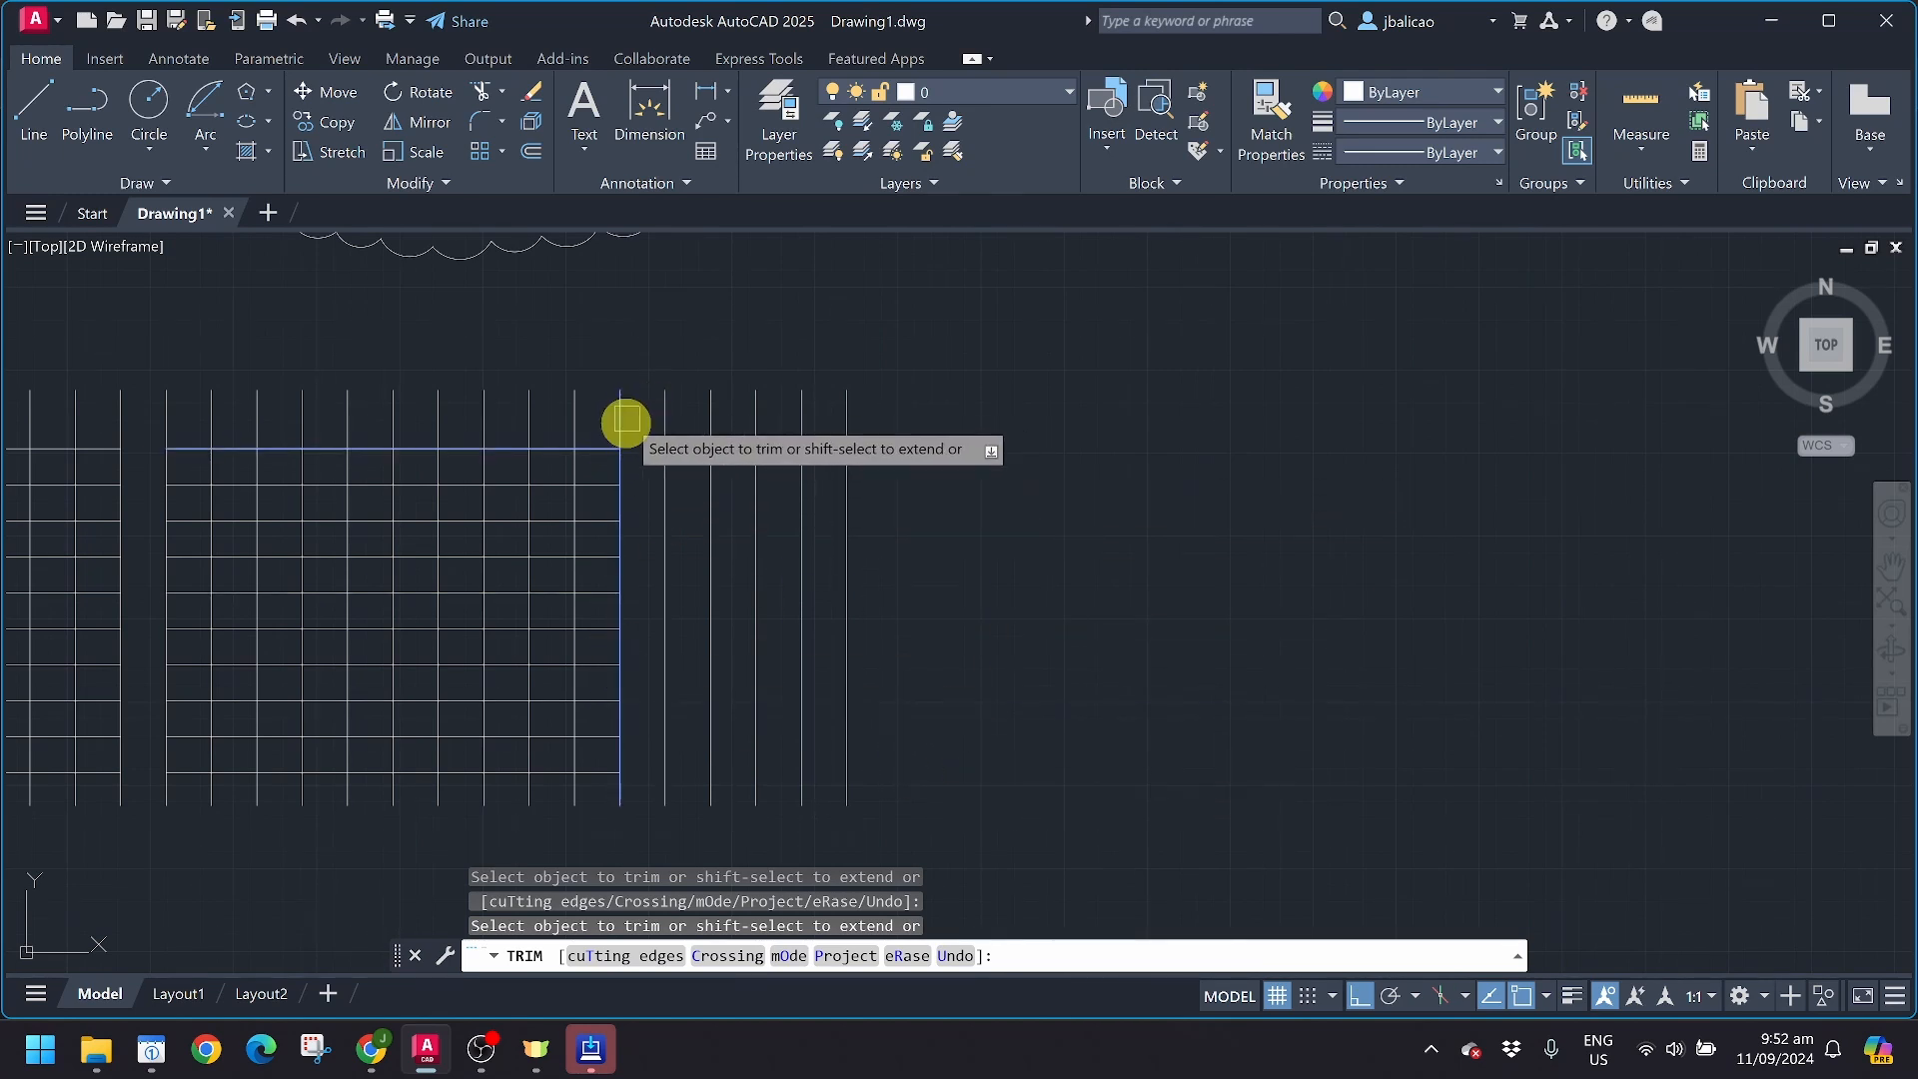
key(Escape)
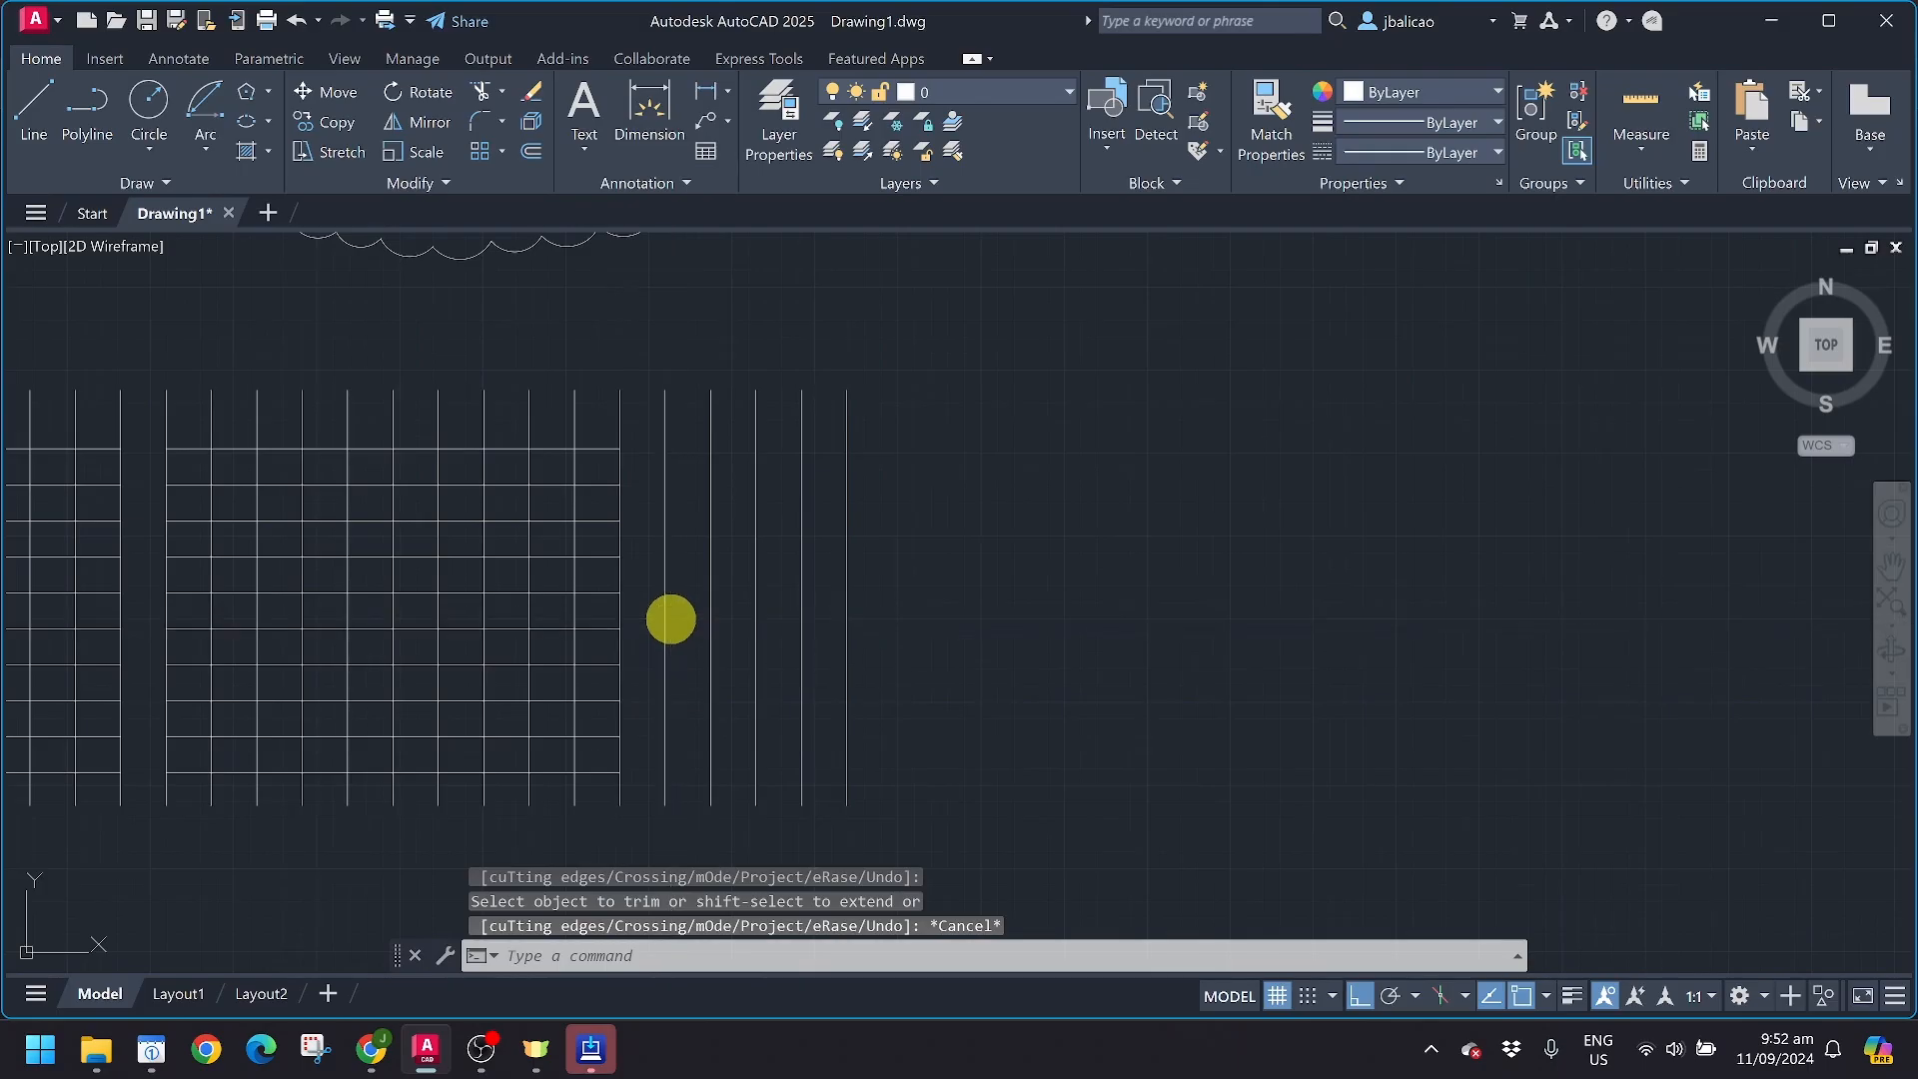
key(ctrl+z)
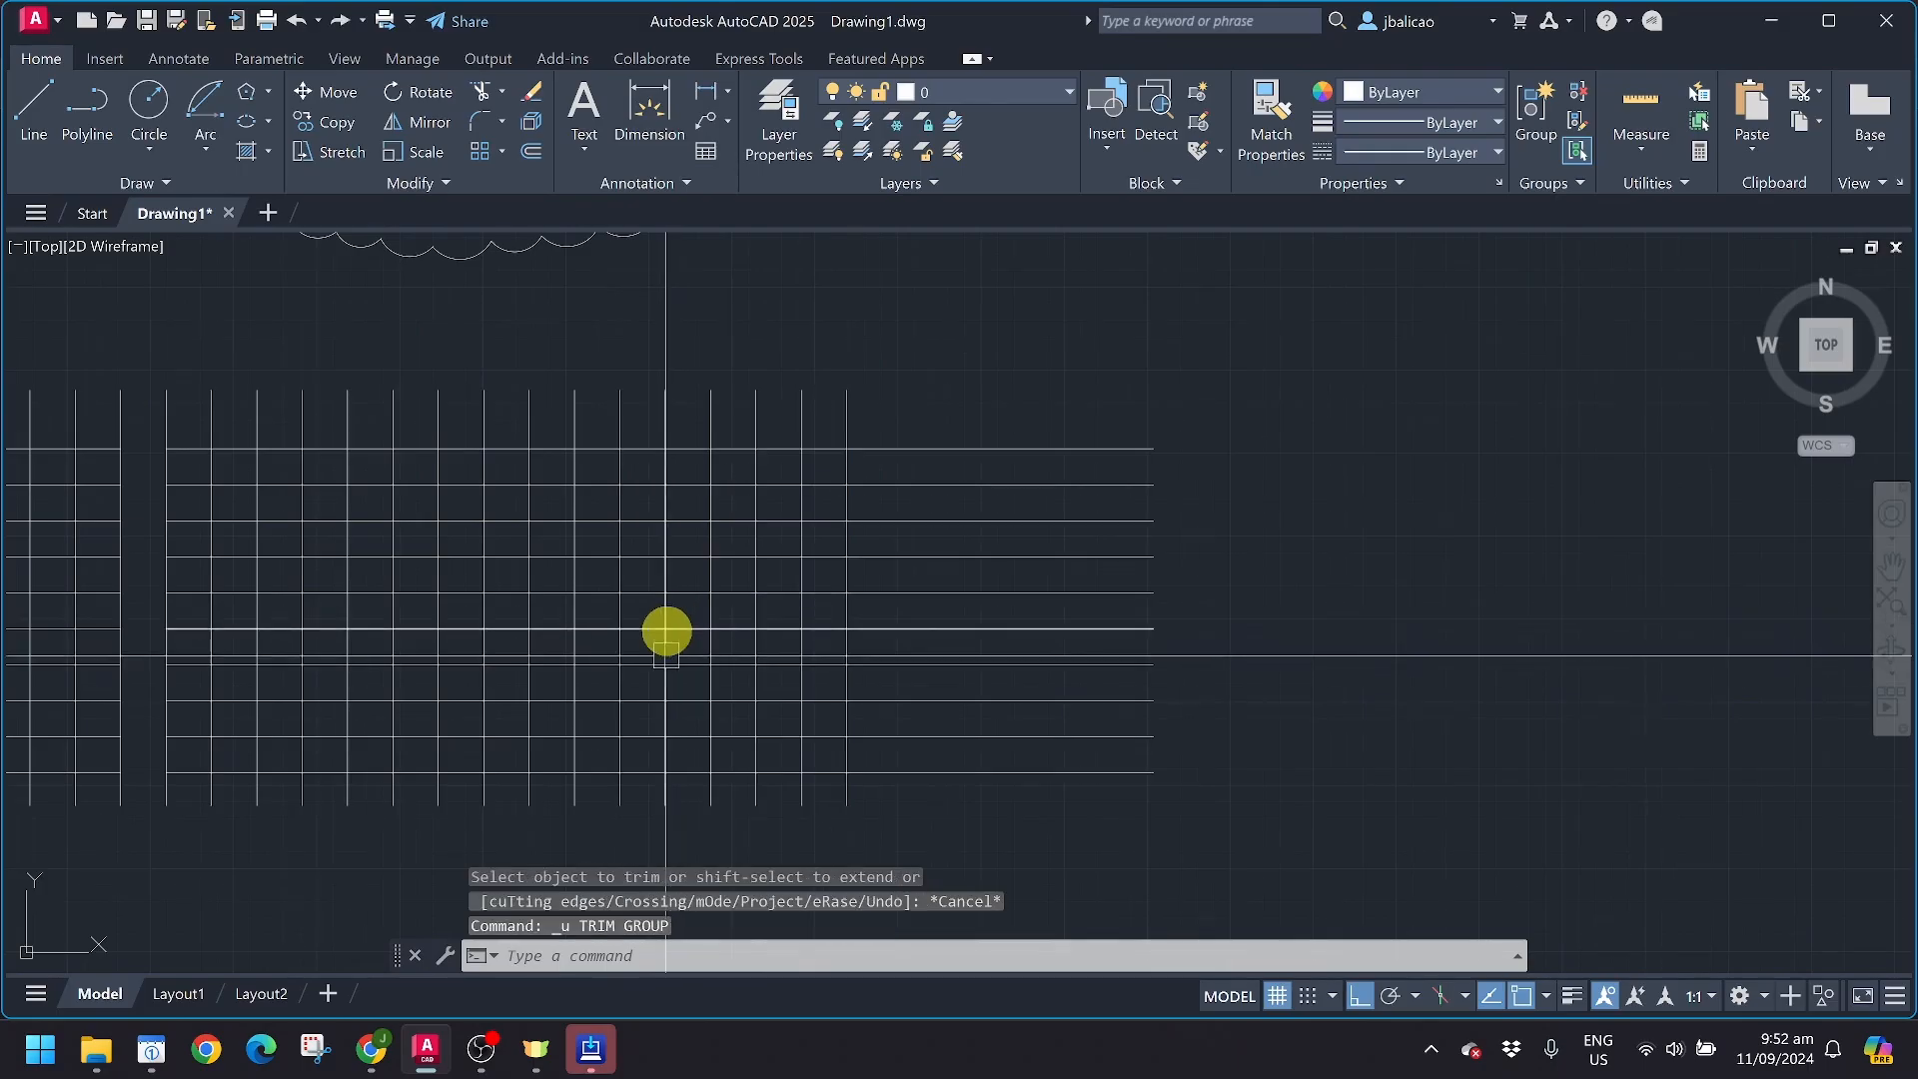
Try Trim's Crossing option with a window over the horizontal line ends beyond the rightmost vertical line
click(480, 92)
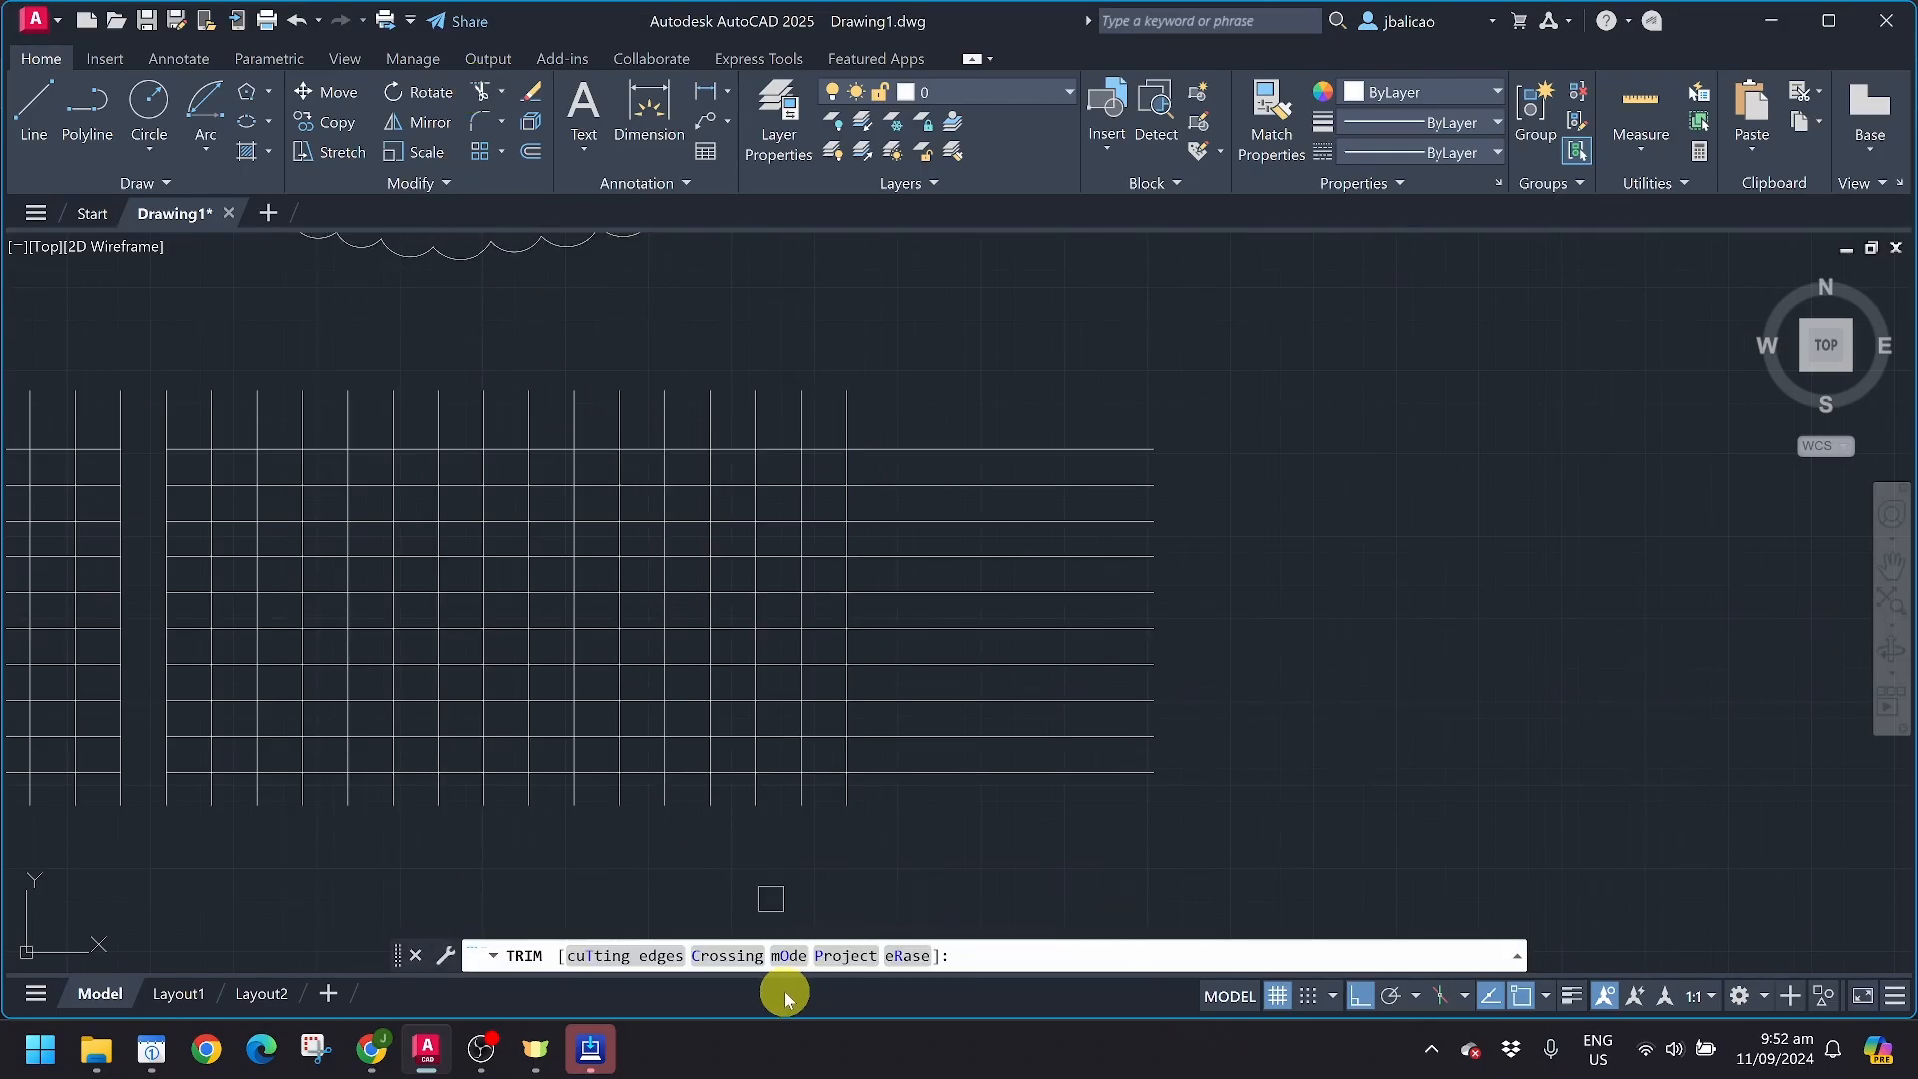
click(726, 955)
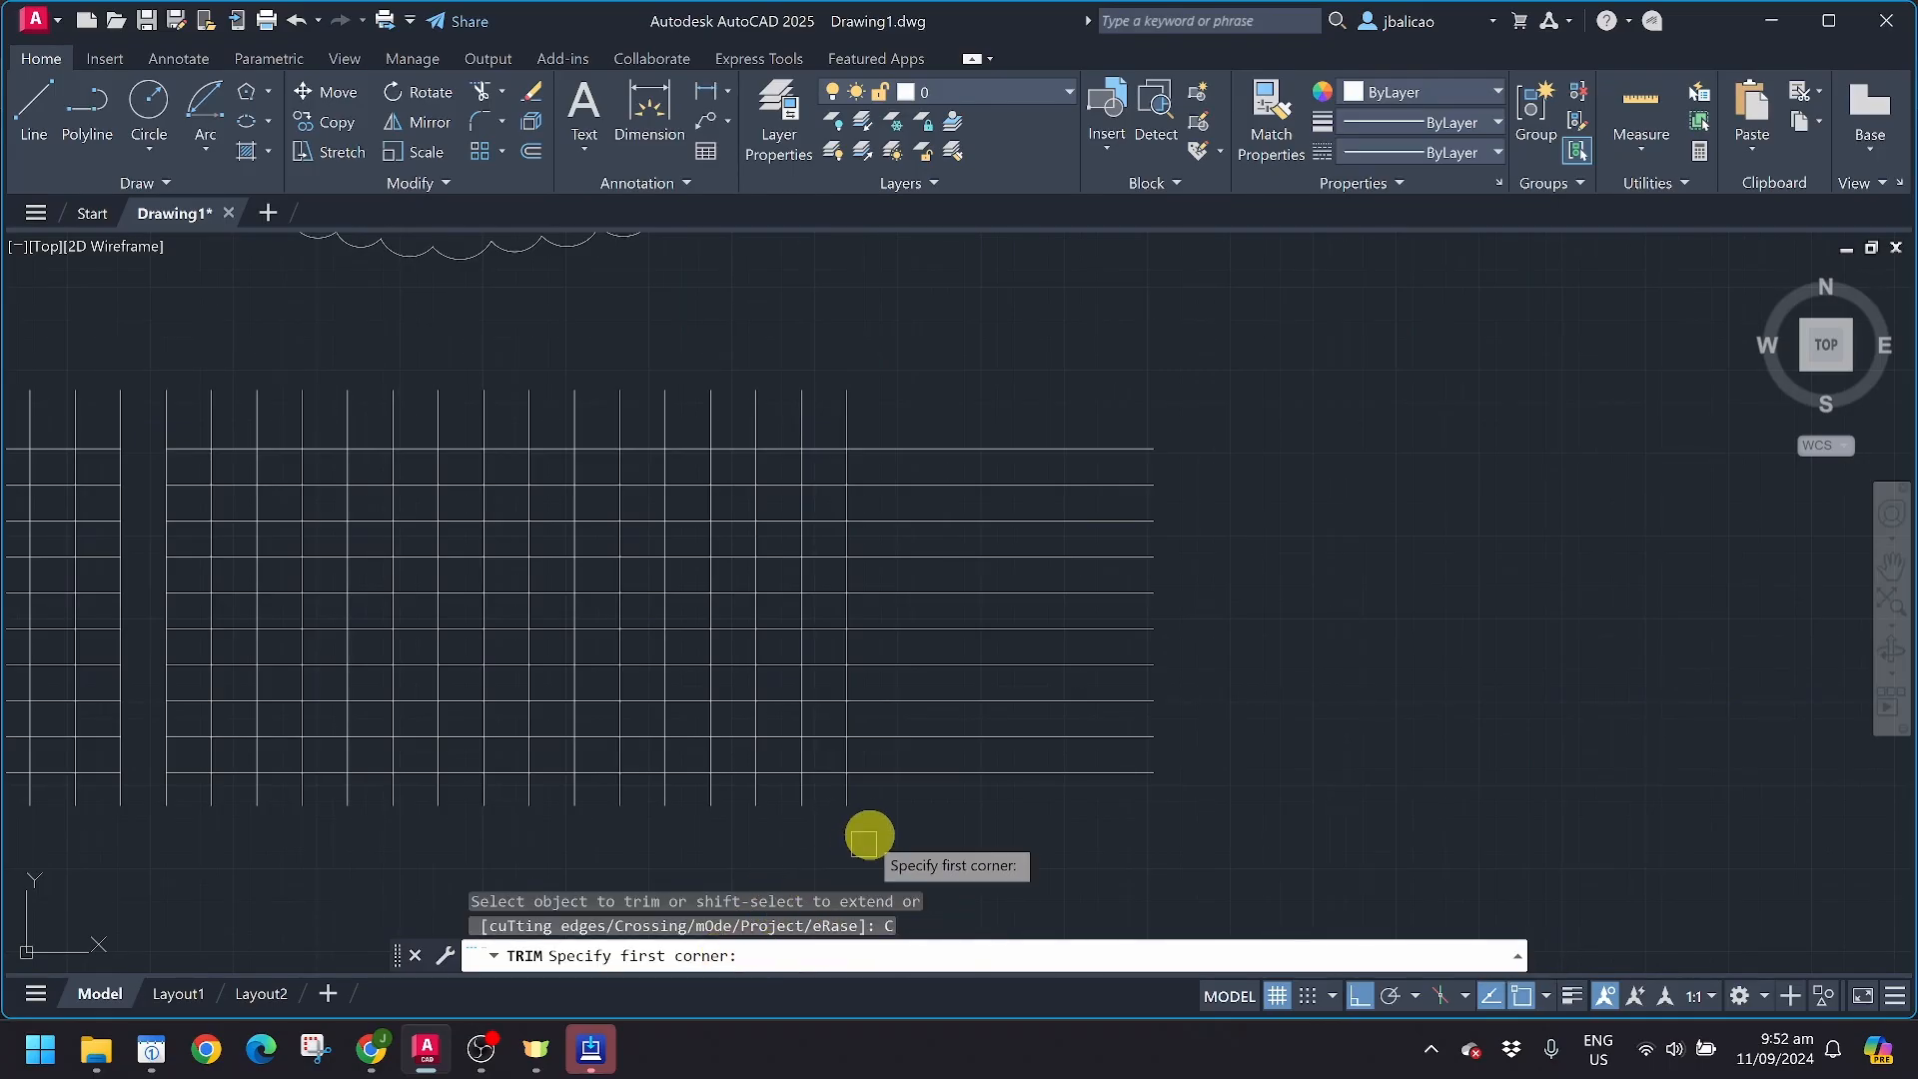
click(895, 819)
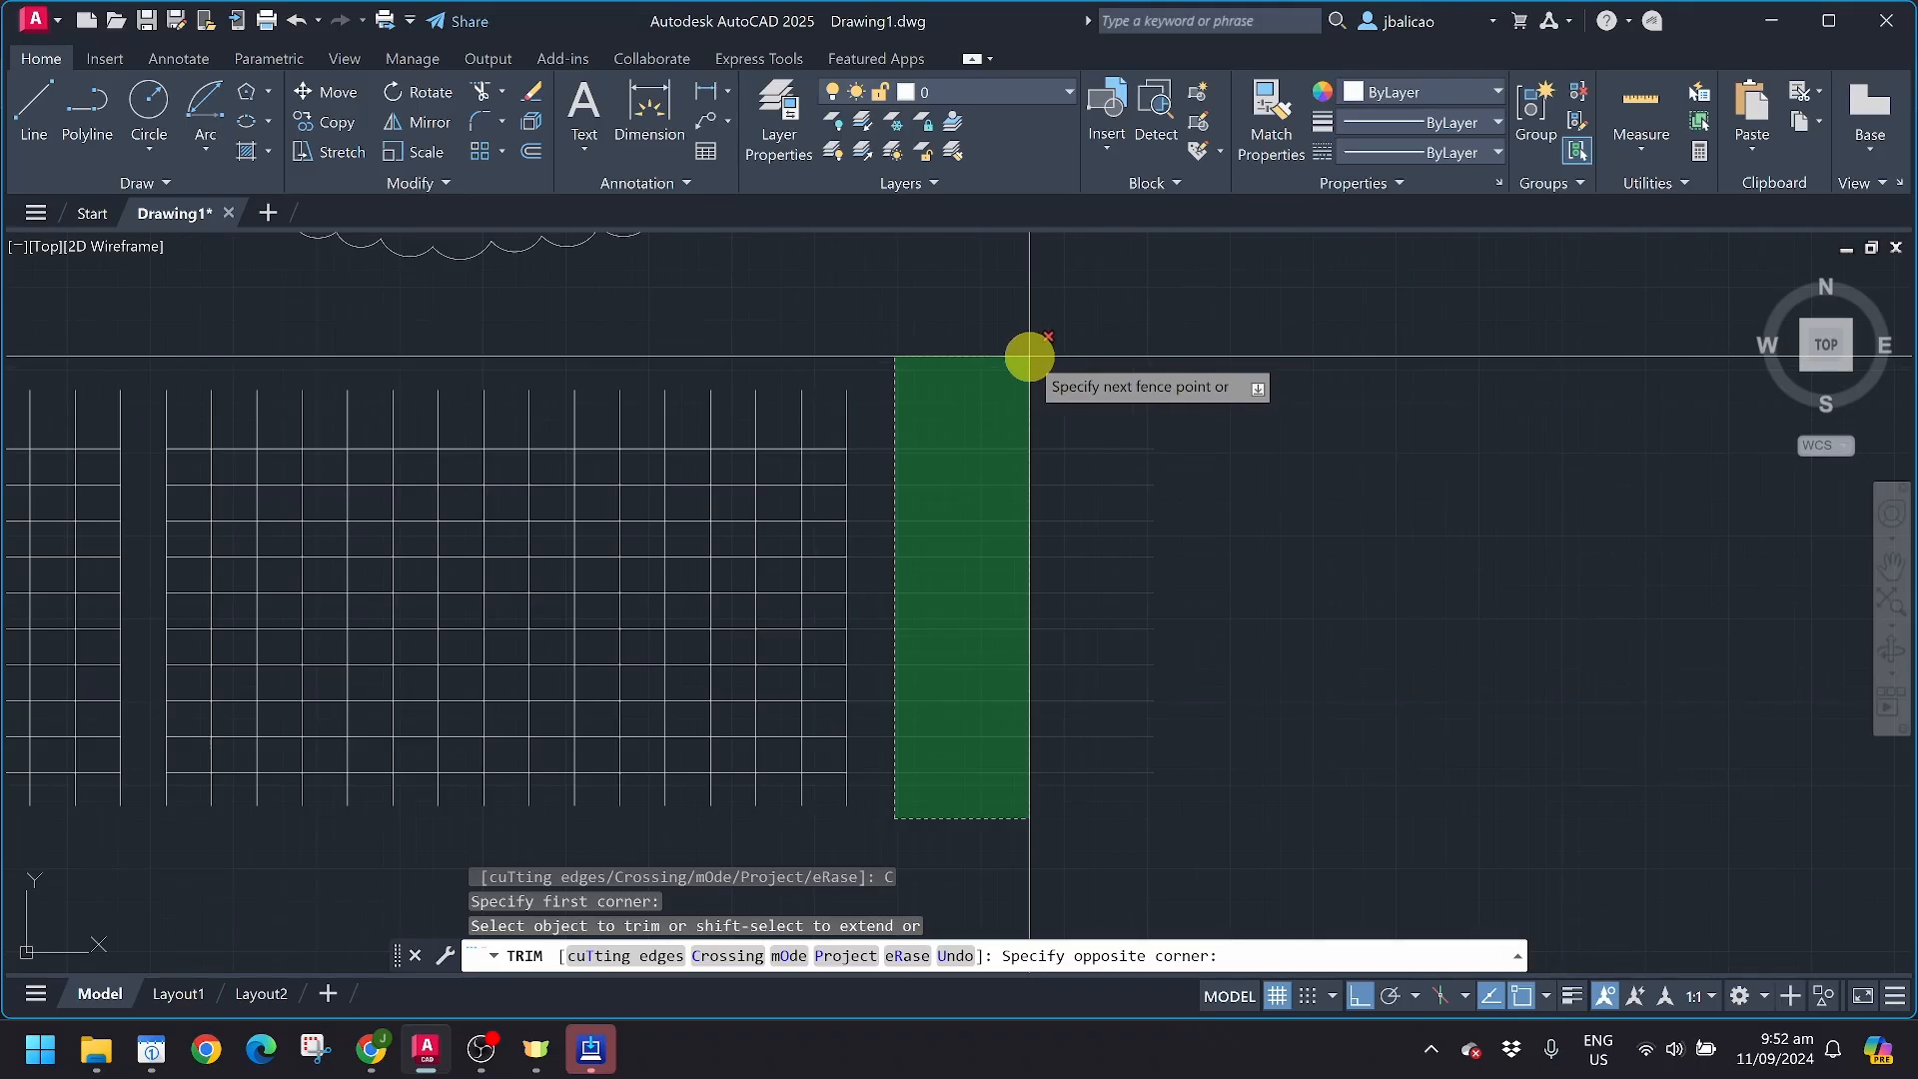
key(Escape)
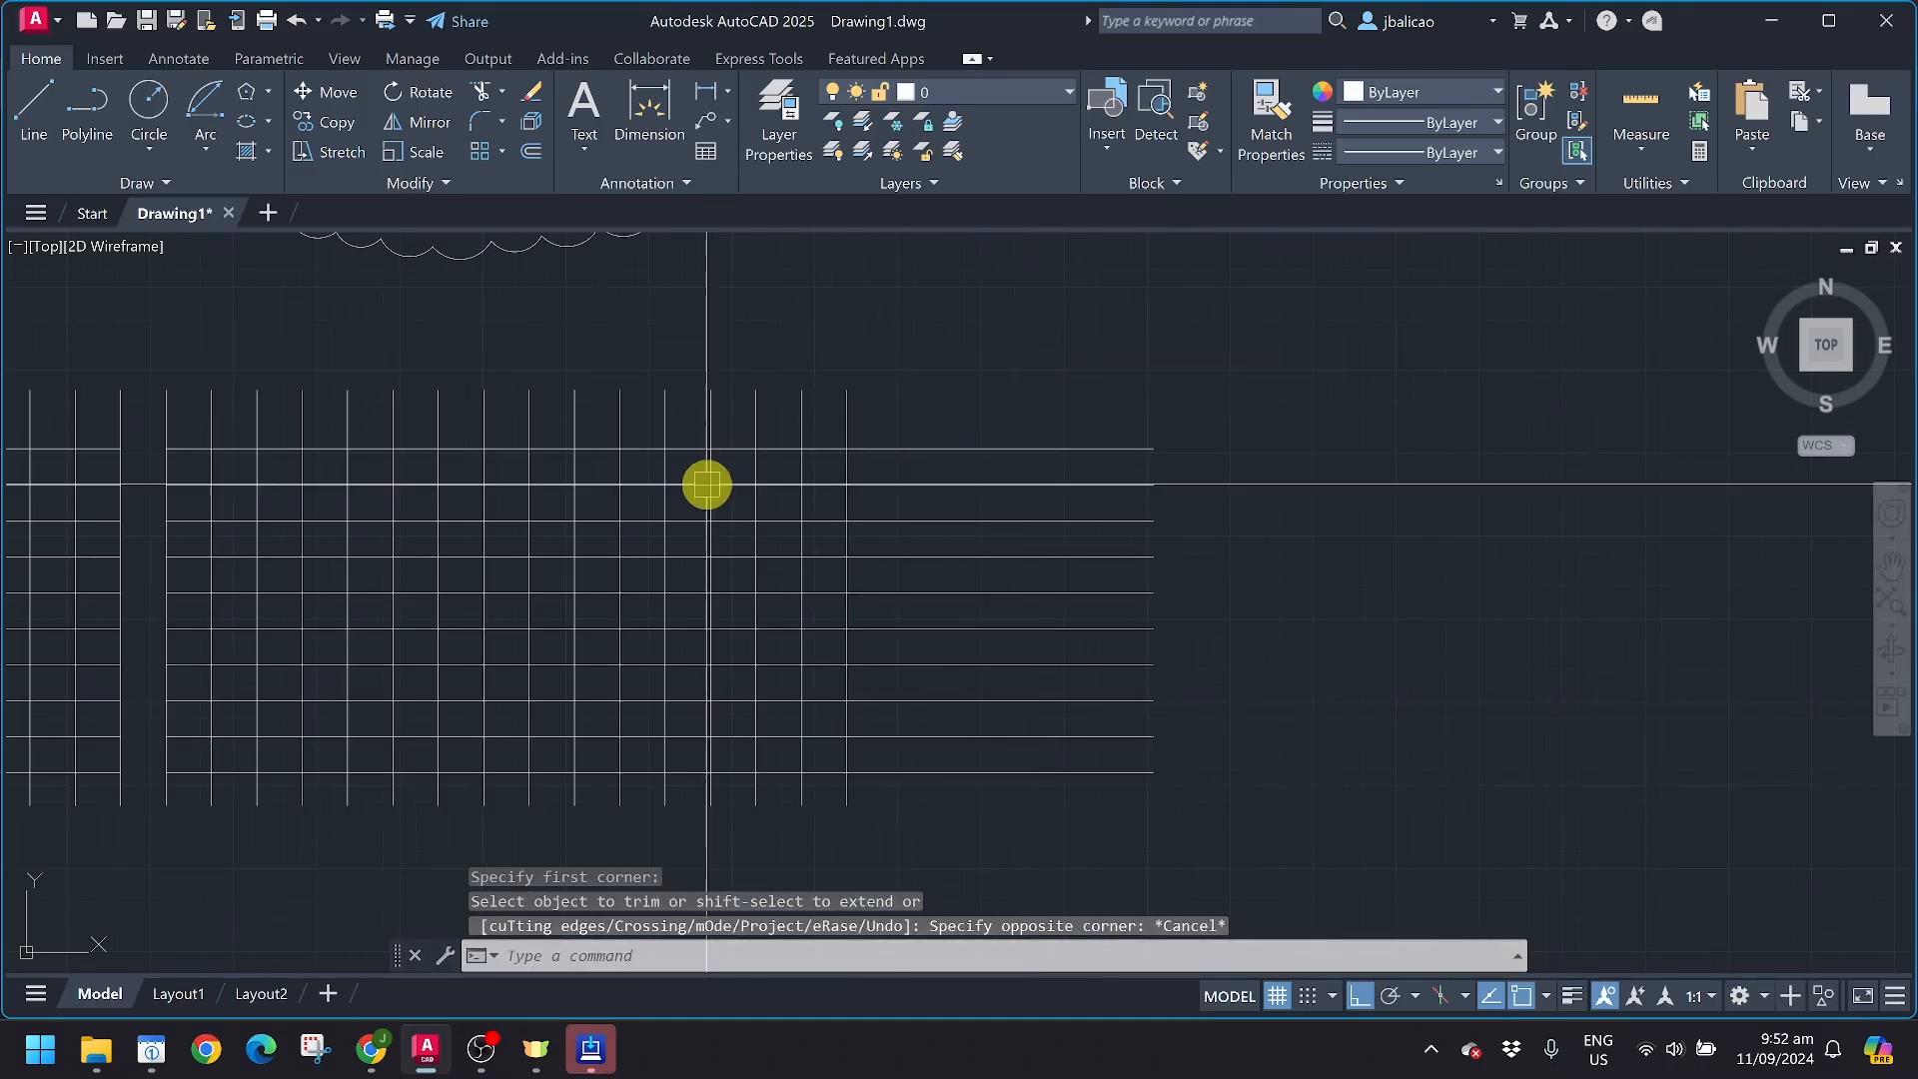
Choose Trim's Quick mode and try a fence across the horizontal line ends beyond the rightmost vertical line
click(480, 95)
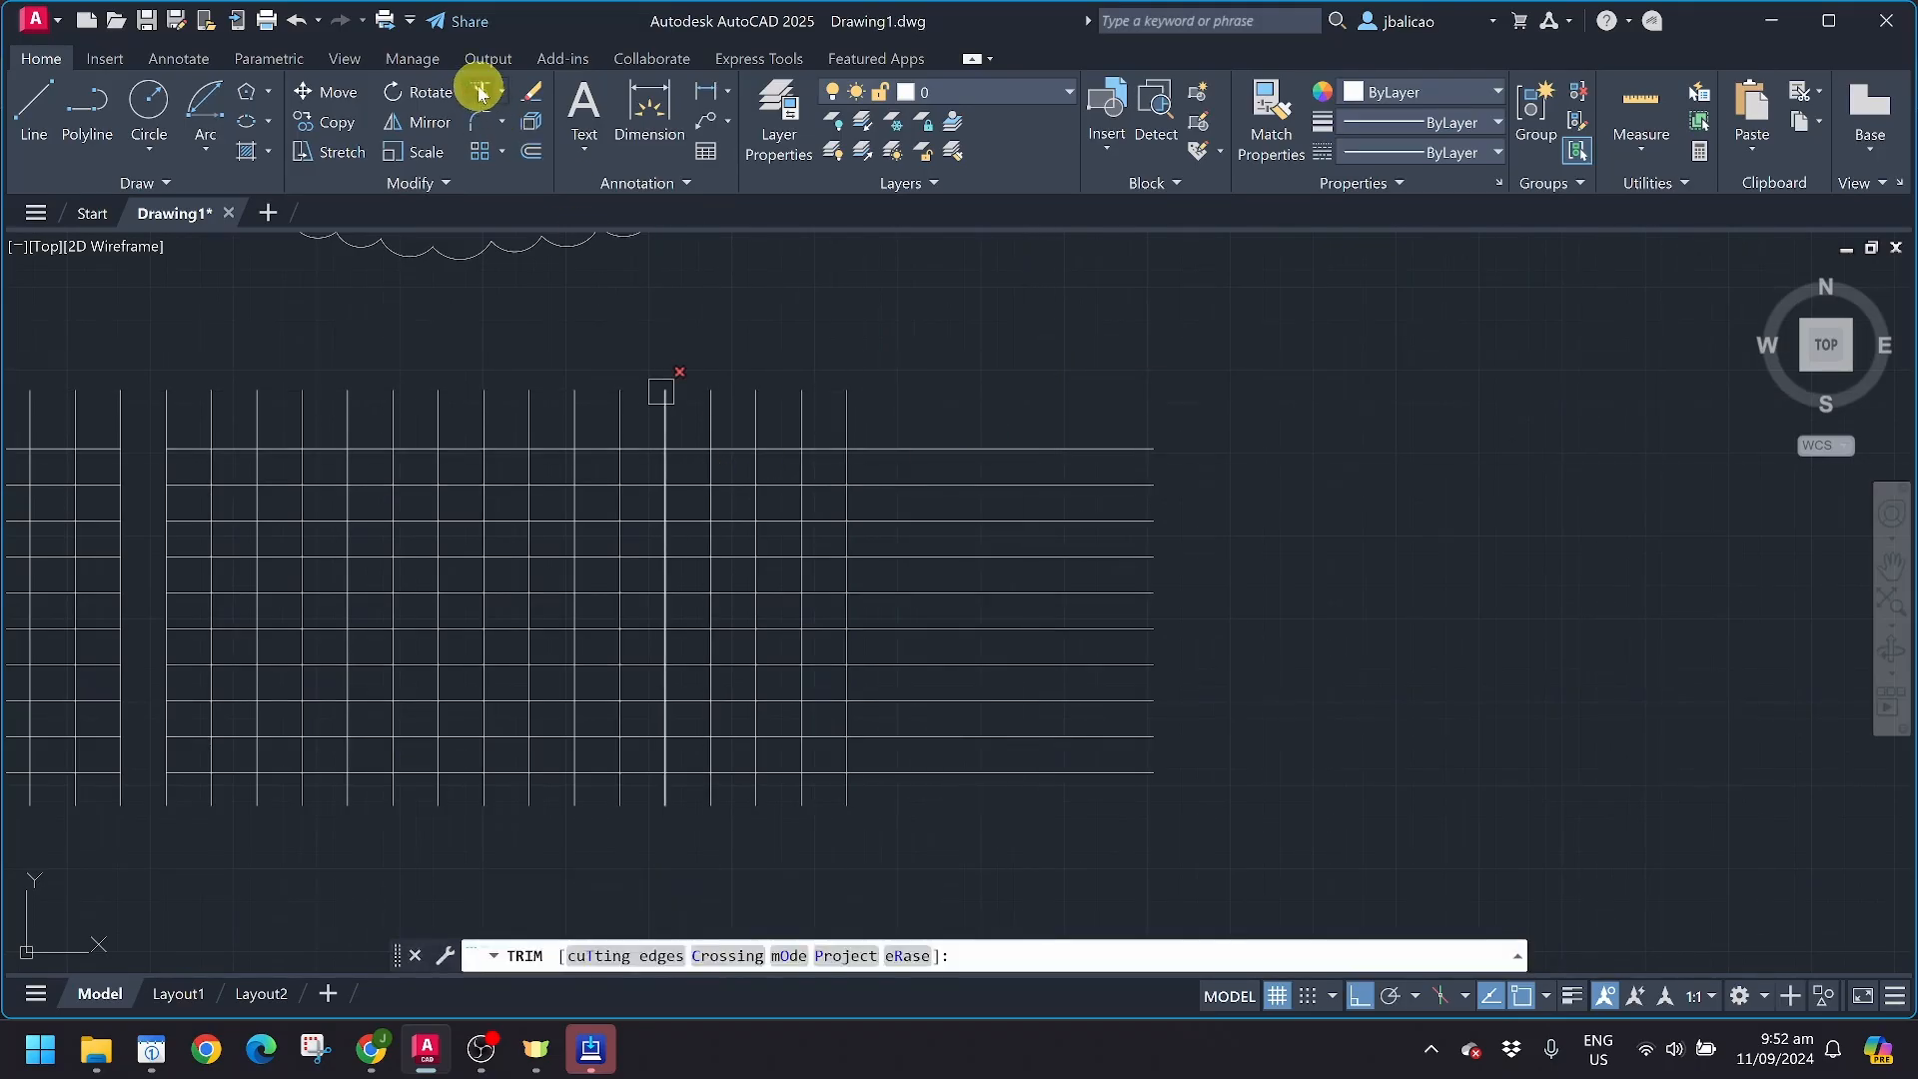
click(789, 956)
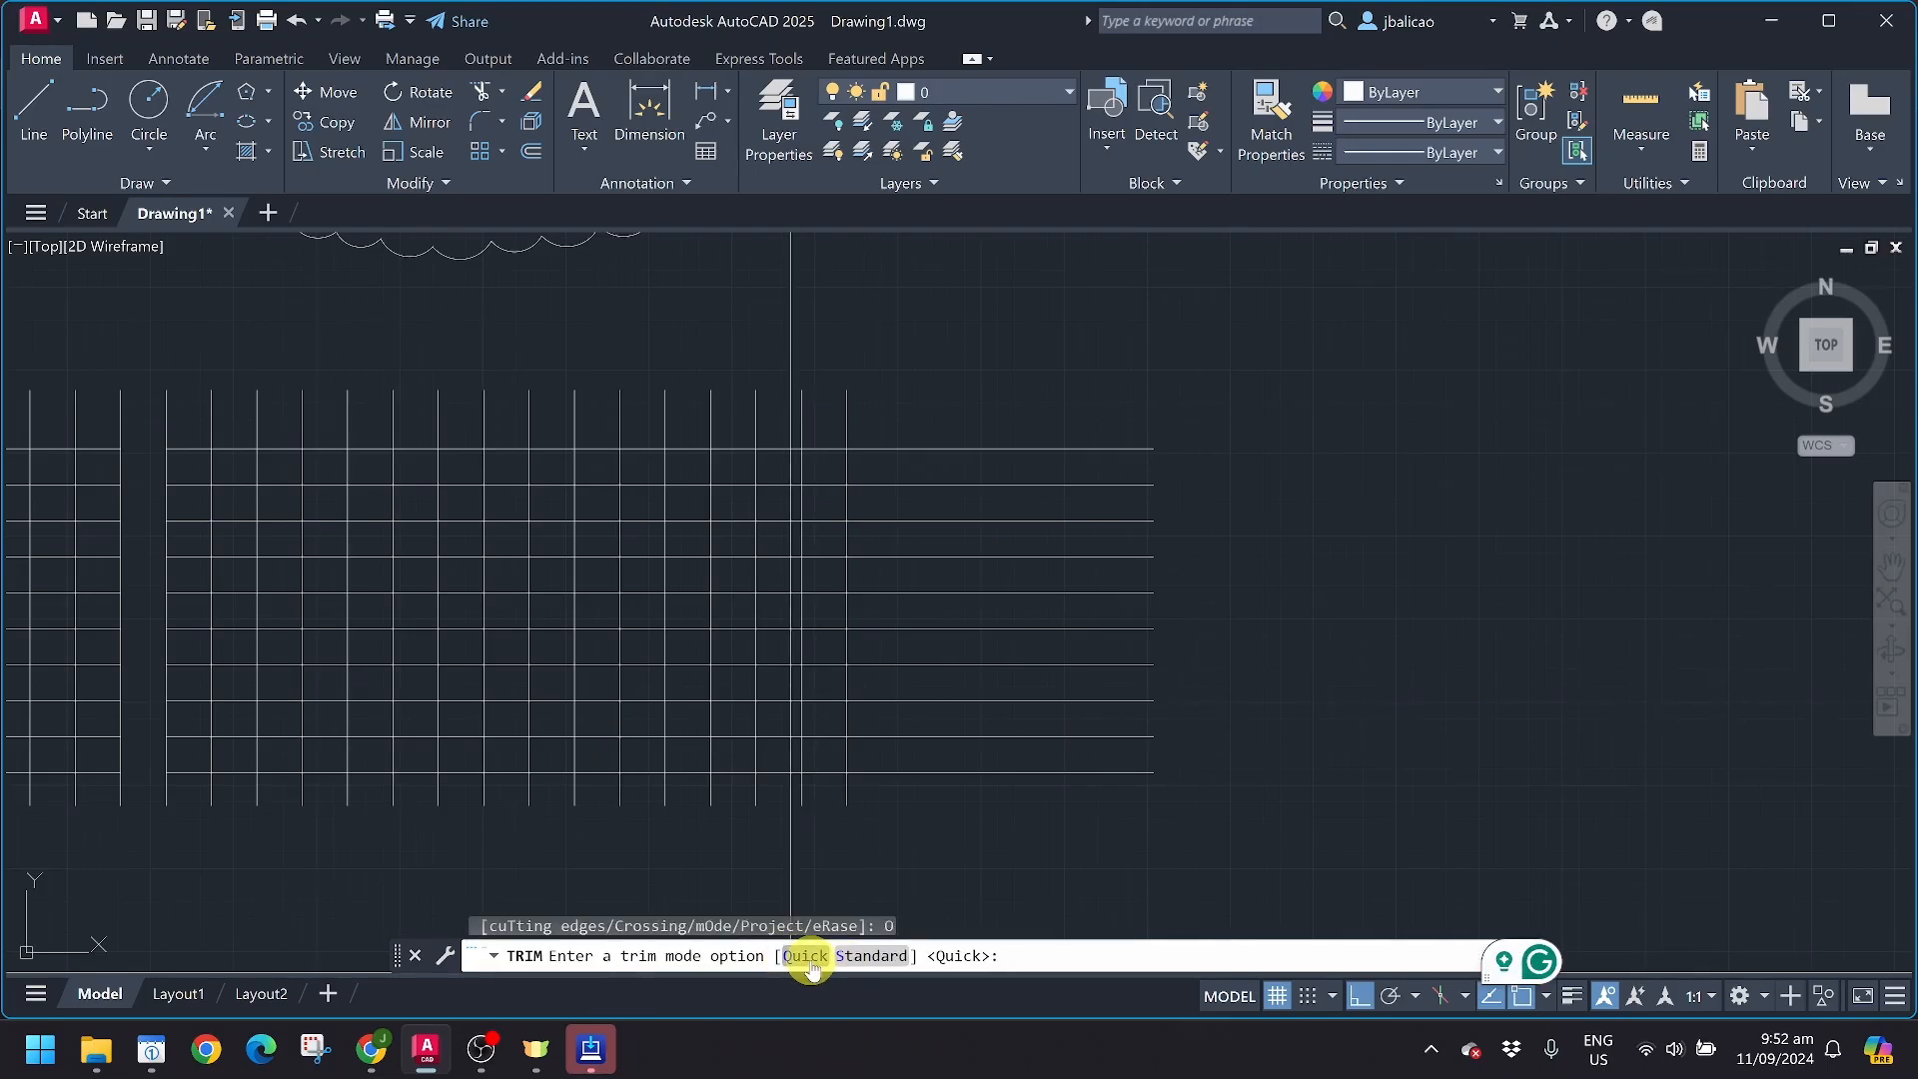
click(794, 956)
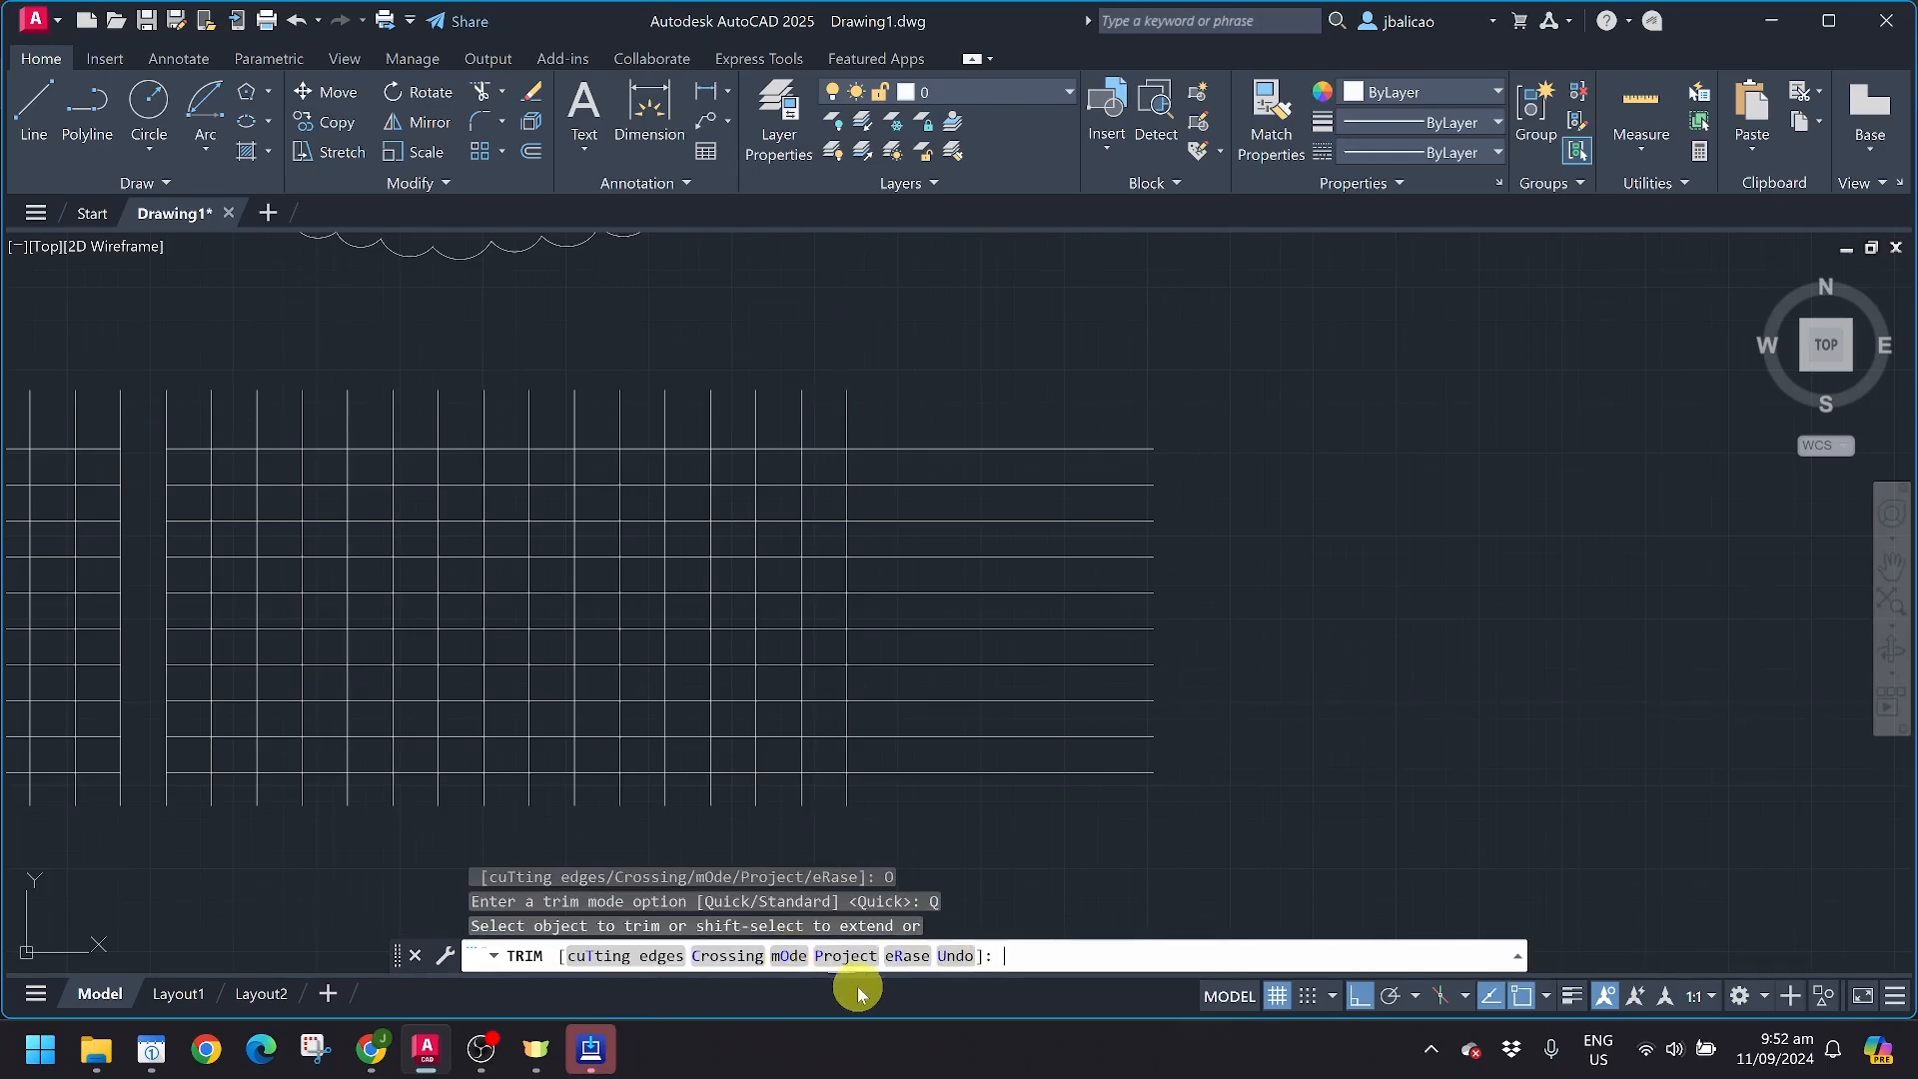
drag(981, 809, 959, 370)
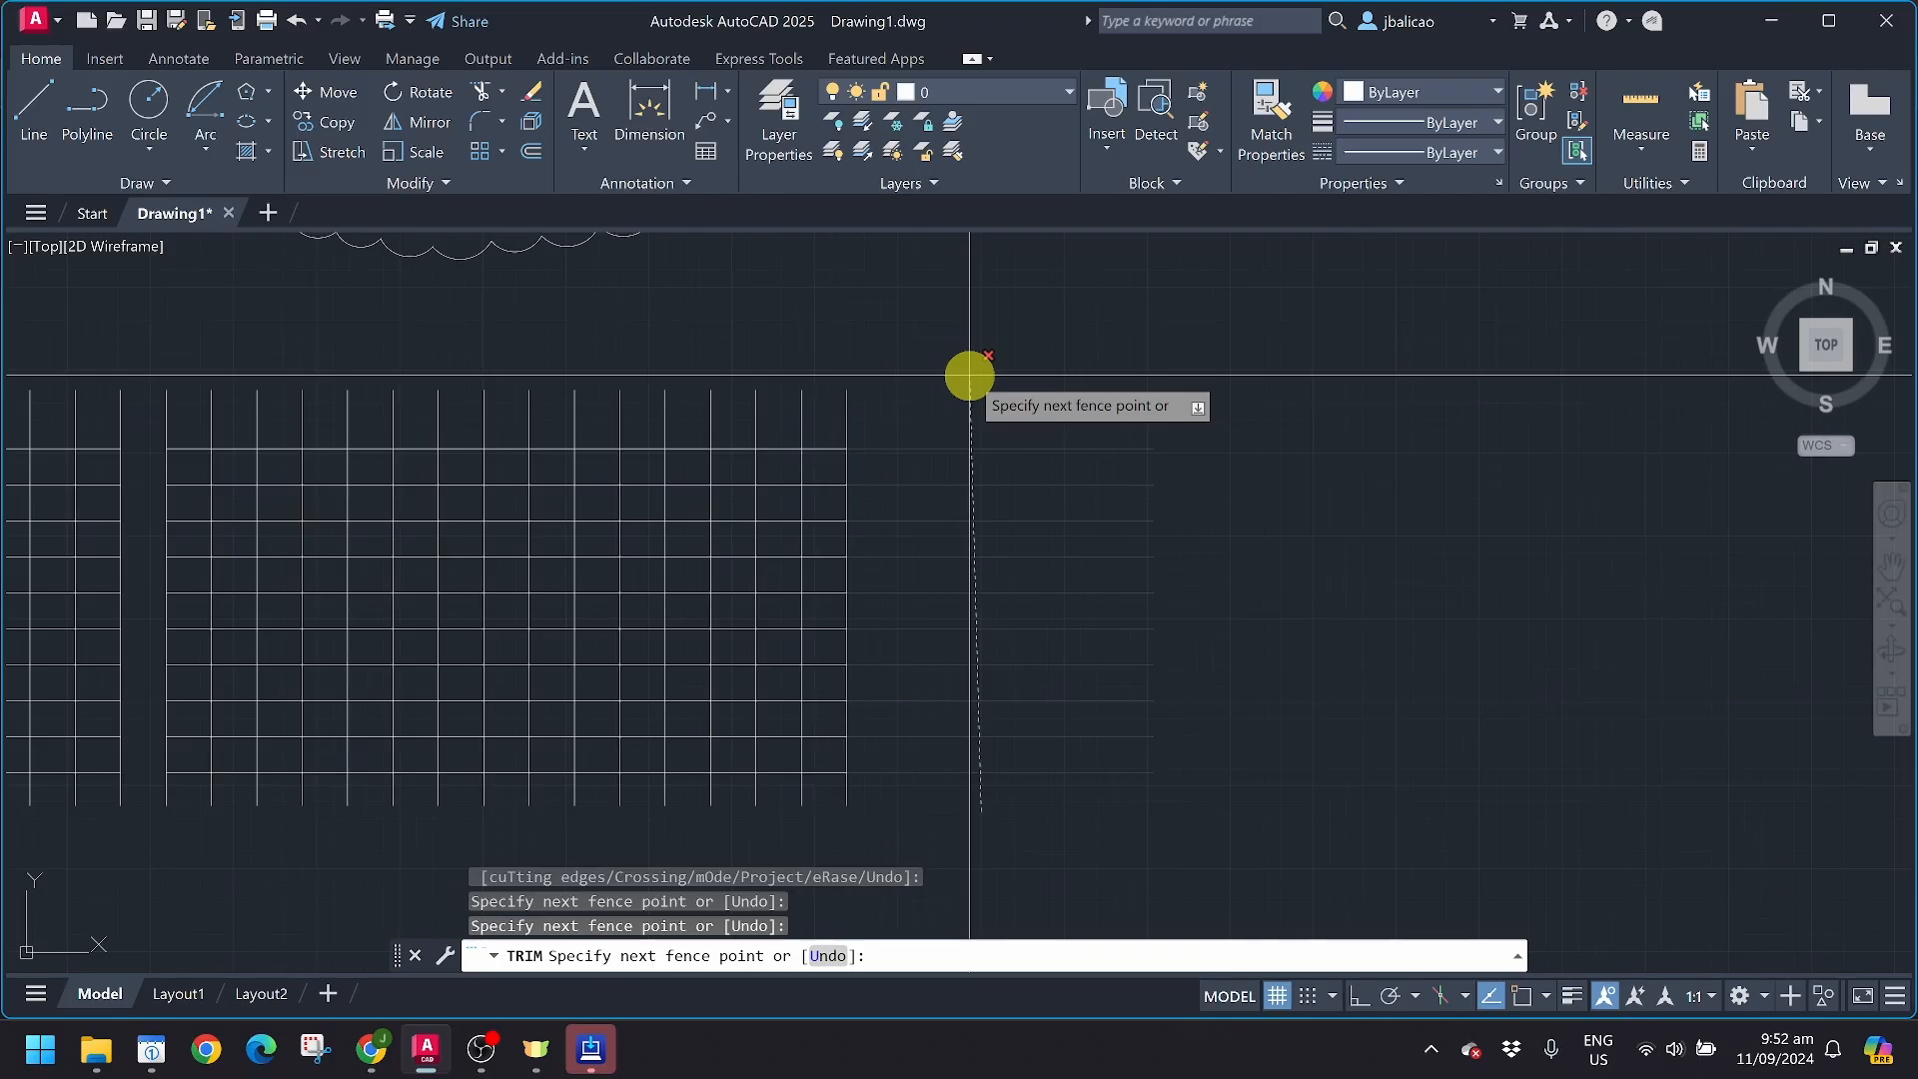
key(Escape)
Set the Trim mode to Standard and restart Trim to see its cutting edge selection
click(483, 97)
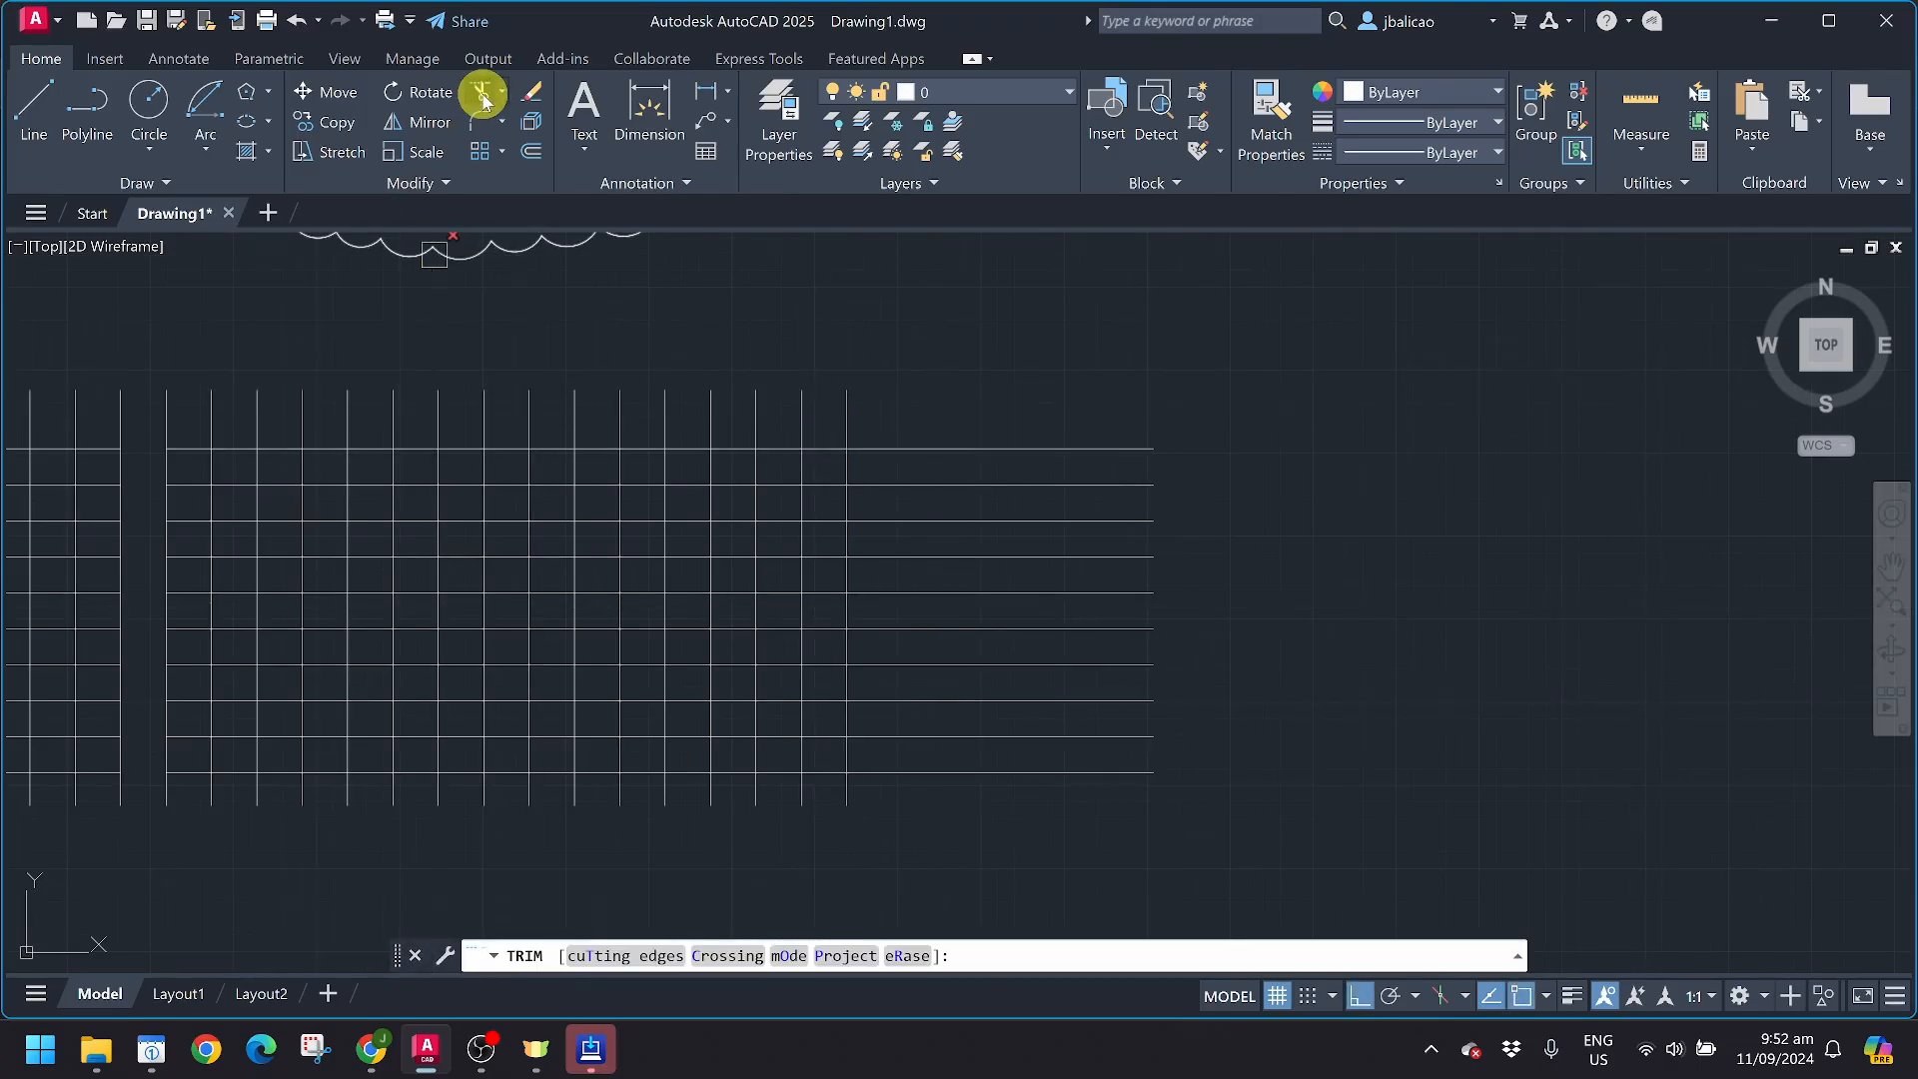
click(788, 956)
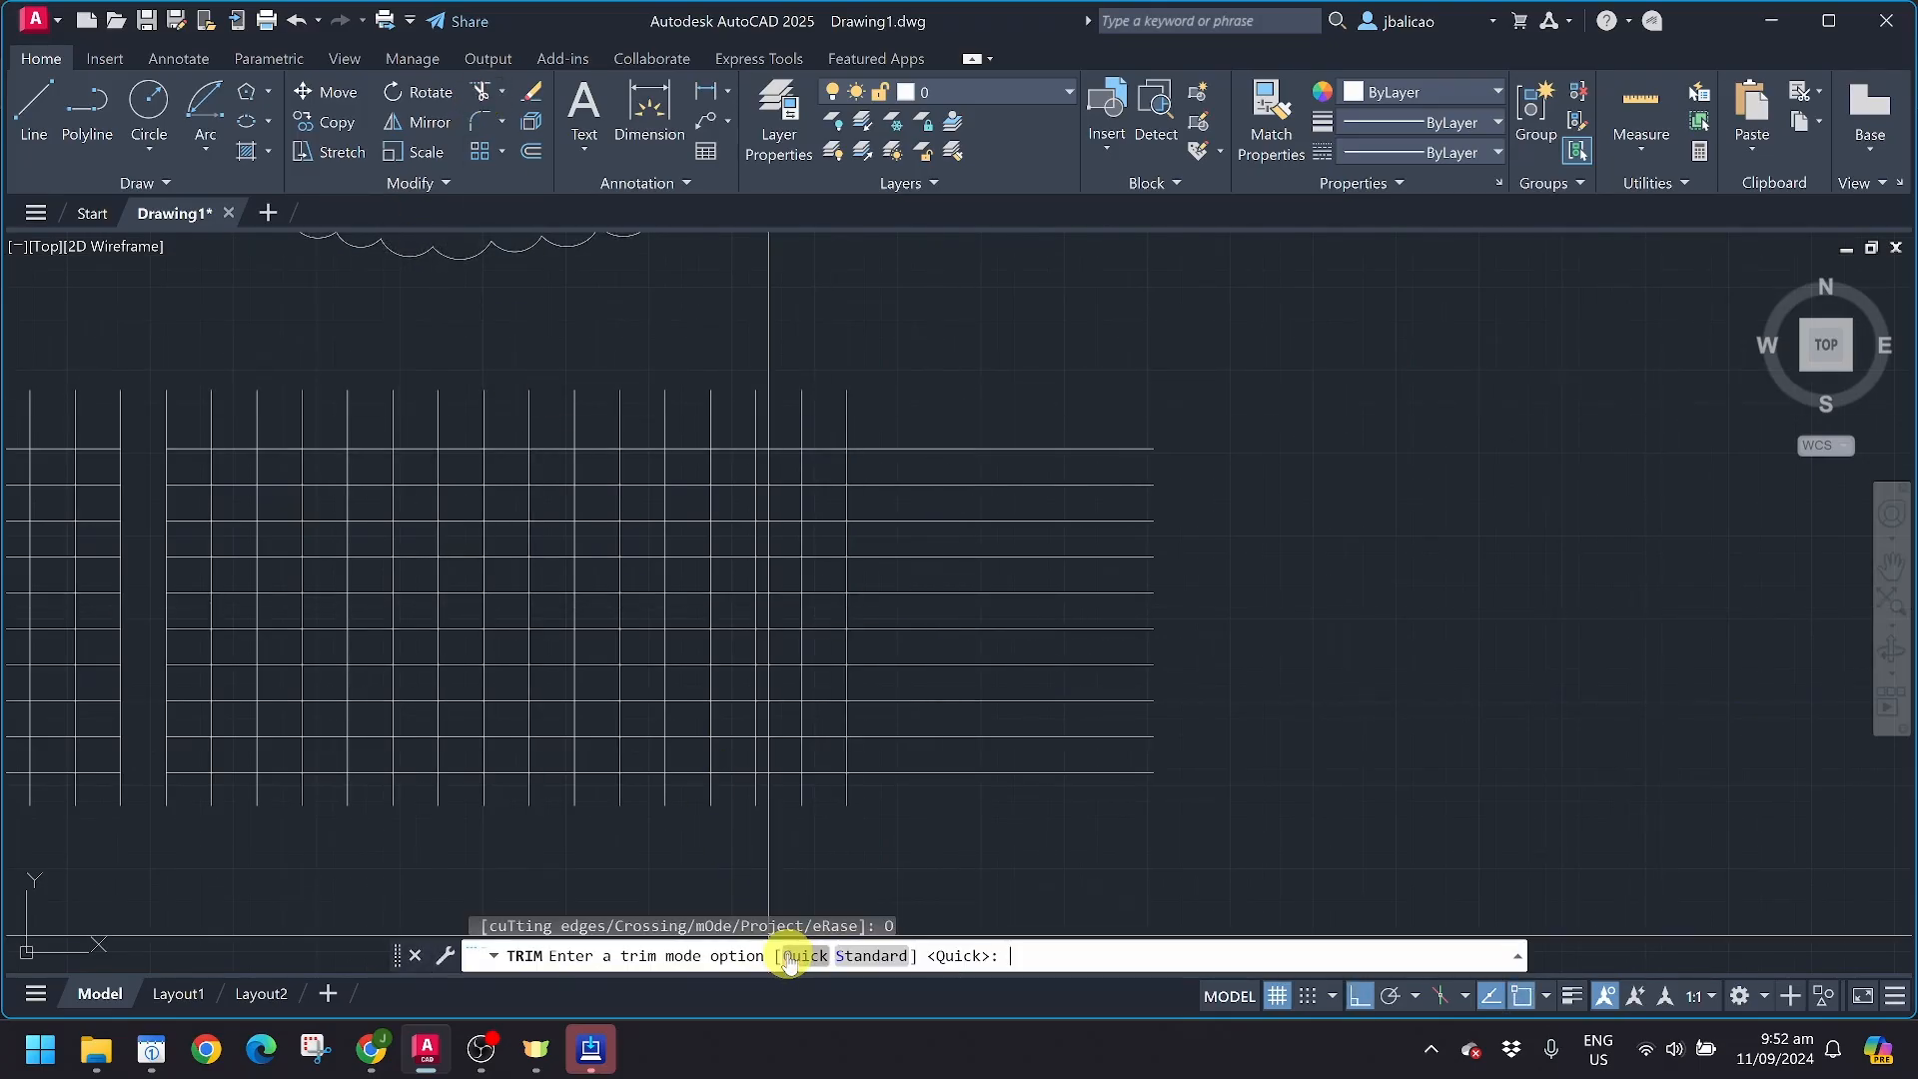
click(857, 957)
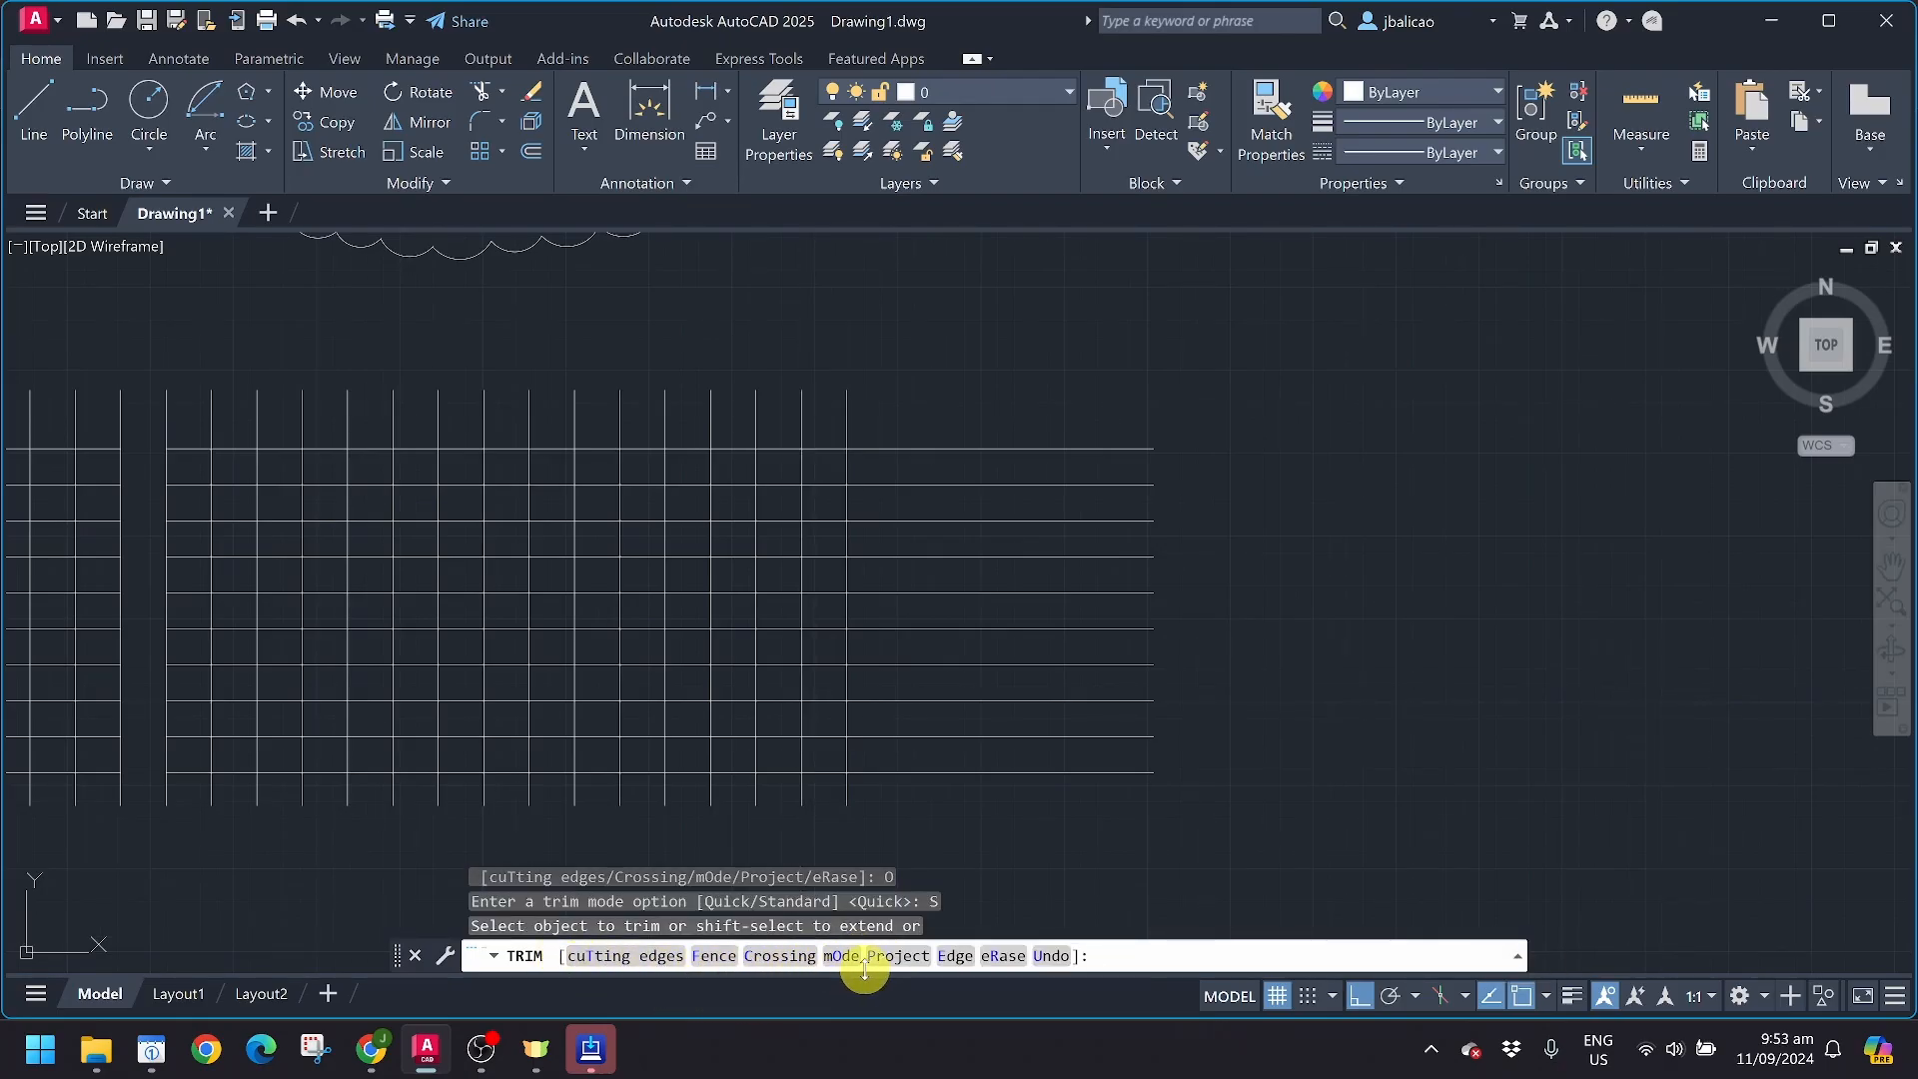
key(Escape)
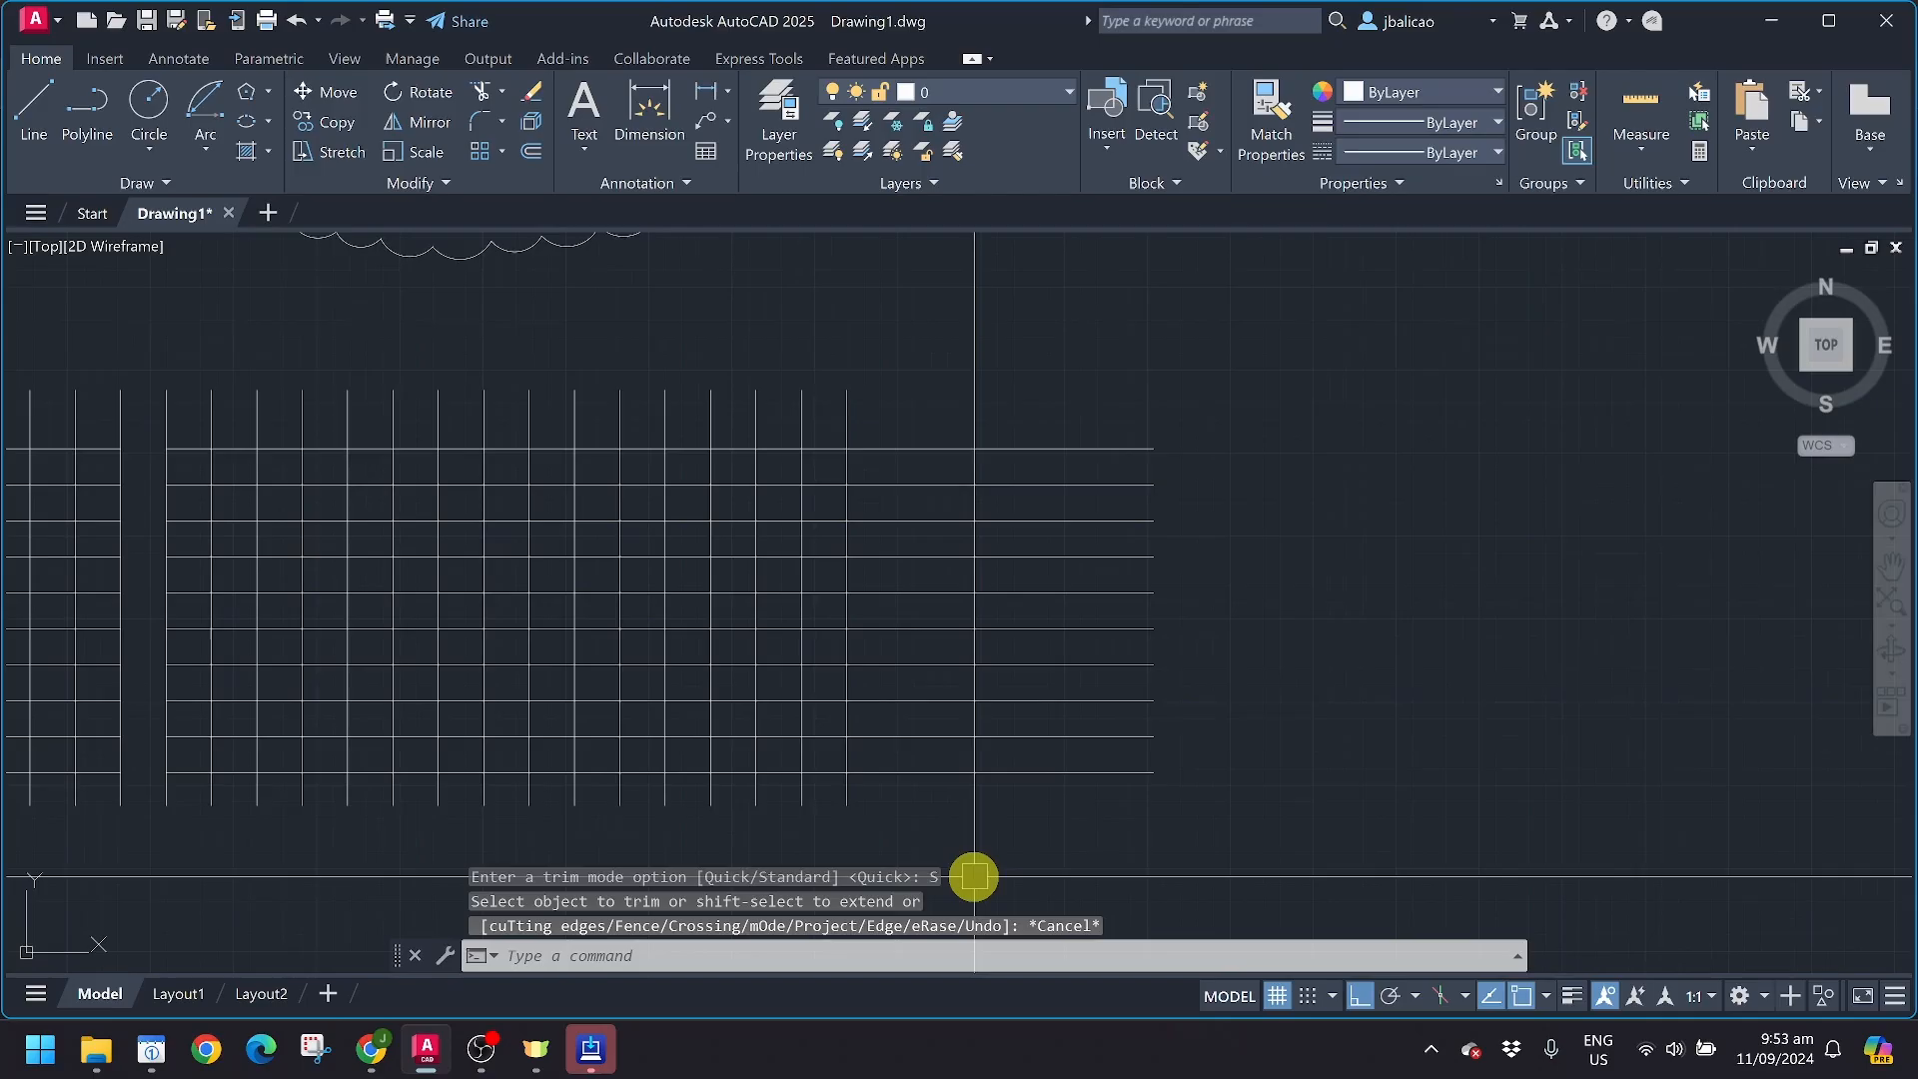
click(491, 91)
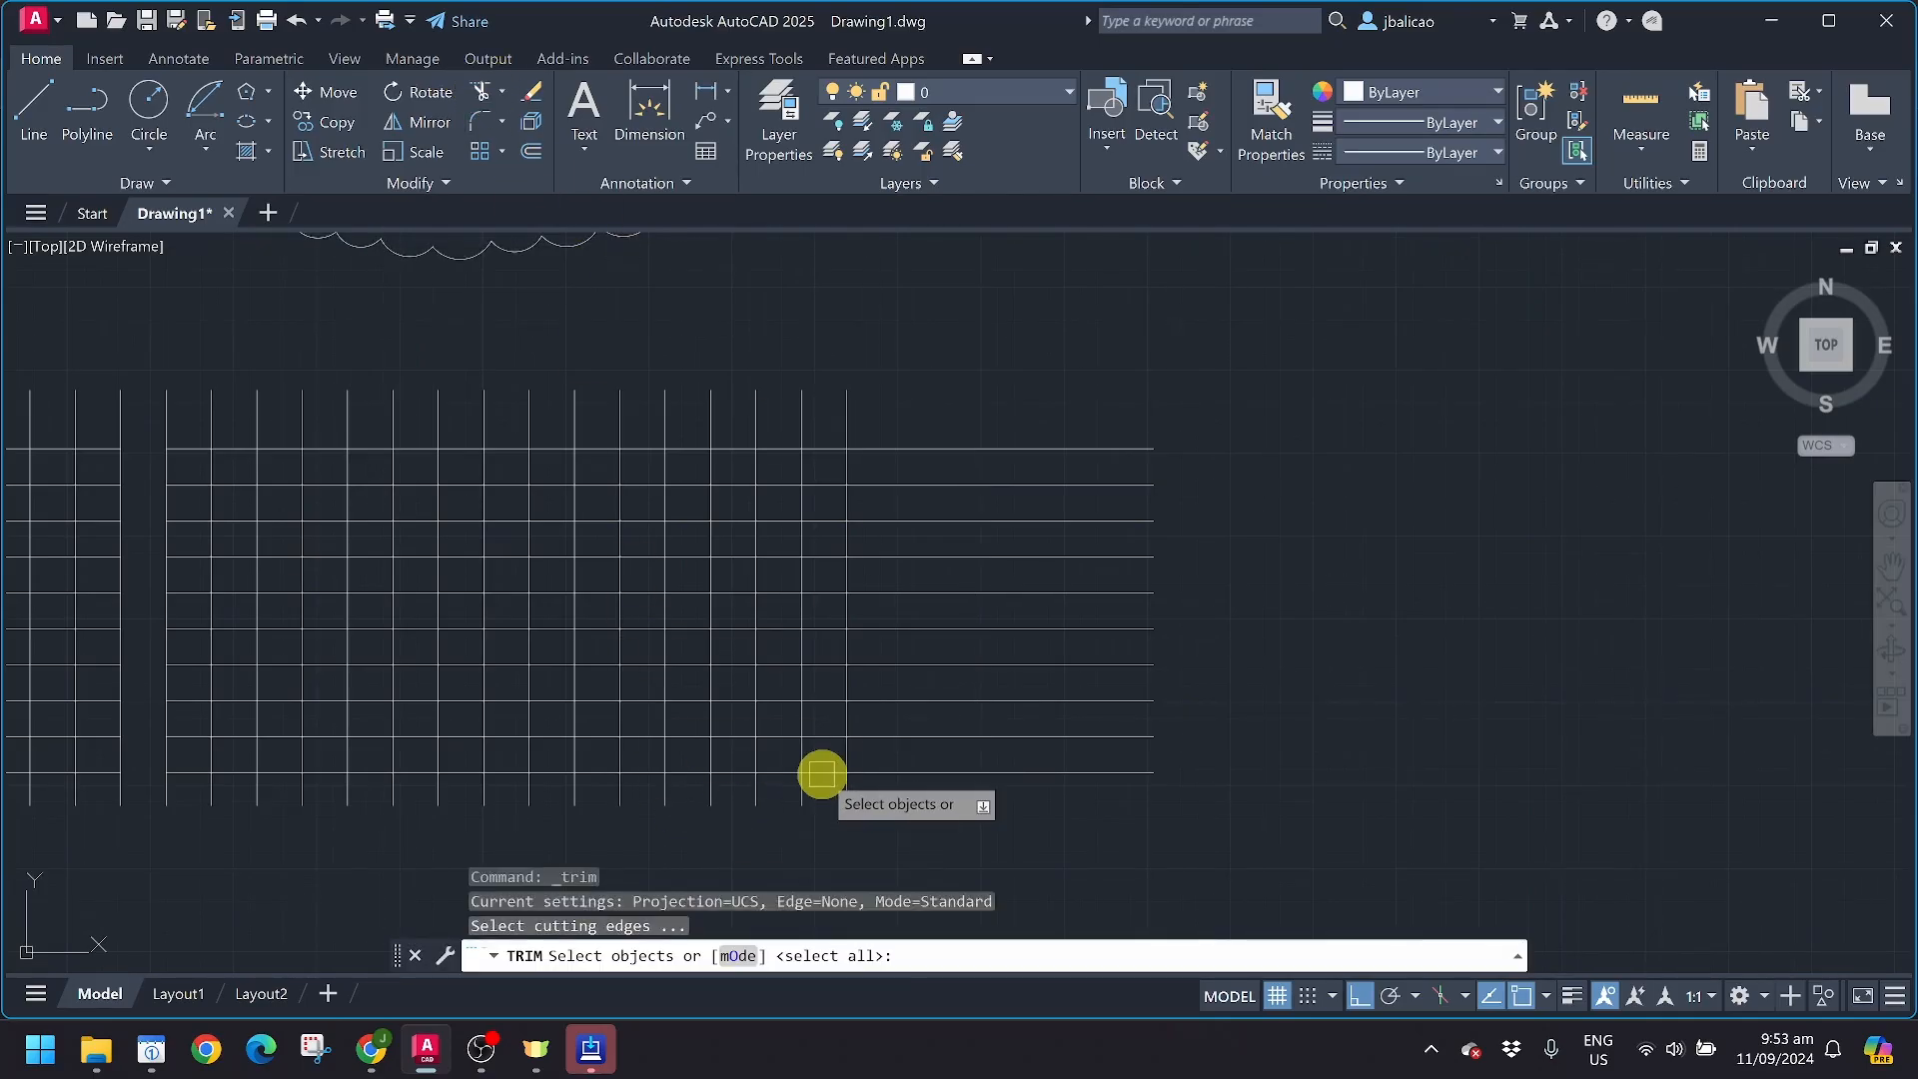
key(Escape)
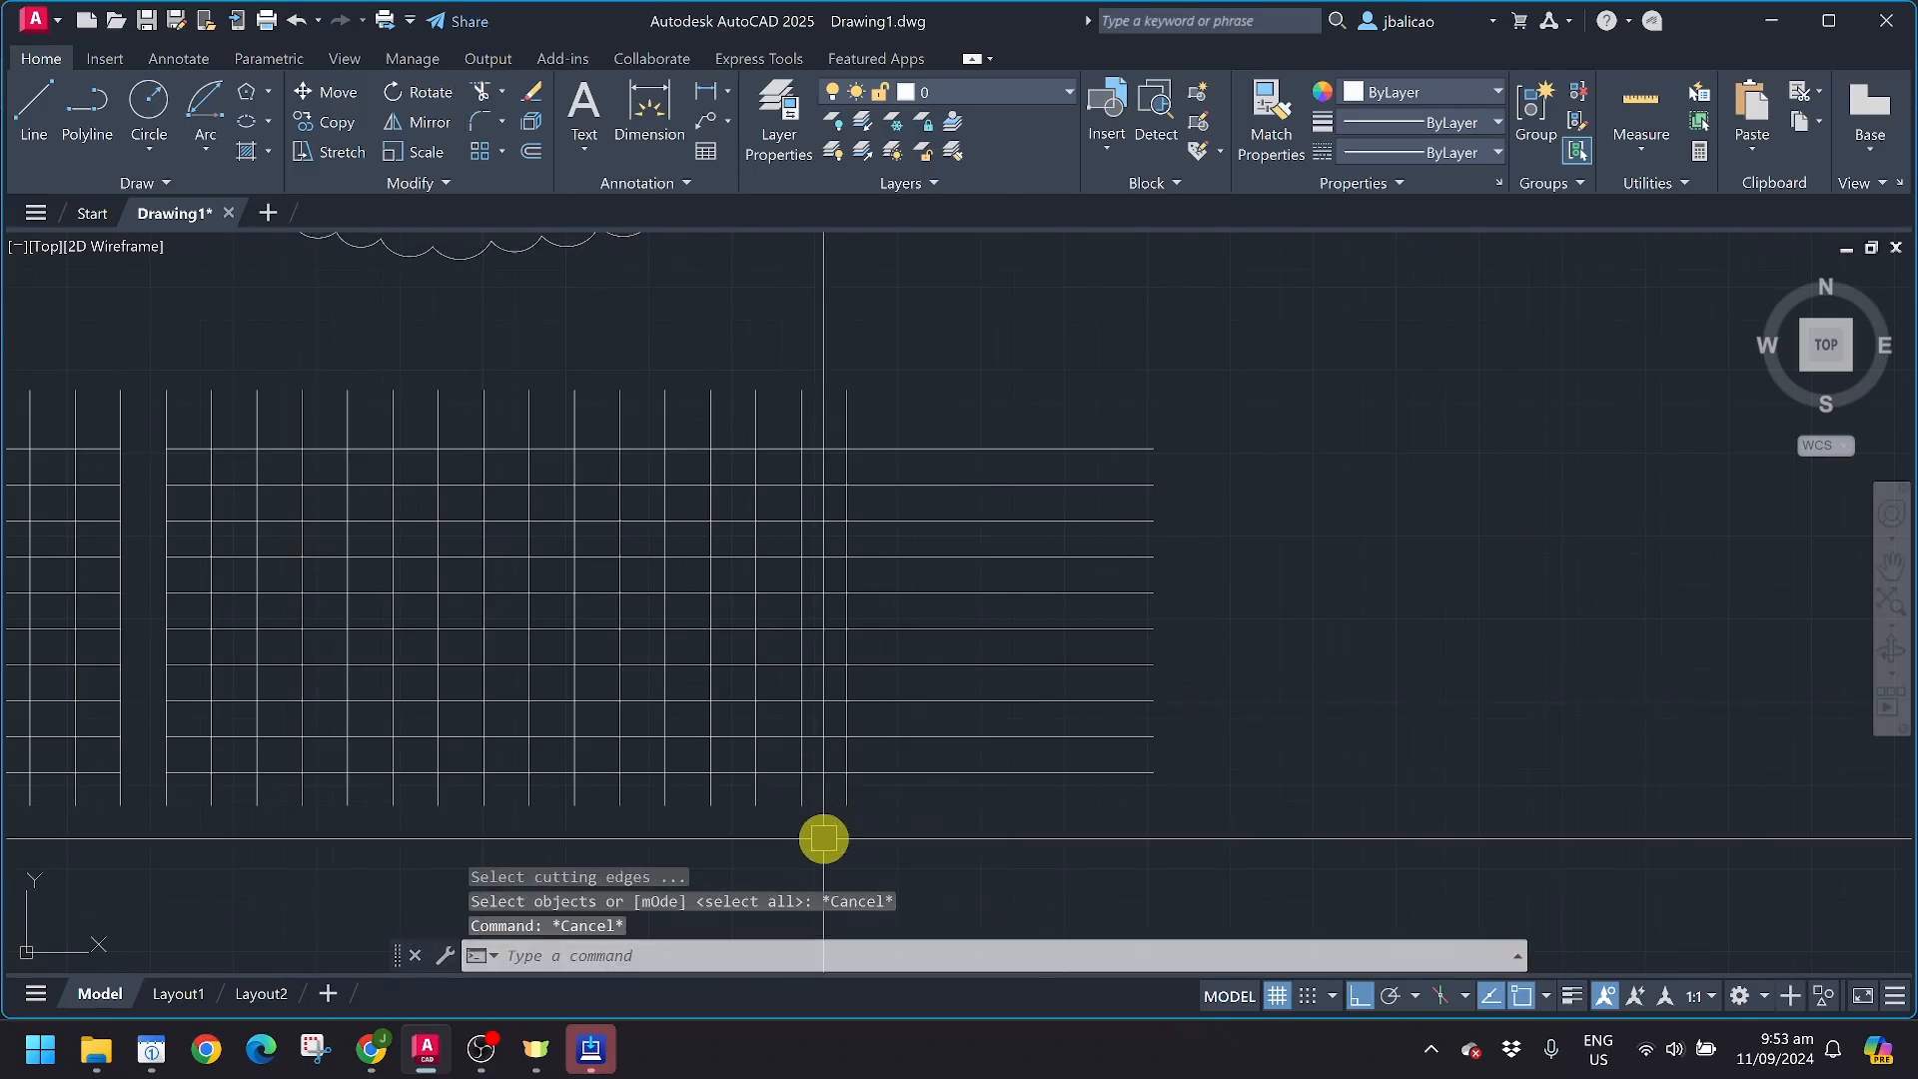
Reselect Trim's Standard mode, and switch the mode back to Quick within the same command
click(477, 91)
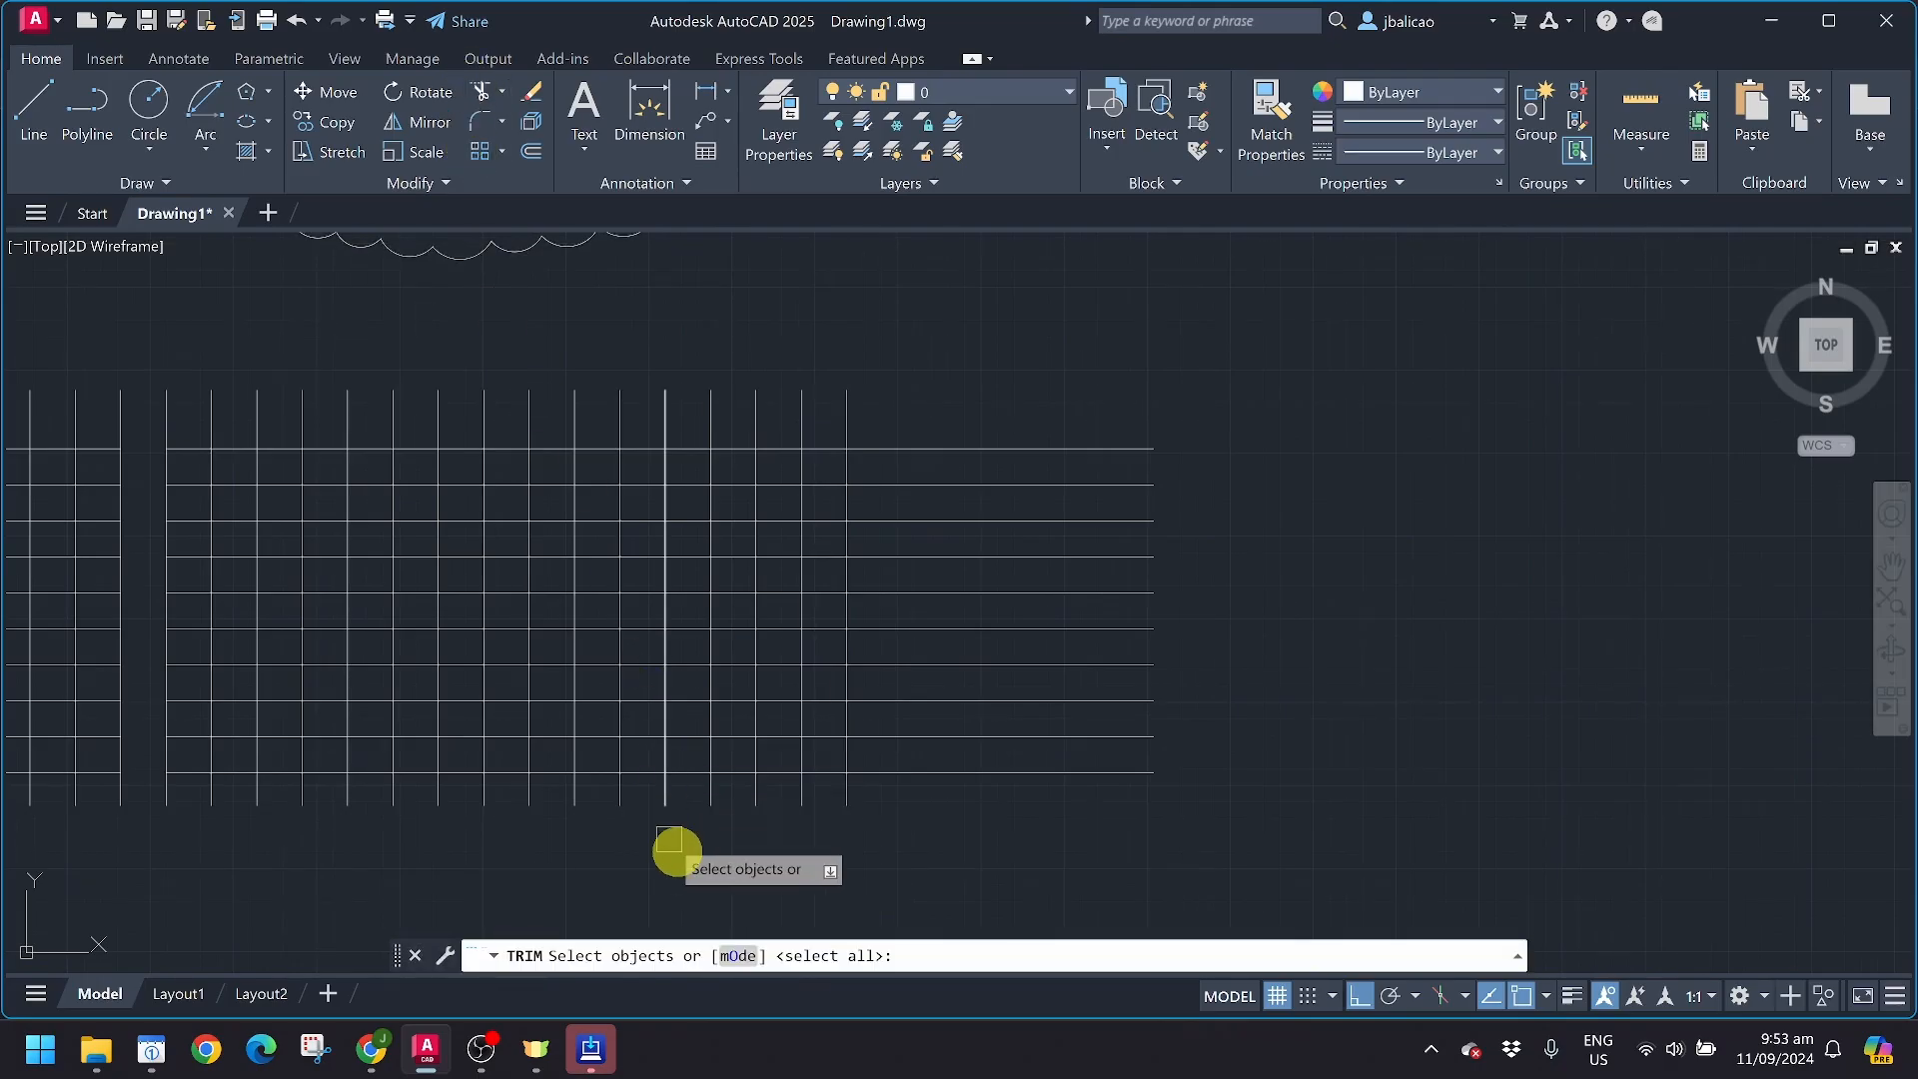
click(736, 956)
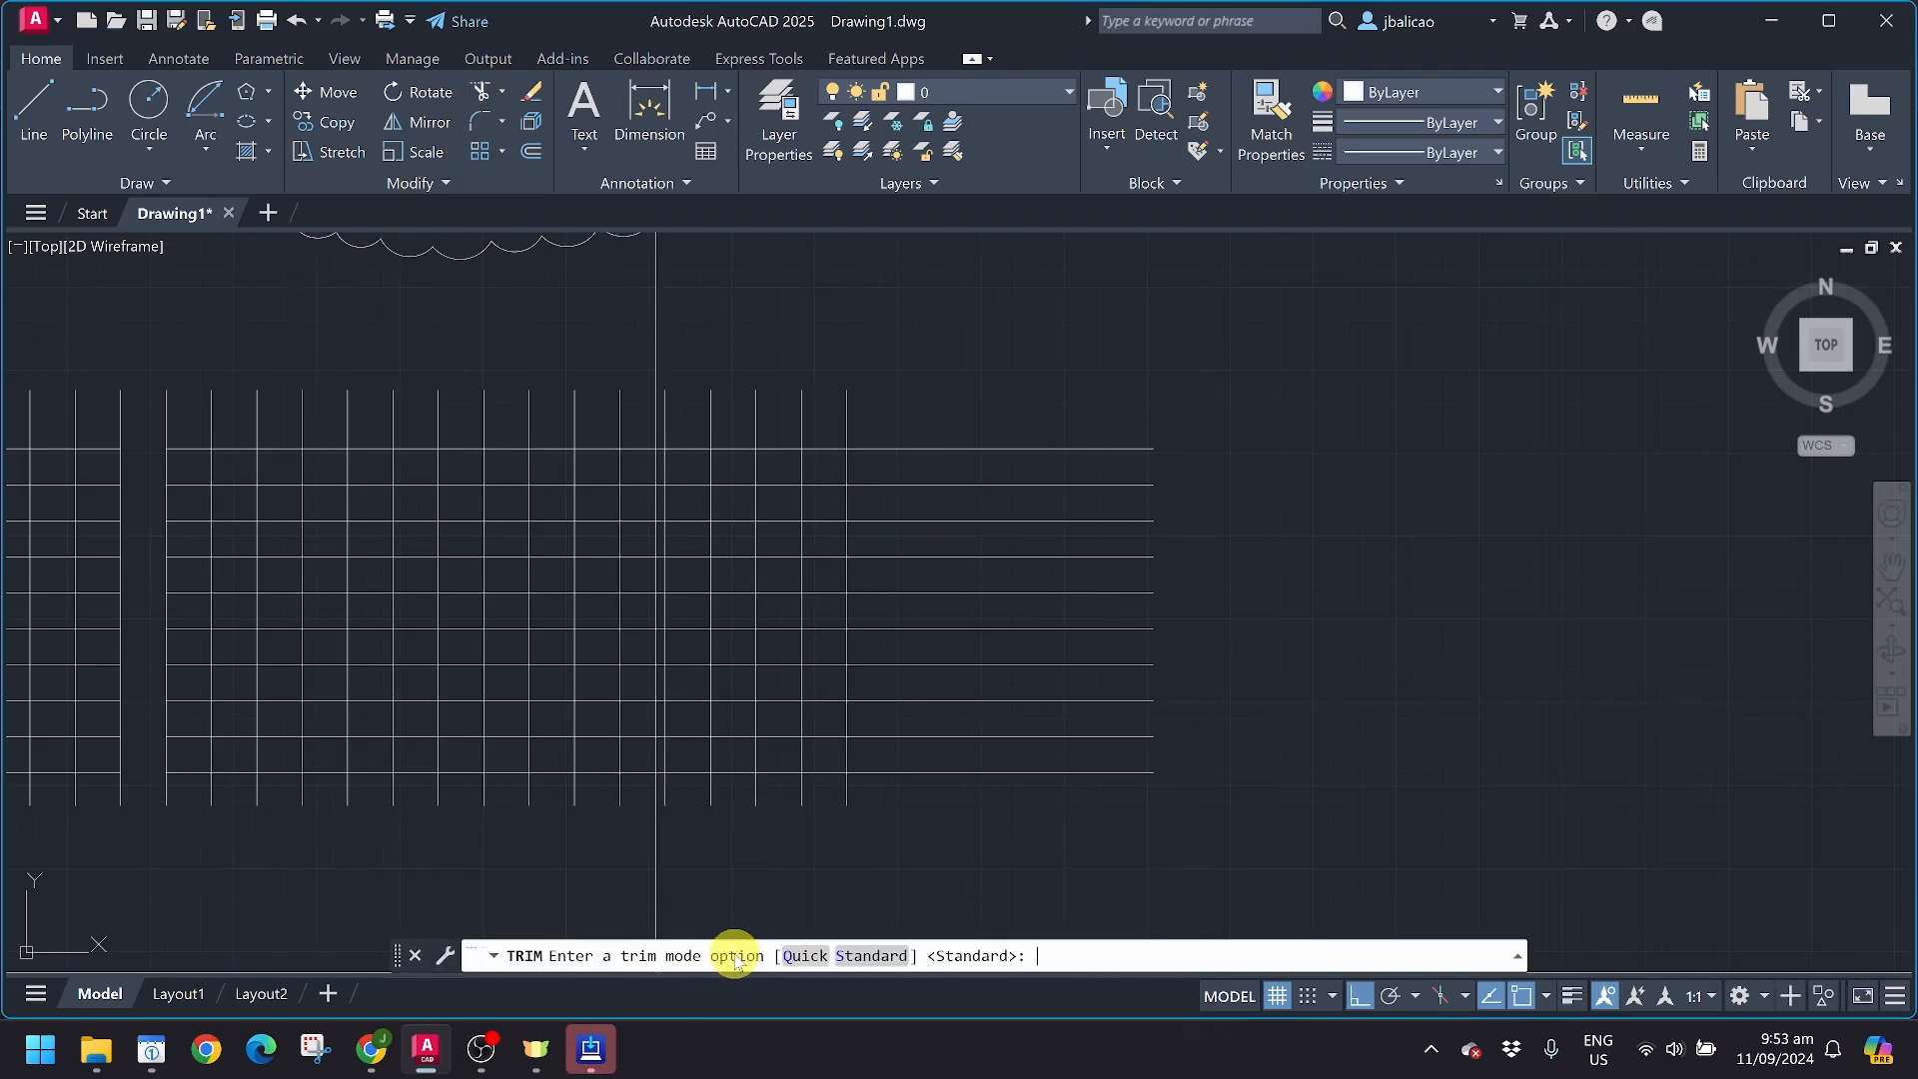
click(870, 956)
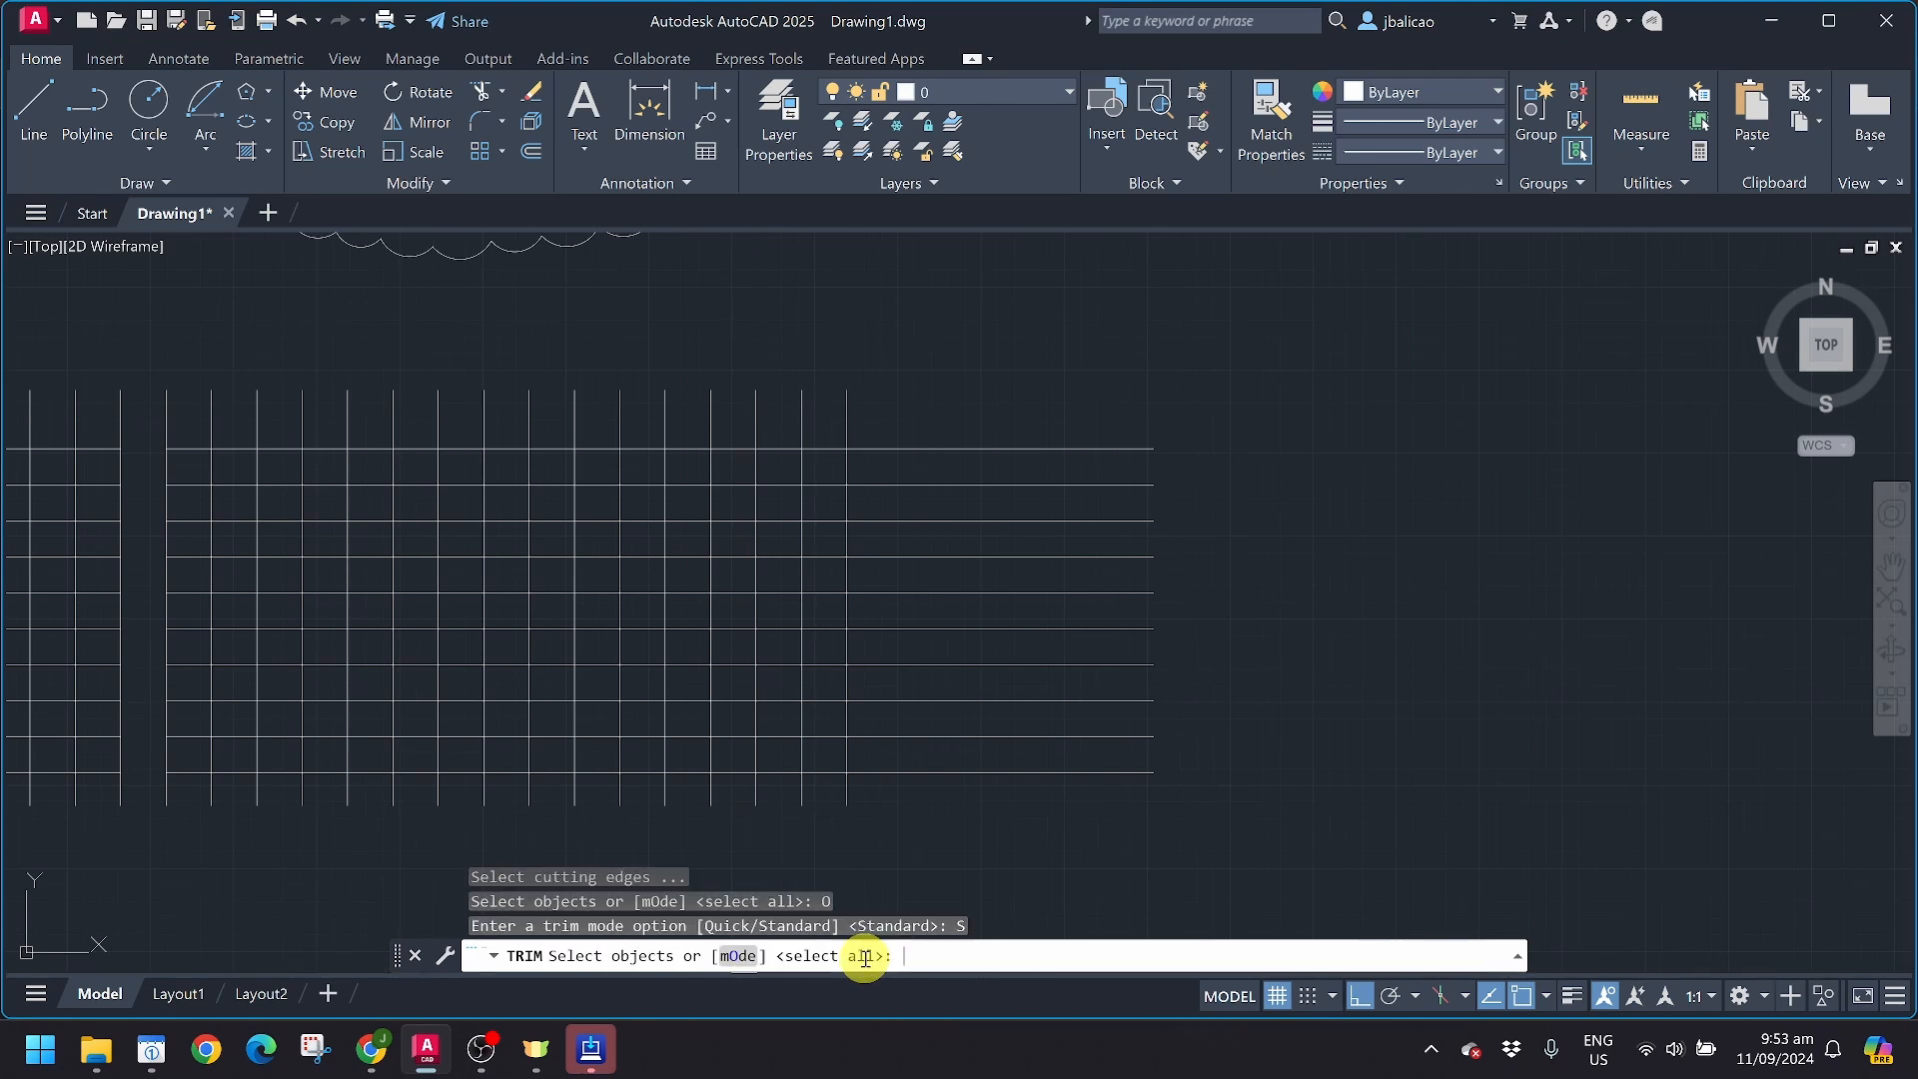
click(740, 956)
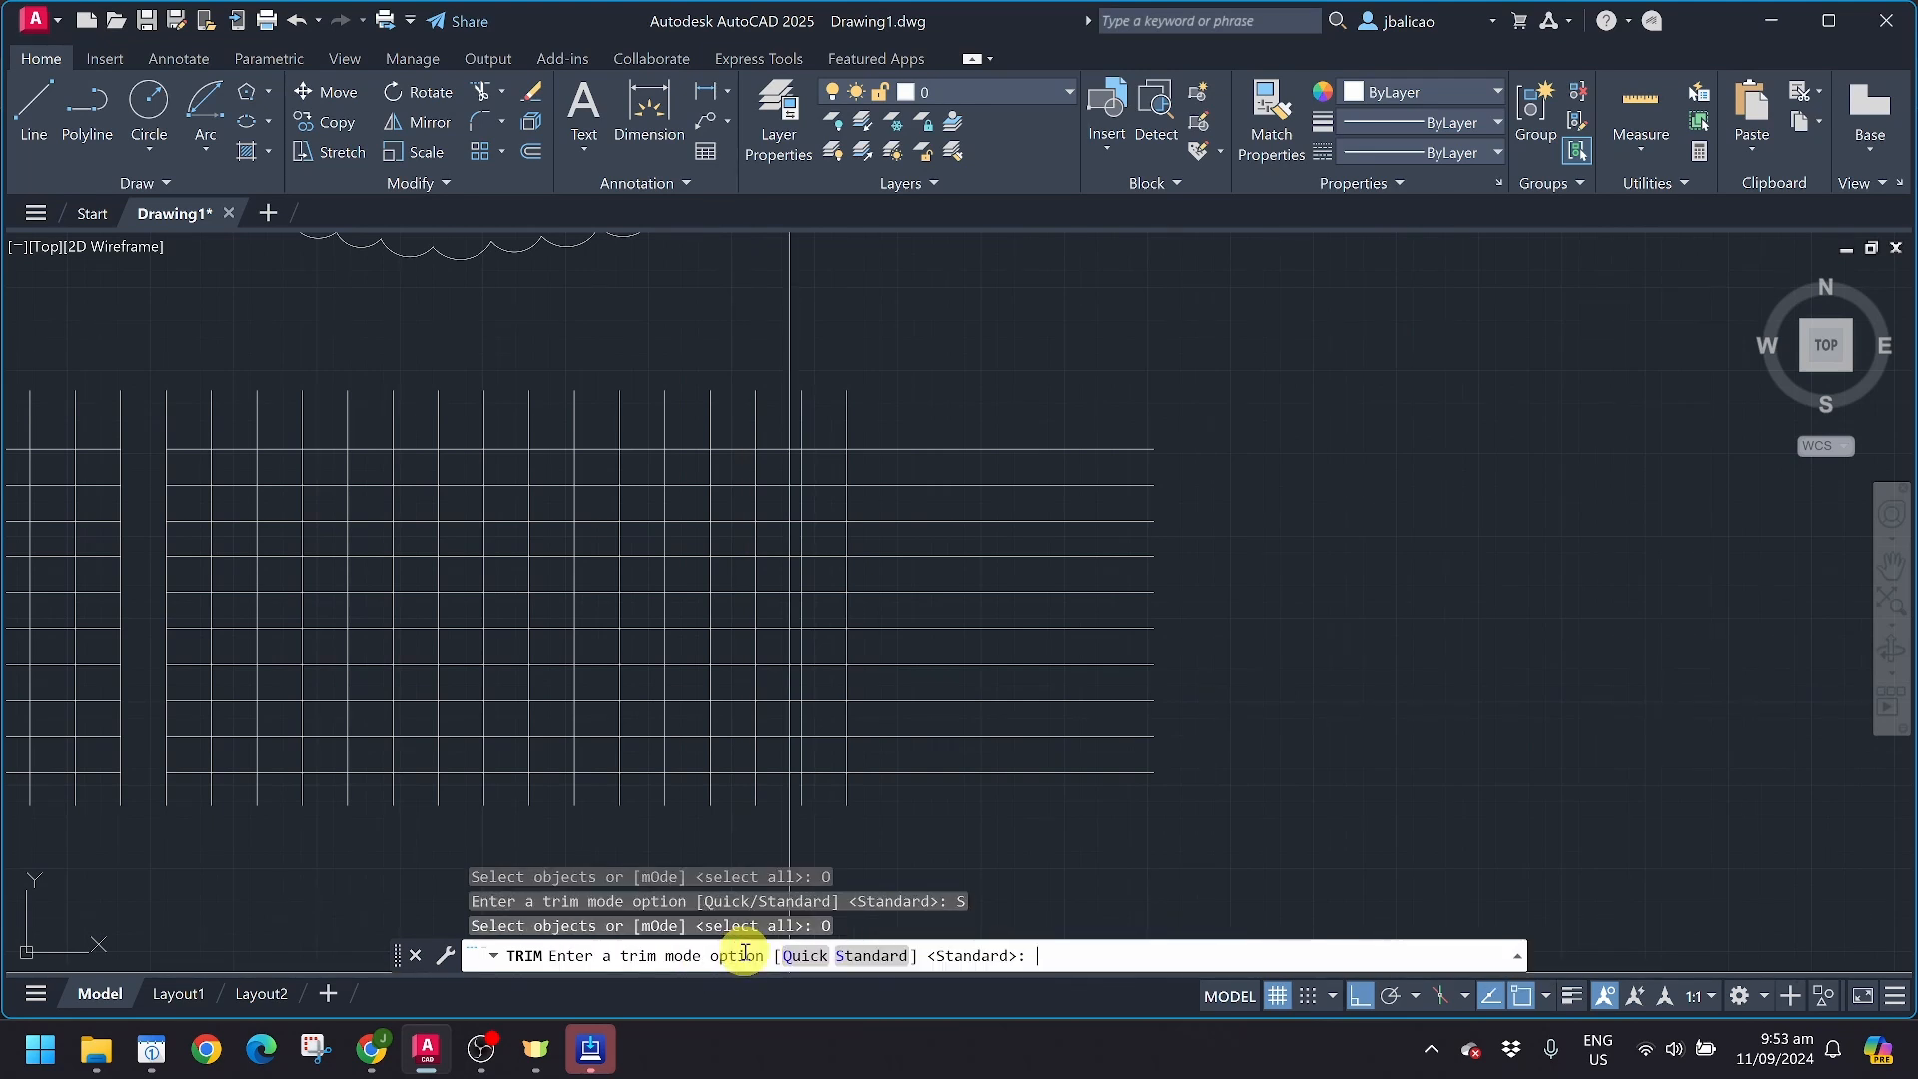
click(798, 955)
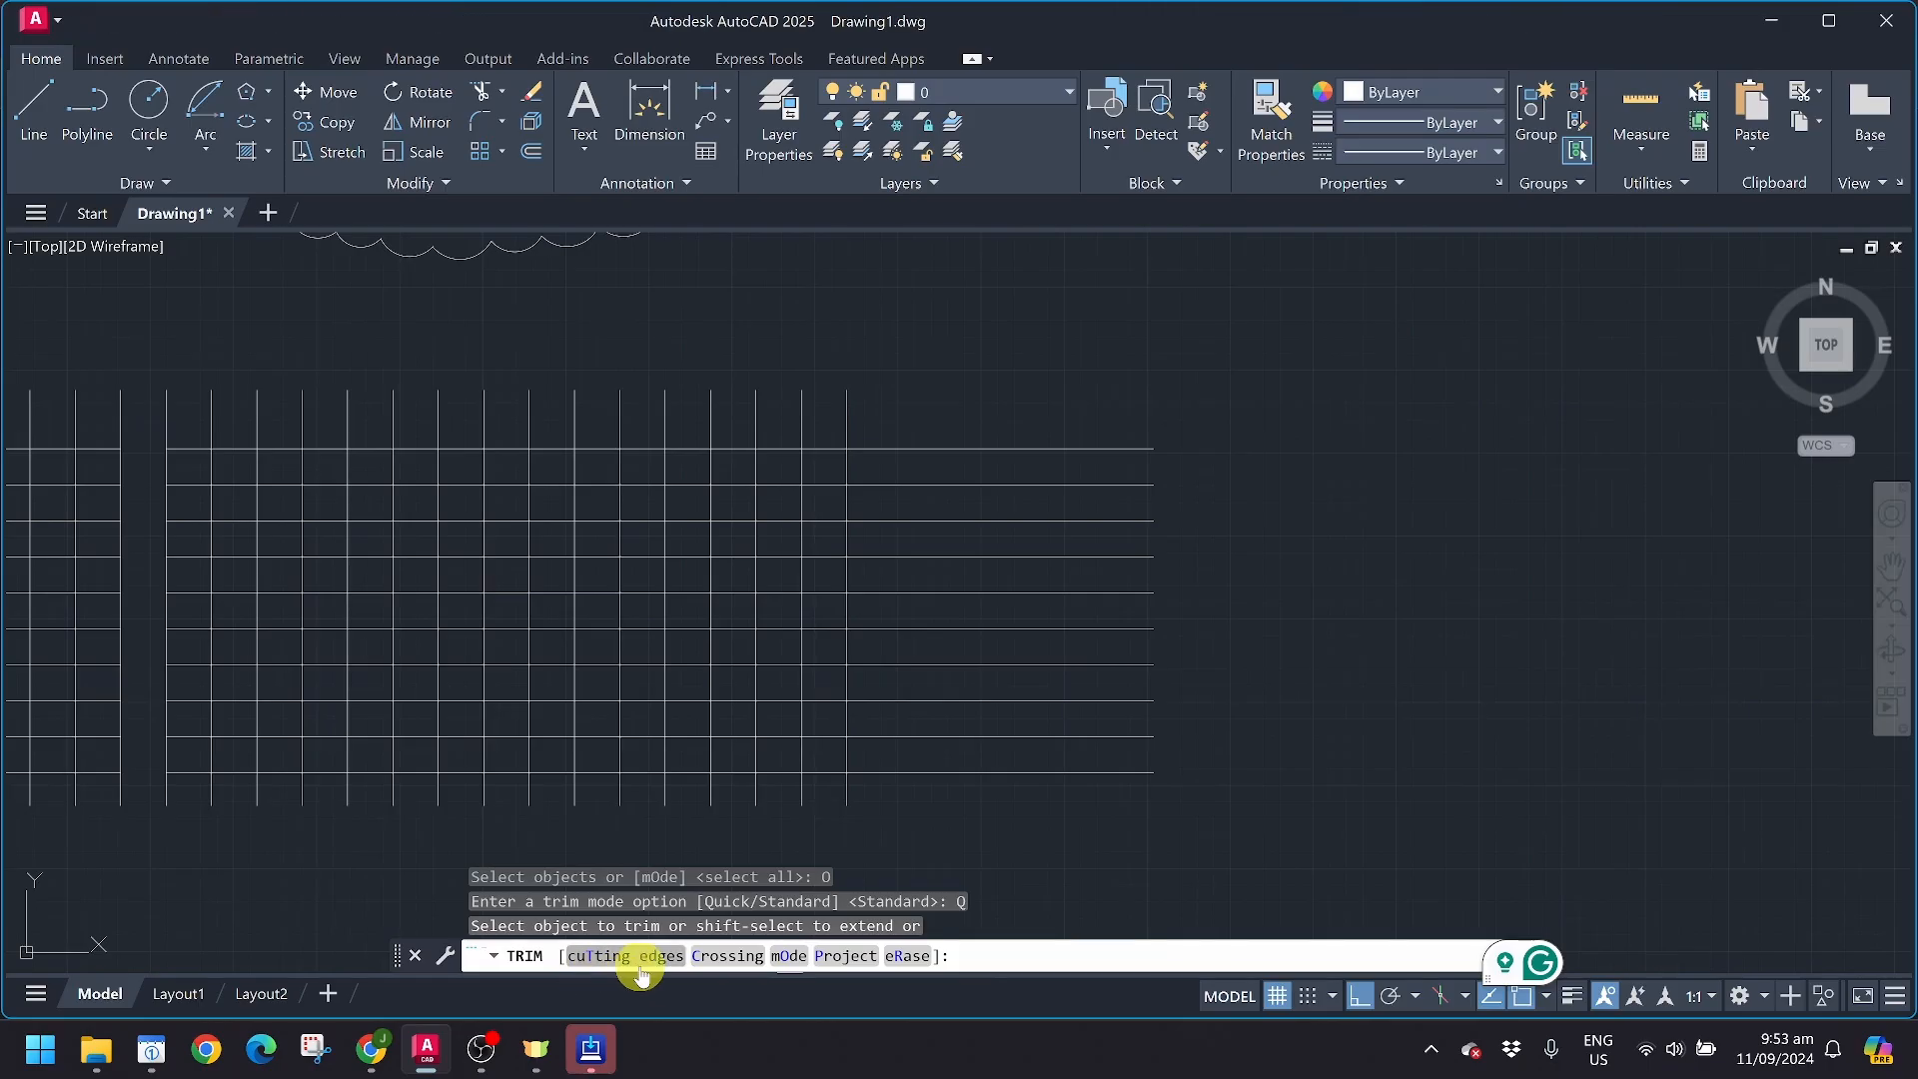
Look at Trim's Project options, then restart Trim to see its Erase option and leave the command
click(839, 956)
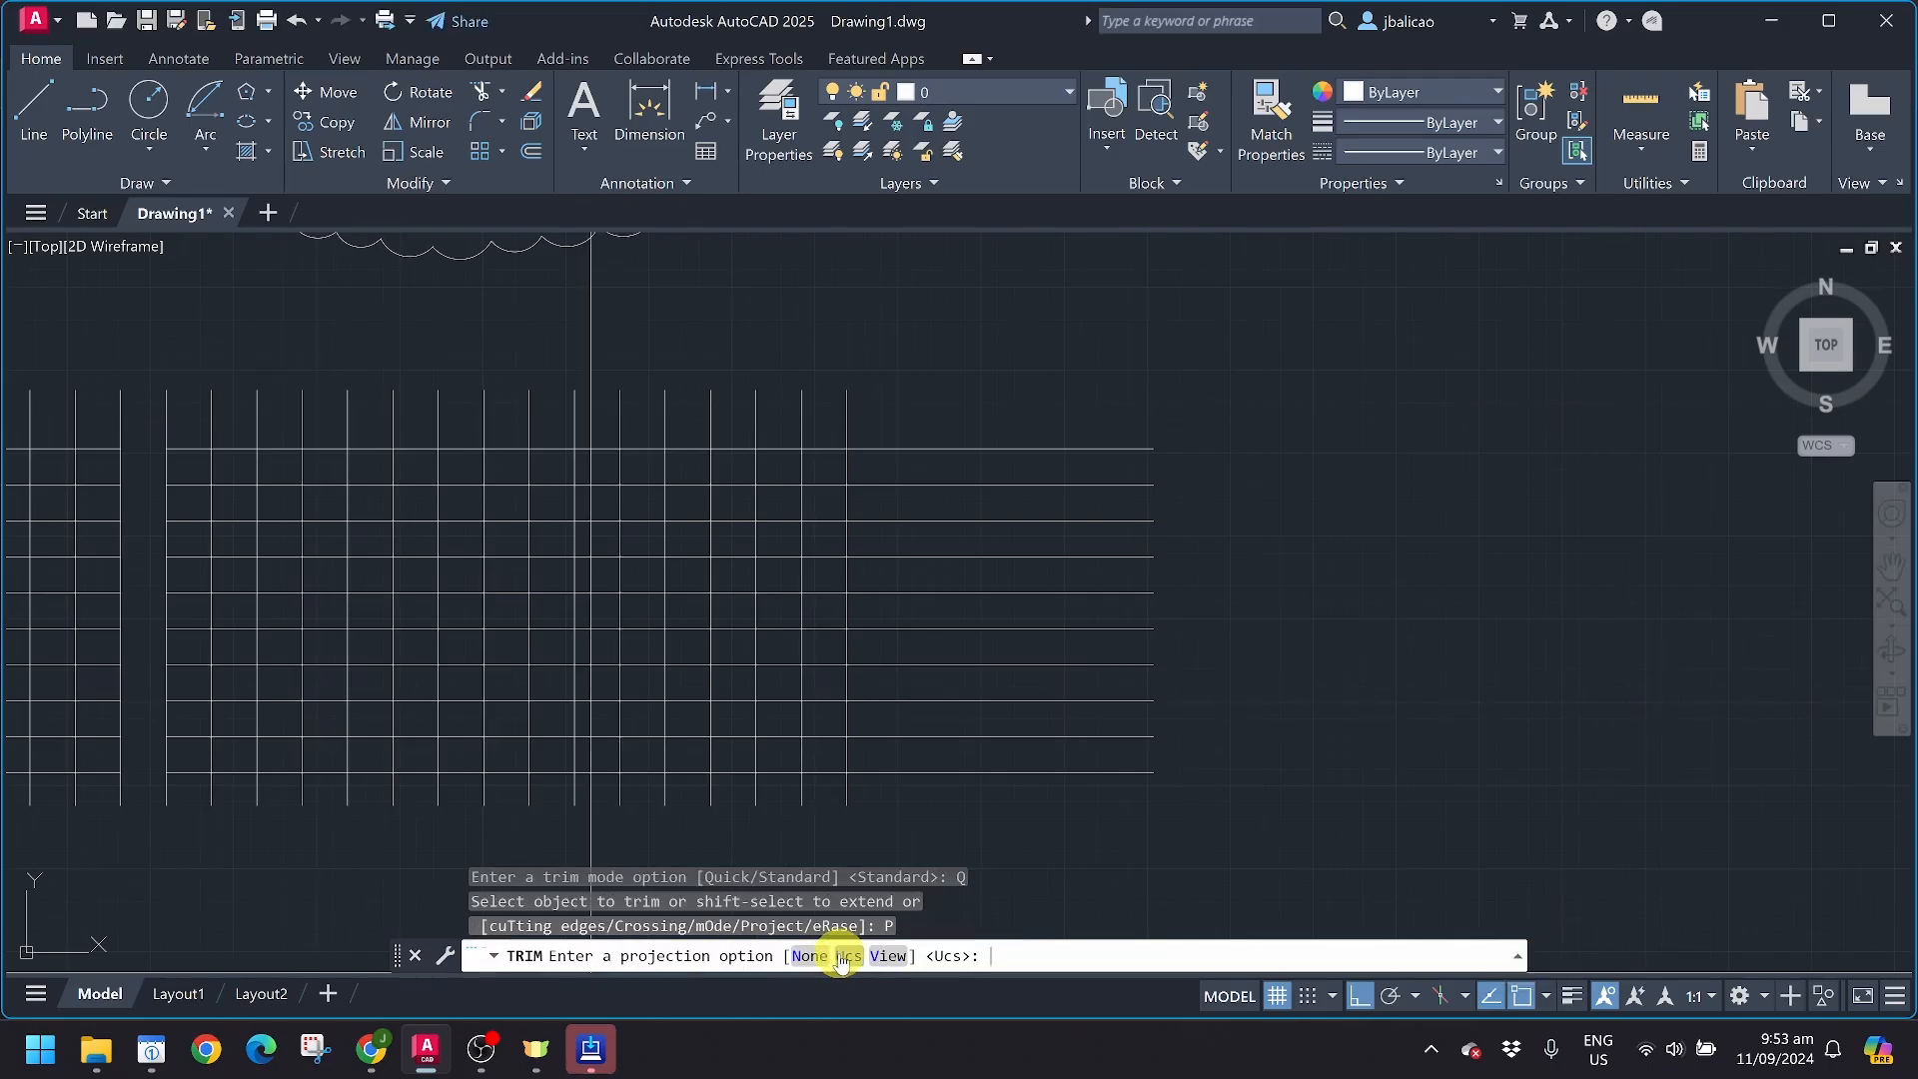
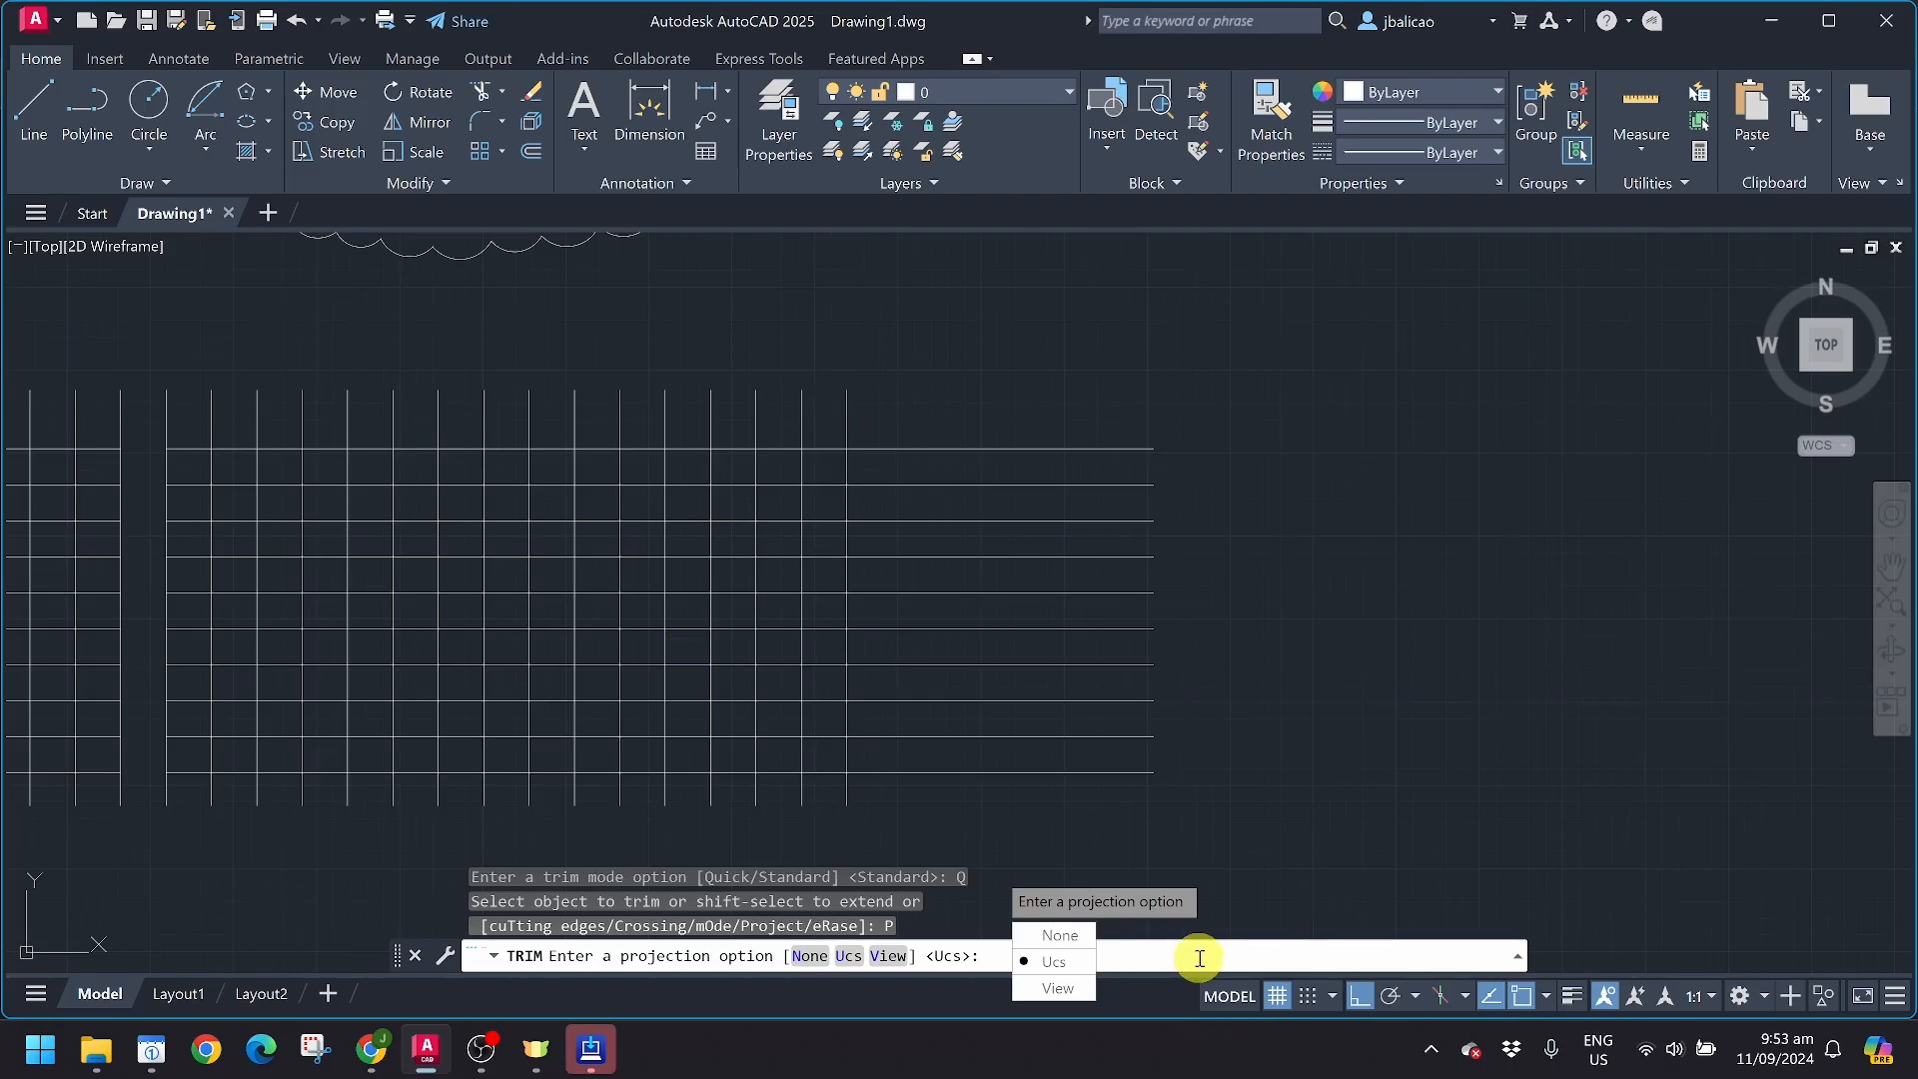
key(Escape)
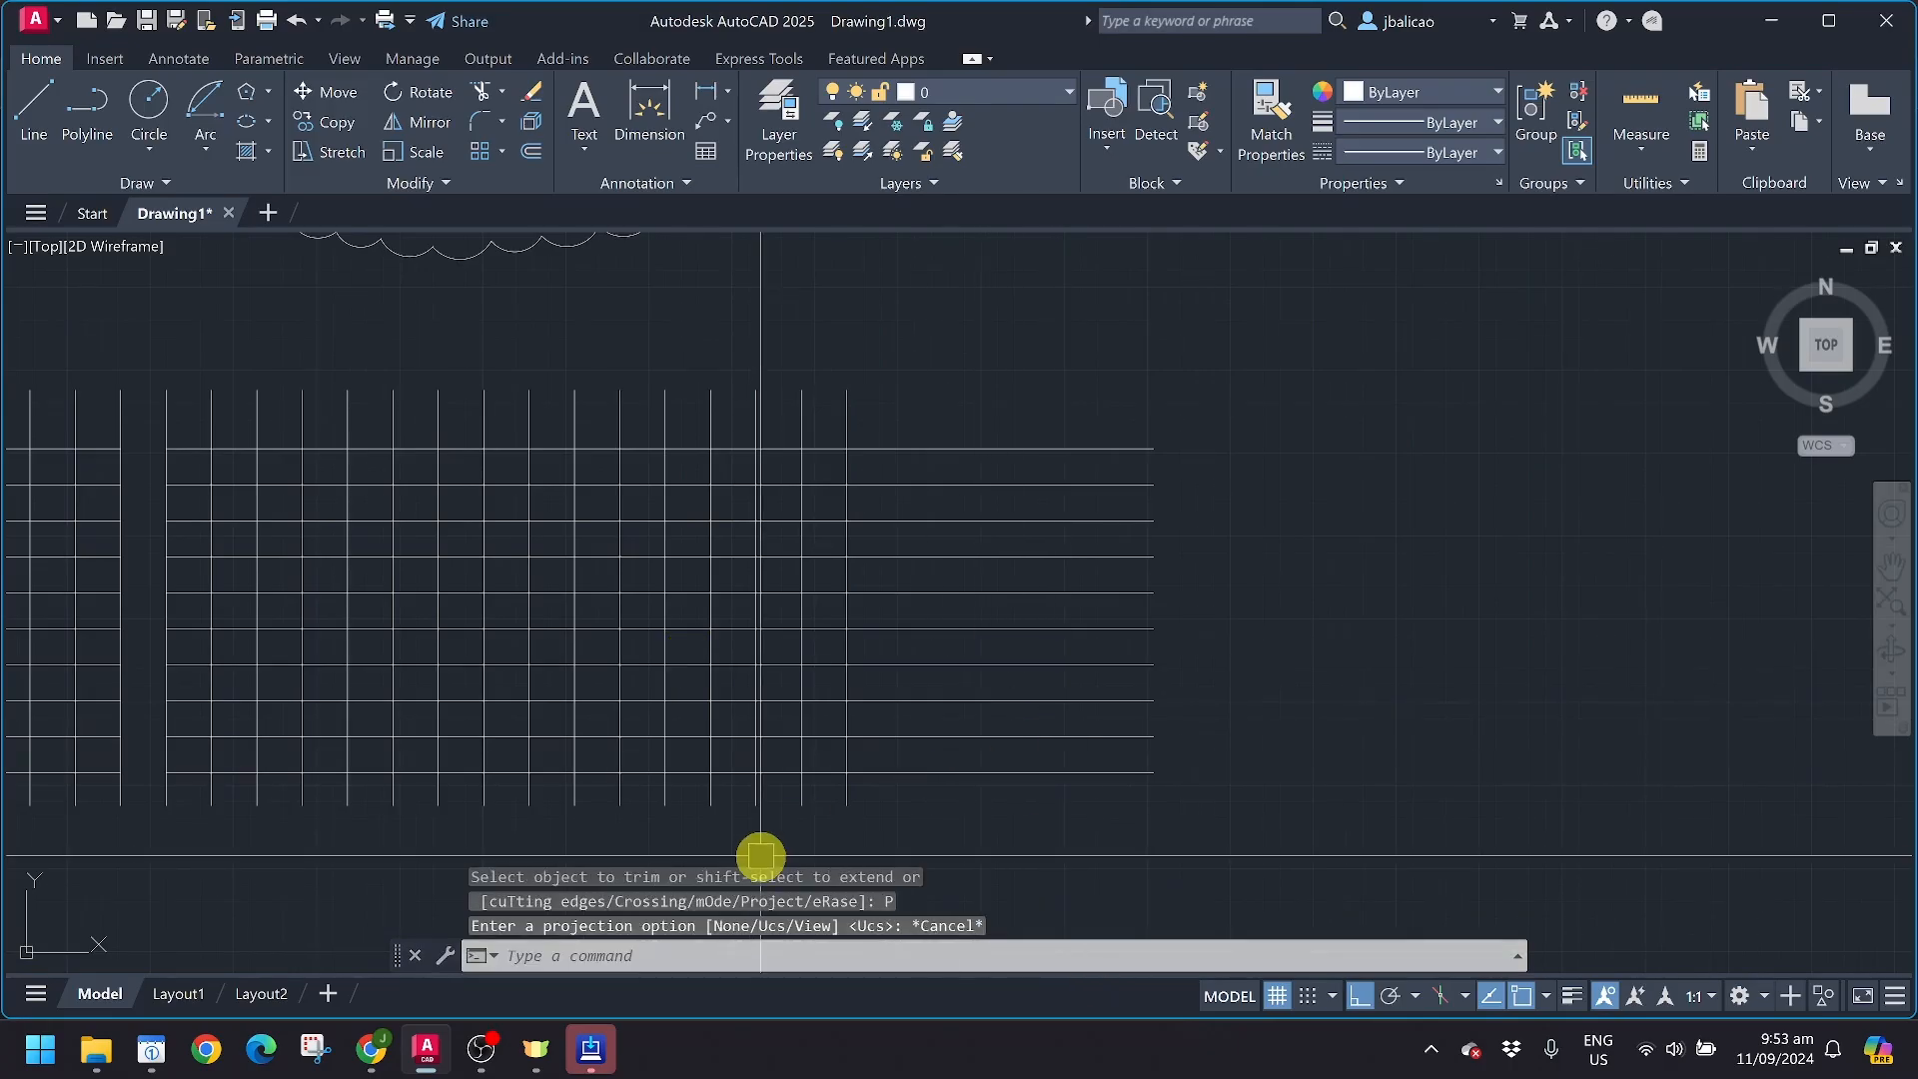
click(477, 92)
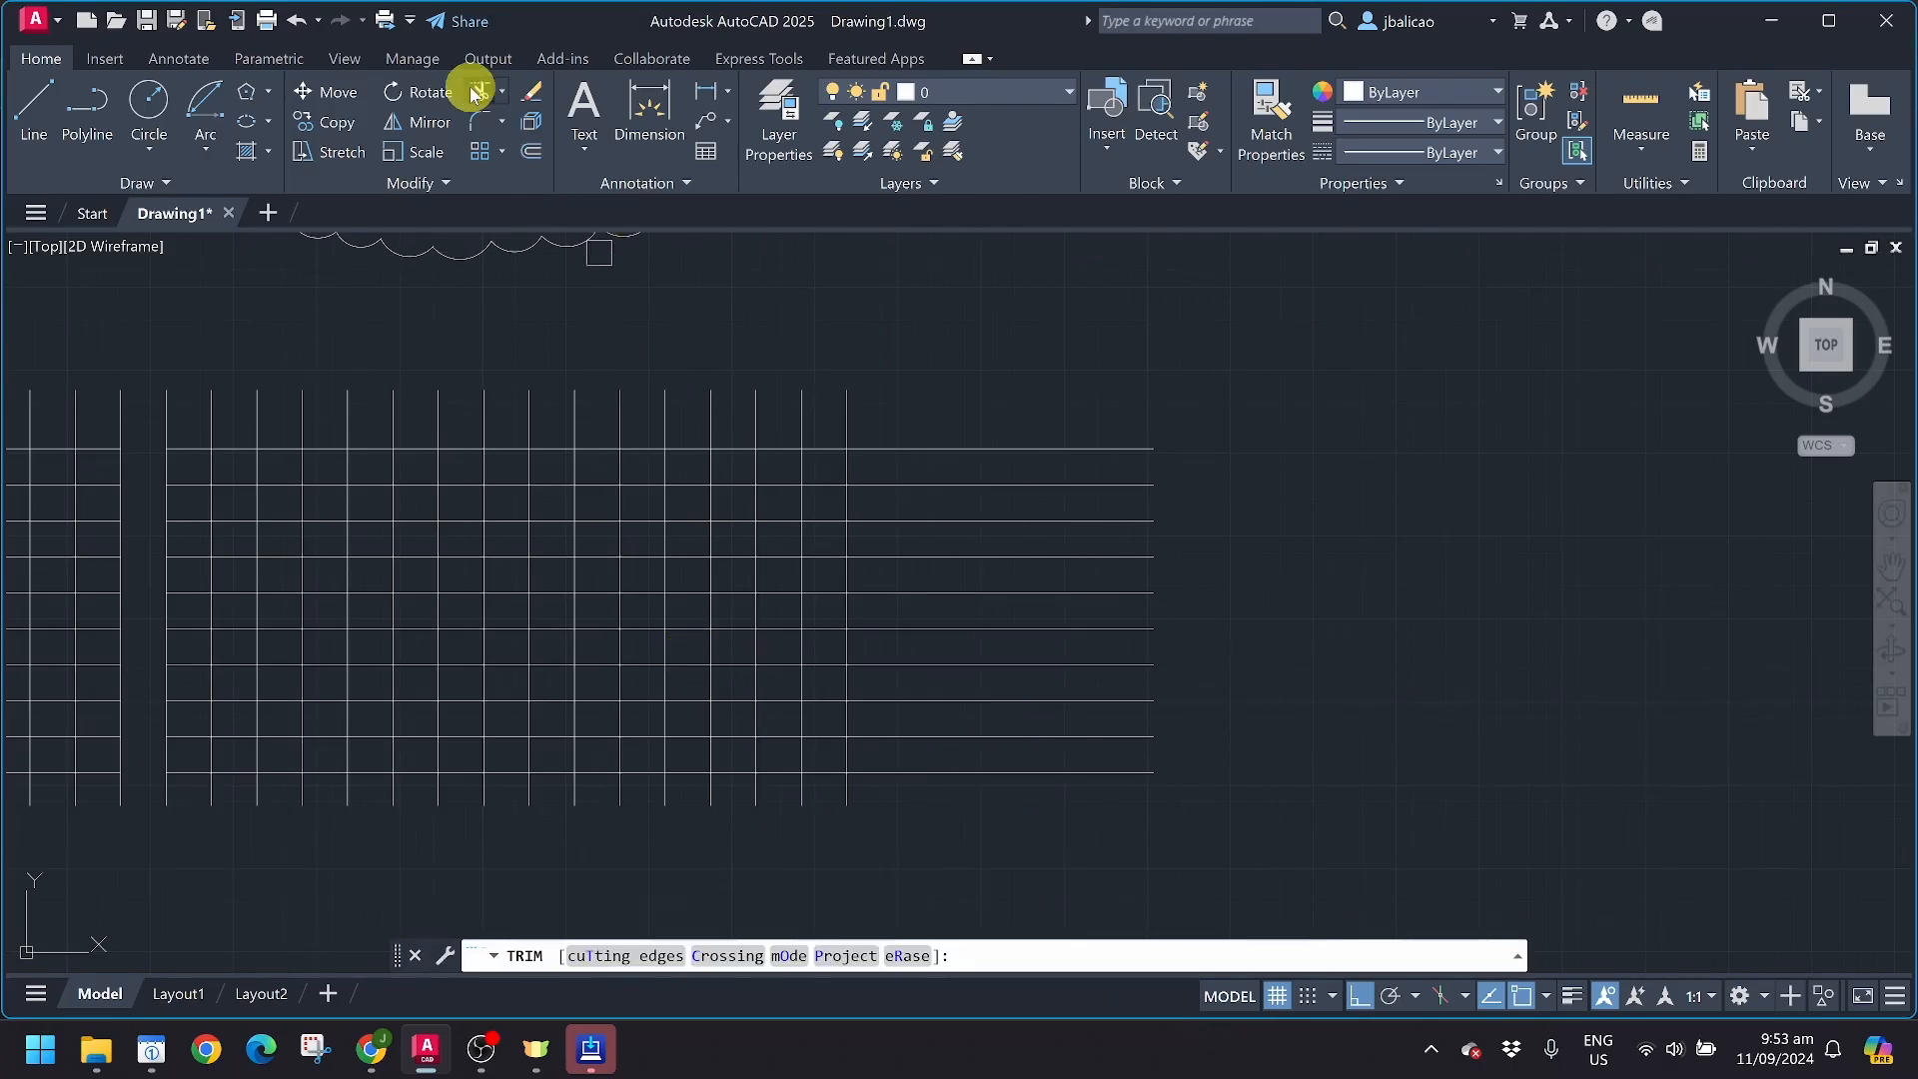
click(905, 956)
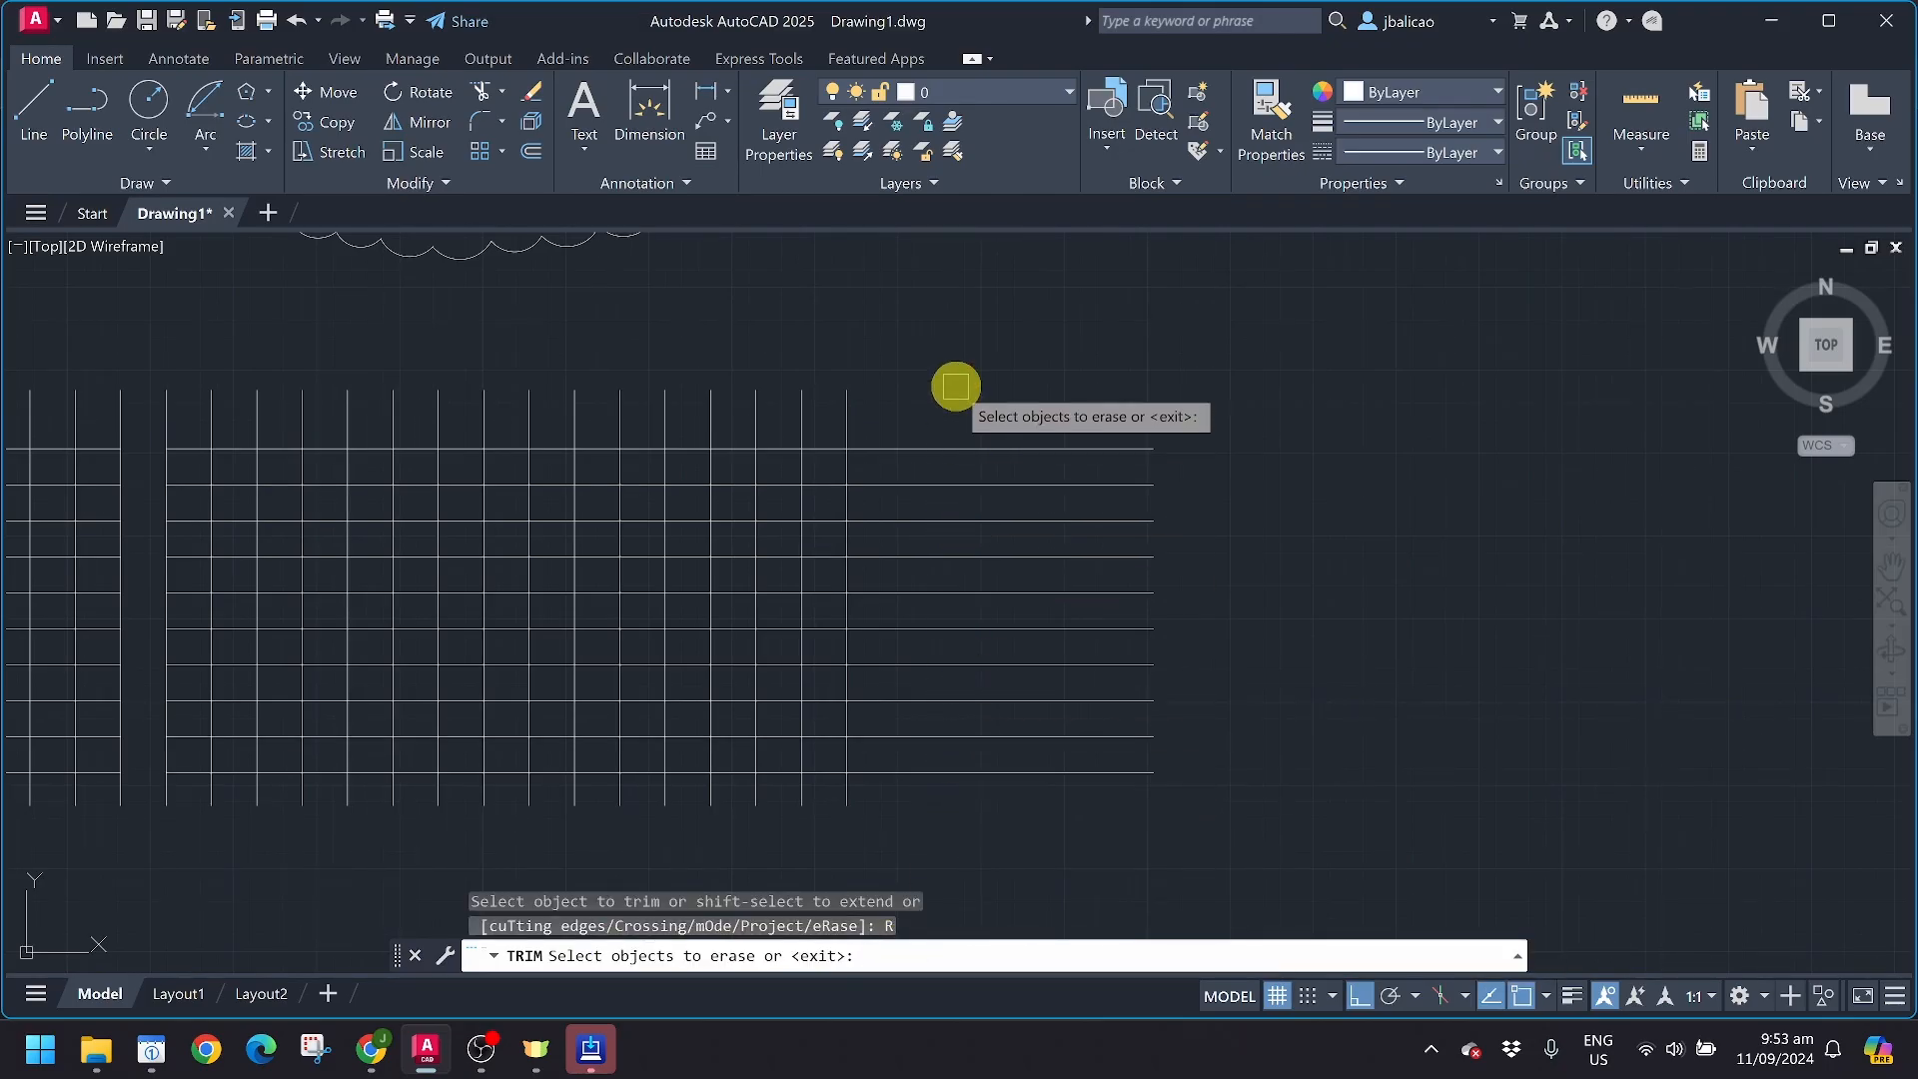
key(Escape)
key(Escape)
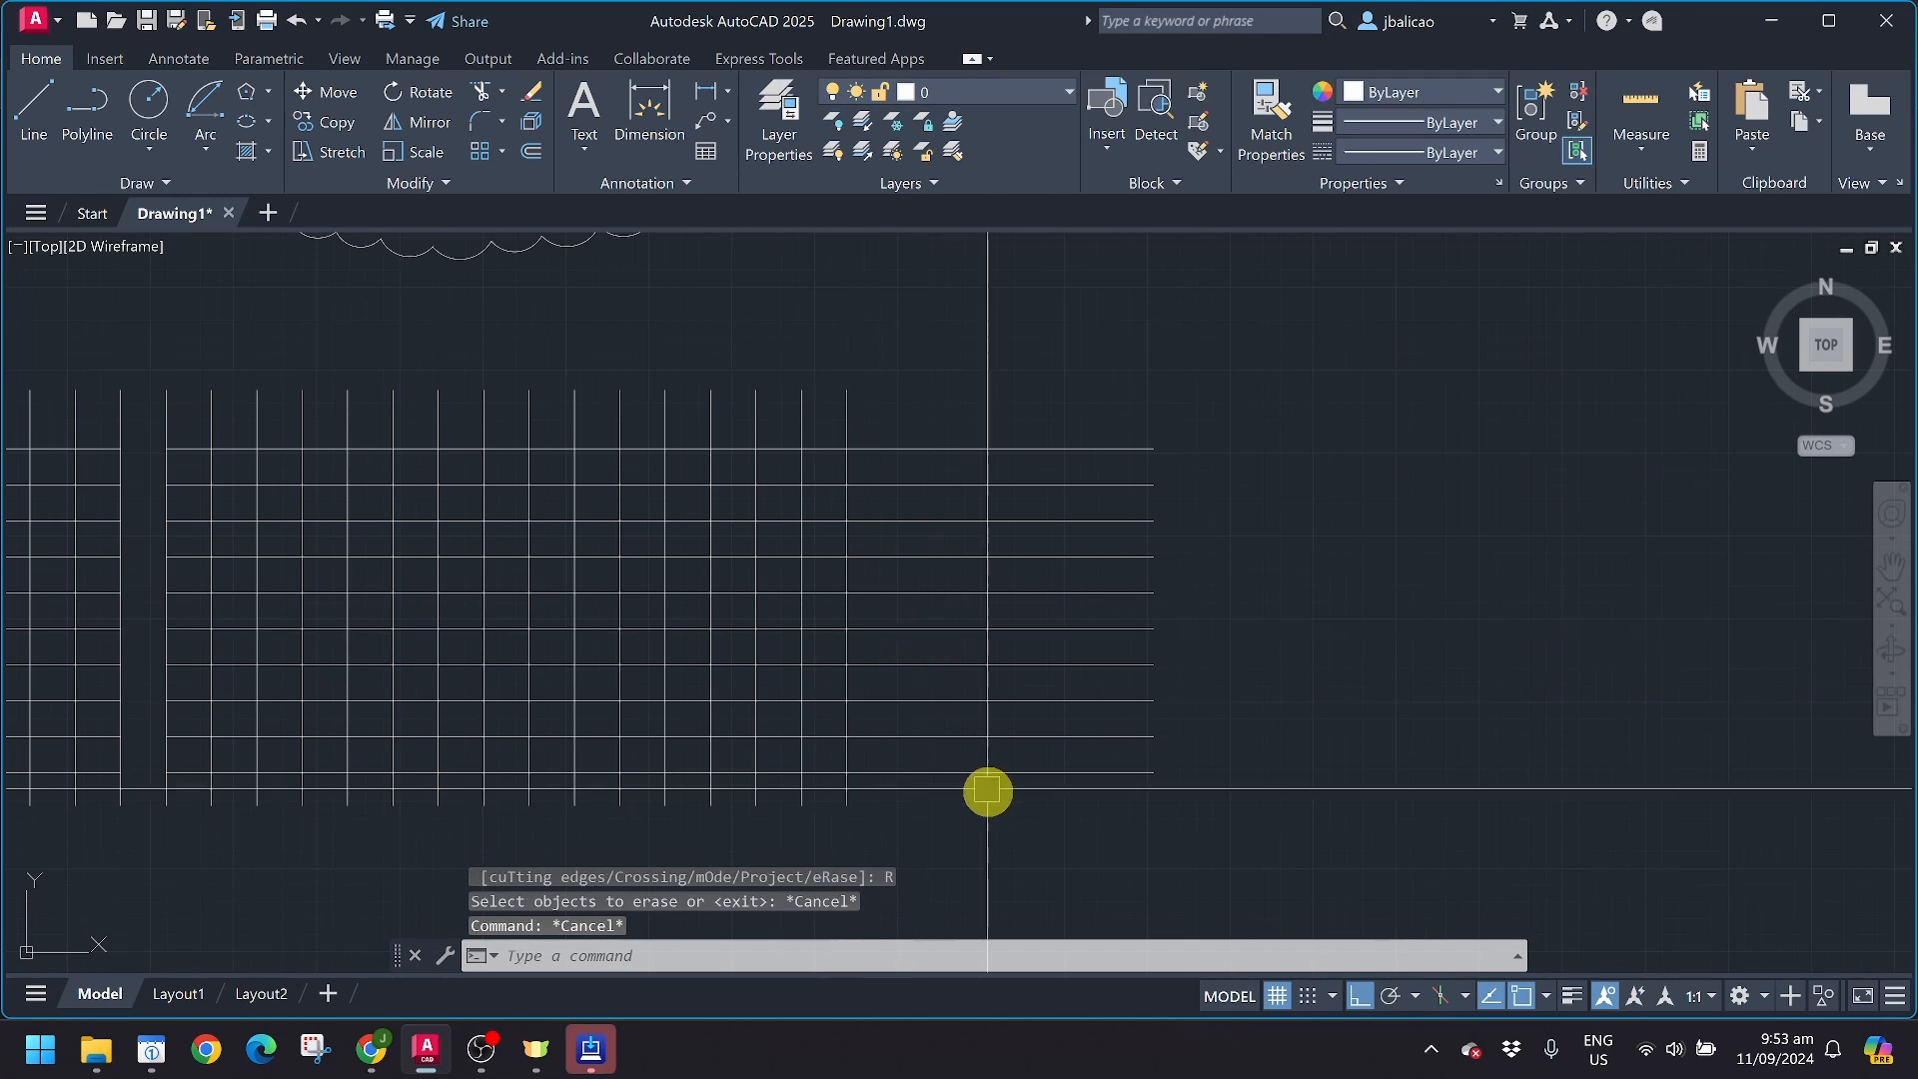
Erase all the horizontal lines right of the gap using a crossing selection, then undo the erasure
click(989, 788)
click(967, 369)
key(Delete)
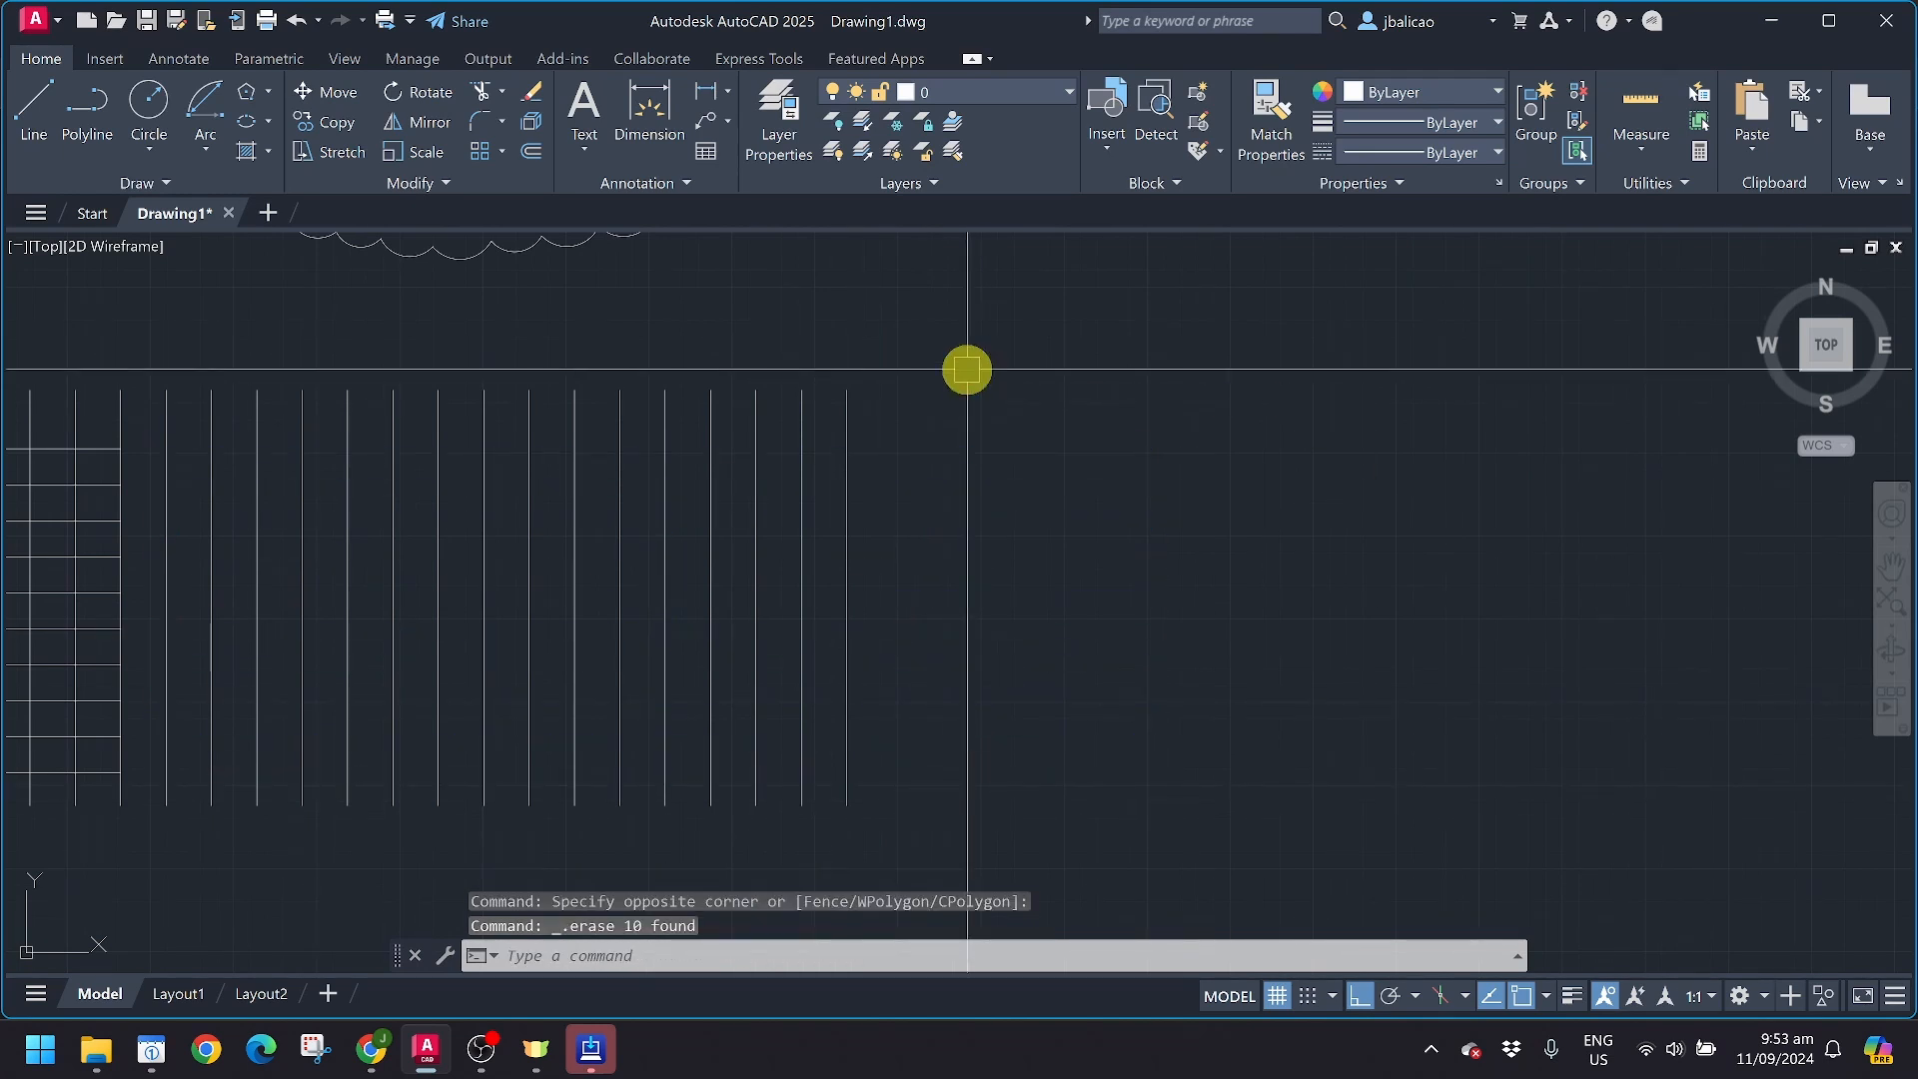
key(ctrl+z)
Erase only the lowest horizontal line right of the gap, then undo the erasure
click(1010, 796)
click(989, 753)
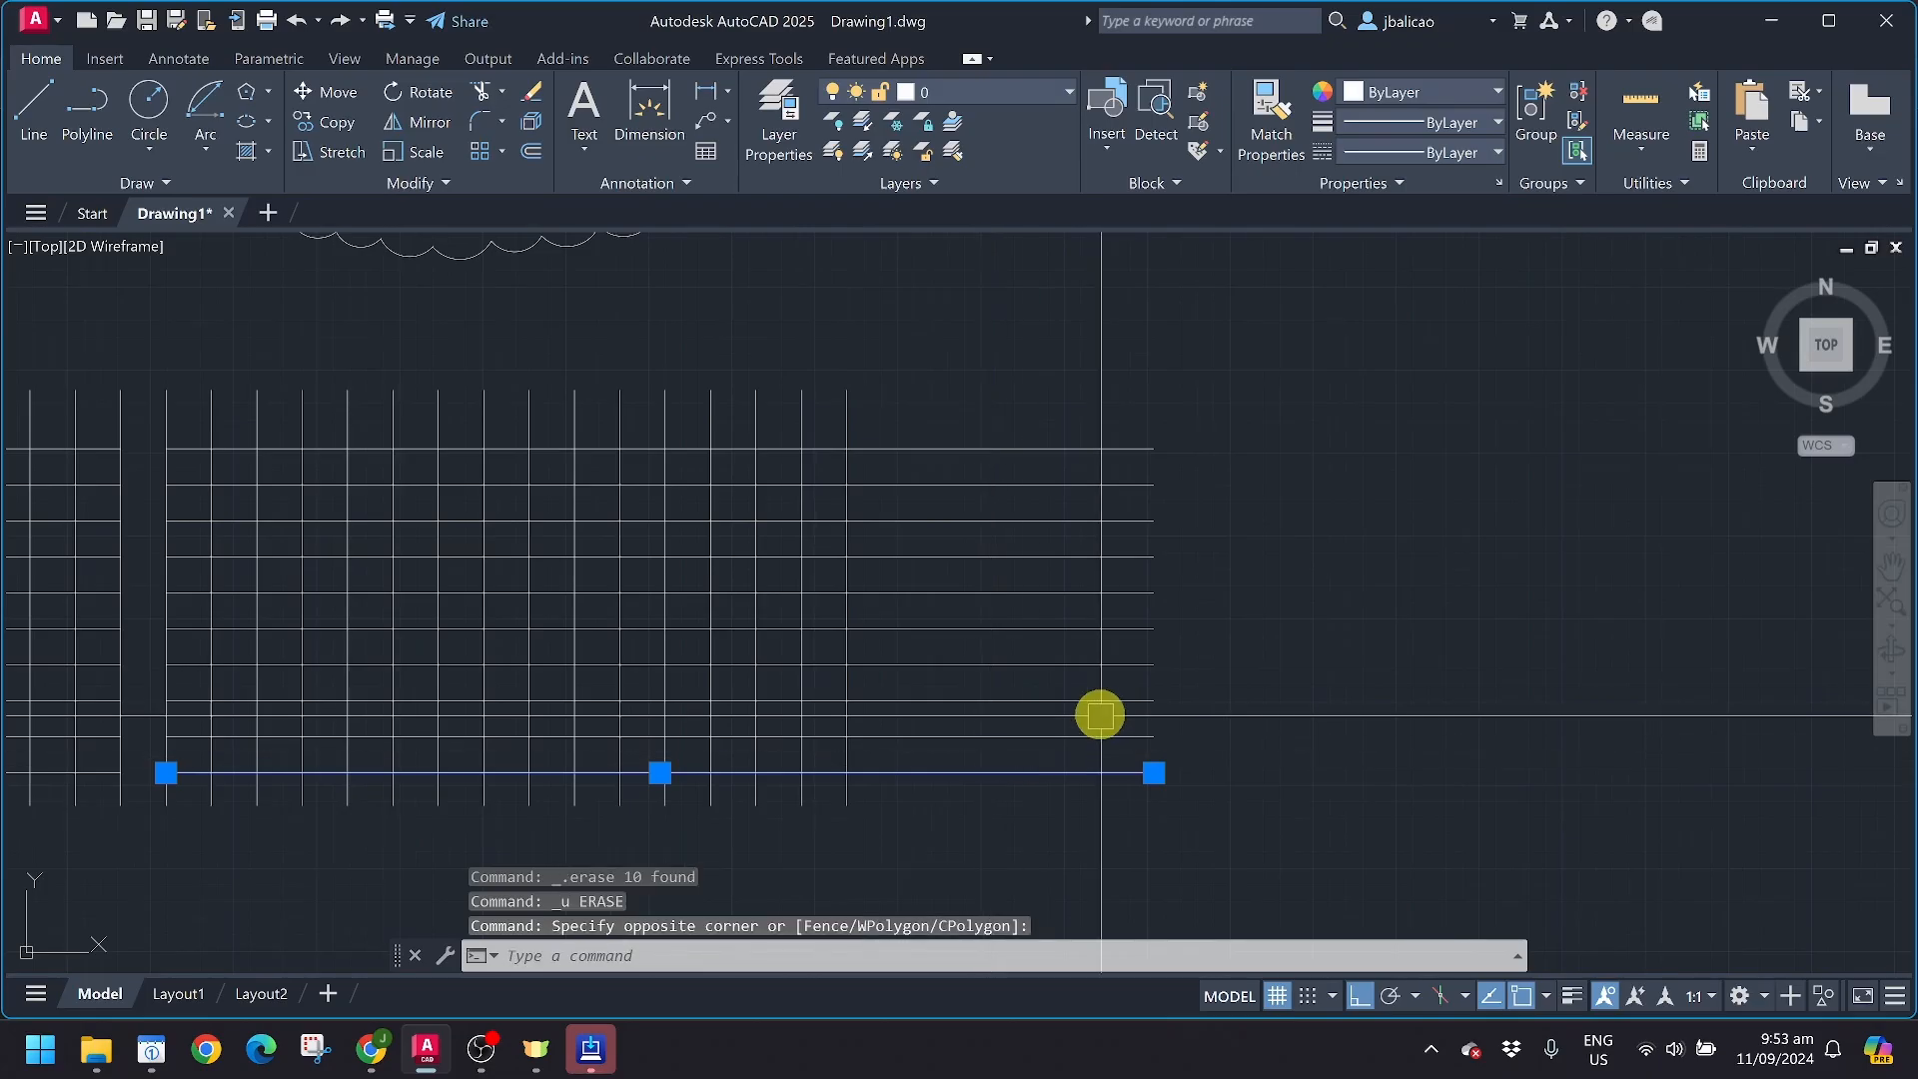
key(Delete)
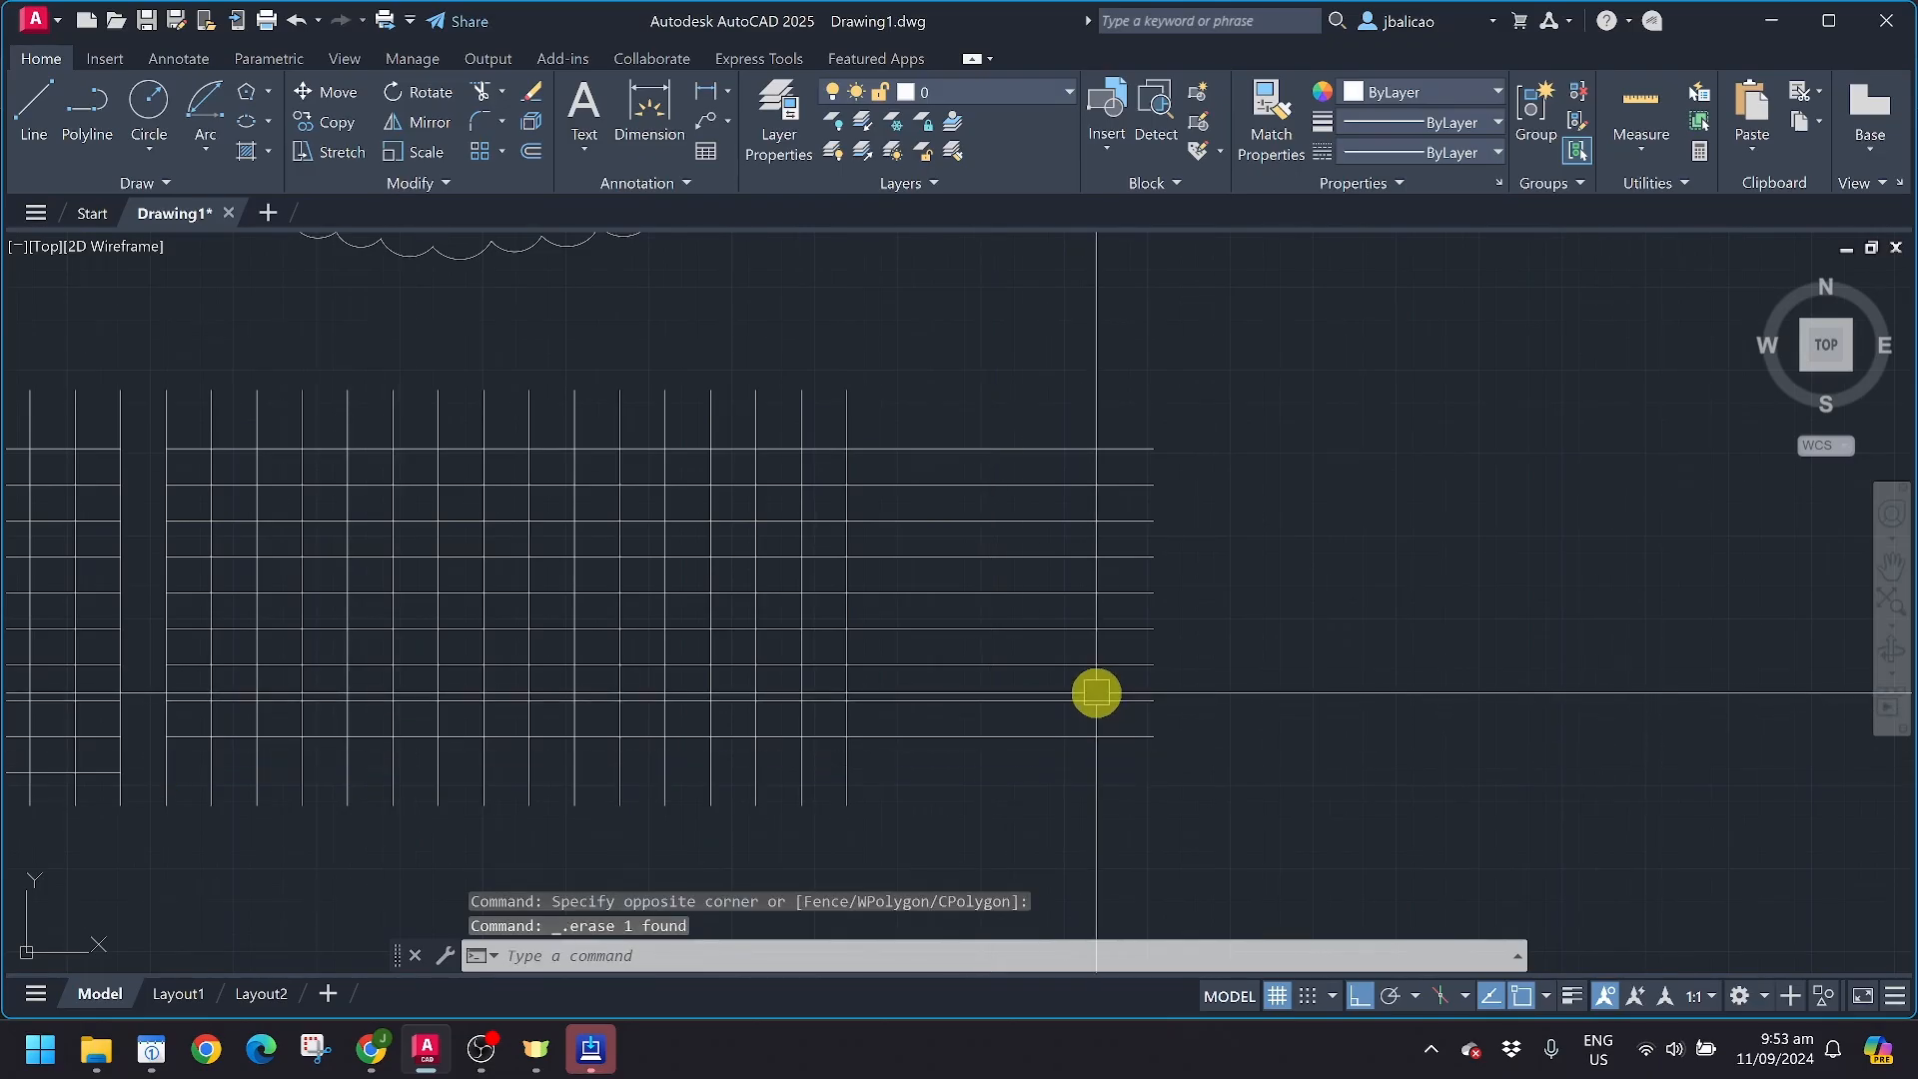
key(ctrl+z)
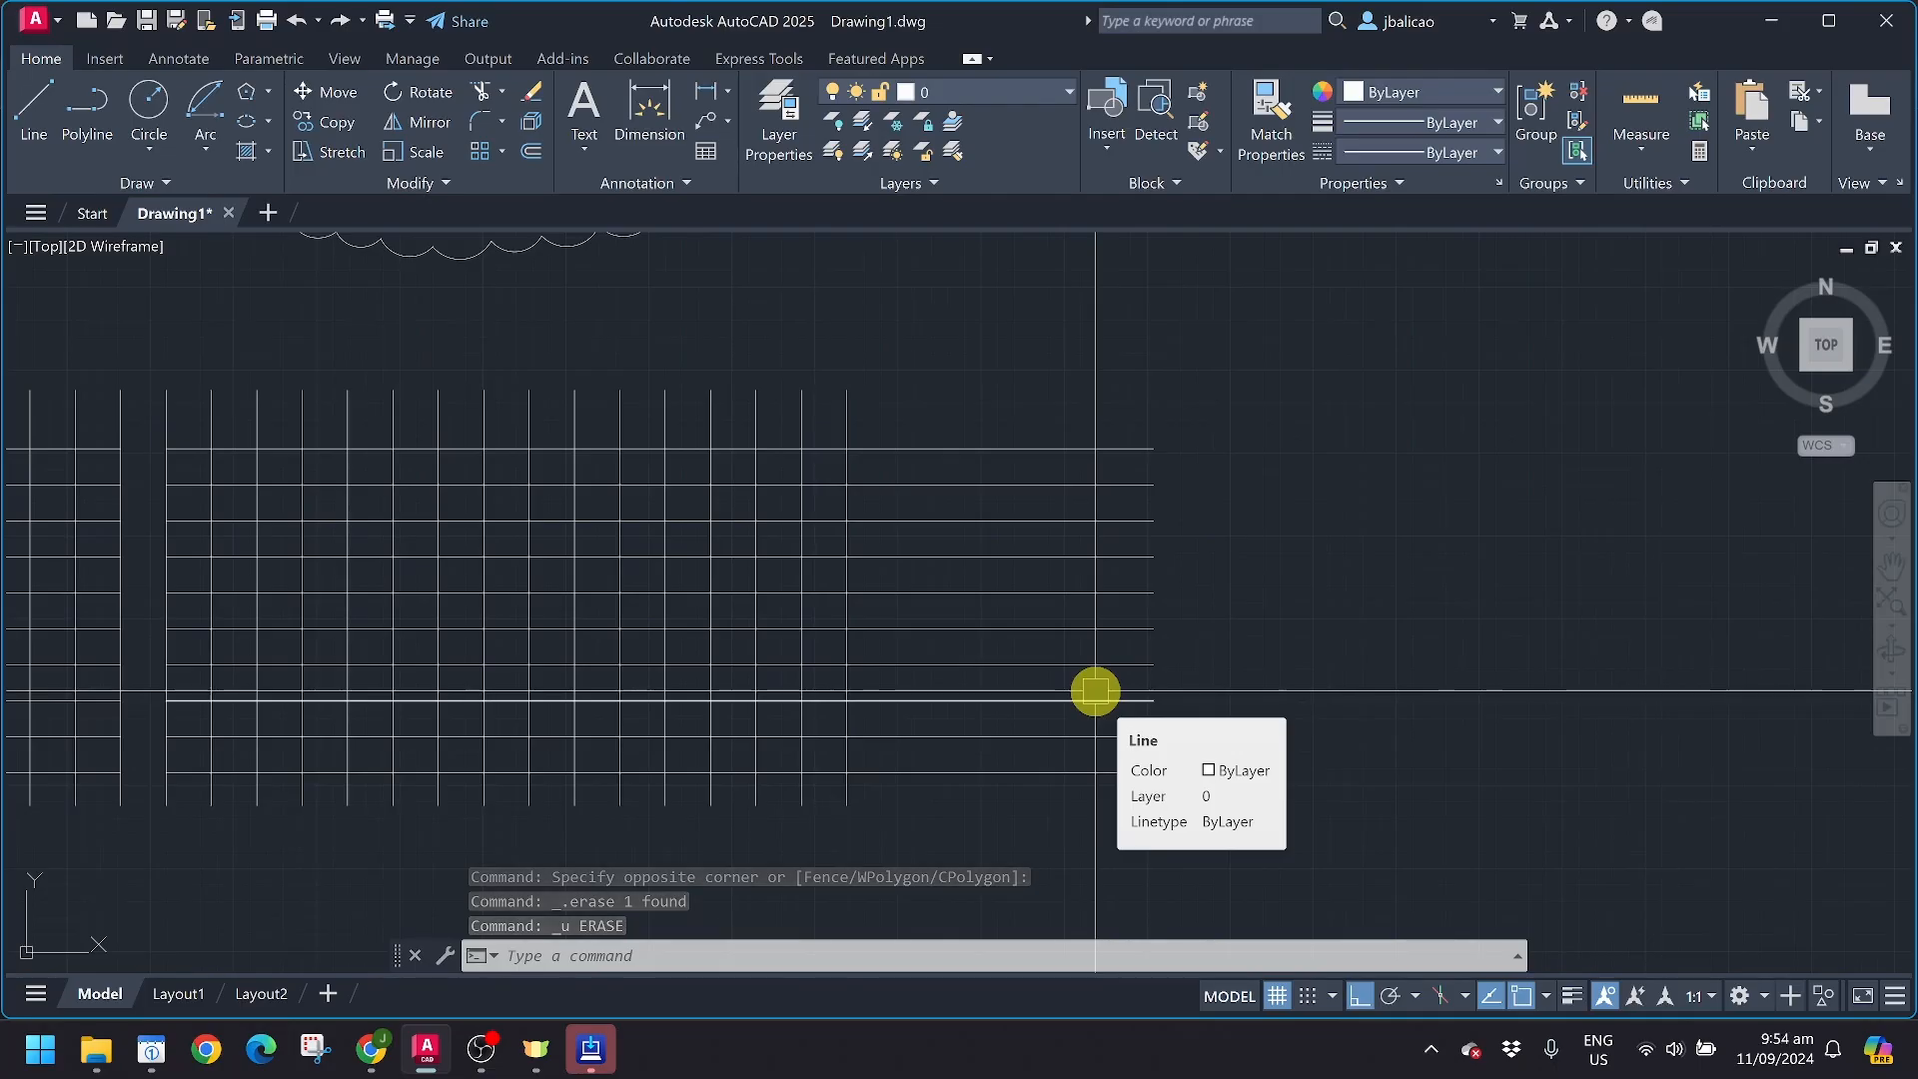
Delete the short horizontal lines left of the gap in the grid
scroll(865, 386, down, 3)
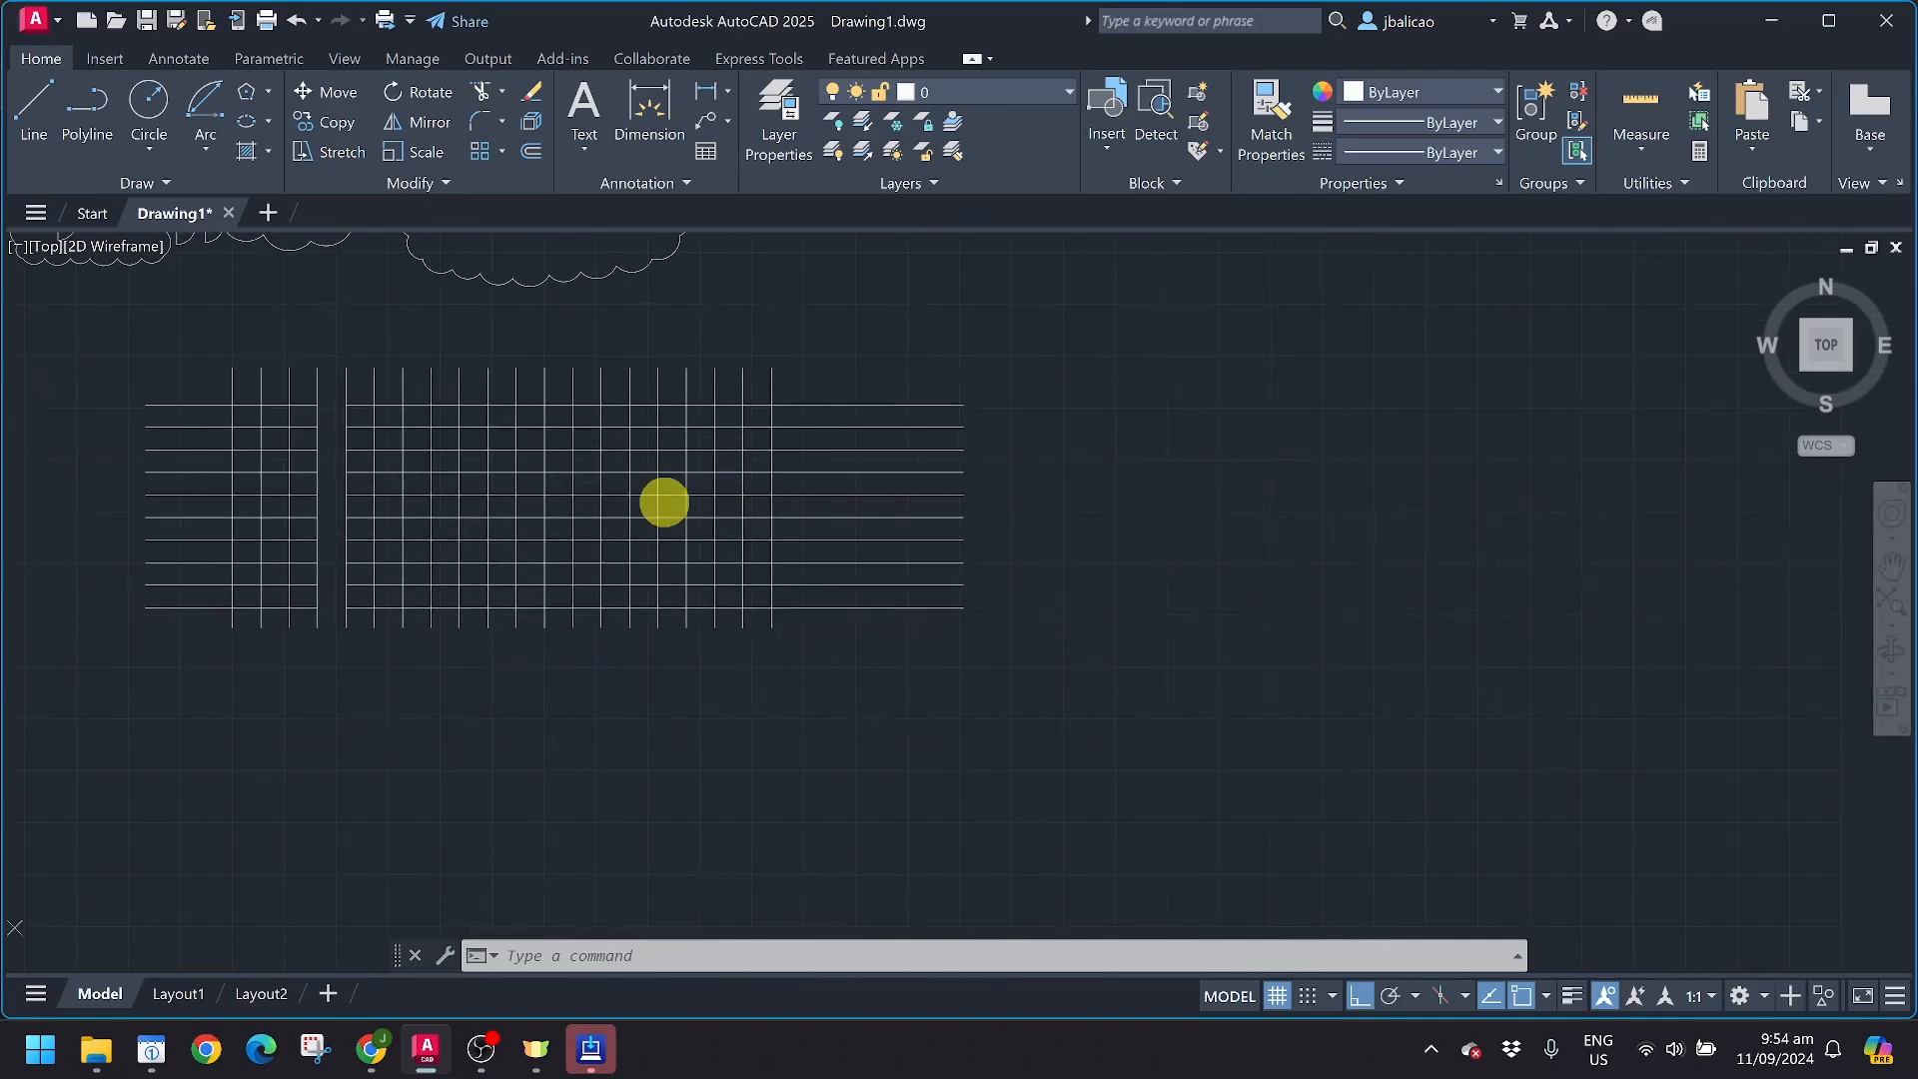
click(502, 93)
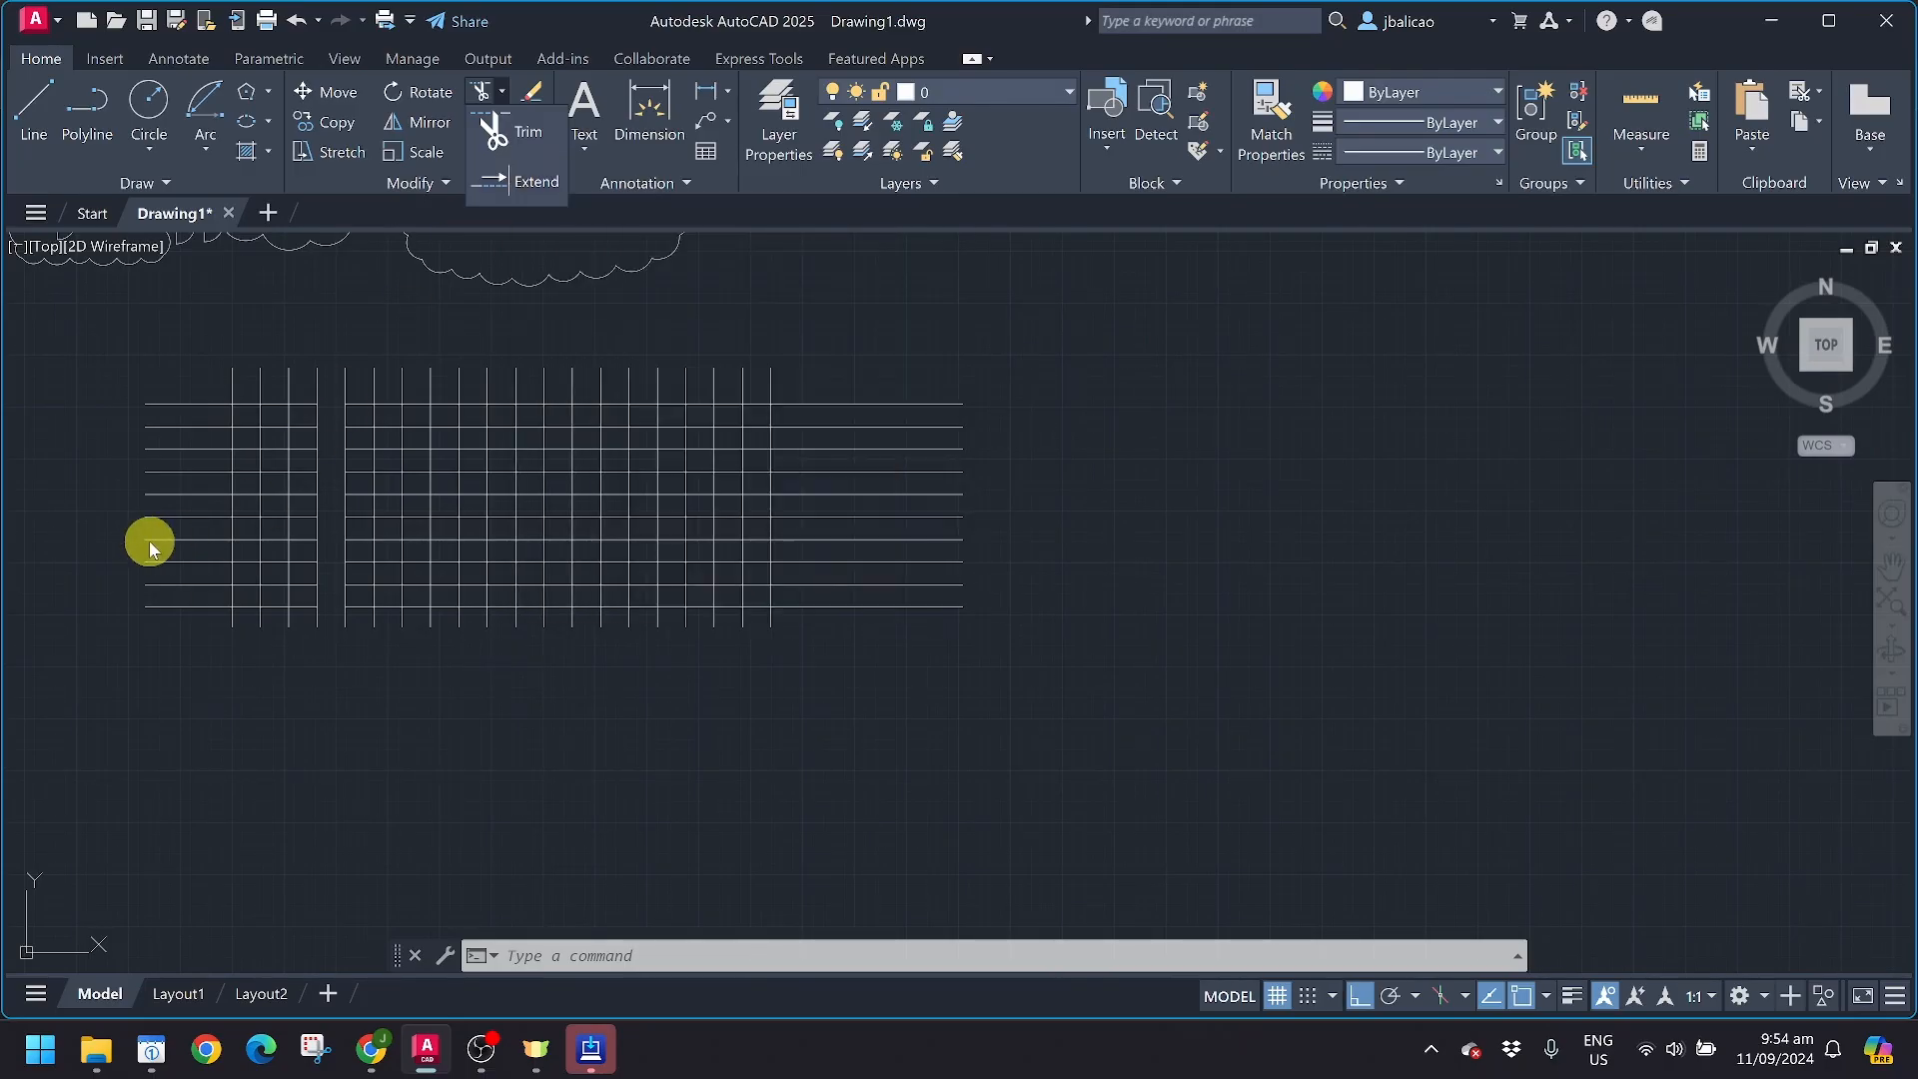
scroll(148, 541, up, 2)
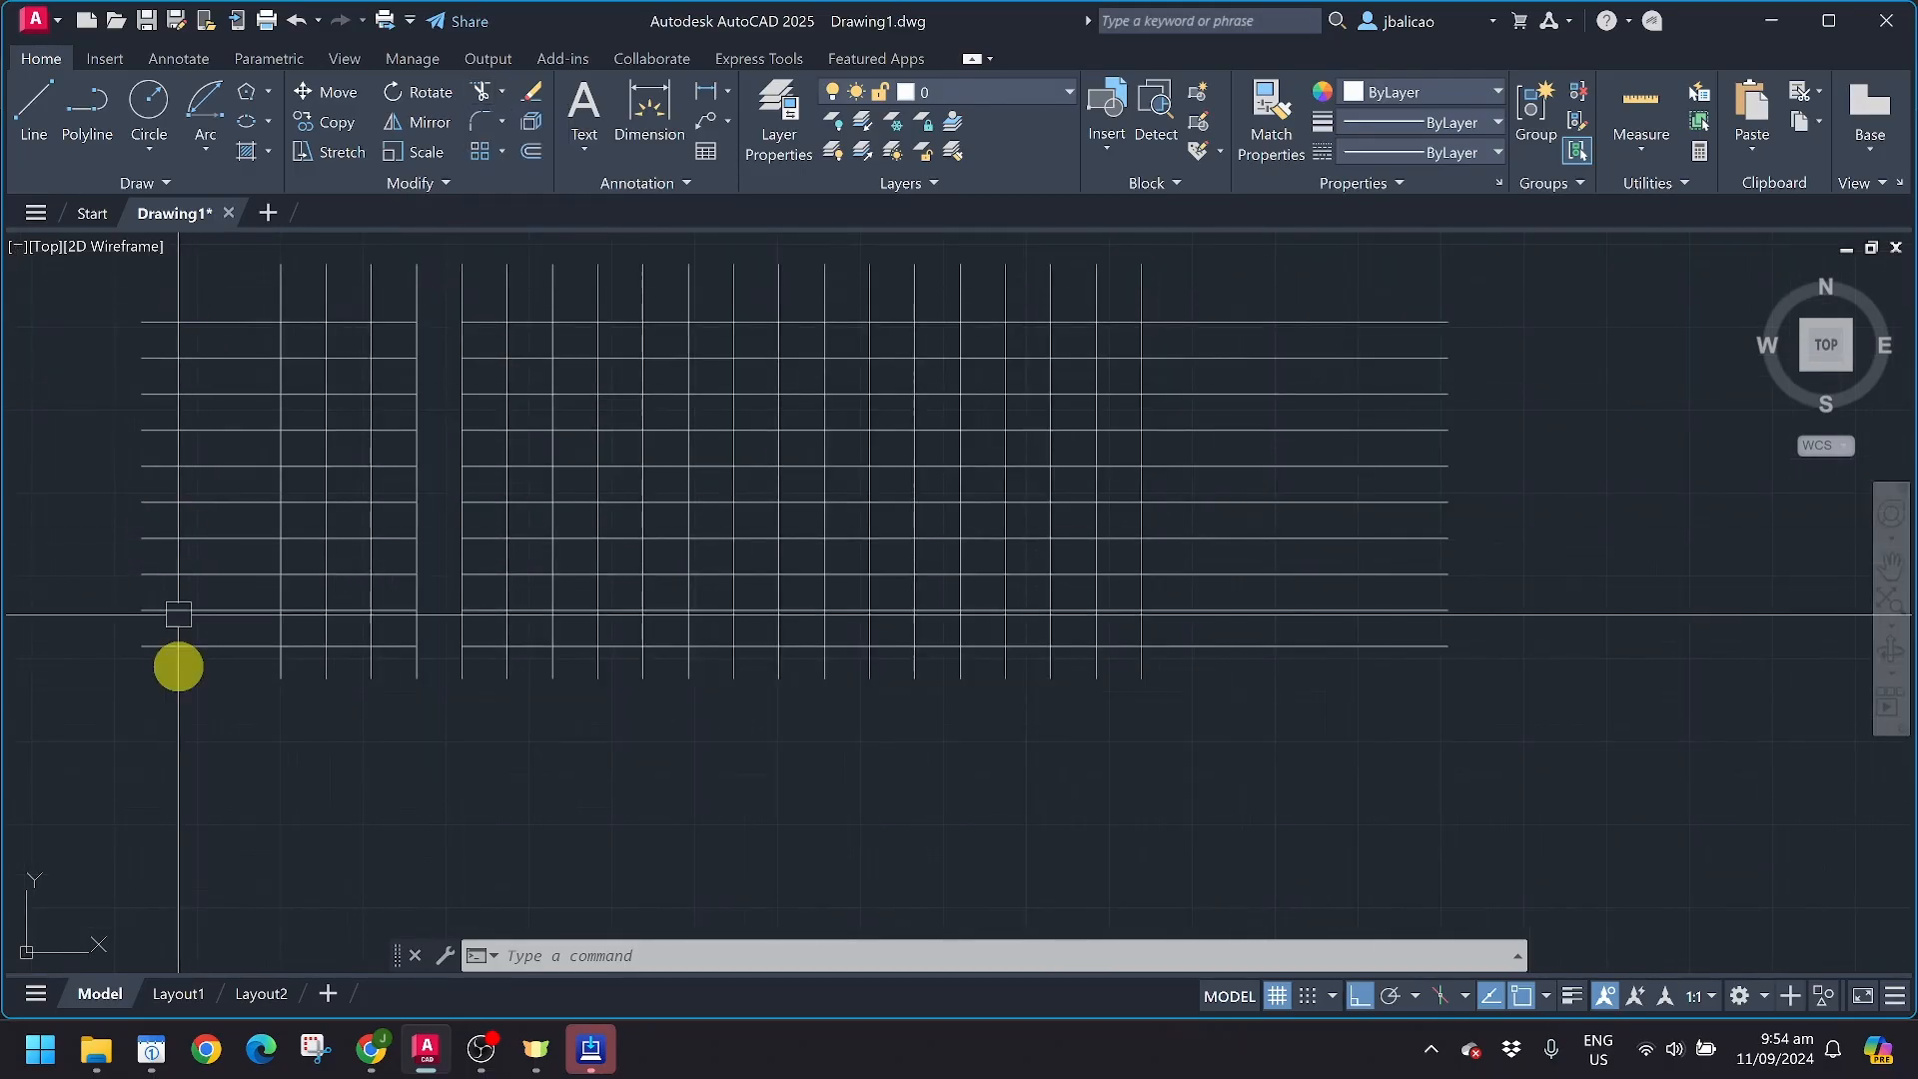
click(193, 672)
click(141, 302)
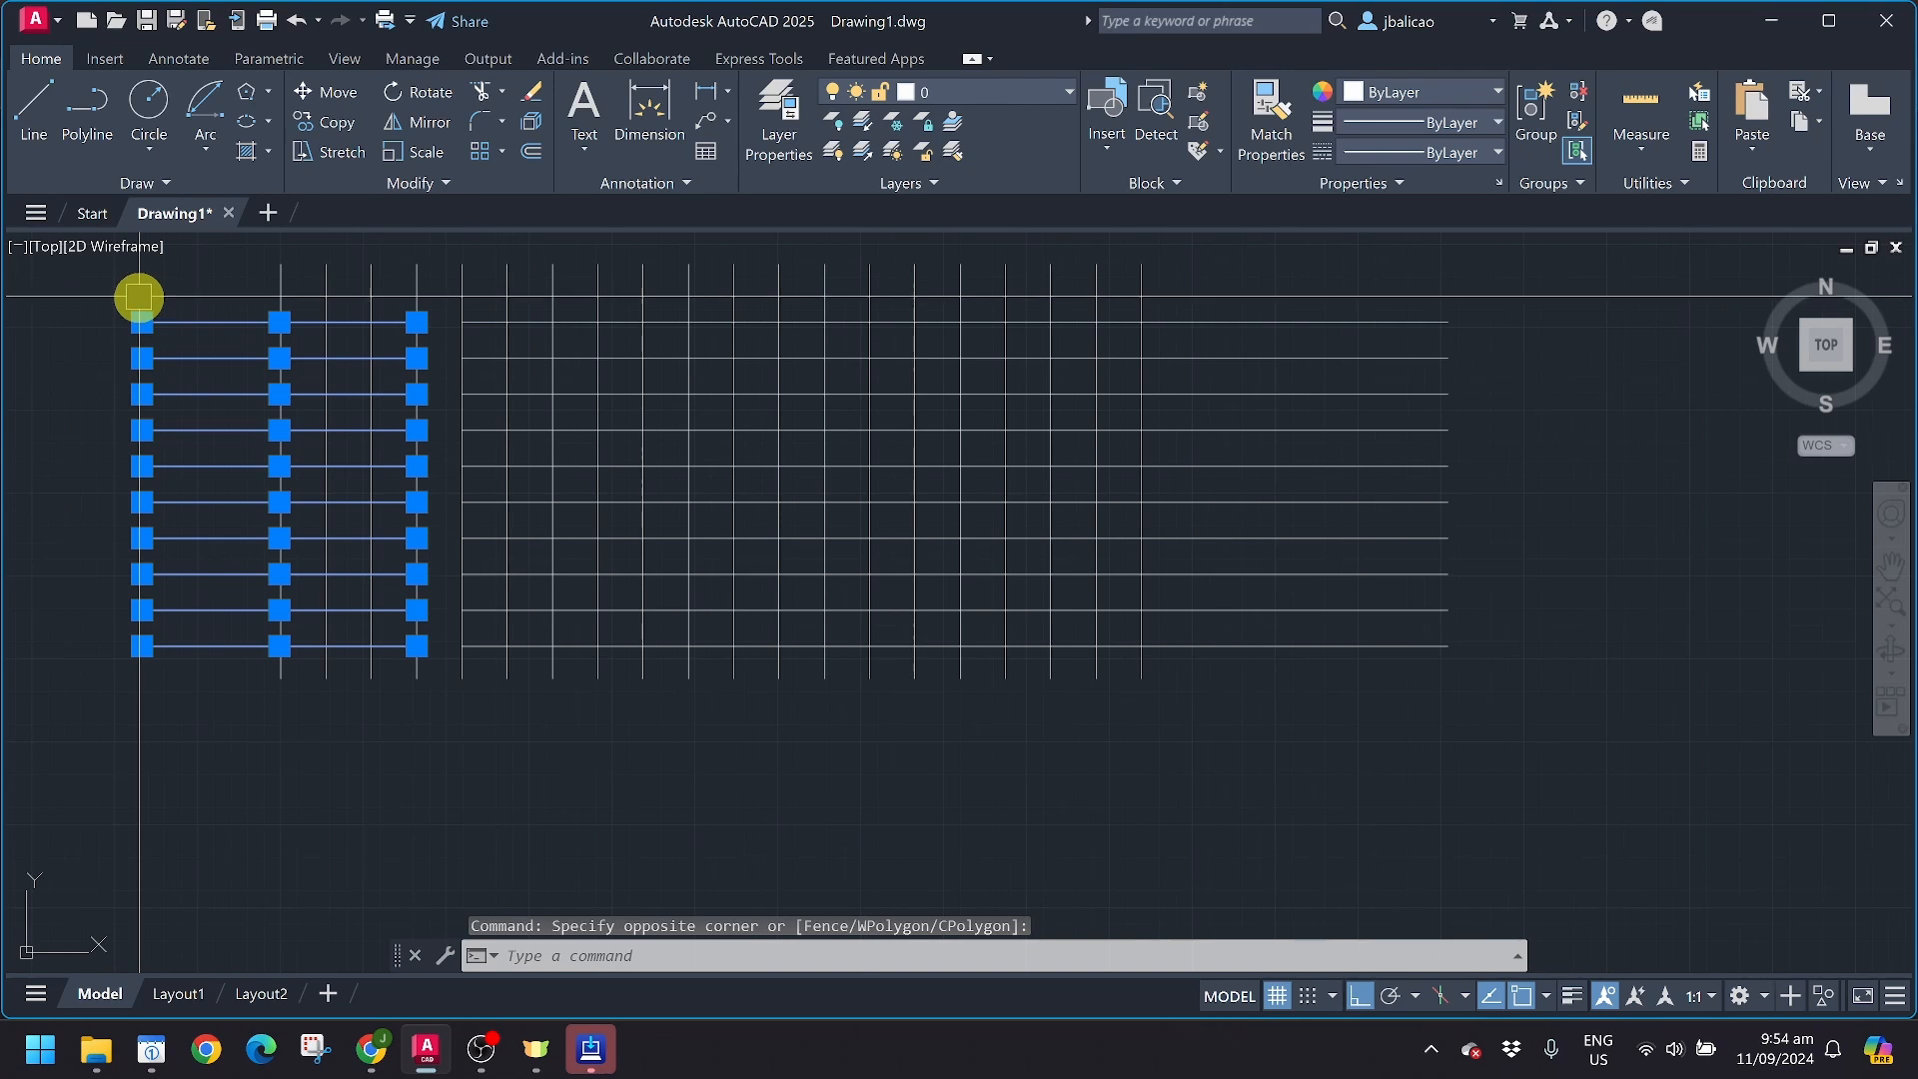
key(Delete)
Extend the top two horizontal lines leftward to the nearest vertical line across the gap
click(505, 92)
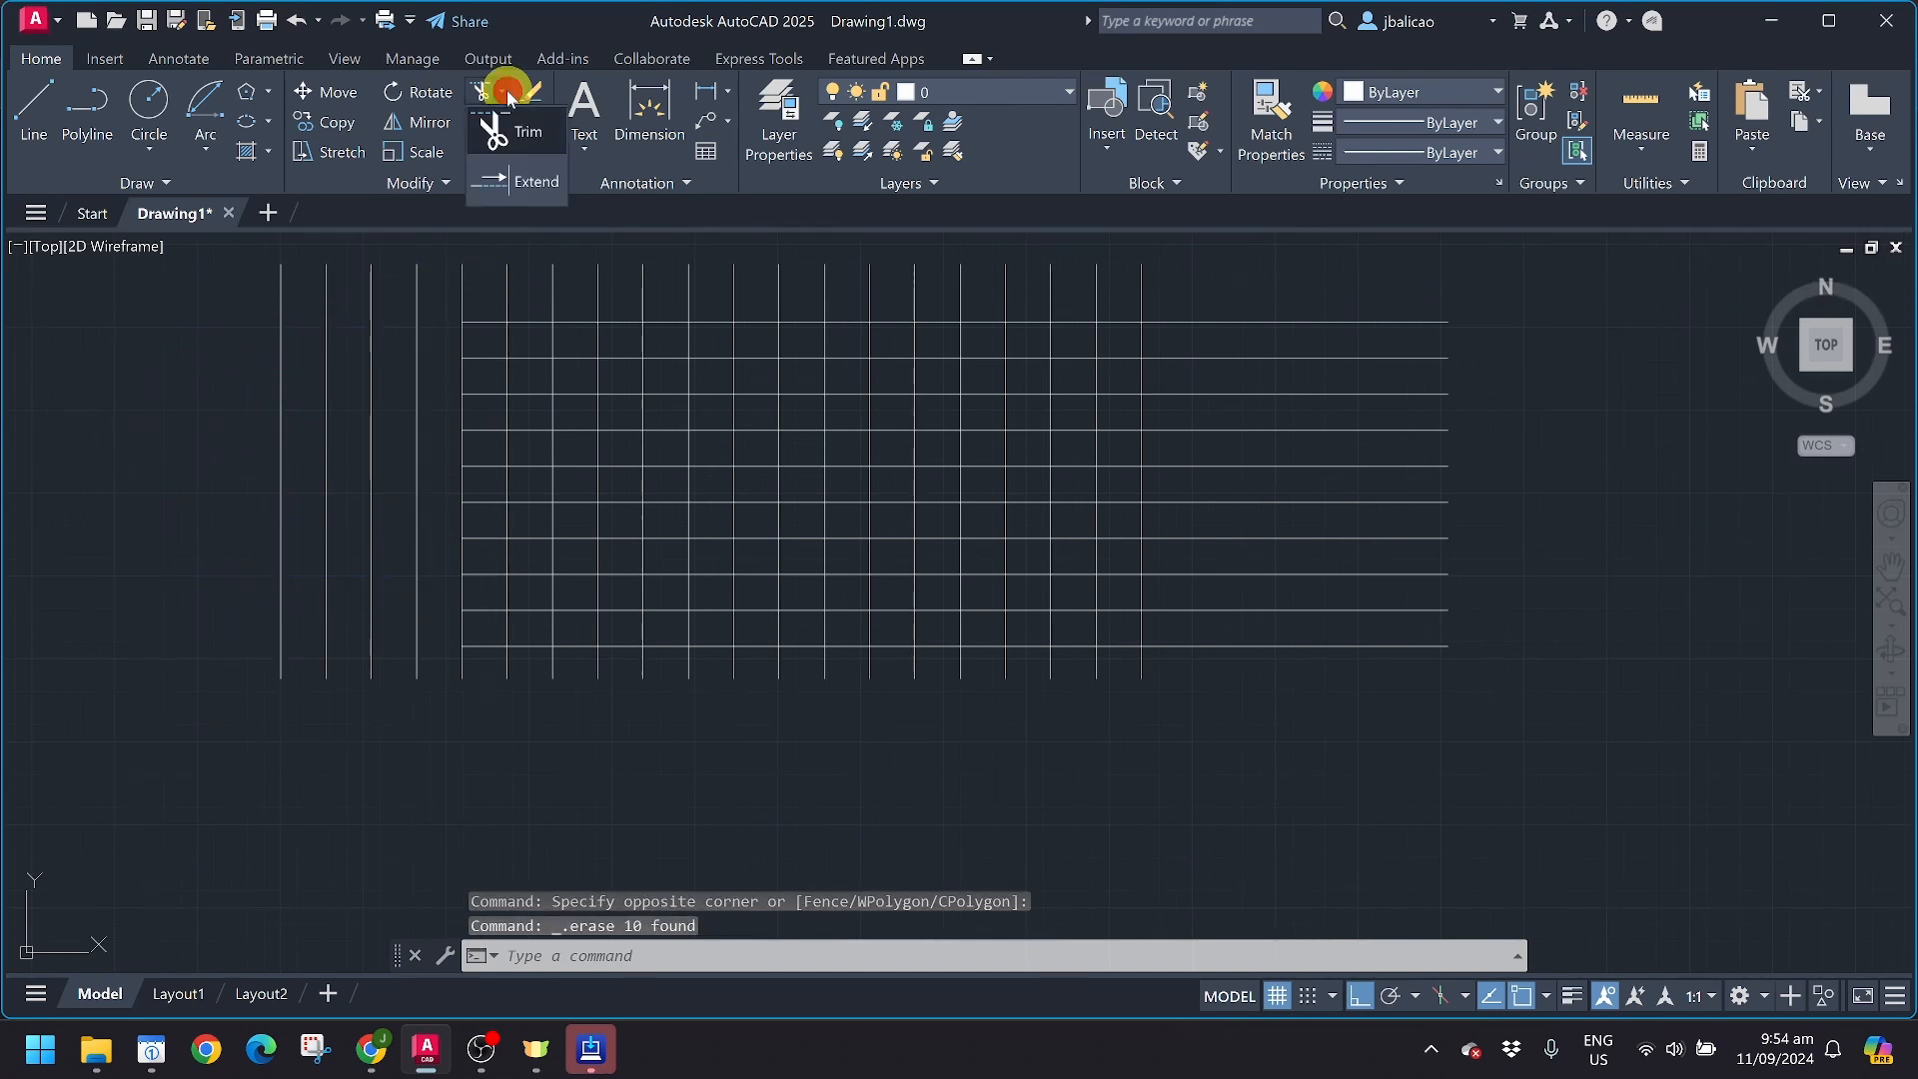
click(500, 180)
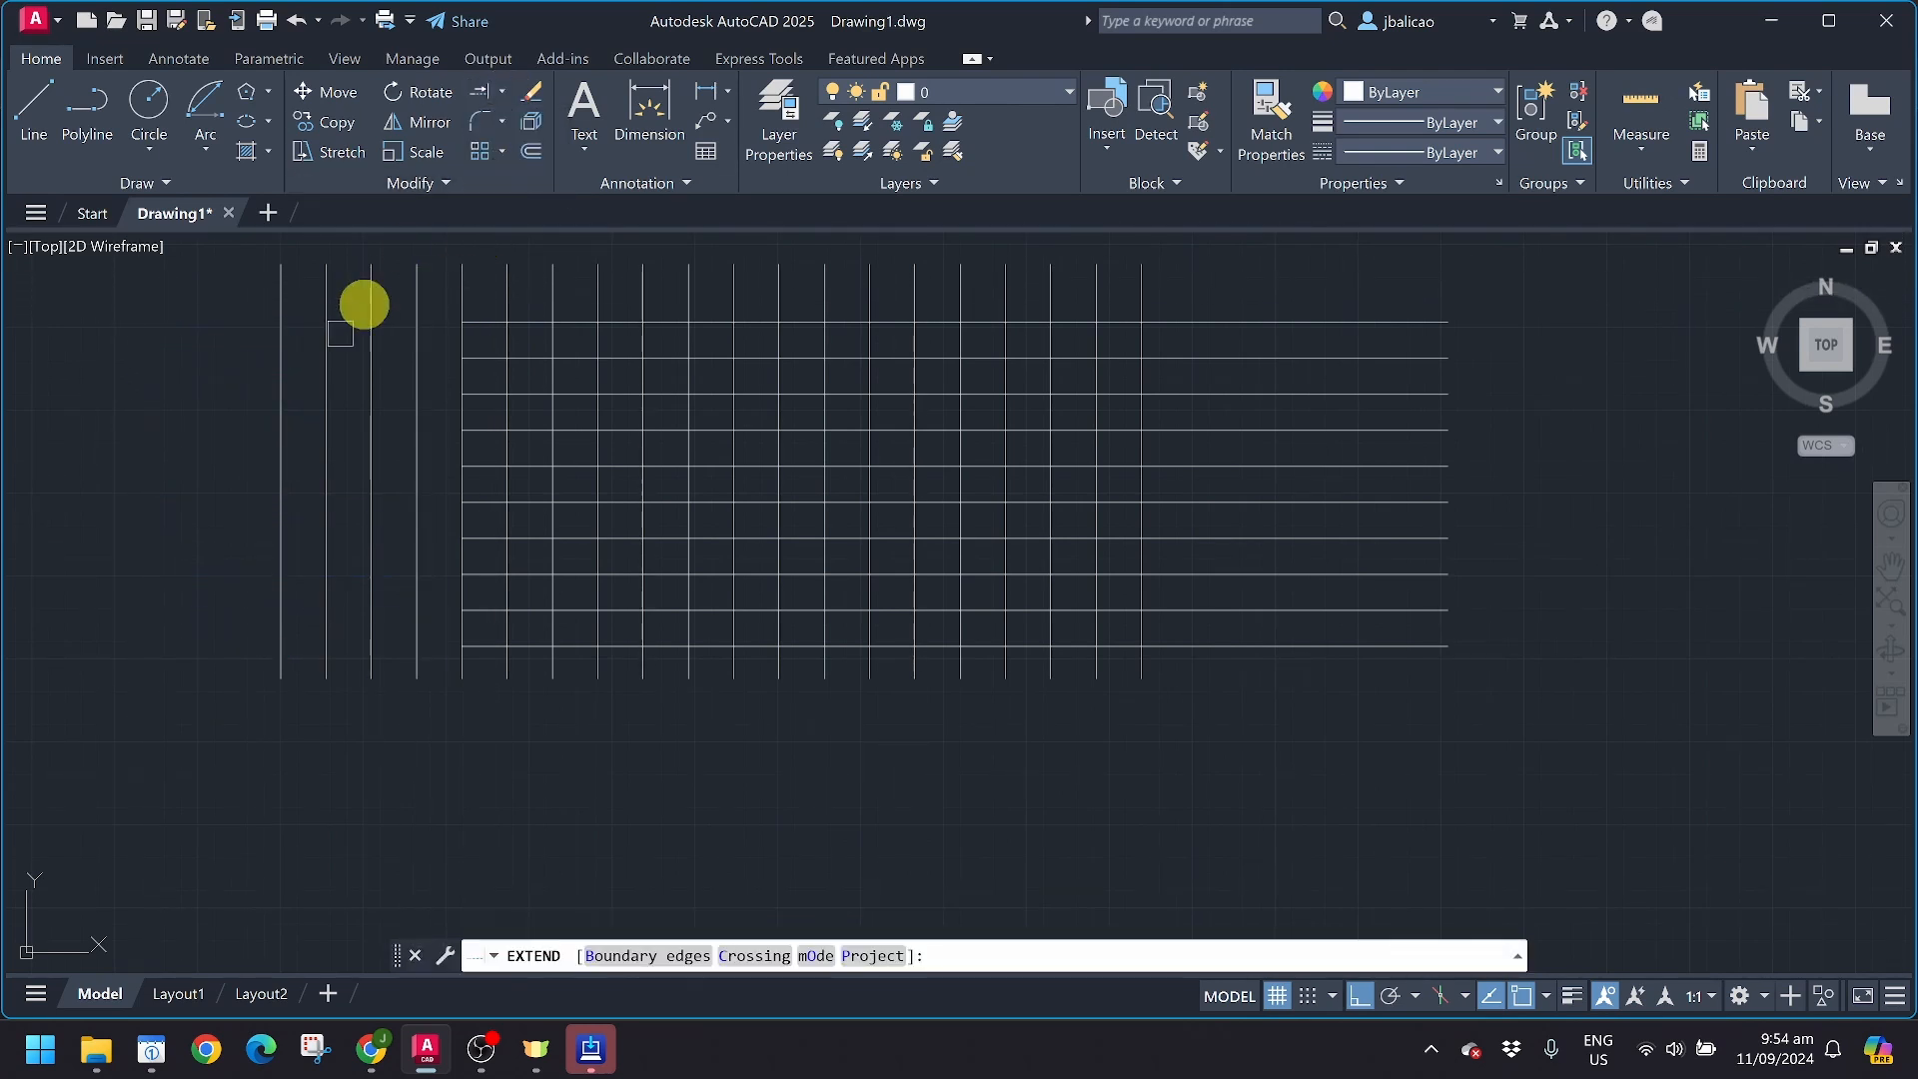
middle_drag(304, 470, 518, 436)
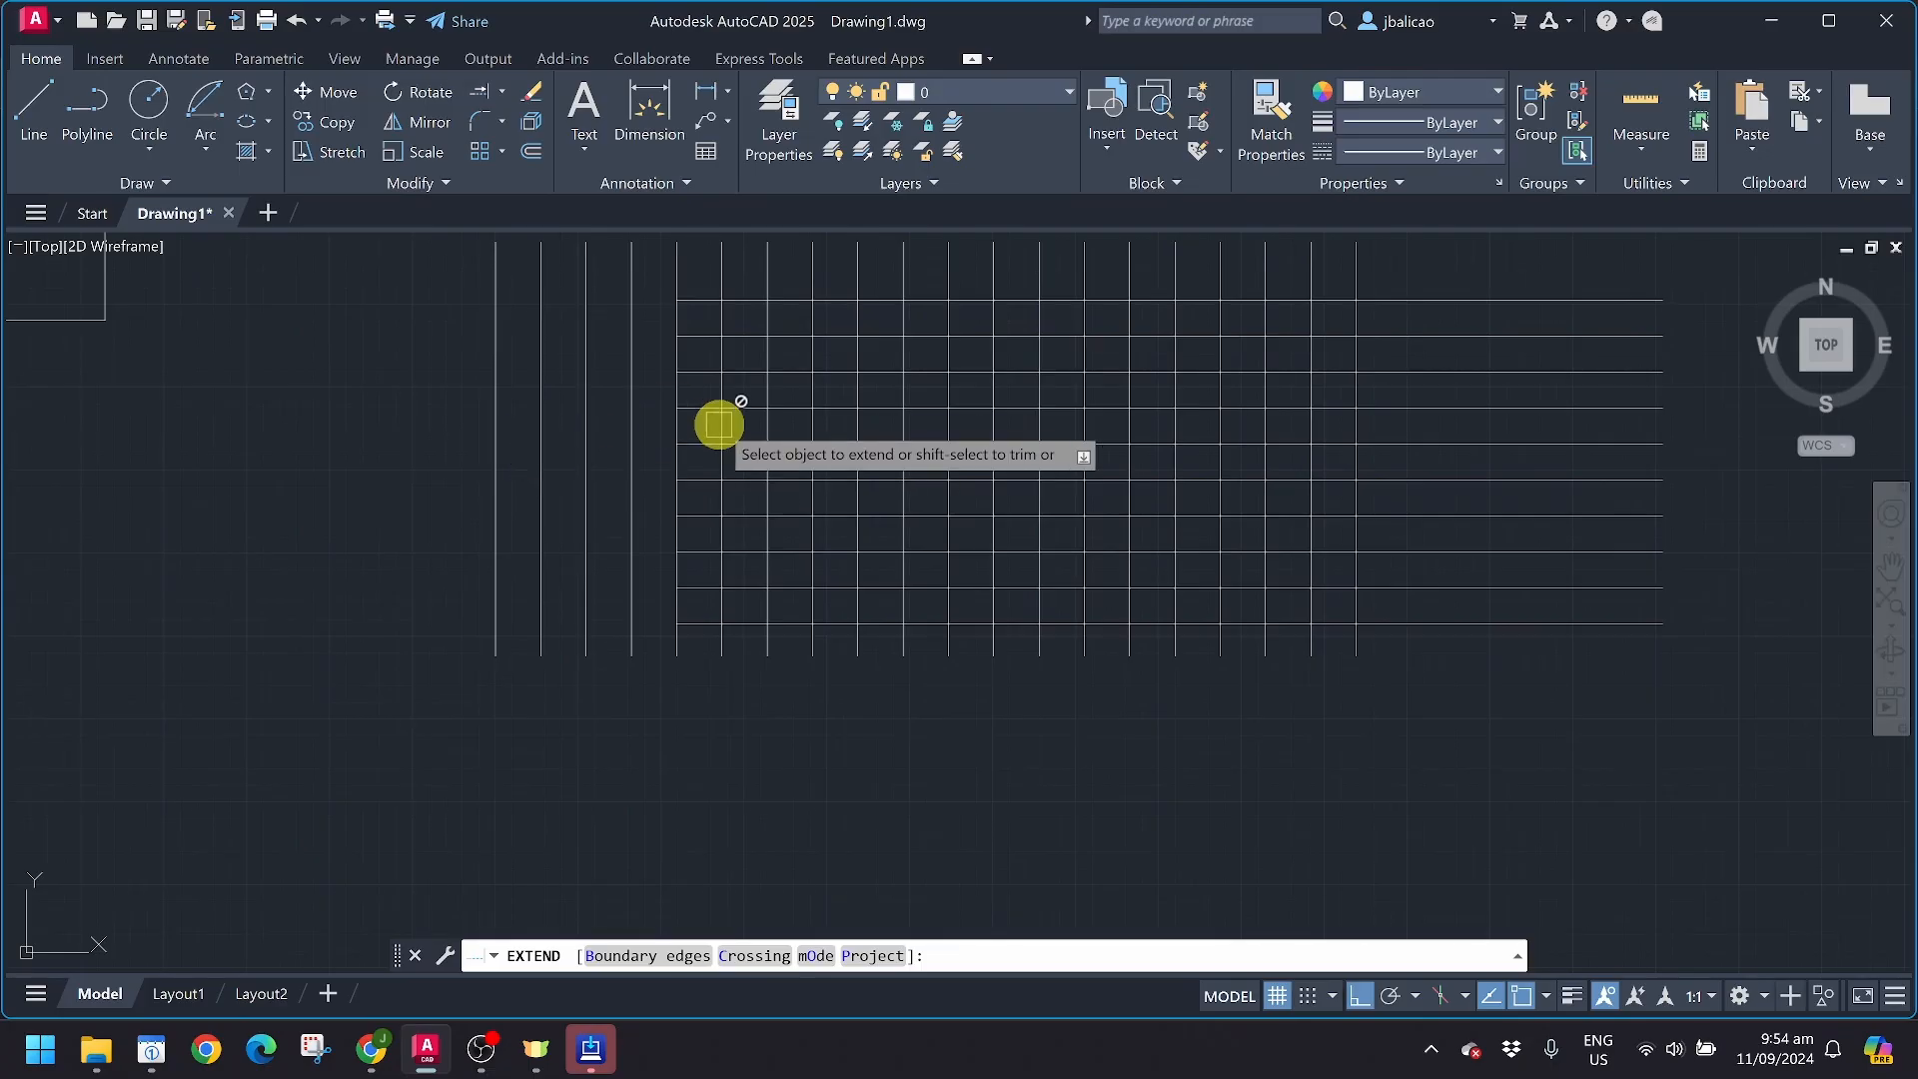
scroll(710, 424, up, 4)
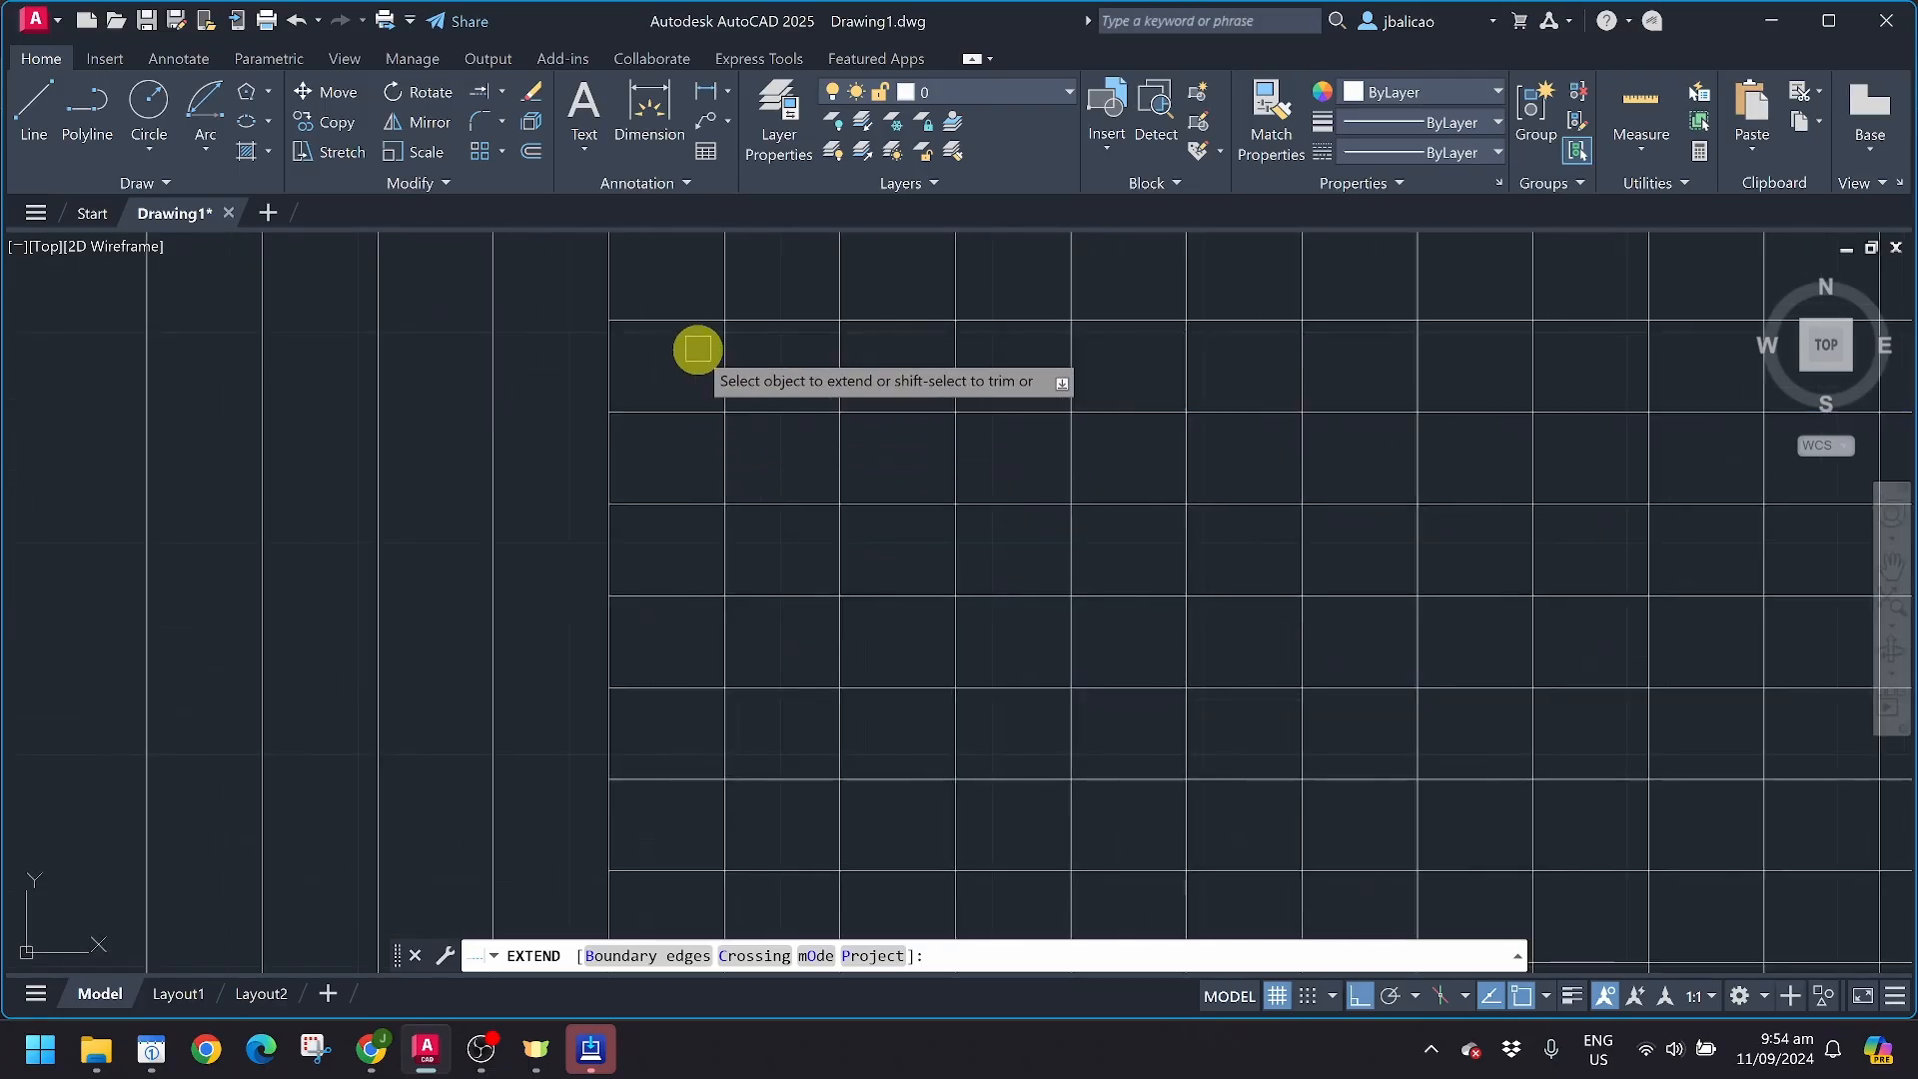
click(687, 322)
click(686, 413)
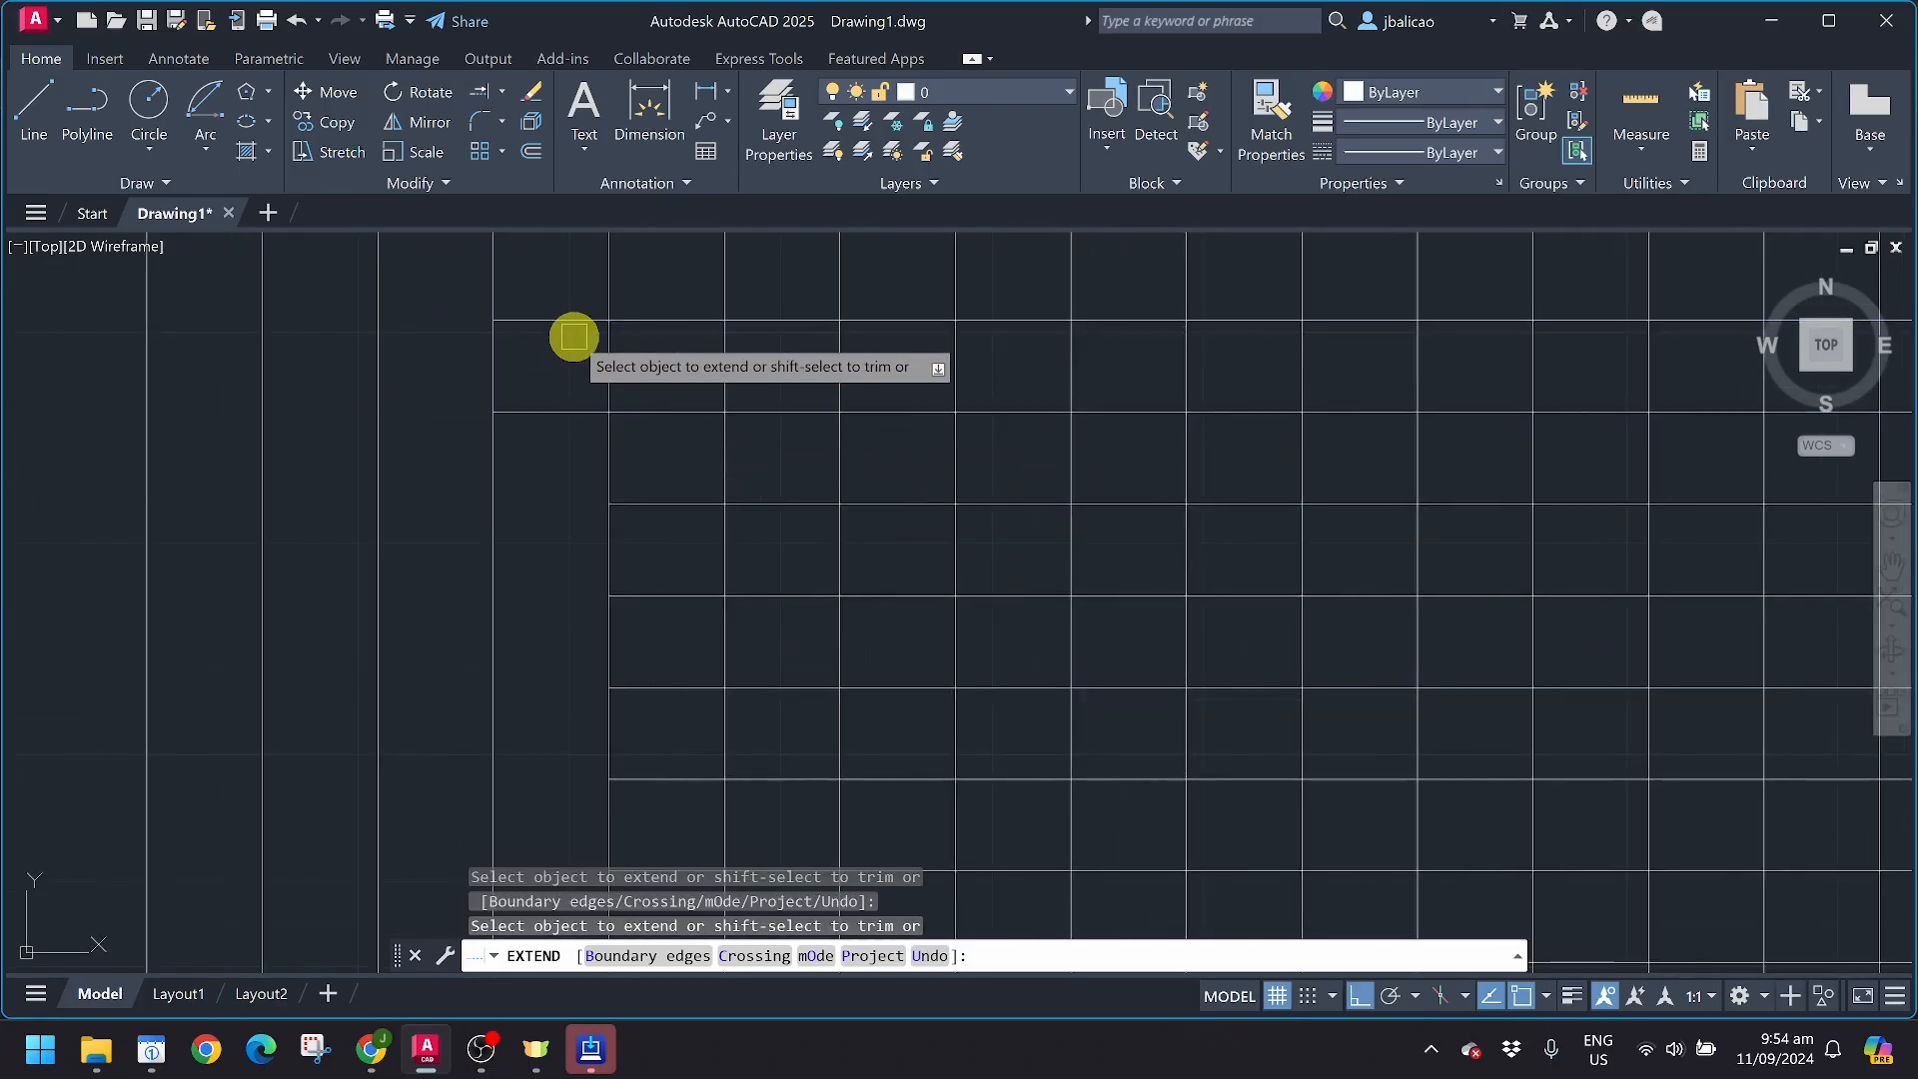
Extend the top six horizontal lines to the leftmost vertical line, using it and the third horizontal line as boundary edges
scroll(506, 377, down, 4)
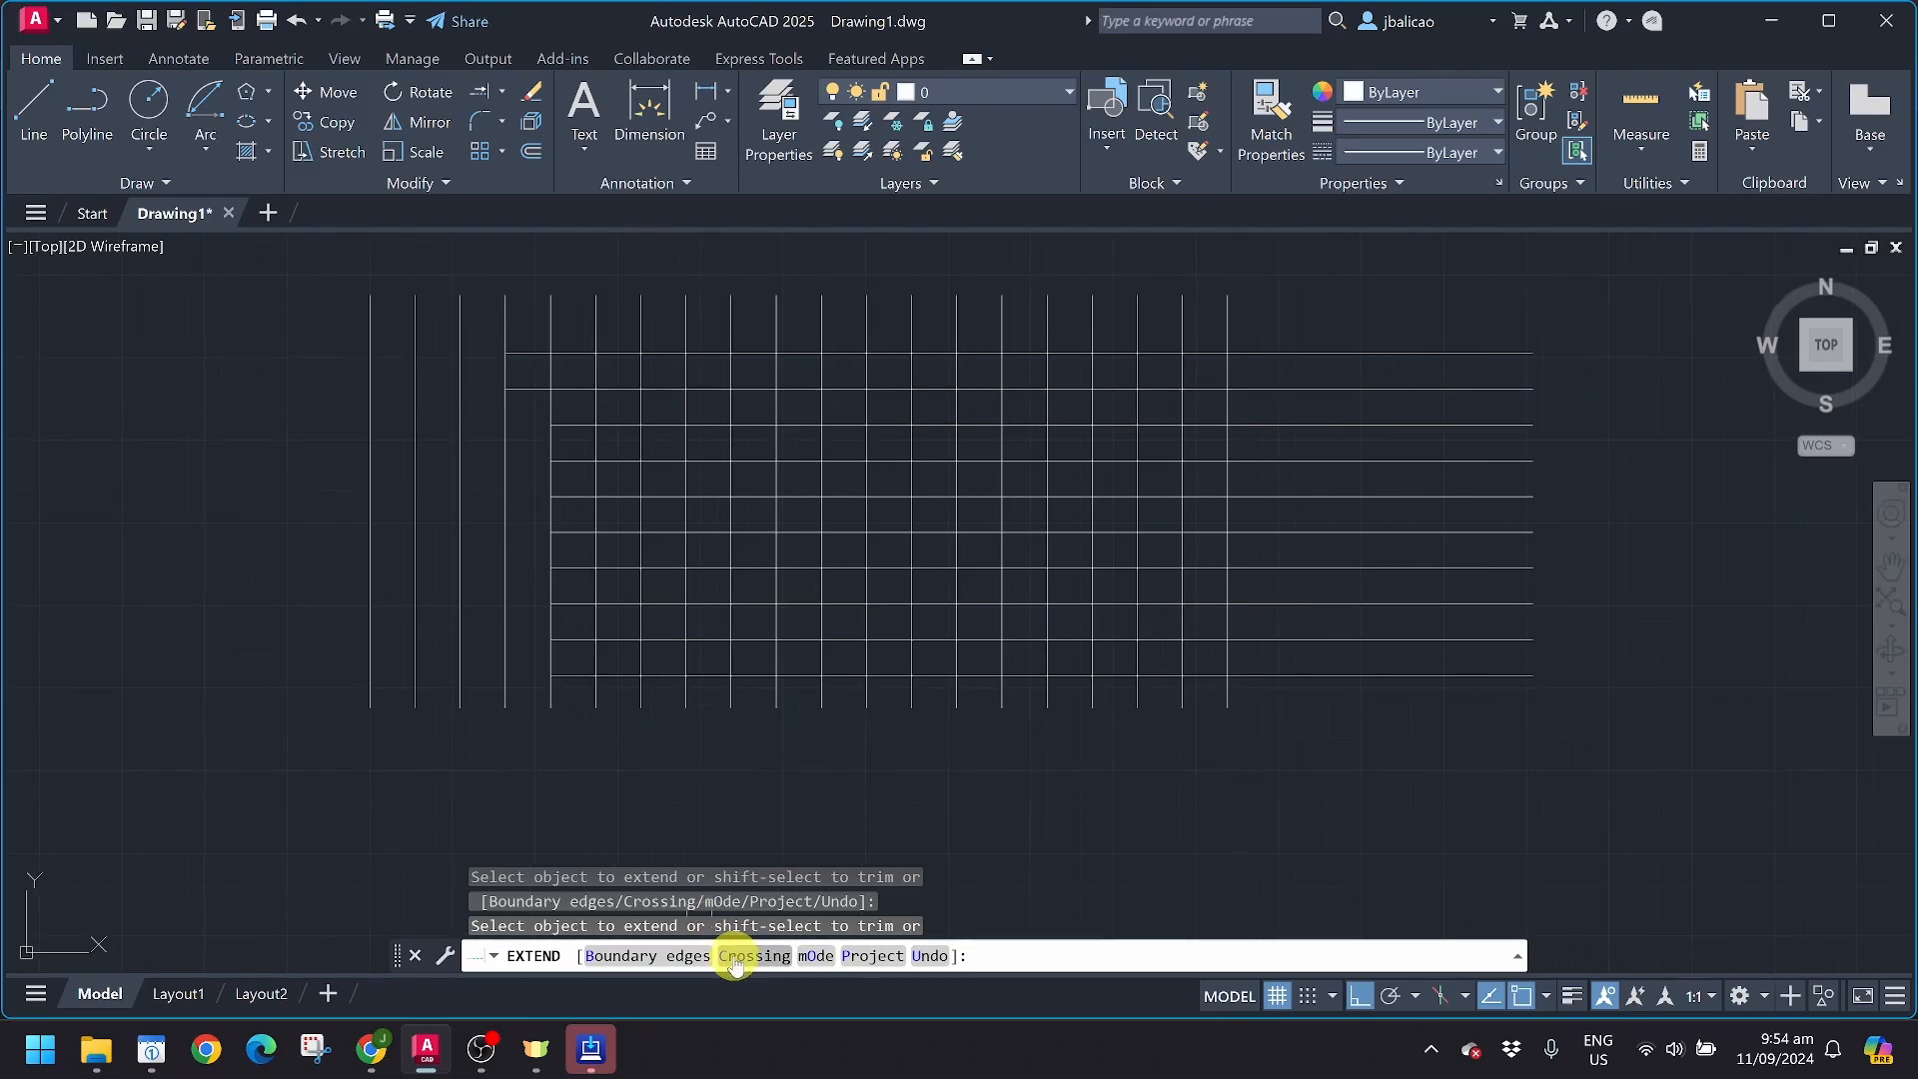
click(617, 957)
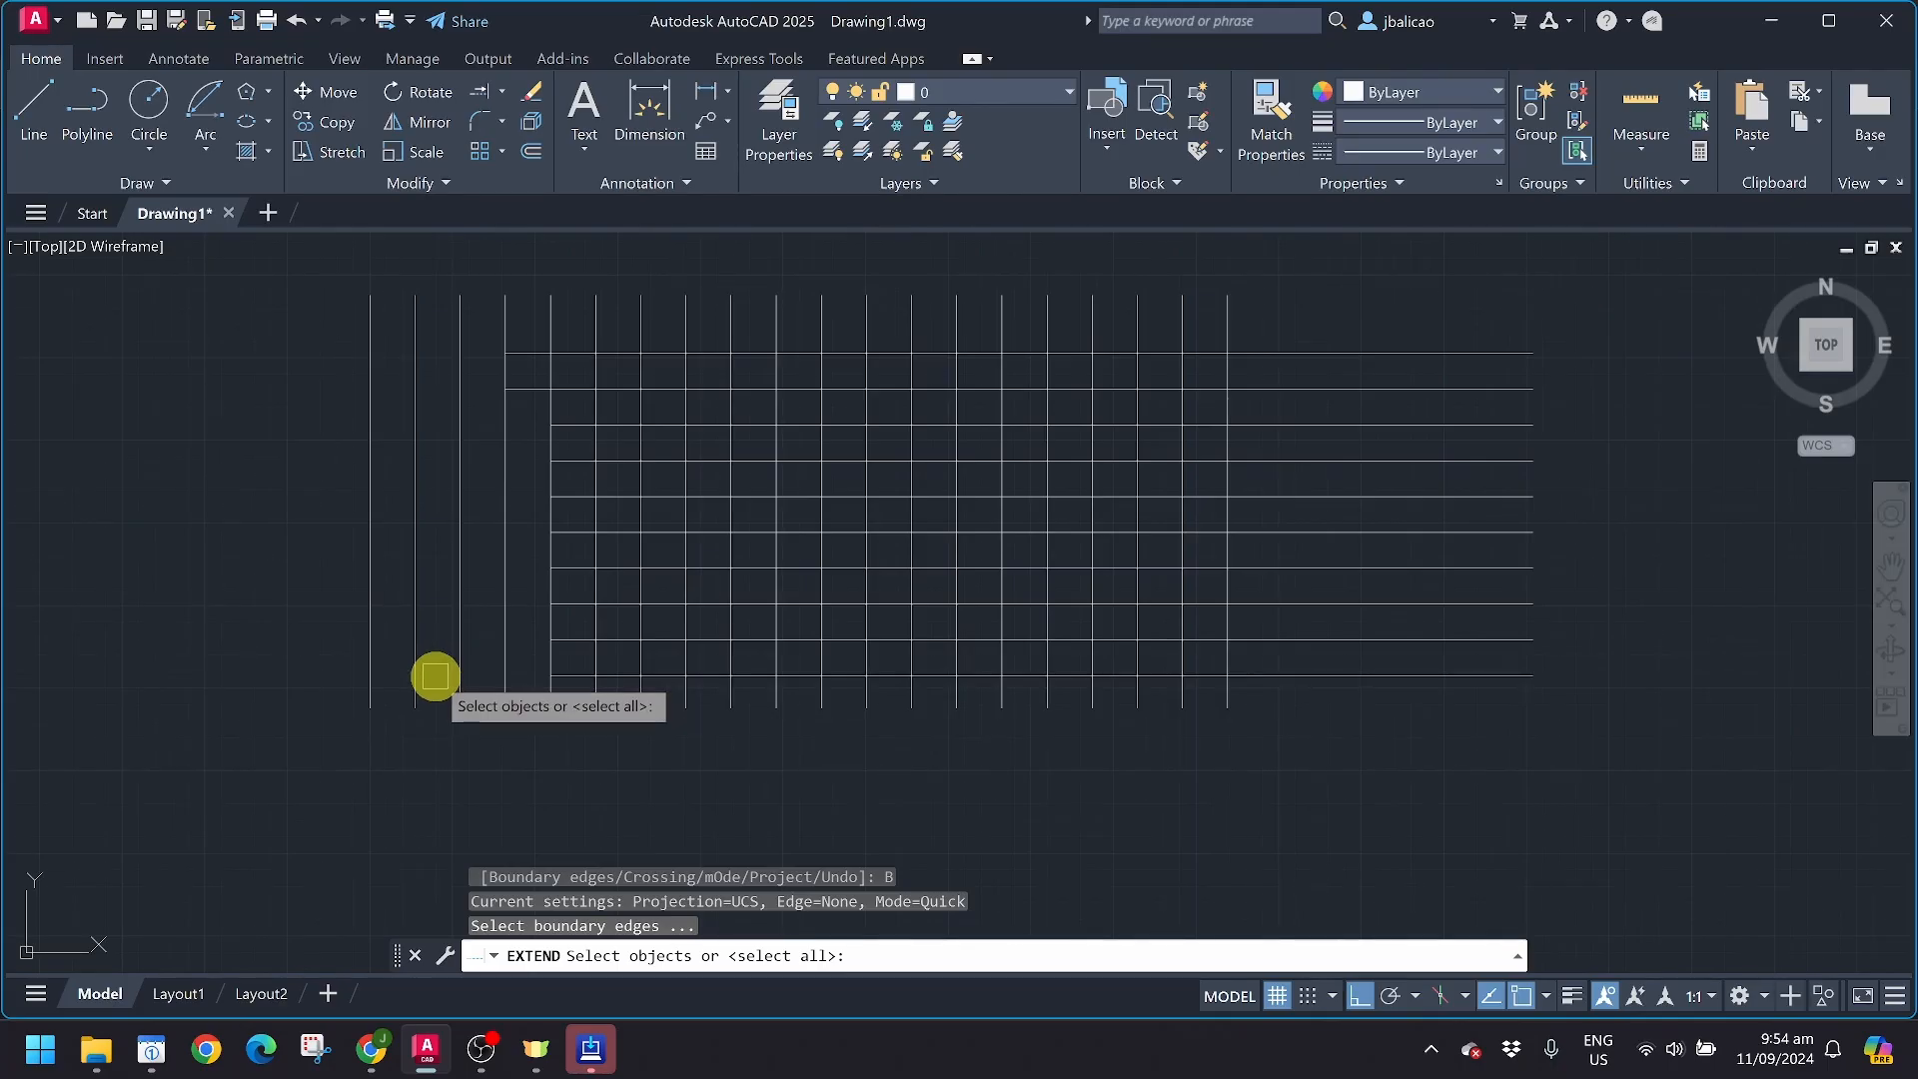
click(375, 544)
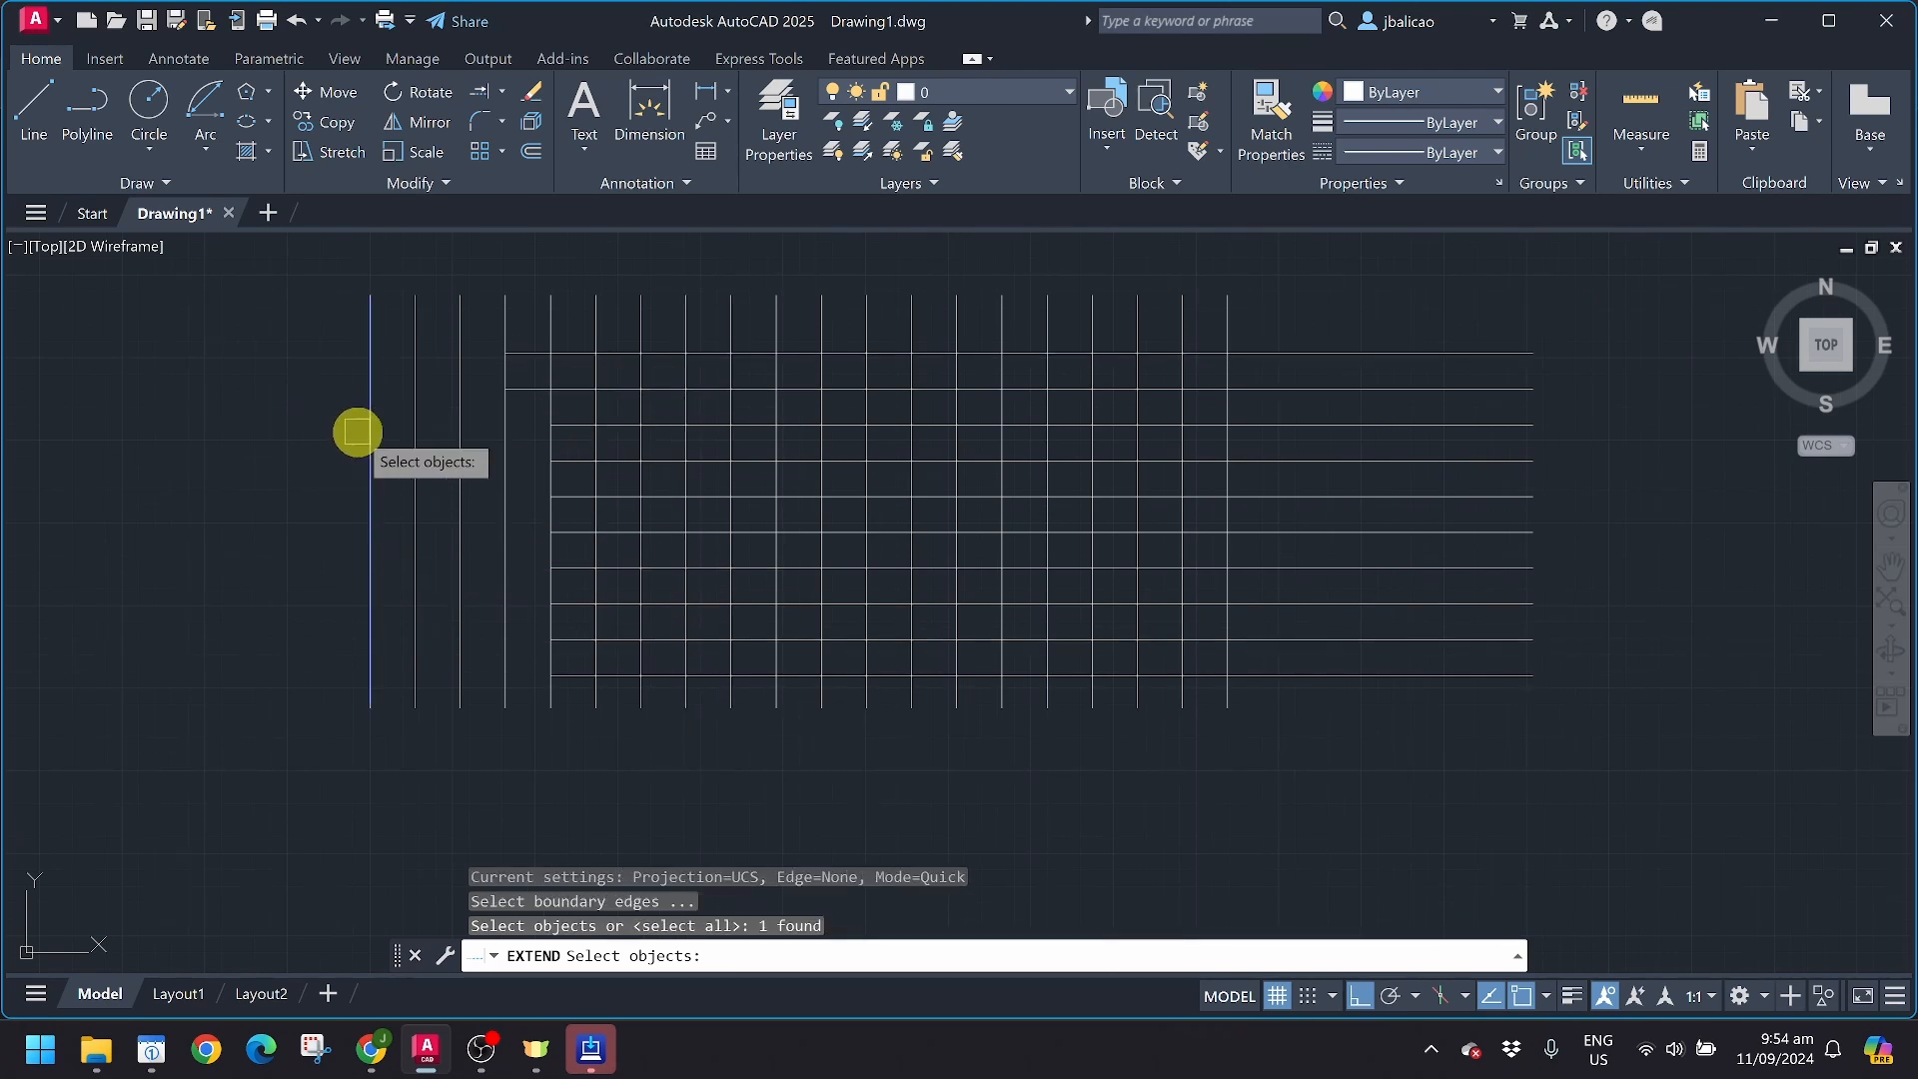
click(570, 424)
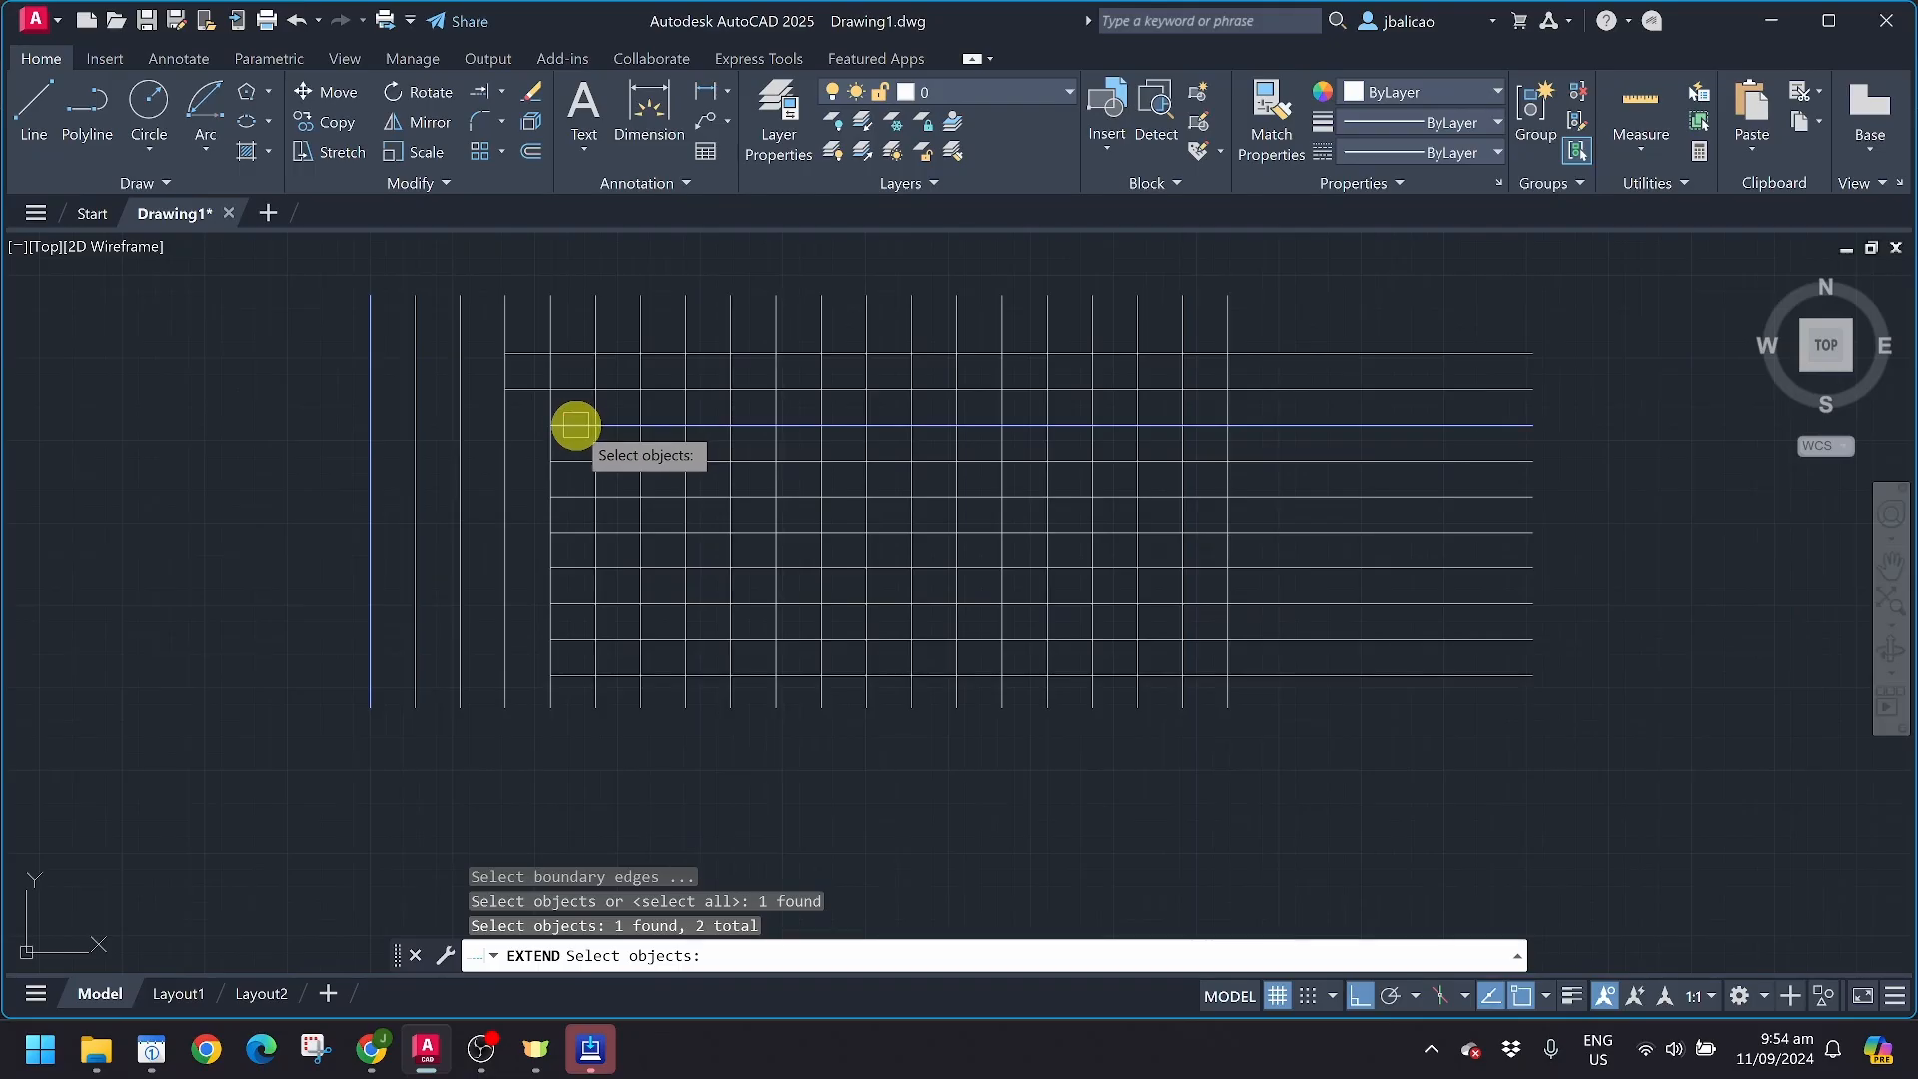
key(Return)
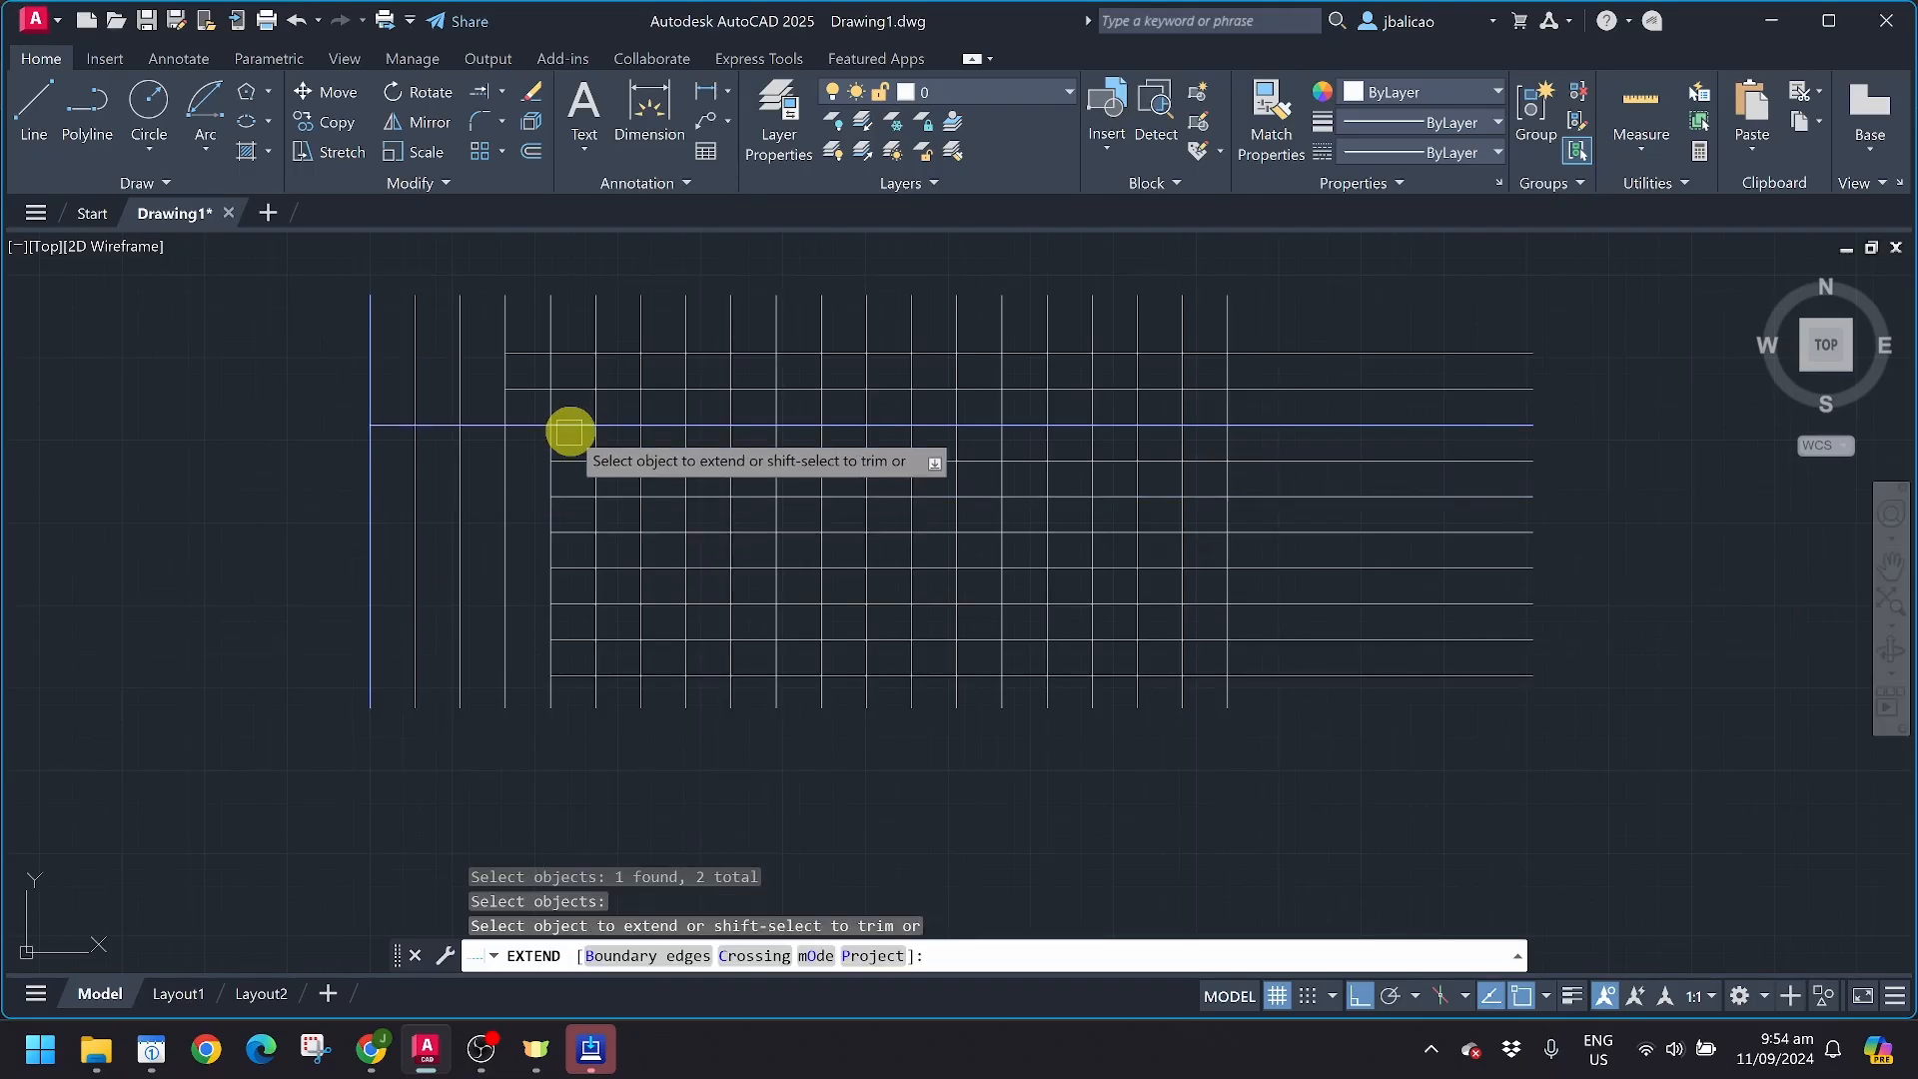
click(579, 353)
click(579, 388)
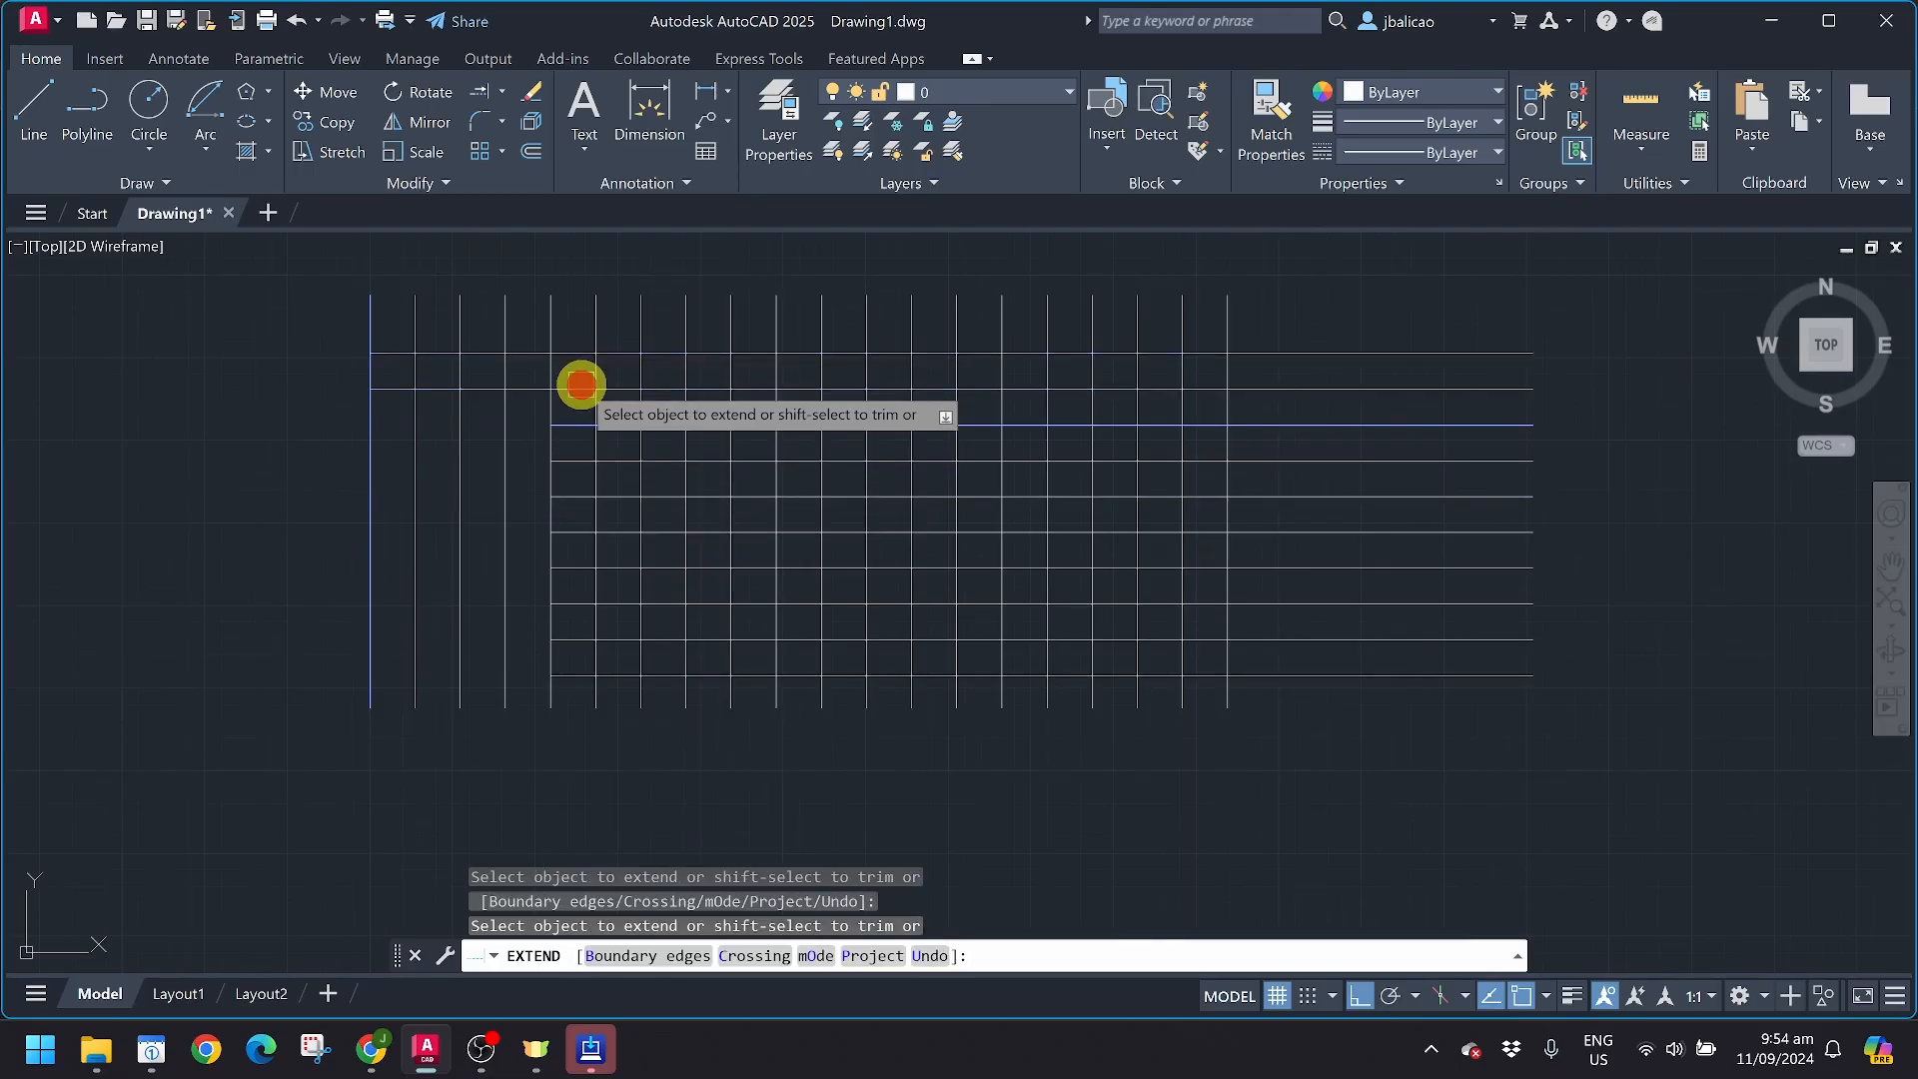
click(573, 452)
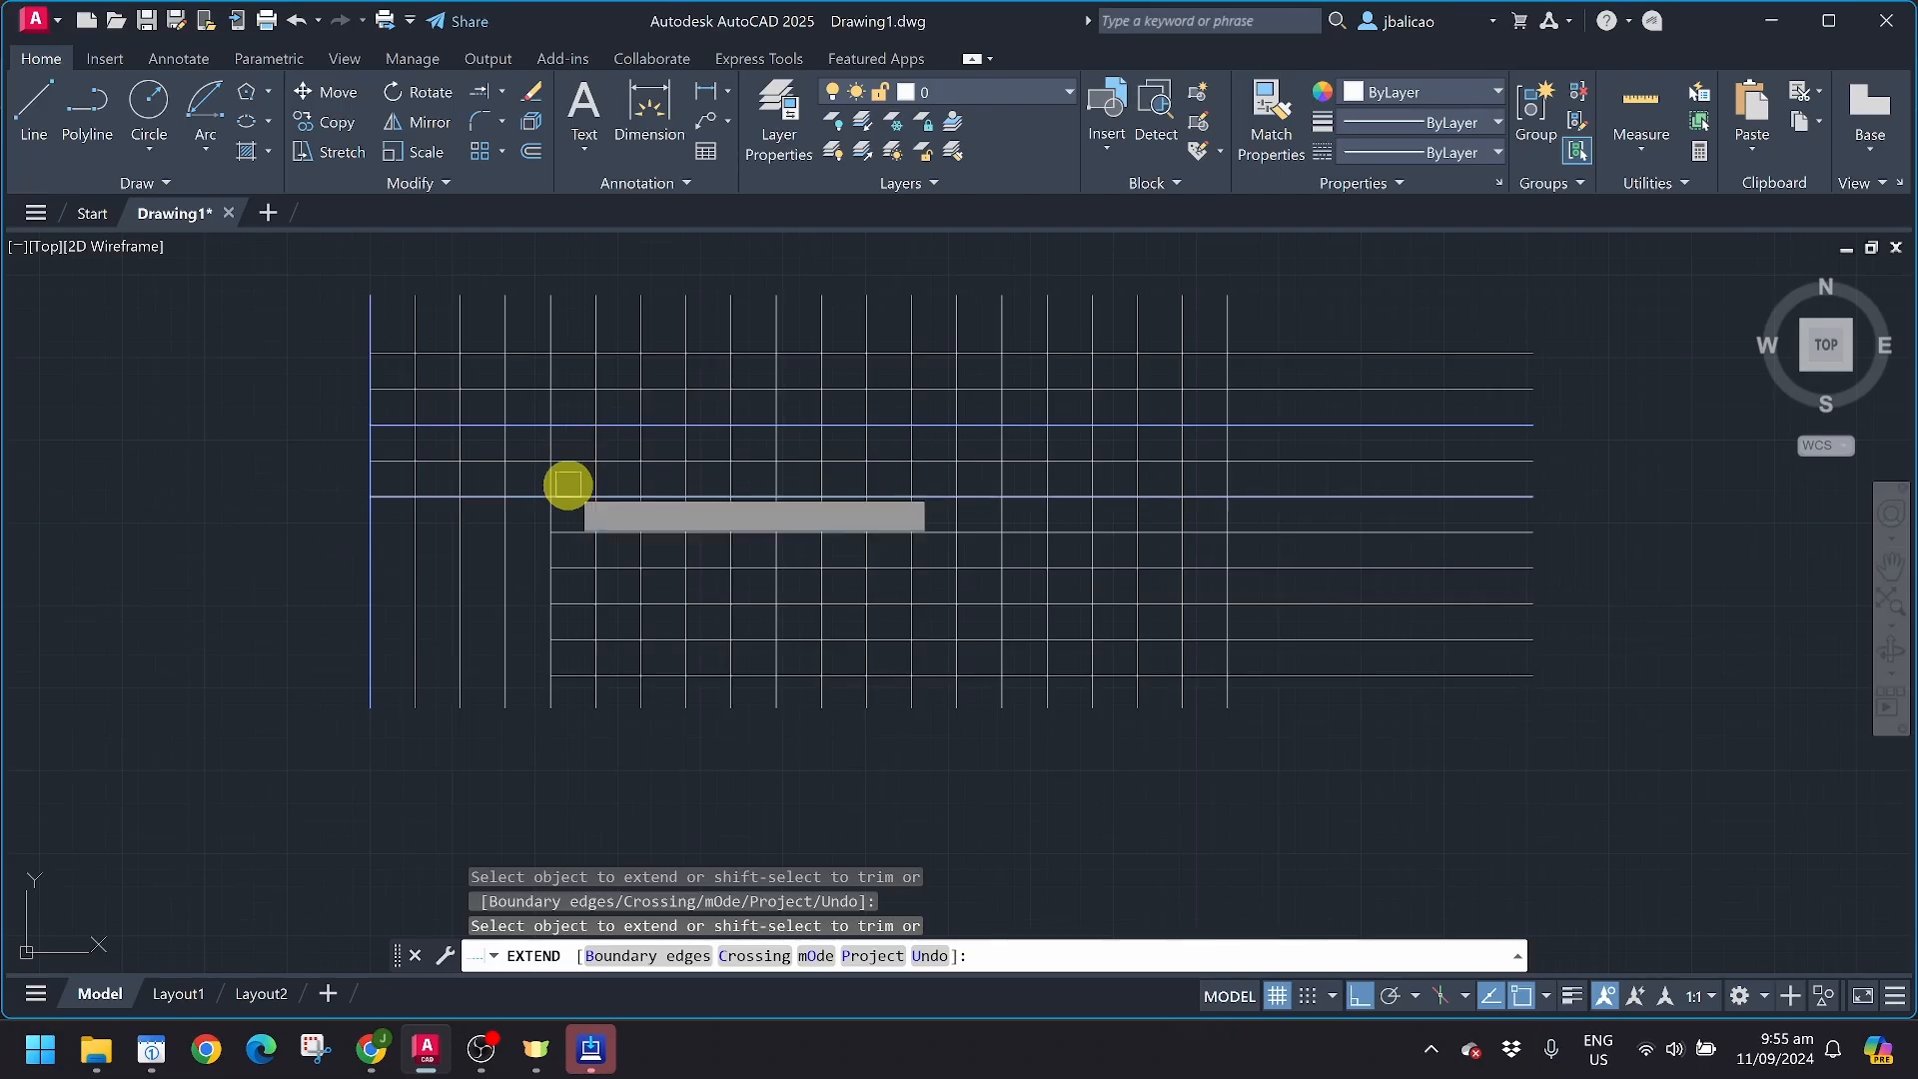
click(567, 486)
click(567, 523)
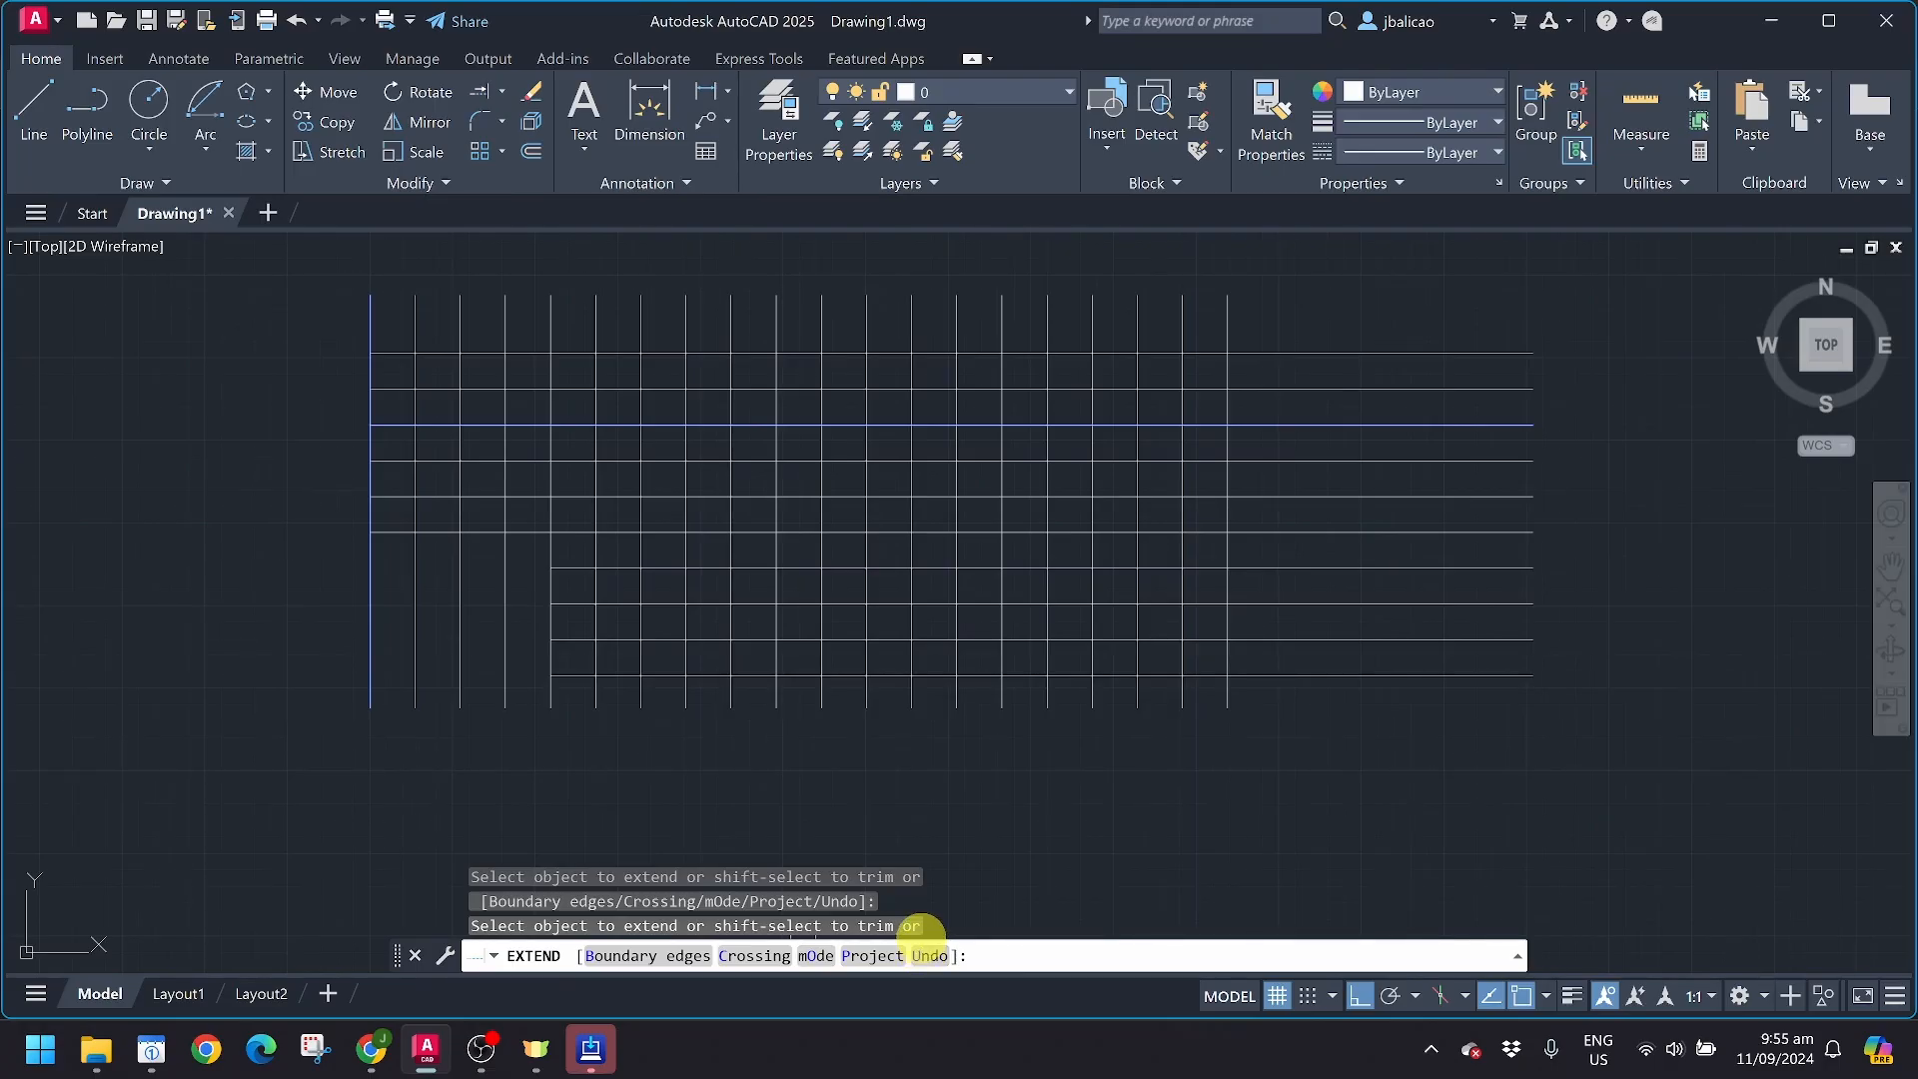
key(Escape)
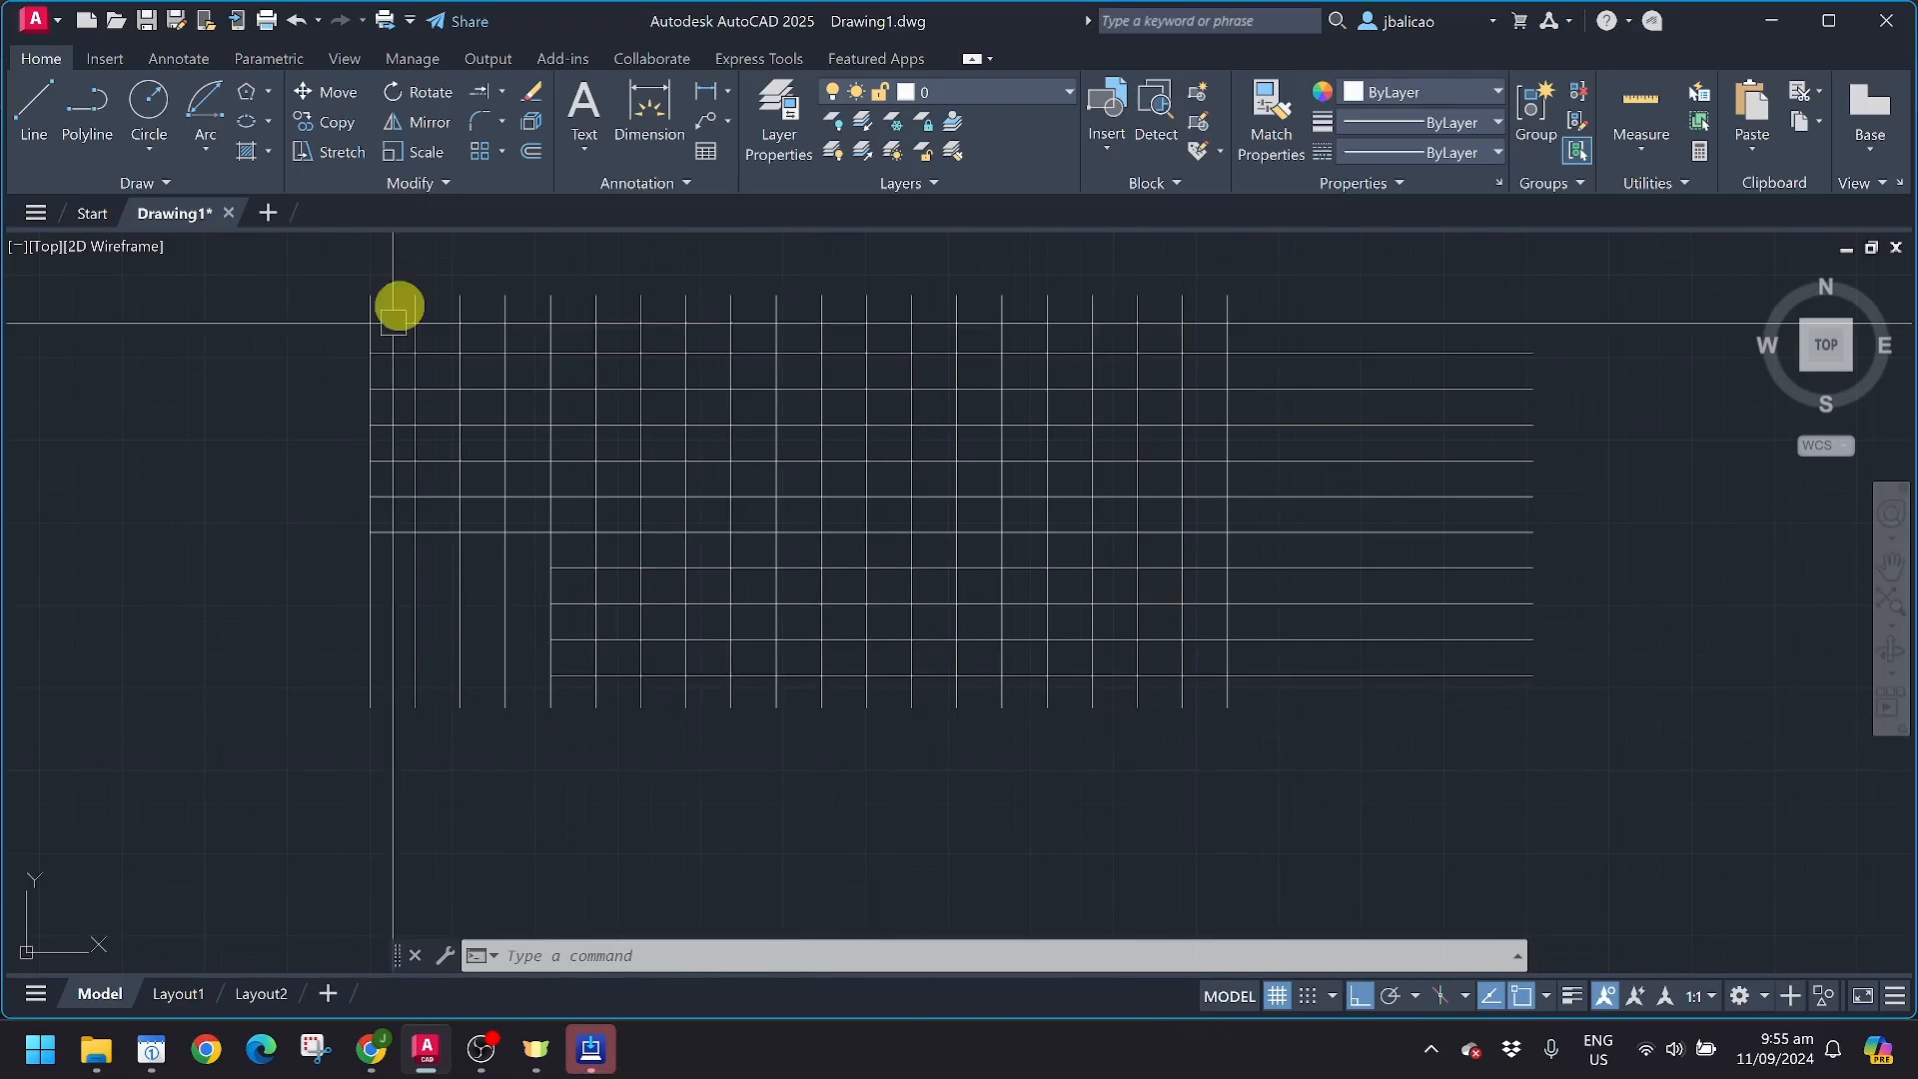
Look over the Fillet, Chamfer and Blend Curves commands and locate a rectangle in the arrayed row for them
click(500, 121)
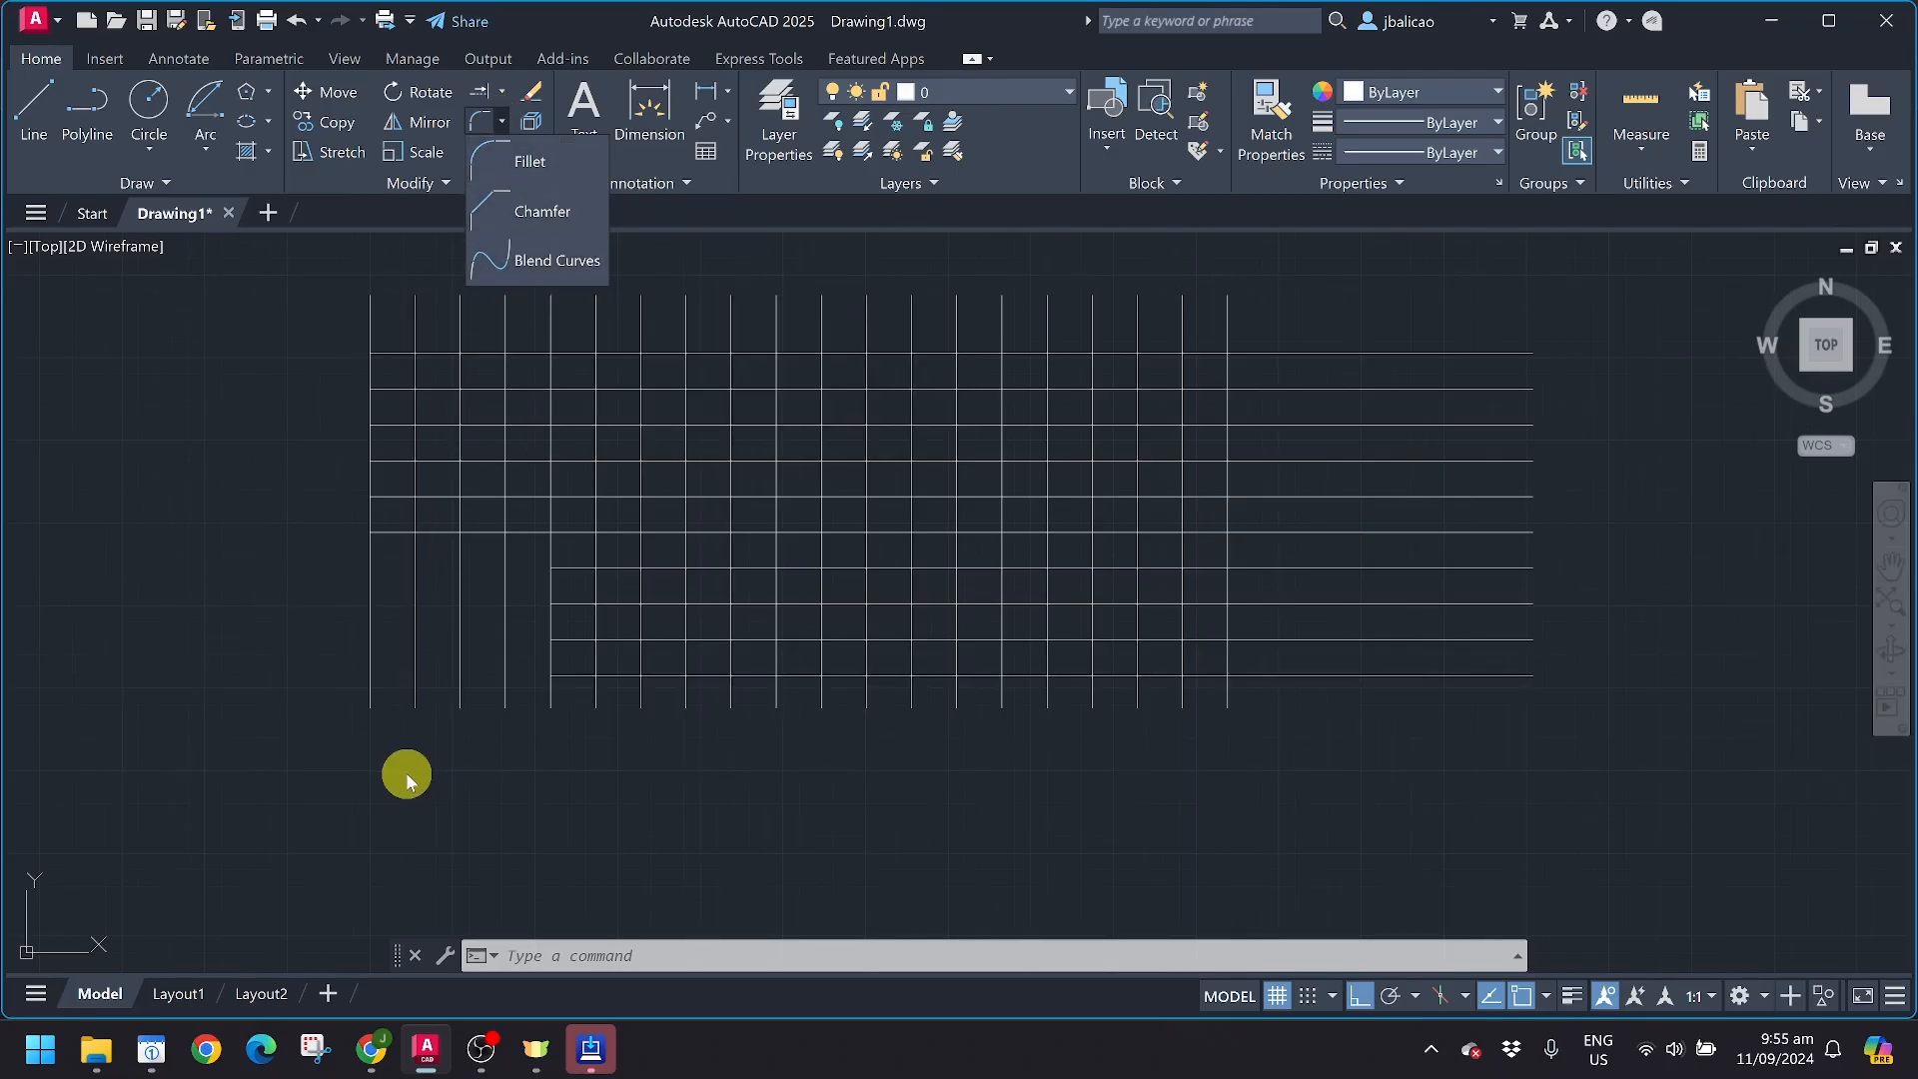
scroll(403, 775, down, 4)
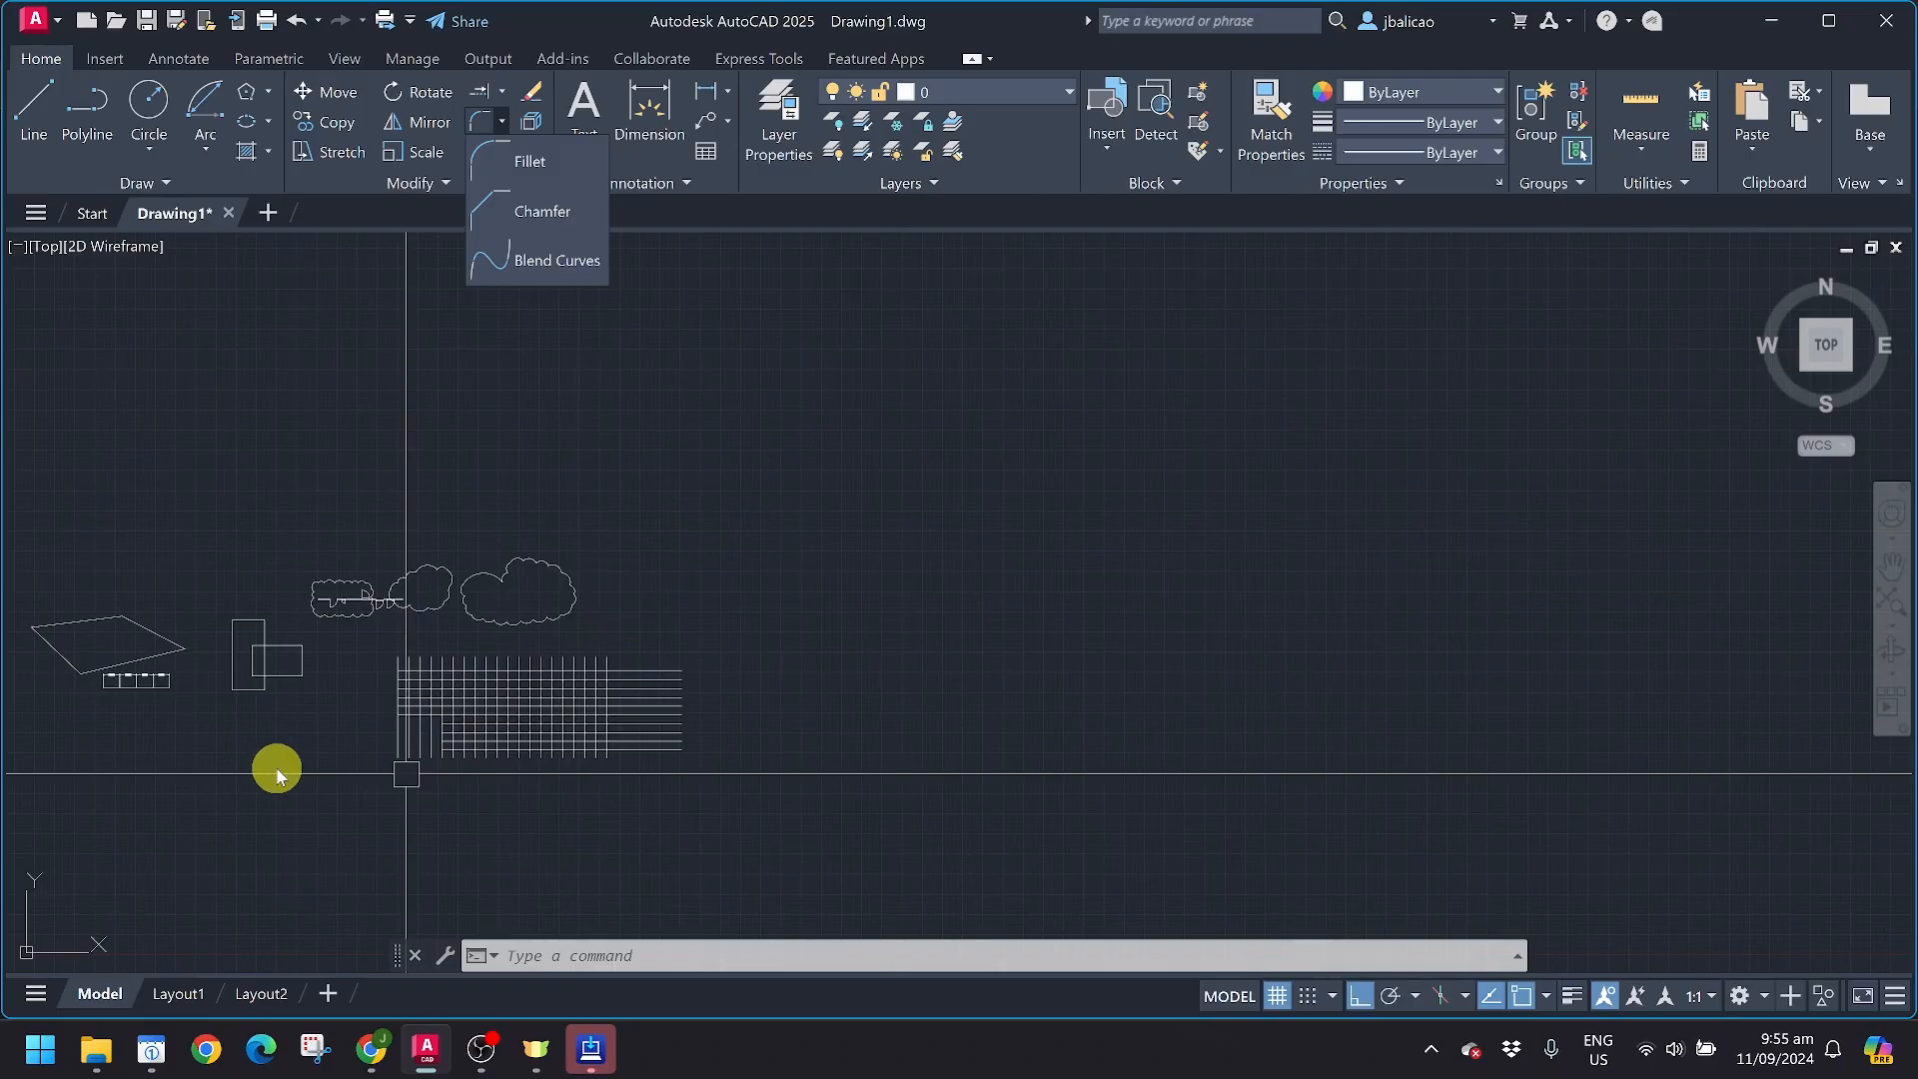
scroll(273, 765, up, 4)
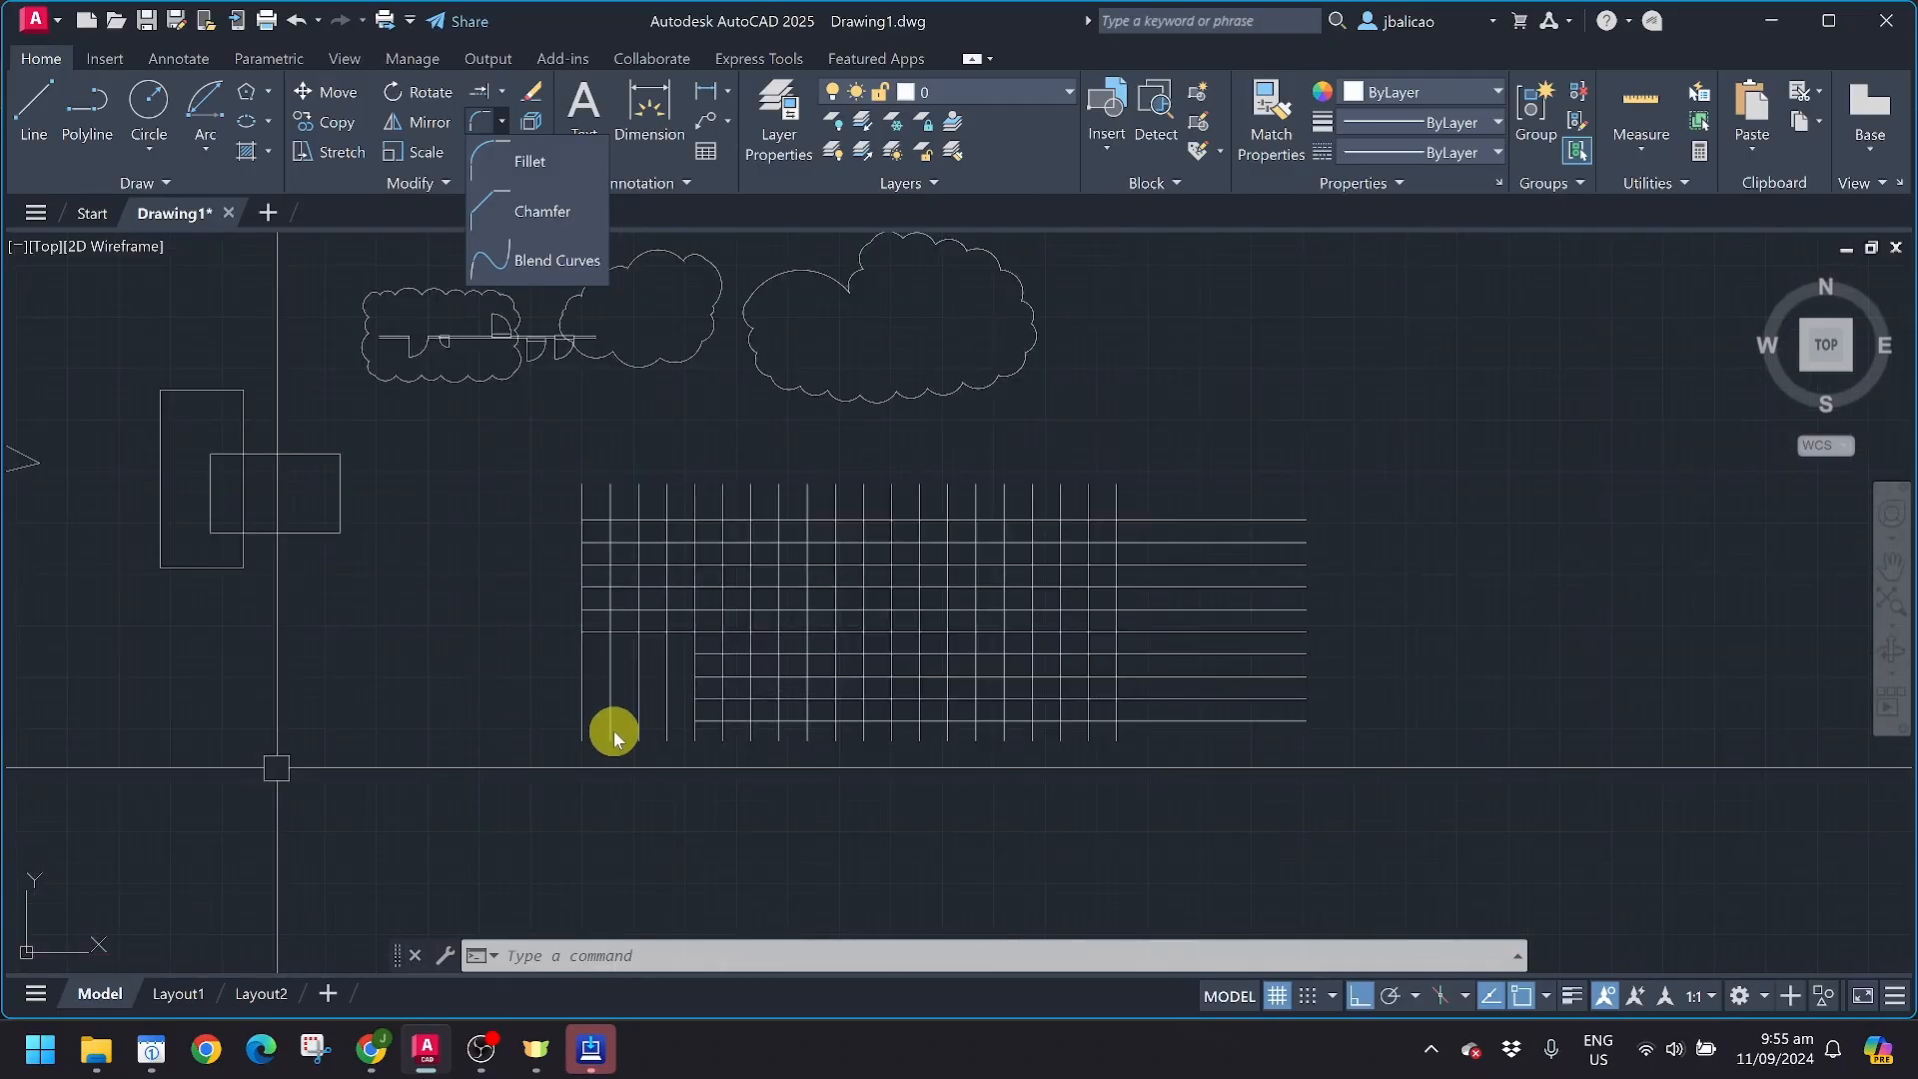
middle_drag(462, 789, 885, 452)
middle_drag(639, 755, 786, 483)
middle_drag(869, 567, 450, 462)
middle_drag(597, 539, 219, 541)
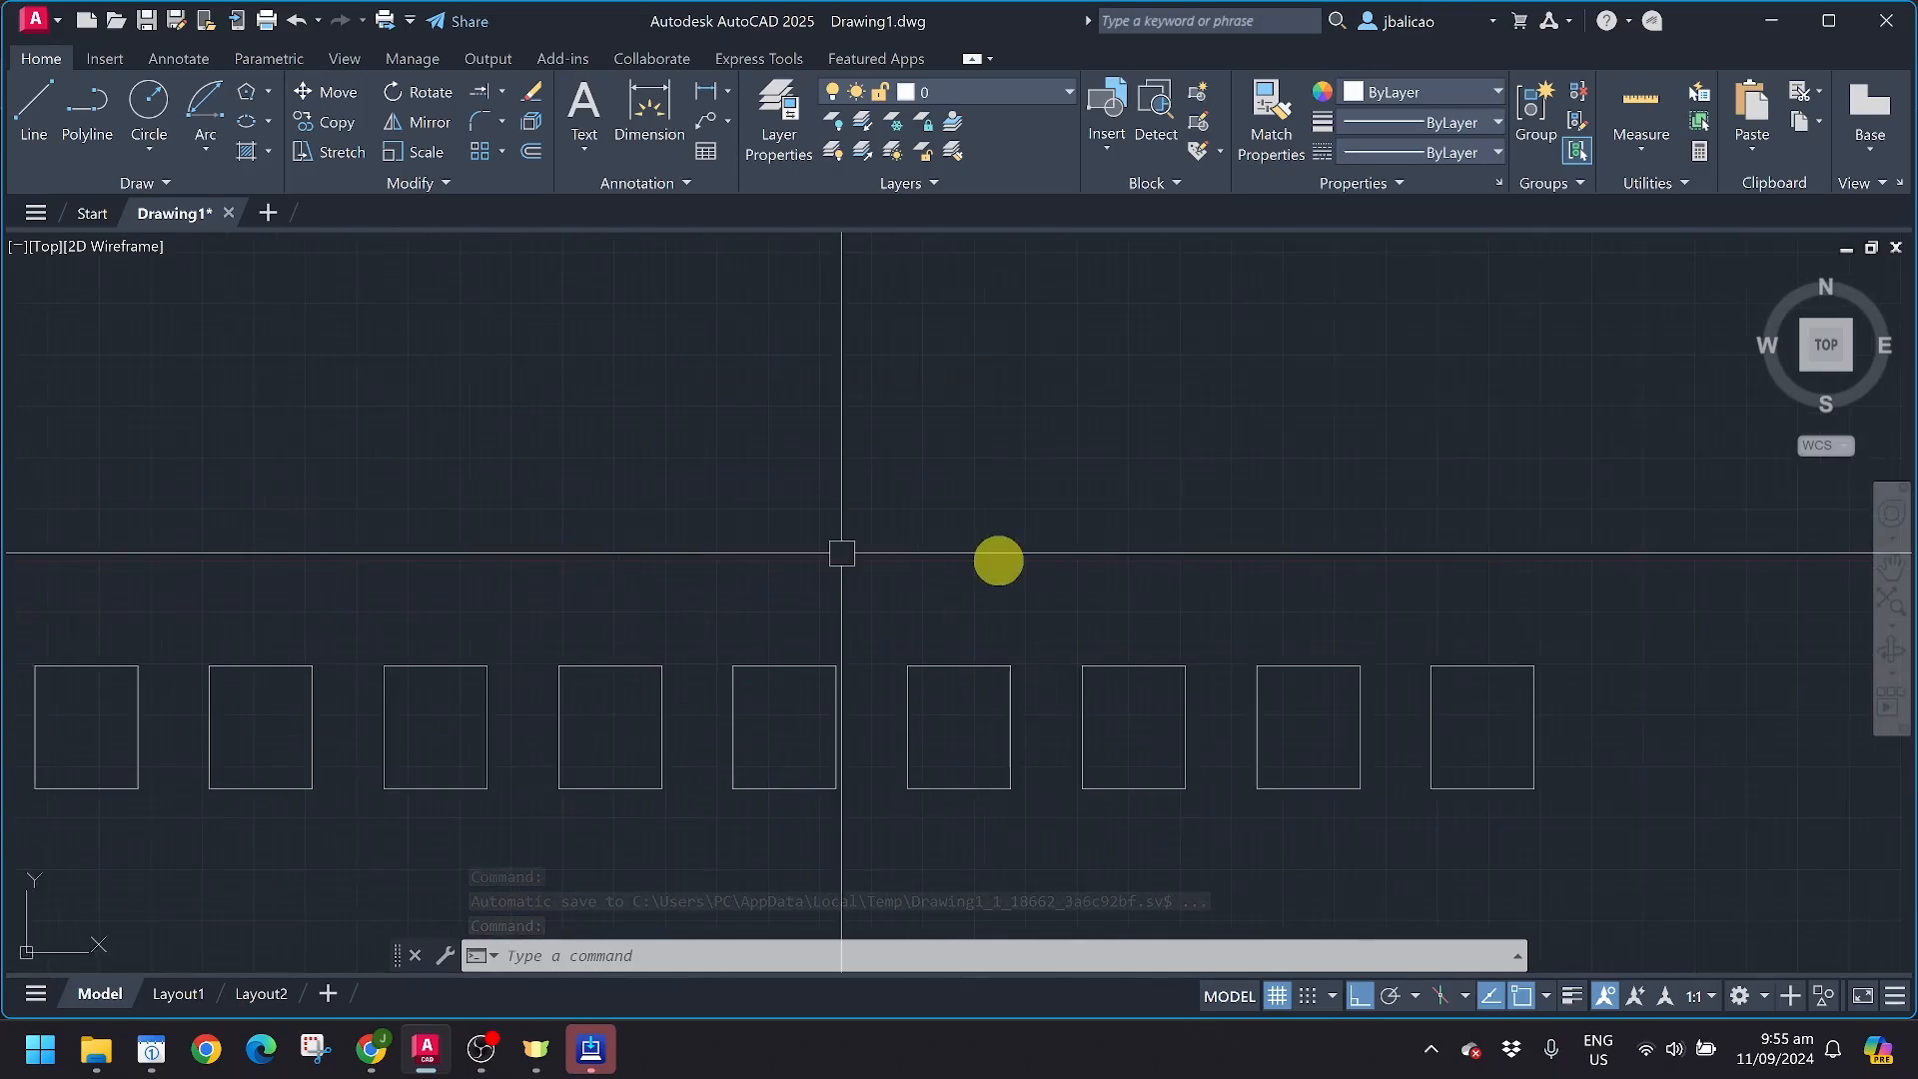
scroll(689, 684, up, 6)
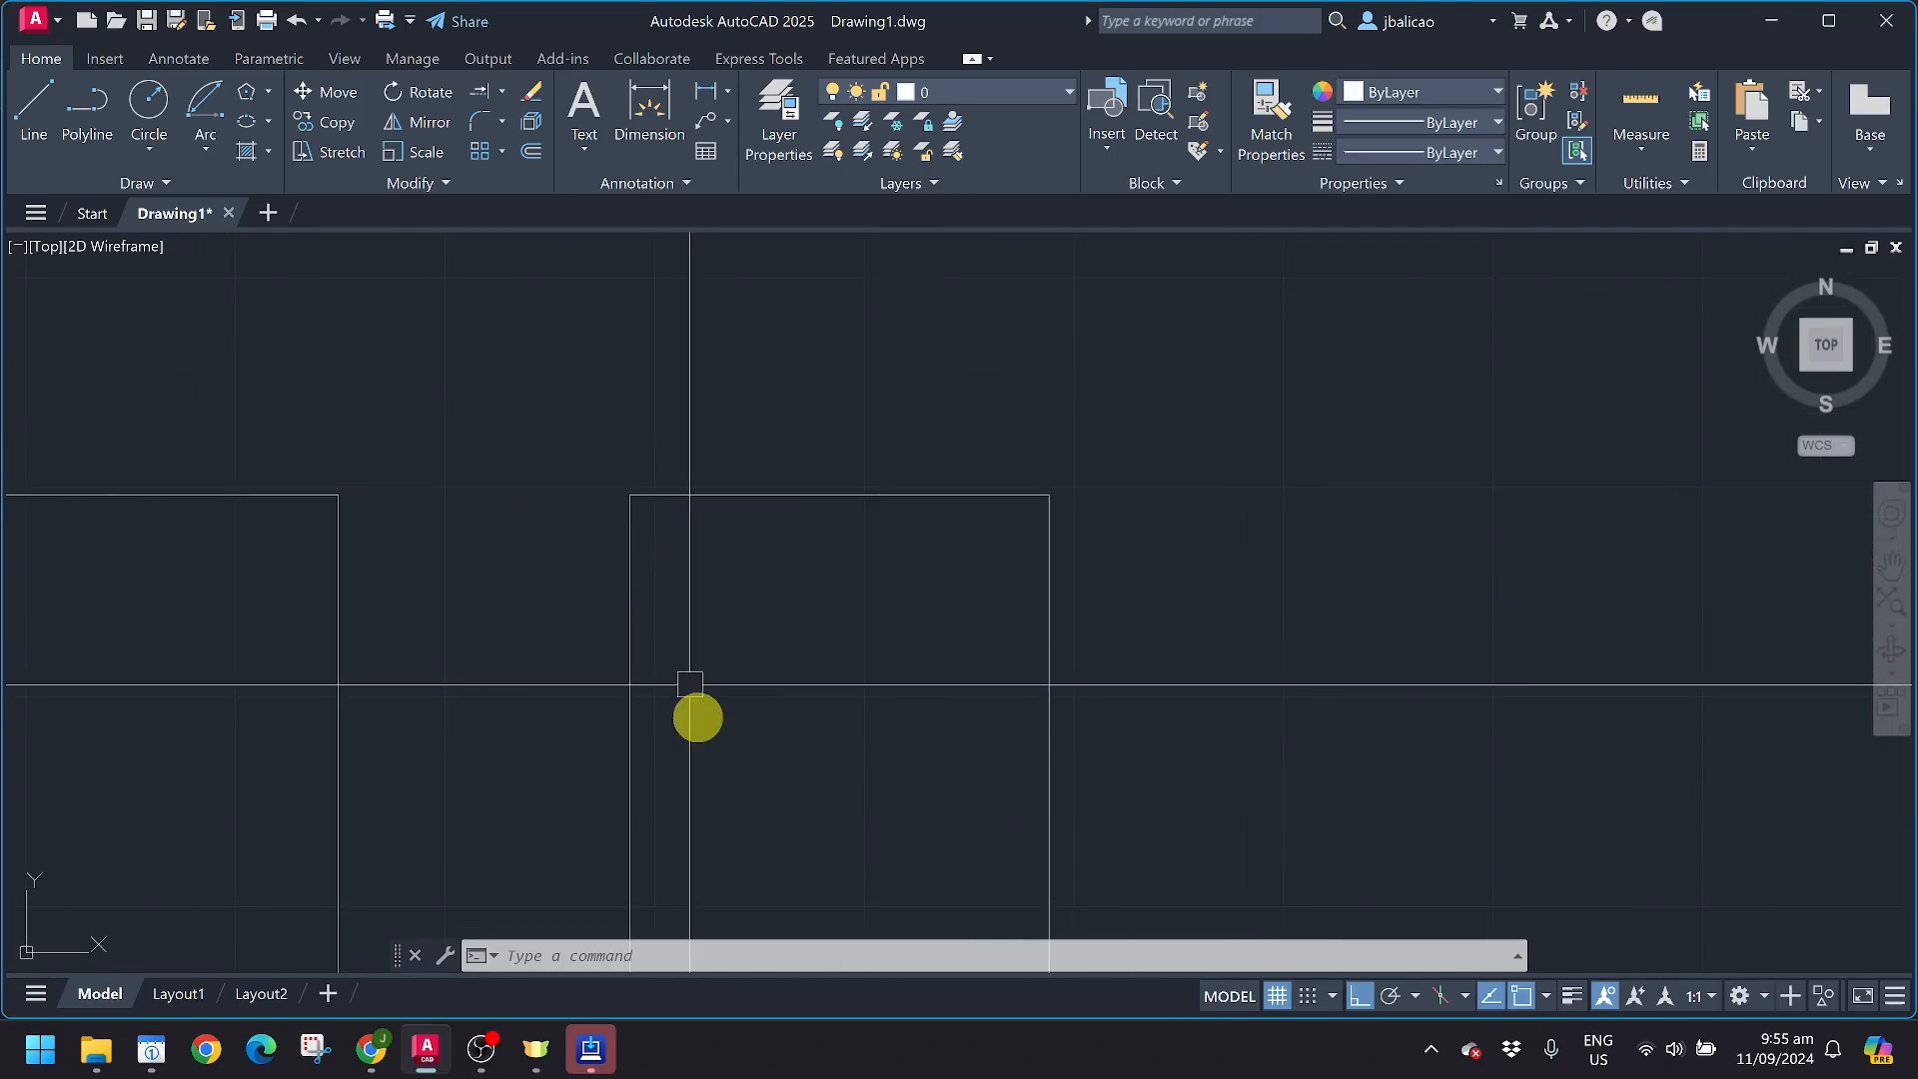
Fillet all corners of the rightmost rectangle at once using the Polyline option with the current radius
scroll(689, 684, down, 2)
middle_drag(685, 710, 663, 599)
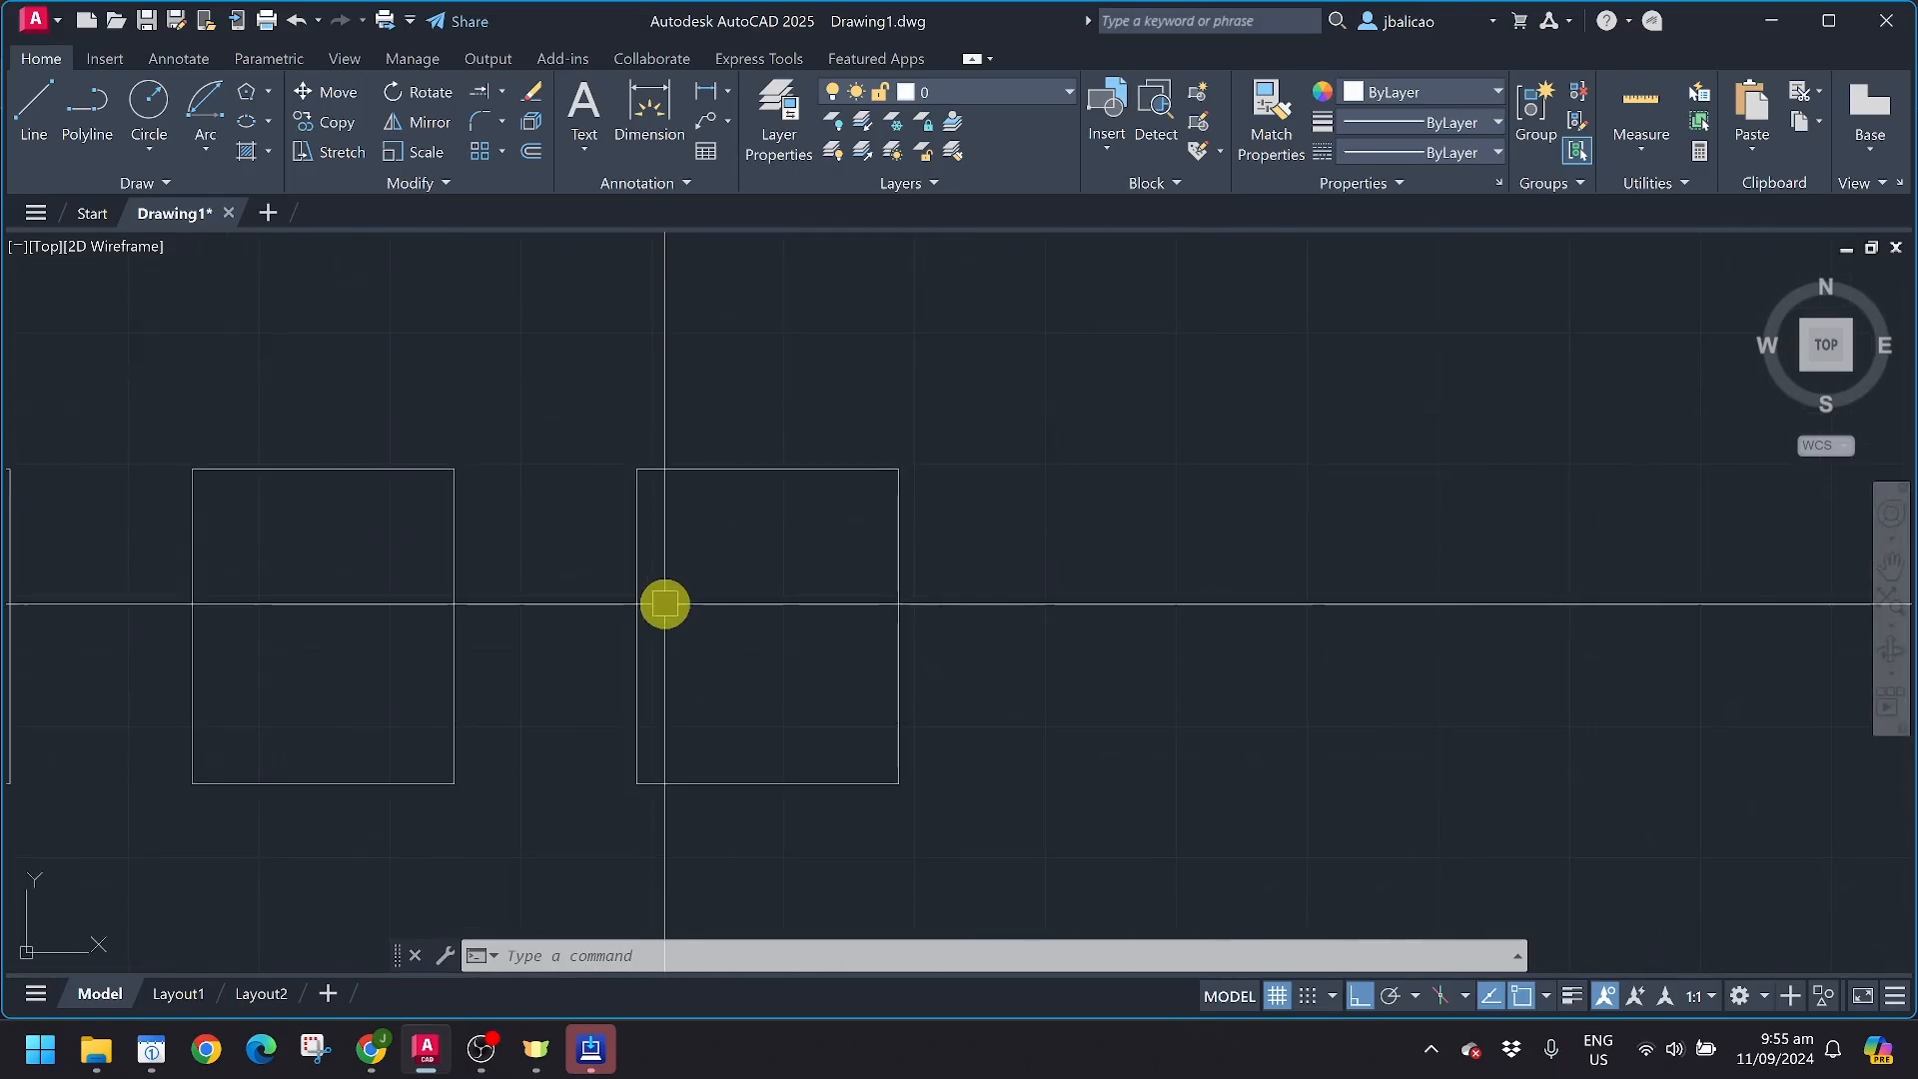
click(481, 122)
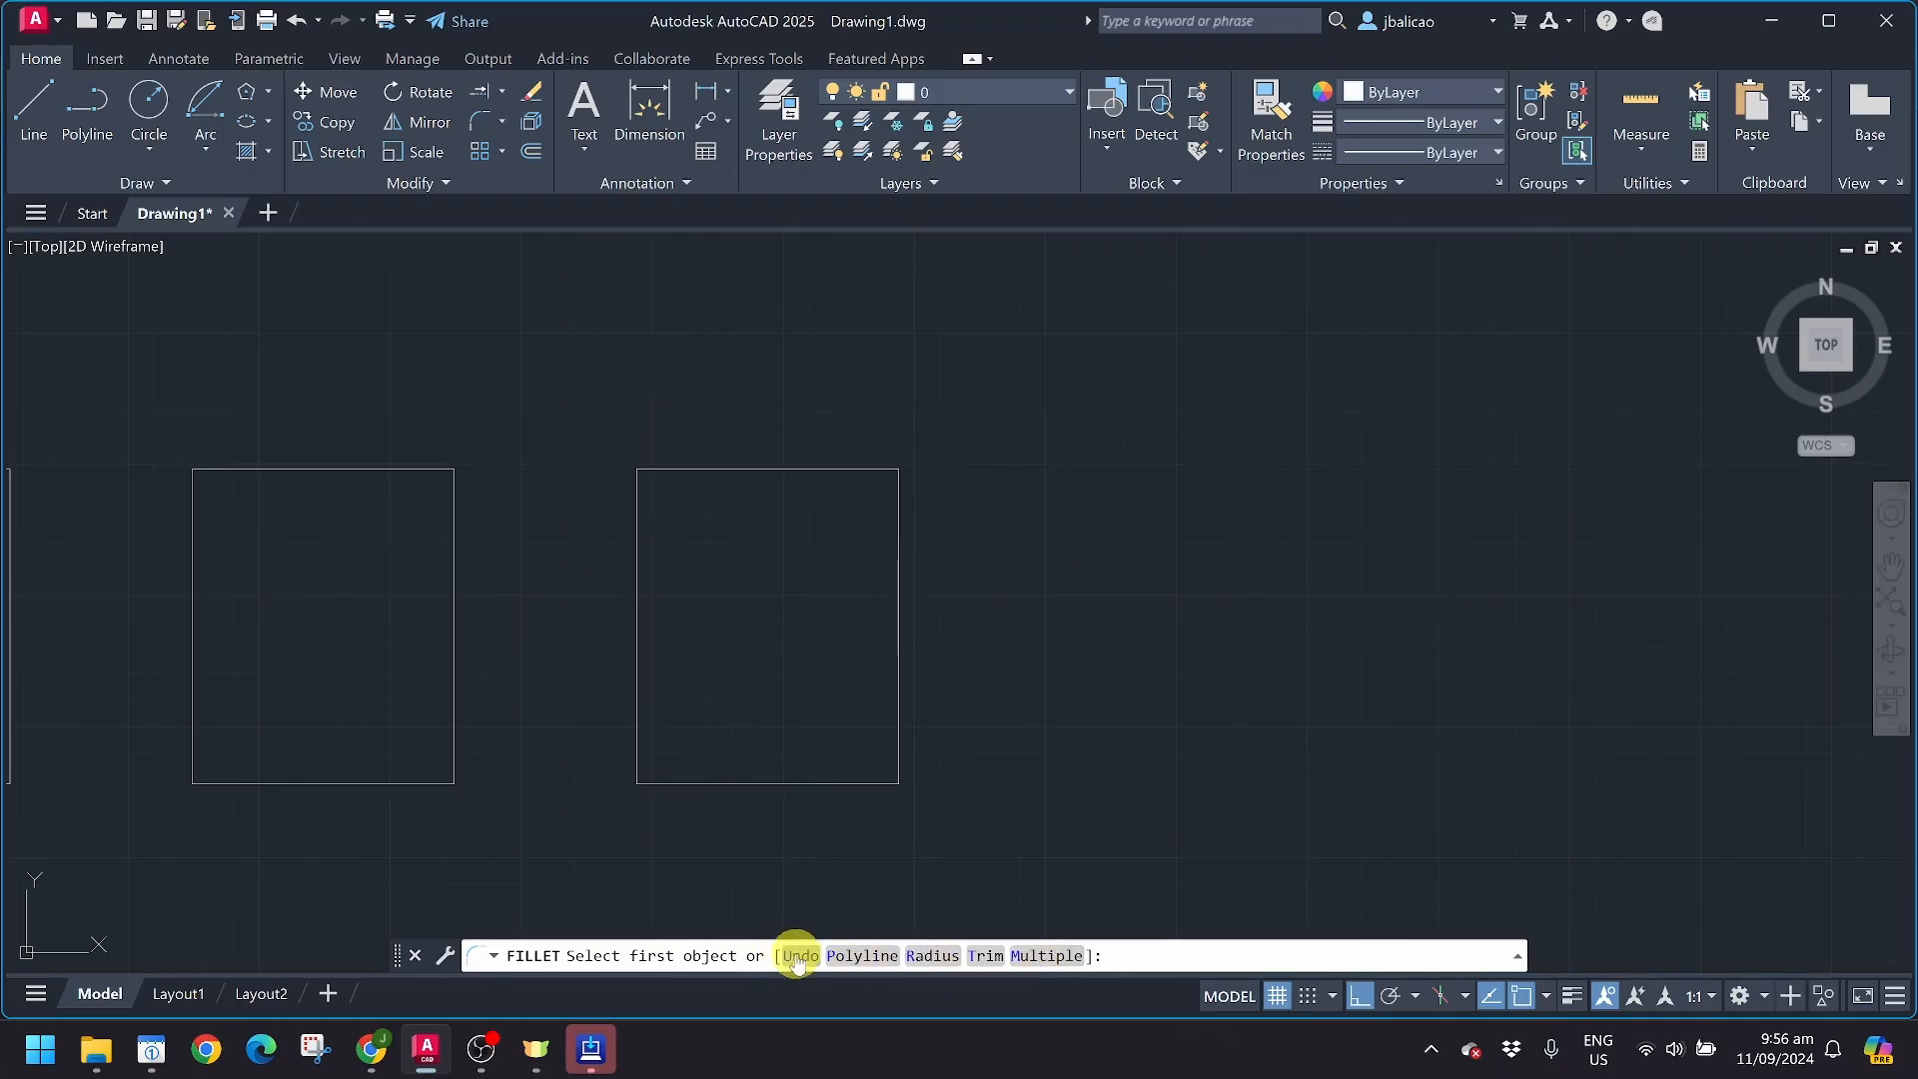
click(855, 957)
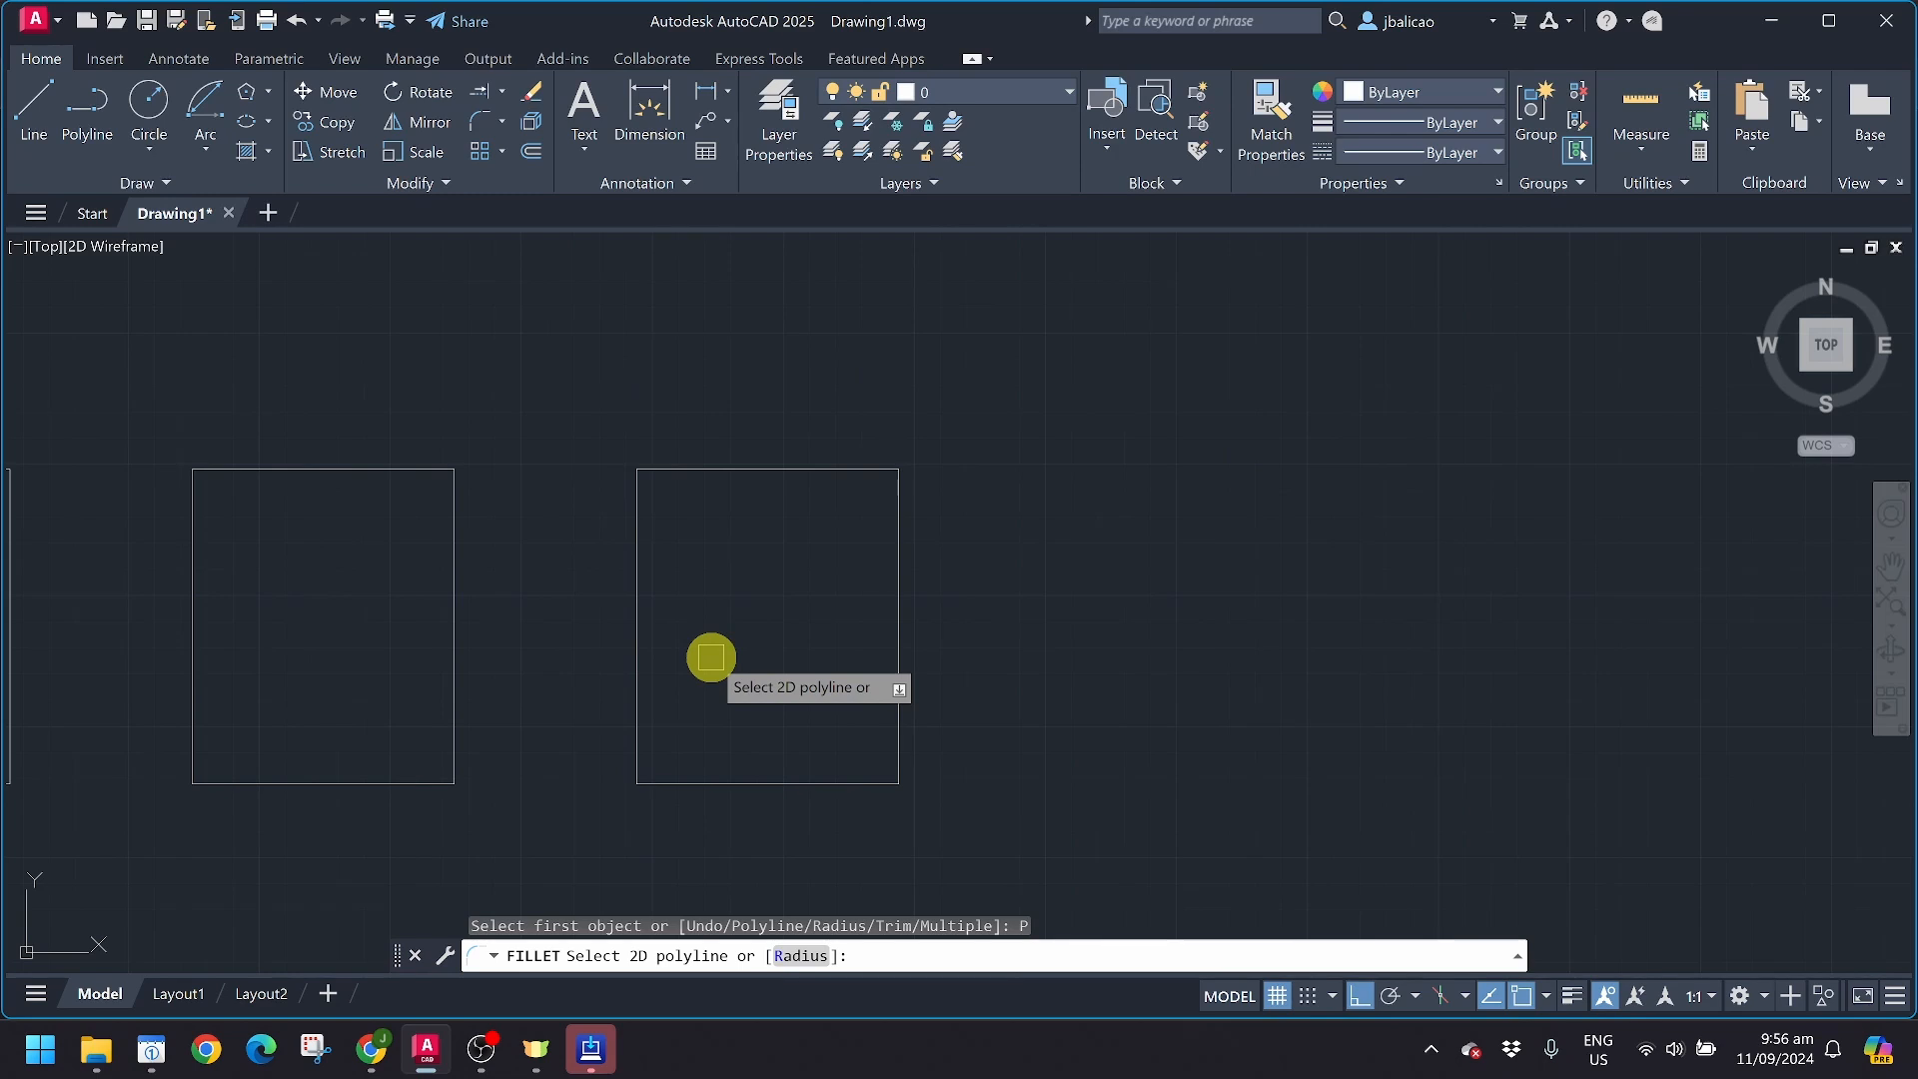
click(677, 472)
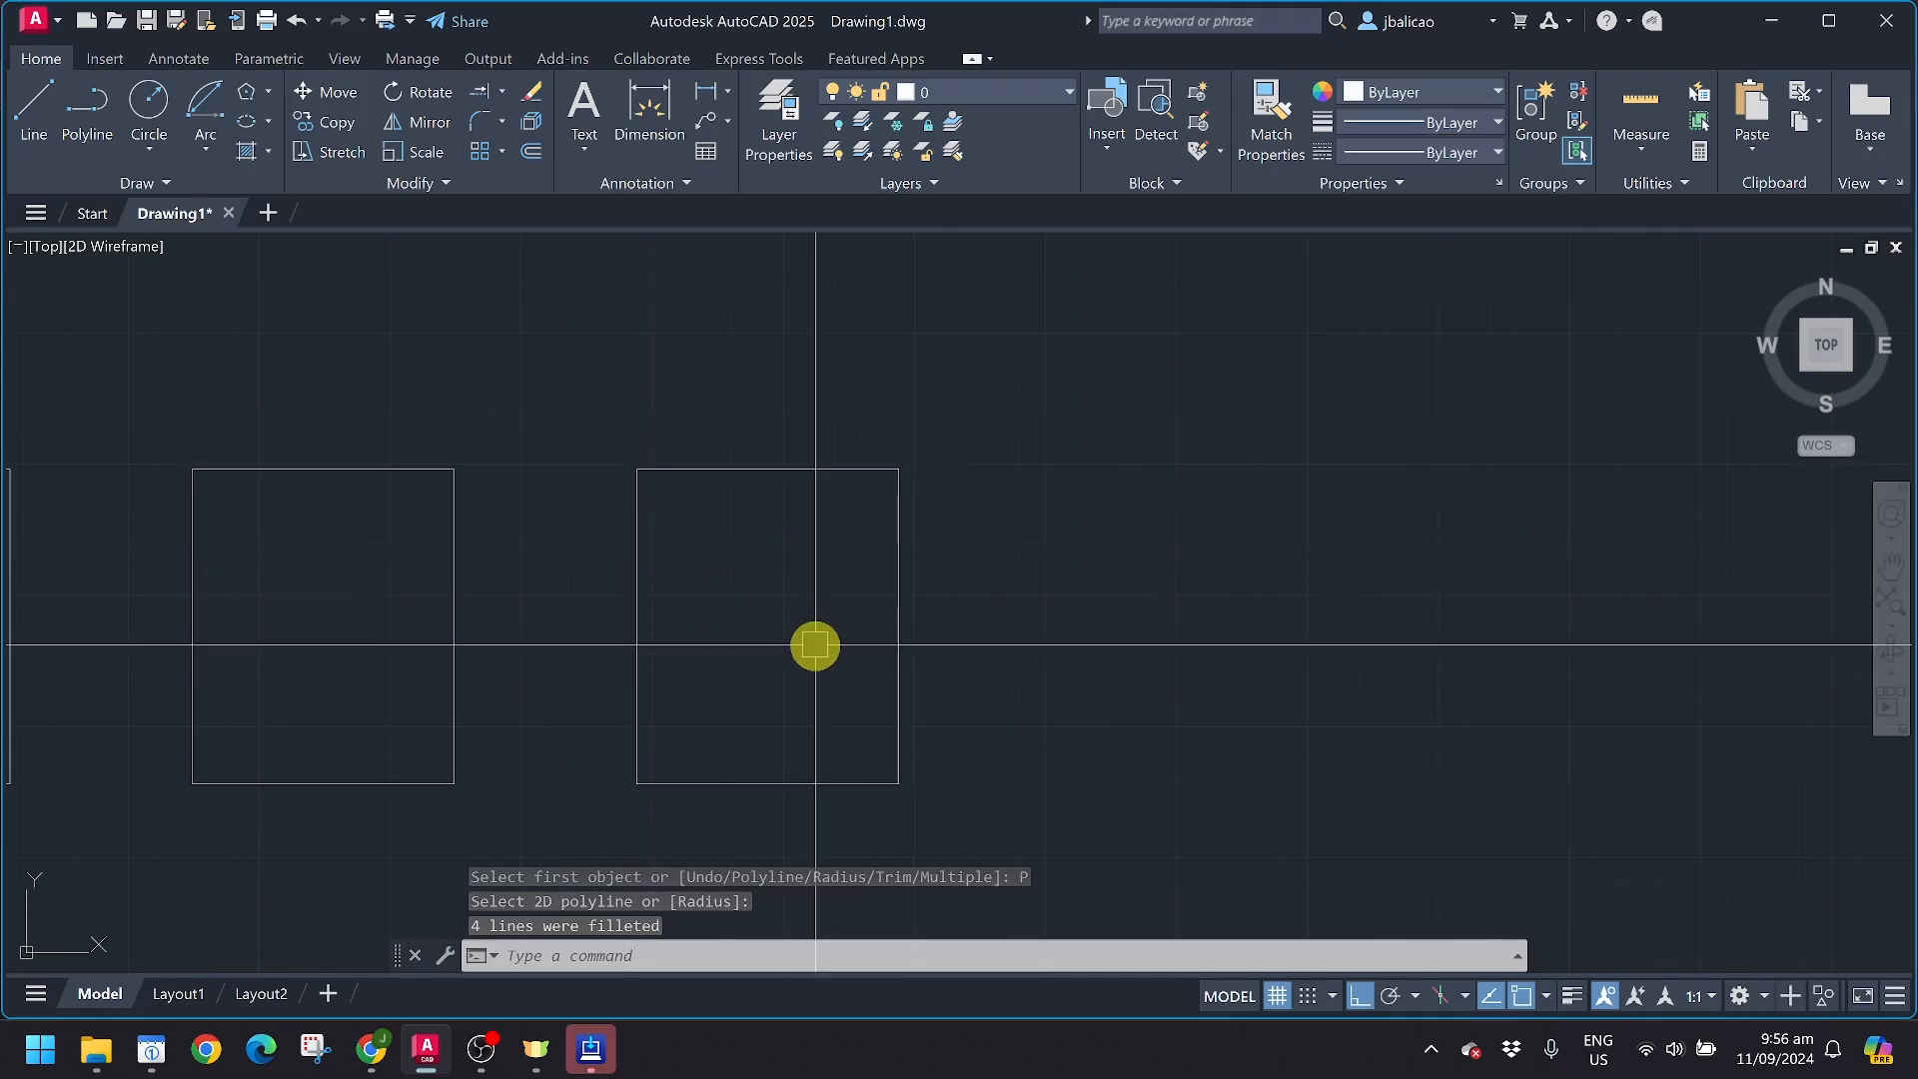
scroll(813, 645, down, 2)
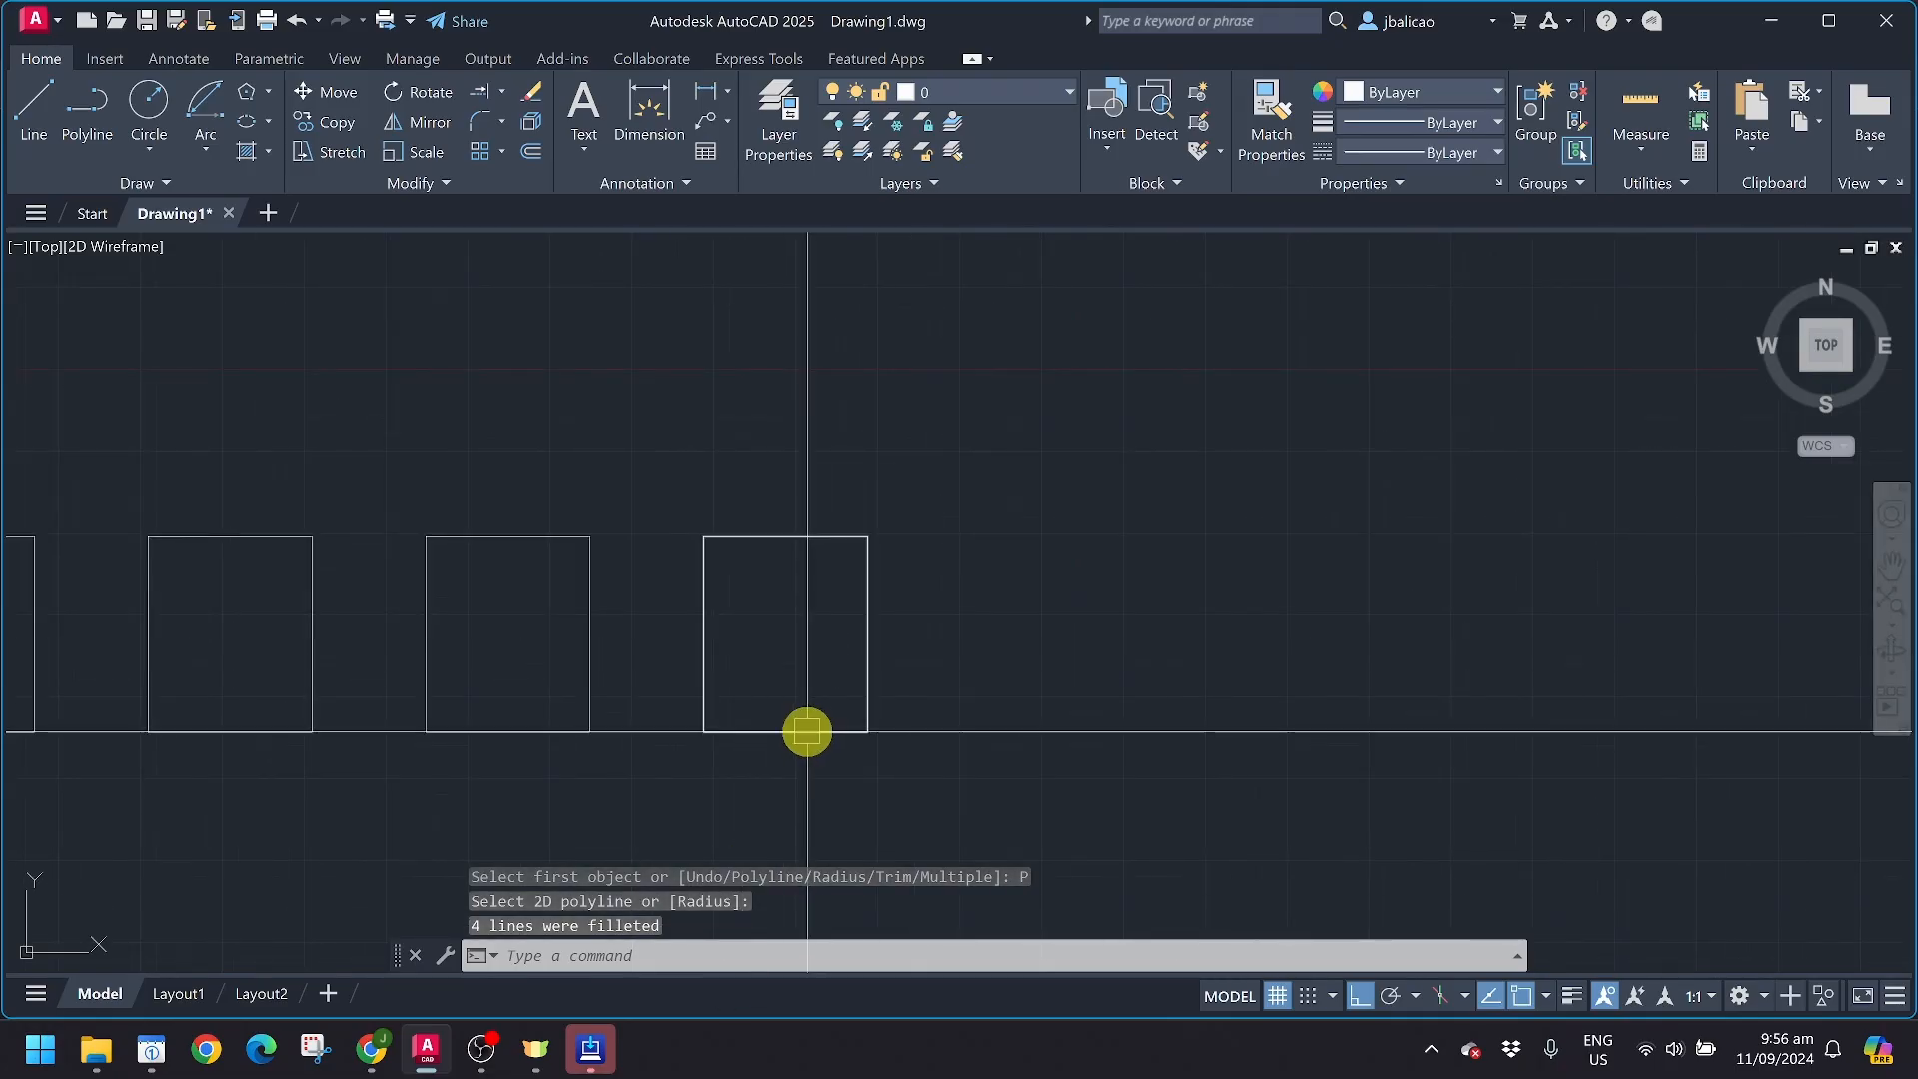
middle_drag(1122, 582, 985, 596)
text(ew)
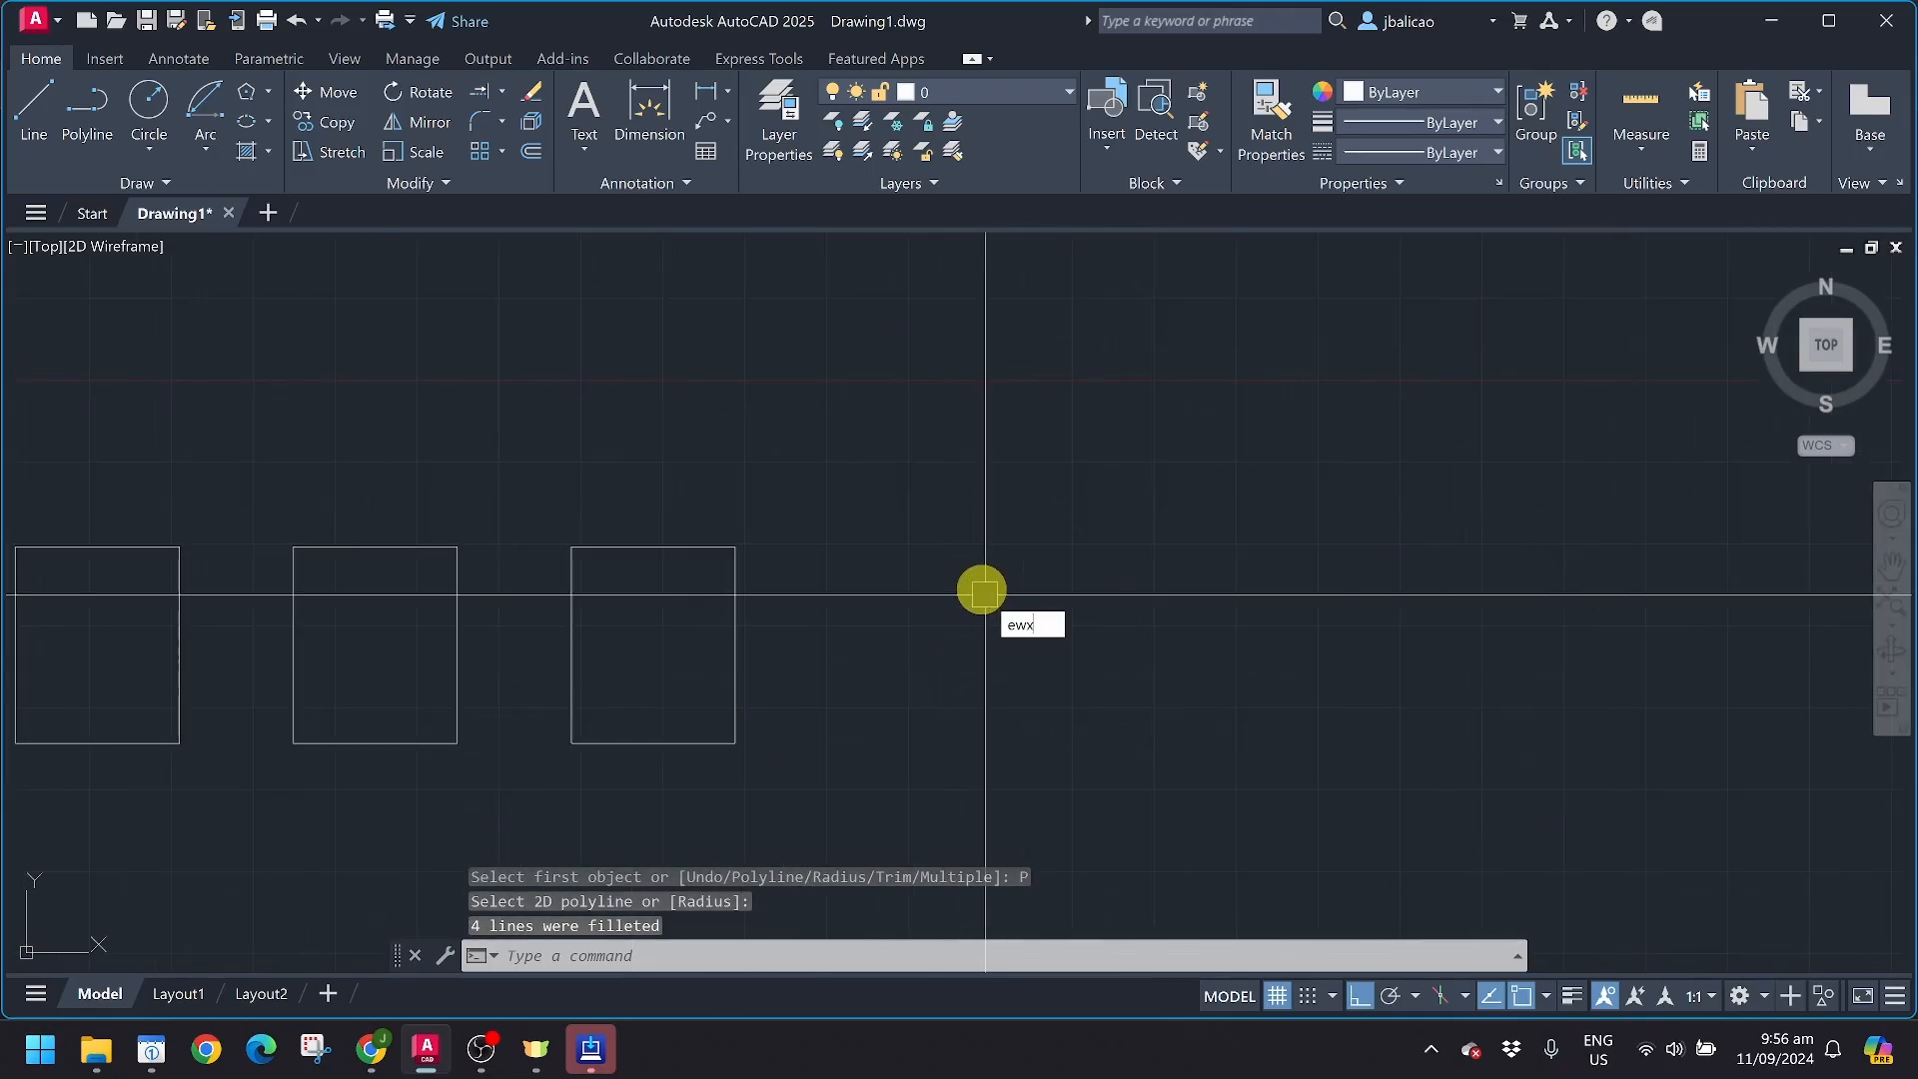
text(x)
key(Escape)
key(Escape)
text(rec)
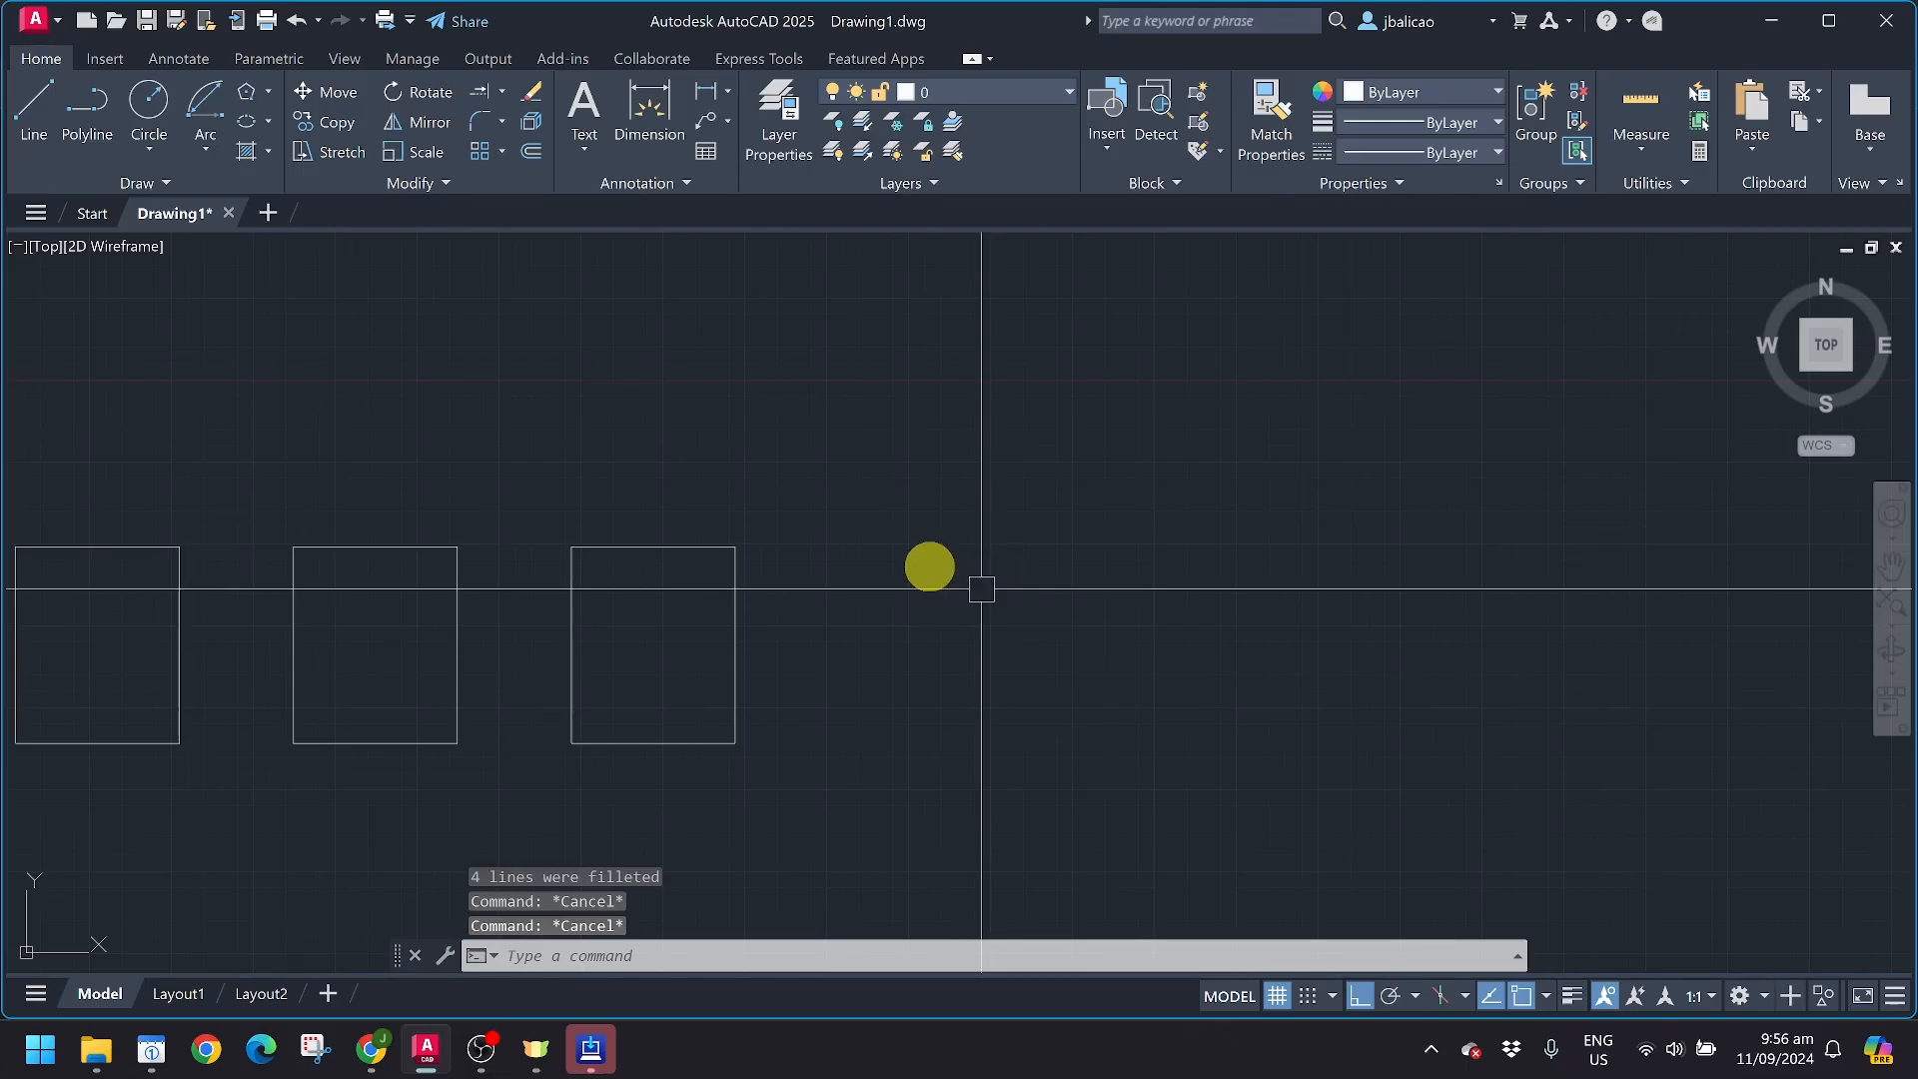
key(Return)
key(Escape)
key(Escape)
Explode the rightmost rectangle into separate lines
click(735, 591)
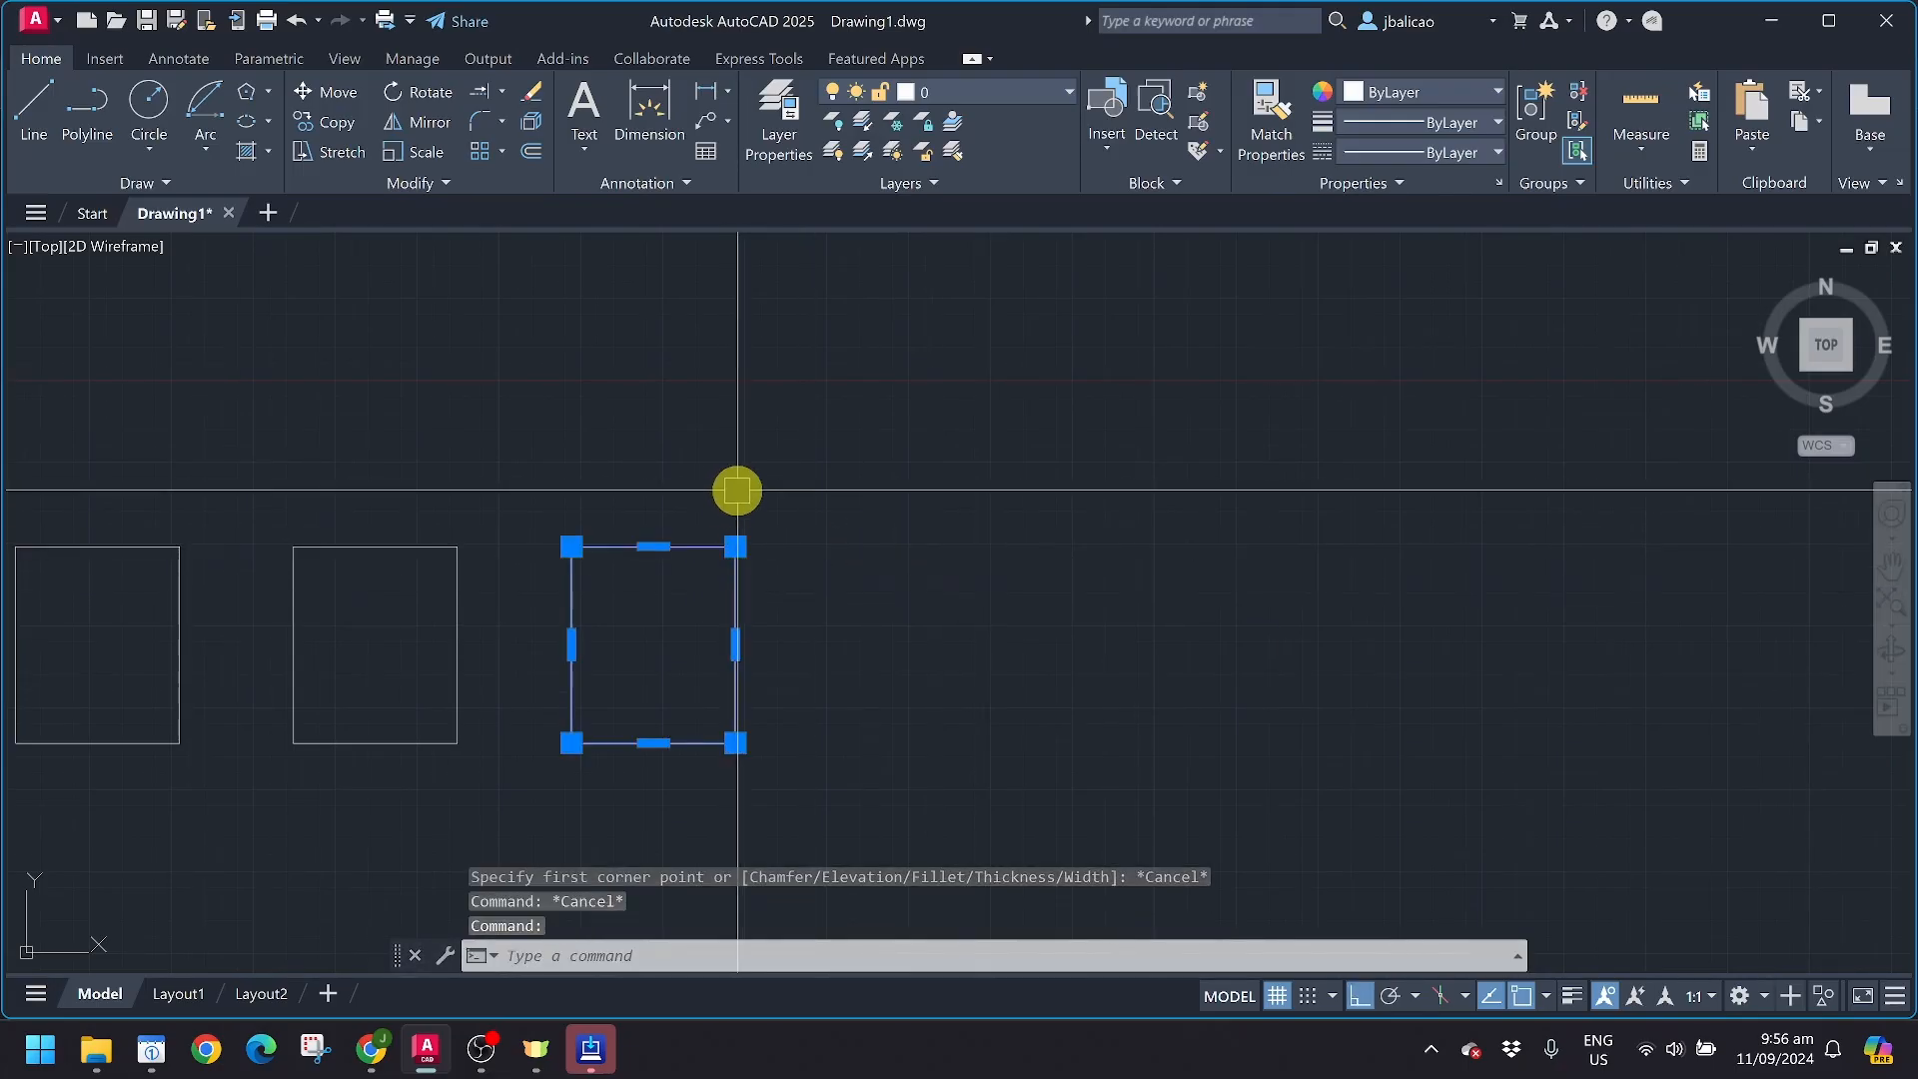
text(x)
key(Return)
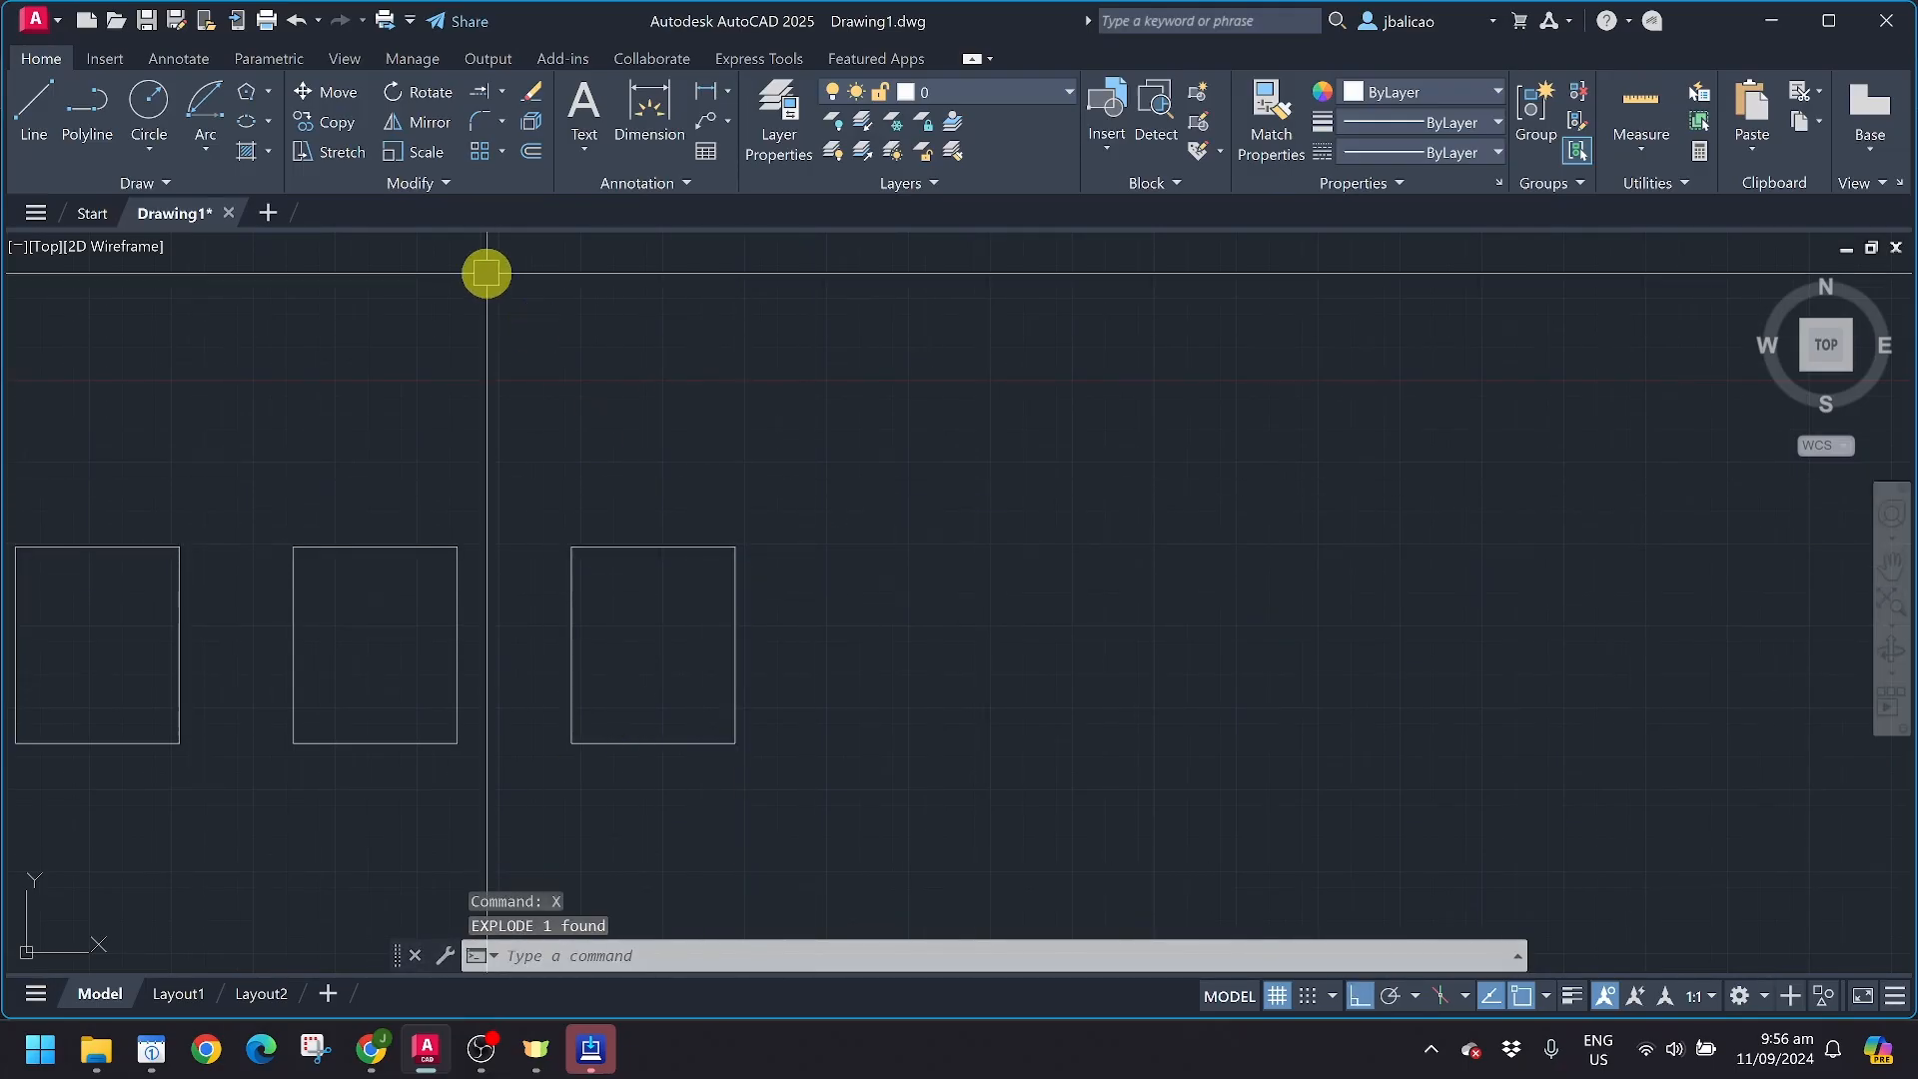
Try to fillet the exploded rectangle using the Polyline option, picking its top and left lines
click(478, 119)
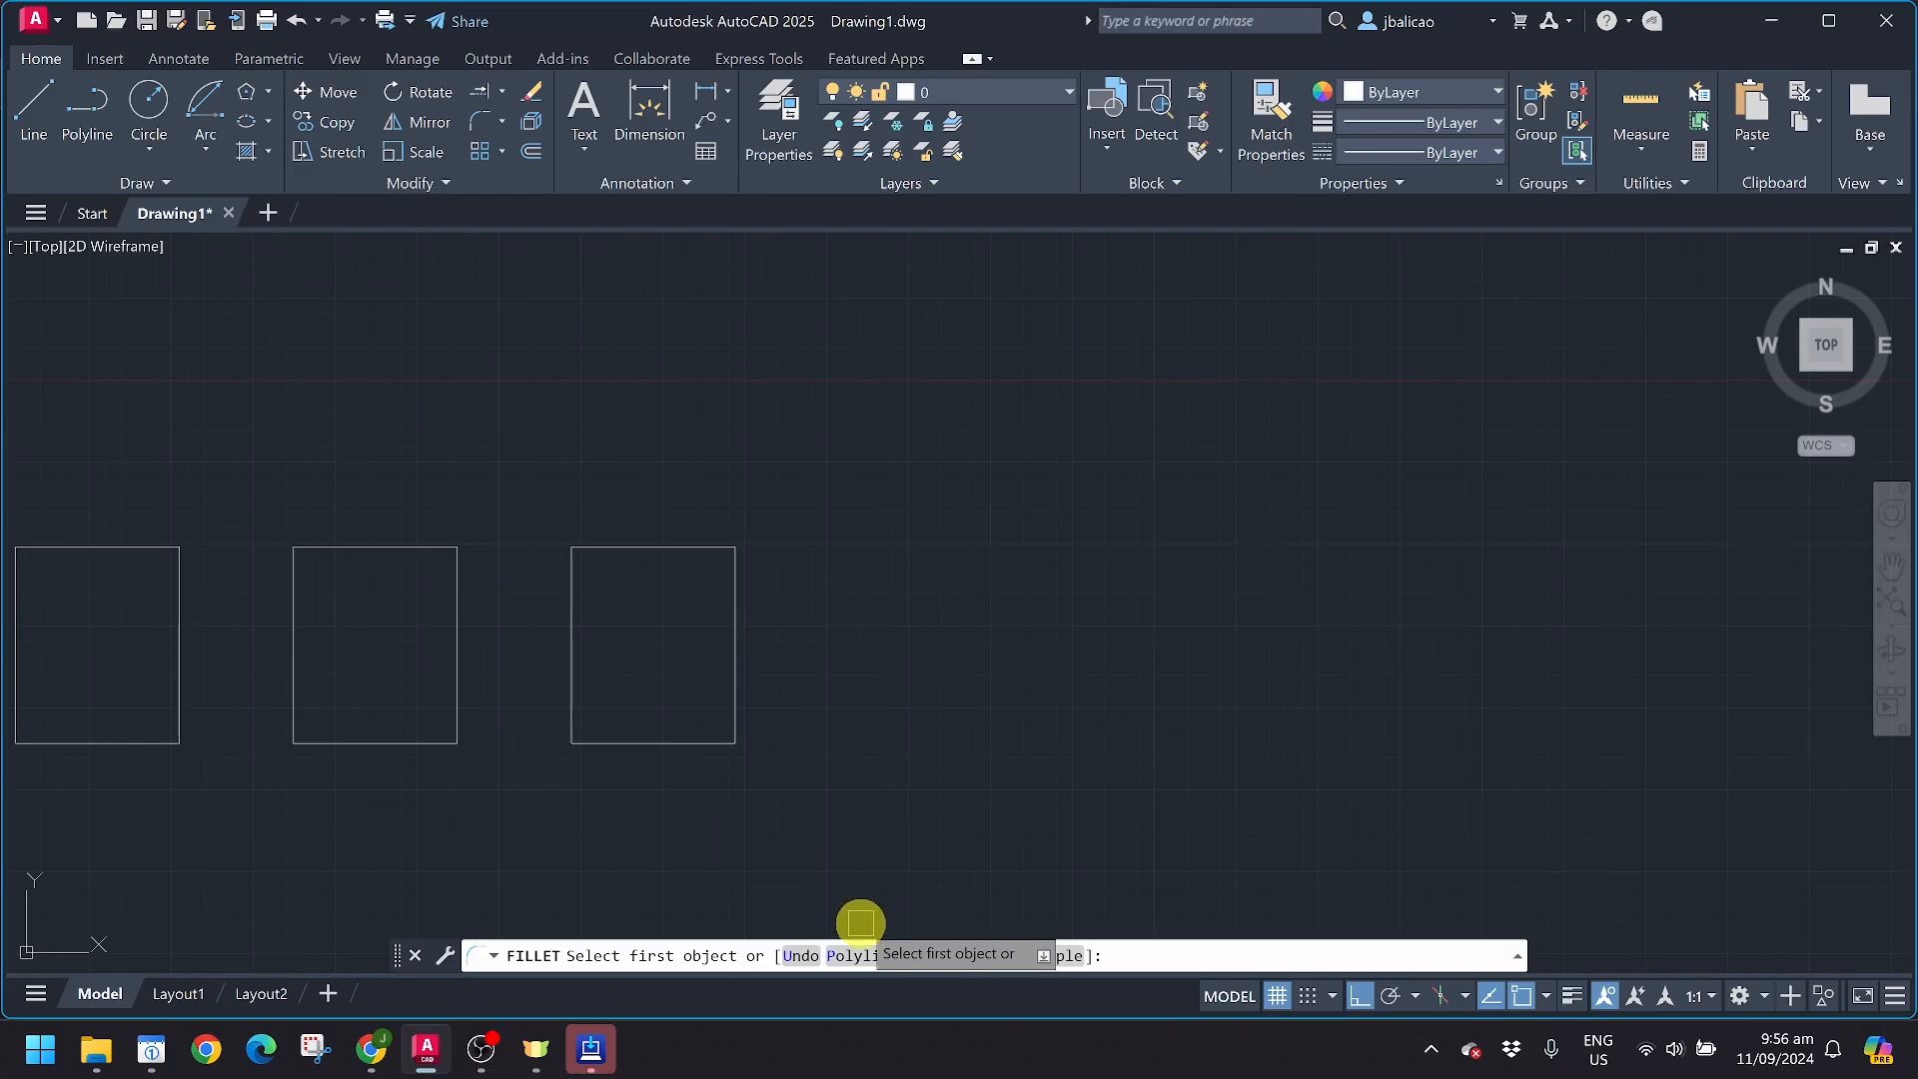
click(862, 955)
click(630, 548)
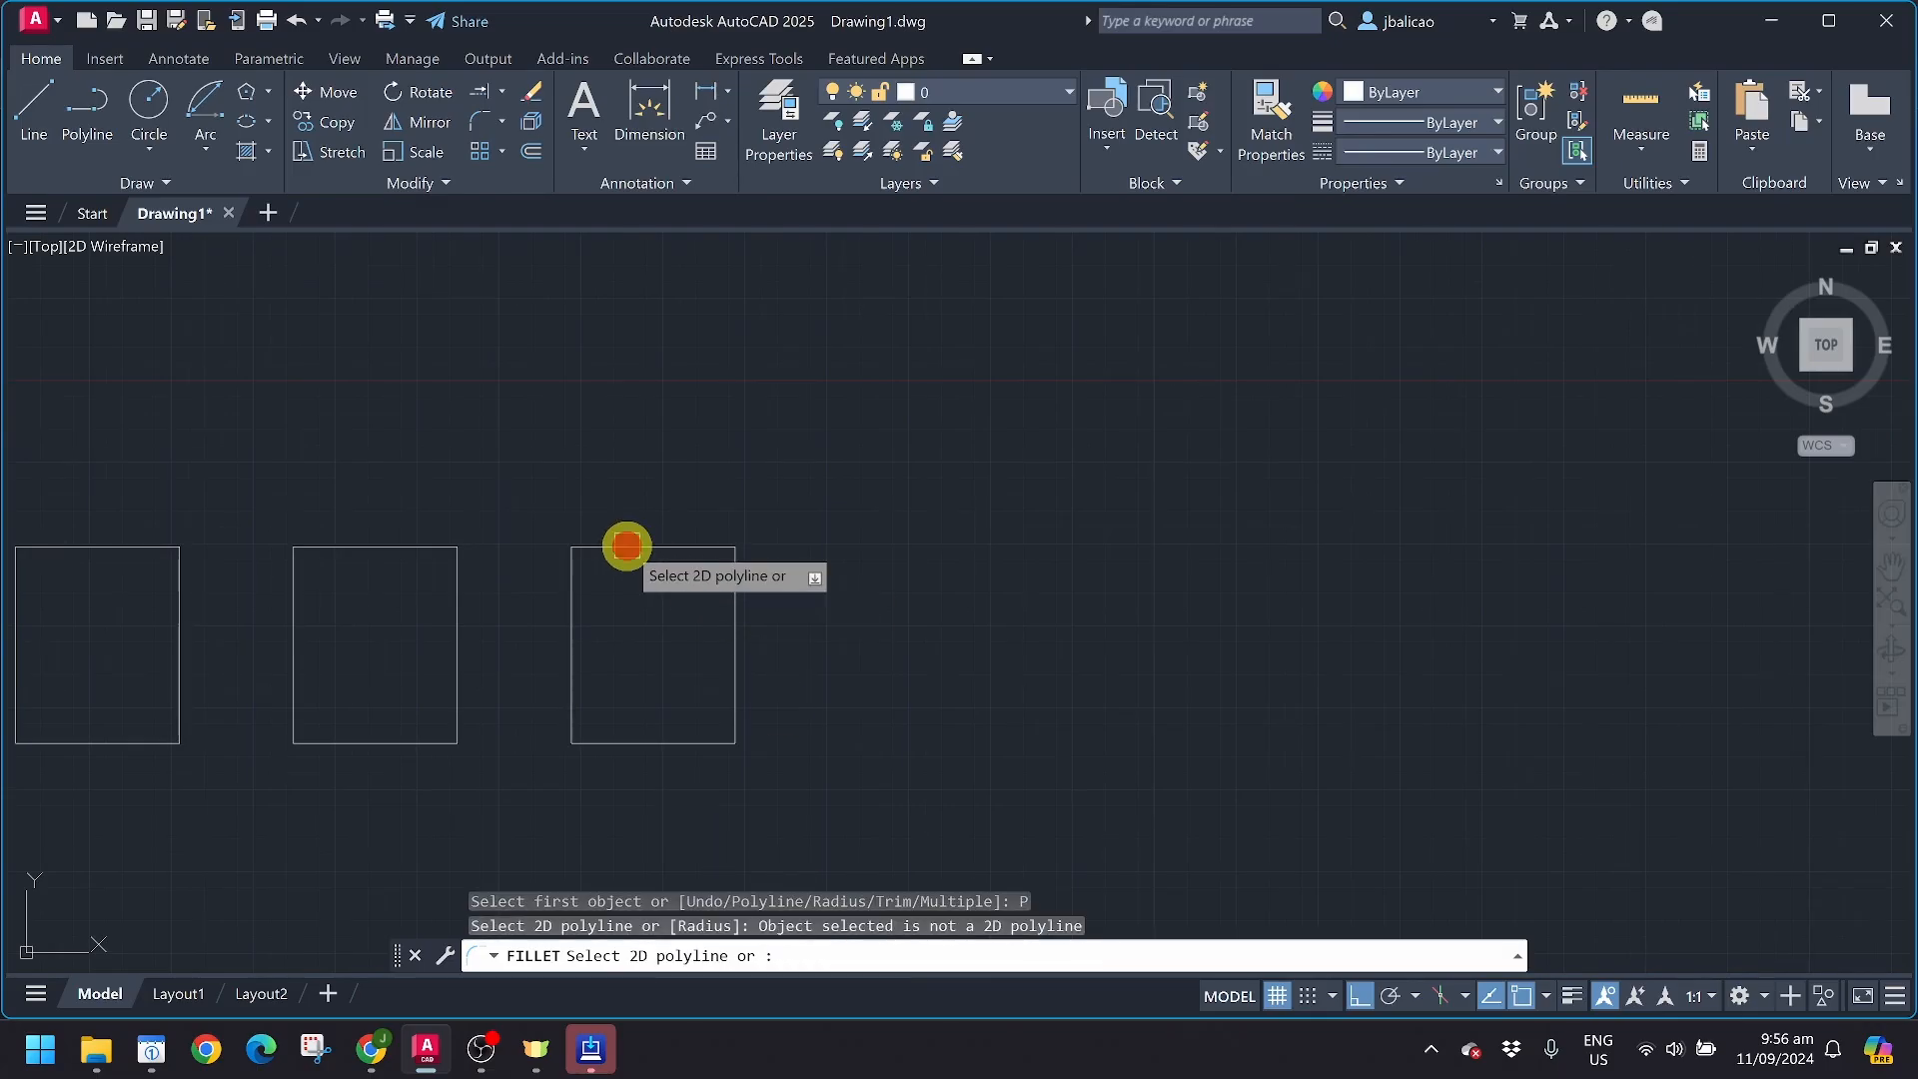
click(578, 586)
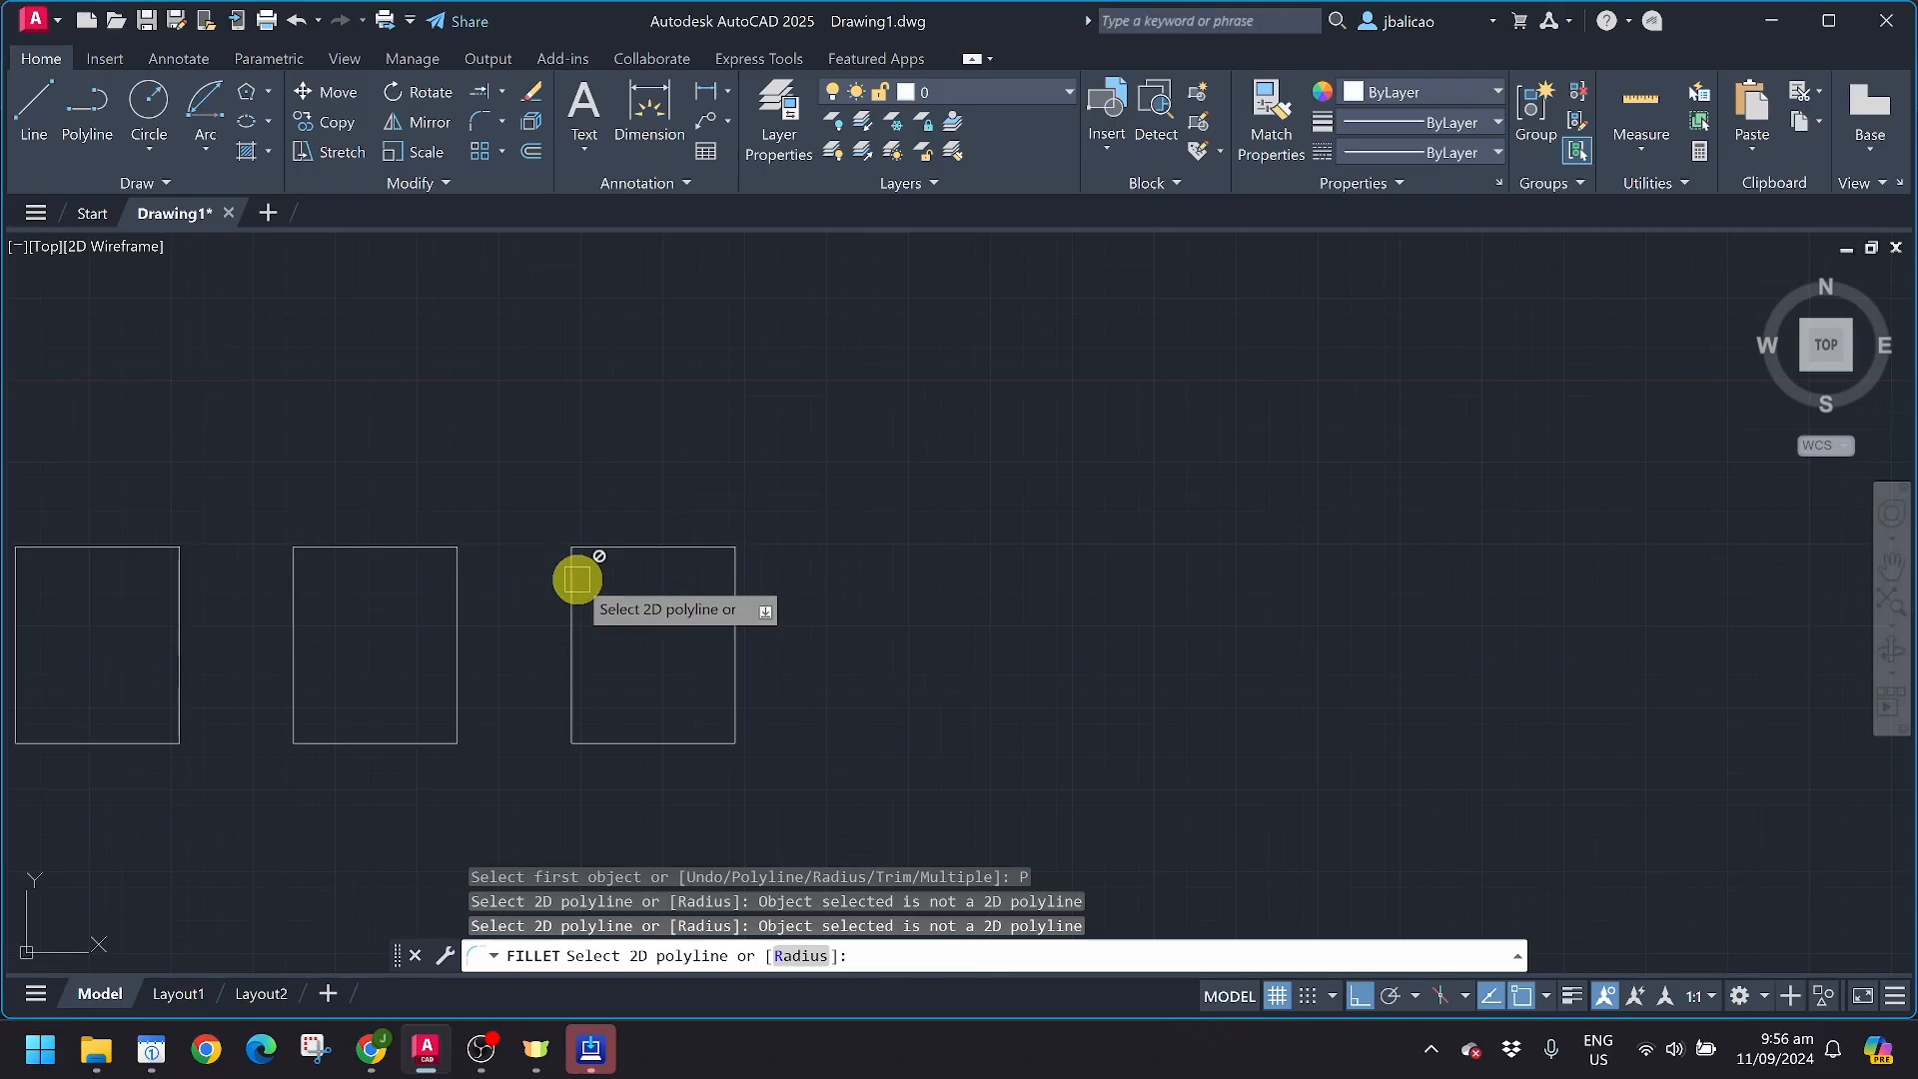
key(Escape)
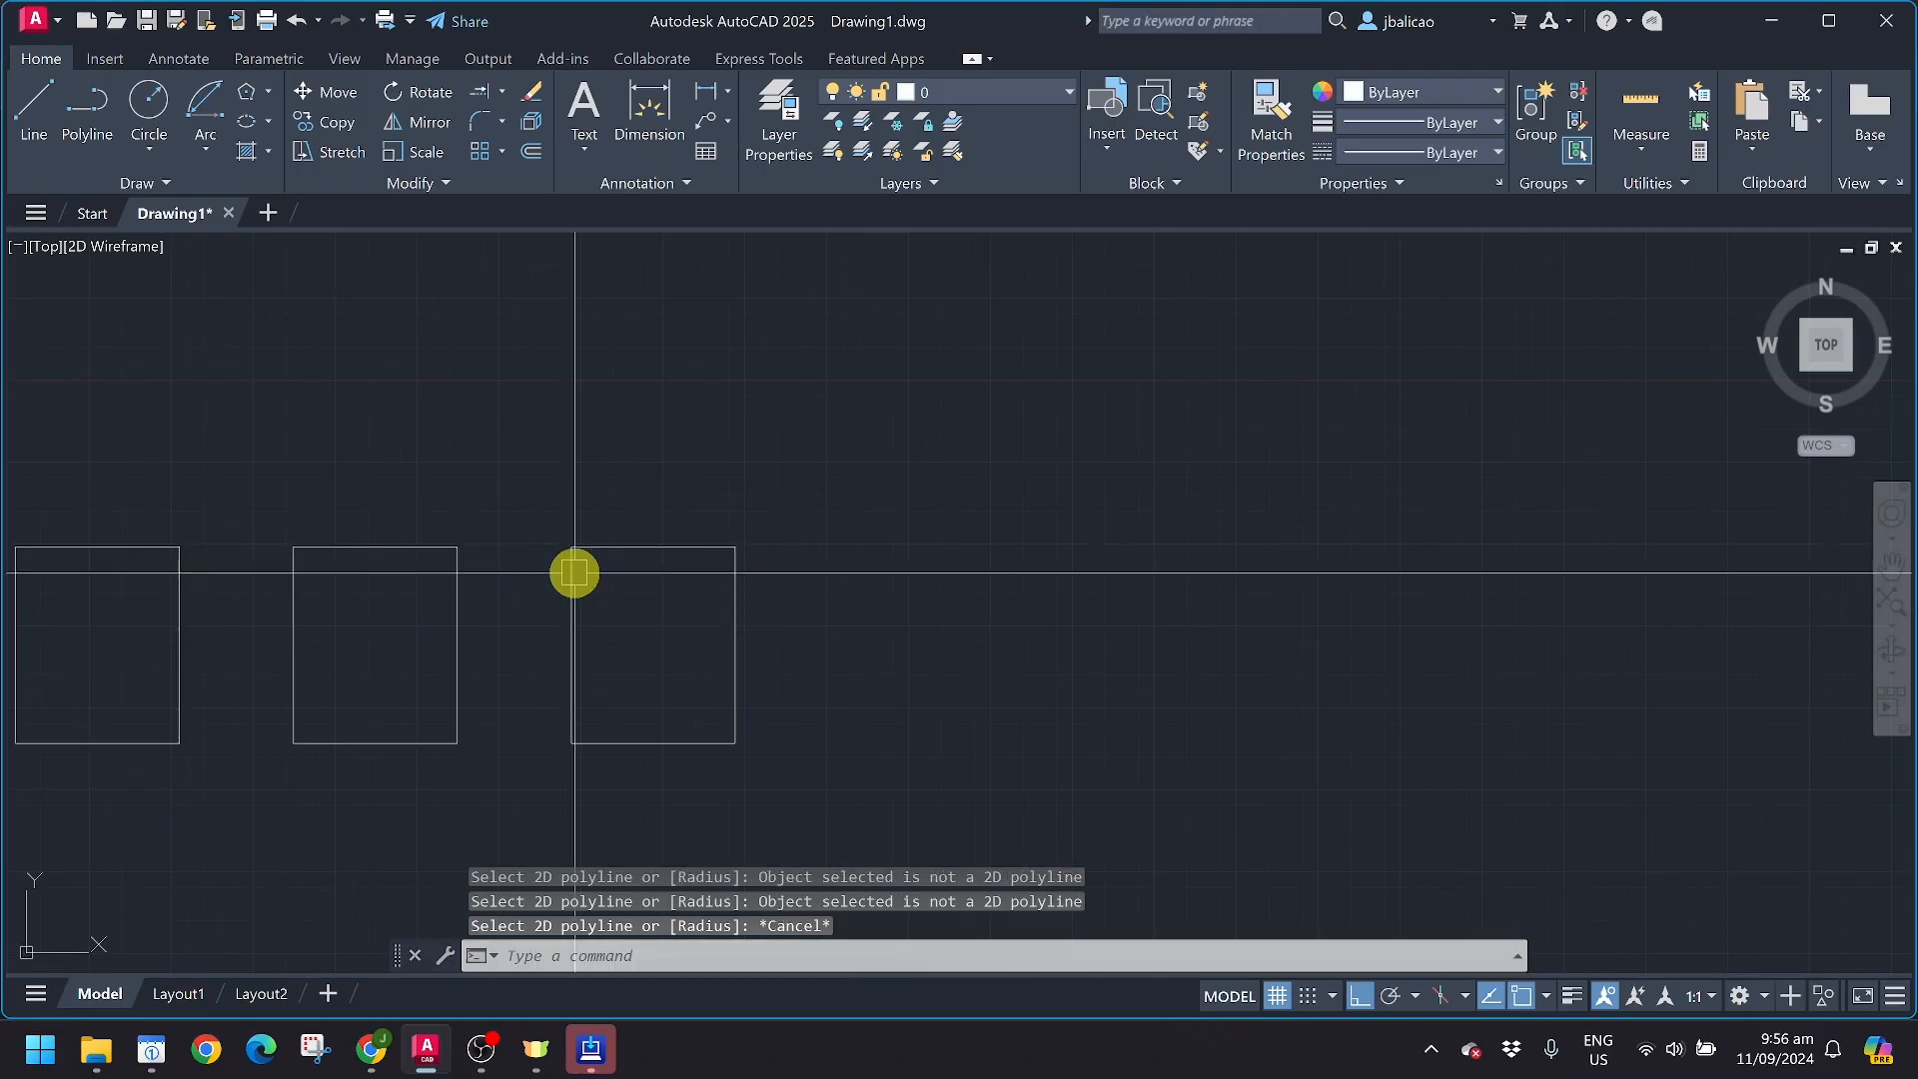
click(452, 600)
key(Escape)
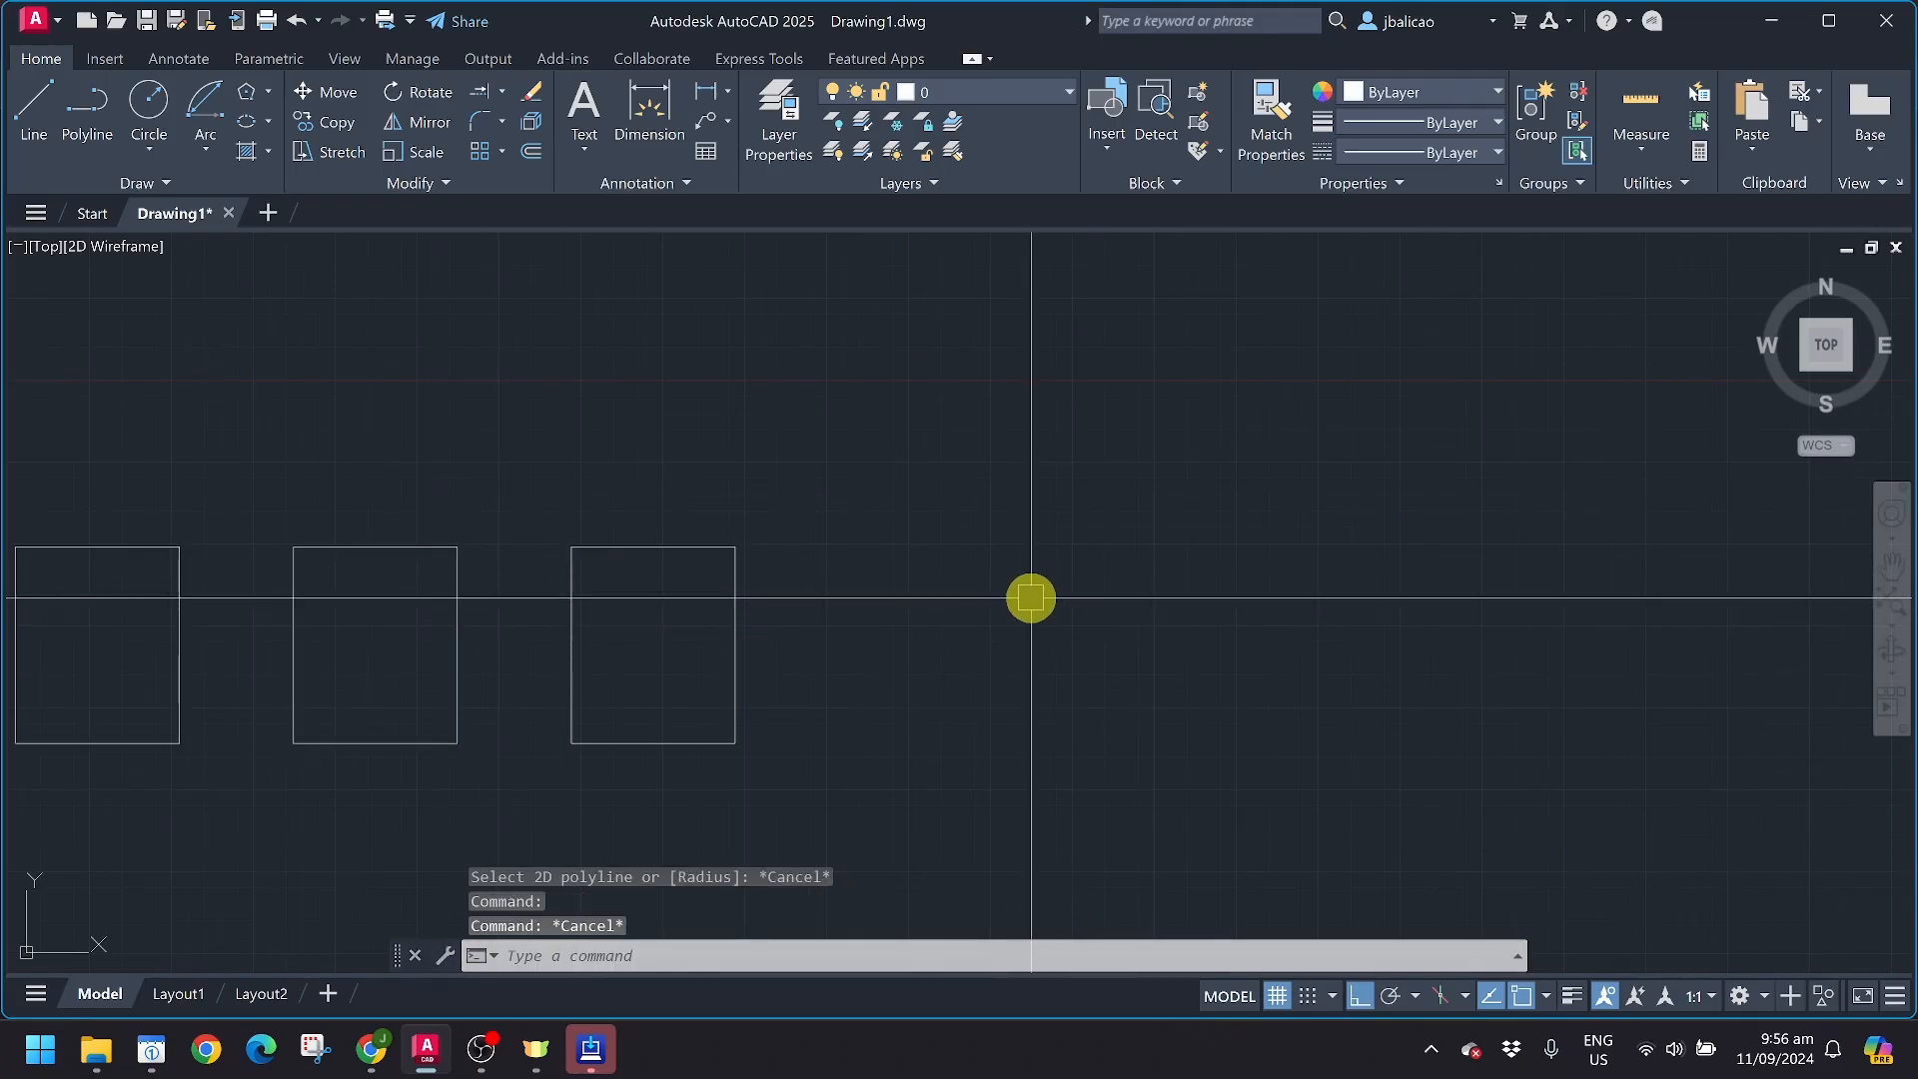
Draw a closed six-sided polyline with a notched lower-left side, right of the rectangles, turning Ortho off for the slanted segments
key(Return)
click(972, 690)
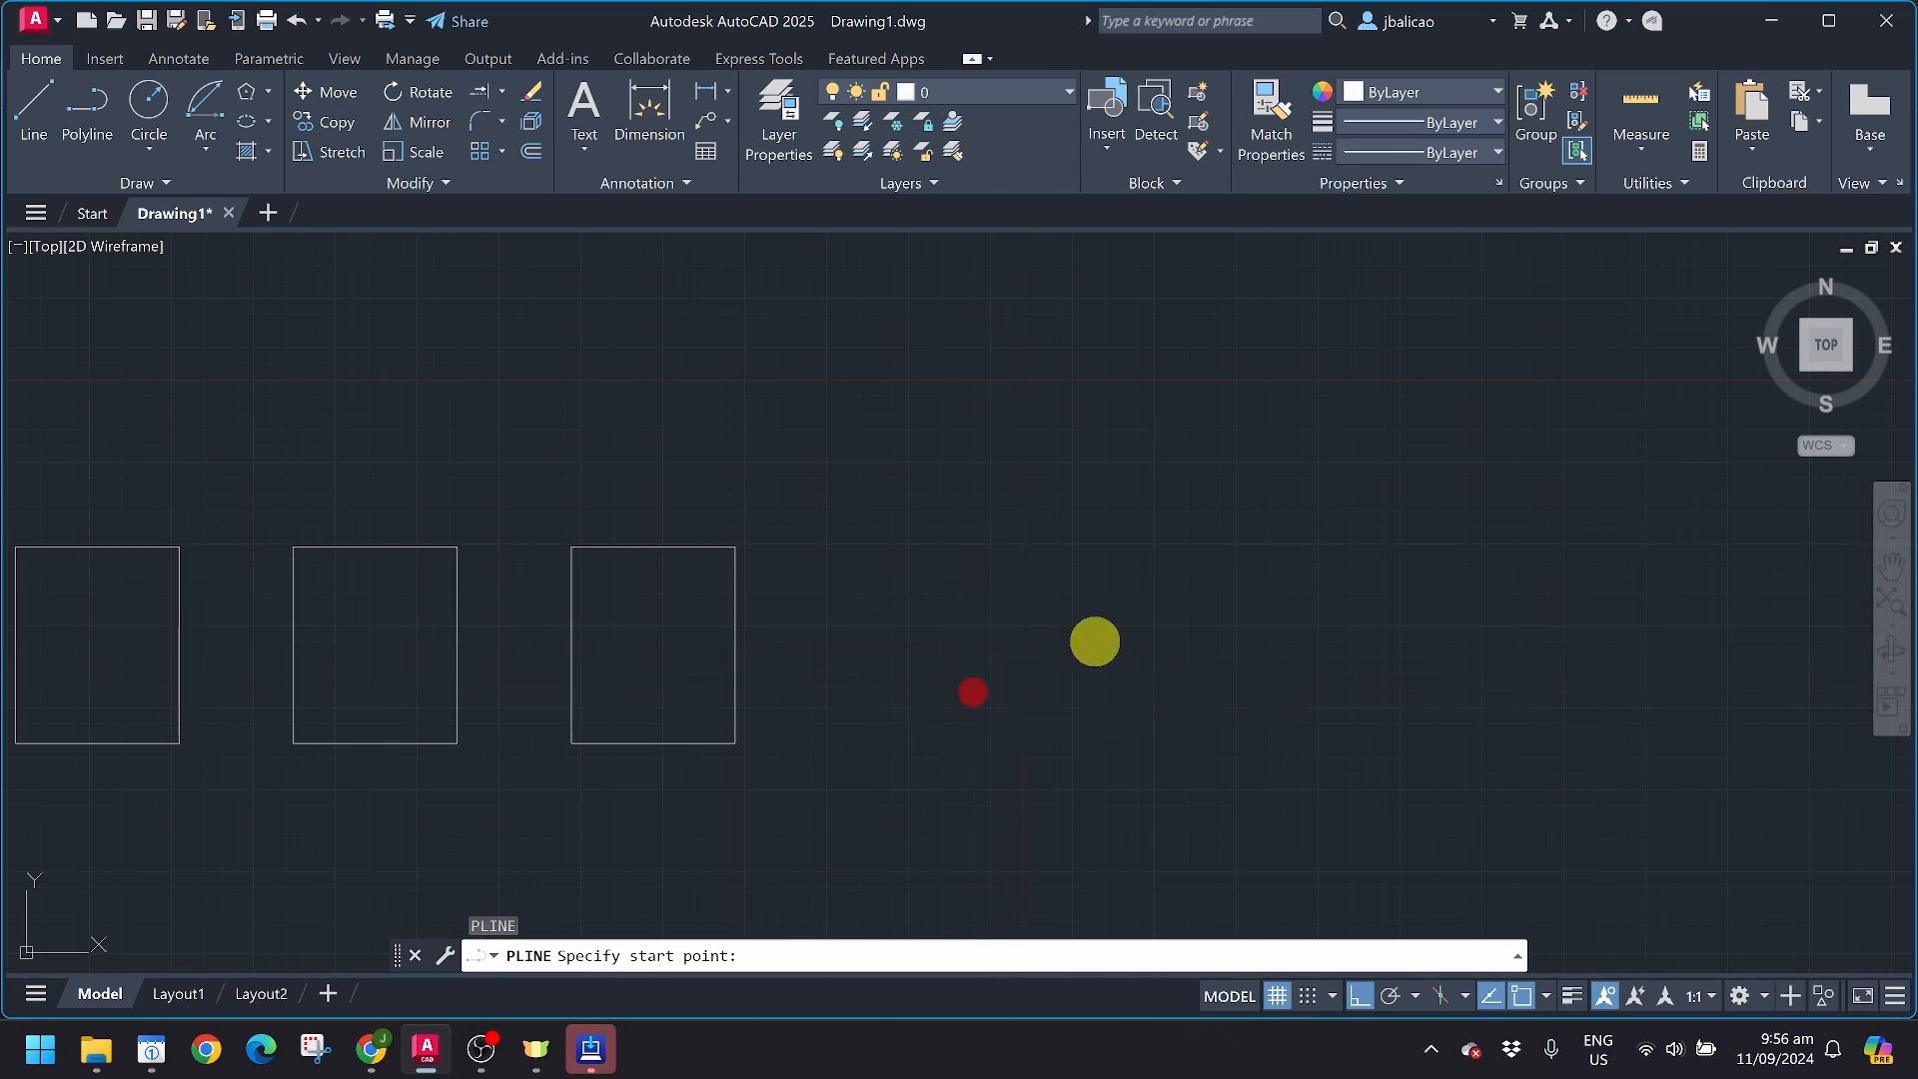
click(974, 377)
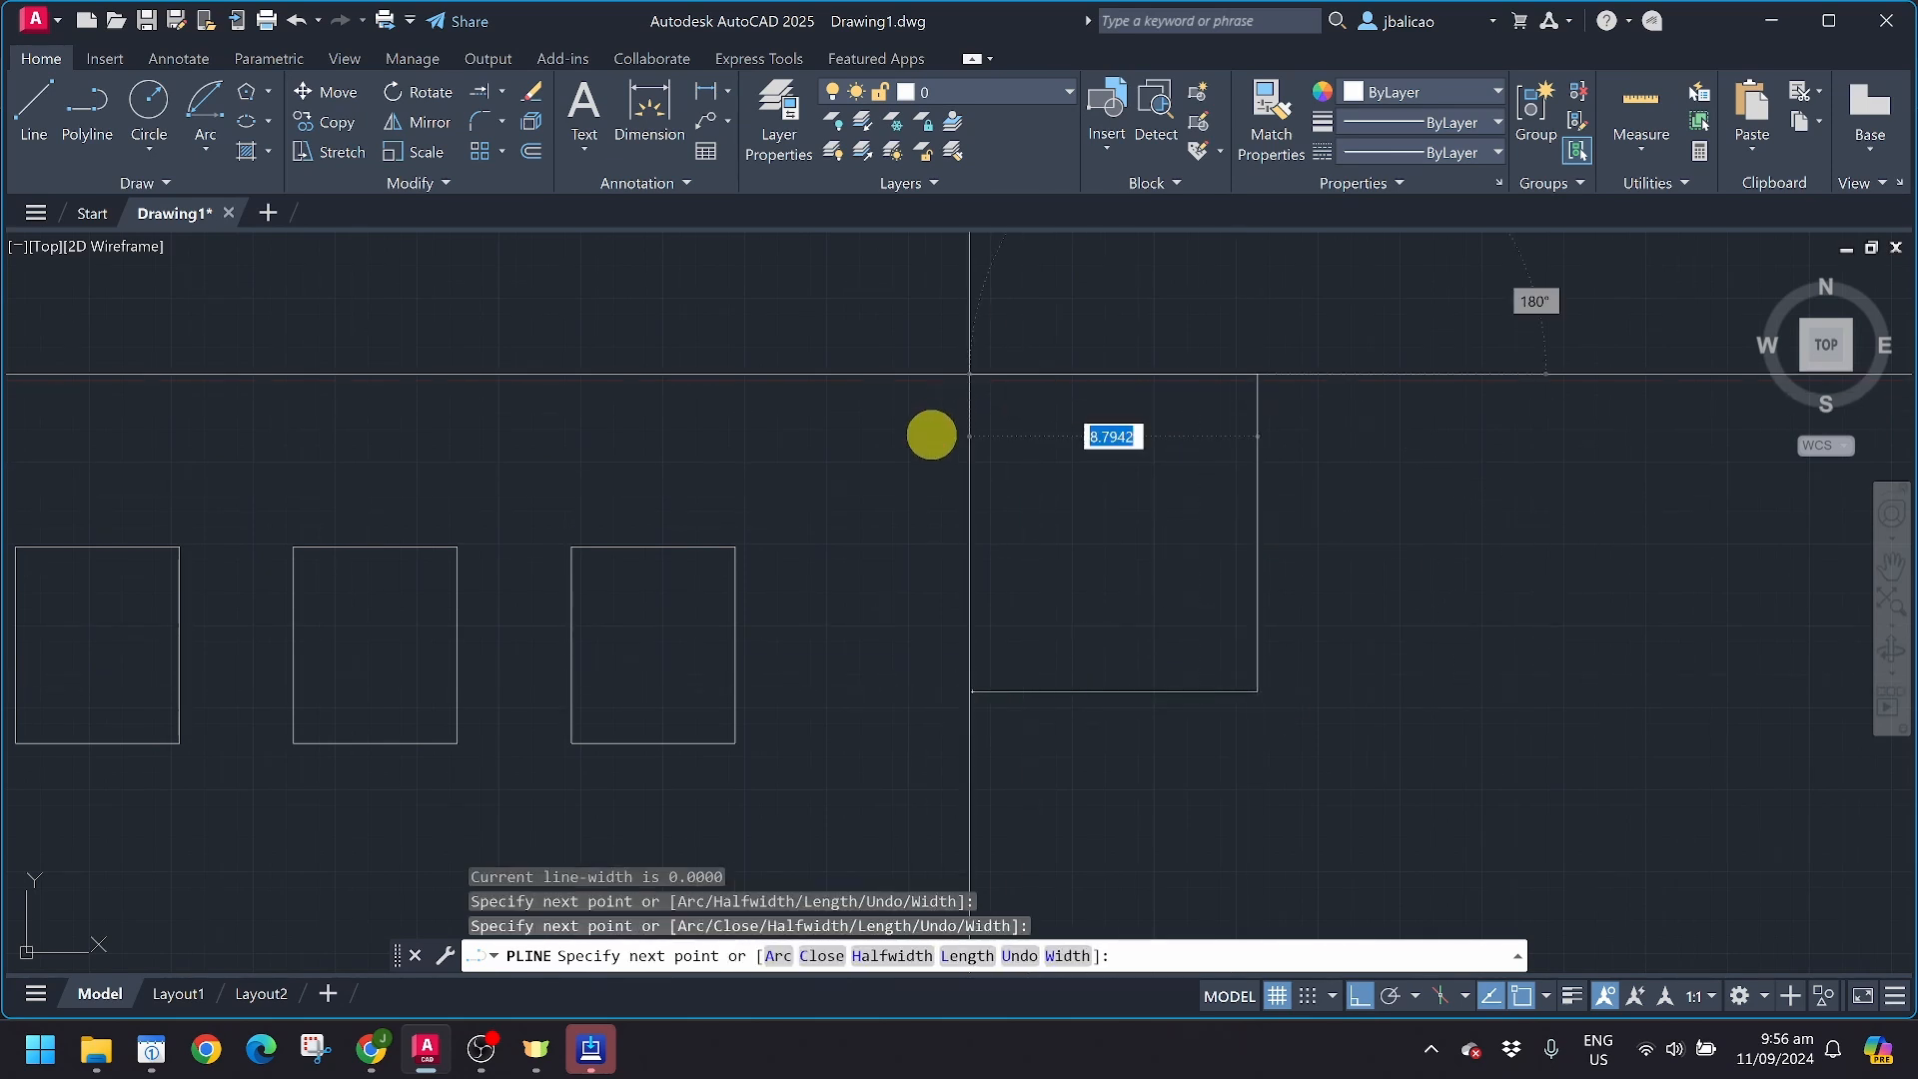
key(F8)
click(924, 389)
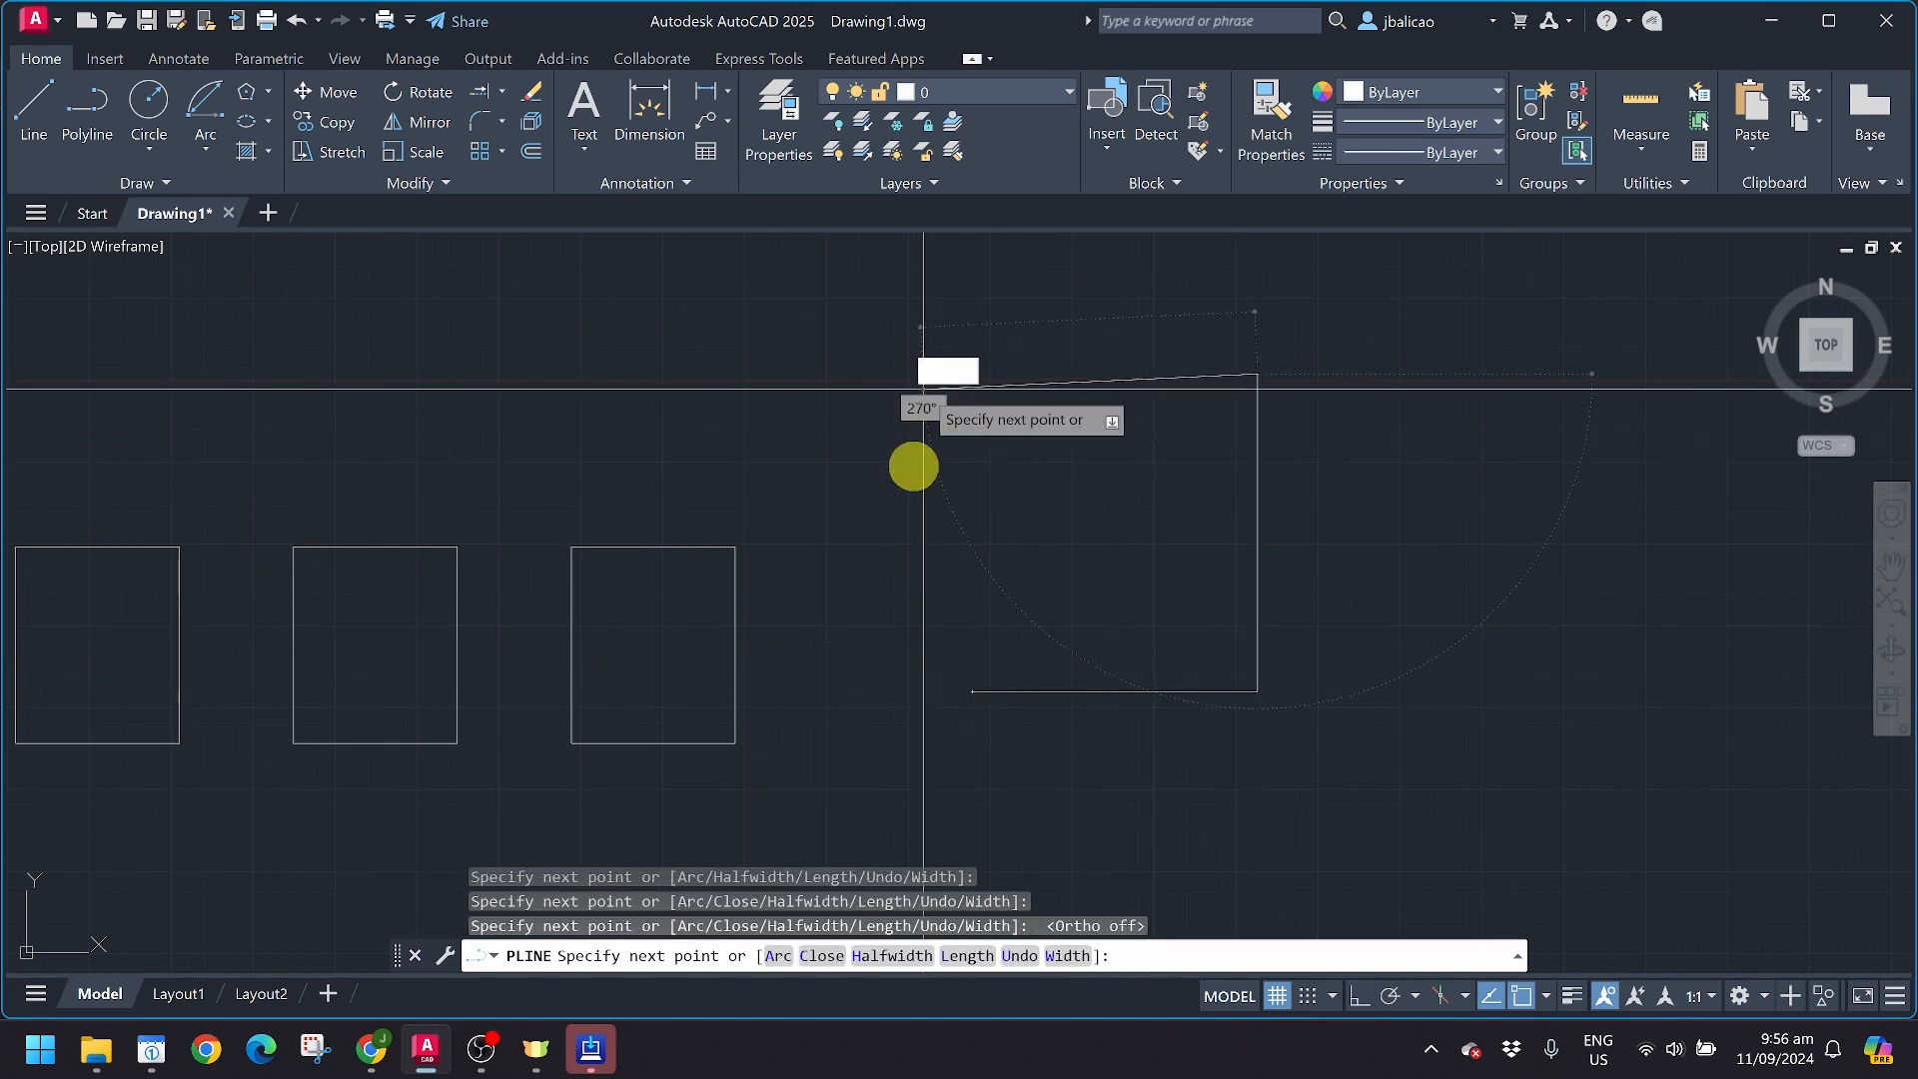
click(872, 577)
click(1031, 575)
click(974, 691)
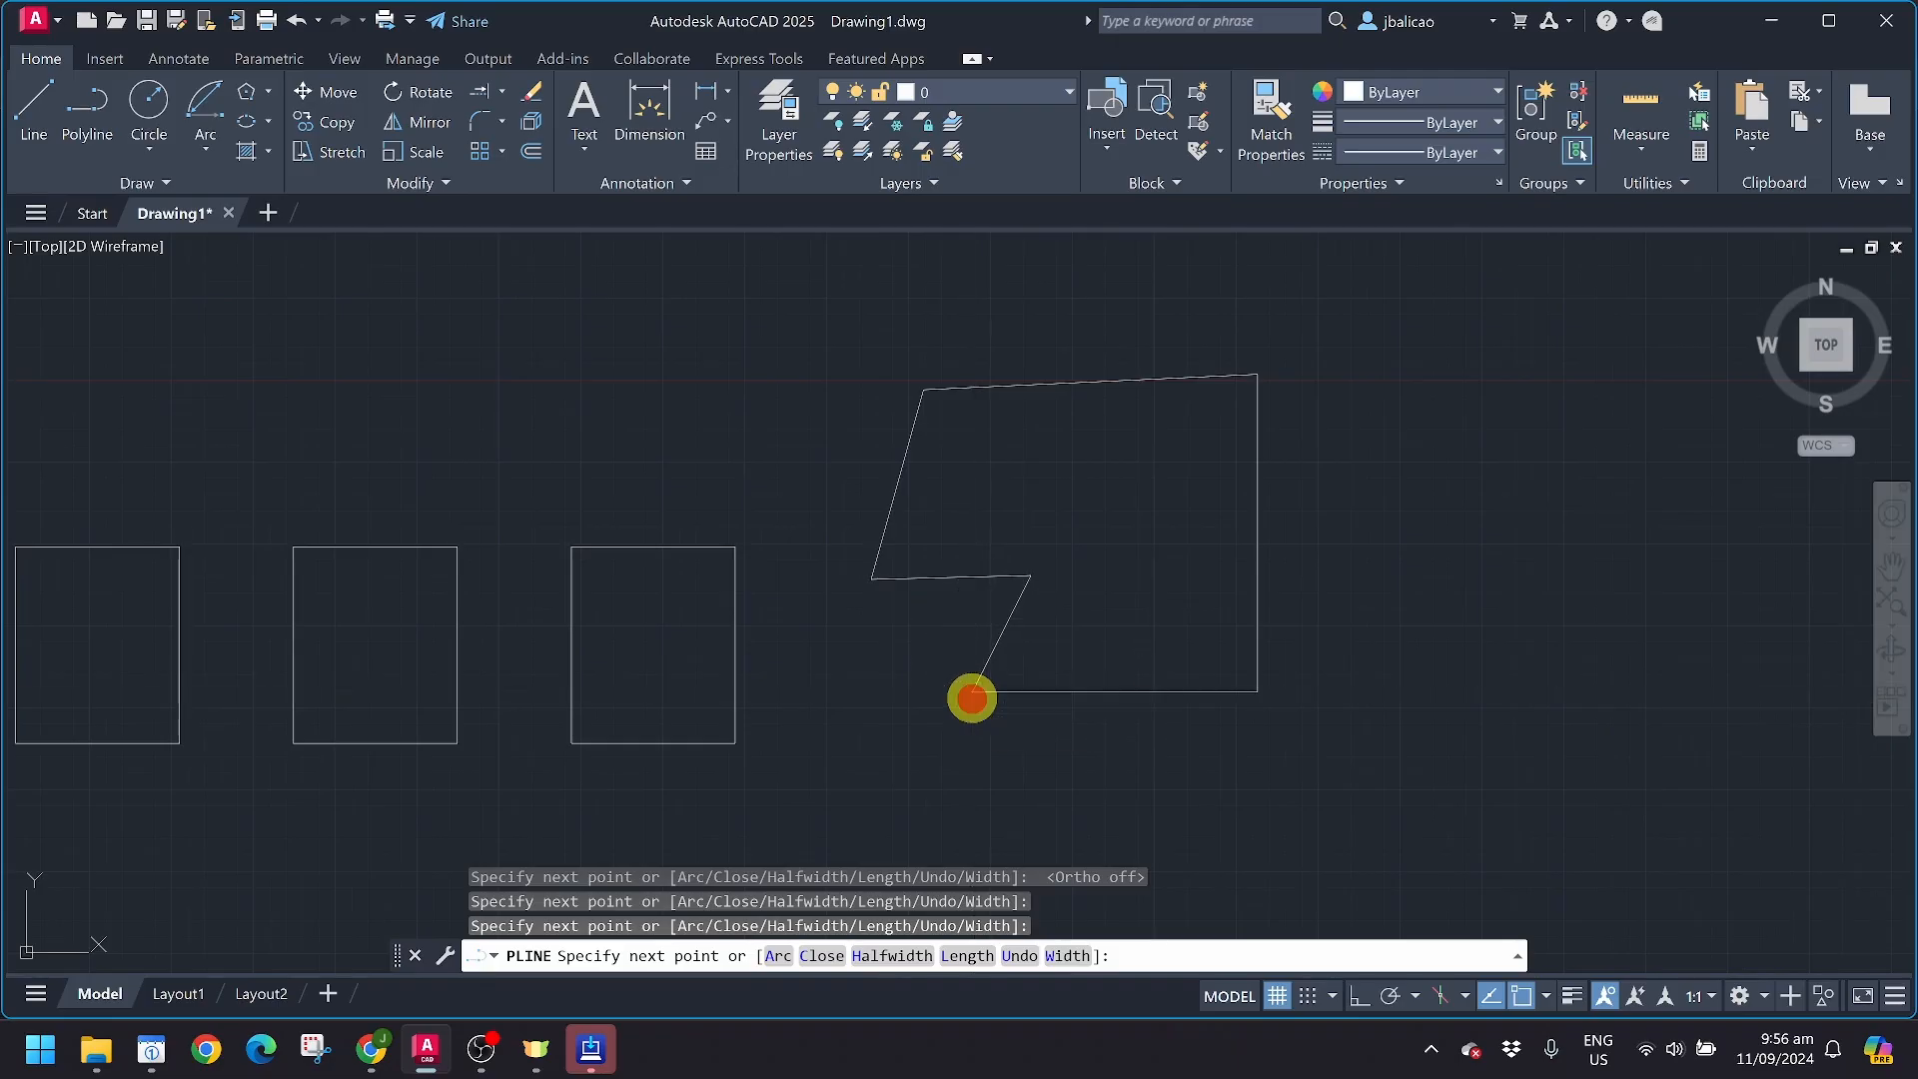
key(Return)
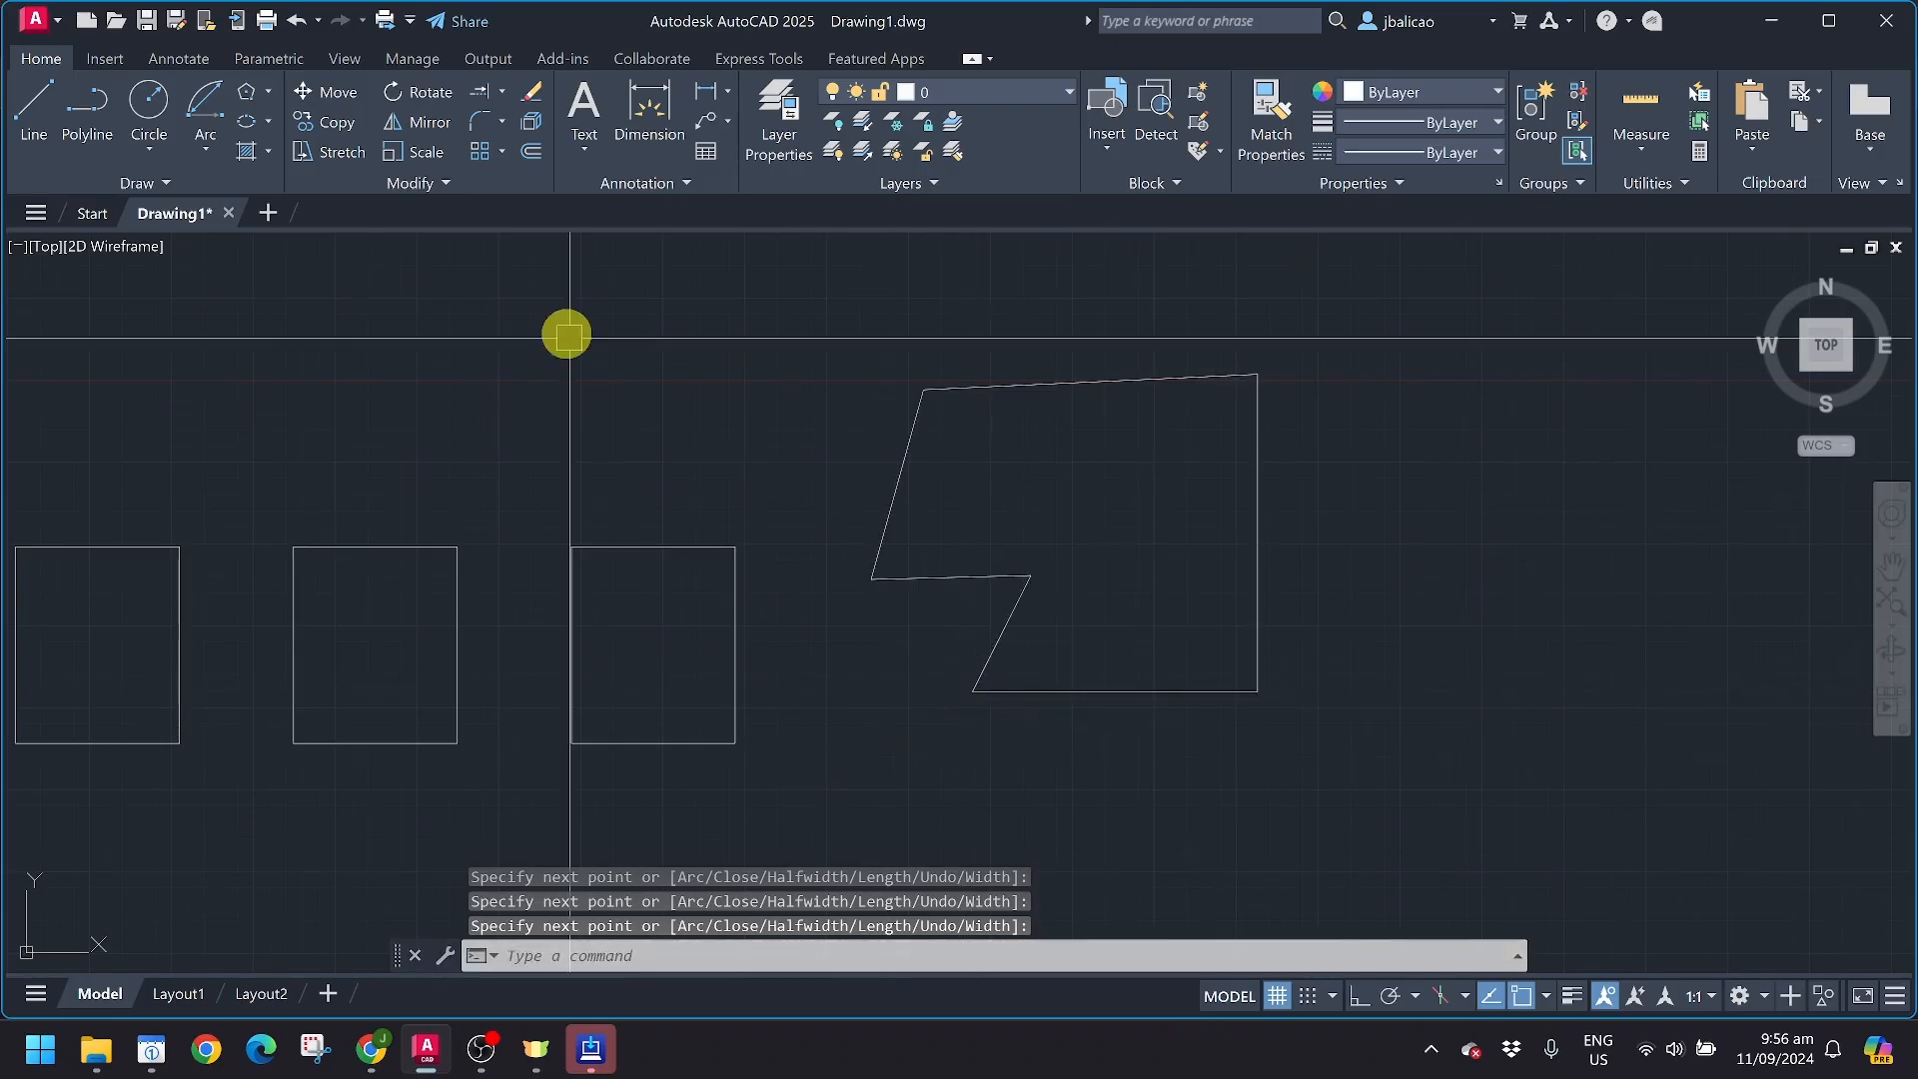
Fillet the whole irregular polyline using the Polyline option with the current radius of 0
click(485, 121)
click(883, 962)
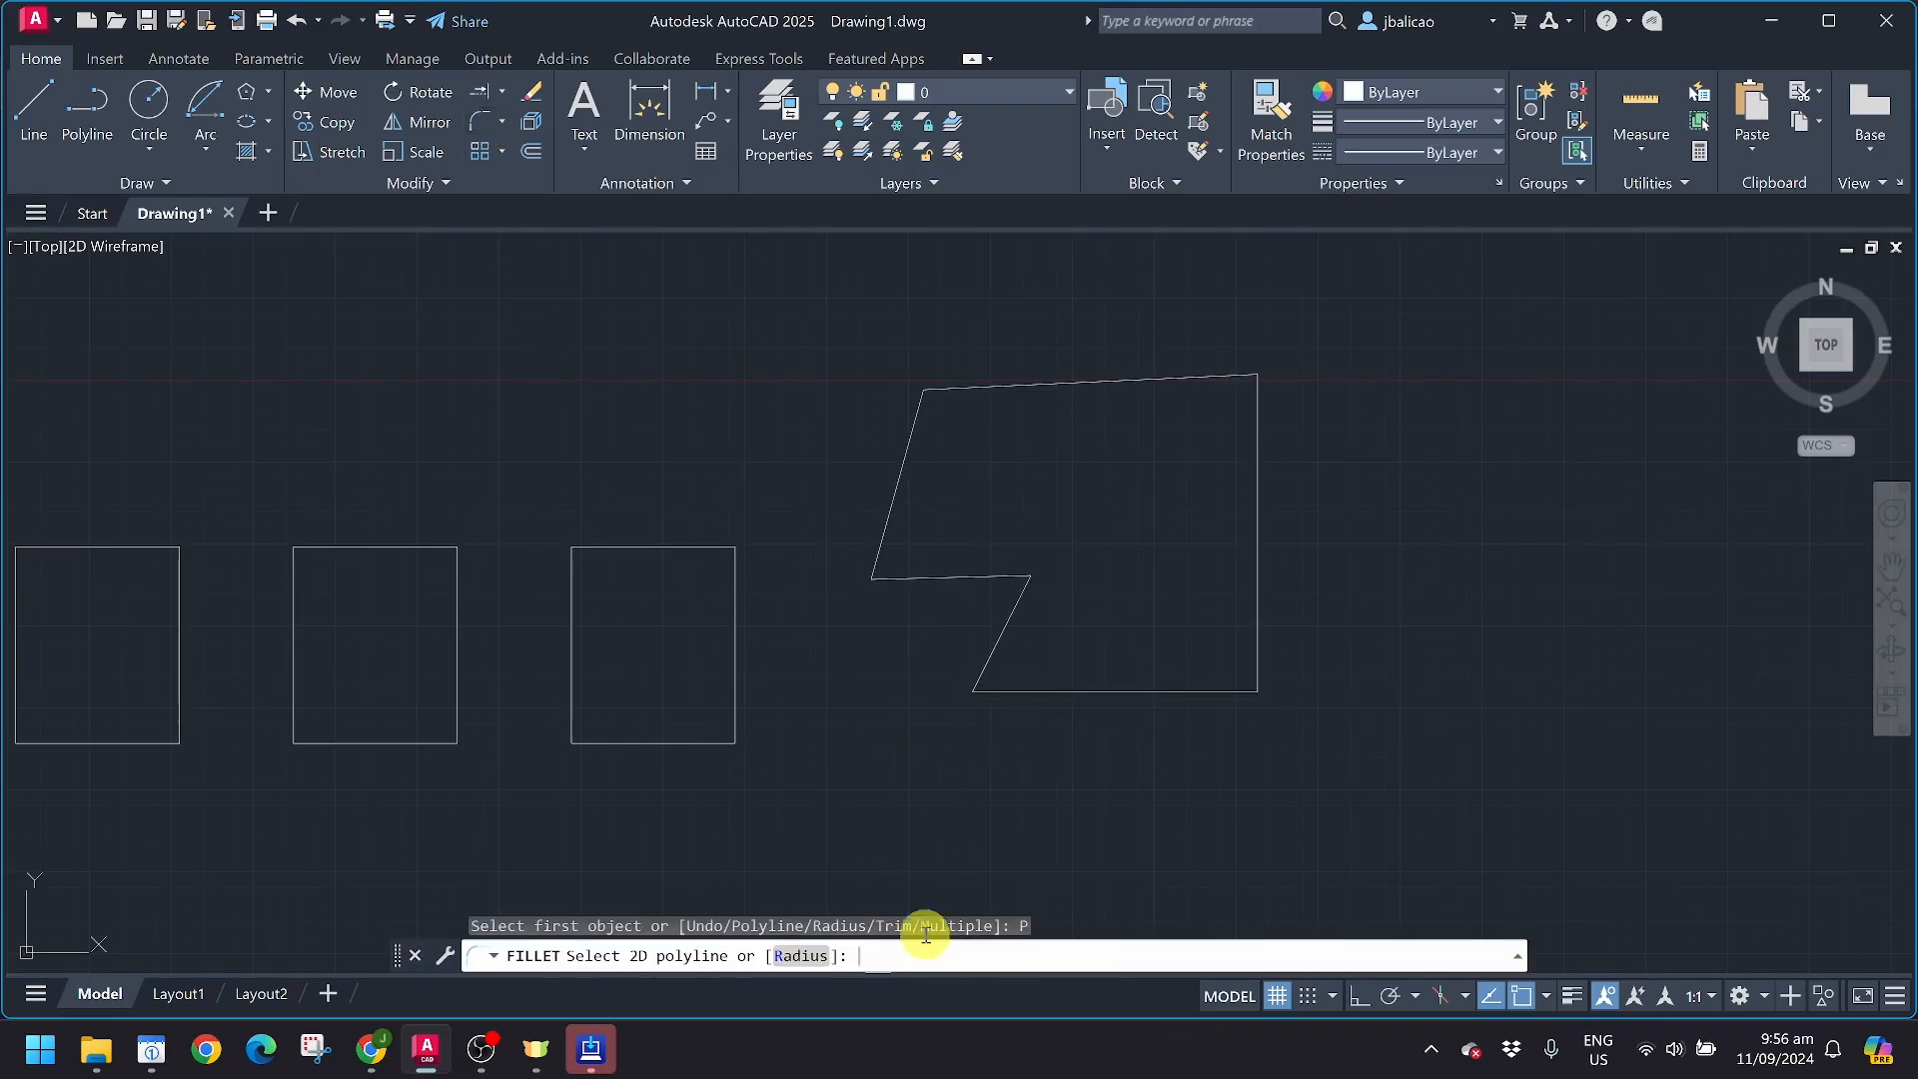
click(992, 663)
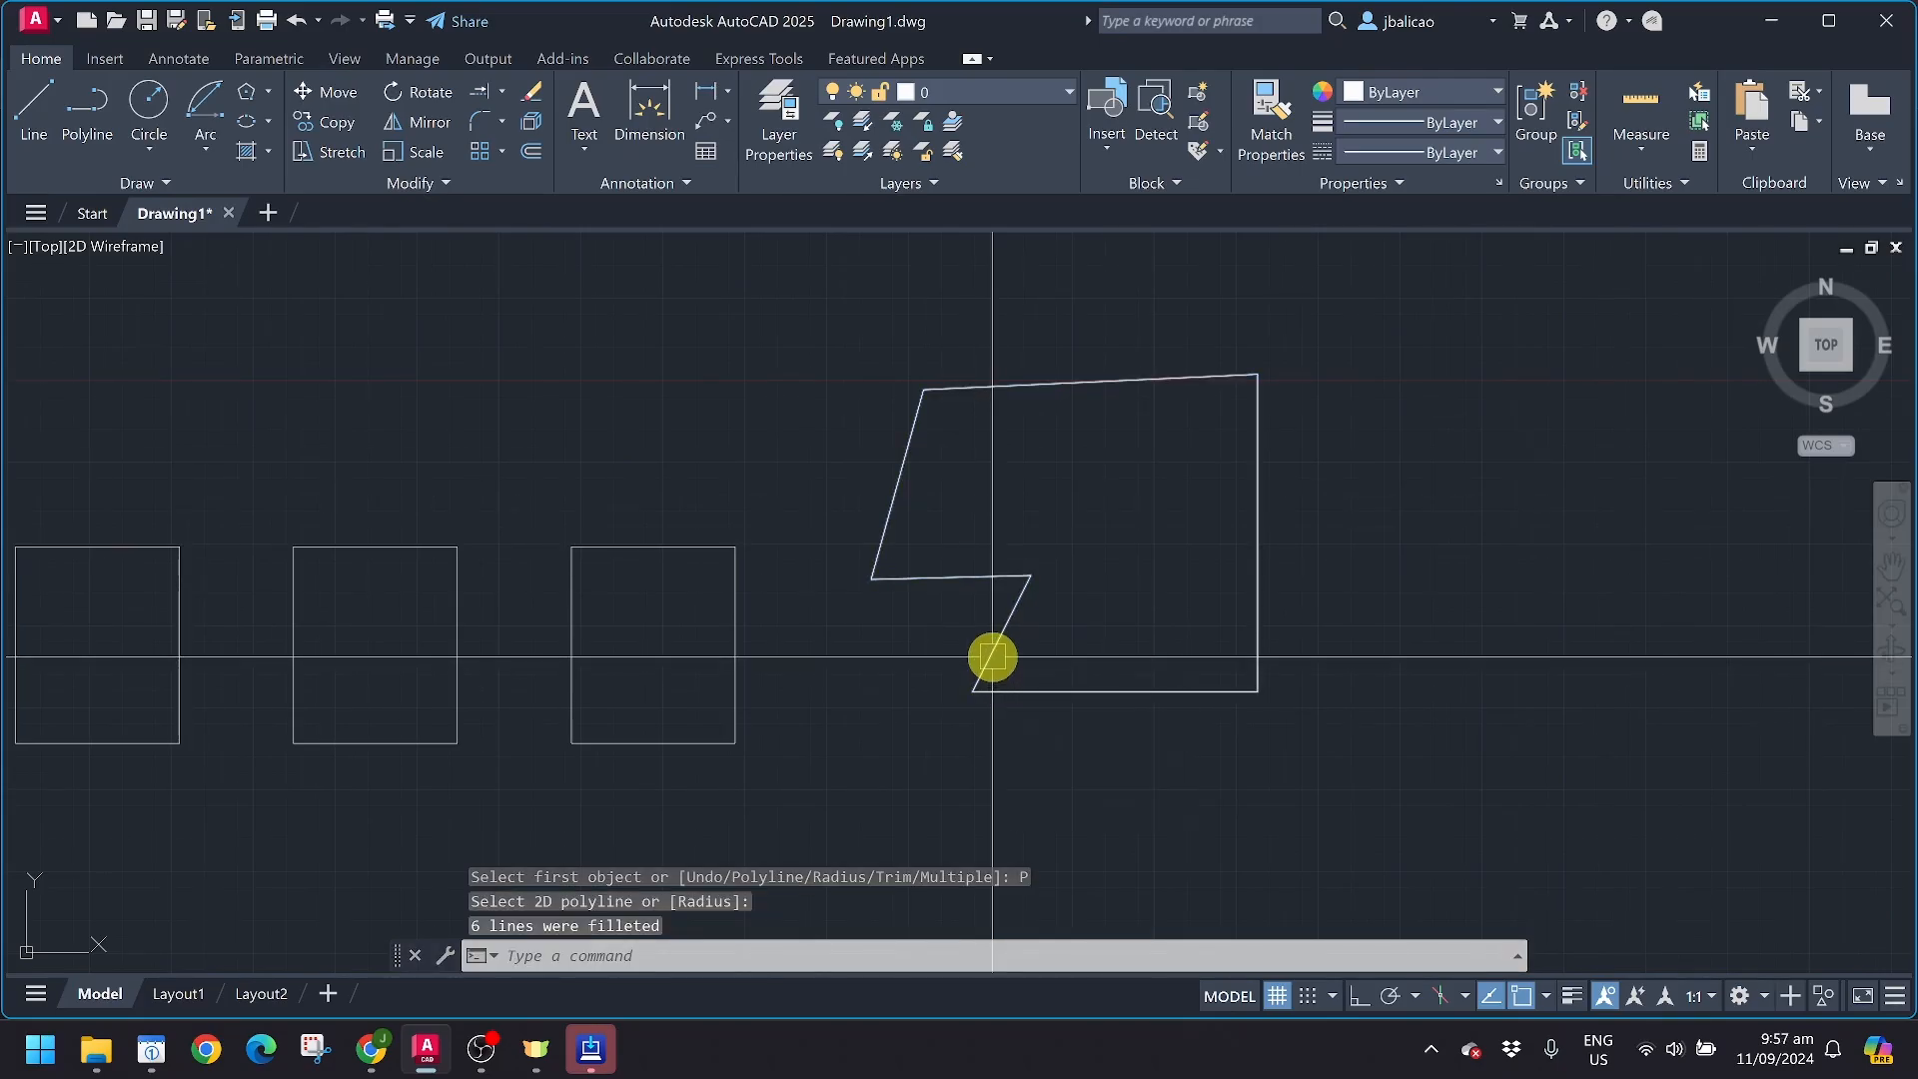
key(Escape)
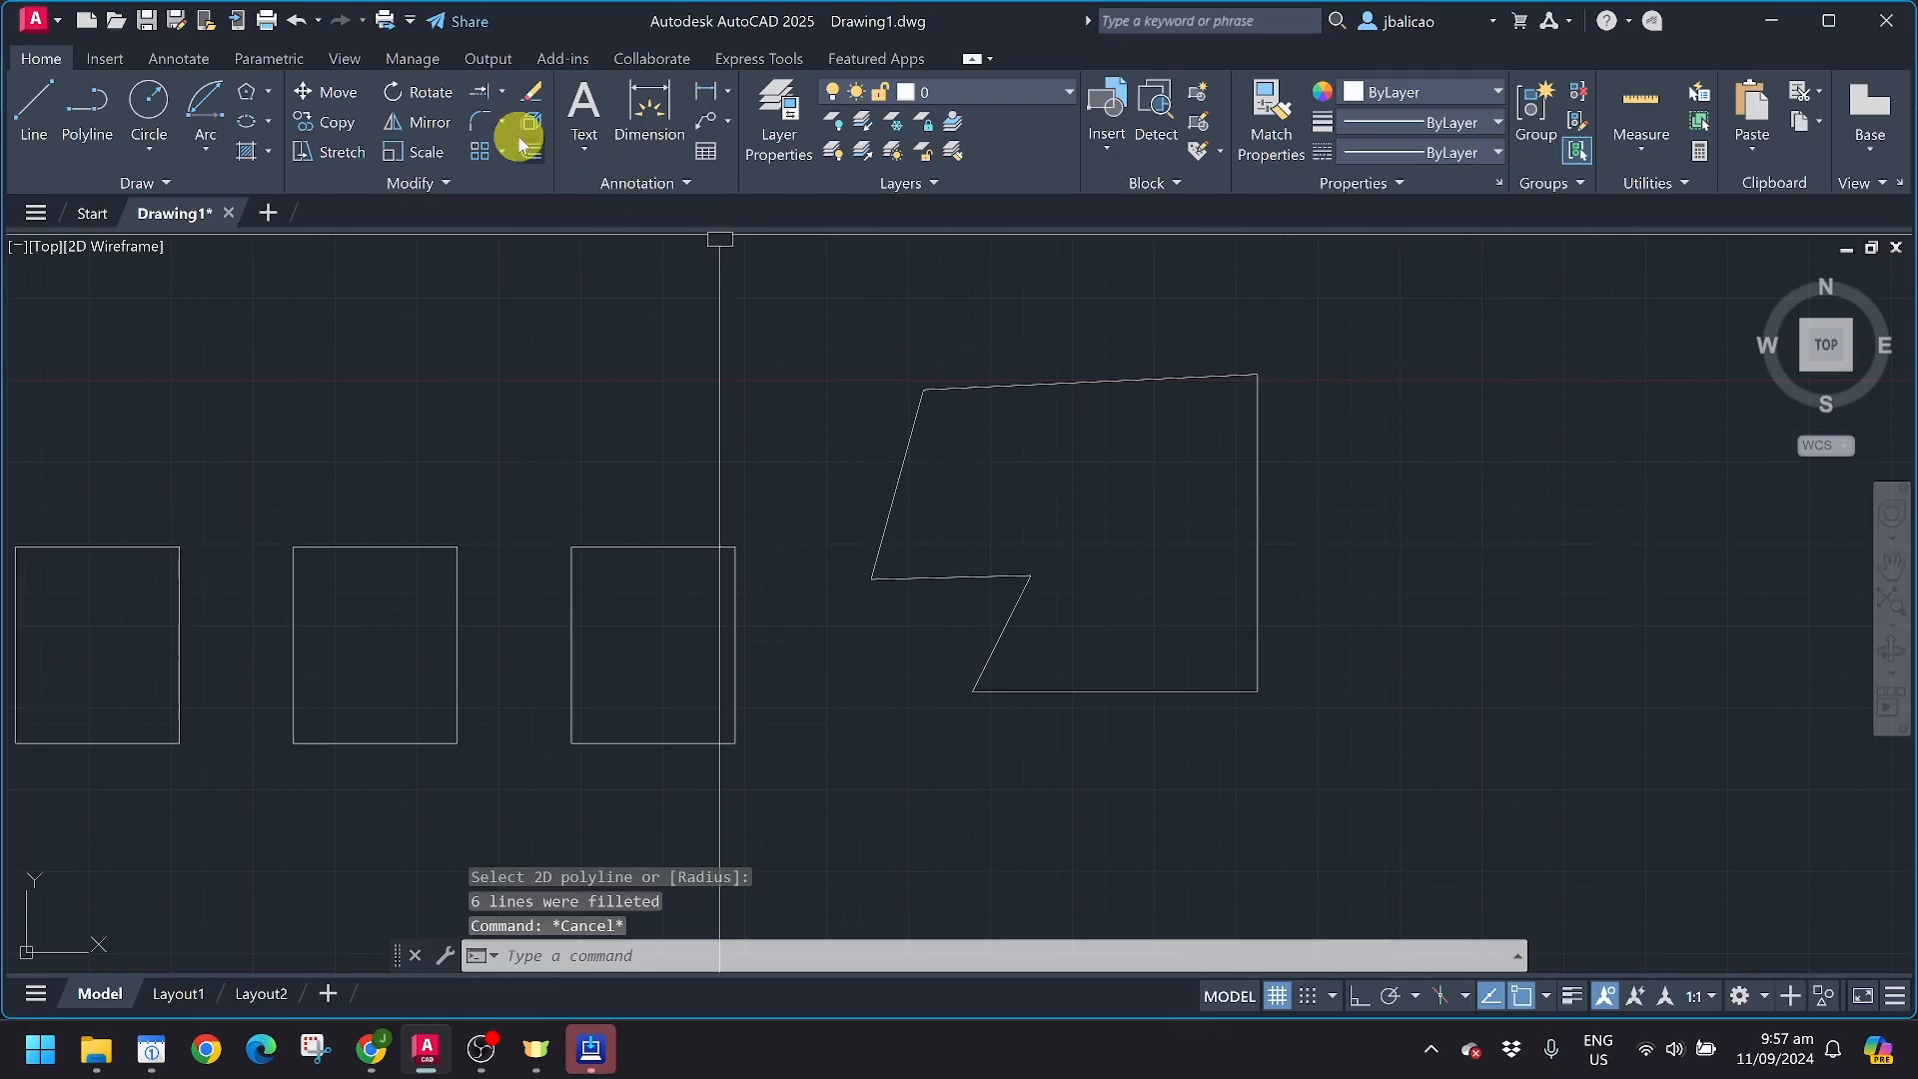
Try the Polyline fillet on the irregular shape with the radius set to 5
click(483, 122)
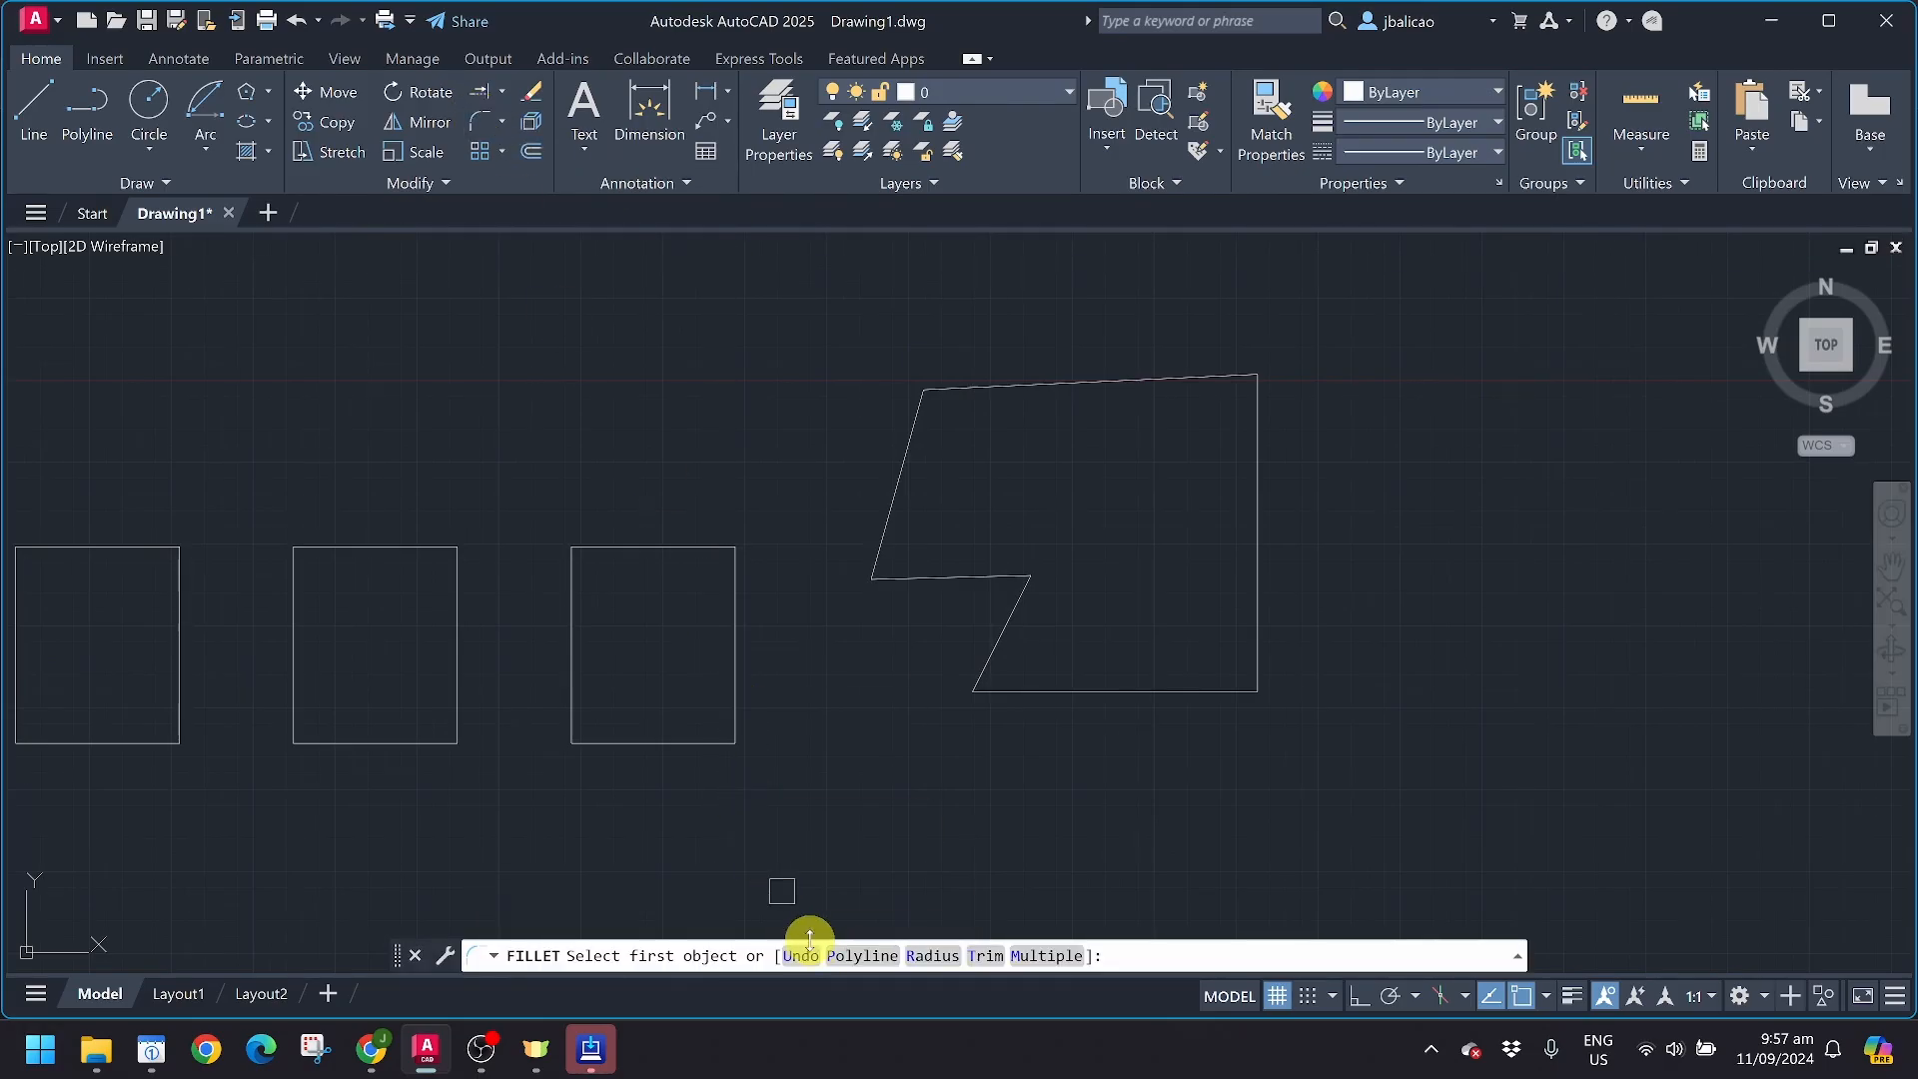
click(850, 957)
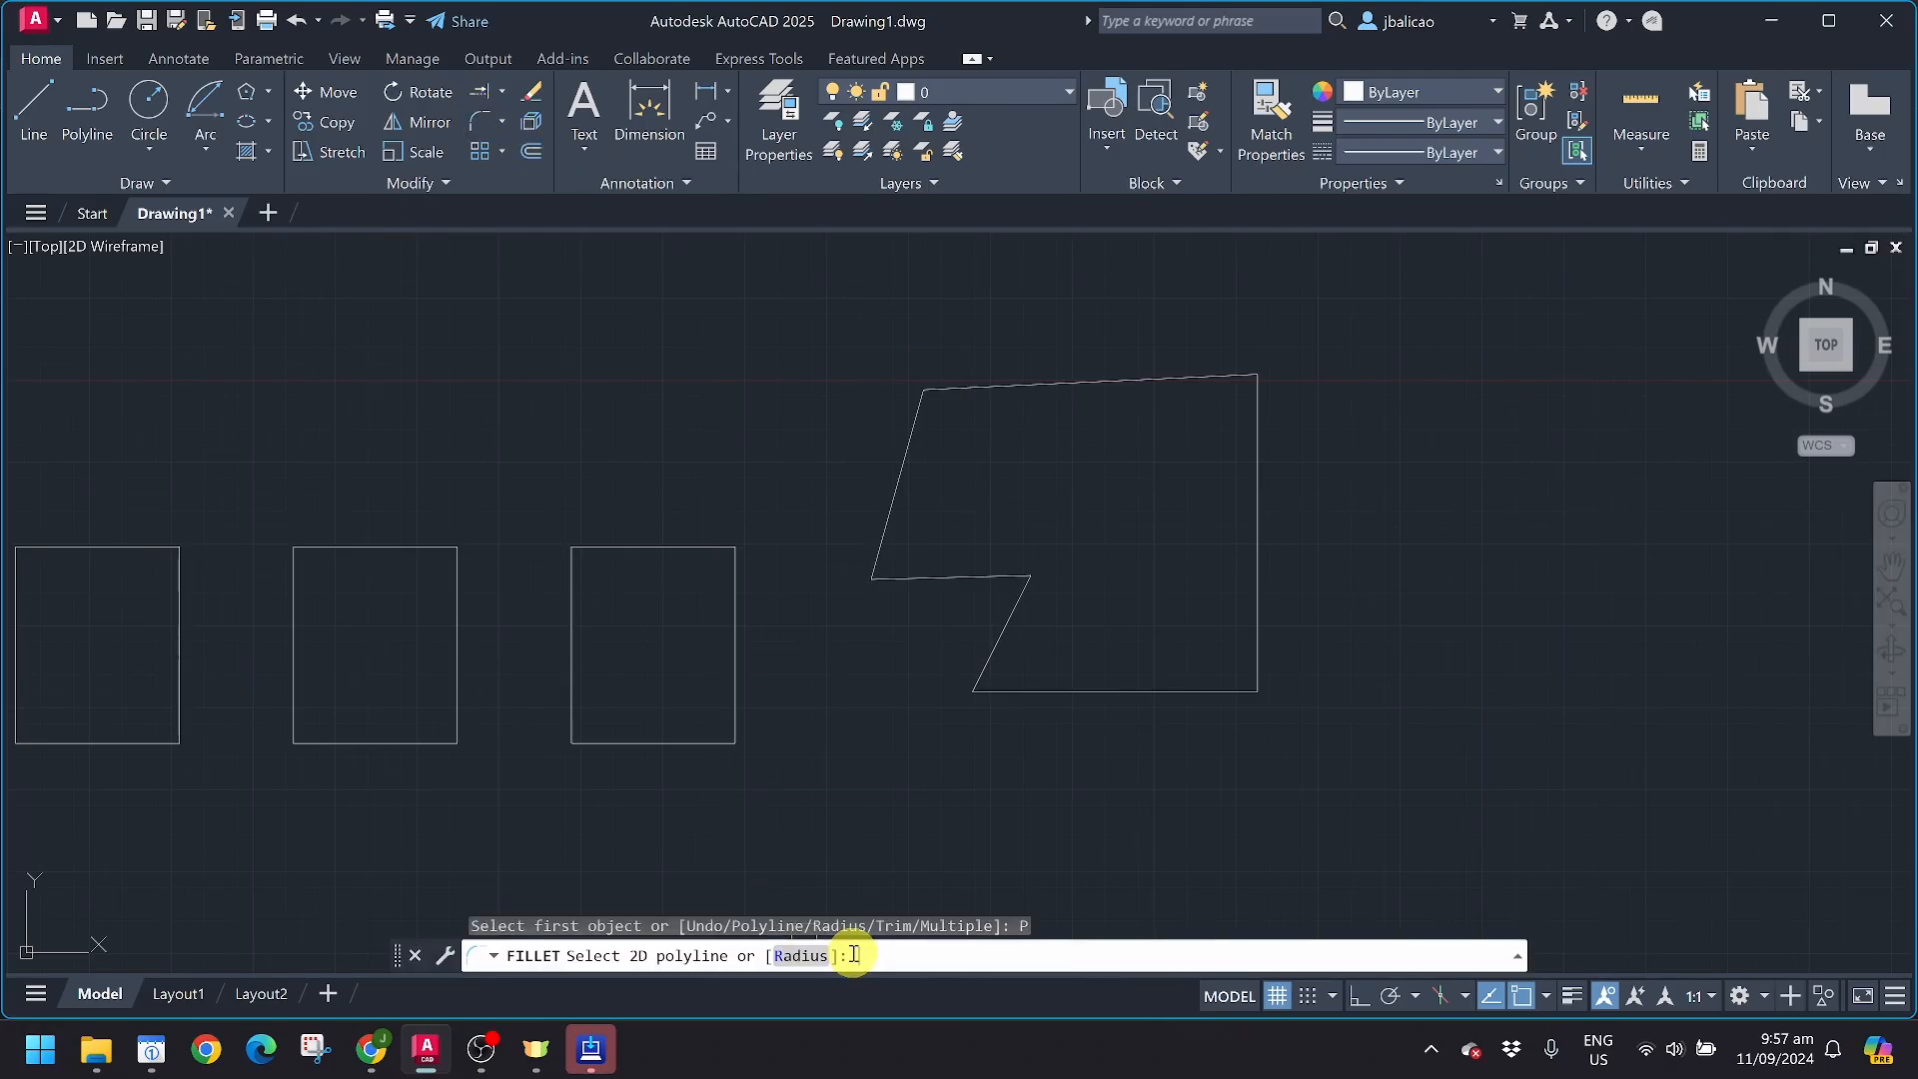
click(789, 955)
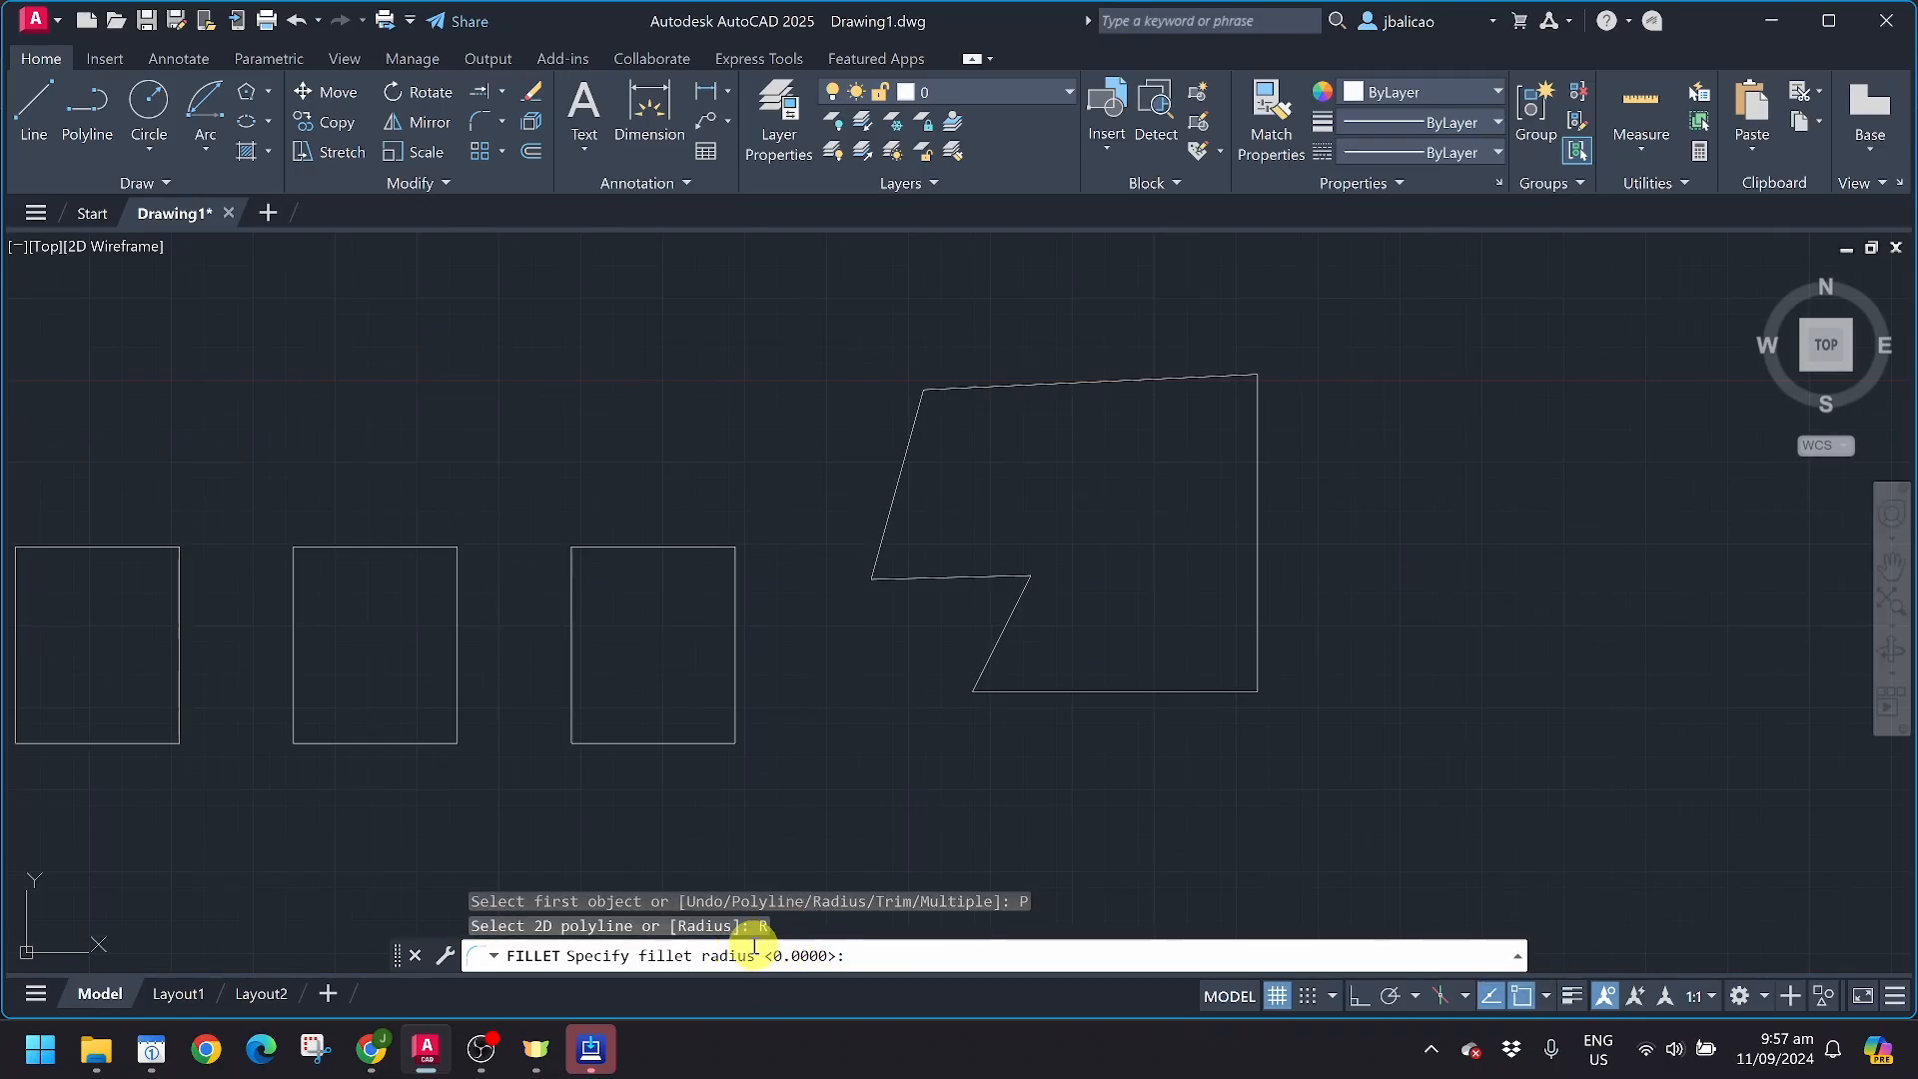
text(5)
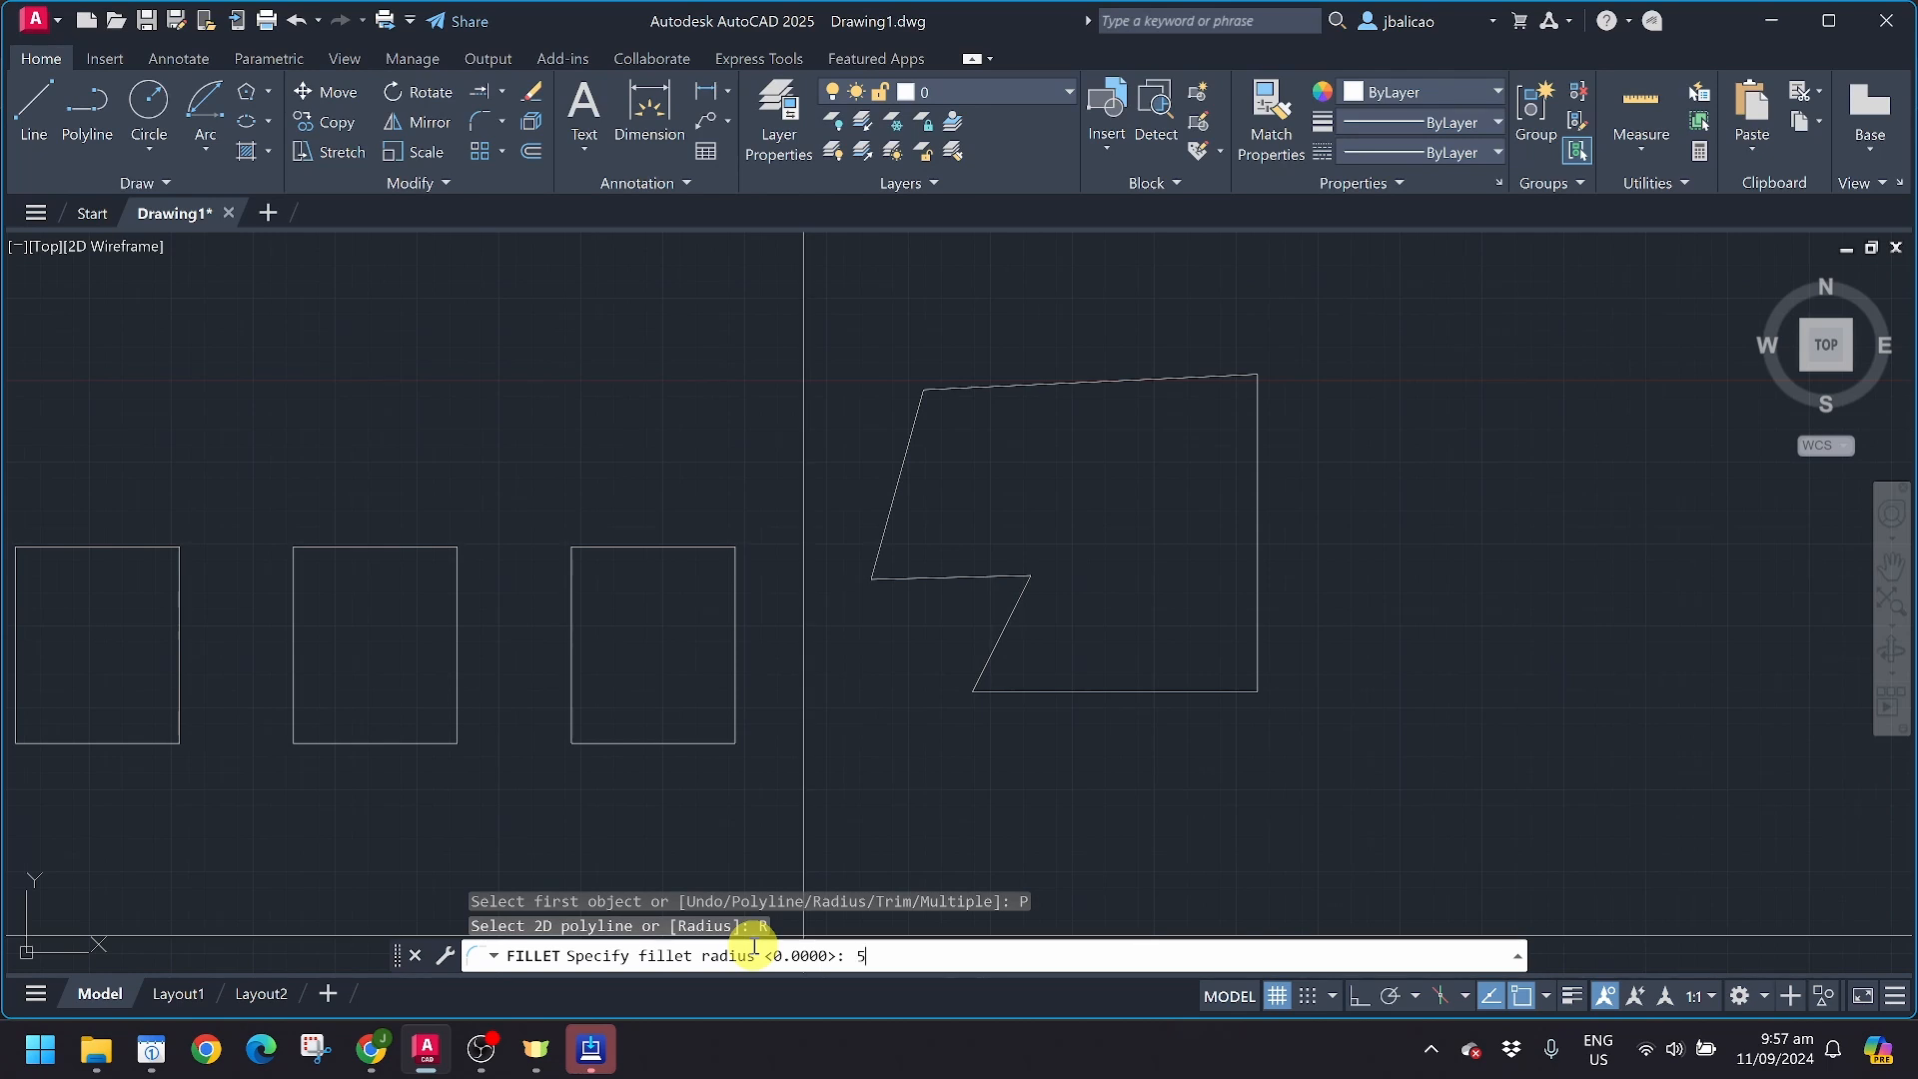
key(Return)
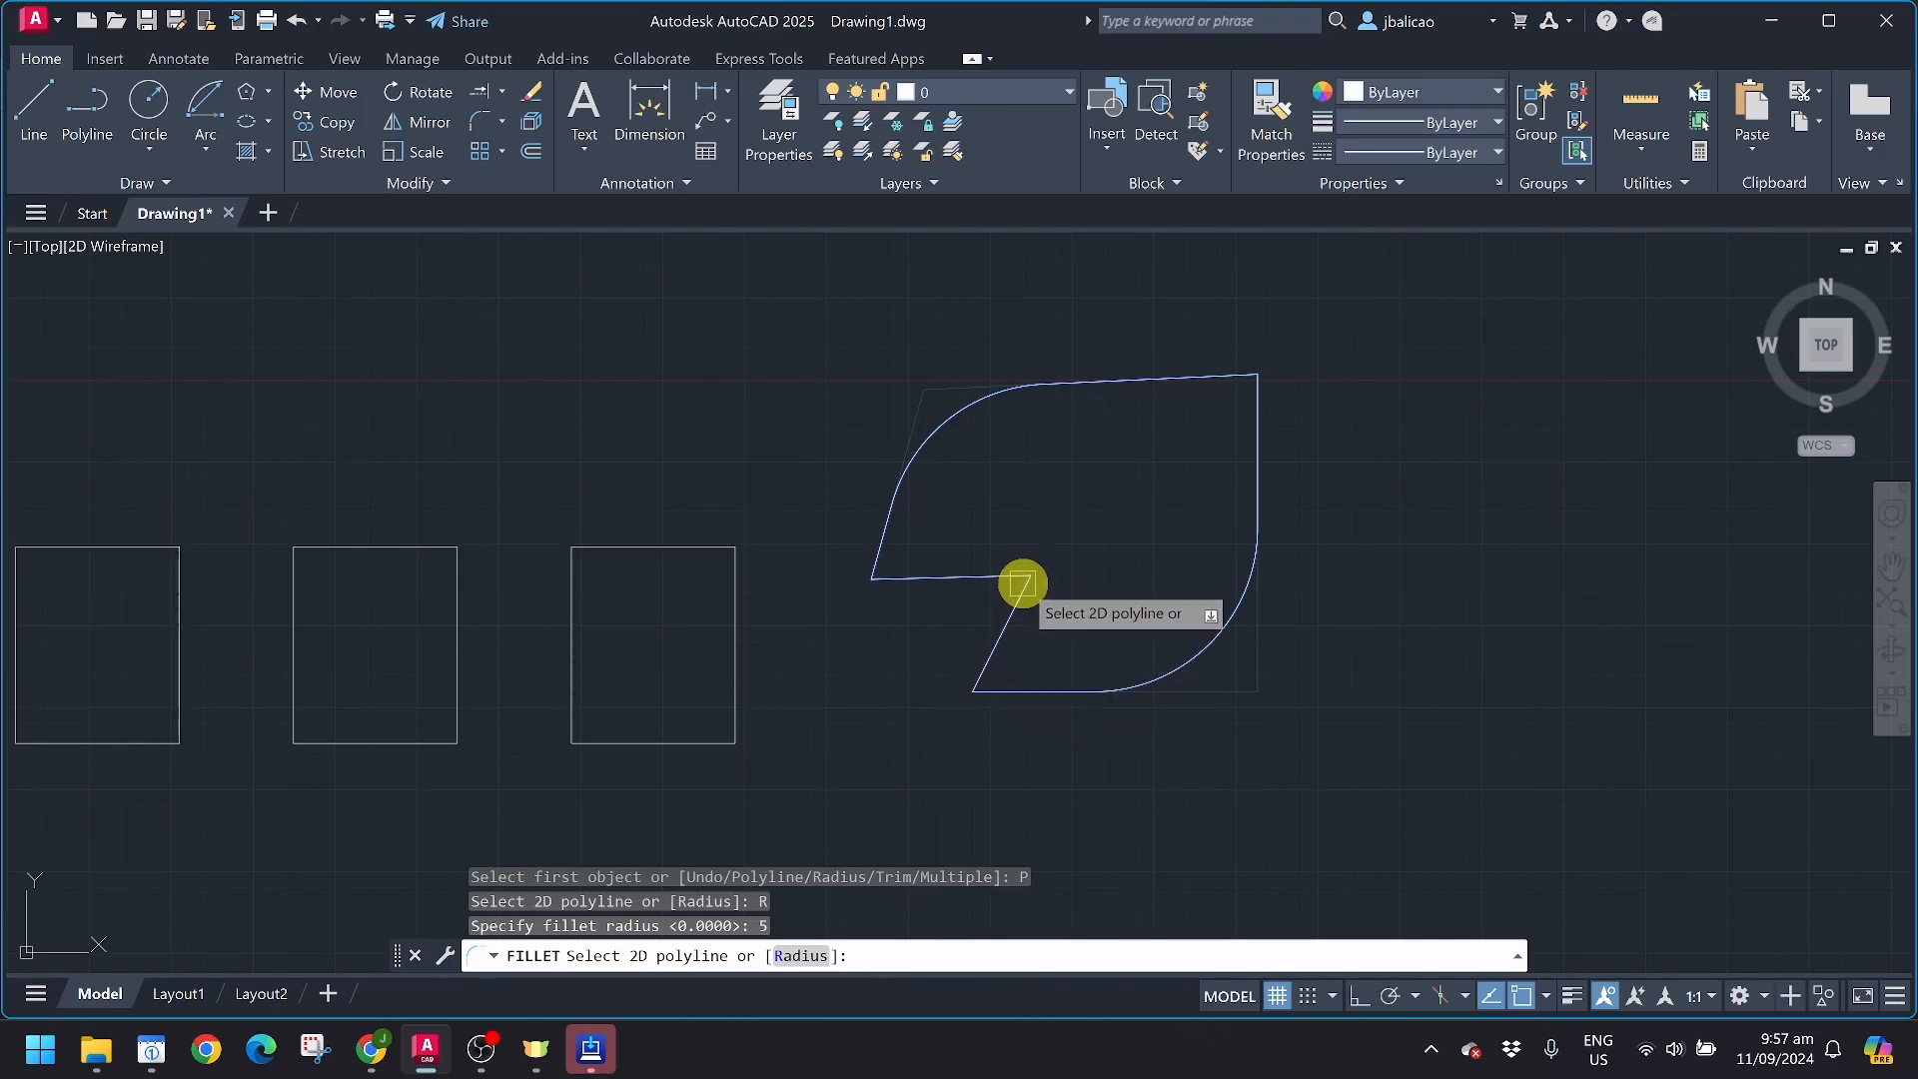
key(Escape)
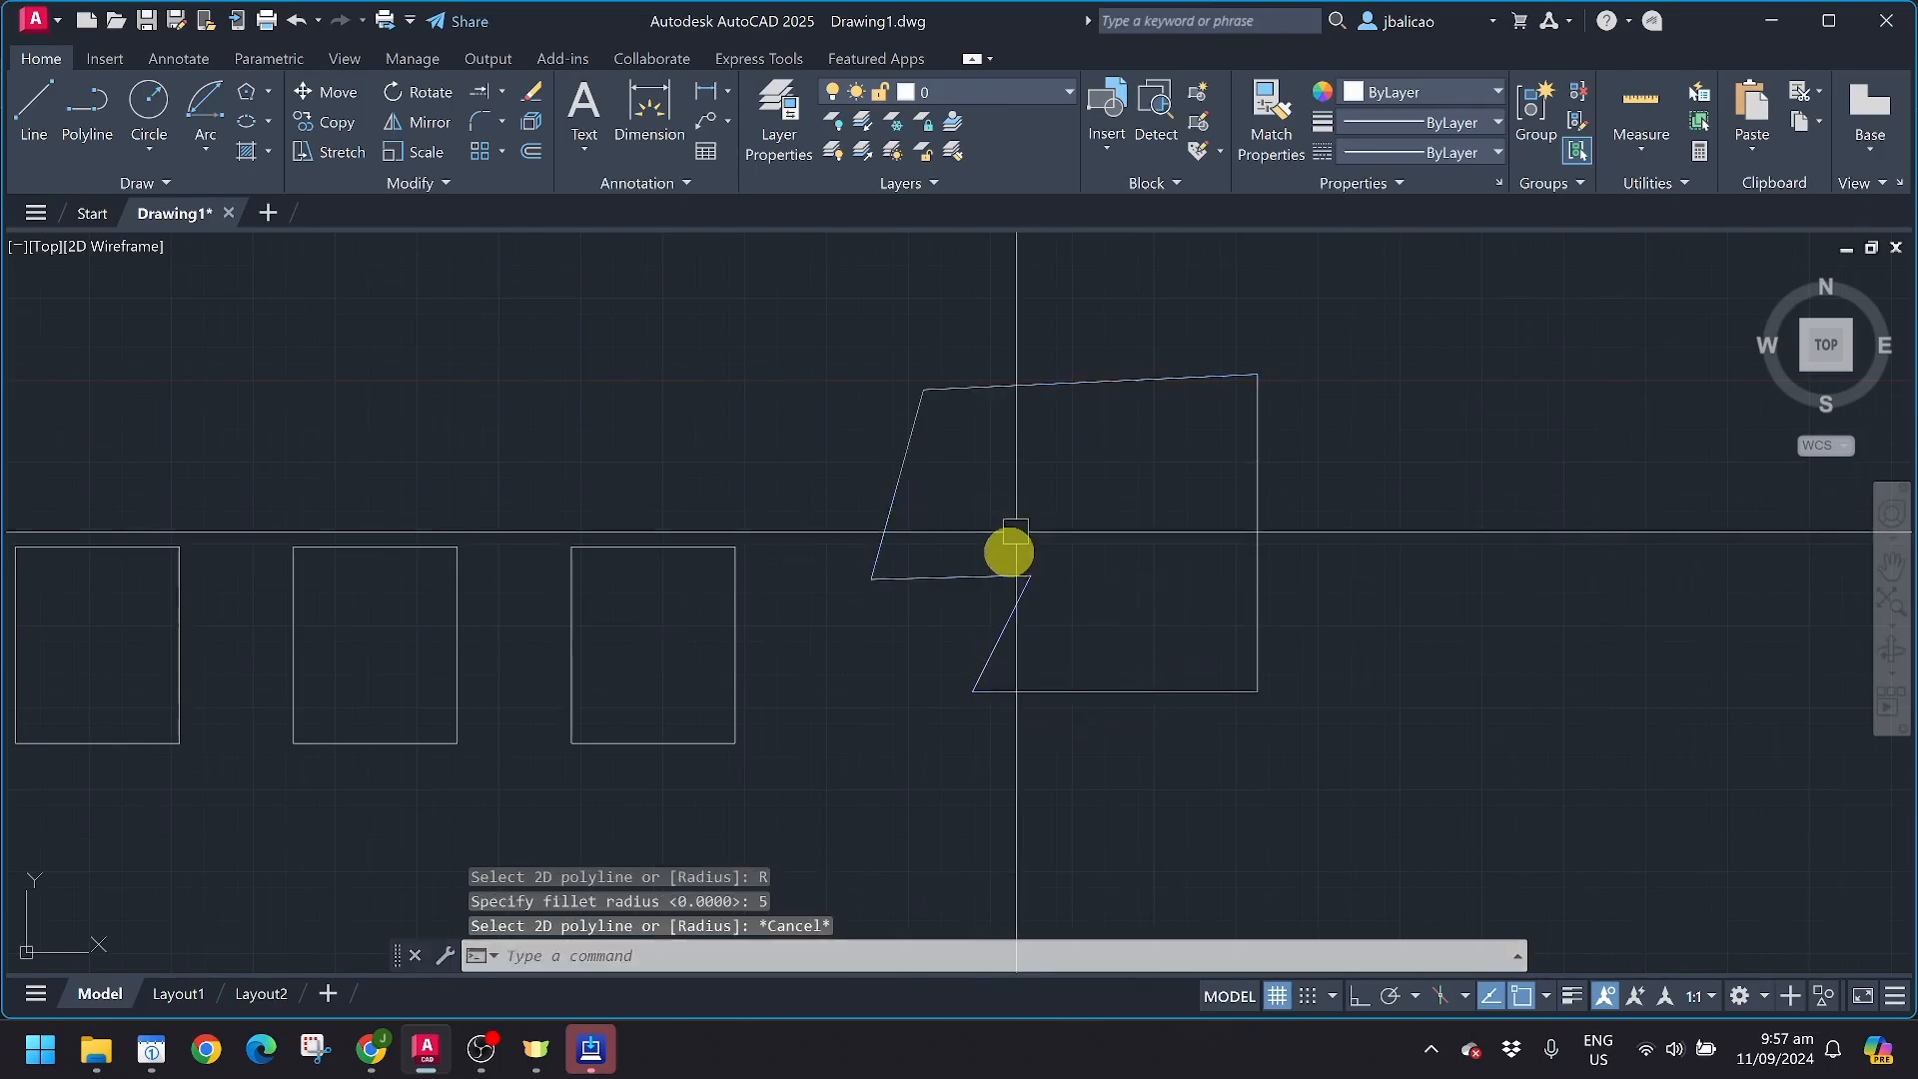
Fillet all corners of the irregular polyline at once with a radius of 1 using the Polyline option
click(488, 119)
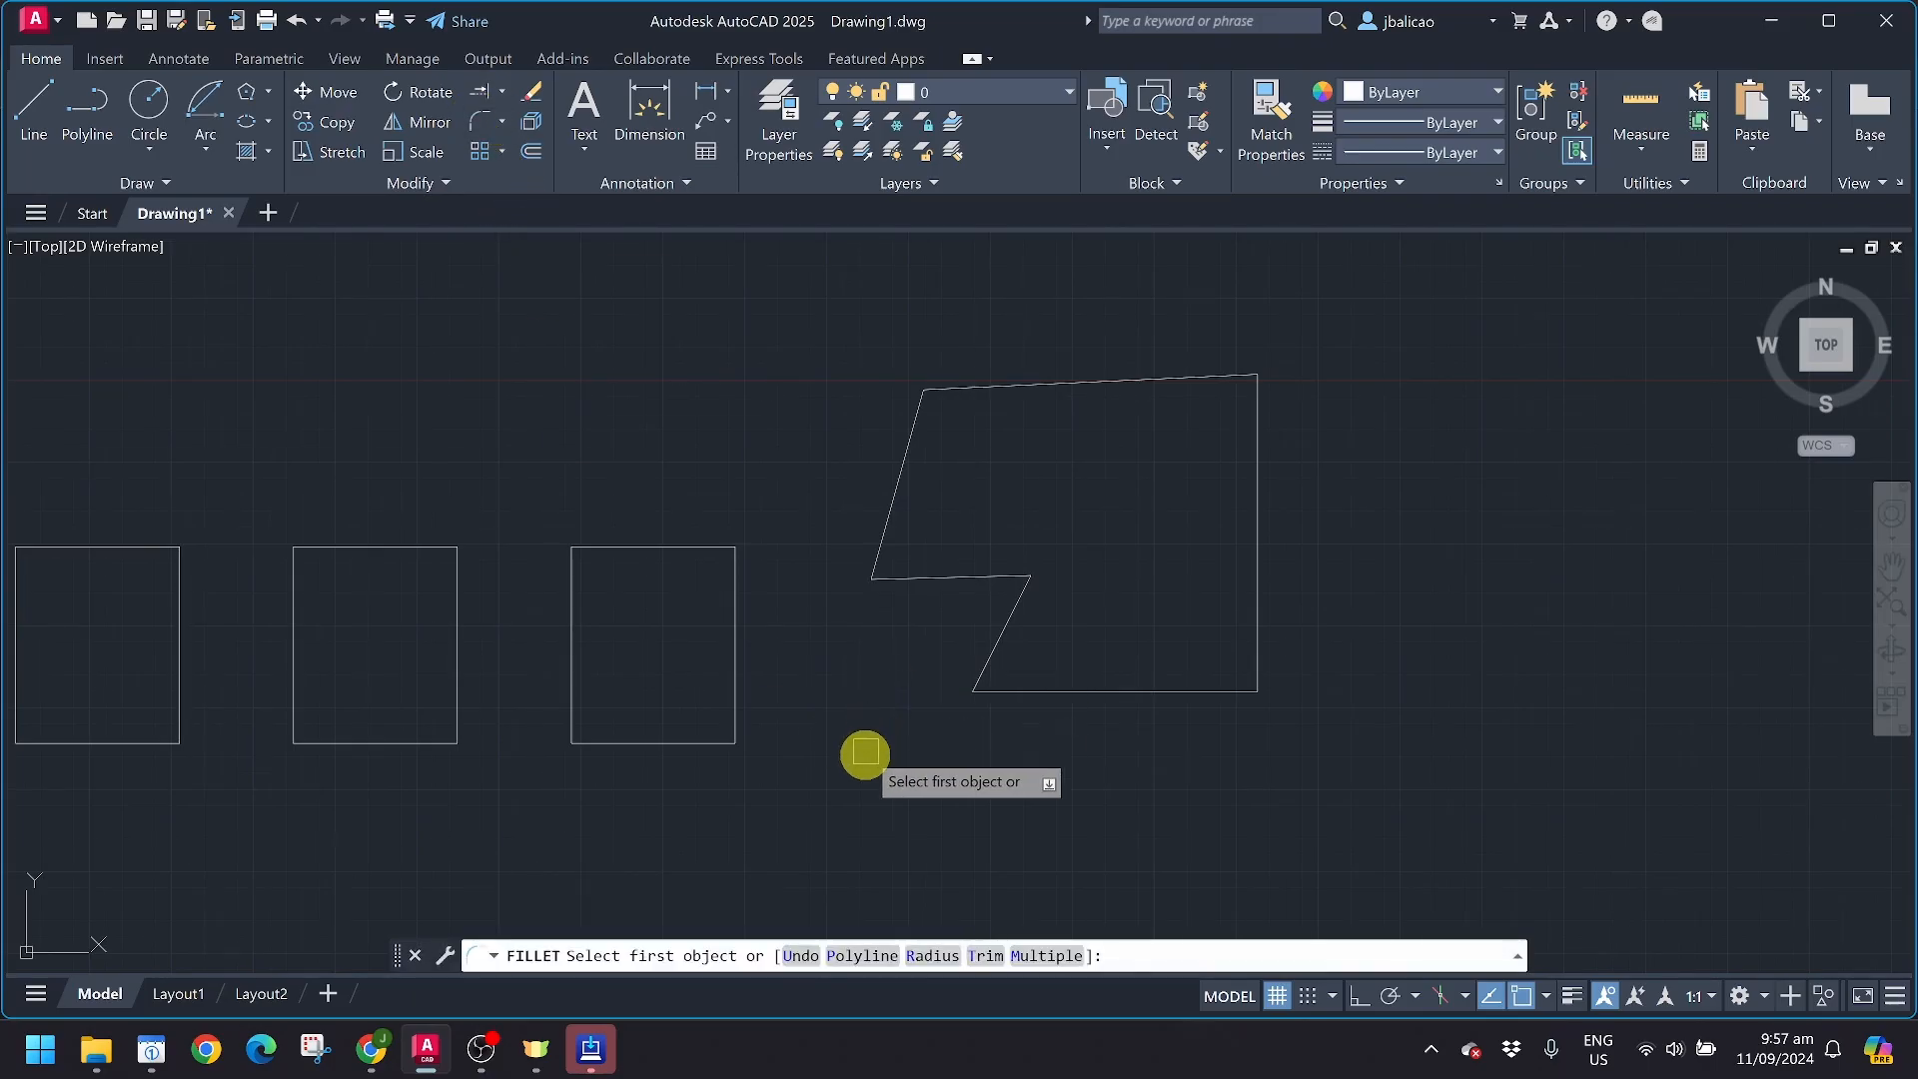
click(861, 956)
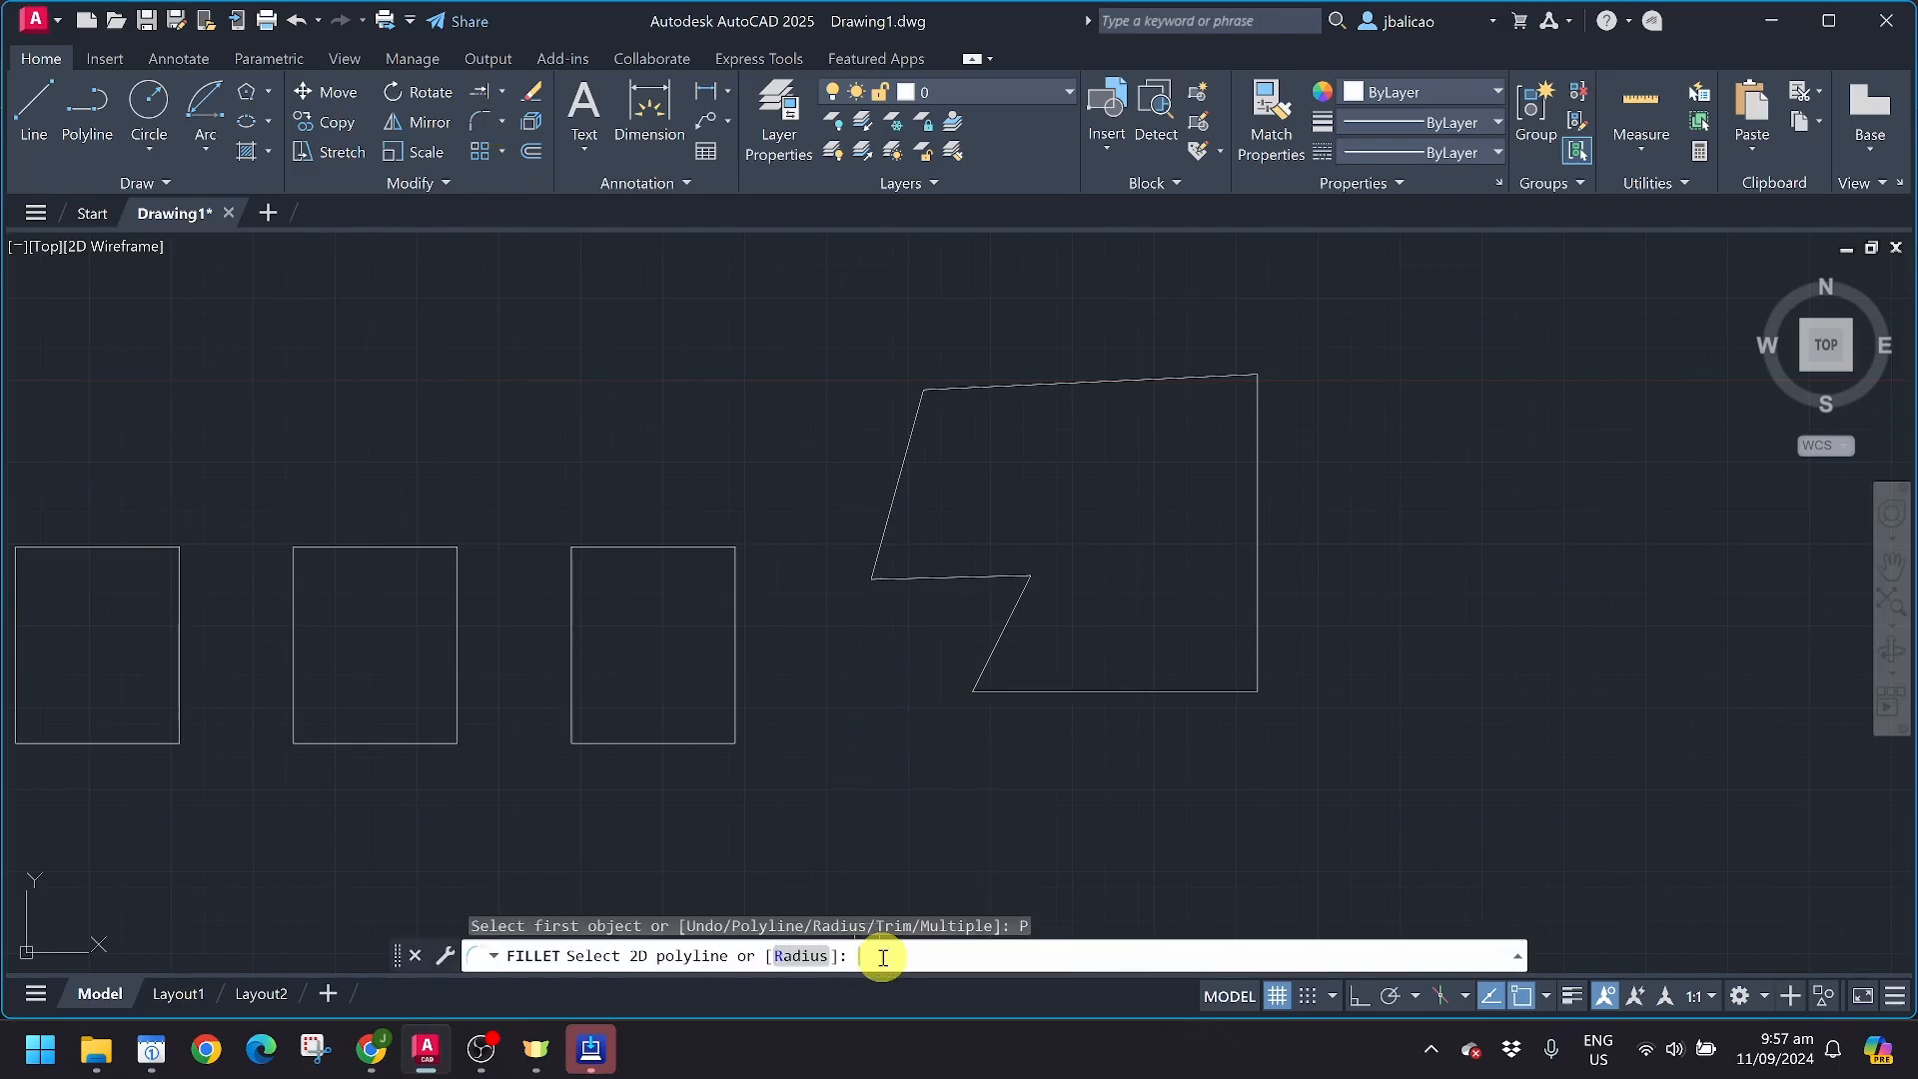
click(801, 956)
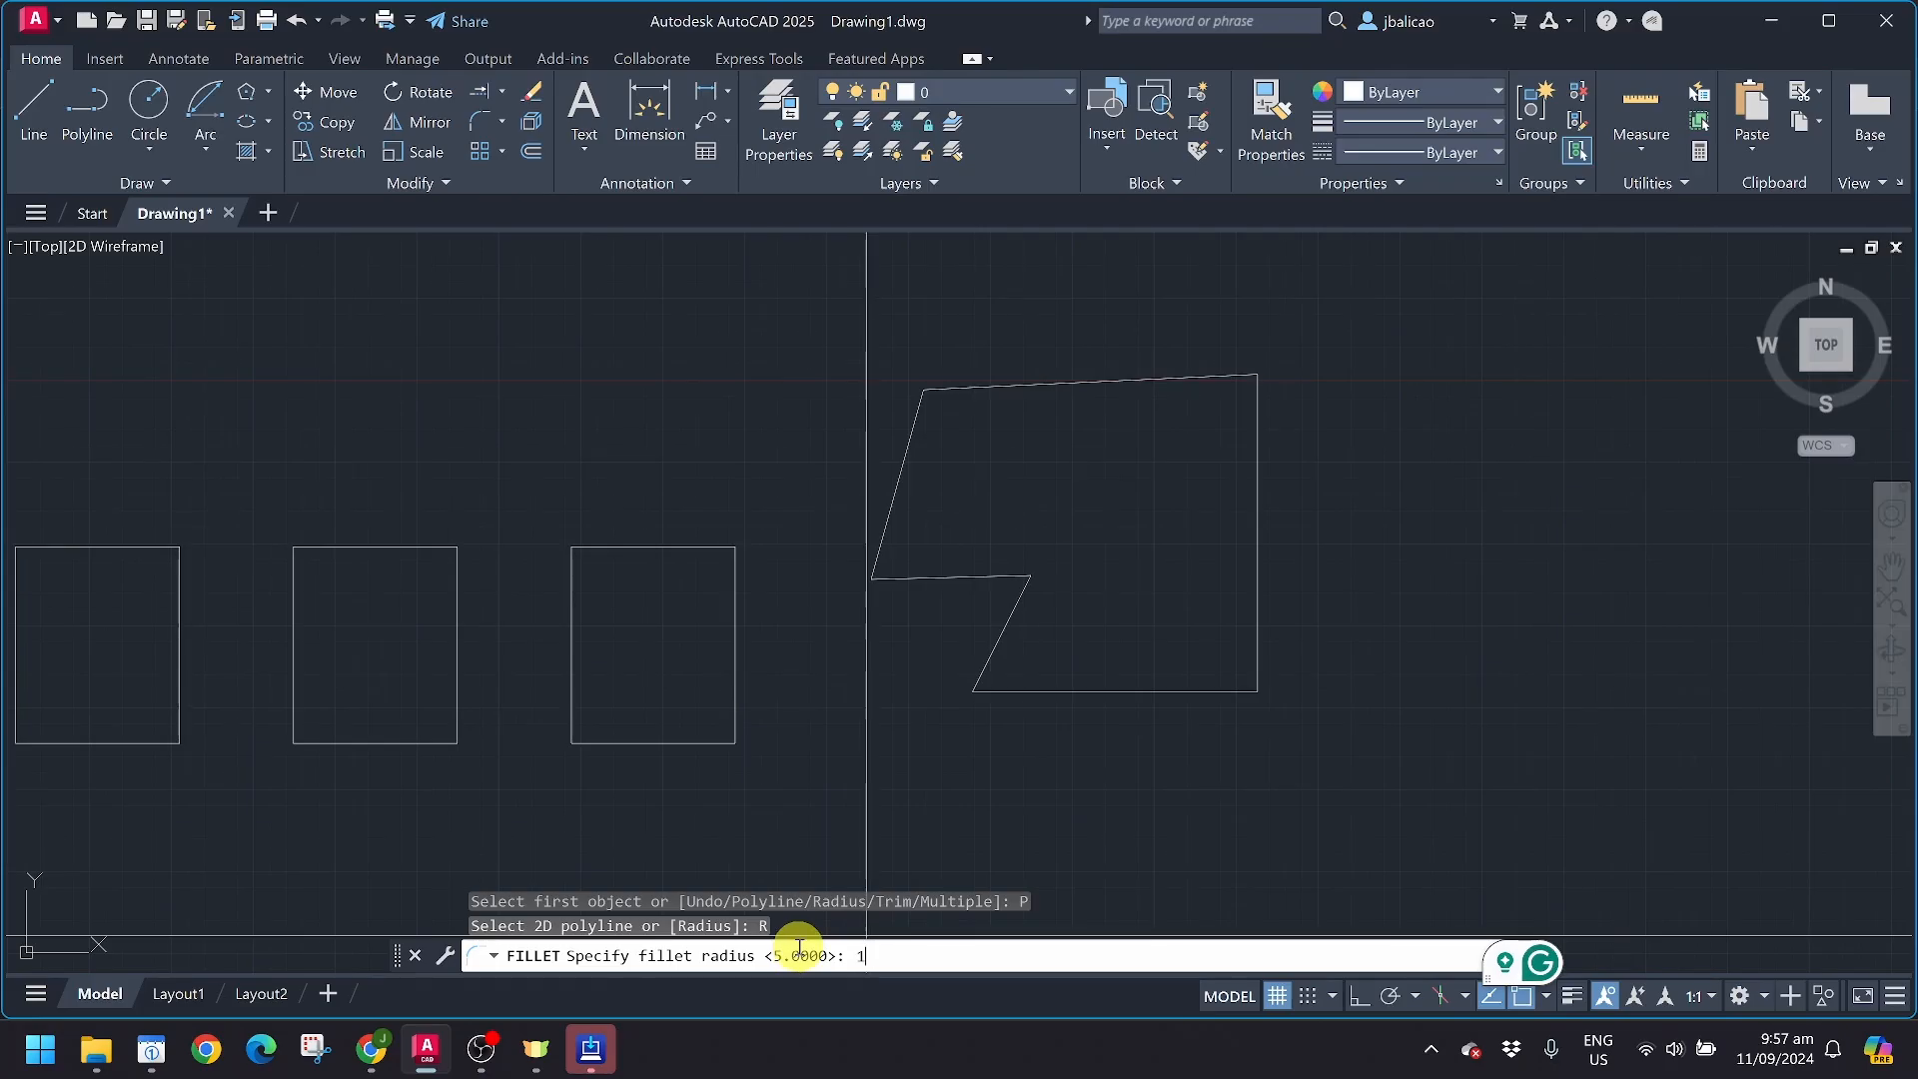
text(1)
key(Return)
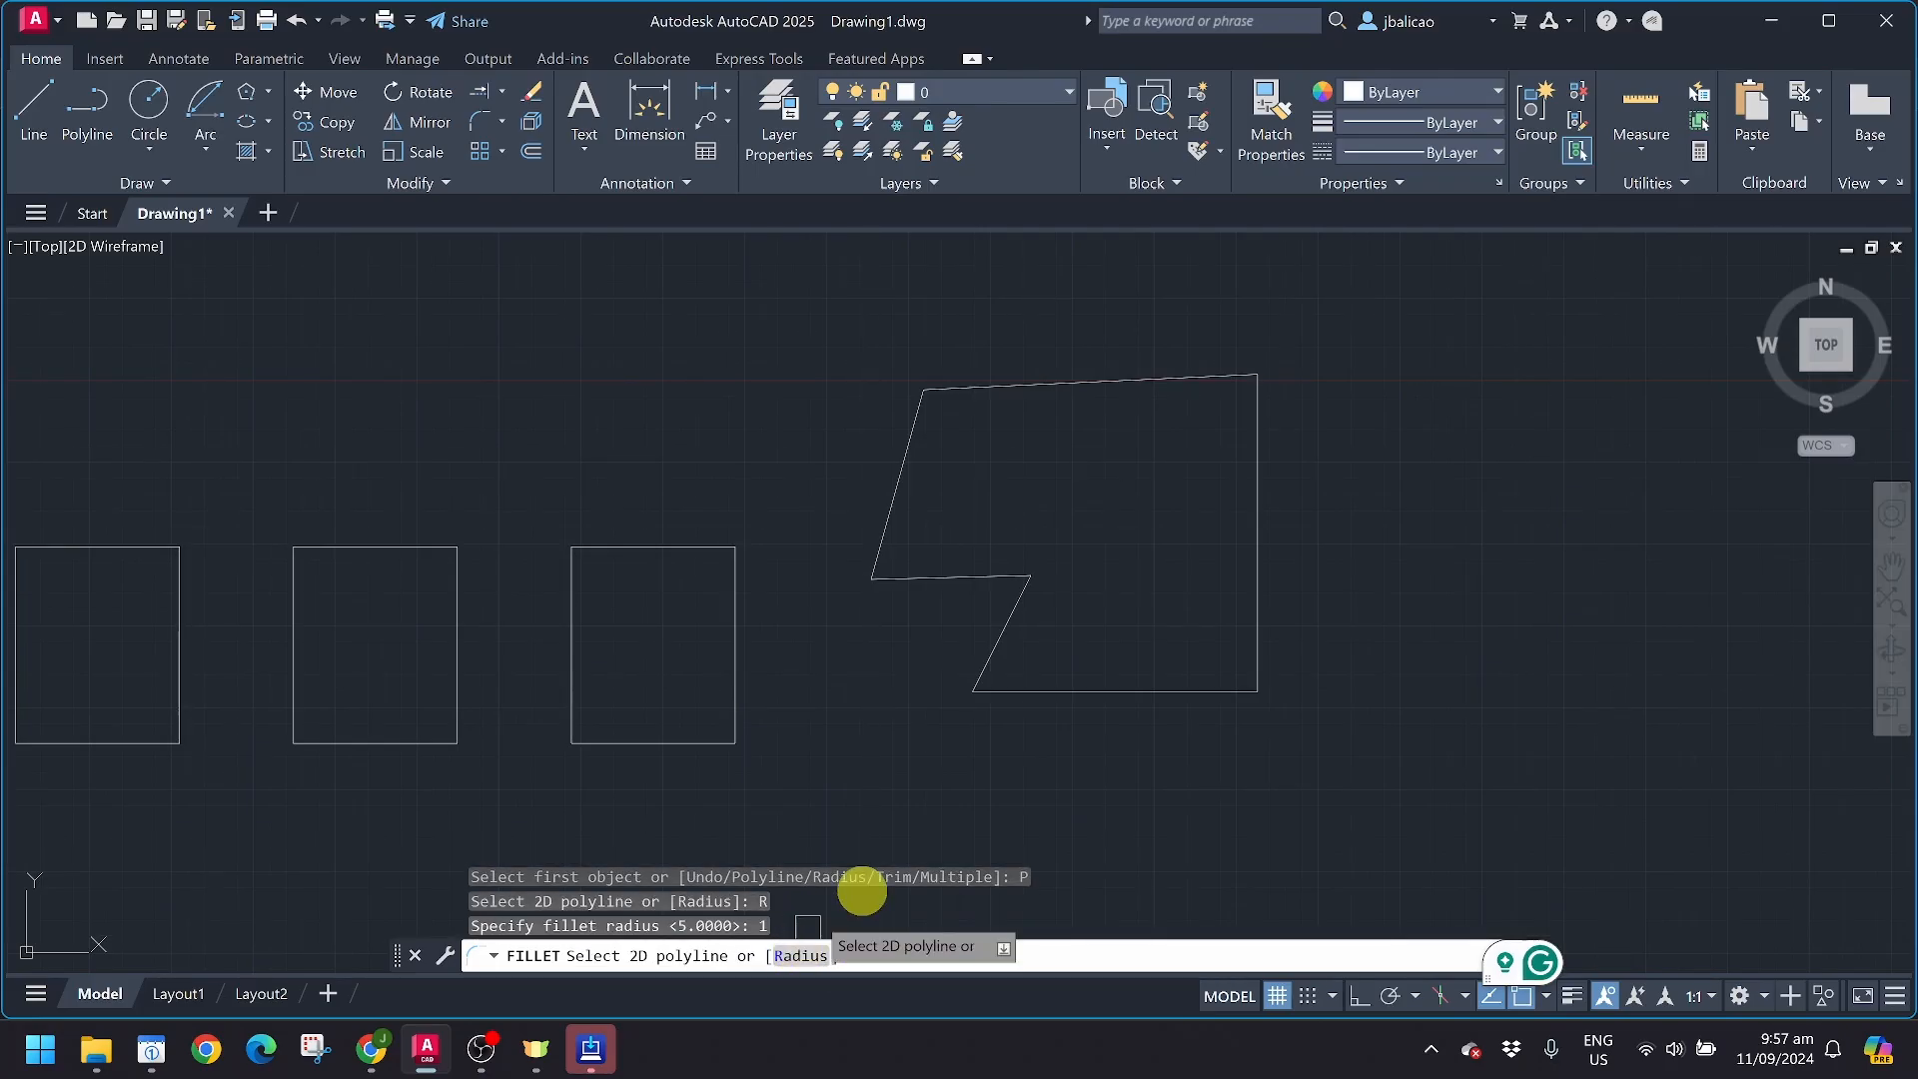
click(1029, 695)
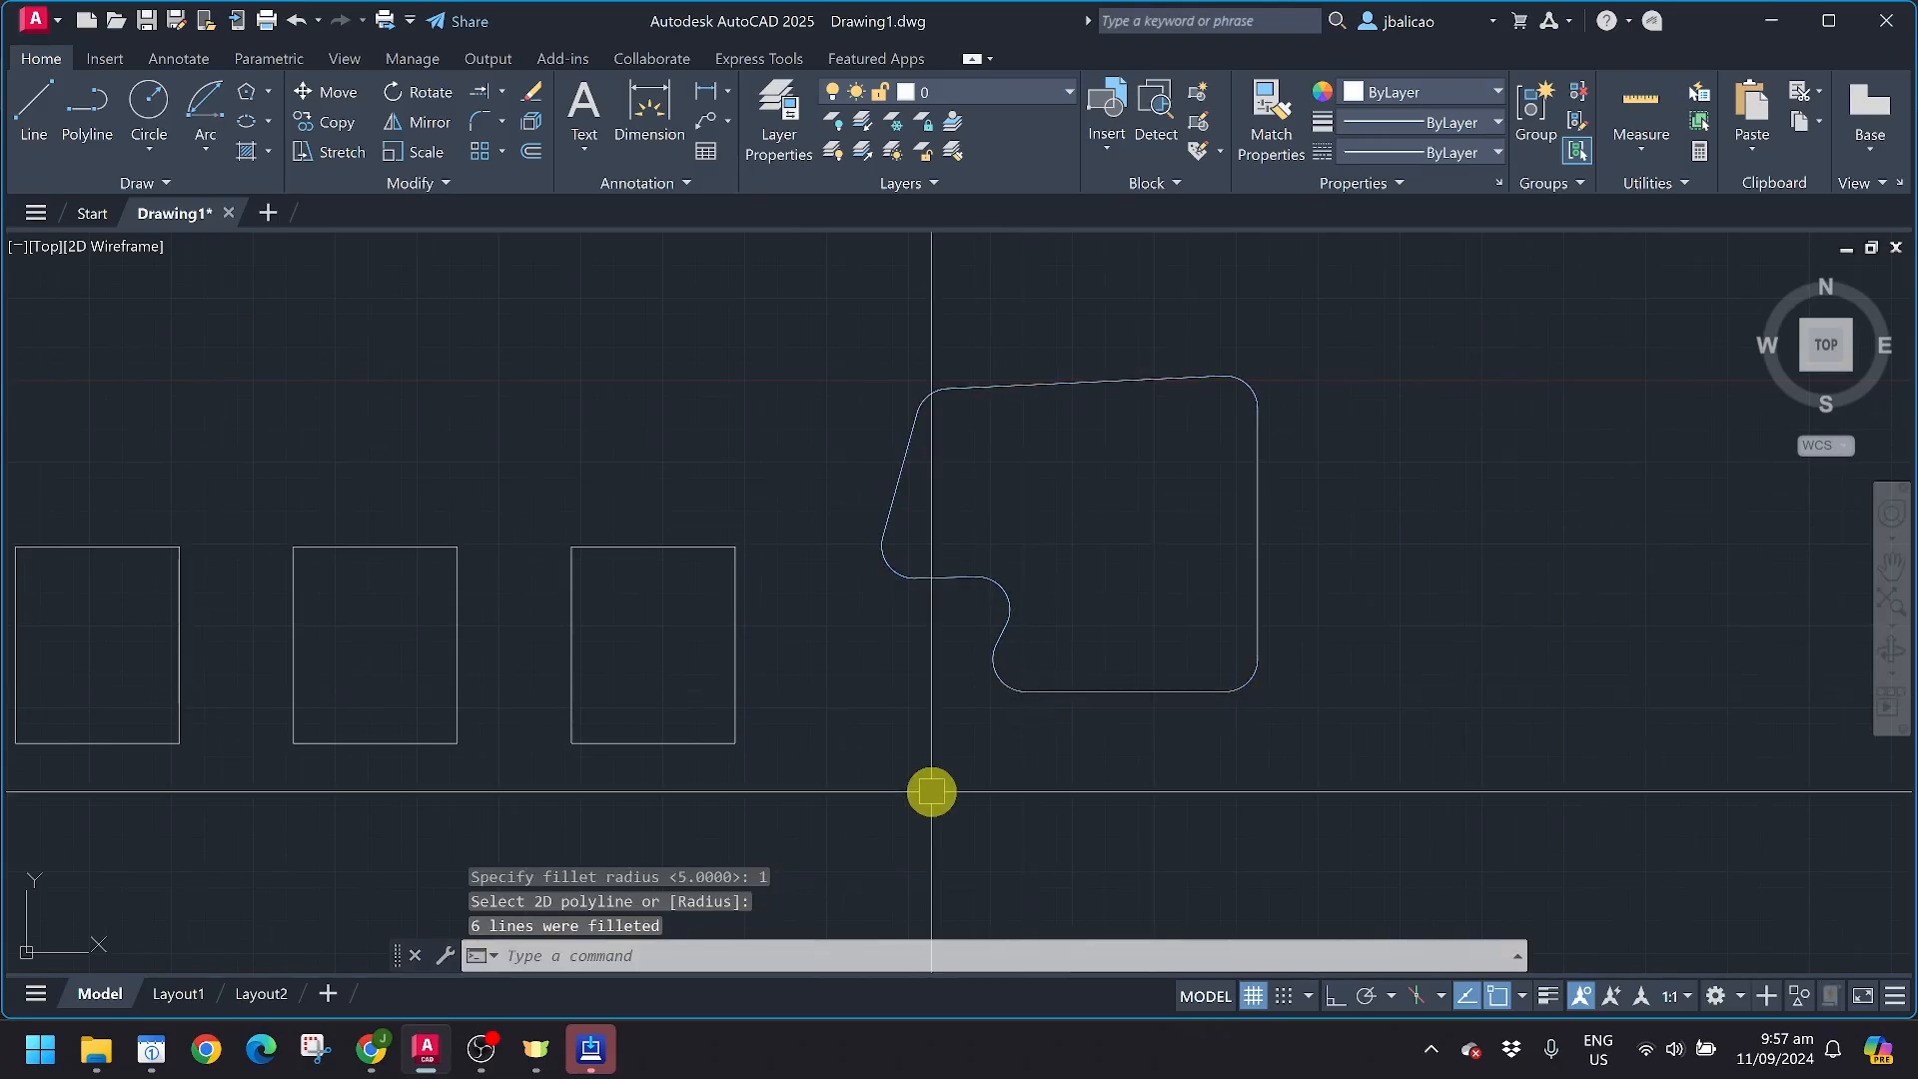
scroll(955, 399, up, 2)
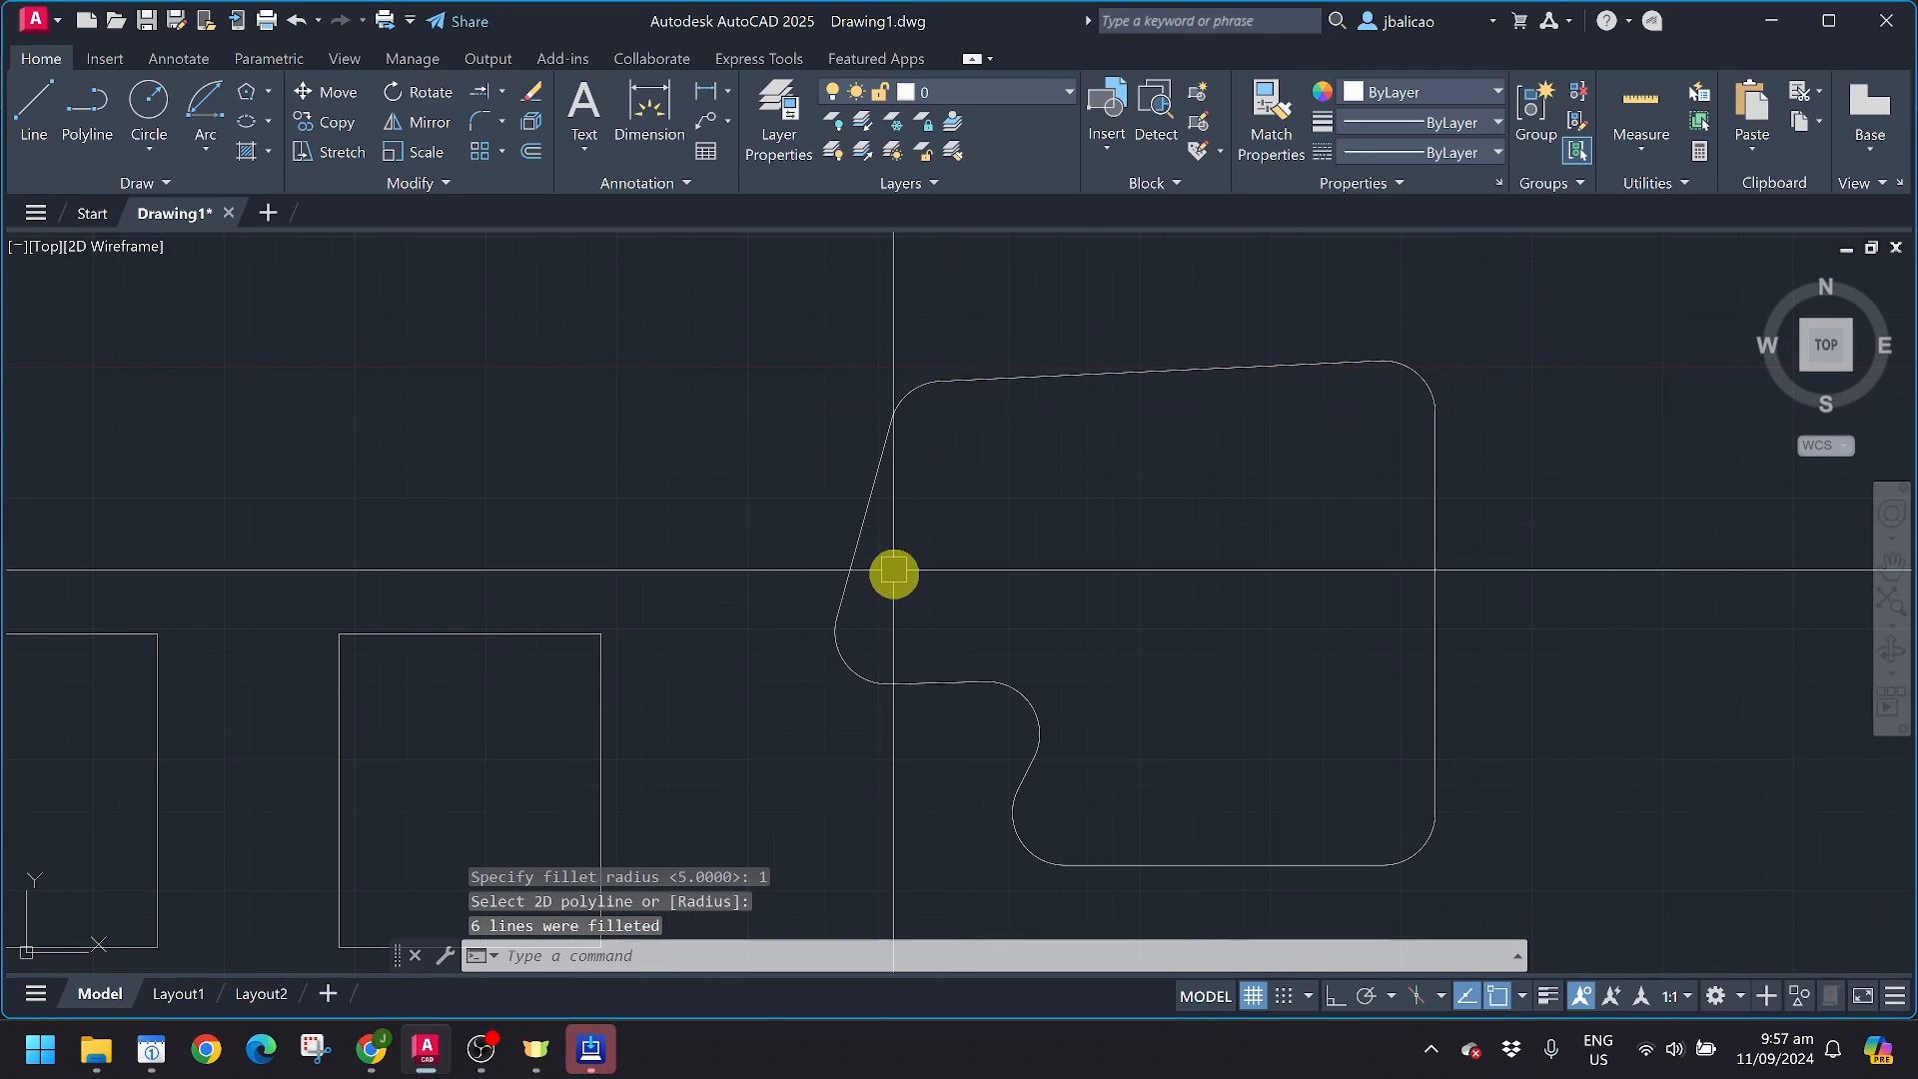
middle_drag(1156, 672, 937, 552)
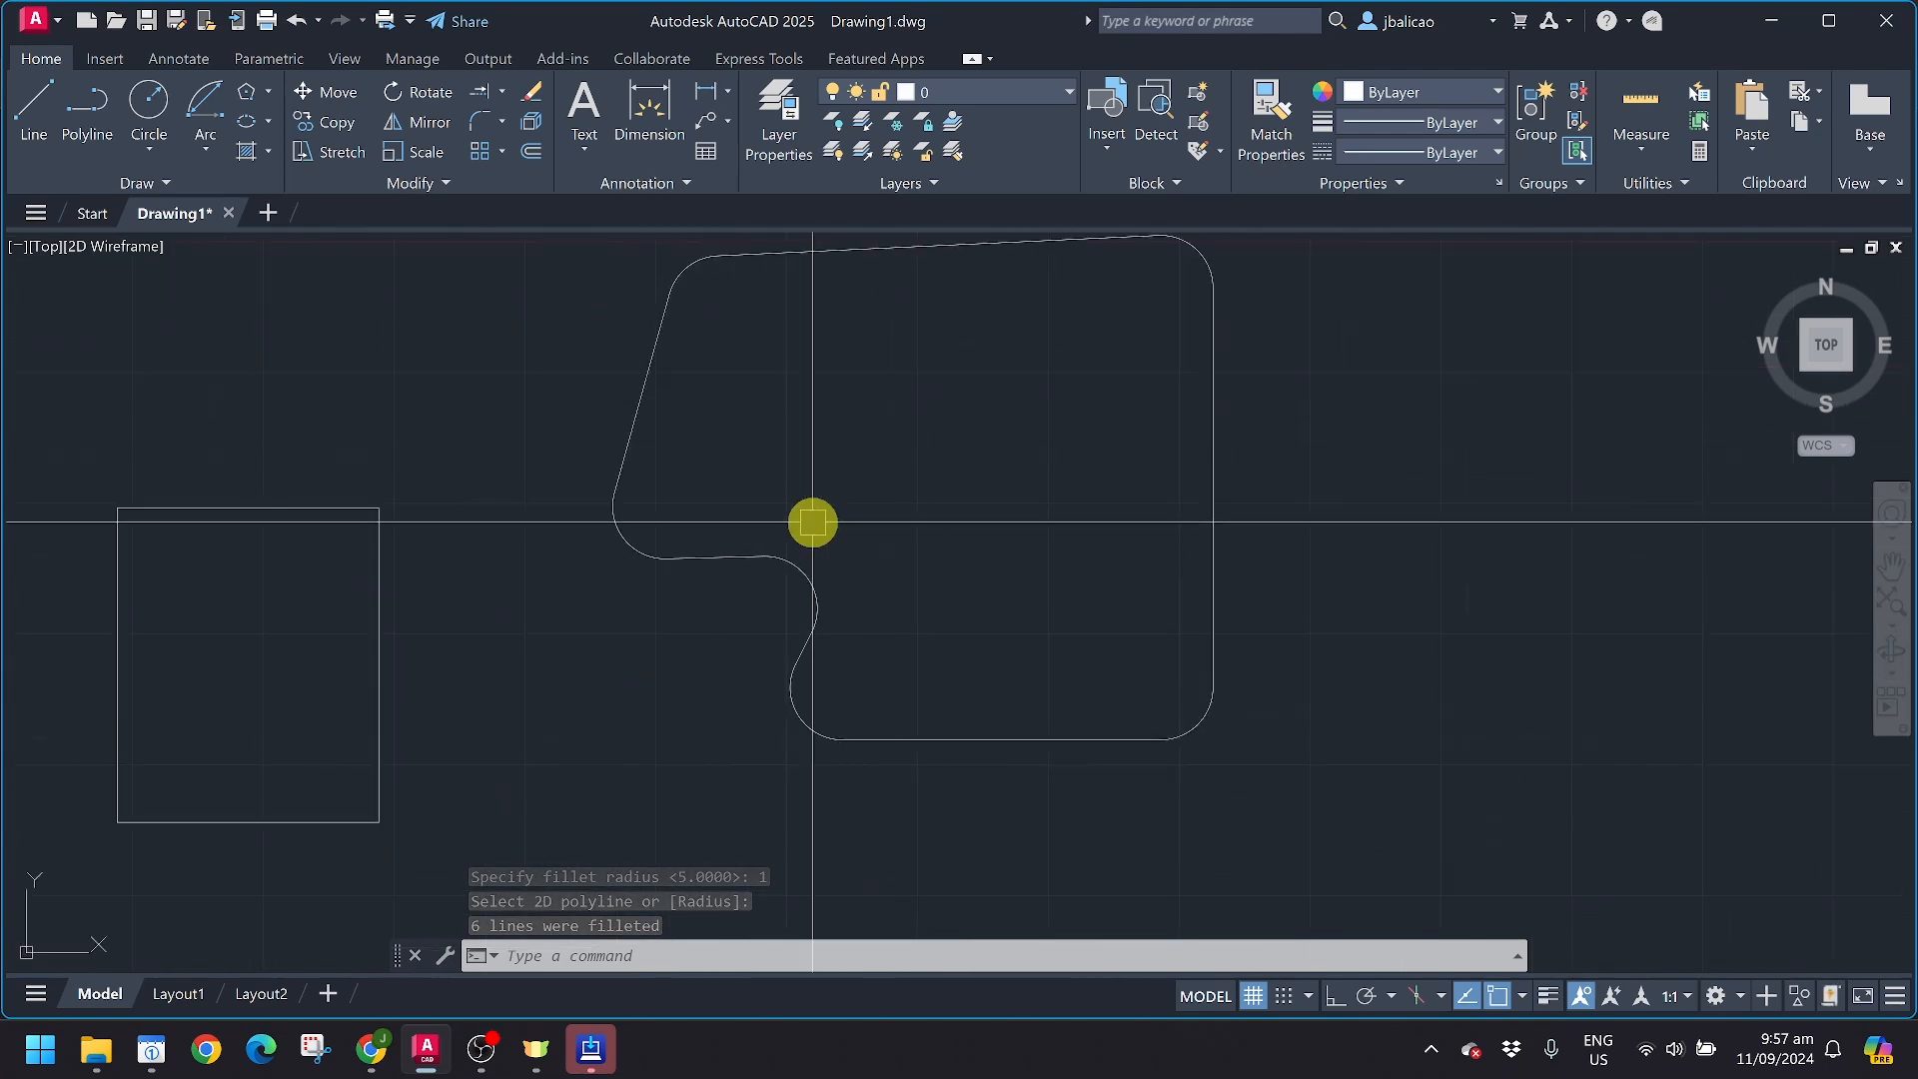
Fillet the upper-left corner of the rightmost rectangle with a radius of 2
middle_drag(1063, 519, 754, 515)
scroll(992, 511, down, 2)
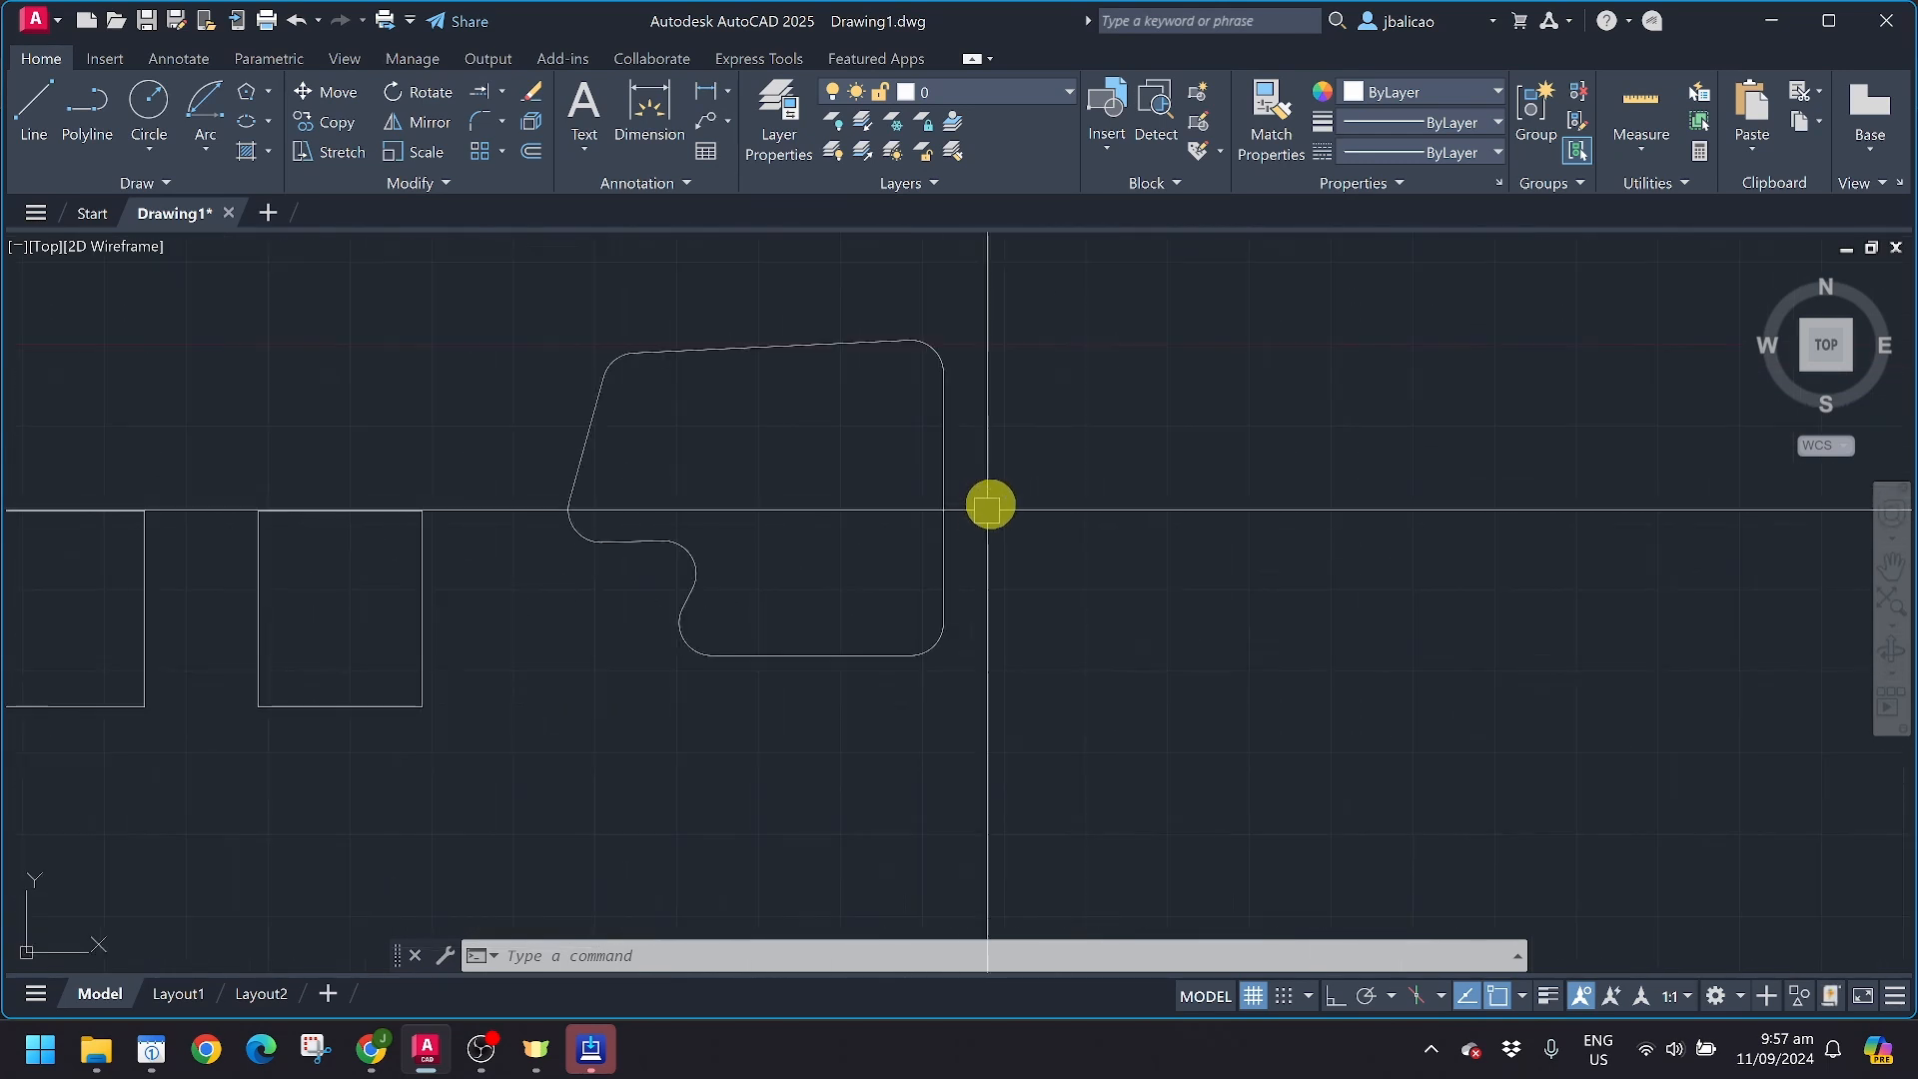
middle_drag(989, 507, 915, 515)
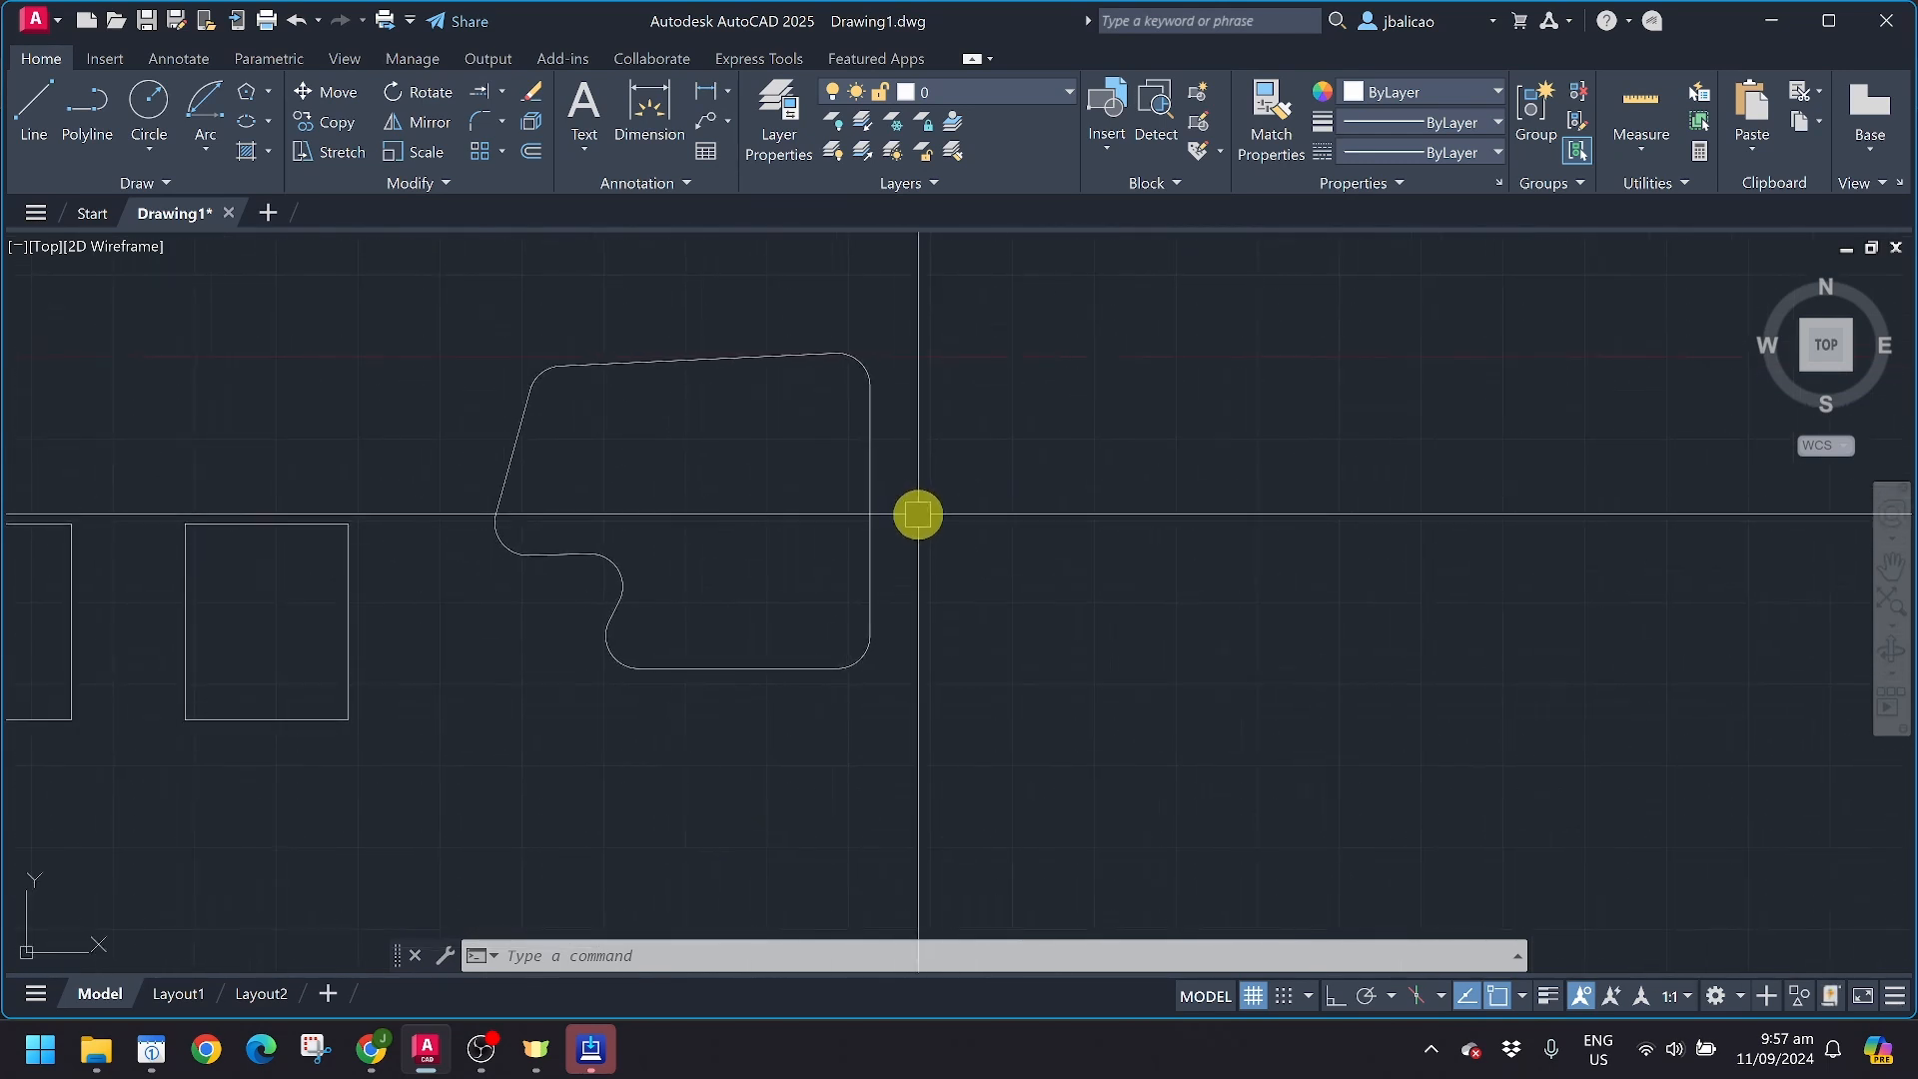
click(481, 121)
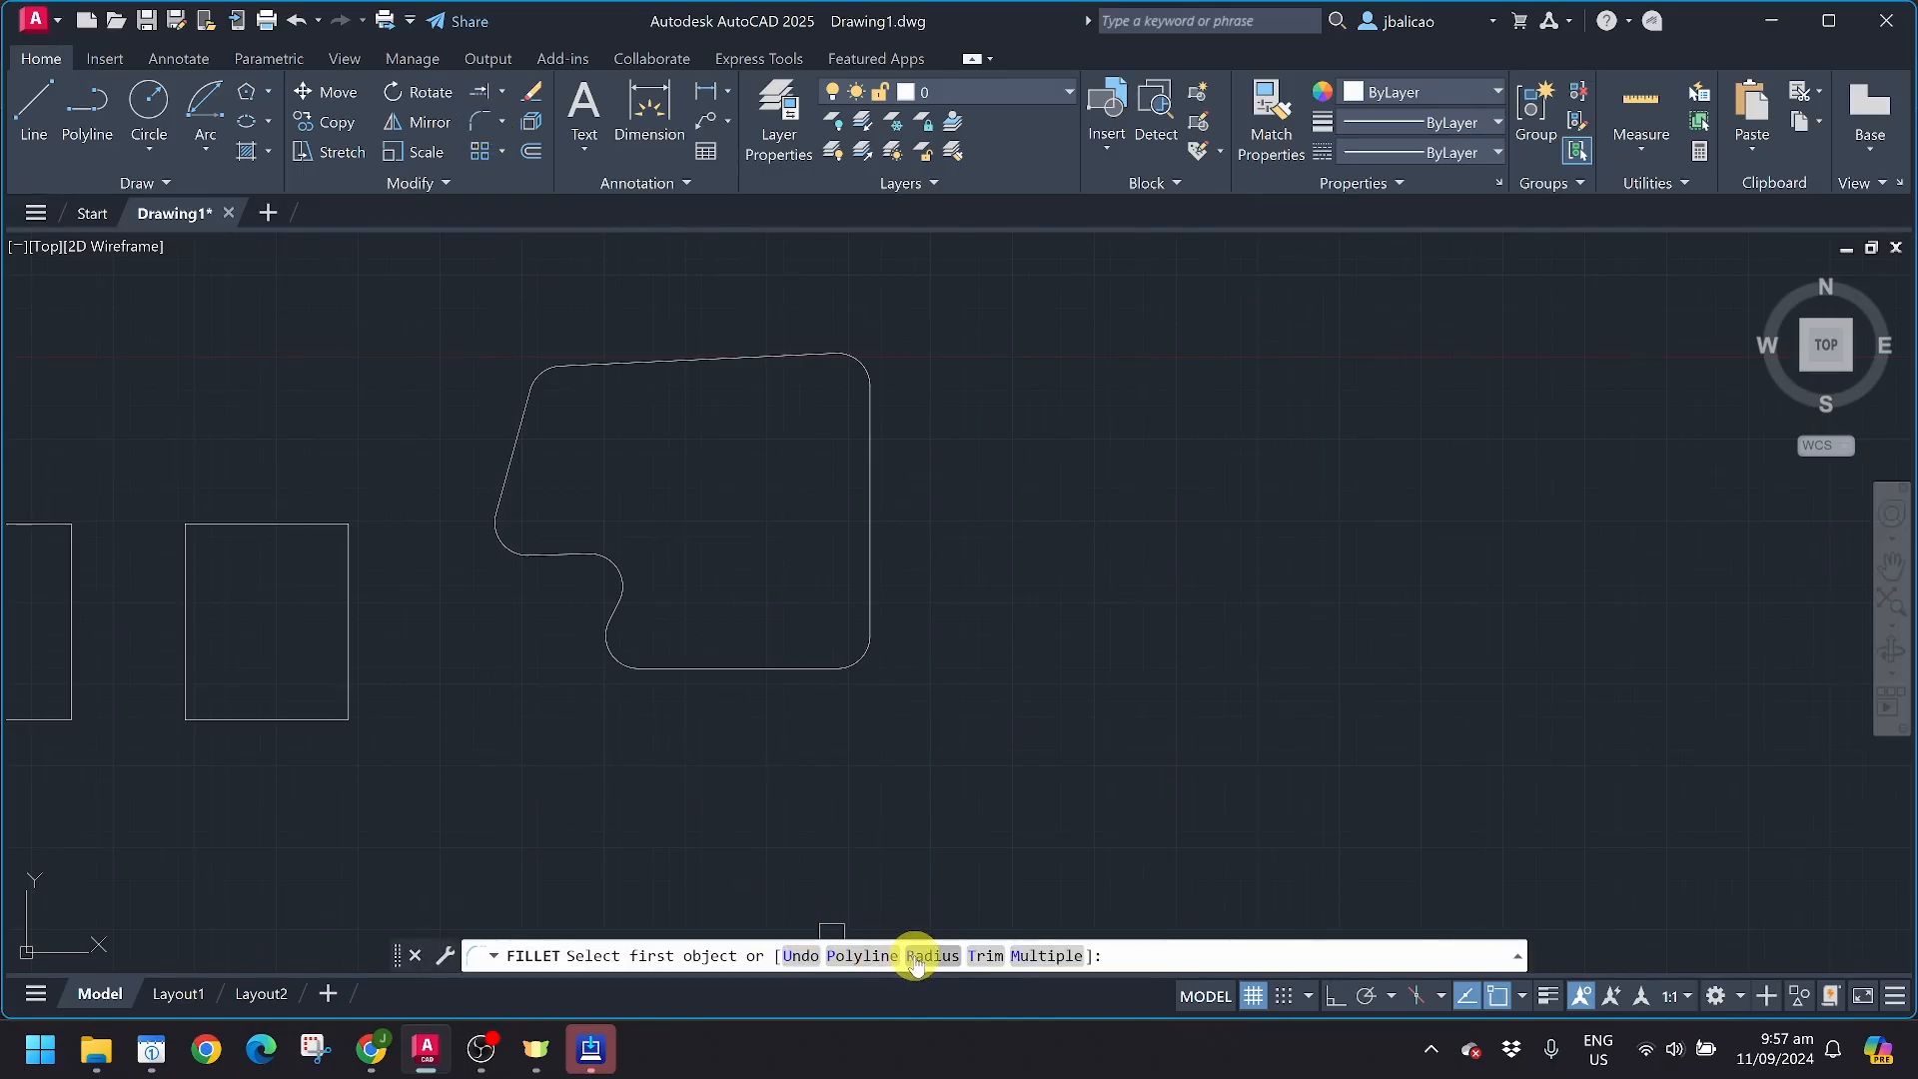
mouse_move(255, 640)
middle_down()
mouse_move(741, 517)
mouse_move(691, 631)
middle_up()
scroll(741, 515, up, 2)
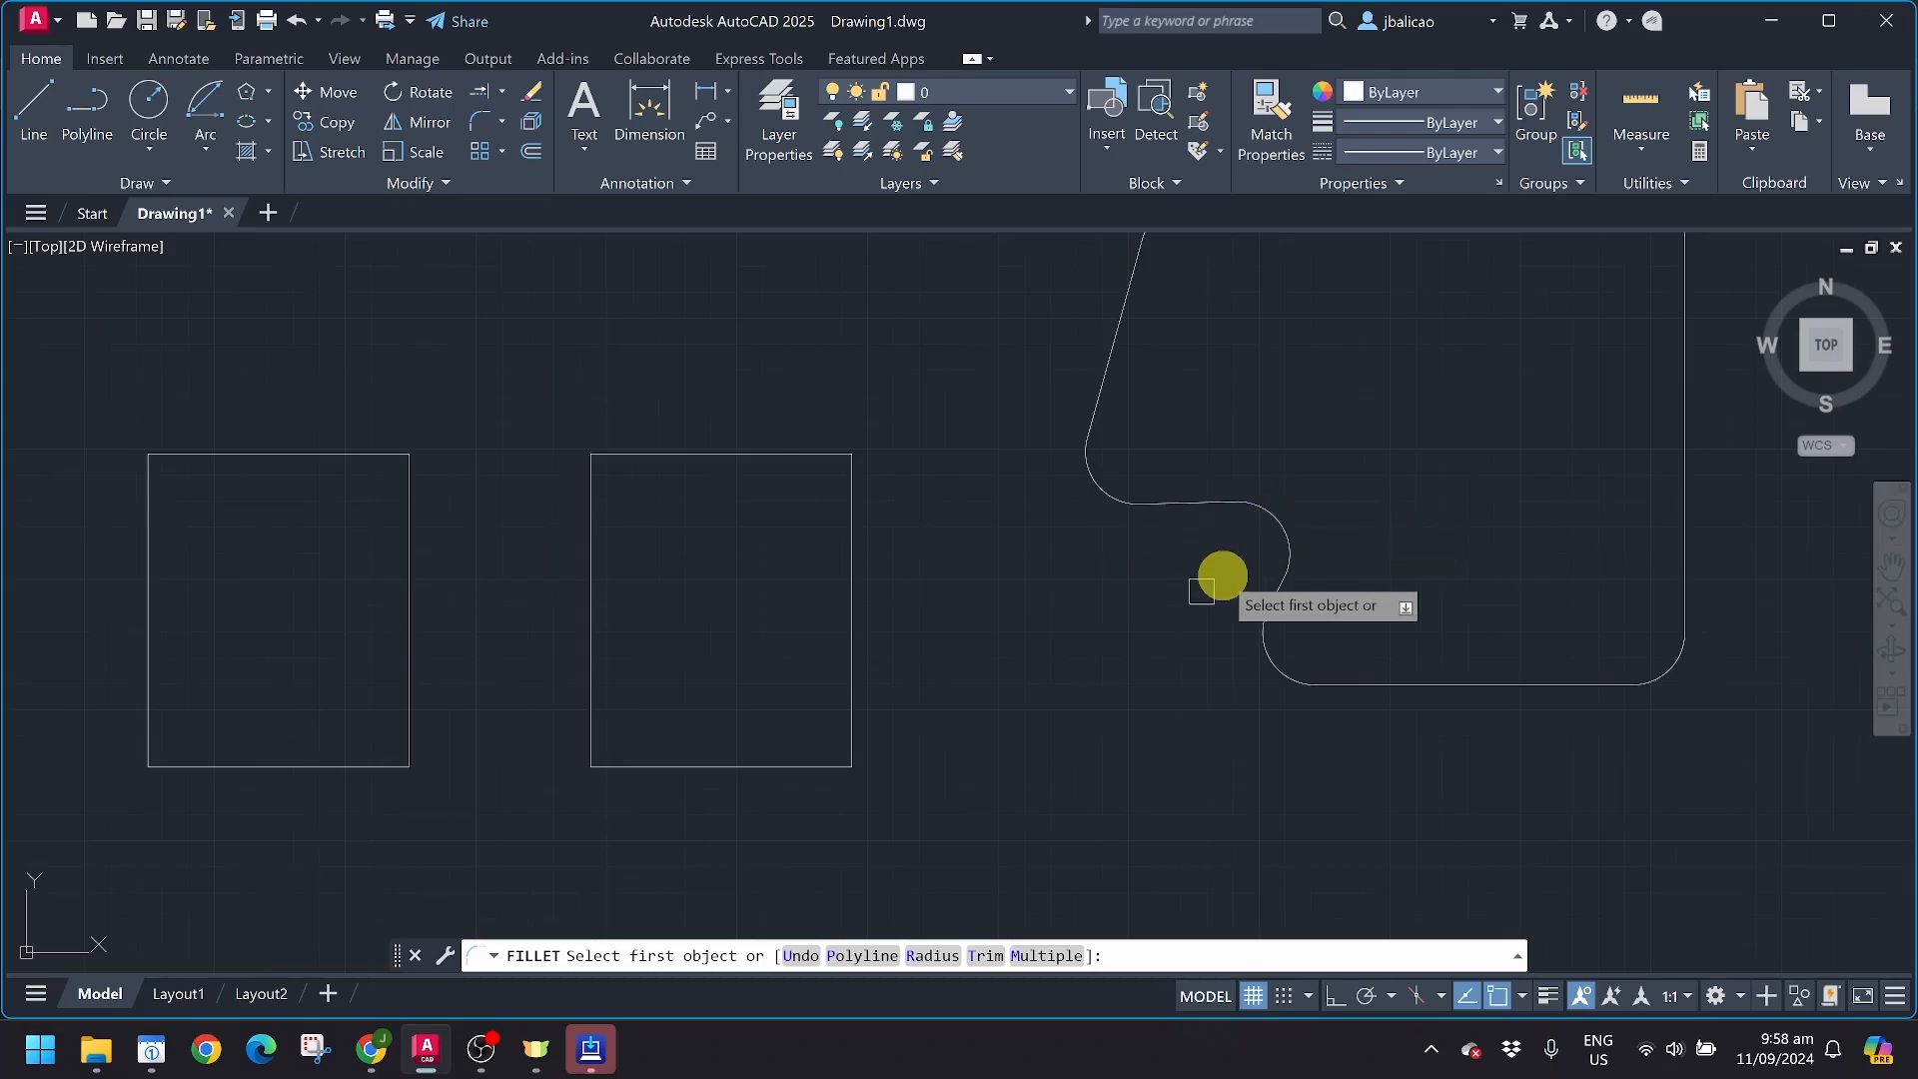
click(914, 949)
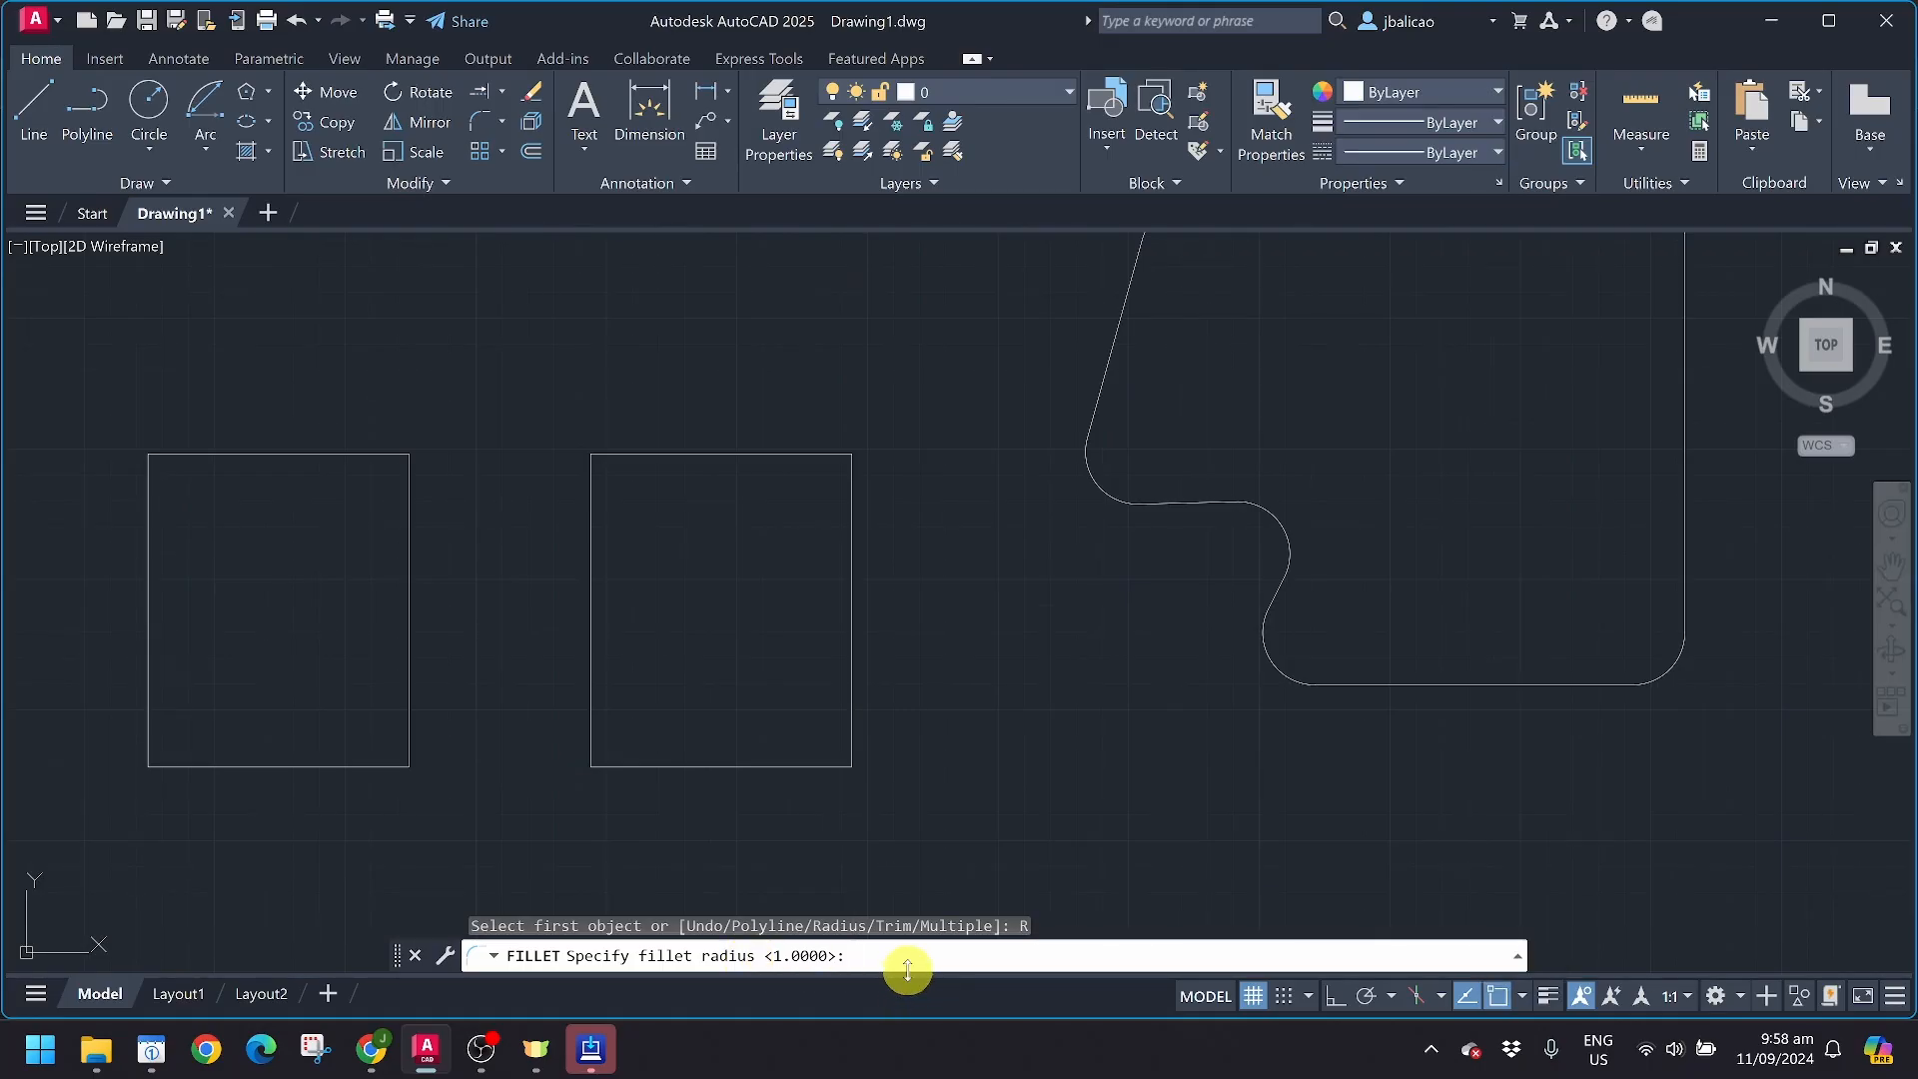
text(2)
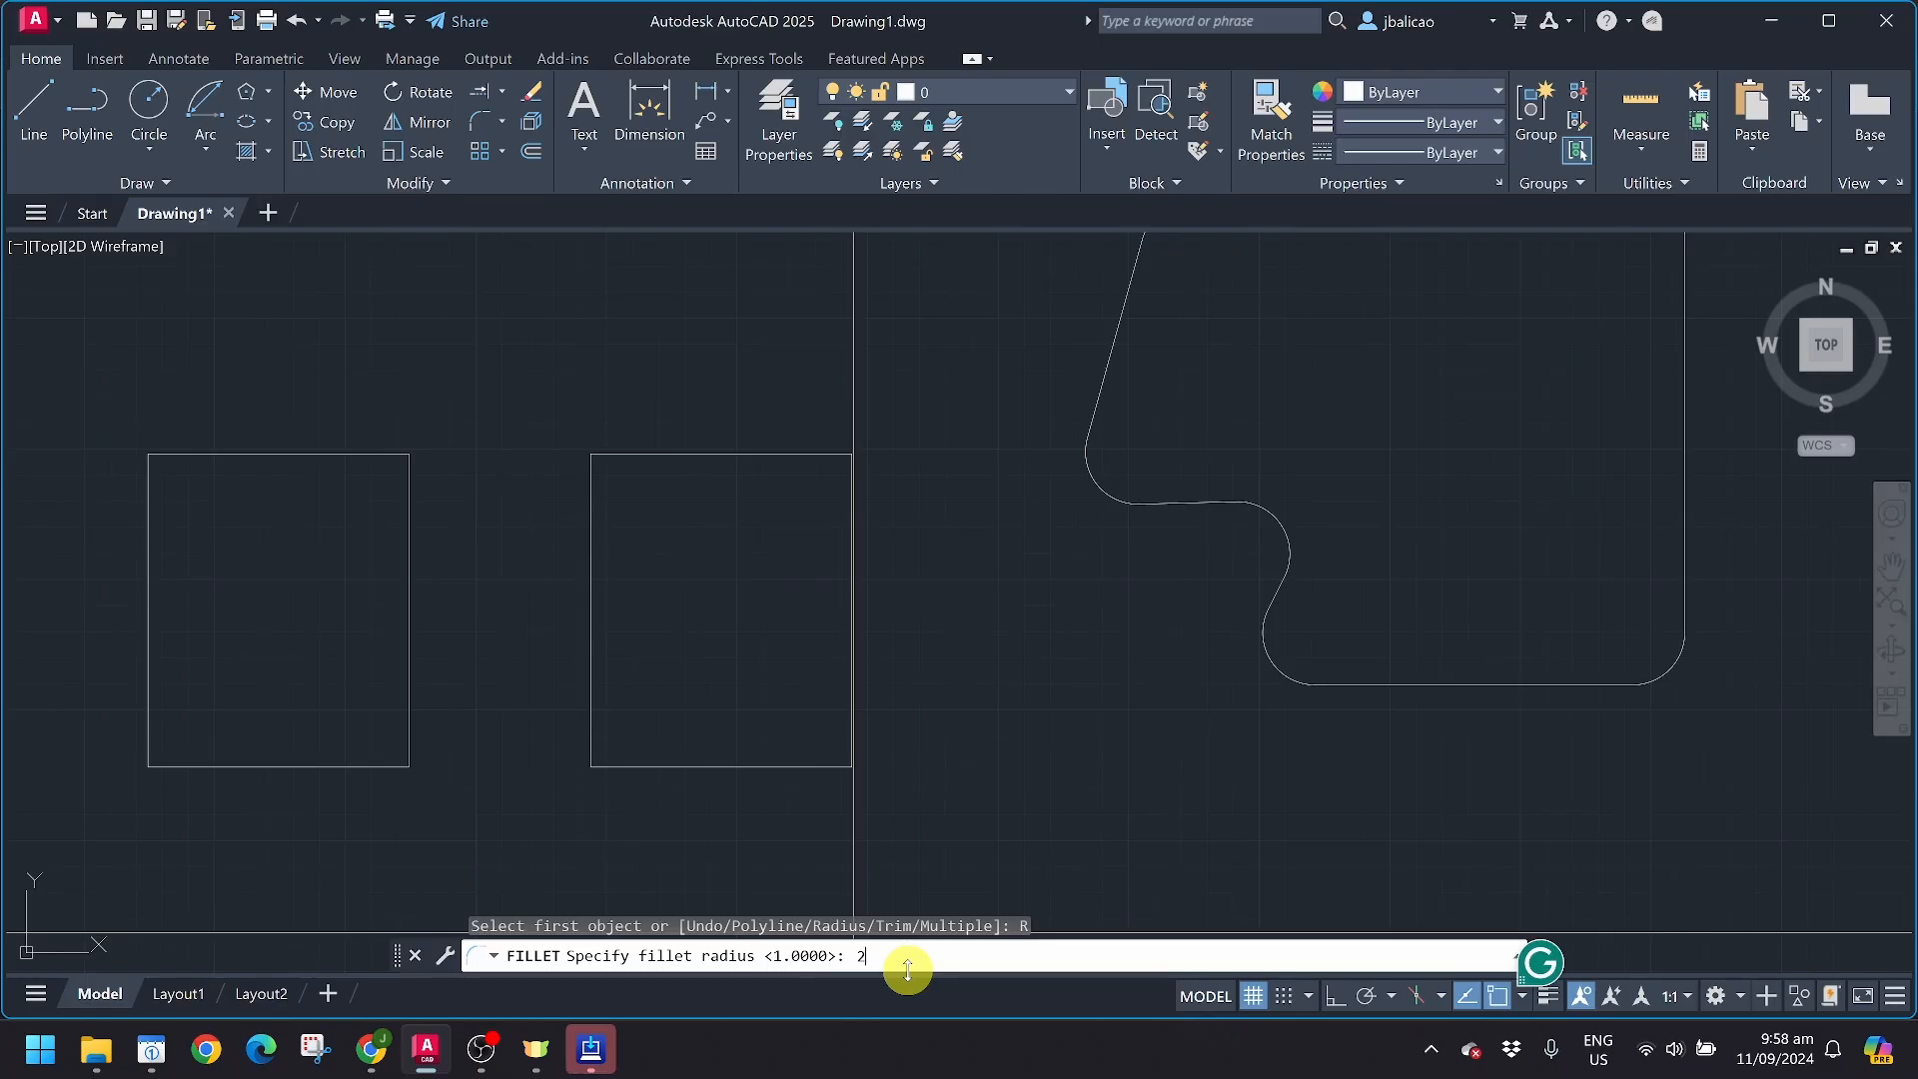
key(Return)
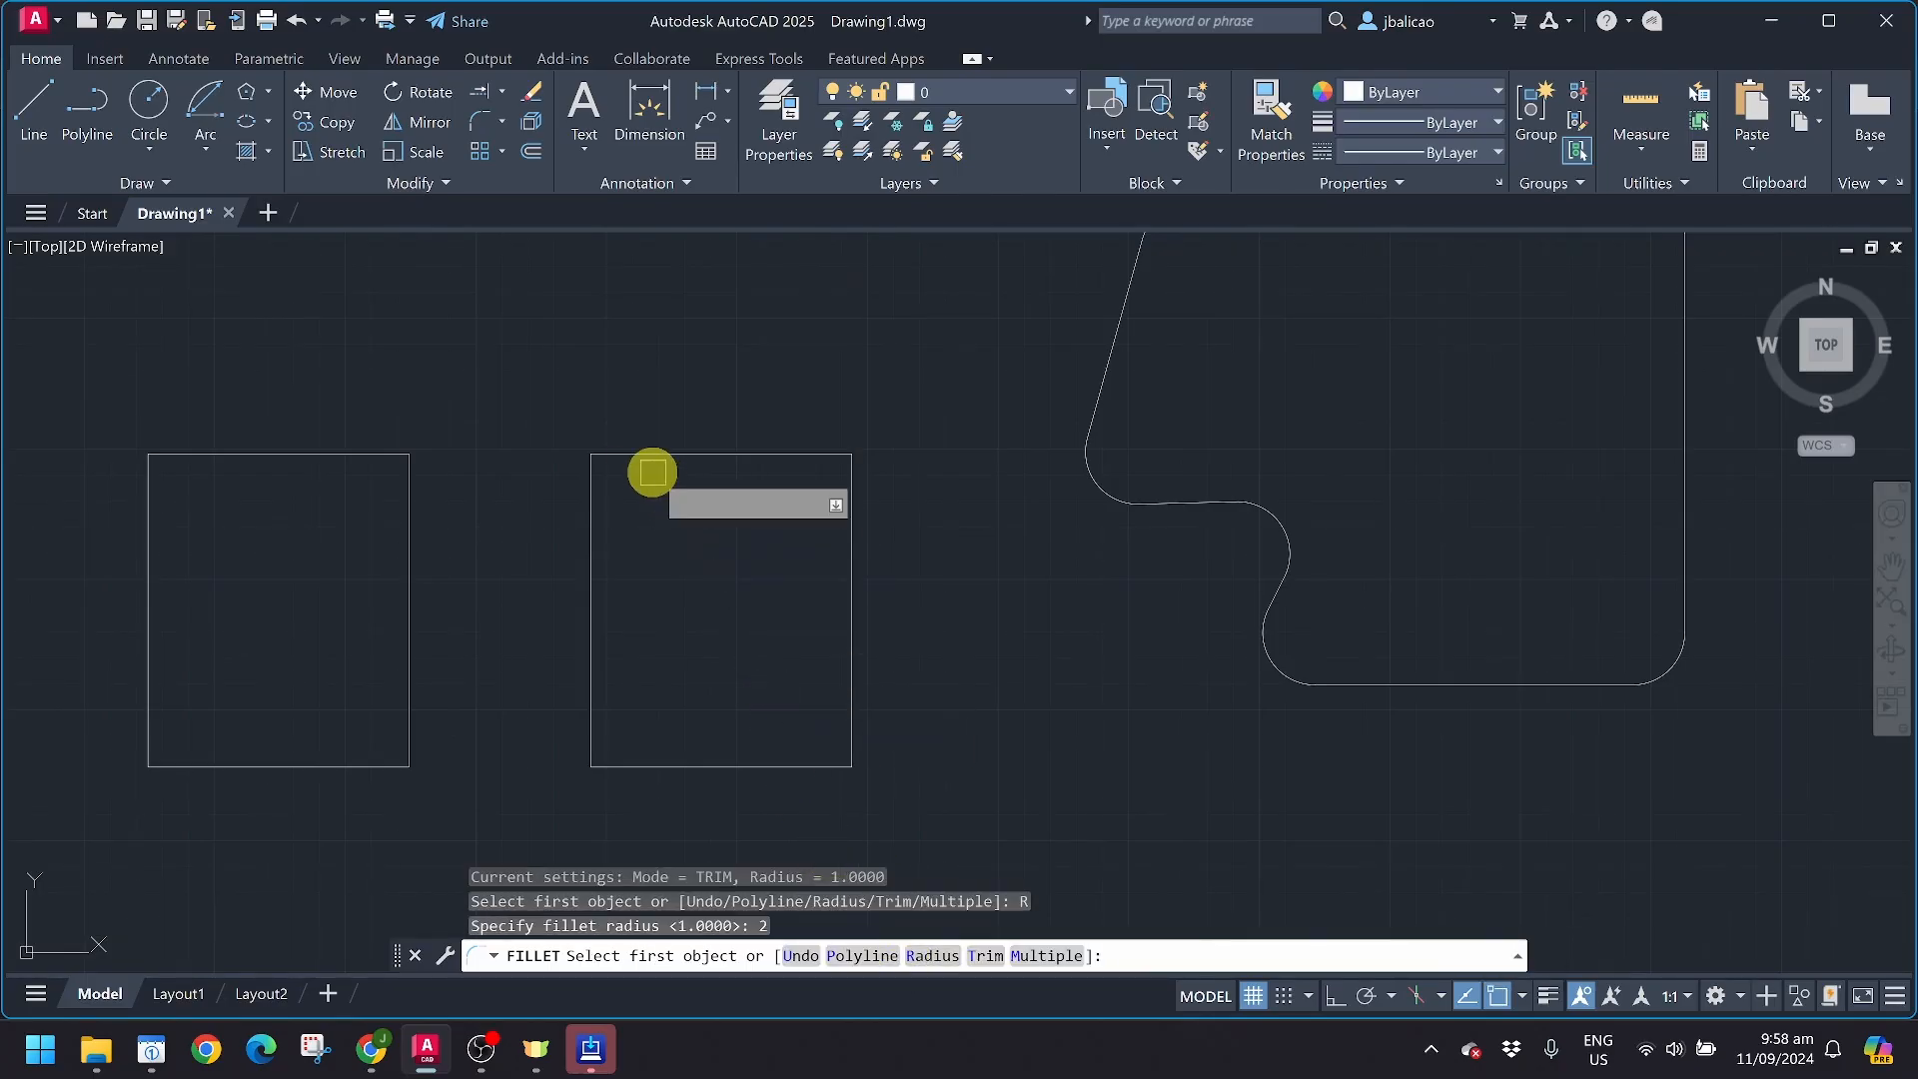
click(637, 456)
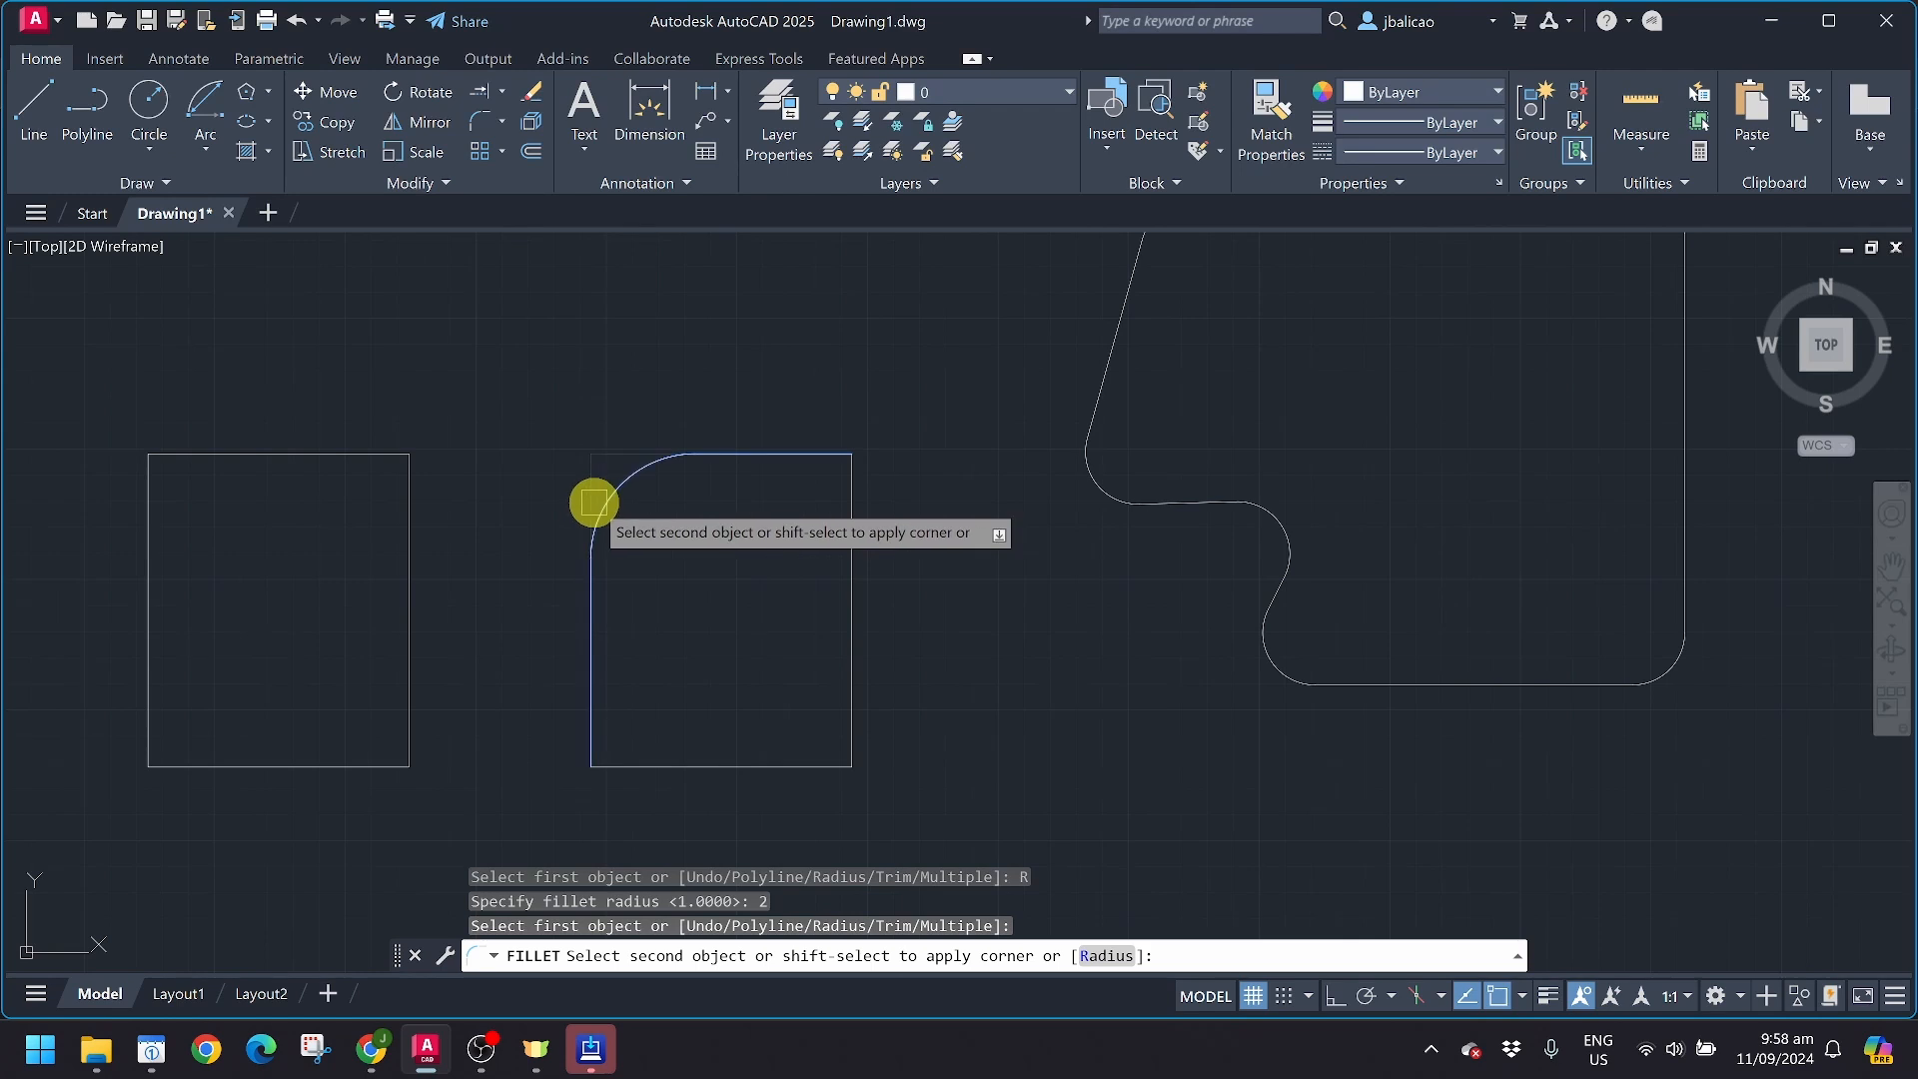
click(586, 598)
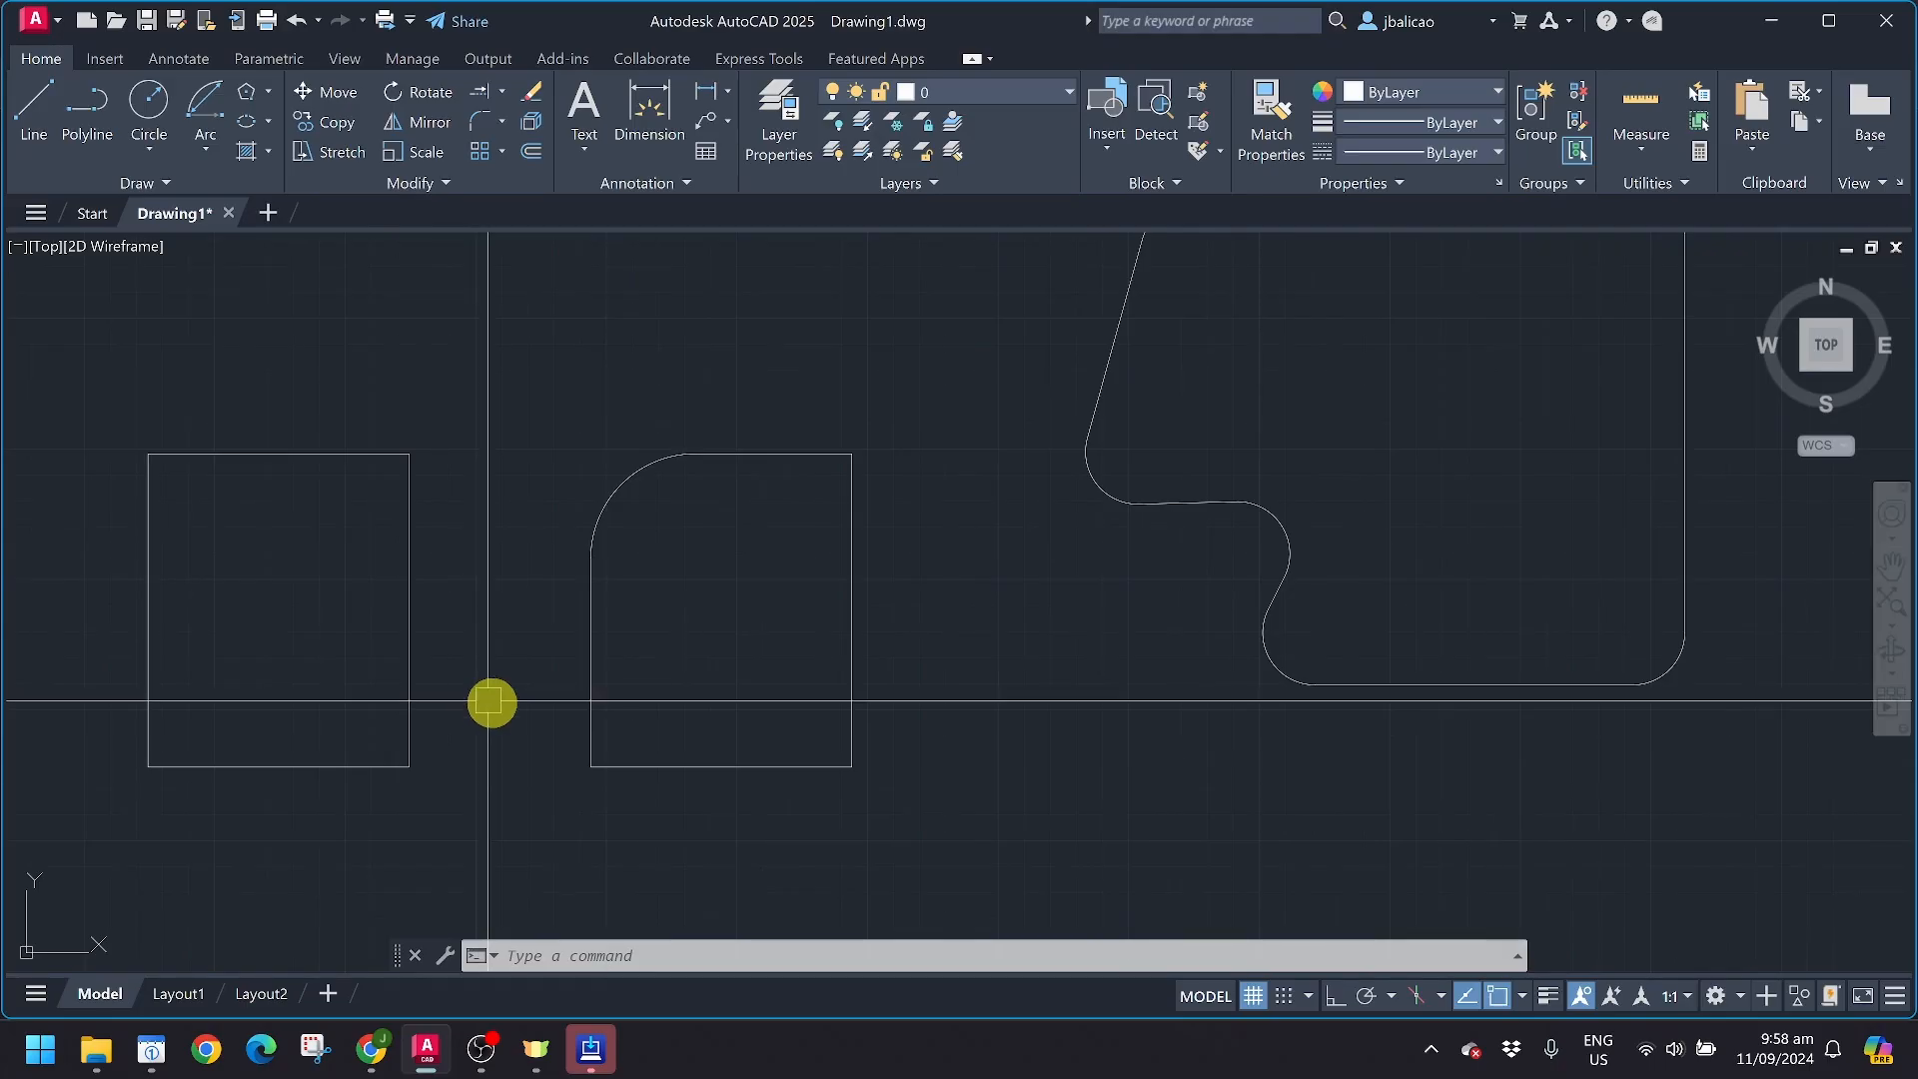
Using Fillet's Multiple option with the current radius of 2, round both left corners of the second rectangle from the right
click(485, 127)
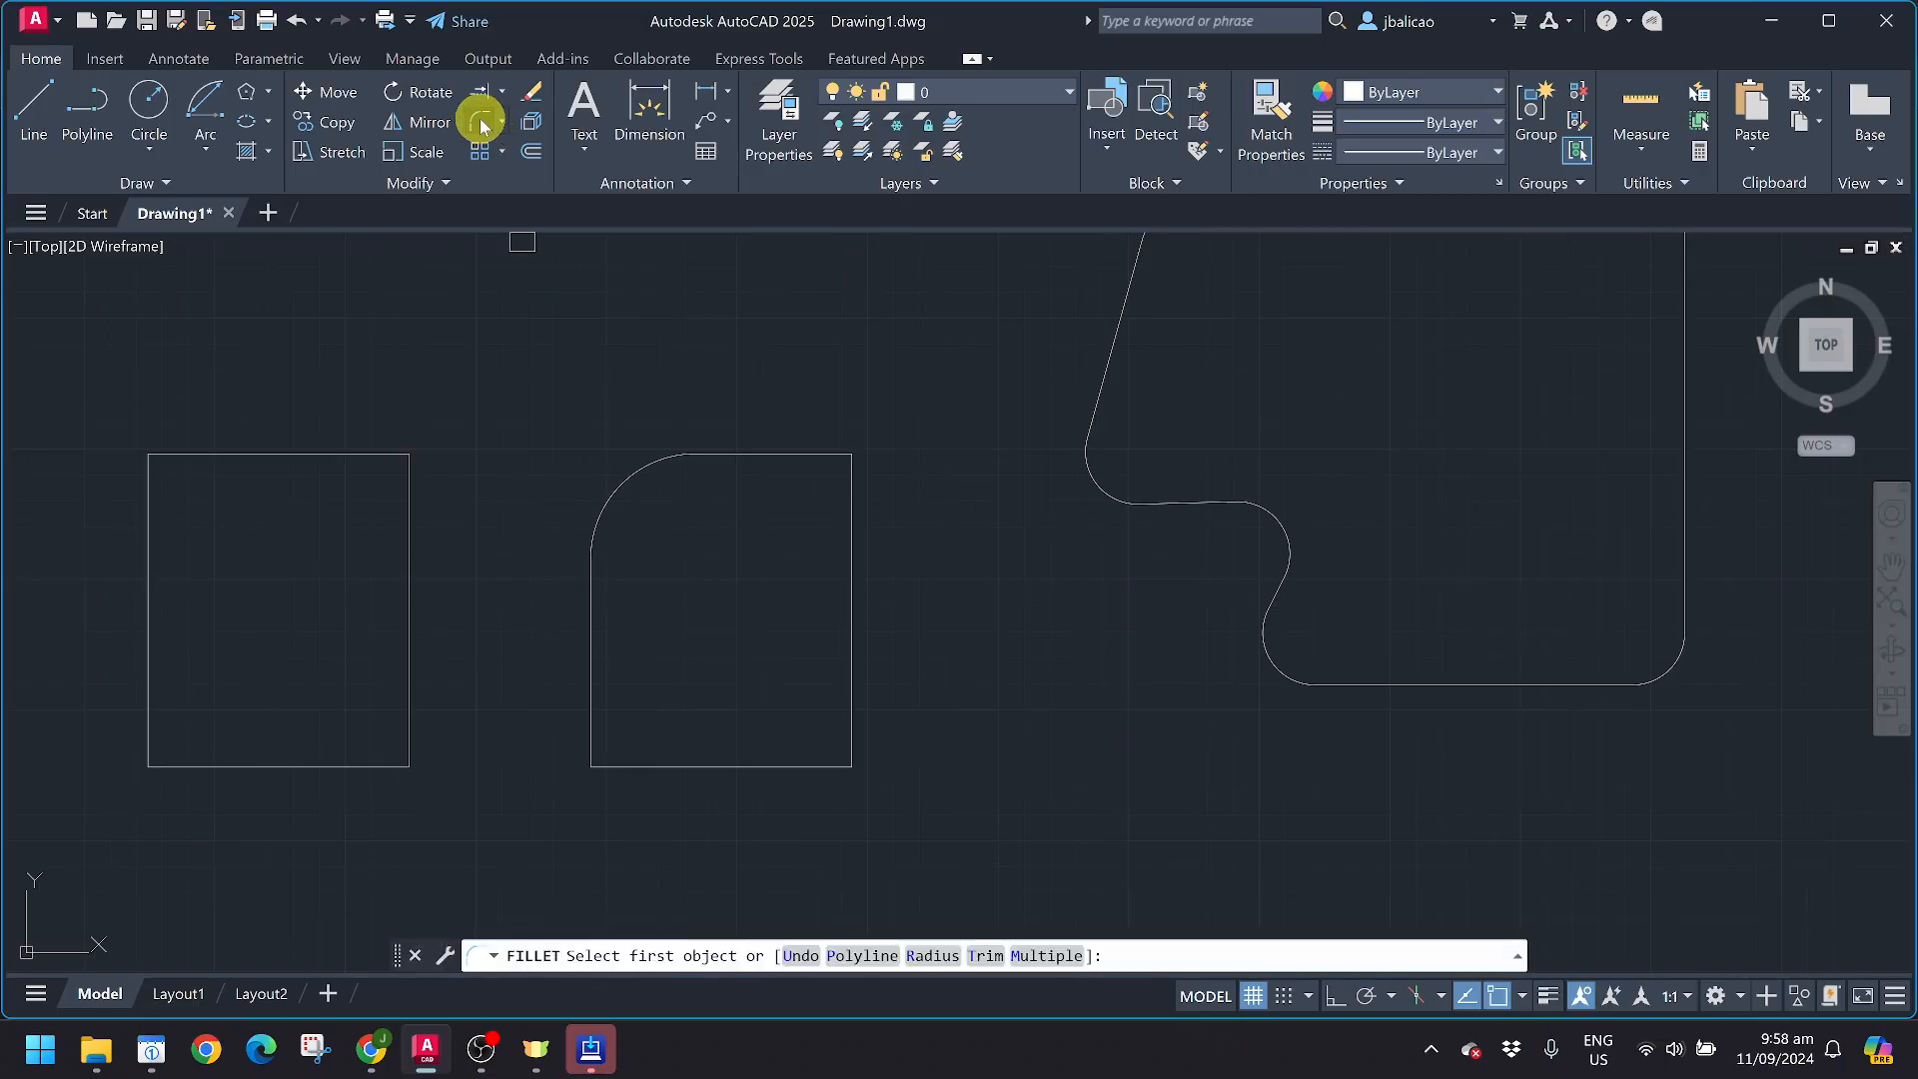
click(1031, 956)
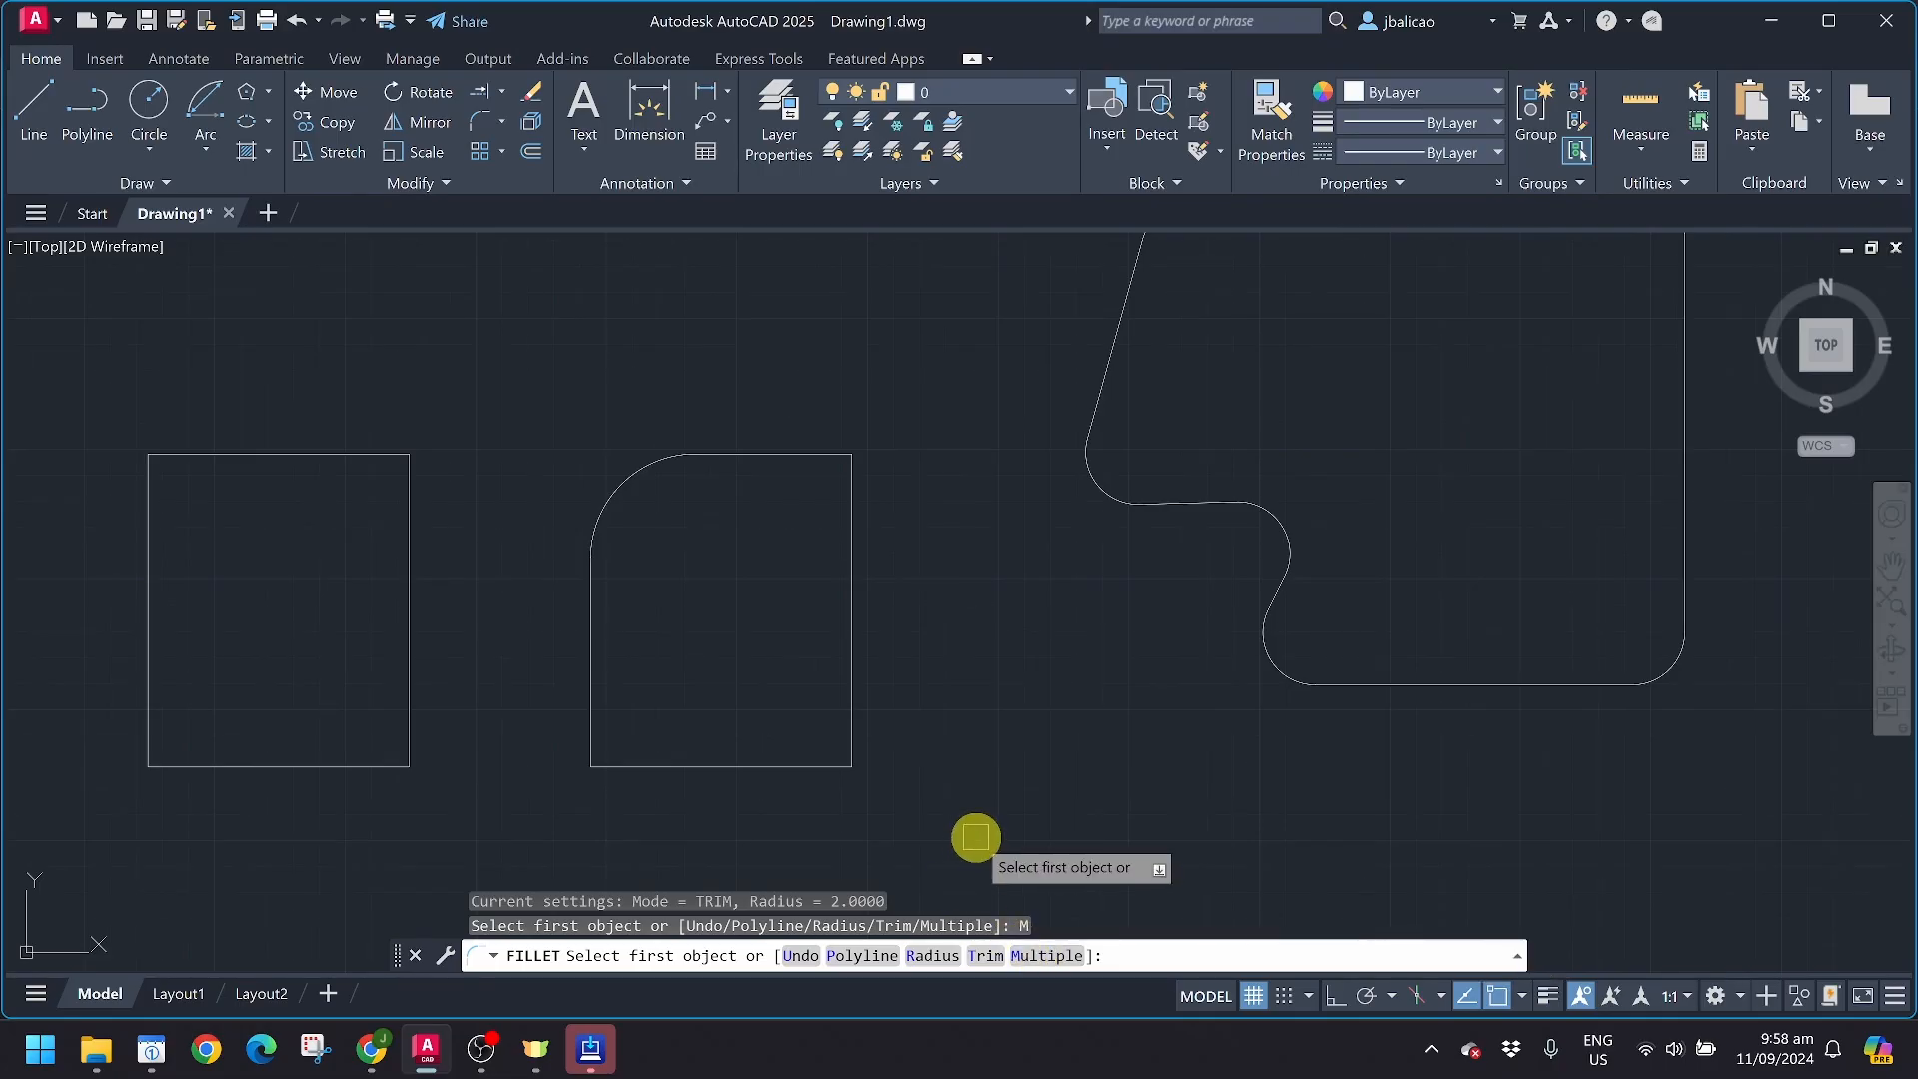
middle_drag(608, 642, 910, 643)
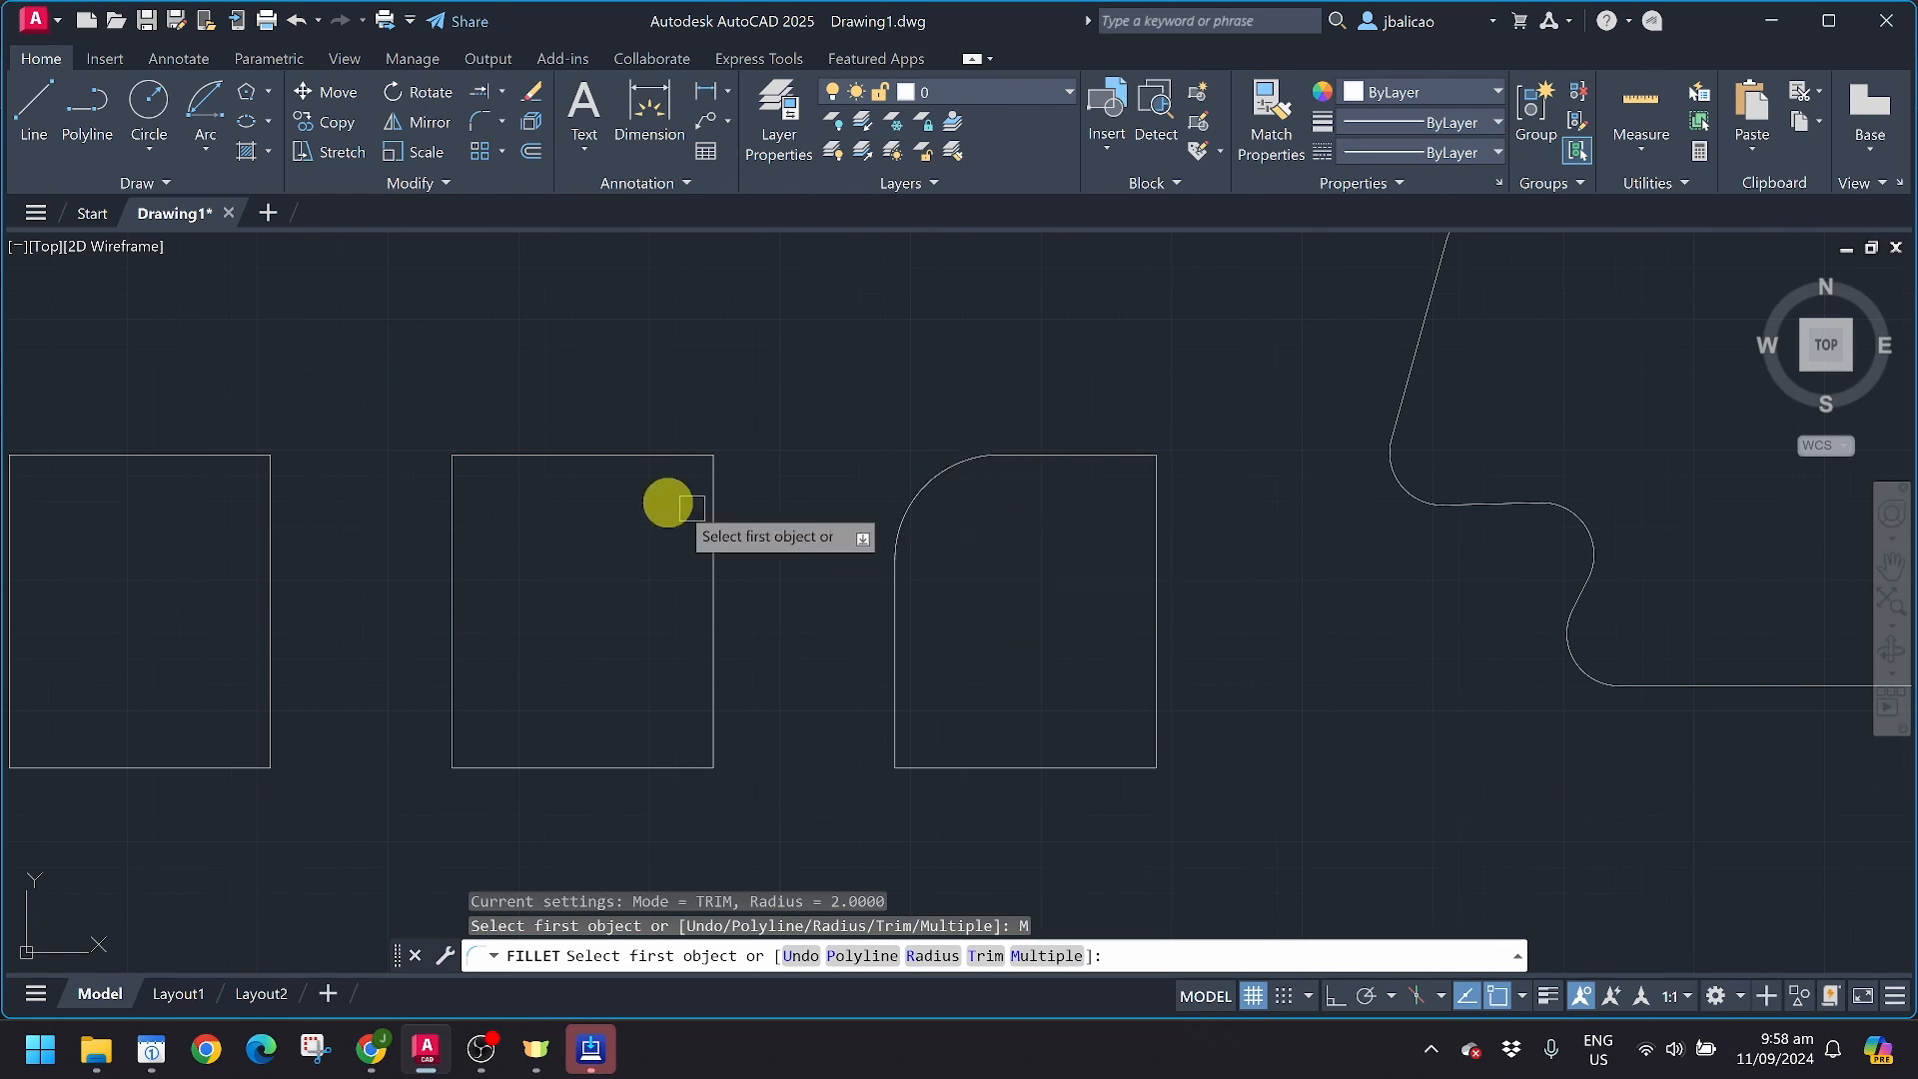
click(528, 446)
click(451, 561)
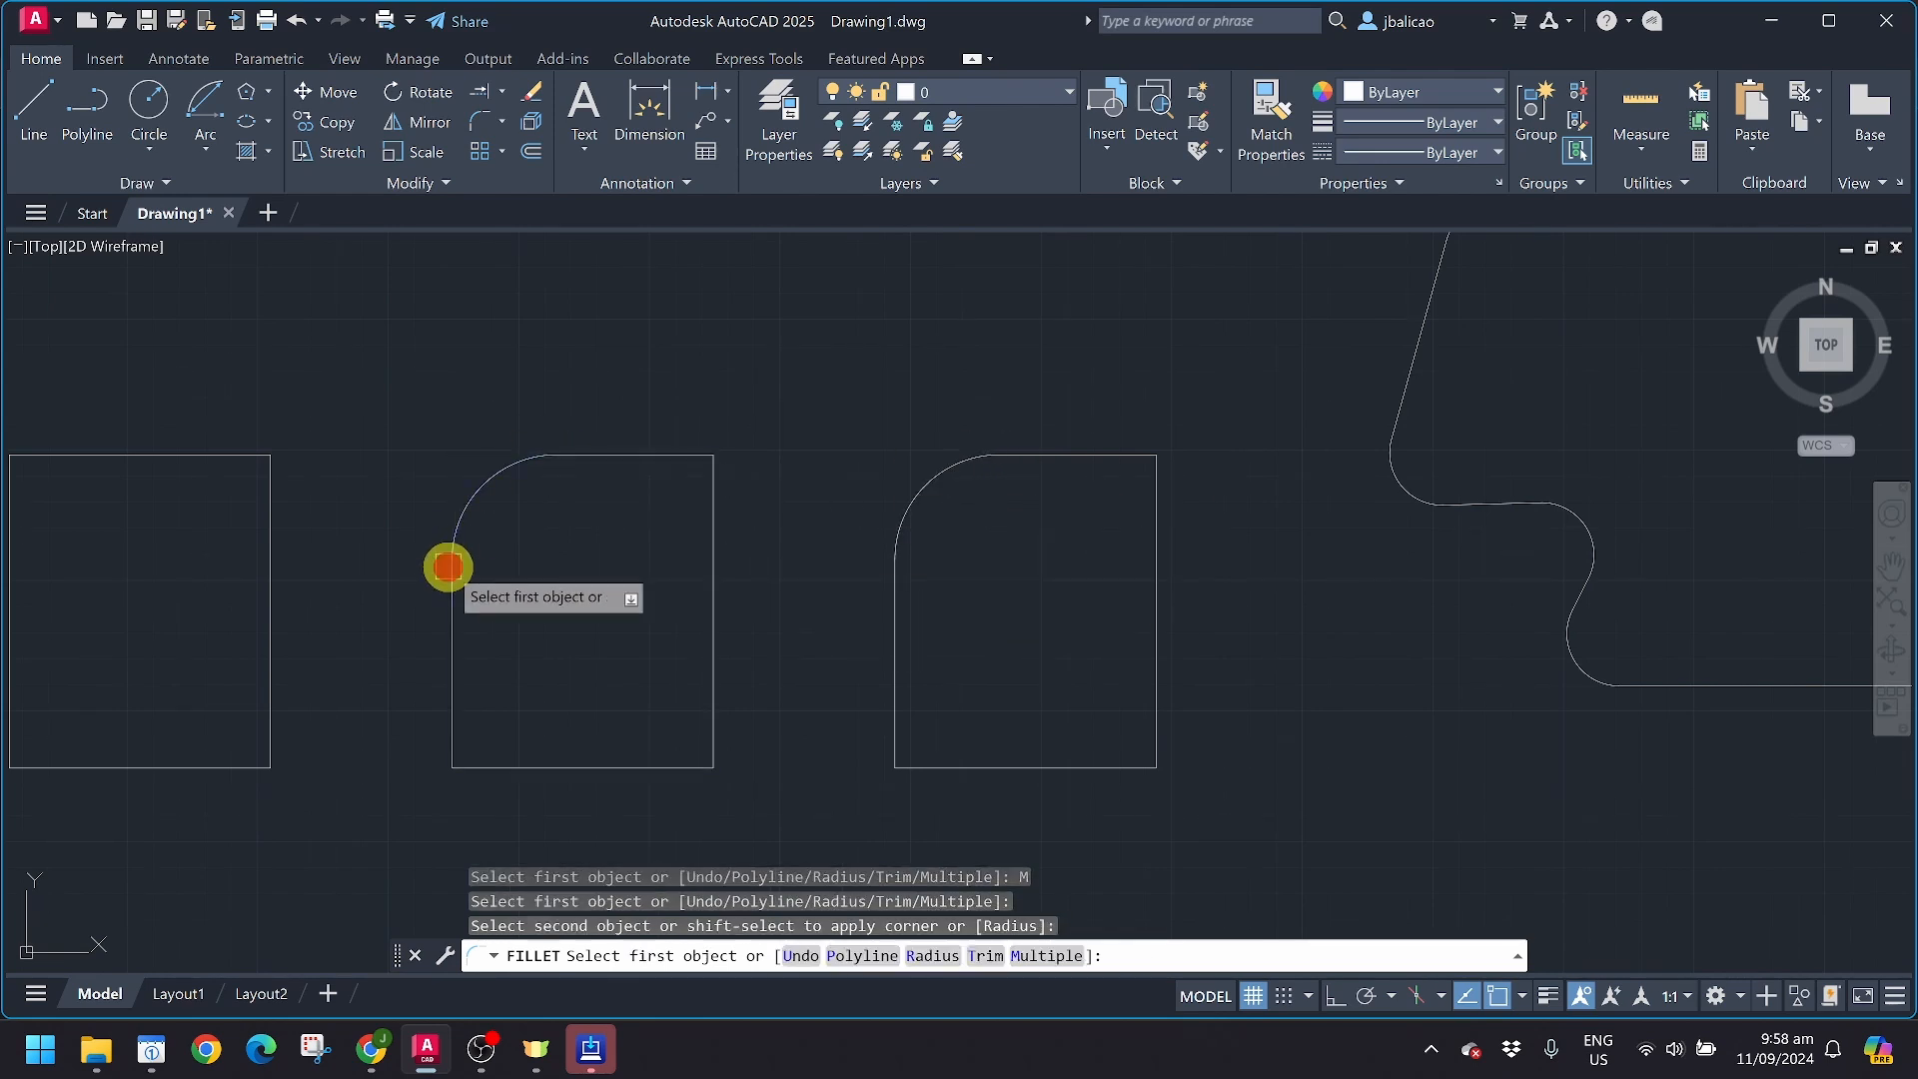
click(455, 710)
click(507, 766)
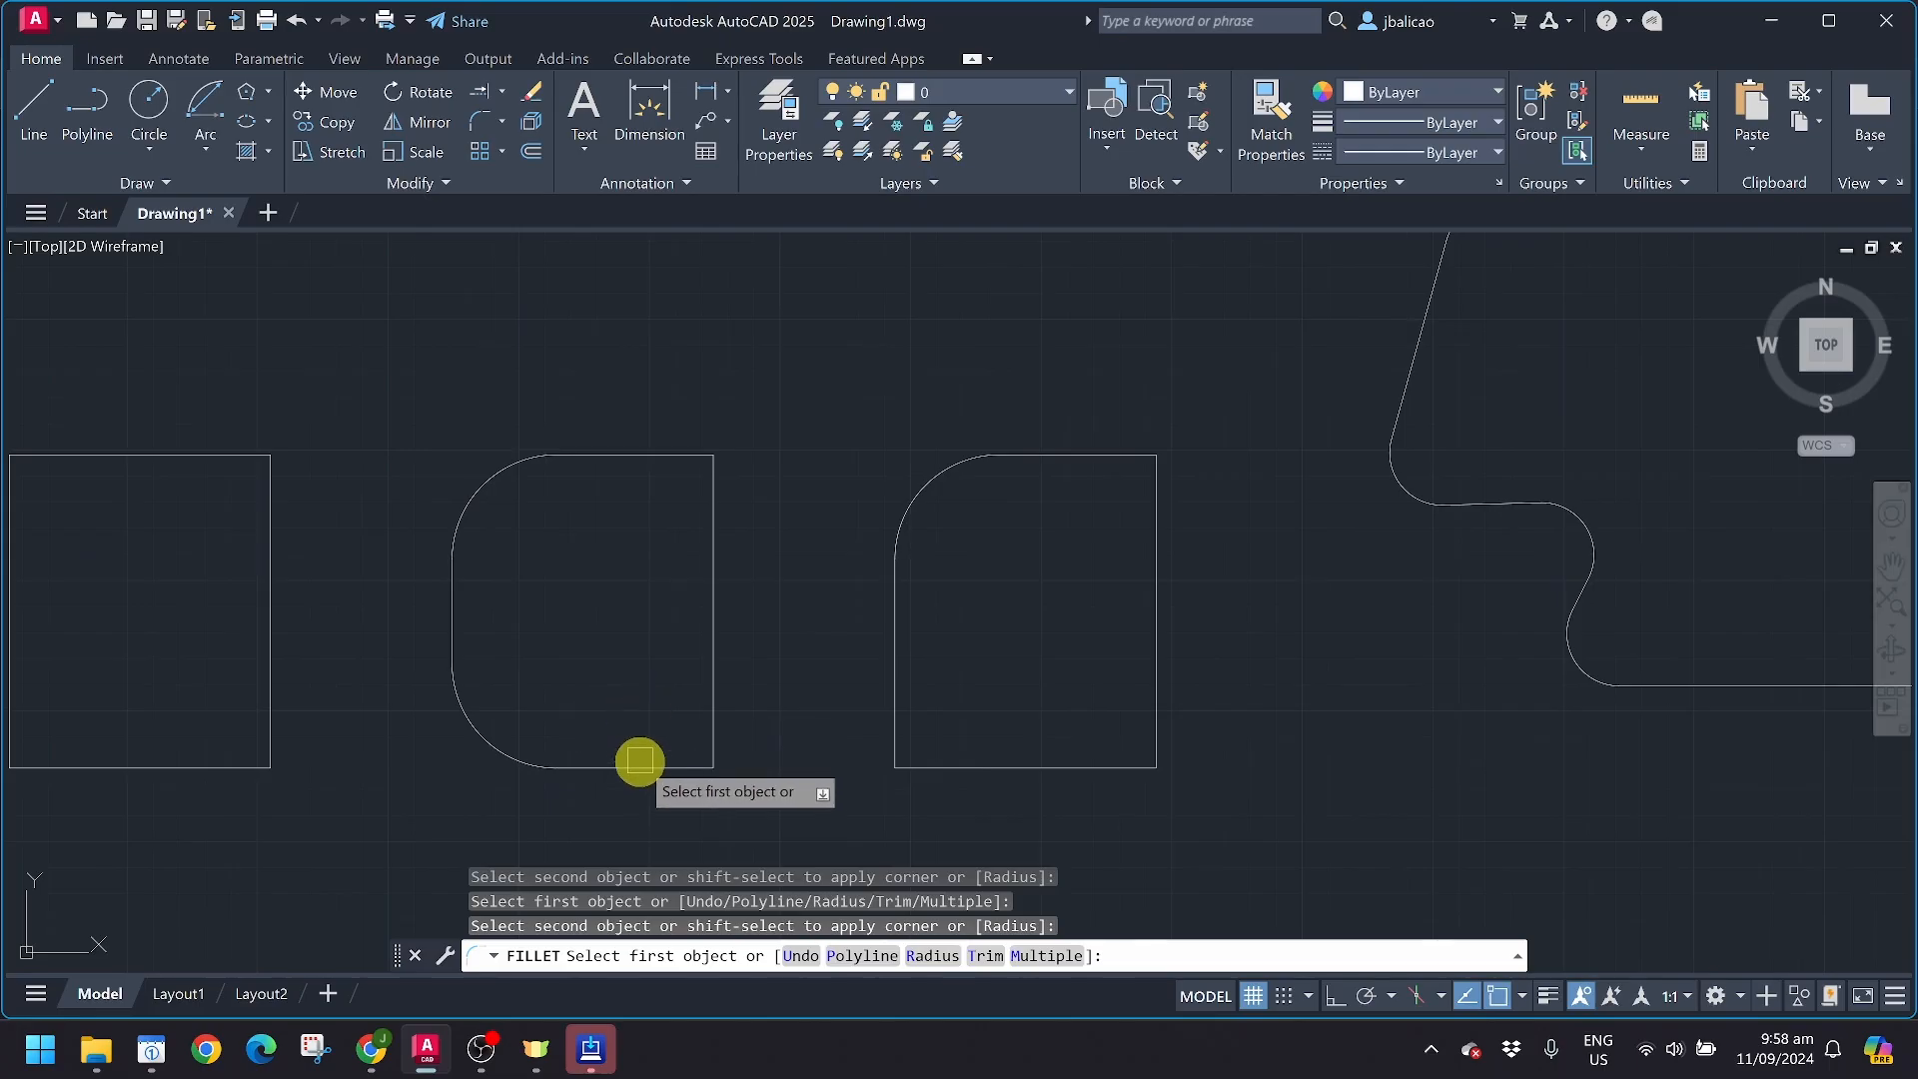
Round the two right corners of the same rectangle with the radius of 2 and end the Fillet command
click(641, 767)
click(711, 640)
click(712, 544)
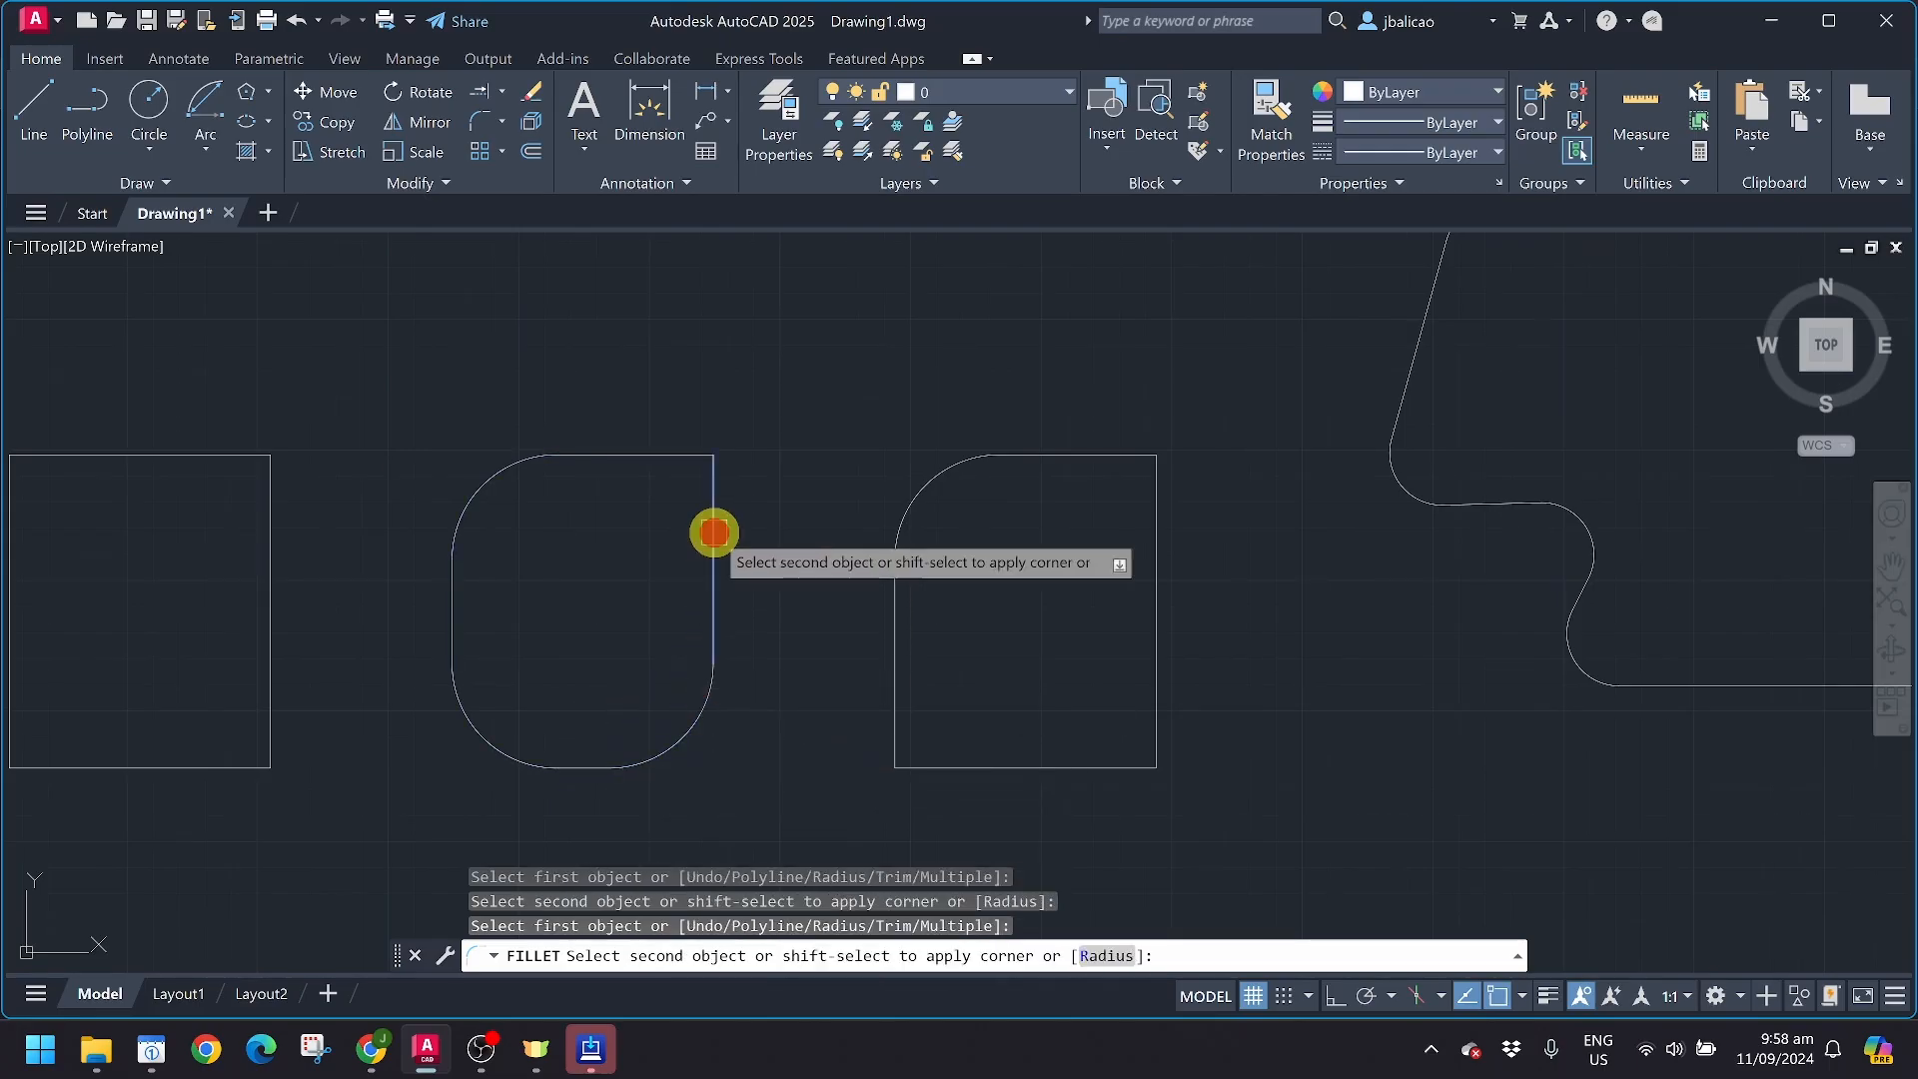
click(637, 458)
middle_drag(813, 458, 1207, 413)
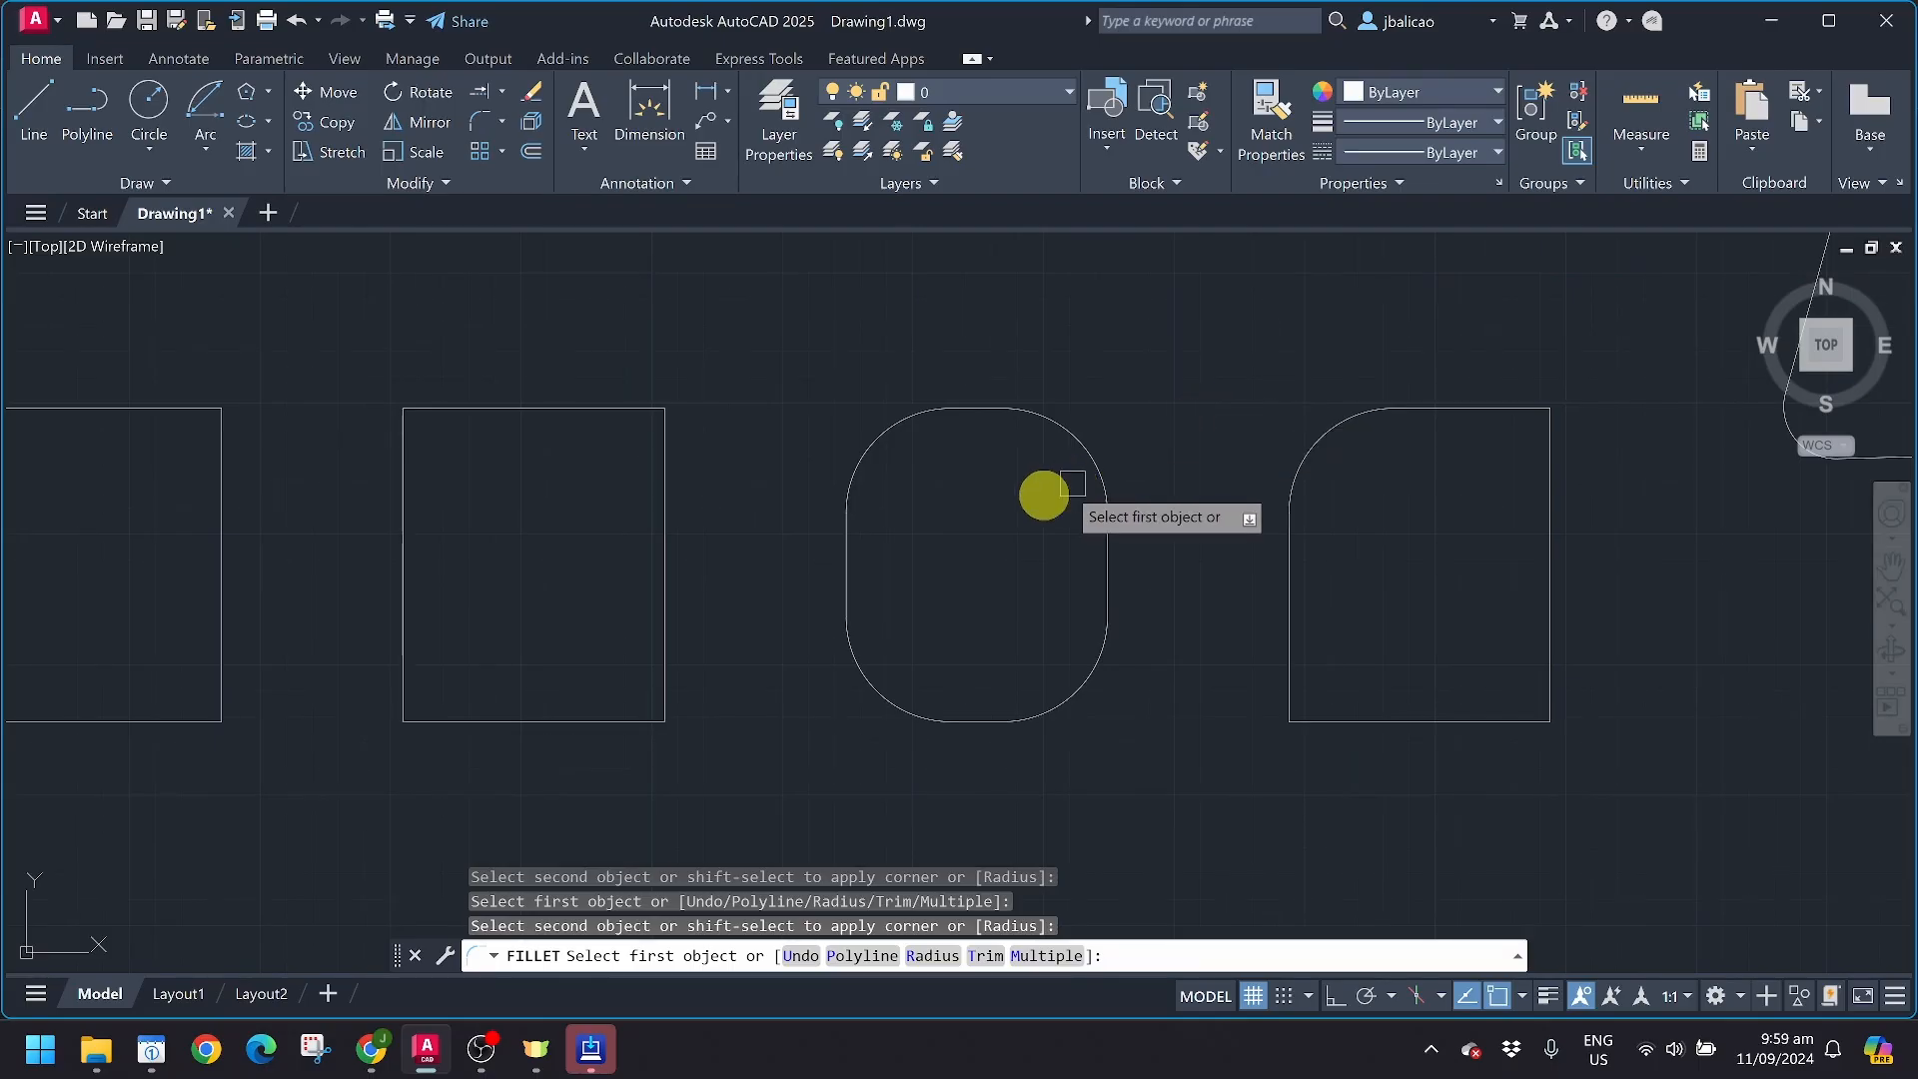
key(Escape)
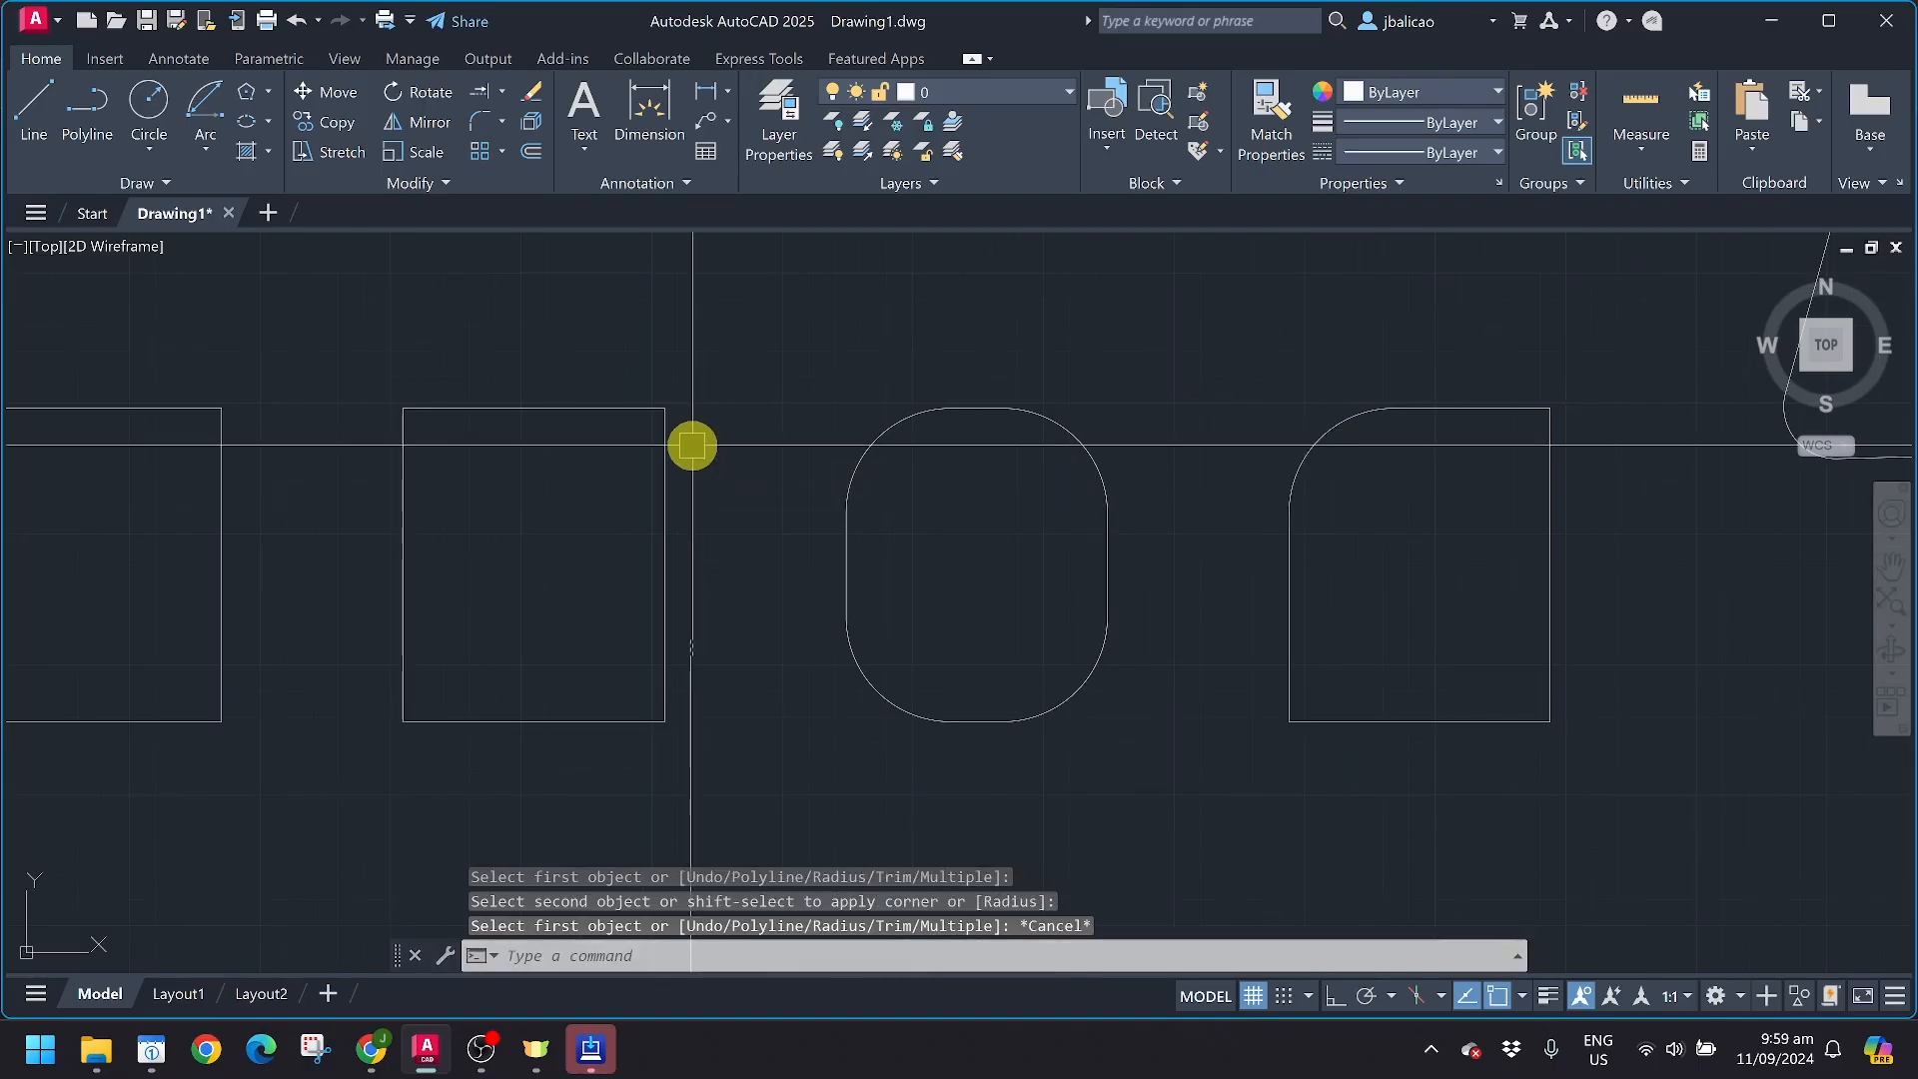
Fillet both left corners of the third rectangle from the right with a radius of 1, using the Multiple option
click(459, 124)
key(Escape)
click(476, 122)
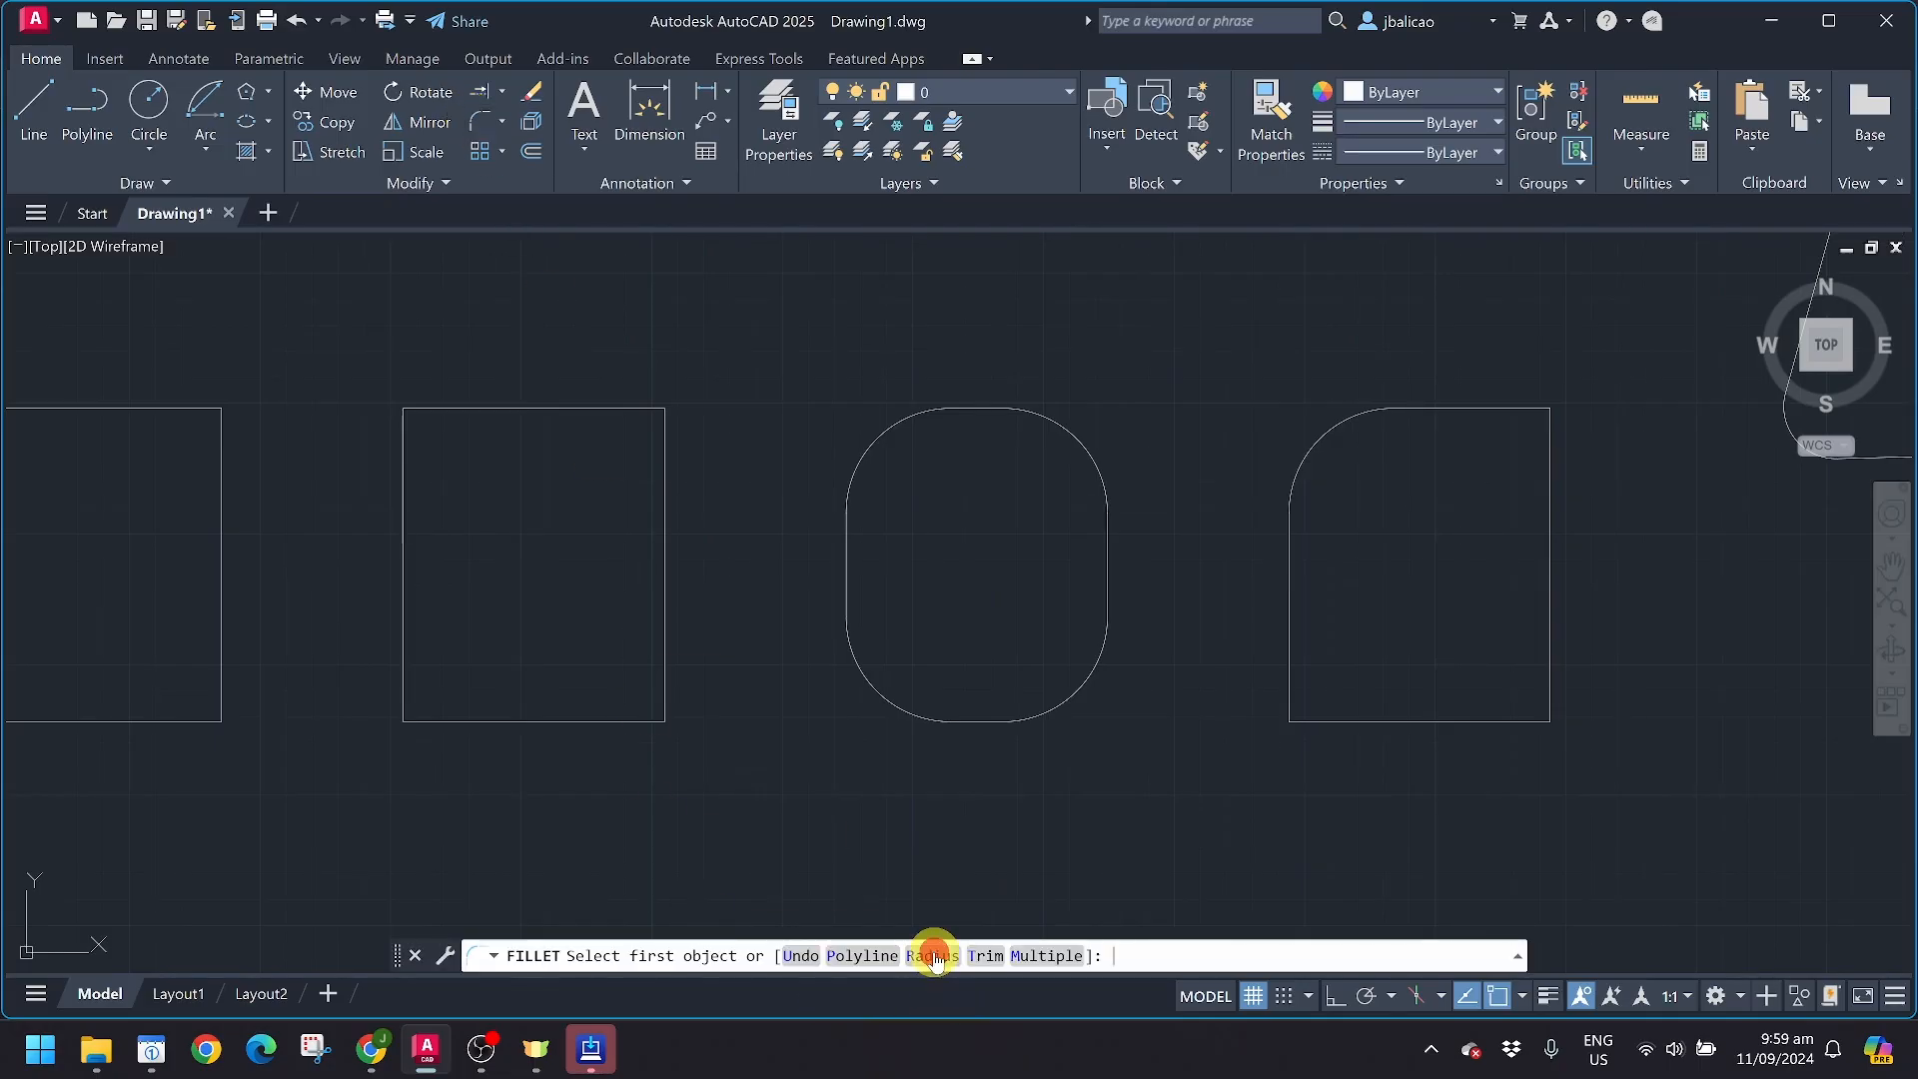
click(933, 955)
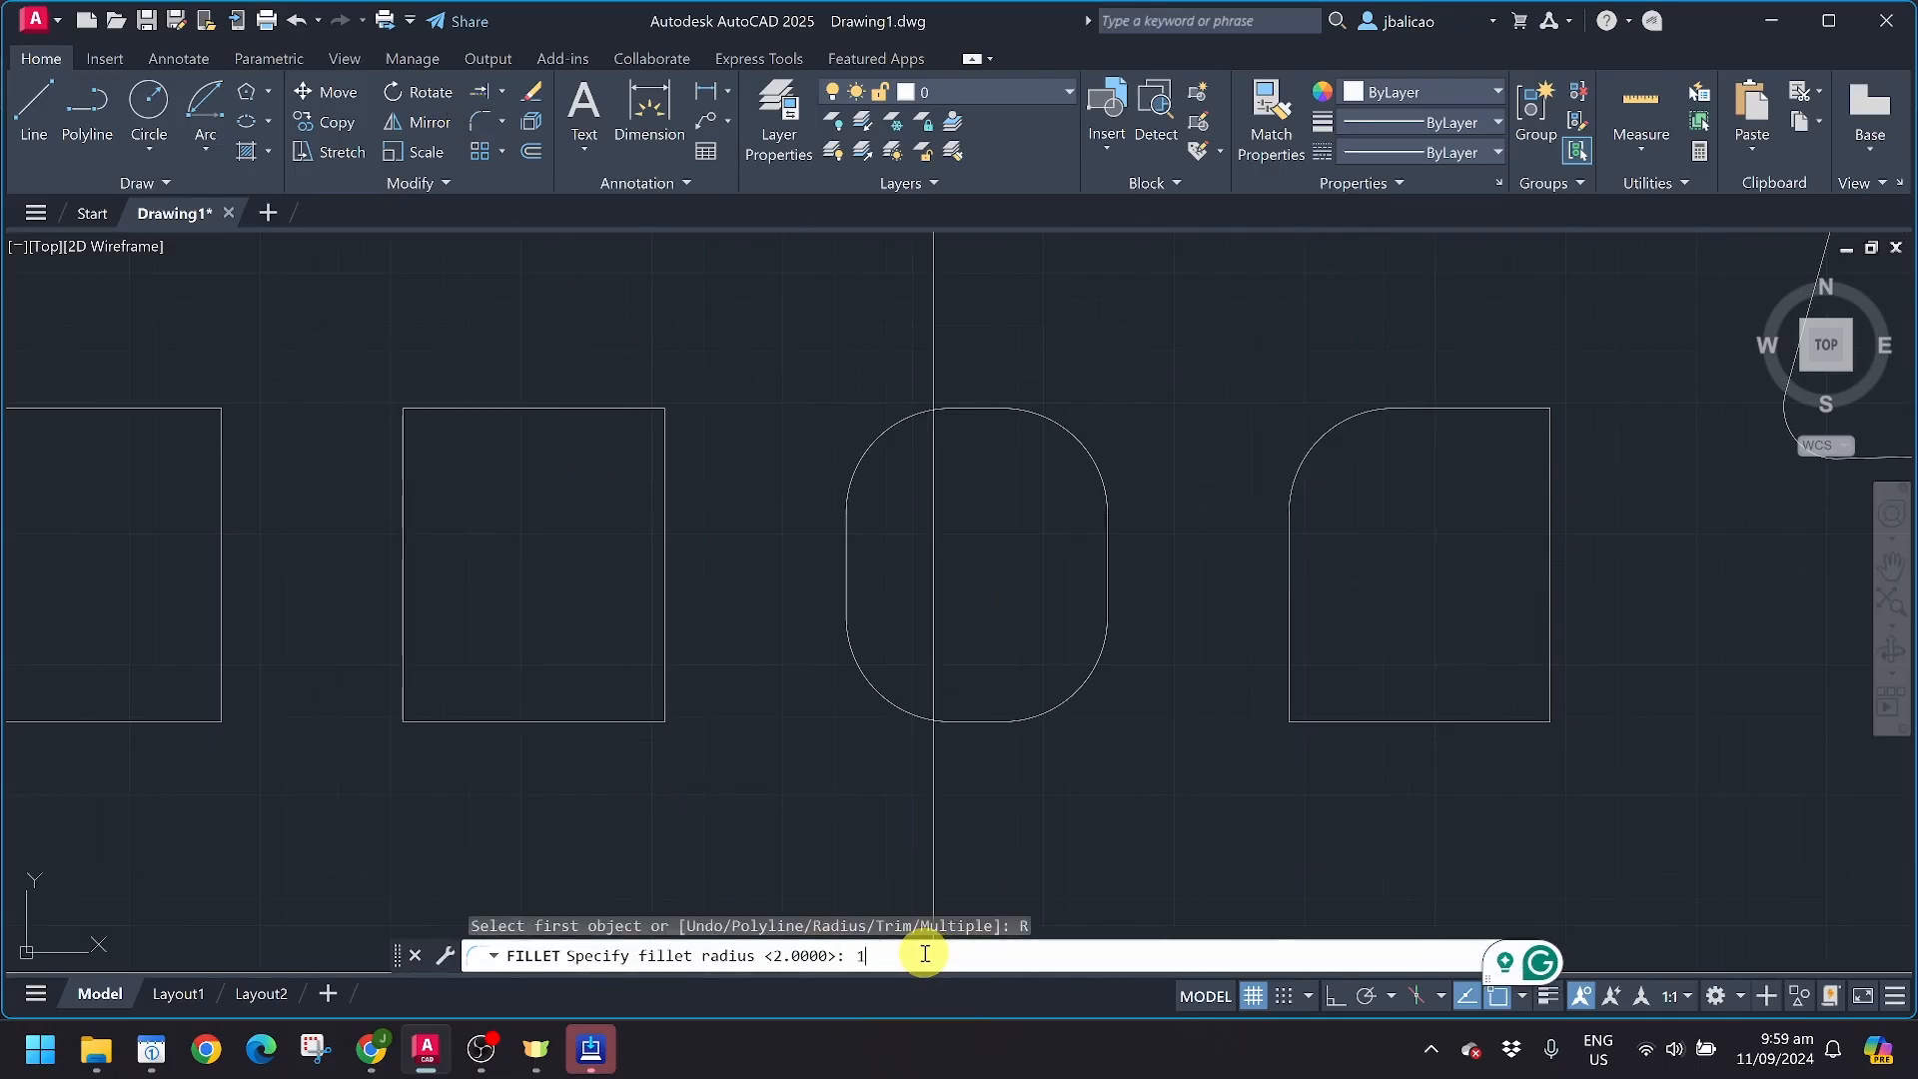
text(1)
key(Return)
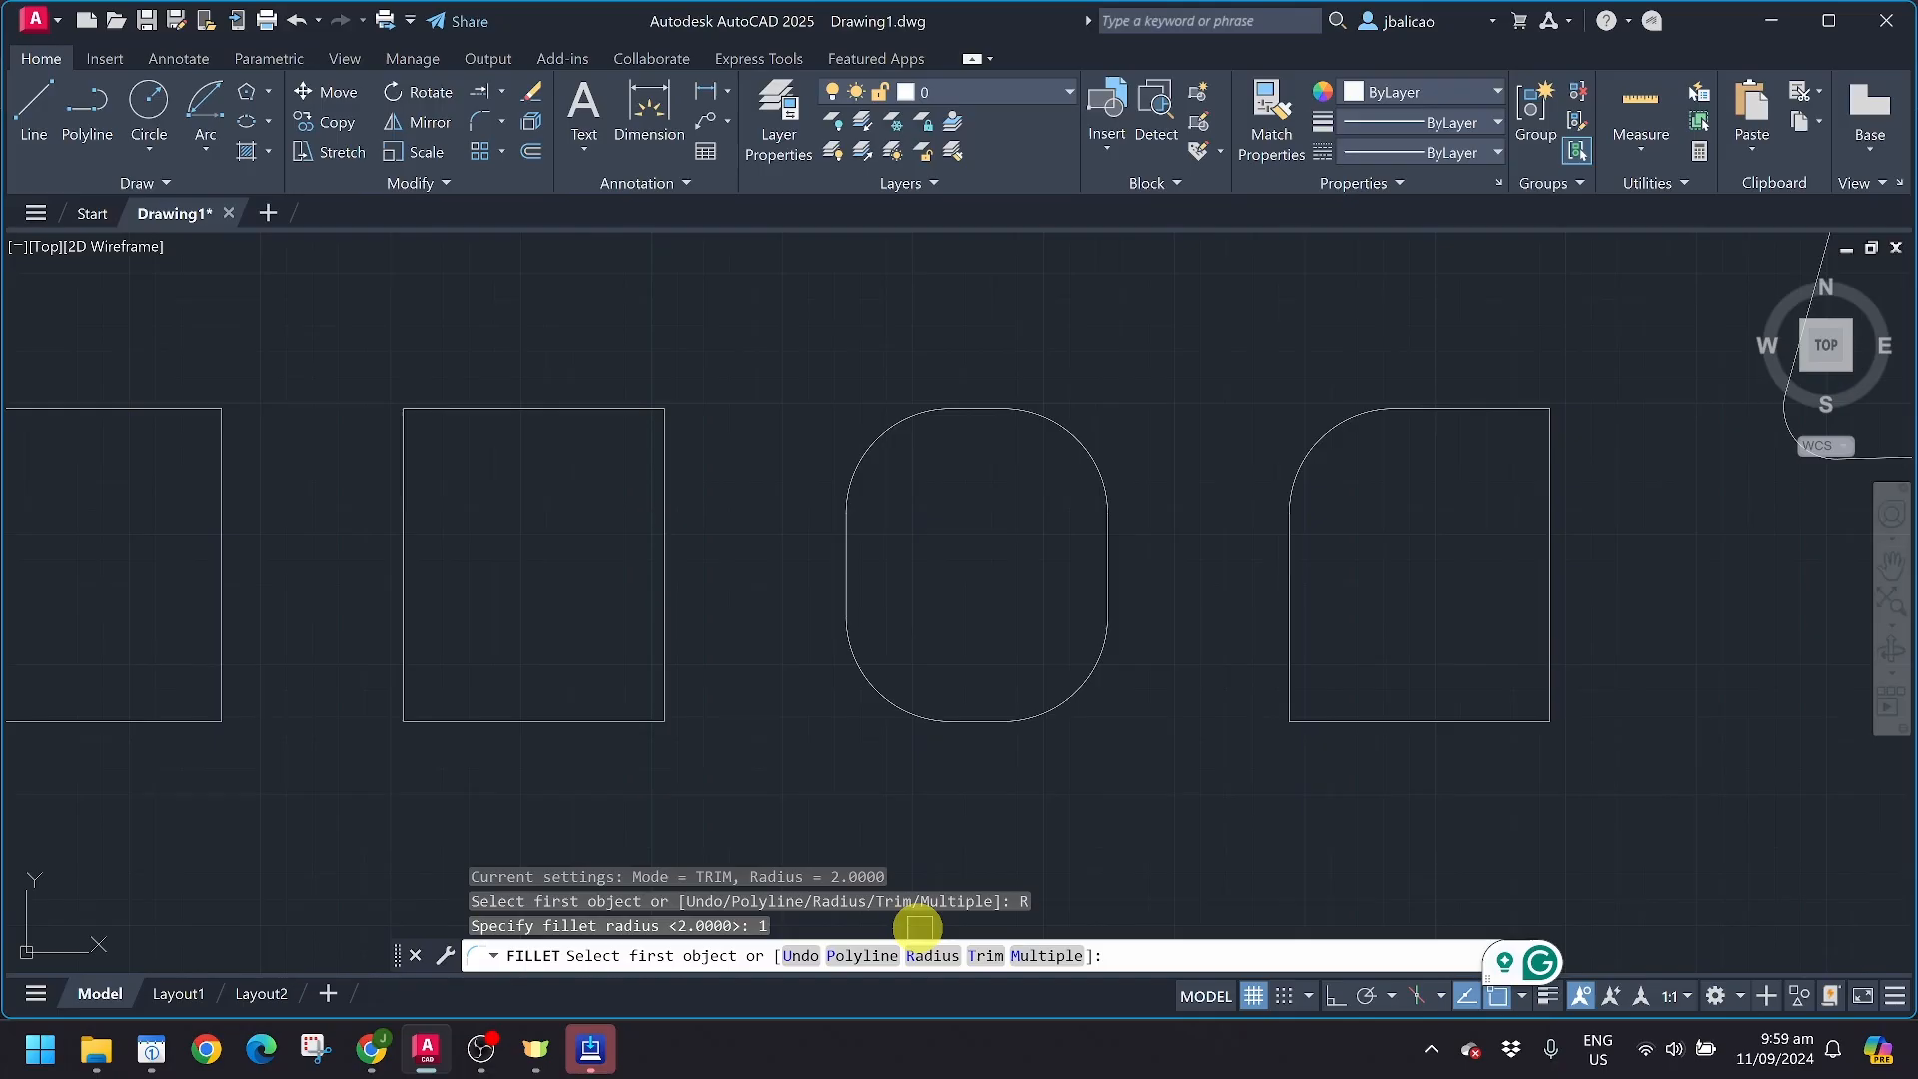
click(1056, 956)
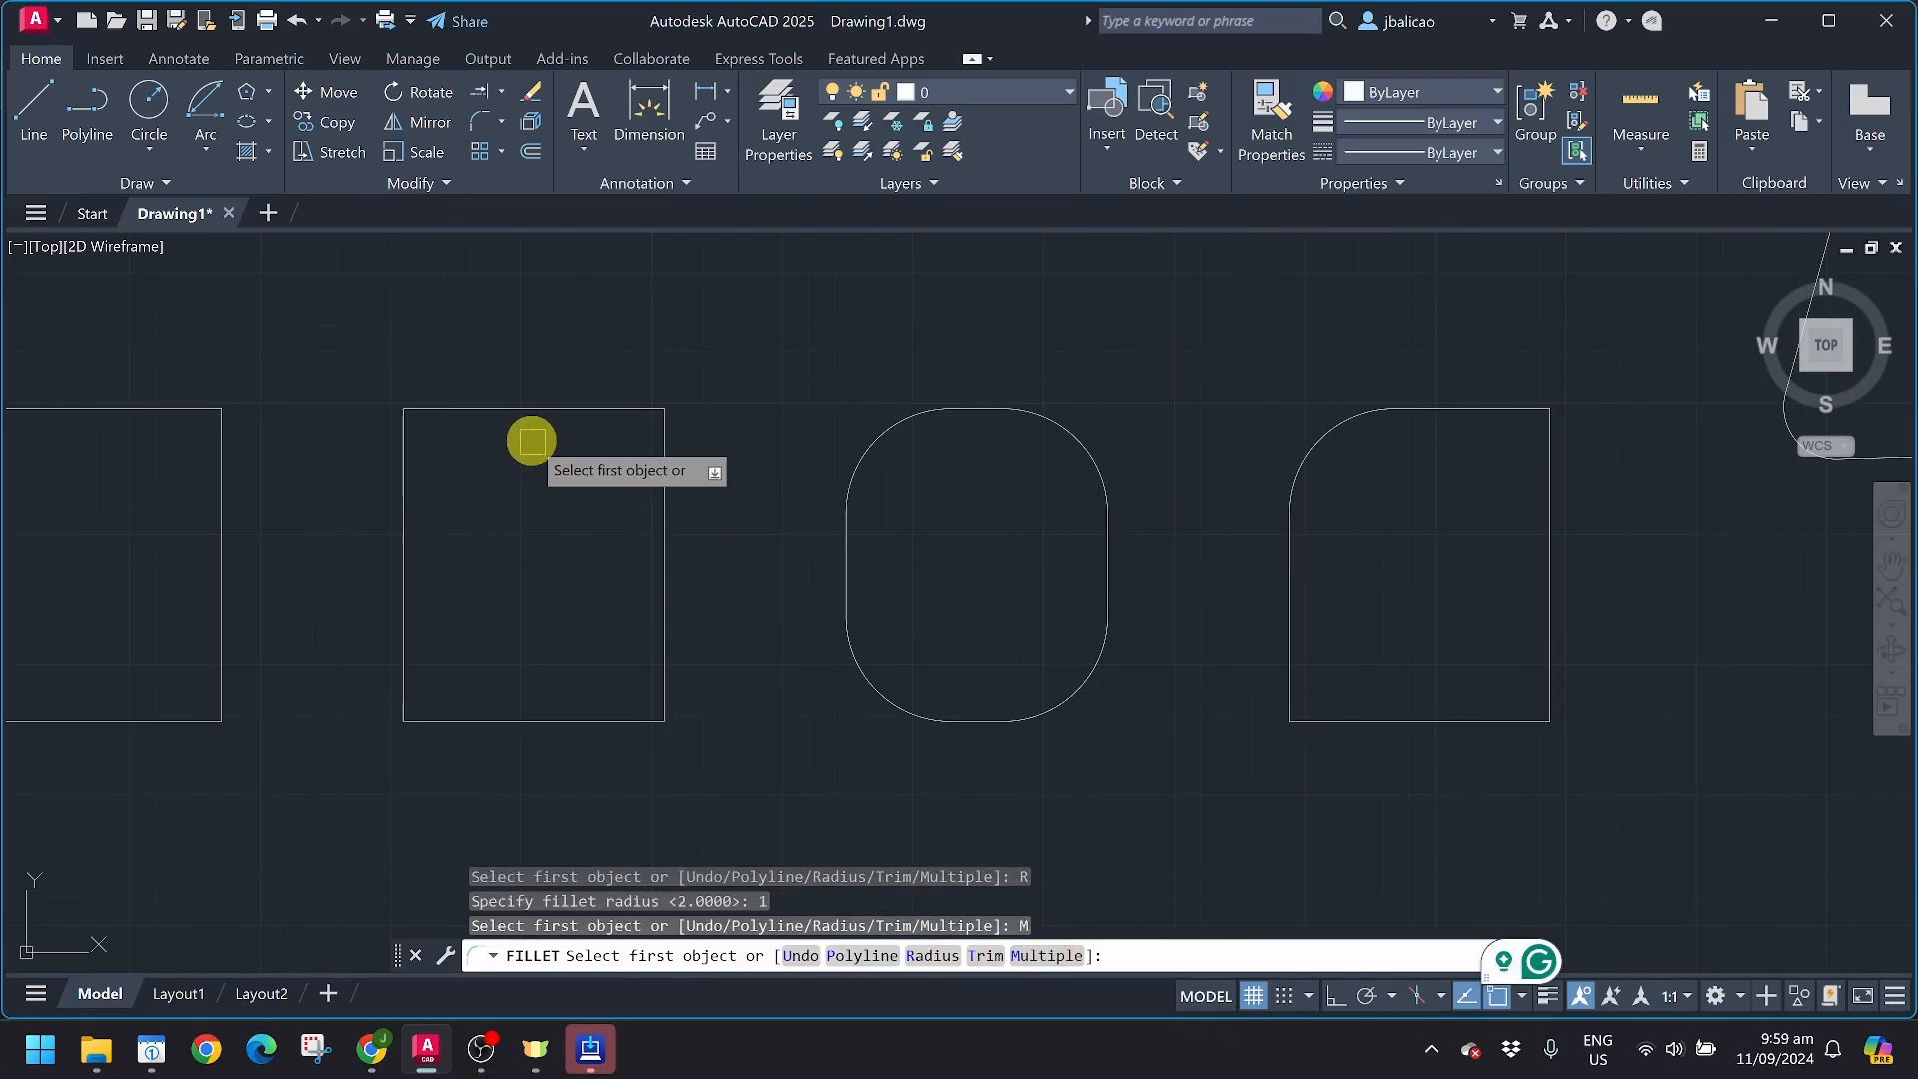
click(481, 411)
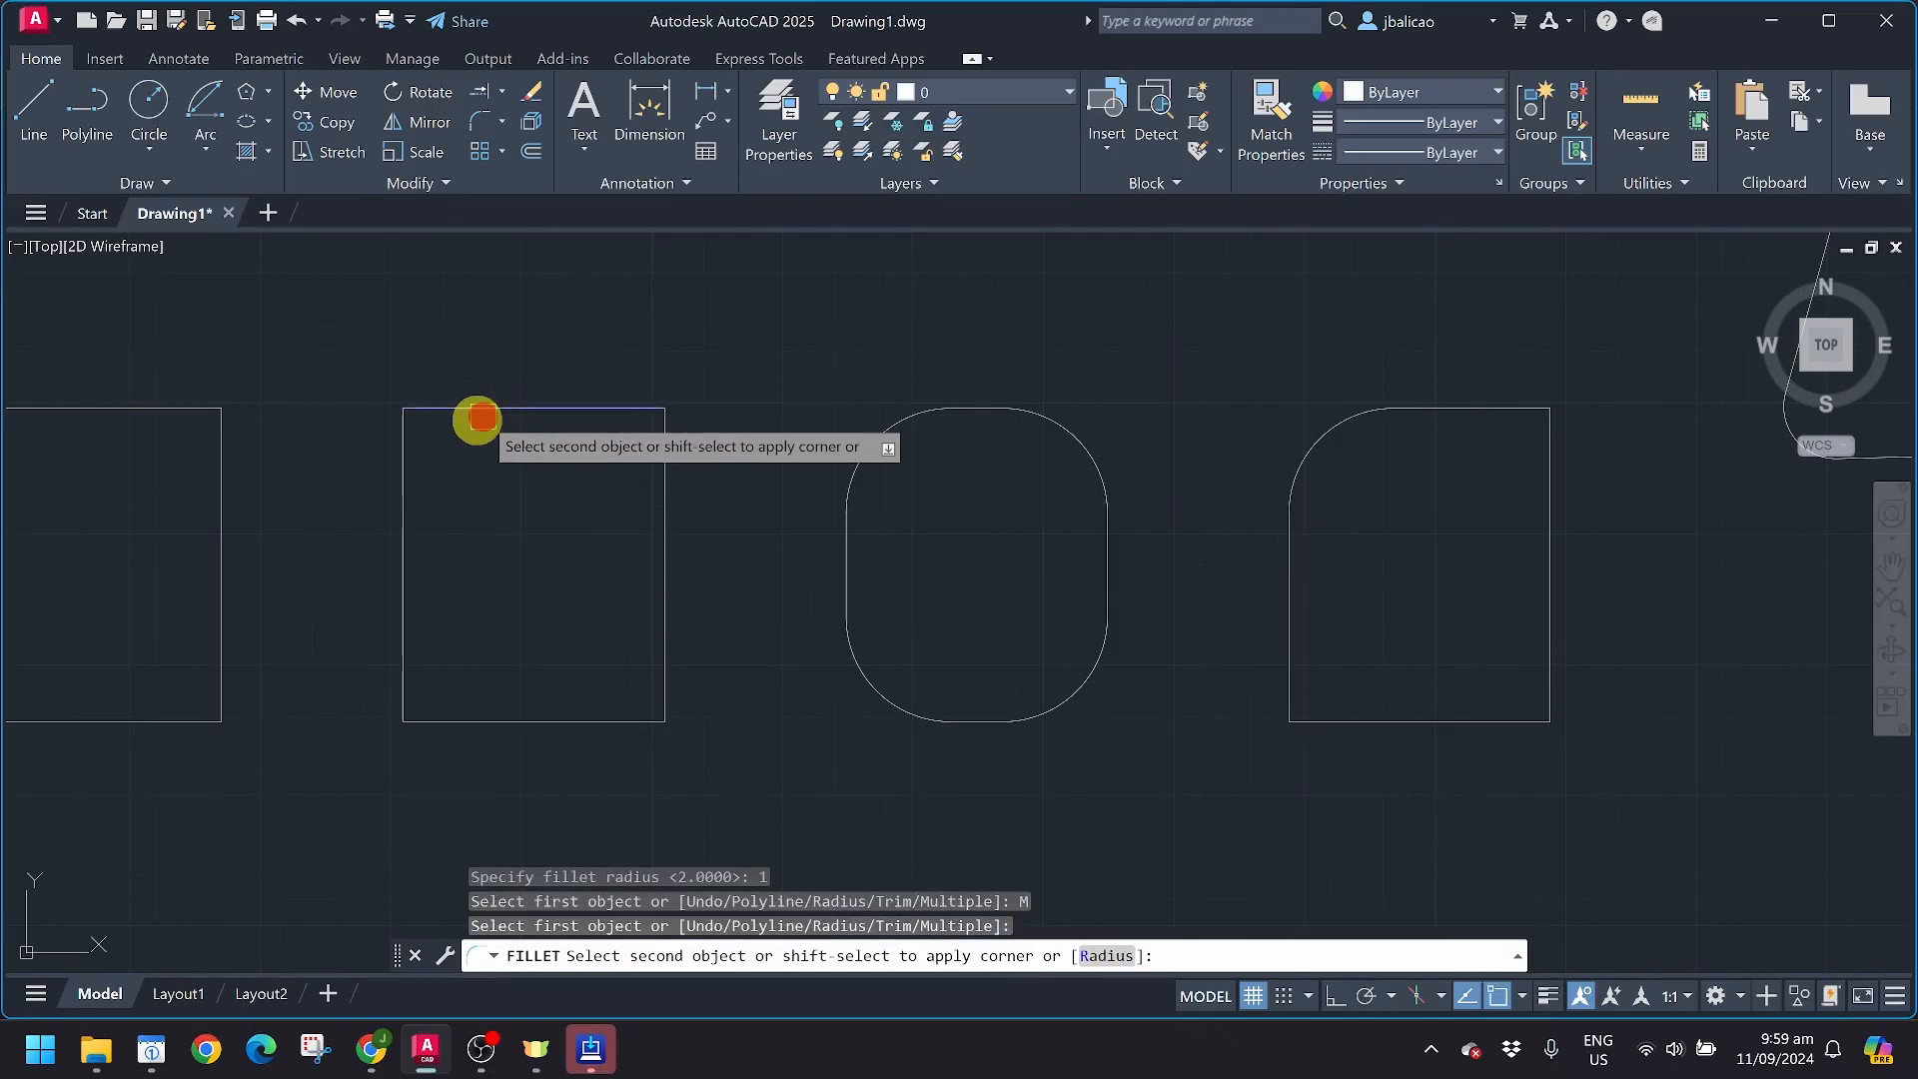
click(407, 475)
click(410, 687)
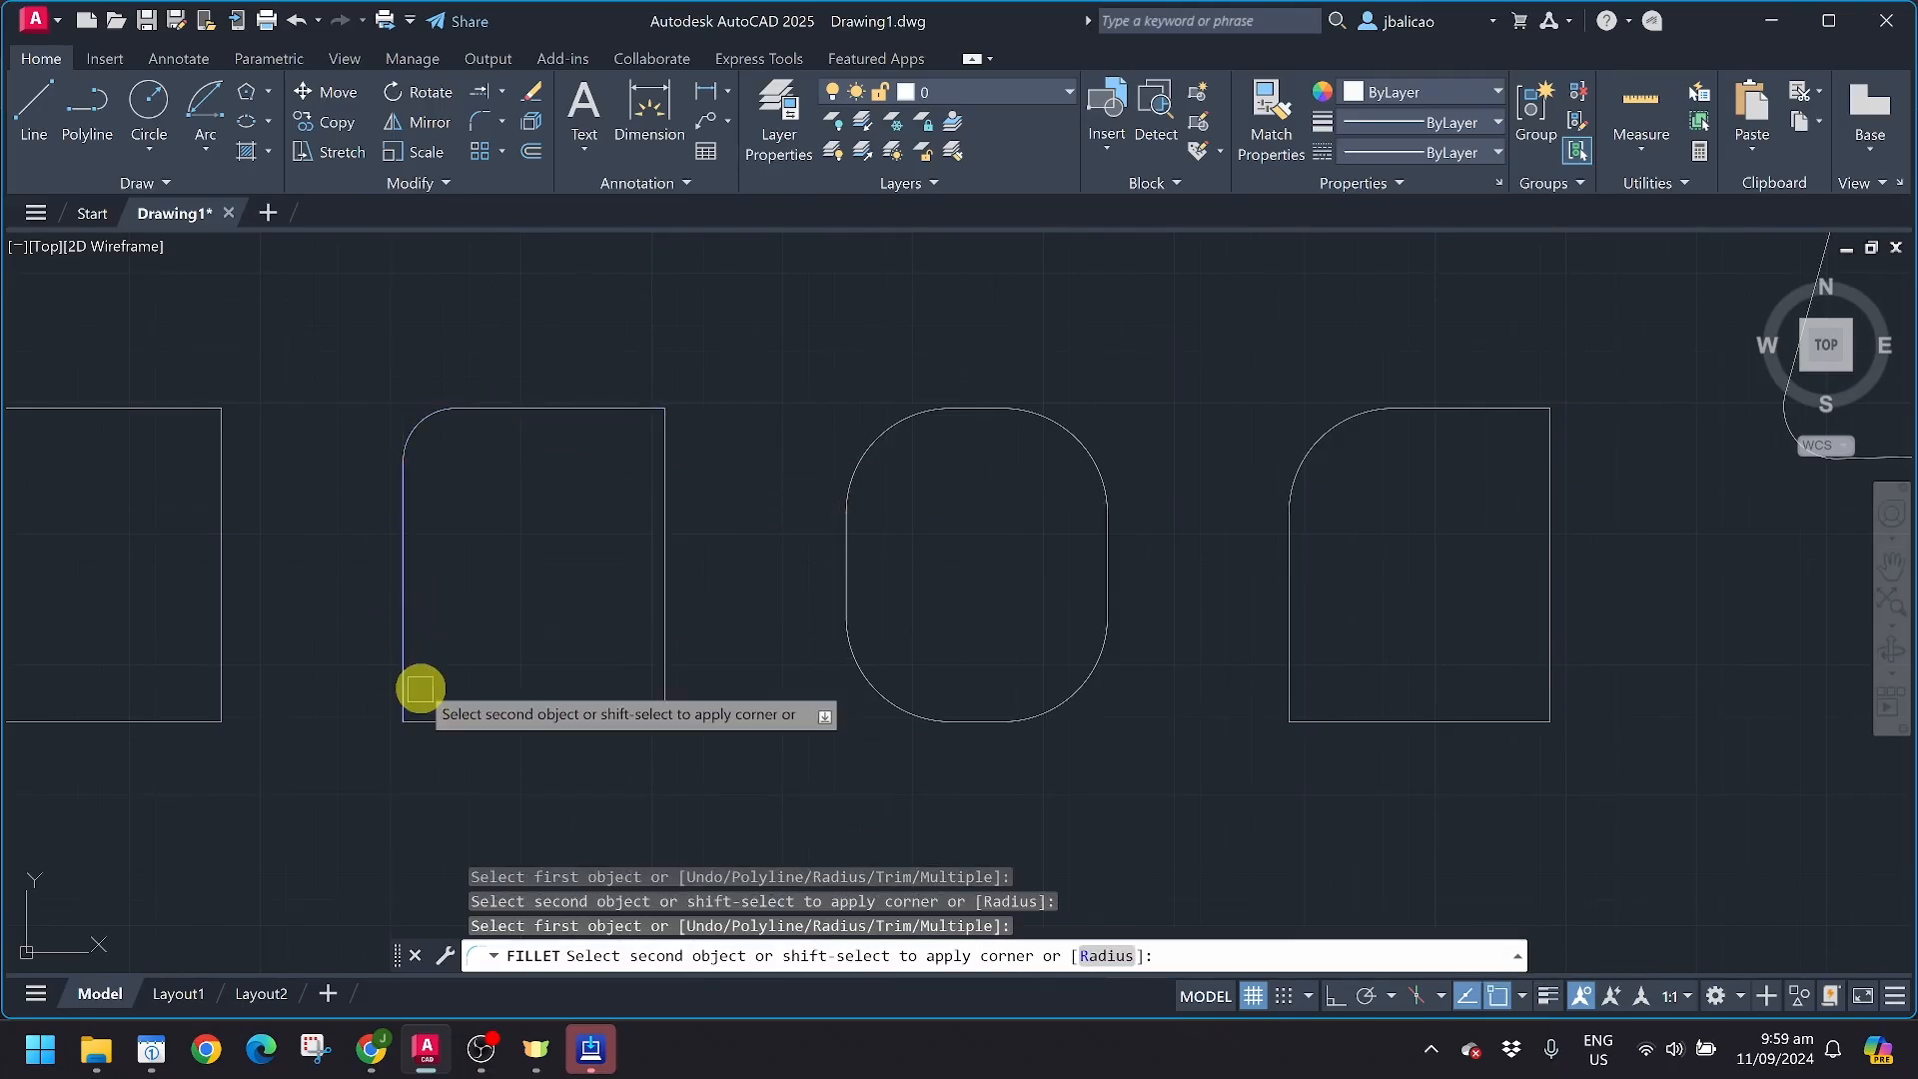
click(470, 720)
Fillet the two right corners of the third rectangle with the radius of 1 and end the command
click(554, 723)
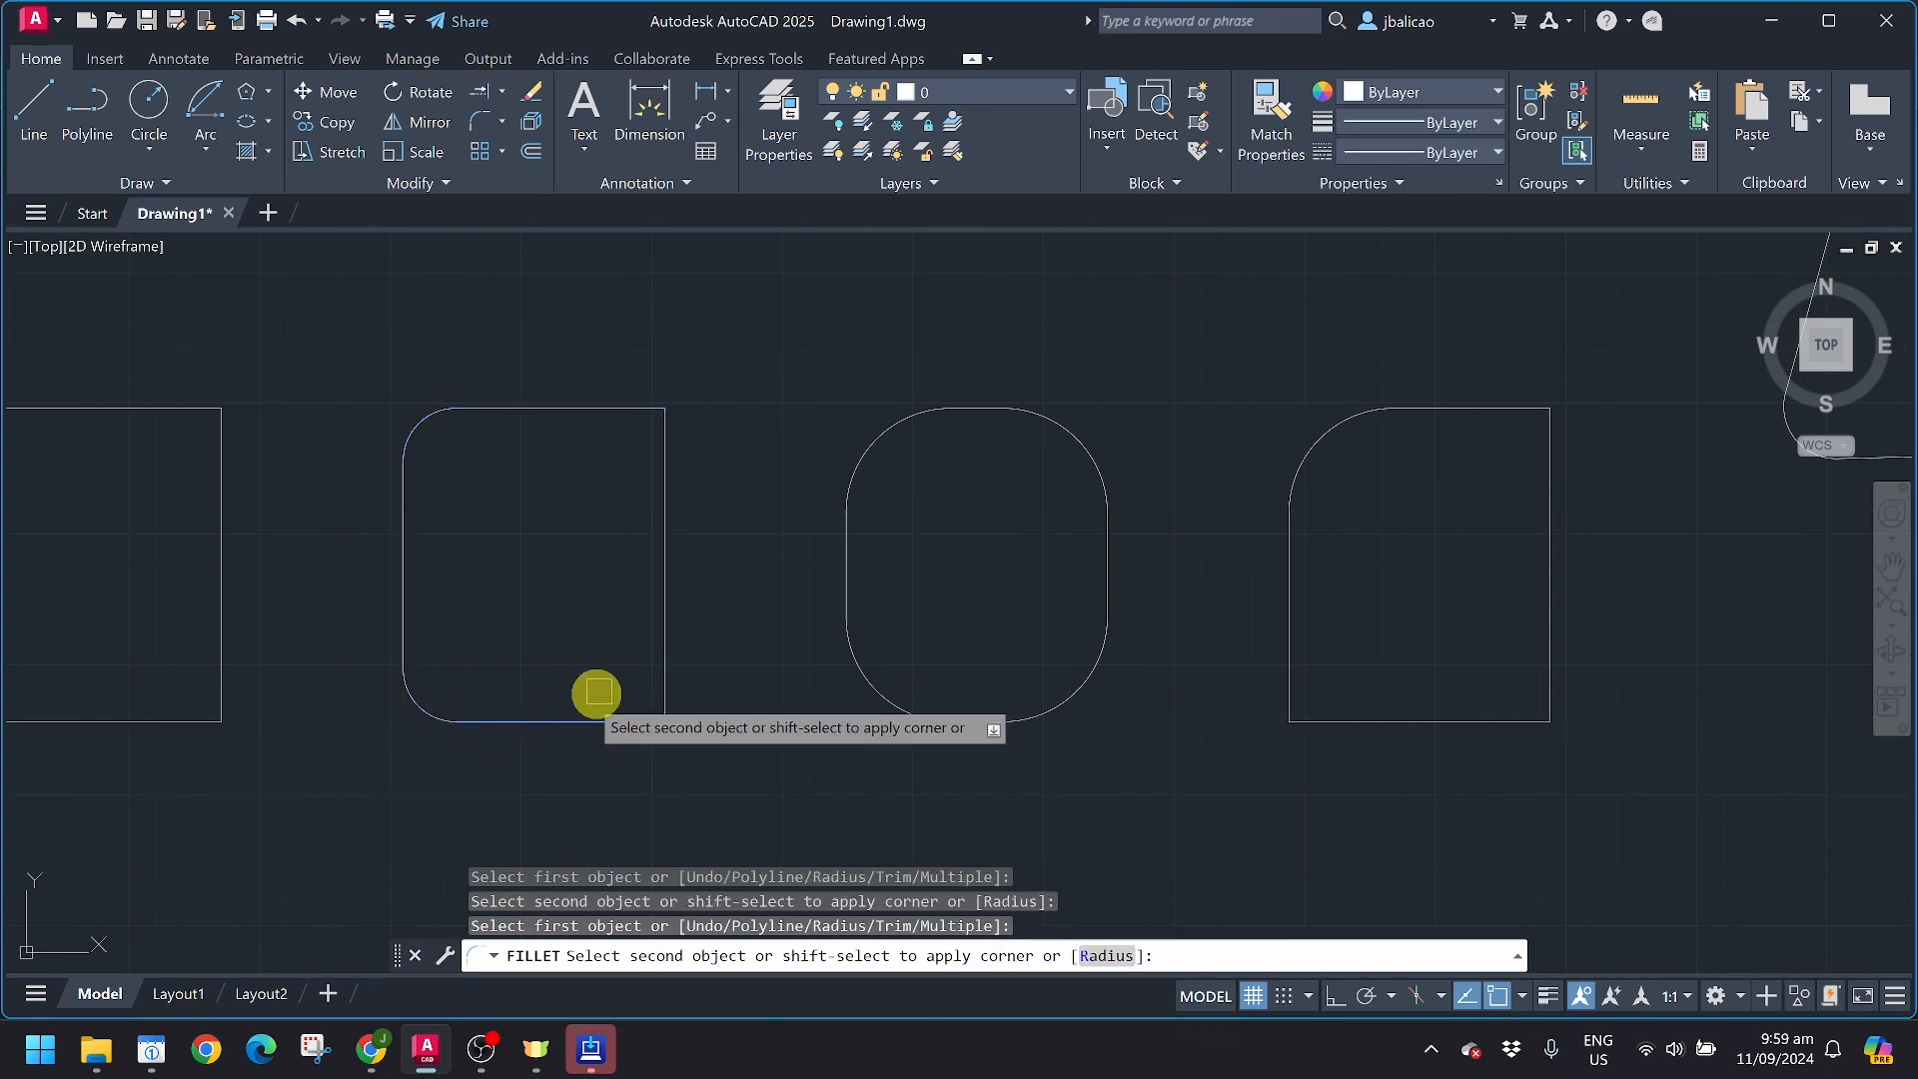
click(658, 644)
click(664, 560)
click(628, 410)
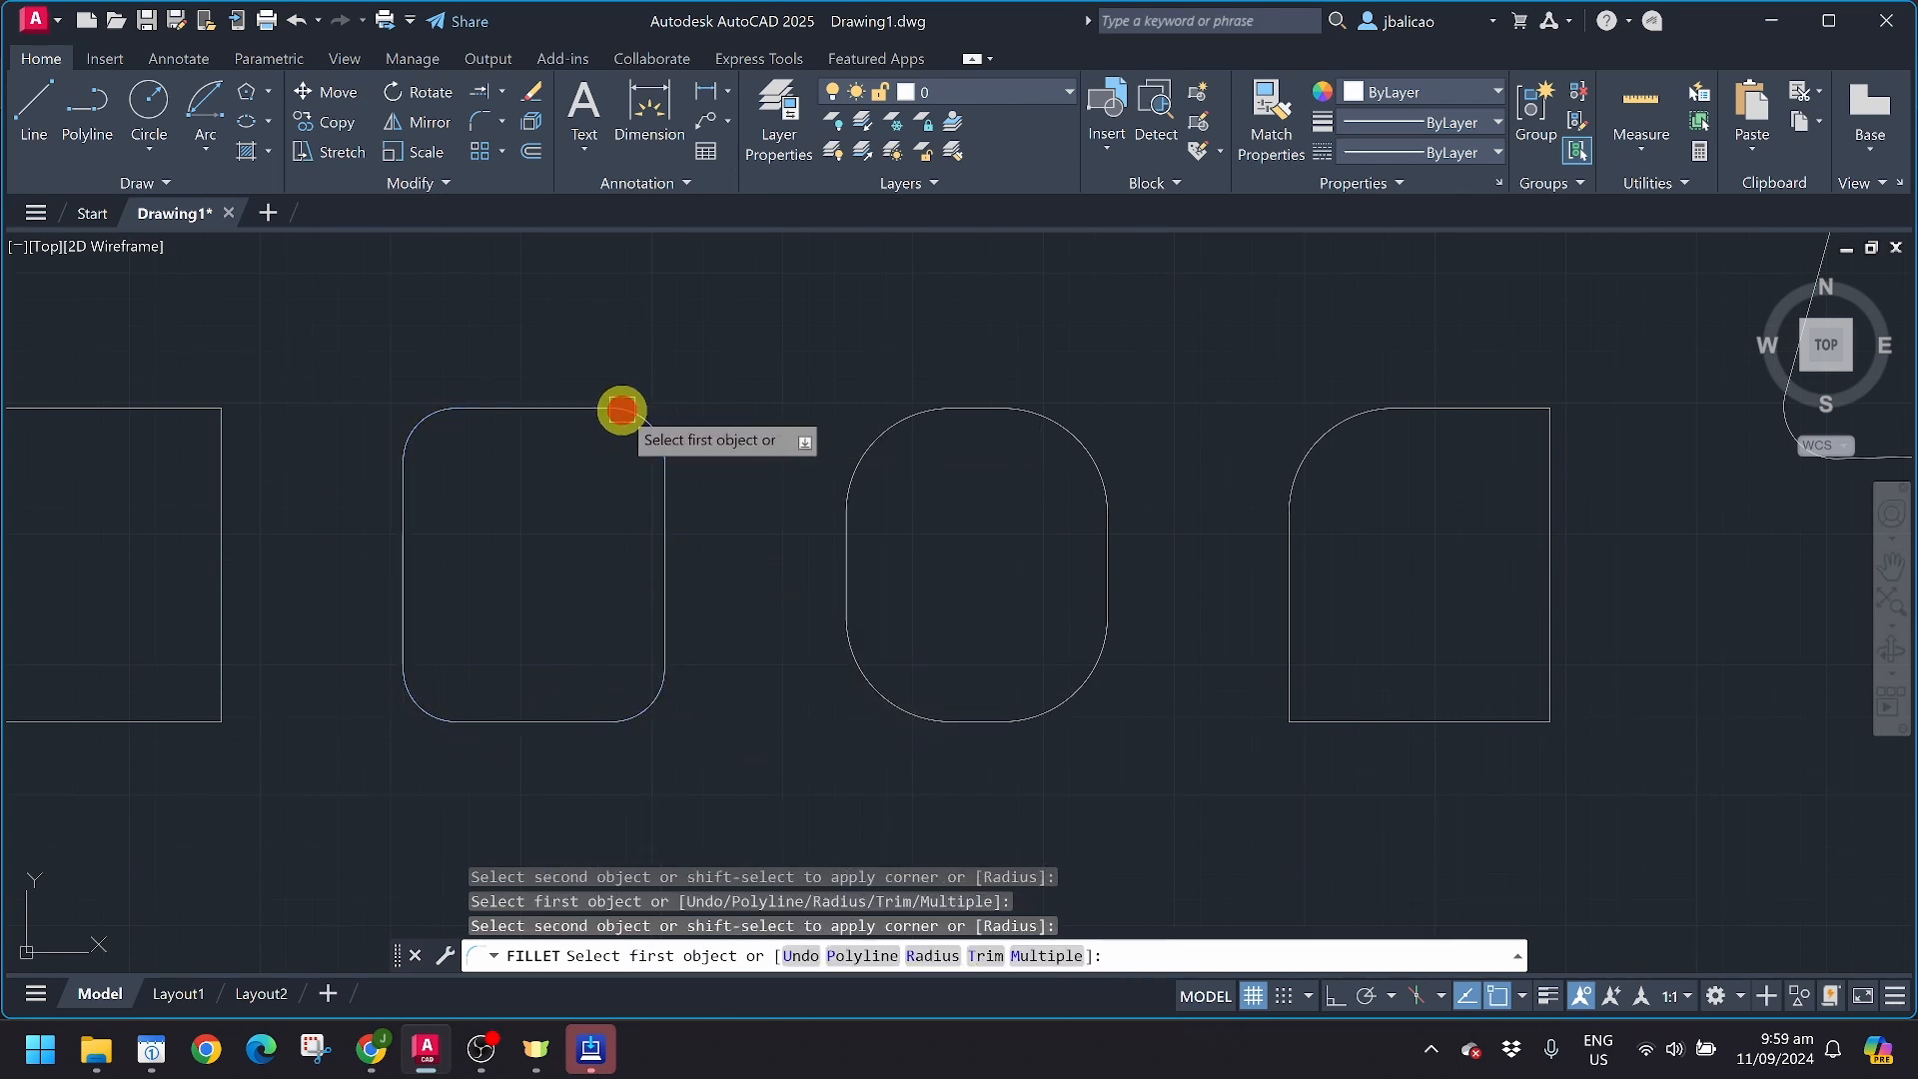
scroll(647, 536, down, 2)
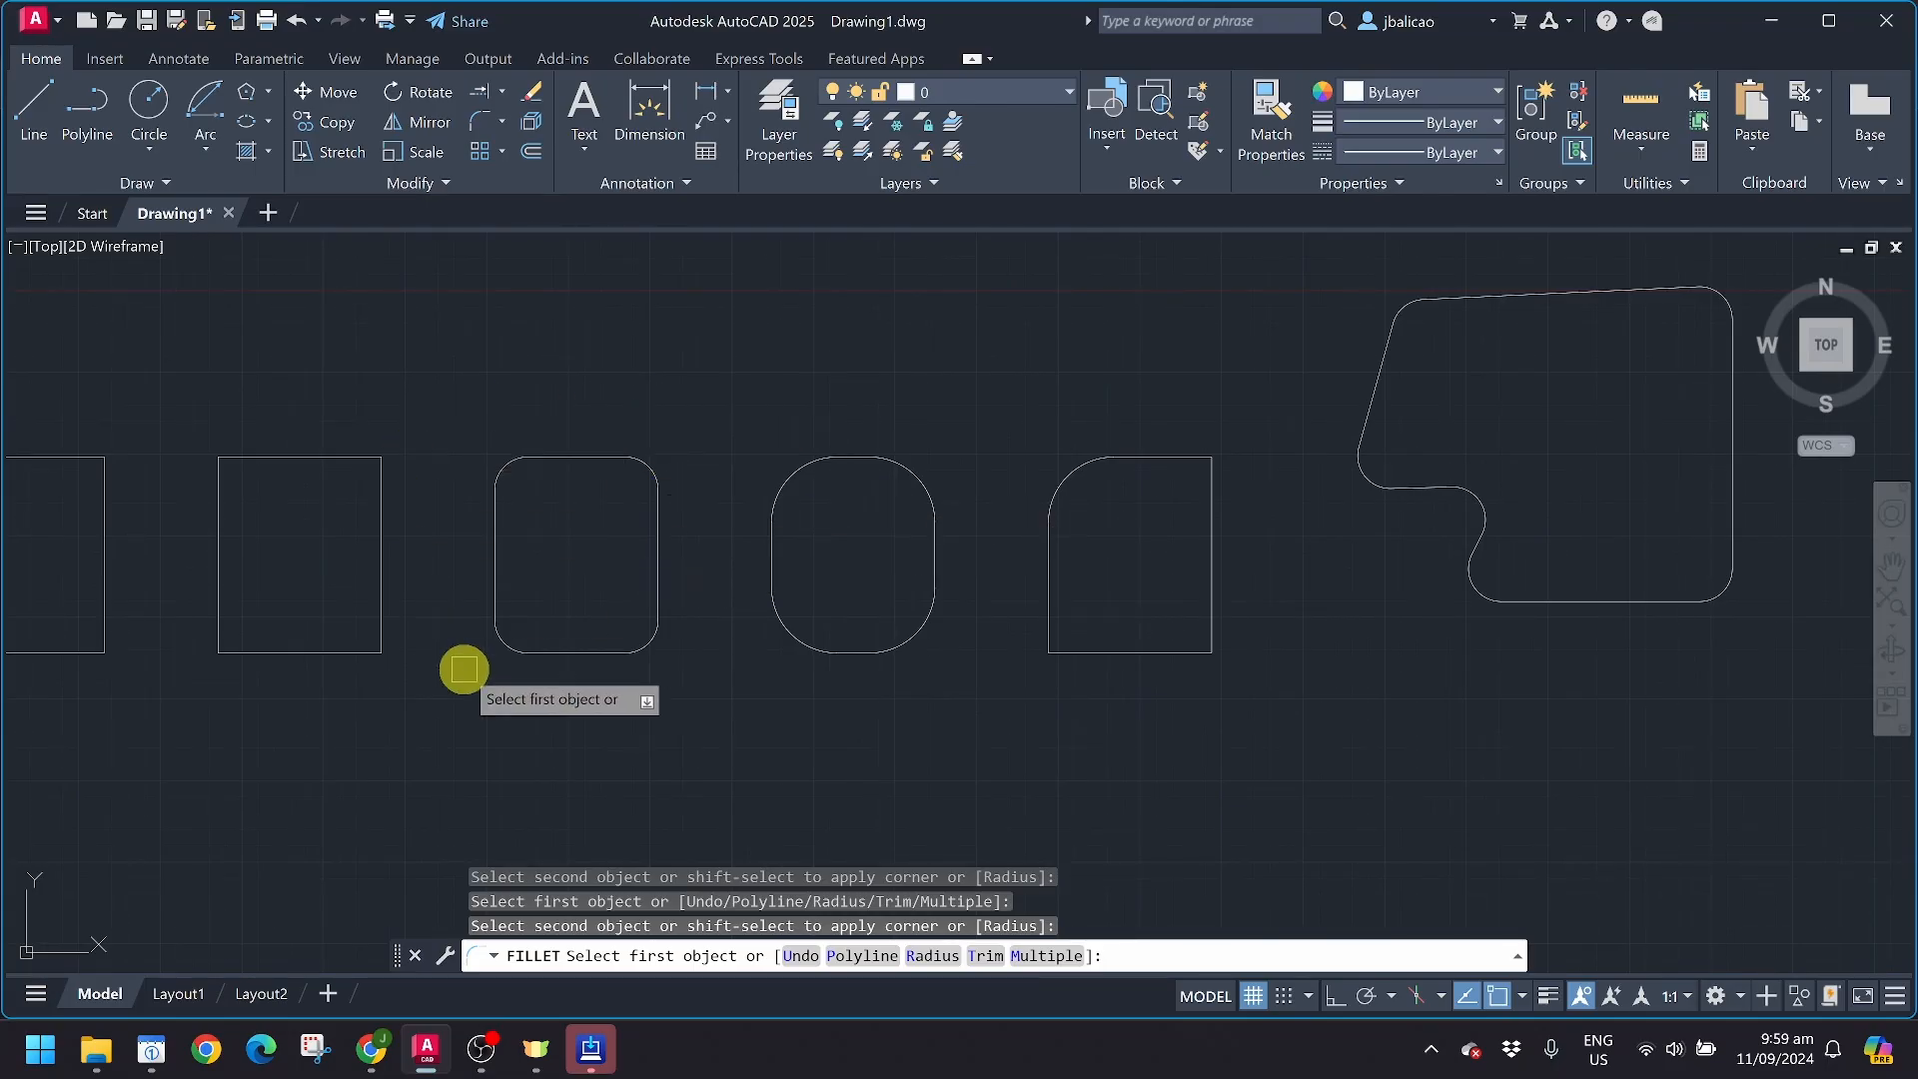
key(Escape)
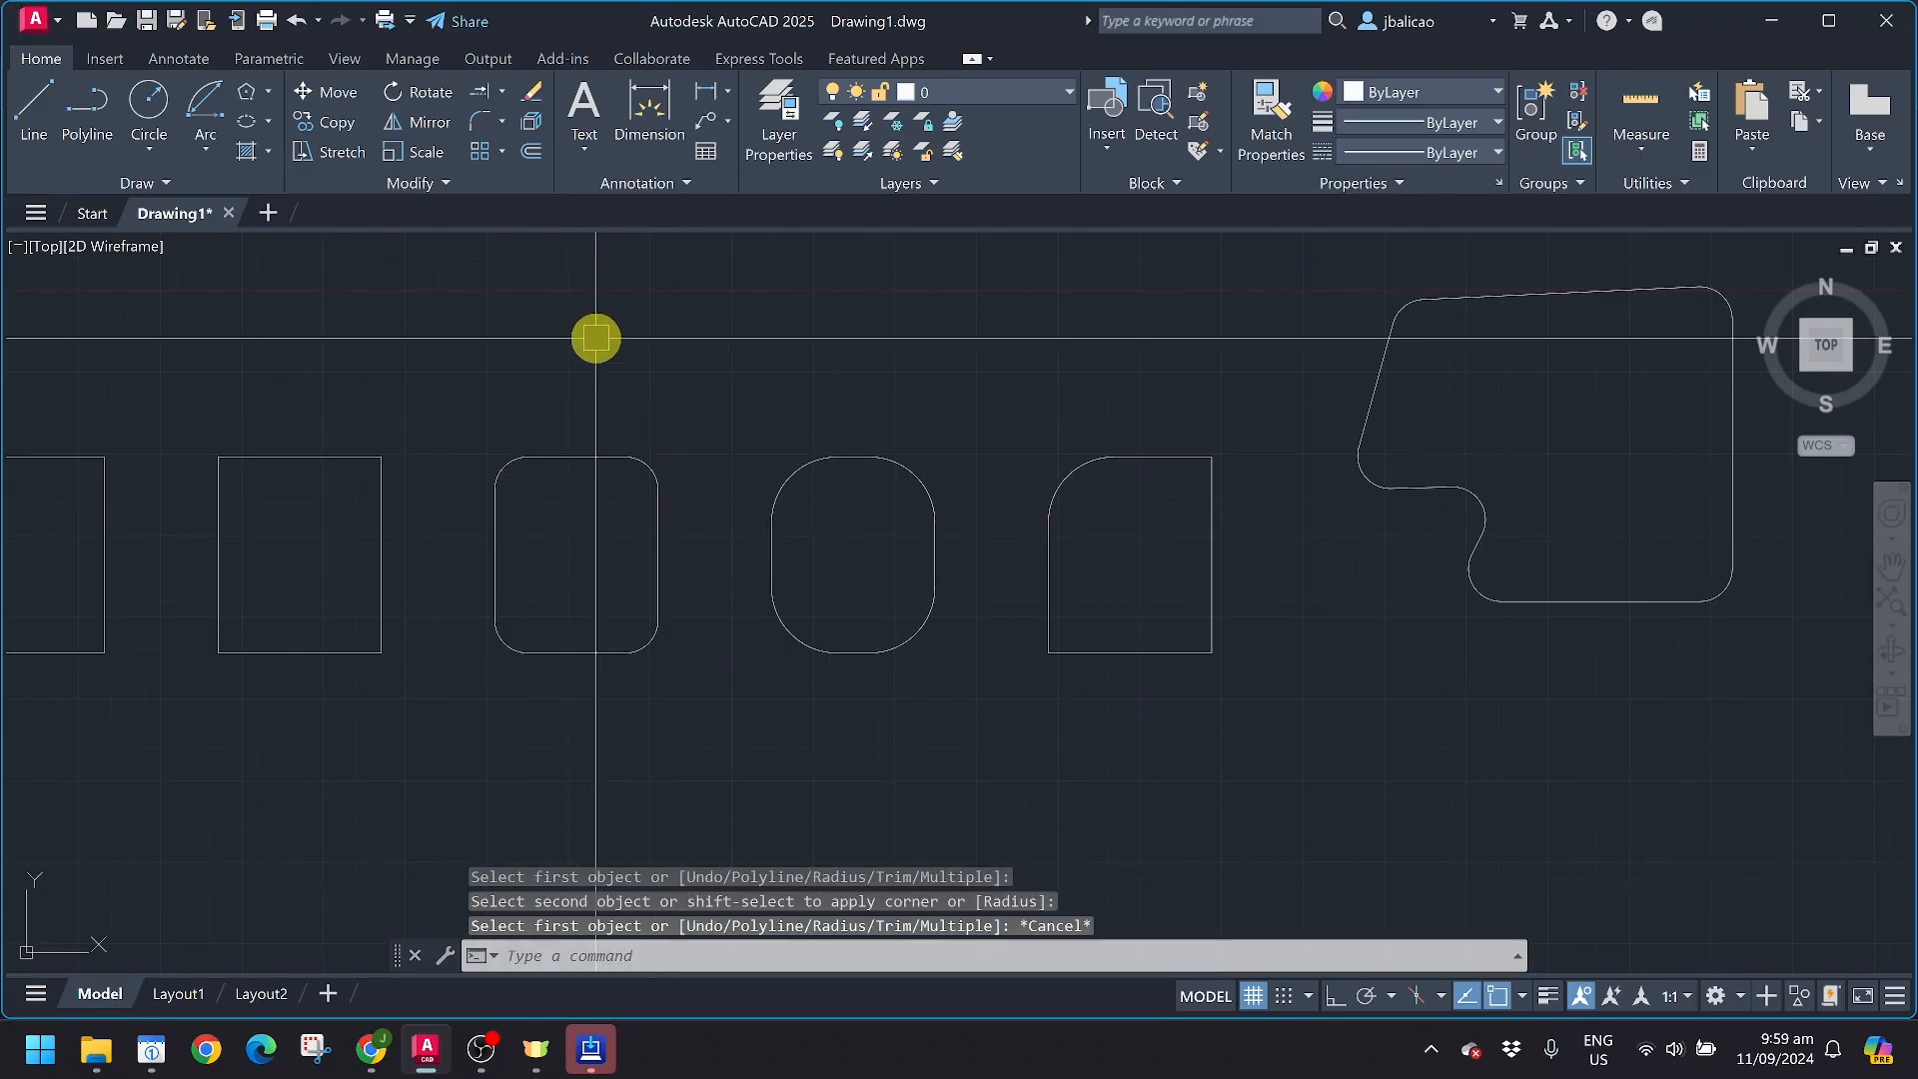
Chamfer the upper-left corner of the second plain rectangle left of the filleted ones, with distances of 1 on its left side and 2 on its top
click(499, 121)
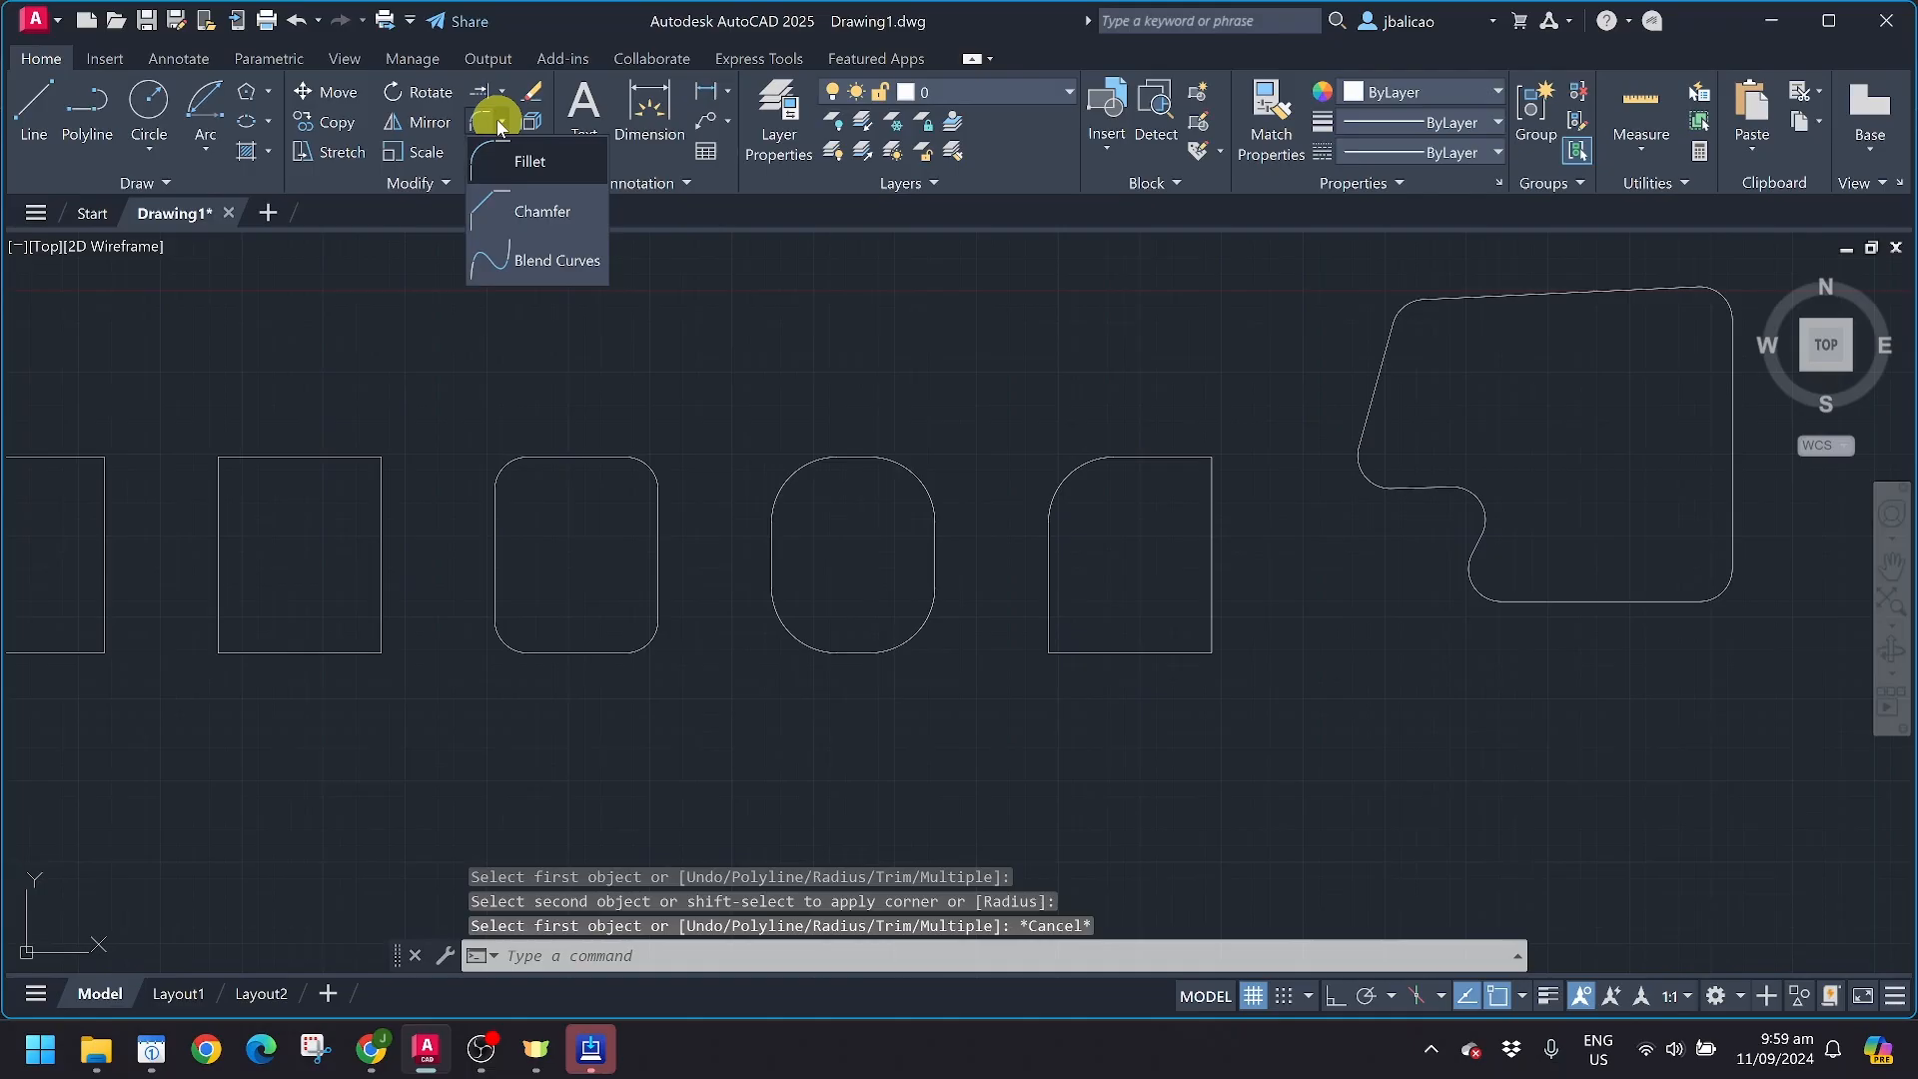
click(525, 207)
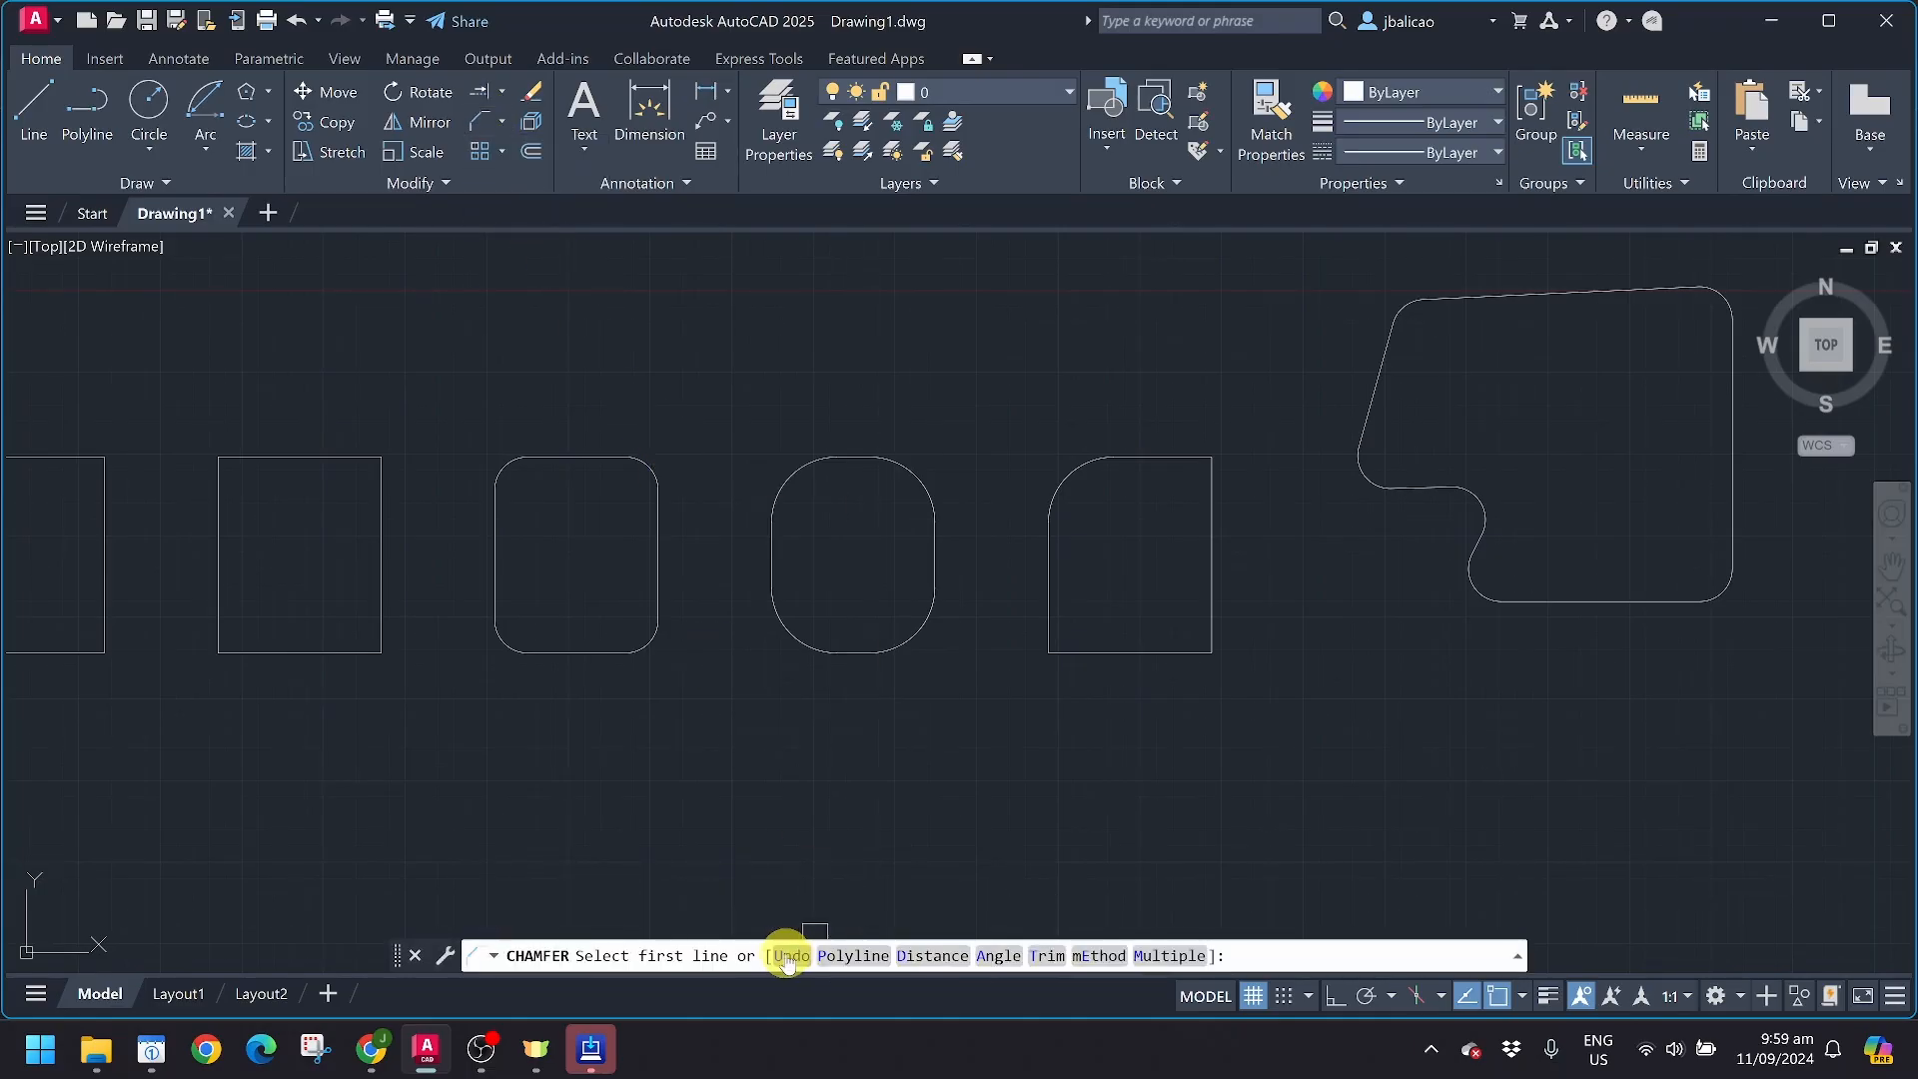
click(949, 956)
middle_drag(483, 728, 996, 678)
scroll(550, 406, up, 5)
middle_drag(520, 480, 809, 407)
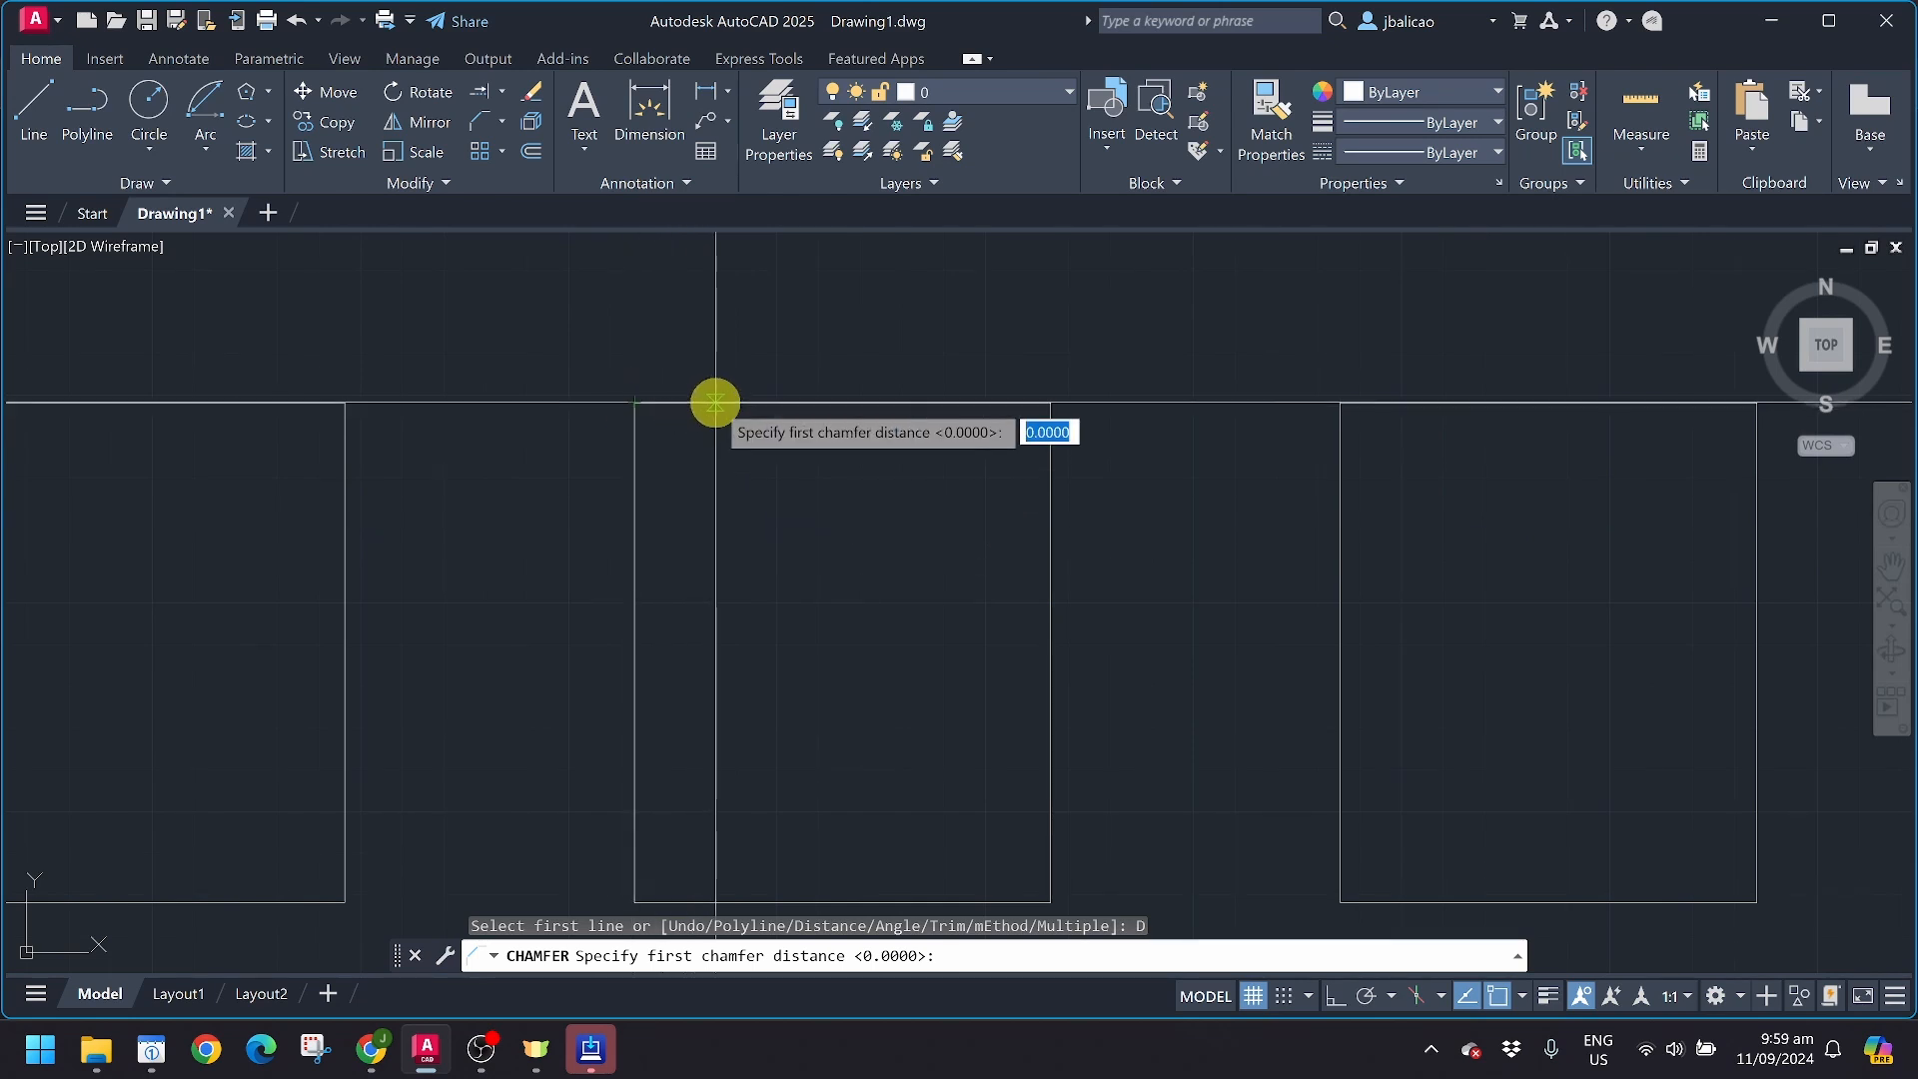
text(1)
key(Return)
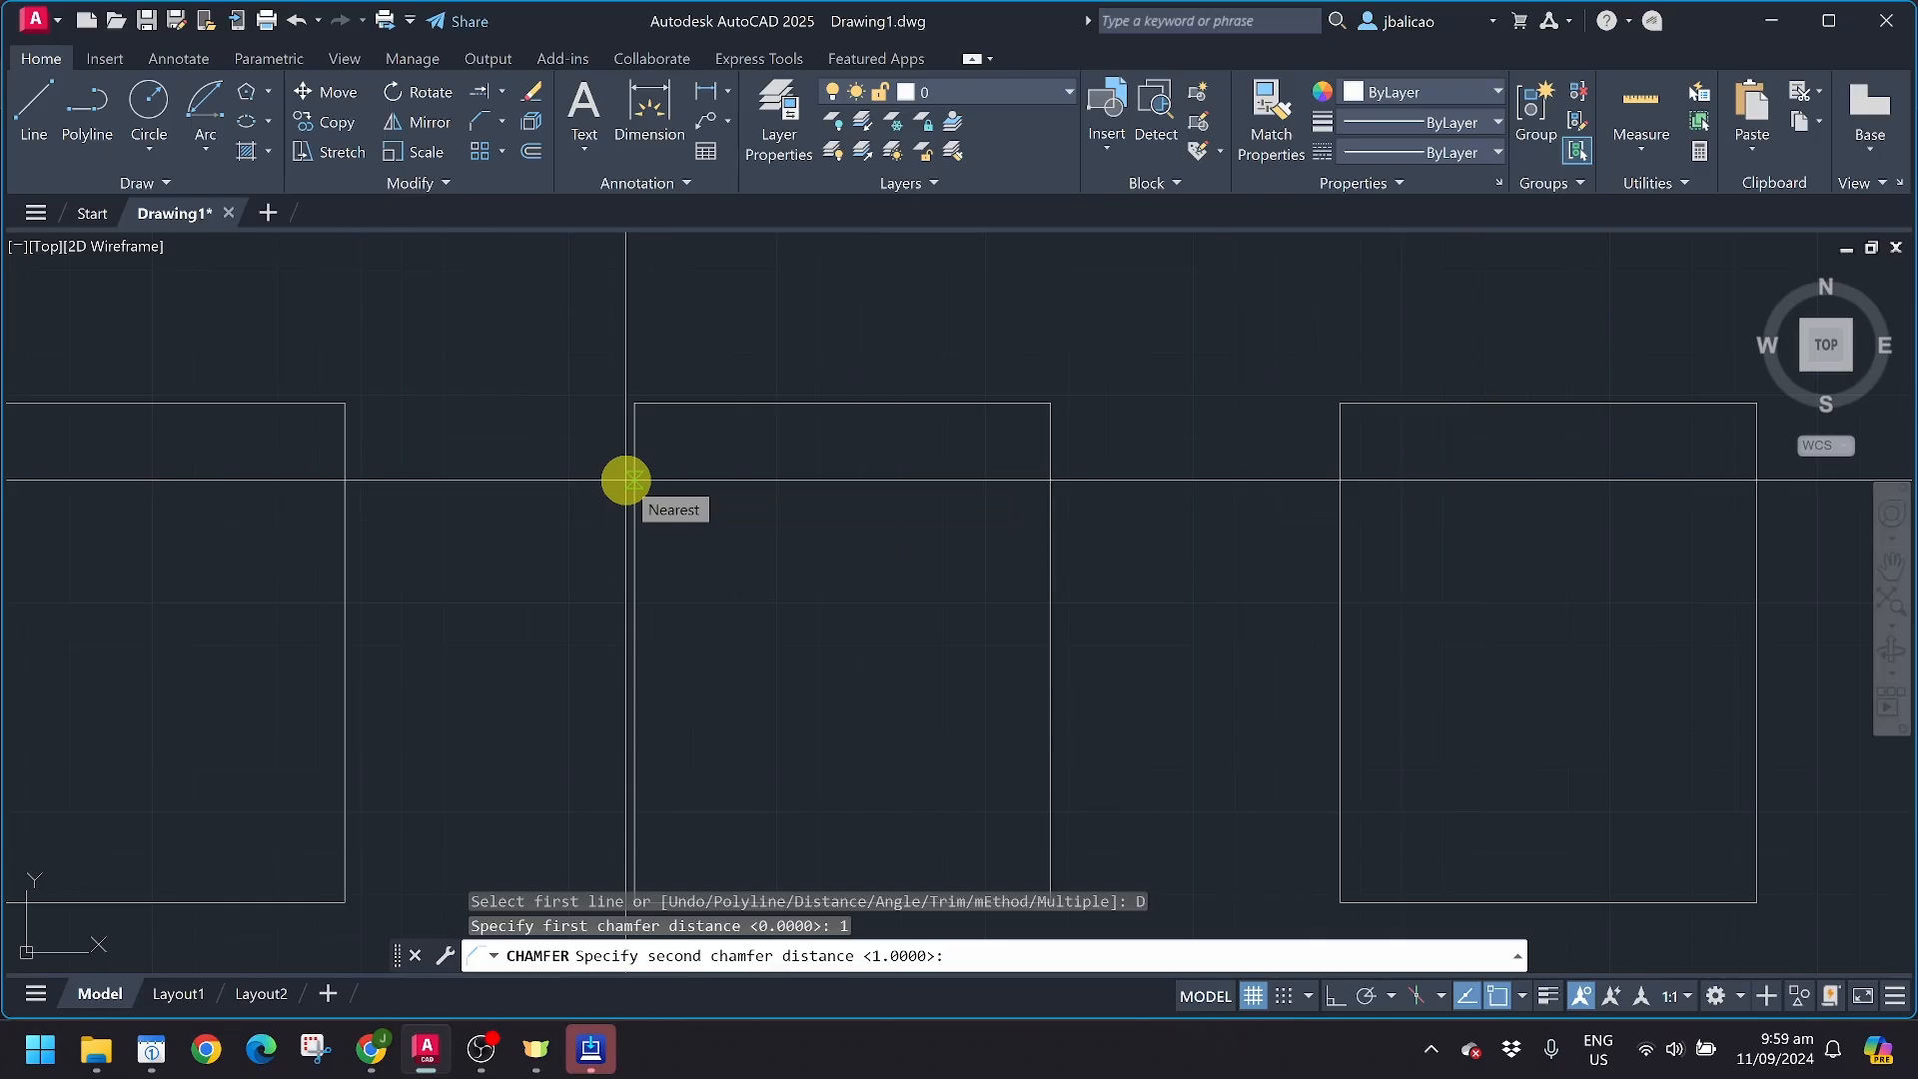
text(2)
key(Return)
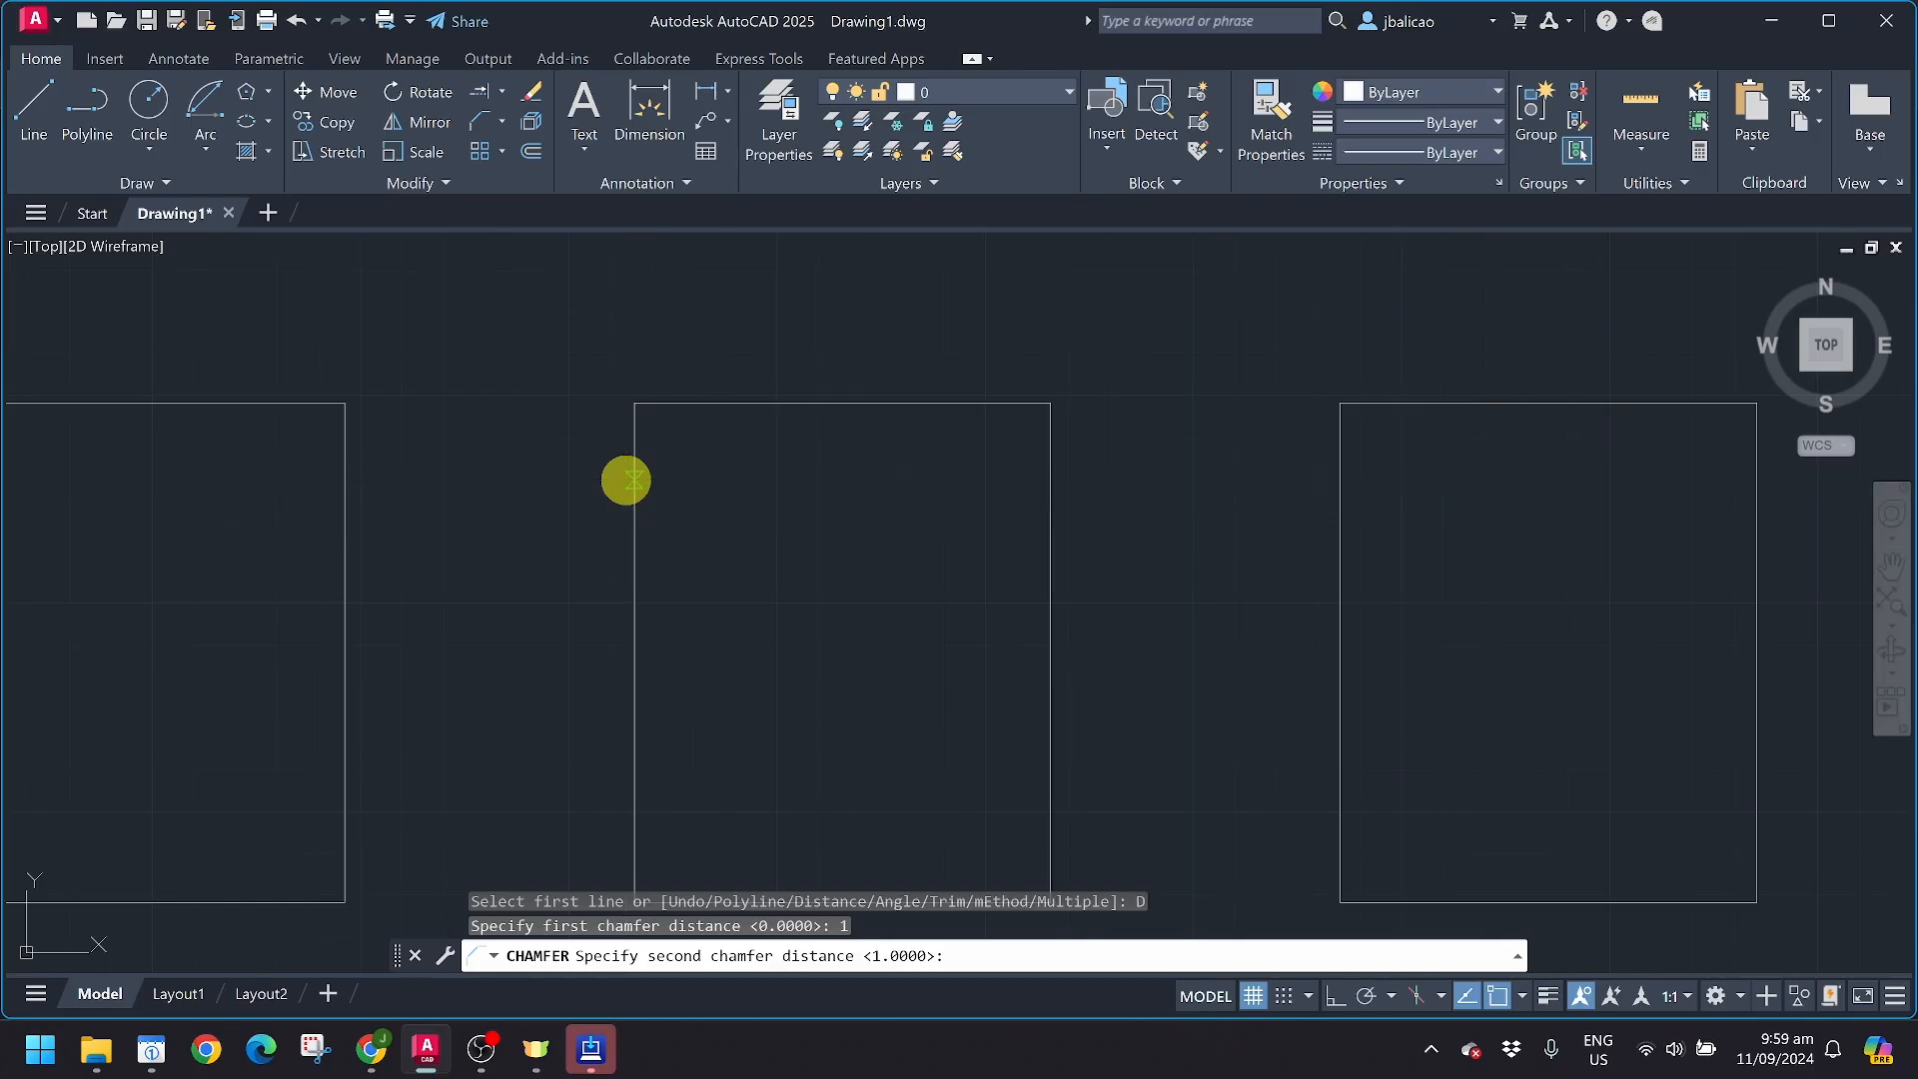
click(627, 476)
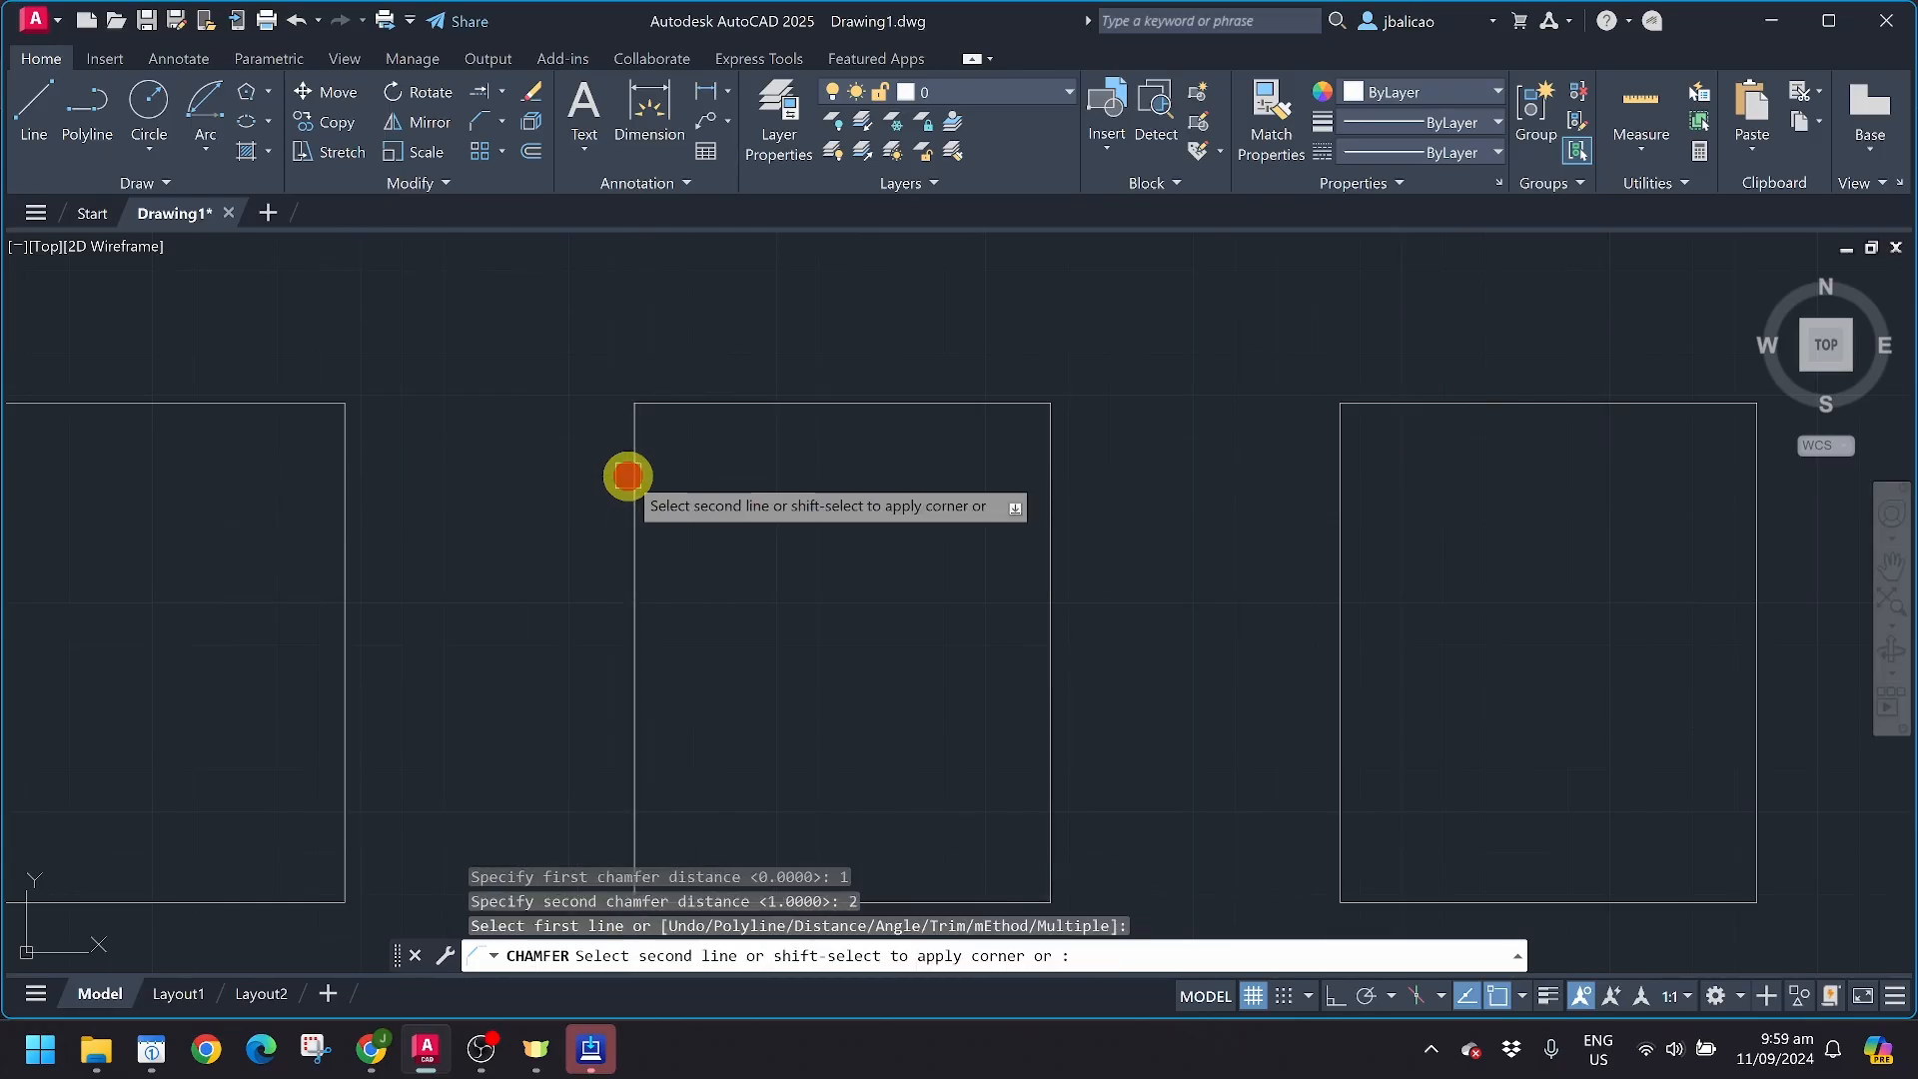
click(715, 404)
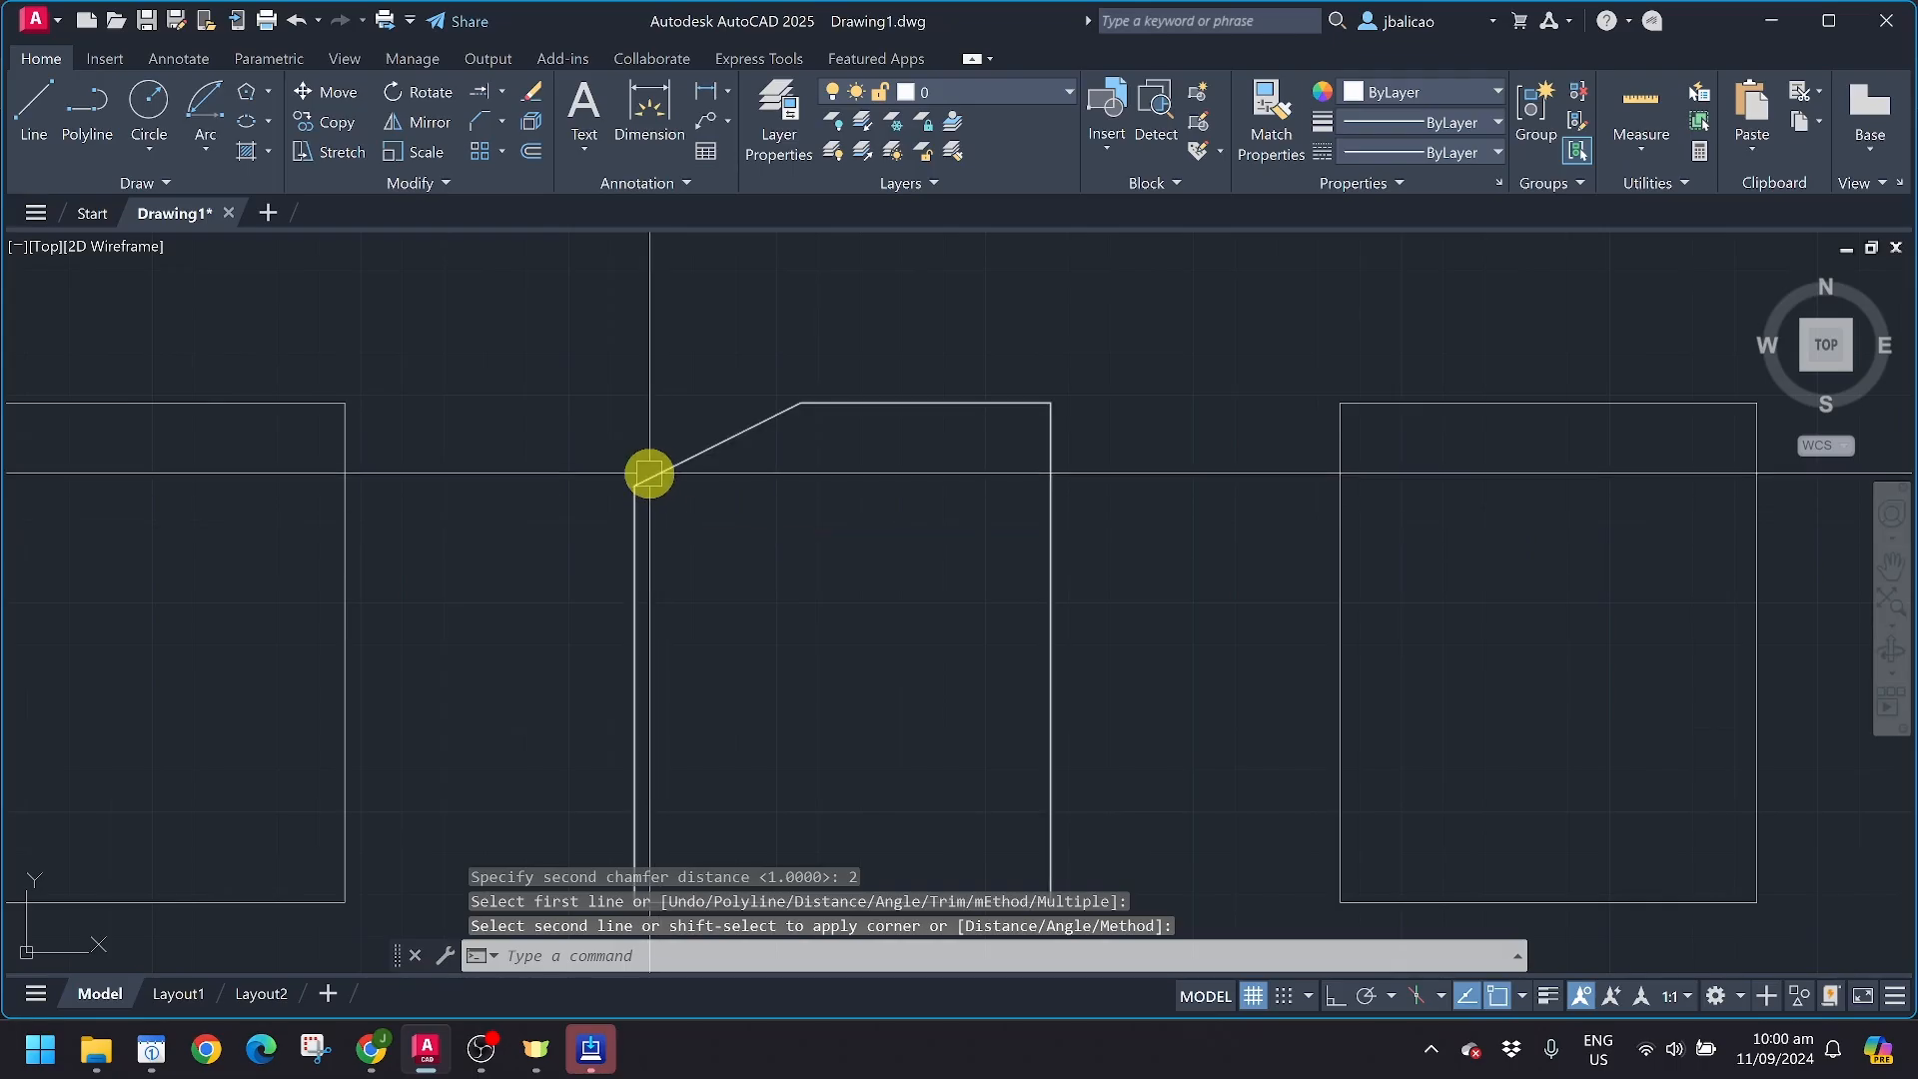
click(636, 96)
click(634, 481)
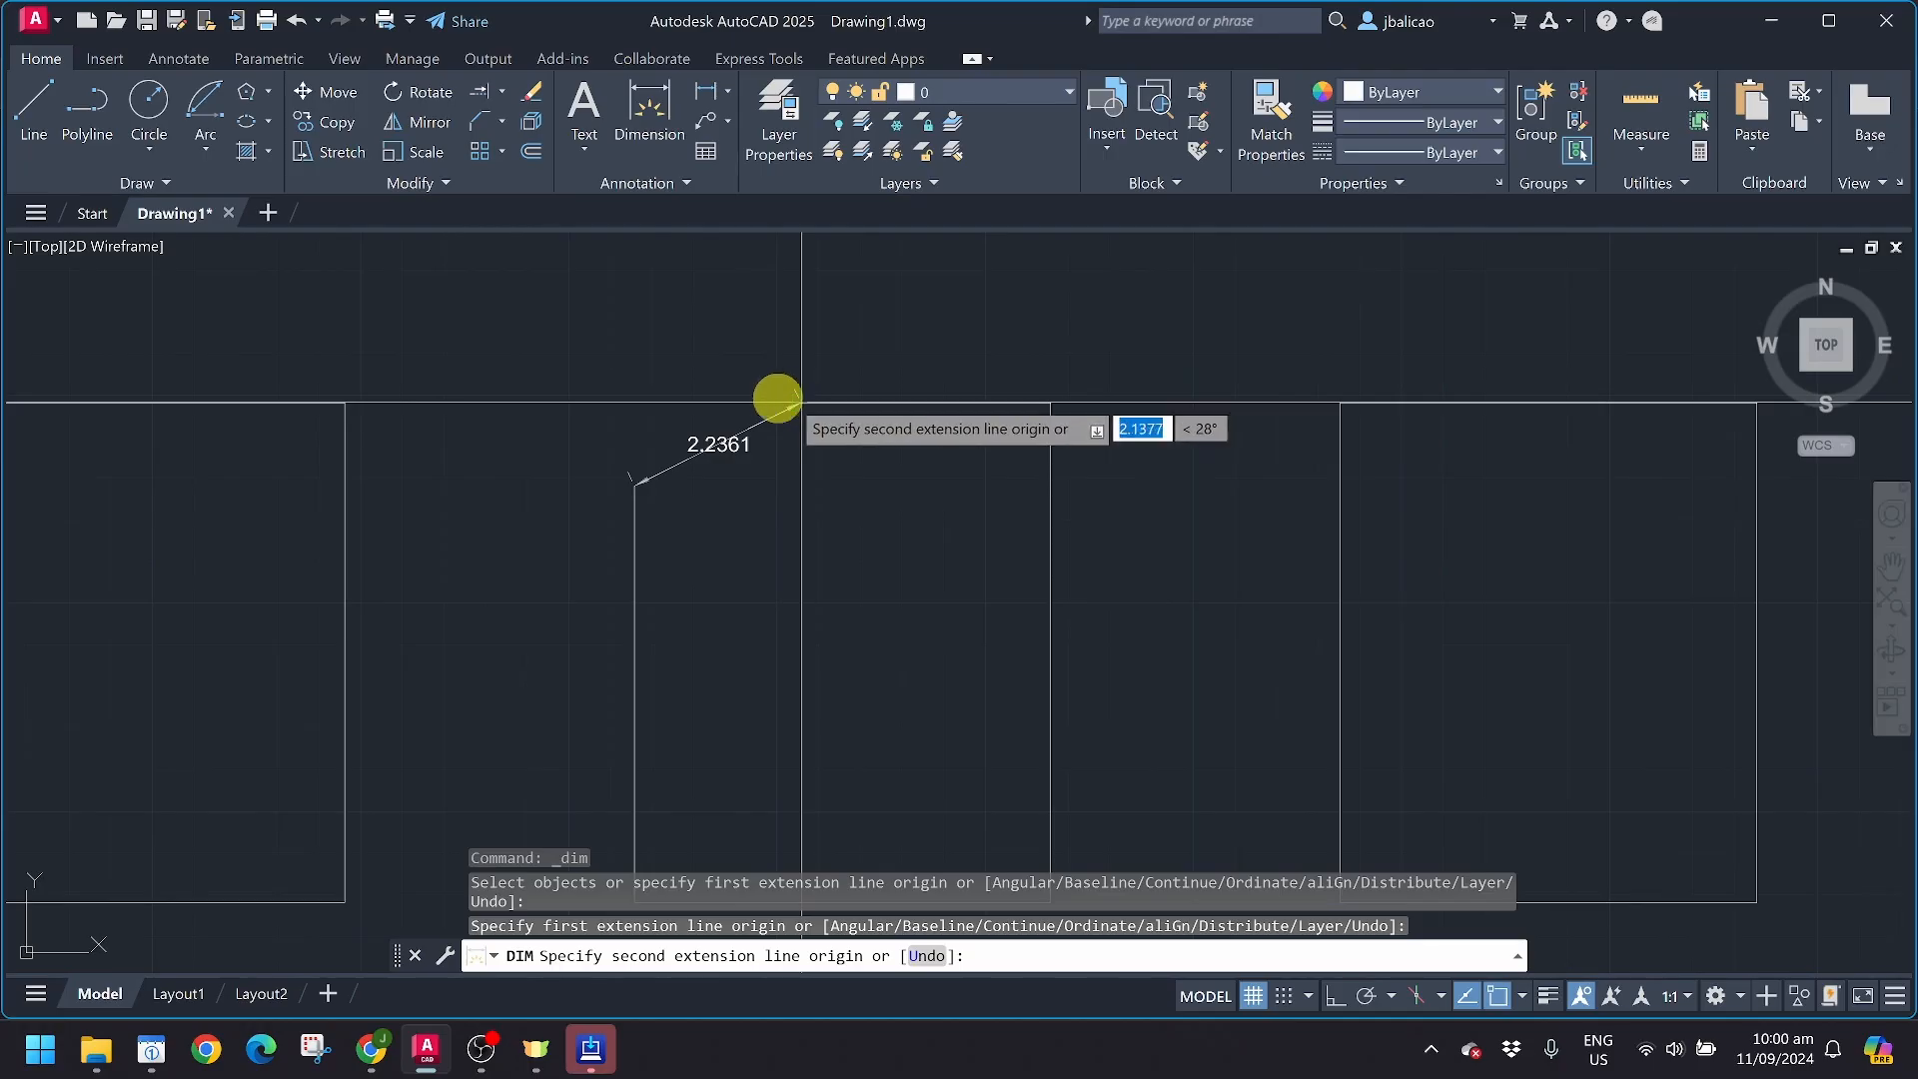
key(Escape)
Add a horizontal linear dimension above the rectangle between the two endpoints of its upper-left chamfer
click(166, 62)
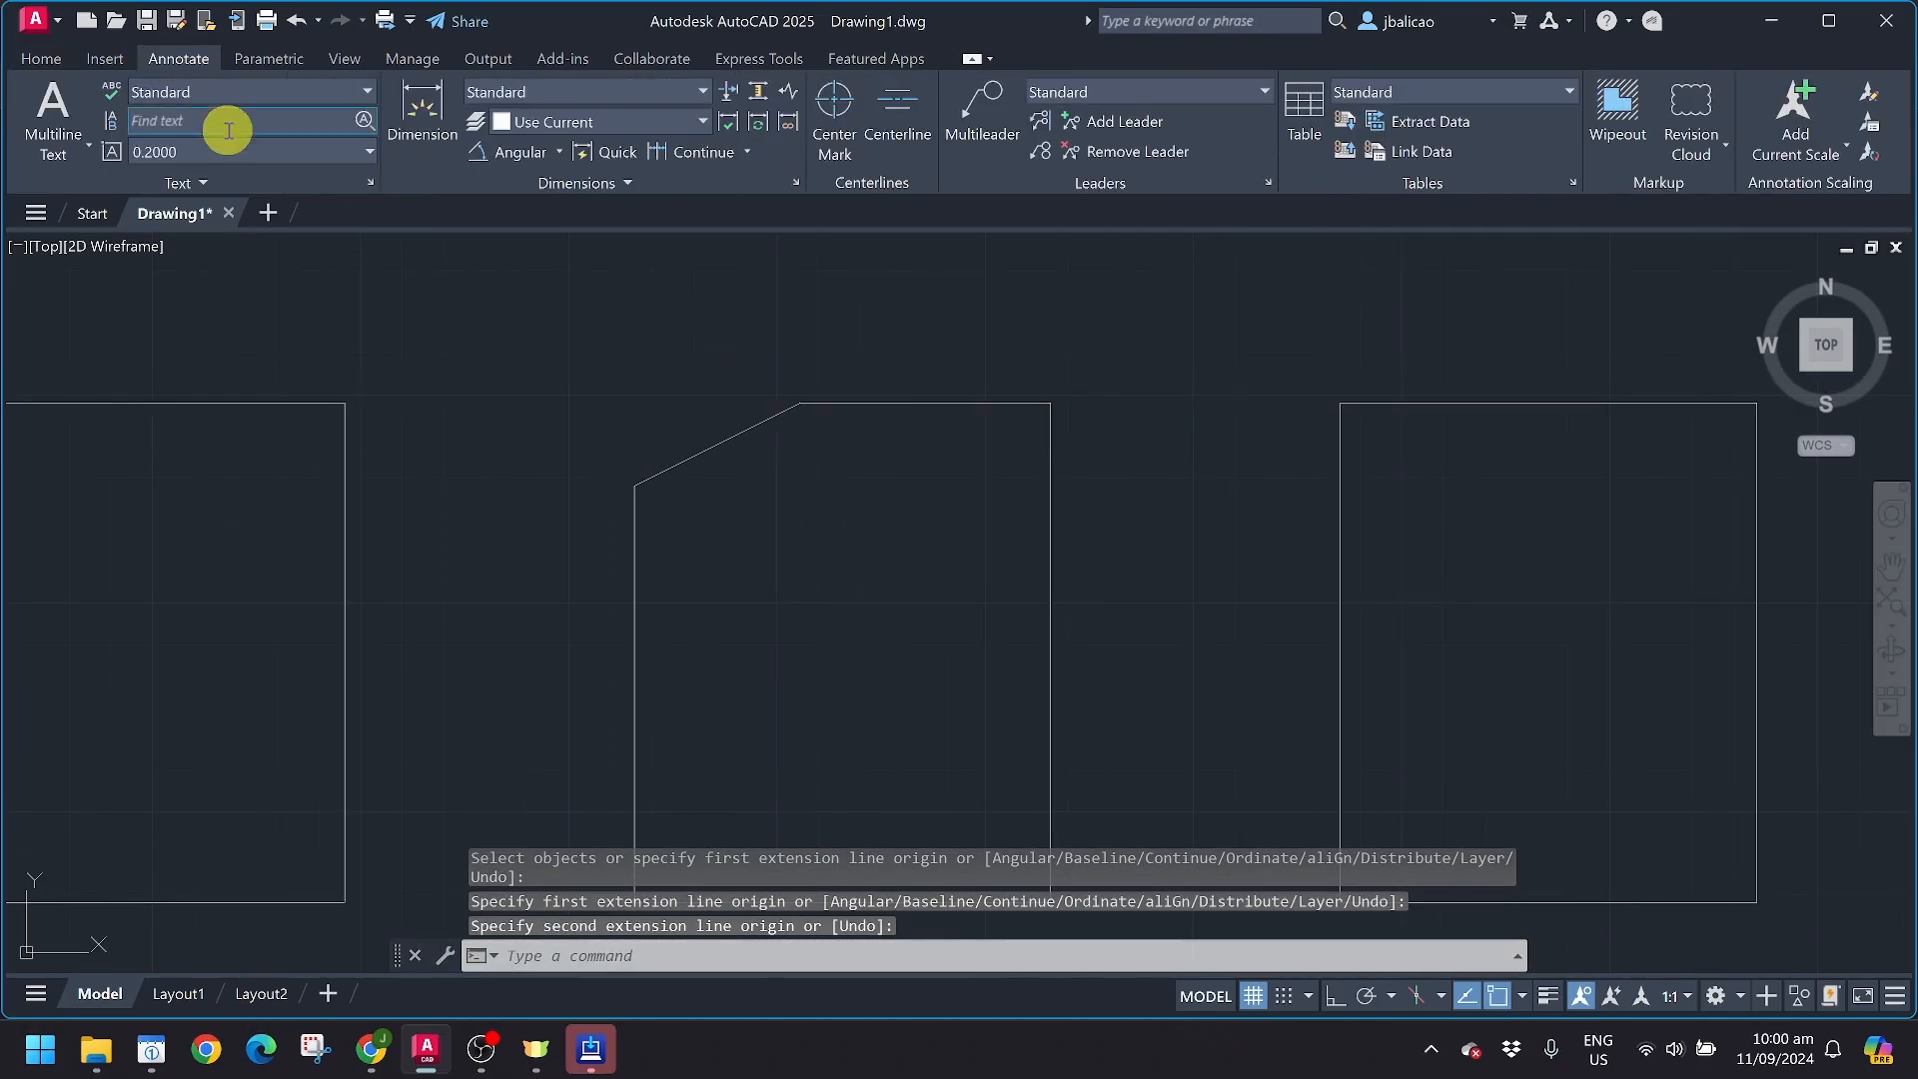
click(529, 153)
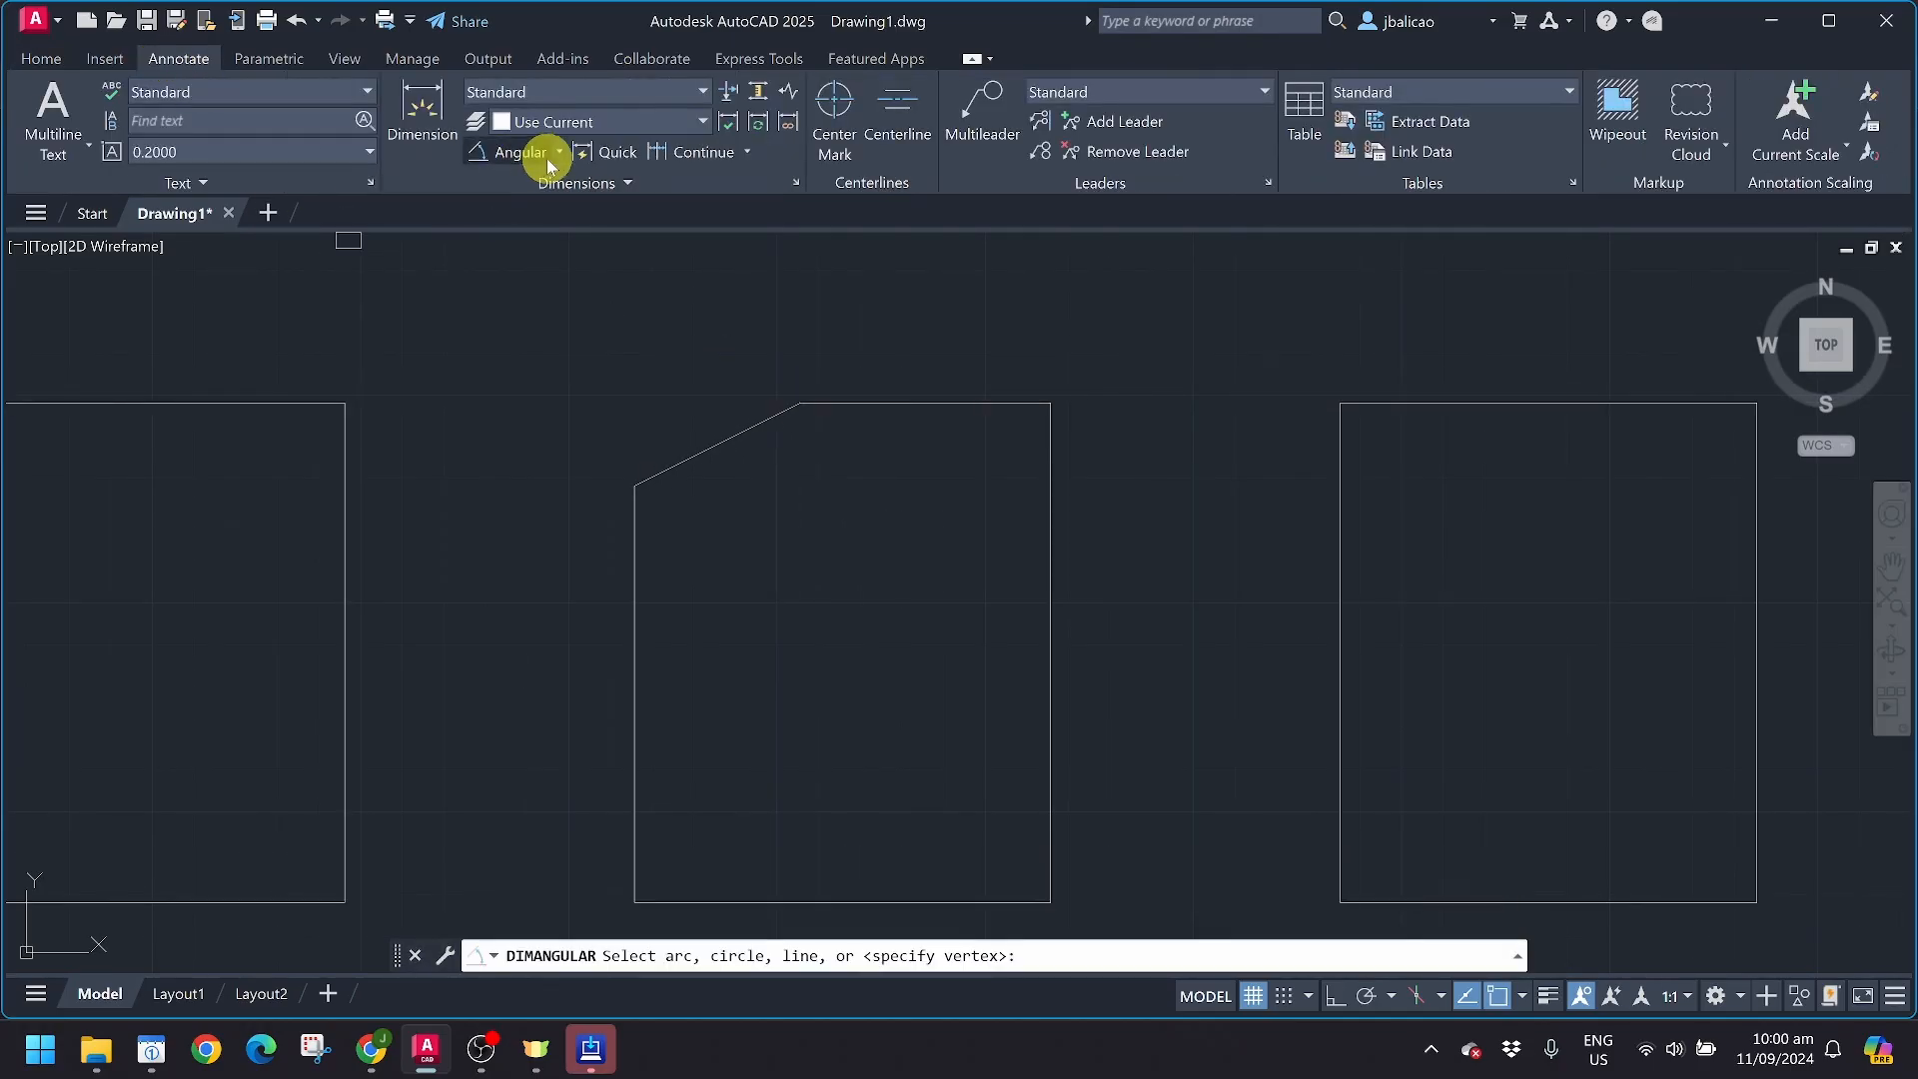
click(565, 152)
click(530, 190)
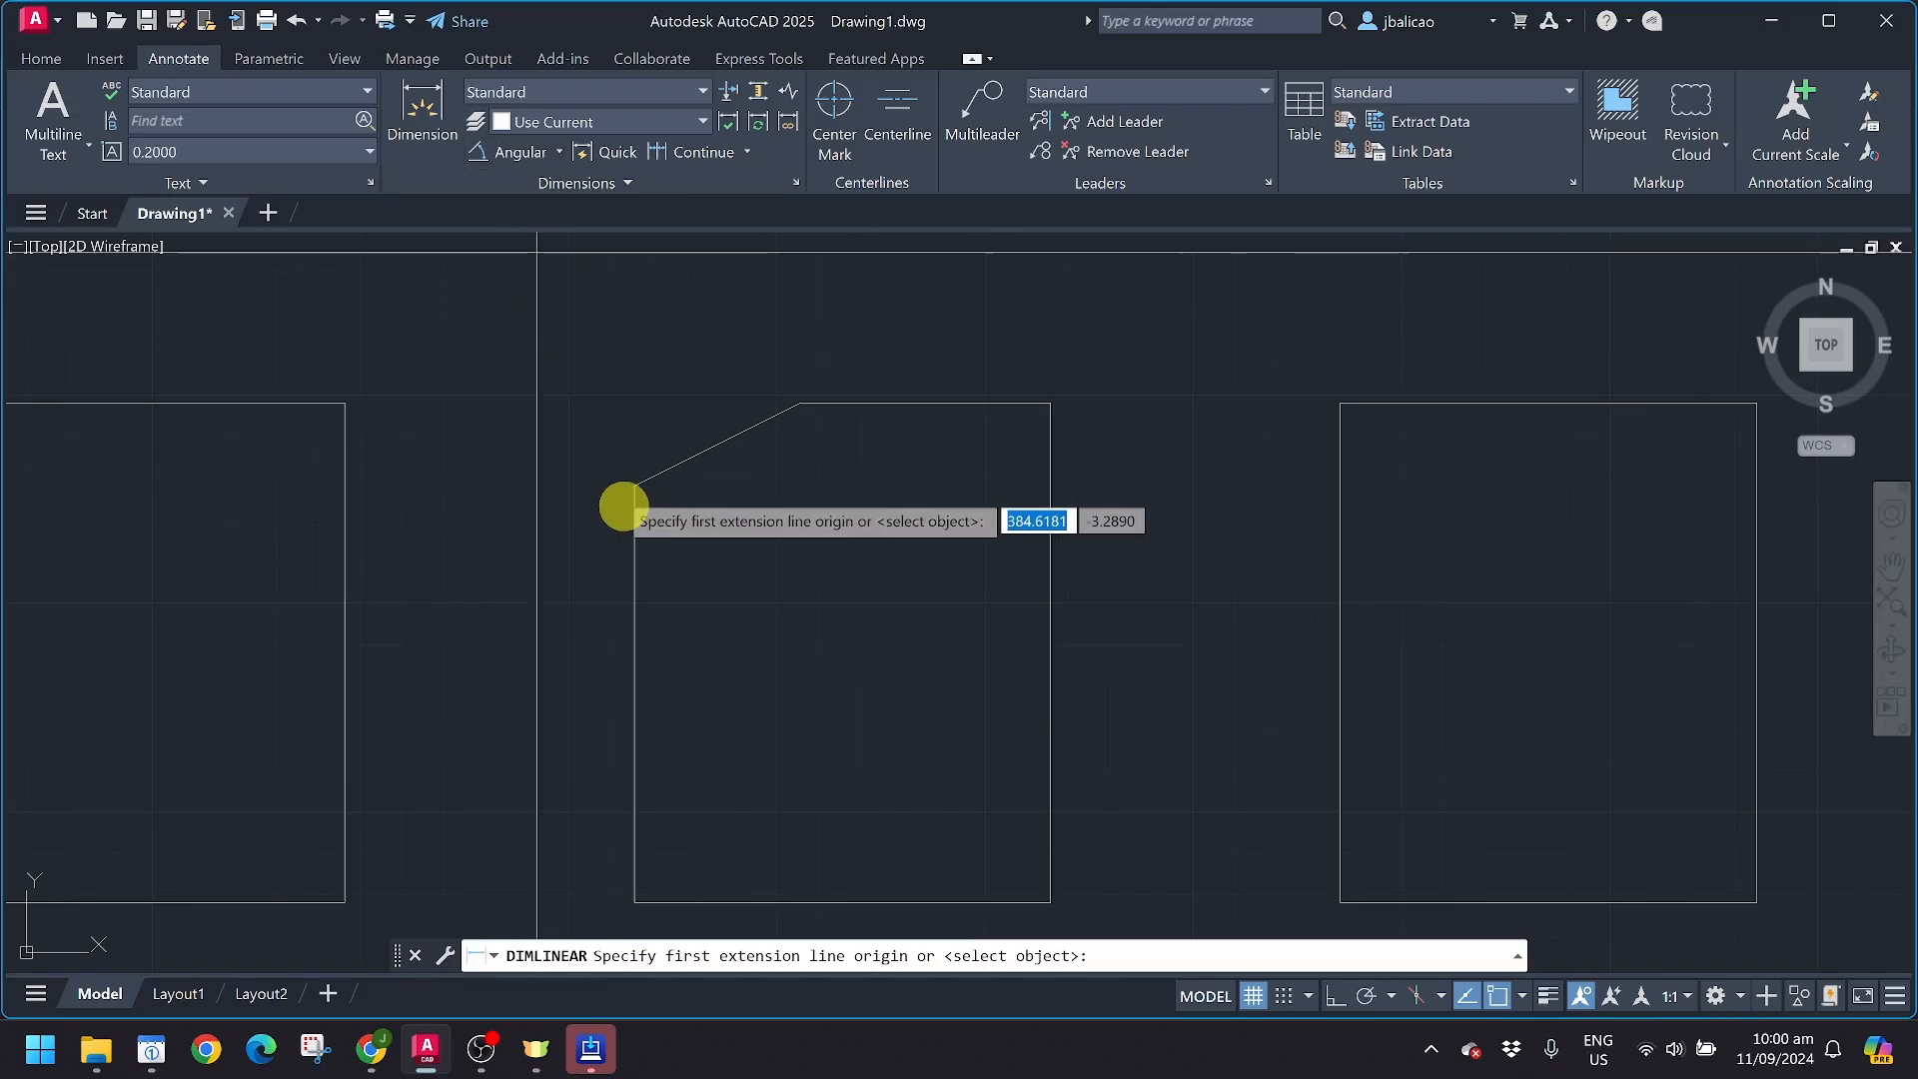
click(635, 486)
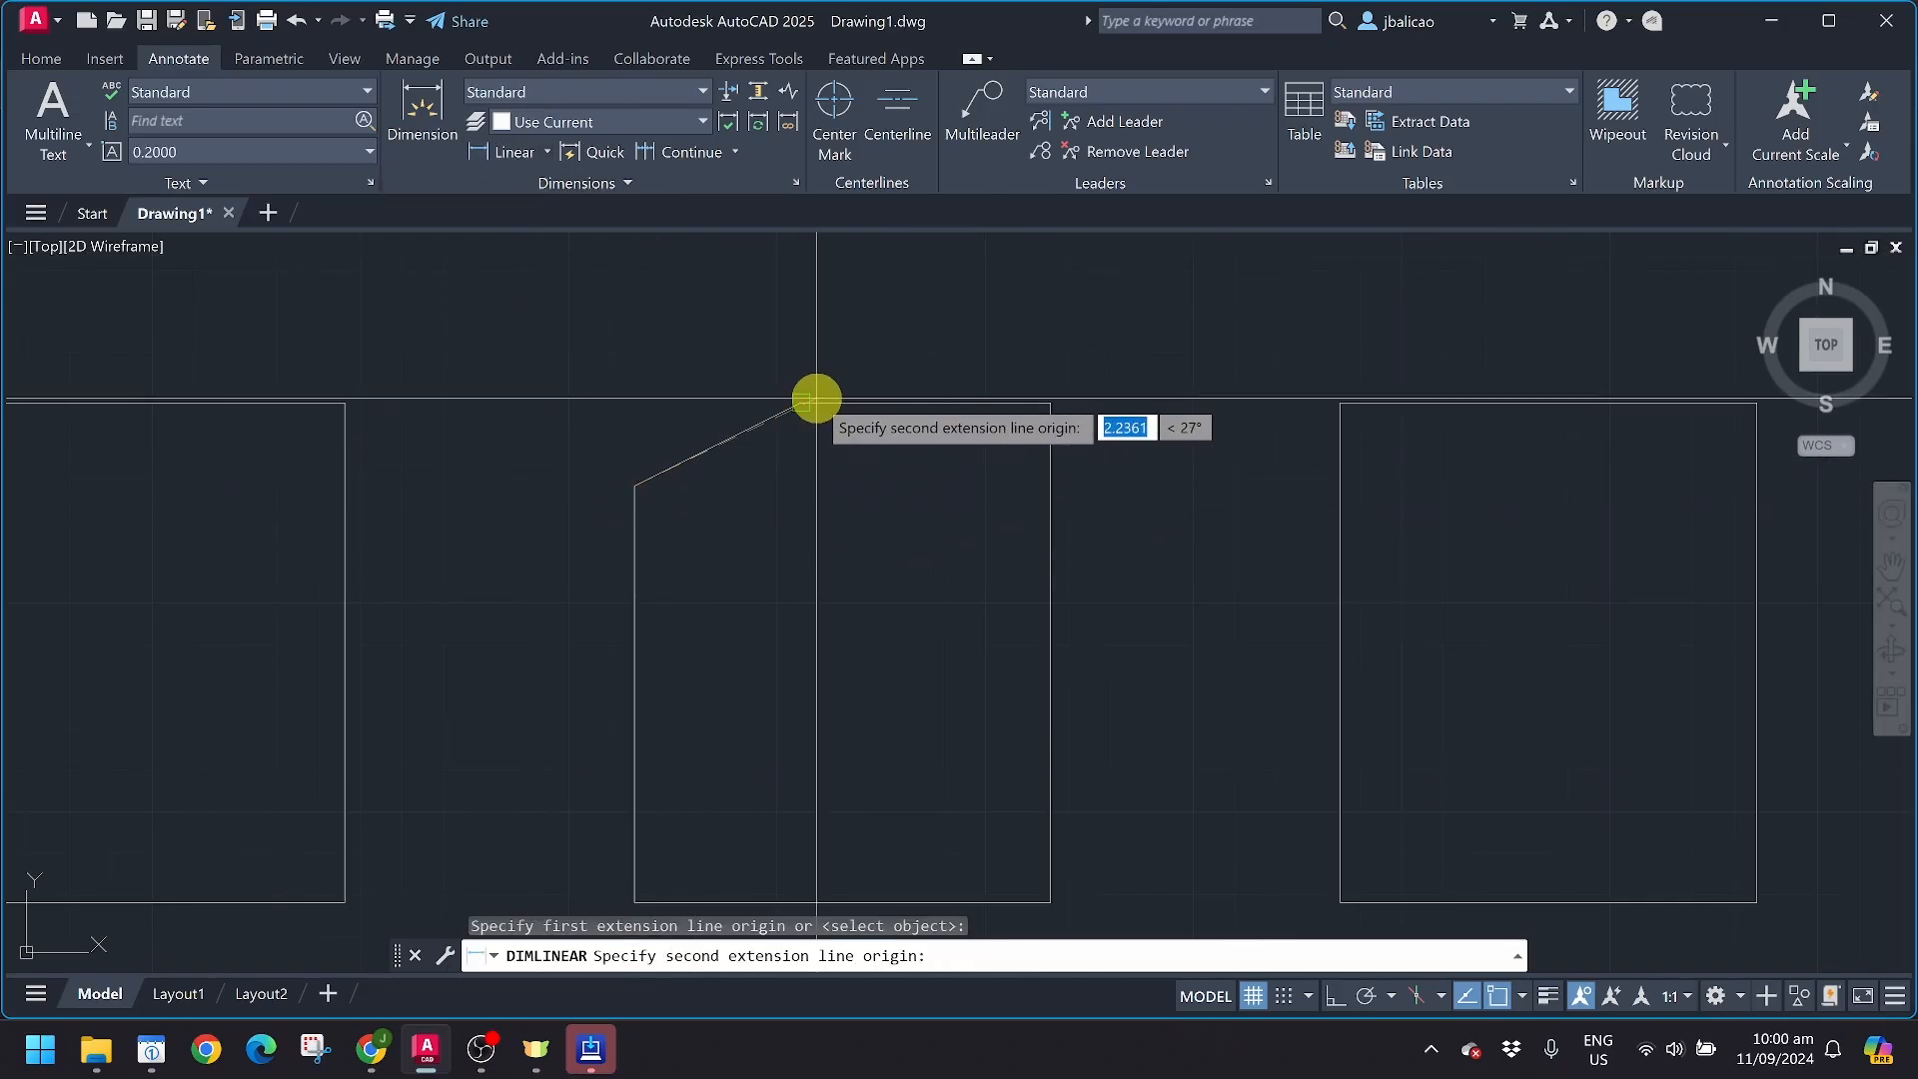
click(802, 402)
click(818, 296)
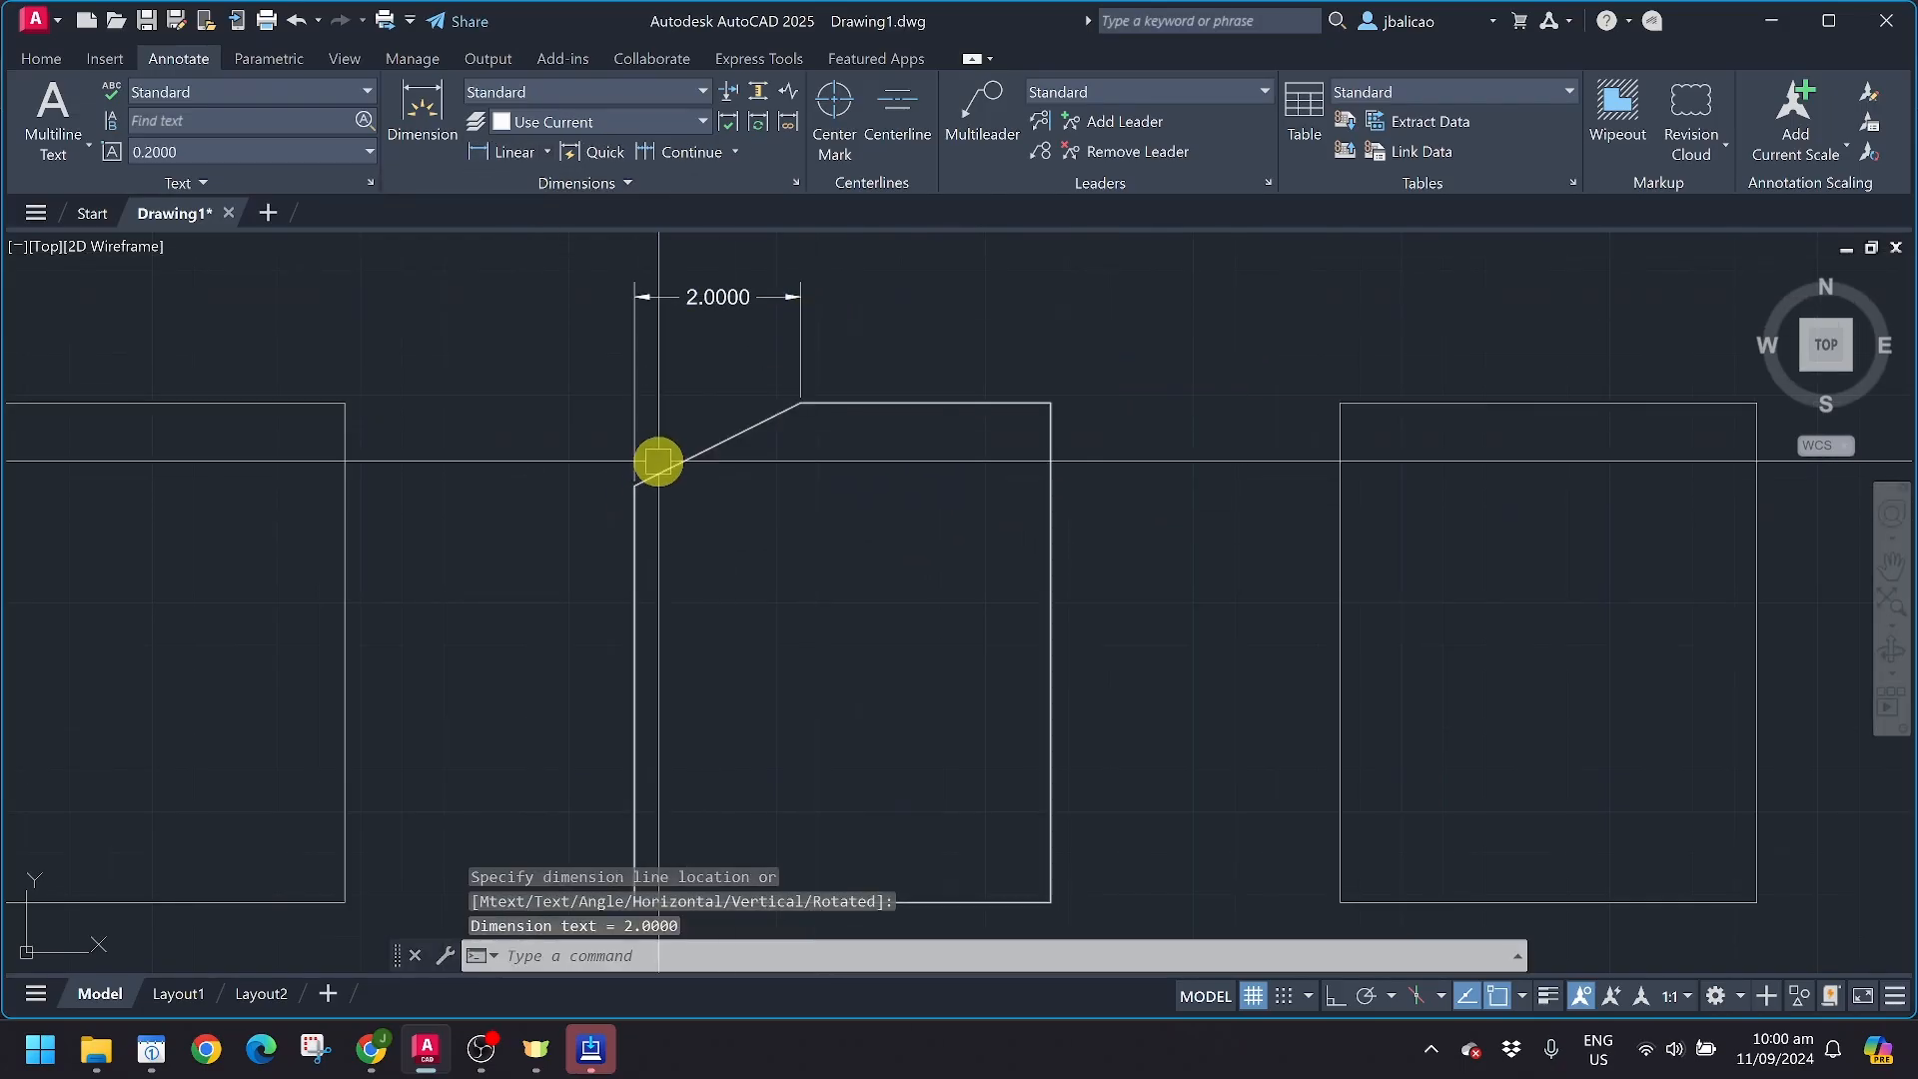
Add a vertical linear dimension to the left of the rectangle between the same two chamfer endpoints
key(Return)
click(635, 486)
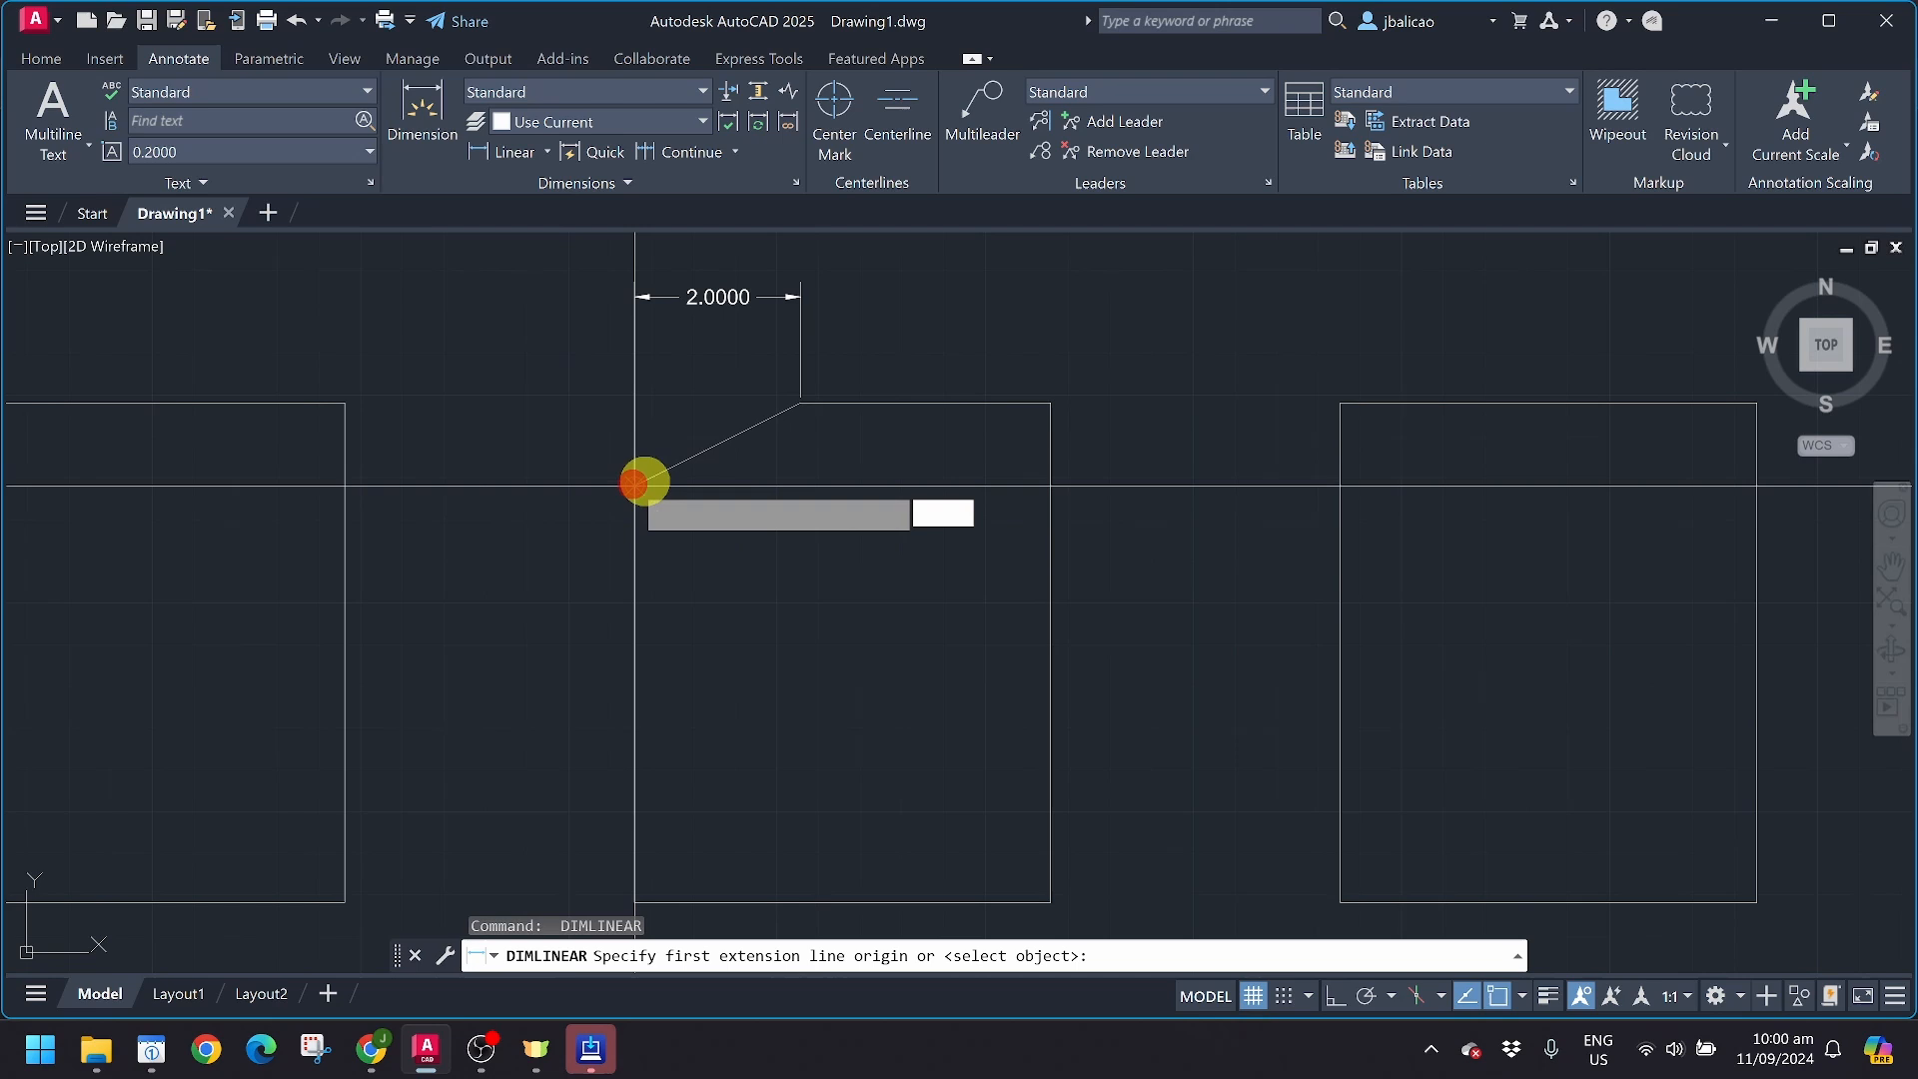
click(798, 404)
click(488, 418)
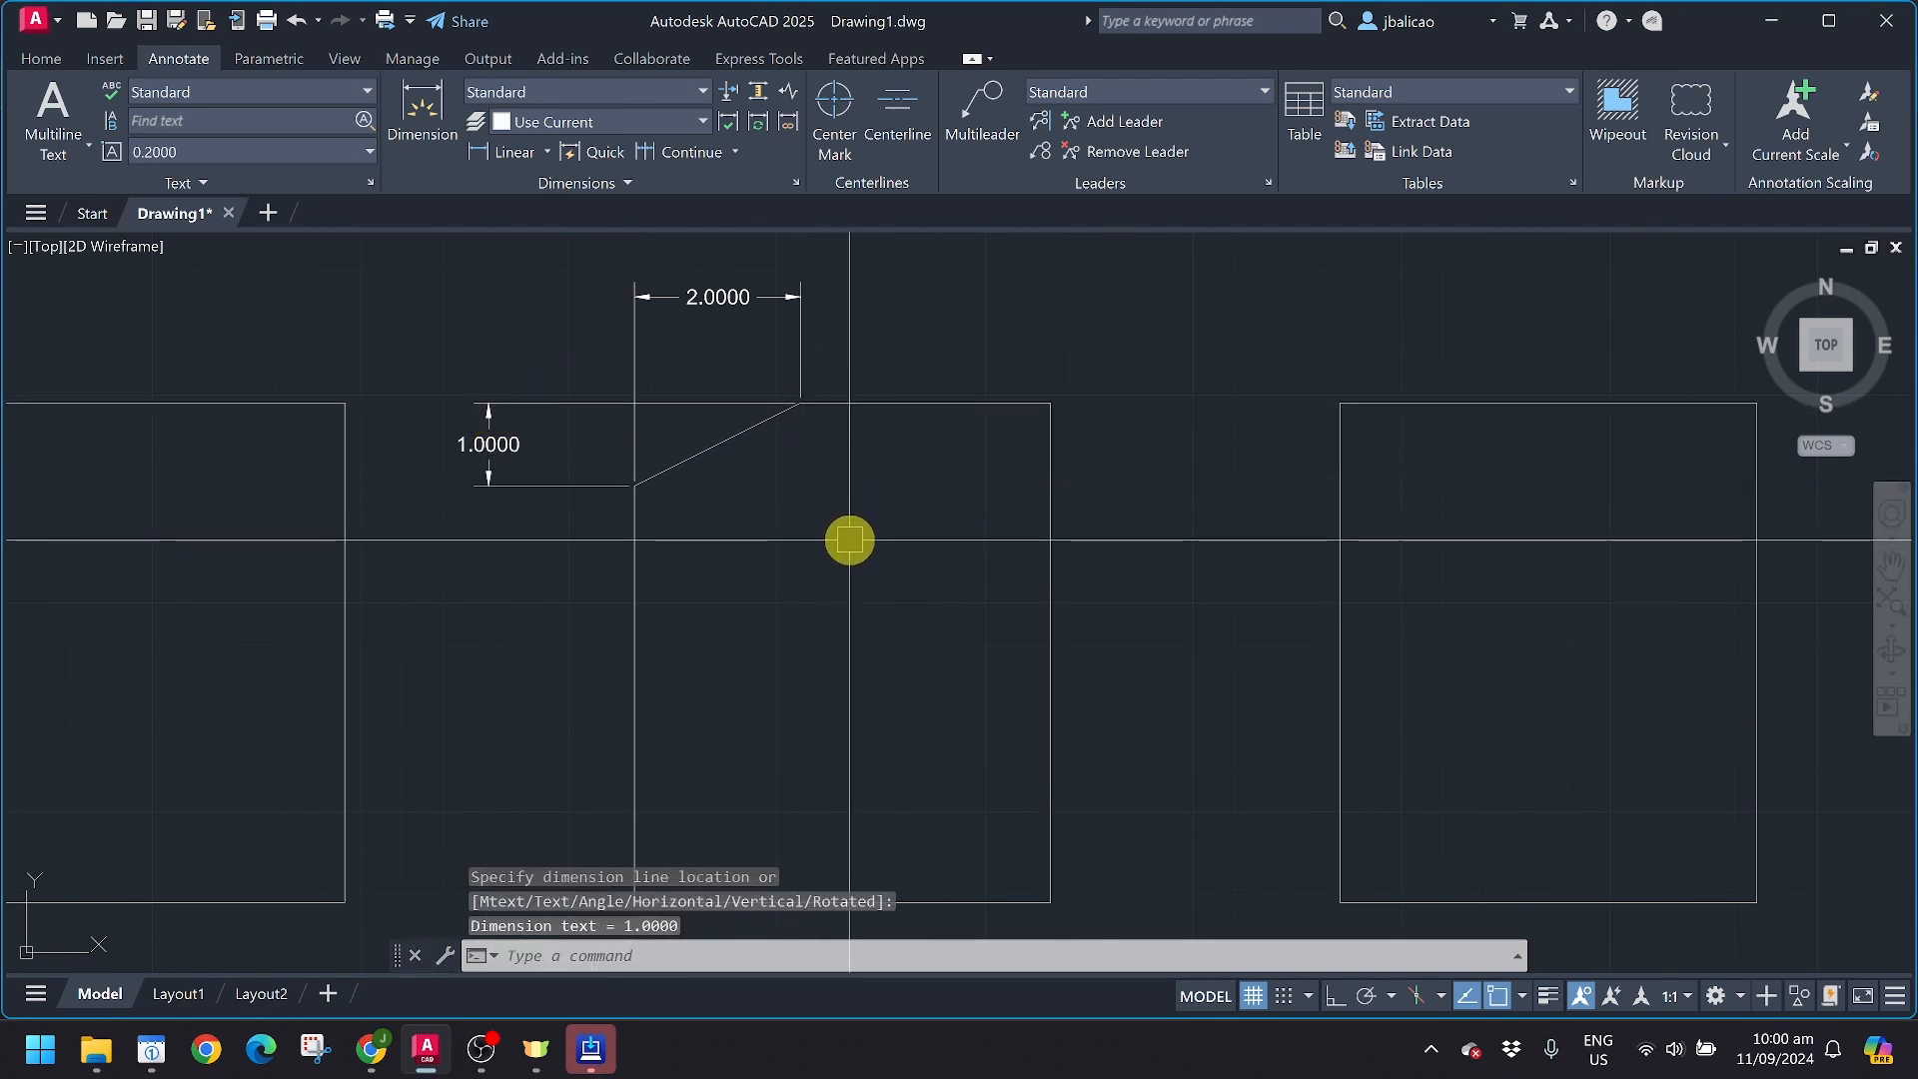
Chamfer the dimensioned rectangle's lower-right corner using the Angle option, with length 2 on its right side and an angle of 60 degrees
click(41, 58)
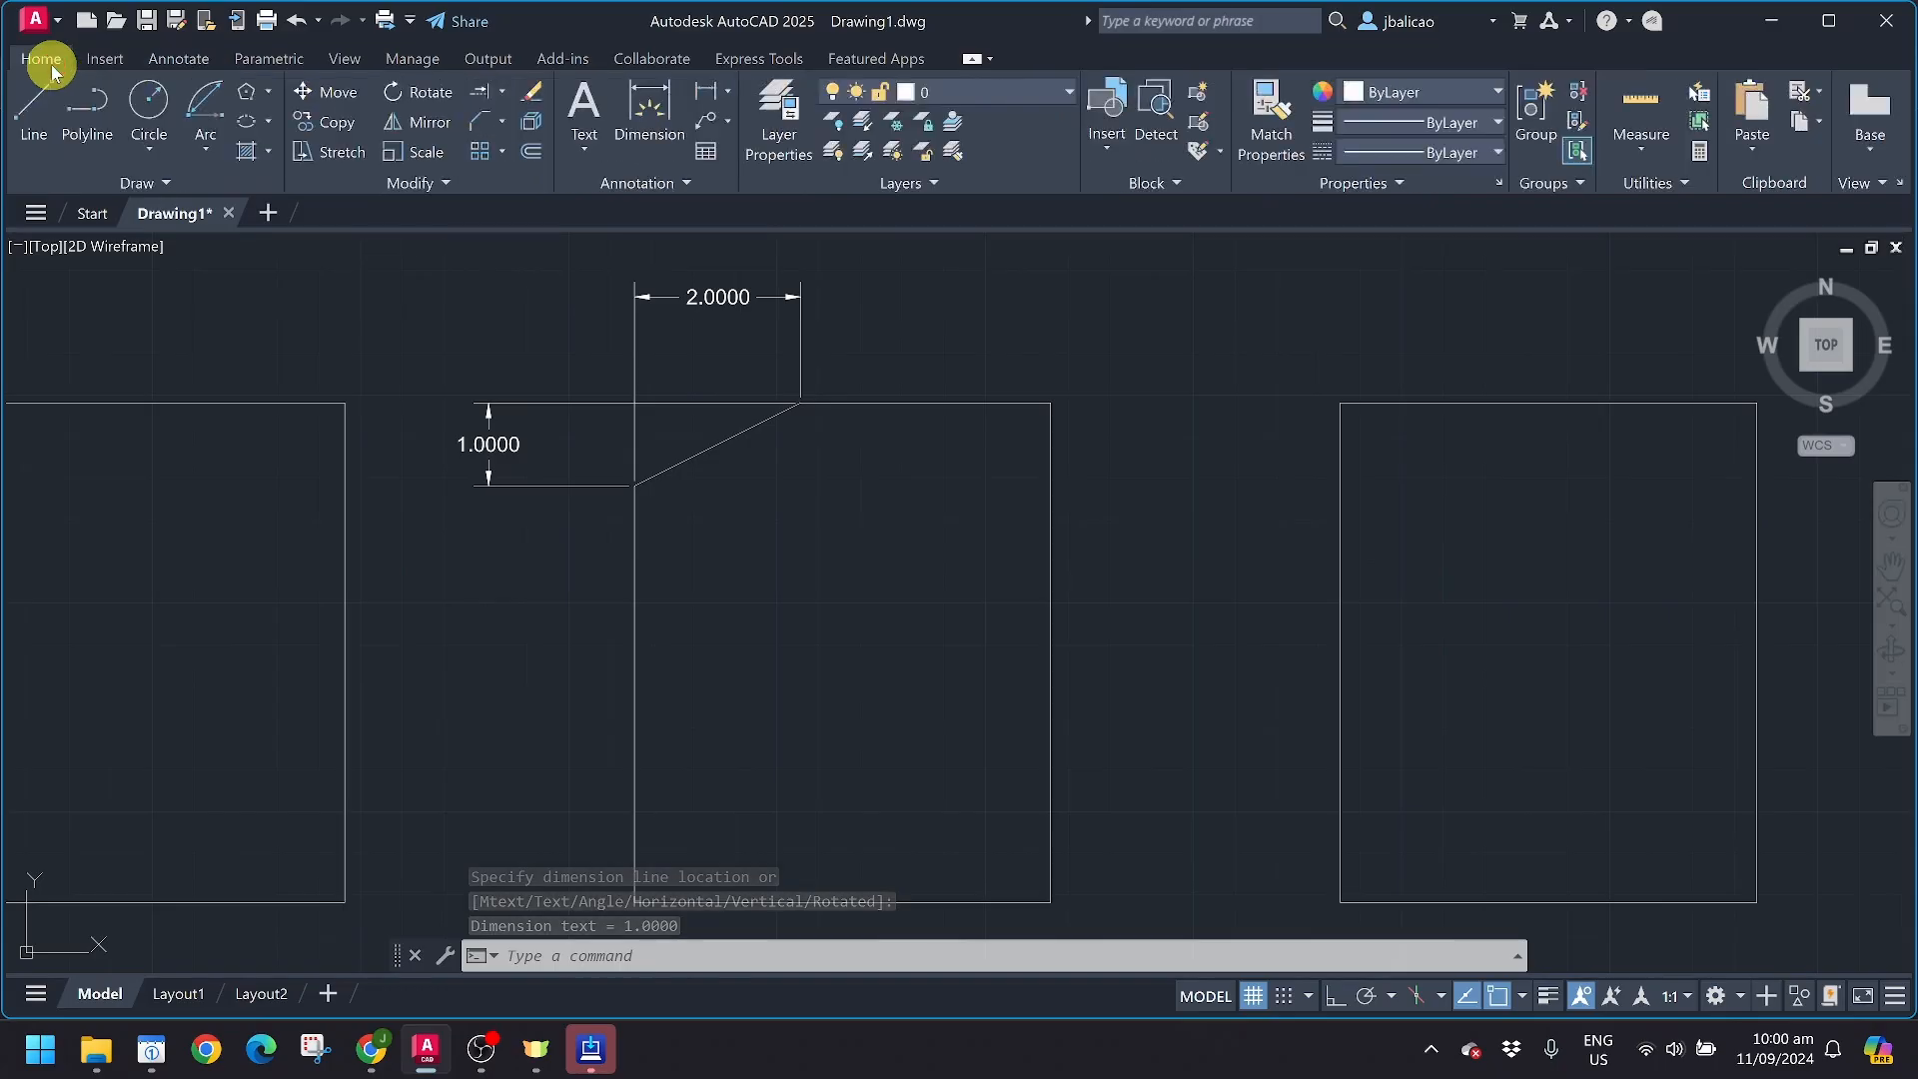
click(481, 123)
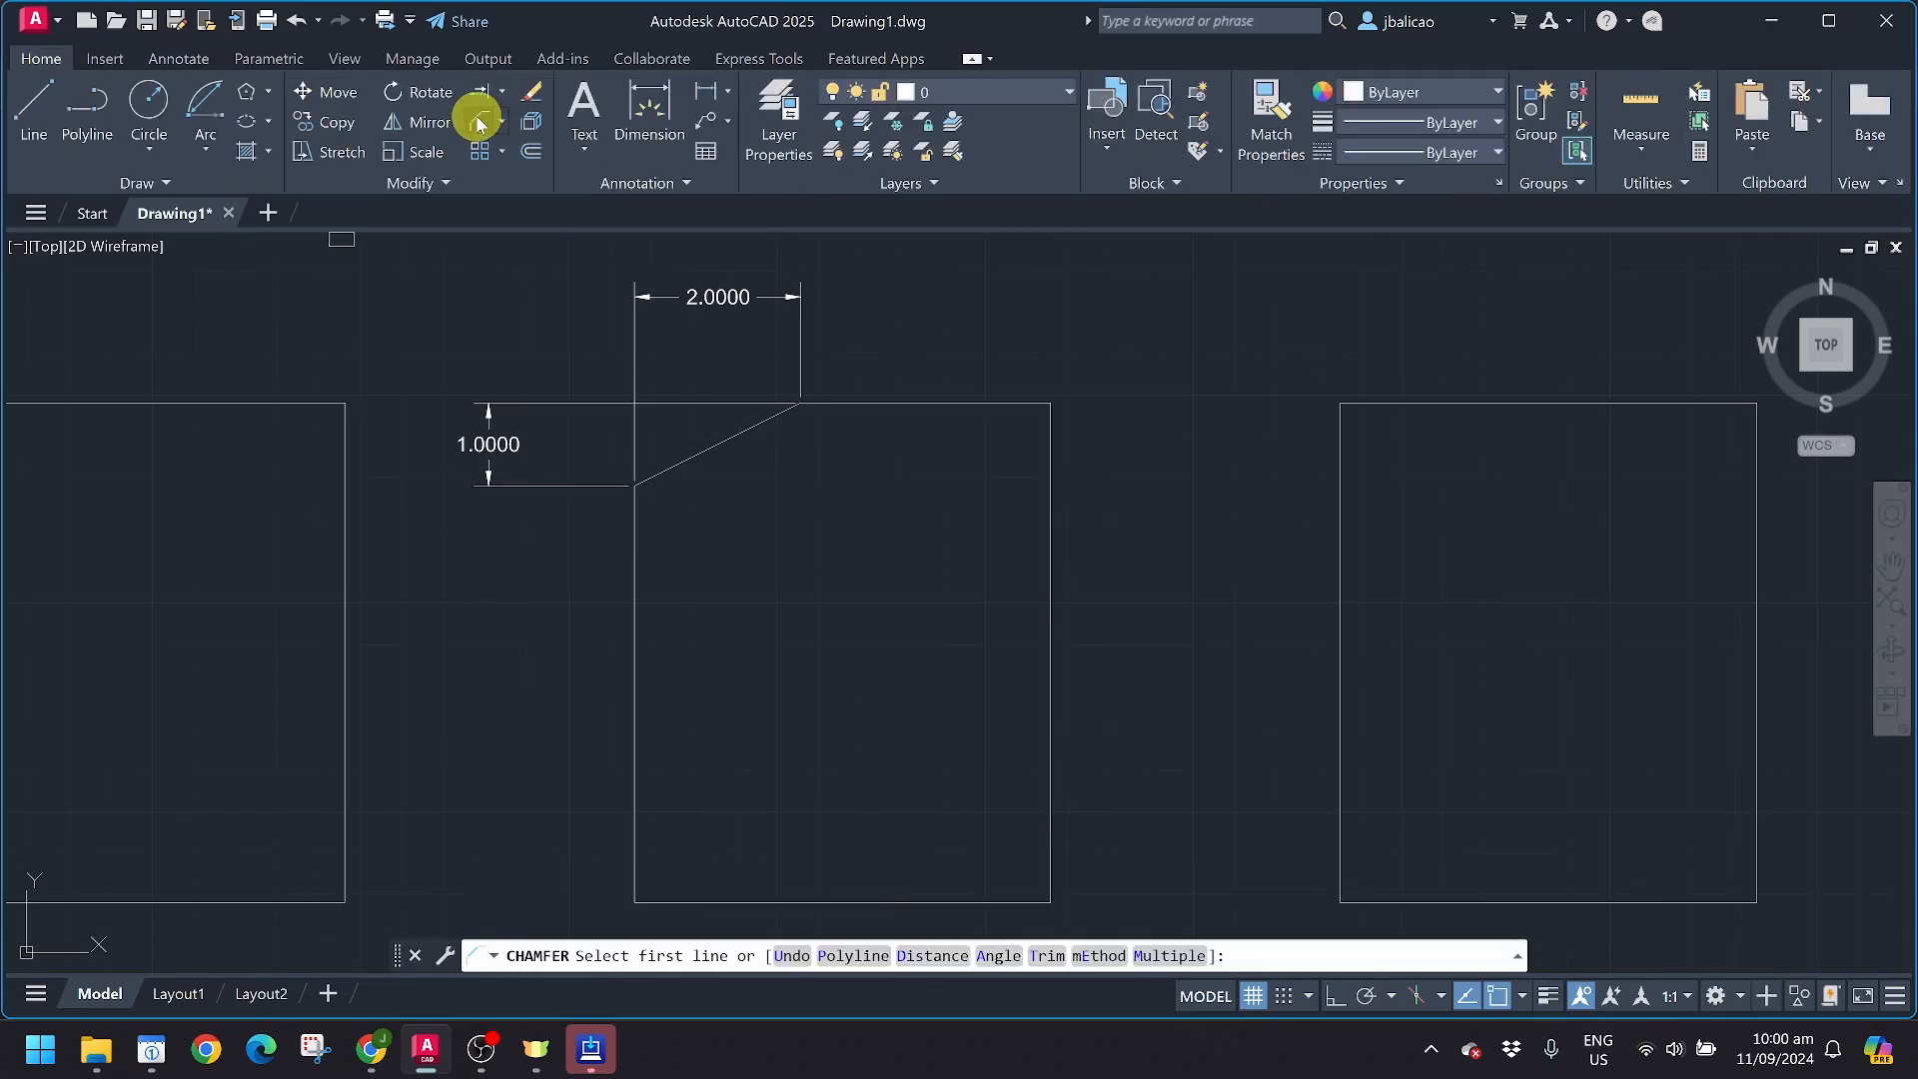
click(992, 957)
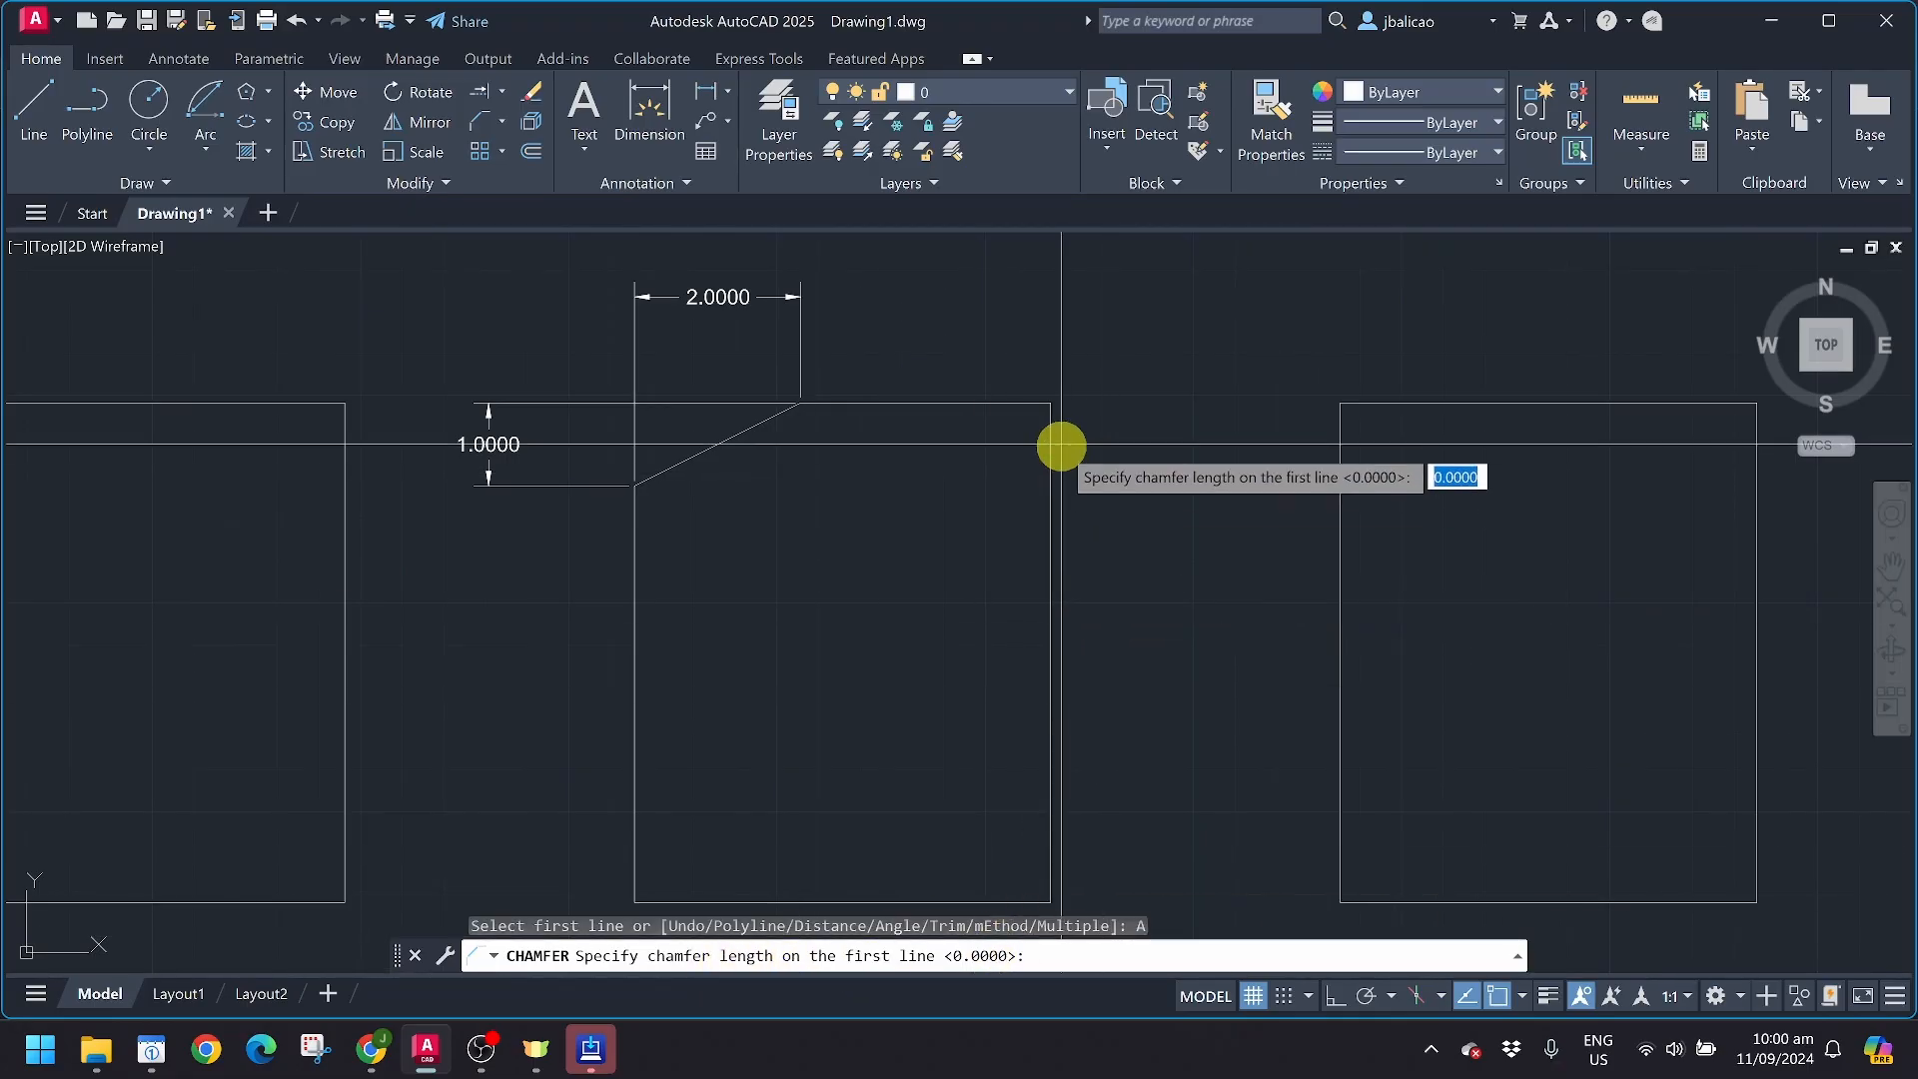
click(1051, 400)
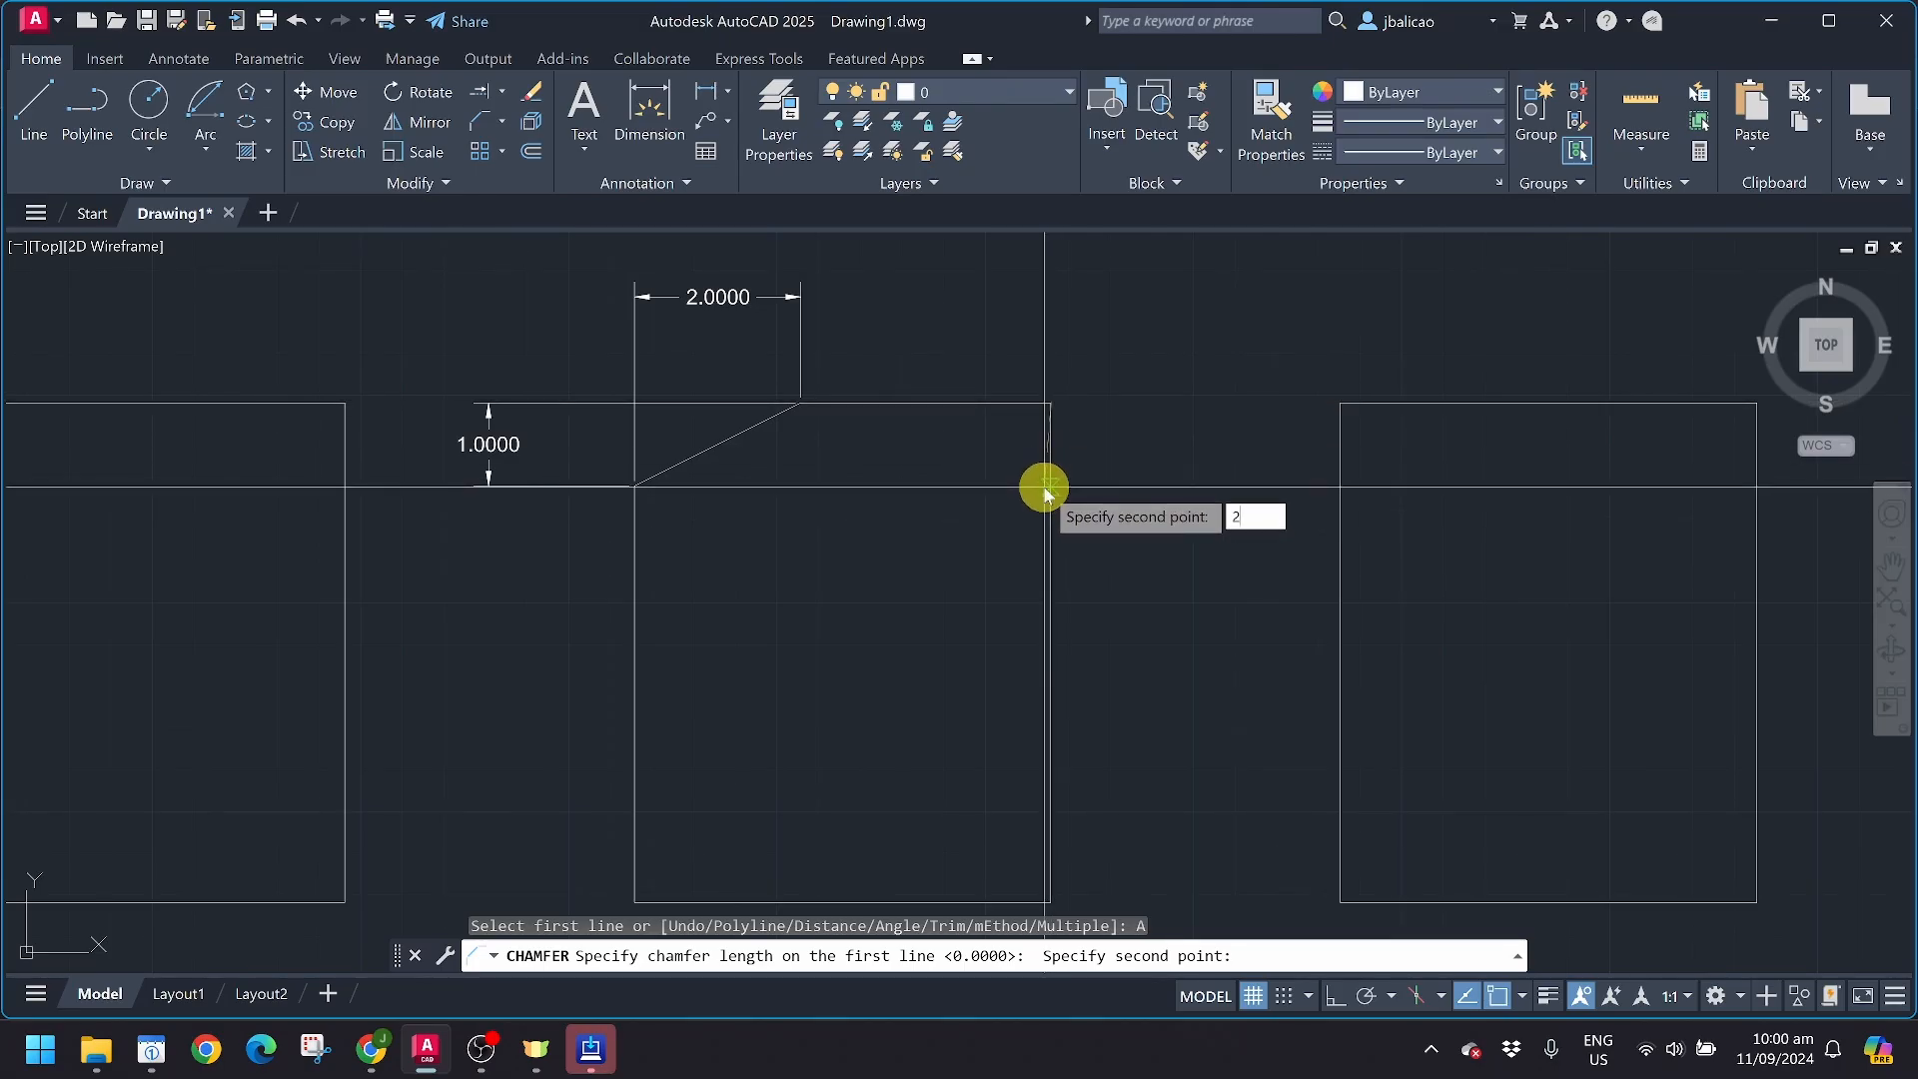
key(Return)
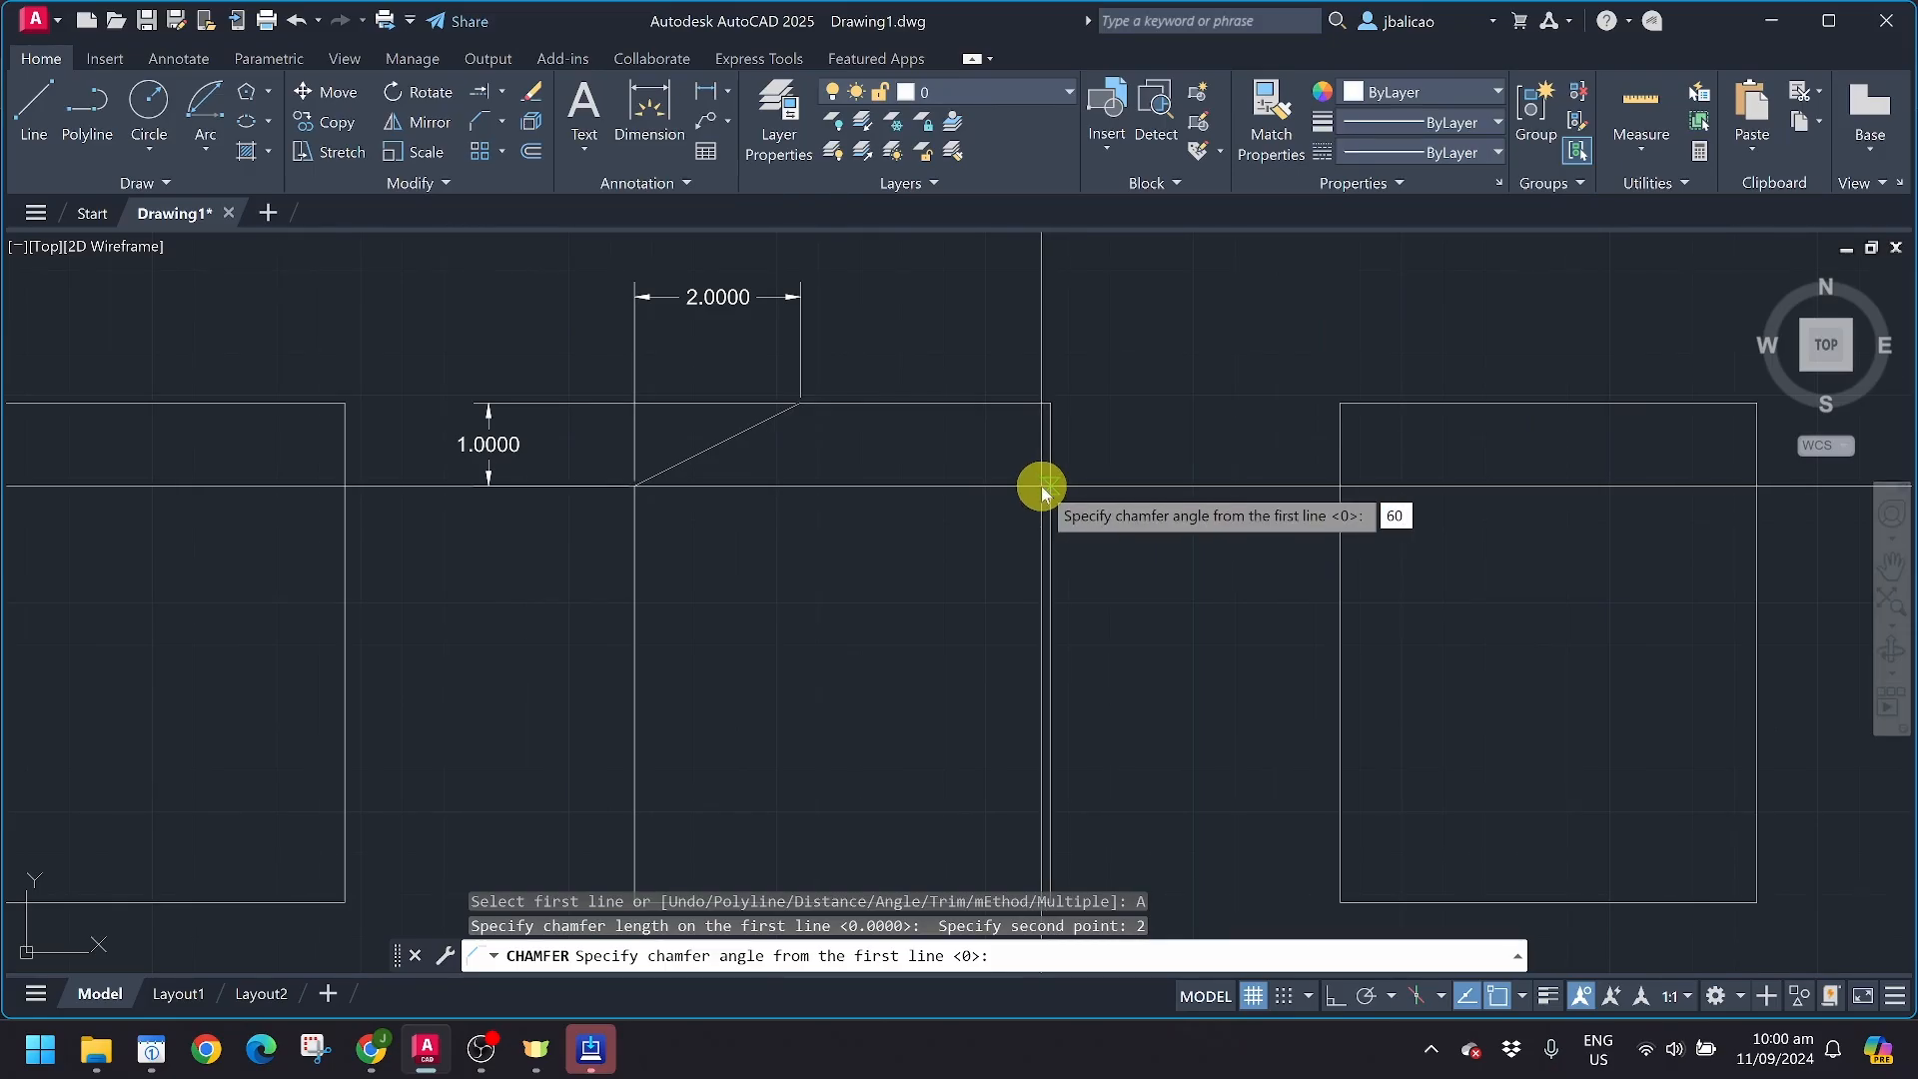
key(Return)
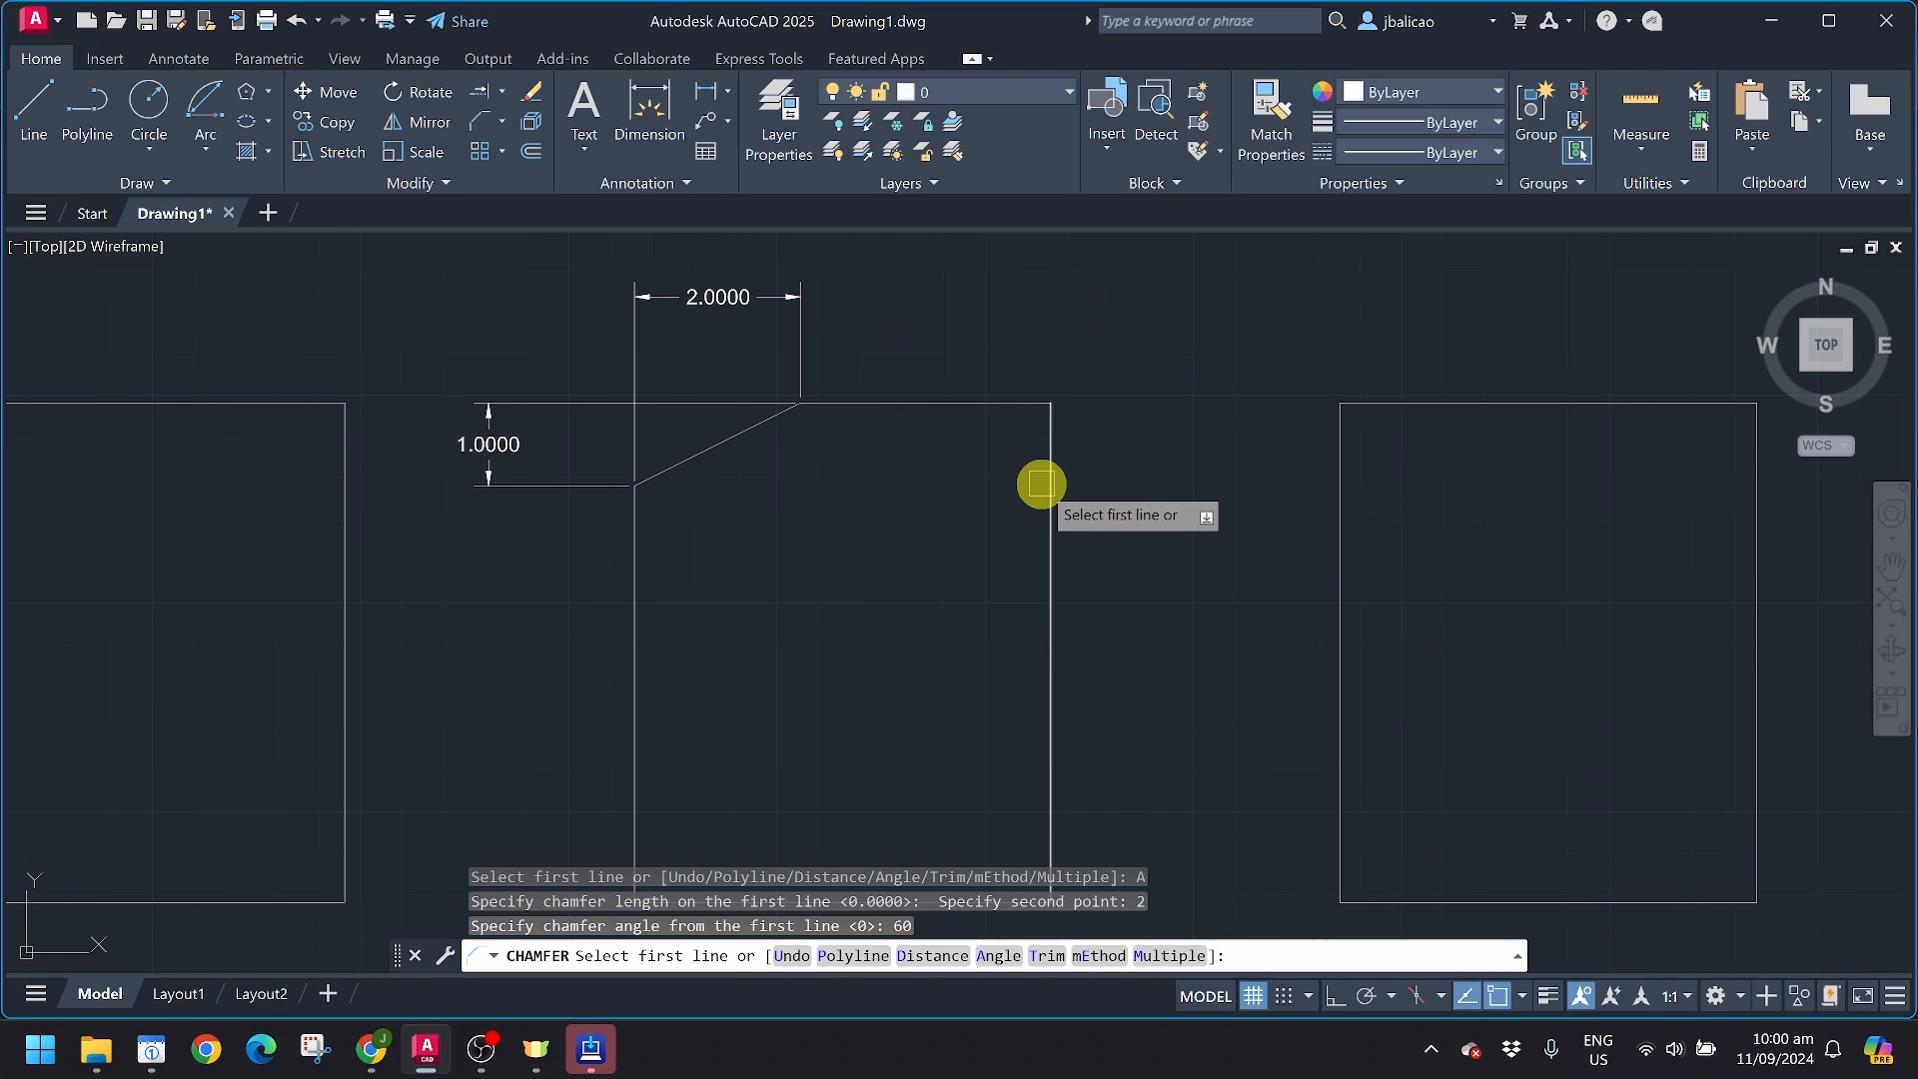
click(1049, 468)
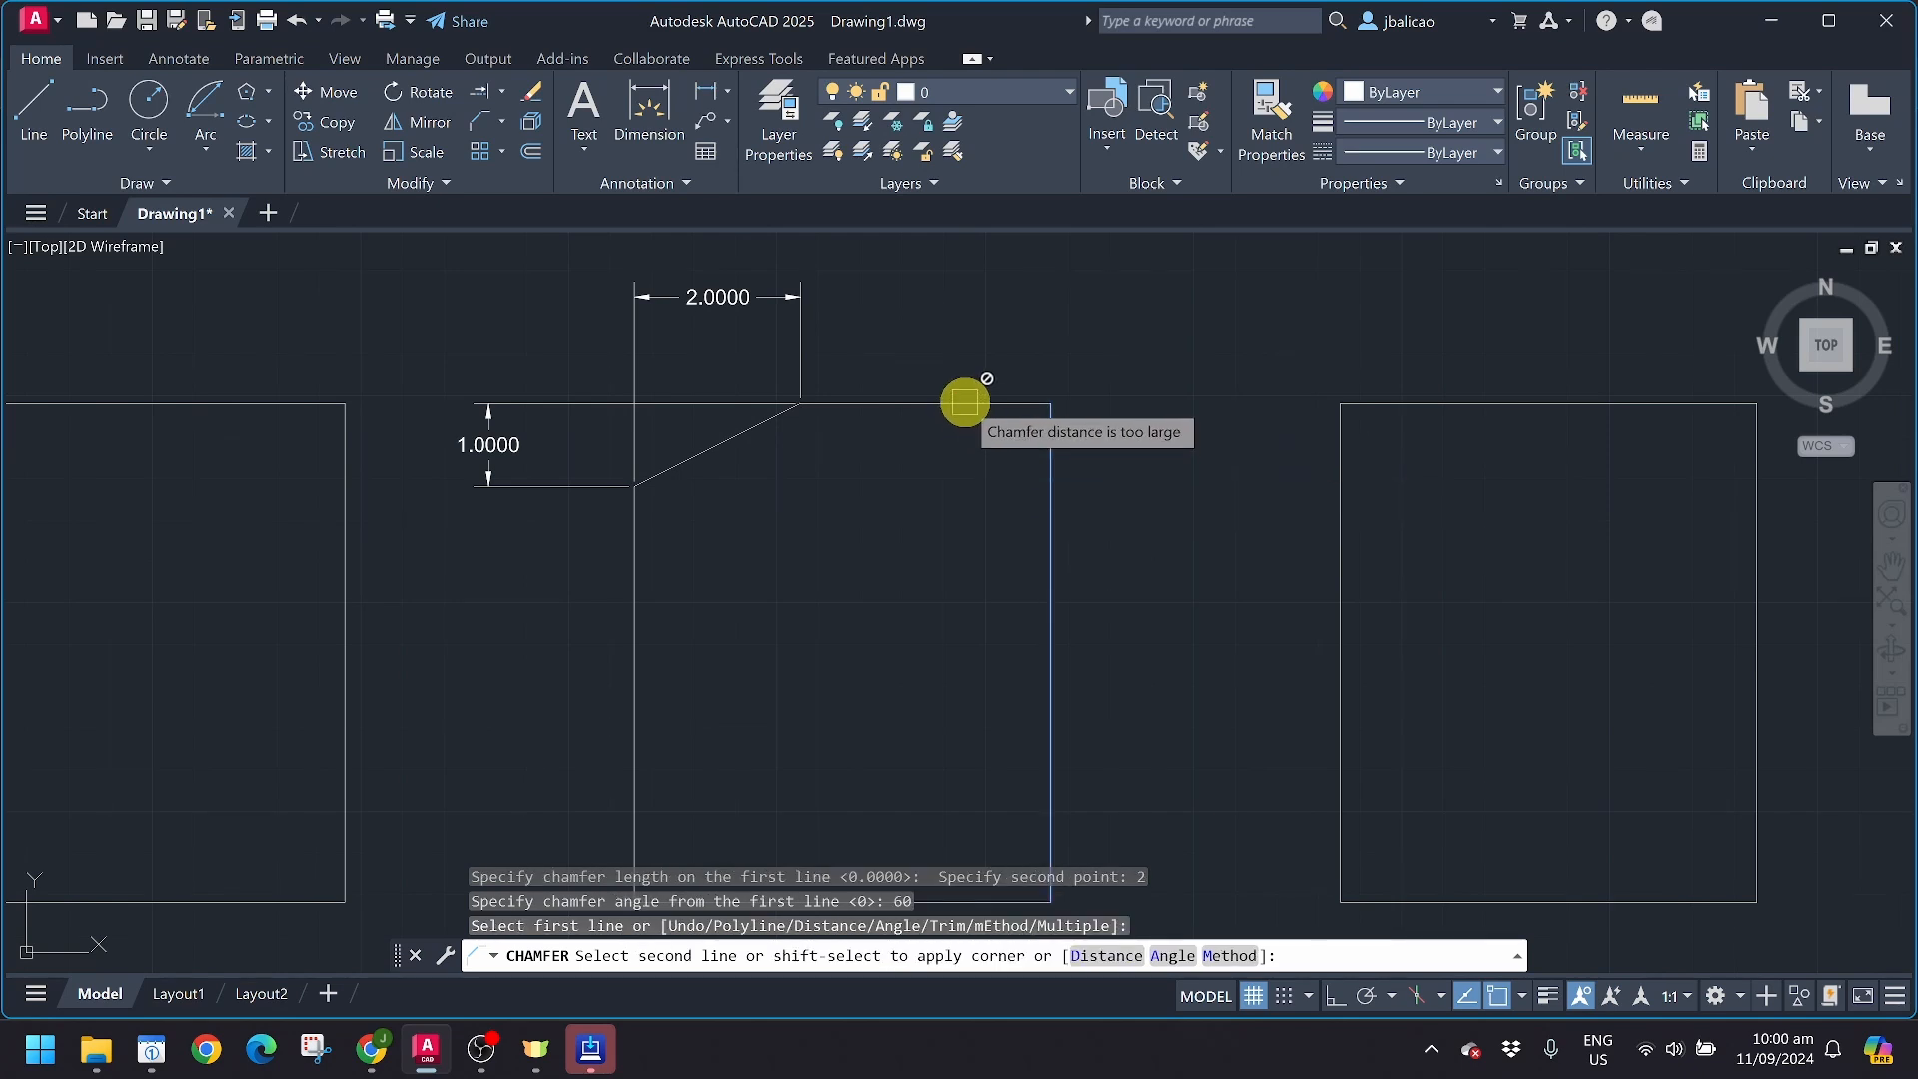
middle_drag(938, 569, 866, 410)
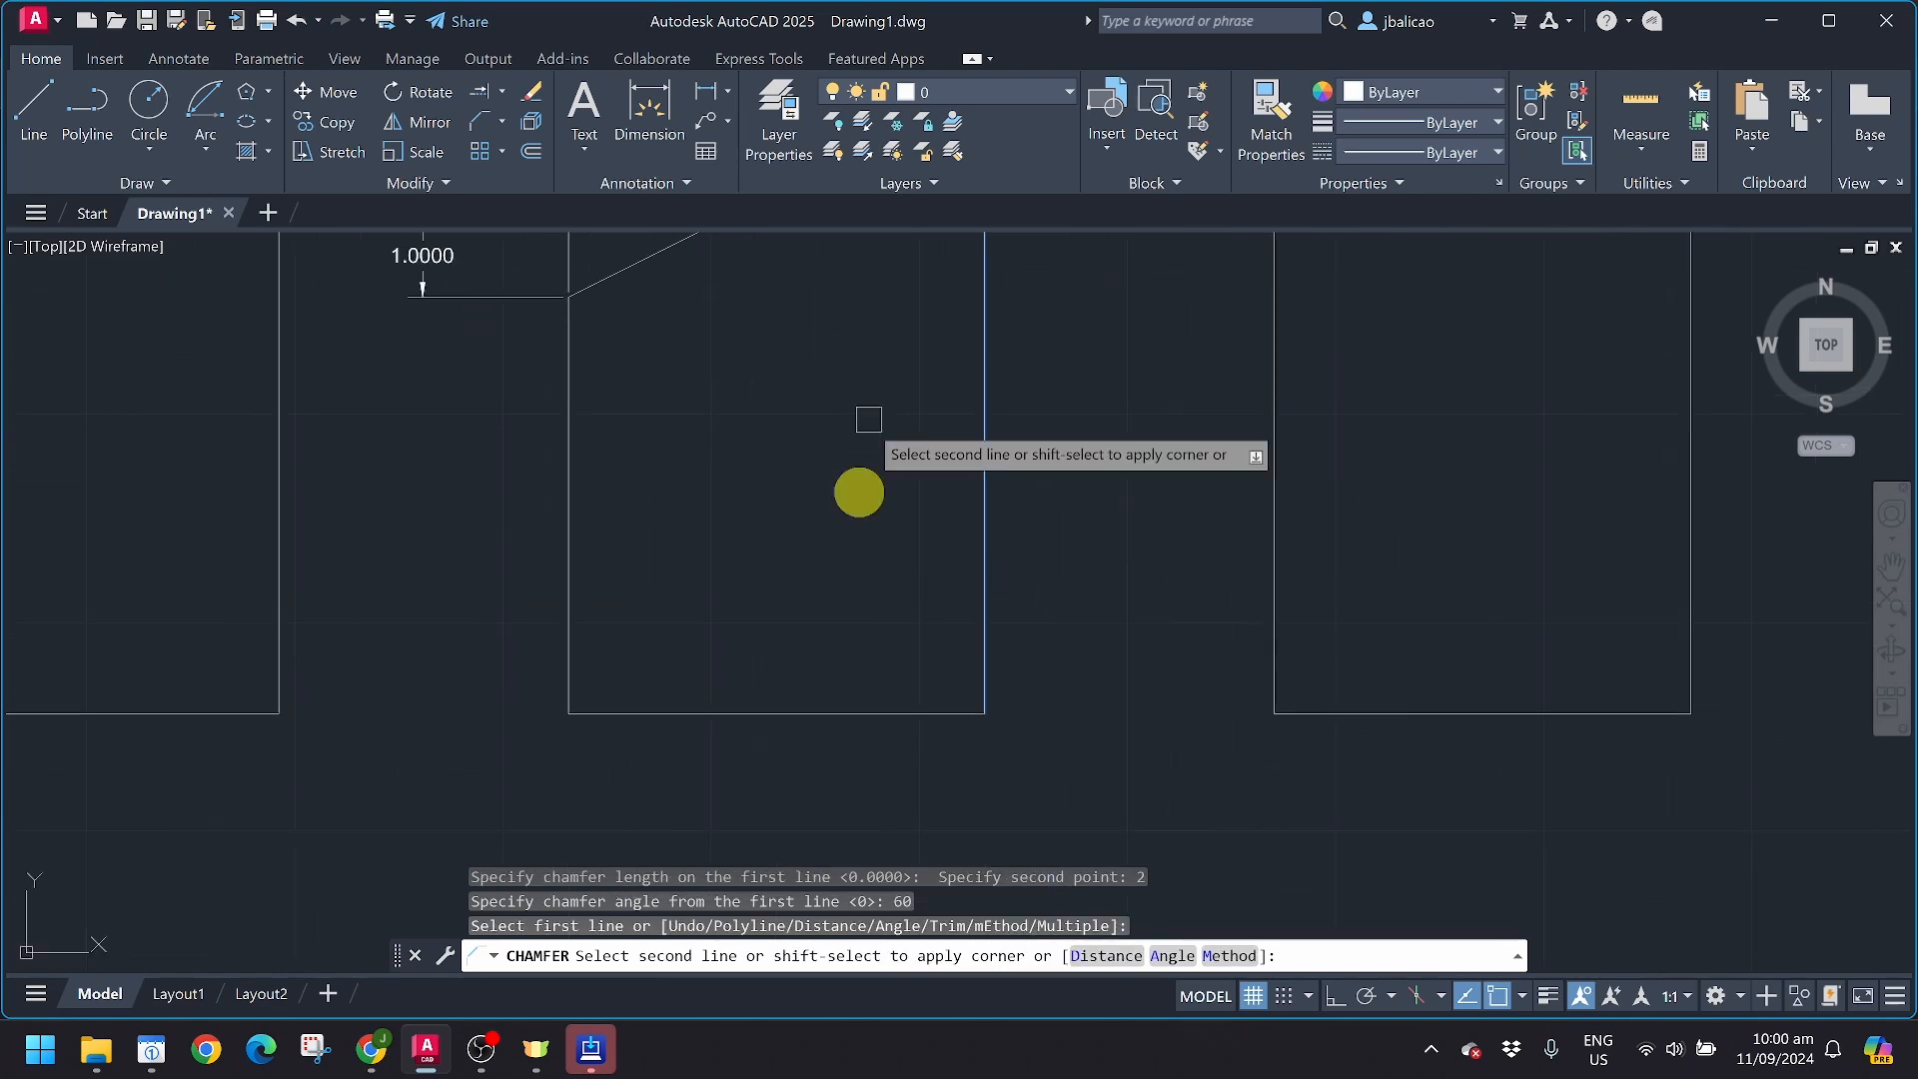
click(878, 708)
scroll(859, 730, down, 2)
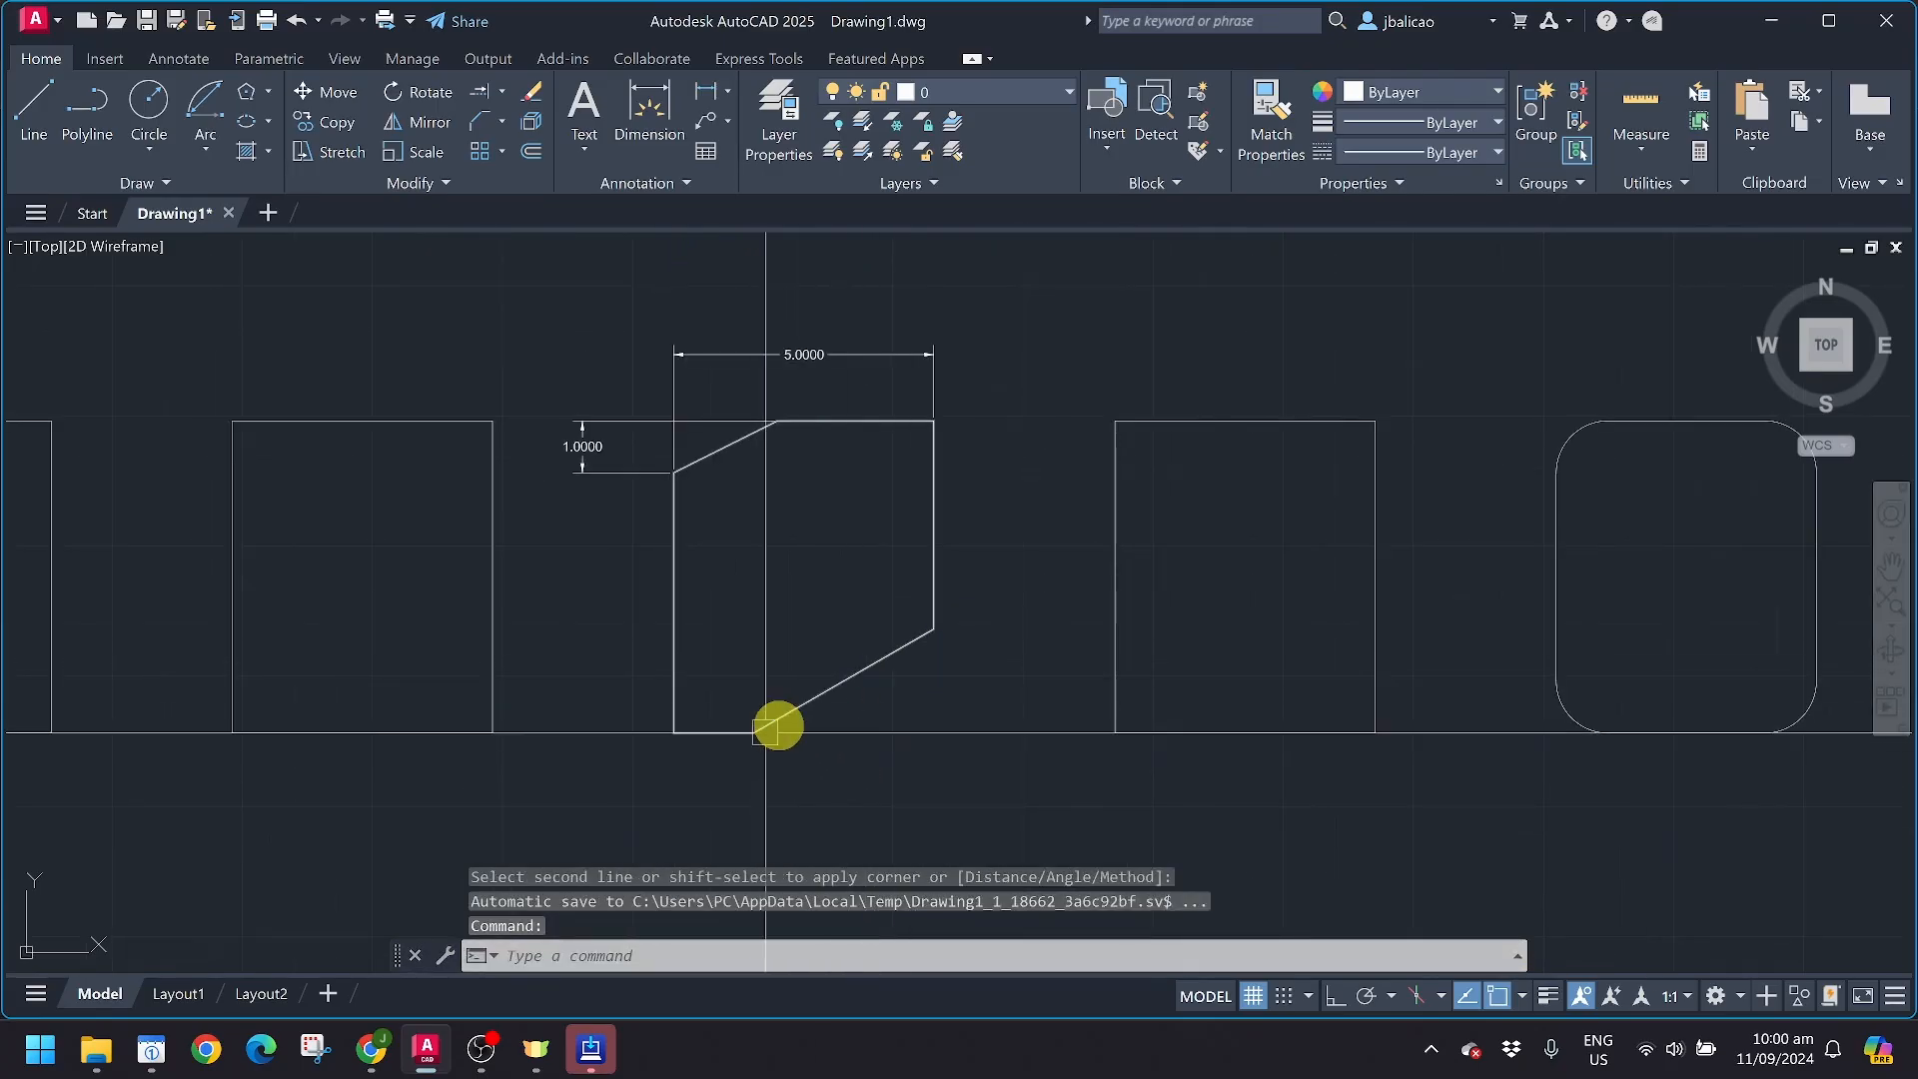
scroll(941, 661, up, 2)
scroll(828, 755, down, 1)
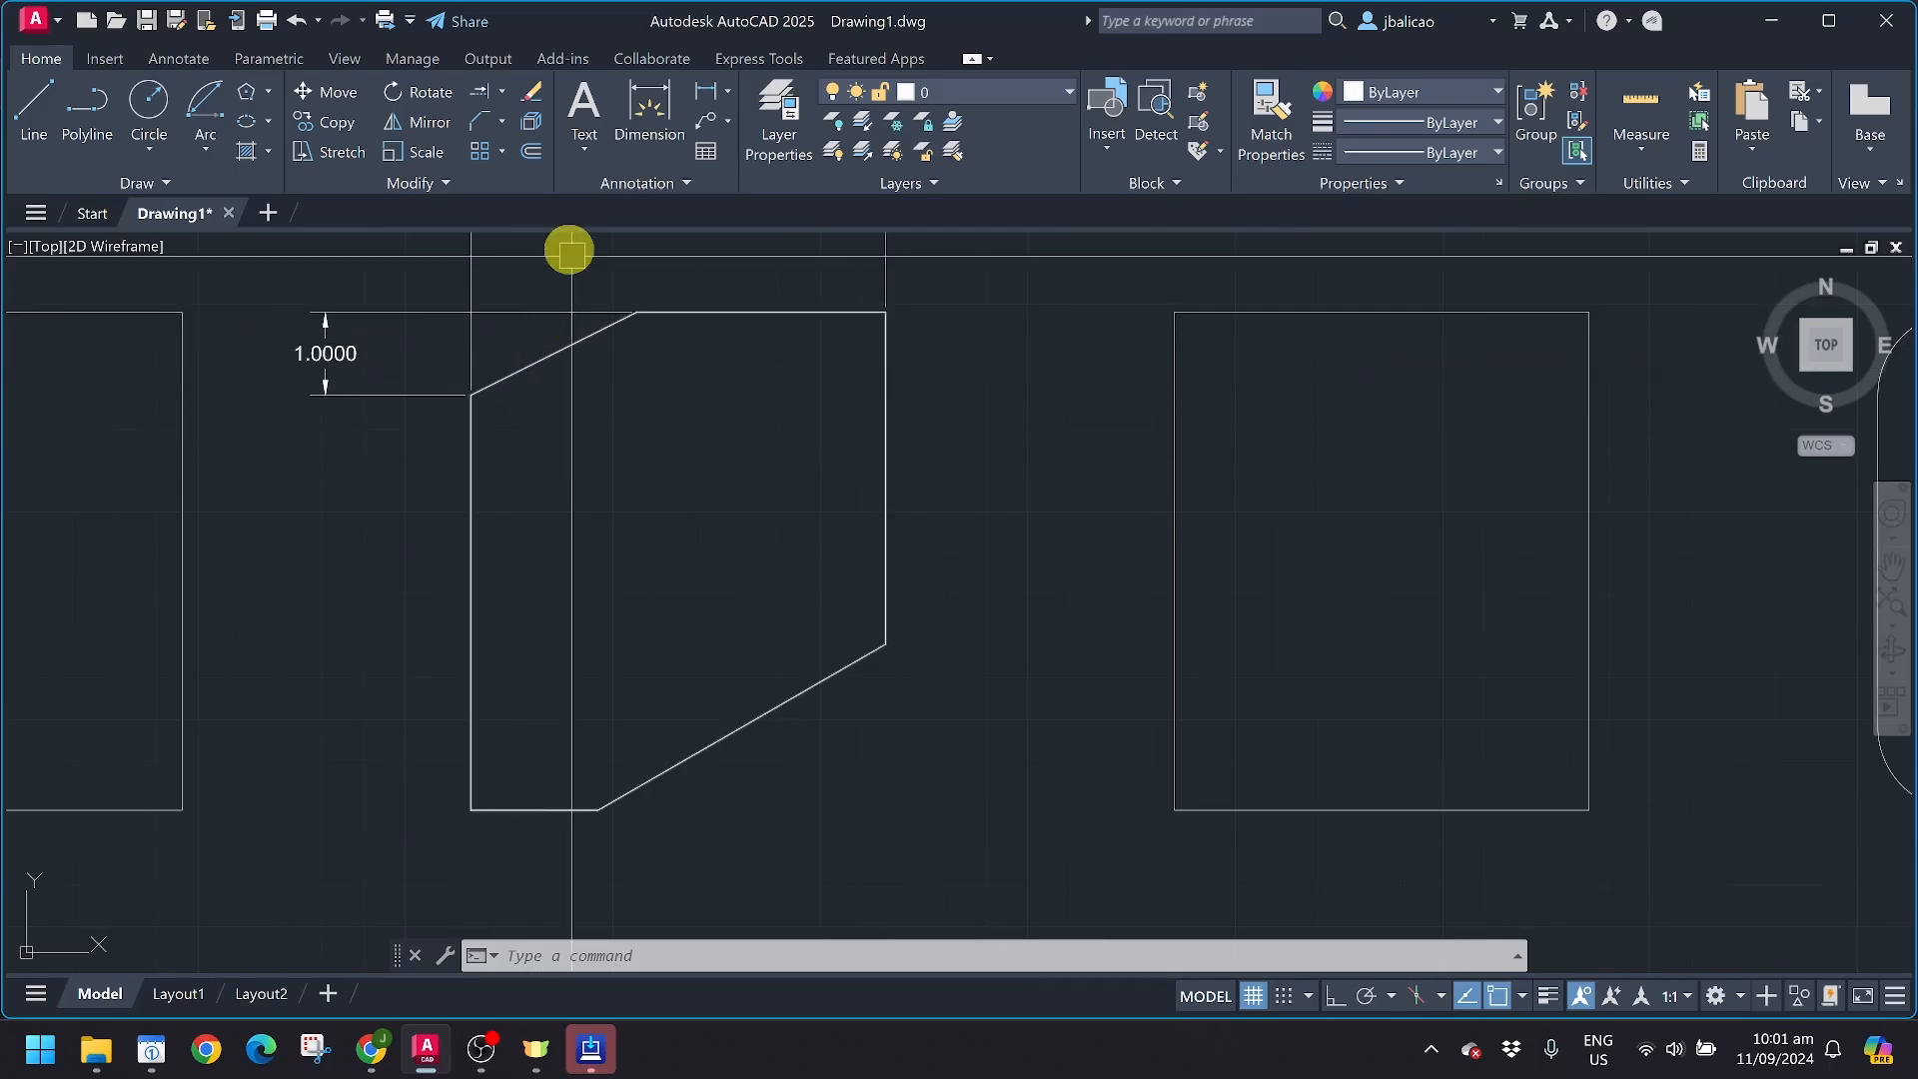
Chamfer the lower-right corner of the next plain rectangle to the left in Trim mode, using the same length and angle
click(491, 120)
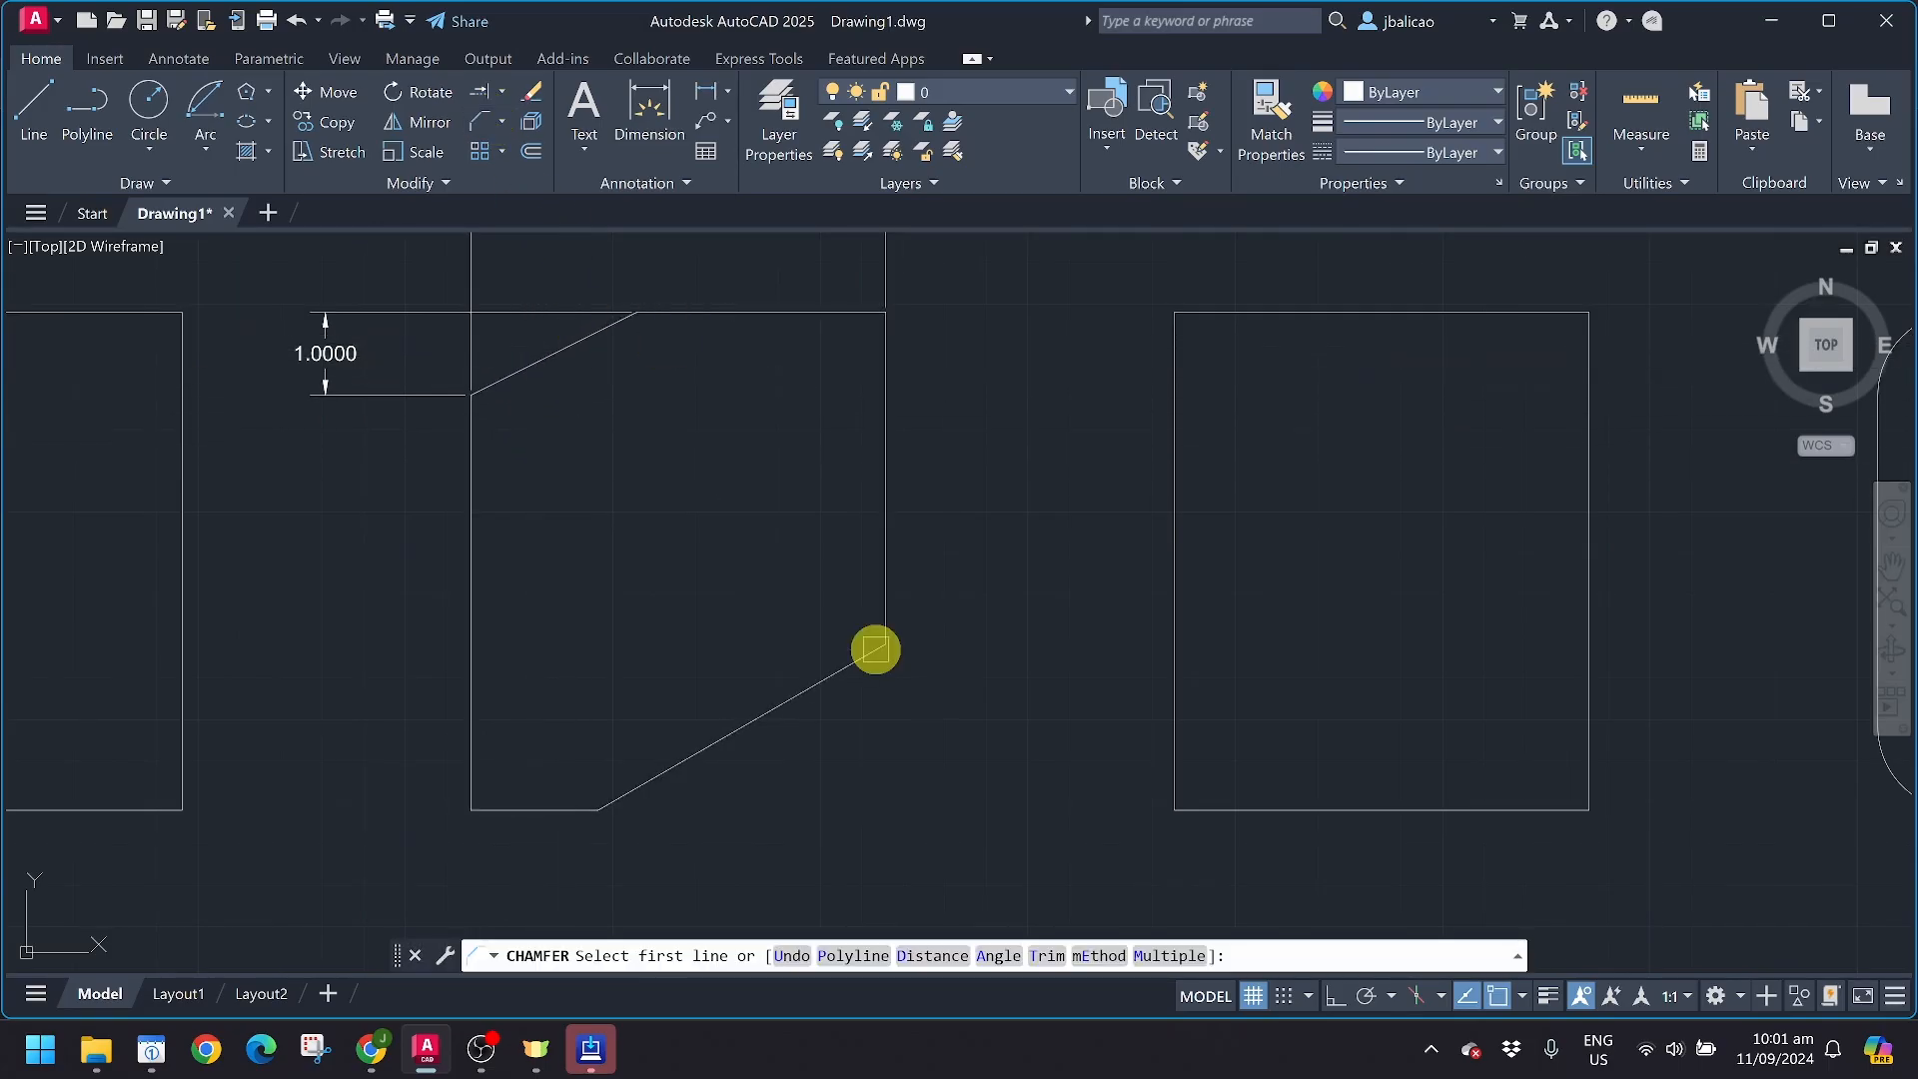
mouse_move(495, 650)
middle_down()
mouse_move(1010, 535)
mouse_move(1305, 663)
middle_up()
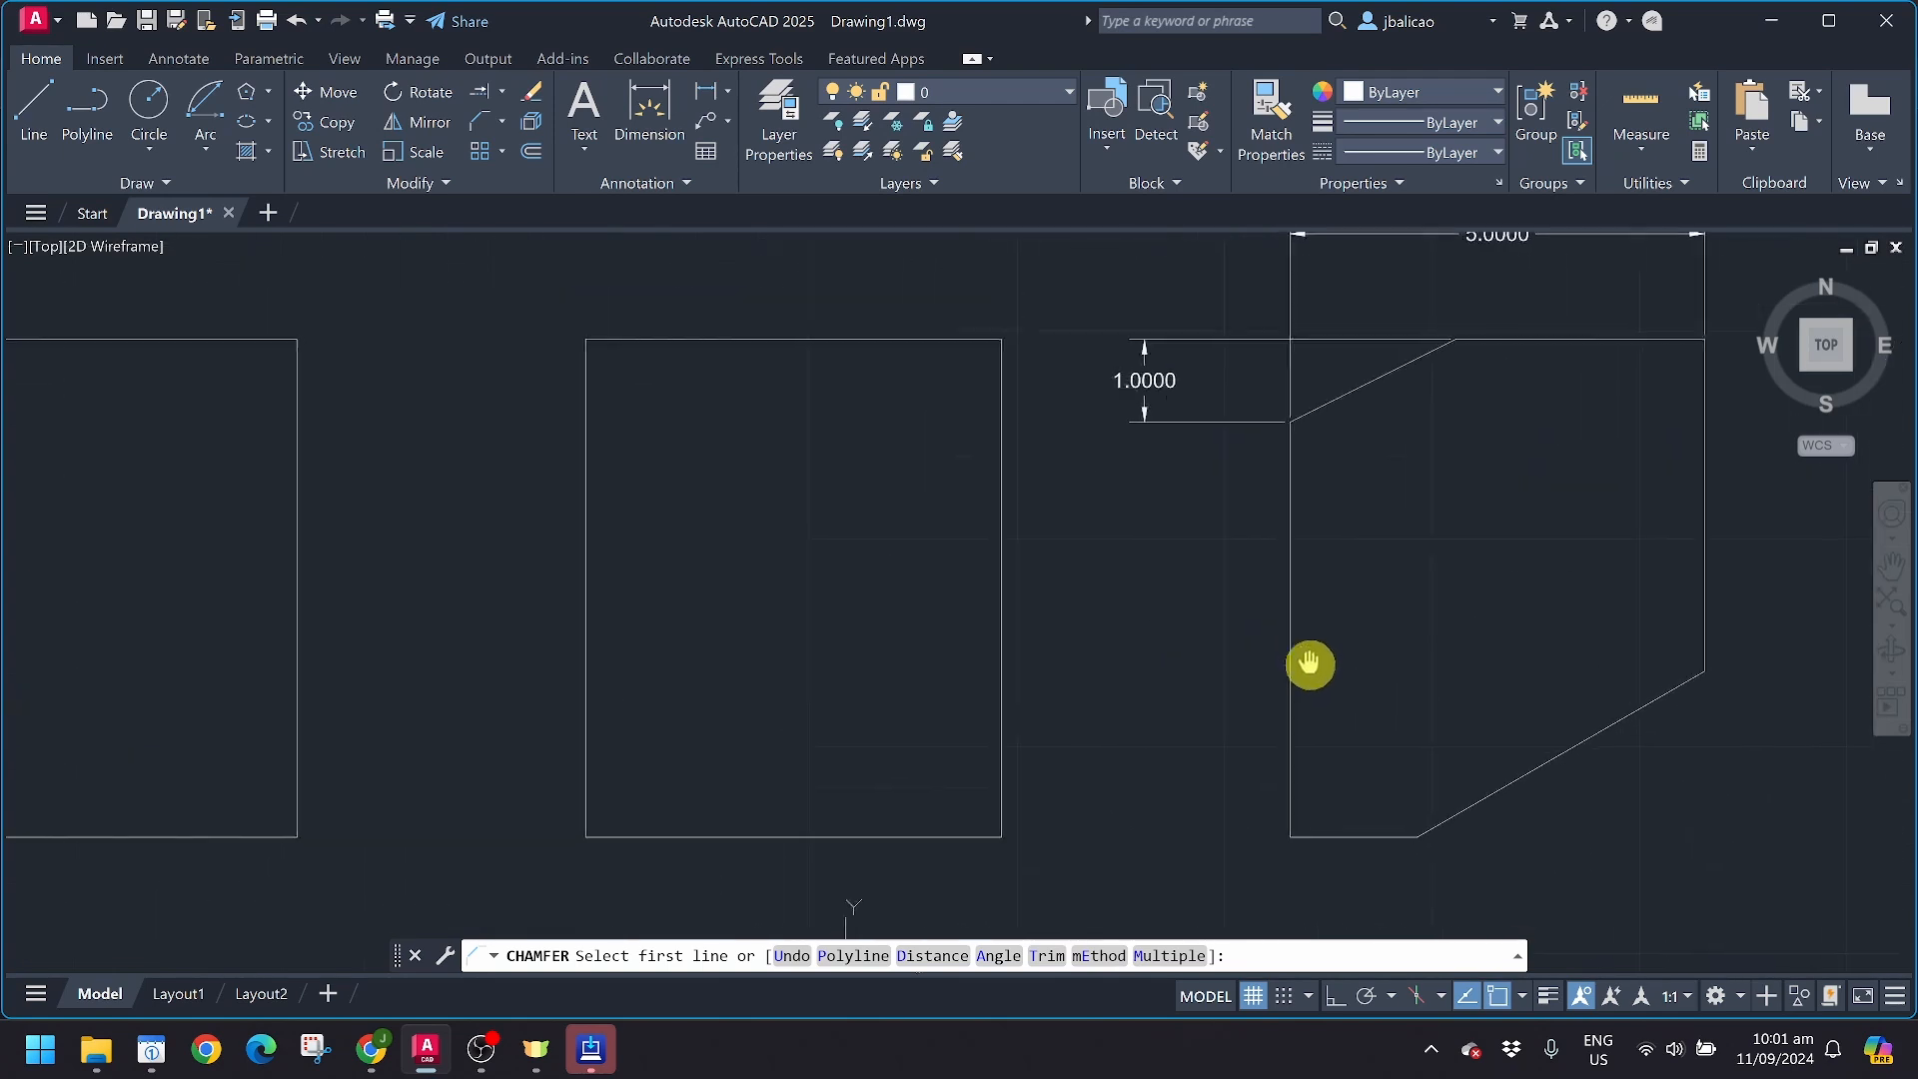
click(1048, 957)
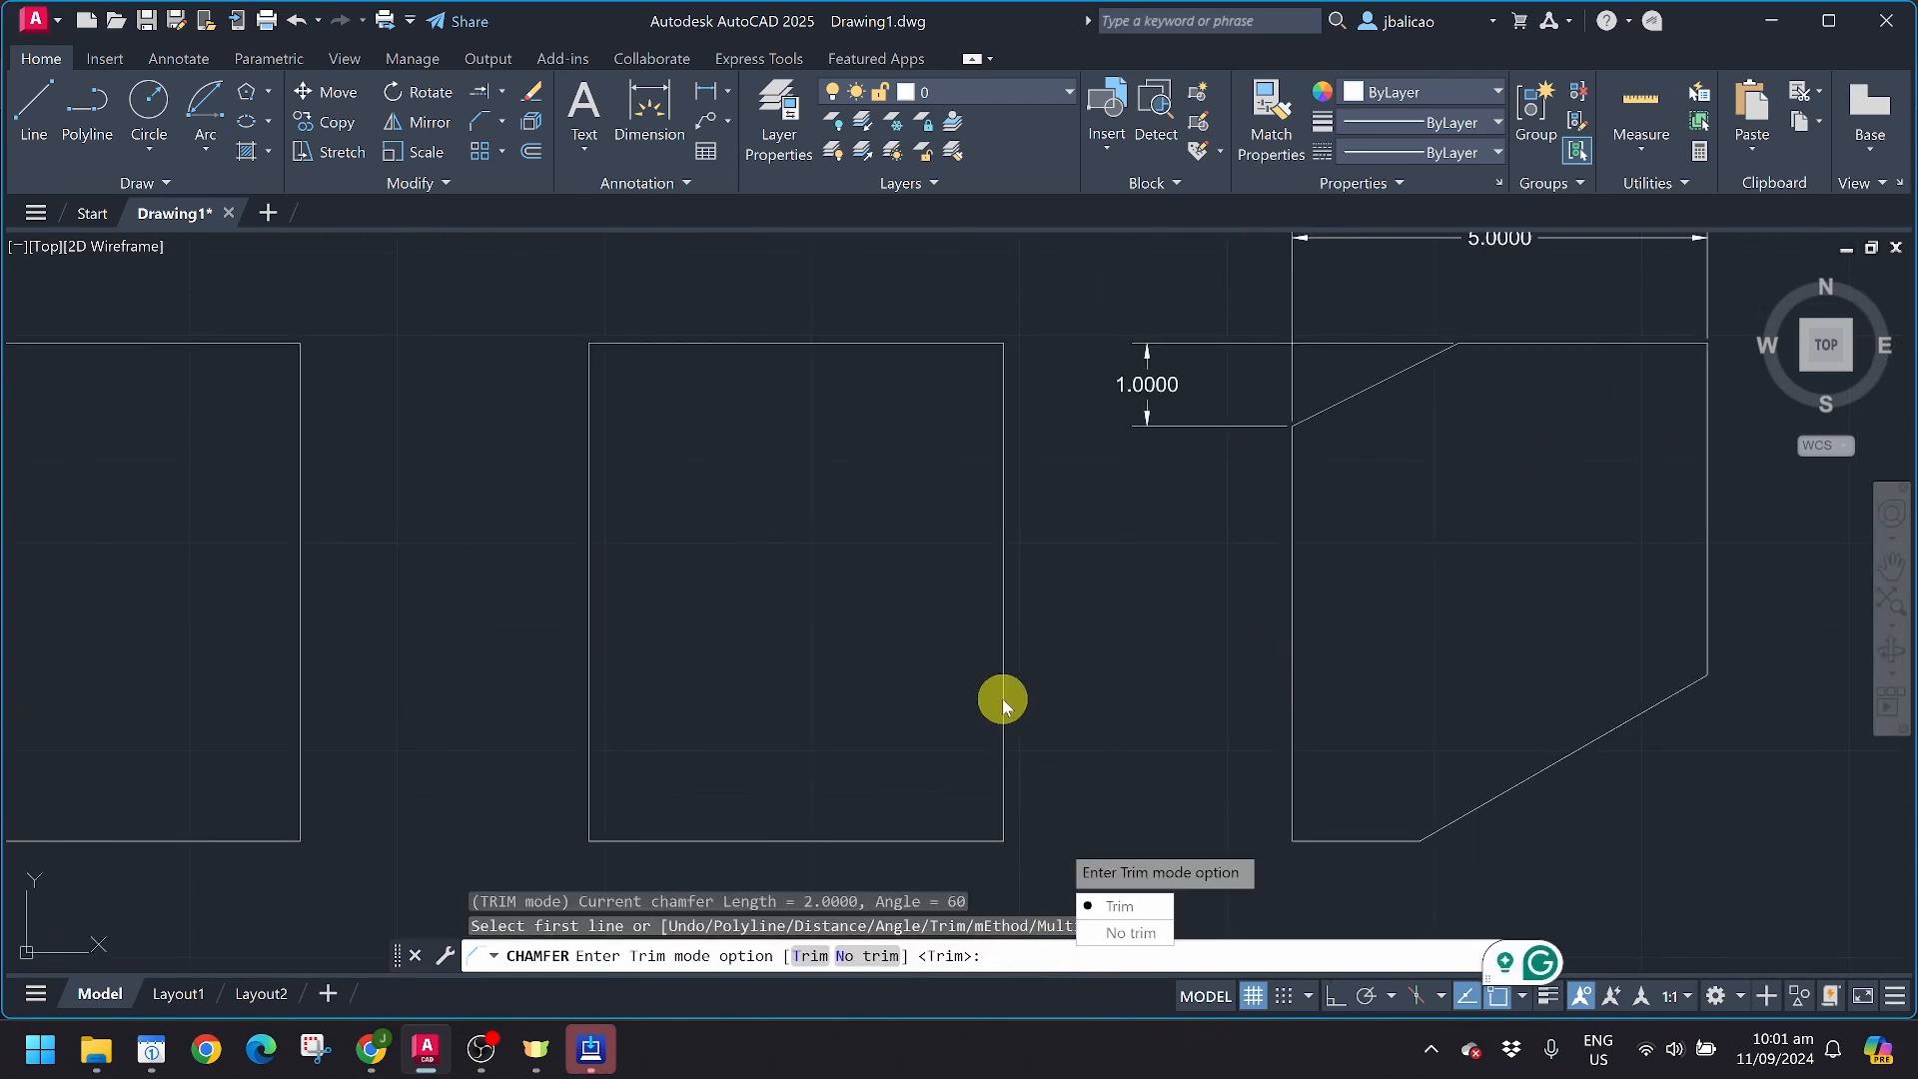
click(809, 957)
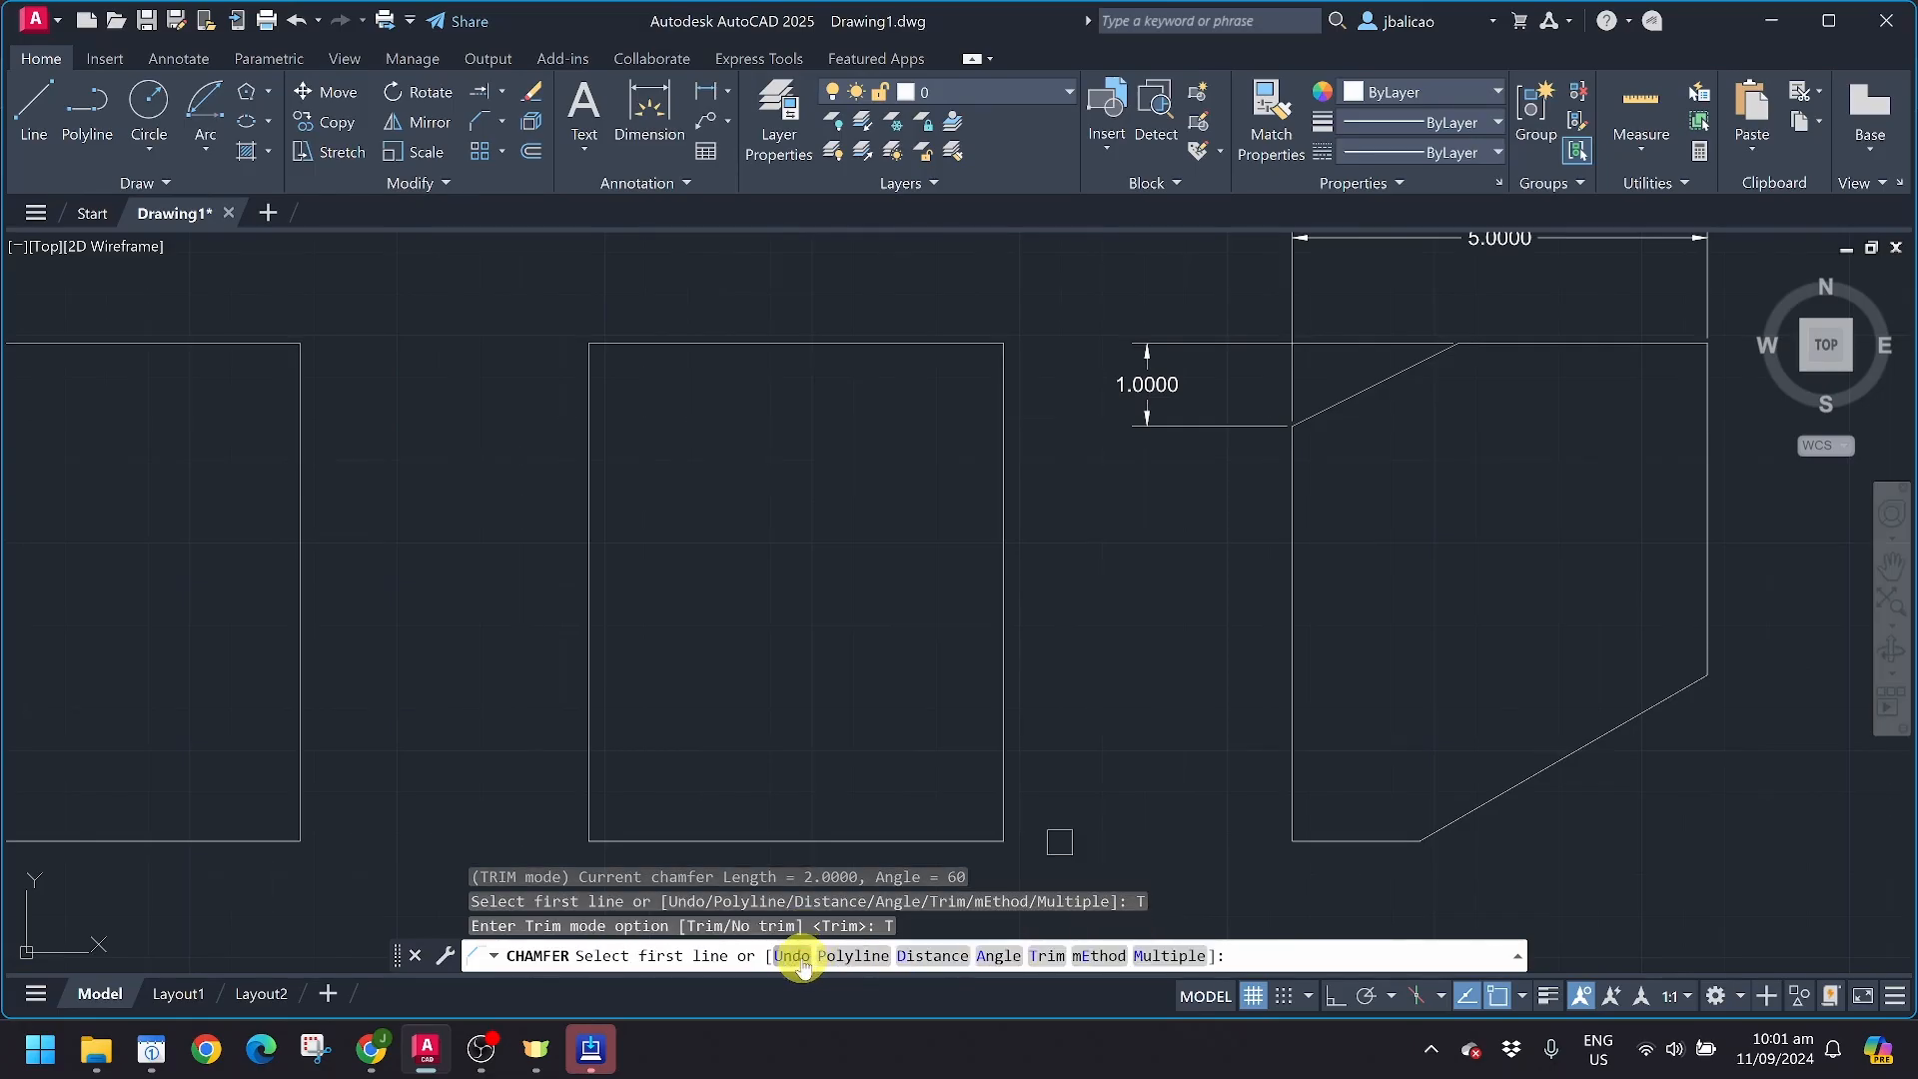
click(1002, 704)
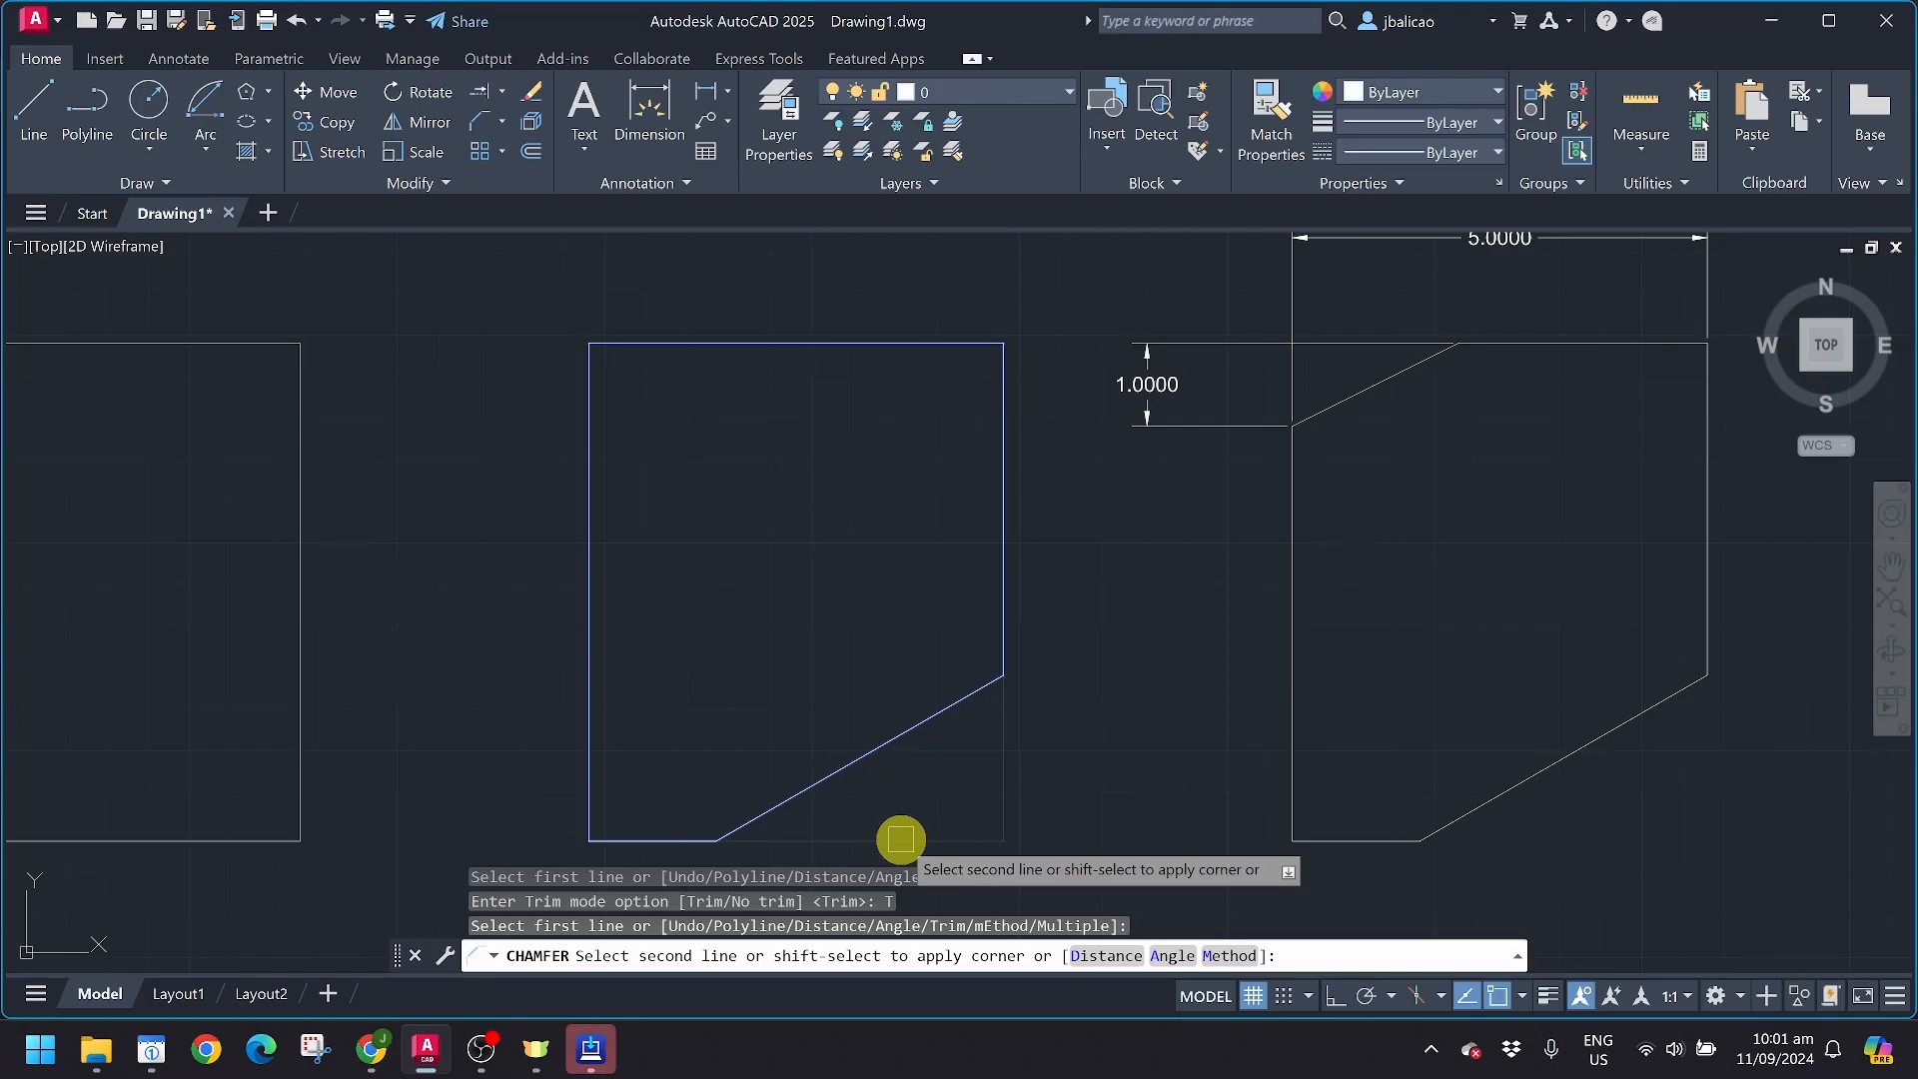
click(900, 840)
Chamfer the upper-left corner of the same rectangle in No trim mode, taking its top edge as the first line
middle_drag(762, 609, 793, 579)
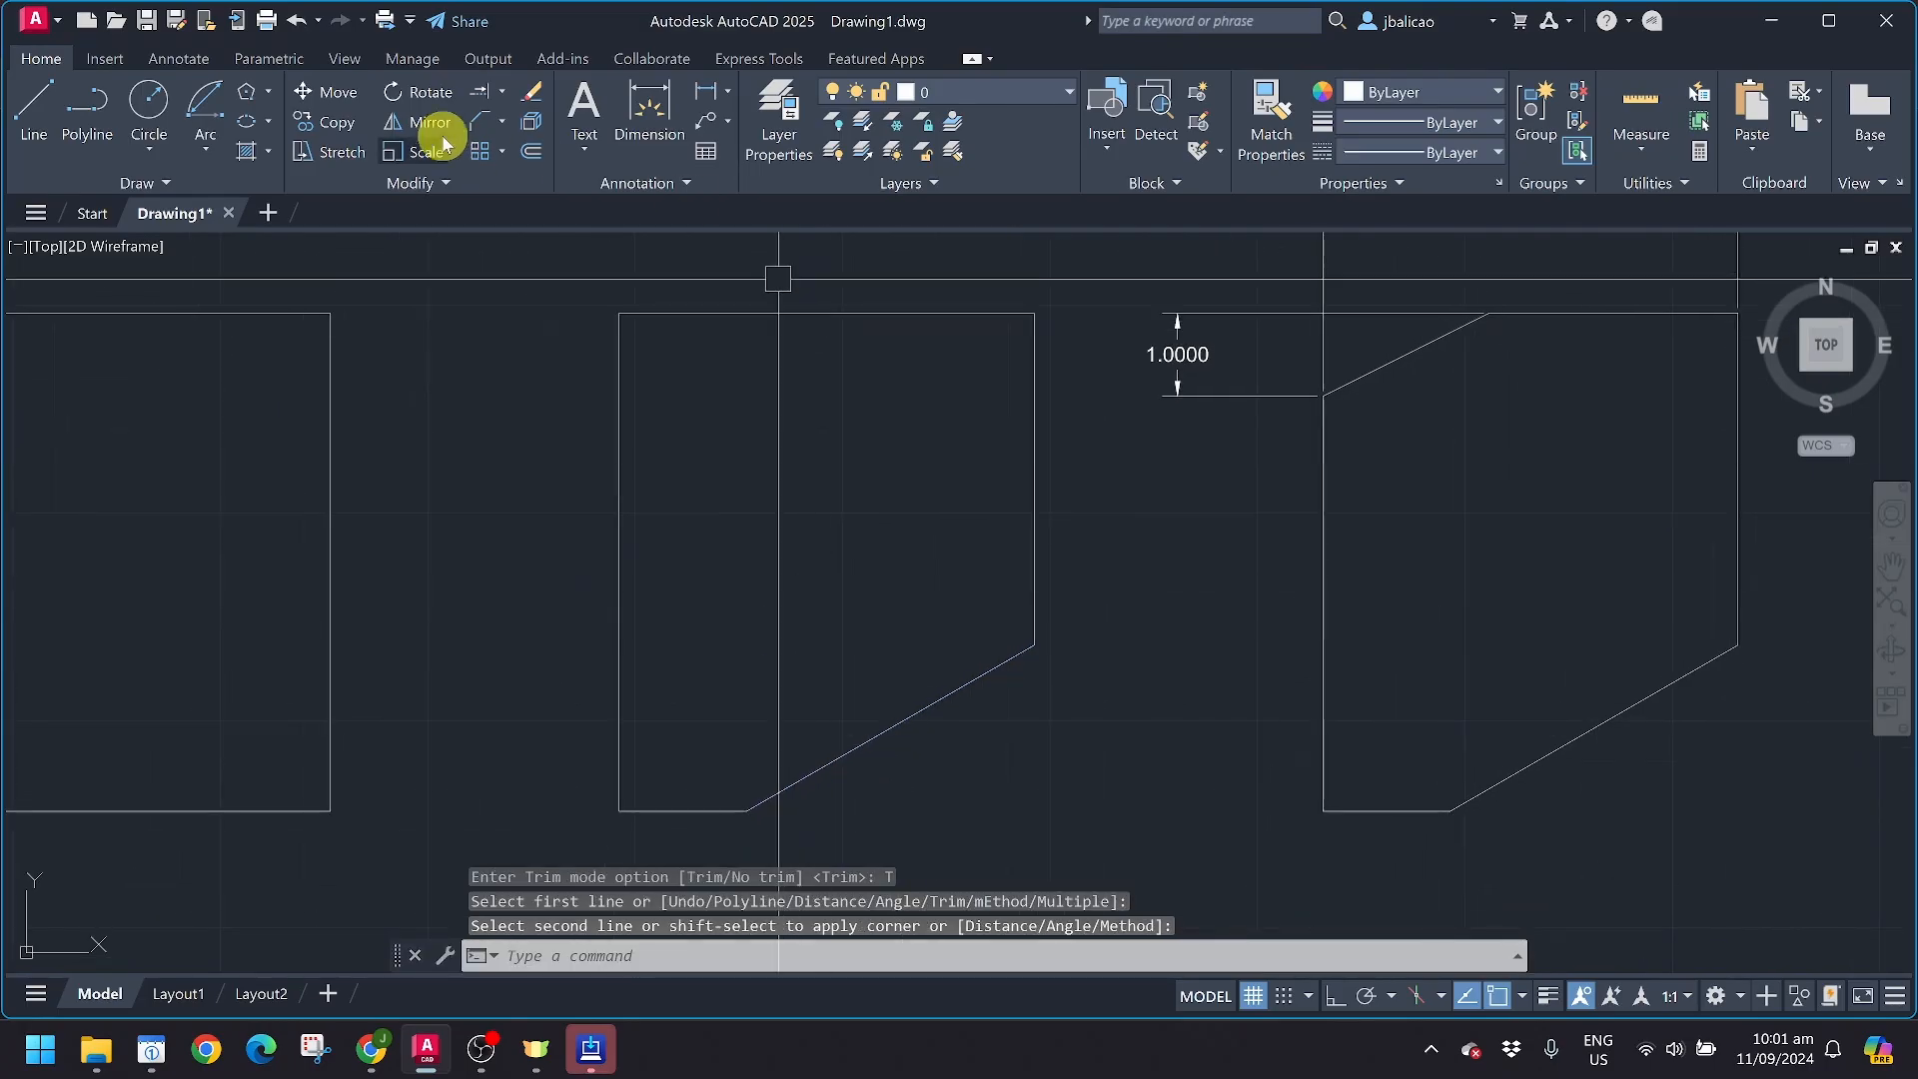
click(476, 122)
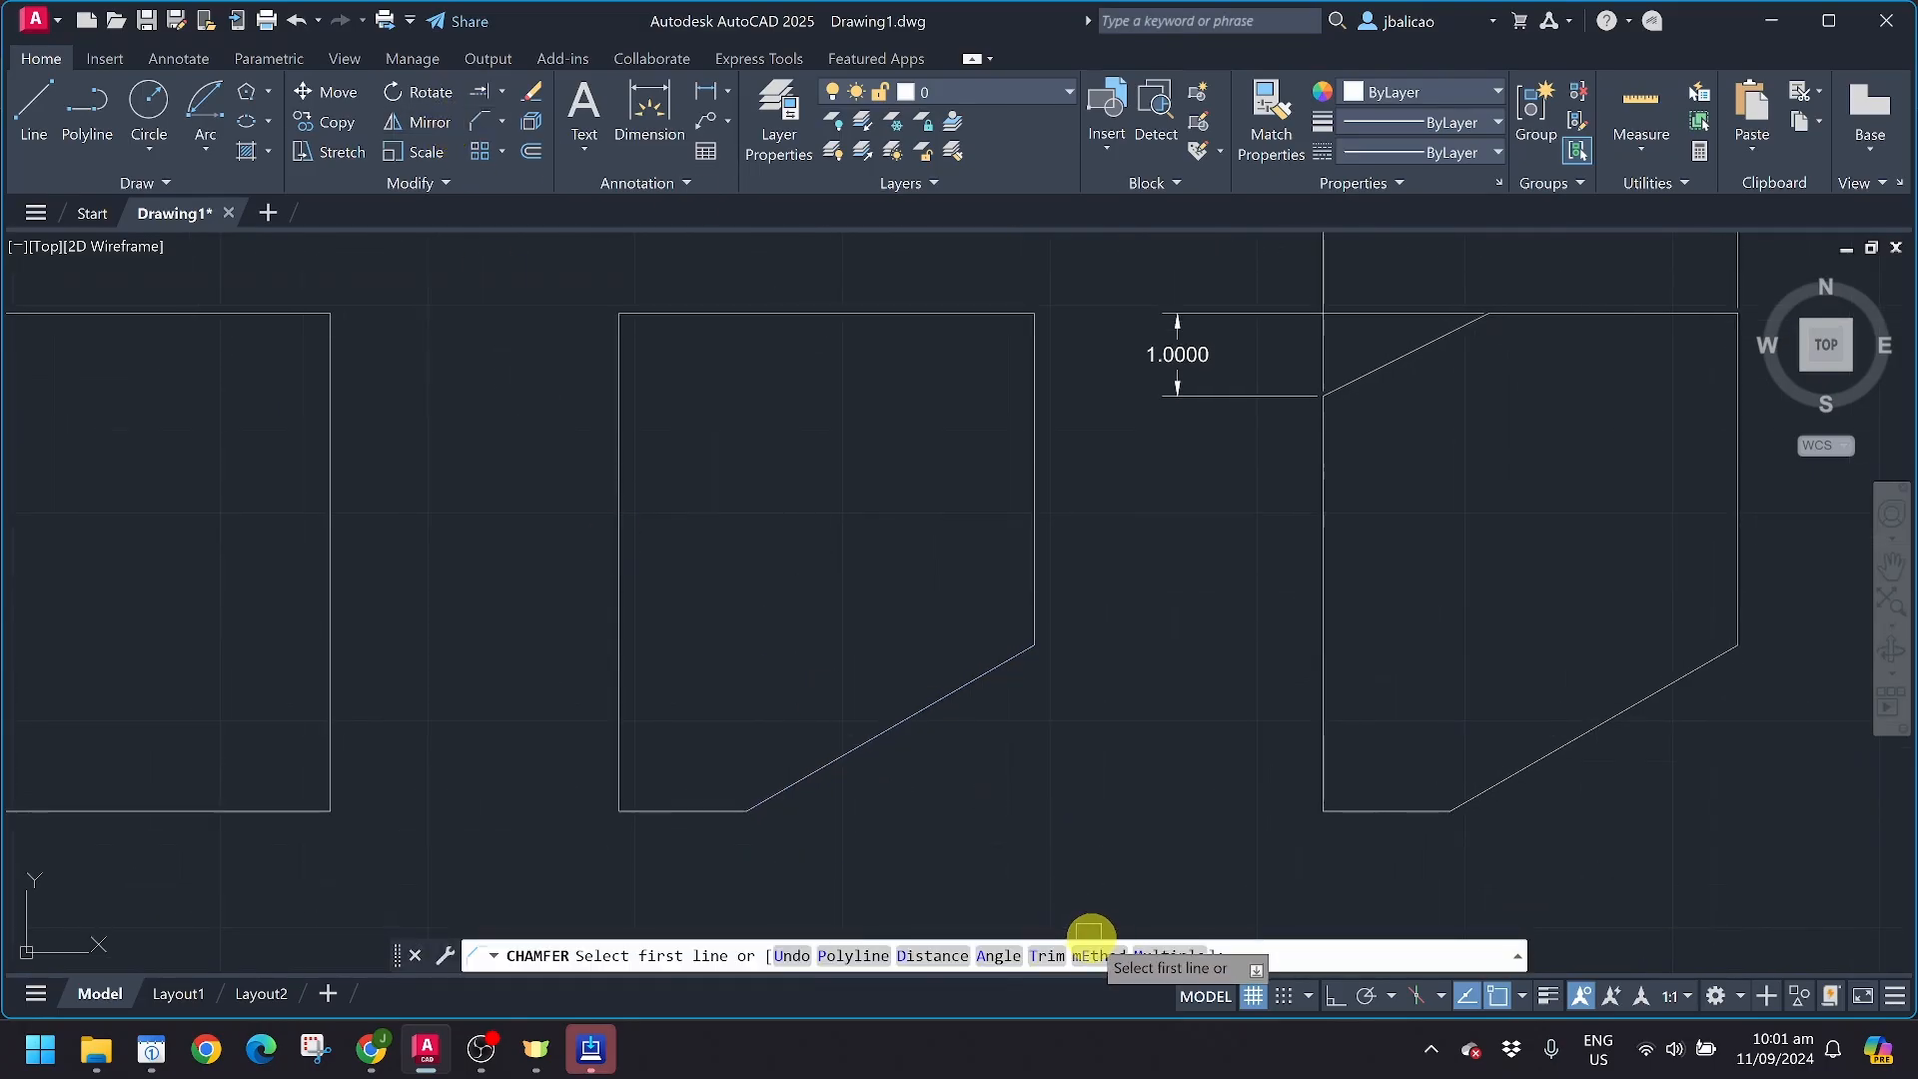
click(1042, 957)
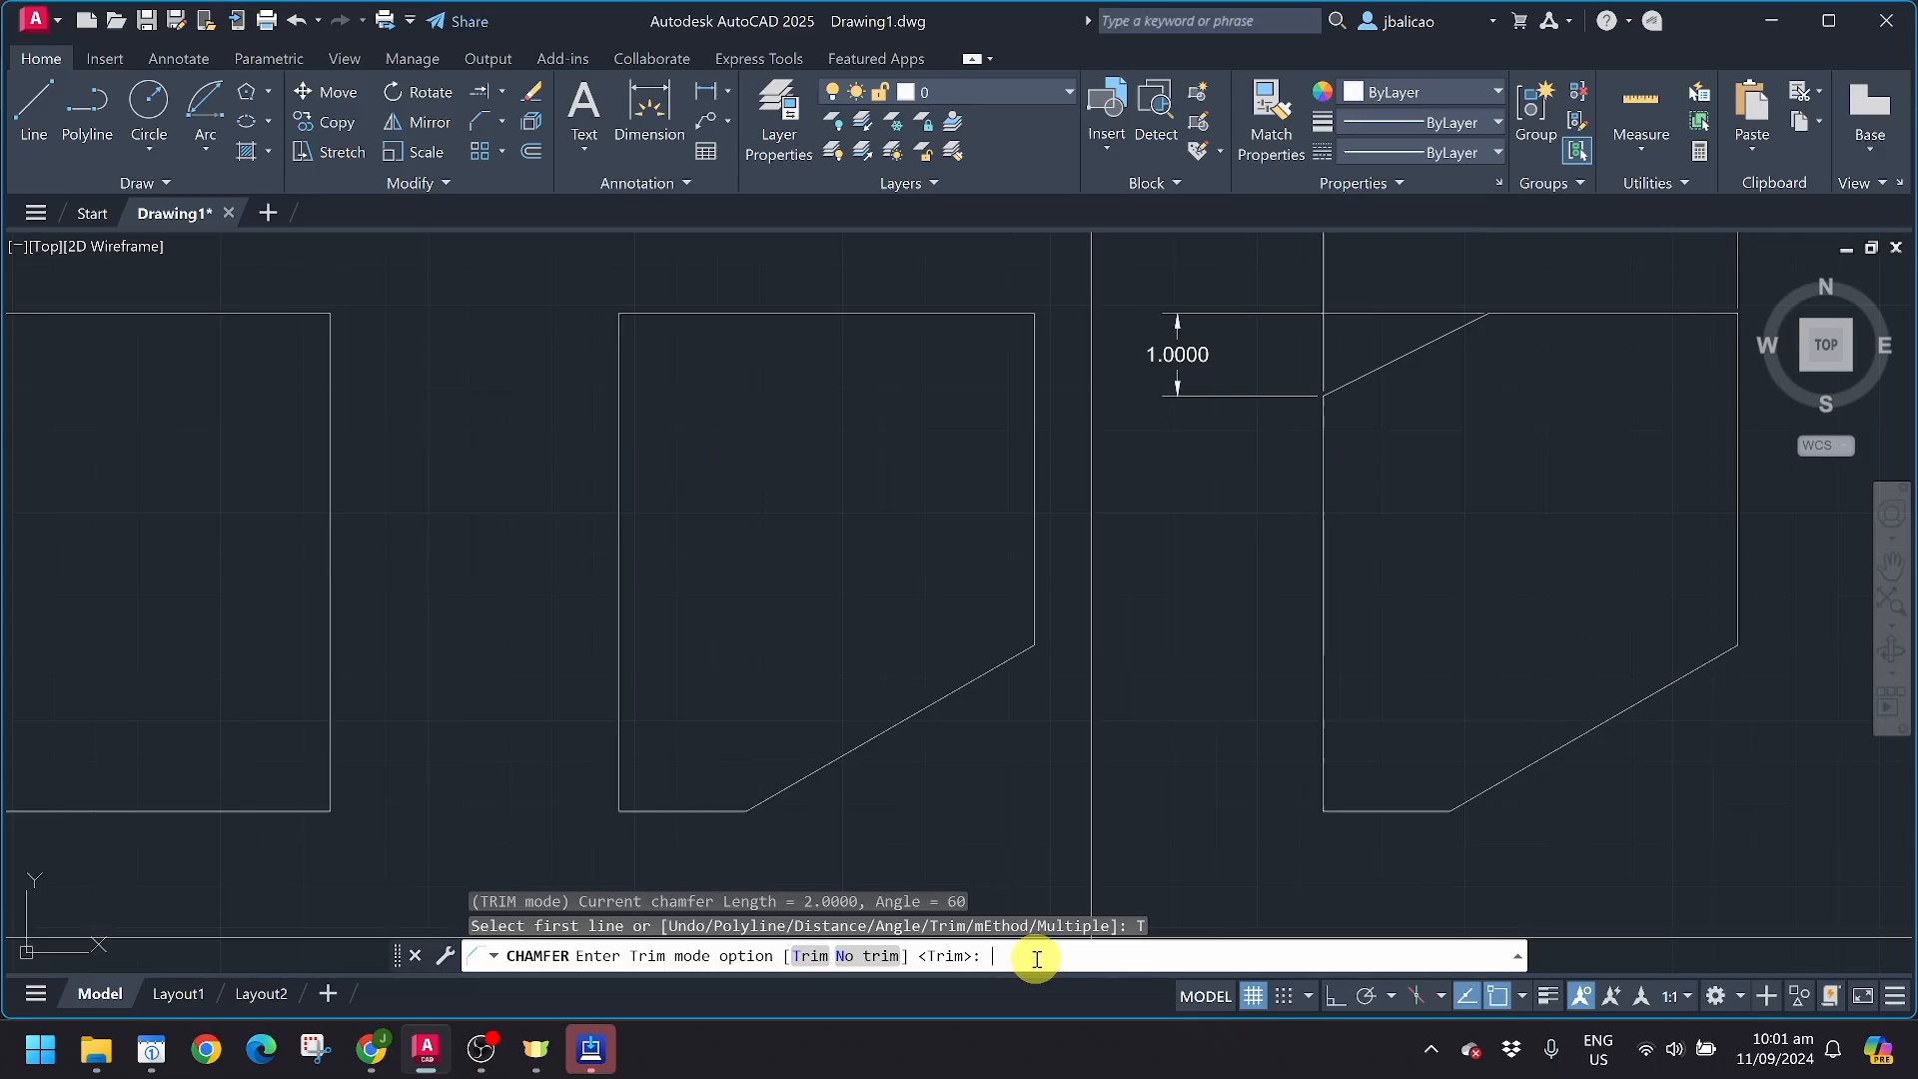
click(859, 956)
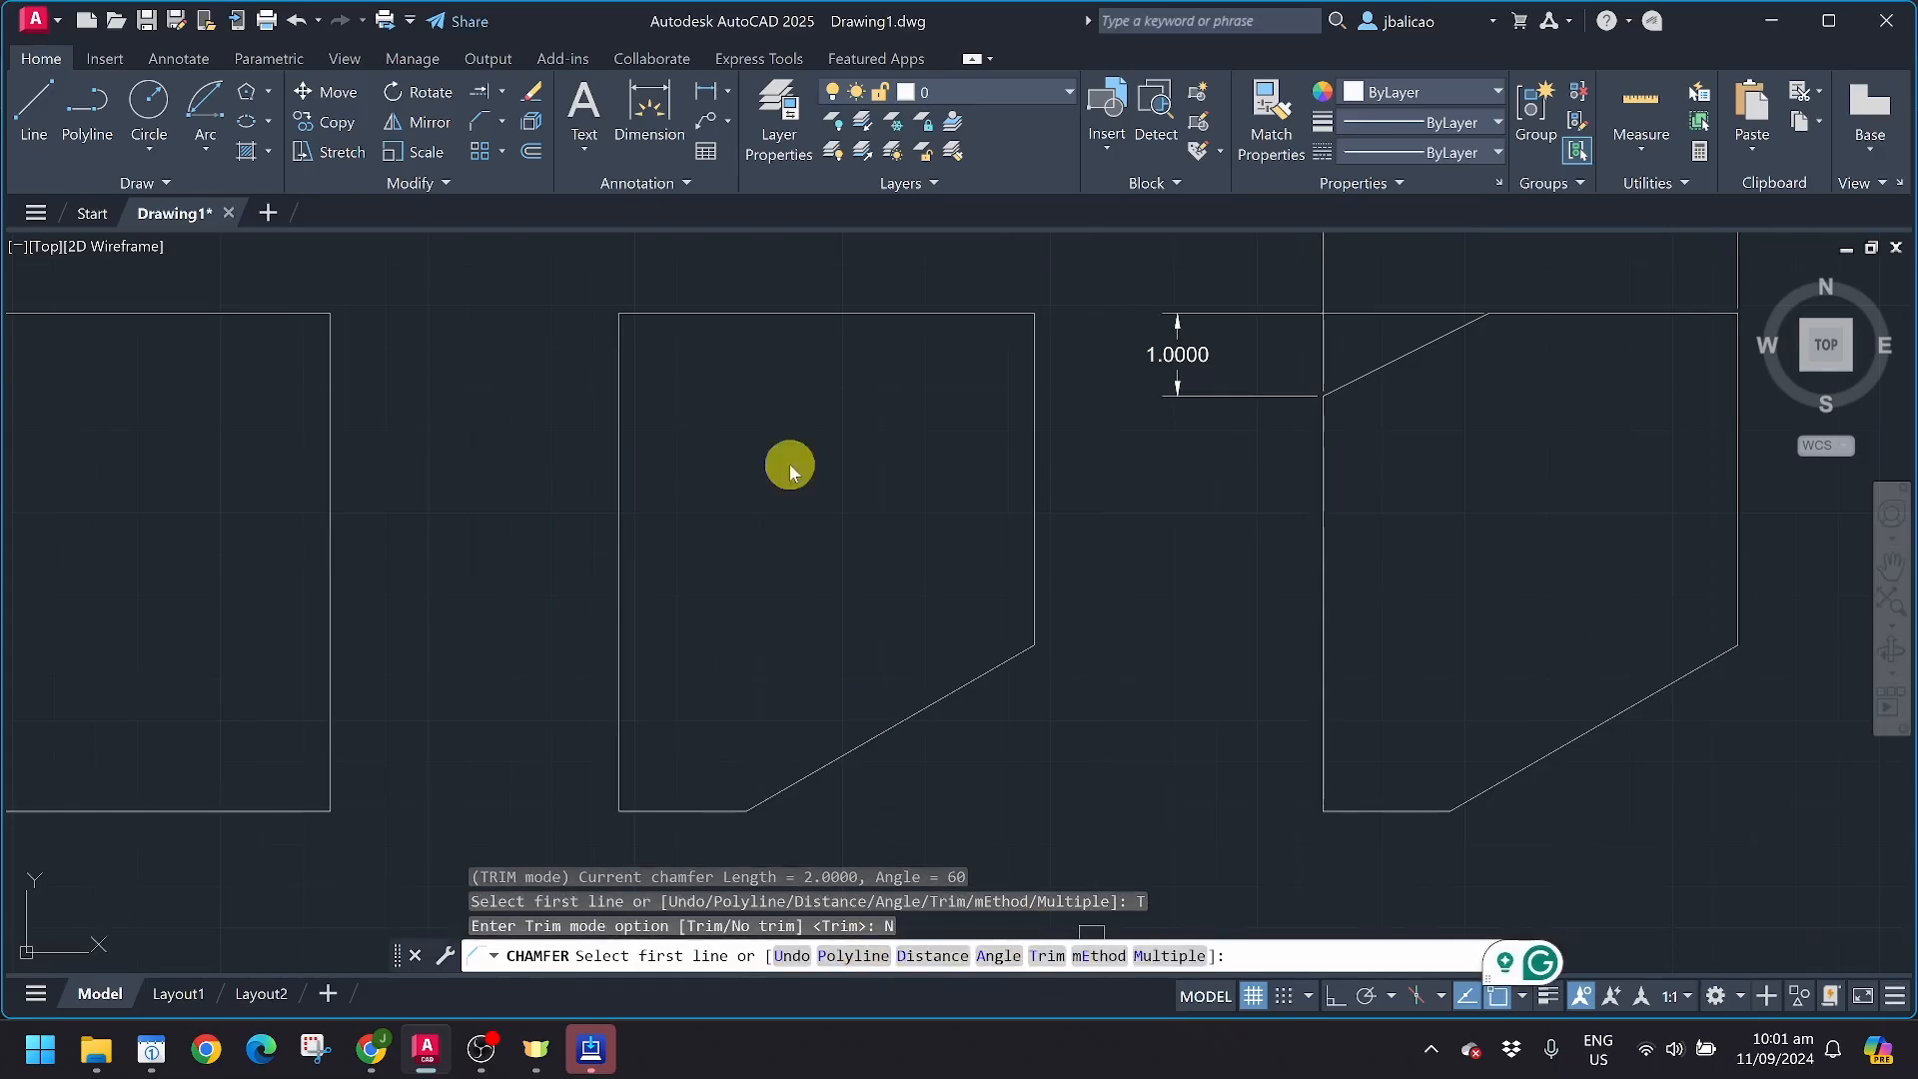
click(712, 316)
click(620, 427)
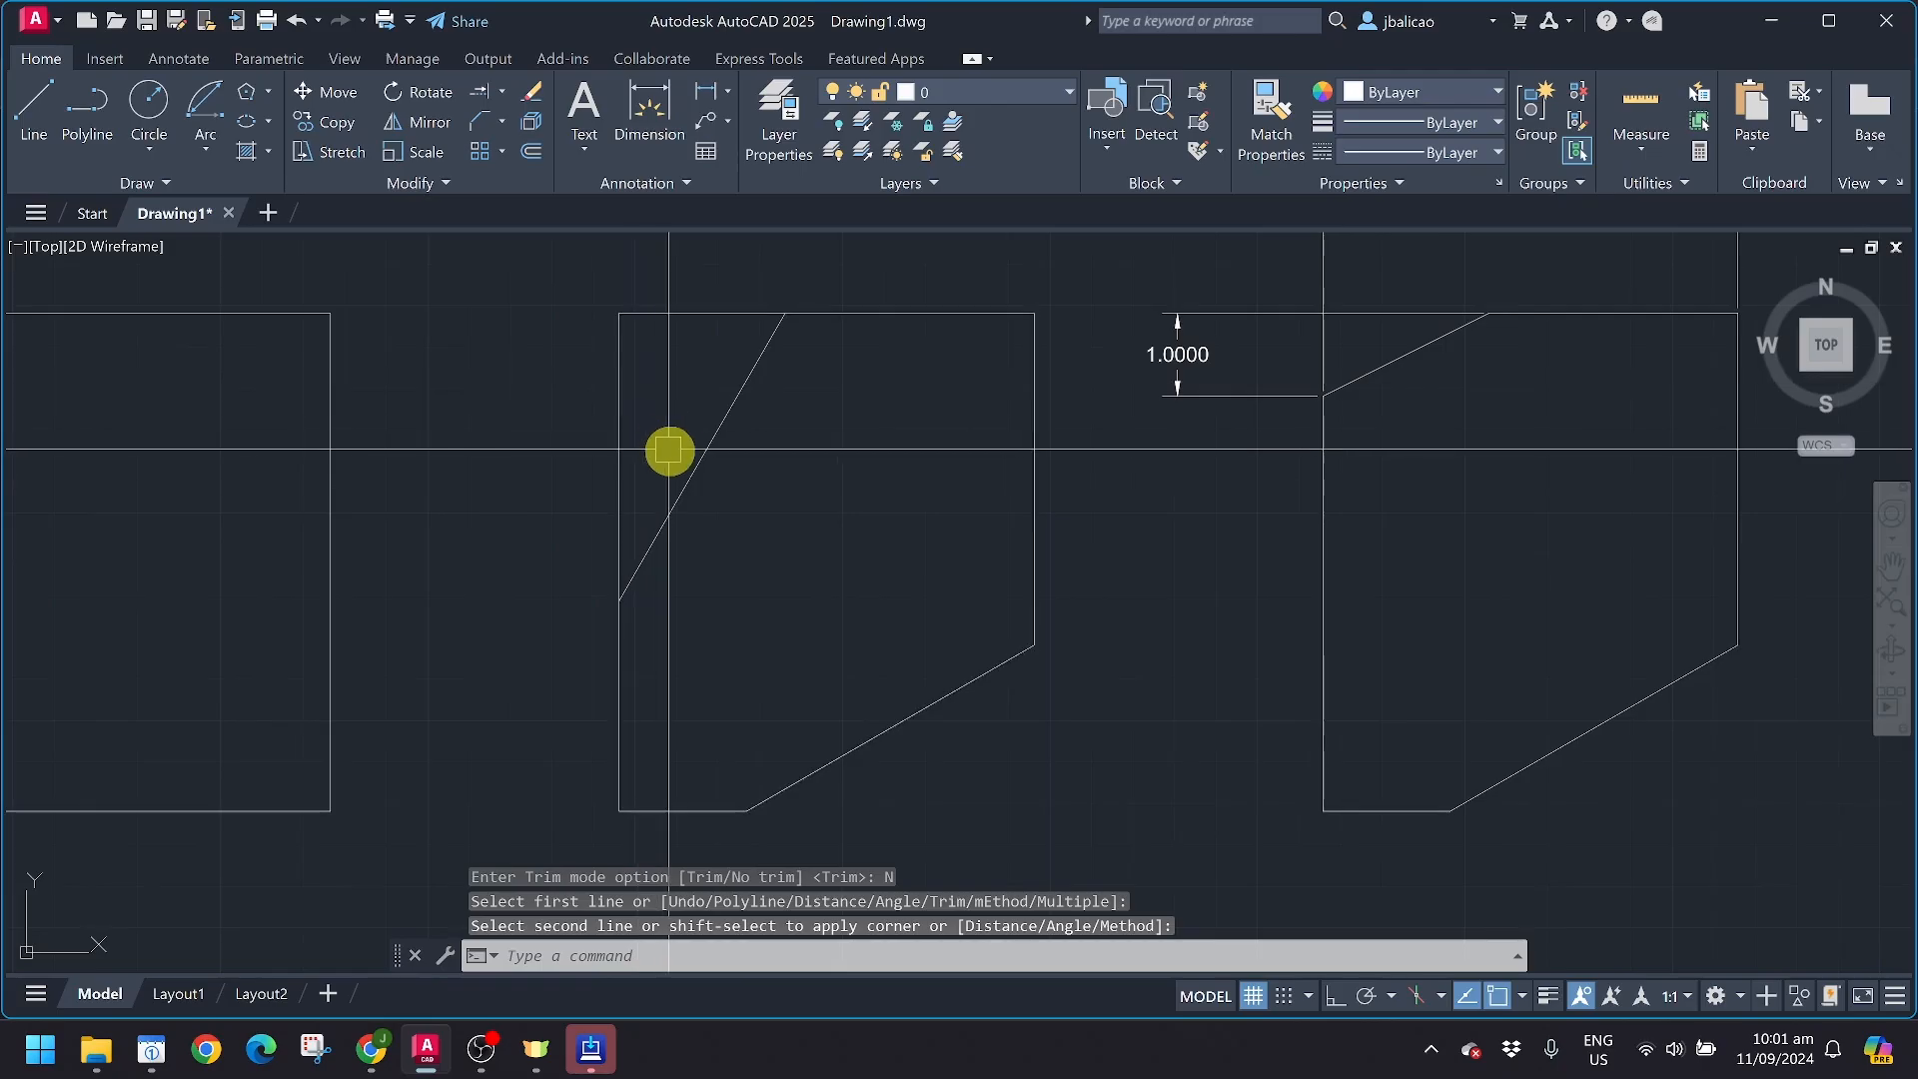
Select the untrimmed chamfer line to examine whether it is a separate object, and clear the selection
click(726, 450)
click(706, 459)
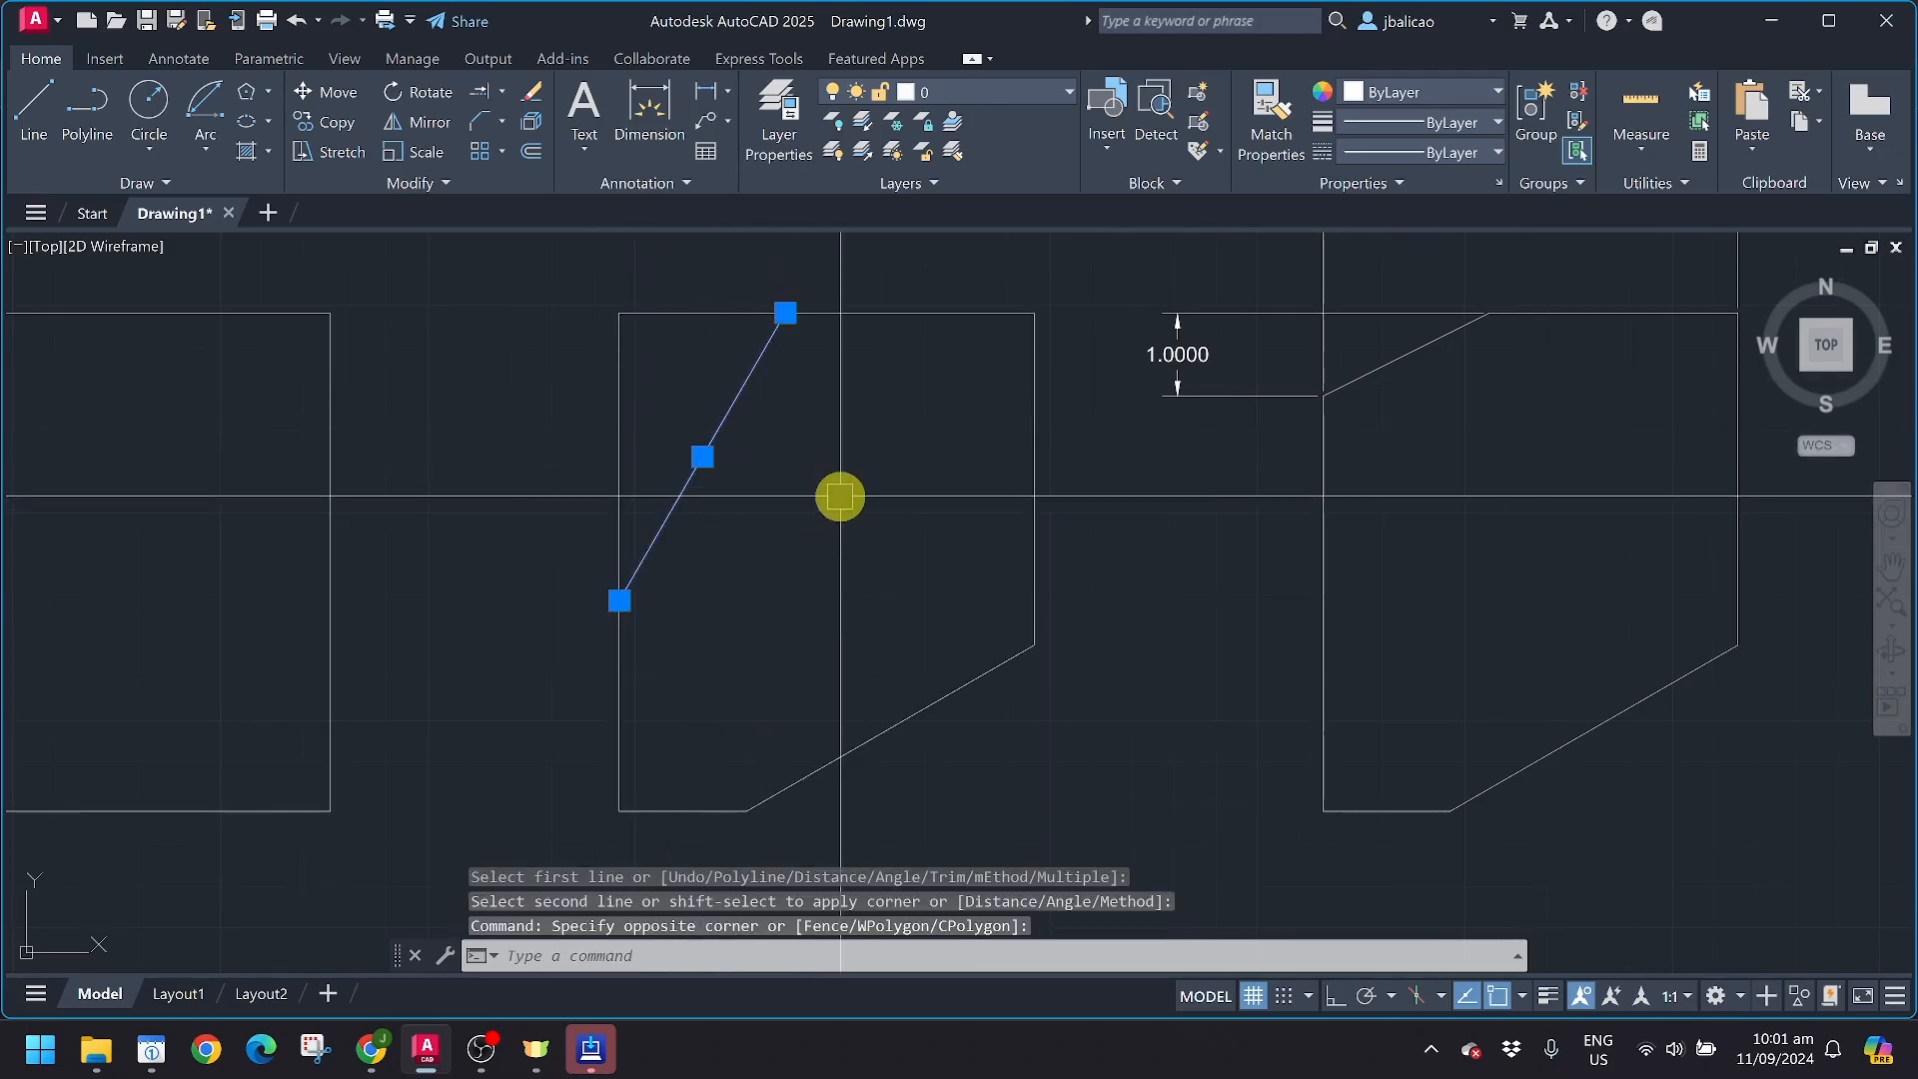
key(Escape)
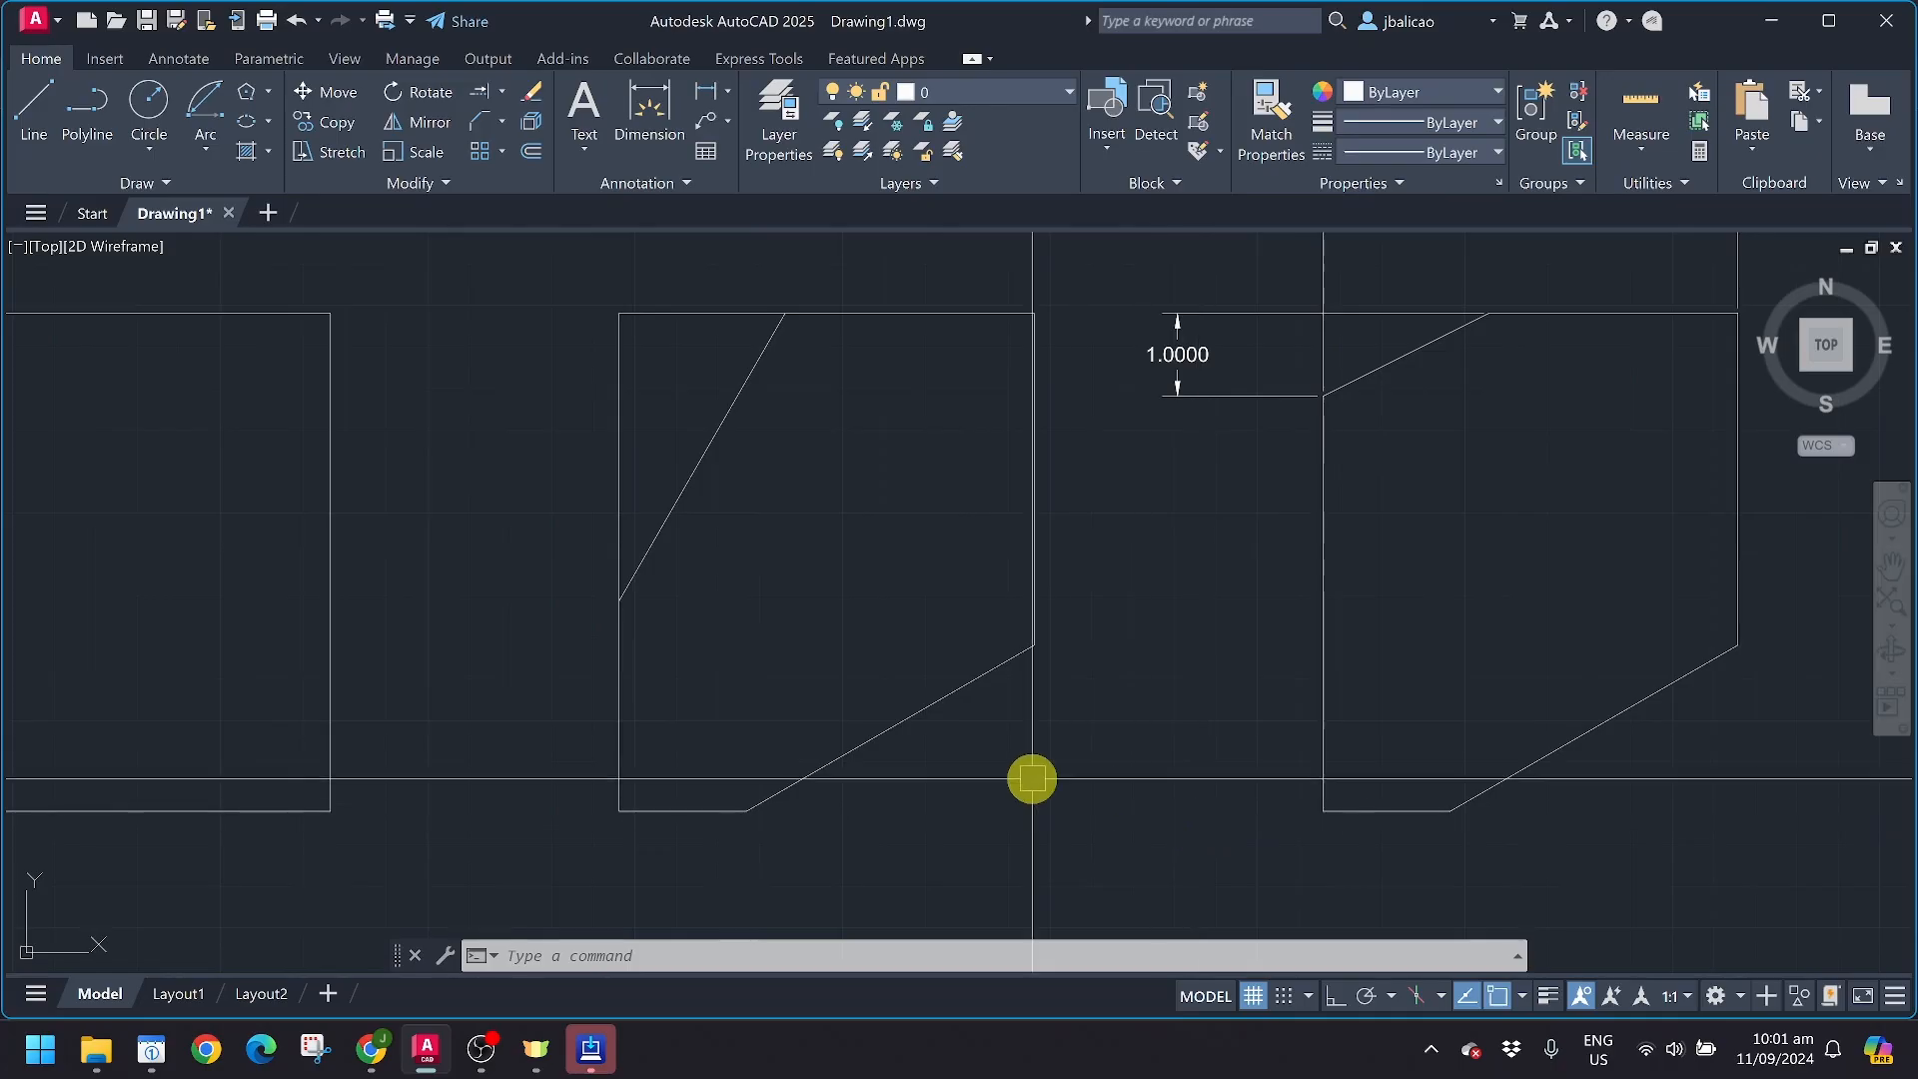
View the choices of the Chamfer command's Method option and cancel the command
click(489, 125)
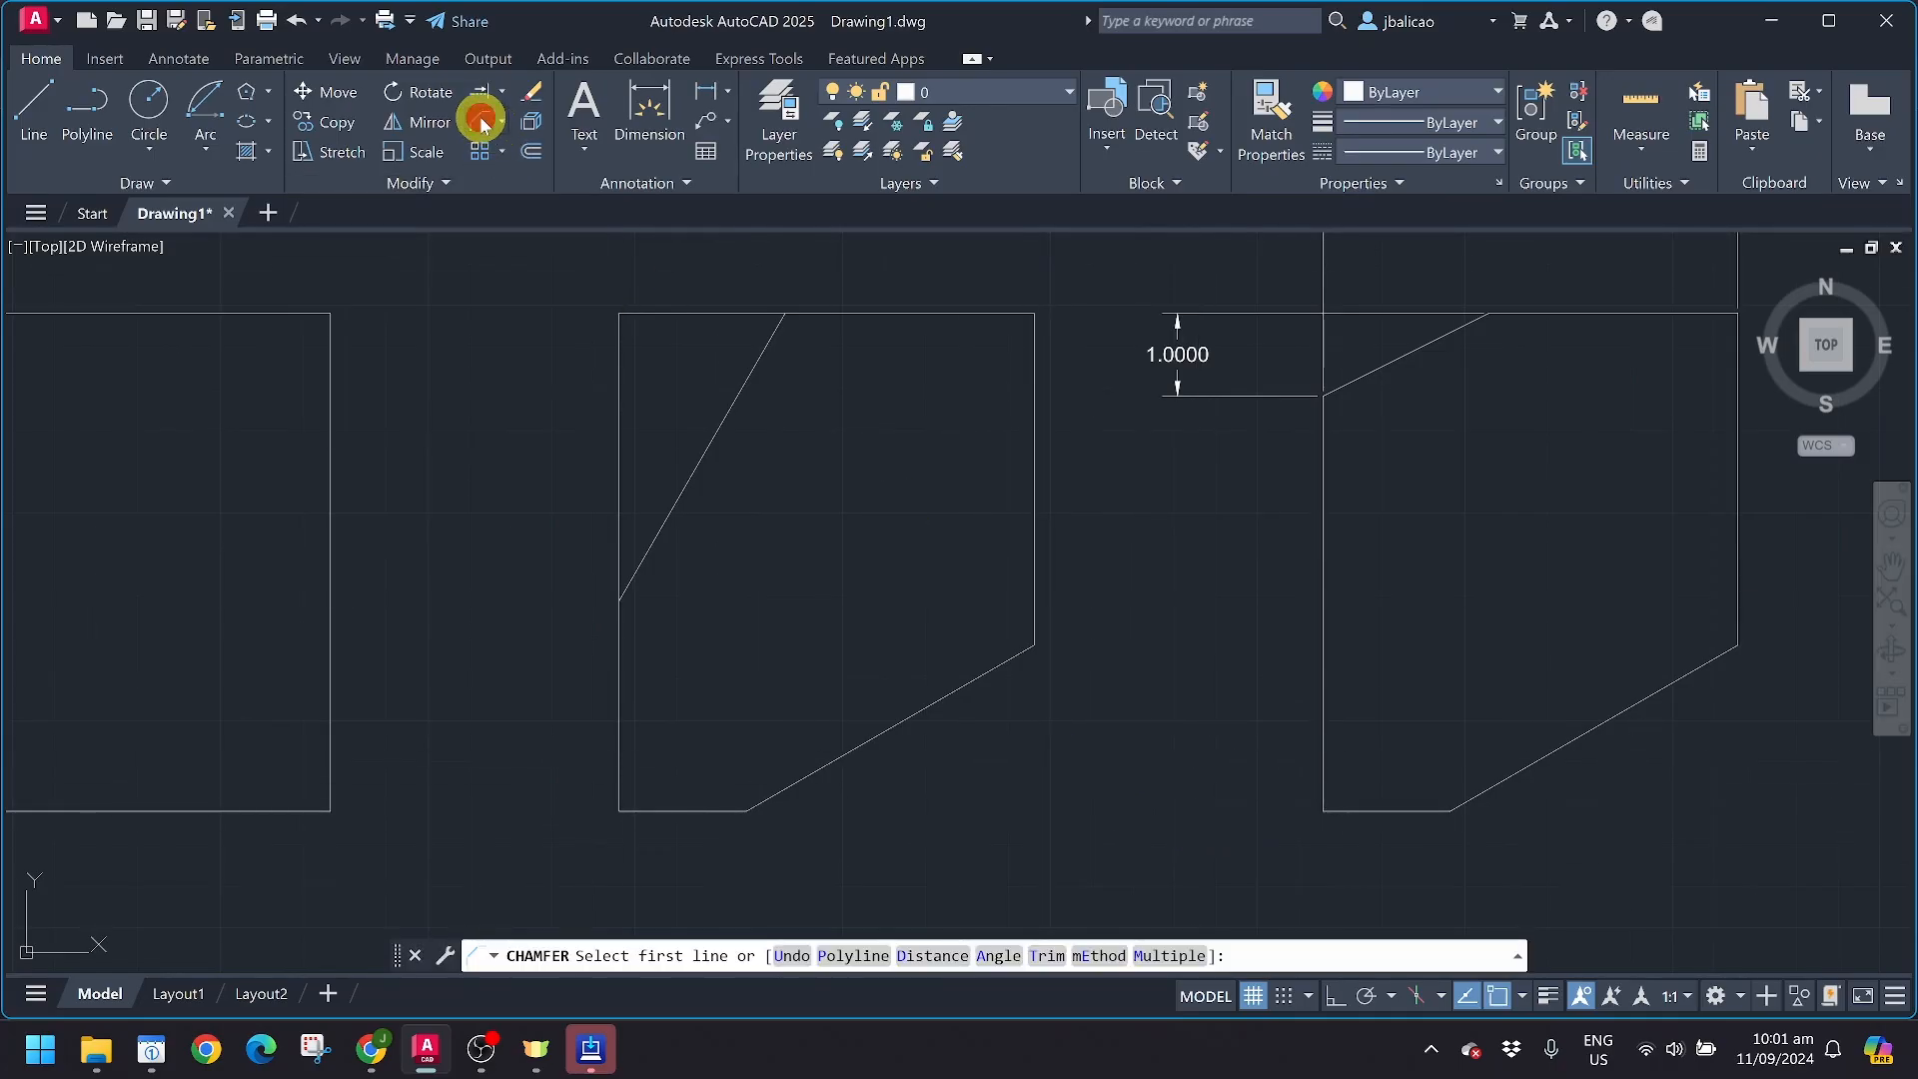
click(500, 122)
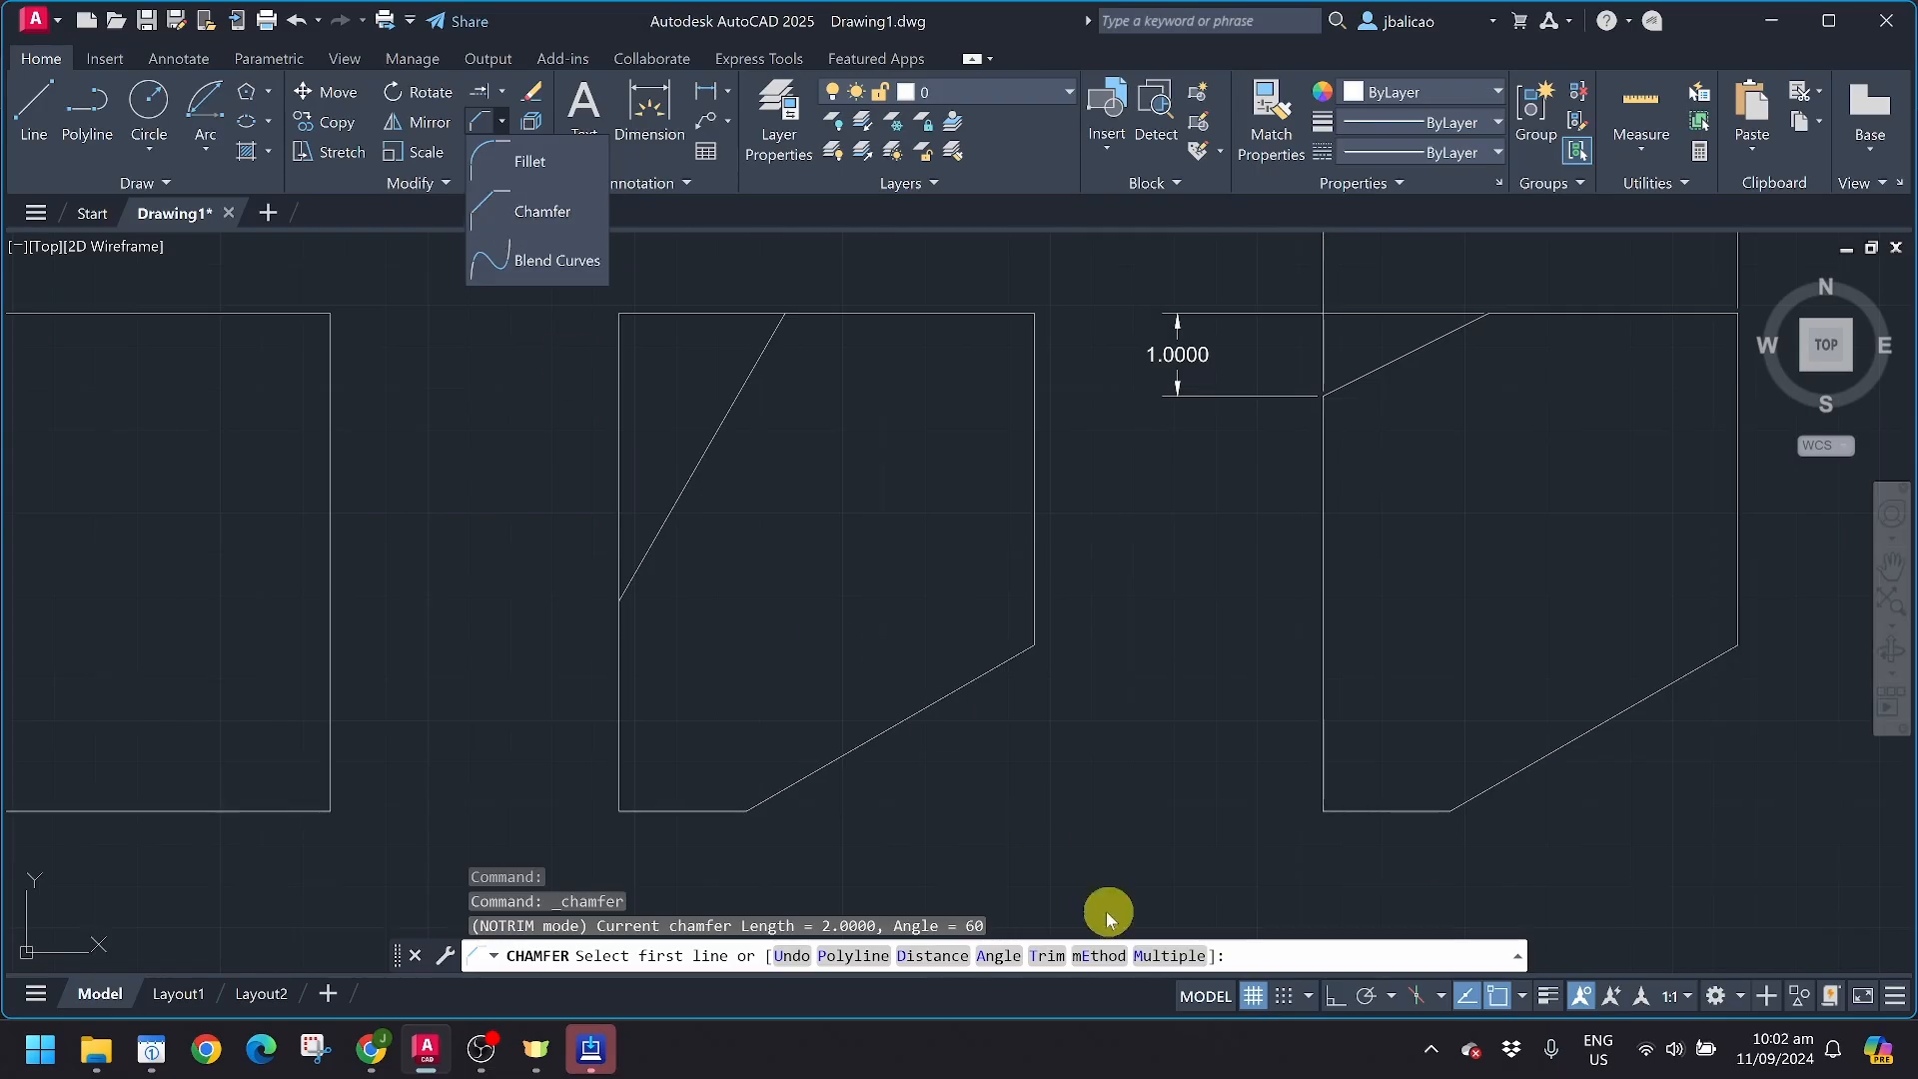
click(1087, 965)
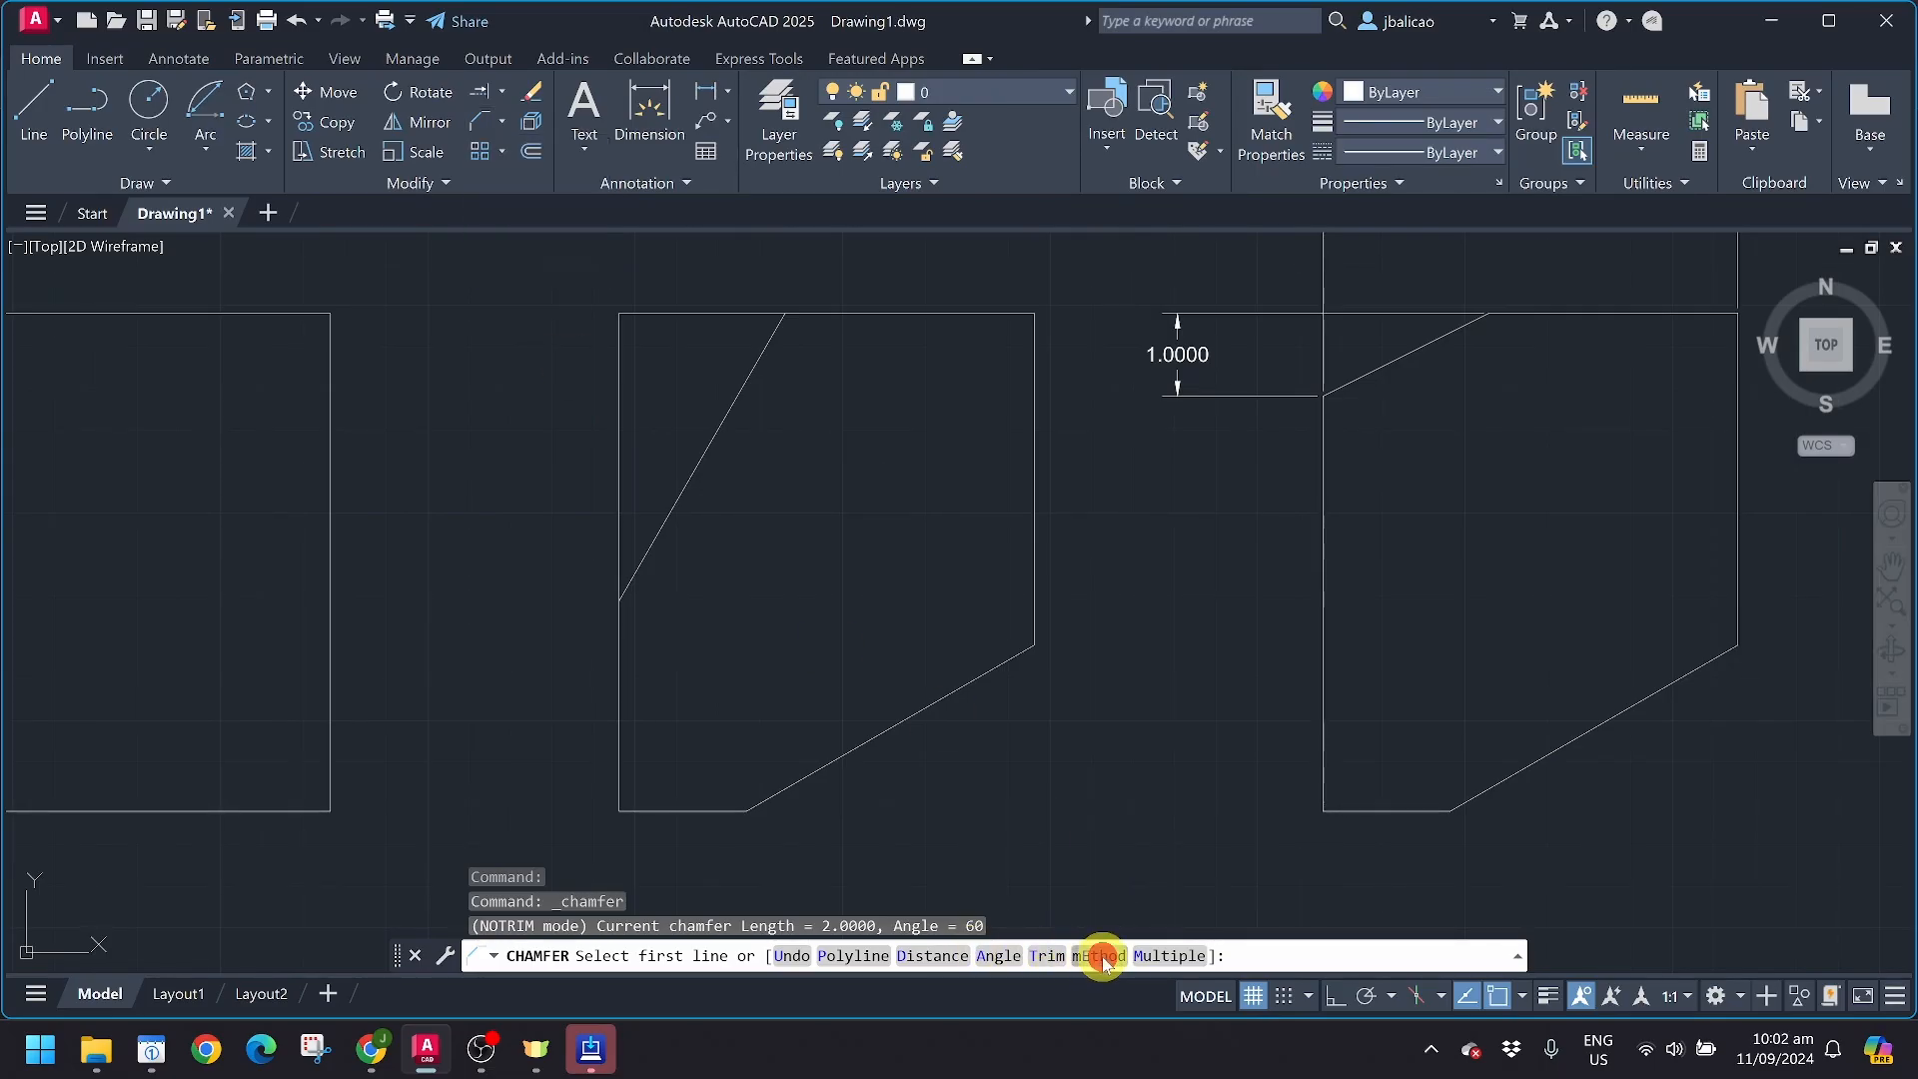
click(1087, 963)
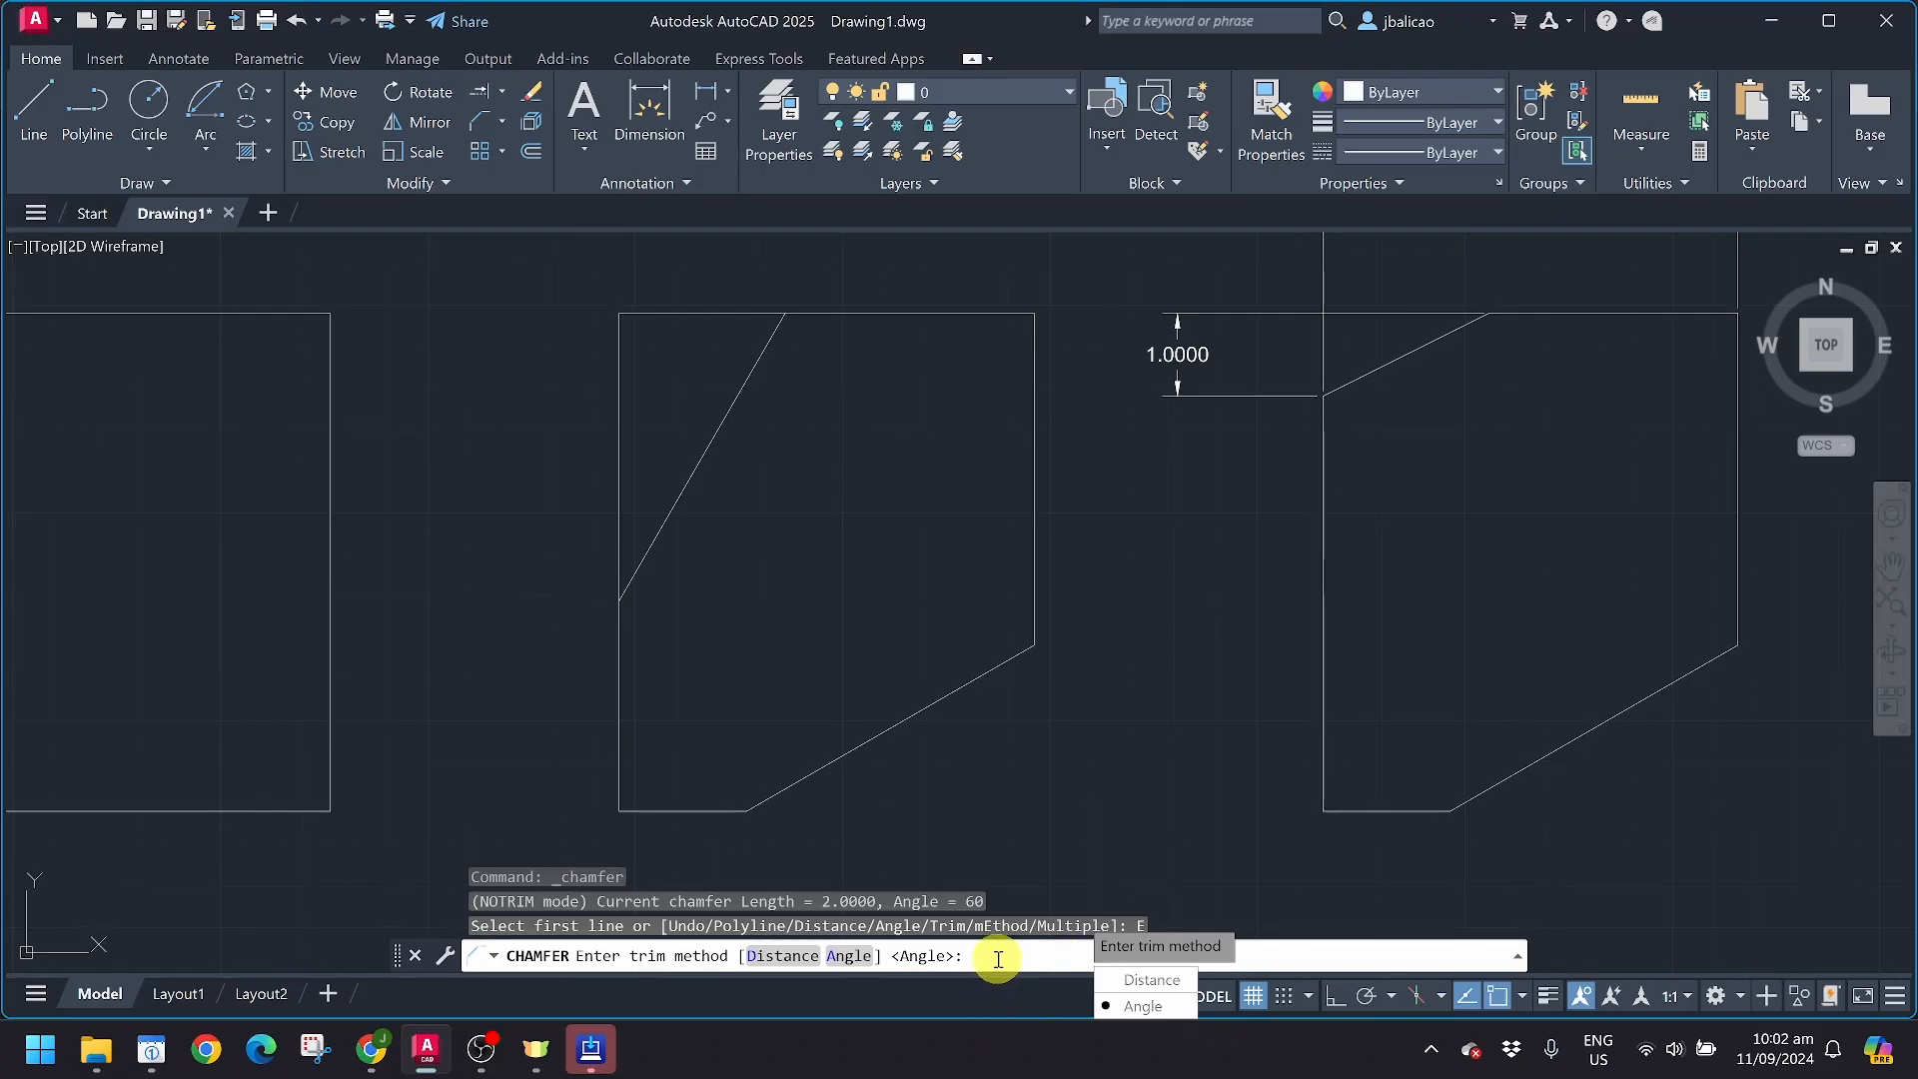
key(Escape)
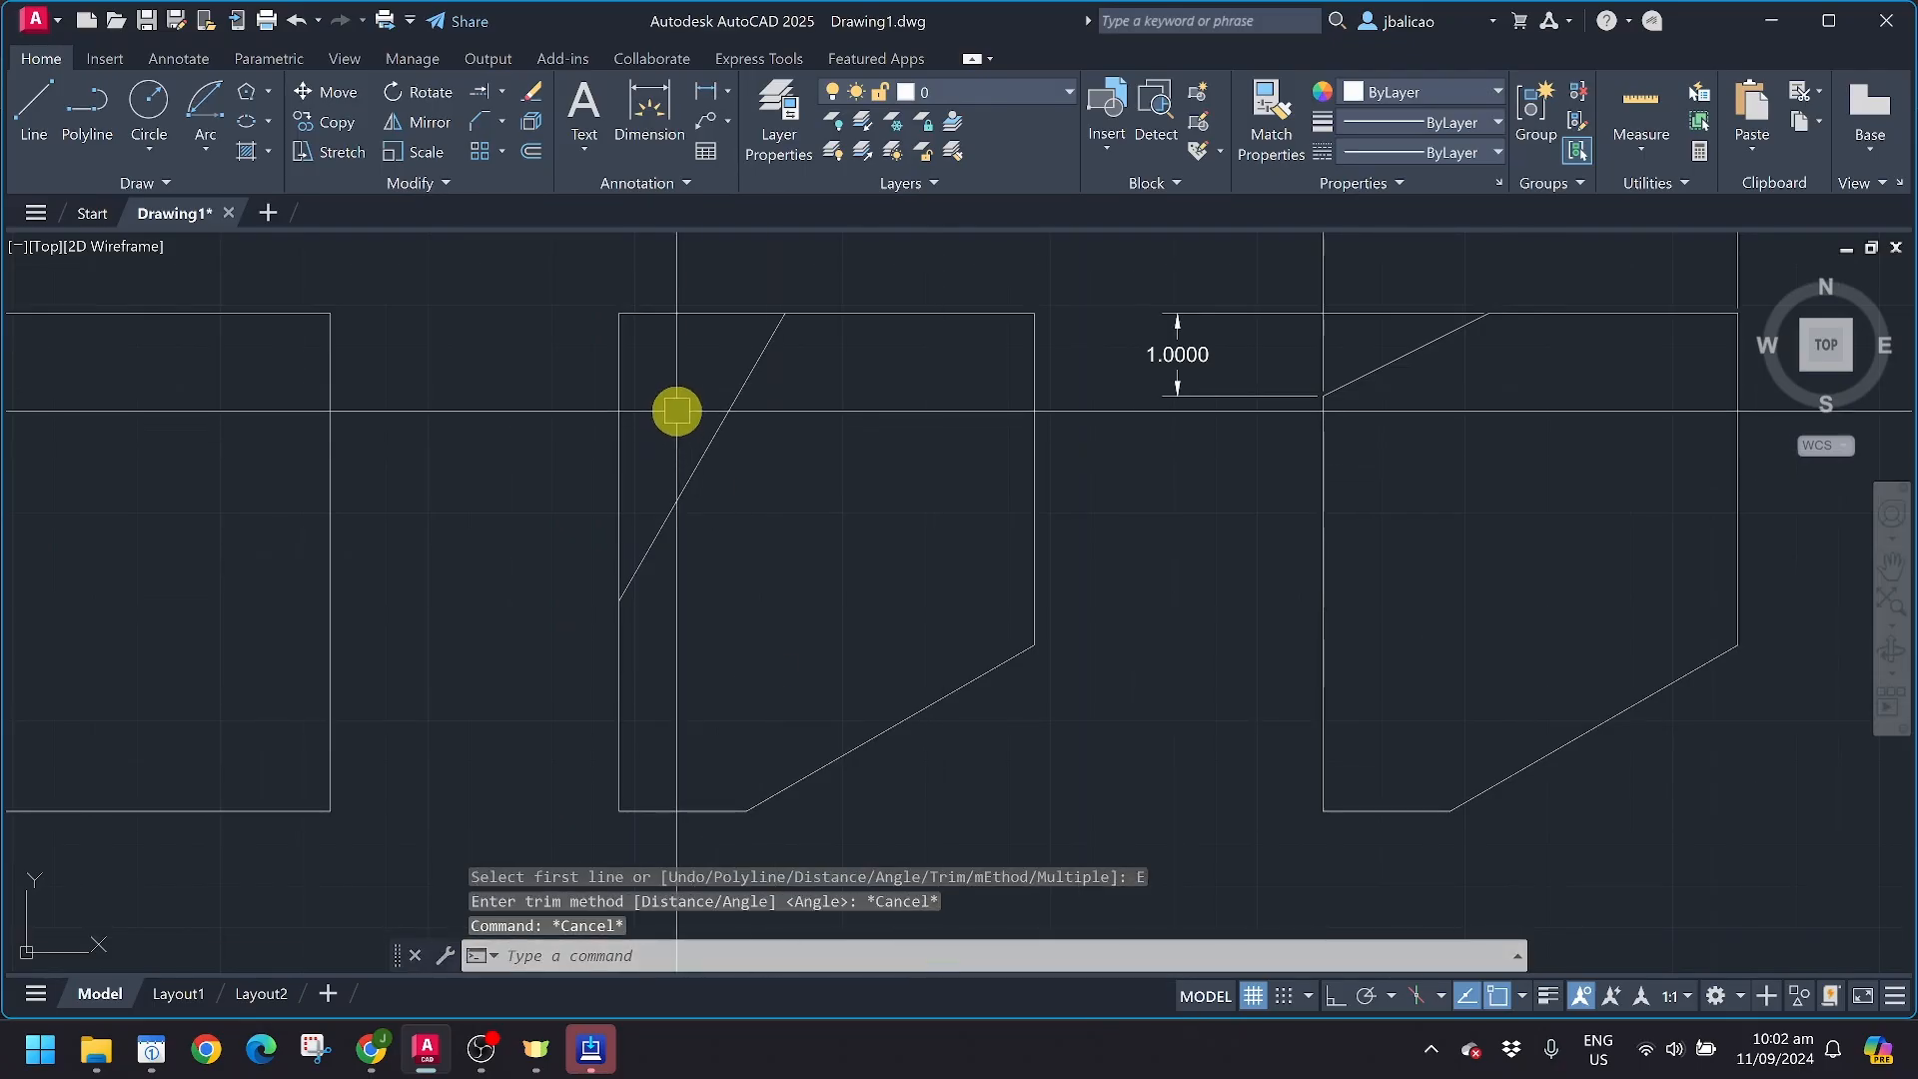
click(408, 95)
click(488, 101)
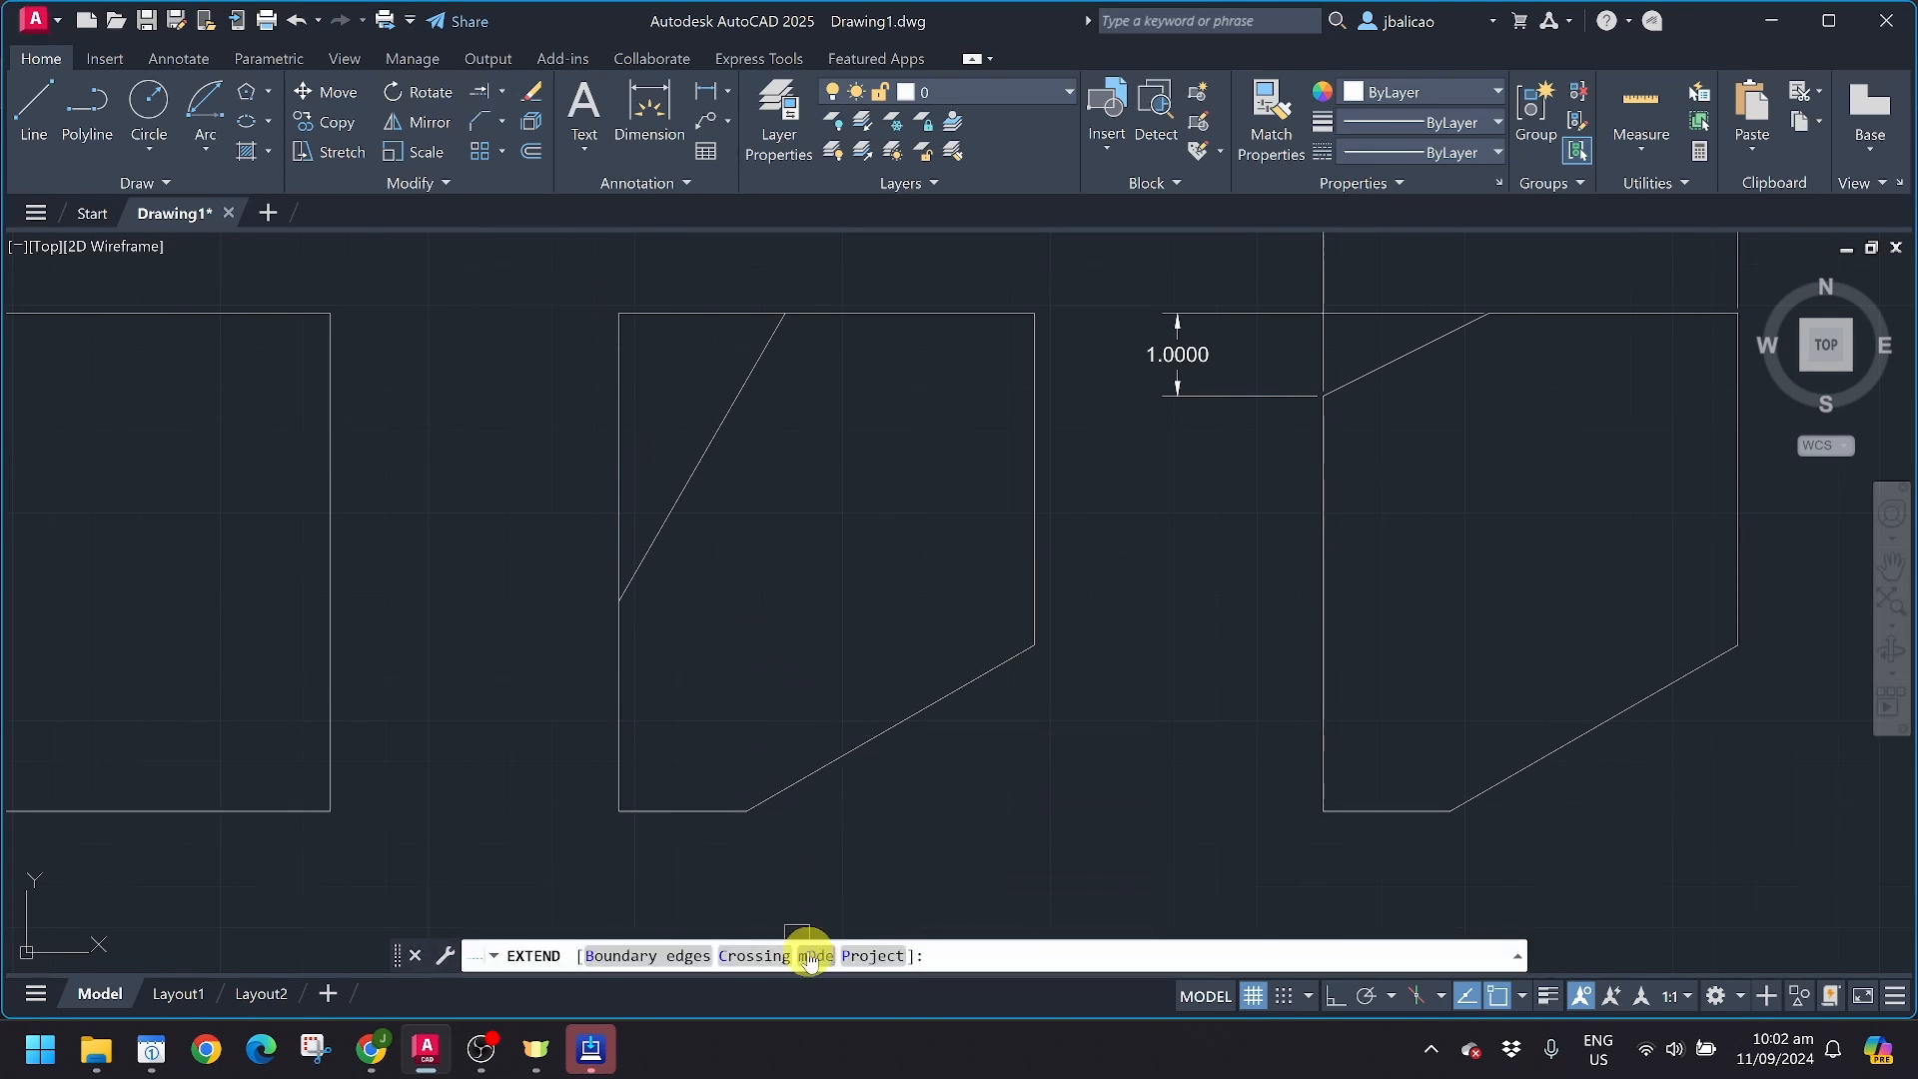
click(478, 123)
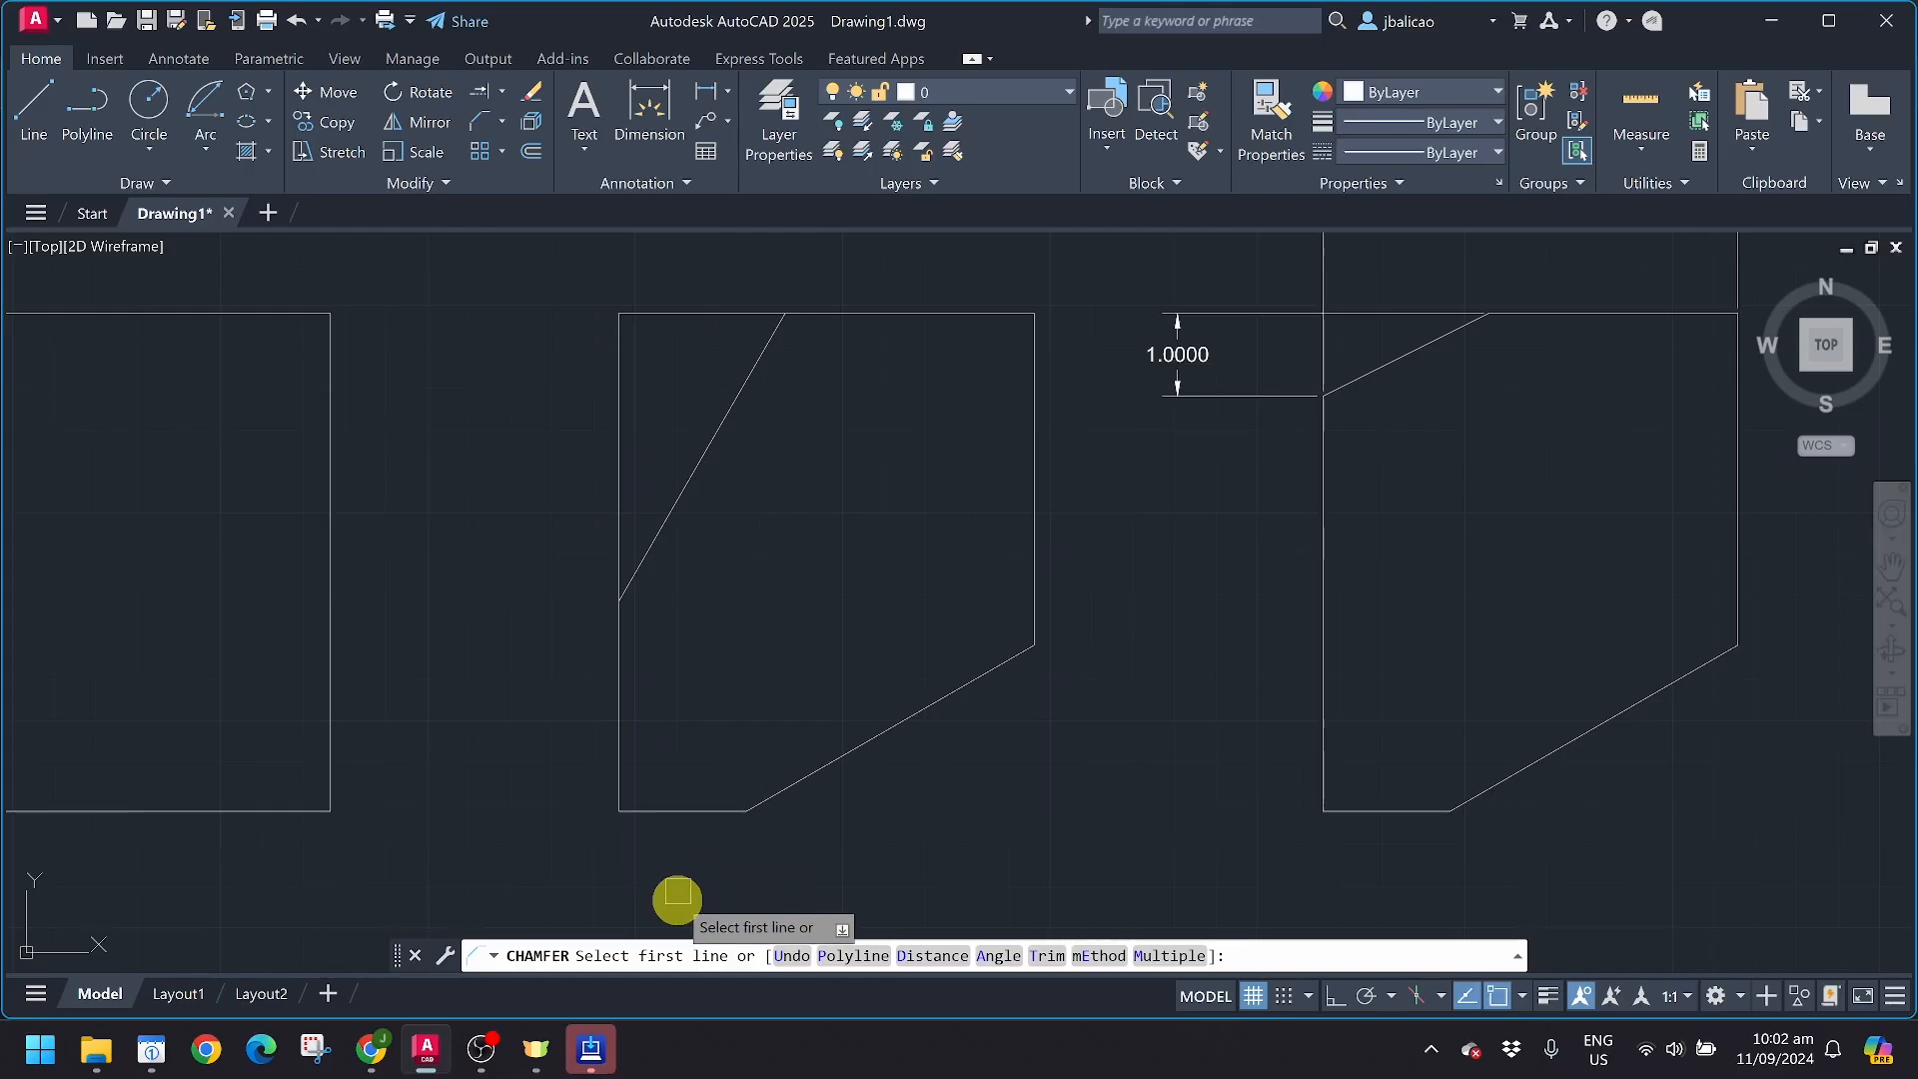
mouse_move(495, 1054)
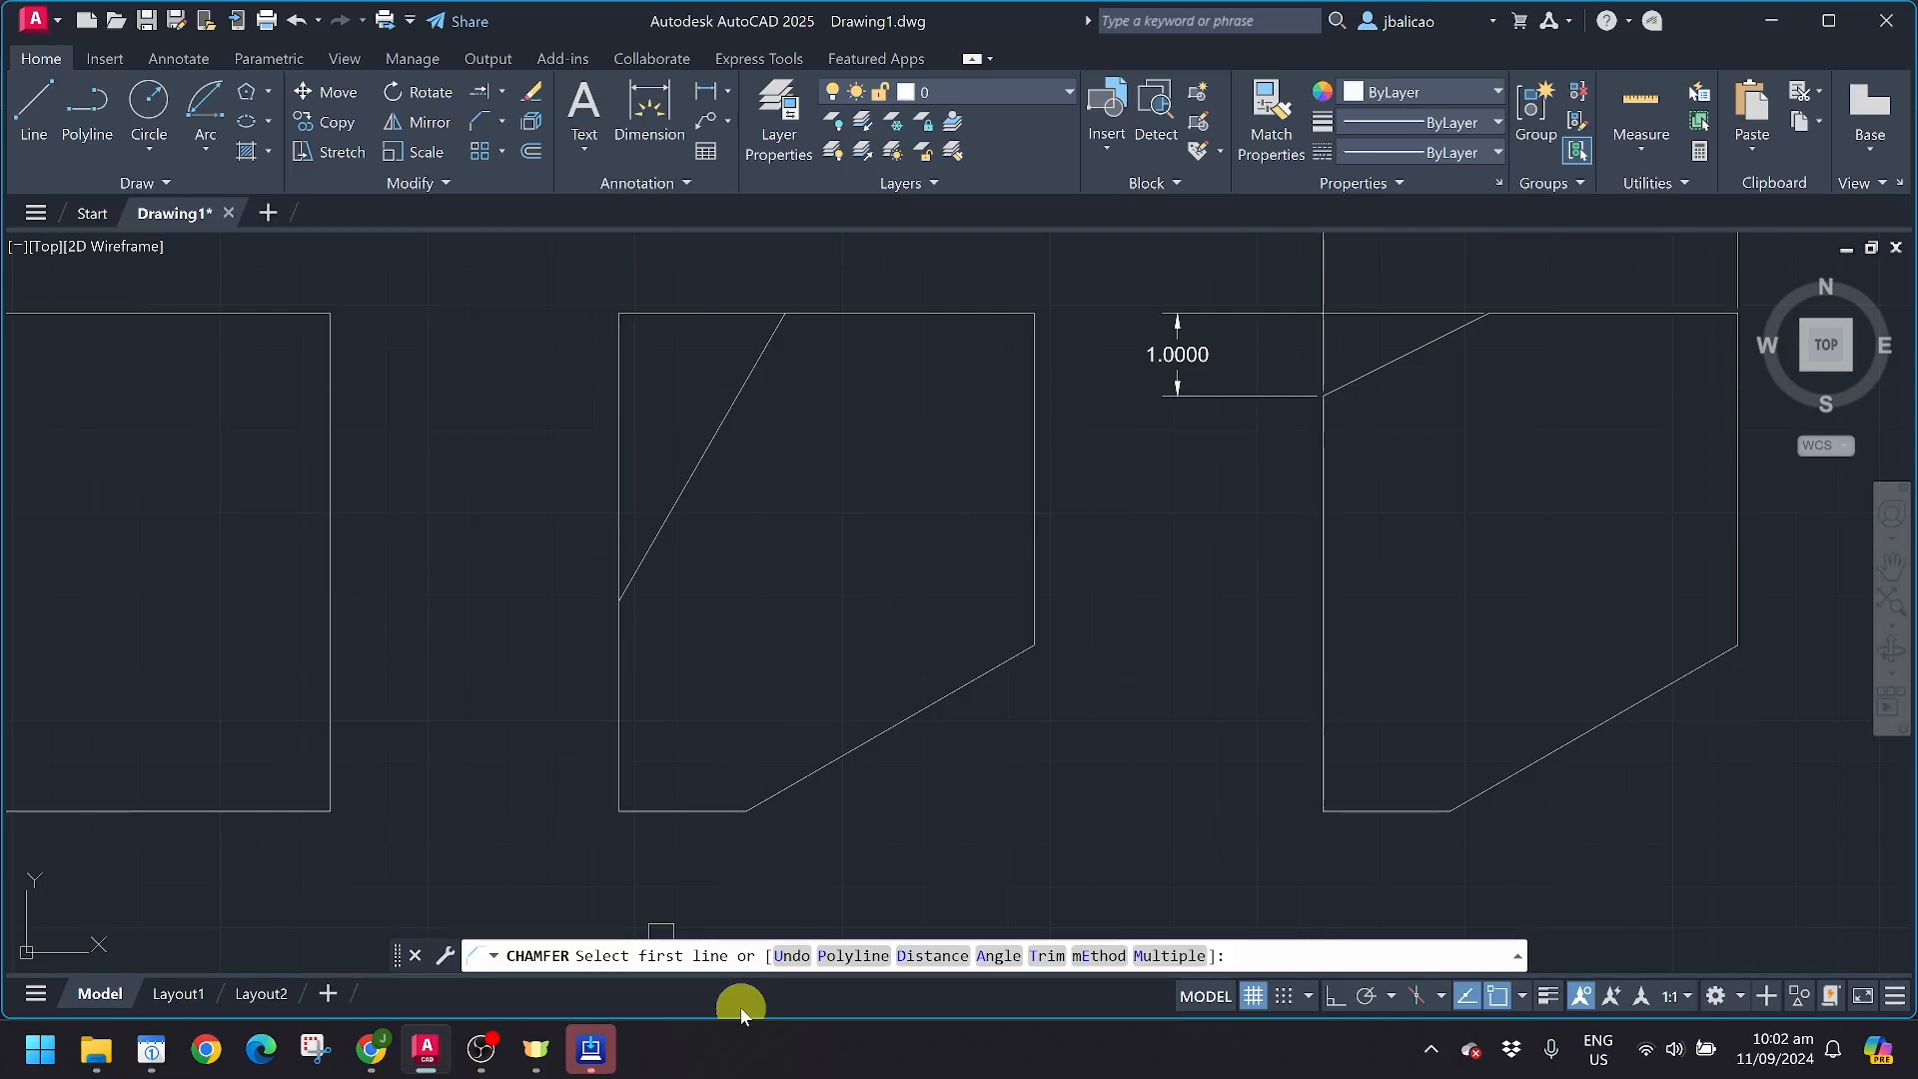
key(Escape)
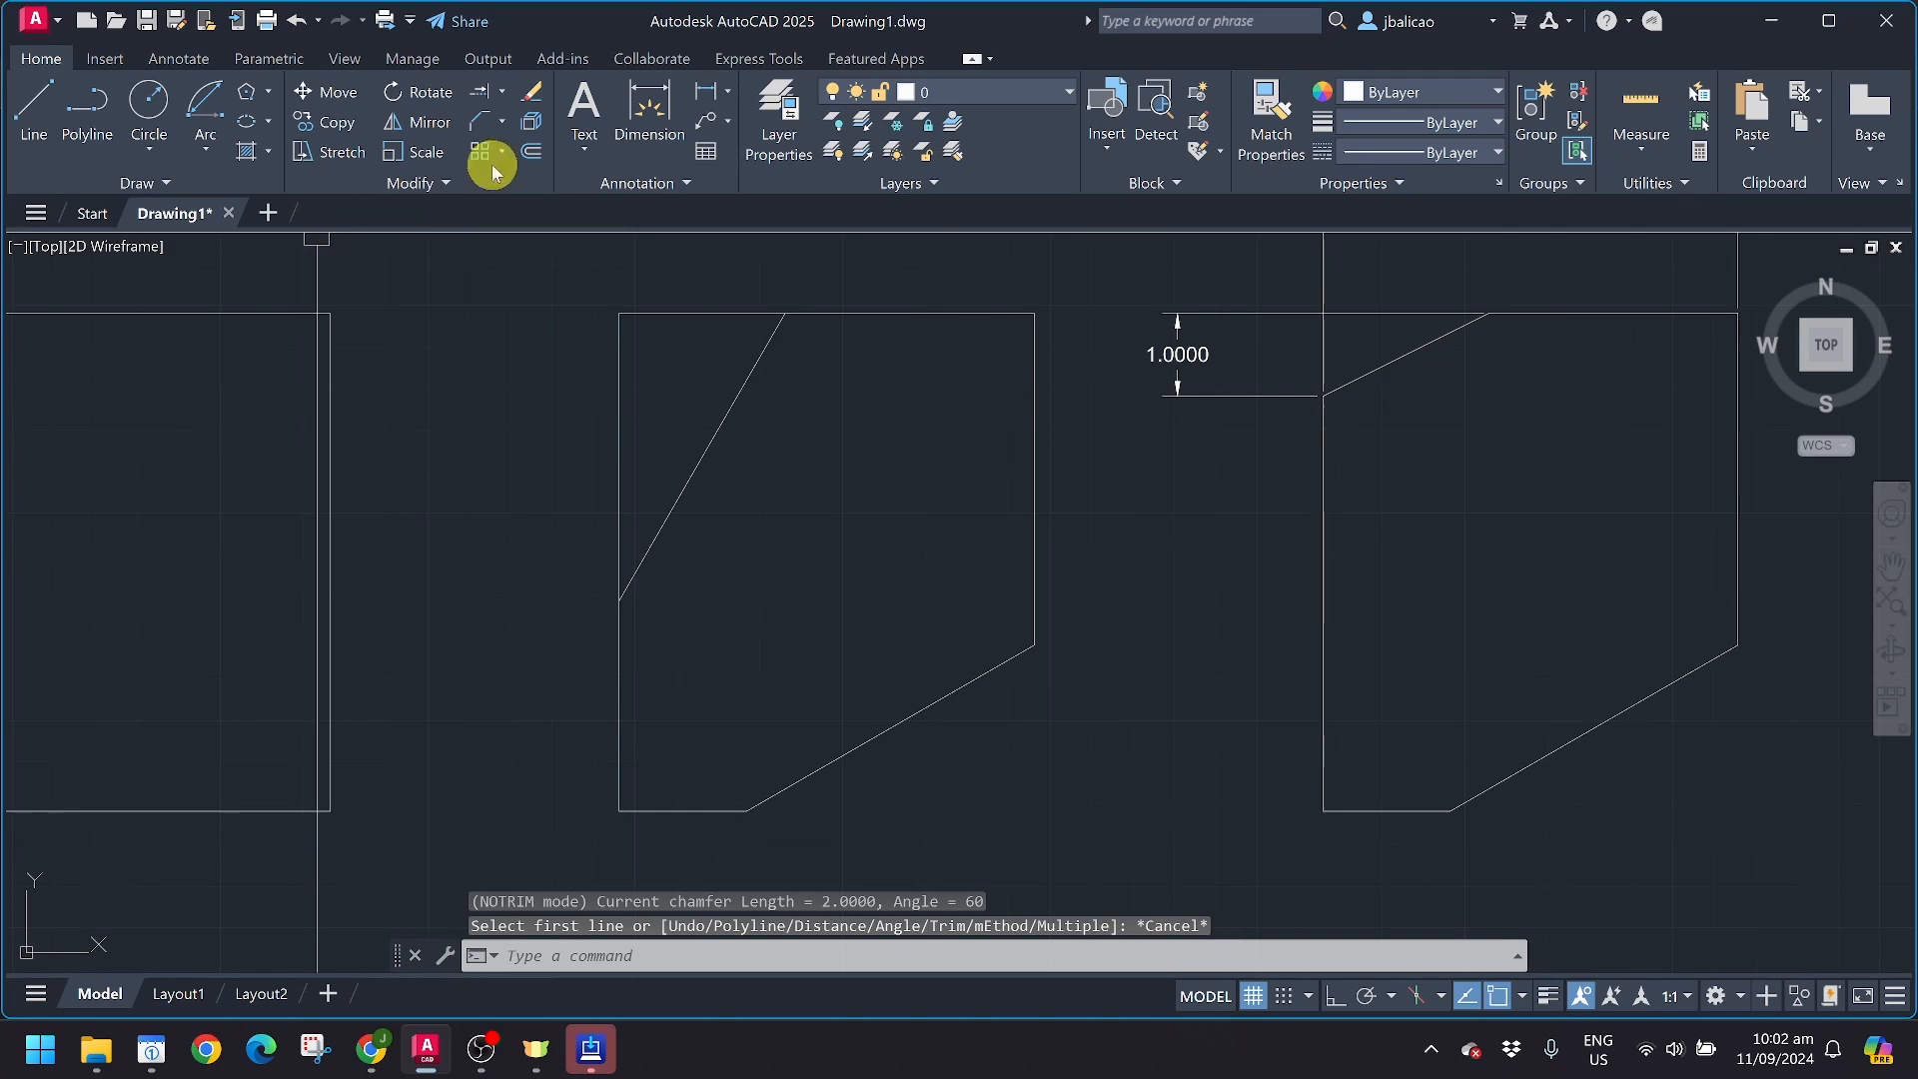
Draw a horizontal line in the empty area below the row of rectangles, with Ortho mode turned on
click(506, 121)
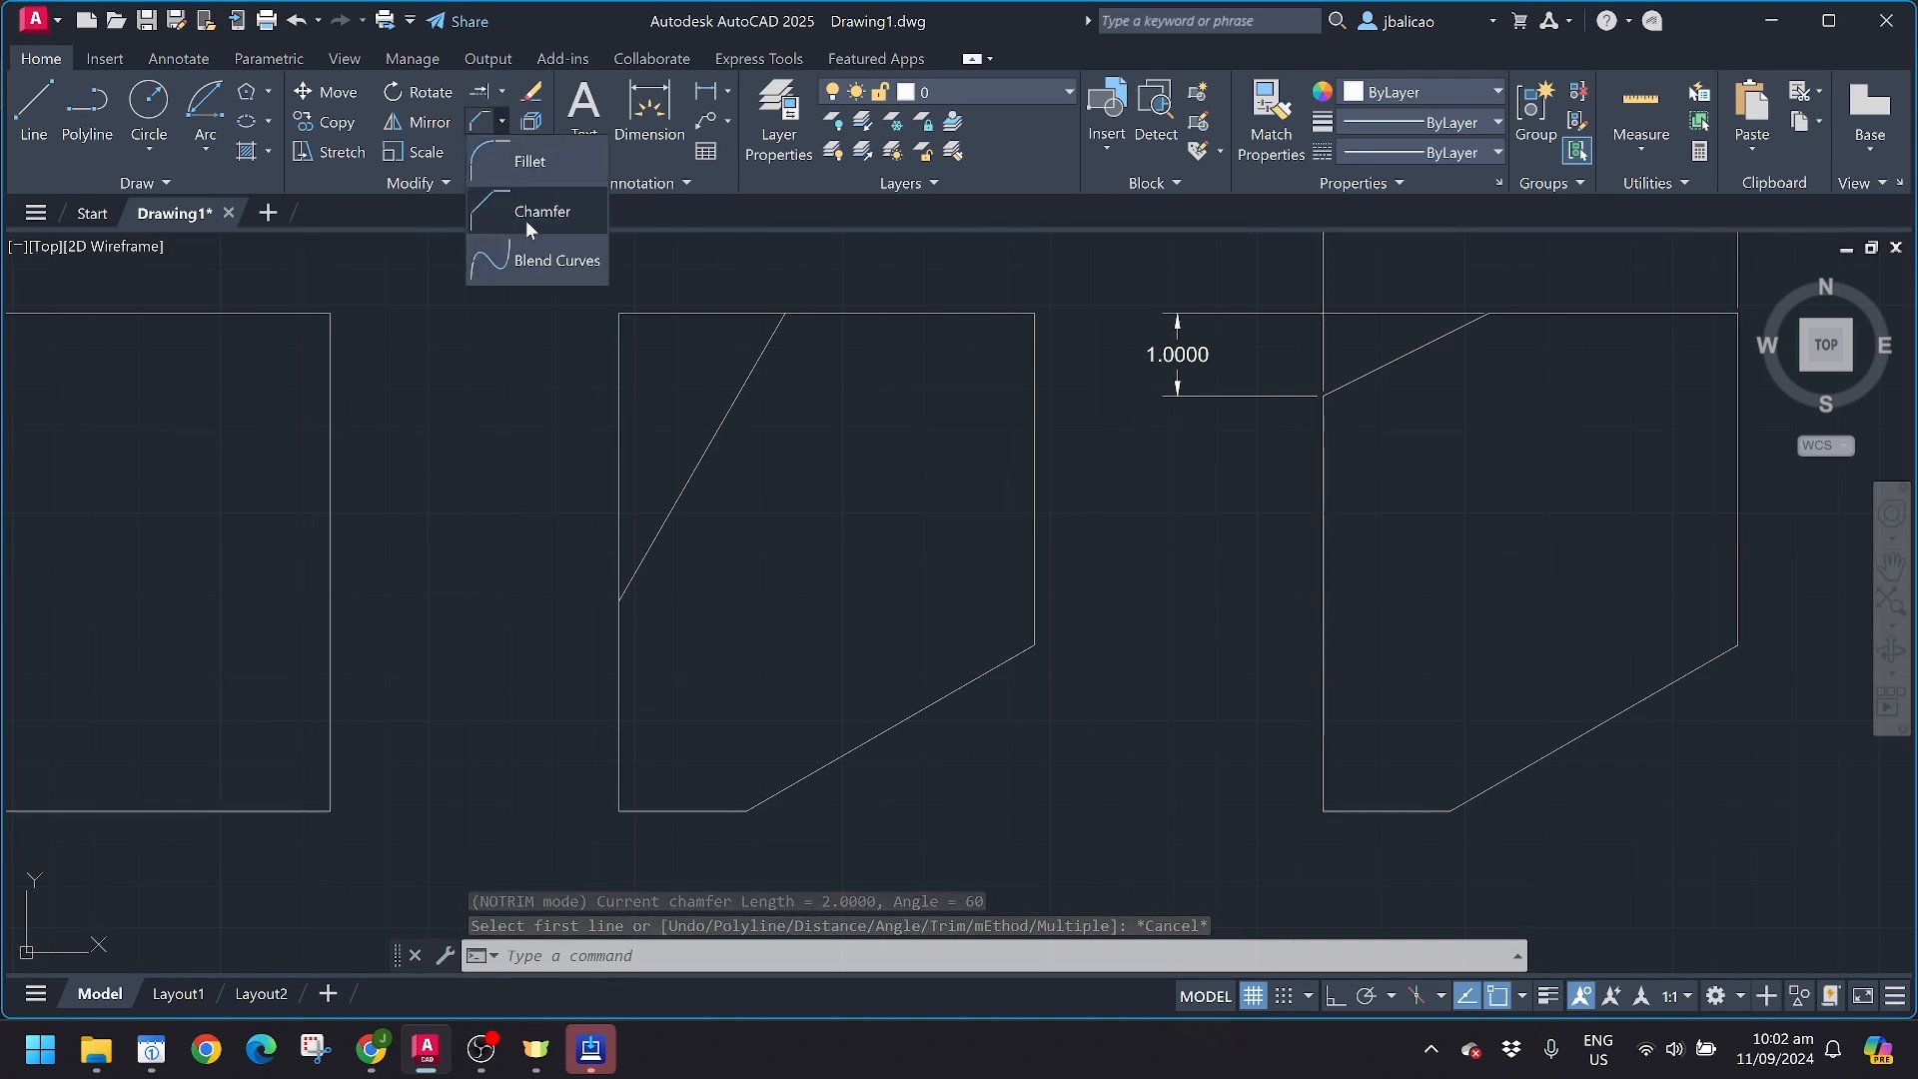
scroll(459, 497, down, 4)
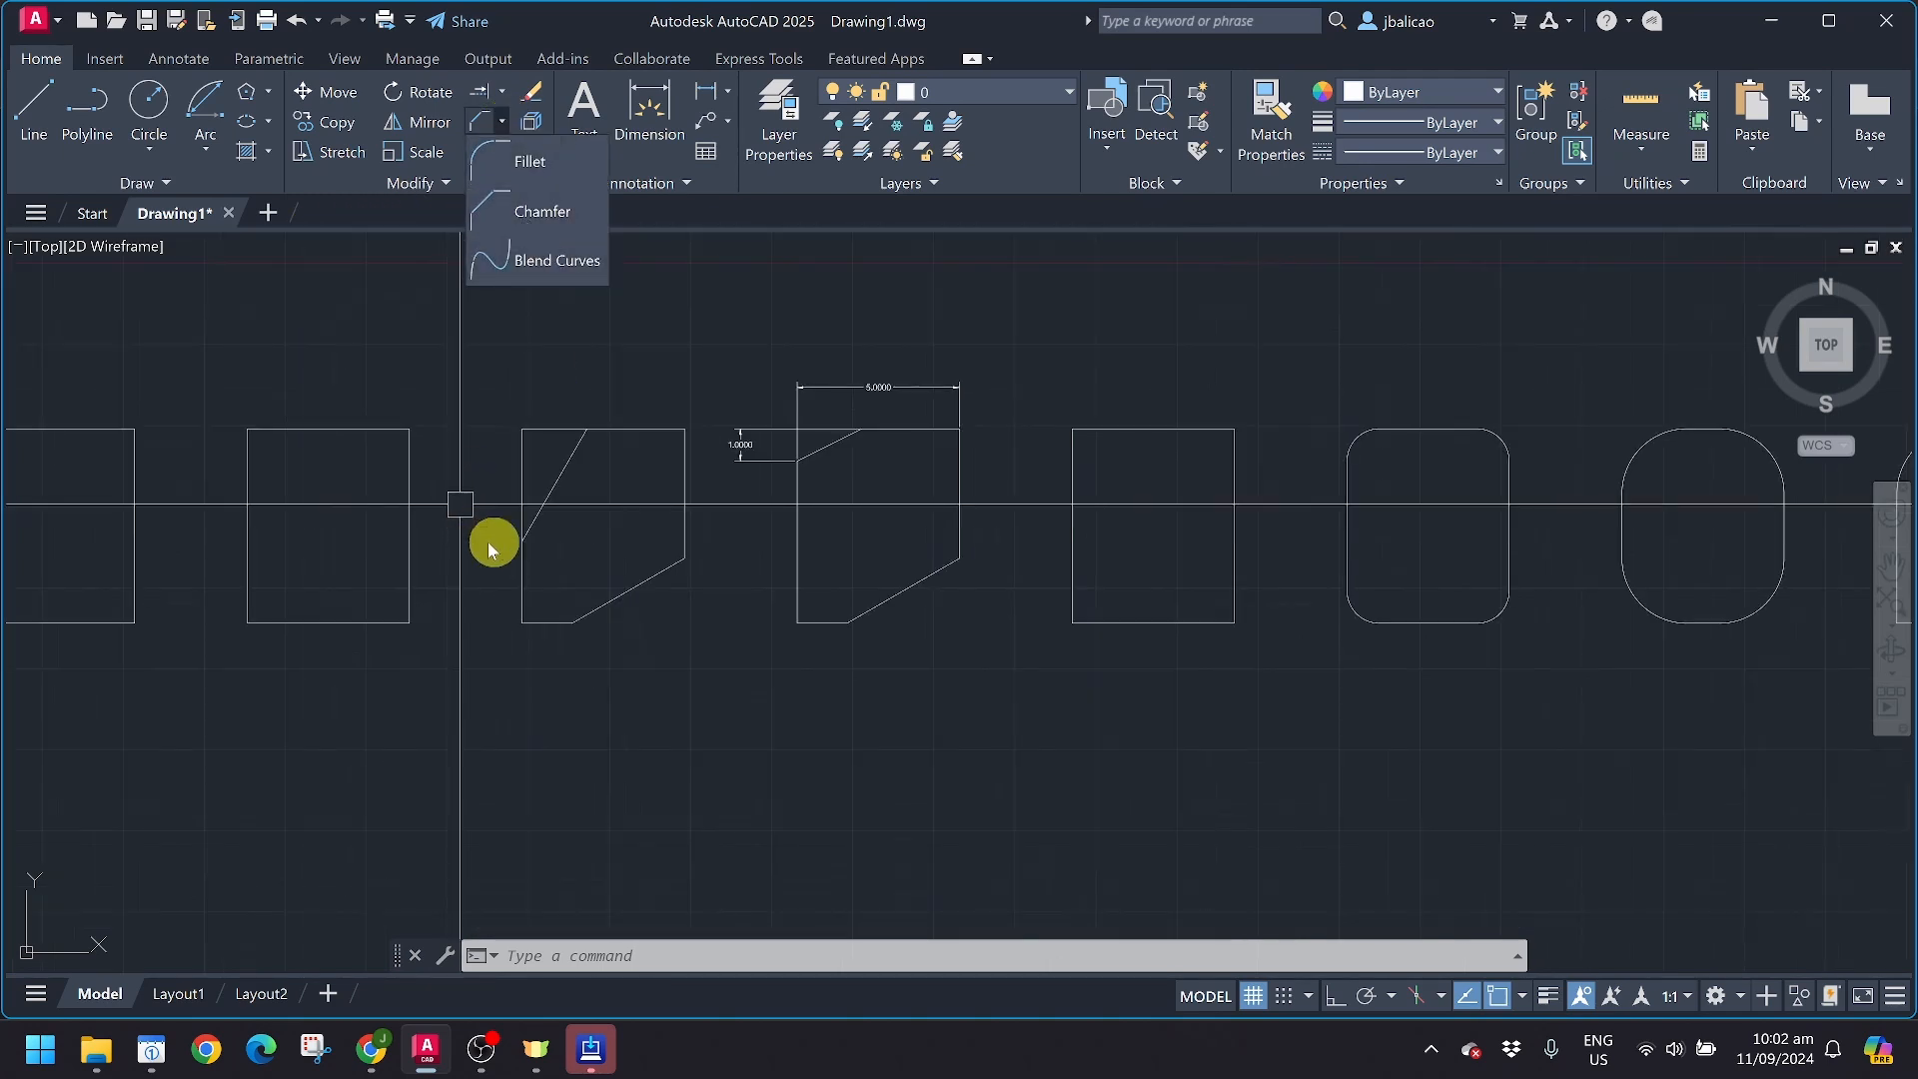
middle_drag(549, 702, 693, 420)
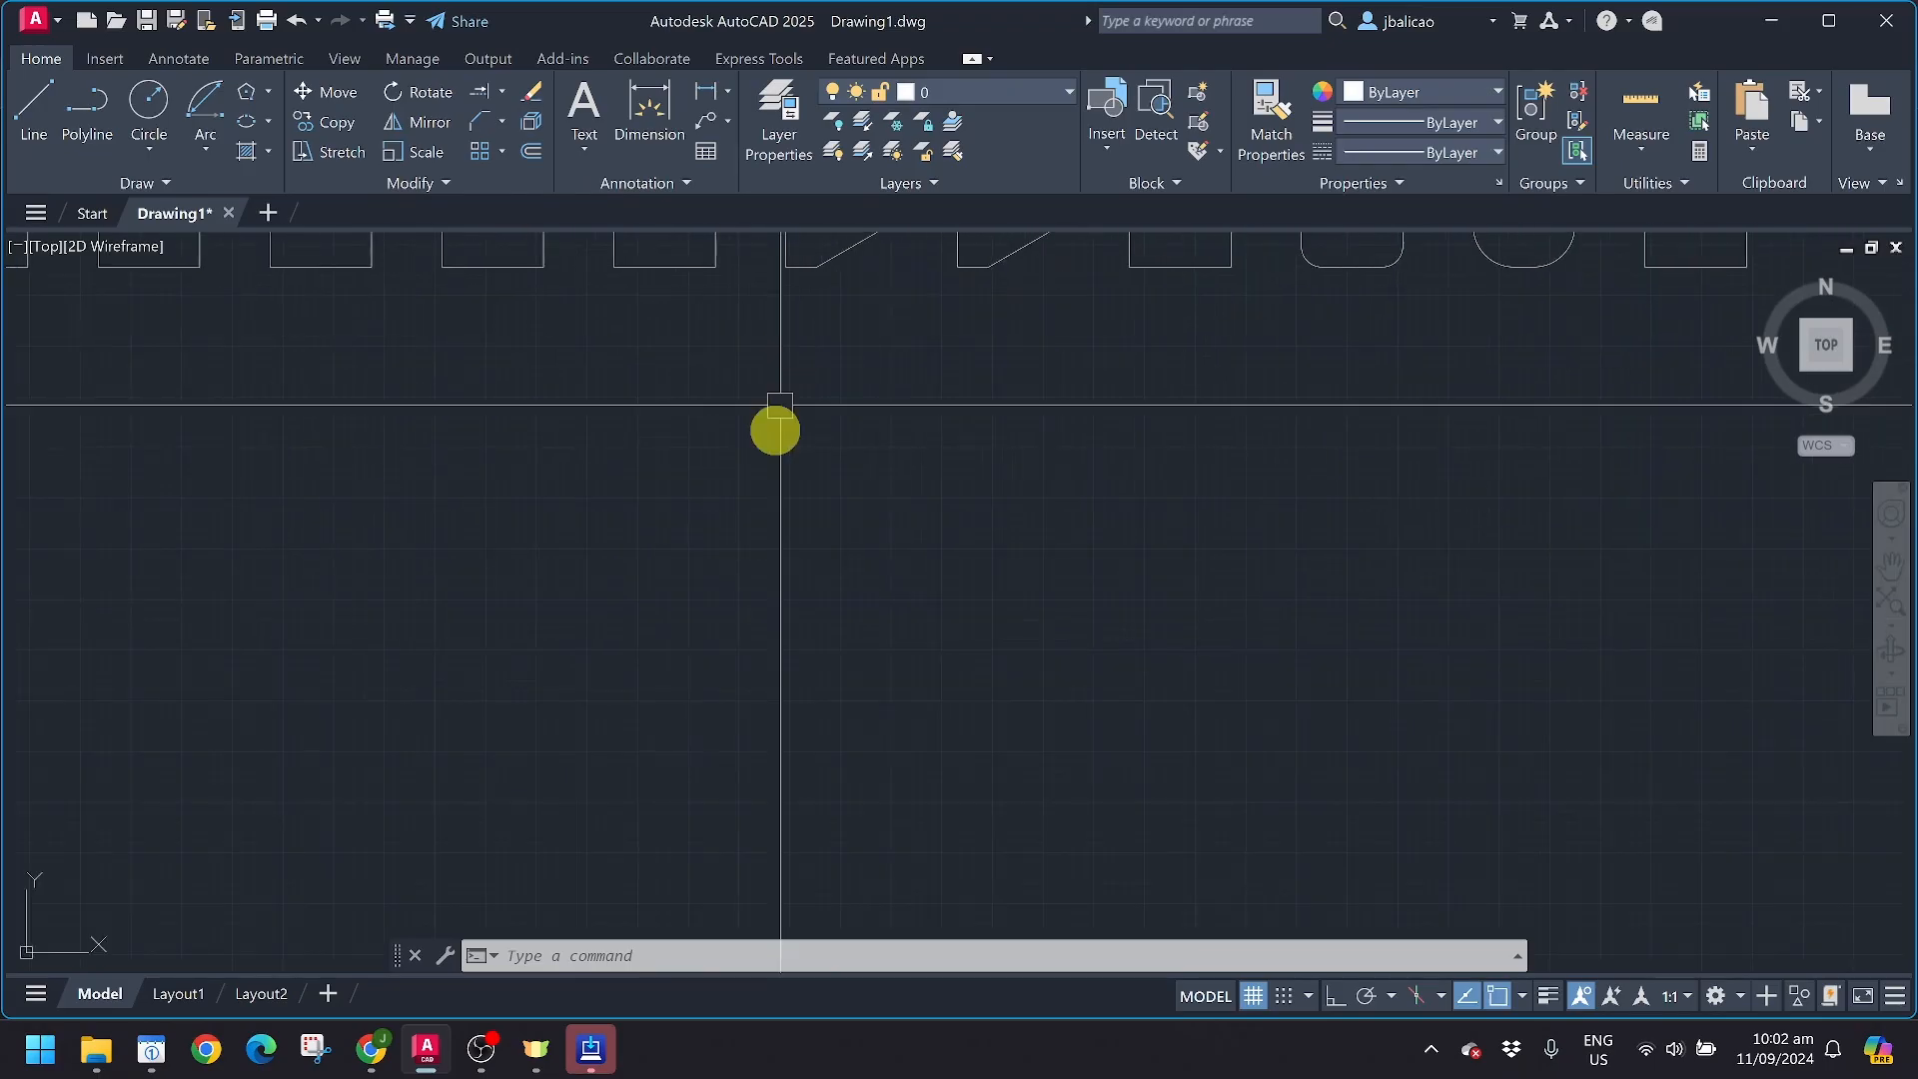
scroll(556, 488, up, 2)
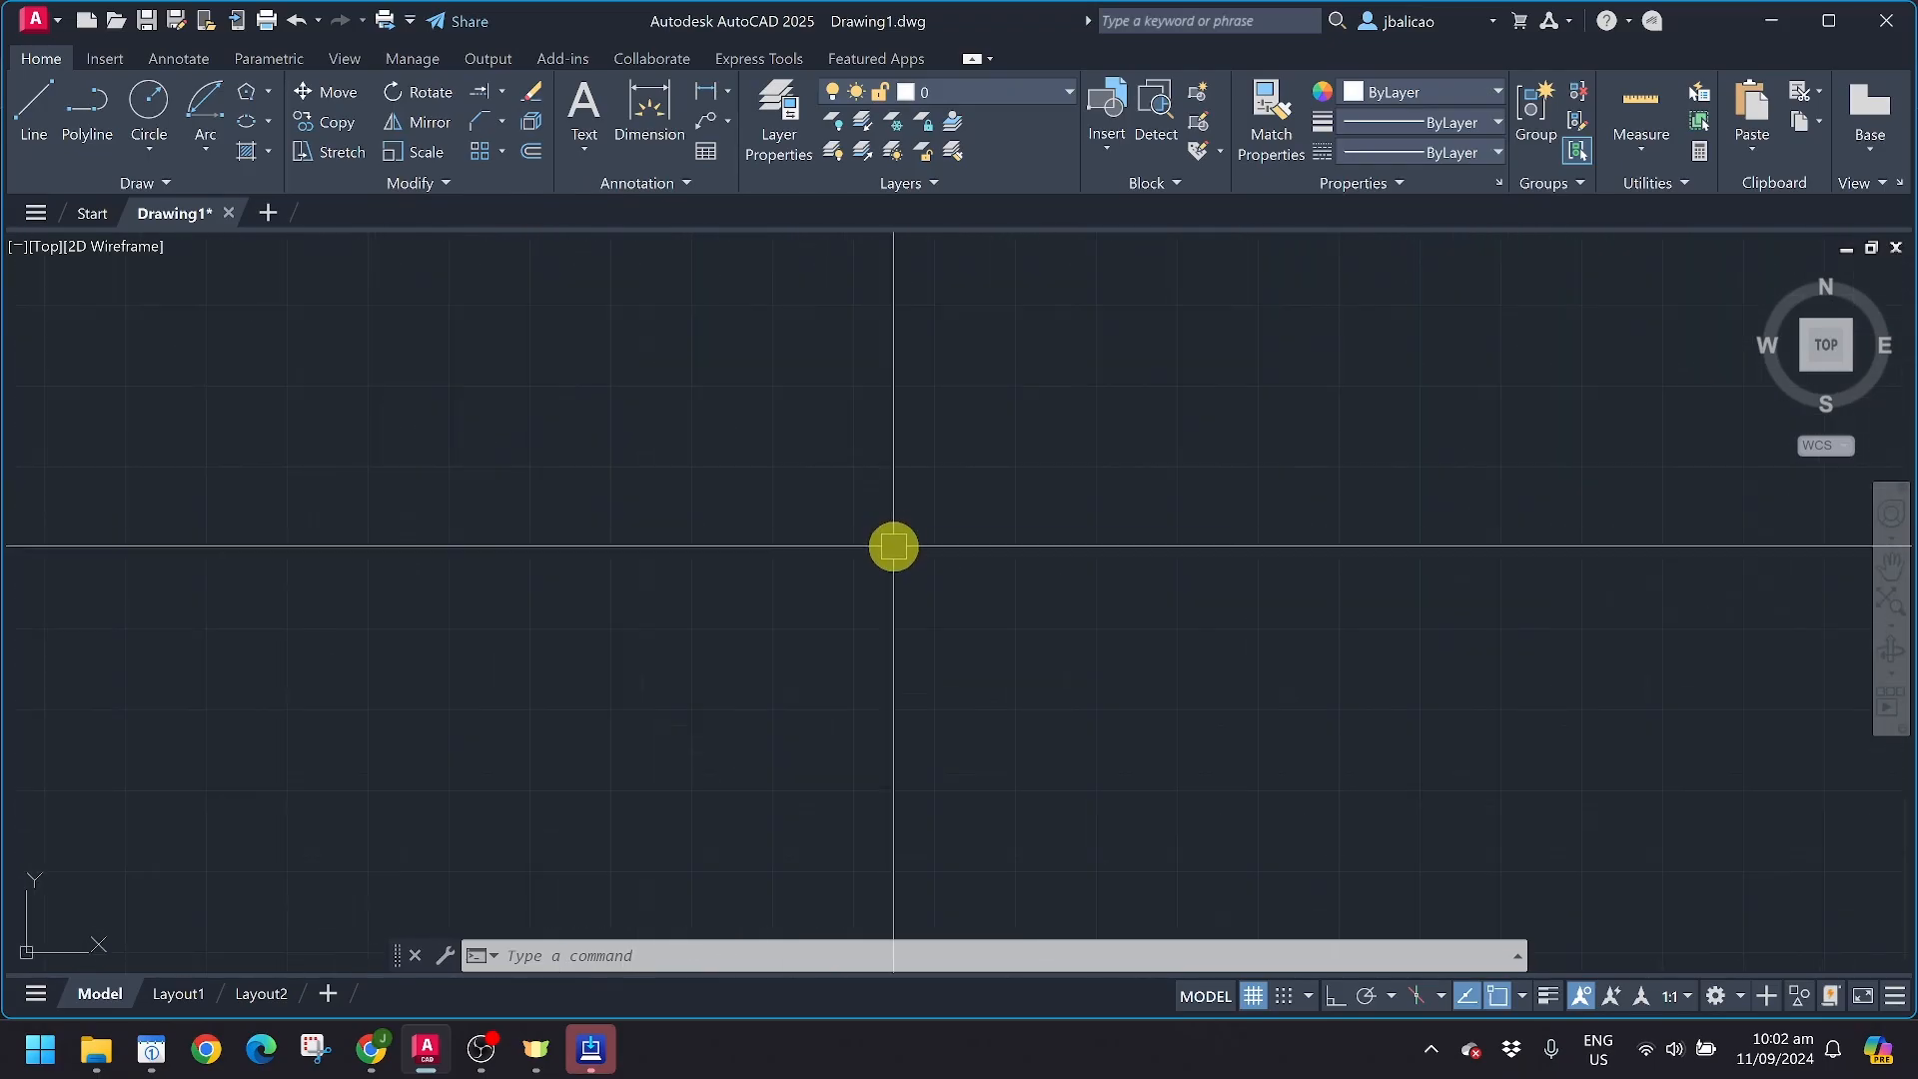
text(l)
key(Return)
click(724, 520)
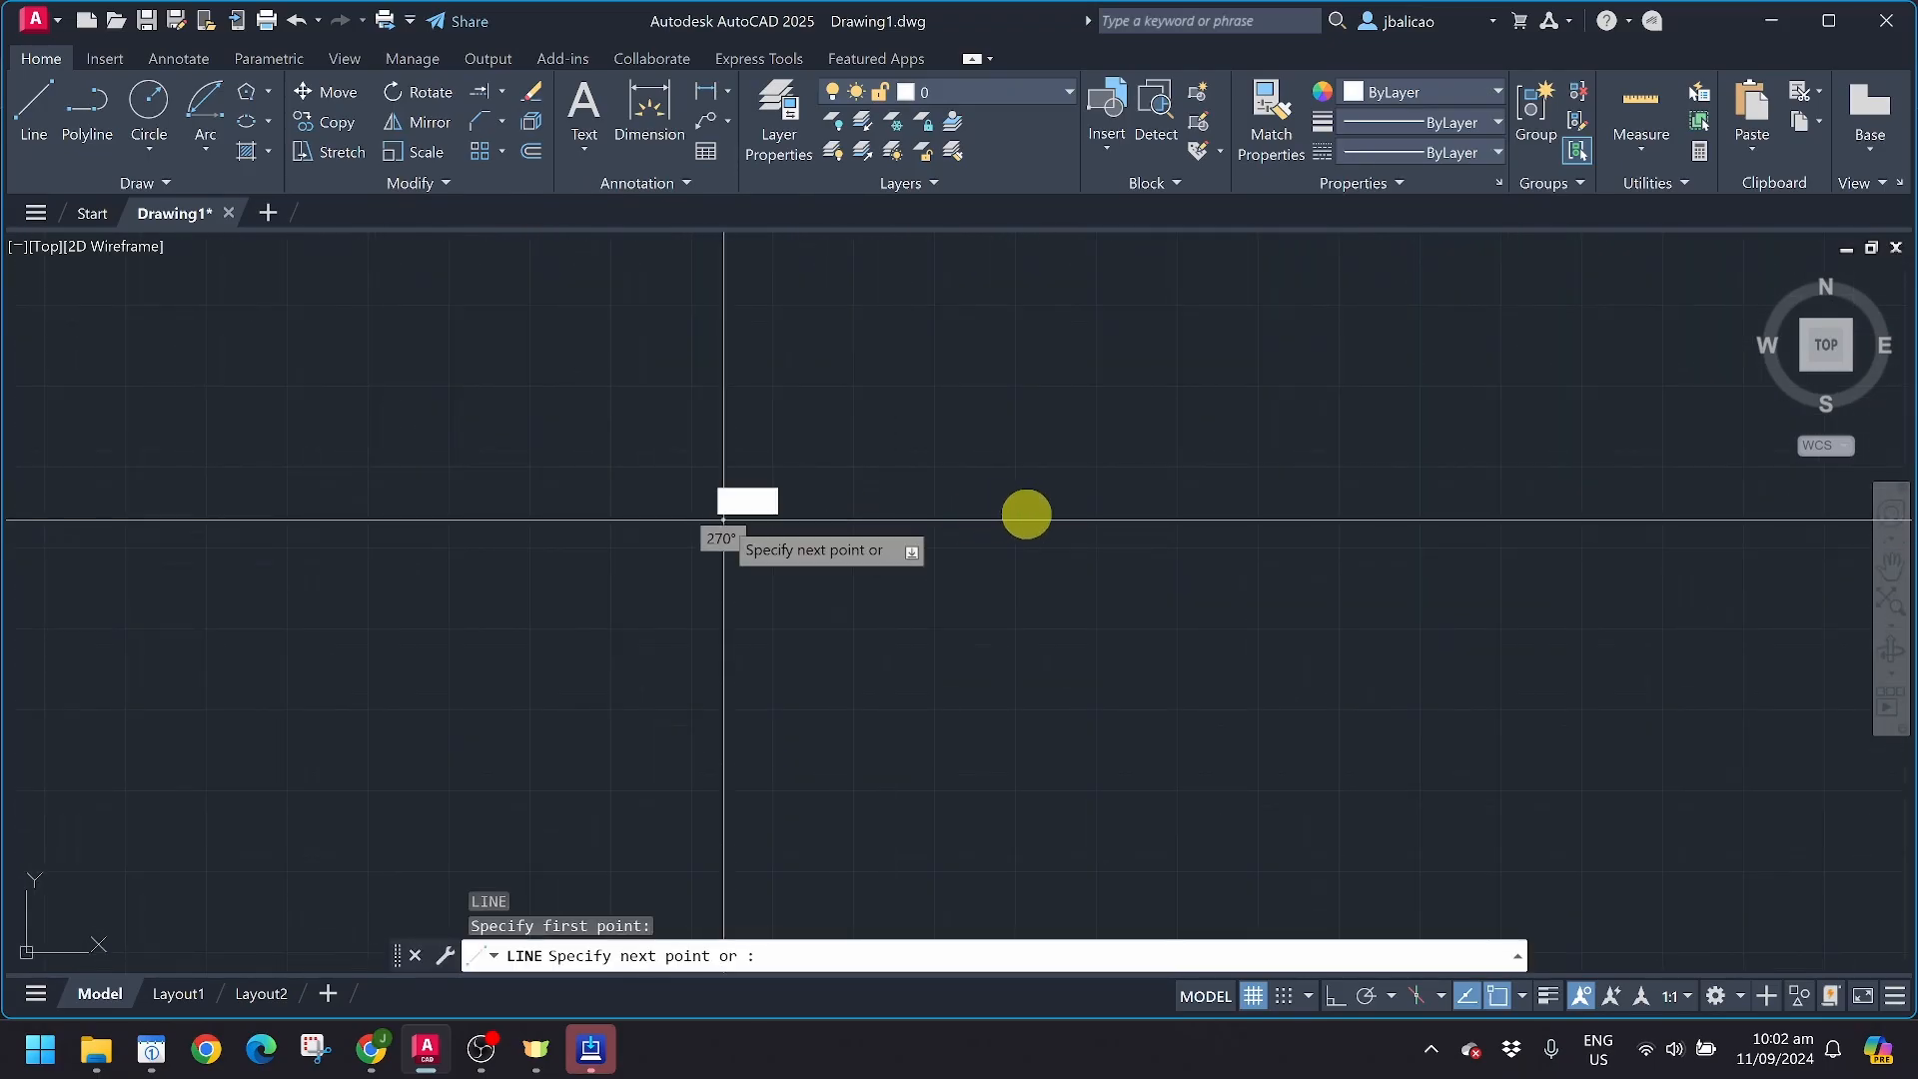
key(F8)
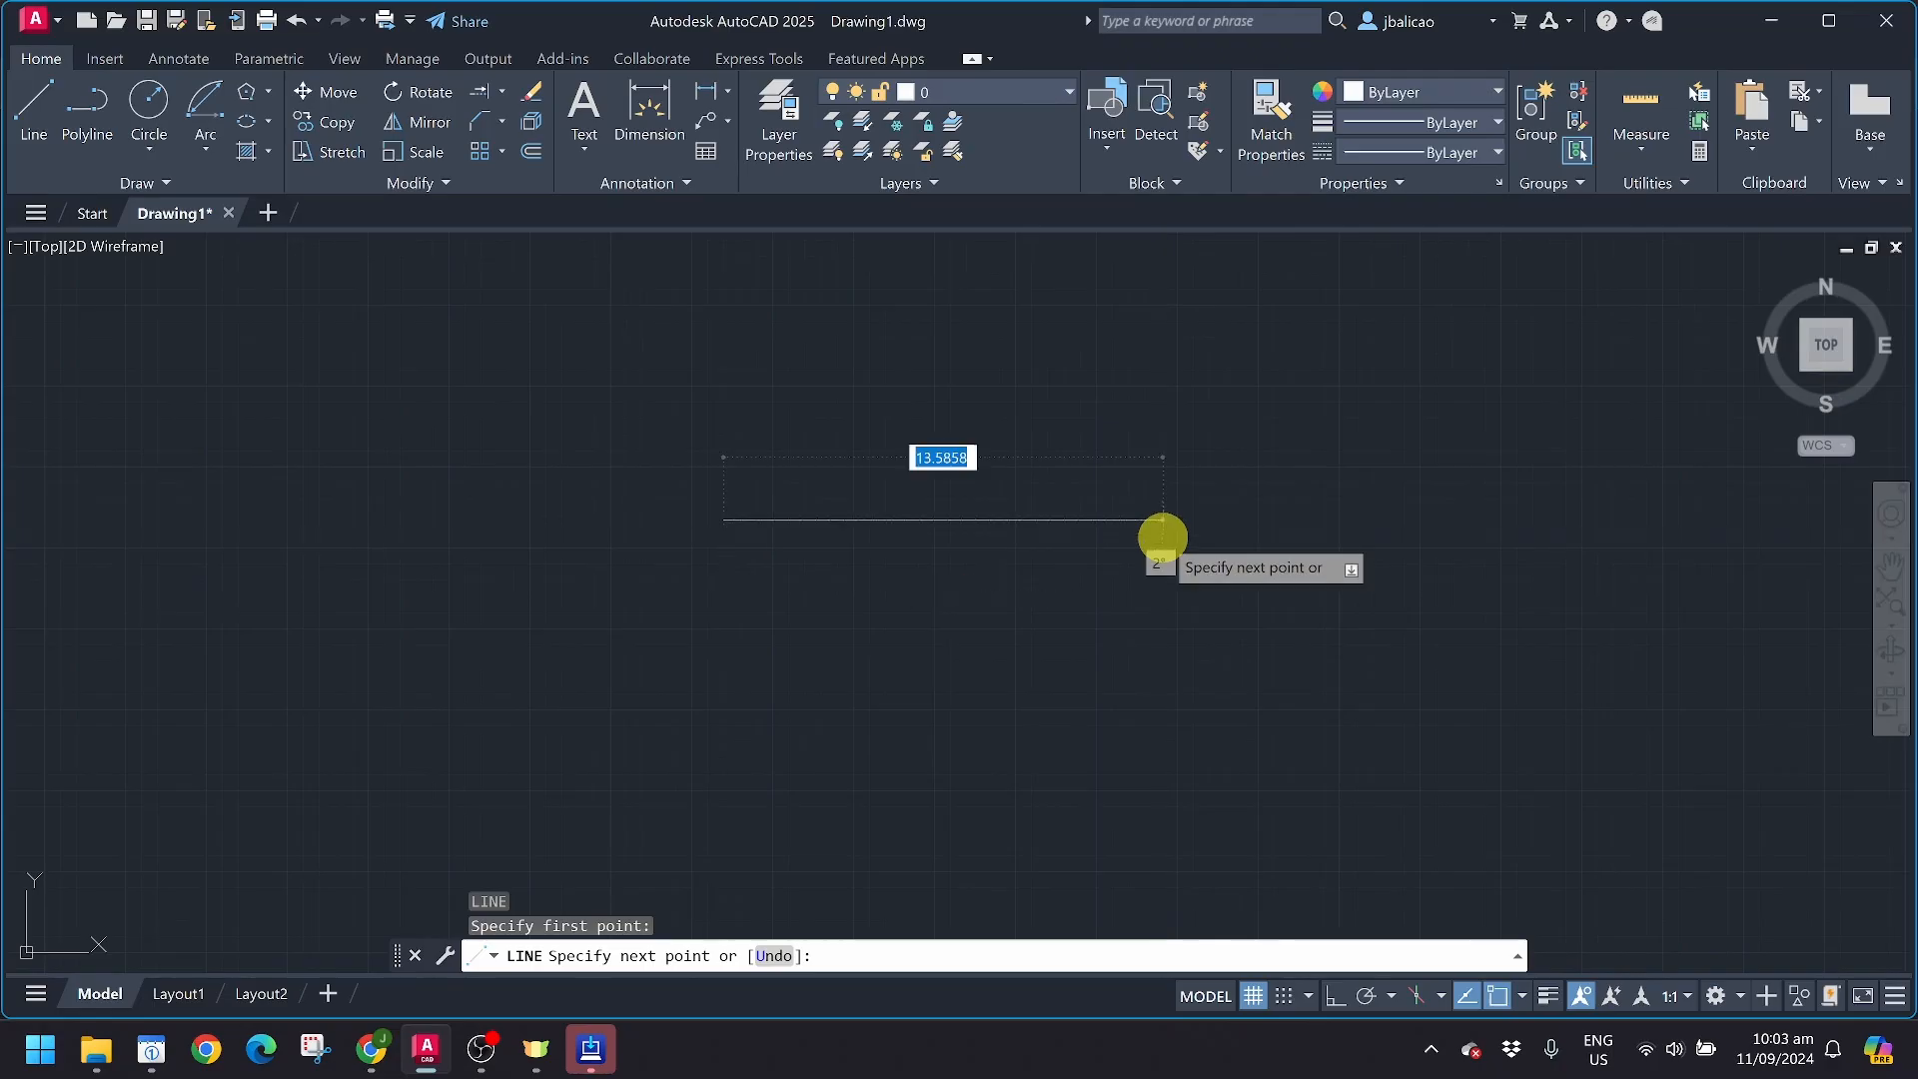
click(1051, 520)
key(Return)
Copy the horizontal line a short distance straight down from its left endpoint to form a parallel pair
drag(871, 570, 837, 440)
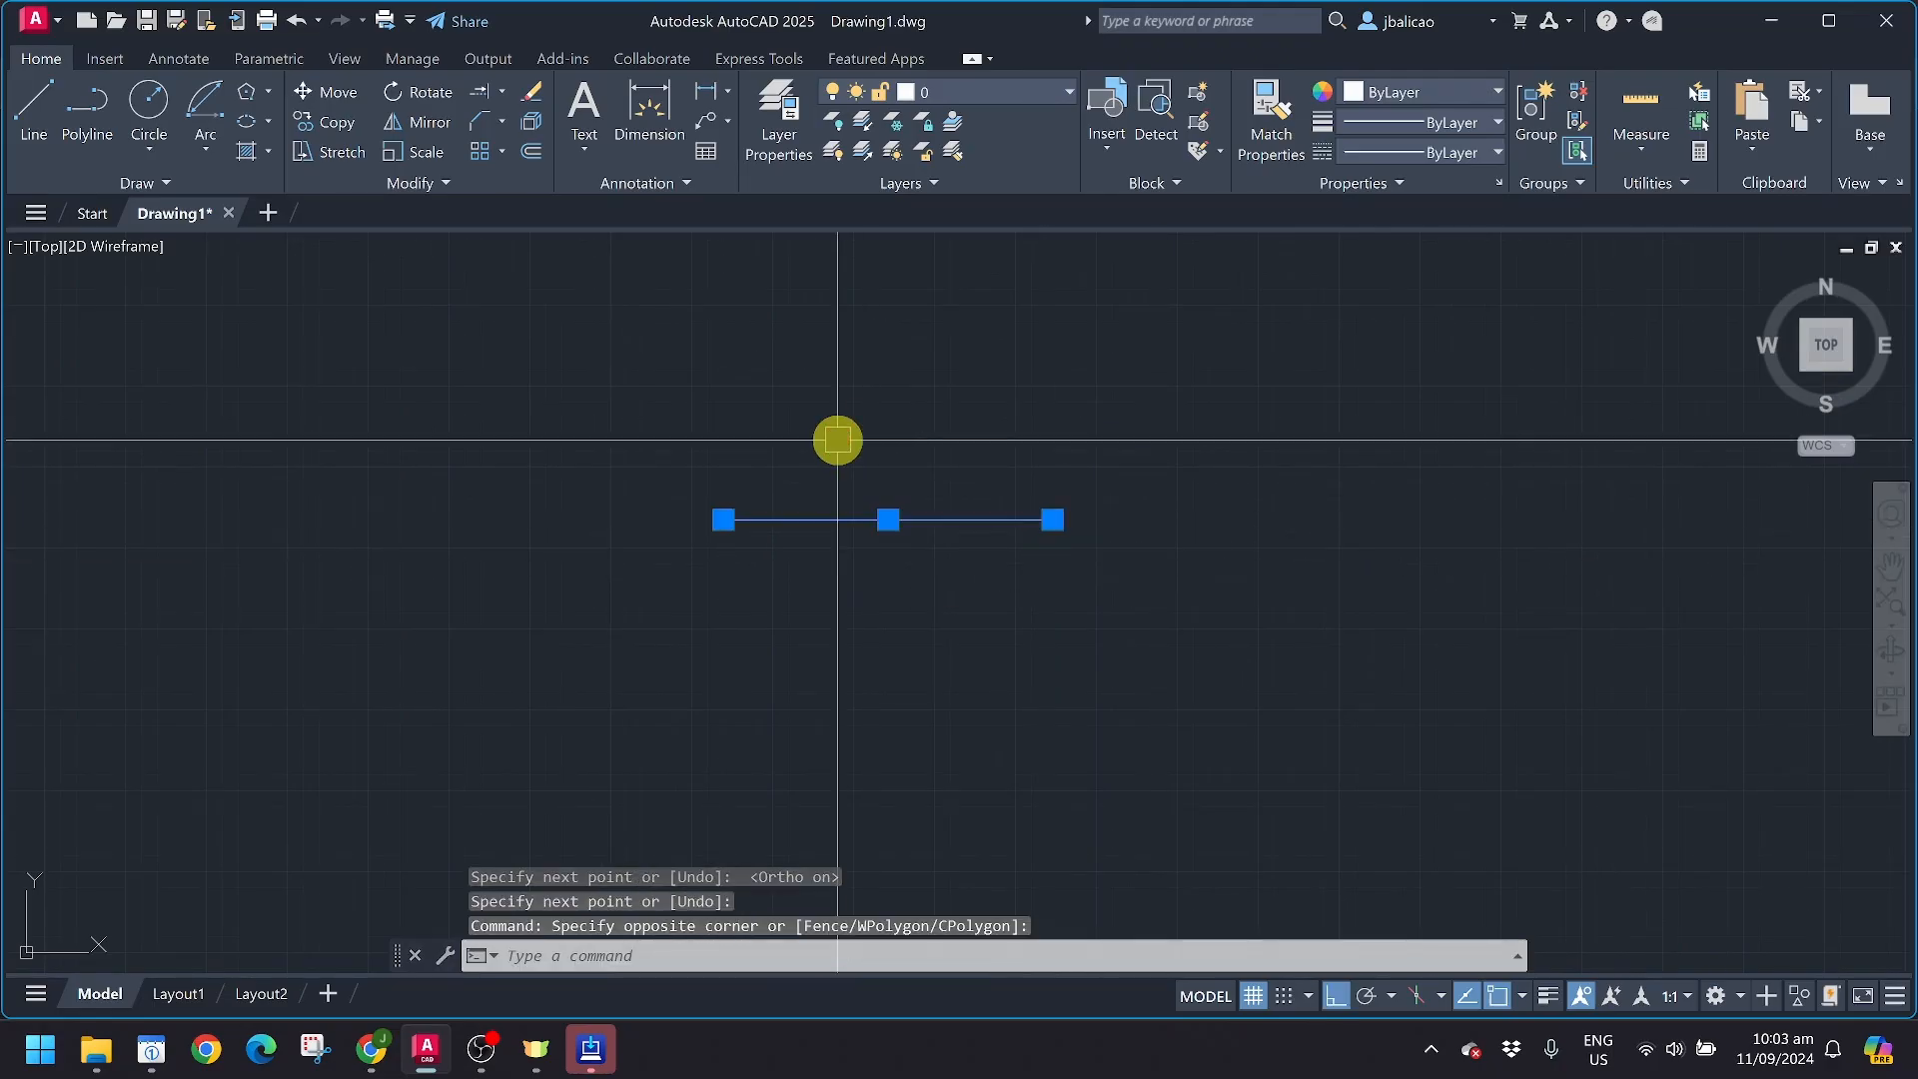
text(co)
key(Return)
scroll(752, 570, up, 4)
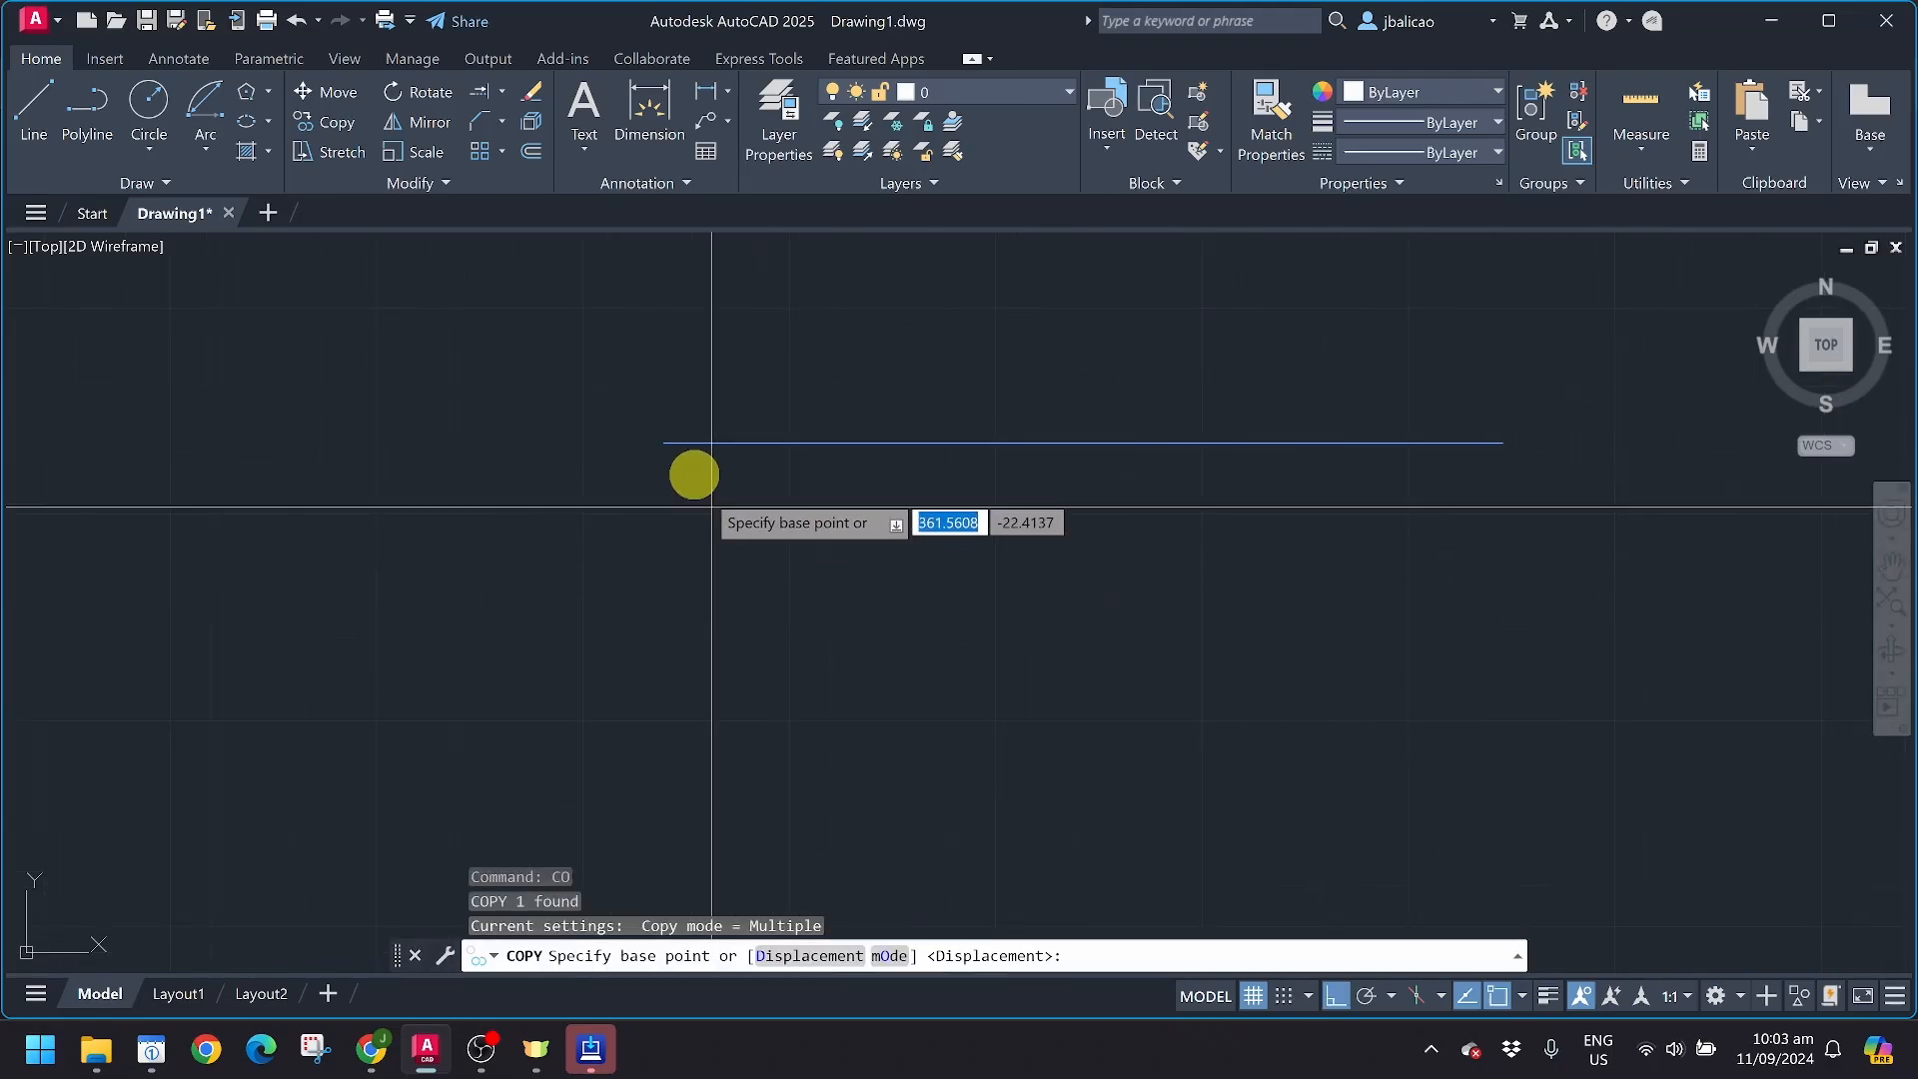
click(664, 442)
click(665, 545)
key(Escape)
Copy both parallel lines to the lower left of the originals, with Ortho mode turned off and the upper line's right endpoint as base point
drag(835, 612, 783, 368)
text(co)
key(Return)
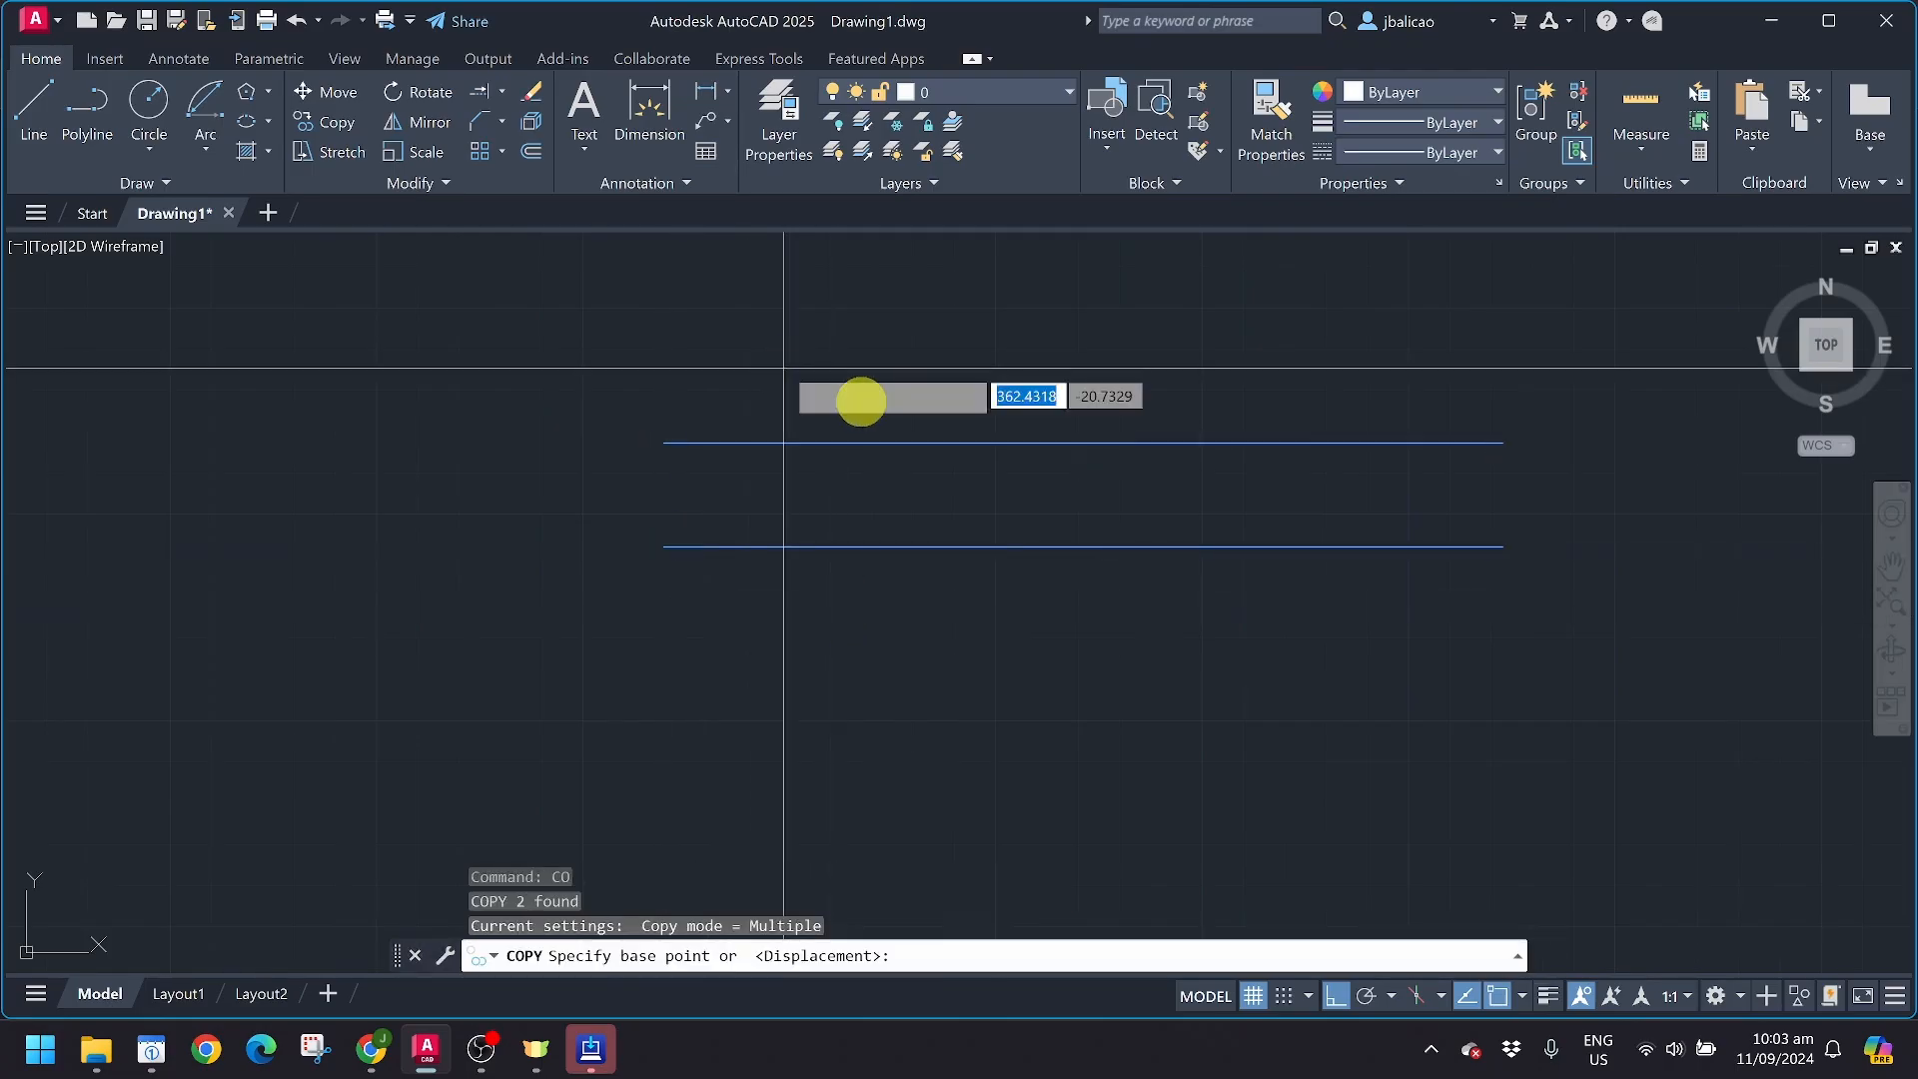
click(1503, 443)
scroll(1015, 710, down, 5)
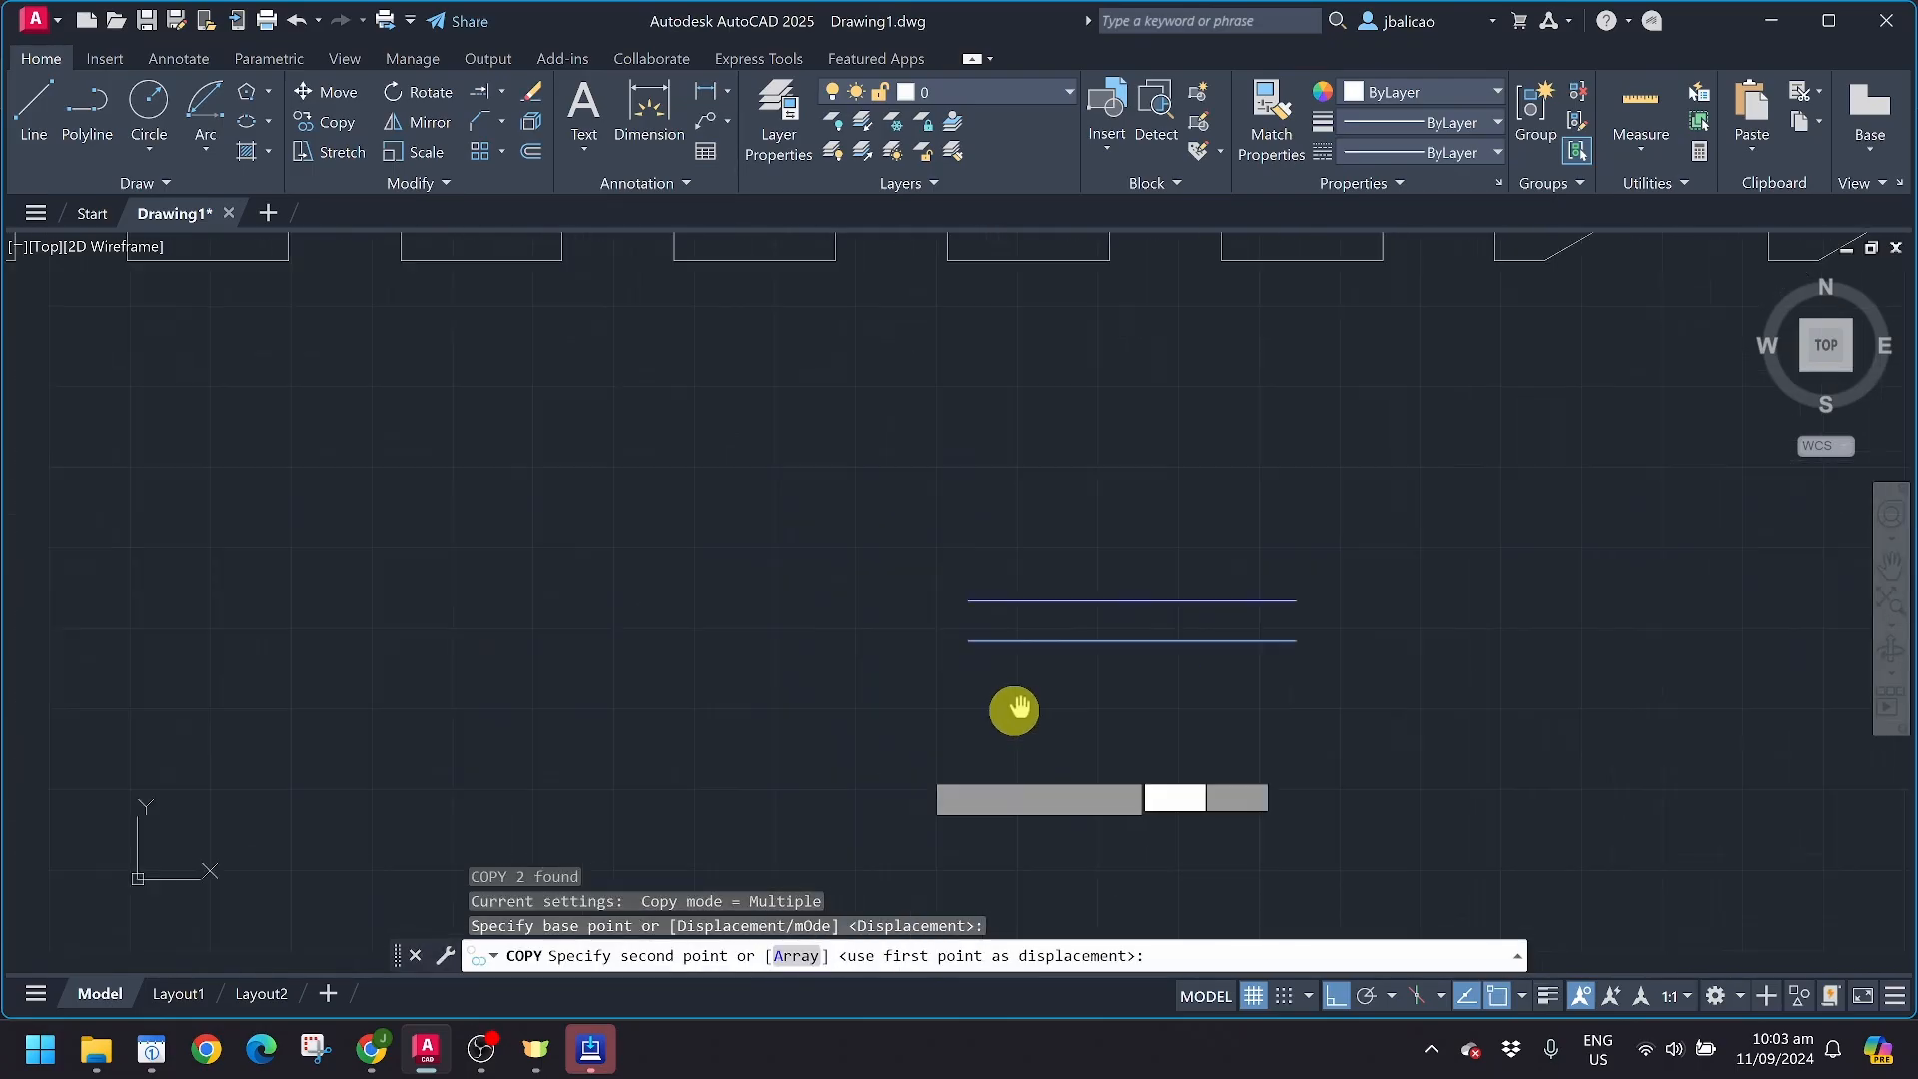
key(F8)
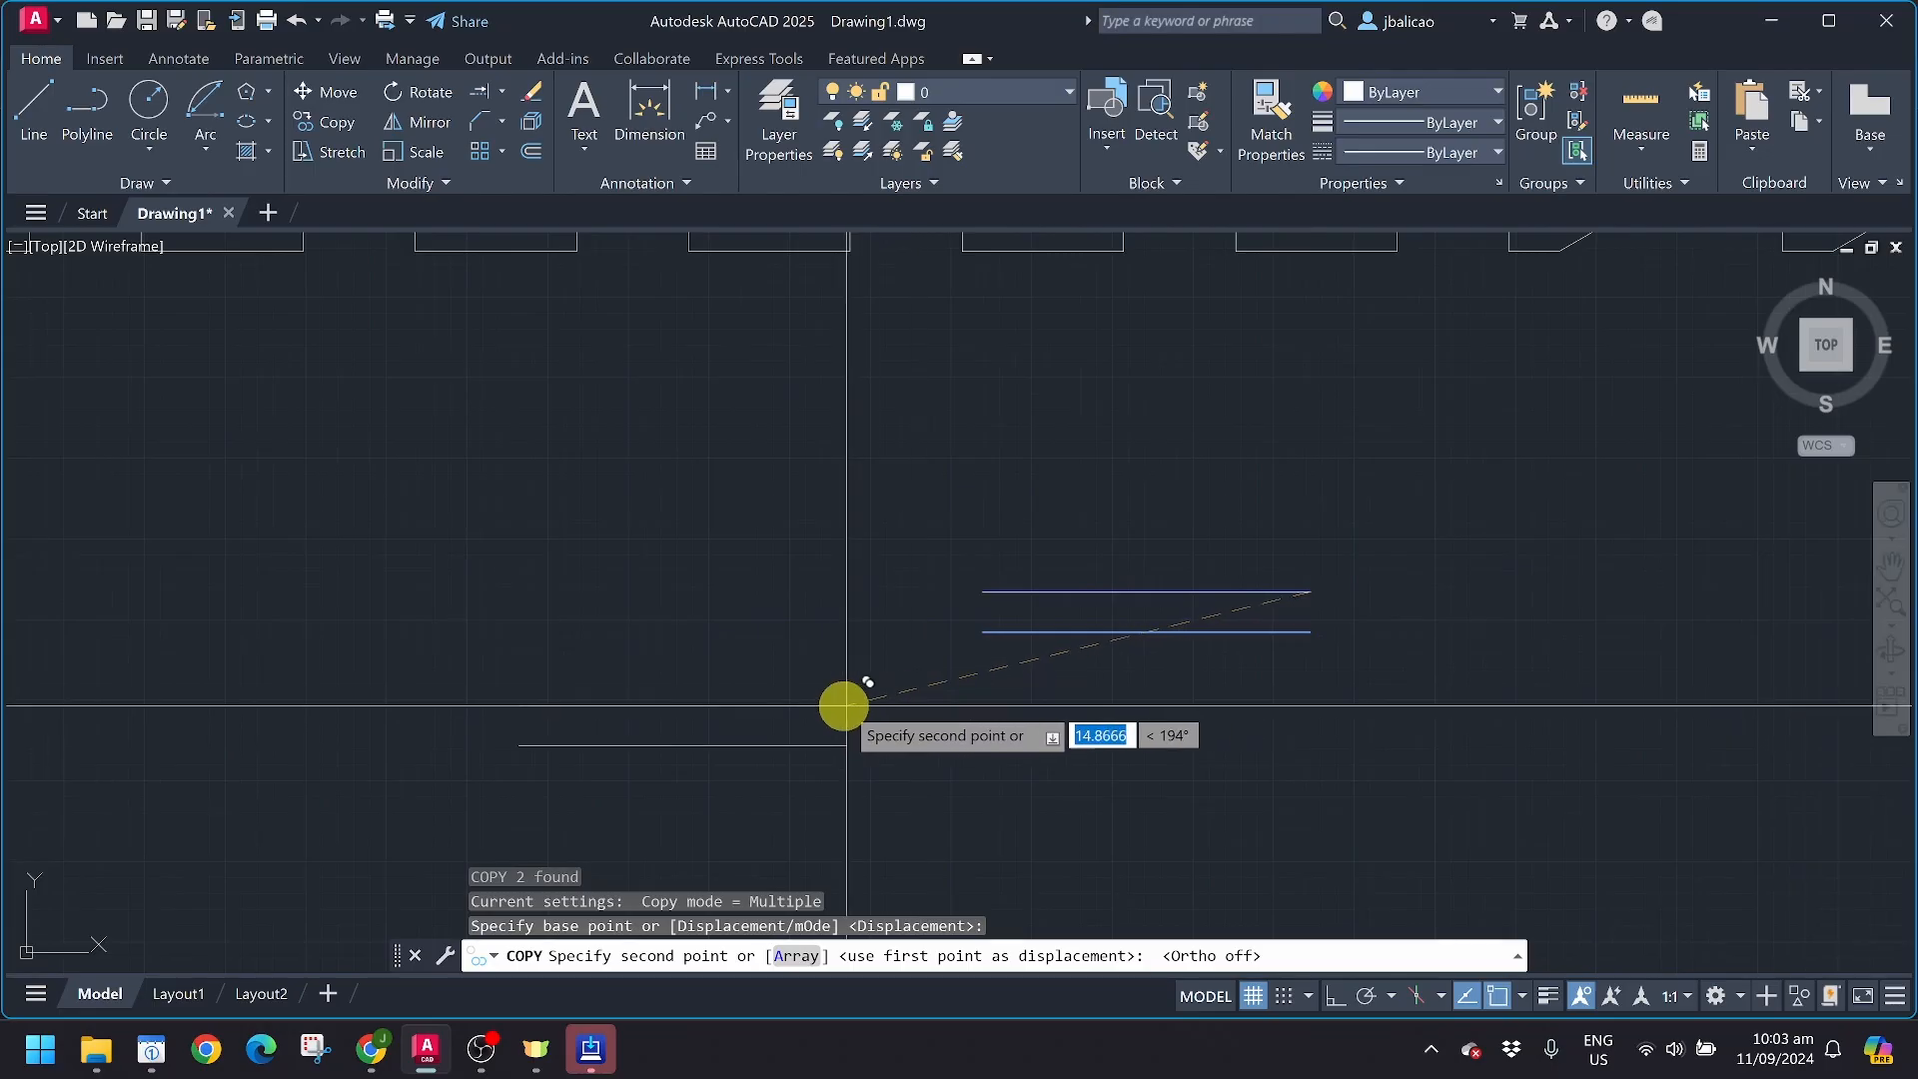
click(809, 701)
key(Escape)
scroll(977, 683, up, 2)
middle_drag(978, 683, 1035, 611)
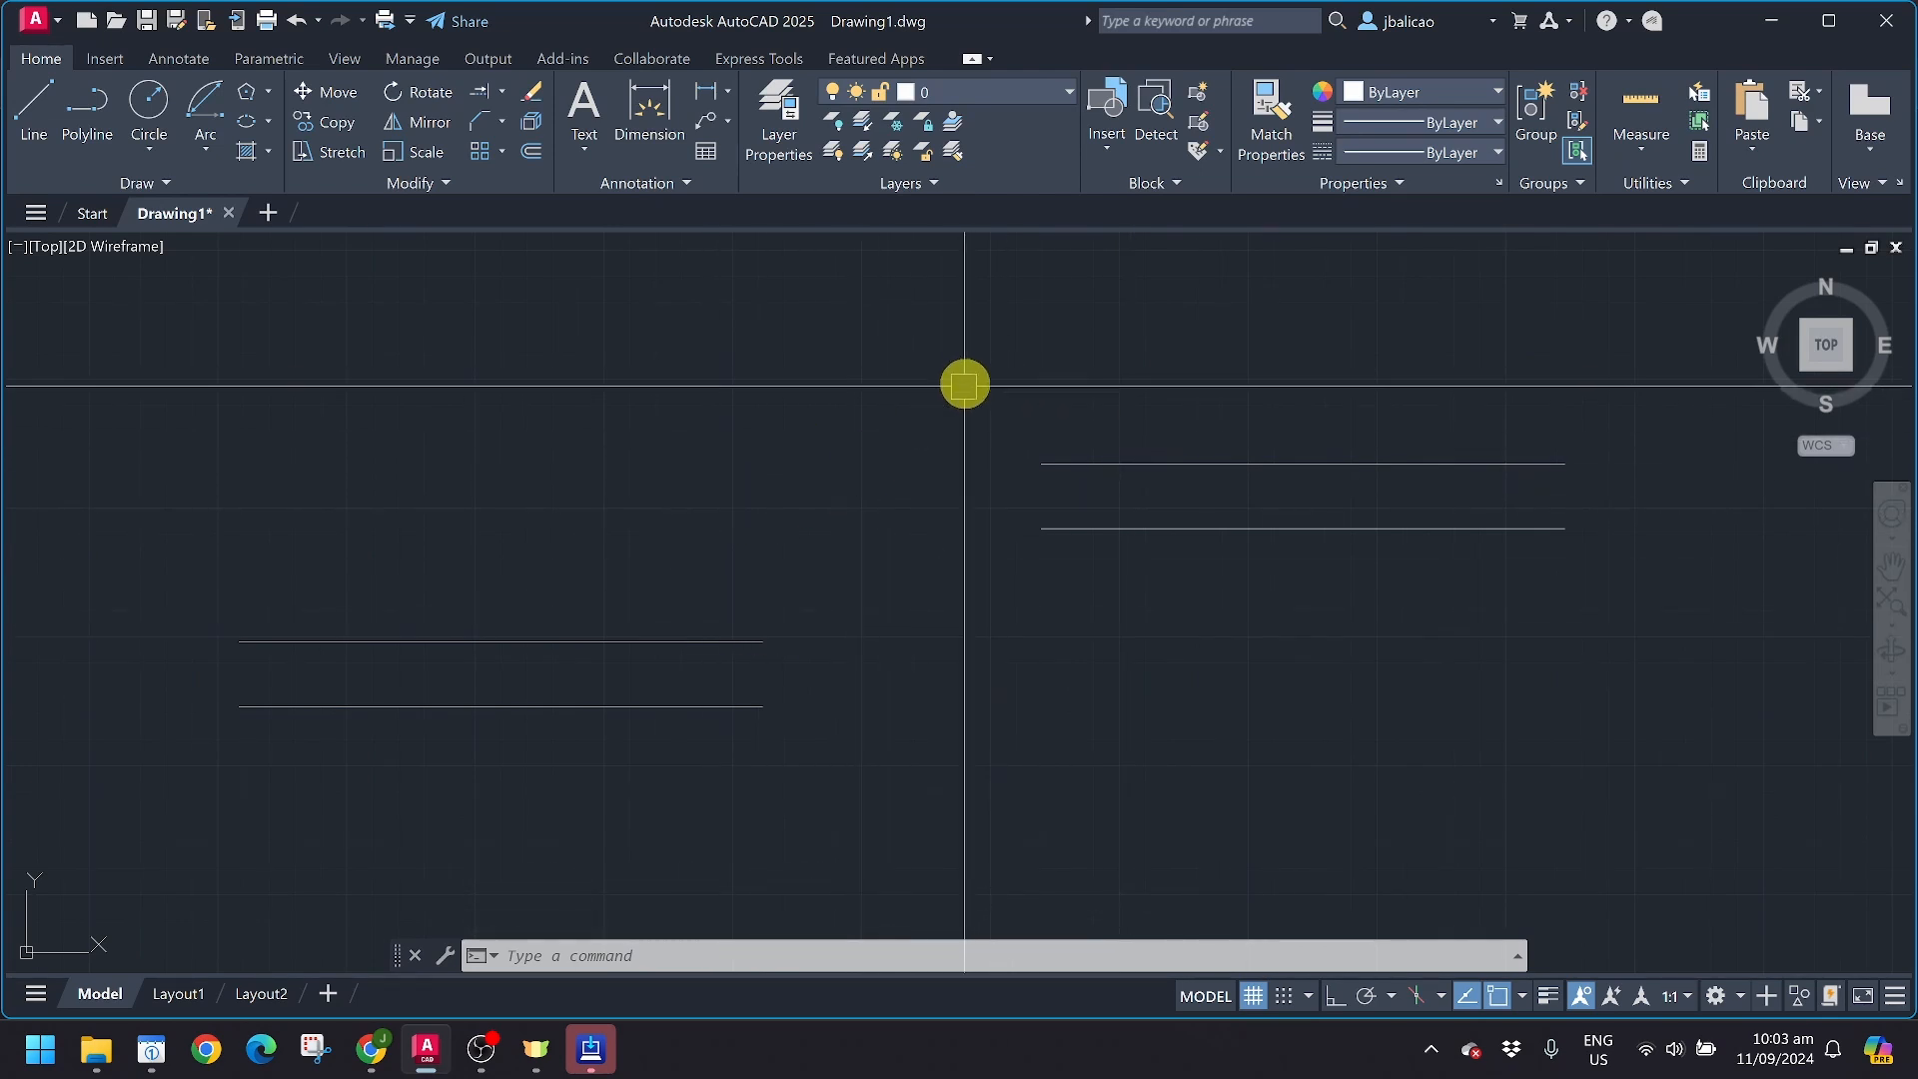
Join the facing ends of the two pairs with Blend curves, upper line to upper line and lower line to lower line
click(504, 120)
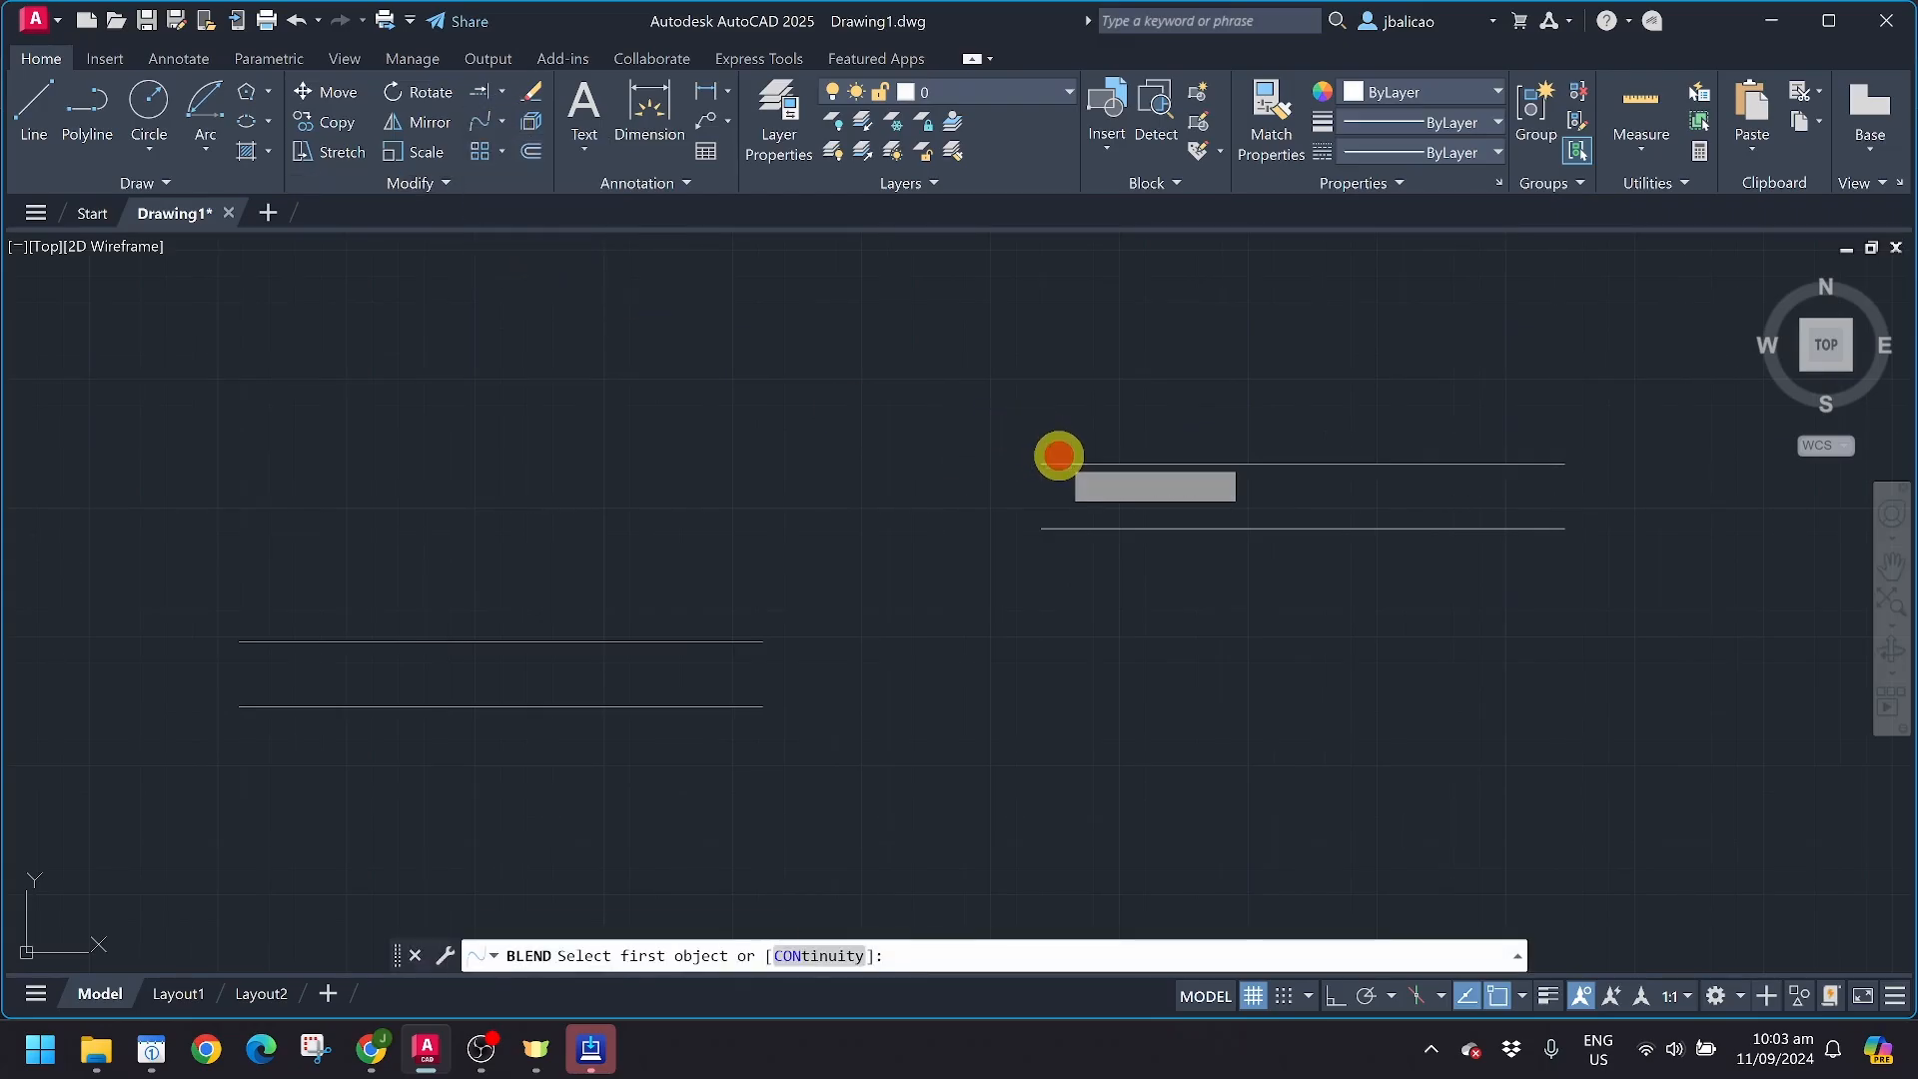
click(1058, 458)
click(736, 635)
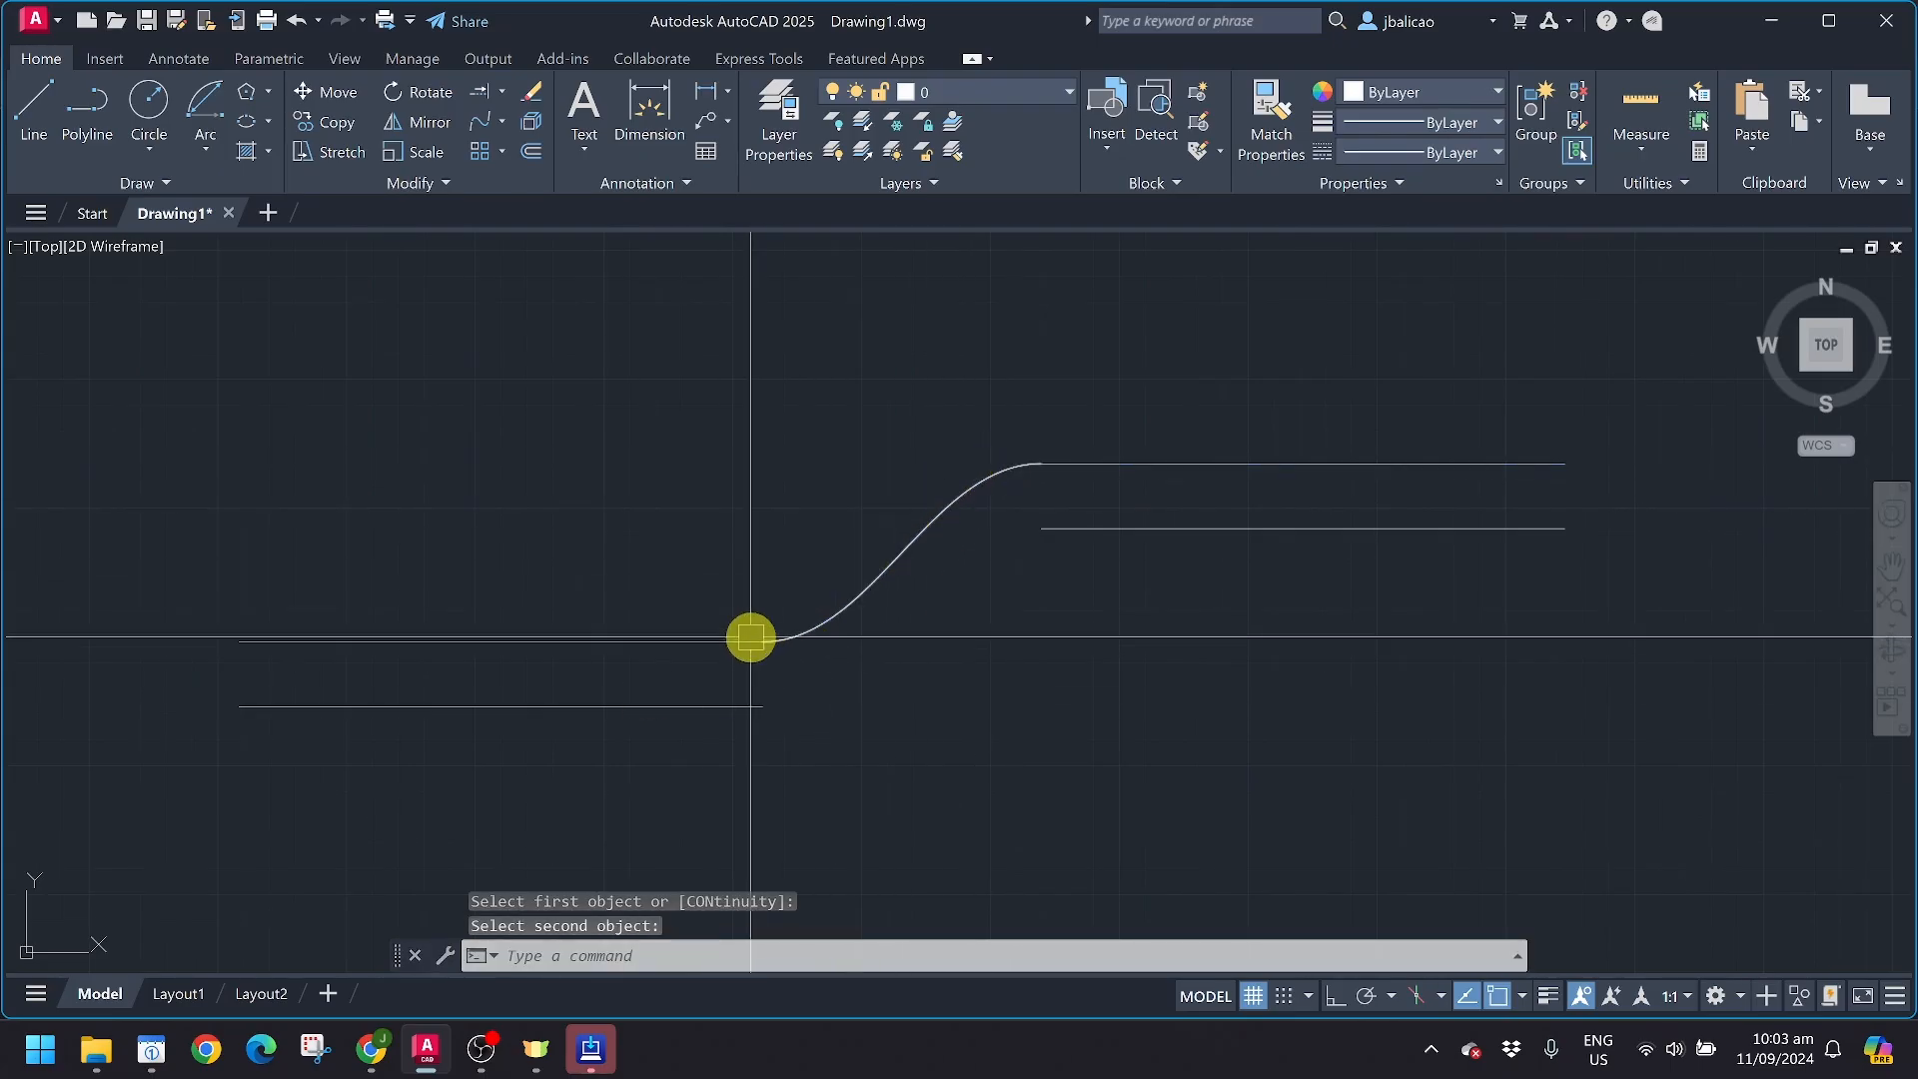
key(Return)
click(1057, 529)
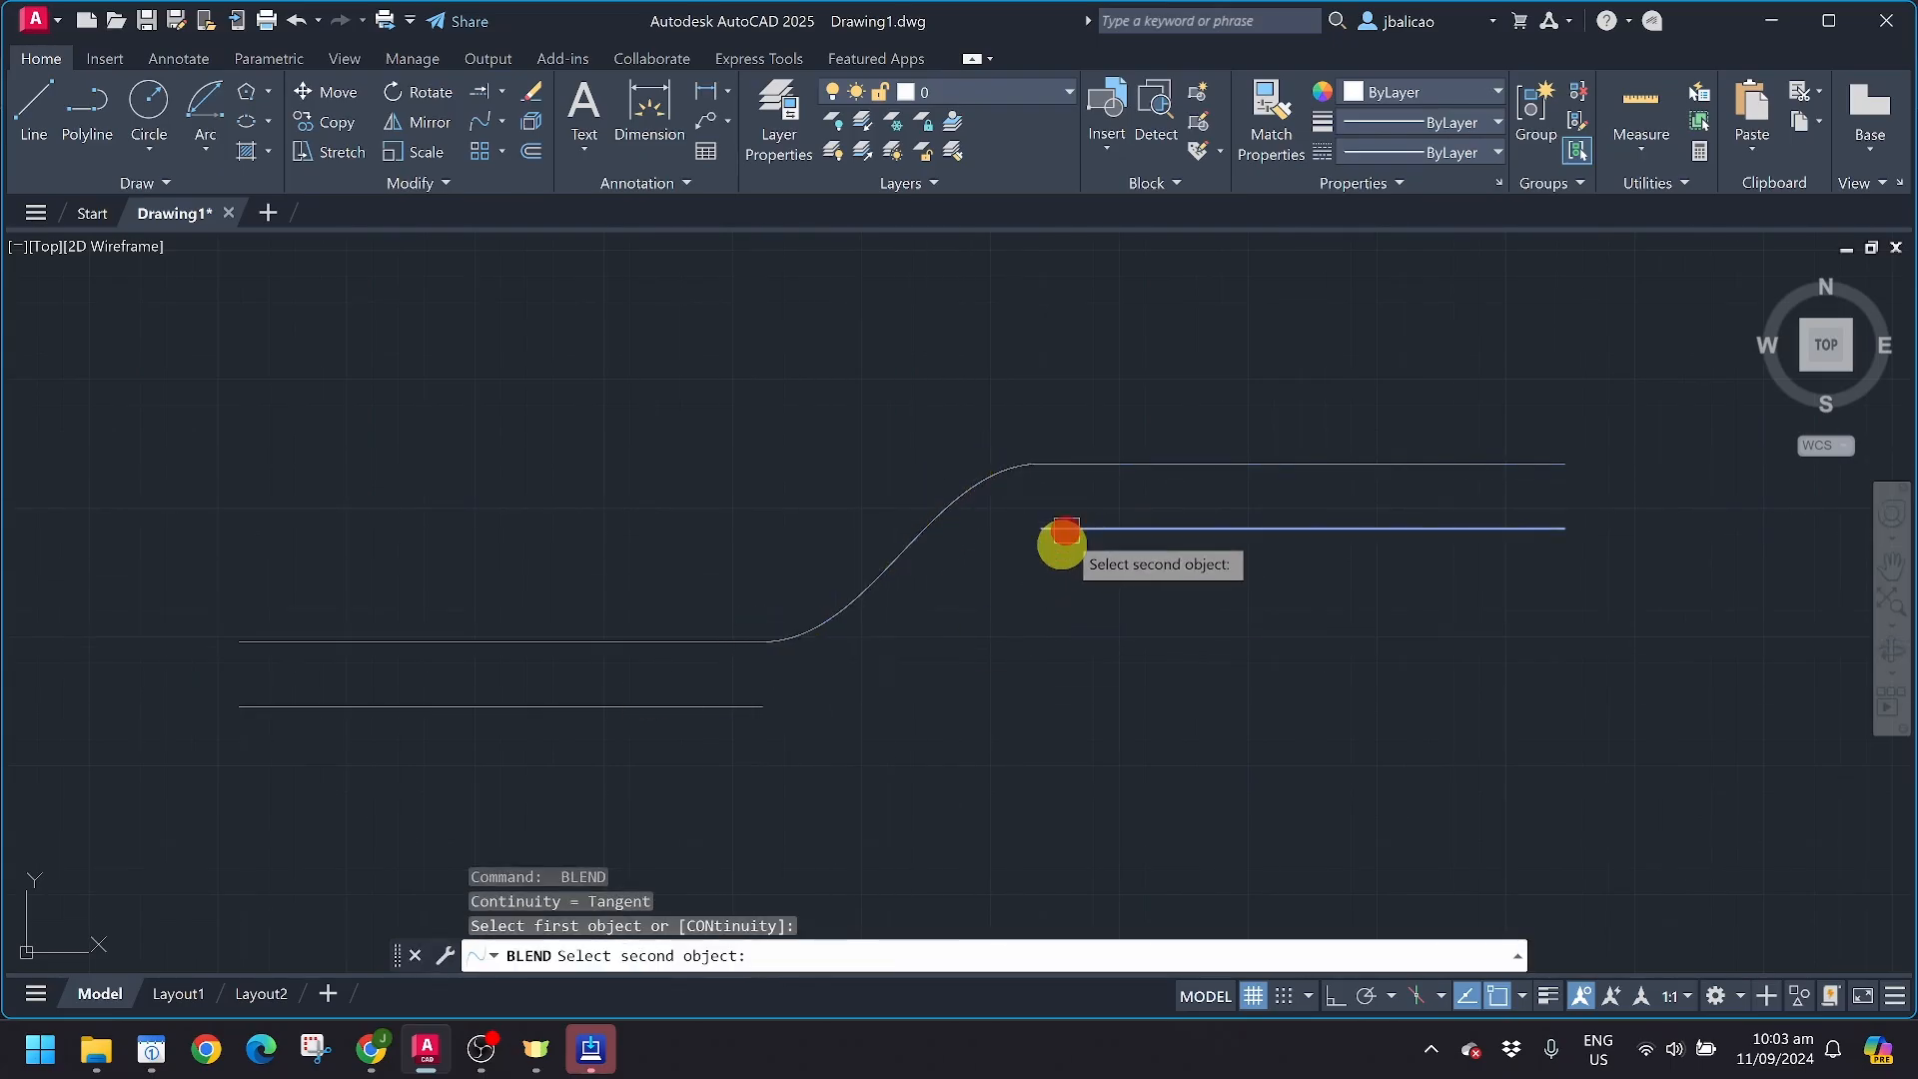
click(745, 701)
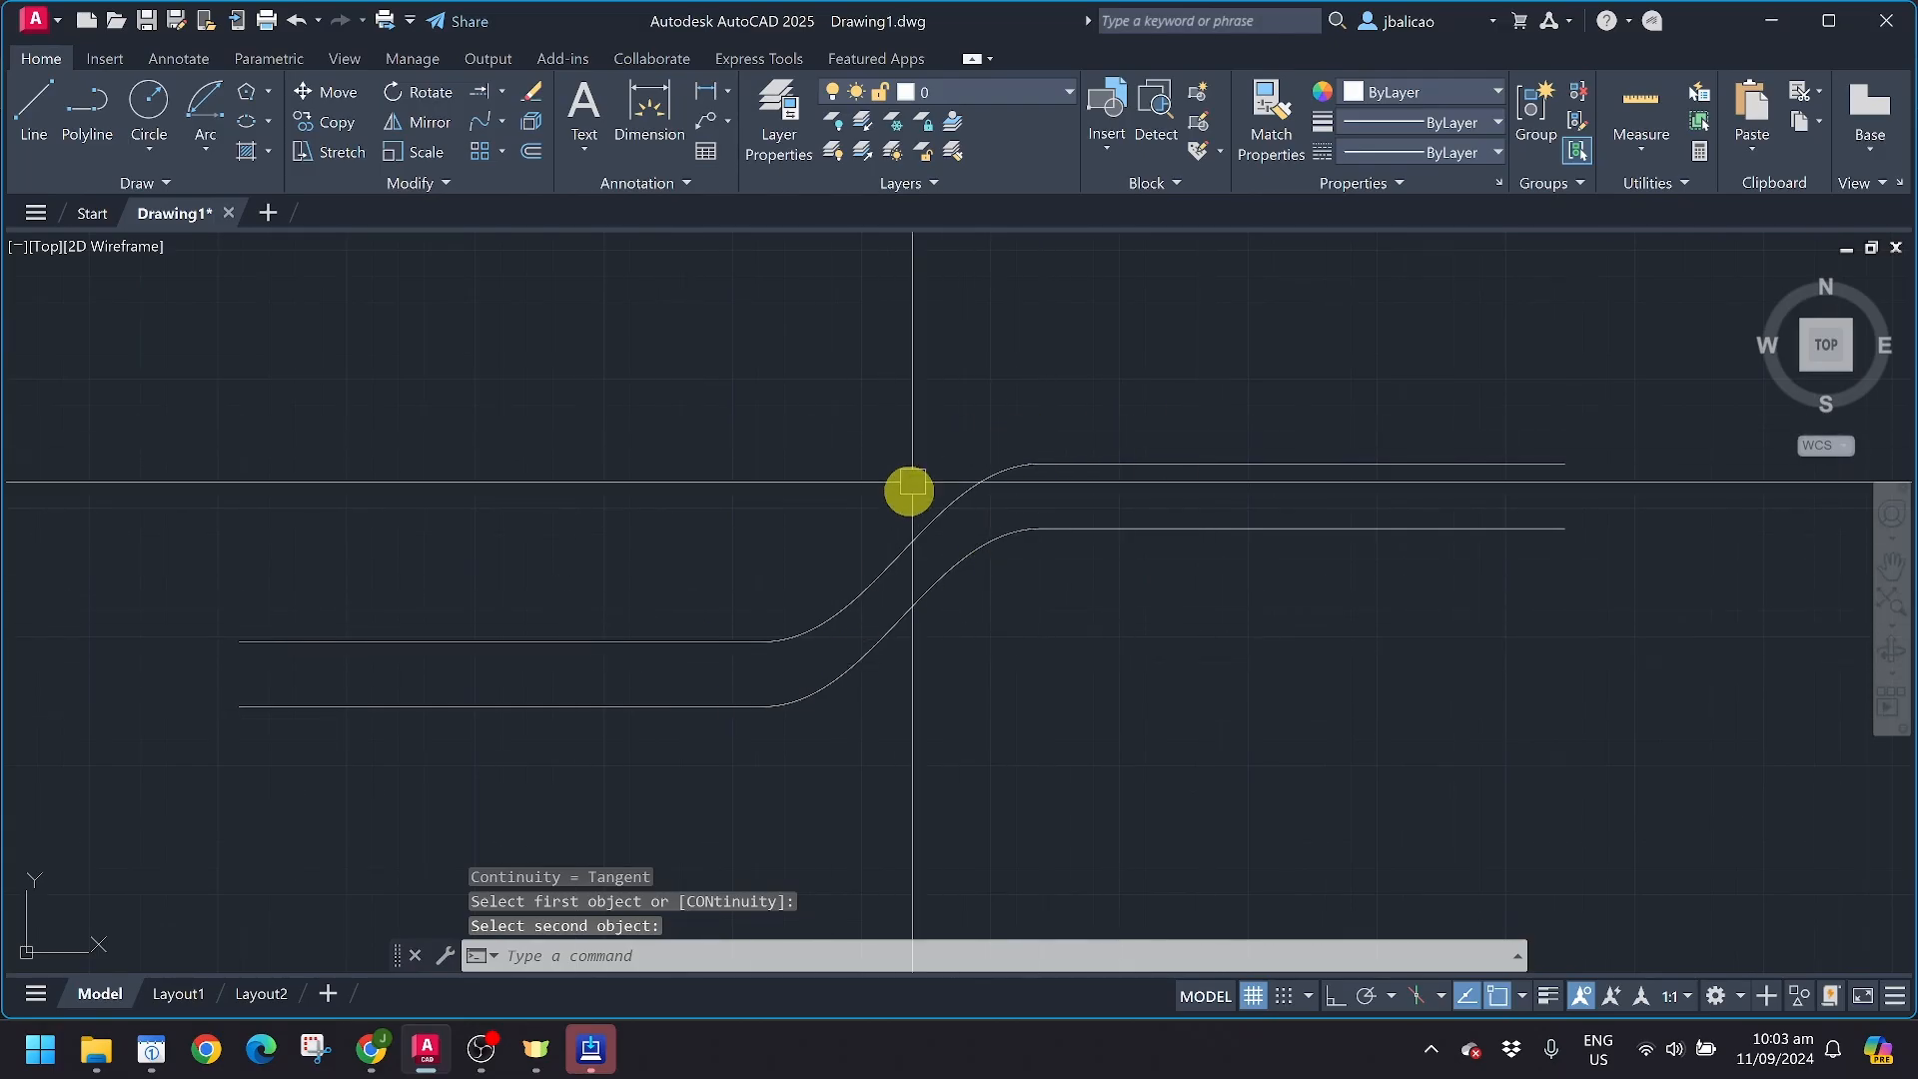
Reshape the upper blend curve by moving its two inner control vertices, leaving the upper vertex slightly below the upper-right line's level
click(905, 535)
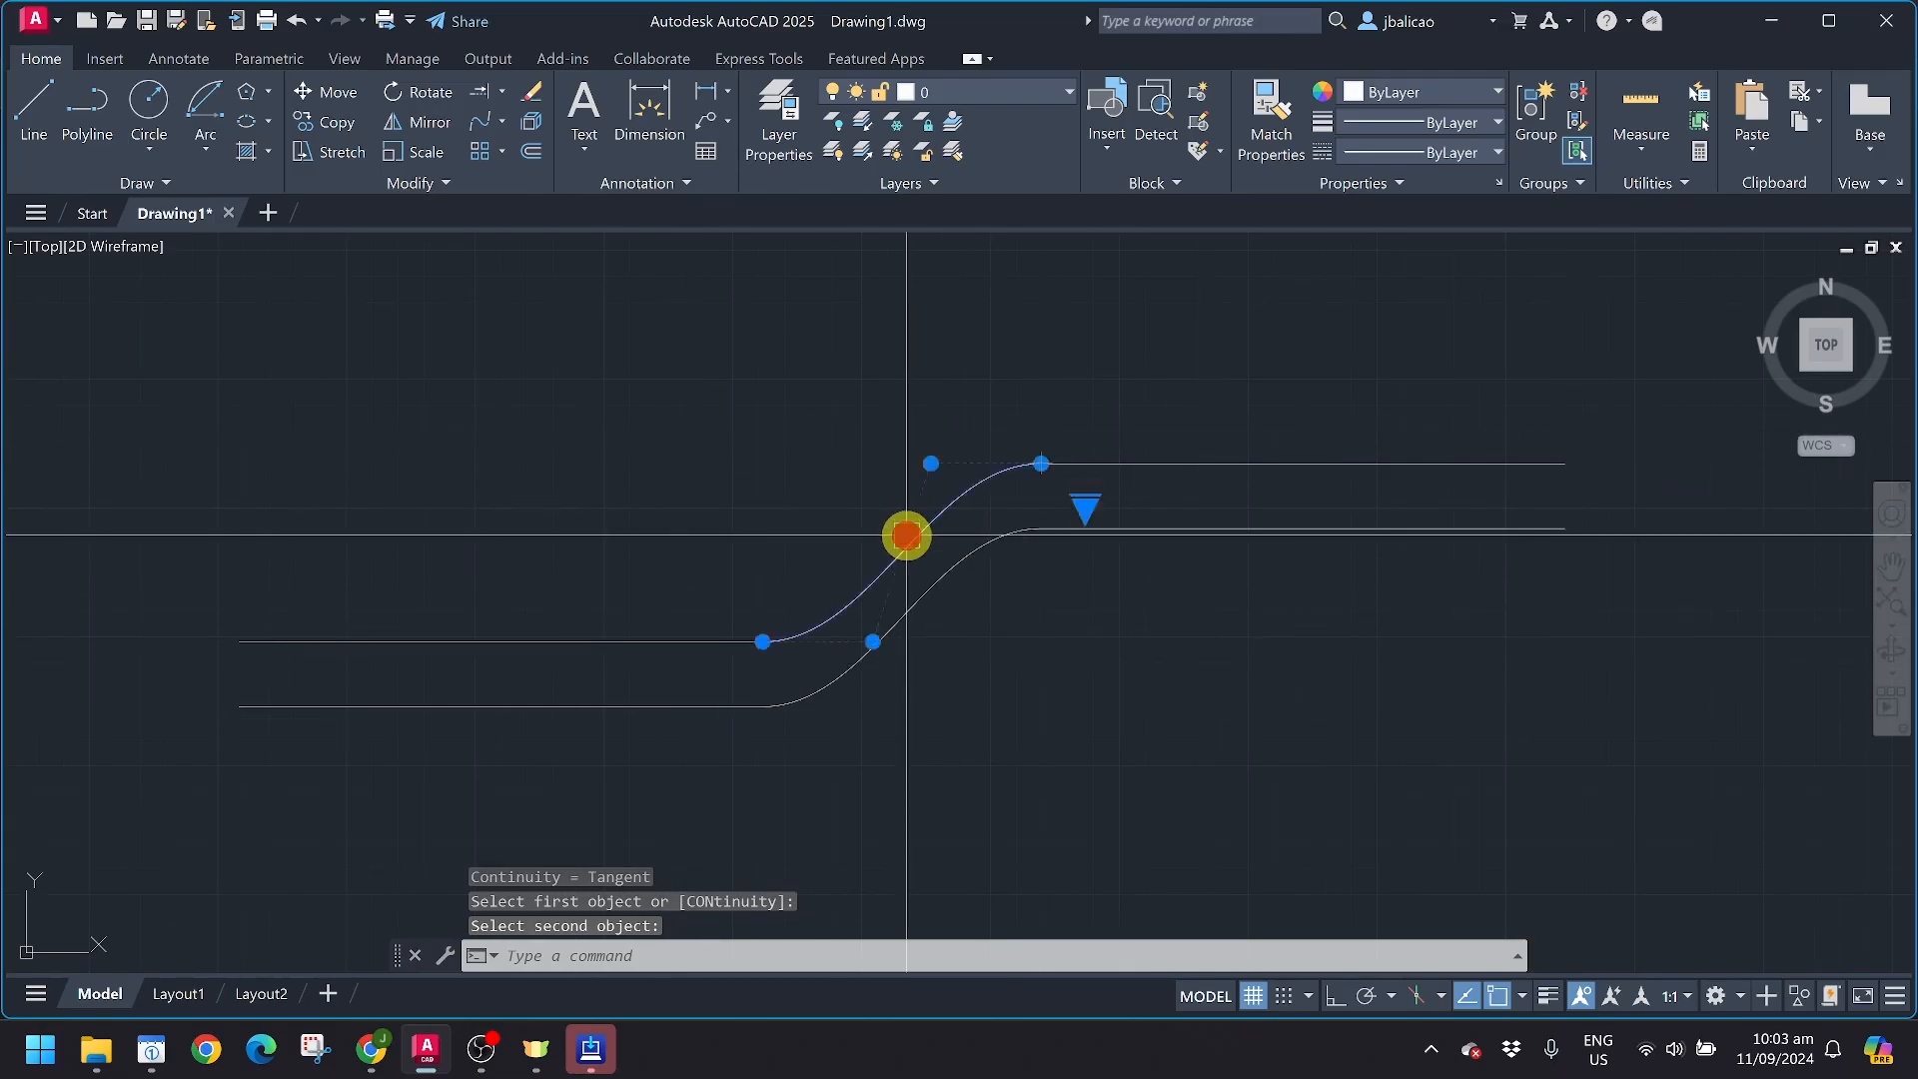
click(930, 463)
click(911, 420)
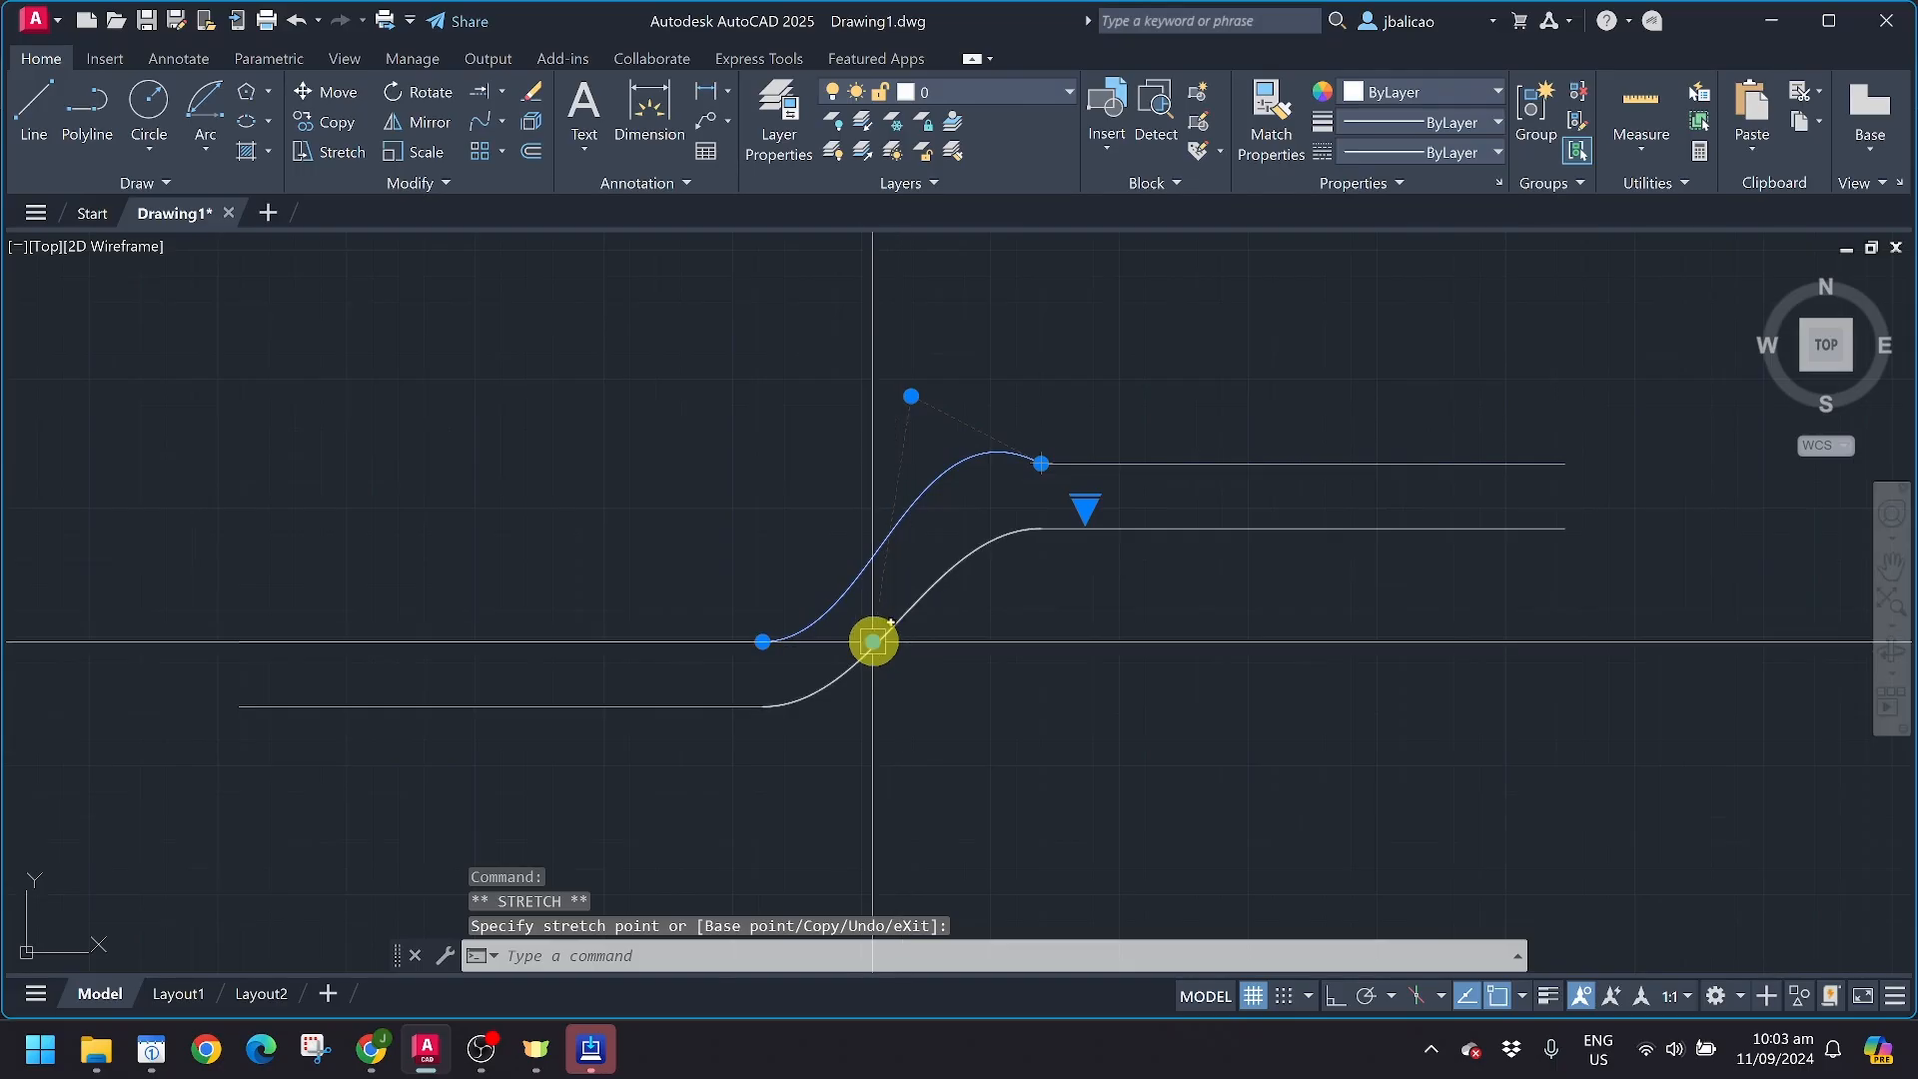
click(873, 642)
click(933, 724)
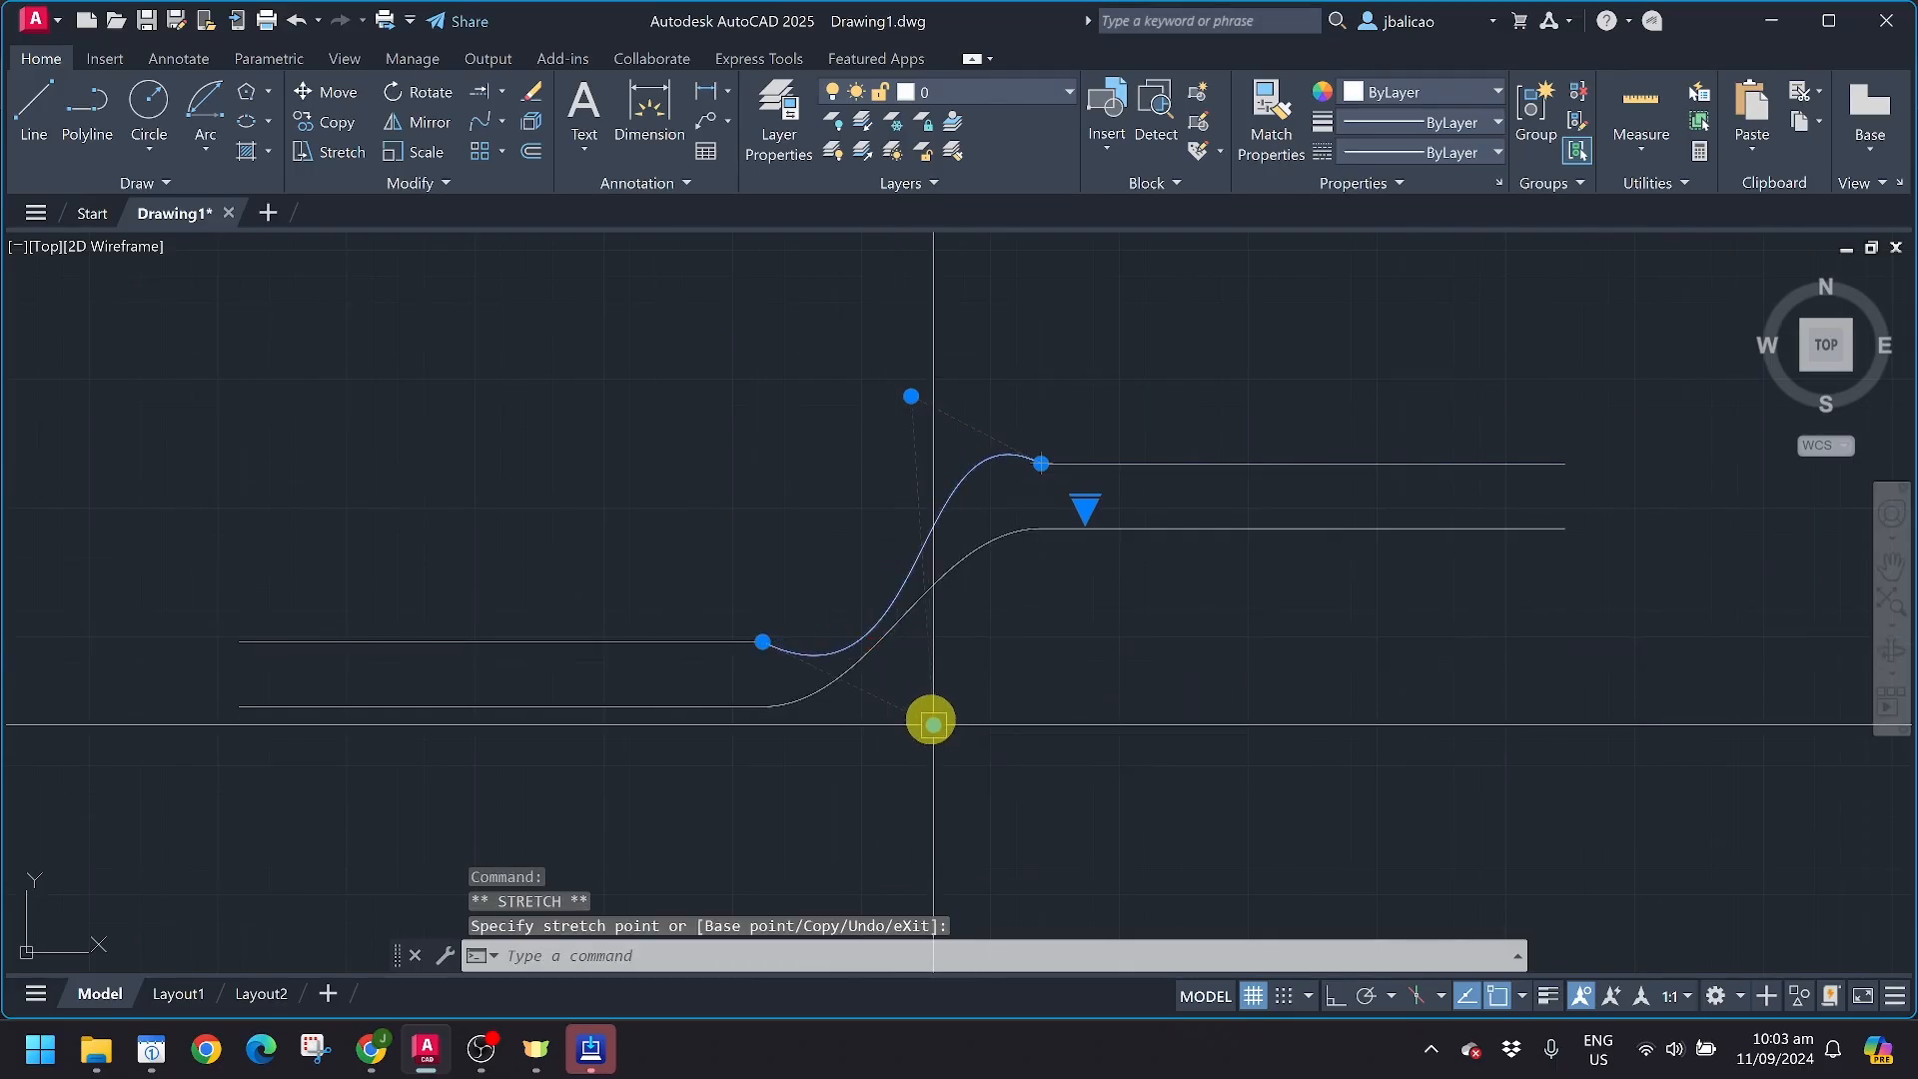
click(933, 724)
click(862, 637)
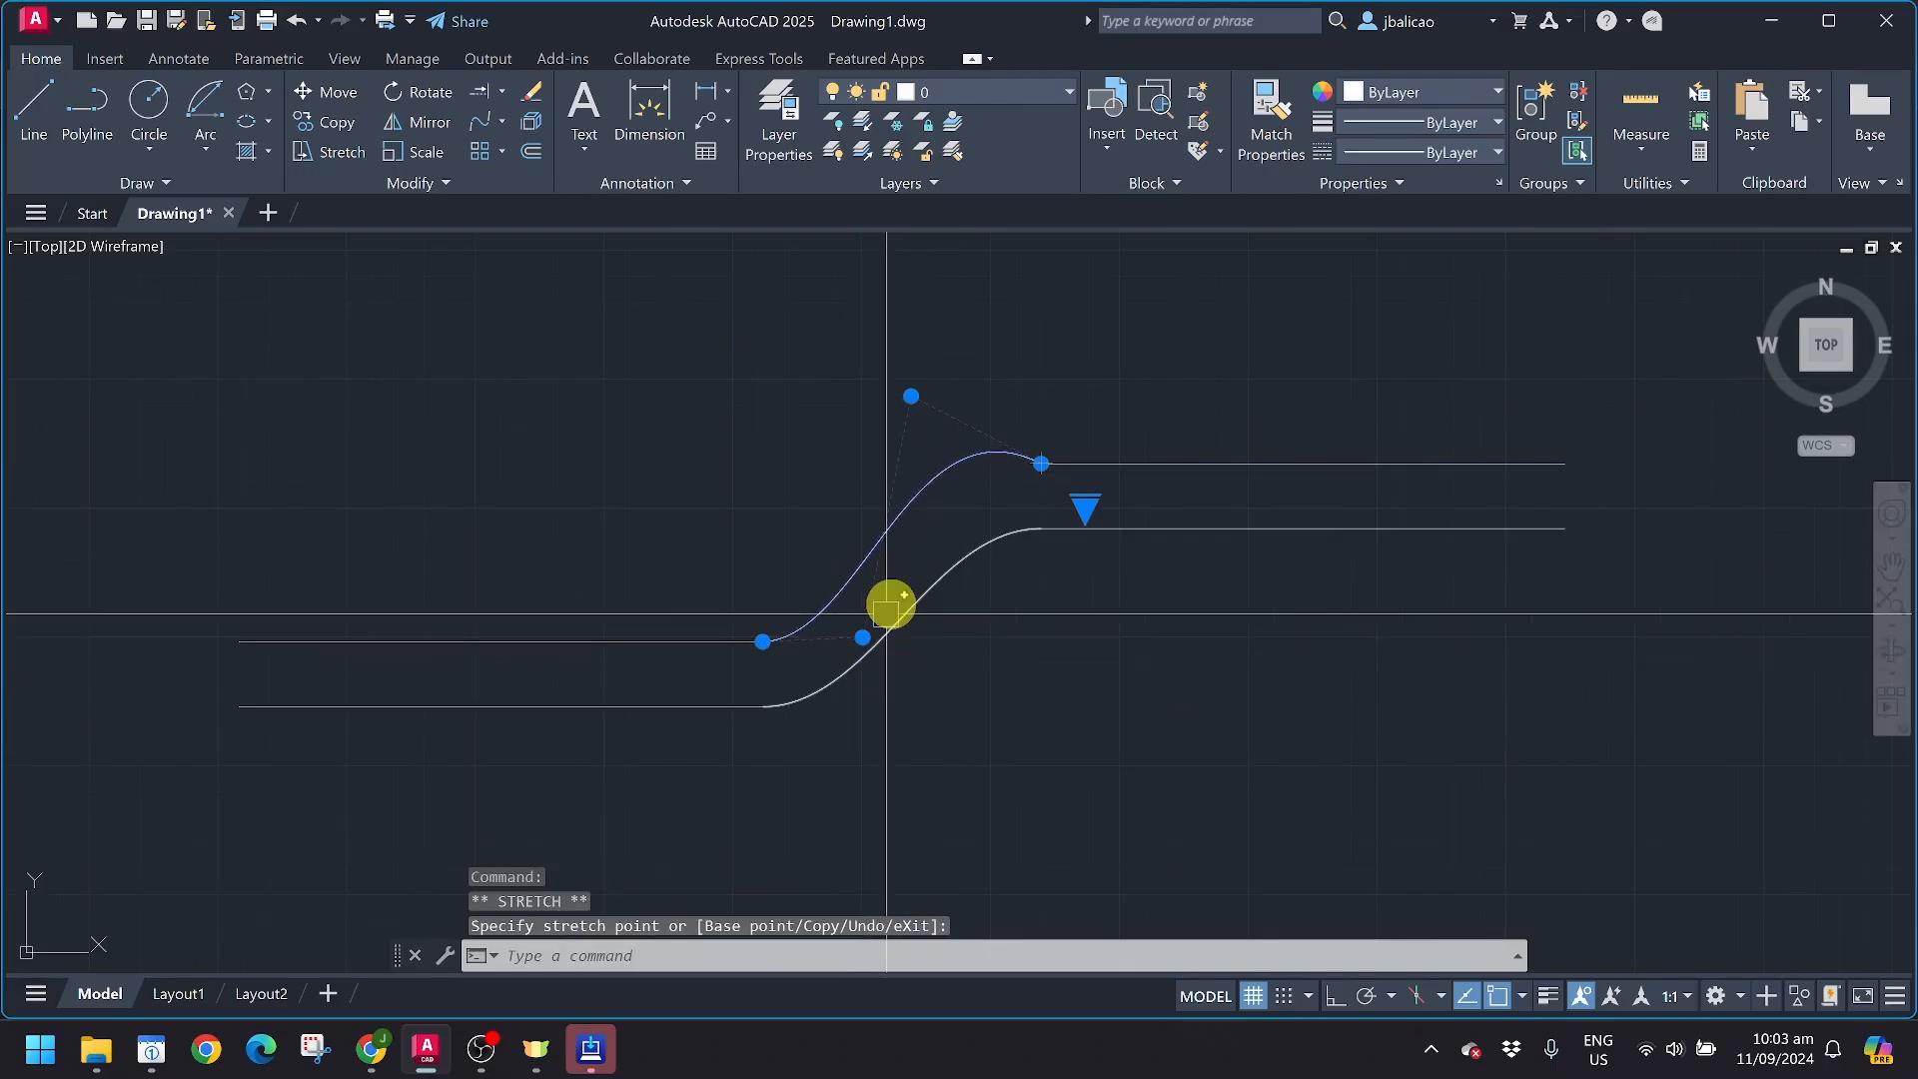
click(915, 406)
click(920, 490)
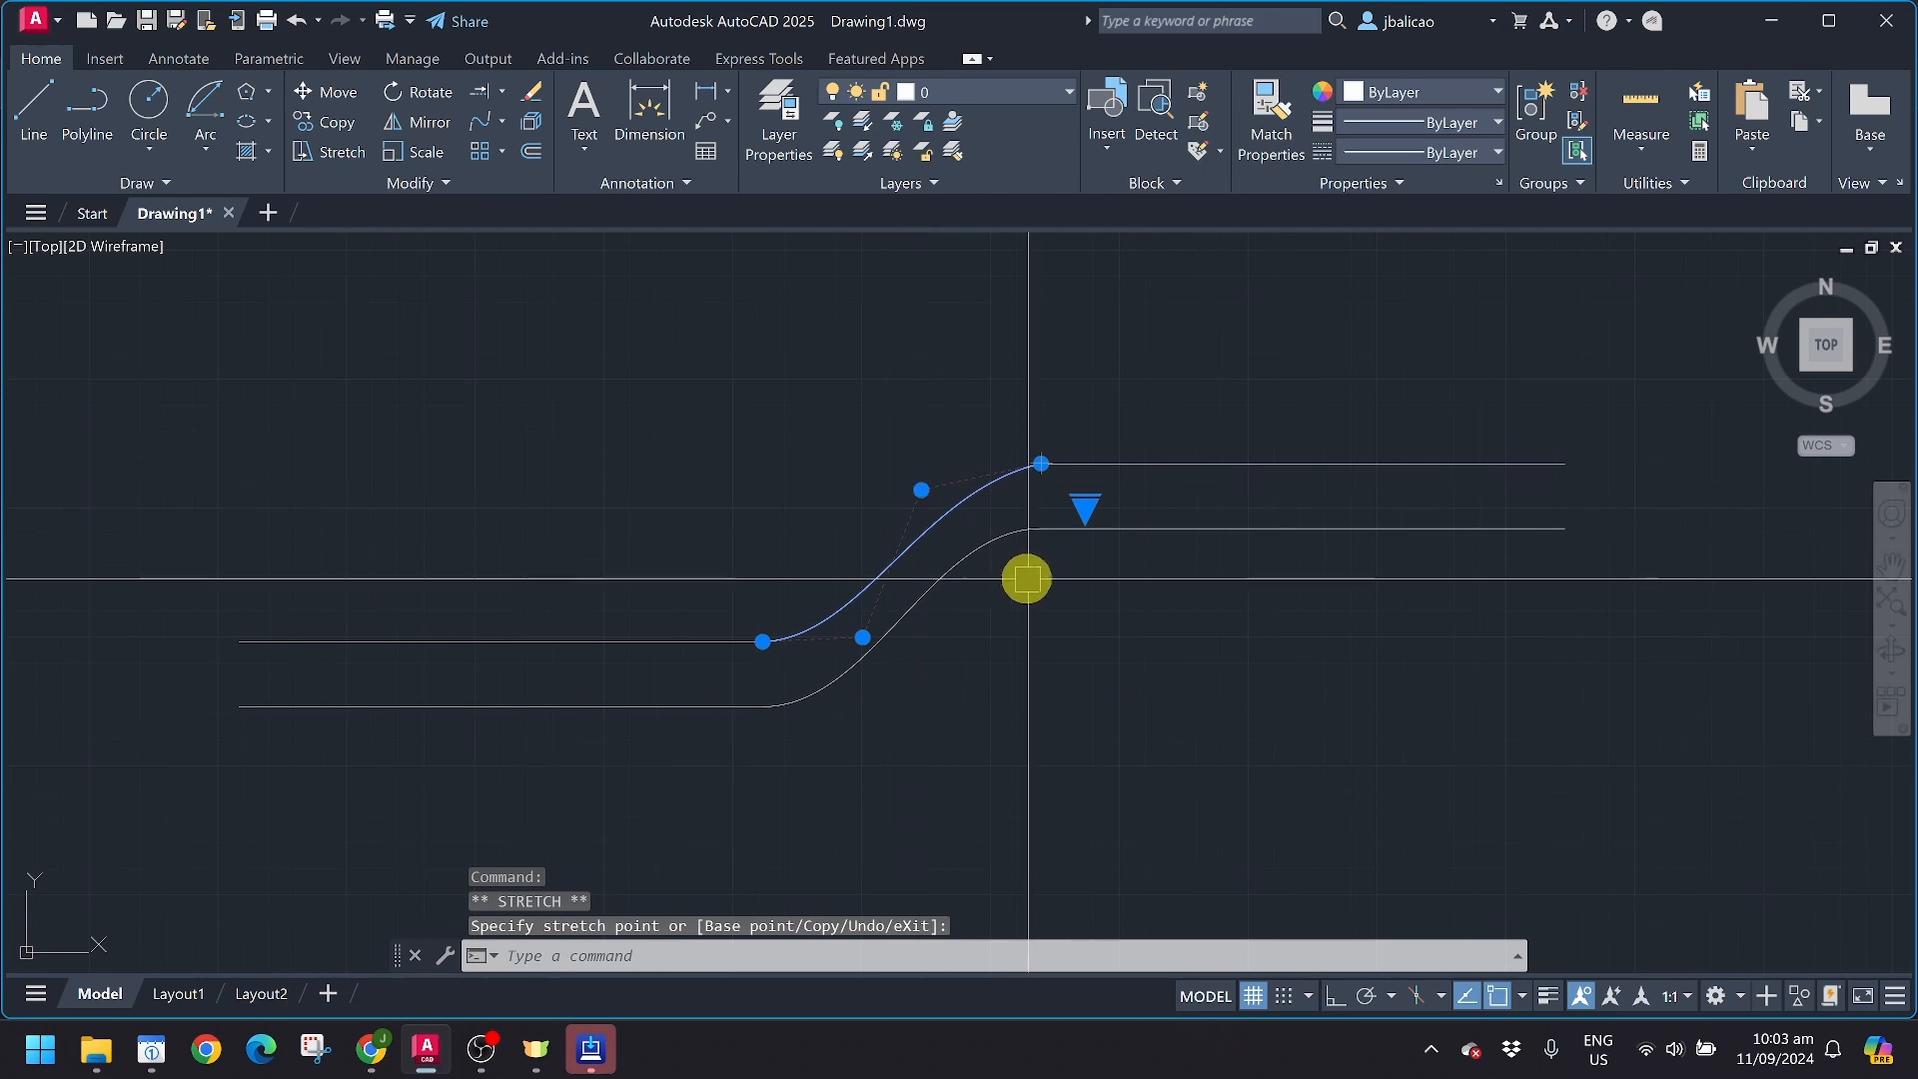
key(Escape)
Reshape the lower blend curve by moving its upper inner control vertex slightly down and to the right
click(994, 540)
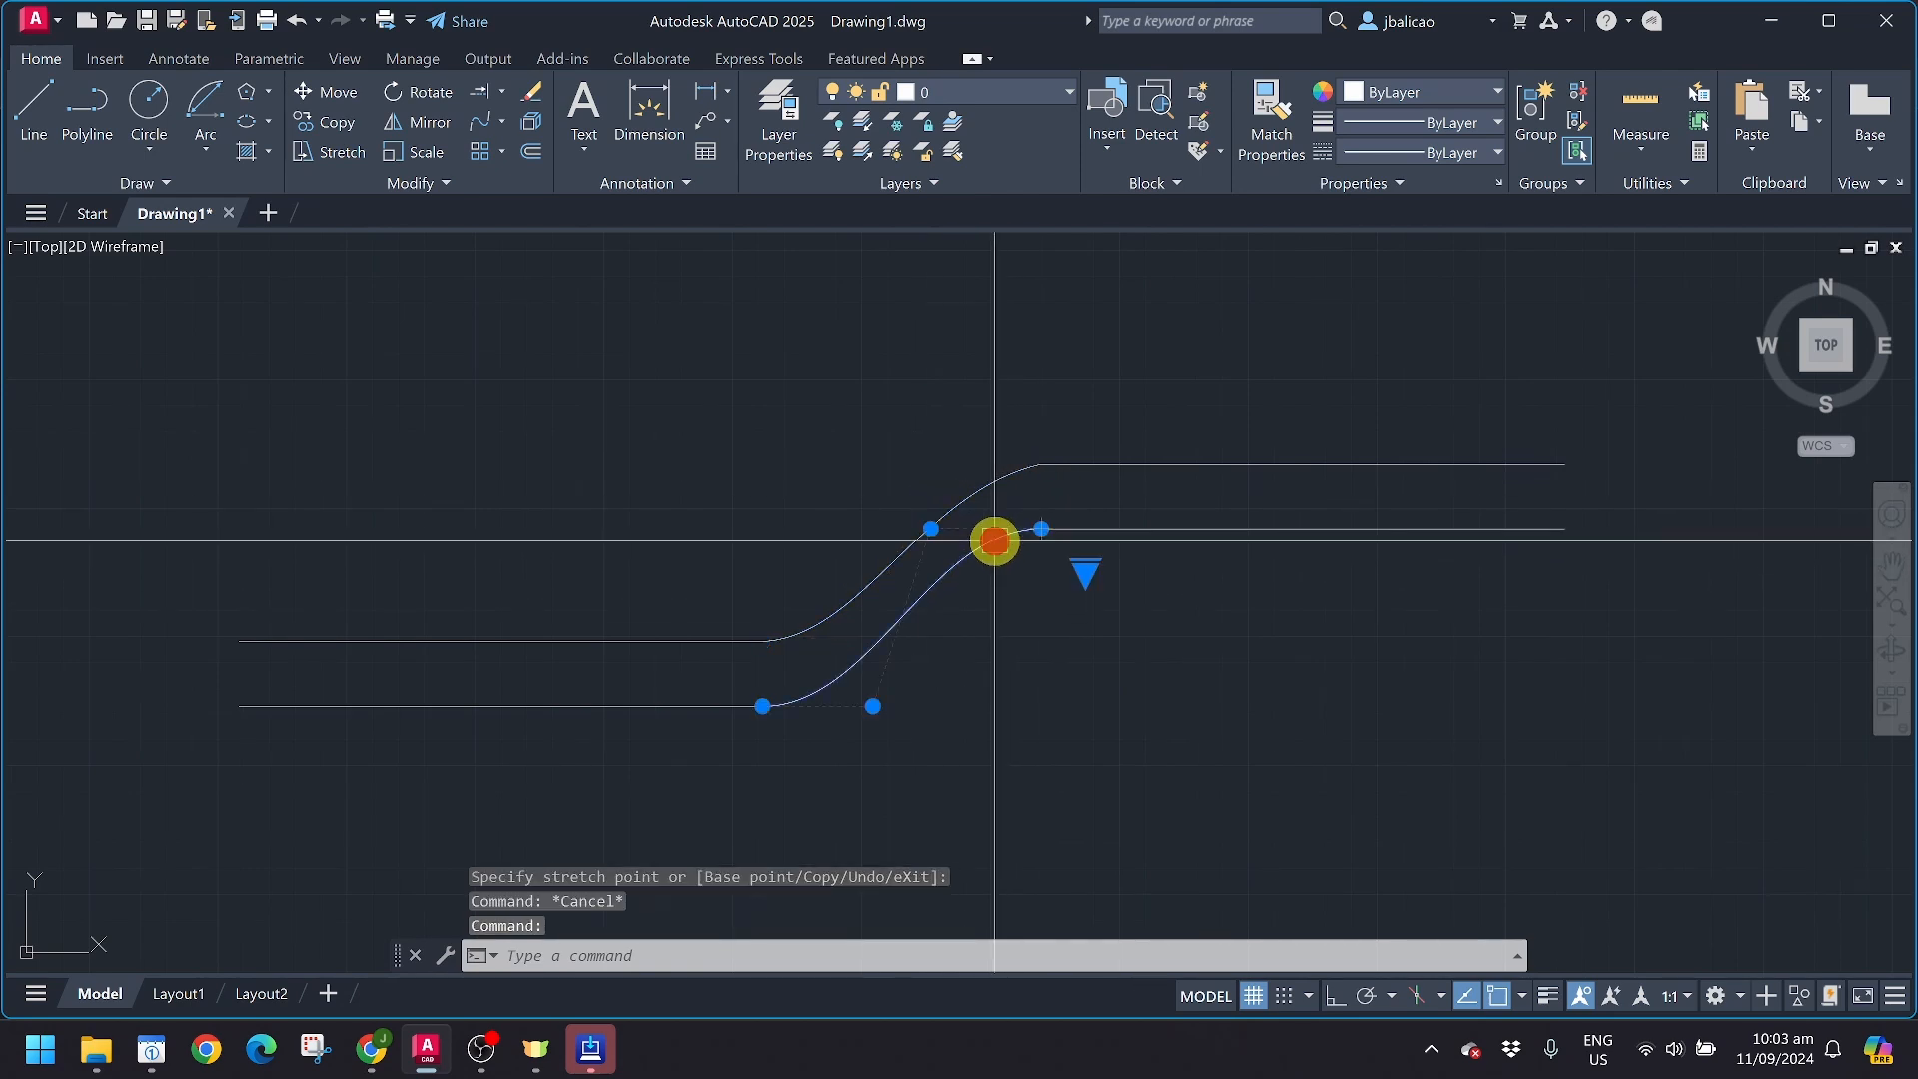
click(931, 527)
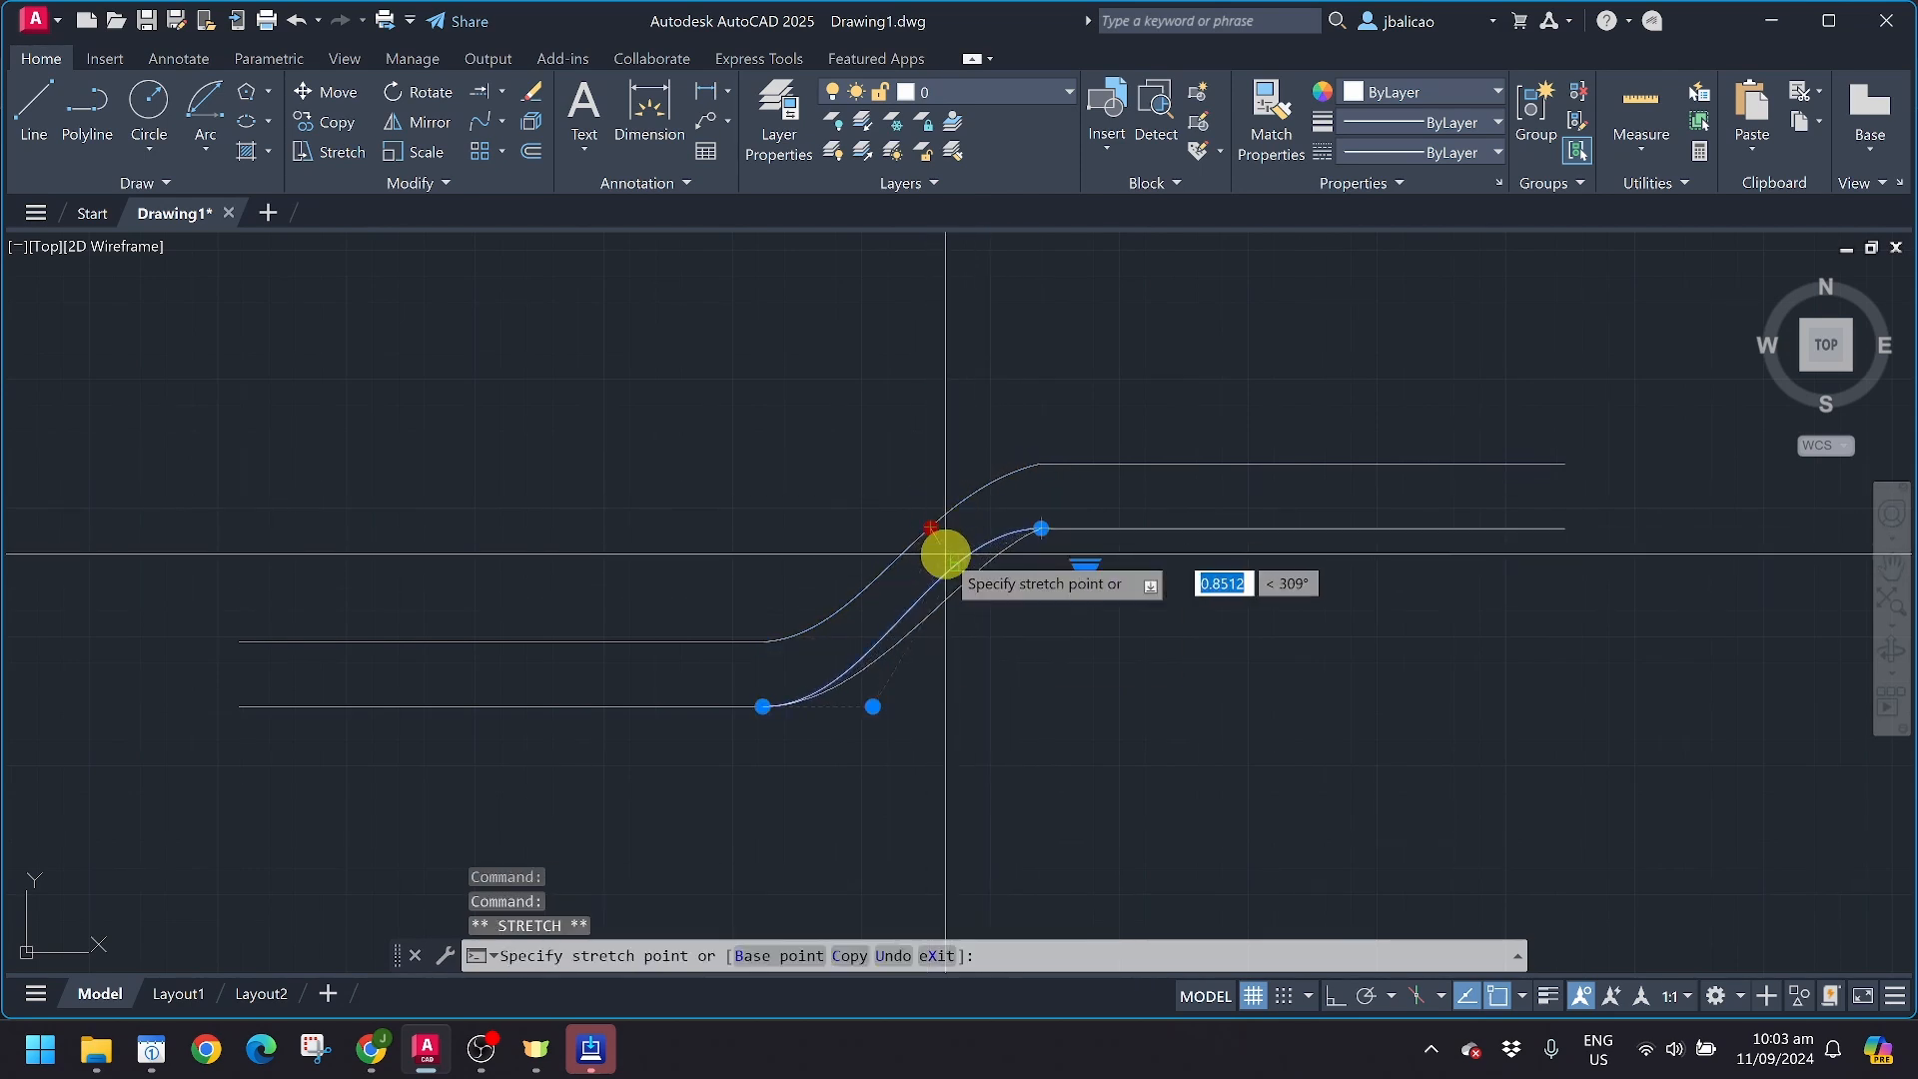
scroll(942, 542, up, 4)
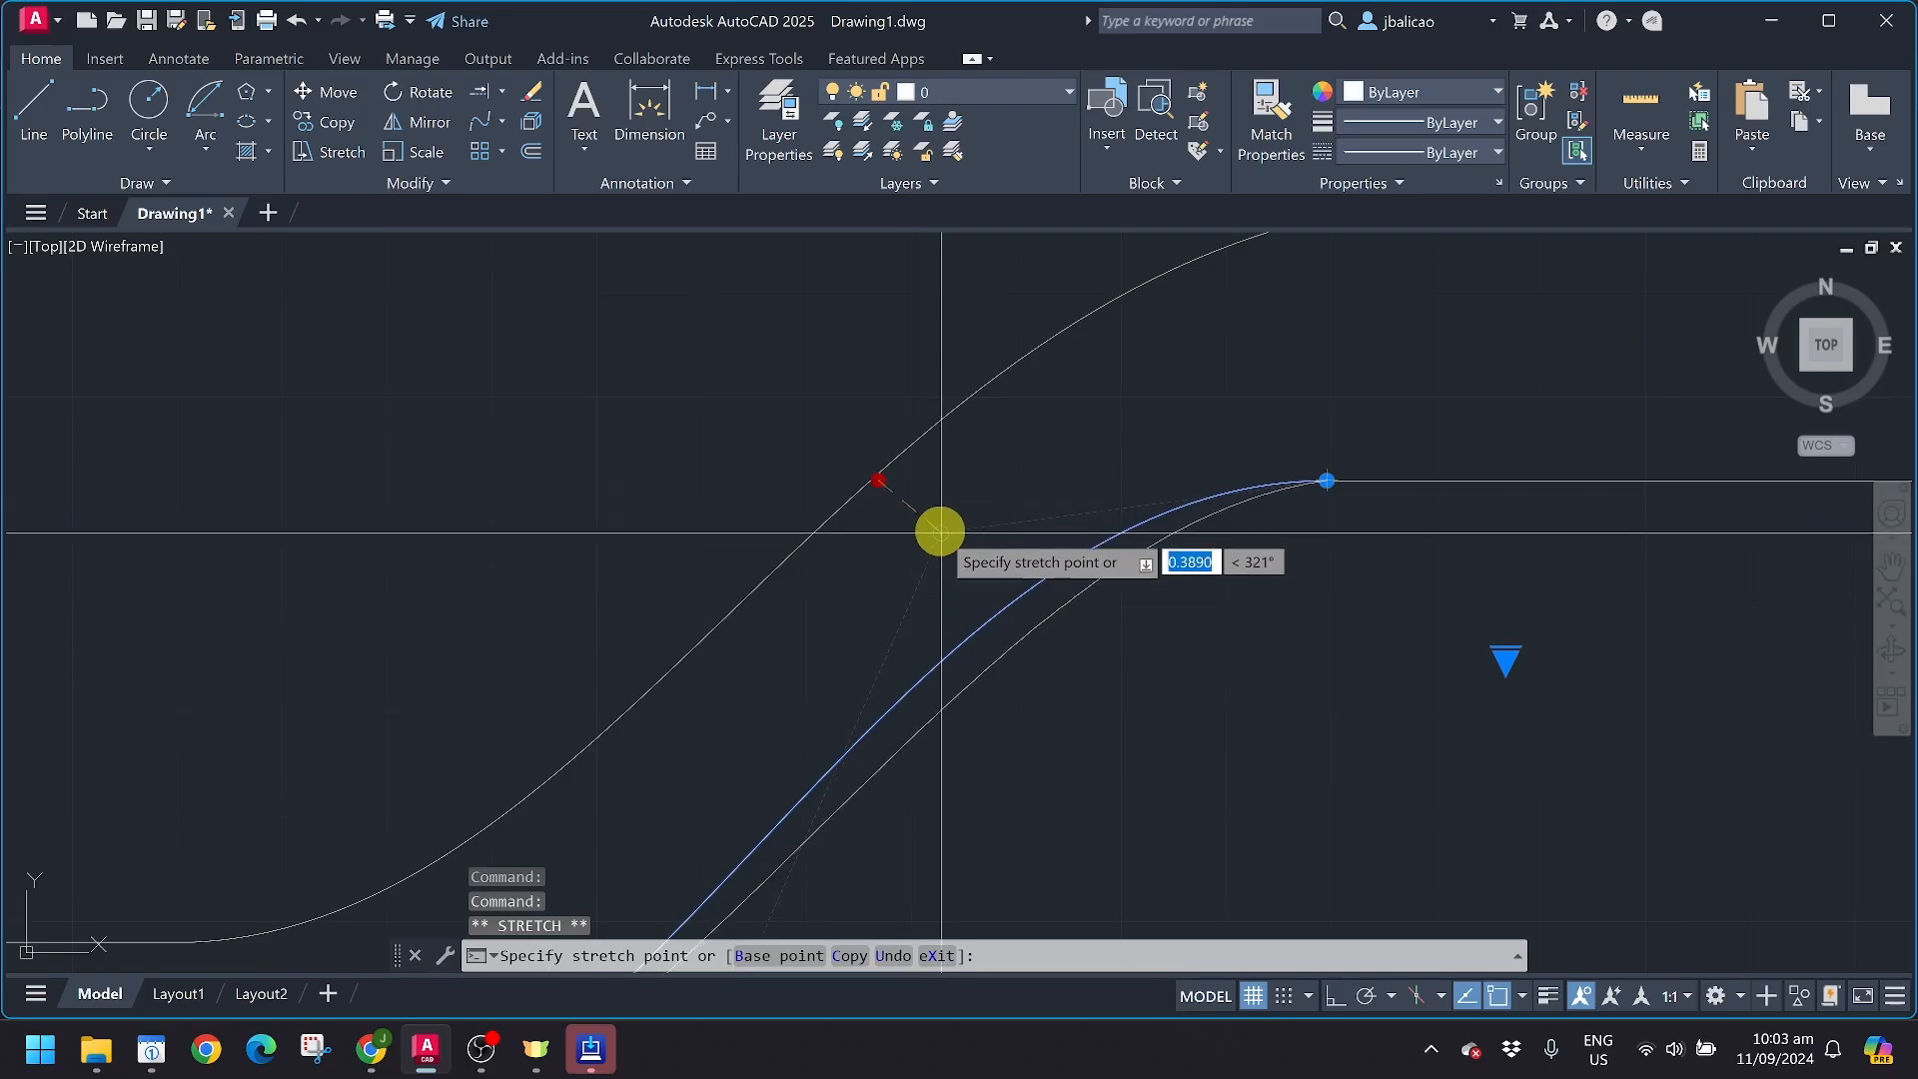
click(940, 532)
scroll(933, 526, down, 4)
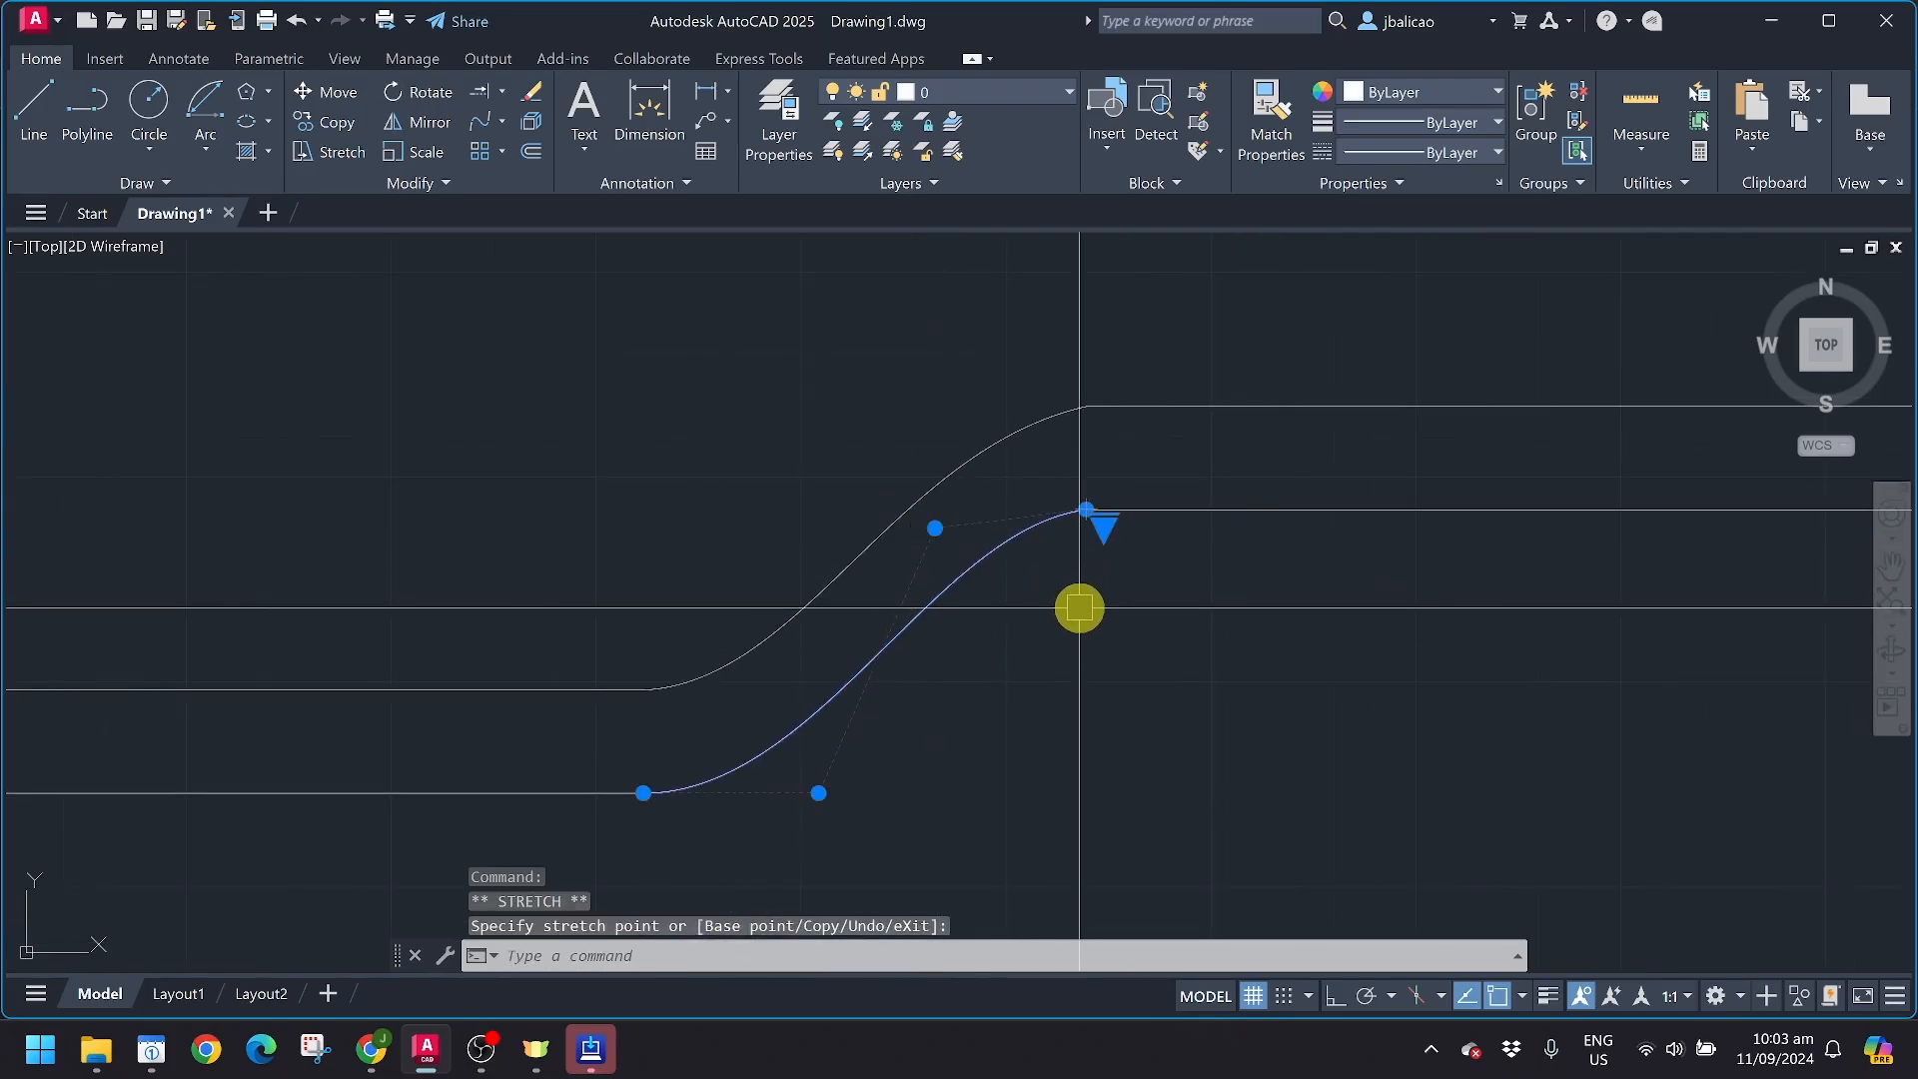
key(Escape)
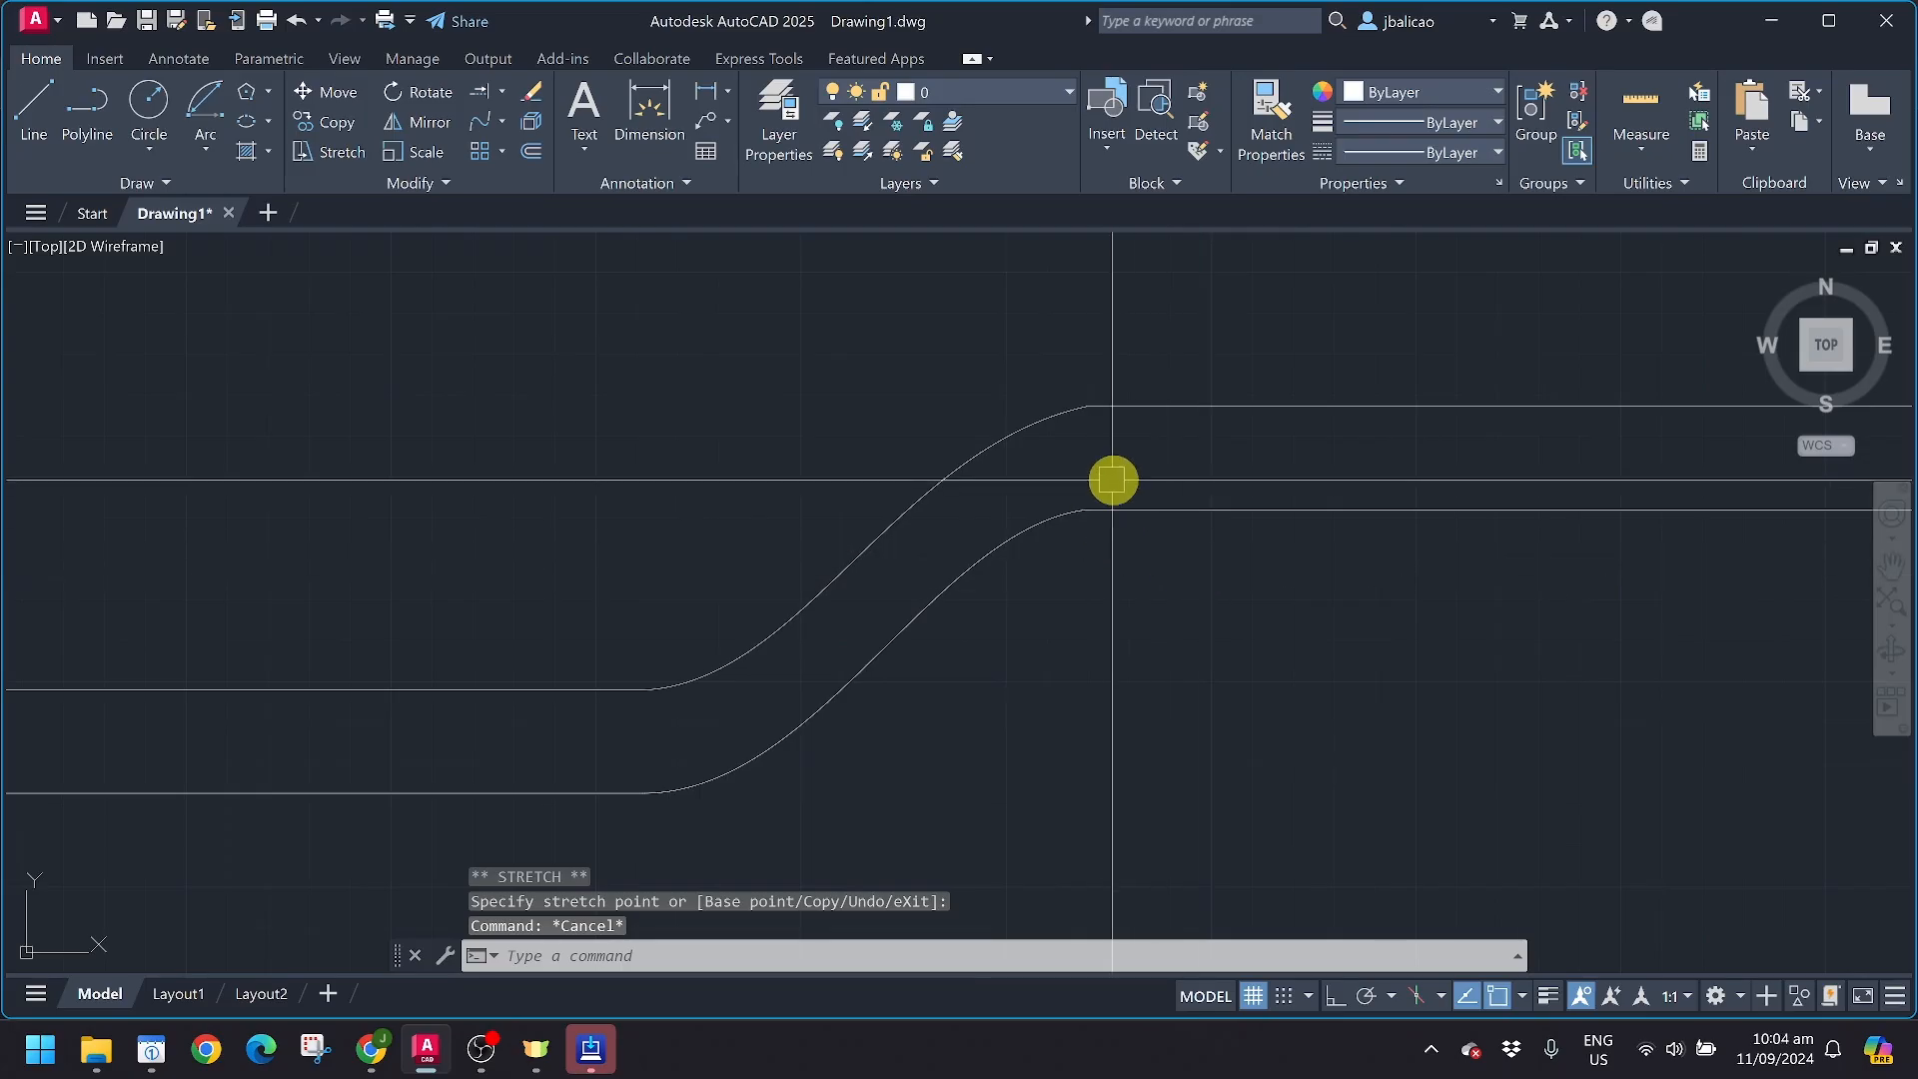
click(503, 151)
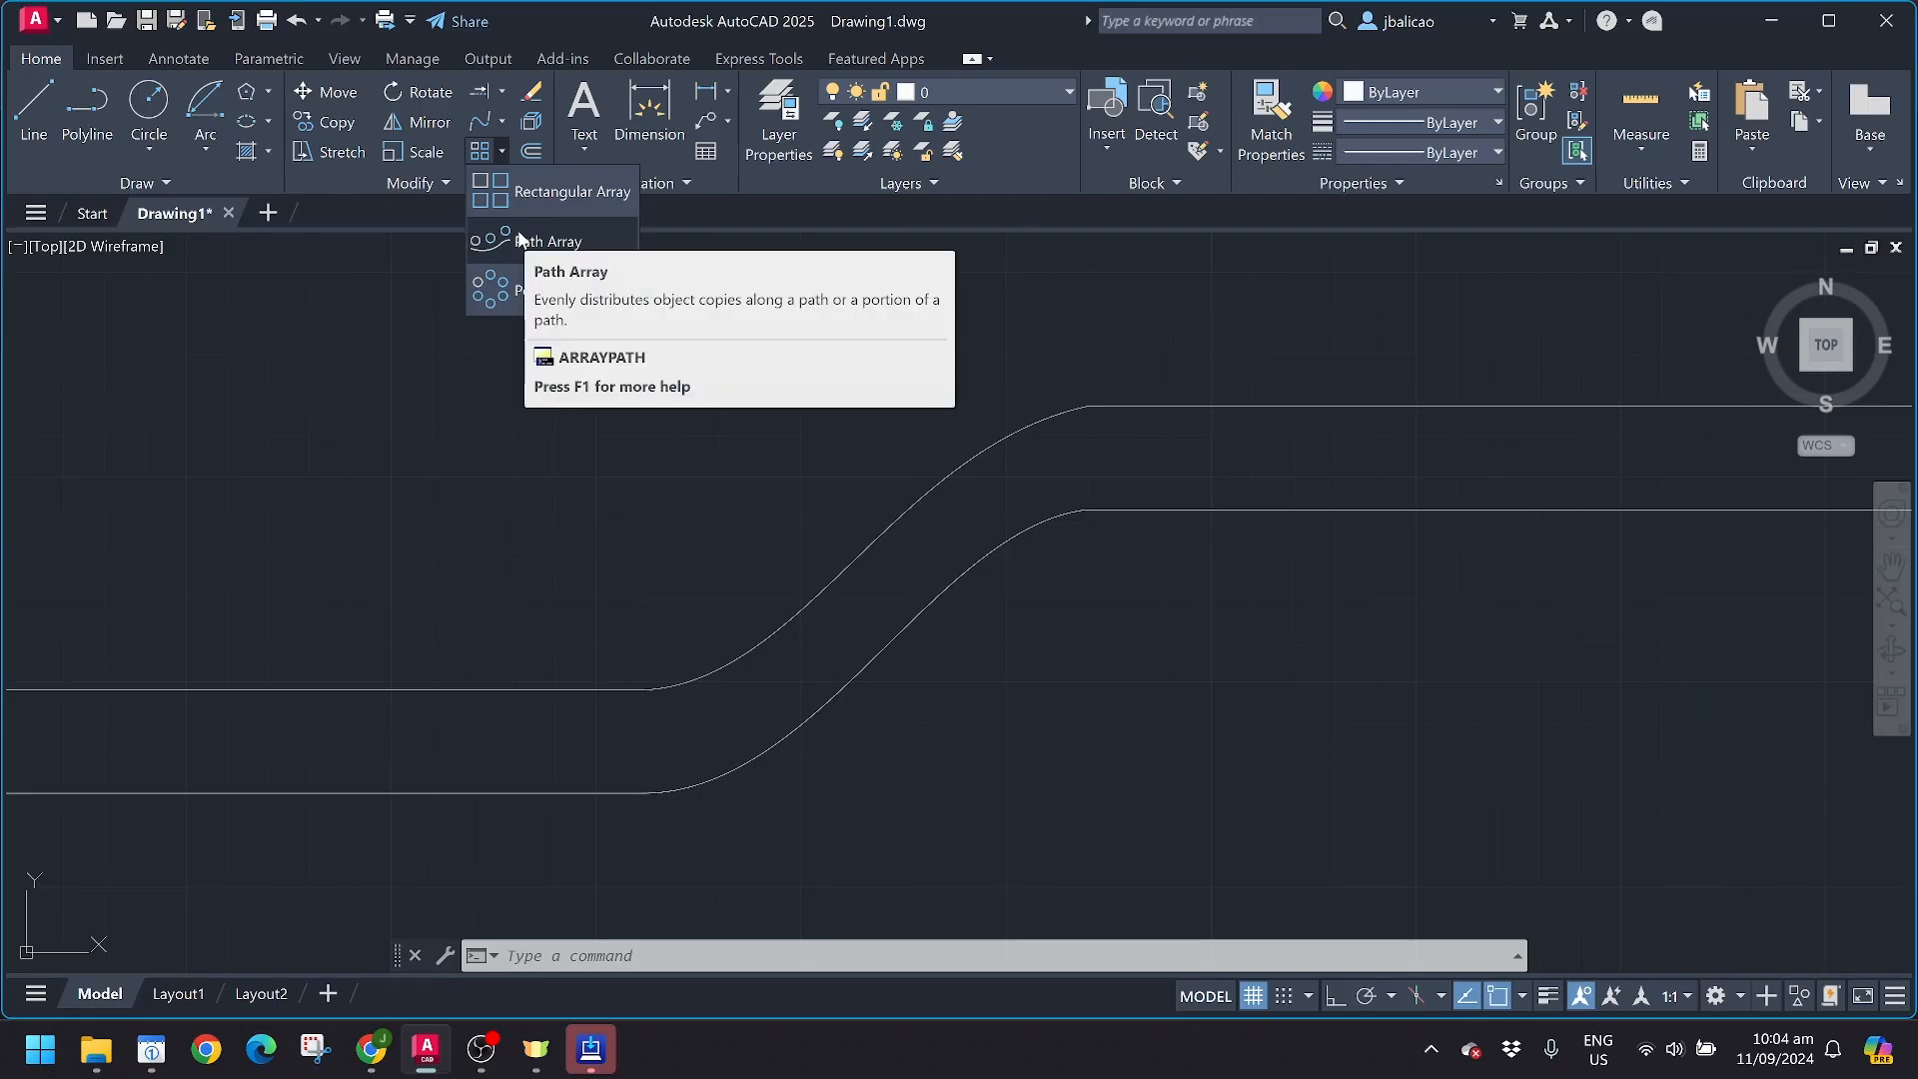
scroll(519, 512, down, 7)
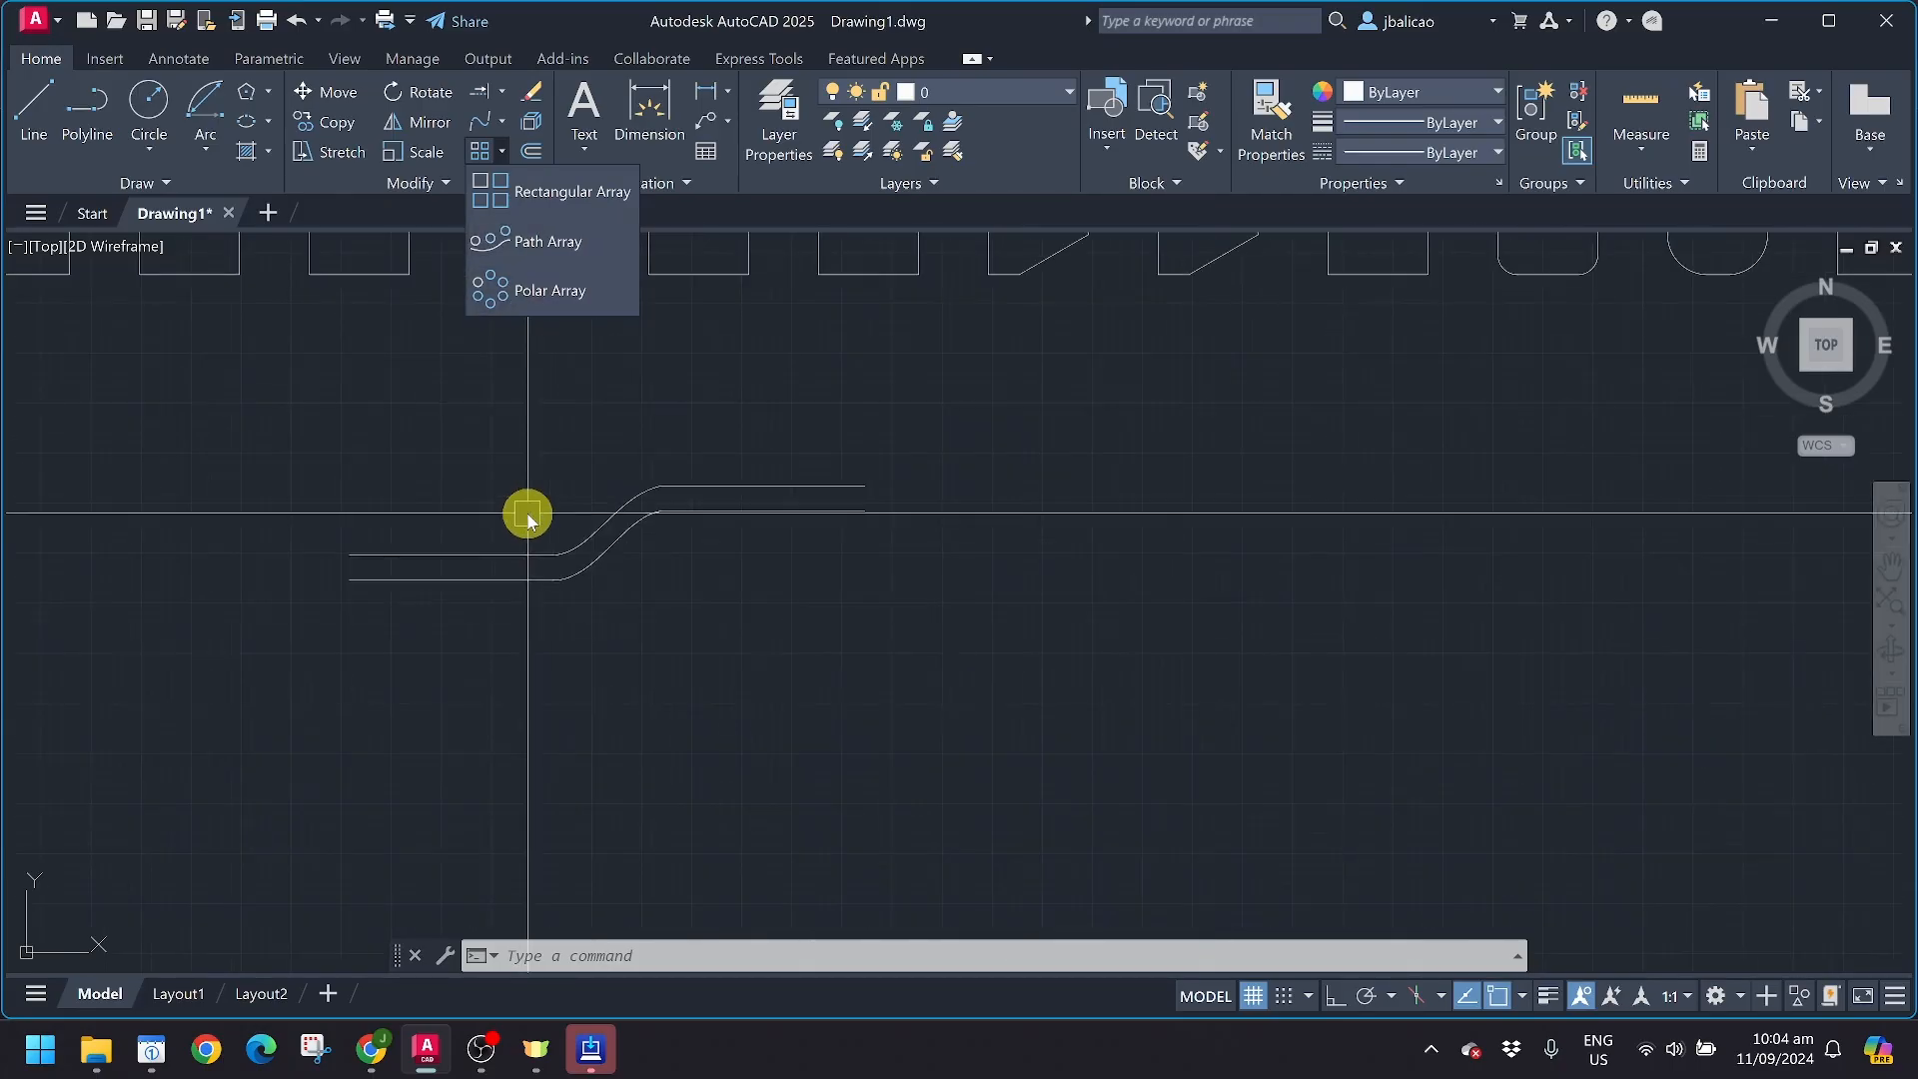
click(577, 424)
middle_drag(779, 527, 796, 290)
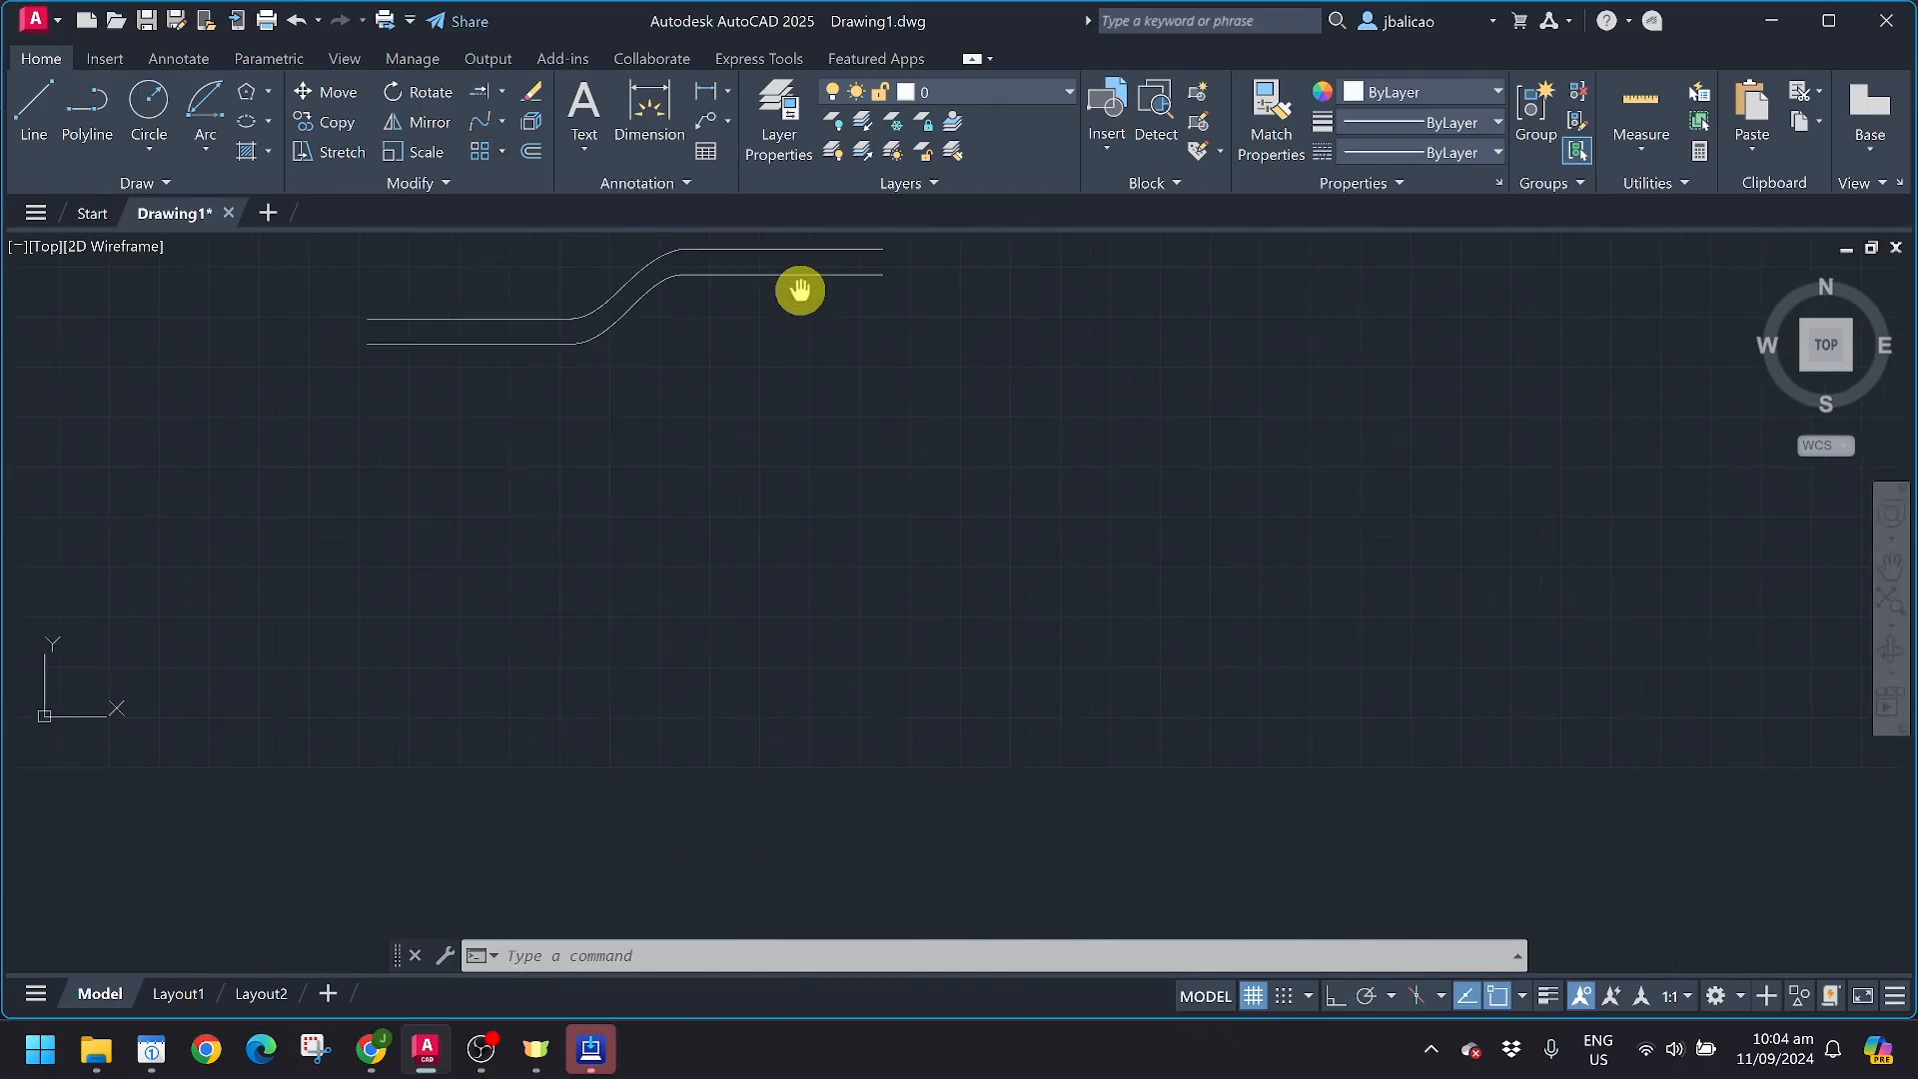
Try to draw a rectangle with a width of 2 in the empty area below the blended lines, and undo it
text(rec)
key(Return)
middle_drag(684, 489, 761, 308)
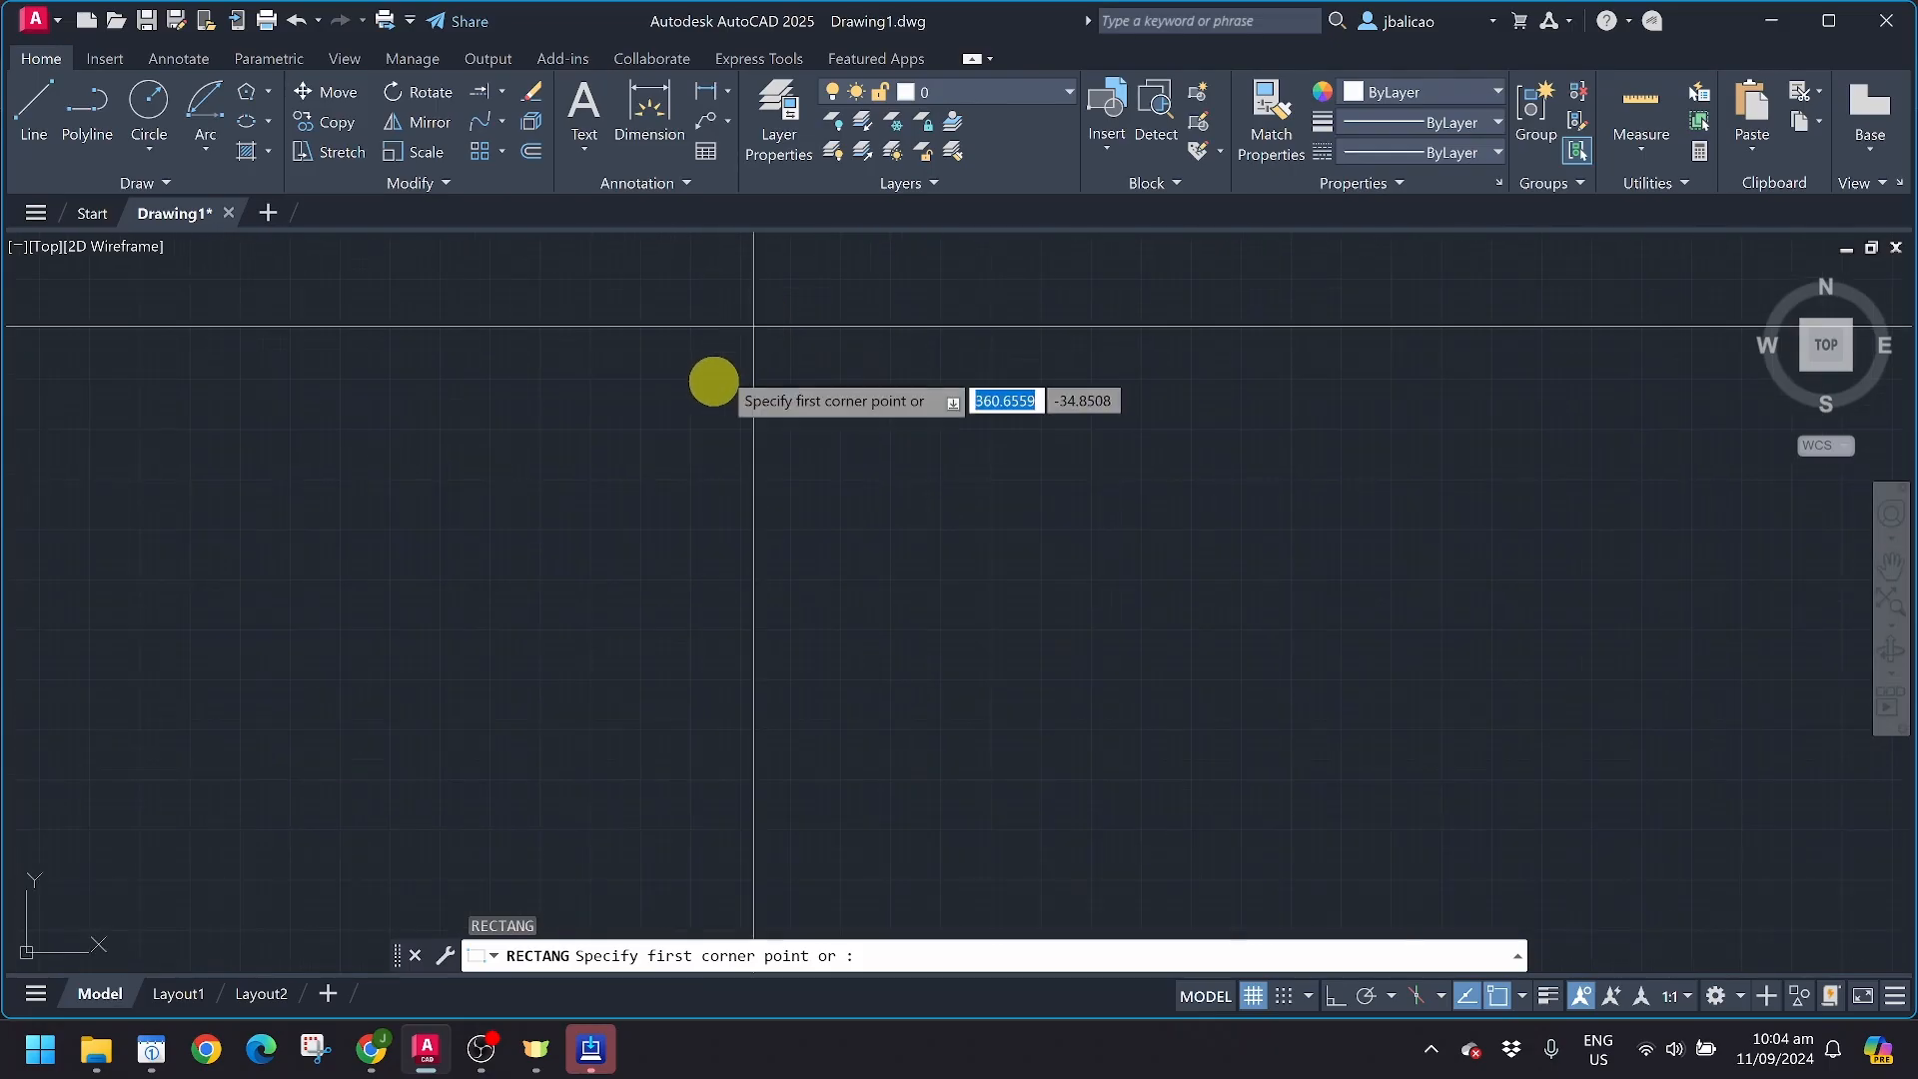
click(712, 382)
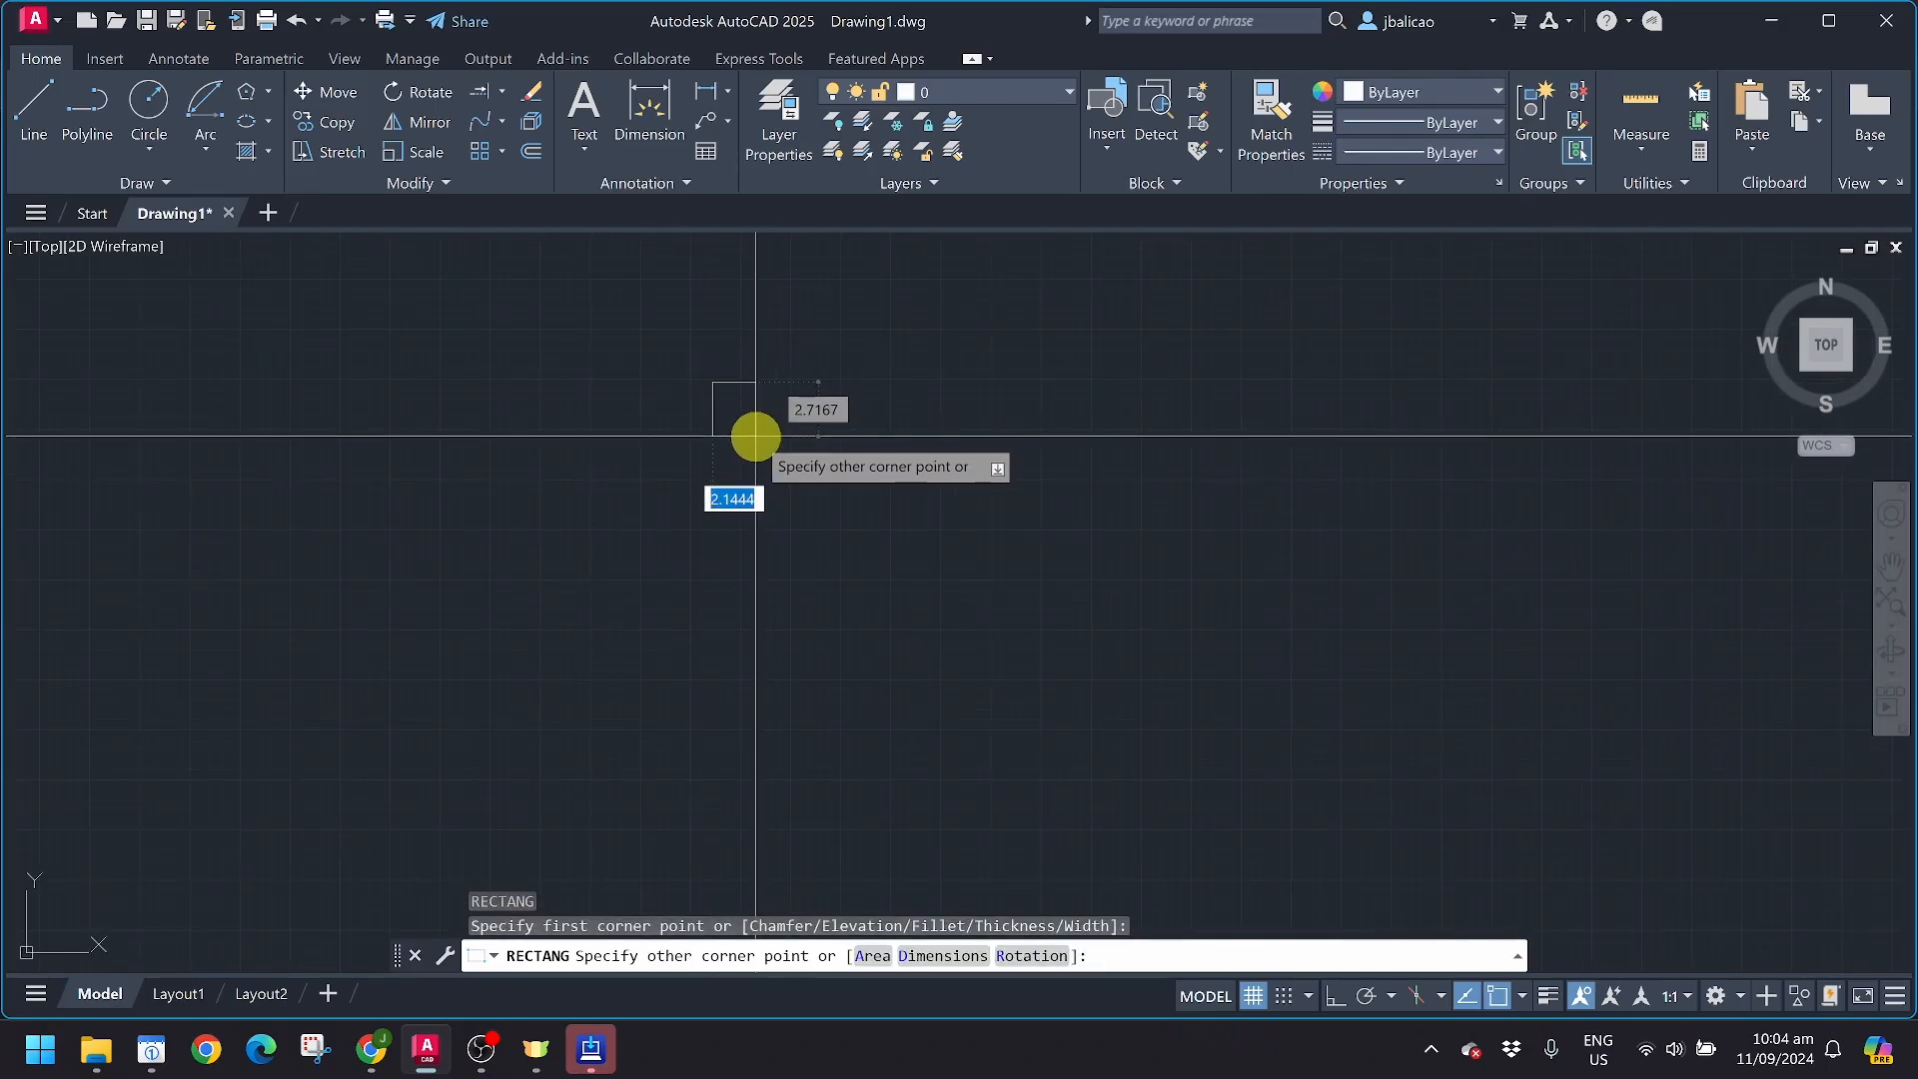
text(2)
key(Return)
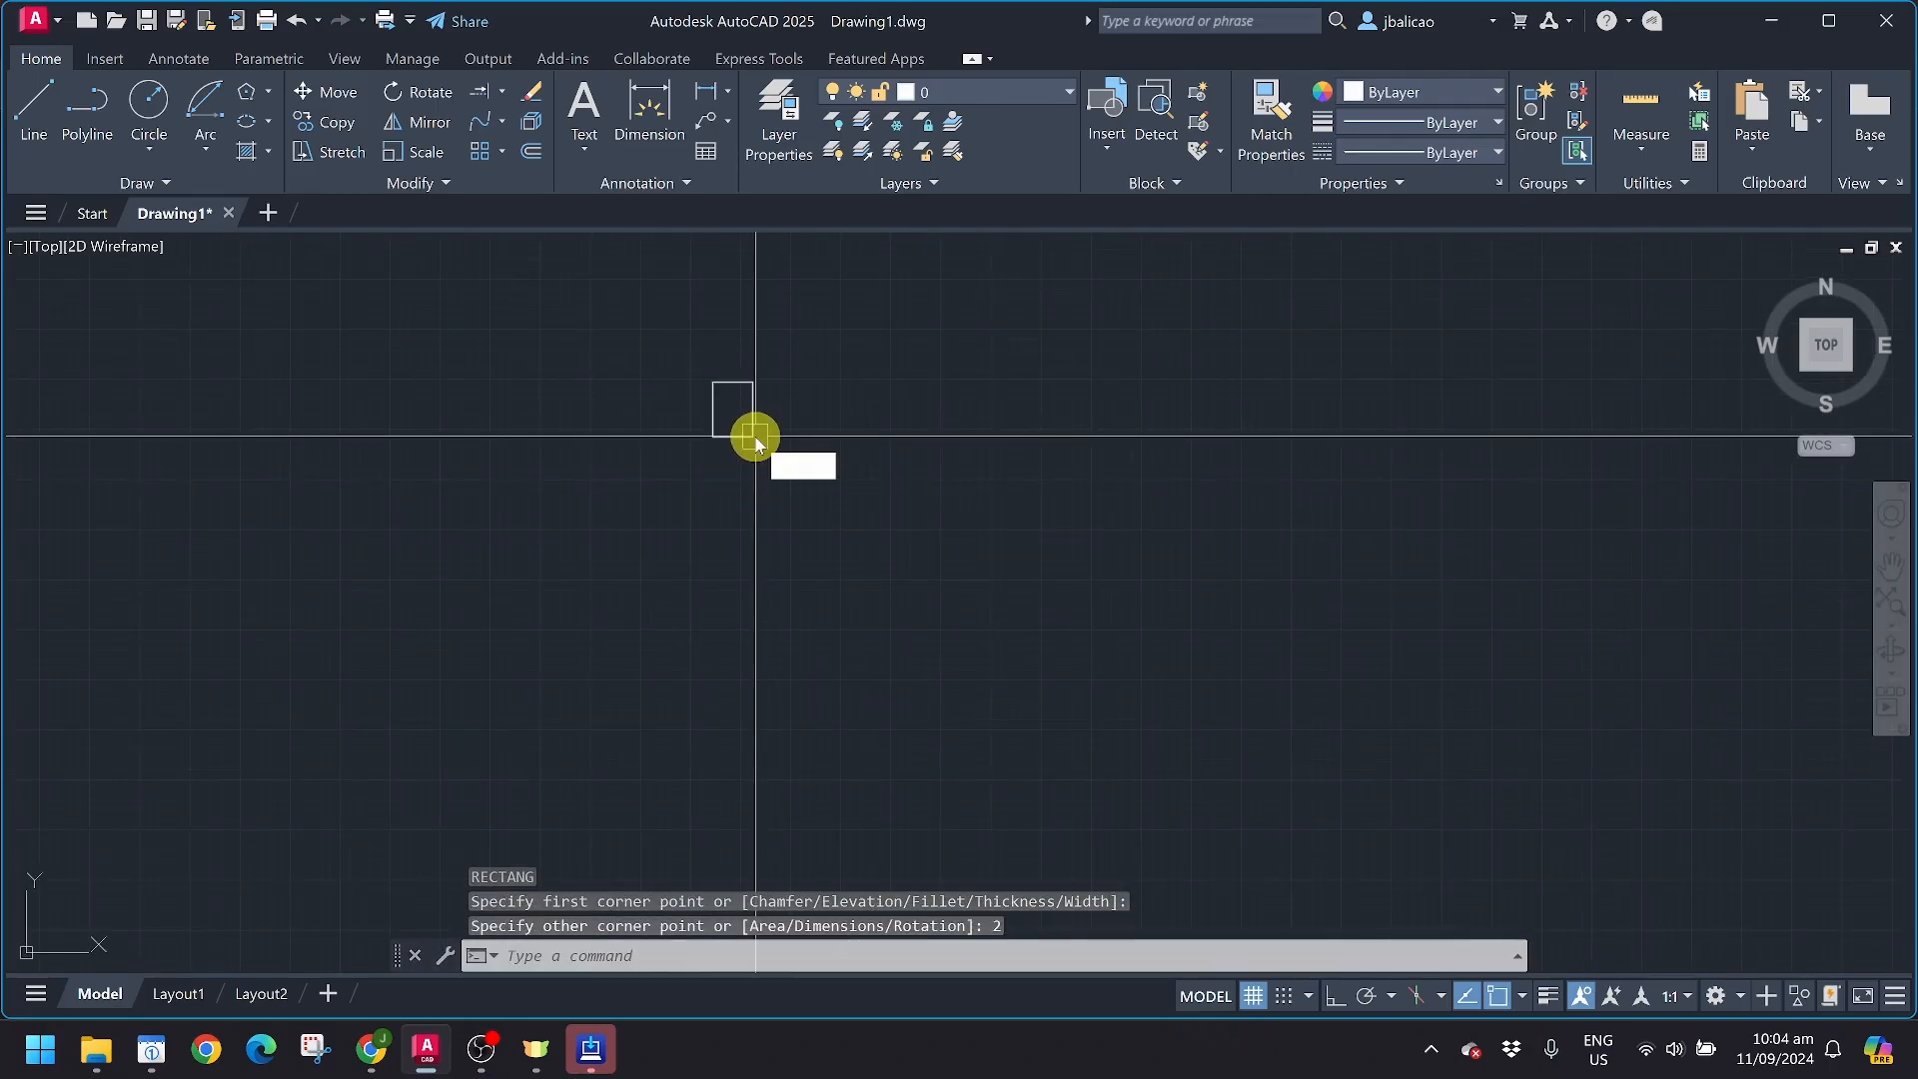
key(Escape)
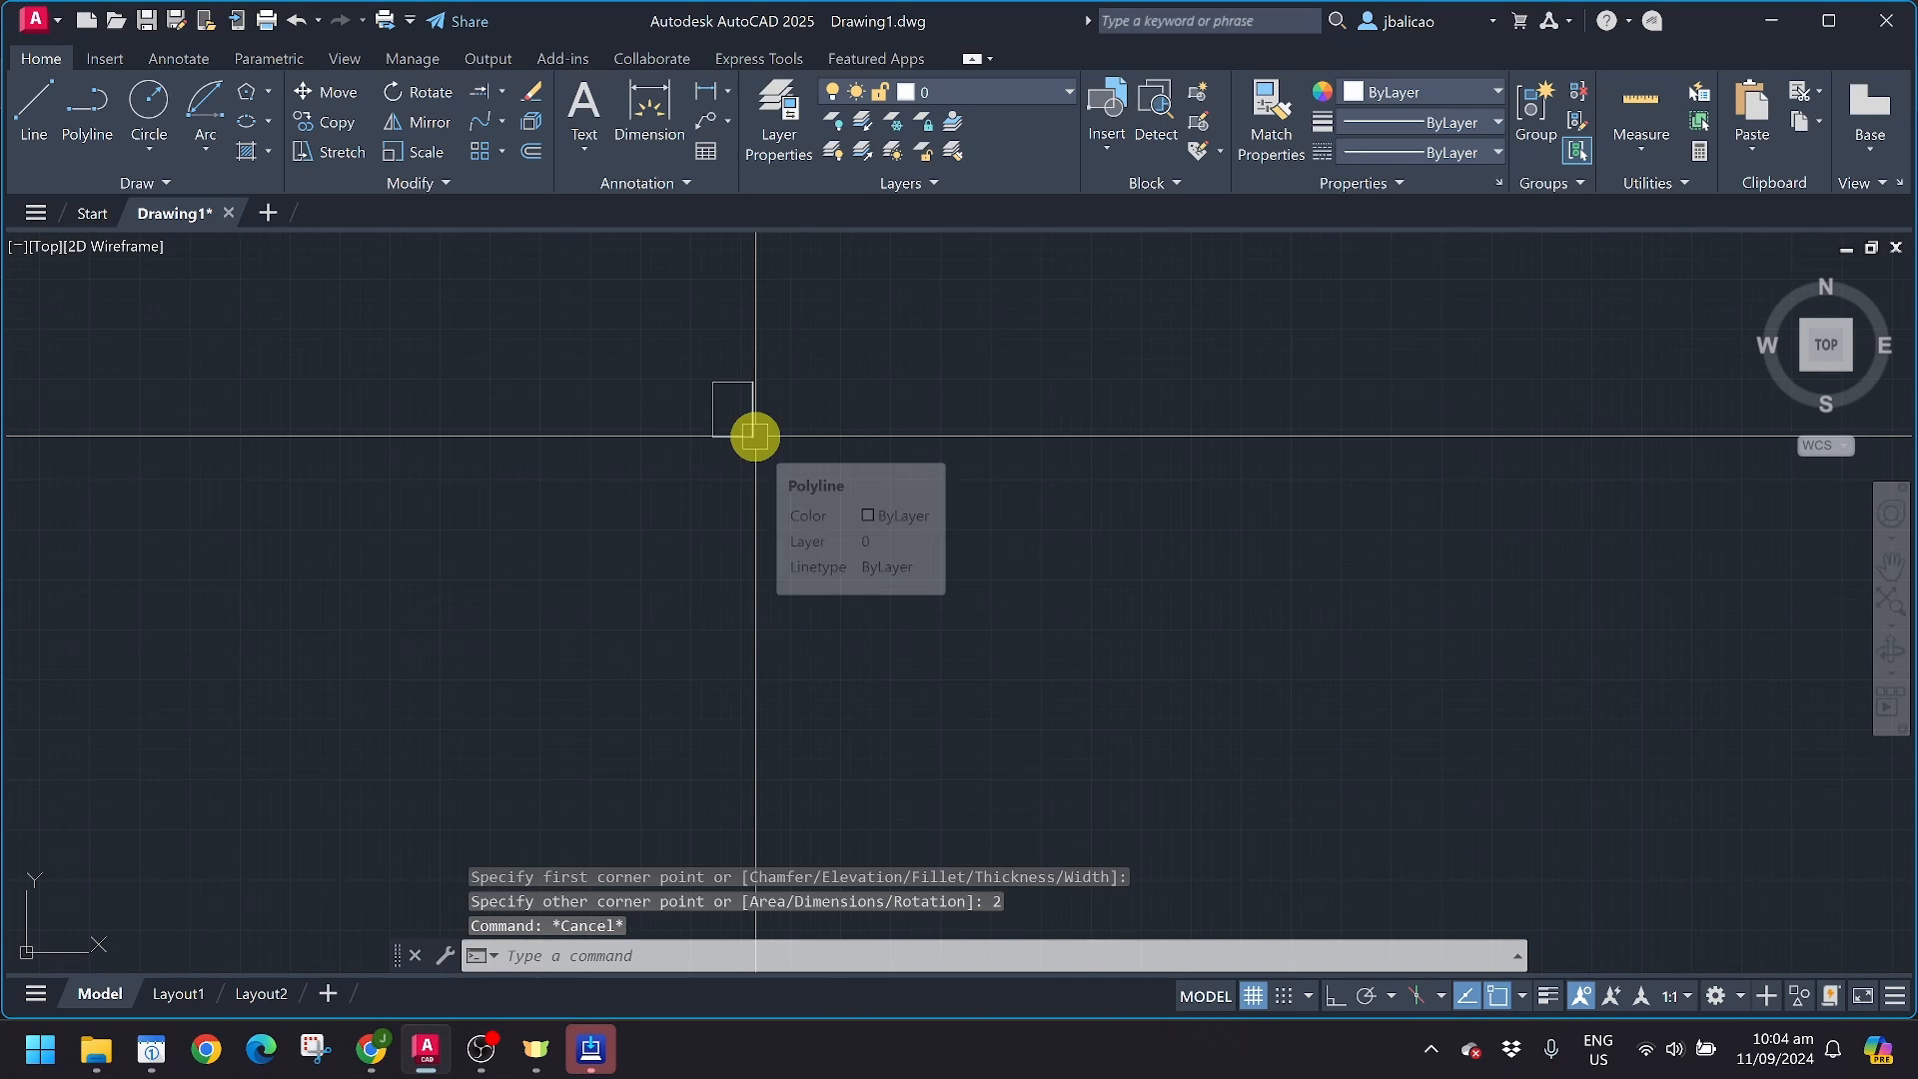
key(ctrl+z)
Draw a 2 by 2 rectangle in the empty area below the blended lines
text(re)
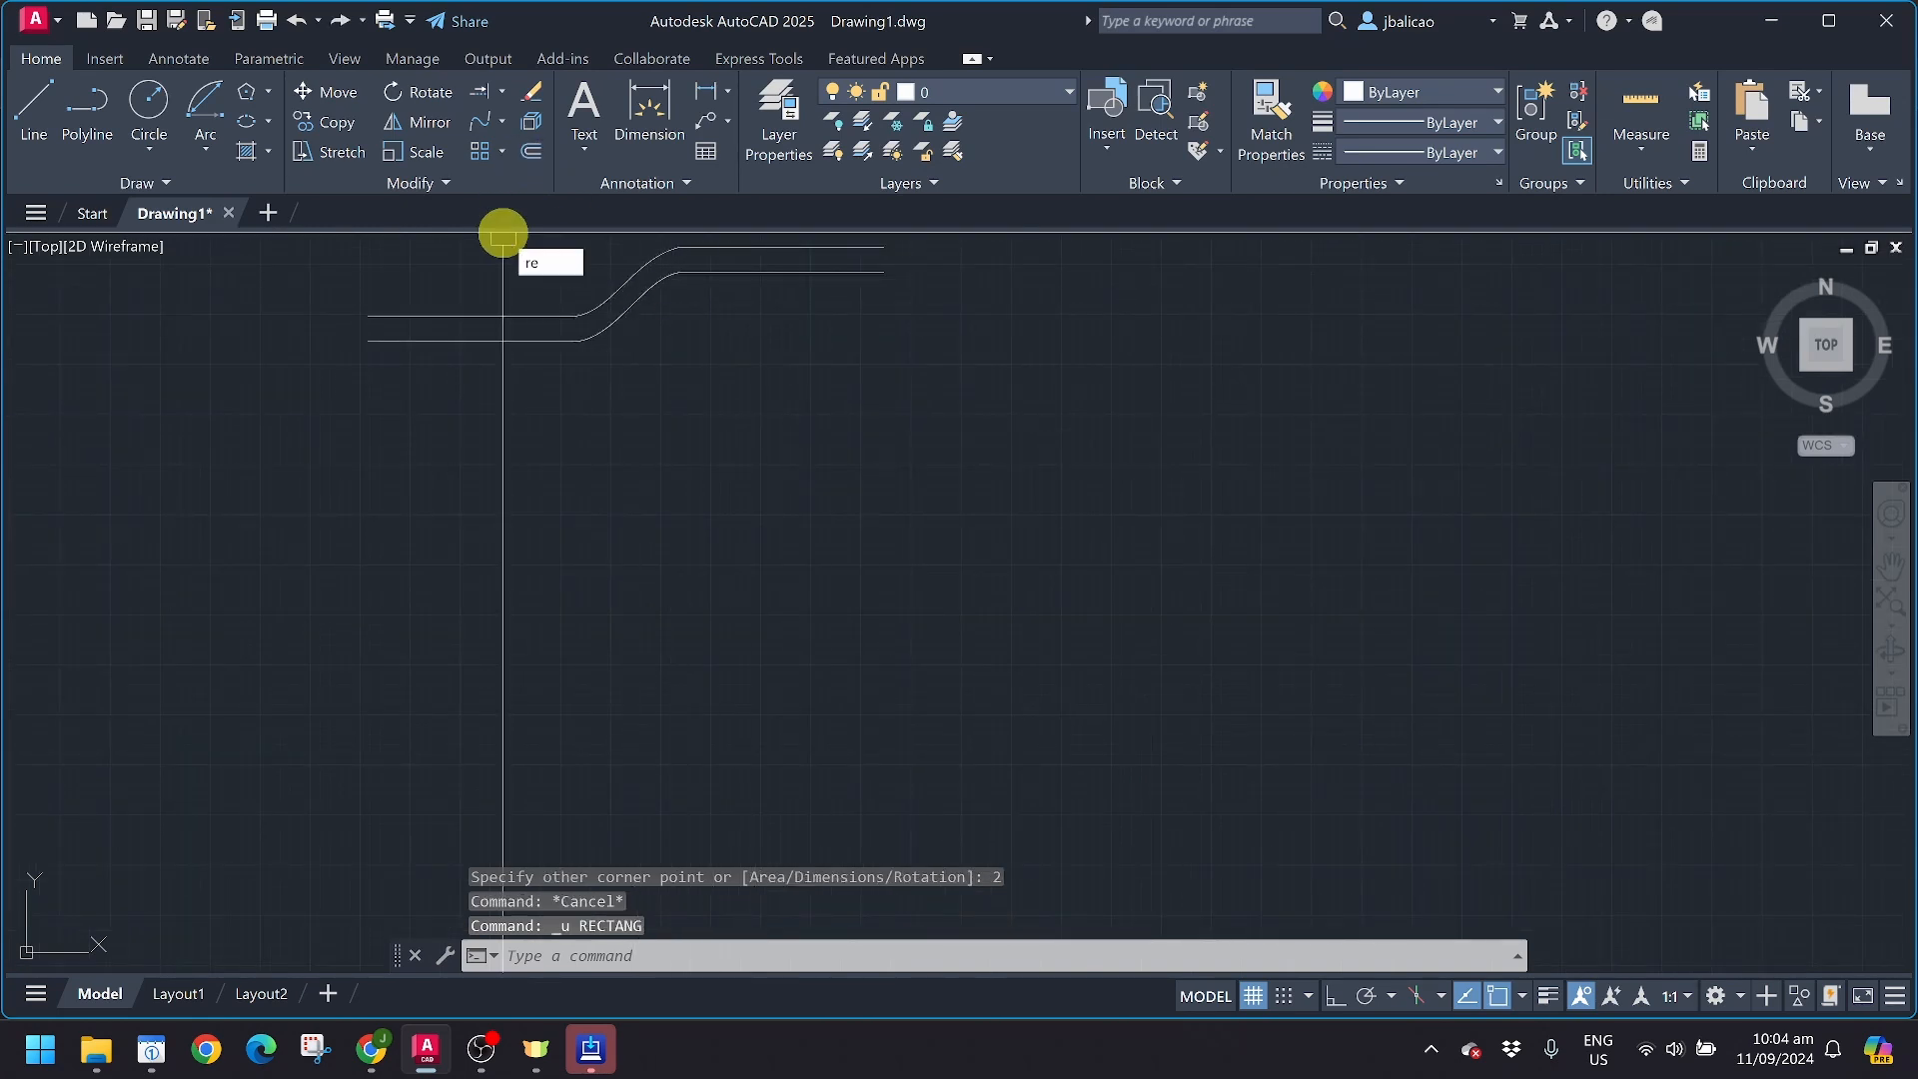
key(Return)
click(707, 488)
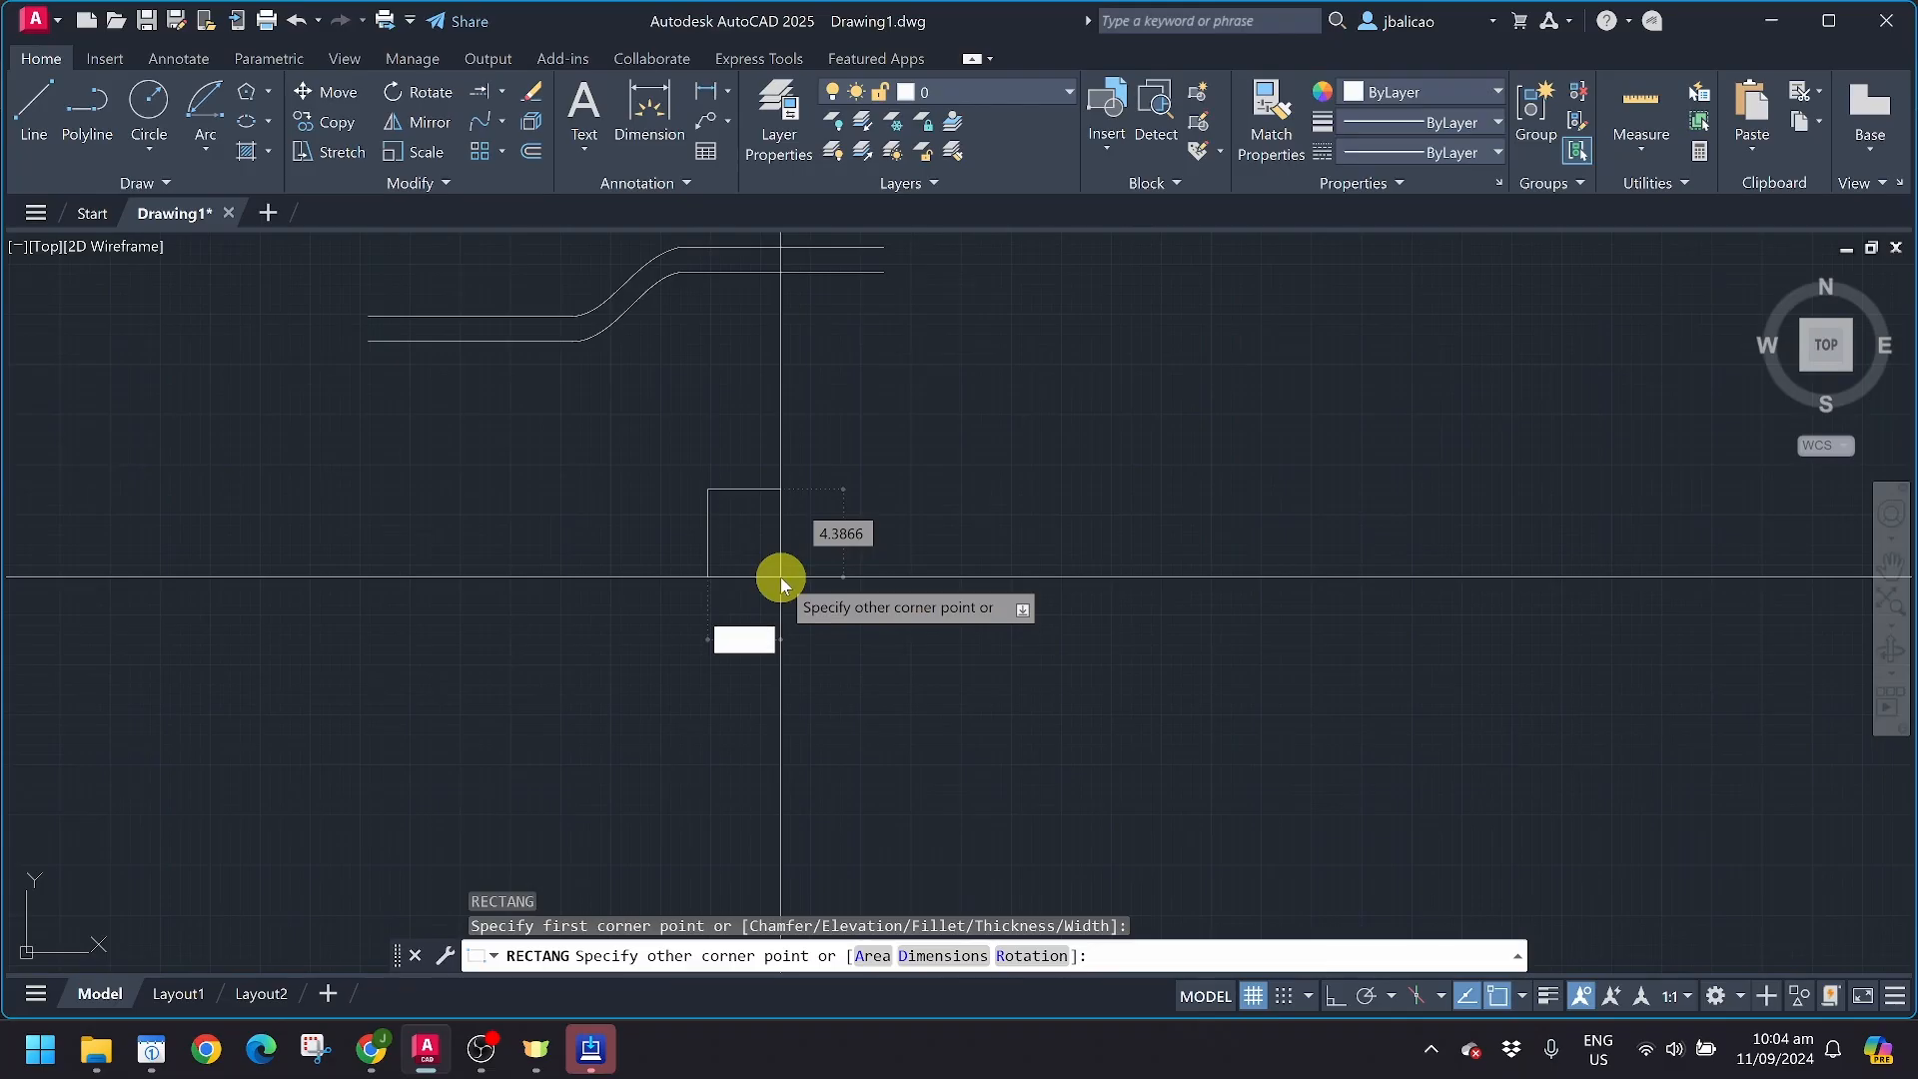
text(2)
key(Tab)
text(2)
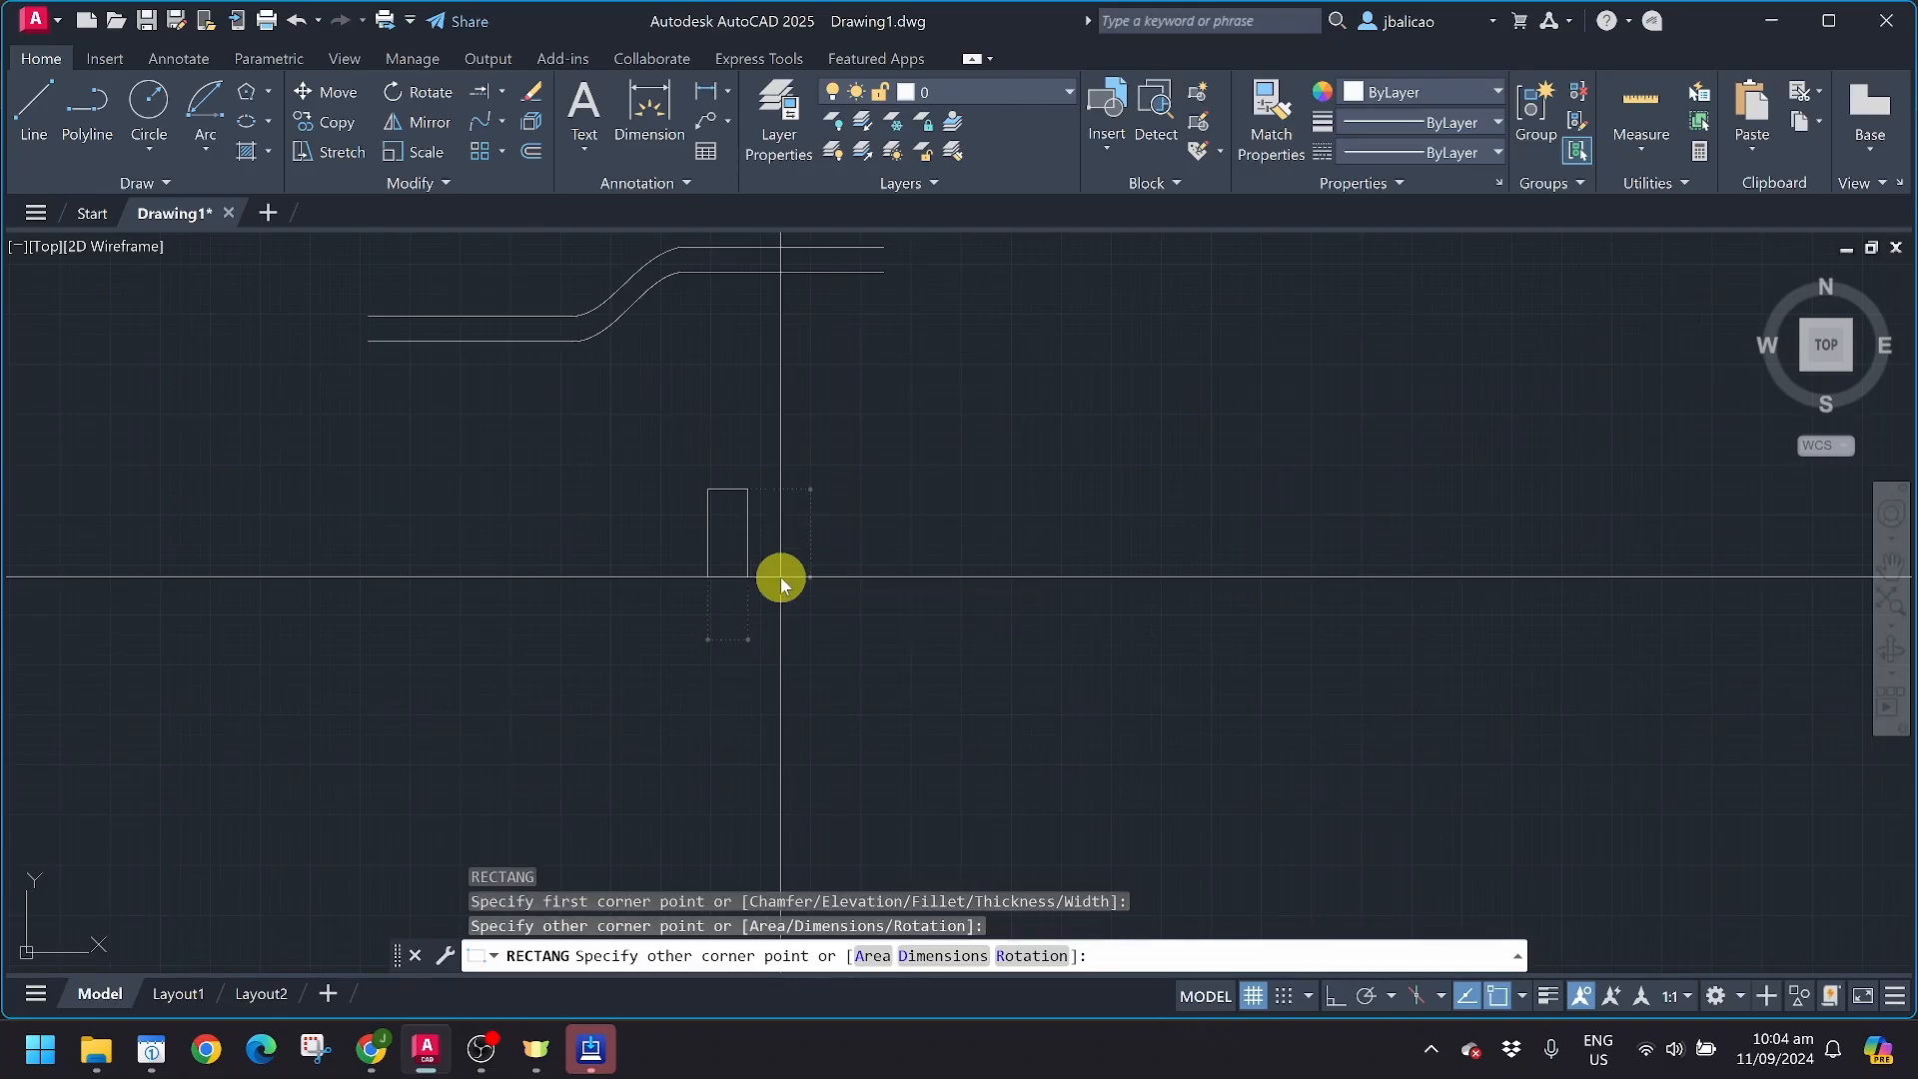
key(Return)
scroll(718, 496, up, 3)
scroll(717, 497, up, 5)
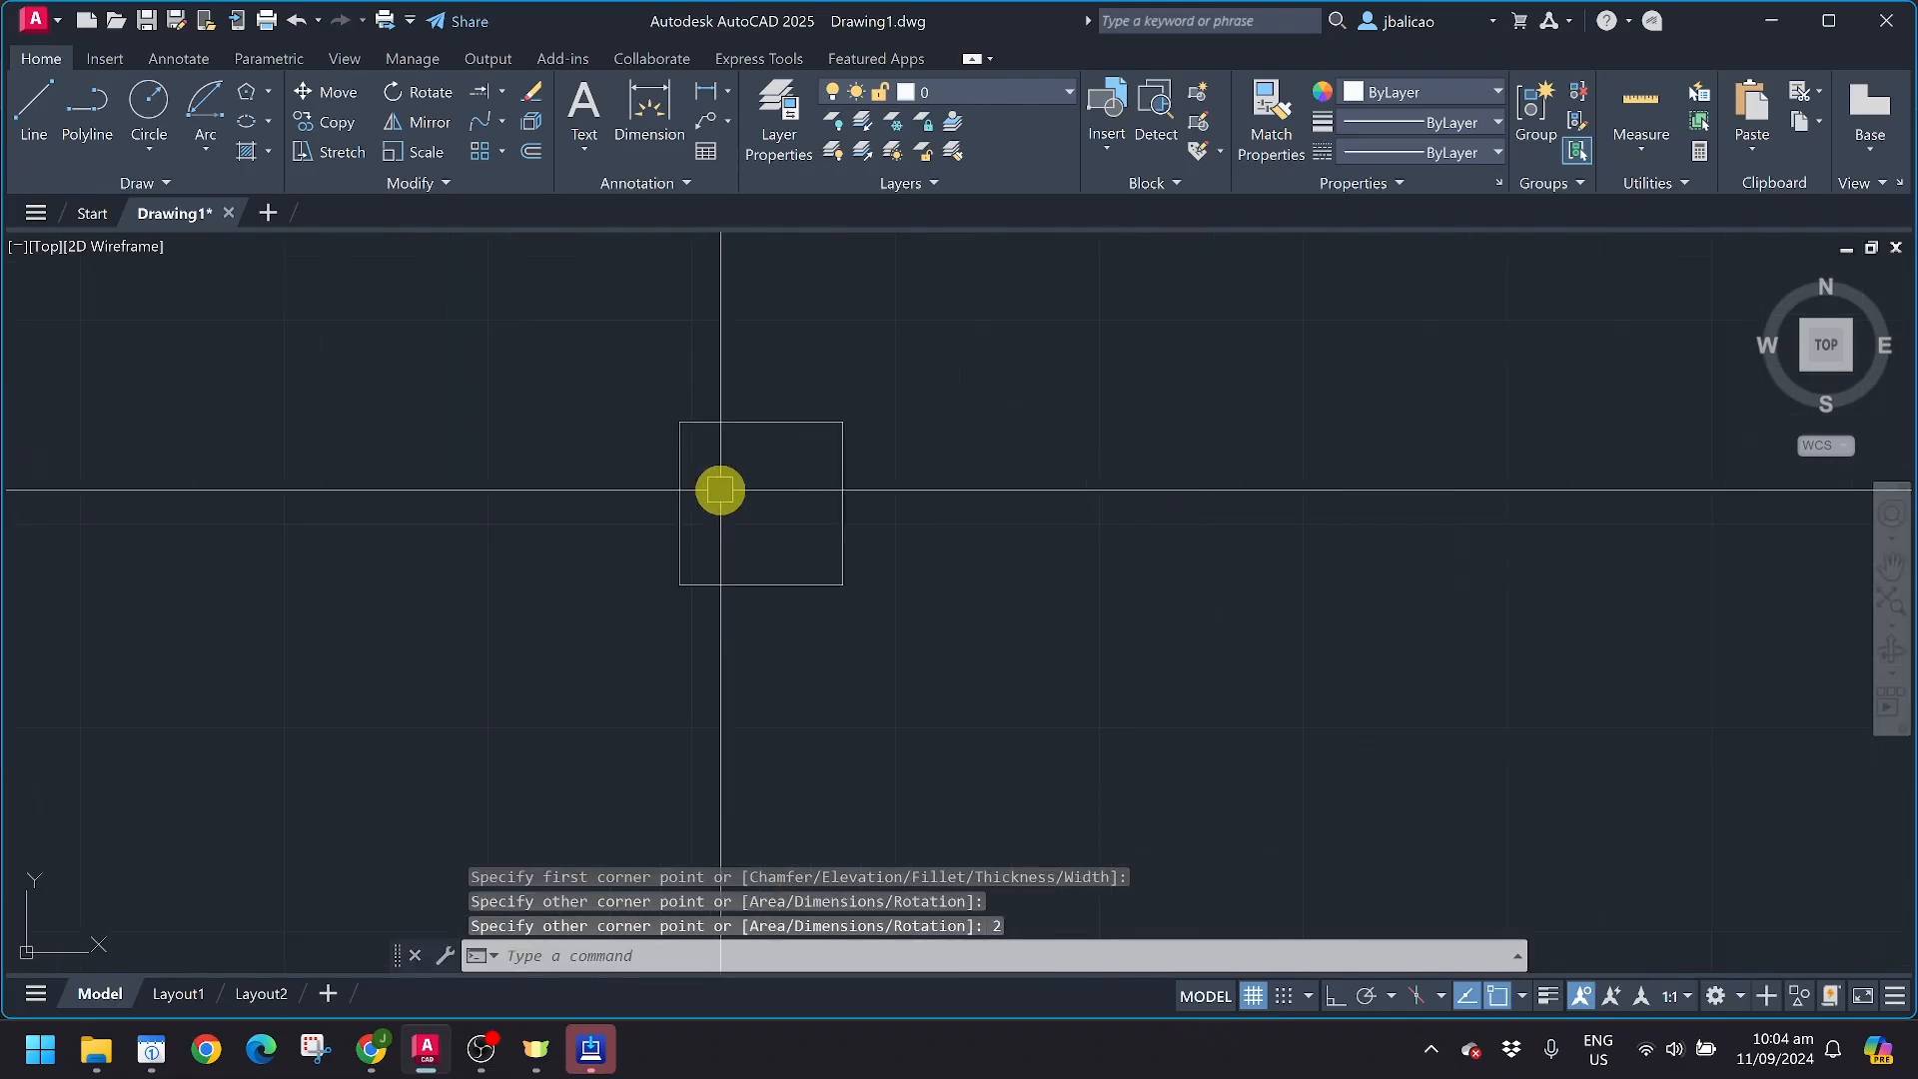
Create an associative rectangular array of the 2 by 2 square and set it to 1 column
scroll(640, 505, down, 2)
click(629, 503)
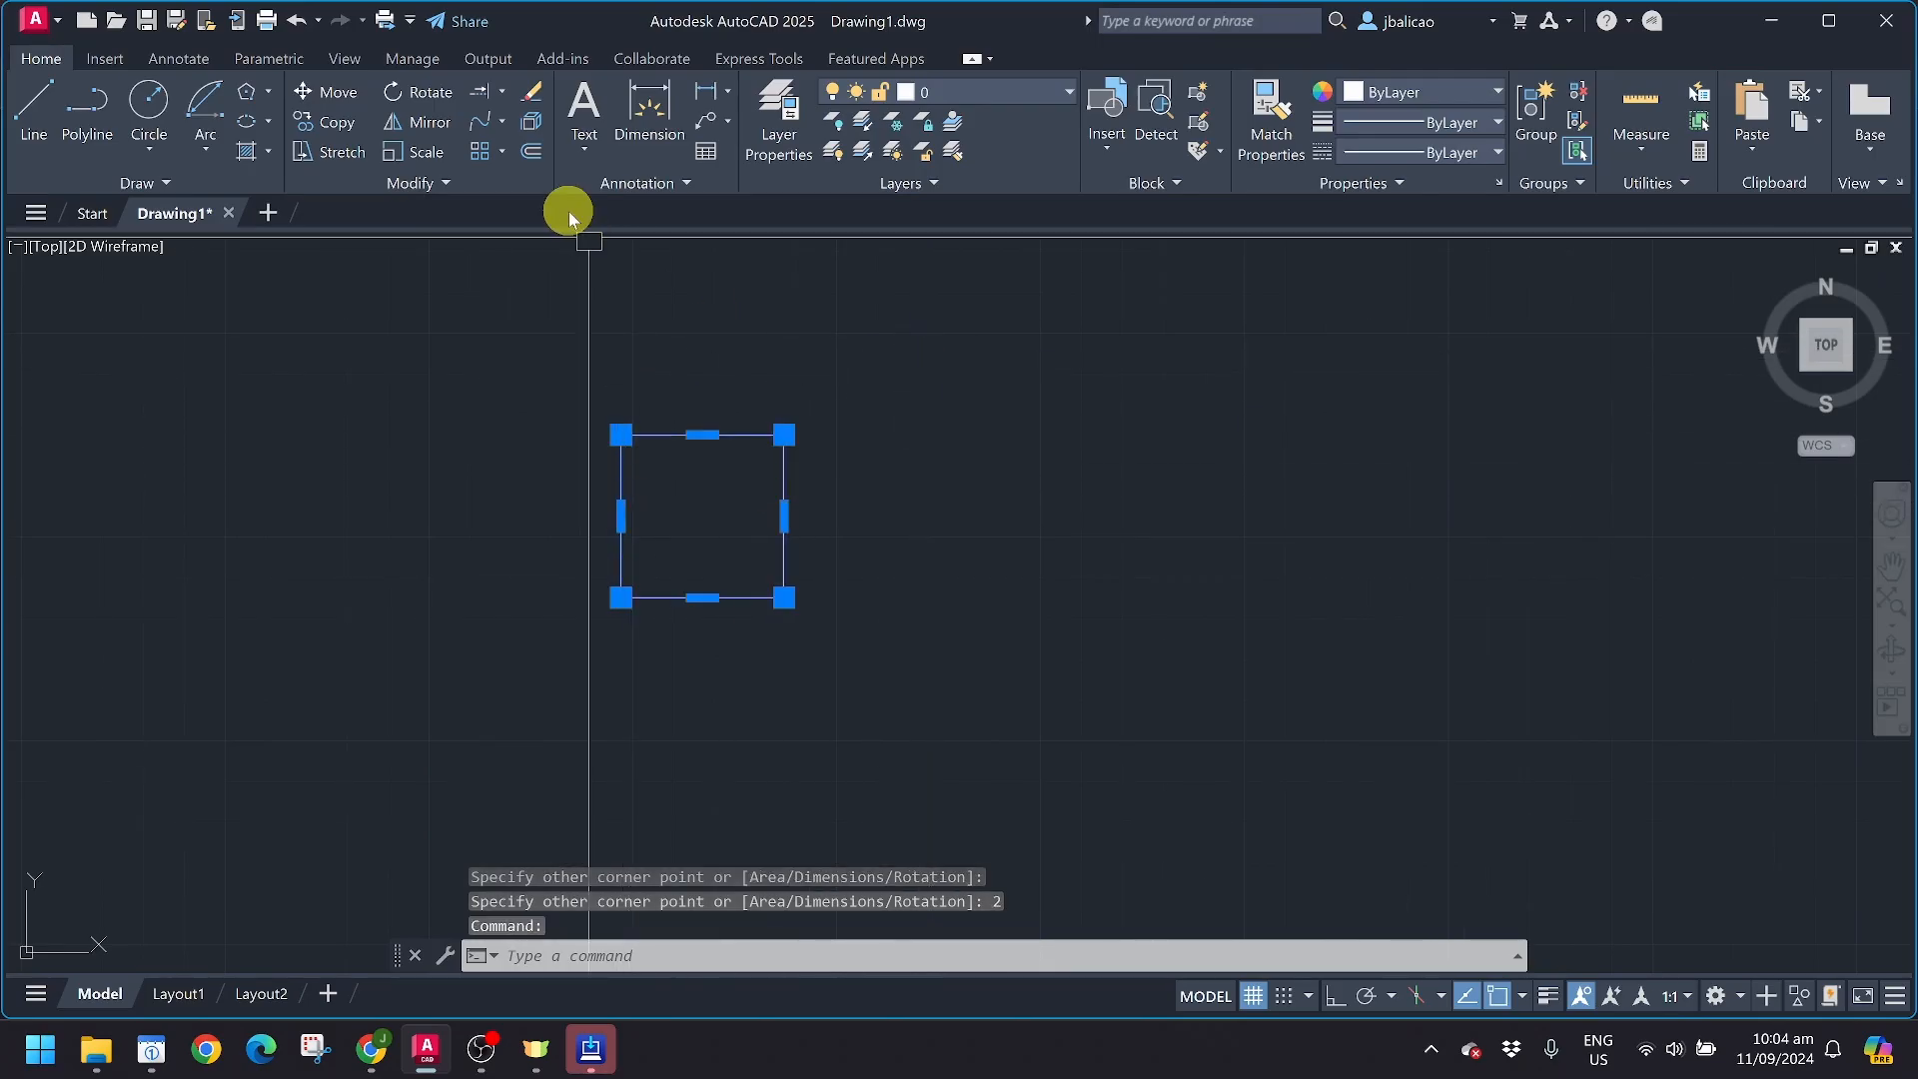
click(481, 150)
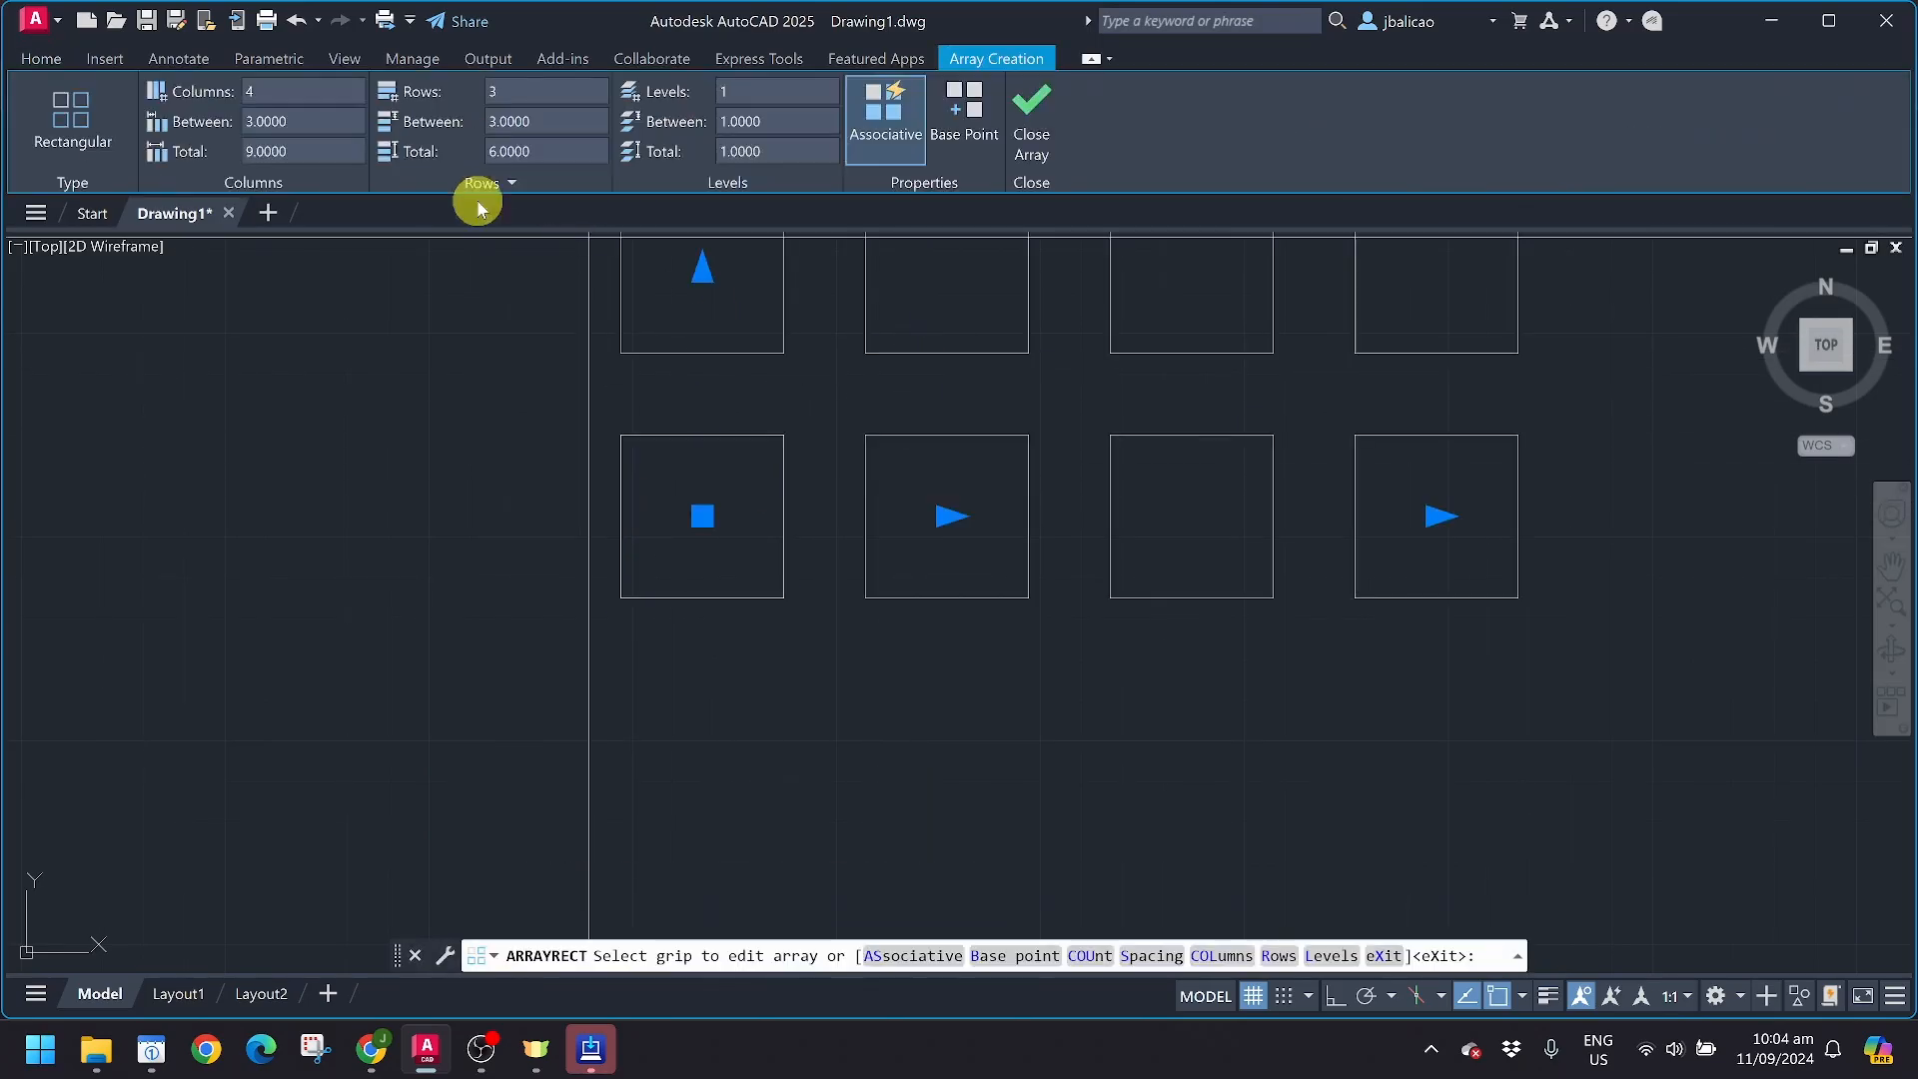
middle_drag(503, 455, 410, 663)
scroll(411, 642, down, 3)
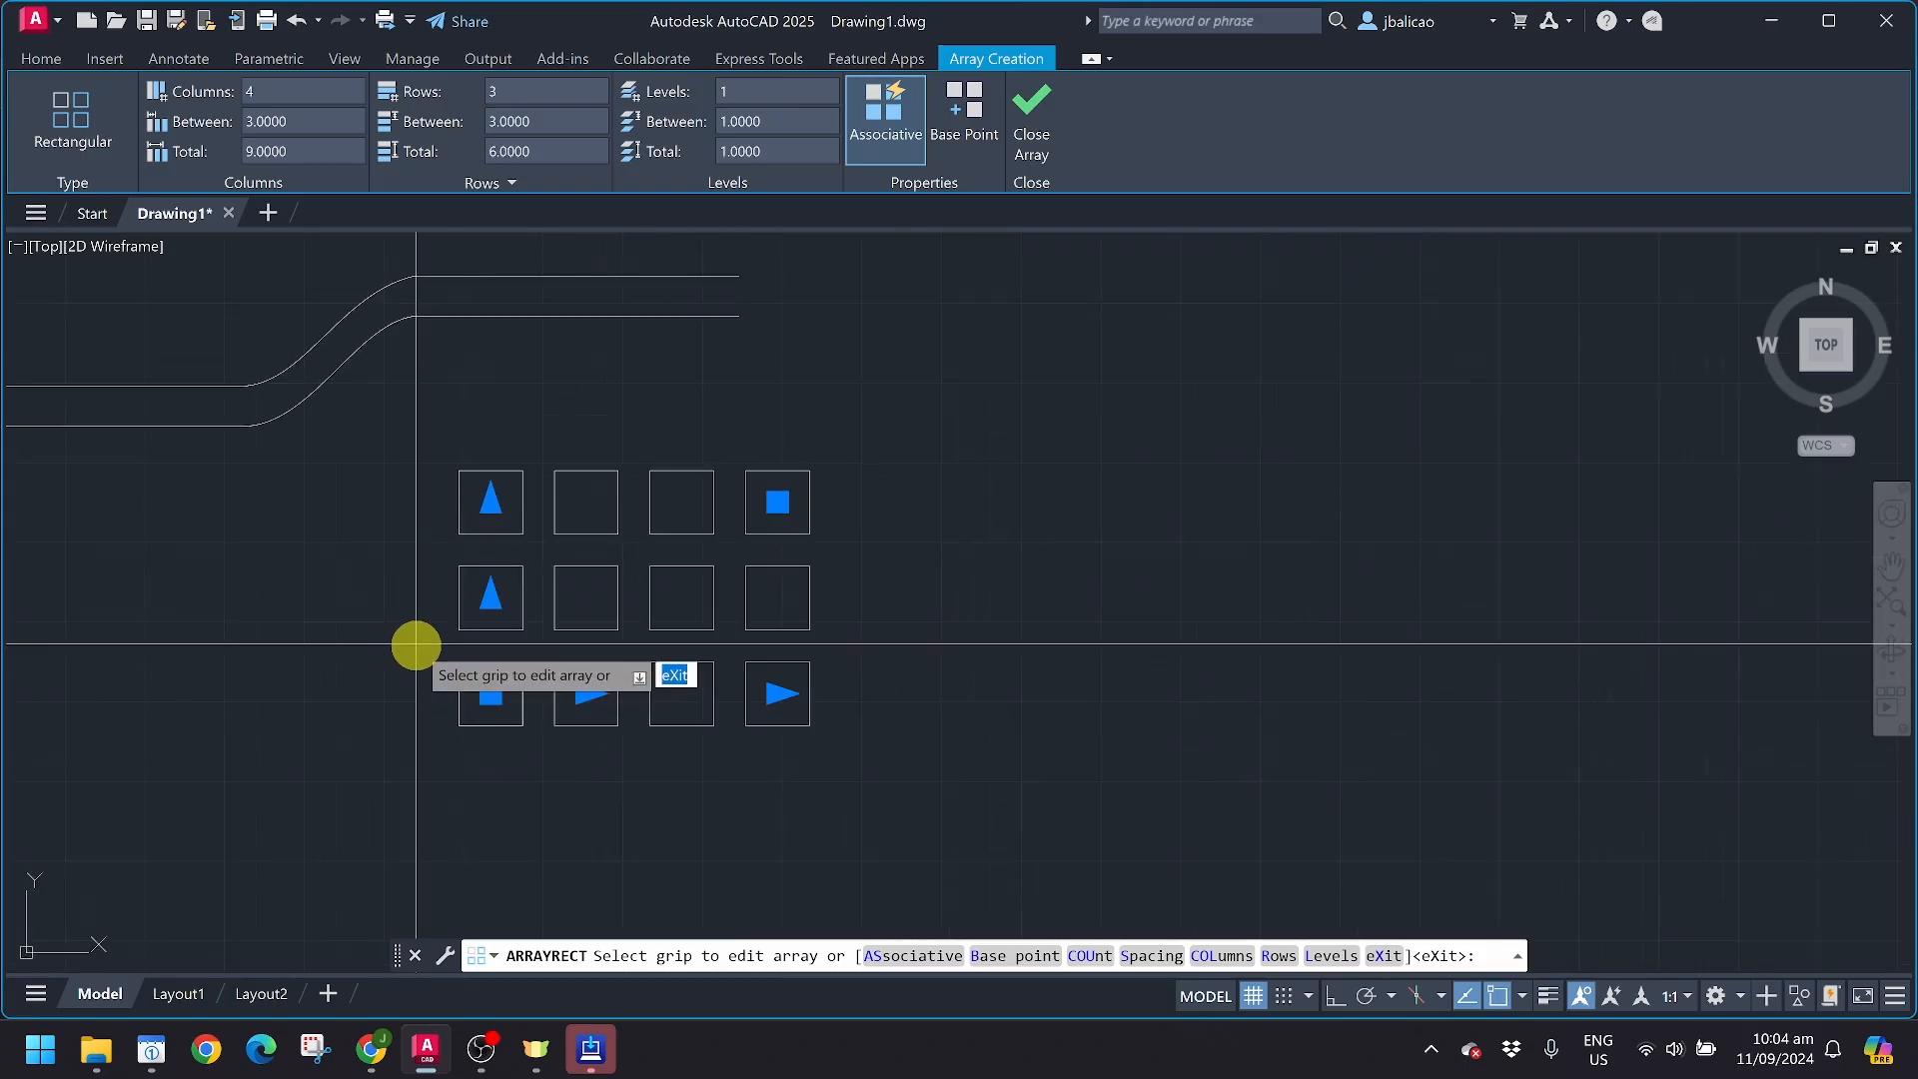
scroll(411, 643, up, 1)
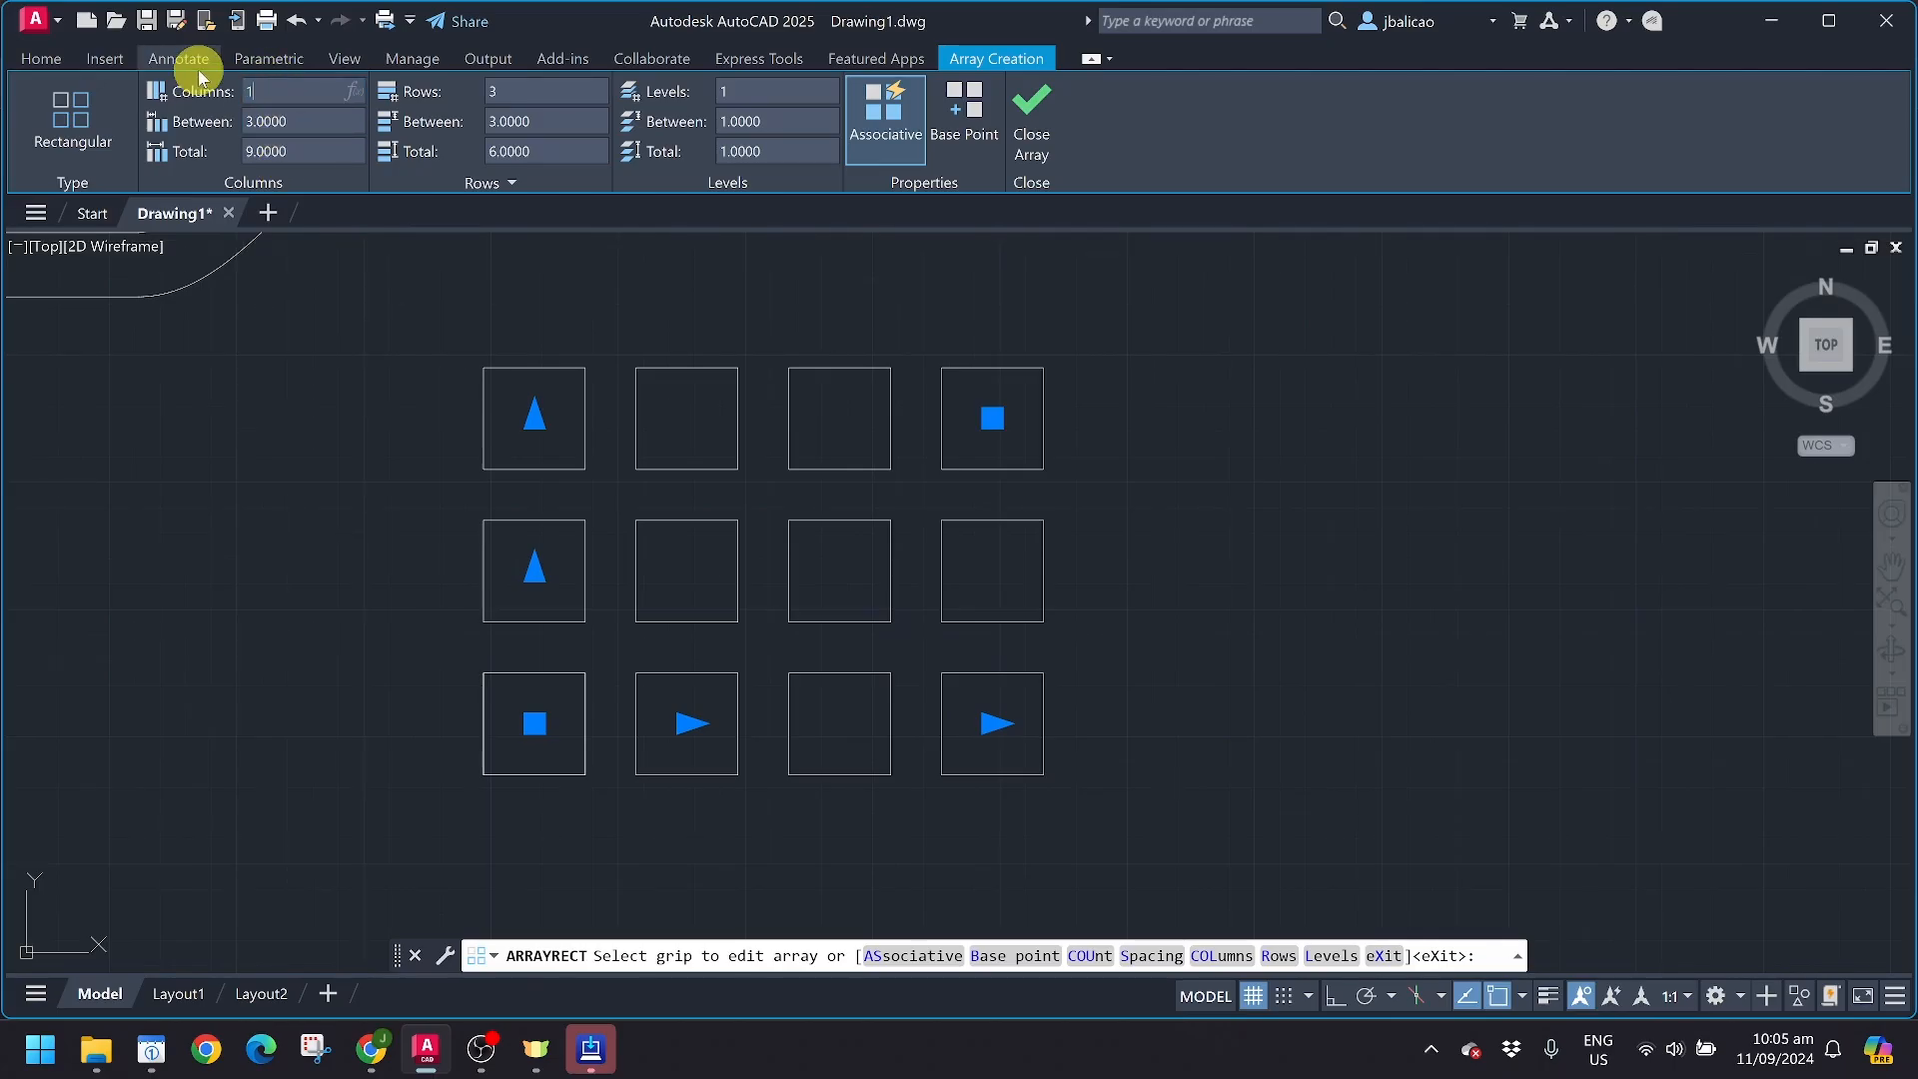
key(Return)
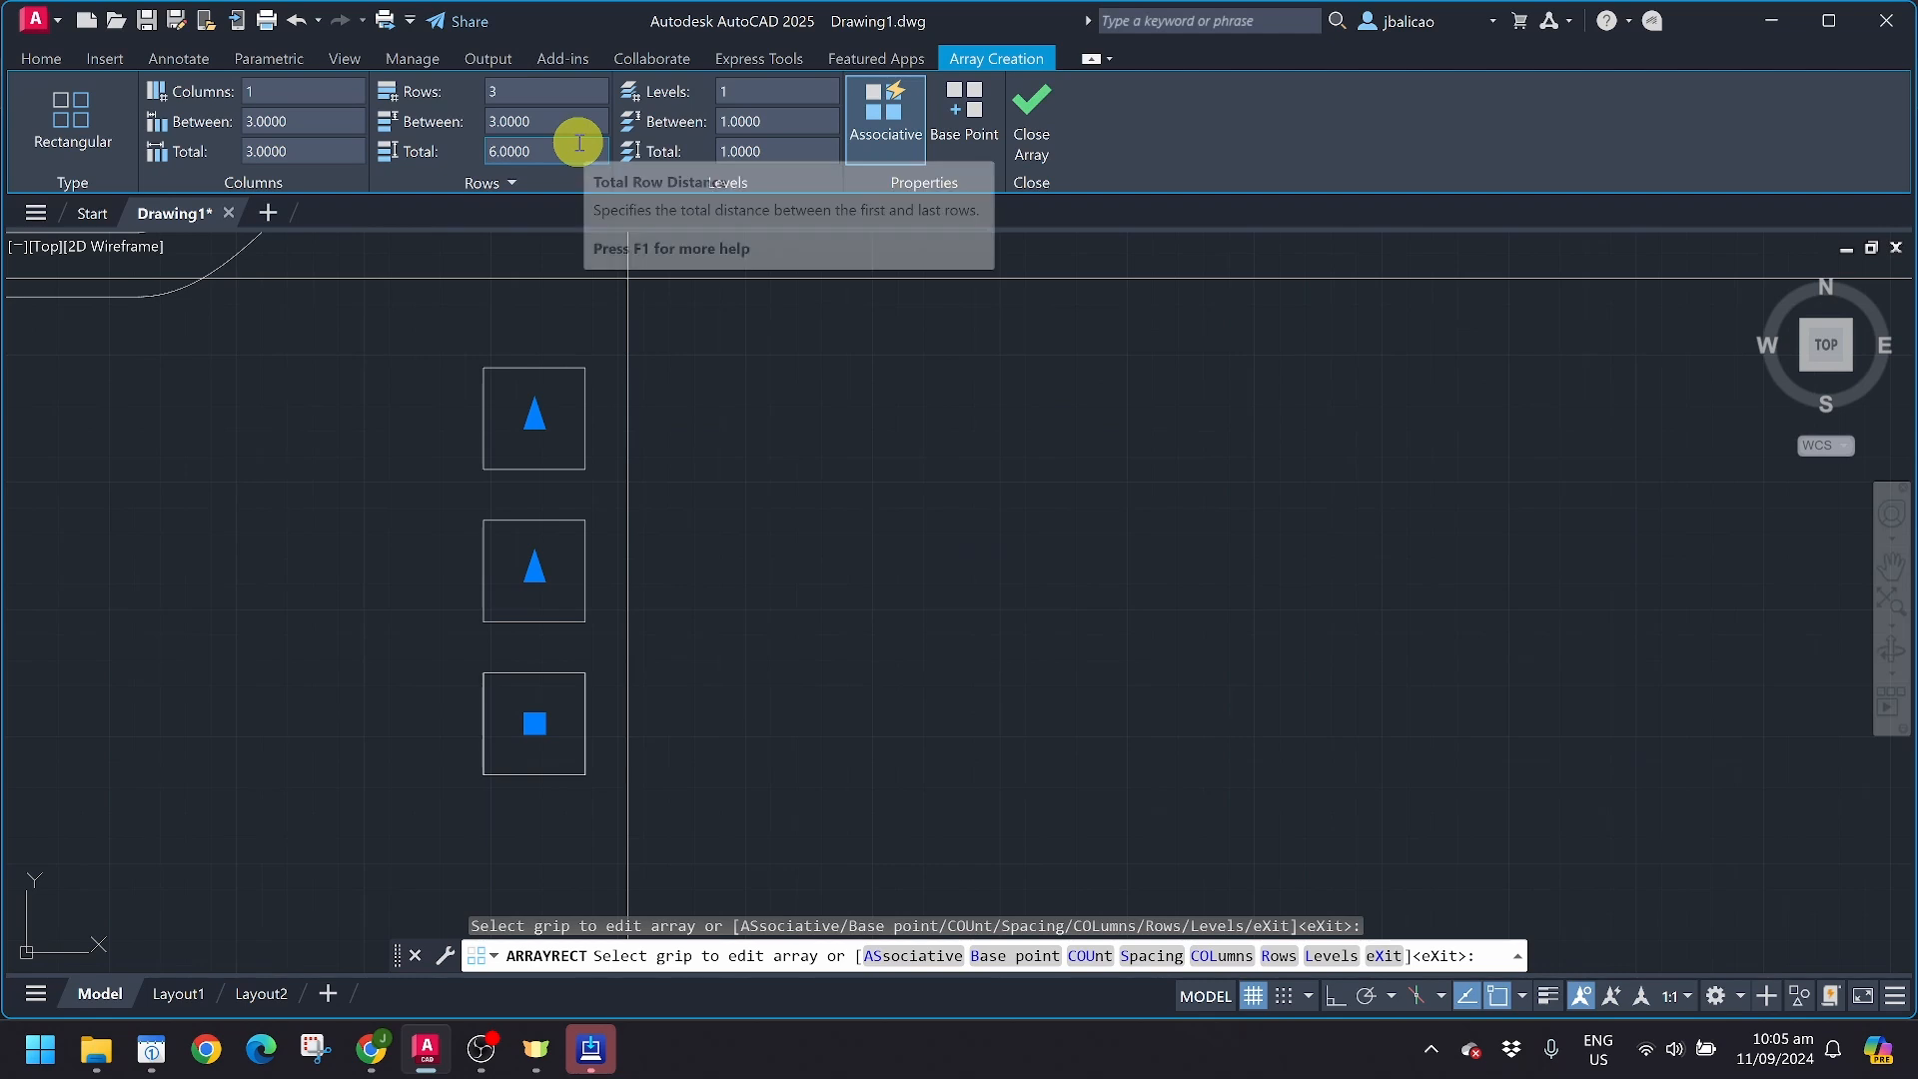
Set the number of rows in the square's array to 5
click(513, 91)
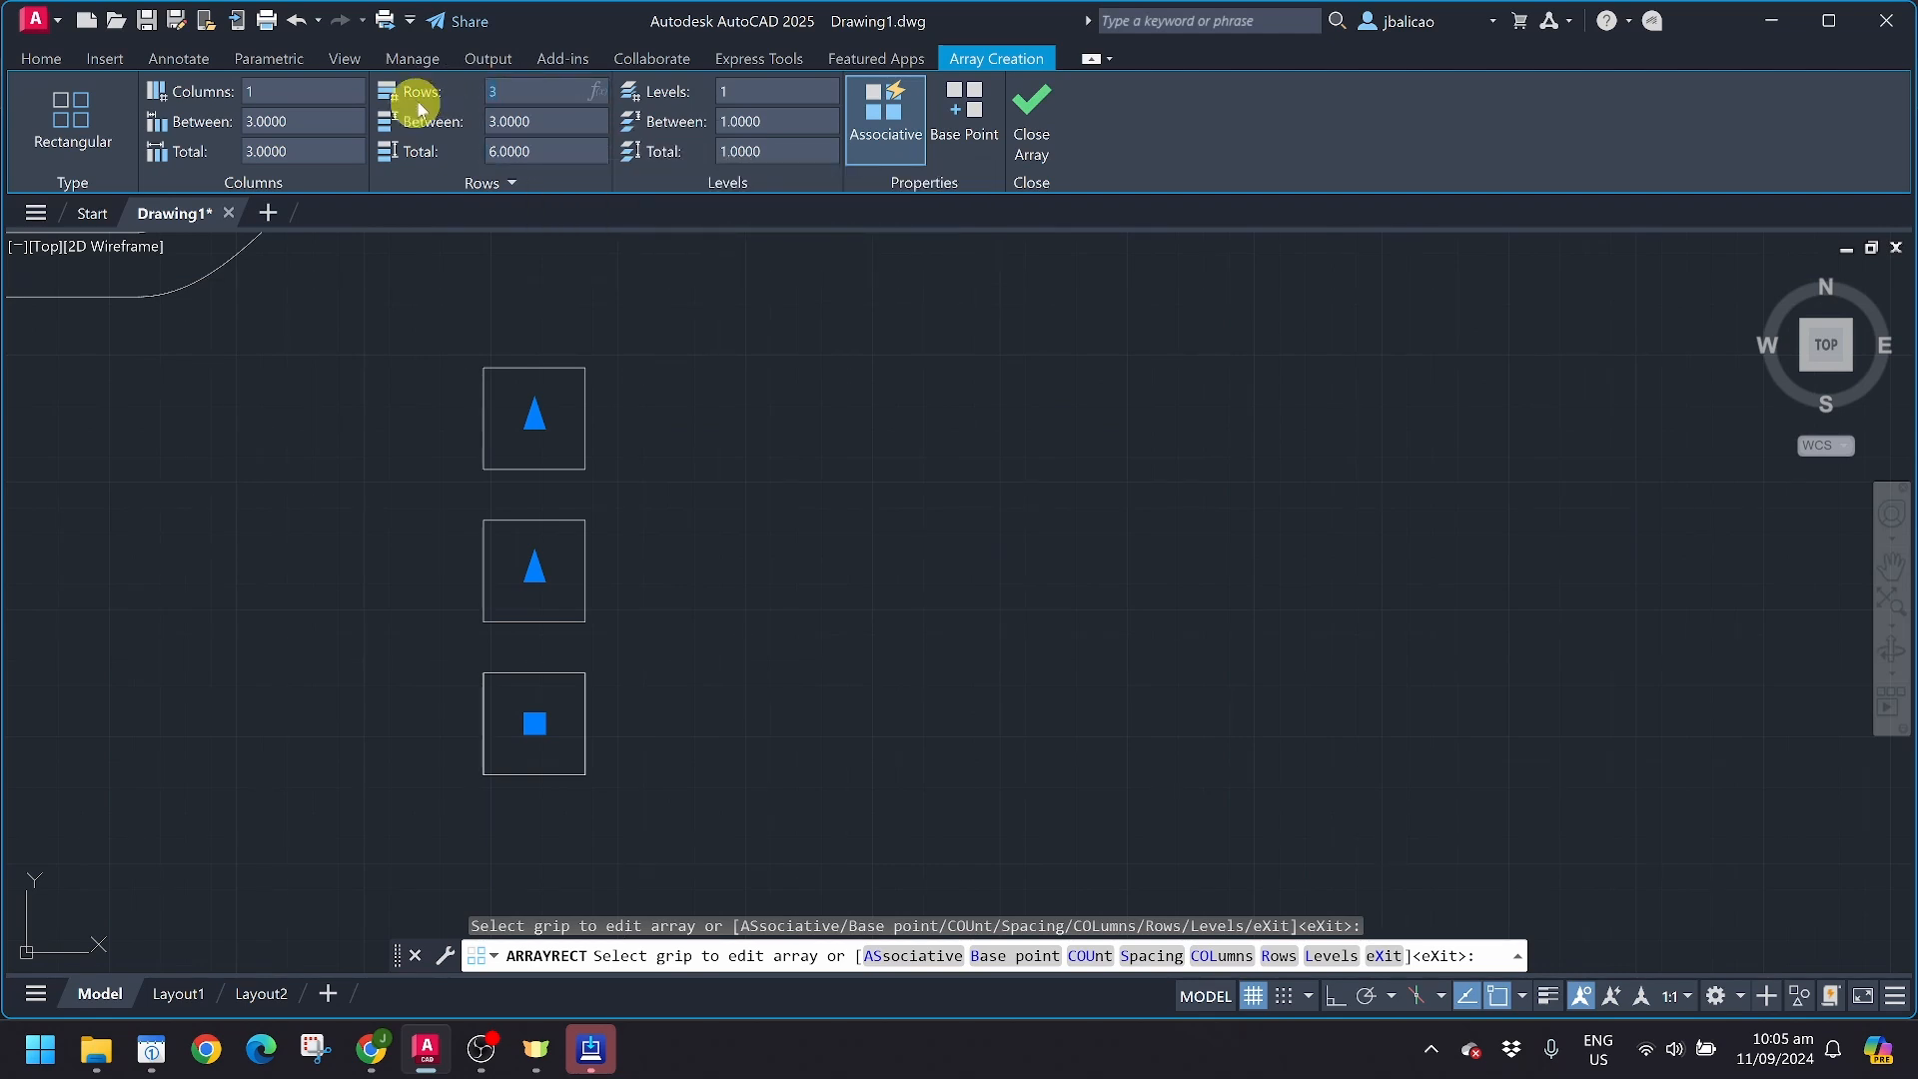
scroll(450, 763, down, 4)
scroll(450, 764, up, 2)
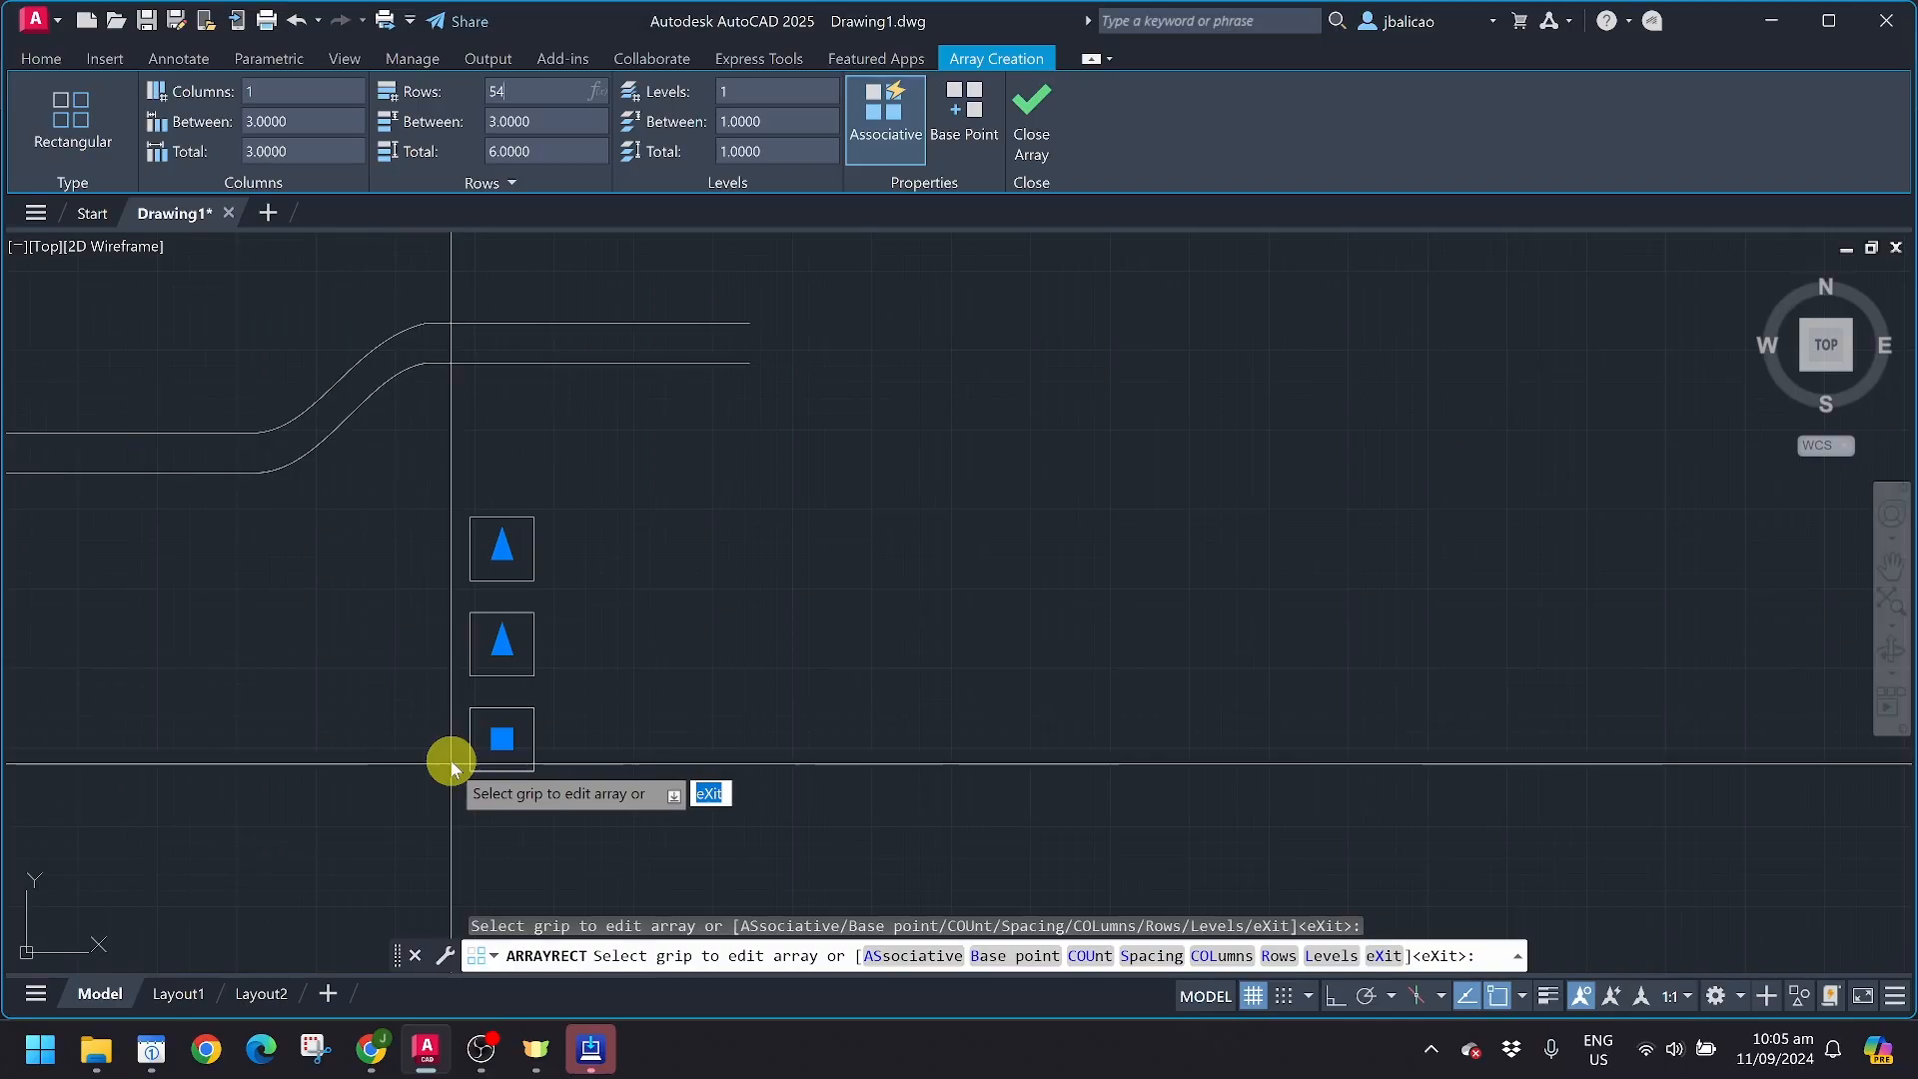
key(Return)
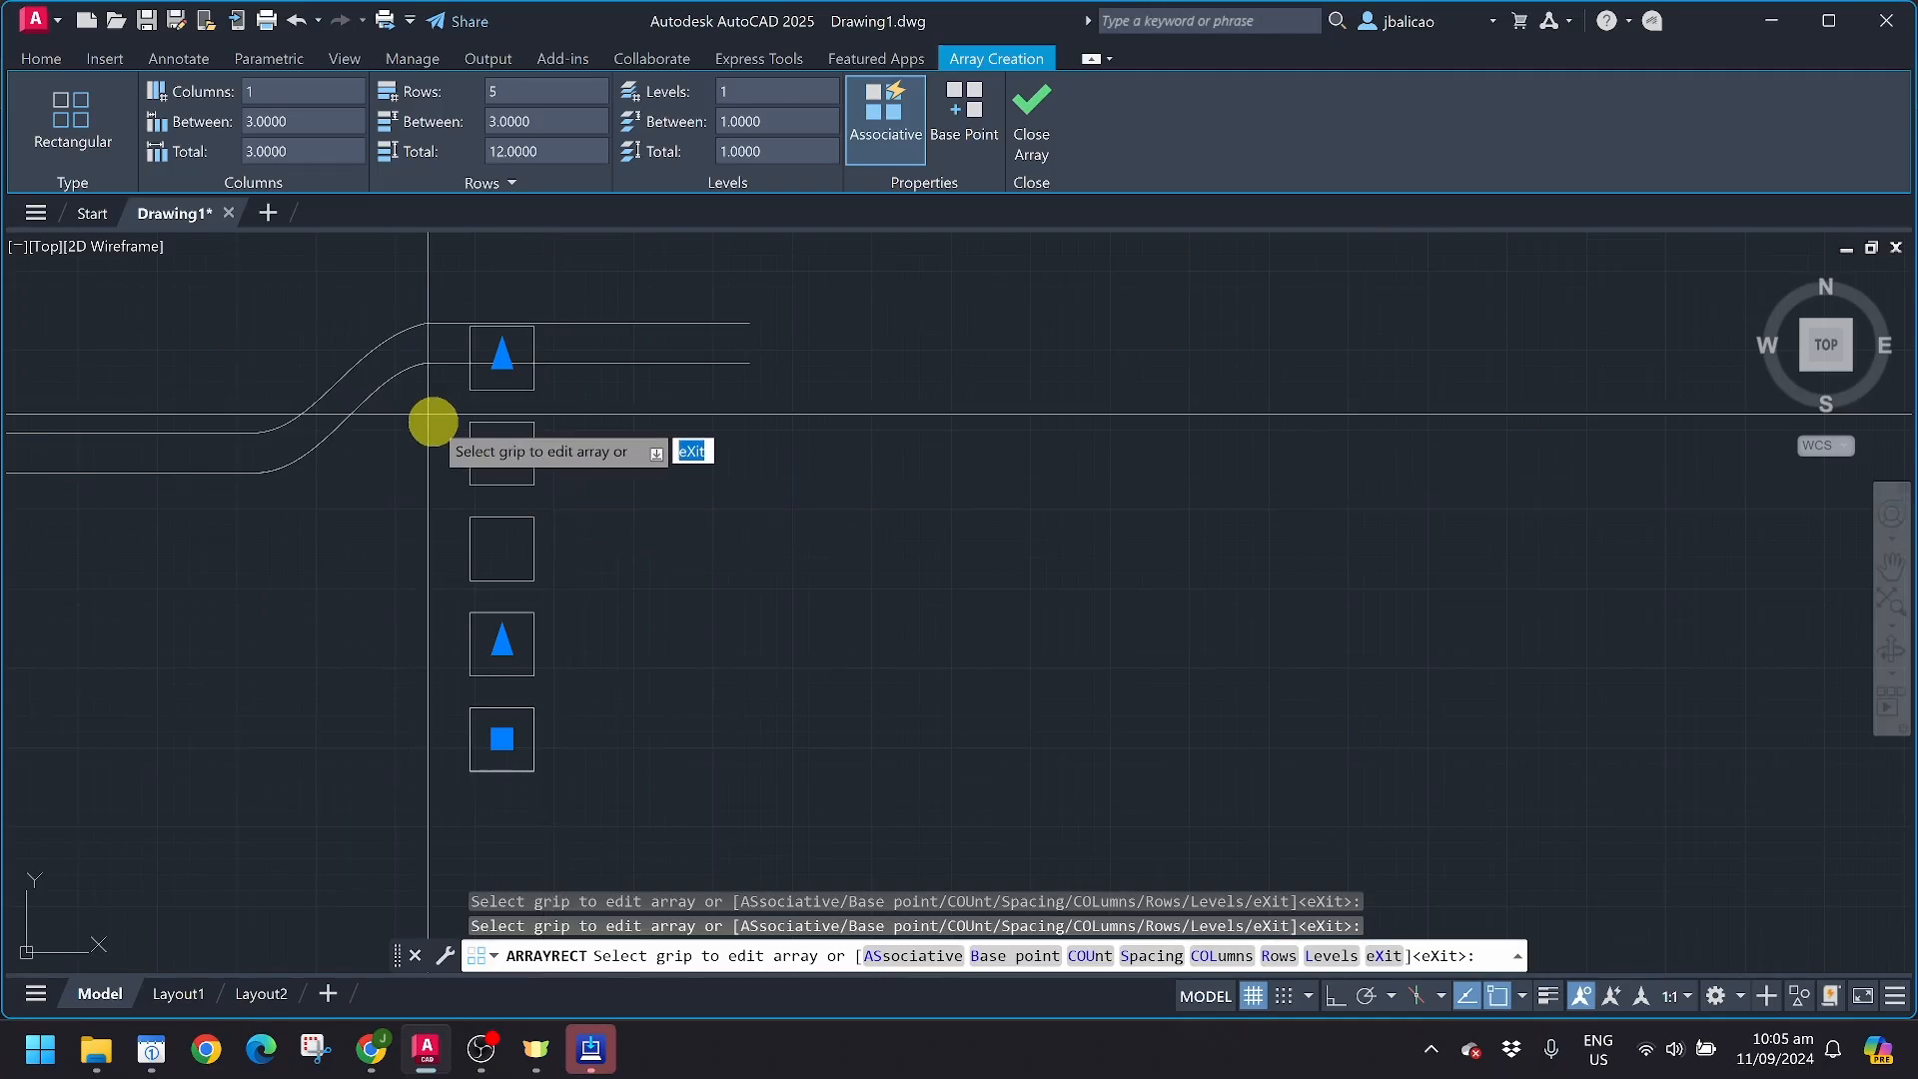
Set the distance between the array's columns to 4
scroll(435, 652, up, 3)
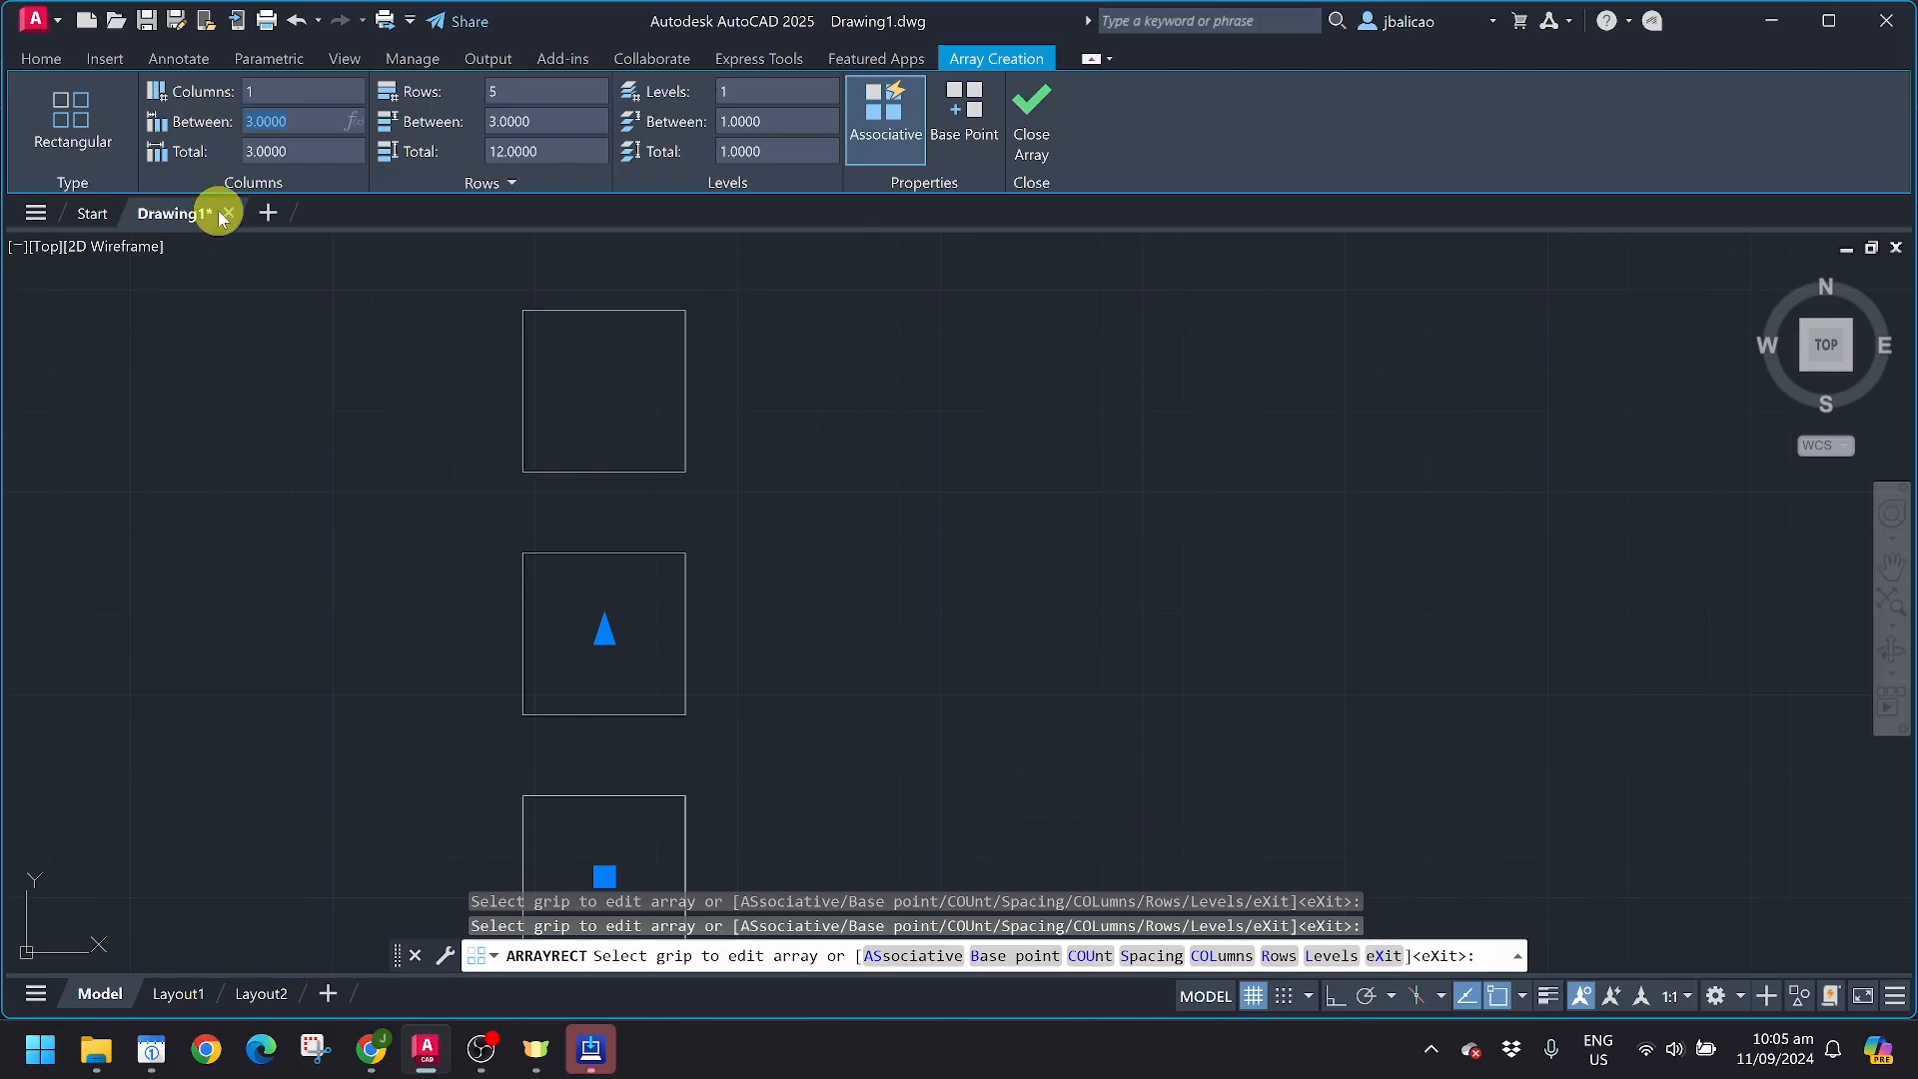
mouse_move(212, 230)
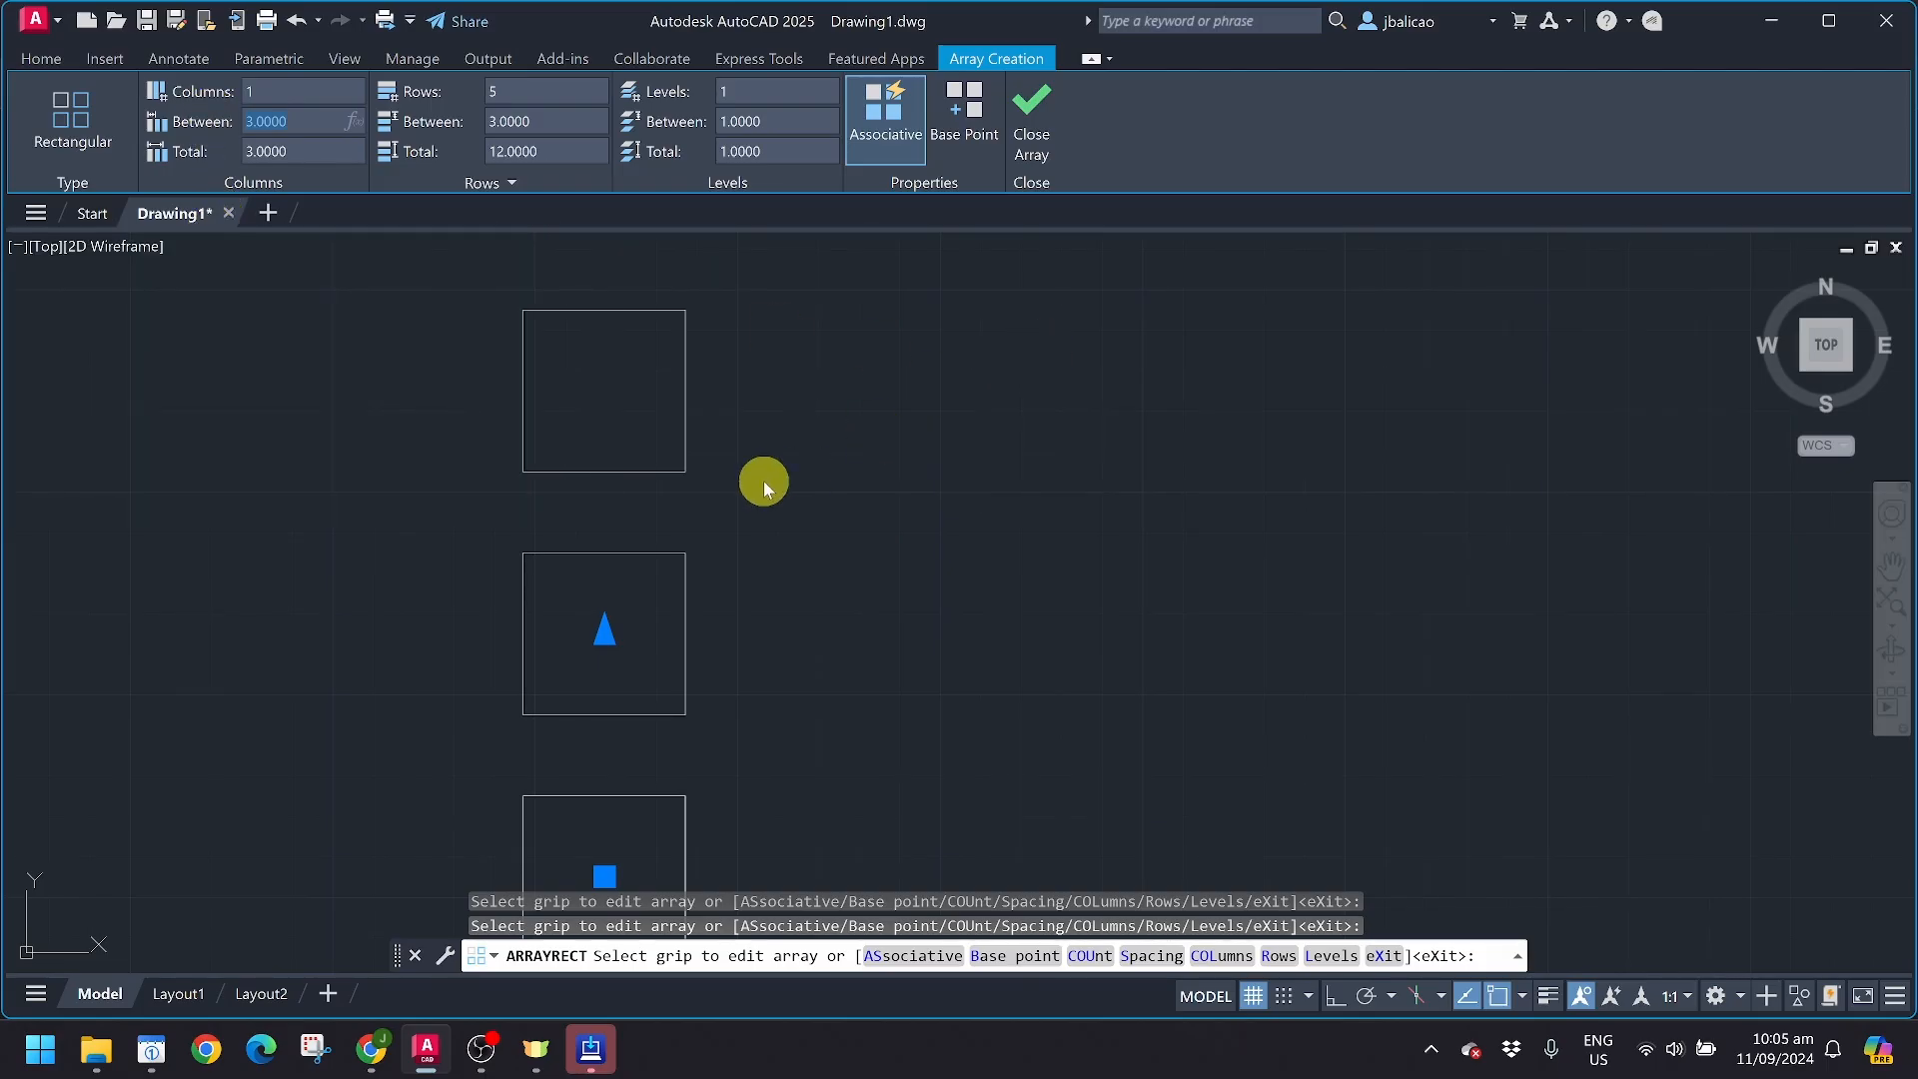
middle_drag(763, 482, 843, 274)
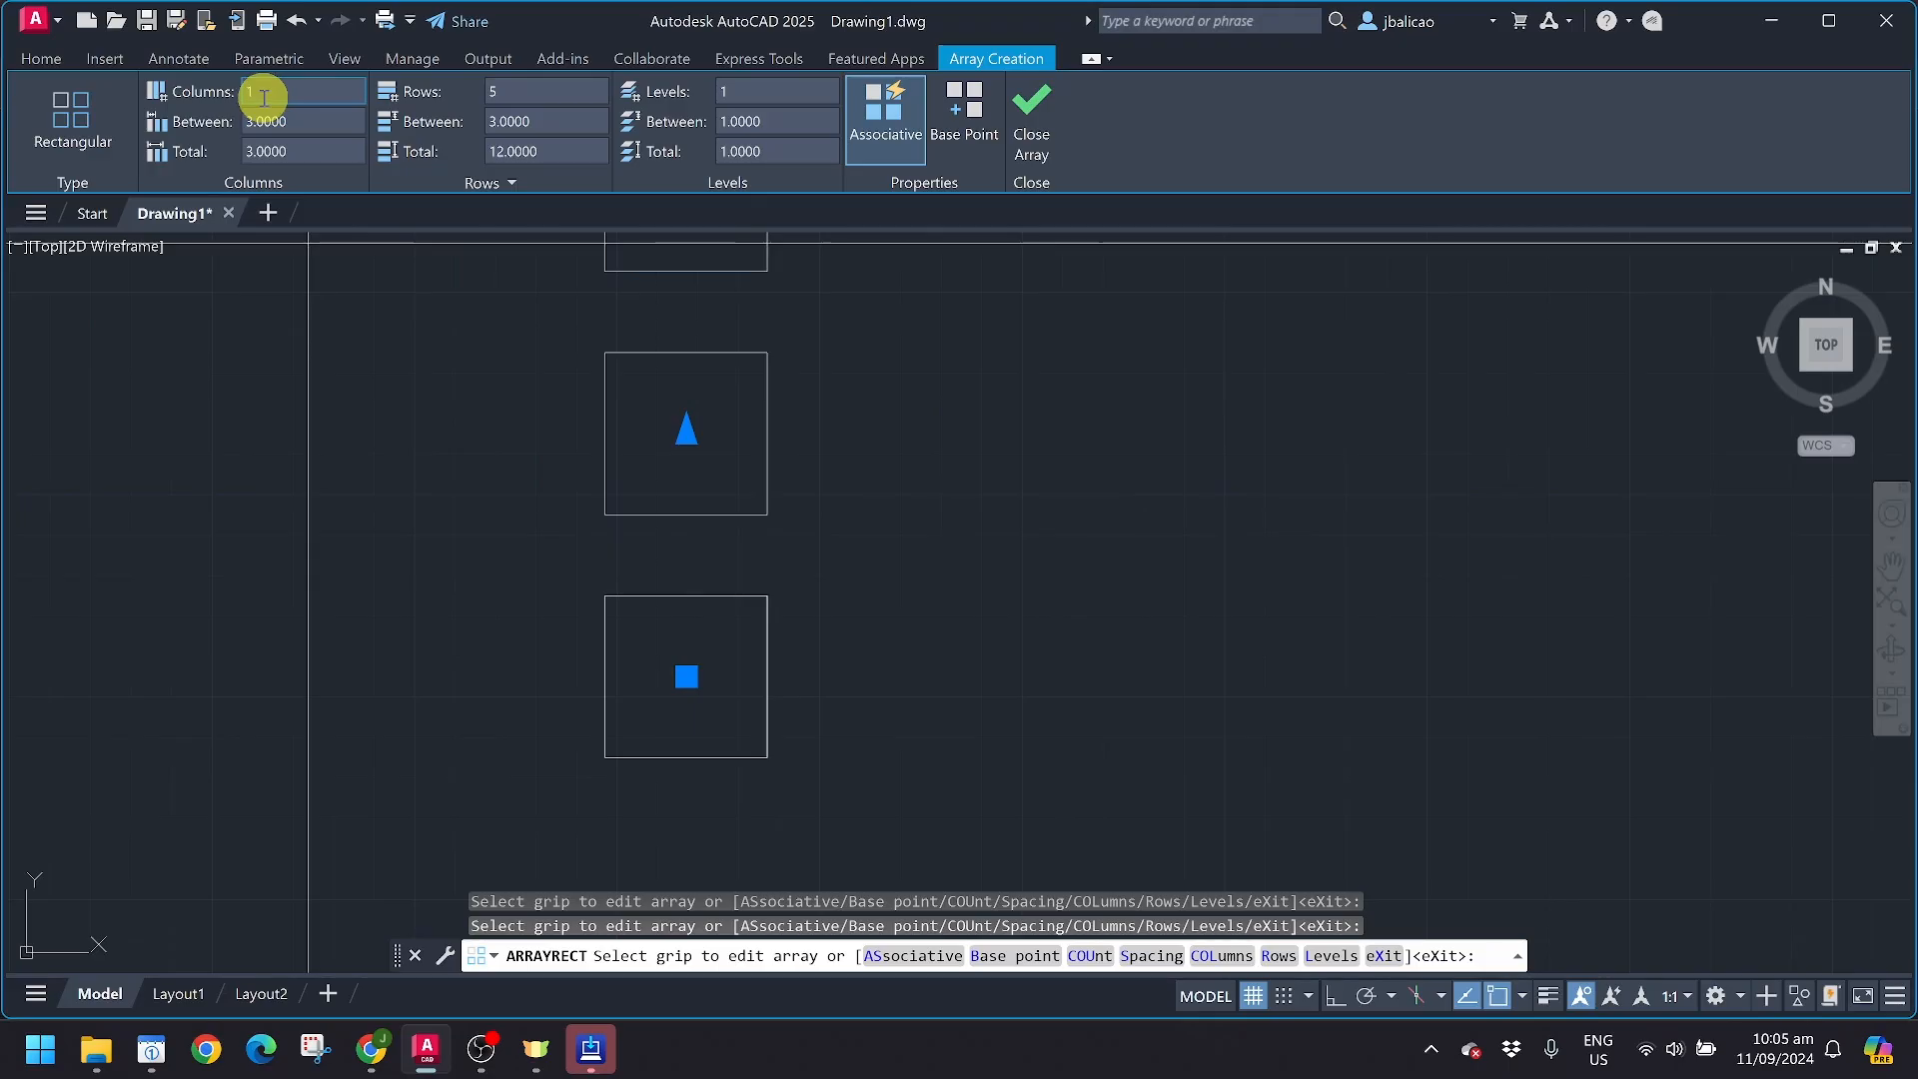
click(291, 121)
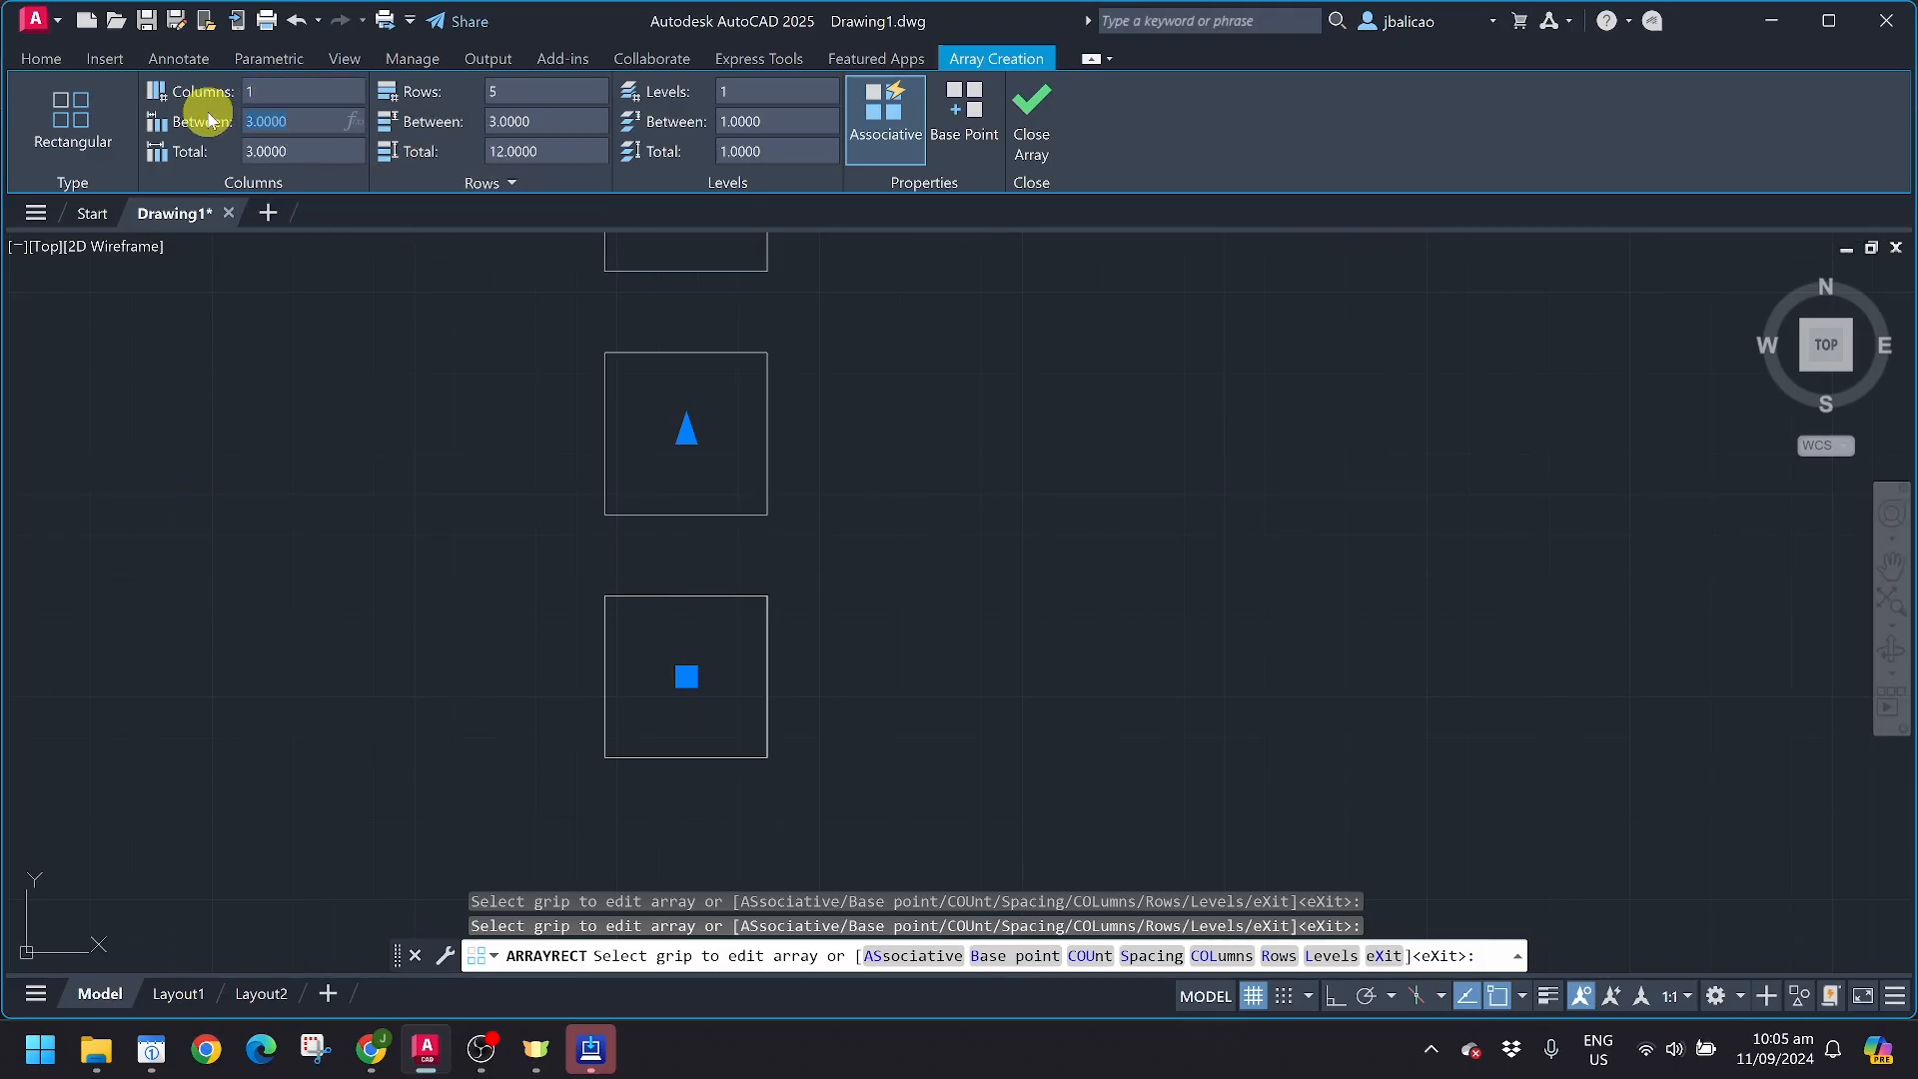
key(Return)
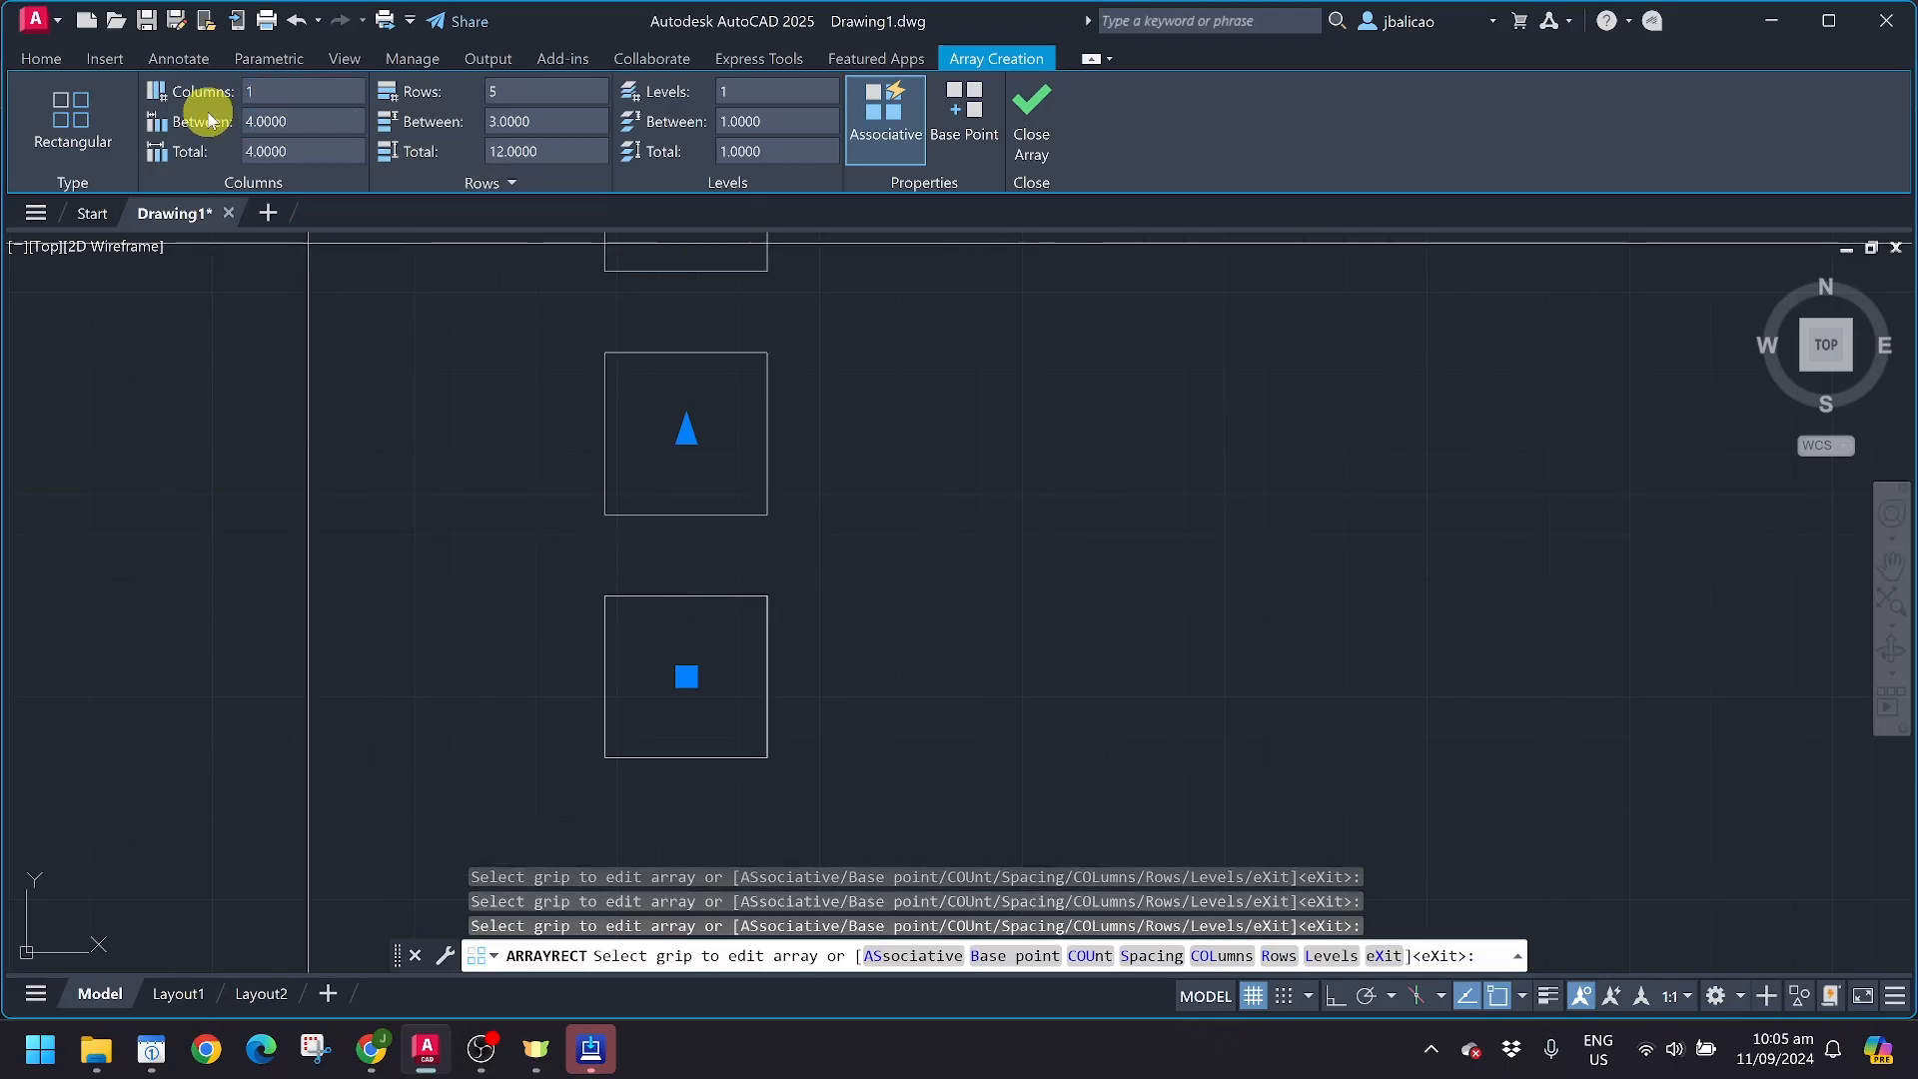
Set the distance between the array's rows to 4
scroll(676, 351, down, 4)
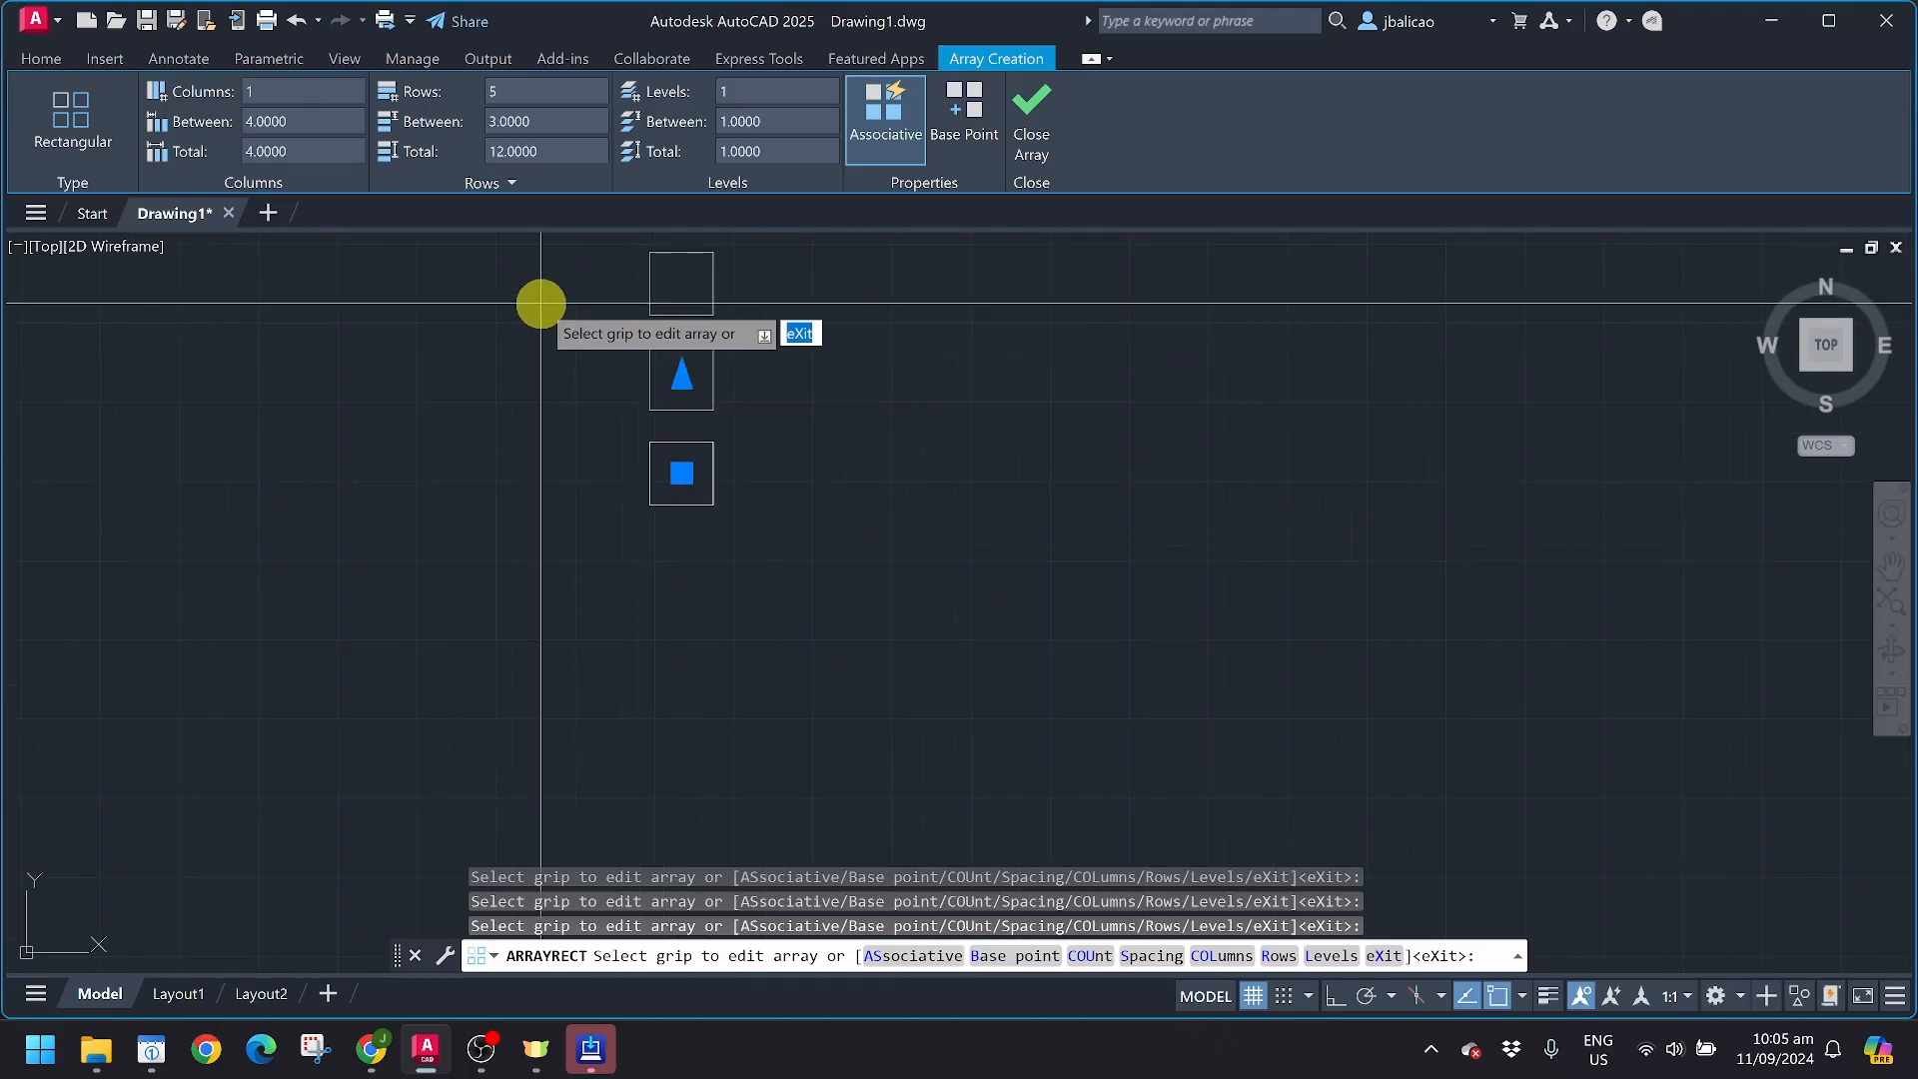
middle_drag(548, 299, 432, 586)
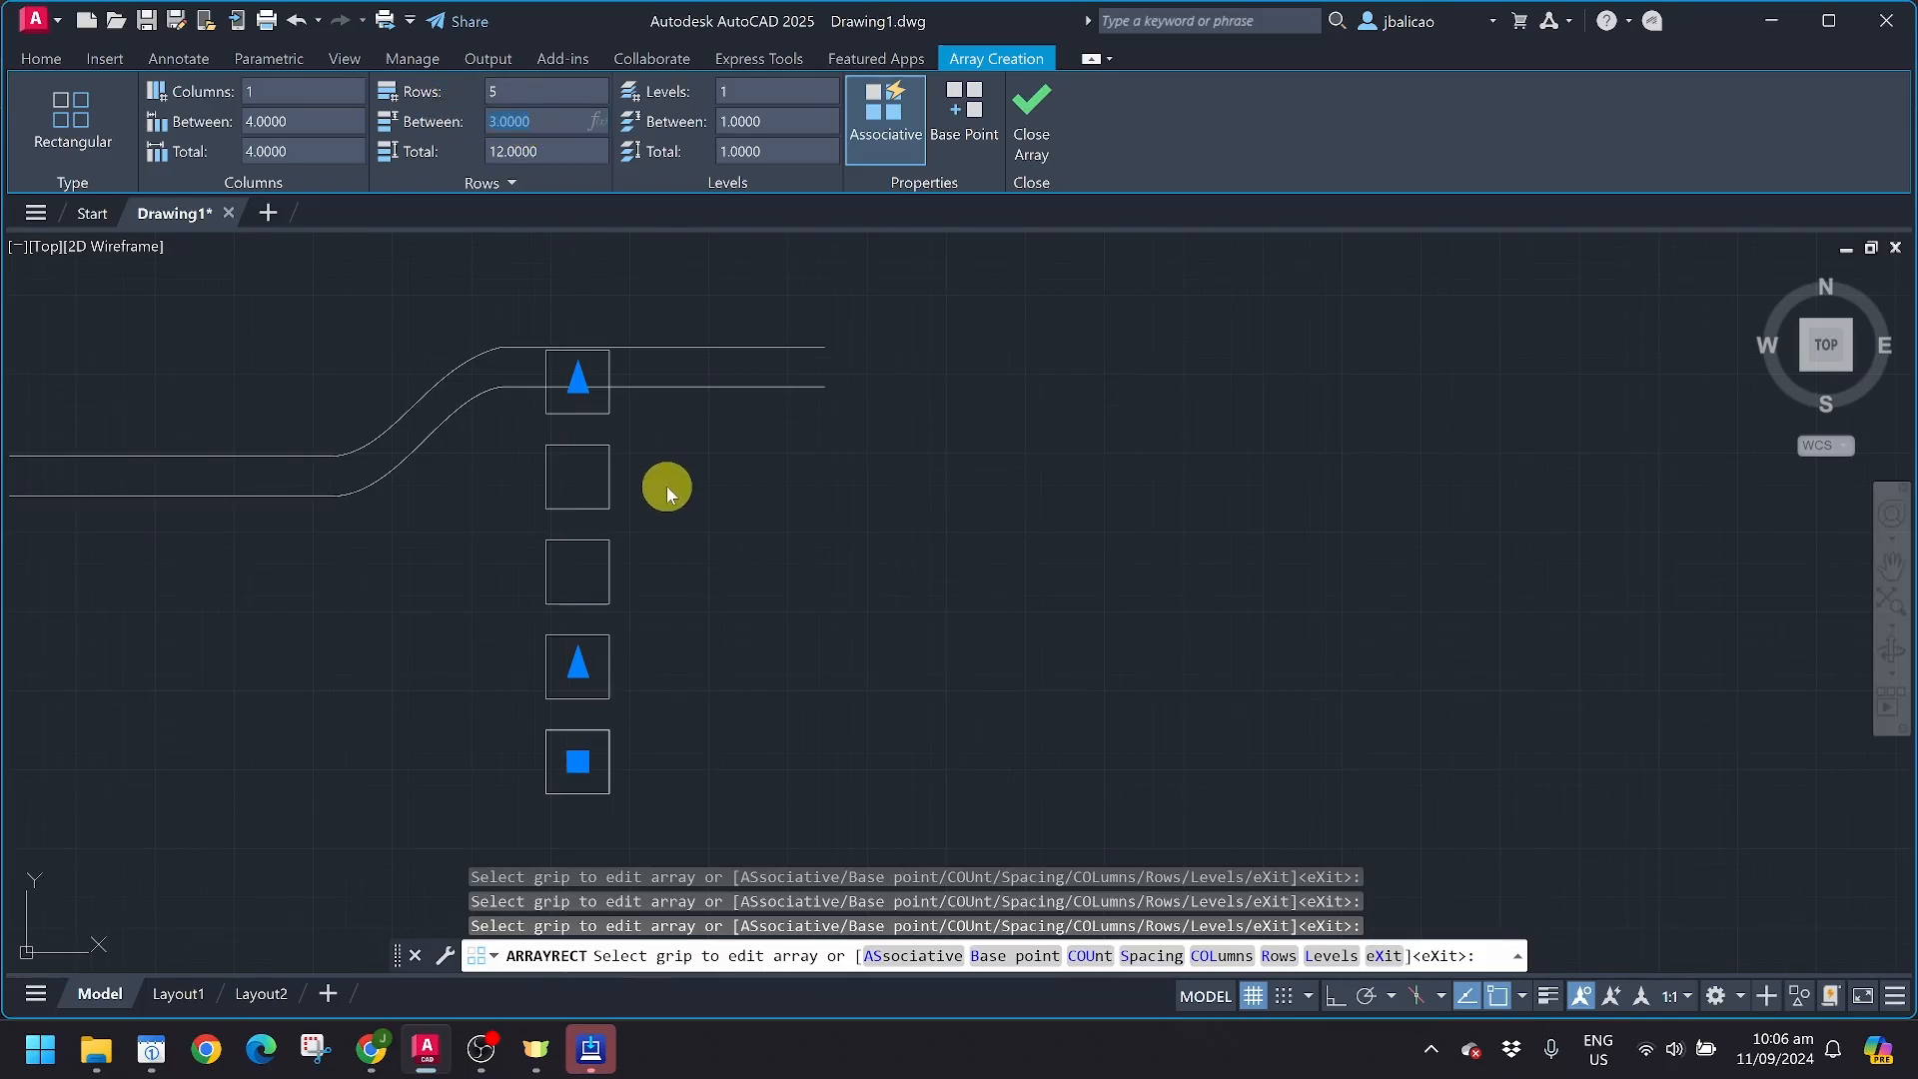
key(Return)
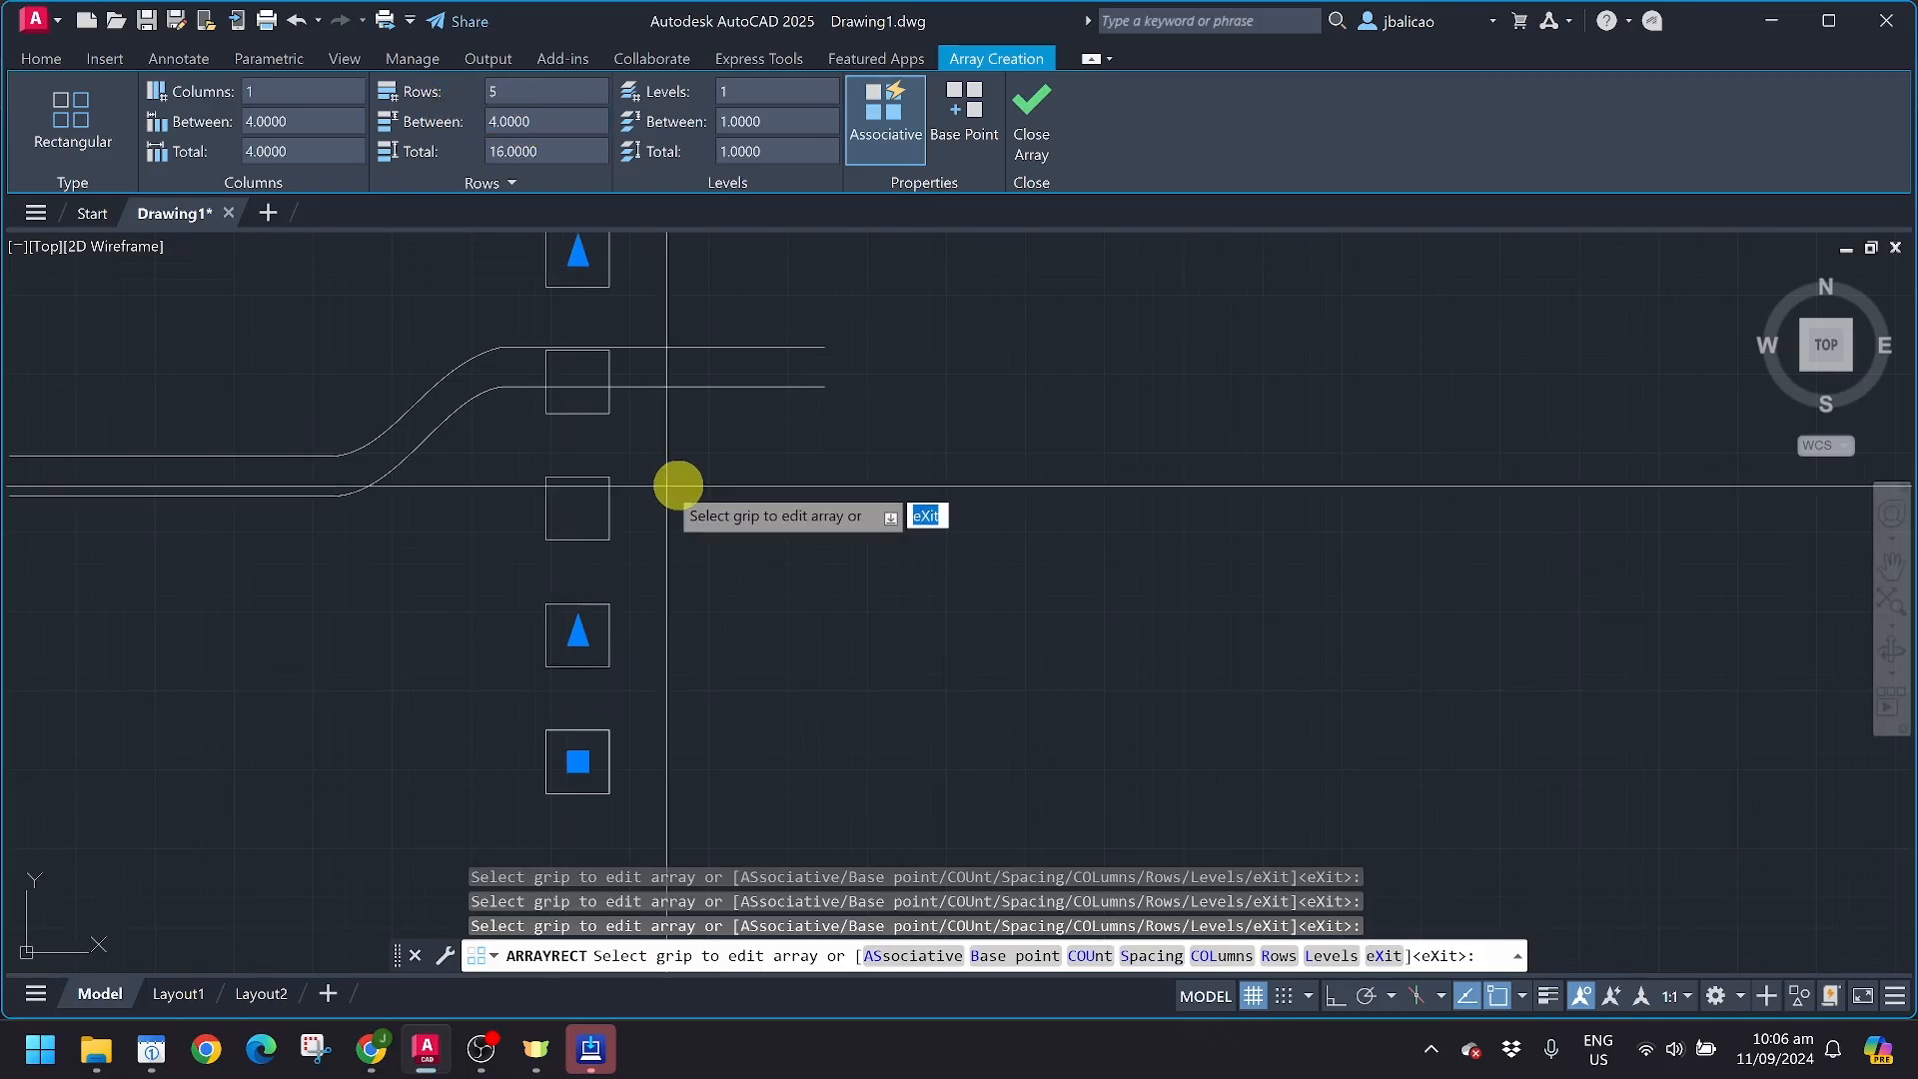
scroll(789, 689, down, 2)
scroll(699, 734, up, 2)
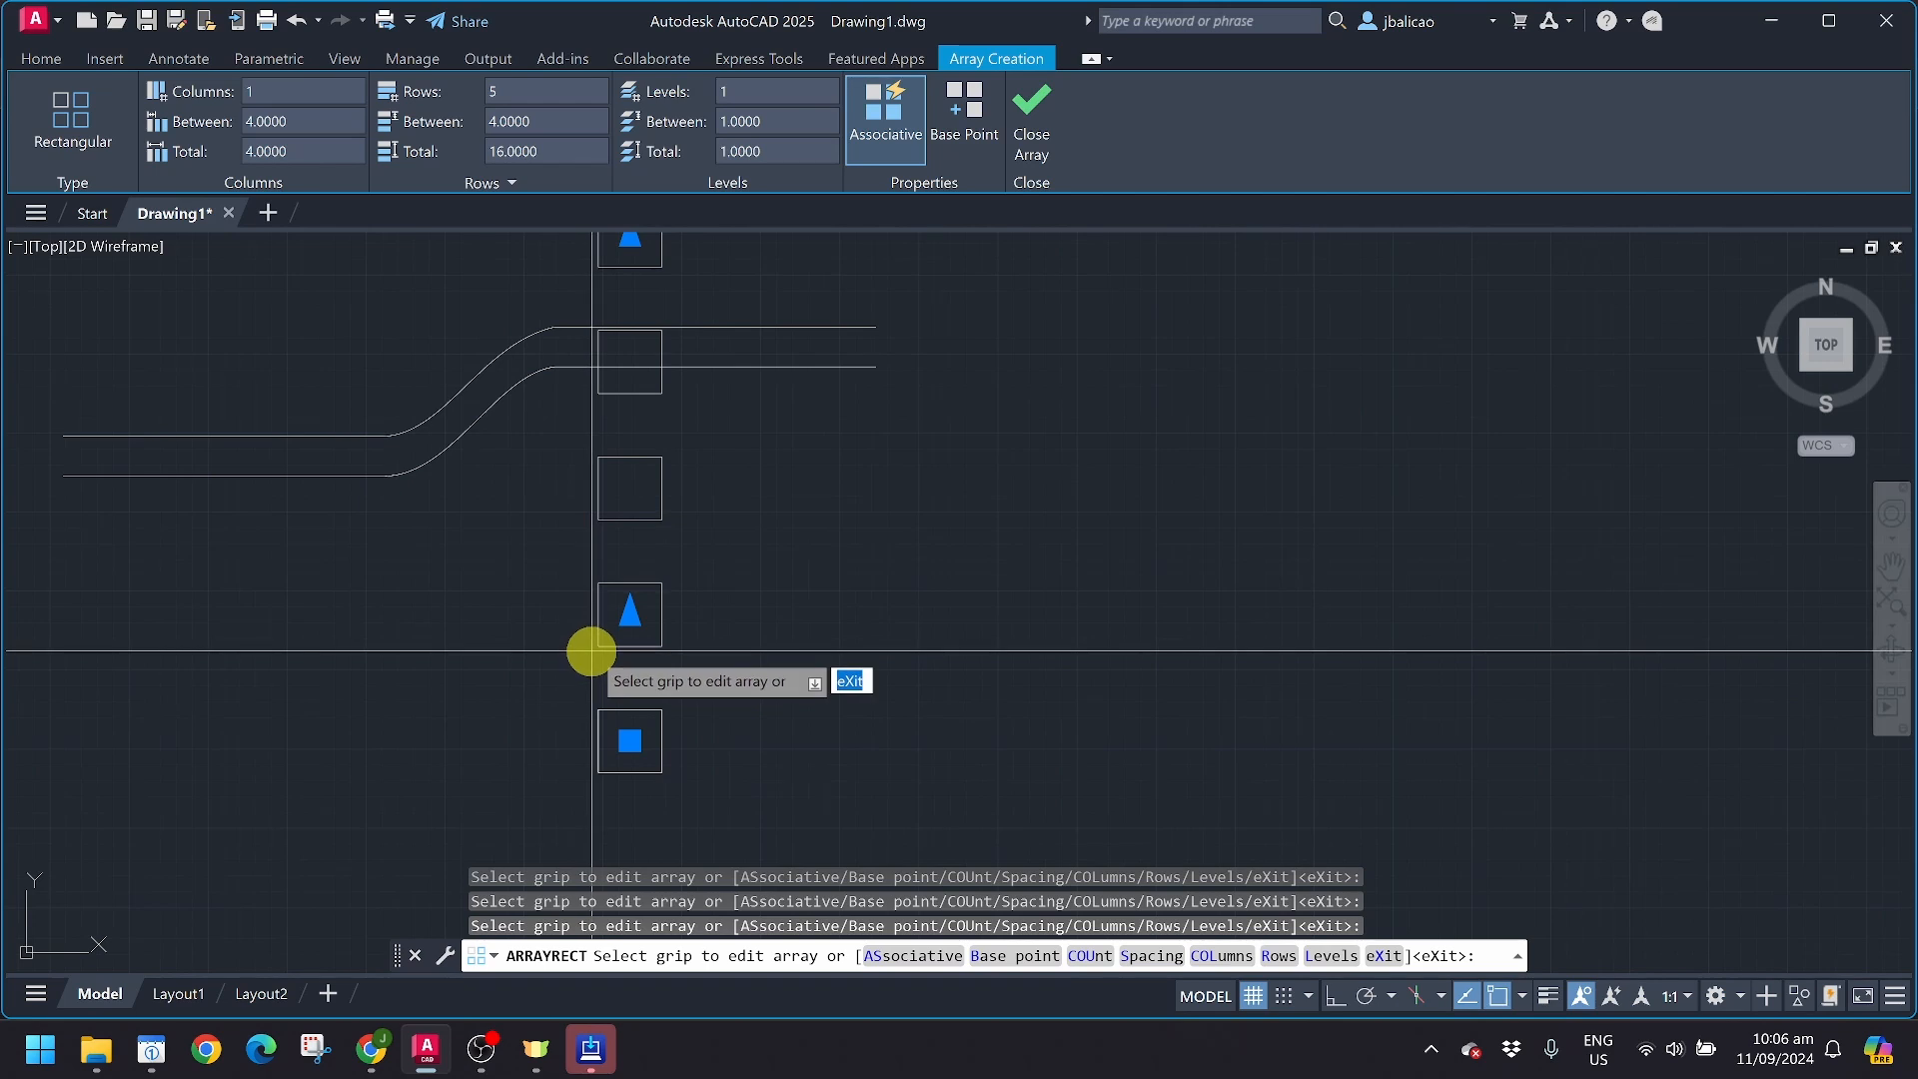
Set the array to 6 columns with a column spacing of 3
click(271, 93)
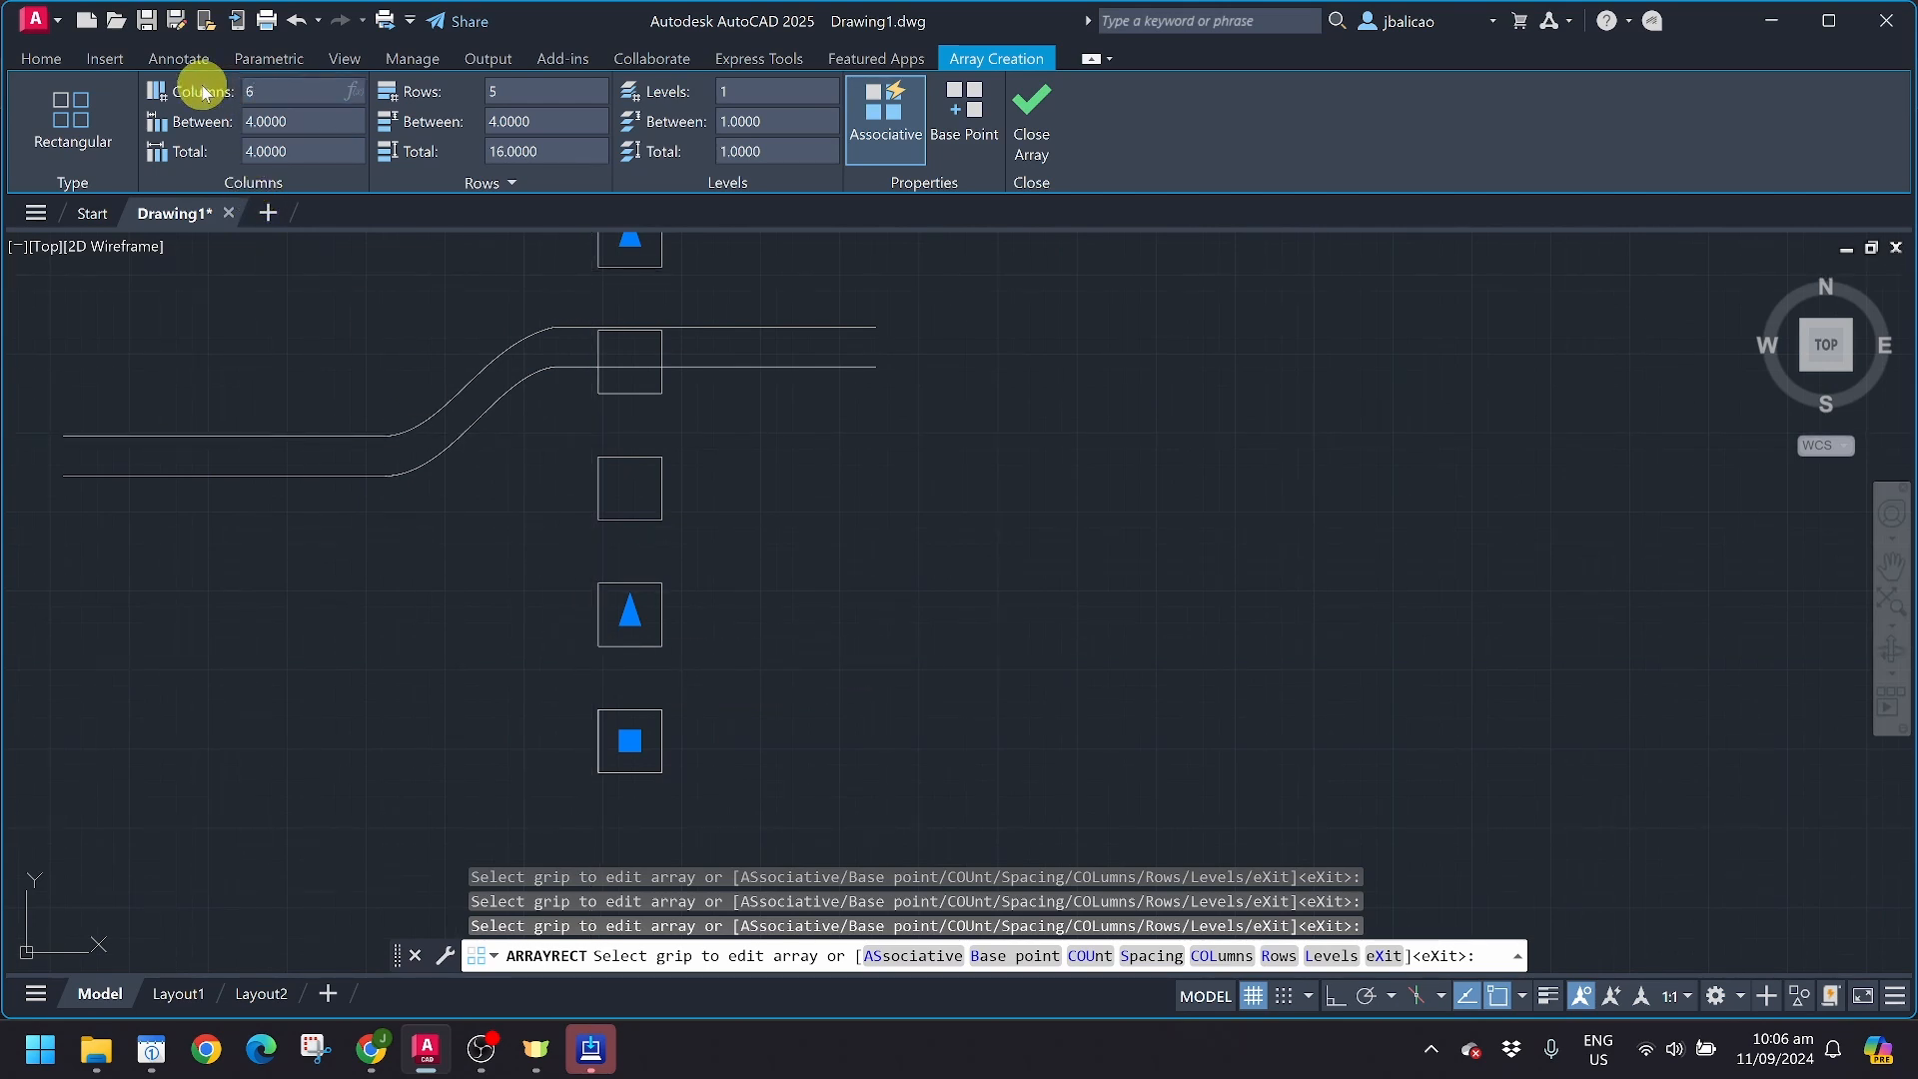
key(Return)
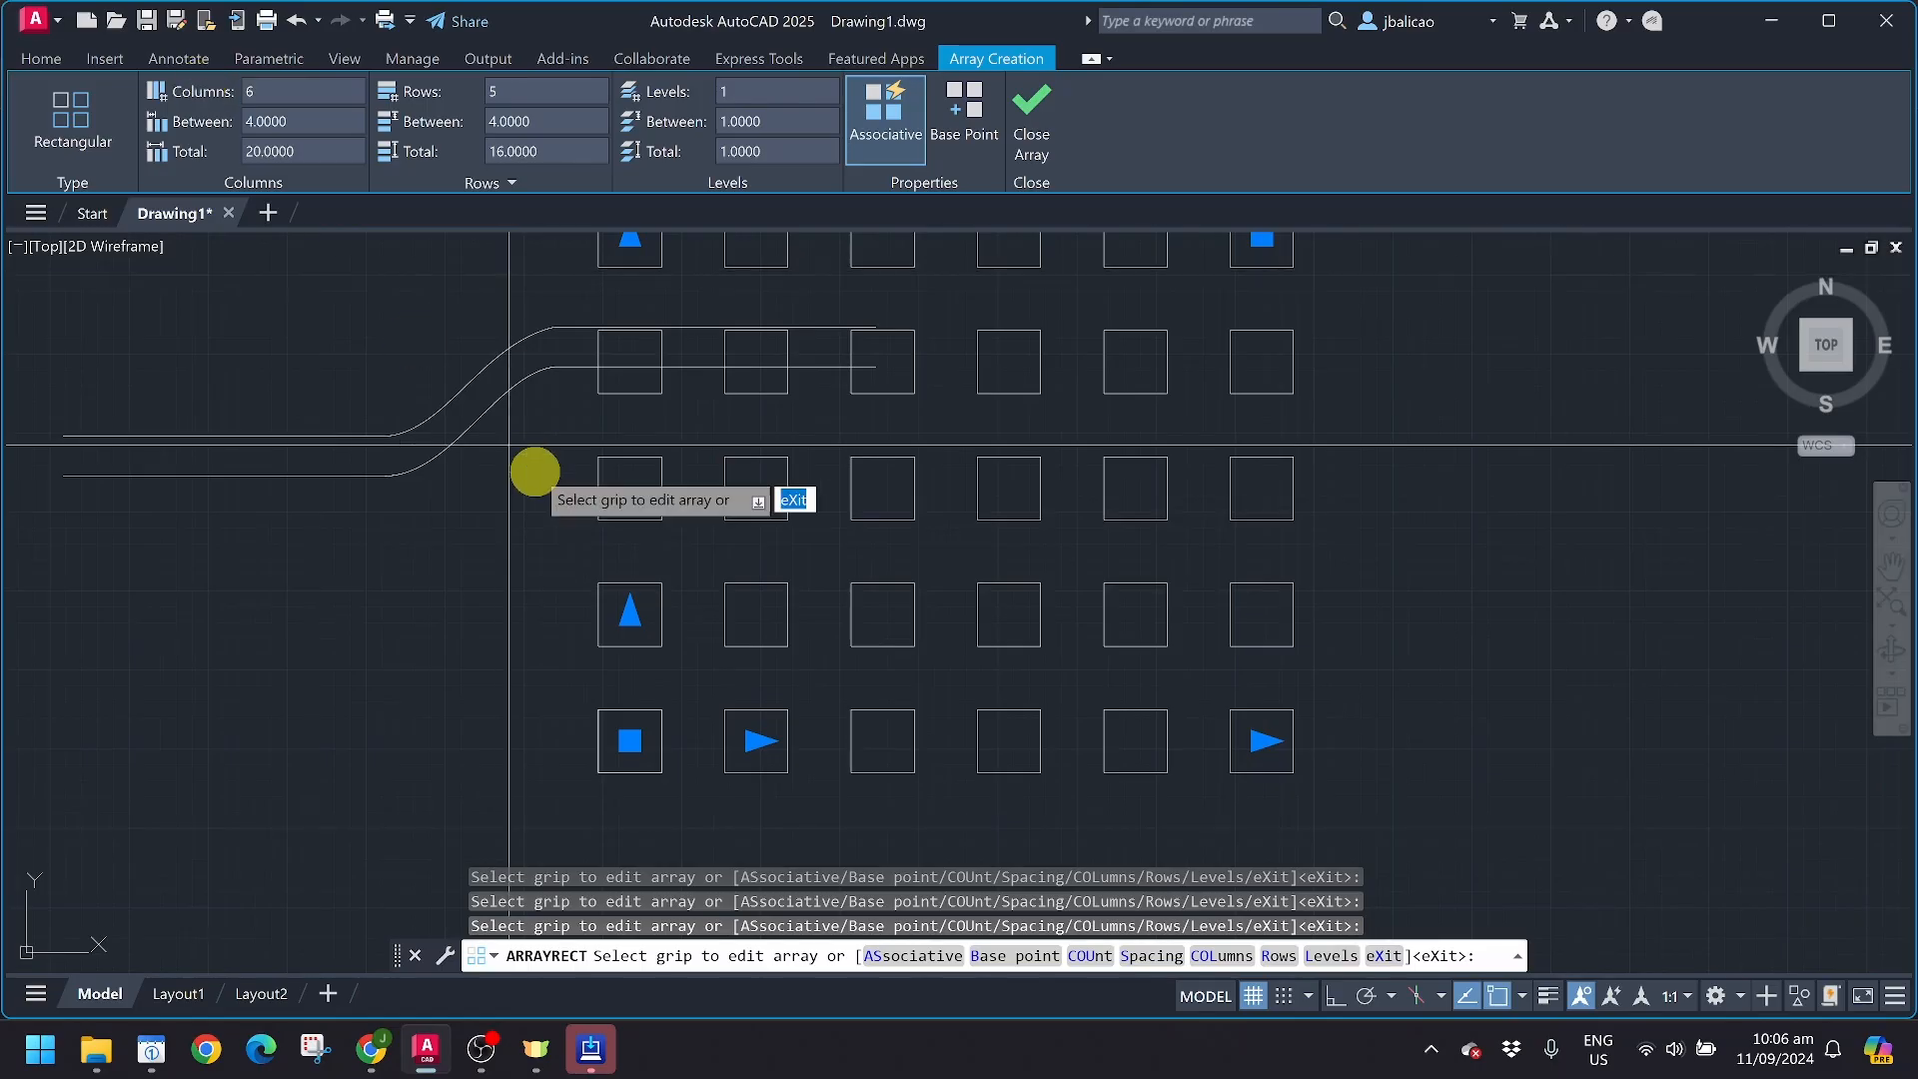
click(295, 121)
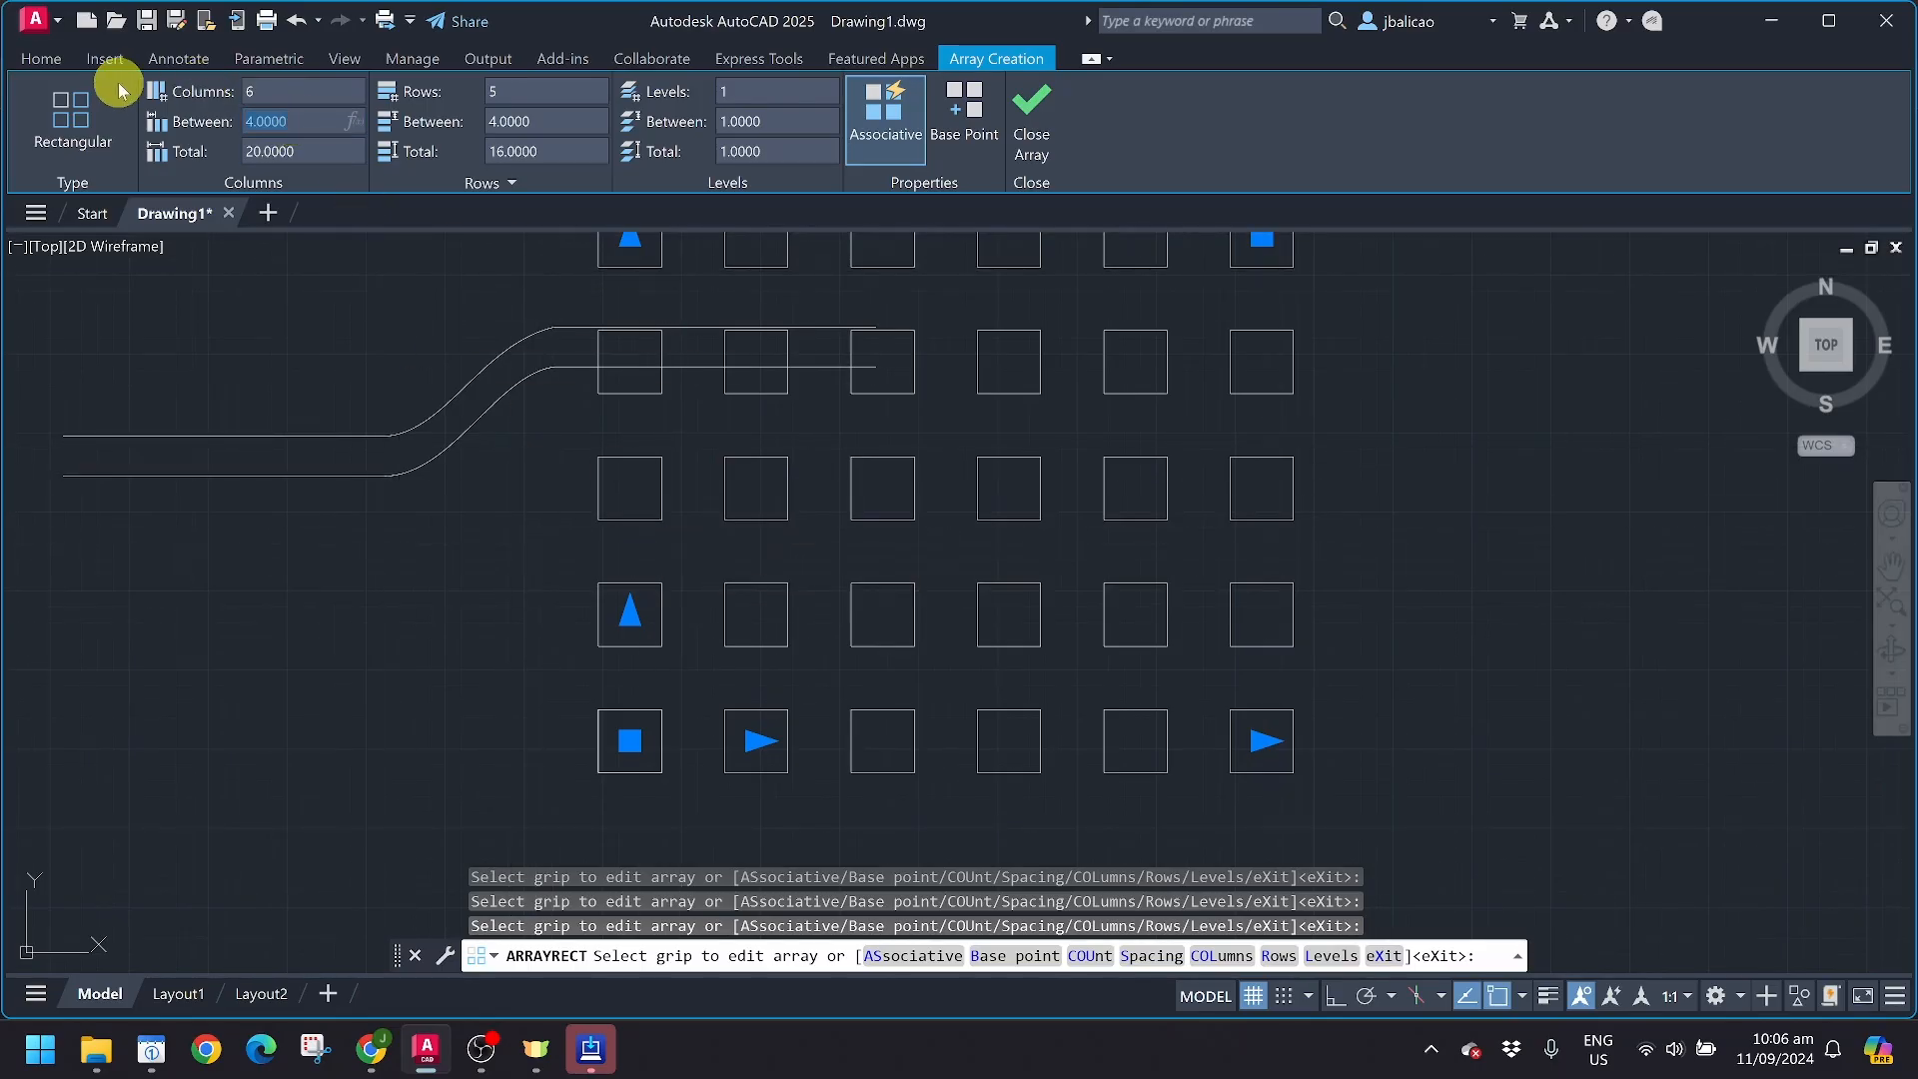
key(Return)
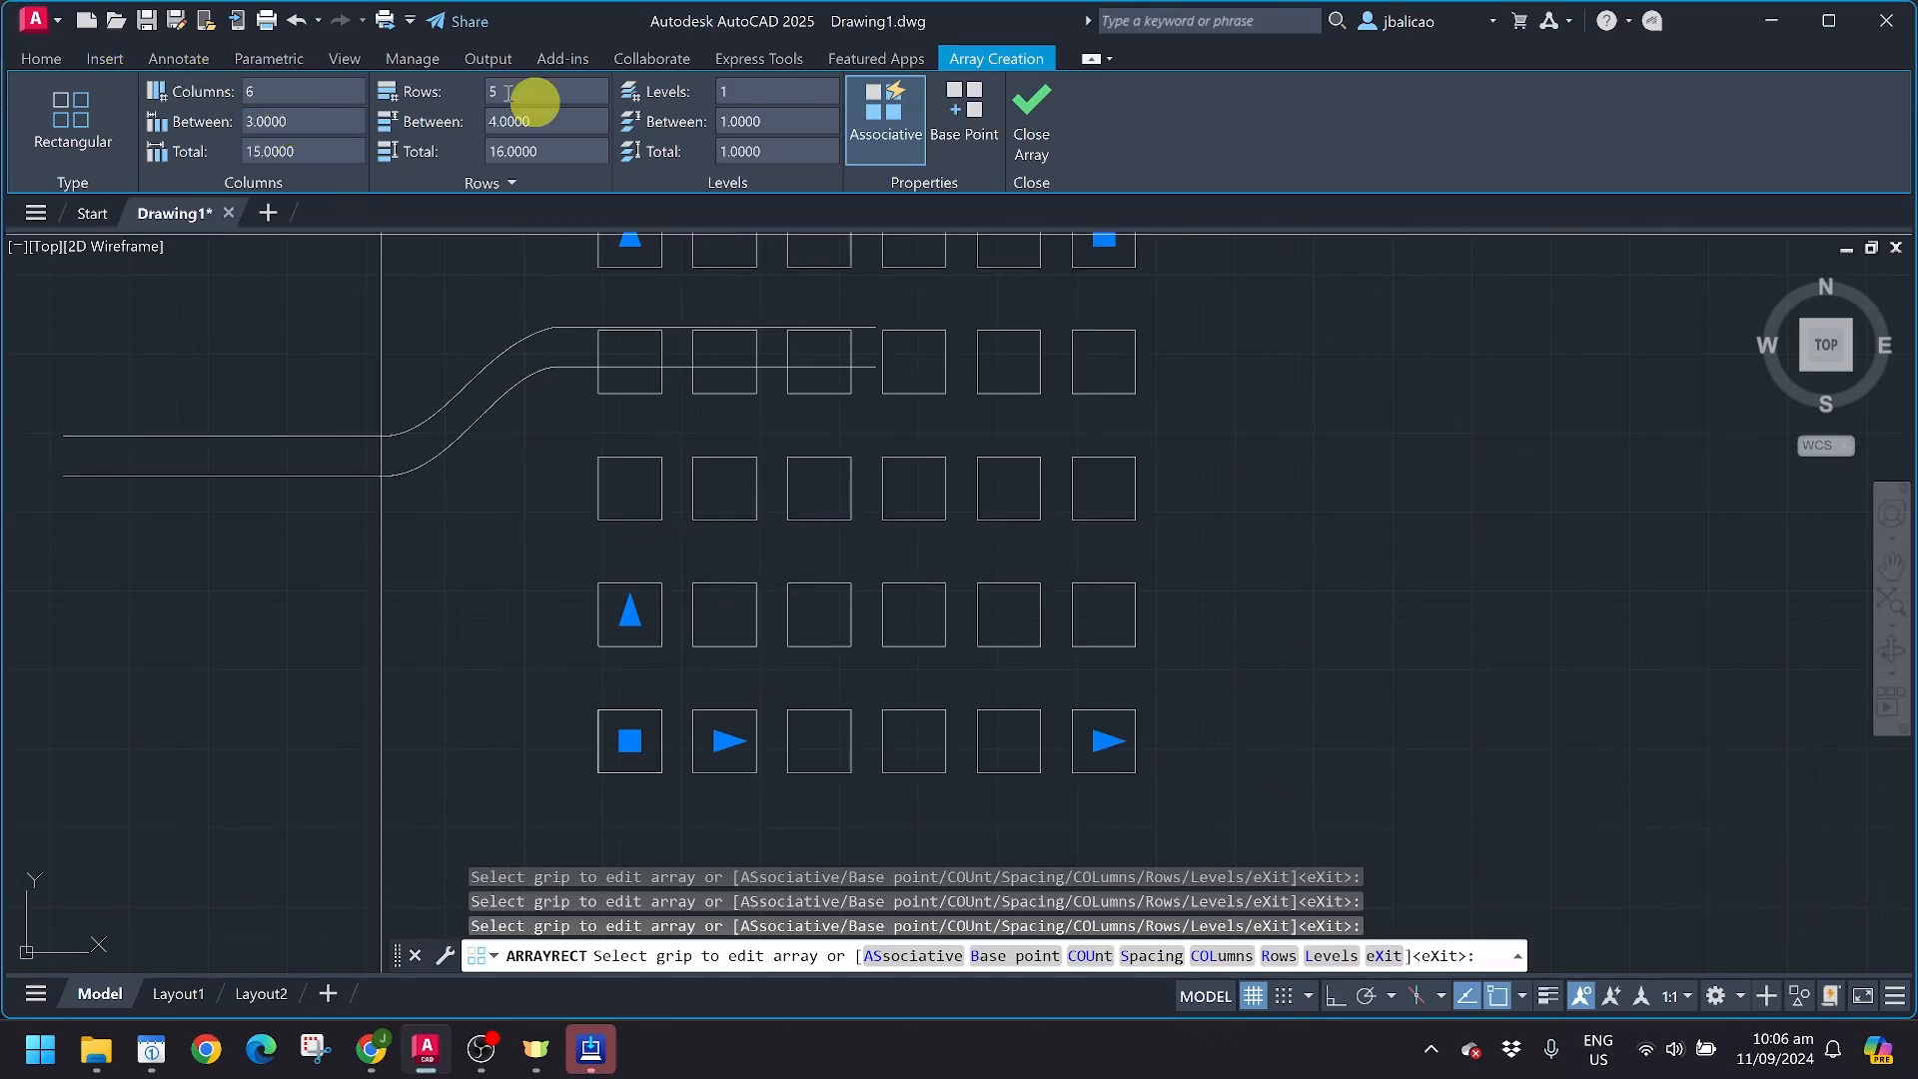
Reduce the square's array to 1 row
scroll(956, 454, down, 1)
middle_drag(956, 454, 787, 458)
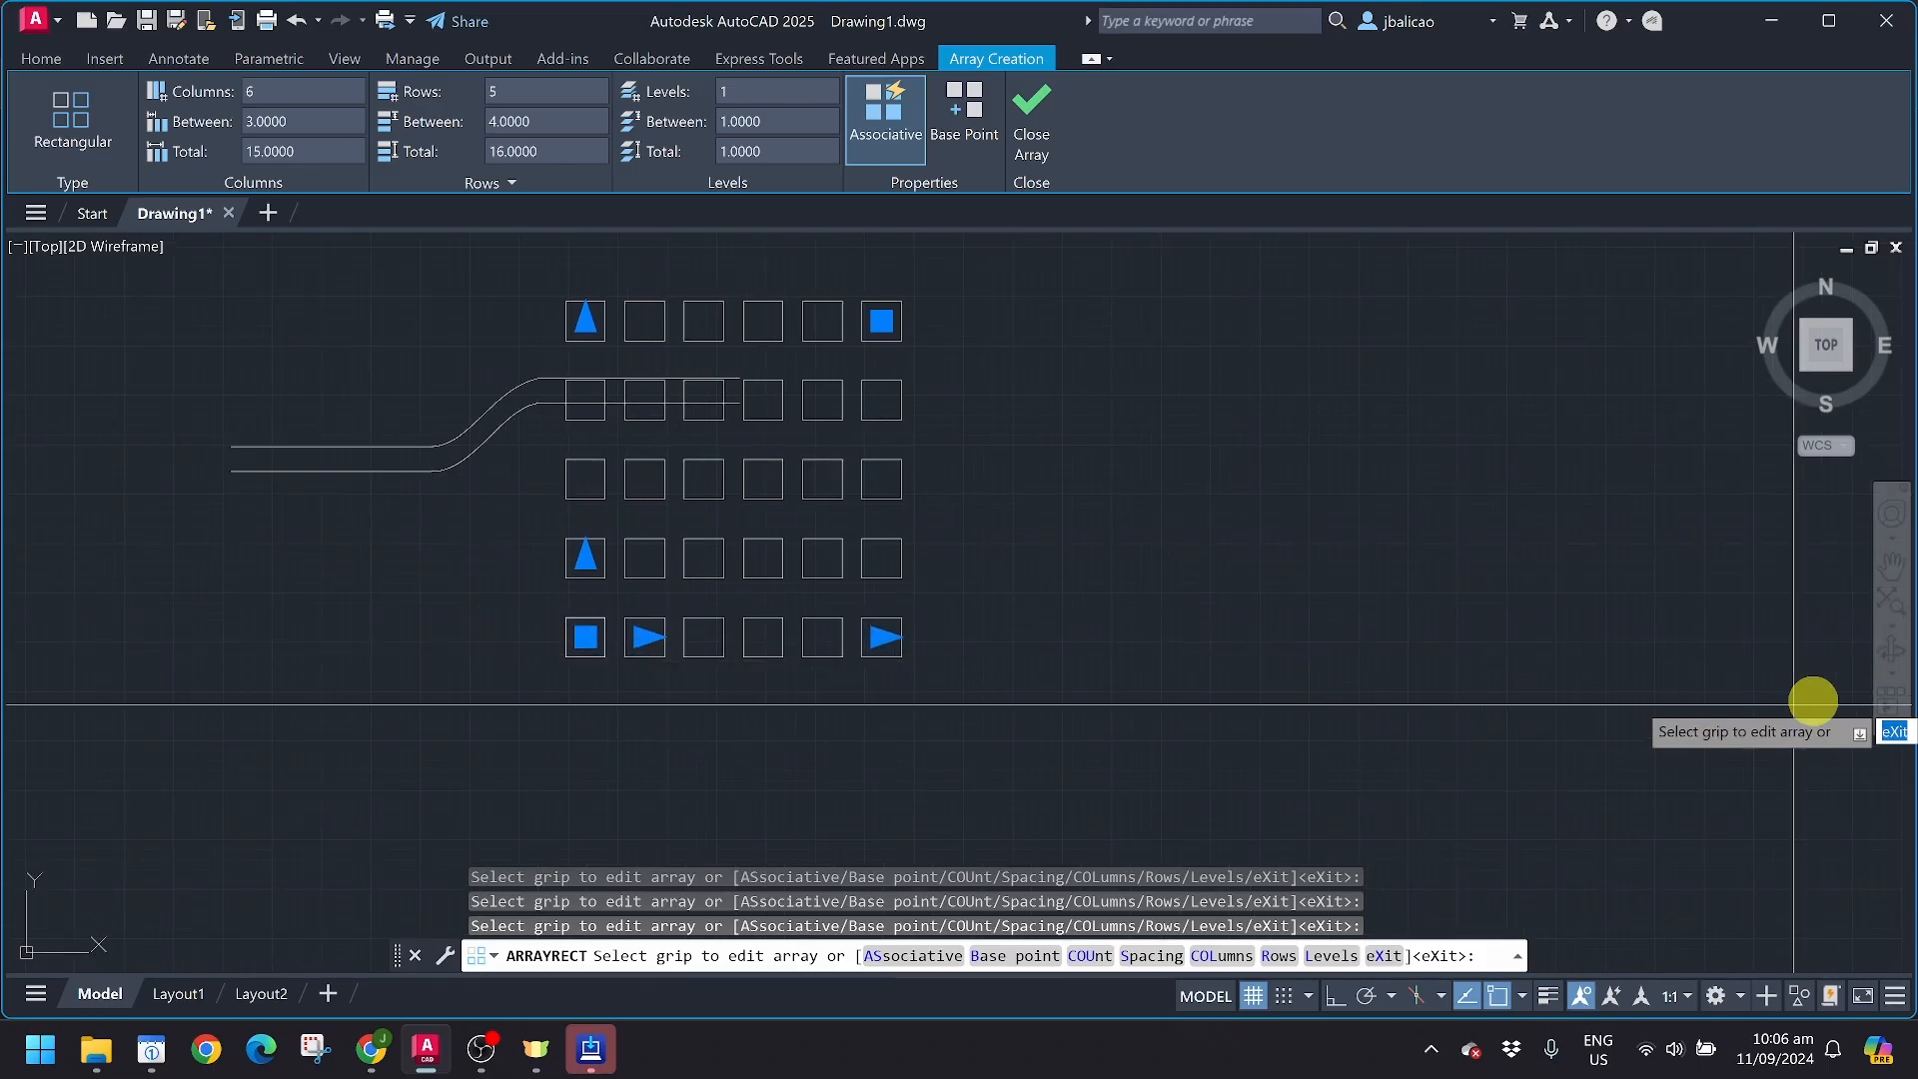
click(521, 92)
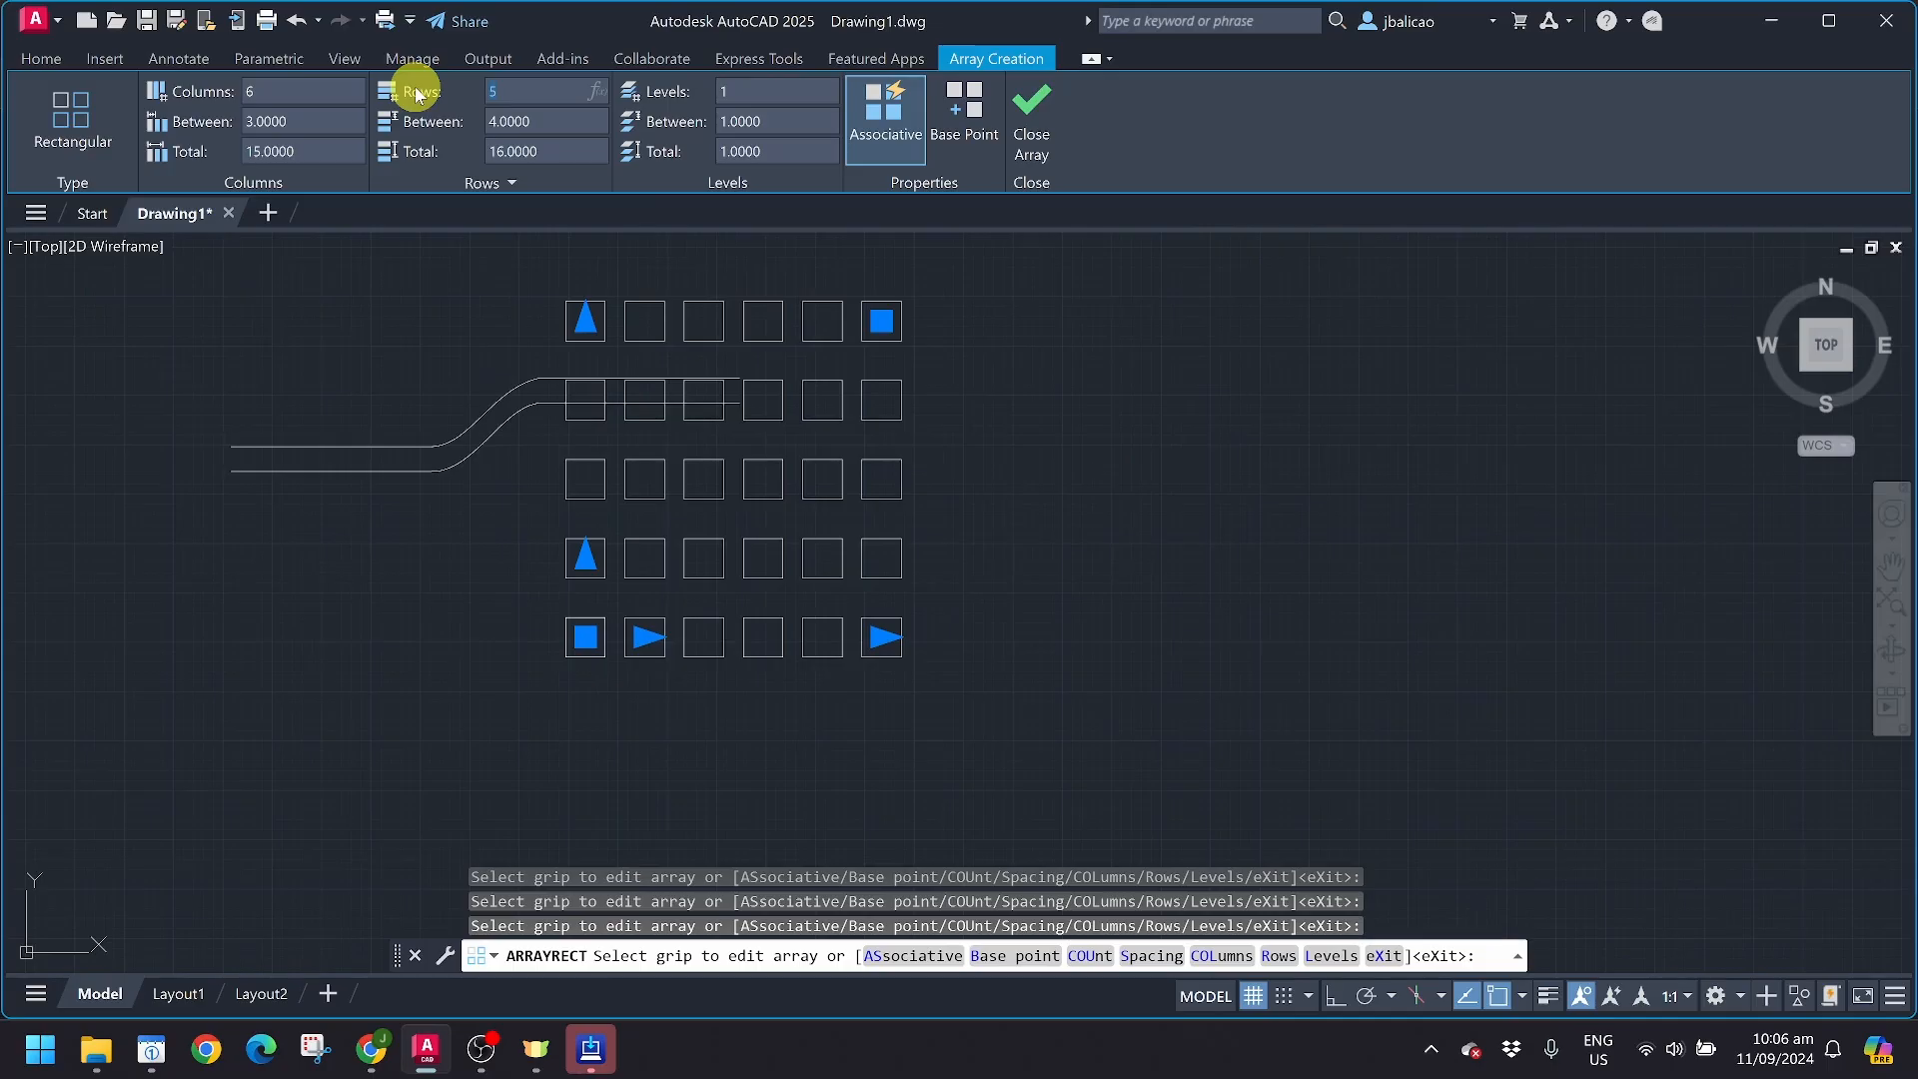
text(1)
key(Return)
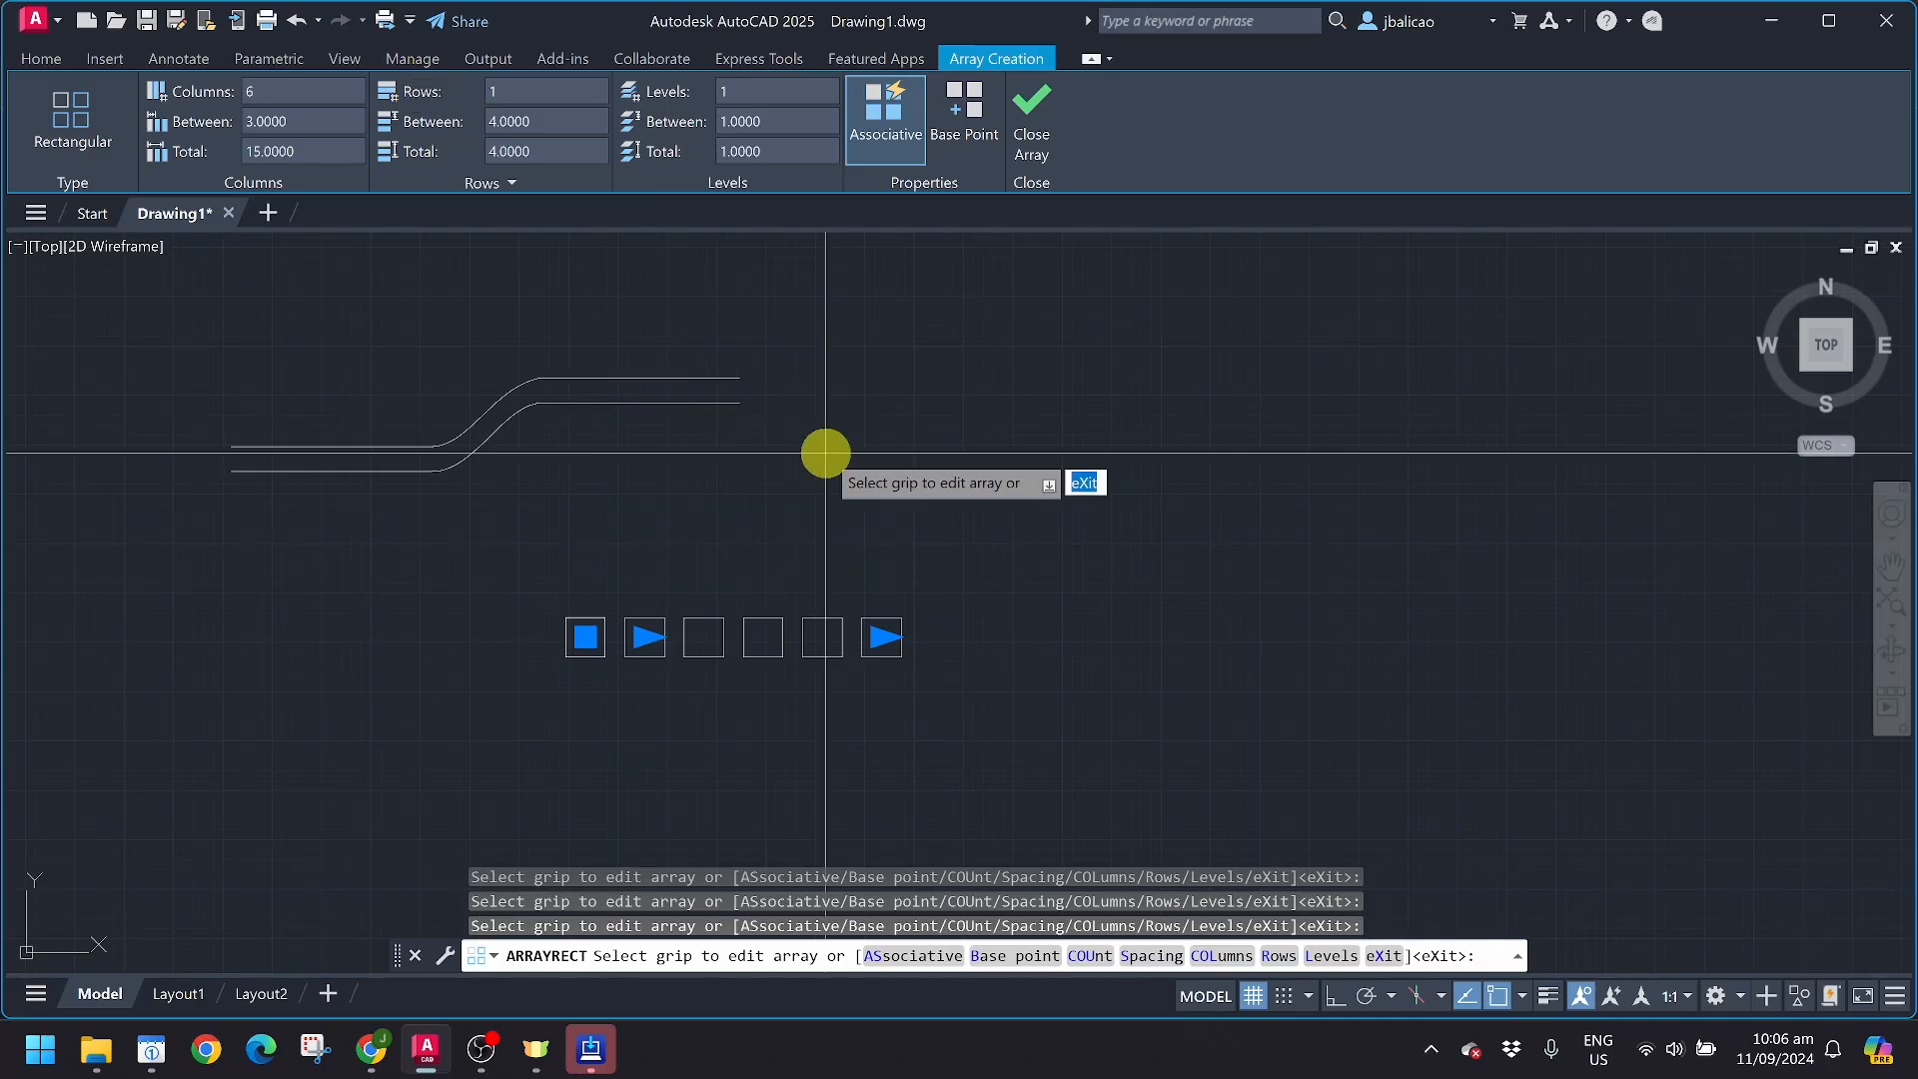
Set the square's array to 20 columns
click(272, 92)
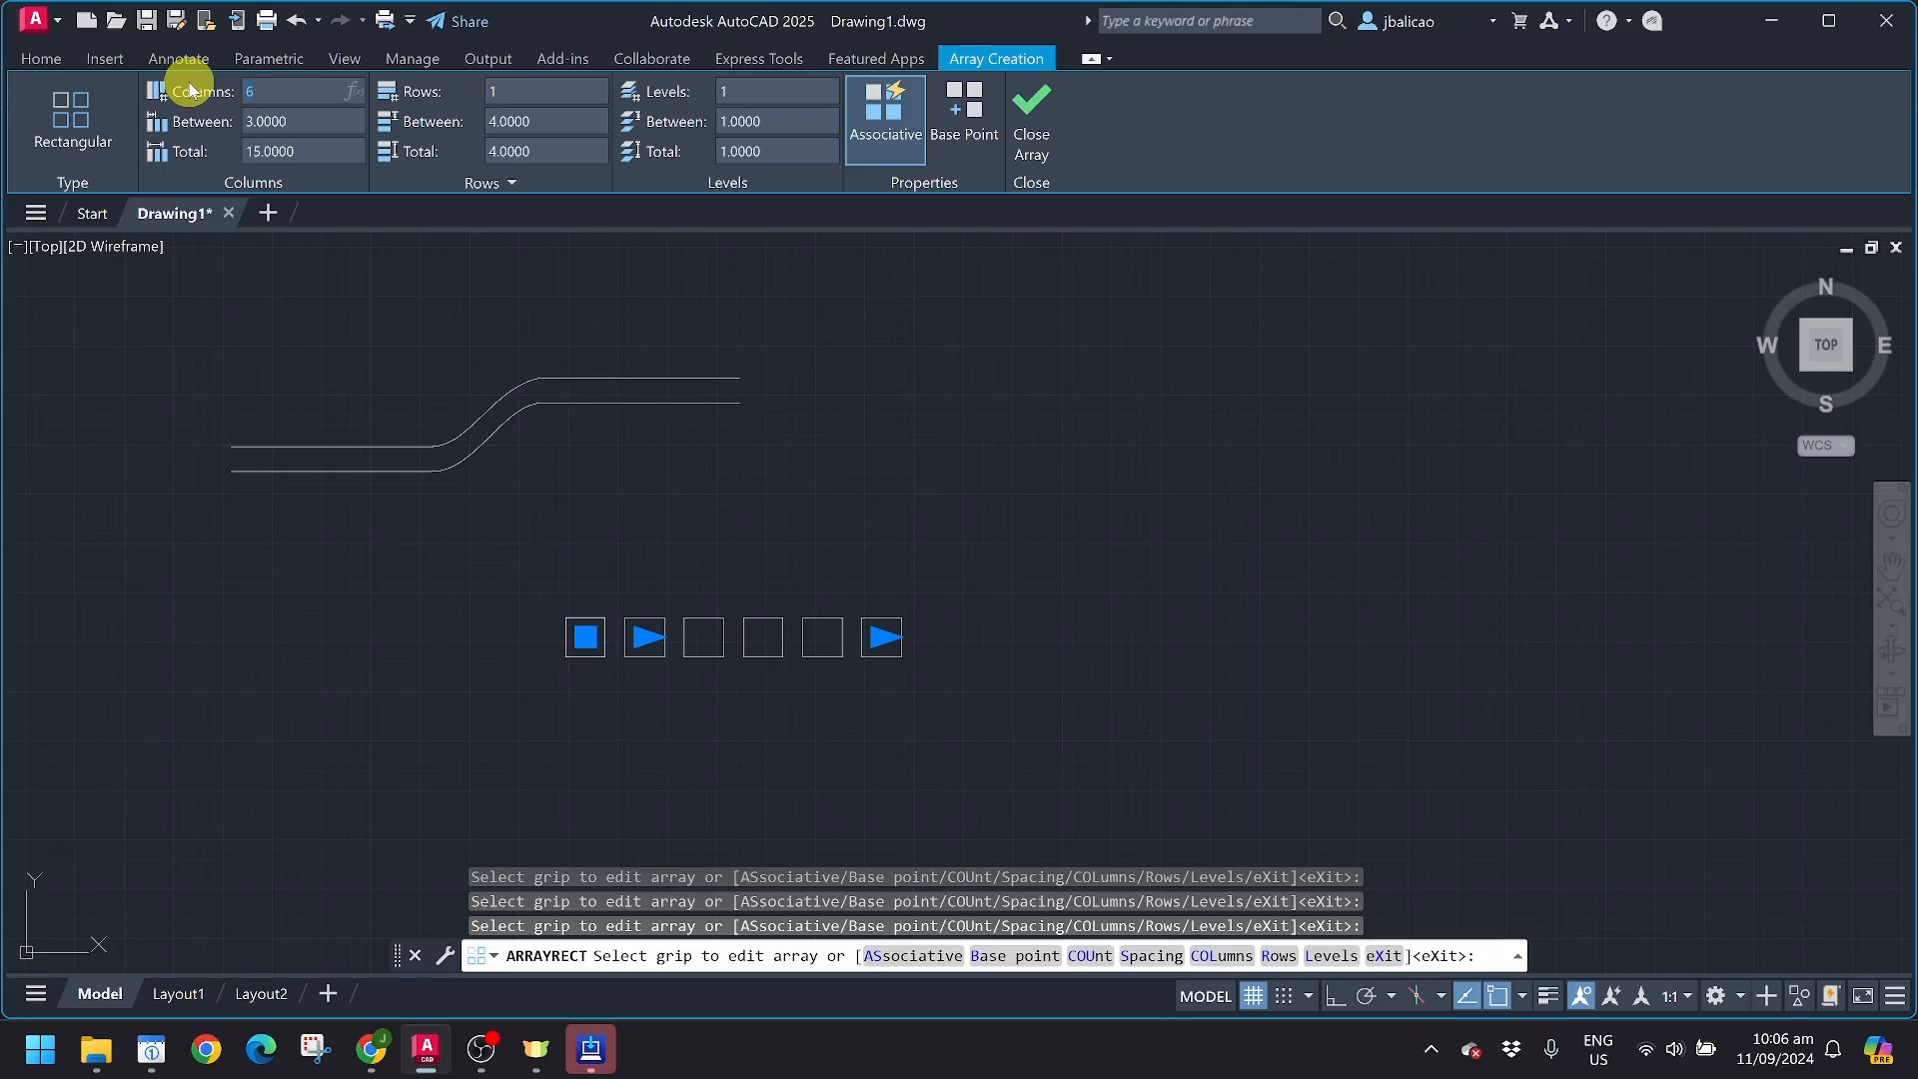
text(20)
key(Return)
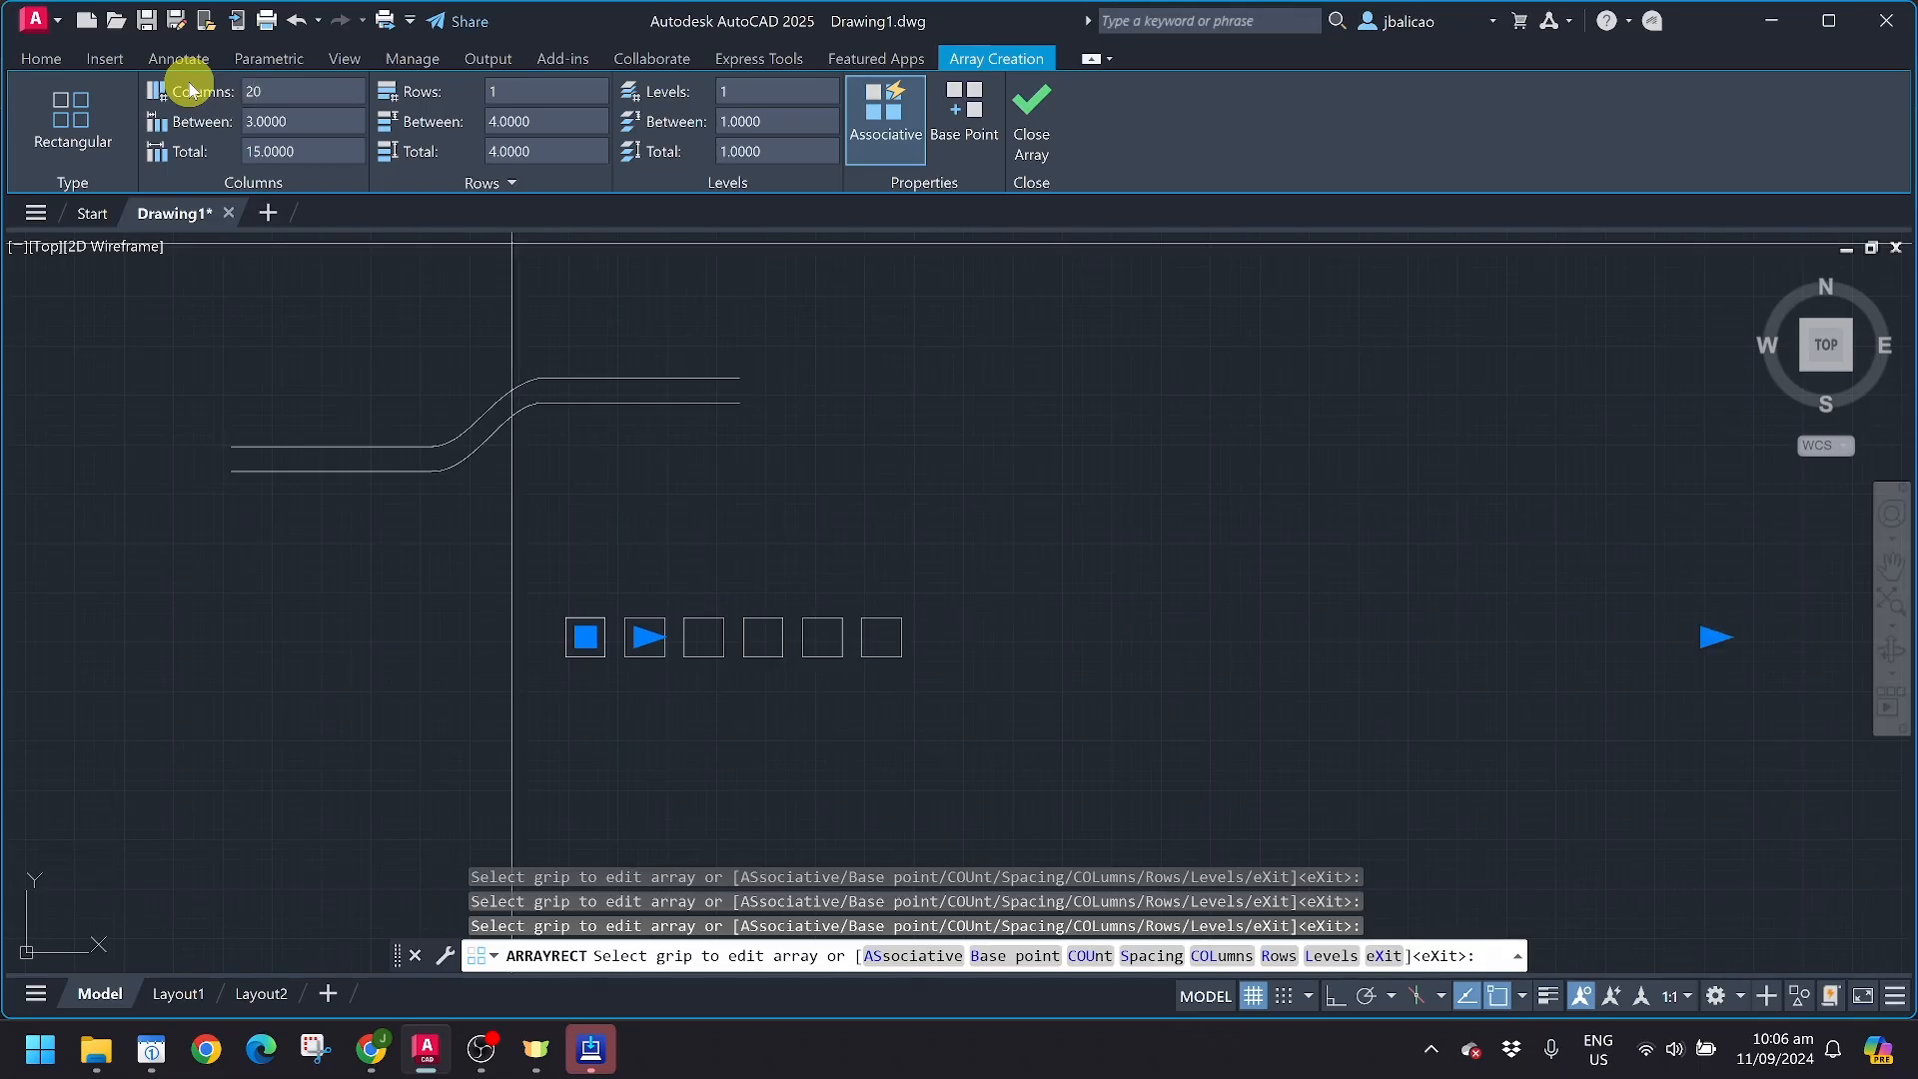
middle_drag(1171, 395, 975, 509)
middle_drag(1208, 668, 1204, 590)
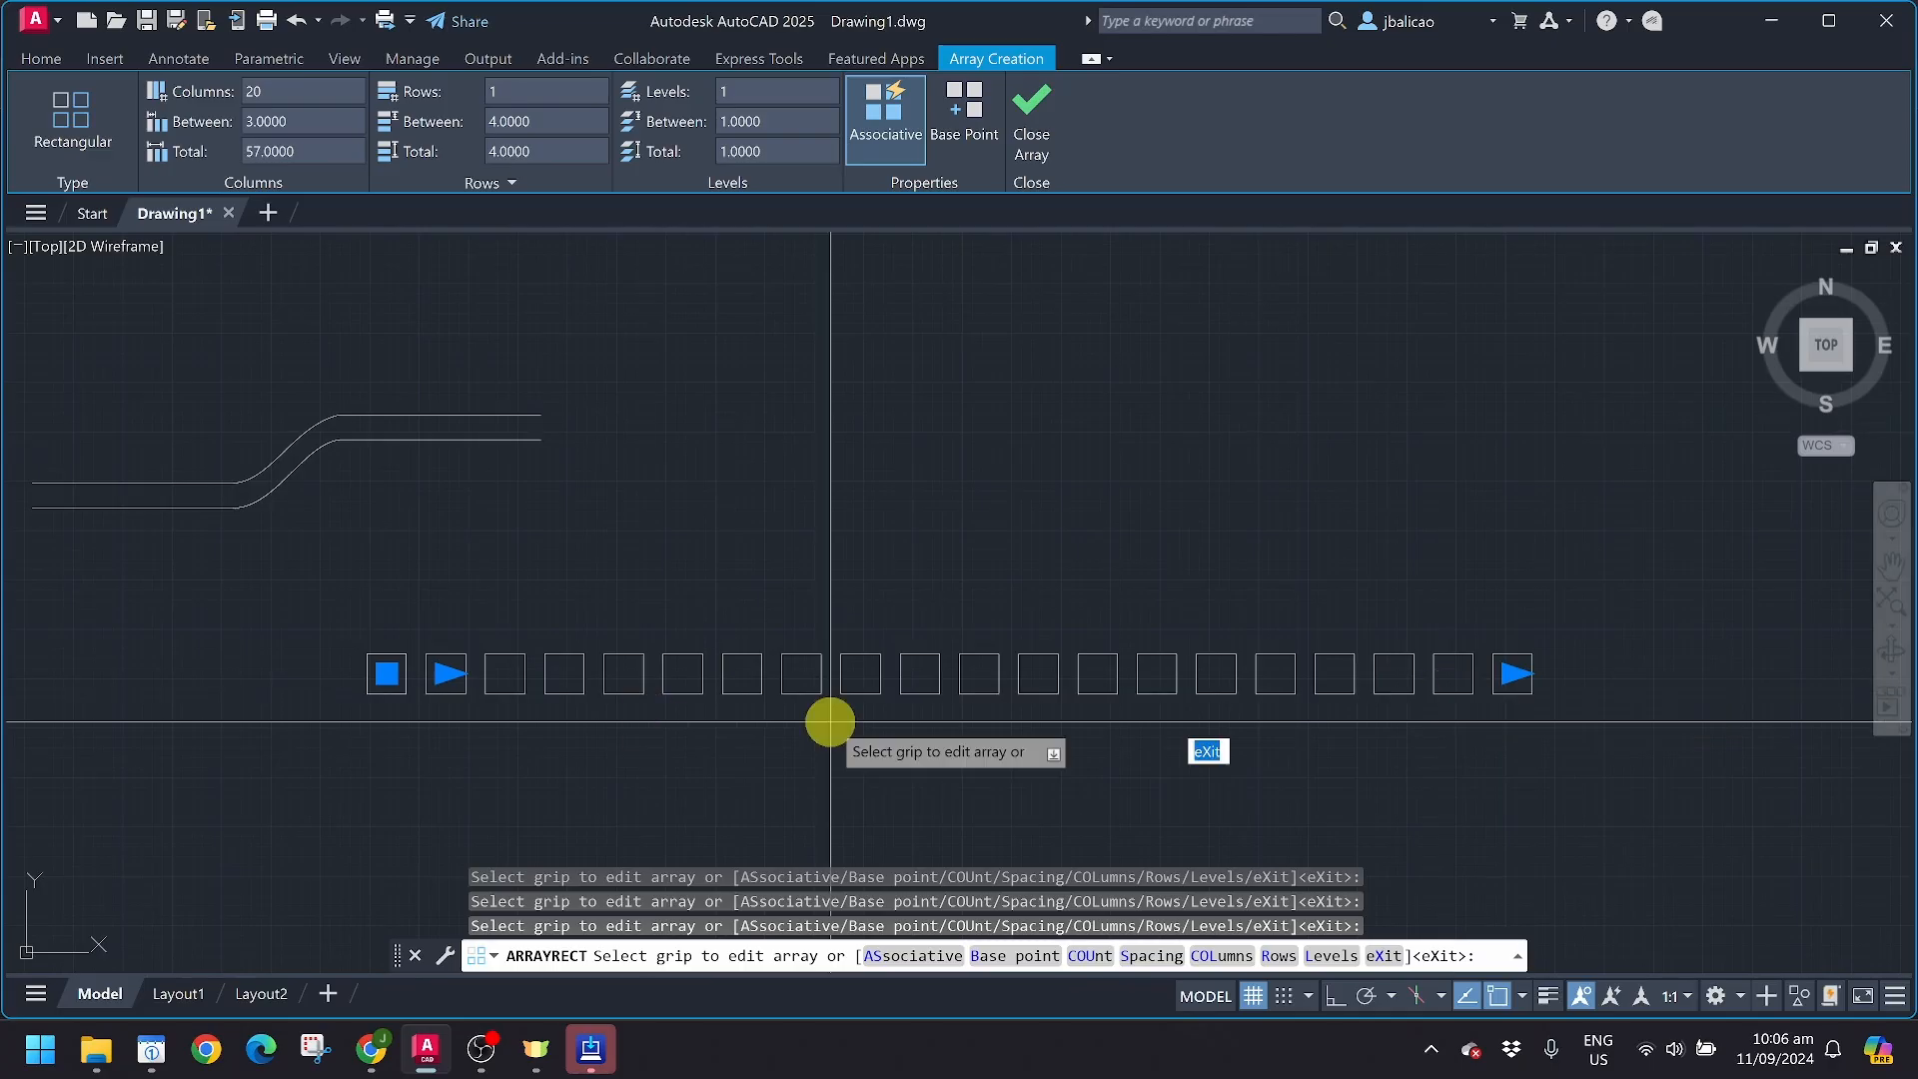
middle_drag(650, 706, 715, 622)
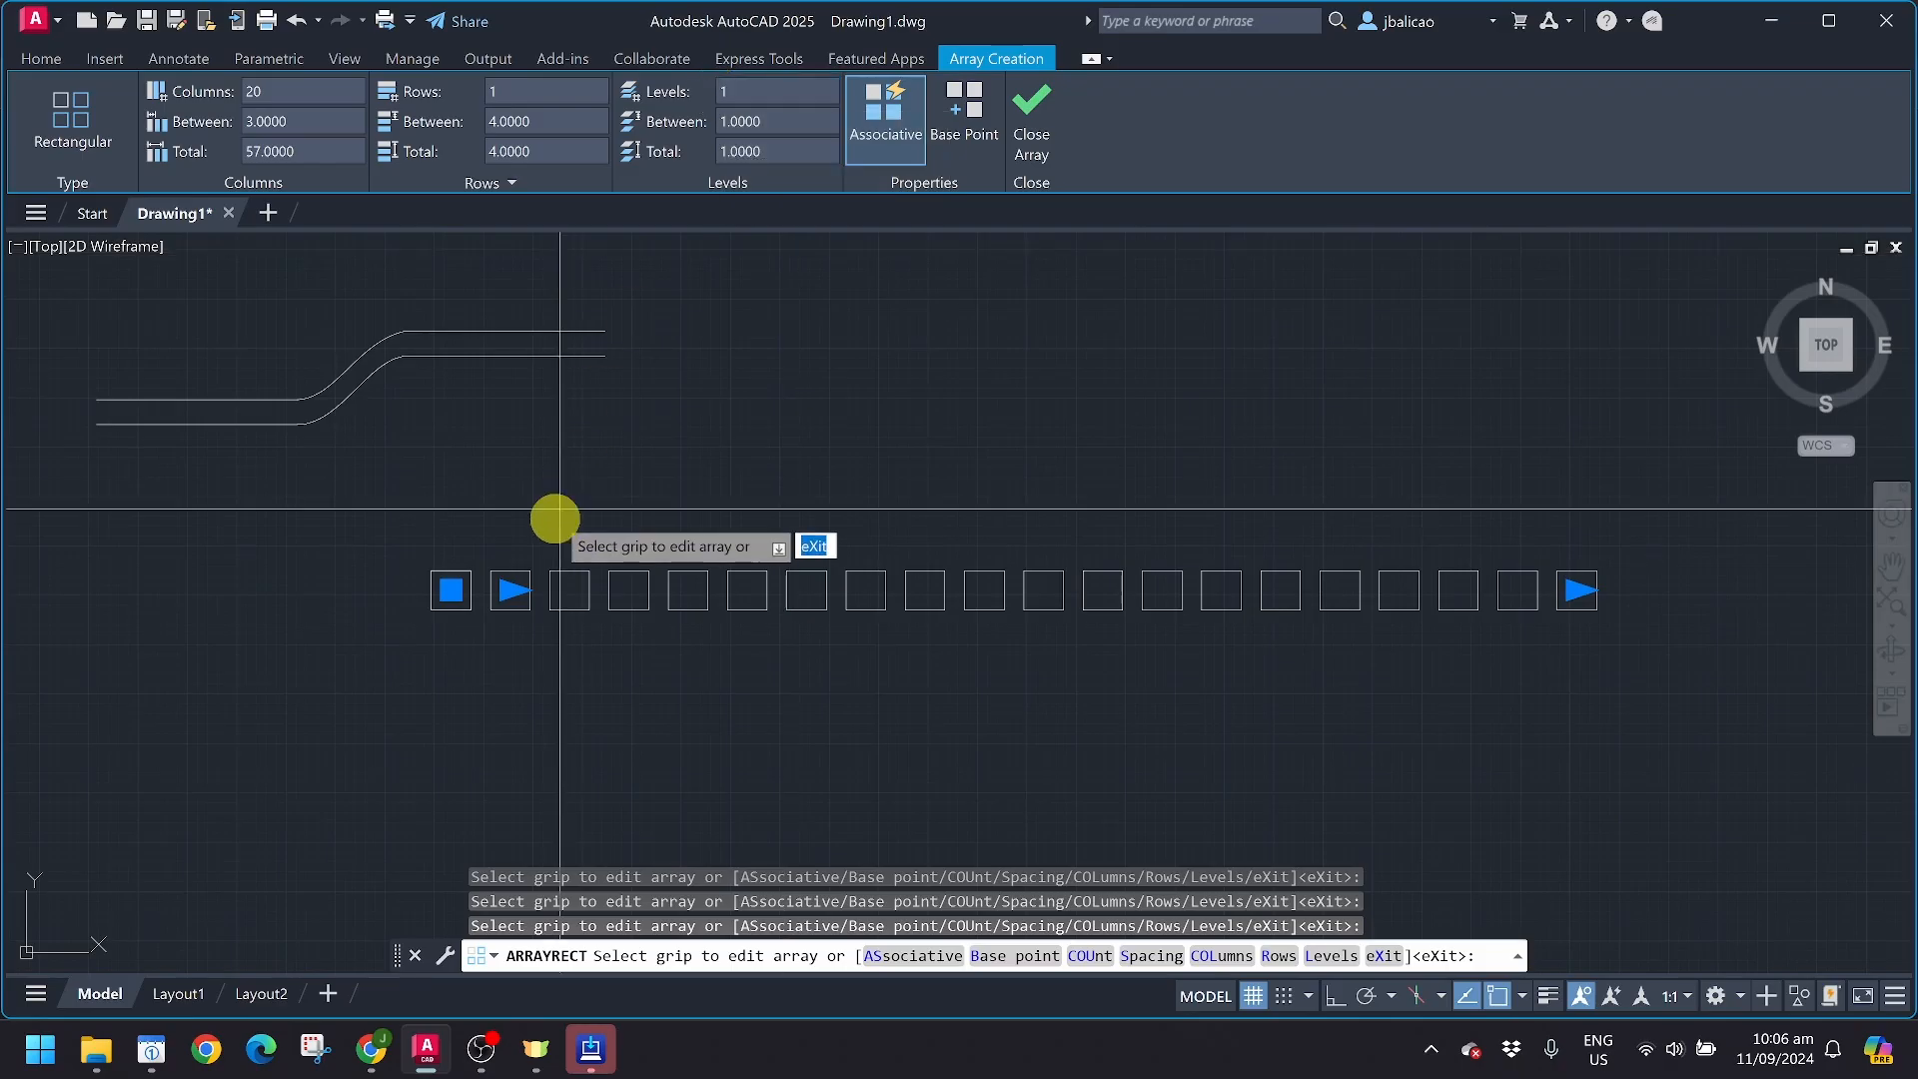
Set the array to 2 levels and inspect the stacked squares in the isometric home view
click(734, 91)
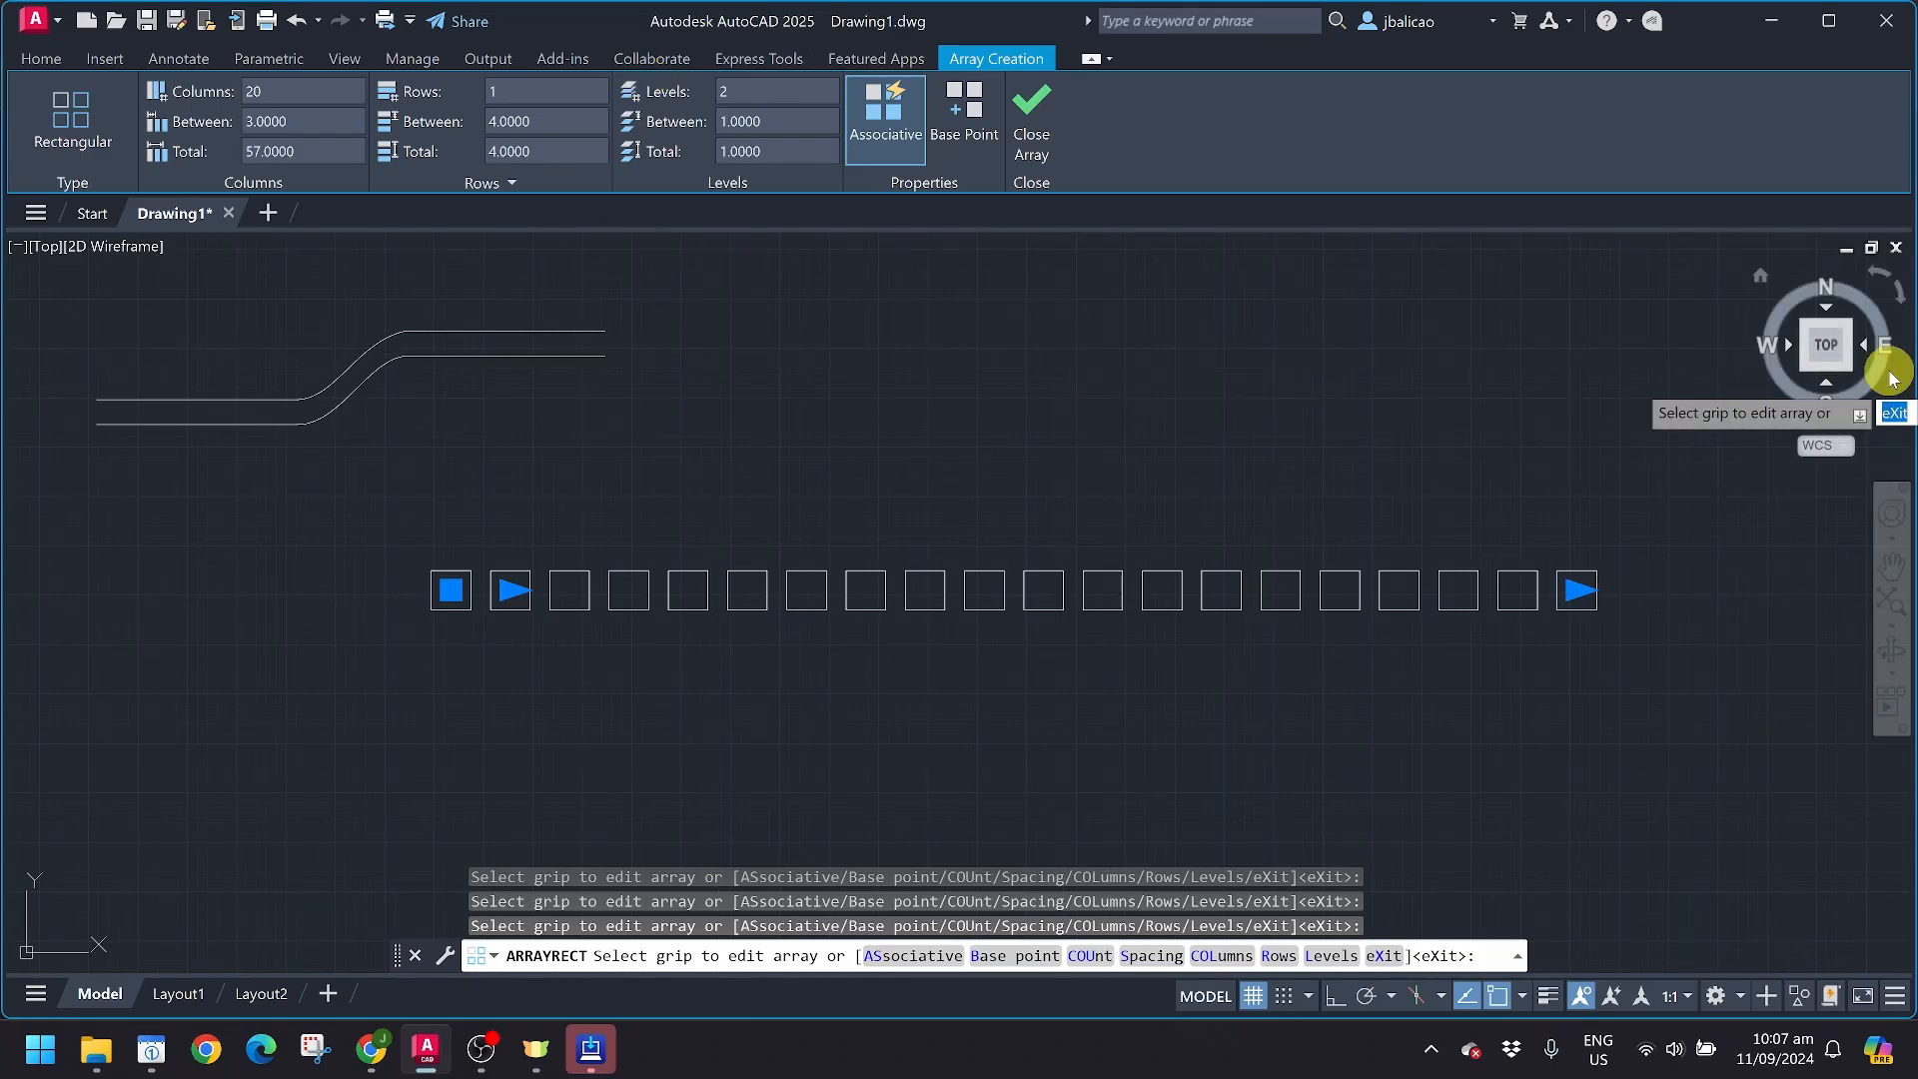
click(1760, 280)
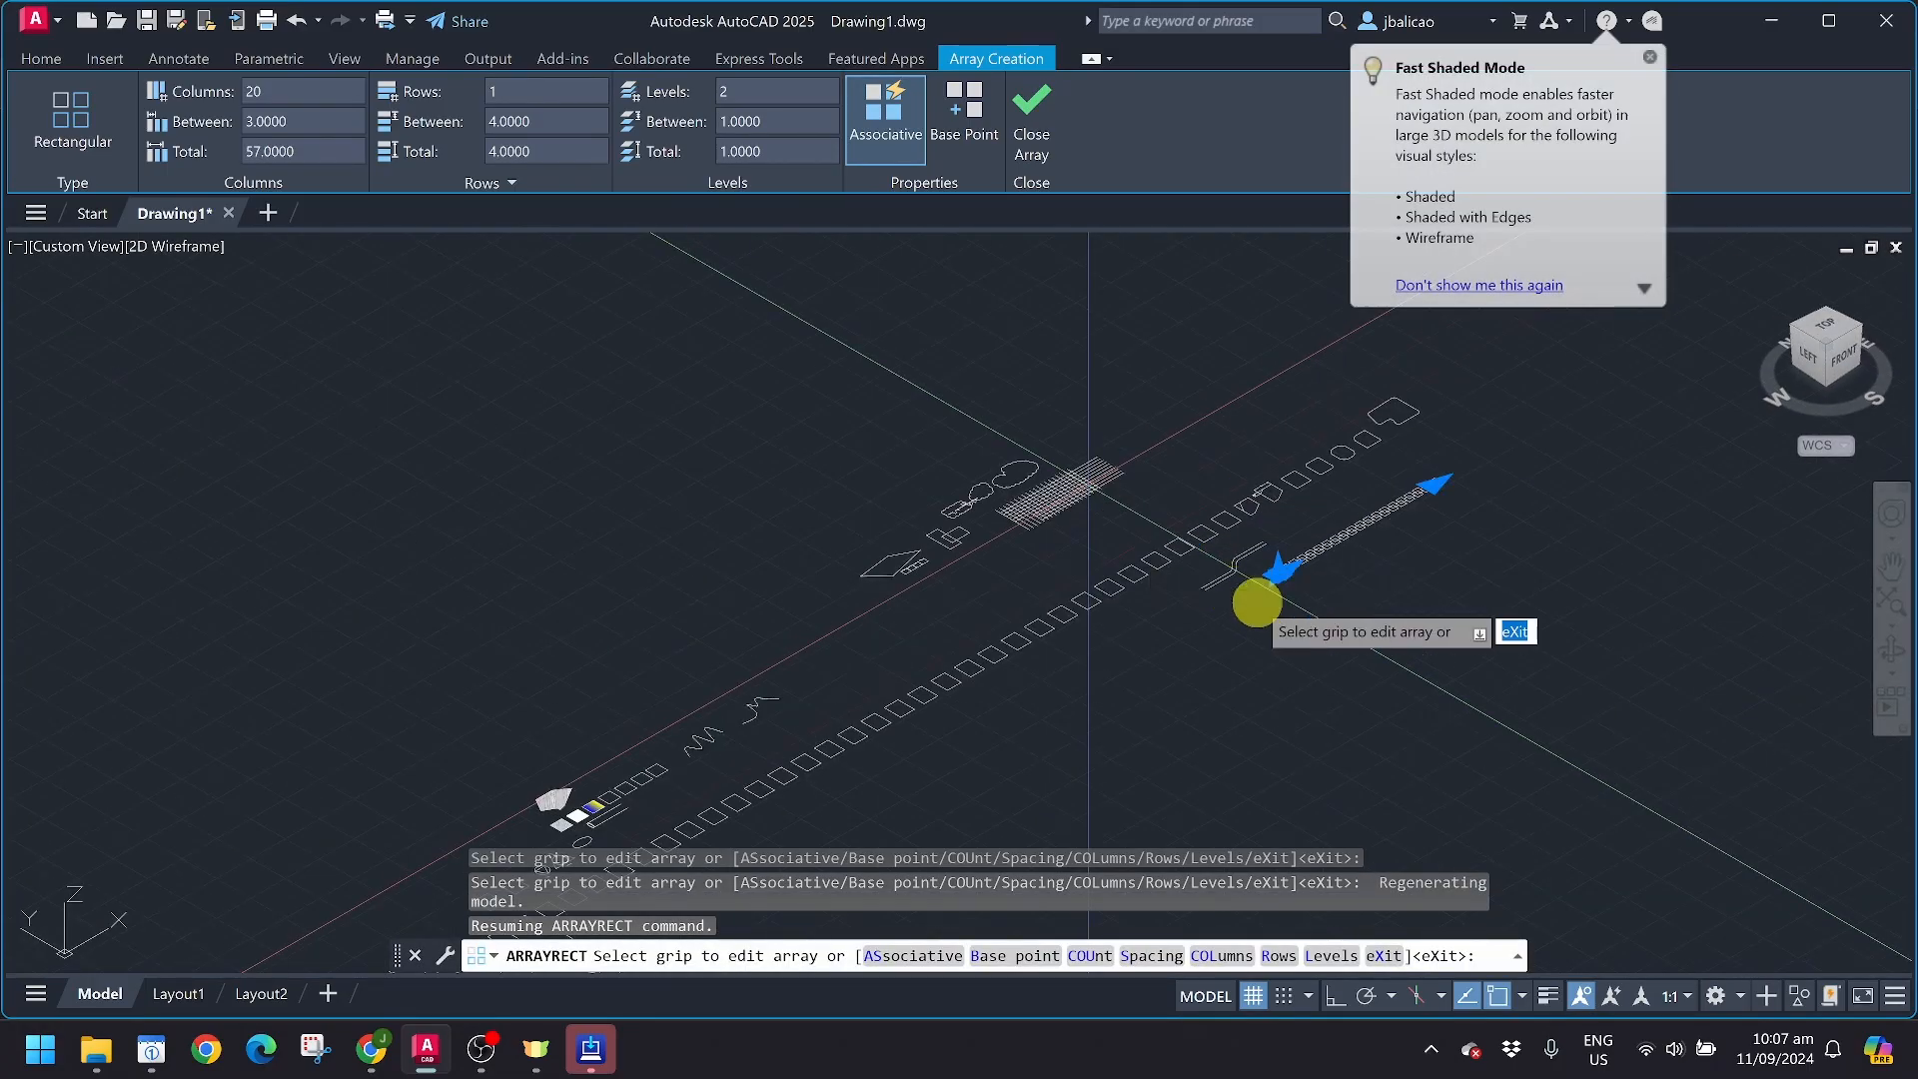
scroll(1254, 603, up, 6)
scroll(1076, 458, up, 6)
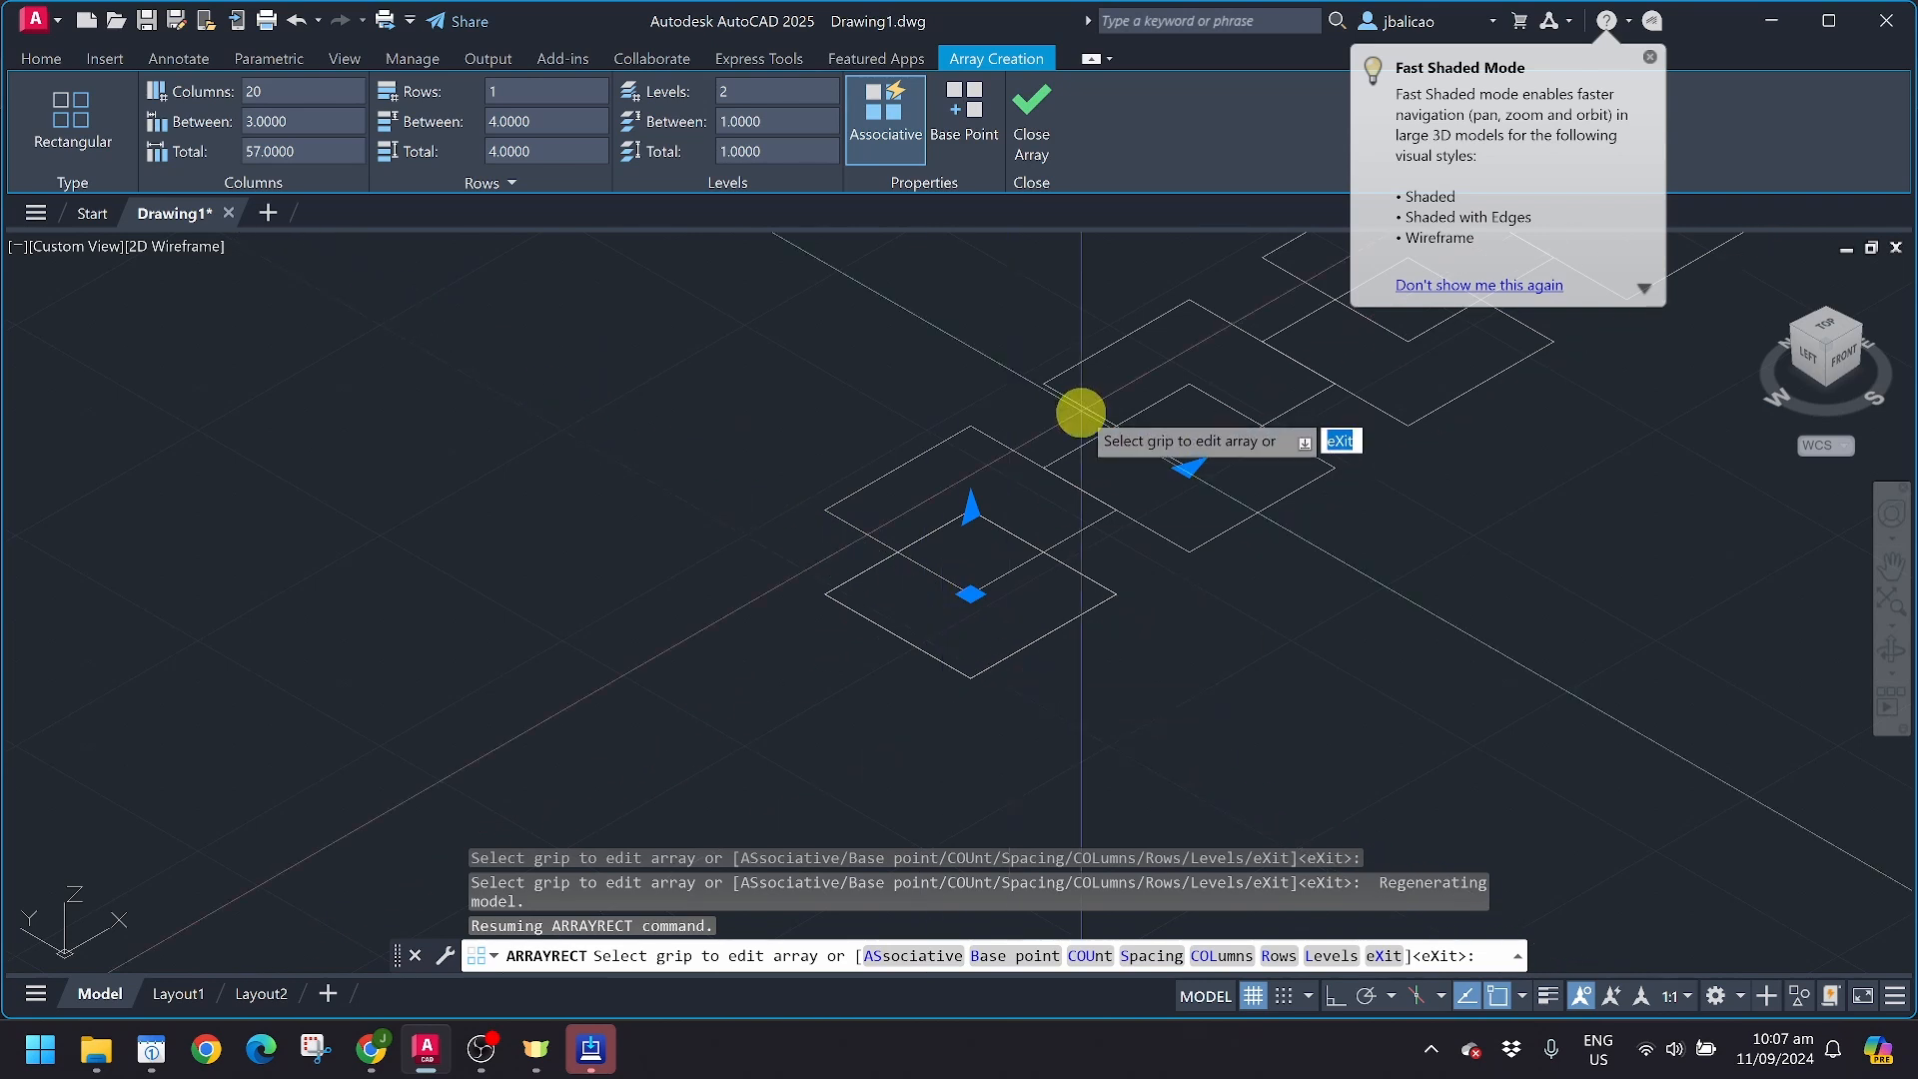
scroll(1057, 509, down, 8)
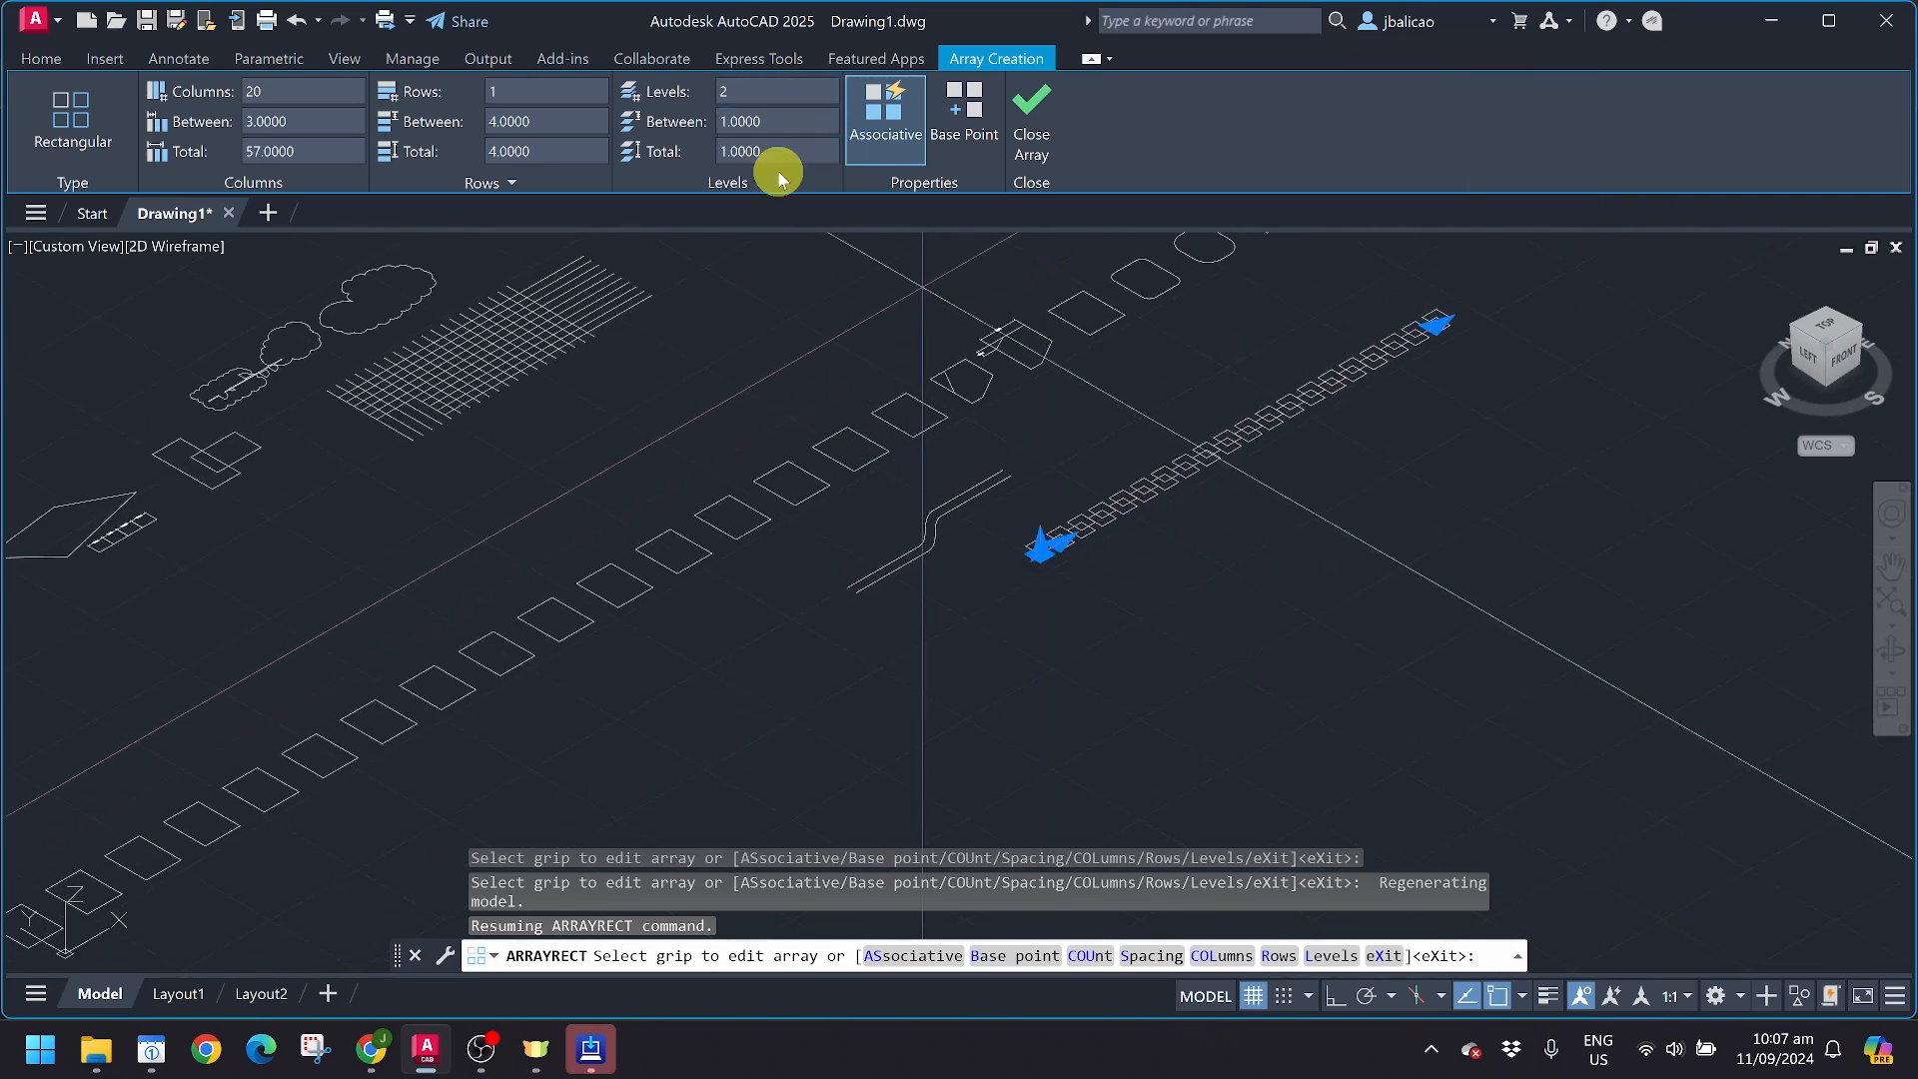
scroll(1001, 541, up, 5)
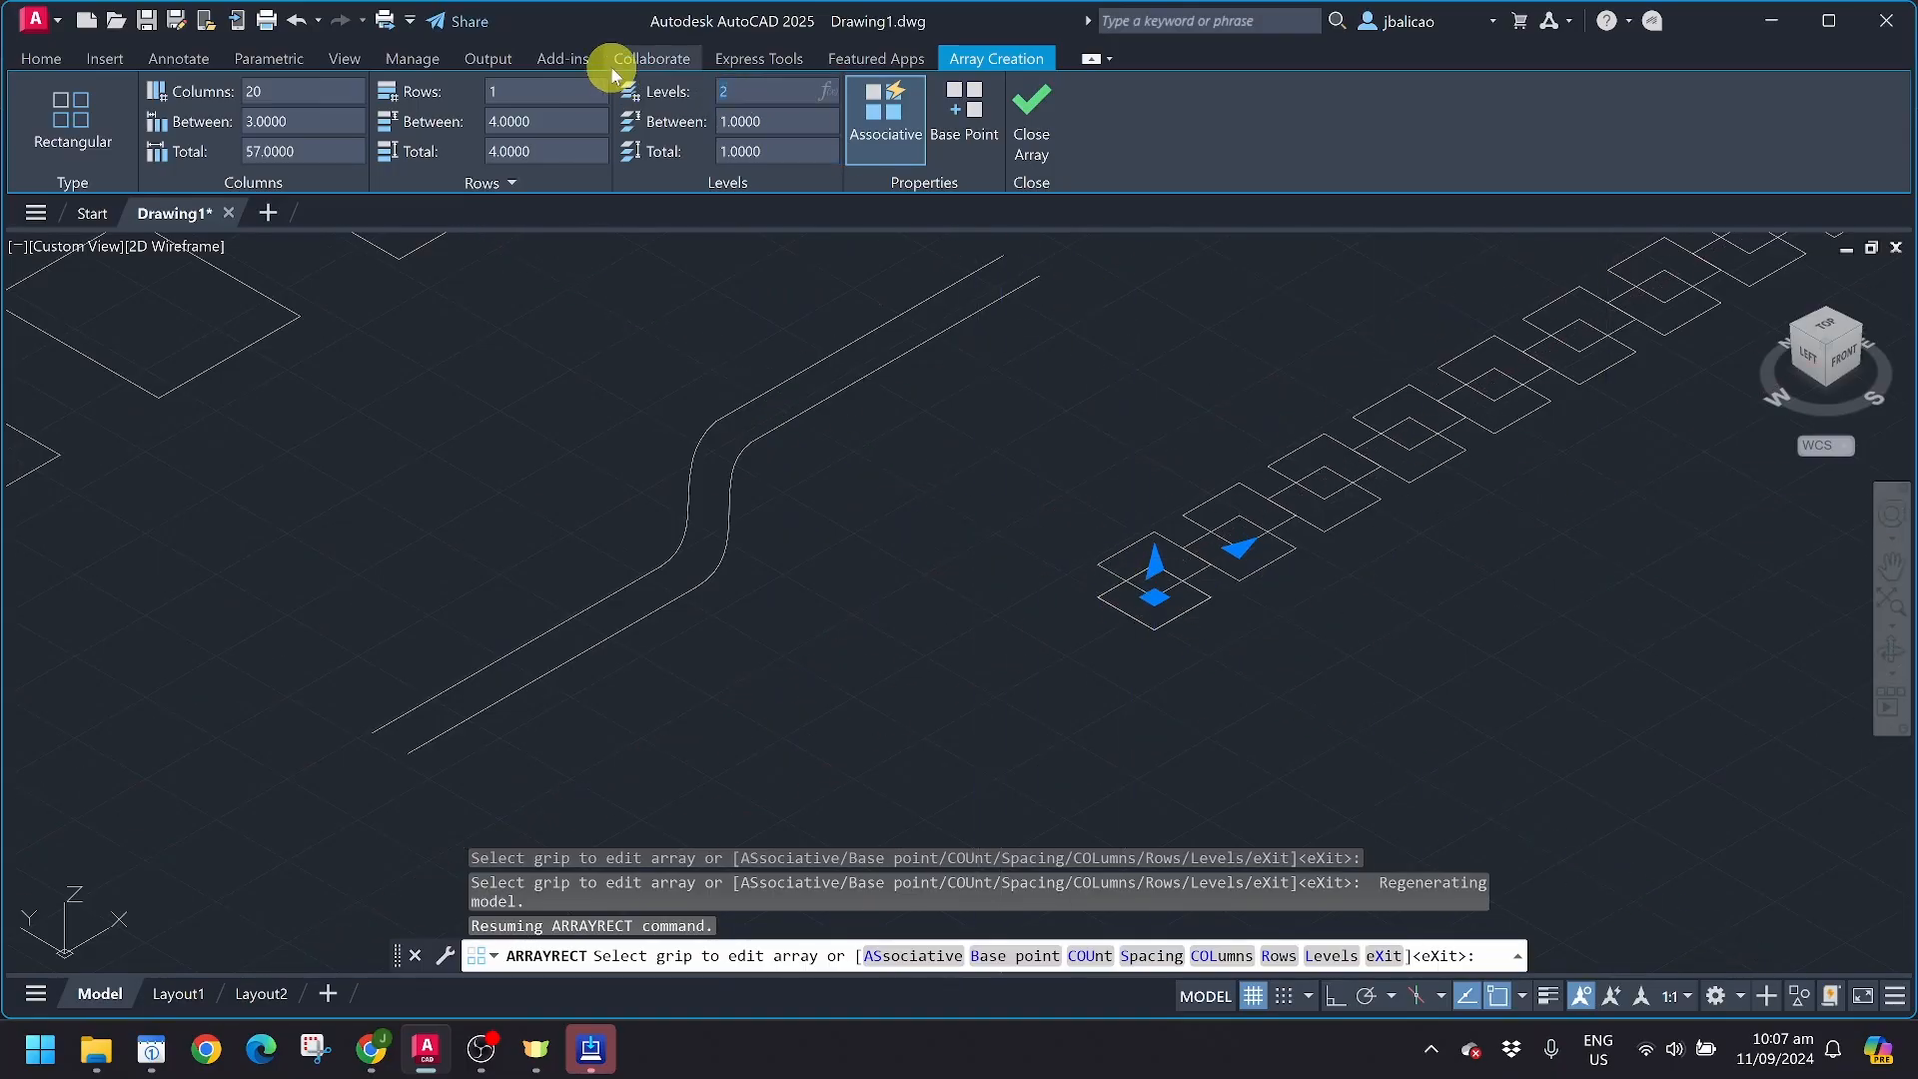
Reduce the array to 1 level and finish it in the top view
key(Return)
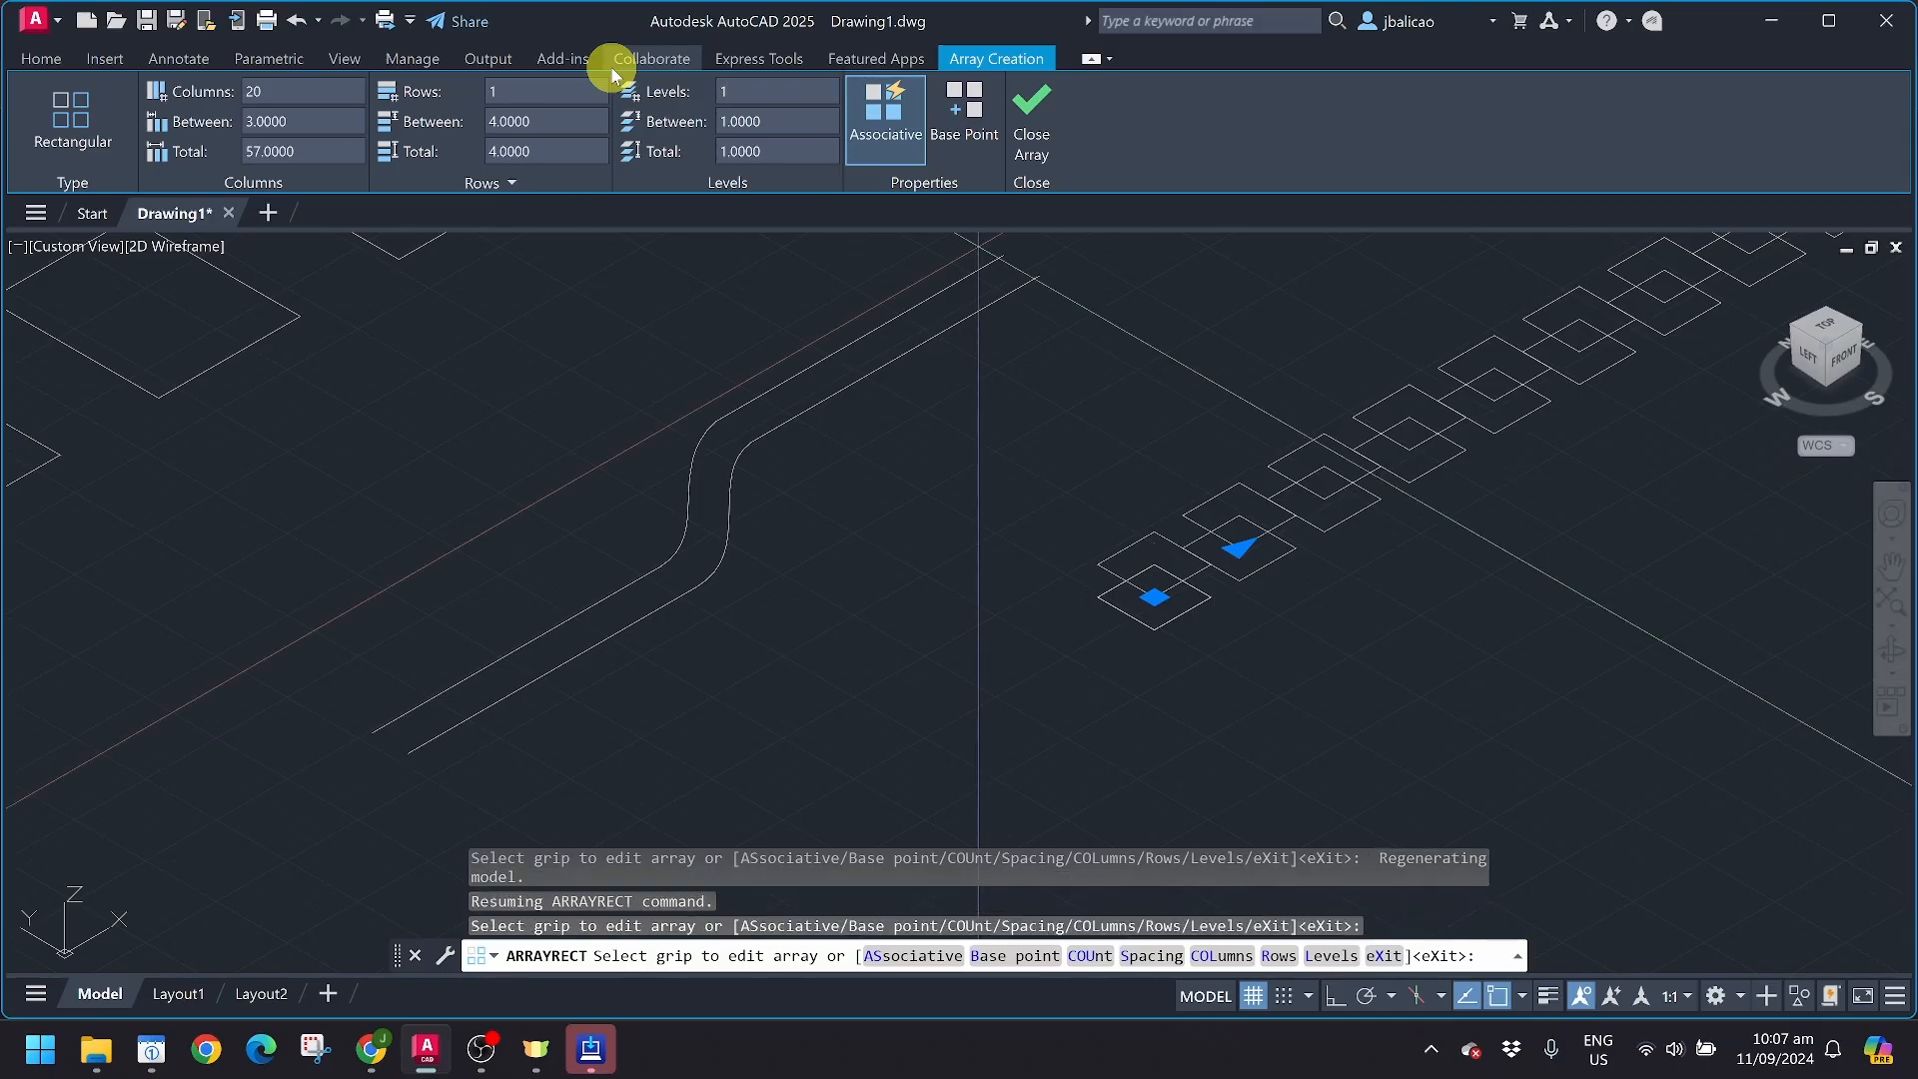
click(1826, 332)
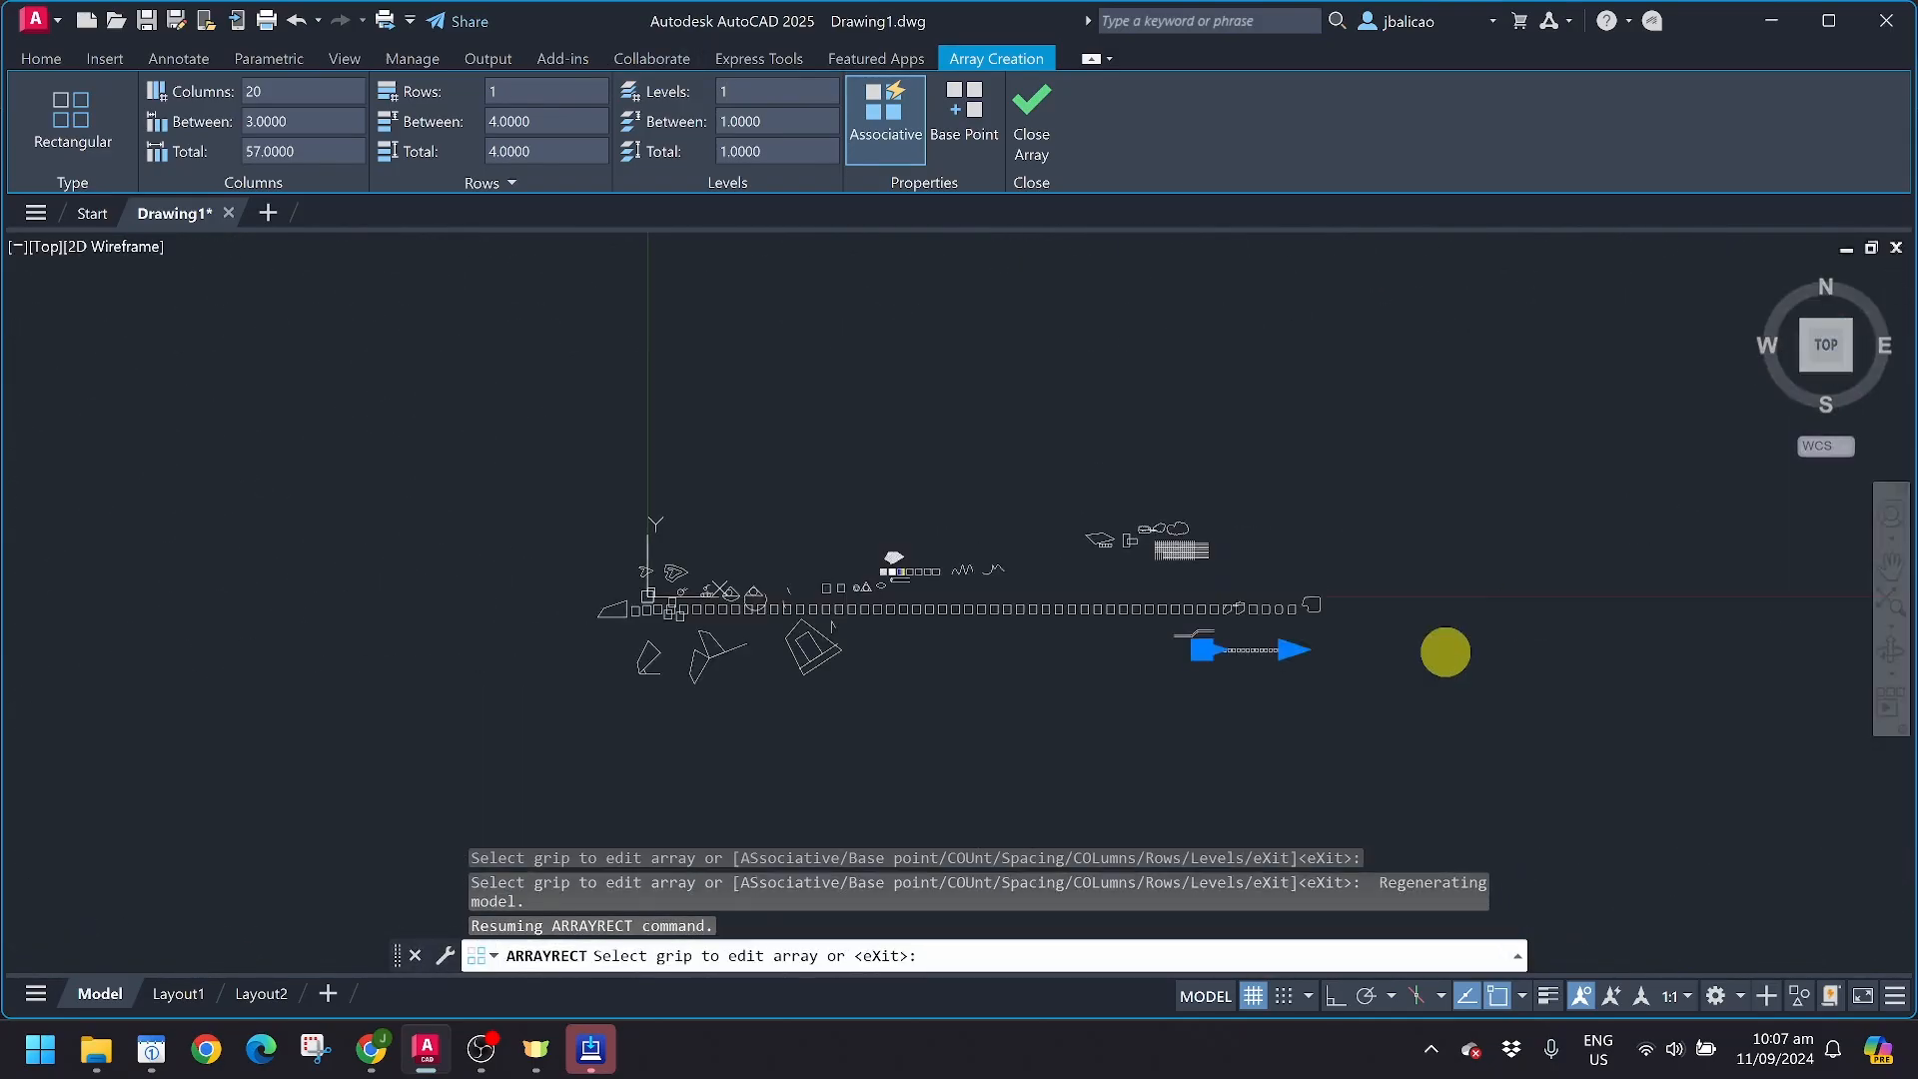
scroll(1347, 697, up, 8)
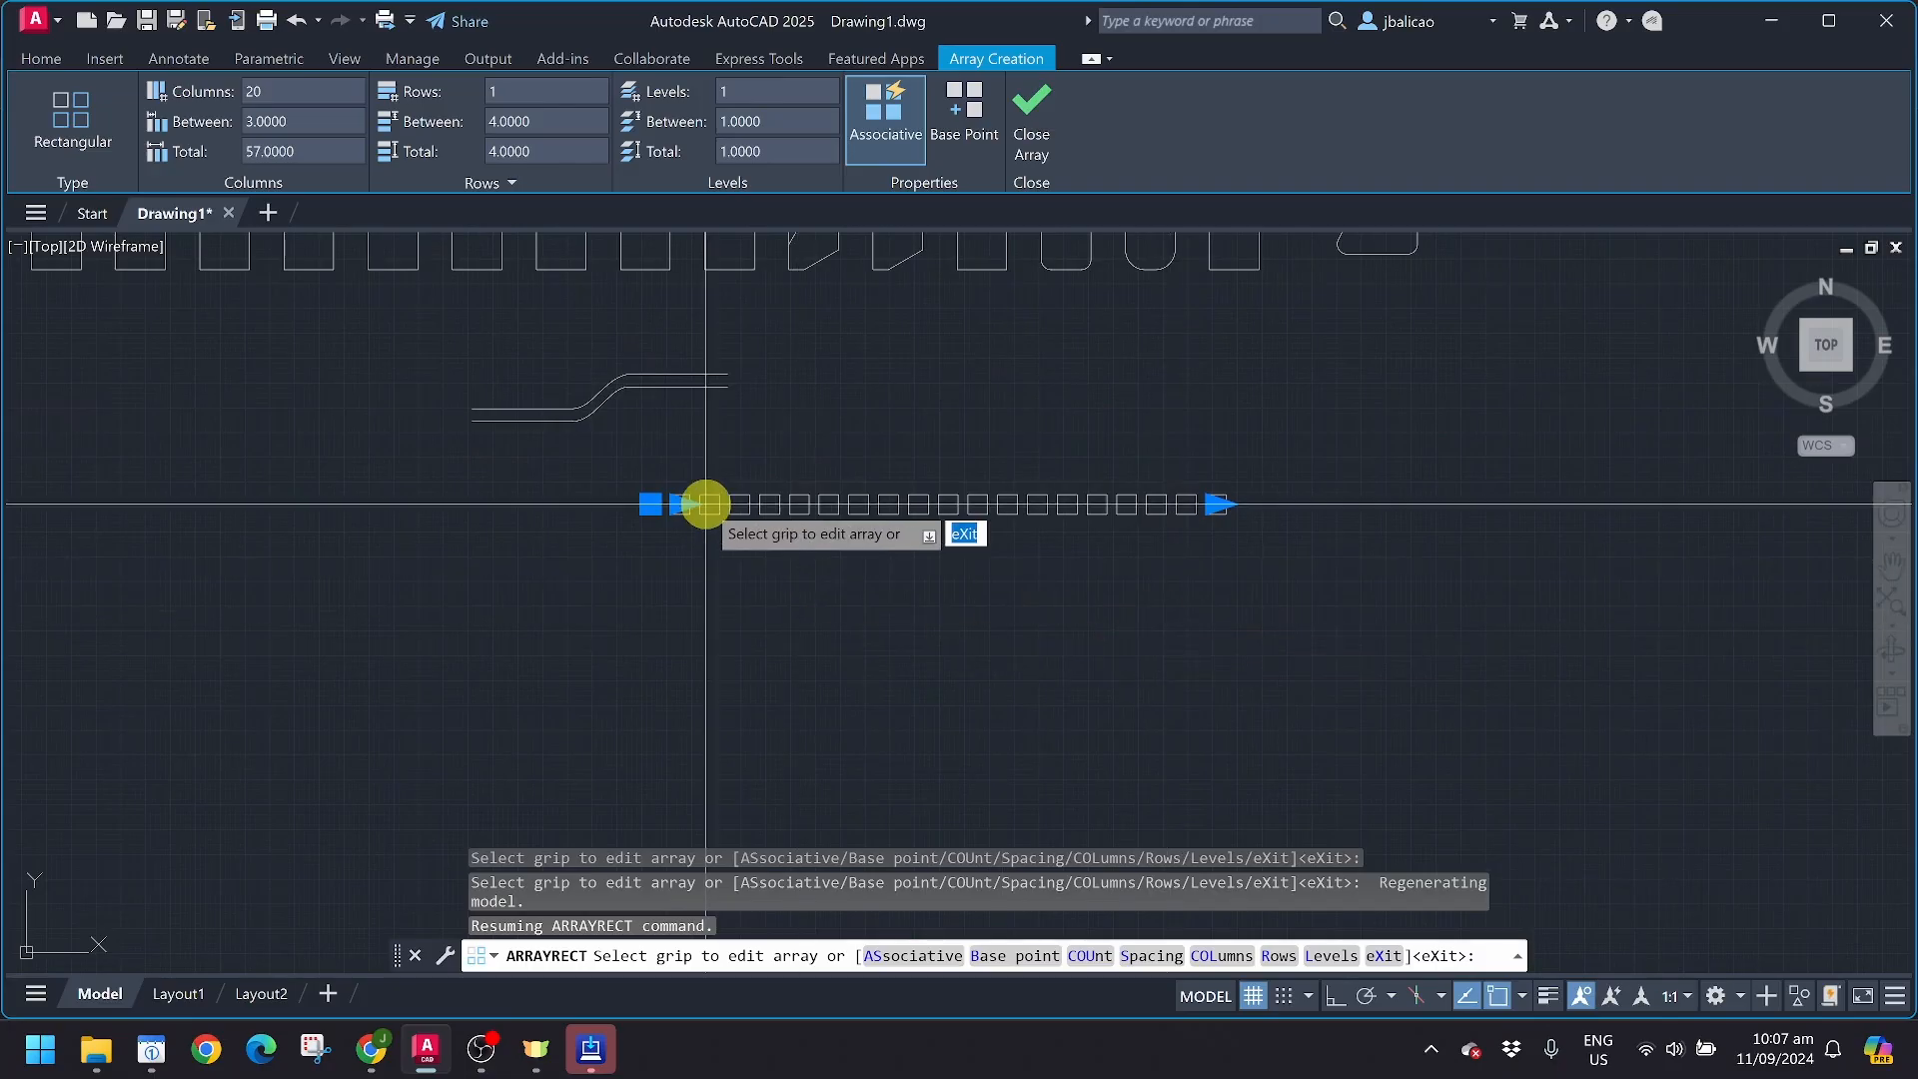
click(1033, 110)
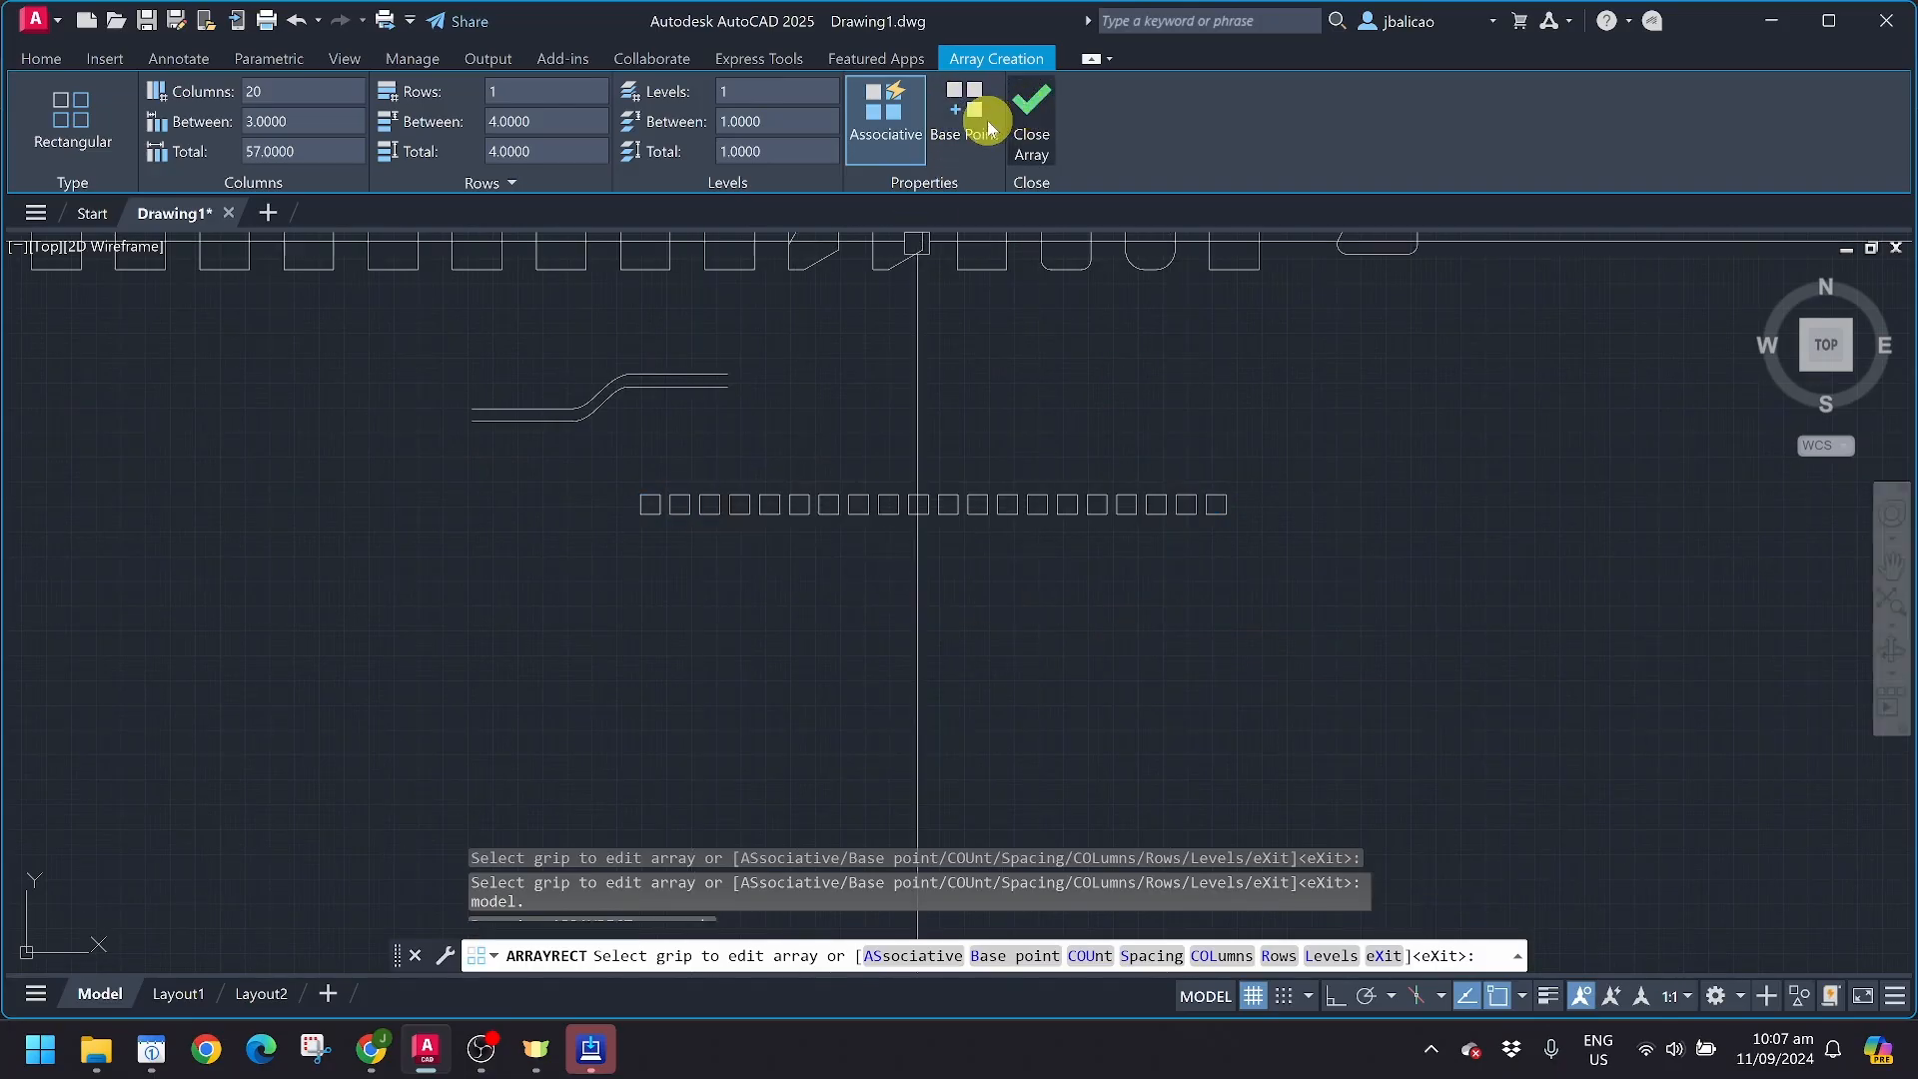
Select the finished row array and examine how its squares behave as one associative object
scroll(612, 552, up, 5)
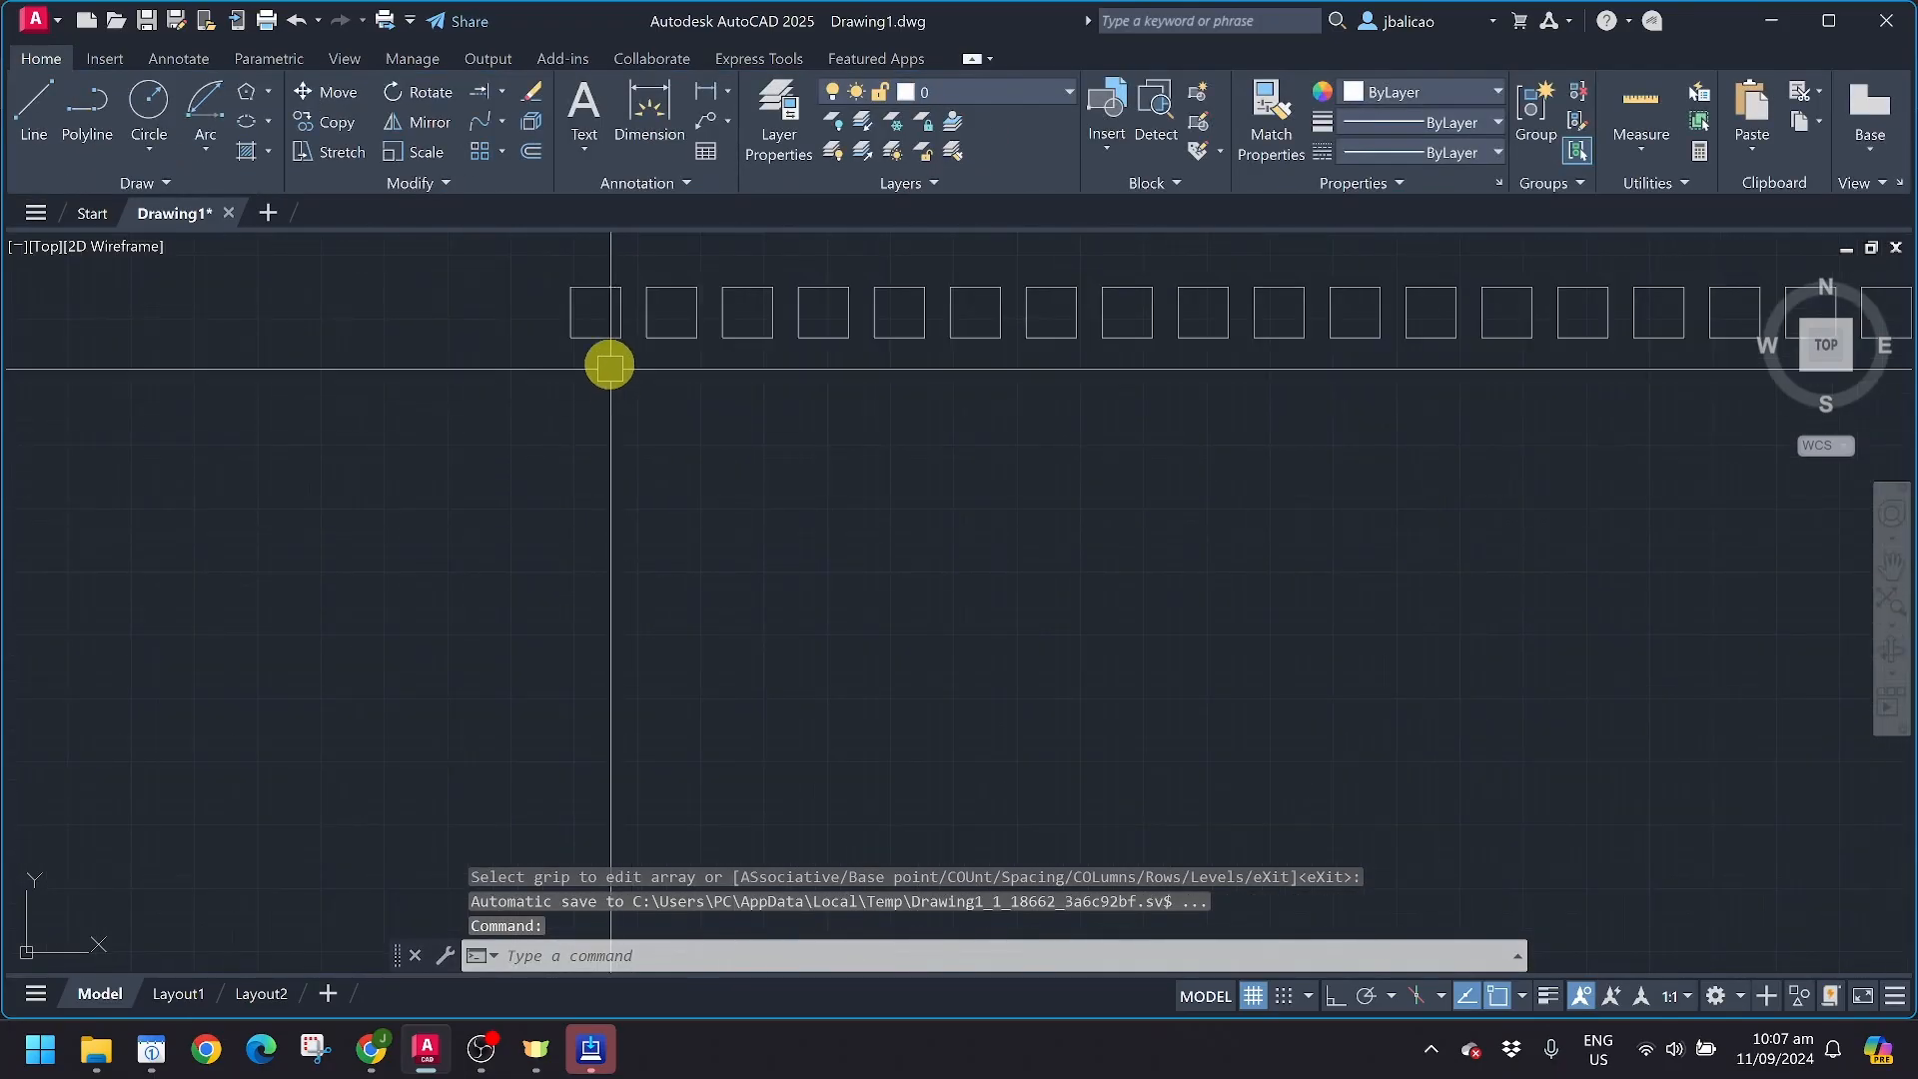
click(599, 316)
mouse_move(539, 483)
middle_down()
mouse_move(297, 583)
mouse_move(595, 528)
middle_up()
scroll(298, 582, down, 4)
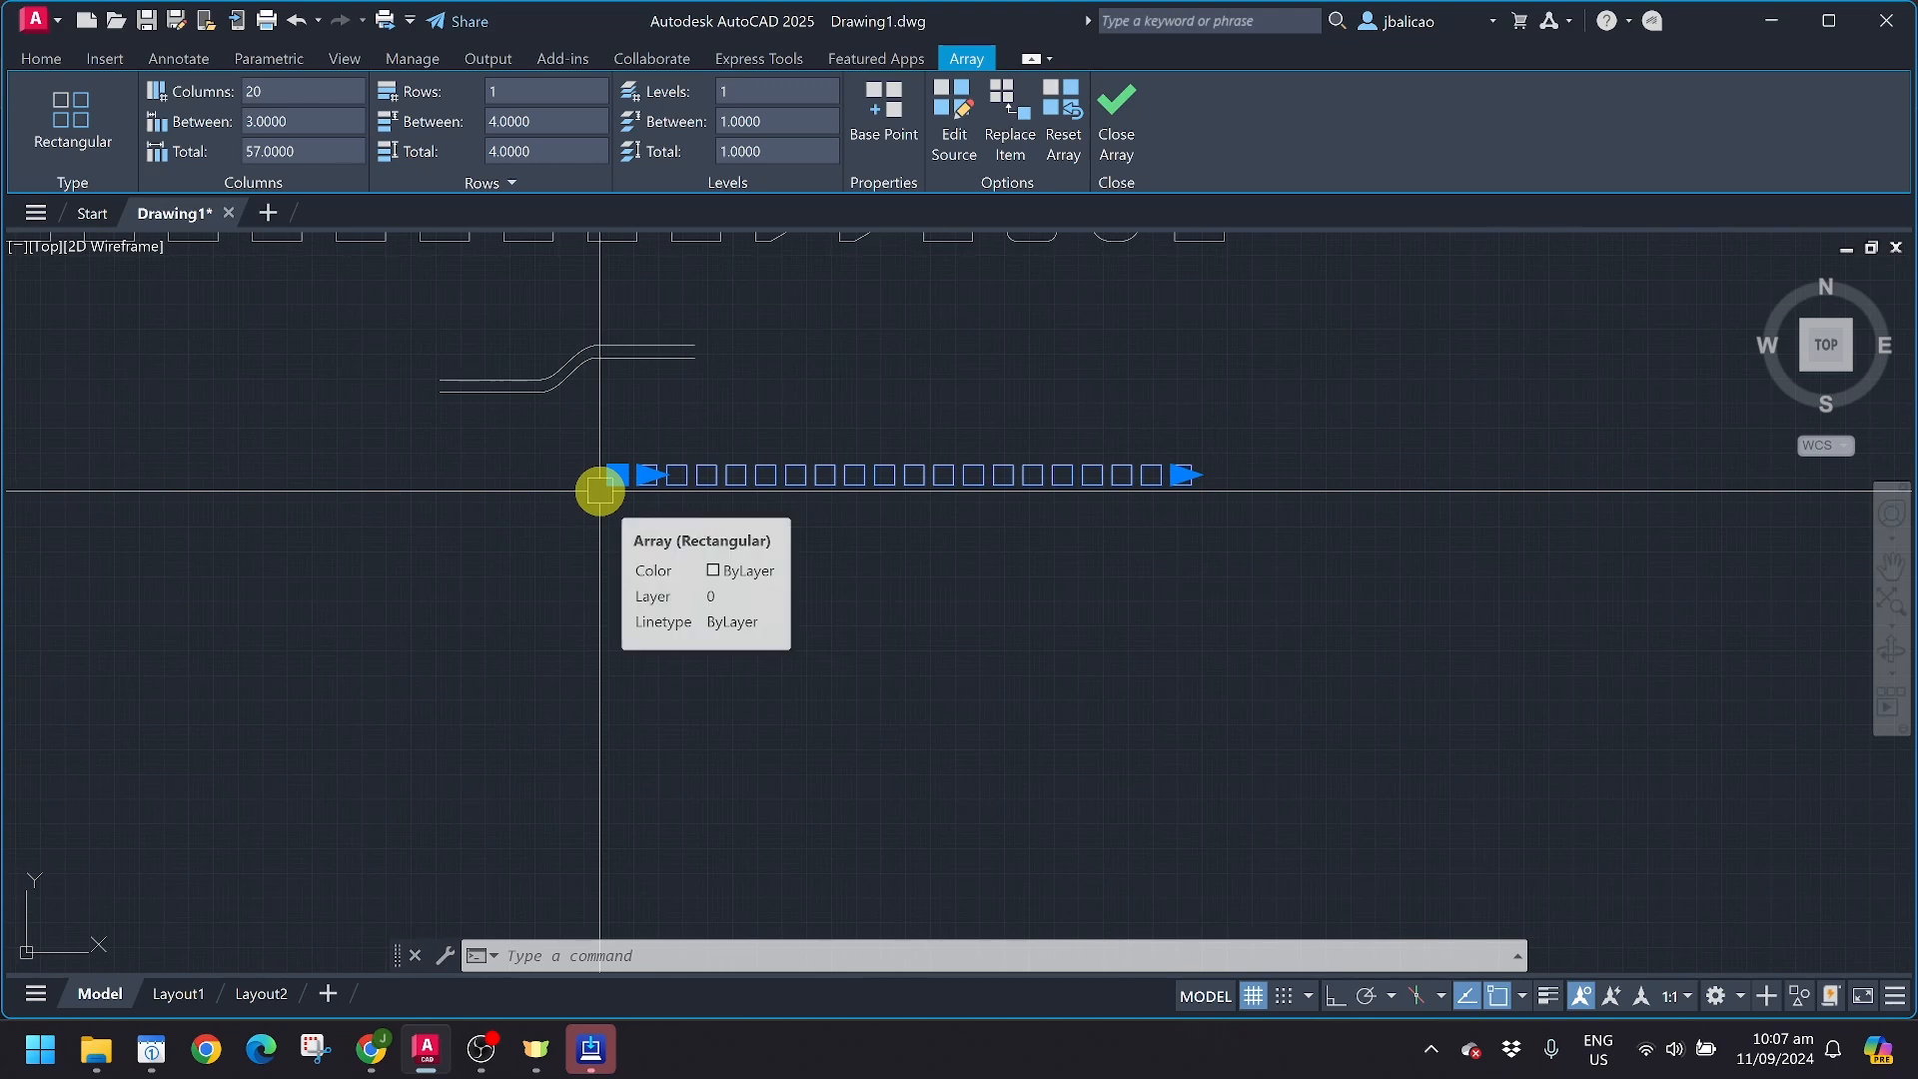
scroll(566, 485, up, 2)
scroll(589, 461, up, 2)
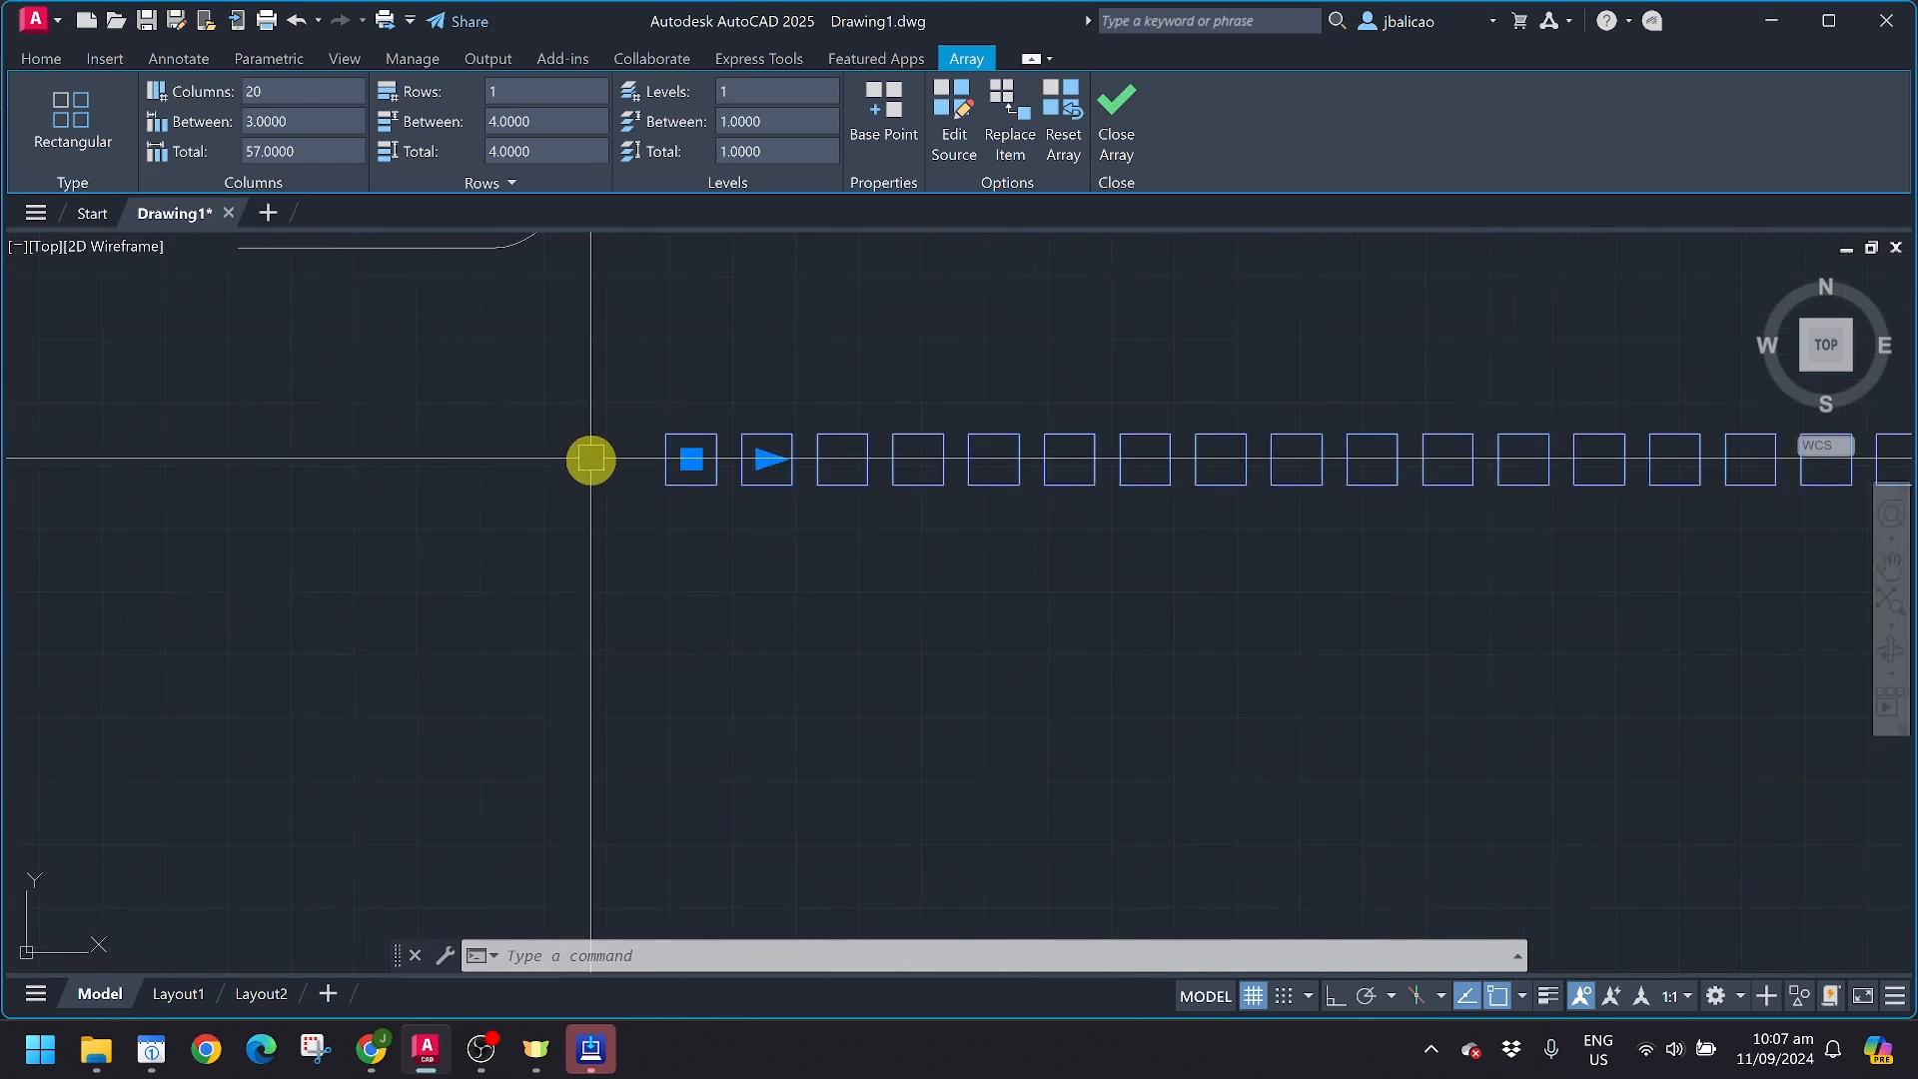
scroll(589, 461, down, 2)
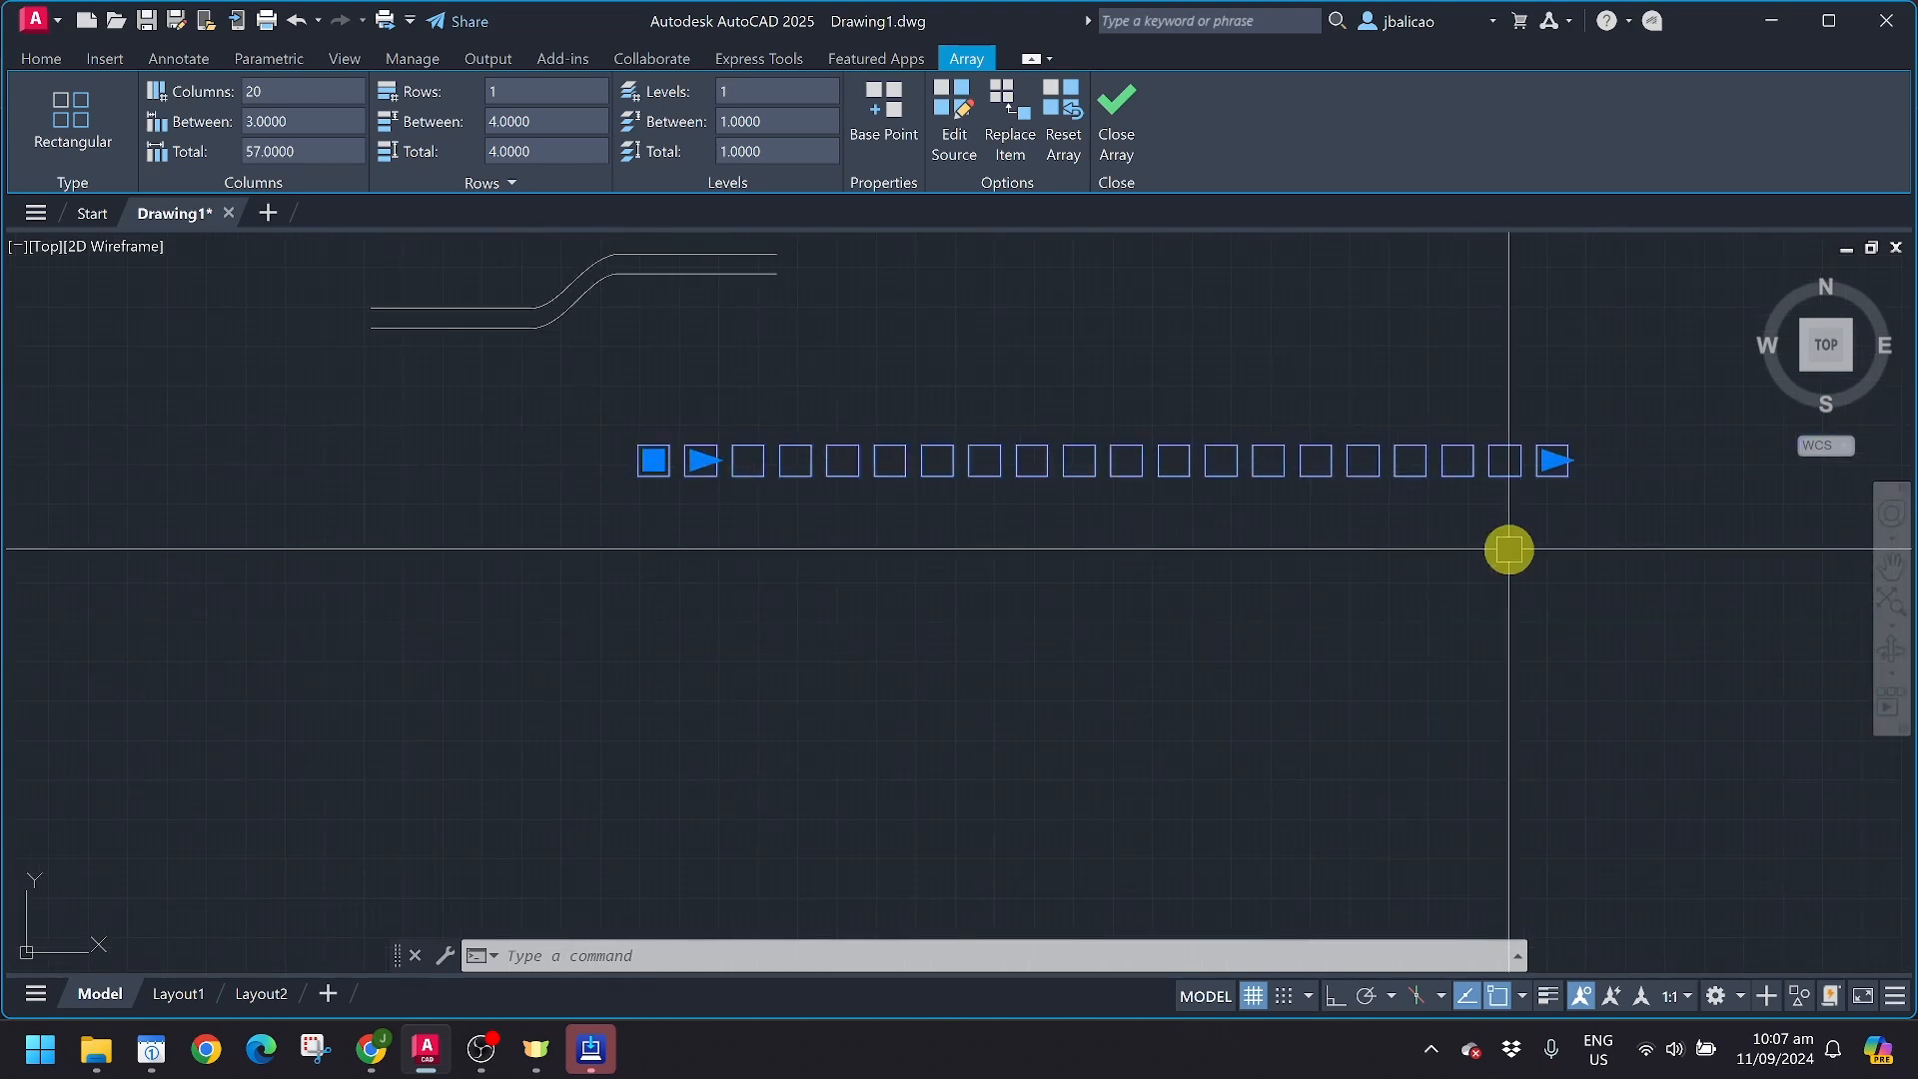
Select four separate squares in the long upper row to compare them with the array, and clear the selection
scroll(949, 530, down, 5)
middle_drag(633, 549, 1130, 552)
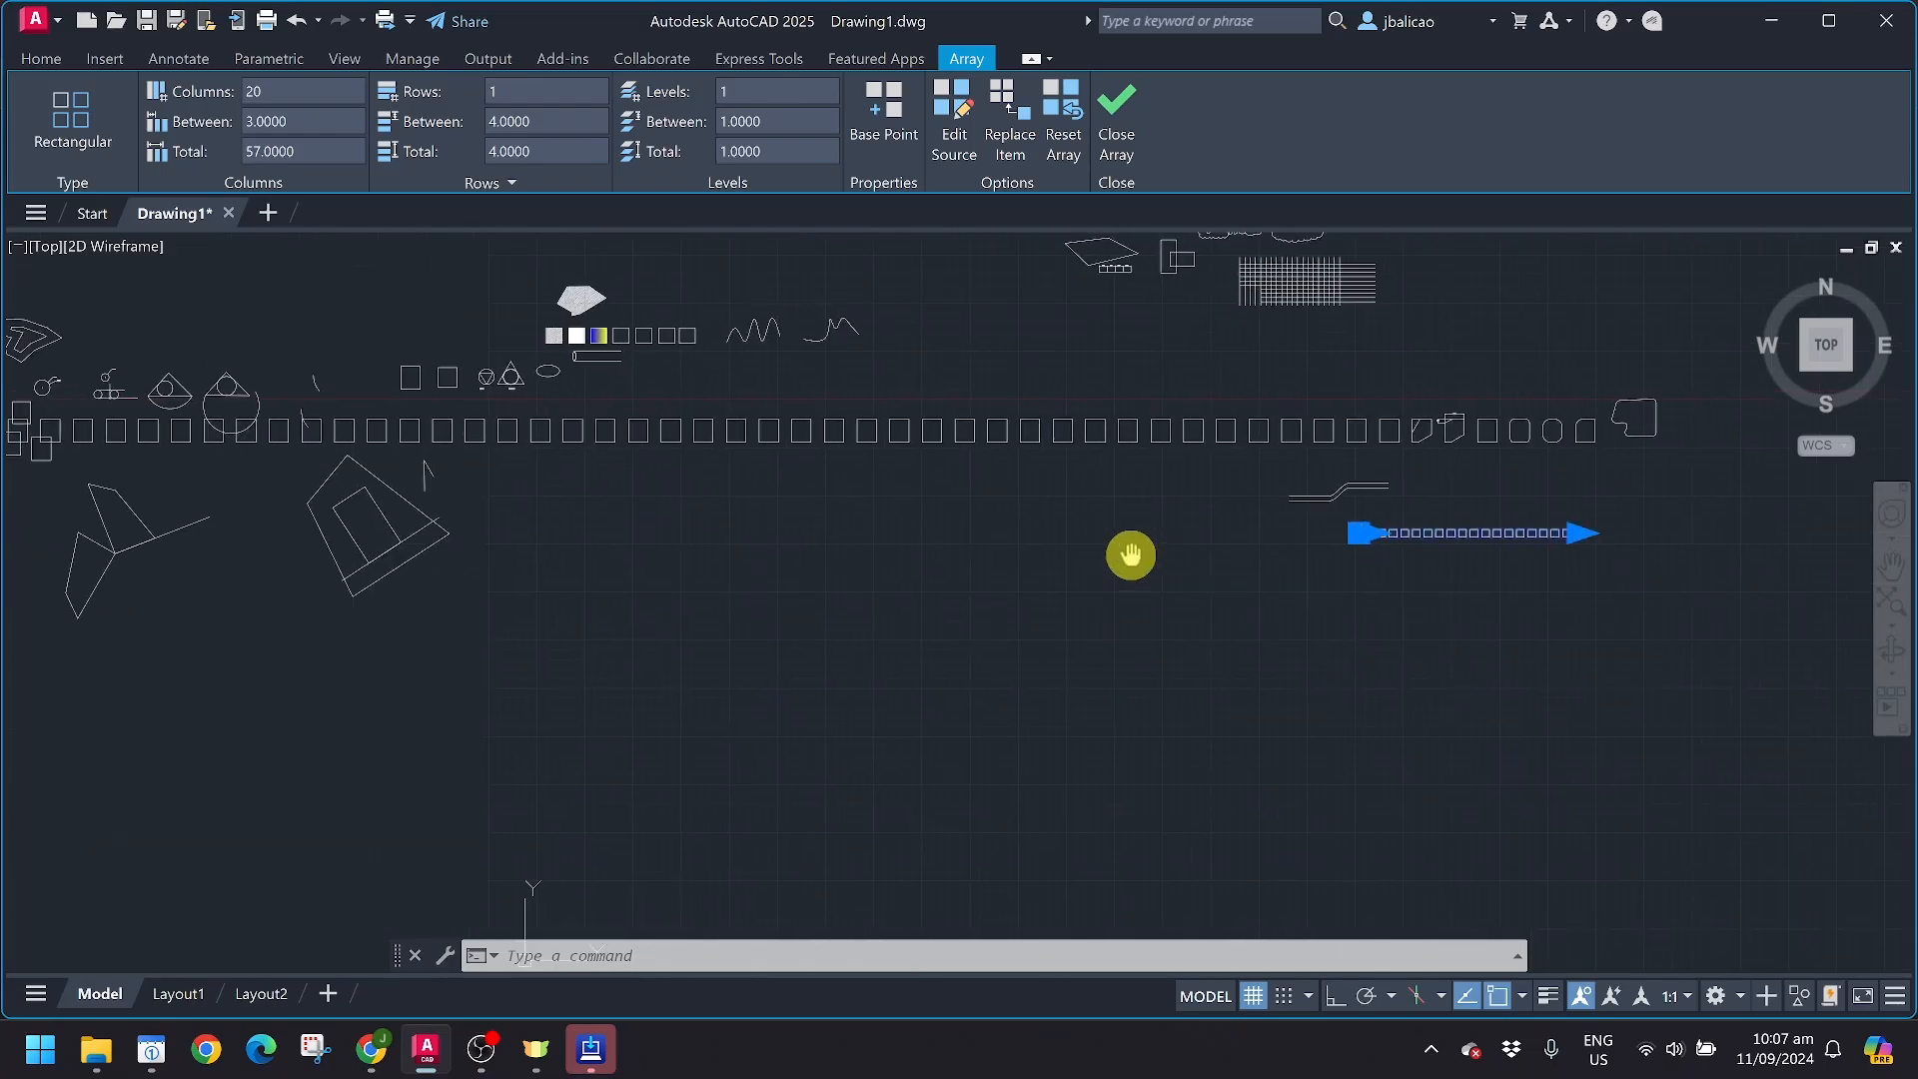
click(835, 445)
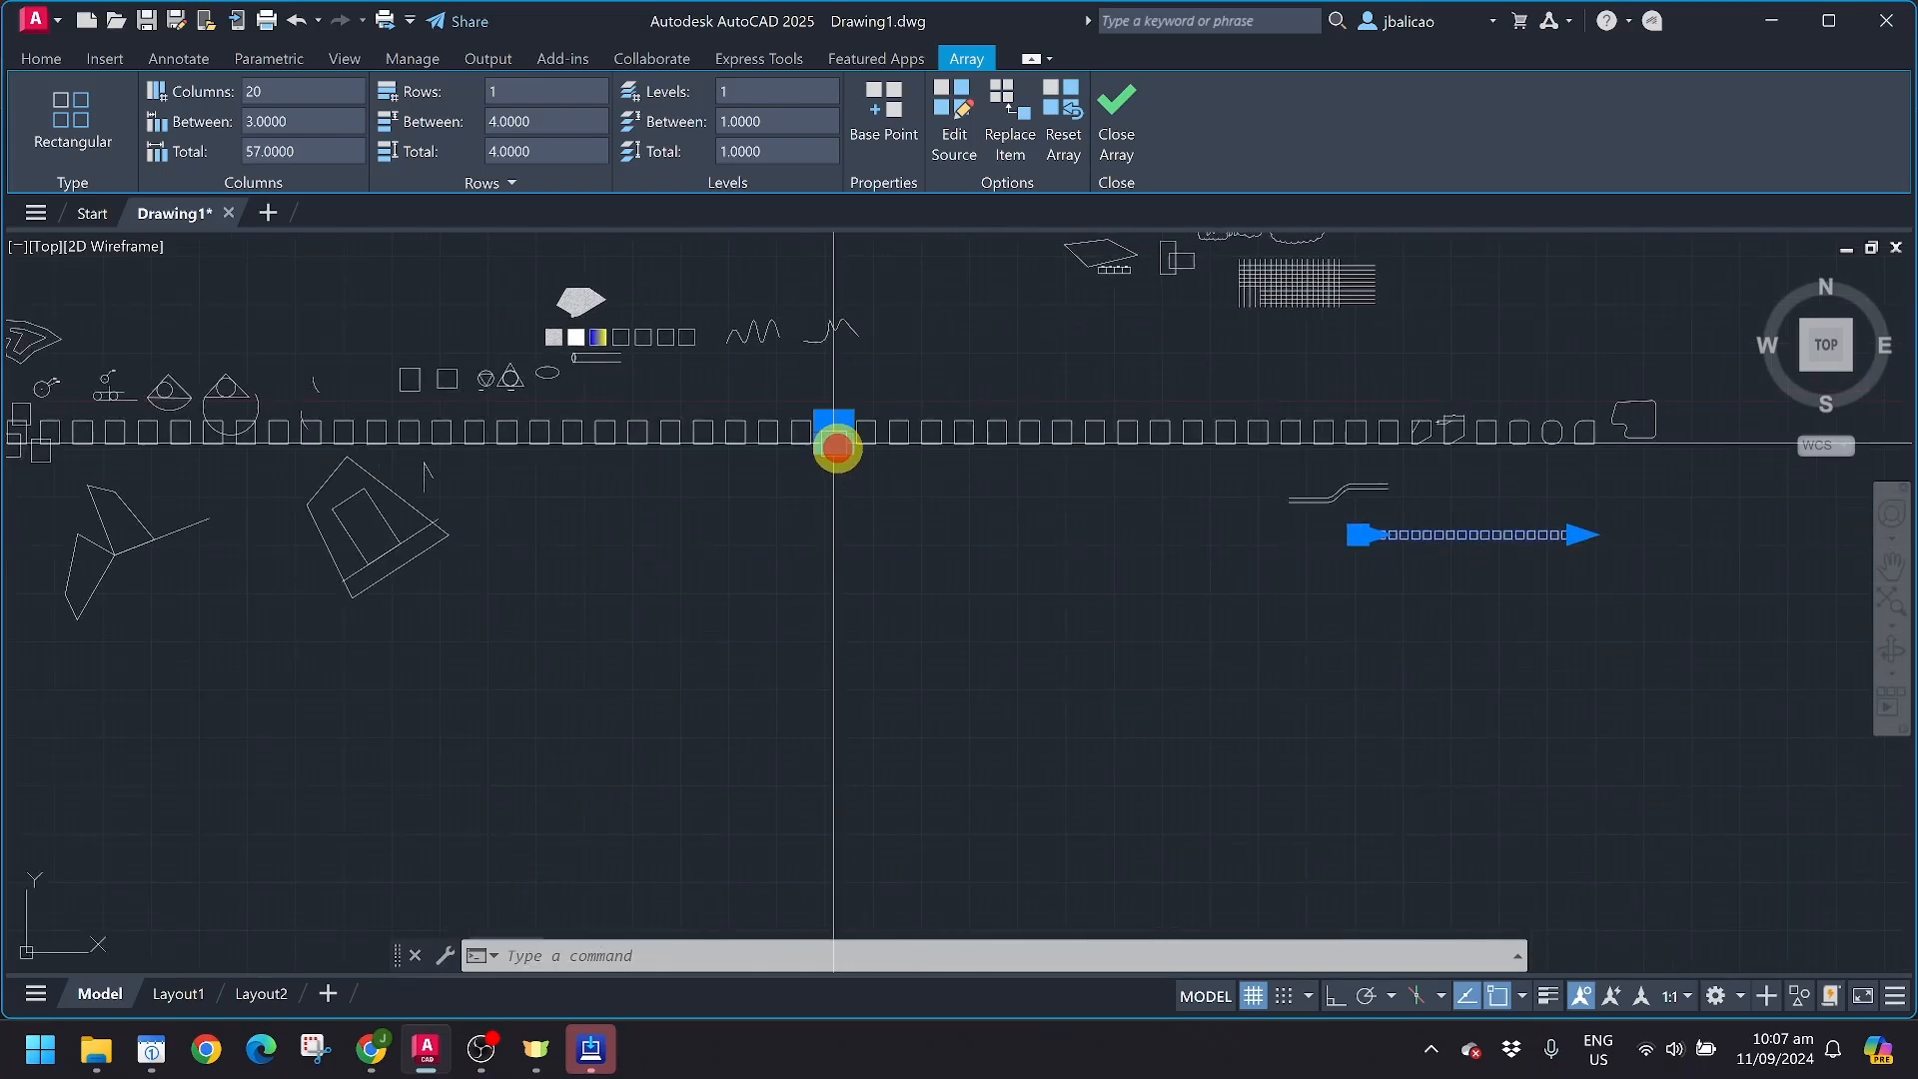
click(766, 438)
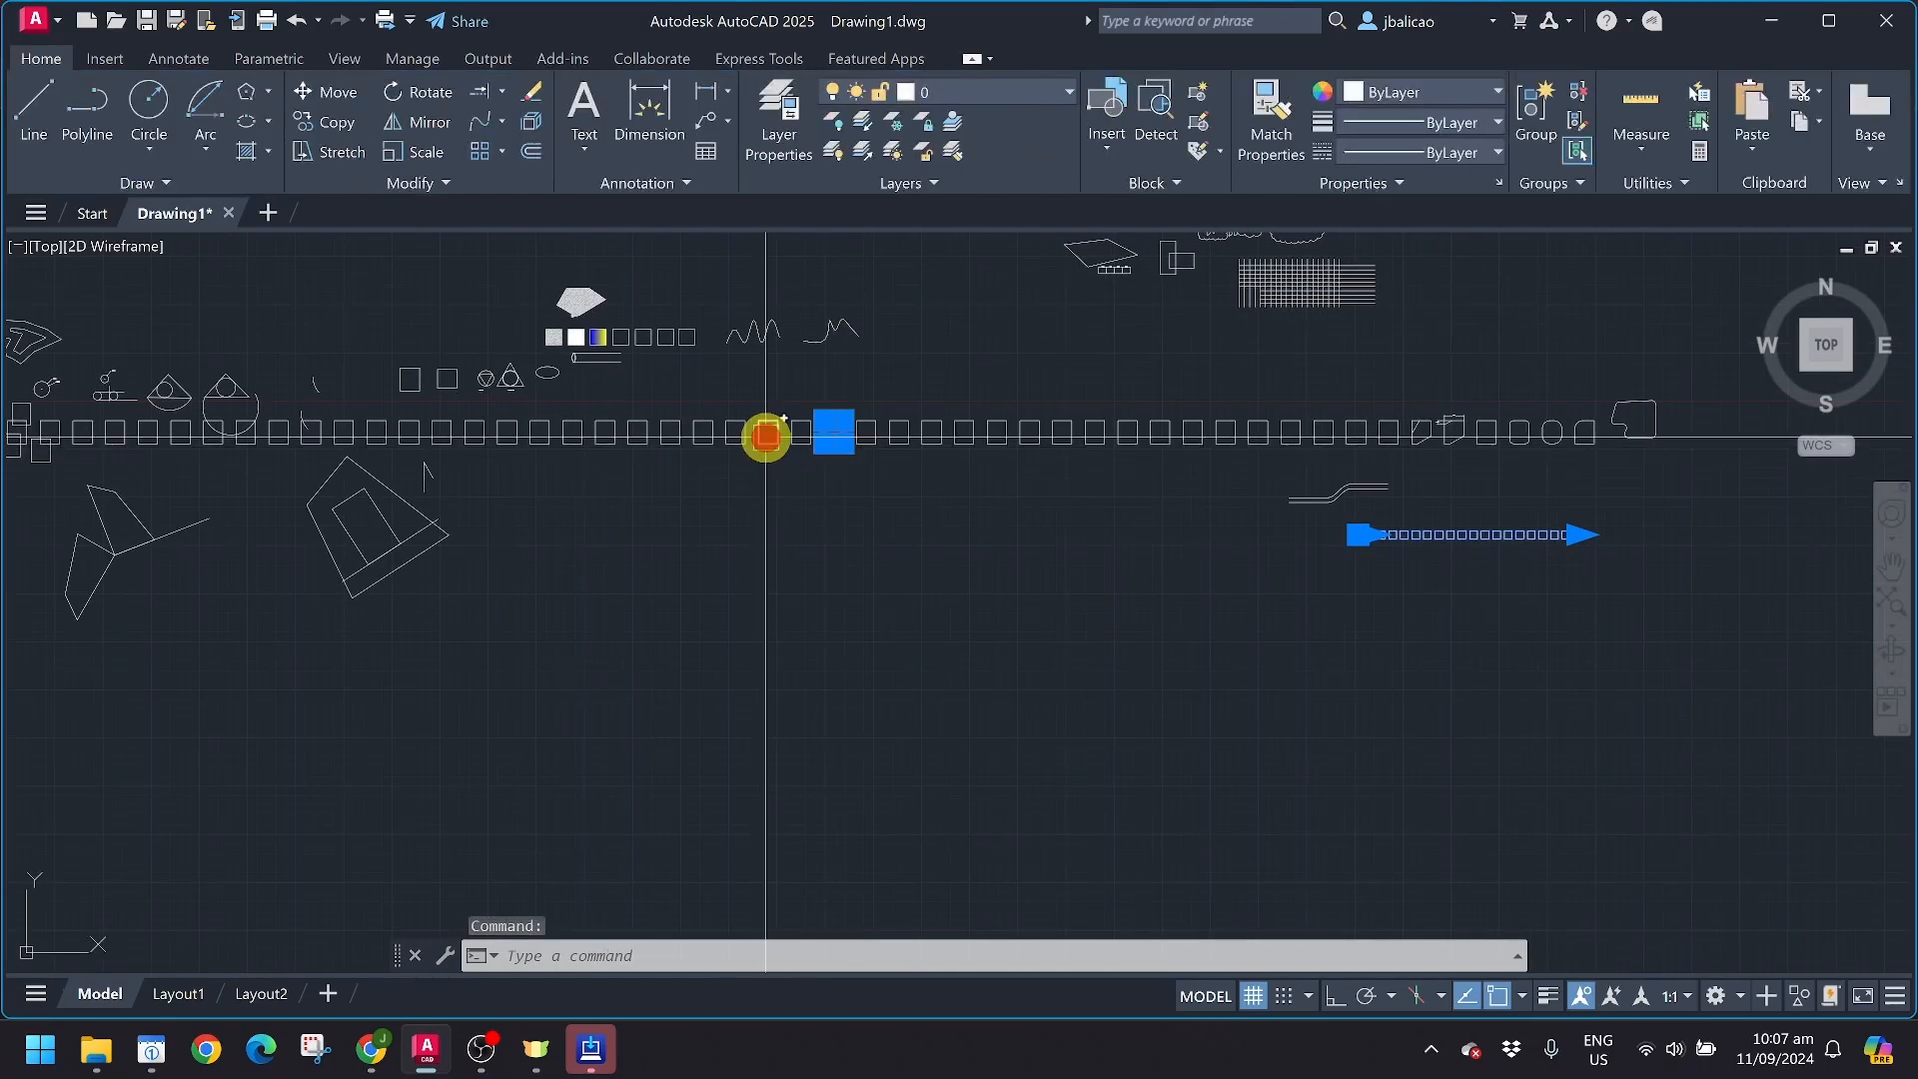
click(703, 464)
click(632, 465)
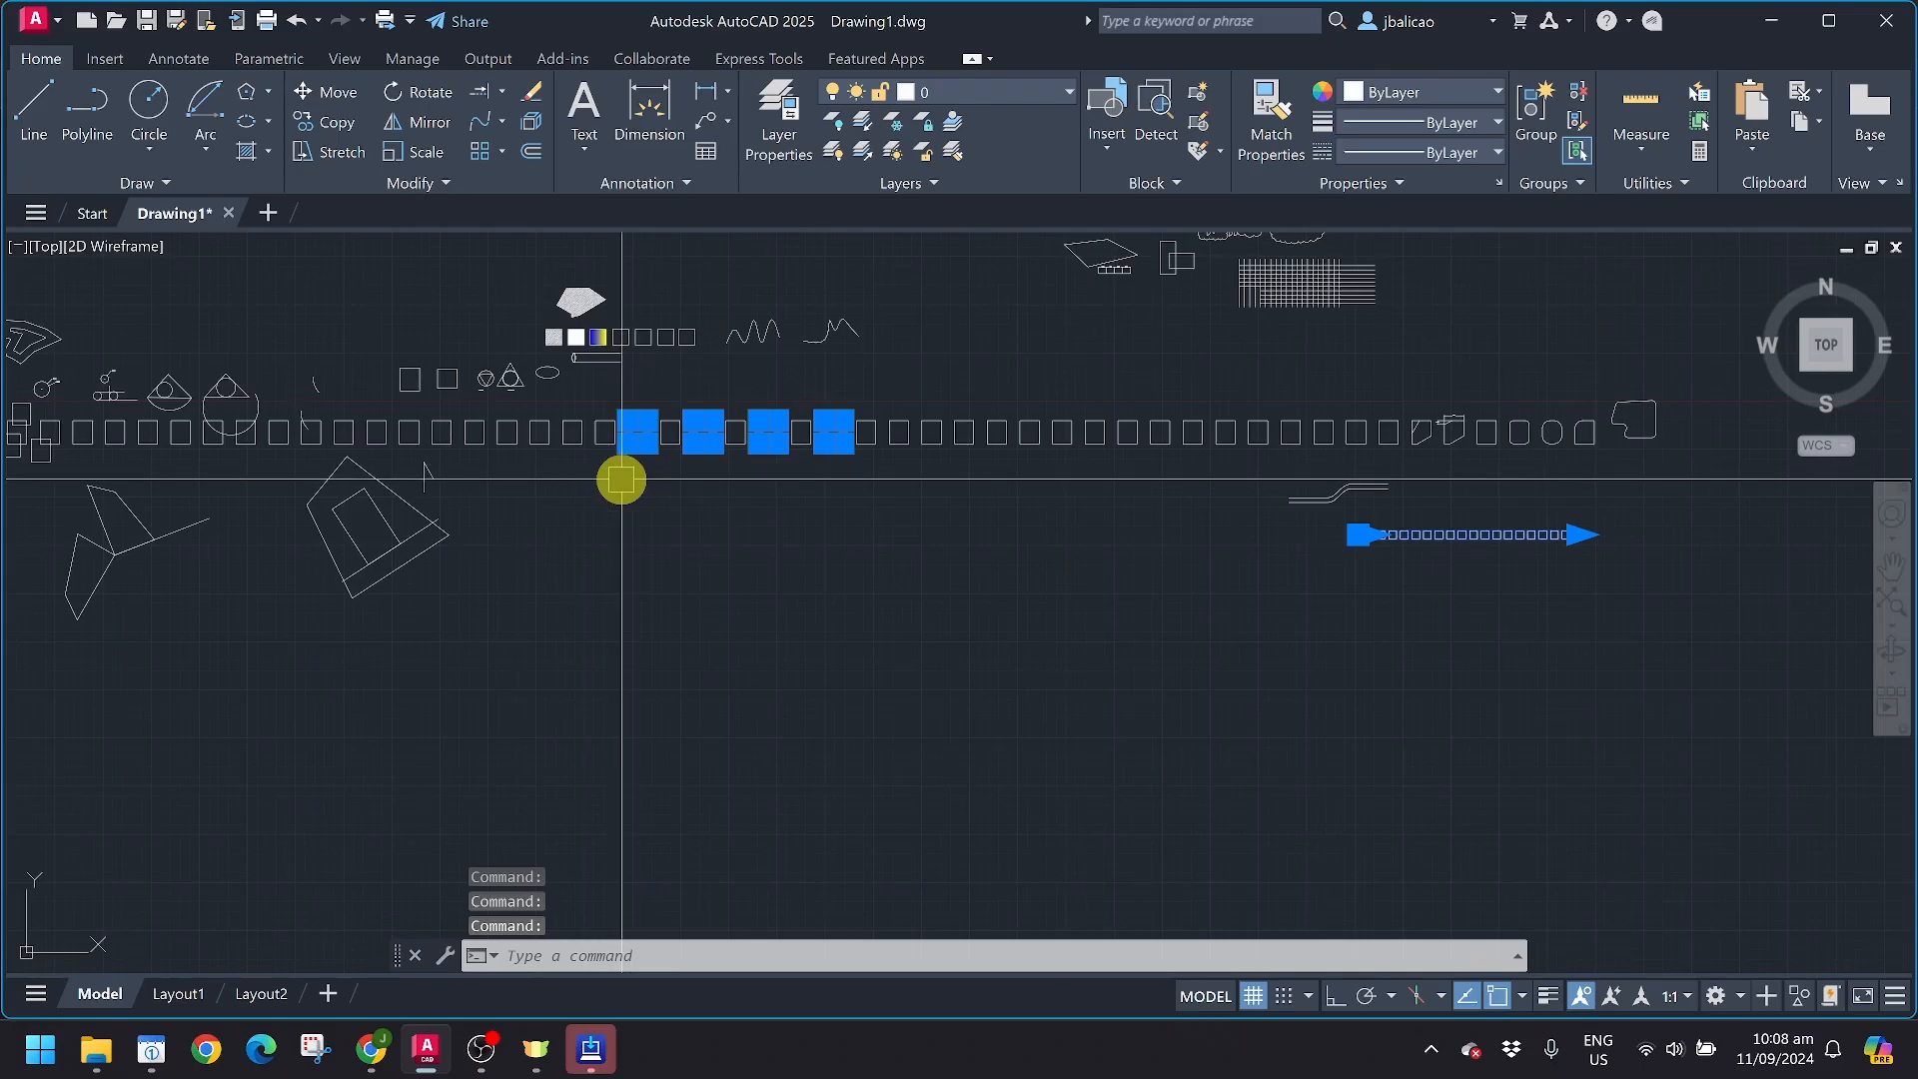
middle_drag(979, 497, 599, 440)
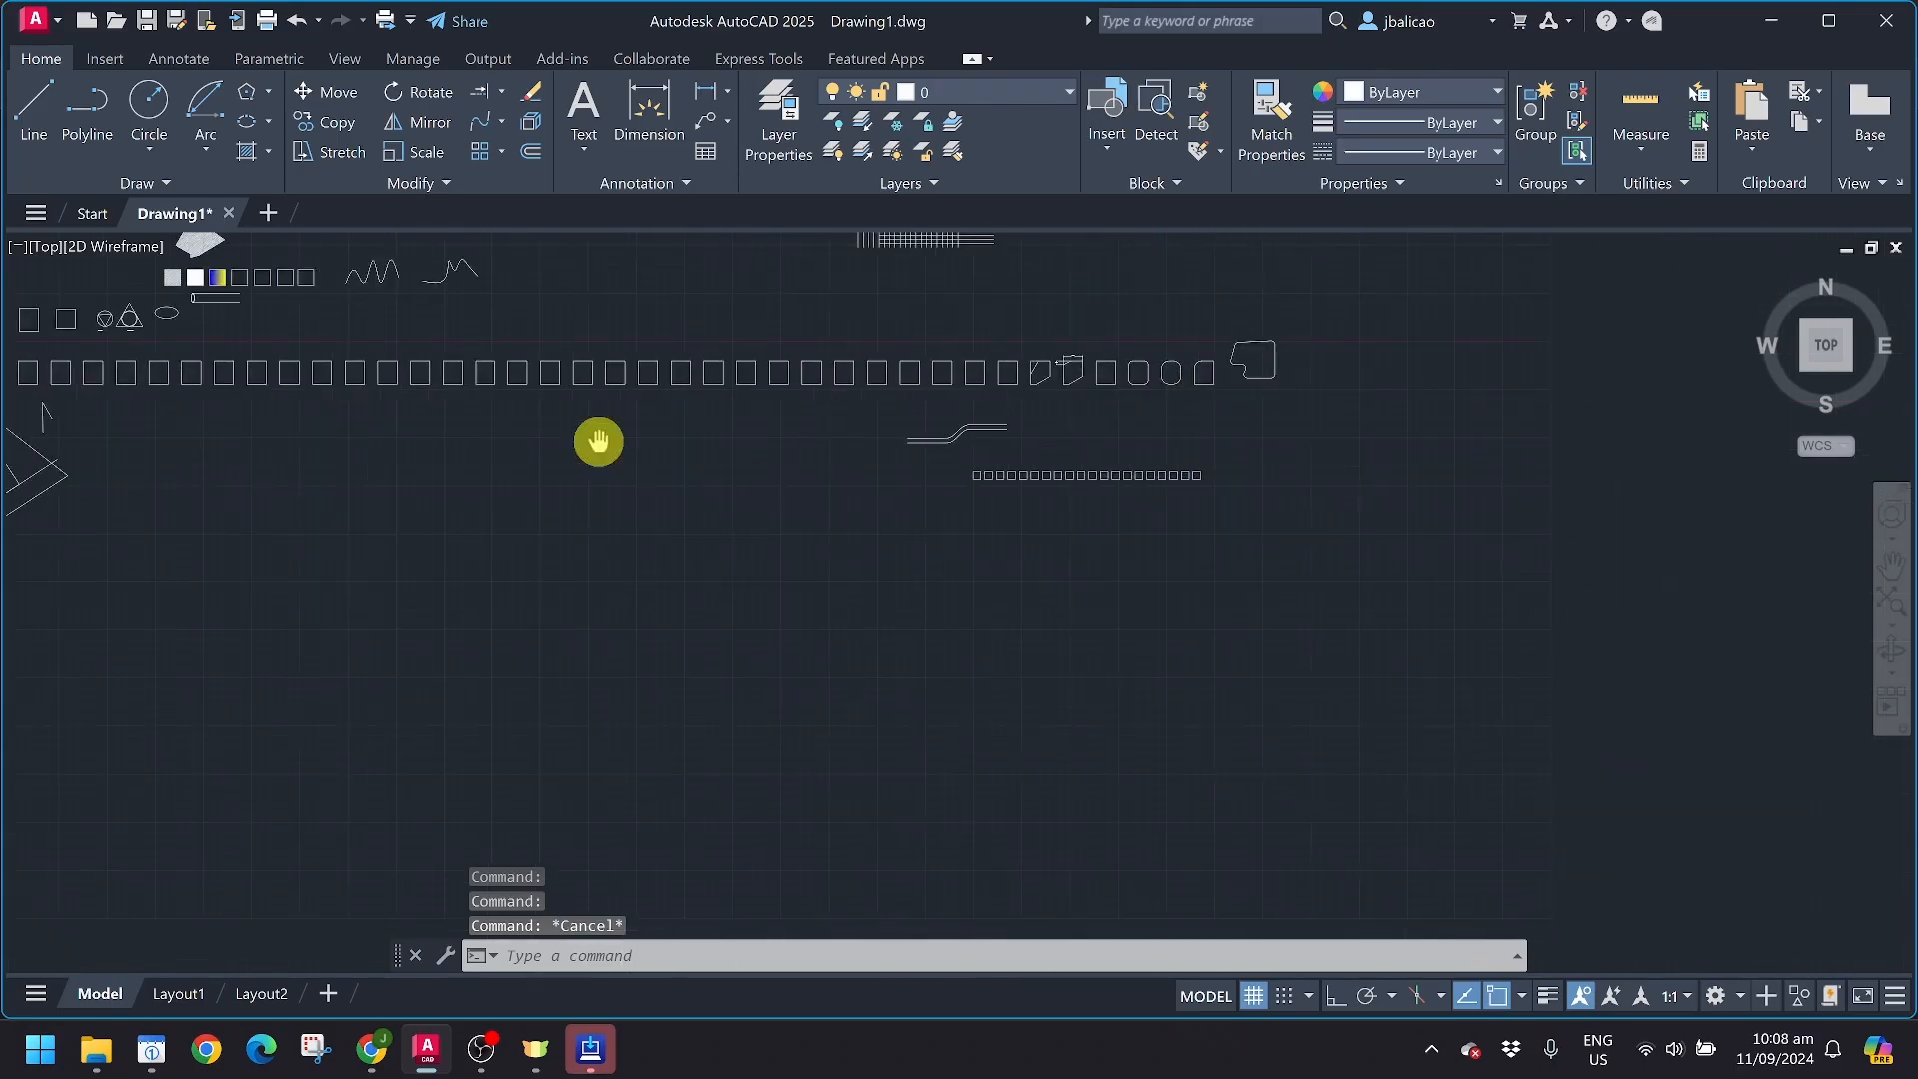
Explode the rectangular array into individual squares
scroll(939, 482, up, 2)
click(1086, 471)
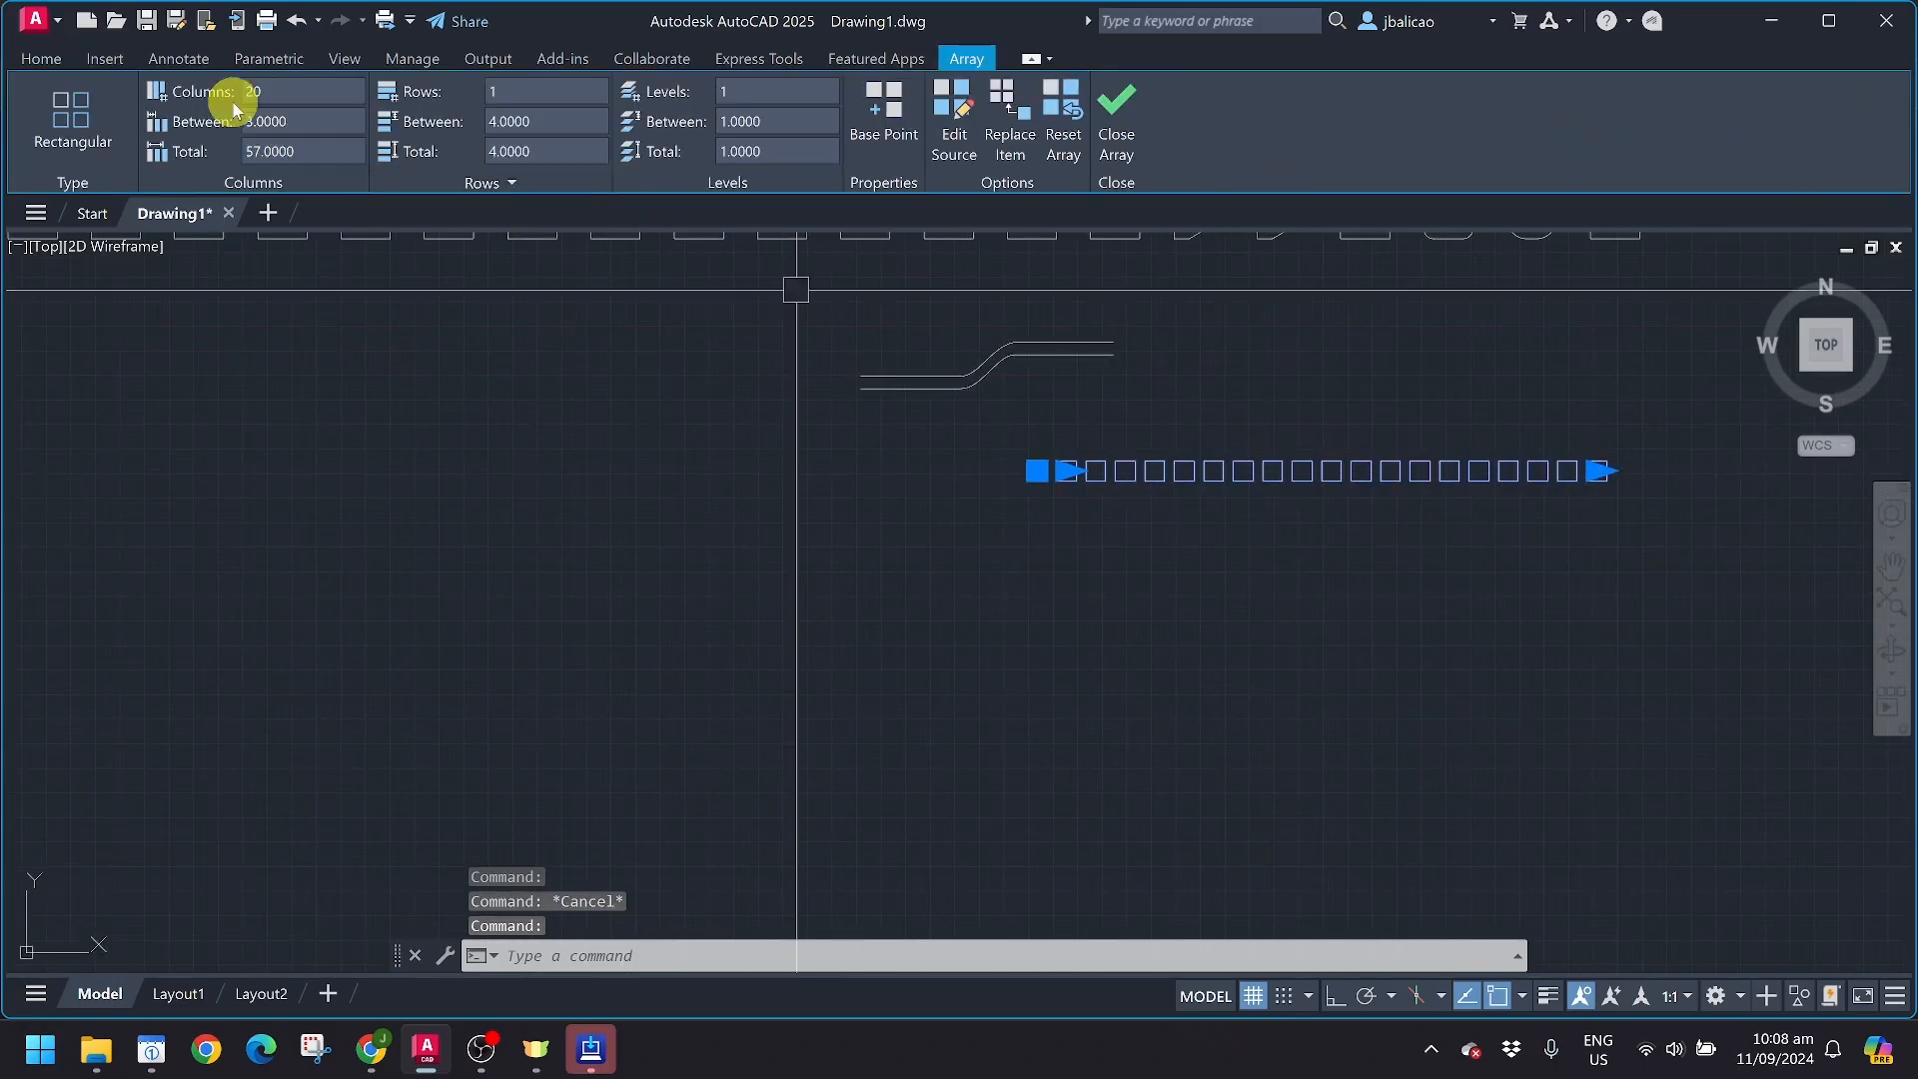
click(1117, 188)
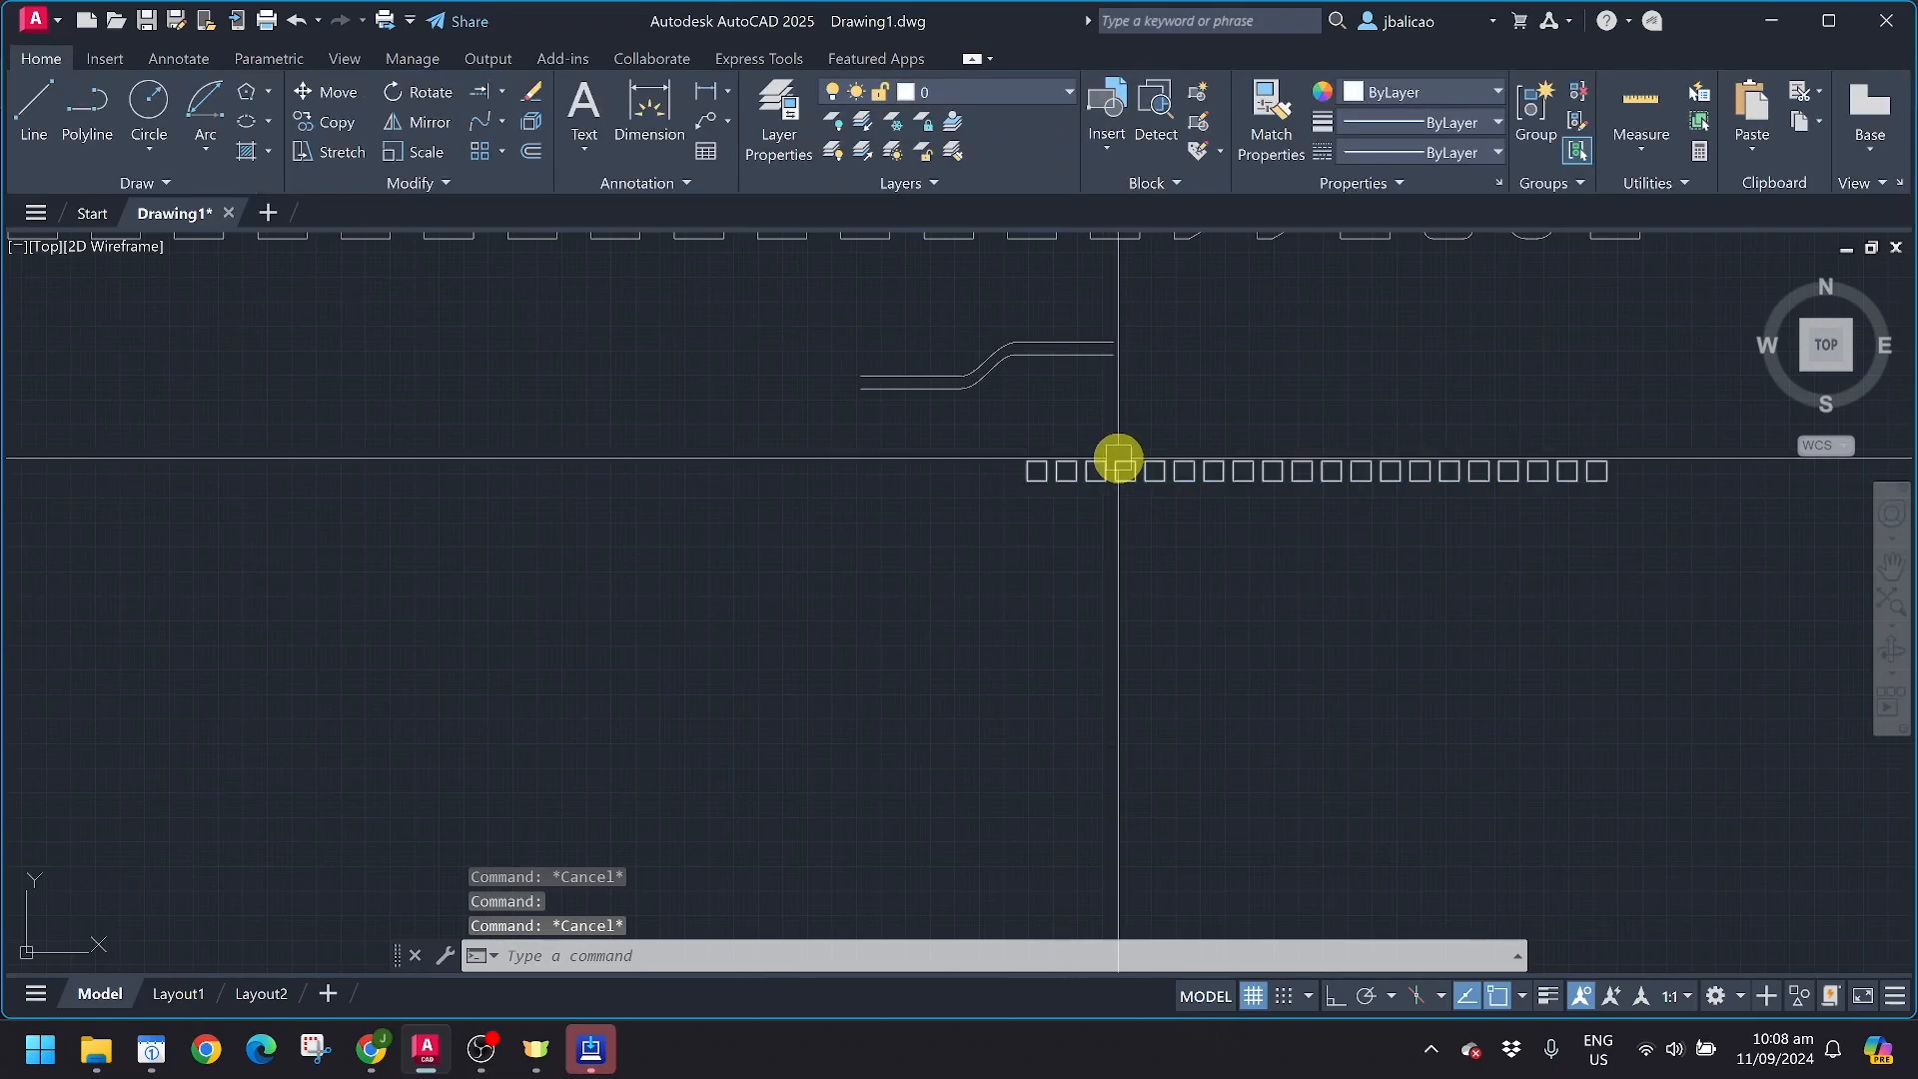
click(1111, 468)
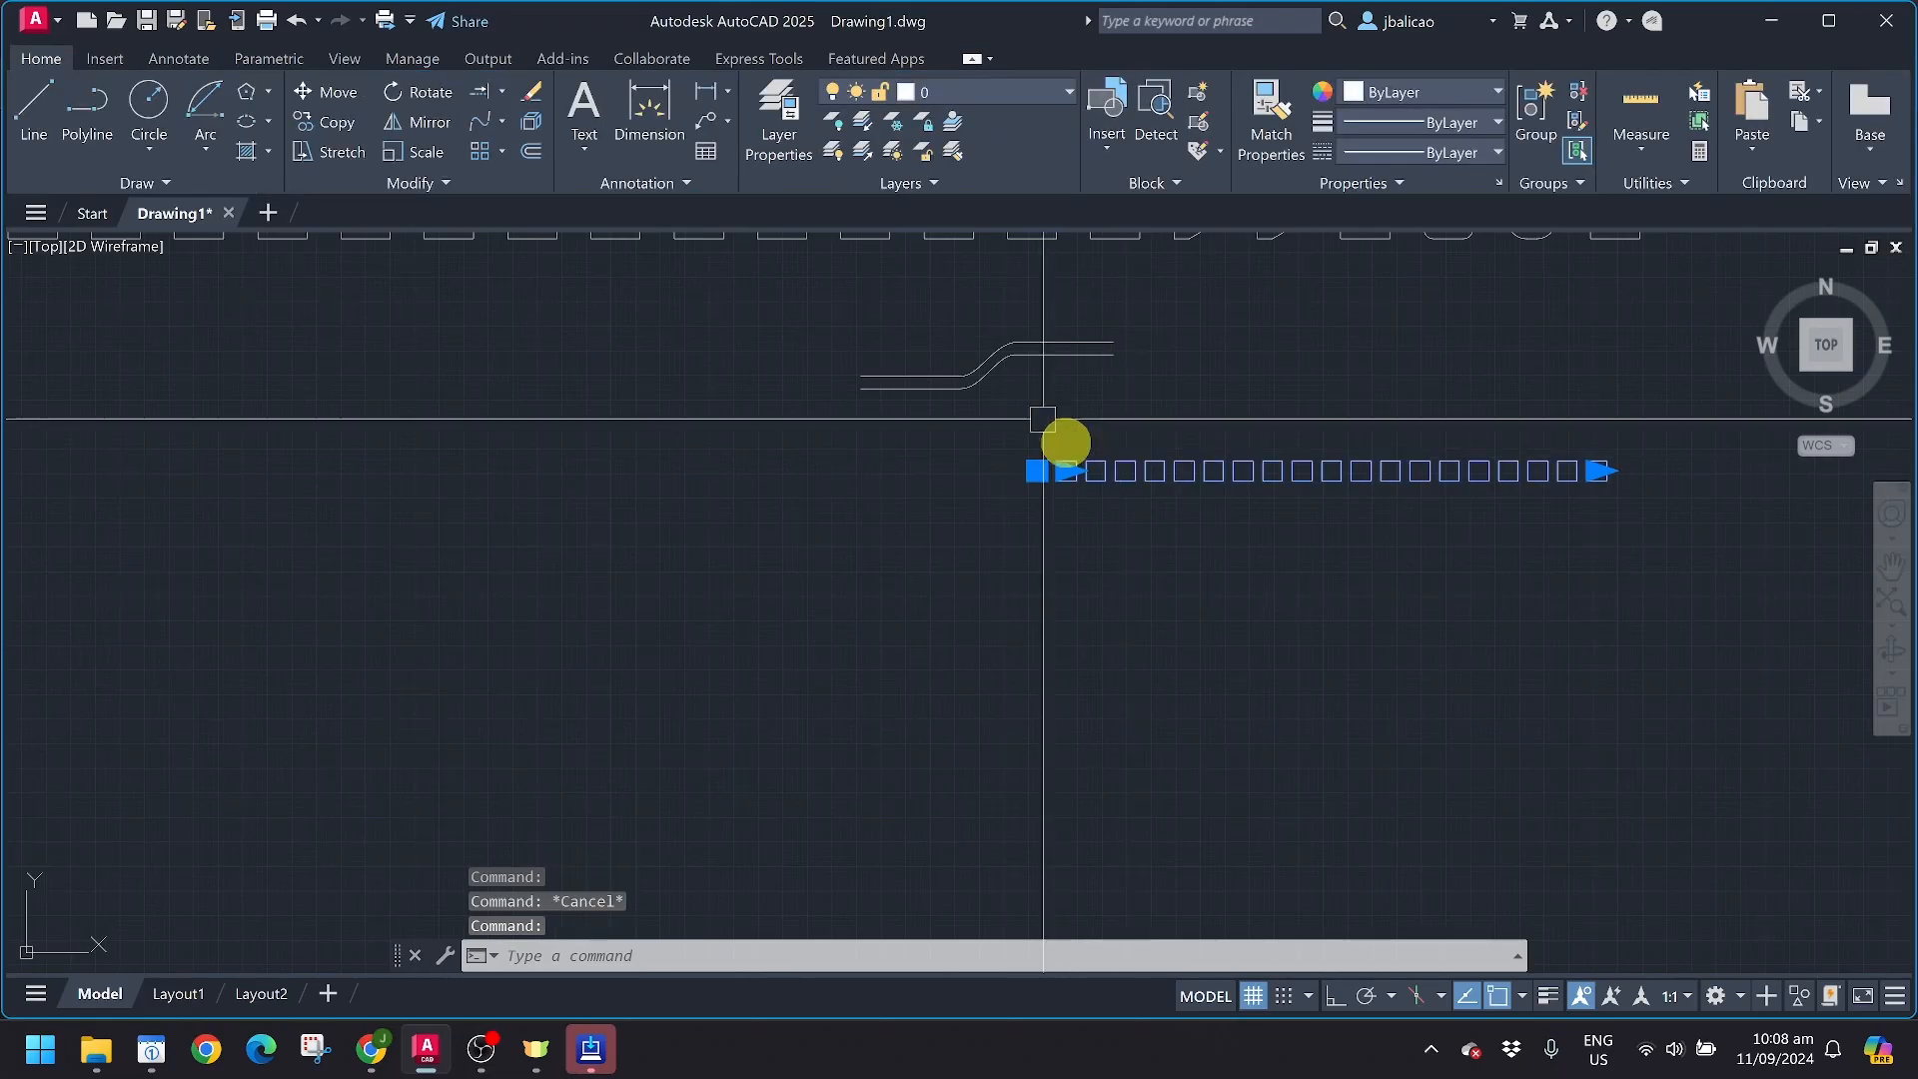
click(42, 58)
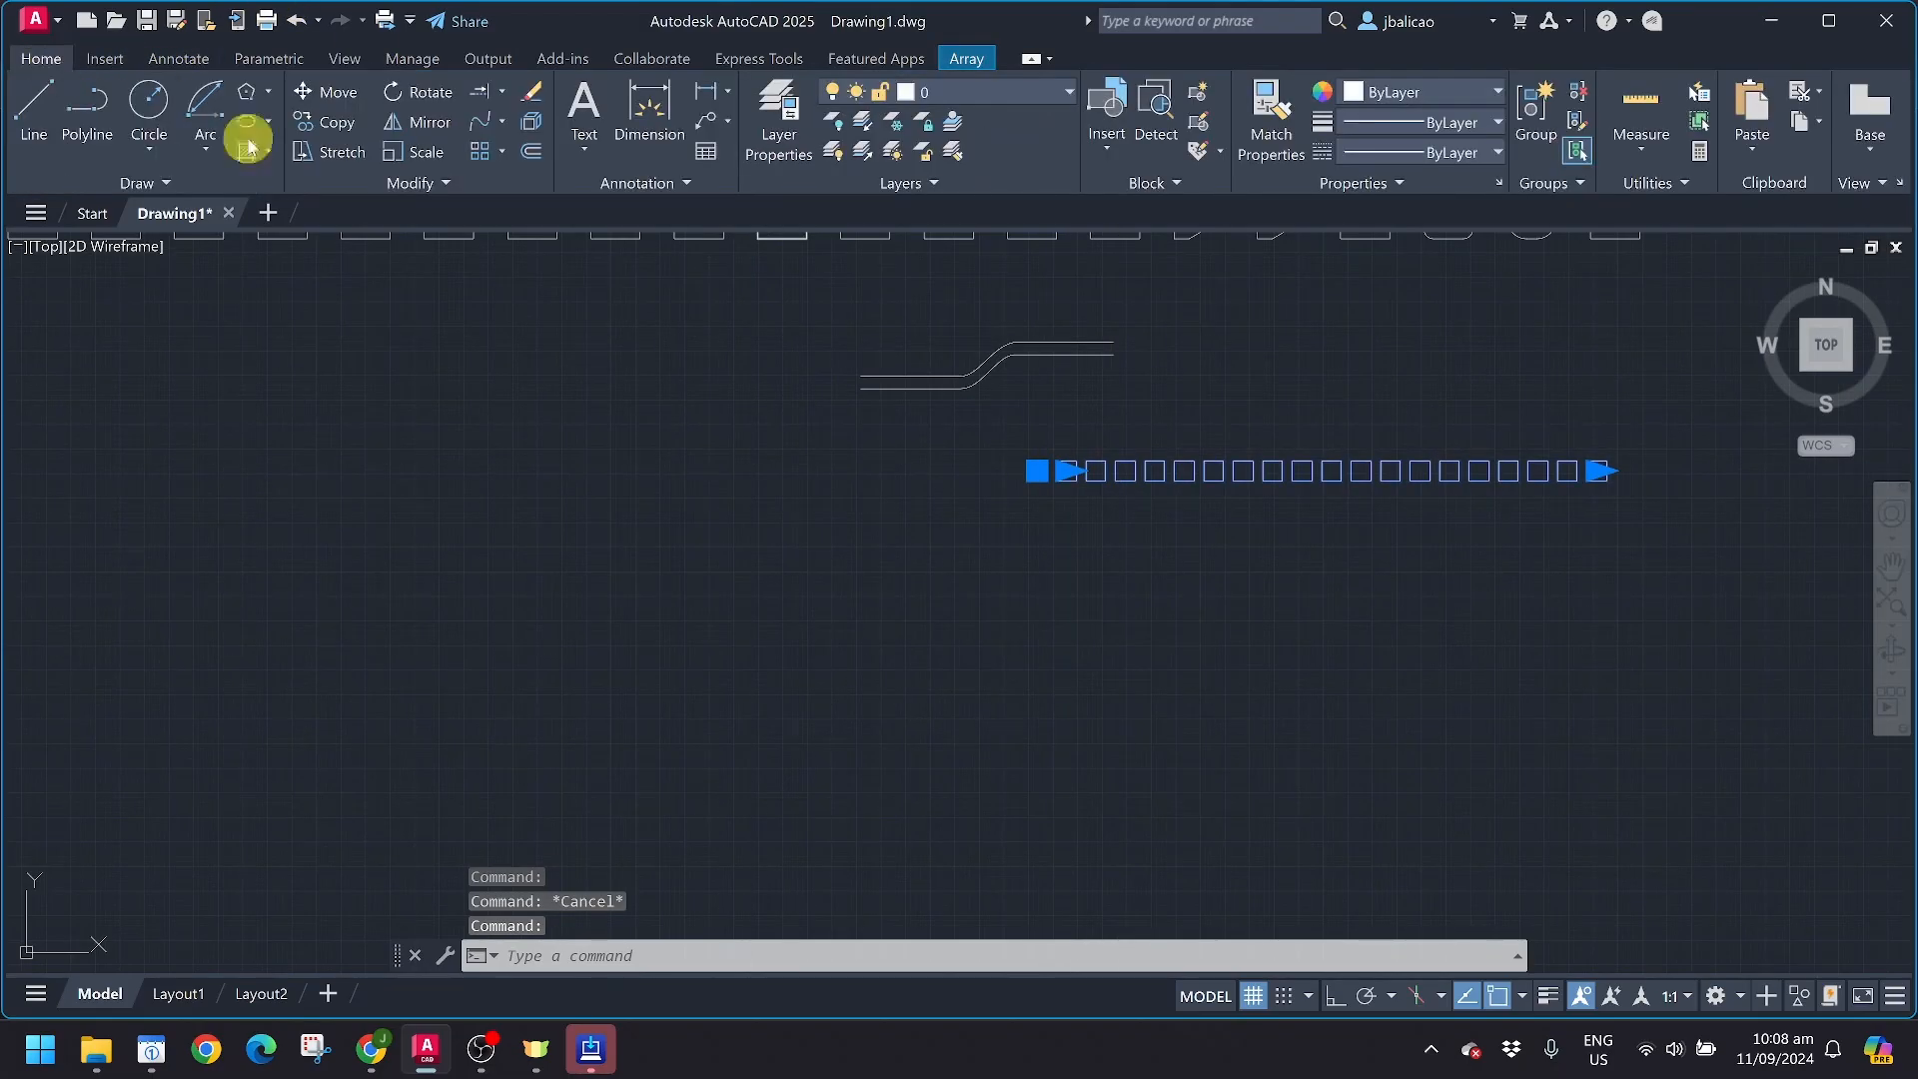
click(531, 122)
scroll(1130, 480, up, 6)
key(Escape)
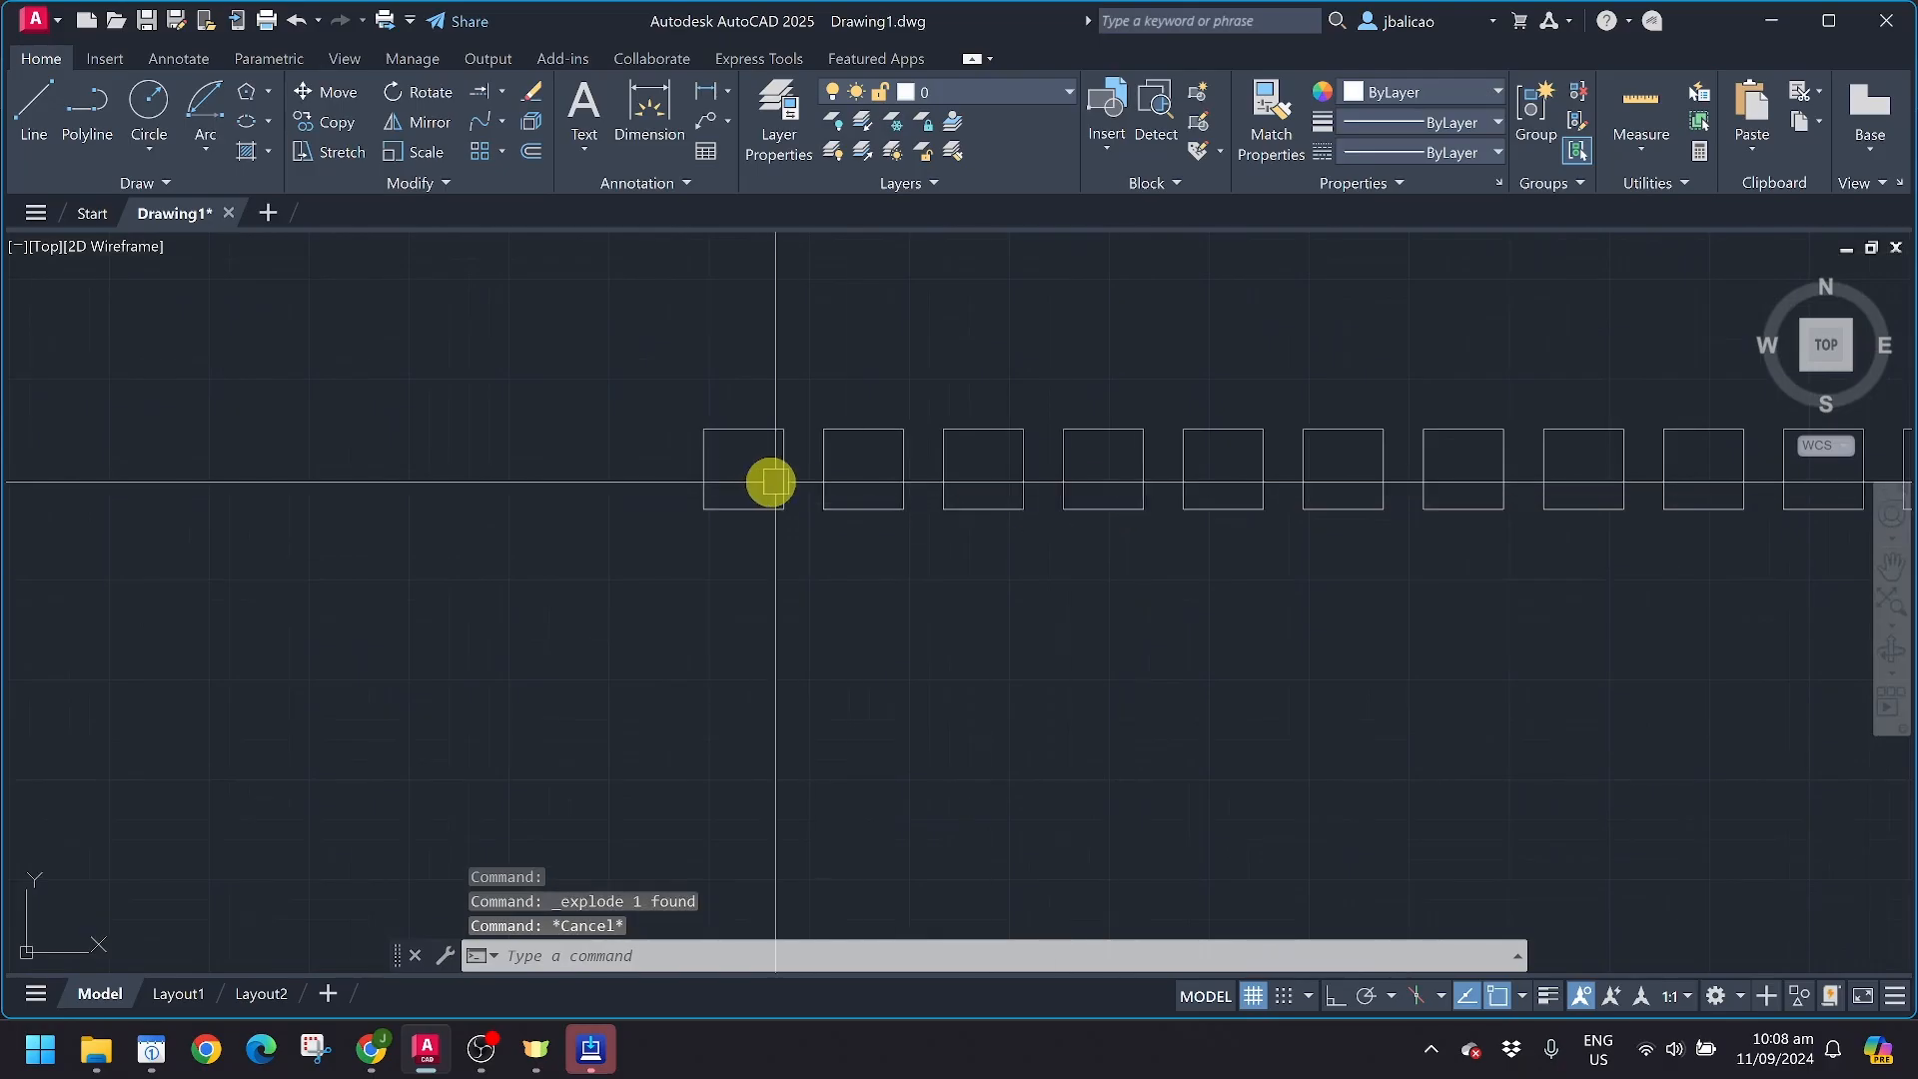
Copy the first square of the exploded row from its lower-left corner to the empty area below the row
click(784, 469)
middle_drag(728, 522, 792, 394)
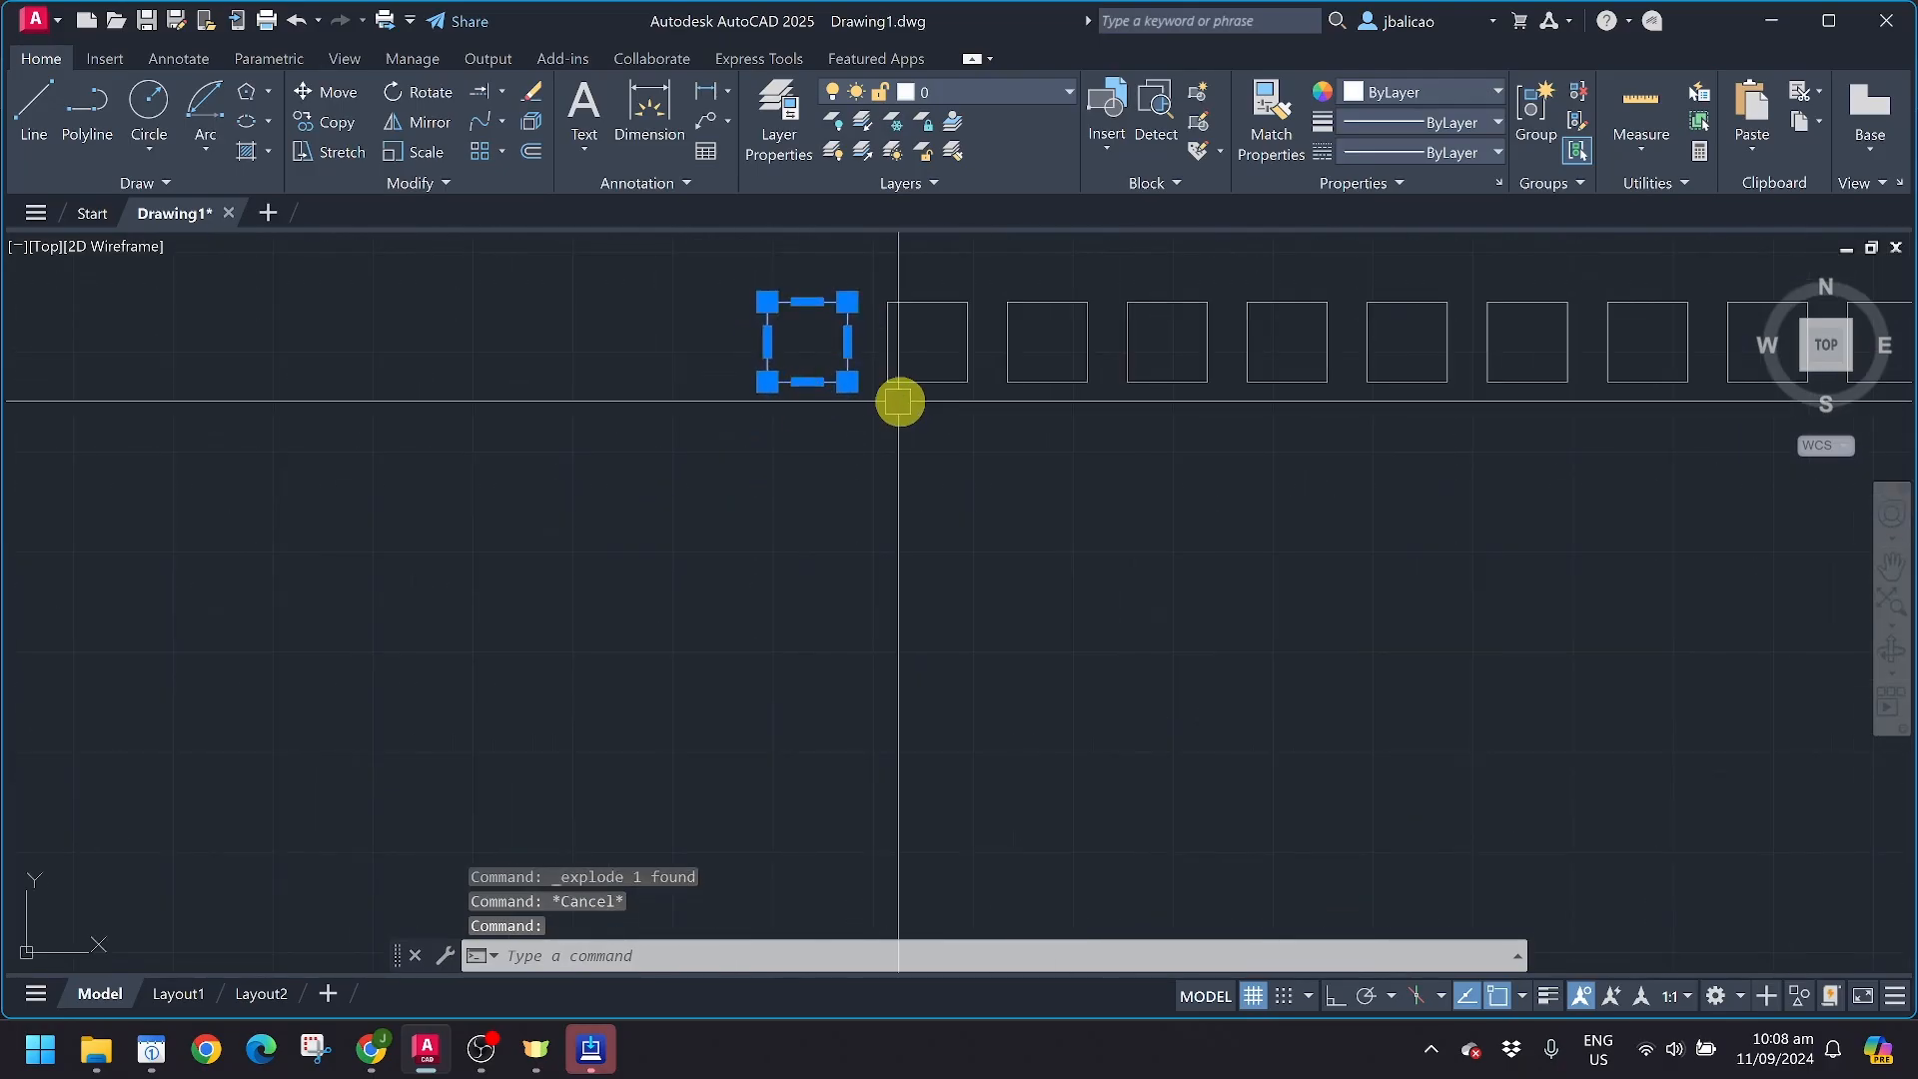
scroll(919, 401, down, 3)
text(co)
key(Return)
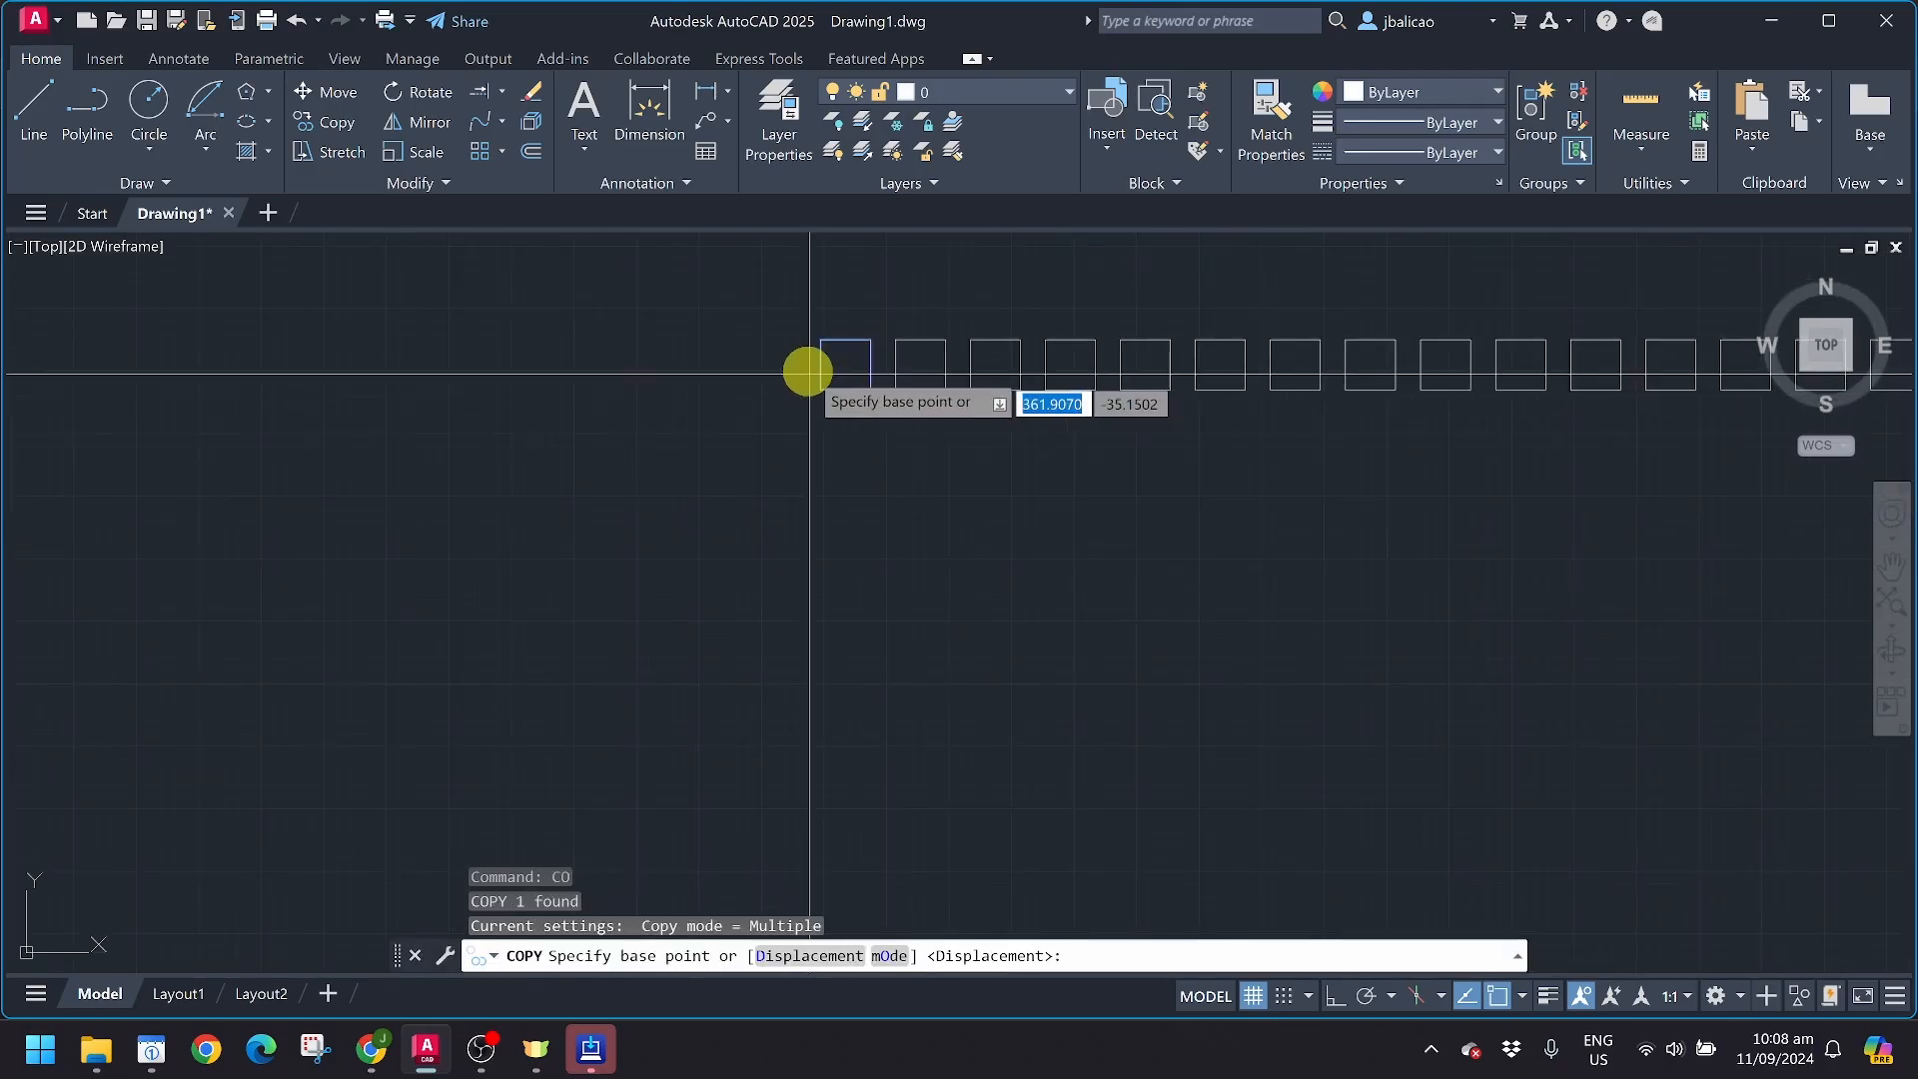
click(820, 389)
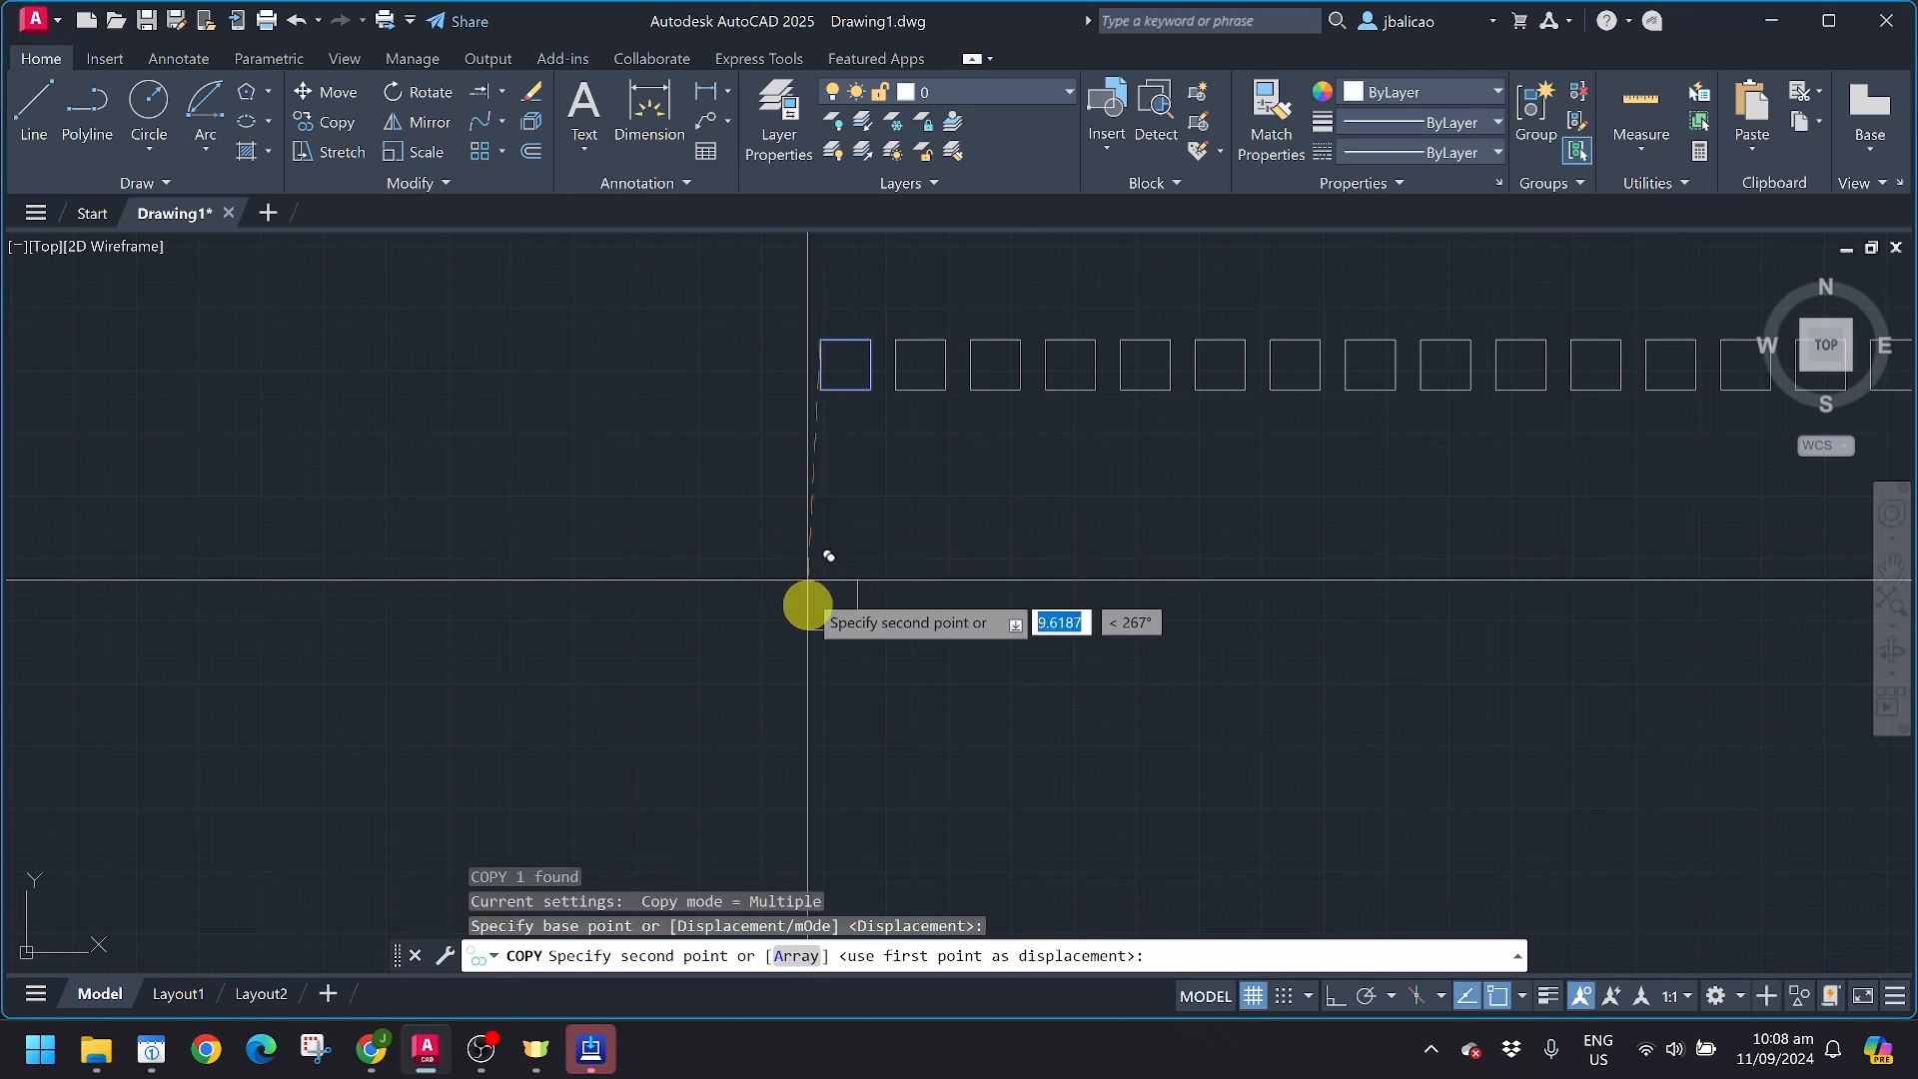
middle_drag(814, 599, 870, 266)
click(859, 355)
scroll(967, 339, up, 5)
key(Escape)
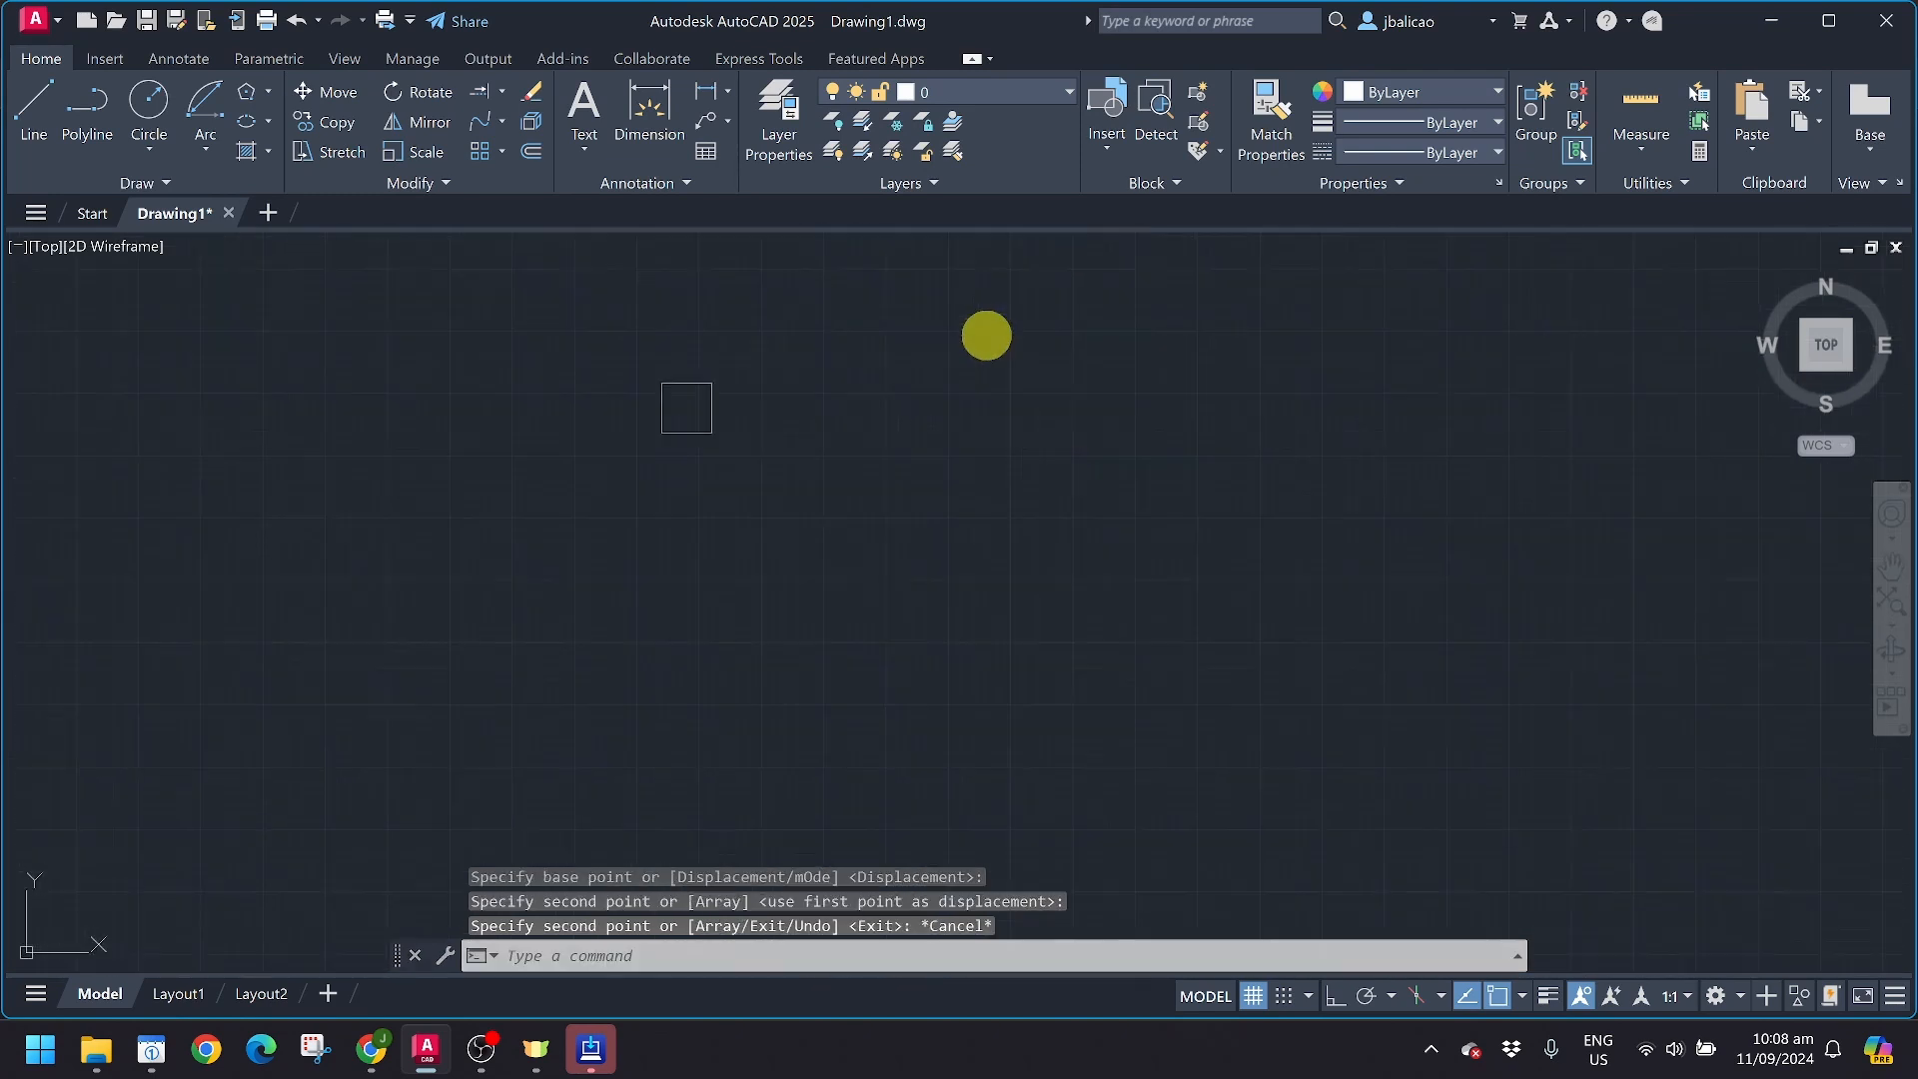
Look through the available array types: Rectangular, Path and Polar Array
middle_drag(651, 419, 605, 423)
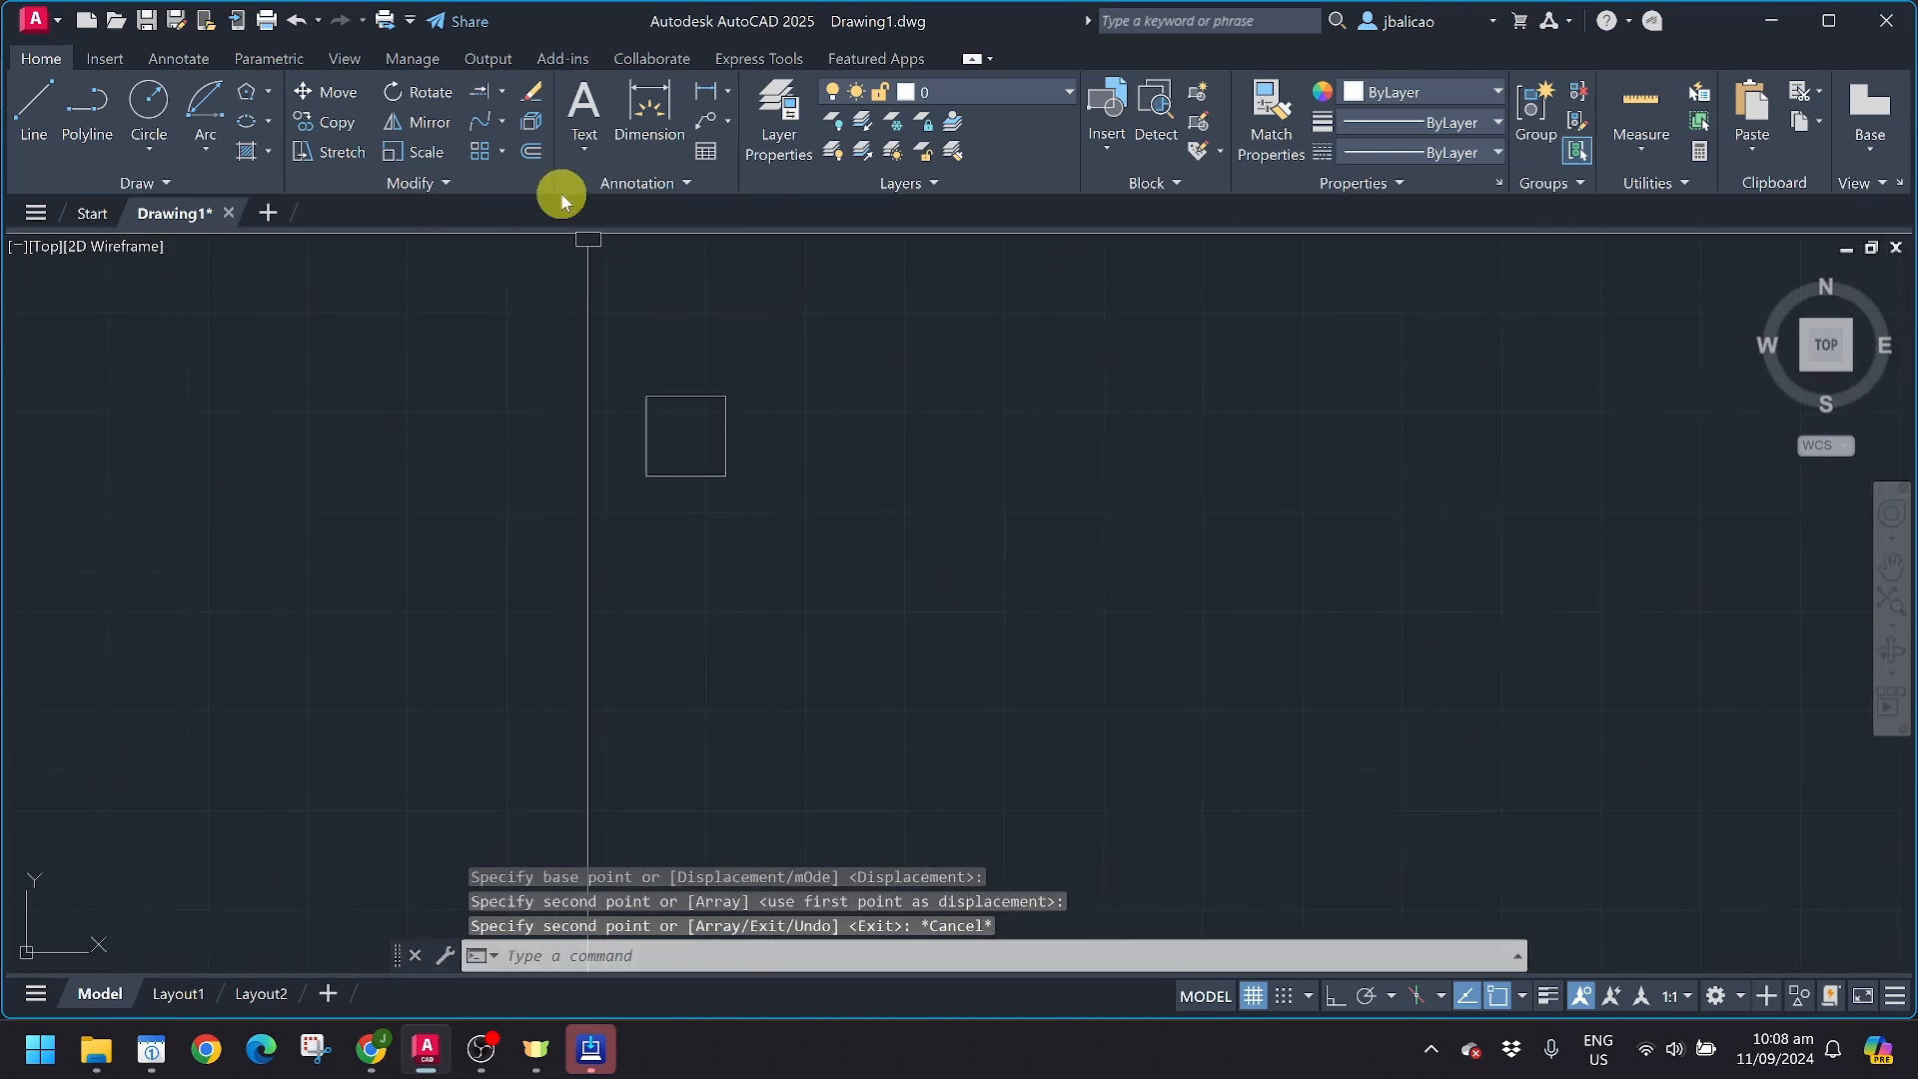
click(502, 155)
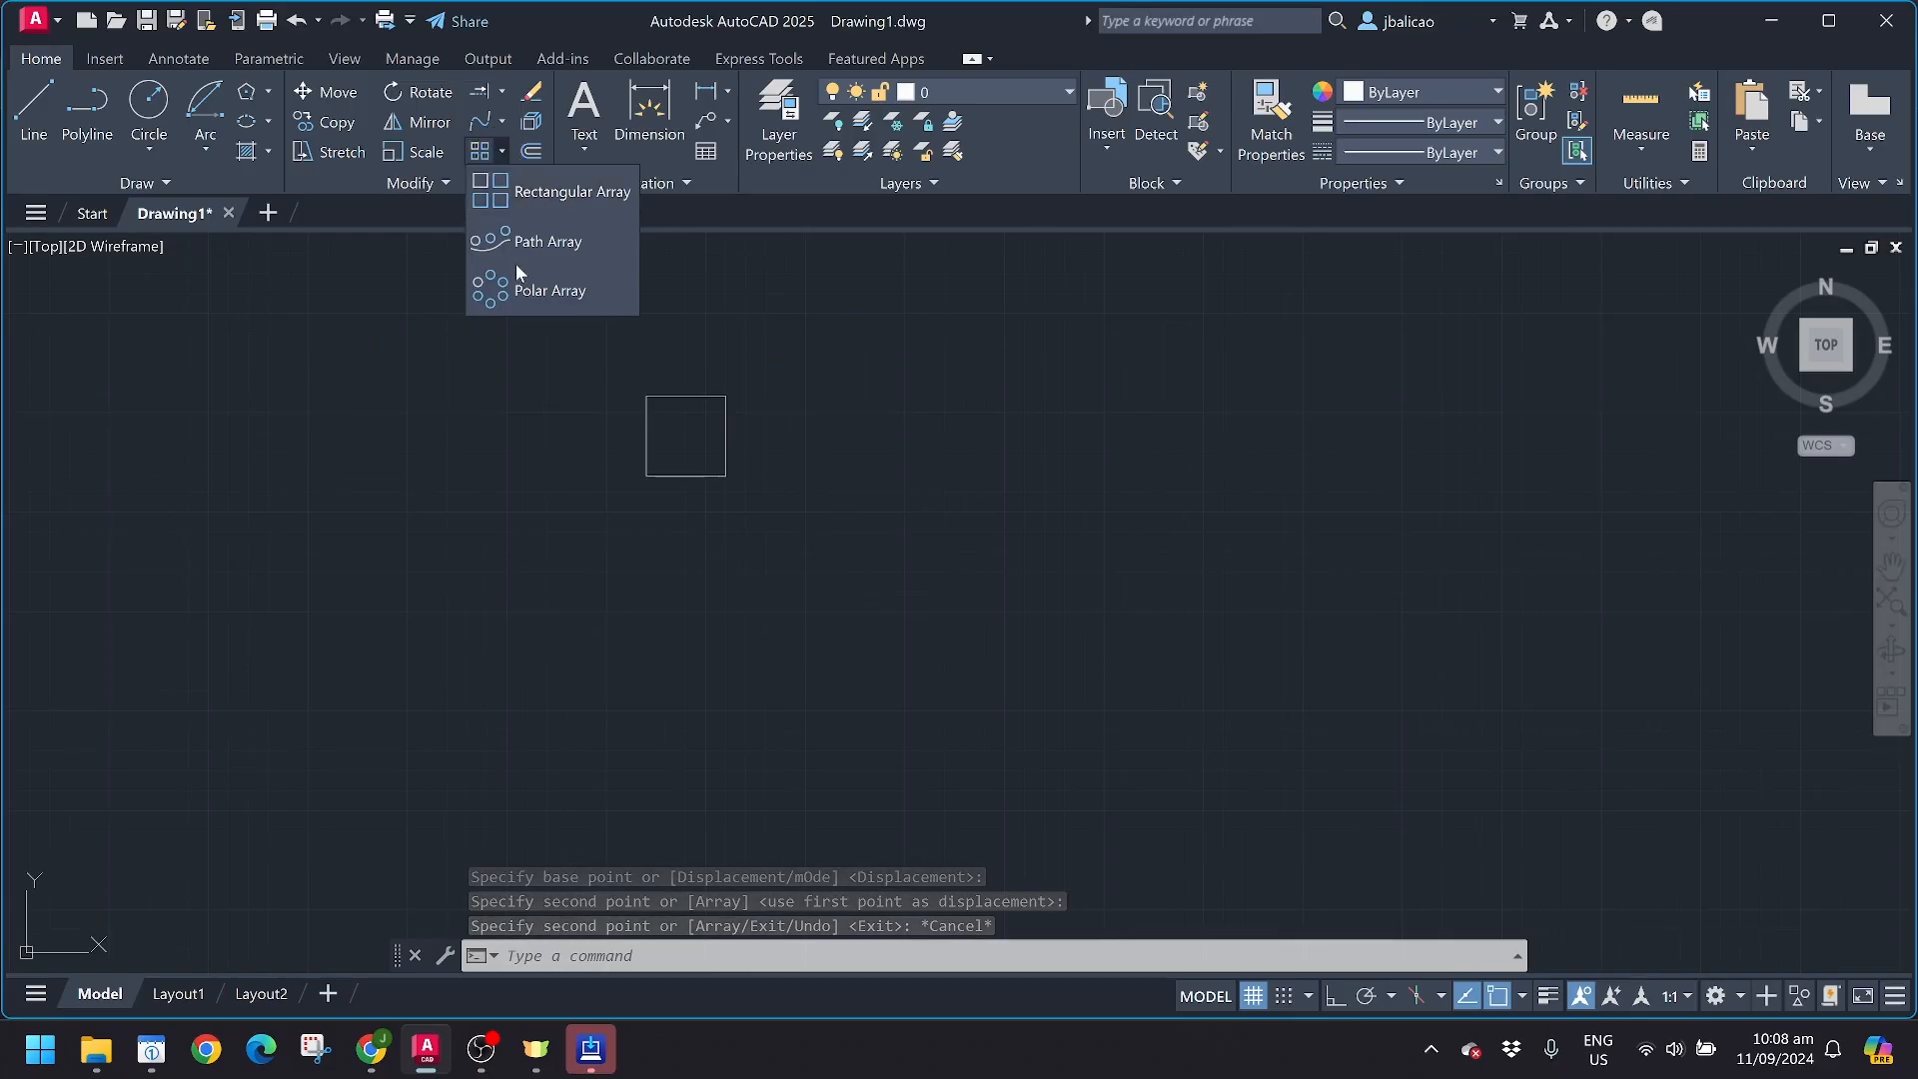
scroll(524, 338, down, 1)
click(539, 557)
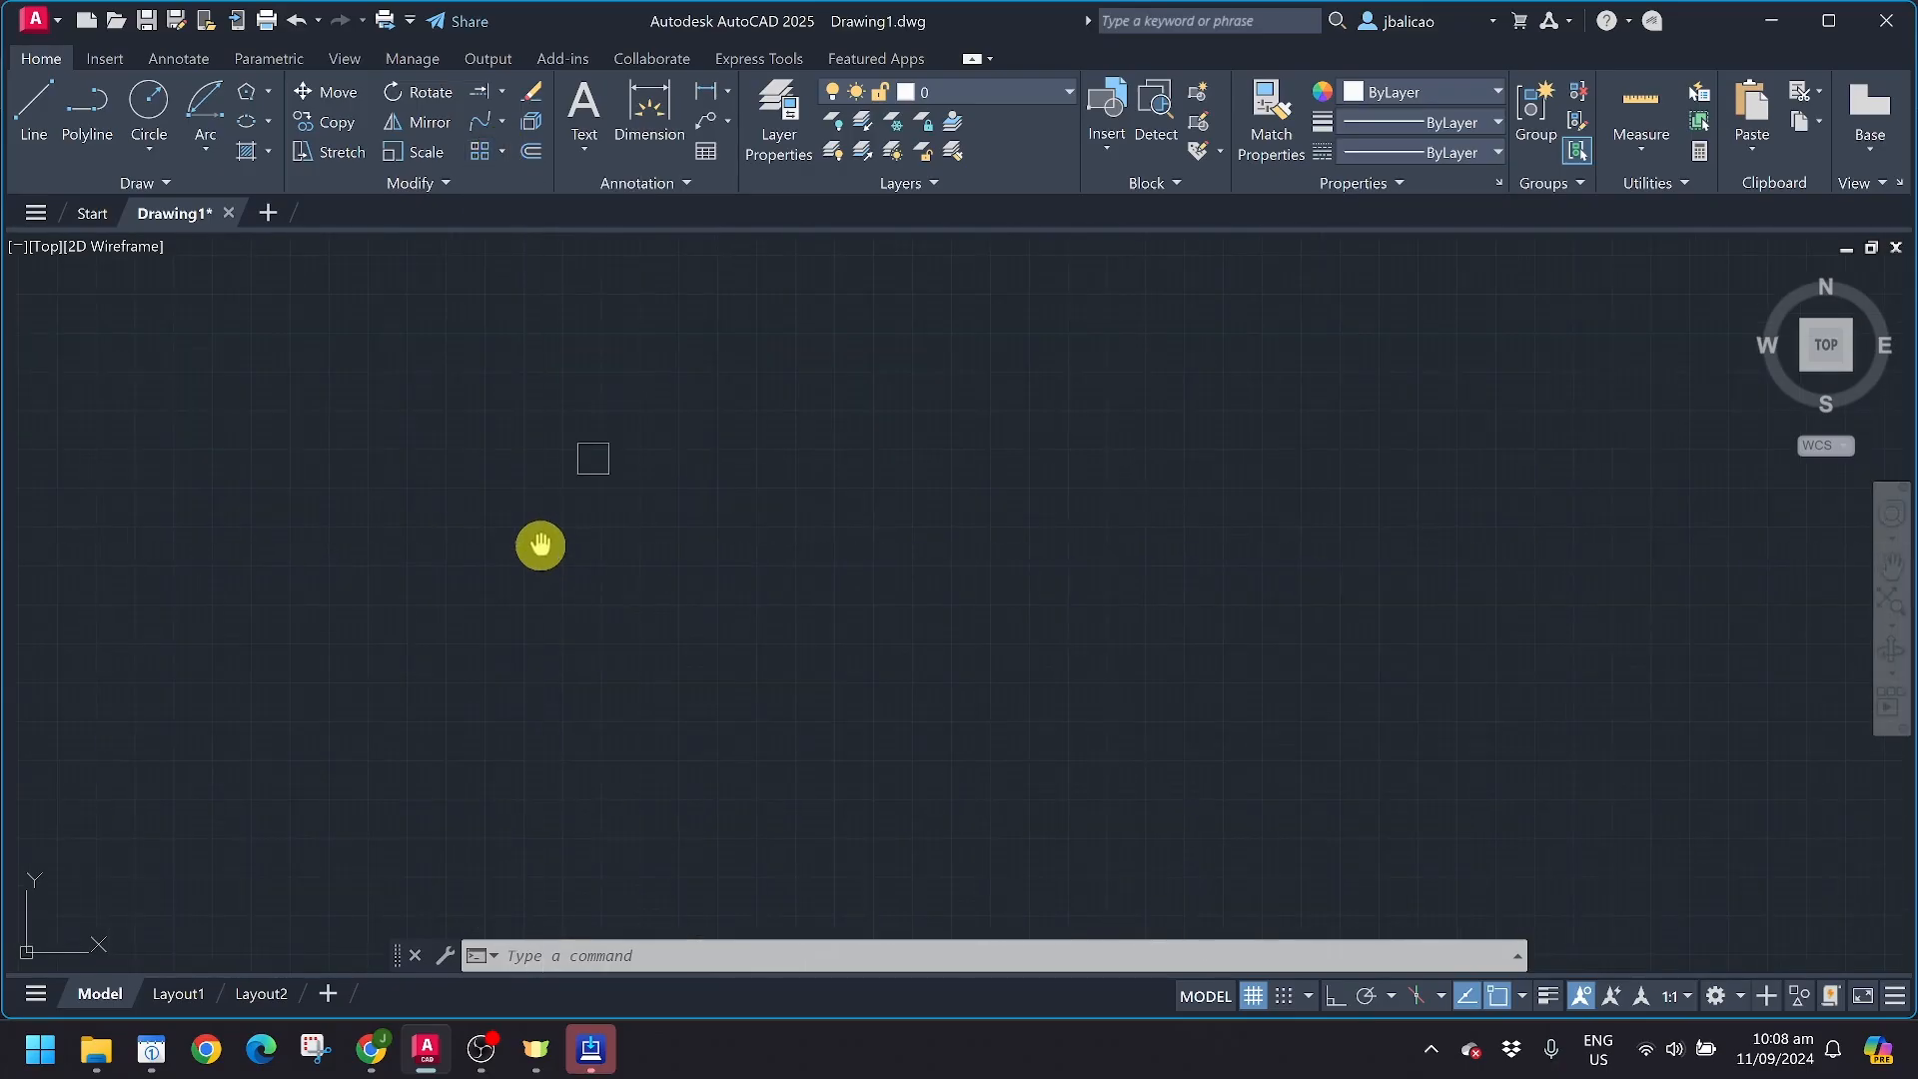
Draw a wavy open spline through six fit points in the empty area below the exploded row, passing under the copied square
middle_drag(540, 545, 483, 555)
scroll(482, 554, down, 1)
click(168, 185)
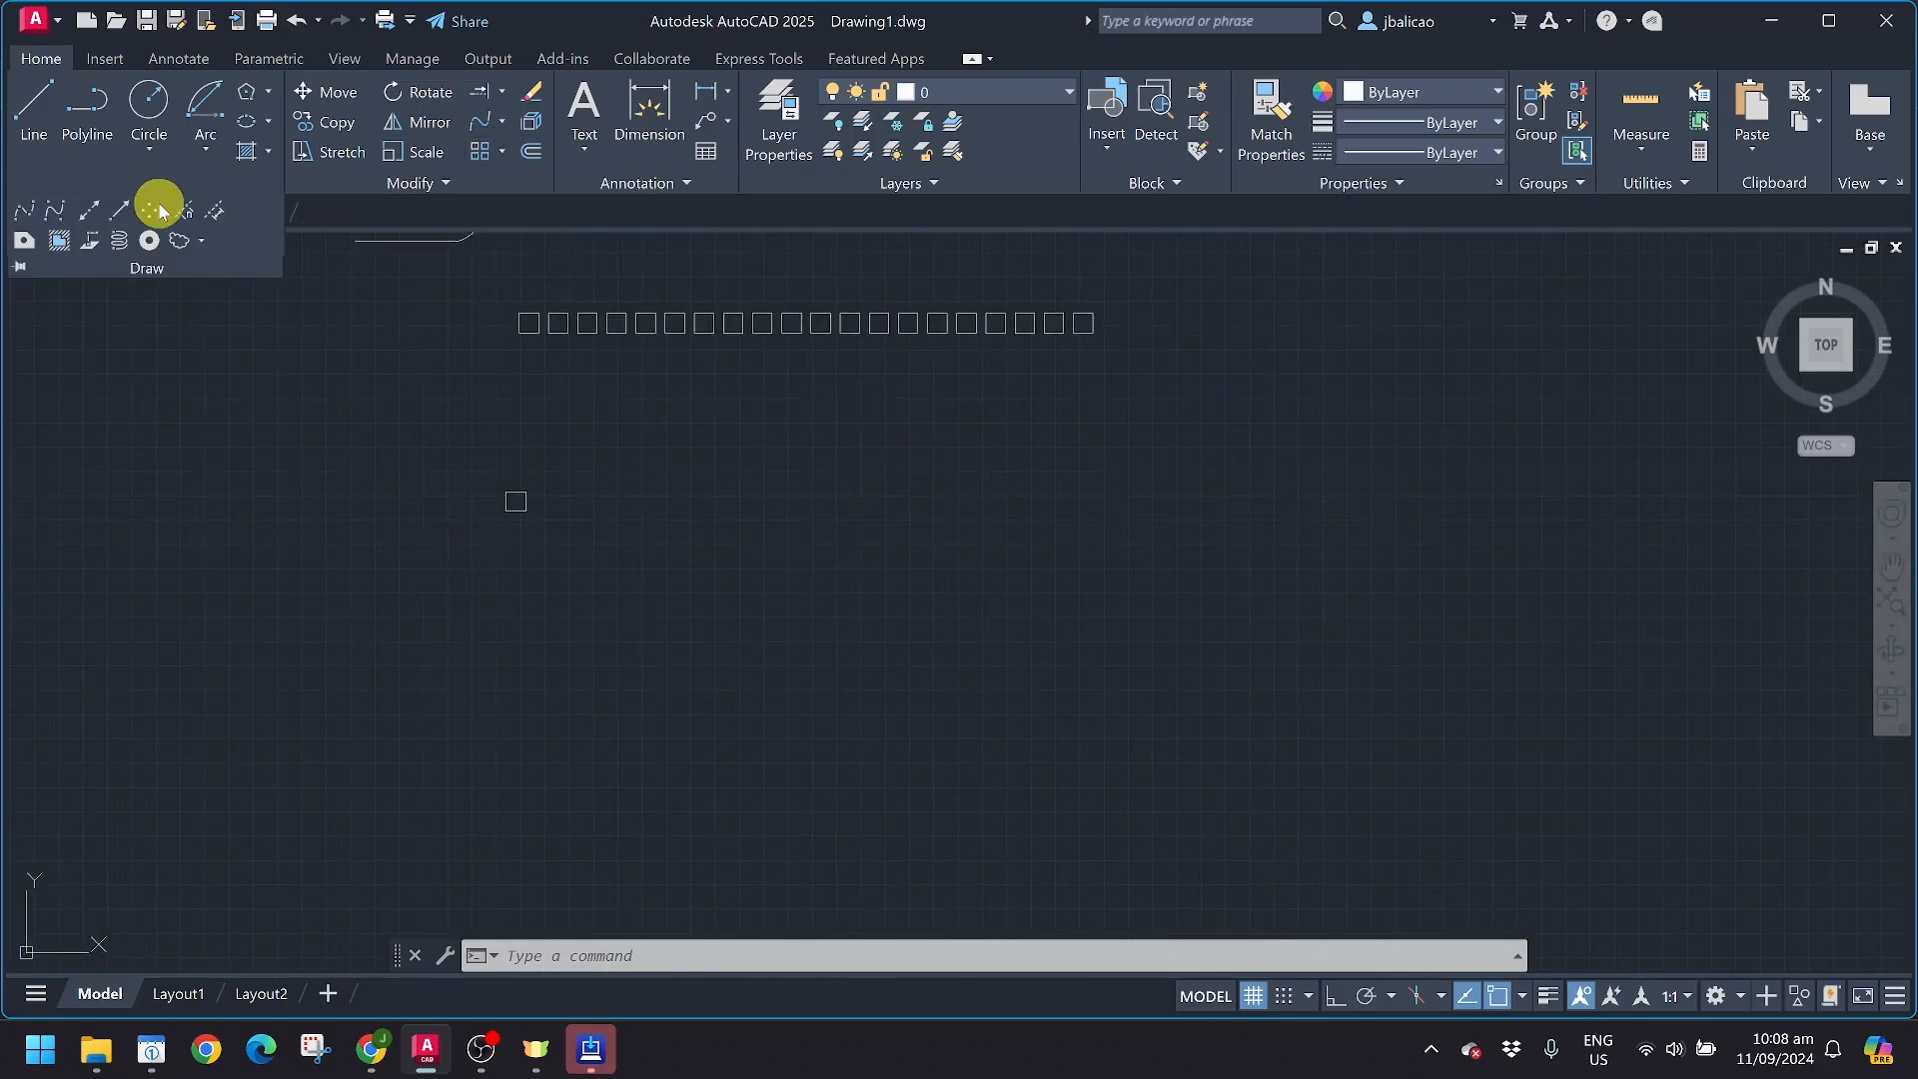
click(21, 212)
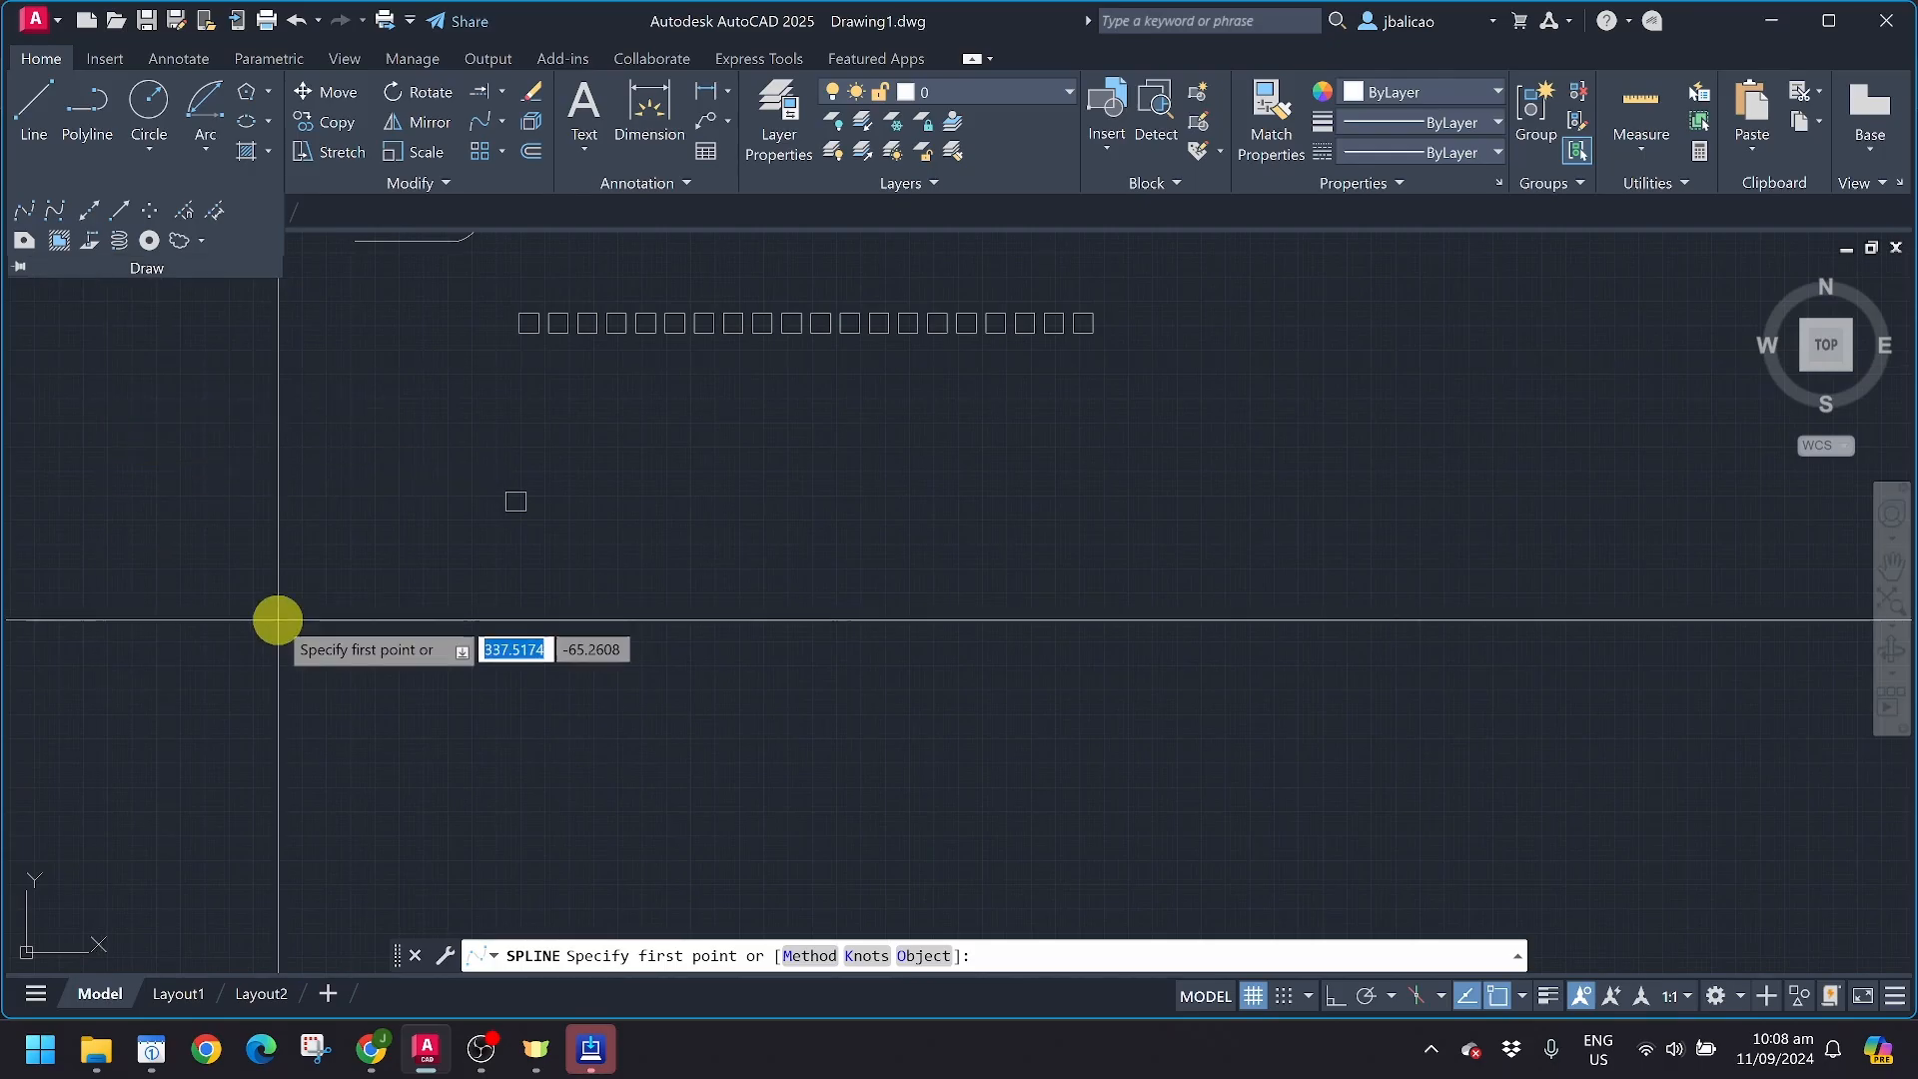
click(318, 697)
click(639, 533)
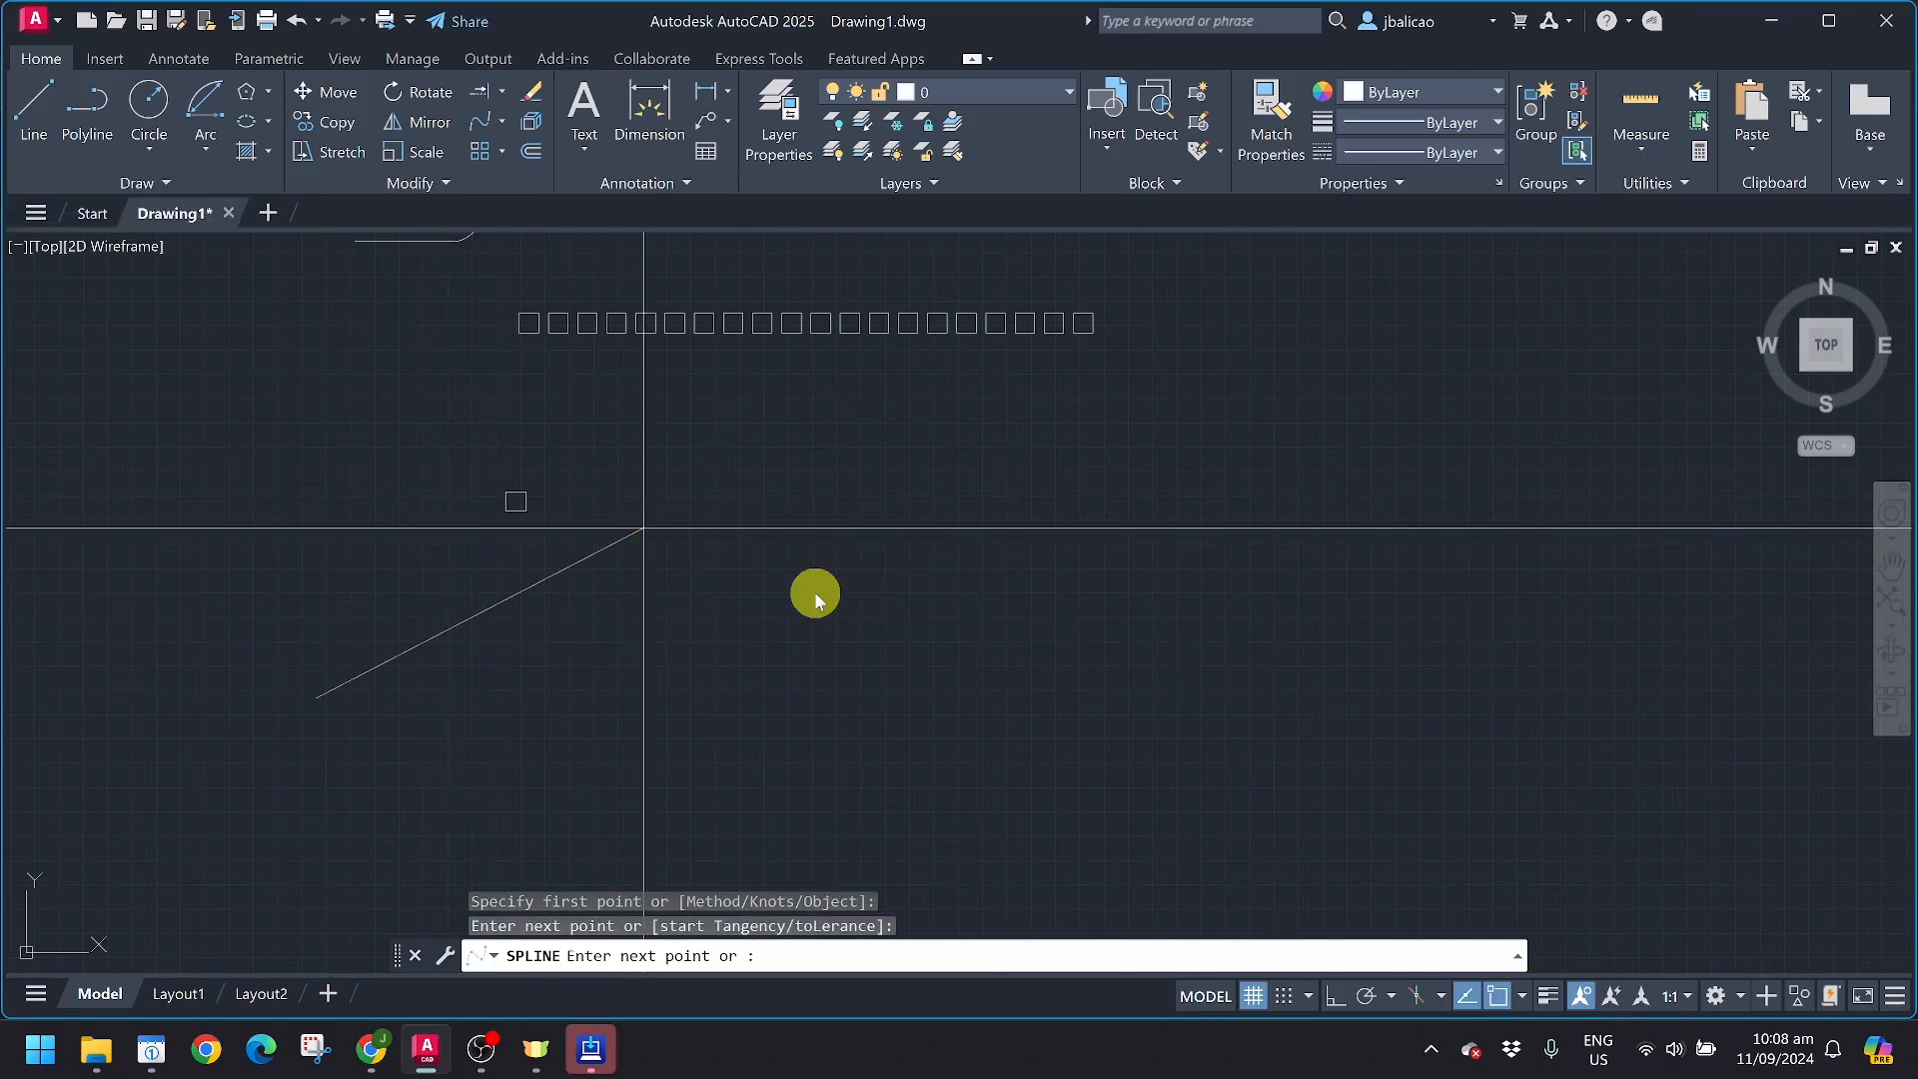
click(961, 656)
click(1291, 535)
scroll(1331, 699, down, 3)
middle_drag(1369, 685, 1156, 706)
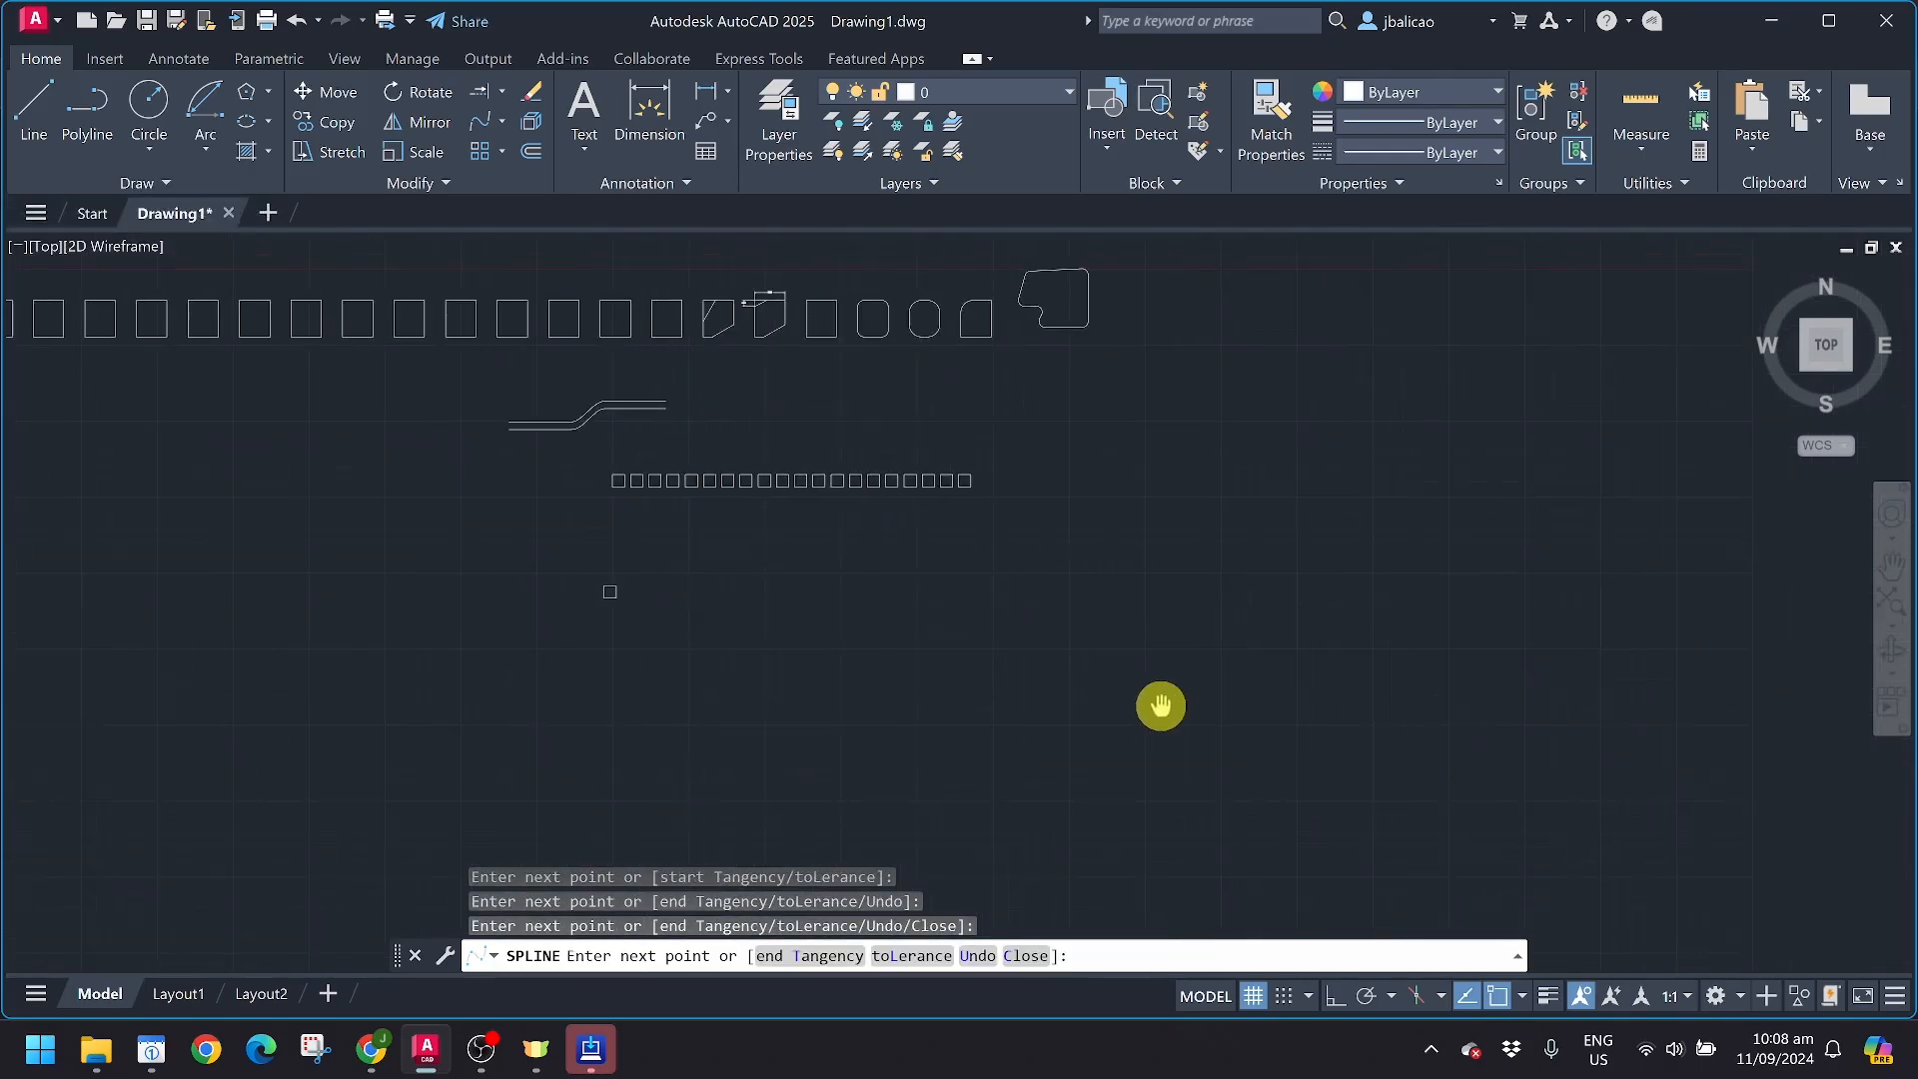
click(1234, 700)
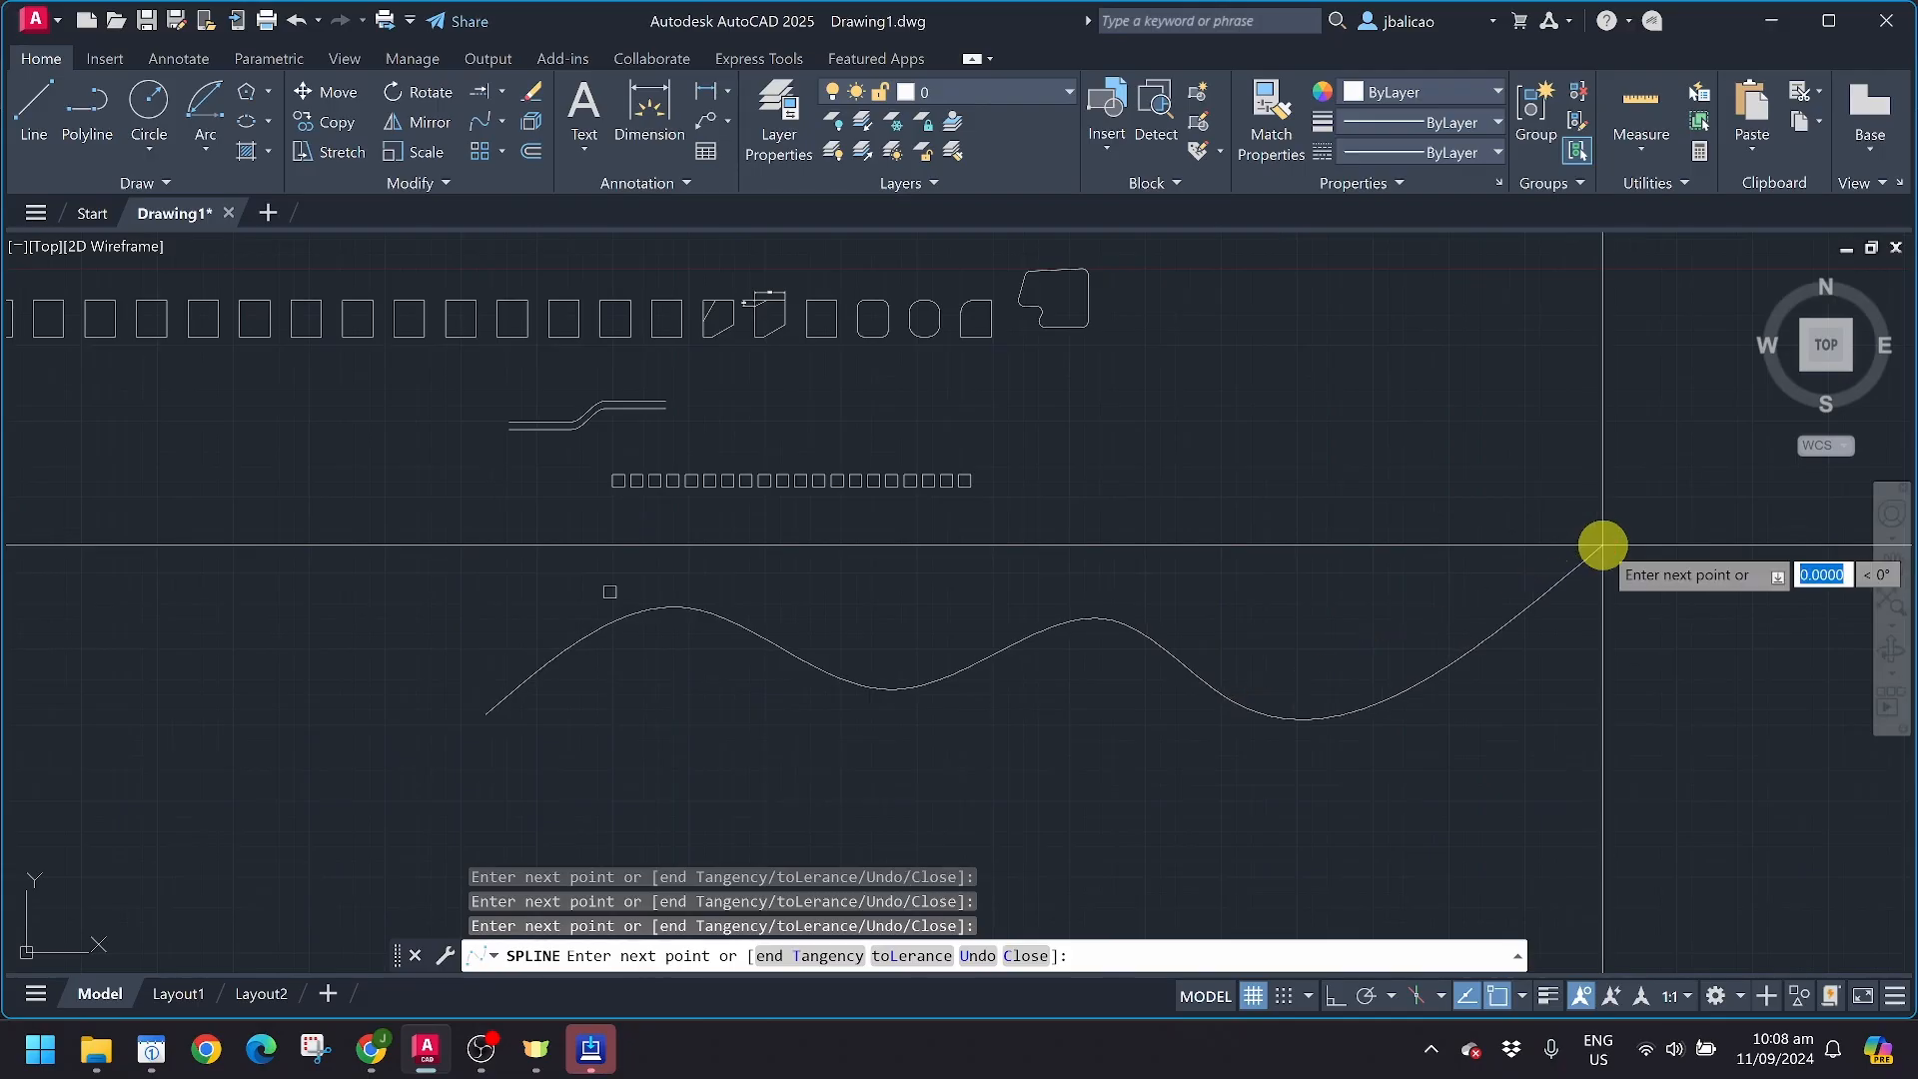
click(1603, 544)
key(Return)
Move the copied square from its lower-right corner to the starting end of the spline
scroll(852, 655, up, 4)
middle_drag(544, 599, 1397, 544)
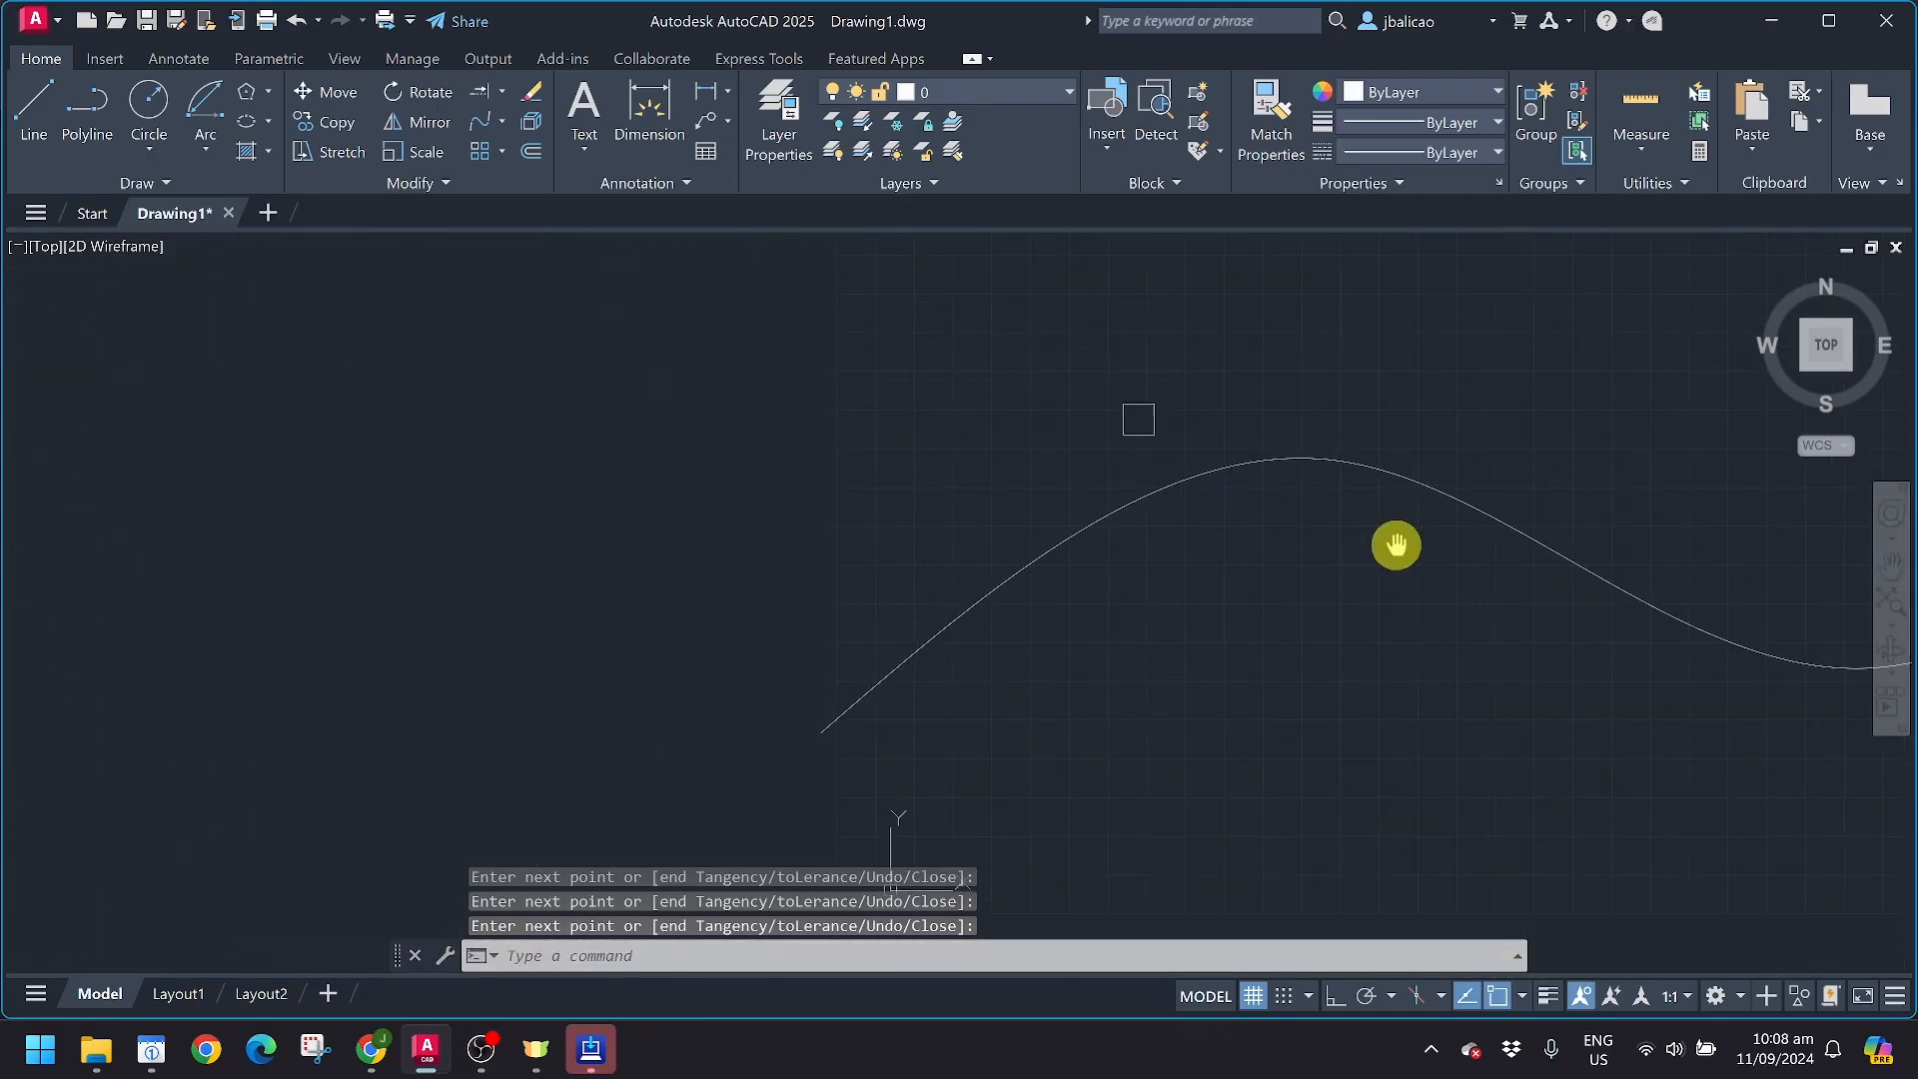
click(1162, 433)
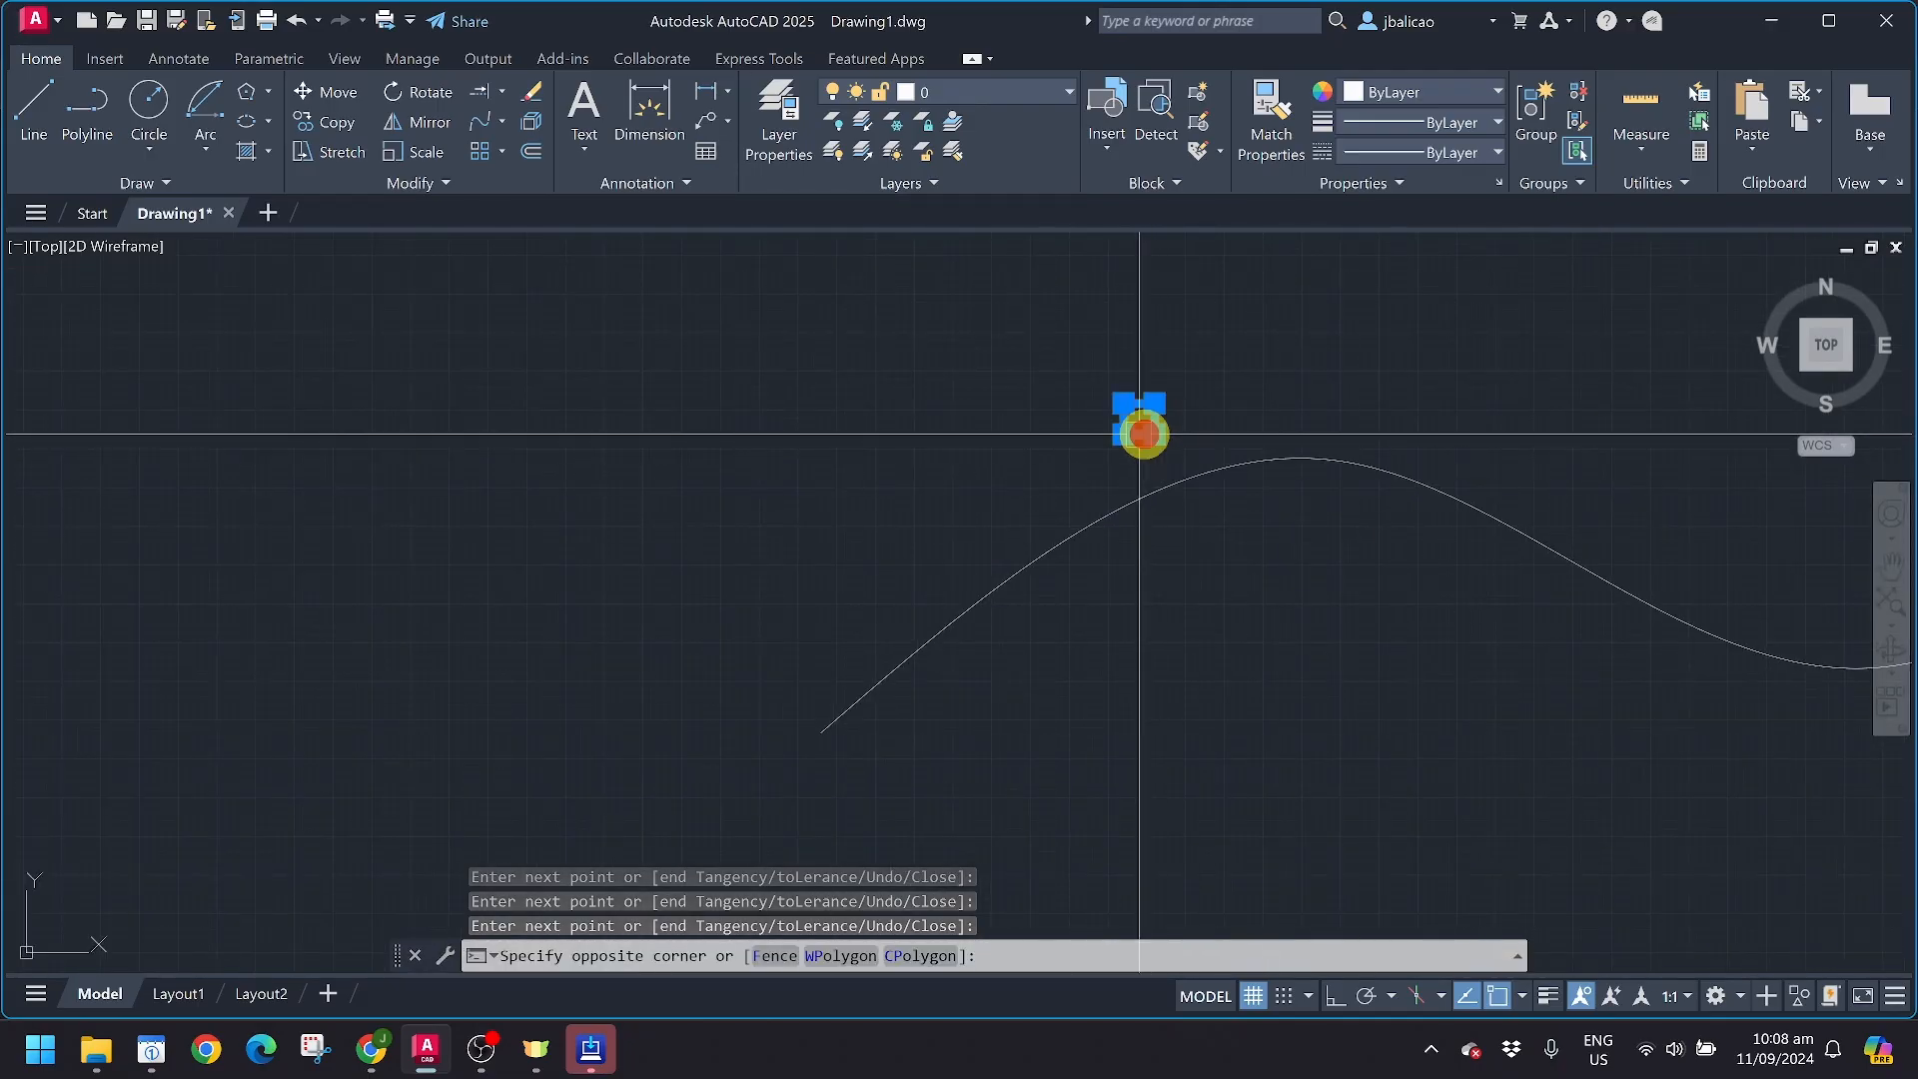
click(1139, 433)
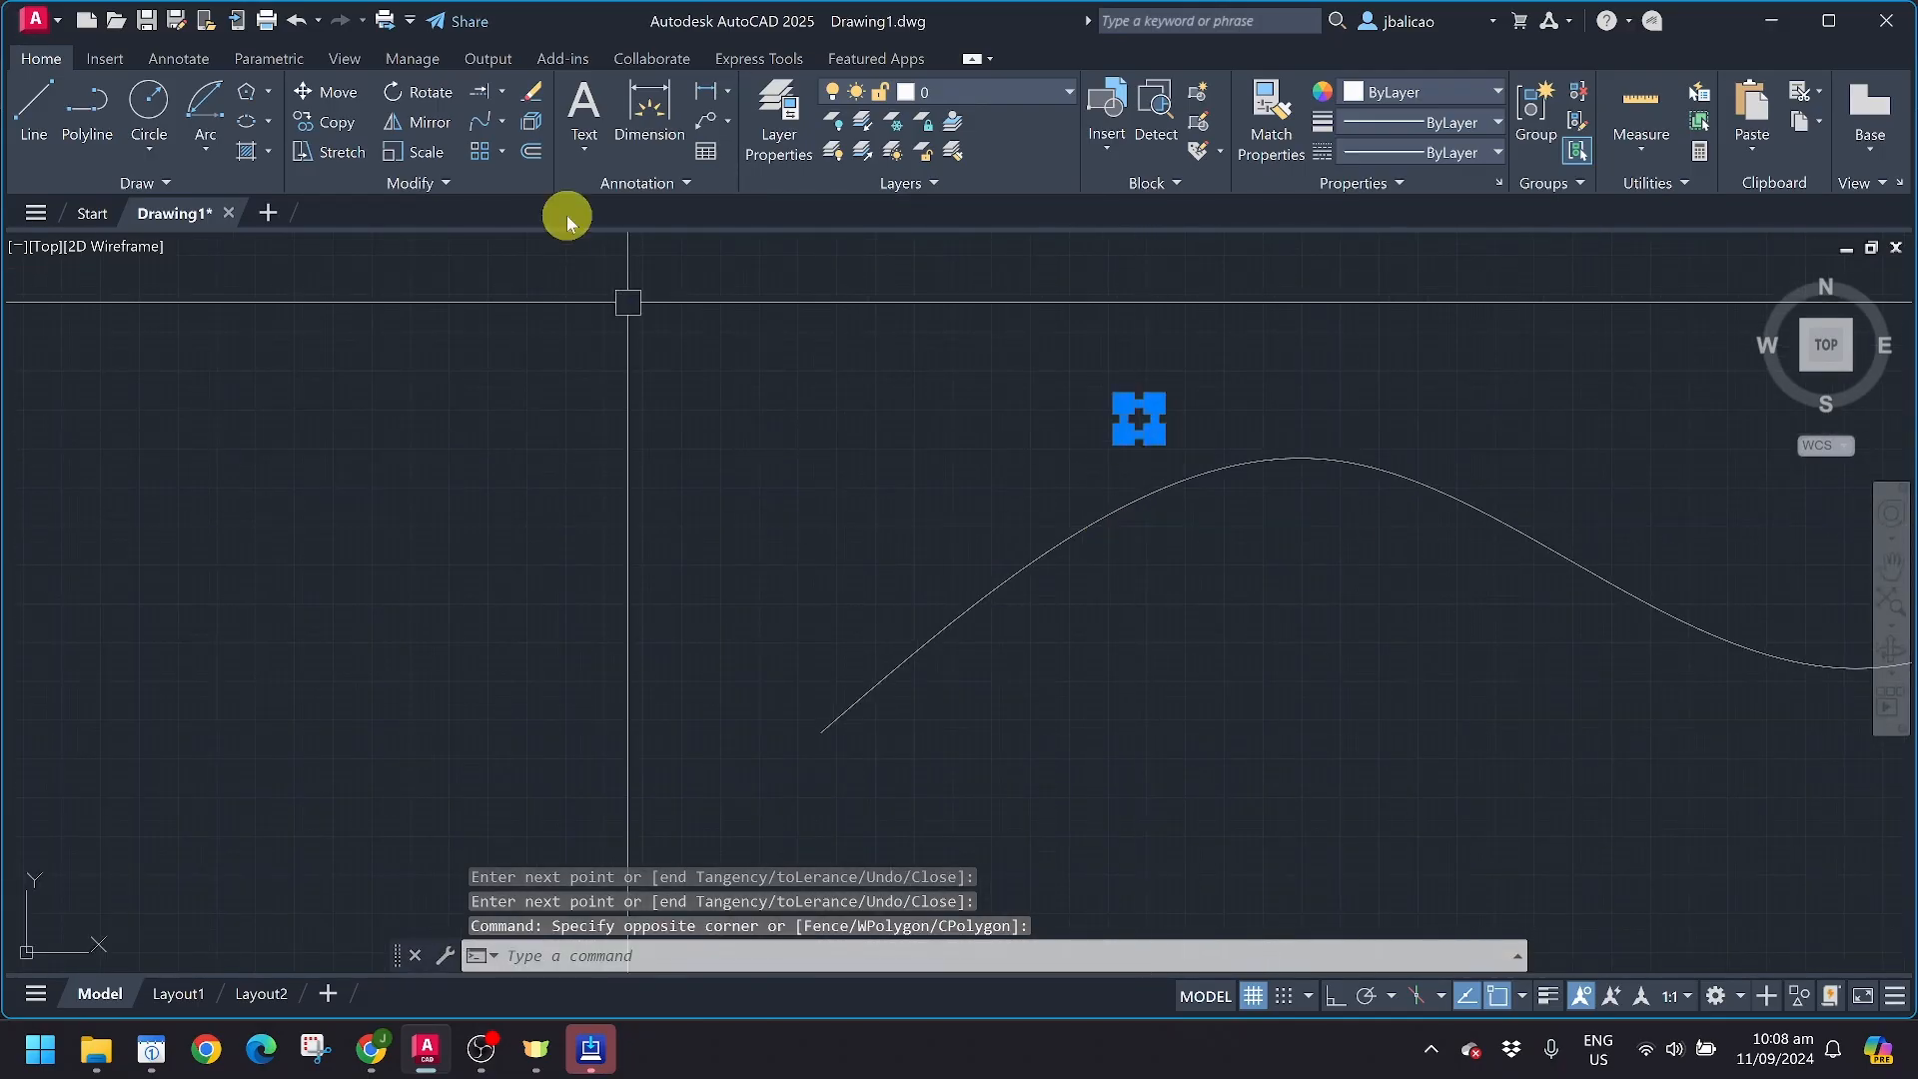
click(340, 100)
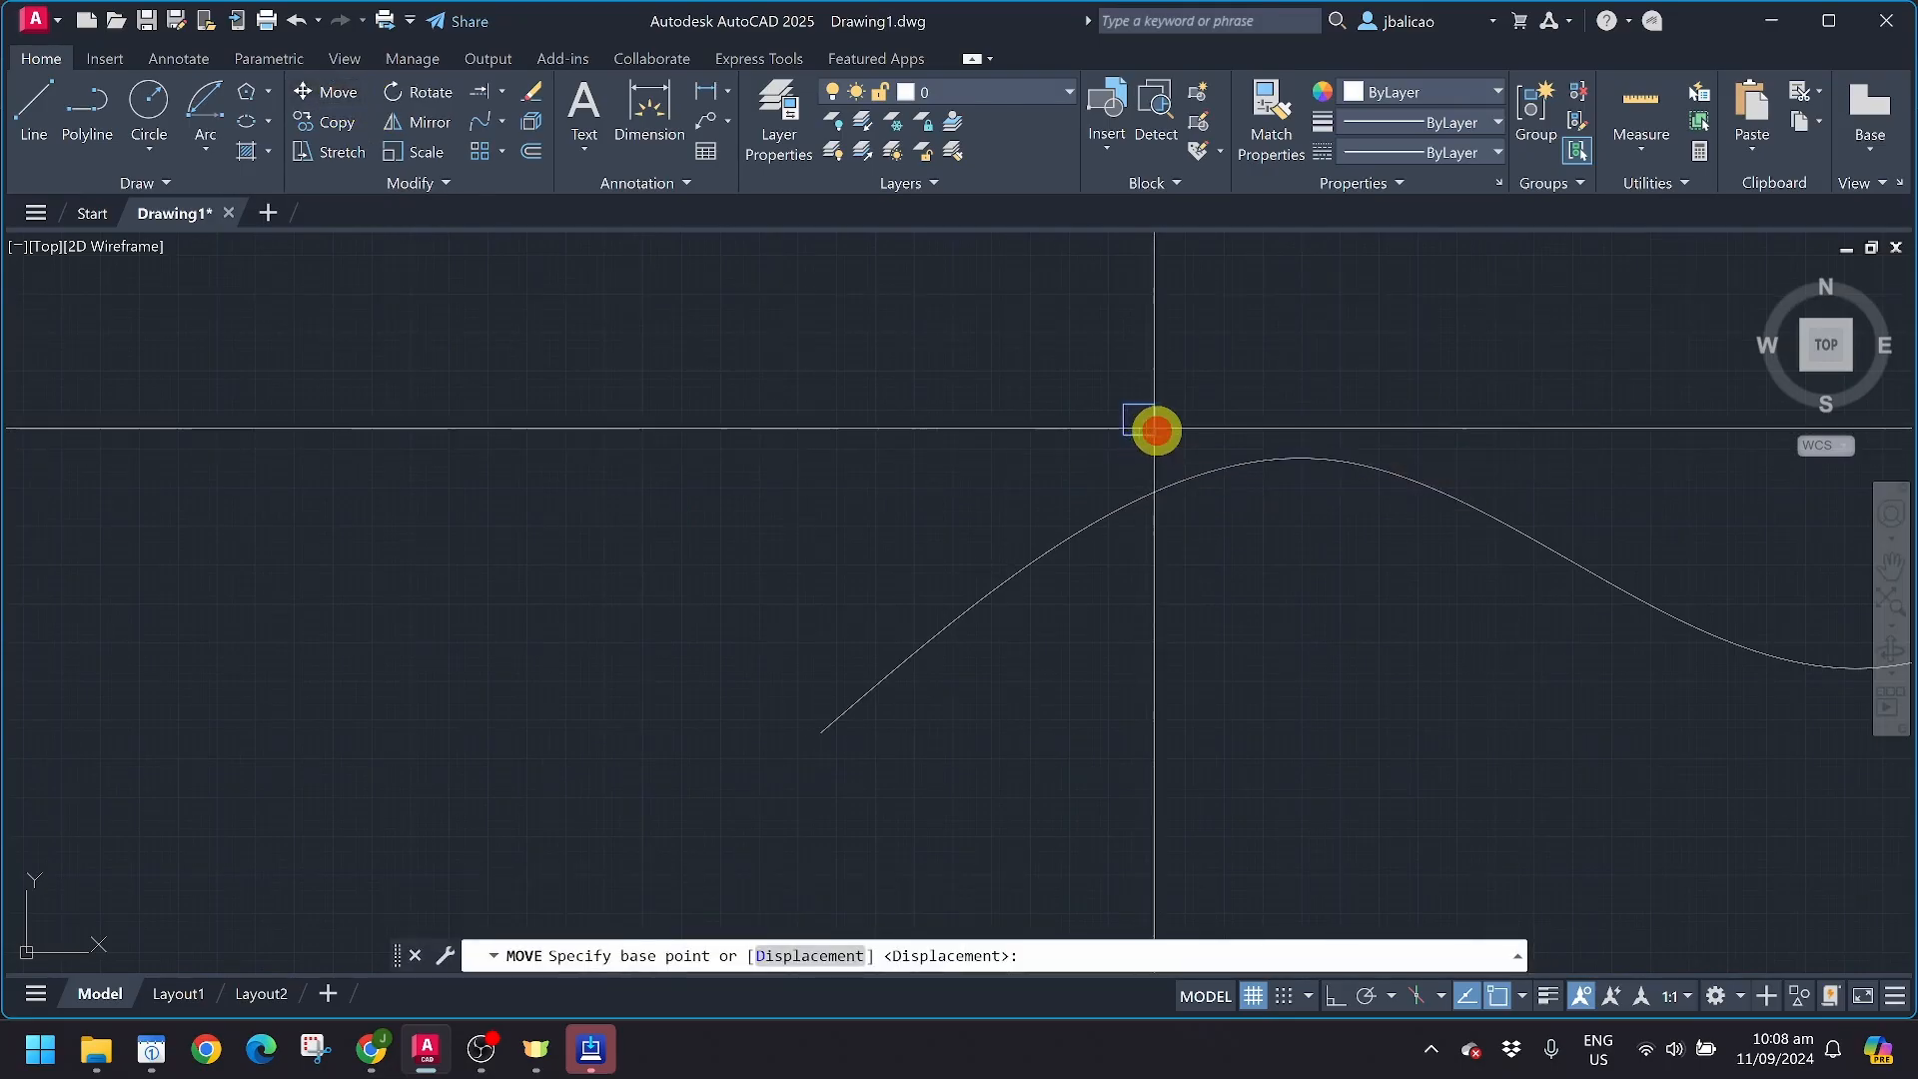
click(1156, 430)
click(813, 728)
Move the square again so its lower-right corner sits exactly on the spline's start point
middle_drag(813, 728, 552, 630)
scroll(553, 629, up, 6)
click(772, 513)
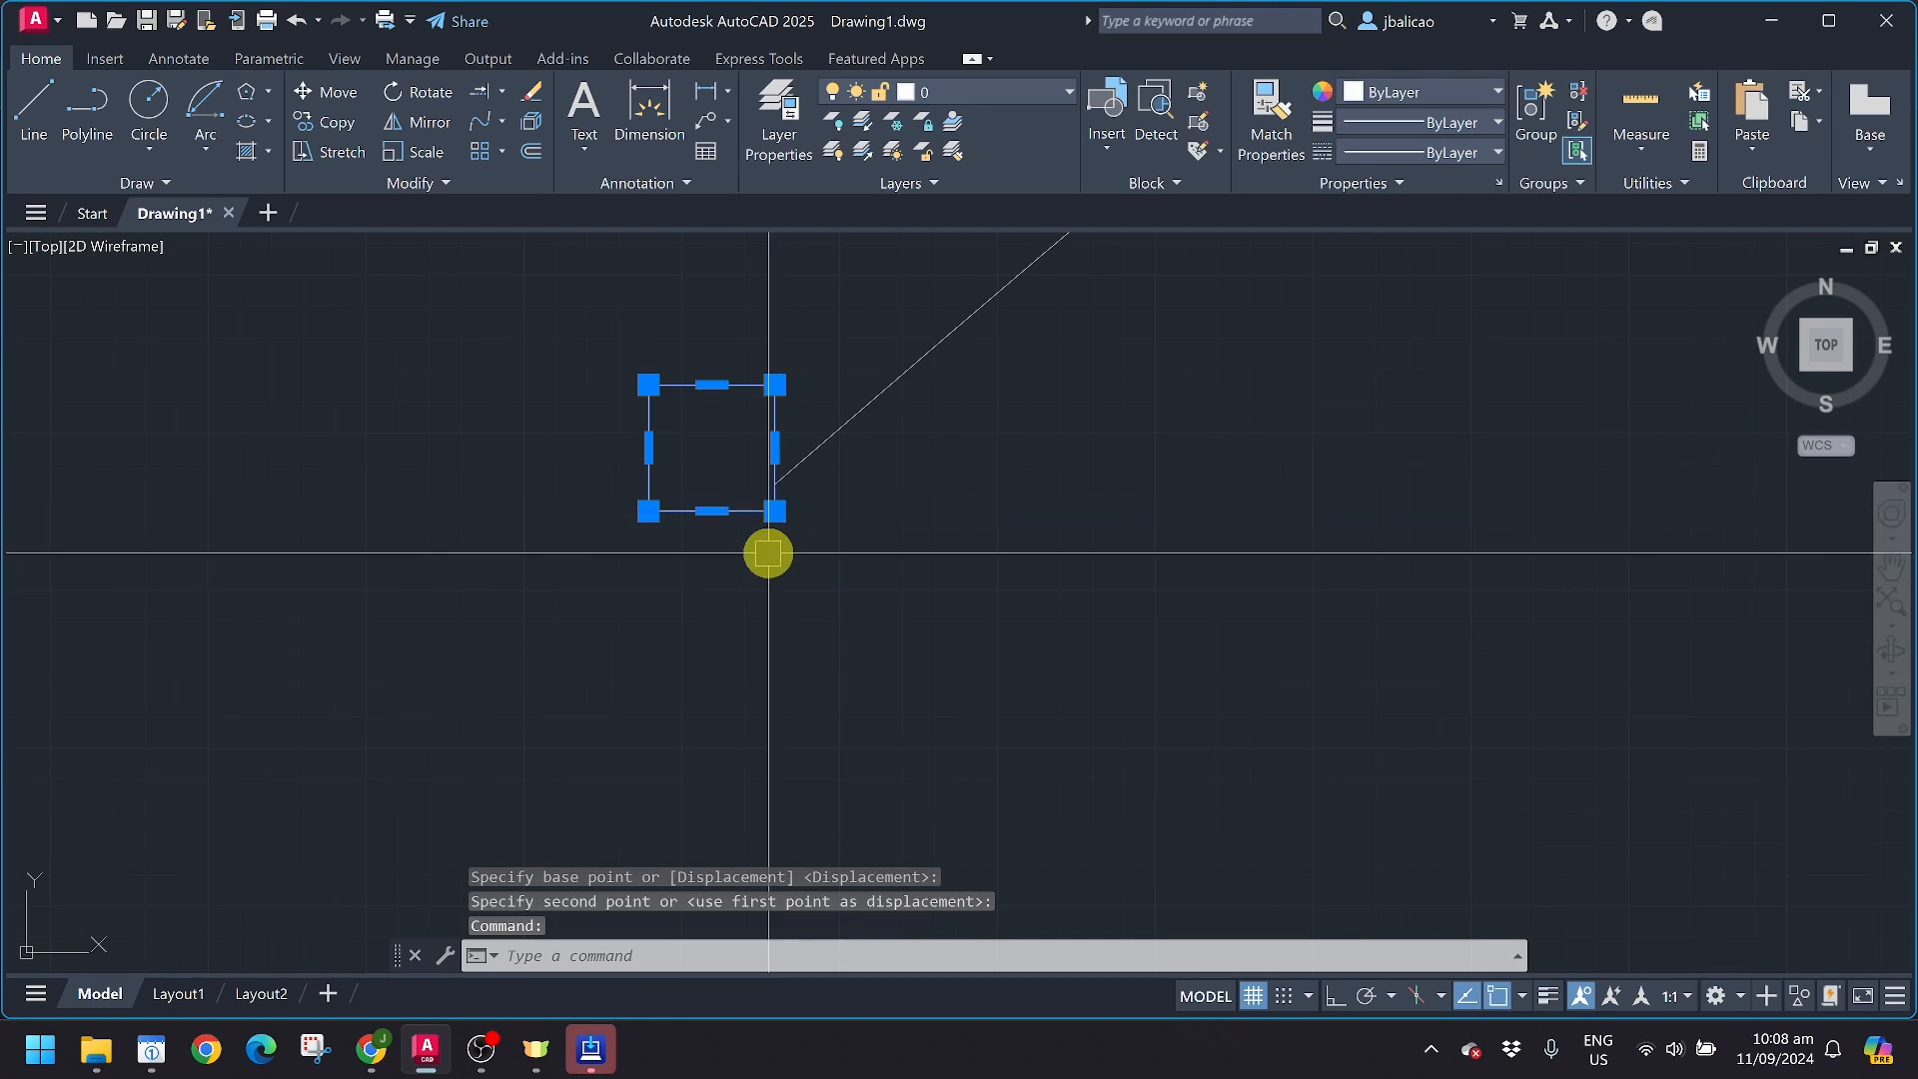
key(Return)
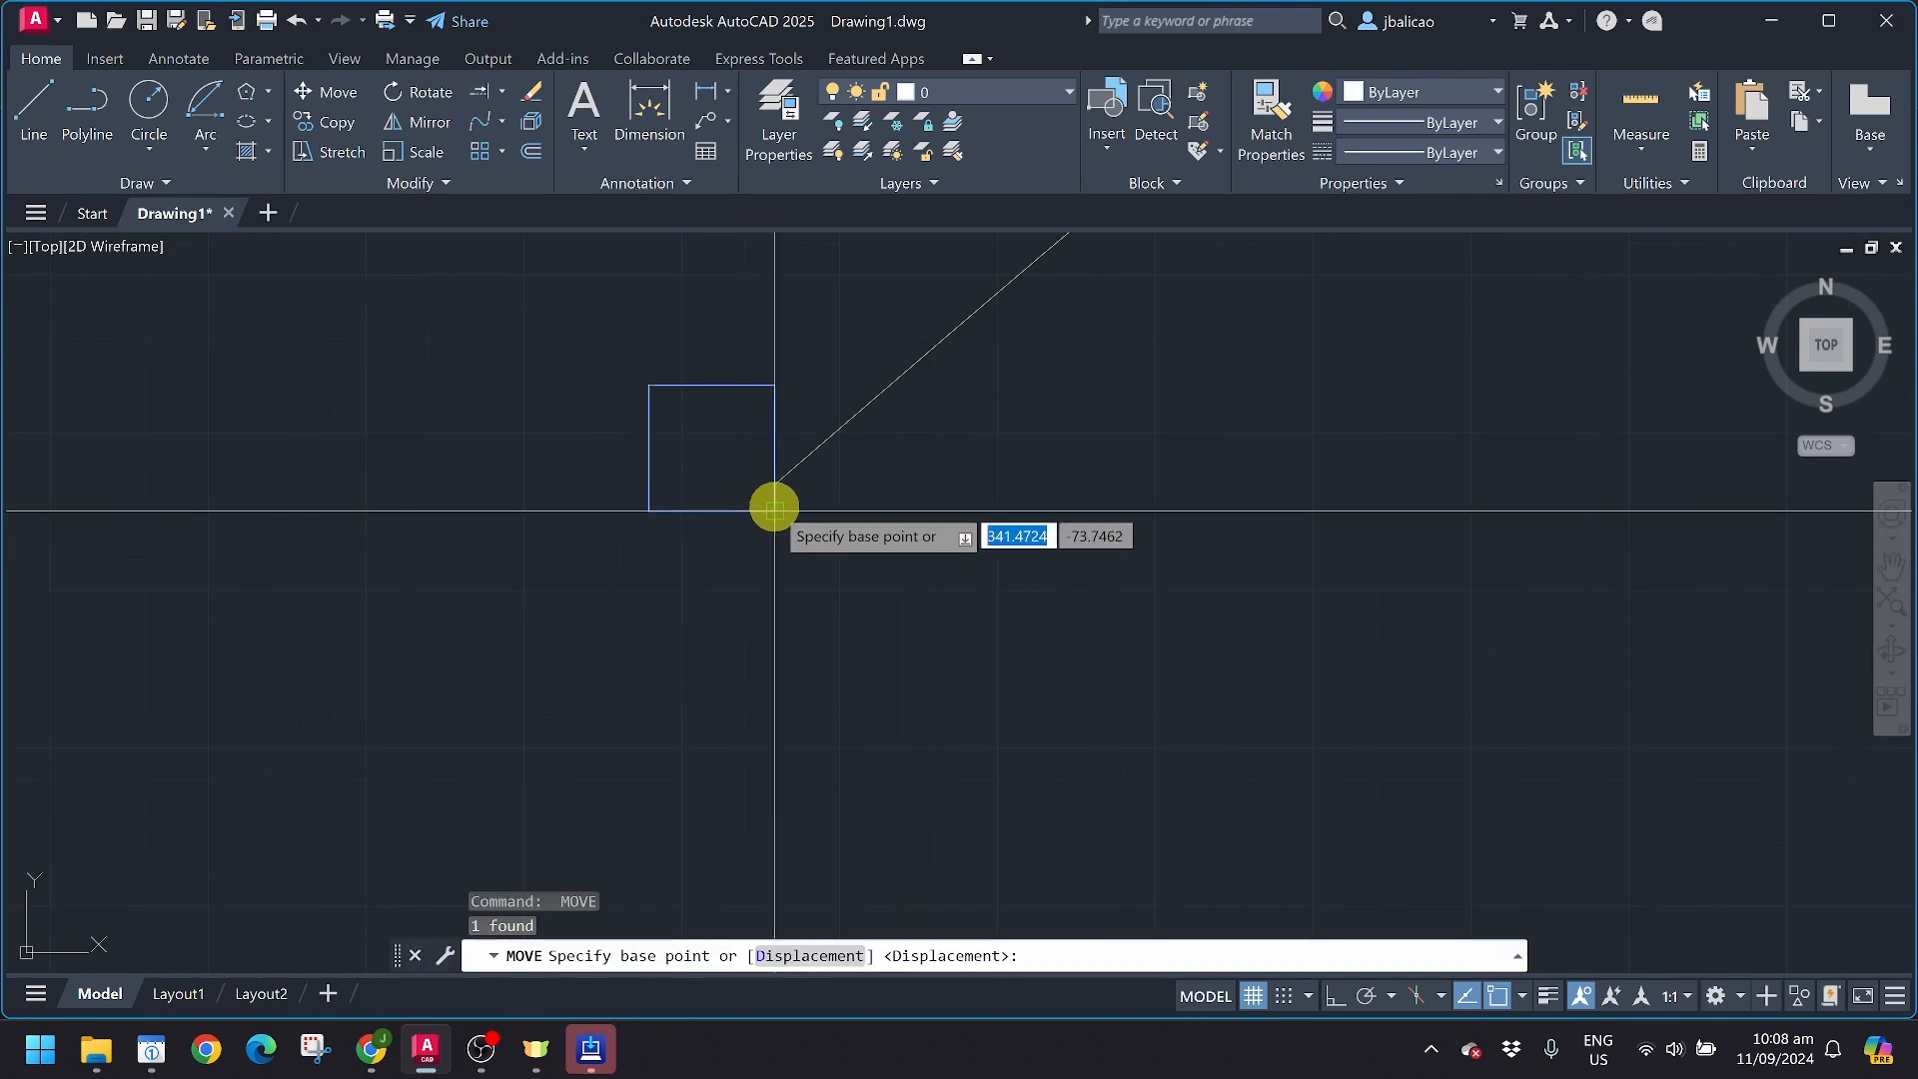
click(773, 510)
click(772, 483)
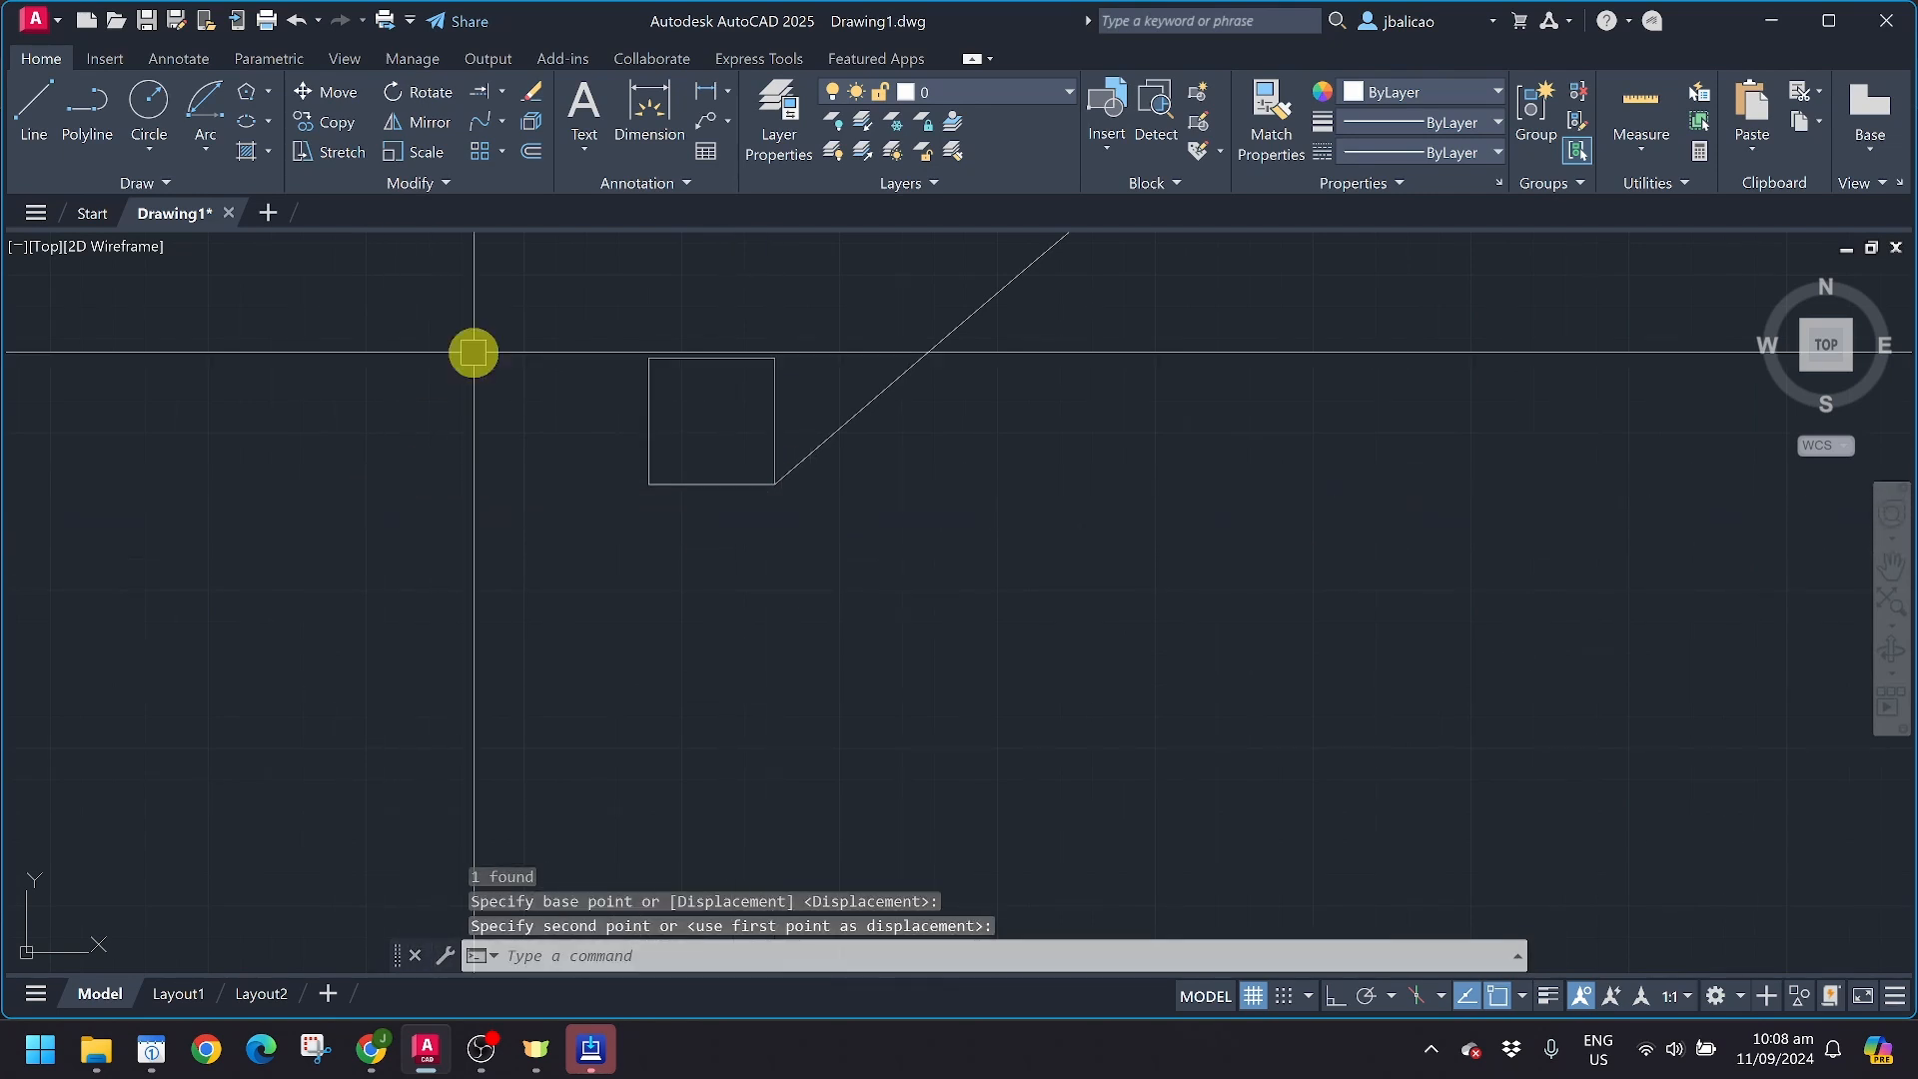
Try a Path Array of the unrotated square using the spline as the path curve
click(494, 152)
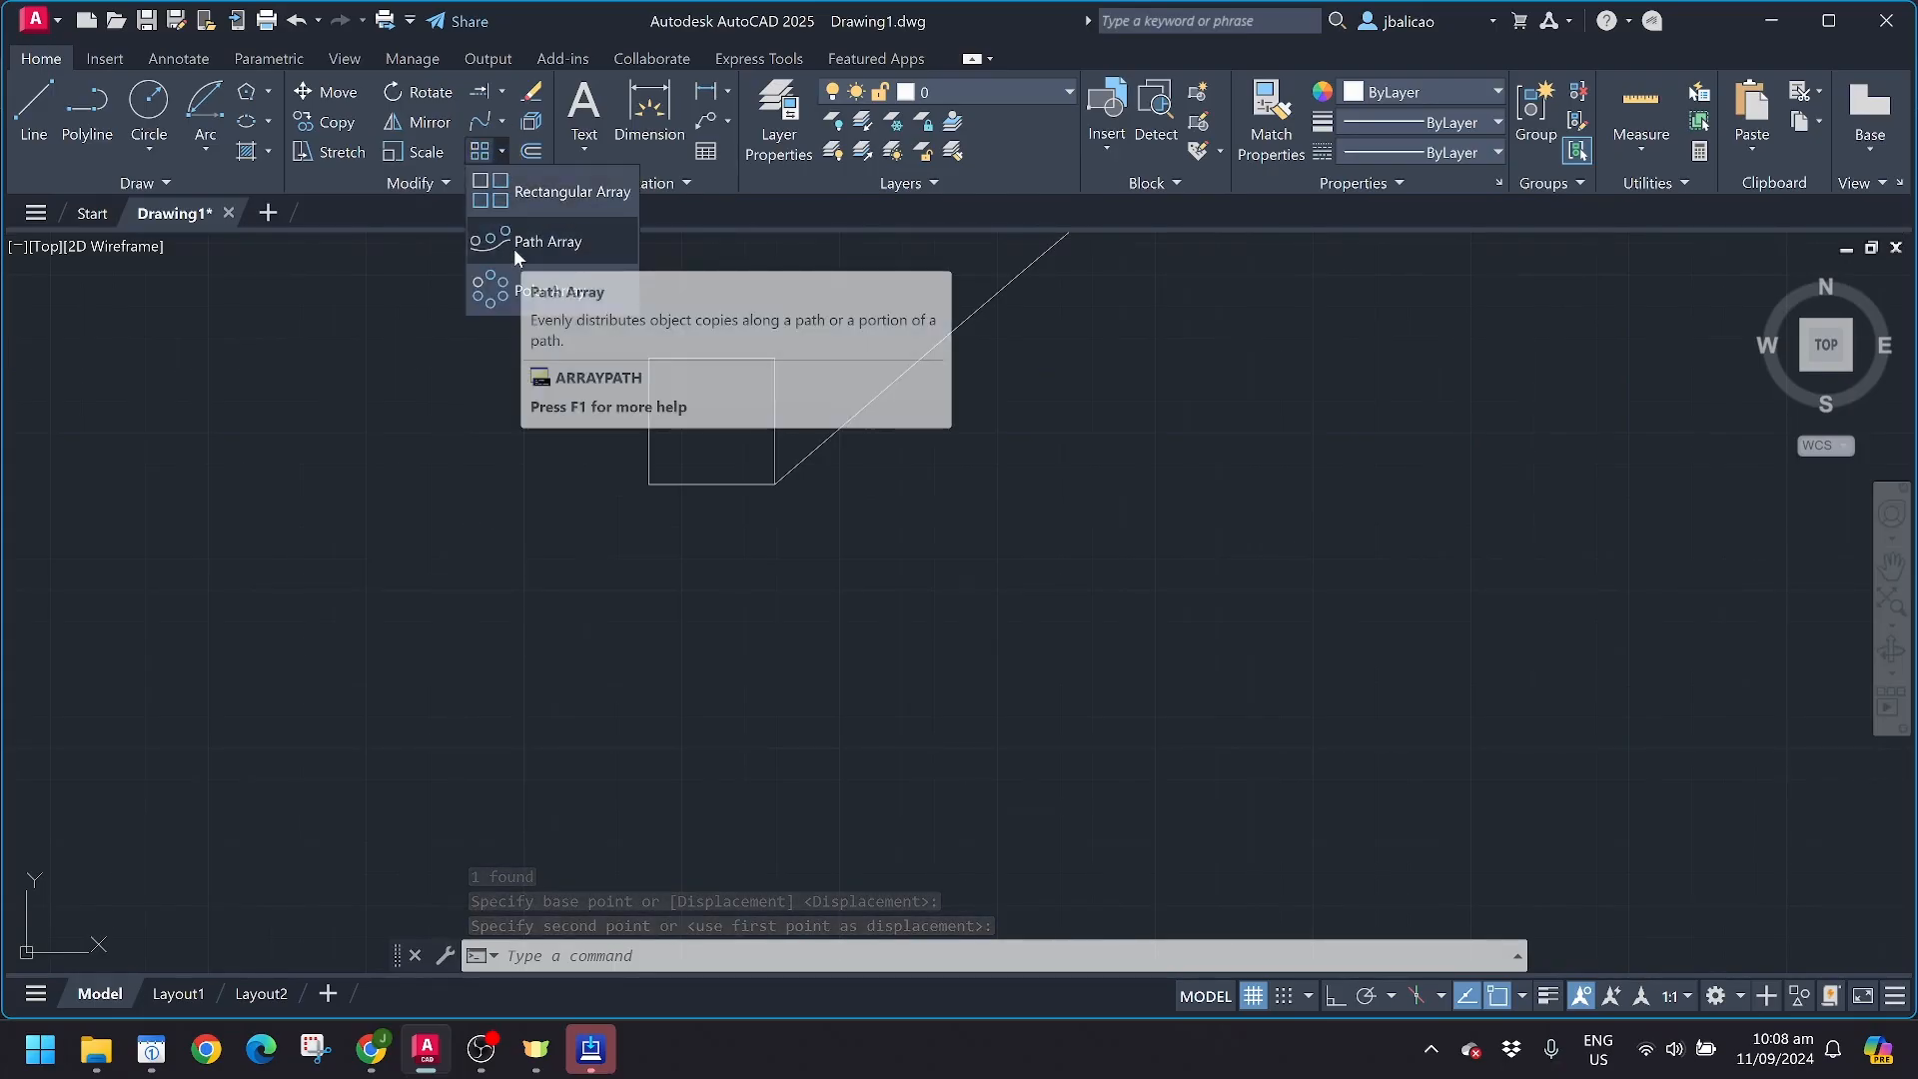
click(515, 245)
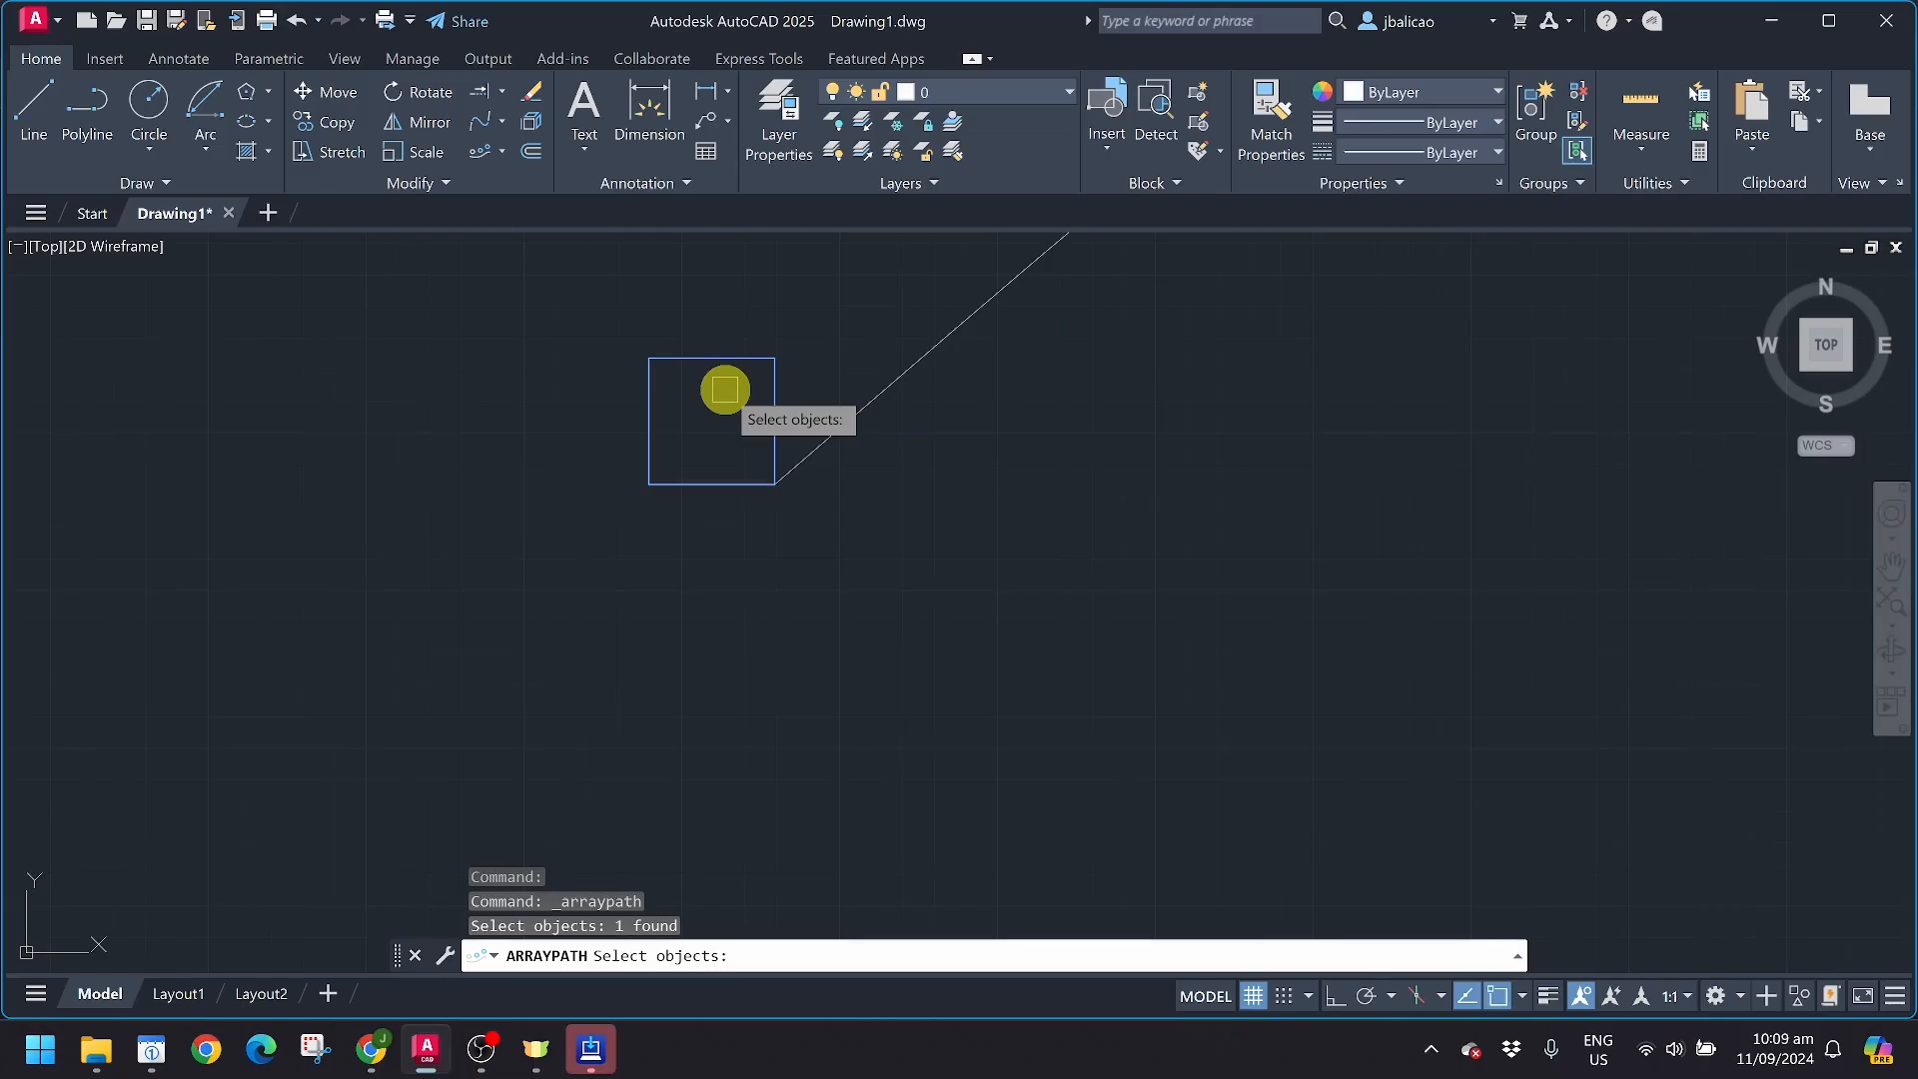
scroll(820, 395, down, 2)
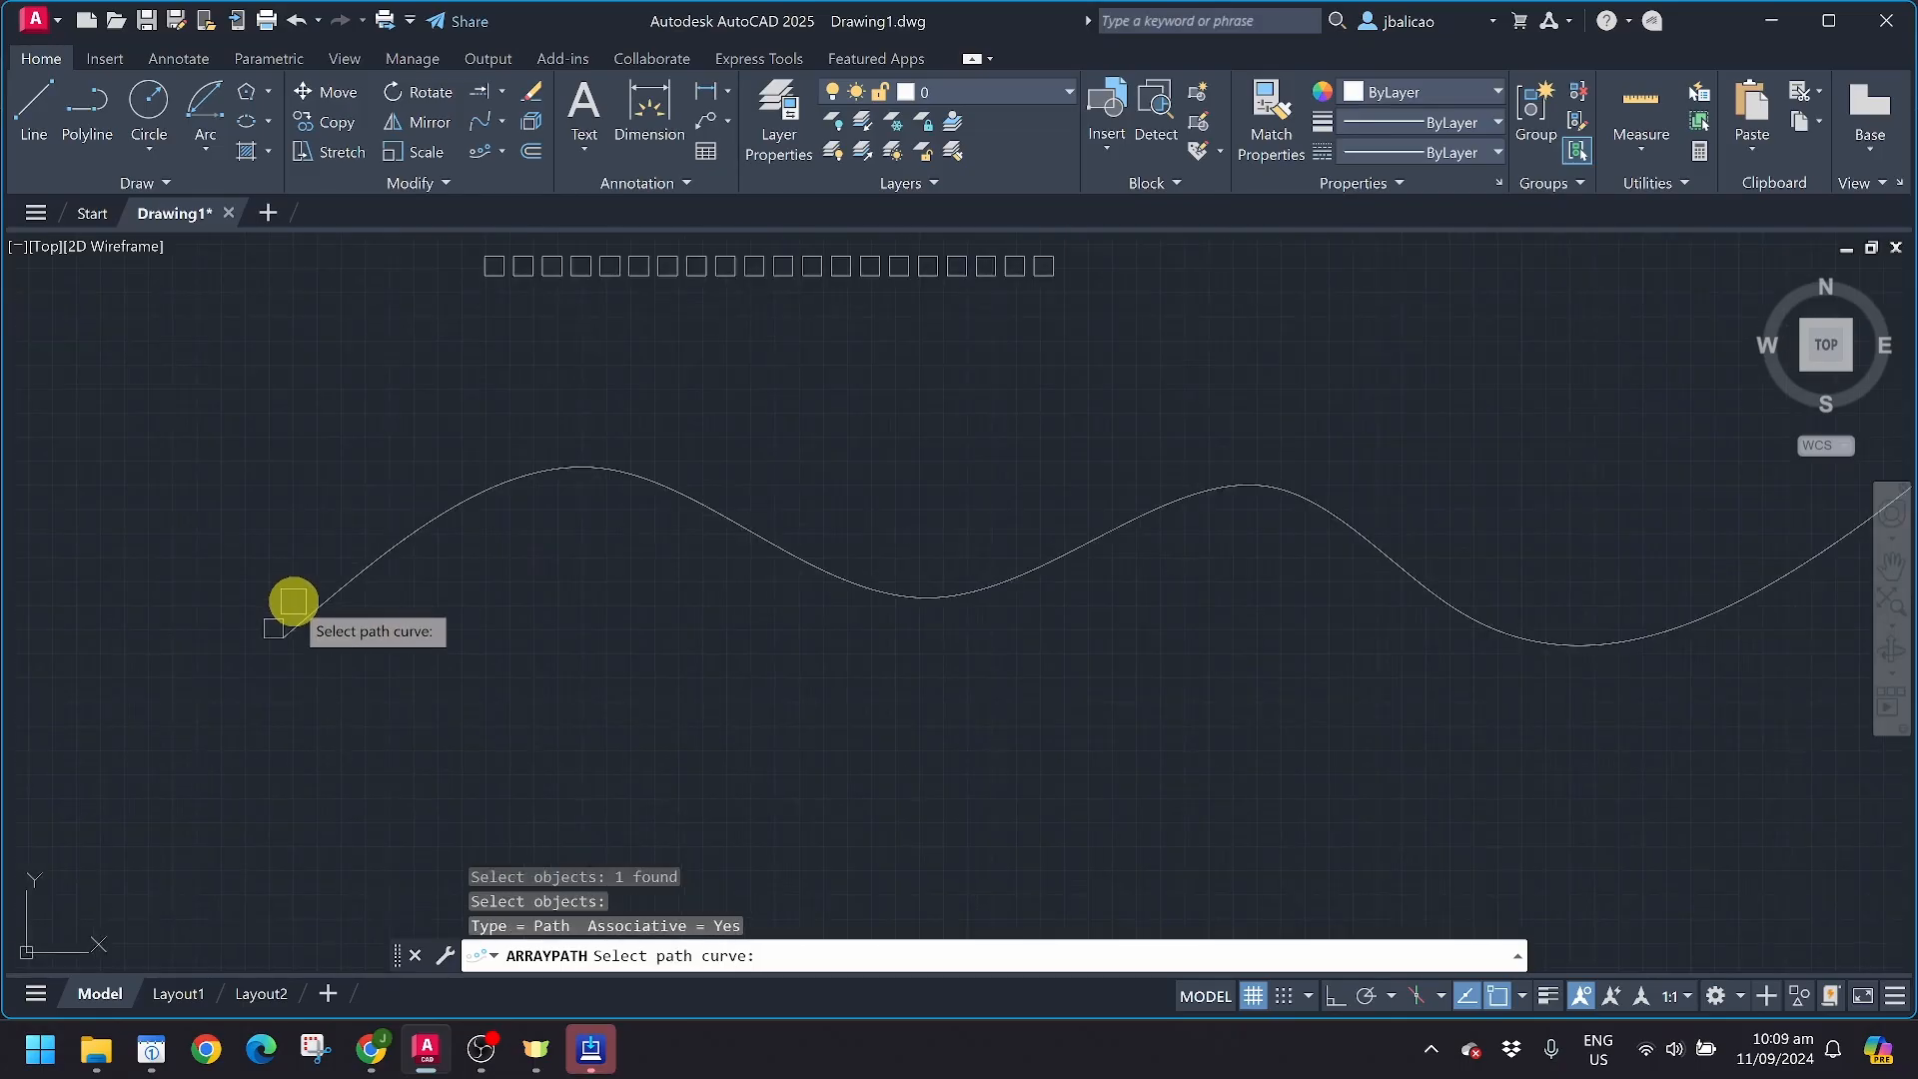
scroll(292, 601, down, 2)
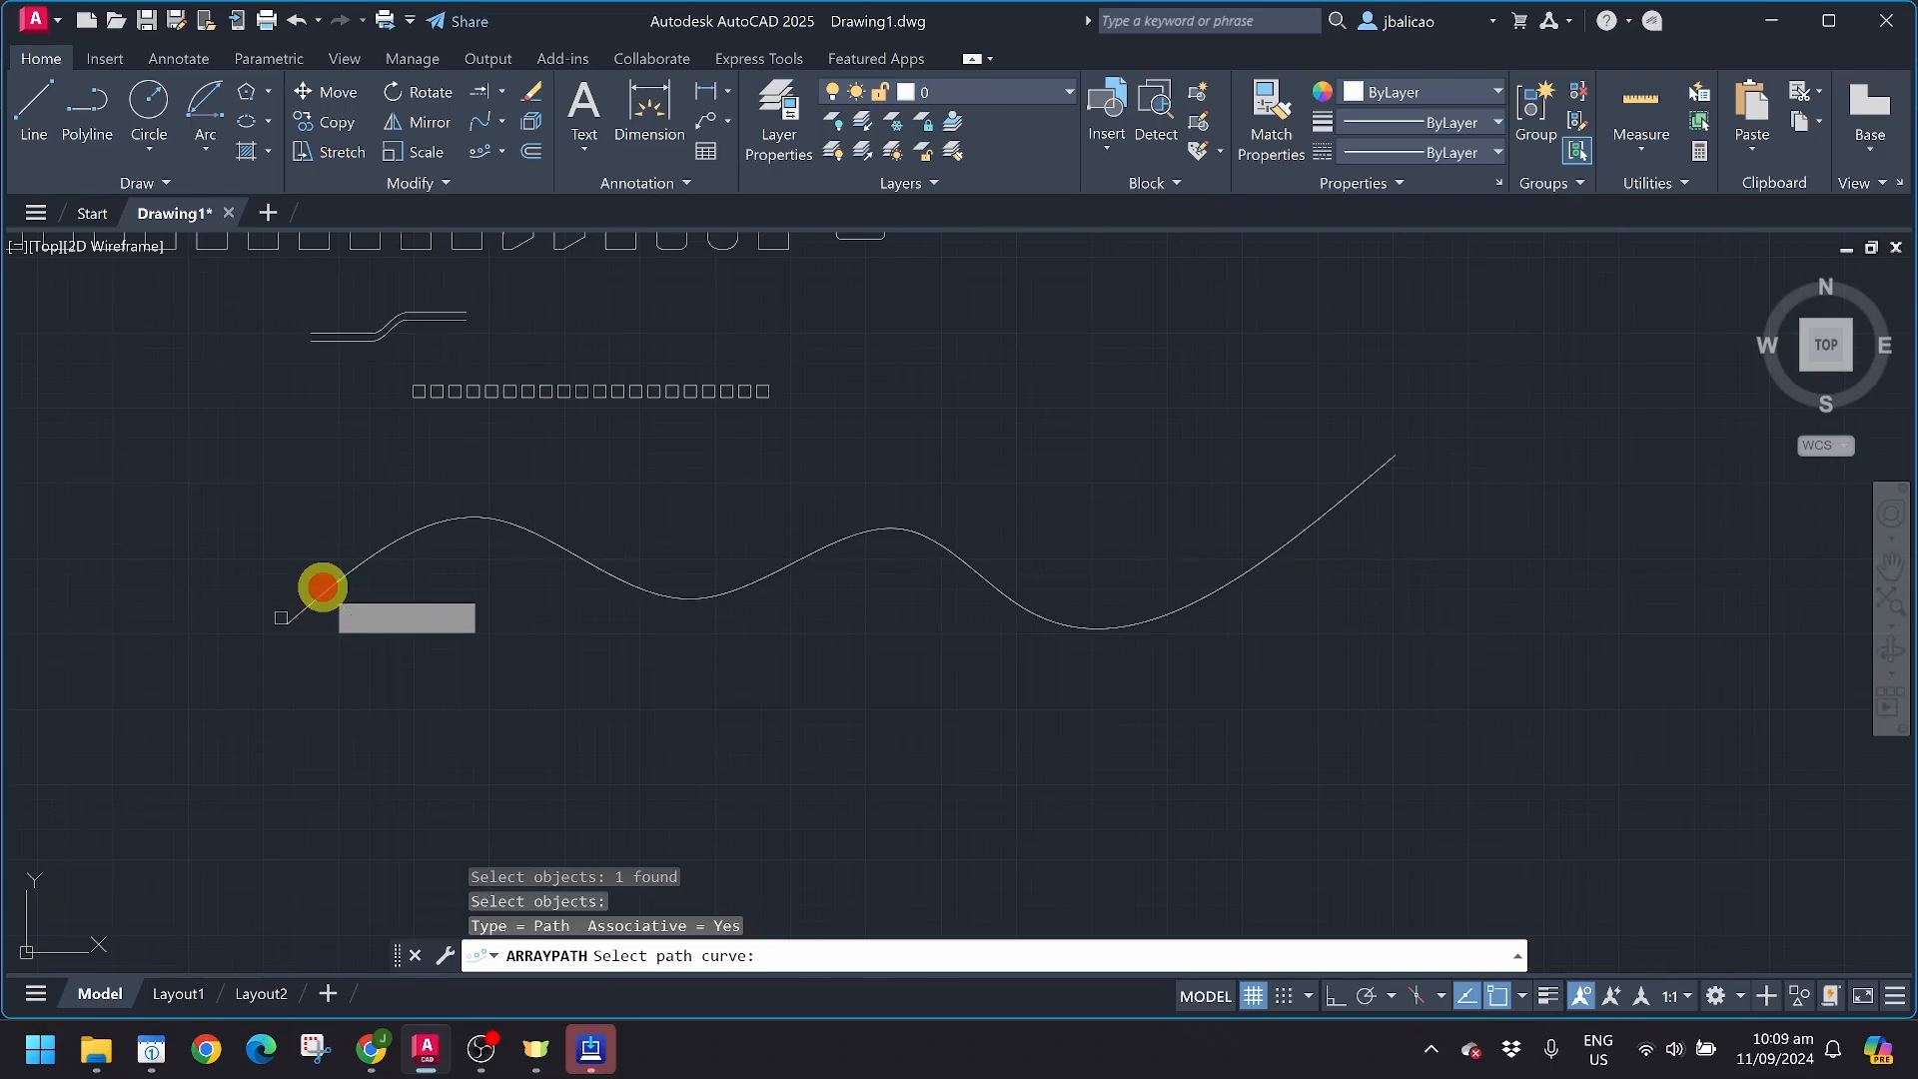
click(322, 588)
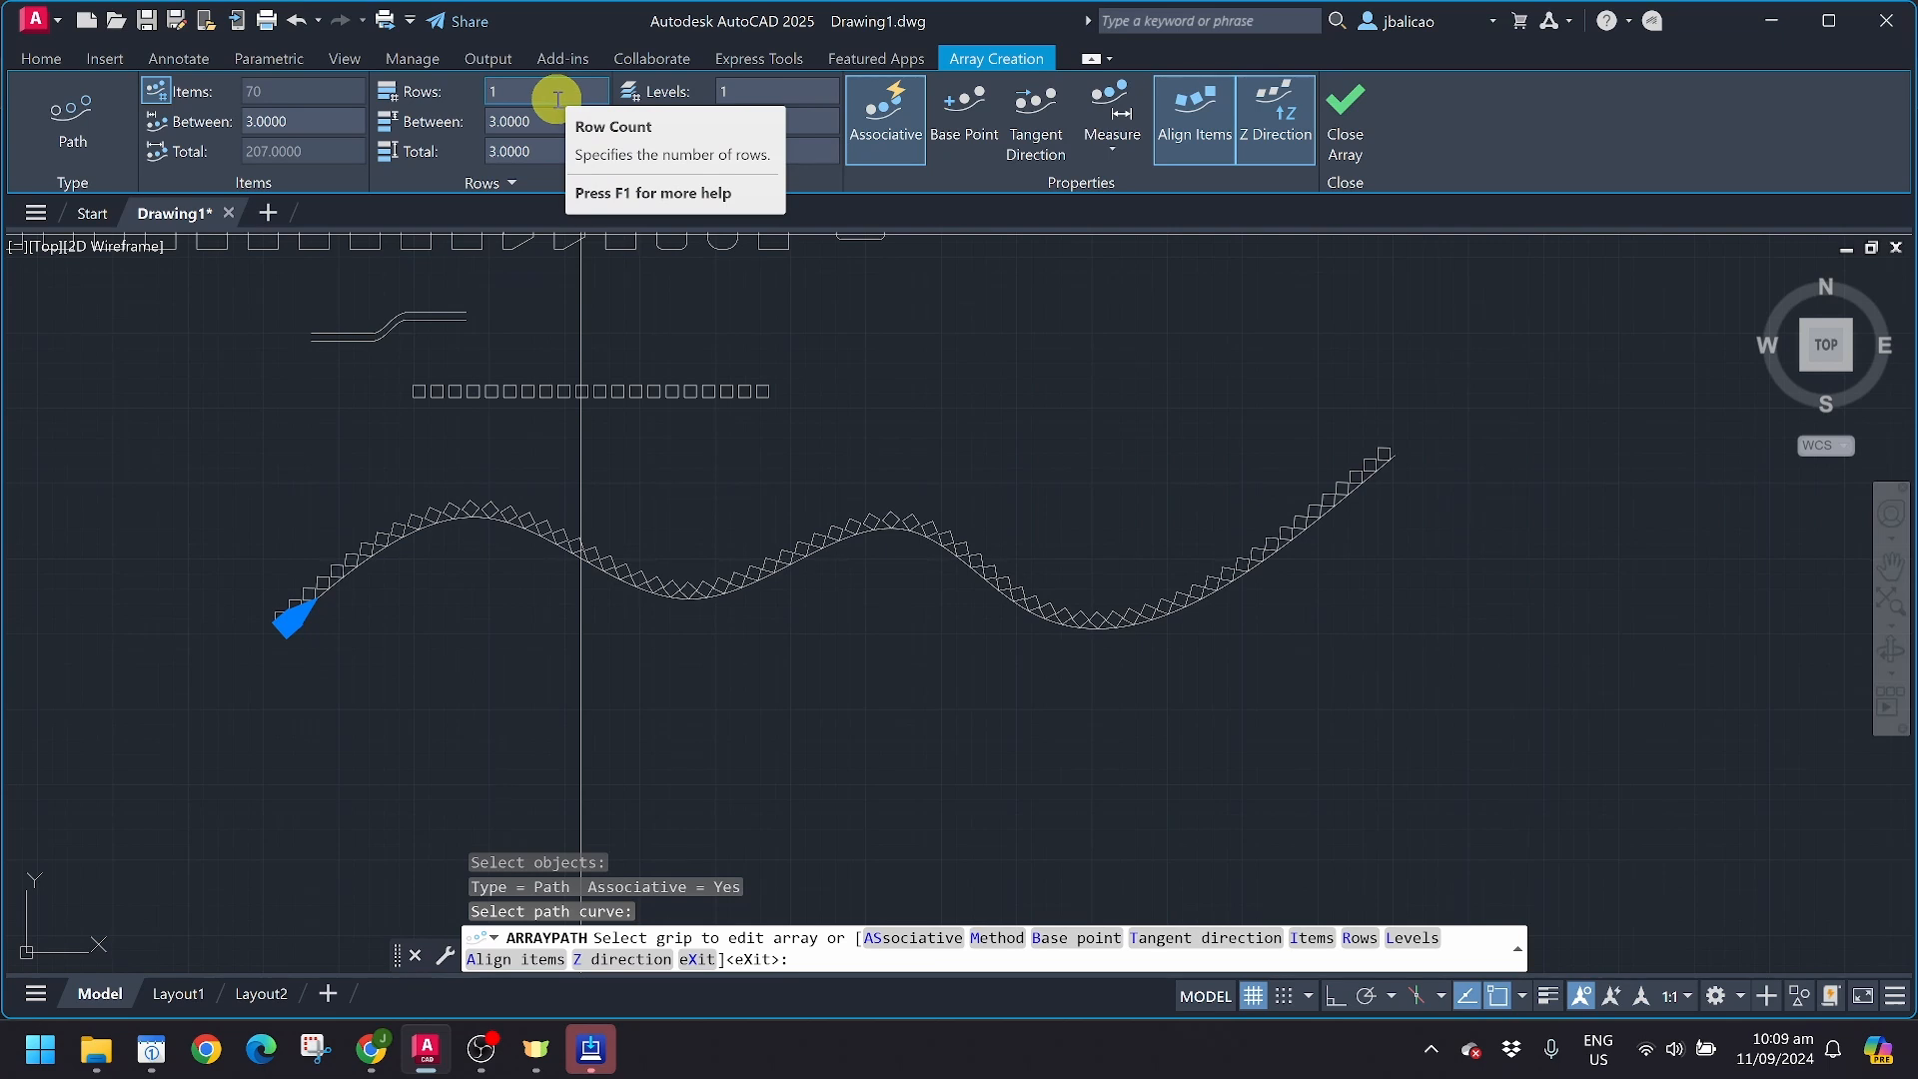
Try 2 rows in the path array, inspect the squares along the curve, and undo the whole array
click(517, 86)
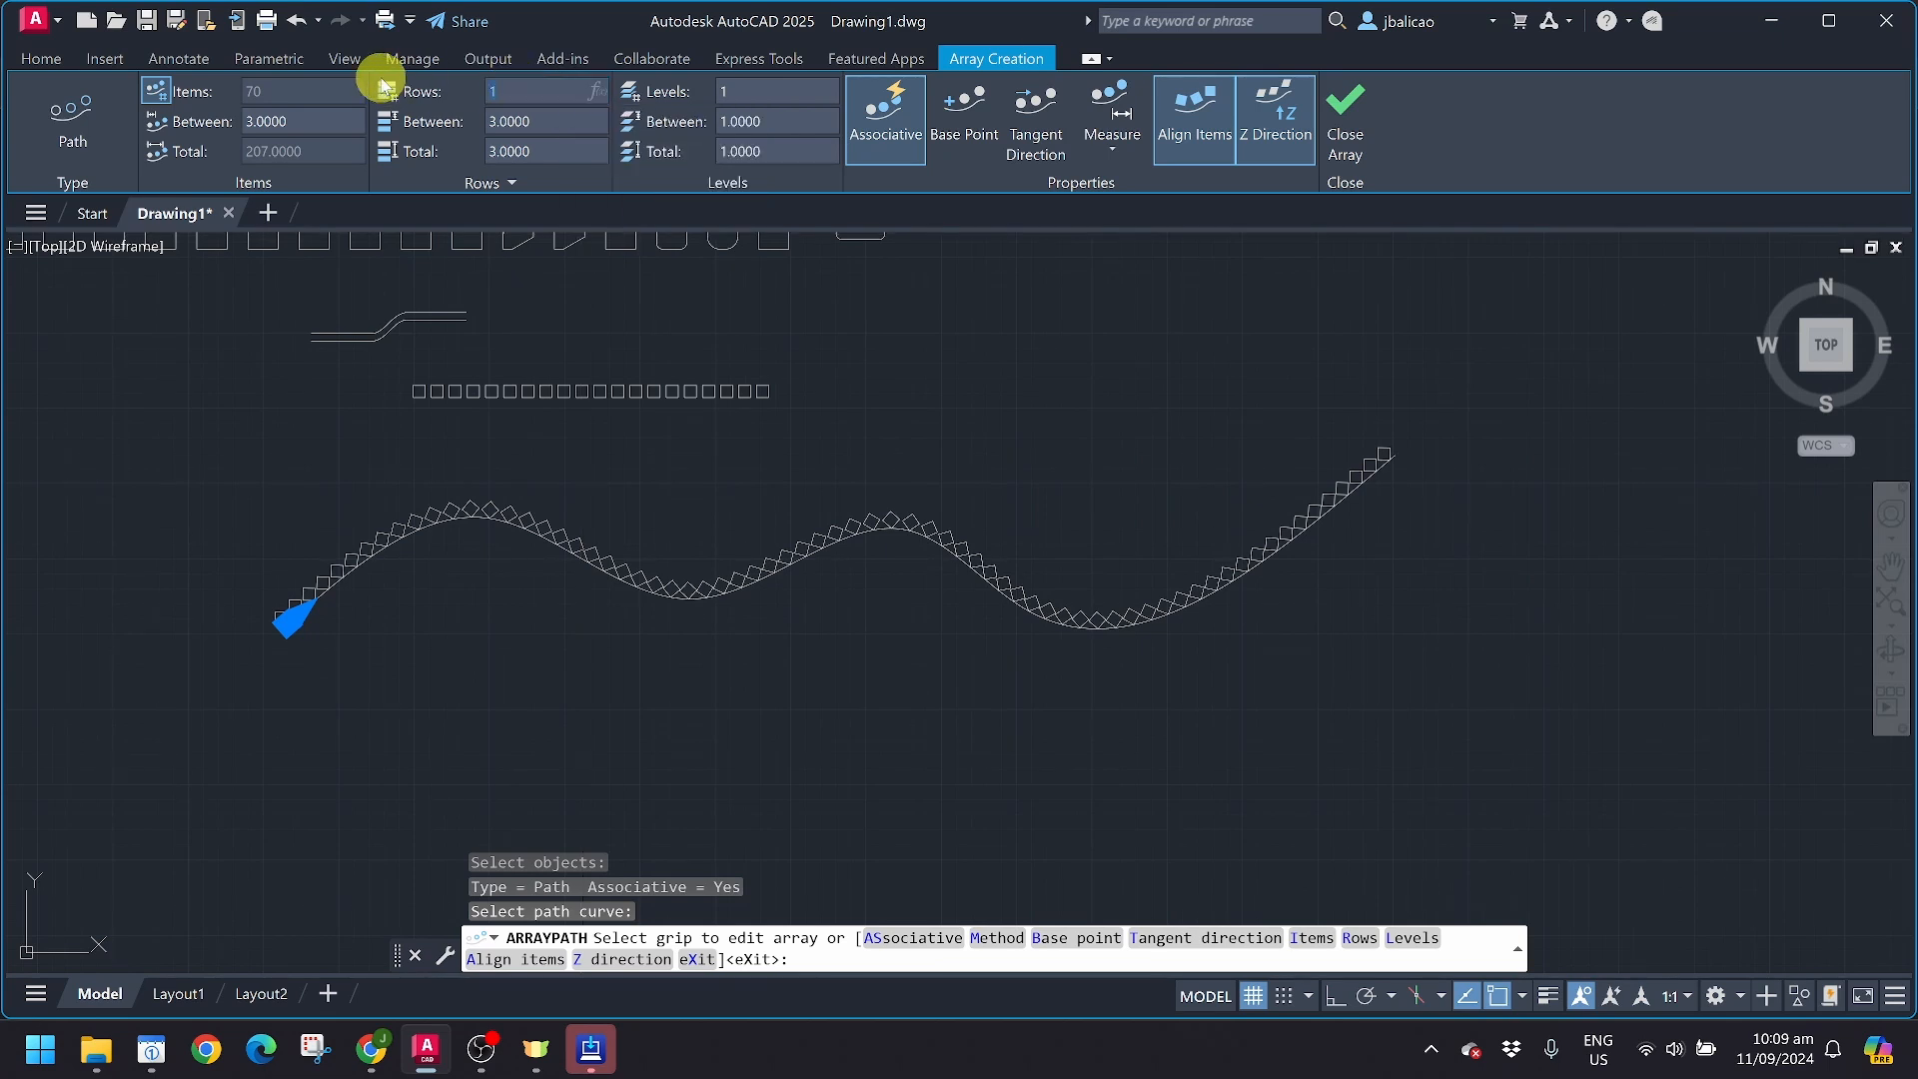
key(Return)
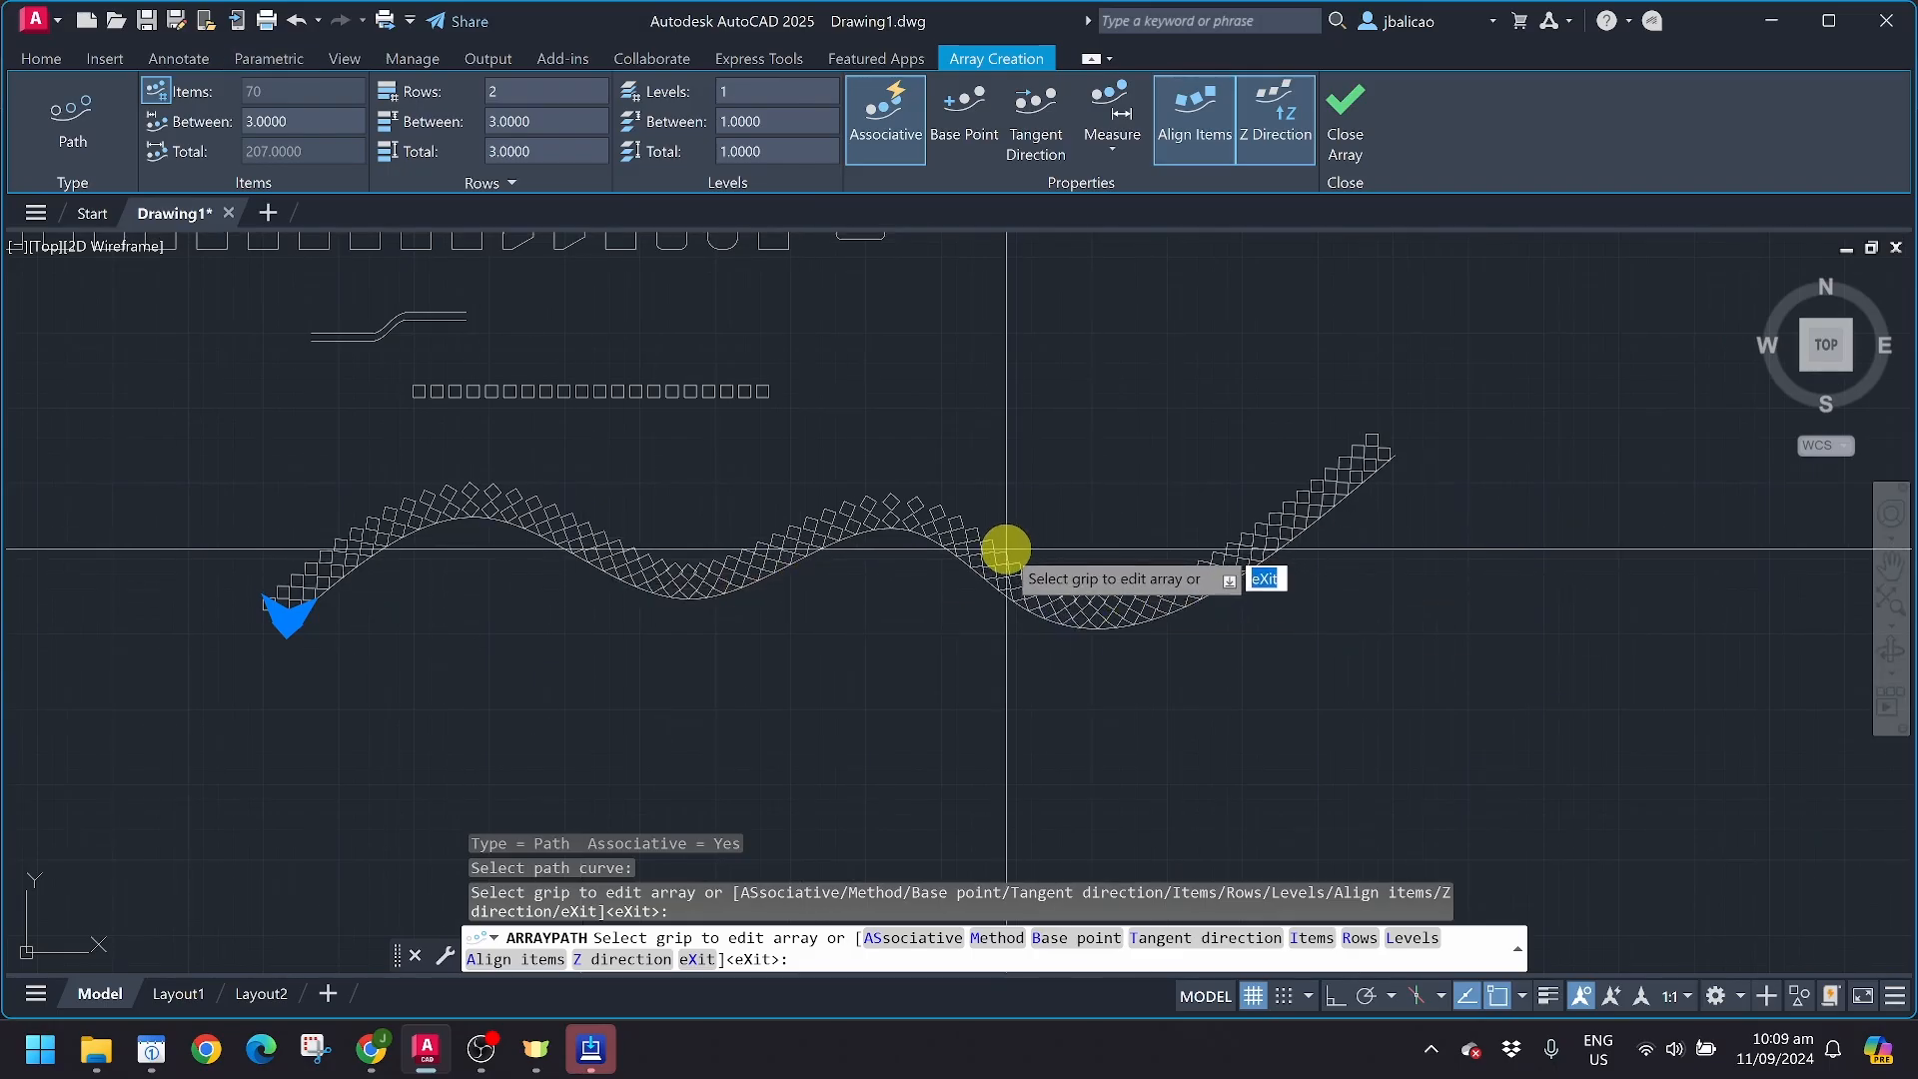
scroll(689, 584, up, 8)
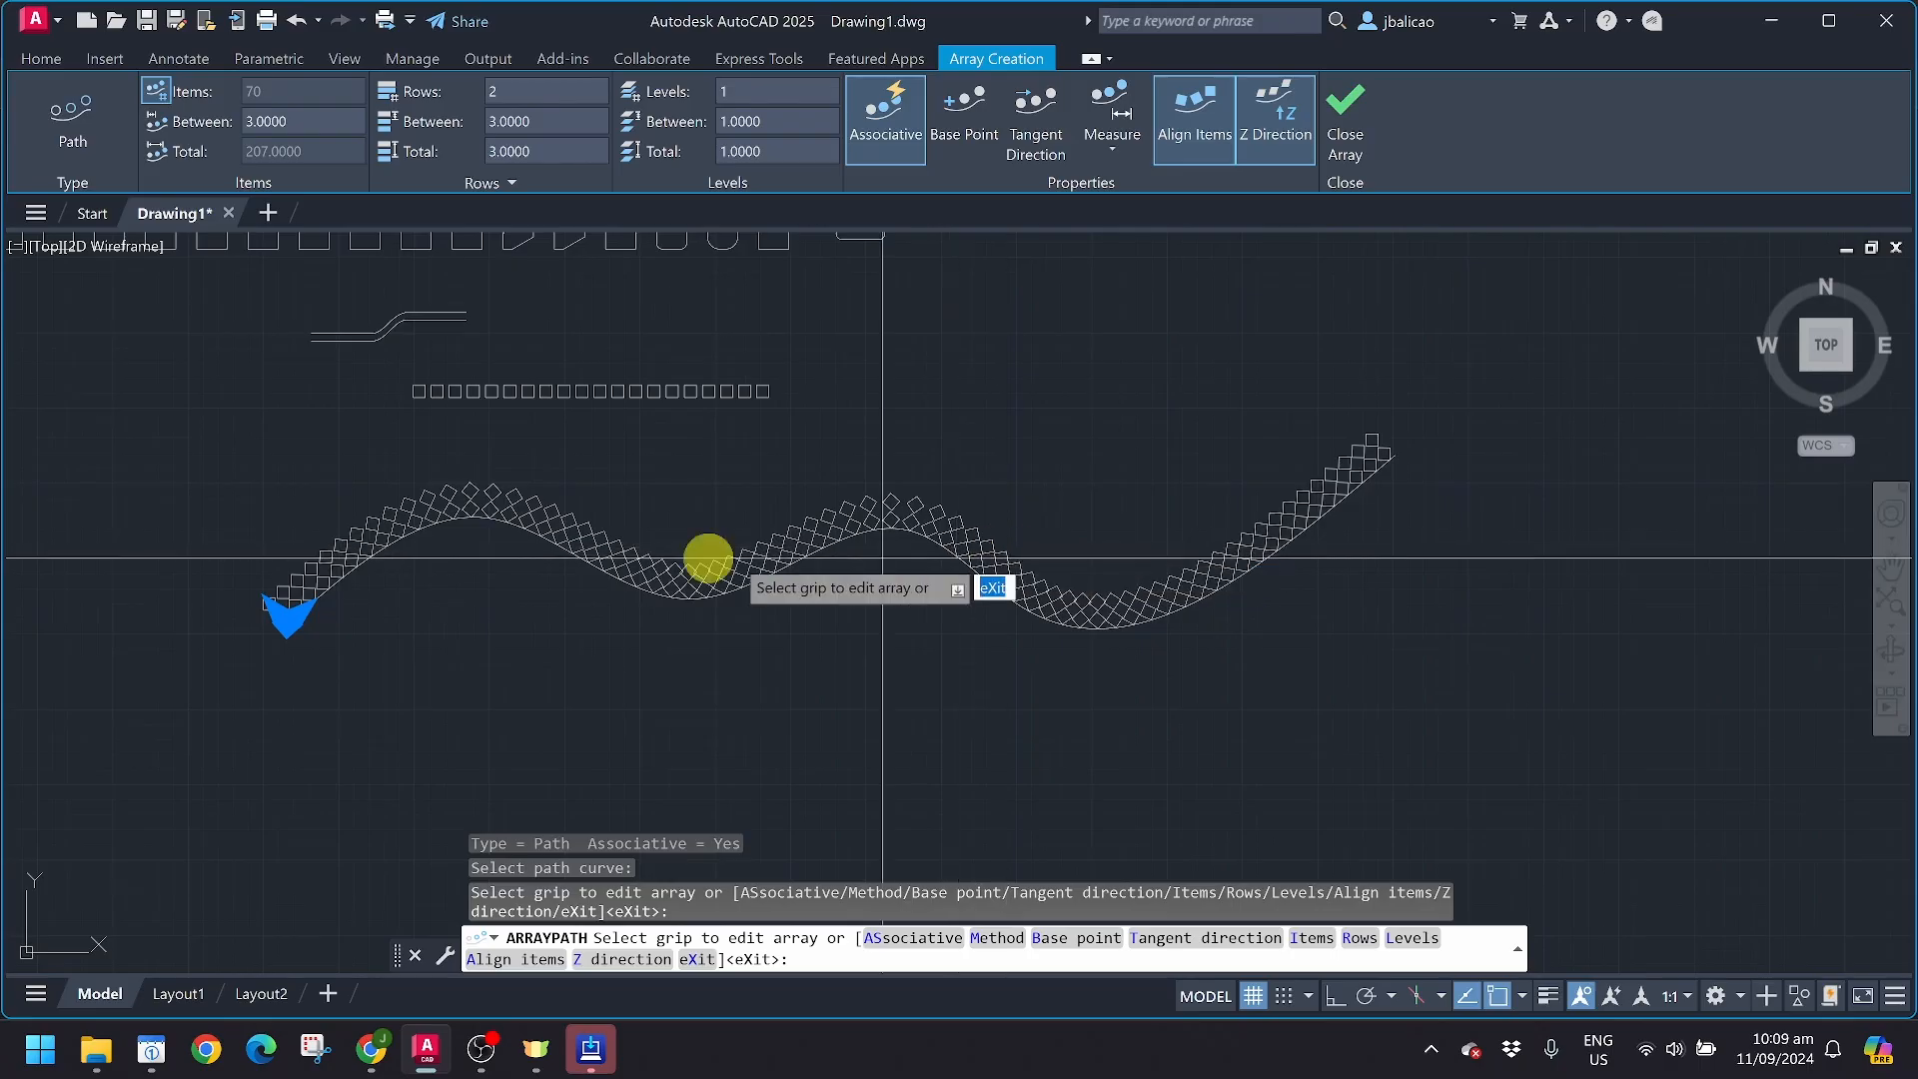
scroll(662, 649, down, 6)
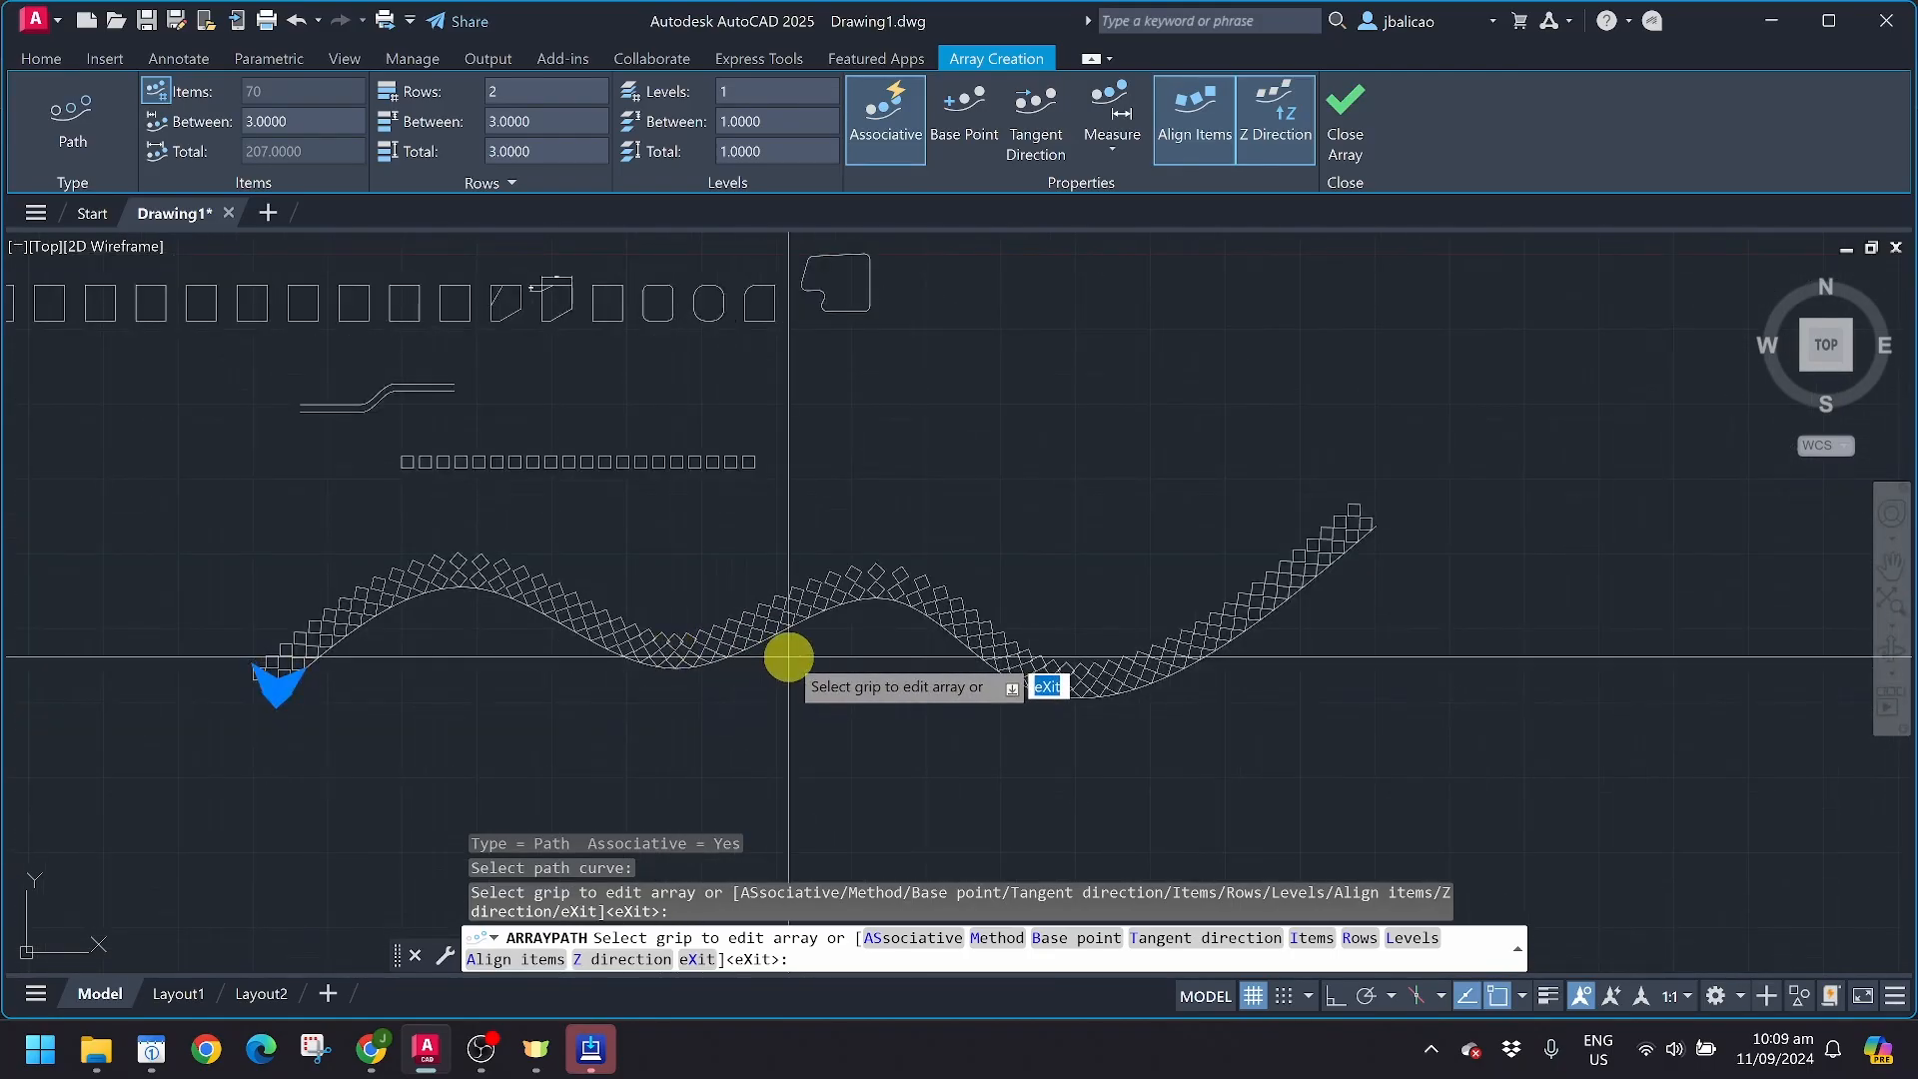
key(ctrl+z)
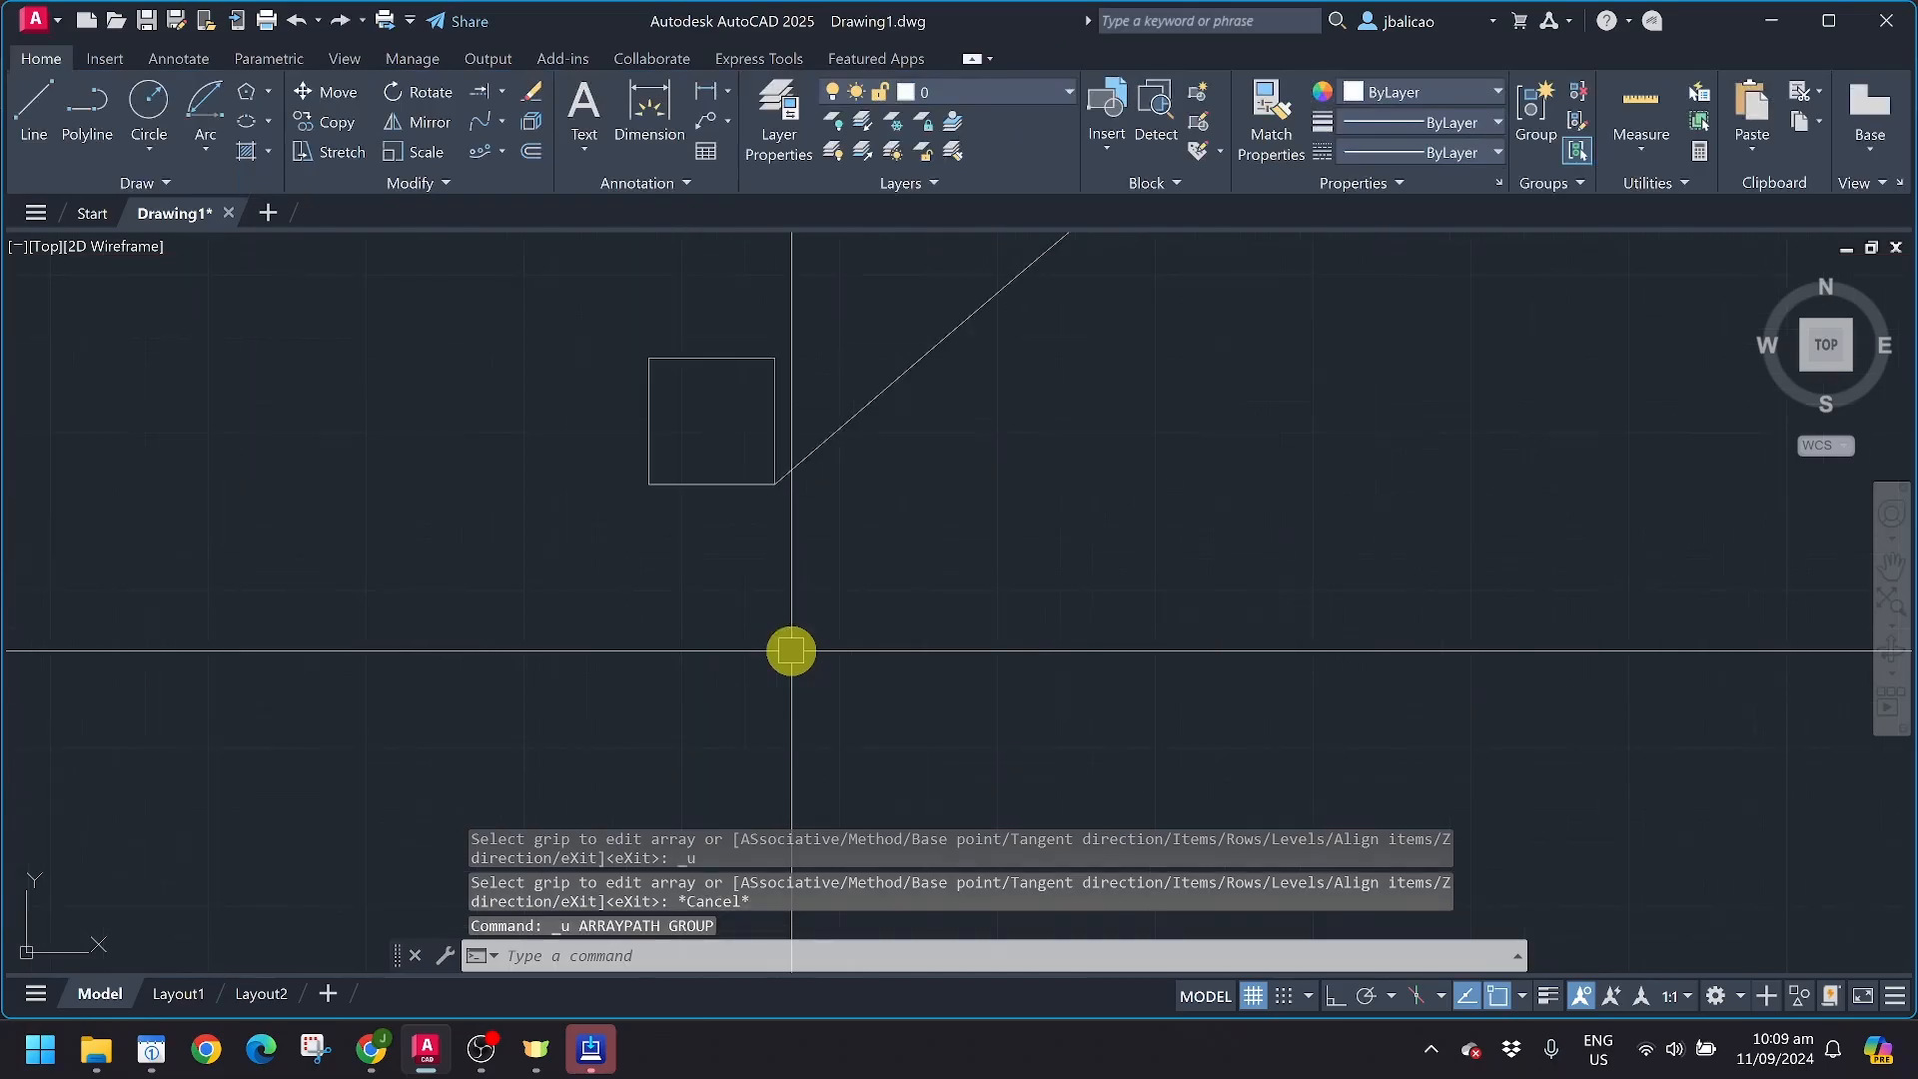
Rotate the square about its lower-right corner so its bottom edge lines up with the direction of the spline's start
scroll(784, 415, up, 4)
middle_drag(770, 459, 749, 513)
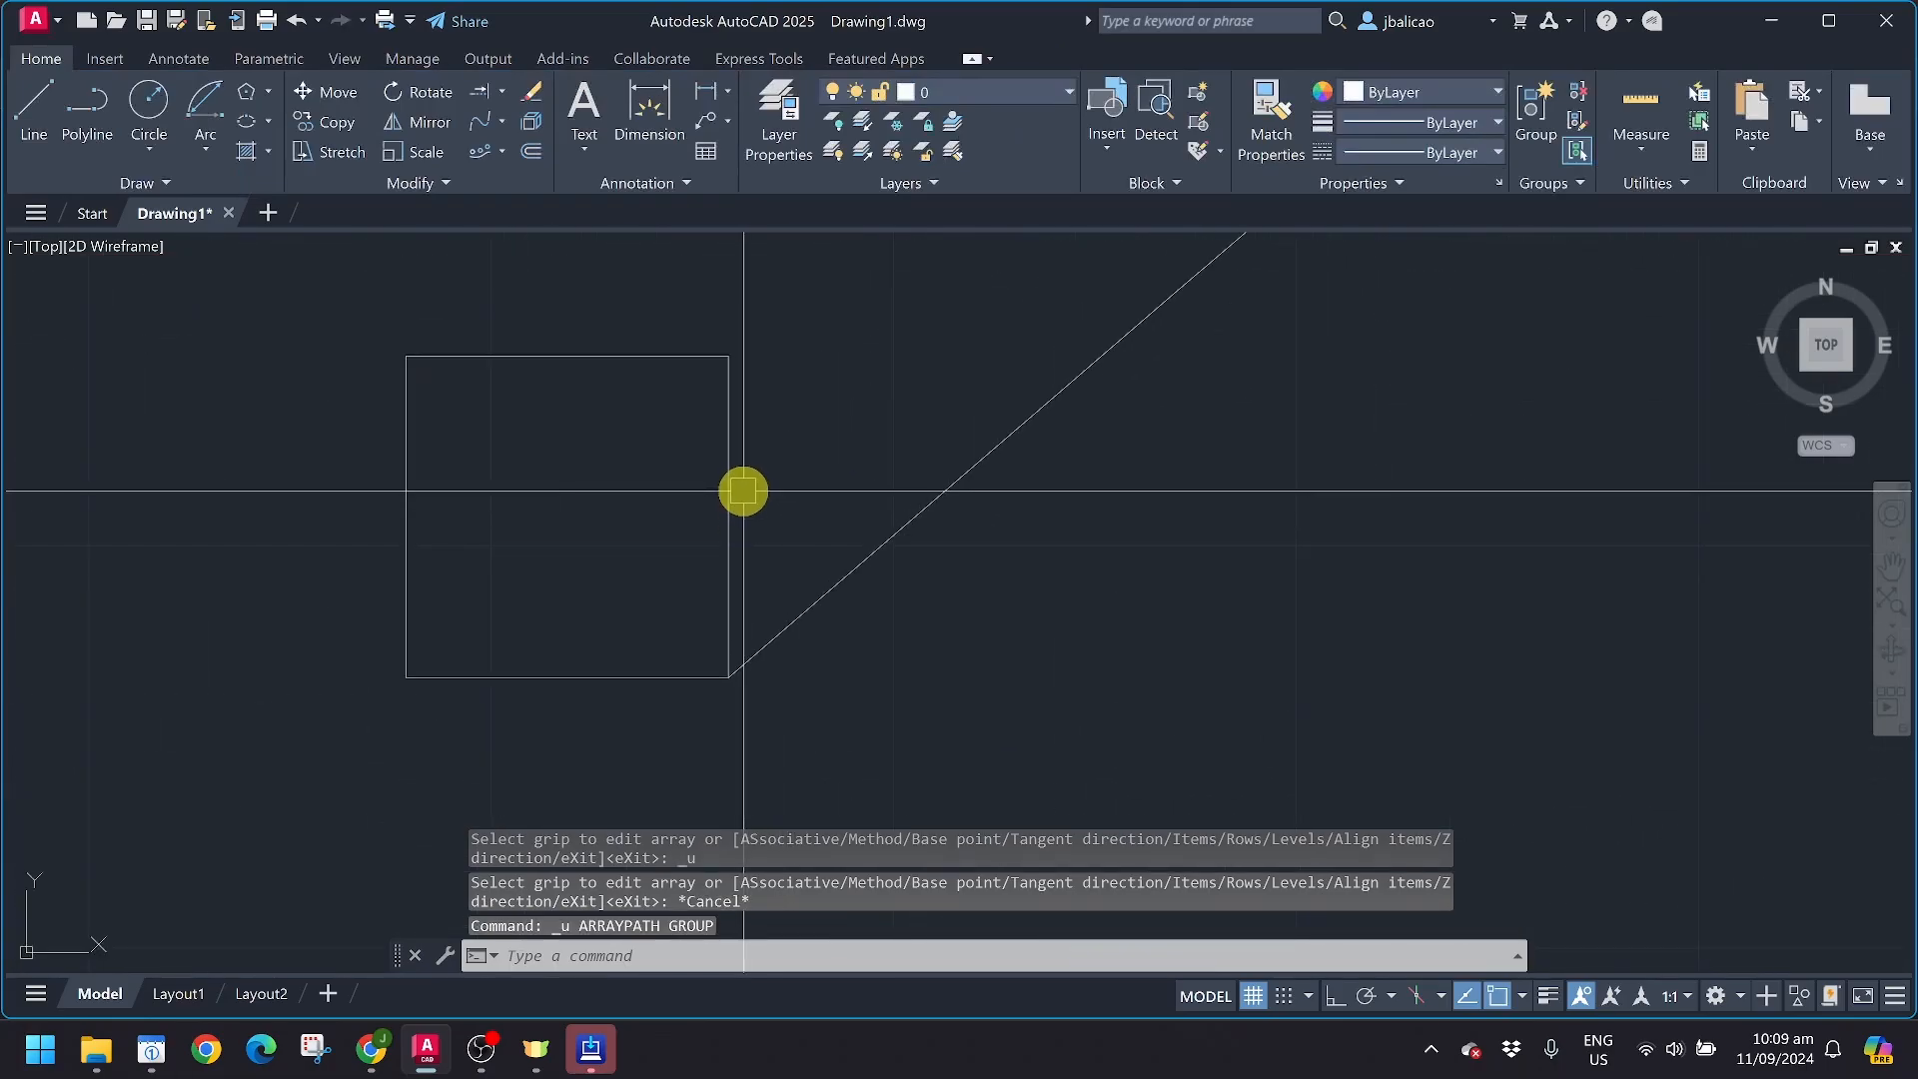
click(739, 490)
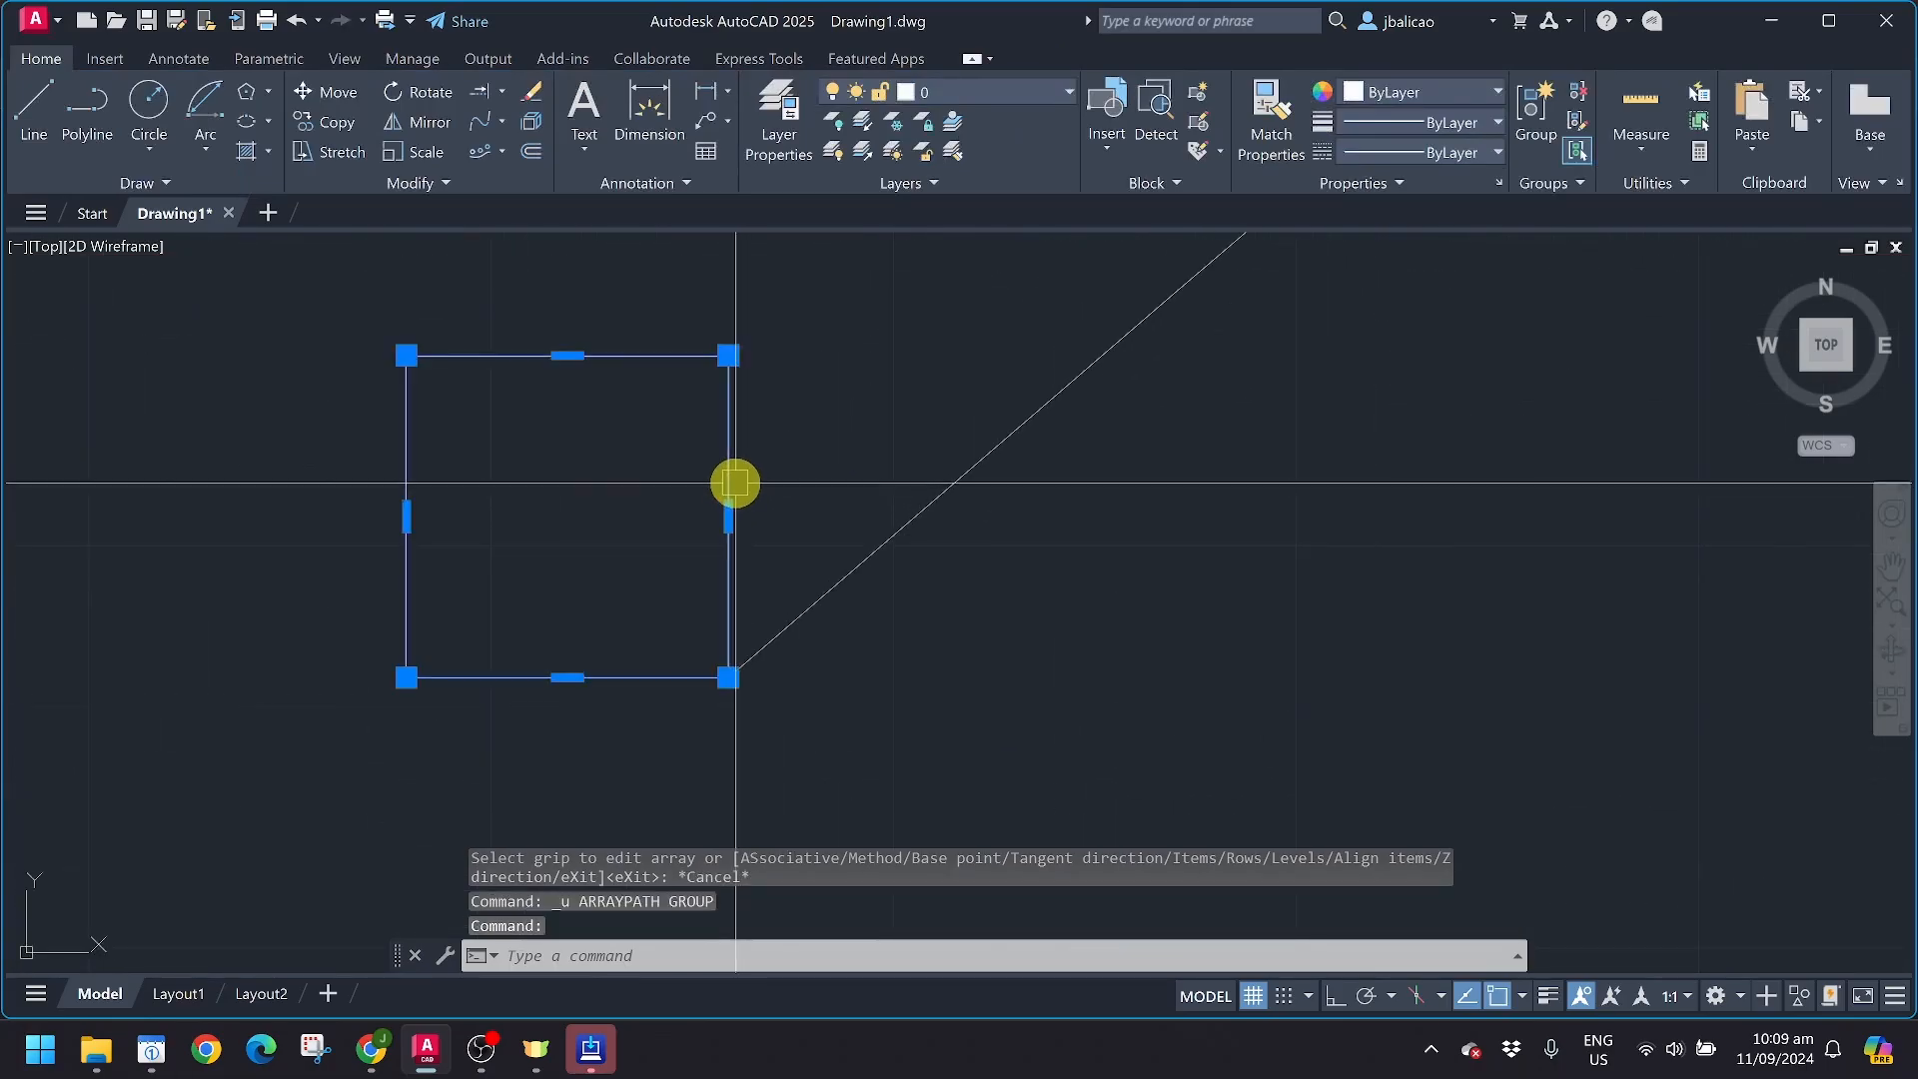
click(419, 100)
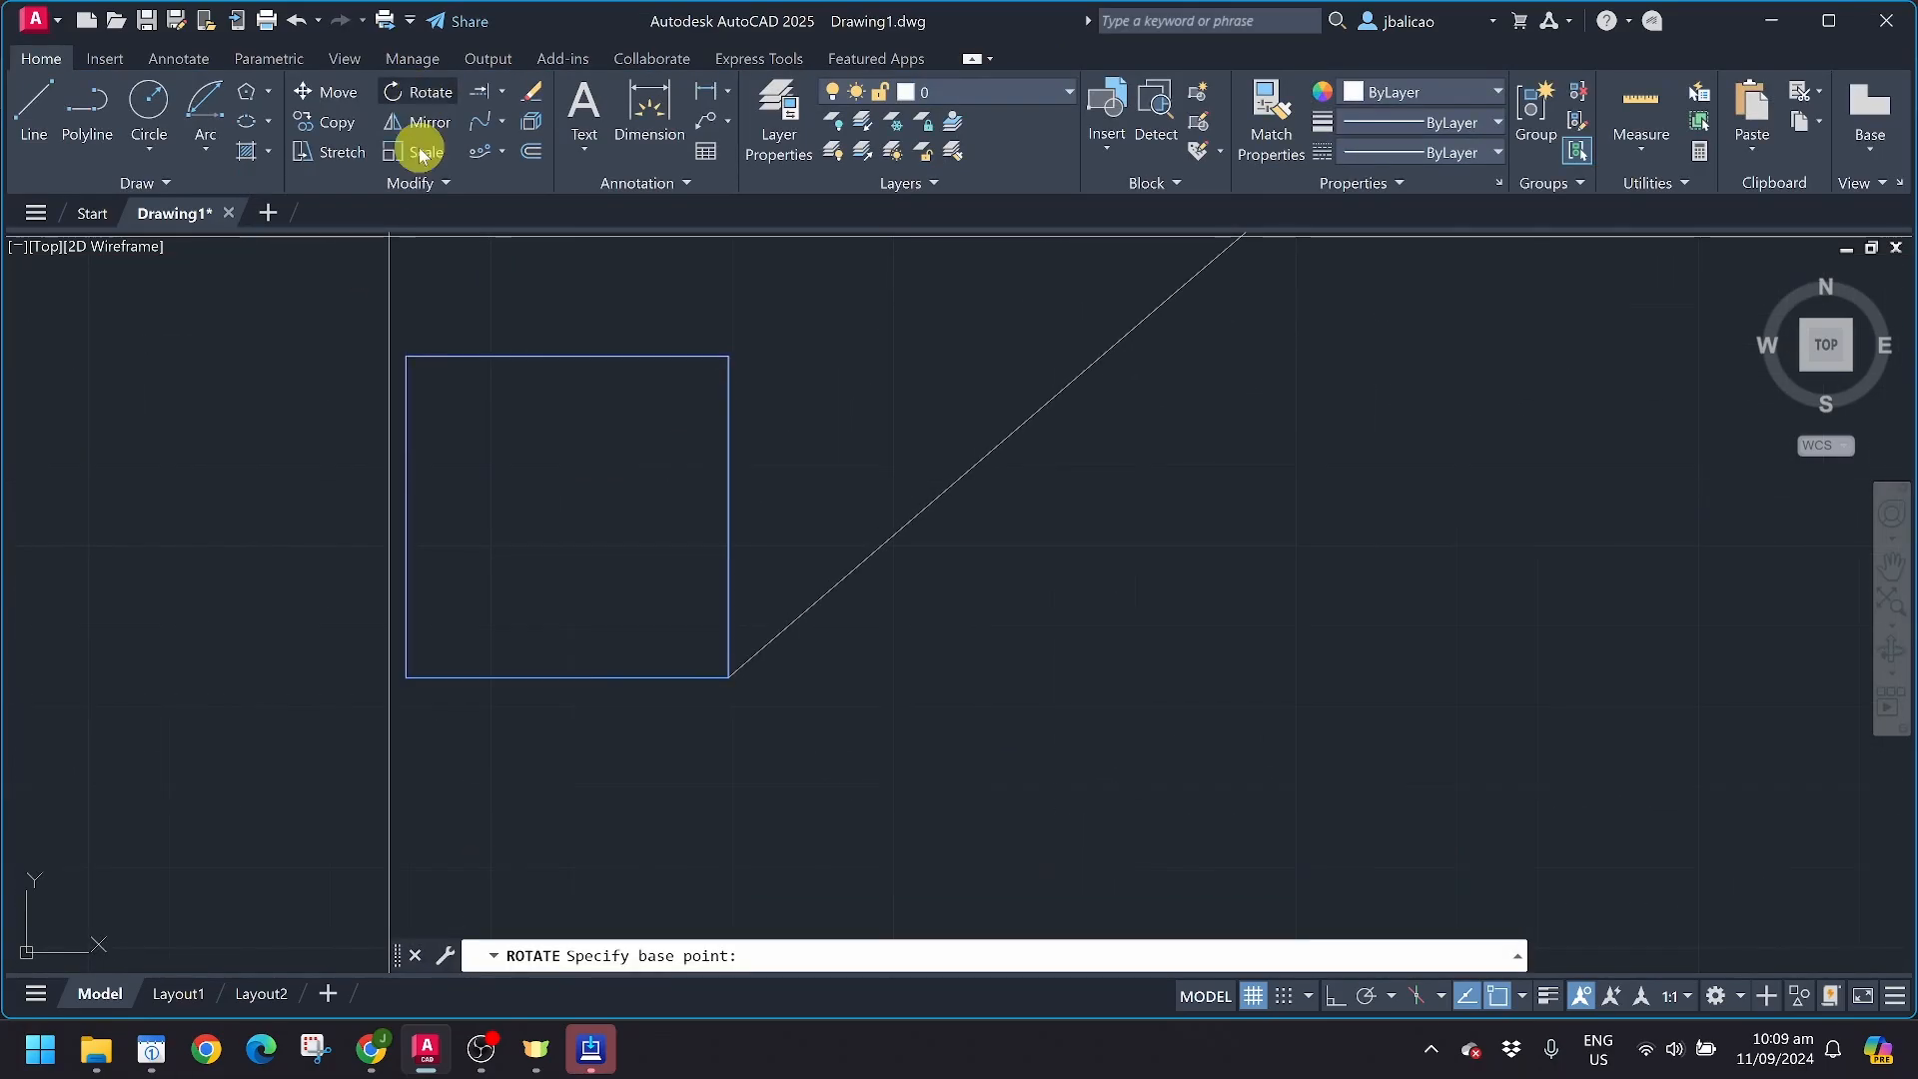
click(718, 676)
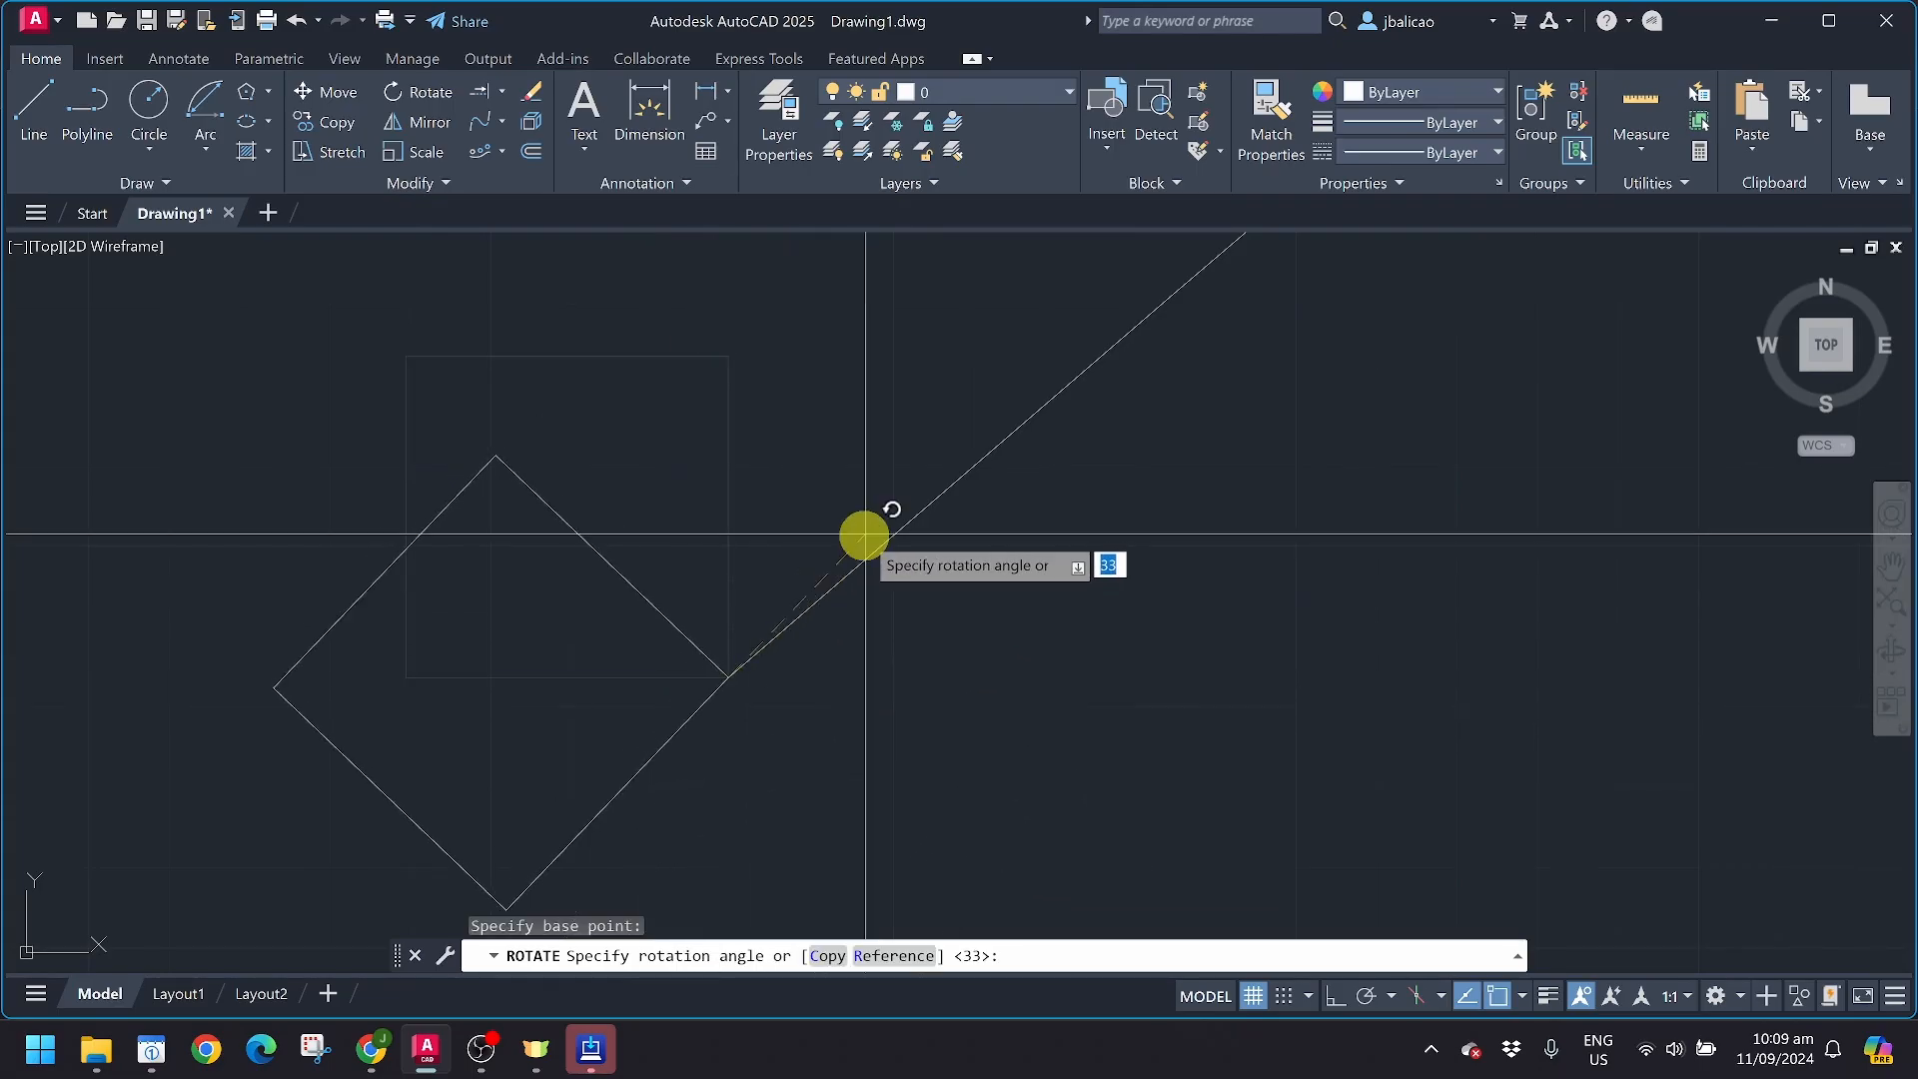
click(917, 518)
Create a Path Array of the rotated square with the spline as the path curve
scroll(736, 715, down, 3)
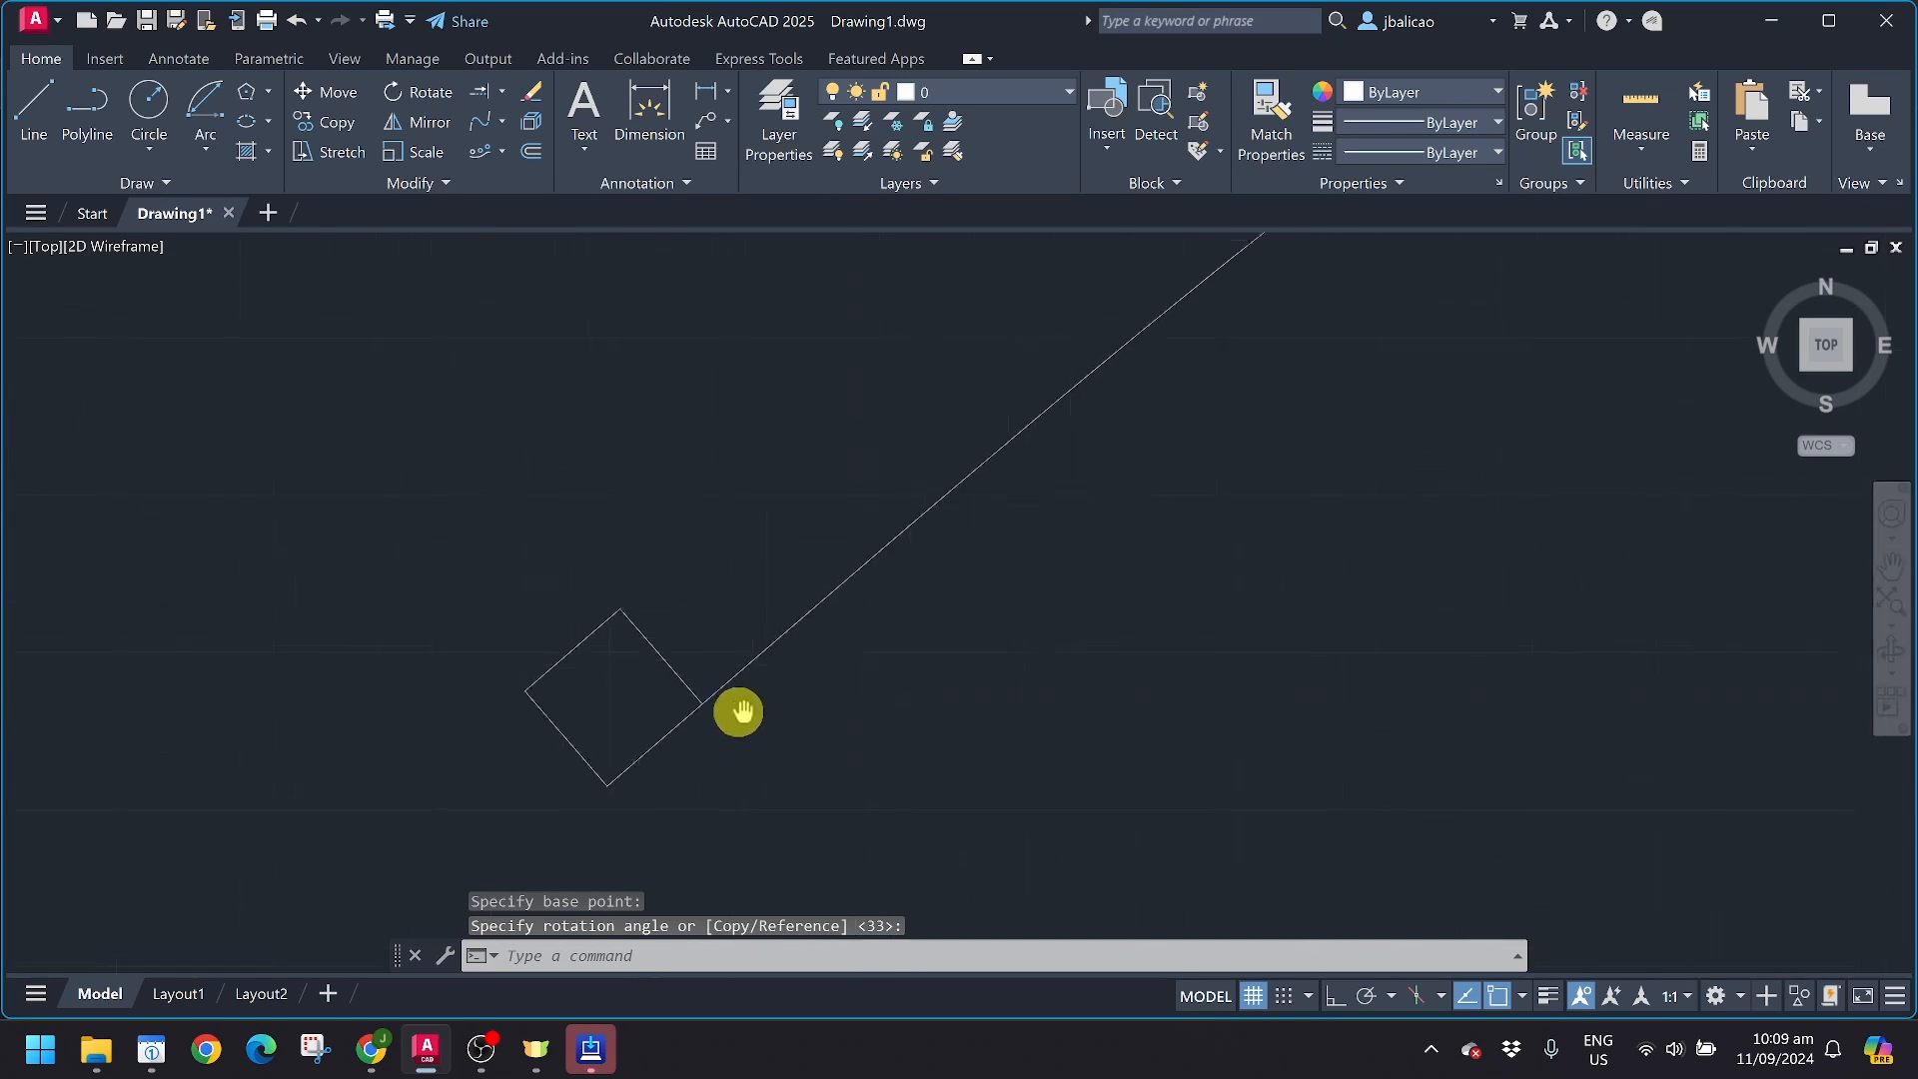
scroll(651, 709, down, 2)
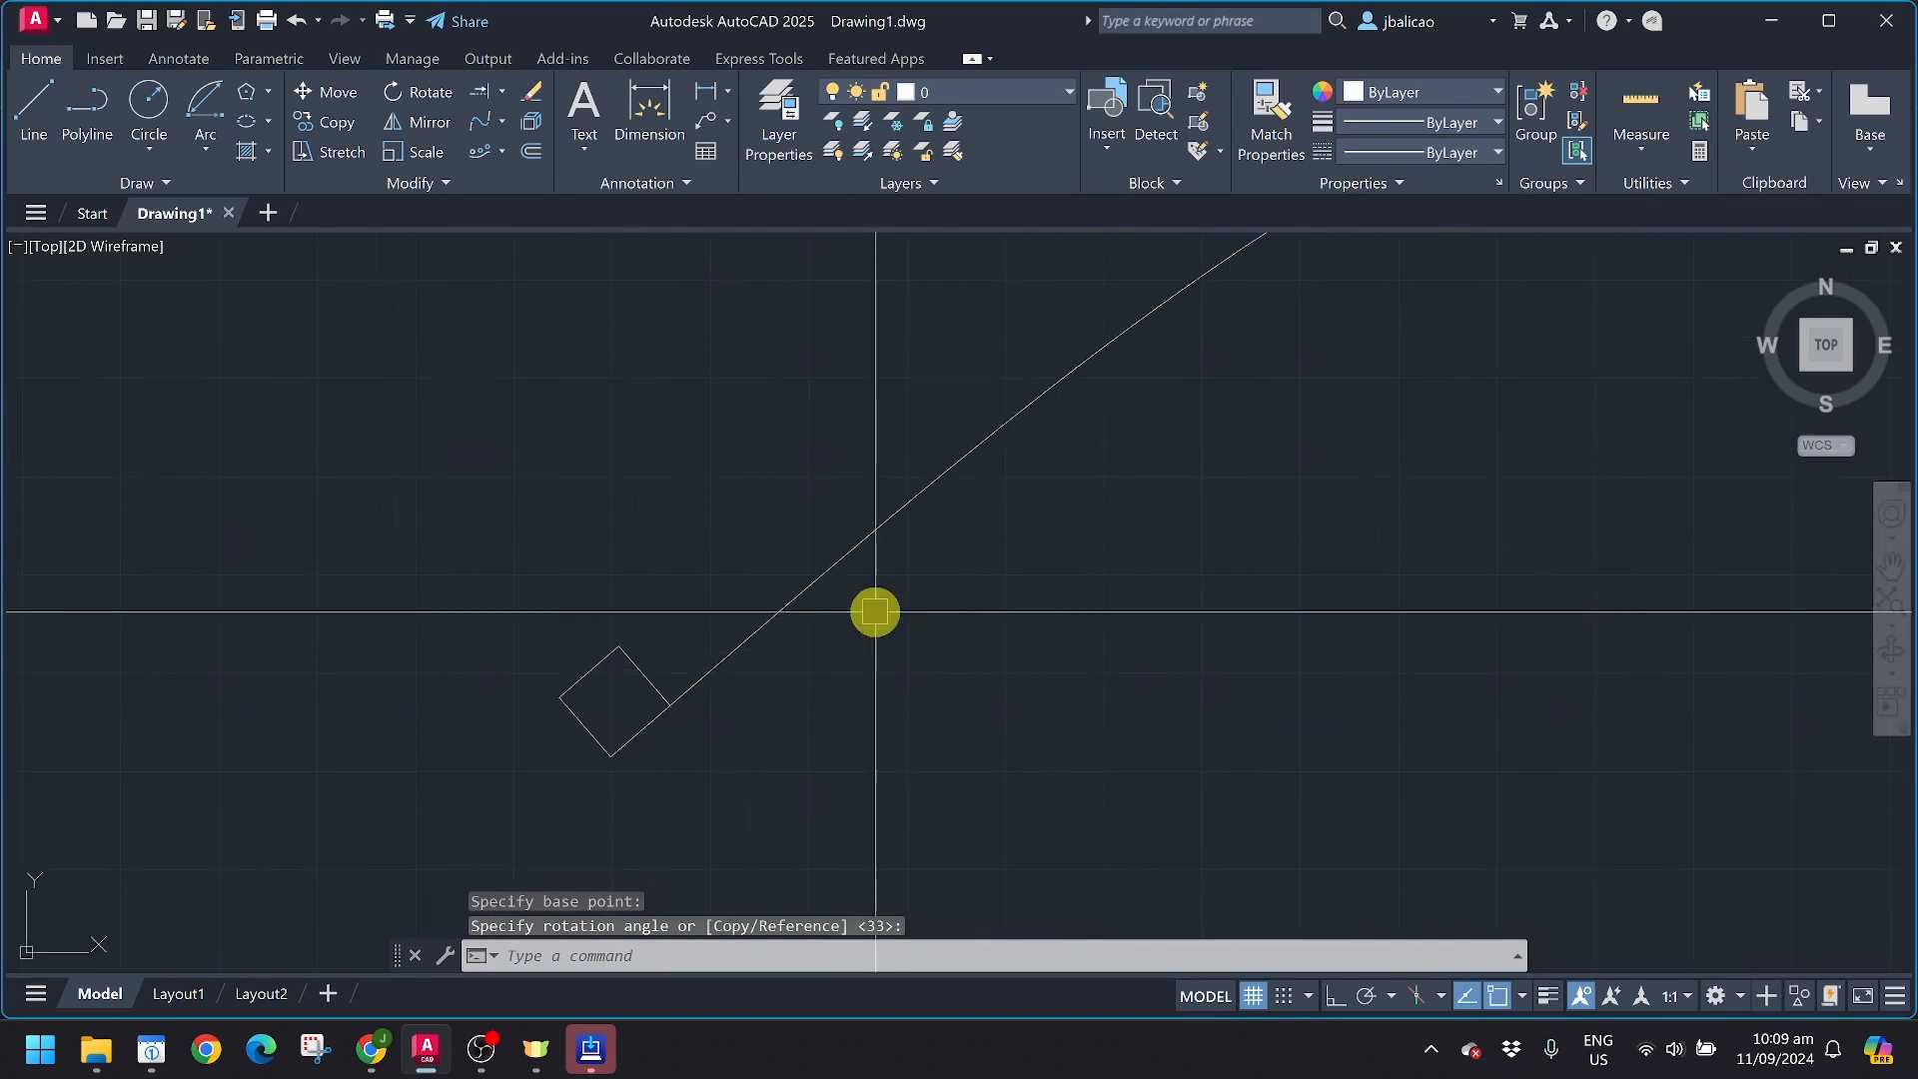
scroll(660, 710, up, 2)
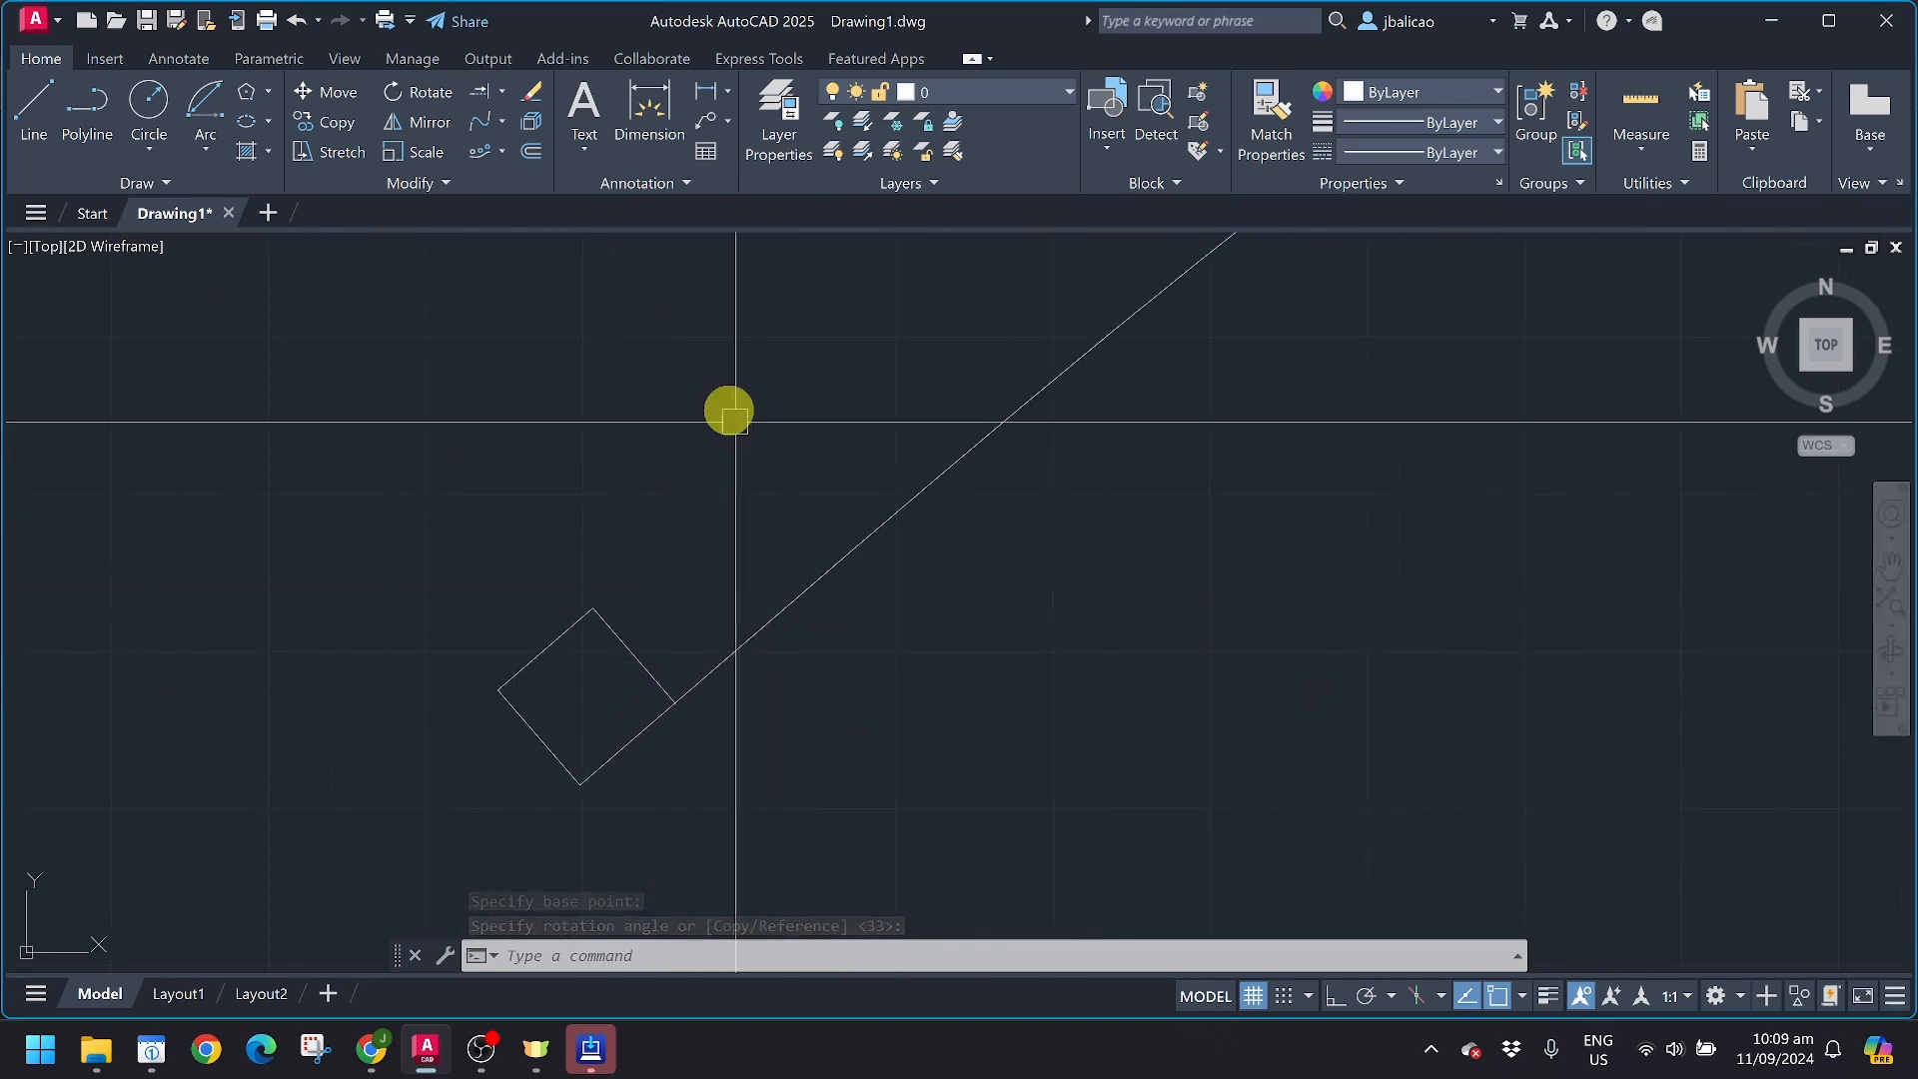
click(480, 153)
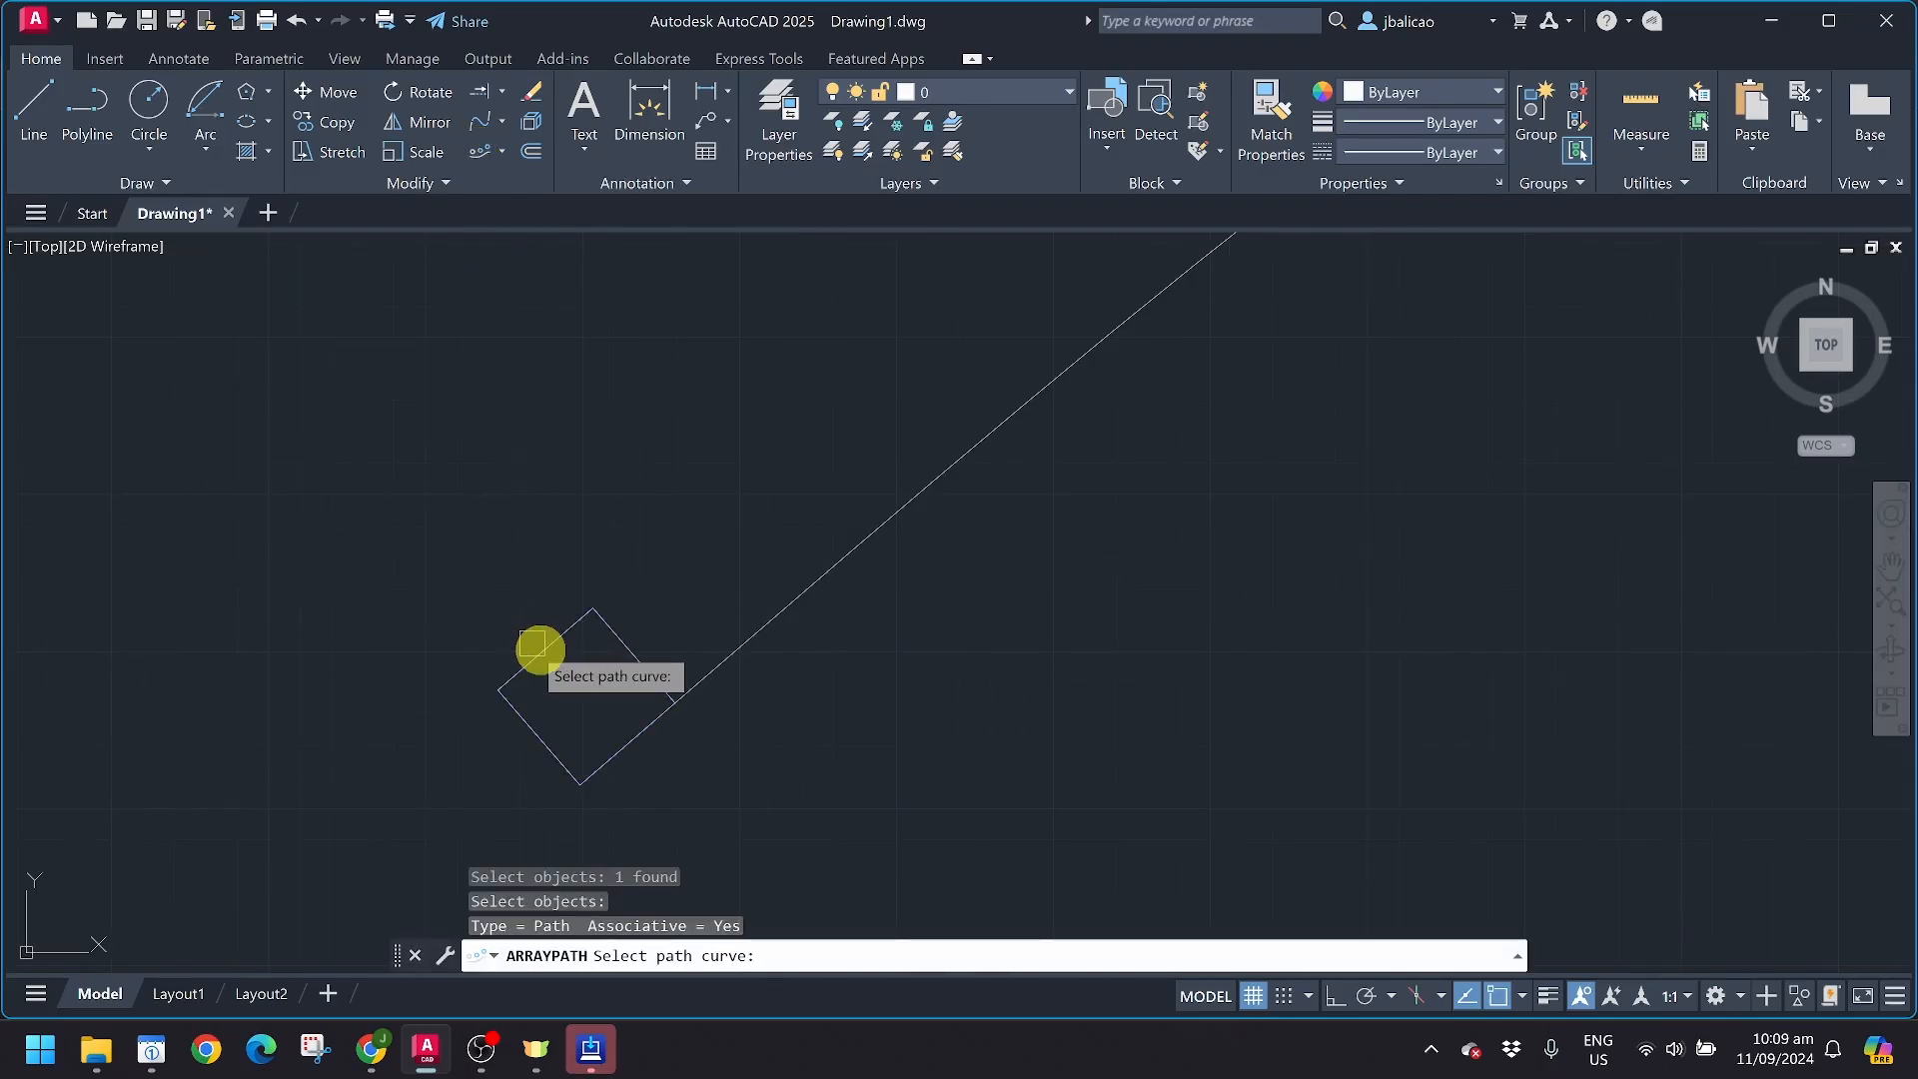
click(755, 635)
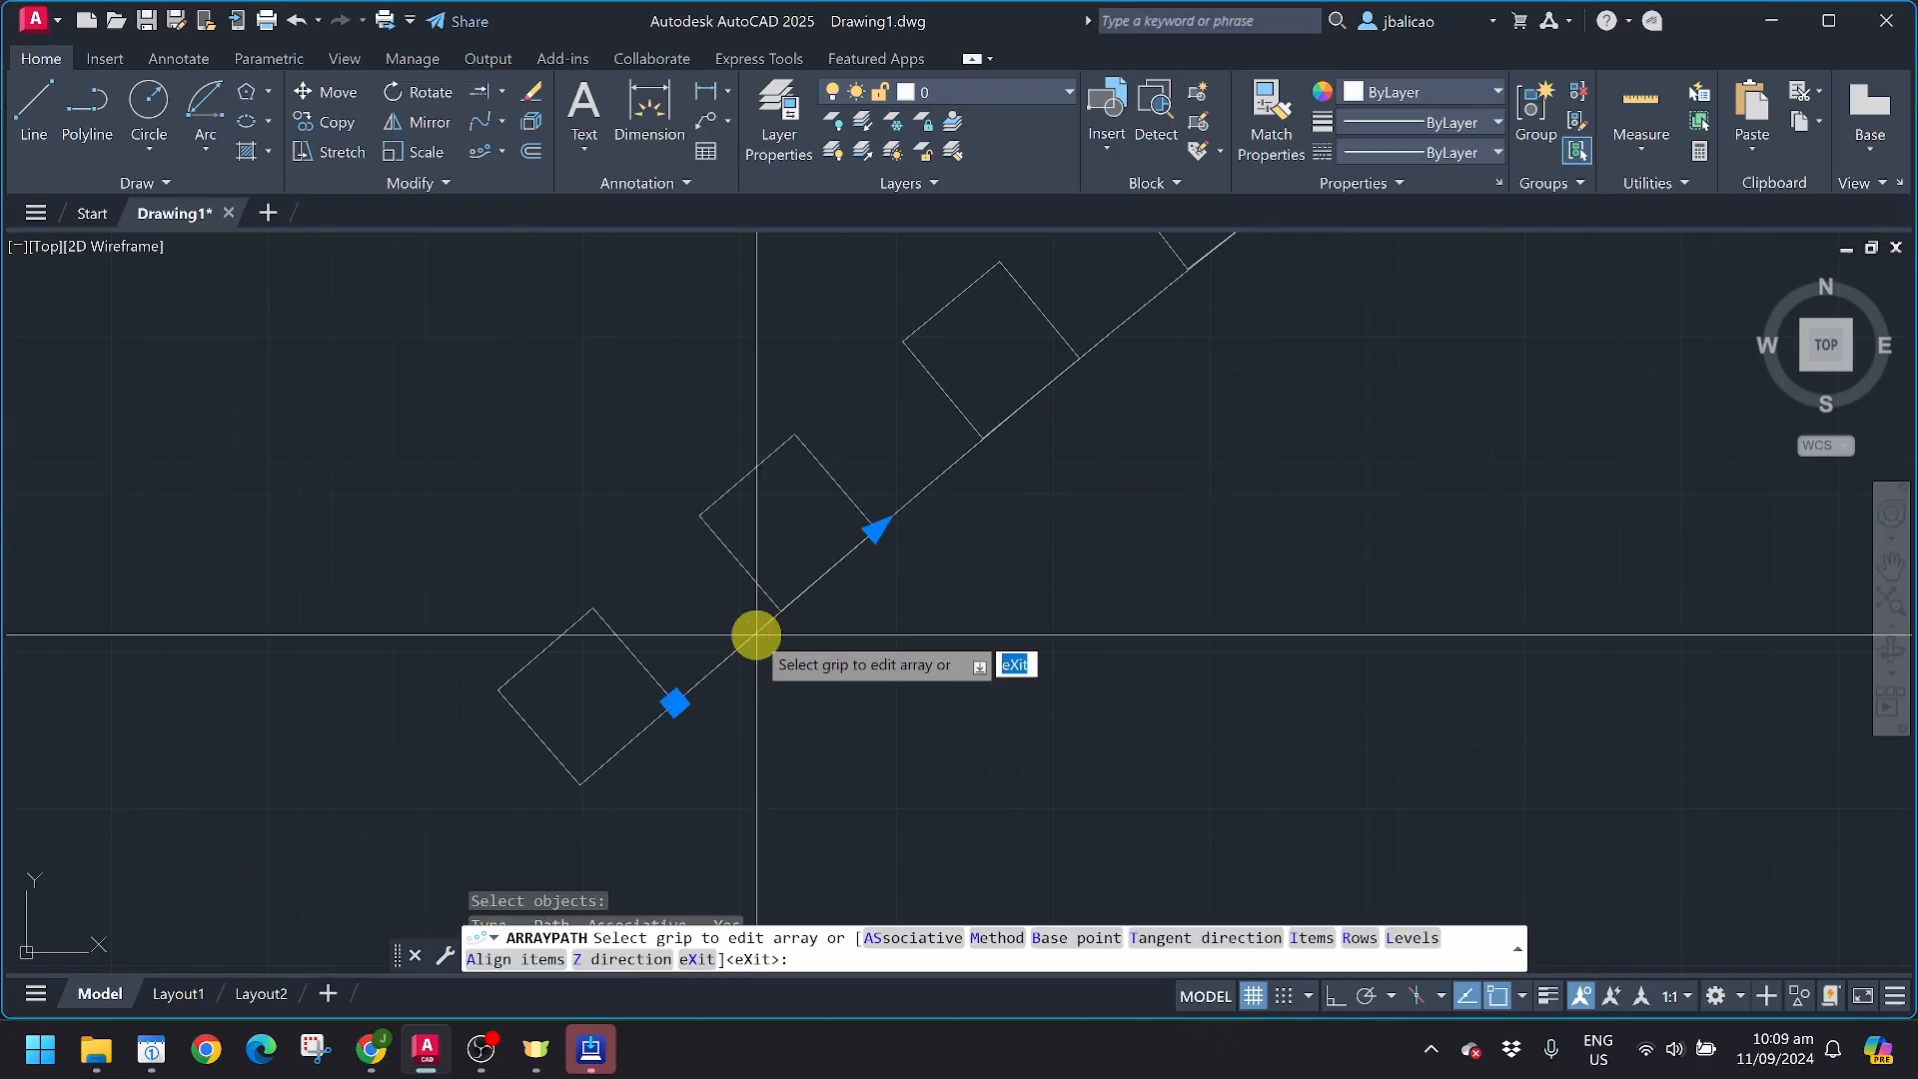
Examine the spacing and alignment of the arrayed squares along the whole spline
scroll(751, 633, down, 10)
scroll(1054, 505, up, 6)
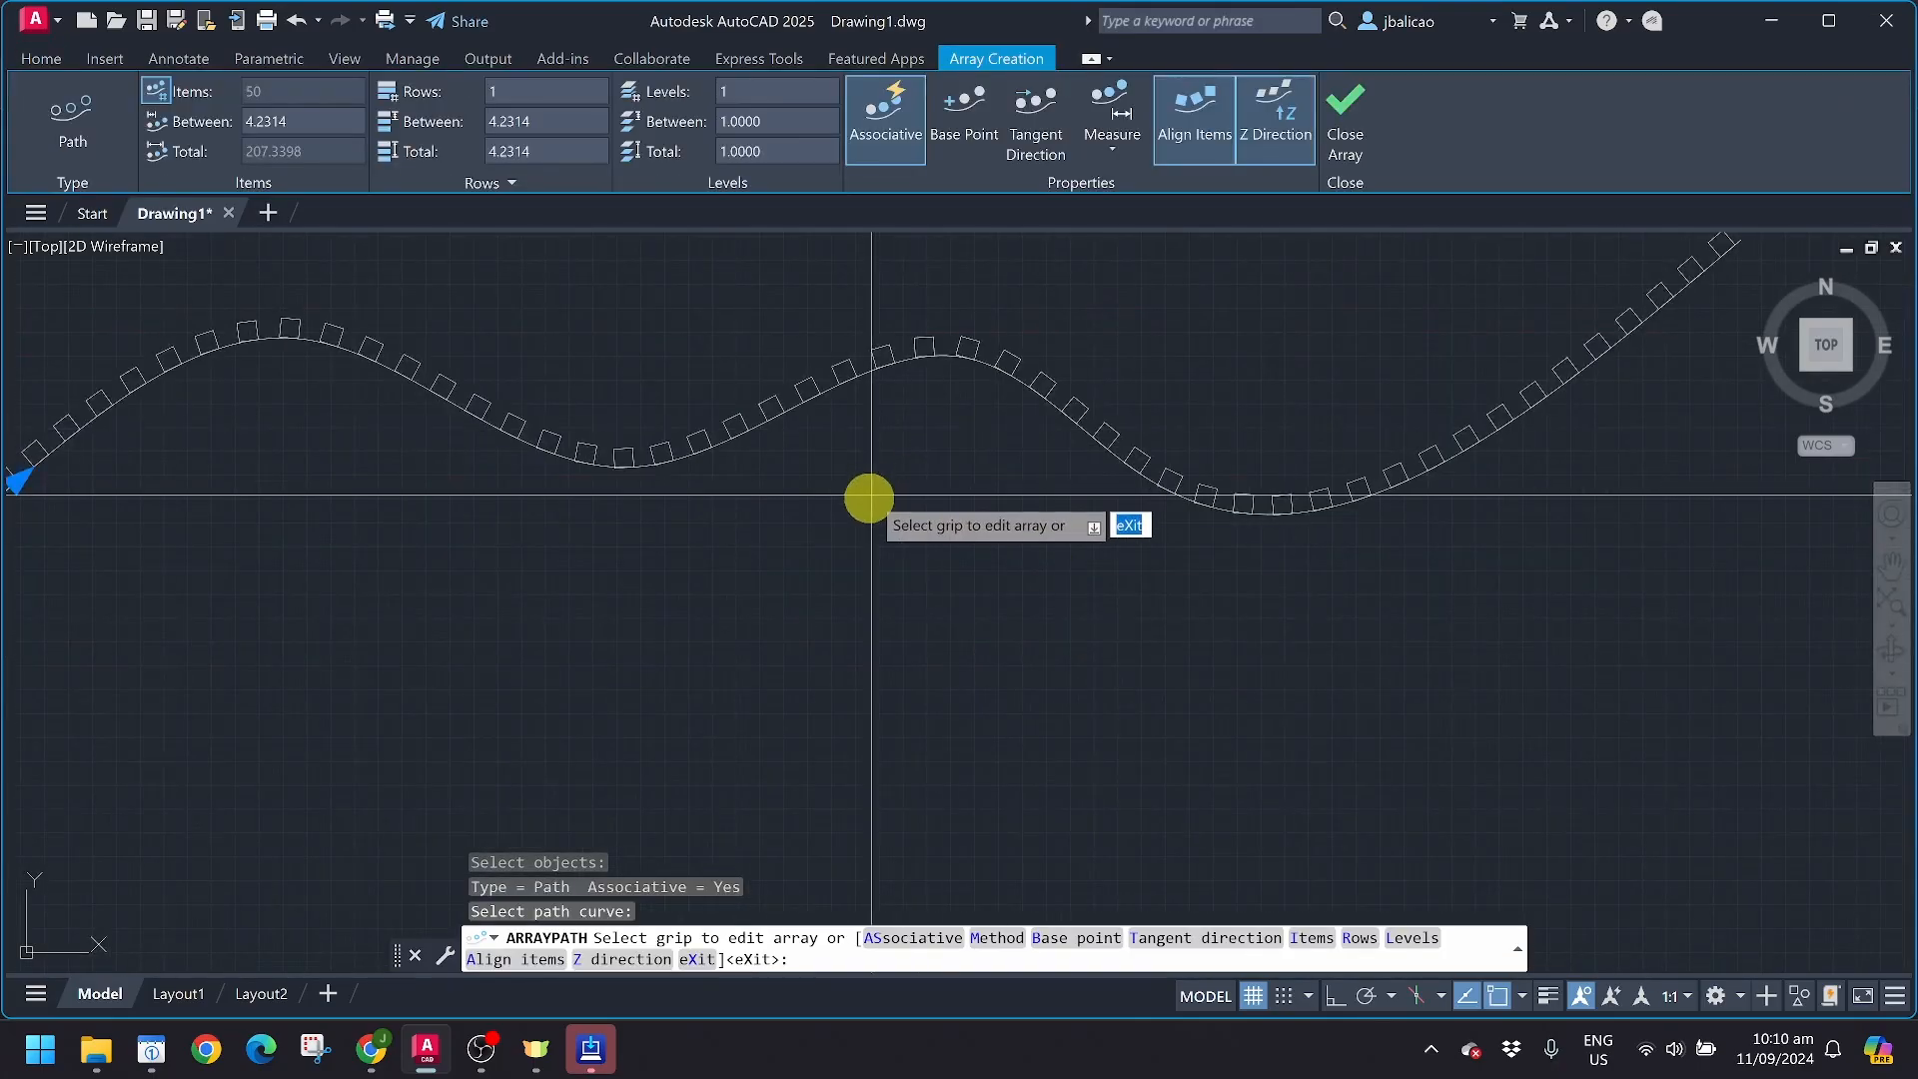
scroll(864, 504, down, 4)
scroll(934, 429, up, 9)
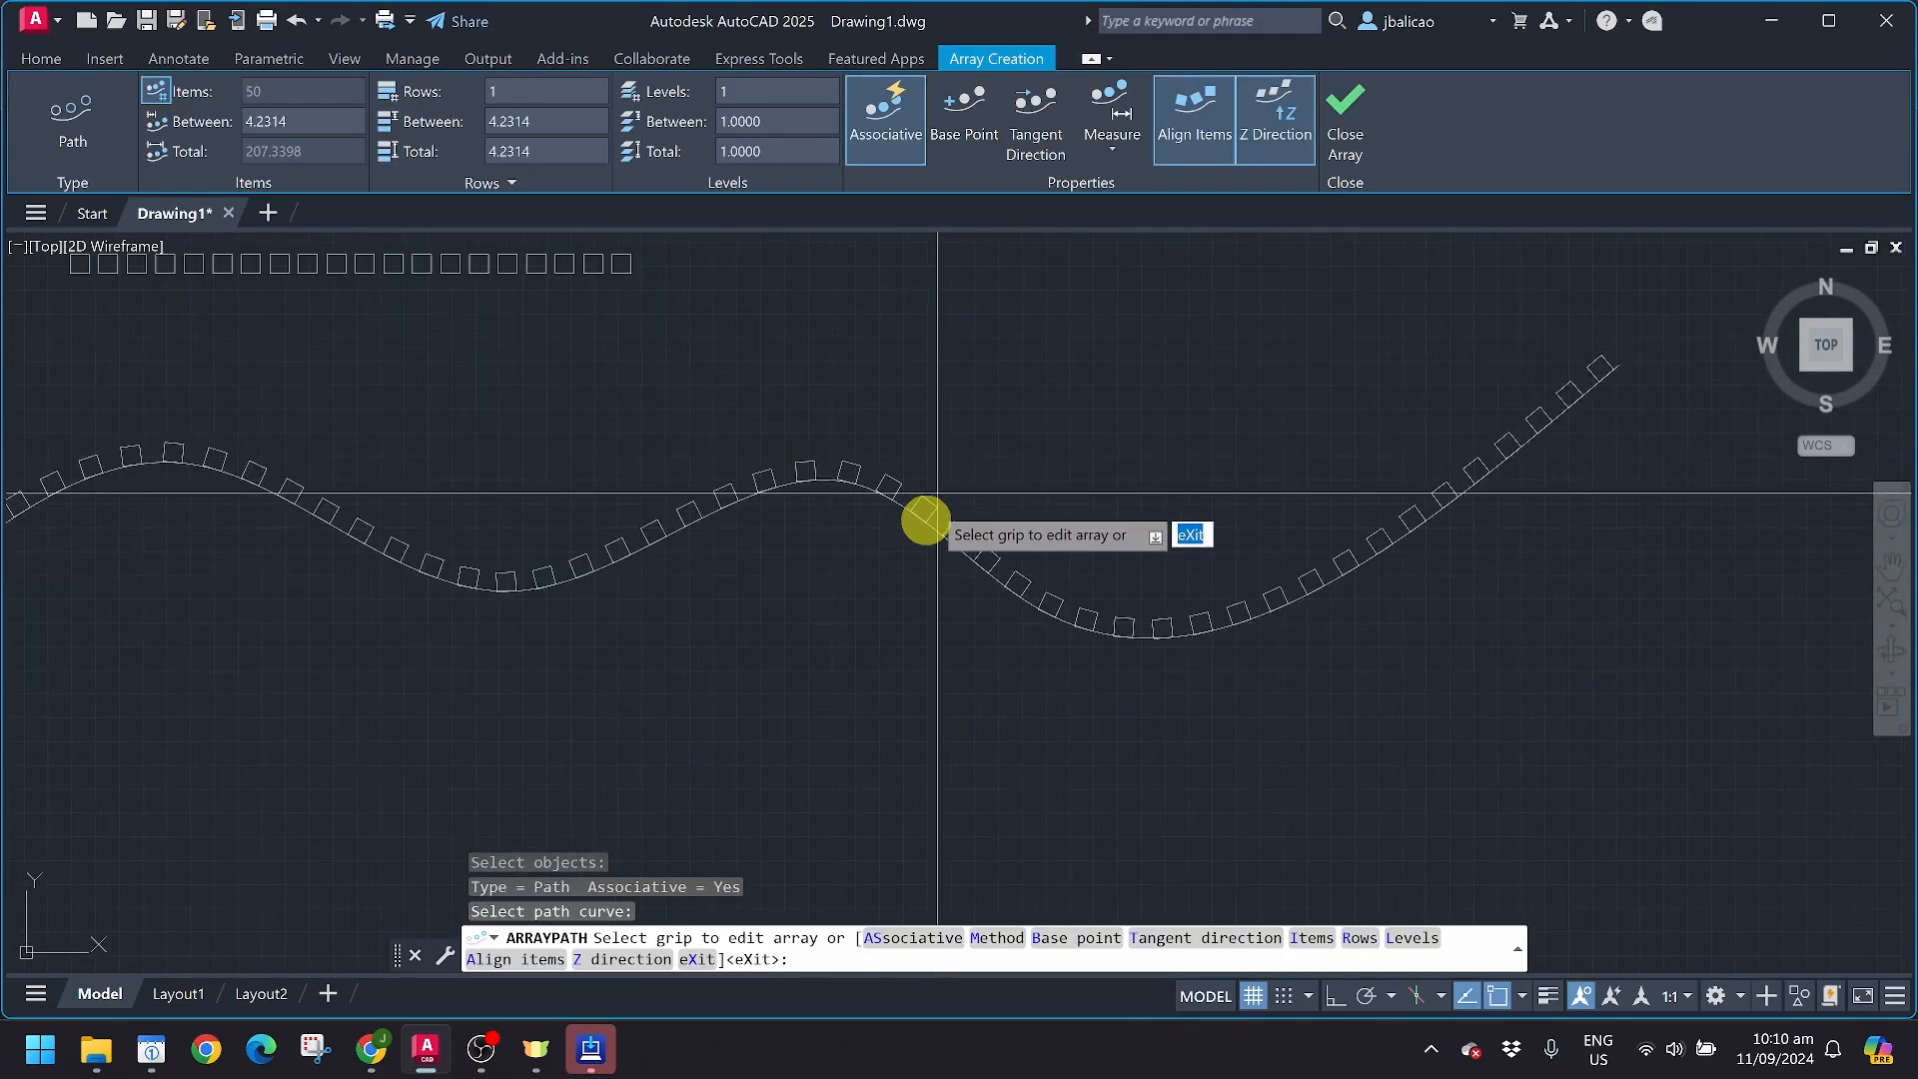
scroll(1004, 438, down, 3)
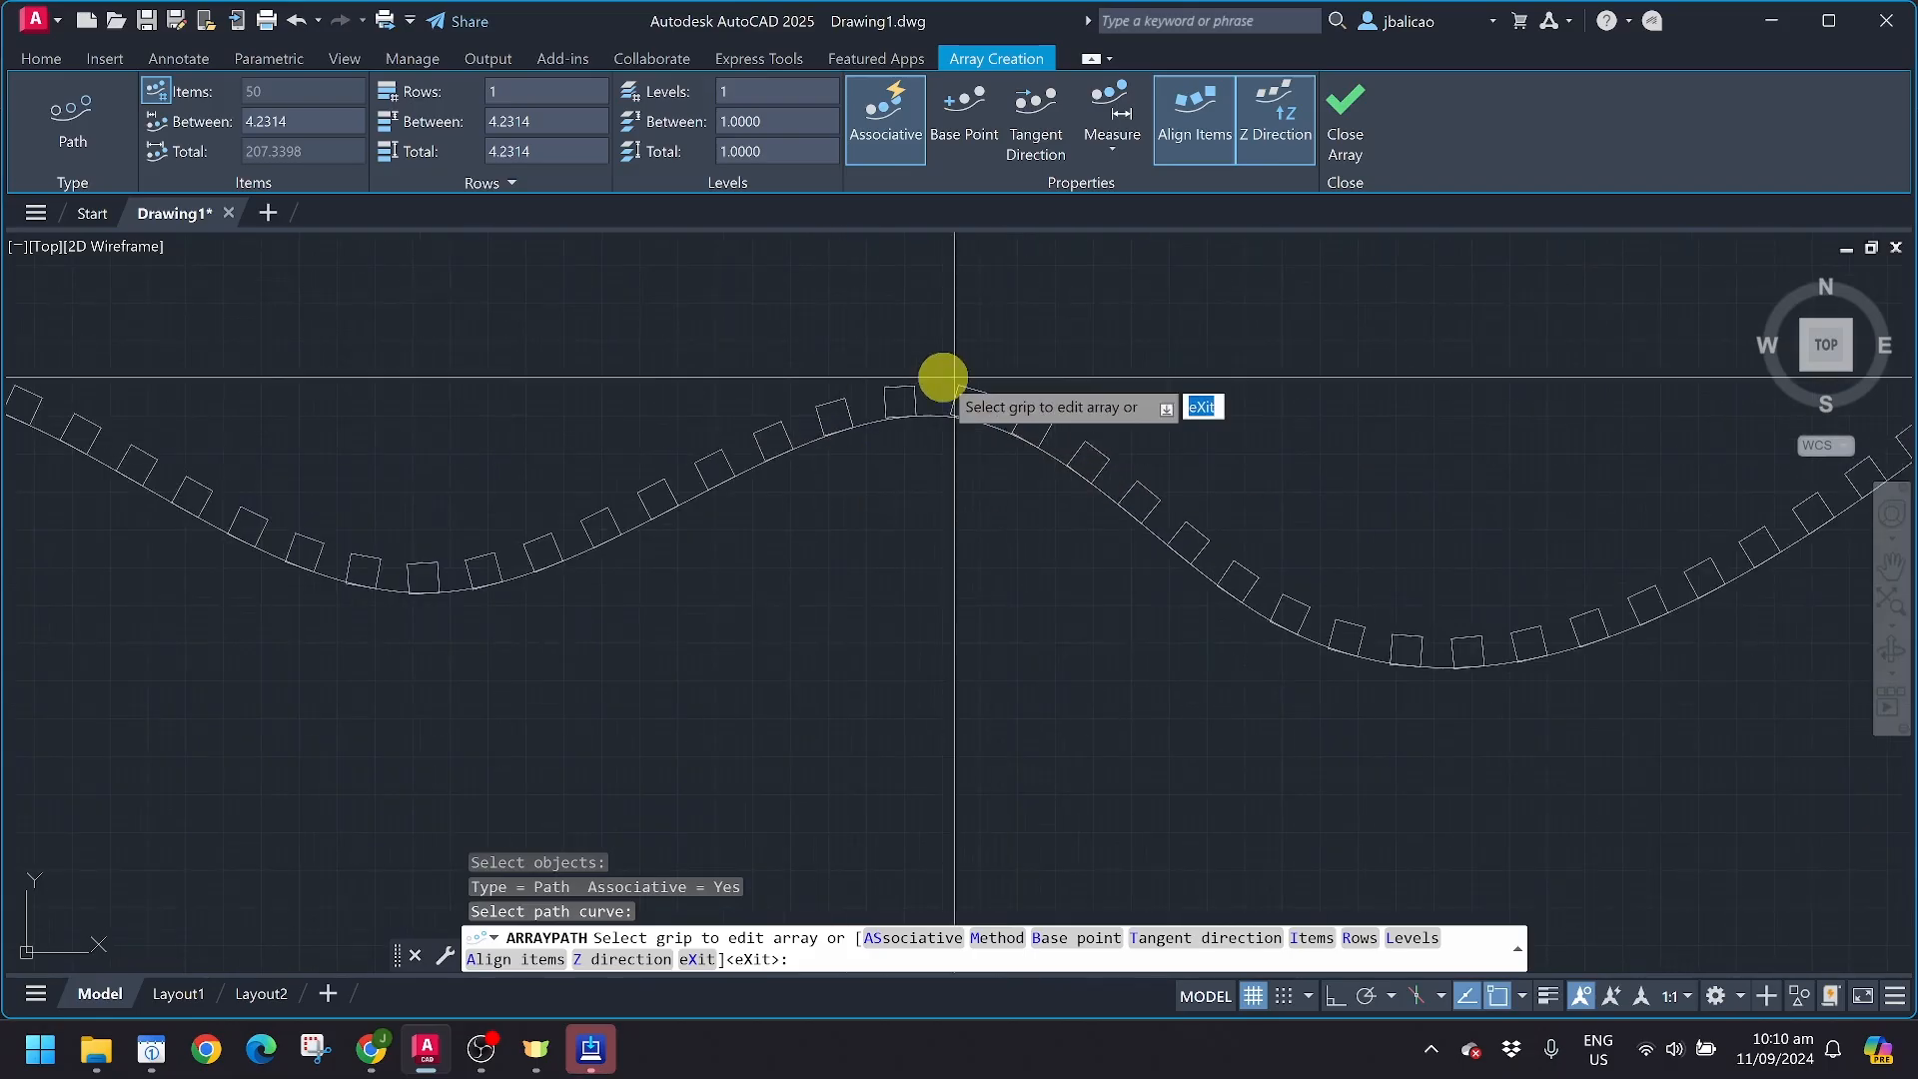
middle_drag(1165, 557, 606, 672)
scroll(1469, 490, down, 4)
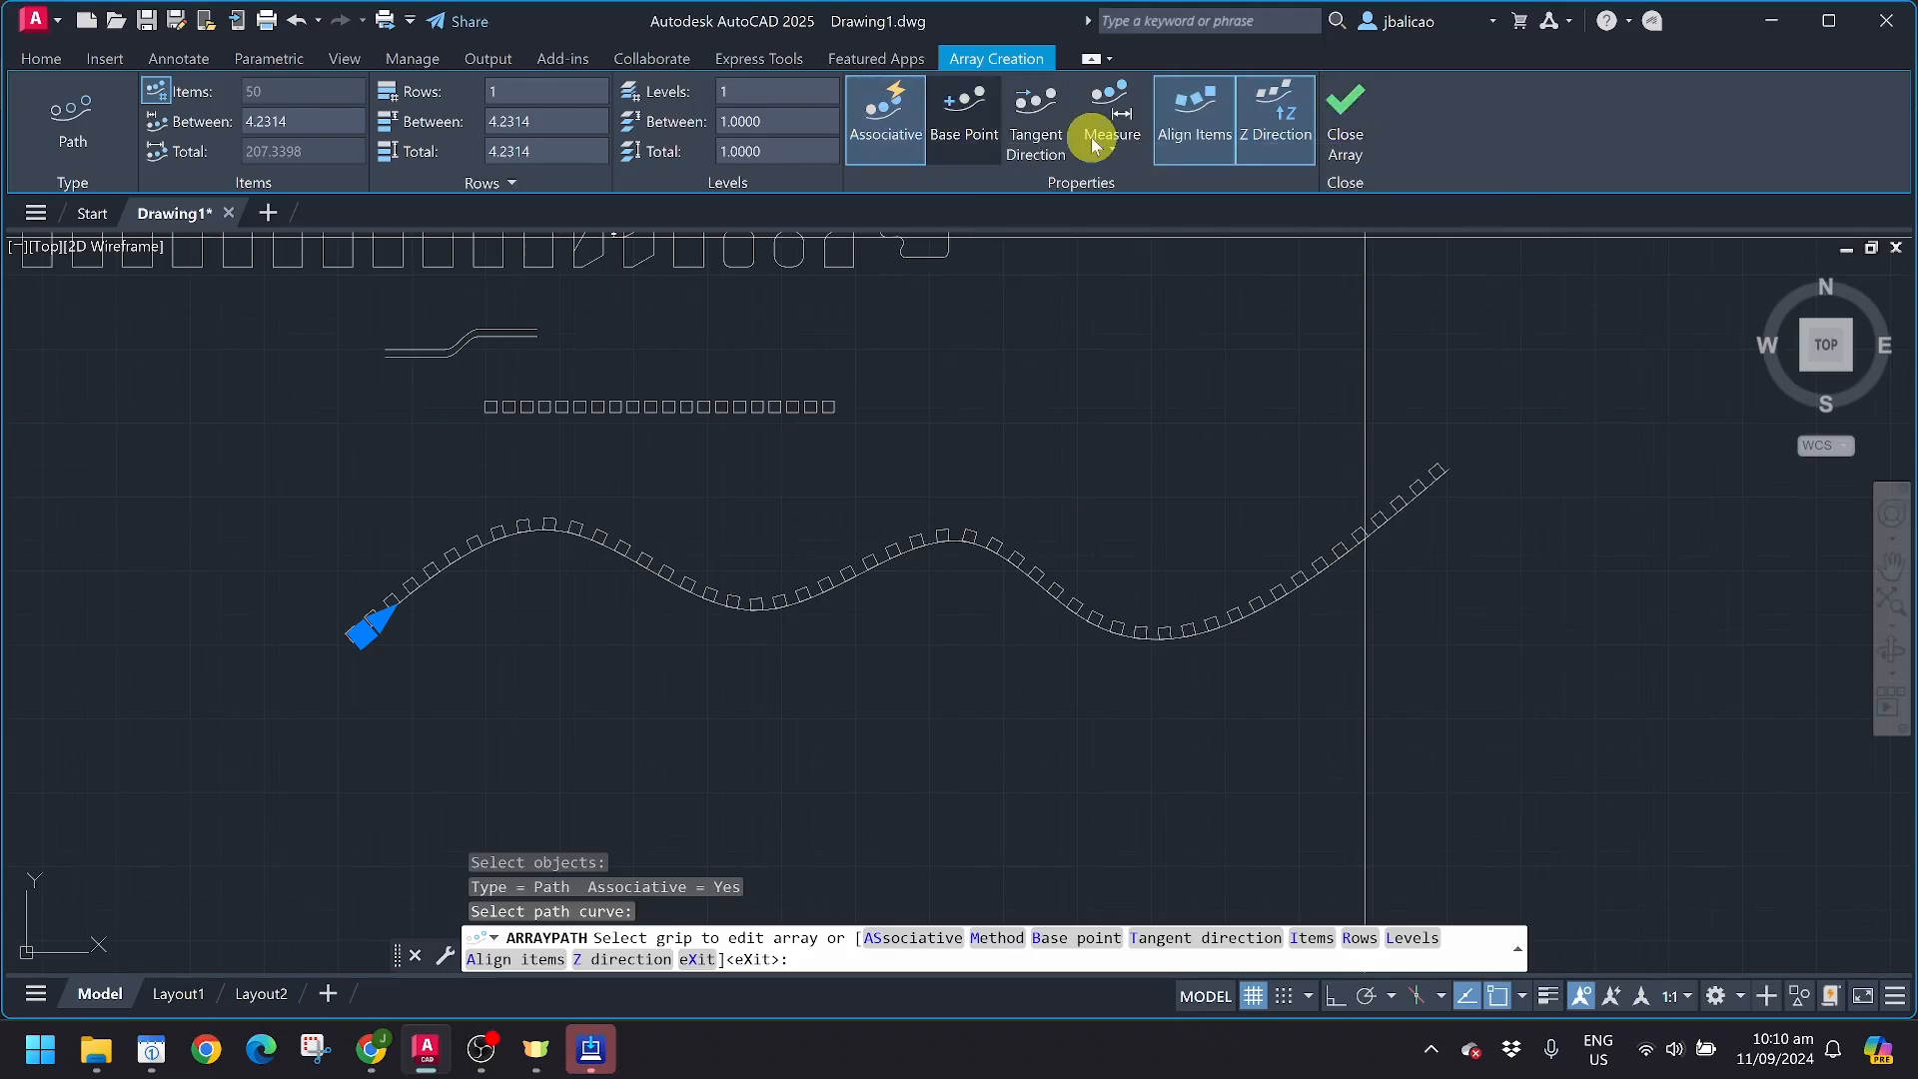
Start redefining the path array's base point, cancel the request, and close the array
click(984, 133)
click(1032, 135)
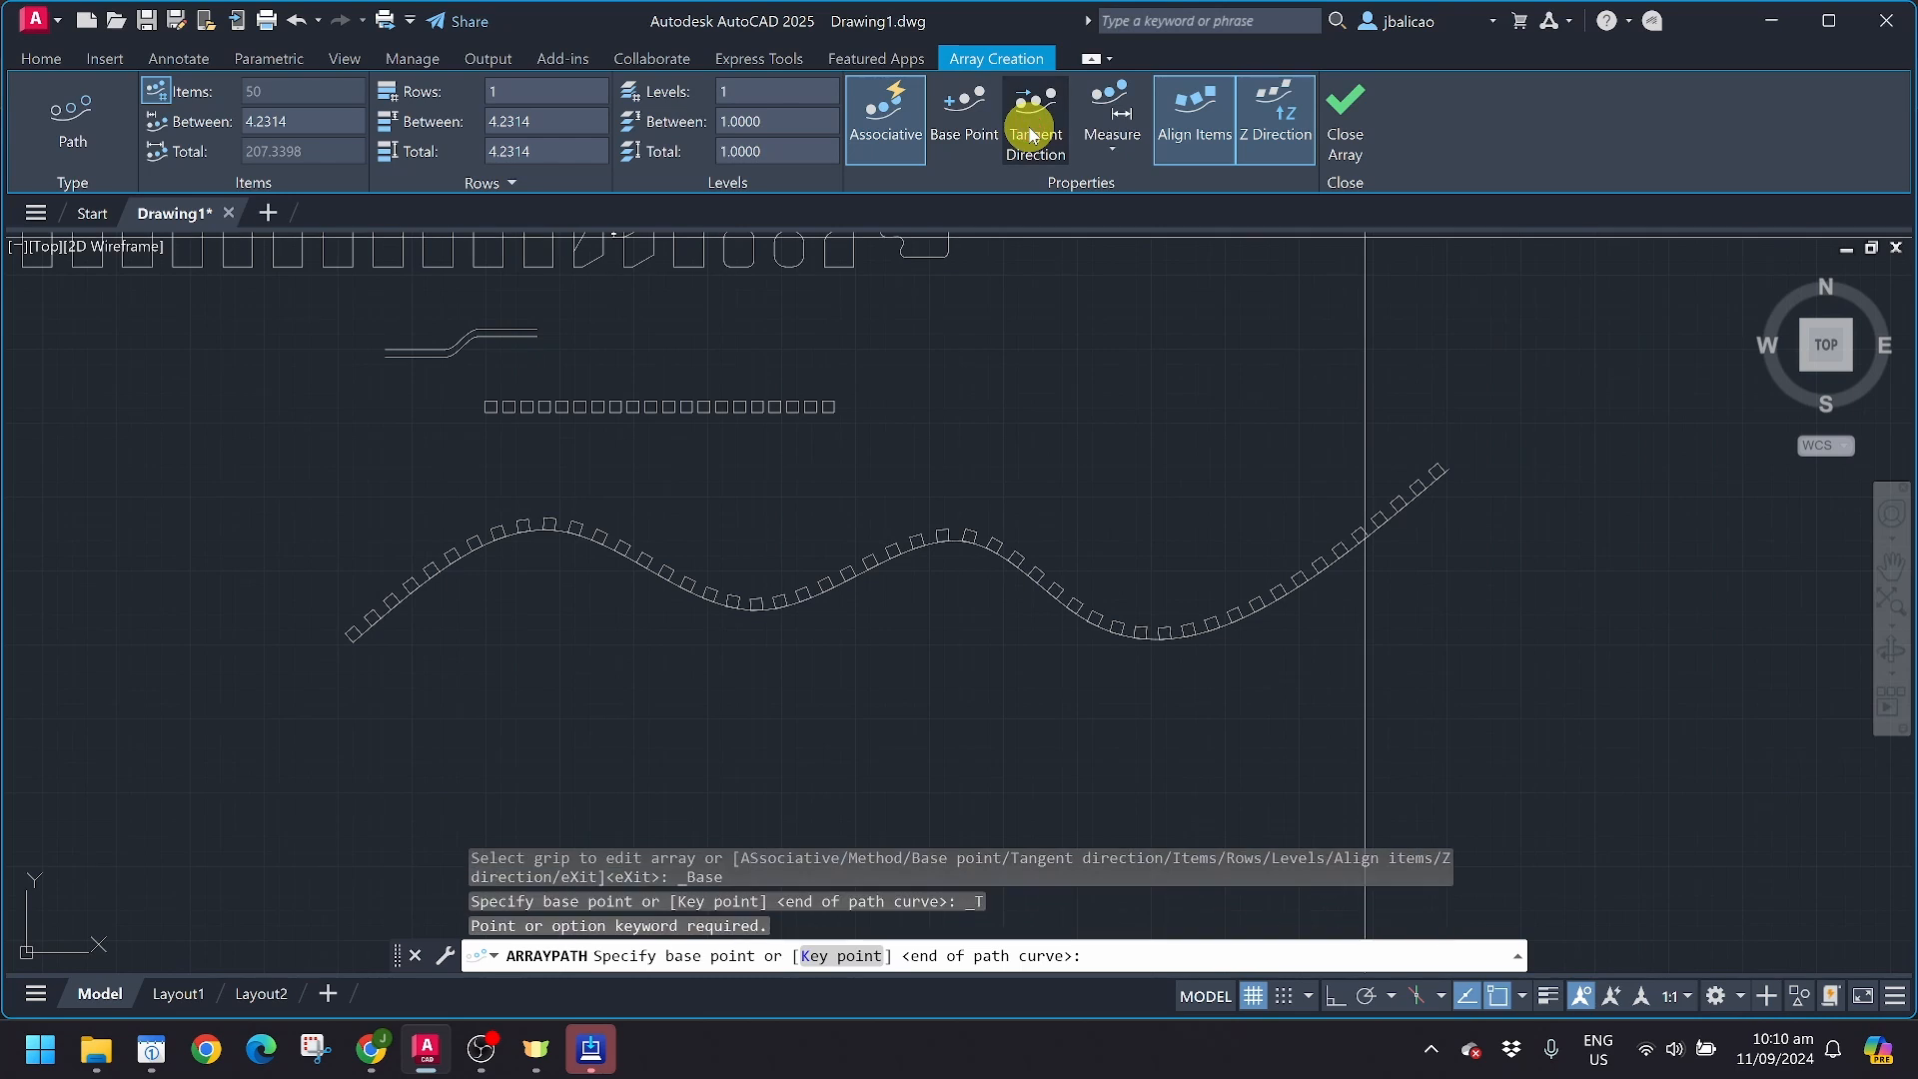
scroll(920, 633, up, 6)
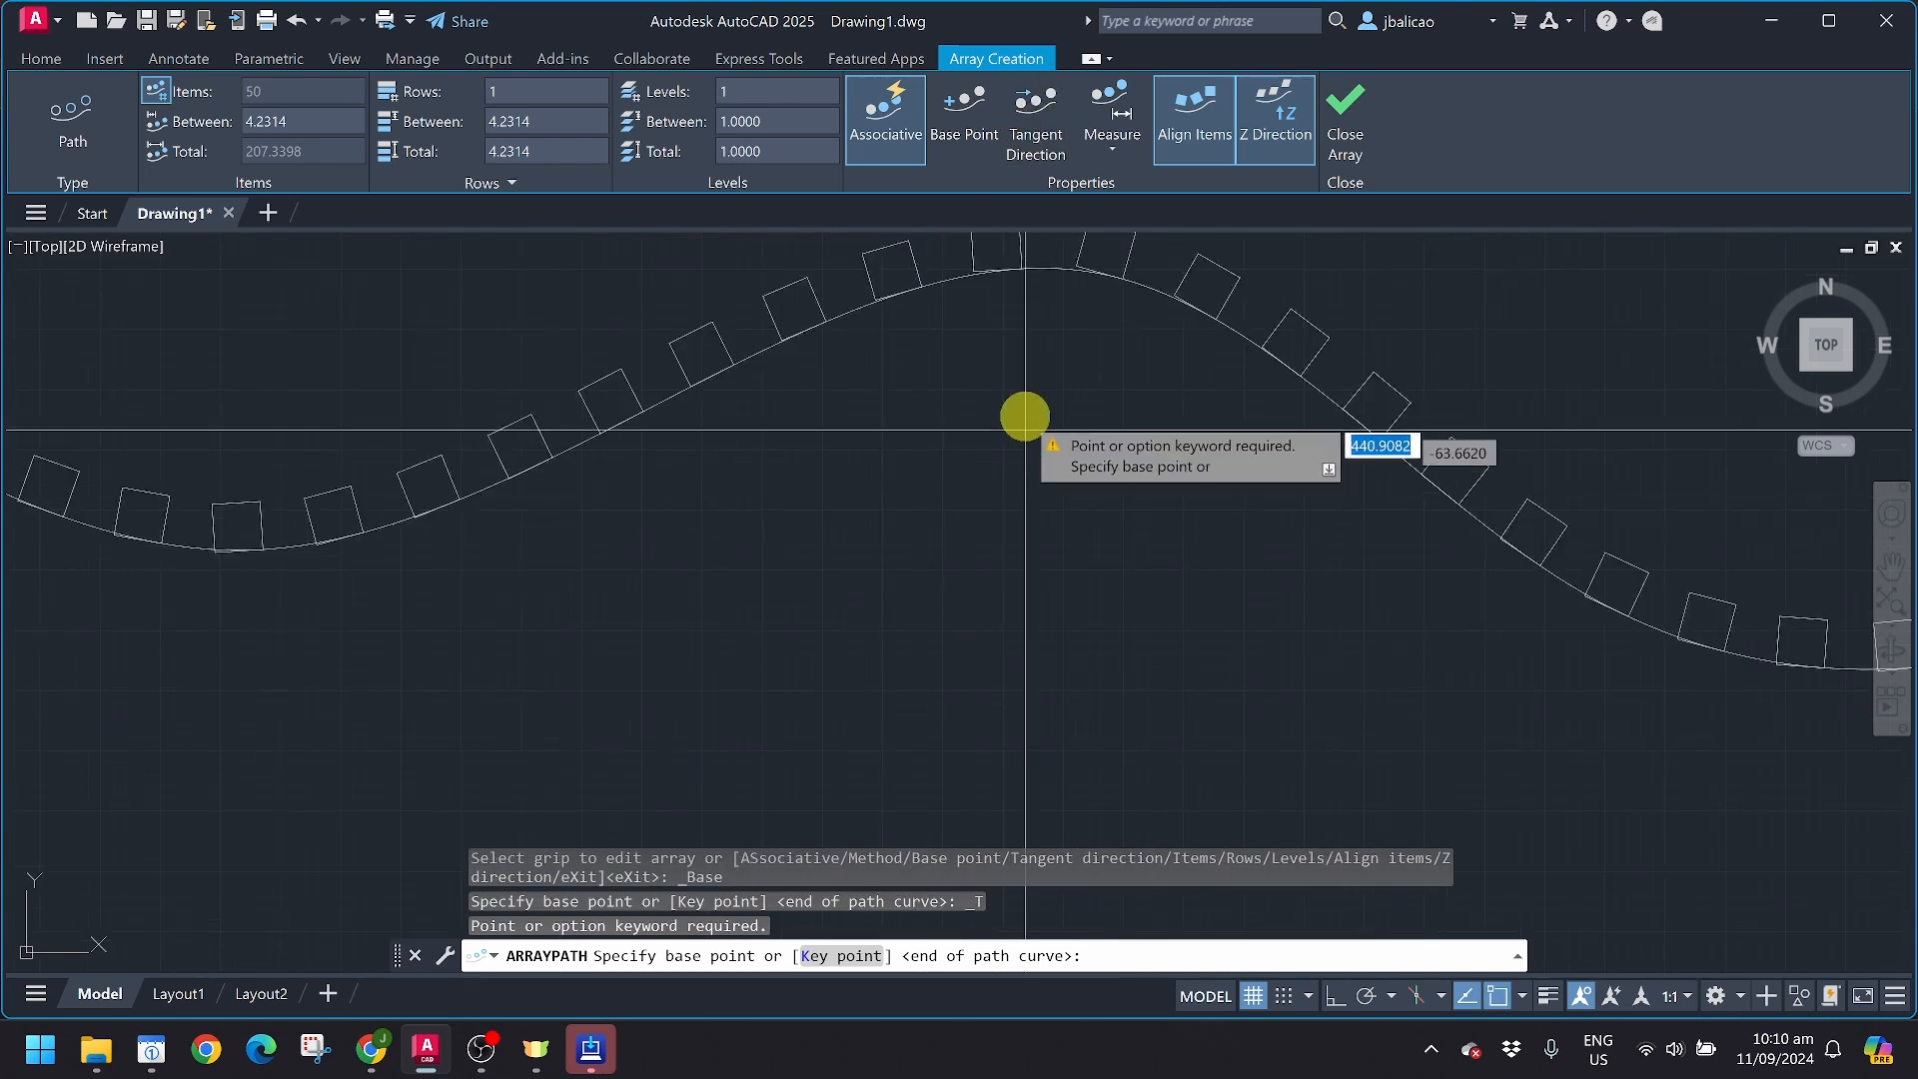
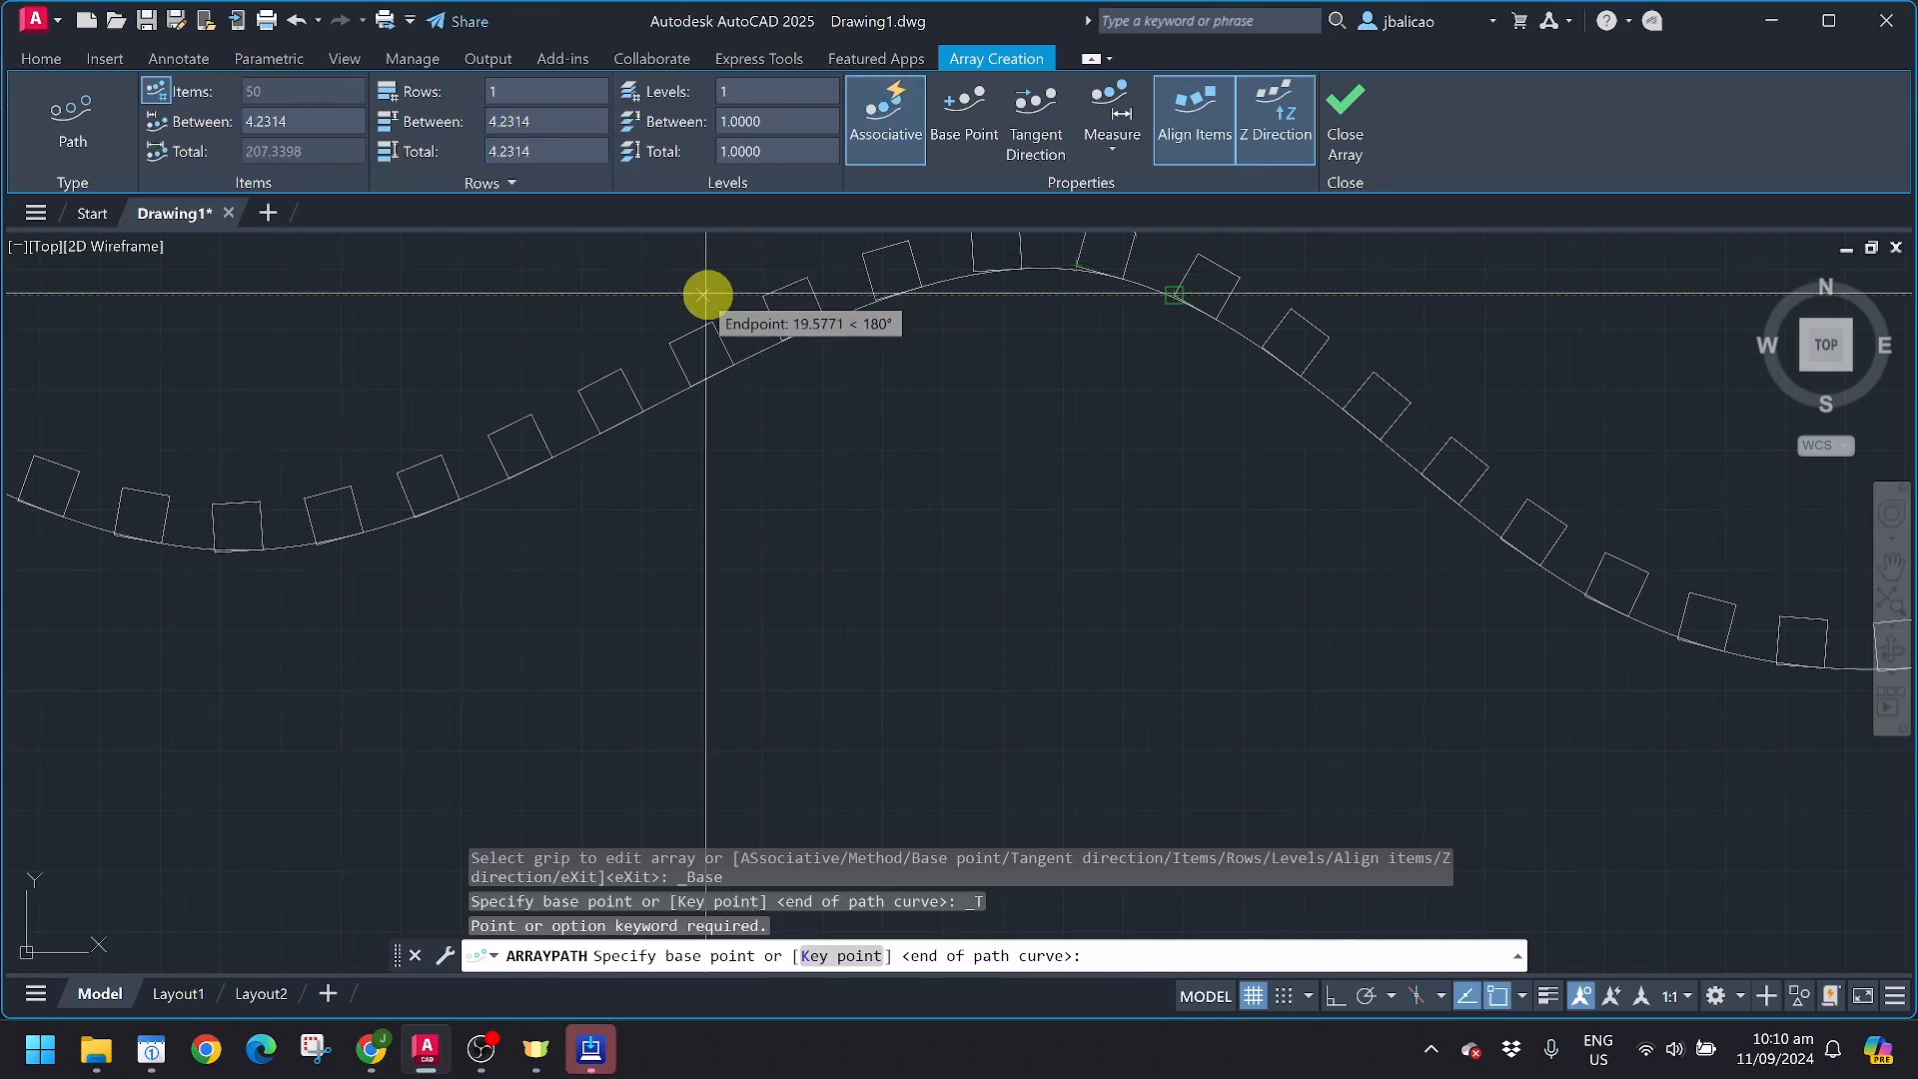
click(1350, 122)
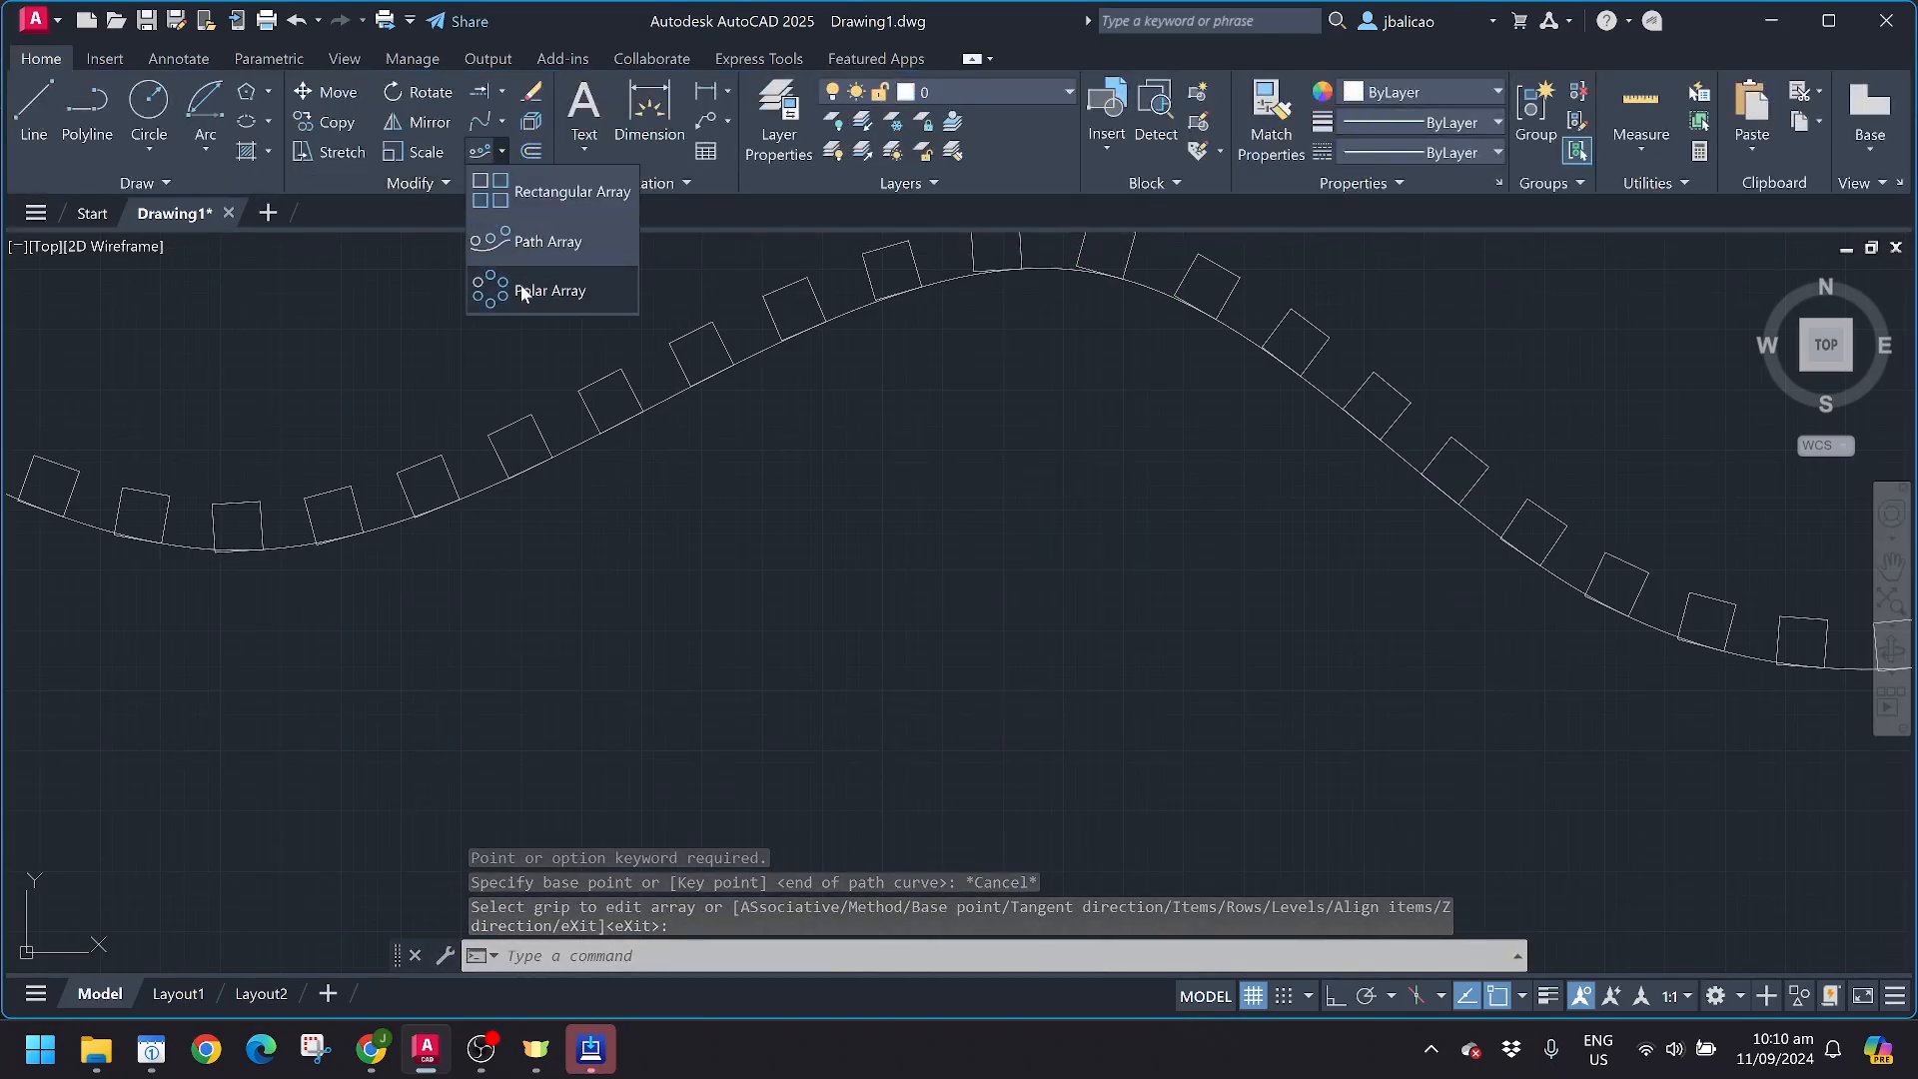
Draw a circle with a radius of about 19.16 in the empty area to the left of the spline
scroll(504, 497, down, 4)
scroll(1184, 431, down, 5)
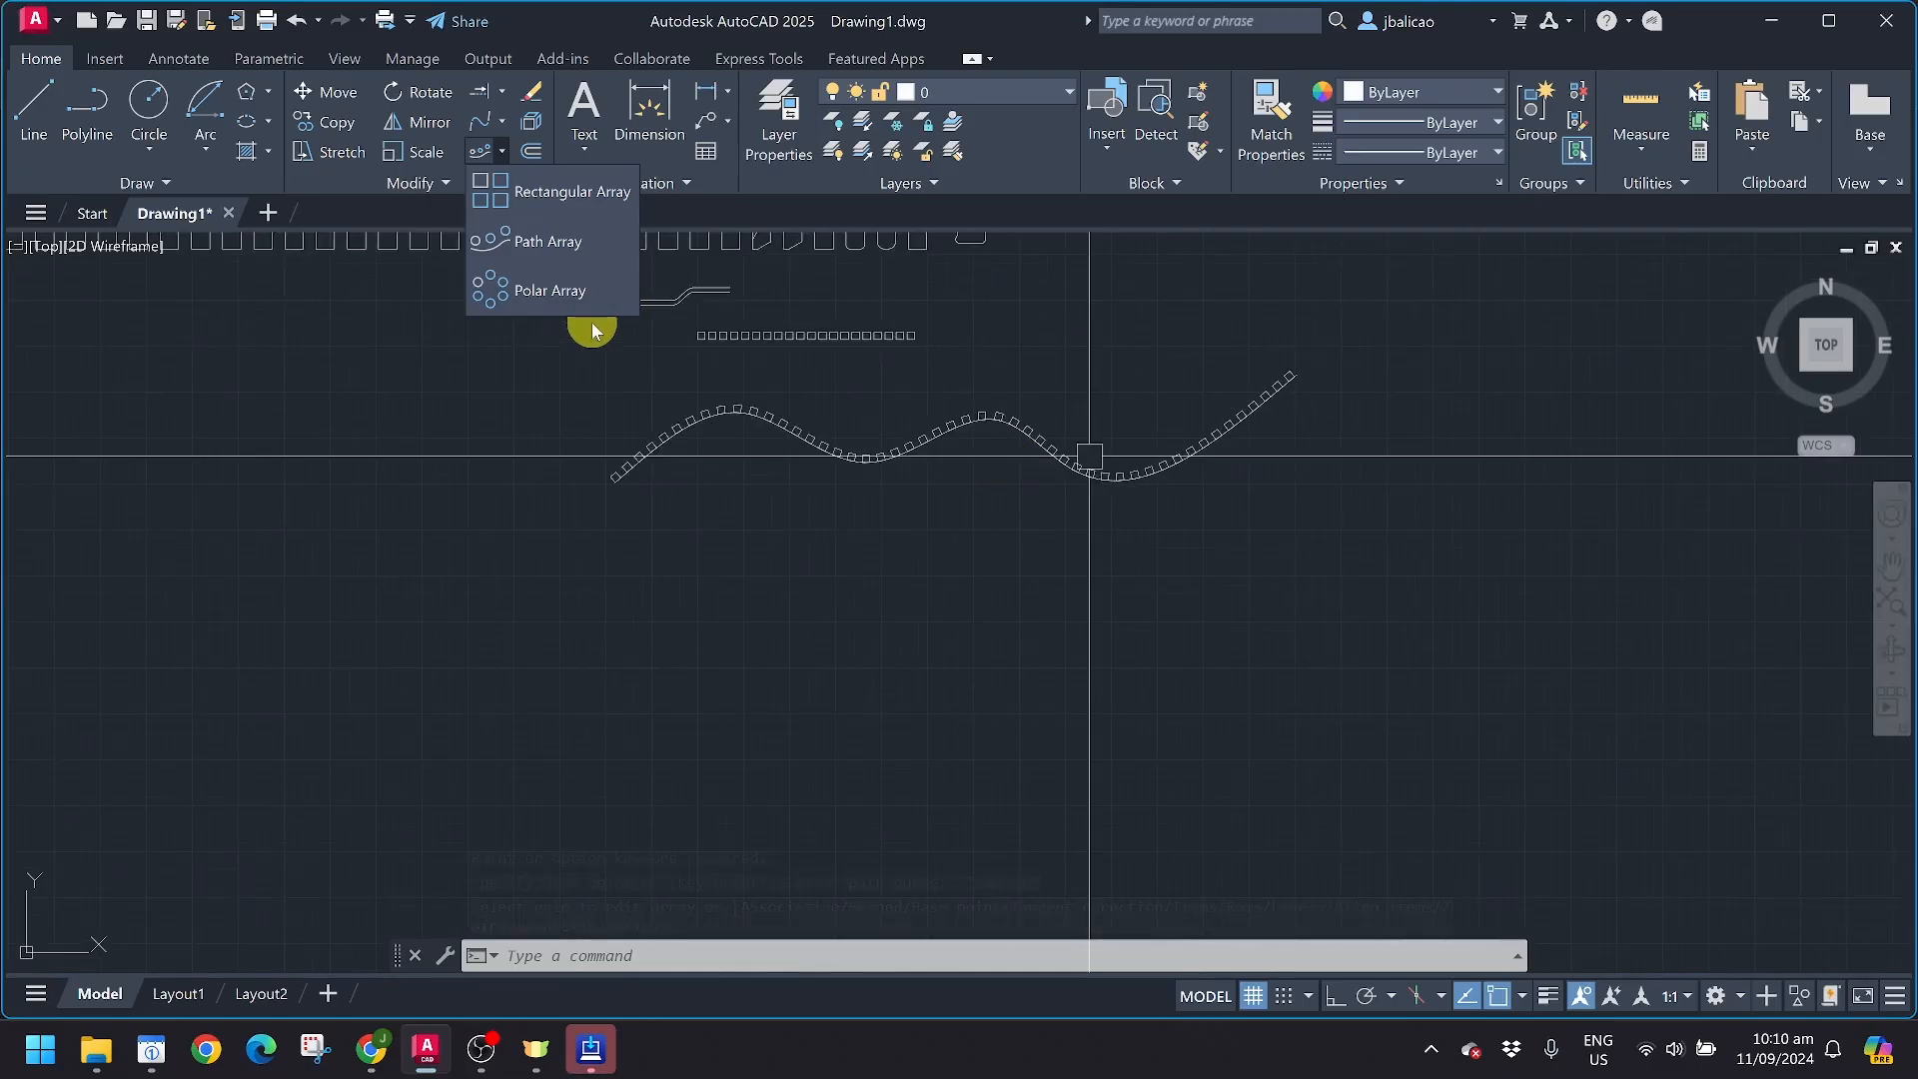
scroll(685, 375, up, 6)
scroll(978, 505, down, 5)
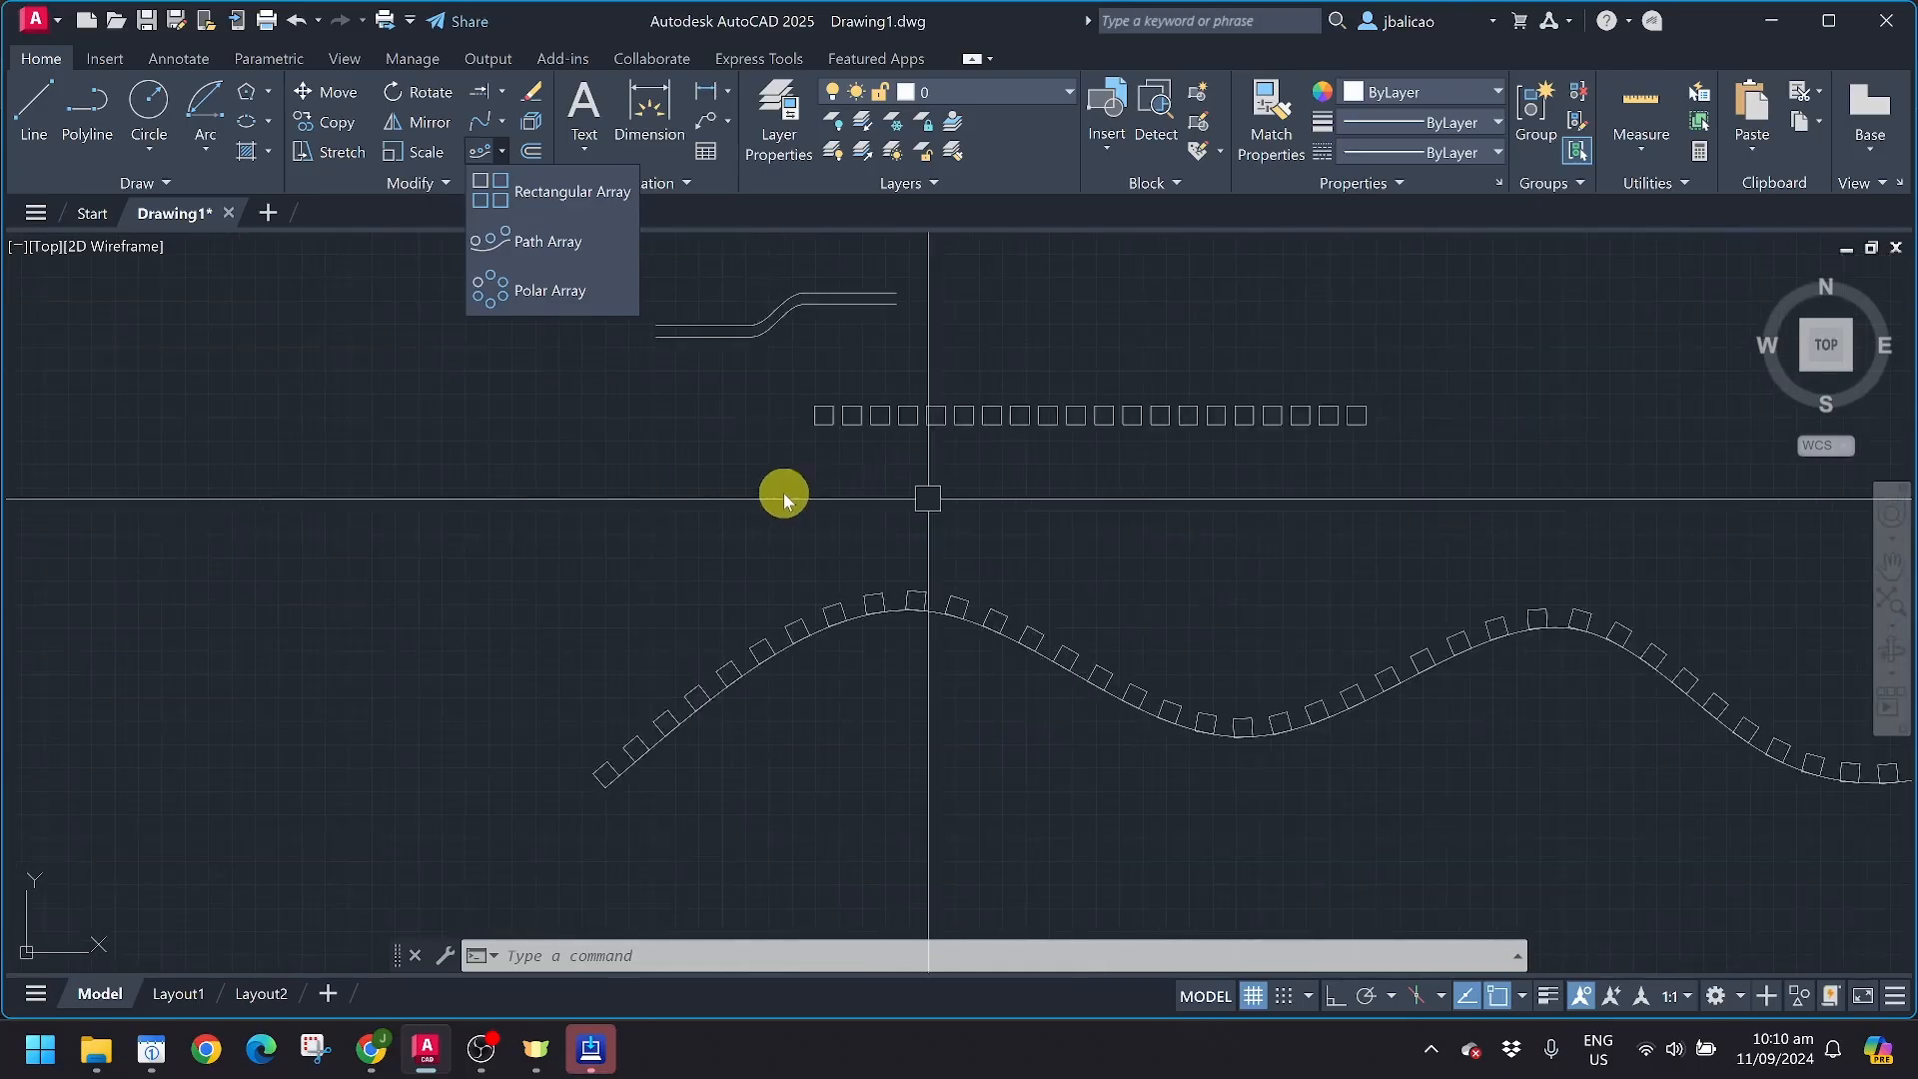
click(721, 555)
scroll(505, 581, down, 3)
middle_drag(505, 581, 866, 531)
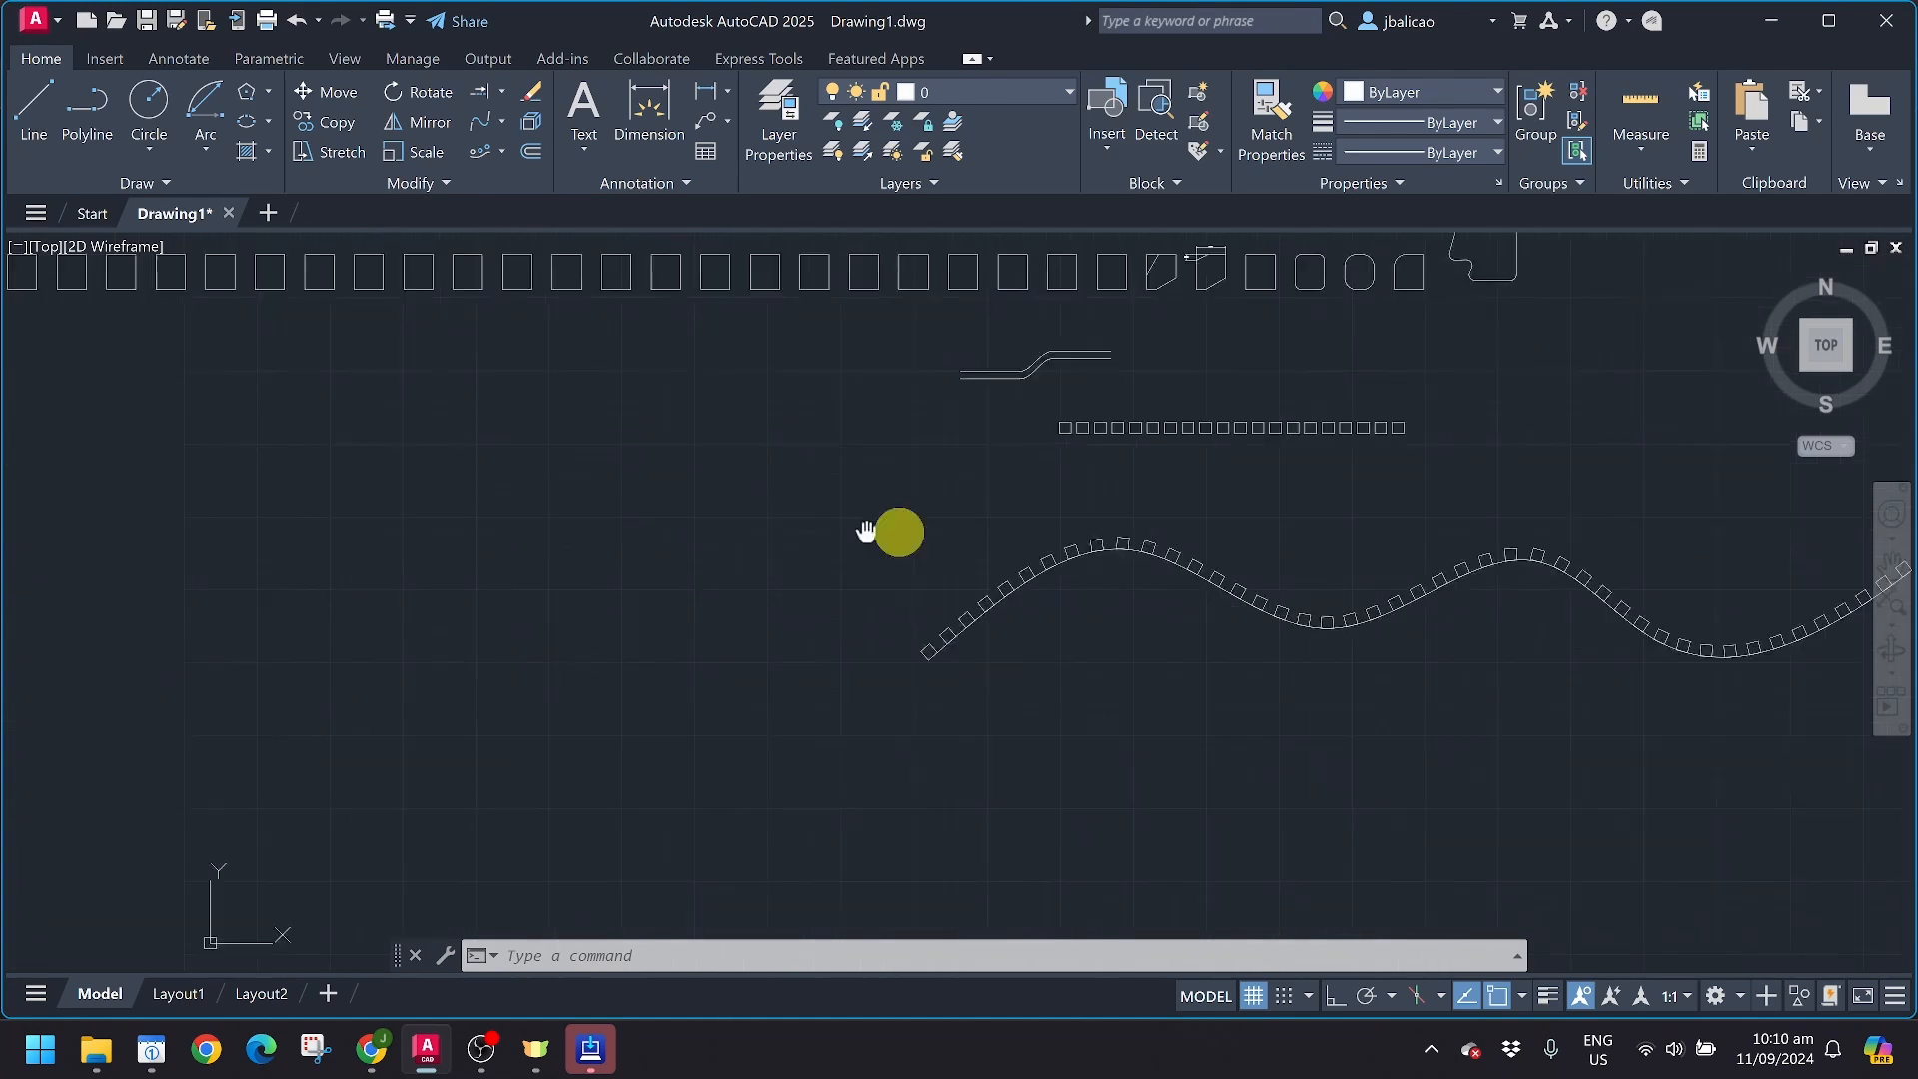
scroll(813, 537, up, 5)
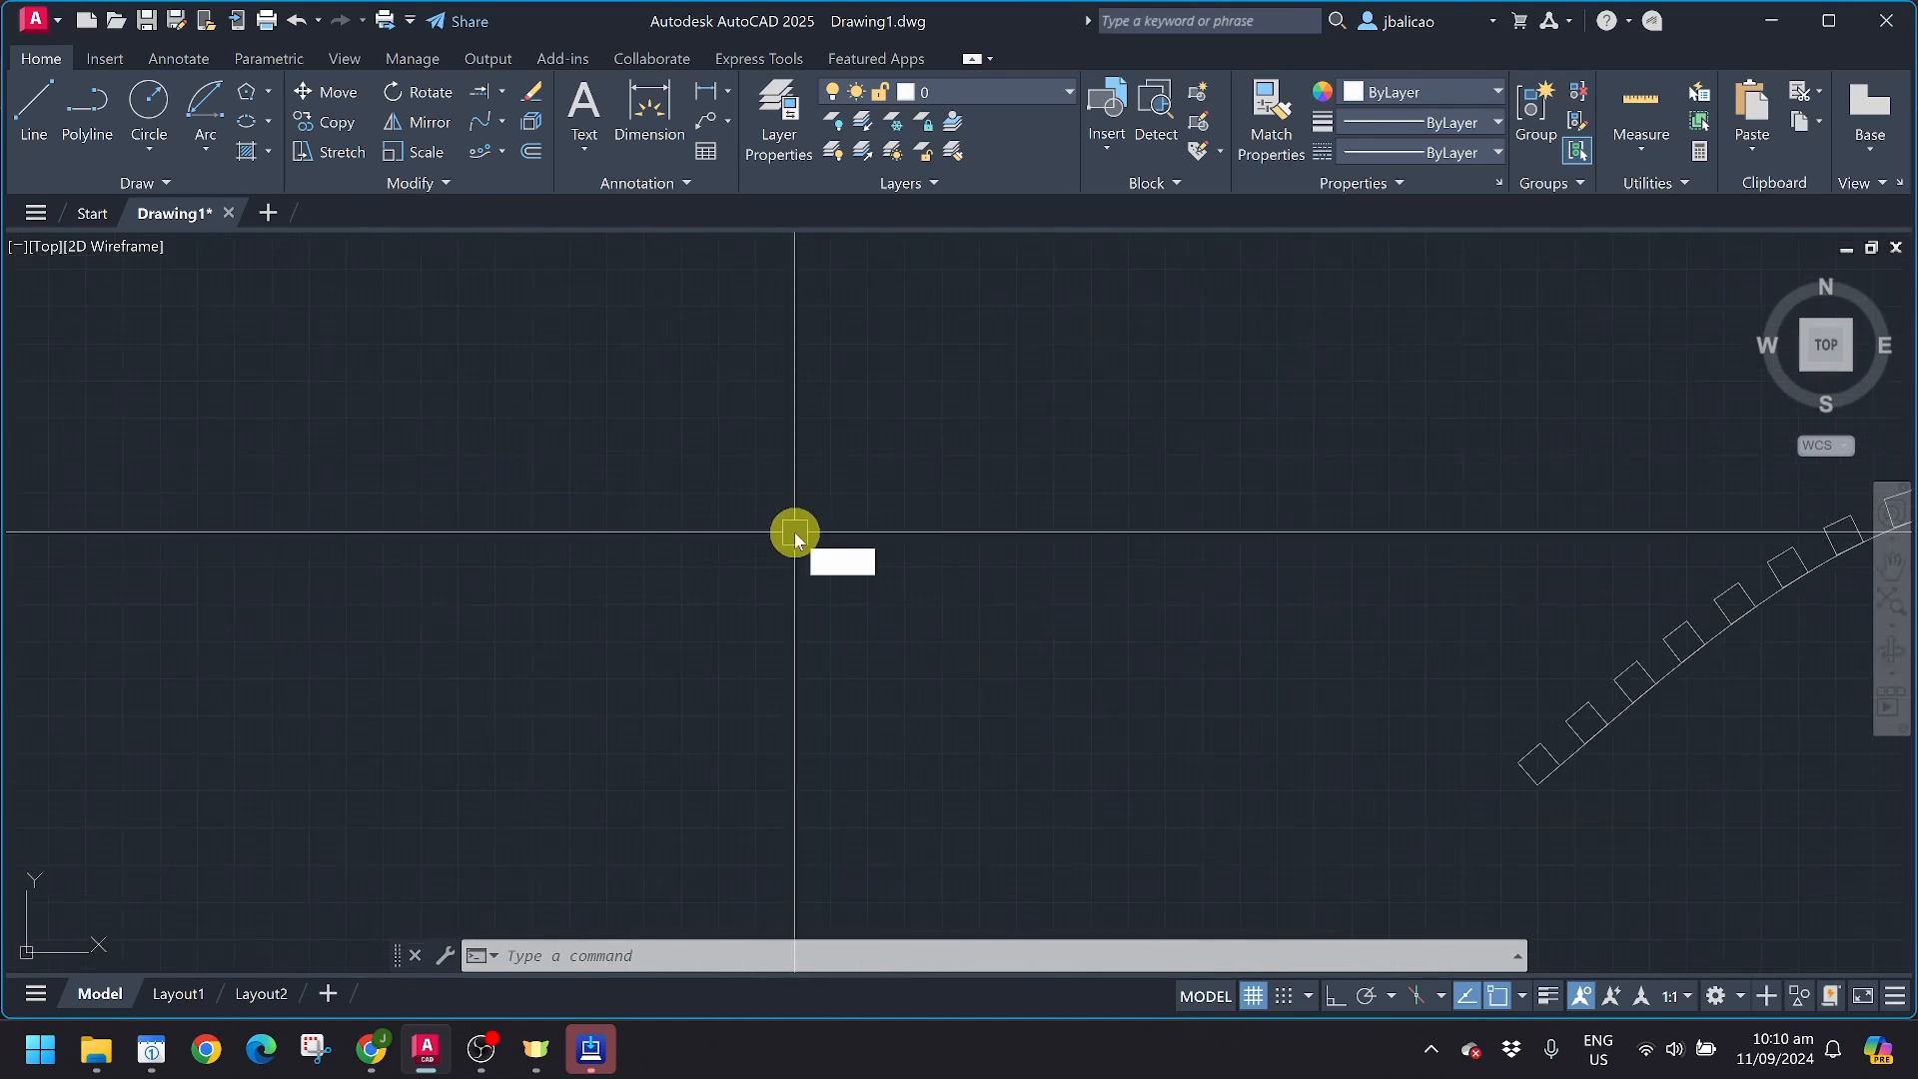
text(c)
key(Return)
click(794, 537)
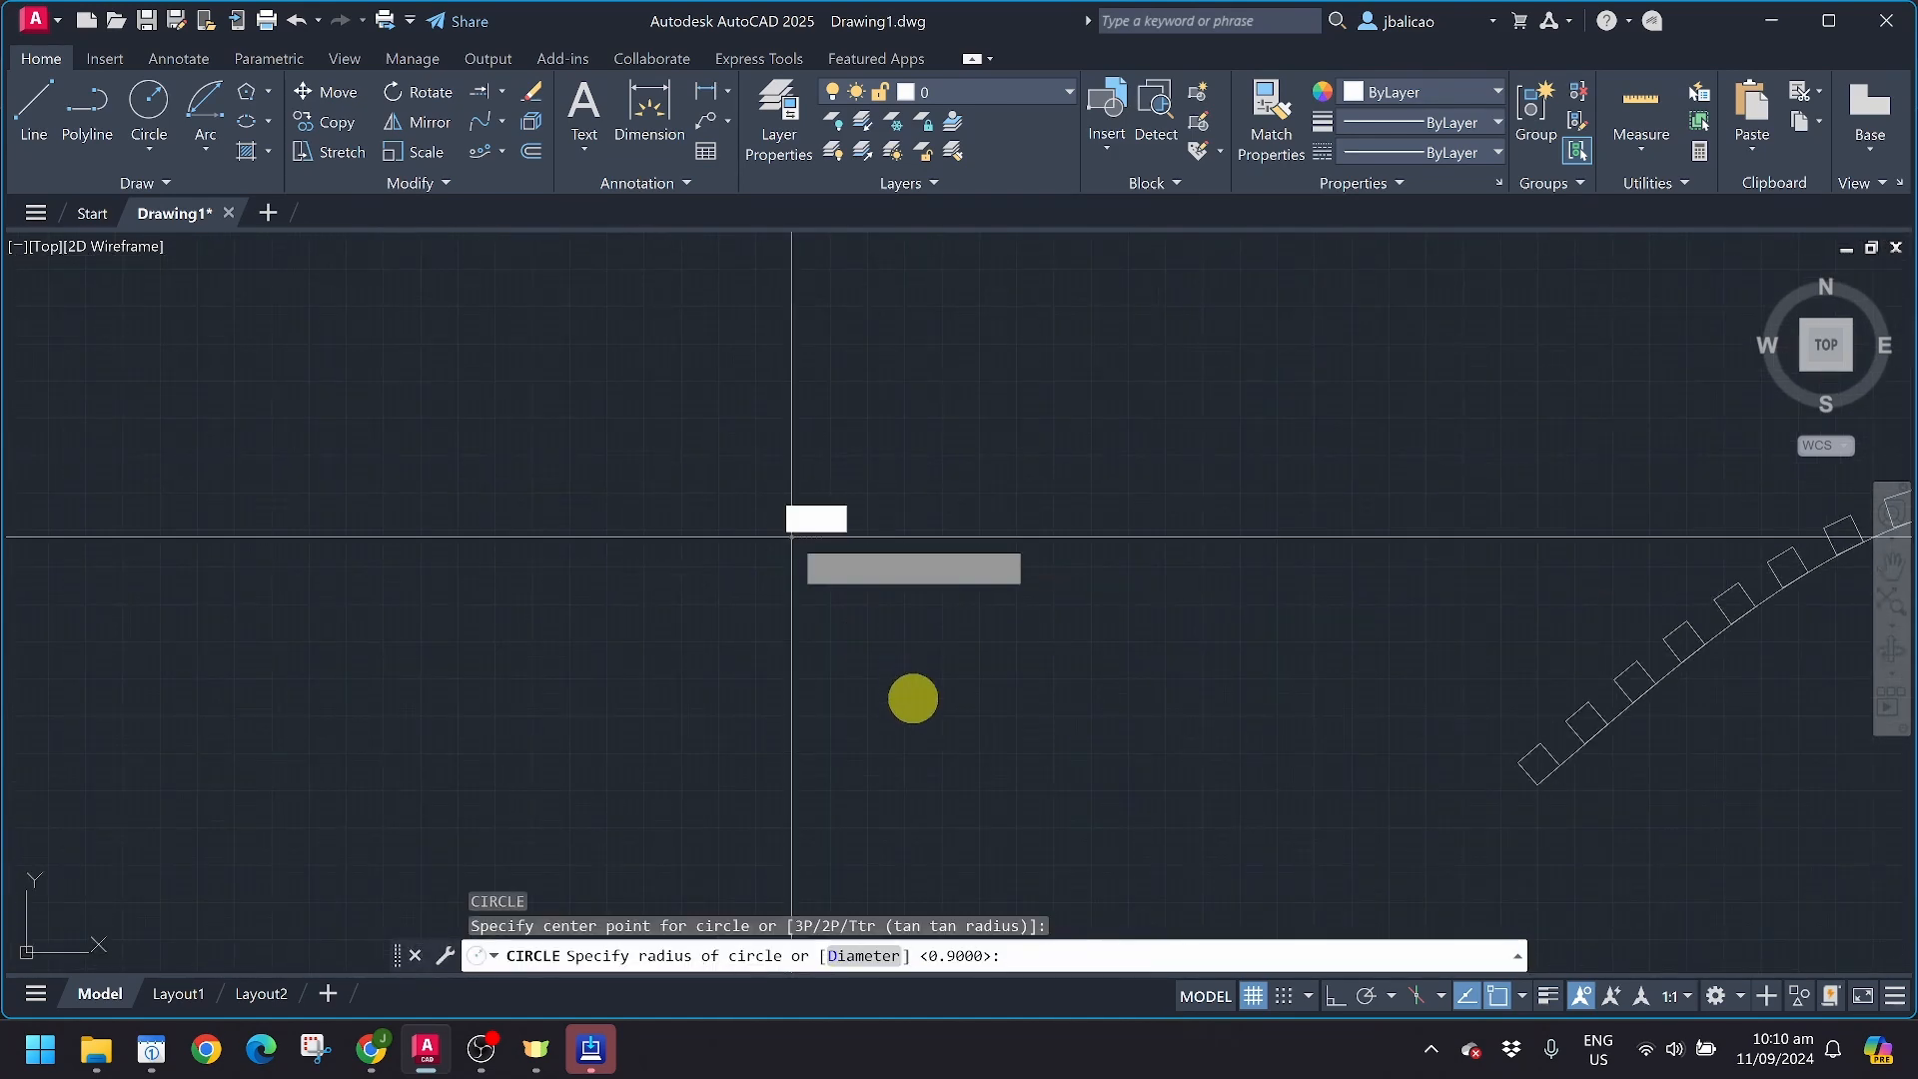
click(961, 762)
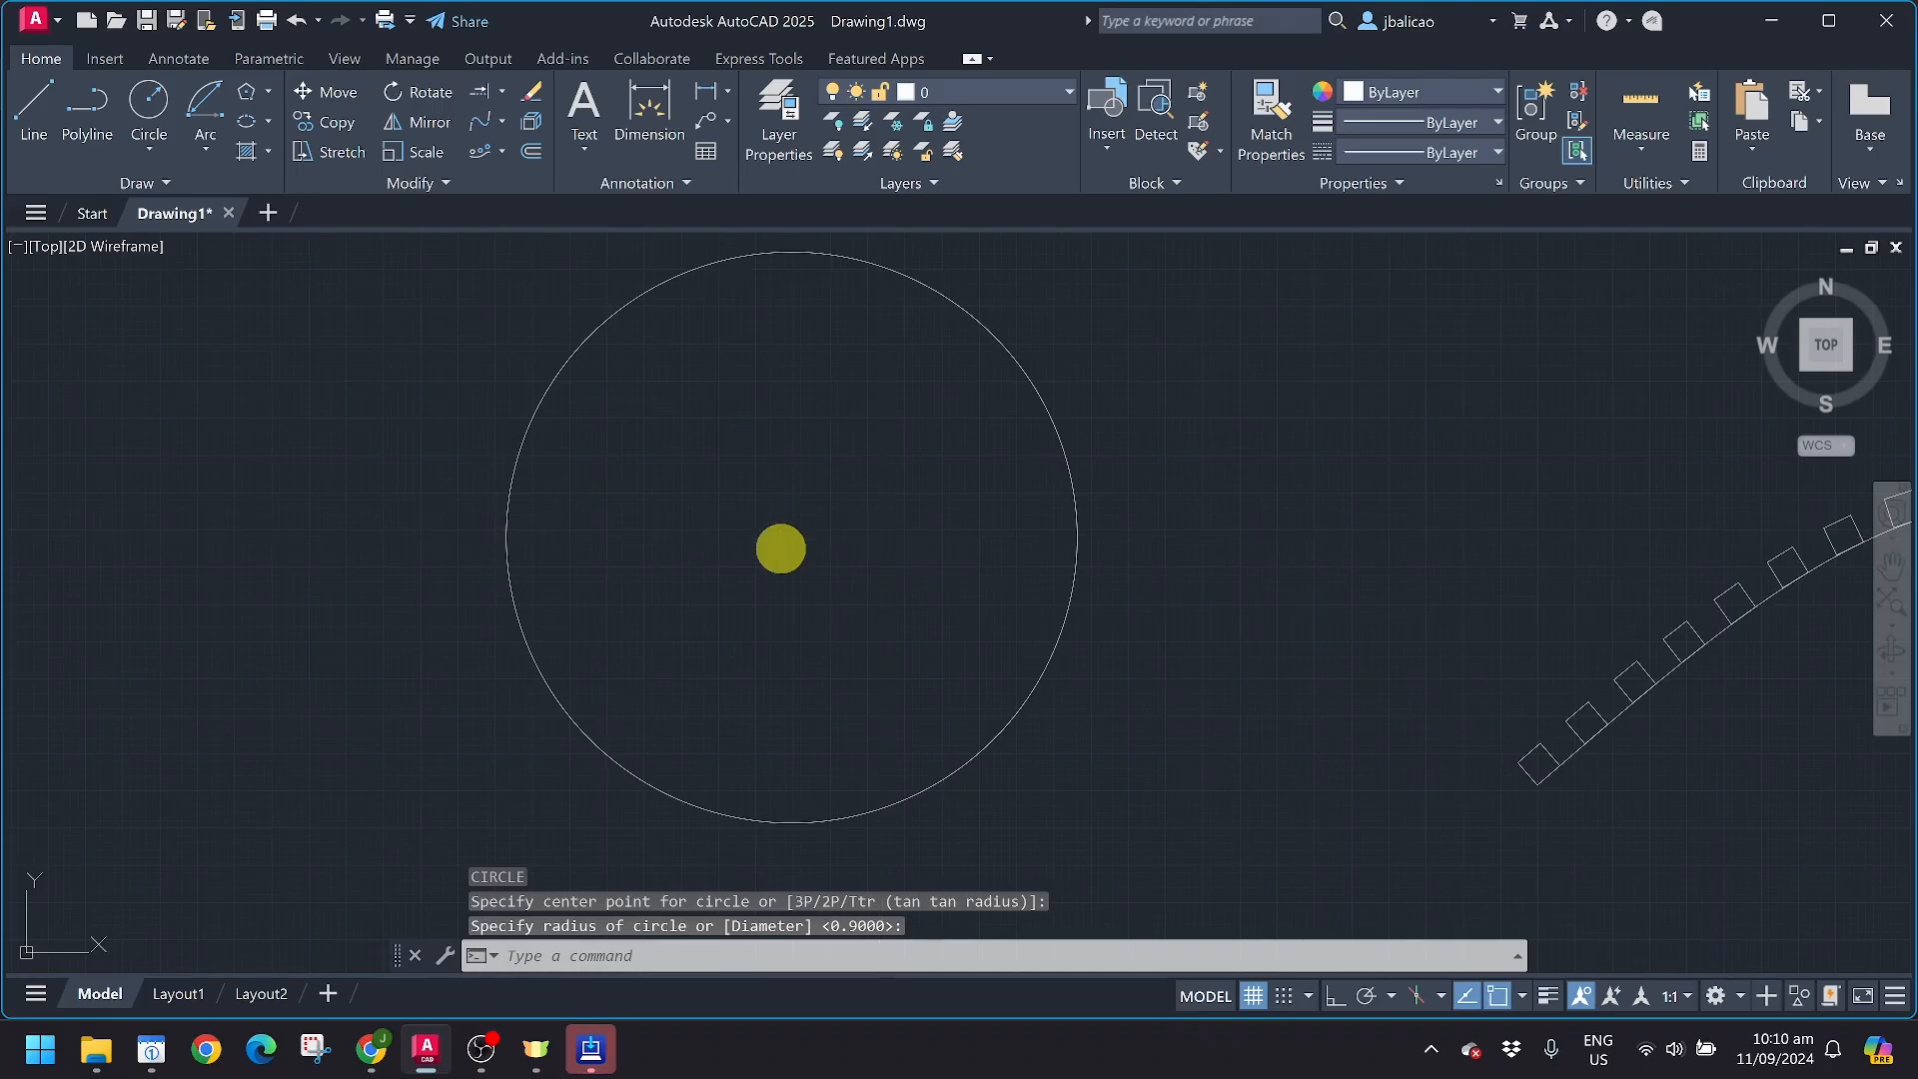
Draw a horizontal and a vertical diameter line across the circle between its opposite quadrant points
text(l)
key(Return)
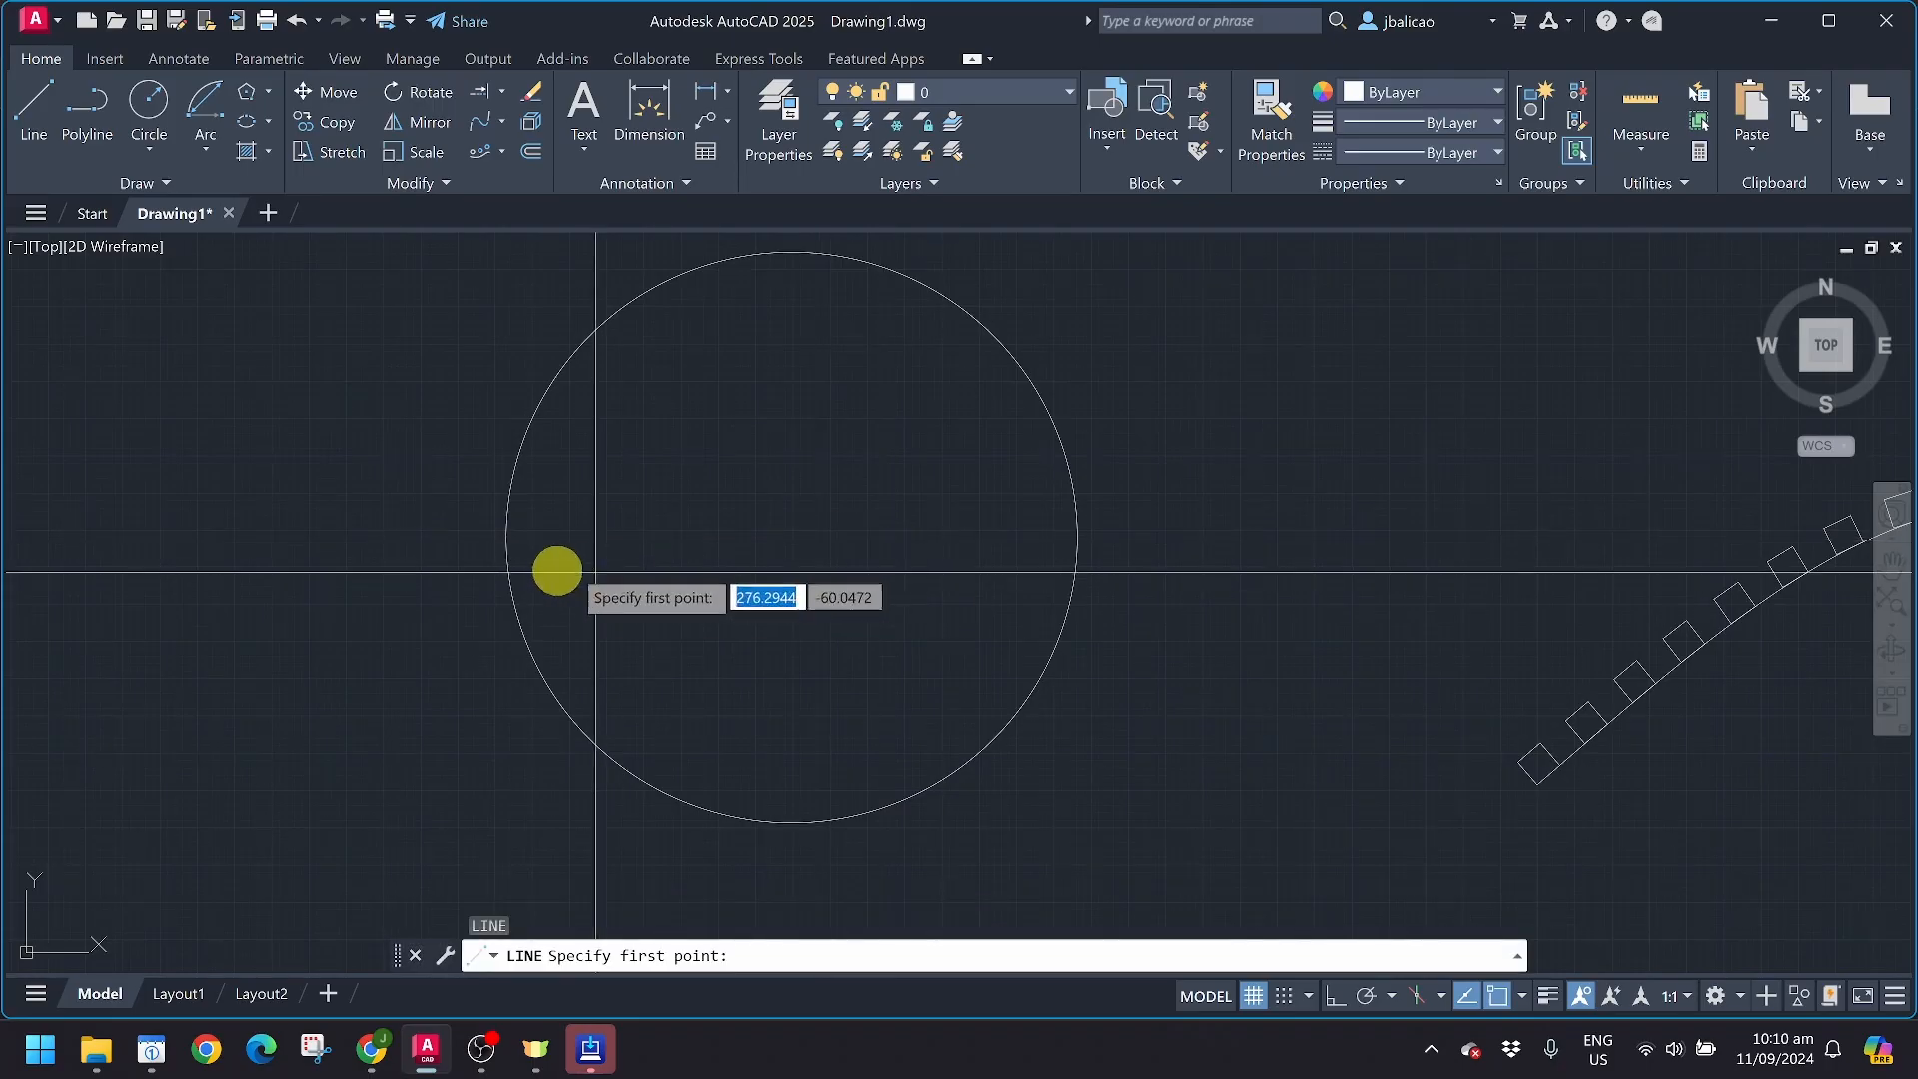
click(503, 536)
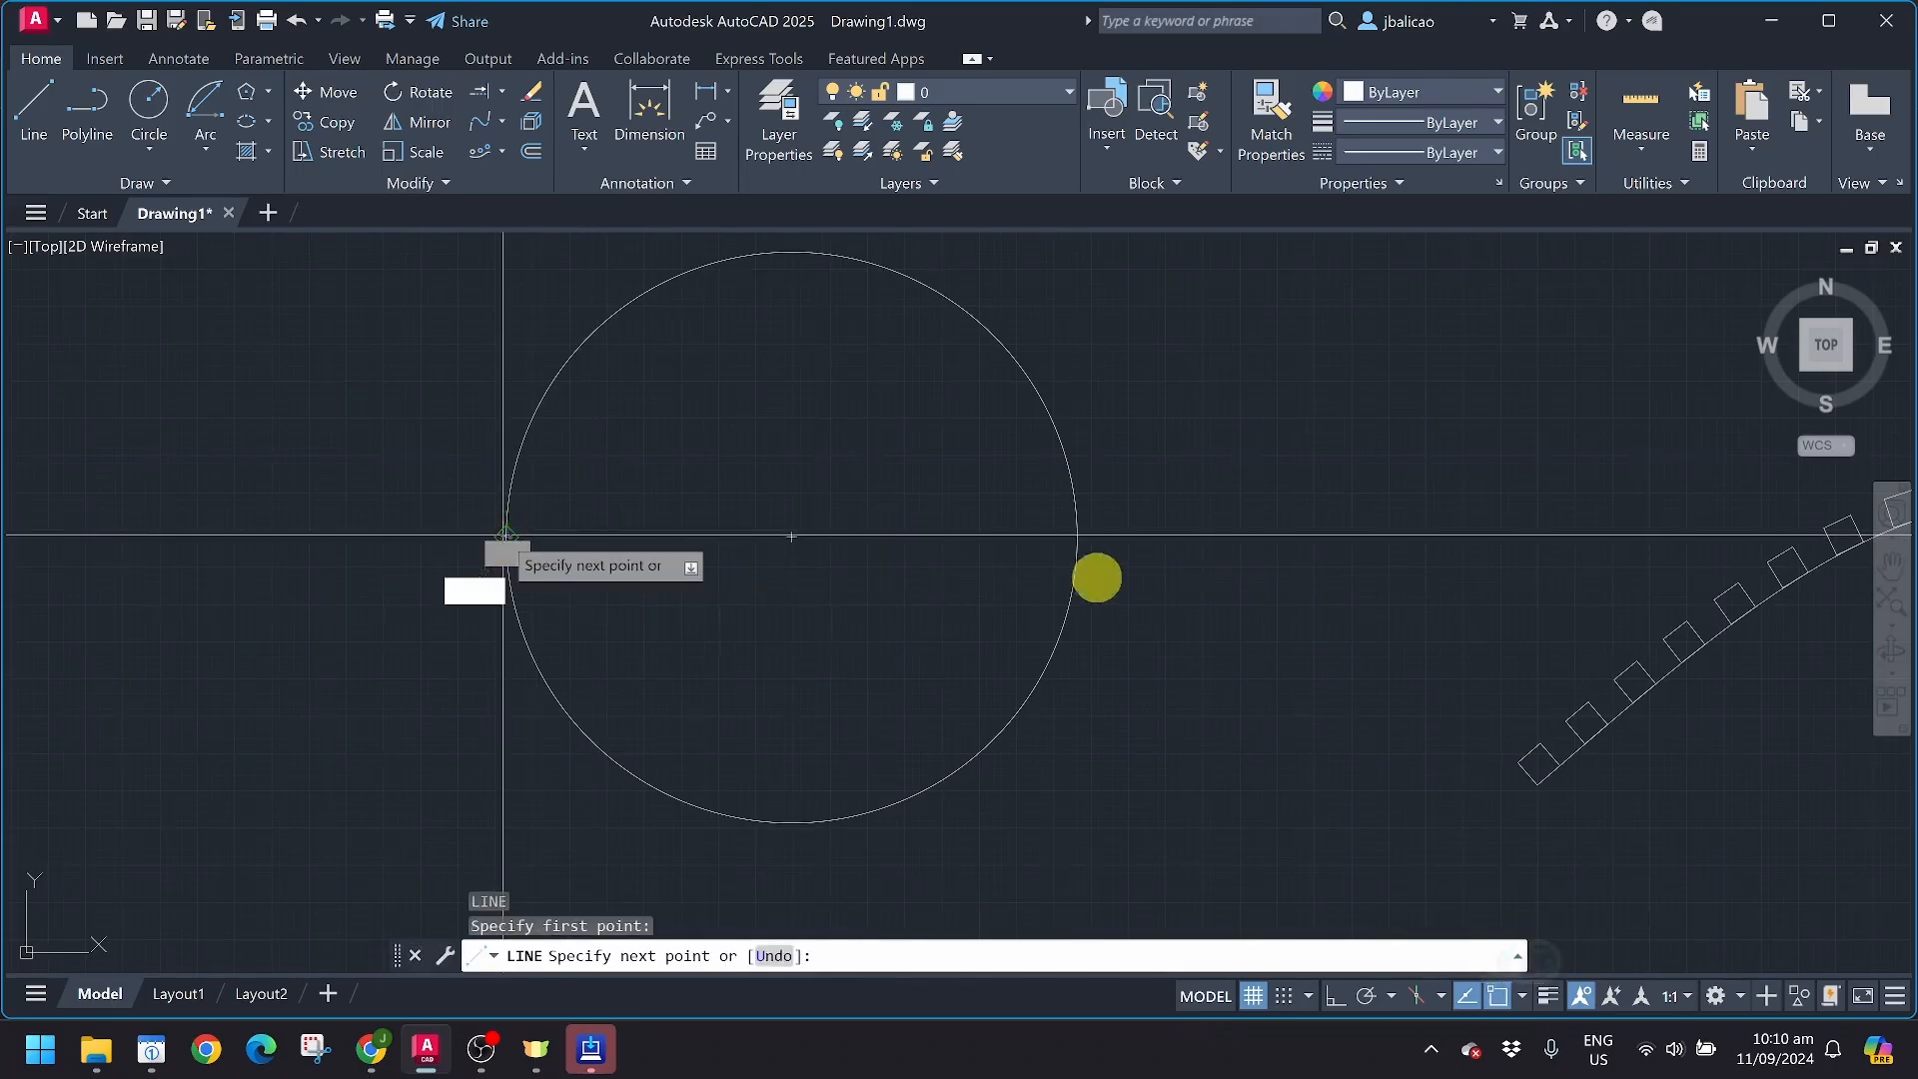
click(1075, 532)
key(Return)
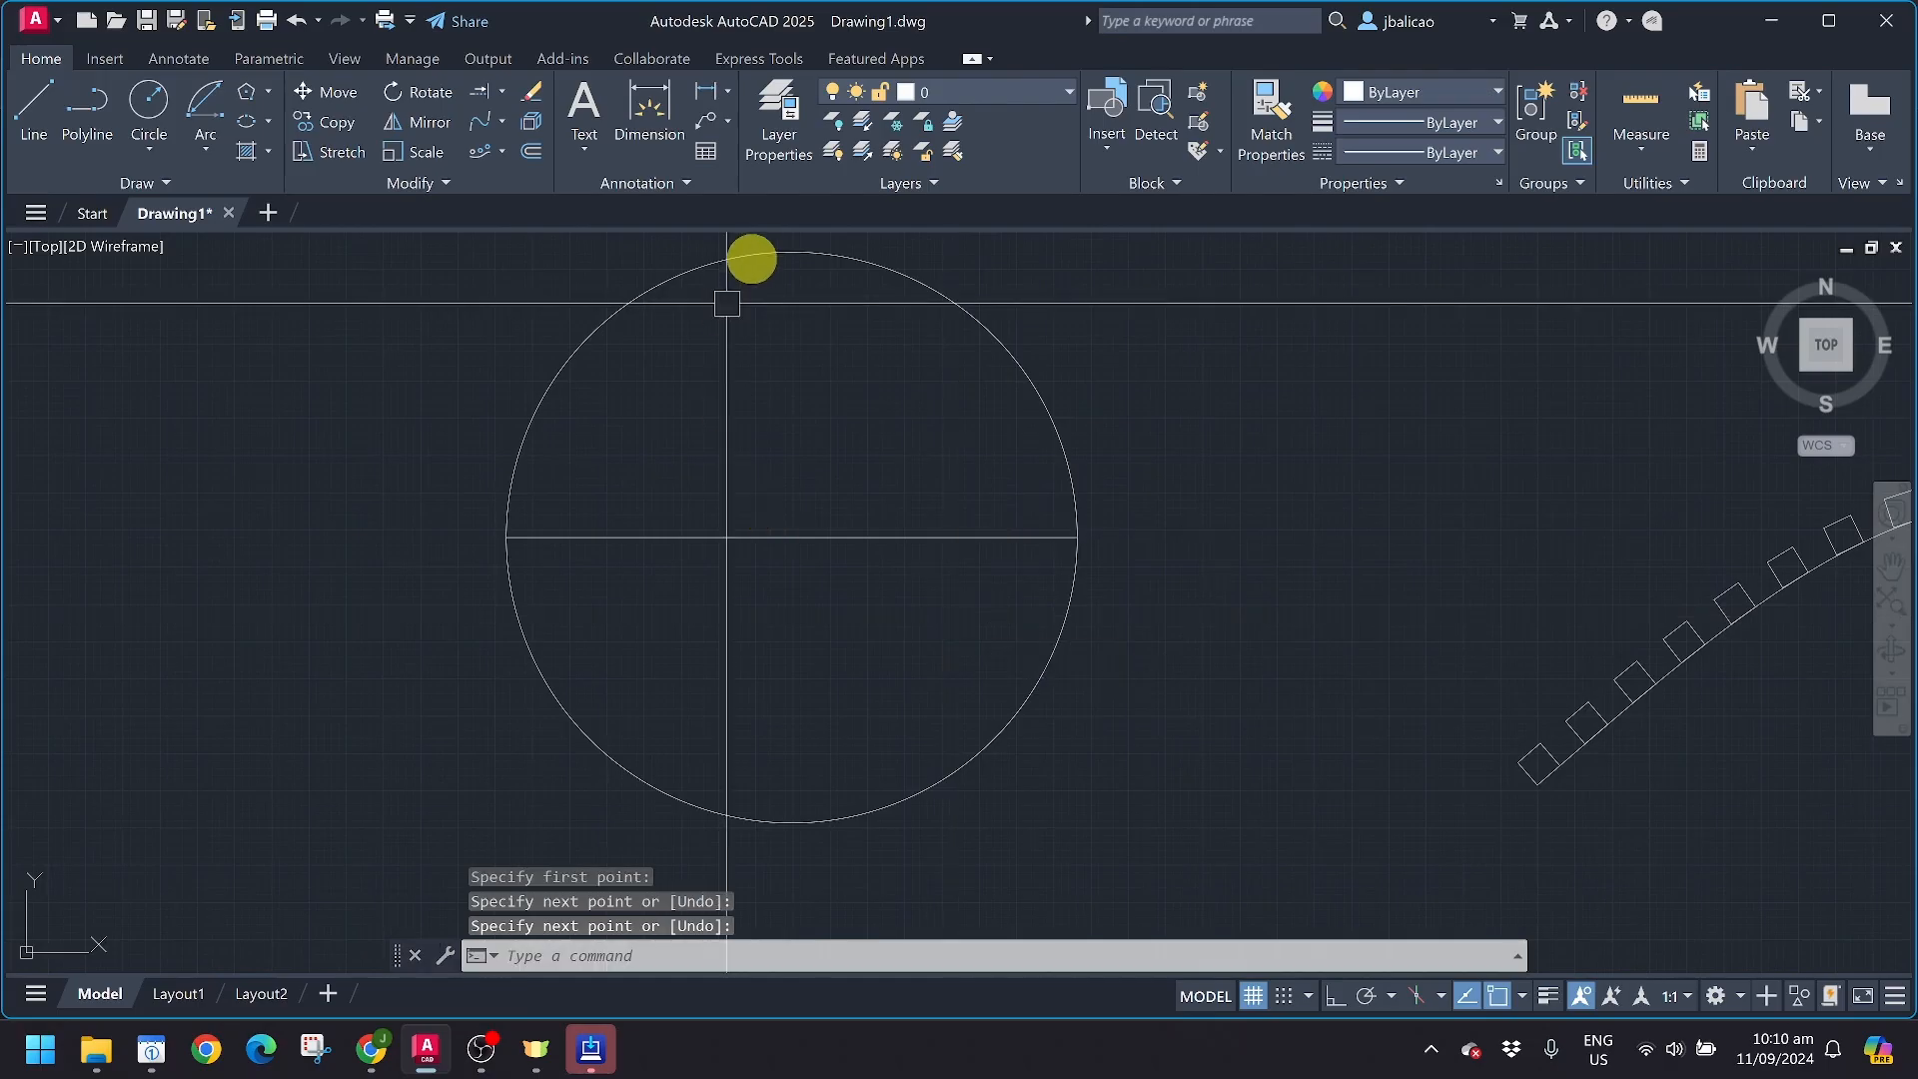
key(Return)
click(792, 251)
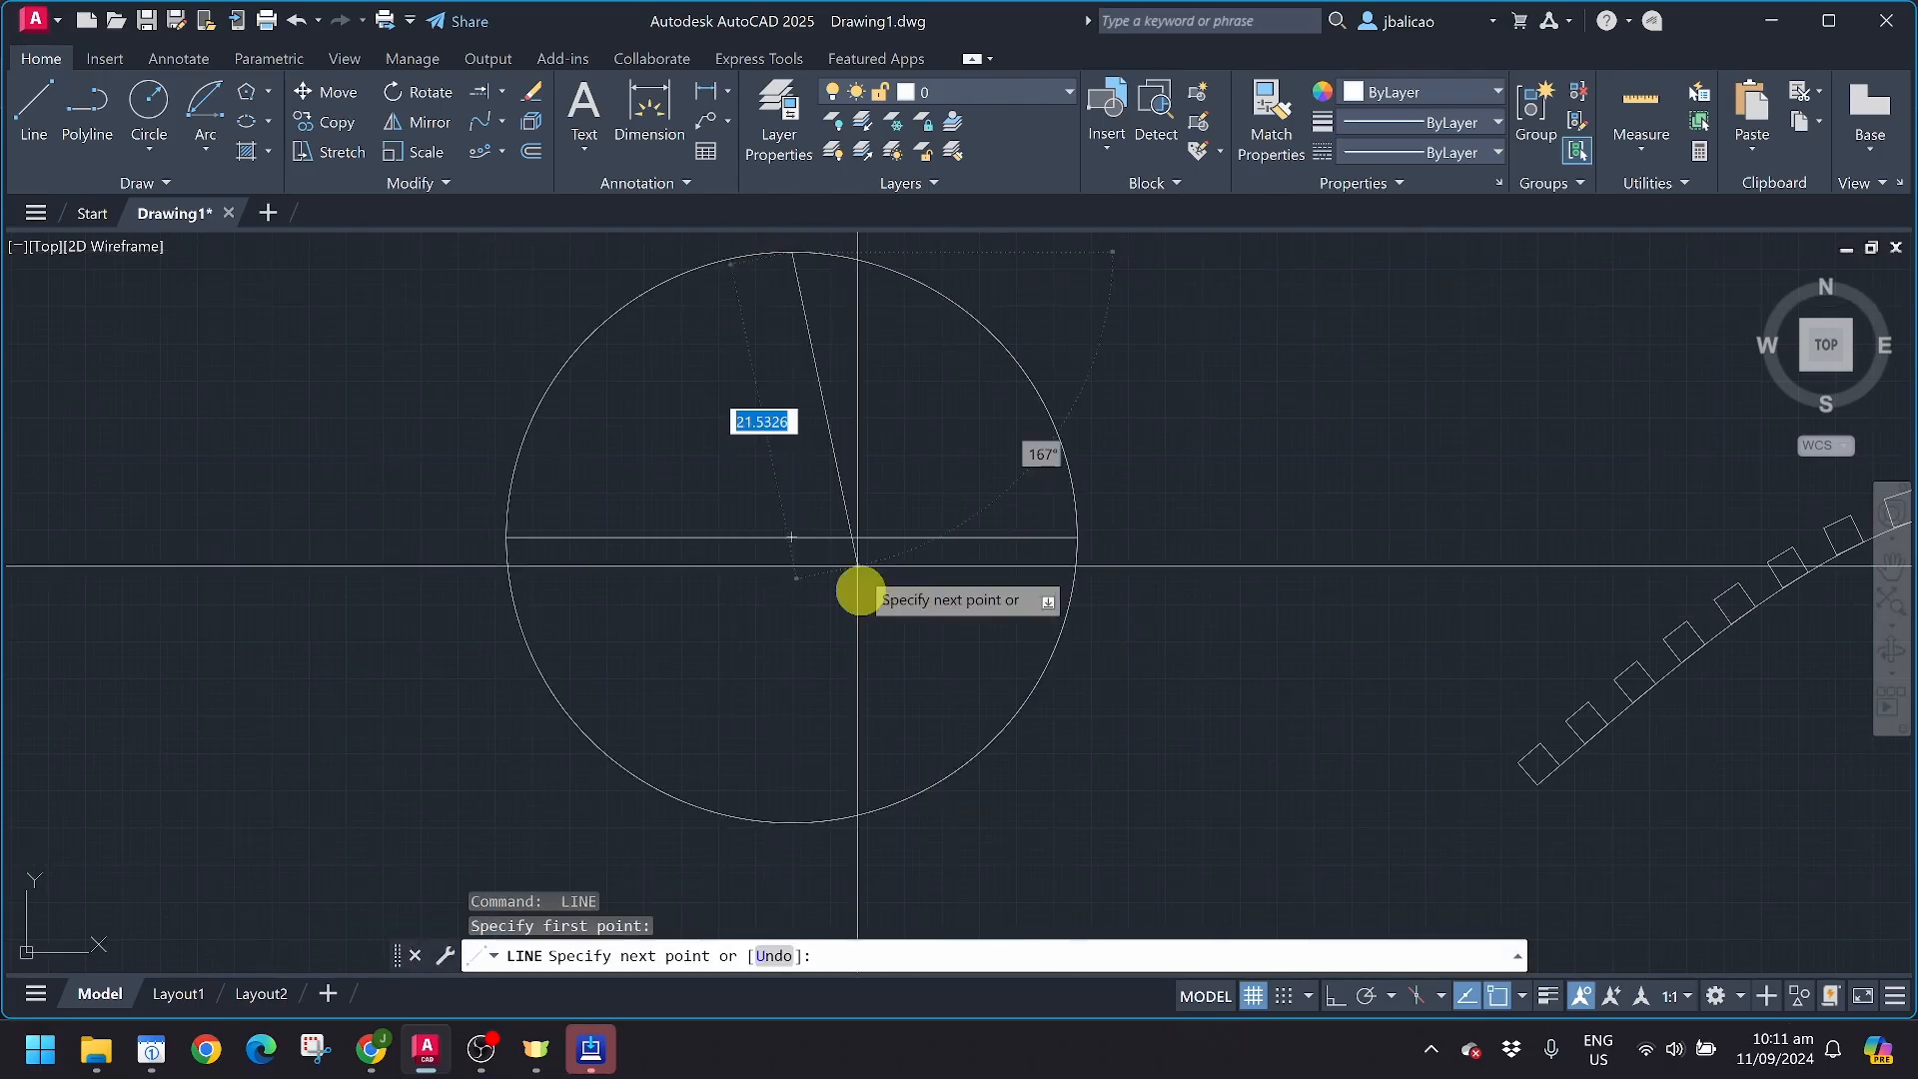
click(791, 817)
key(Escape)
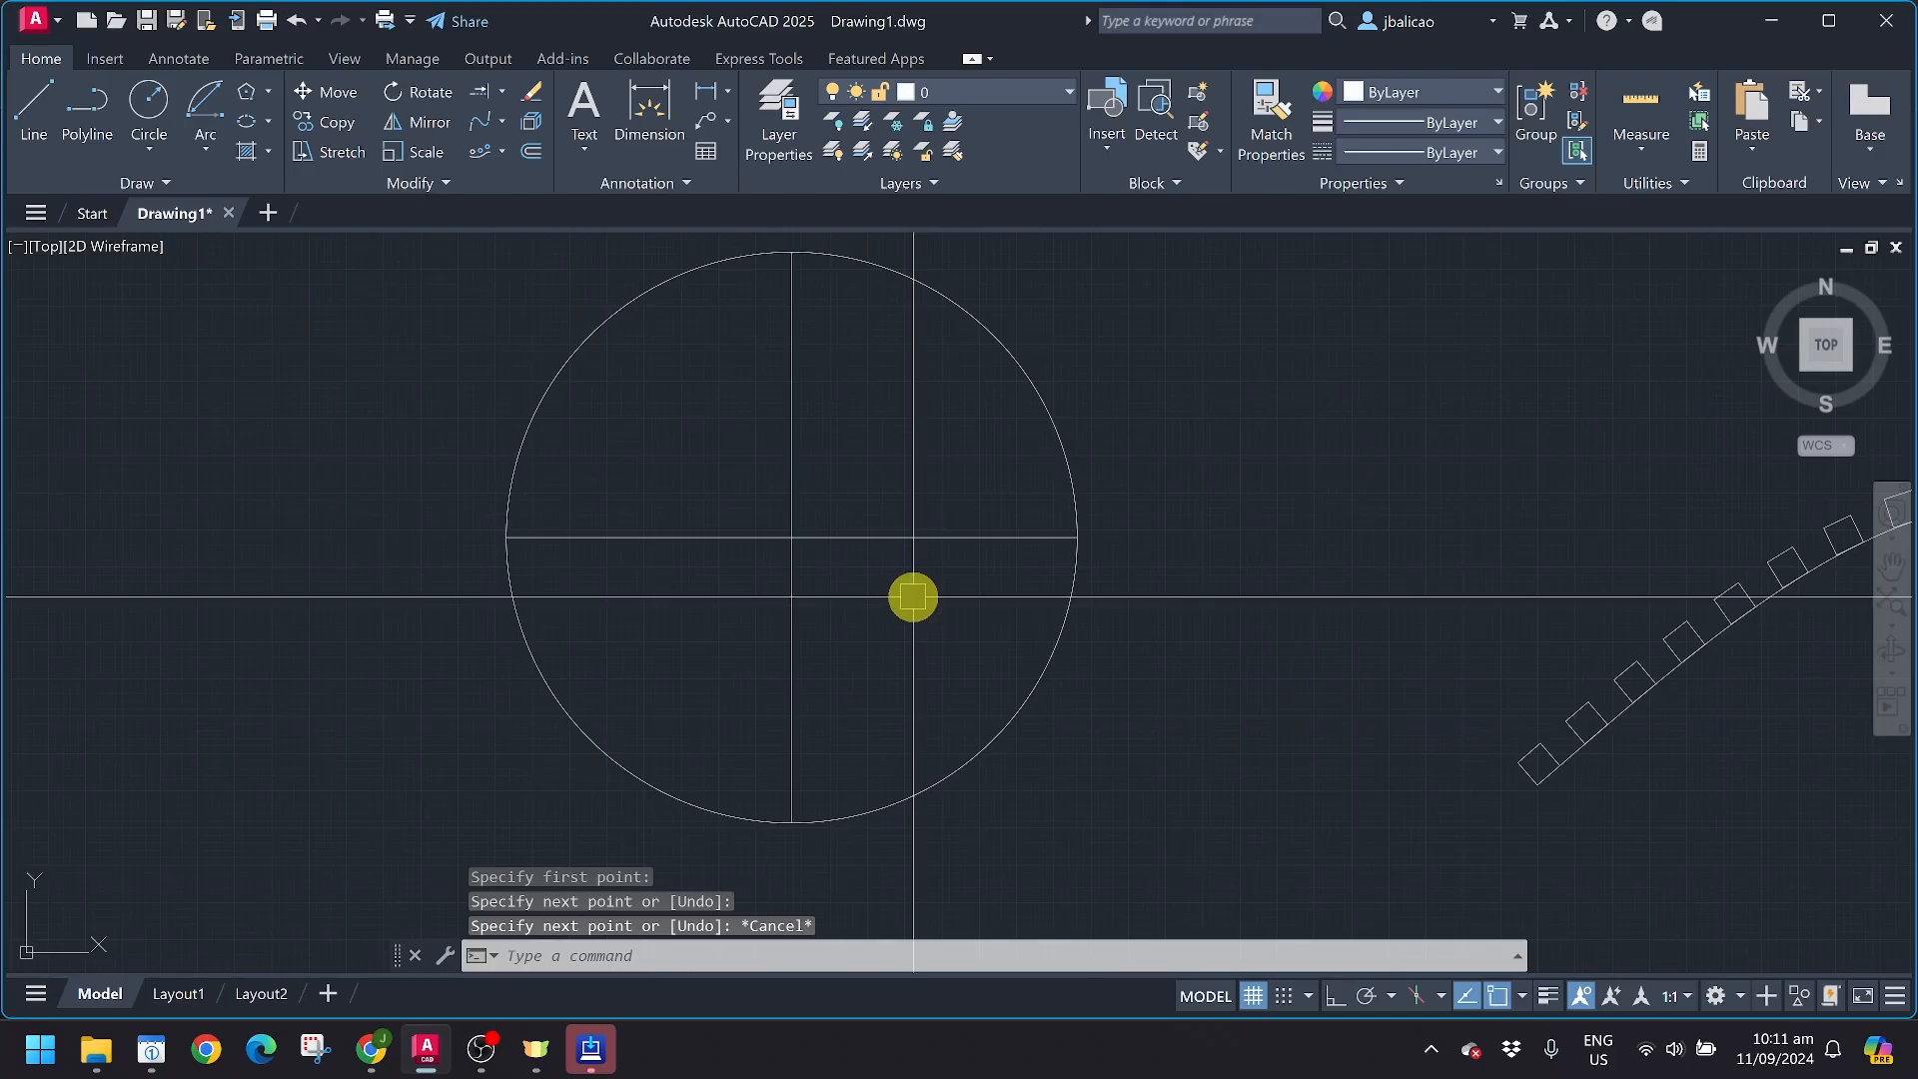
Draw a small circle centred on the right end of the large circle's horizontal diameter
text(c)
key(Return)
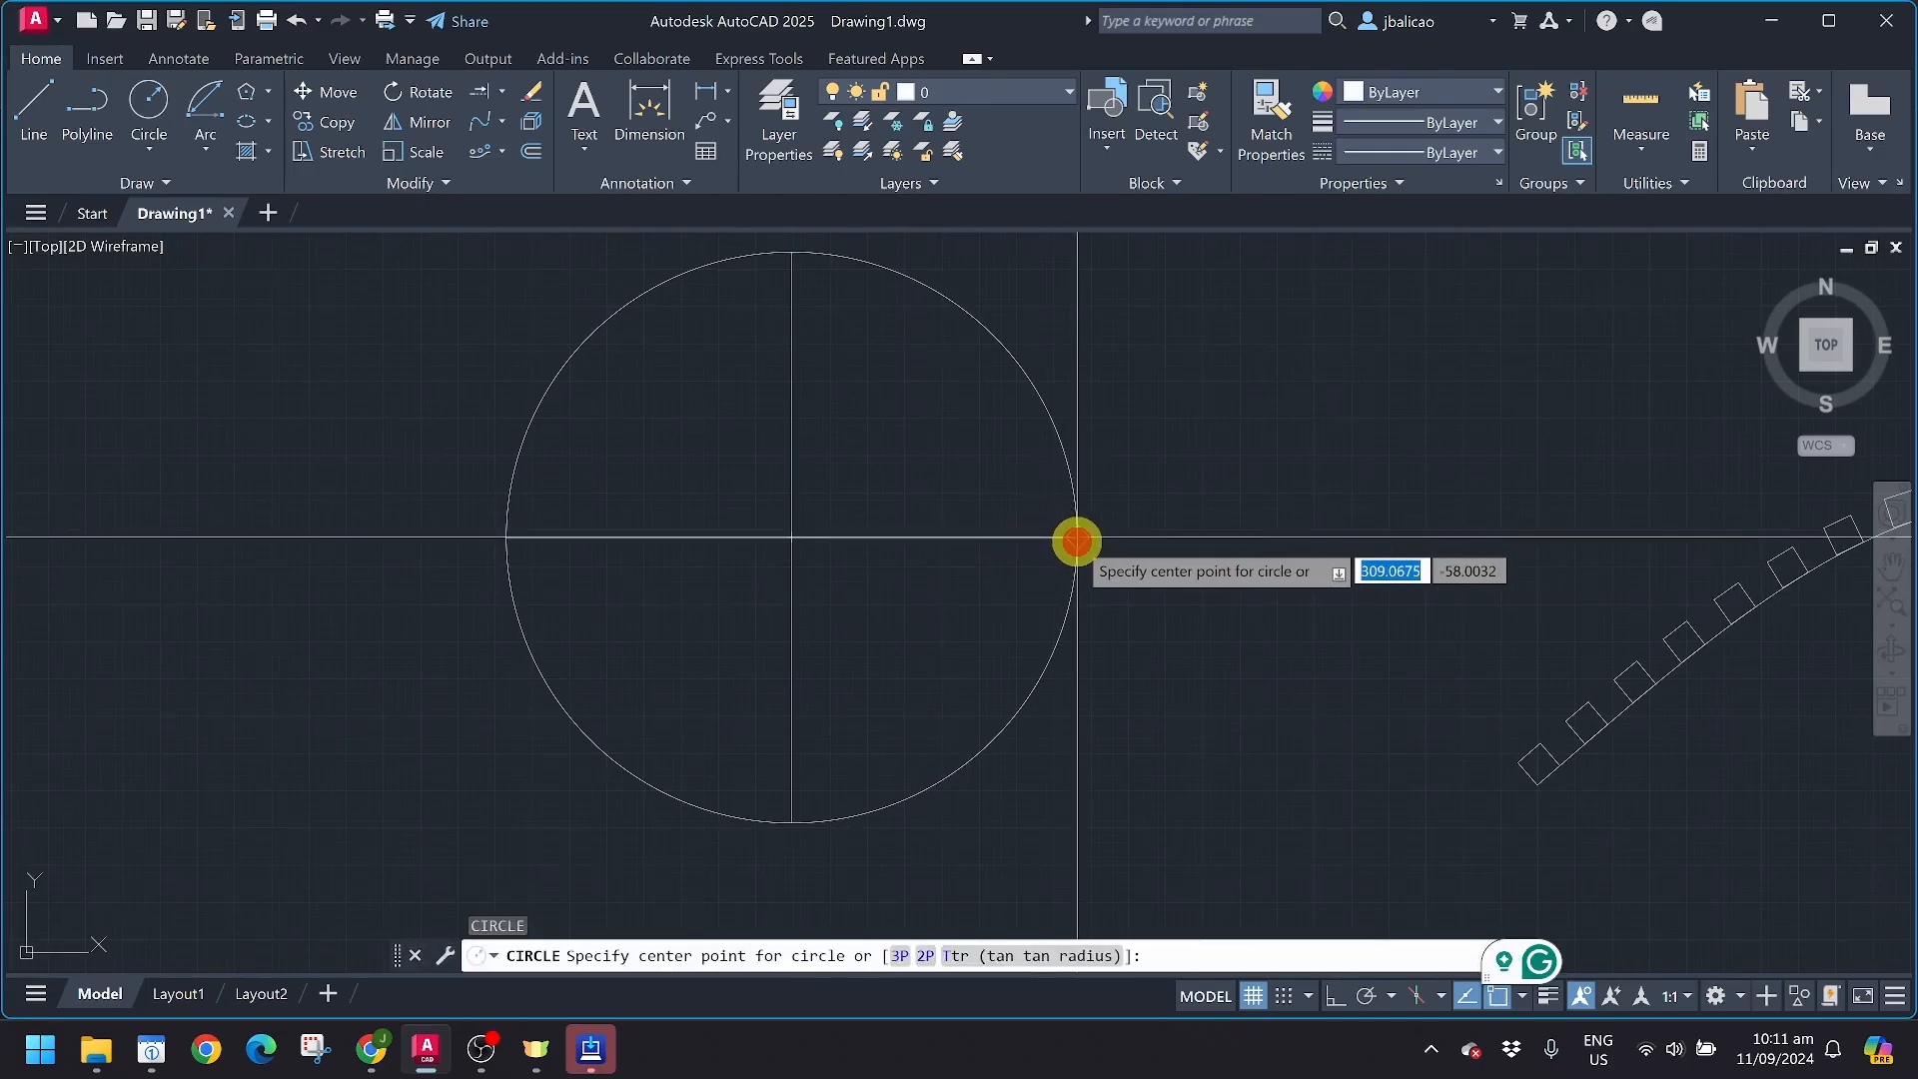
click(1077, 541)
click(1103, 585)
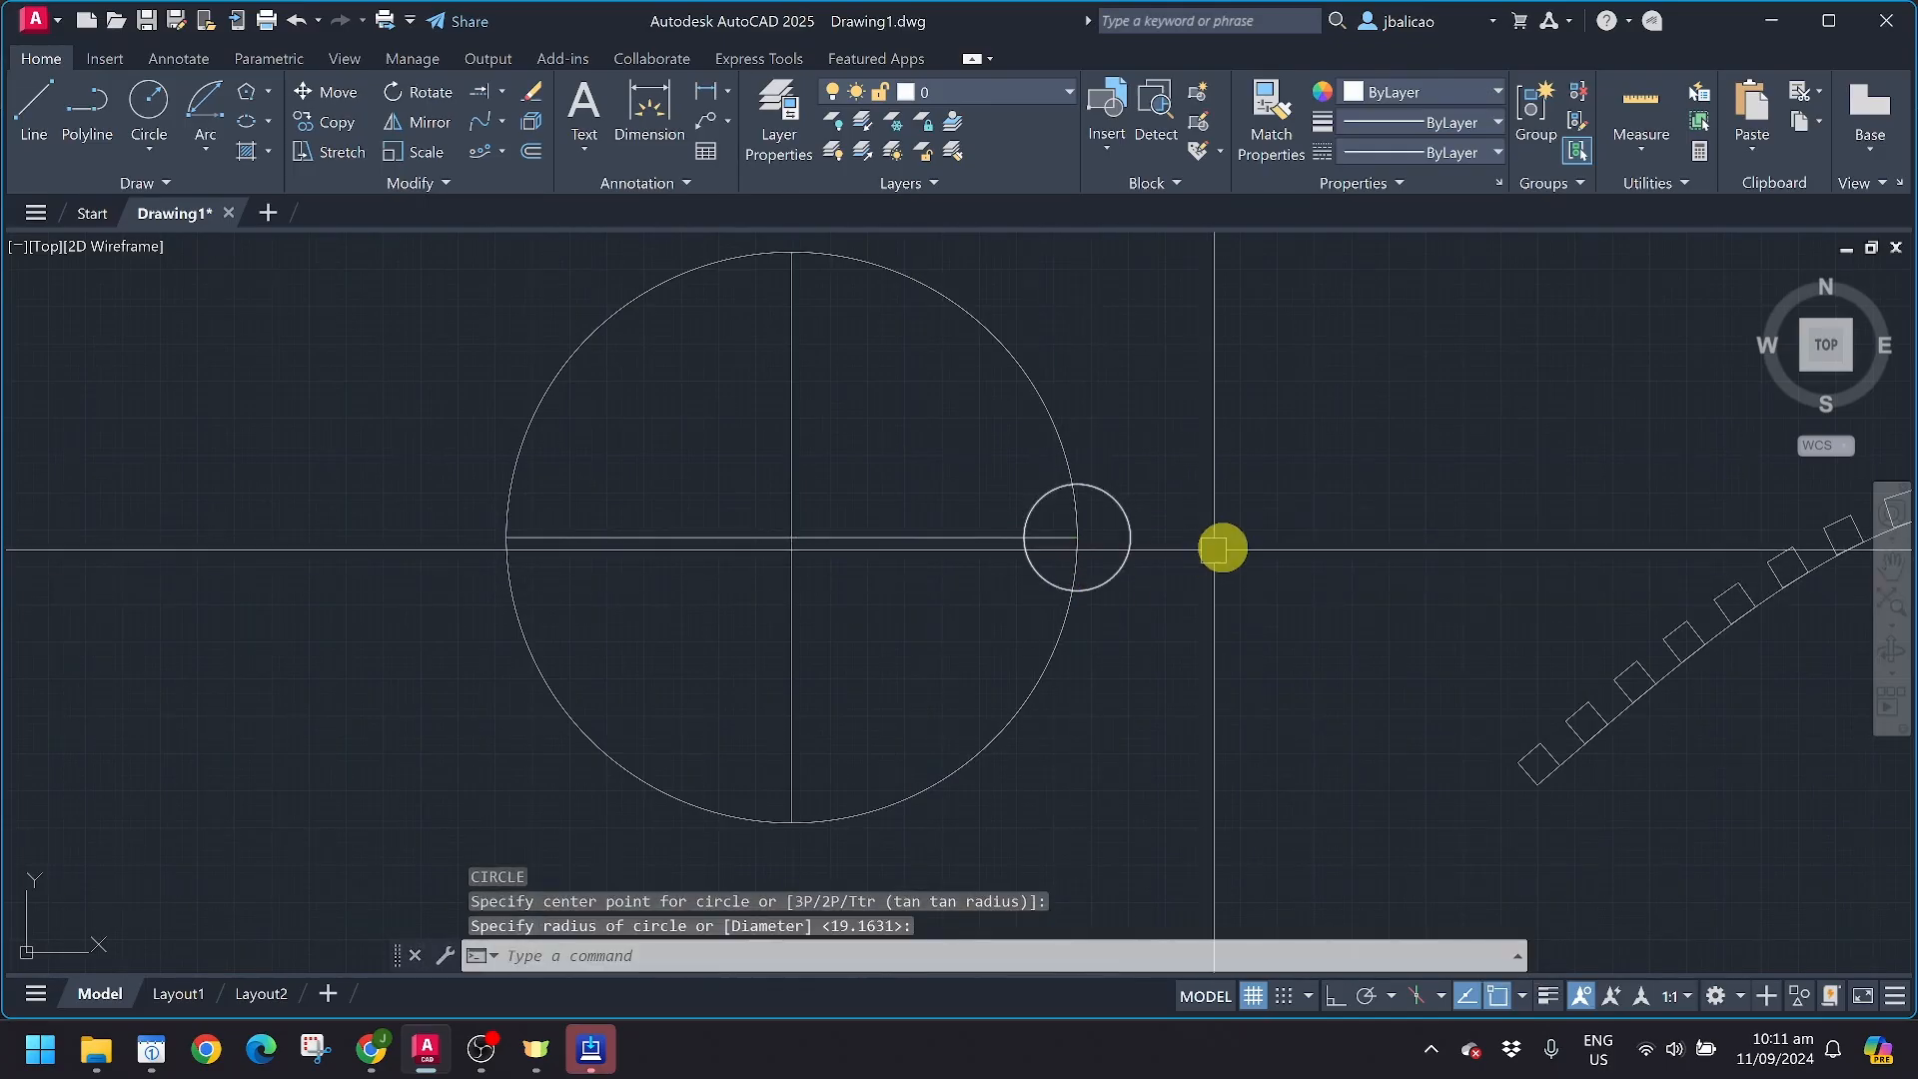
Create a Polar Array of the small circle about the large circle's centre with 8 items
scroll(1126, 599, down, 2)
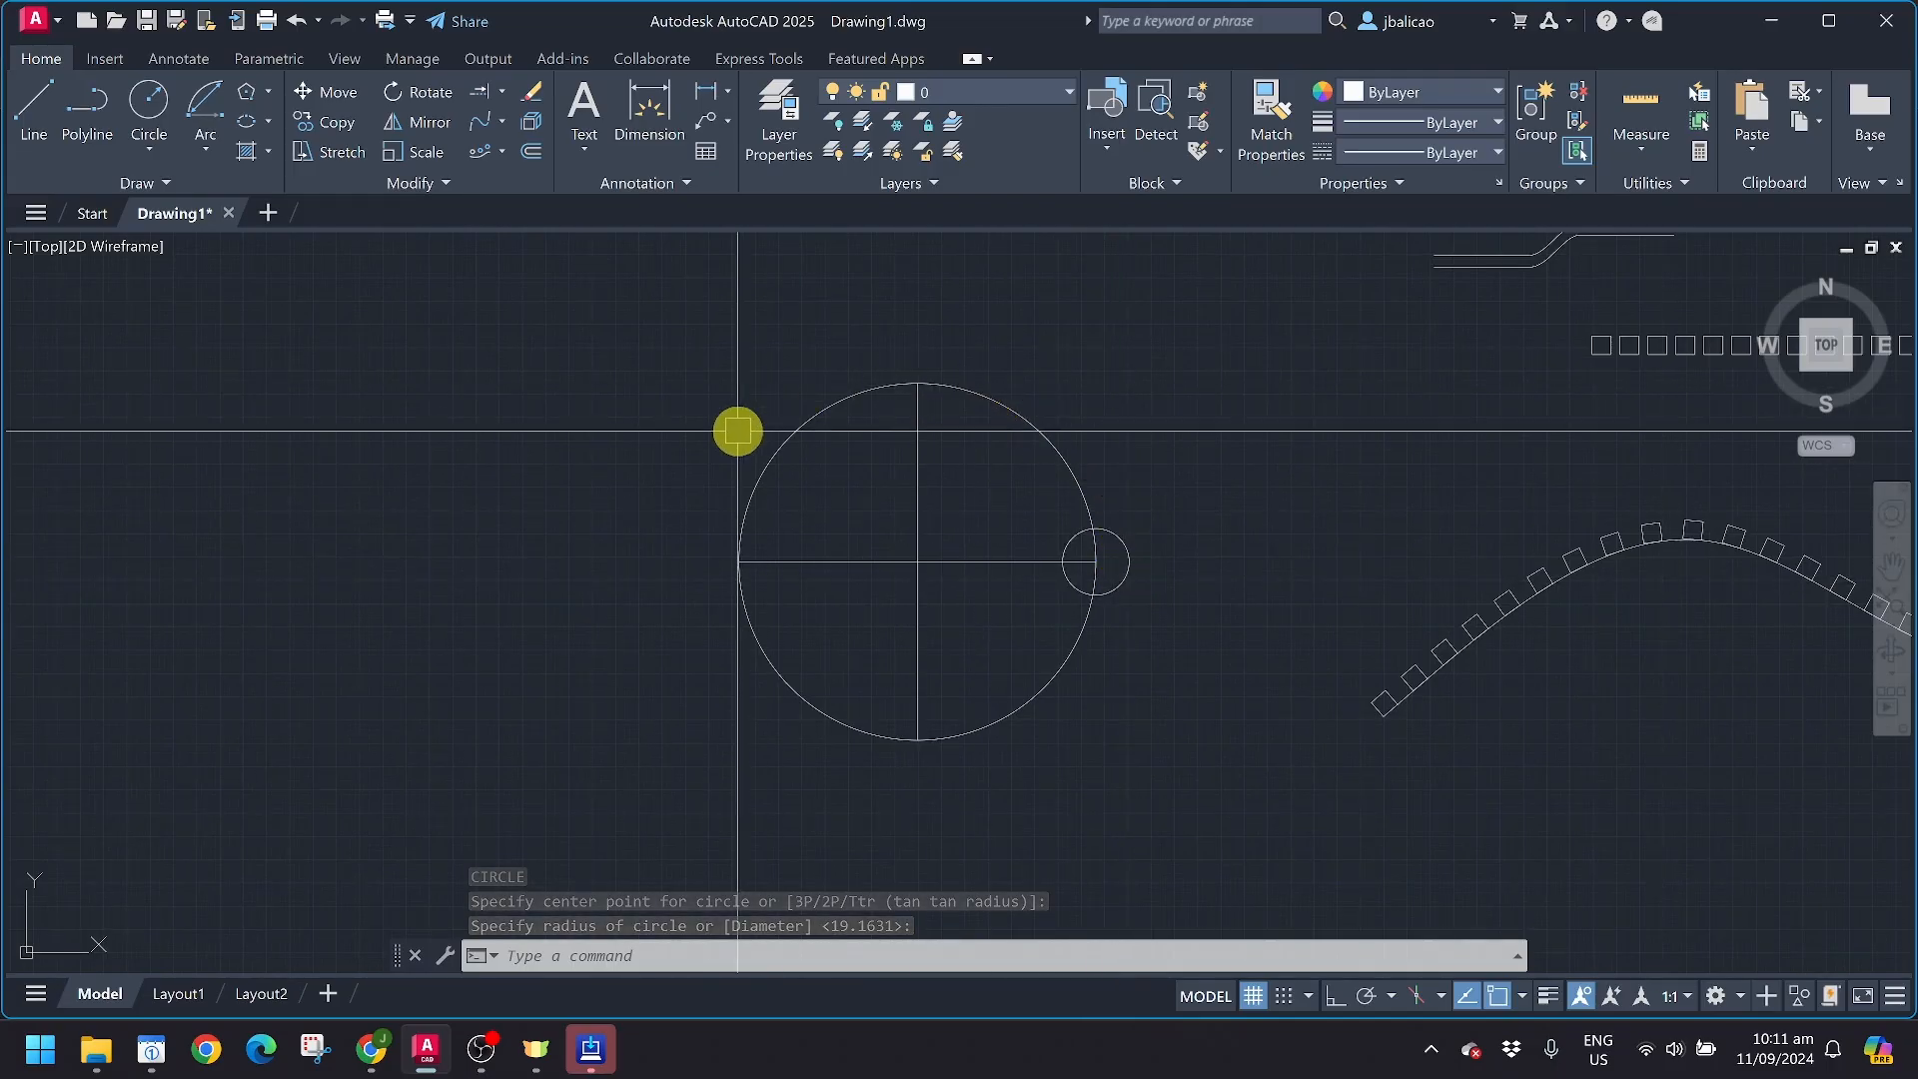
click(499, 154)
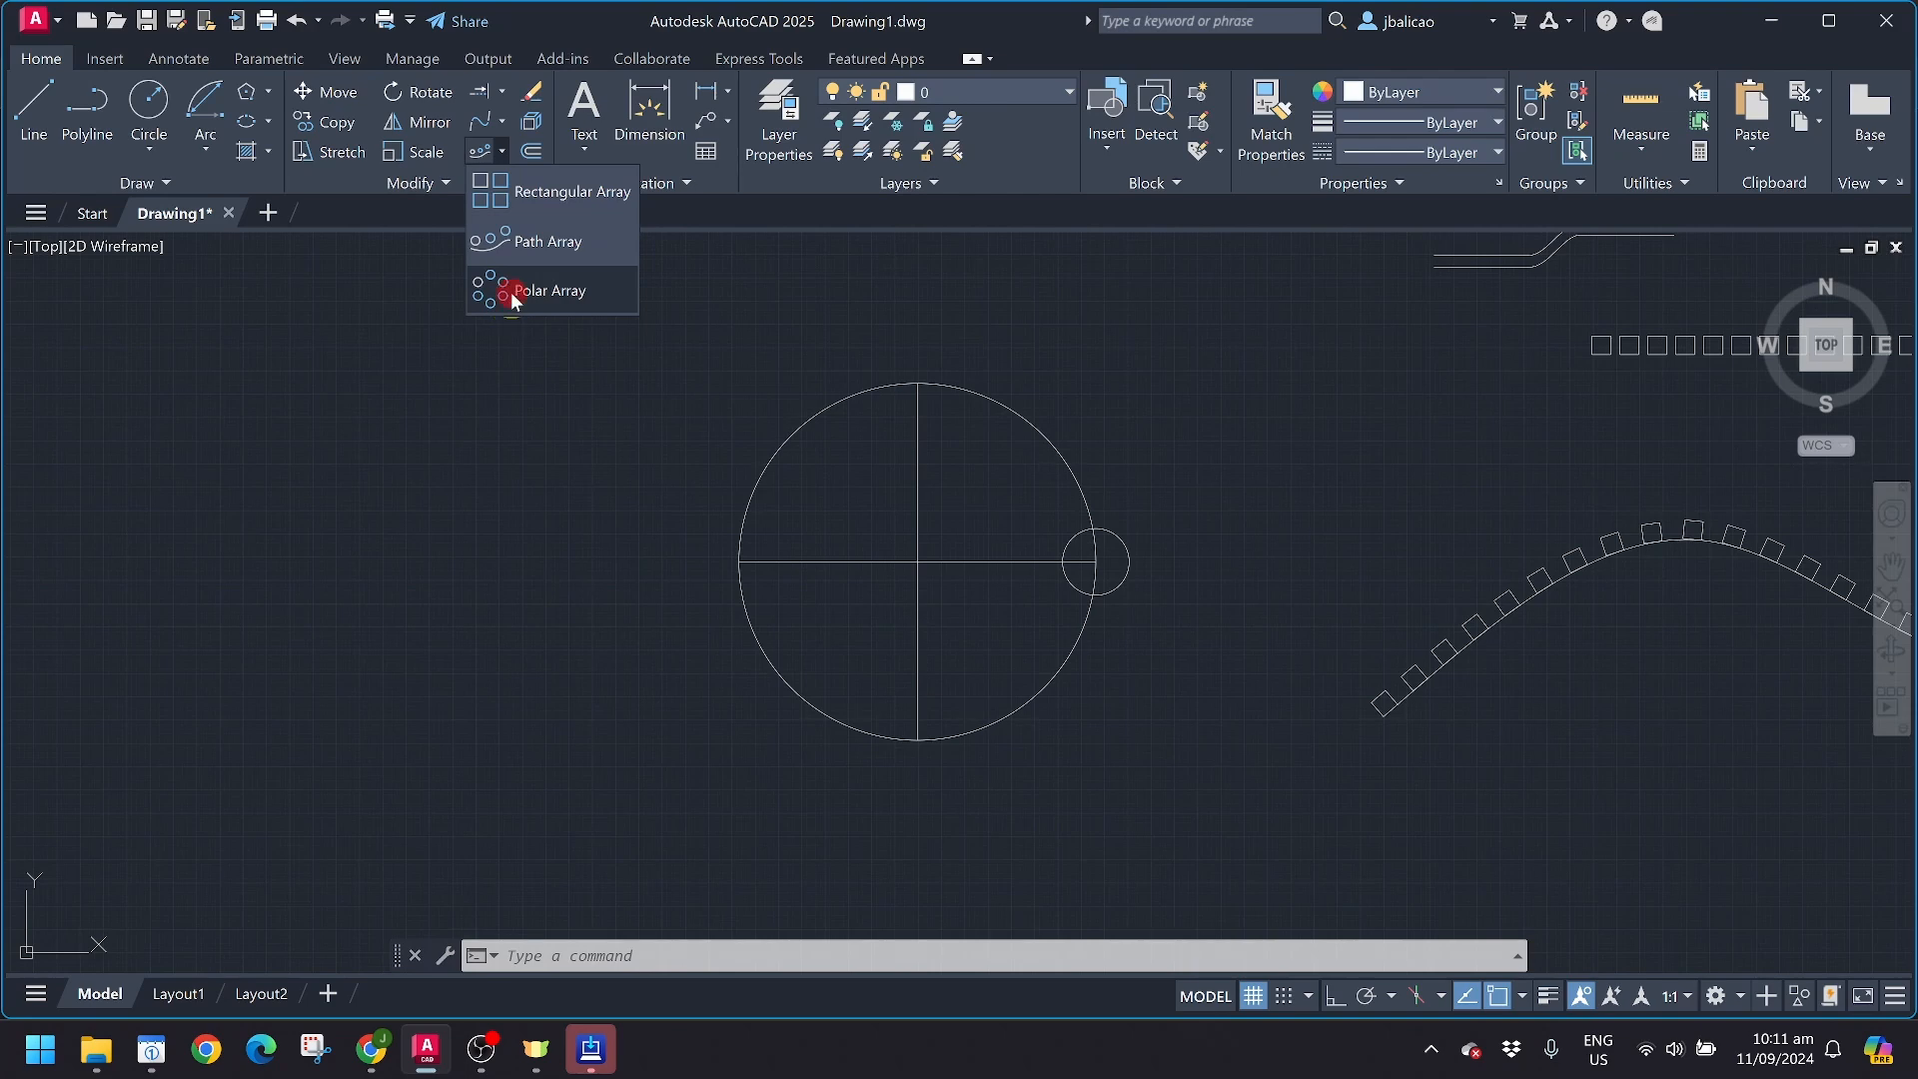
click(513, 292)
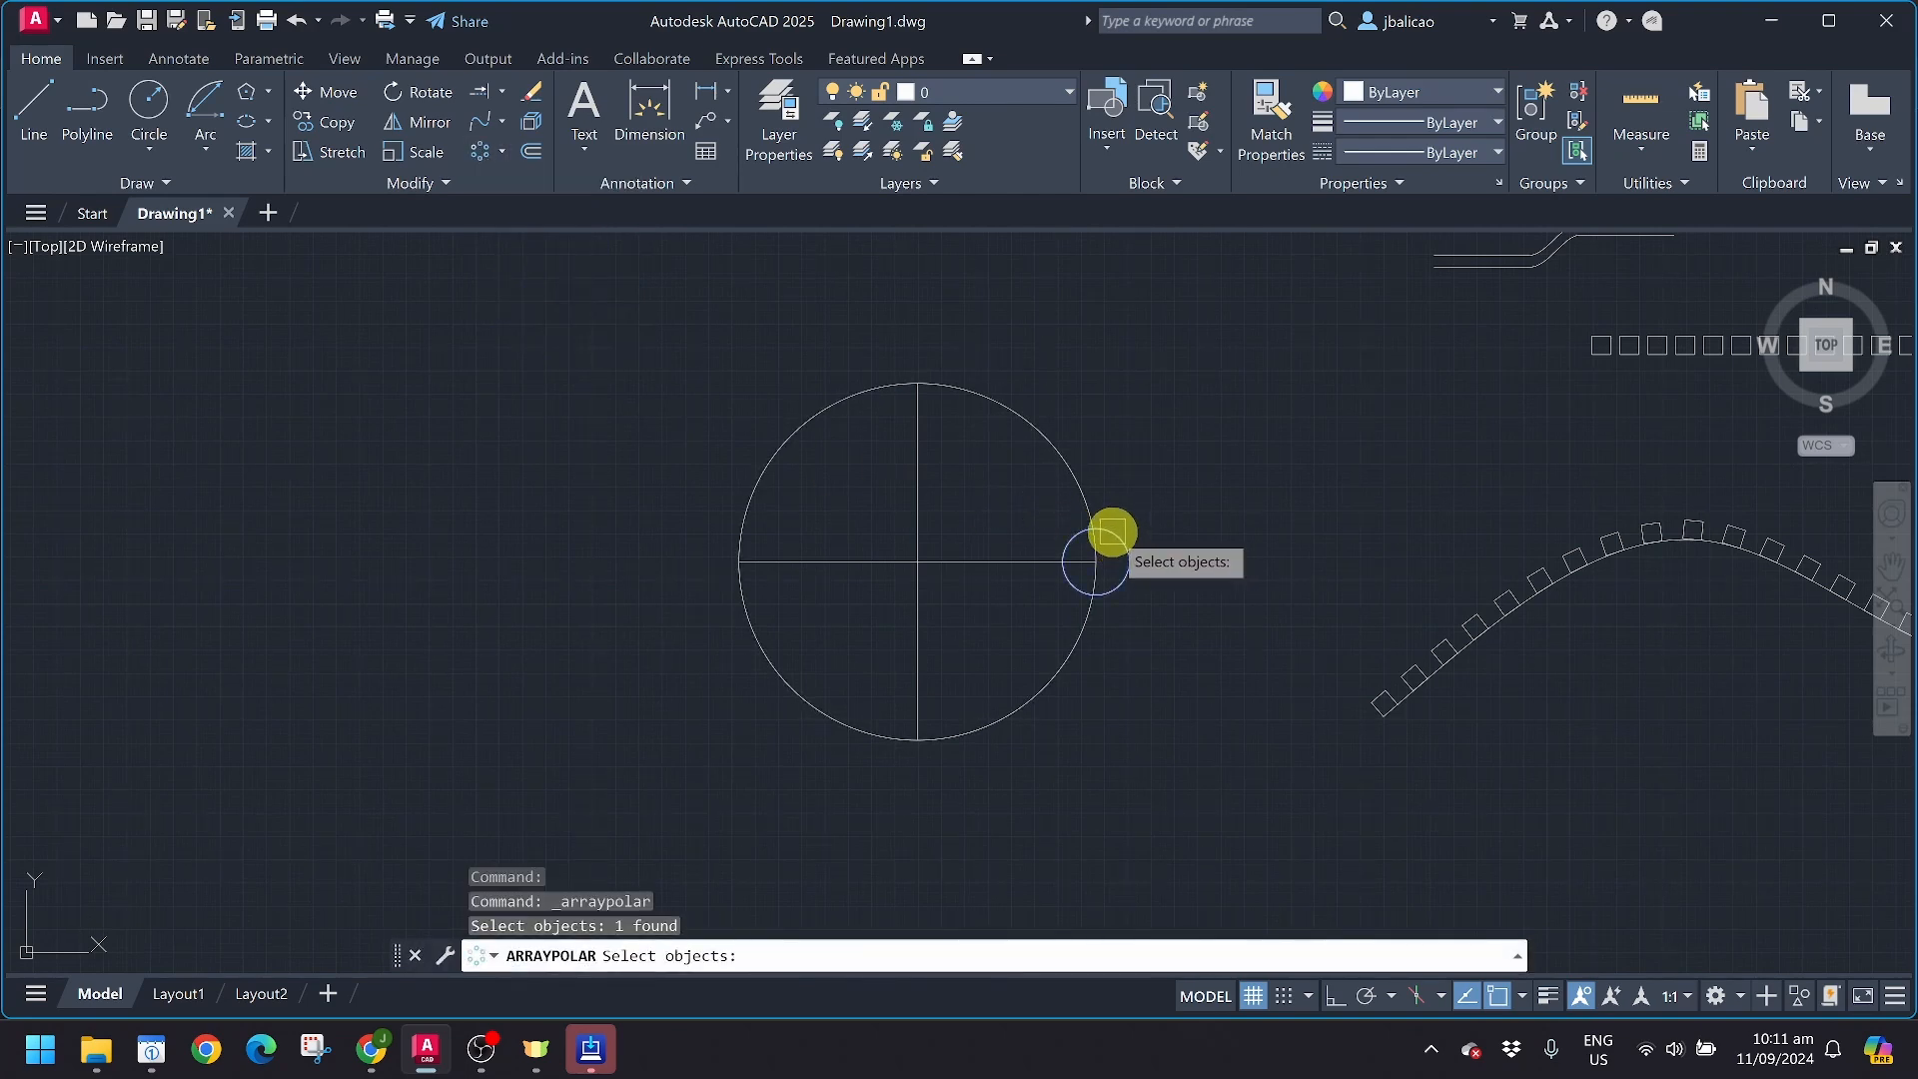
key(Return)
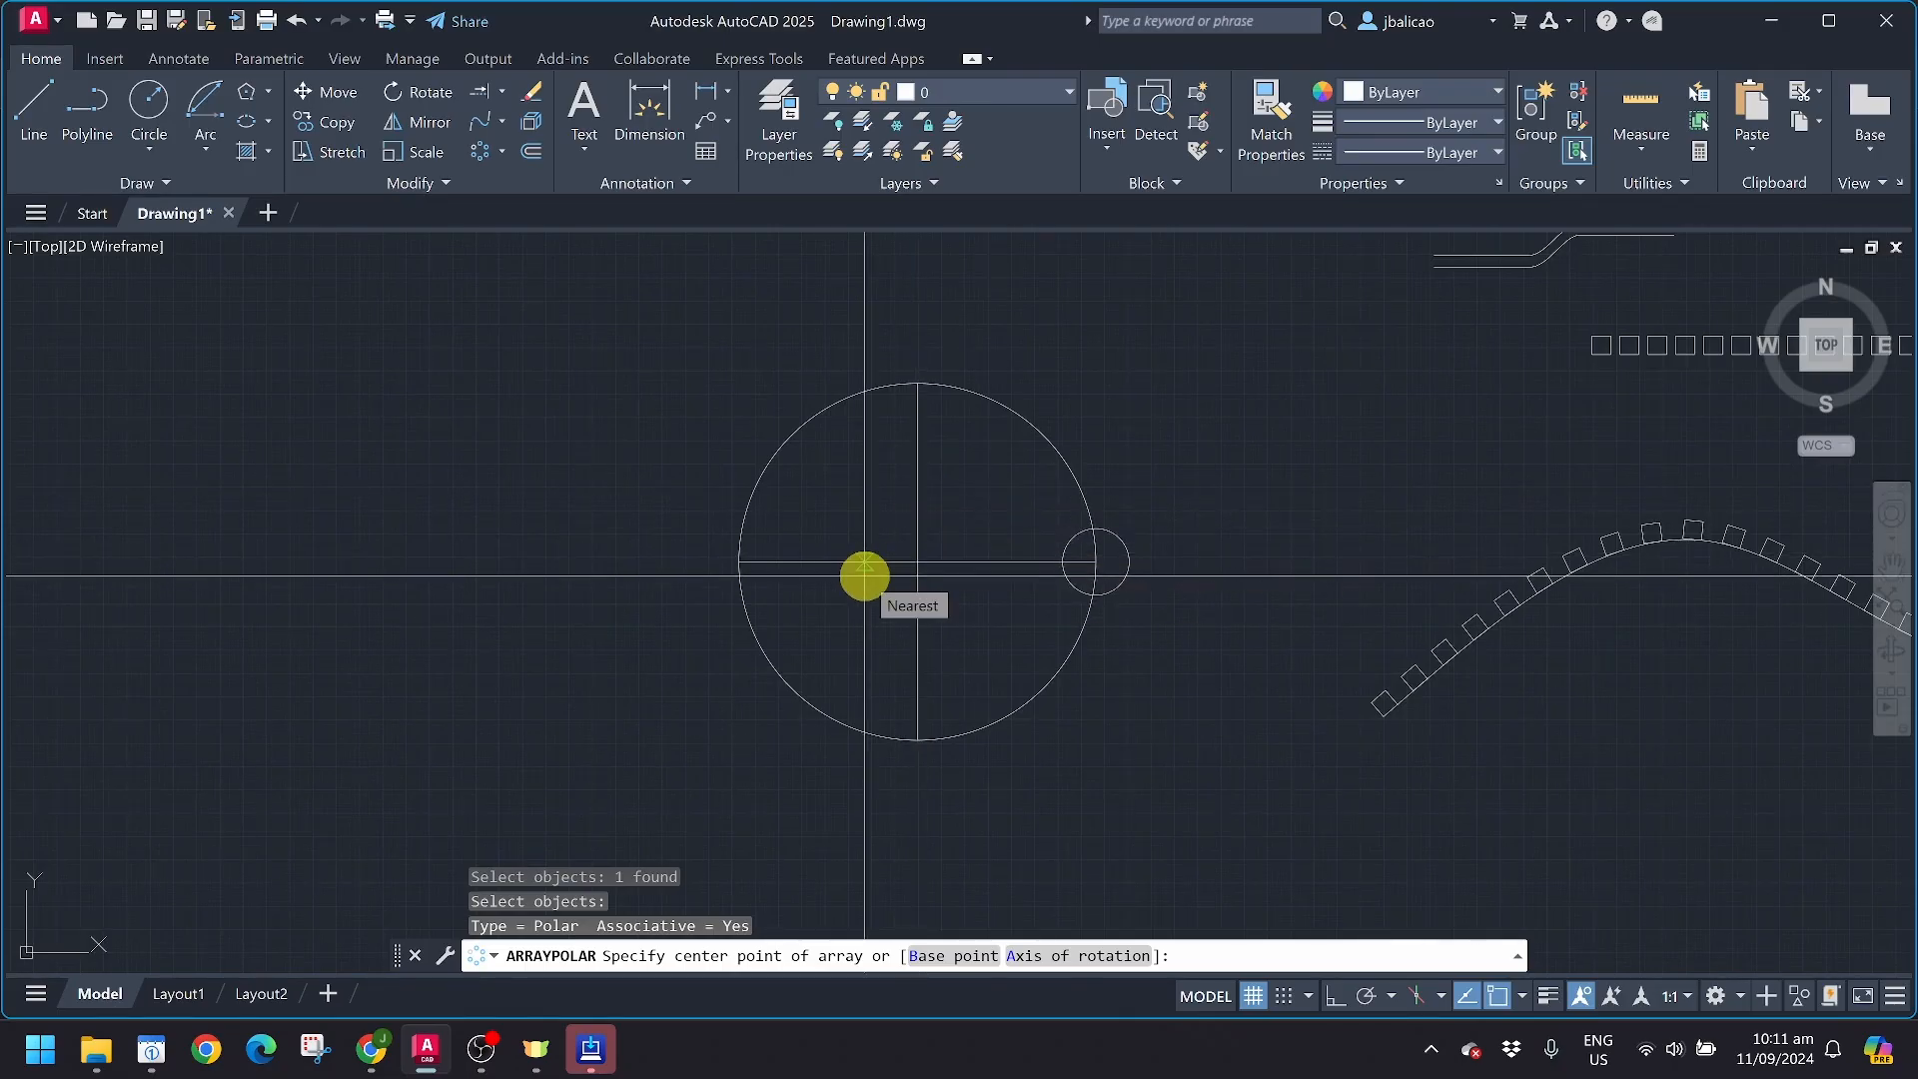
click(917, 562)
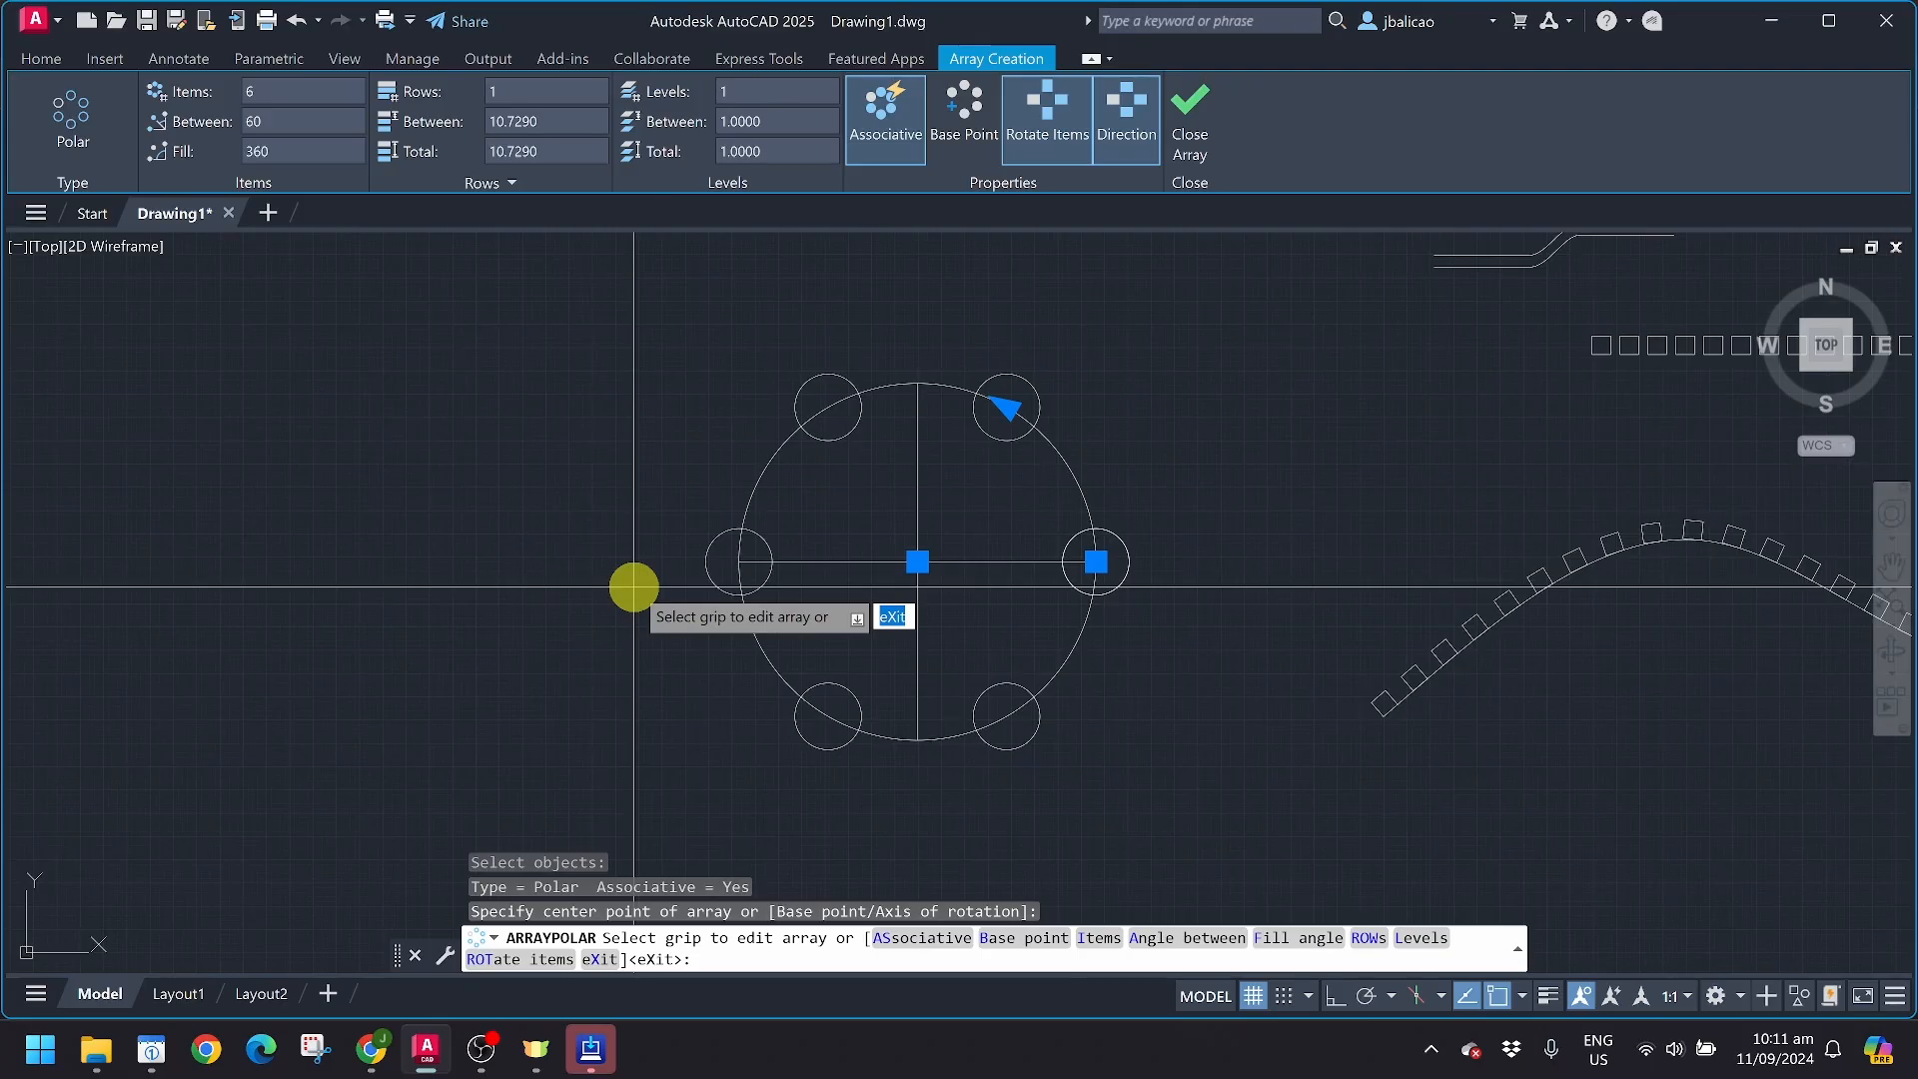
click(277, 91)
text(8)
key(Return)
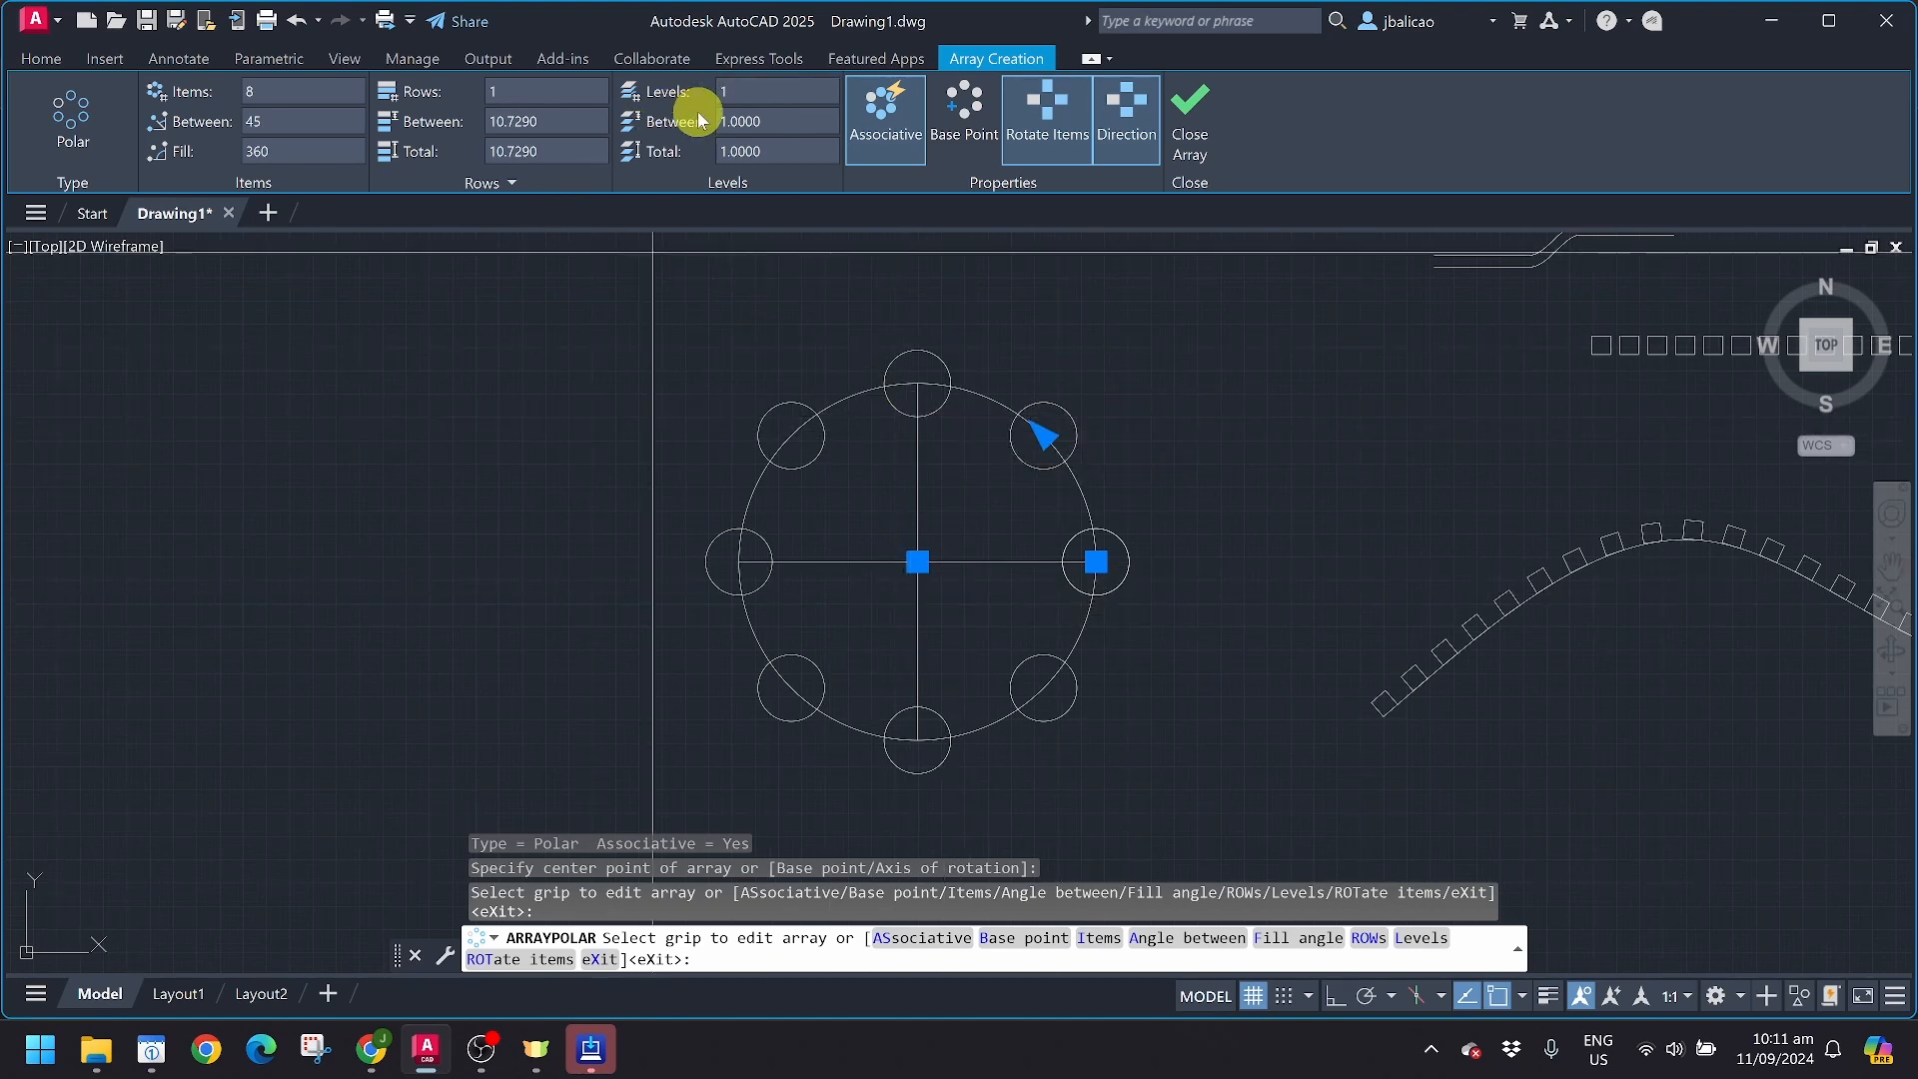
Set the polar array to 3 rows and finish it
click(532, 95)
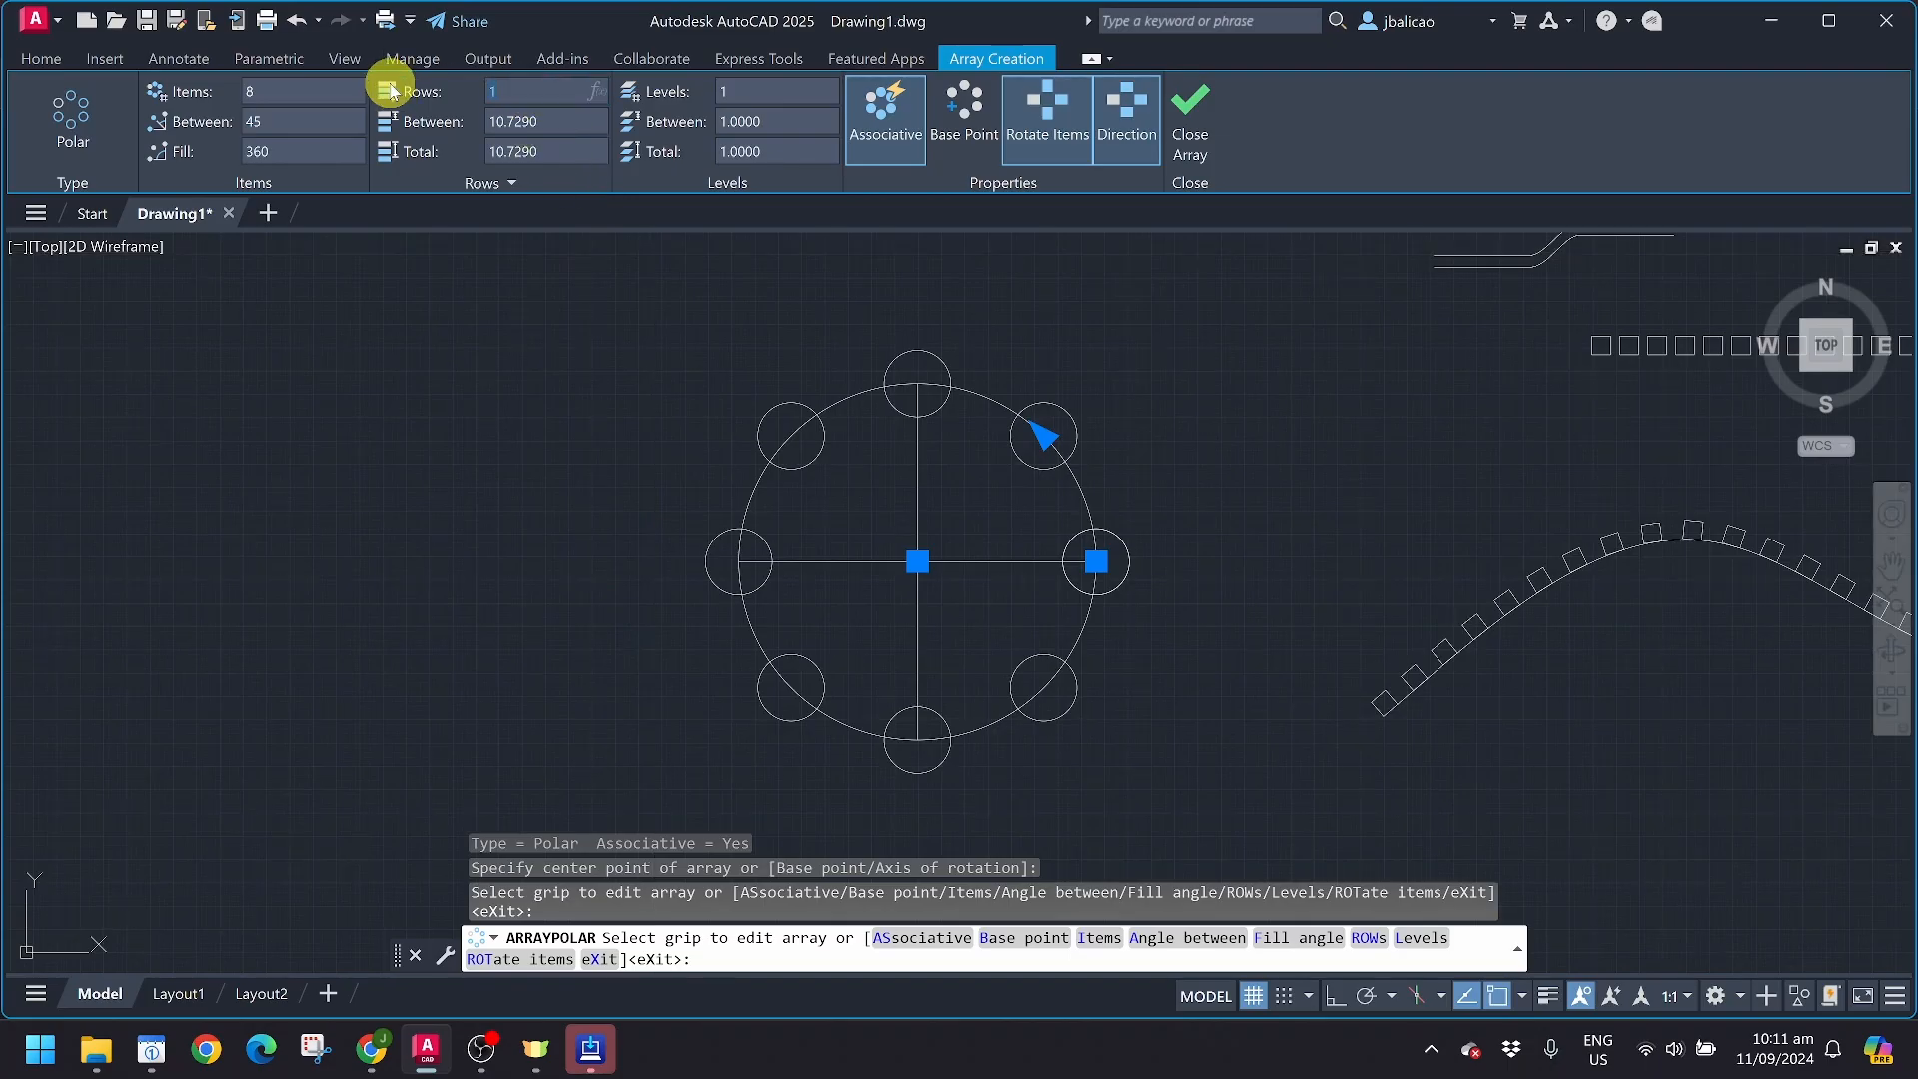
text(3)
key(Return)
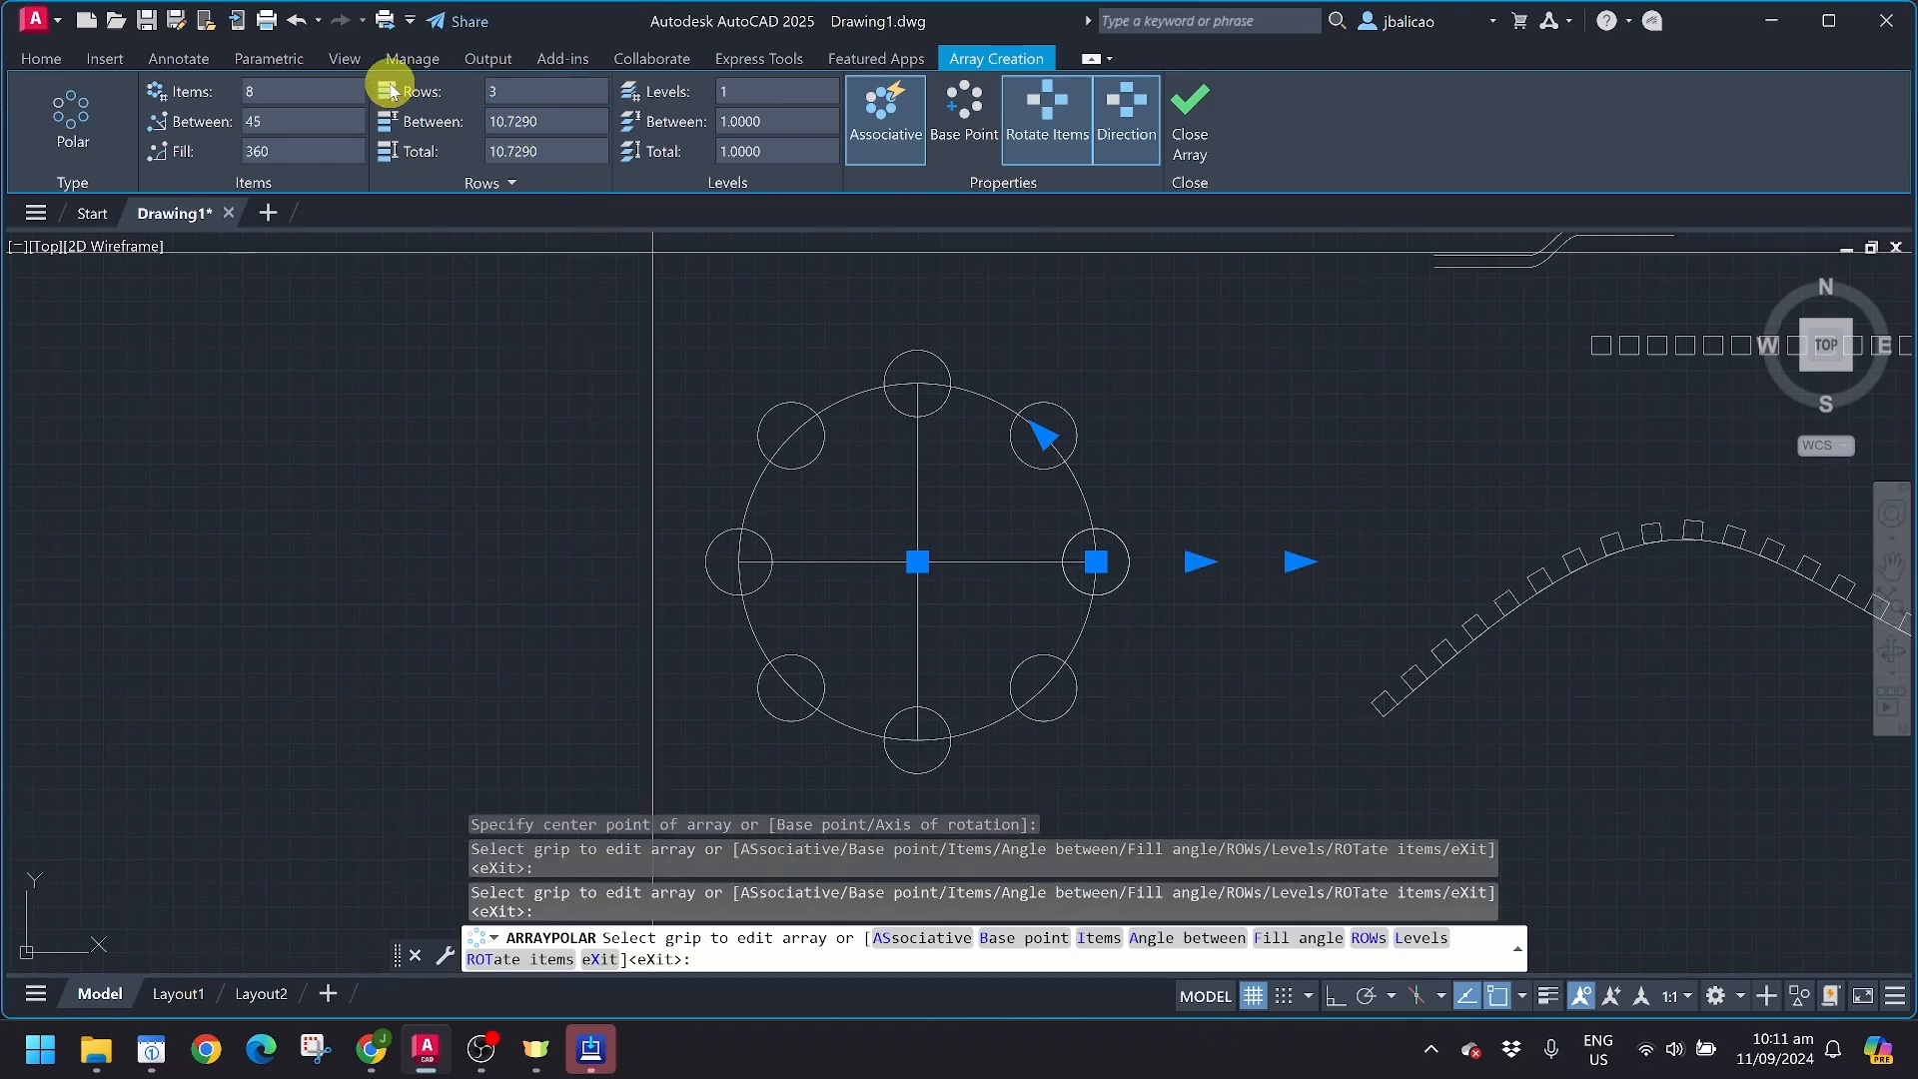
scroll(693, 436, down, 2)
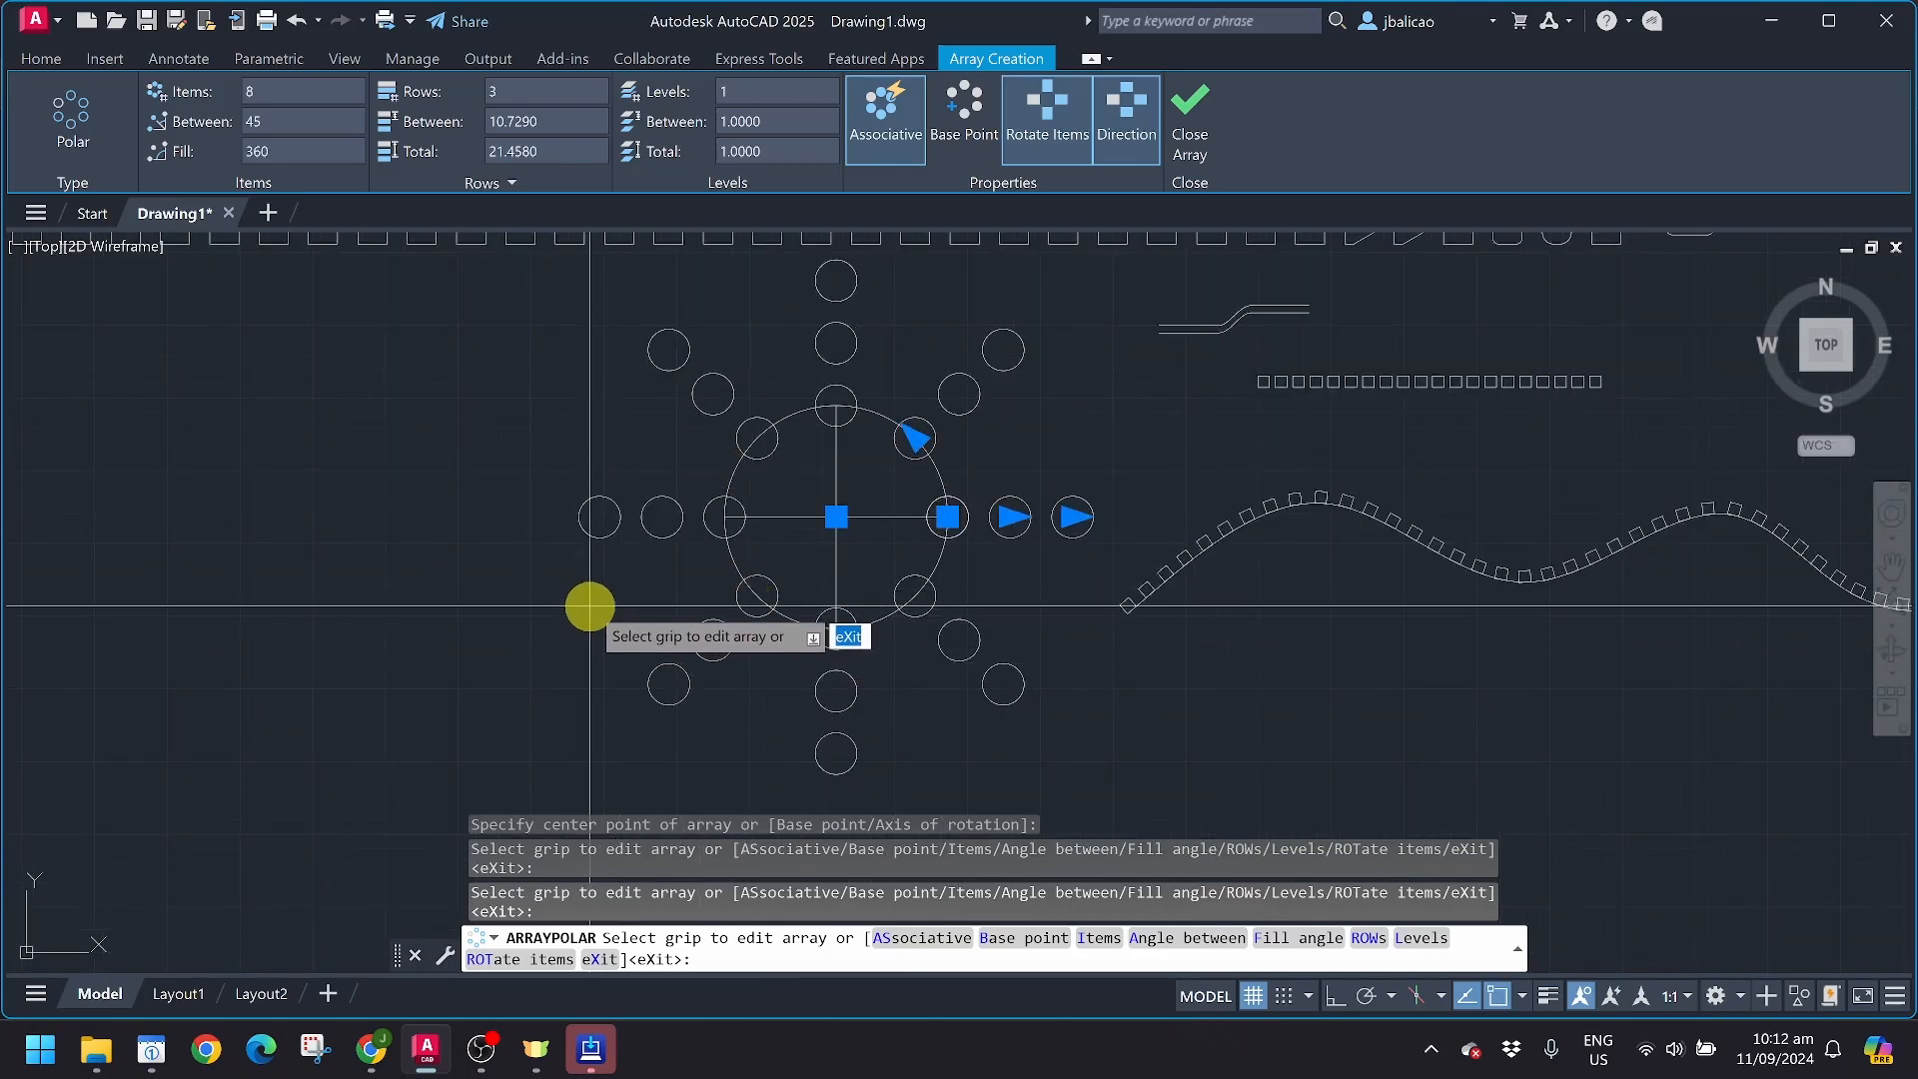
key(Return)
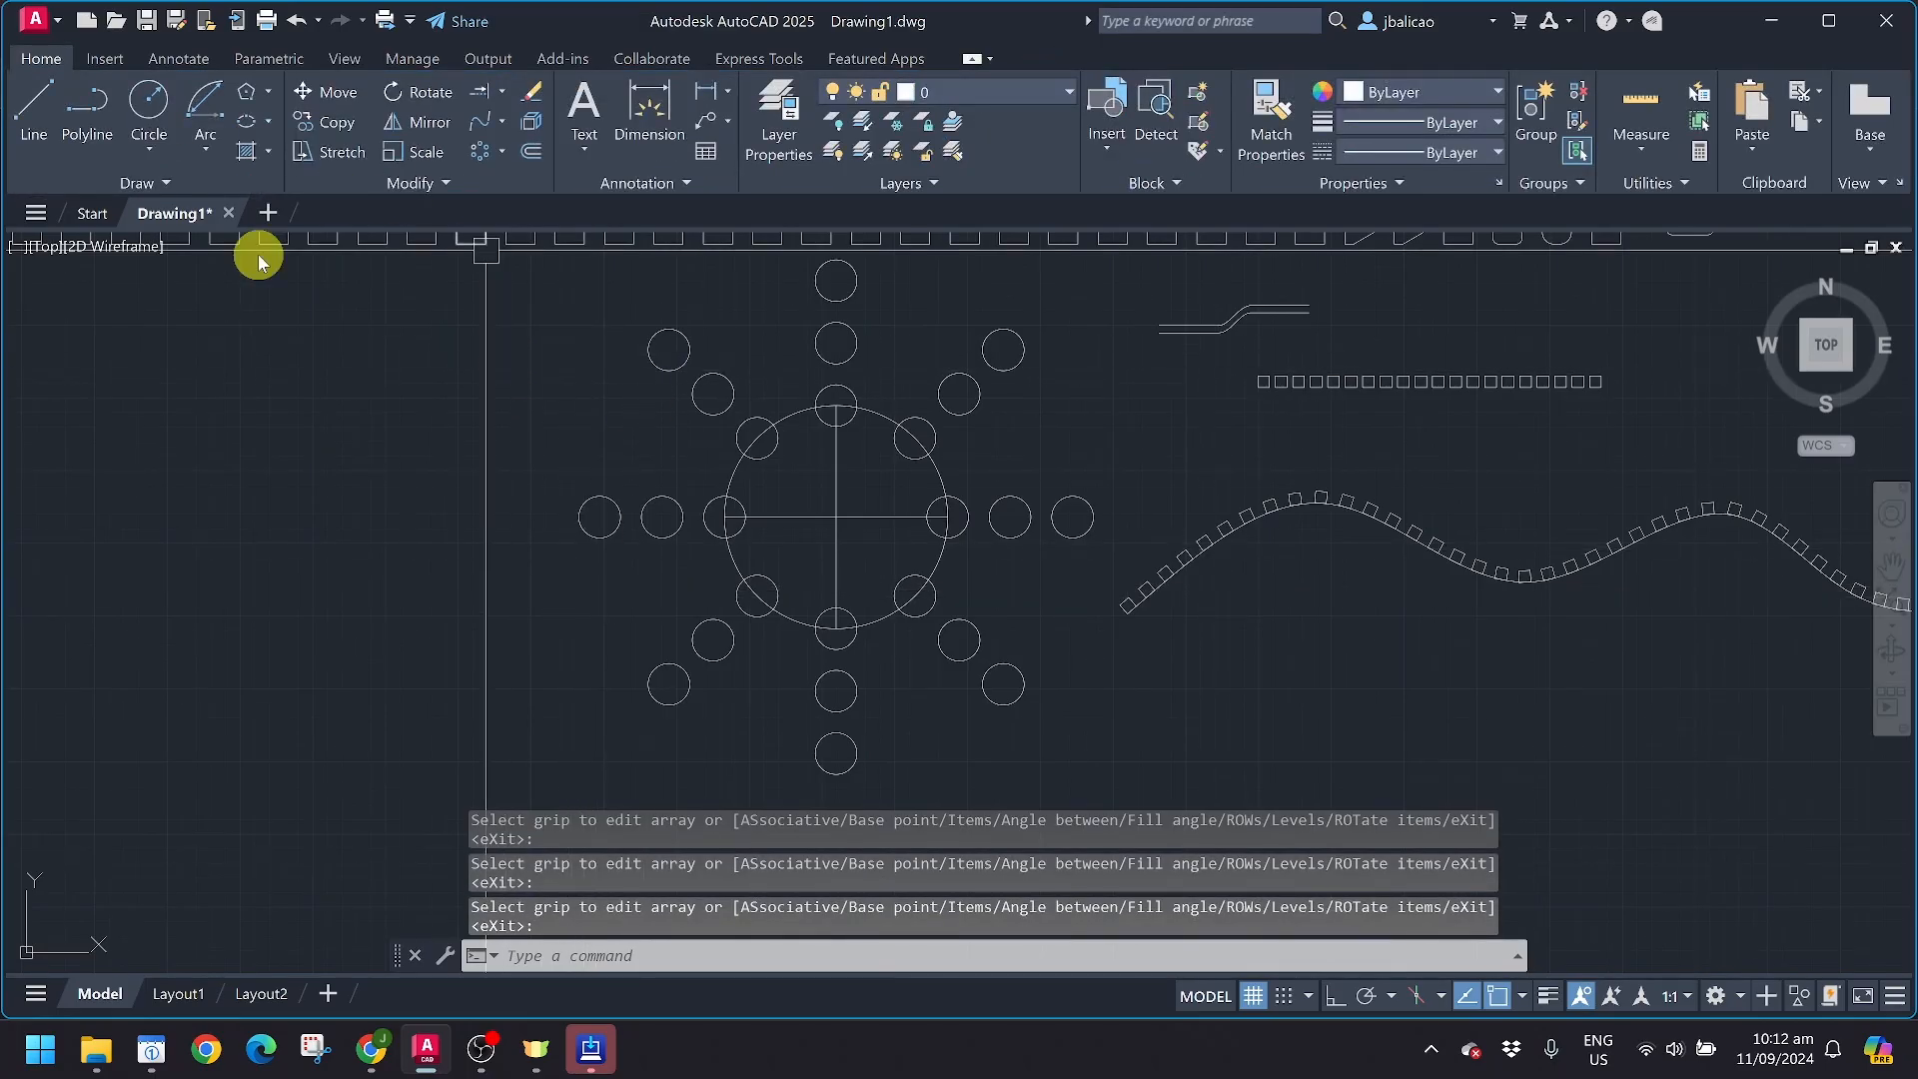
Erase the two leftmost squares of the straight row above the spline, one after the other
scroll(240, 425, down, 4)
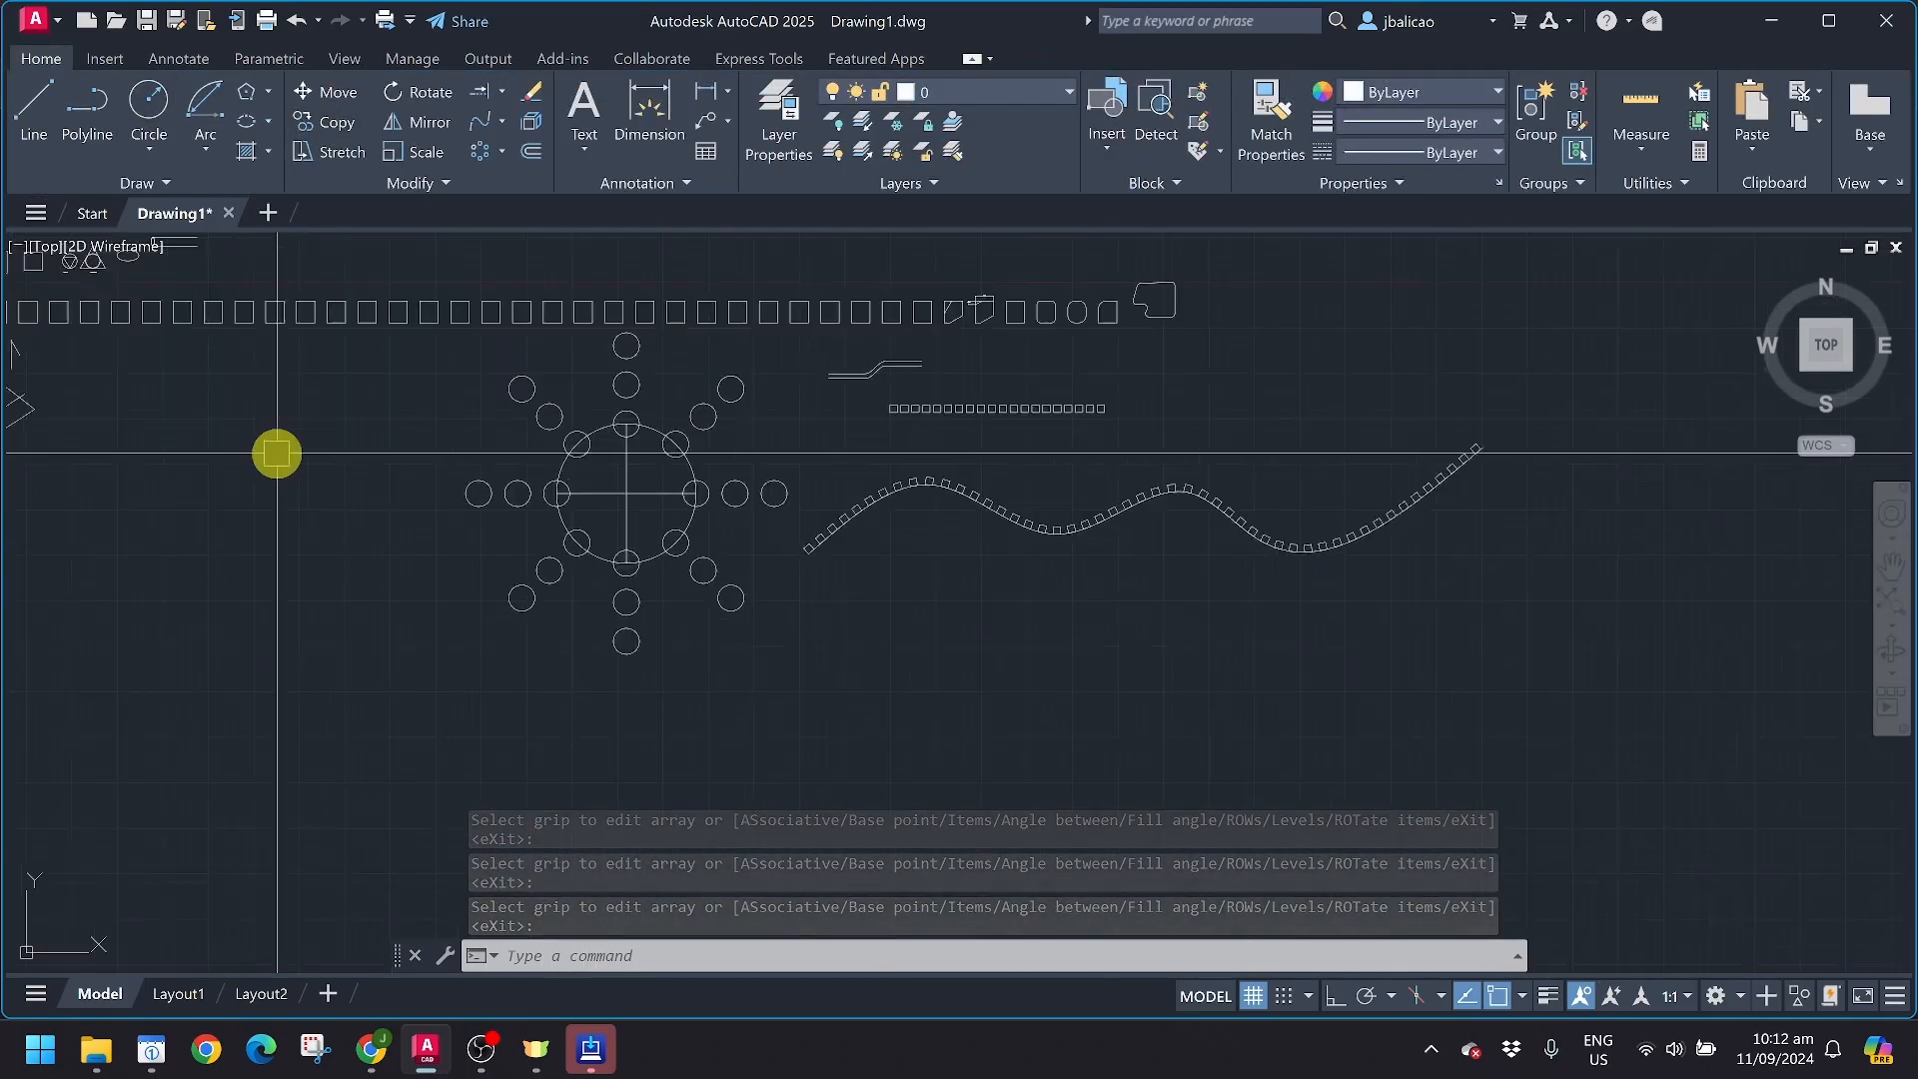
middle_drag(330, 485, 476, 499)
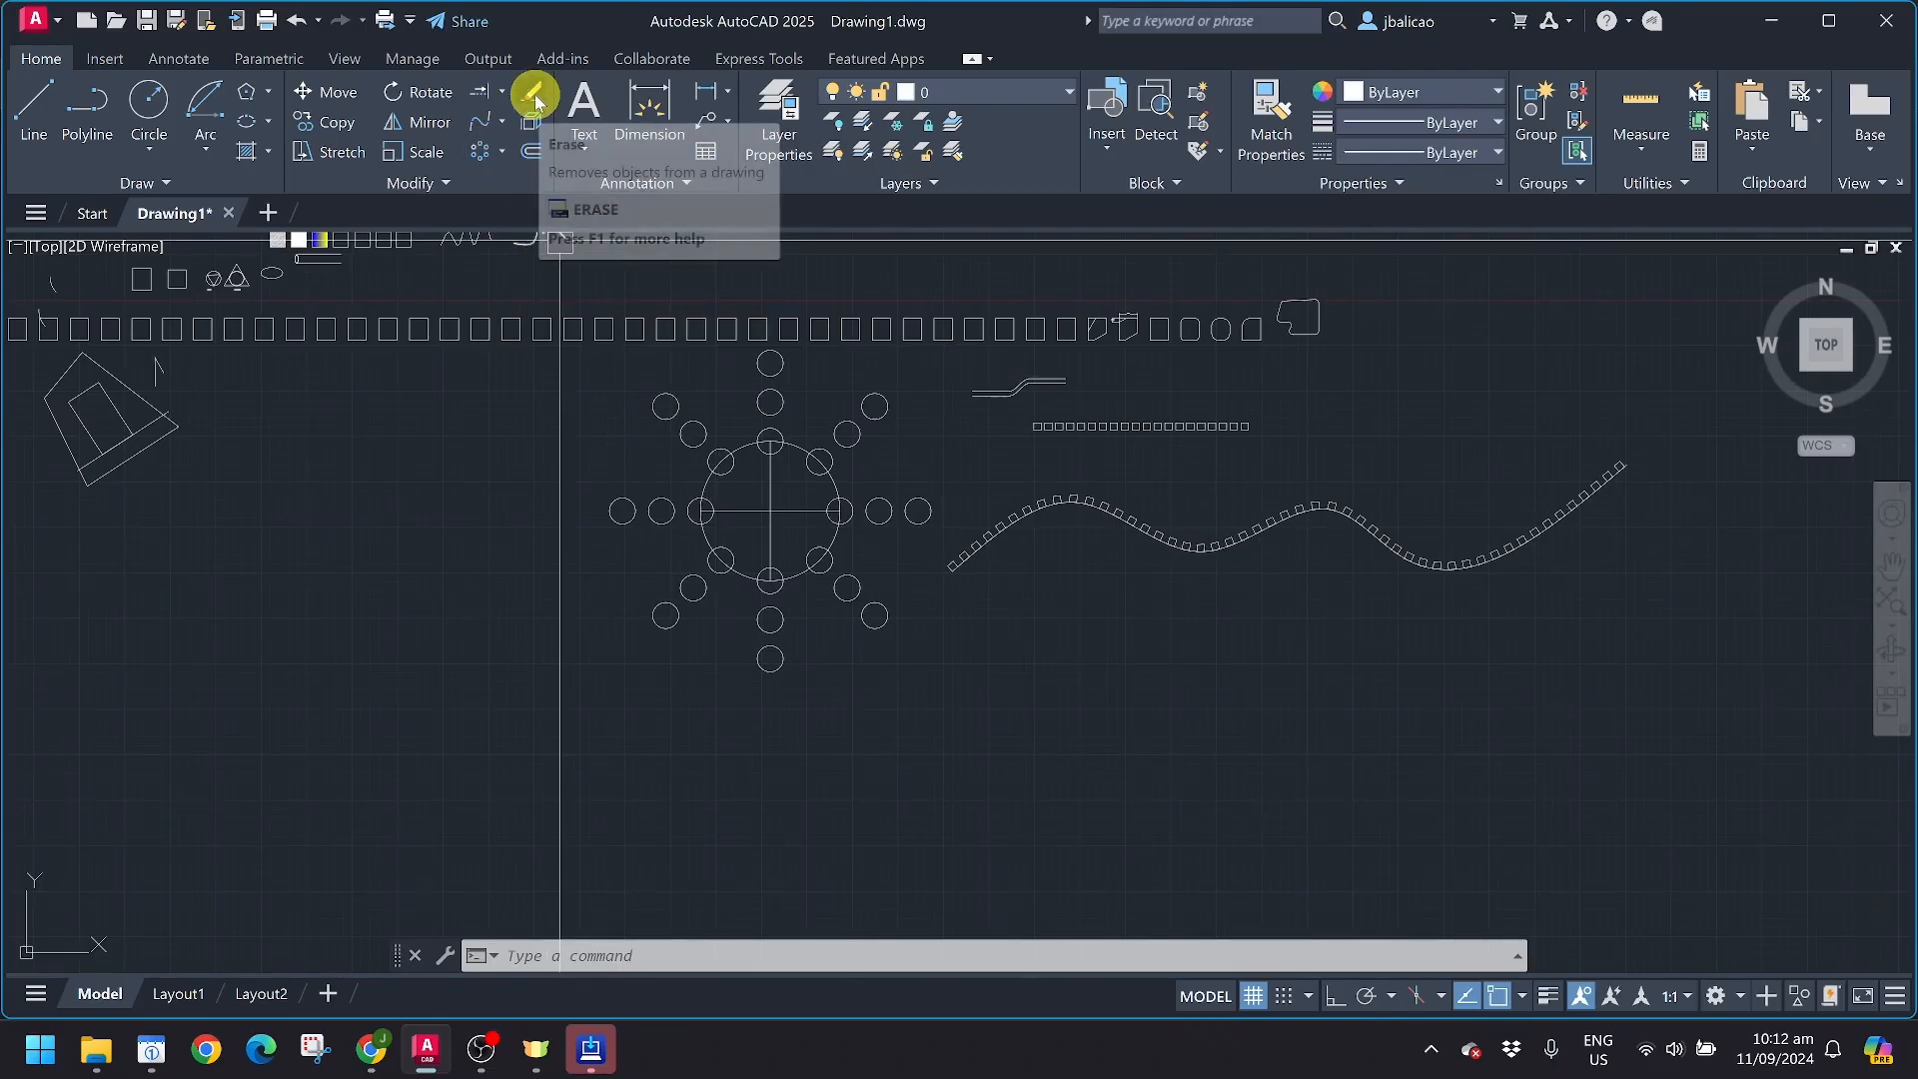
scroll(1083, 338, up, 8)
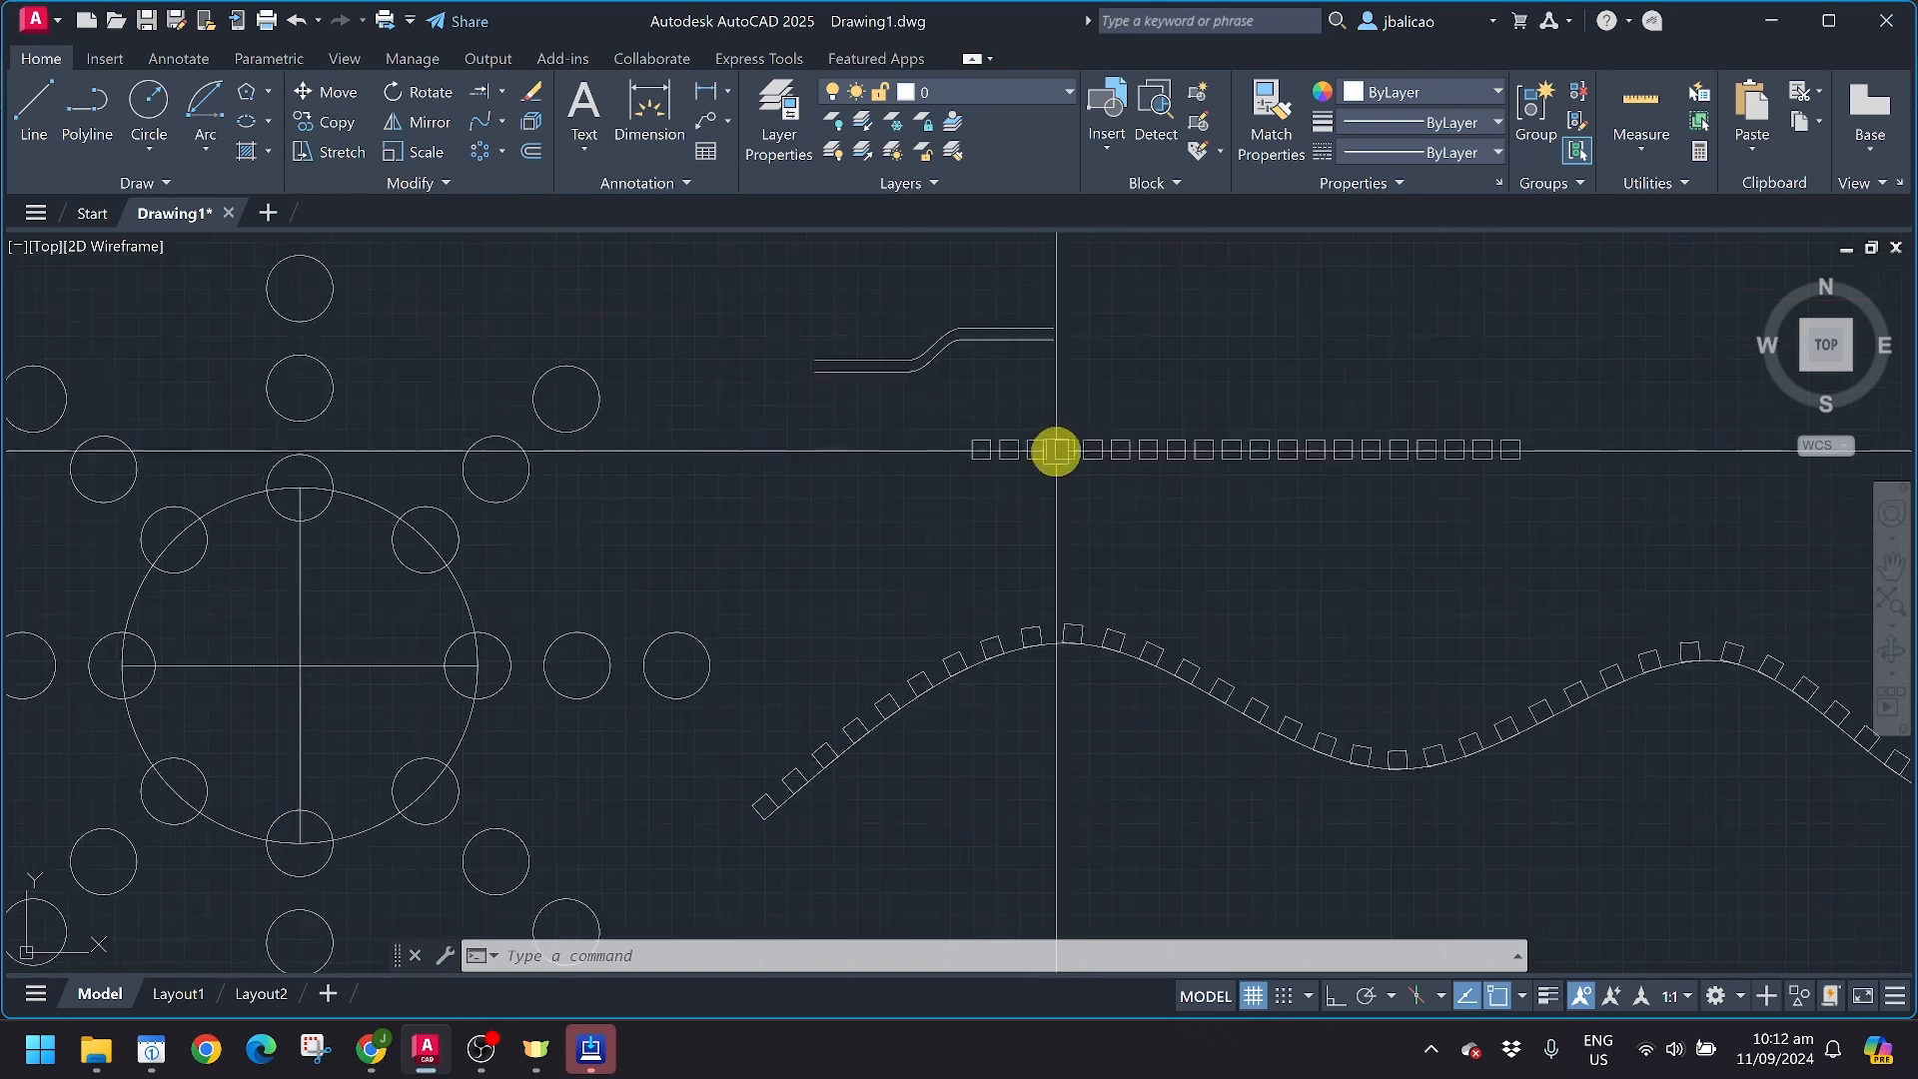
click(925, 401)
mouse_move(906, 389)
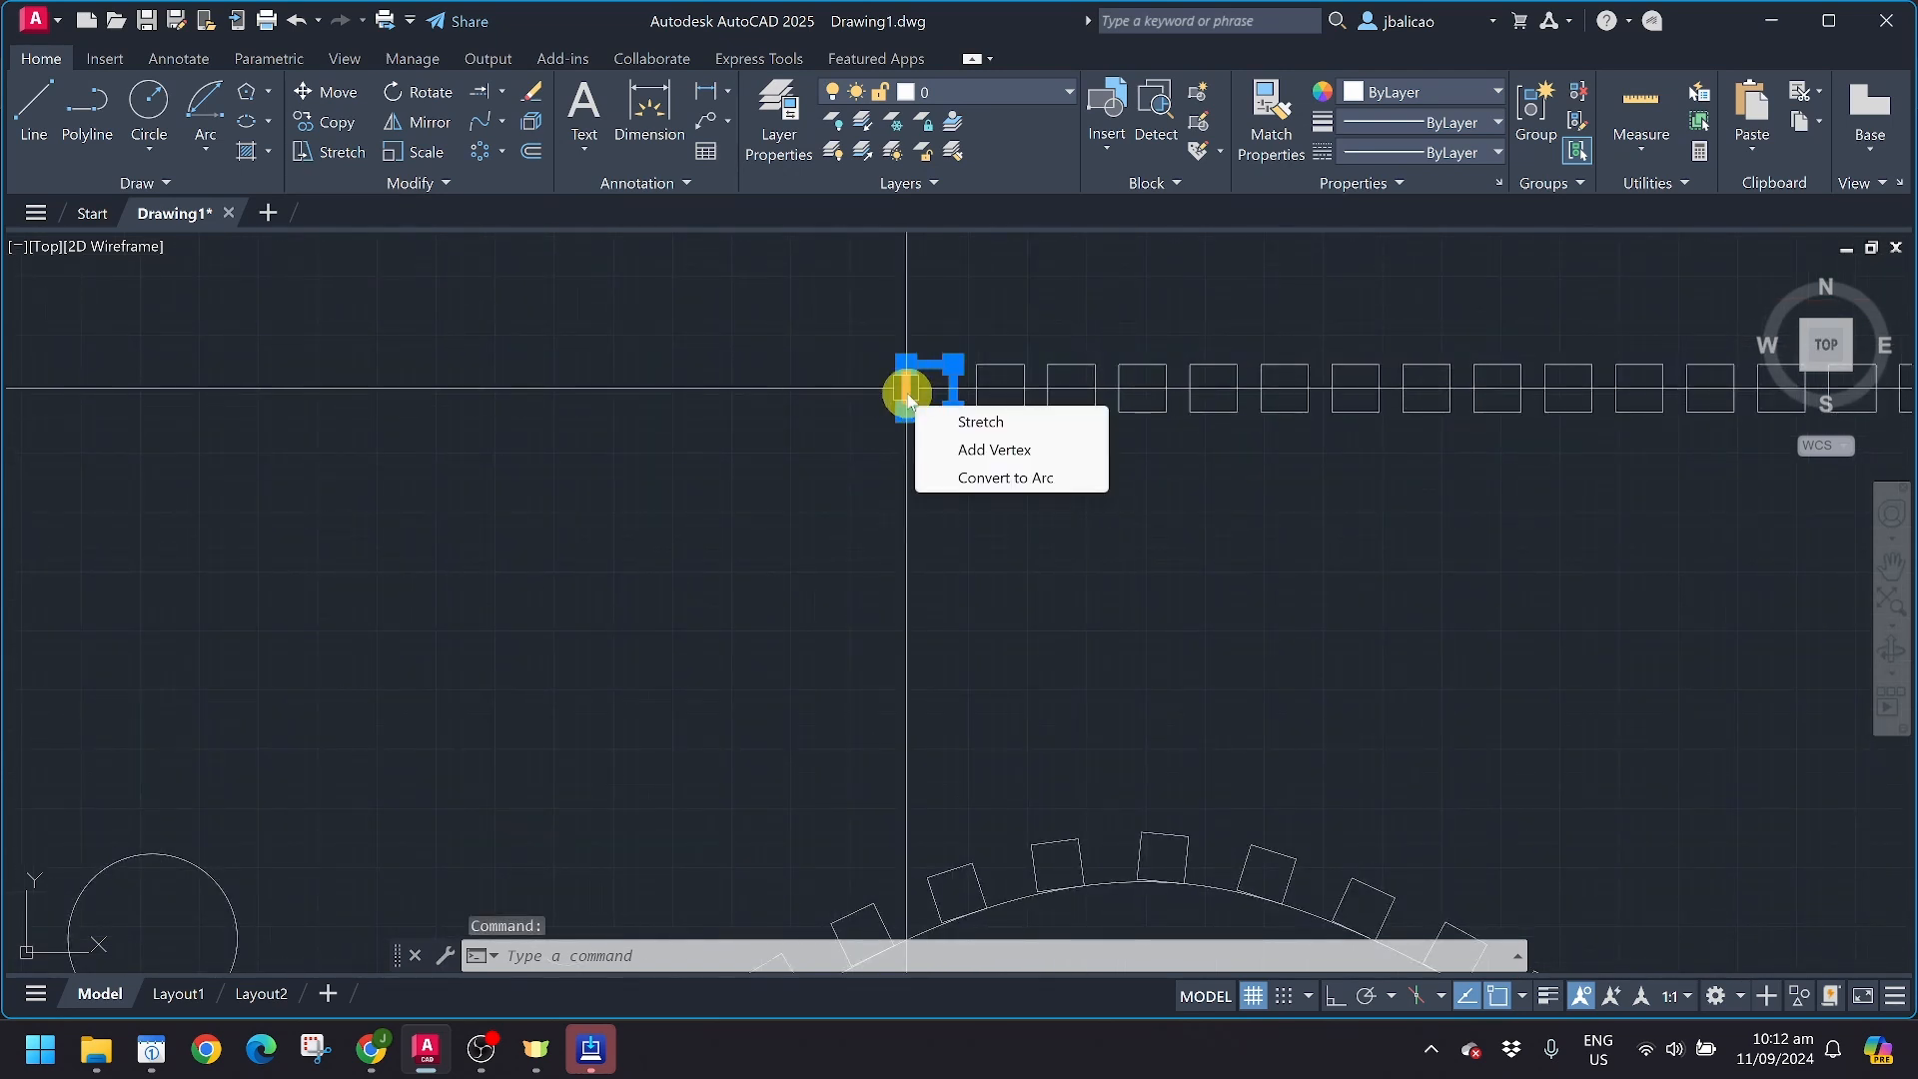
key(Escape)
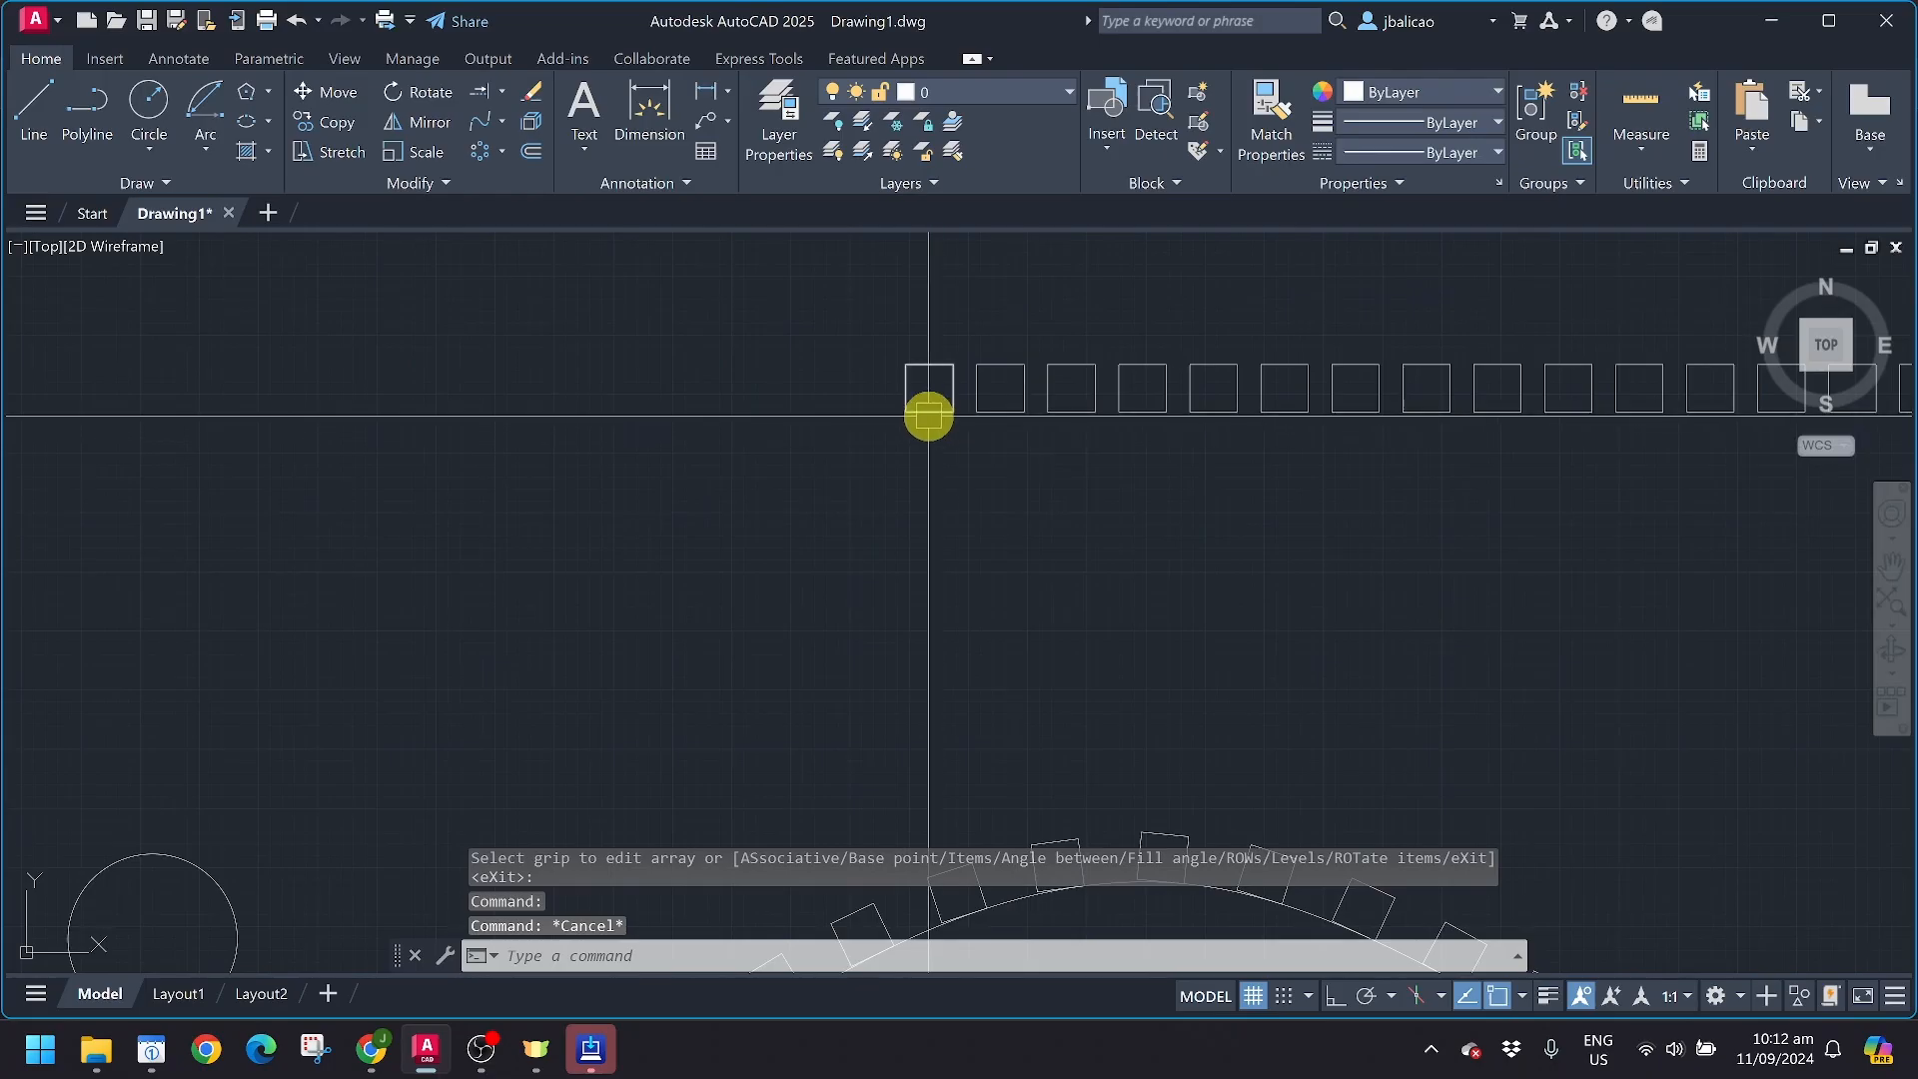
click(928, 414)
mouse_move(929, 418)
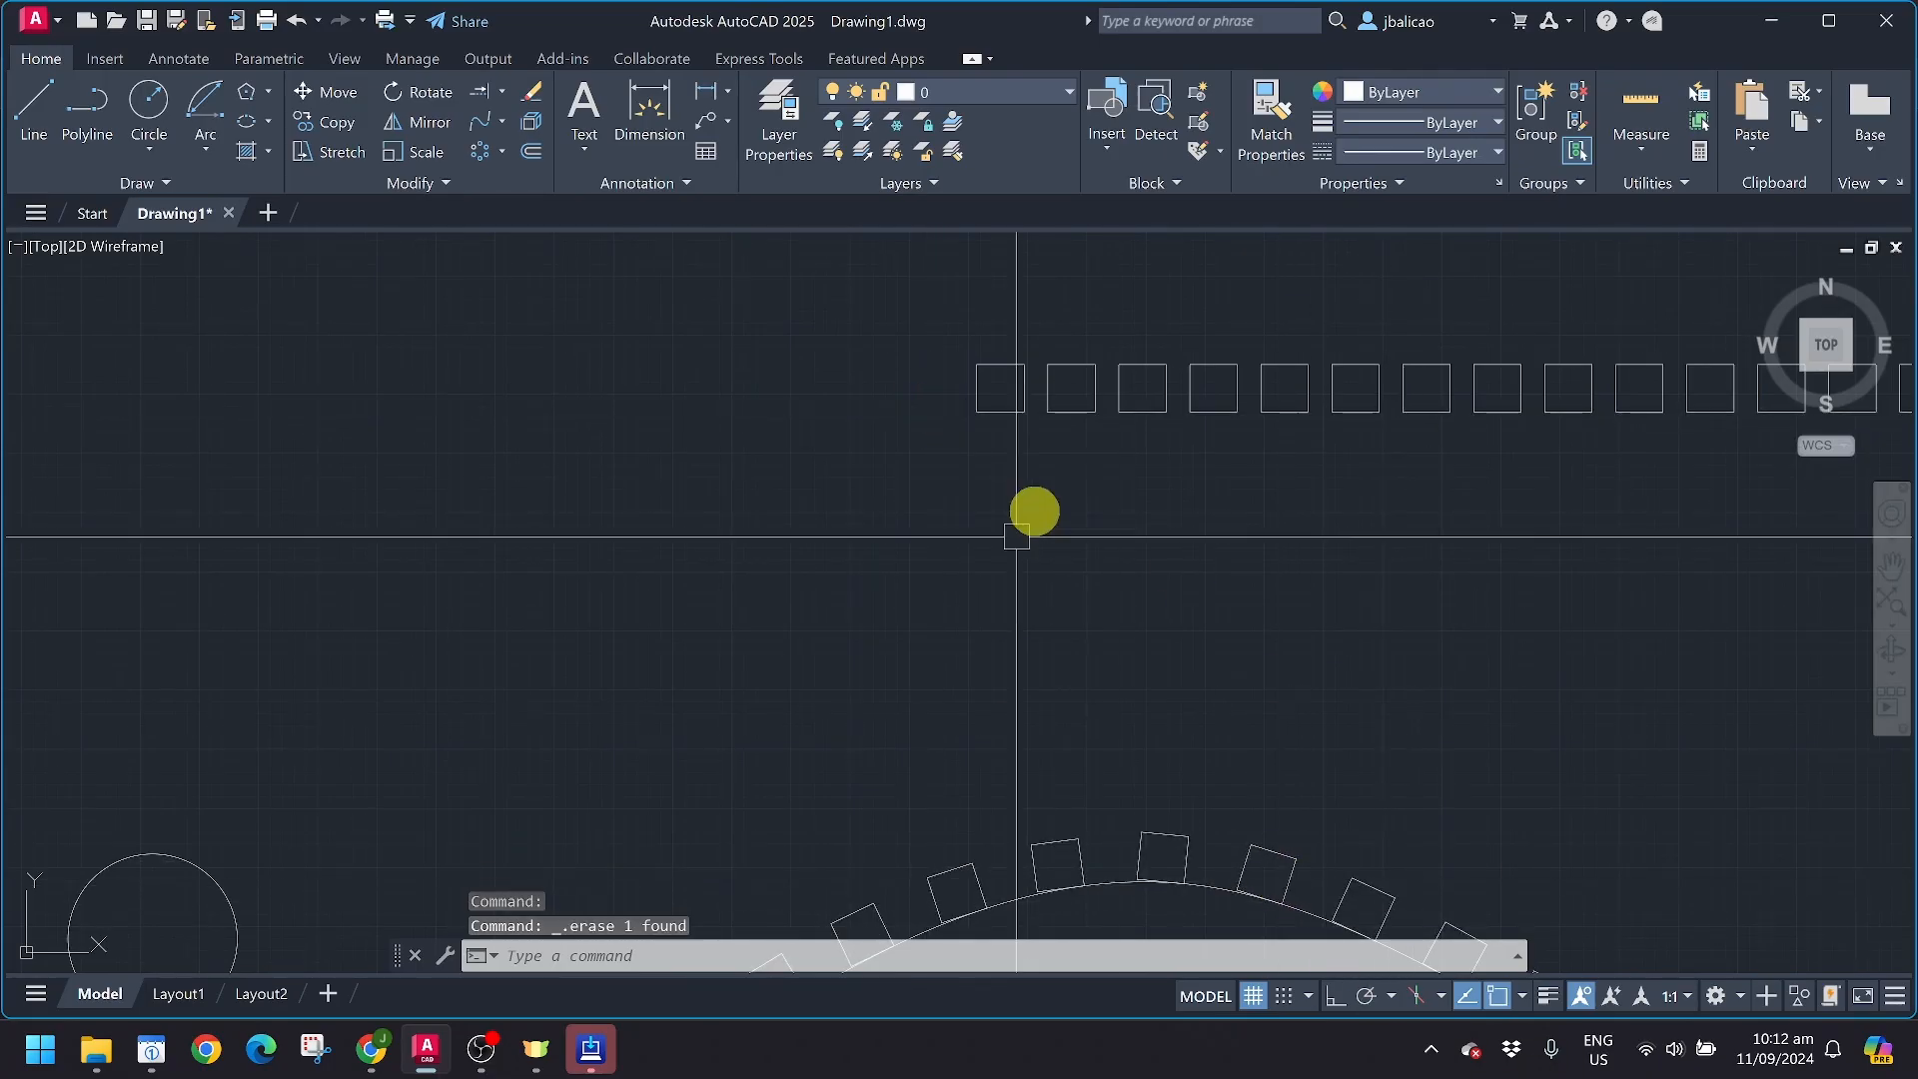
click(1000, 411)
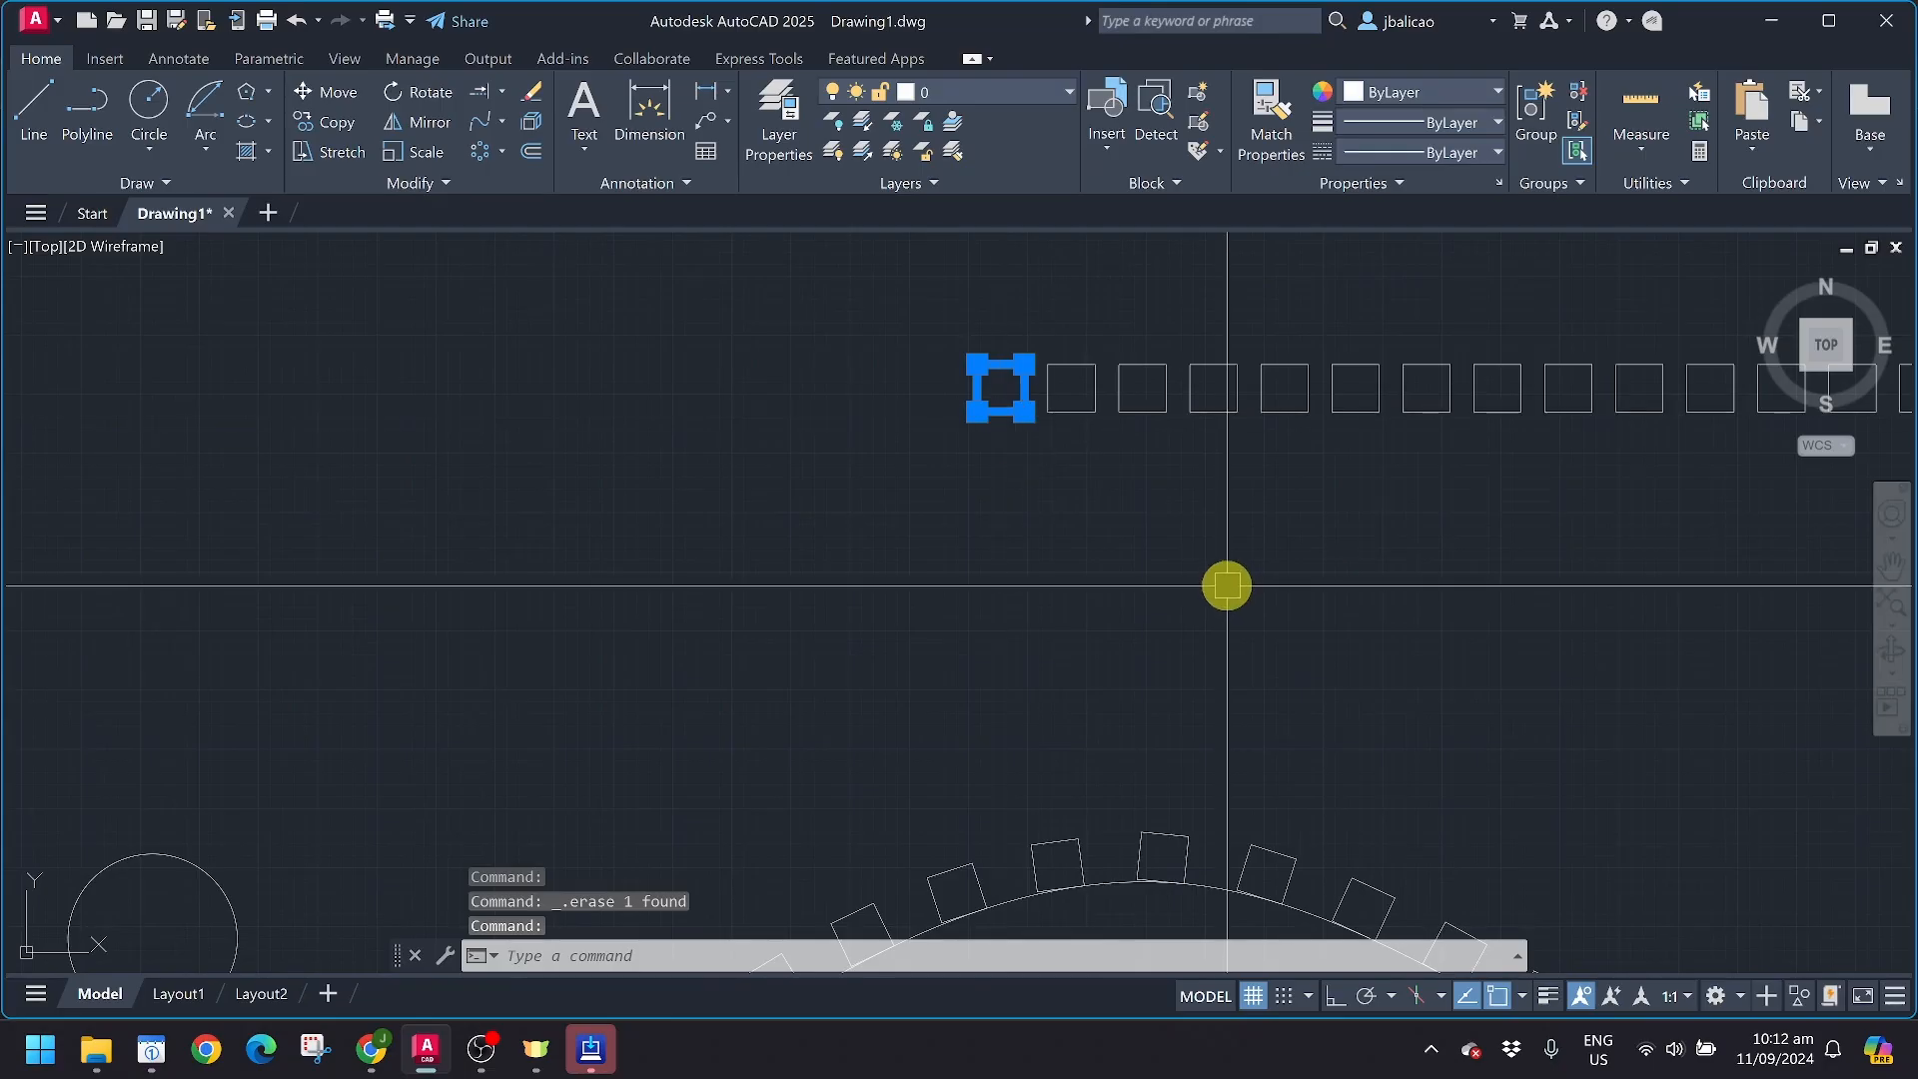
key(Delete)
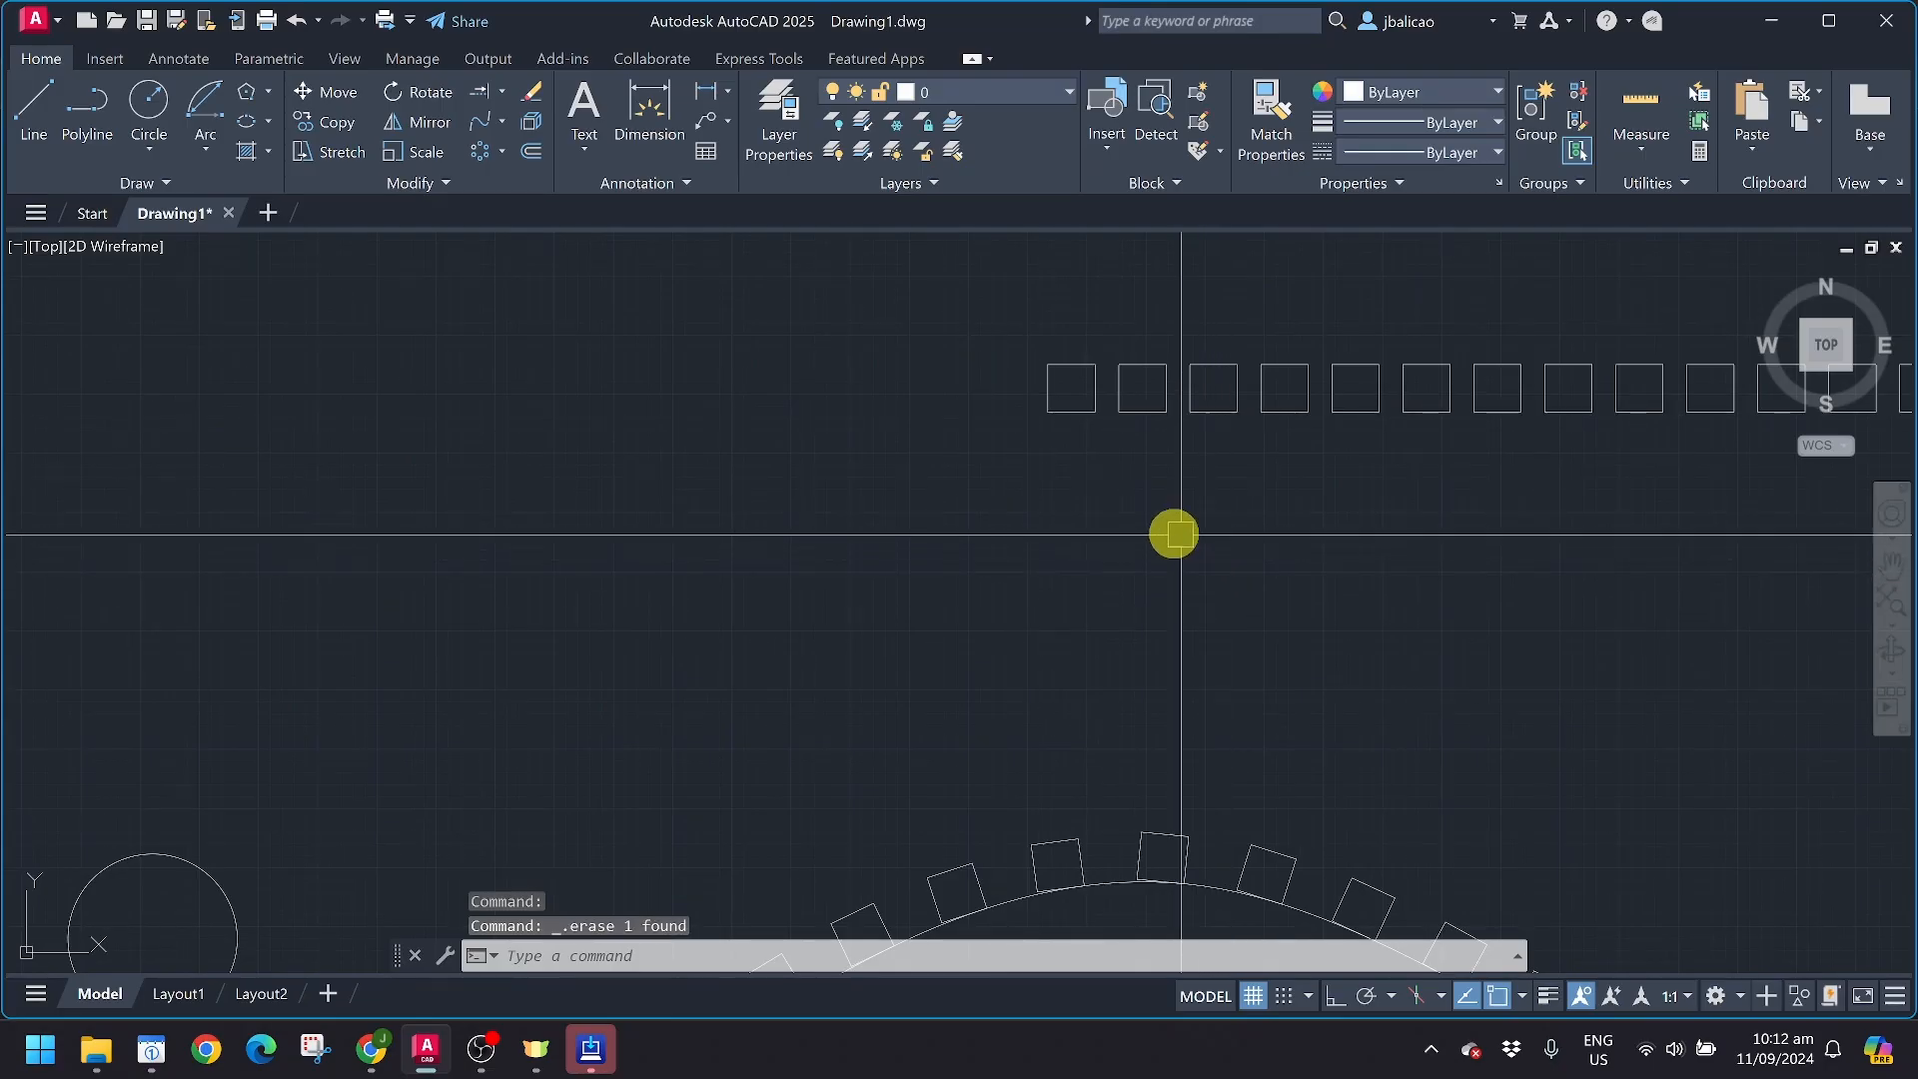
Erase the next two squares at the left end of the straight row, one with Erase and one by deleting the selection
click(530, 97)
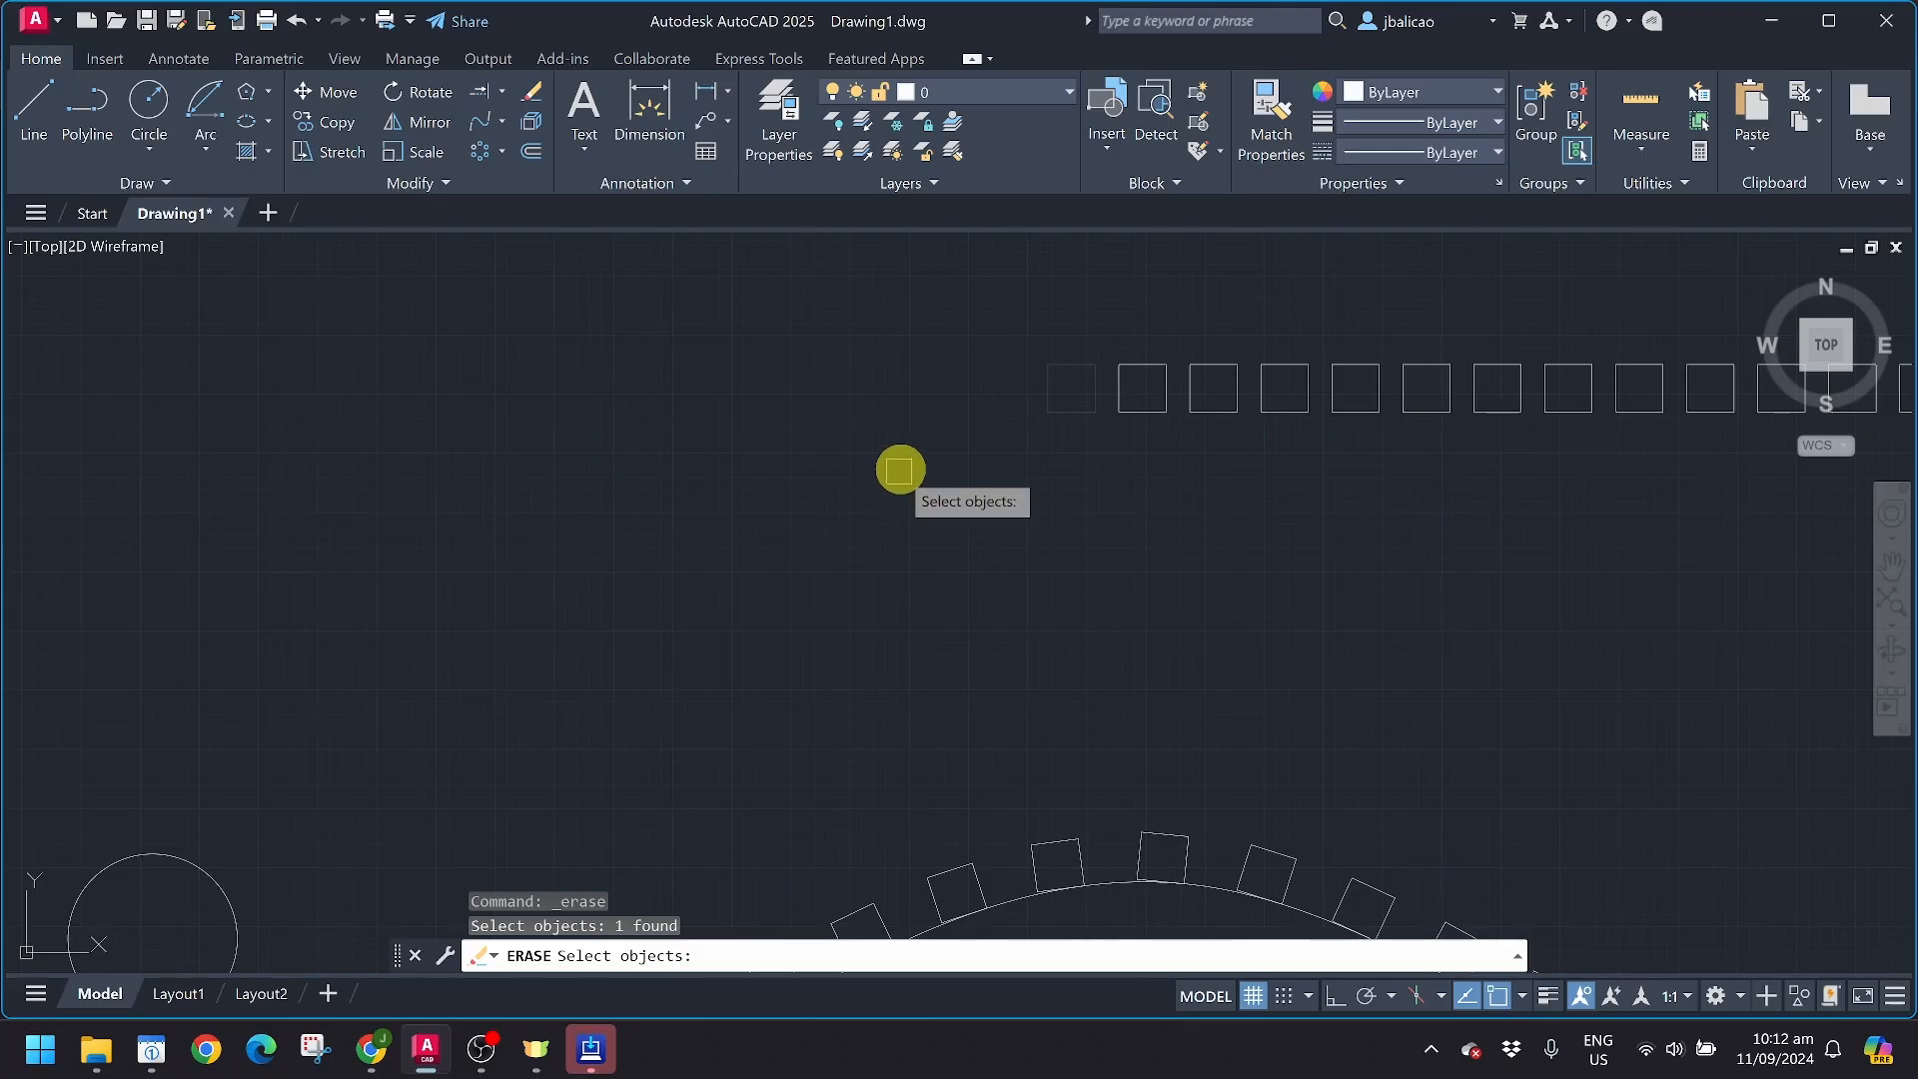
key(Return)
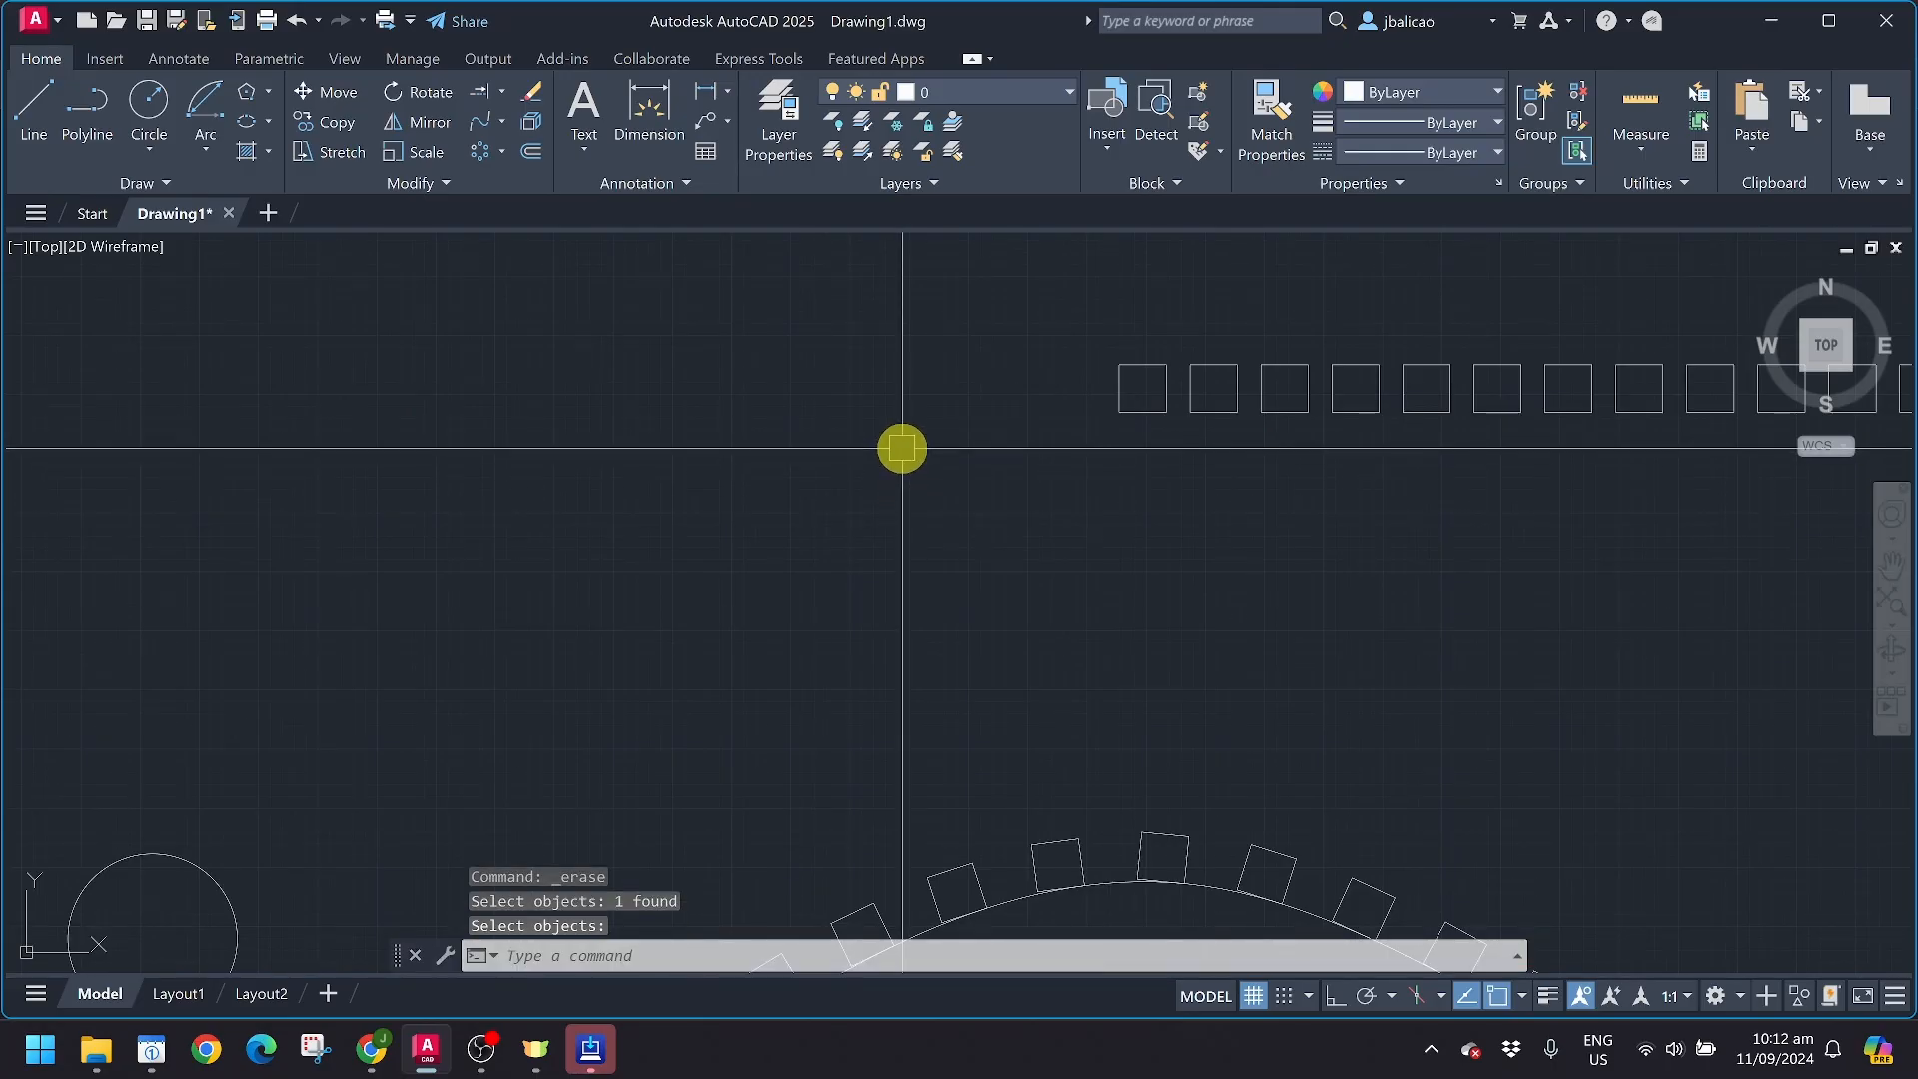
click(1105, 403)
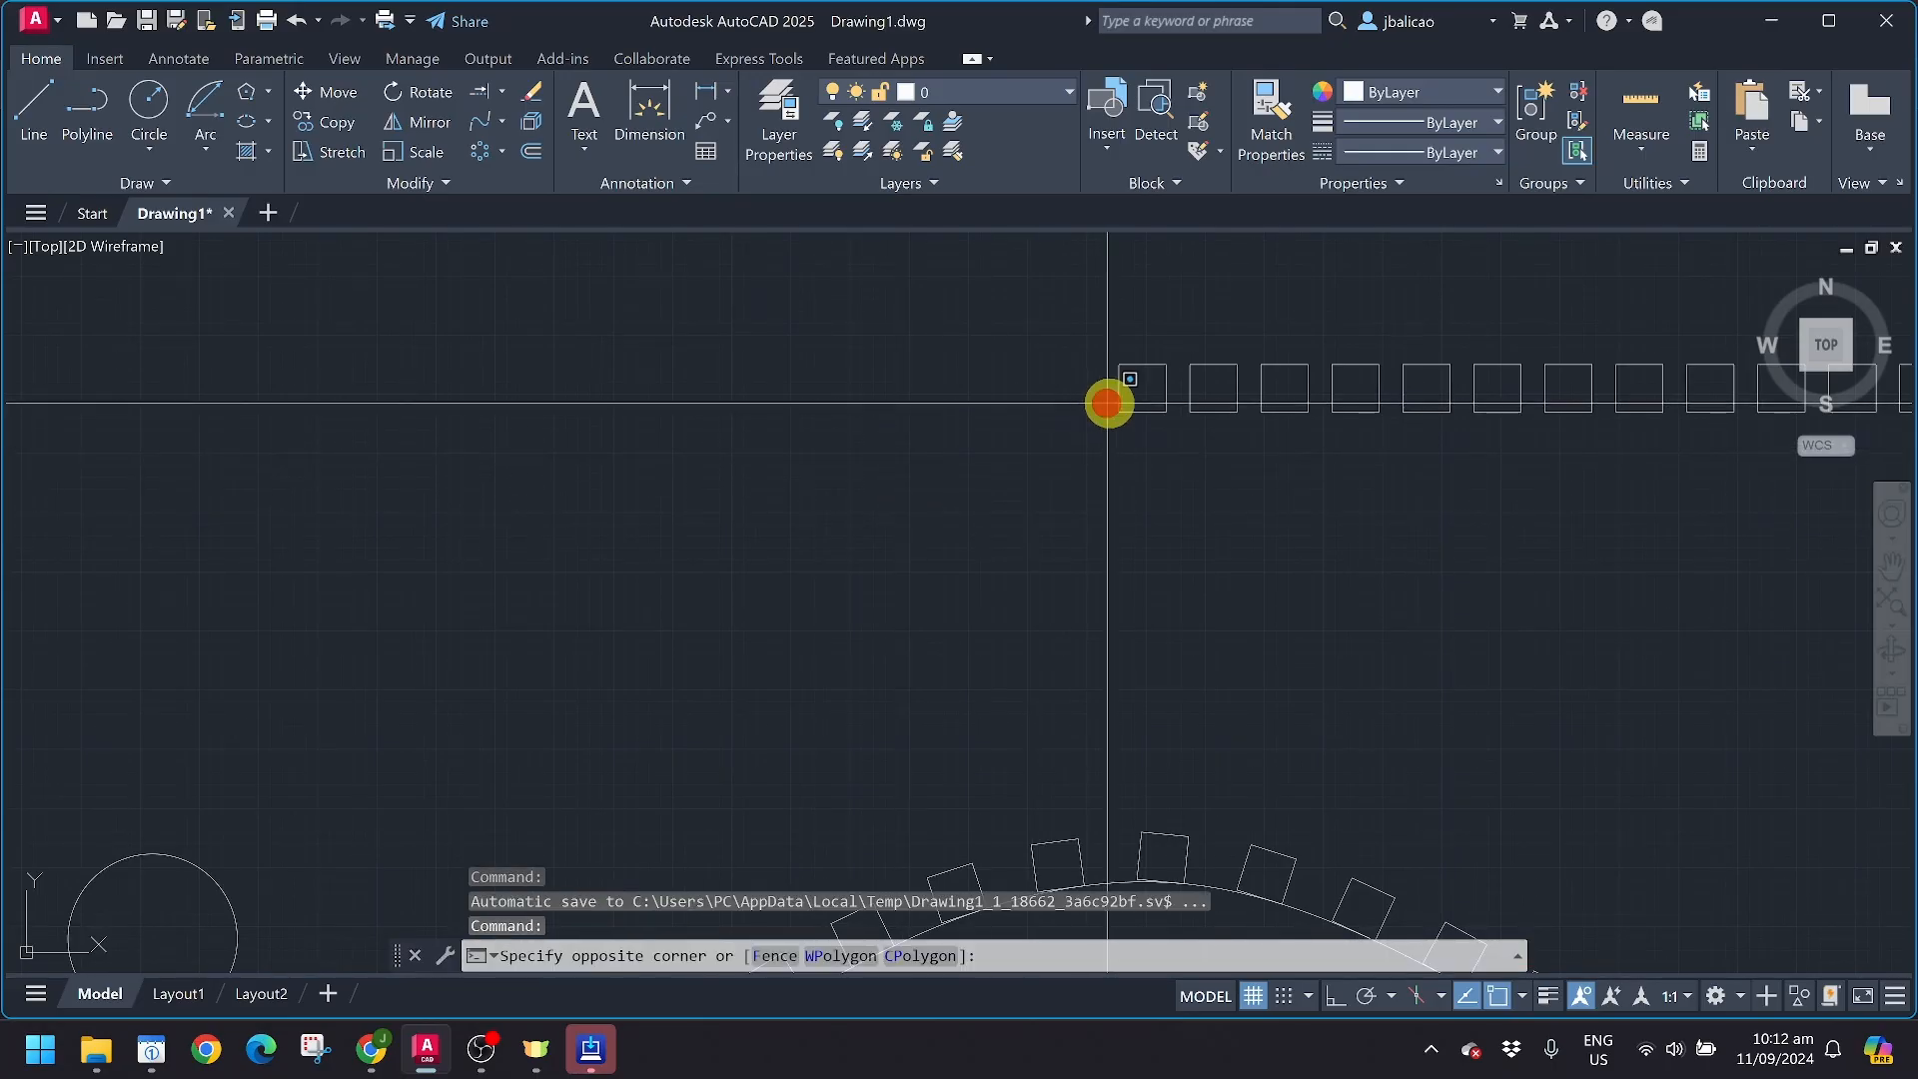
click(1126, 404)
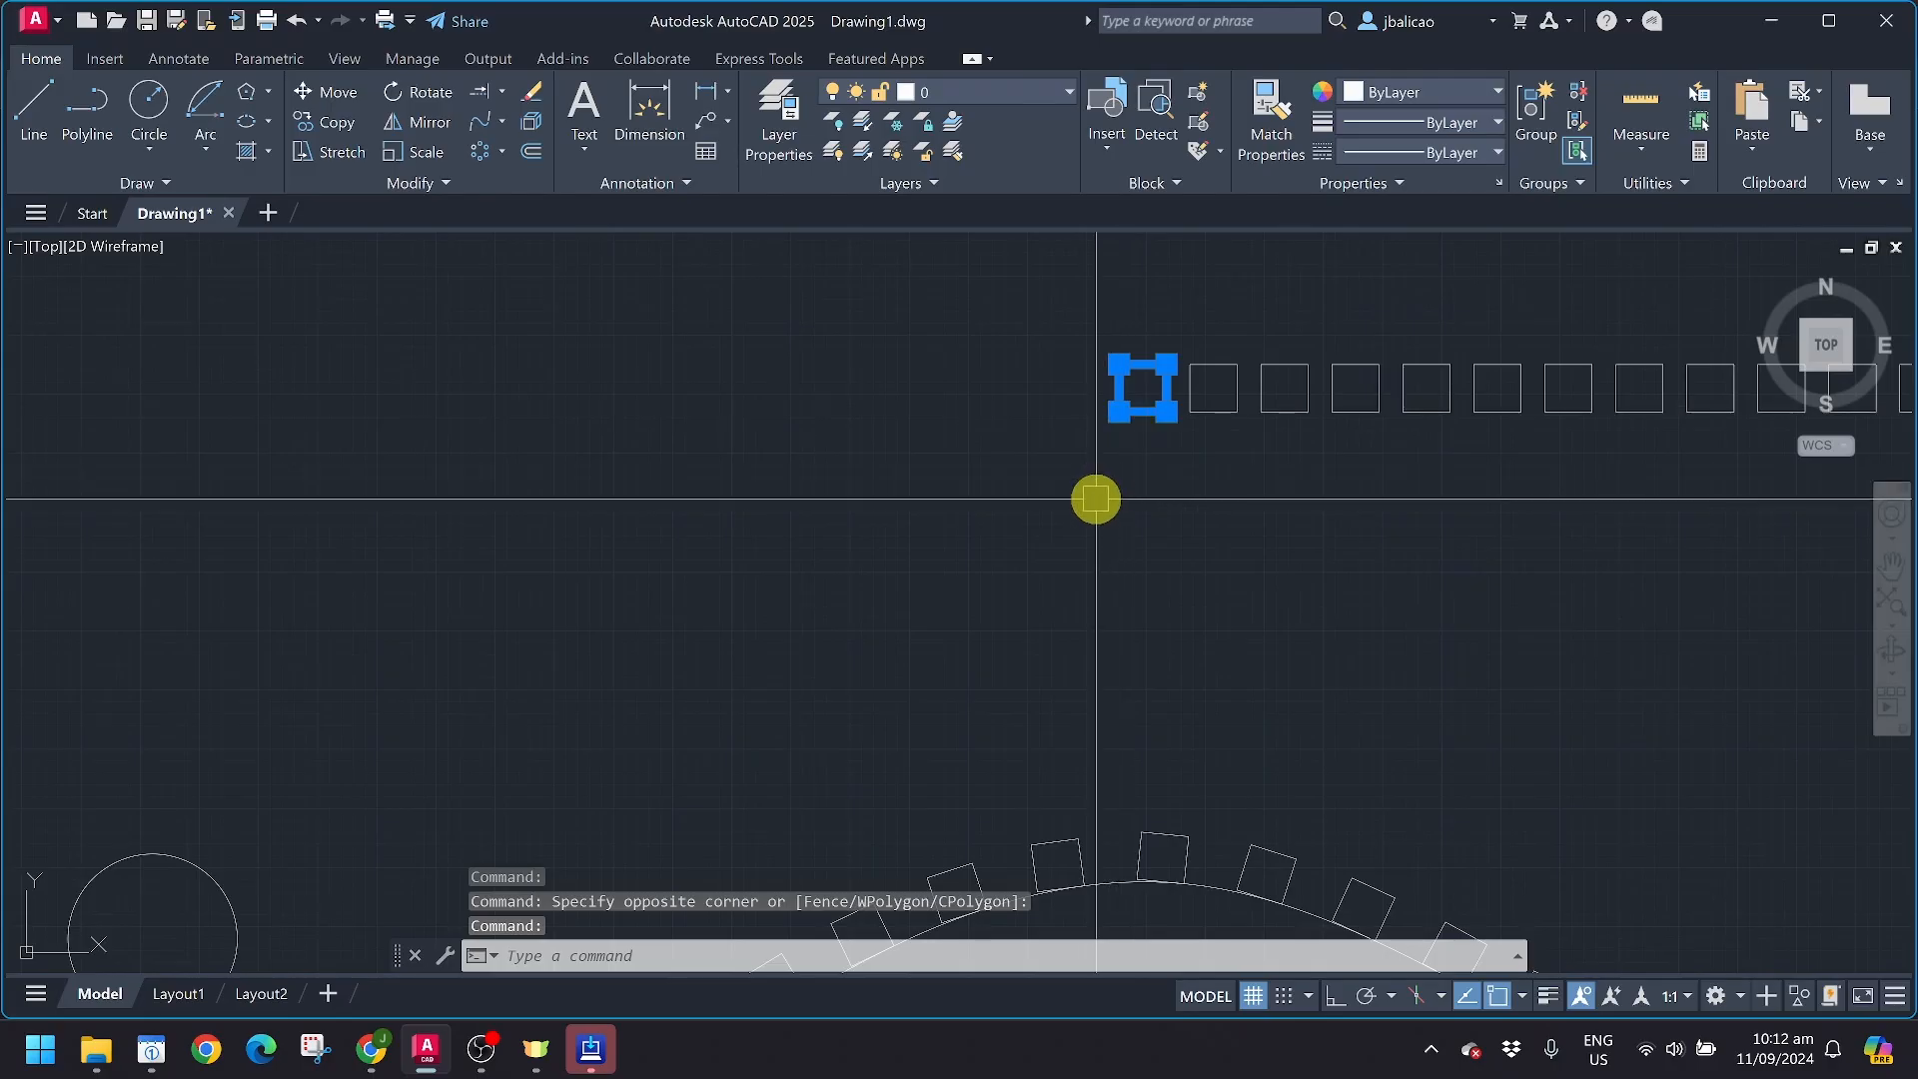
key(Delete)
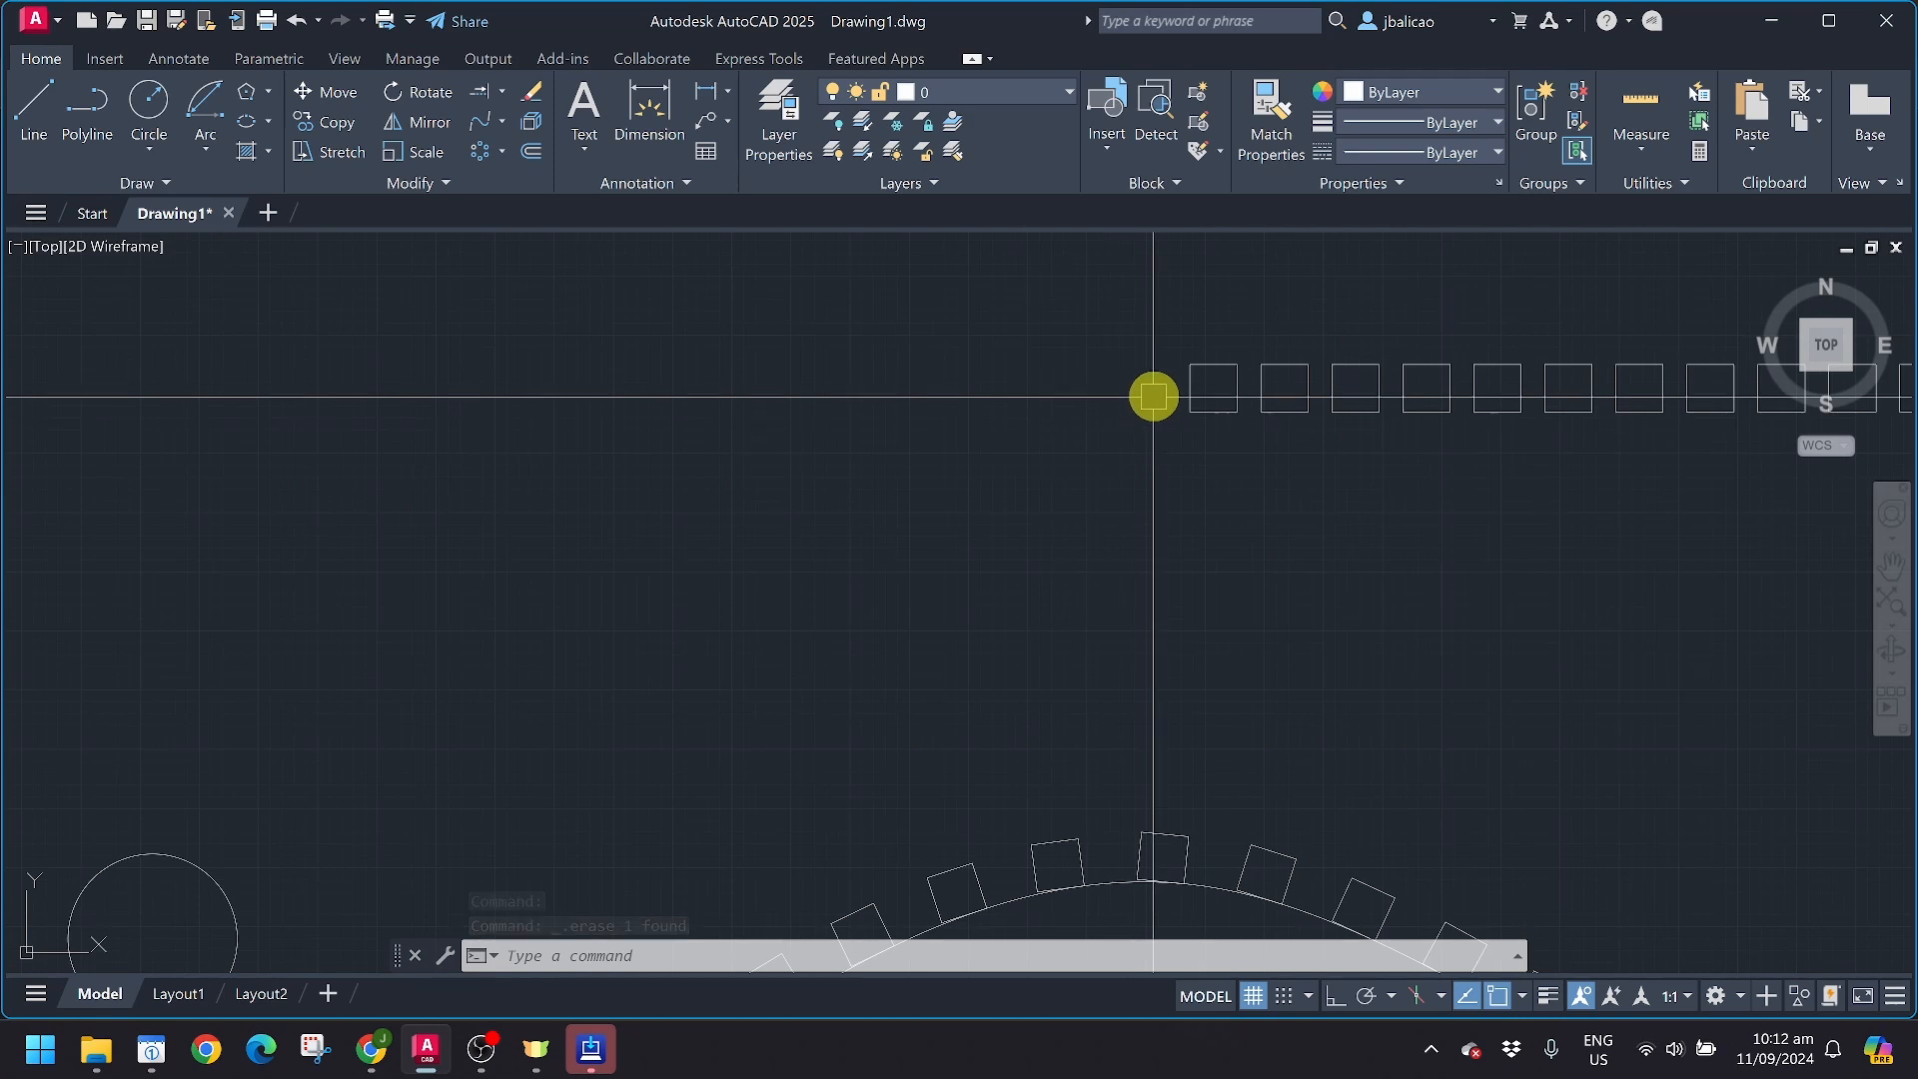
Explode the leftmost remaining square of the straight row and select its left edge as a separate line
click(1187, 392)
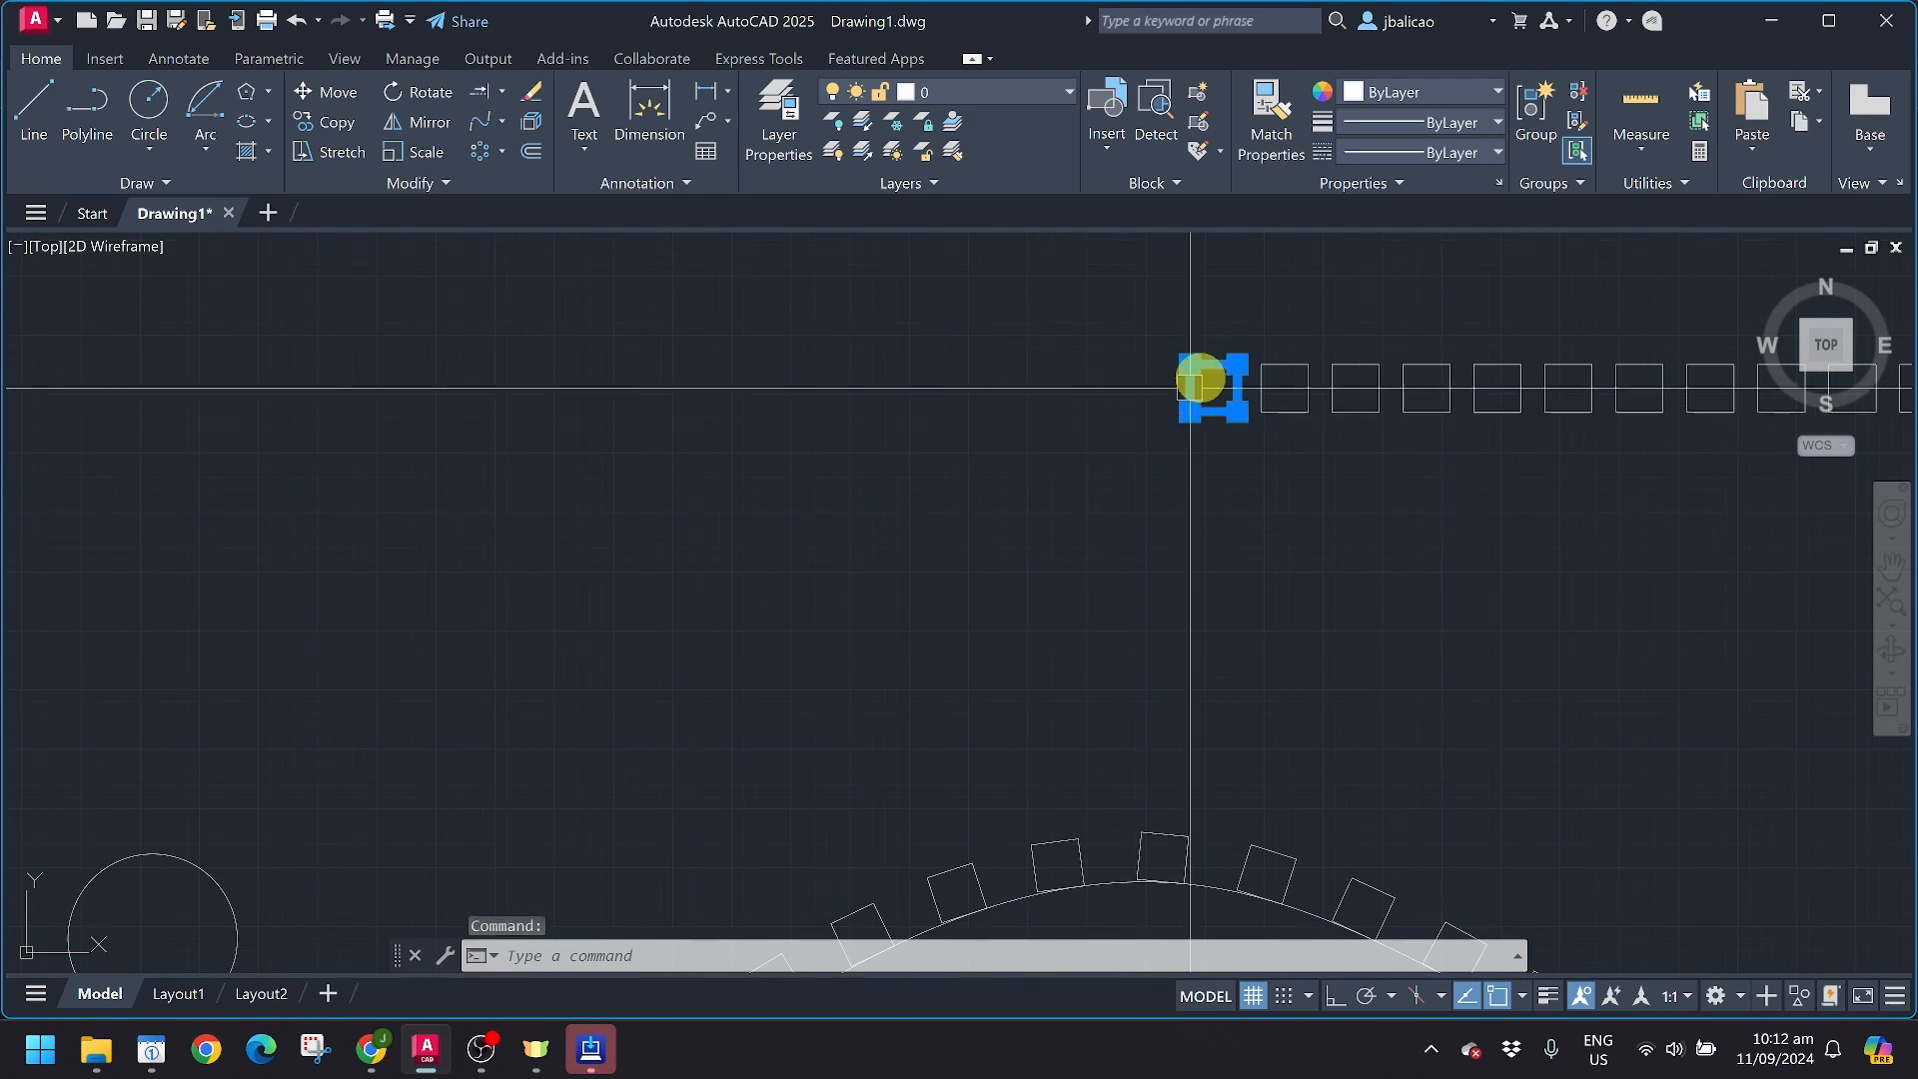
scroll(1205, 374, up, 5)
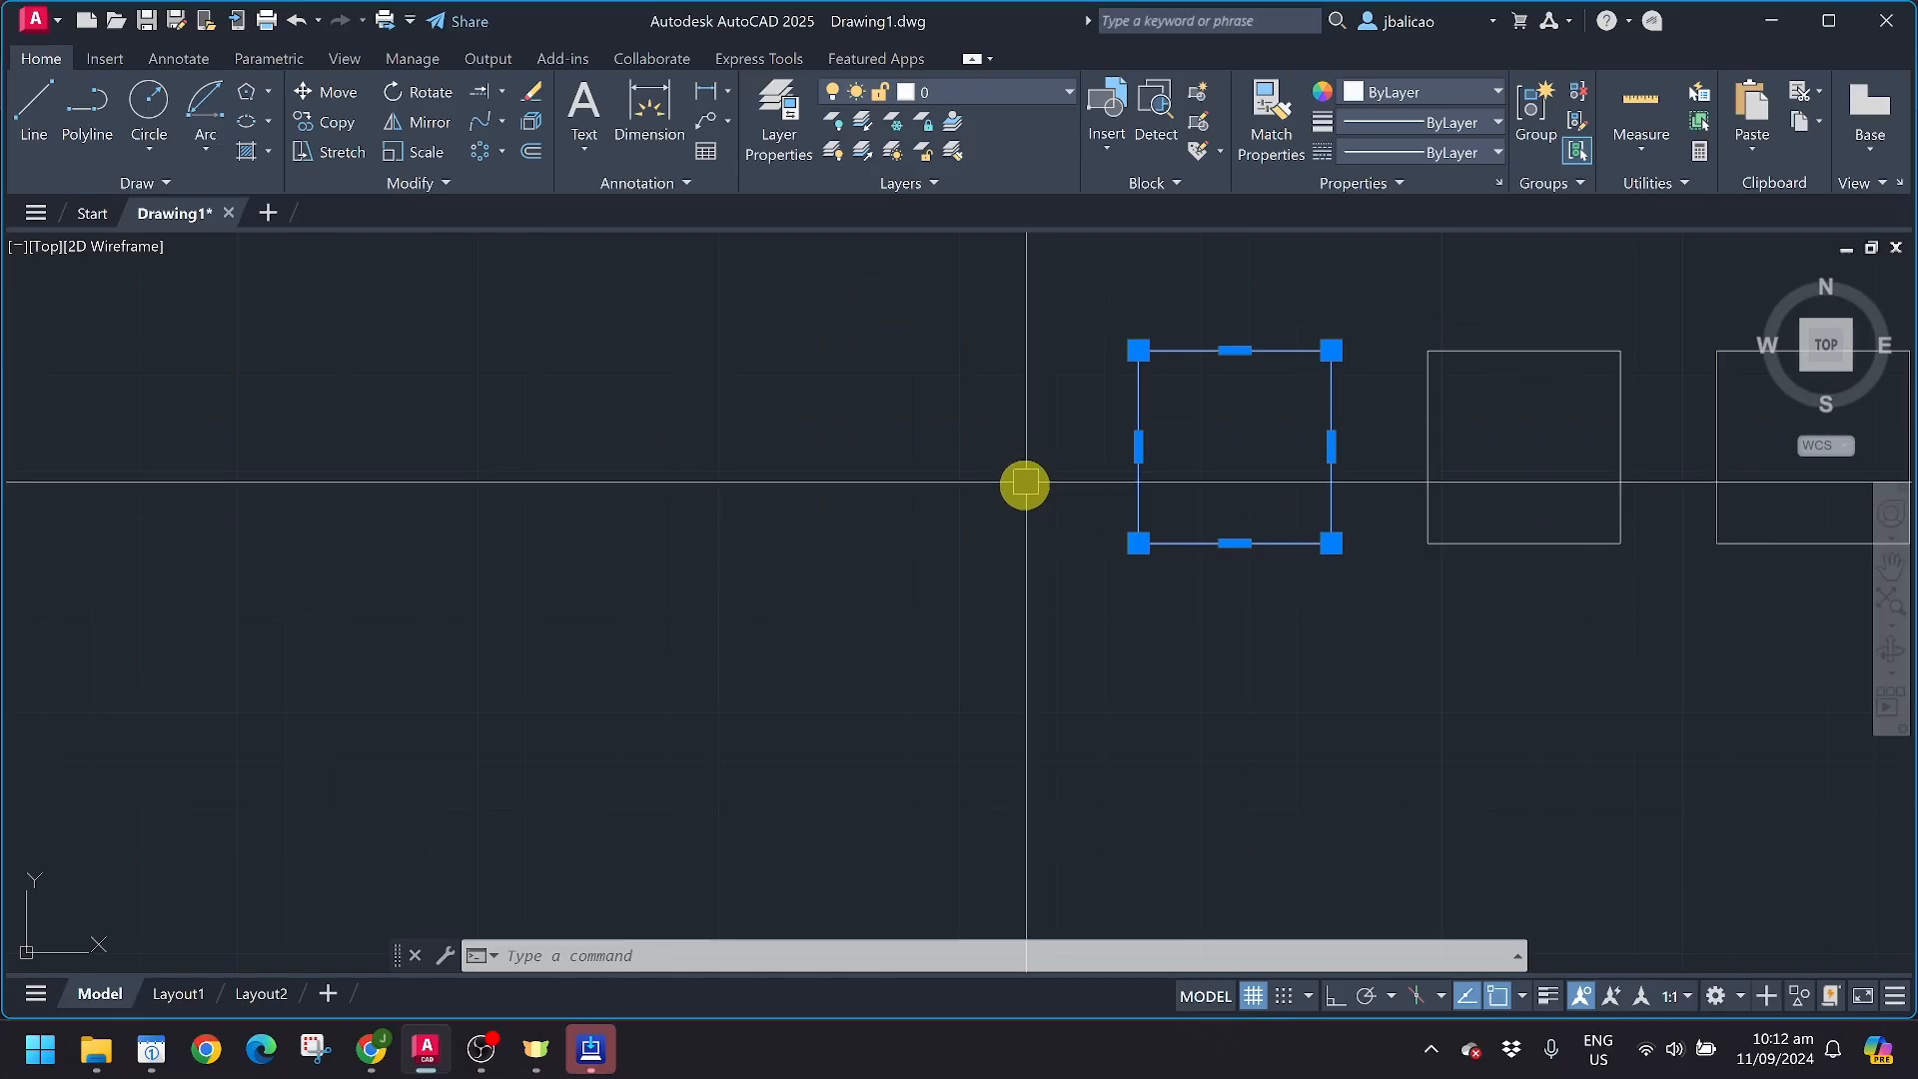
middle_drag(1251, 432, 984, 487)
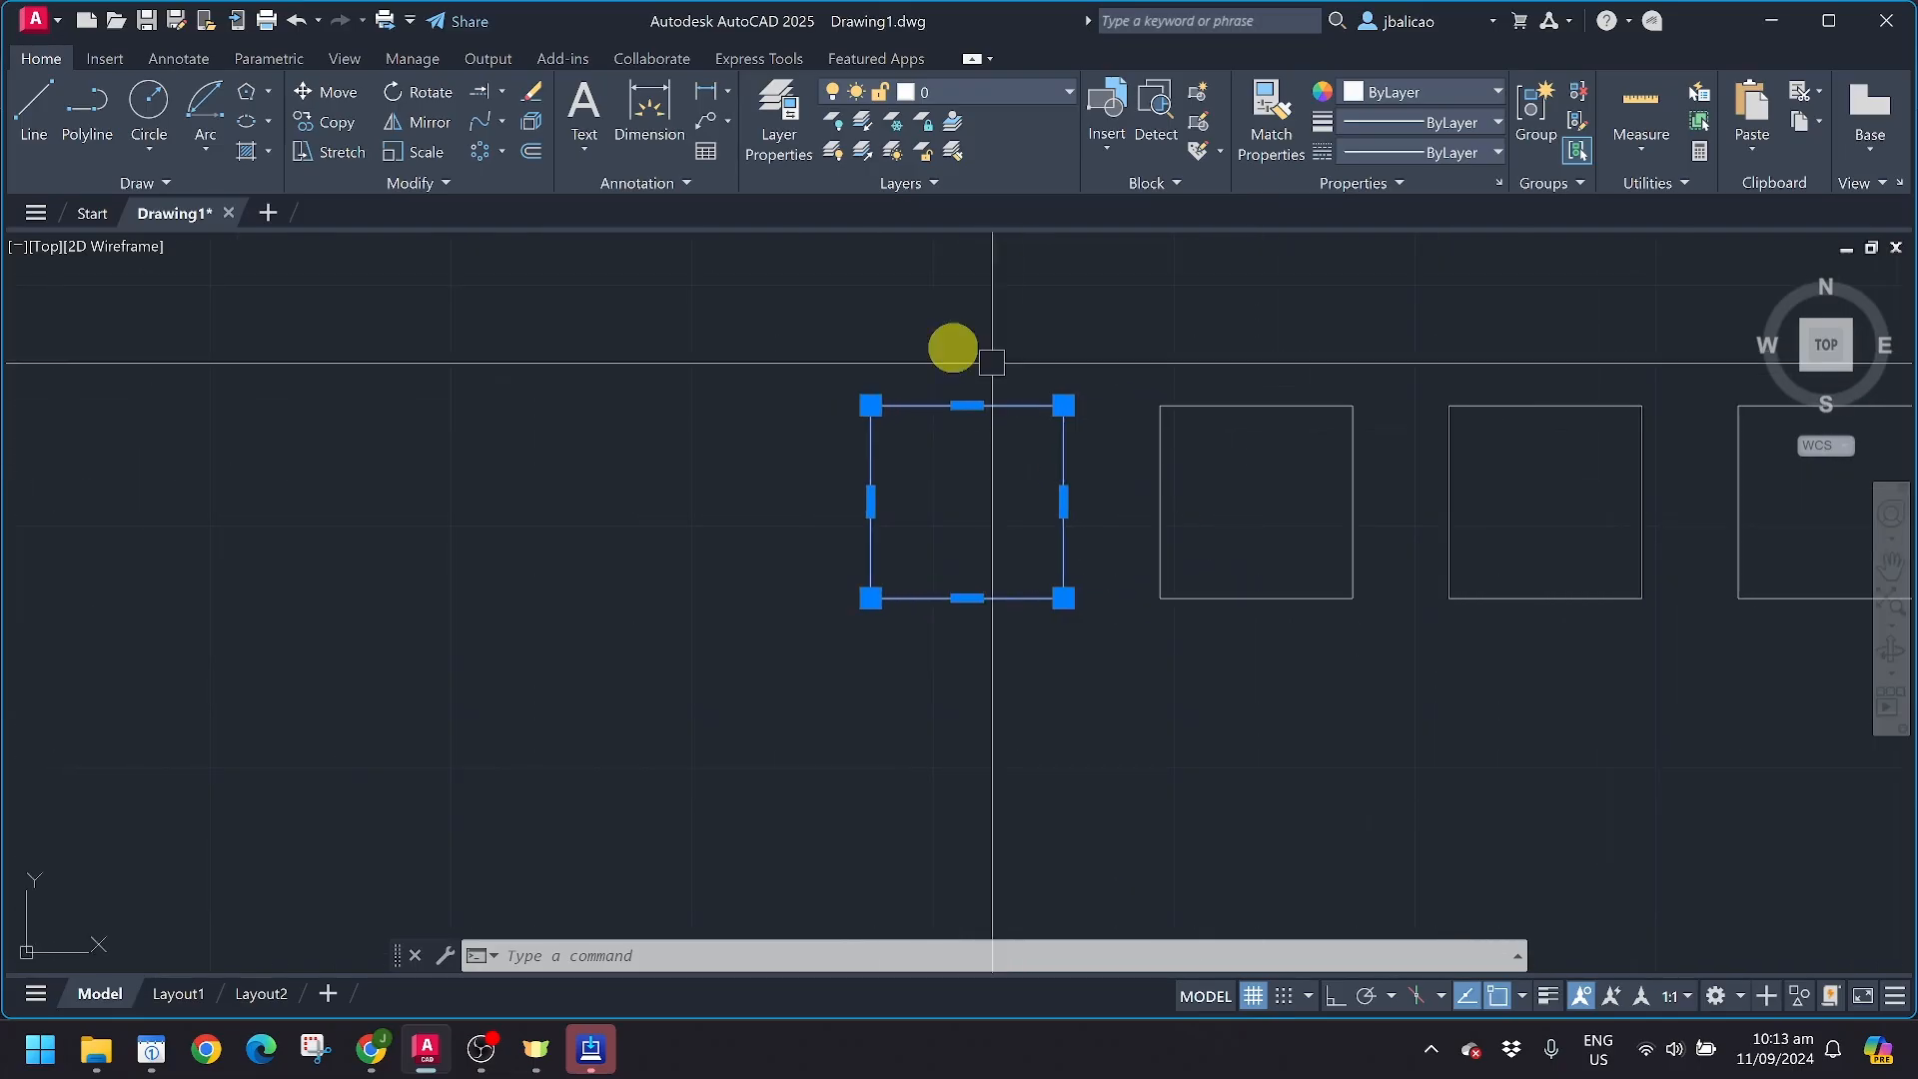
click(542, 122)
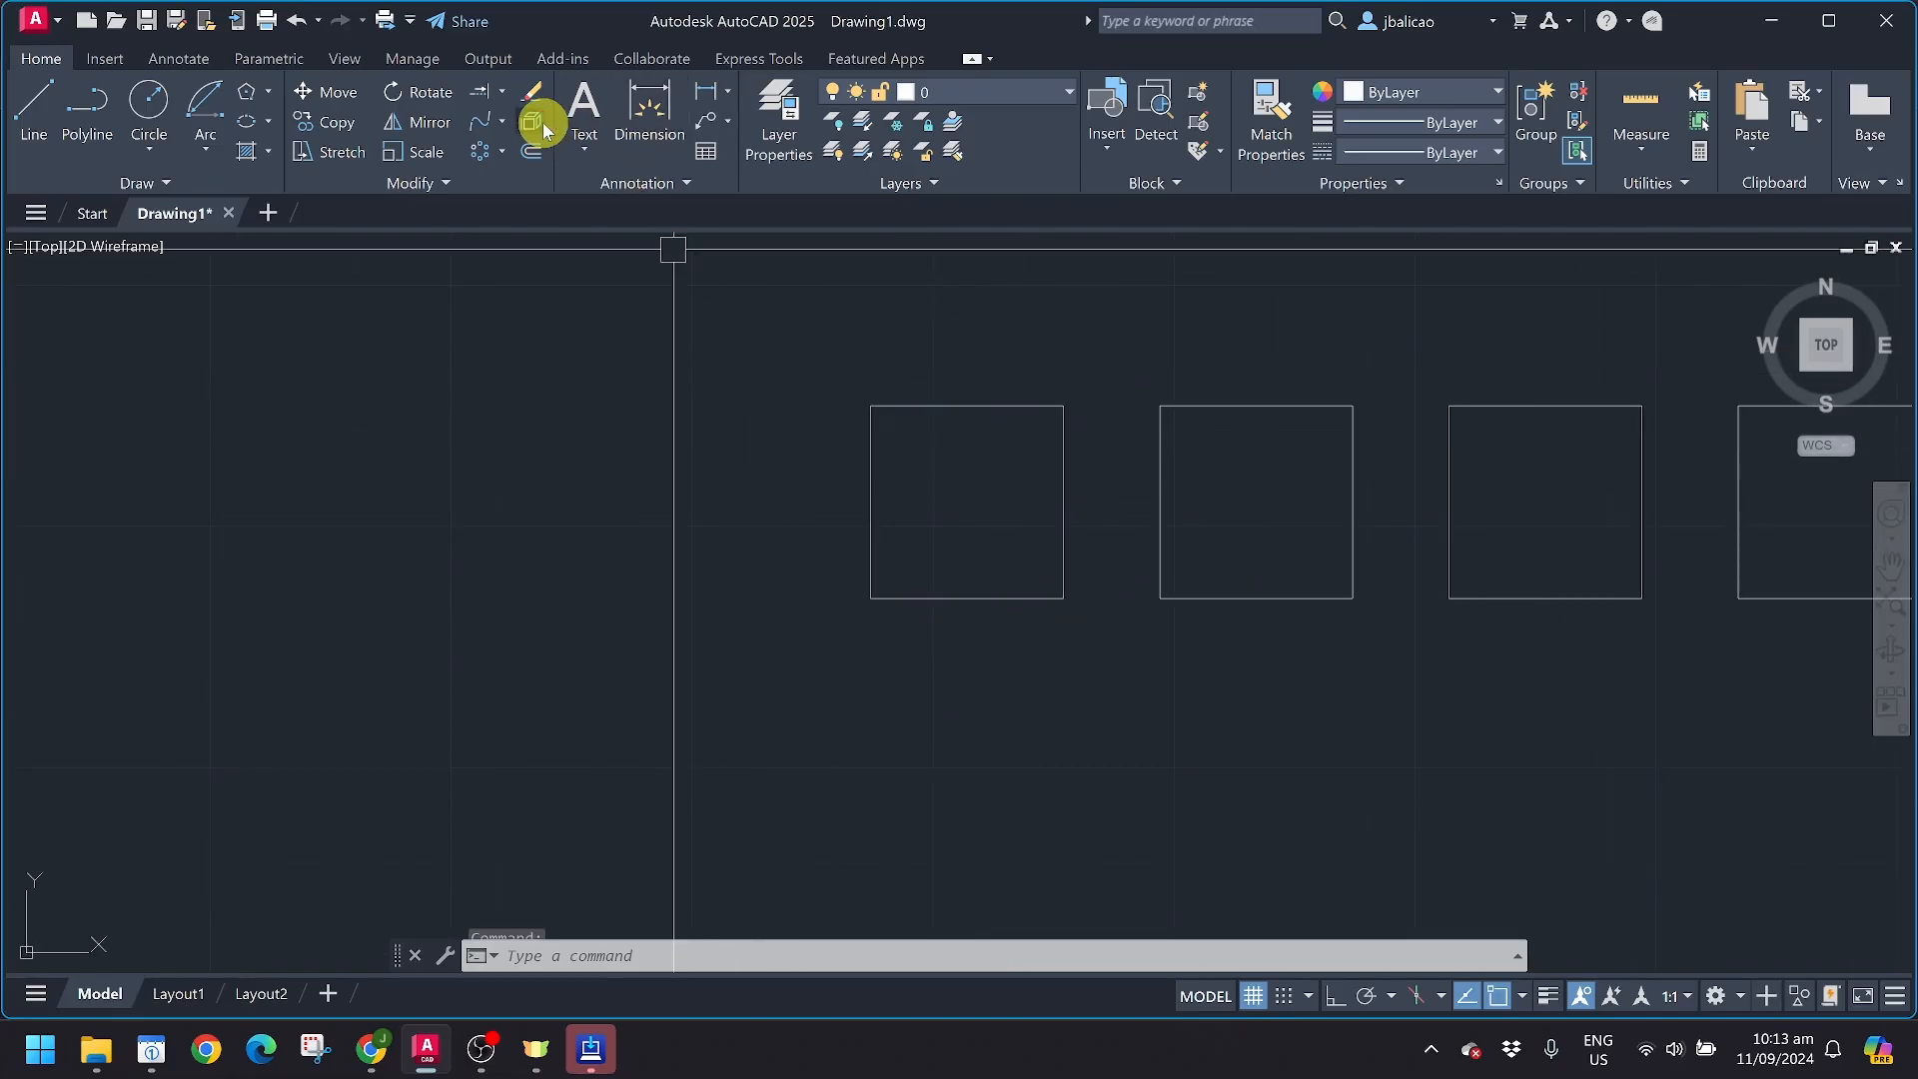
click(876, 484)
click(942, 389)
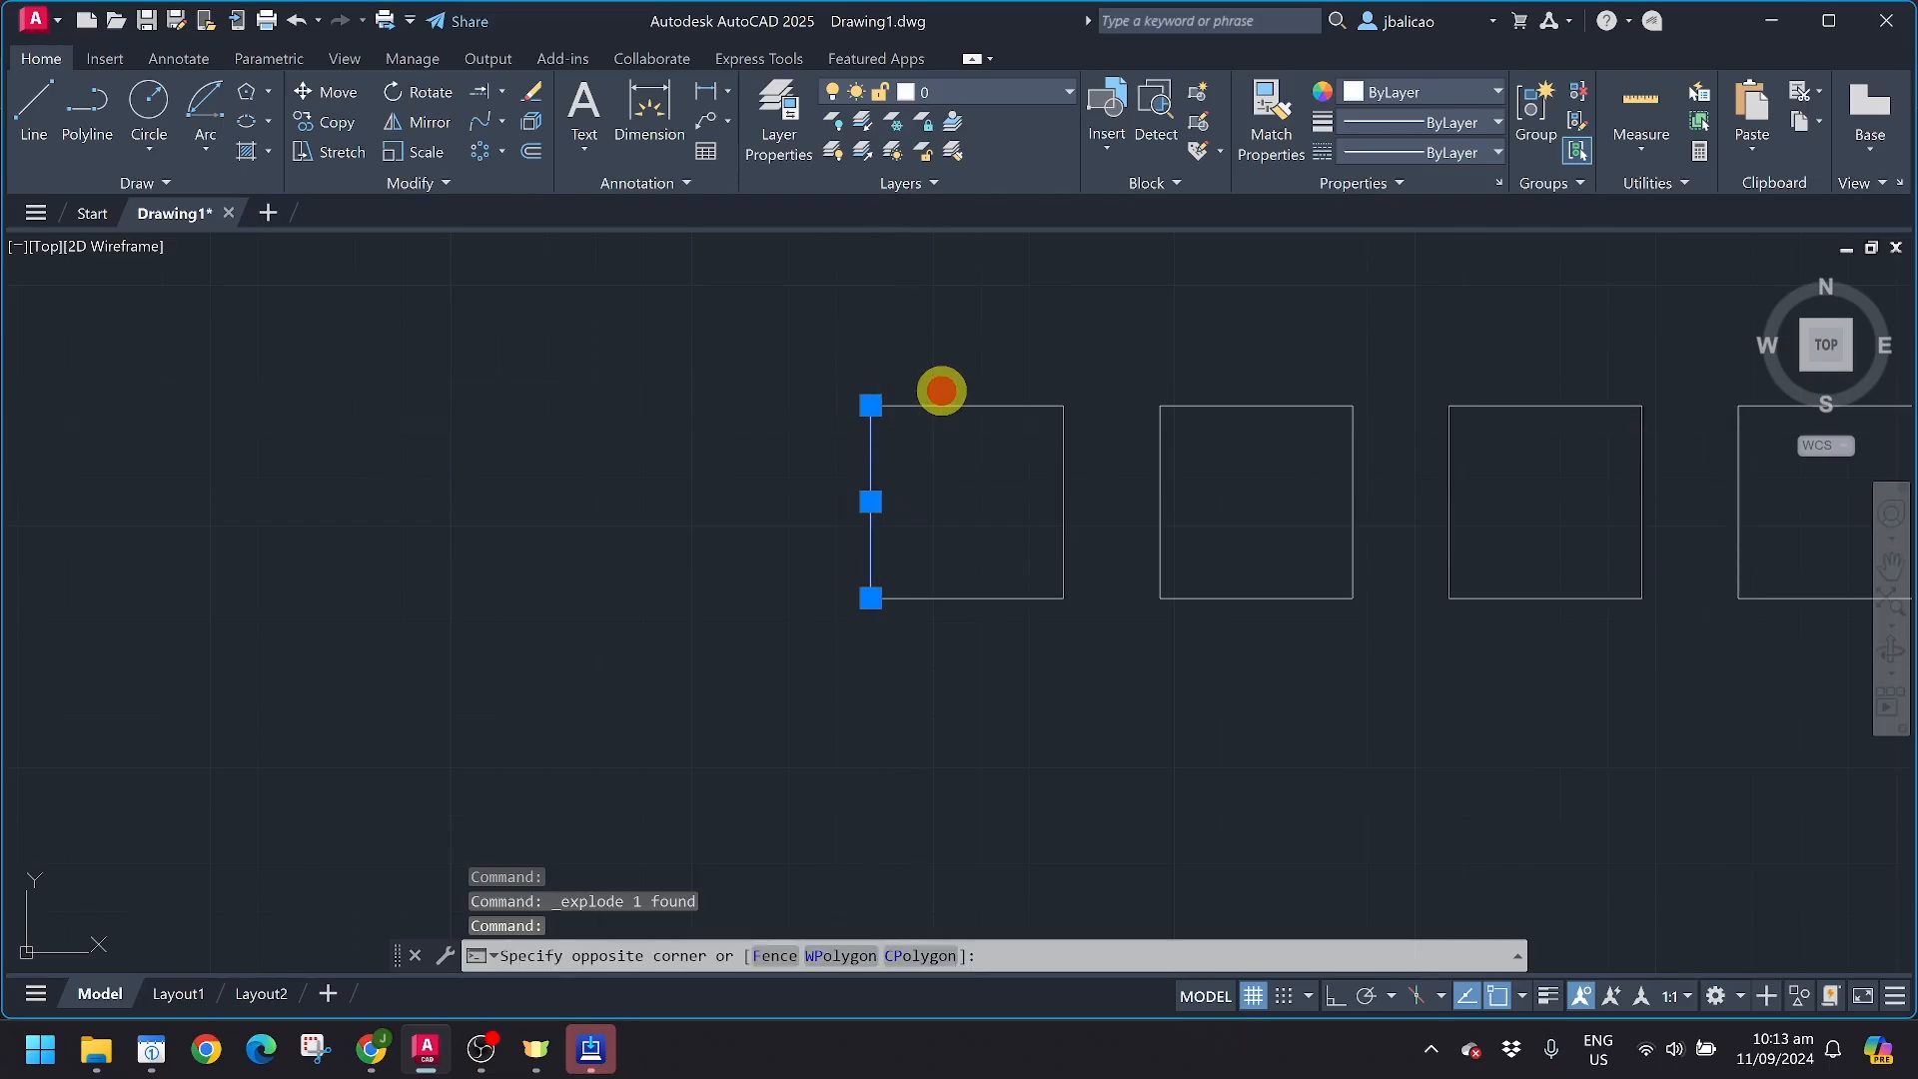
click(925, 424)
key(Escape)
Move the exploded square's left edge away to the empty area left of the row
click(871, 497)
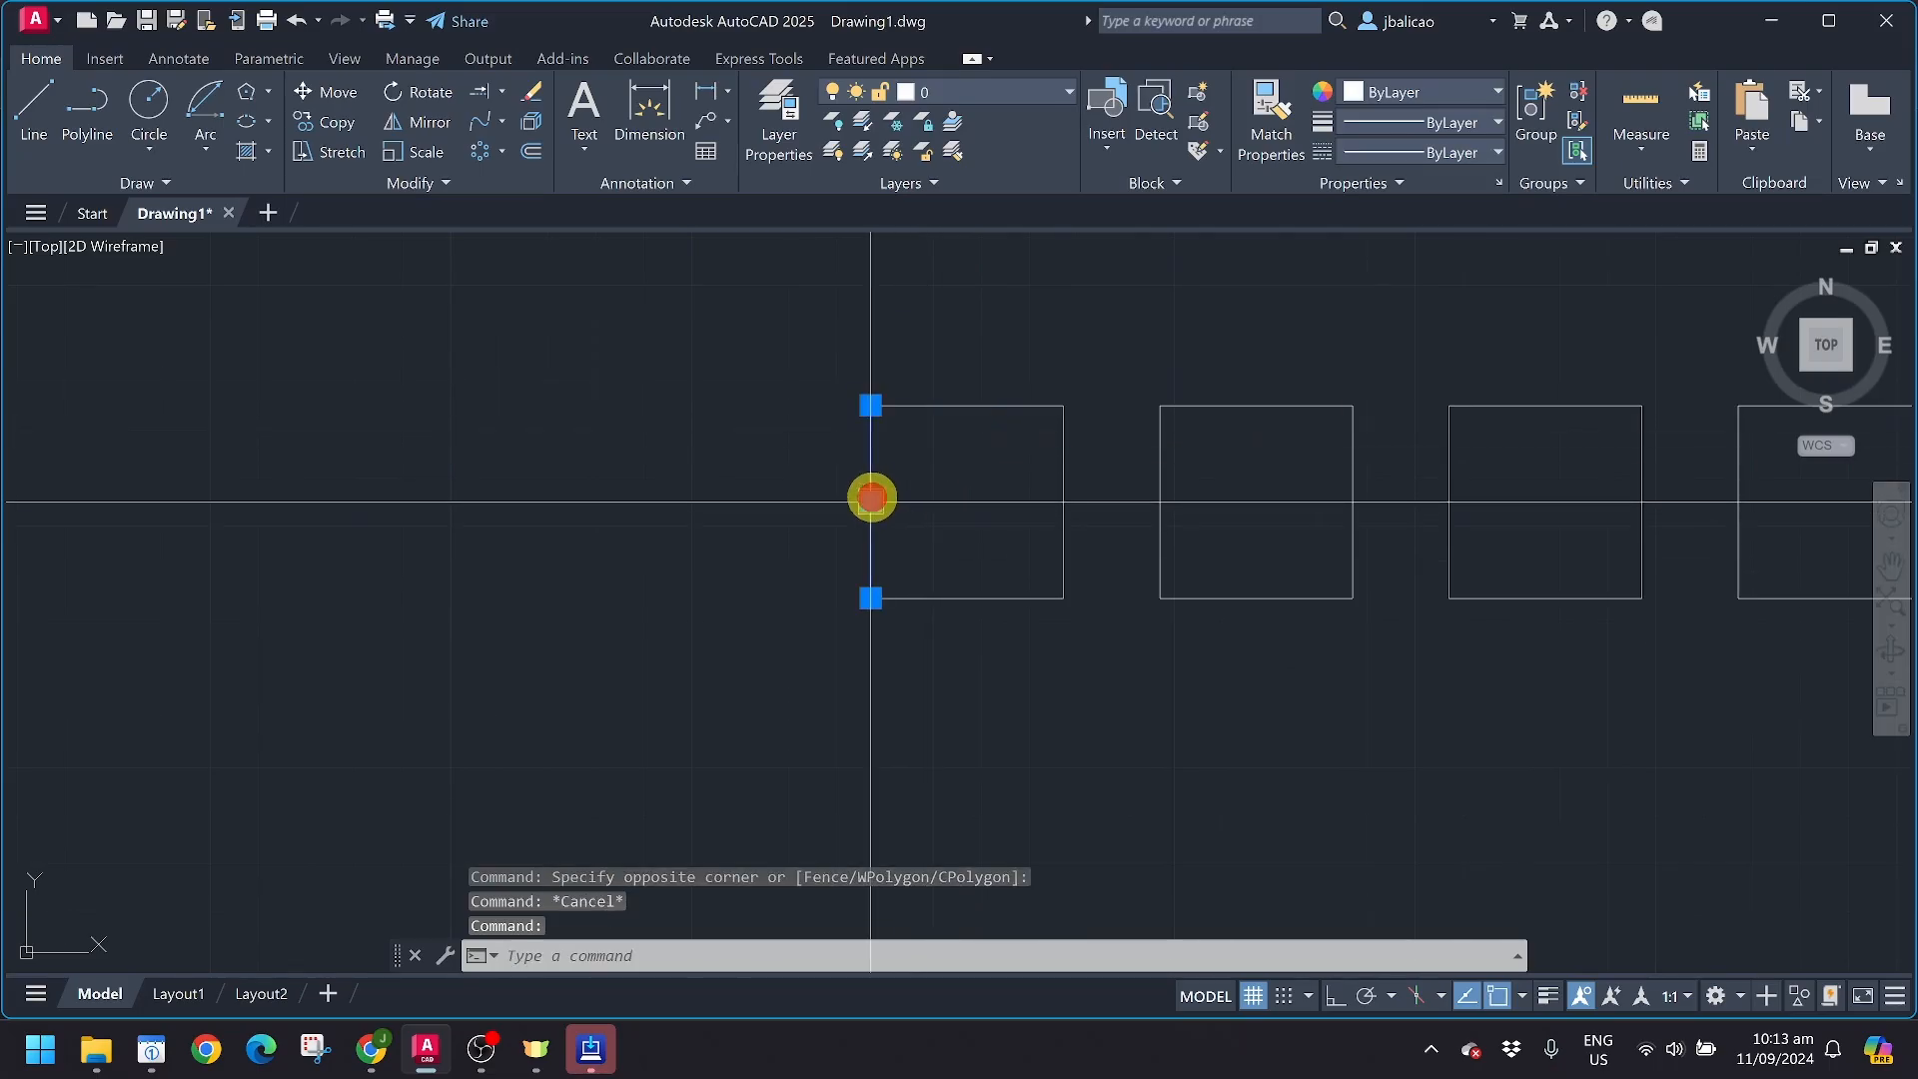
text(m)
key(Return)
click(872, 404)
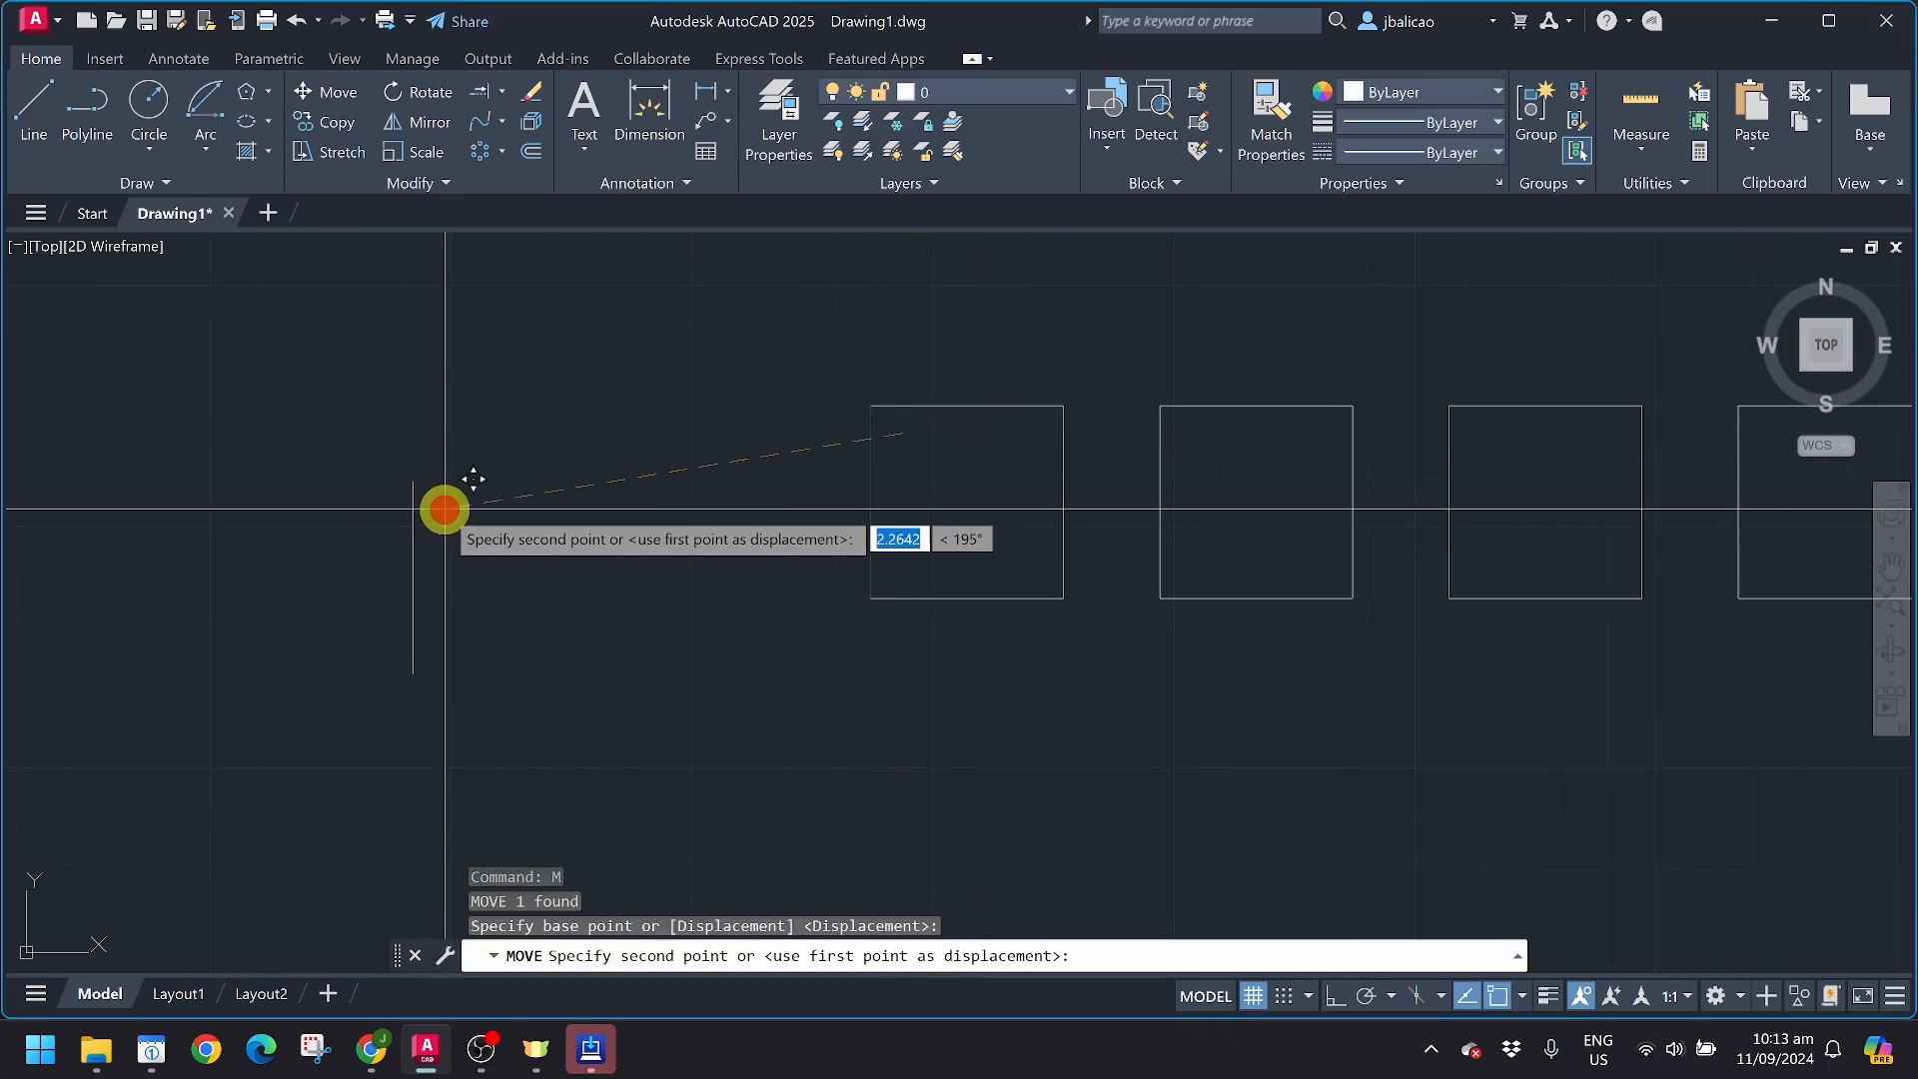
click(413, 482)
key(Escape)
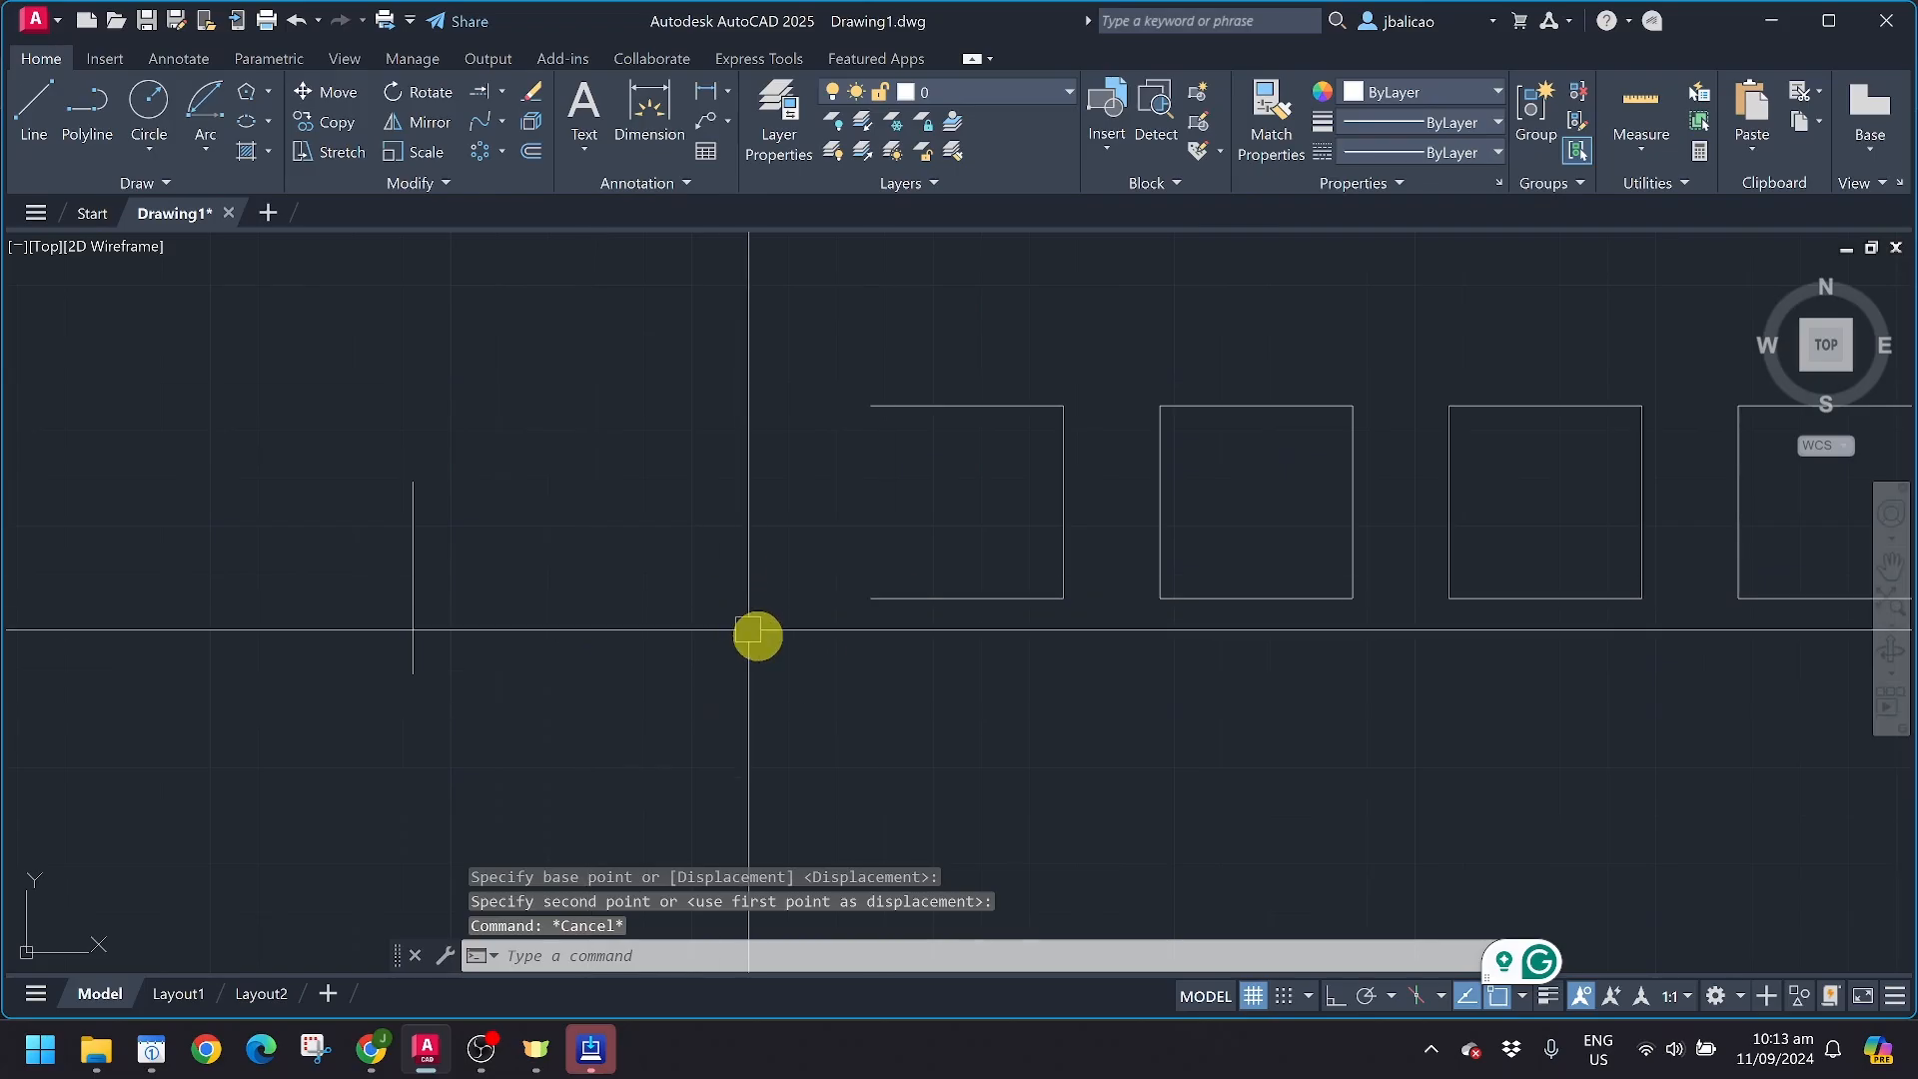
scroll(762, 628, down, 4)
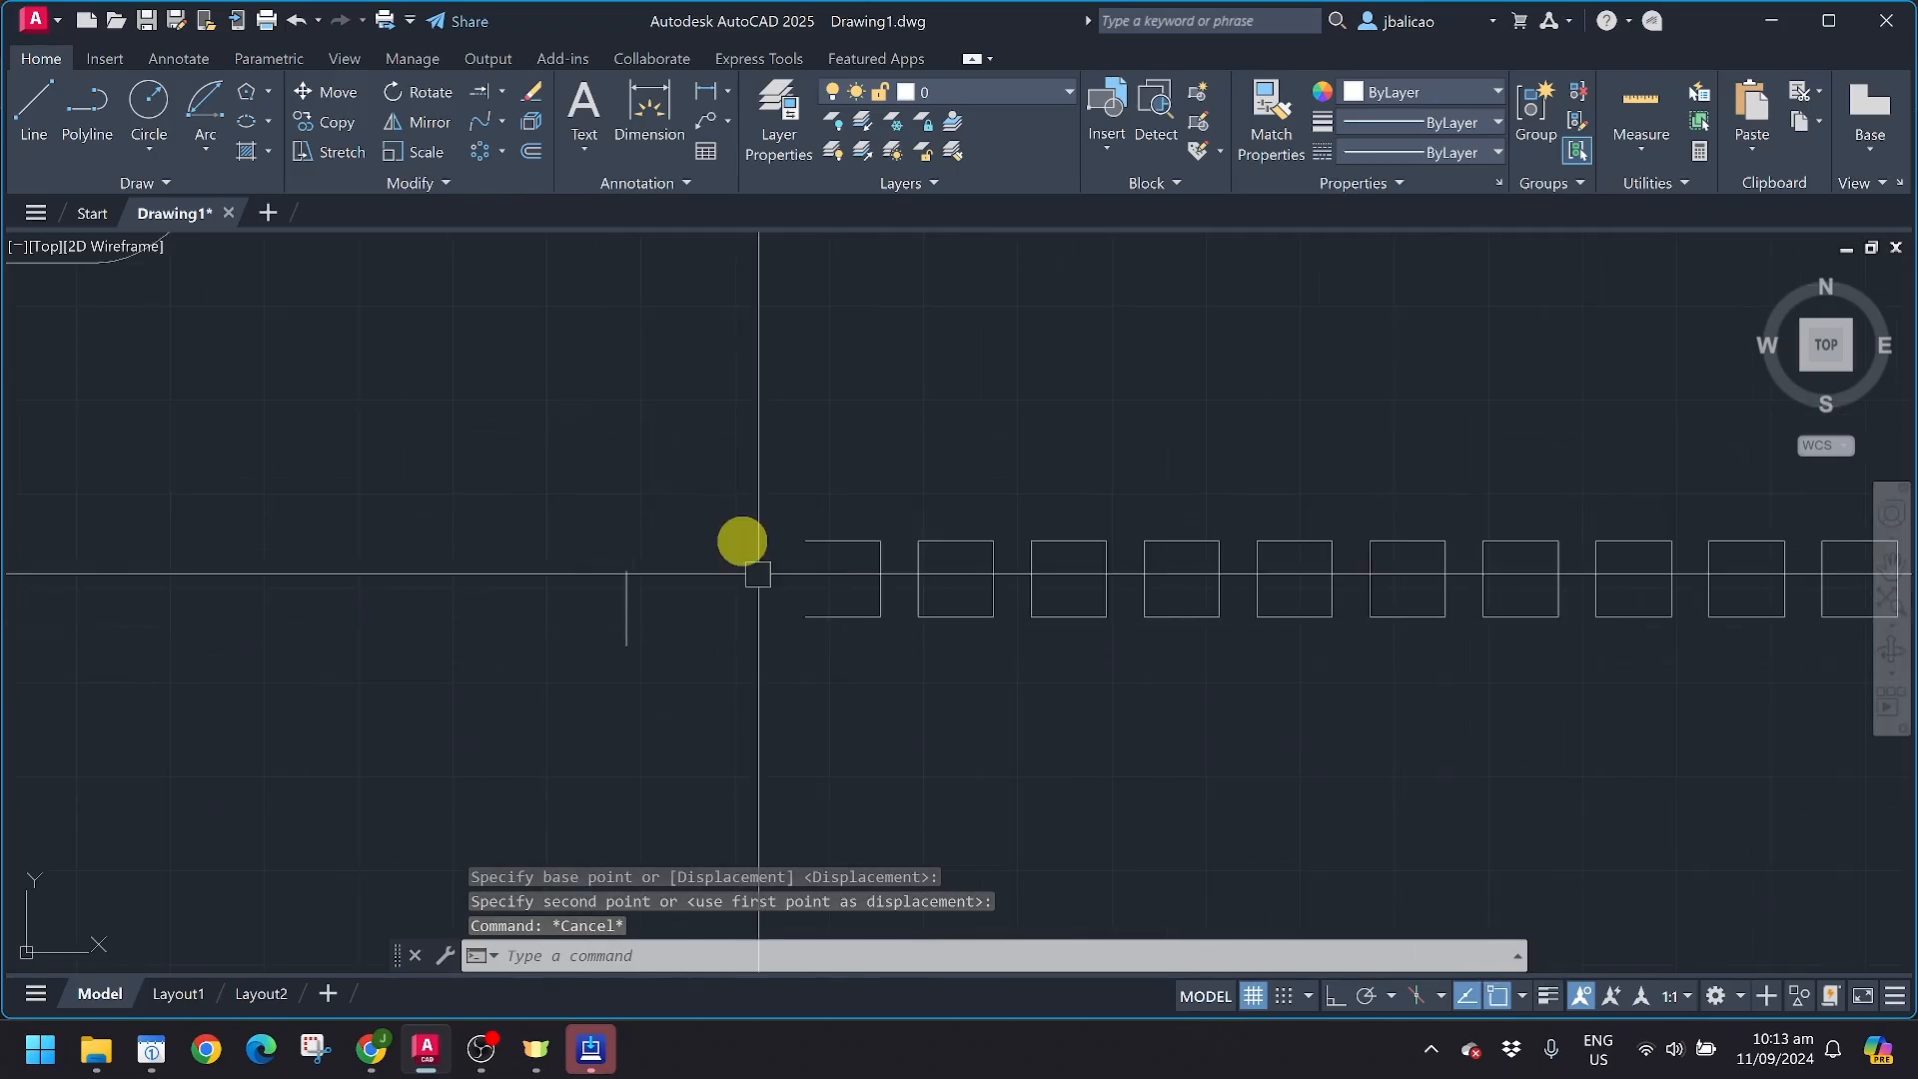
click(535, 155)
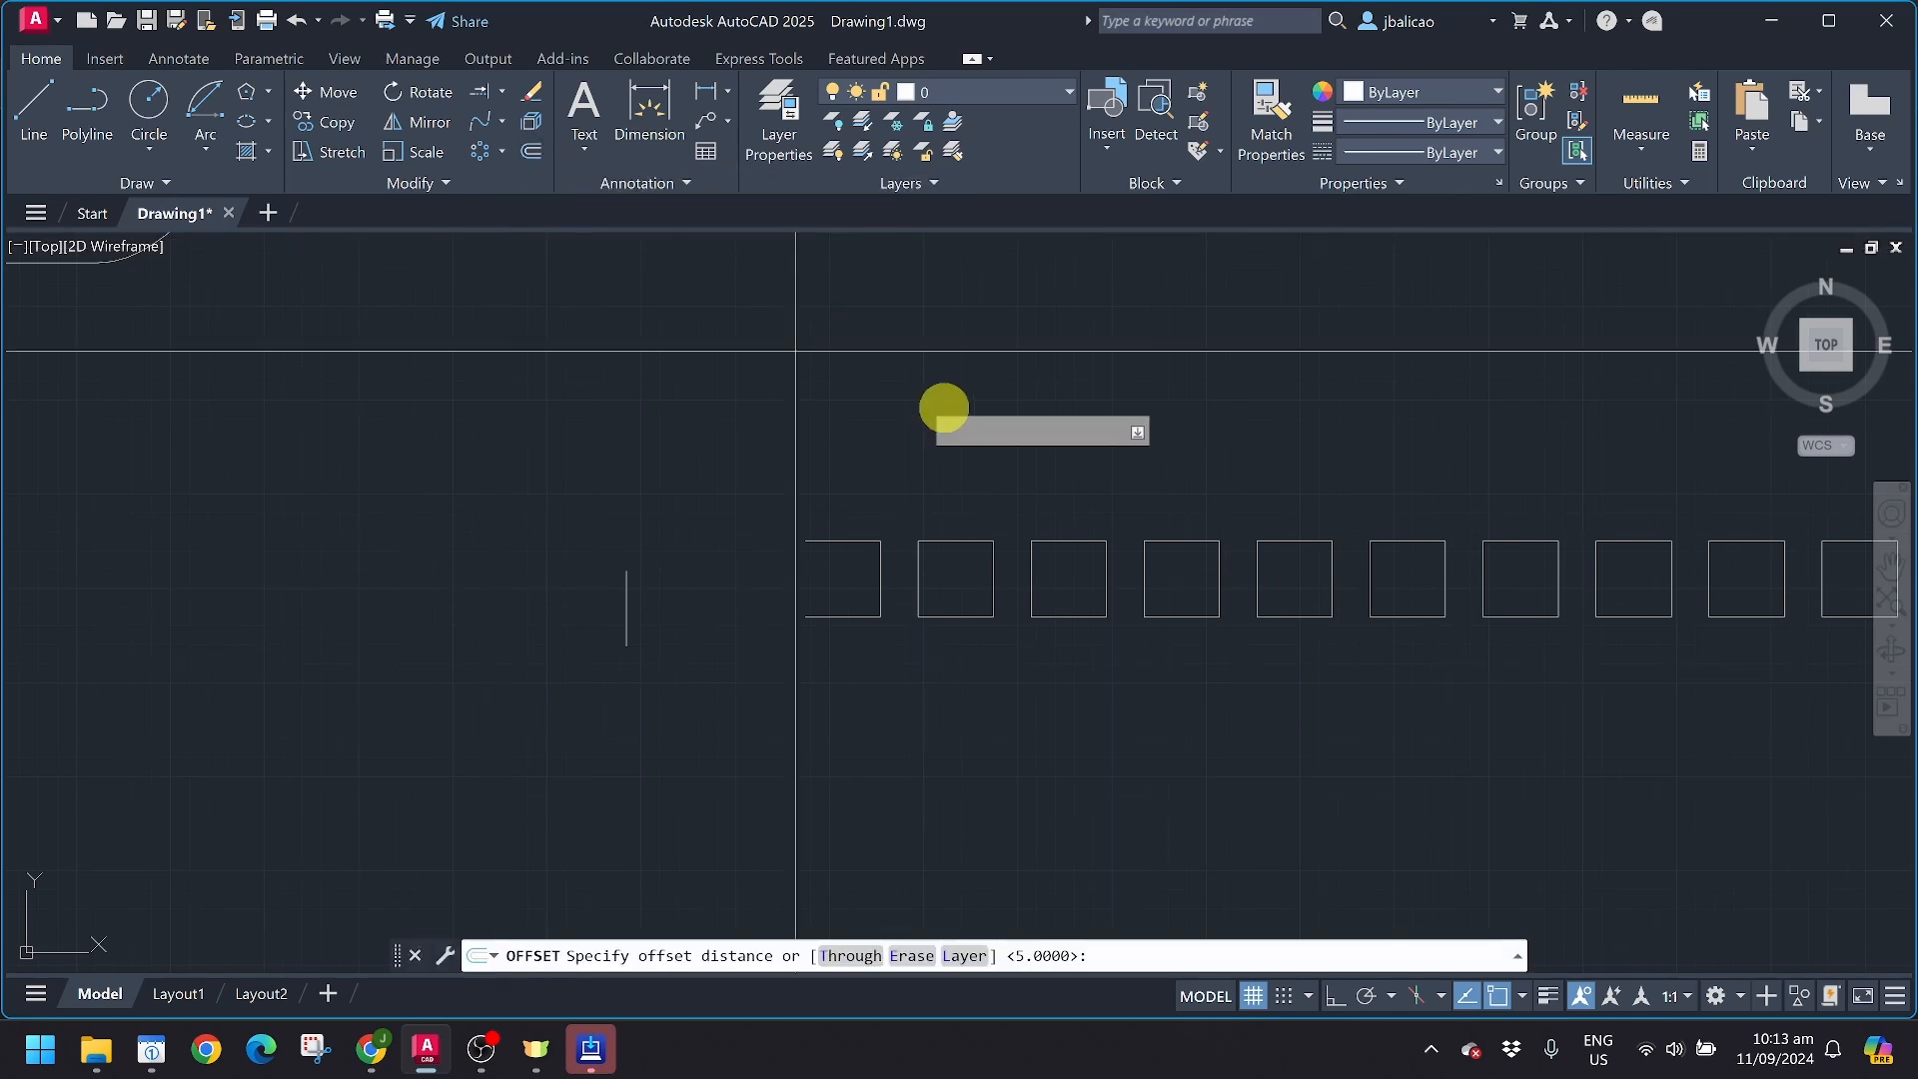
scroll(708, 353, up, 5)
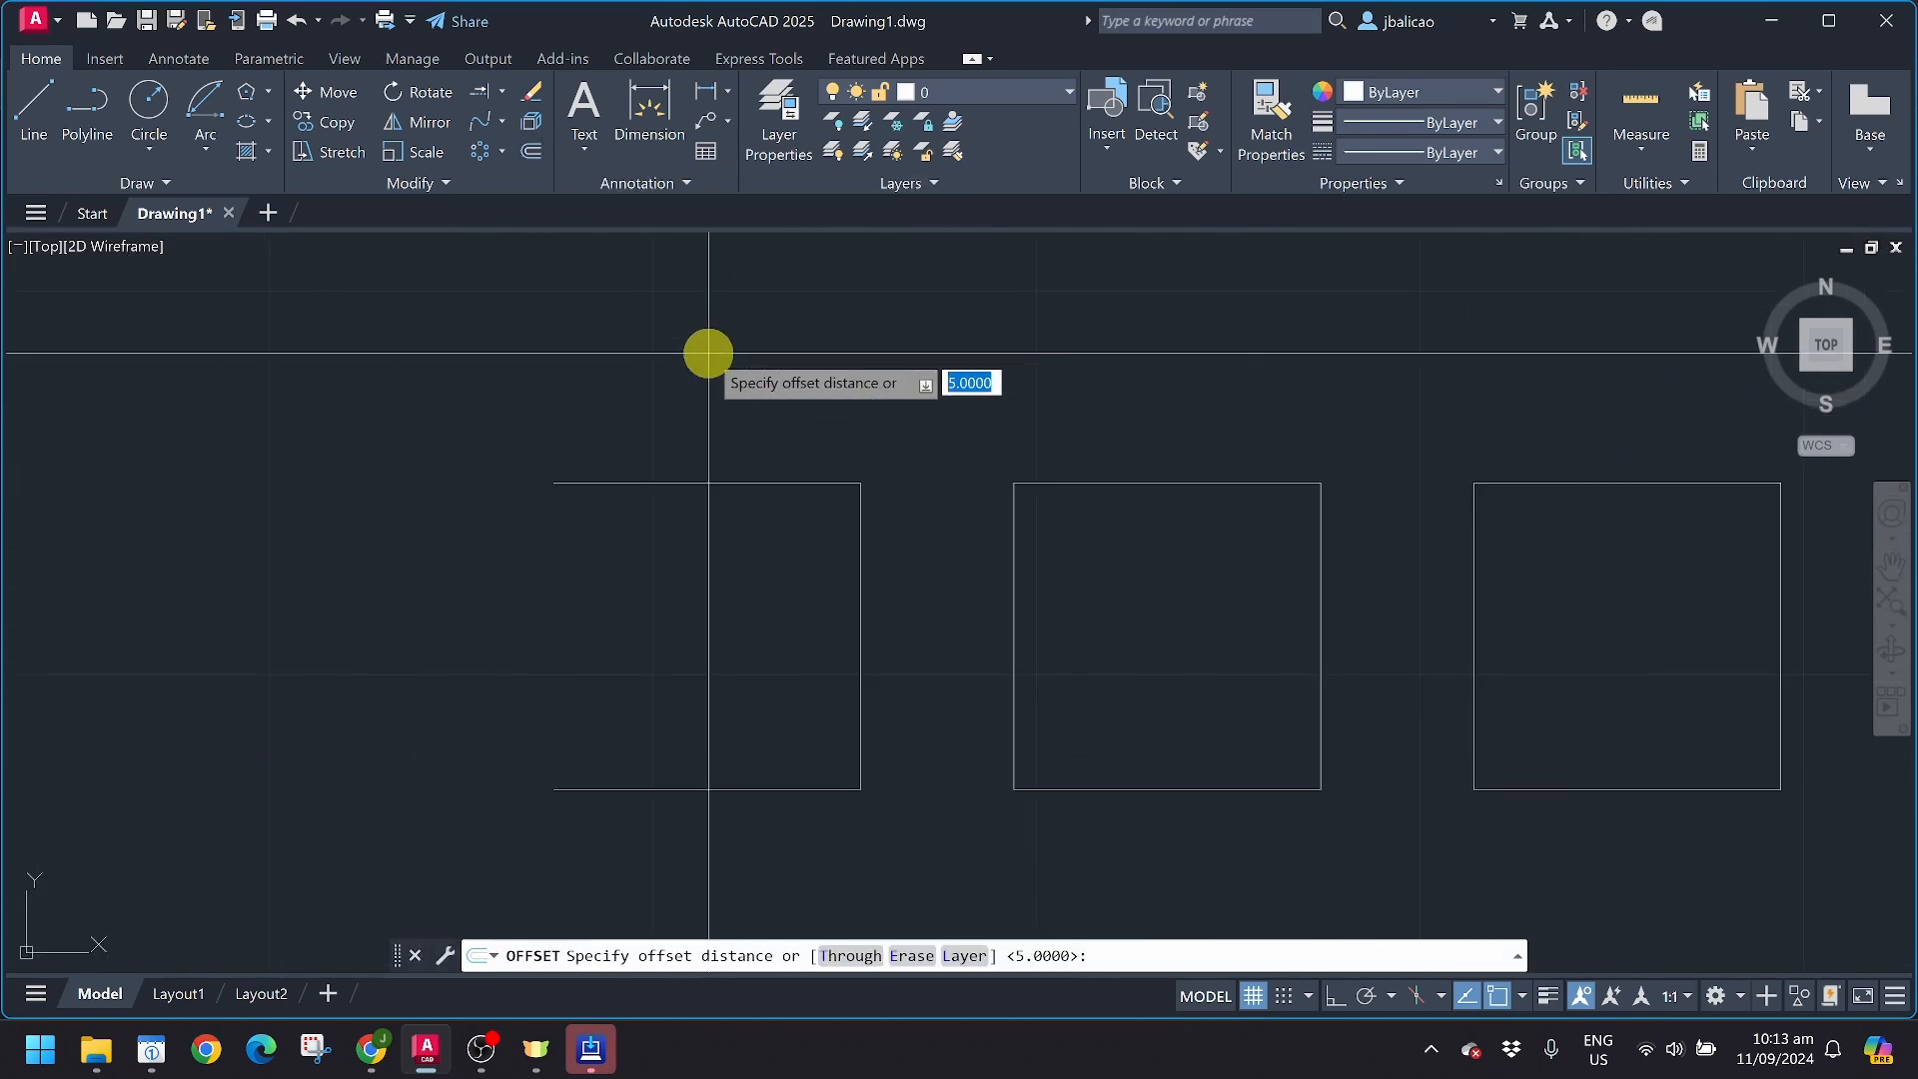
middle_drag(1134, 496, 839, 416)
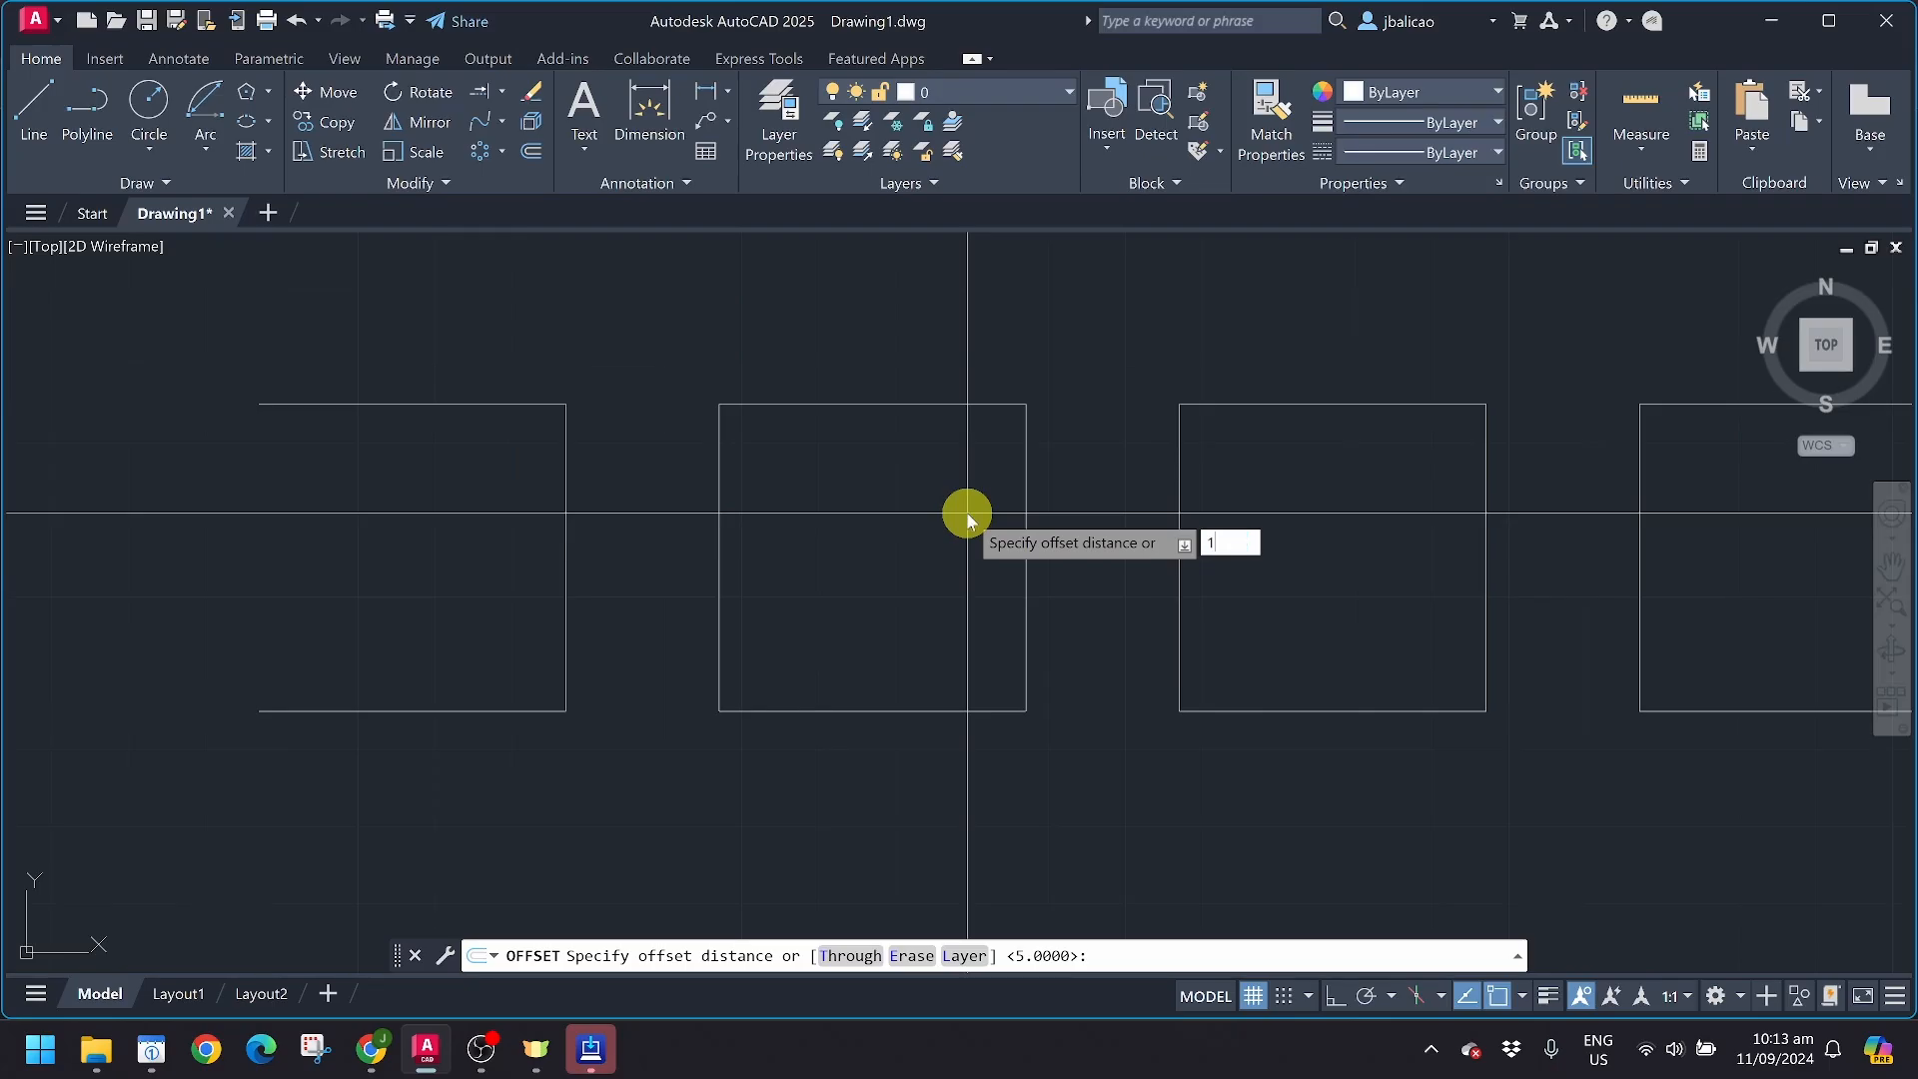
key(Return)
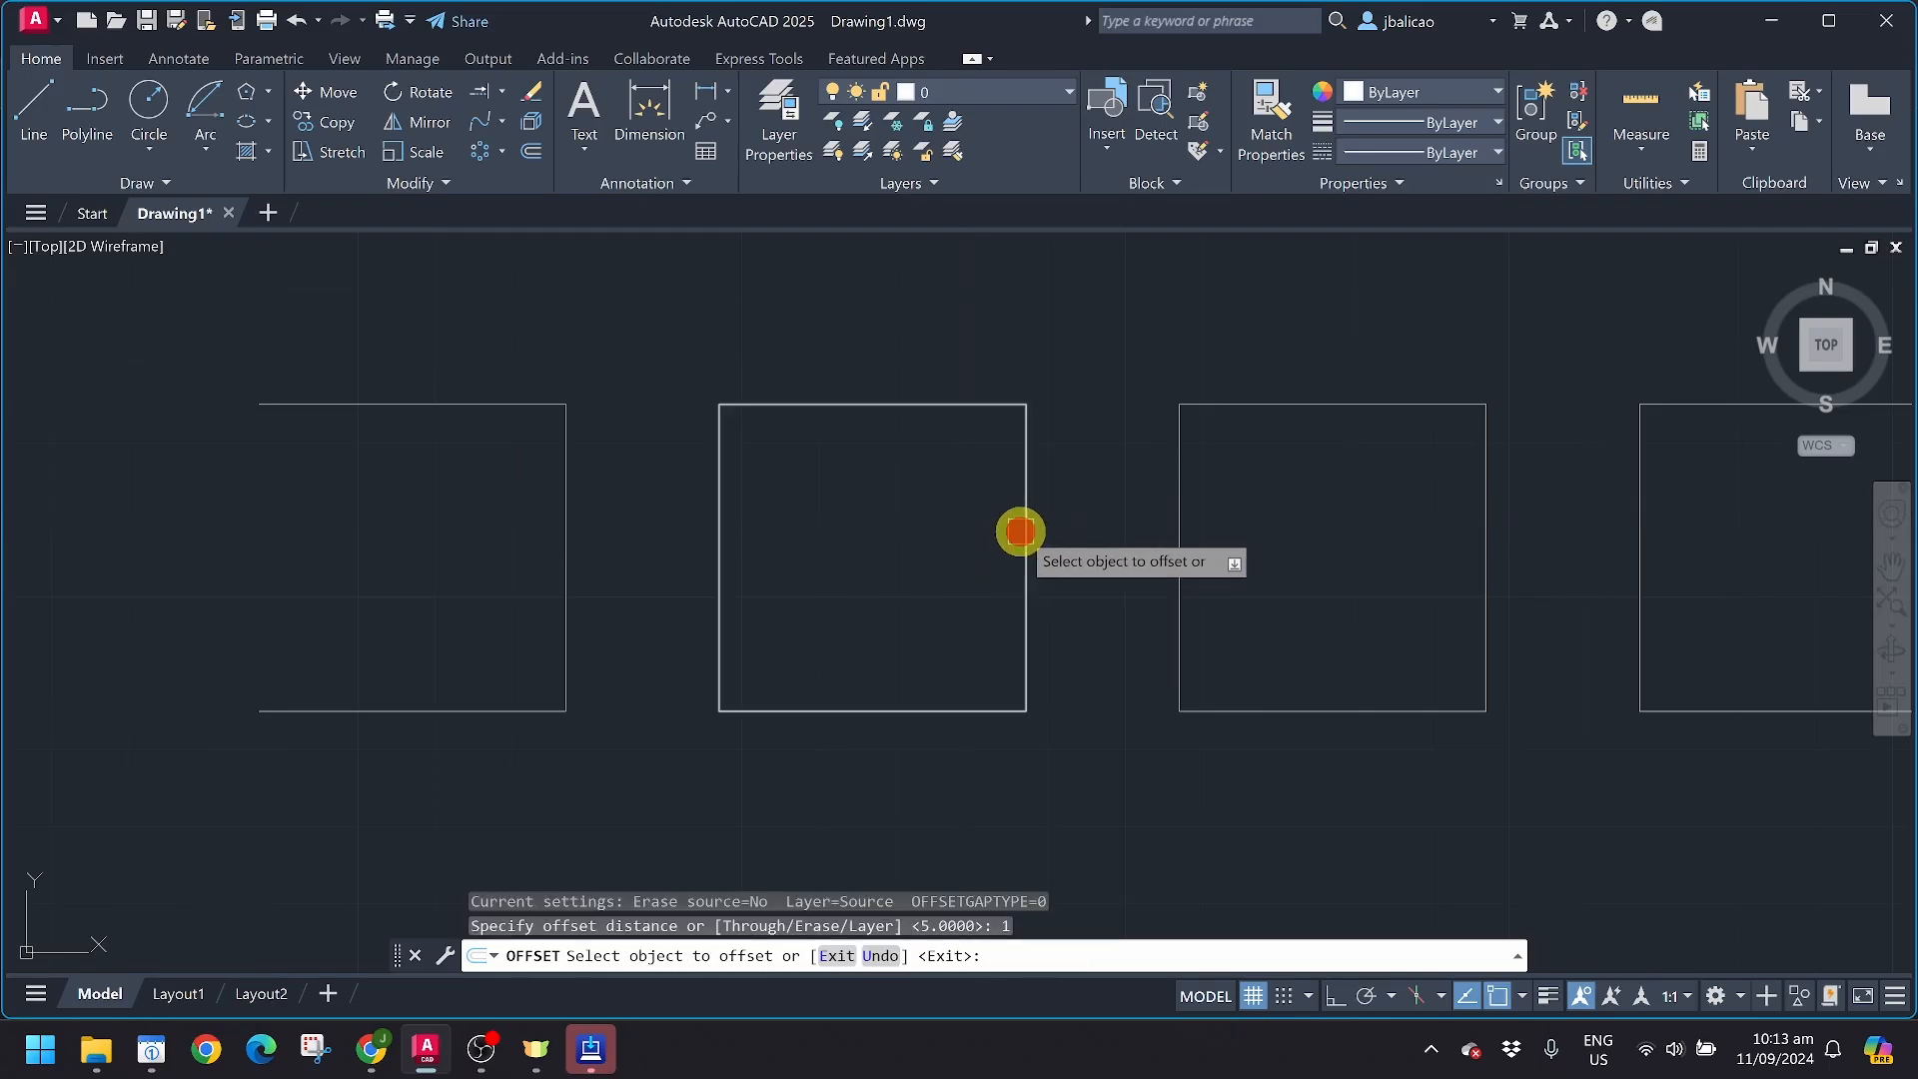
click(1020, 531)
scroll(895, 554, down, 5)
key(Escape)
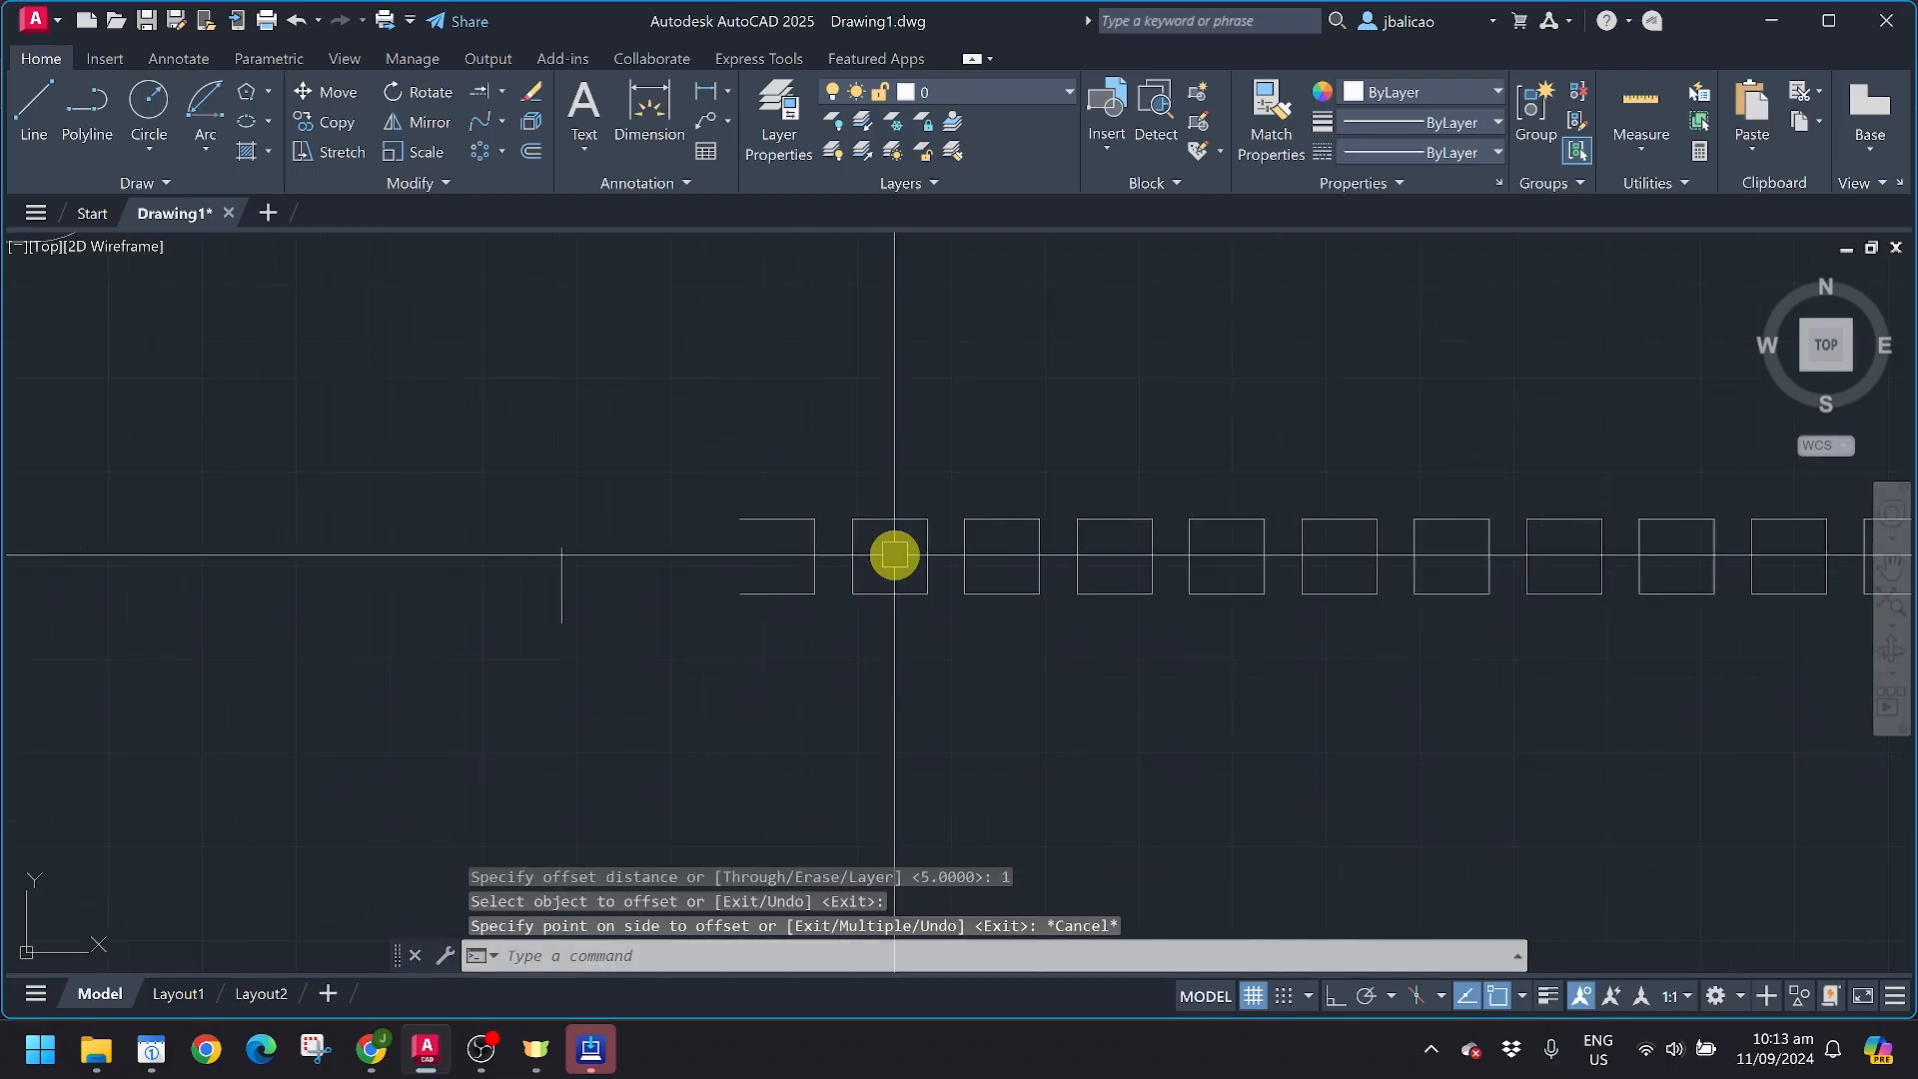
Draw a rectangle about 29 by 33 units in the empty area below the spline with squares along it
scroll(894, 554, down, 3)
middle_drag(813, 672, 1280, 510)
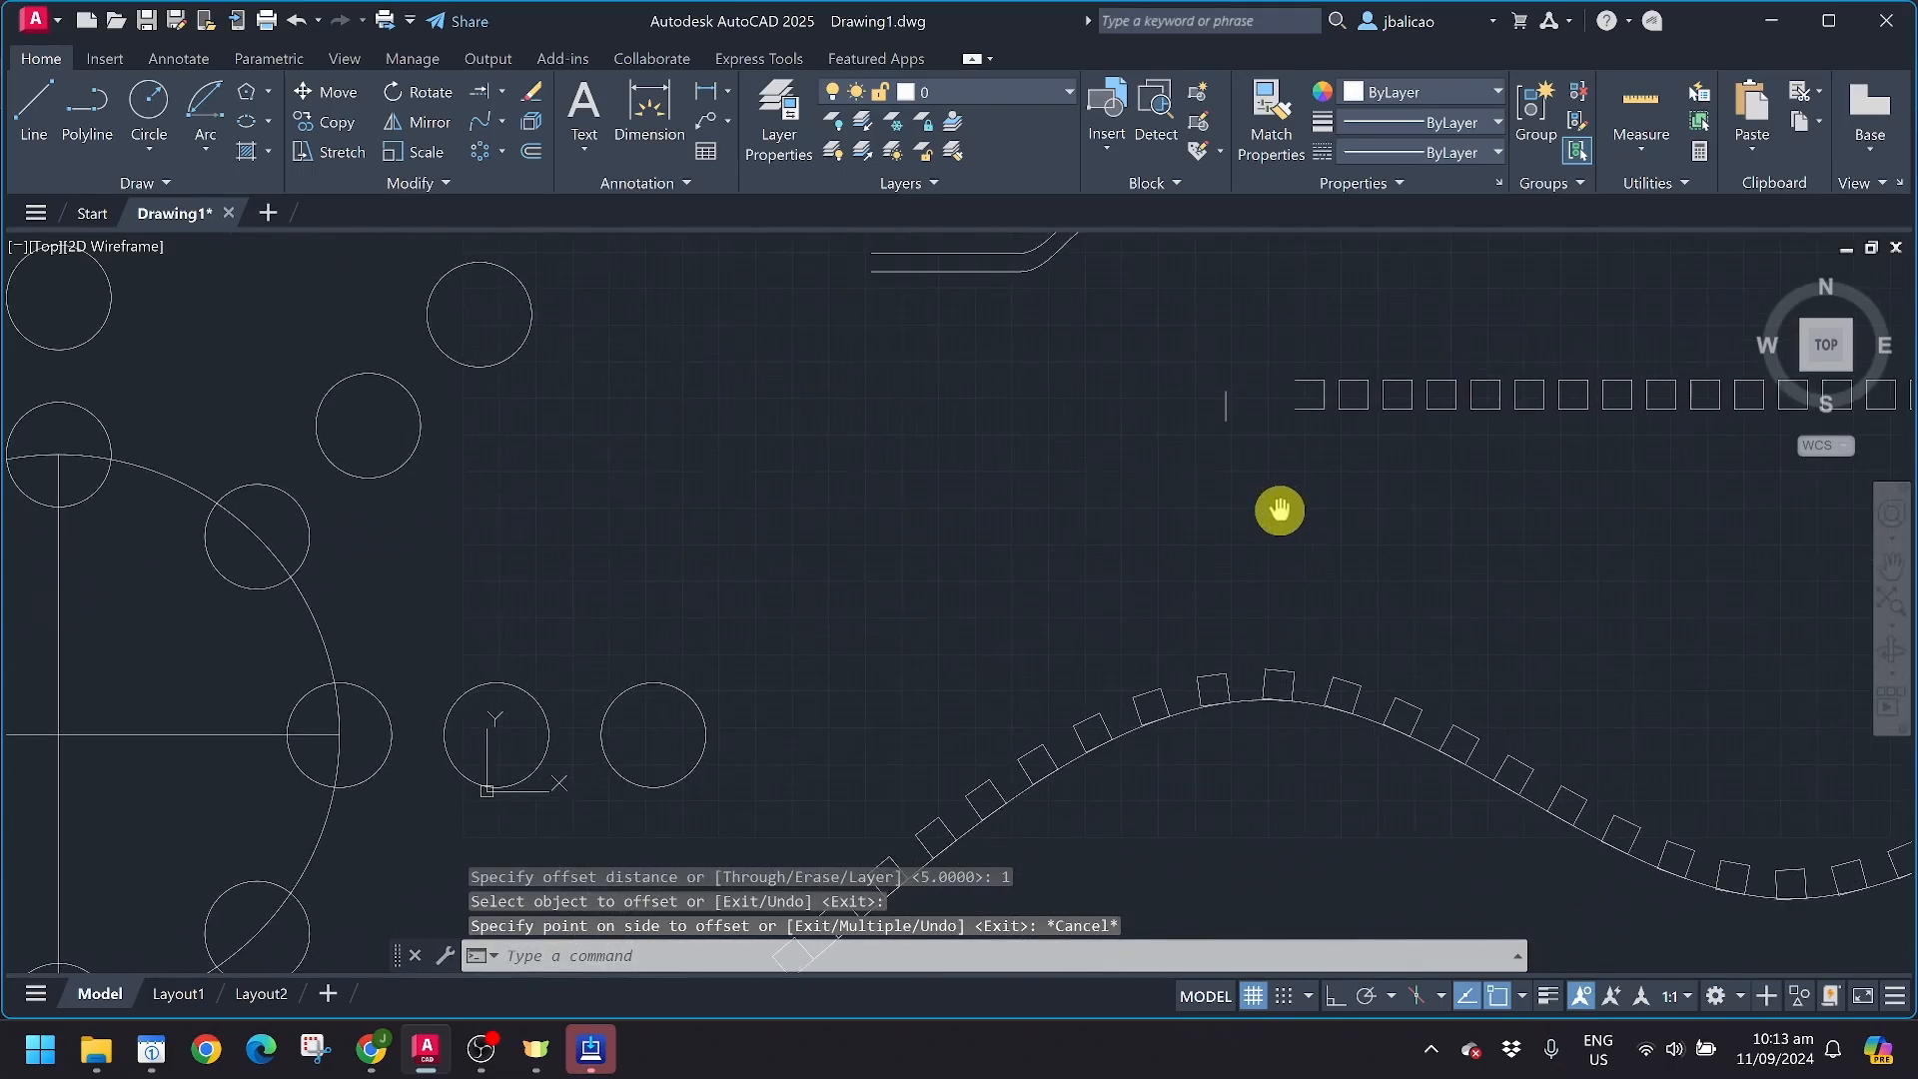
scroll(459, 432, down, 5)
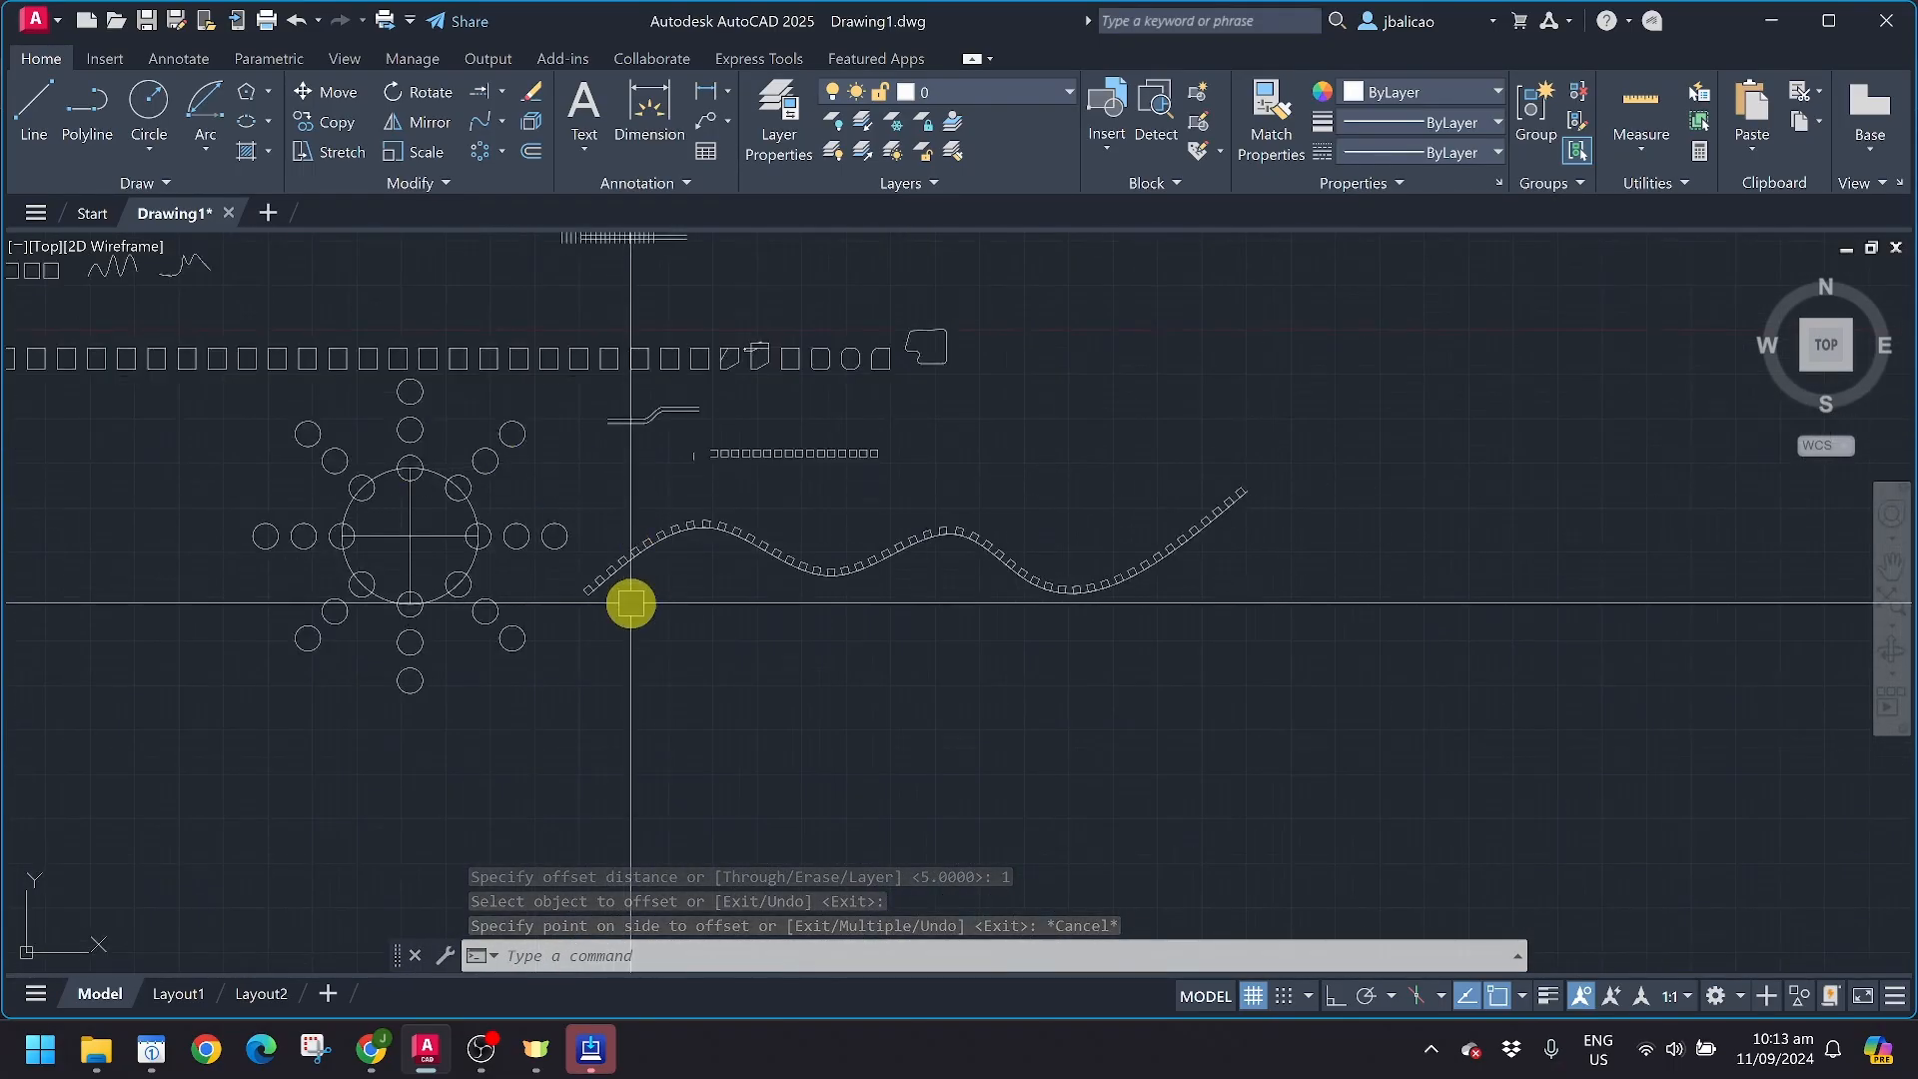
text(rec)
key(Return)
click(685, 609)
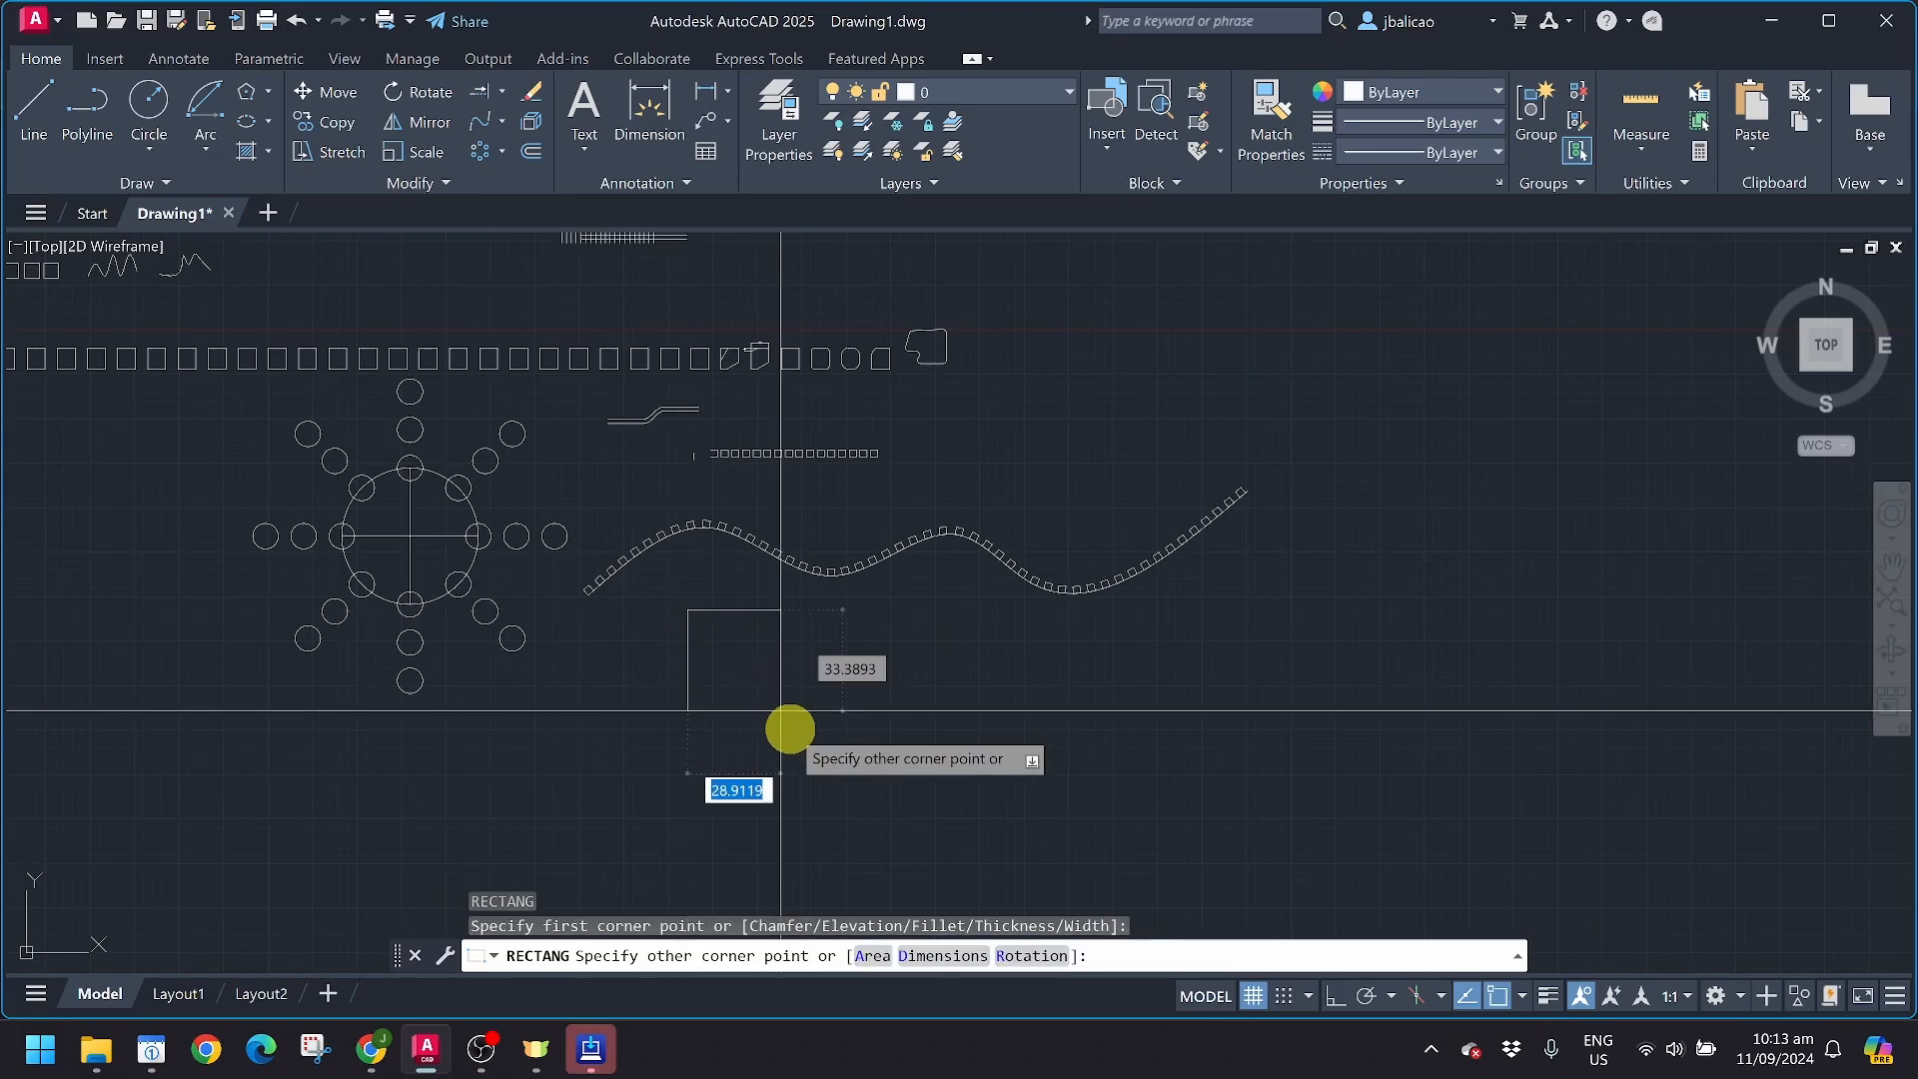
click(790, 720)
Offset the new rectangle by 3 units, once outward and once inward
scroll(685, 685, up, 4)
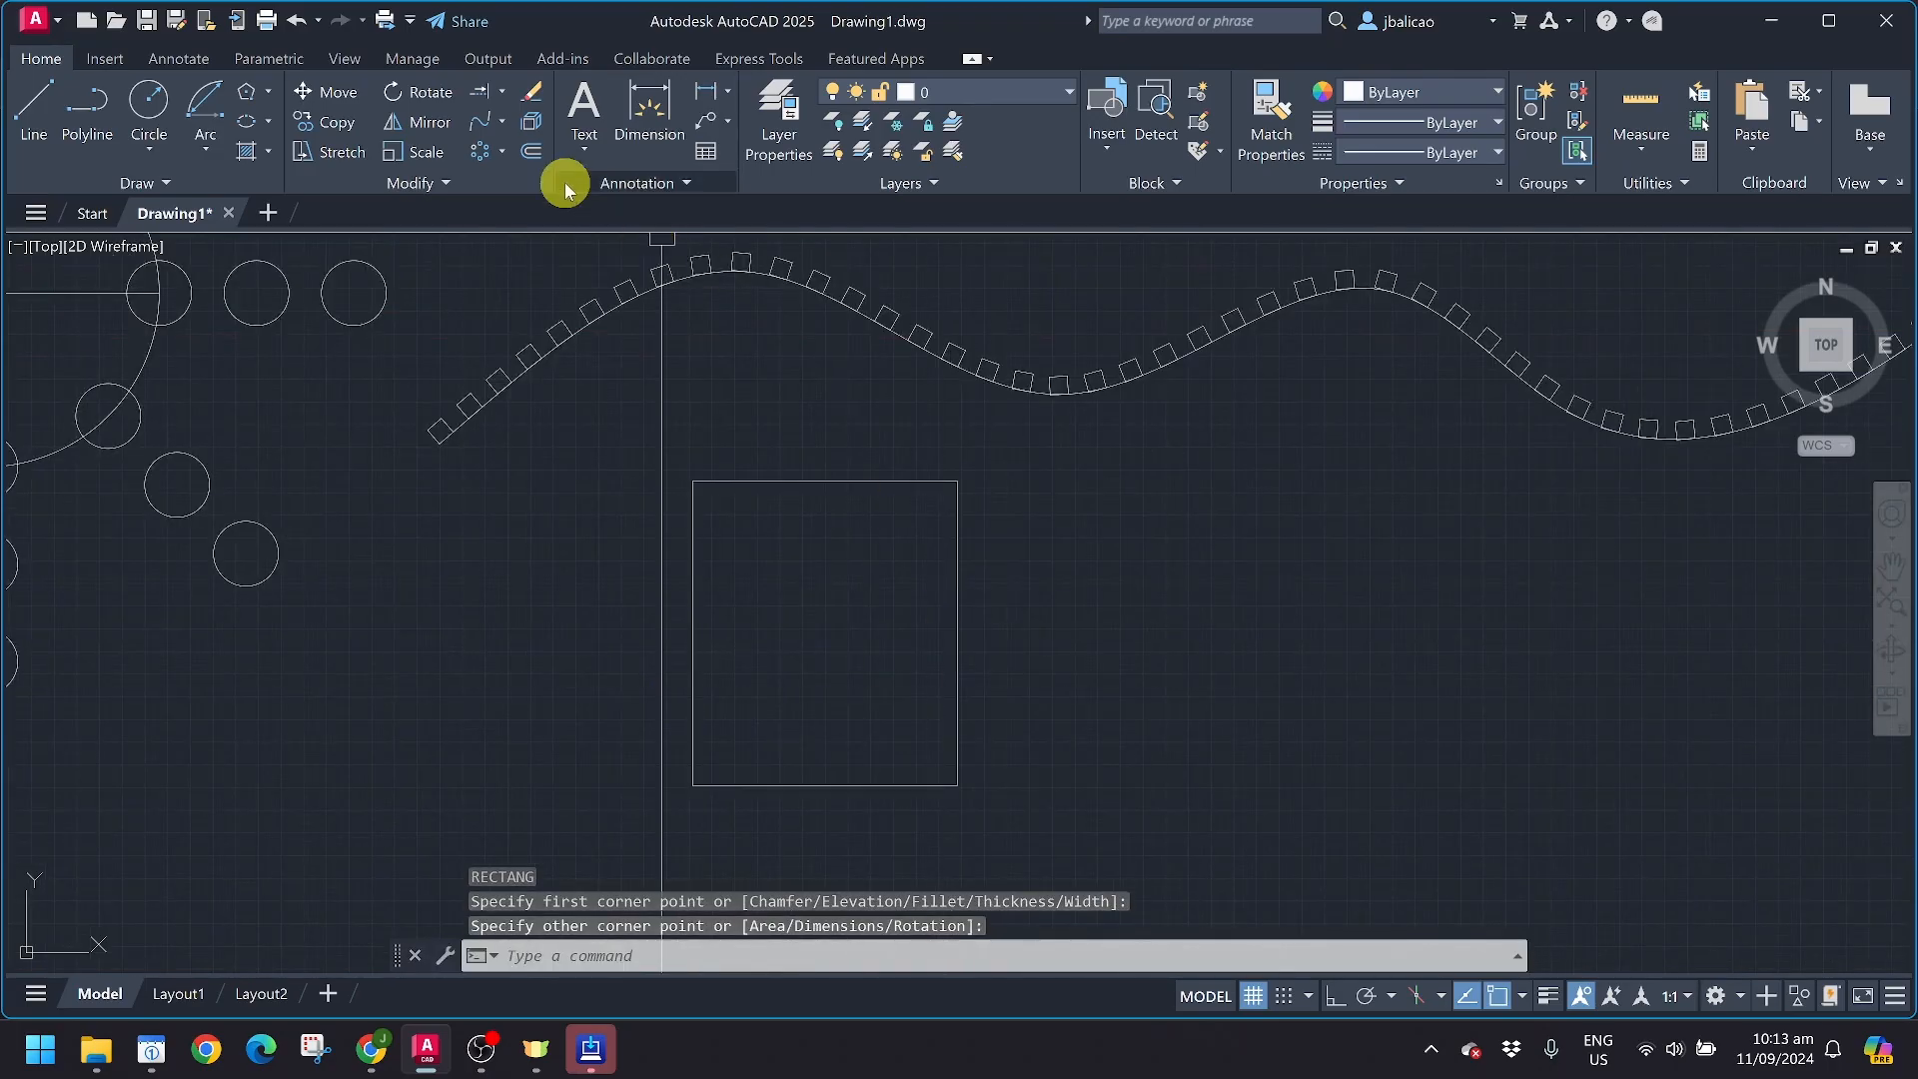
click(535, 162)
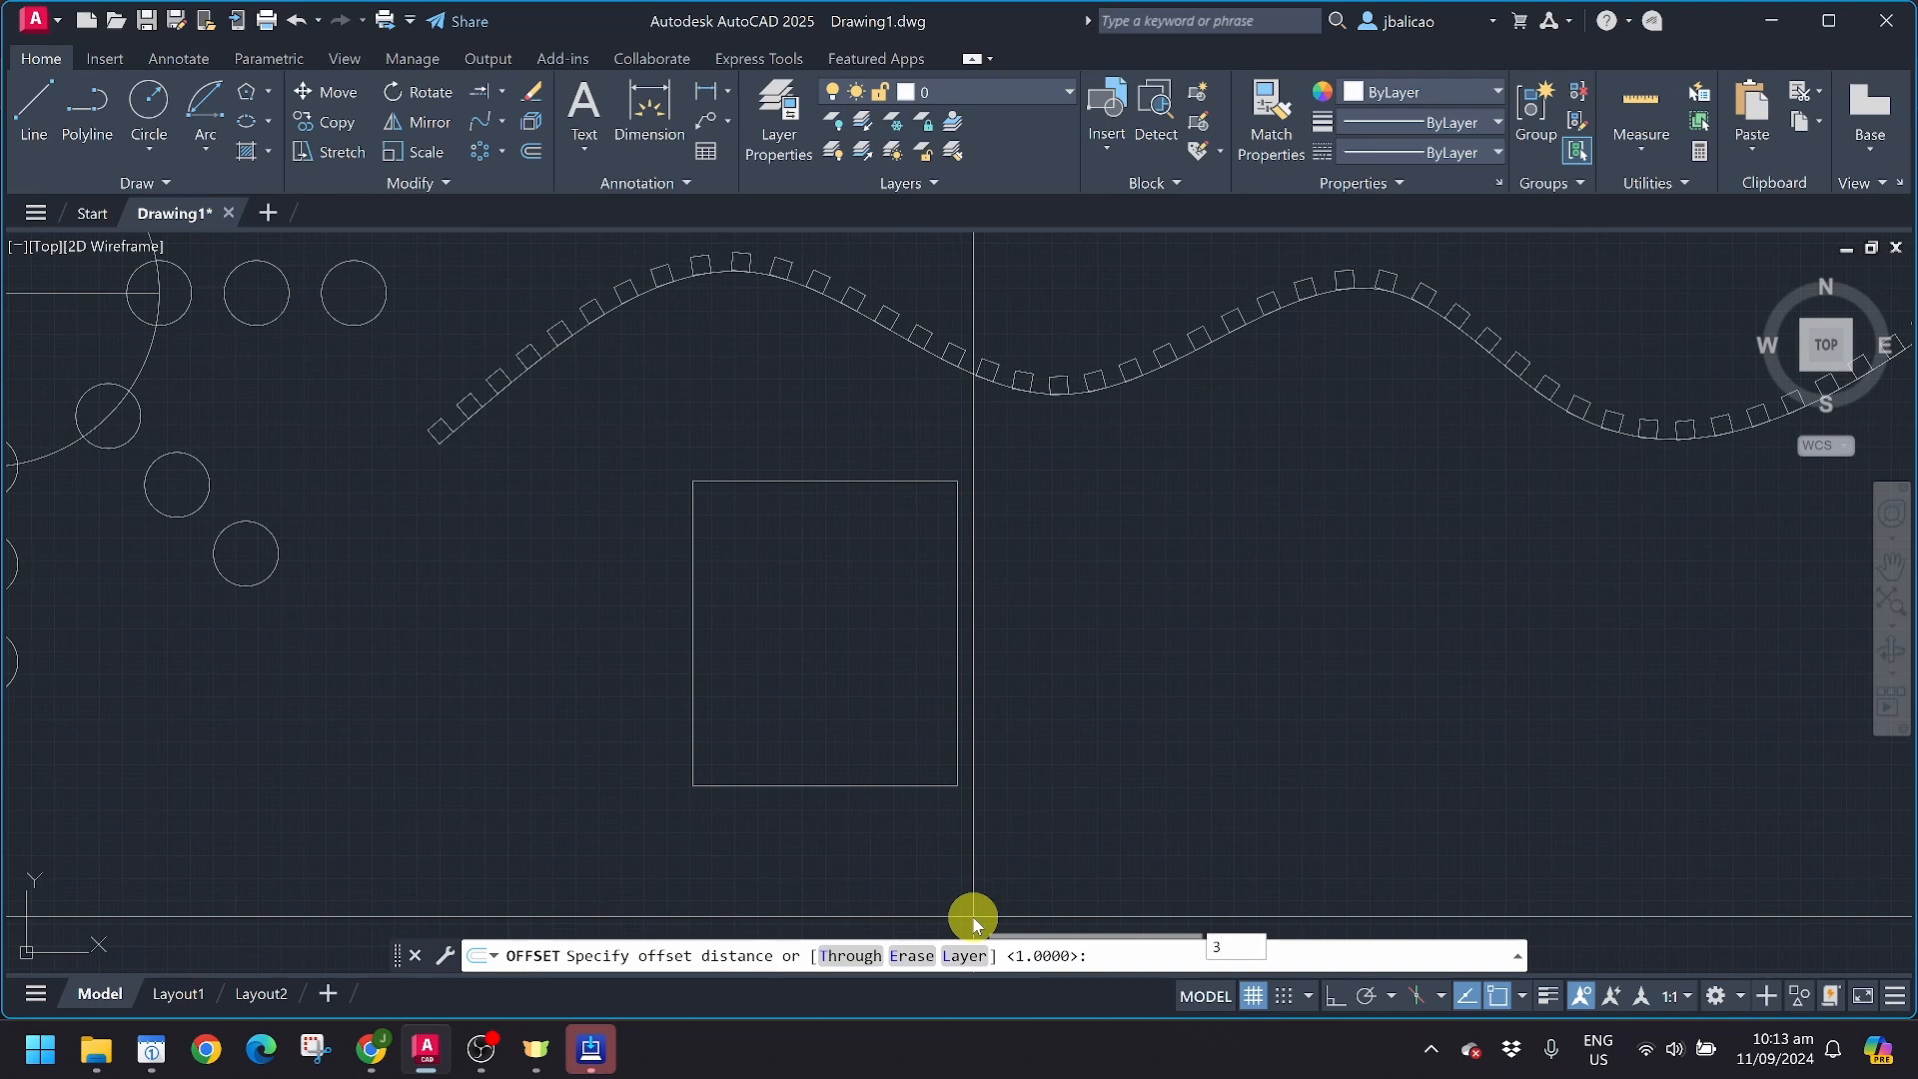
key(Return)
scroll(869, 522, up, 2)
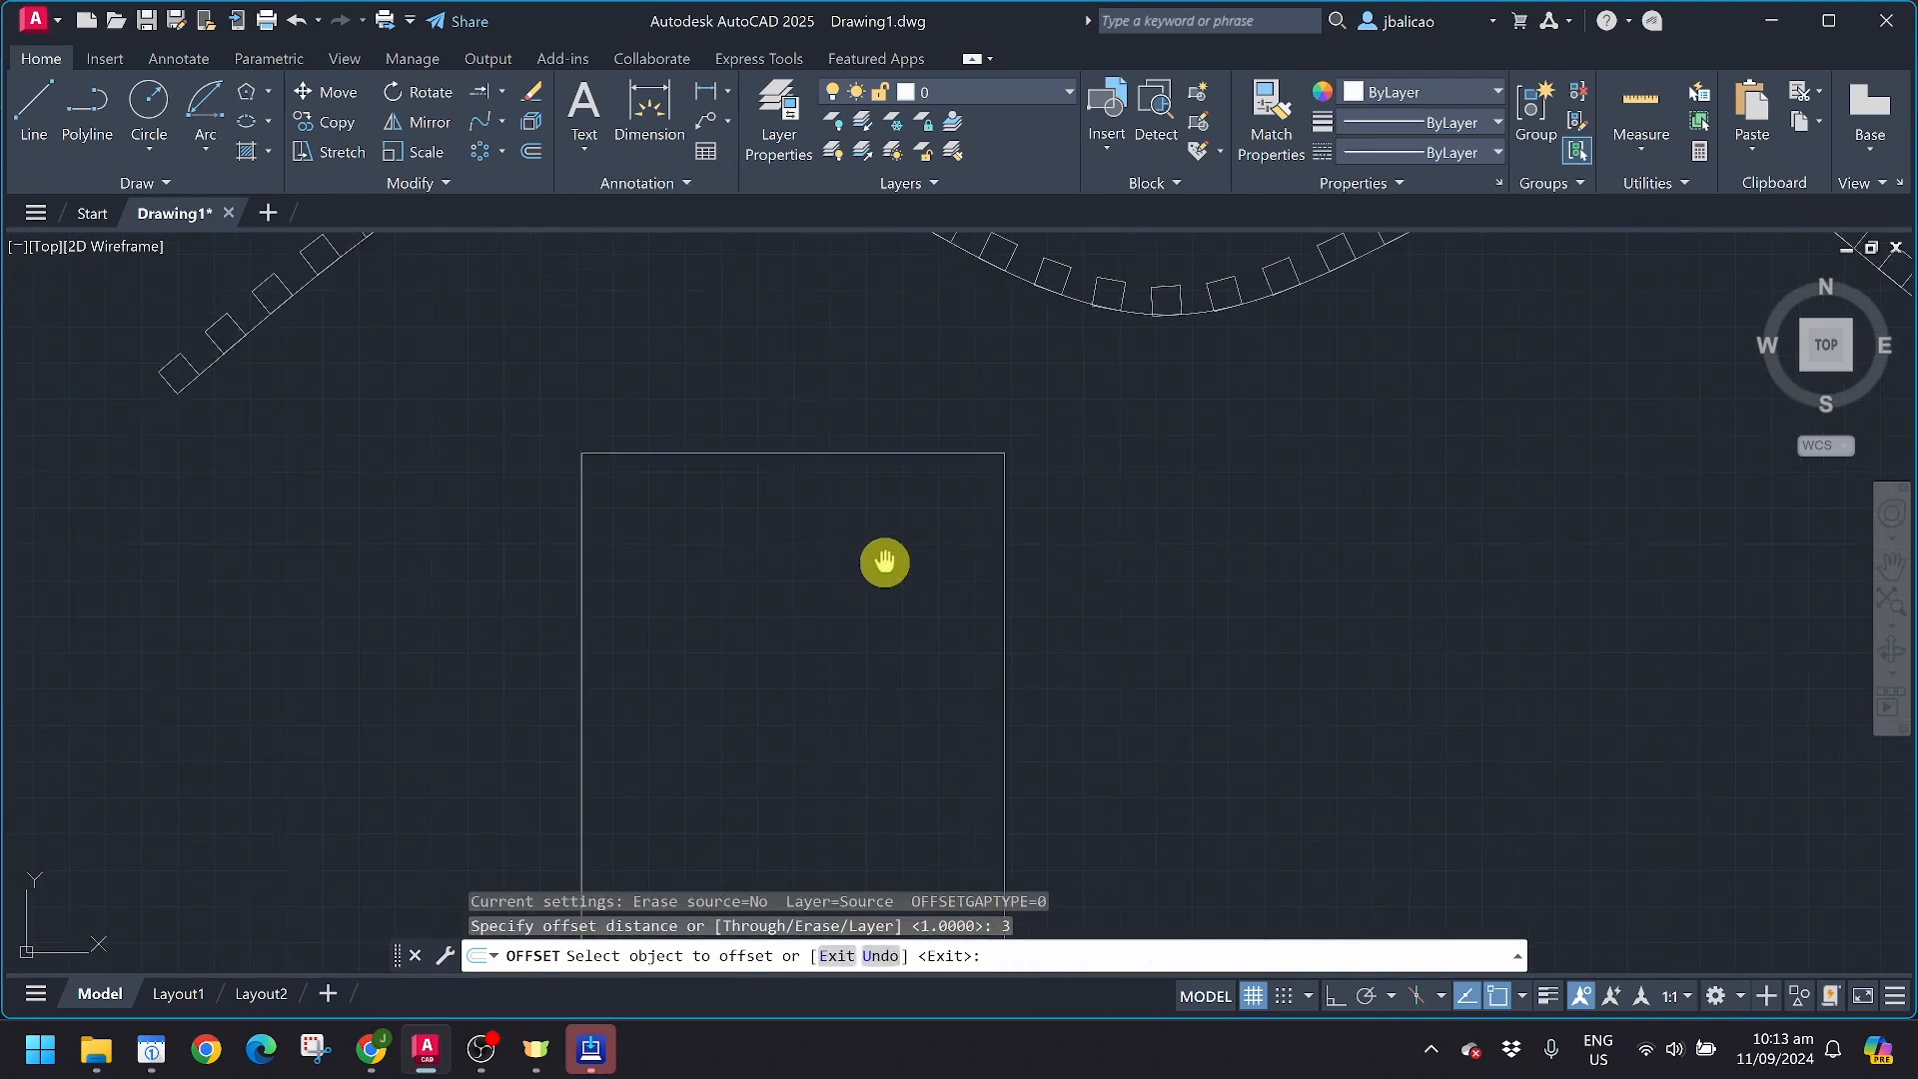
middle_drag(882, 557, 886, 446)
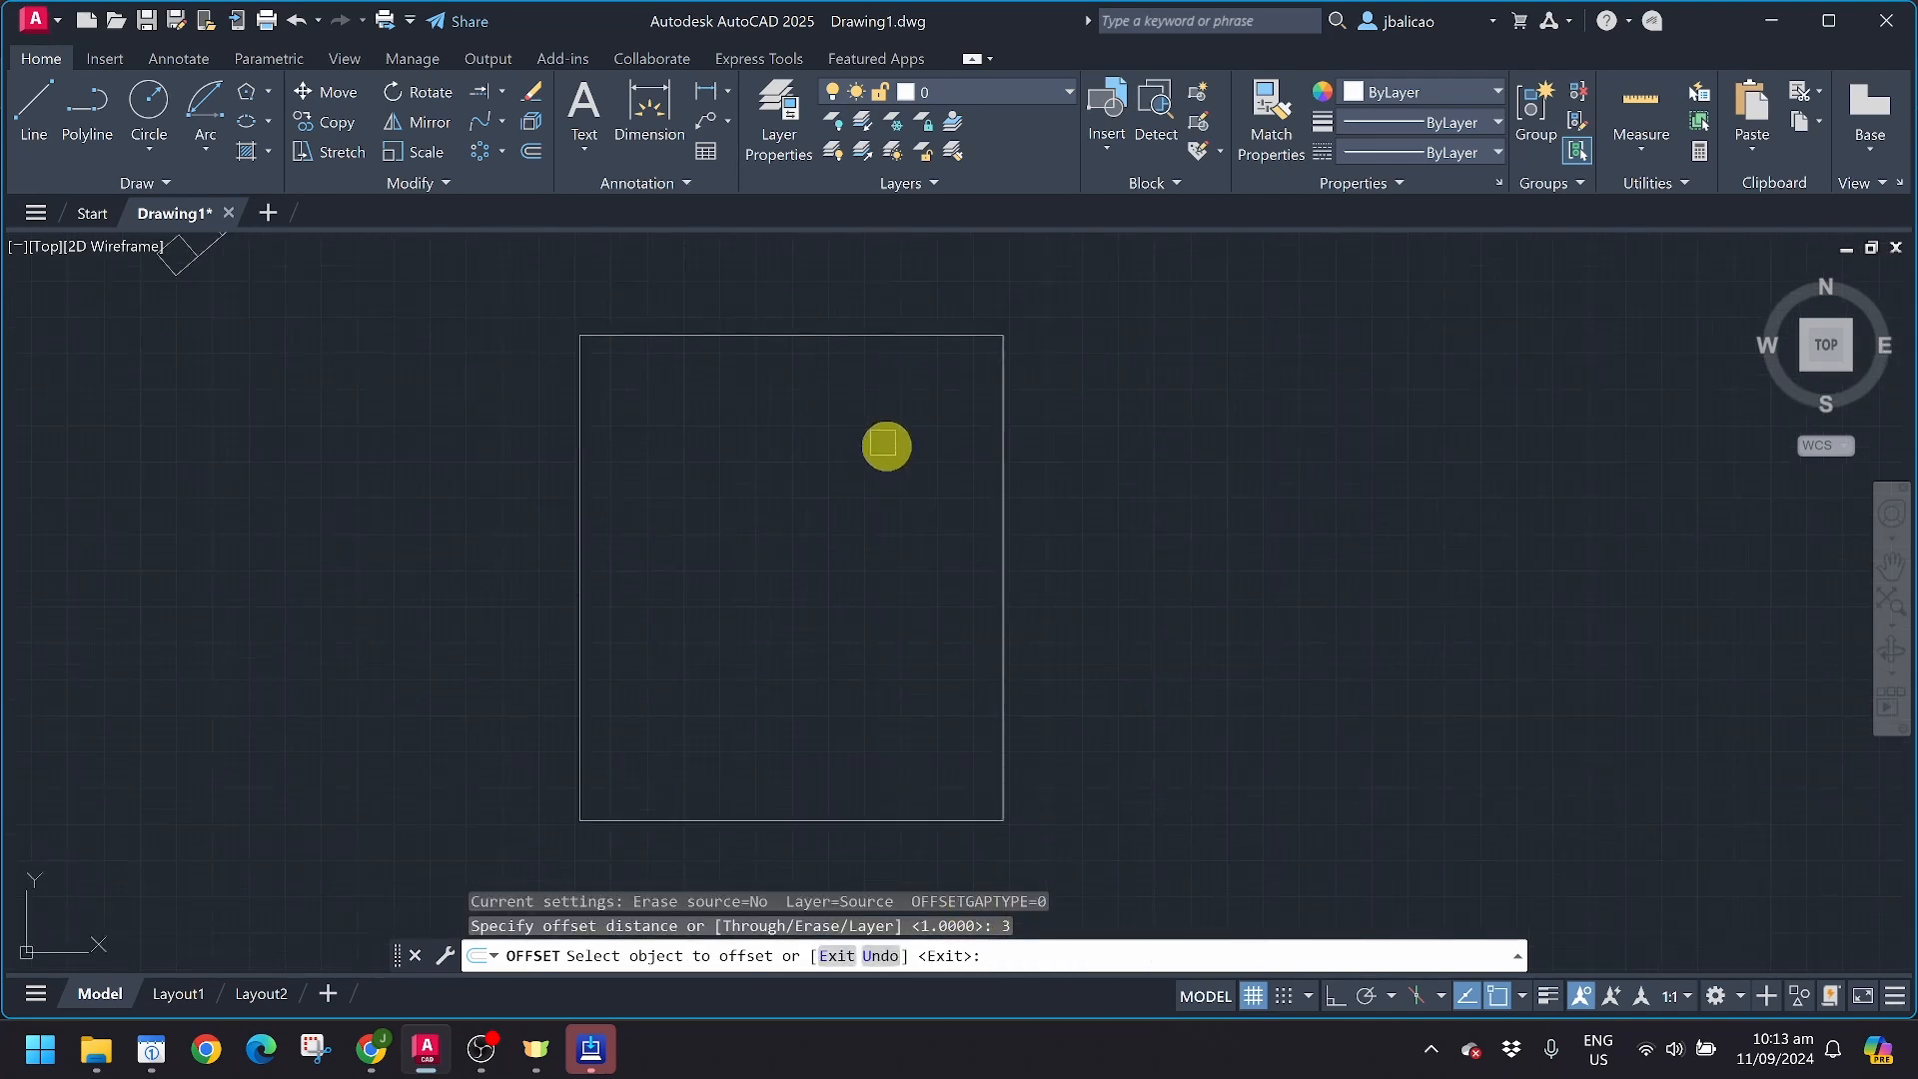
click(1005, 529)
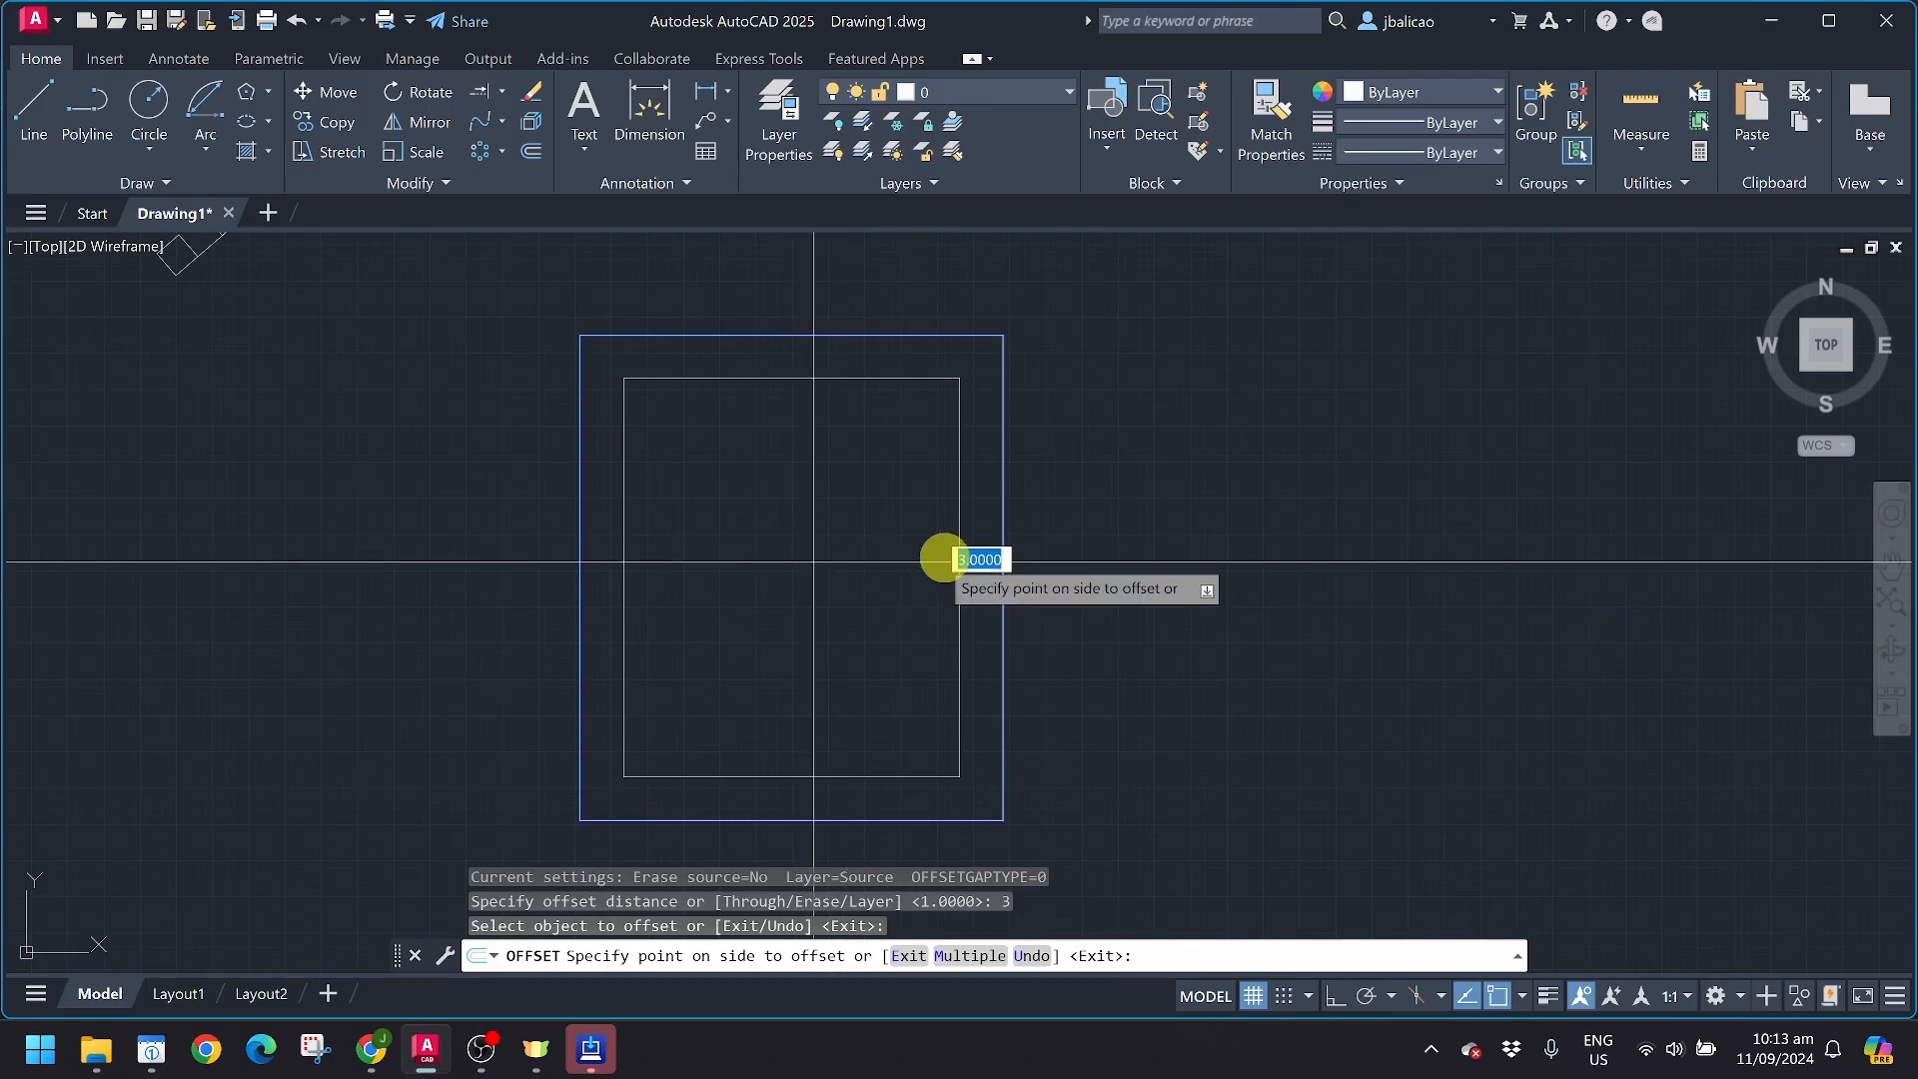
click(1165, 548)
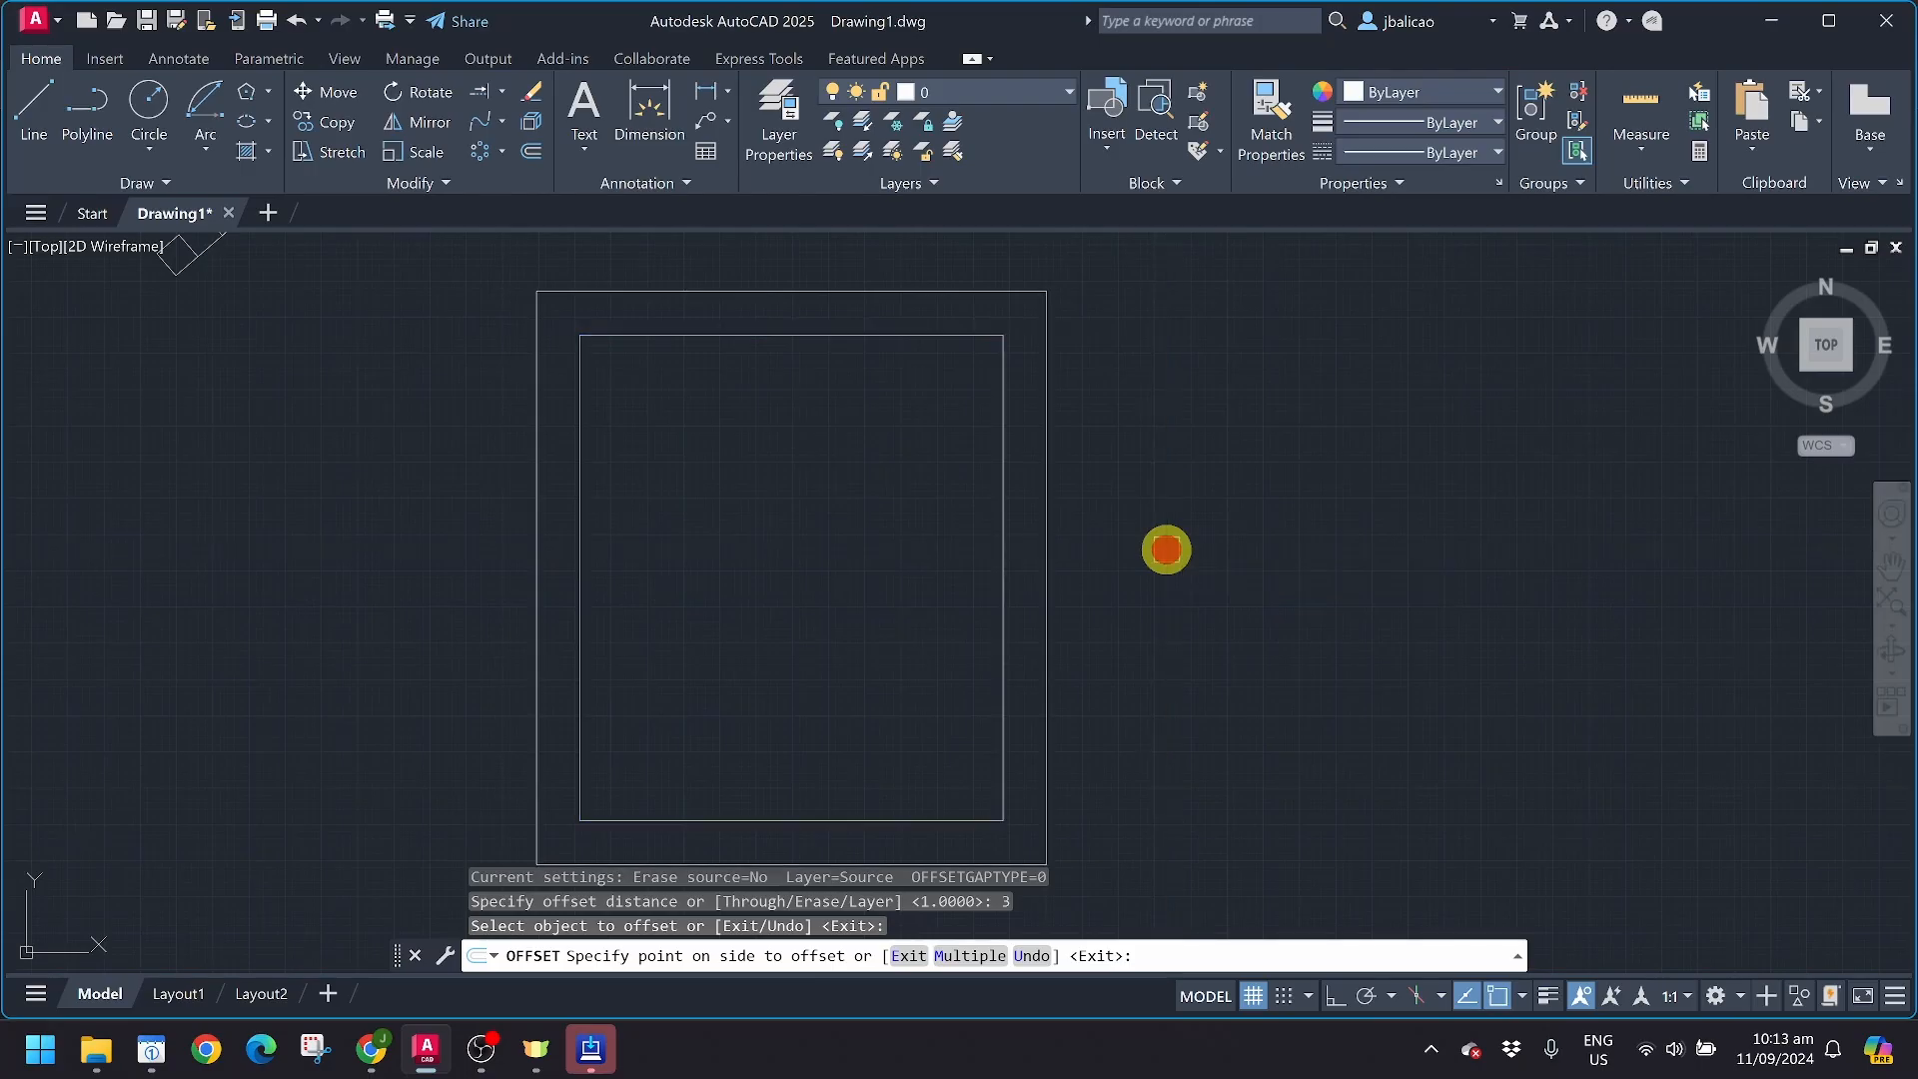
click(1002, 612)
click(899, 614)
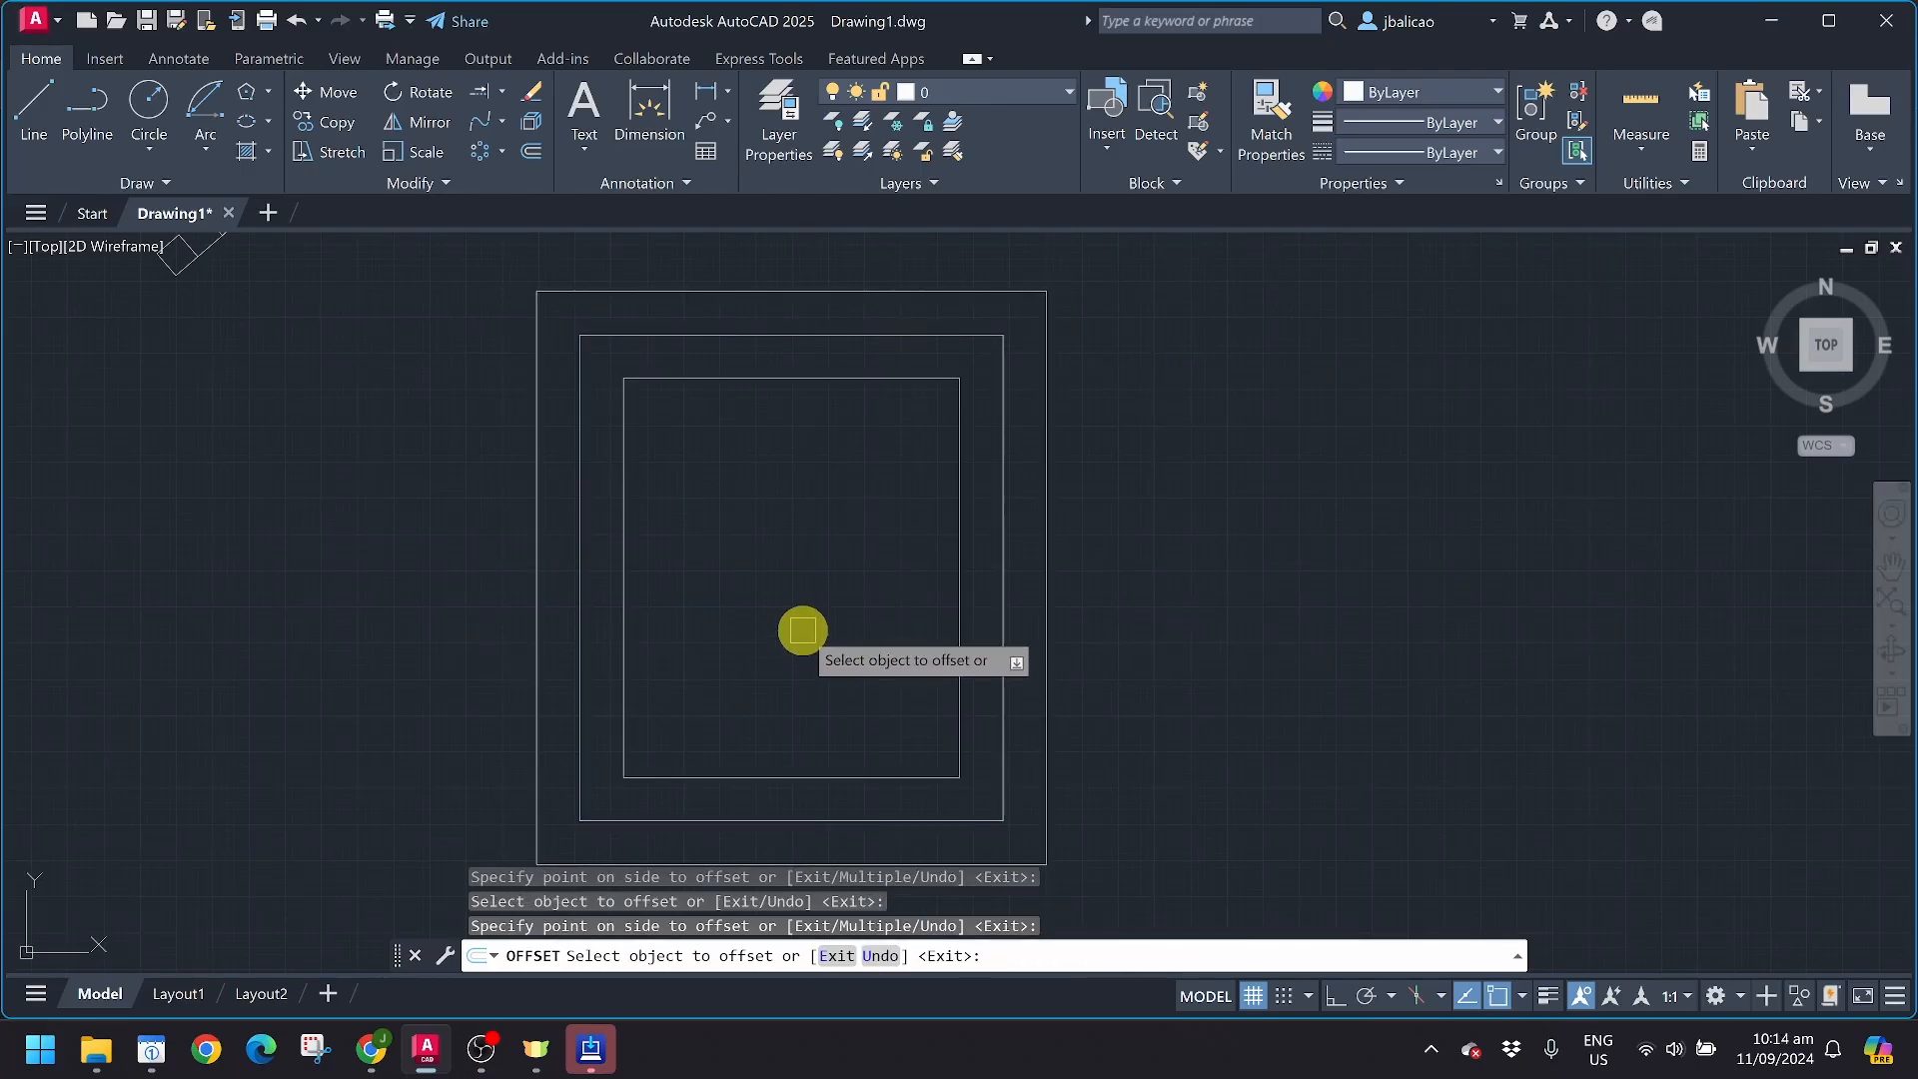
key(Escape)
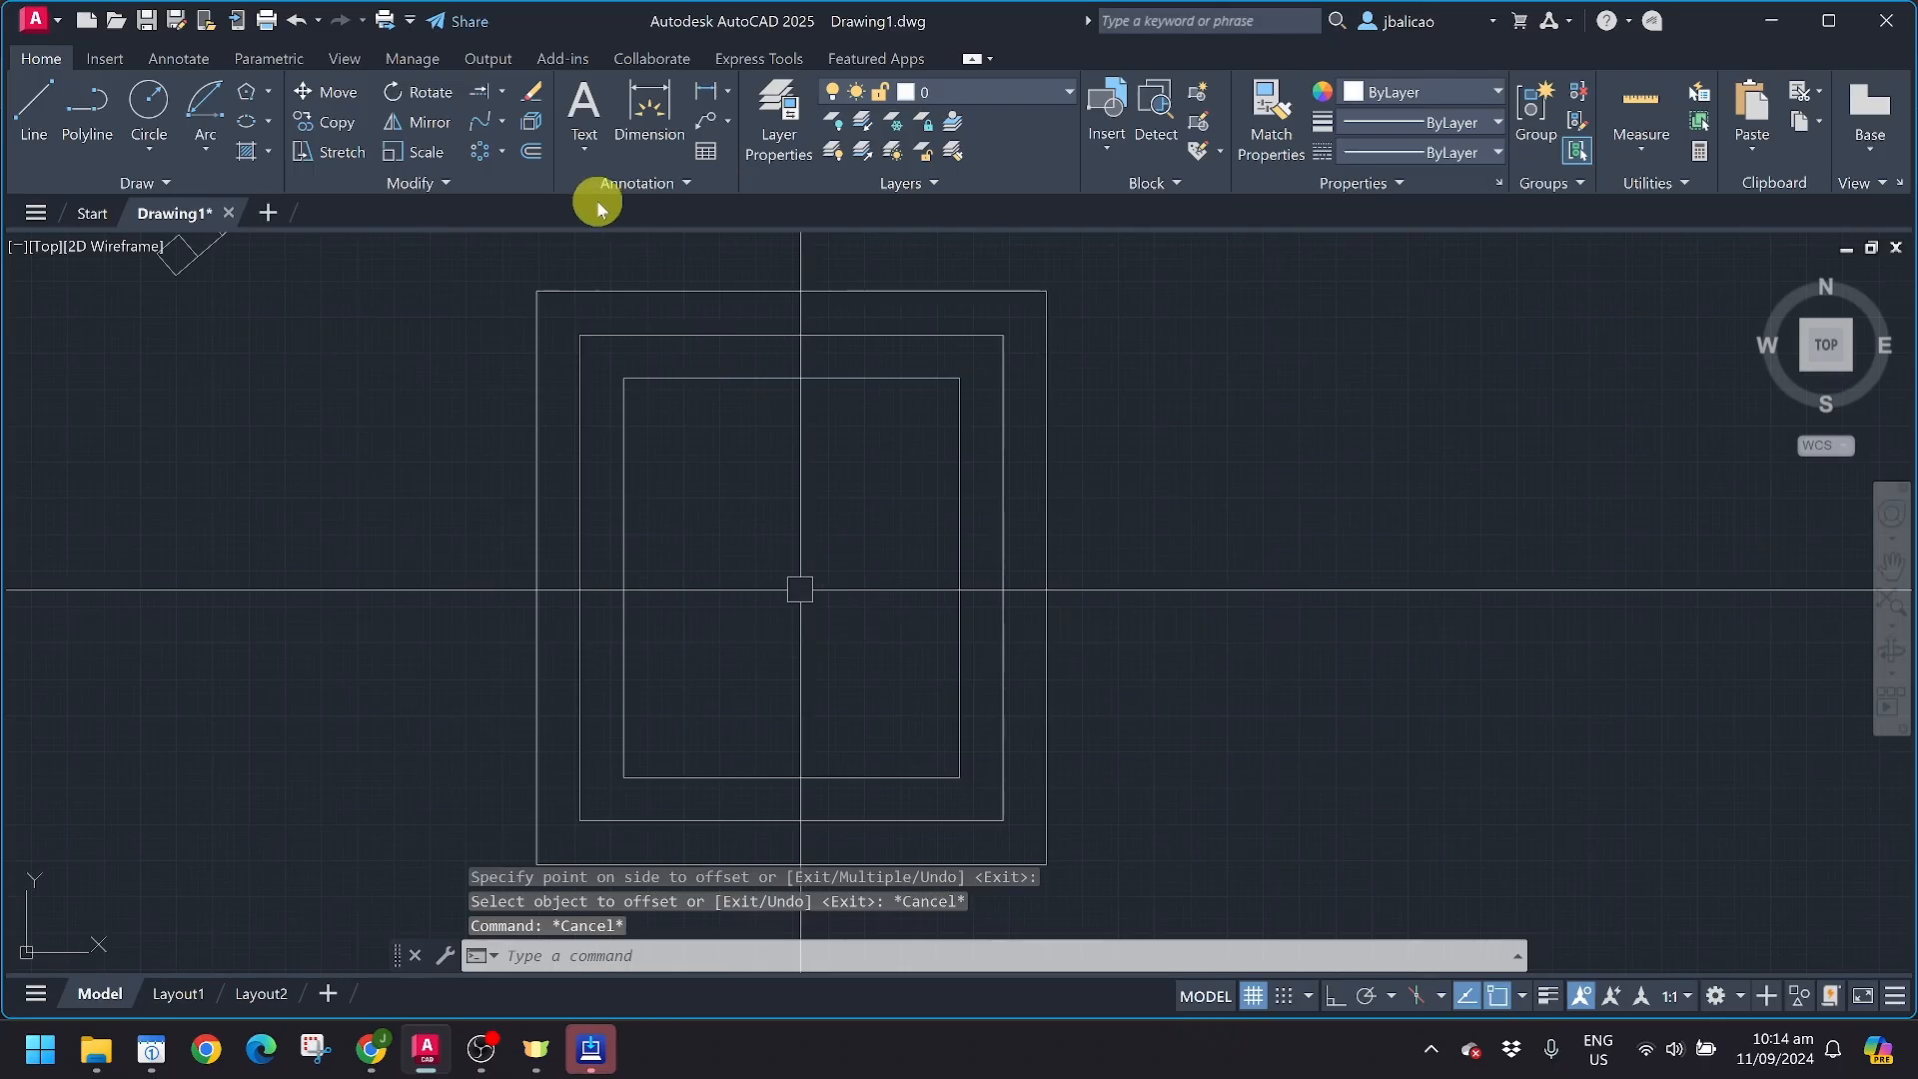
Align the inner two rectangles using the innermost one's lower-left corner and a higher destination on its left edge, and undo the alignment
click(429, 185)
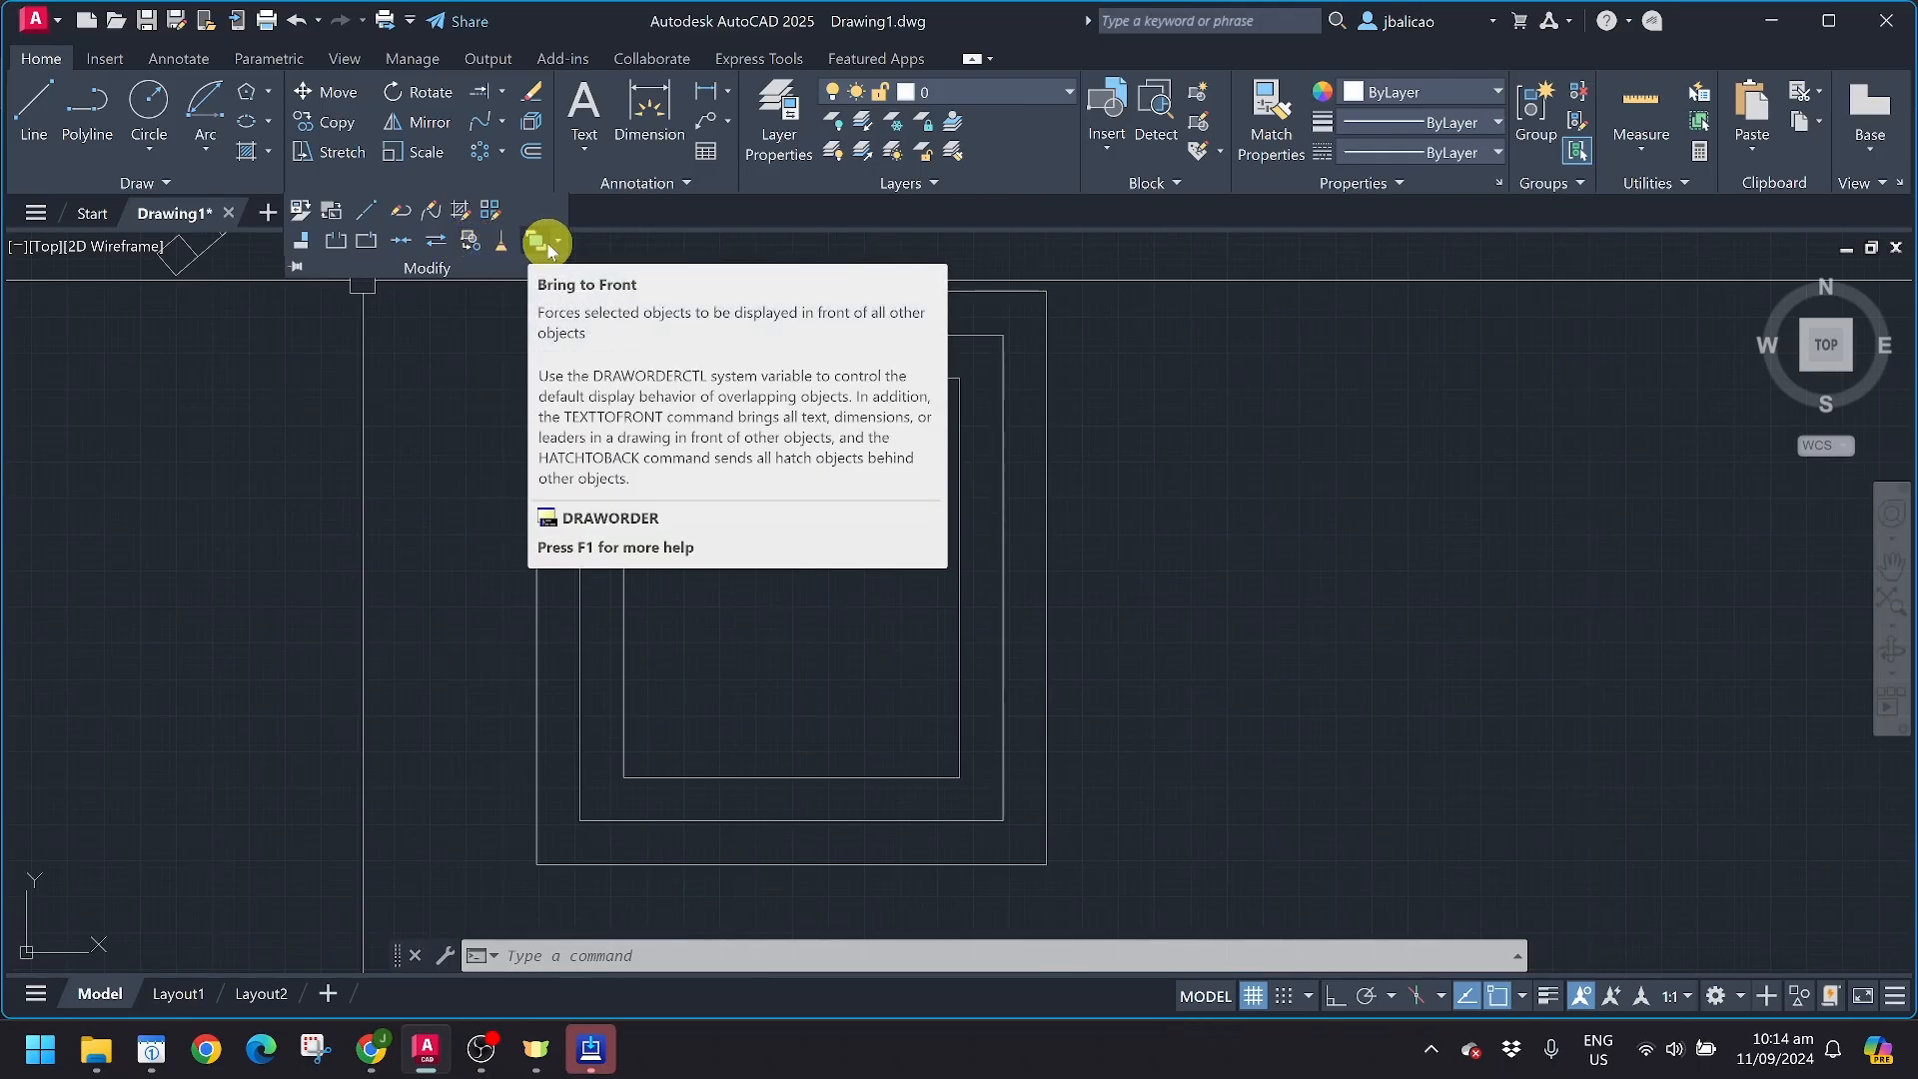
click(302, 243)
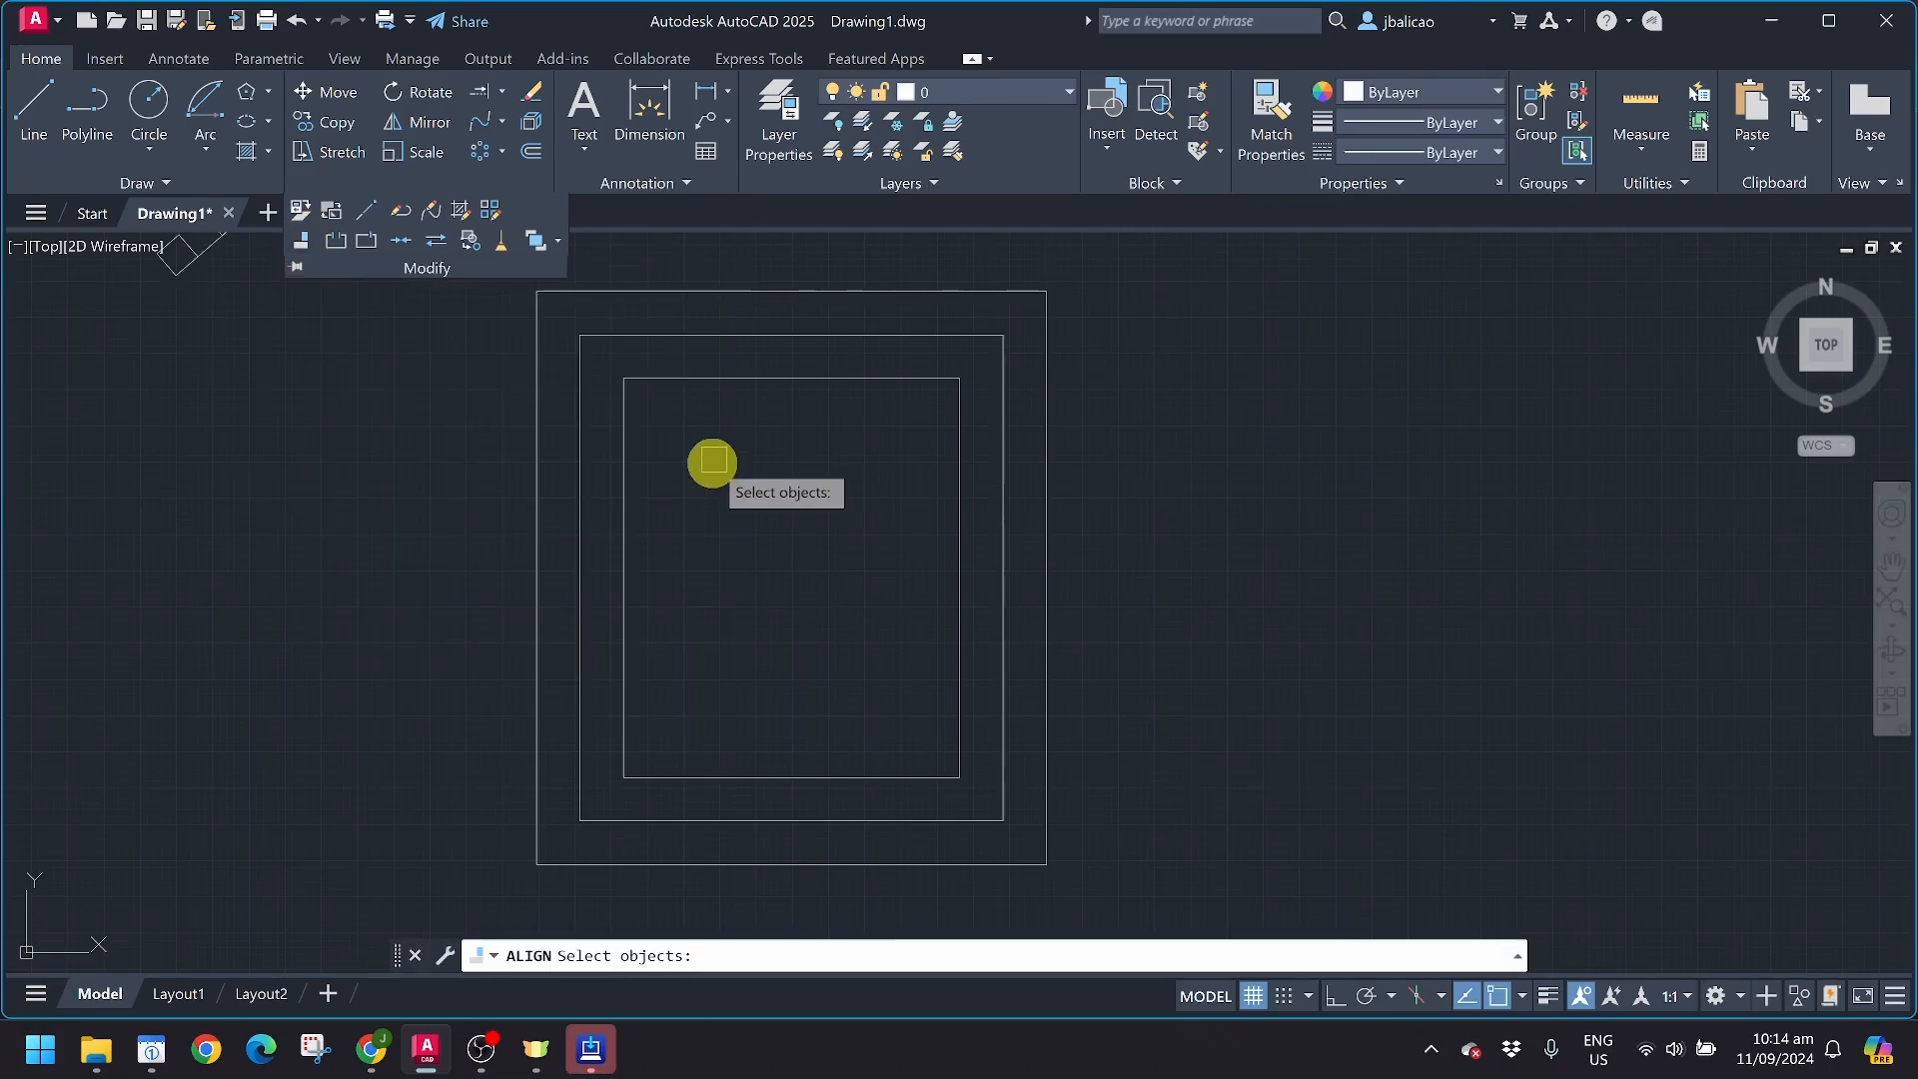
click(622, 469)
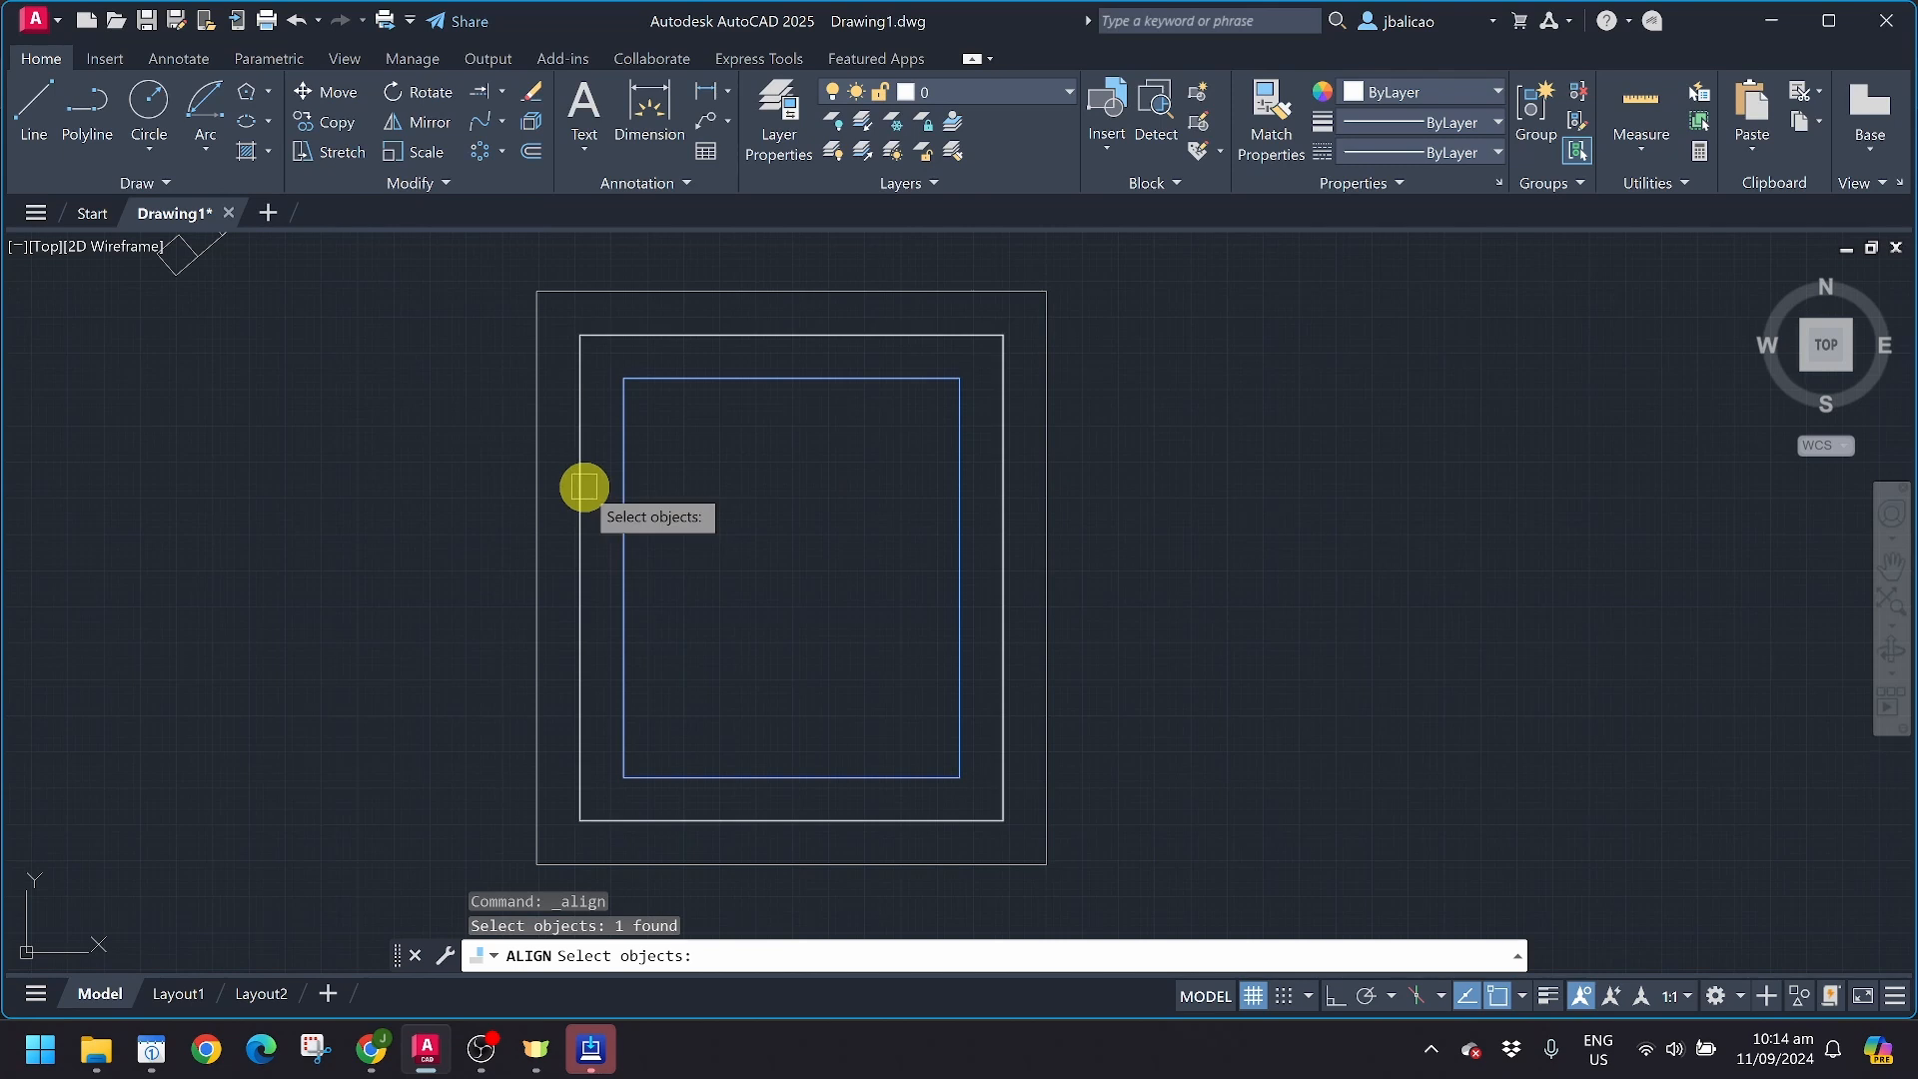
key(Return)
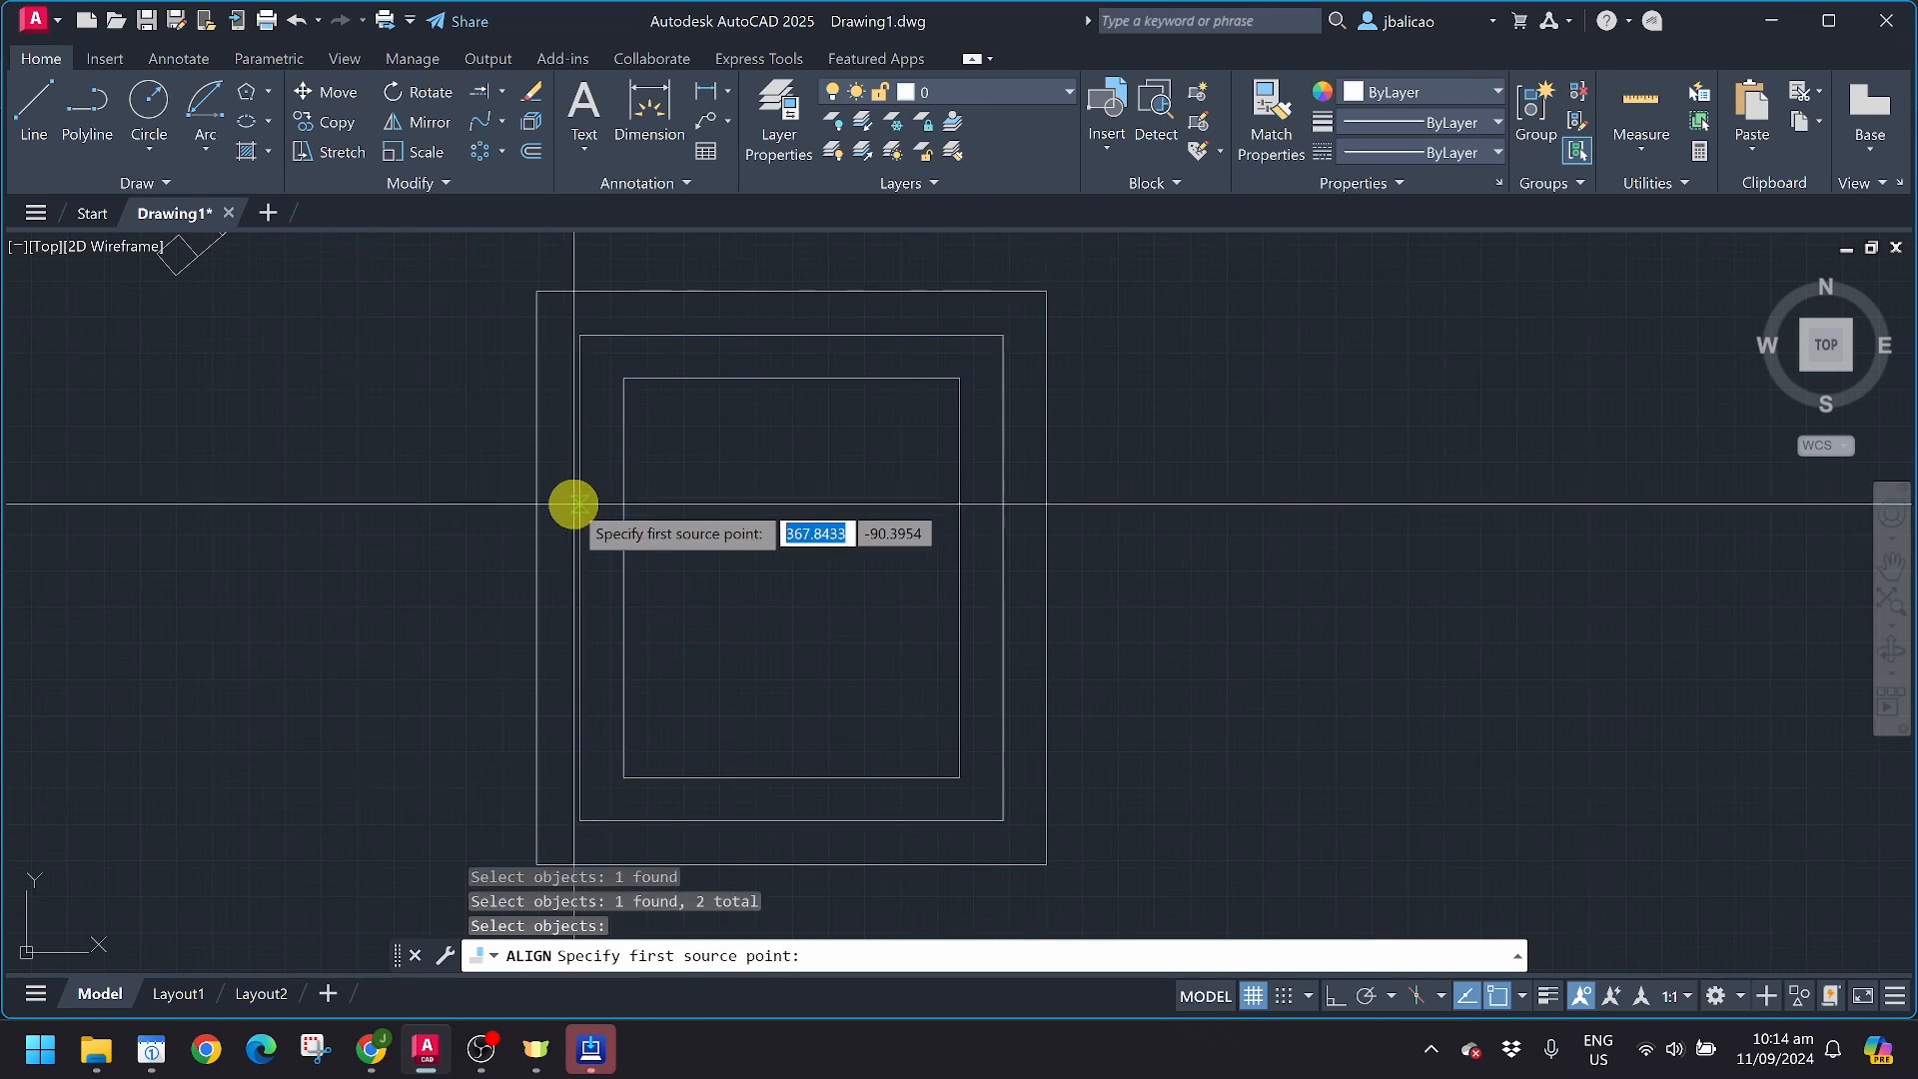
click(624, 777)
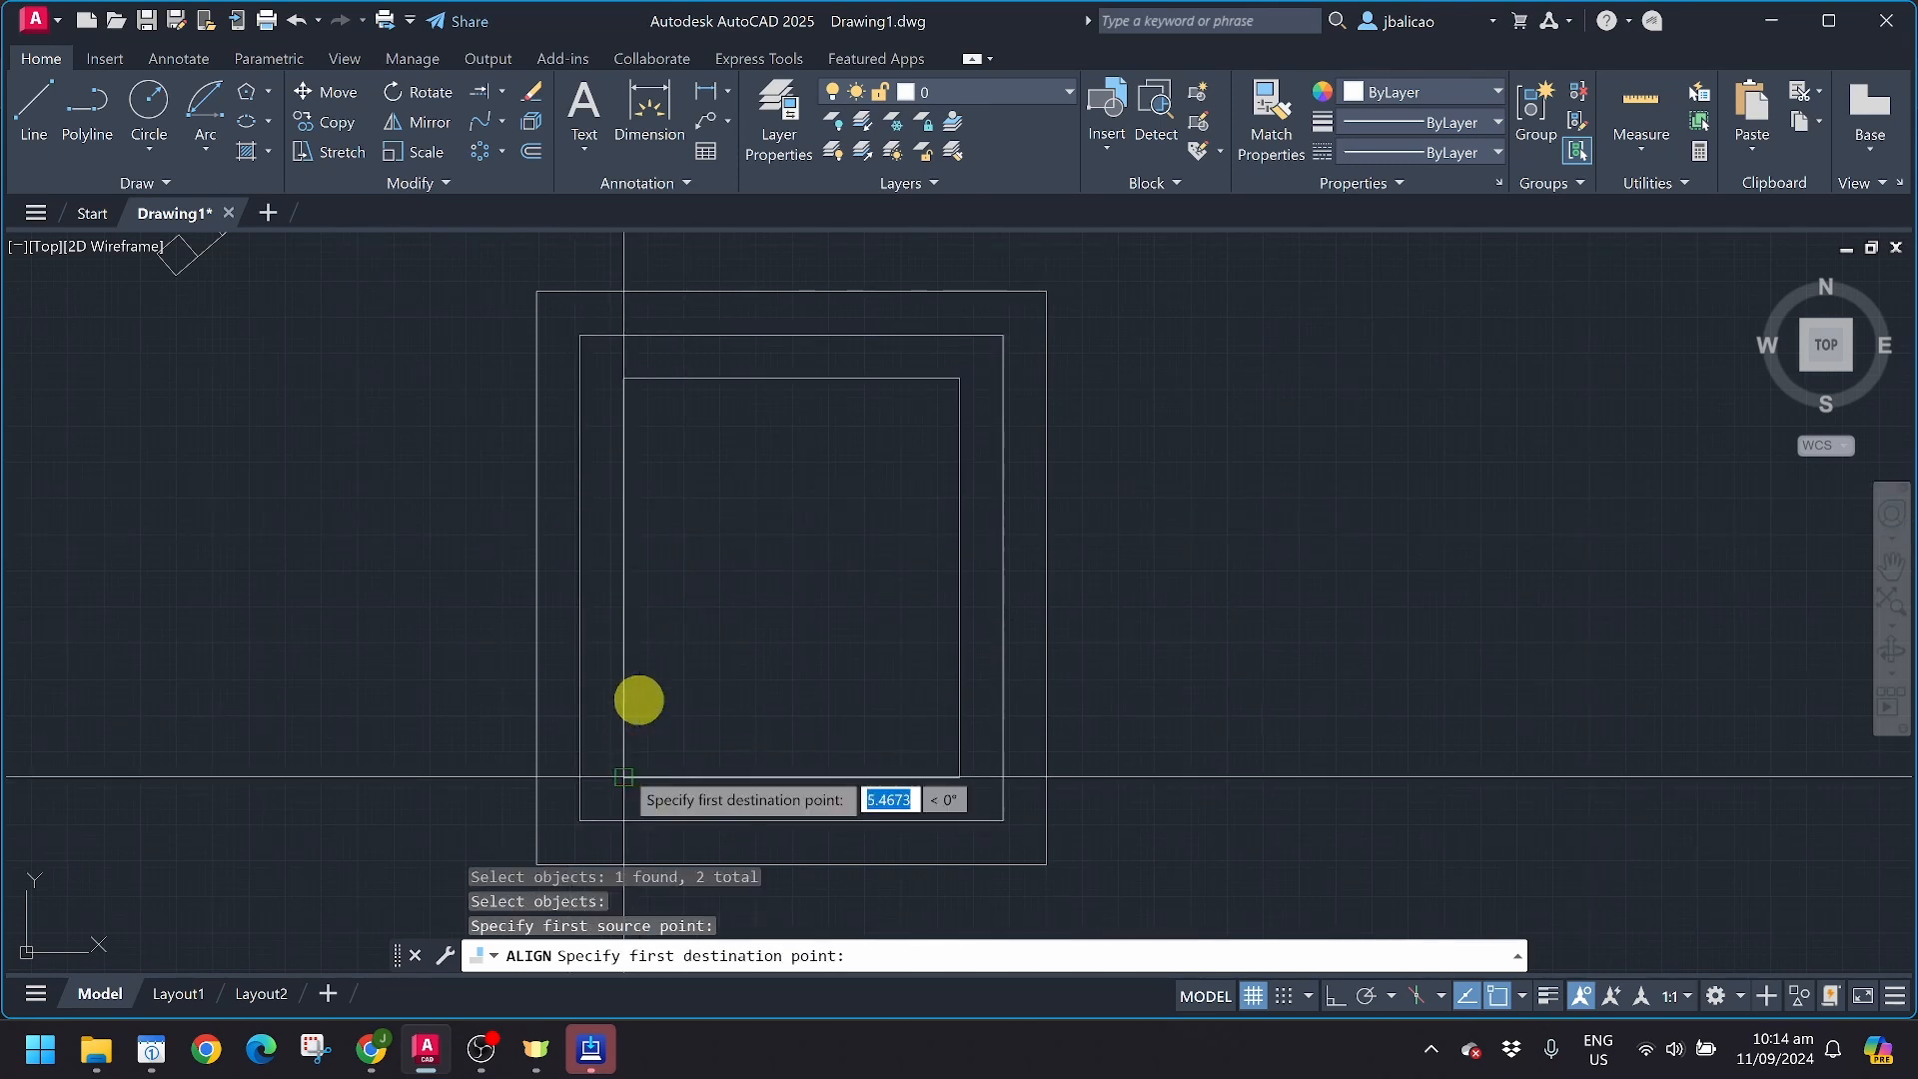
click(624, 648)
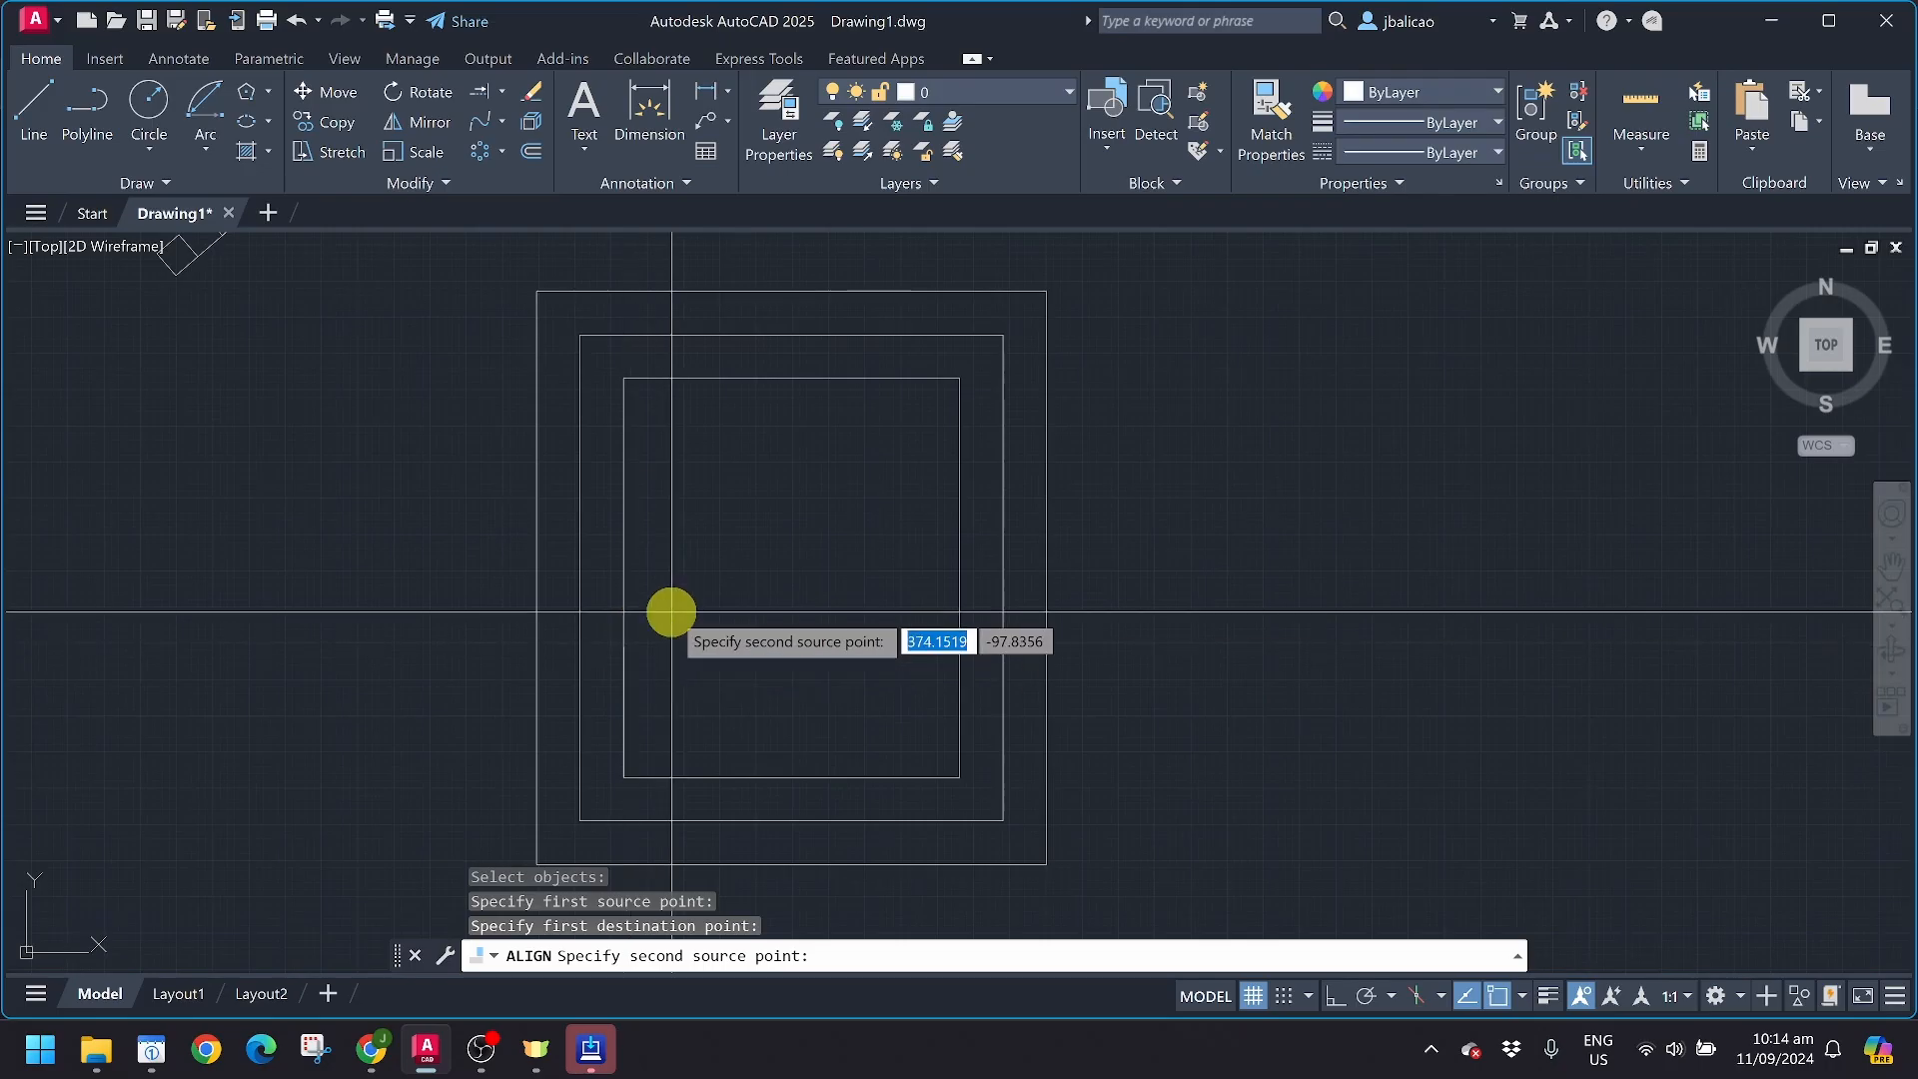
key(Return)
scroll(612, 736, down, 1)
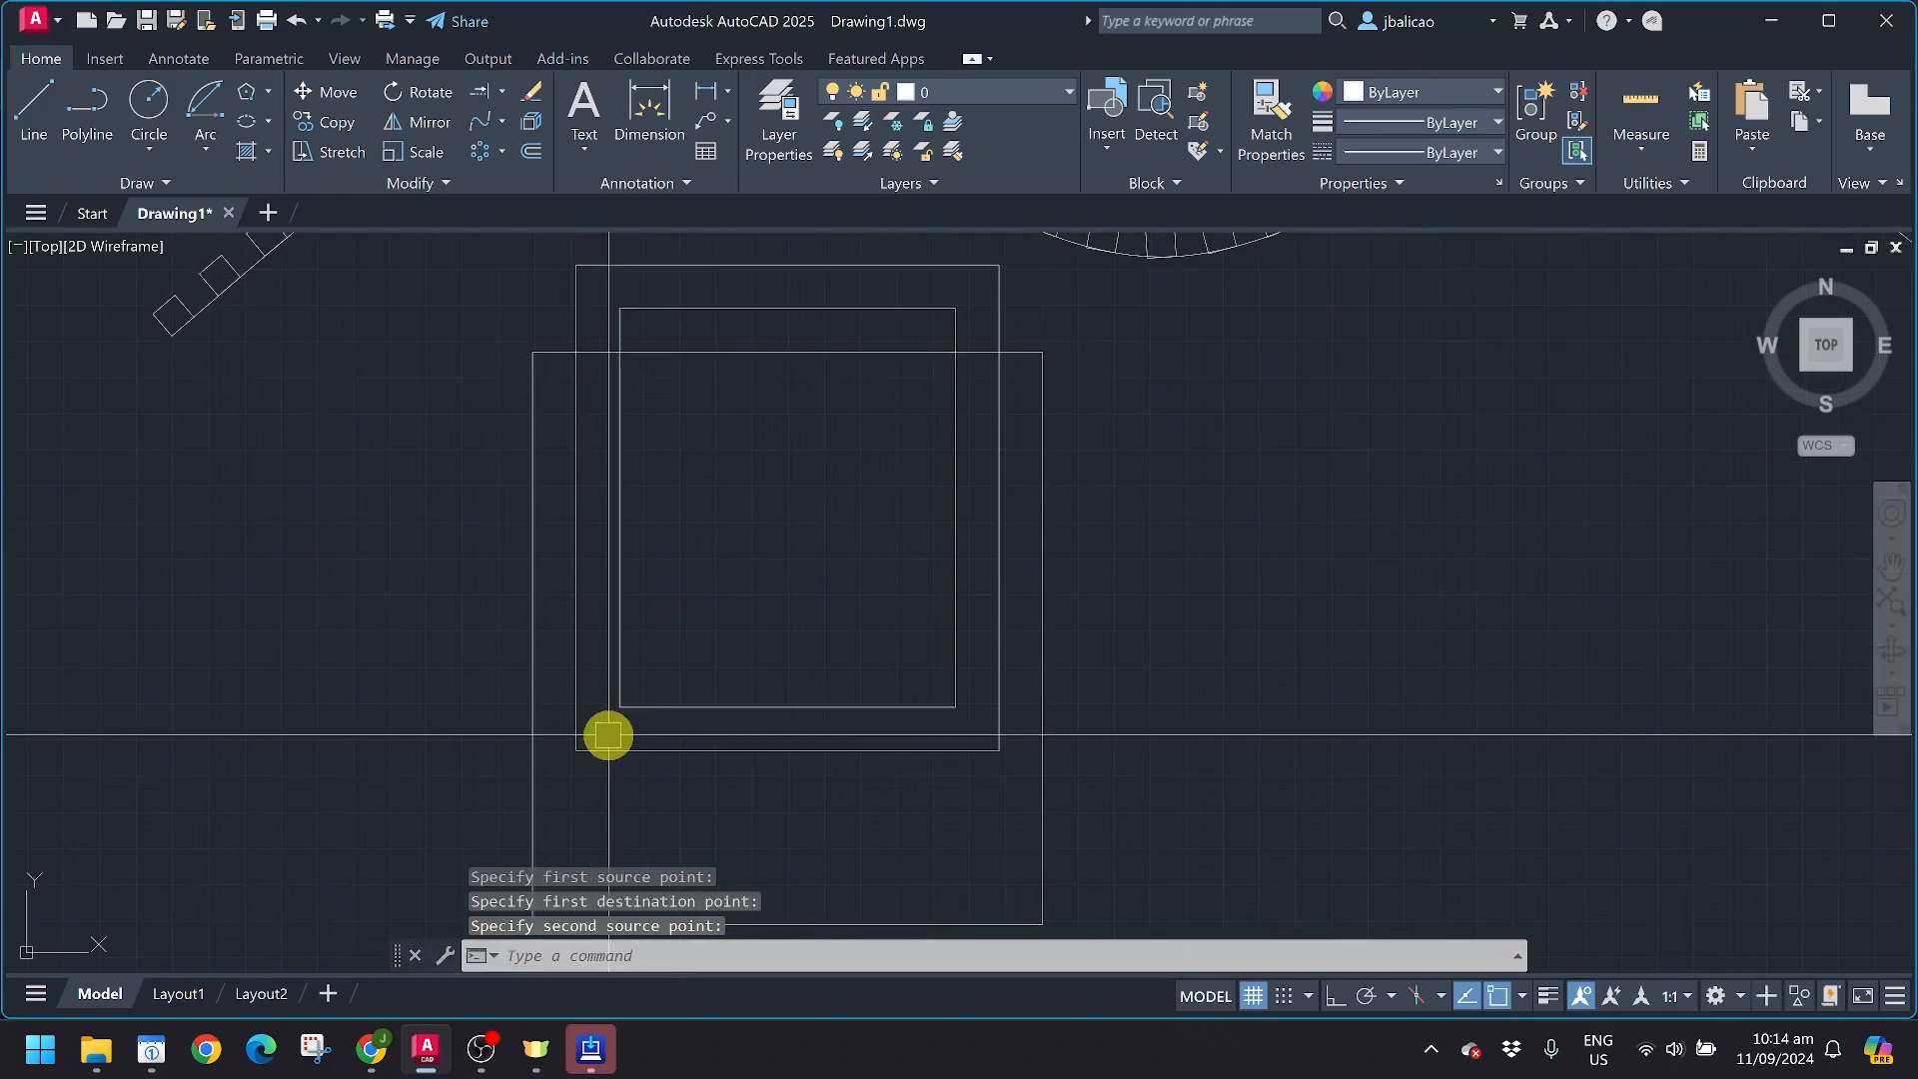
scroll(625, 715, up, 1)
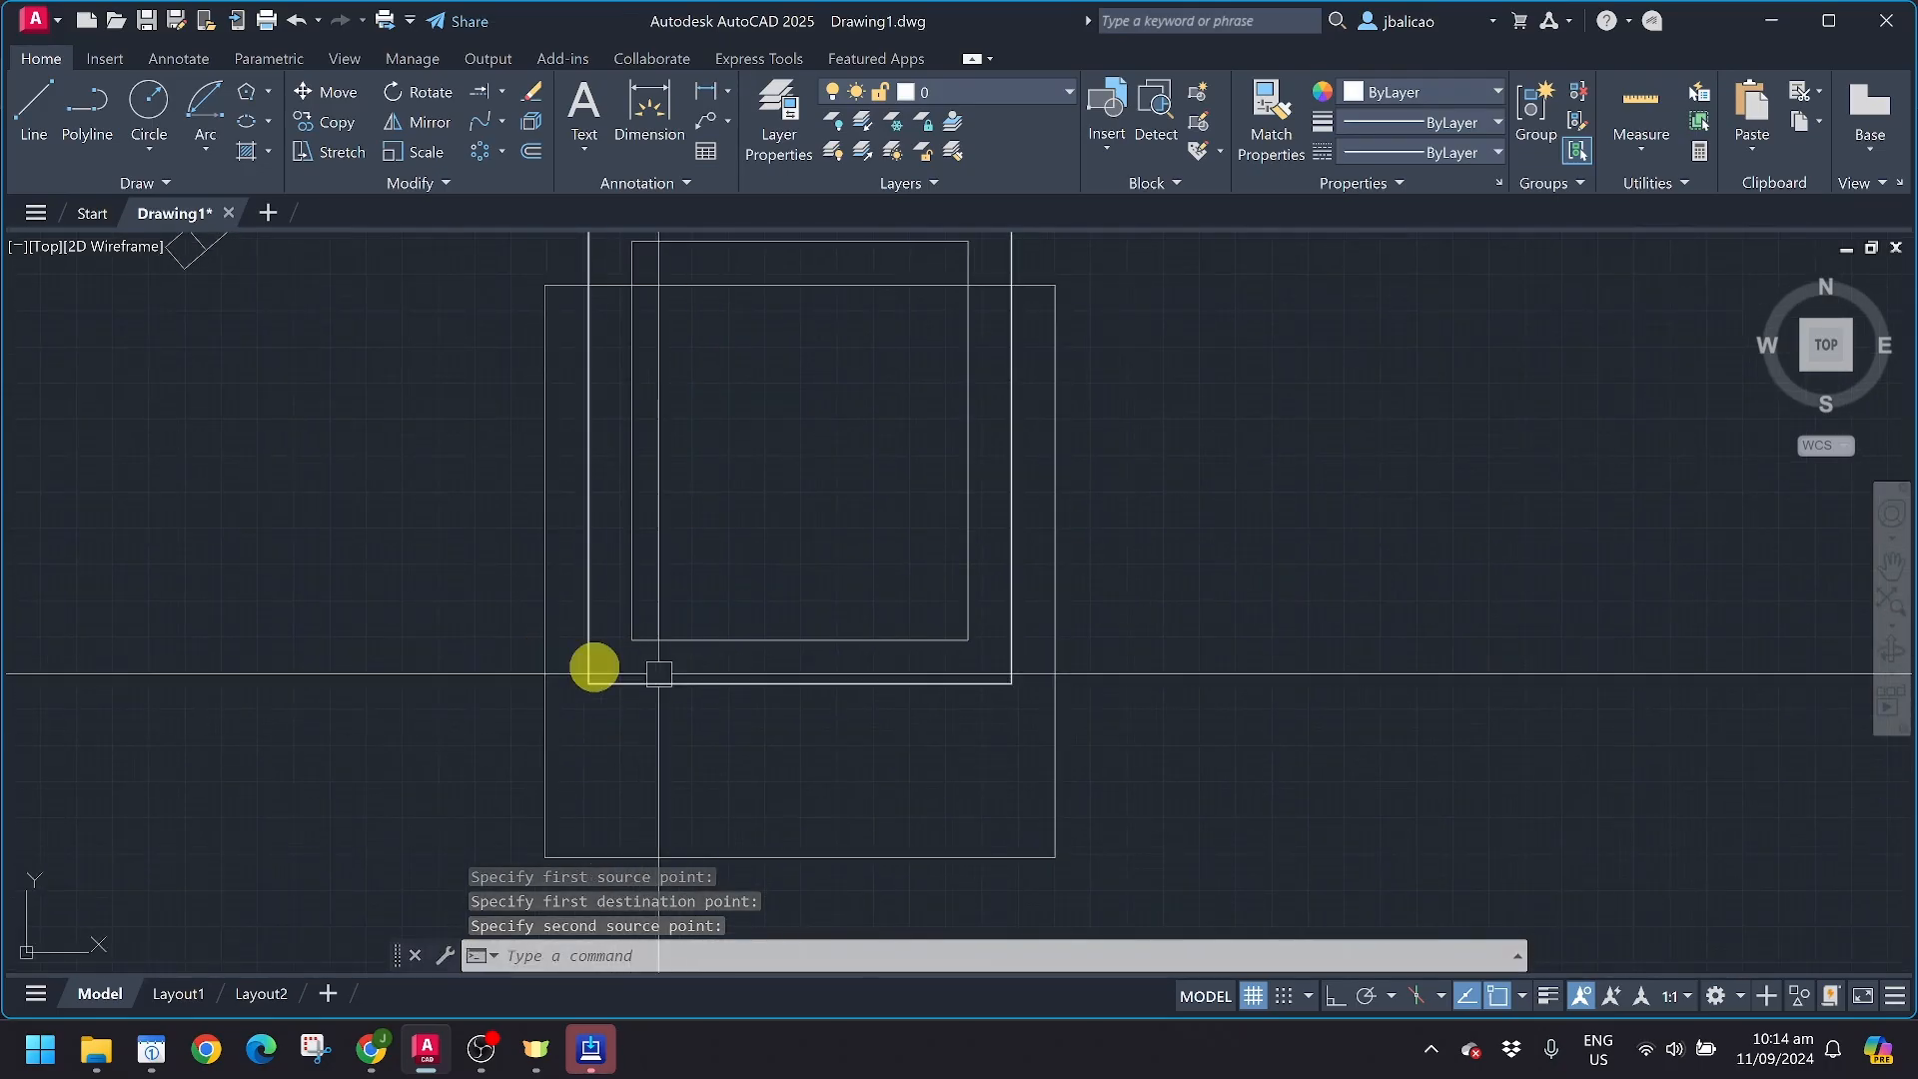
key(ctrl+z)
key(ctrl+z)
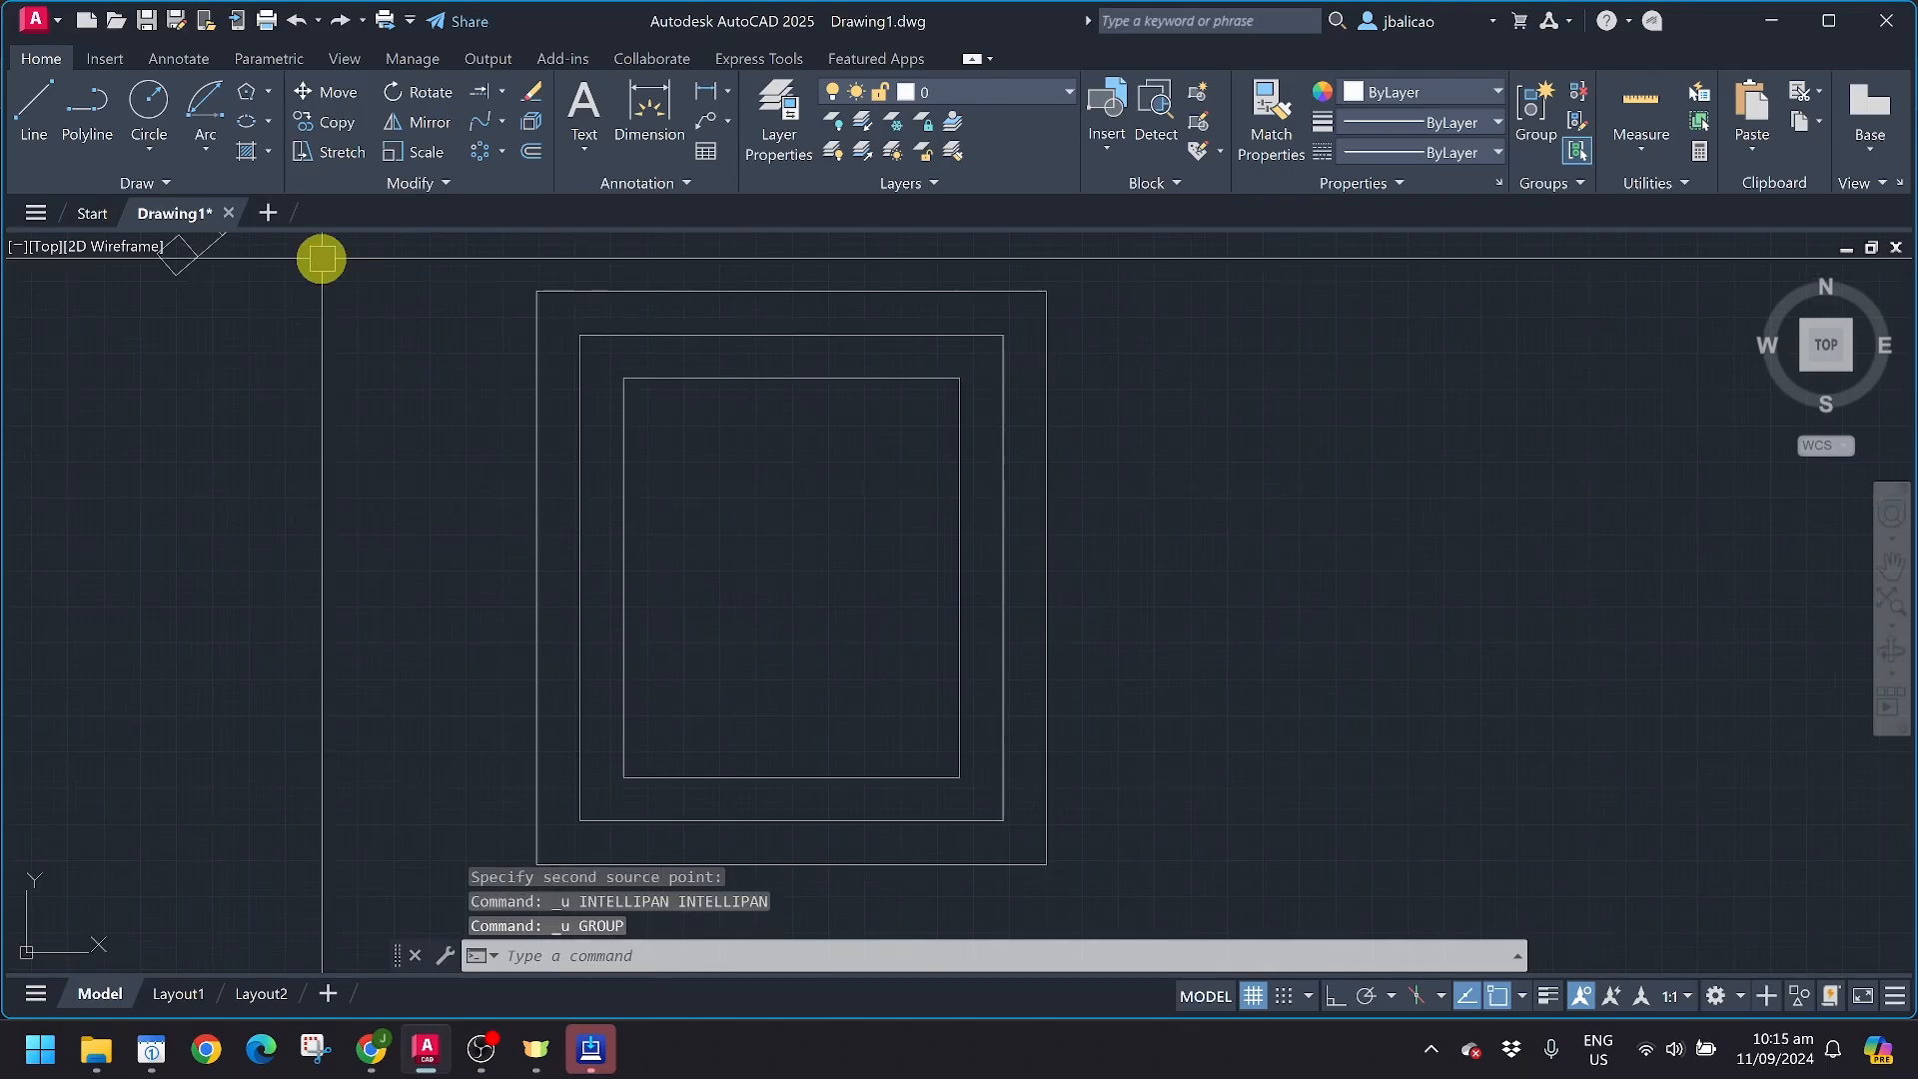
Look through the draw-order options and draw a line over the full right edge of the innermost rectangle
click(391, 186)
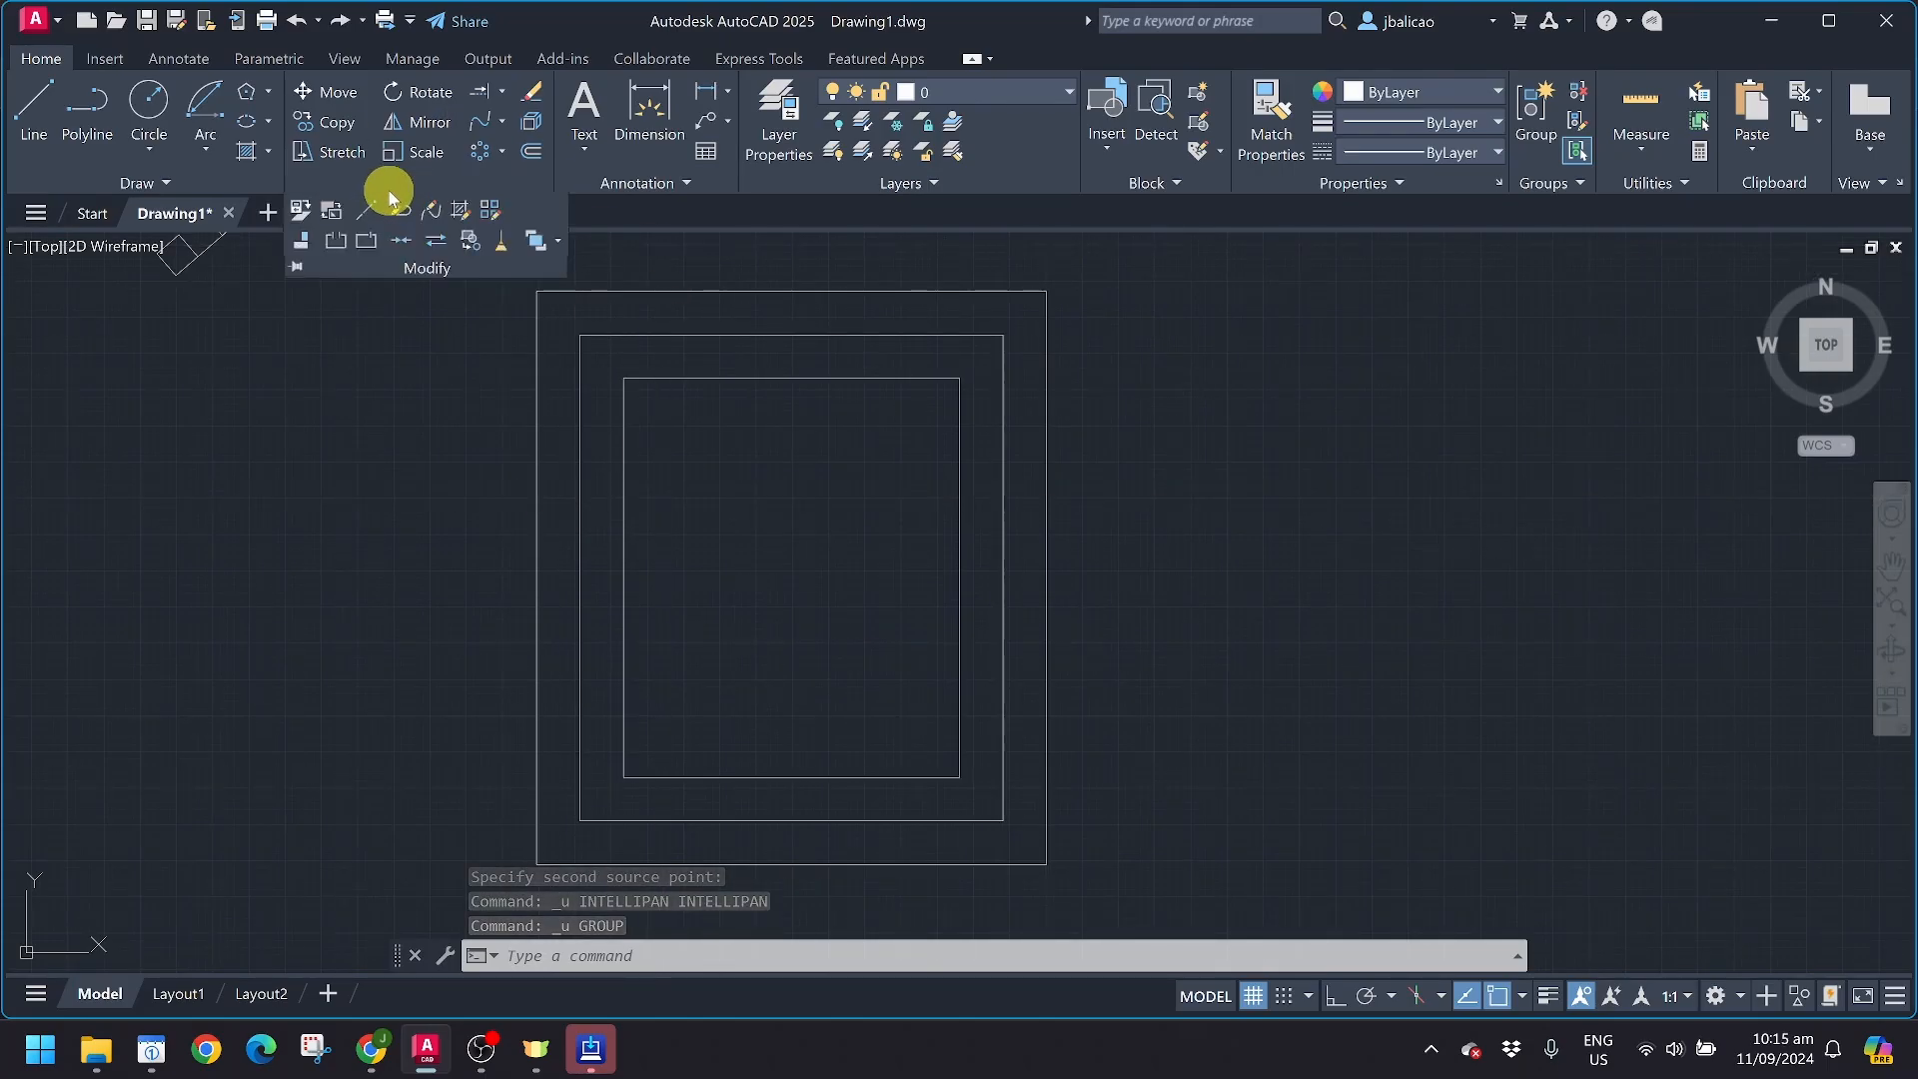
click(562, 244)
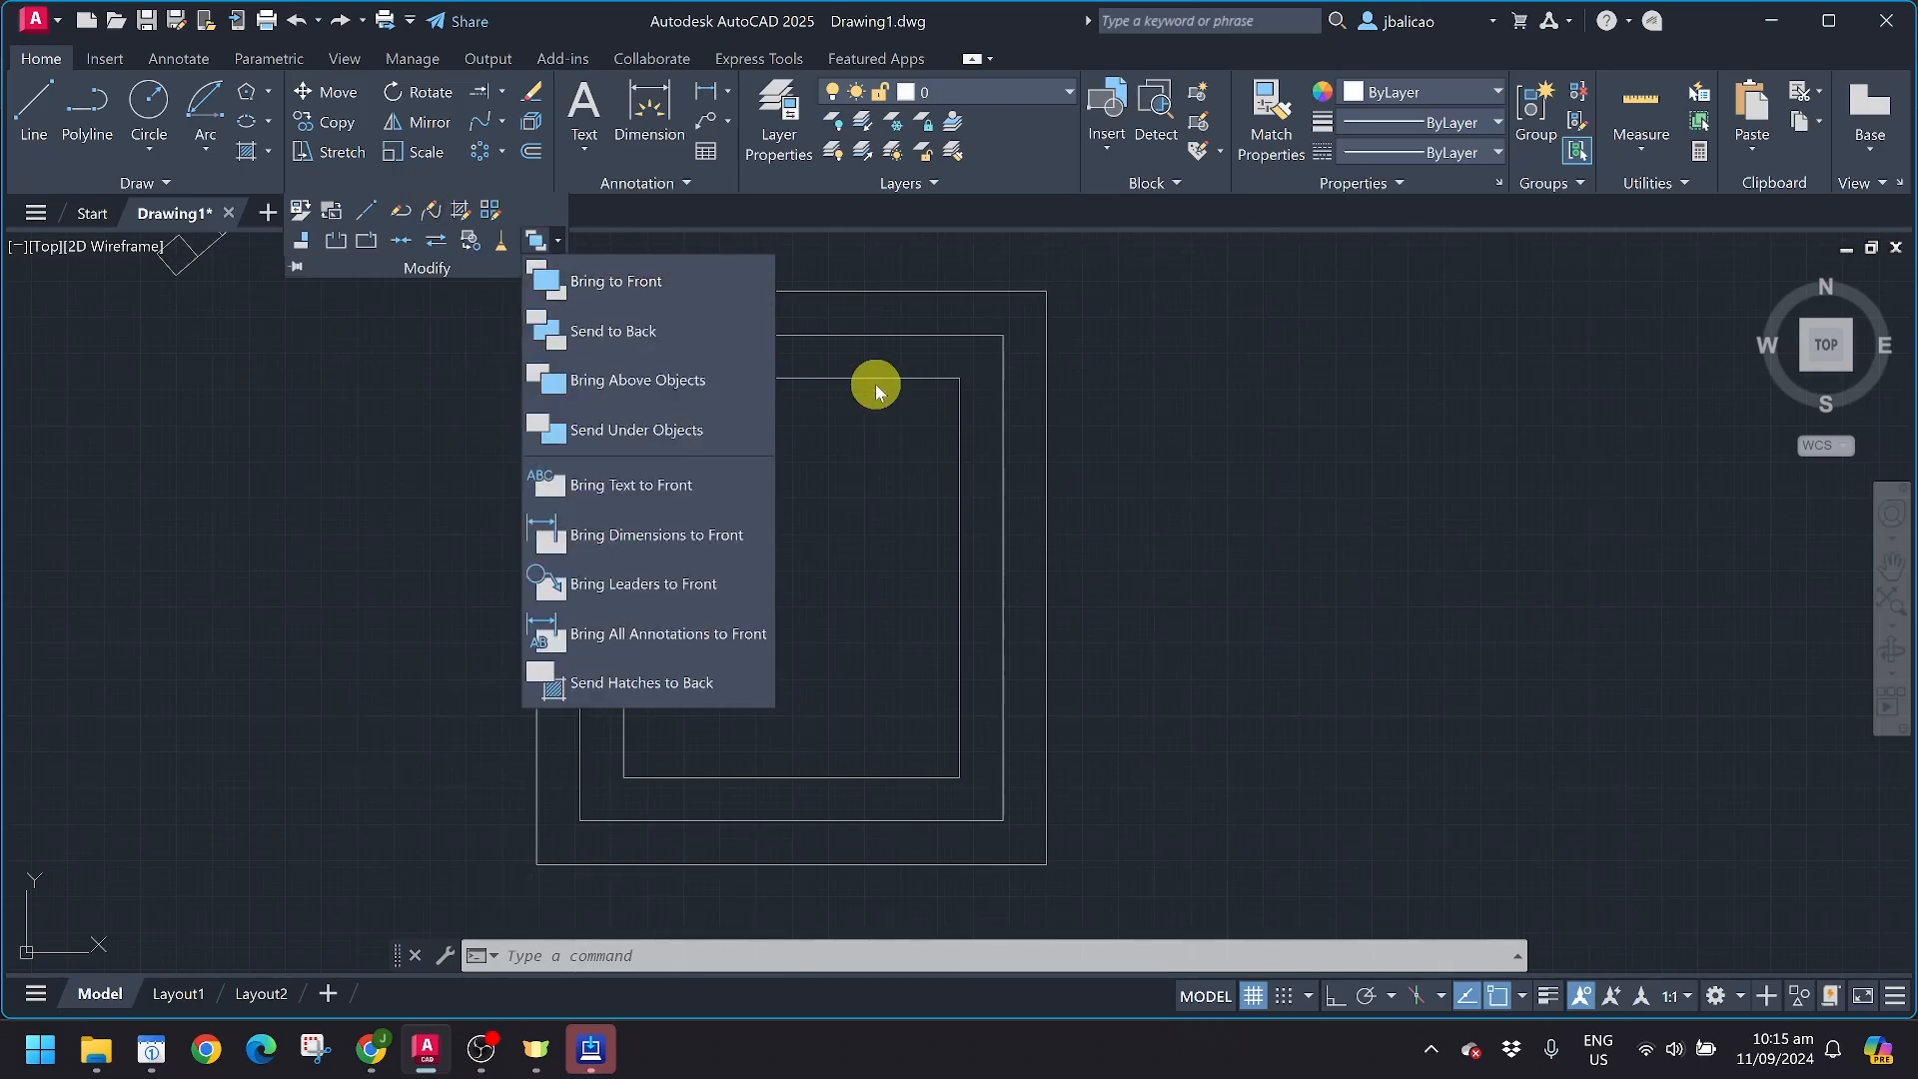
scroll(869, 445, up, 5)
middle_drag(955, 484, 904, 395)
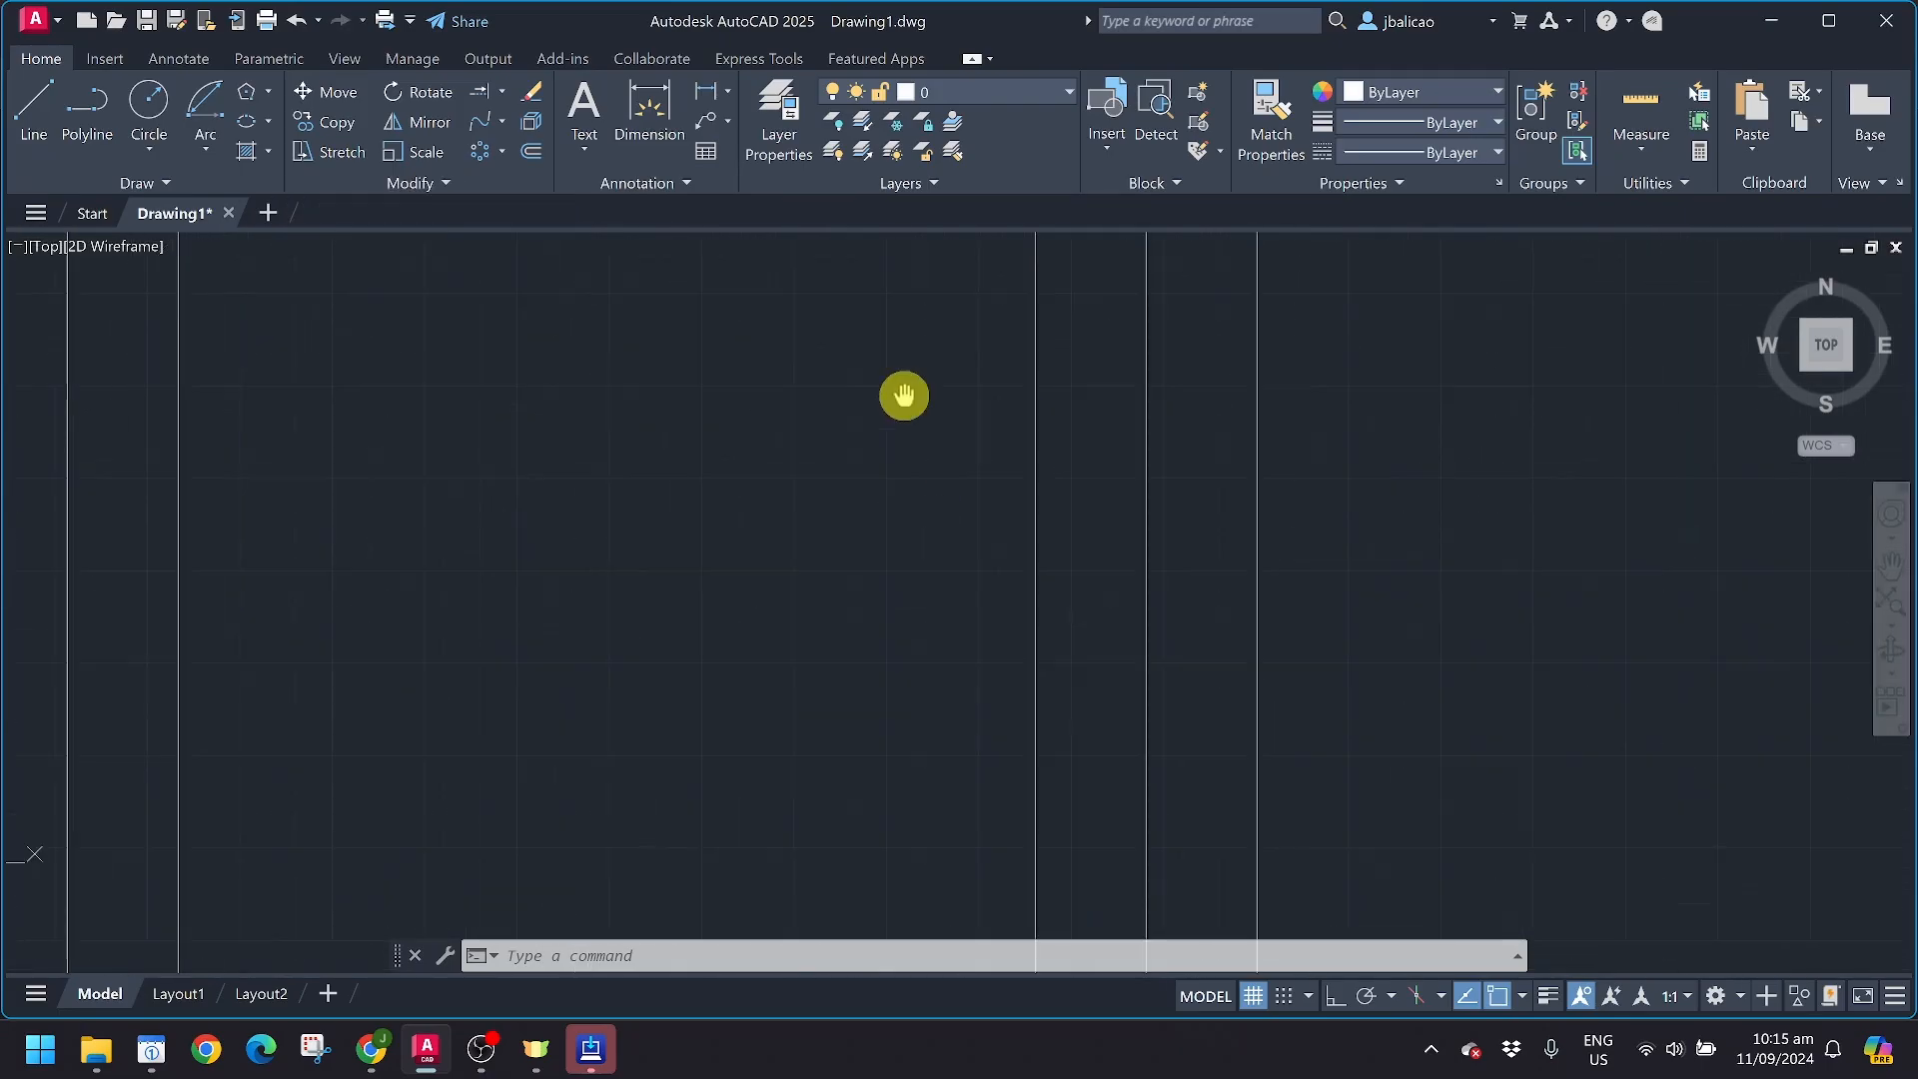
text(l)
key(Return)
scroll(899, 436, down, 1)
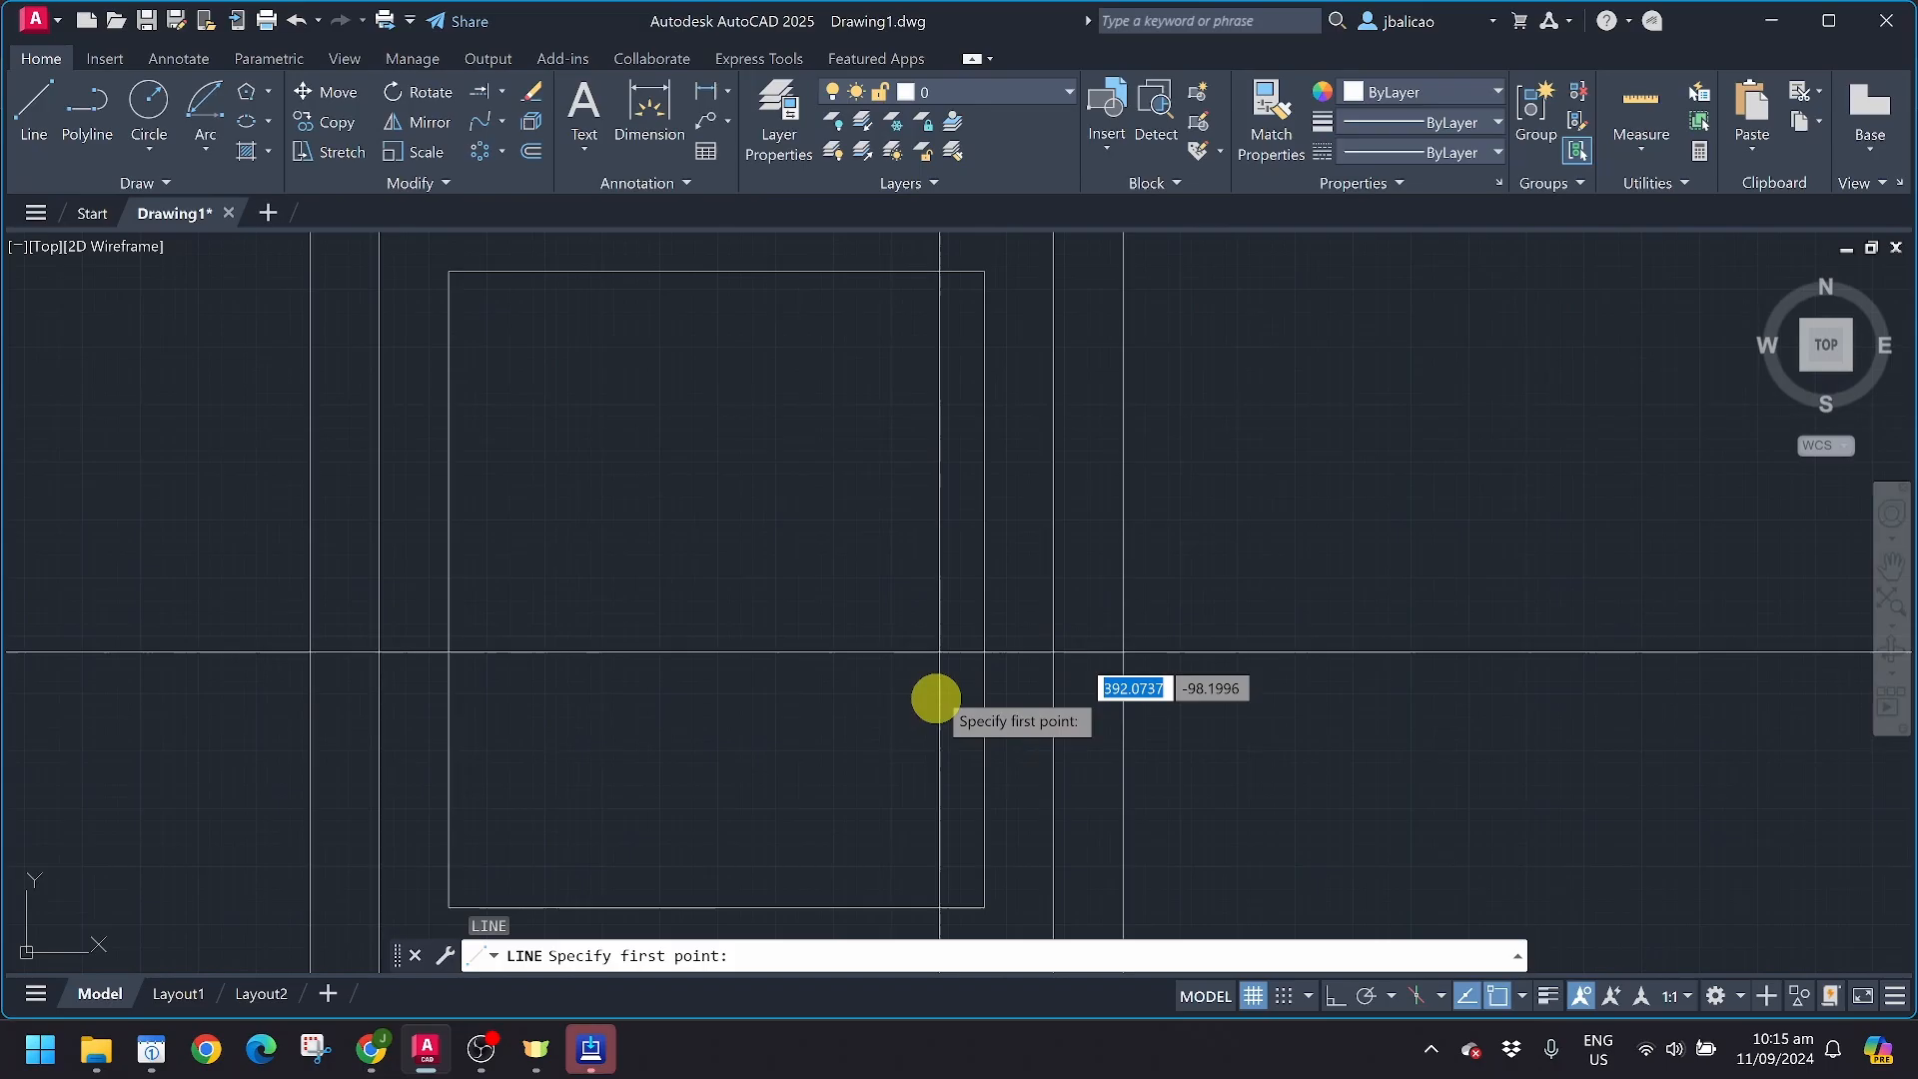
click(985, 907)
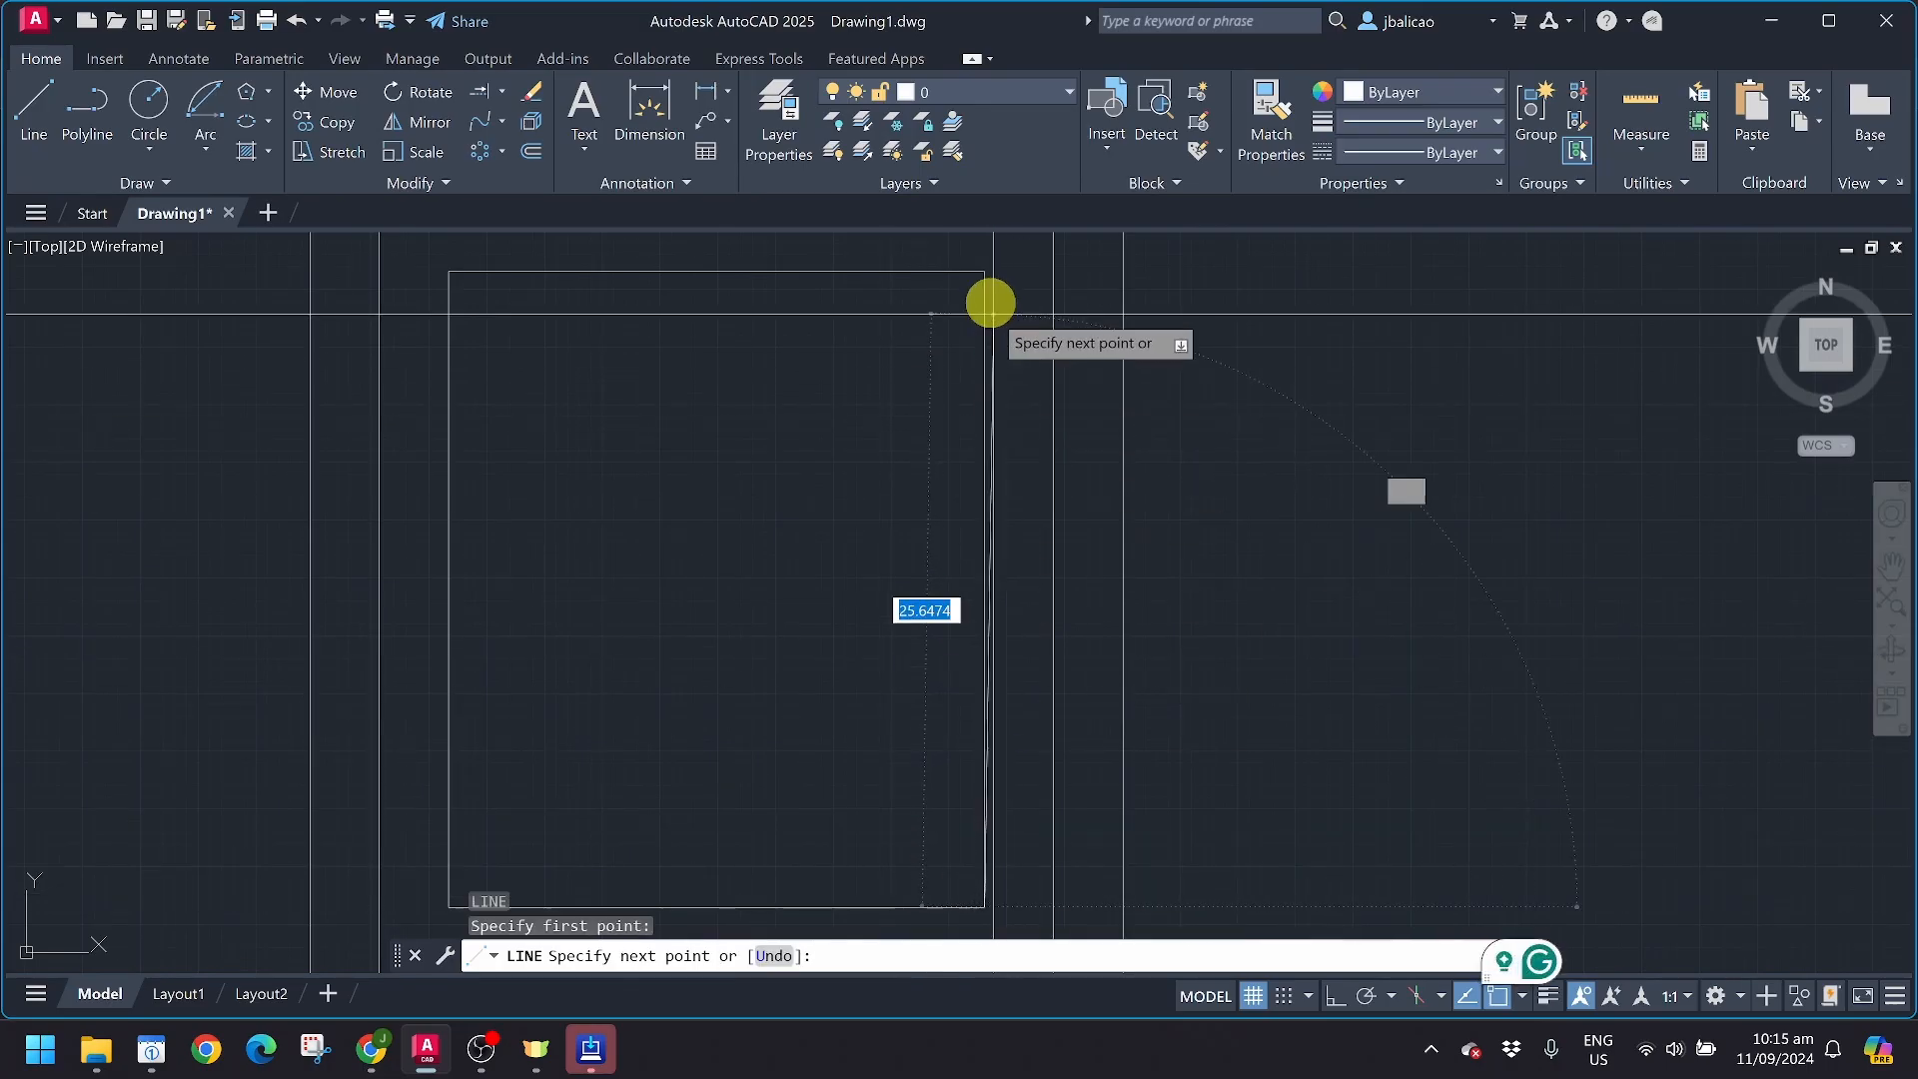
click(989, 282)
key(Return)
scroll(1002, 481, down, 2)
key(Escape)
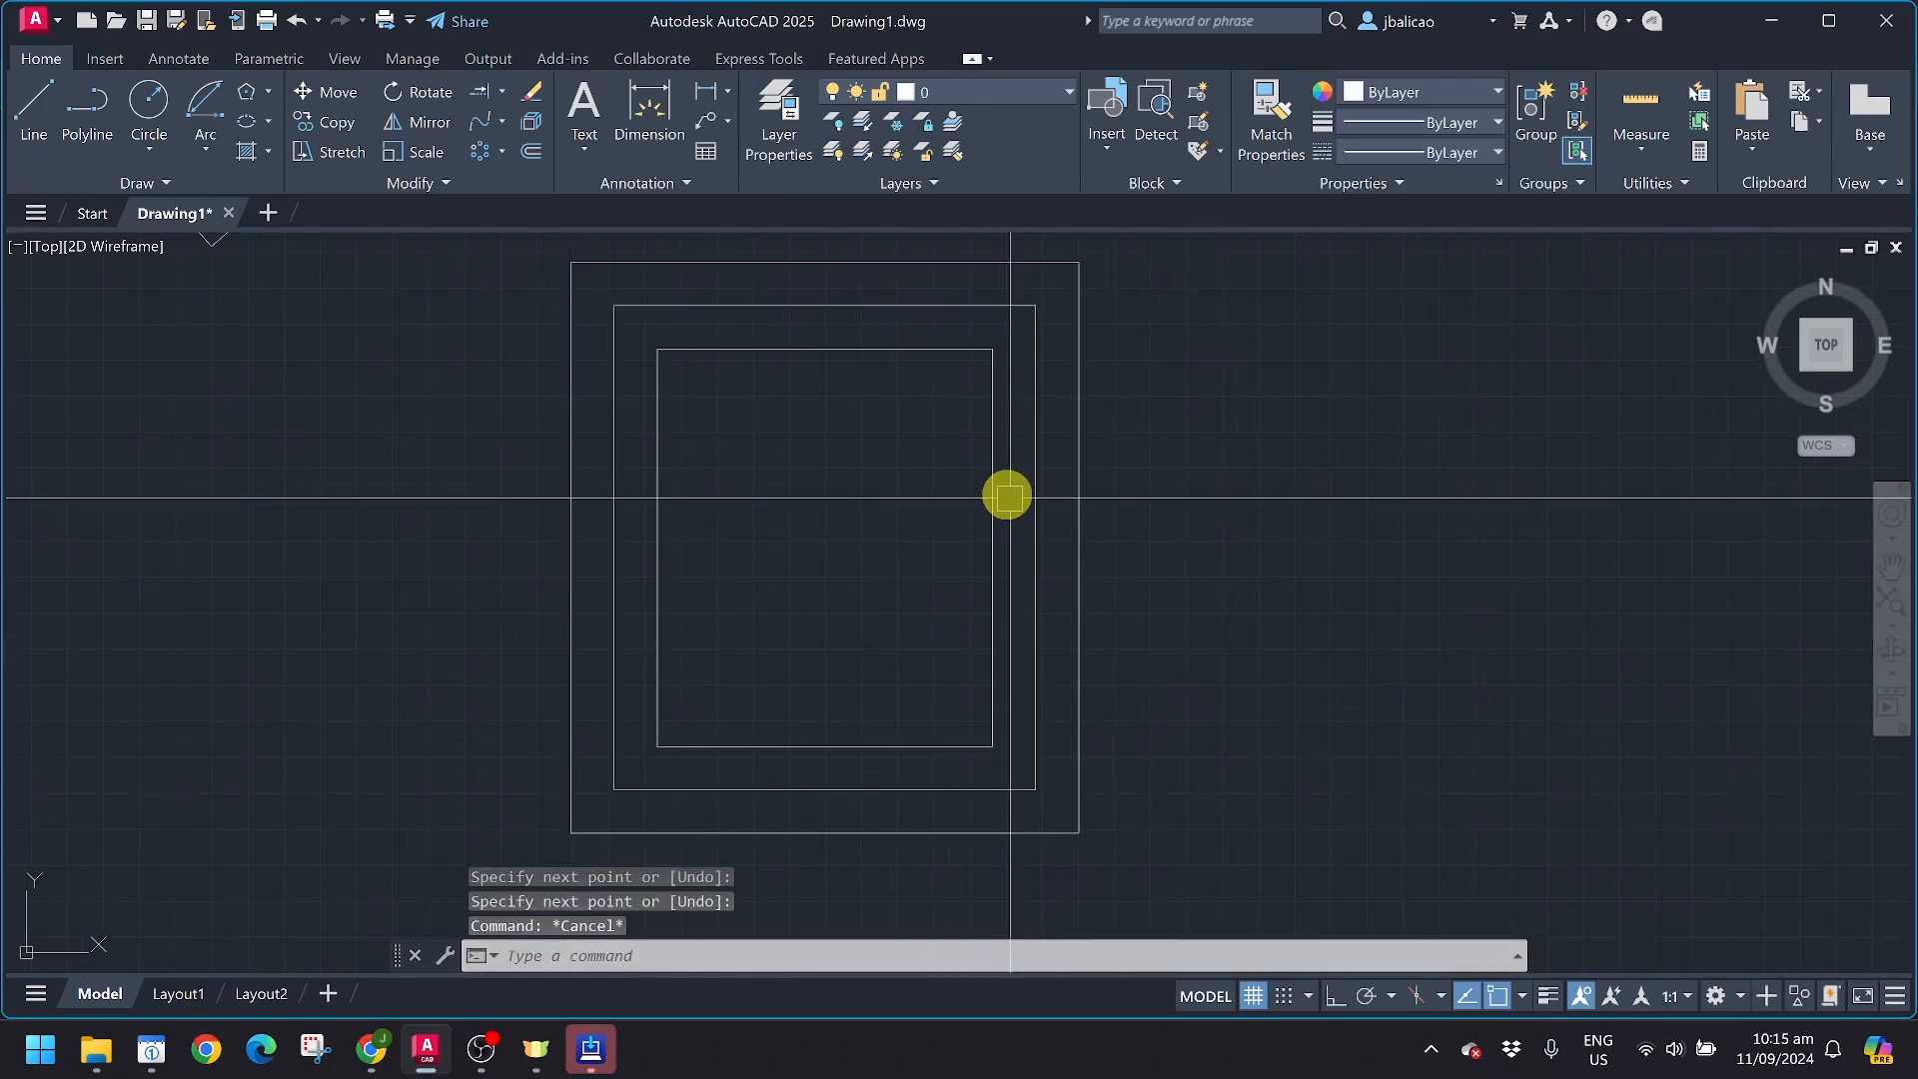
Check which object gets selected when picking the innermost rectangle's overlapped right edge and its top edge
click(998, 486)
key(Escape)
click(901, 348)
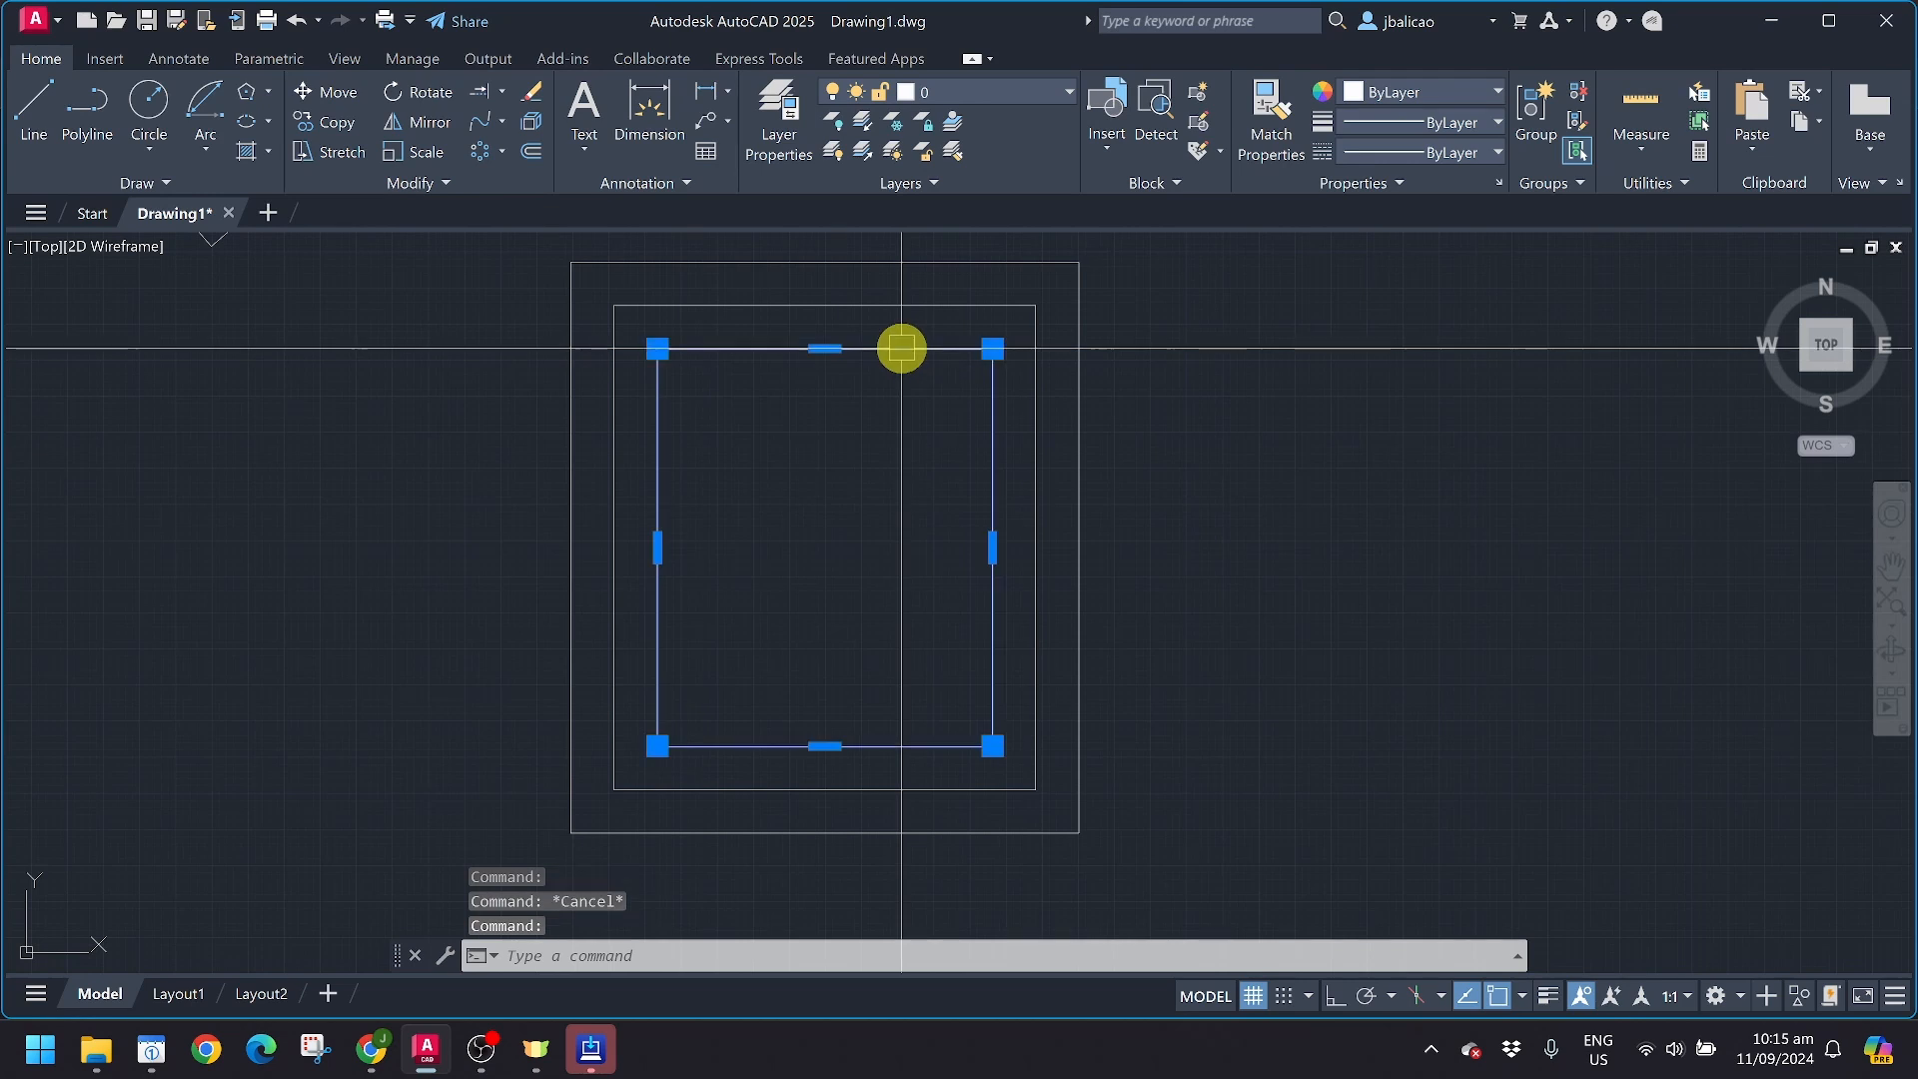
key(Escape)
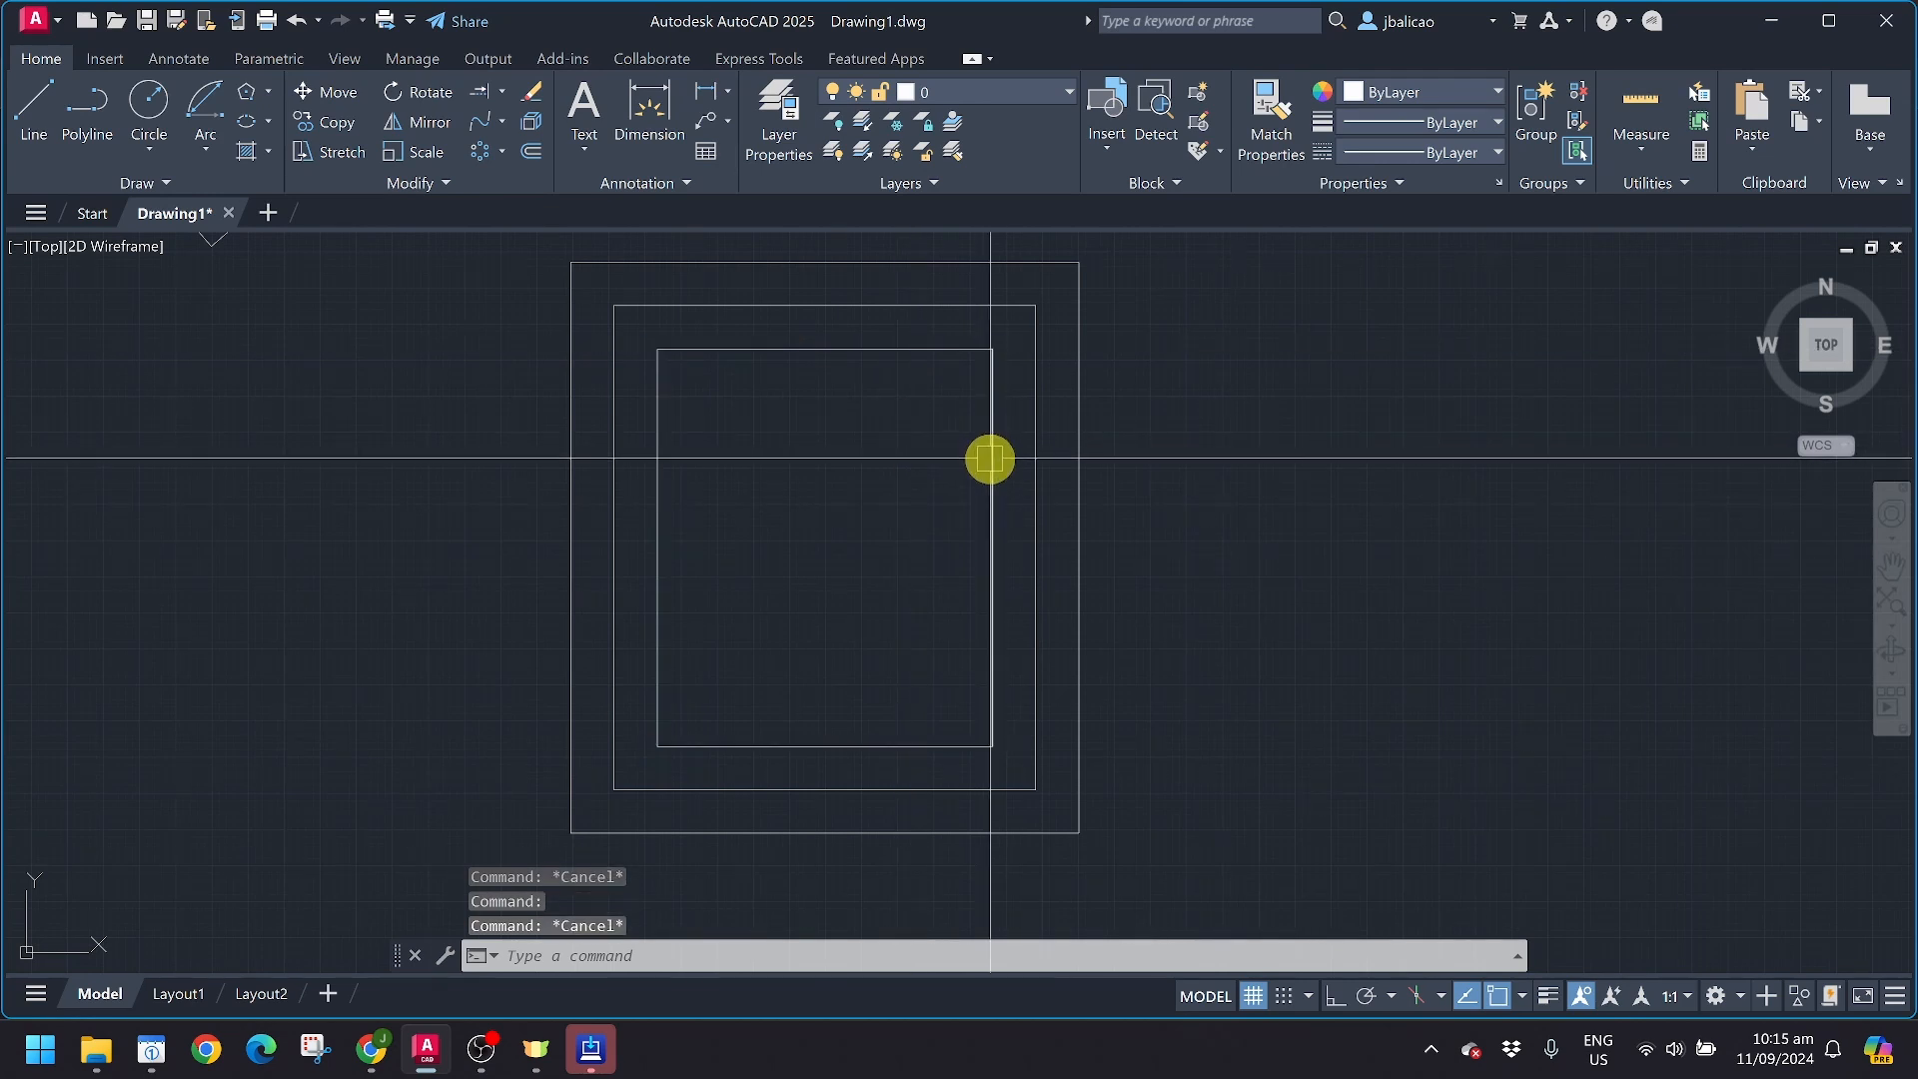
key(Escape)
Bring the innermost rectangle to the front and test which object its overlapped right edge selects
click(865, 339)
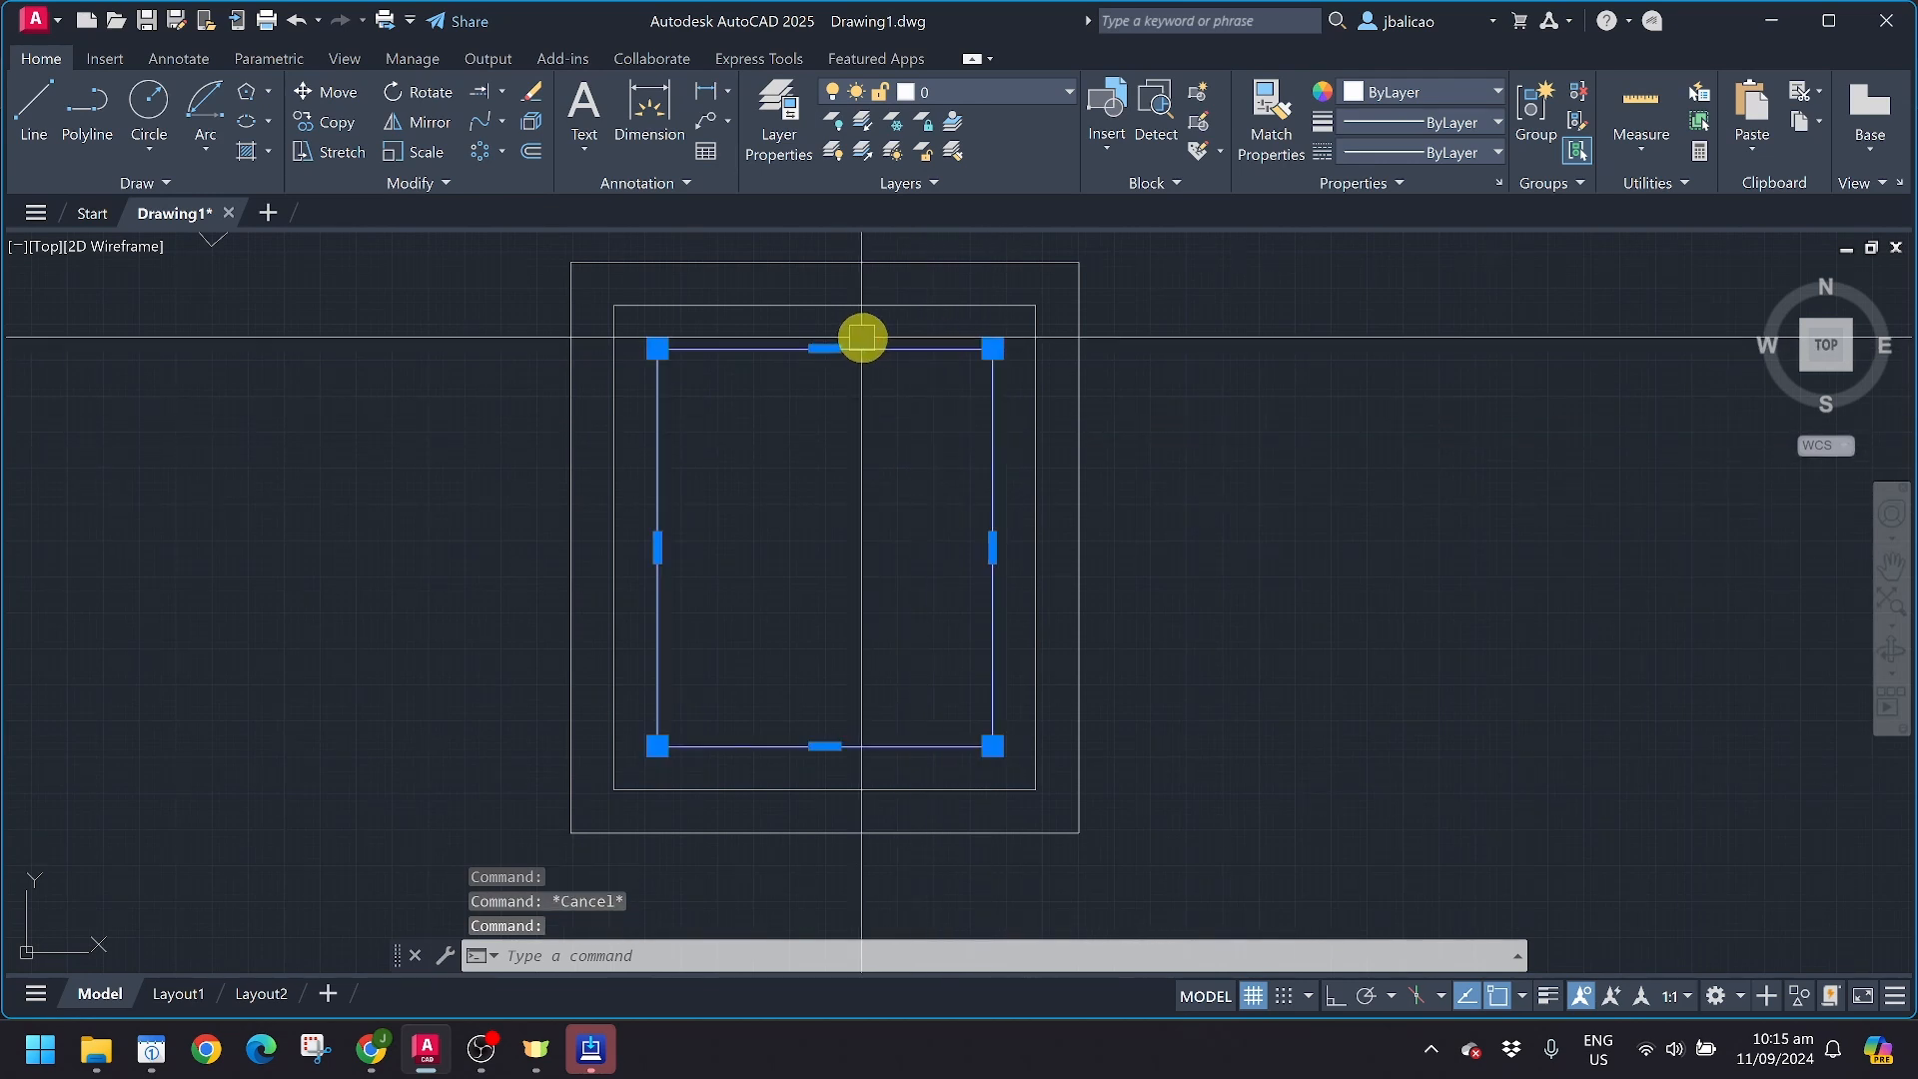
click(475, 186)
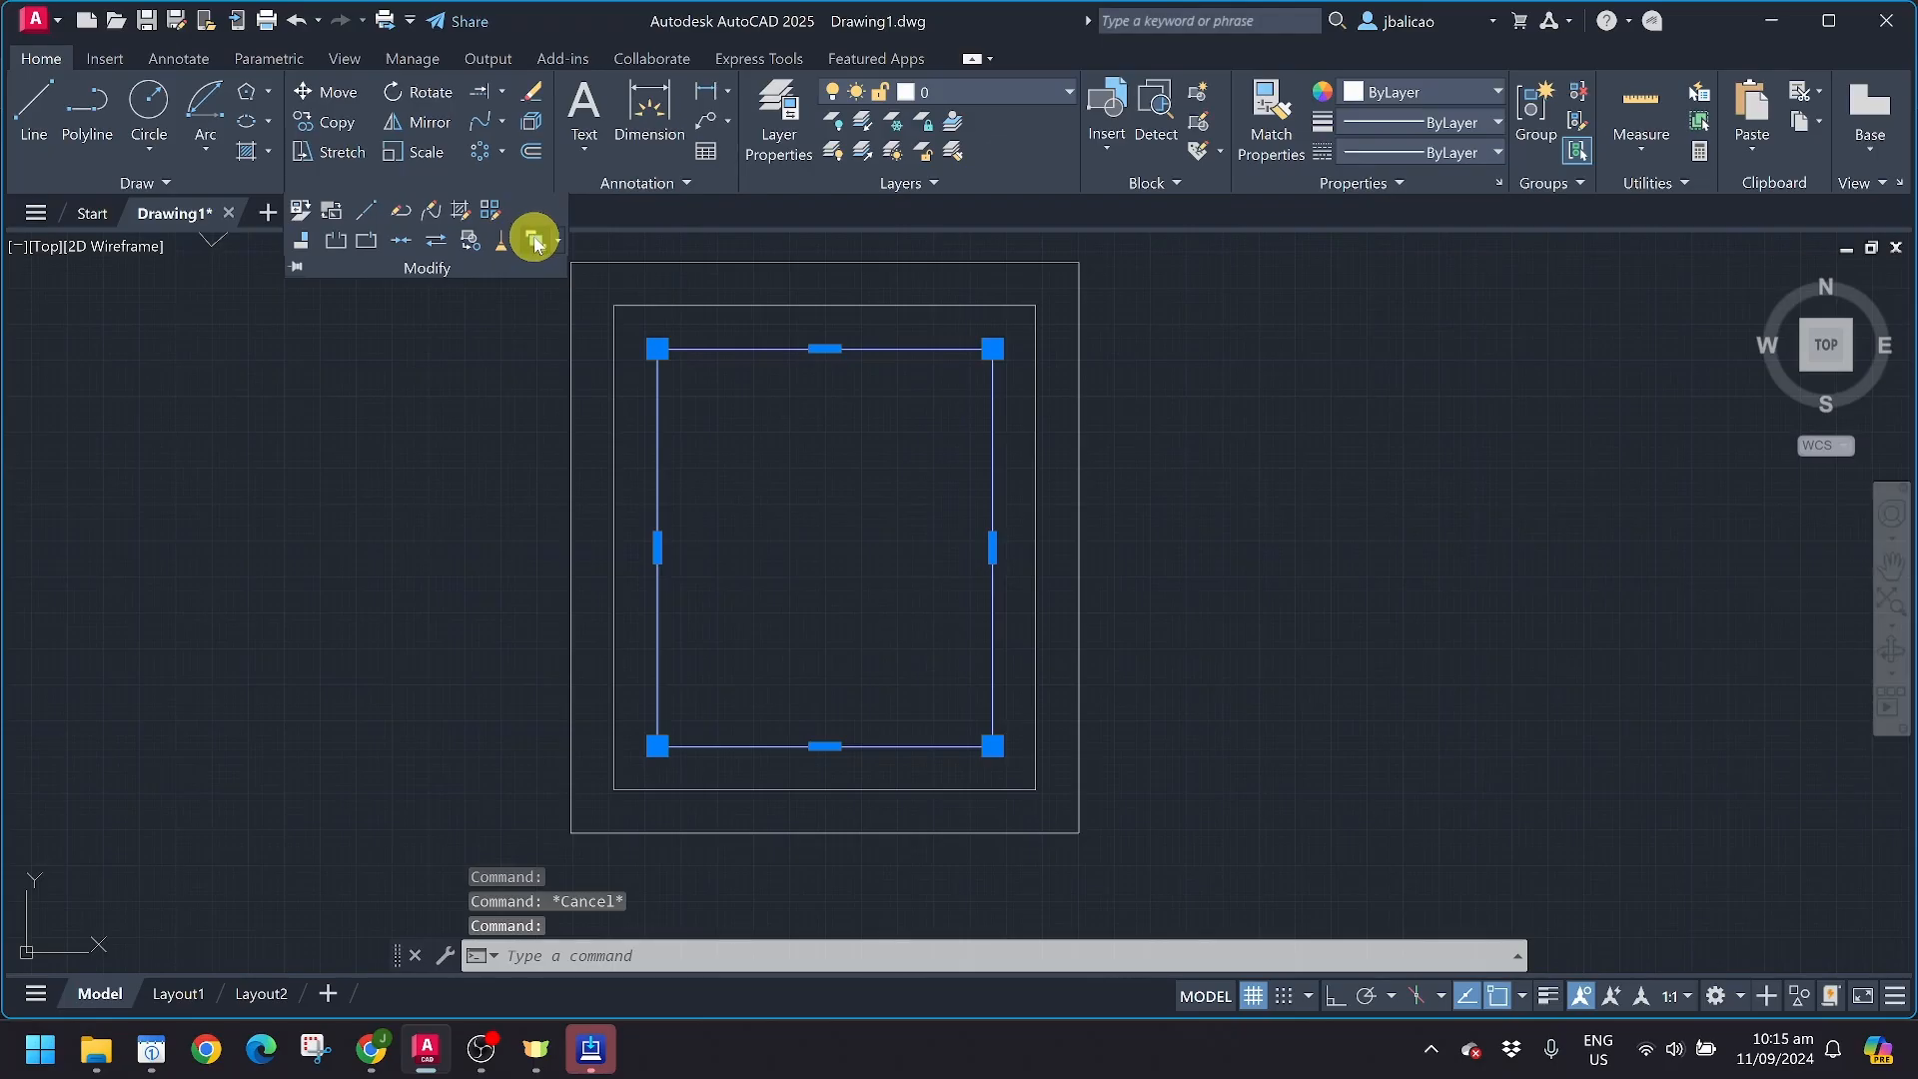
key(Escape)
click(995, 470)
key(Escape)
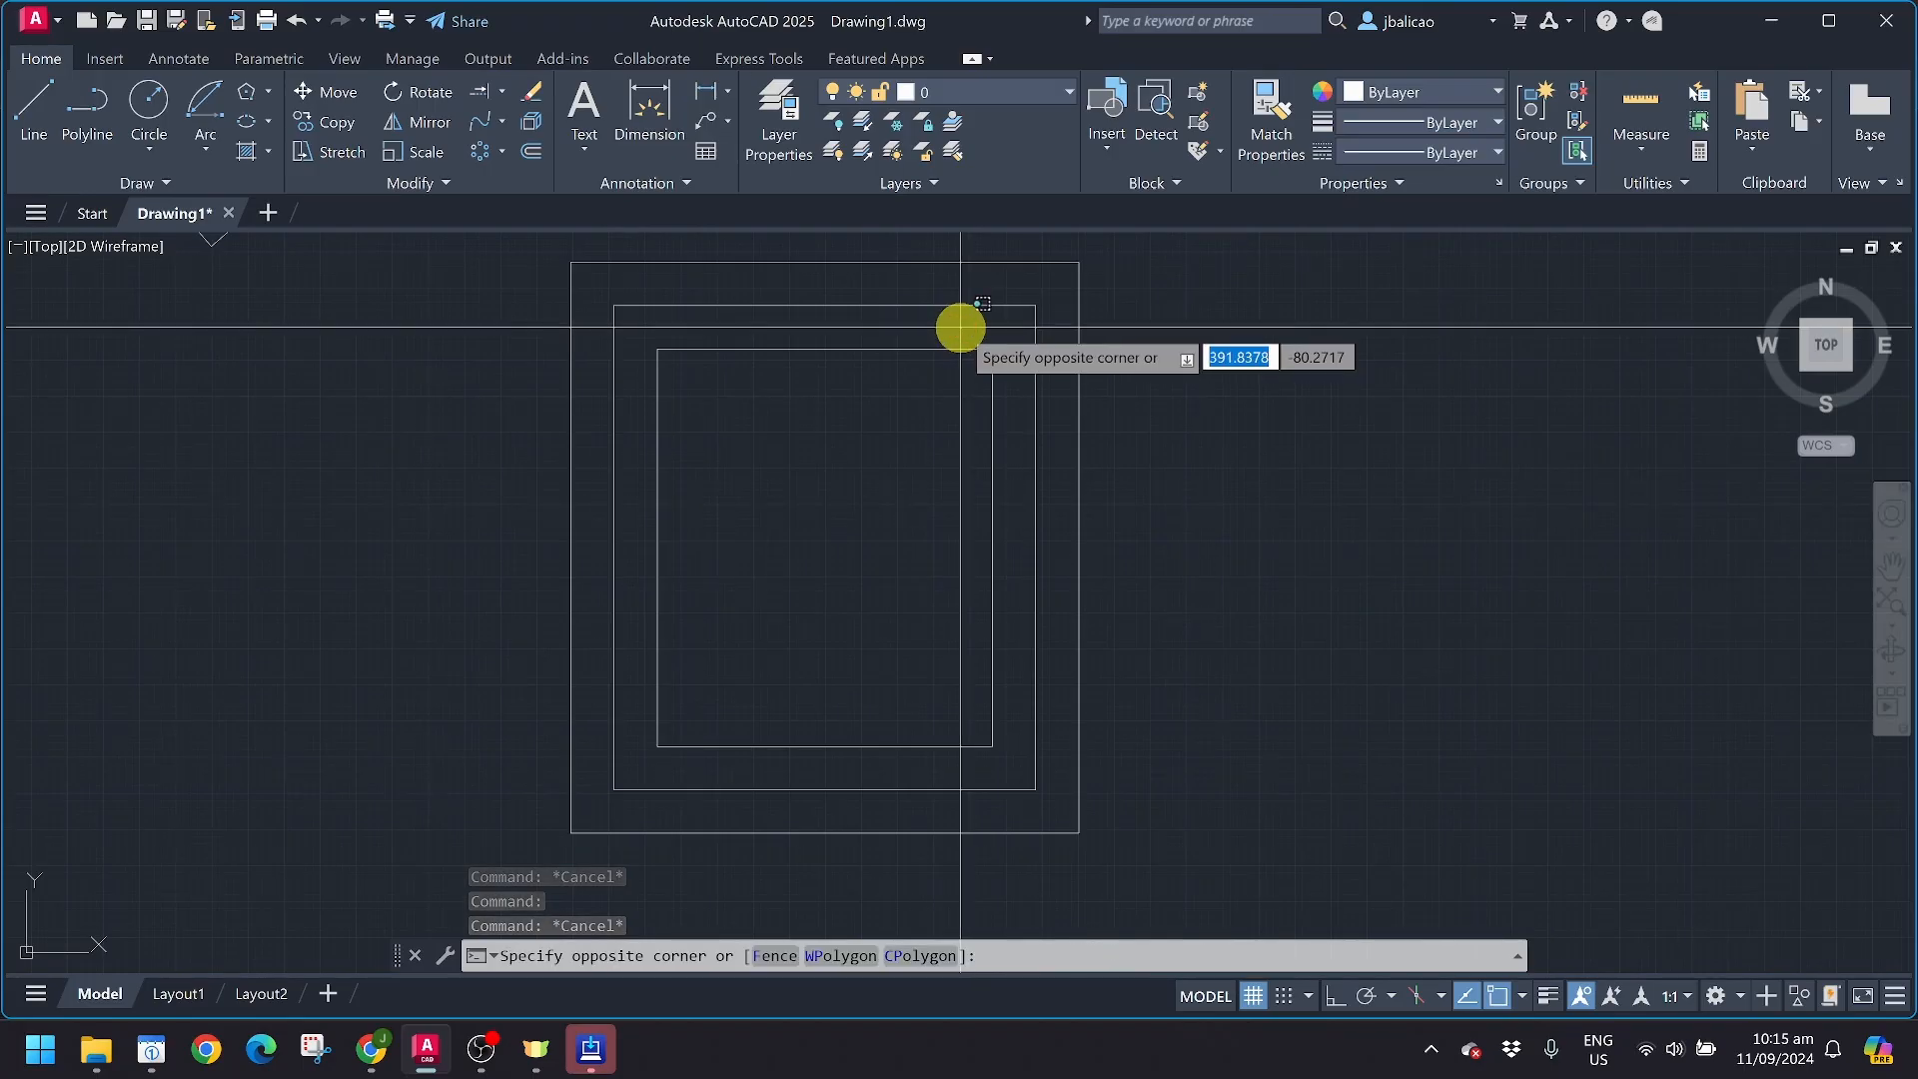
key(Escape)
click(986, 500)
key(Escape)
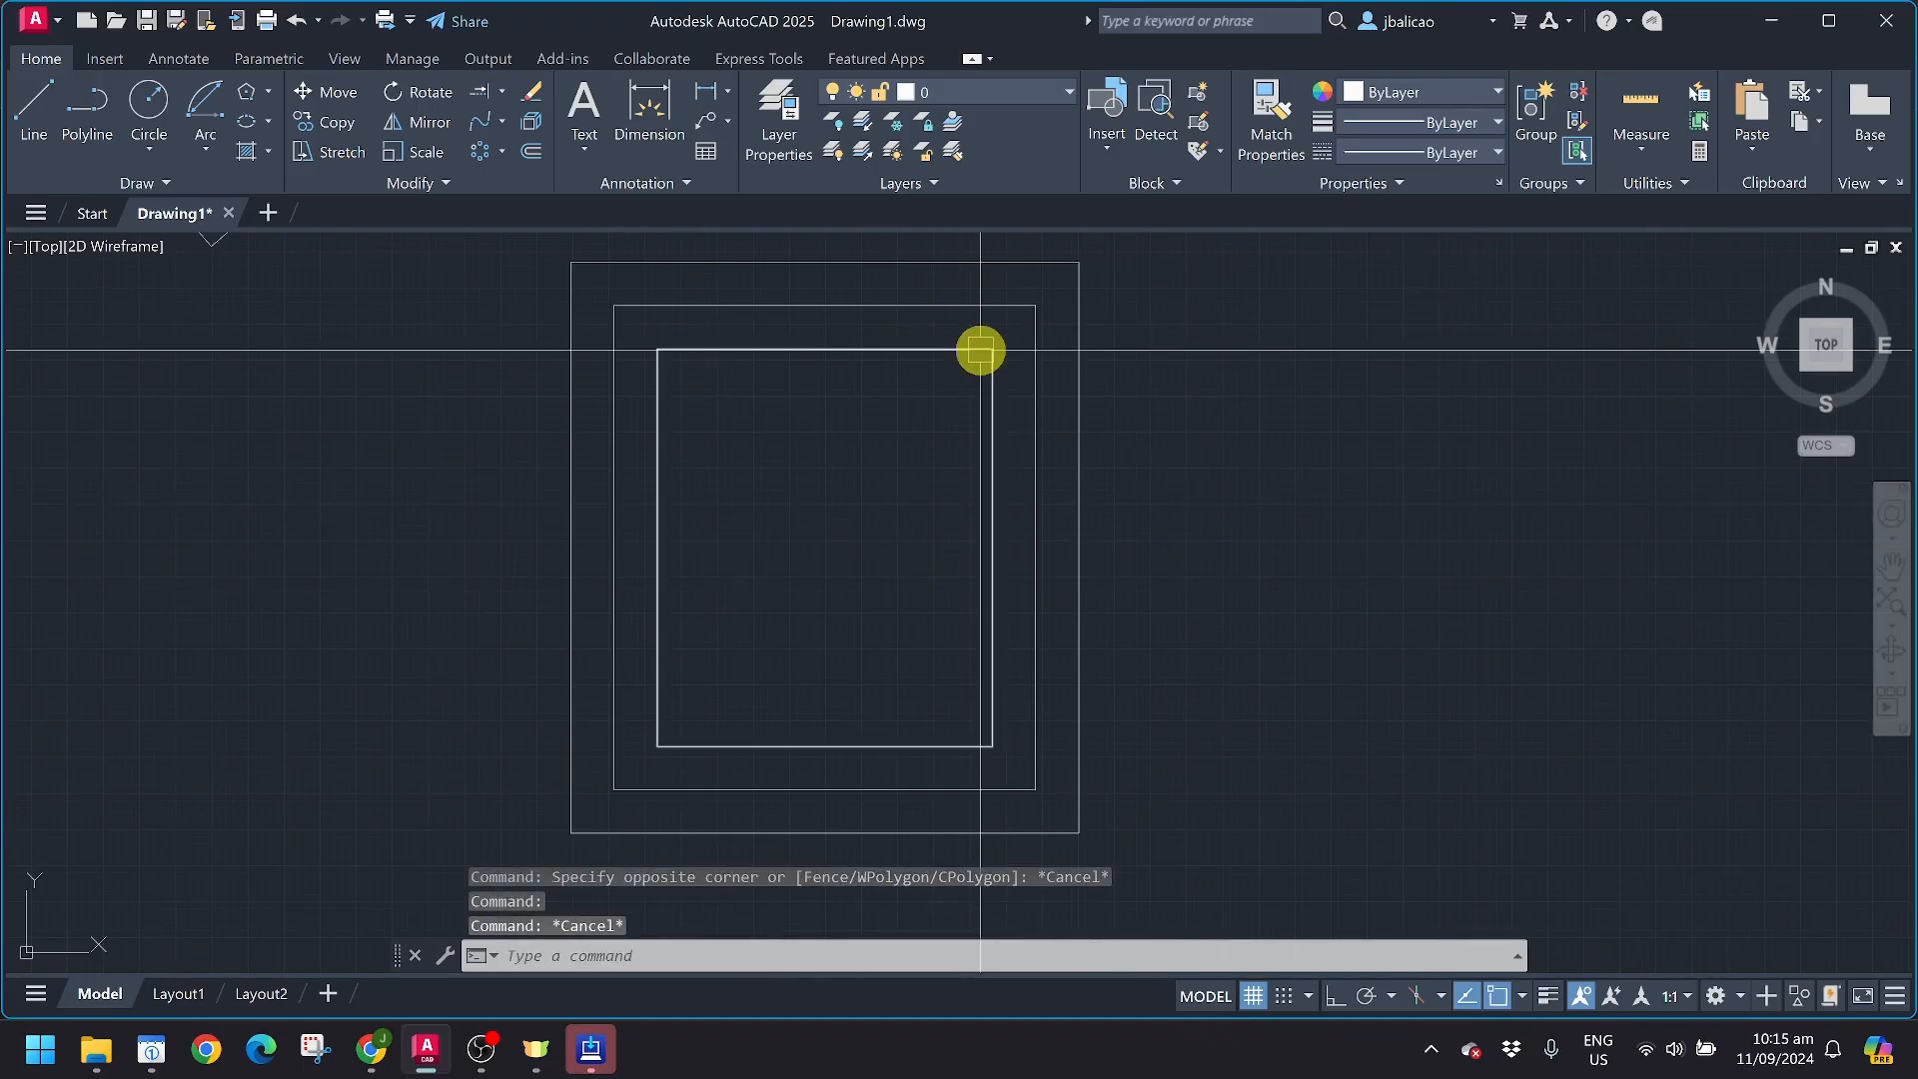
Window-select the line lying over the innermost rectangle's right edge and erase it
click(959, 322)
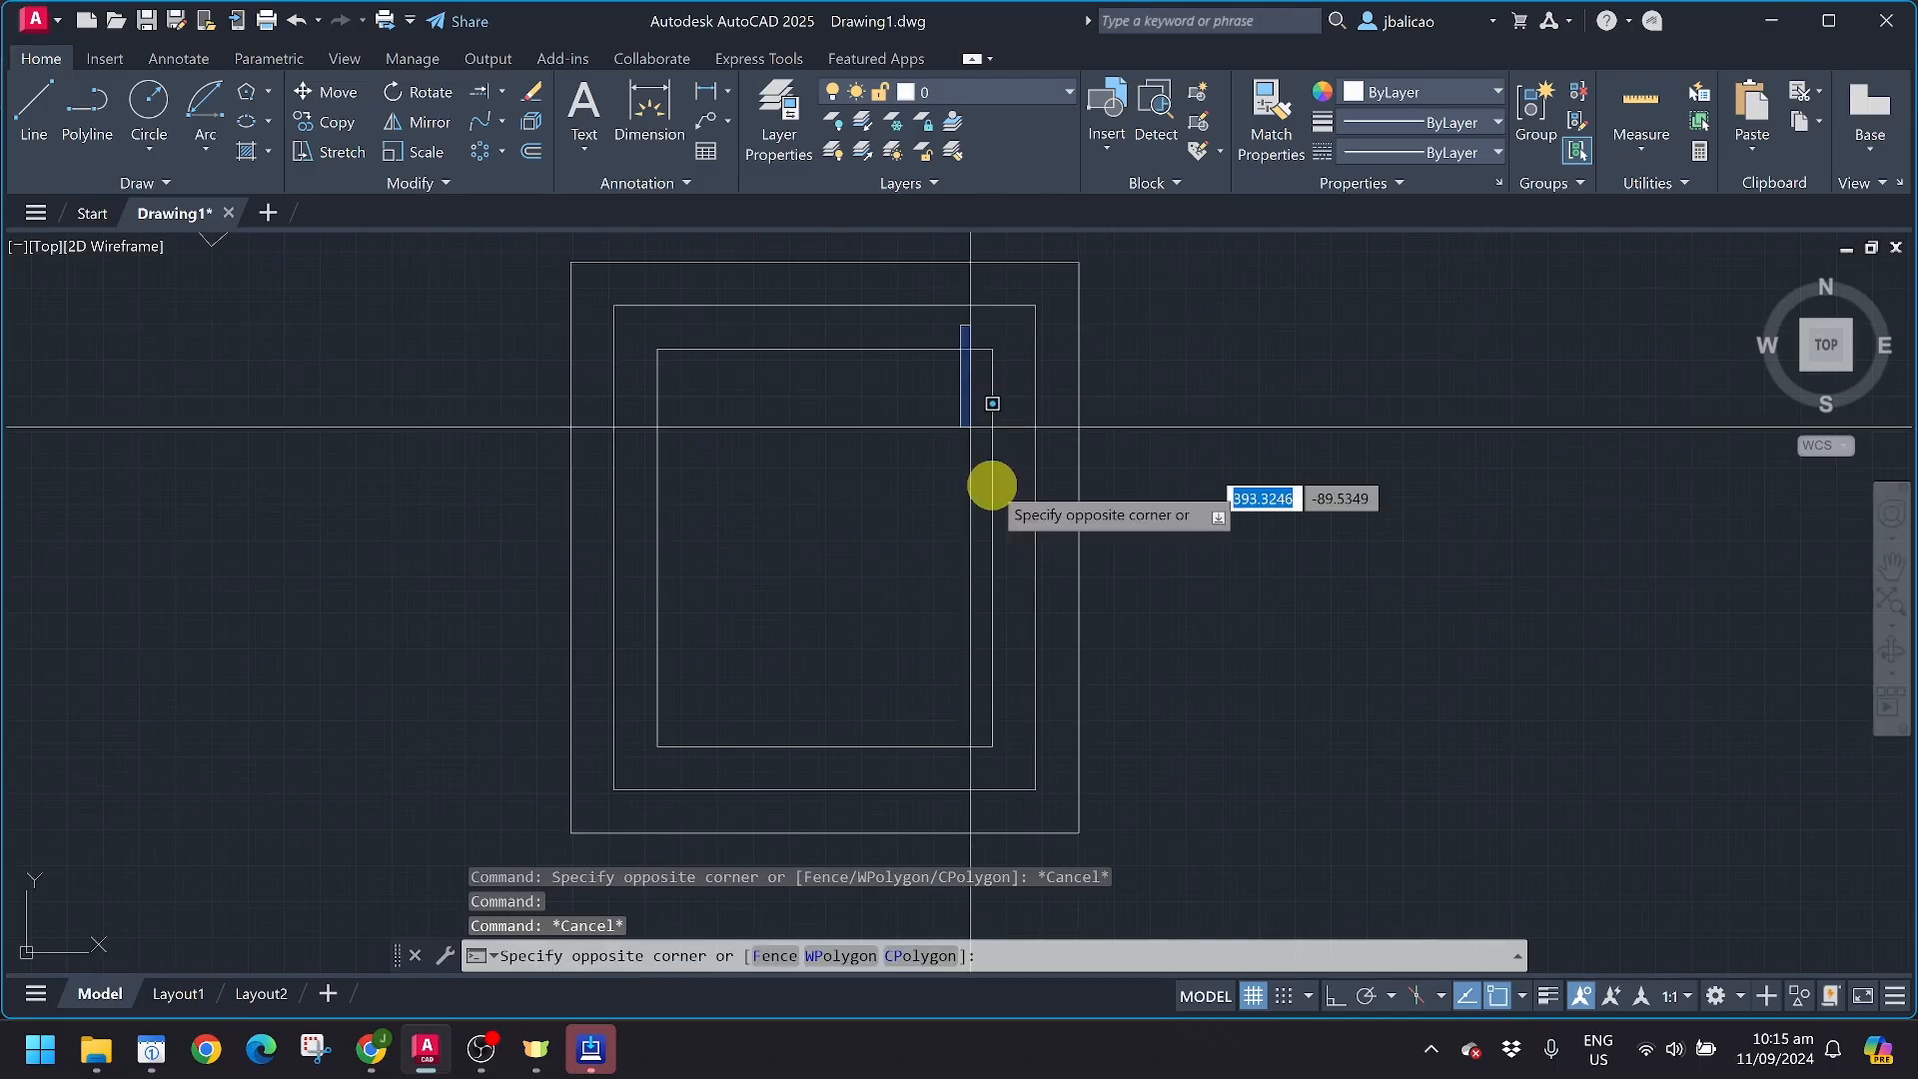
click(1018, 777)
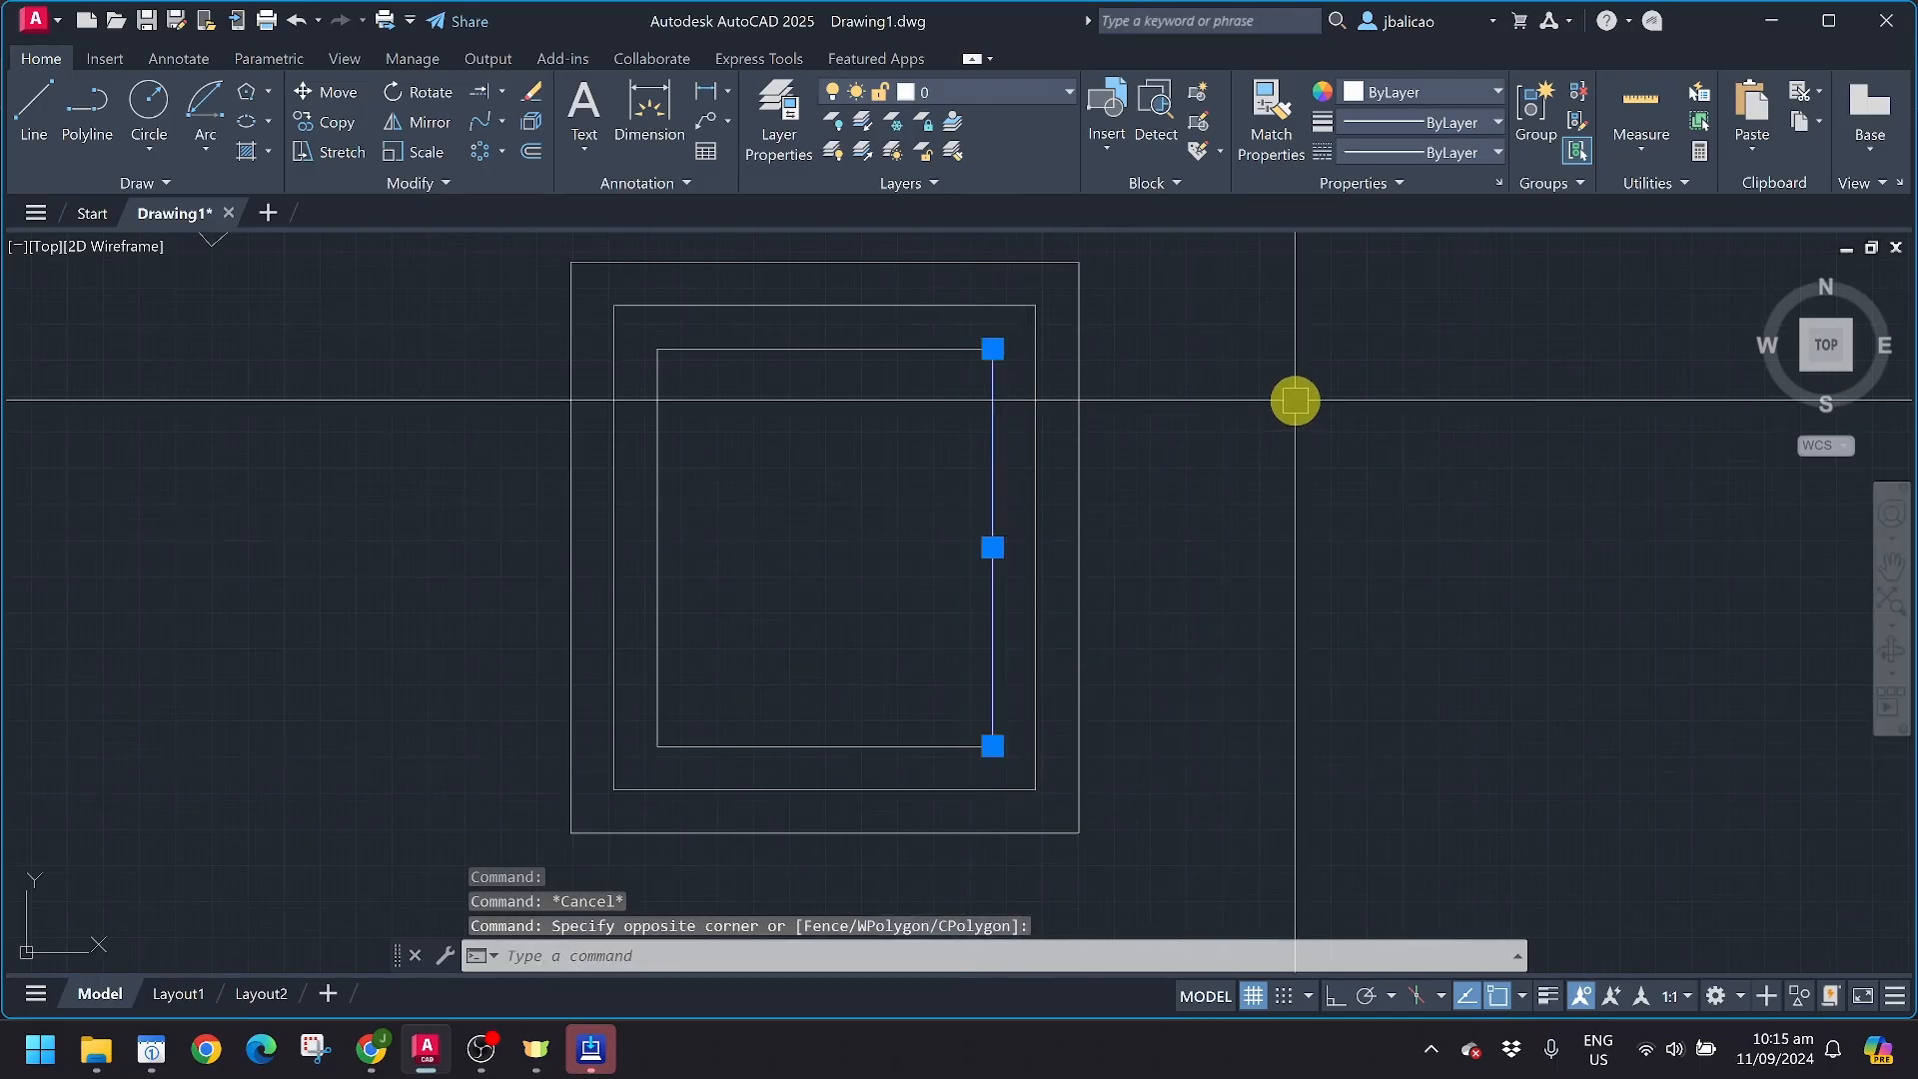
key(Escape)
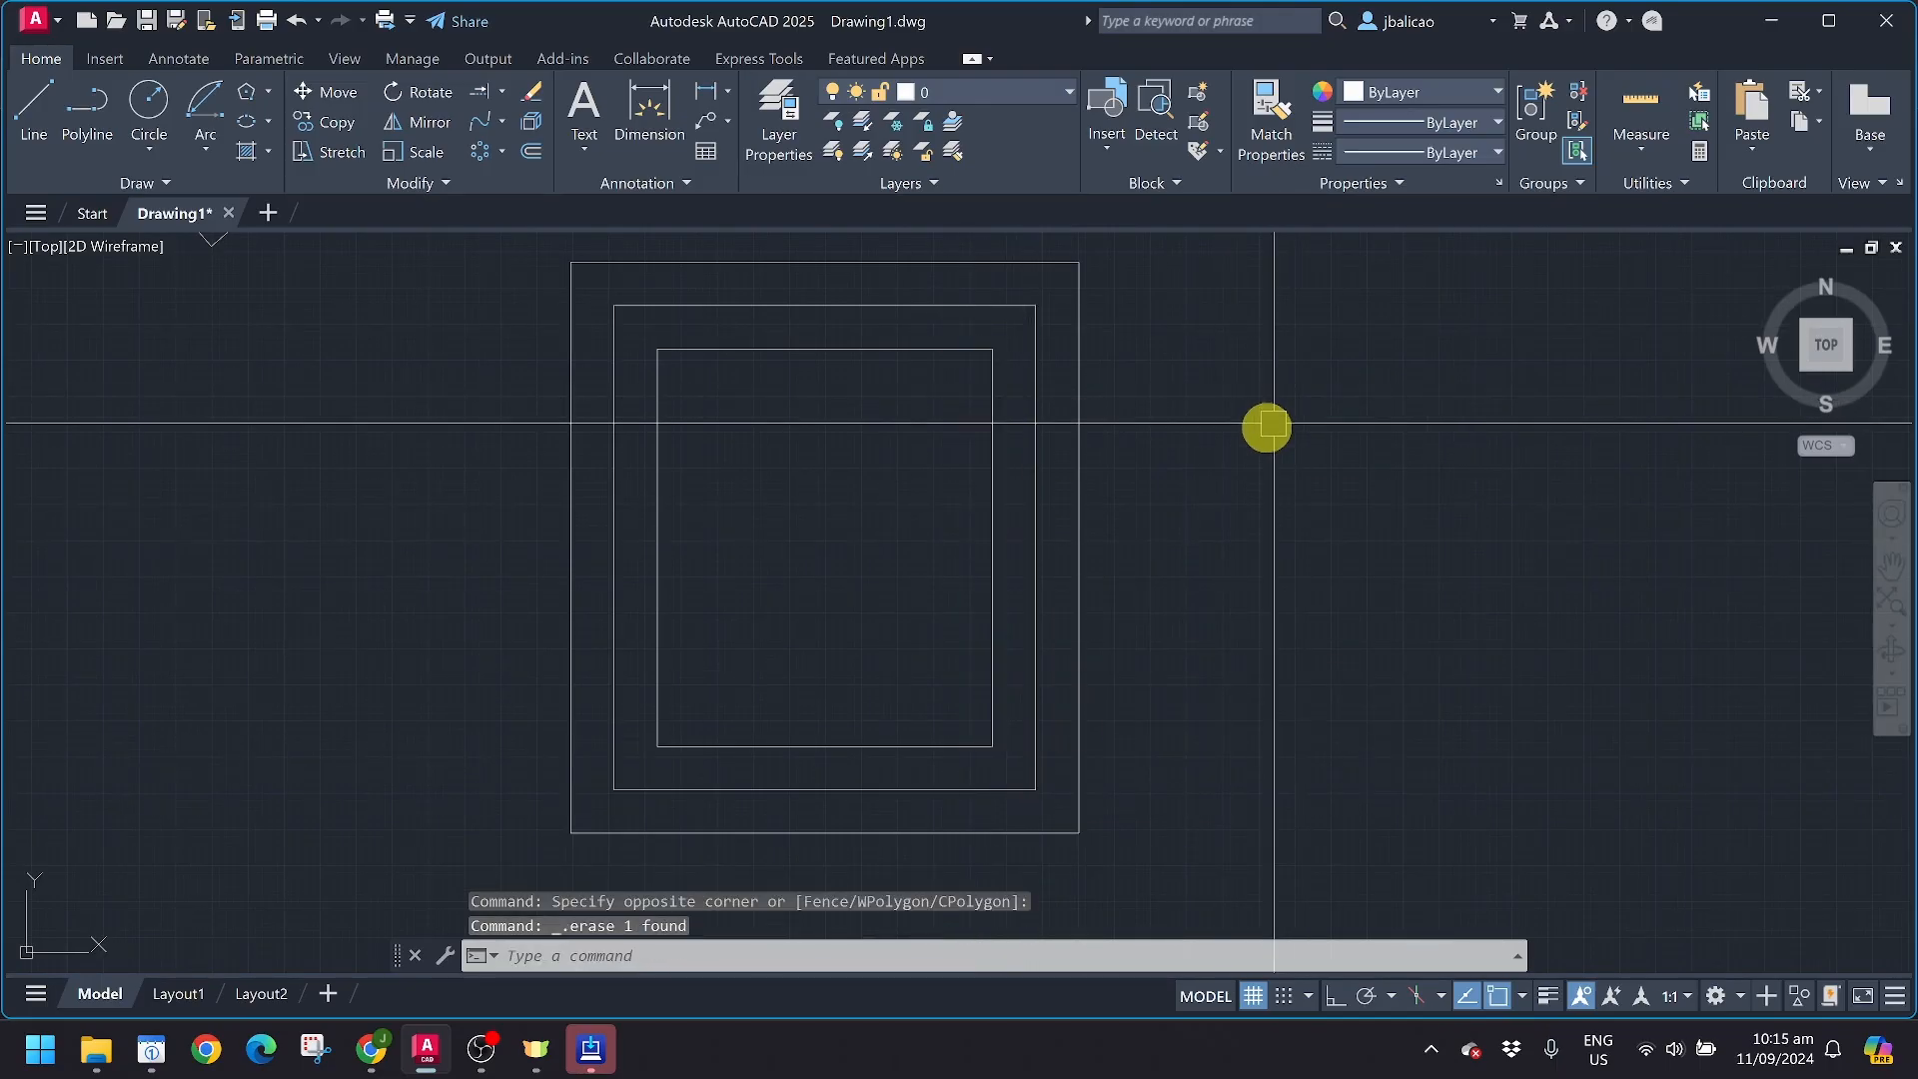